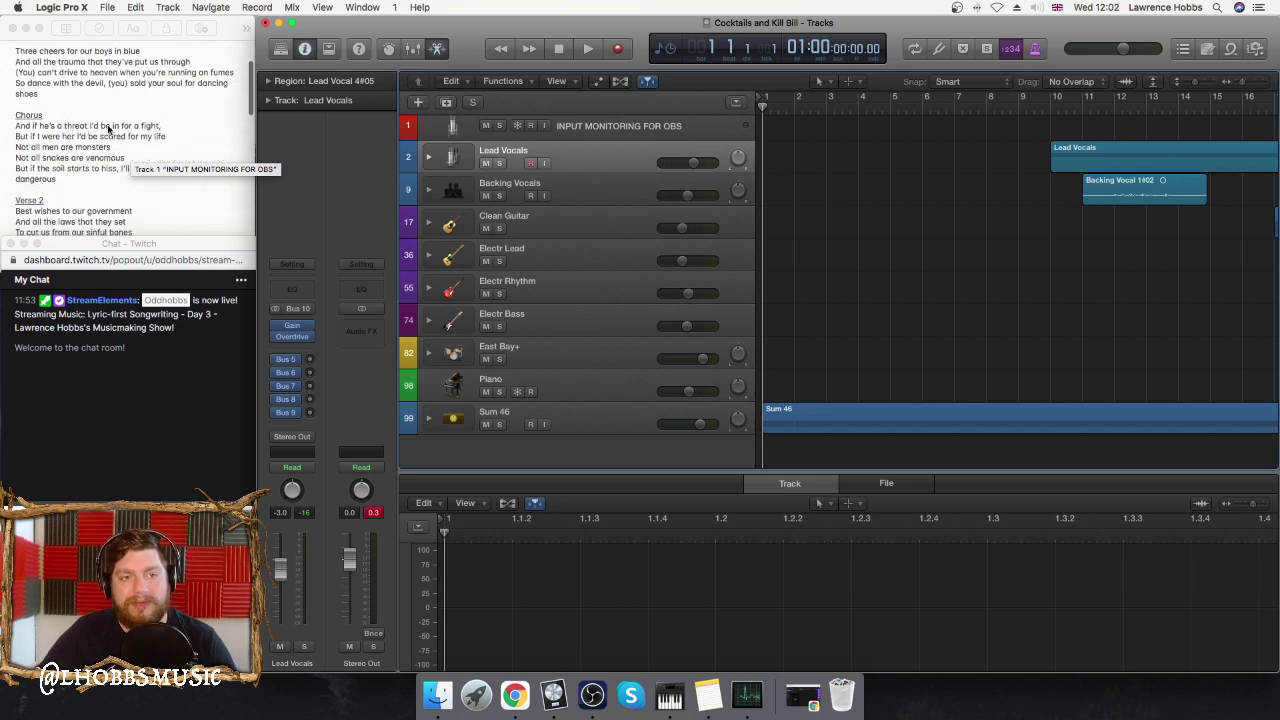
scroll(122, 124, down, 2)
scroll(122, 124, up, 5)
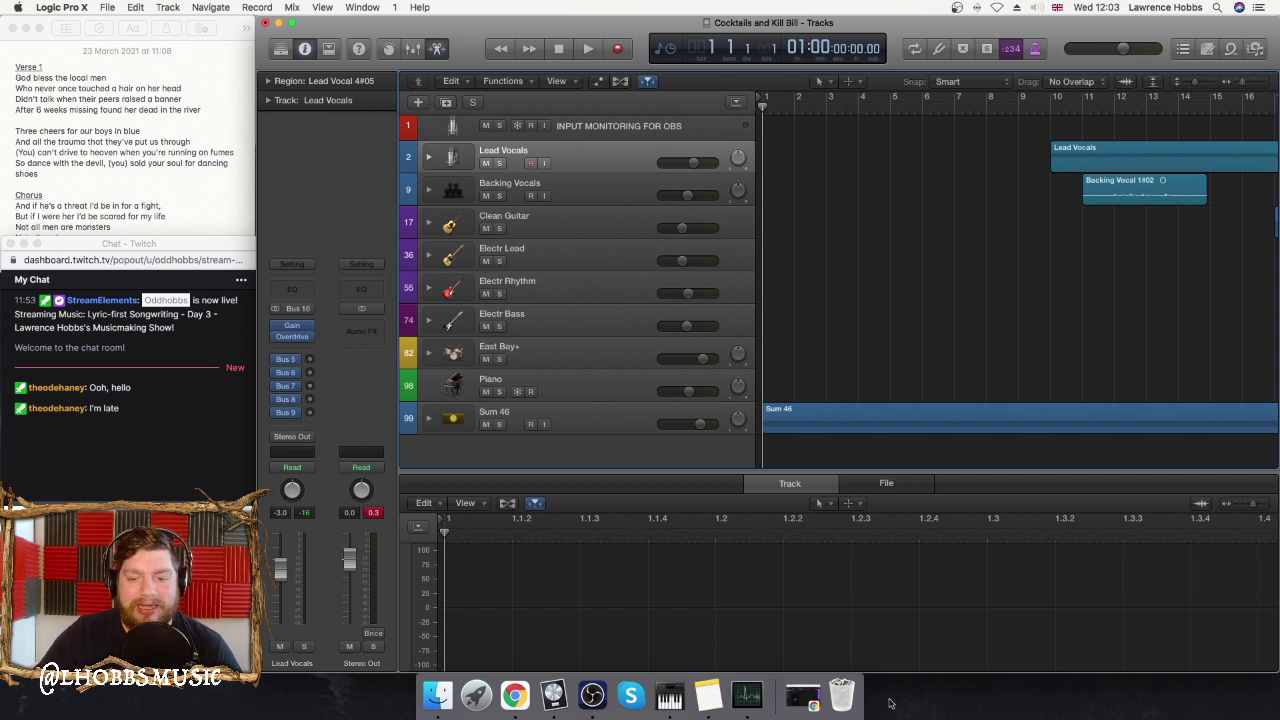
- Switch to Activity Monitor, check the memory and CPU usage of the running processes, and minimise its window
click(766, 712)
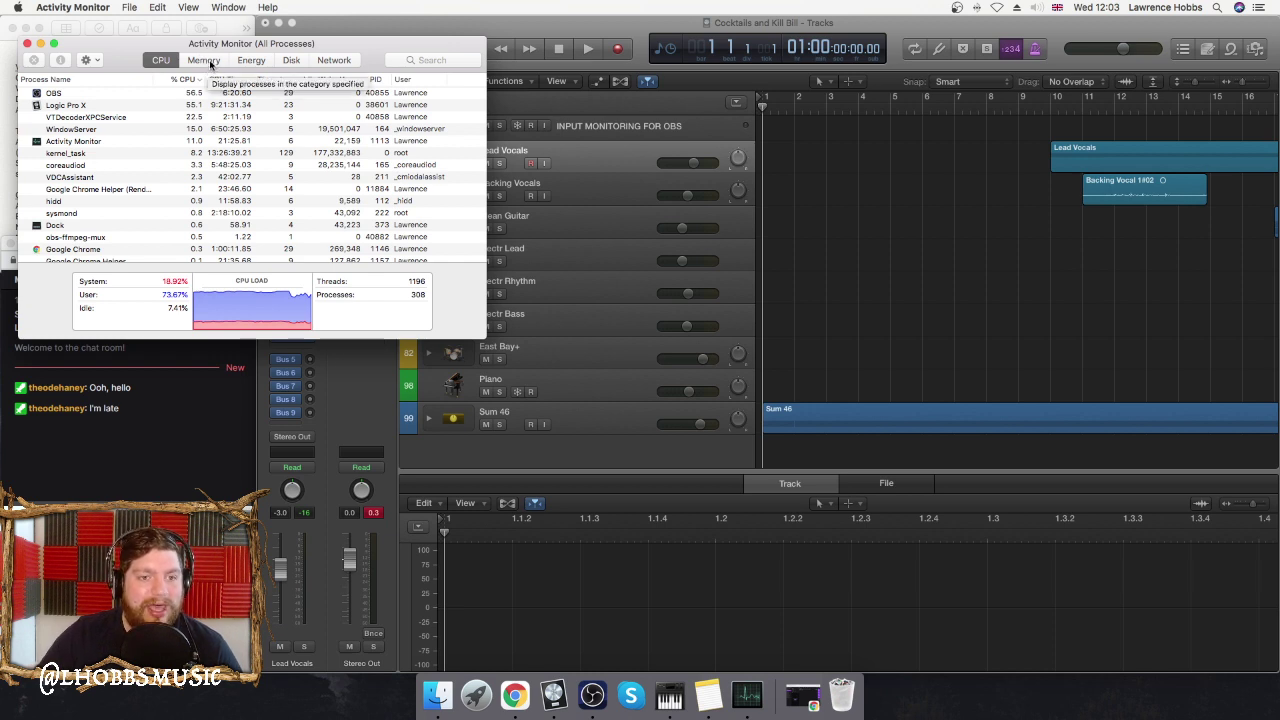
click(204, 61)
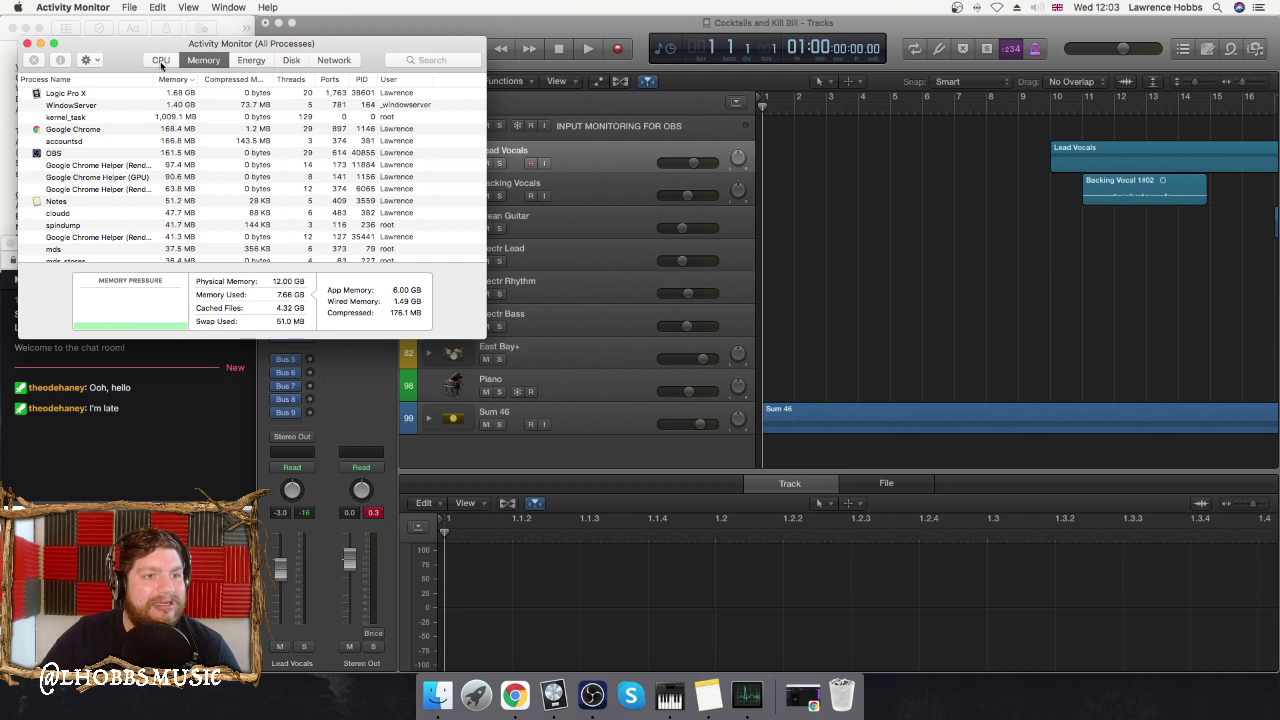
click(160, 61)
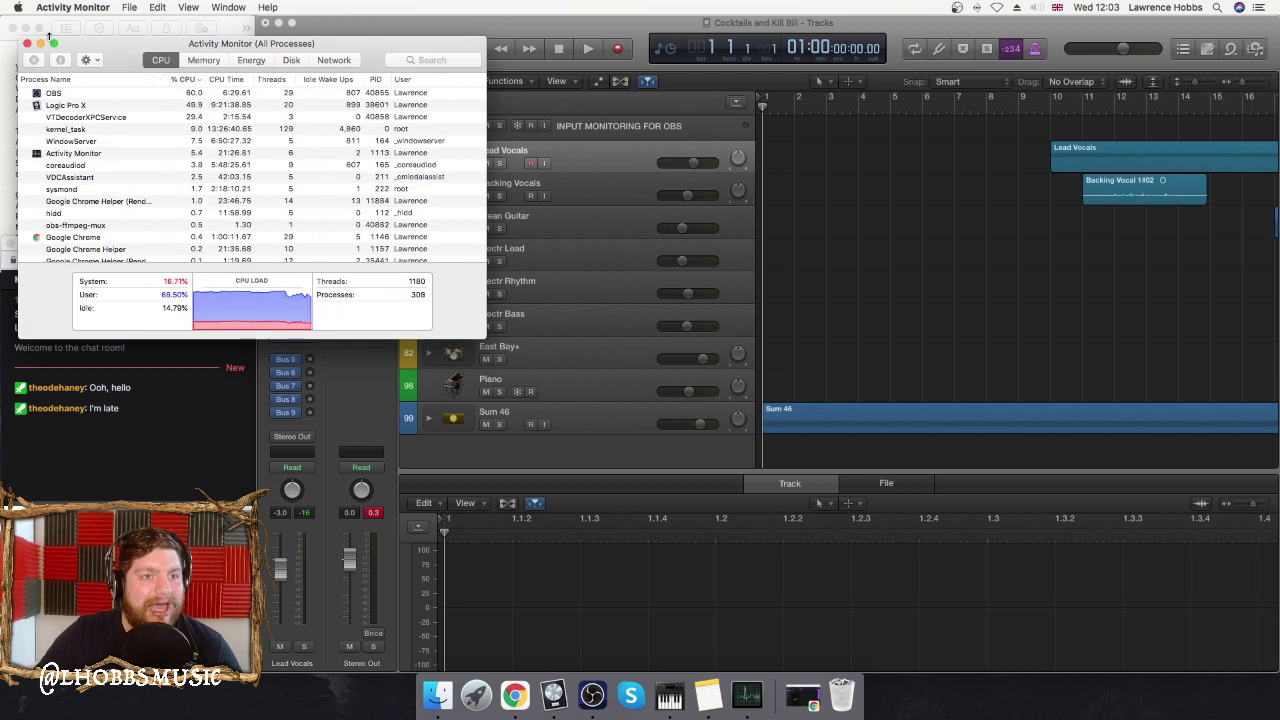
click(54, 43)
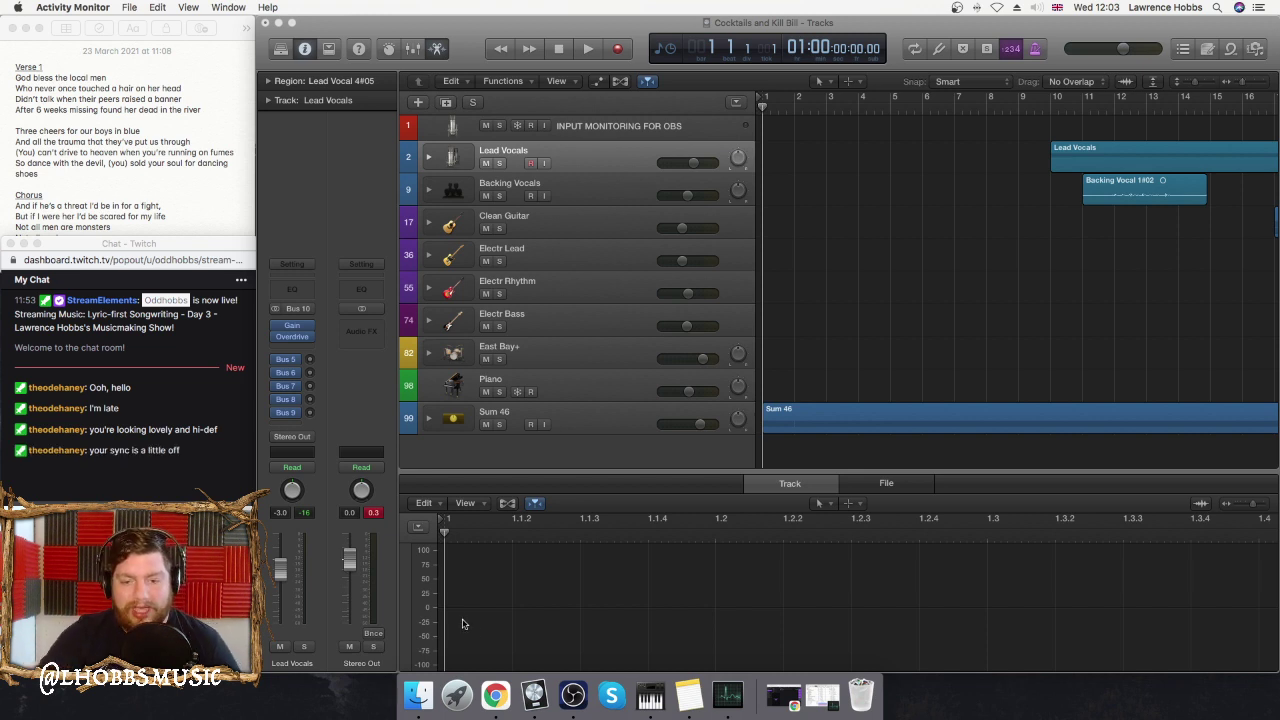
- Switch to OBS, check the audio device settings without changing them, and return to the Logic Pro X project
click(573, 695)
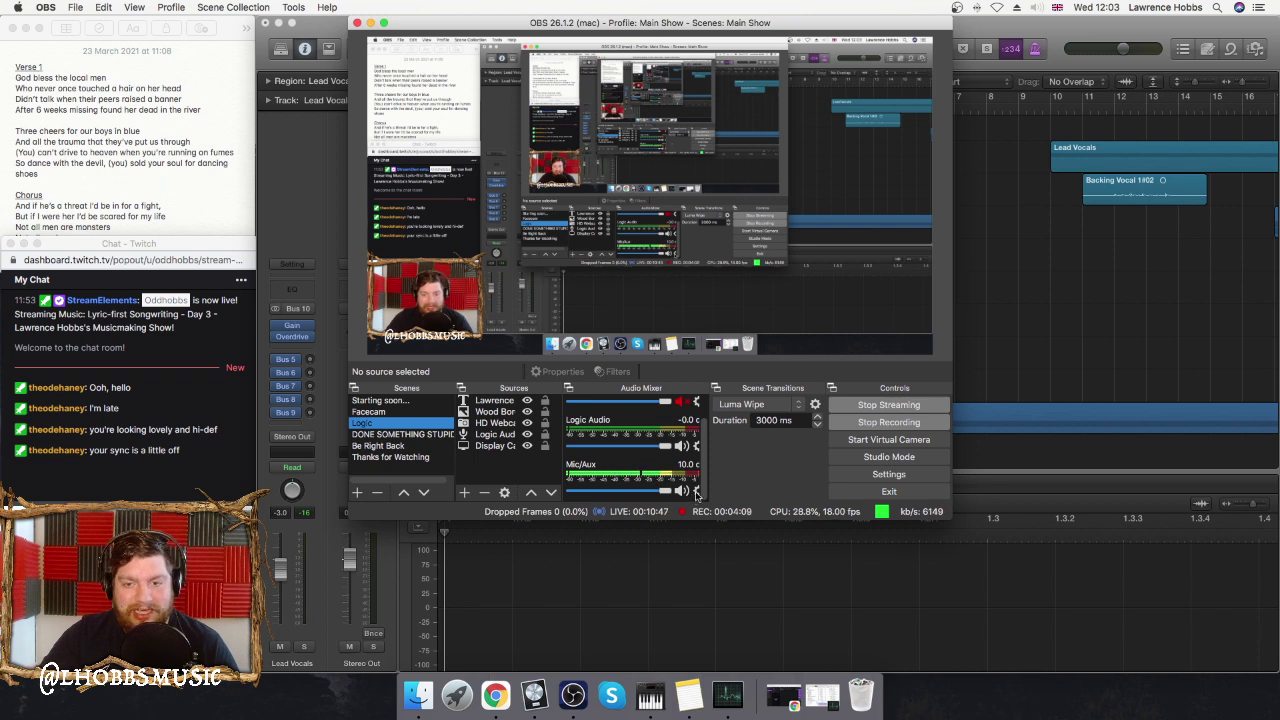
click(868, 476)
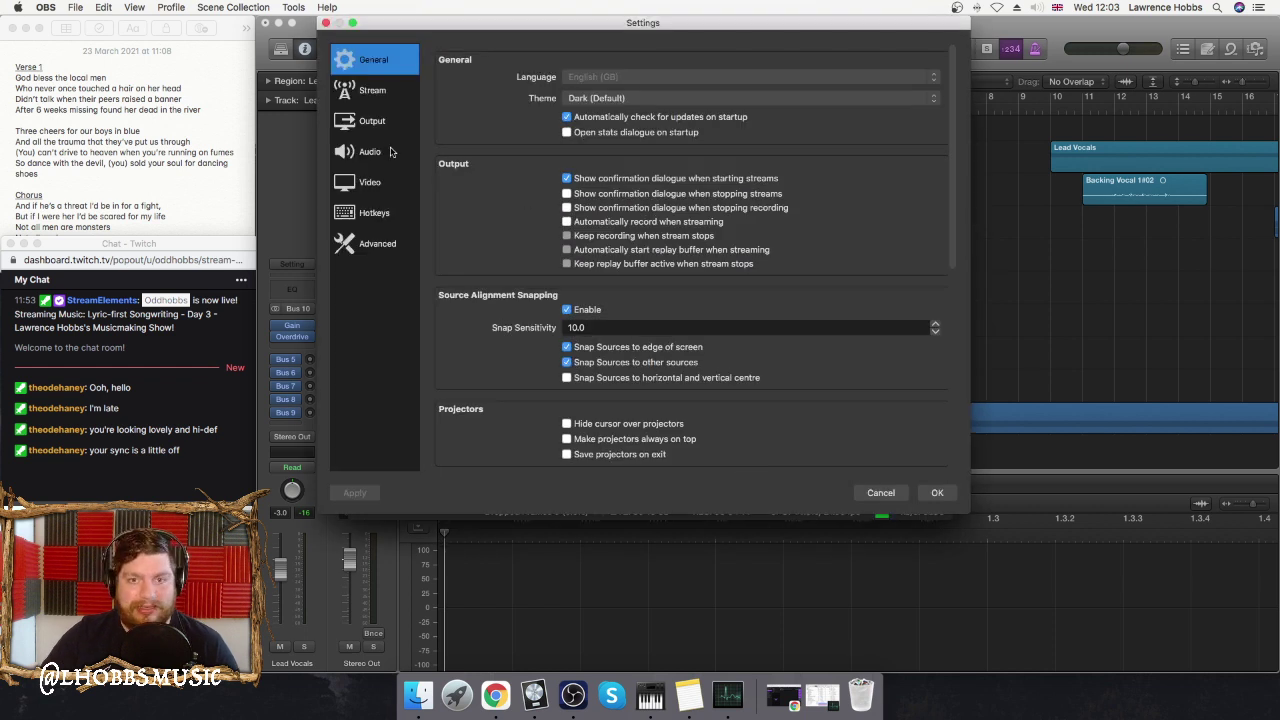
click(368, 152)
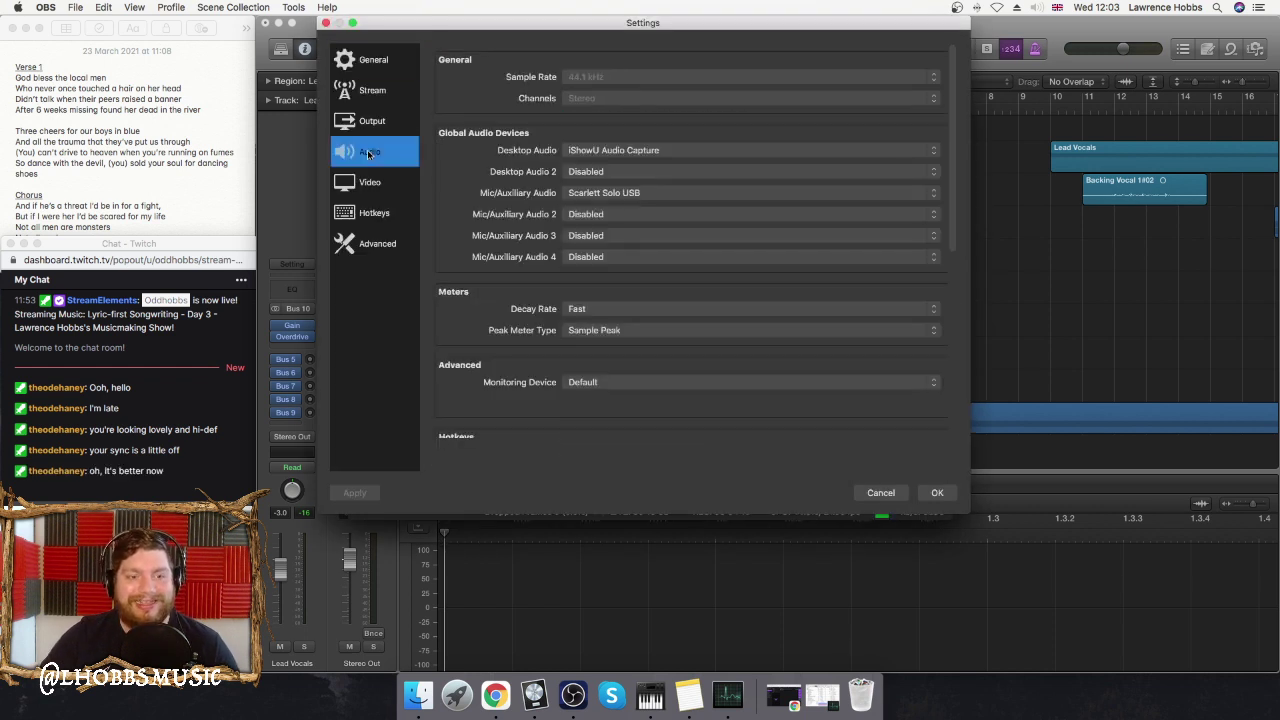
click(881, 492)
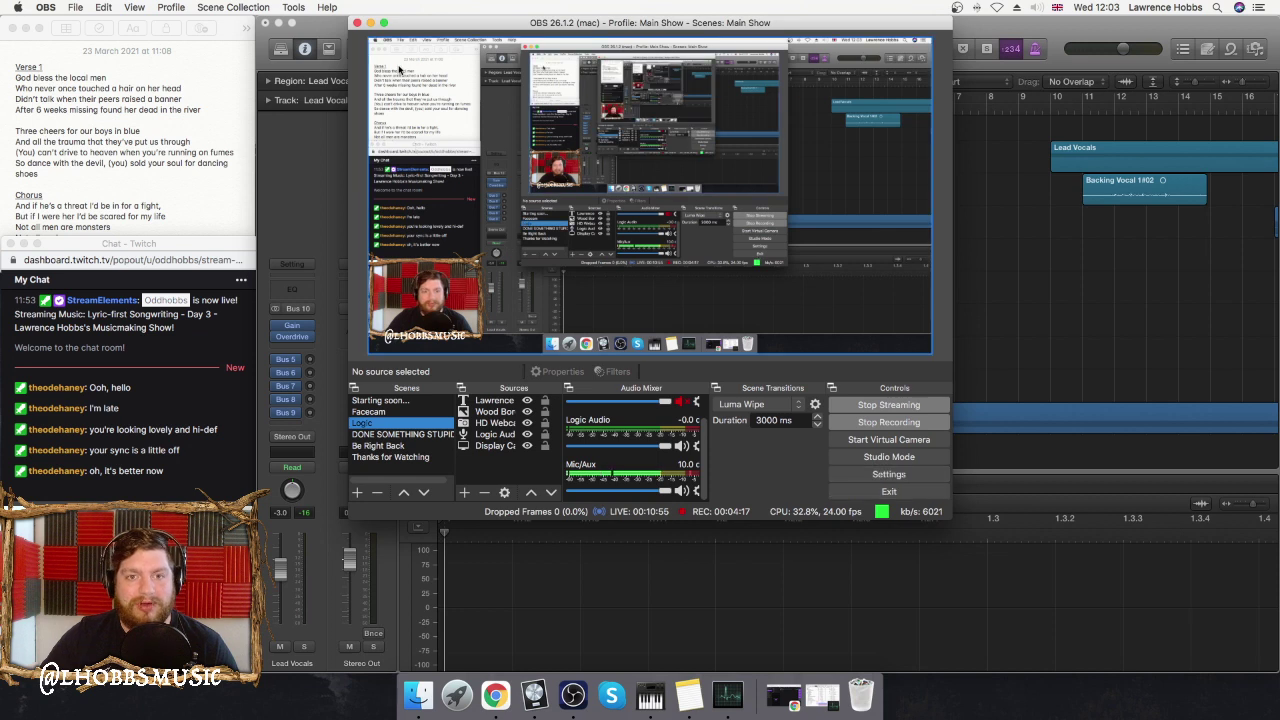
click(370, 22)
click(635, 27)
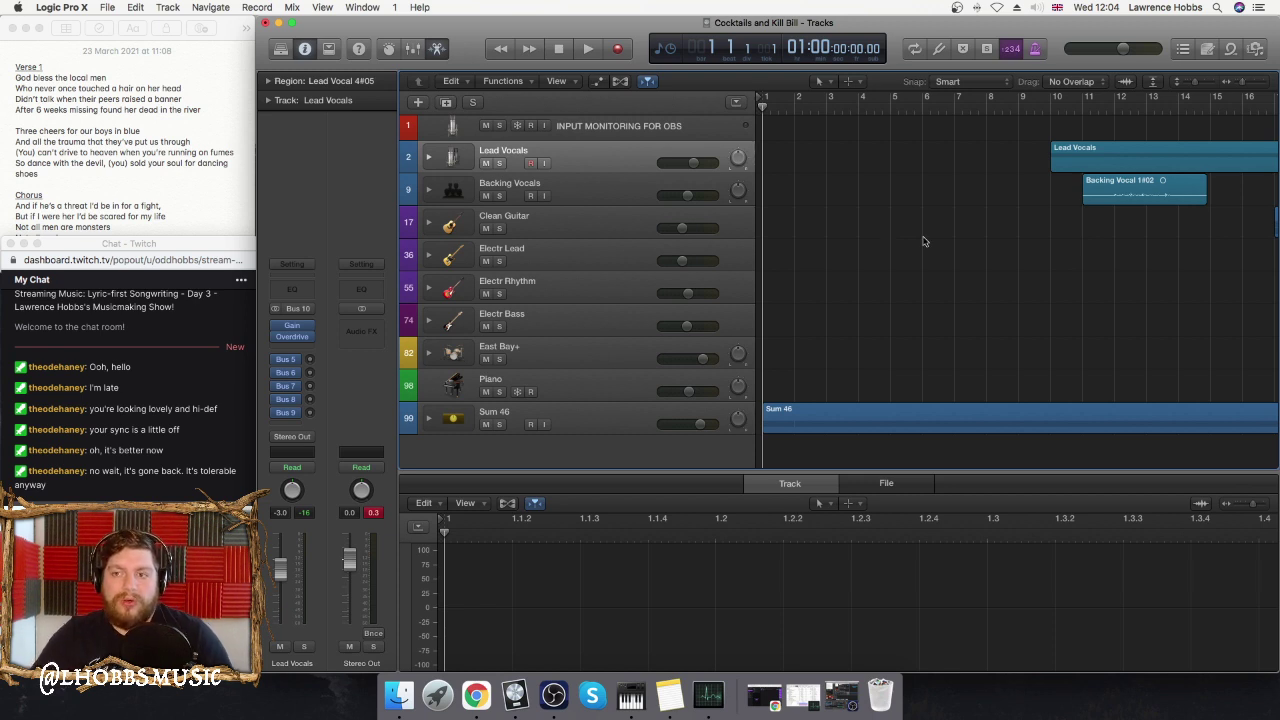
- Examine the song's arrangement along the timeline, from the intro through the guitar, bass, drummer and vocal regions to about bar 72
scroll(924, 240, right, 10)
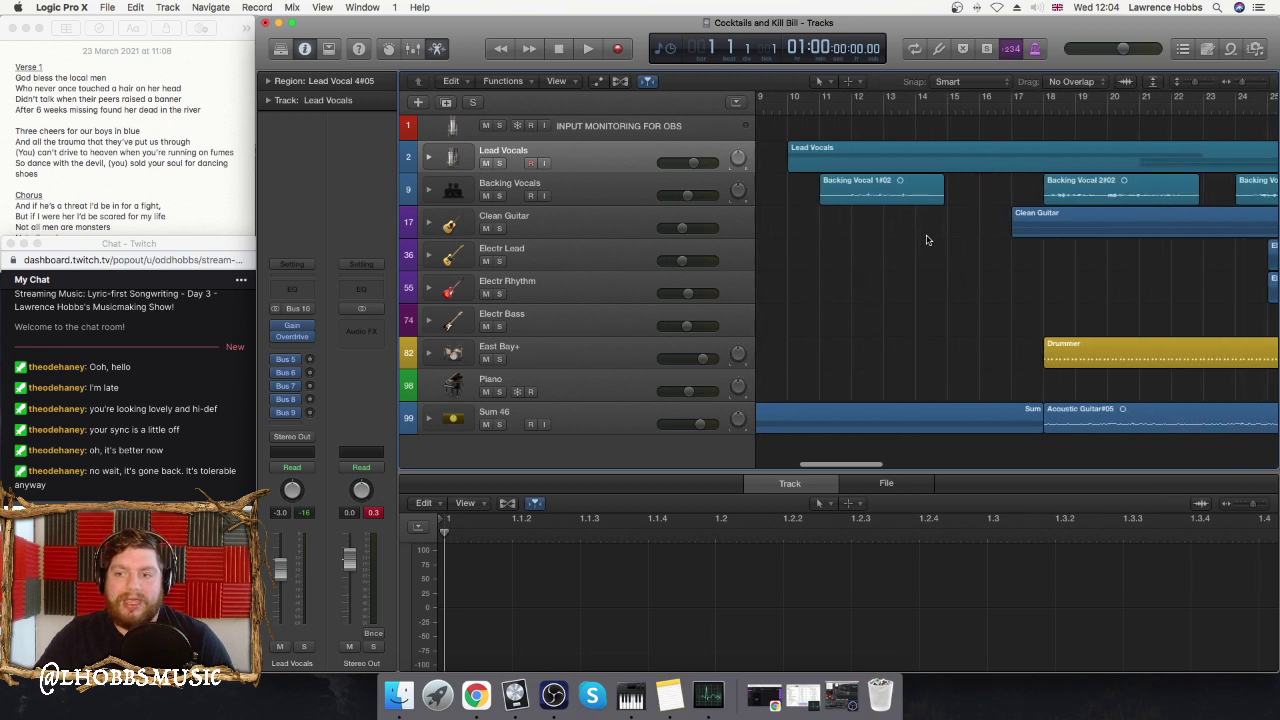
scroll(930, 250, right, 1)
scroll(960, 250, right, 8)
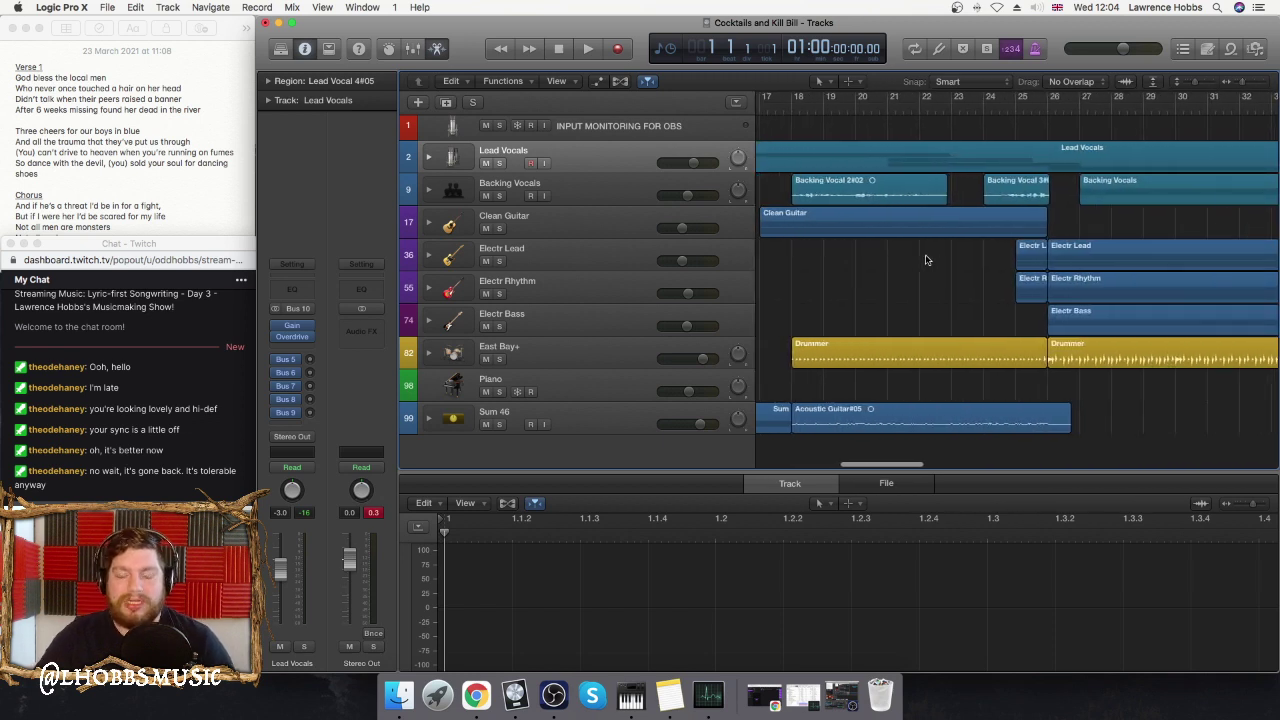
scroll(940, 210, right, 5)
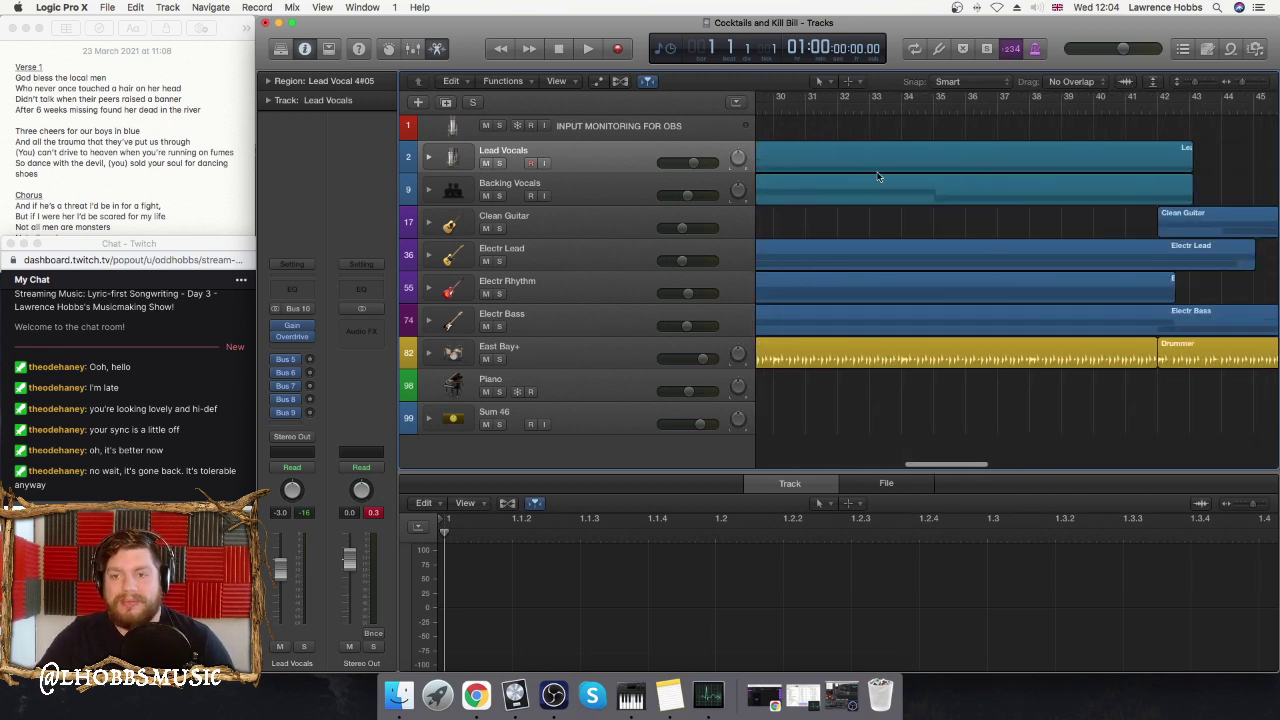
scroll(1138, 224, right, 5)
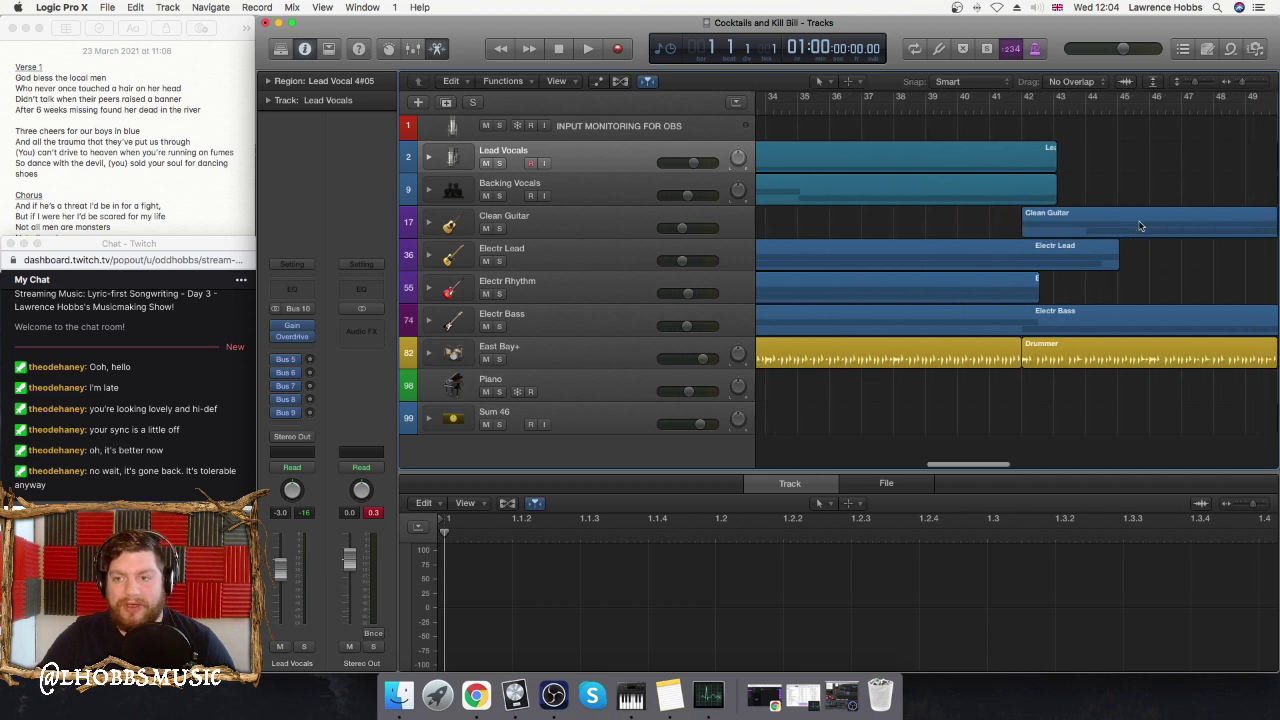
scroll(1138, 225, right, 2)
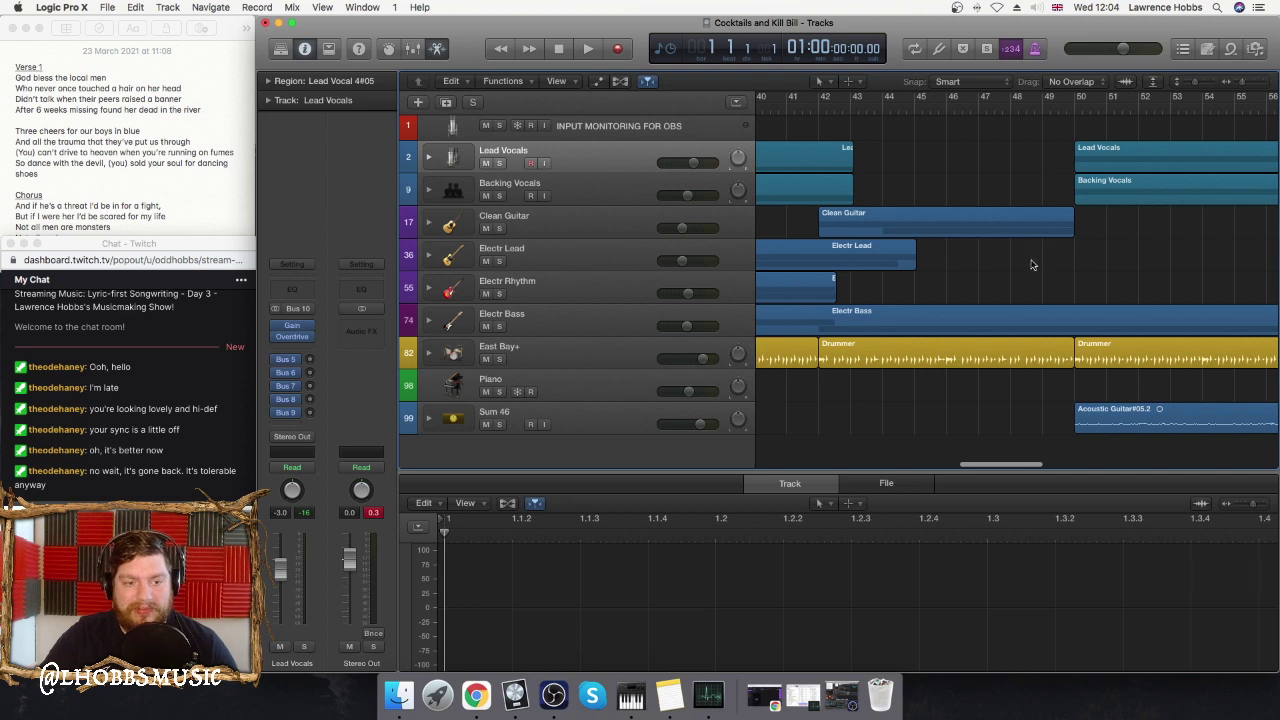
scroll(1033, 265, right, 8)
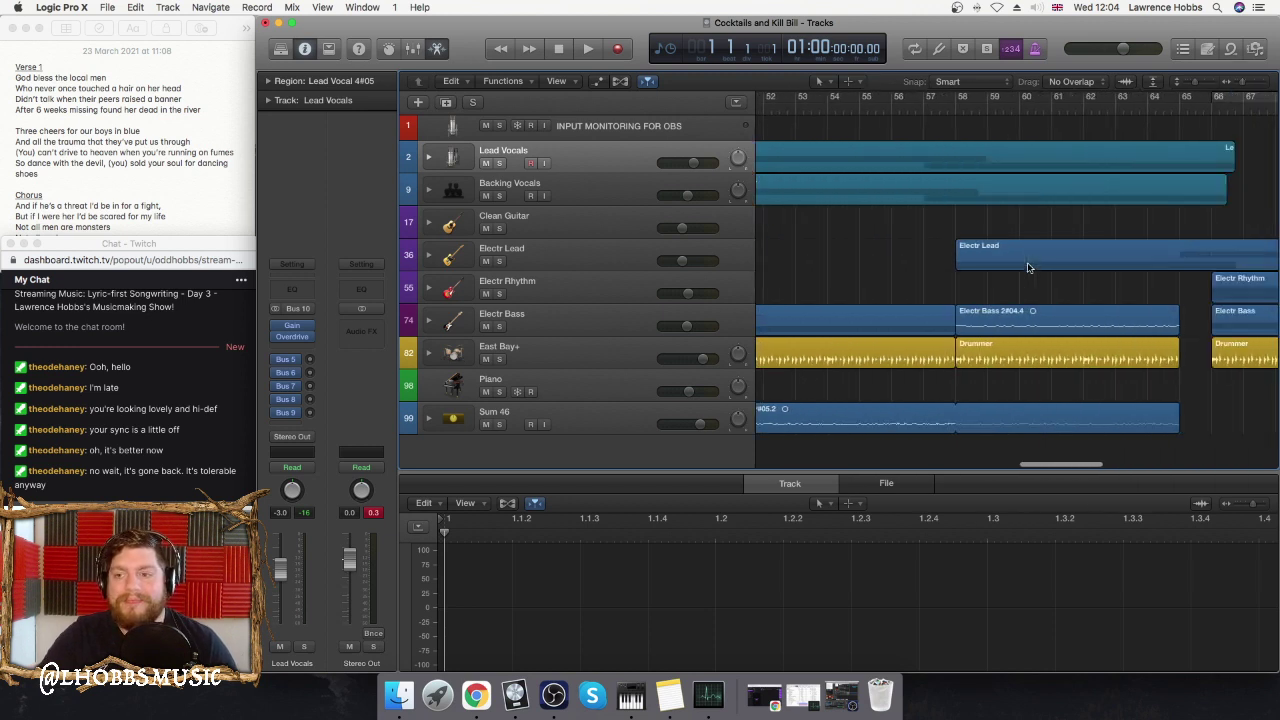
scroll(1030, 280, right, 3)
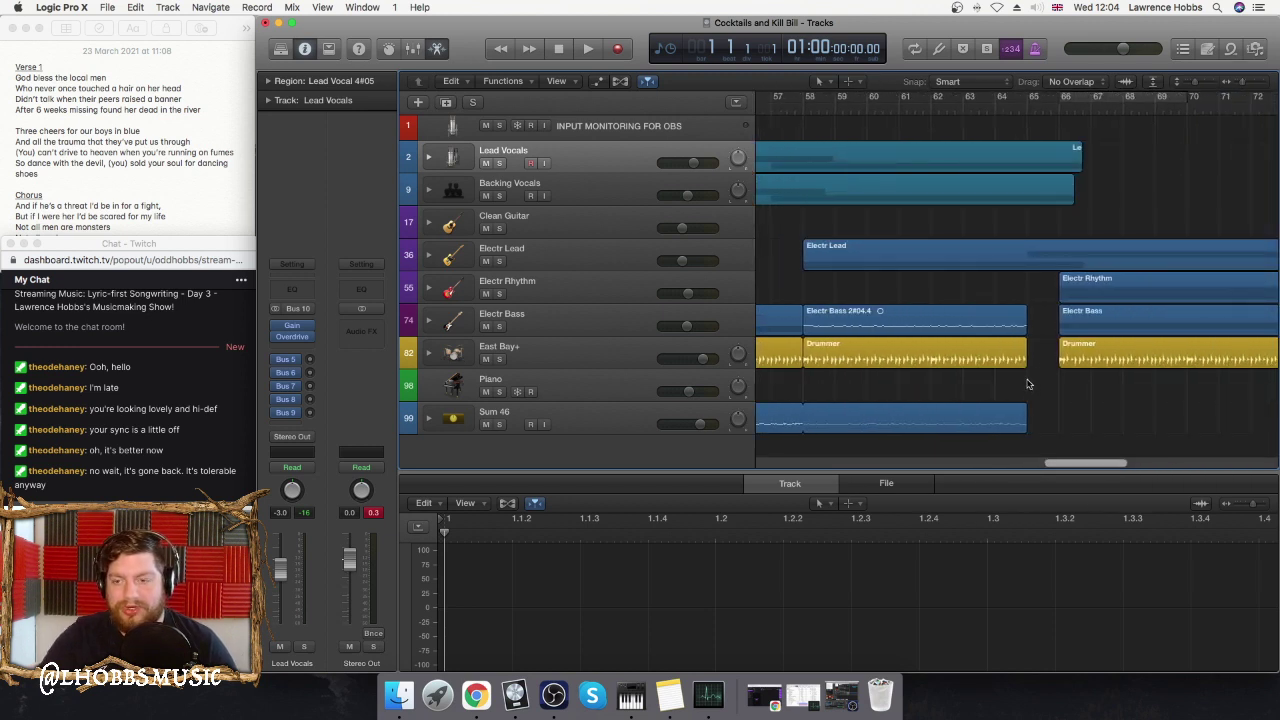
scroll(993, 377, left, 4)
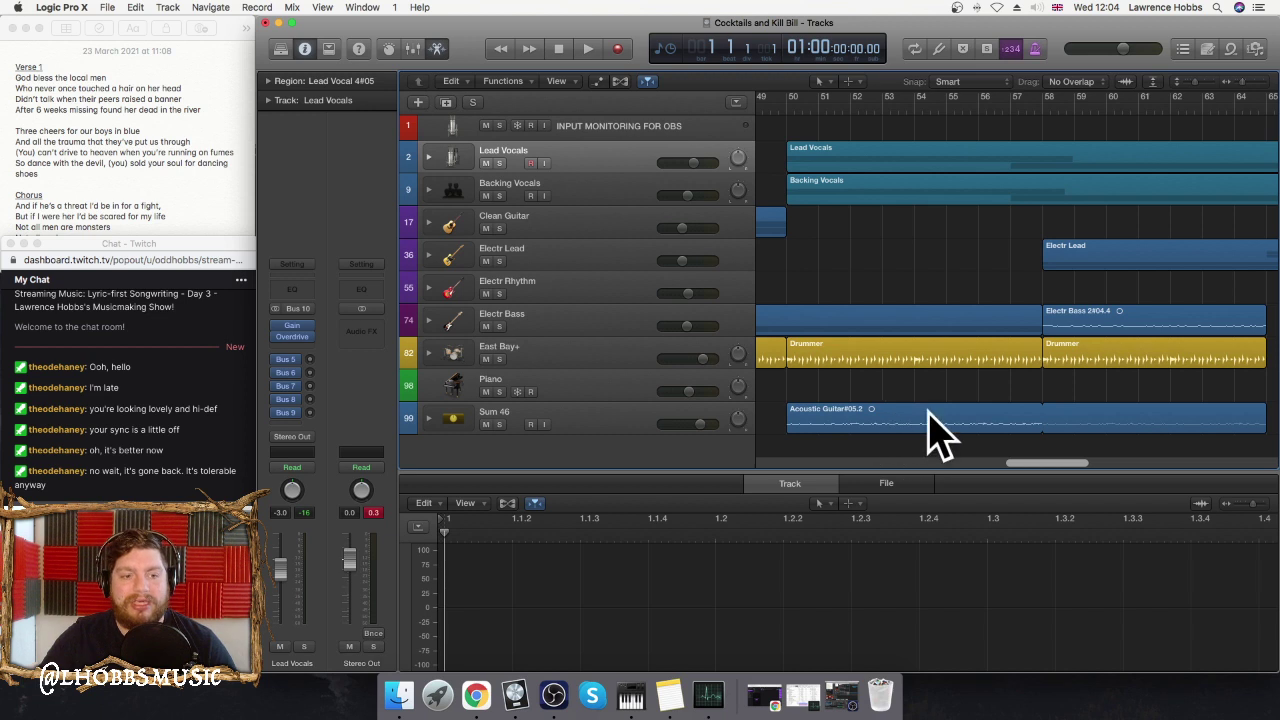
scroll(918, 380, left, 5)
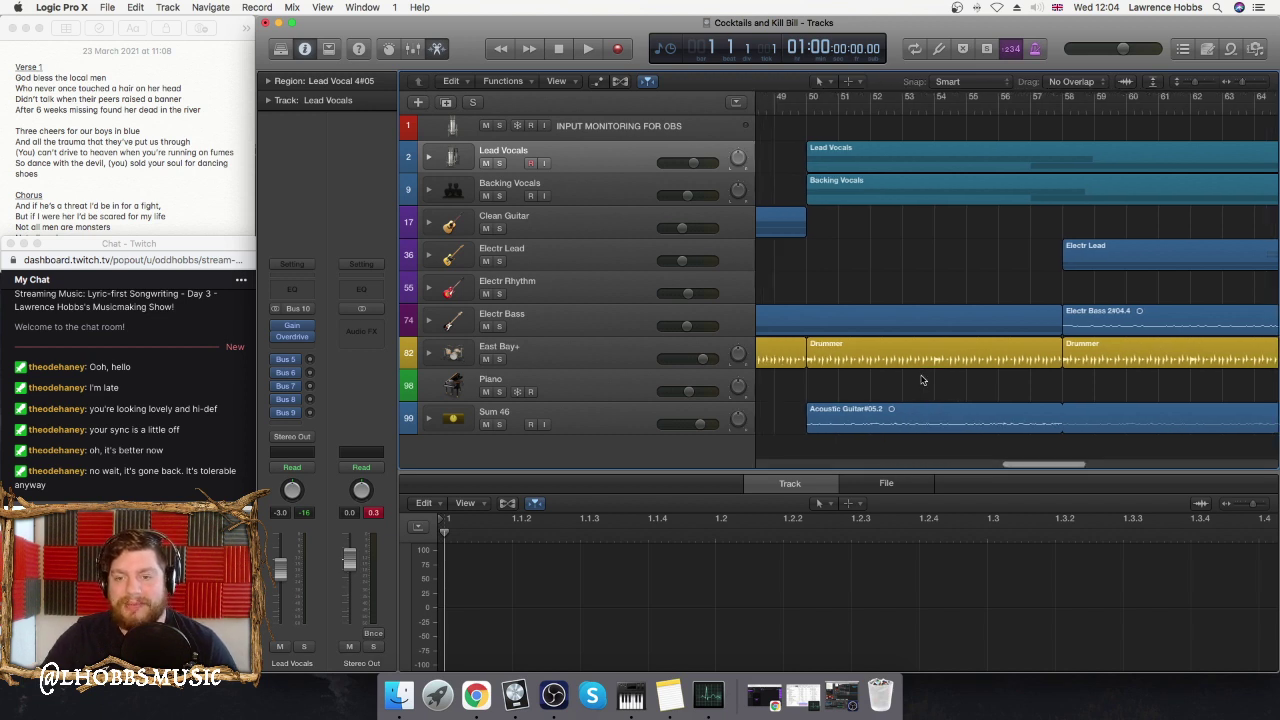
scroll(870, 266, left, 10)
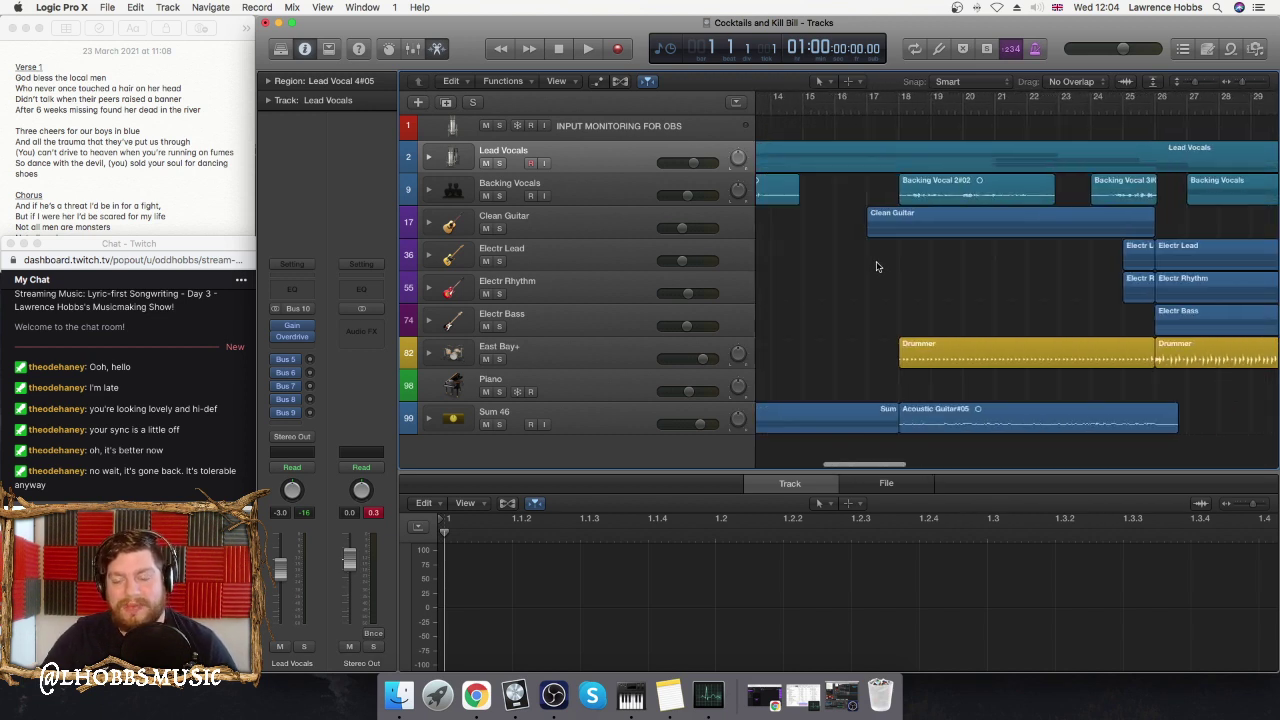
scroll(881, 266, right, 2)
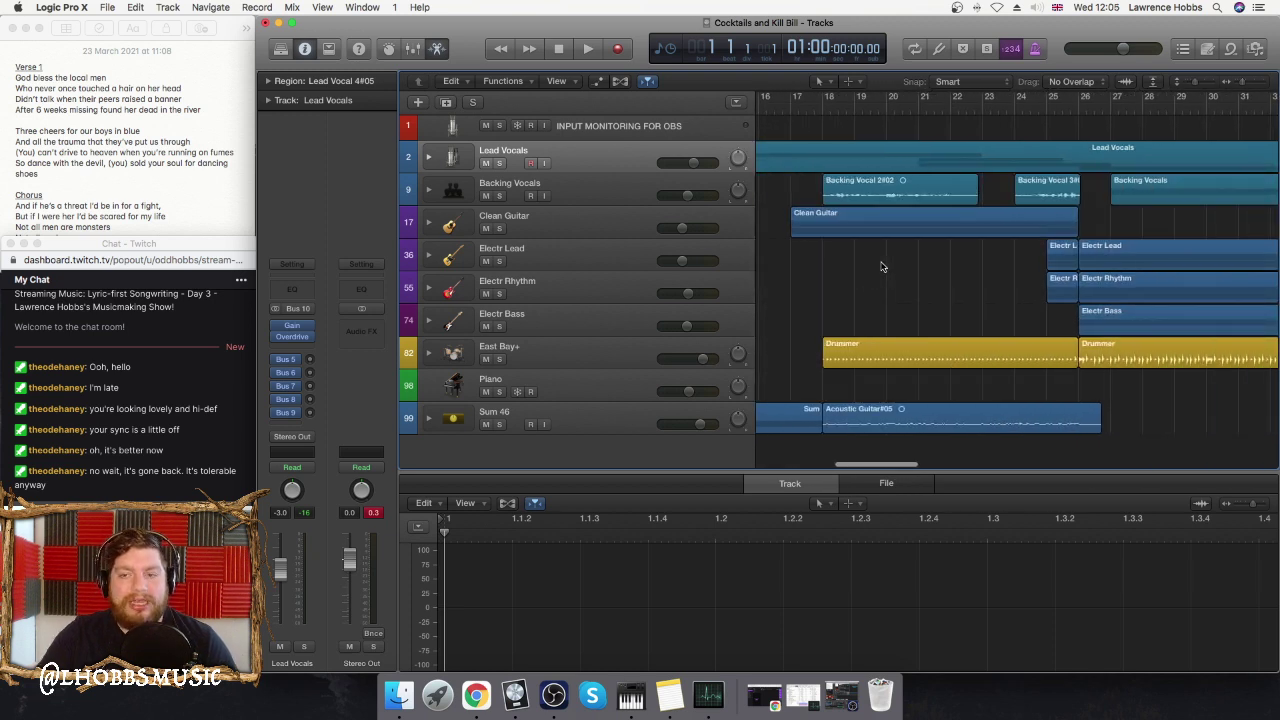
scroll(881, 266, right, 5)
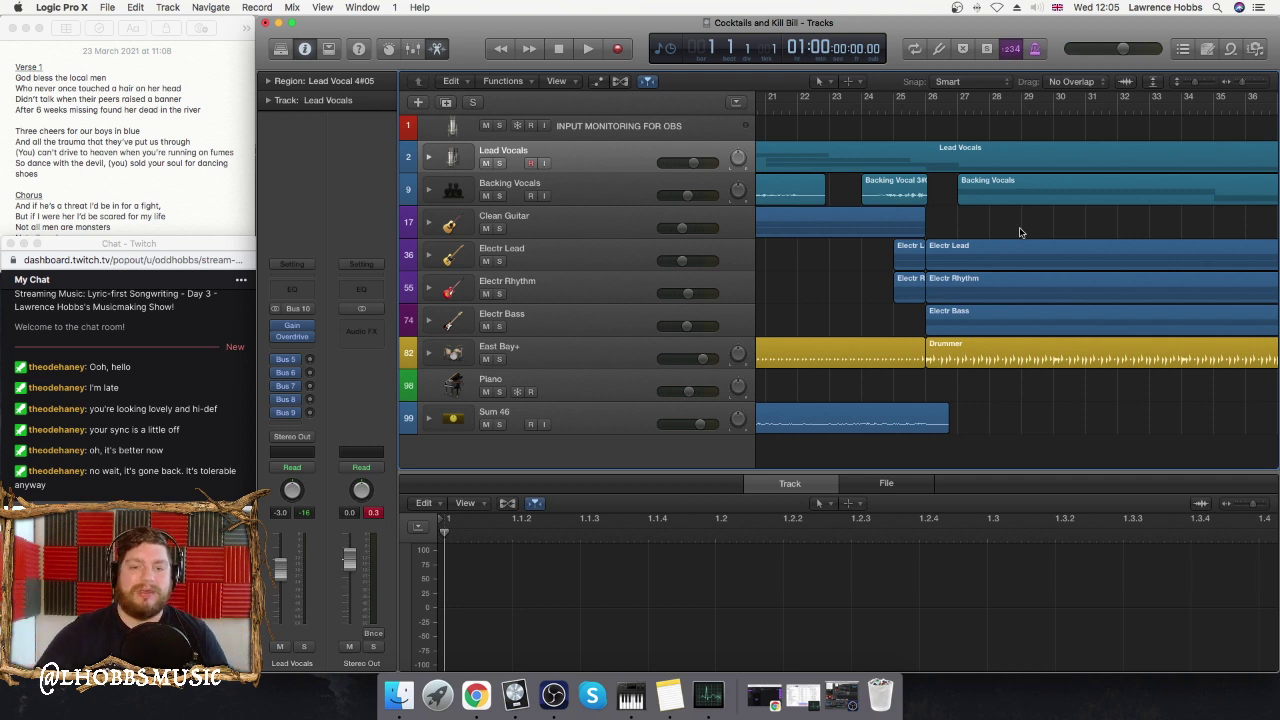
- Play the song from the beginning with the Sum 46 track selected, and stop playback at bar 68
key(Return)
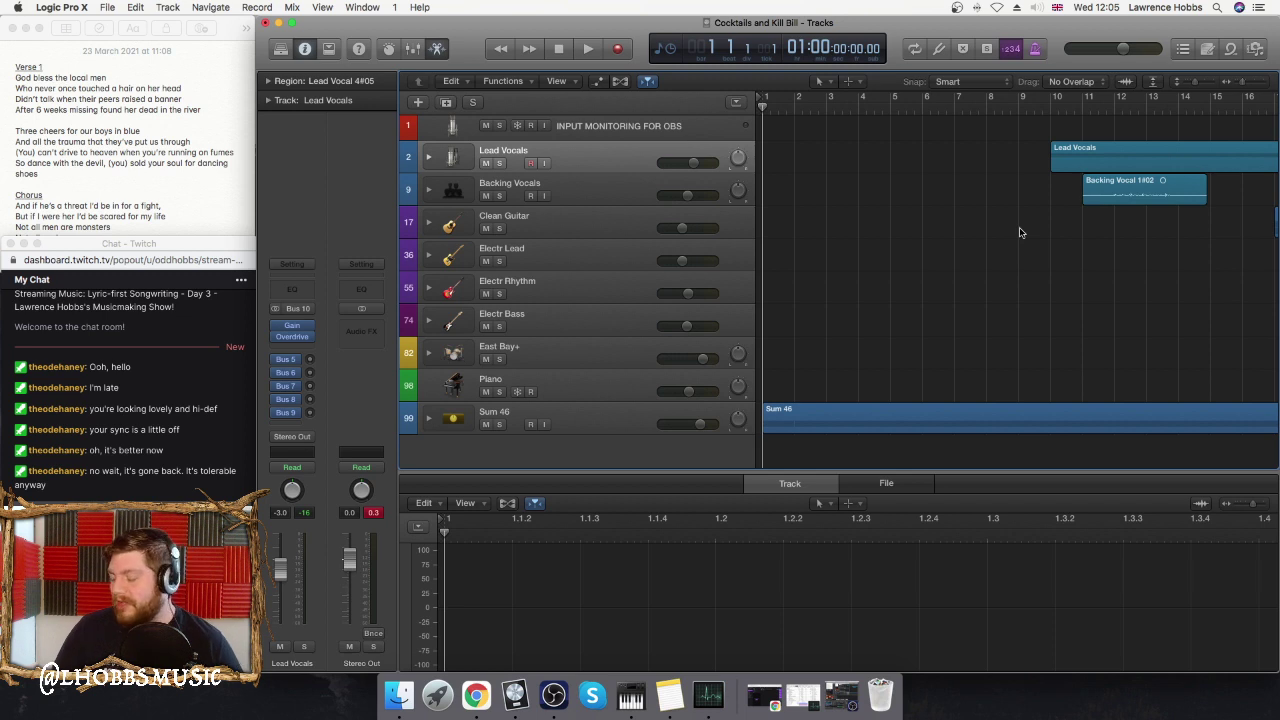
key(space)
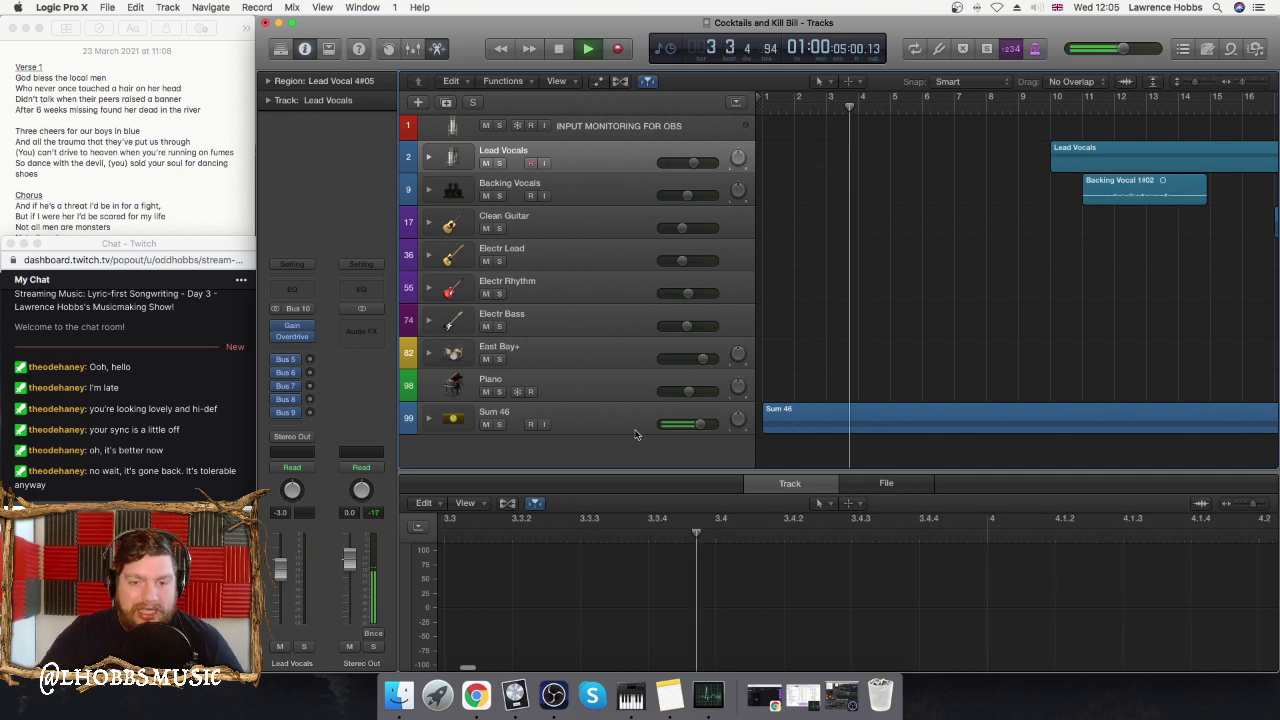
click(588, 432)
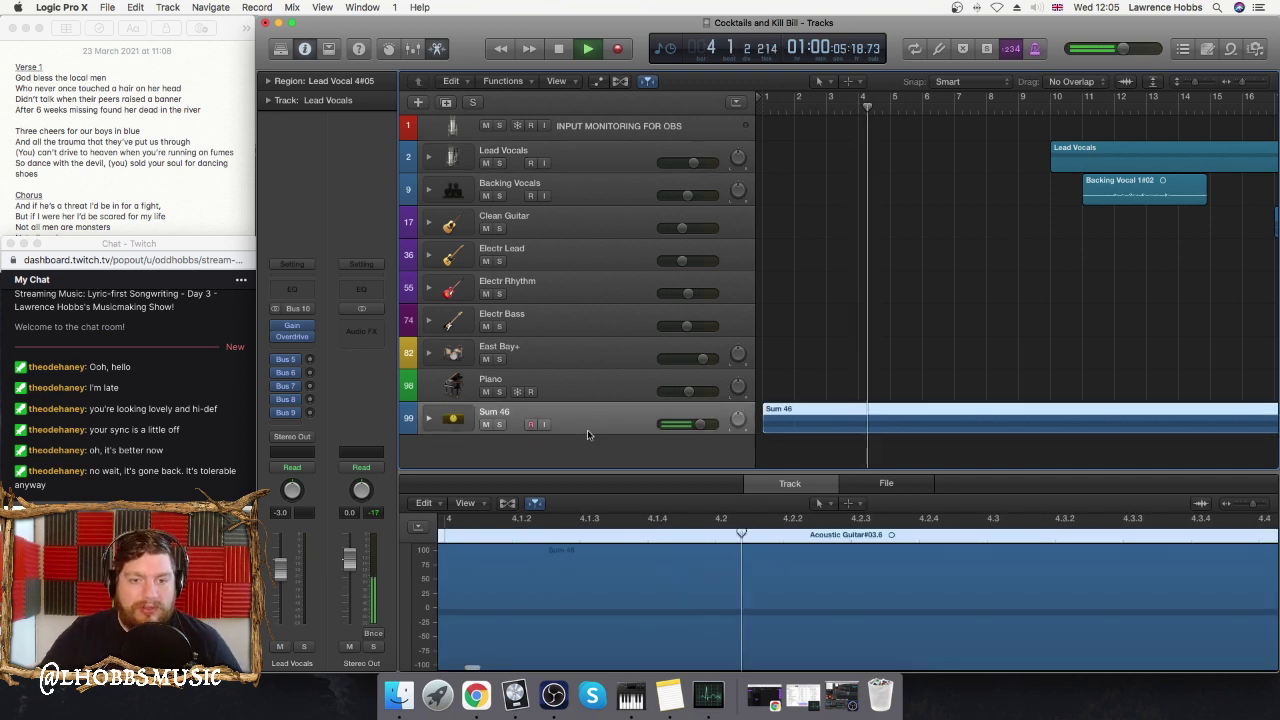
click(428, 419)
click(428, 419)
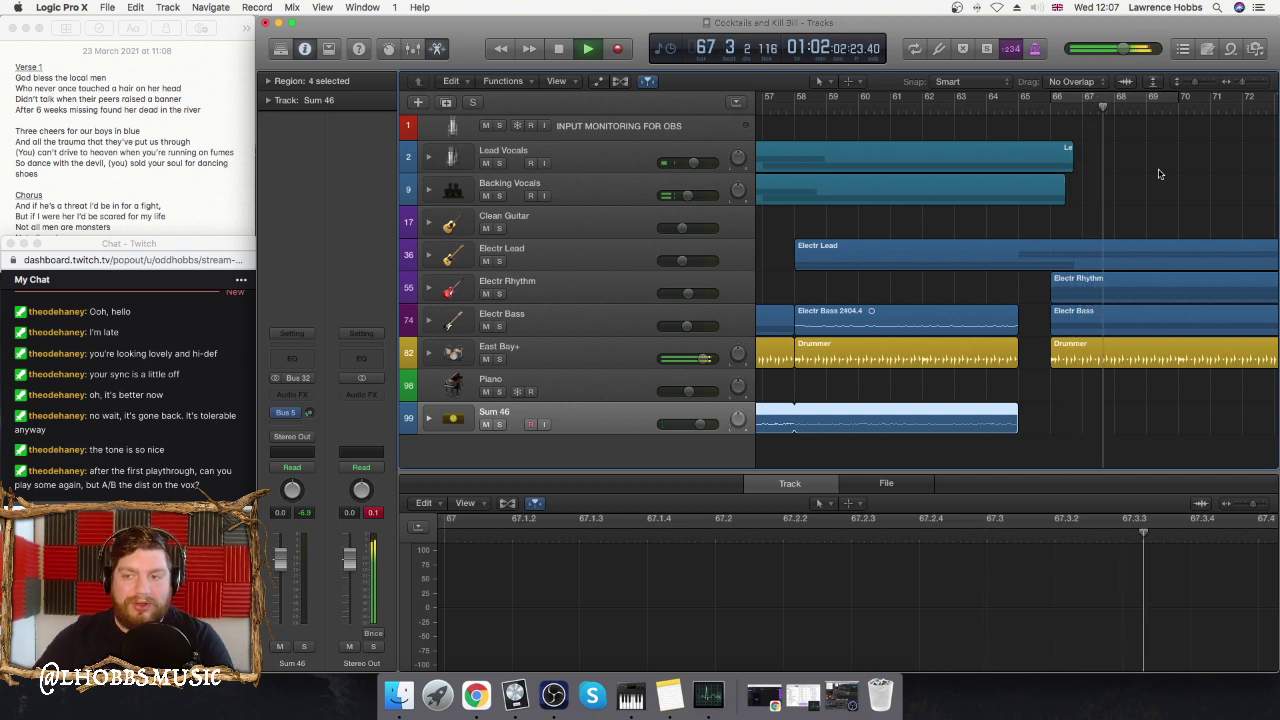
key(space)
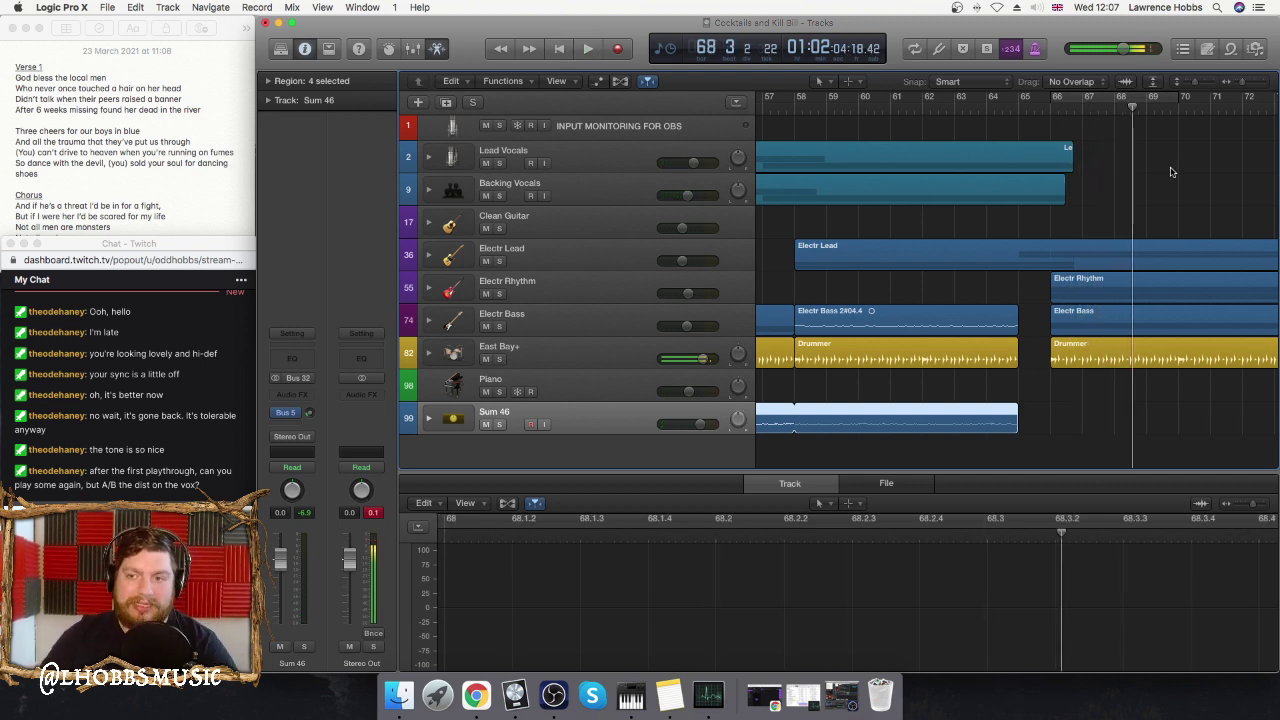
- Place the playhead at bar 10, where the first Lead Vocals region begins
scroll(1176, 178, left, 2)
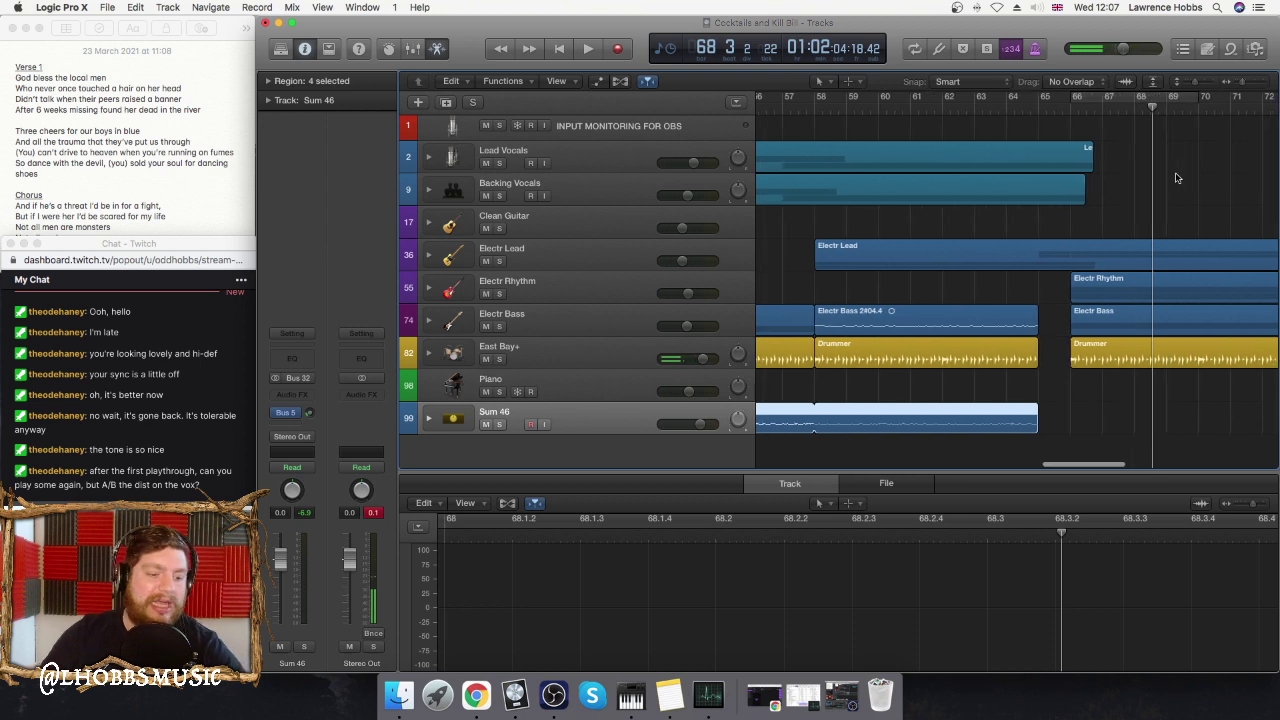
scroll(1008, 167, left, 10)
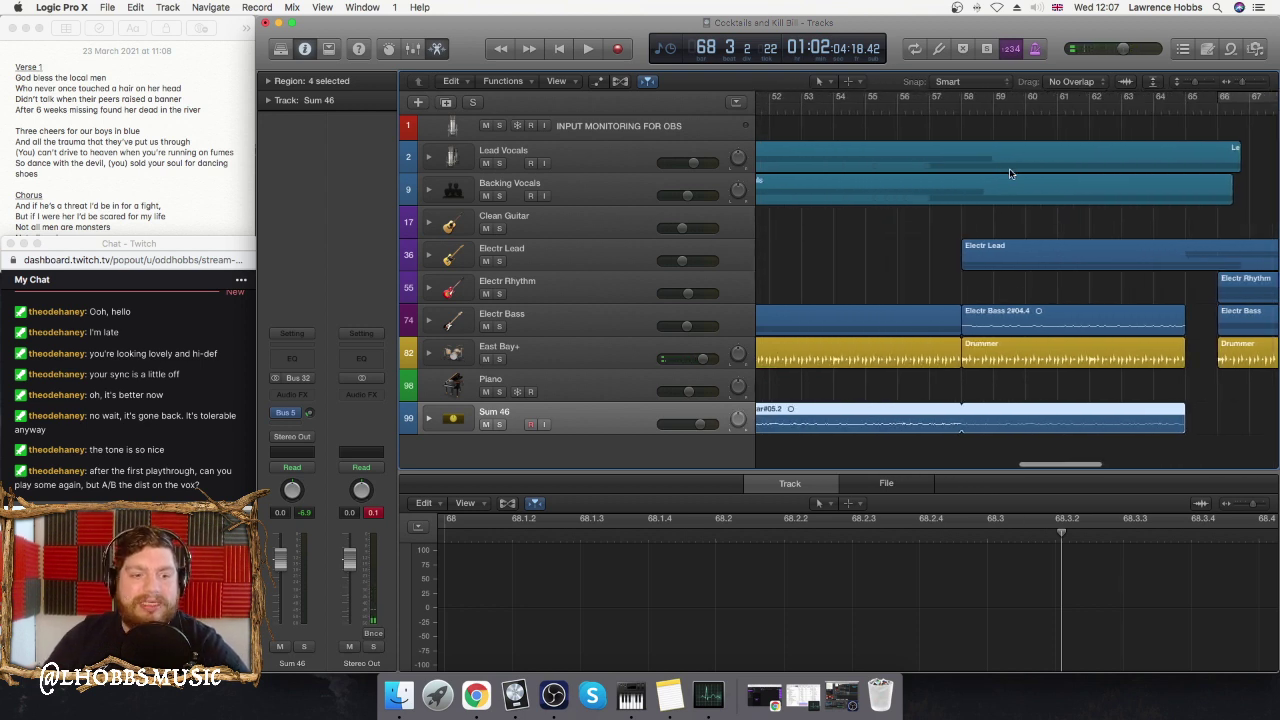
scroll(1008, 167, left, 15)
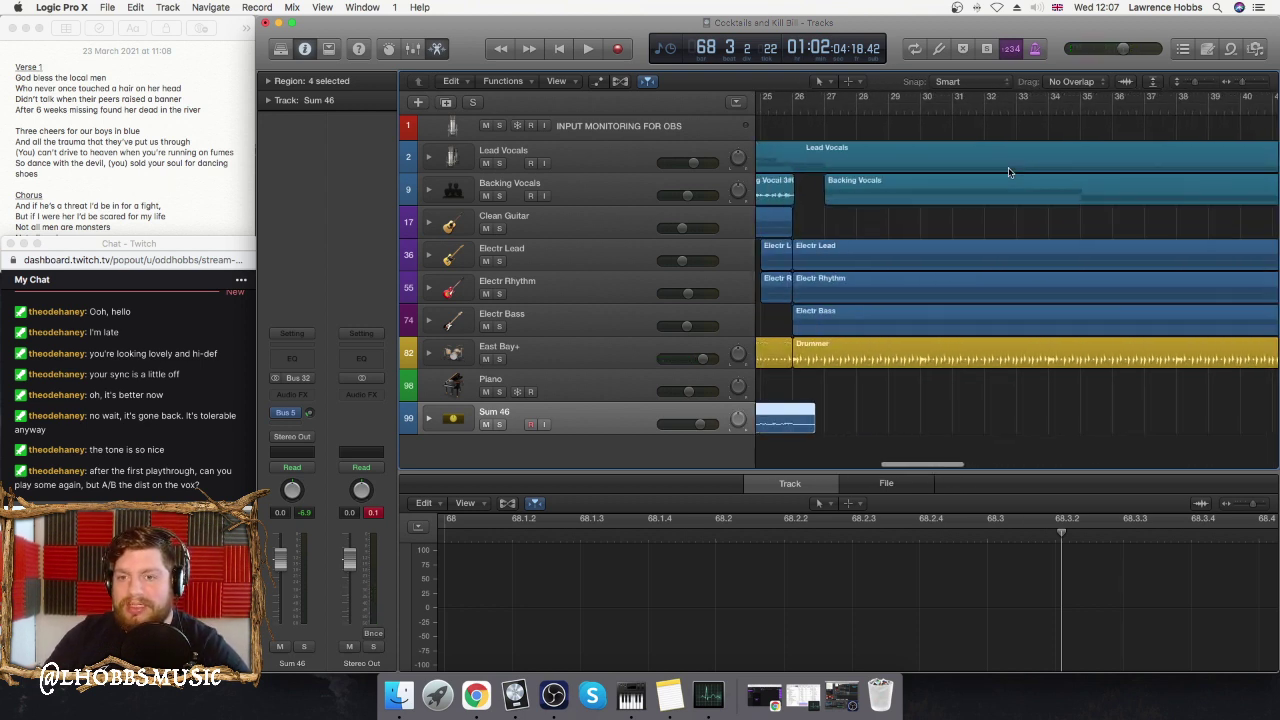
scroll(1008, 170, left, 7)
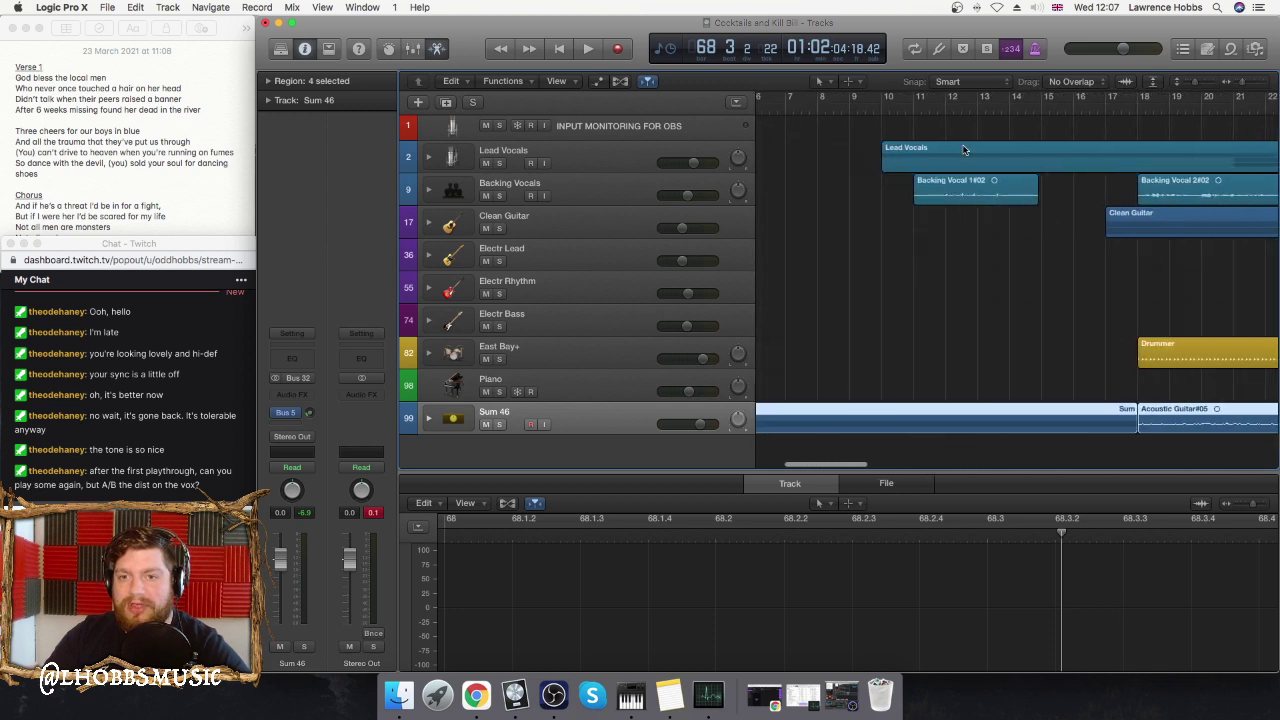
click(885, 110)
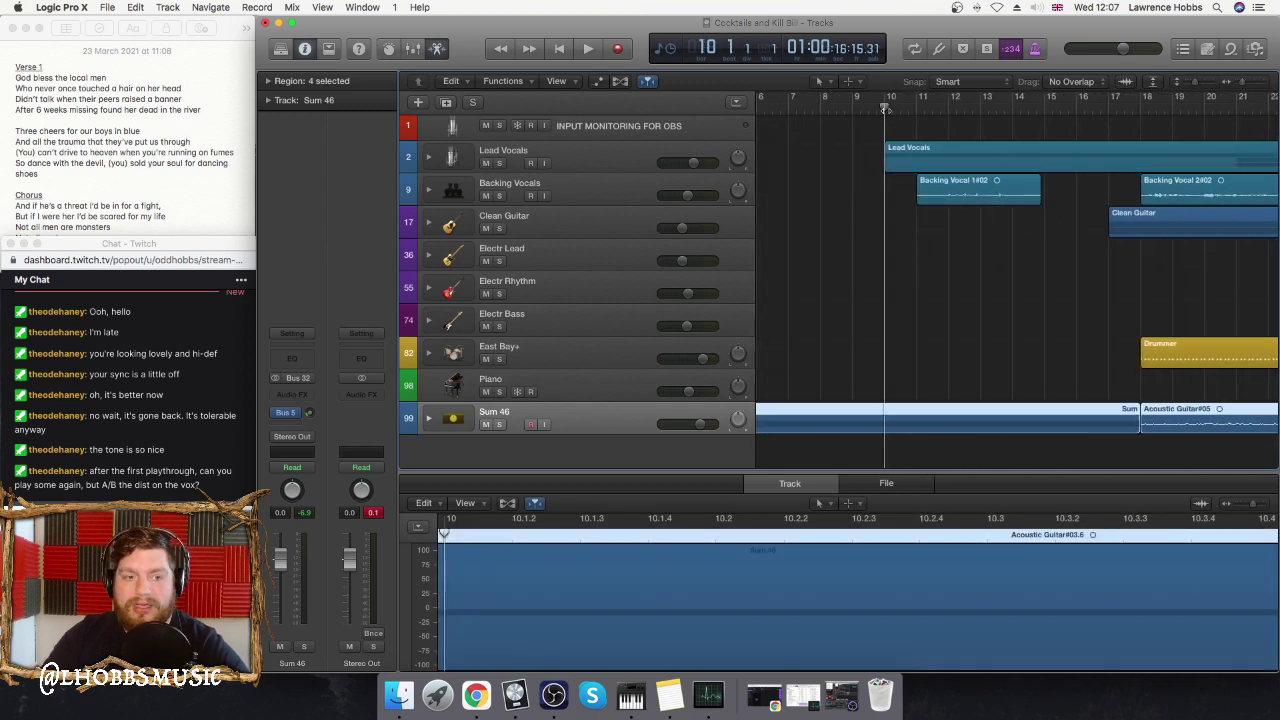
- Expand the Lead Vocals track stack and select its main track to show the stack's channel strip
click(430, 158)
click(588, 192)
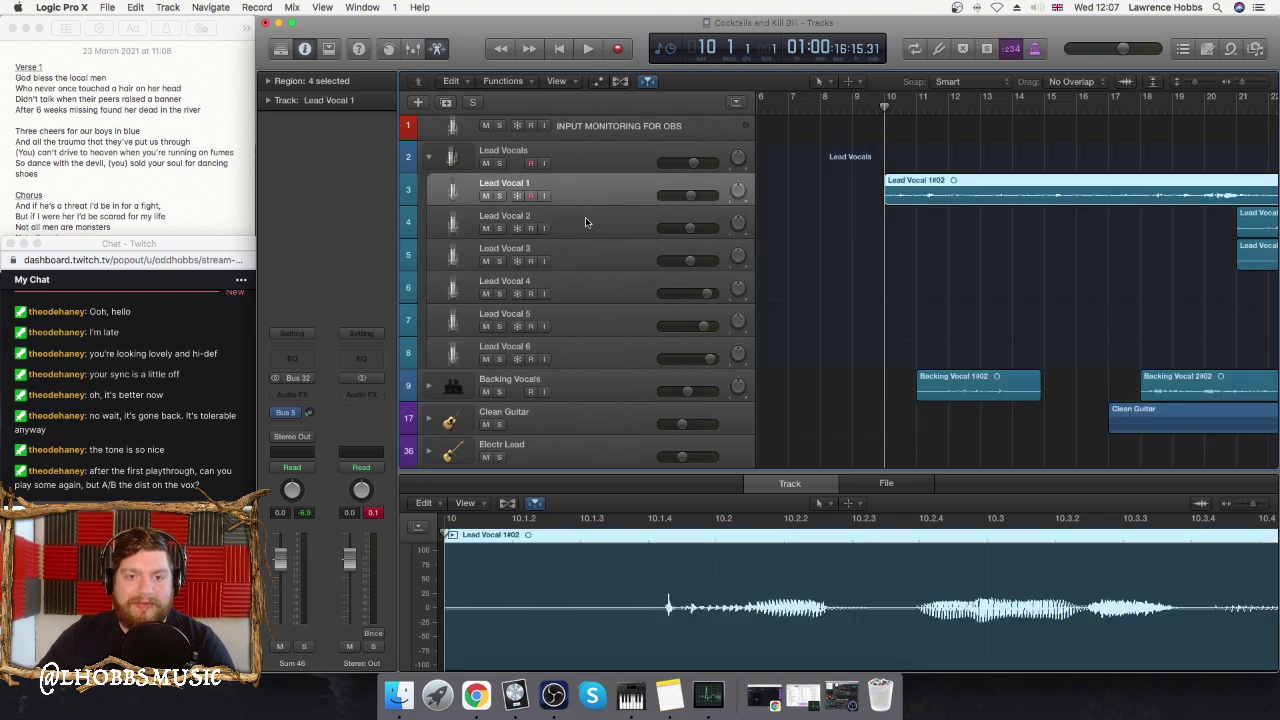
click(585, 217)
click(592, 160)
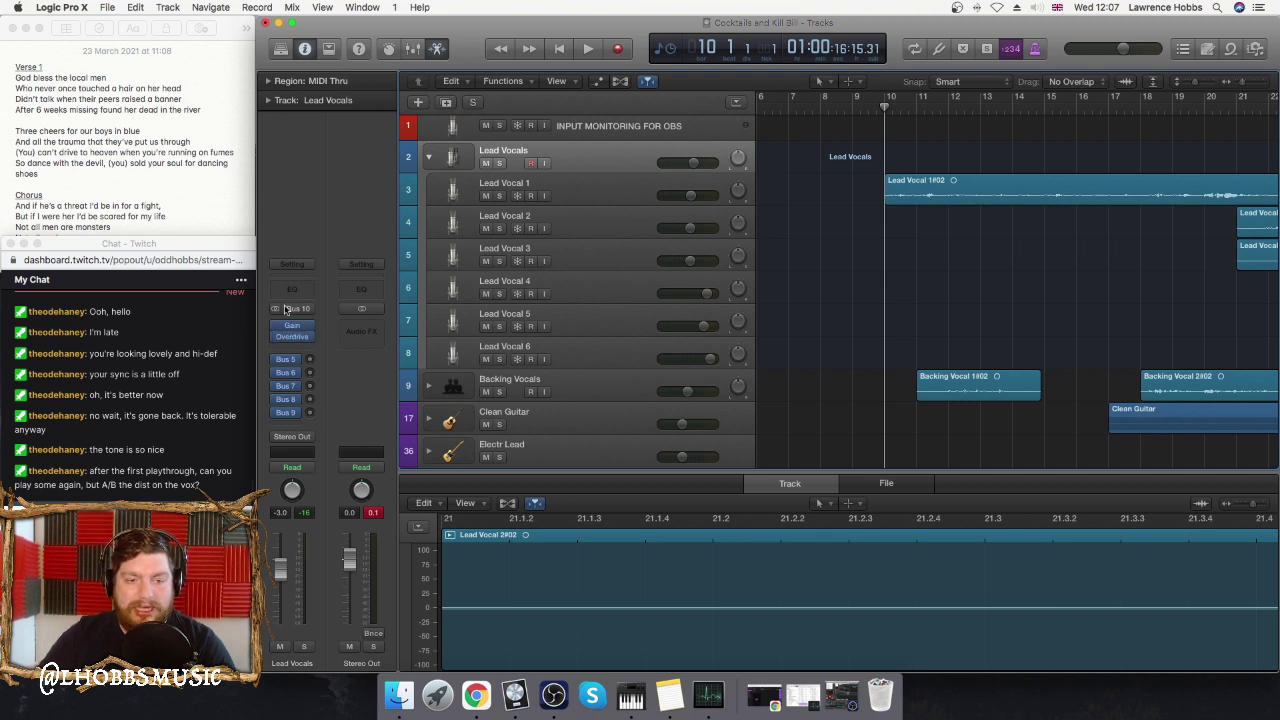
scroll(980, 250, left, 1)
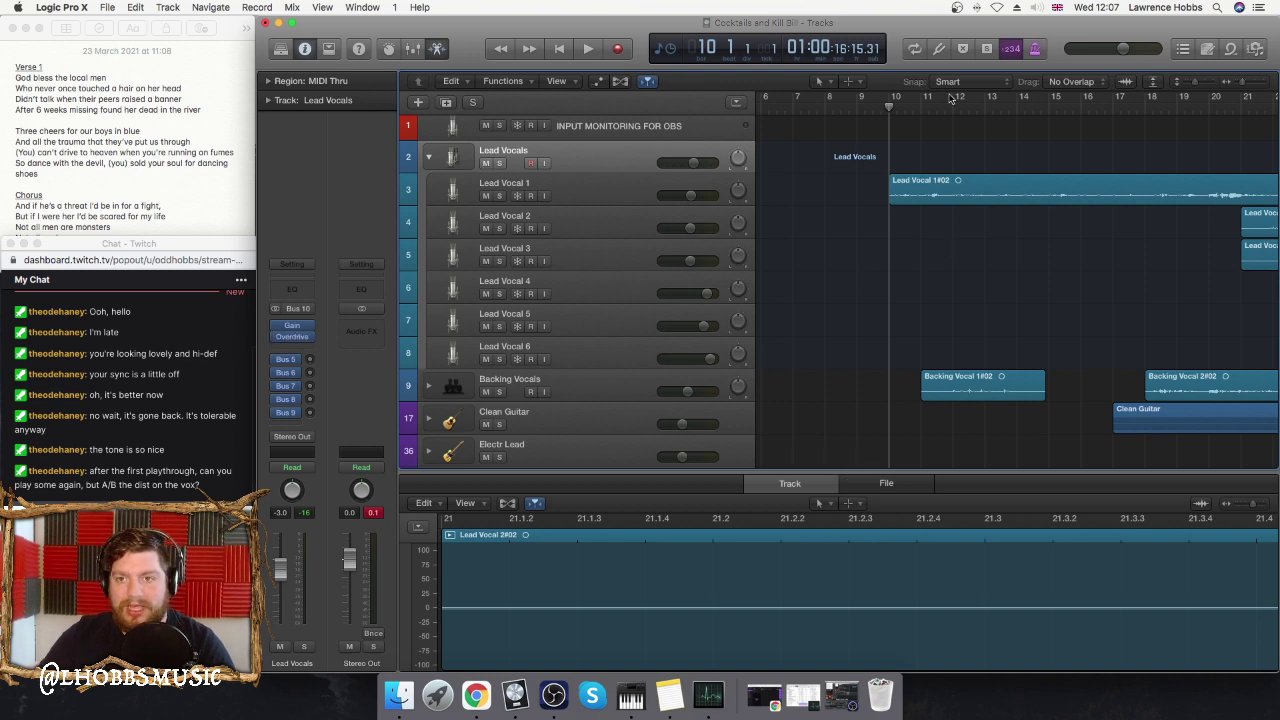
- Set a cycle range from bar 10 to bar 14 and play it to audition the Overdrive on the Lead Vocals
drag(900, 103, 1021, 103)
key(space)
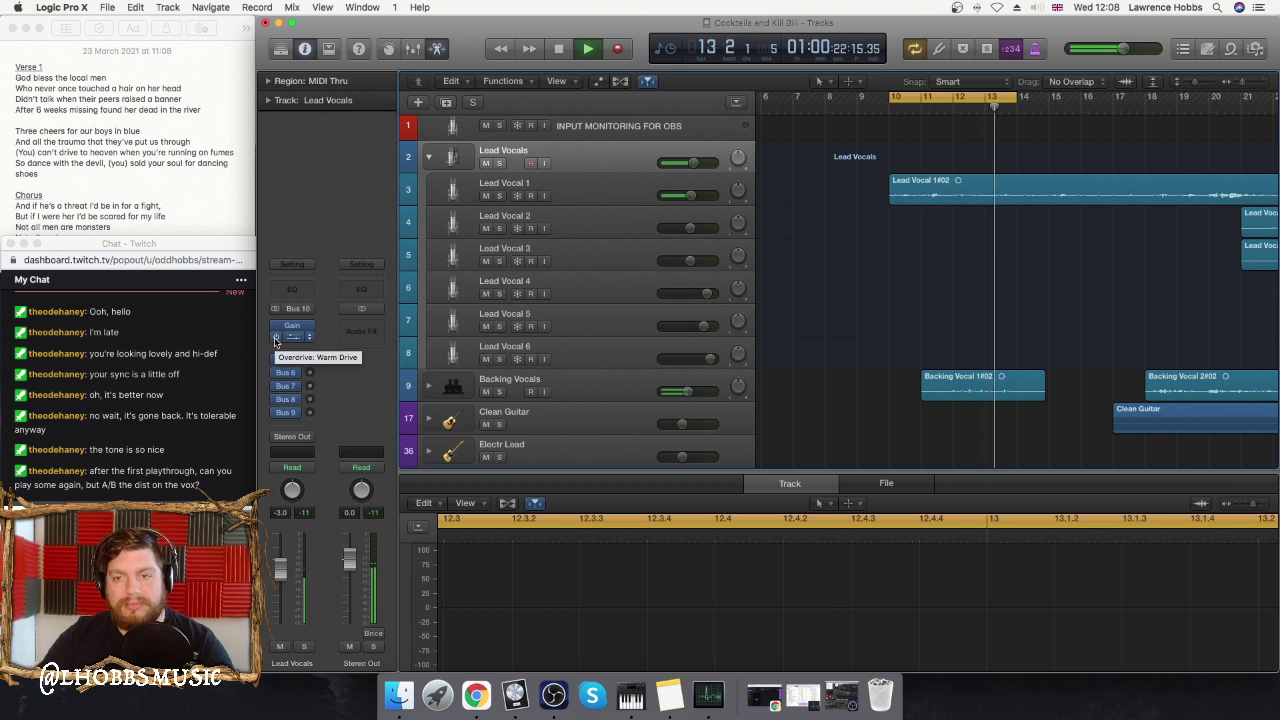
key(space)
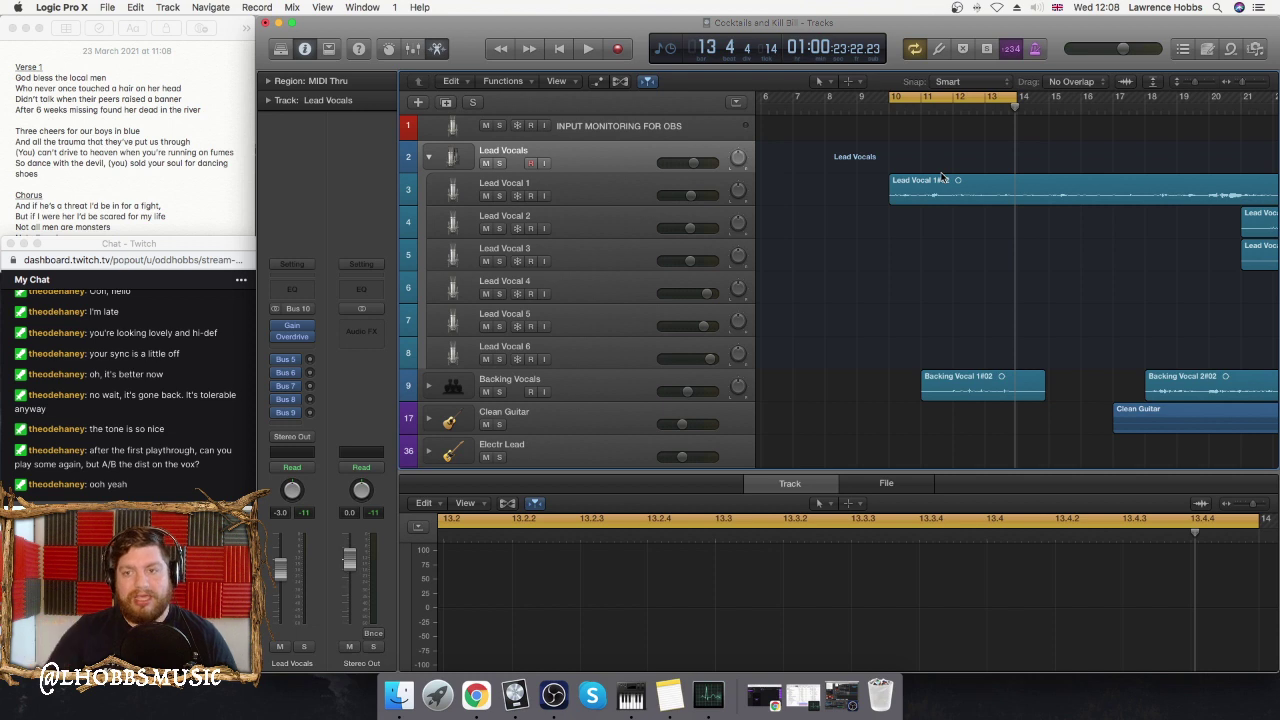
- Move the cycle range to bars 21 to 25 and play that section to audition the lead vocal Overdrive
scroll(942, 214, right, 3)
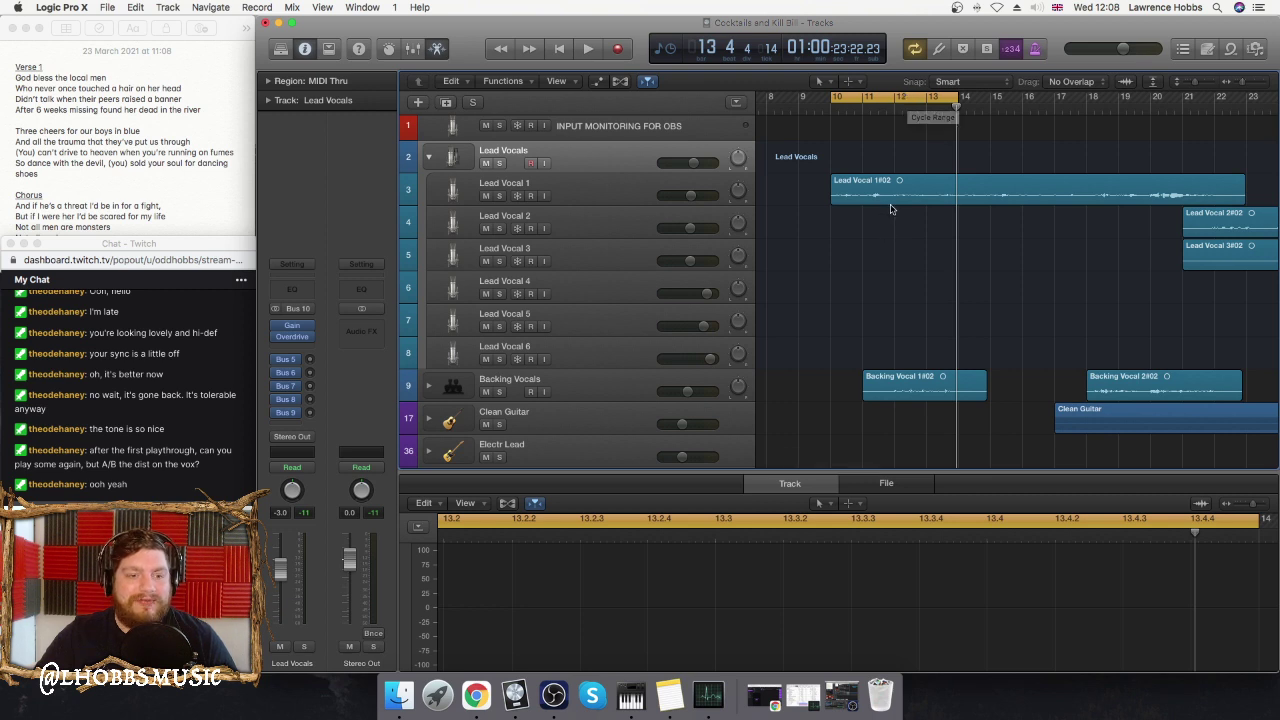
scroll(915, 103, right, 5)
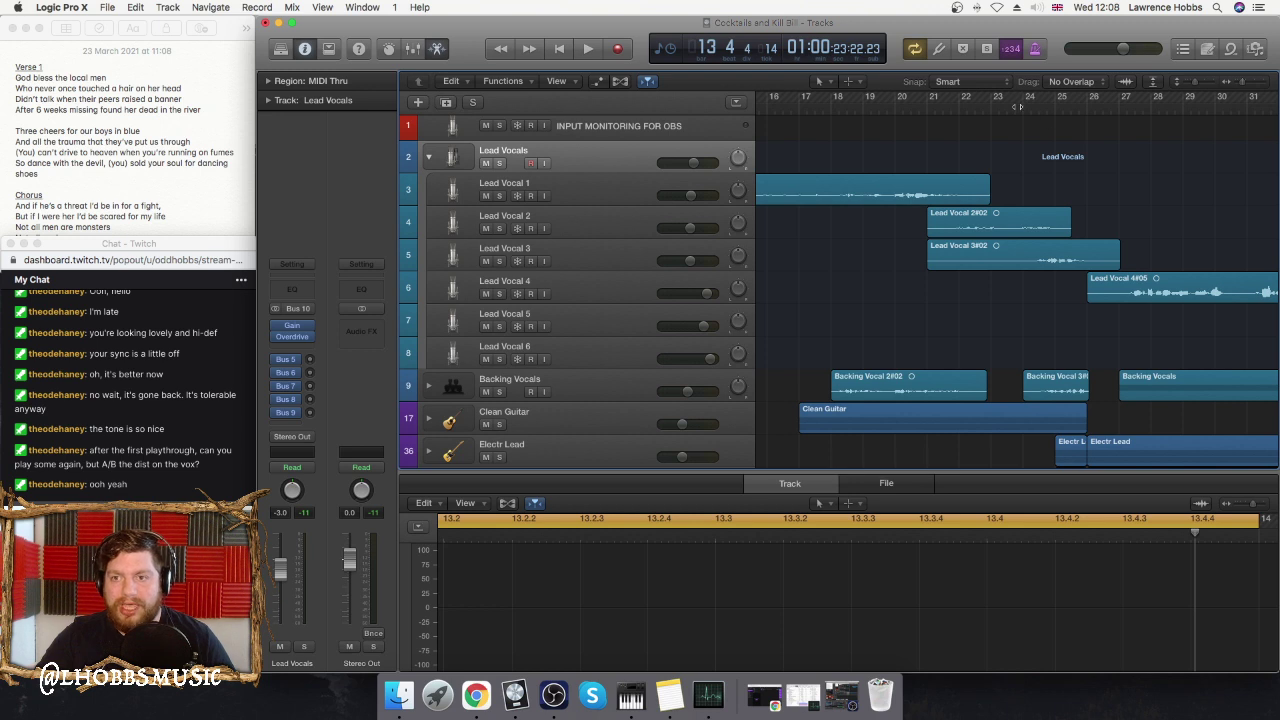
drag(995, 100, 1127, 105)
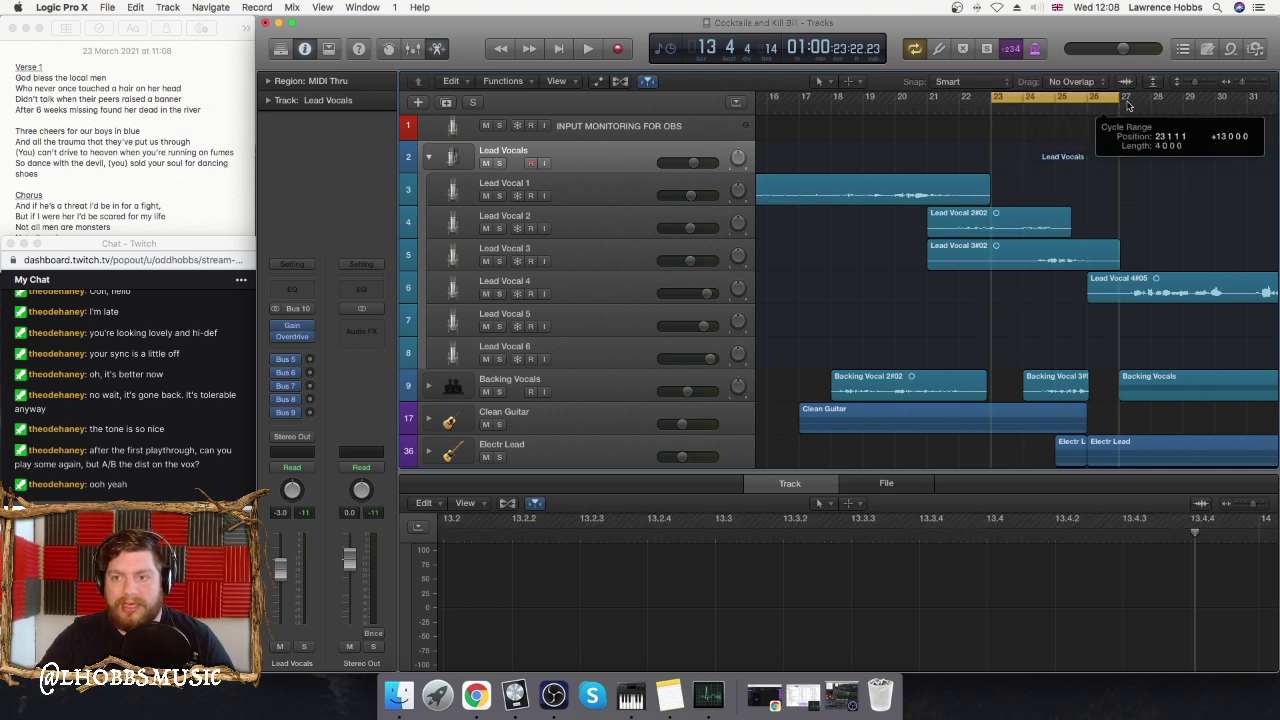
drag(931, 100, 1050, 100)
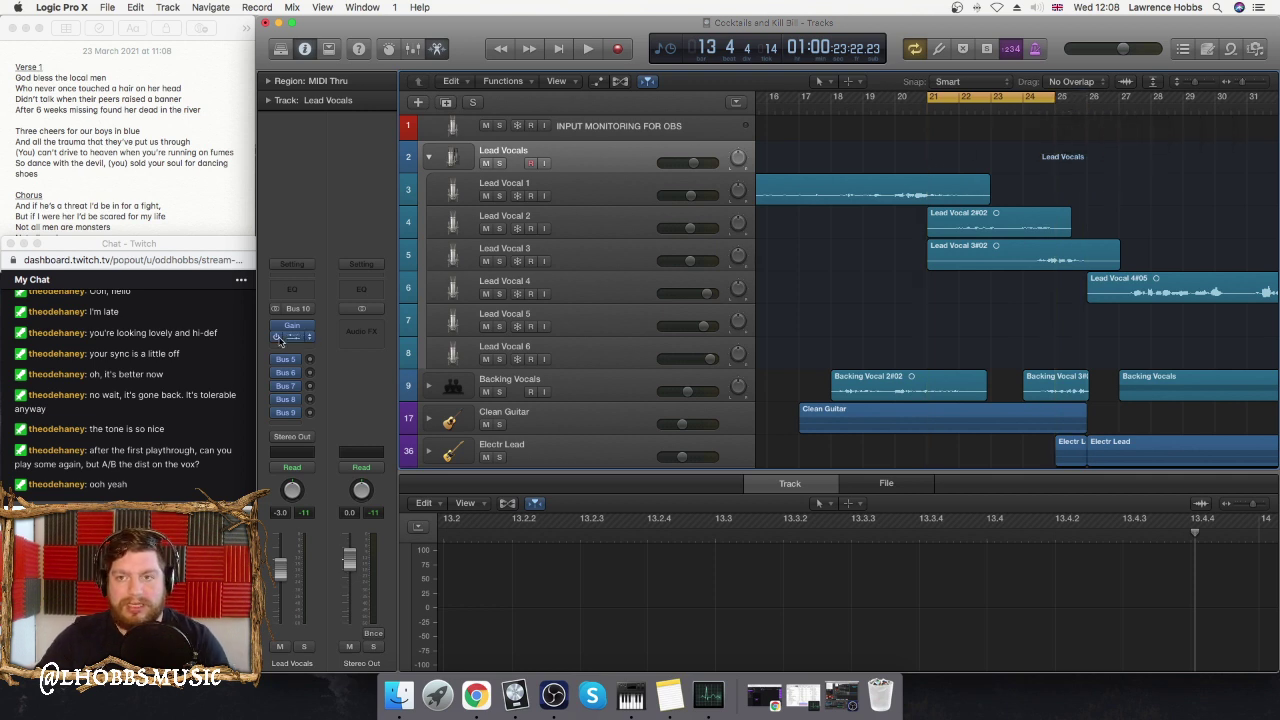
key(space)
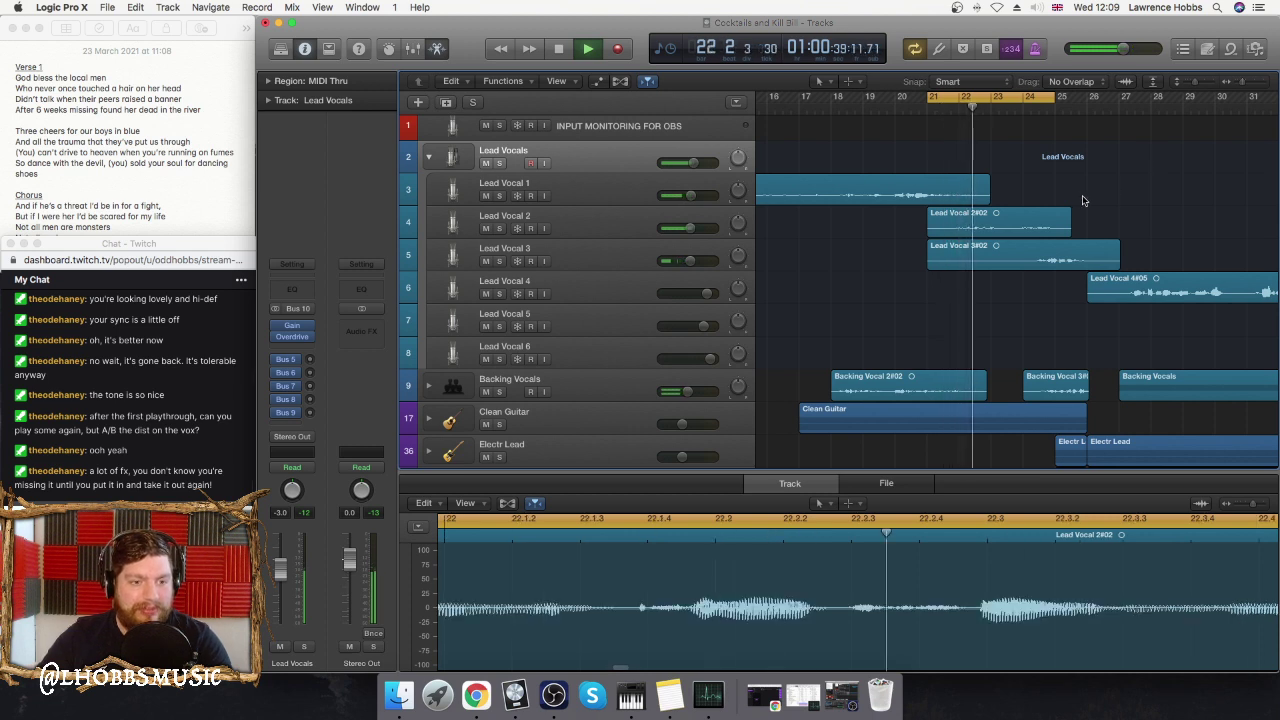
key(space)
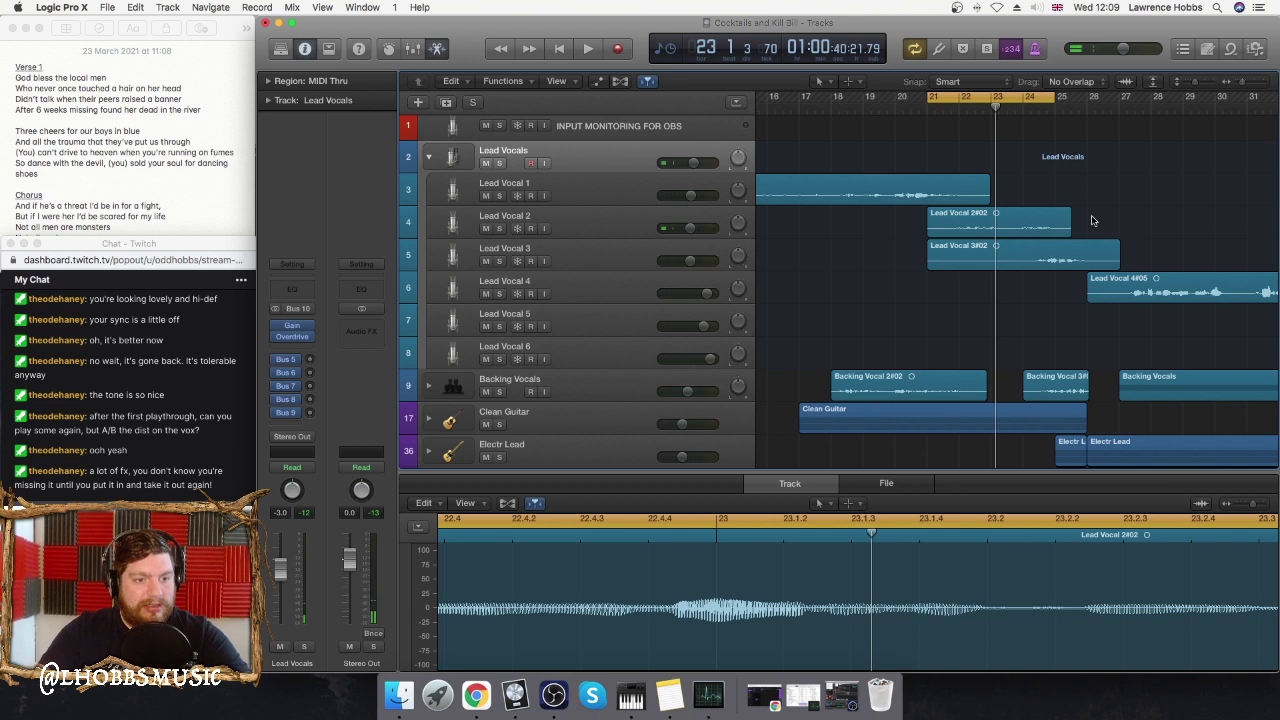
- Set the cycle range to bars 26 to 30, audition the section, and stop playback with cycle mode off
scroll(1093, 220, right, 3)
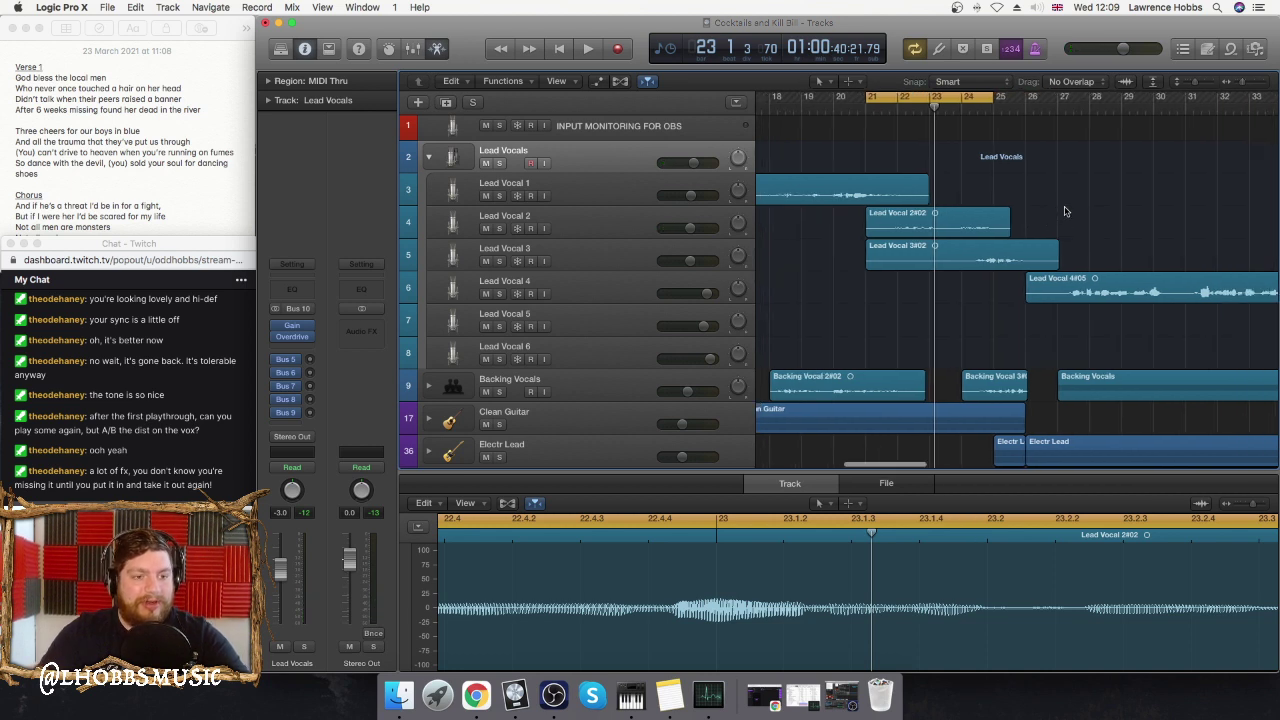
scroll(1047, 200, right, 5)
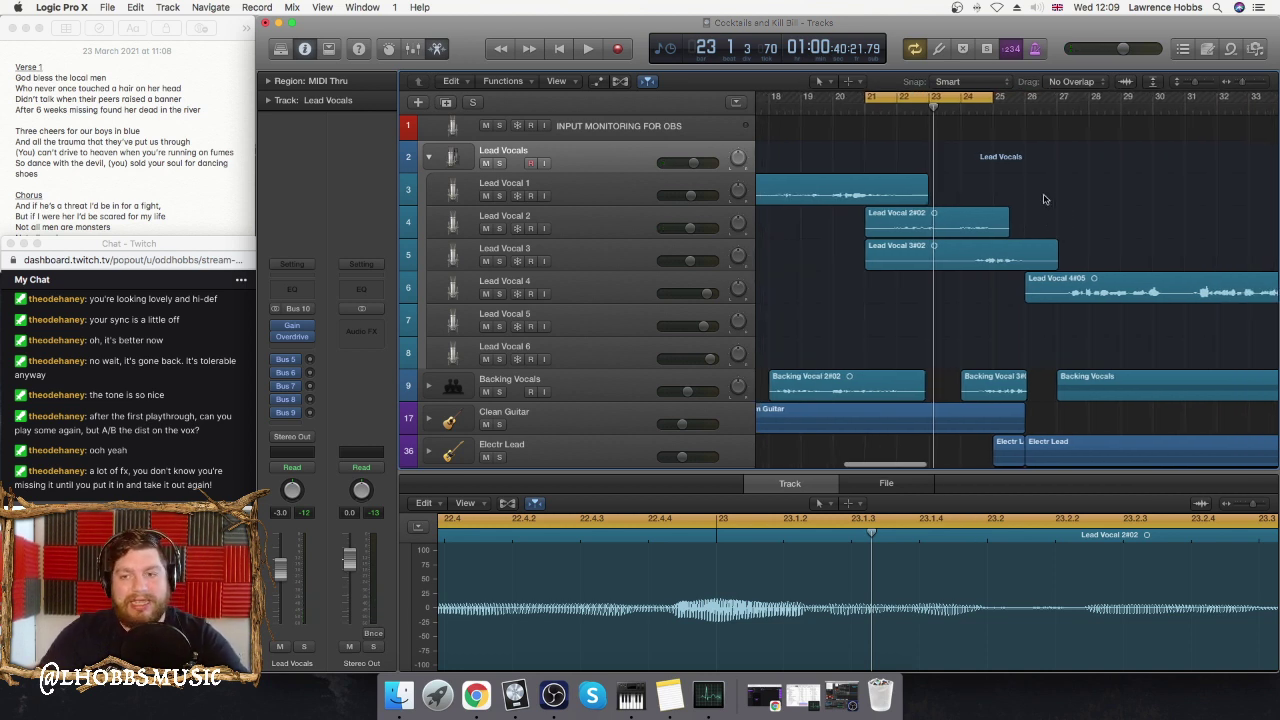
scroll(1044, 199, right, 5)
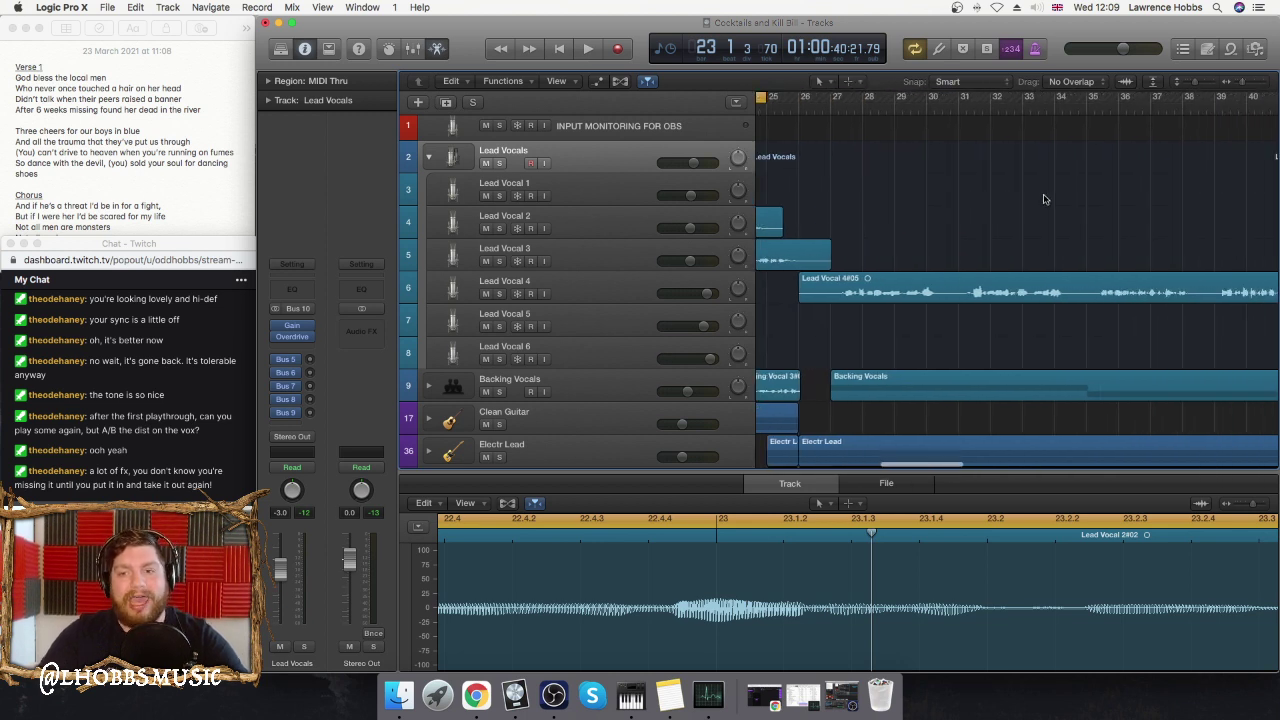
drag(829, 97, 925, 100)
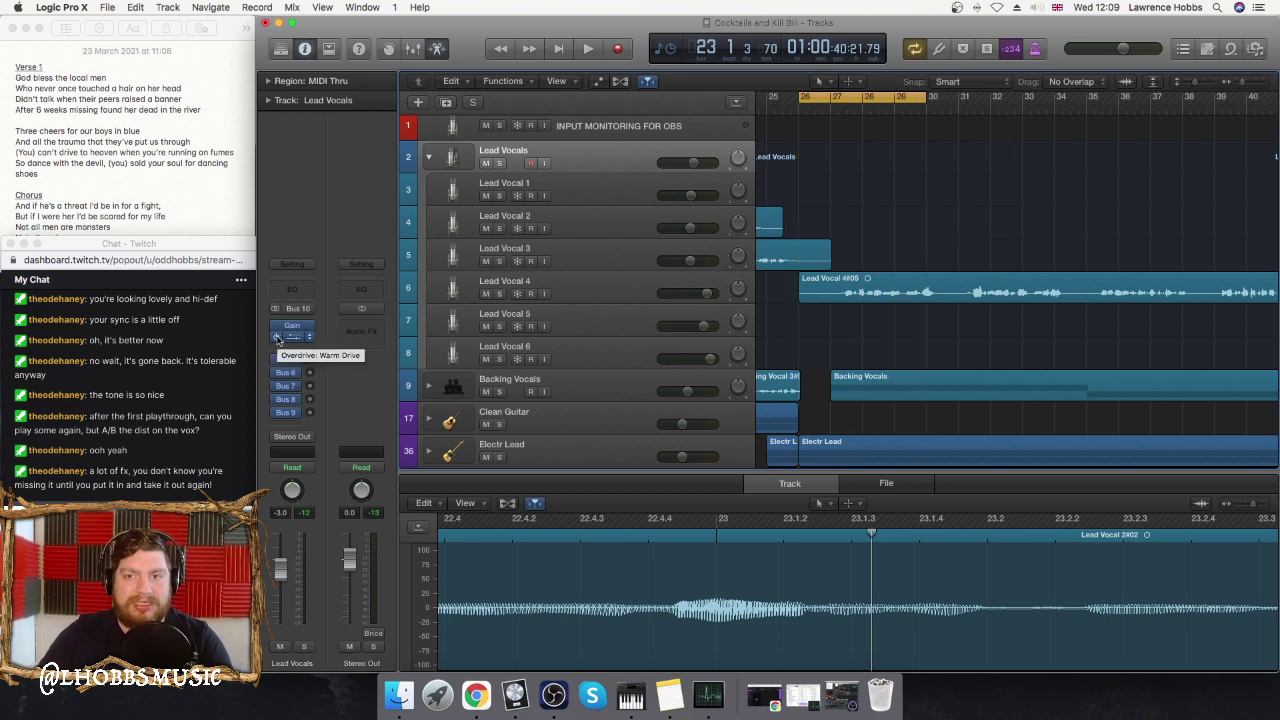
key(space)
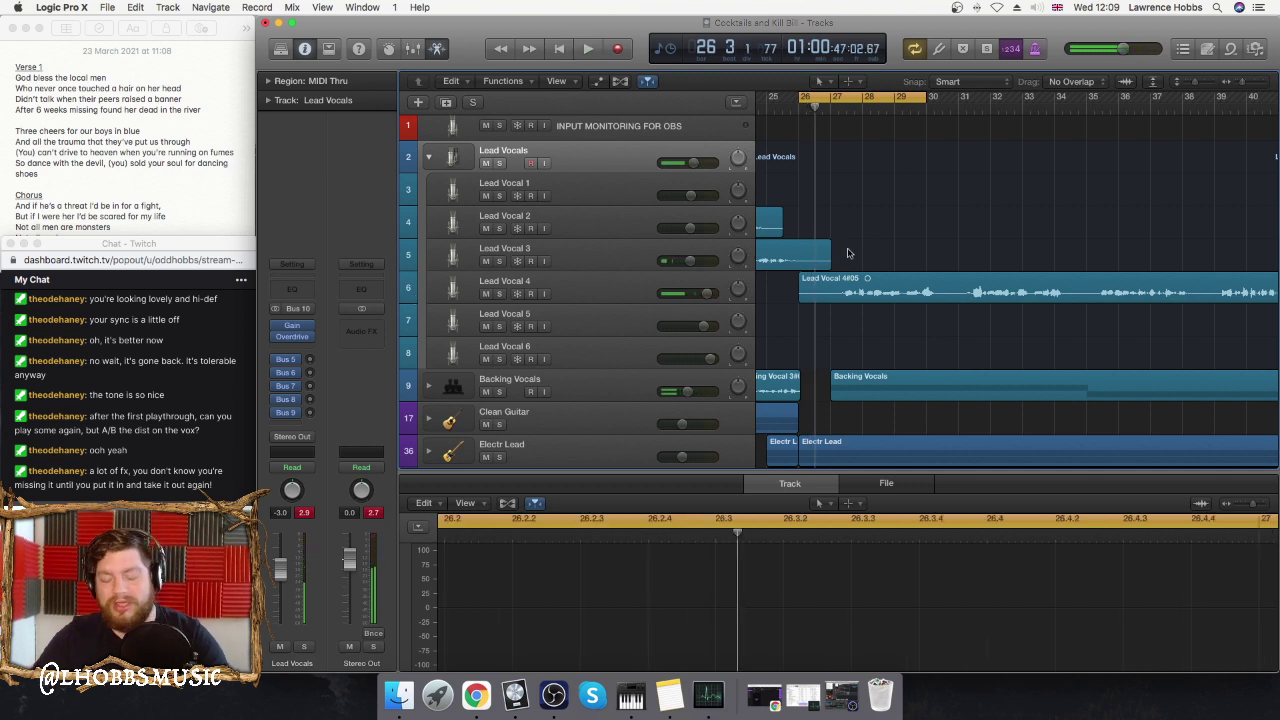
key(space)
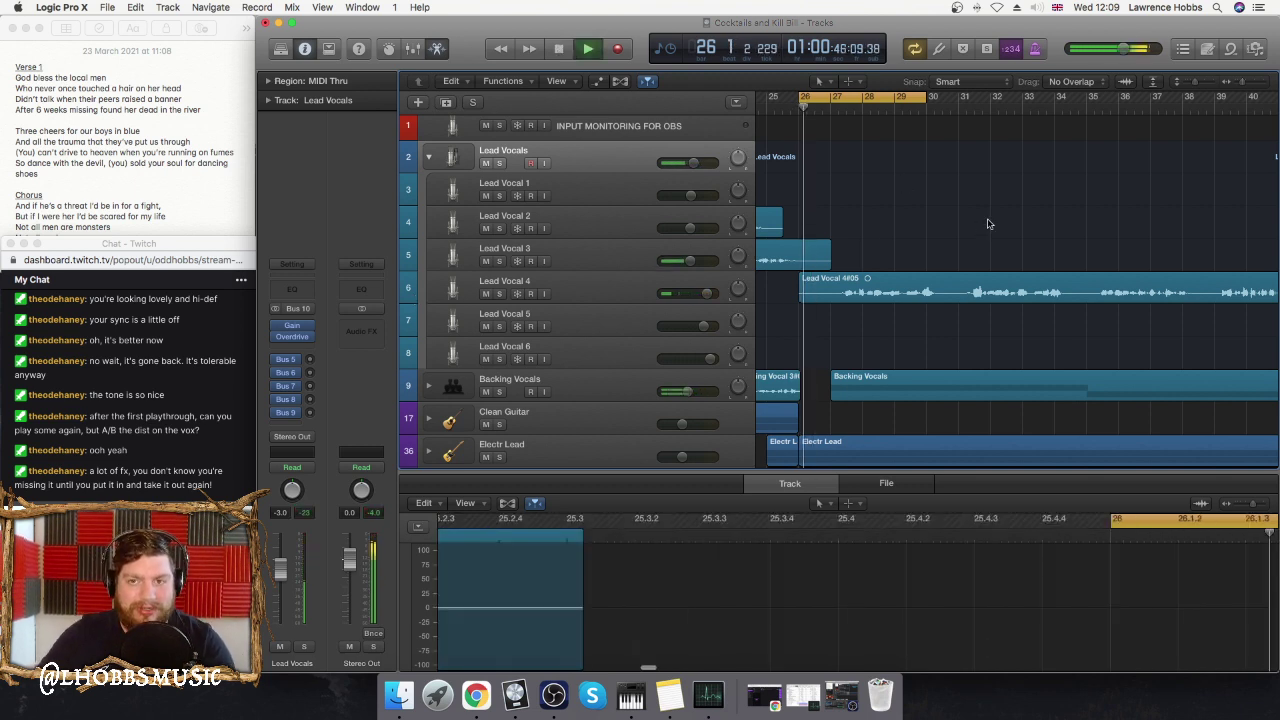
key(space)
click(870, 97)
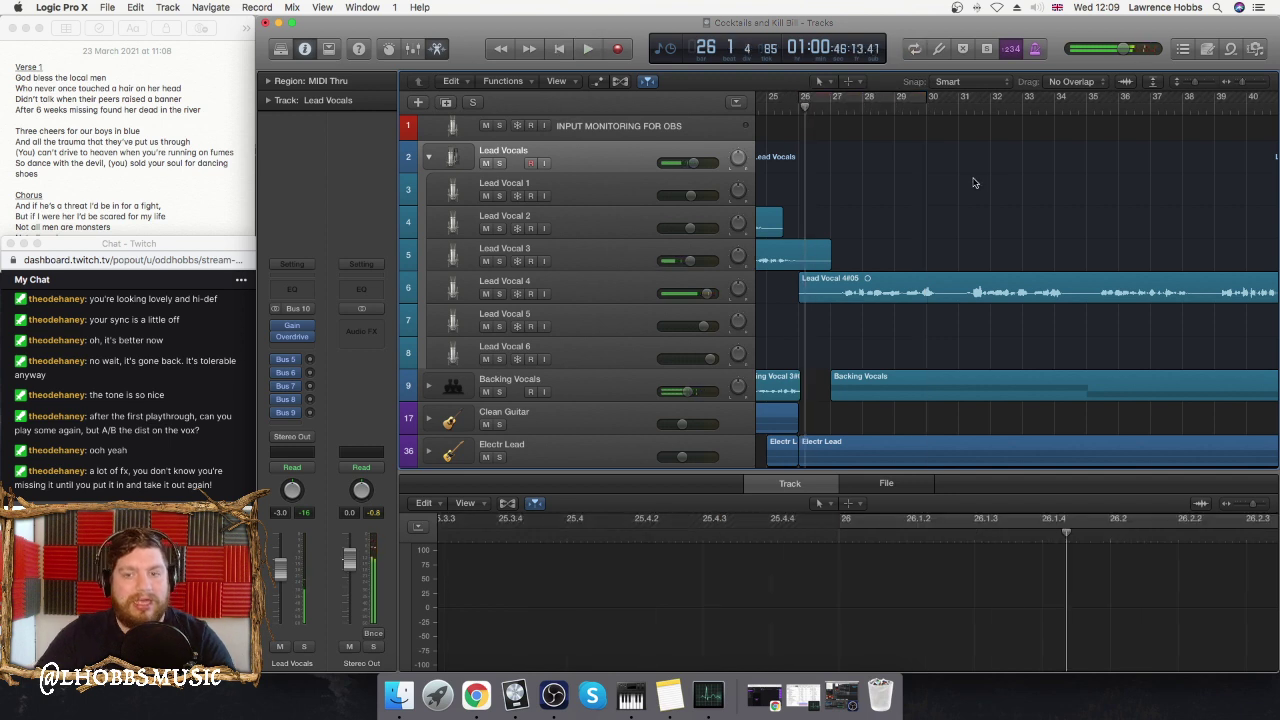
- Examine the arrangement up to about bar 76 across the vocal, guitar, bass and drummer tracks, and return to bar 26
scroll(980, 184, right, 10)
scroll(992, 184, right, 5)
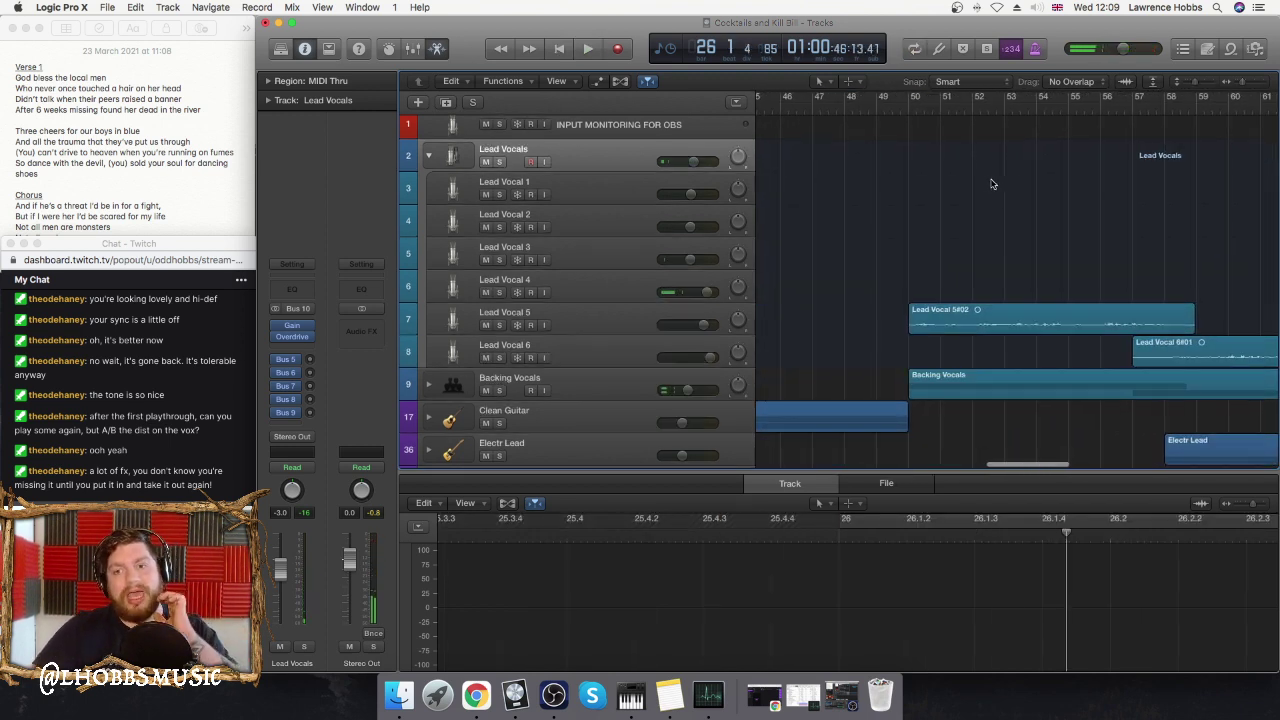
scroll(992, 184, down, 6)
scroll(992, 184, right, 15)
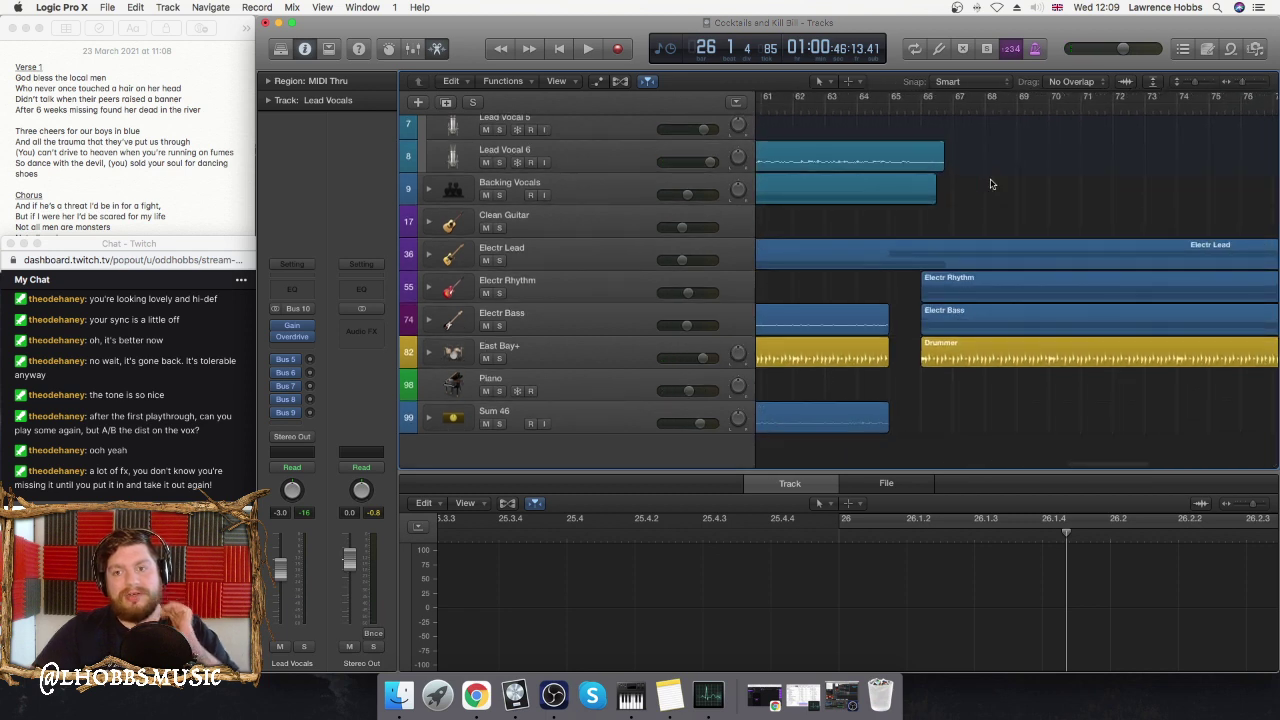
scroll(992, 184, left, 7)
scroll(992, 183, left, 20)
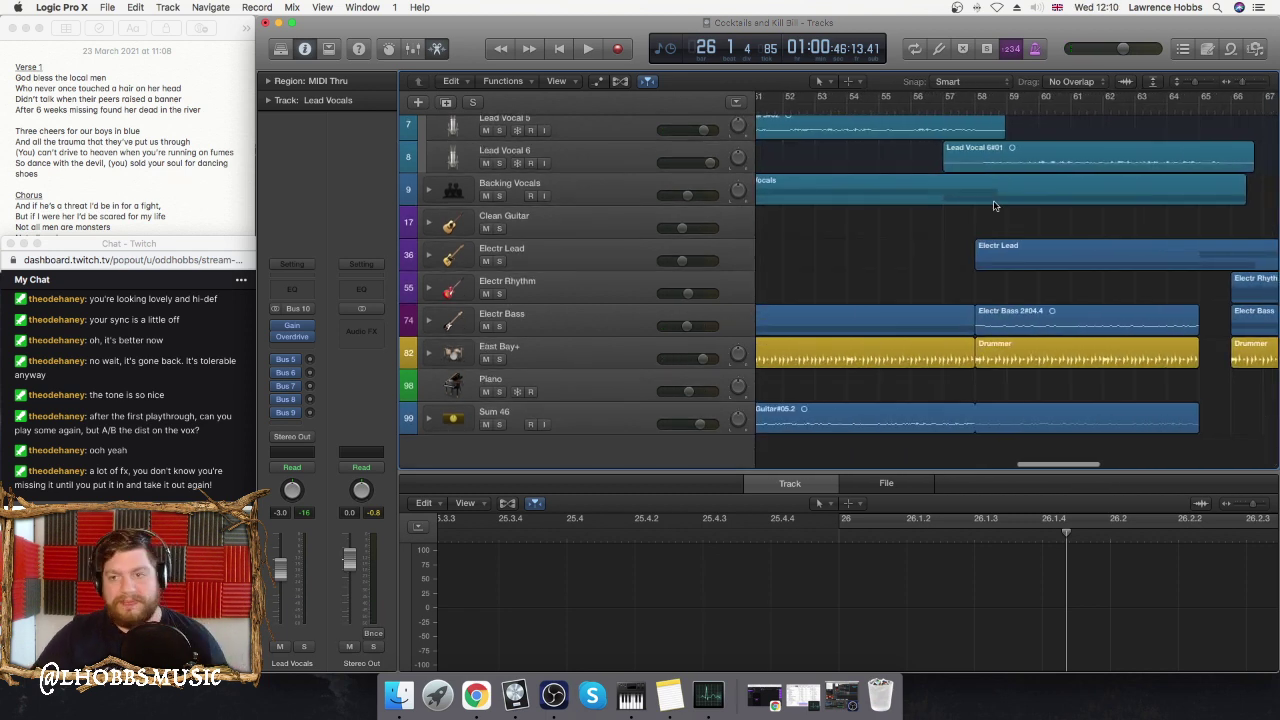
scroll(979, 208, left, 4)
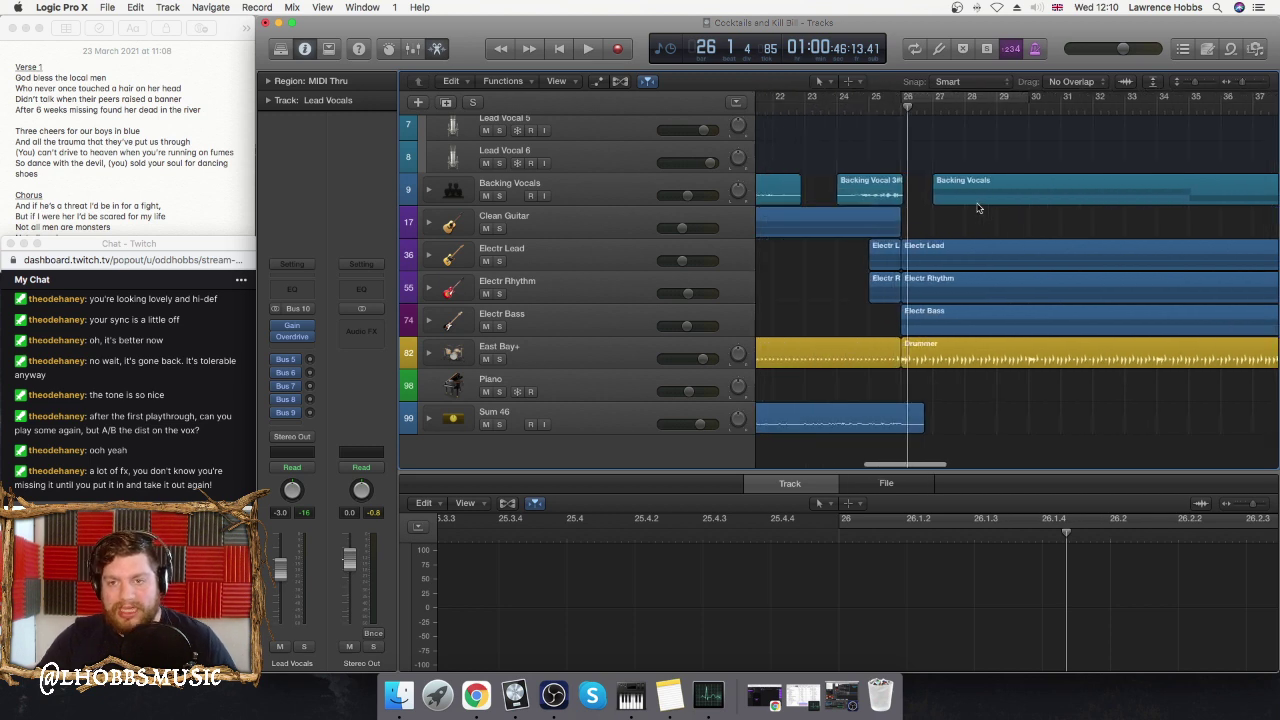
- Place the playhead at bar 27 with cycle mode switched off
click(958, 97)
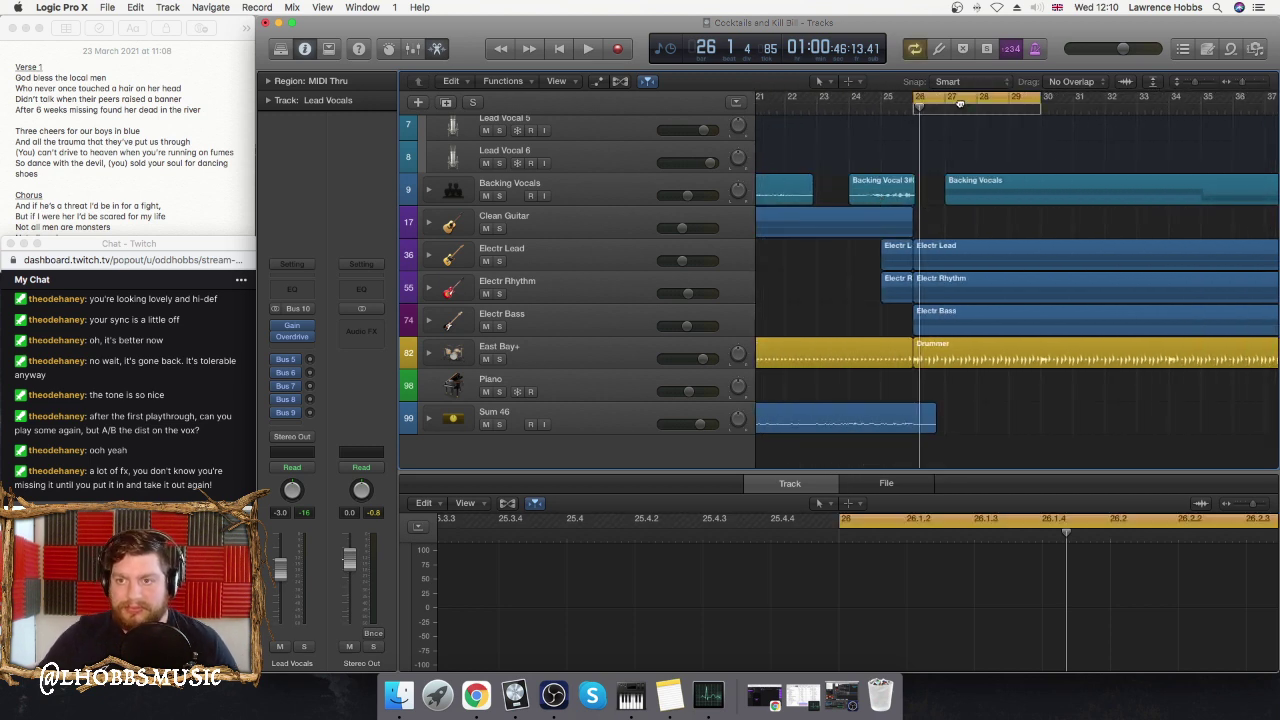
click(968, 113)
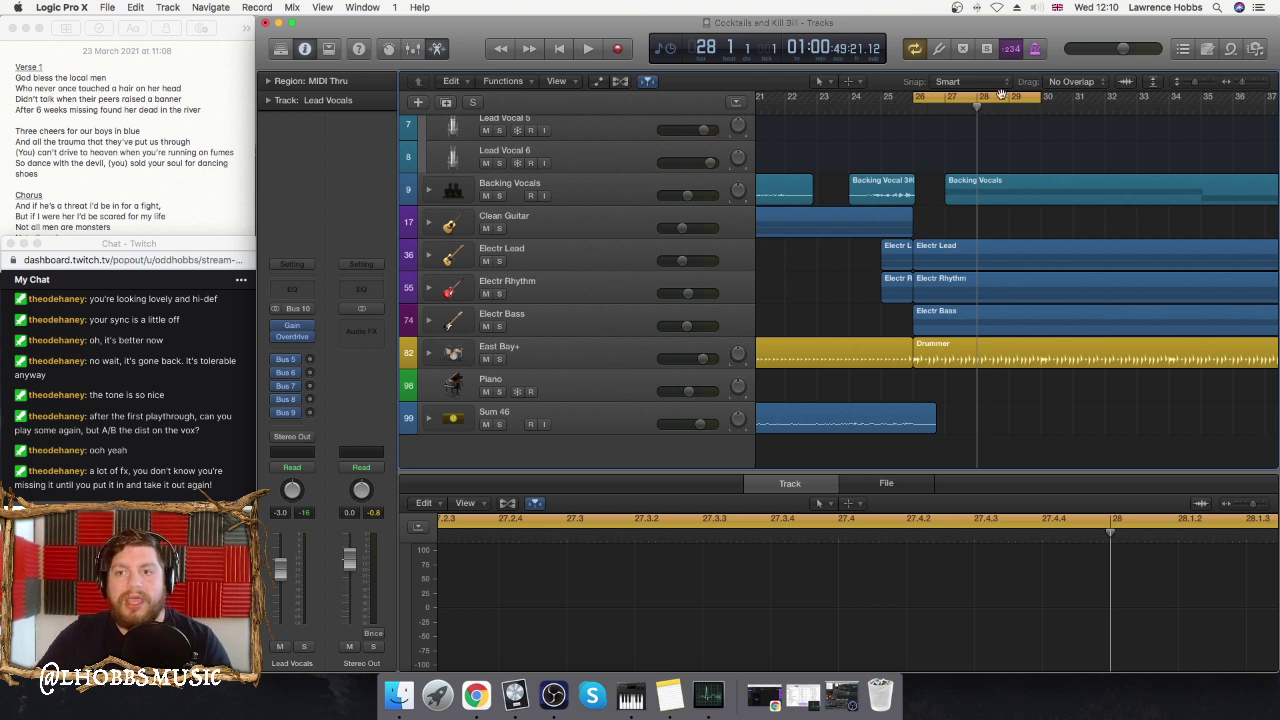
click(985, 94)
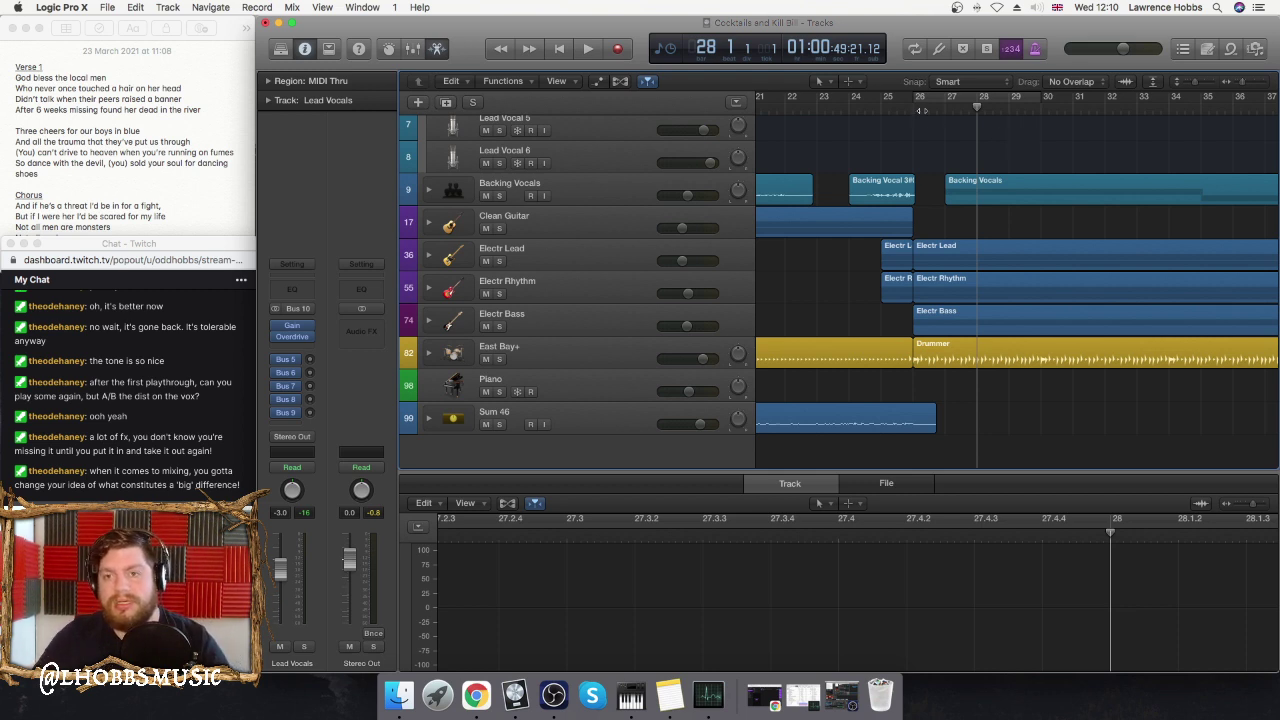
click(950, 111)
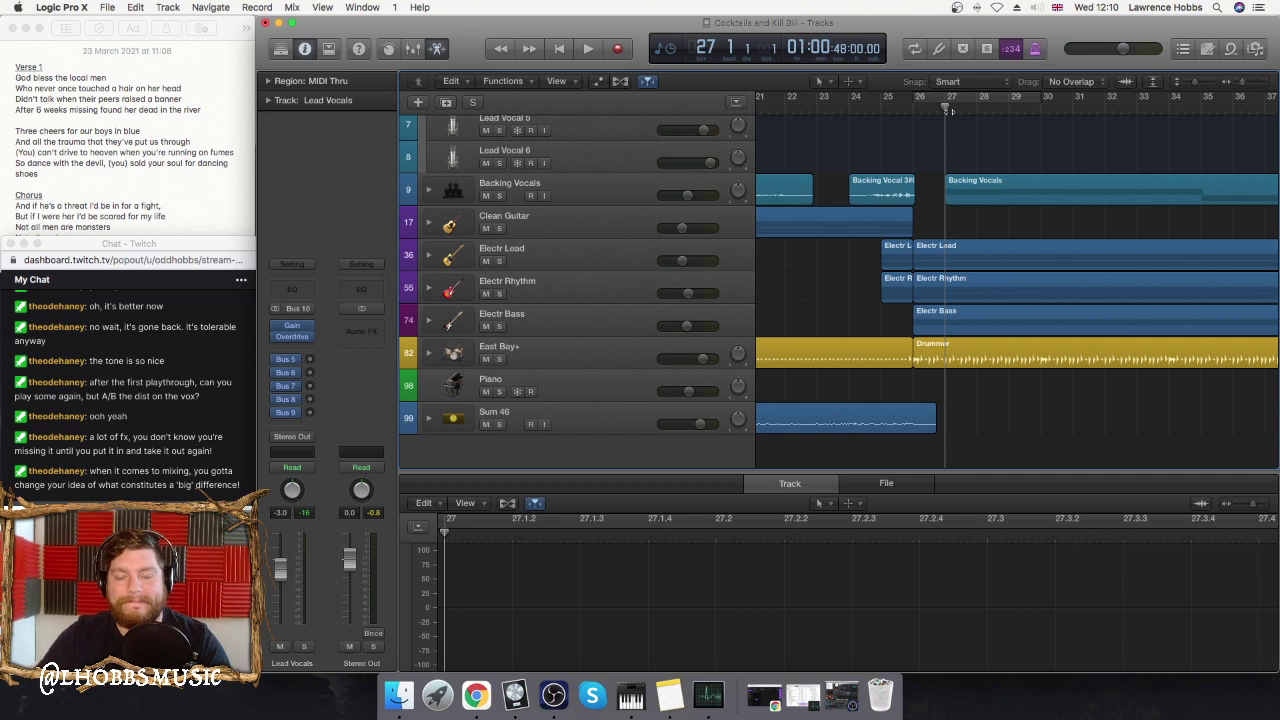
- Expand the East Bay+ drum stack and select its Kick In track
click(430, 353)
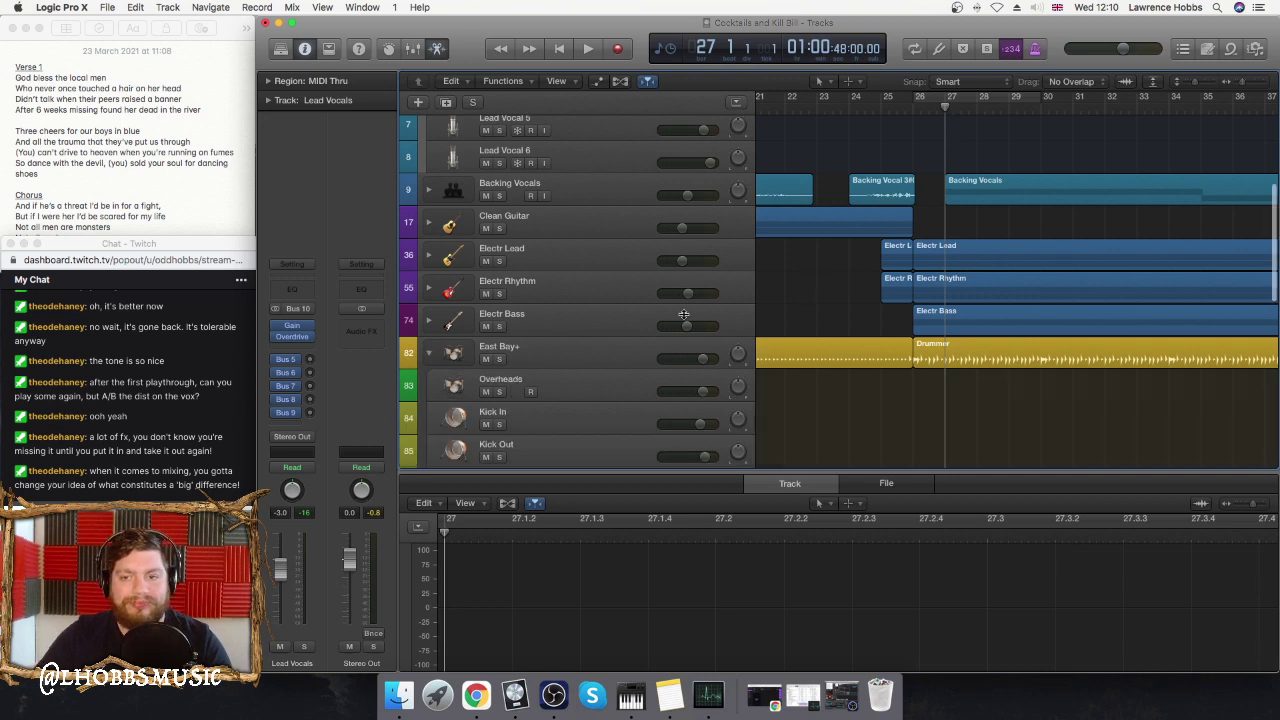
scroll(743, 237, down, 5)
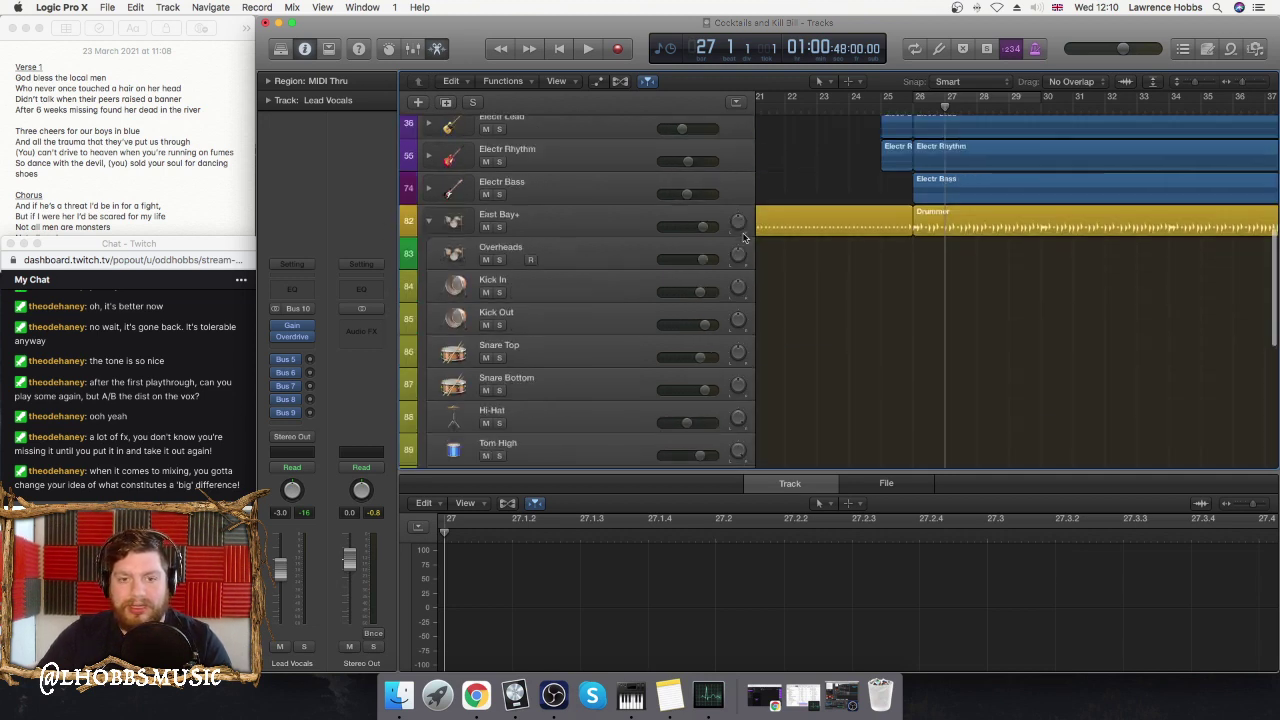
click(596, 284)
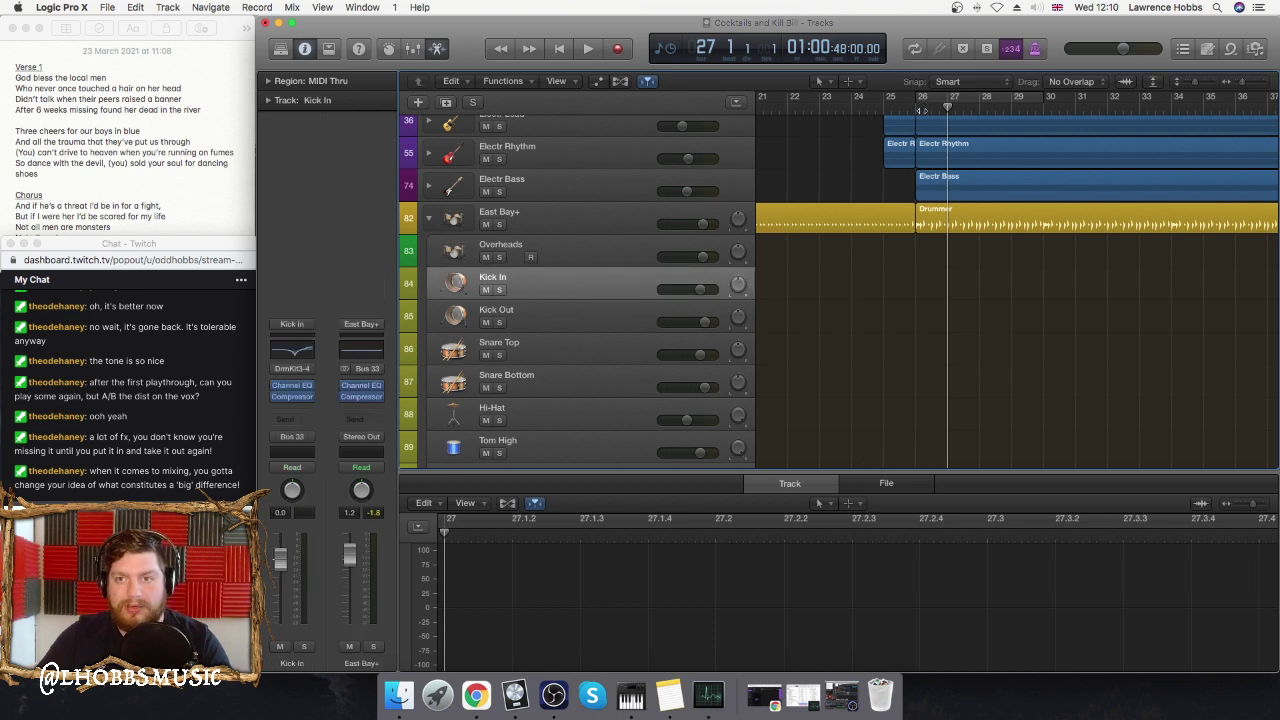
- Loop playback of bars 26 to 30 and open the Kick In Channel EQ with its analyzer turned on
click(924, 97)
key(space)
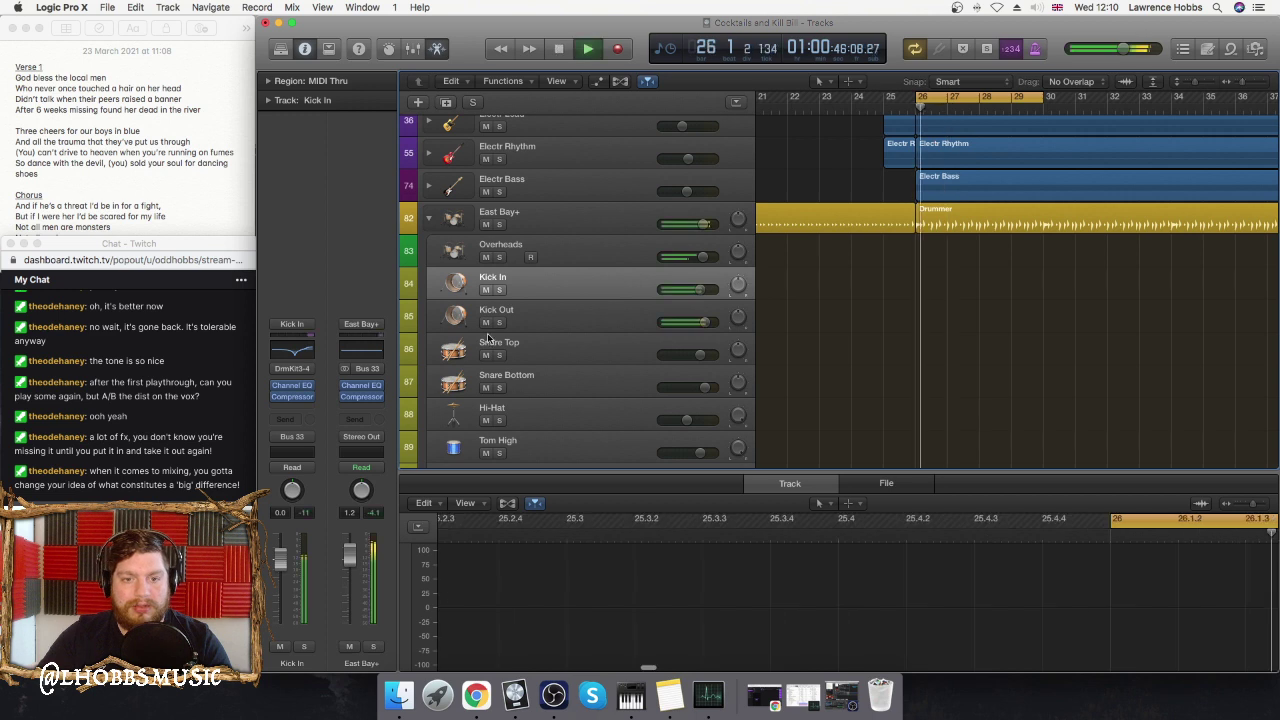
click(303, 355)
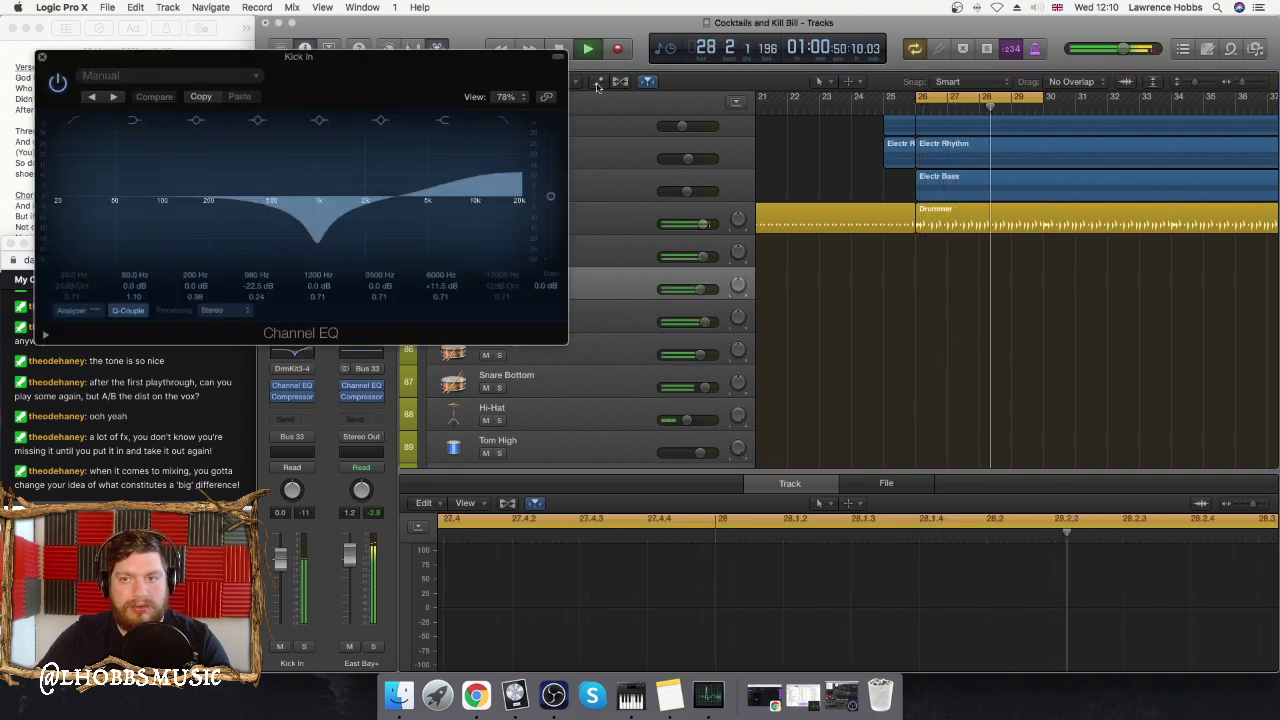
drag(480, 66, 848, 86)
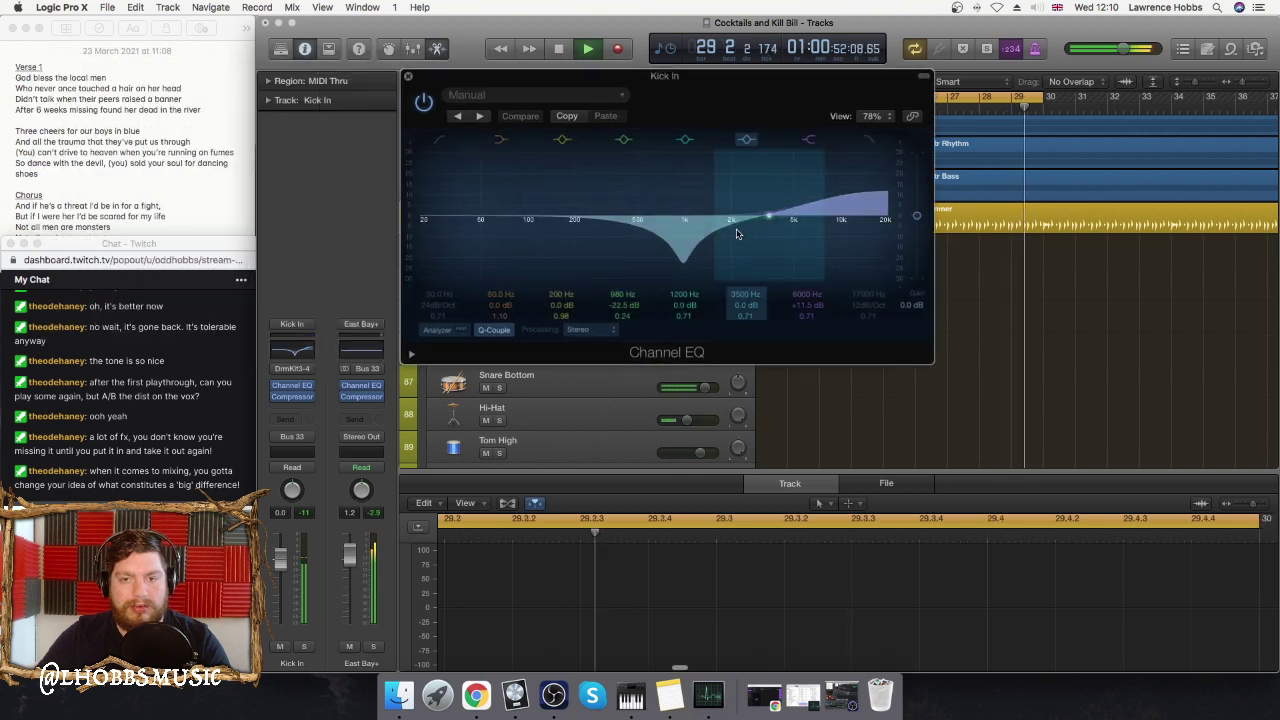
click(437, 330)
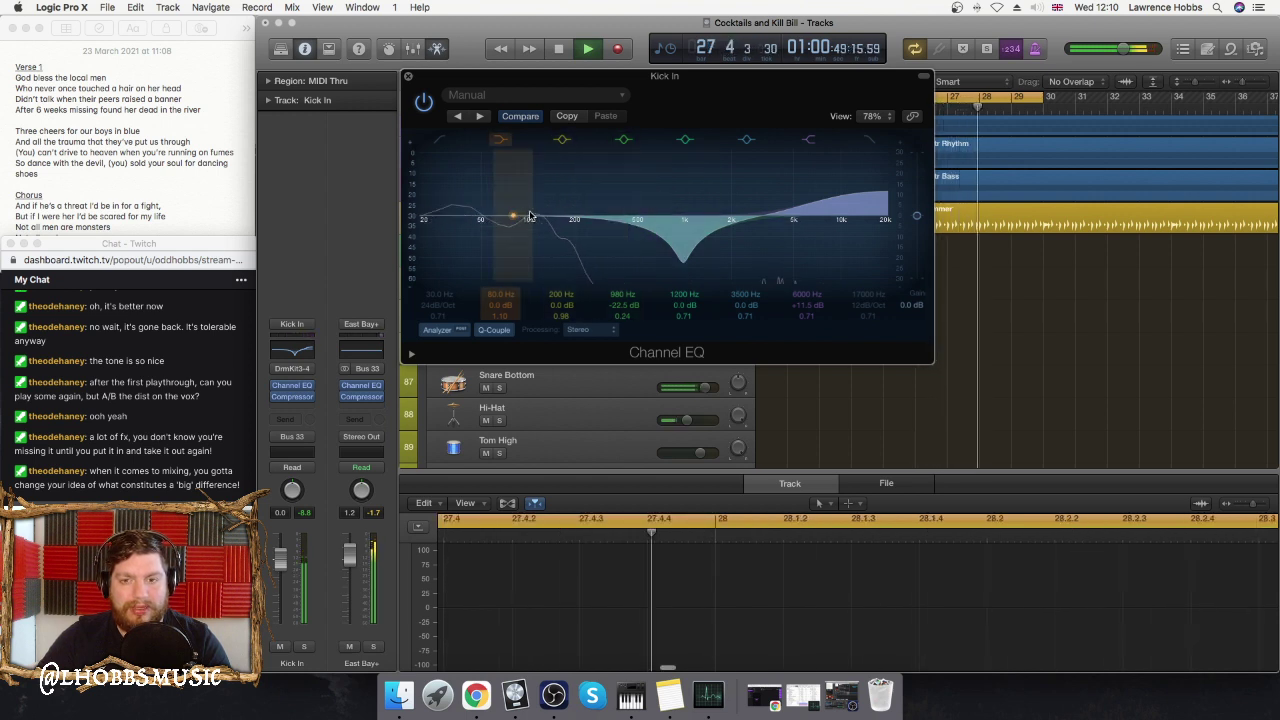
- Adjust the Kick In EQ's midrange cut to 1020 Hz at -21.0 dB, checking it against playback
key(space)
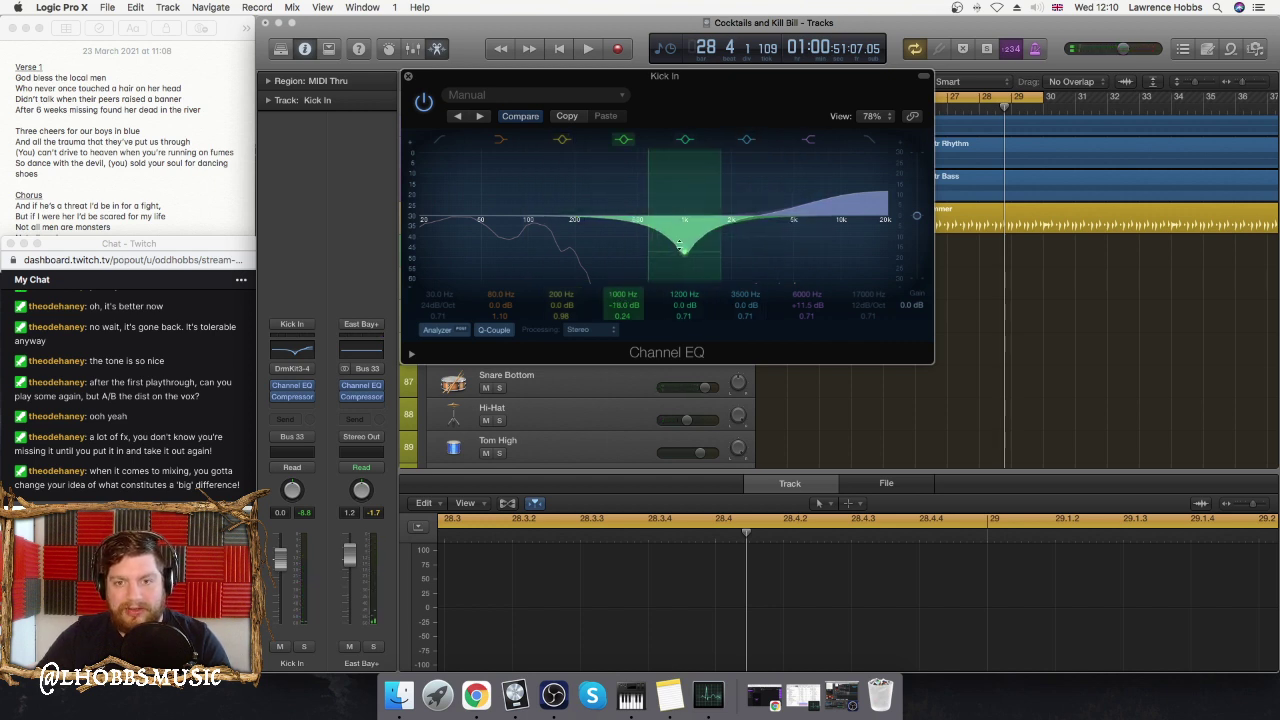
key(space)
mouse_move(681, 233)
mouse_down()
mouse_move(683, 201)
mouse_move(683, 257)
mouse_up()
key(space)
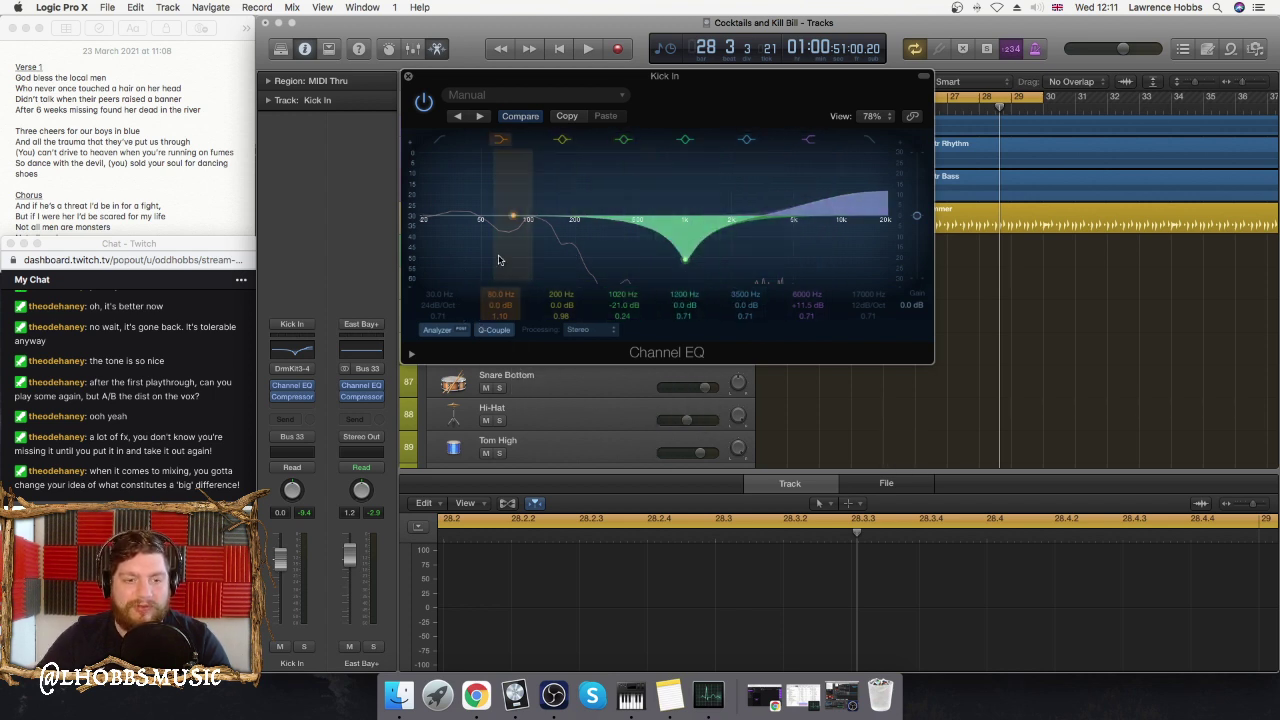
- Set the Kick In EQ's high shelf to 5500 Hz at +6.0 dB during loop playback
drag(754, 257, 775, 257)
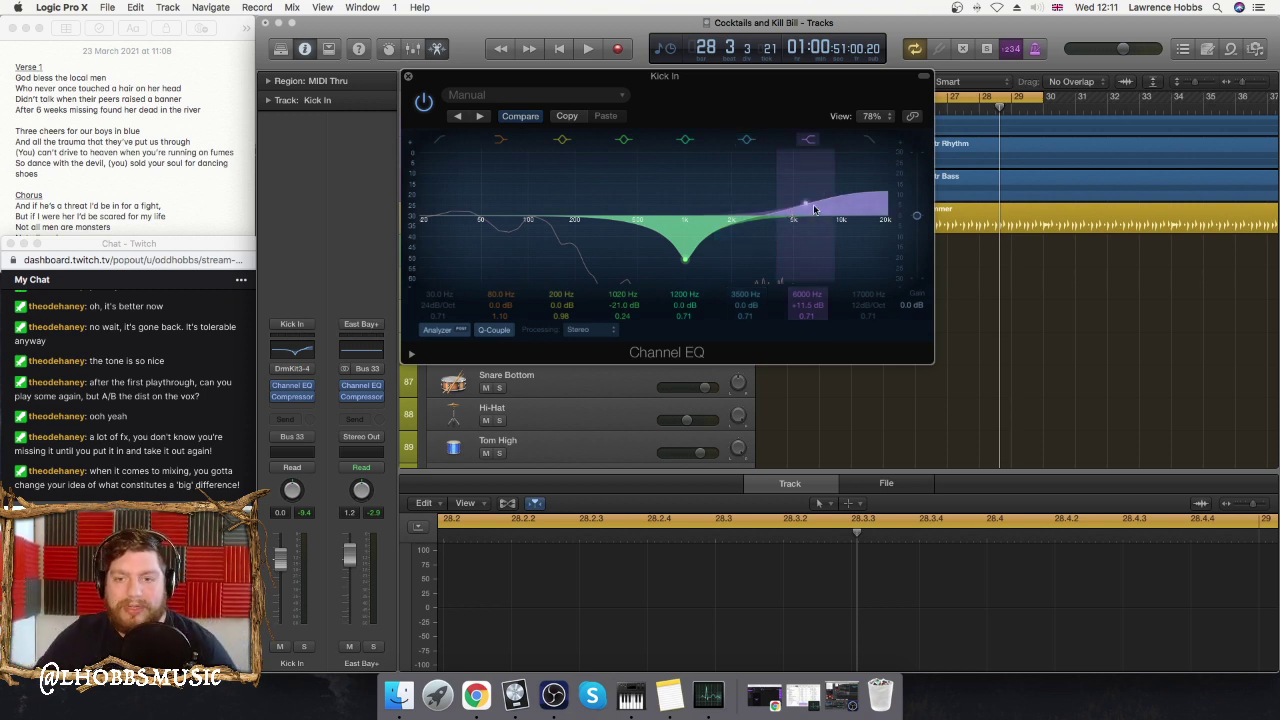
key(space)
mouse_move(856, 208)
mouse_down()
mouse_move(854, 295)
mouse_move(848, 118)
mouse_move(852, 208)
mouse_up()
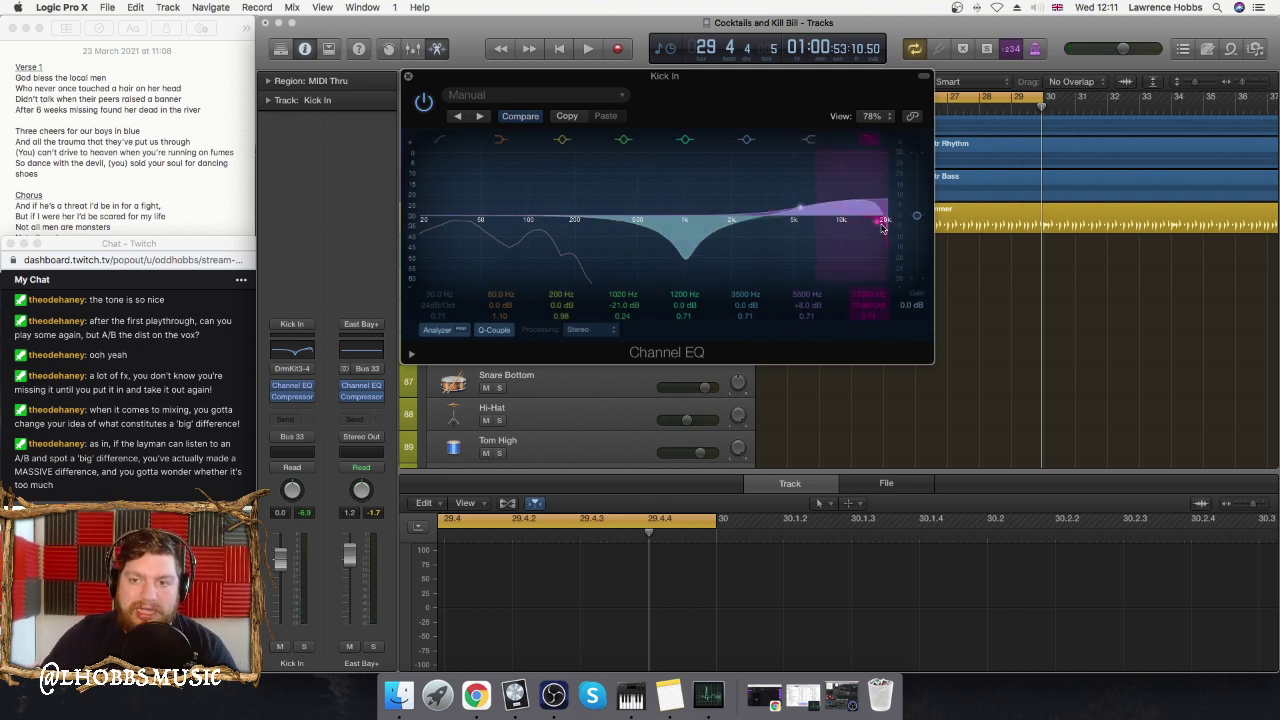
- During loop playback, set the Kick In EQ's high cut to 10400 Hz and its low shelf to 134 Hz at -2.0 dB
key(space)
drag(876, 226, 843, 218)
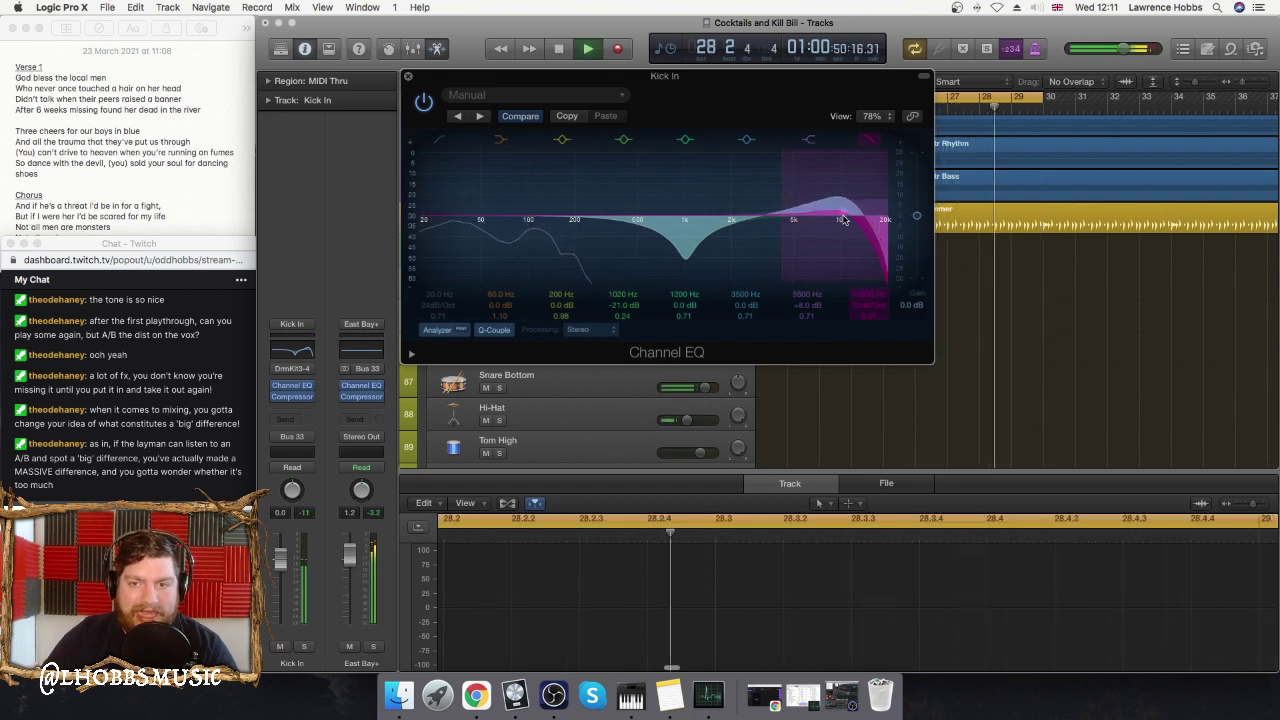
key(space)
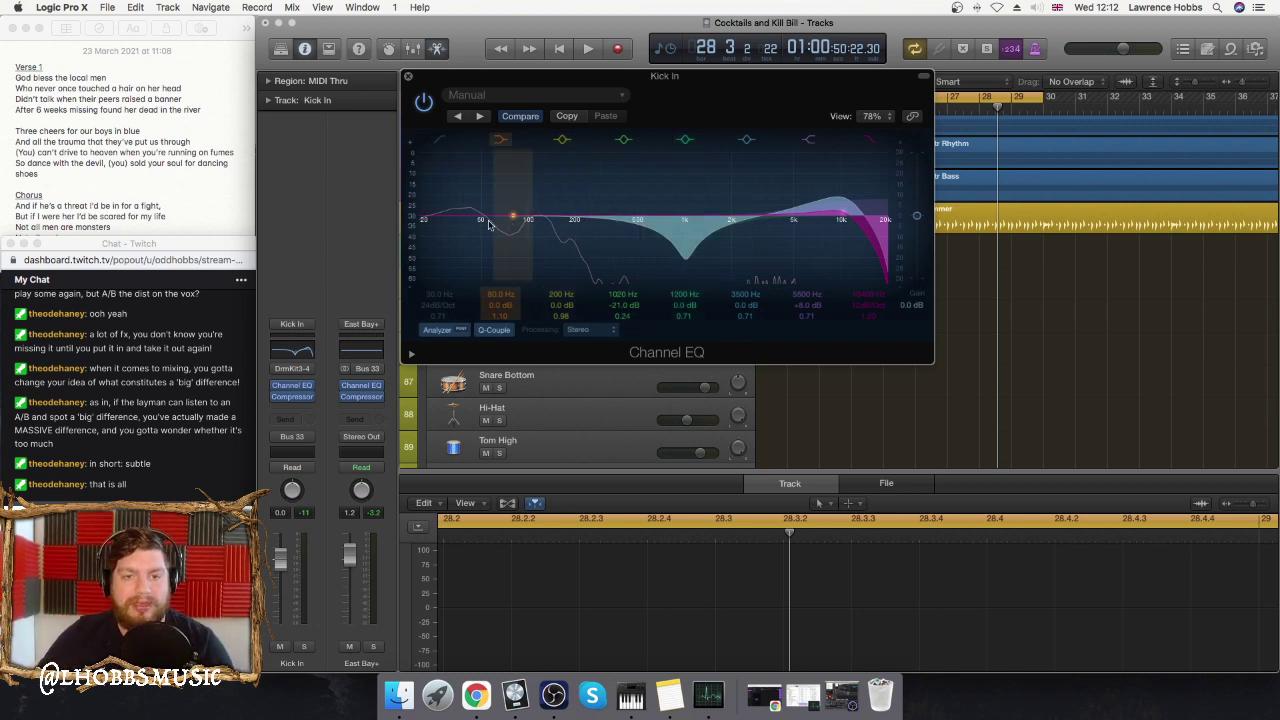
key(space)
drag(491, 220, 538, 223)
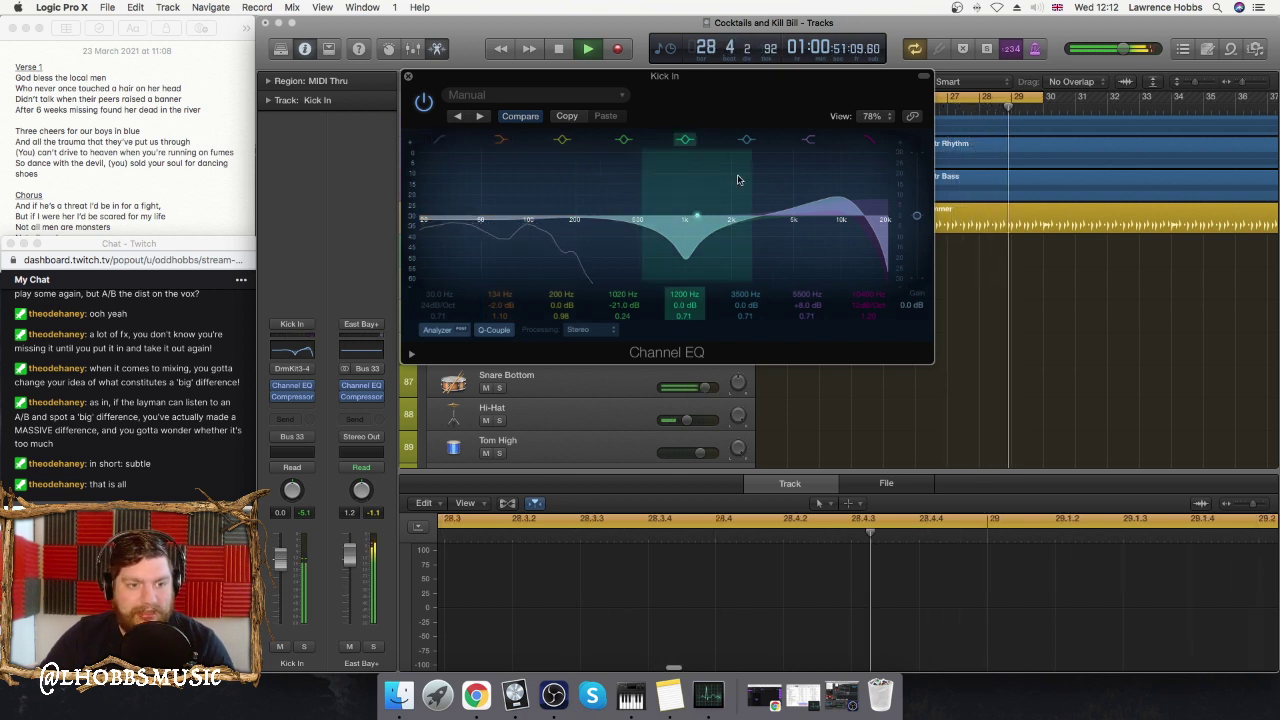
- Compare the kick with its Channel EQ bypassed and active during loop playback, leave the EQ on, and stop playback
click(424, 102)
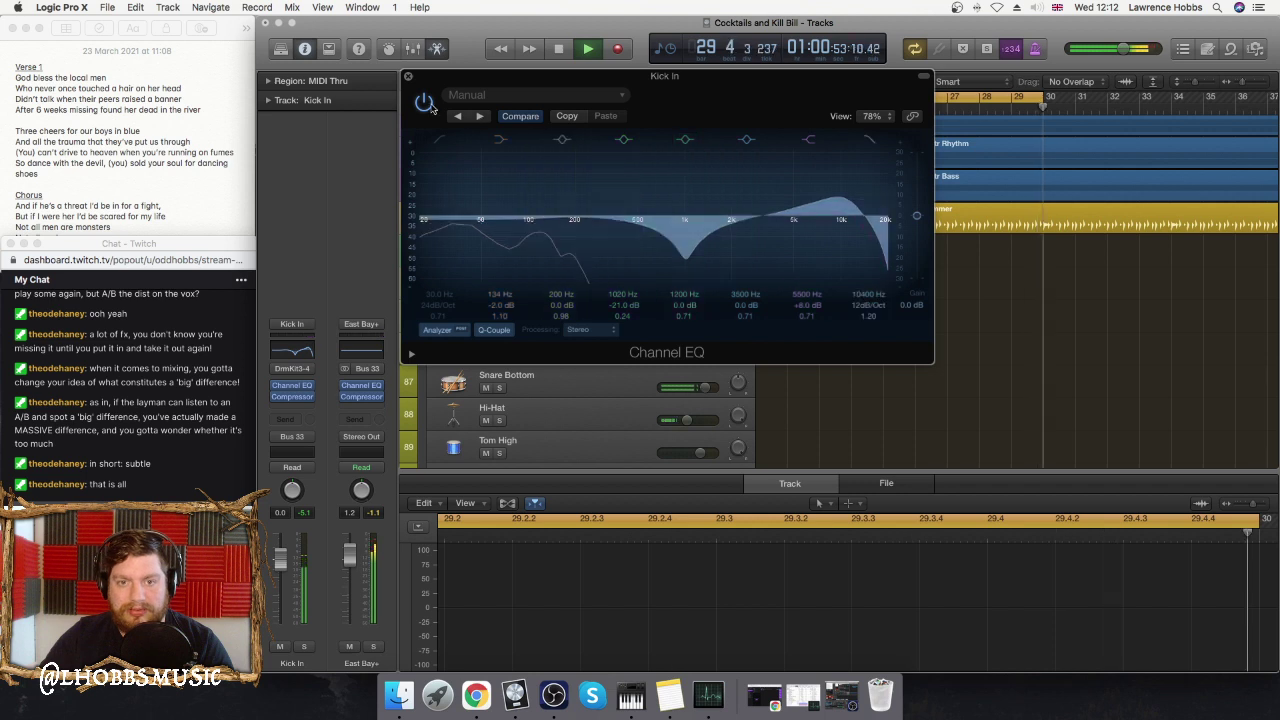
click(424, 102)
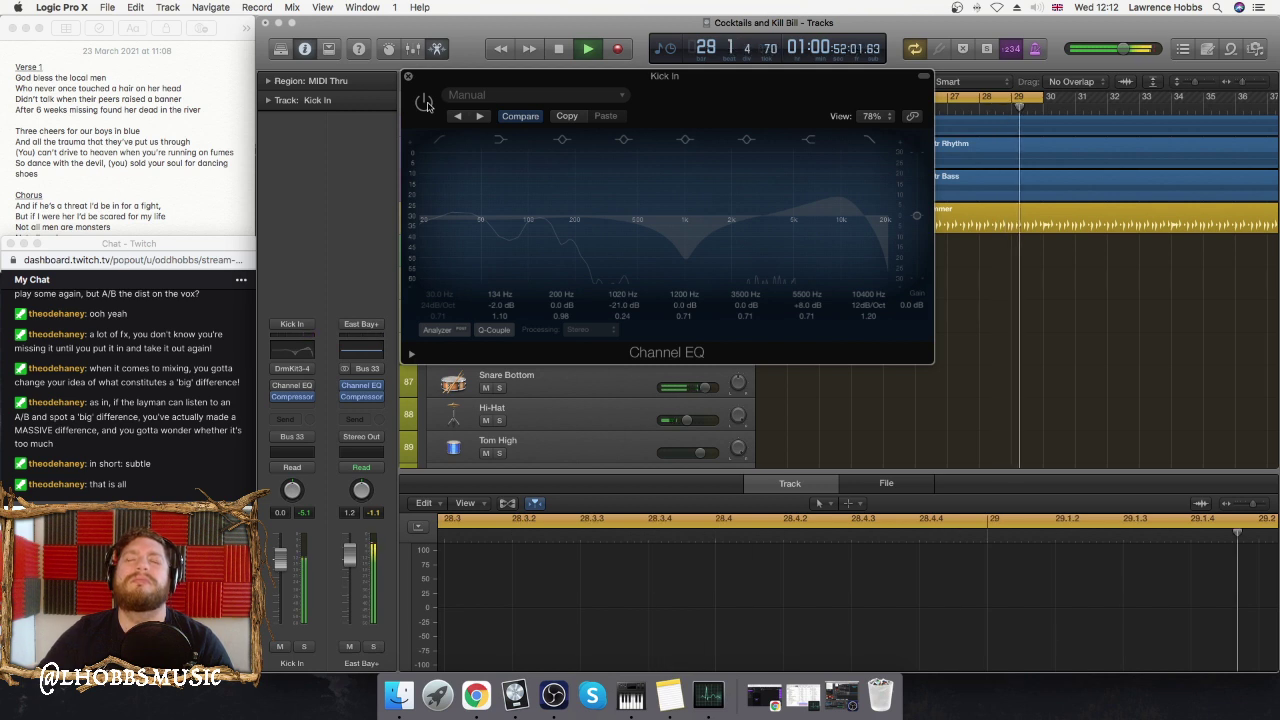
click(424, 103)
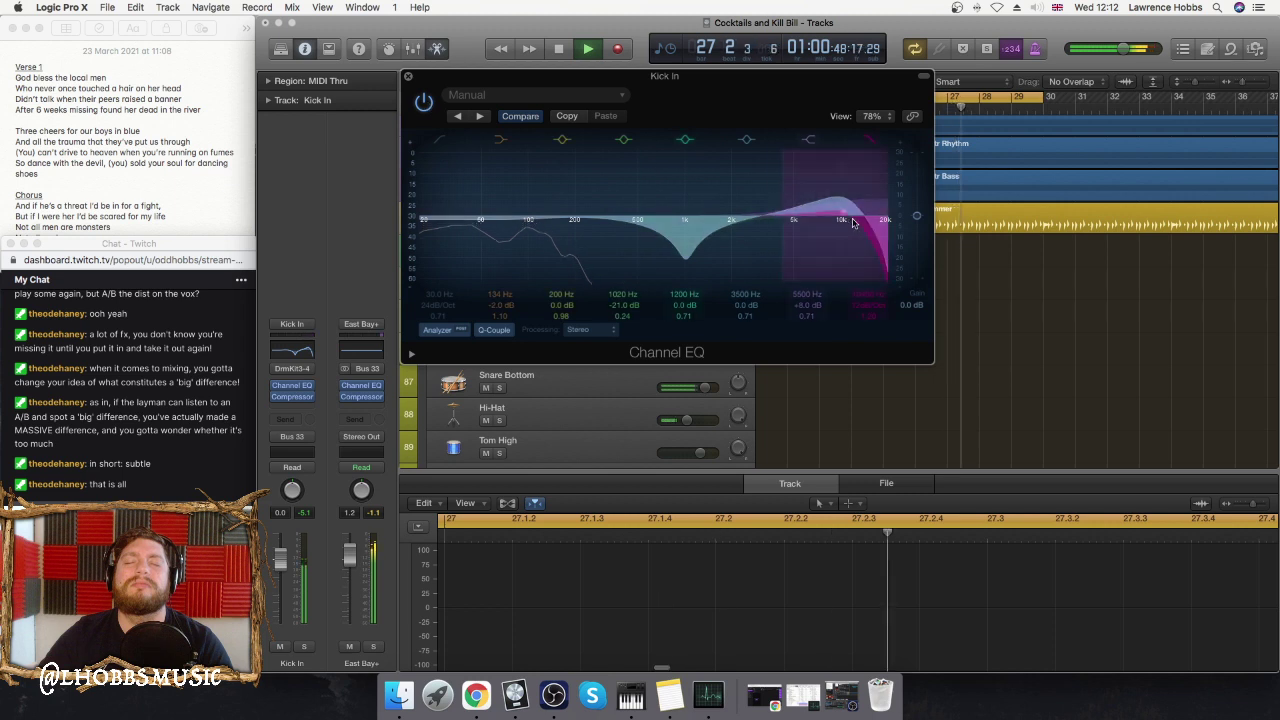
key(space)
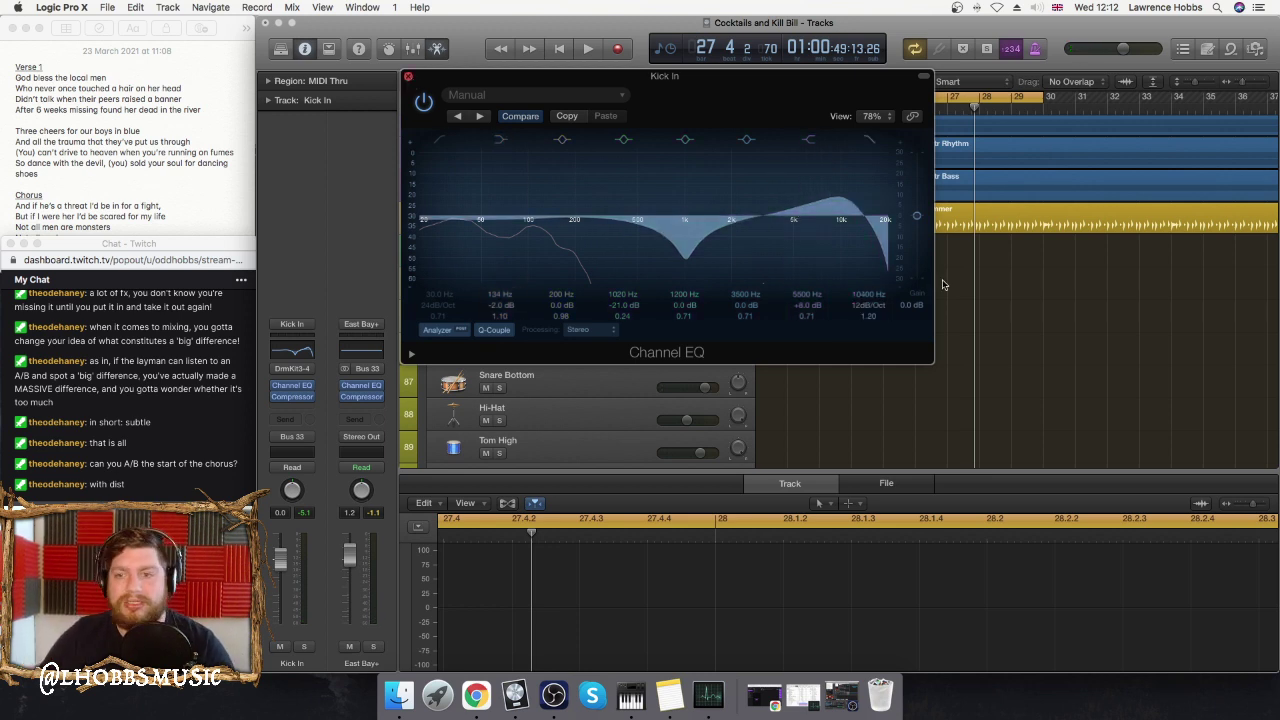
- Close the Kick In EQ, select the Lead Vocals stack and play the looped section
click(407, 76)
scroll(949, 254, up, 10)
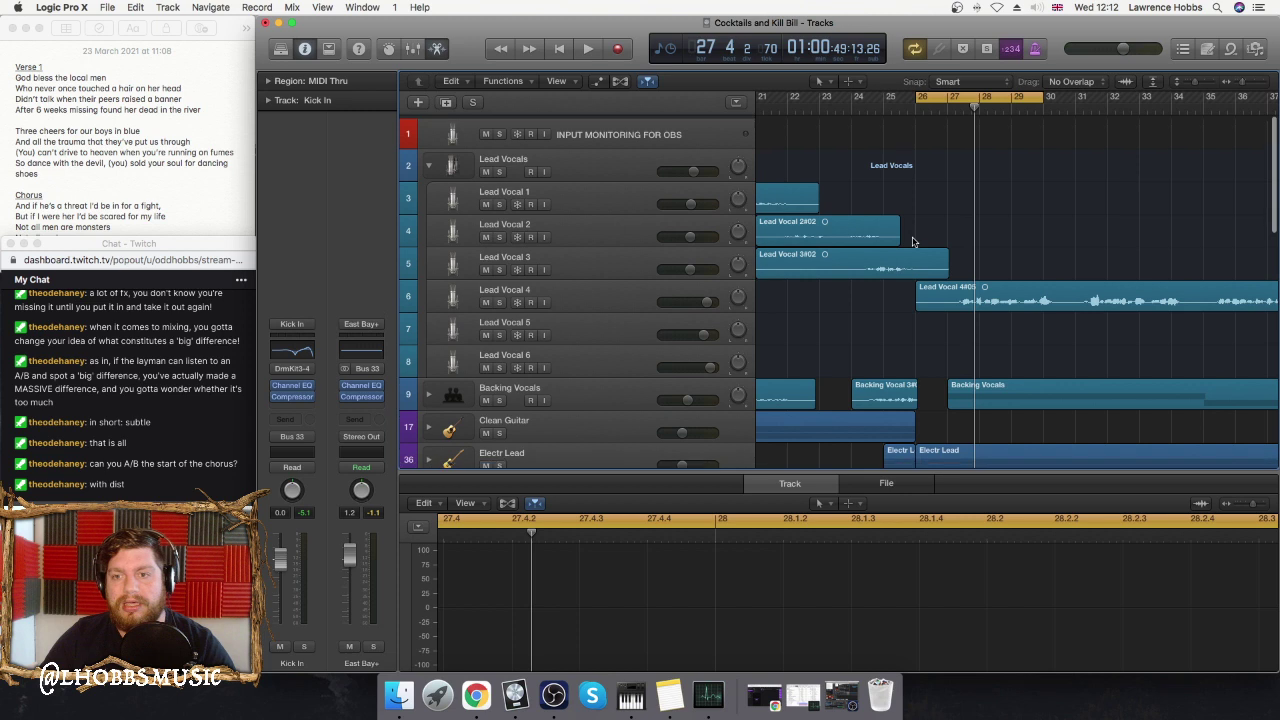
click(593, 163)
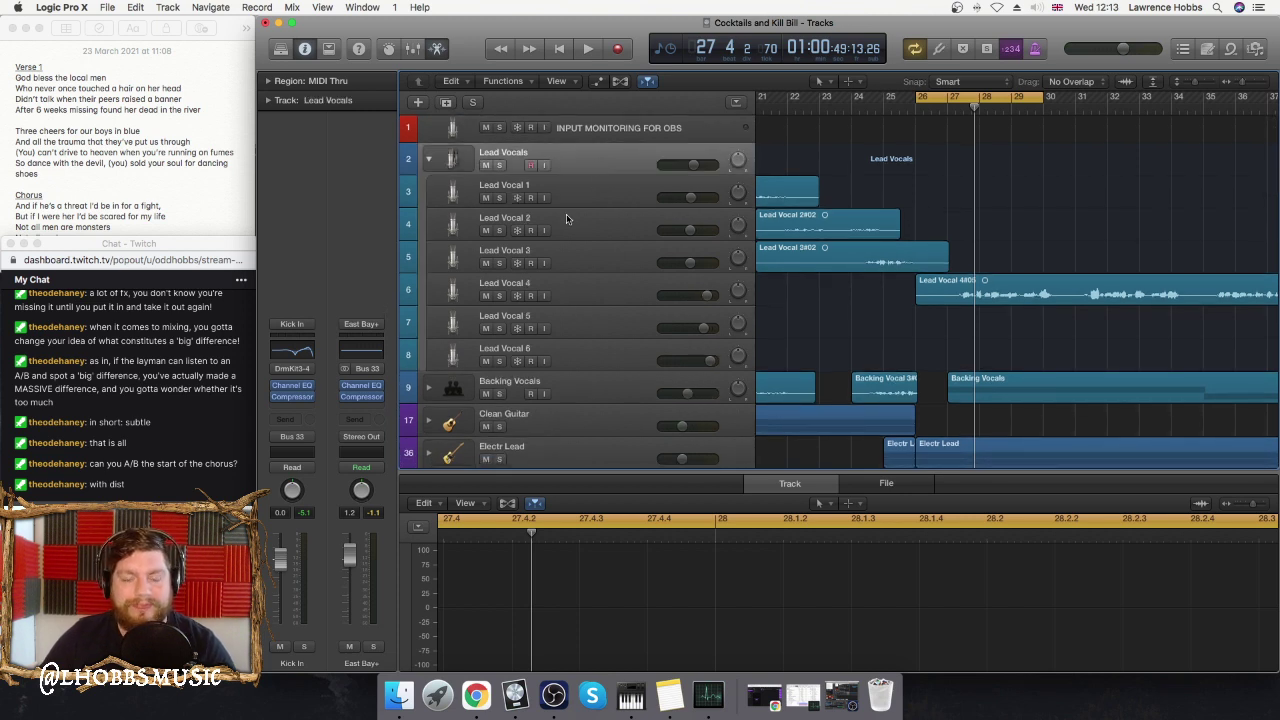
scroll(549, 388, down, 1)
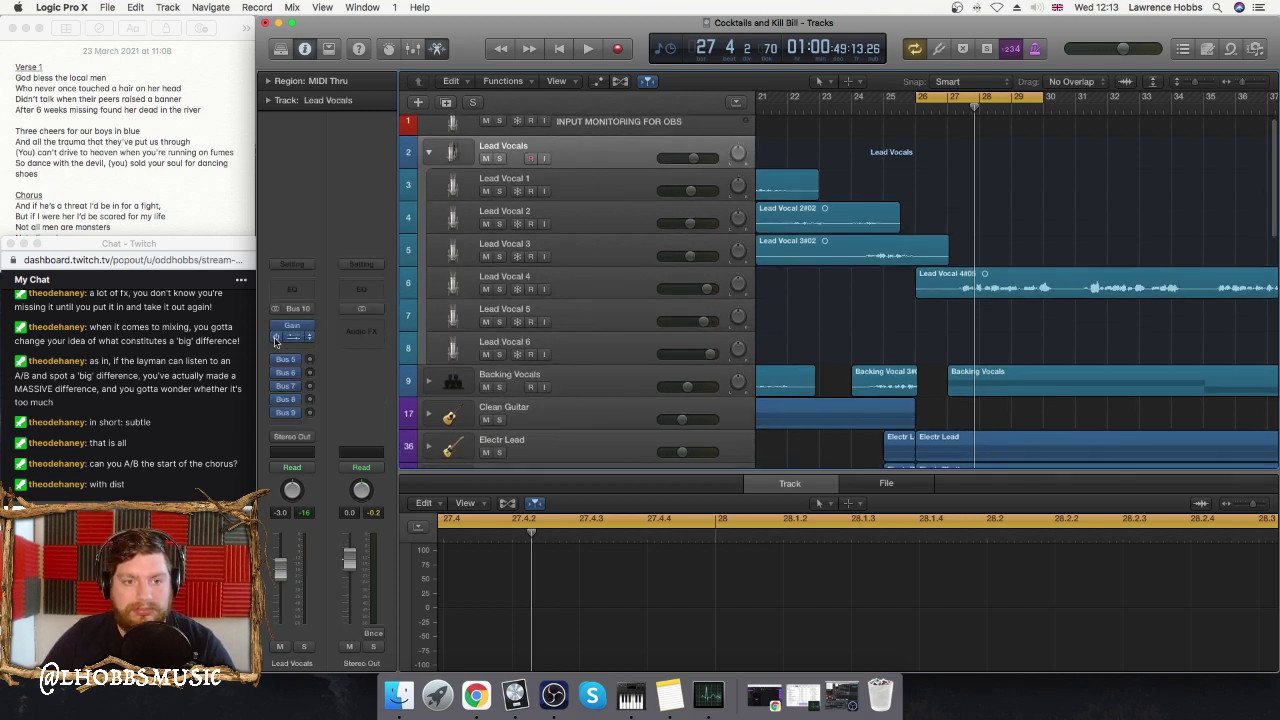
key(space)
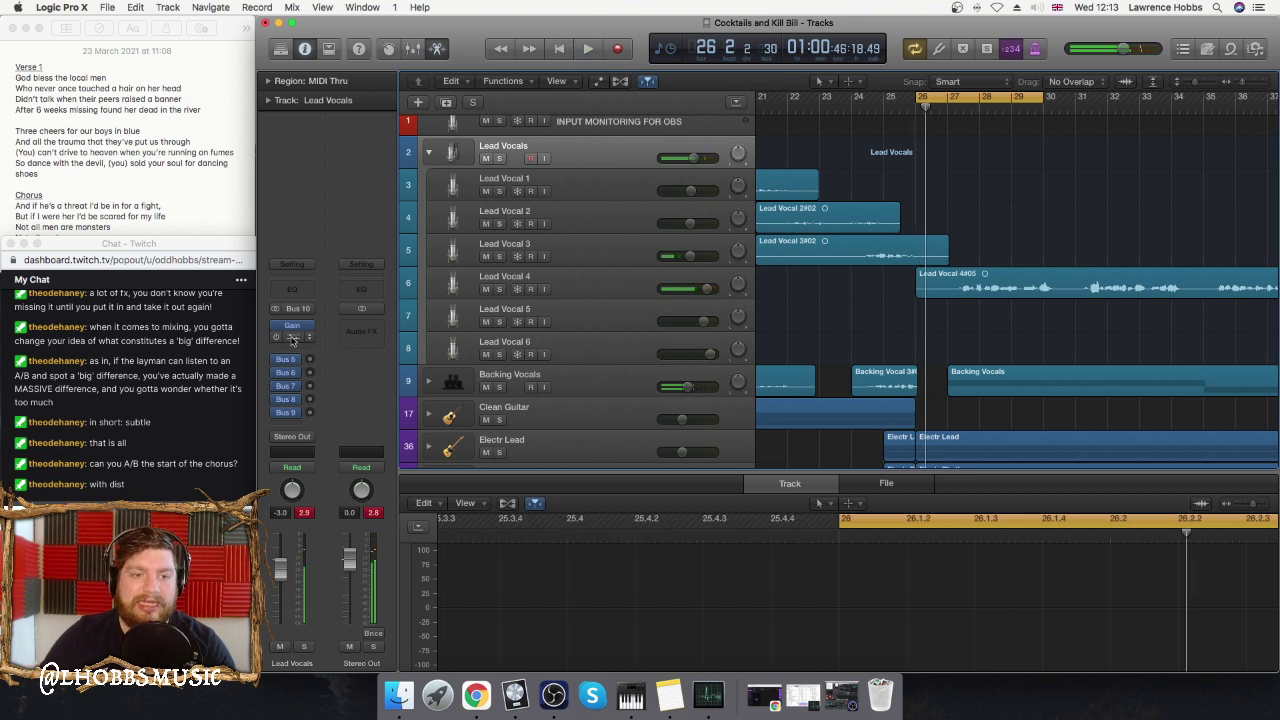
- Set the Lead Vocals Overdrive's output to 0.0 dB, lower Lead Vocal 4's volume to about -1.6 dB and restart loop playback
click(291, 338)
drag(313, 66, 853, 95)
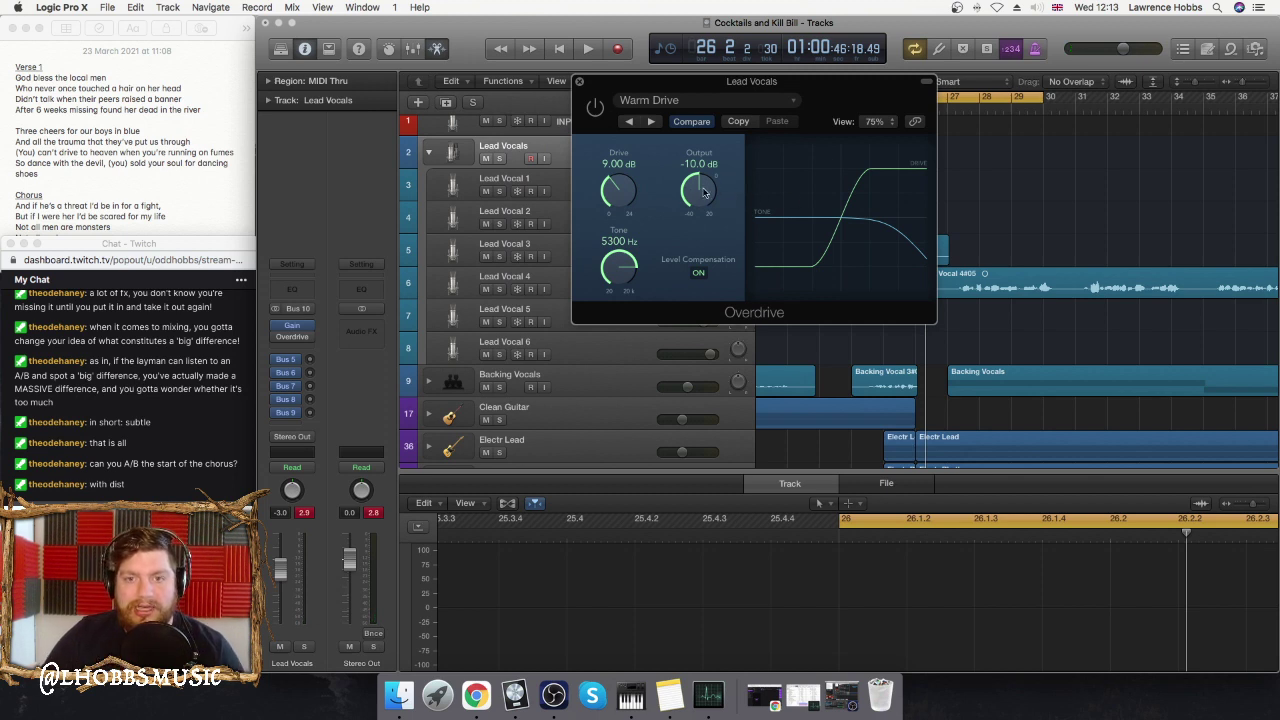
drag(698, 196, 732, 149)
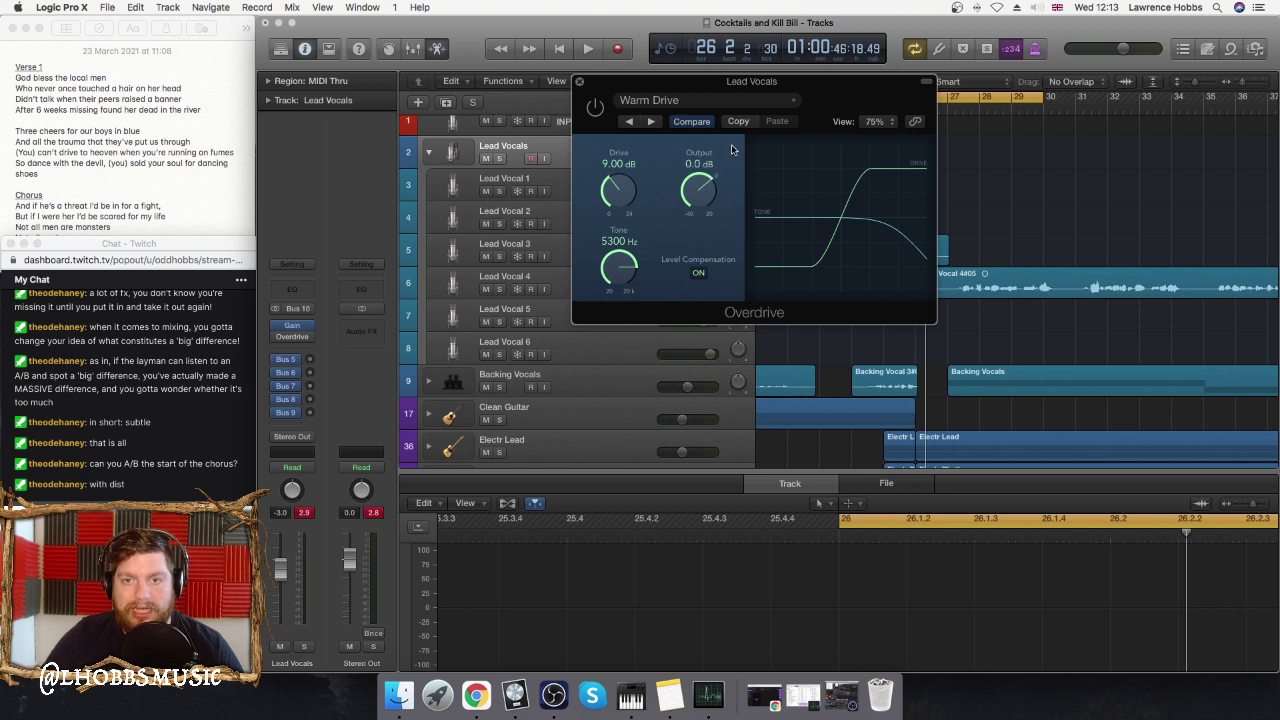
drag(822, 96, 452, 161)
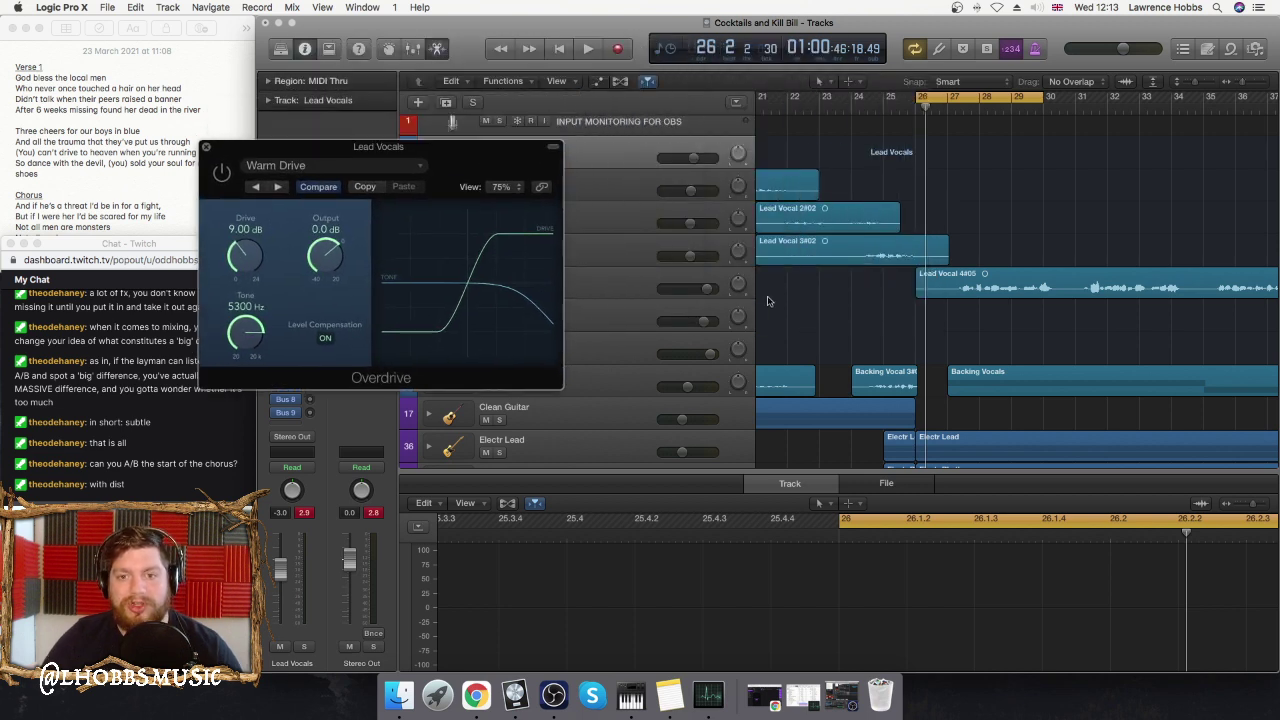
click(705, 290)
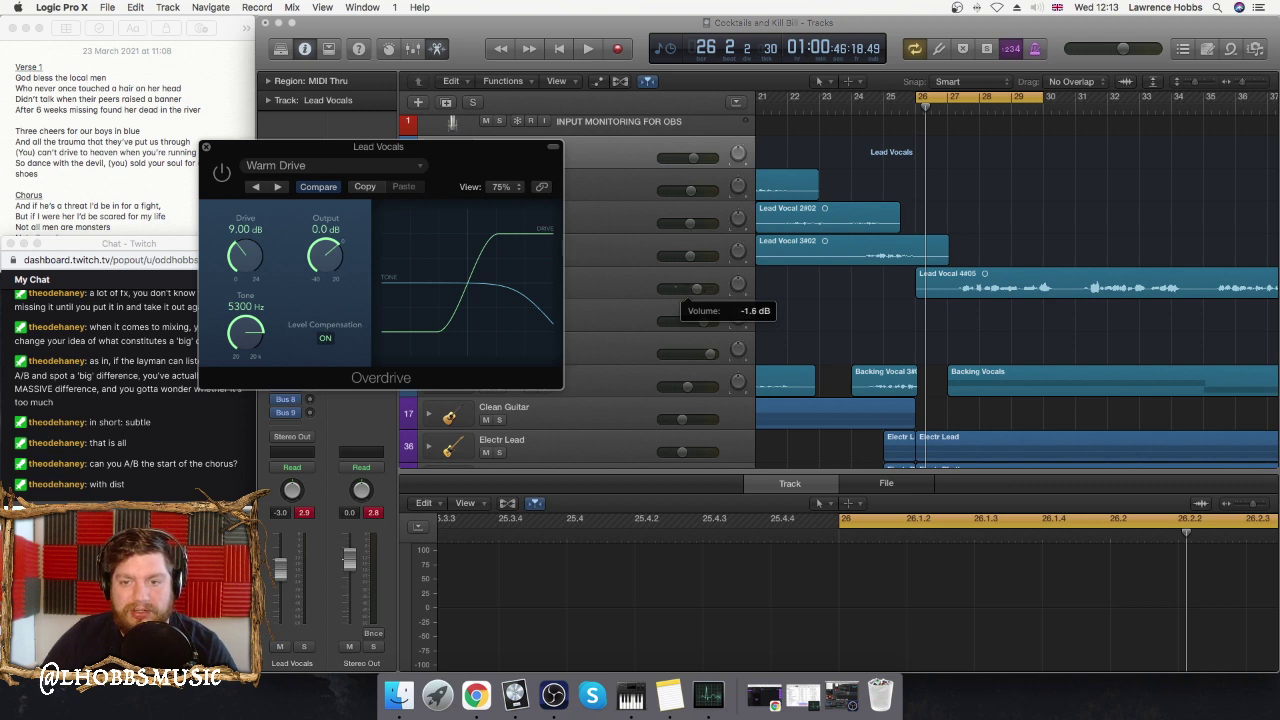
key(space)
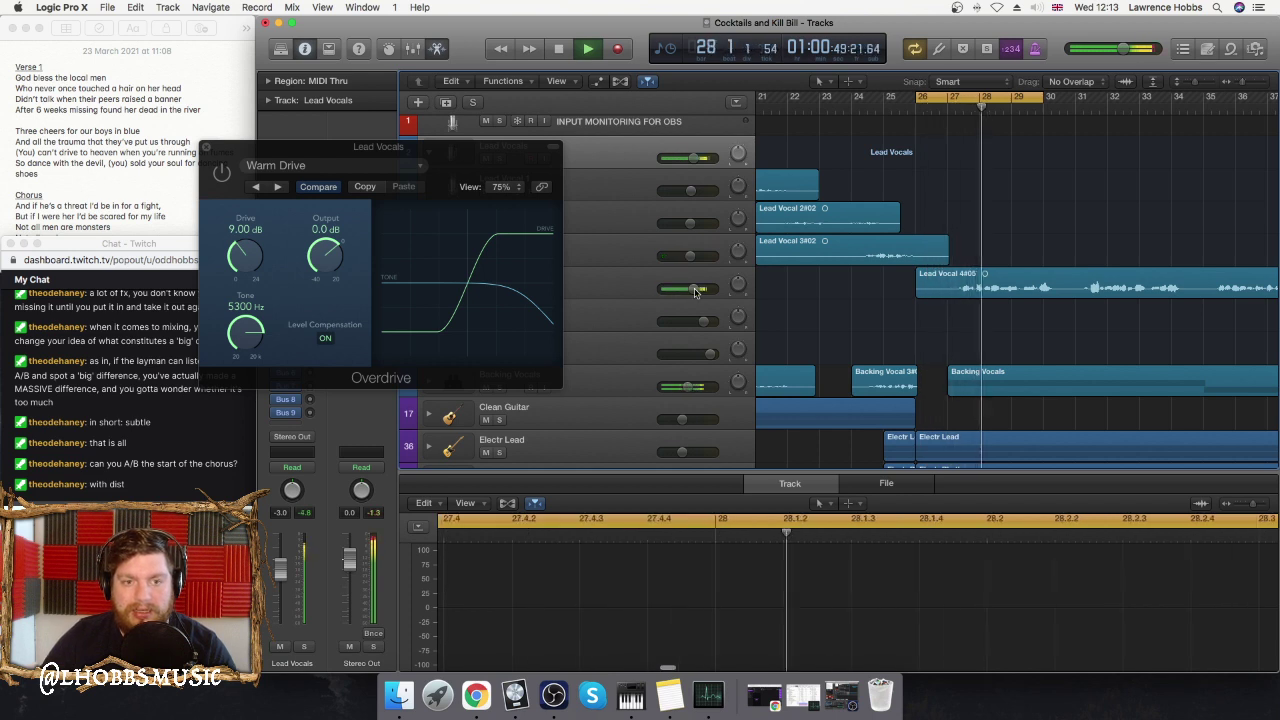
- Close the Overdrive window, turn the effect on for Lead Vocals while the loop plays, and stop playback
drag(445, 153, 807, 151)
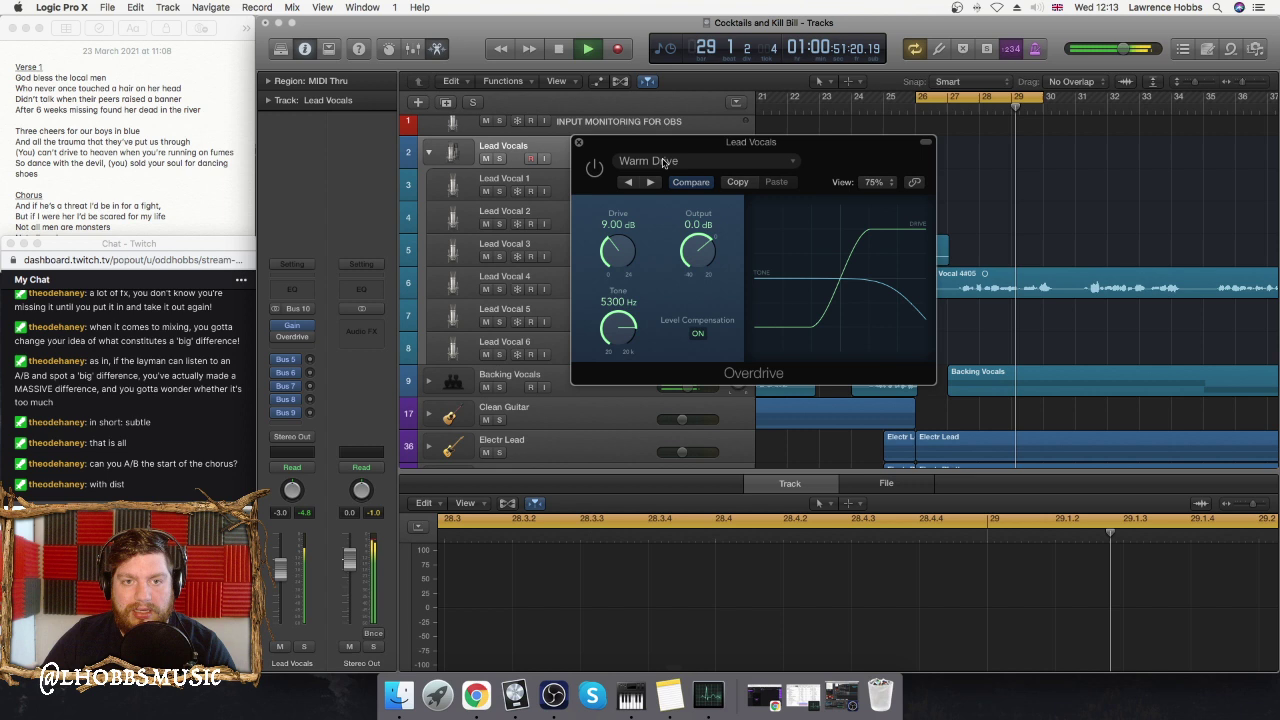
key(super+w)
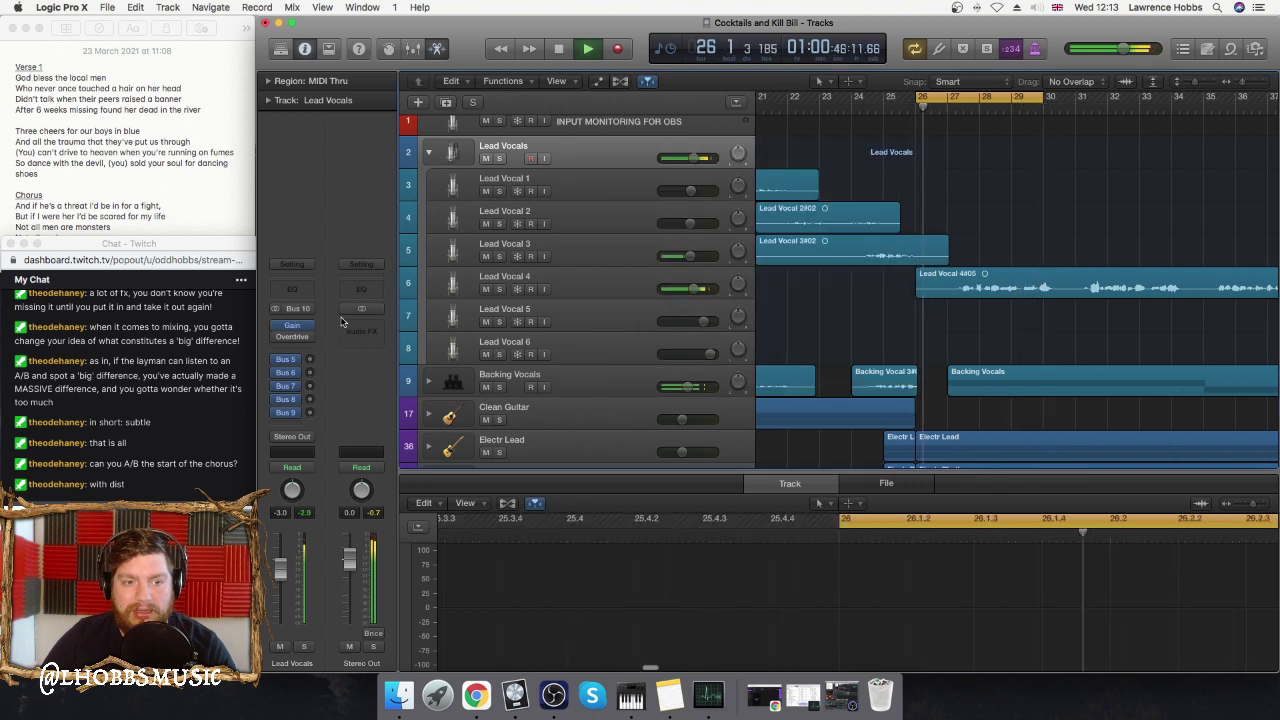
click(277, 336)
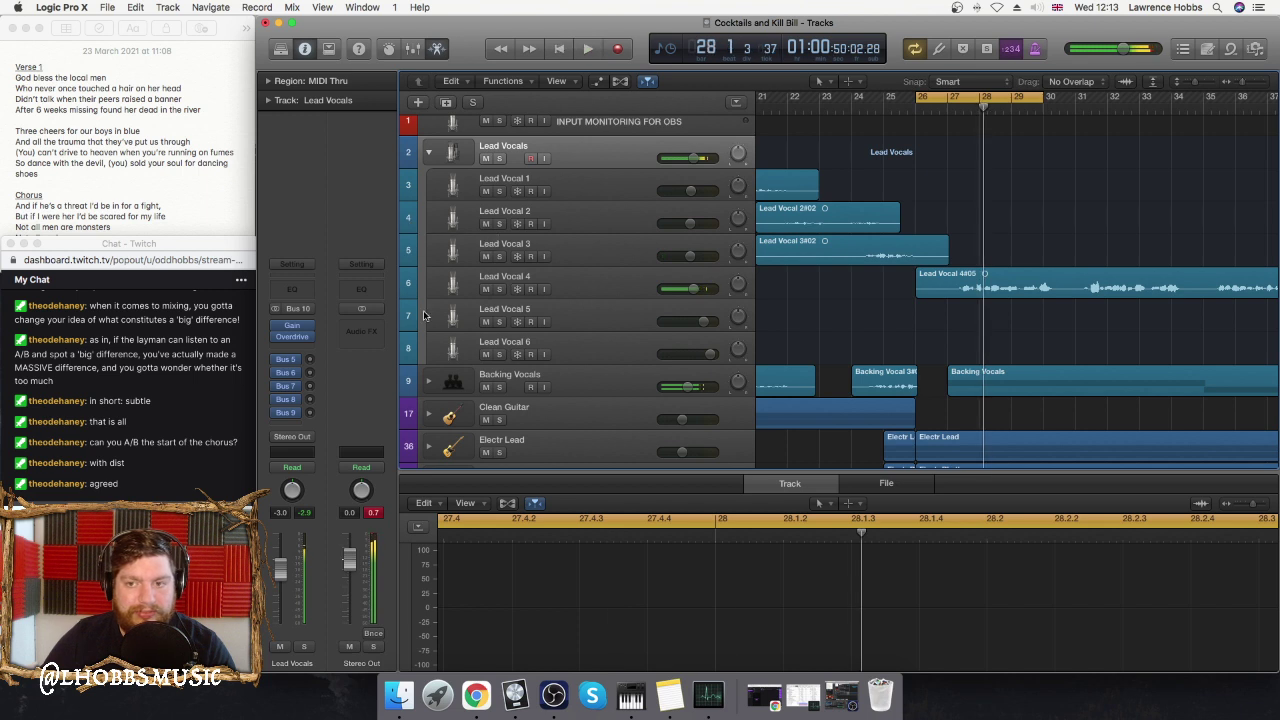
key(space)
- Reopen the Lead Vocals Overdrive and try it with Level Compensation off against the looped section
click(293, 336)
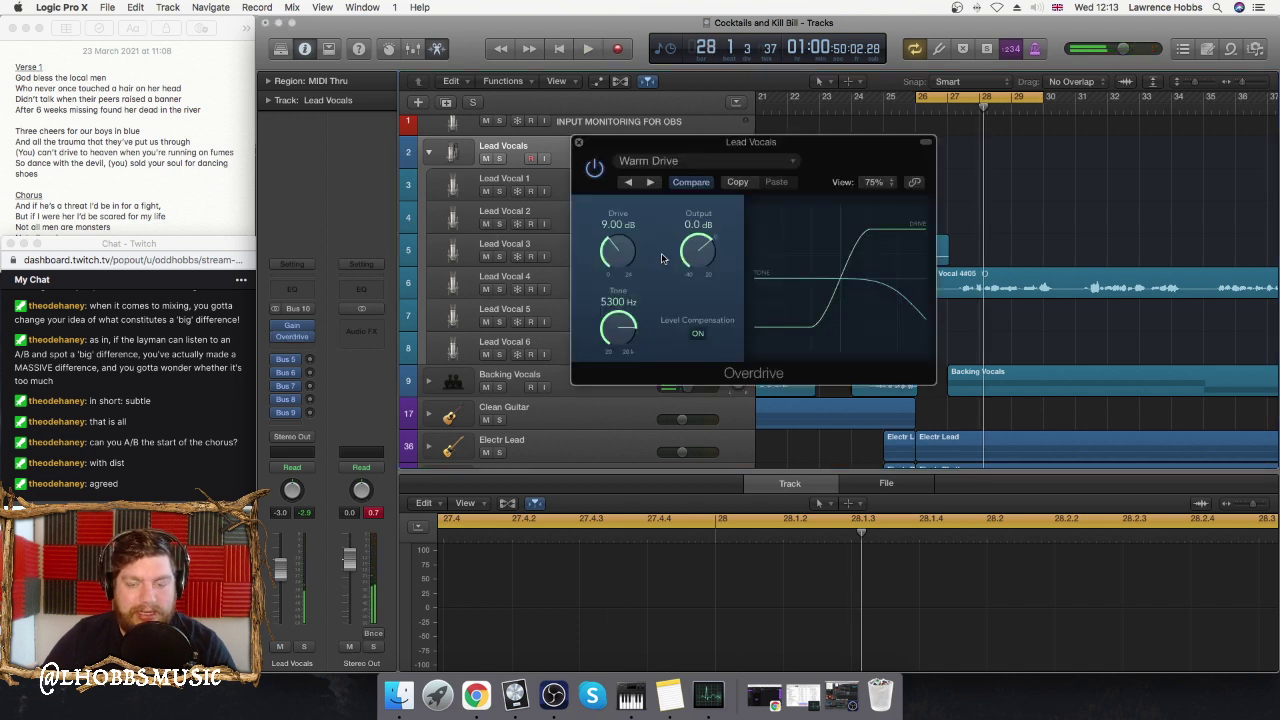
drag(837, 161, 609, 152)
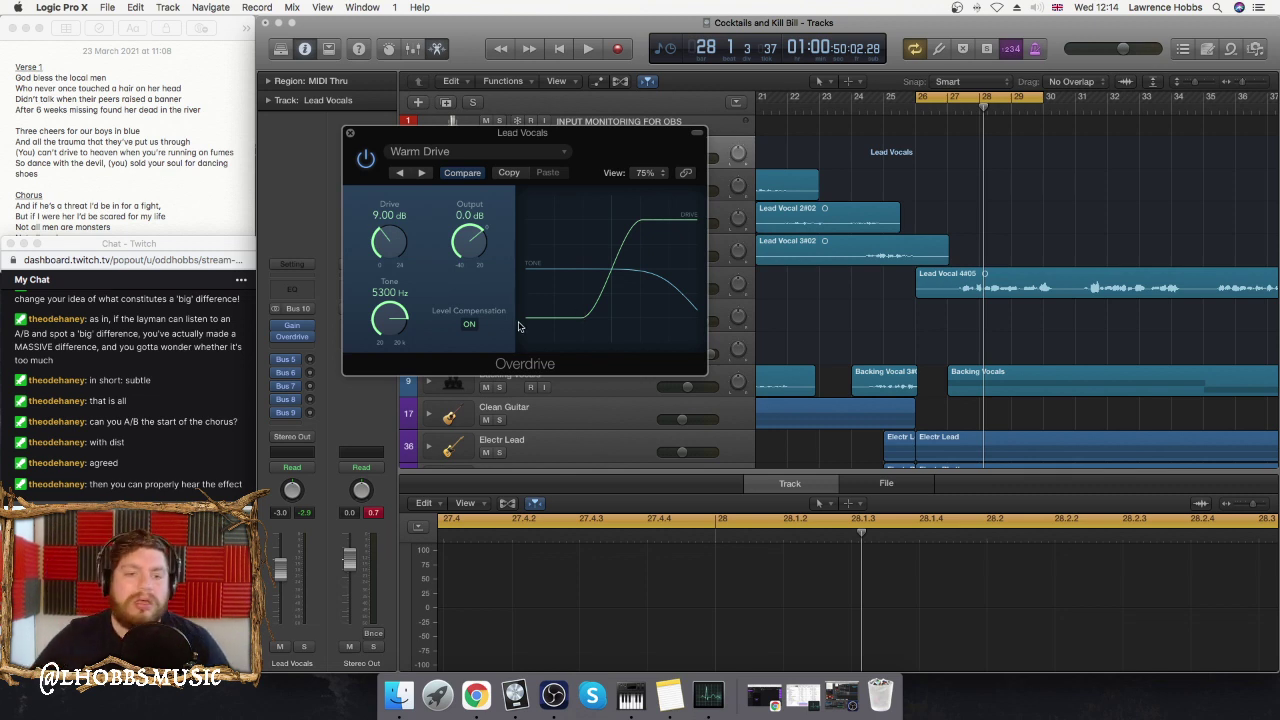
click(469, 325)
drag(615, 147, 459, 117)
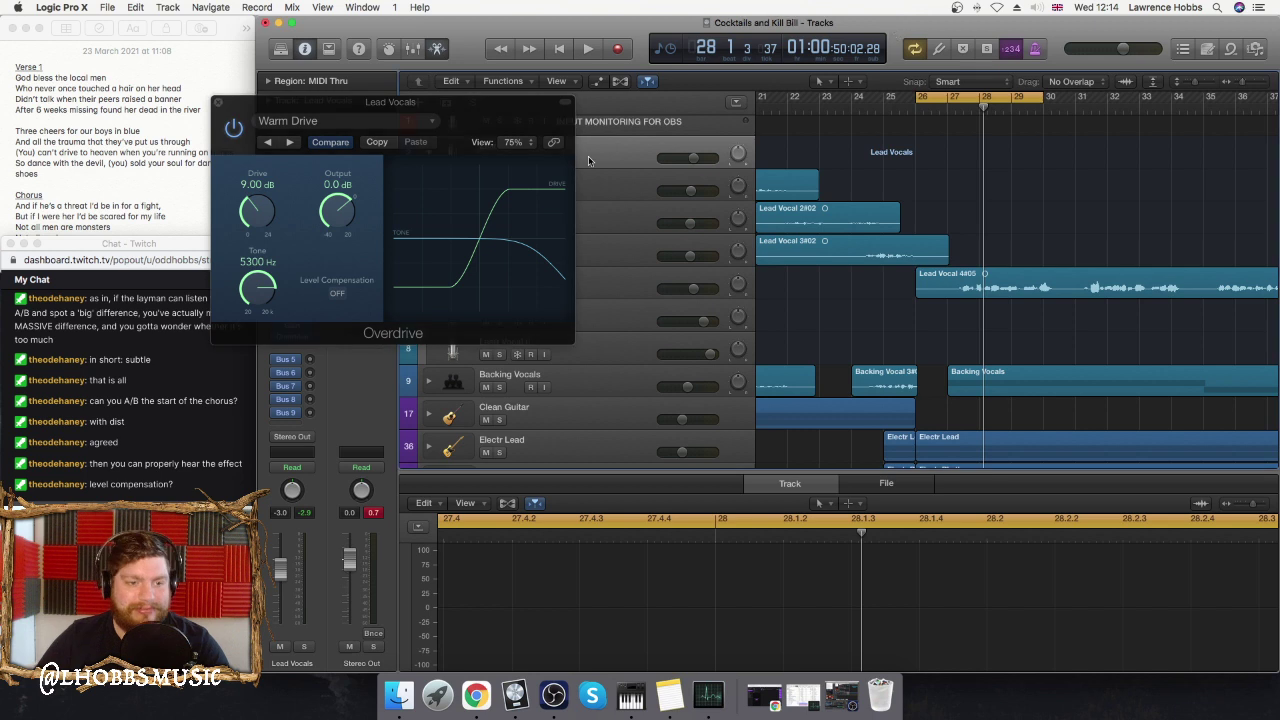
key(space)
drag(464, 124, 675, 152)
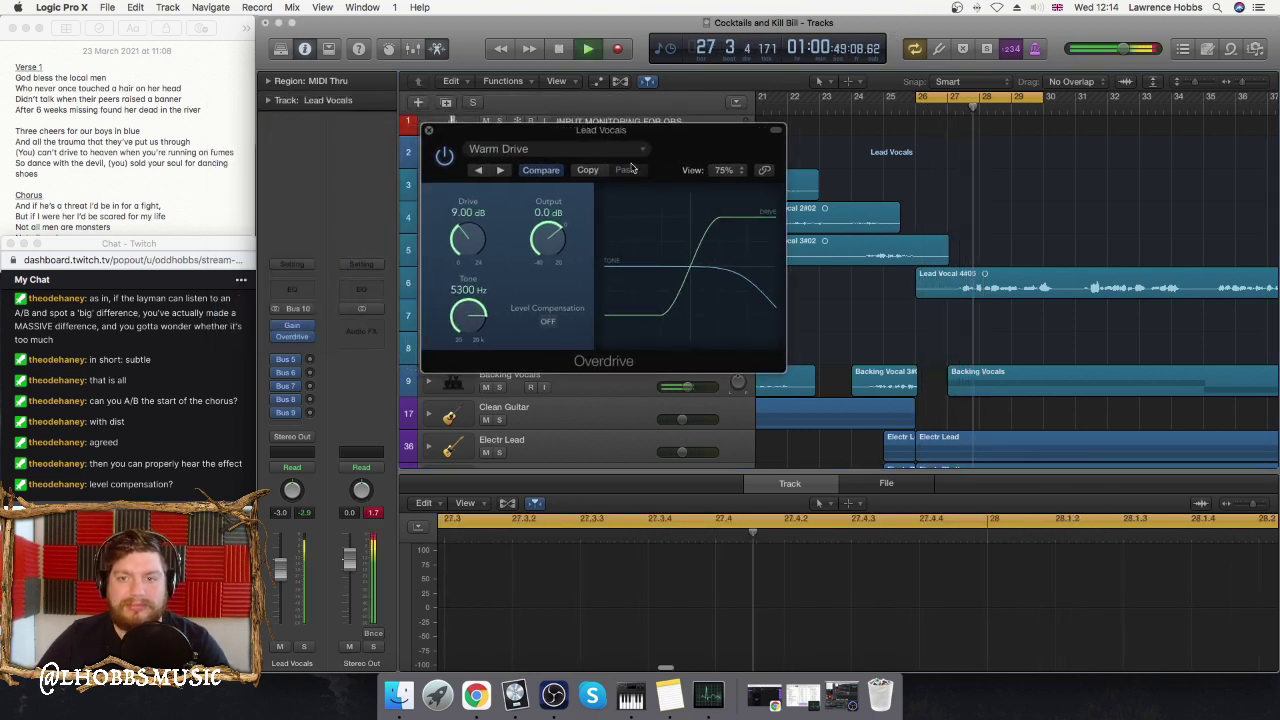
key(space)
- Turn the Overdrive's Level Compensation back on and try a lower Lead Vocal 4 volume during loop playback
drag(705, 137, 925, 253)
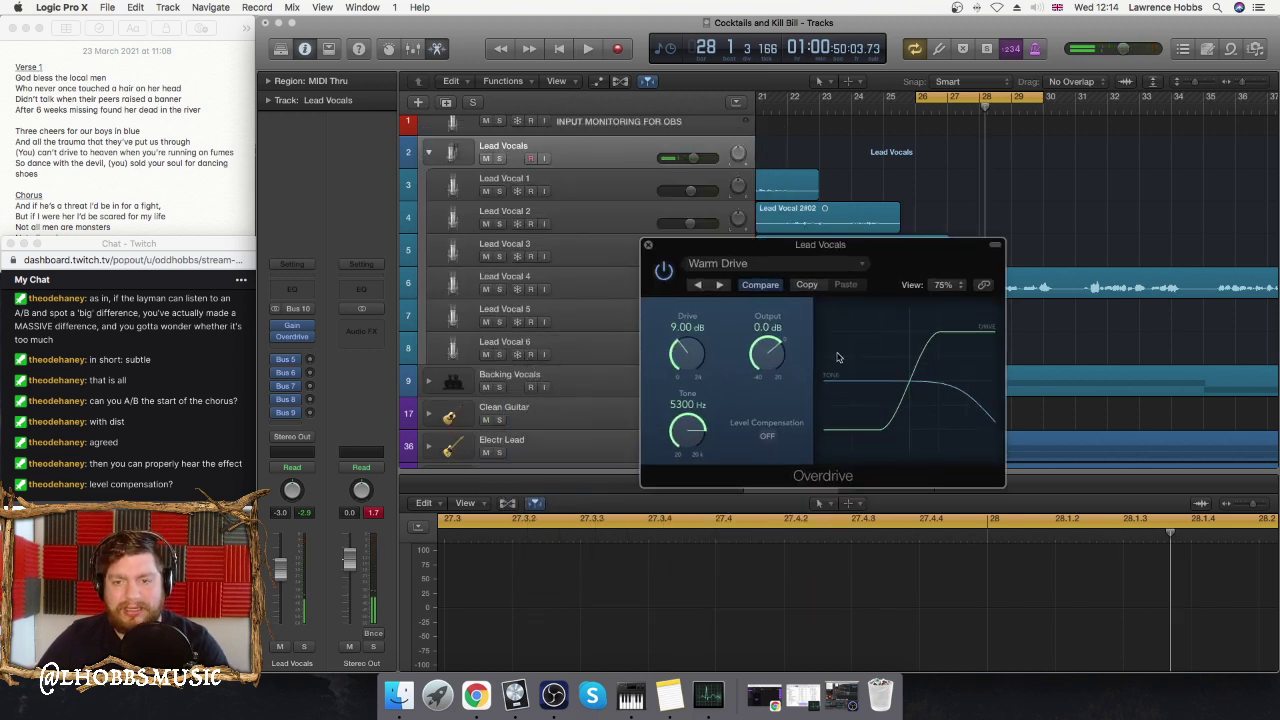
click(767, 436)
key(space)
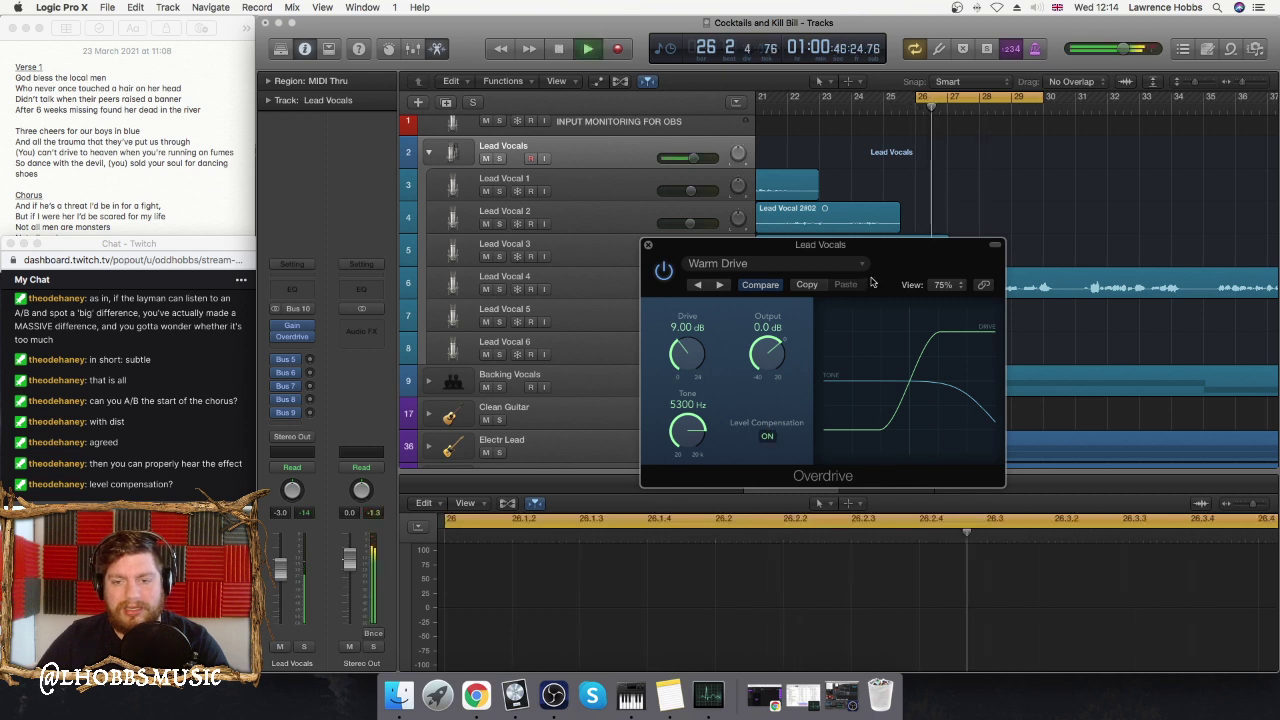
drag(886, 259, 1127, 370)
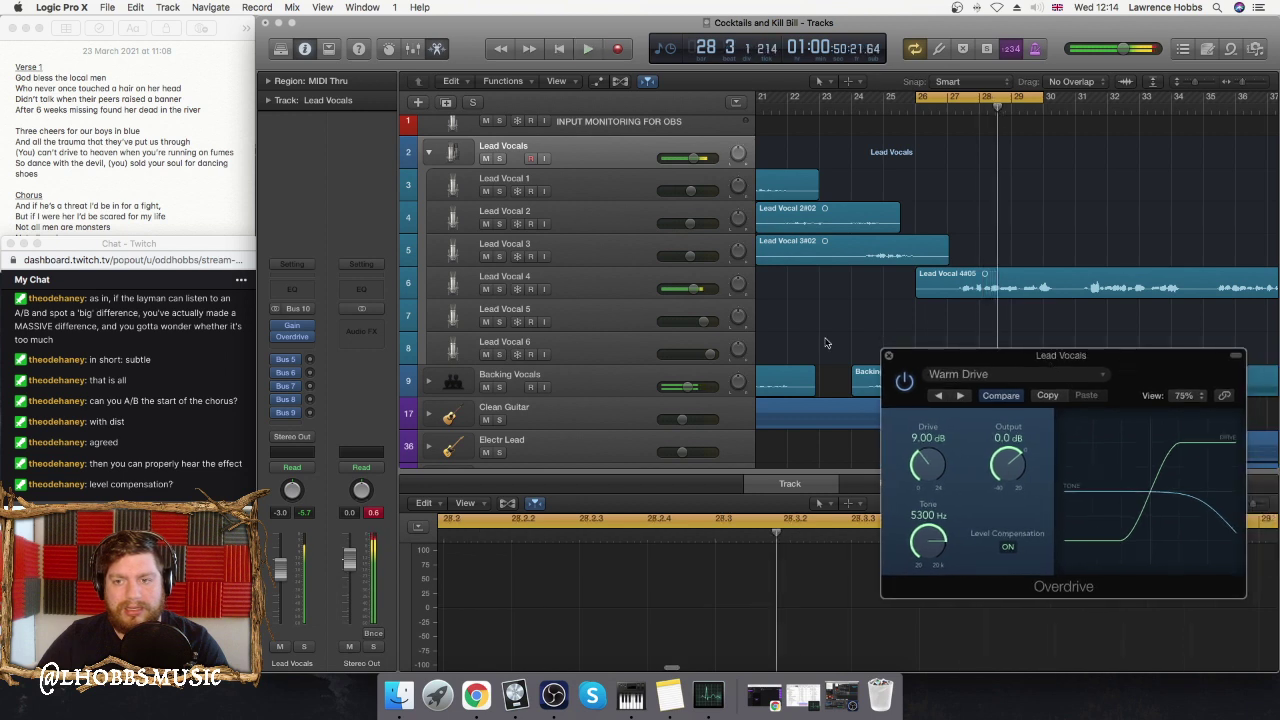
drag(694, 292, 673, 290)
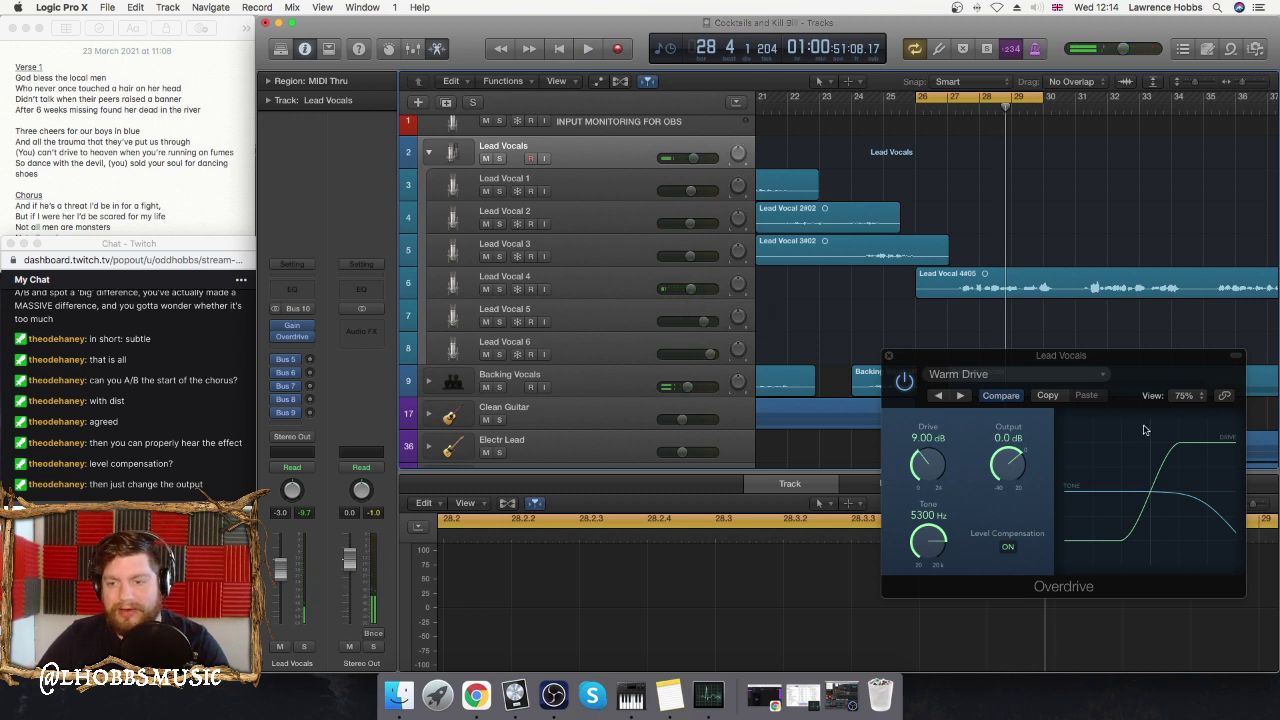
- Set the Lead Vocals Overdrive's output to -5.0 dB against the playing loop, and return the playhead to bar 26
key(space)
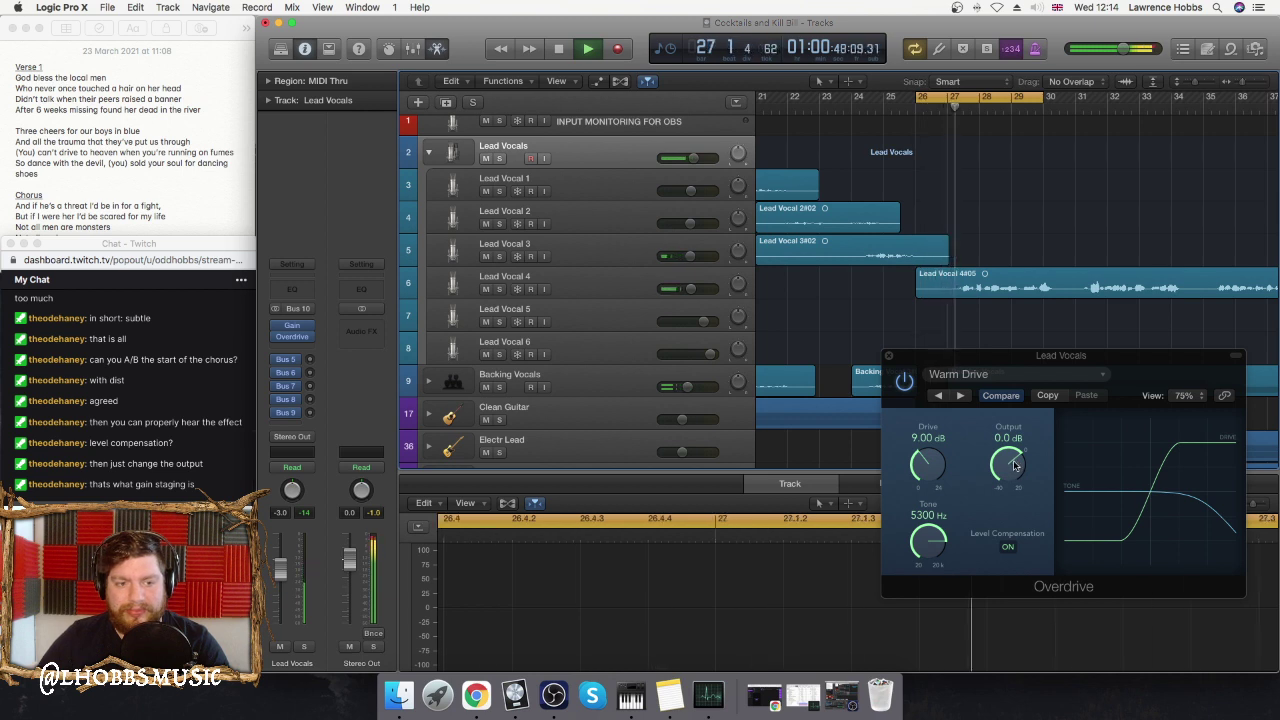
mouse_move(1012, 463)
mouse_down()
mouse_move(1013, 500)
mouse_move(1007, 460)
mouse_up()
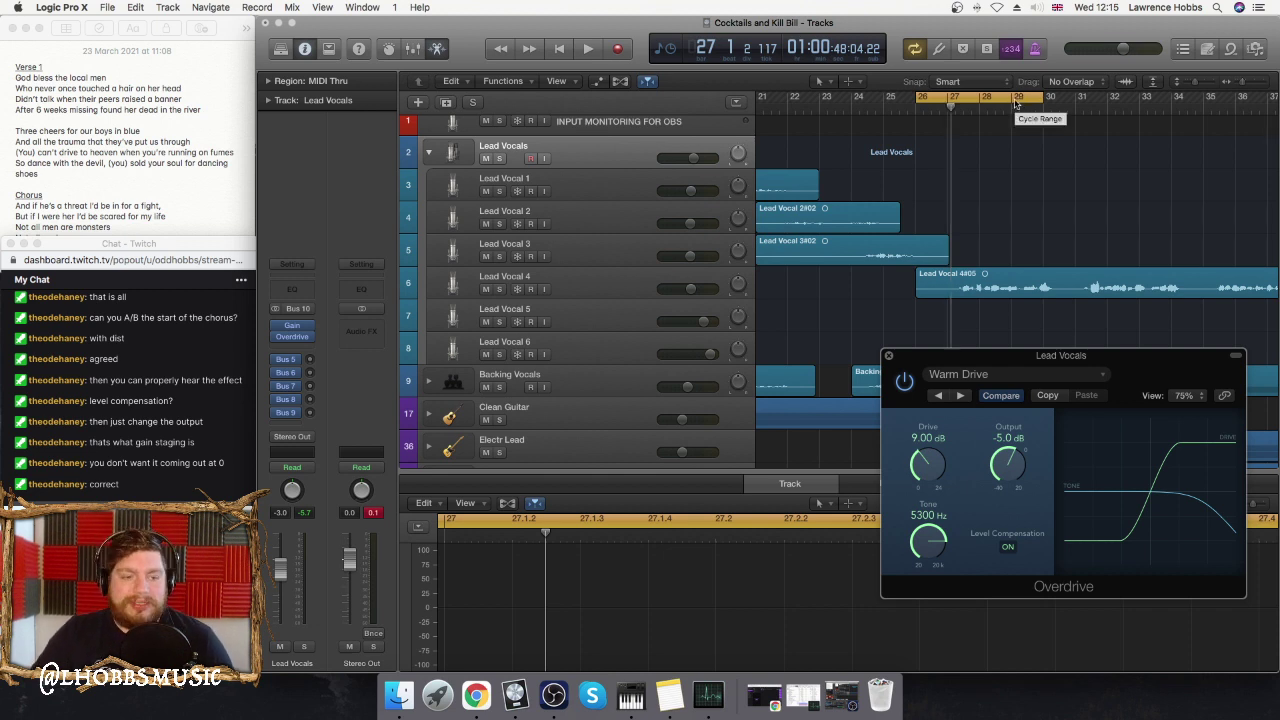
scroll(1005, 180, down, 1)
click(915, 100)
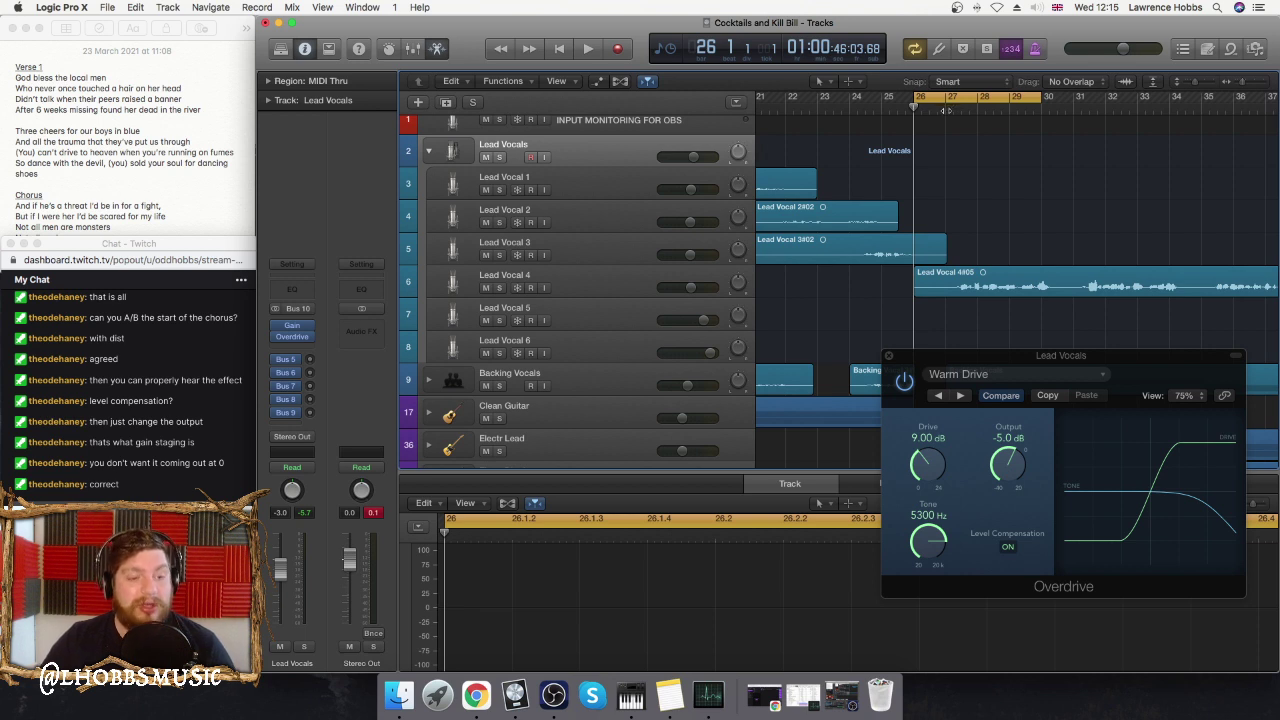
scroll(990, 160, up, 1)
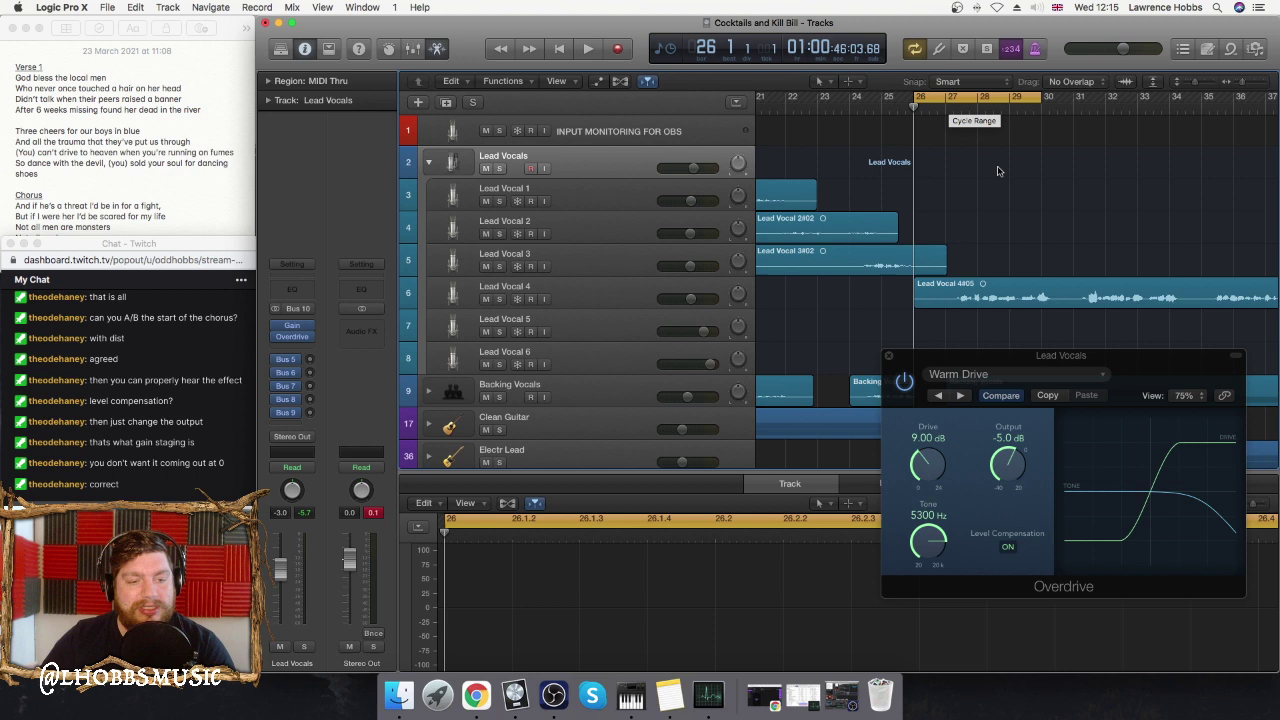
drag(1150, 364, 801, 183)
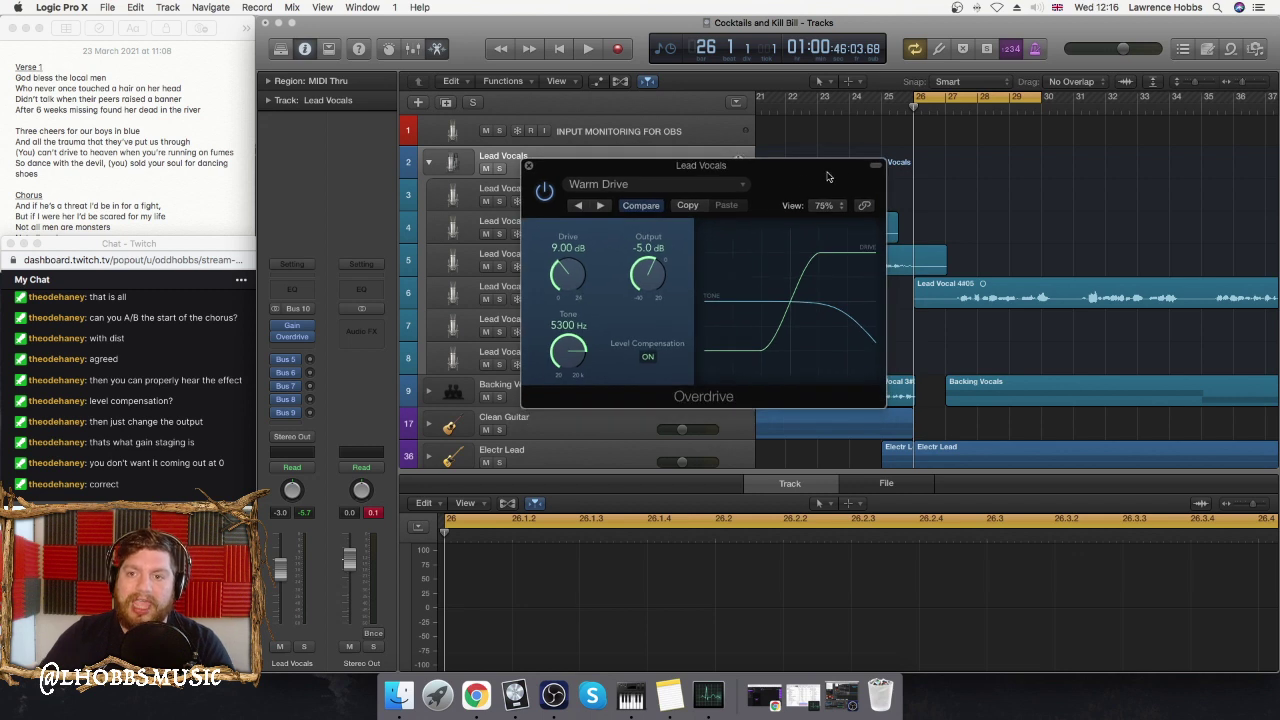
drag(773, 180, 735, 160)
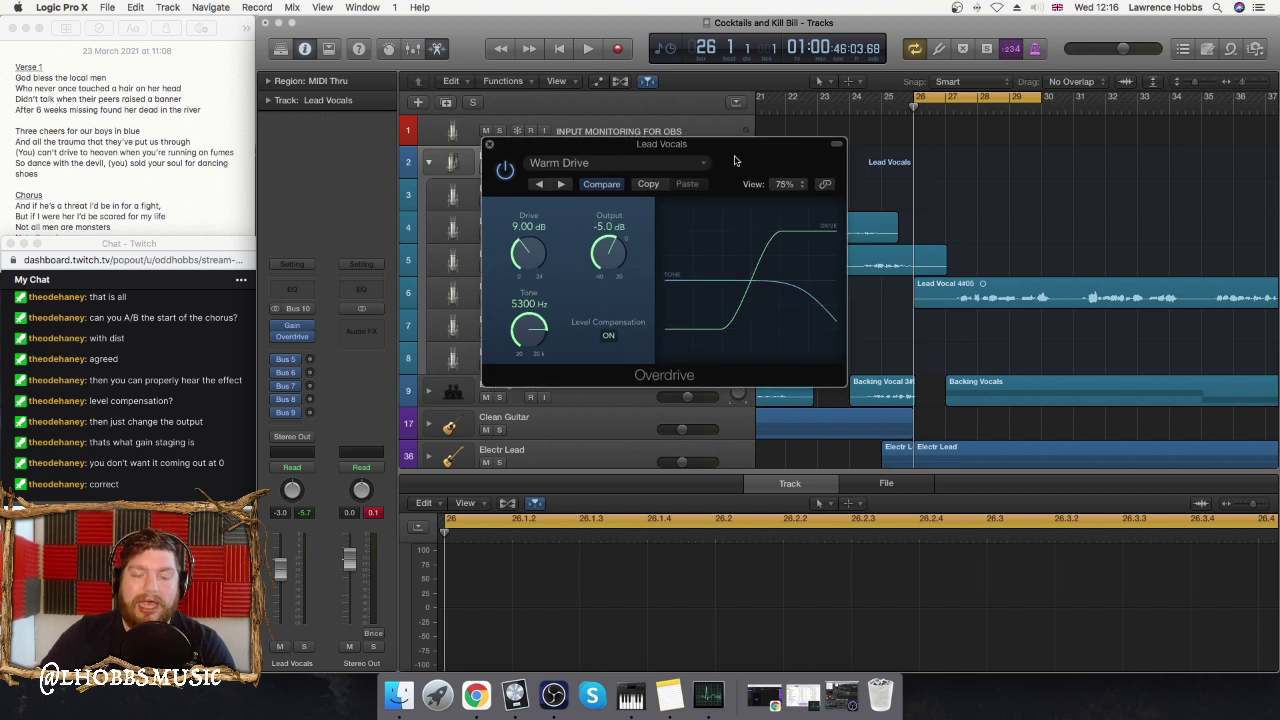
drag(735, 160, 1060, 323)
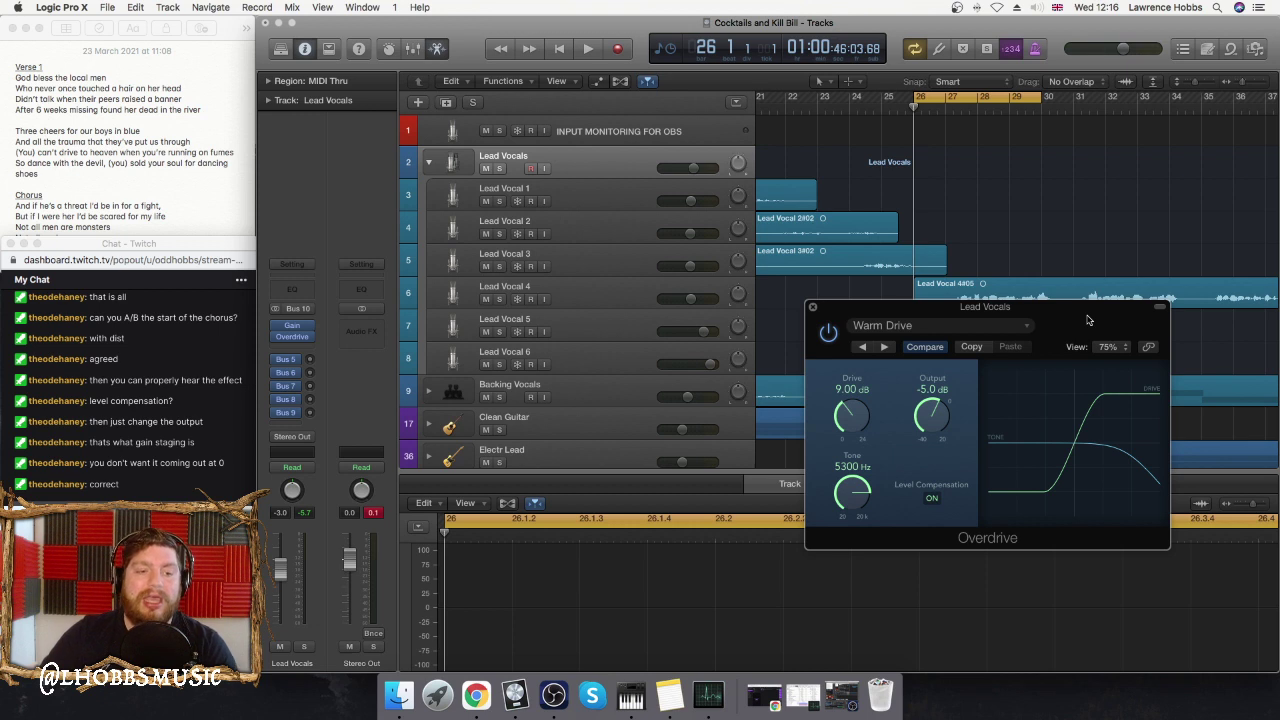
drag(1087, 322, 786, 195)
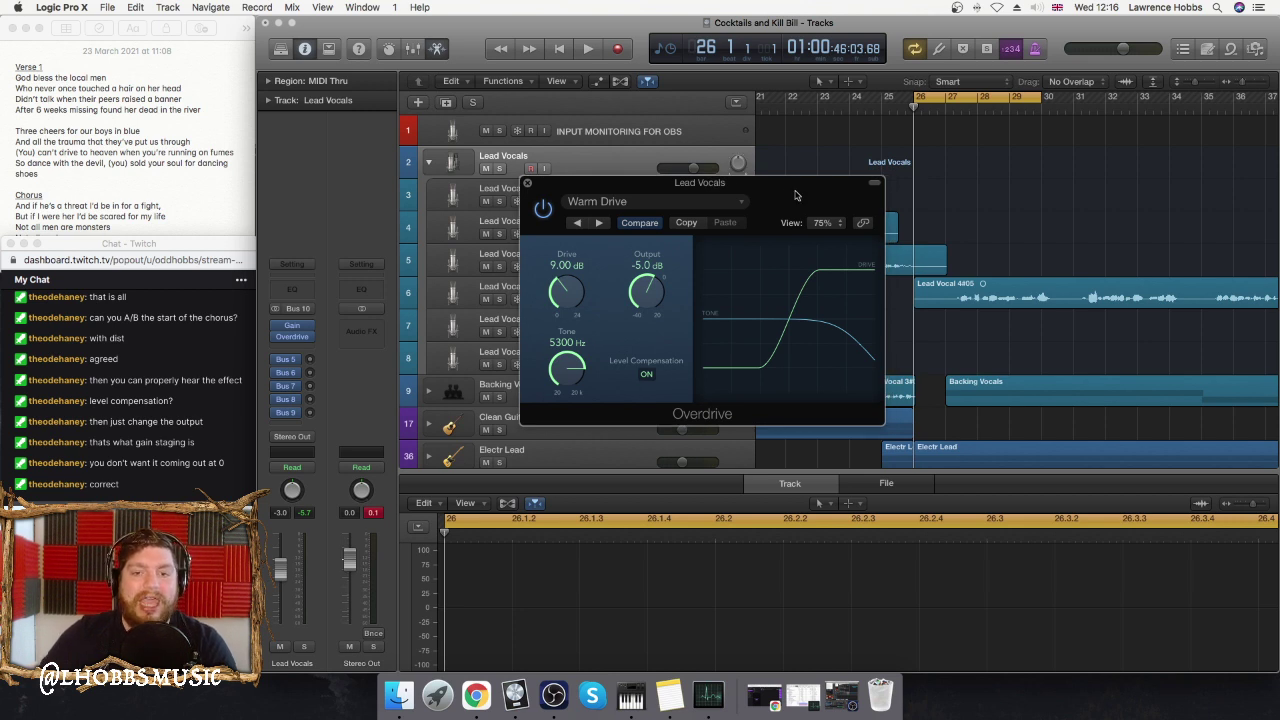
- Move the Overdrive window clear of the track list, bypass the effect, play the loop and switch it back on to compare
drag(788, 197, 812, 193)
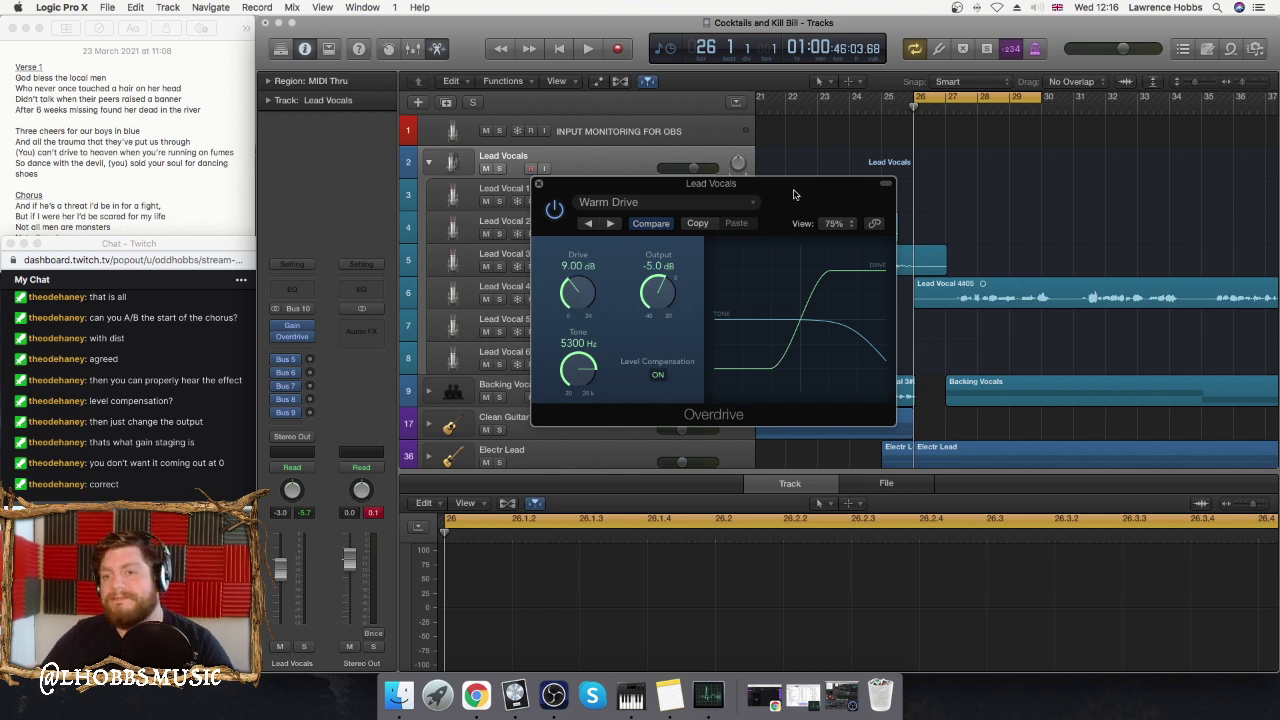
drag(895, 187, 786, 140)
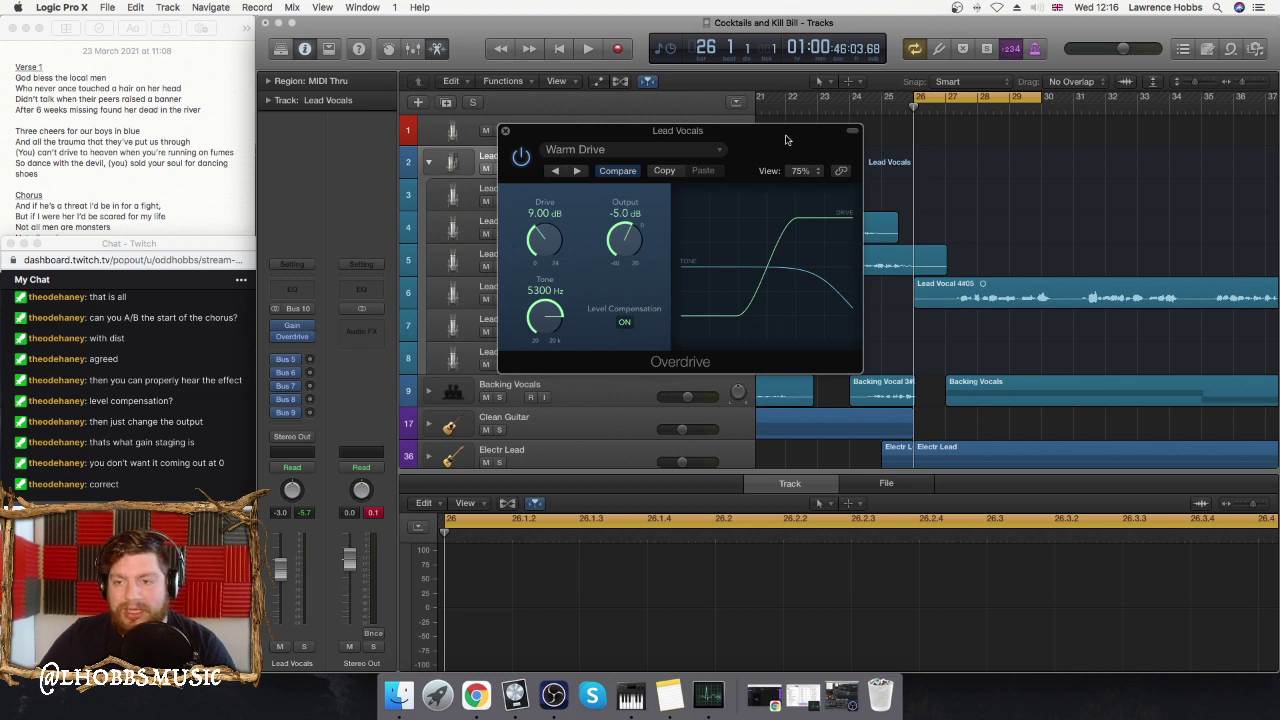
drag(754, 149, 1090, 203)
click(855, 210)
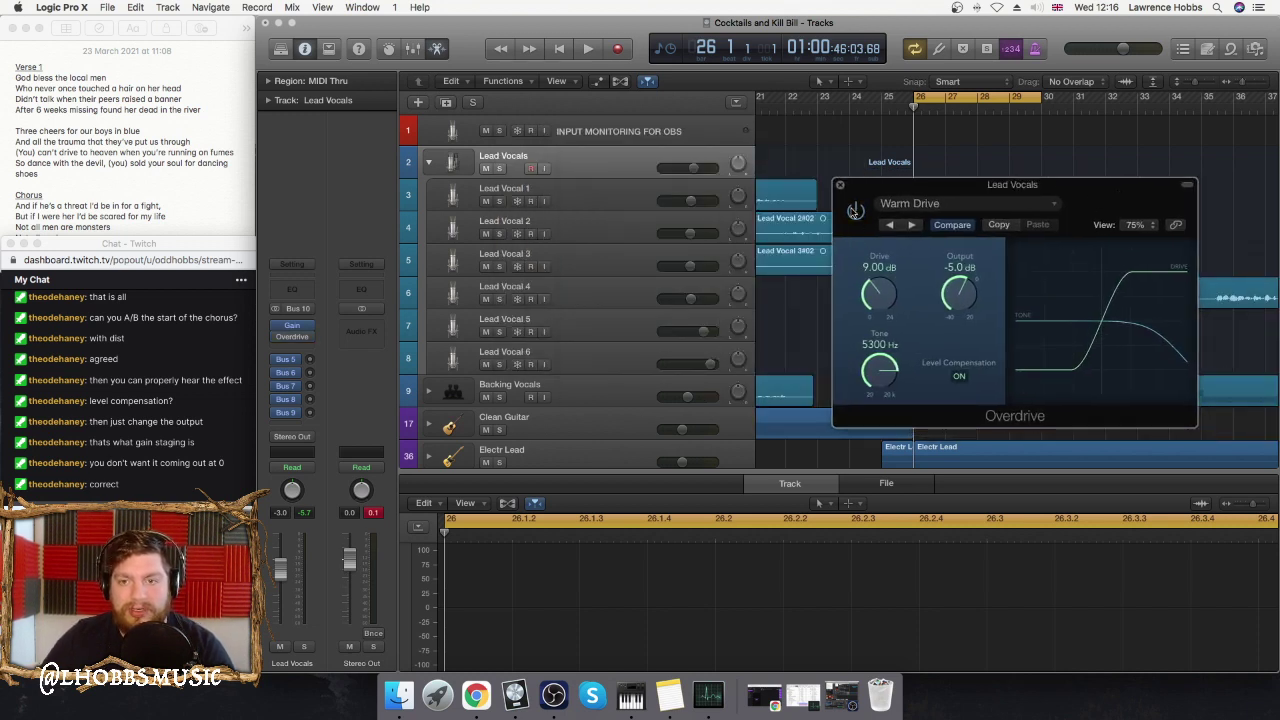
key(space)
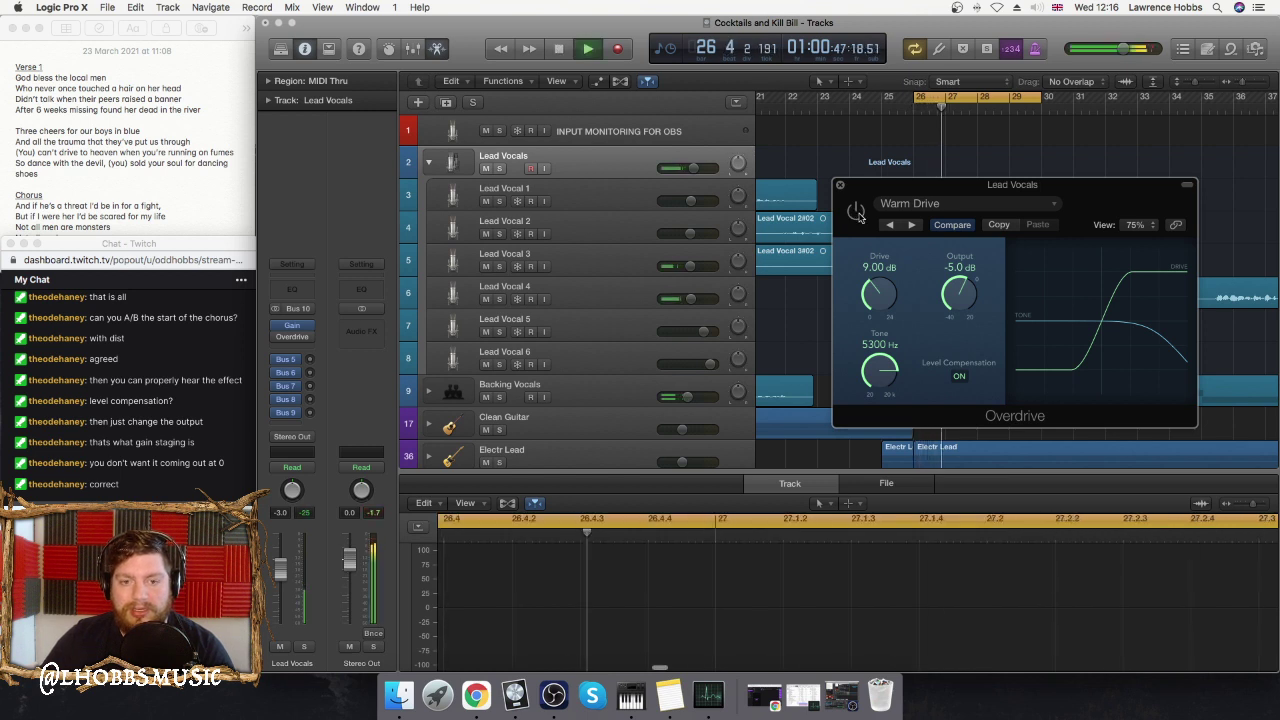
click(856, 211)
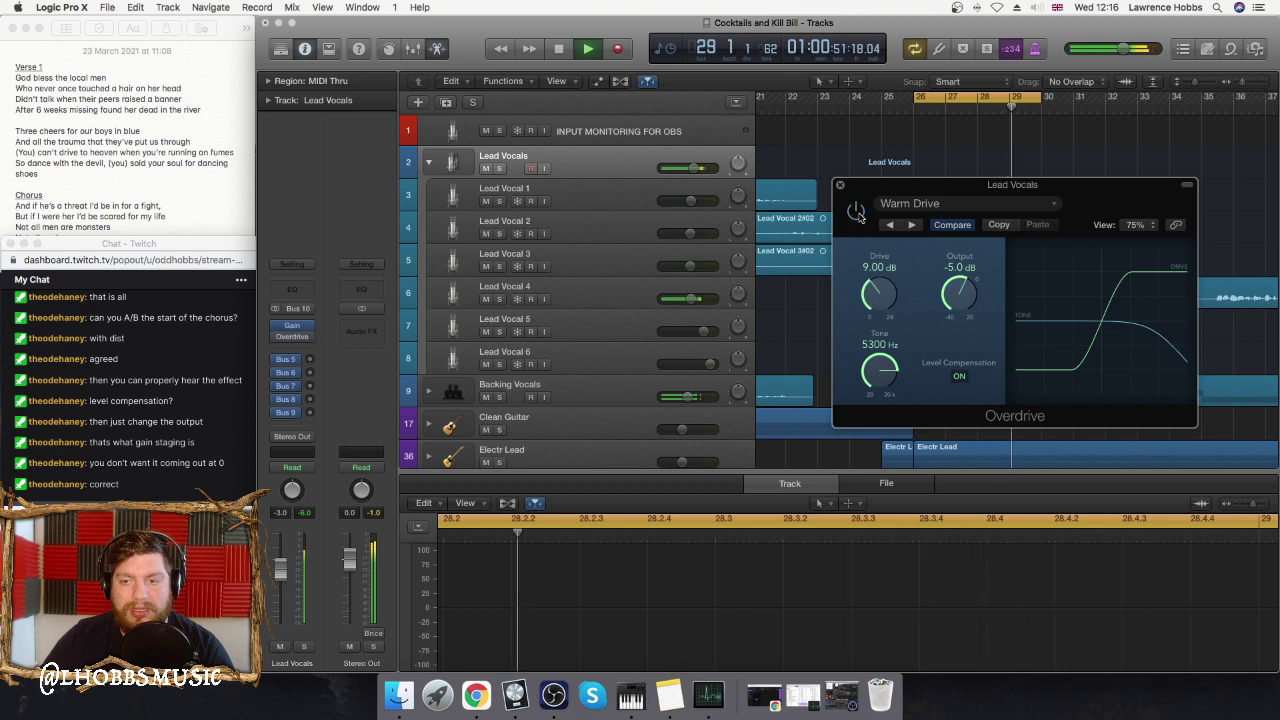
- Set the Lead Vocals Overdrive's output to -6.0 dB and compare it against the bypassed sound in the loop
drag(955, 298, 955, 306)
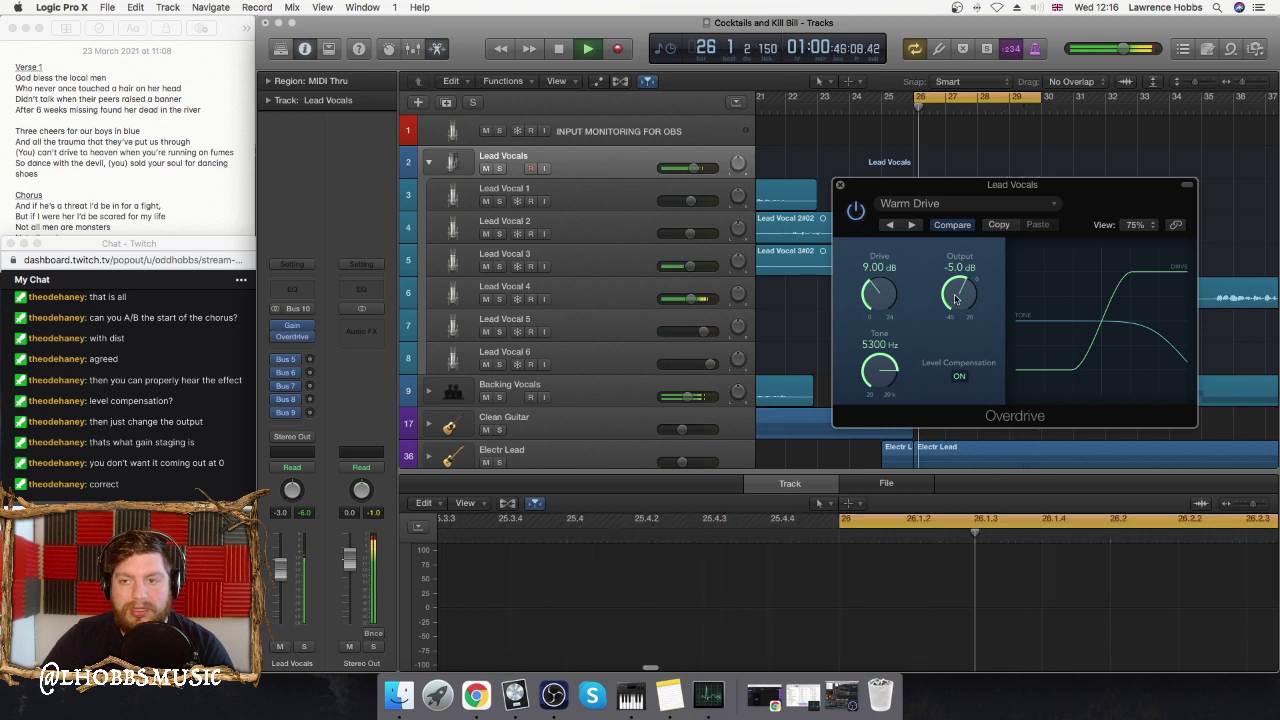
click(855, 212)
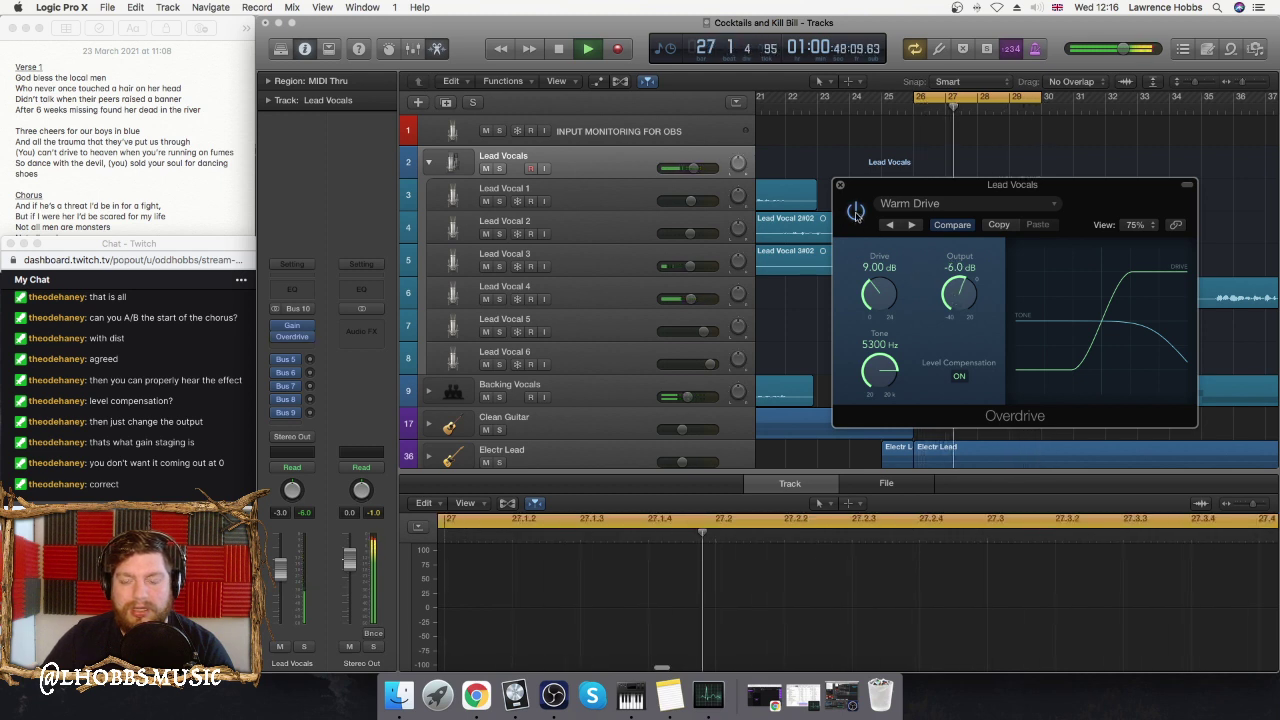
click(855, 212)
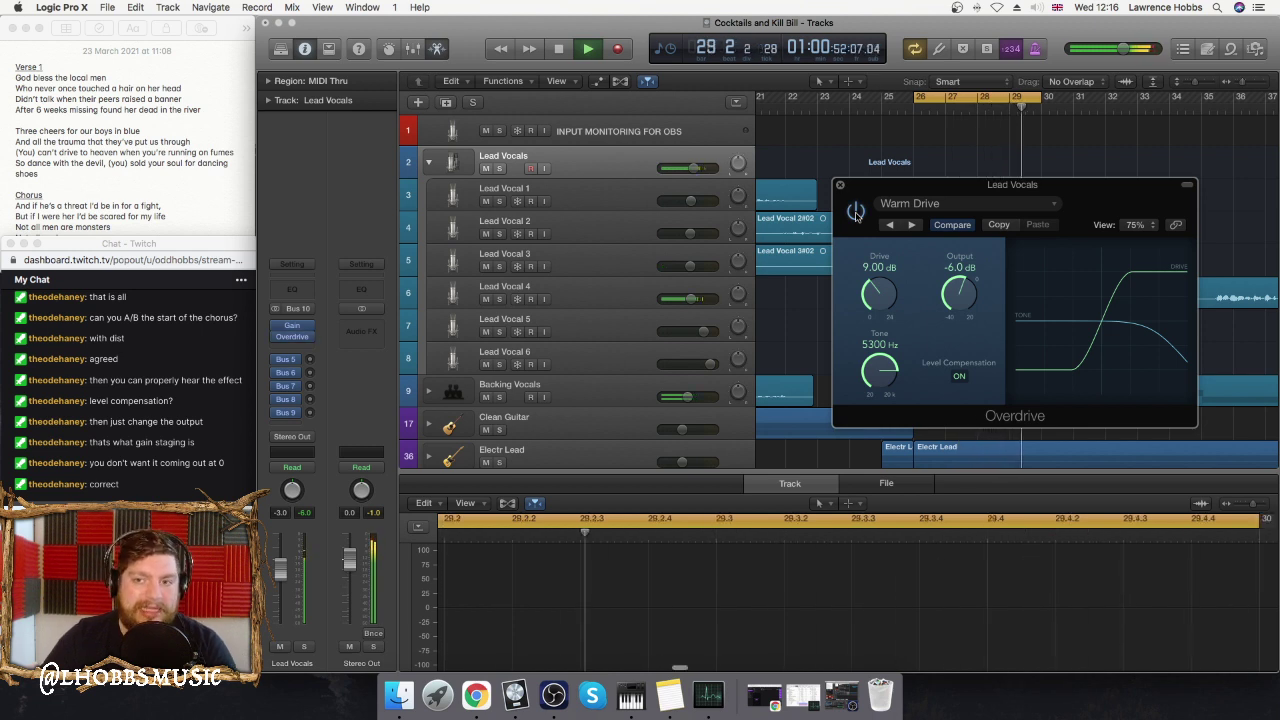
- Compare the looped chorus with the Overdrive bypassed and active, leave it on, stop playback and close its window
drag(1121, 198, 734, 154)
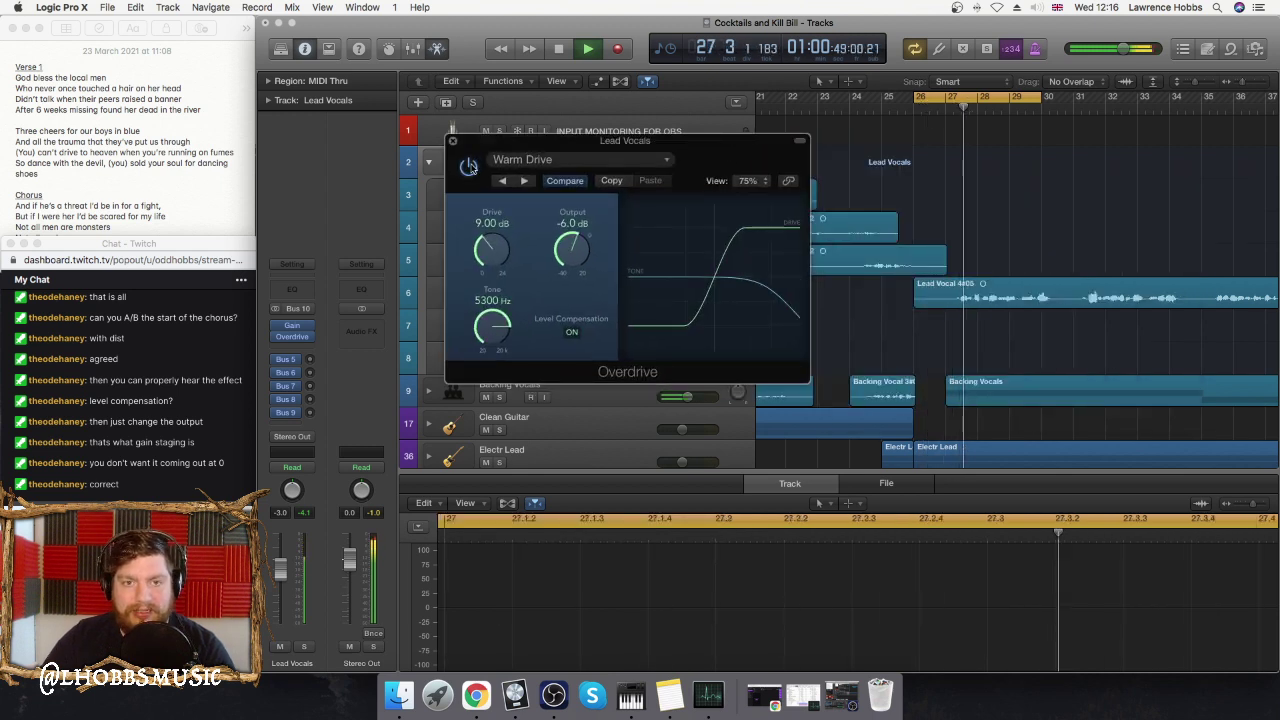
click(468, 167)
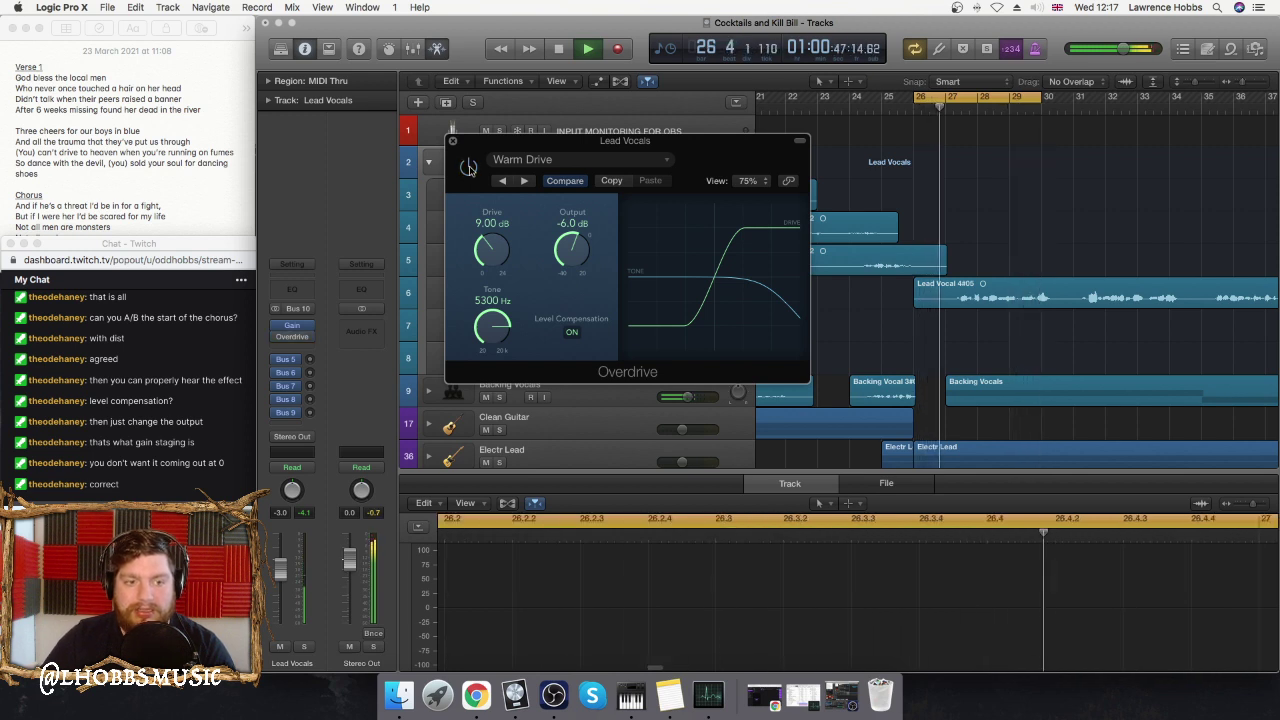
click(468, 167)
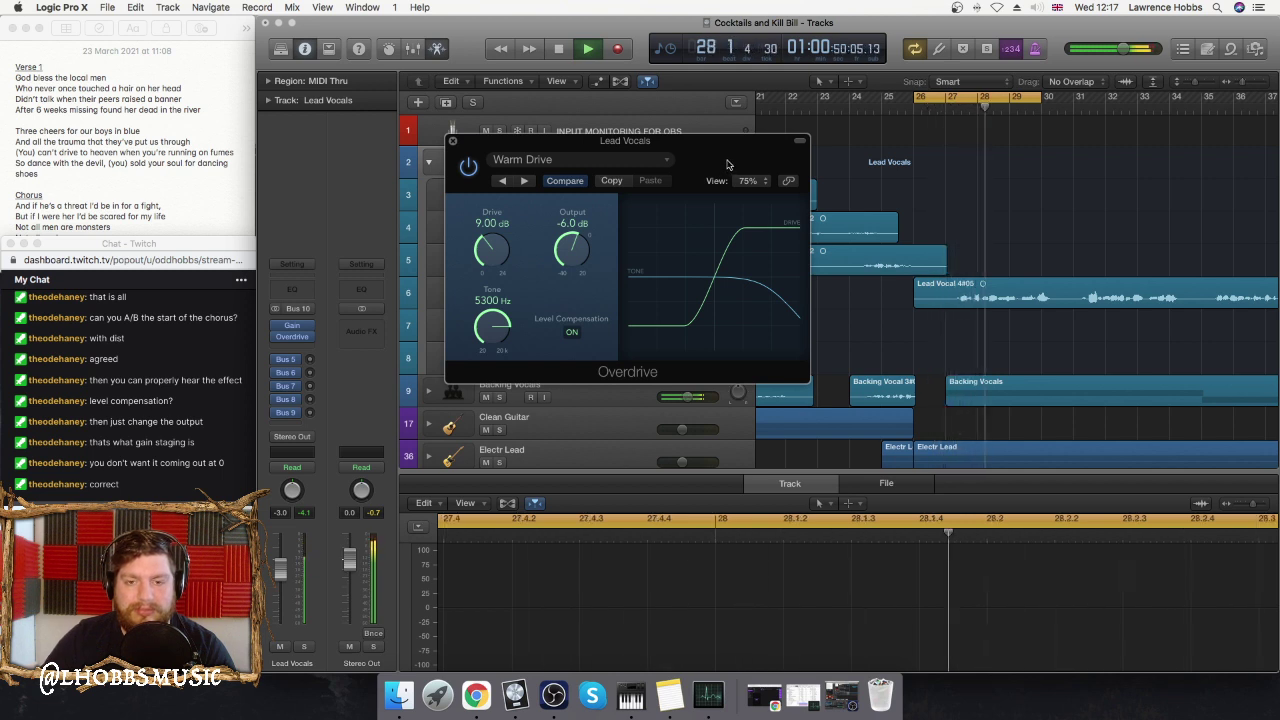
key(space)
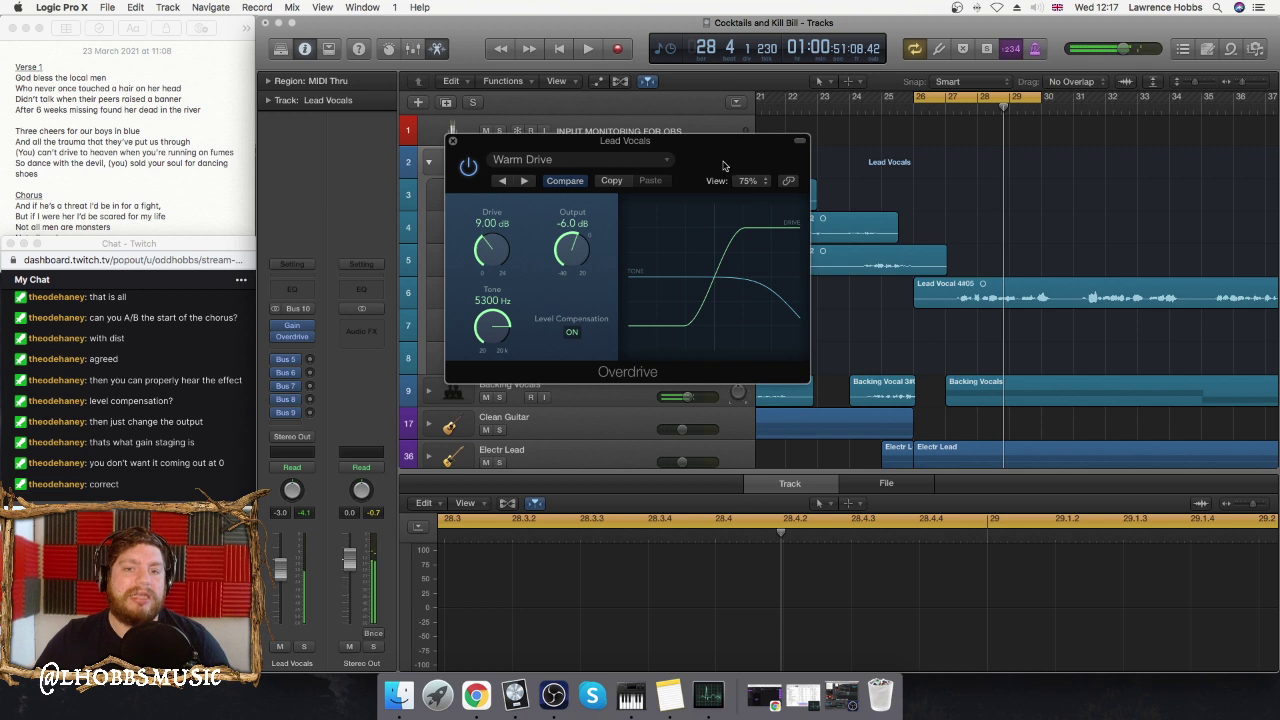
click(453, 142)
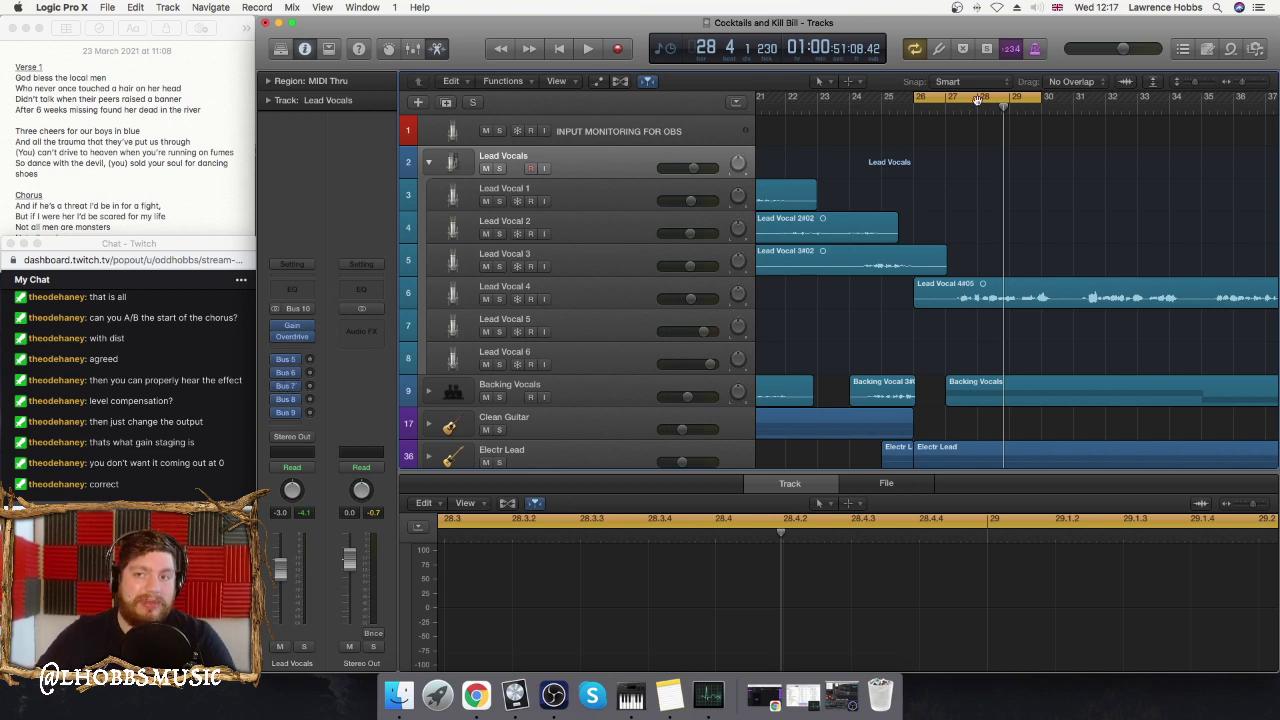
- Turn off the cycle range, place the playhead at bar 59 and select the Lead Vocal 6 track
scroll(975, 100, down, 1)
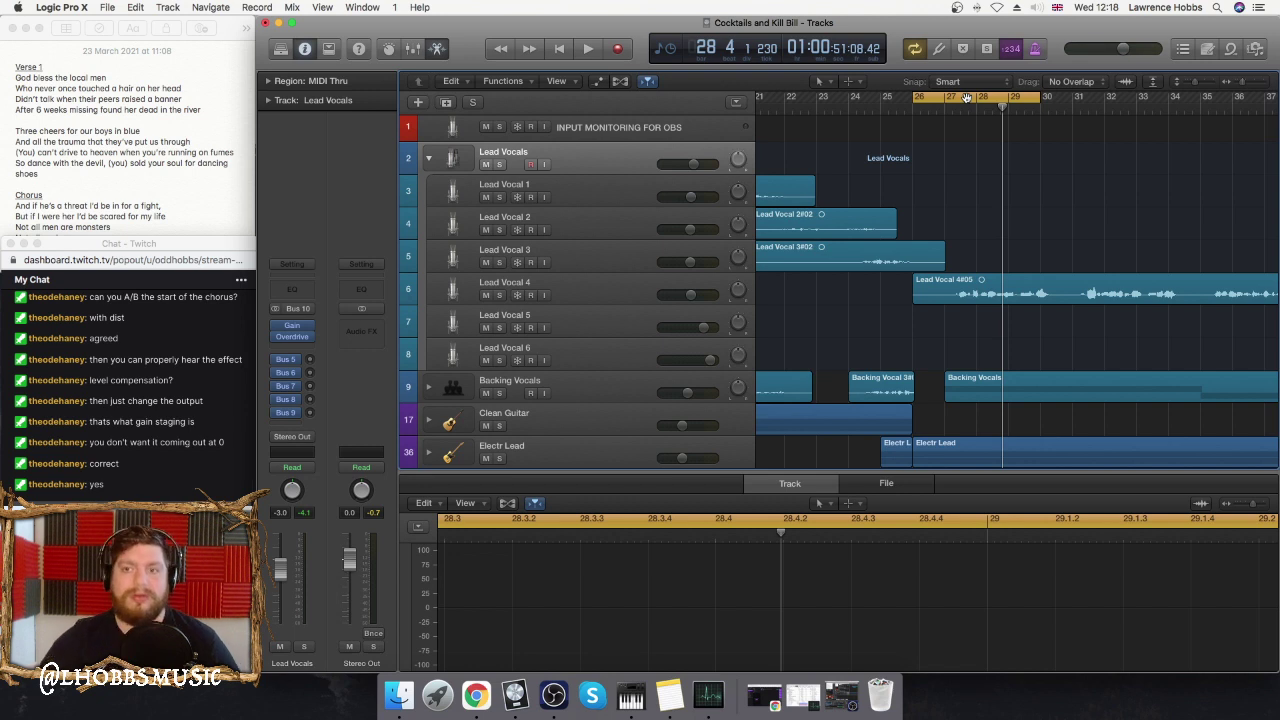
click(972, 98)
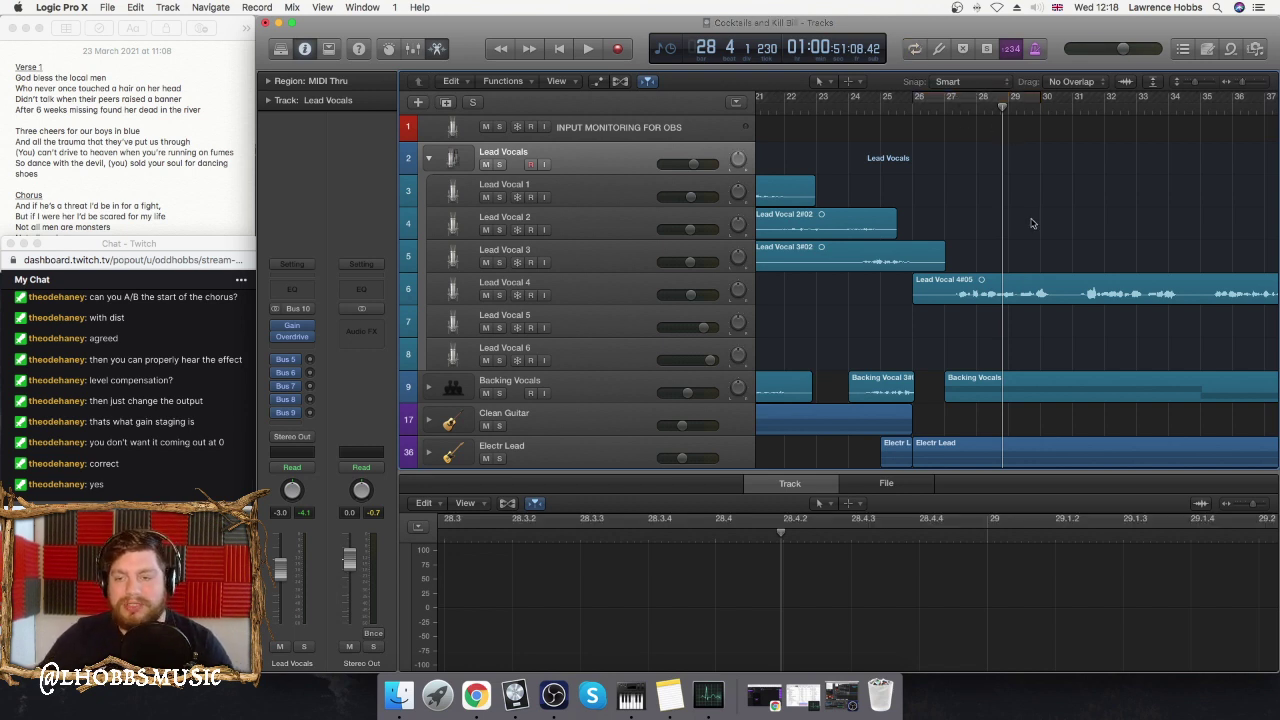
scroll(1033, 220, down, 3)
scroll(1034, 212, right, 5)
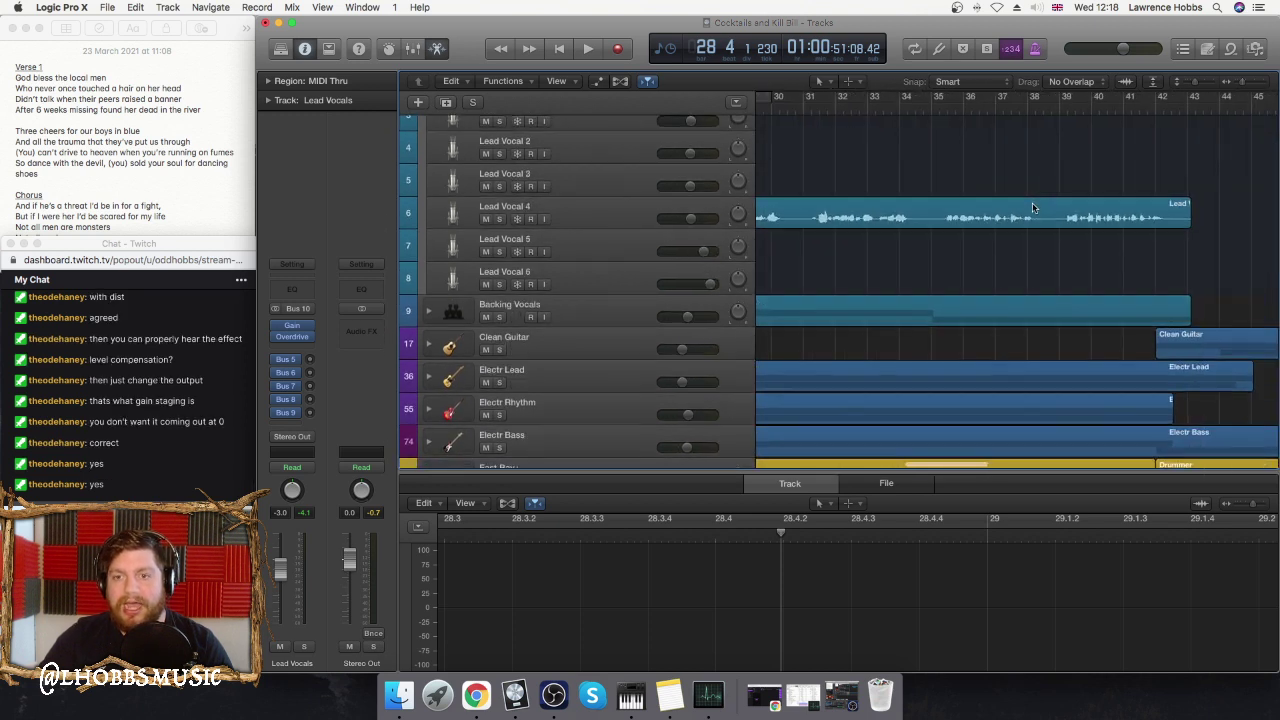
scroll(1034, 208, right, 4)
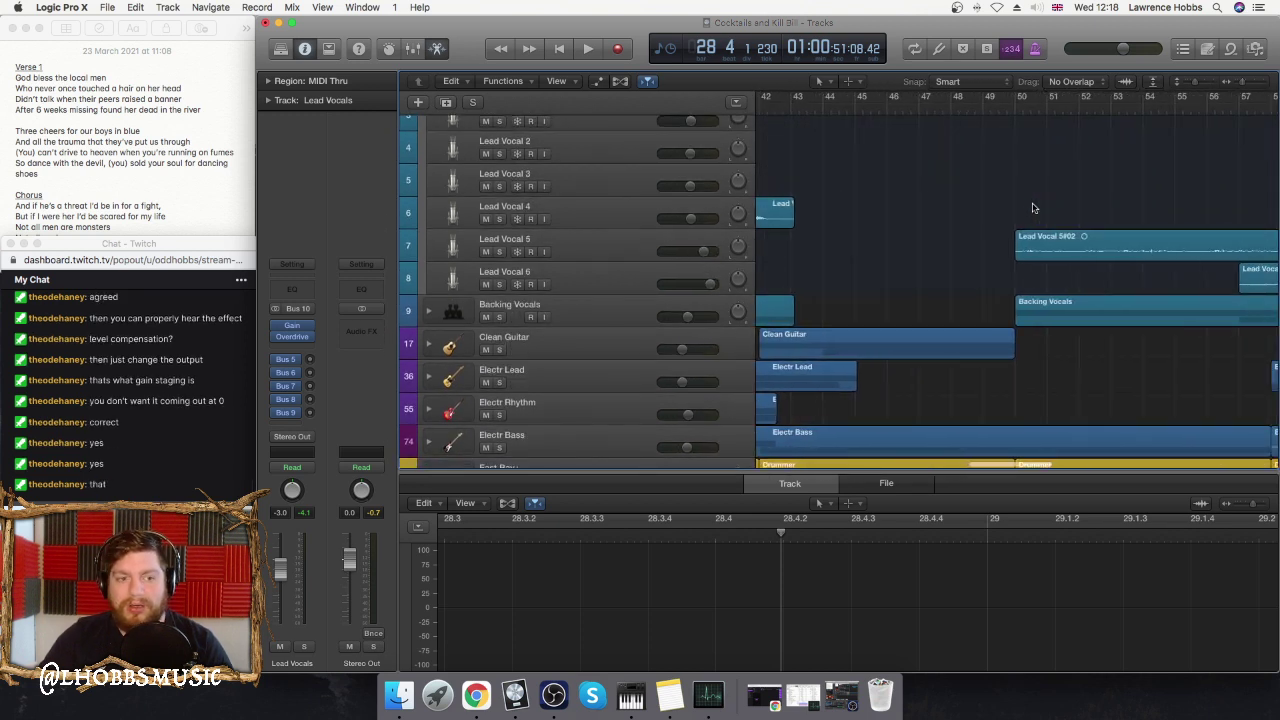
scroll(1034, 208, right, 4)
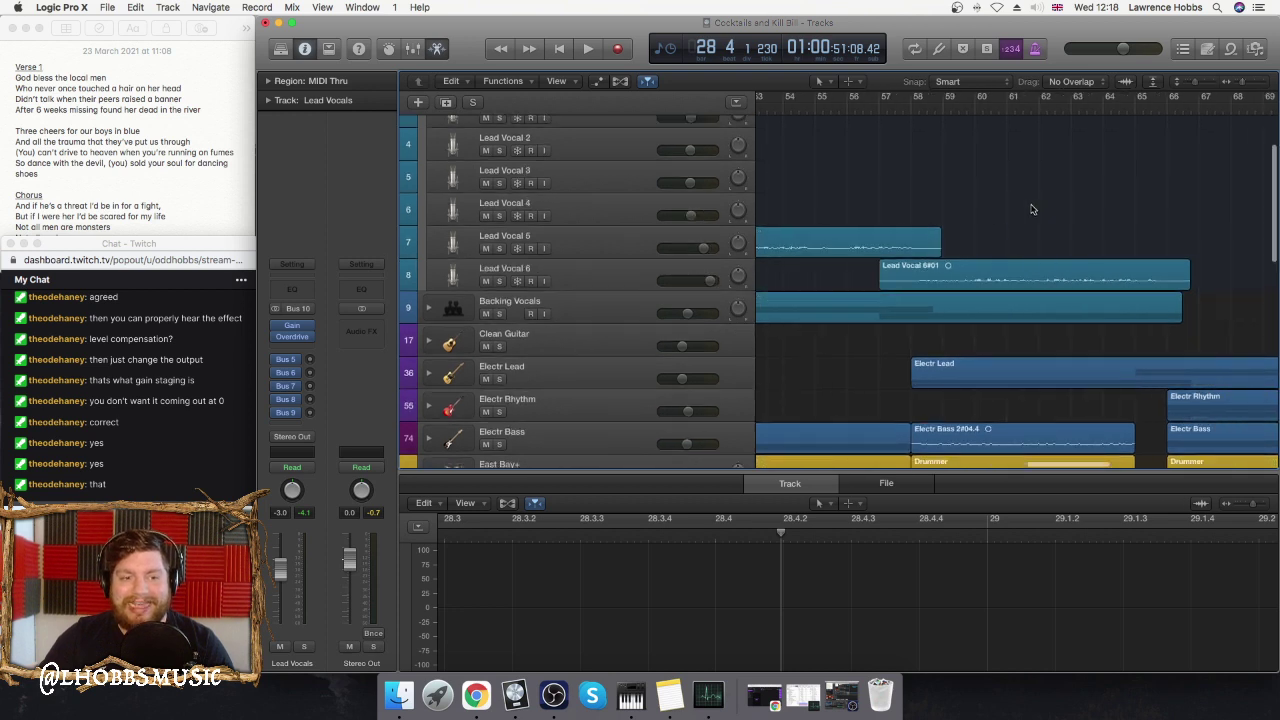
scroll(1033, 209, right, 1)
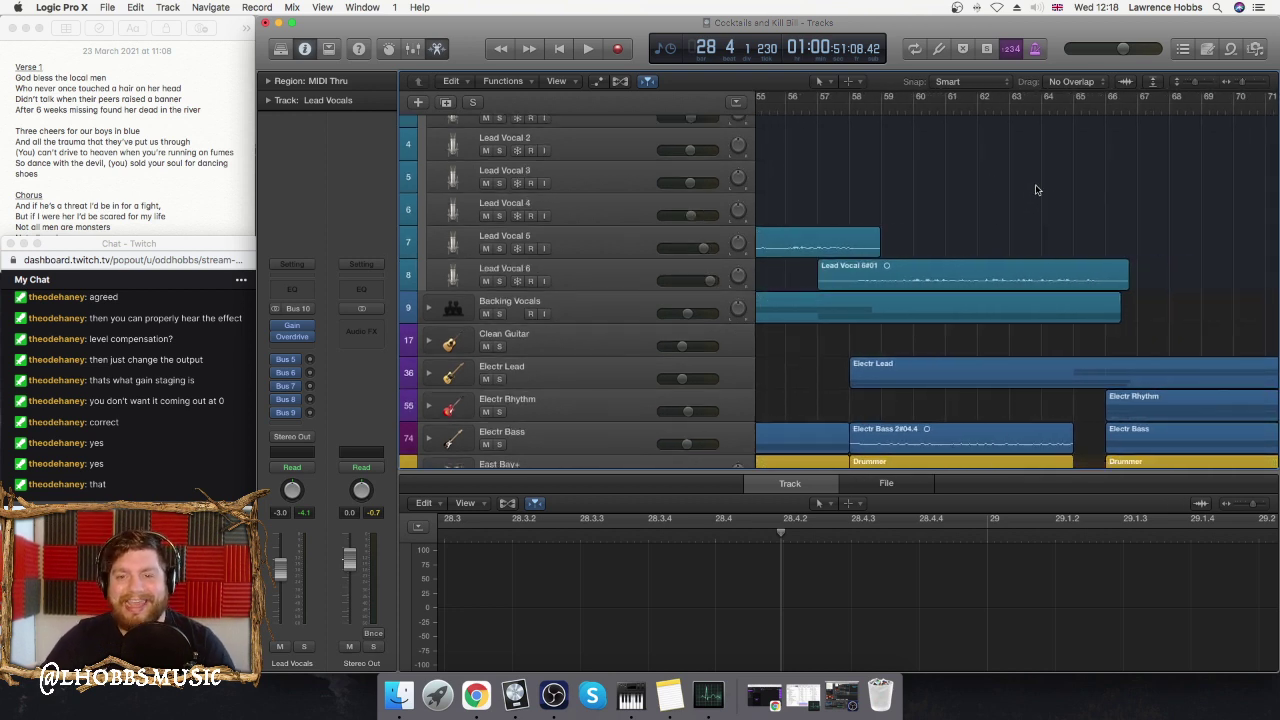
click(882, 106)
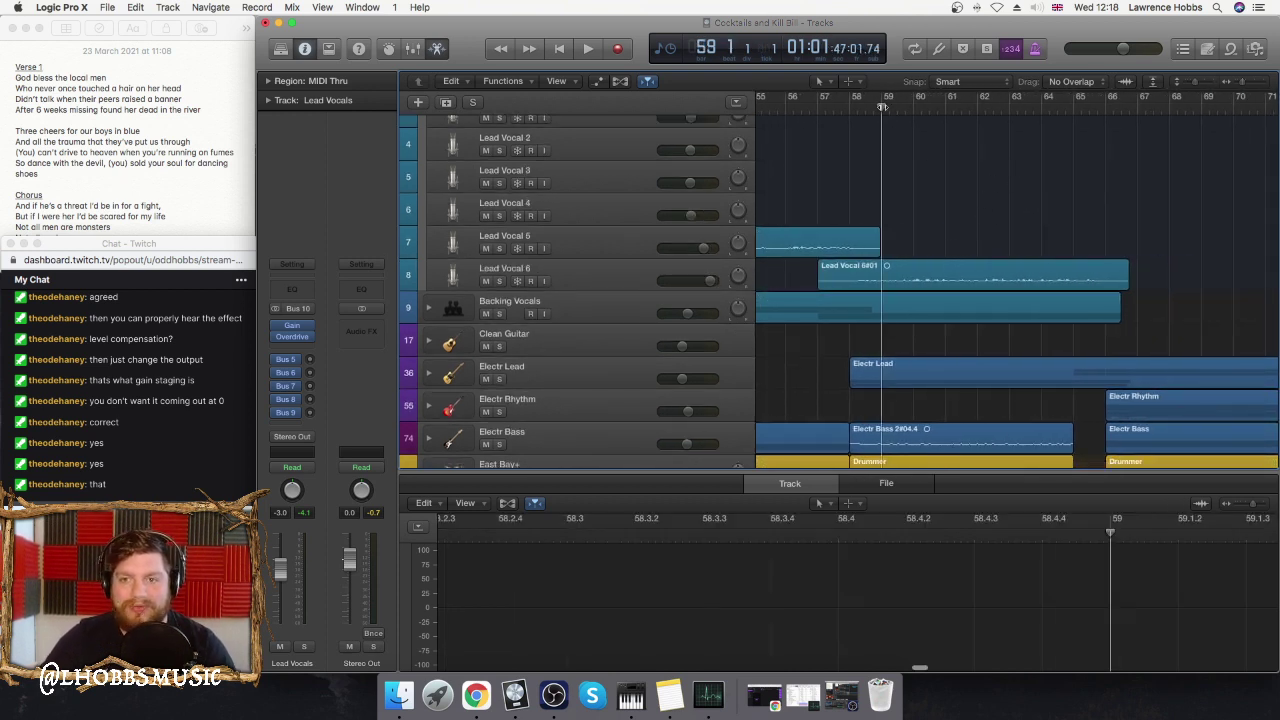
click(641, 272)
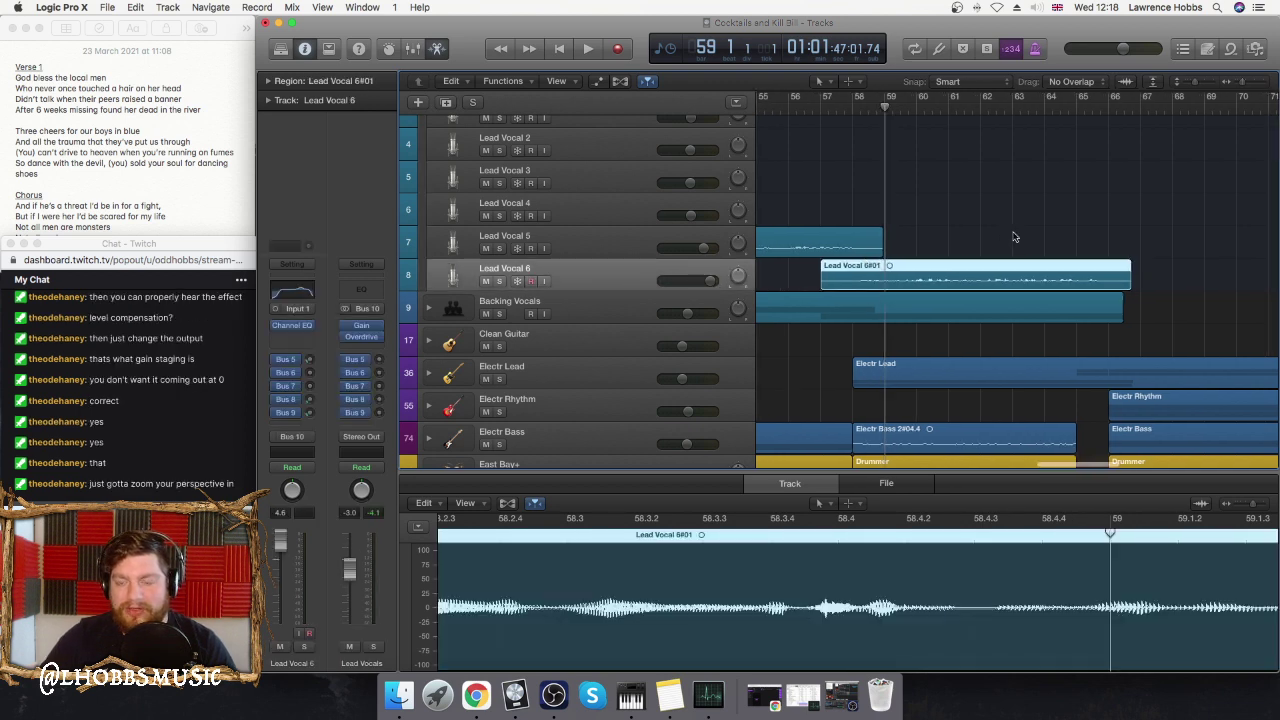
- Lower Lead Vocal 6's volume to 1.1 dB while playing its section of the song, and stop playback
key(space)
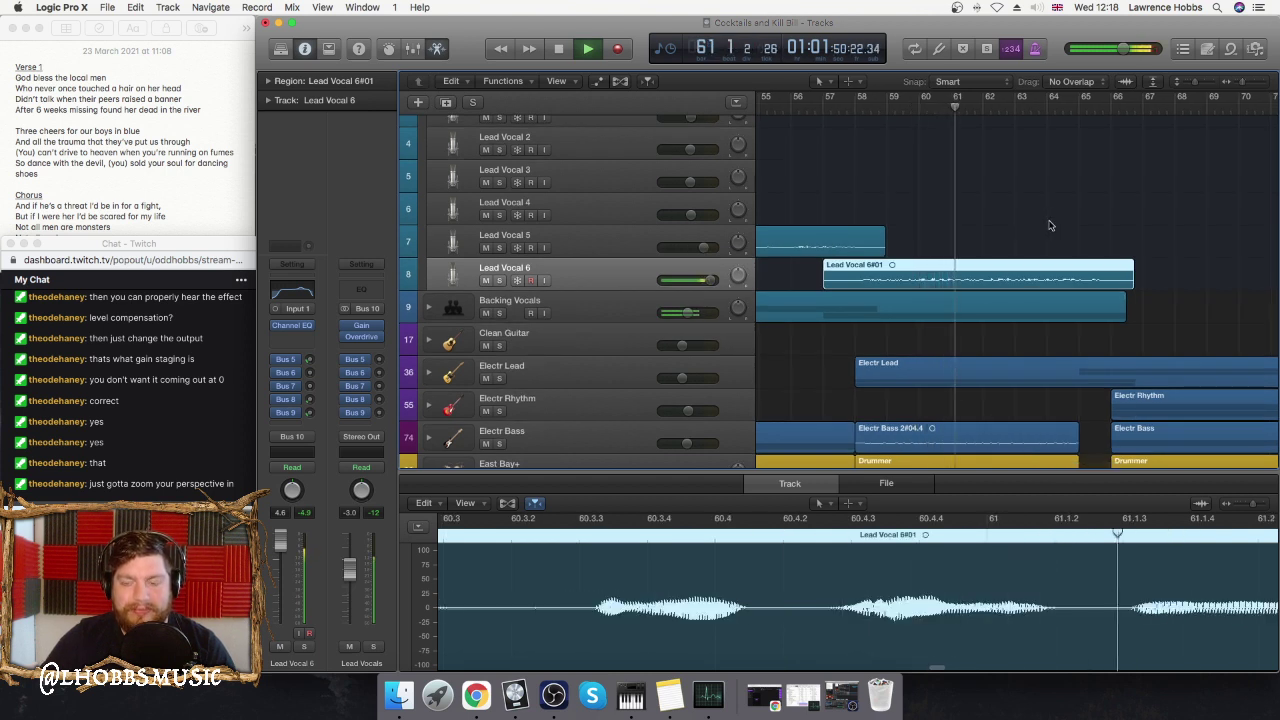
scroll(1049, 225, up, 3)
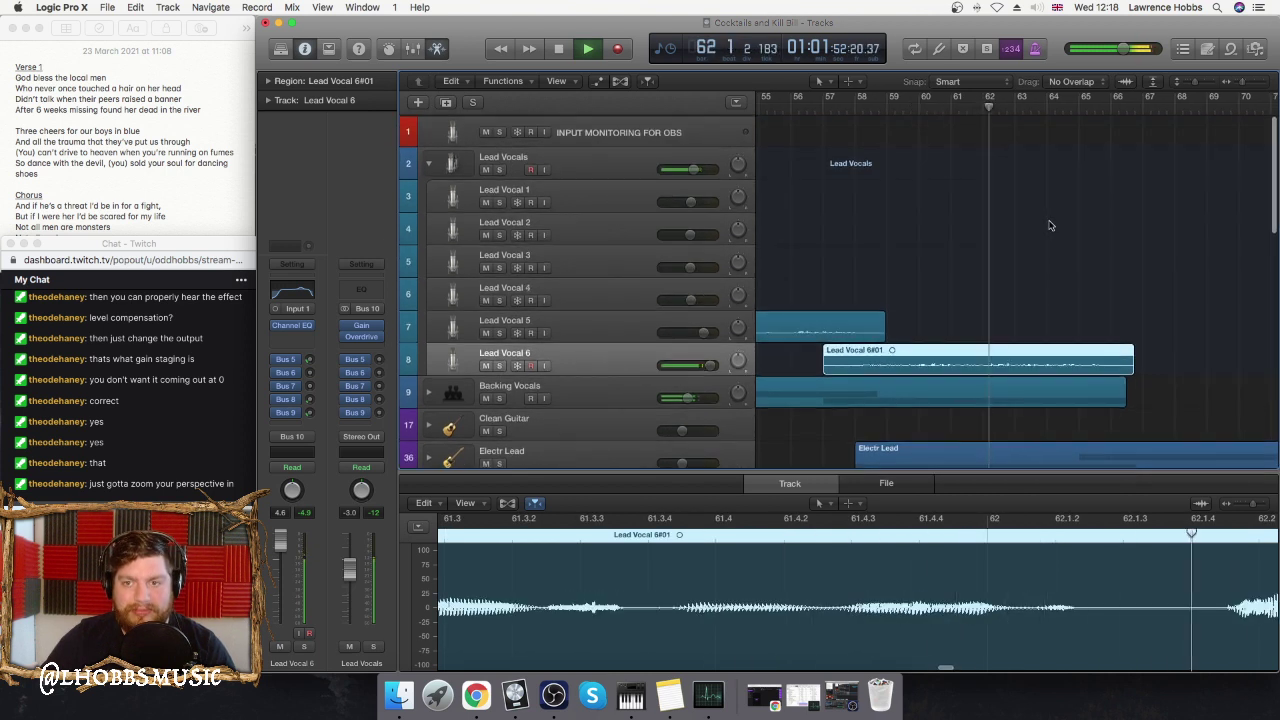
scroll(1049, 225, down, 5)
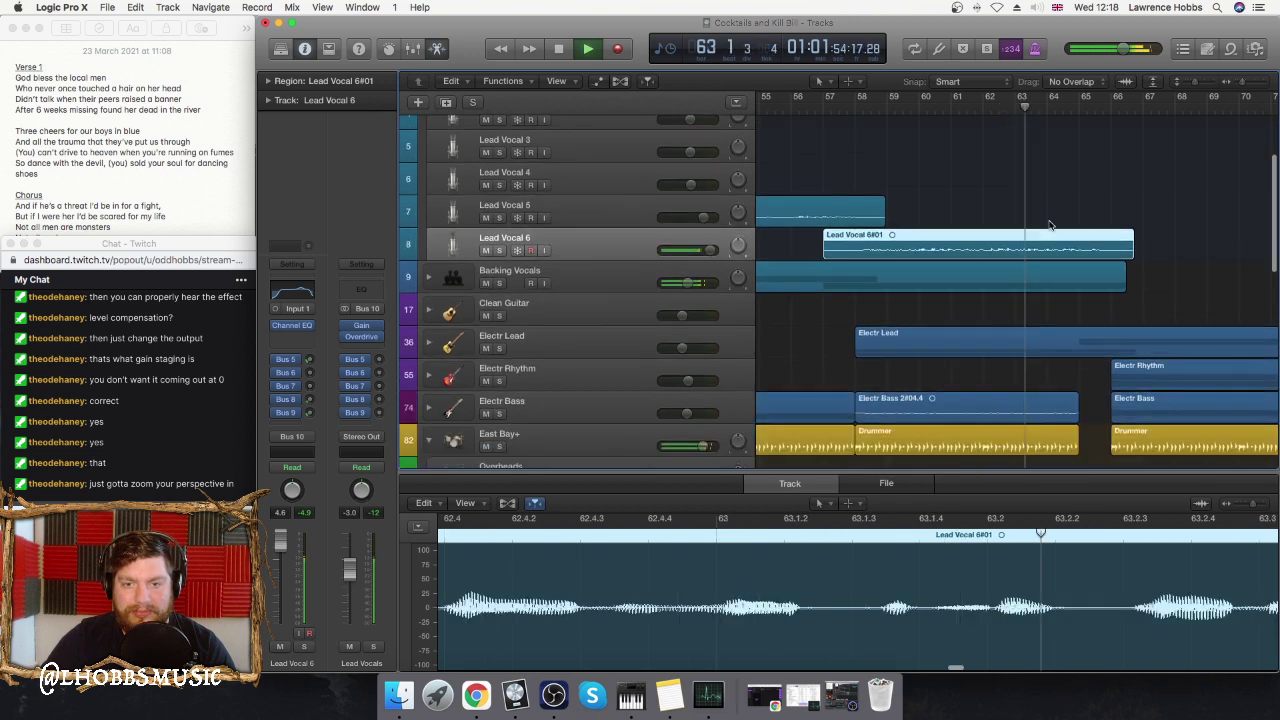
scroll(1049, 225, down, 1)
key(space)
drag(712, 245, 703, 245)
key(space)
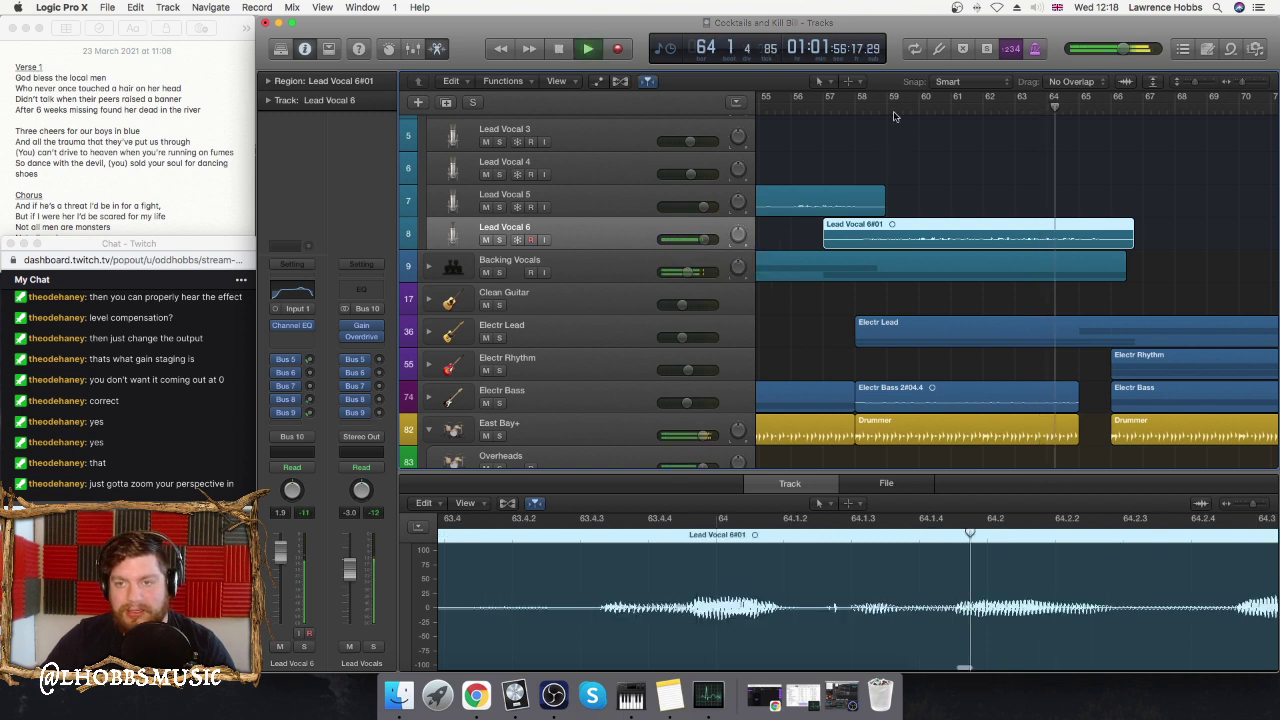
click(829, 100)
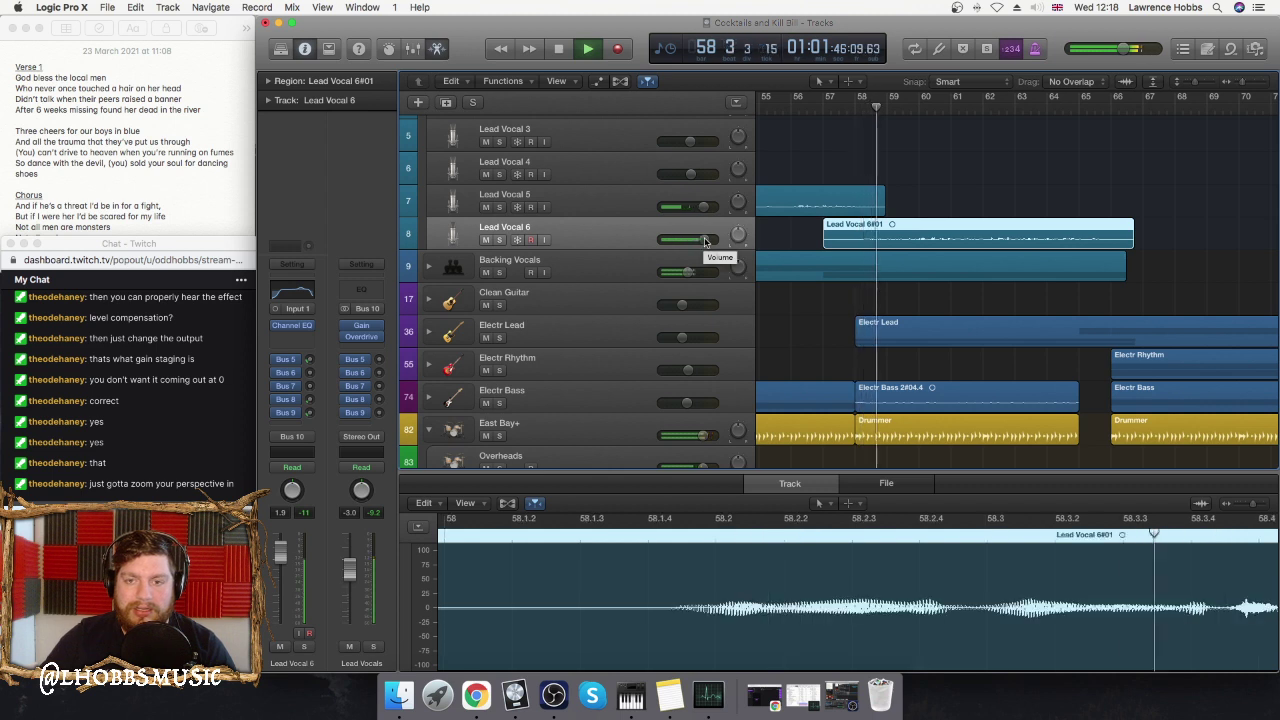
drag(704, 241, 700, 241)
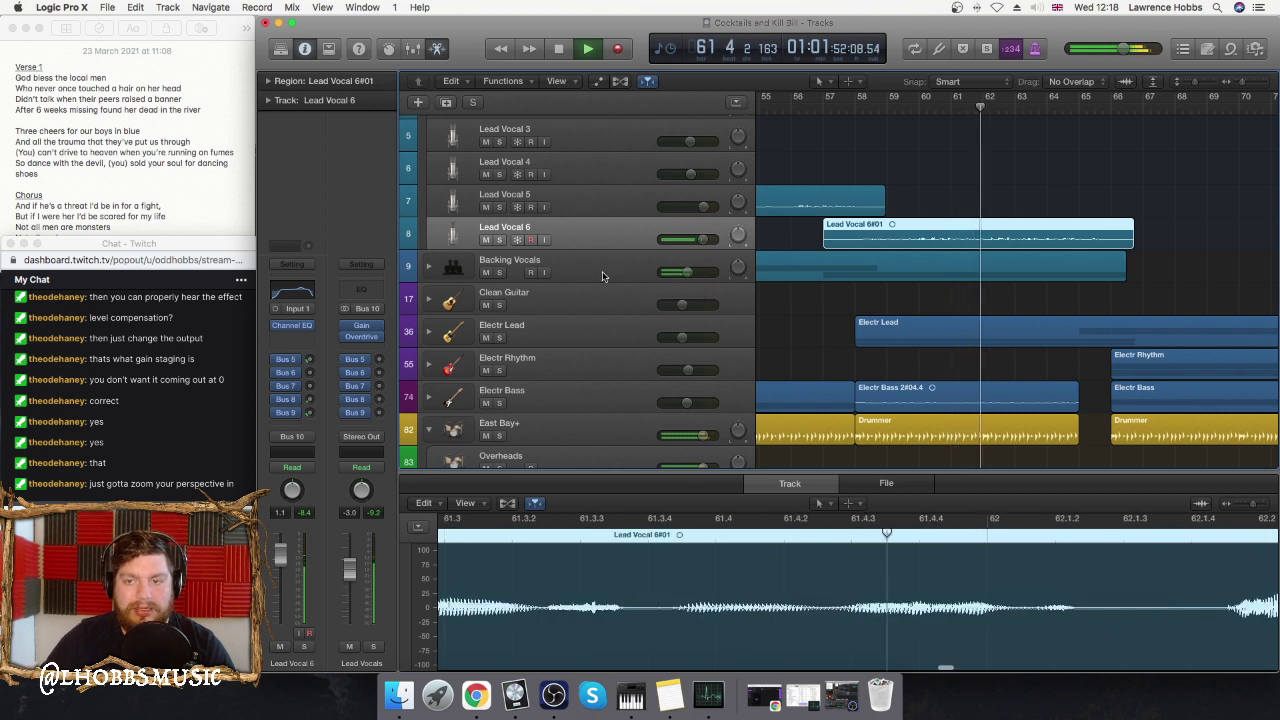
key(space)
- Expand the Backing Vocals stack and listen to the end of the Backing Vocal 7 region from bar 65
click(430, 265)
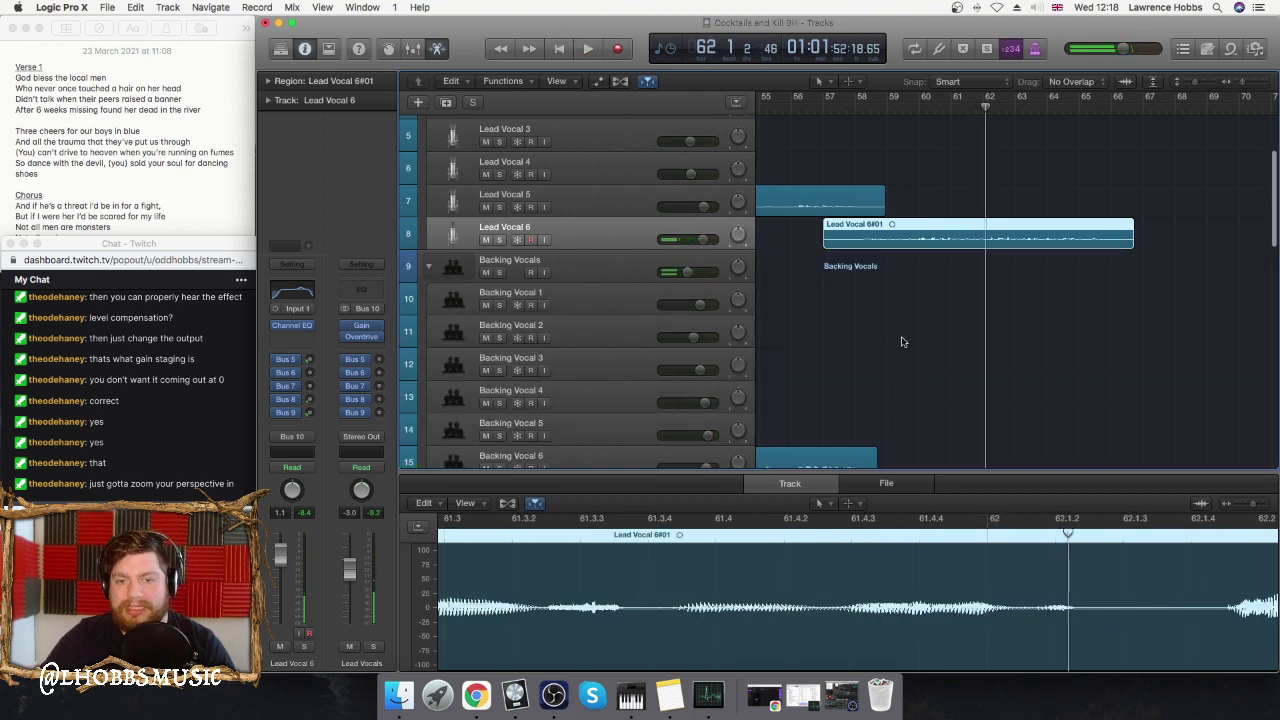
scroll(901, 340, down, 10)
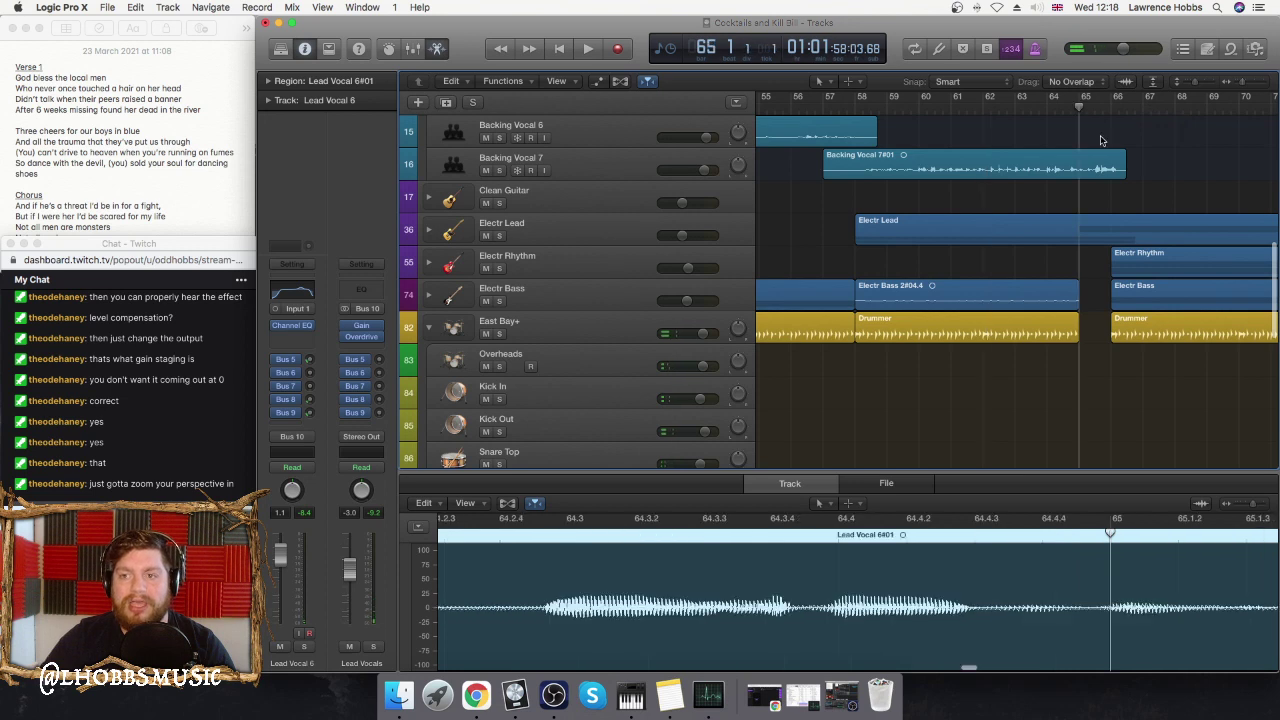
scroll(1101, 140, up, 2)
key(space)
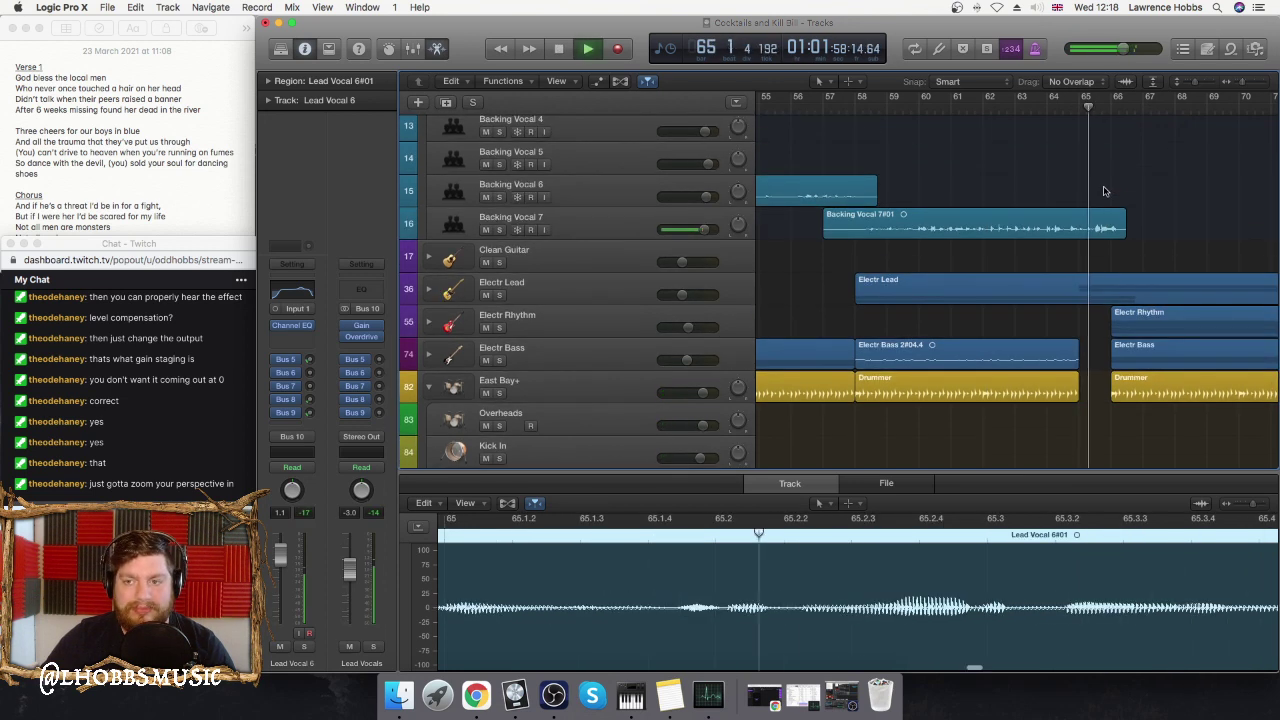
key(space)
scroll(1055, 186, up, 1)
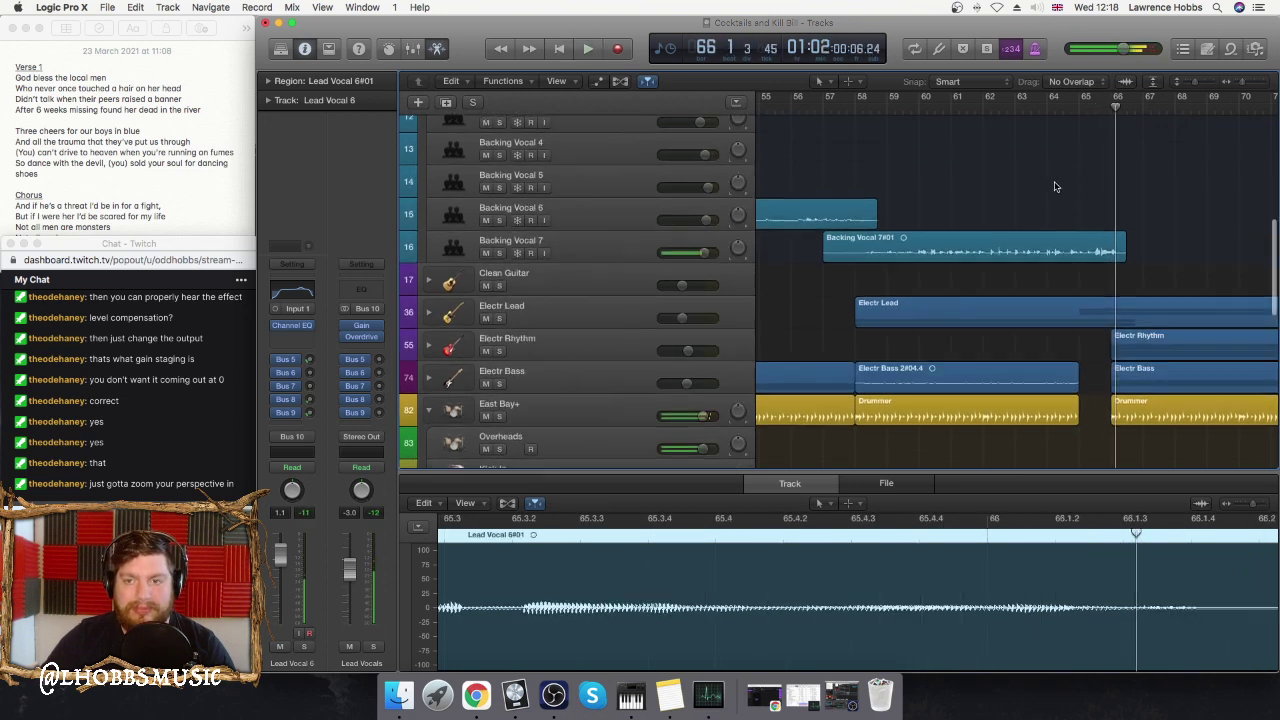
scroll(1020, 240, up, 3)
- Delete the Backing Vocal 7 region that starts at bar 57
click(962, 325)
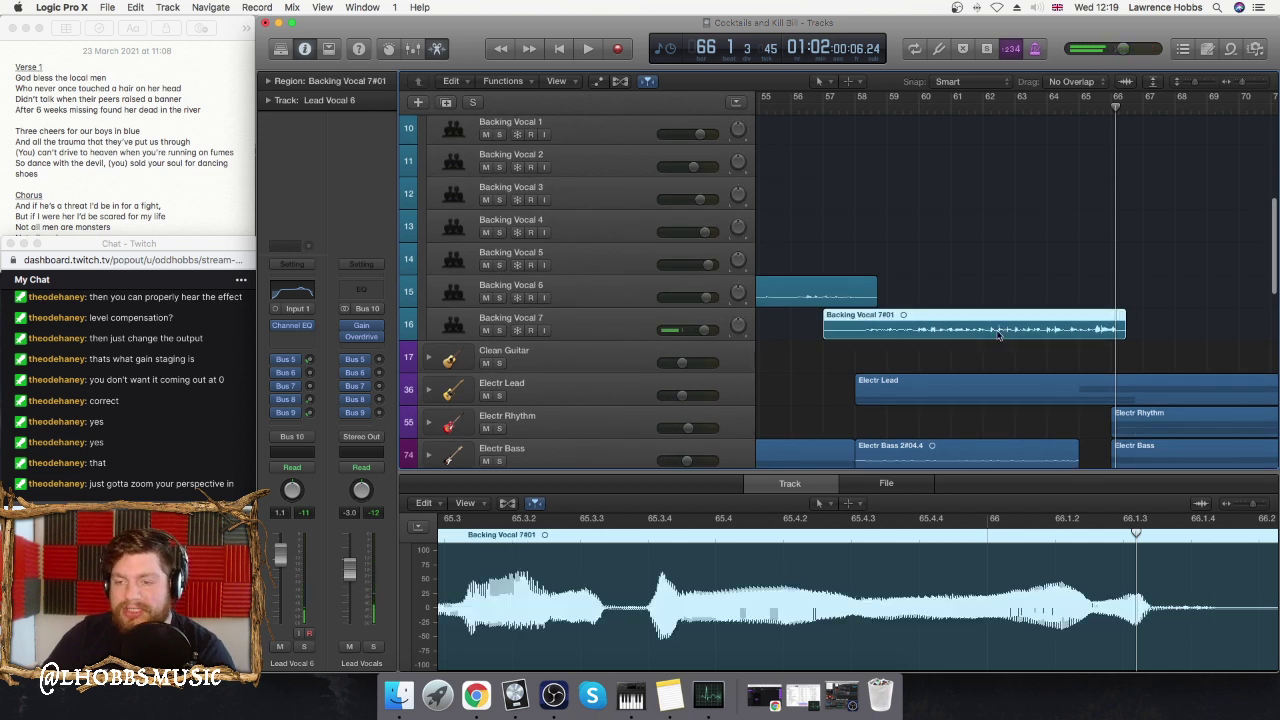
key(Delete)
click(757, 272)
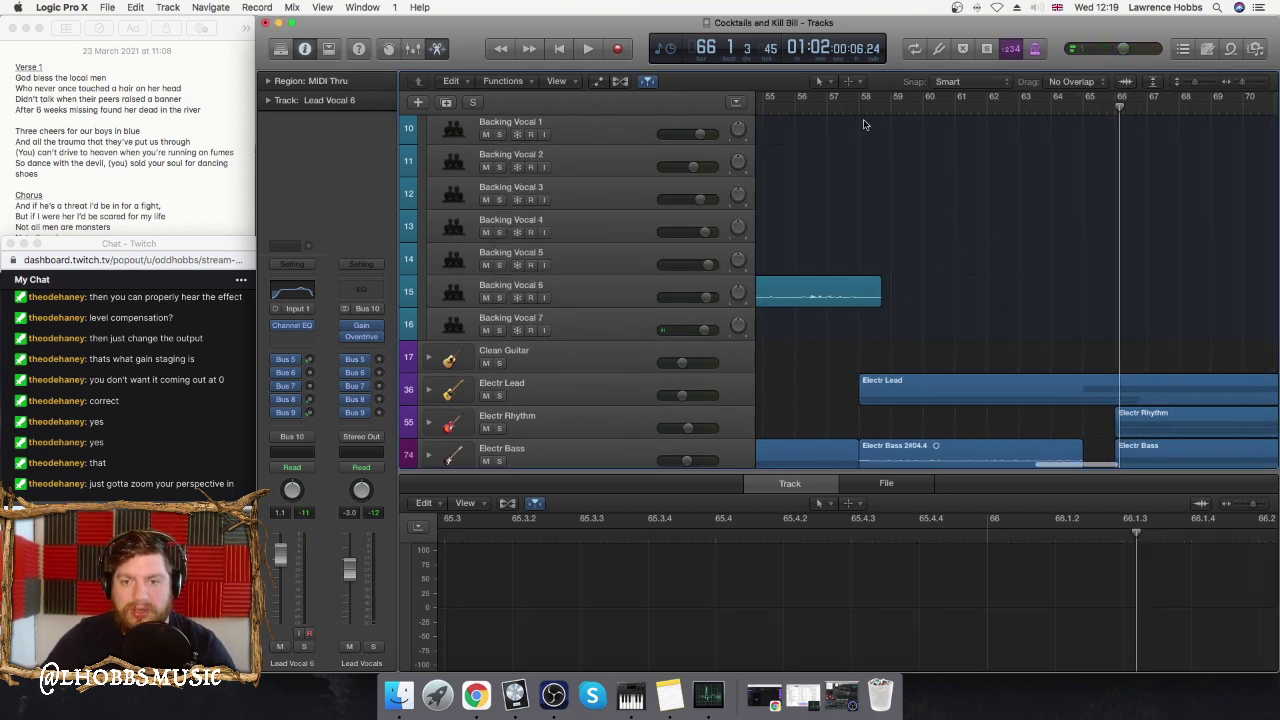
- Play from bar 57, select the Backing Vocal 7 track and turn on its input monitoring
click(830, 104)
key(space)
click(618, 325)
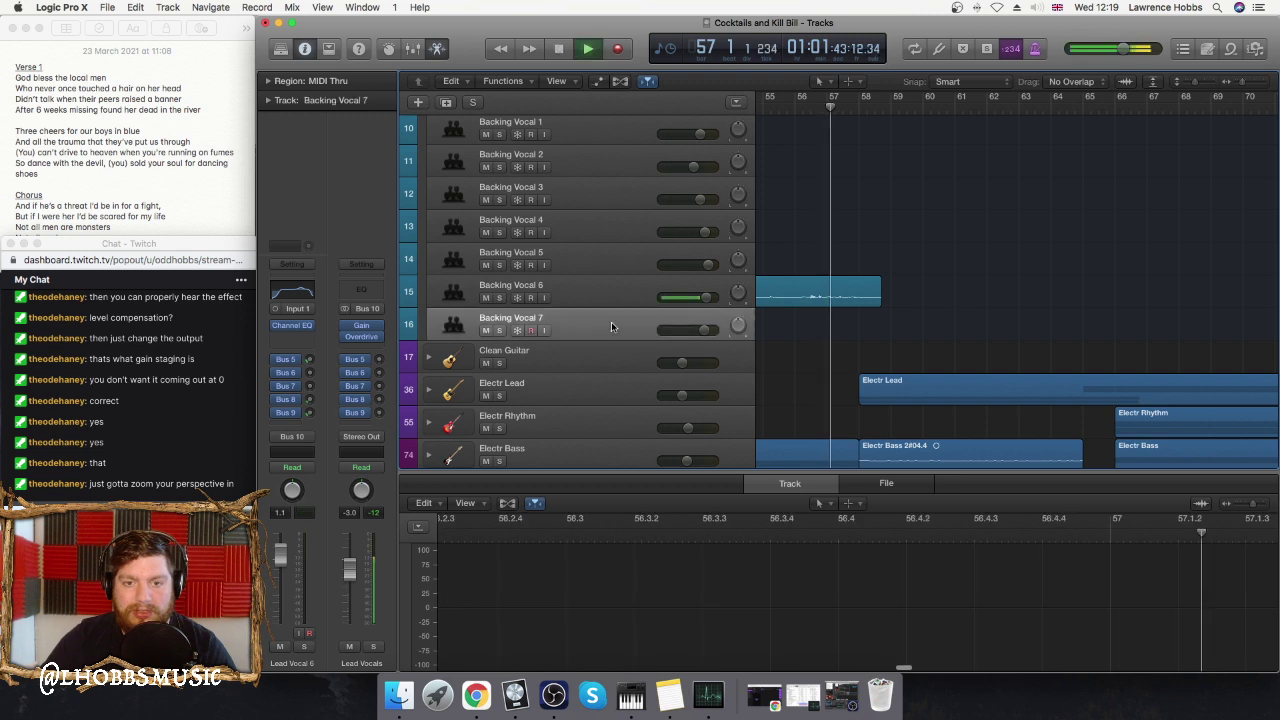
click(543, 331)
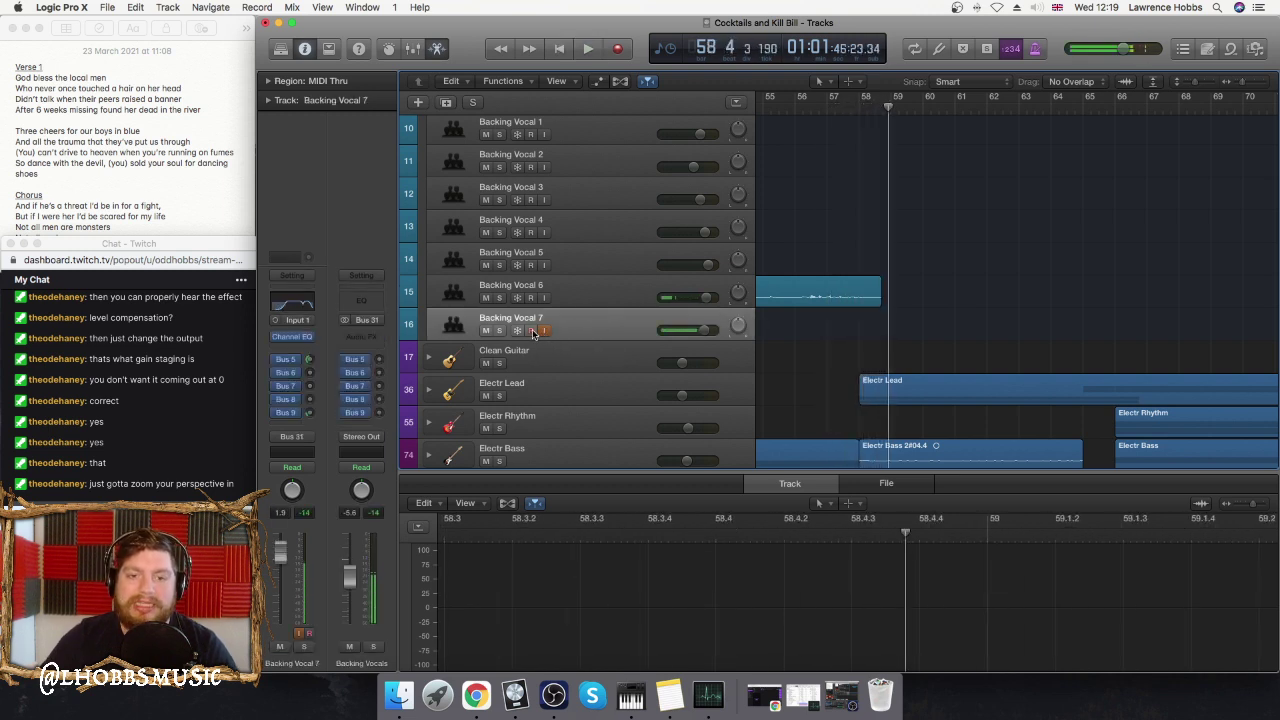
- Switch to OBS to check the stream's audio levels, and return to the Backing Vocals tracks in Logic Pro X
scroll(650, 200, up, 10)
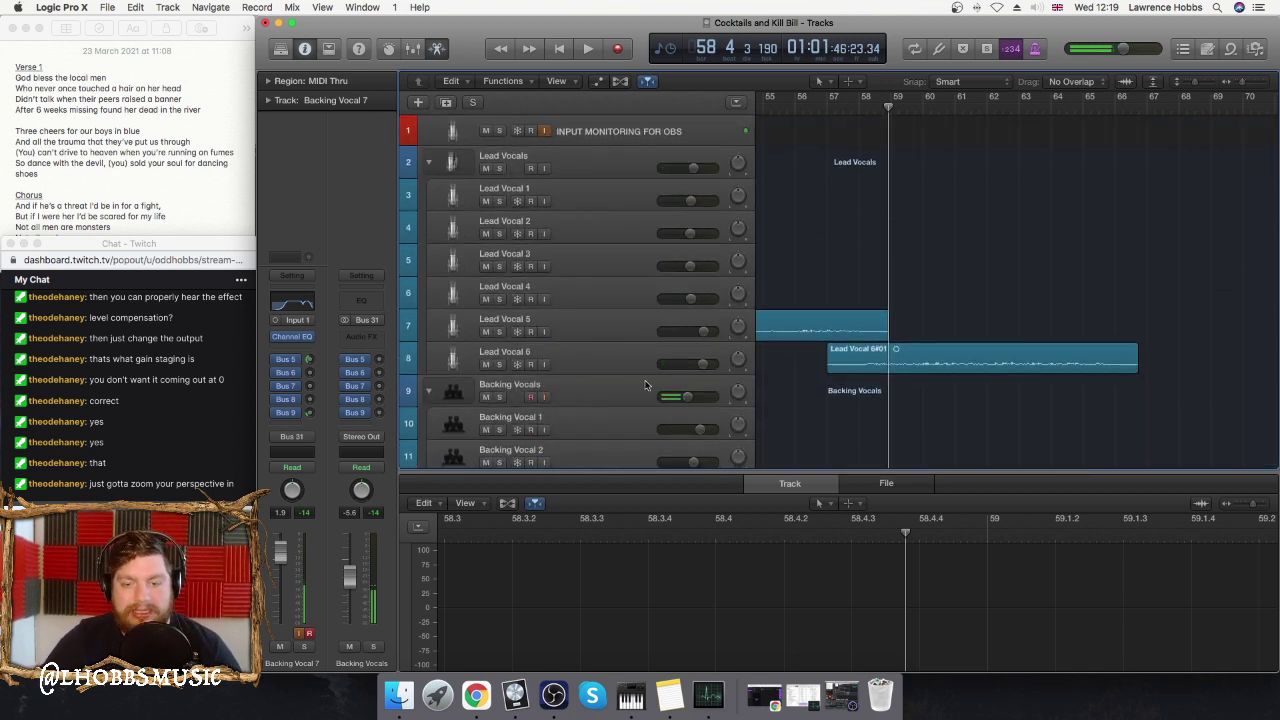
click(553, 695)
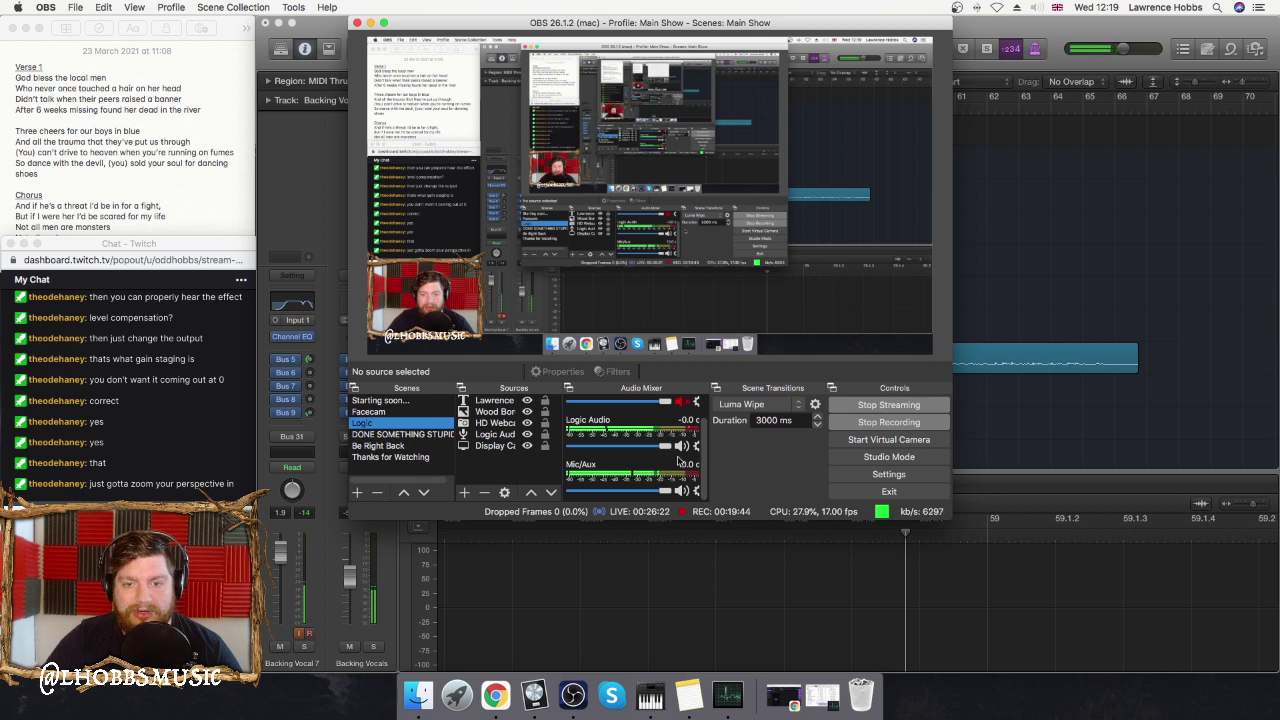
click(318, 196)
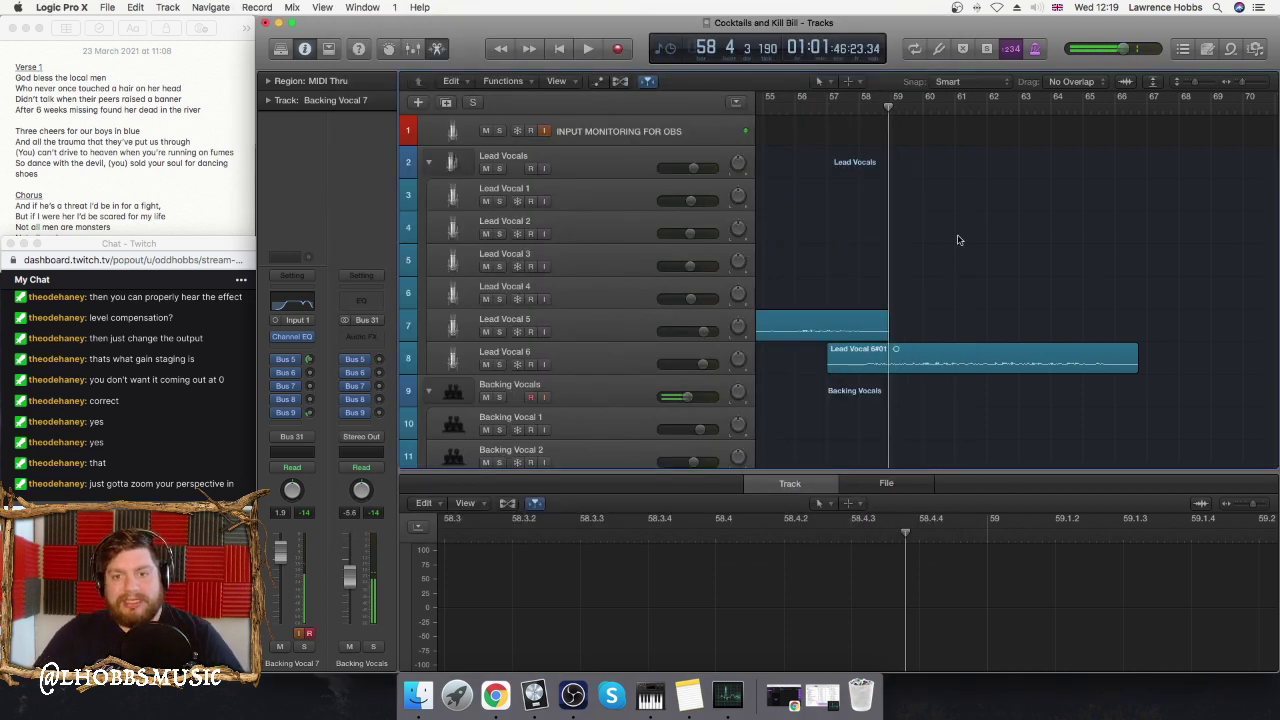
scroll(767, 365, down, 3)
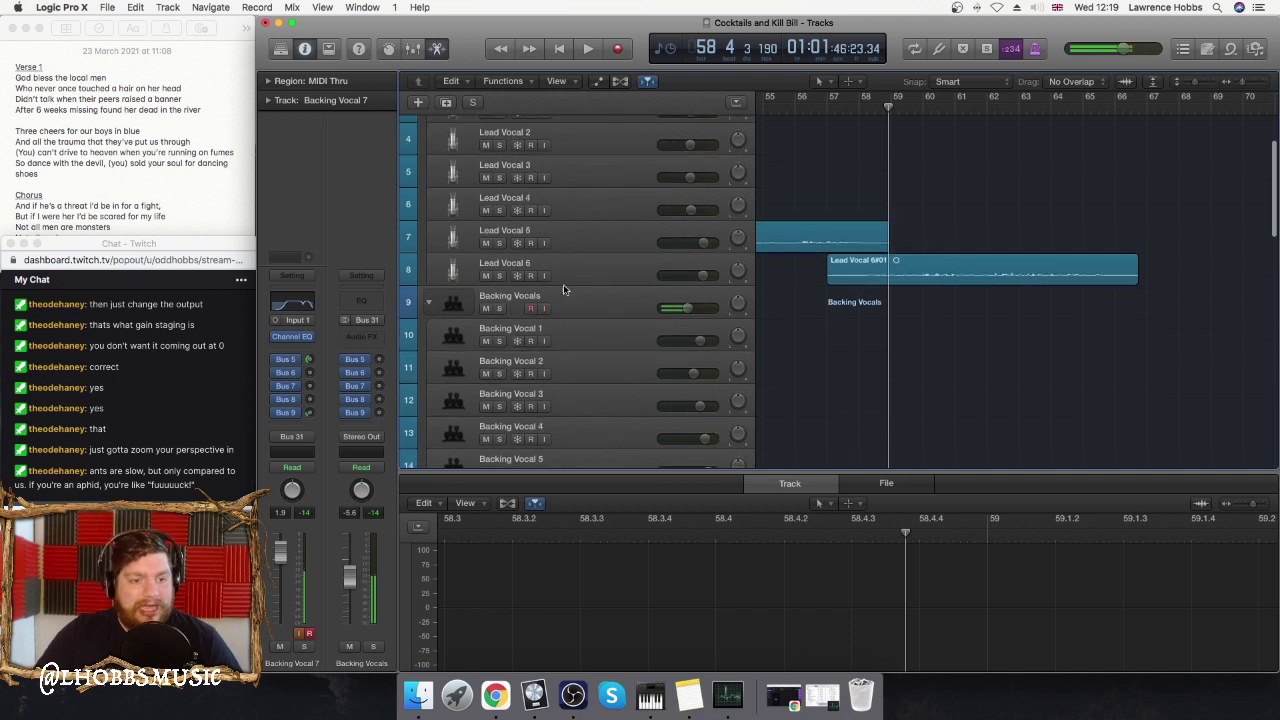
scroll(600, 250, down, 5)
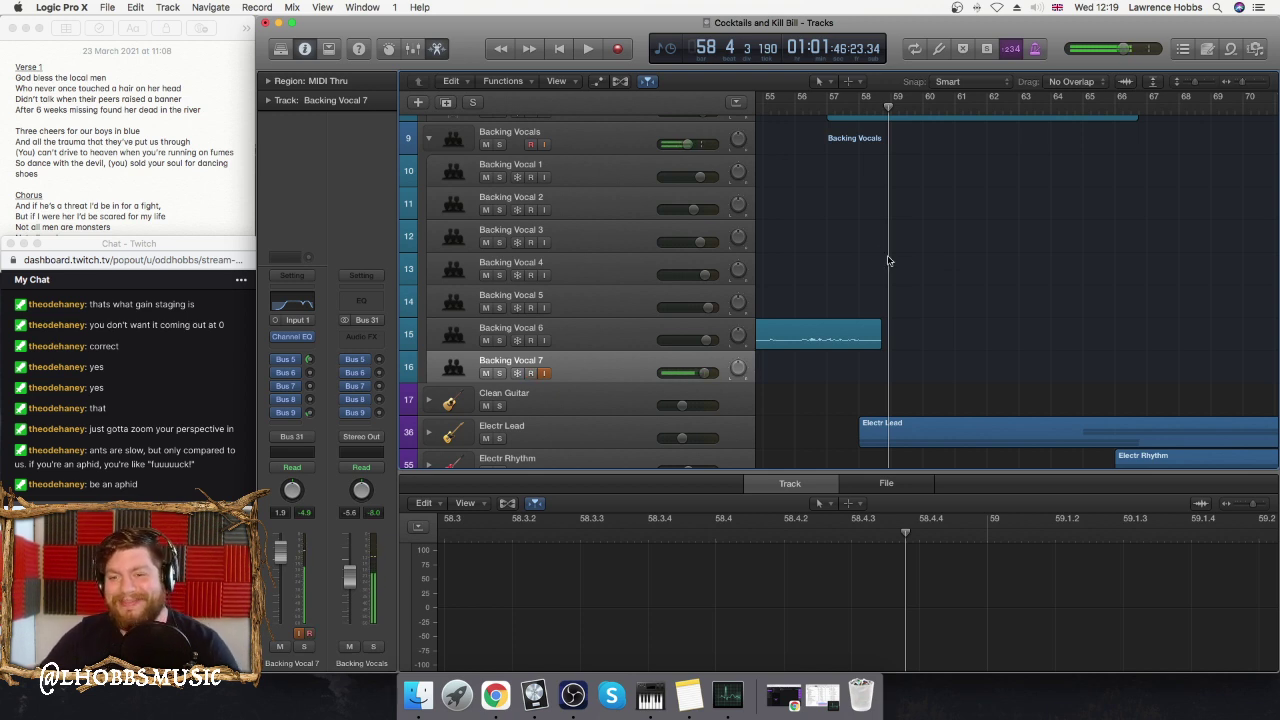
- Record a new Backing Vocal 7 take from bar 57 to bar 66, showing the Verse 2 lyrics while recording
scroll(880, 240, up, 3)
click(862, 106)
scroll(655, 248, up, 6)
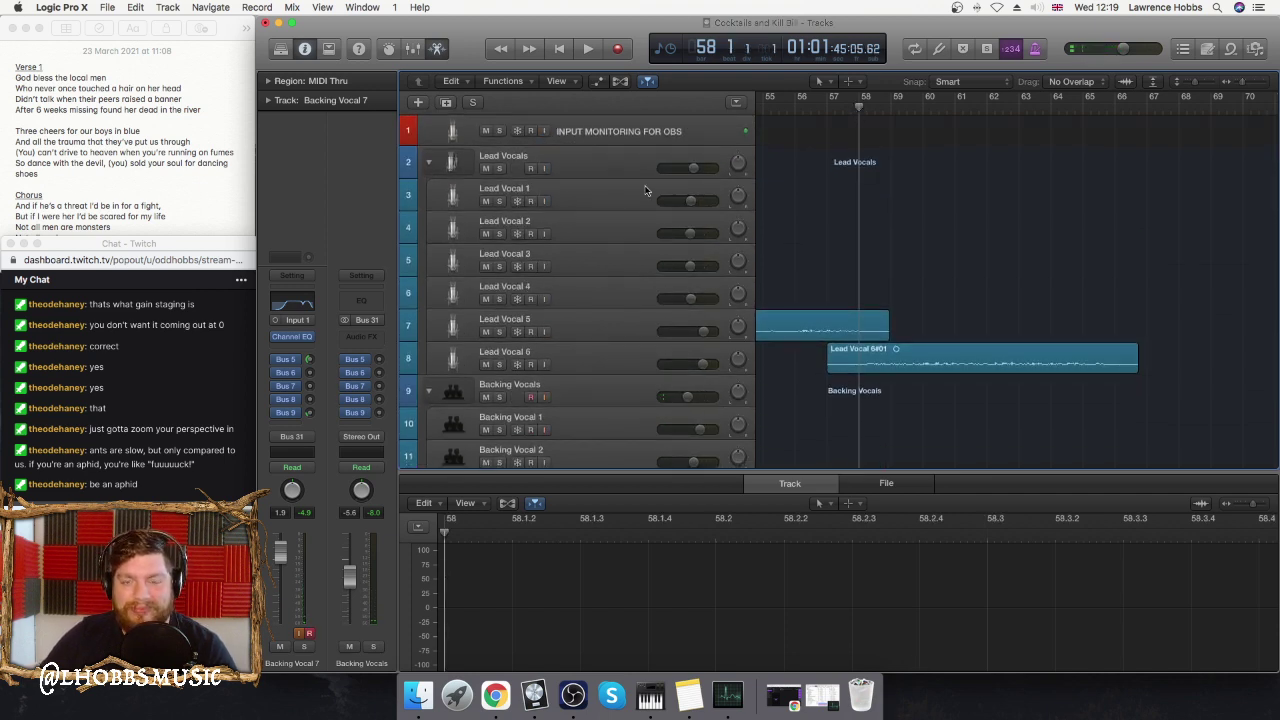
scroll(790, 226, down, 9)
click(827, 106)
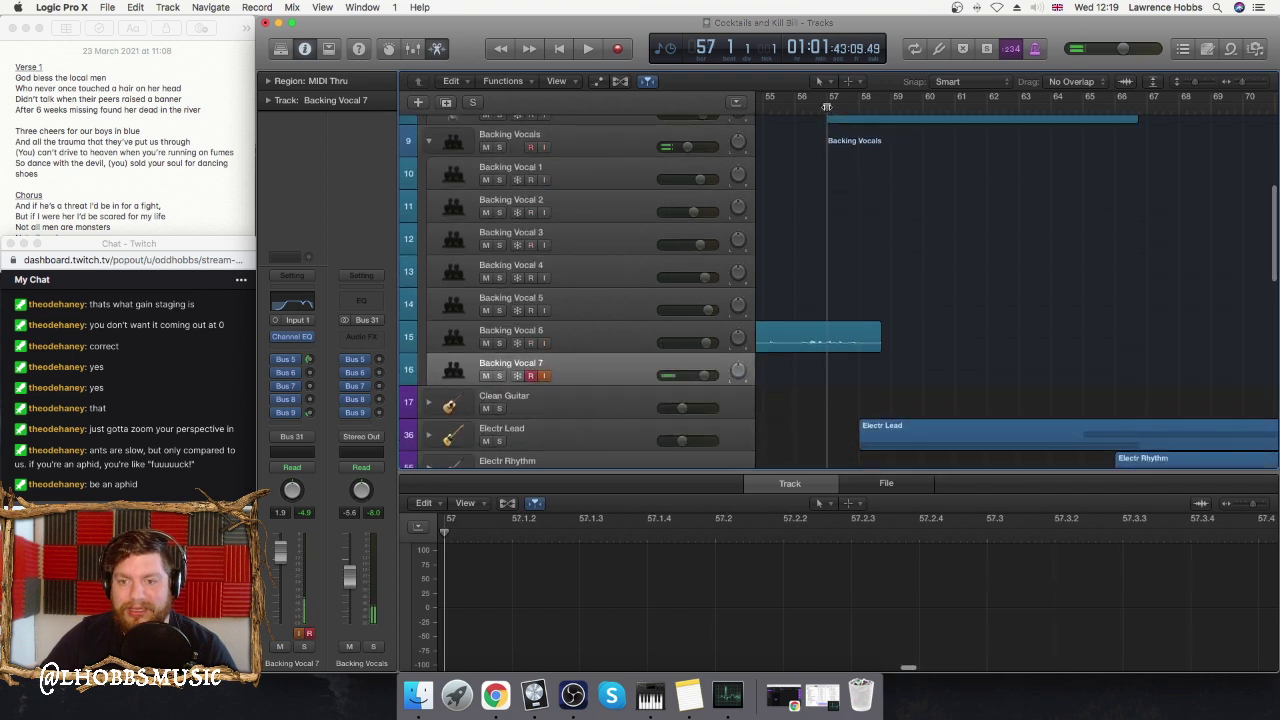
click(619, 49)
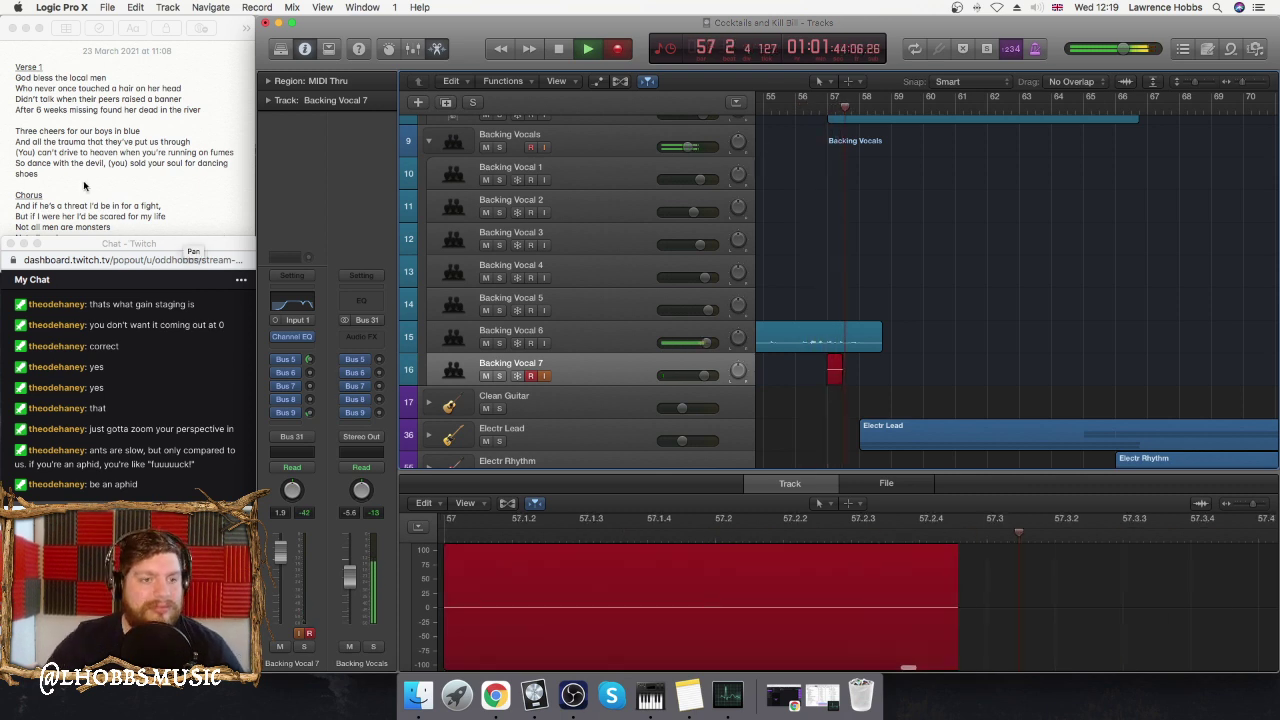
scroll(84, 178, down, 3)
scroll(84, 178, down, 4)
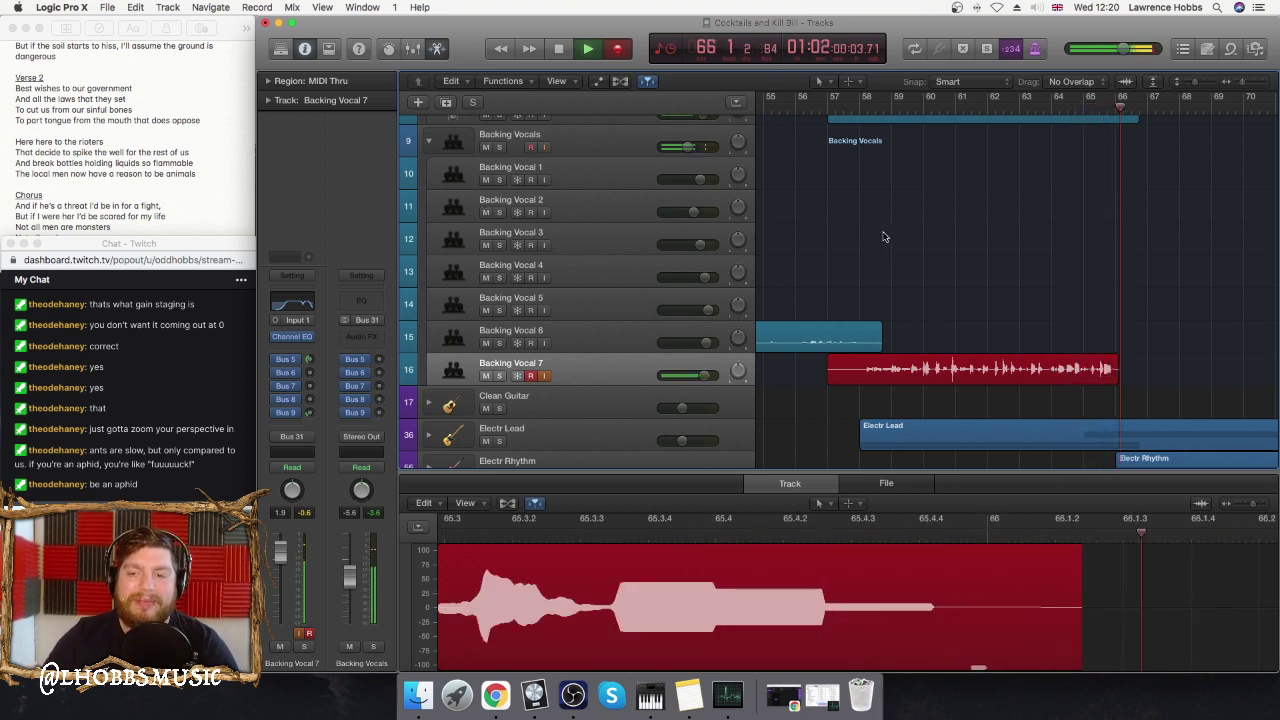
key(space)
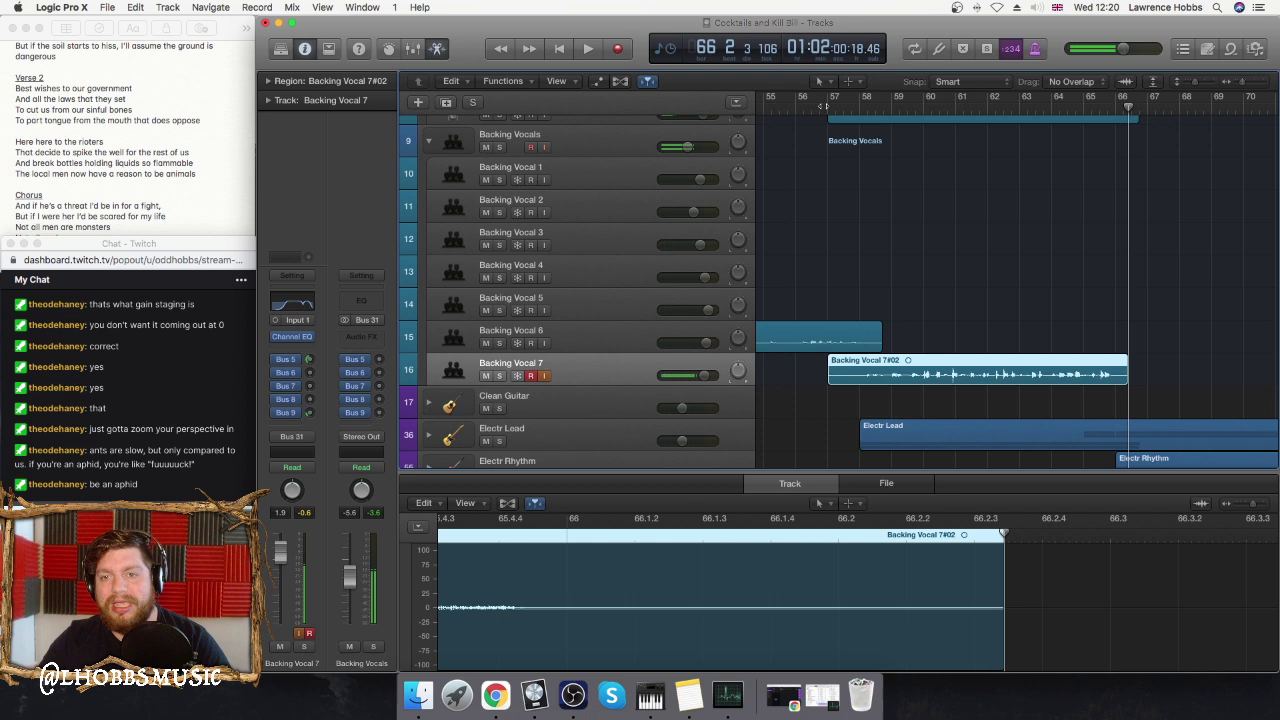
- Listen to the end of the new Backing Vocal 7 take, and remove its part from bar 64 onward
click(1084, 108)
key(space)
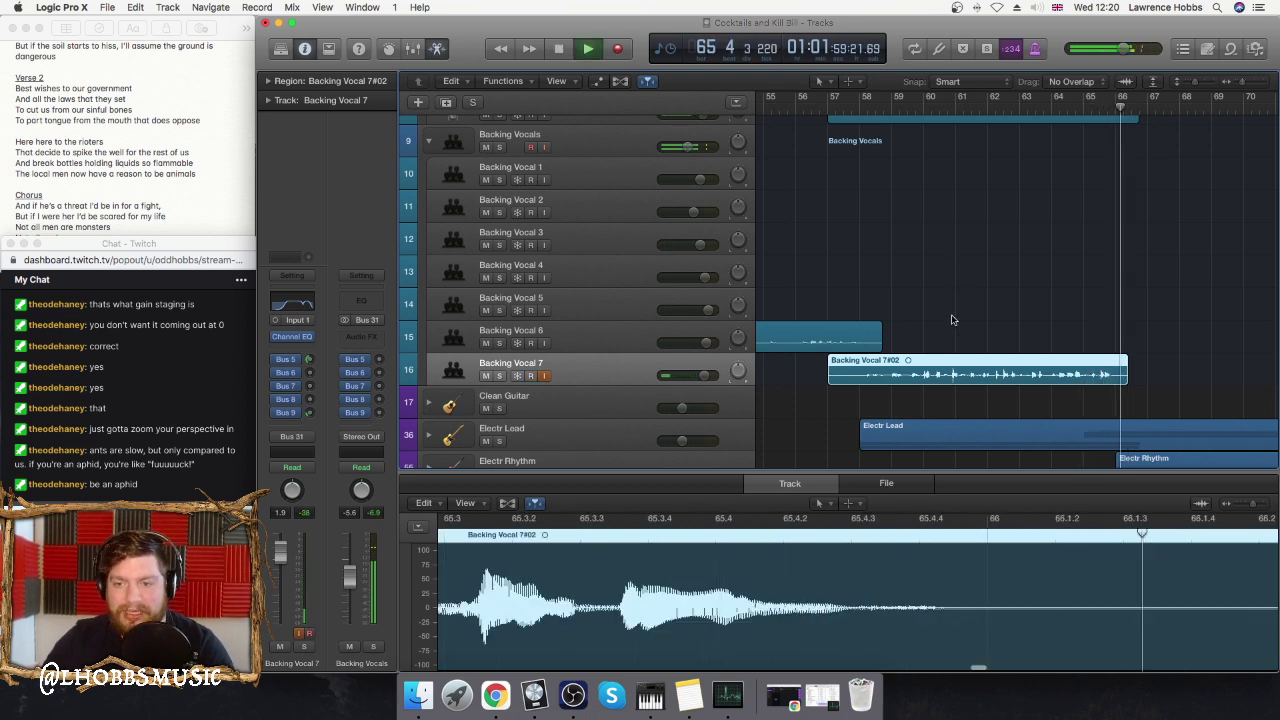
key(space)
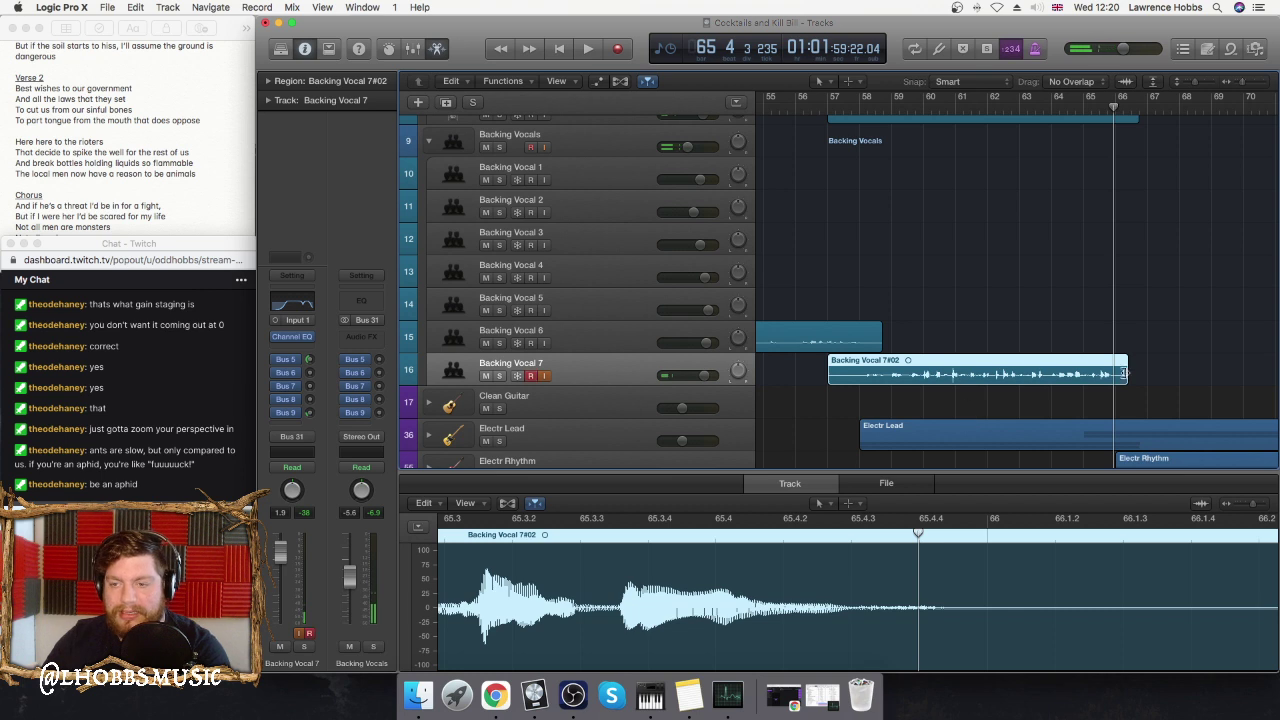
click(1034, 108)
key(space)
key(space)
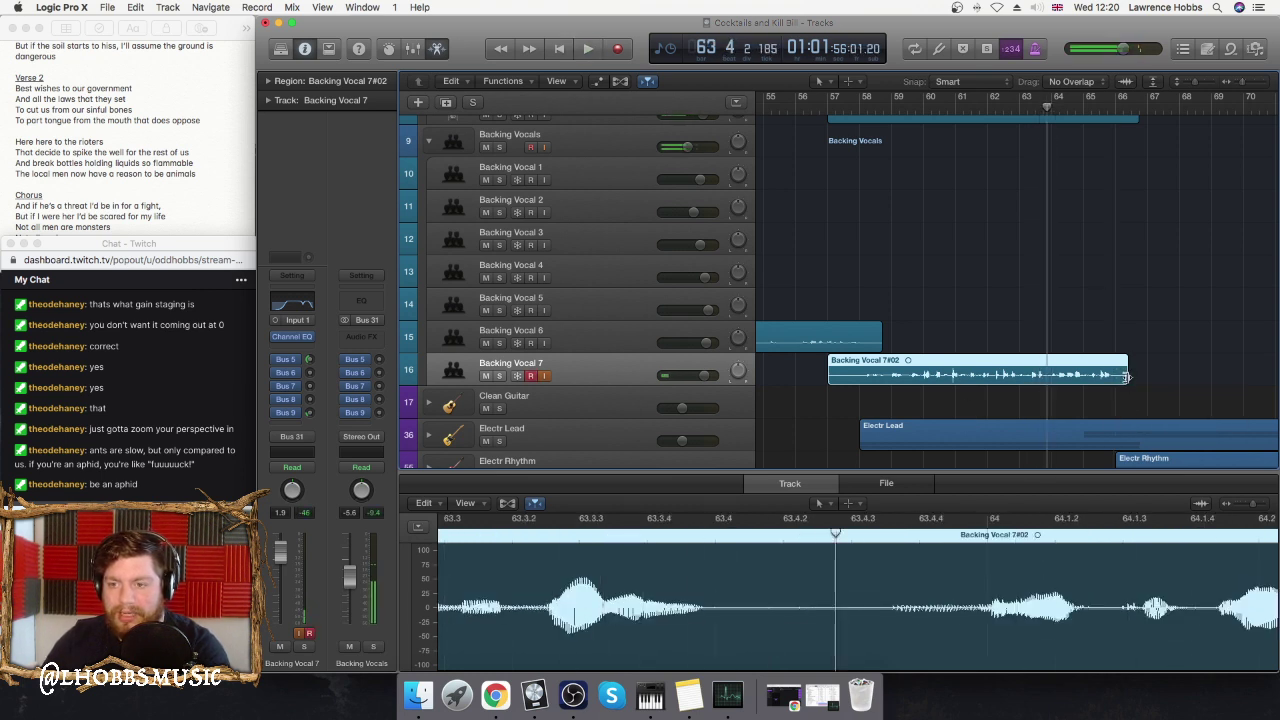
drag(1126, 376, 1056, 377)
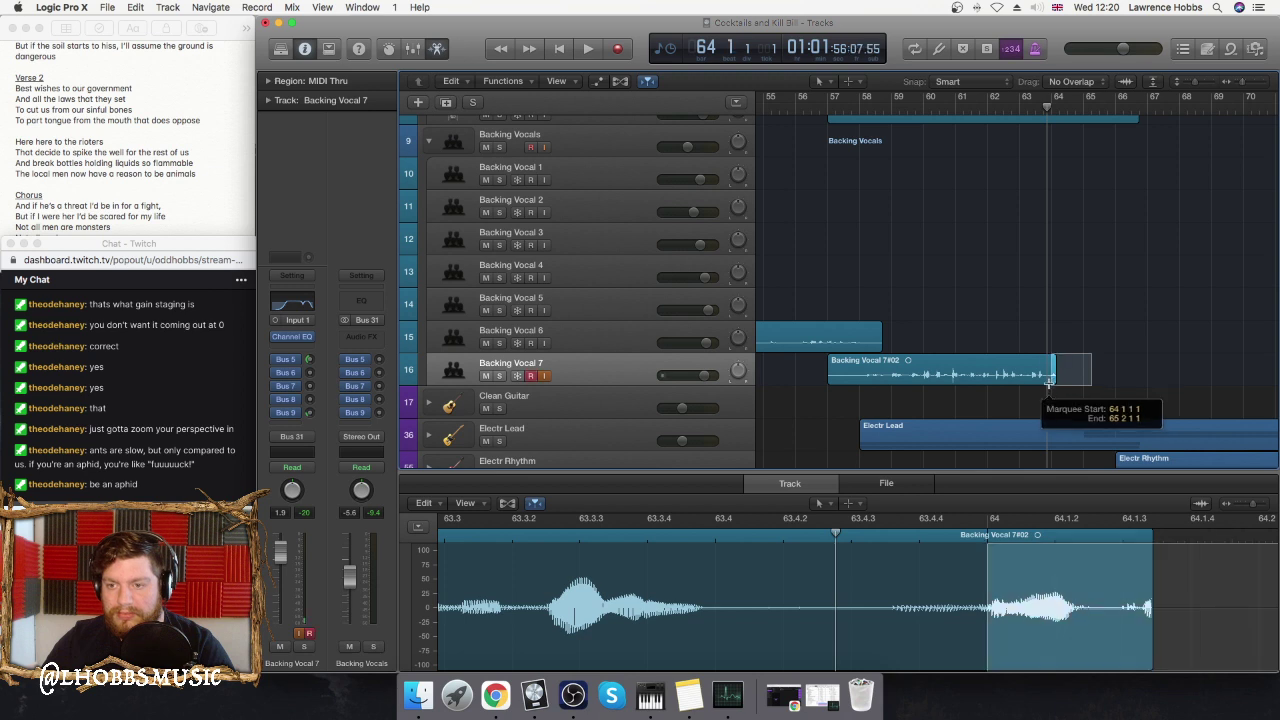
key(Delete)
- Record the missing end of Backing Vocal 7 from just before bar 64, and undo that recording
click(1050, 107)
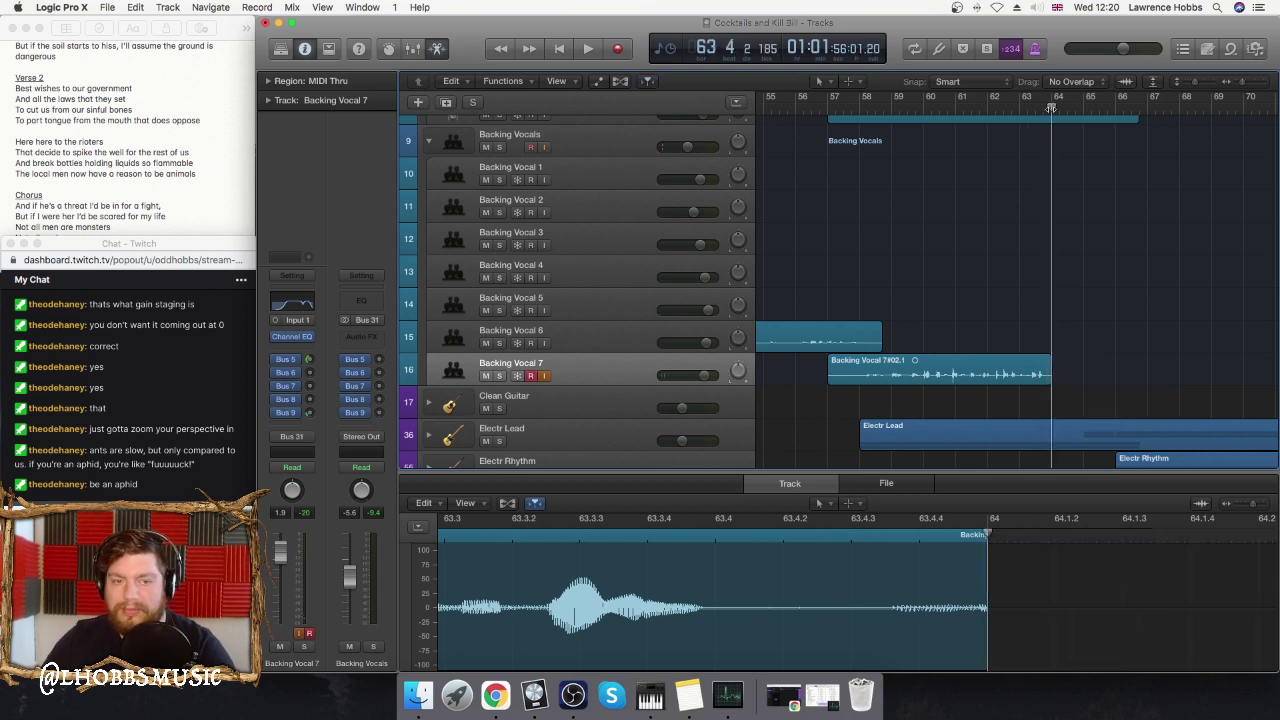
click(617, 49)
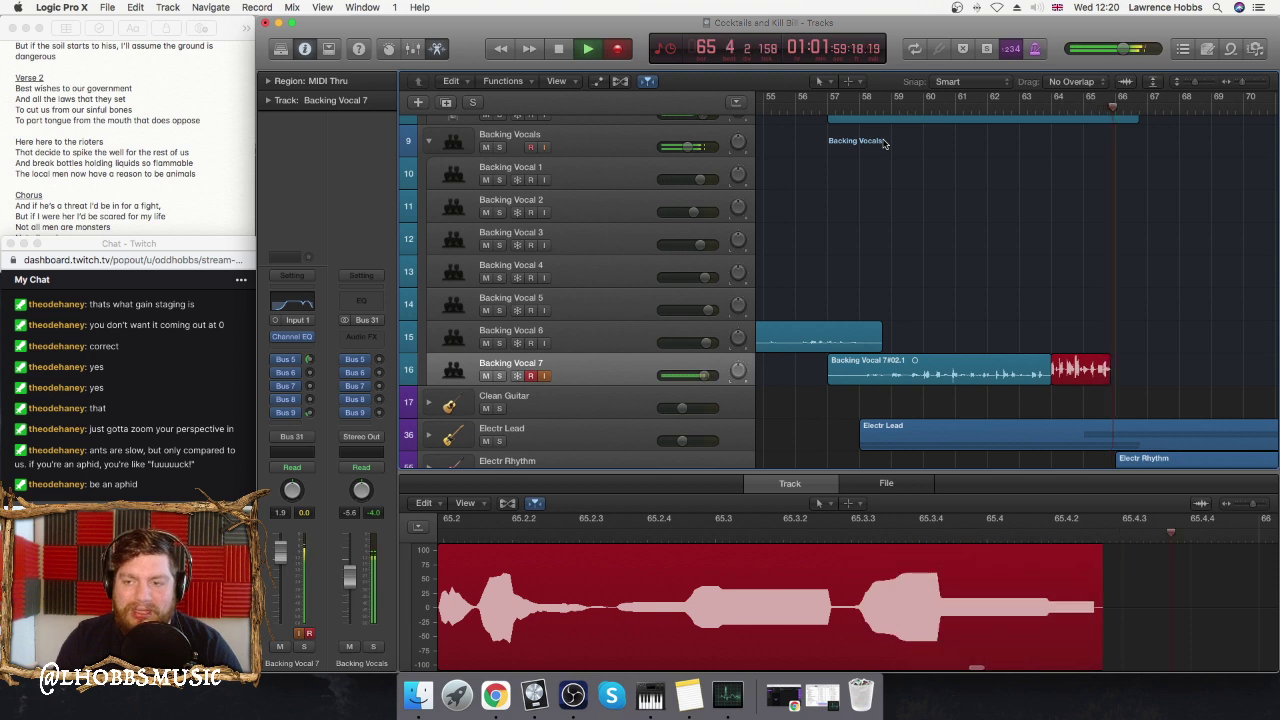
key(space)
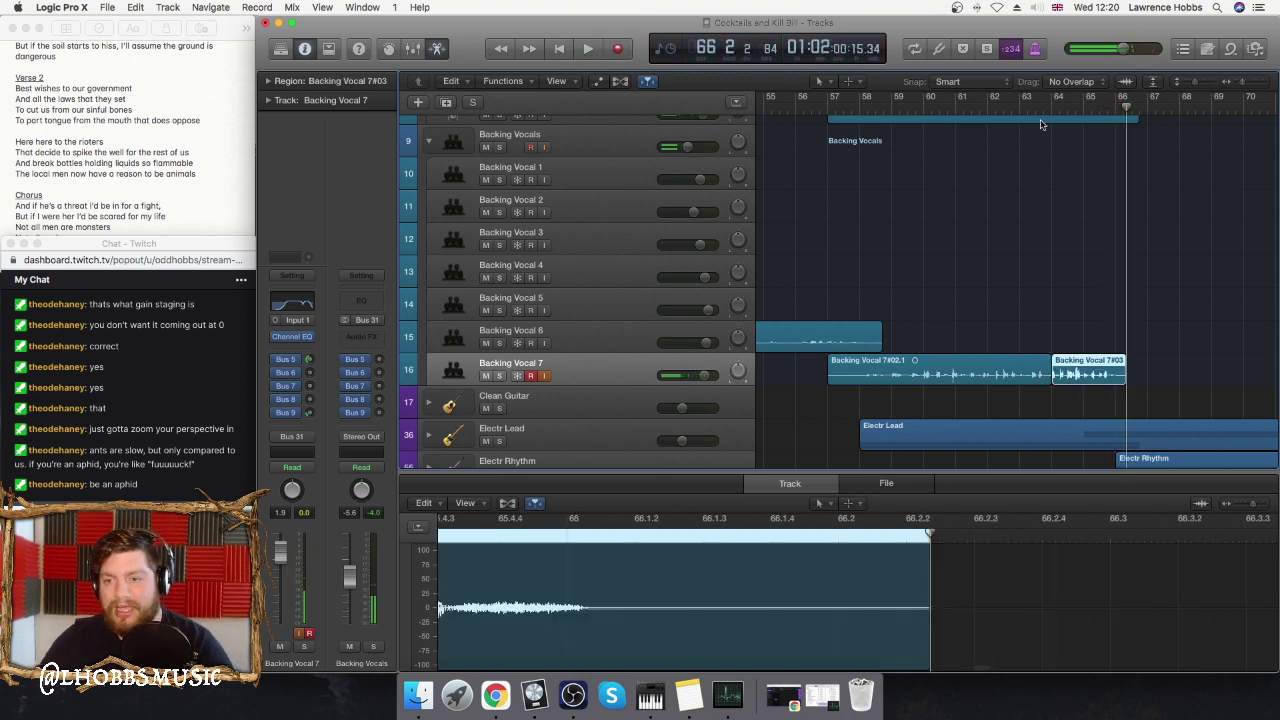
key(super+z)
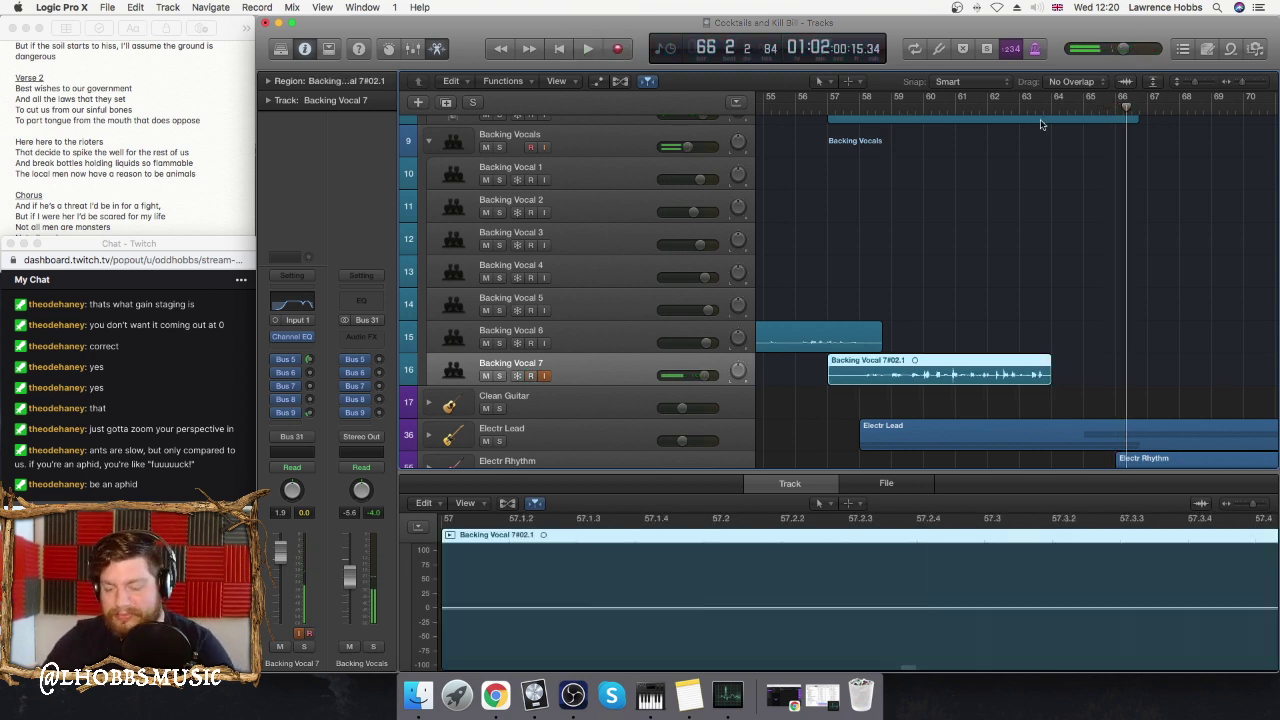
- Play from before bar 63 and punch in at the end of the Backing Vocal 7 region, recording its ending through bar 66
click(1006, 160)
key(space)
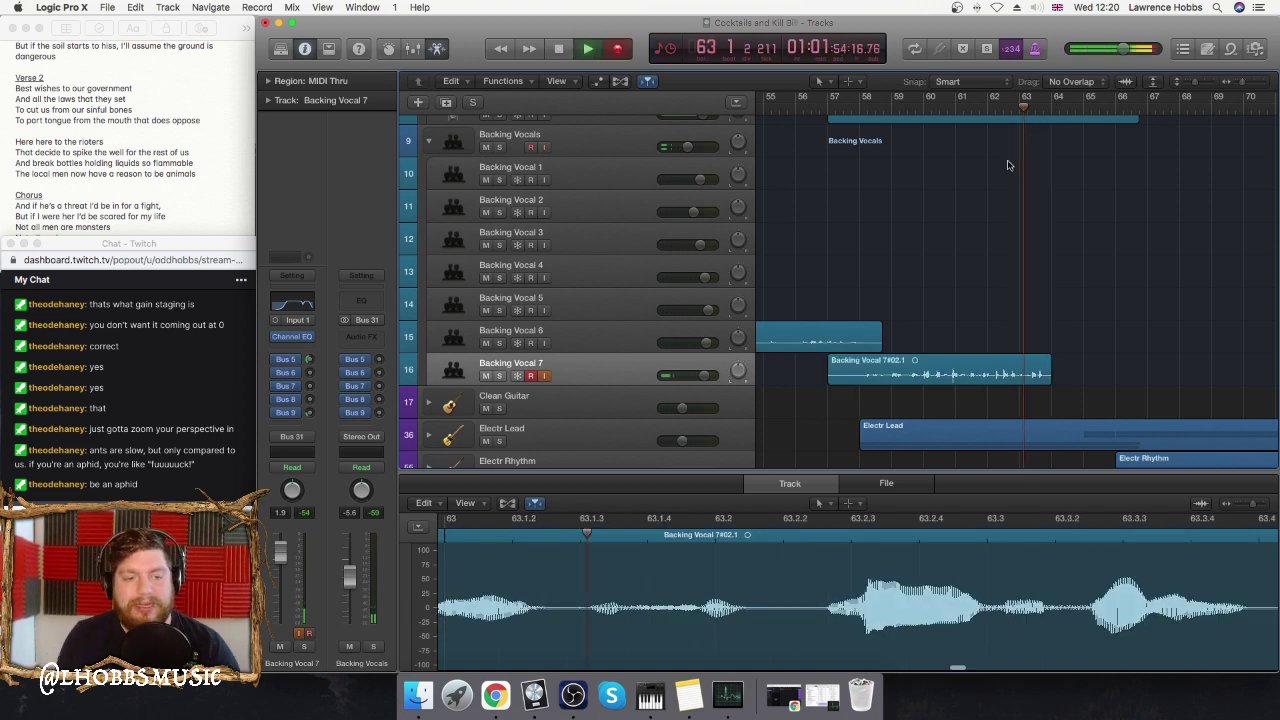
key(r)
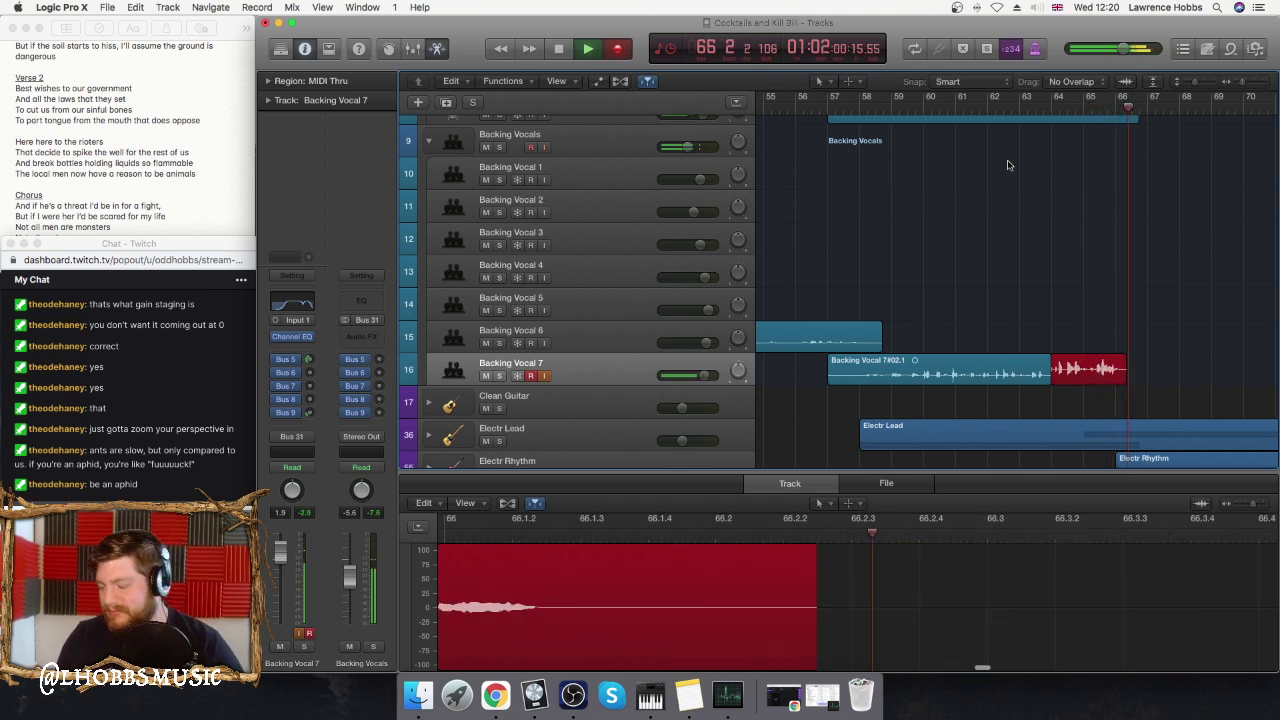
key(space)
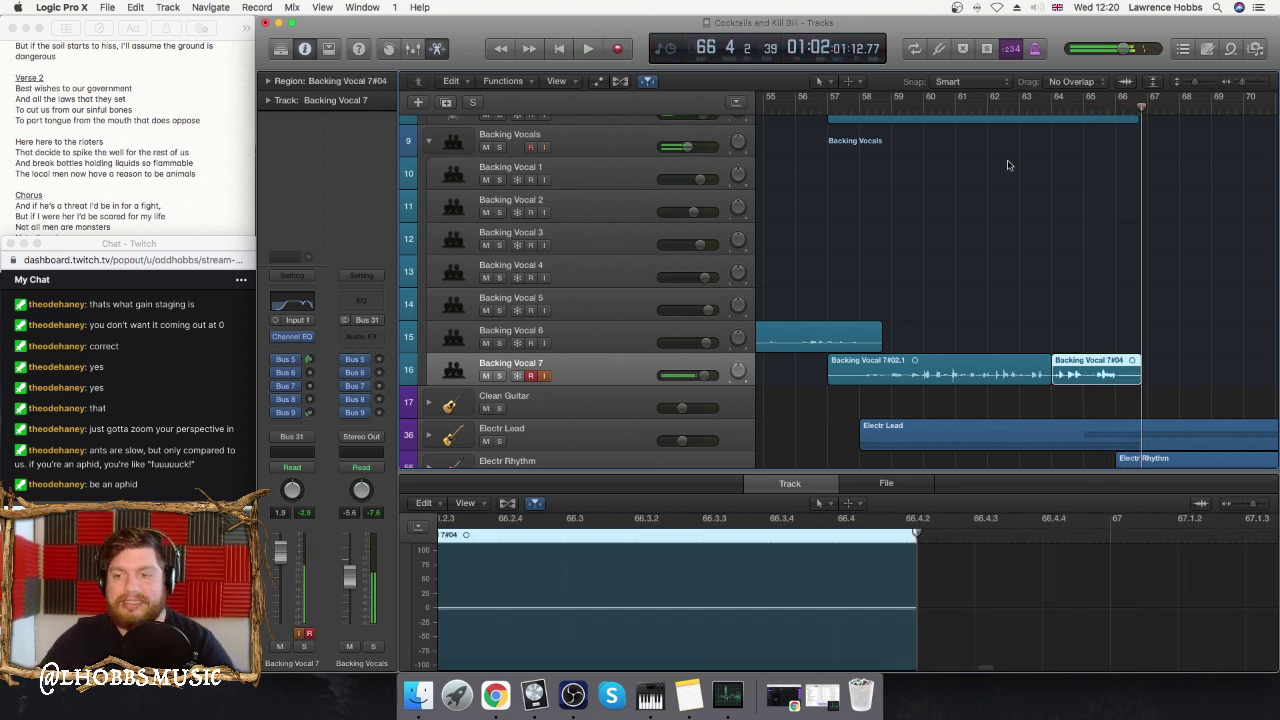
- Play back the new Backing Vocal 7 regions while lowering the track's volume to -2.0 dB, and stop playback
click(1038, 105)
key(space)
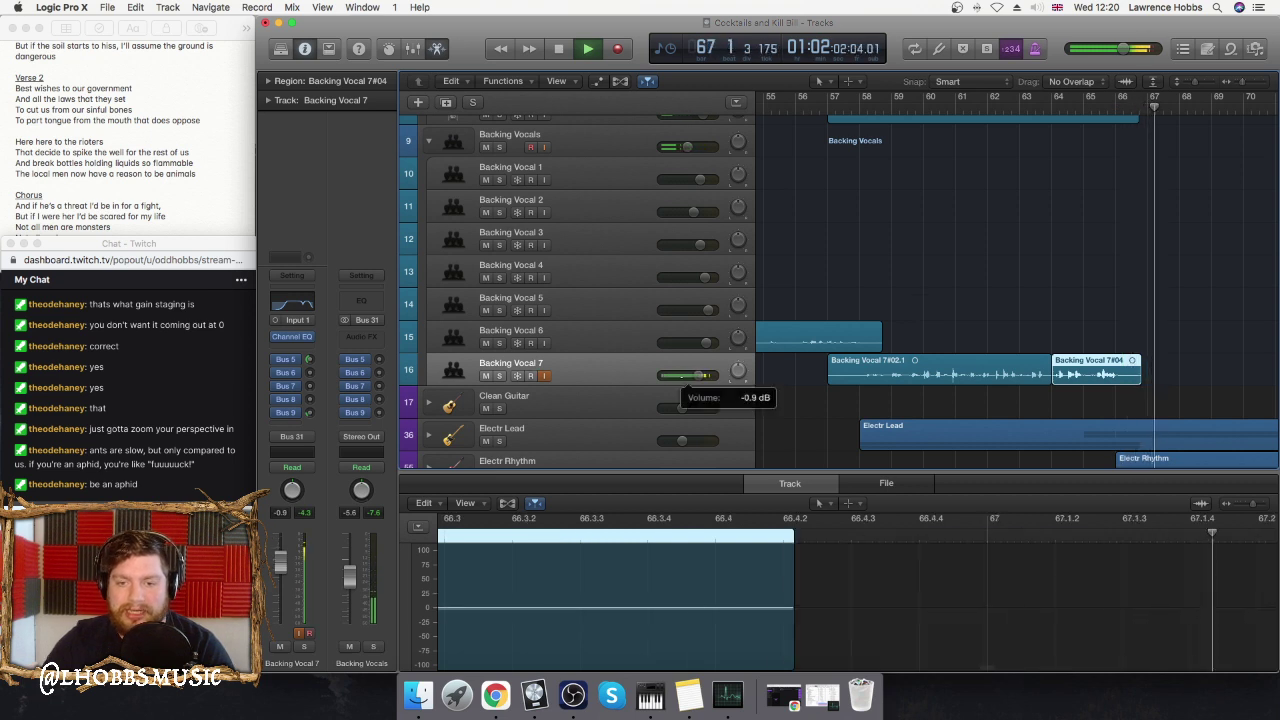
key(space)
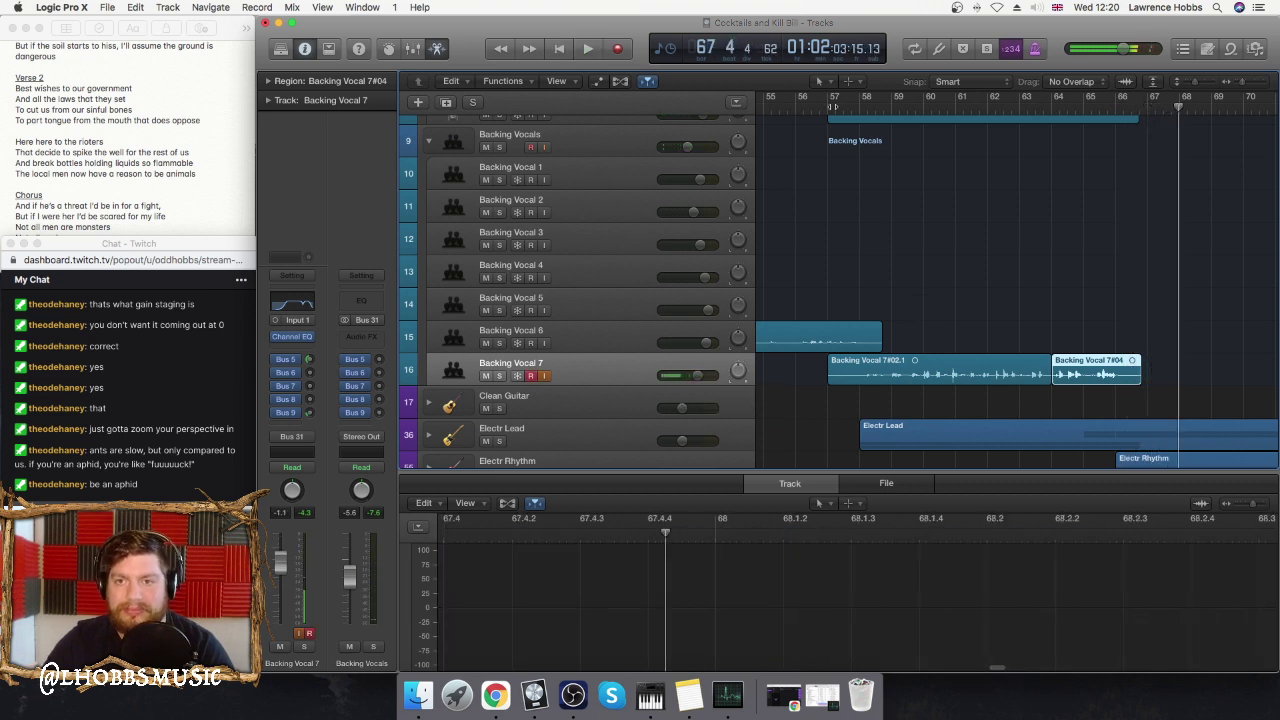
key(space)
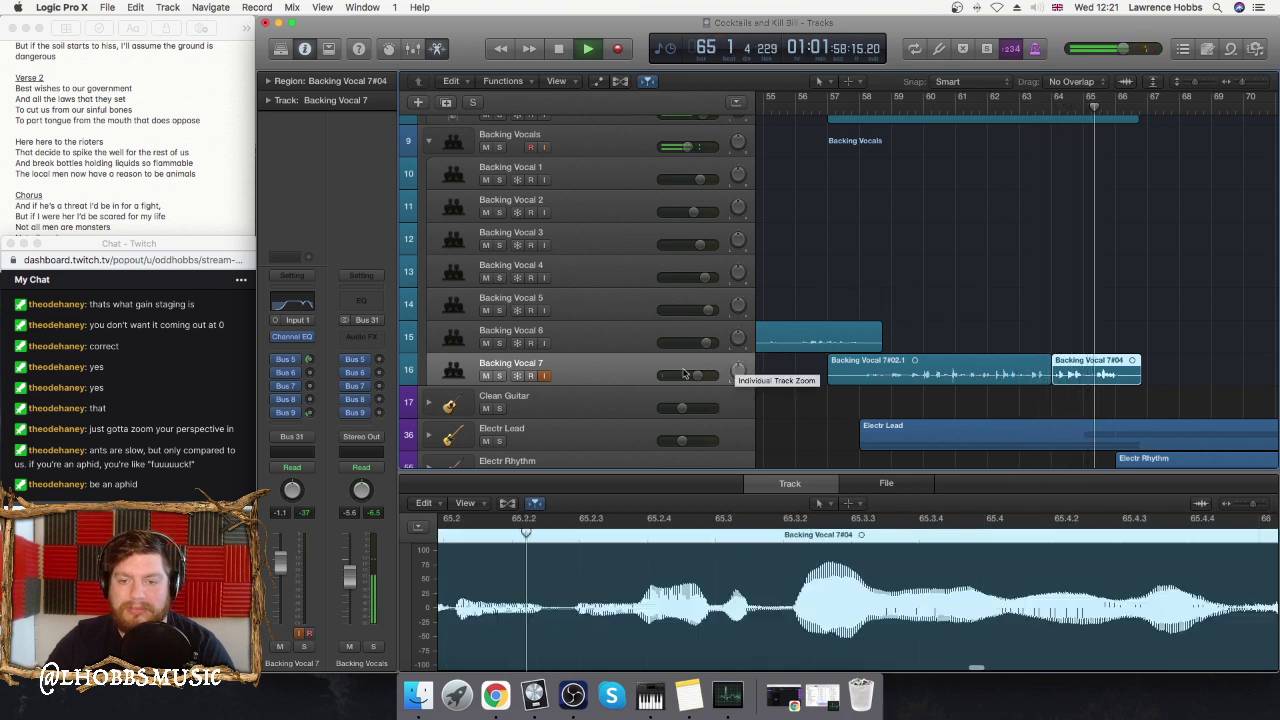
drag(699, 379, 695, 379)
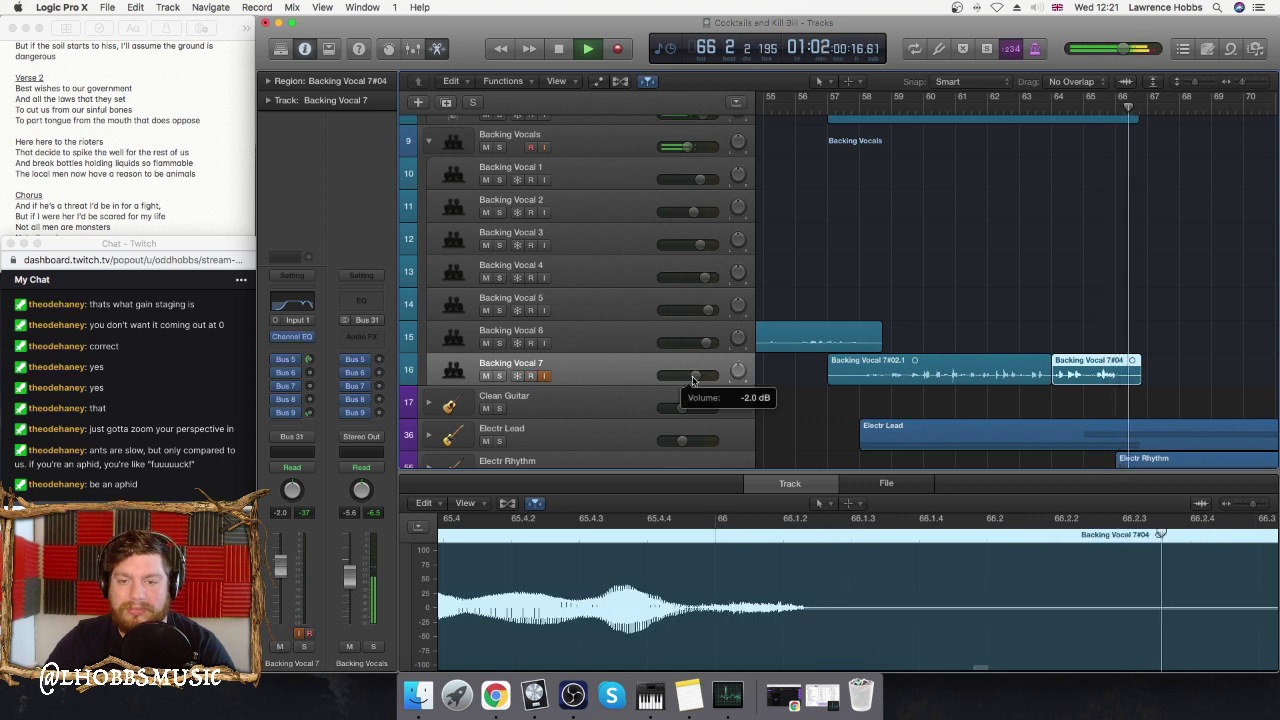
key(space)
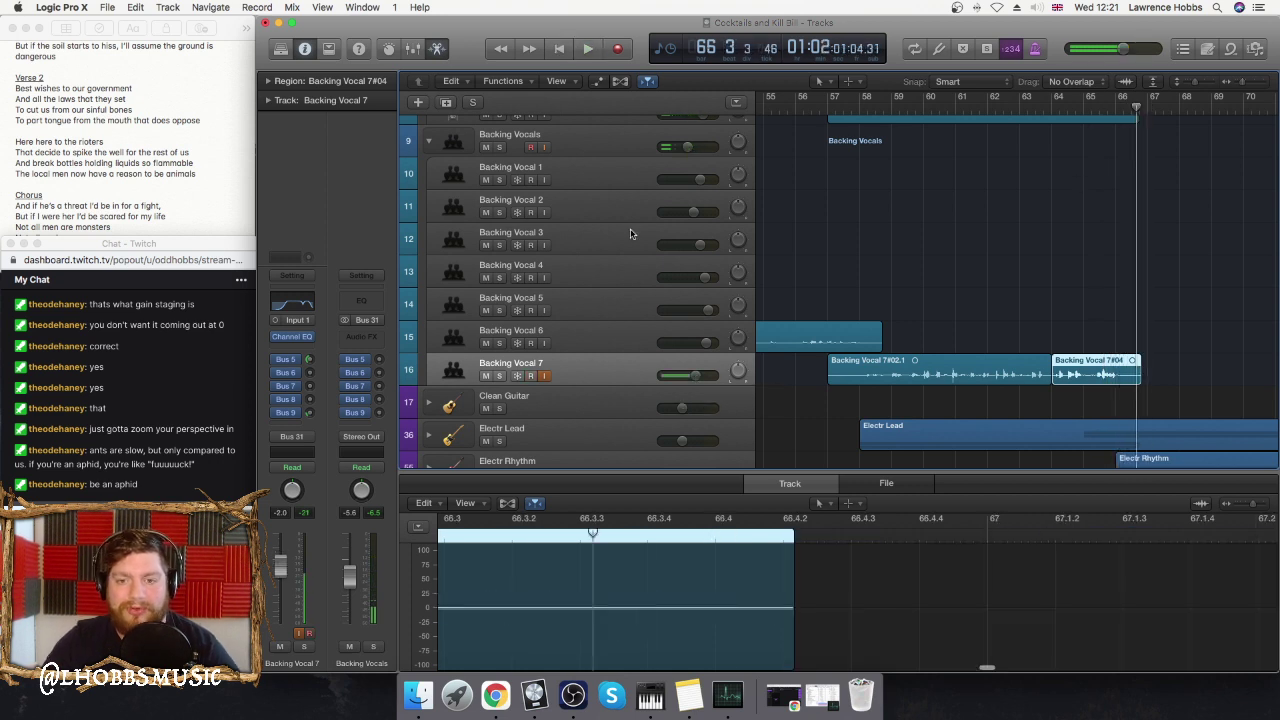
- Turn off input monitoring on the Backing Vocal 7 track
scroll(627, 270, up, 8)
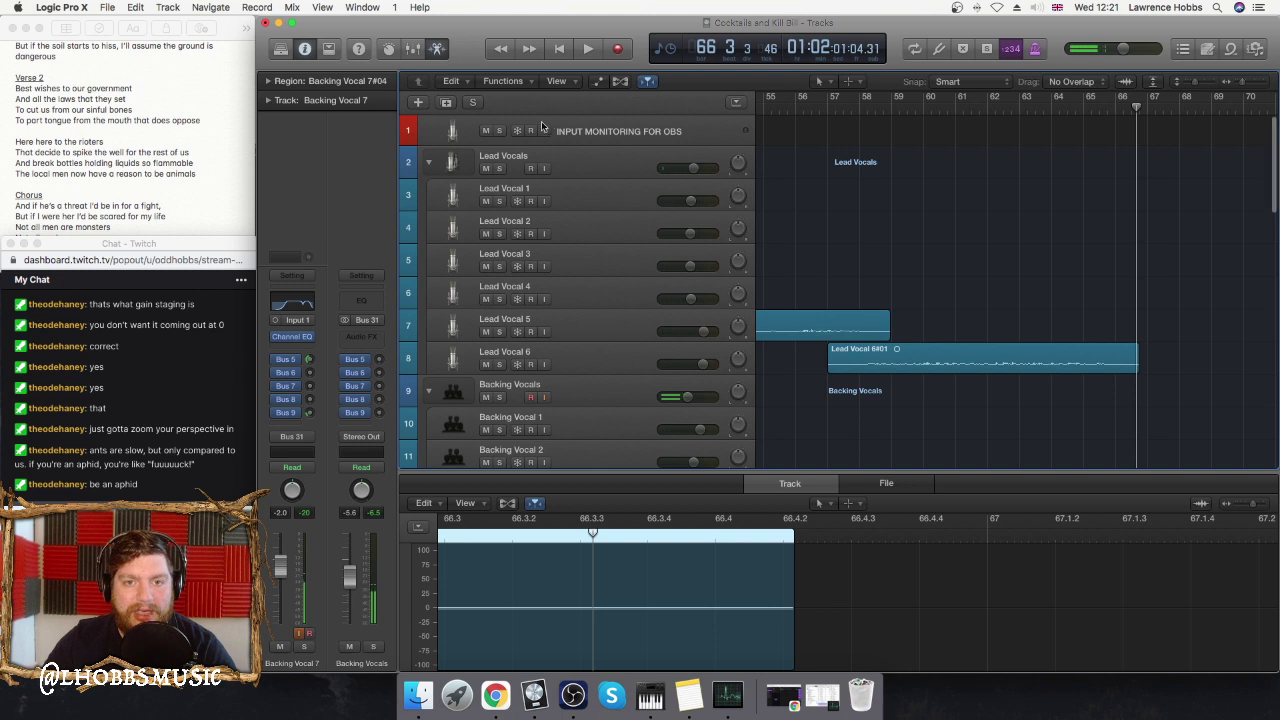
scroll(634, 234, down, 7)
click(532, 347)
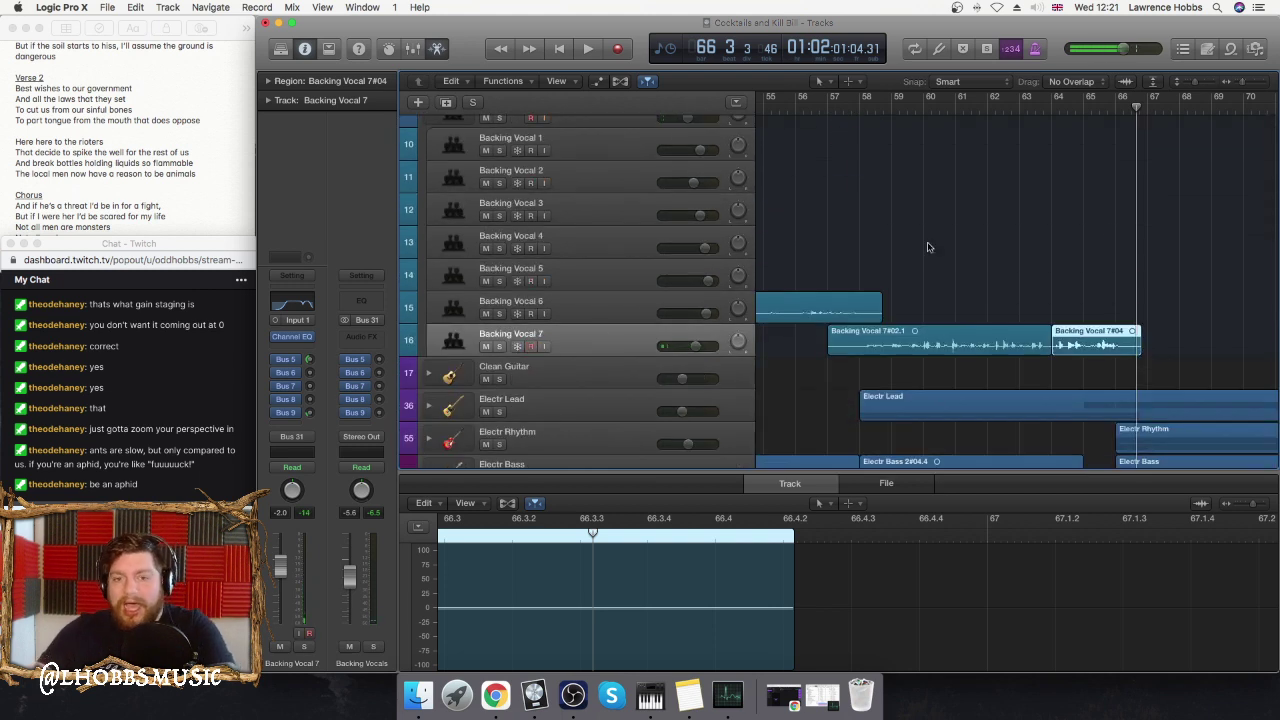
- Select the East Bay+ drummer track with its Drummer regions
scroll(963, 251, down, 10)
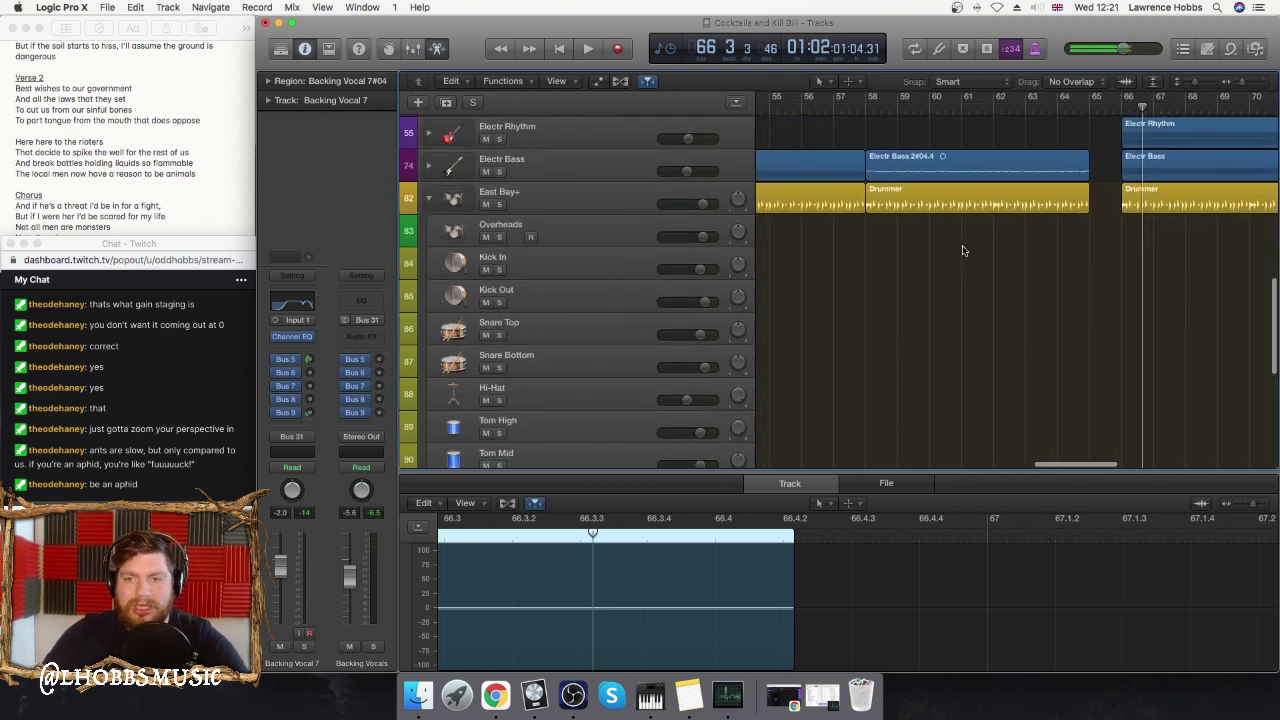
scroll(963, 251, up, 3)
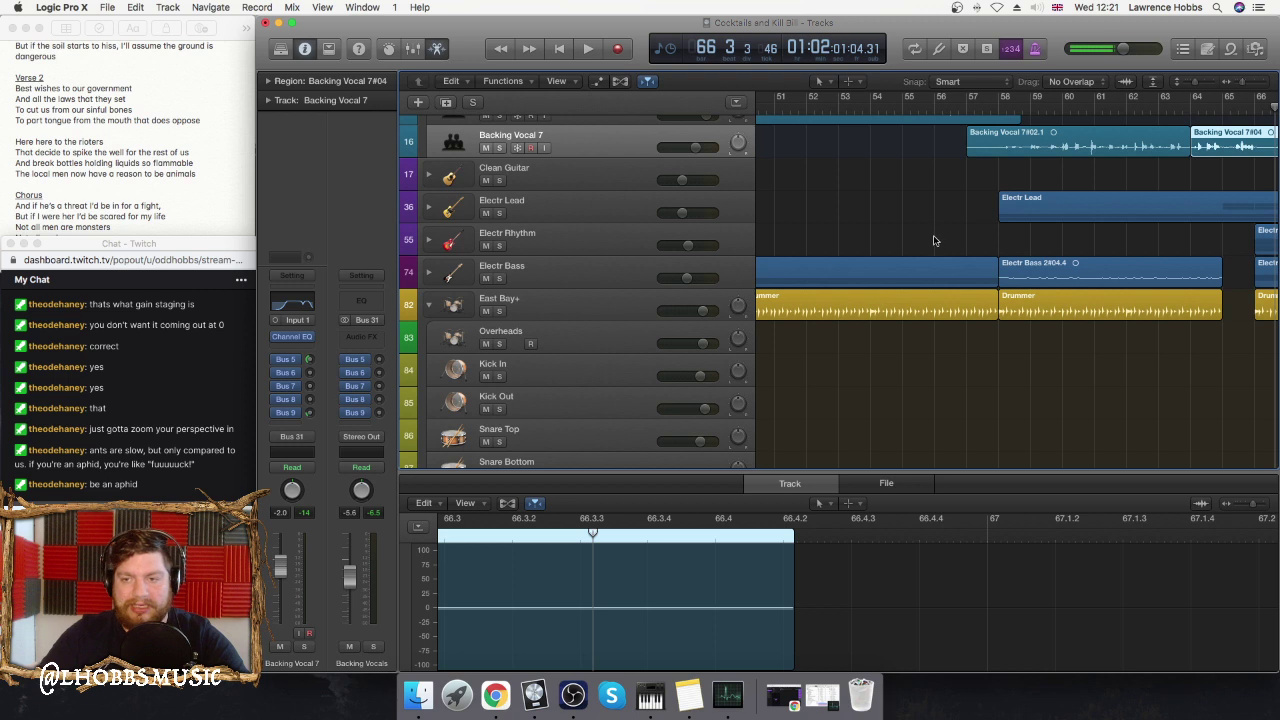
scroll(935, 240, up, 4)
scroll(931, 232, down, 3)
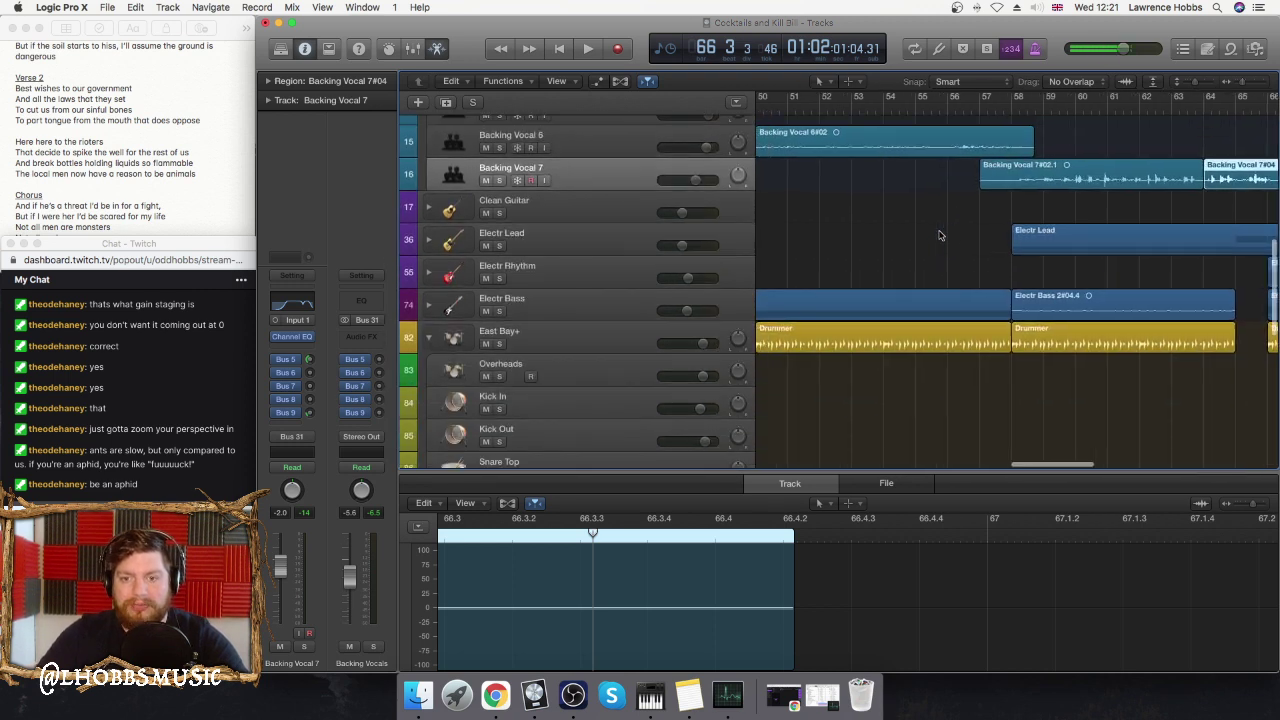
scroll(939, 235, left, 3)
click(577, 334)
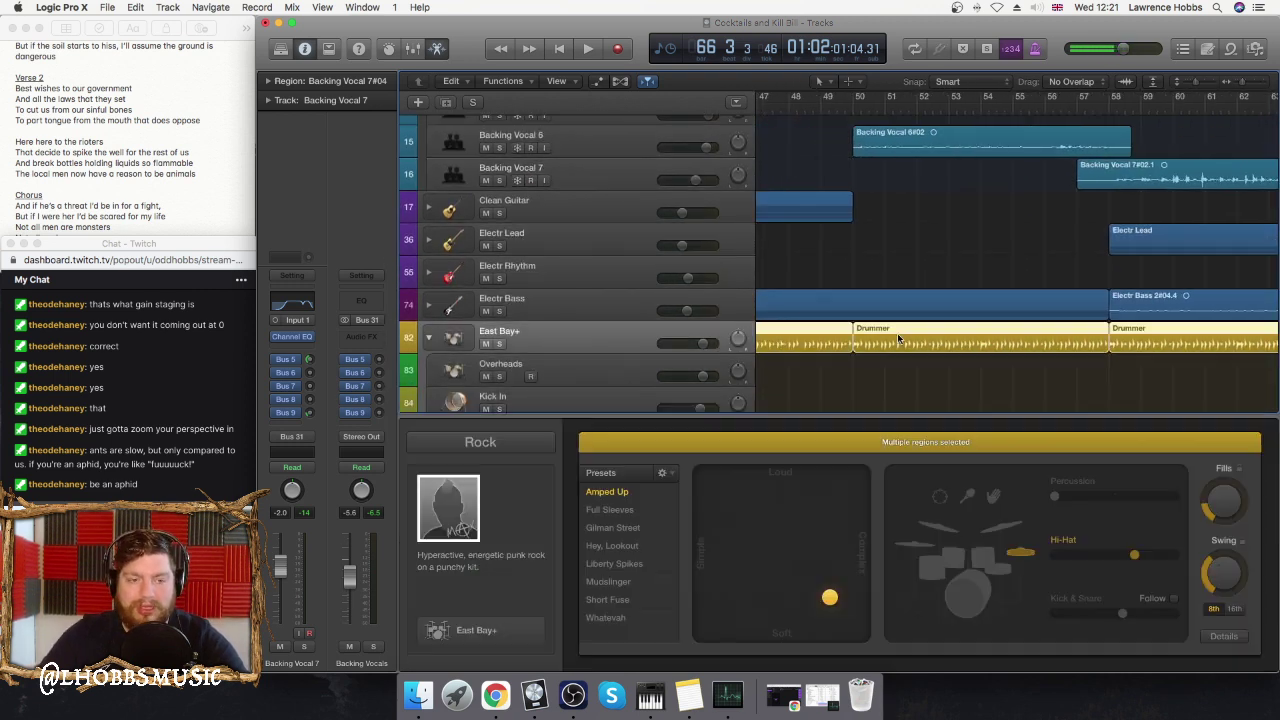
- Select the Kick In track, open its Channel EQ and move the EQ window off the track icons
scroll(760, 300, down, 4)
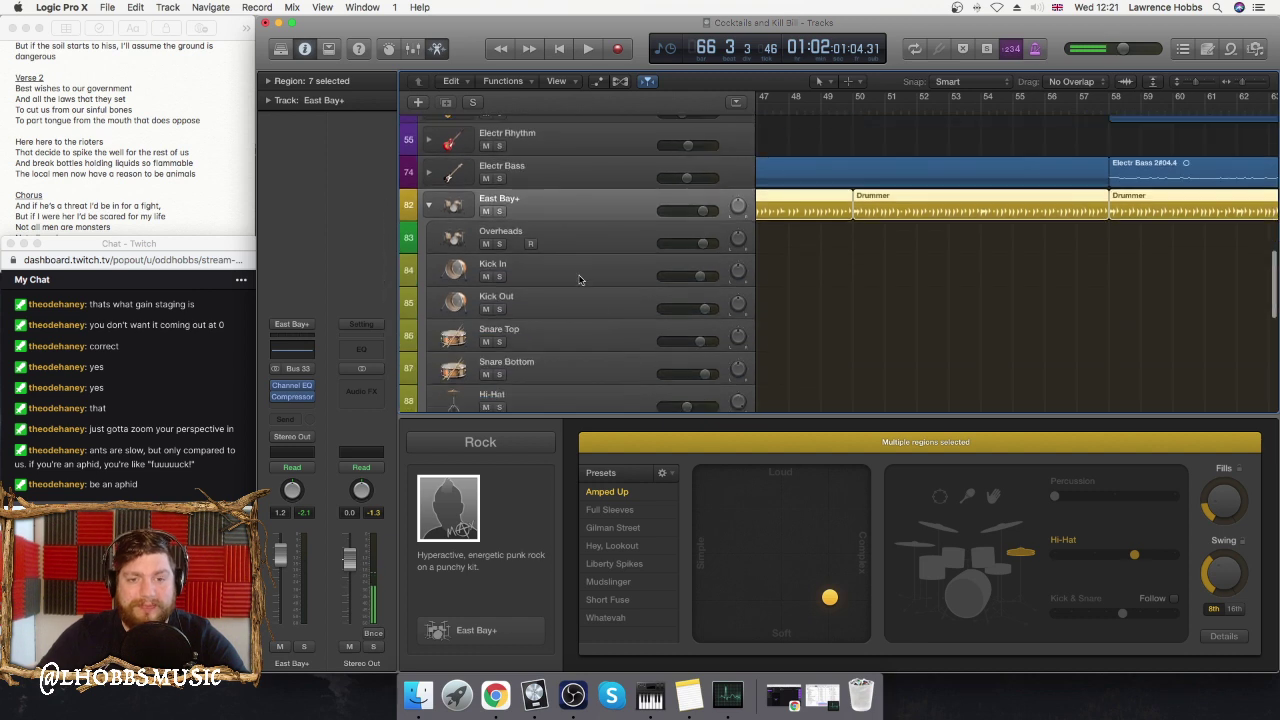
click(582, 266)
scroll(547, 258, left, 1)
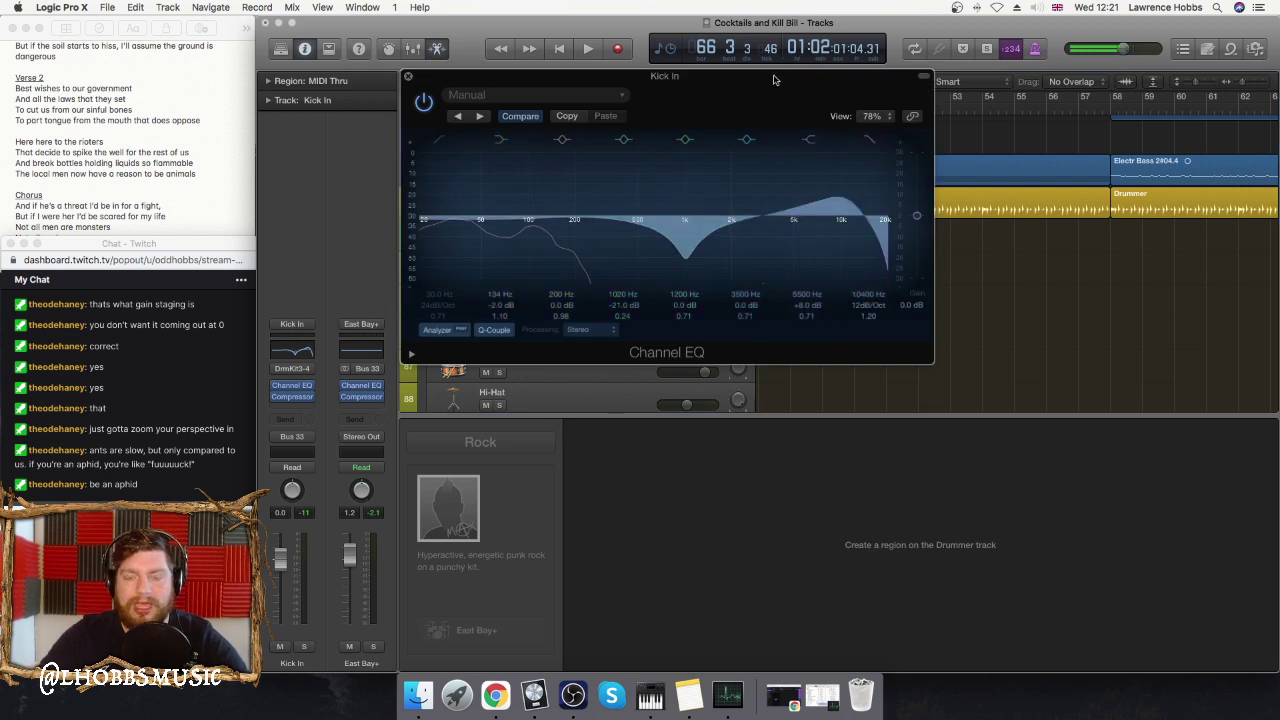
drag(774, 79, 874, 91)
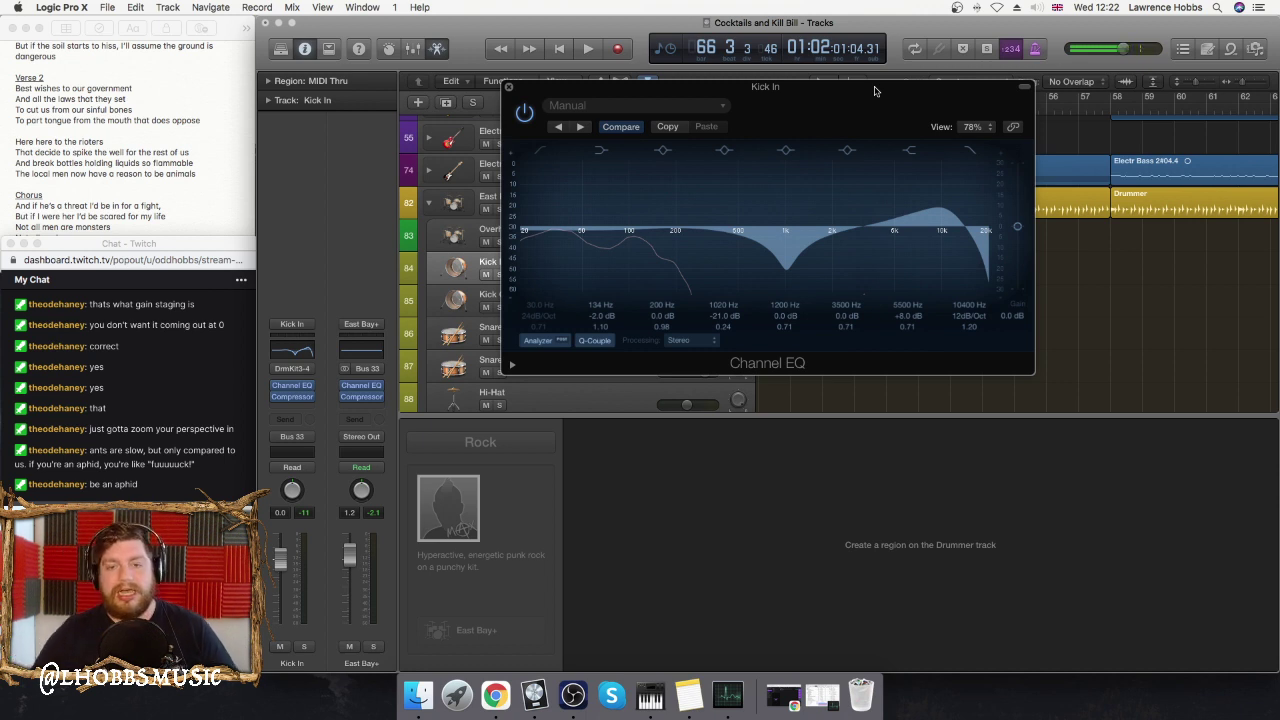
- Boost the 200 Hz band of Kick In's EQ to +24.0 dB at about 198 Hz
drag(805, 107, 965, 107)
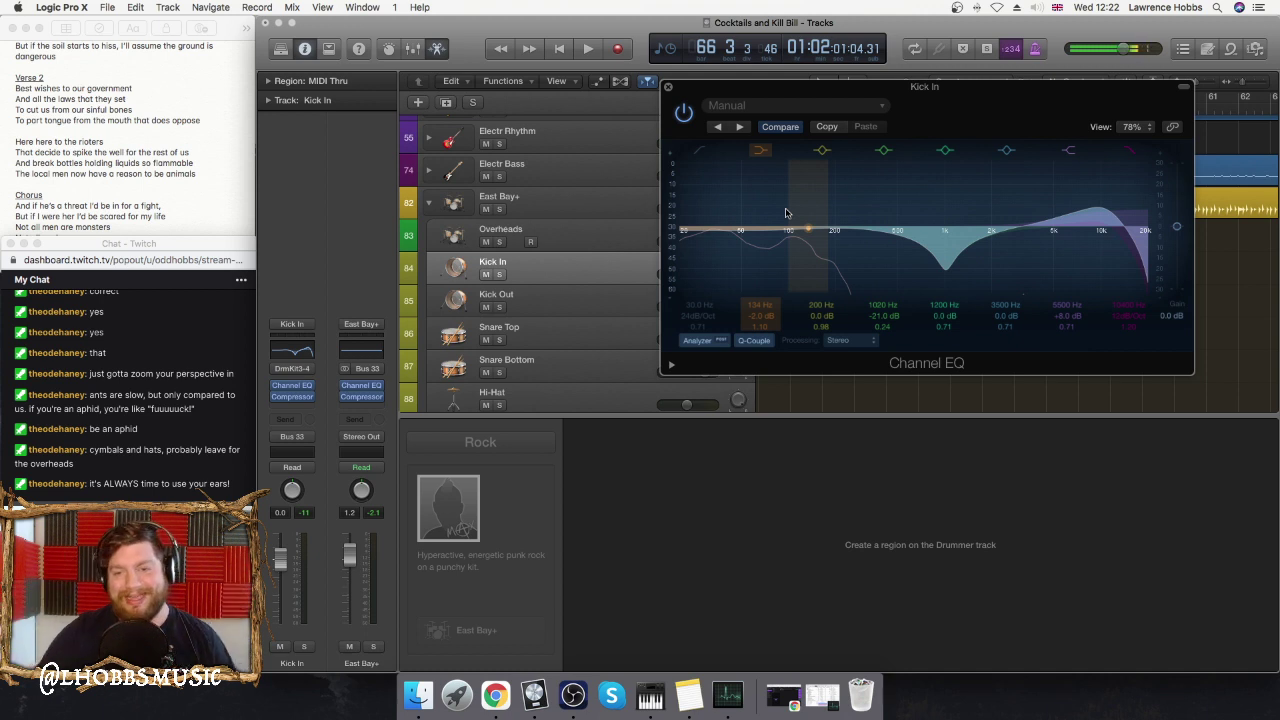
click(820, 152)
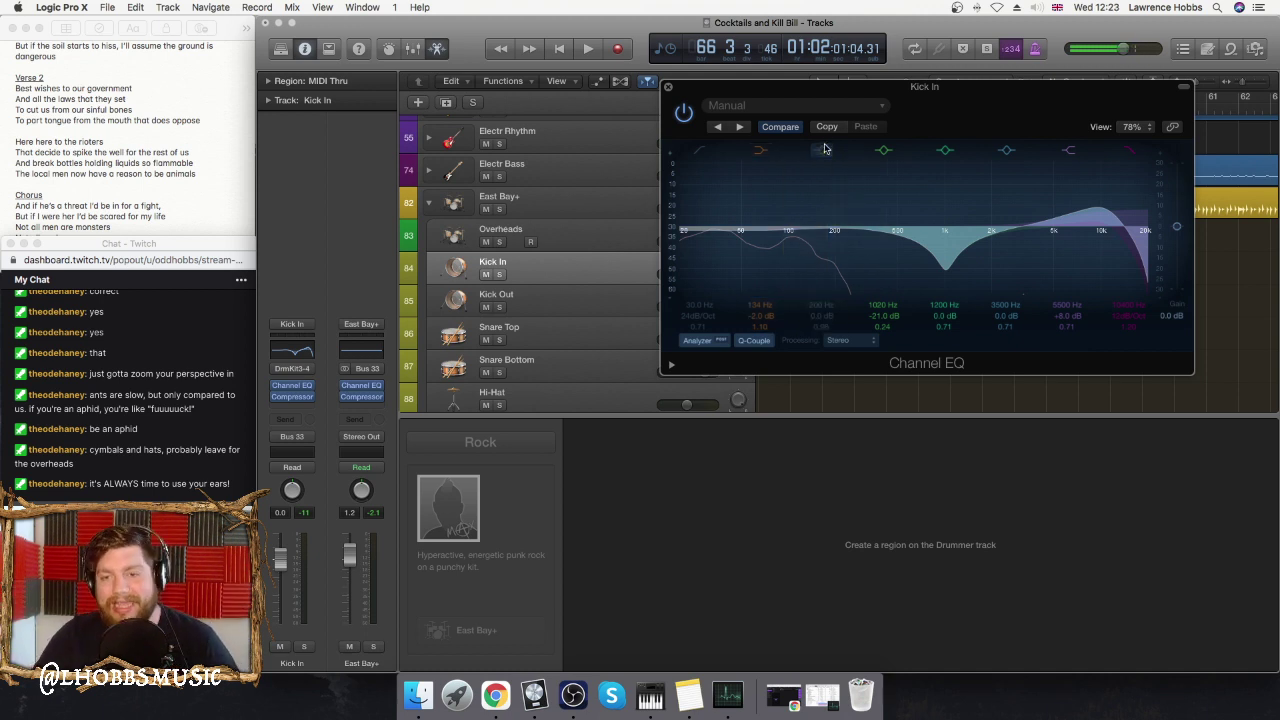
click(820, 152)
drag(834, 229, 829, 152)
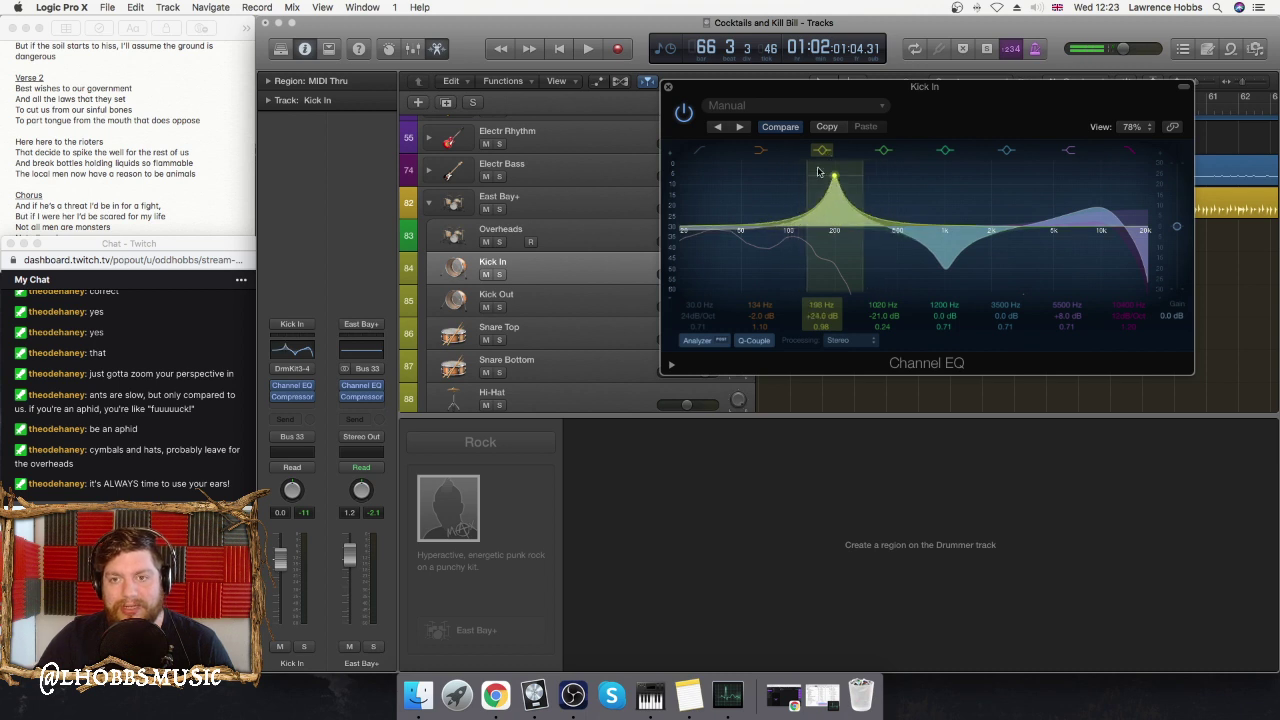
- Move Kick In's EQ window clear of the timeline and turn on the cycle range over bars 26 to 30
drag(979, 111, 603, 145)
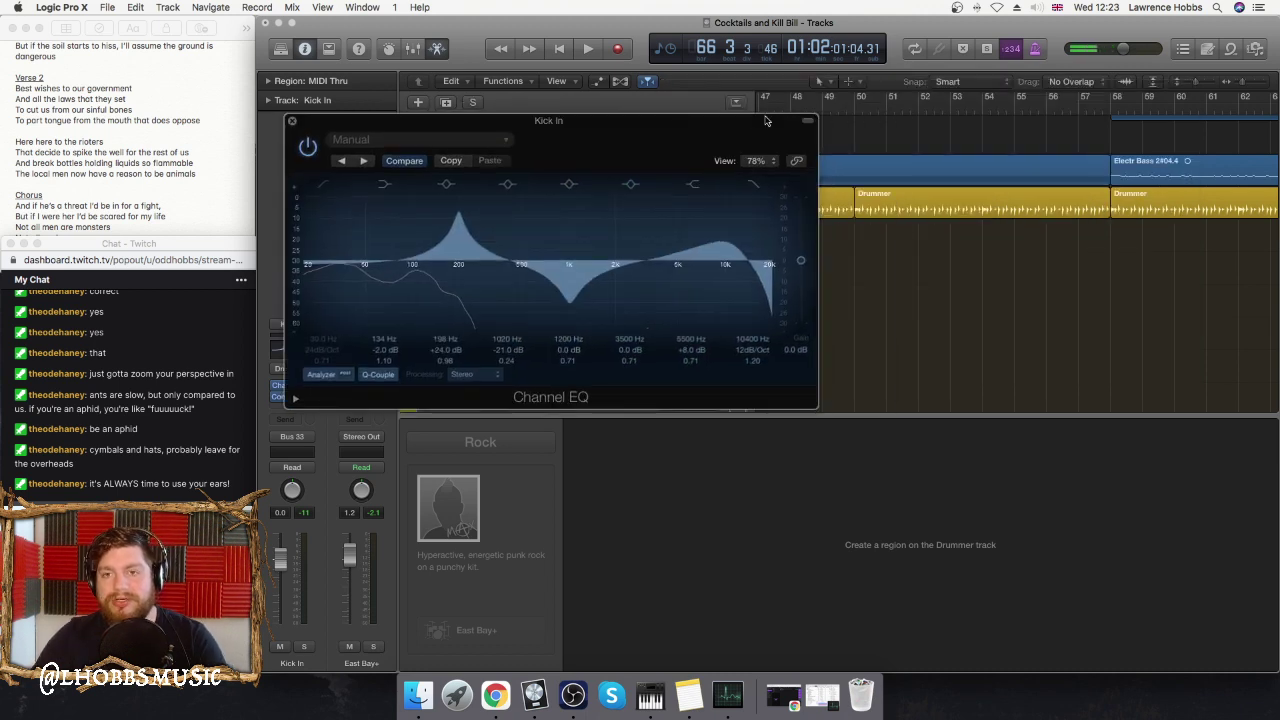
scroll(916, 122, right, 3)
scroll(1000, 126, up, 5)
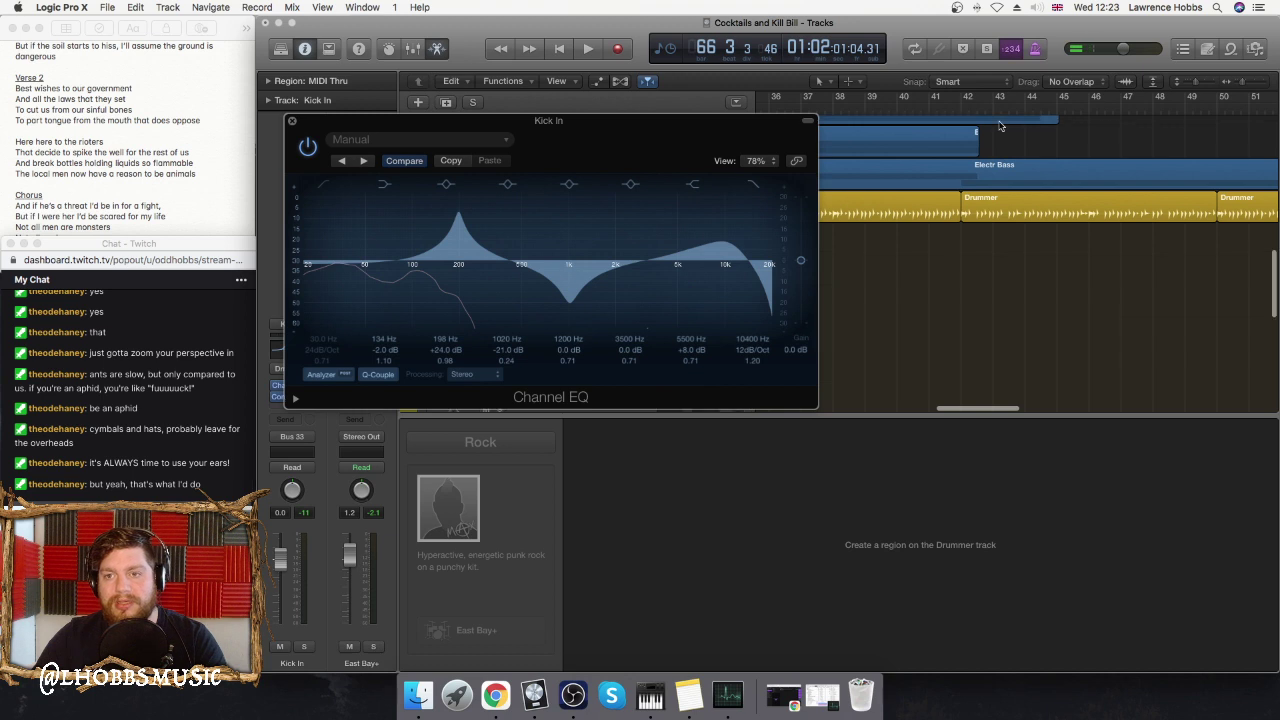
scroll(1000, 120, left, 10)
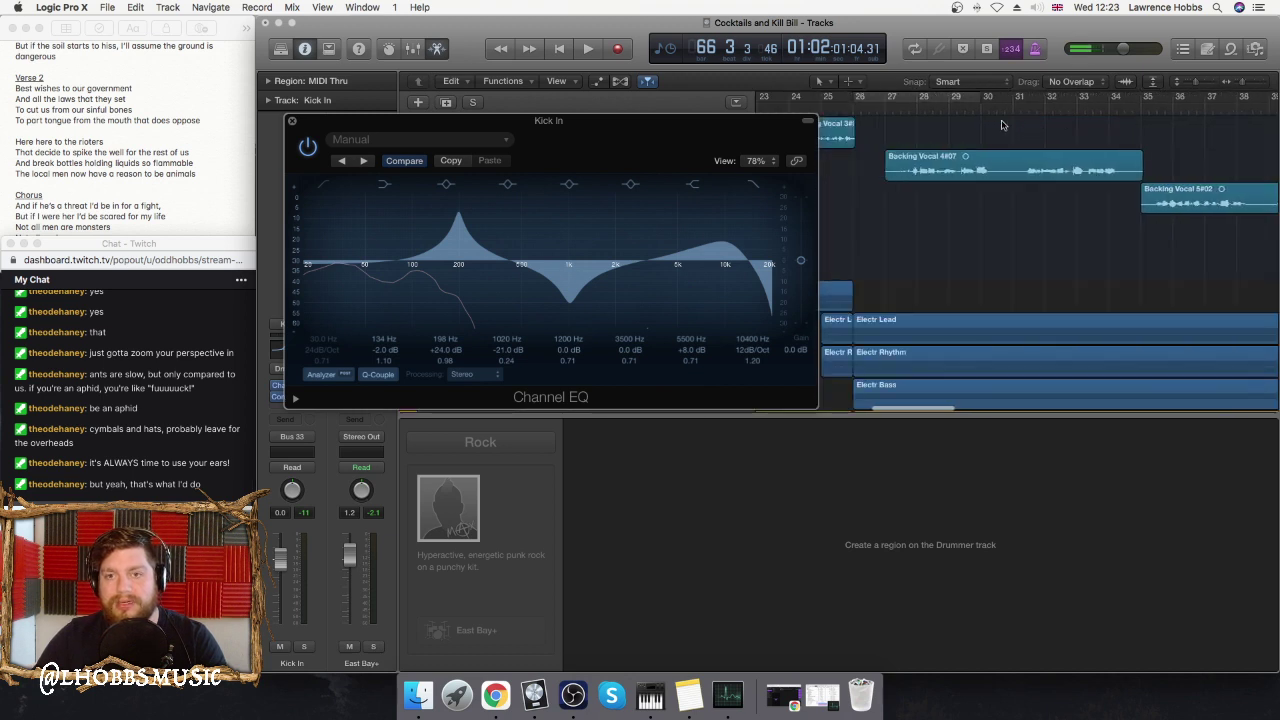
click(1066, 100)
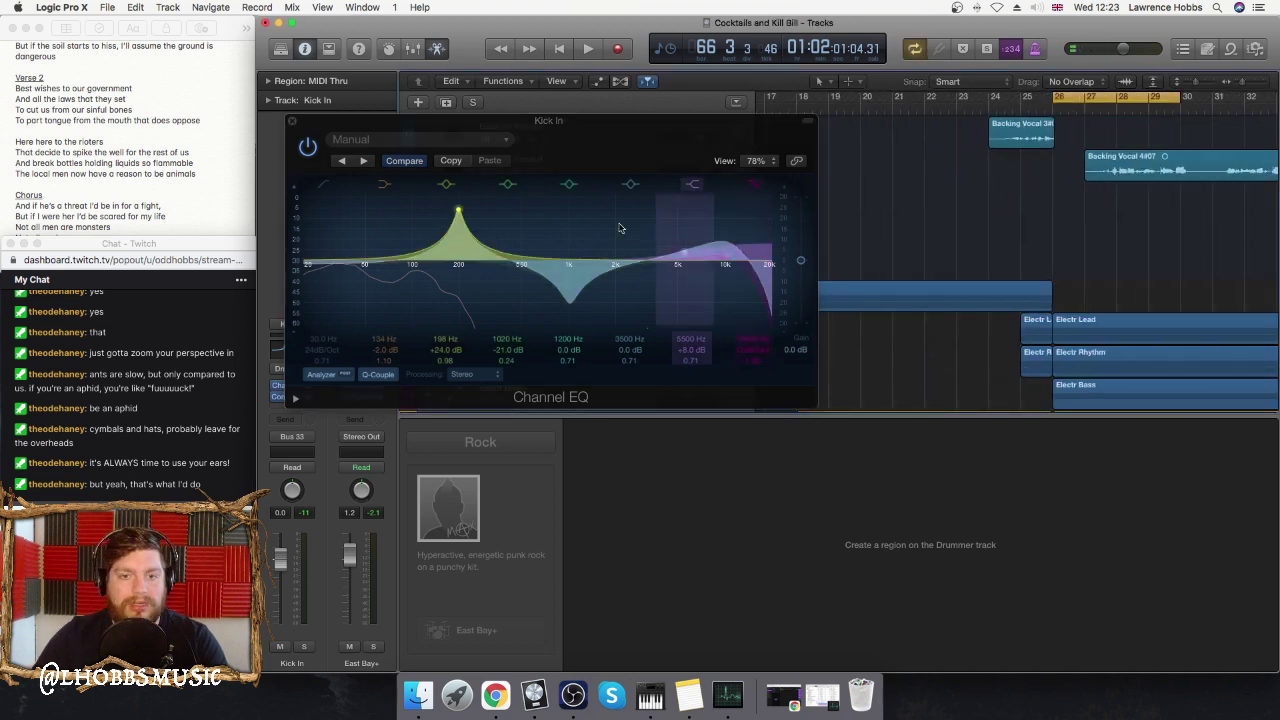
- Sweep Kick In's boosted EQ band across the spectrum during looped playback, settling it at 172 Hz with 0.5 dB gain
key(space)
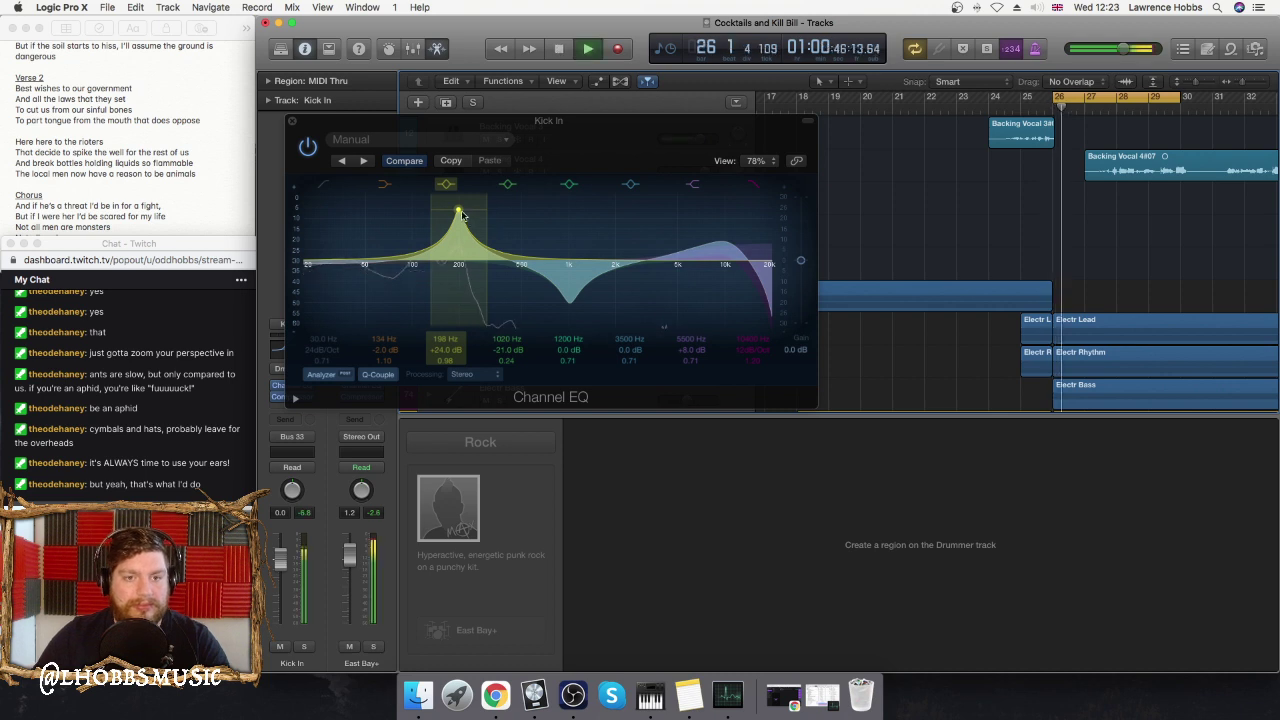
drag(468, 220, 443, 211)
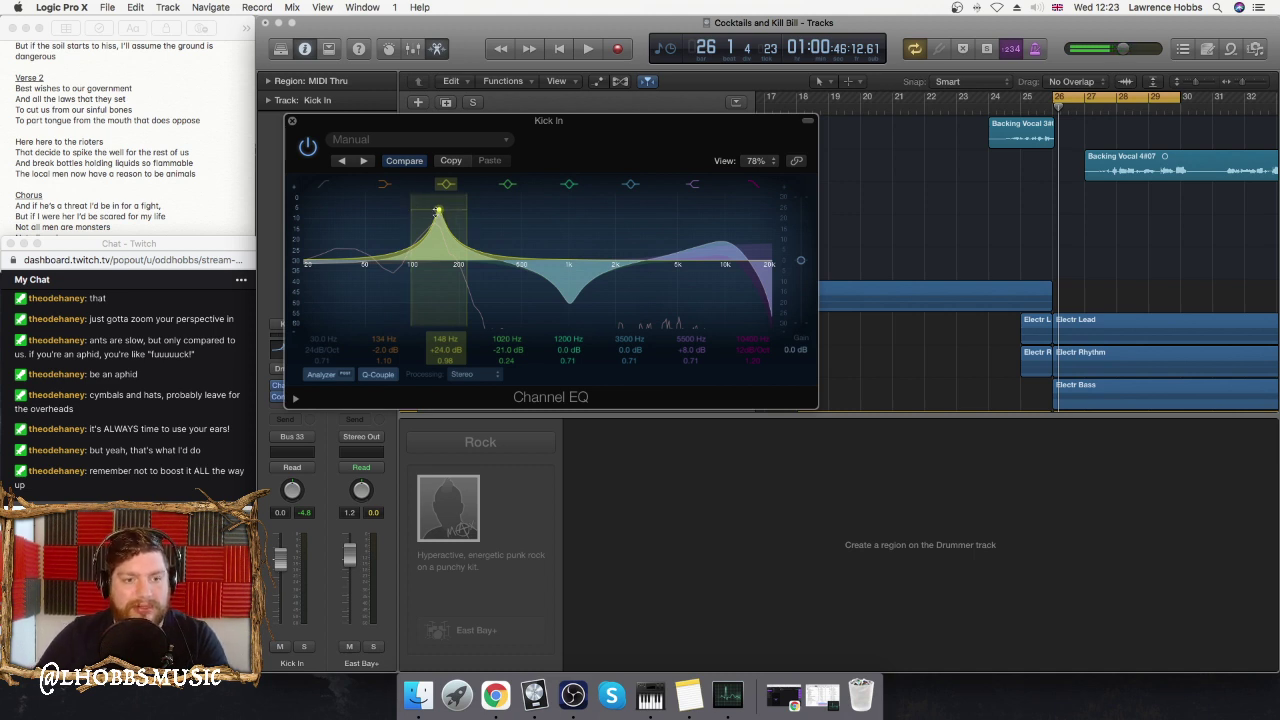
key(space)
drag(438, 213, 646, 219)
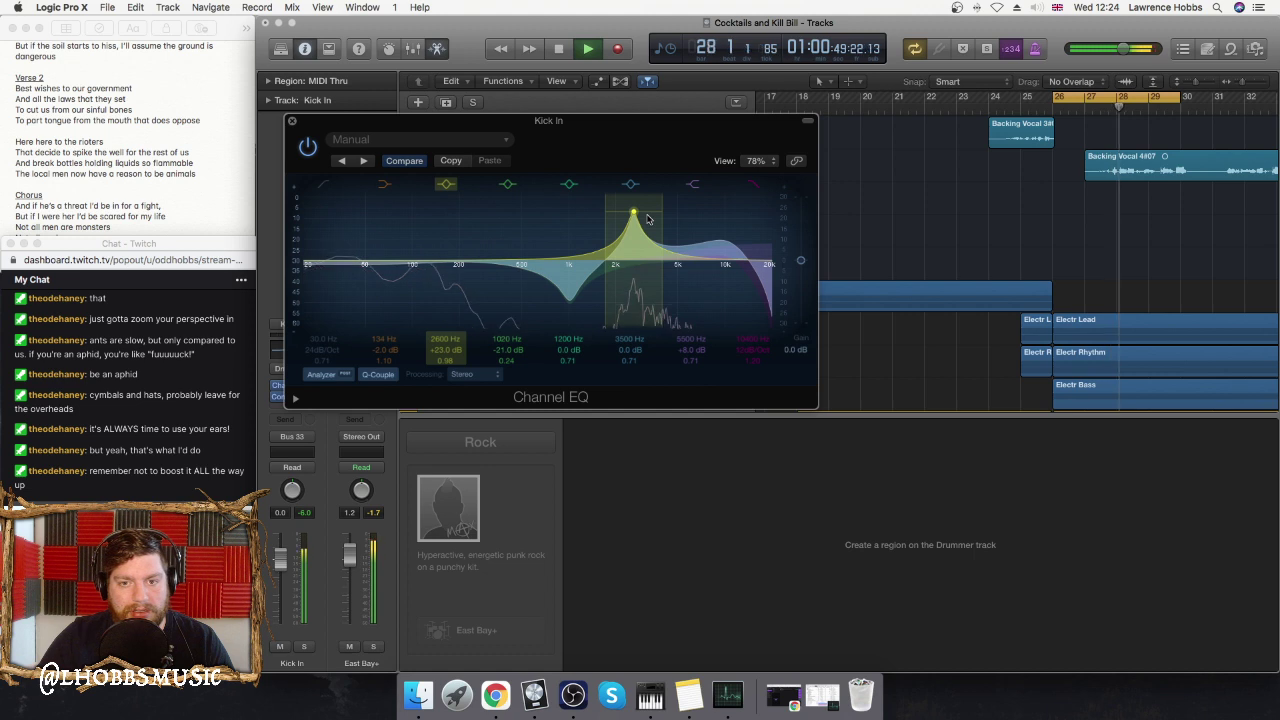
drag(647, 219, 449, 280)
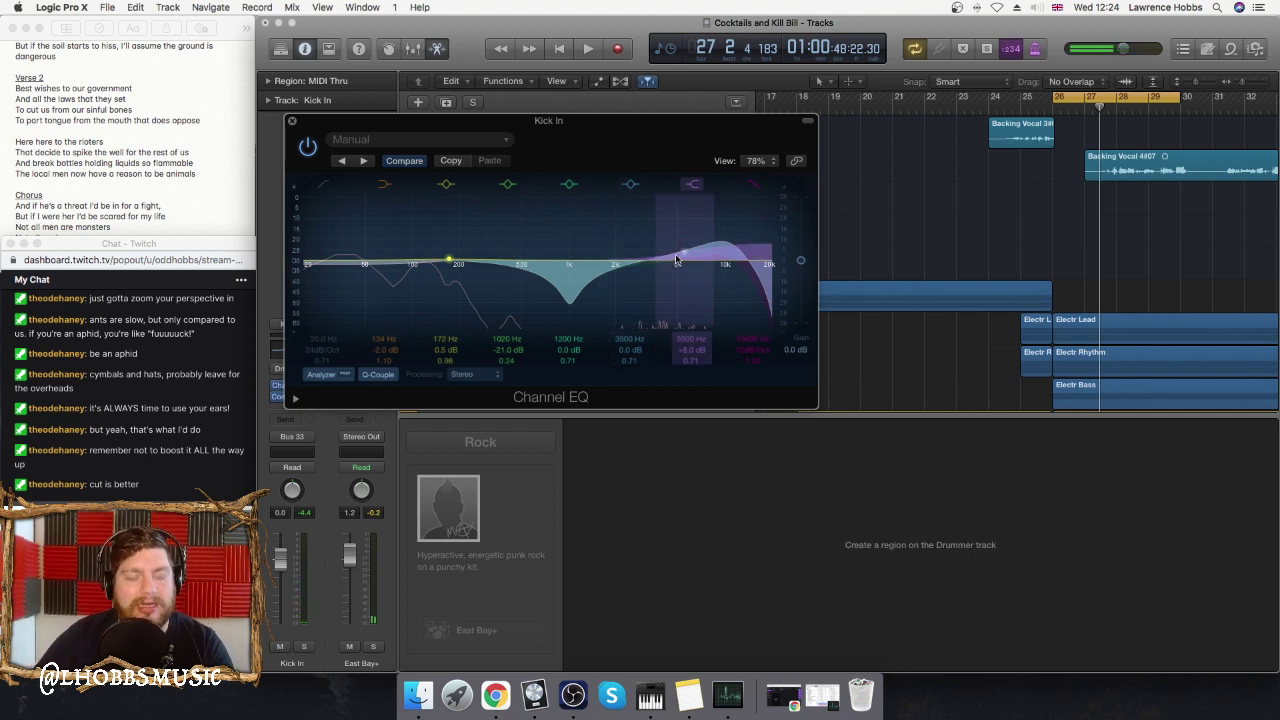
- Switch off Kick In's 5500 Hz high shelf, set its high-cut filter to 11000 Hz with Q 0.64 during playback, and close the EQ
drag(649, 134, 791, 139)
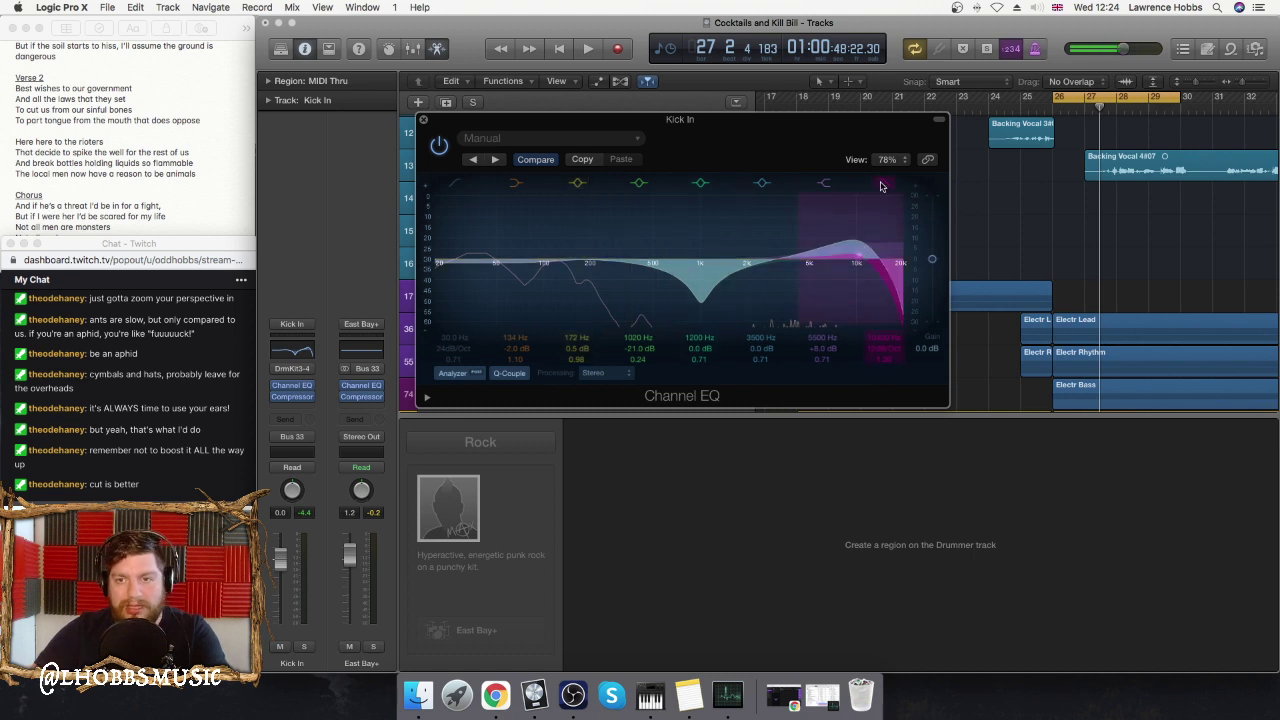
click(822, 186)
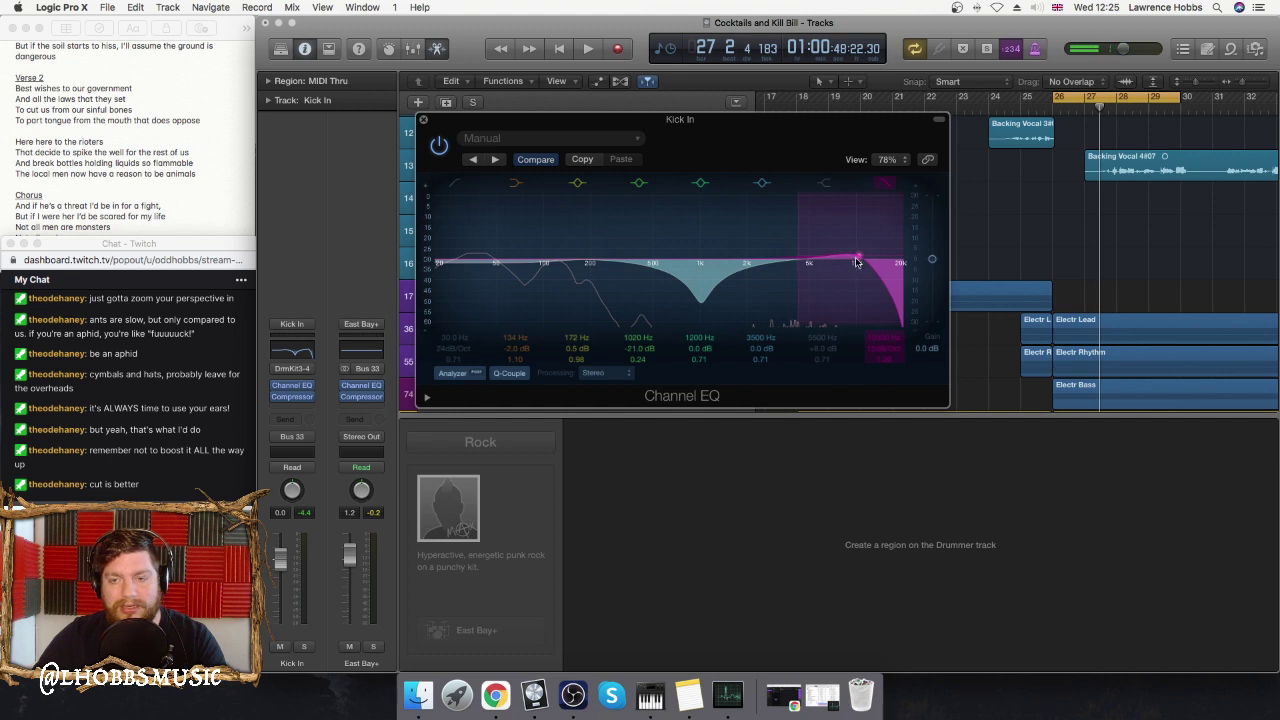
key(space)
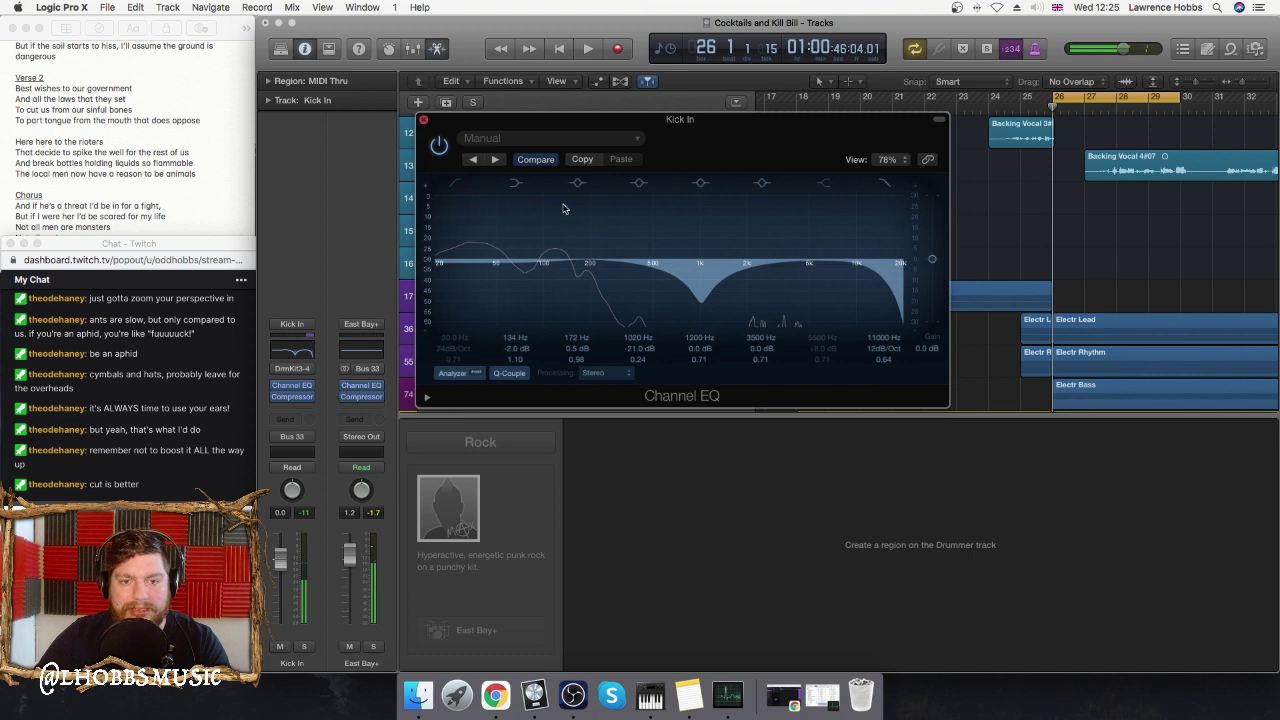
key(super+w)
- Select the Kick Out track, open its Channel EQ and move the window off the track icons
scroll(643, 277, down, 2)
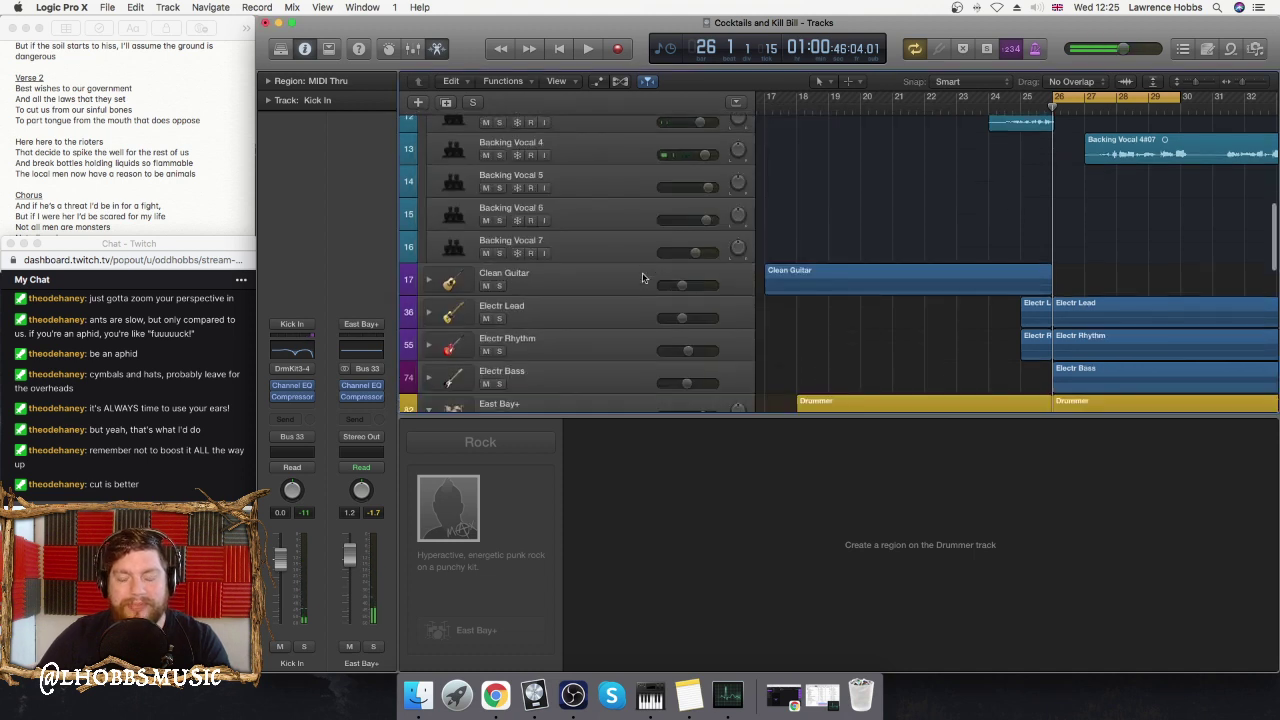
scroll(624, 319, down, 5)
scroll(624, 319, down, 1)
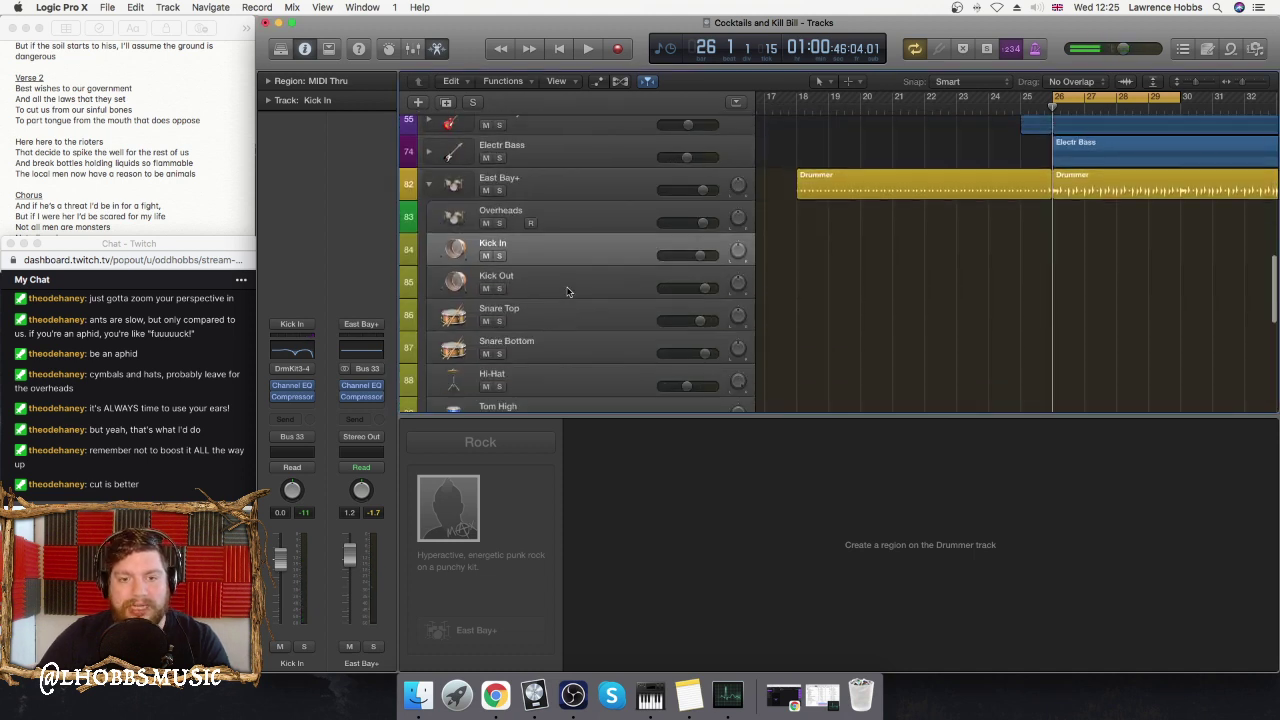
click(566, 286)
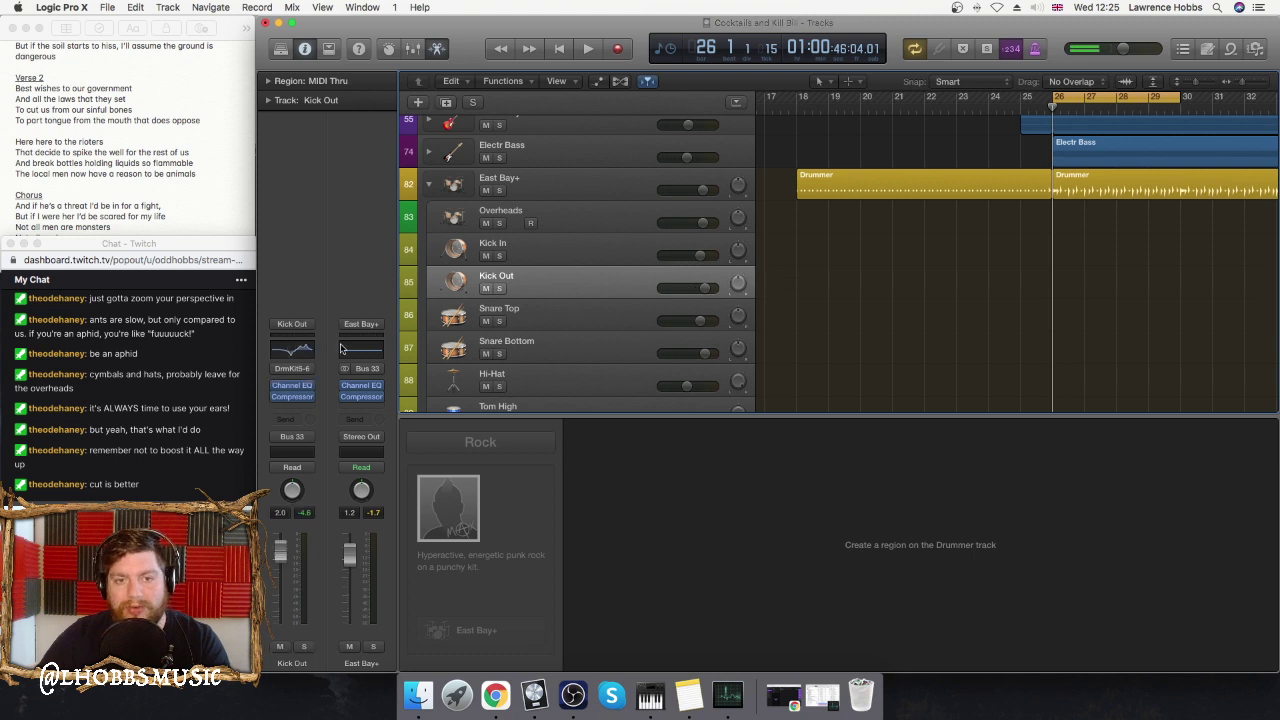
key(v)
drag(357, 89, 825, 79)
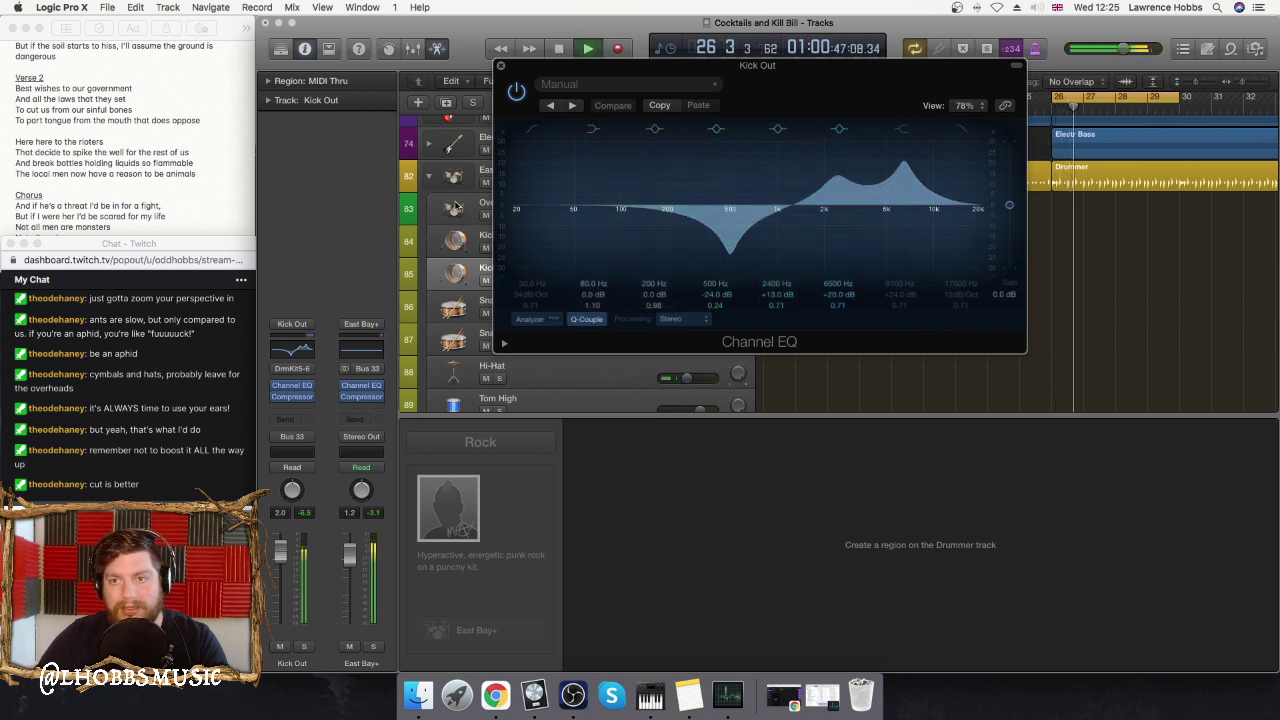
- Select the Kick In track and check its Channel EQ curve, leaving Kick Out's EQ open
click(454, 240)
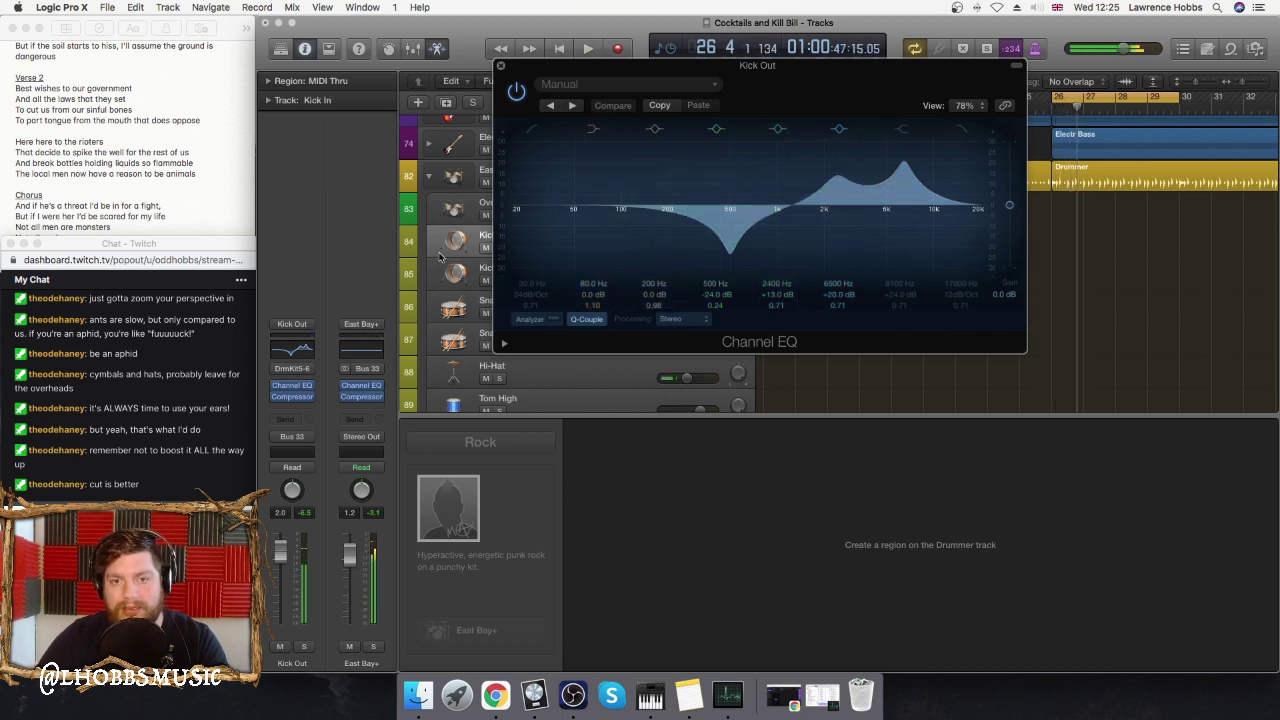
click(291, 350)
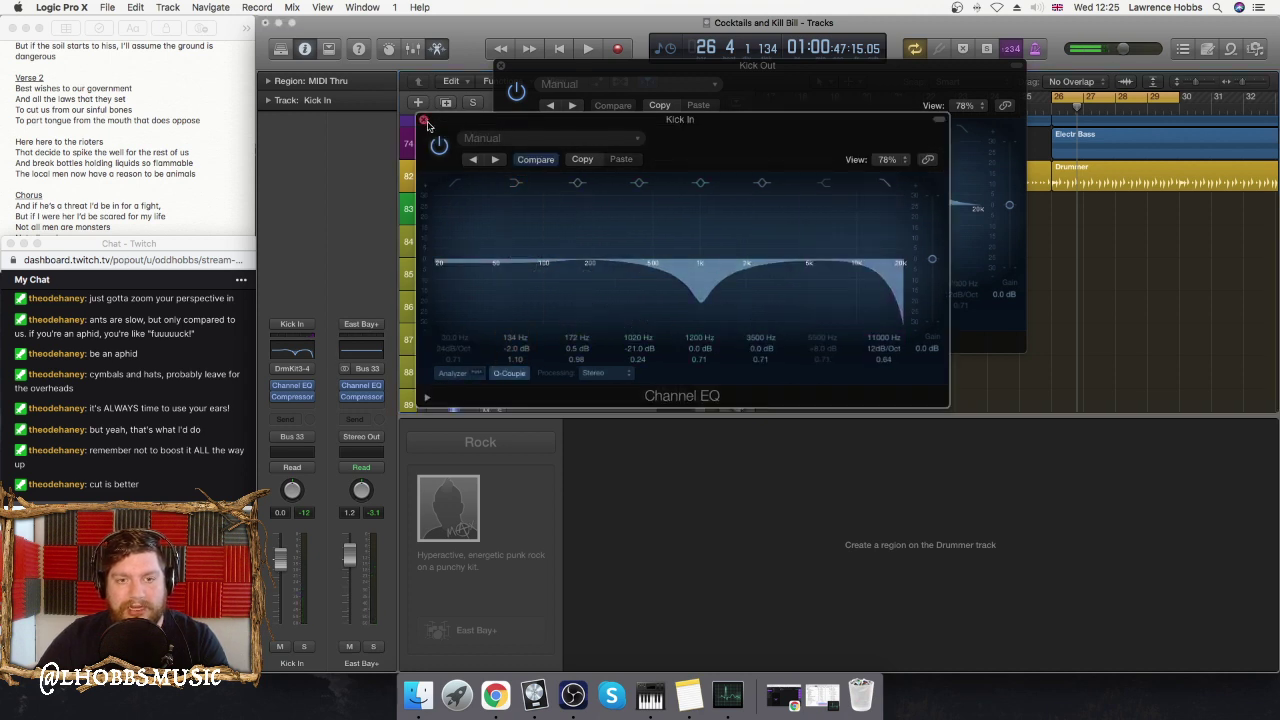
key(super+w)
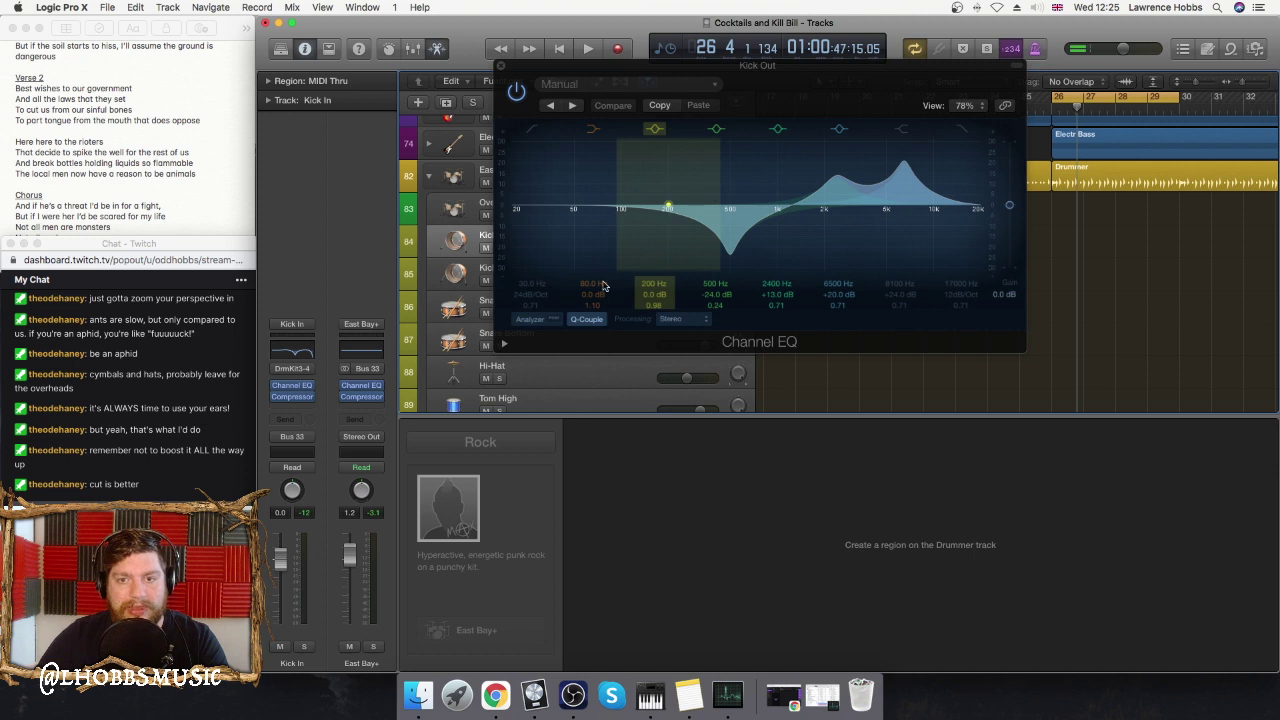
- During playback, set Kick Out's 2400 Hz EQ band to 2450 Hz at +19.5 dB and its 6500 Hz band to 6100 Hz at -3.0 dB
key(space)
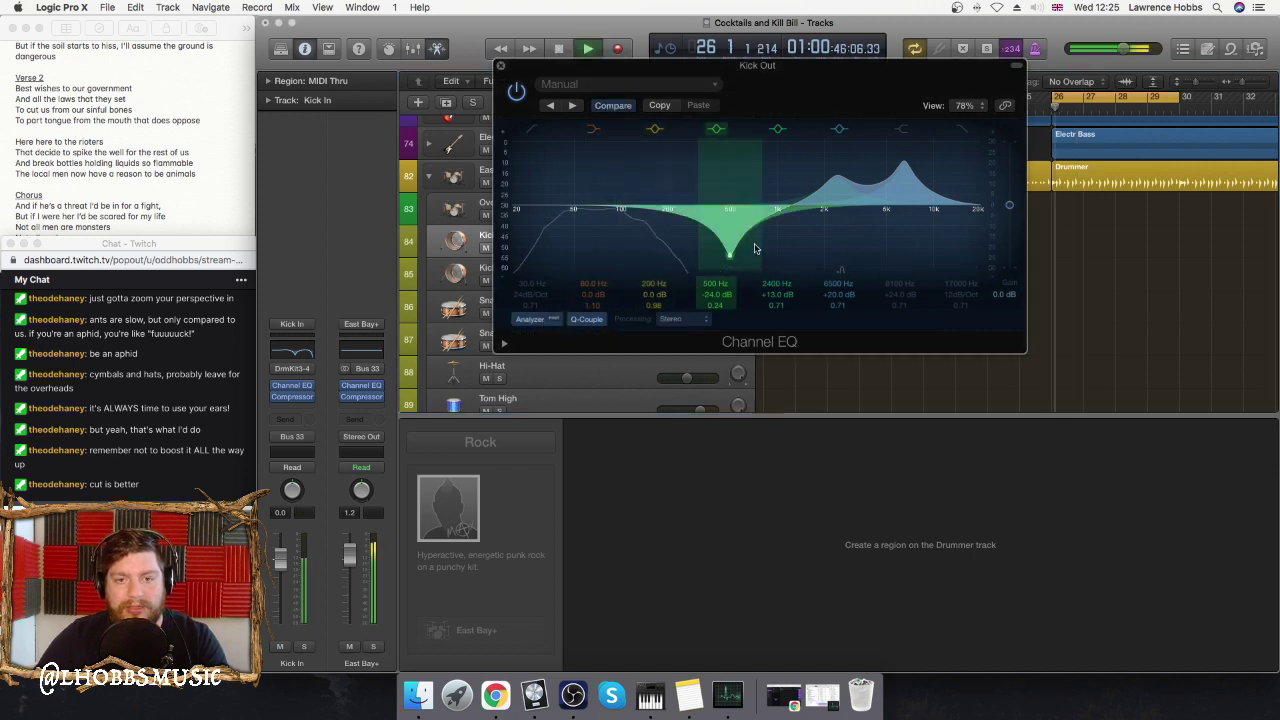
mouse_move(838, 178)
mouse_down()
mouse_move(842, 142)
mouse_move(840, 155)
mouse_up()
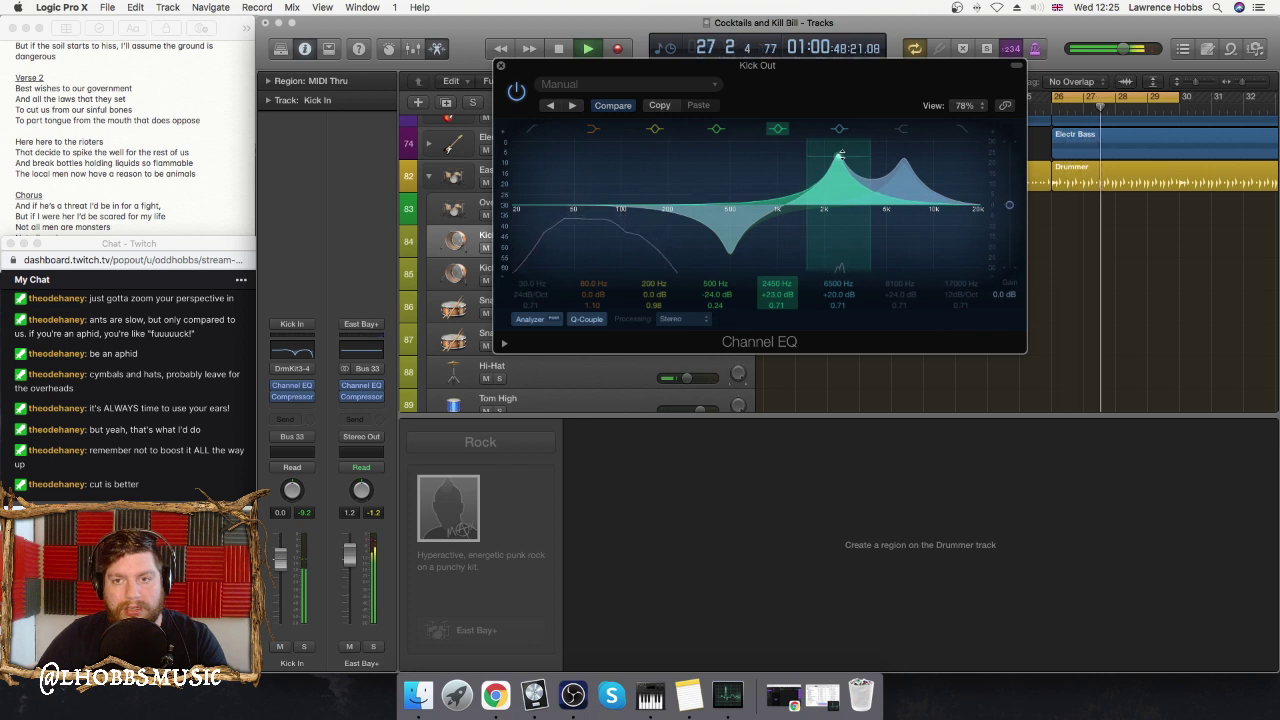
drag(840, 155, 838, 168)
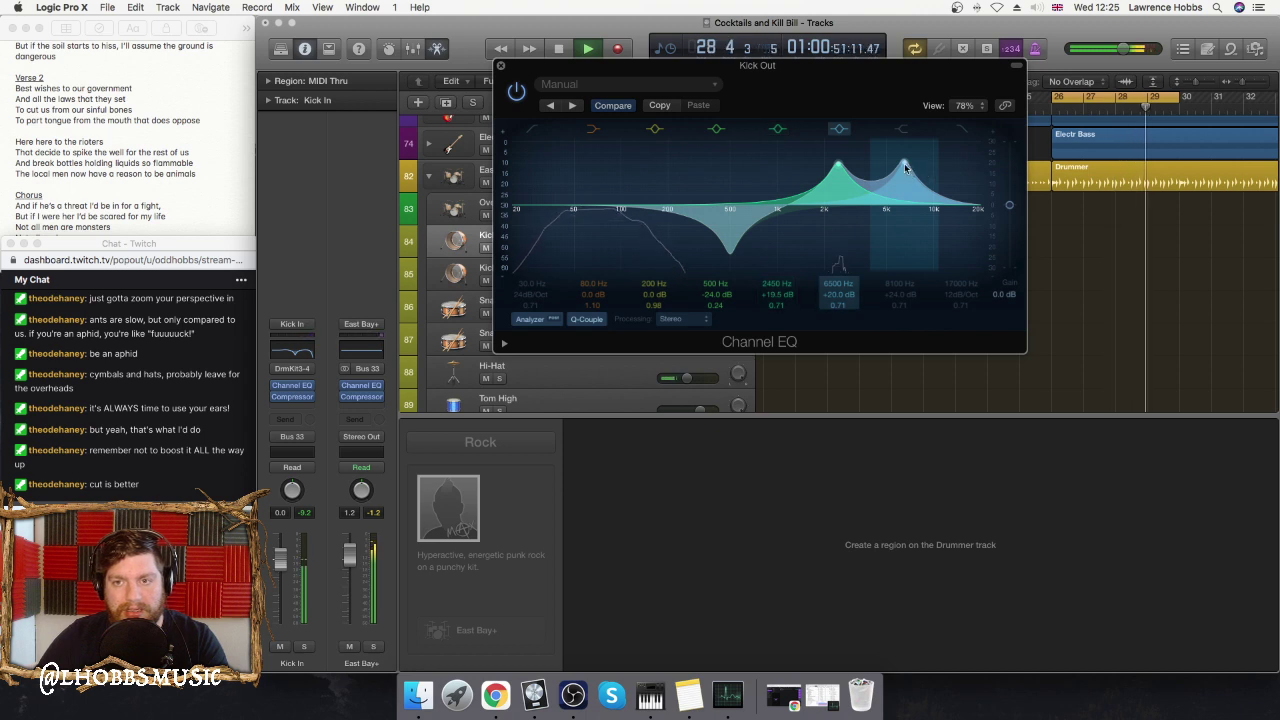
drag(905, 167, 901, 224)
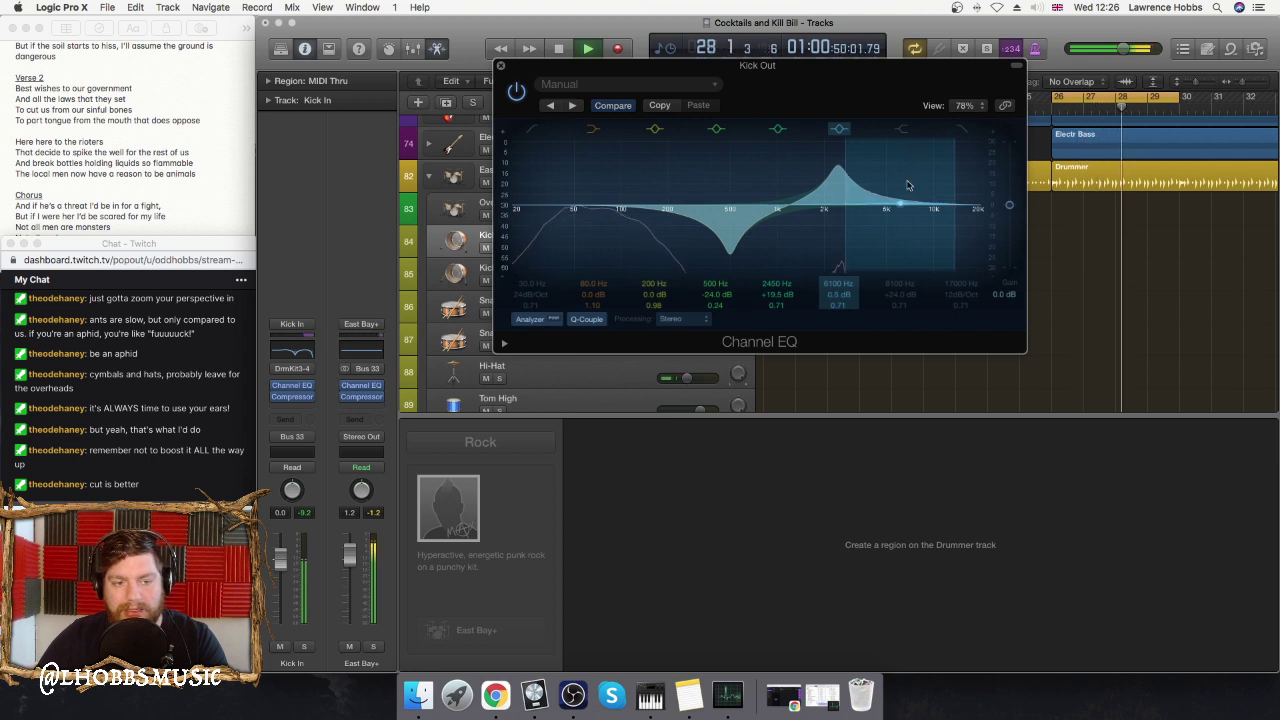
mouse_move(908, 186)
mouse_down()
mouse_move(903, 165)
mouse_move(903, 211)
mouse_up()
- Sweep Kick Out's 200 Hz EQ band upward during playback, set it to 1060 Hz at +12.5 dB, and stop playback
drag(607, 205, 773, 116)
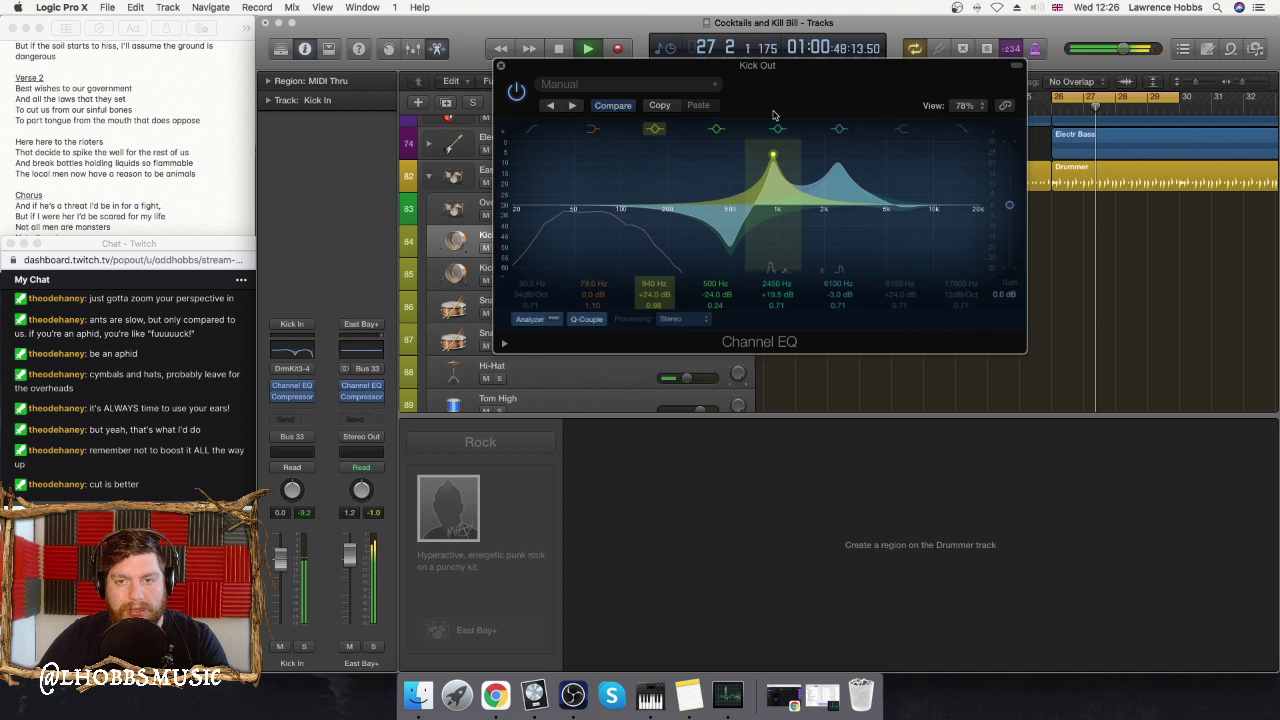
drag(773, 116, 781, 155)
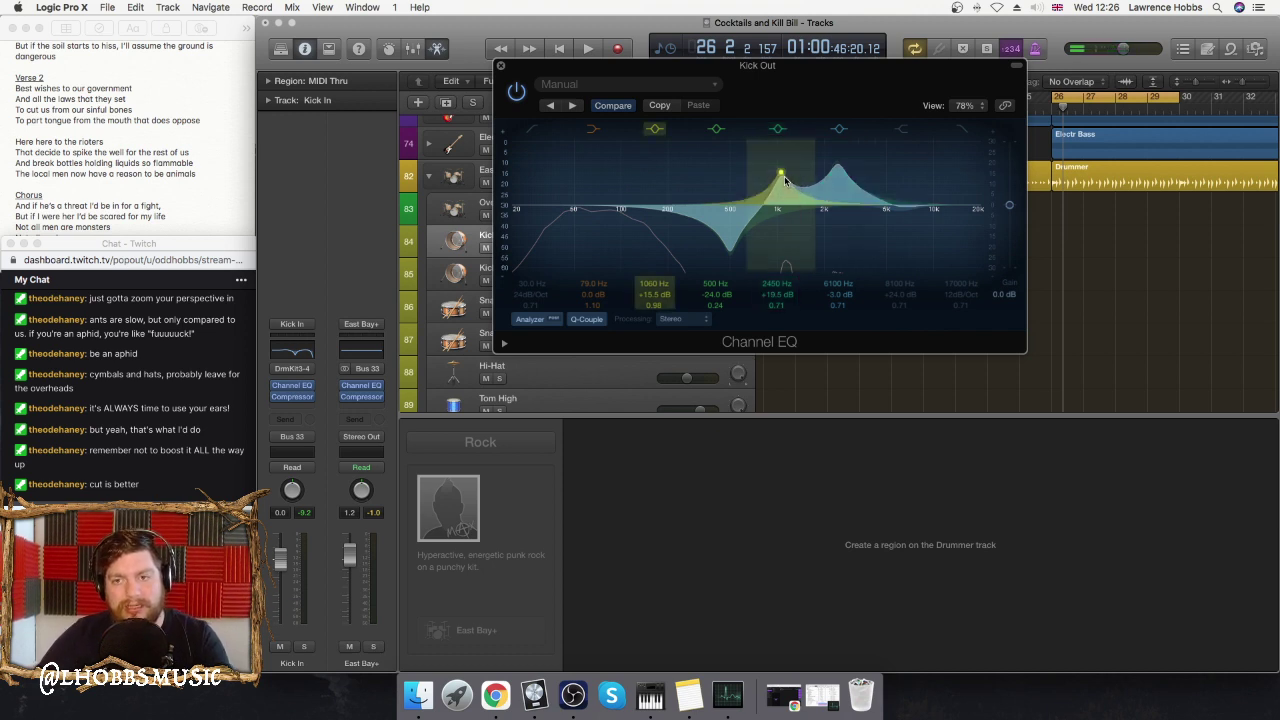
key(space)
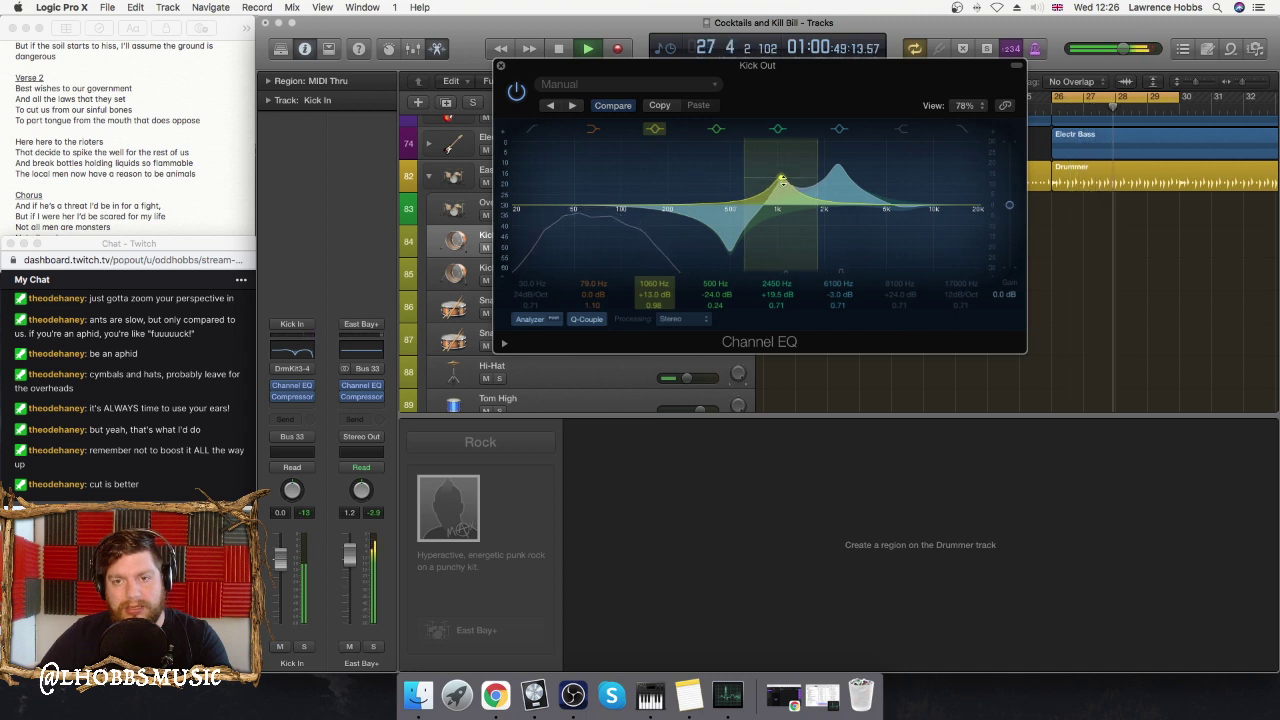
drag(782, 180, 782, 182)
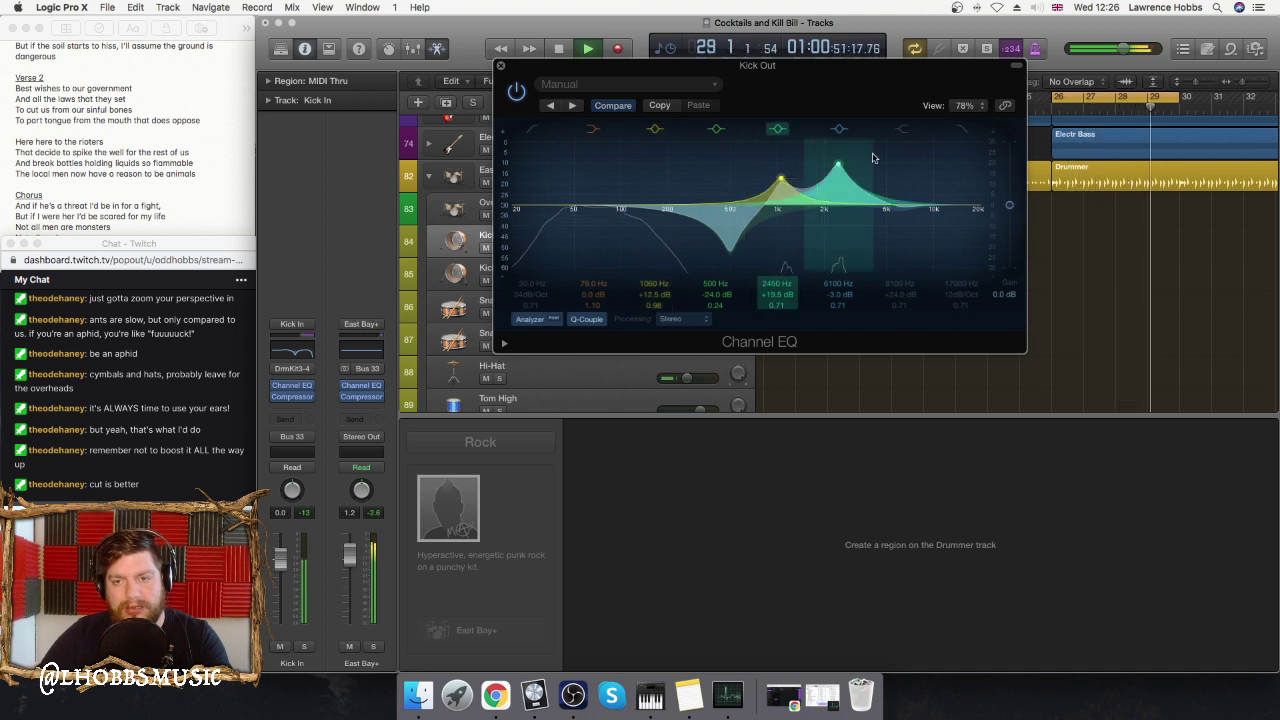
key(space)
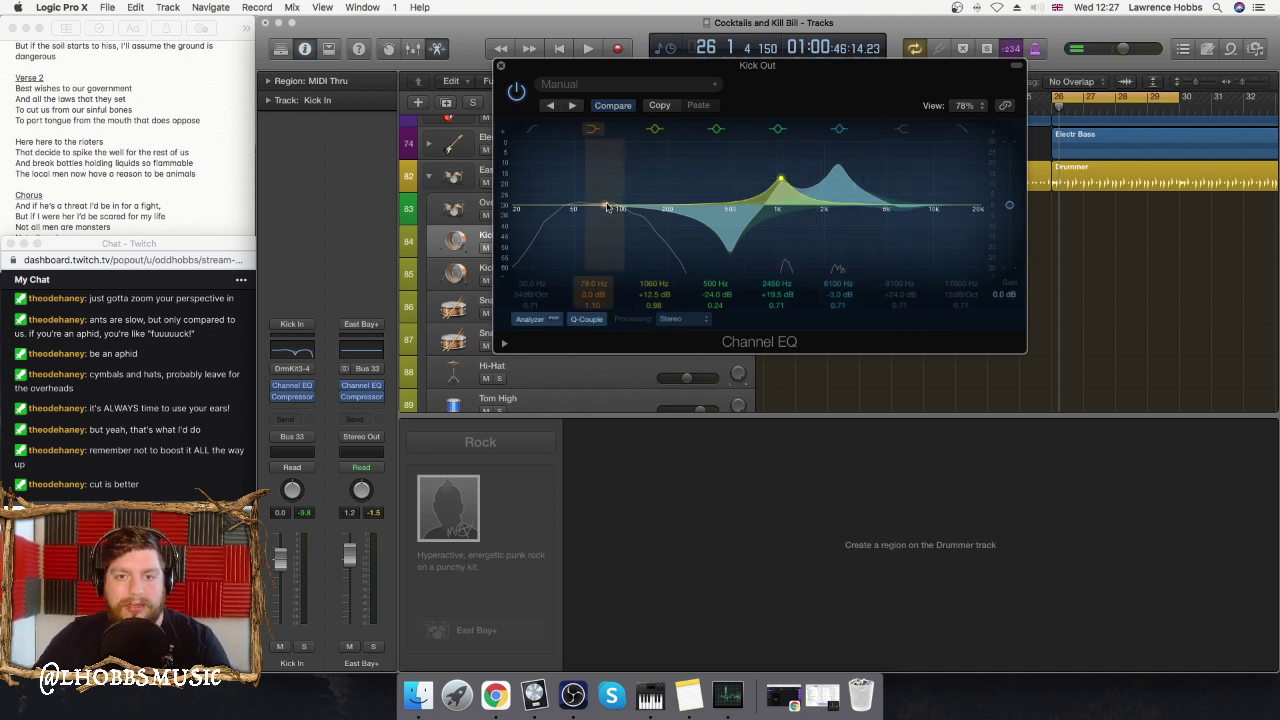
- Play back the cycled section to judge Kick Out's EQ, close it, and review Kick In's EQ curve once more
drag(795, 91, 924, 96)
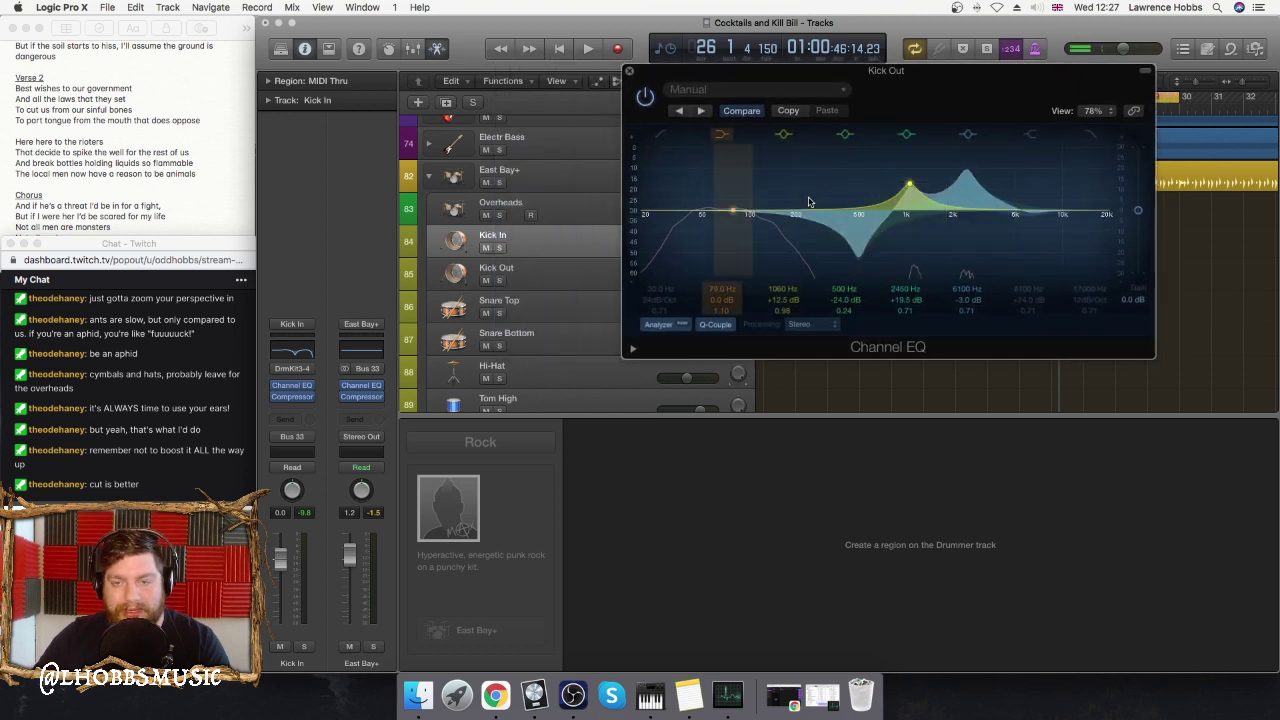
key(space)
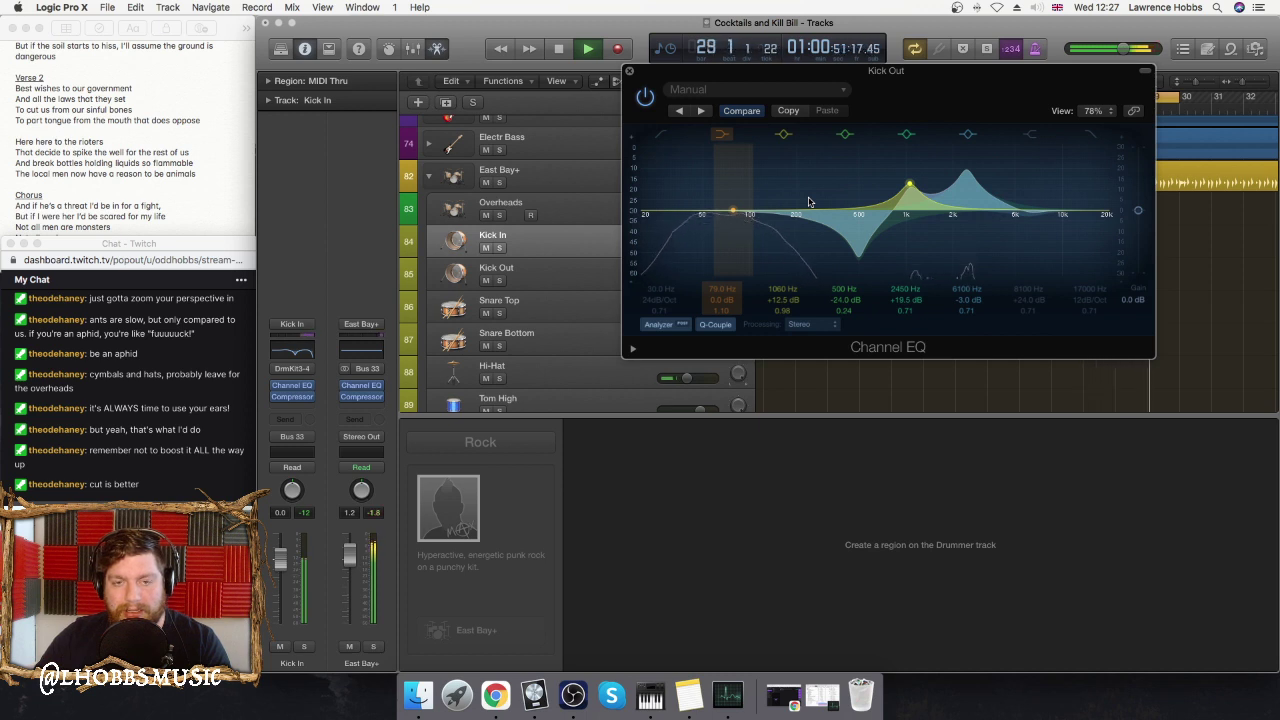
key(space)
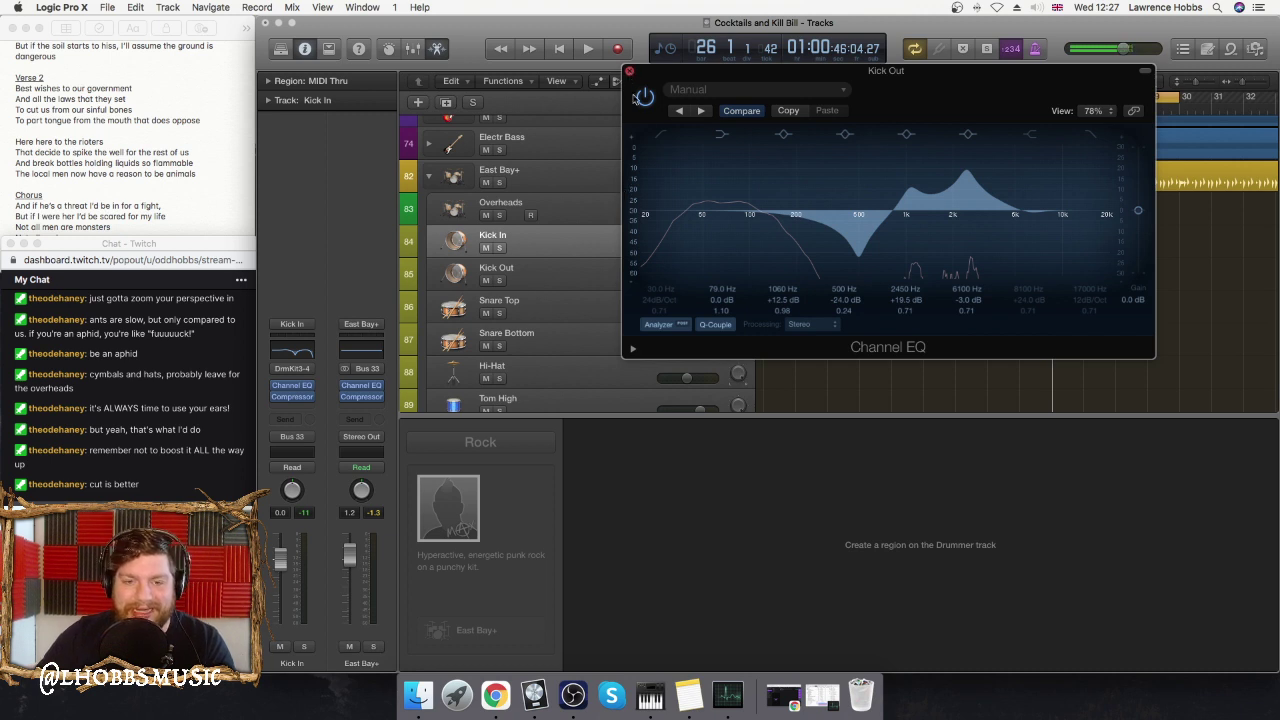
click(630, 71)
click(303, 355)
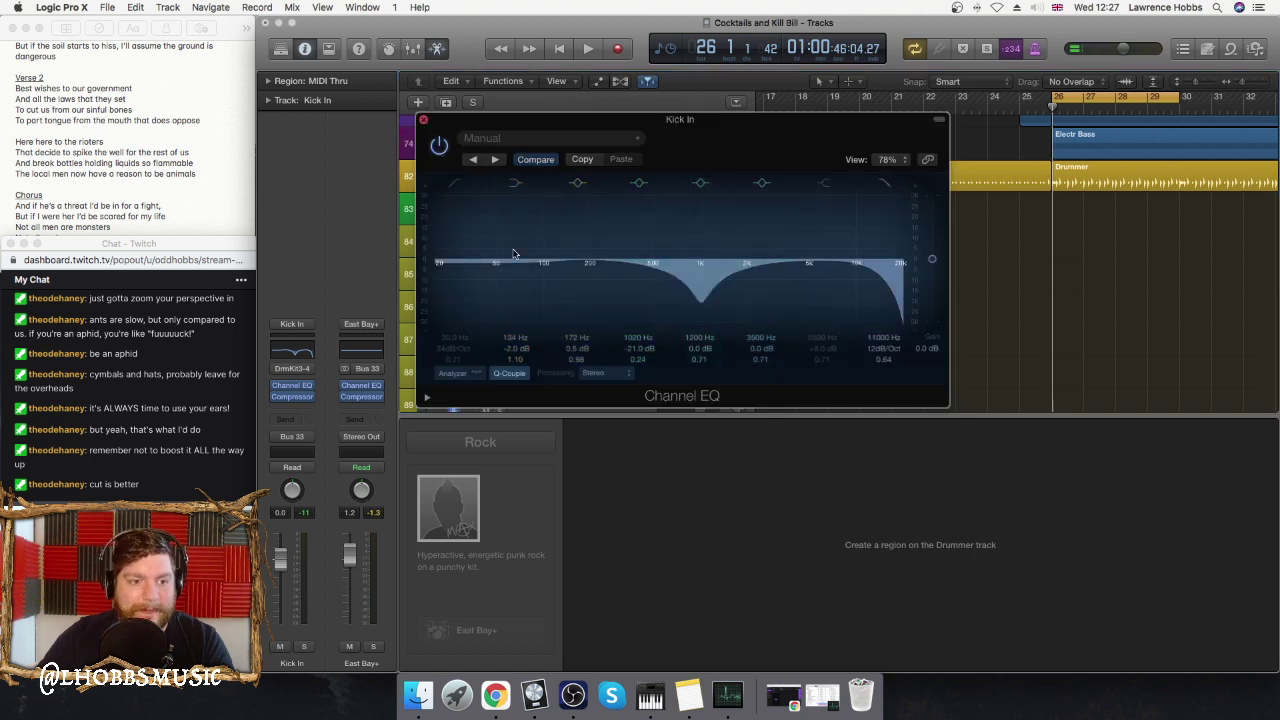
key(super+w)
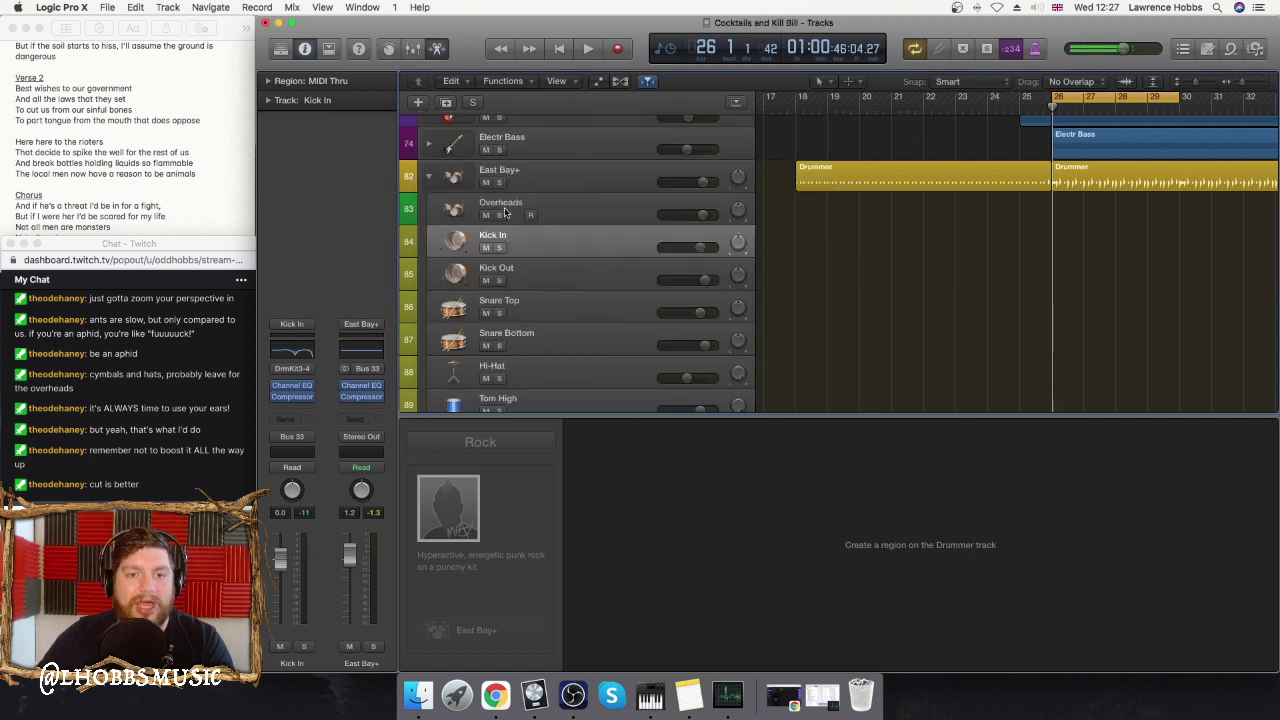
- Open Kick Out's Channel EQ and compare the looped section with the EQ bypassed and active
click(560, 282)
click(306, 348)
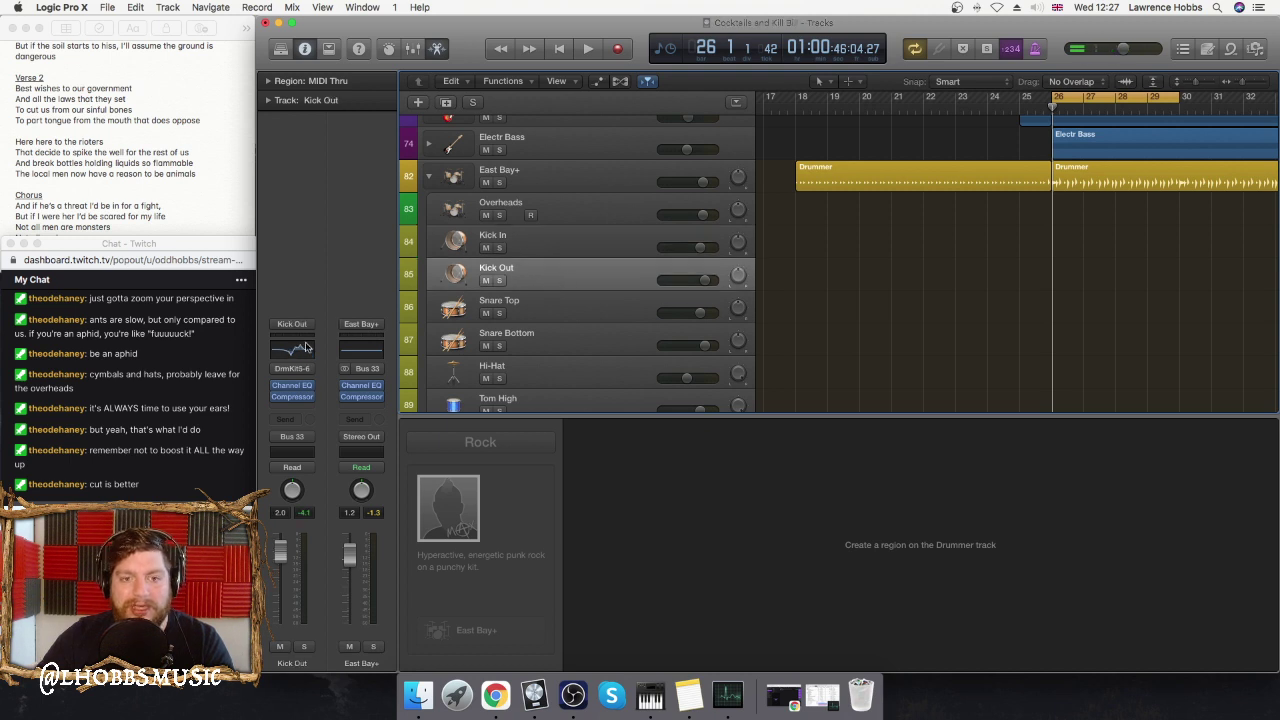
click(645, 97)
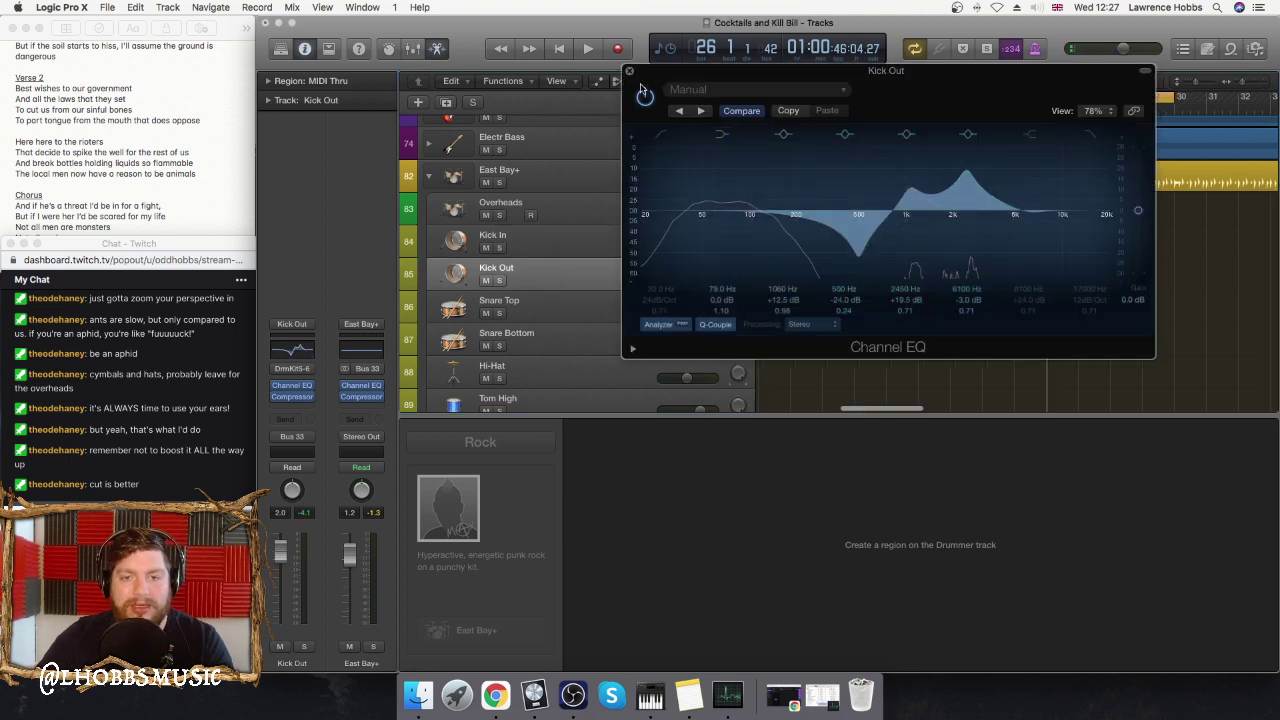
key(space)
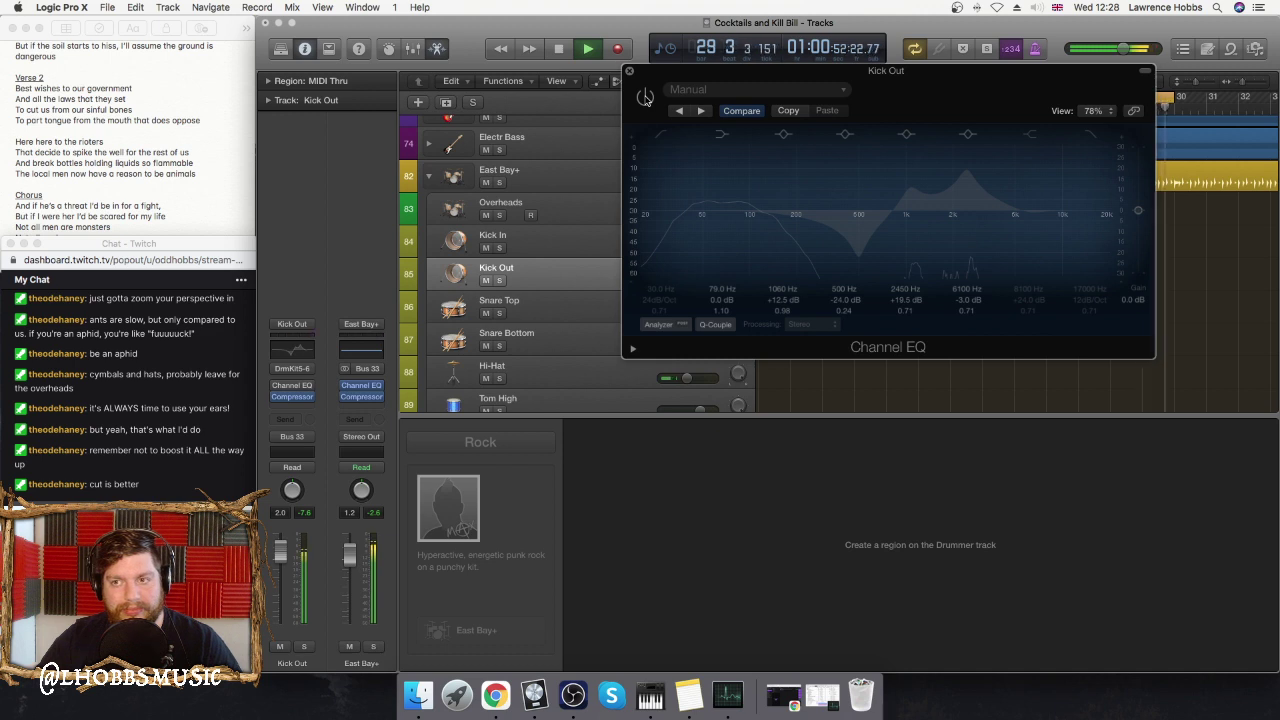
click(645, 97)
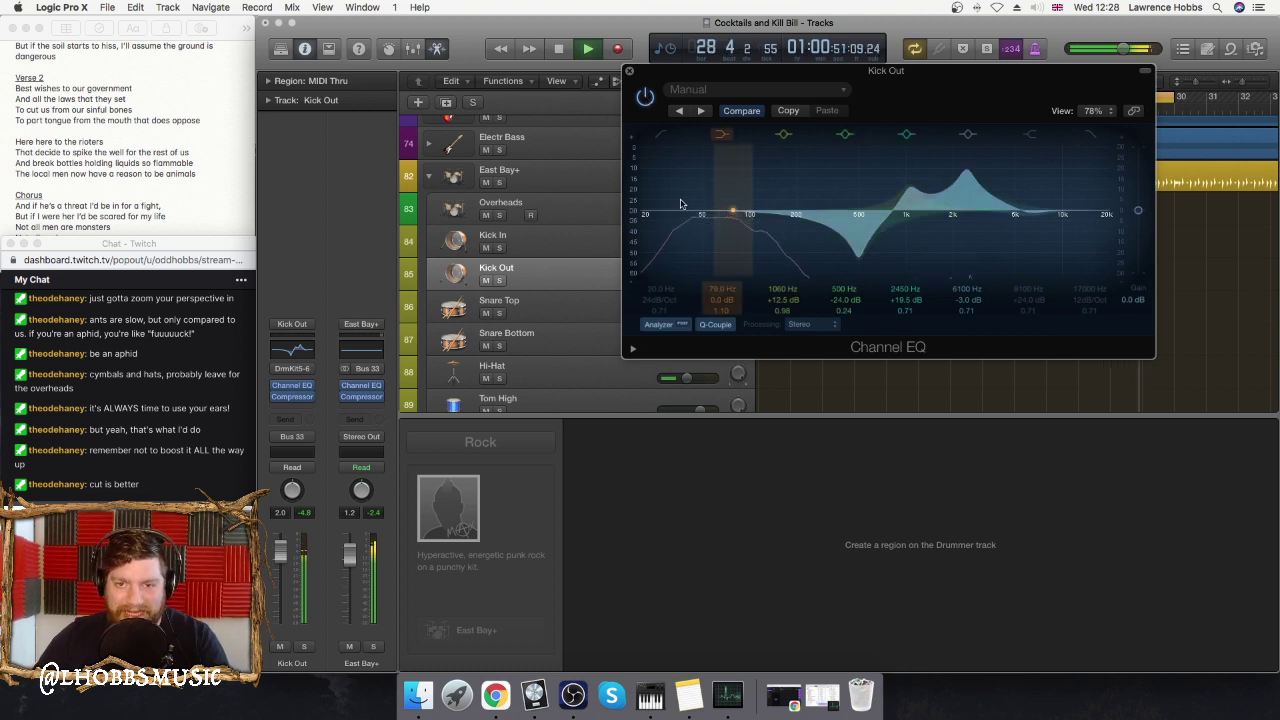
- Set Kick Out's 79 Hz EQ band to 82 Hz at +5.5 dB, stop playback, and lower the EQ's output gain to -3.0 dB
mouse_move(730, 213)
mouse_down()
mouse_move(731, 183)
mouse_move(731, 197)
mouse_up()
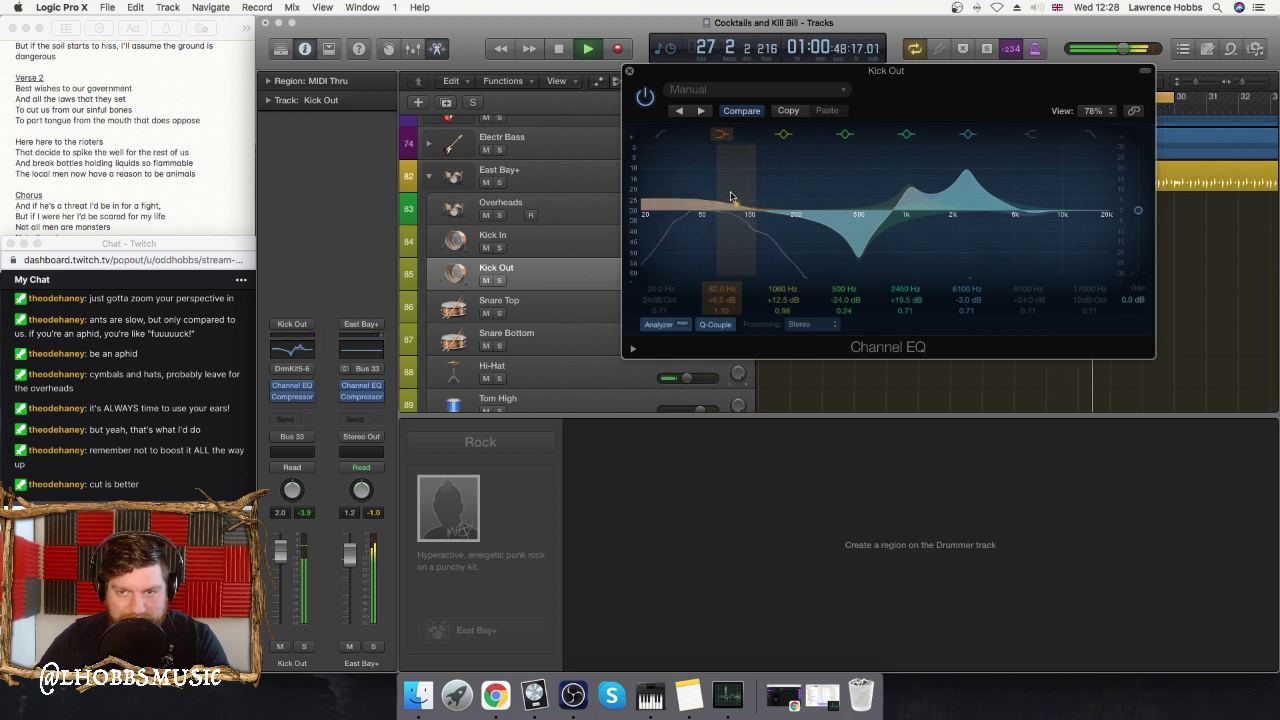
key(space)
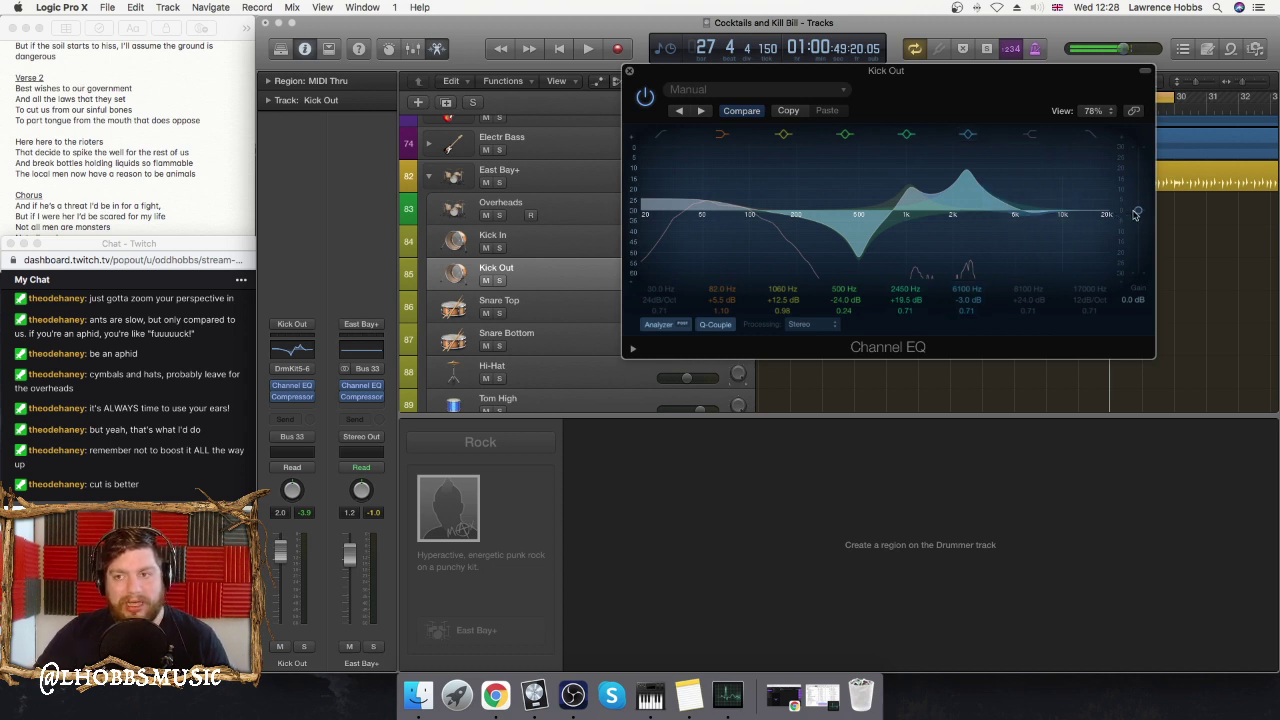
drag(1139, 215, 1140, 222)
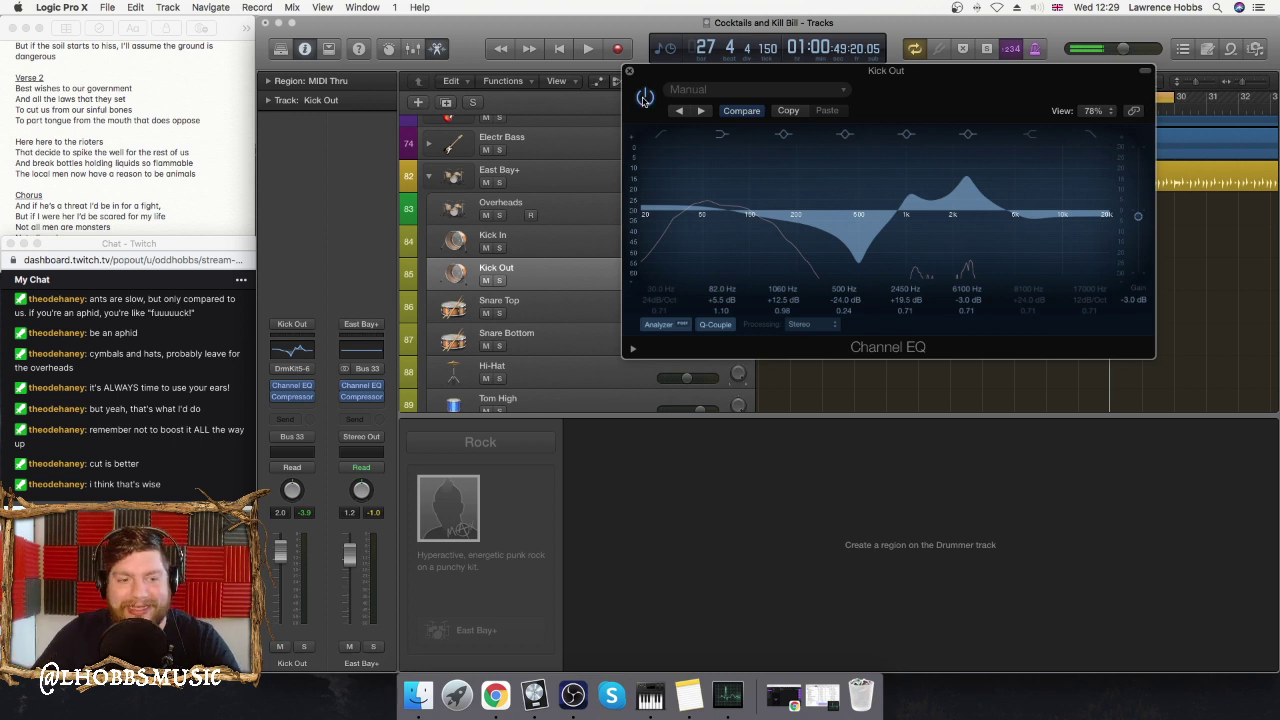
- Play the loop and bypass and re-enable Kick Out's EQ to compare loudness, stopping playback at the end
key(space)
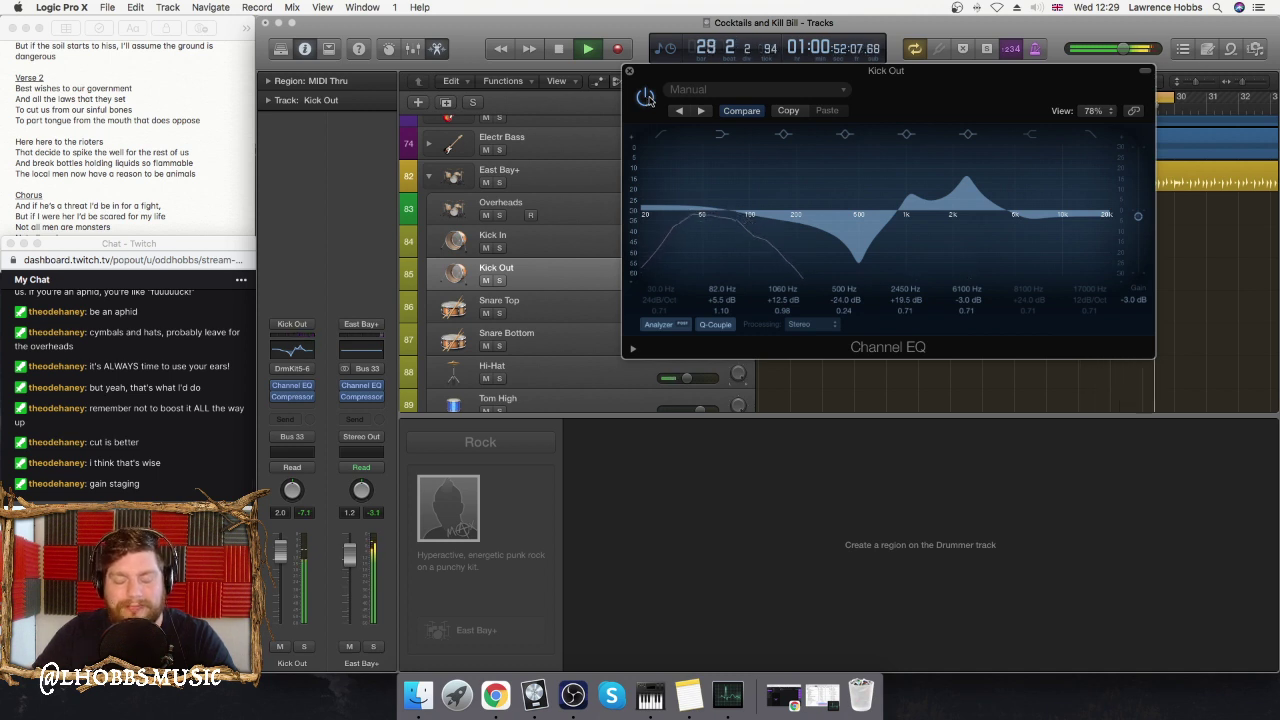
click(645, 97)
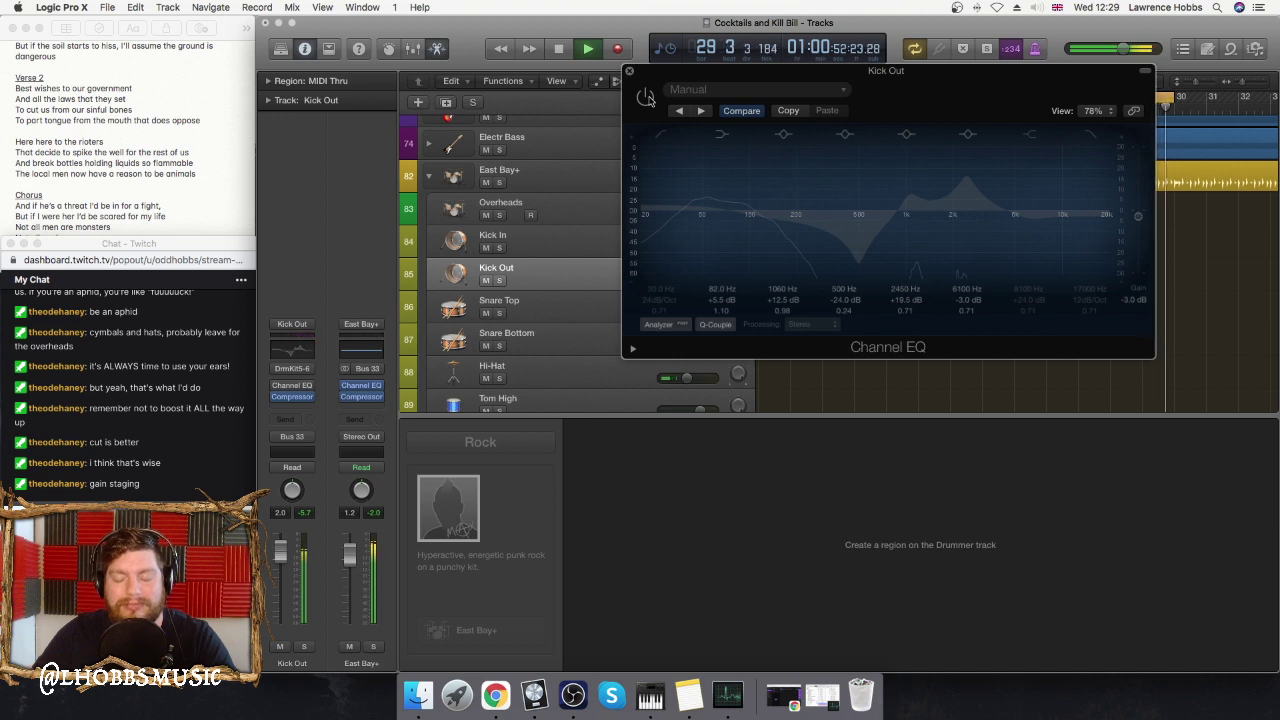
click(645, 96)
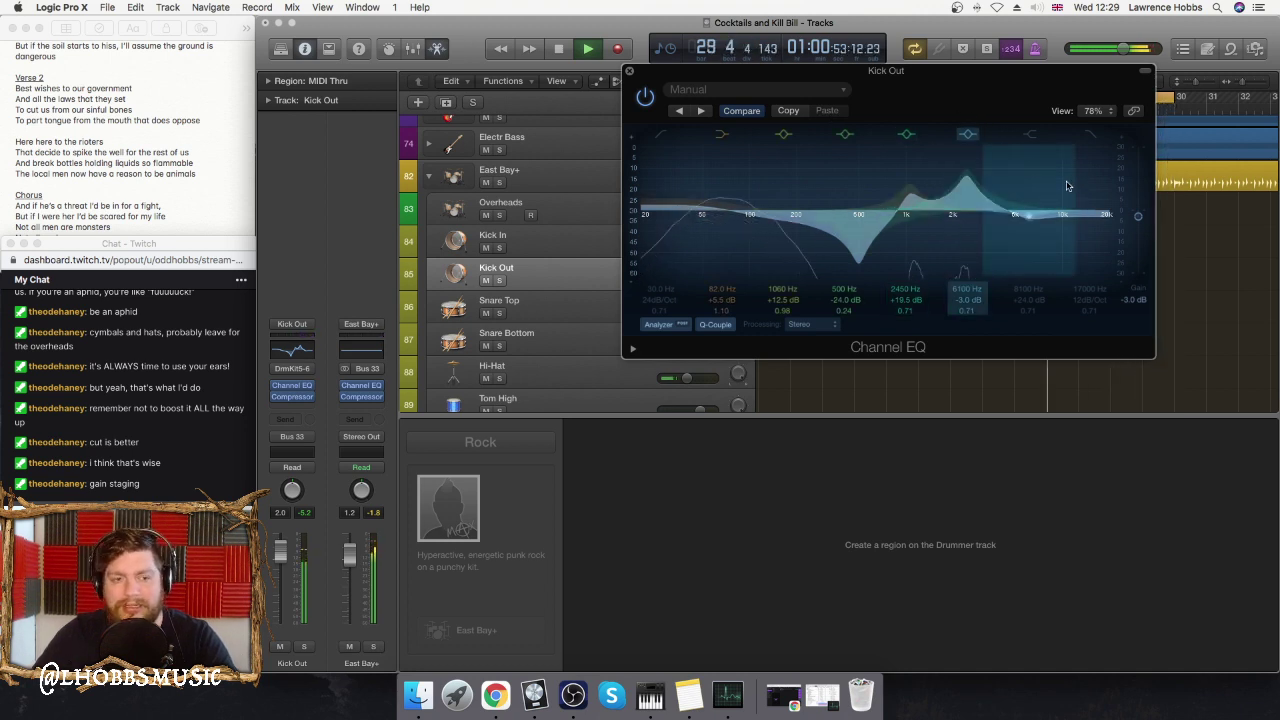
key(space)
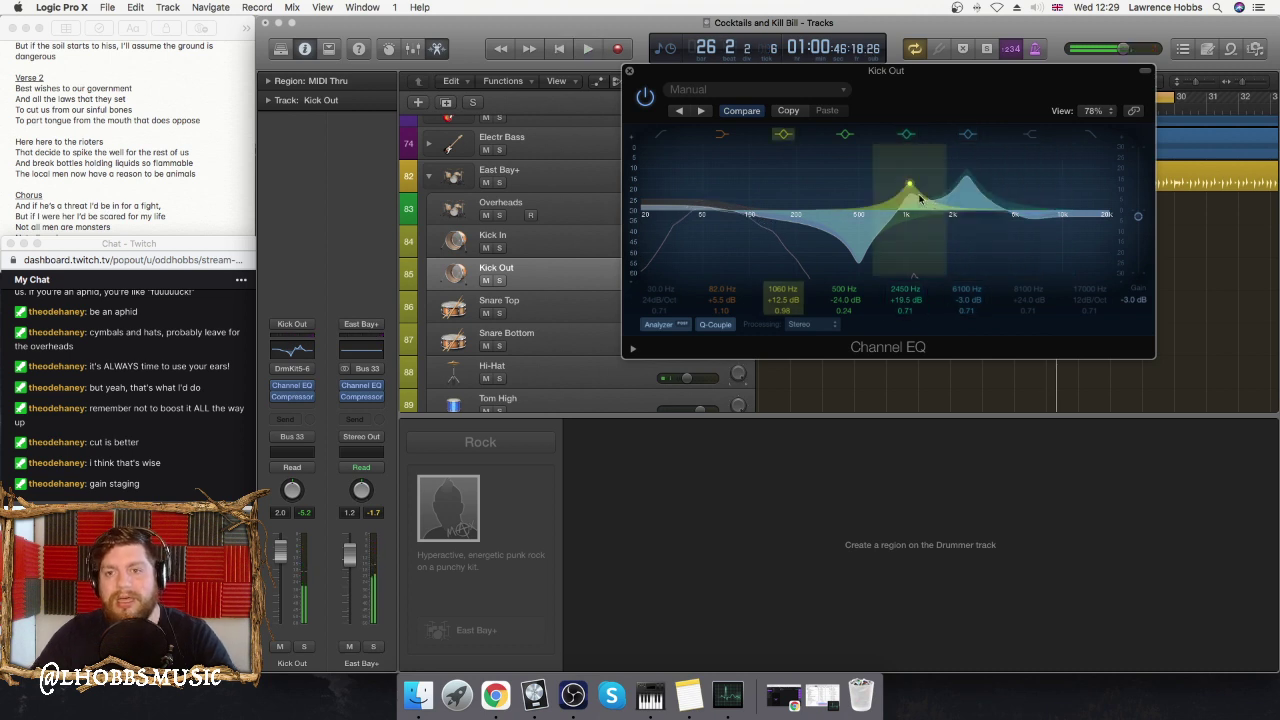
- During playback, raise Kick Out's 1060 Hz band to +13.0 dB and 2450 Hz band to +21.0 dB, set output gain to -5.0 dB, and close the EQ
key(space)
drag(918, 199, 967, 170)
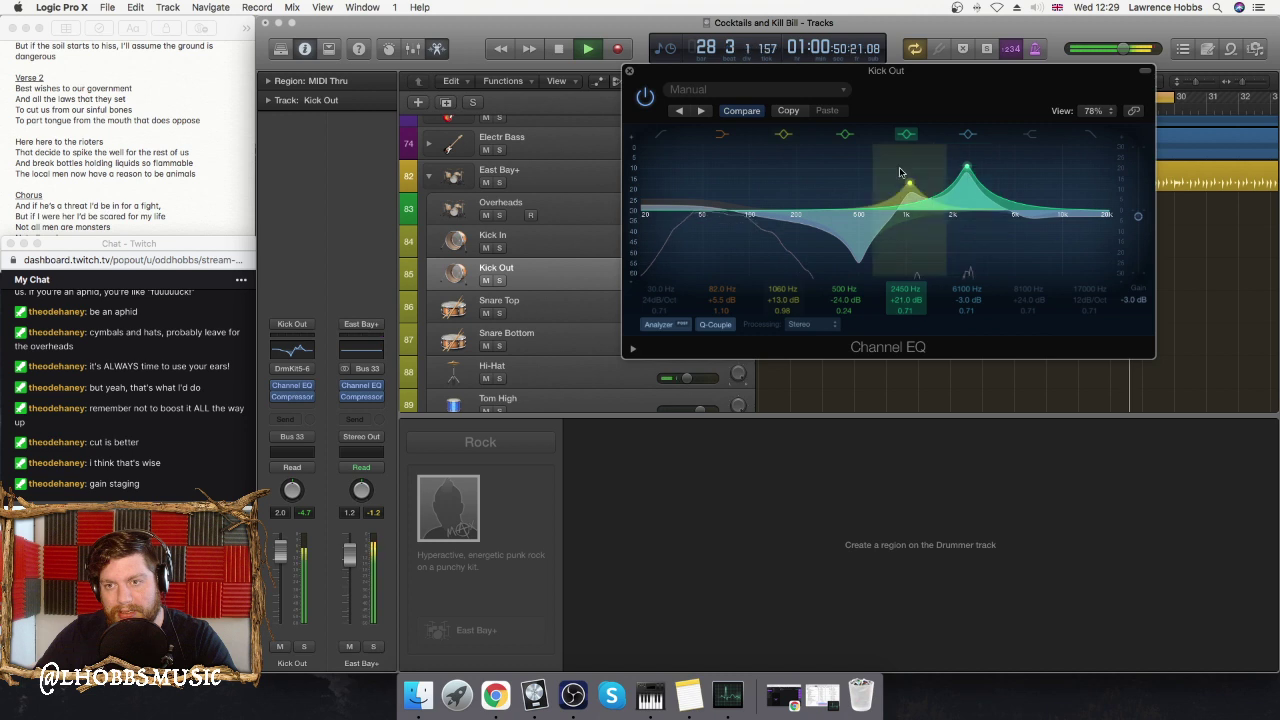
drag(1138, 216, 1146, 227)
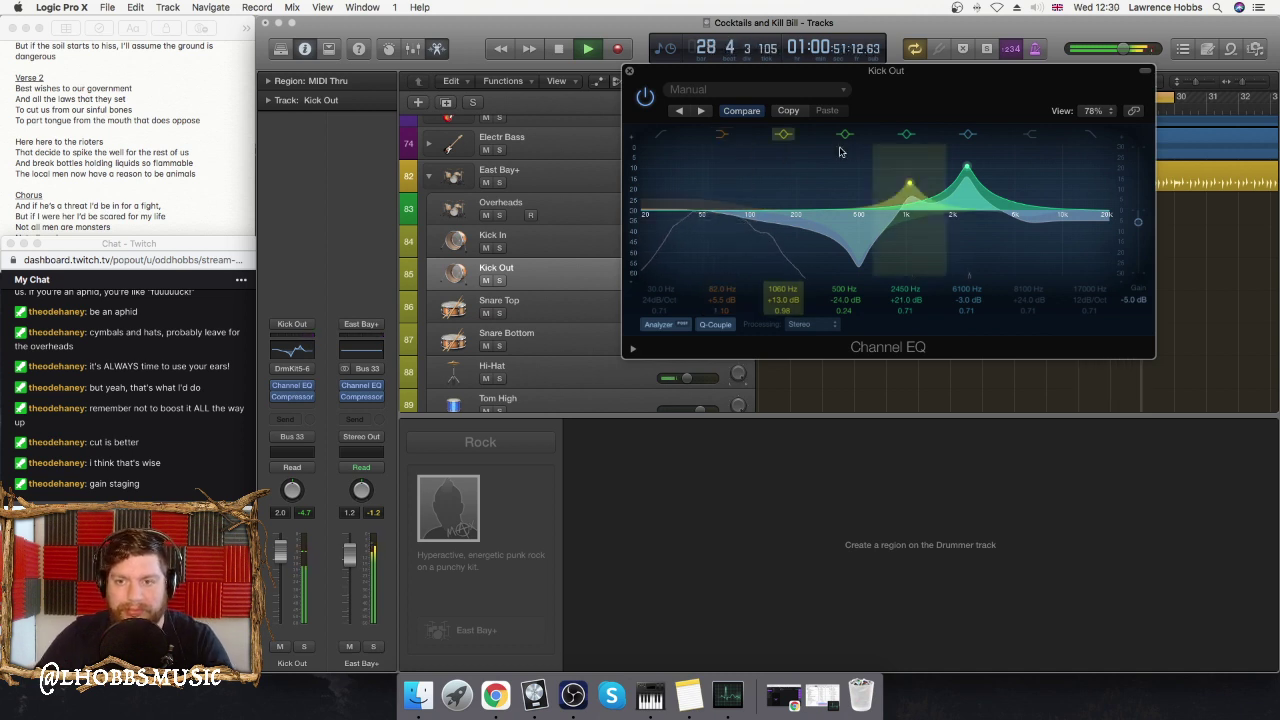
key(space)
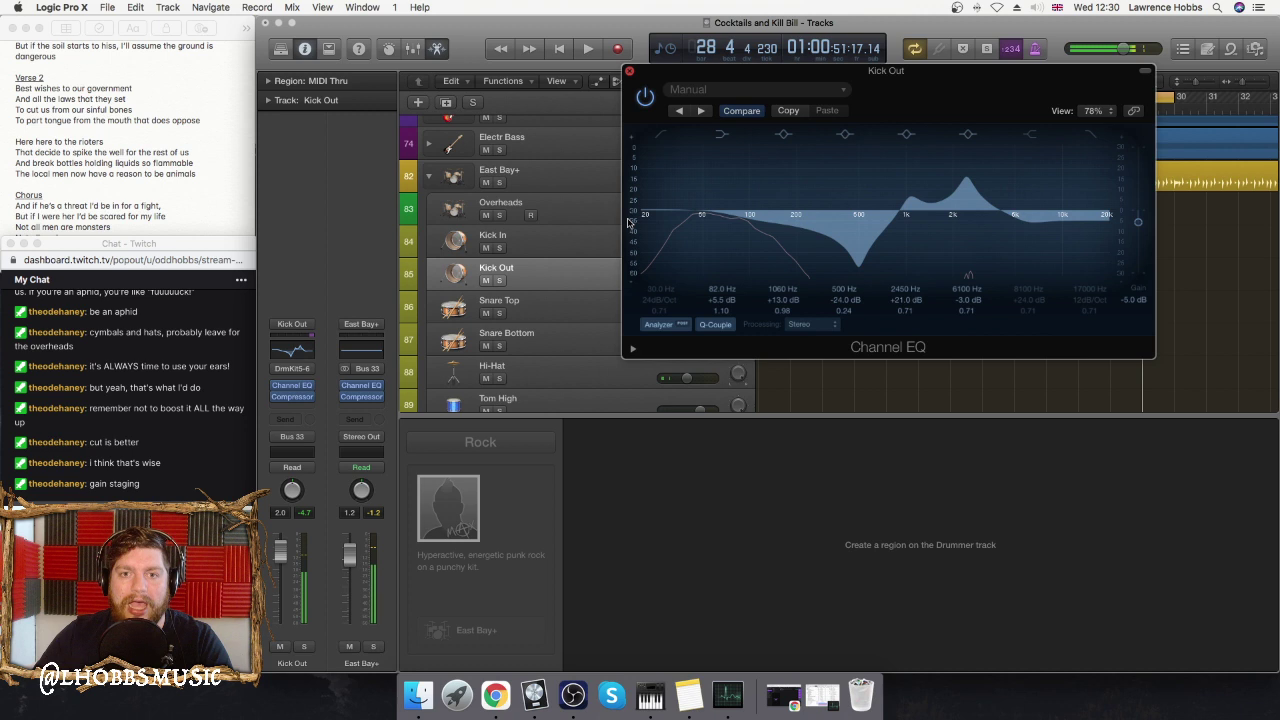
key(super+w)
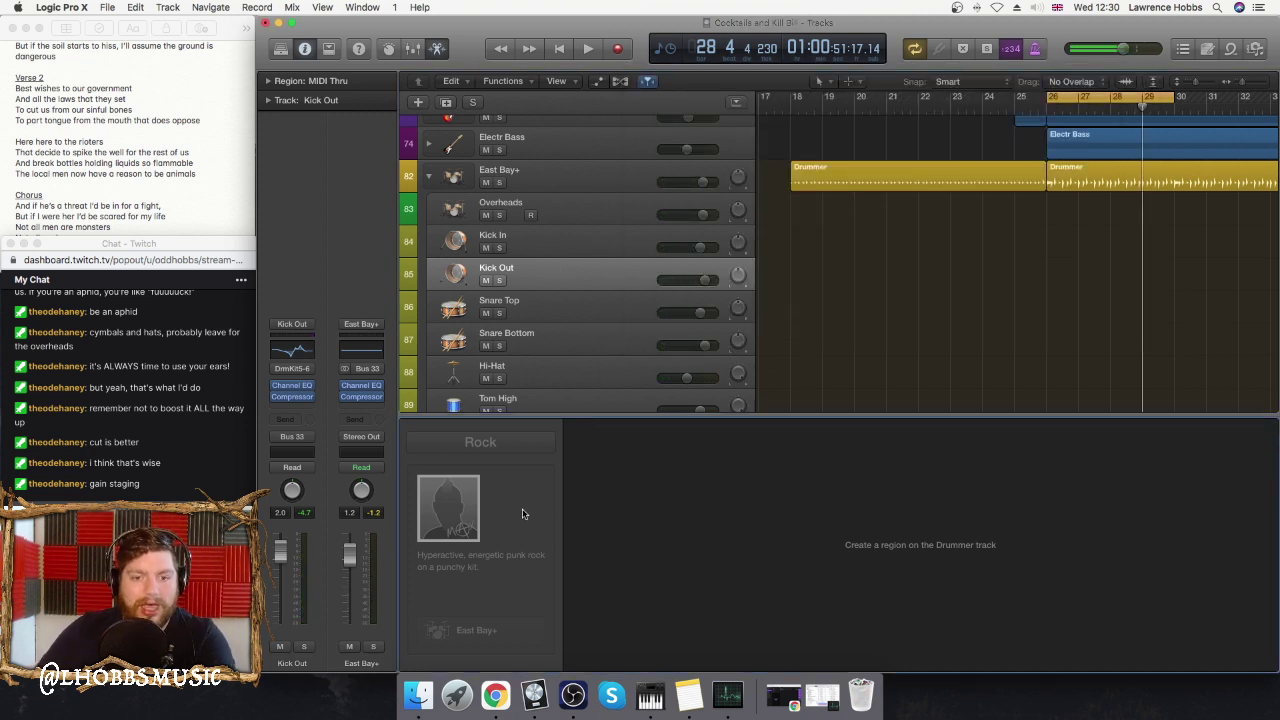
- Select the East Bay+ track, open its Drum Kit Designer clear of the track names, and show the kick drum's edit settings
click(560, 185)
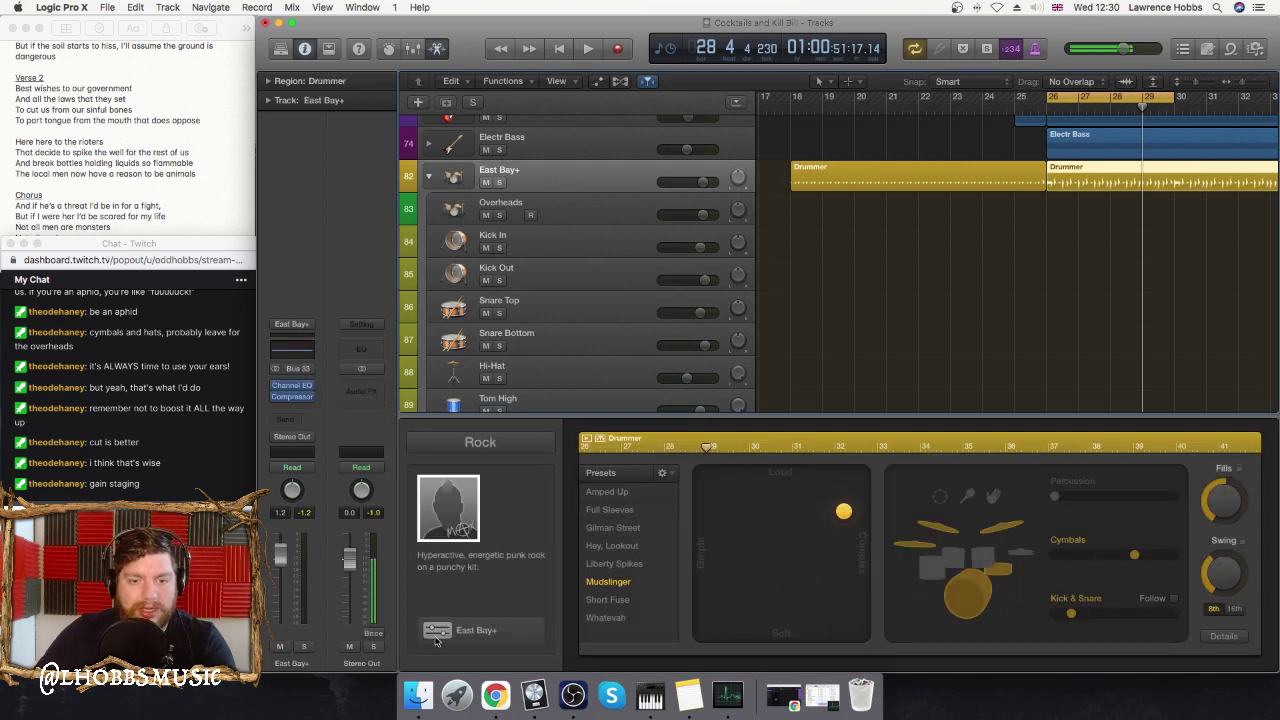
key(v)
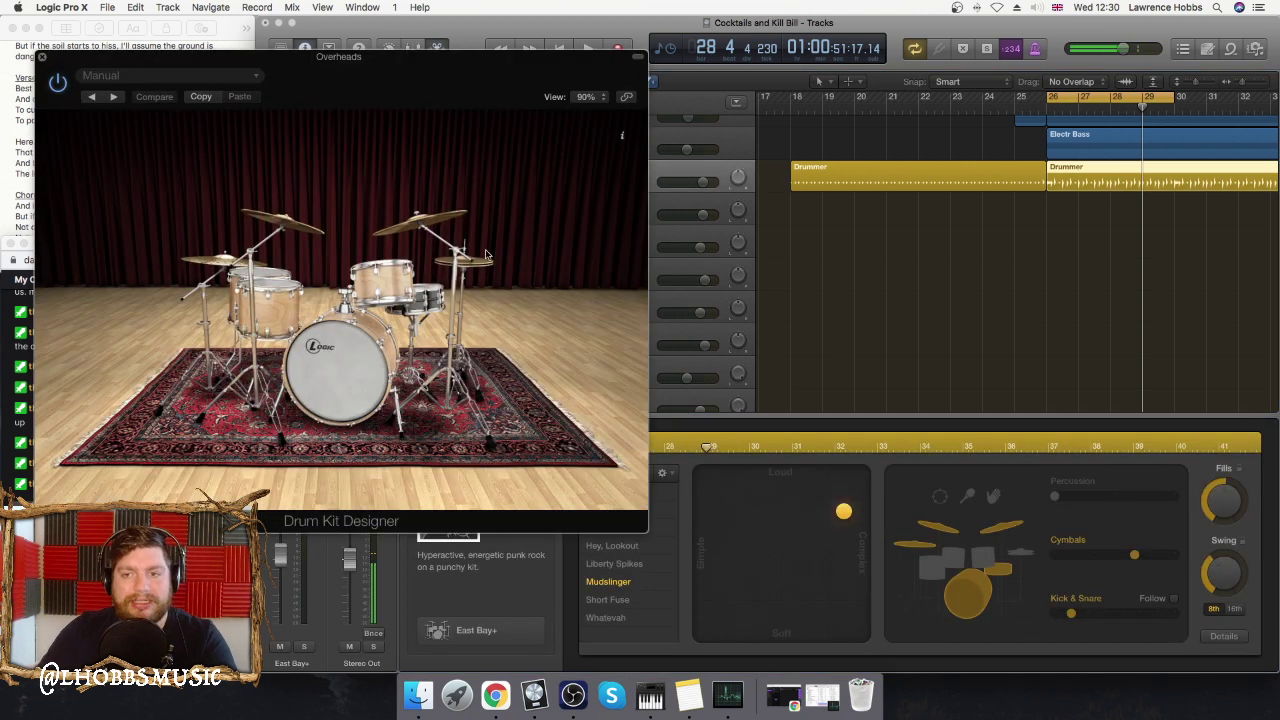
drag(468, 76, 971, 93)
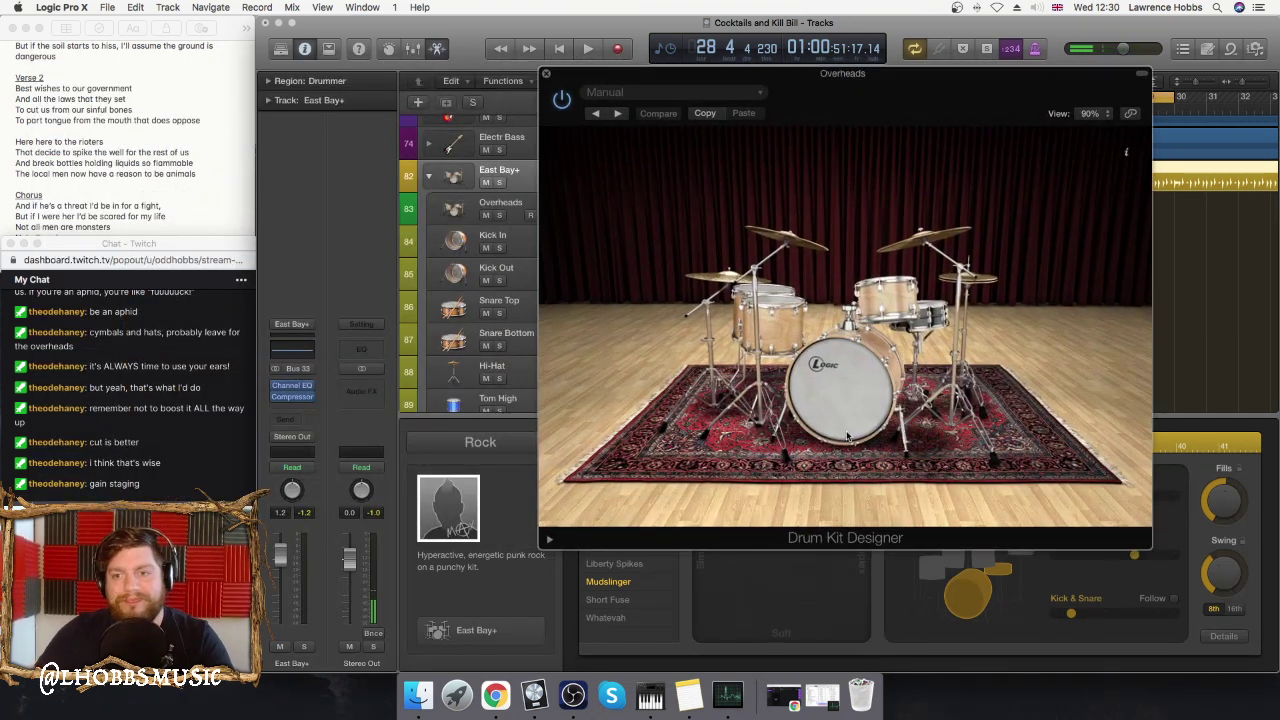
click(849, 377)
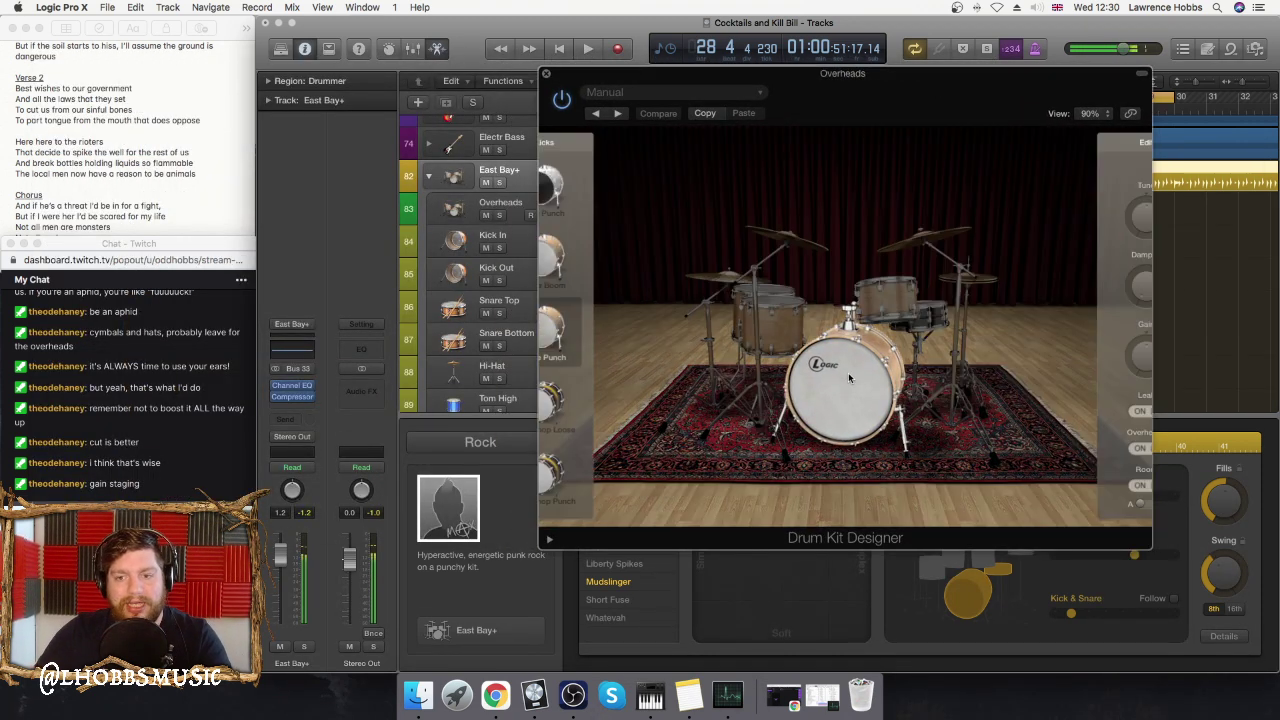
- Tune the Maple Punch kick down to about -106 cent while the loop plays, and stop playback
mouse_move(1107, 236)
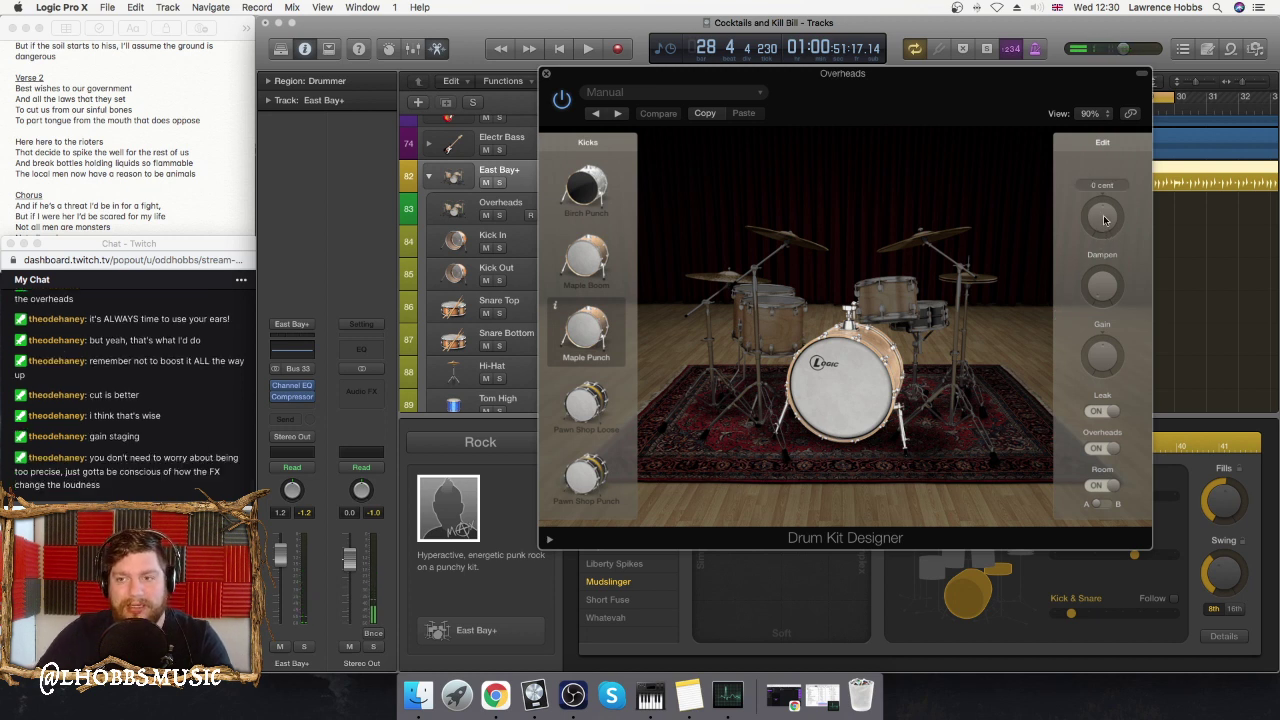
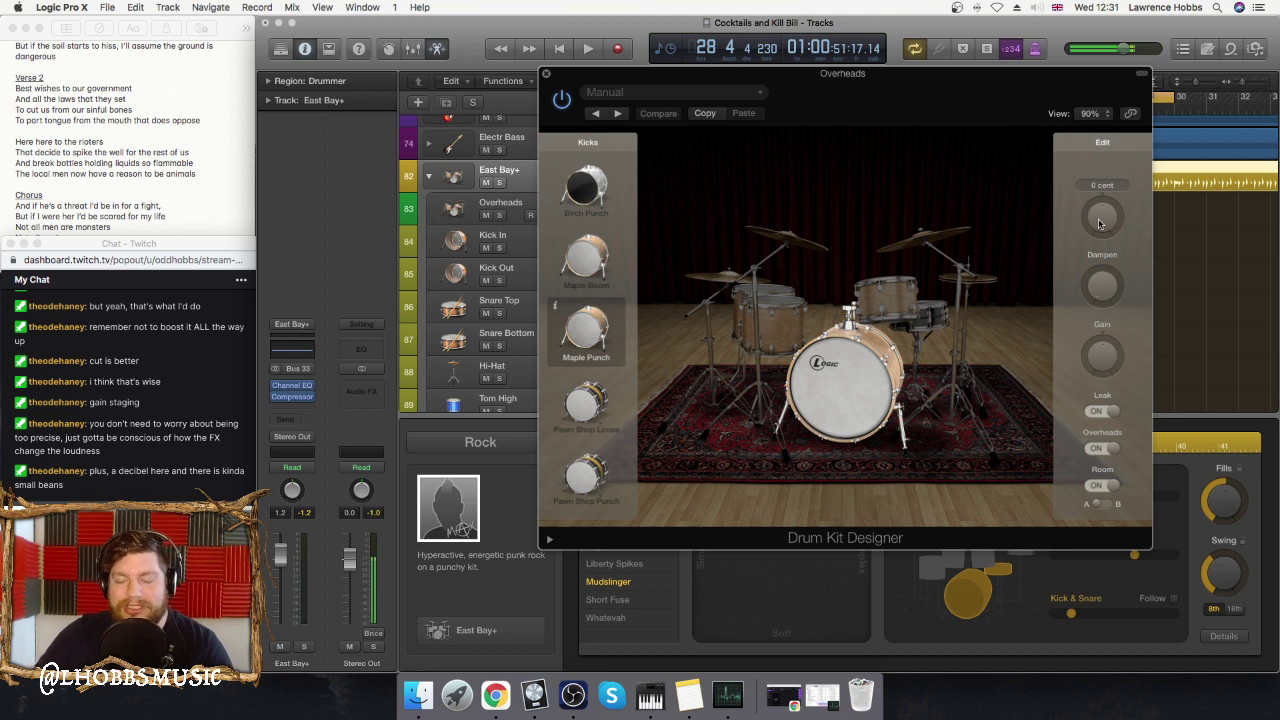
key(space)
mouse_move(1101, 221)
mouse_down()
mouse_move(1103, 238)
mouse_move(1104, 223)
mouse_up()
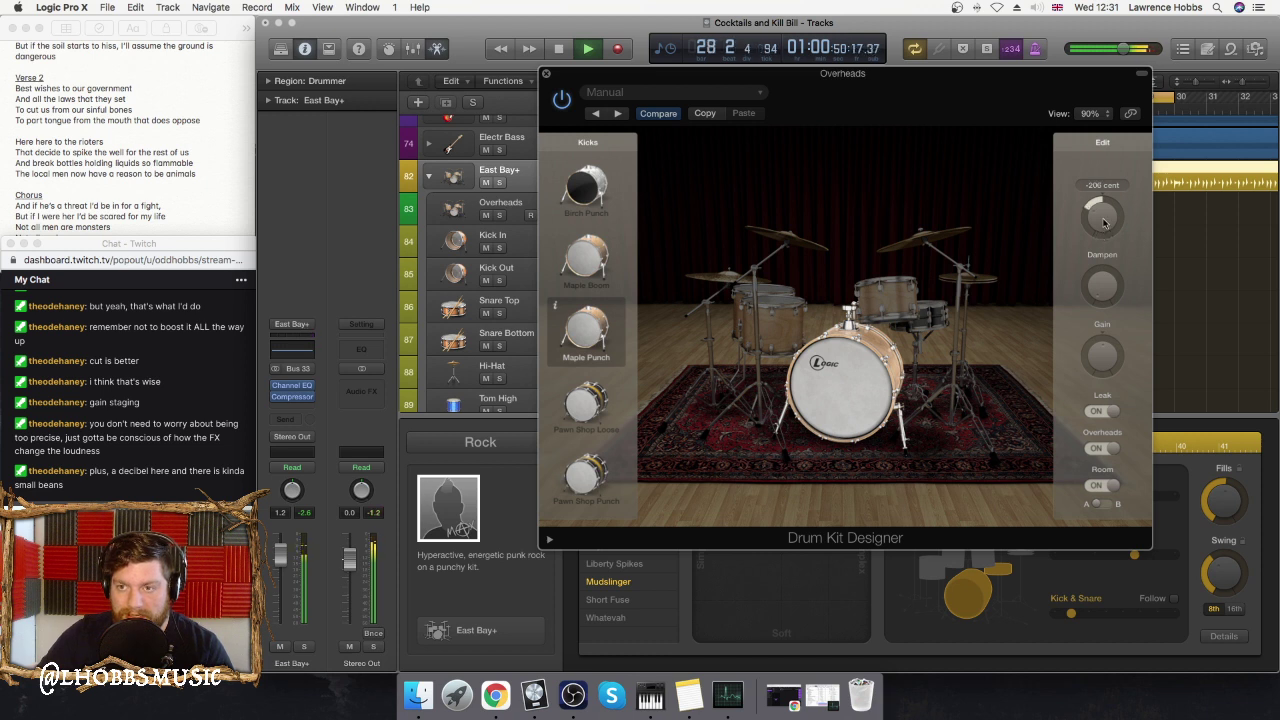
mouse_move(1109, 360)
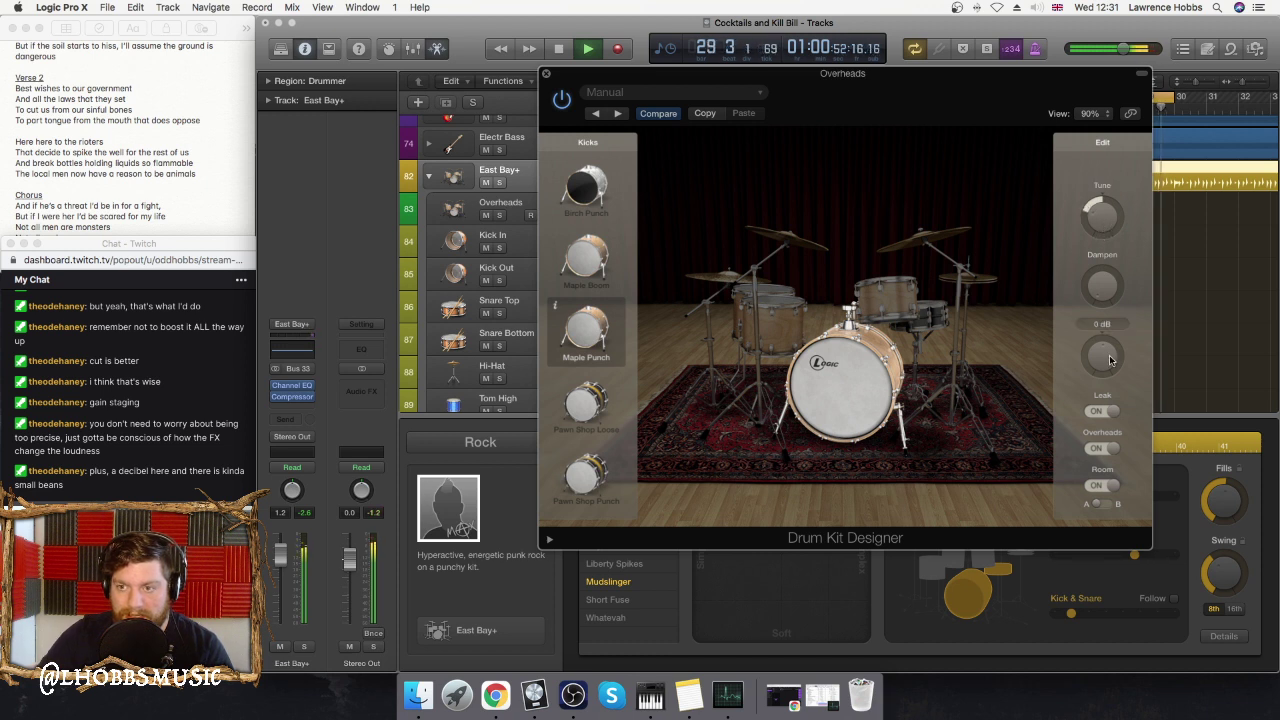
mouse_move(1103, 227)
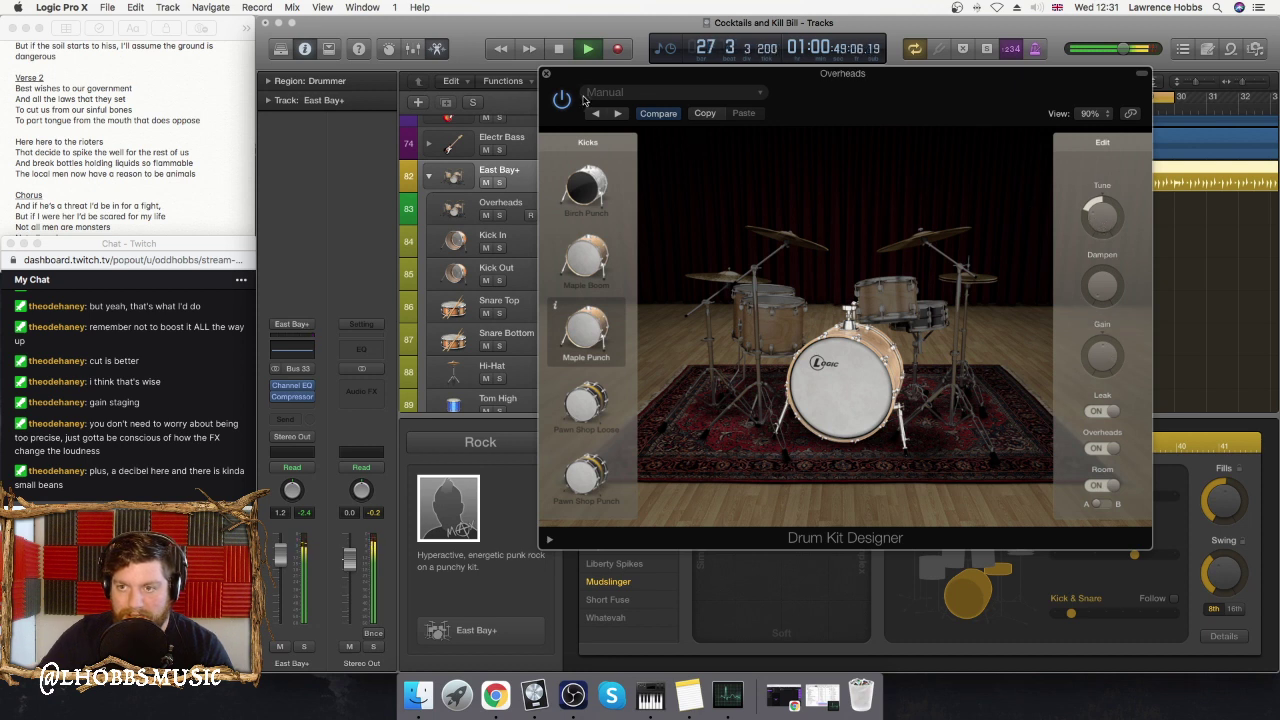
drag(1101, 215, 1043, 264)
key(space)
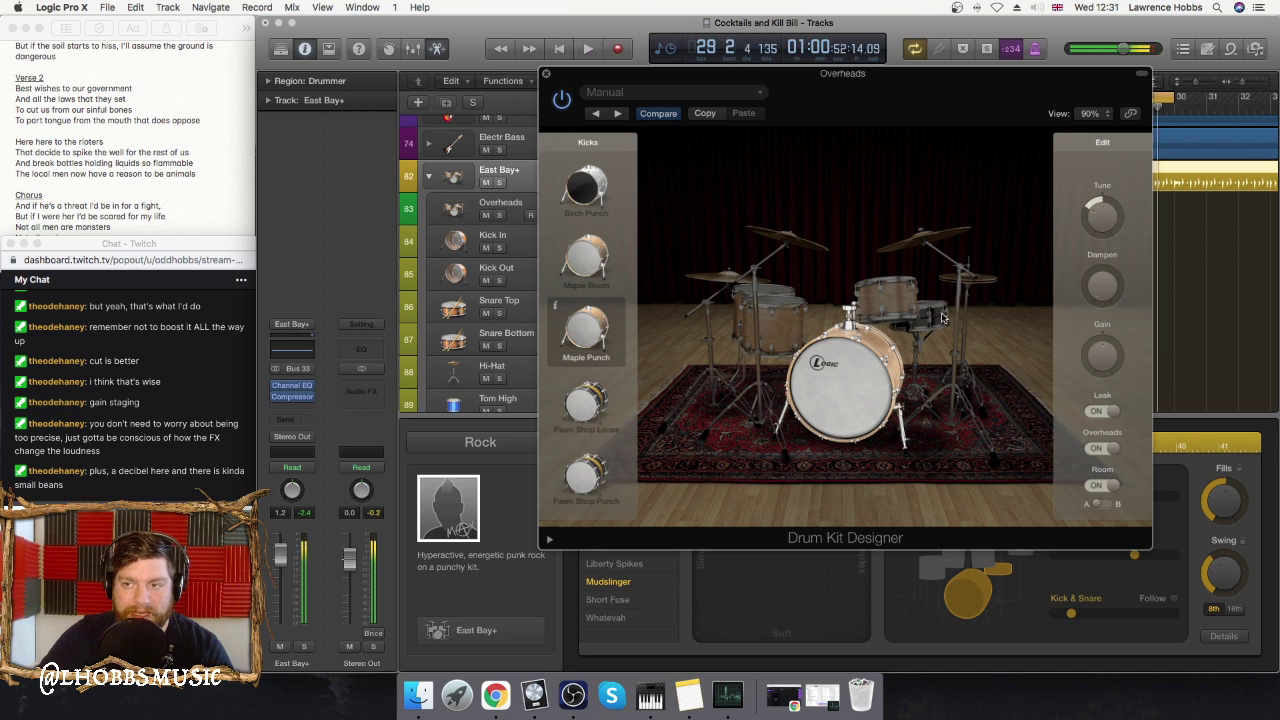
- Tune the Black Brass snare up to about +145 cent during playback, stop, and close Drum Kit Designer
click(942, 318)
mouse_move(1105, 216)
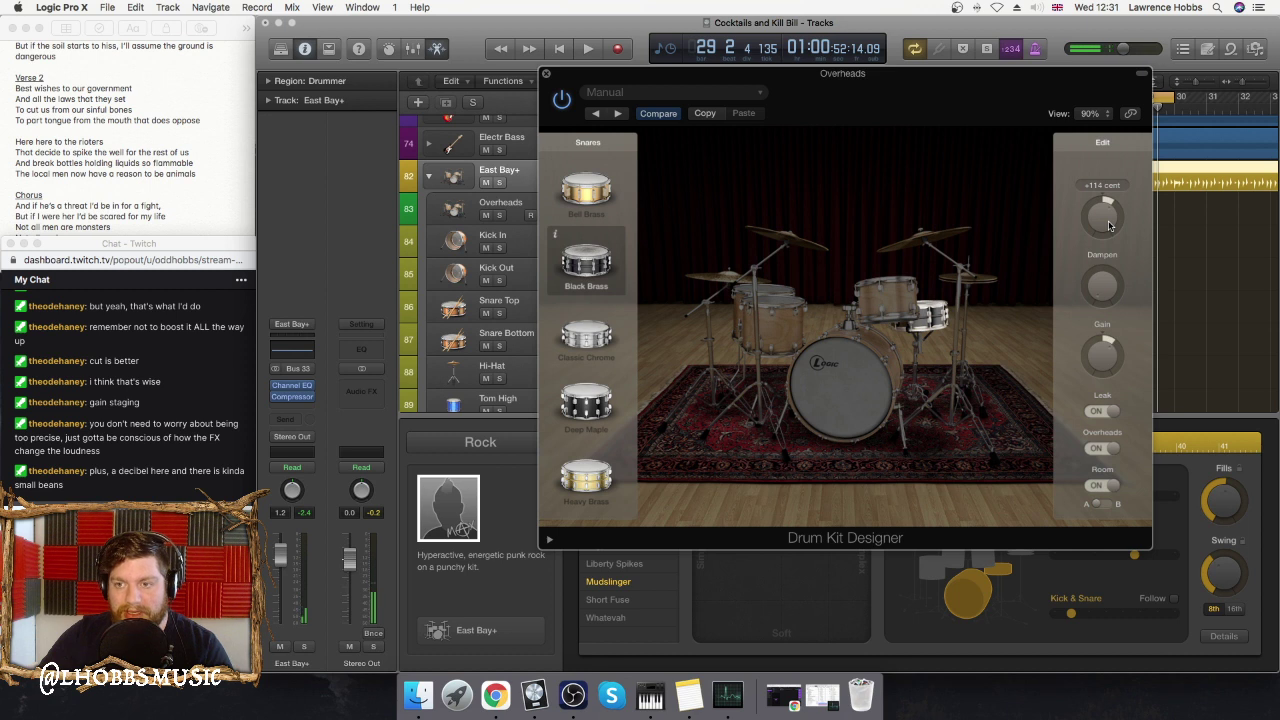
key(space)
drag(1108, 226, 1106, 221)
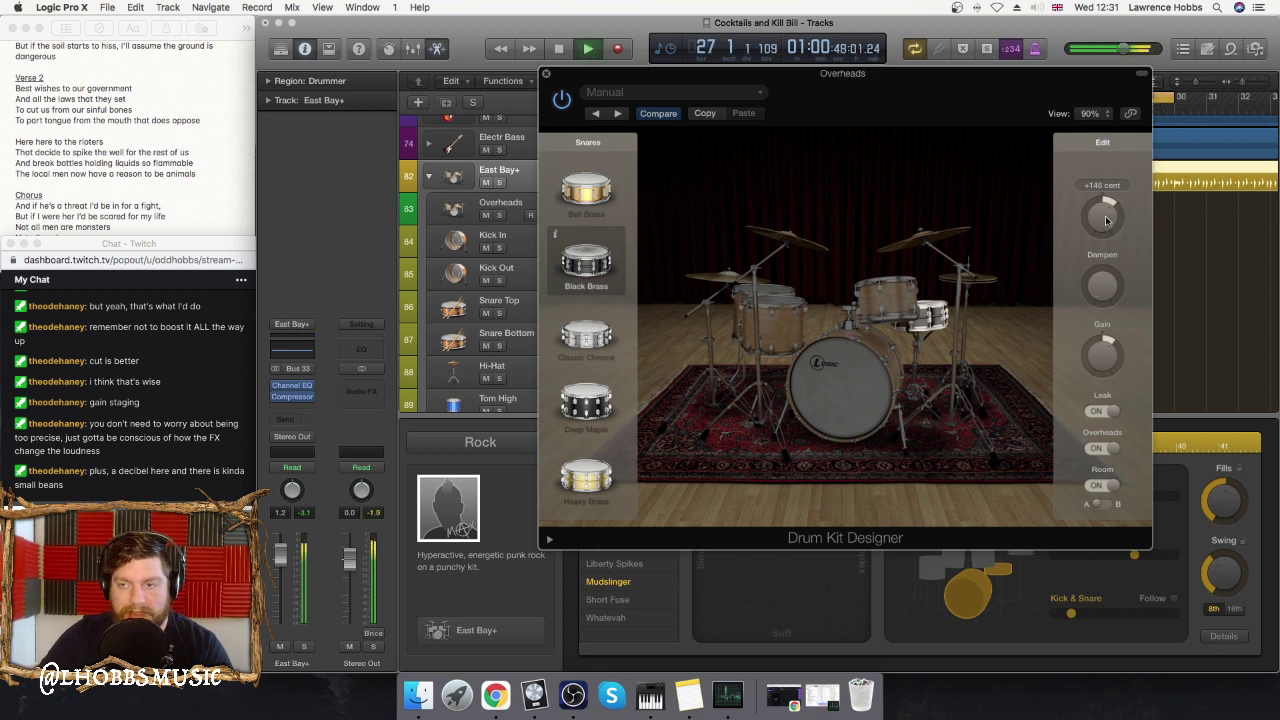
key(space)
click(547, 76)
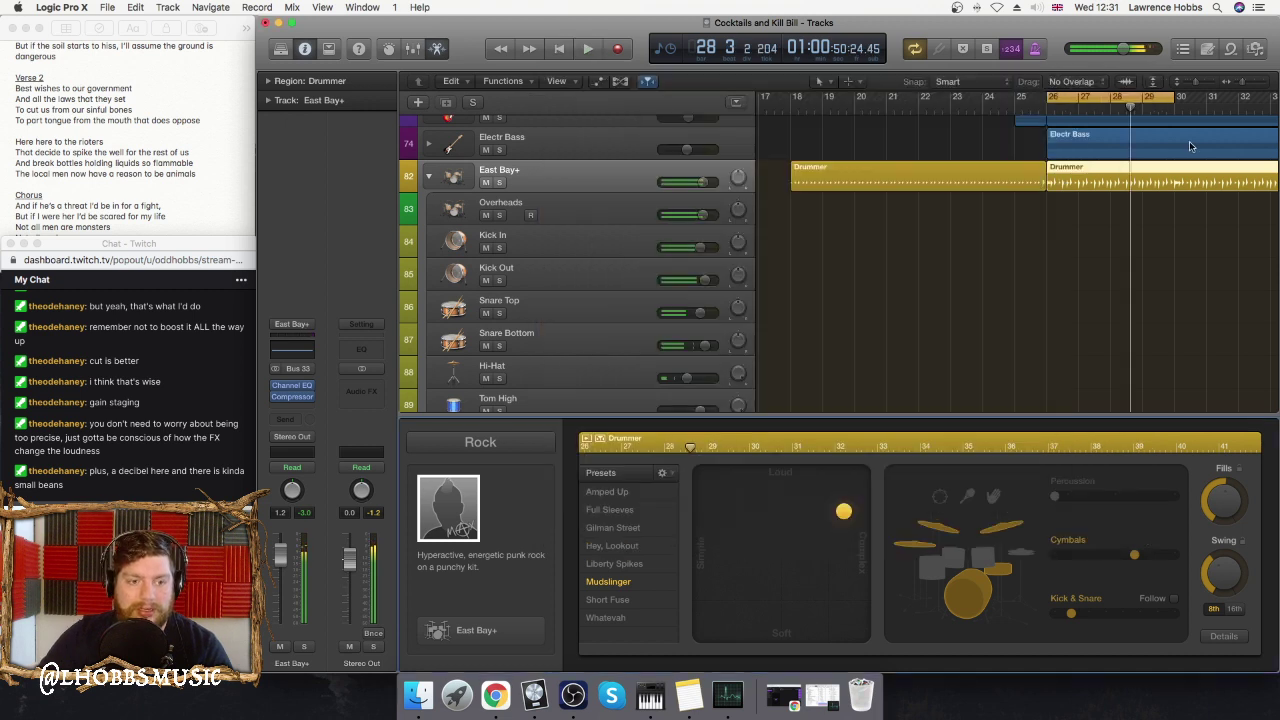
- Turn off the bar 26 cycle and briefly play the song from bar 50 to audition the drums there
scroll(628, 280, down, 5)
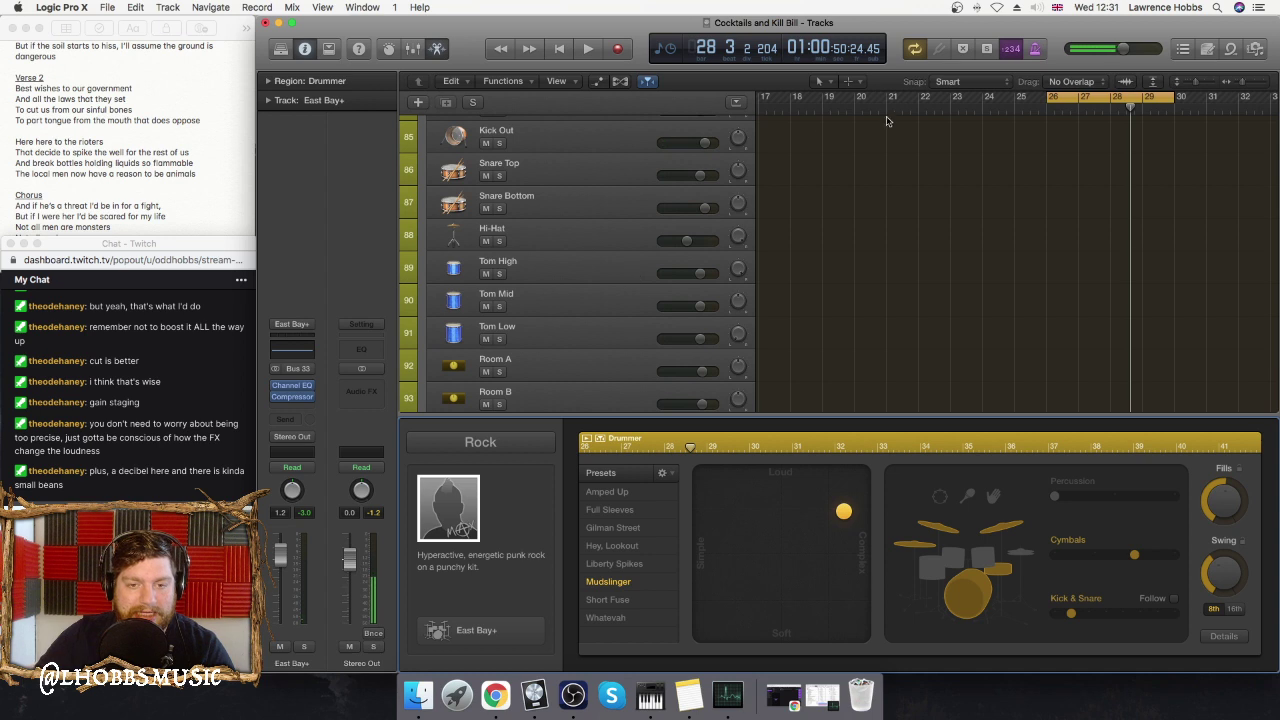
click(1067, 97)
scroll(1108, 187, up, 8)
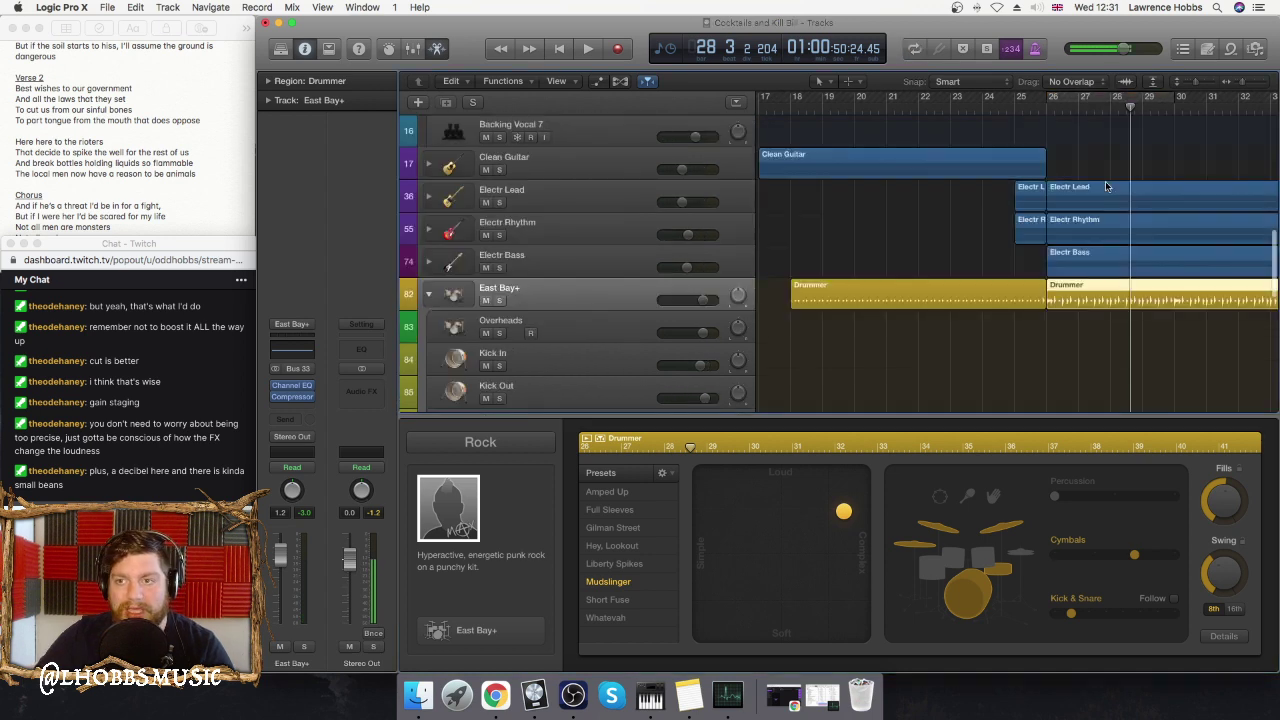
scroll(1108, 187, right, 5)
scroll(1108, 187, right, 10)
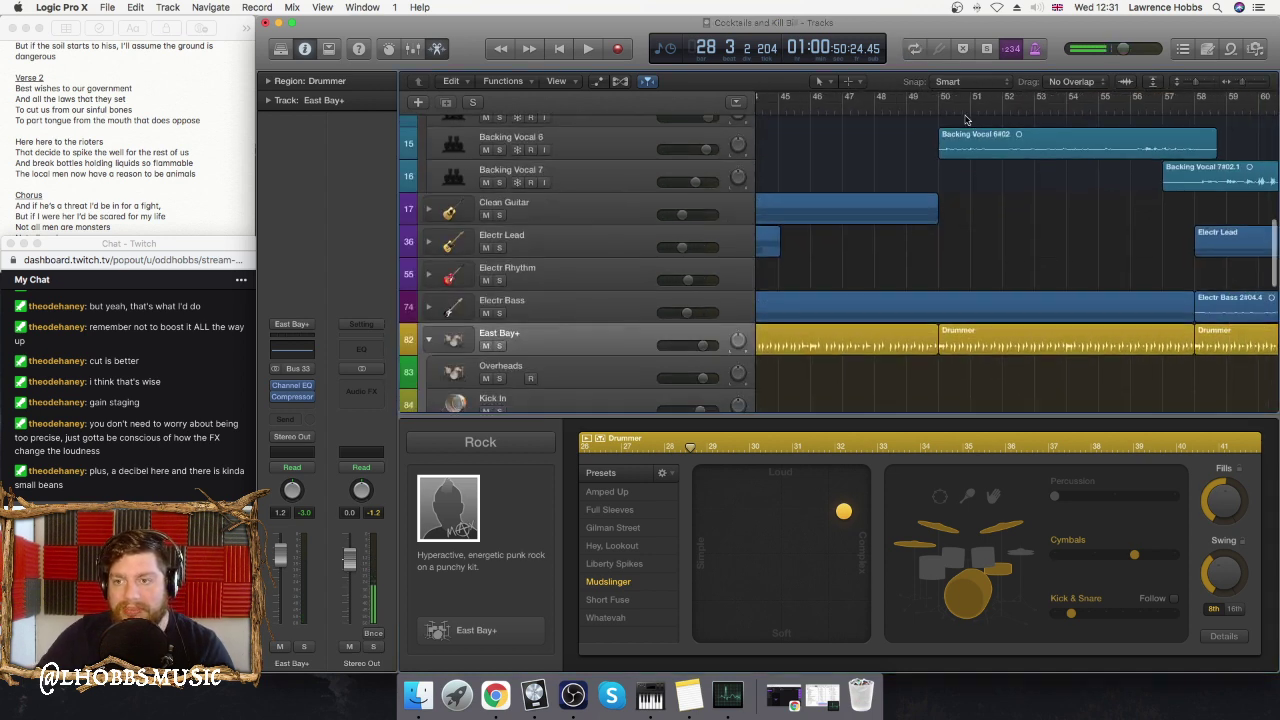
click(940, 106)
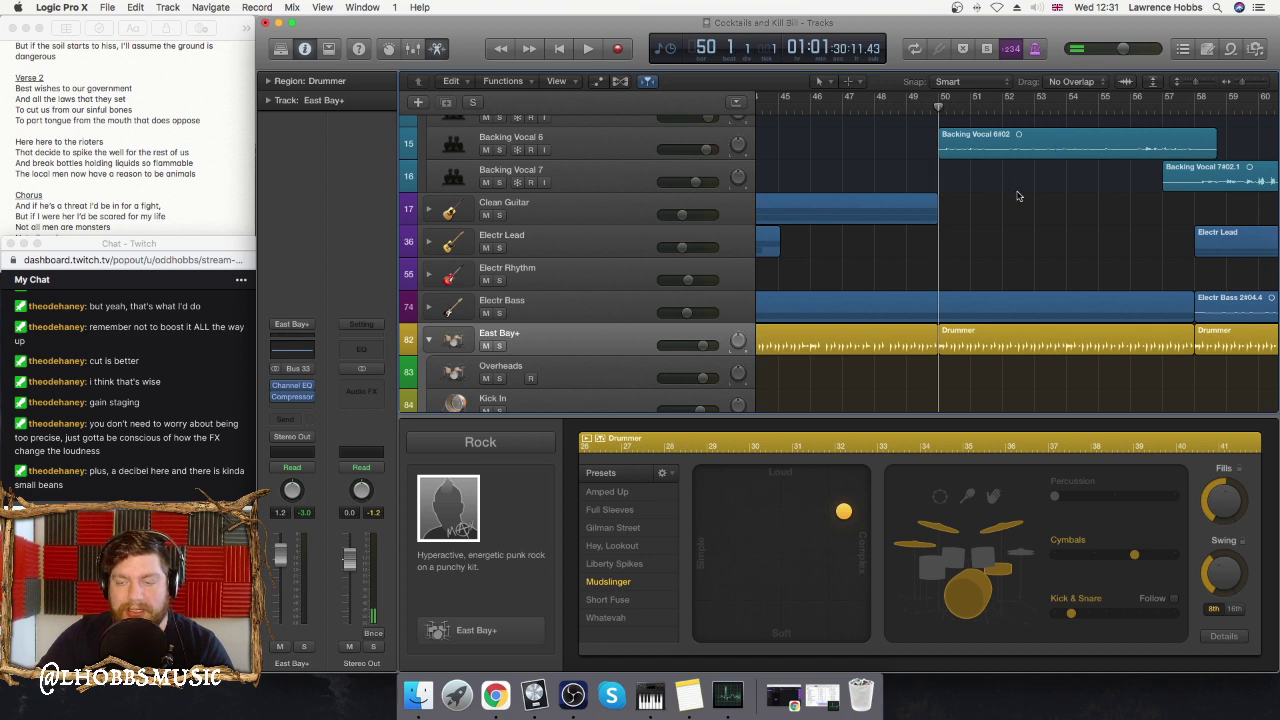
key(space)
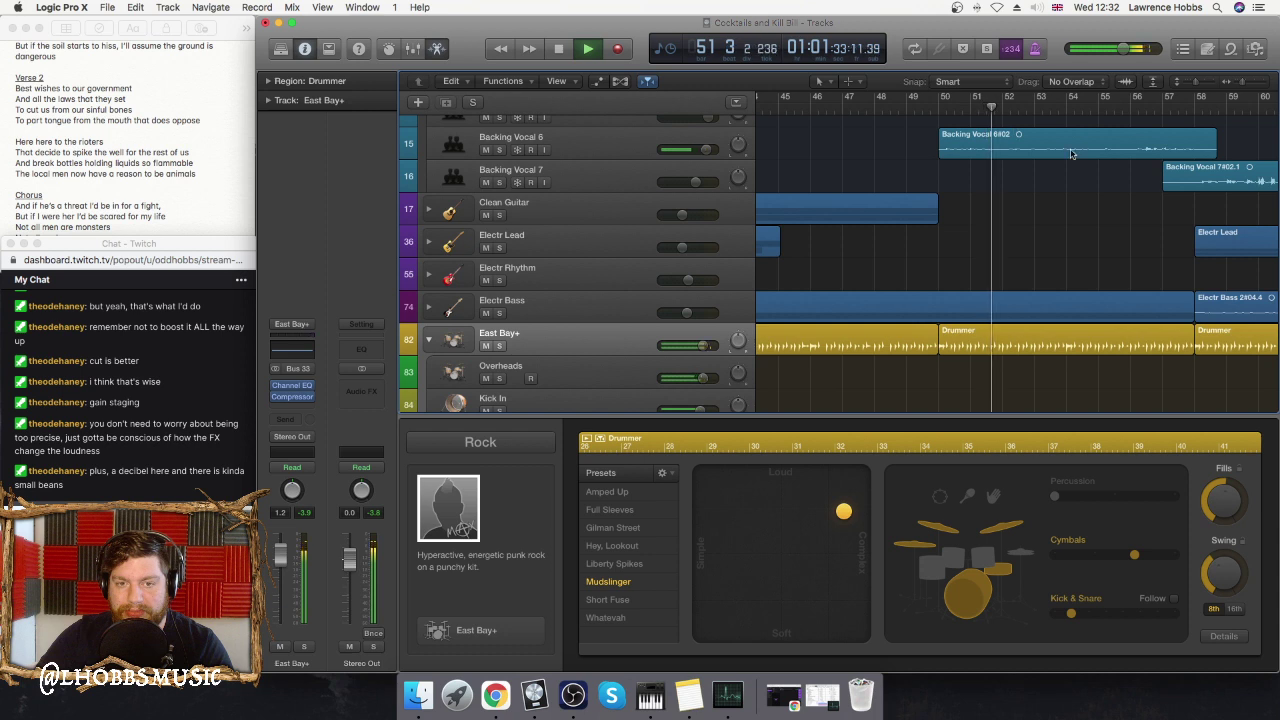
key(space)
- Set a four-bar cycle range starting at bar 58, where the Electr Lead region begins
scroll(1079, 162, right, 2)
scroll(1079, 162, right, 3)
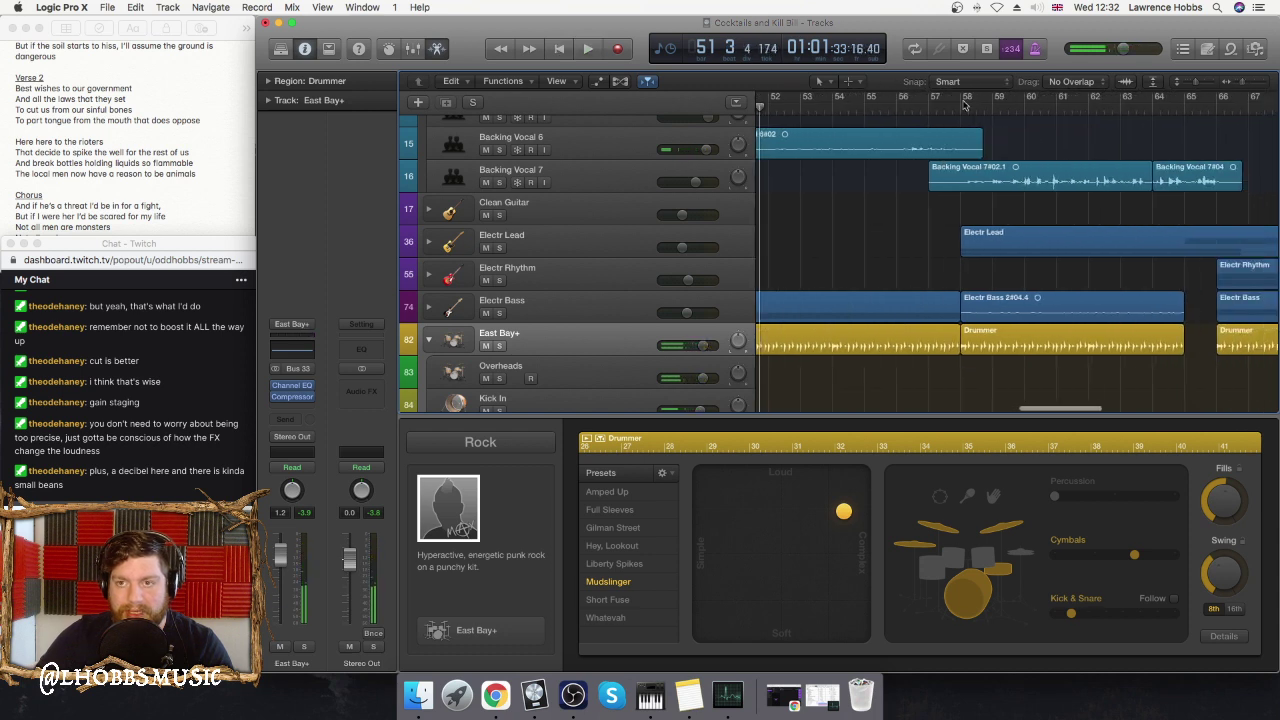
drag(965, 104, 1042, 124)
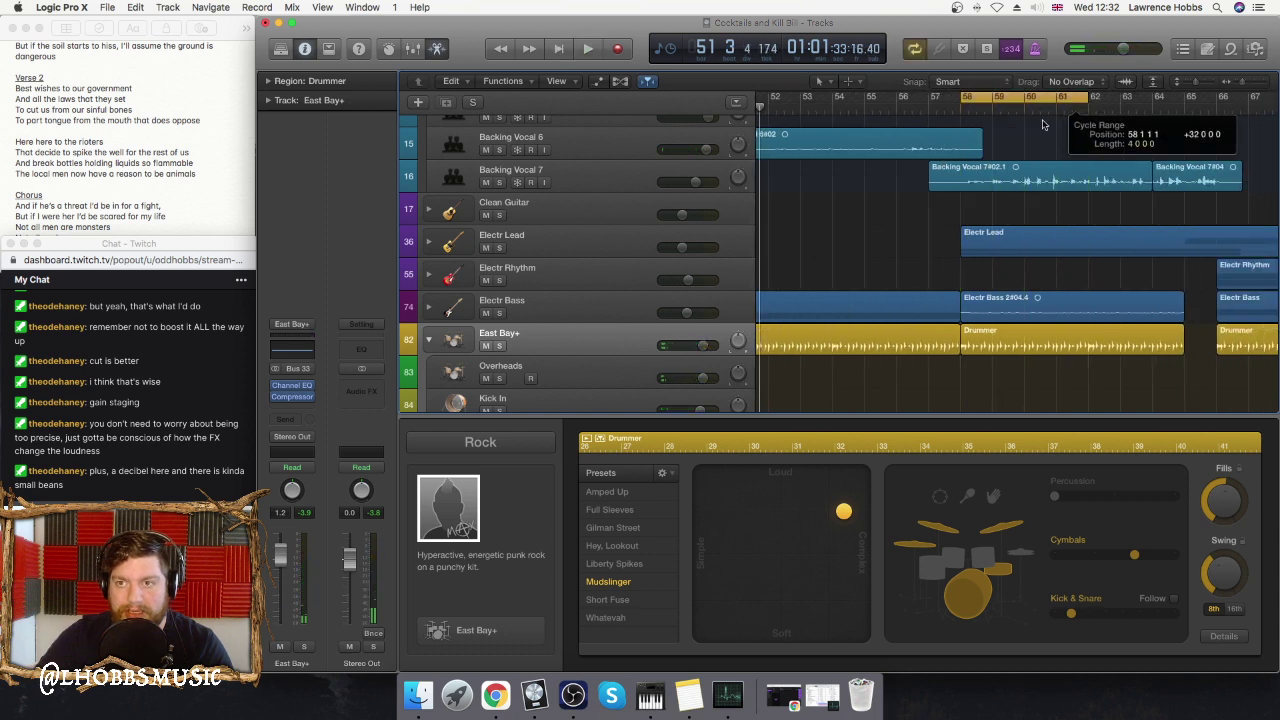
- Play the loop from bar 58, check the individual drum channels, select the Tom Mid track, and stop playback
scroll(539, 295, down, 5)
key(space)
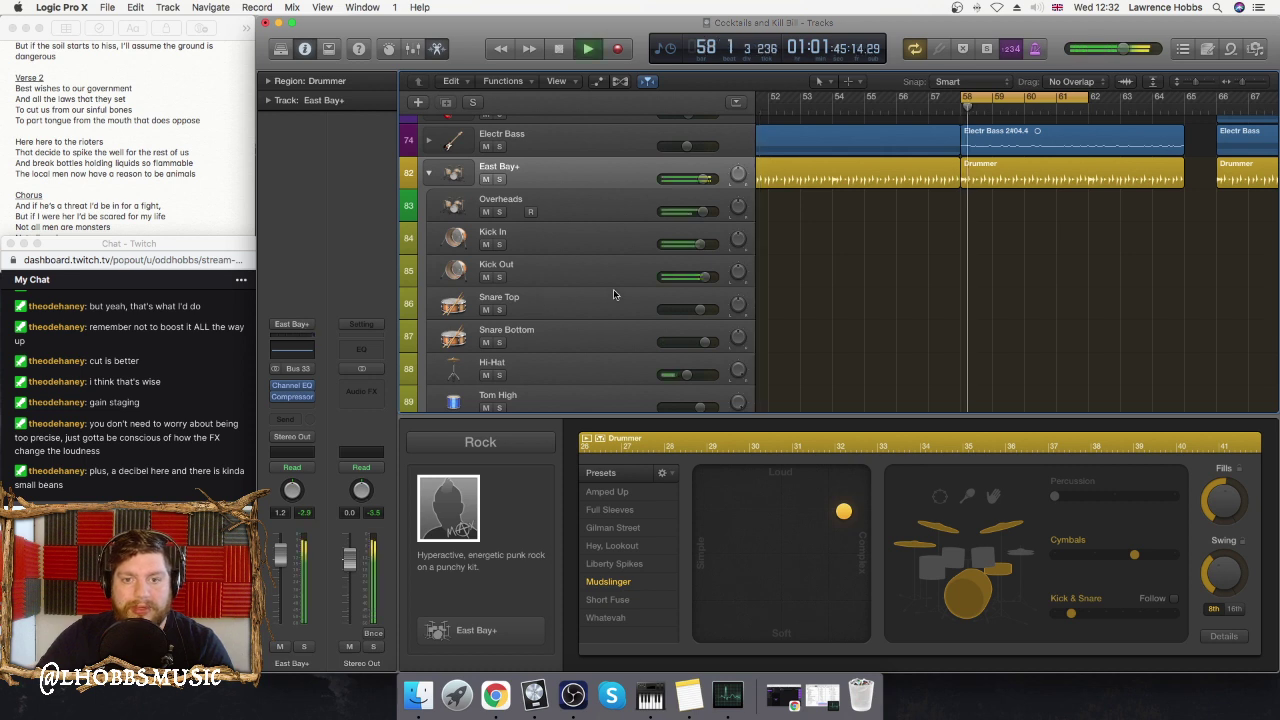
scroll(564, 334, down, 3)
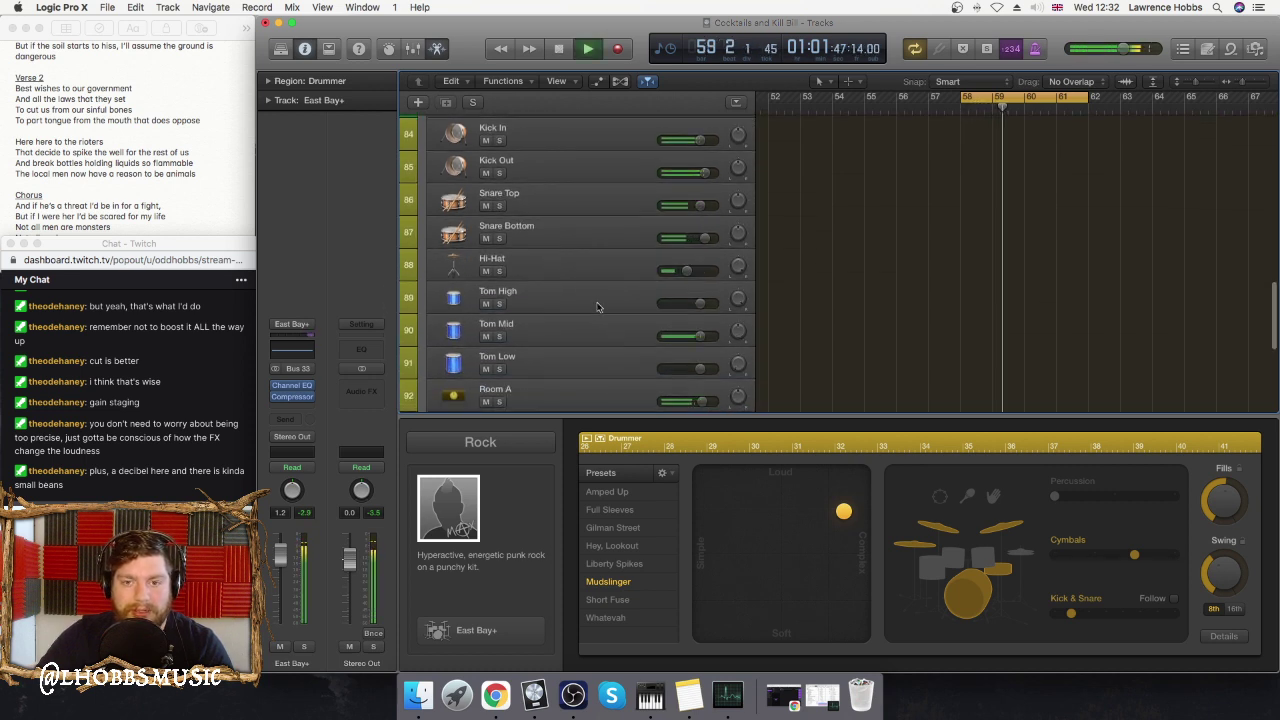
scroll(600, 303, down, 1)
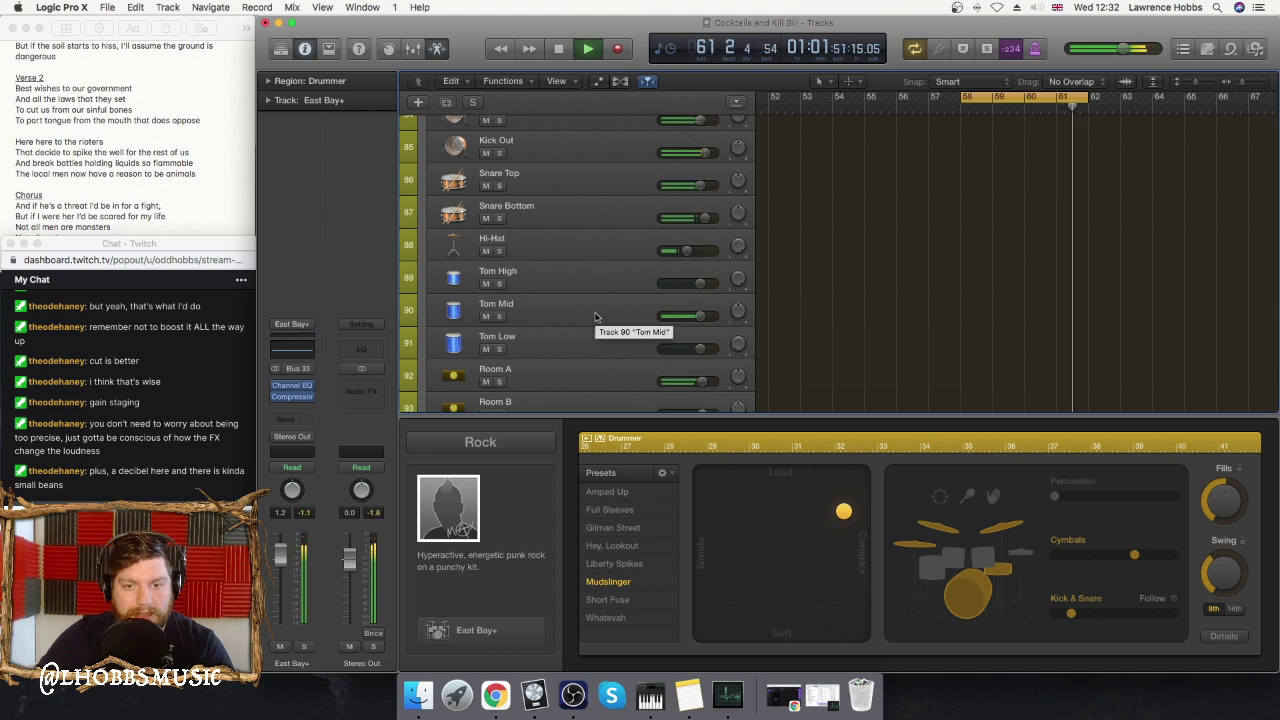
click(592, 316)
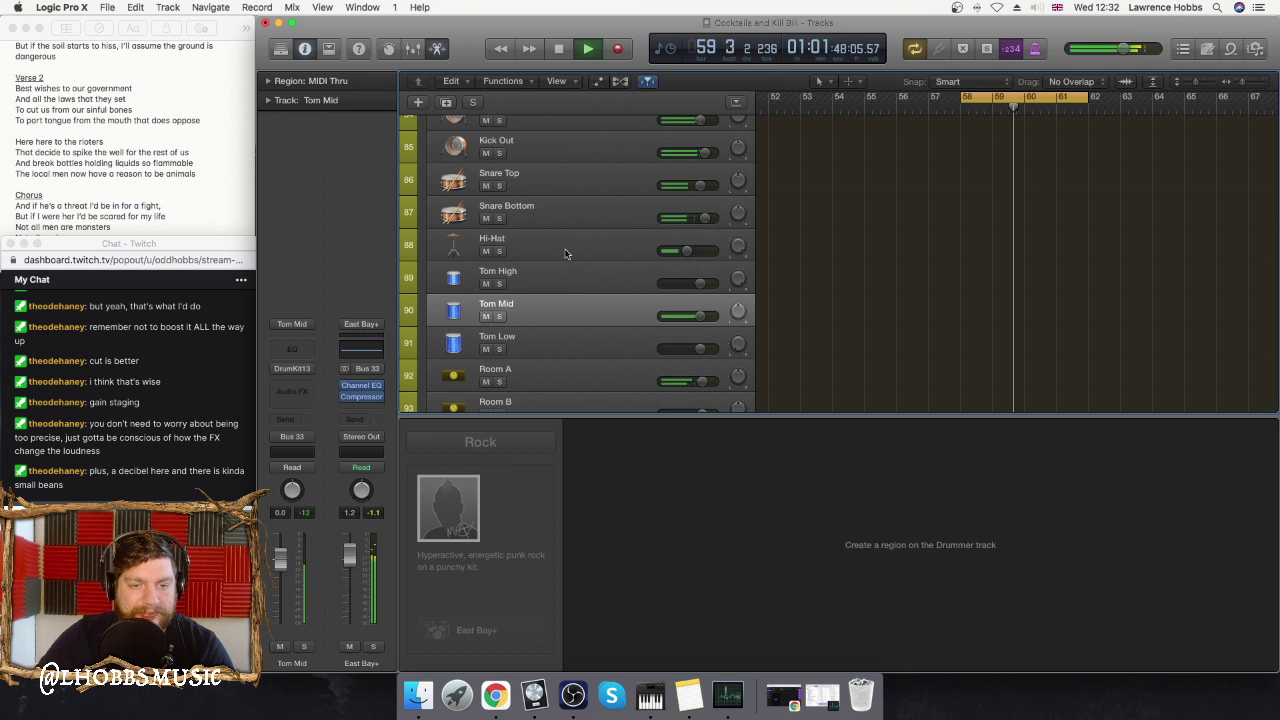
key(space)
- Turn off the analyzer in the Kick Out track's Channel EQ and close the plug-in window
scroll(576, 180, up, 4)
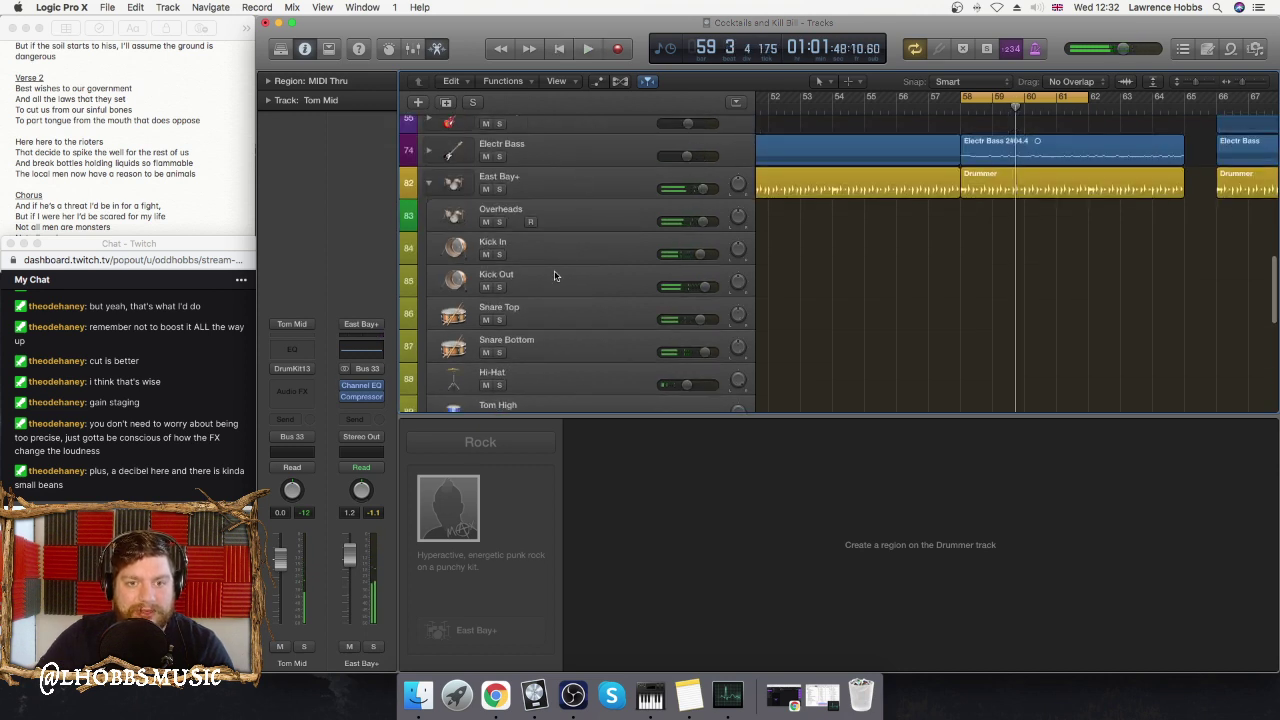
click(555, 276)
key(v)
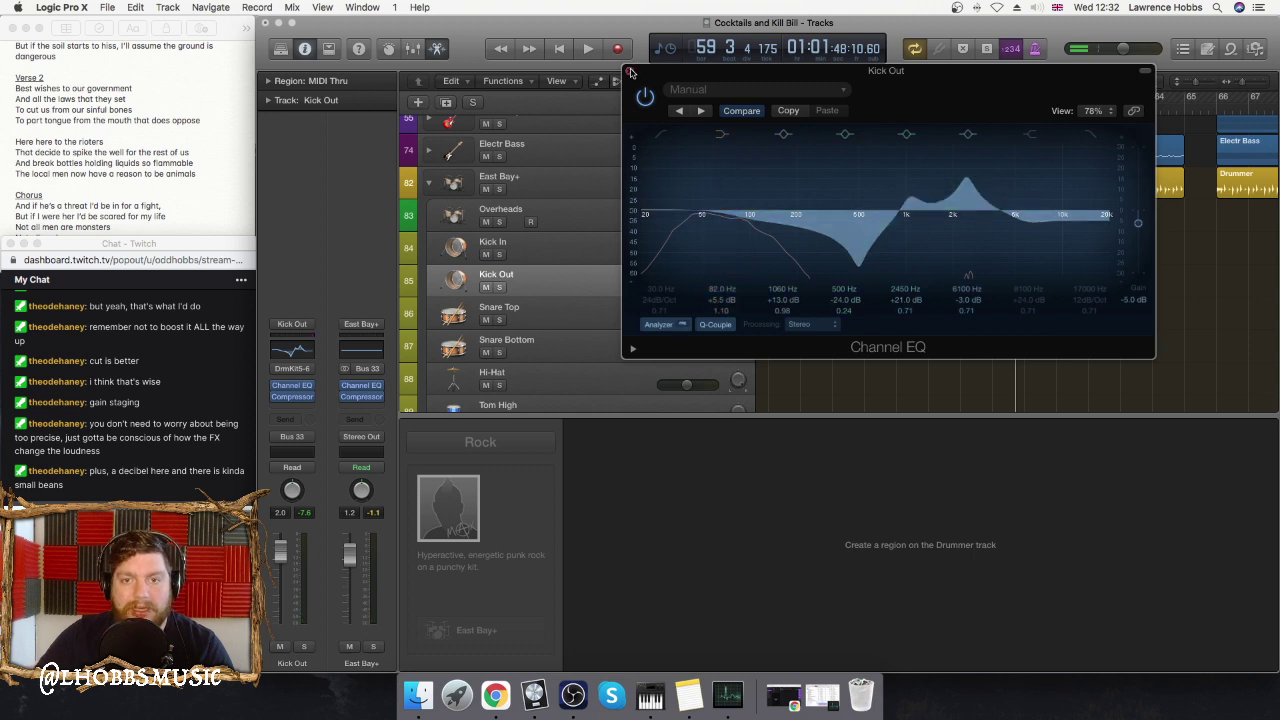
click(658, 324)
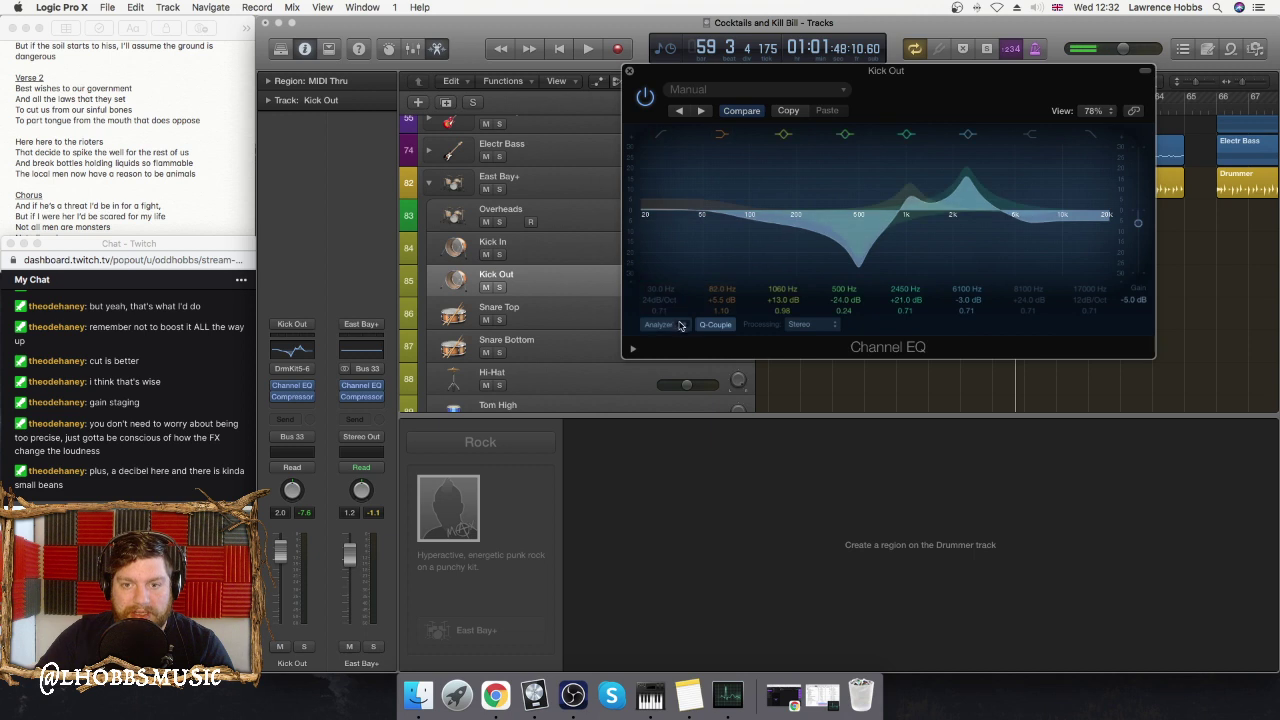
click(630, 72)
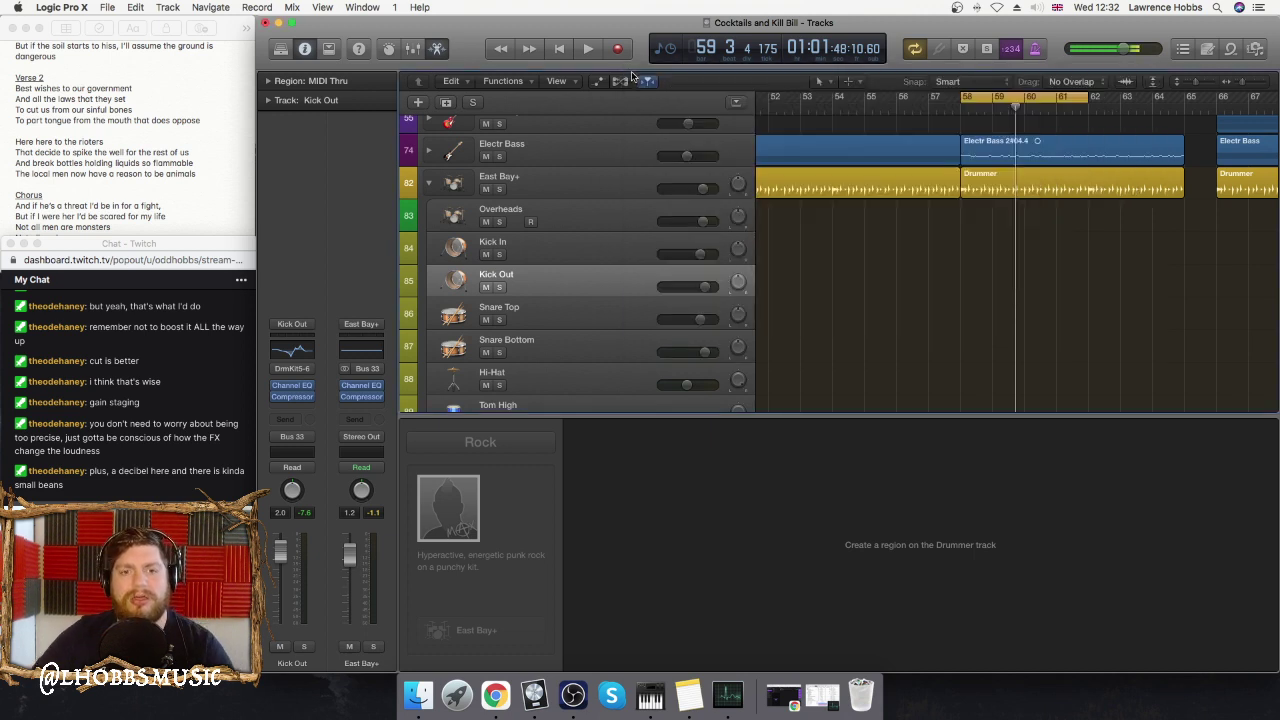
- Insert a Channel EQ on the Tom Mid track and start the four-bar loop with the EQ in view
scroll(553, 291, down, 5)
click(557, 309)
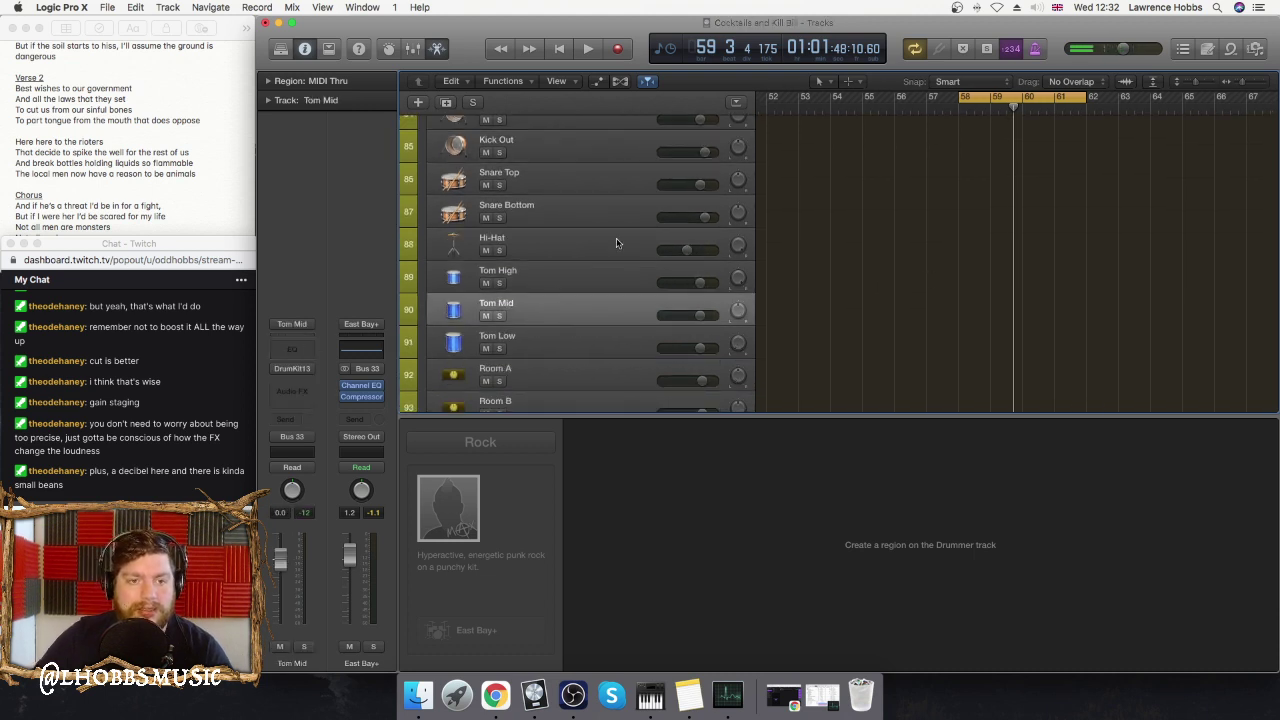
key(space)
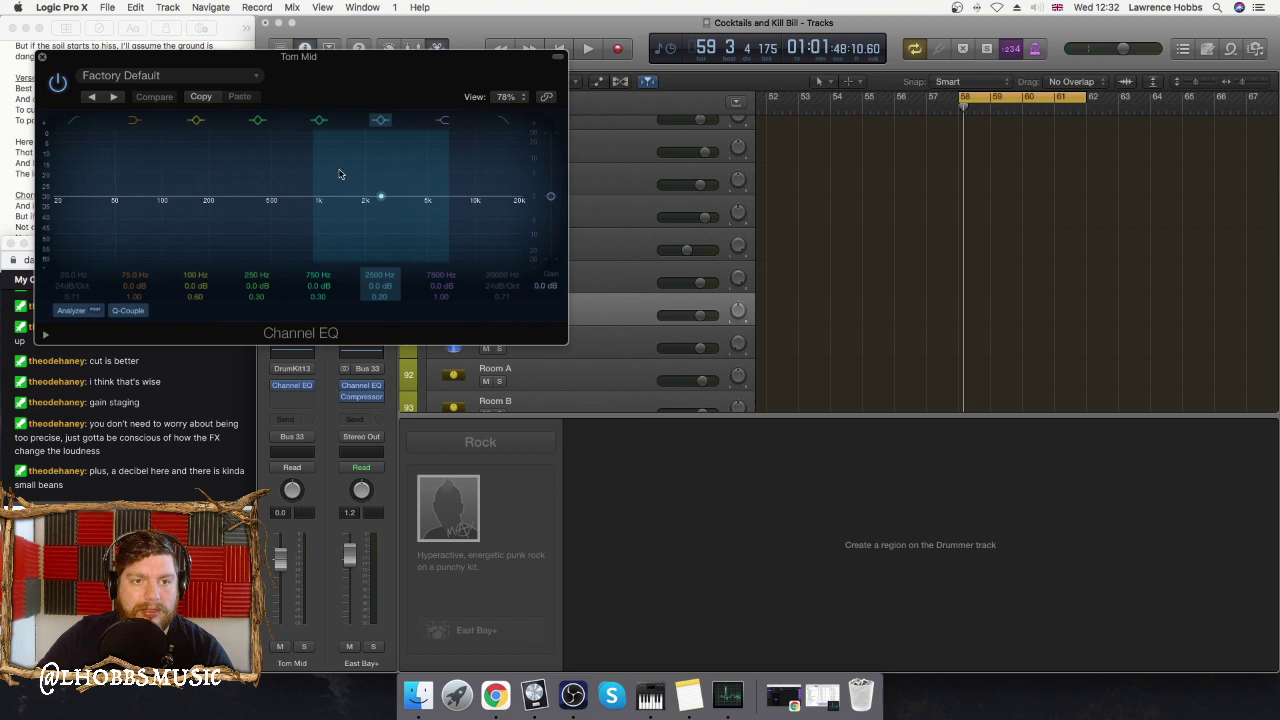
drag(400, 71, 730, 79)
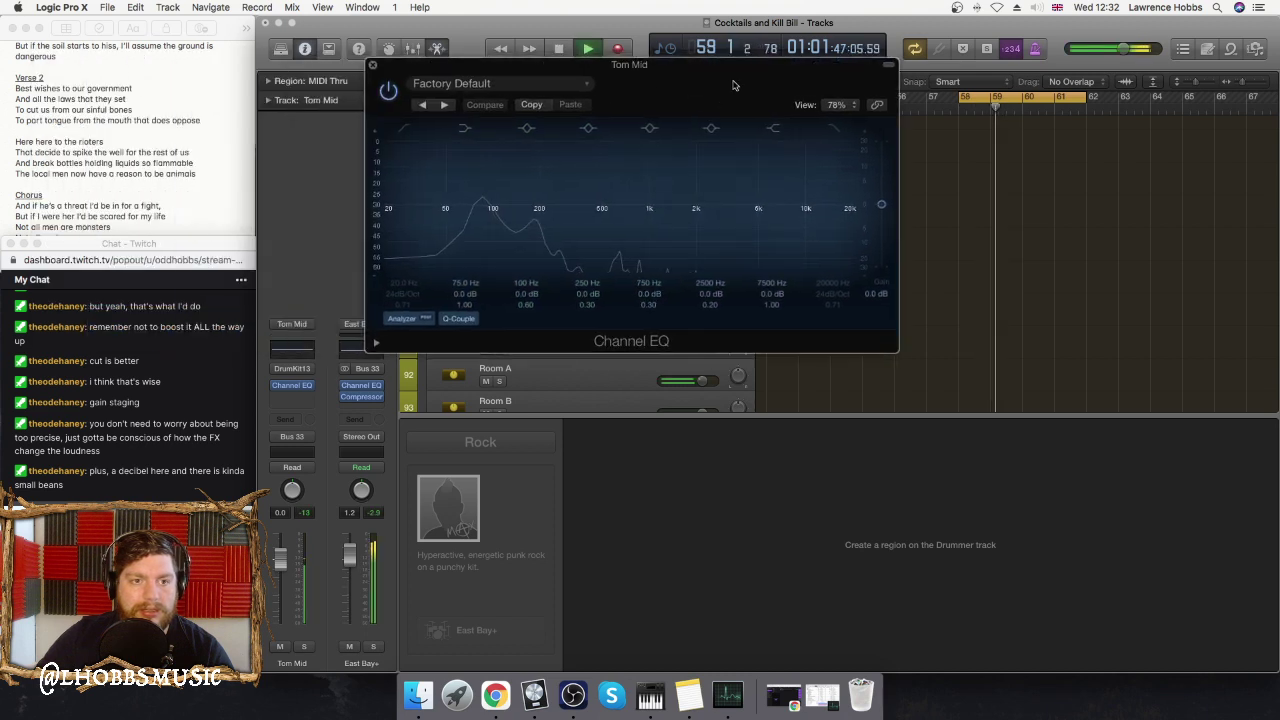
- Enable the Tom Mid EQ's low cut at 20 Hz and its high cut at 7500 Hz
click(402, 129)
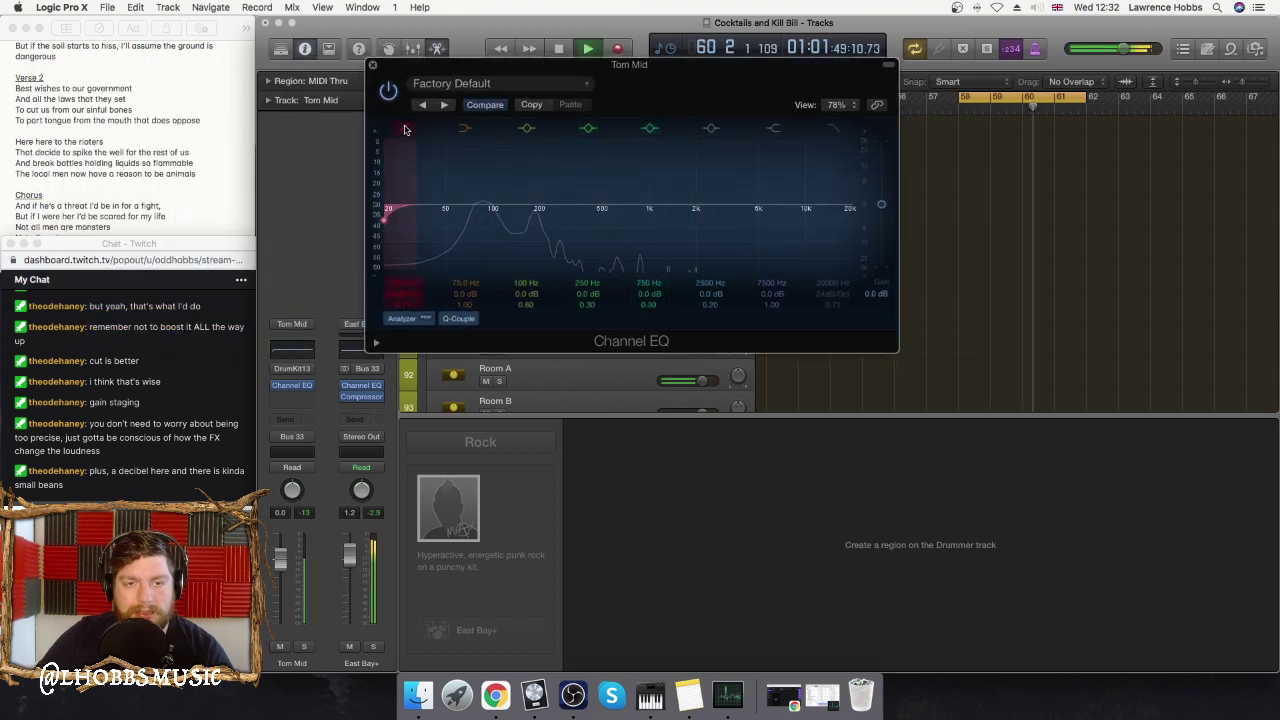
click(834, 128)
drag(813, 224, 768, 224)
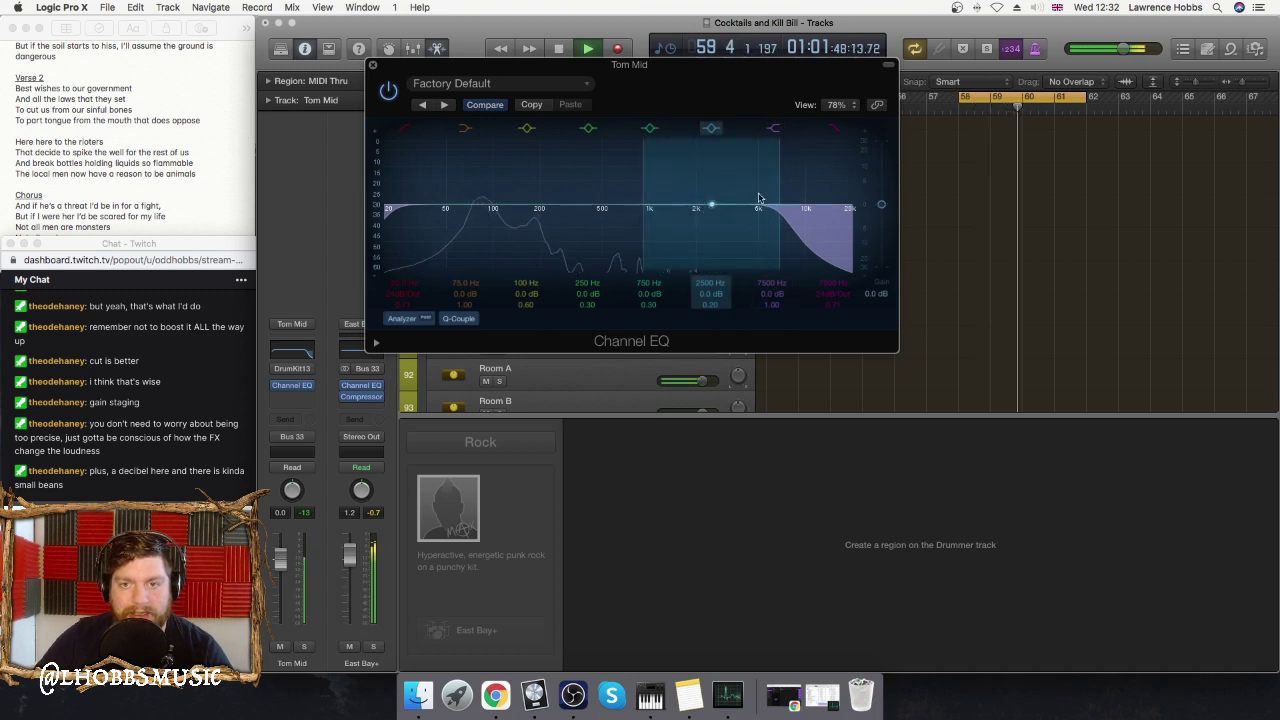
- Sweep a narrow boost across the Tom Mid's mids, and settle the upper-mid band at 2500 Hz, +2.5 dB, Q 1.40
drag(711, 207, 619, 133)
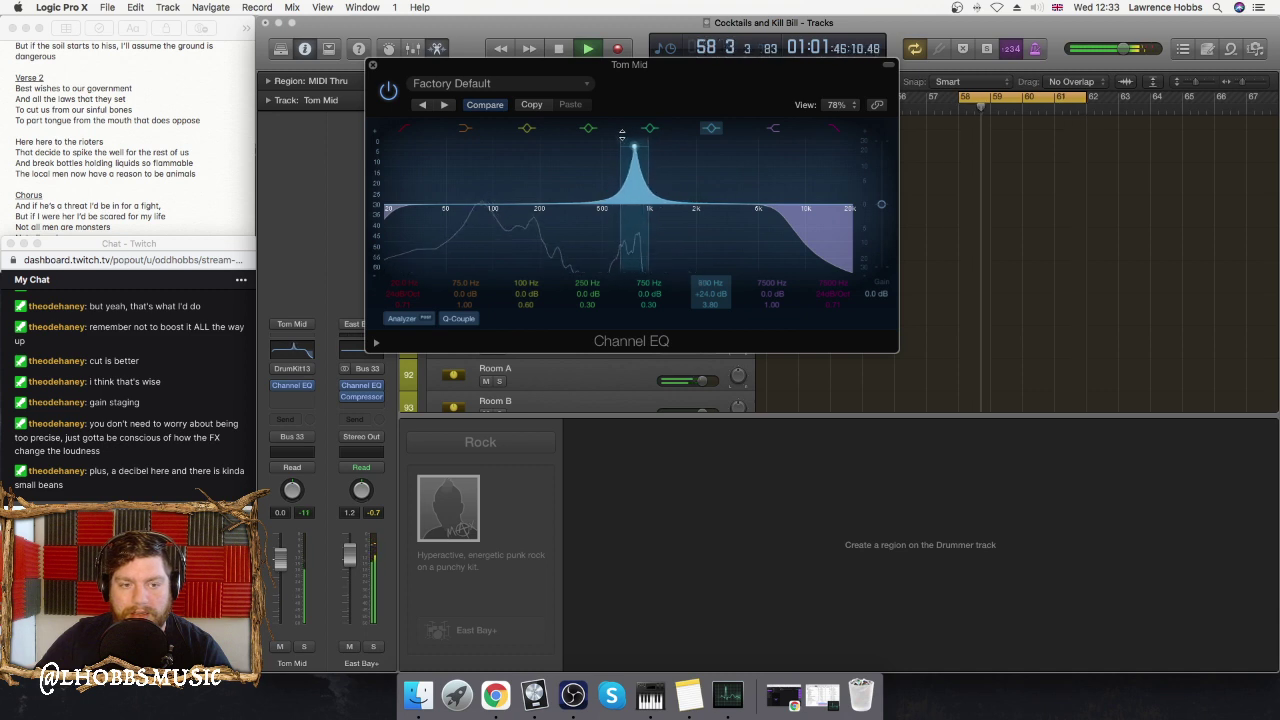
drag(618, 133, 713, 196)
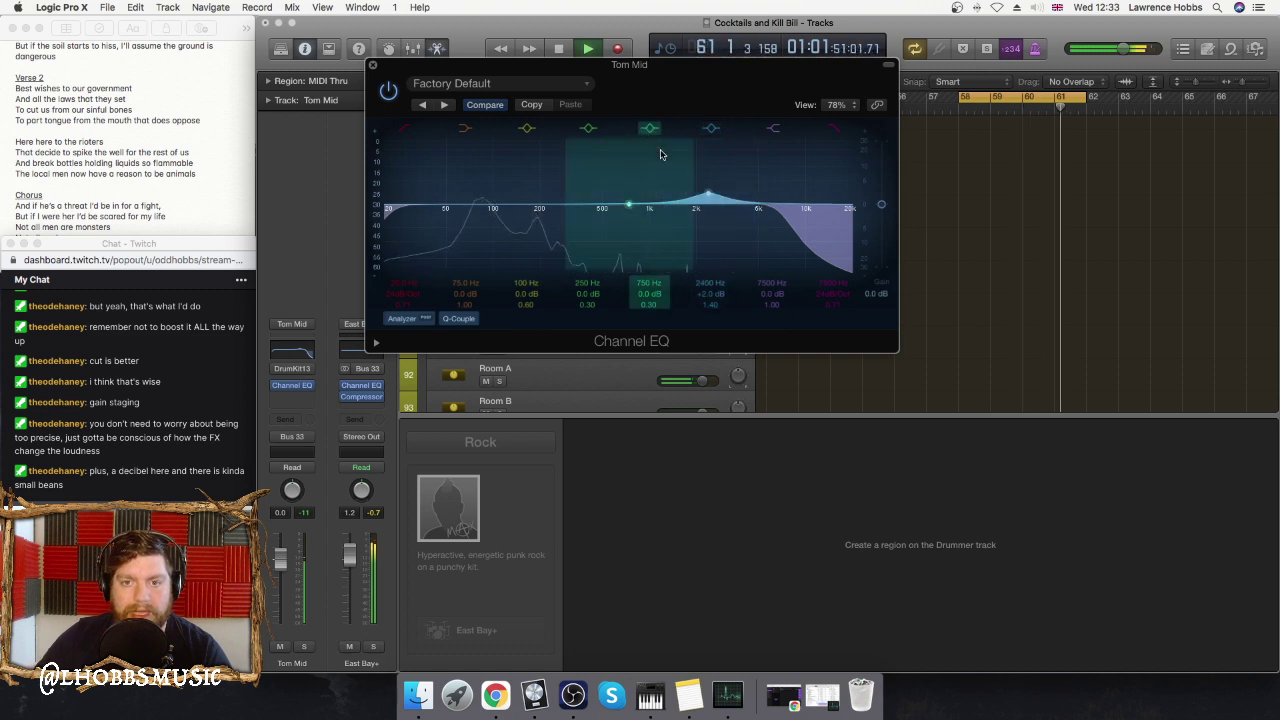
drag(711, 194, 713, 132)
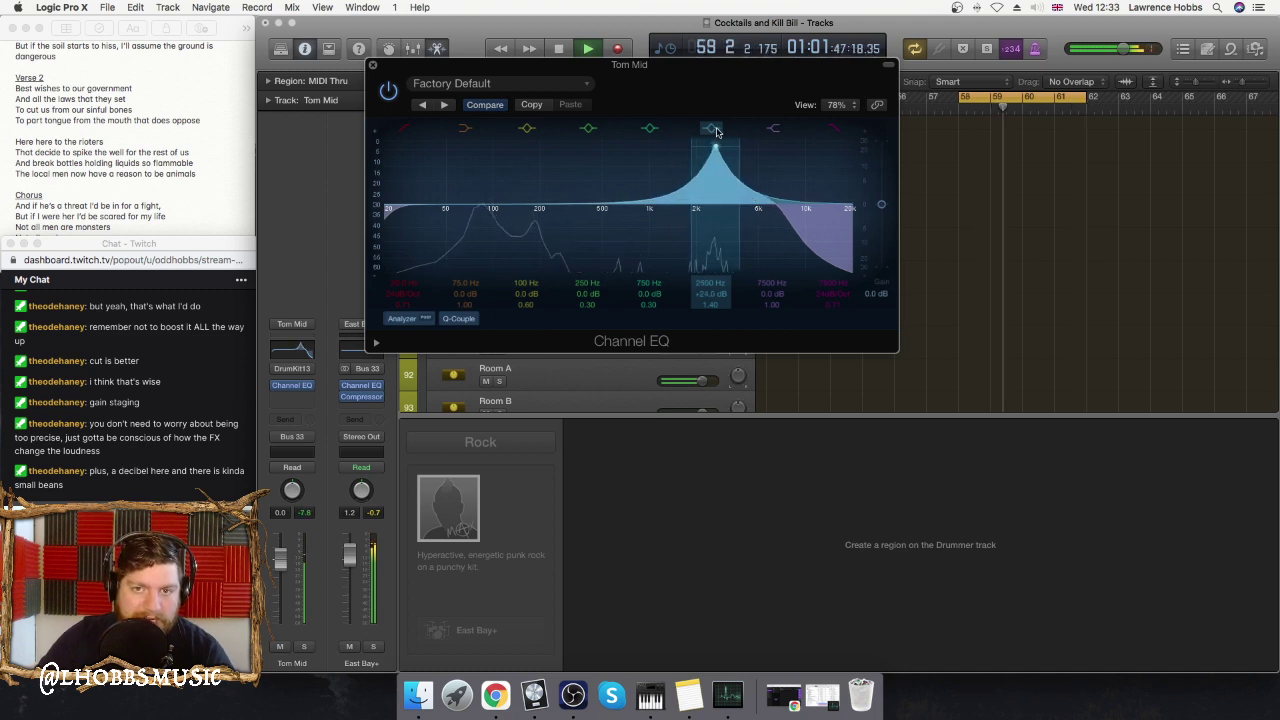
drag(715, 137, 713, 196)
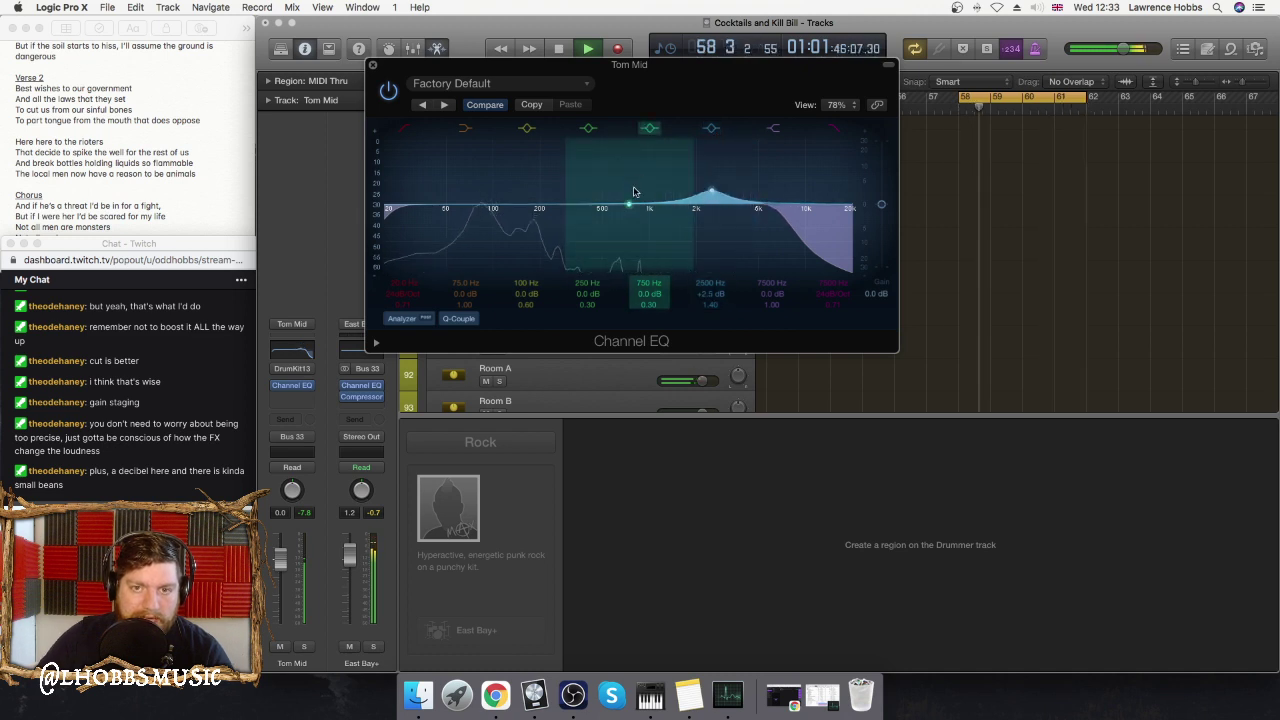
- Boost the Tom Mid's midrange band at 780 Hz by +3.0 dB with Q 1.40, and compare against the bypassed EQ
mouse_move(630, 206)
mouse_down()
mouse_move(624, 183)
mouse_move(635, 204)
mouse_up()
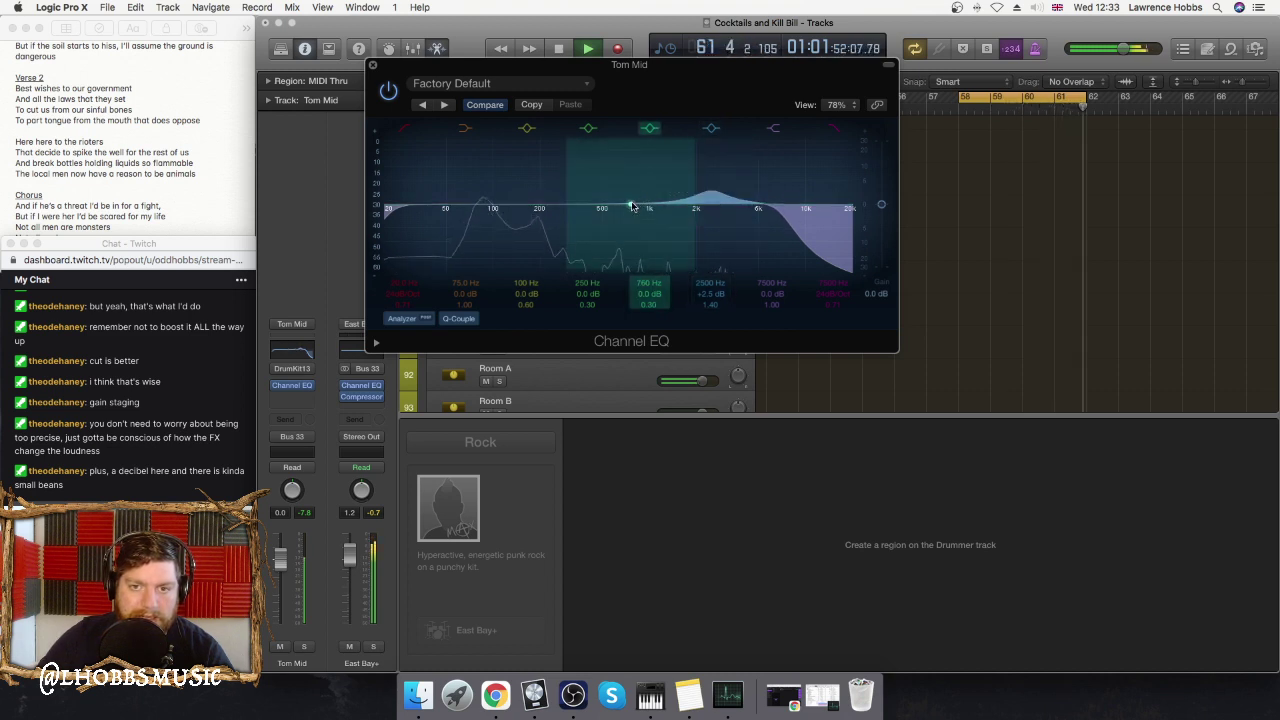
drag(688, 177, 630, 200)
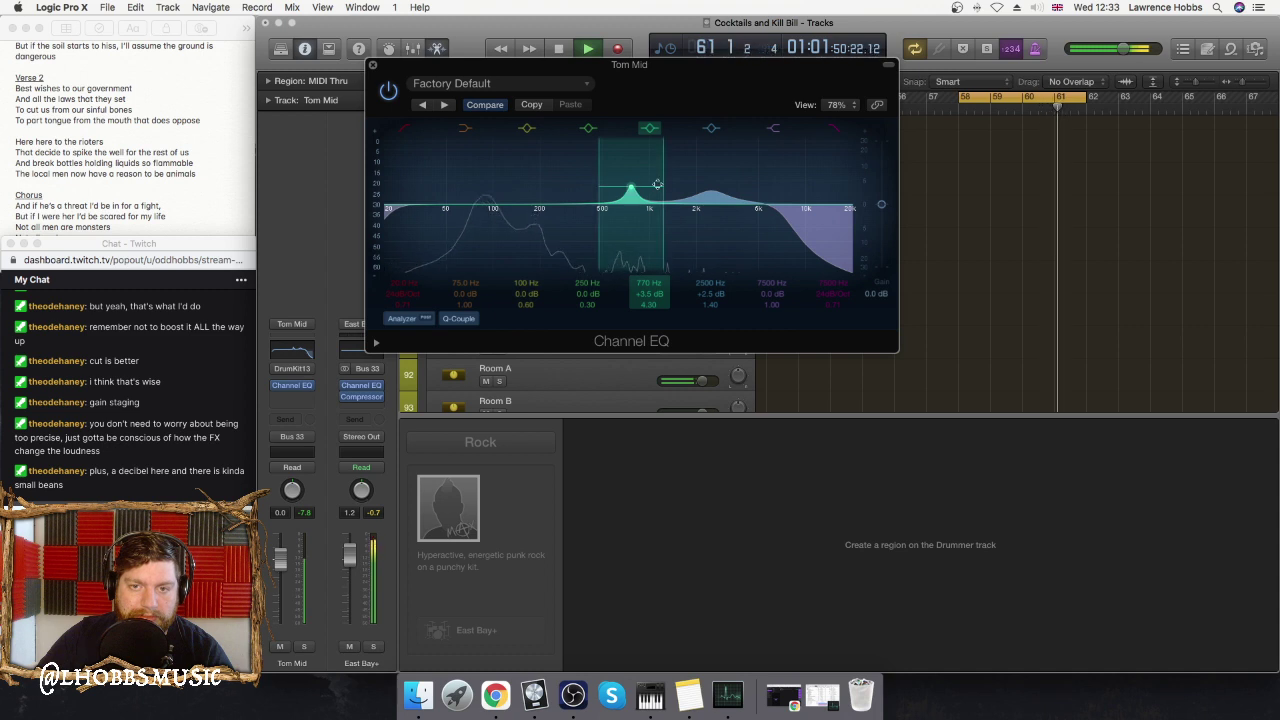
drag(664, 190, 636, 191)
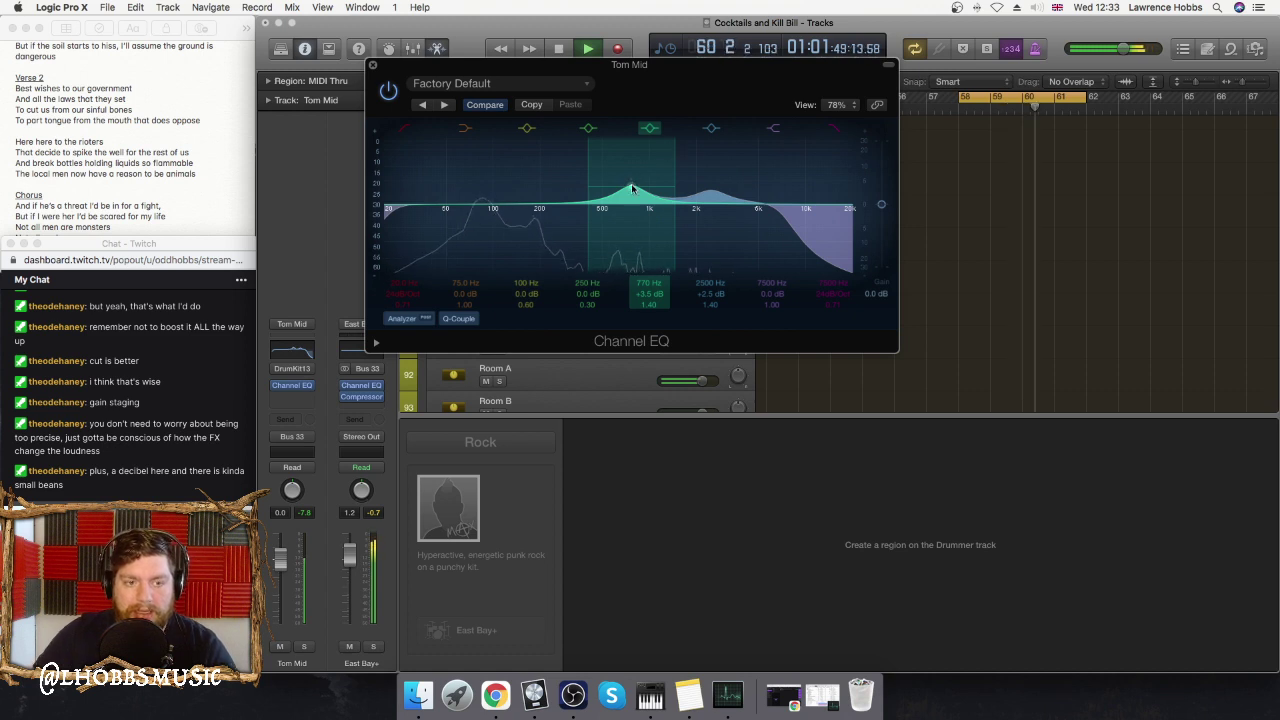
mouse_move(632, 188)
mouse_down()
mouse_move(633, 160)
mouse_move(633, 193)
mouse_up()
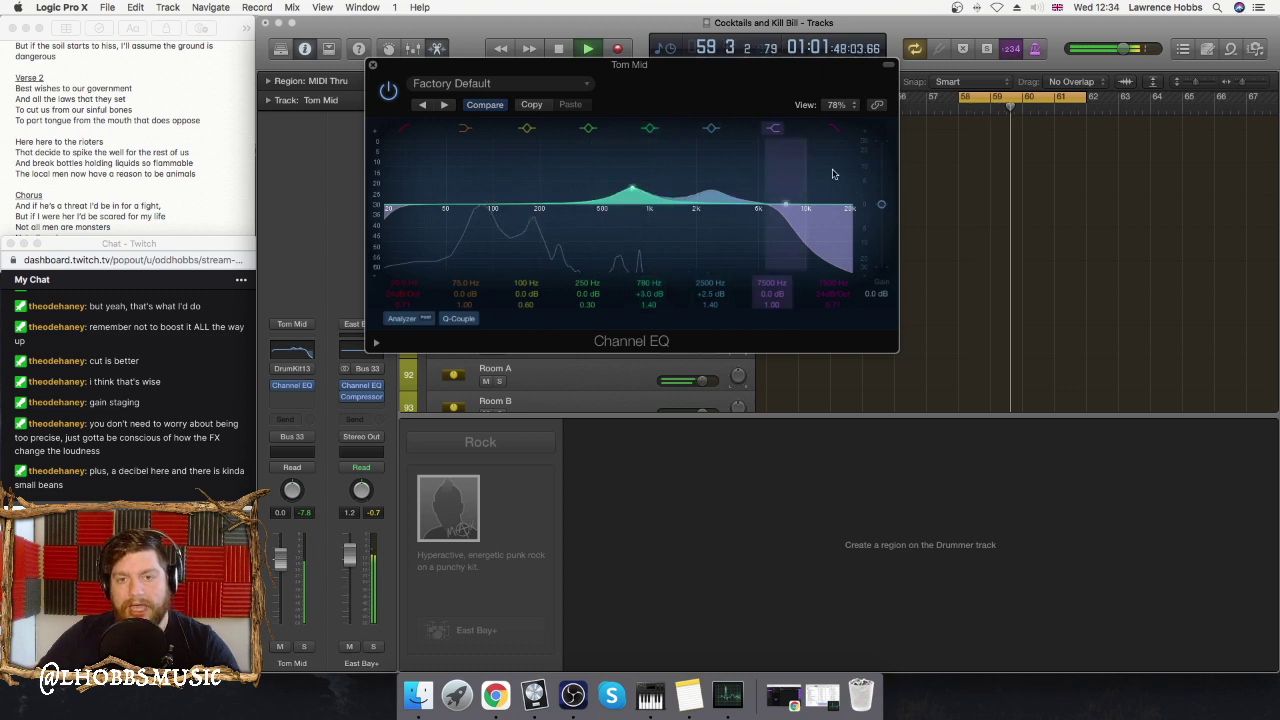
click(389, 91)
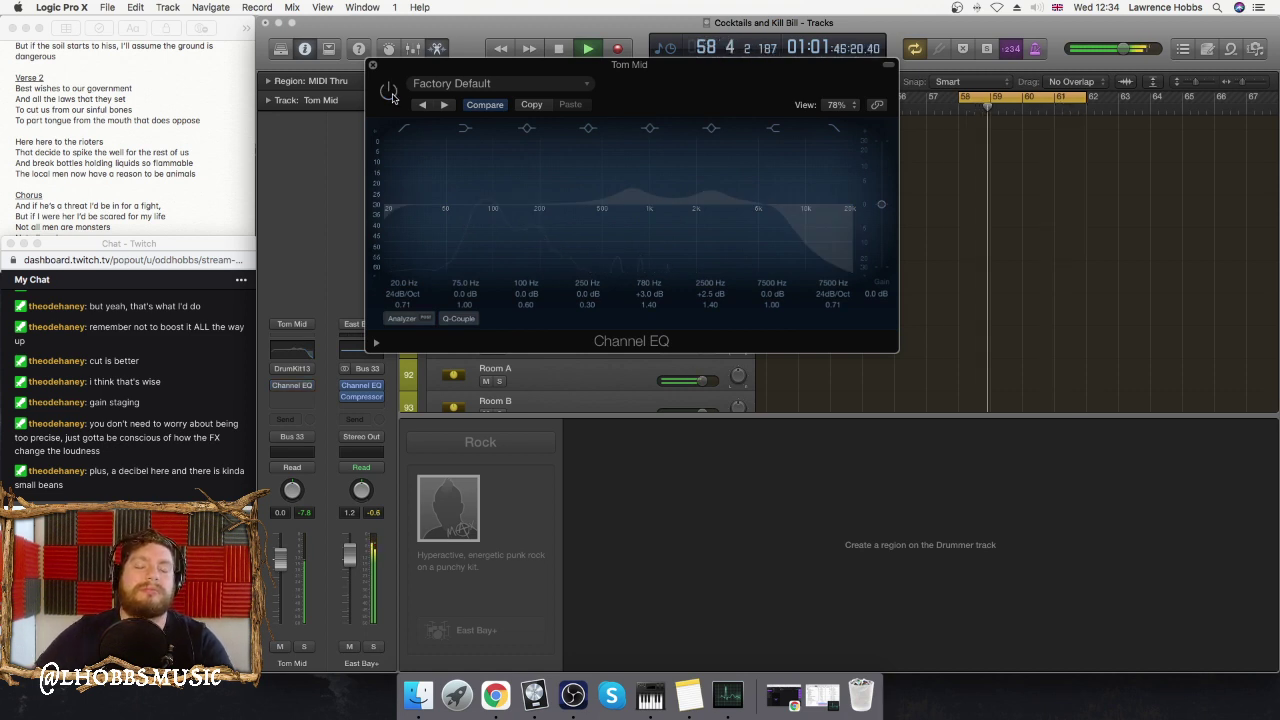
click(389, 91)
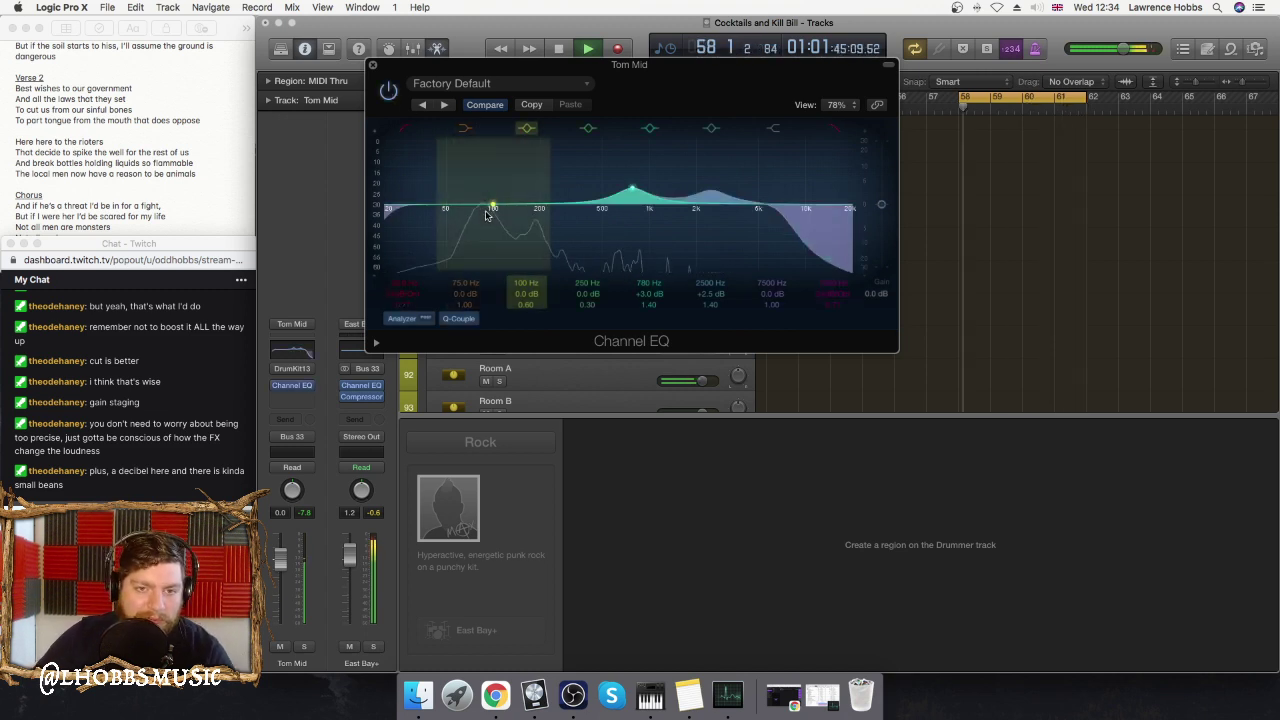
- Move the low shelf to 64 Hz, boost 100 Hz by +2.0 dB on Tom Mid, and compare against the bypassed EQ
mouse_move(468, 209)
mouse_down()
mouse_move(509, 206)
mouse_move(465, 206)
mouse_up()
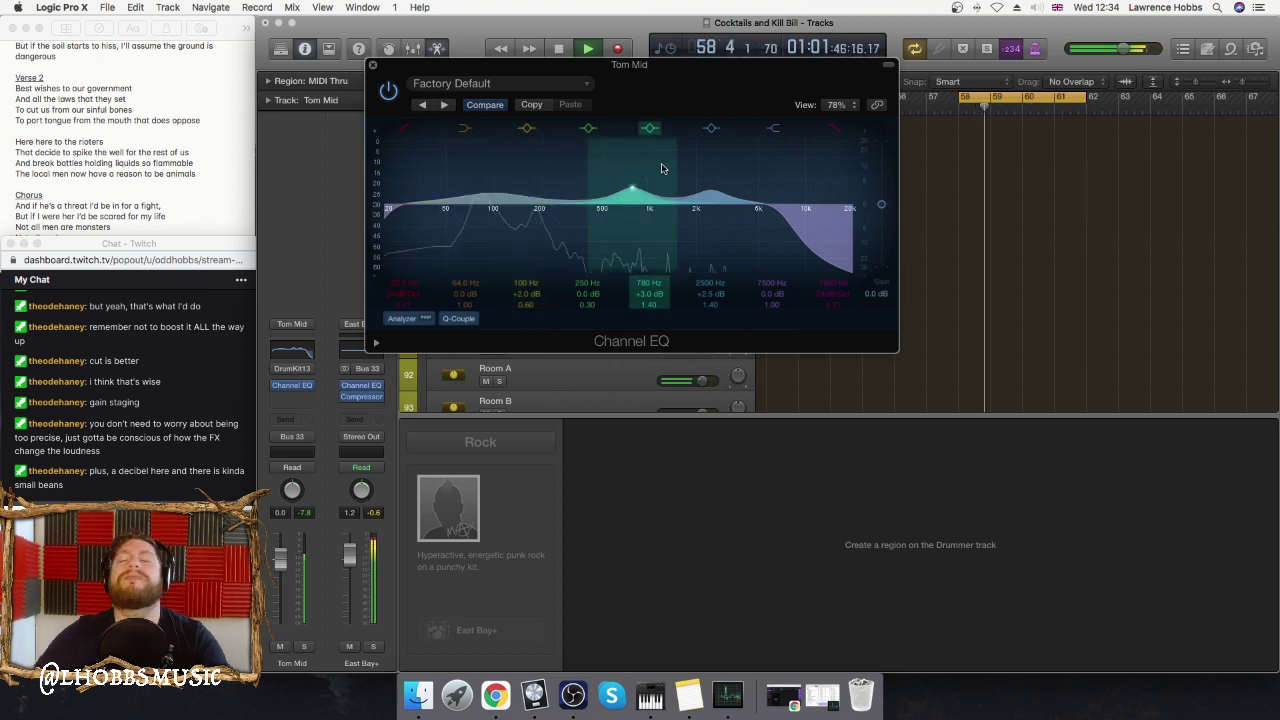
click(388, 90)
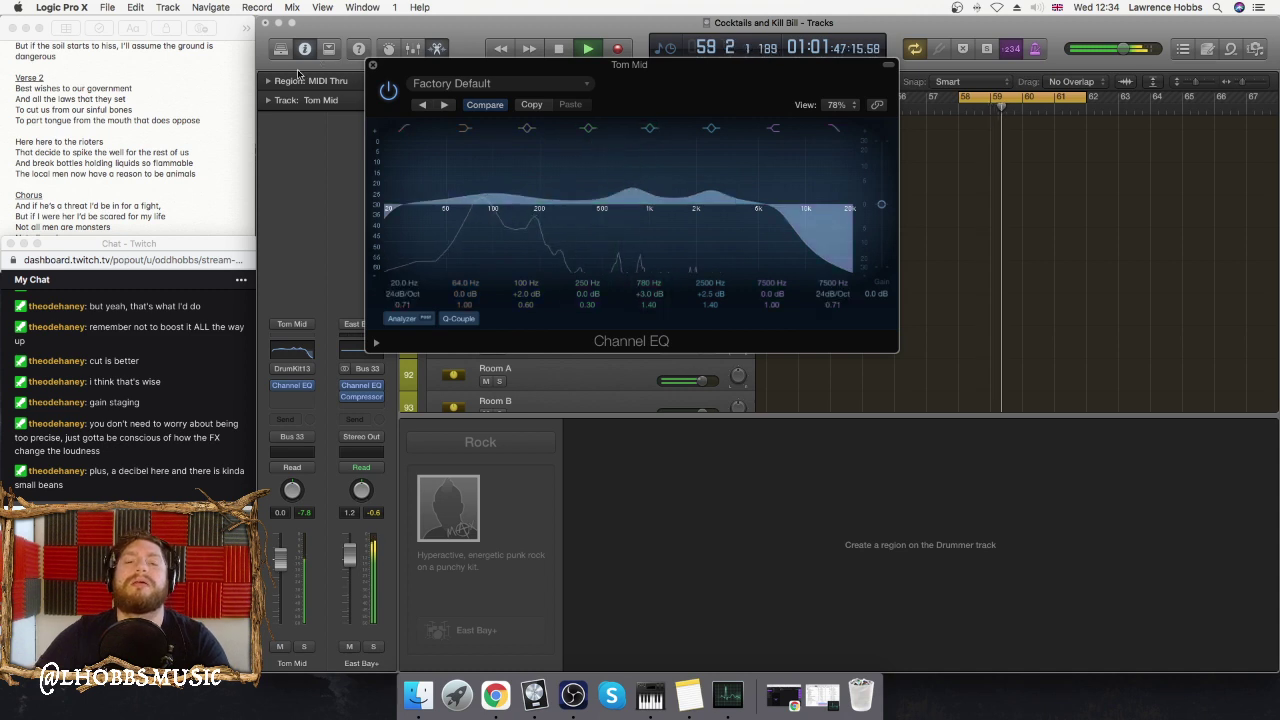
click(388, 91)
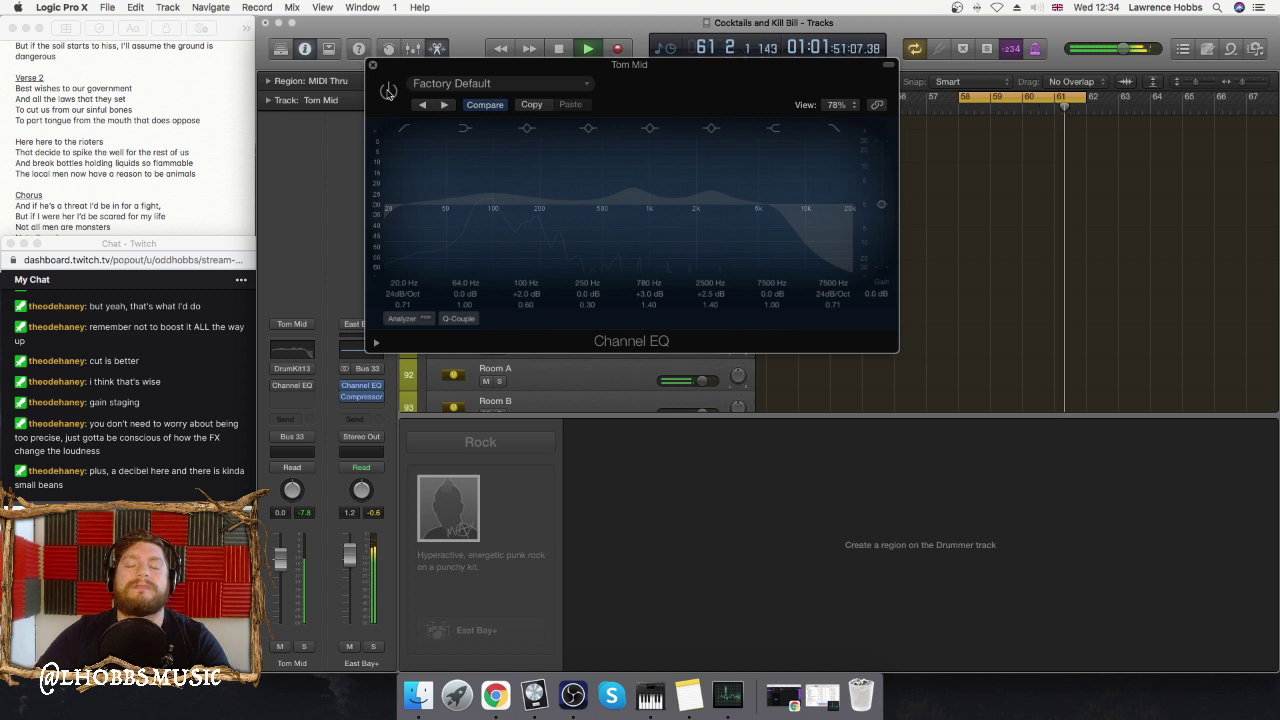
click(388, 91)
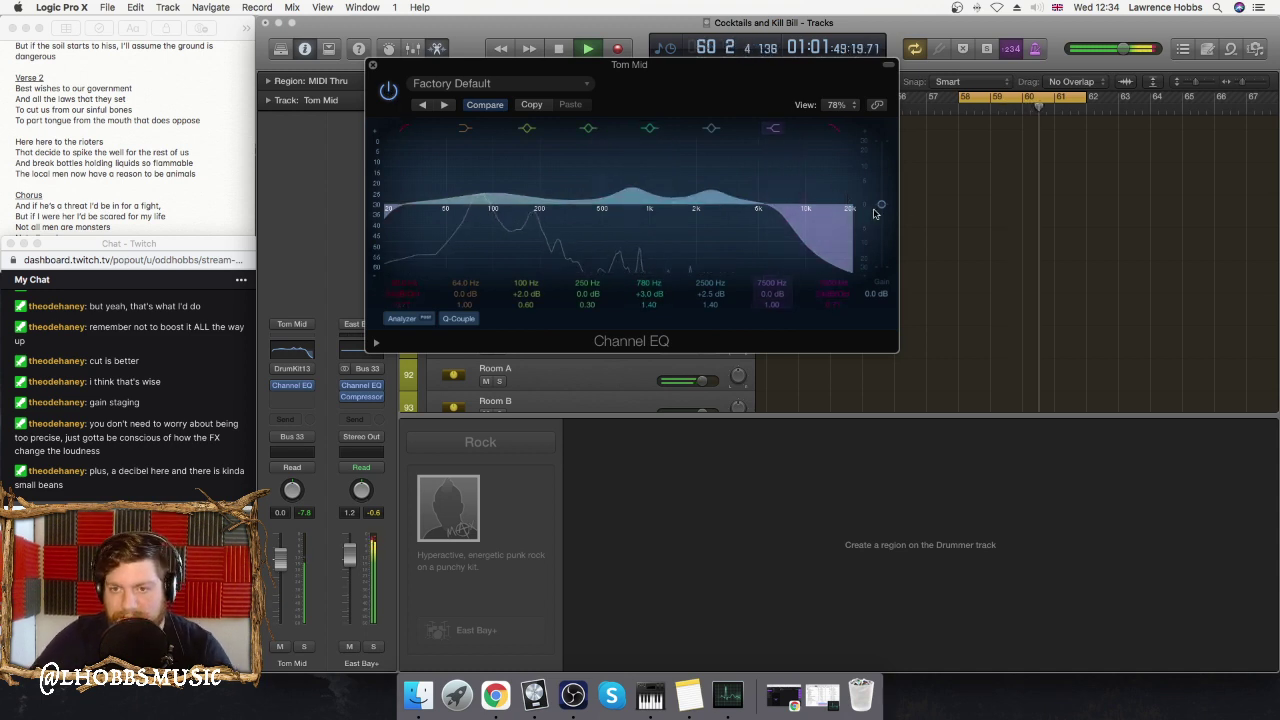
- Lower the Tom Mid EQ's output gain to -2.0 dB and compare the loop with the EQ bypassed and active
drag(882, 209, 883, 214)
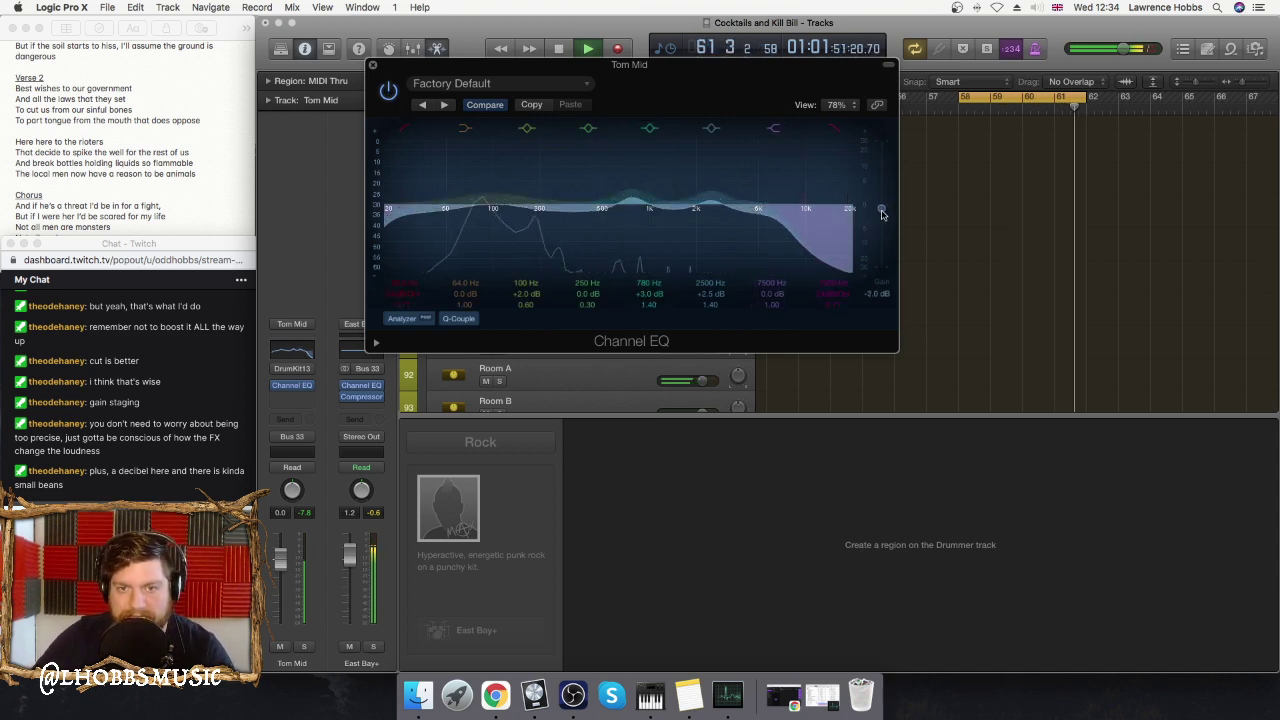
key(space)
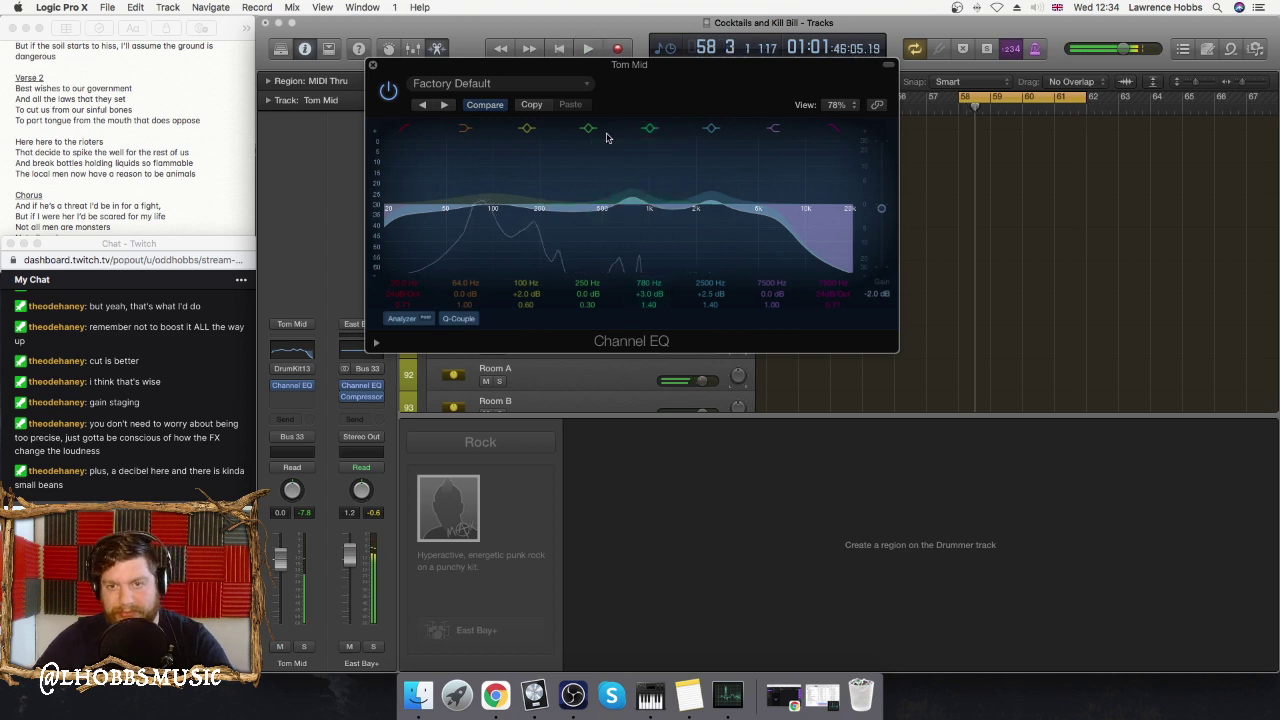
click(389, 91)
key(space)
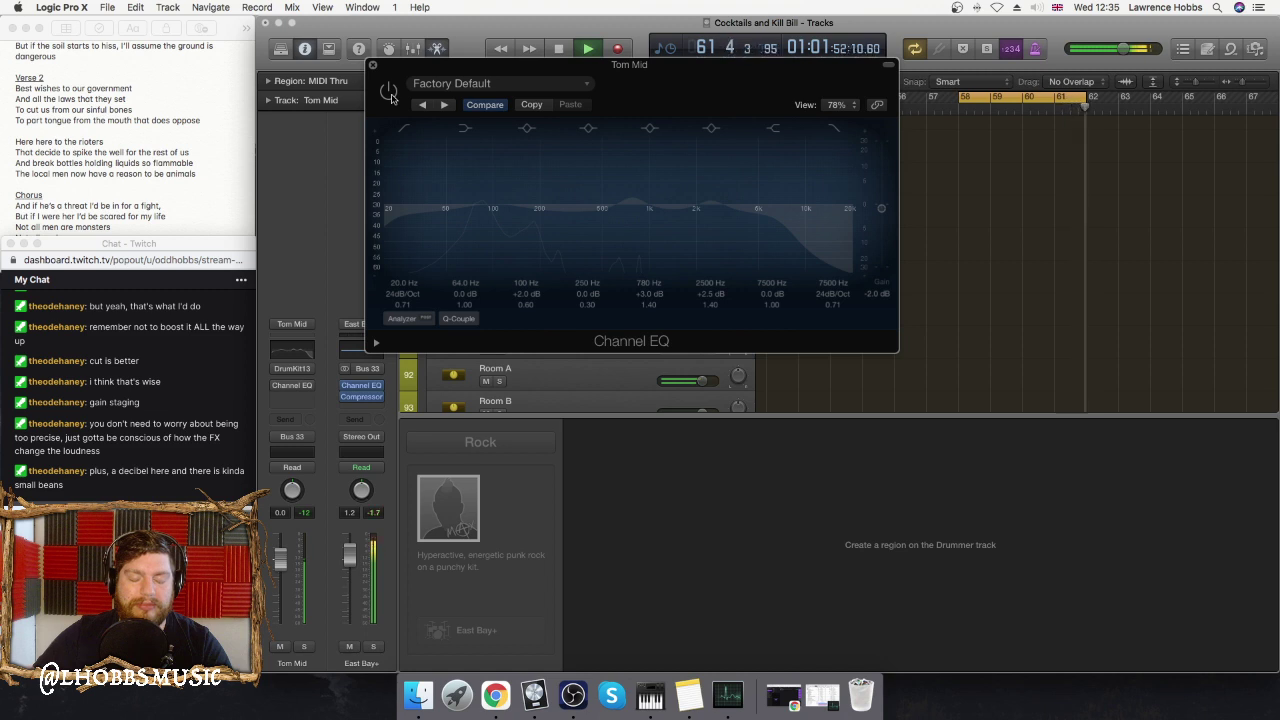
click(389, 91)
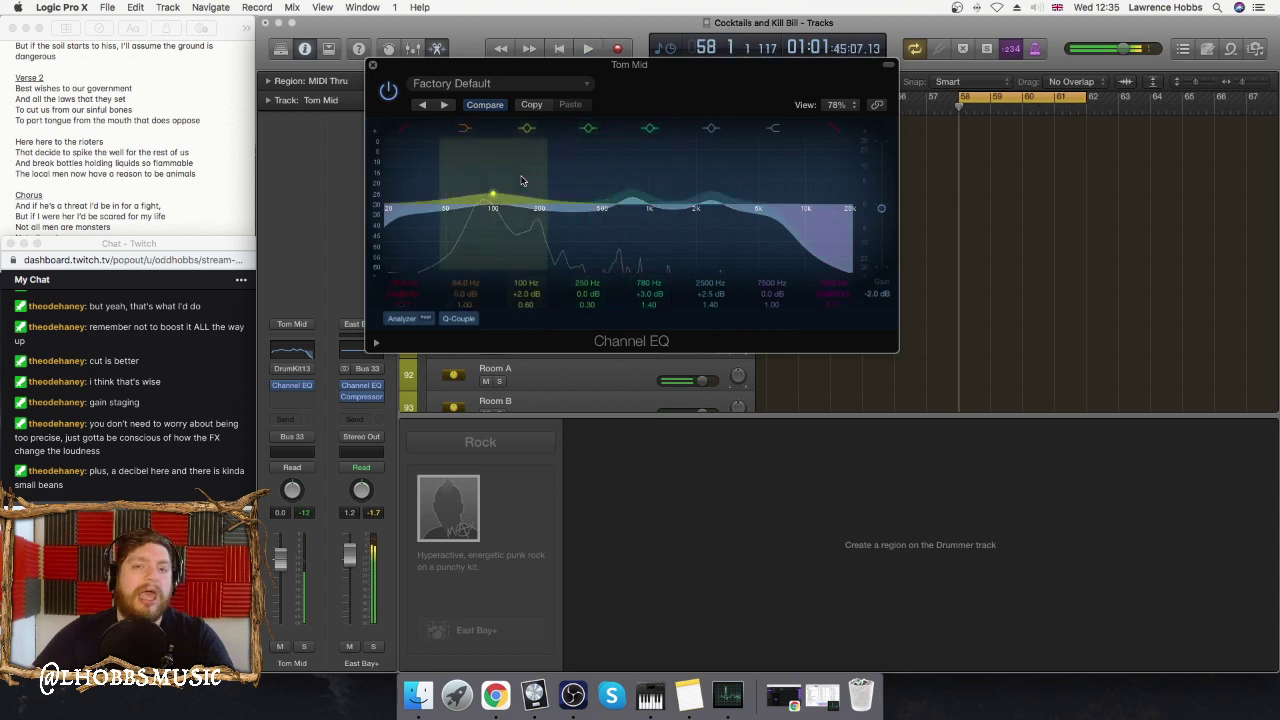
- Turn off the analyzer in the Tom Mid's Channel EQ and close the plug-in window
click(402, 320)
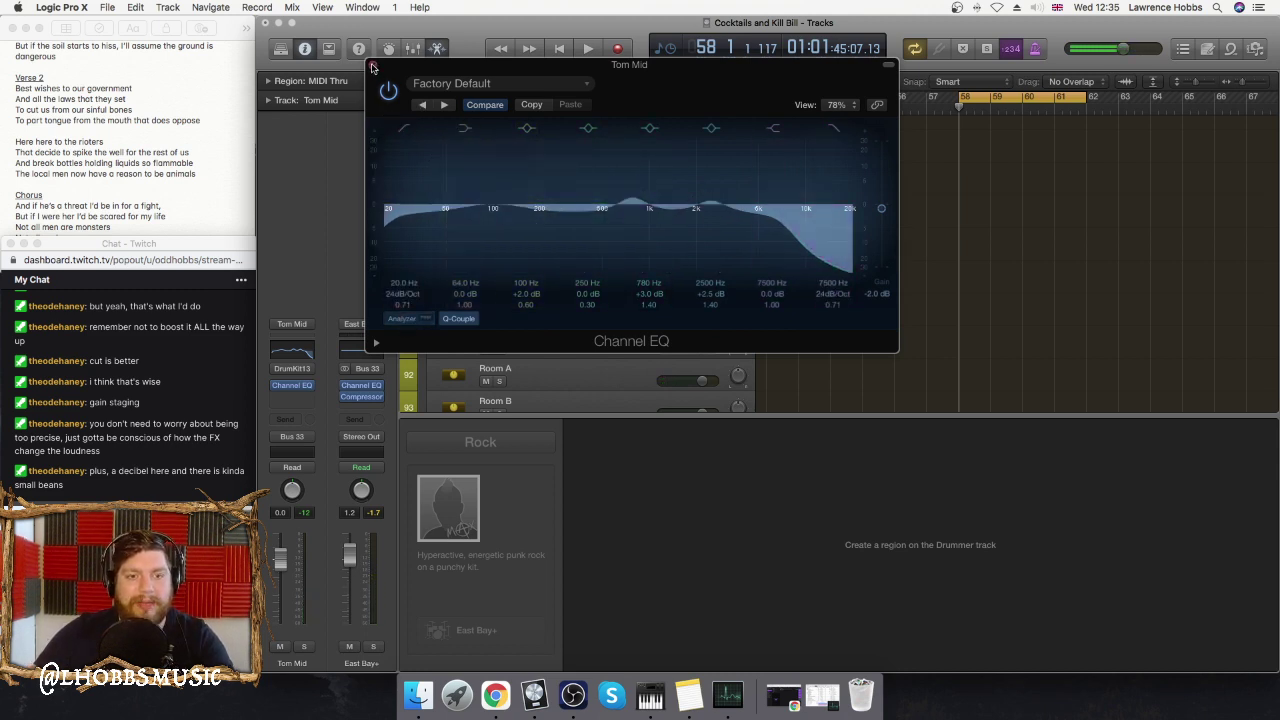
key(super+w)
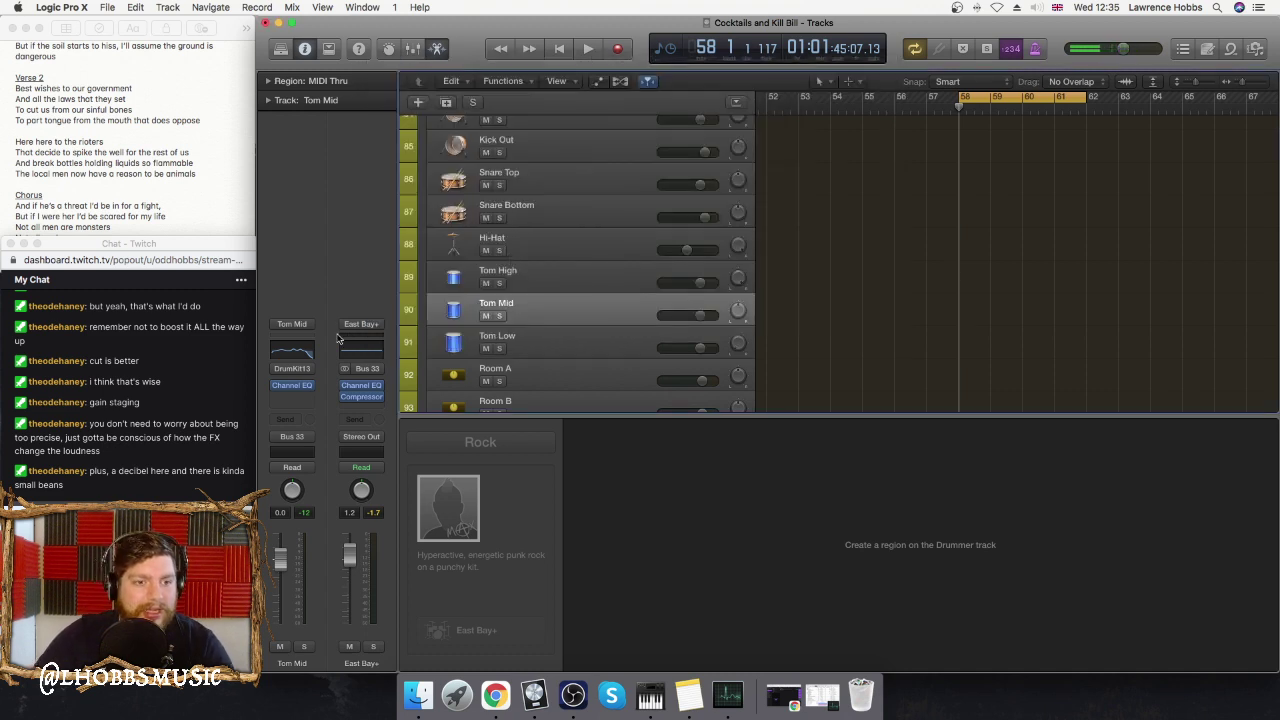
scroll(192, 372, up, 3)
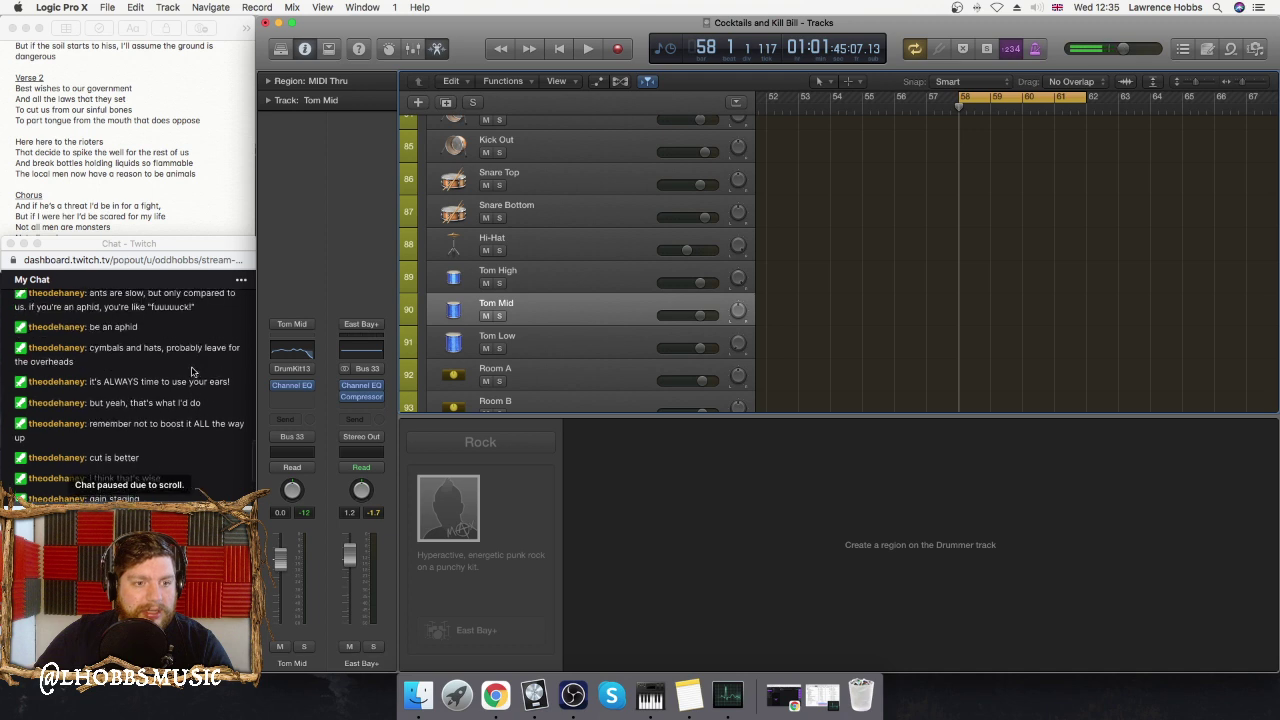
scroll(192, 372, down, 3)
scroll(583, 309, up, 2)
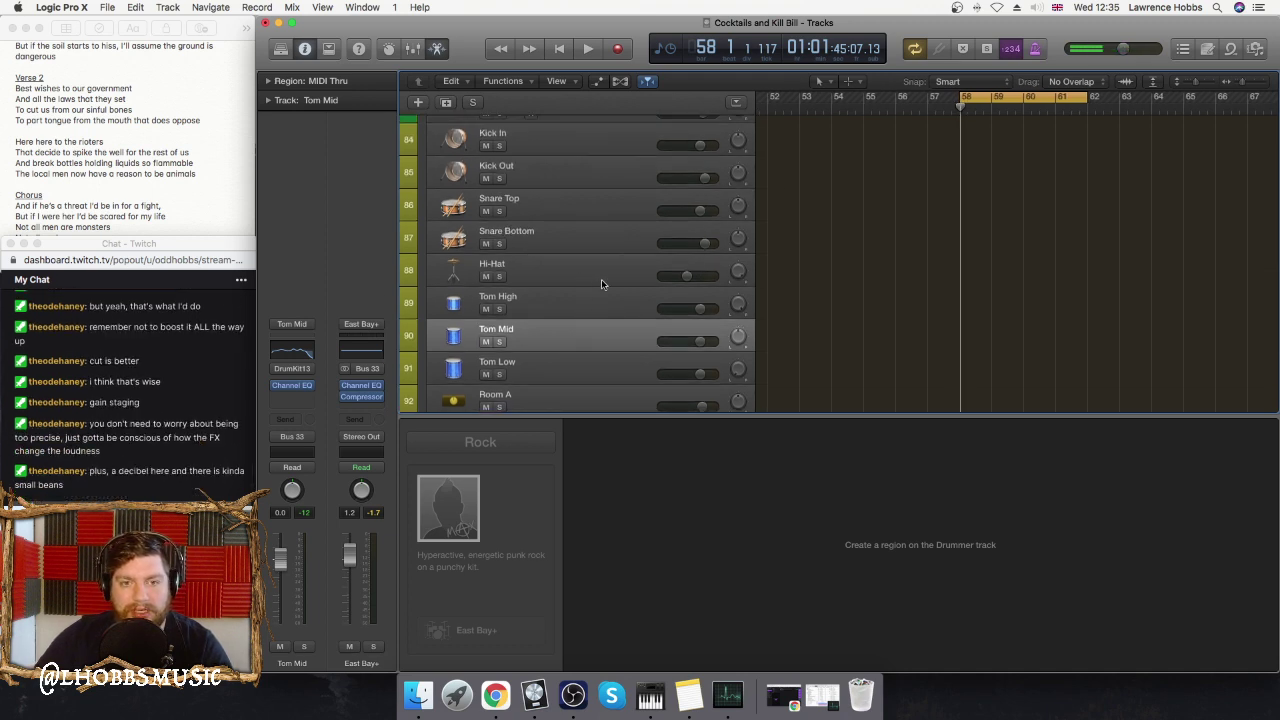
- Set a four-bar cycle range starting at bar 26, where the distorted guitars enter, and audition the loop
scroll(822, 208, left, 10)
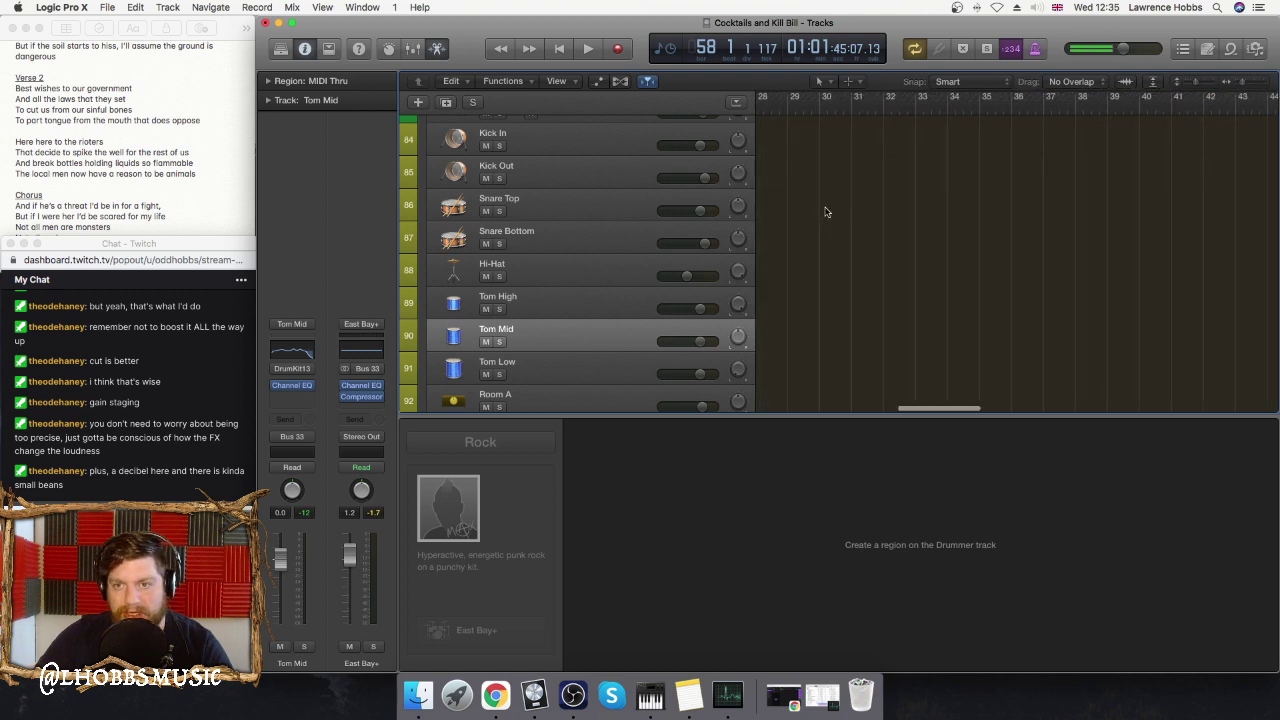
scroll(826, 212, up, 5)
scroll(840, 206, left, 5)
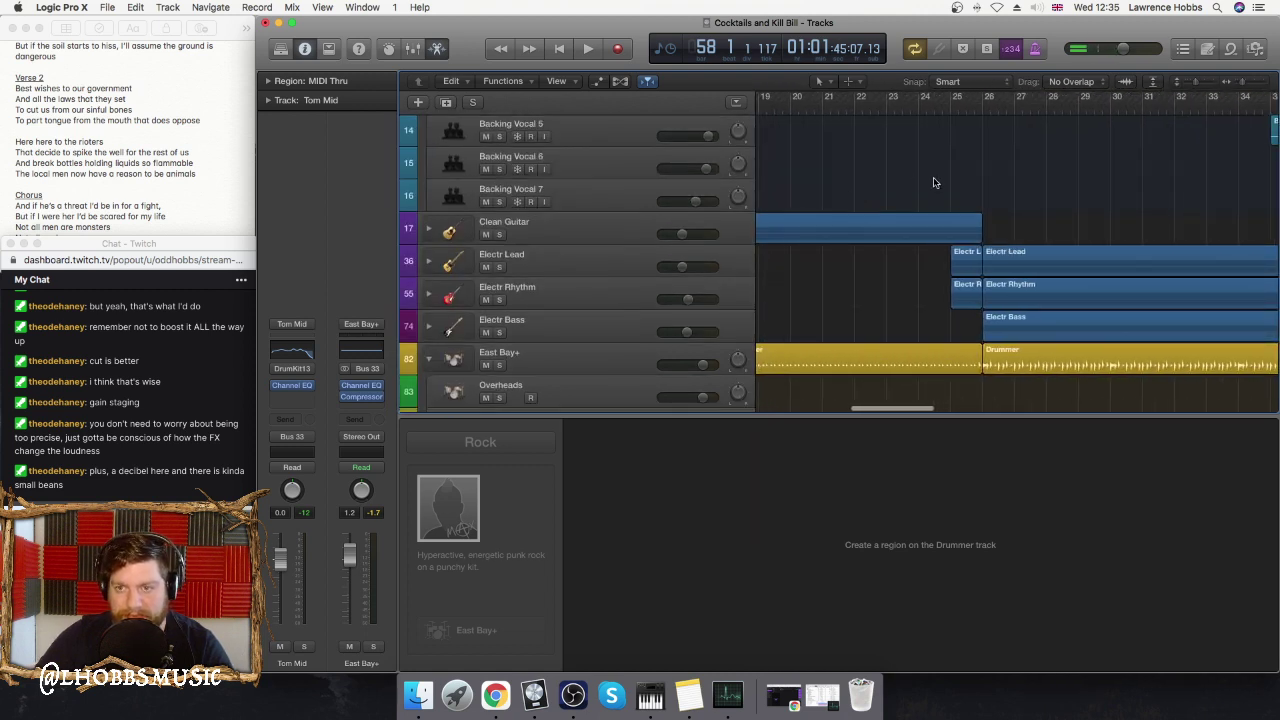
scroll(944, 178, up, 3)
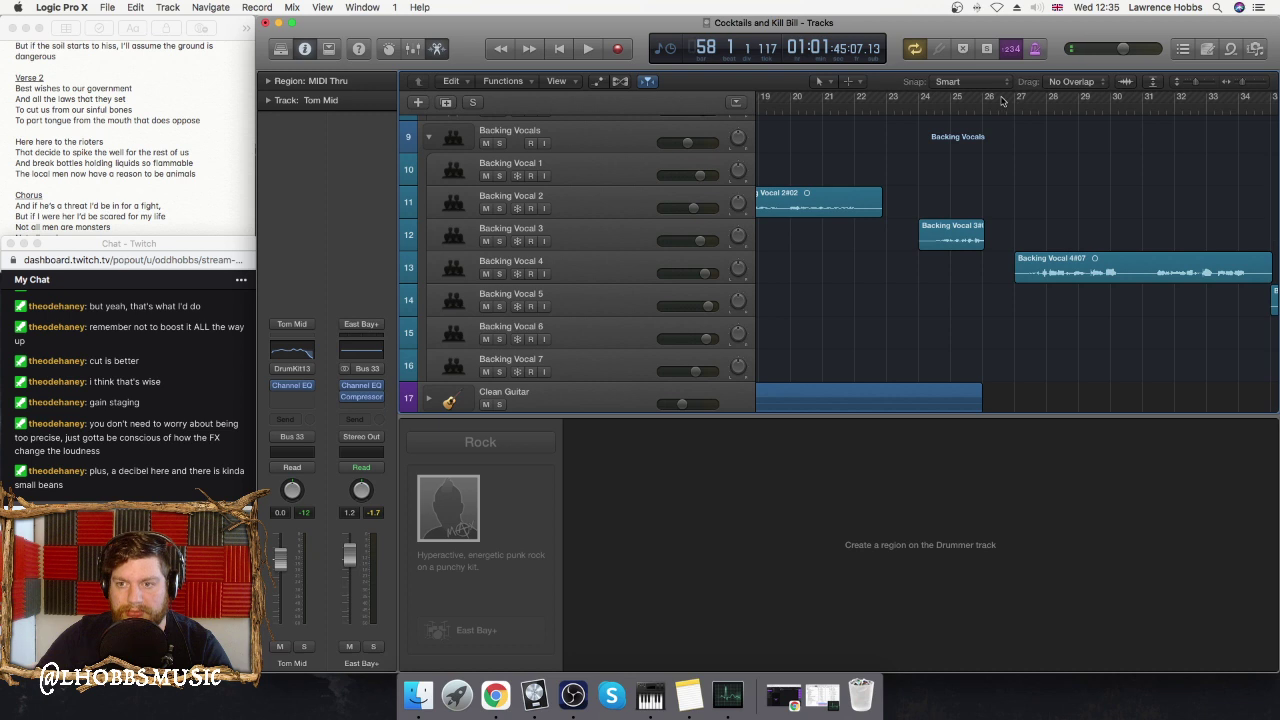
scroll(995, 110, down, 3)
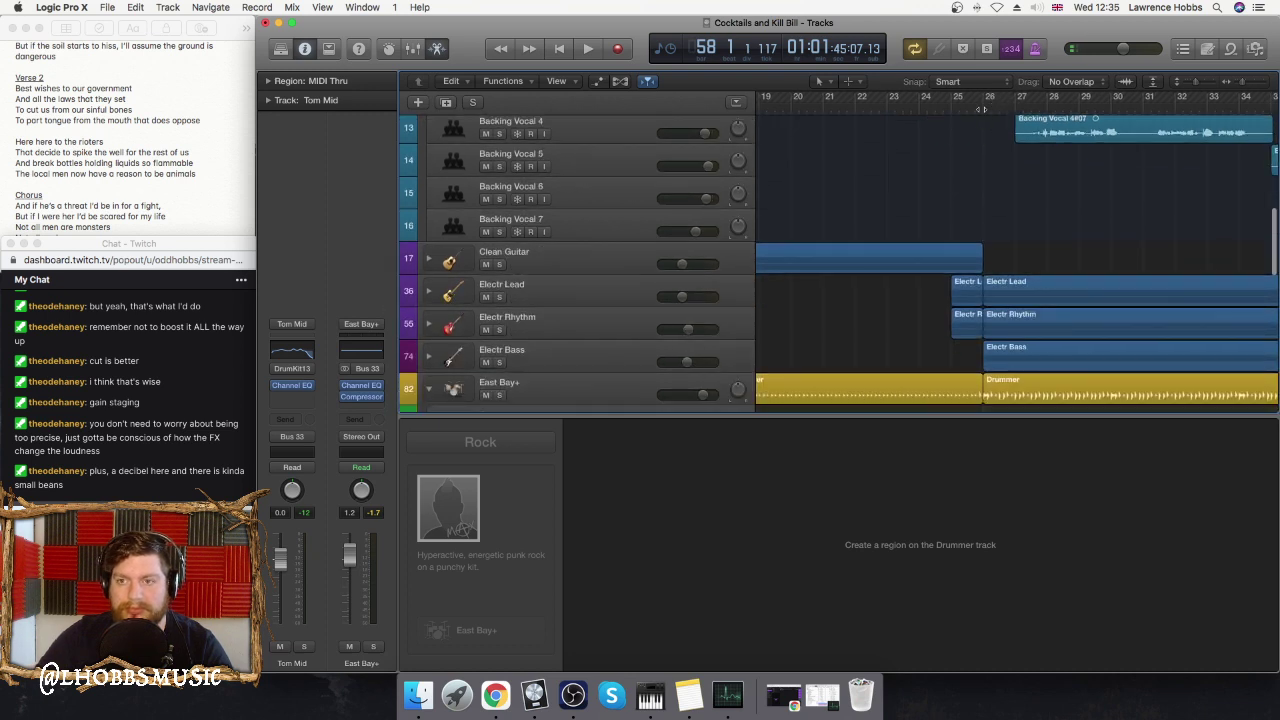
key(space)
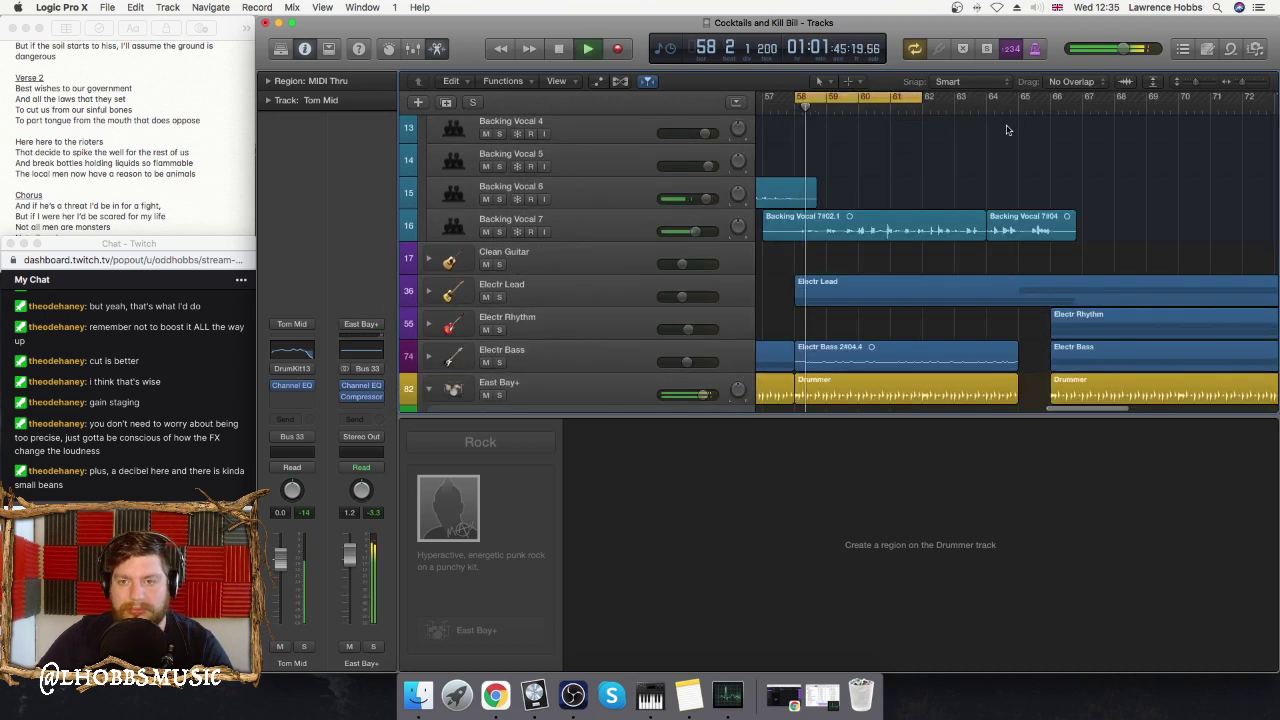
scroll(857, 162, left, 15)
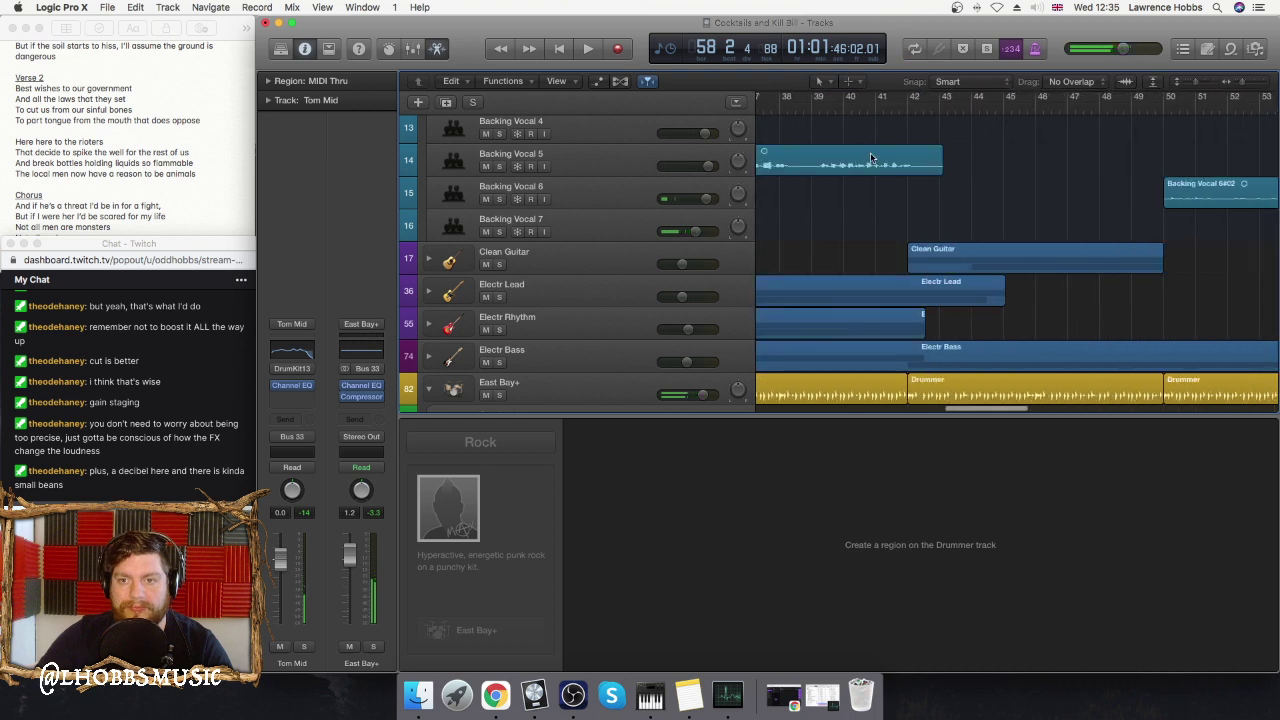
scroll(893, 148, left, 4)
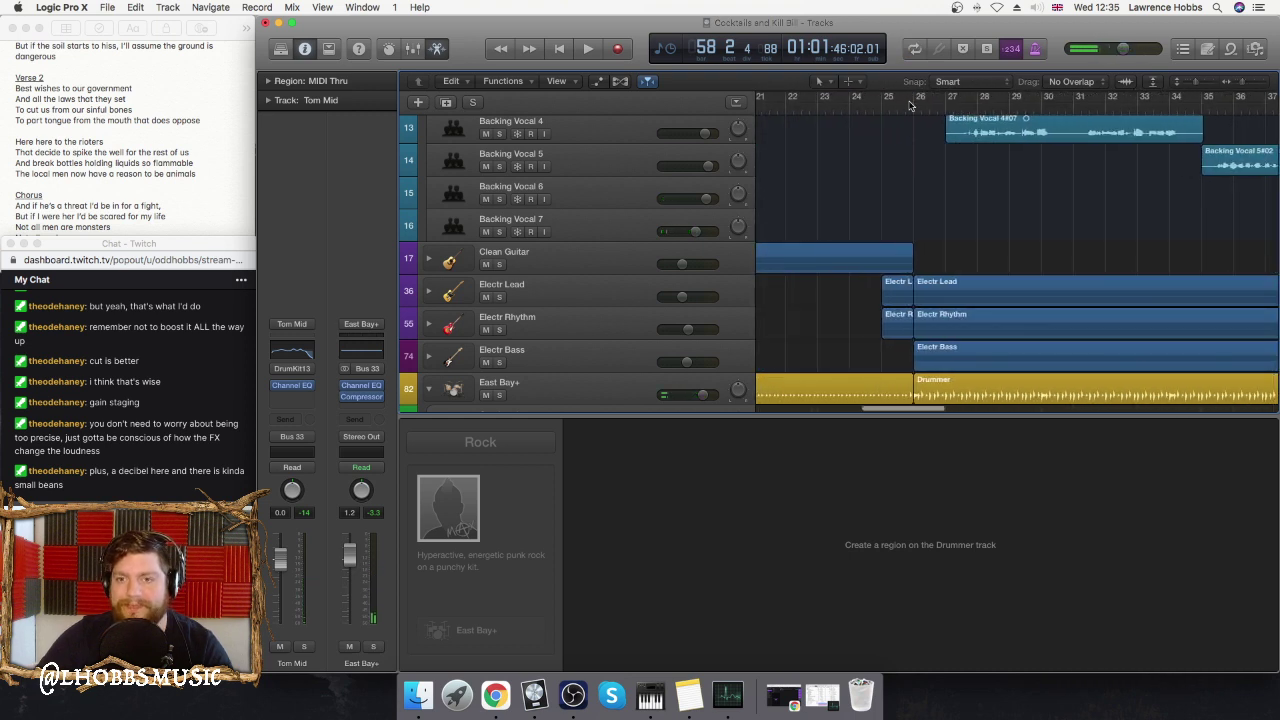
drag(916, 101, 1041, 100)
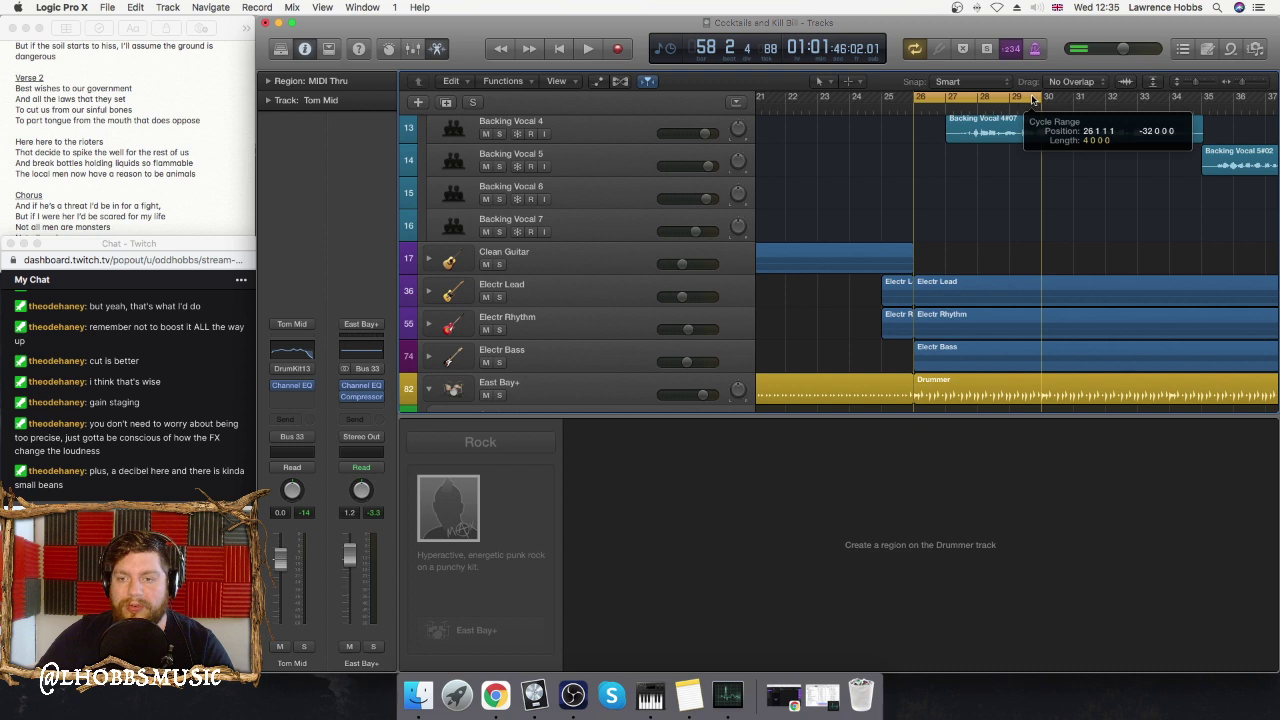
key(space)
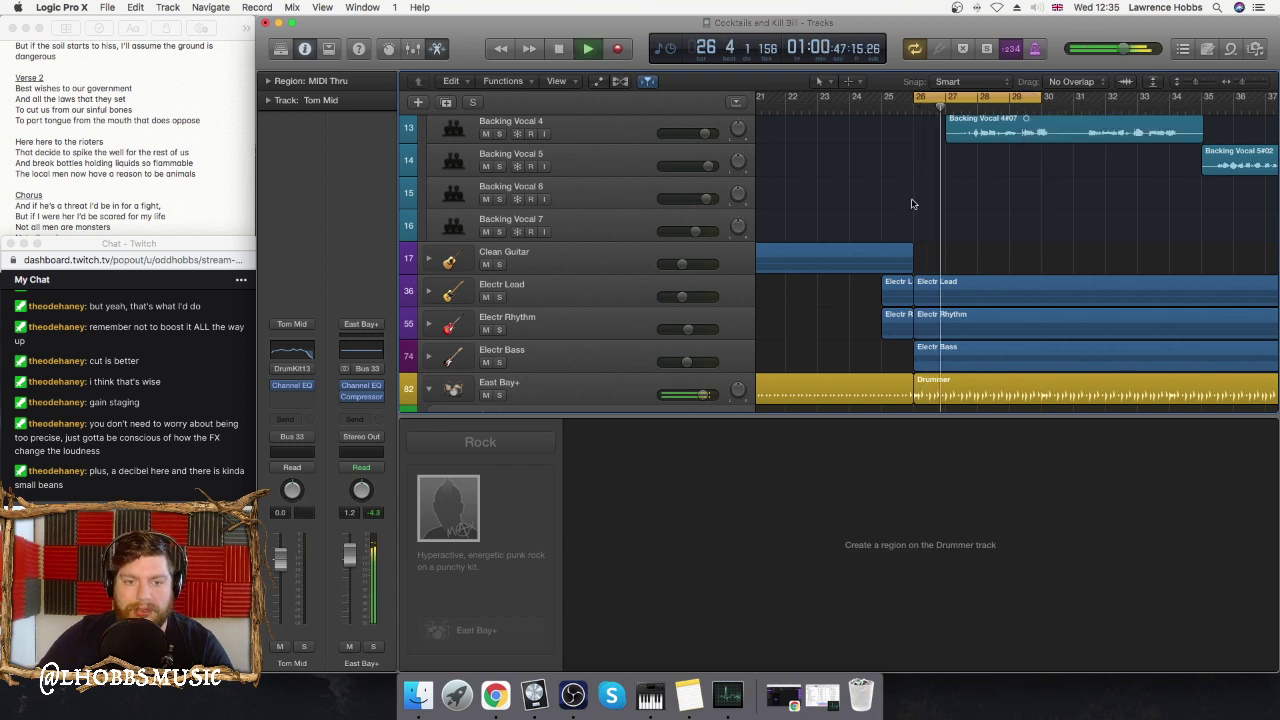
key(space)
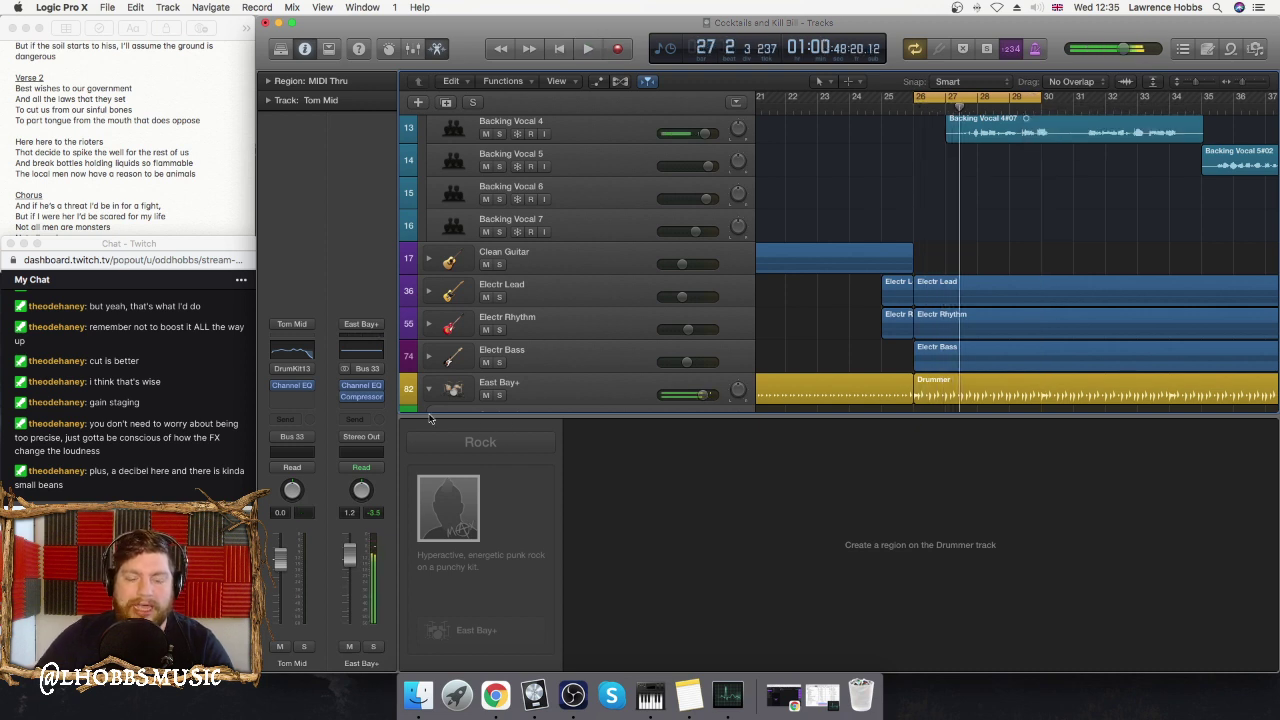
- Add a Channel EQ after the compressor on the Snare Top track and move its window over the arrangement
scroll(530, 320, down, 6)
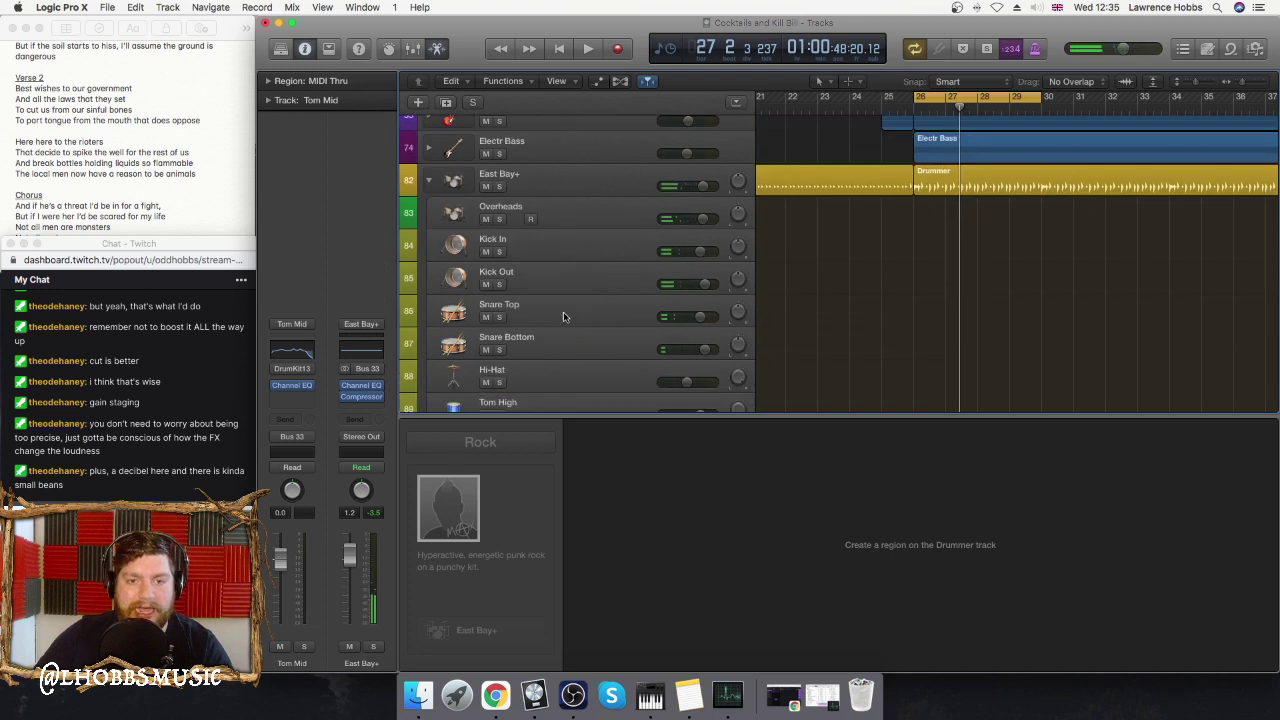
click(563, 316)
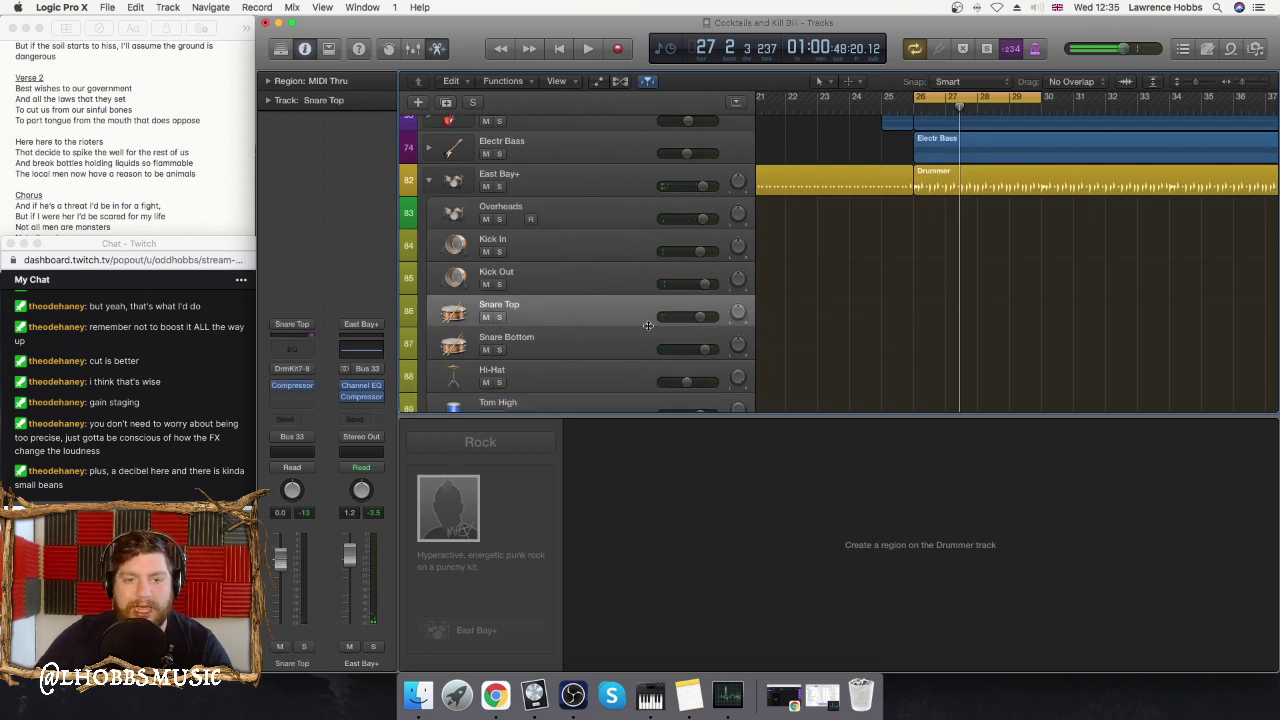
double_click(590, 311)
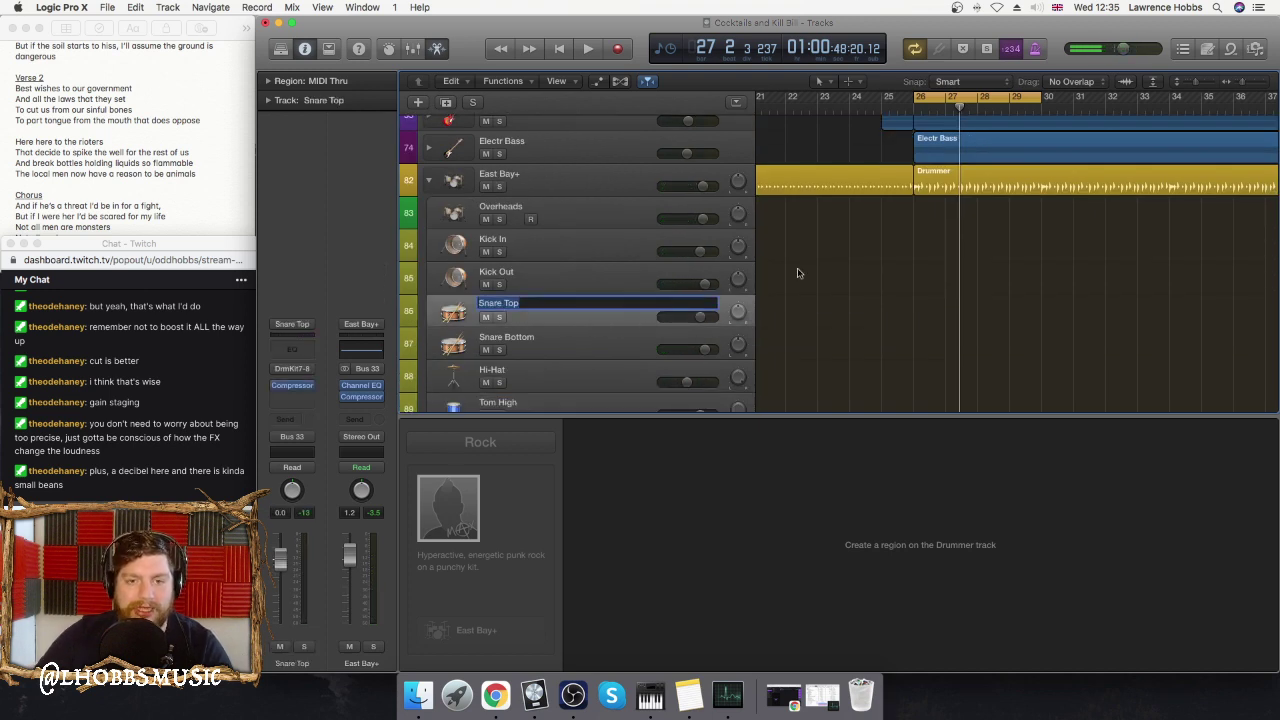
click(308, 350)
drag(283, 110, 736, 110)
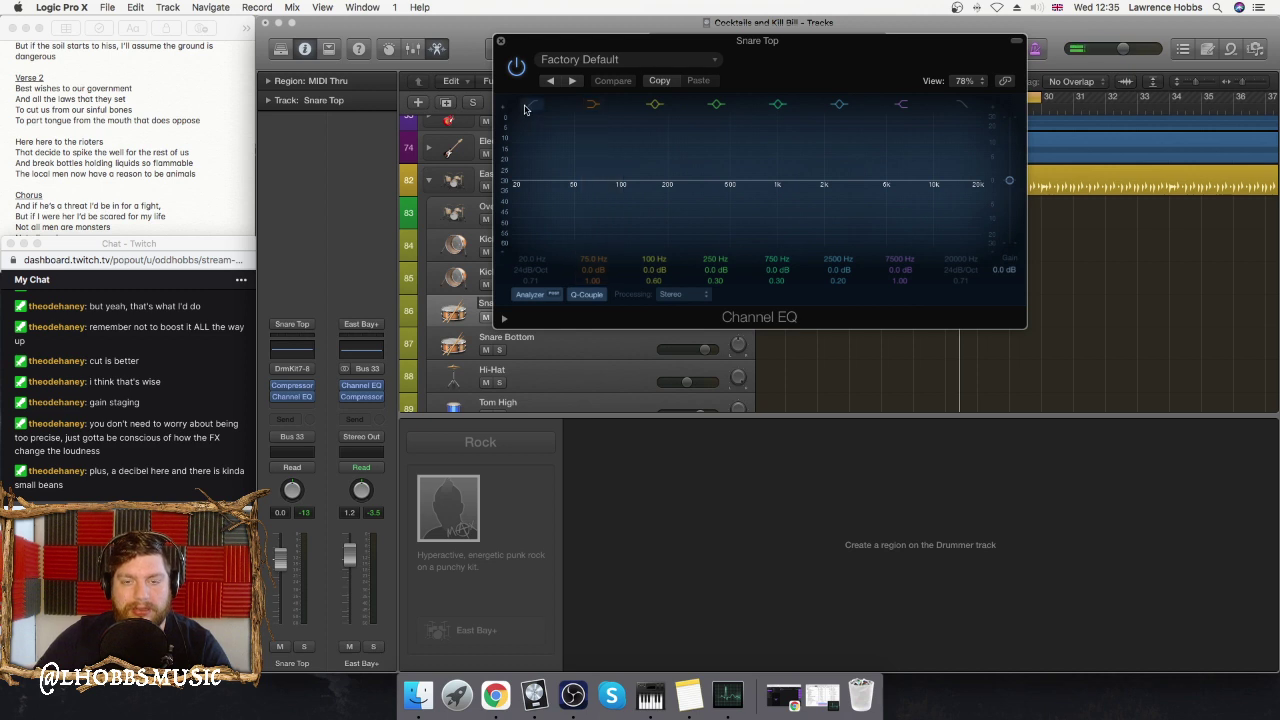
- Play the loop and enable Snare Top's low cut at 41 Hz with Q 0.67 and its high cut at 14600 Hz
key(space)
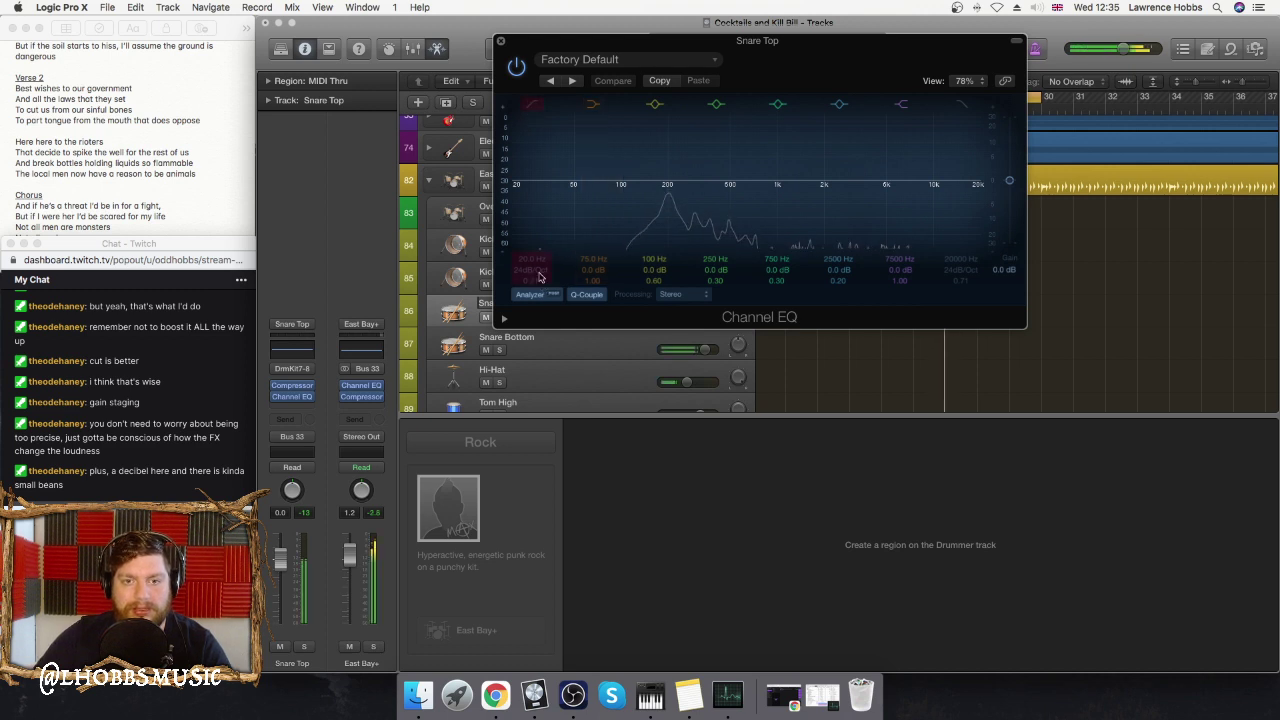
click(536, 104)
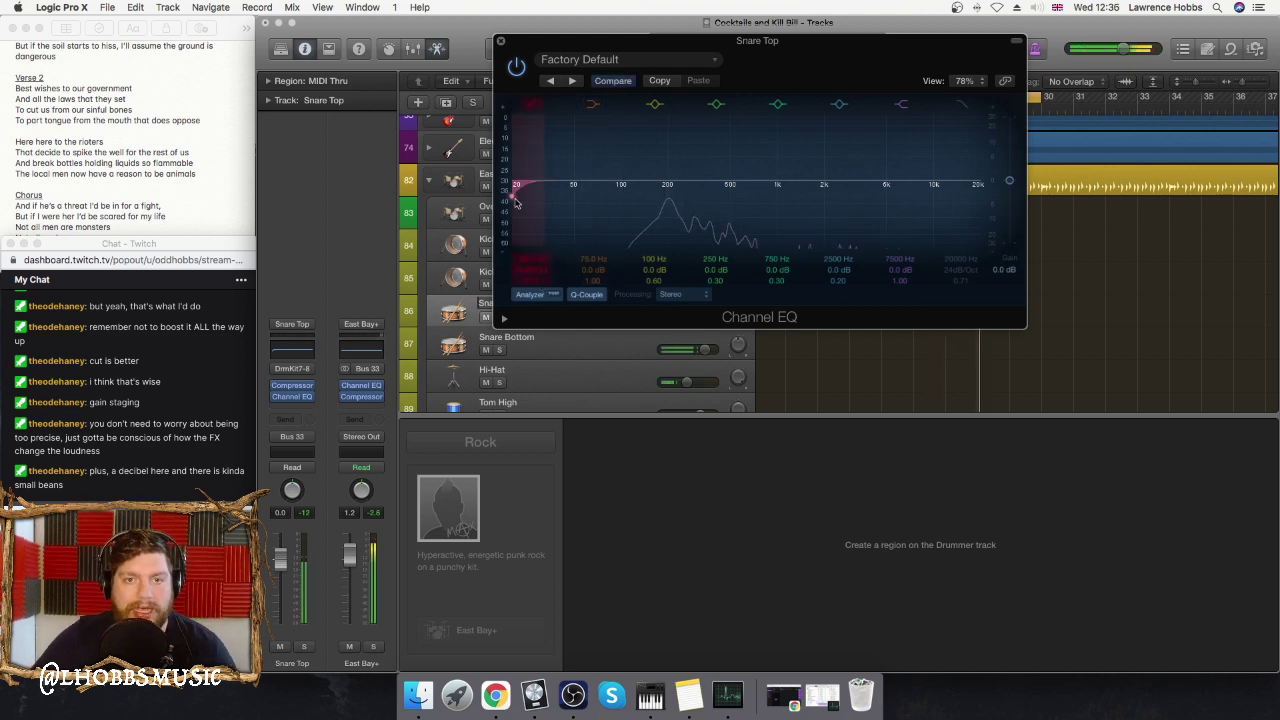
drag(549, 198, 568, 196)
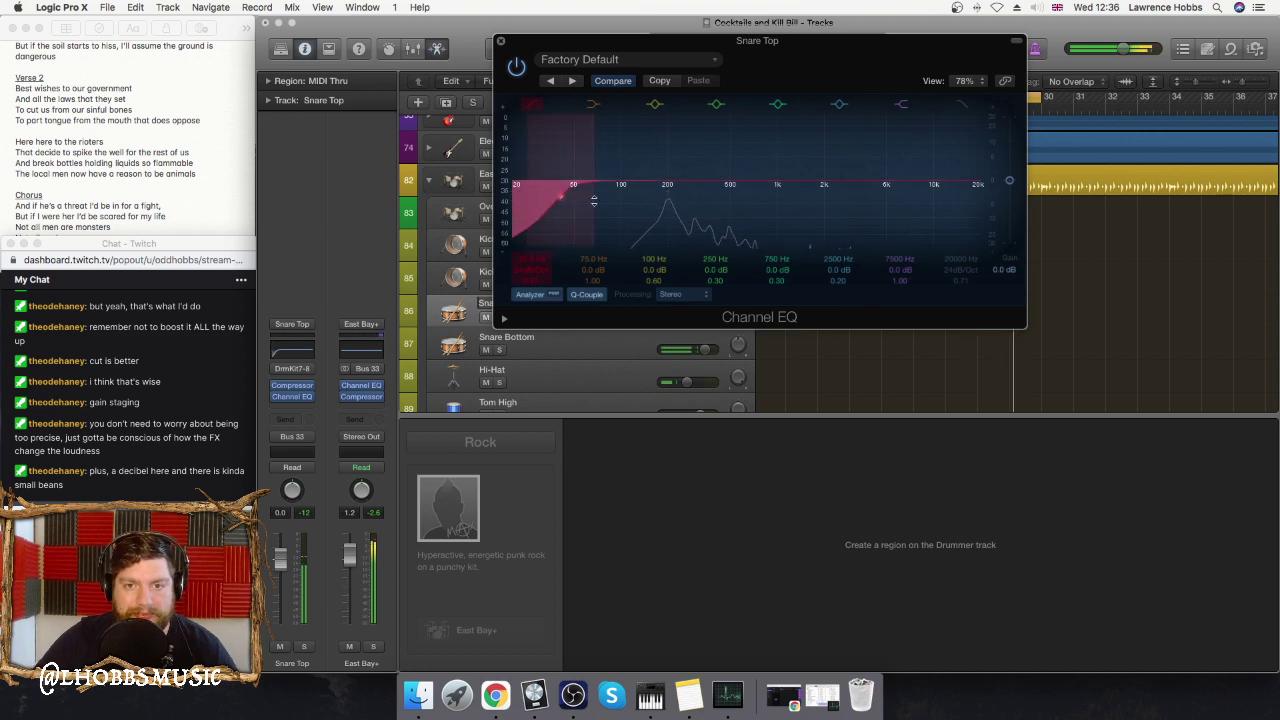
click(961, 104)
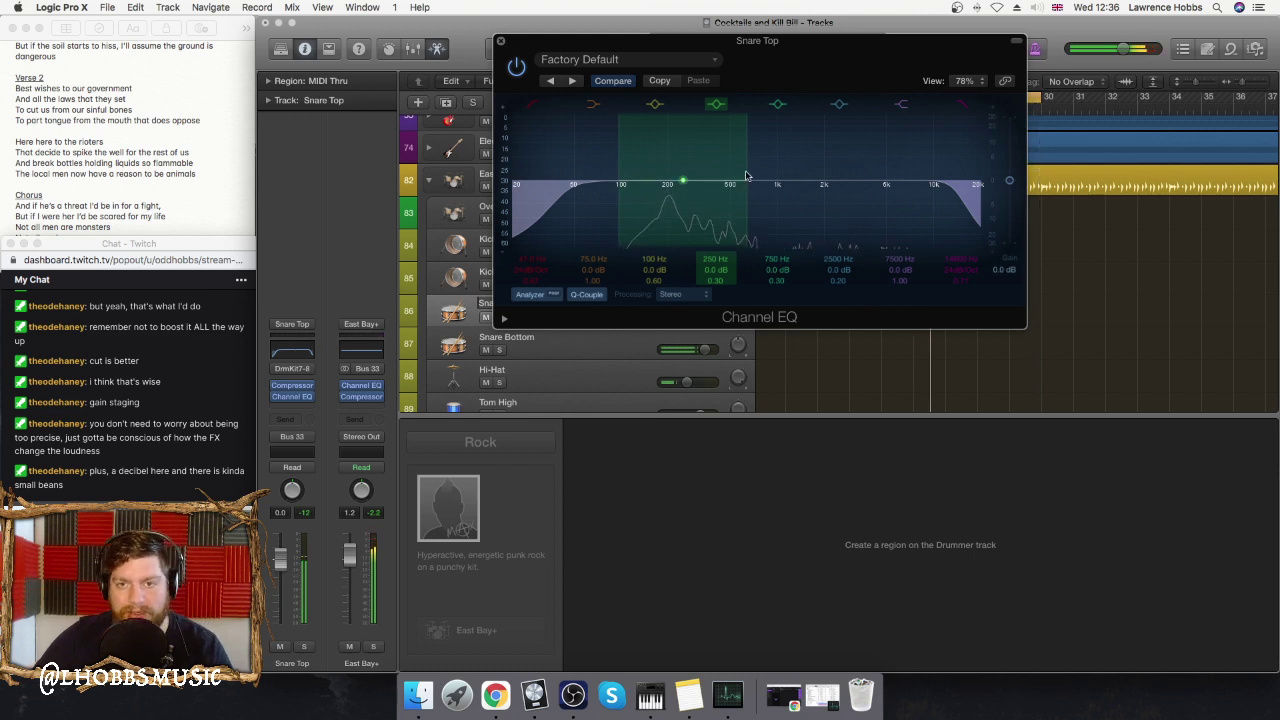
- Sweep a boost of about +23 dB from 235 Hz to 1520 Hz on Snare Top, and flatten that band to 0.0 dB
drag(745, 176, 707, 136)
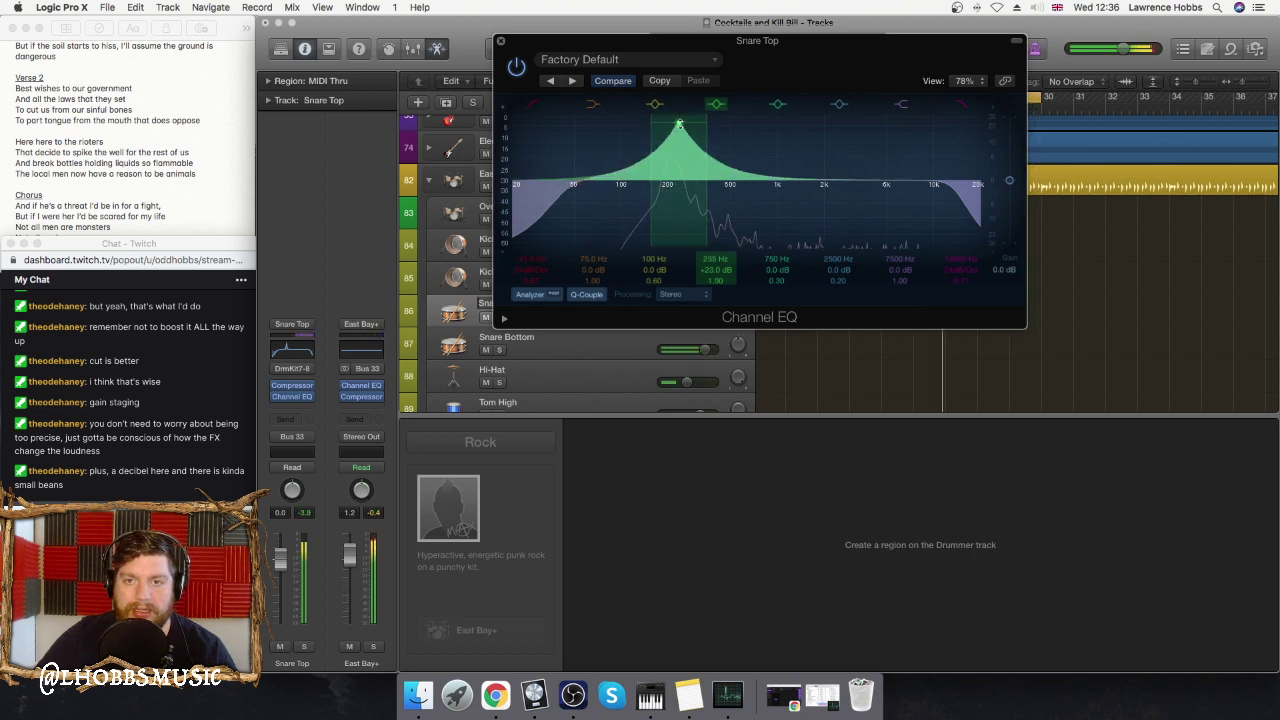
drag(703, 133, 816, 128)
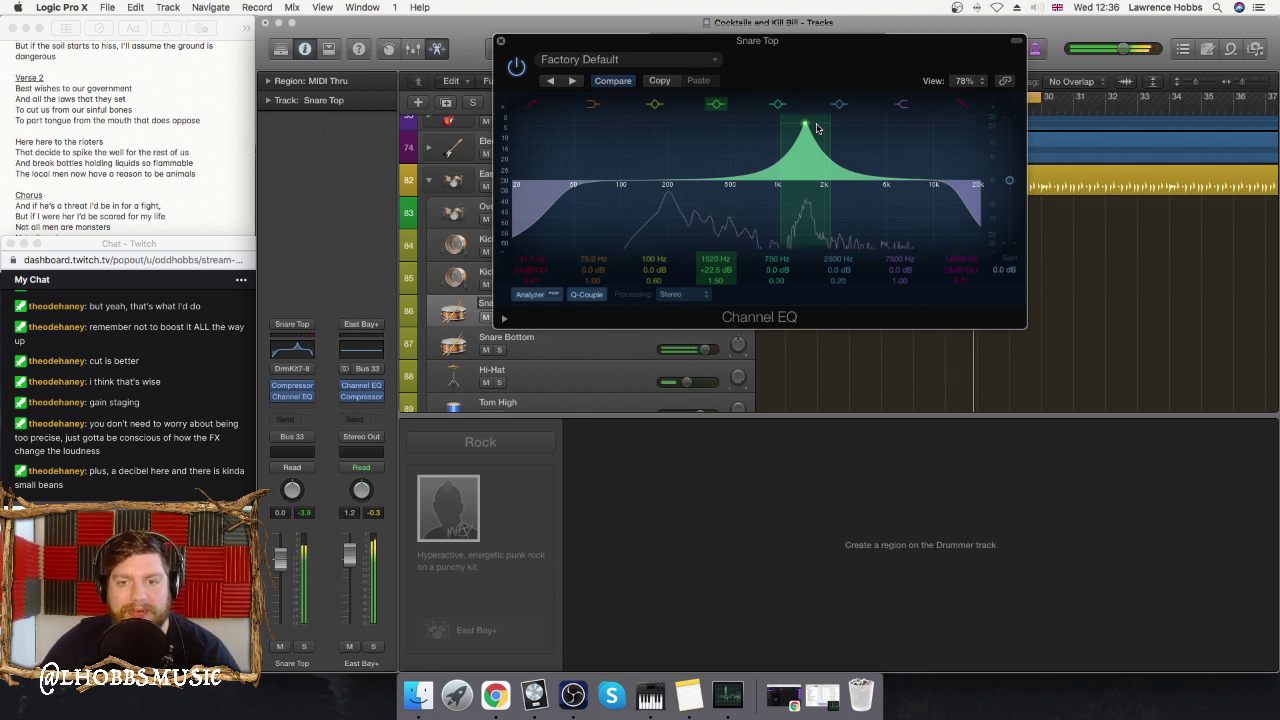
drag(816, 128, 700, 192)
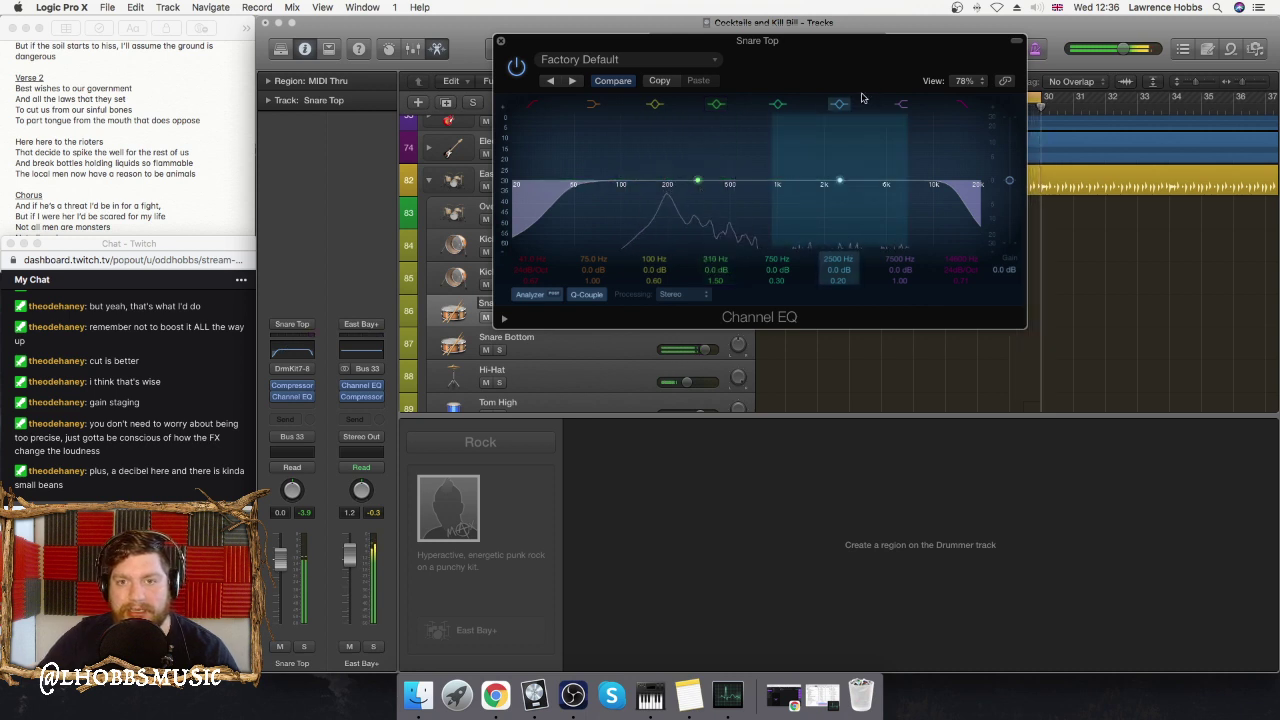
- Boost Snare Top's upper-midrange band at 1580 Hz by +12.5 dB with Q 1.00 while the loop plays
click(779, 105)
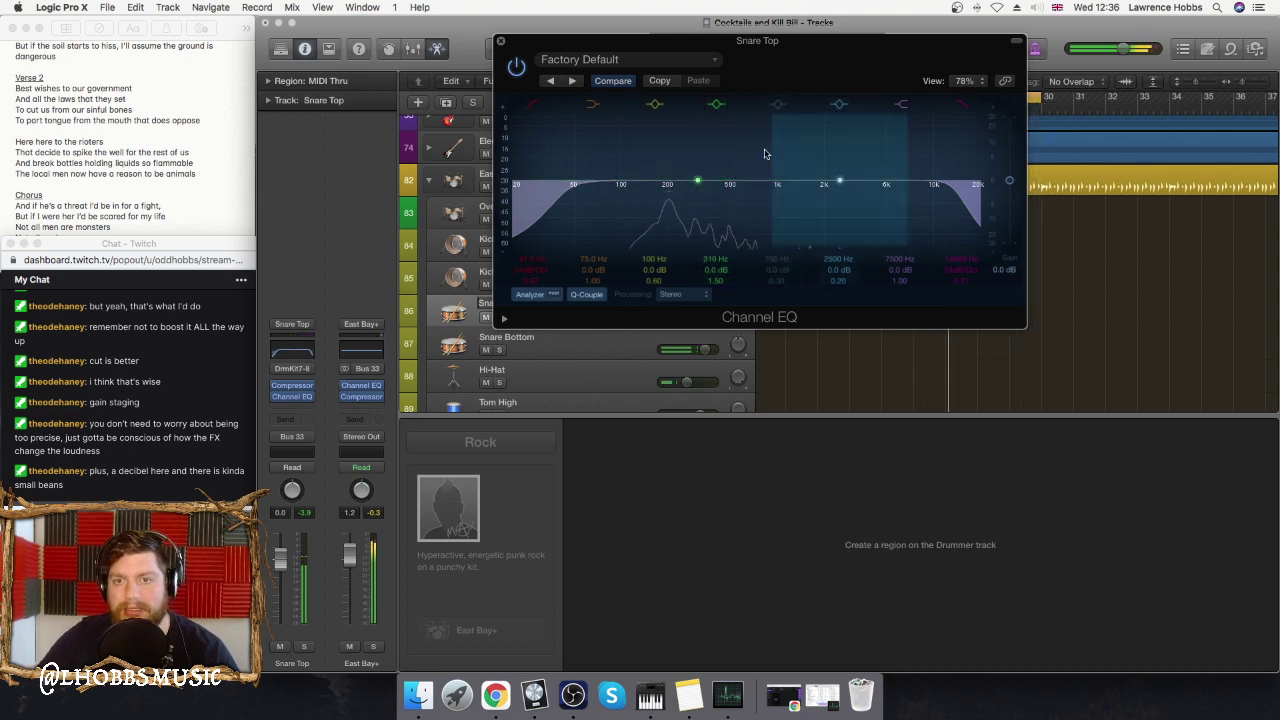
drag(757, 184, 810, 133)
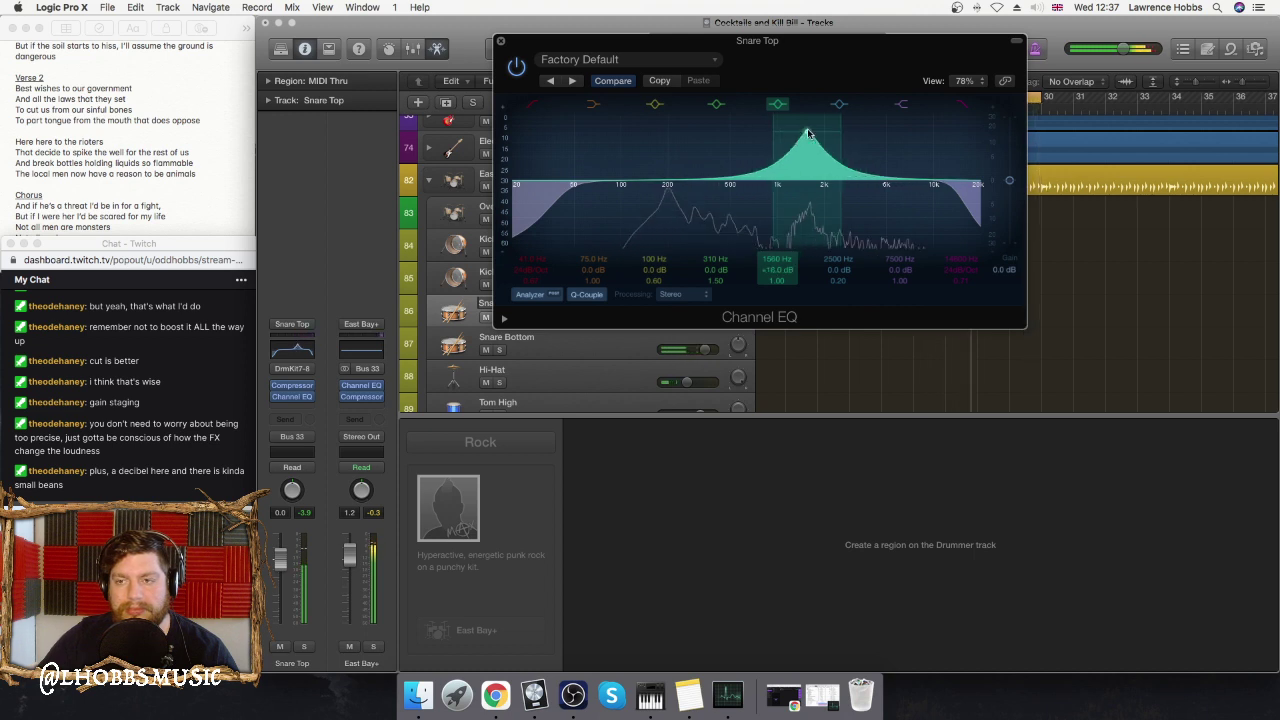
drag(810, 133, 810, 143)
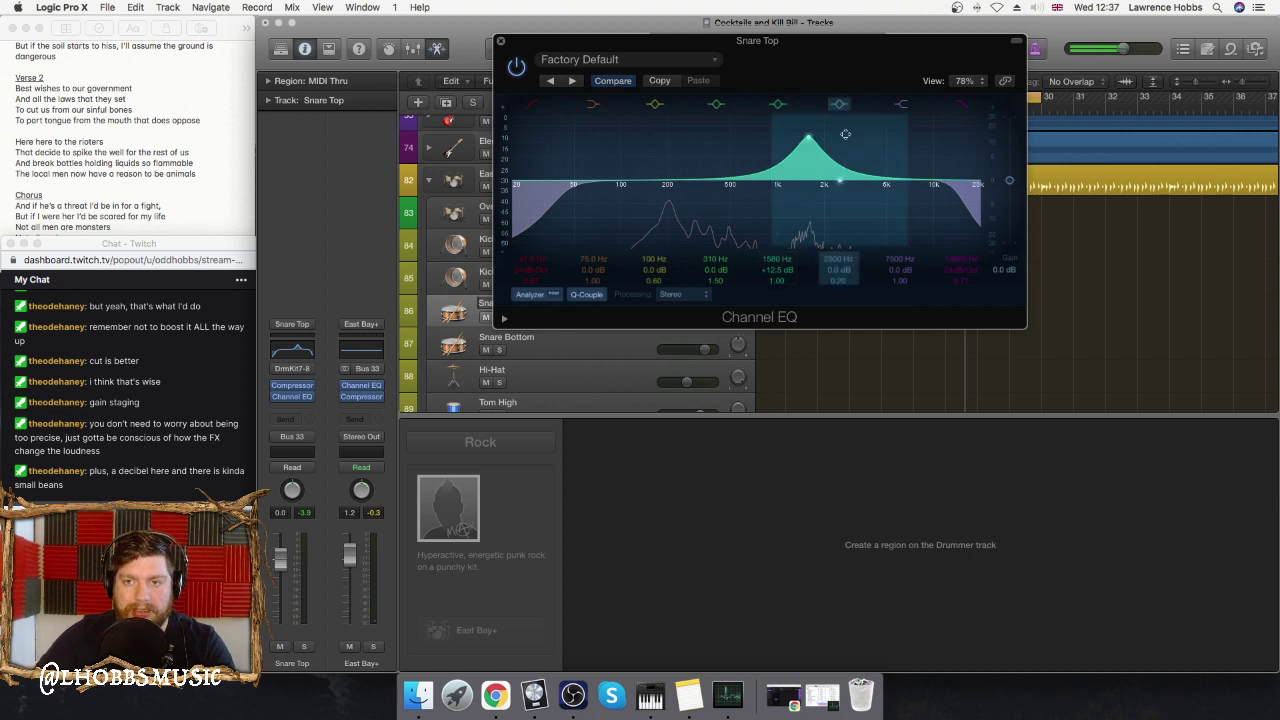
- Boost Snare Top at 6200 Hz by +2.5 dB with Q 1.10, and reduce the 1580 Hz boost to +6.5 dB
mouse_move(843, 186)
mouse_down()
mouse_move(885, 165)
mouse_move(853, 170)
mouse_move(852, 150)
mouse_move(893, 142)
mouse_move(866, 137)
mouse_move(940, 147)
mouse_move(878, 136)
mouse_move(915, 125)
mouse_move(892, 127)
mouse_move(915, 132)
mouse_move(904, 170)
mouse_up()
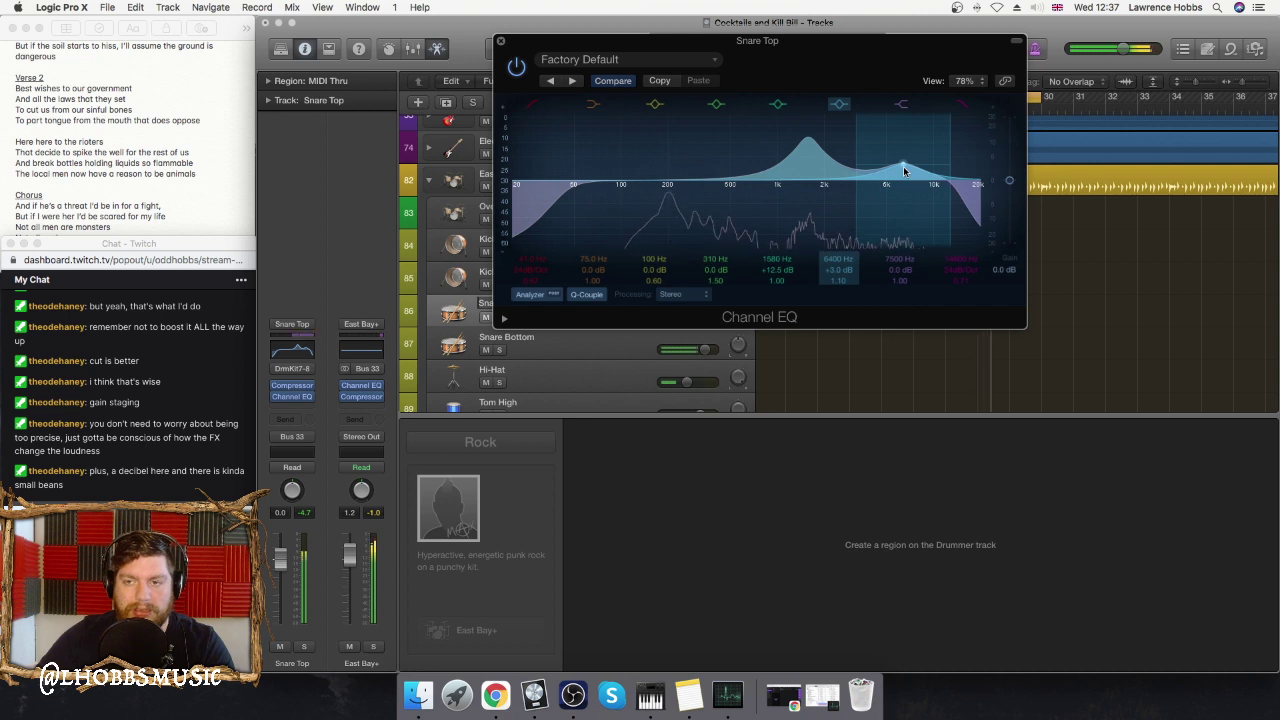
drag(904, 171, 902, 174)
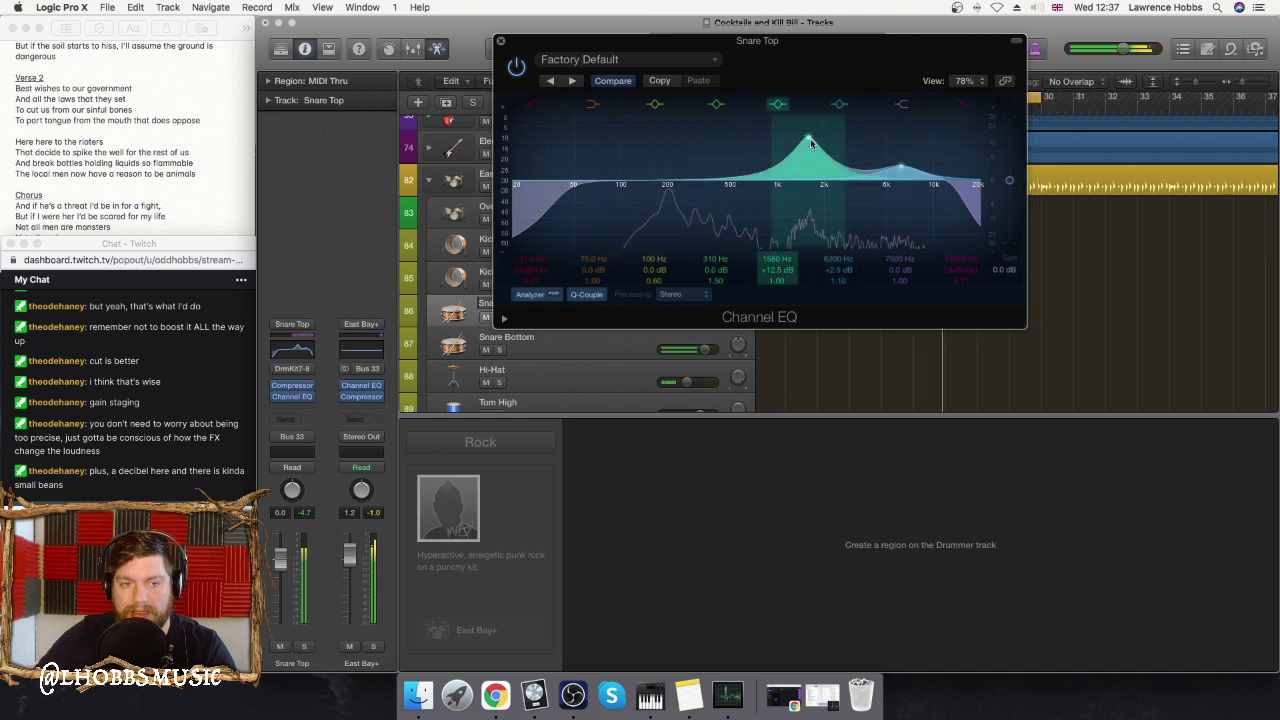
drag(810, 144, 811, 160)
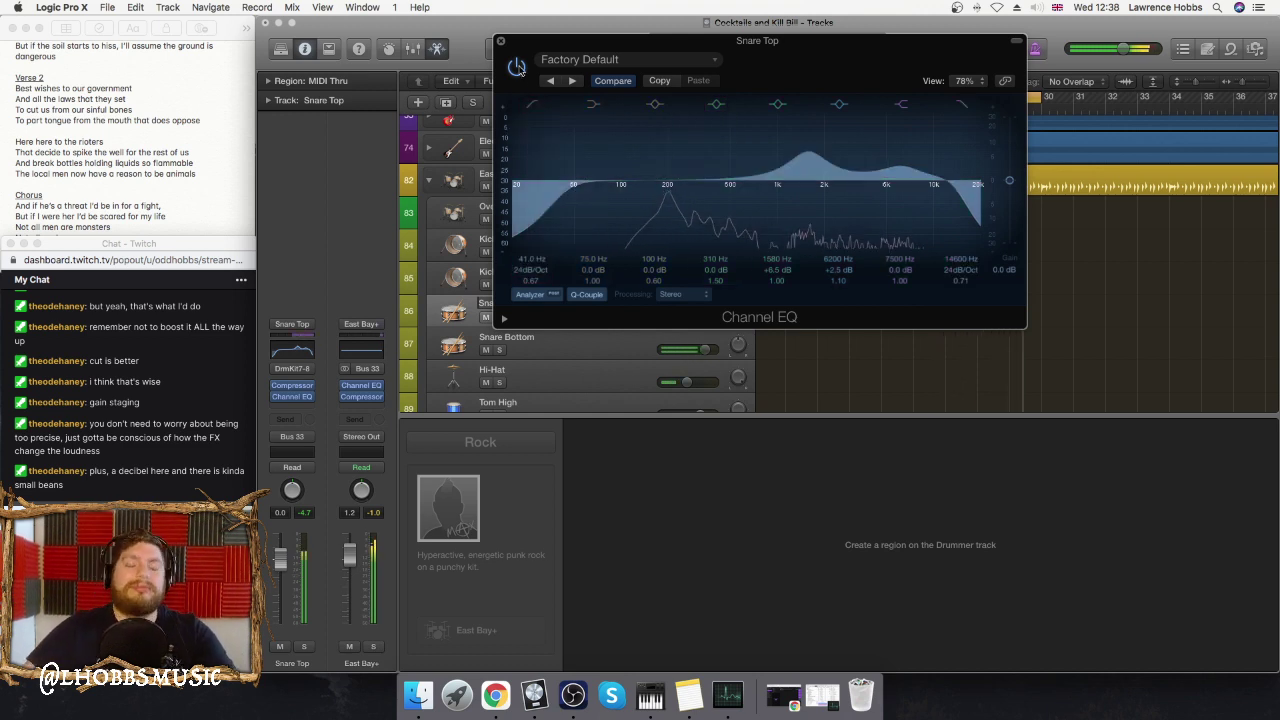
- Compare the Snare Top loop with the EQ bypassed and active, and move the plug-in window off the track names
click(517, 66)
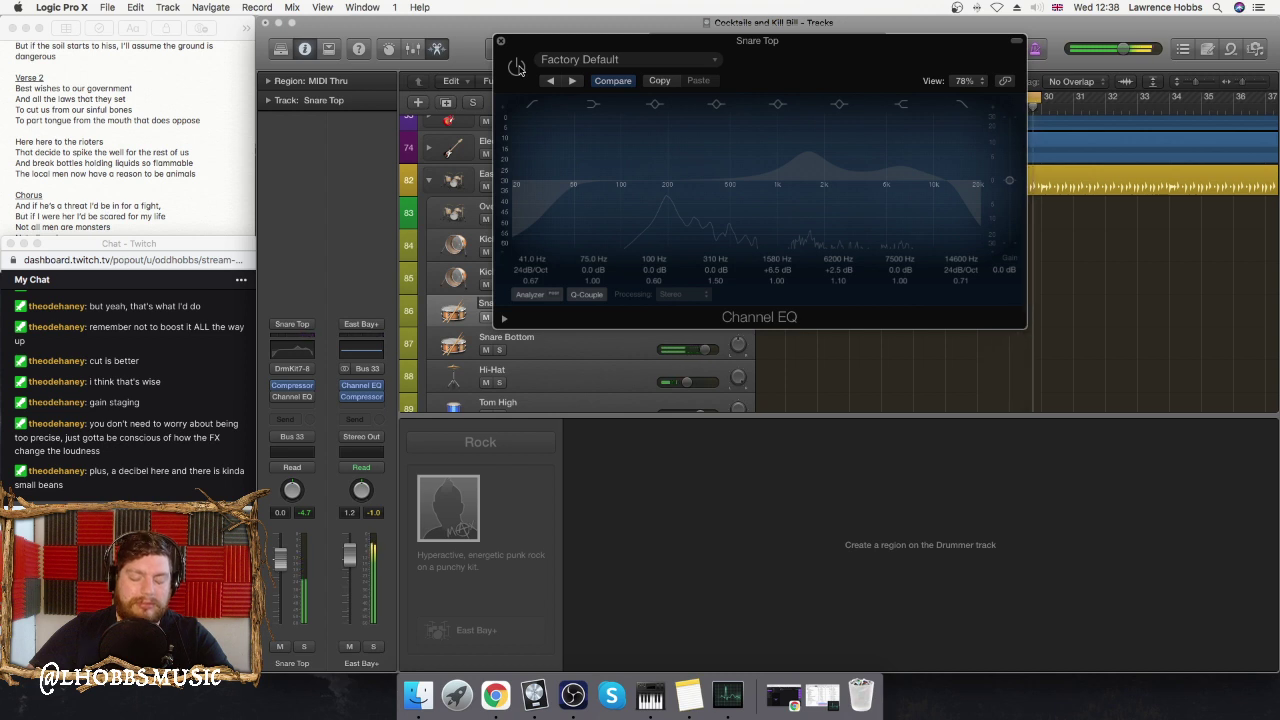
click(517, 66)
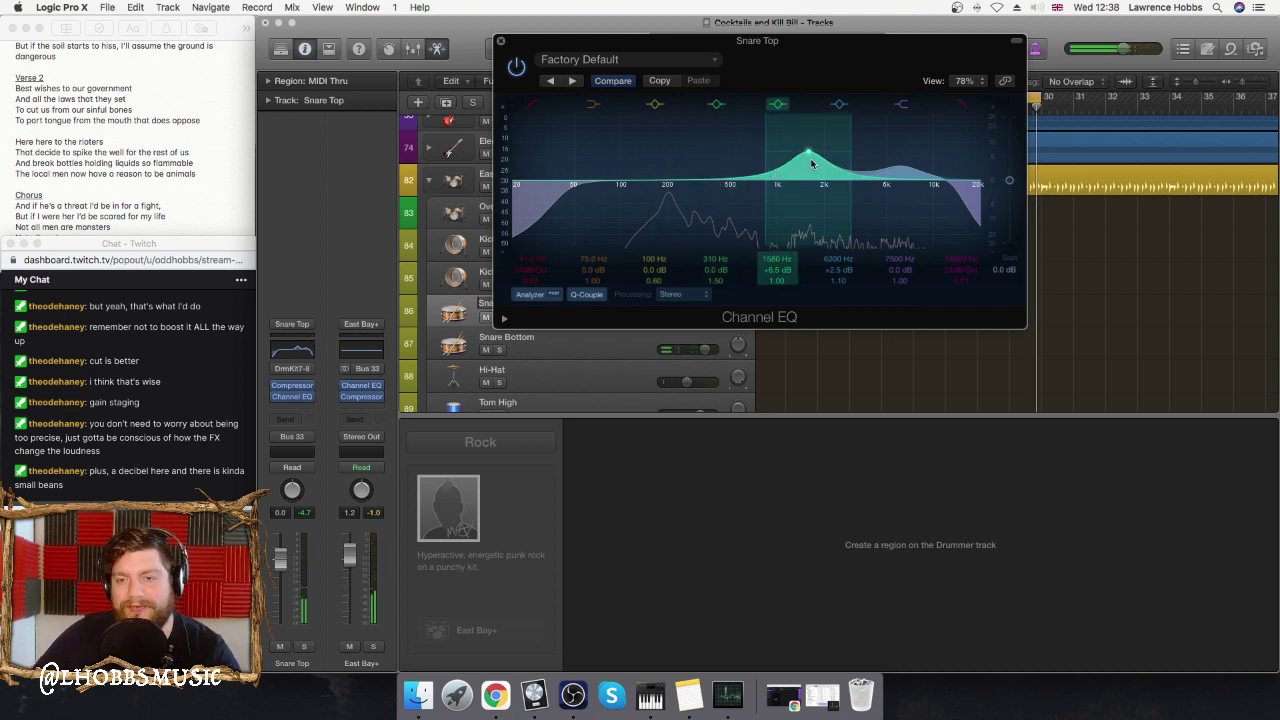
drag(773, 63, 860, 65)
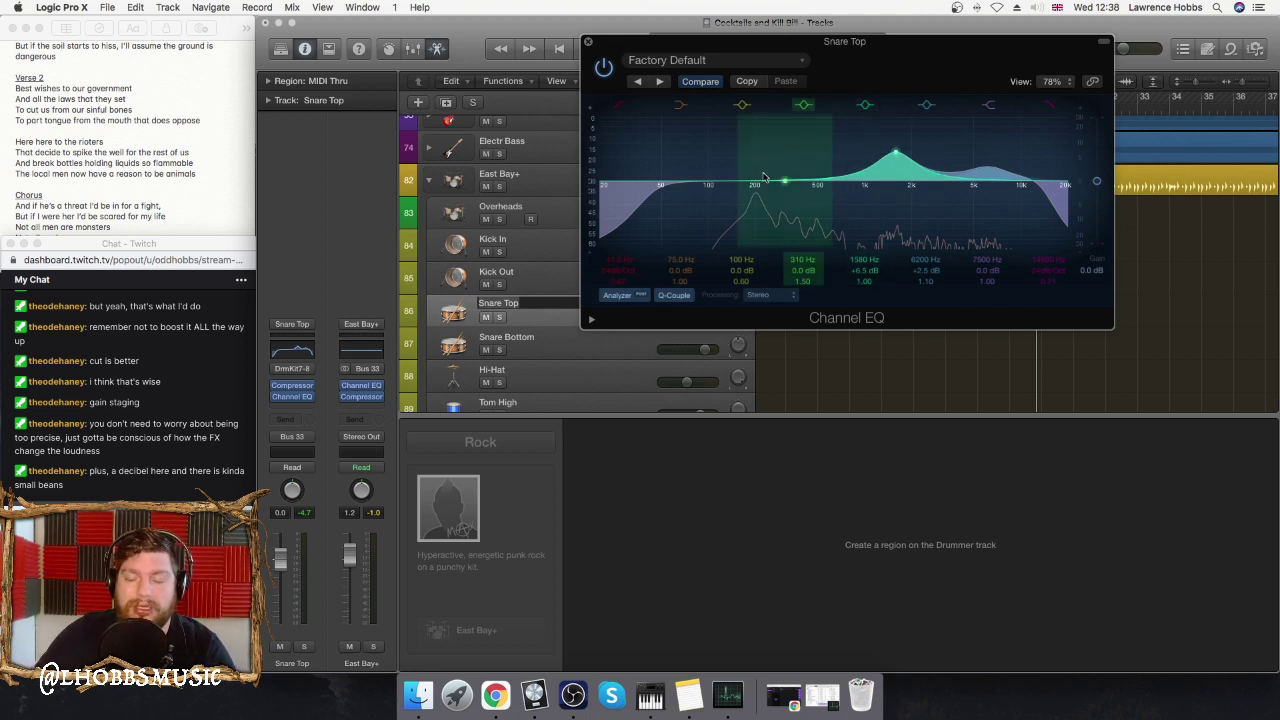
- Boost Snare Top at 196 Hz by +6.5 dB with Q 0.57, and lower the EQ's output gain to -2.5 dB
key(space)
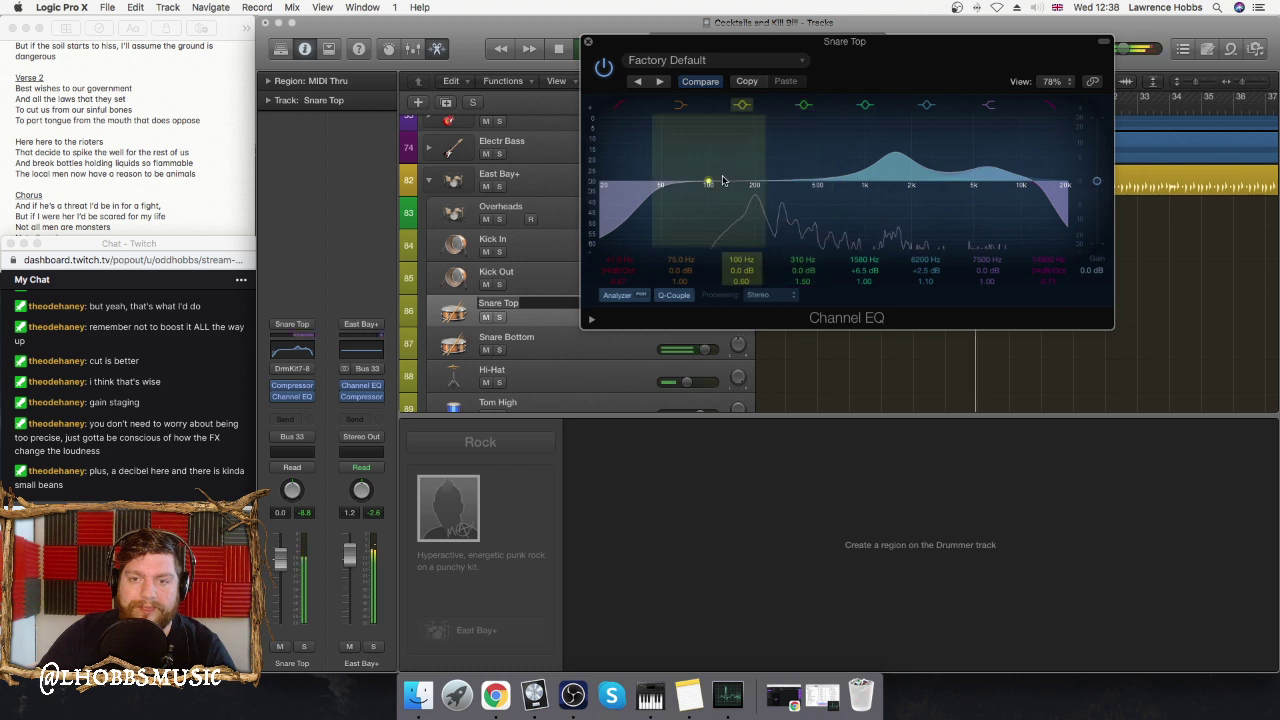
drag(708, 181, 757, 163)
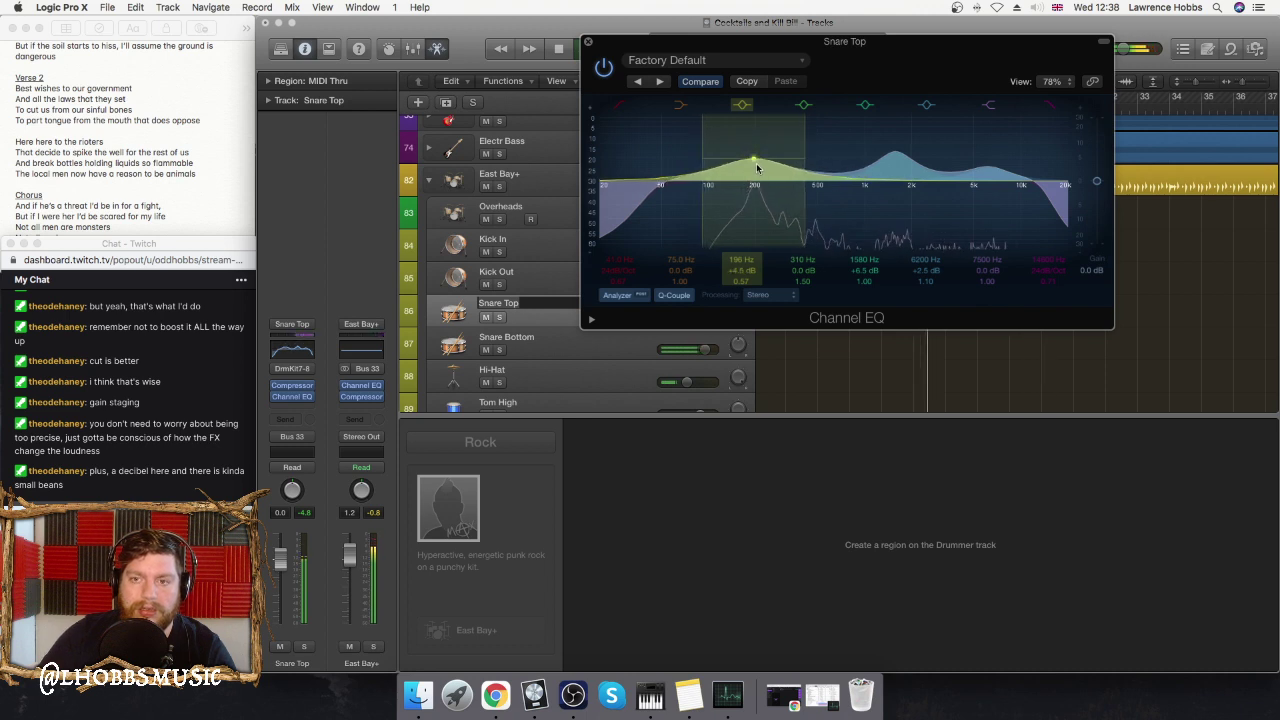
drag(757, 168, 757, 156)
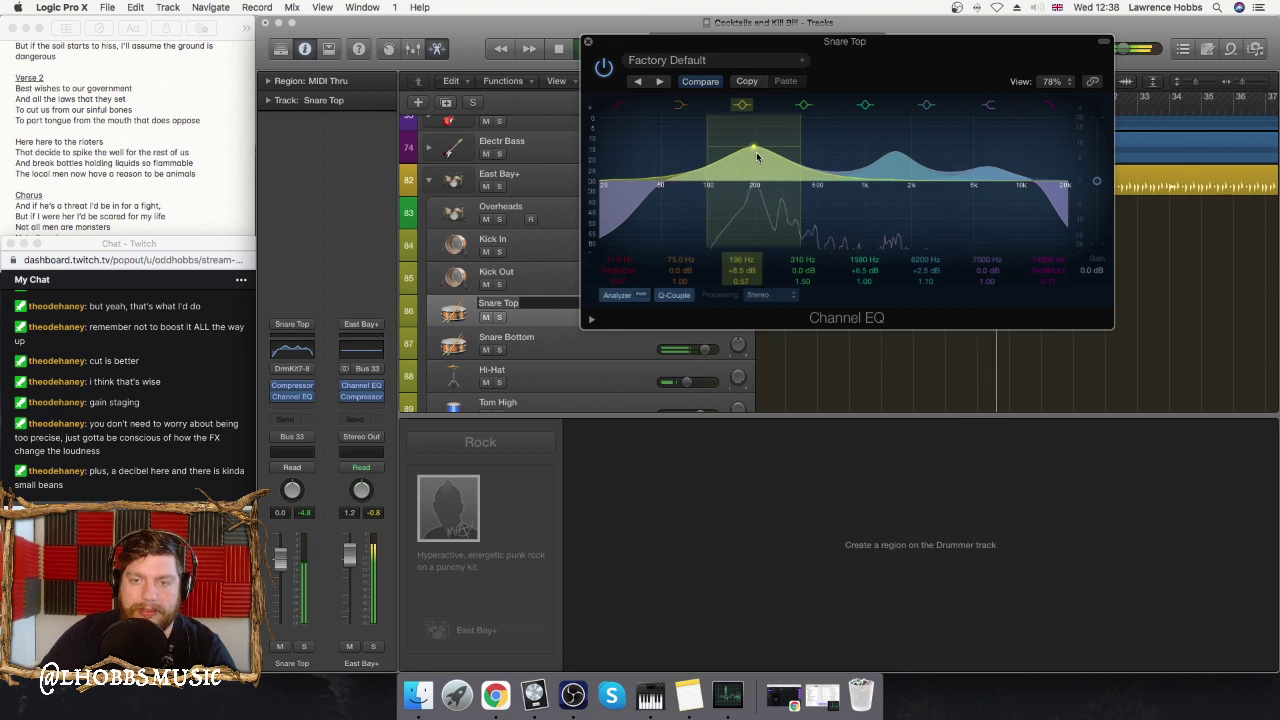
drag(757, 157, 756, 162)
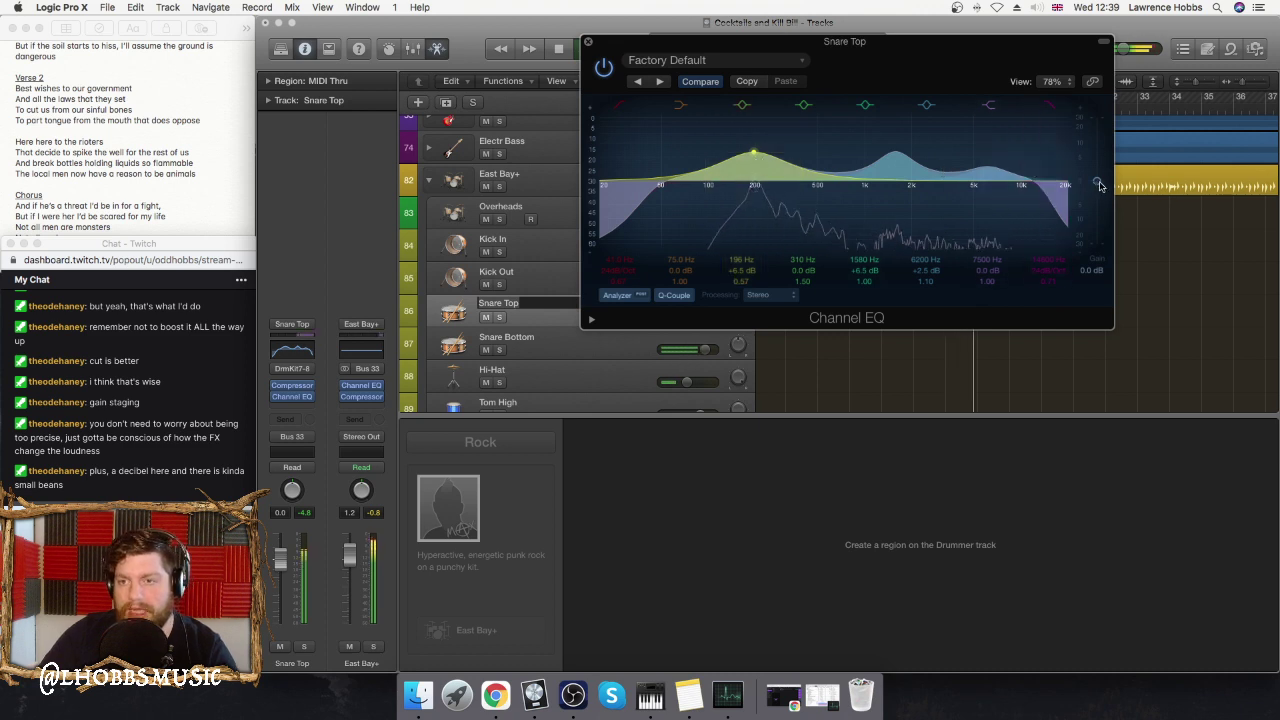
drag(1100, 186, 1100, 190)
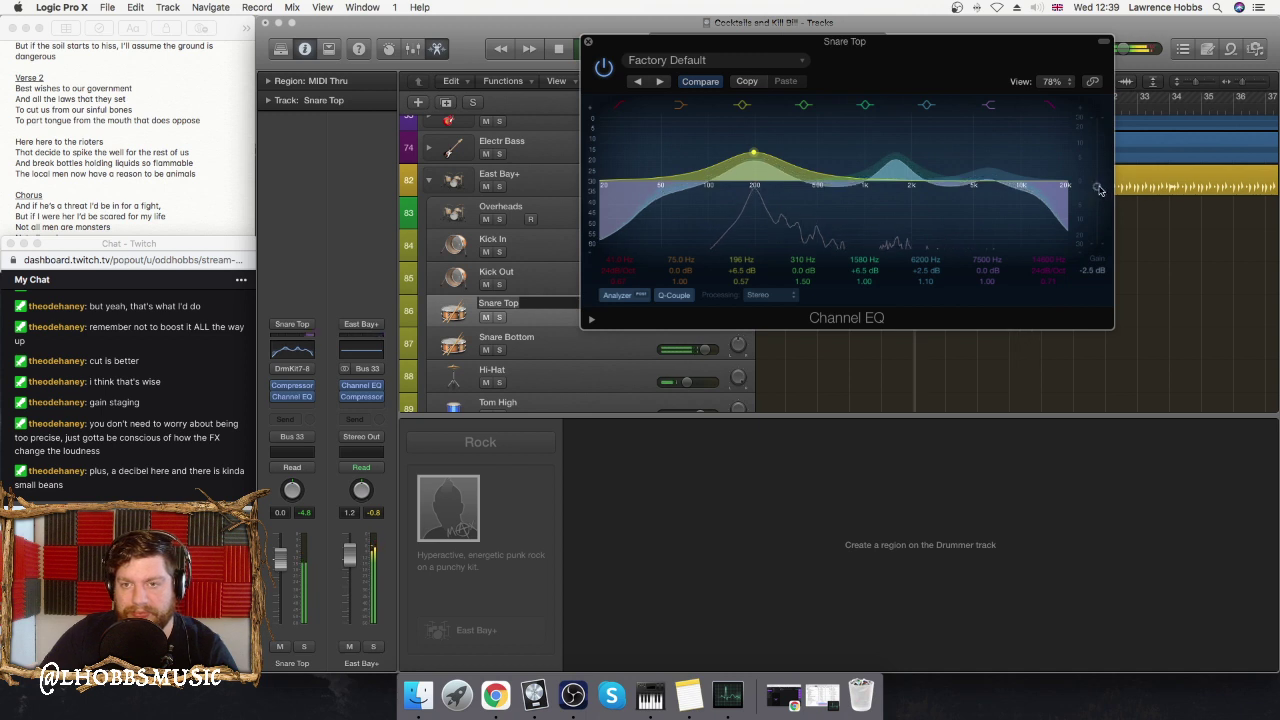
- Lower the Snare Top EQ's output gain to -3.0 dB and compare the loop with the EQ bypassed and active
drag(1098, 190, 1094, 188)
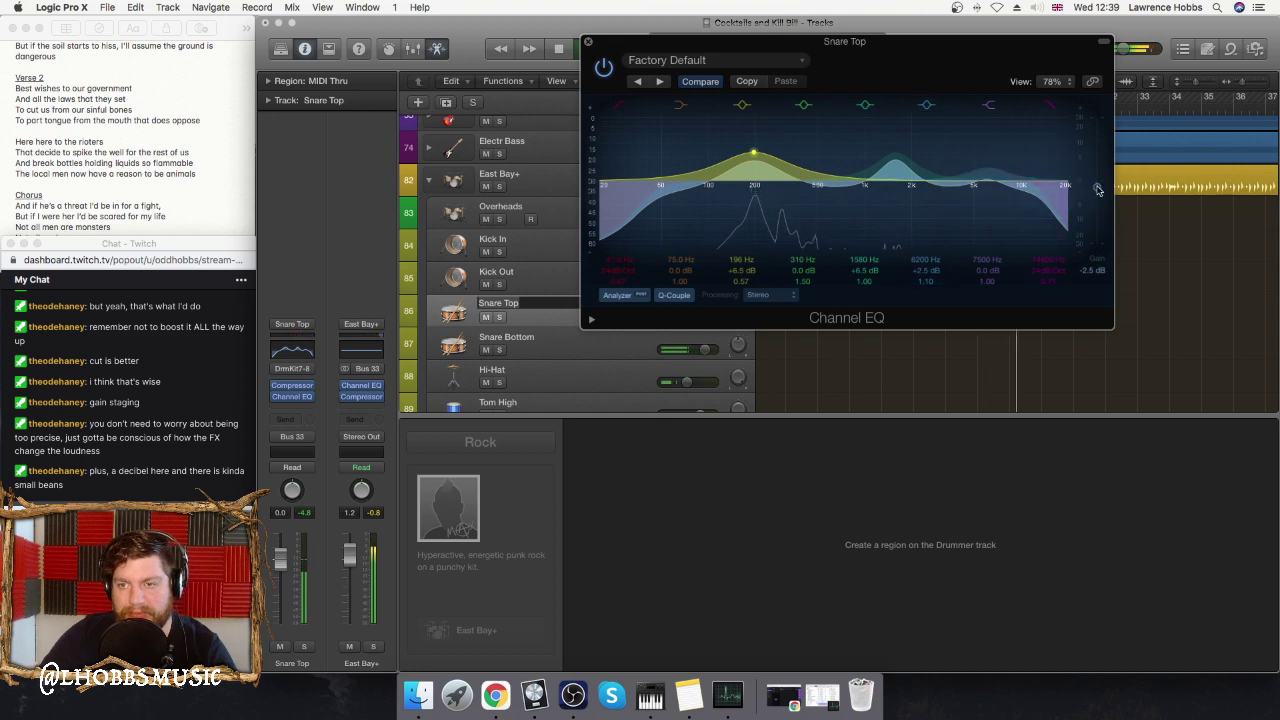
drag(1098, 190, 1098, 191)
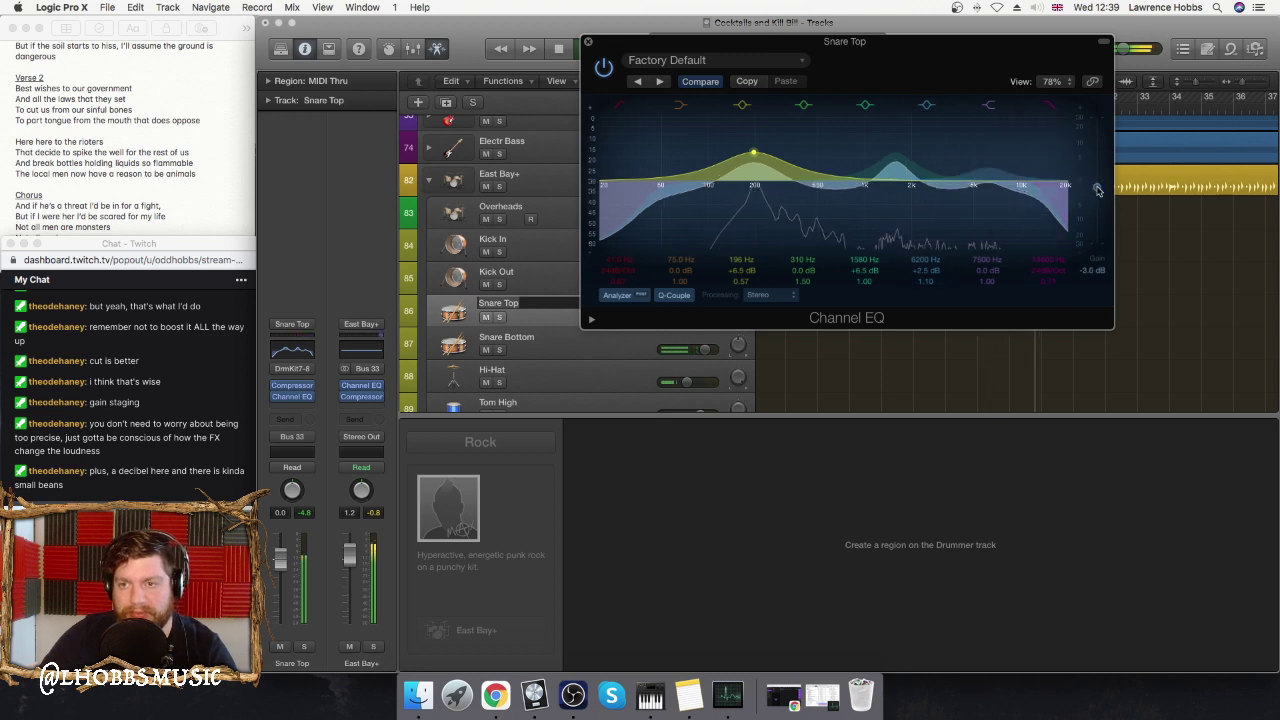
click(608, 69)
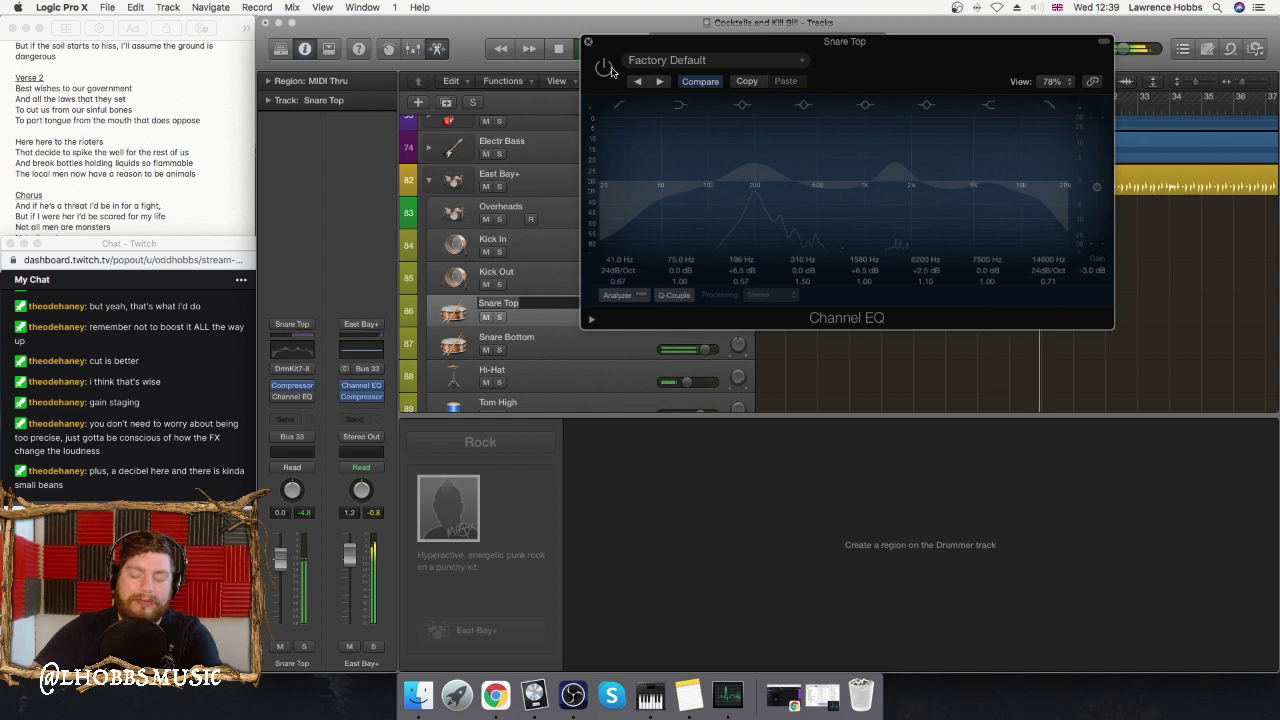
click(611, 70)
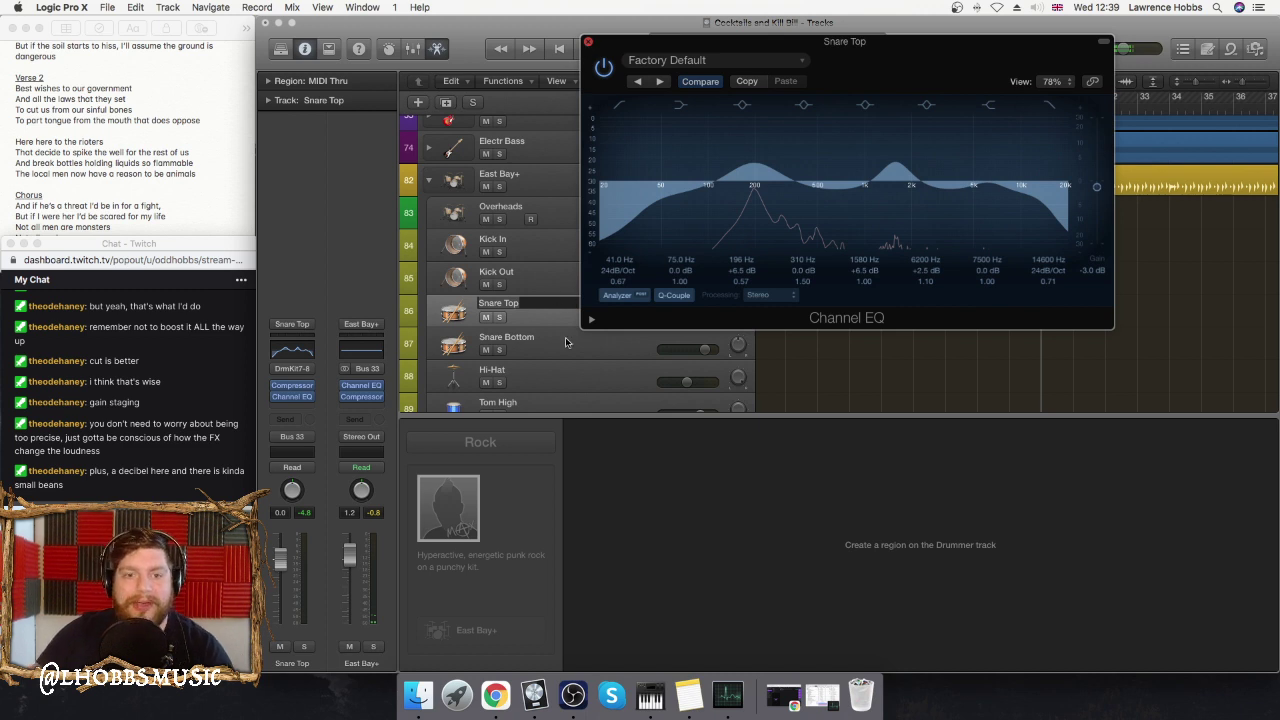
- Turn off the analyzer in Snare Top's Channel EQ and close the plug-in window
click(602, 298)
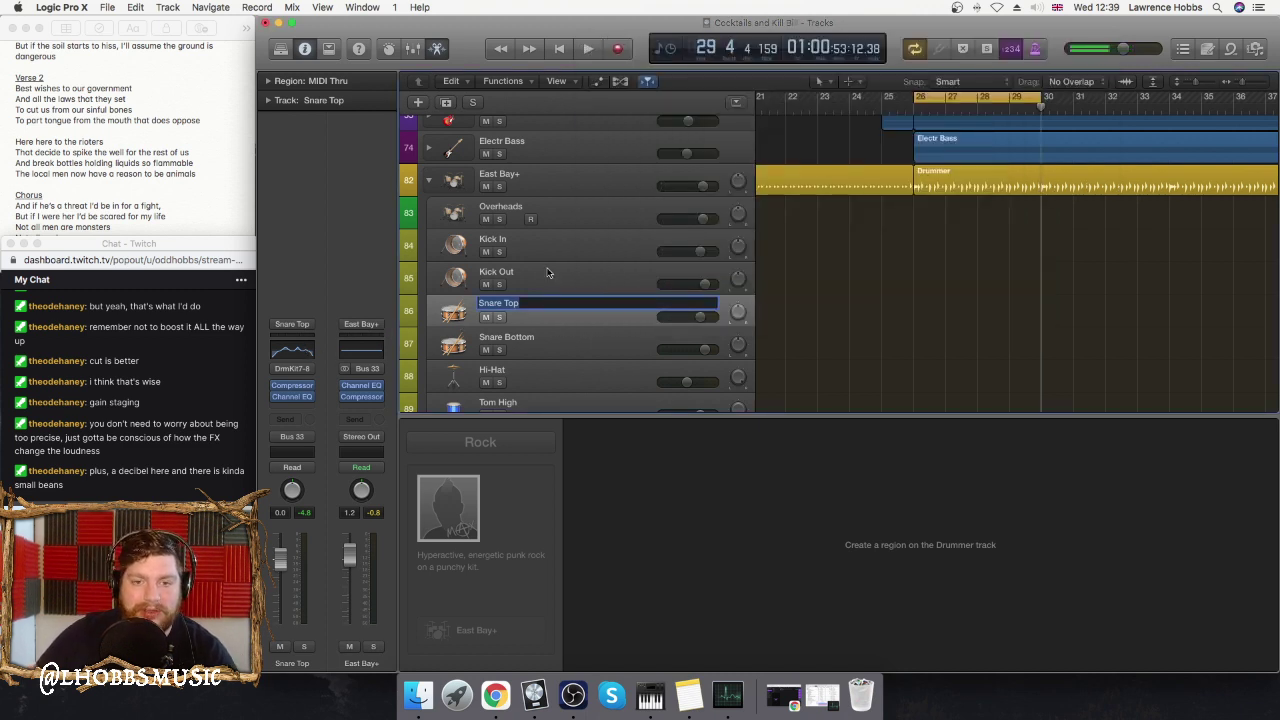
key(e)
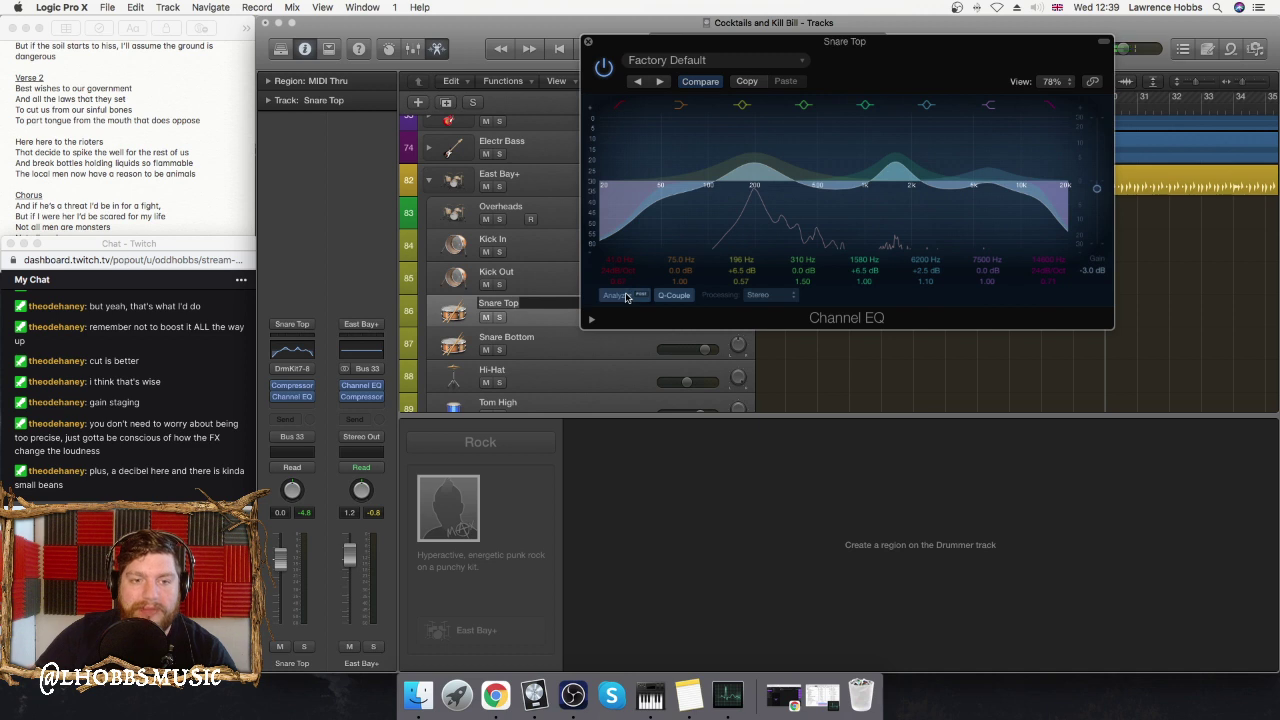
click(603, 67)
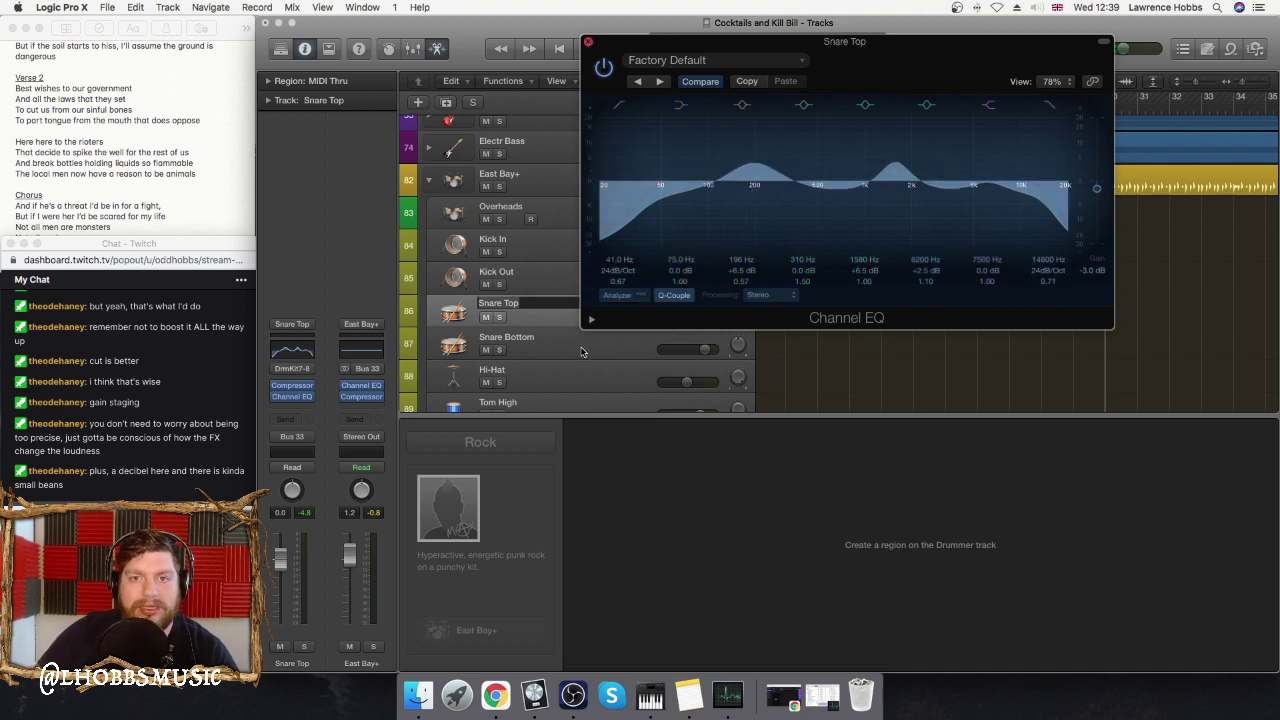
key(e)
- Add a Channel EQ to Snare Bottom, move its window clear of the track icons, and start the loop playing
click(567, 332)
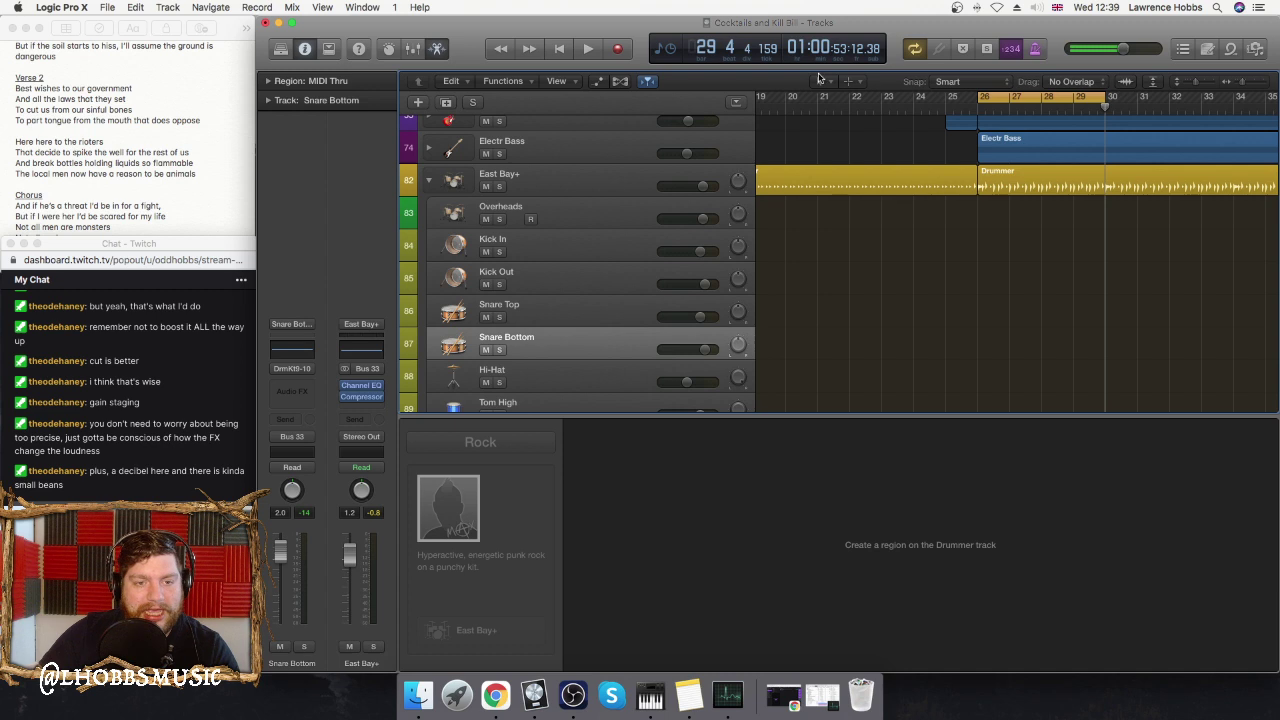
key(e)
drag(368, 86, 841, 121)
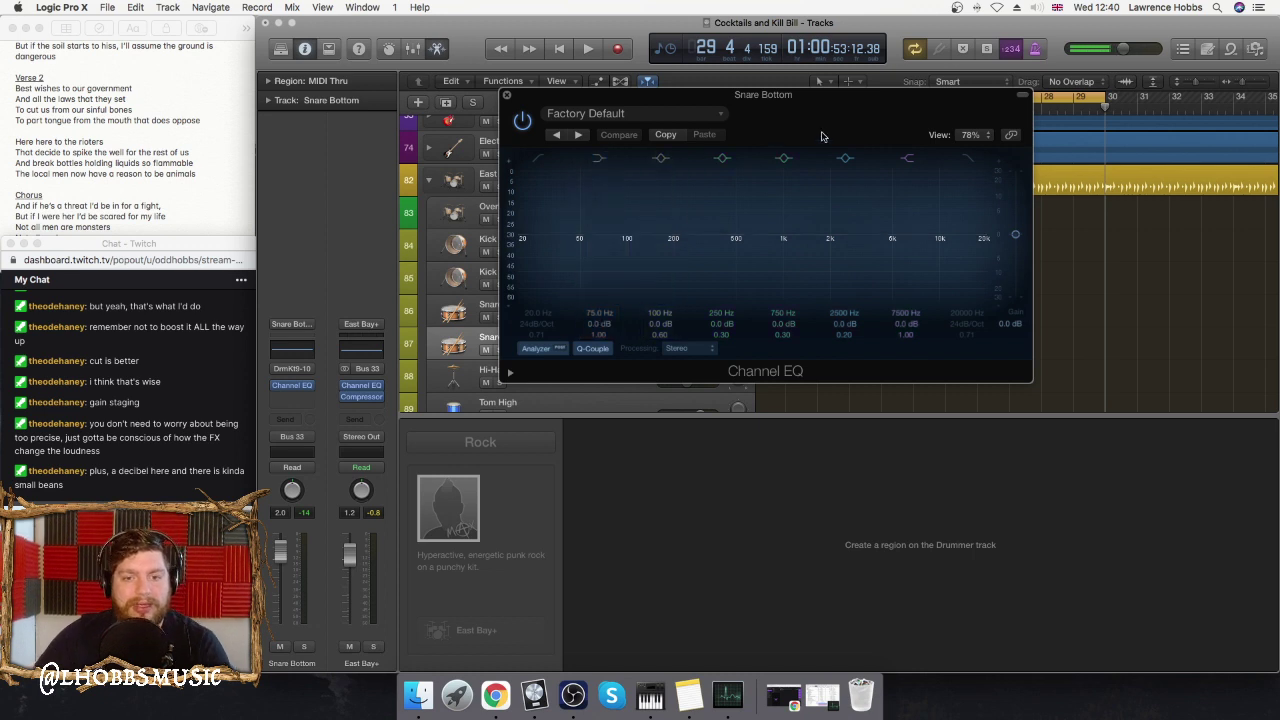
mouse_move(852, 120)
mouse_down()
mouse_move(863, 126)
mouse_move(820, 163)
mouse_move(872, 133)
mouse_up()
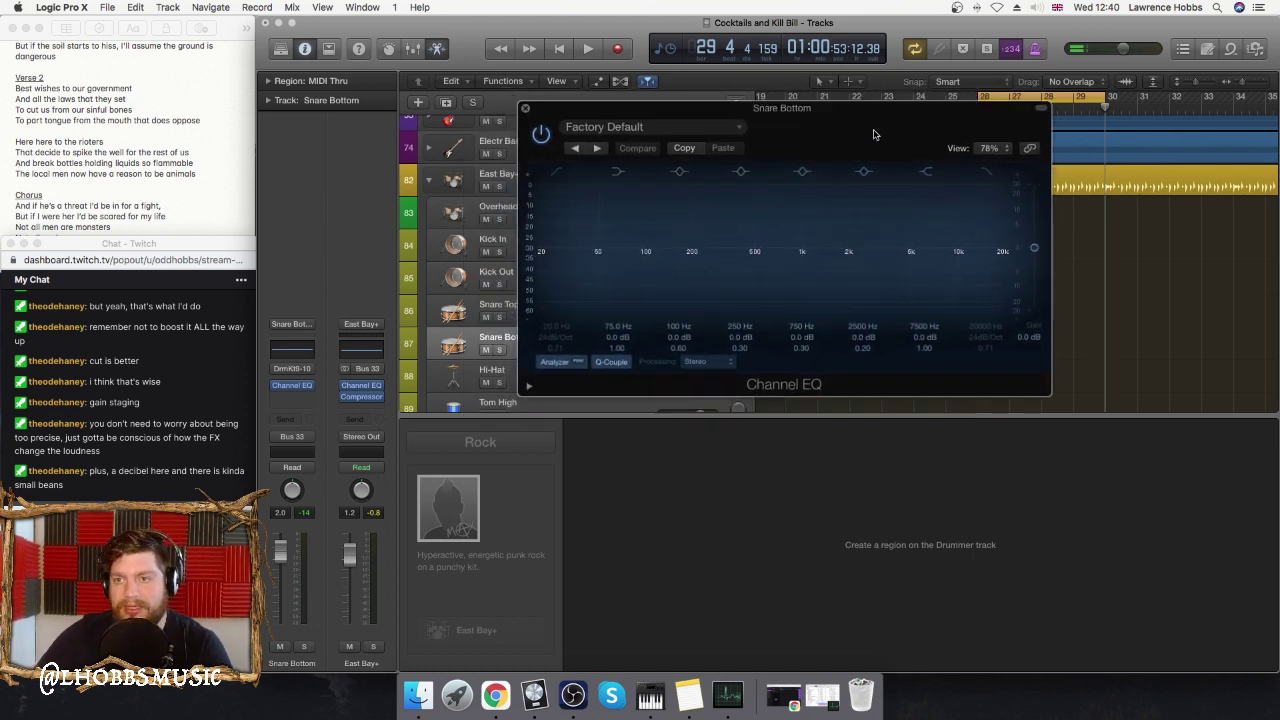
key(space)
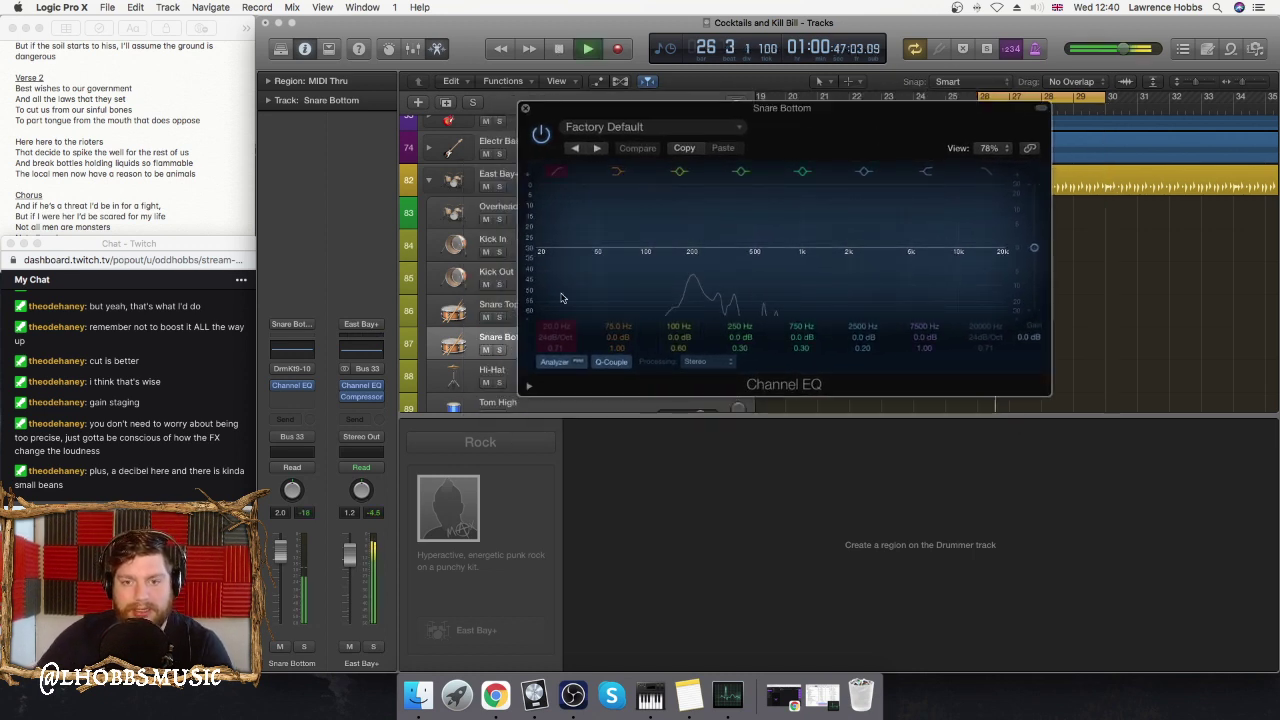
- Enable Snare Bottom's low-cut and high-cut bands and set the 24 dB/Oct low cut to 56 Hz
click(557, 172)
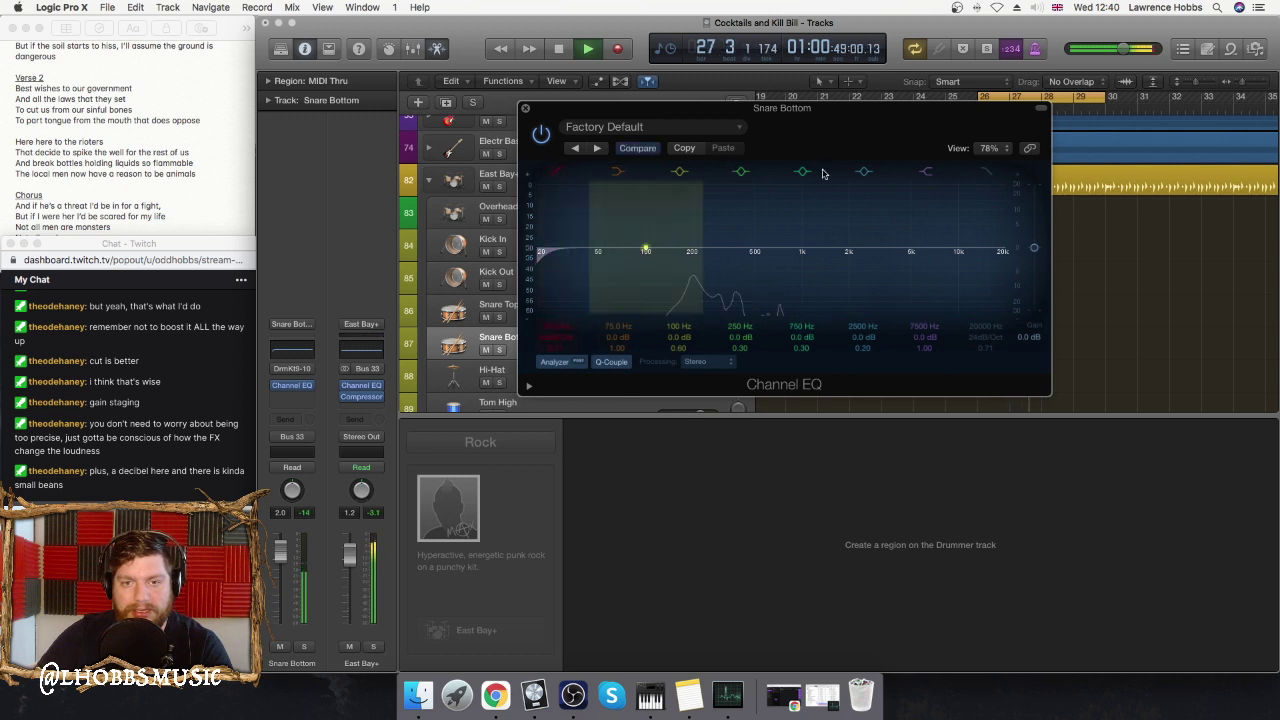
click(984, 172)
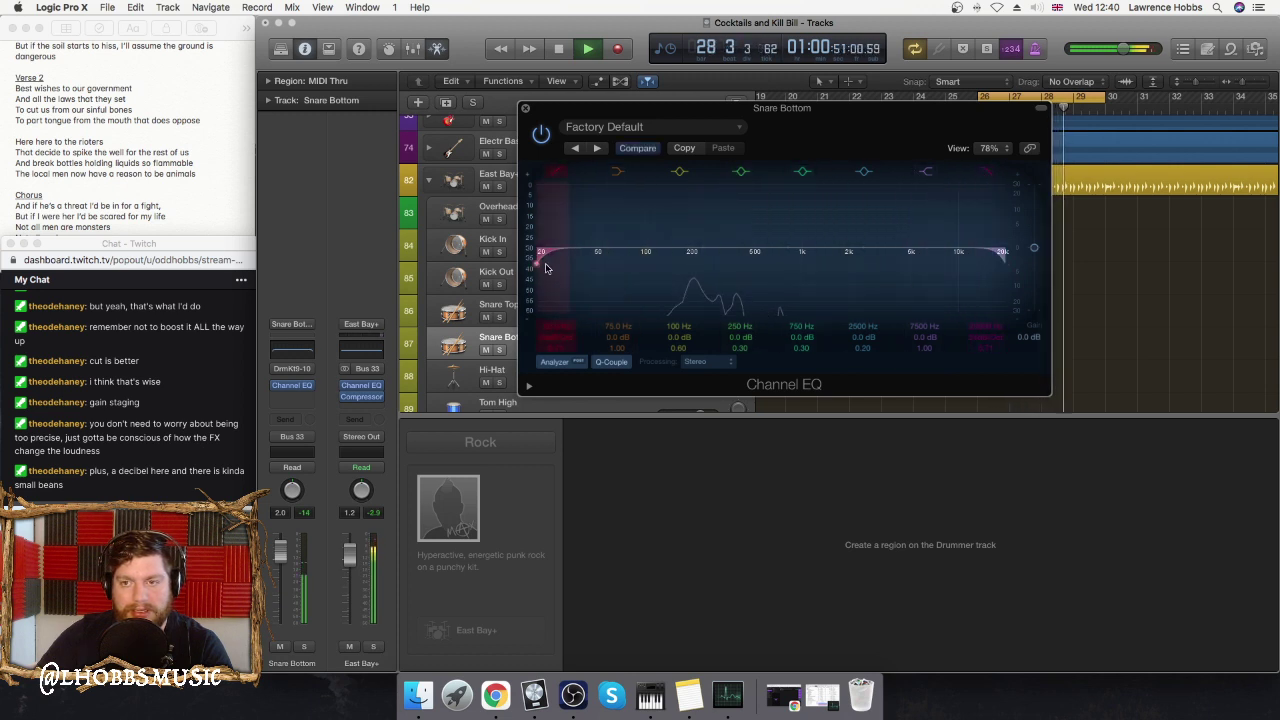
drag(556, 268, 622, 271)
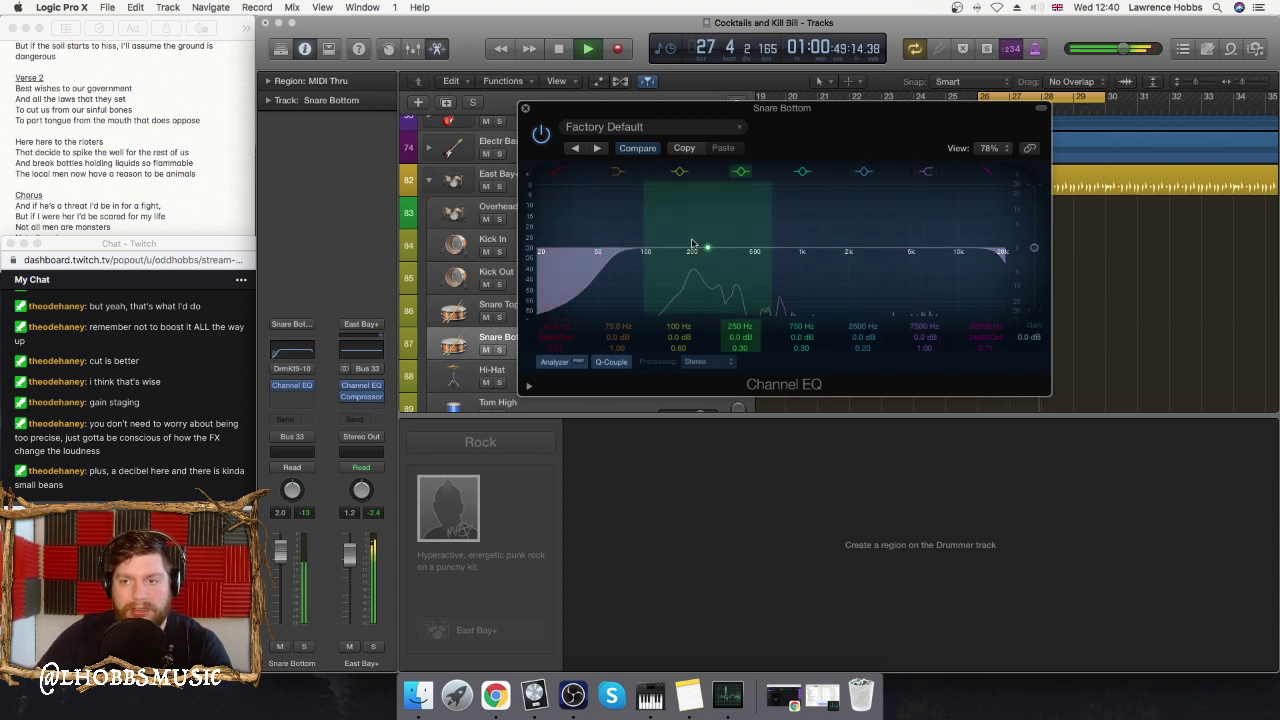
- Sweep a narrow boost across Snare Bottom, settle on +7.0 dB at 380 Hz with Q 1.30, and set the high cut to 17600 Hz
drag(771, 245, 690, 196)
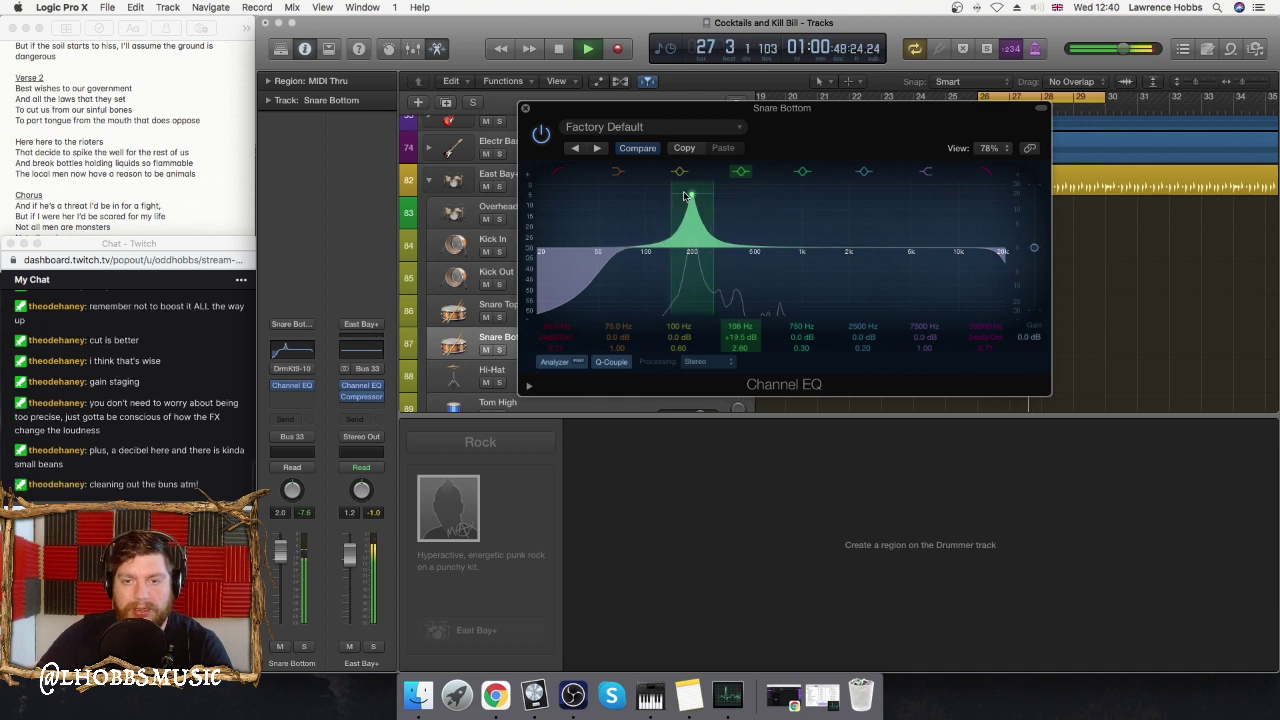
drag(698, 196, 739, 197)
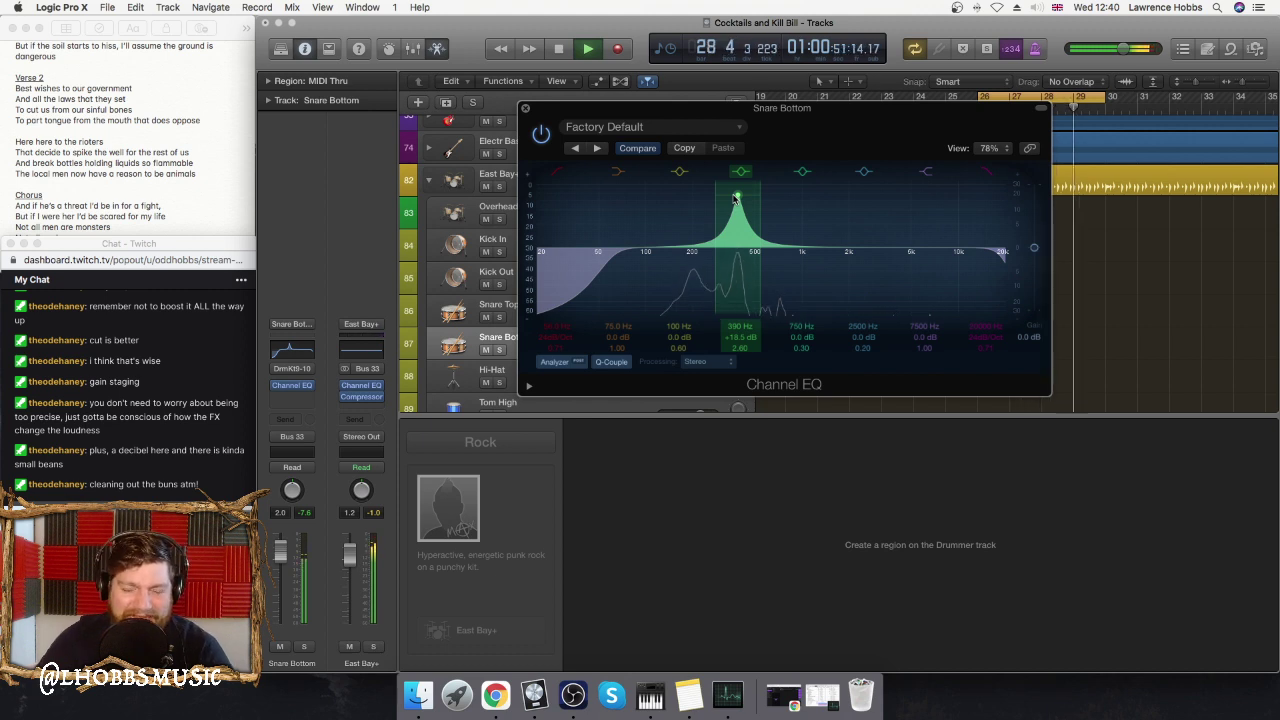
drag(735, 197, 810, 203)
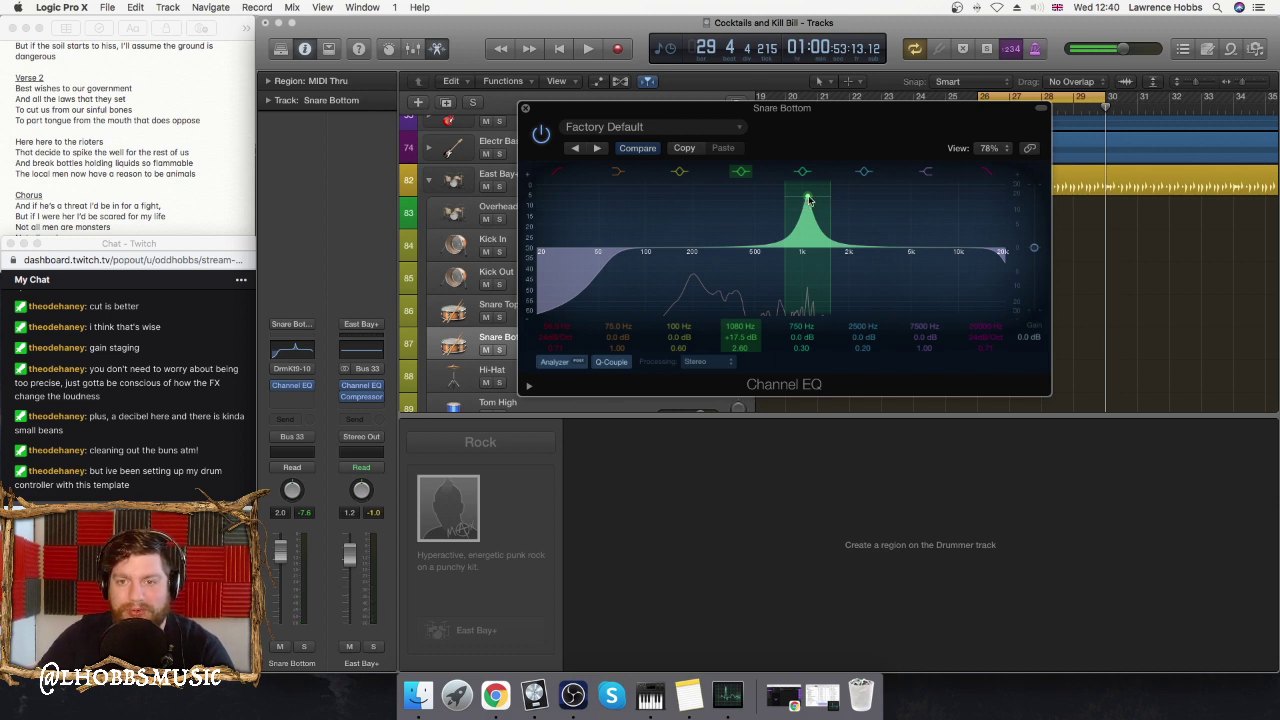
key(space)
drag(810, 200, 736, 232)
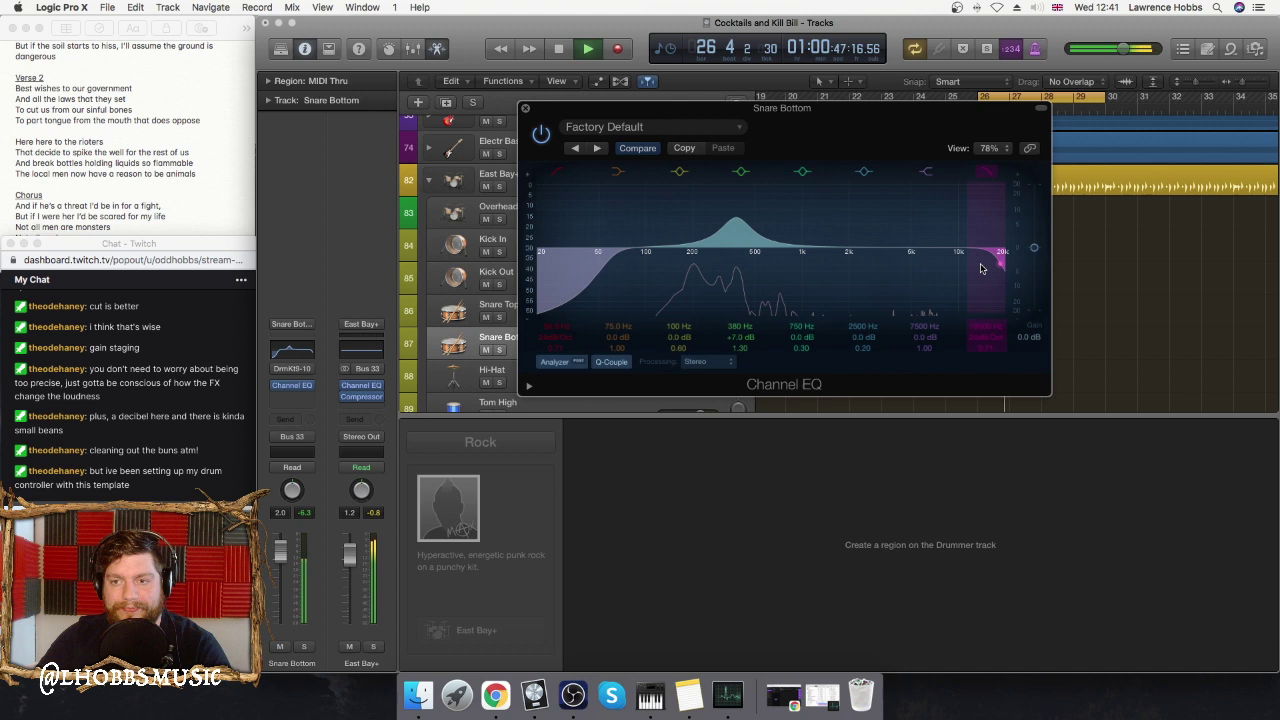
- Compare the Snare Bottom loop with the EQ bypassed and active, and stop playback
click(541, 136)
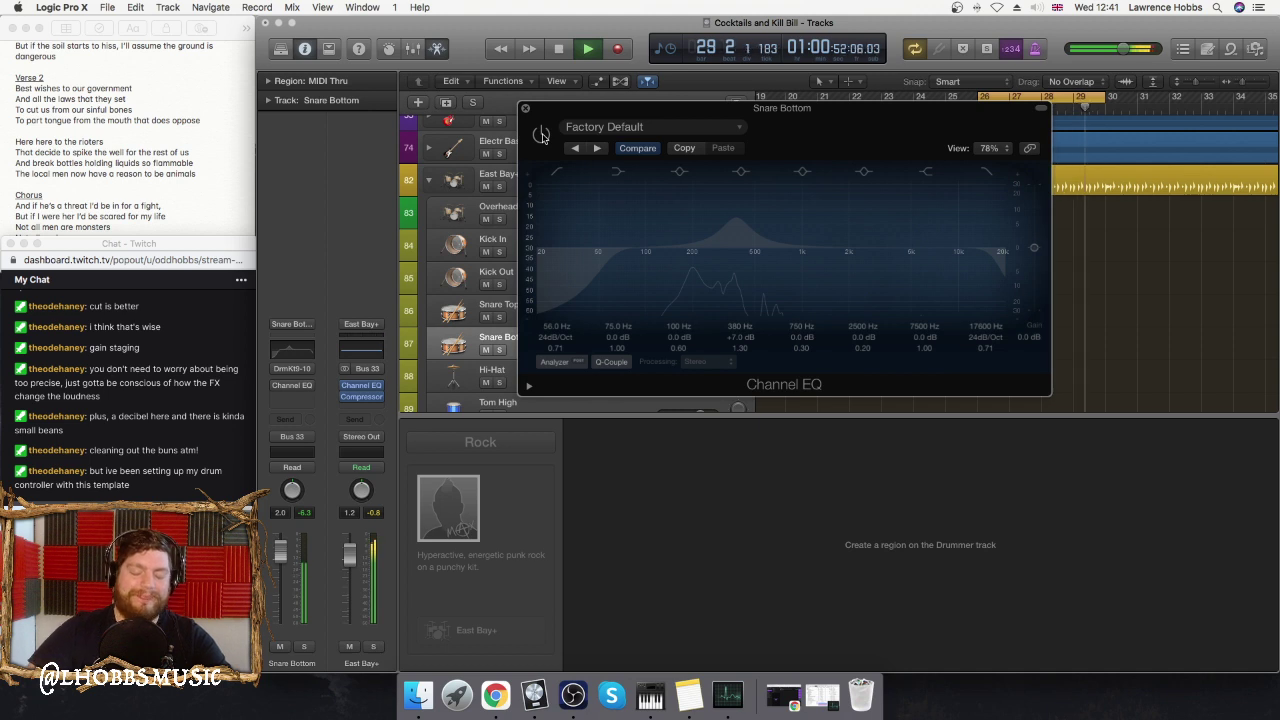
click(541, 136)
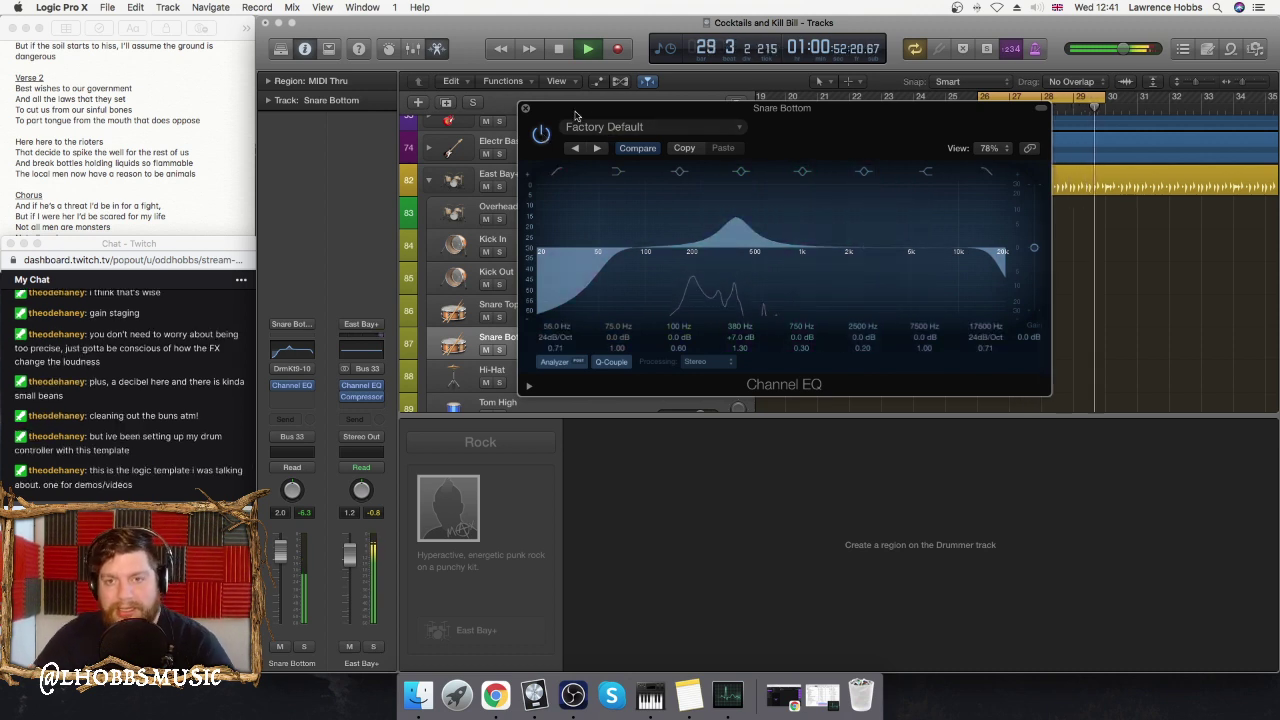
key(space)
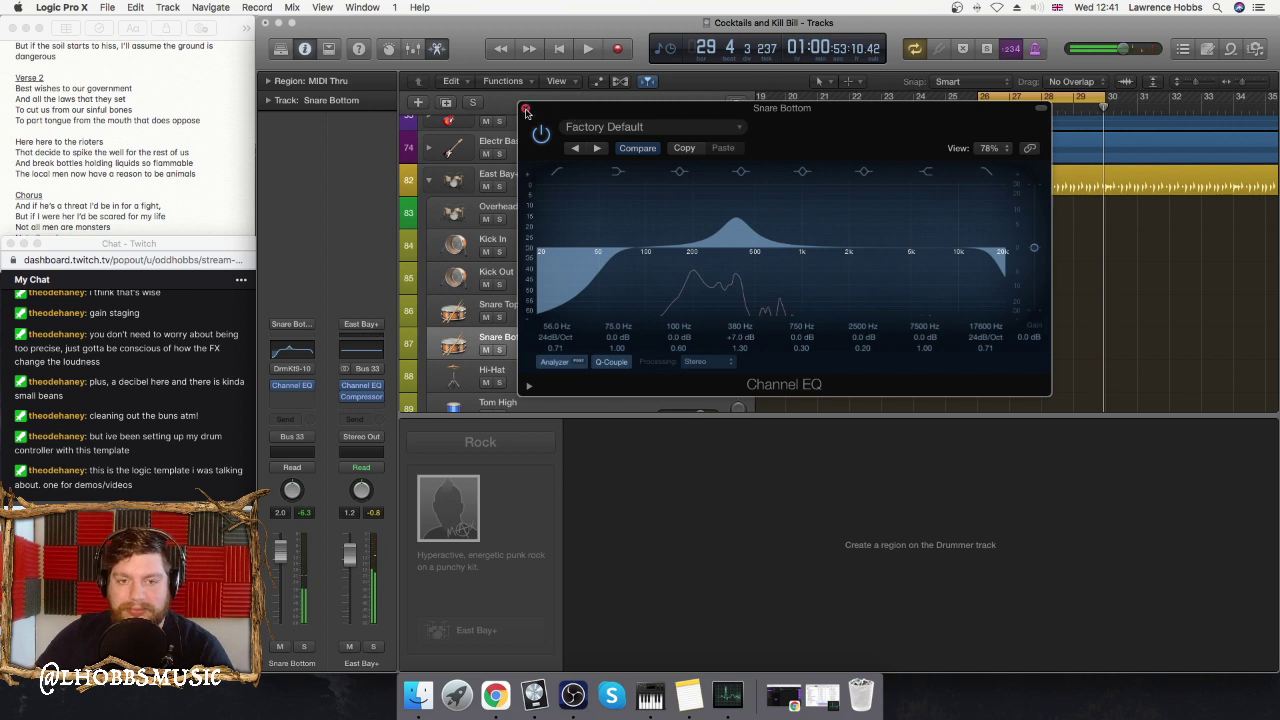
- Turn off the analyzer in Snare Bottom's Channel EQ and close the plug-in window
key(super+w)
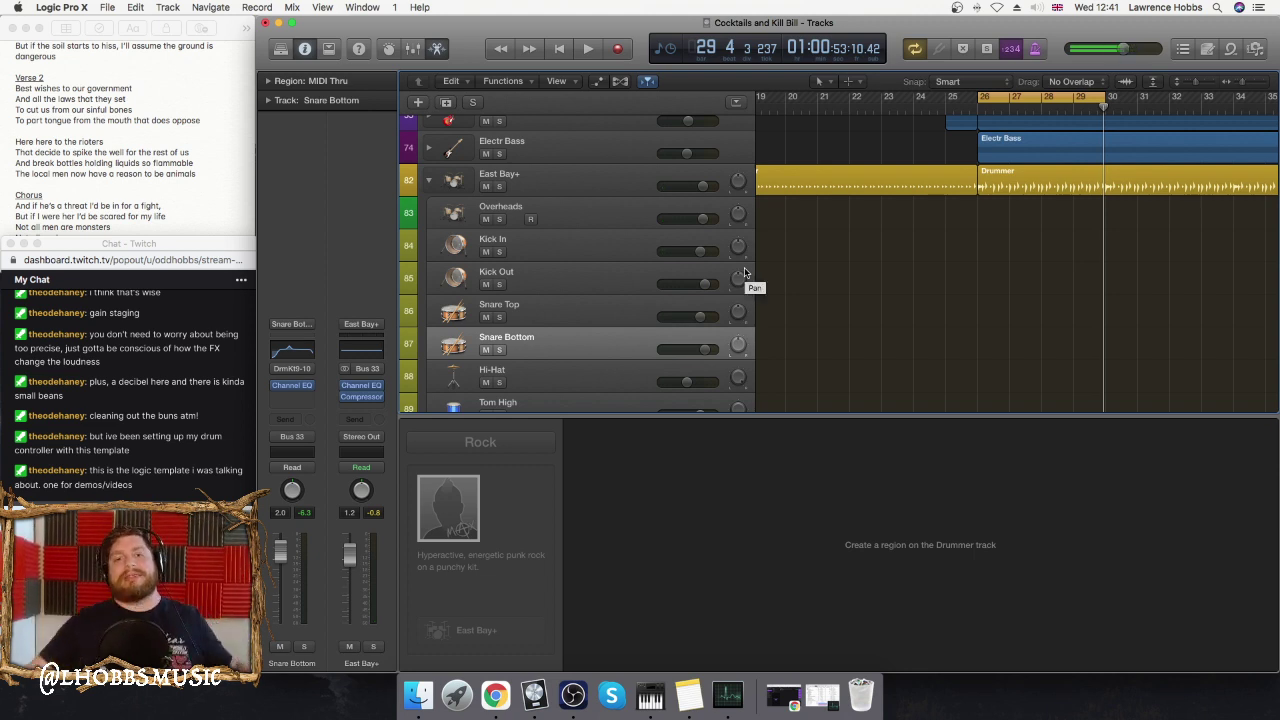
click(292, 350)
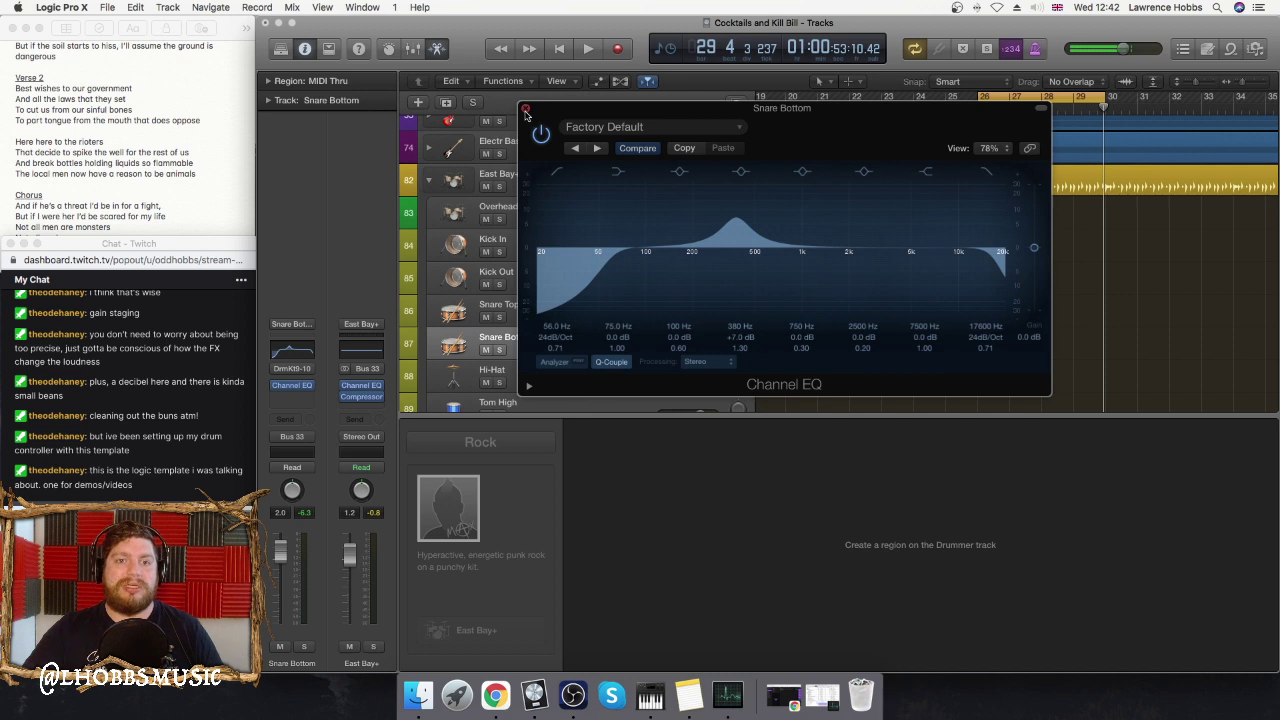
key(super+w)
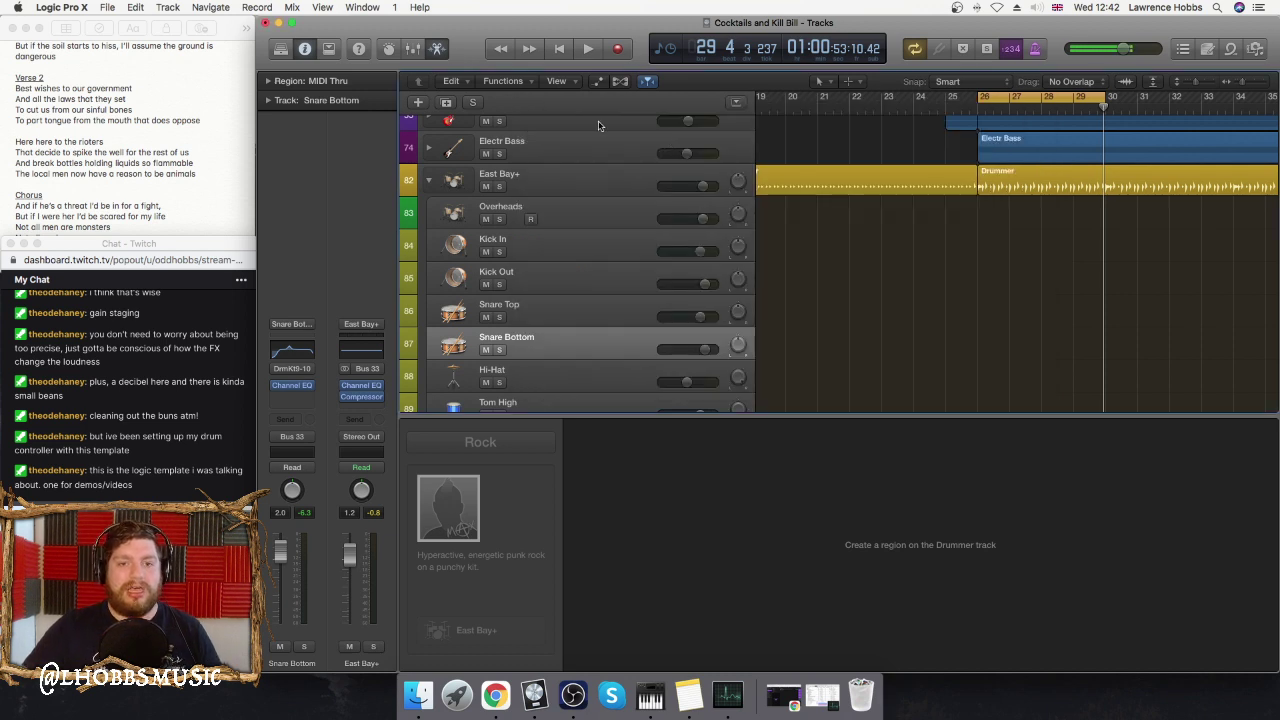
- Disable the cycle range over bars 26 to 30 and collapse the East Bay+ drum track stack
scroll(831, 229, up, 1)
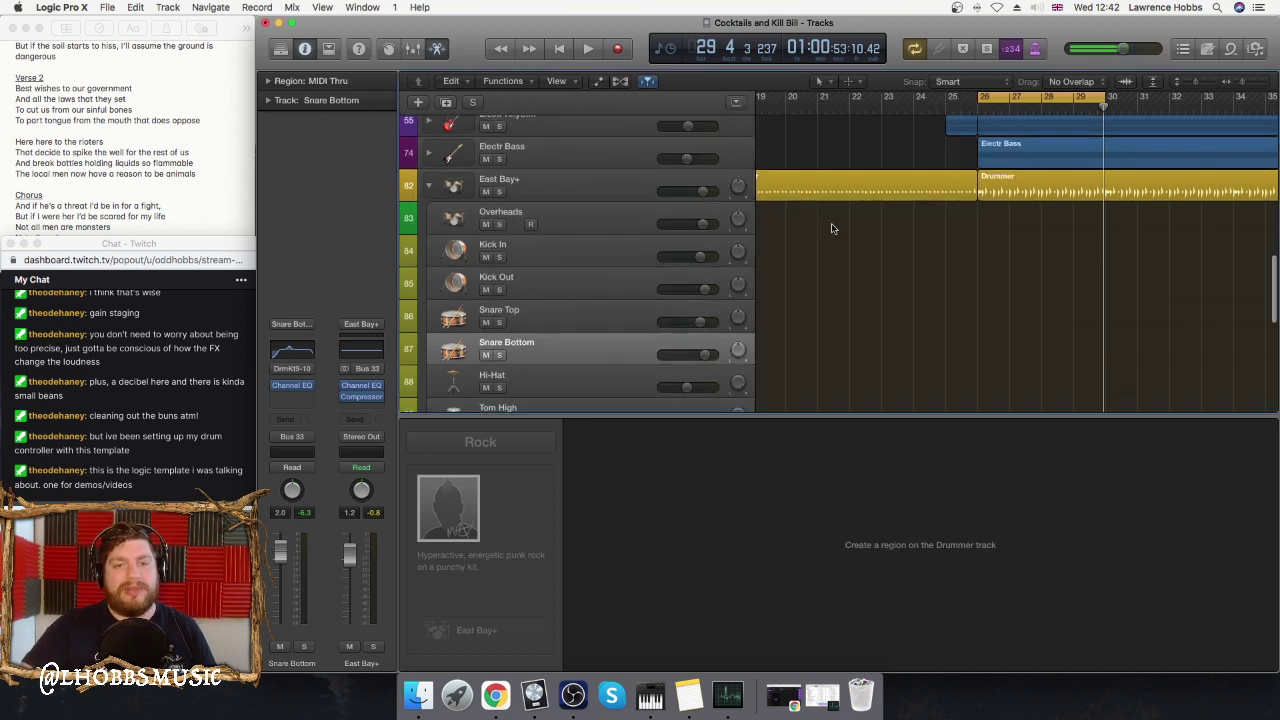
click(998, 97)
scroll(991, 221, up, 2)
scroll(990, 220, up, 1)
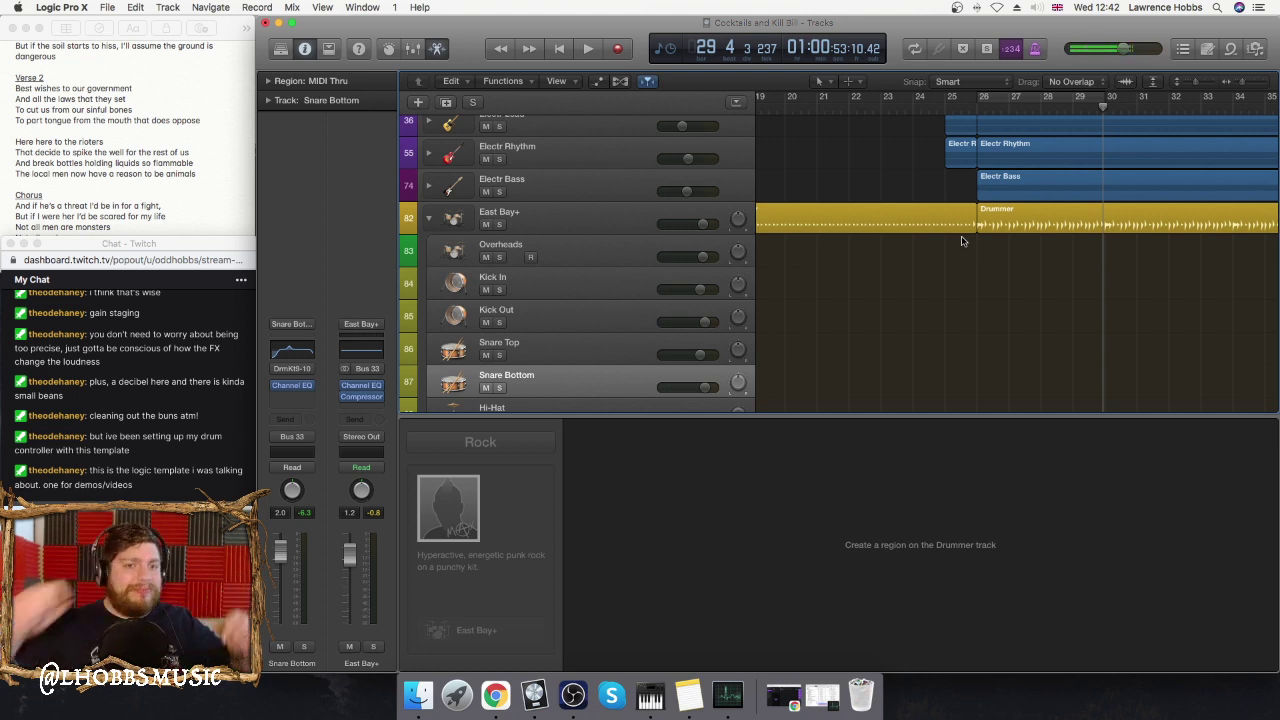
scroll(950, 260, up, 4)
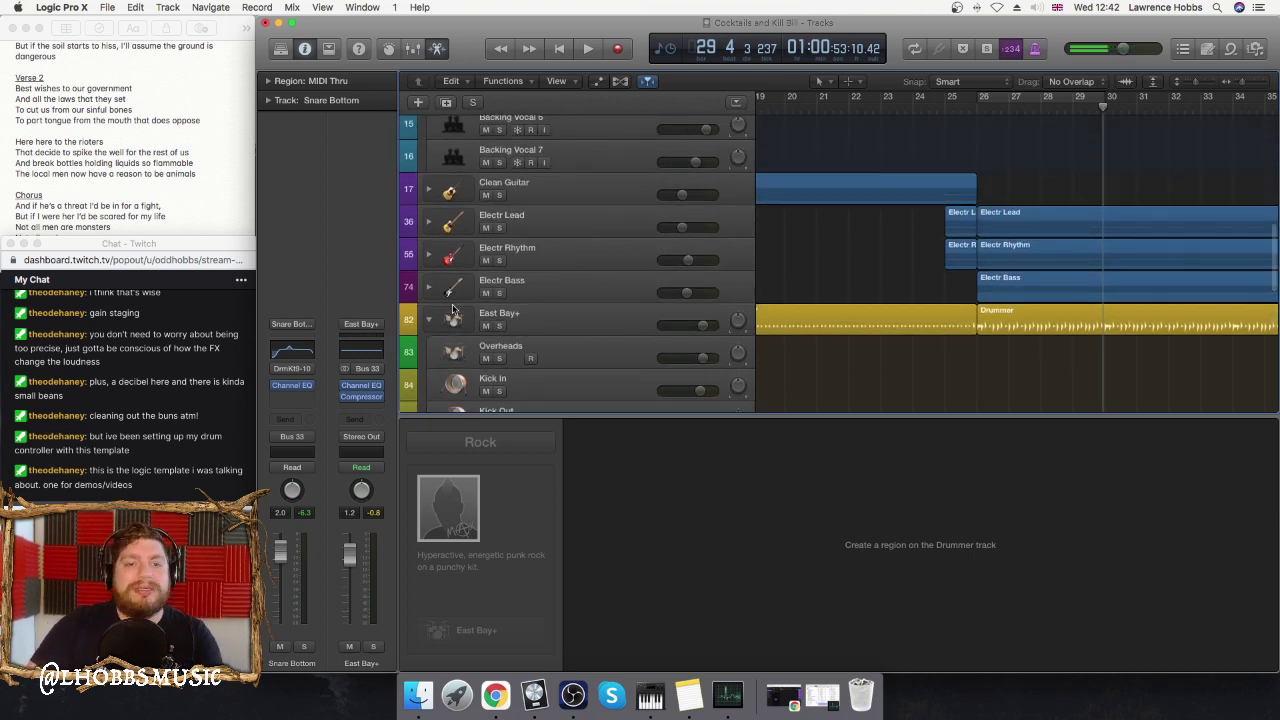
click(427, 320)
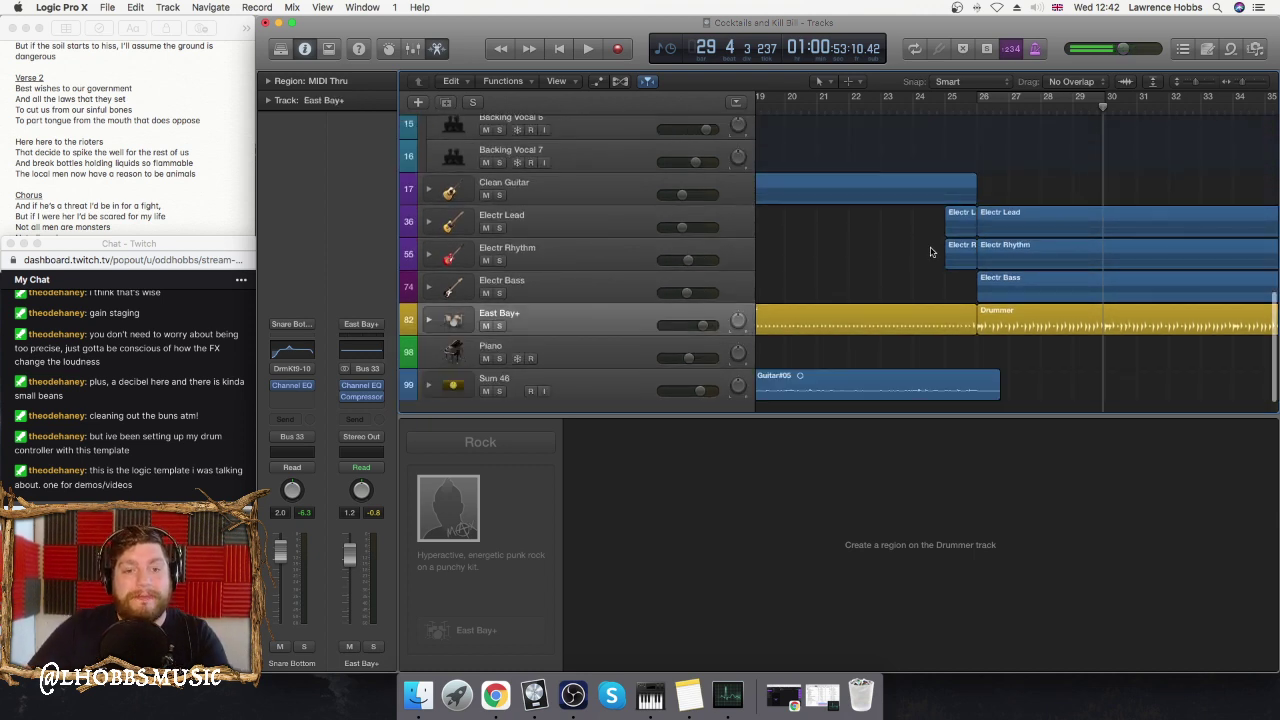
- Place the playhead at bar 26, where the lead guitar, rhythm guitar and bass regions come in together
scroll(930, 252, right, 10)
scroll(930, 252, down, 1)
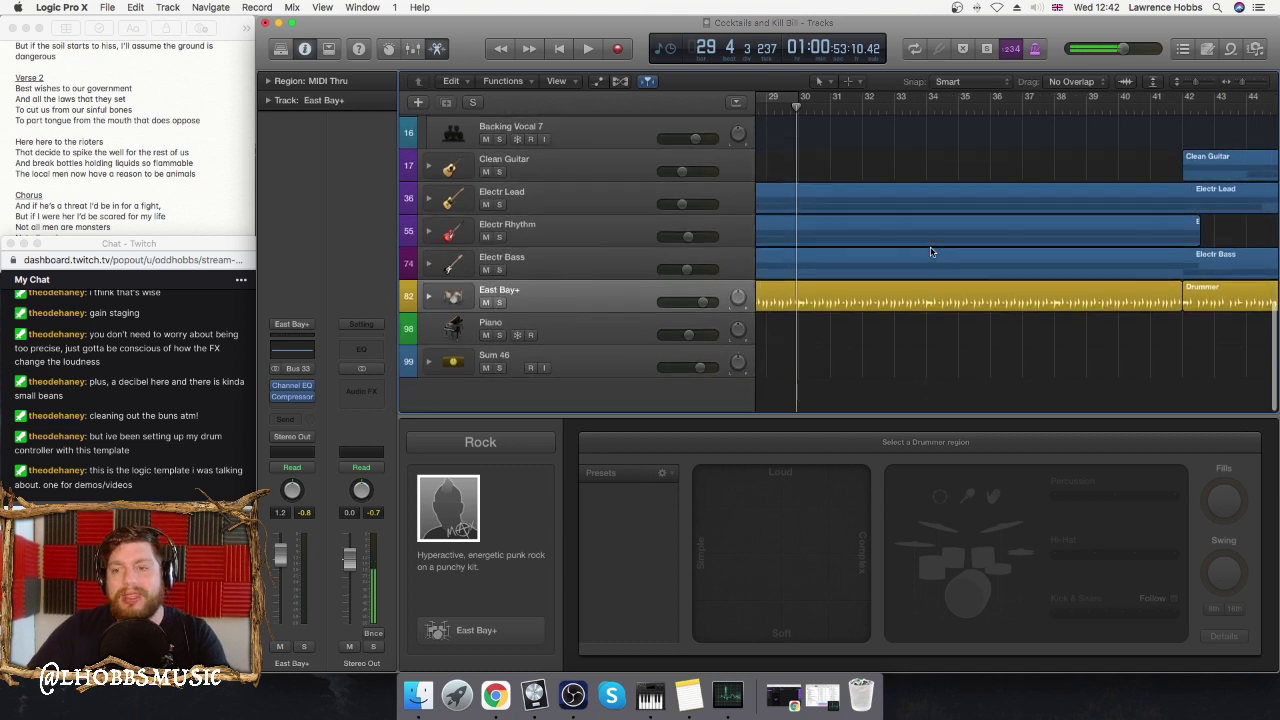
scroll(930, 252, left, 6)
click(855, 108)
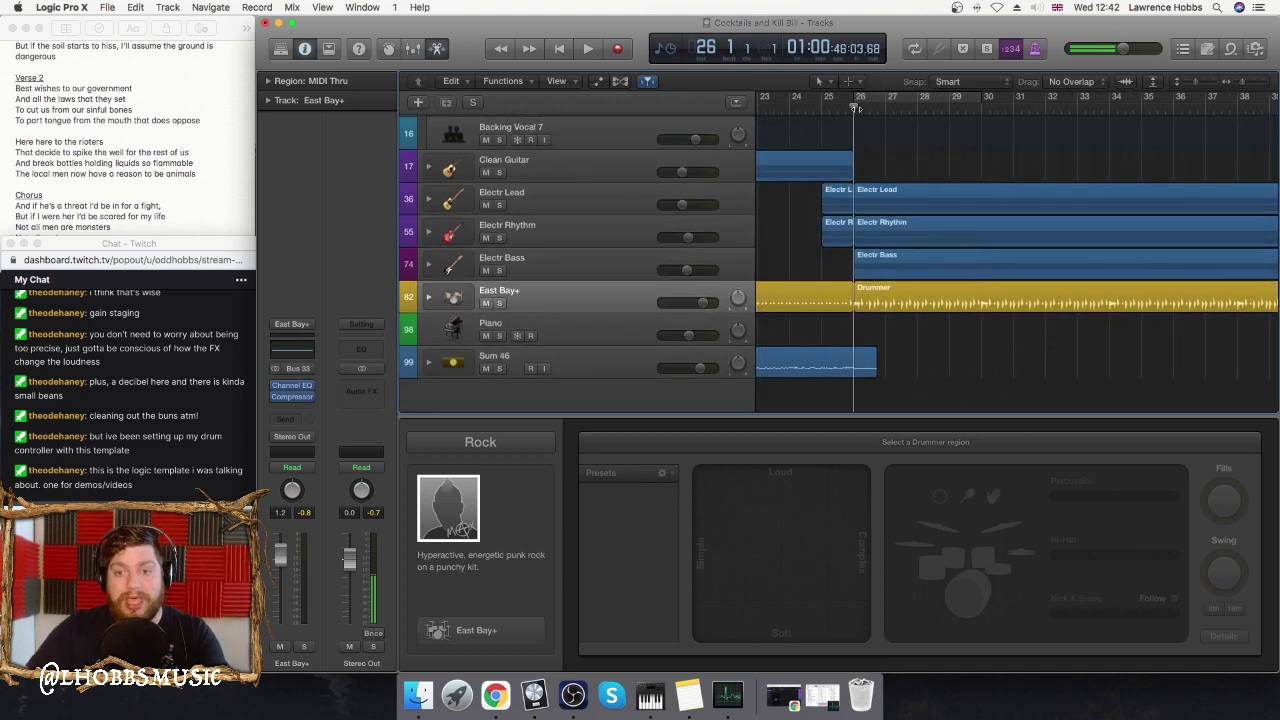
scroll(919, 136, left, 1)
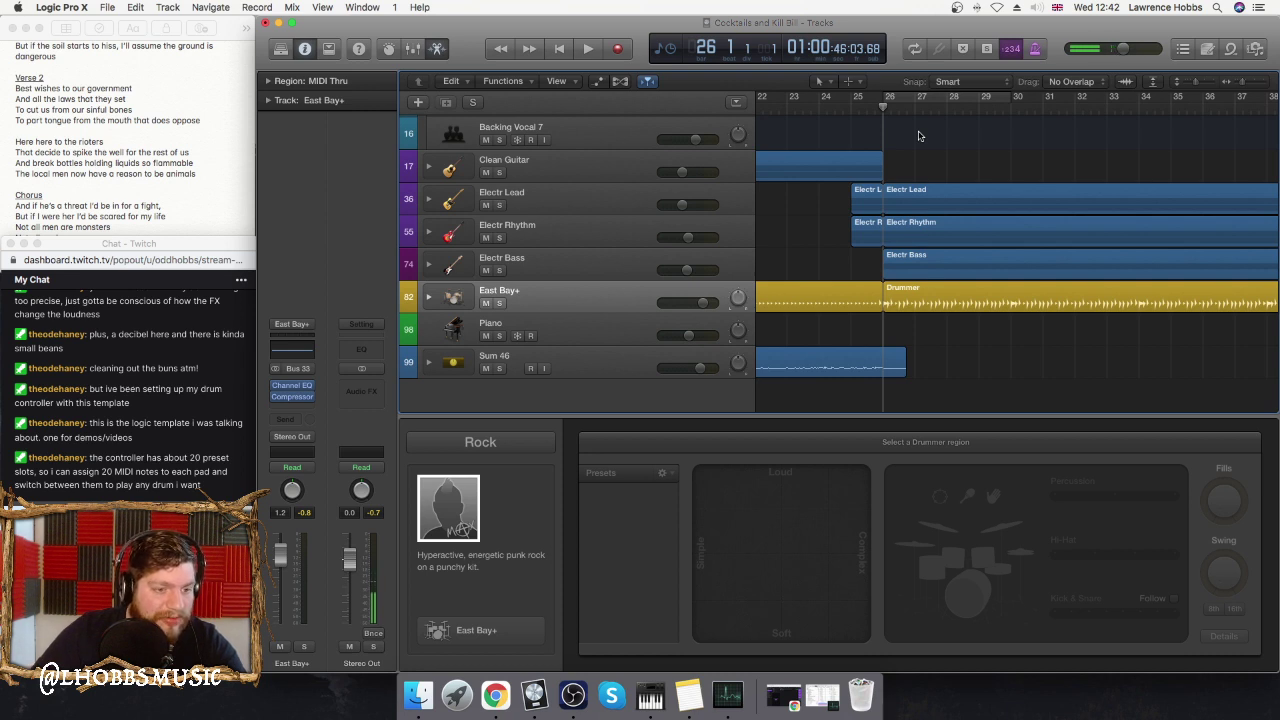
scroll(973, 154, right, 3)
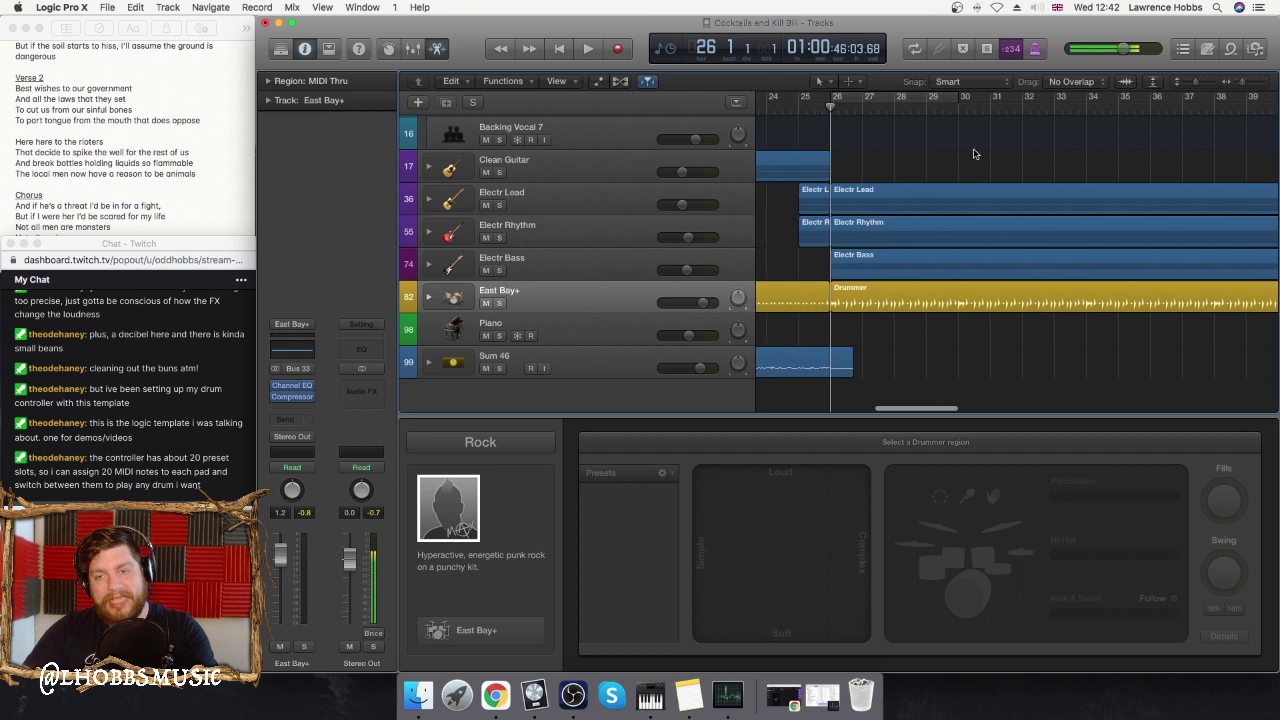
- Play the song with all tracks and collapse the Backing Vocals track stack during playback
scroll(975, 160, up, 4)
scroll(975, 160, right, 15)
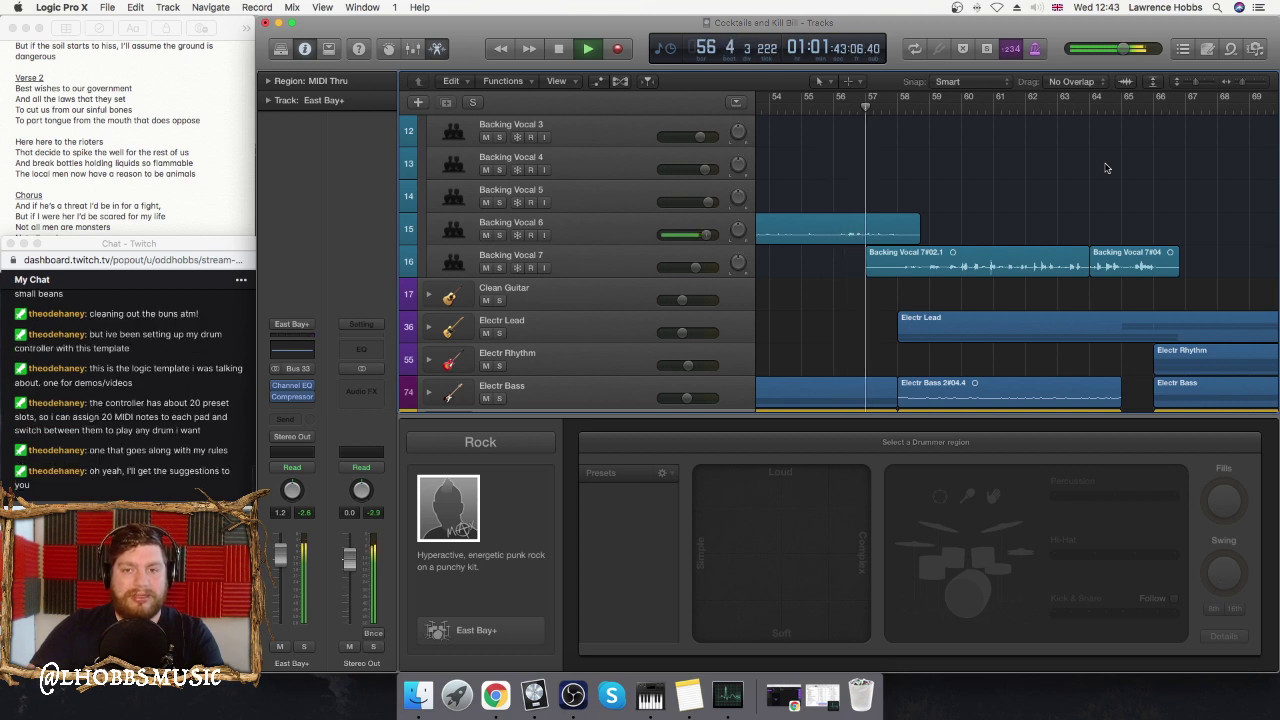
scroll(760, 180, up, 4)
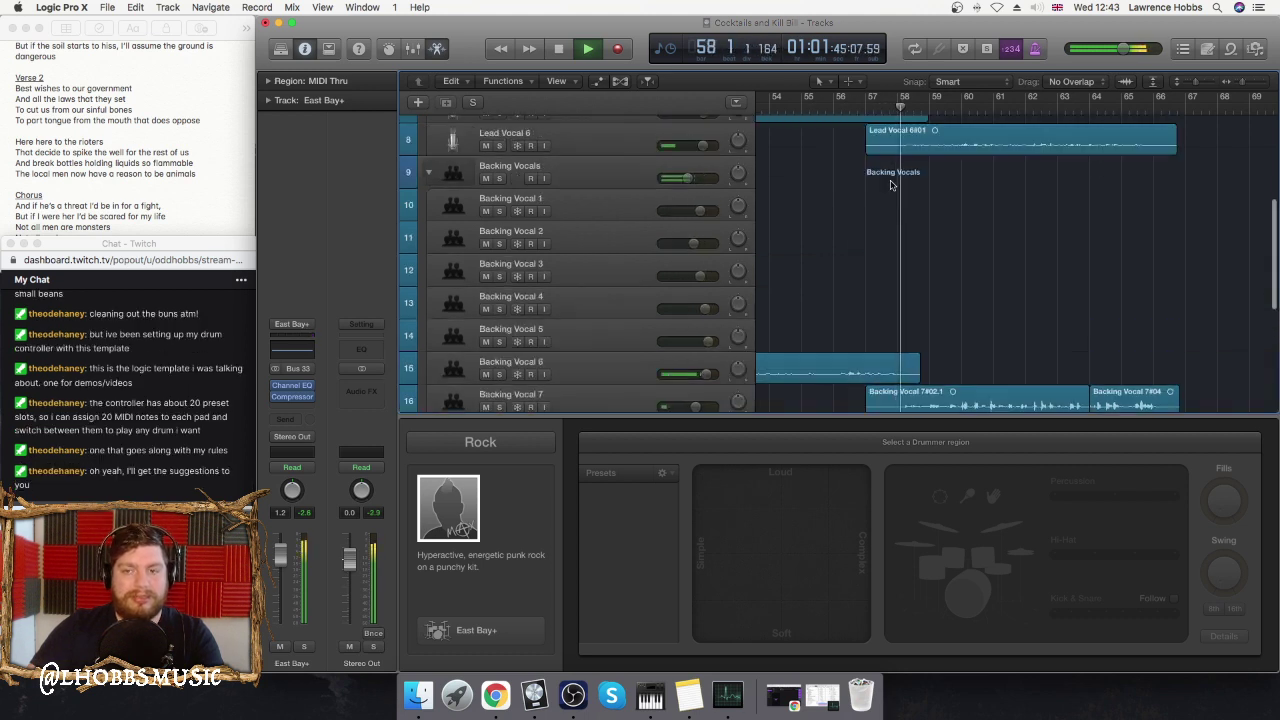
click(430, 175)
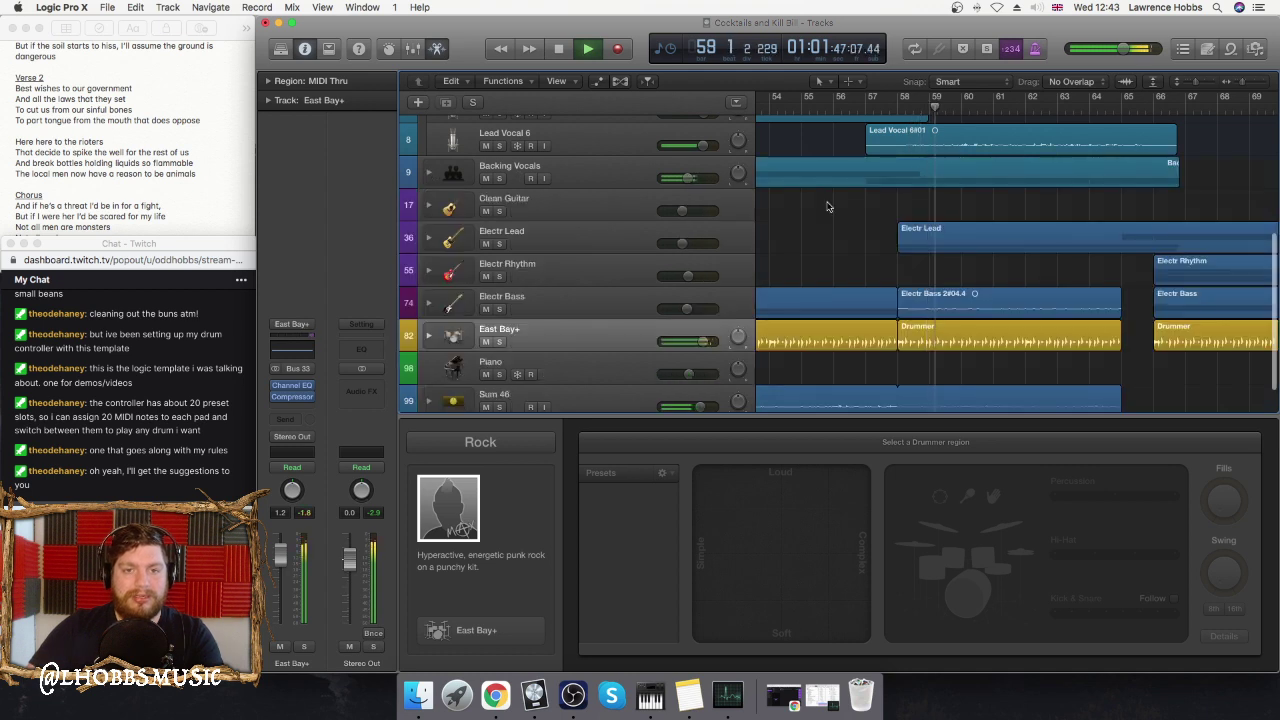
- Lower the East Bay+ drum track's volume to -0.1 dB while the full song plays
scroll(850, 220, up, 2)
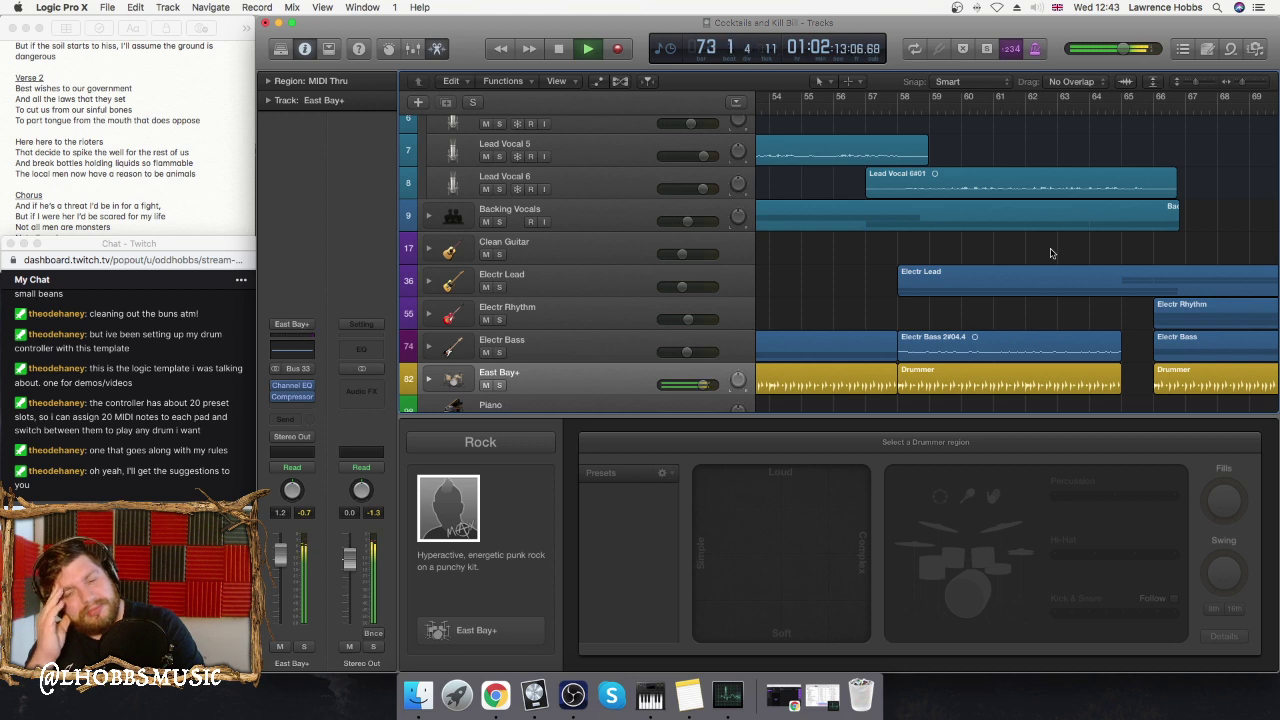
scroll(594, 260, down, 3)
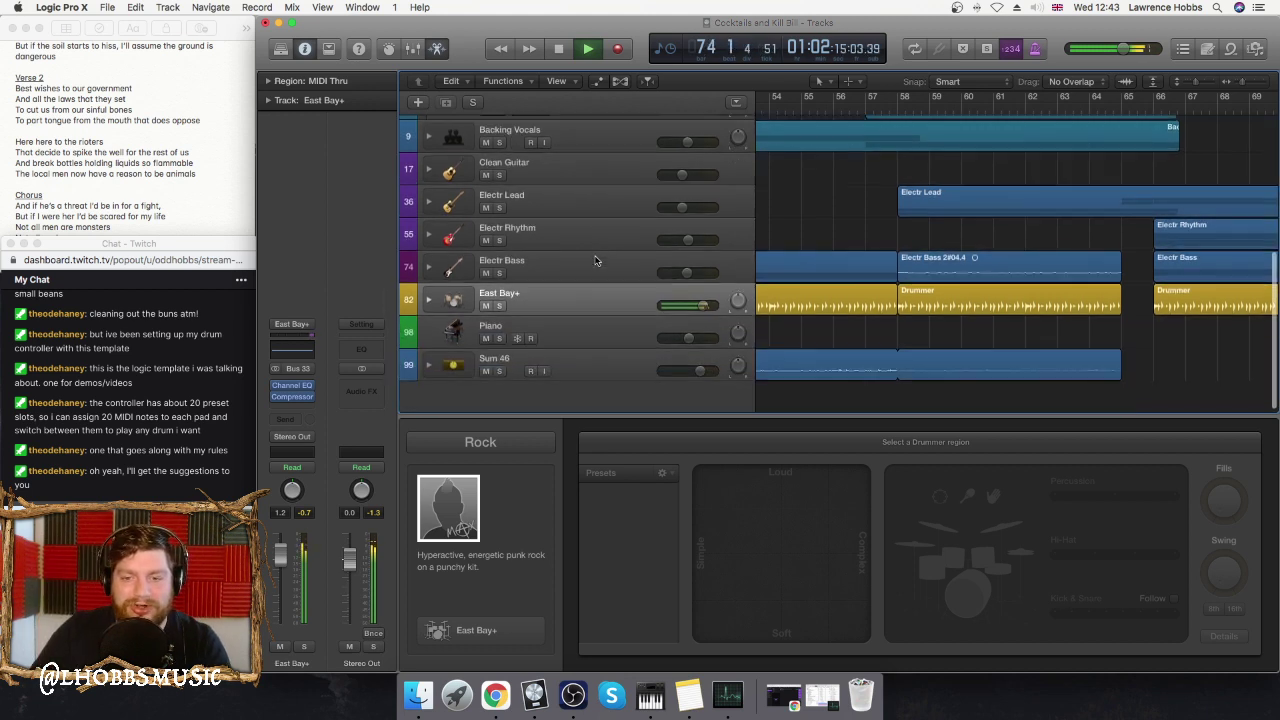
drag(705, 302, 703, 302)
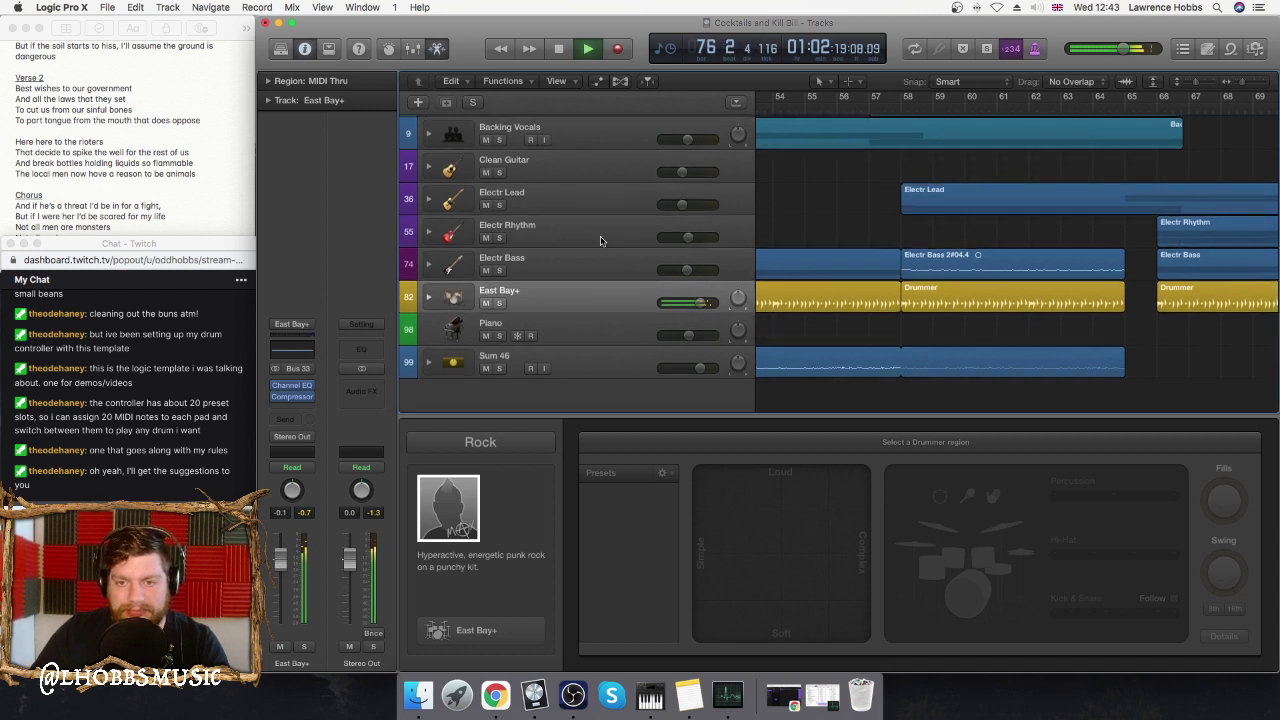
- Stop playback and place the playhead at bar 66, where the Electr Rhythm, Electr Bass and Drummer regions start together
scroll(600, 236, right, 2)
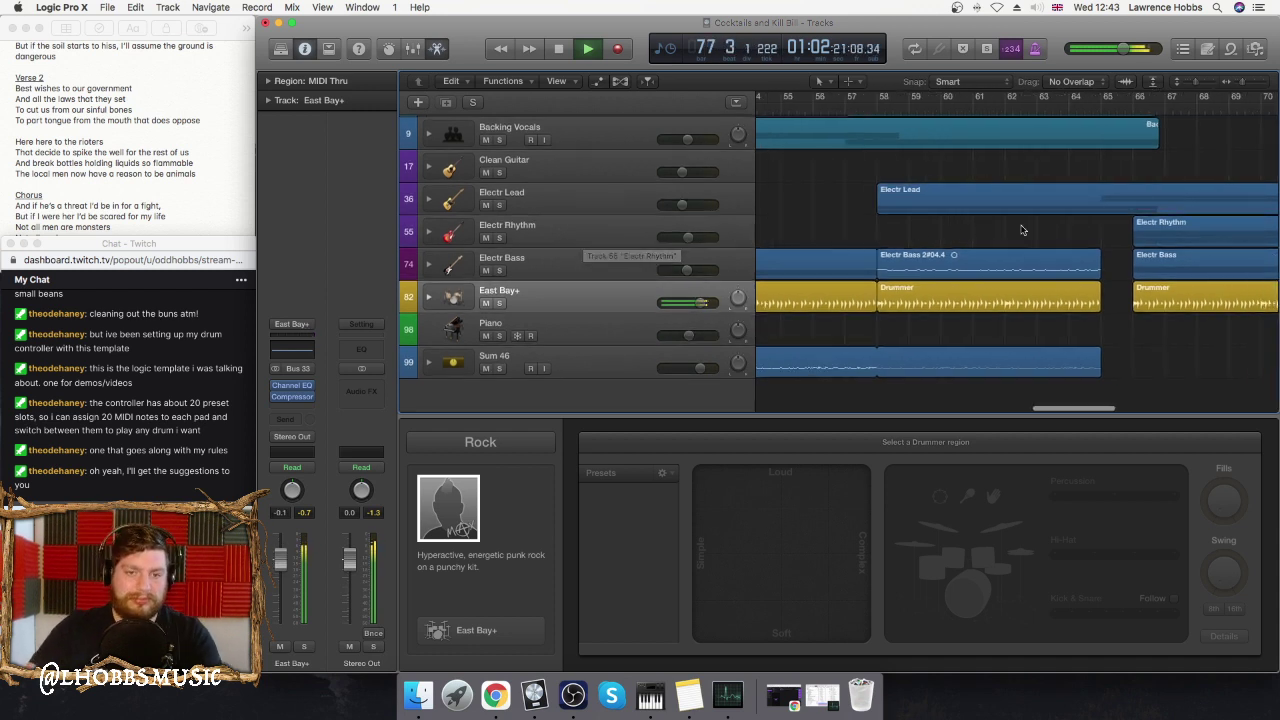
scroll(1036, 232, right, 8)
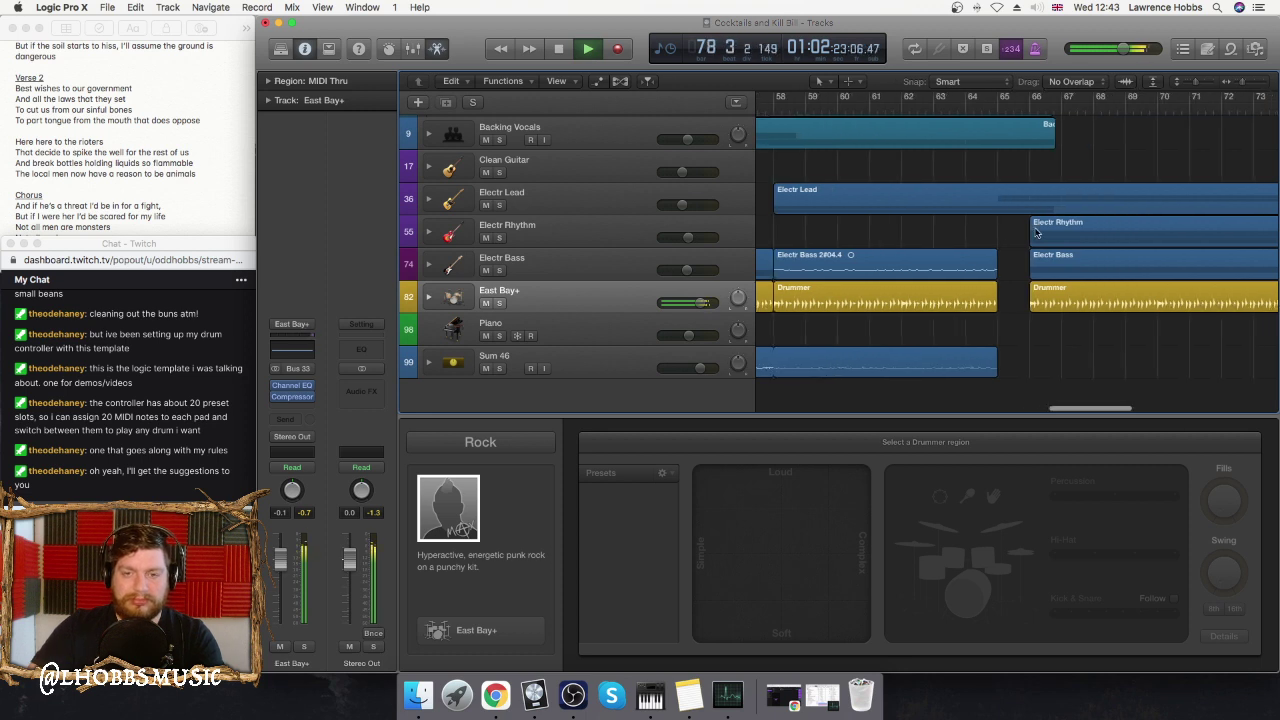
scroll(1036, 232, left, 5)
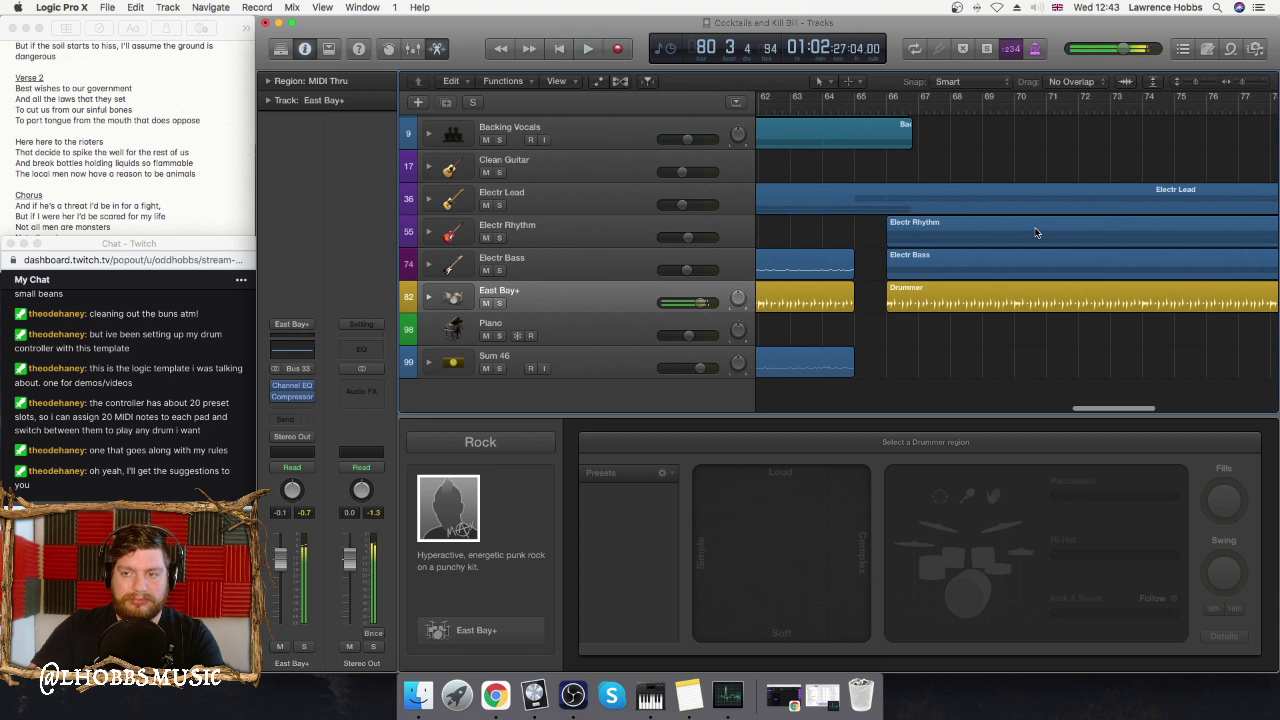
scroll(940, 176, up, 1)
click(891, 108)
- Create a new track with the same settings as Lead Vocal 4 and move it directly below Lead Vocal 6
scroll(961, 160, up, 2)
scroll(961, 160, up, 1)
scroll(560, 265, up, 4)
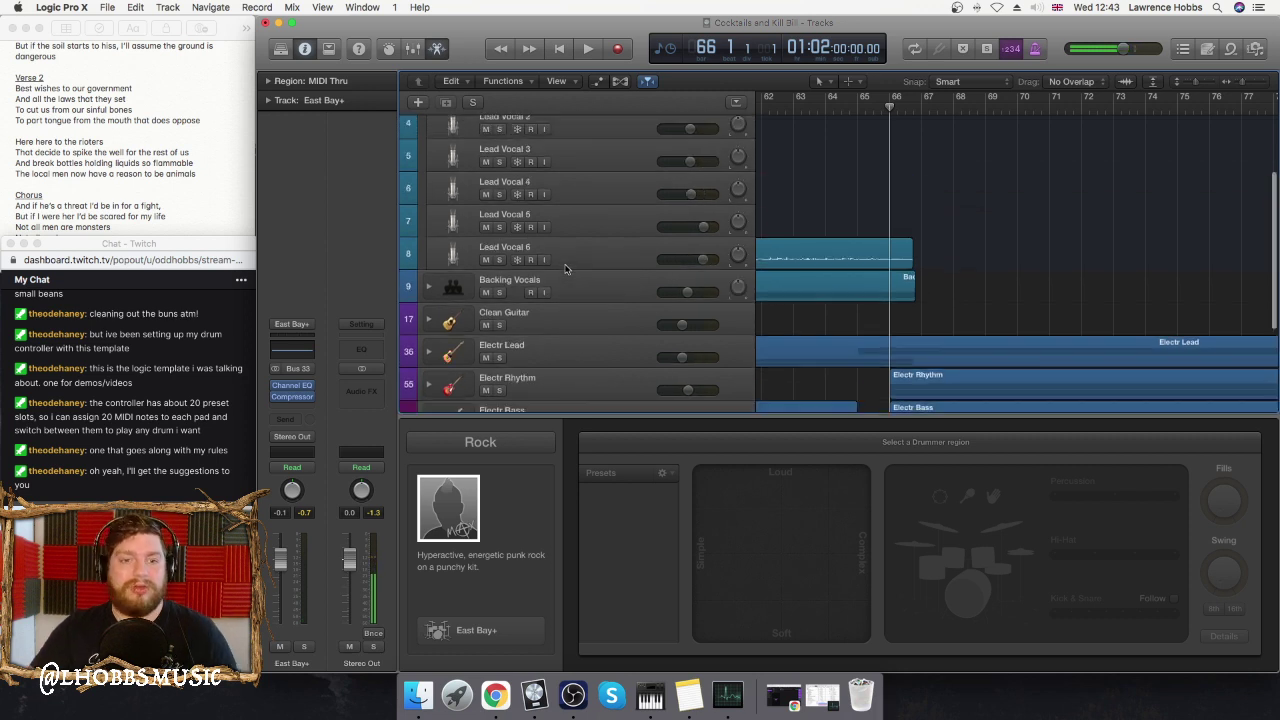
scroll(563, 267, up, 1)
scroll(565, 265, up, 3)
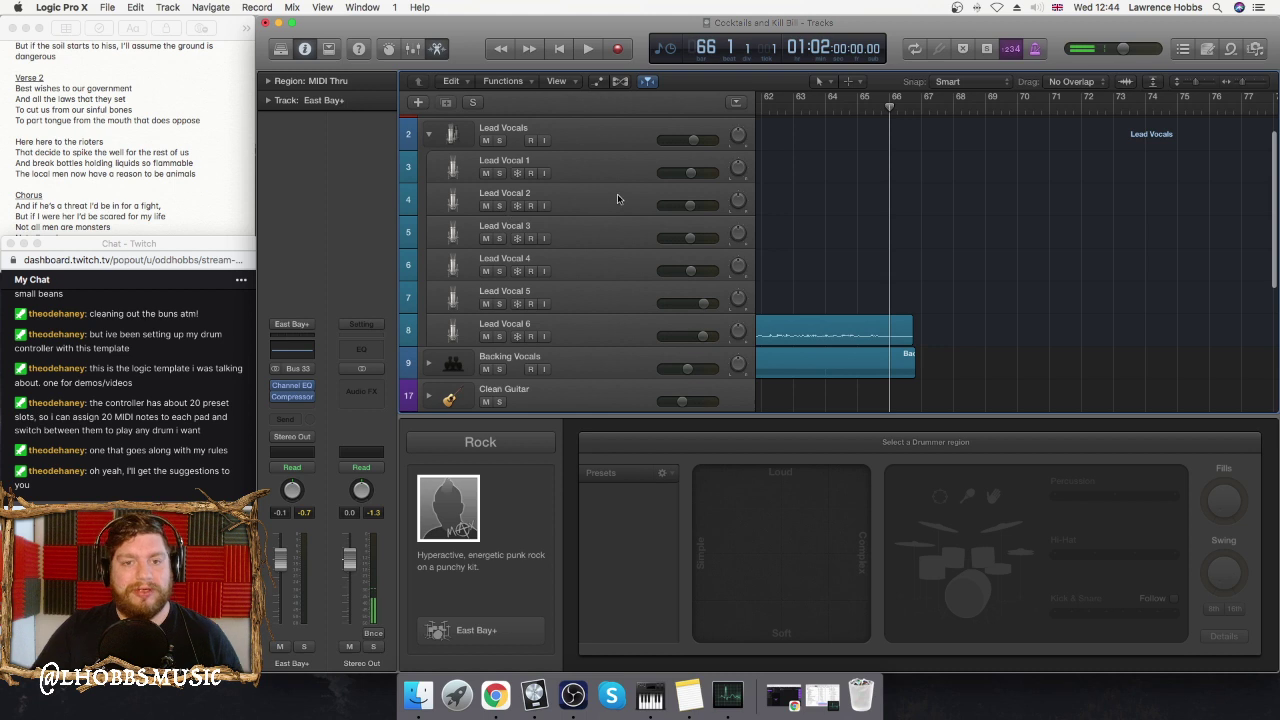
scroll(897, 238, left, 10)
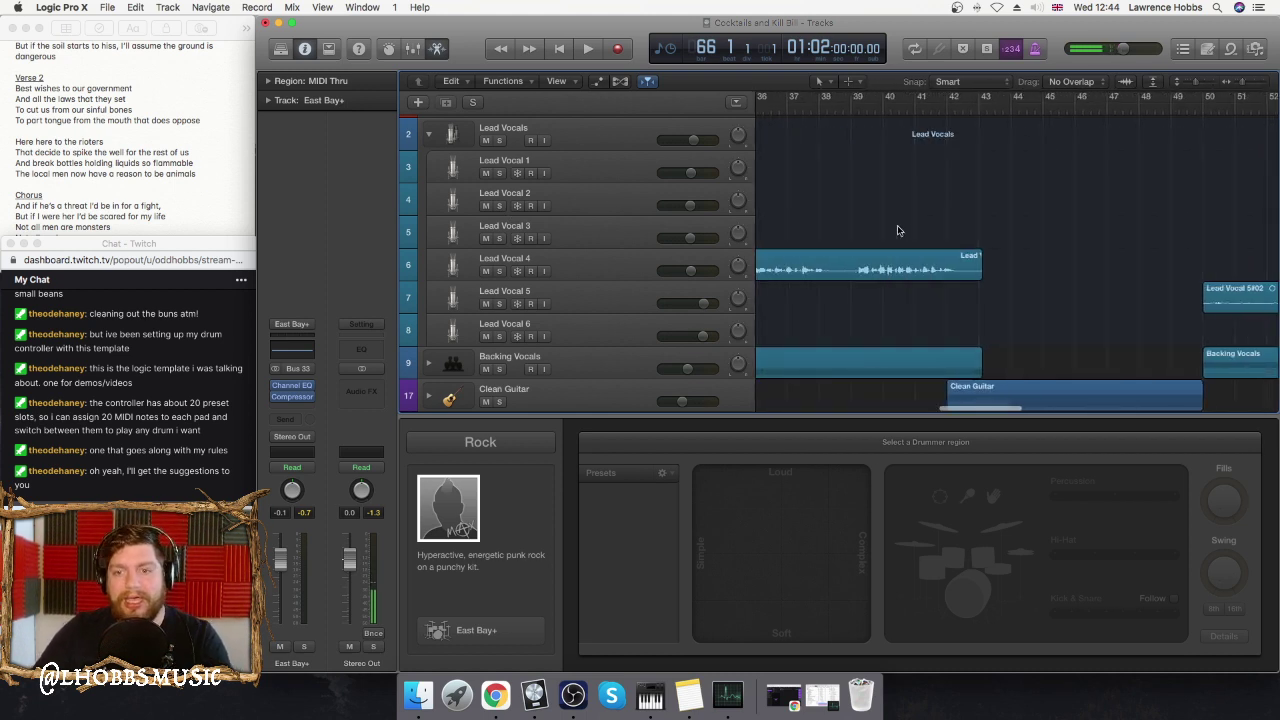
scroll(897, 231, left, 3)
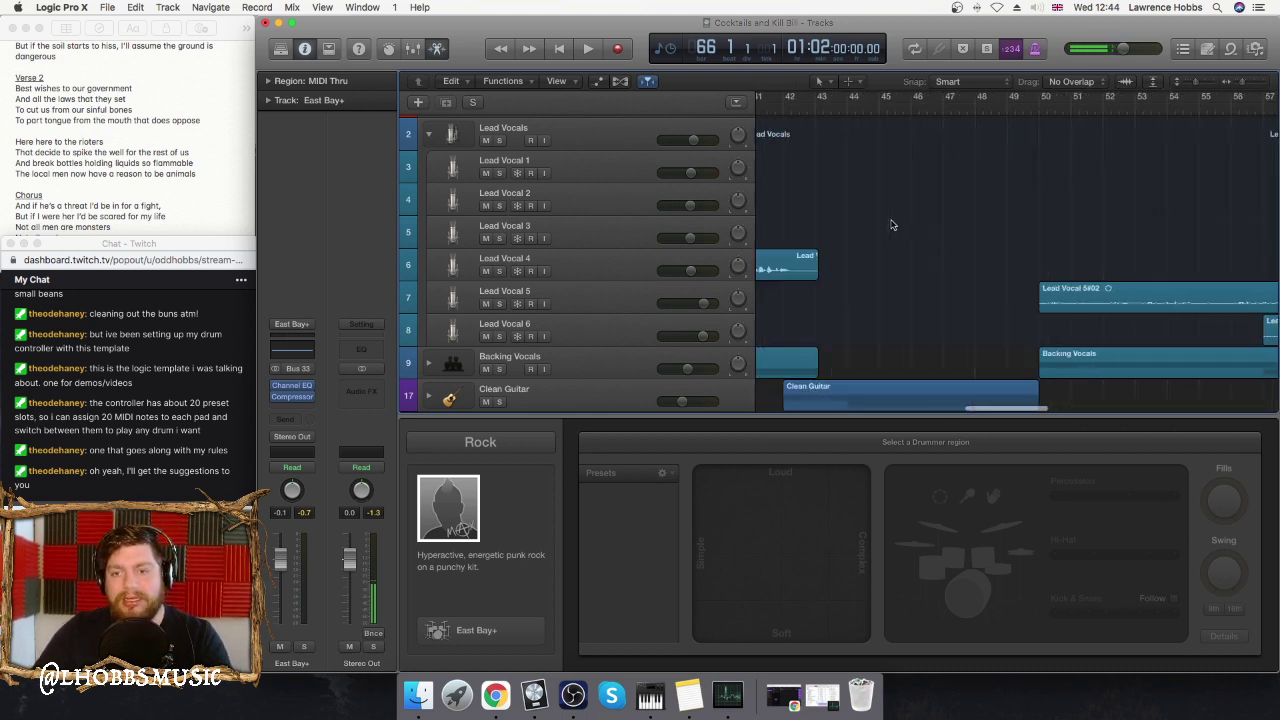
scroll(893, 225, left, 5)
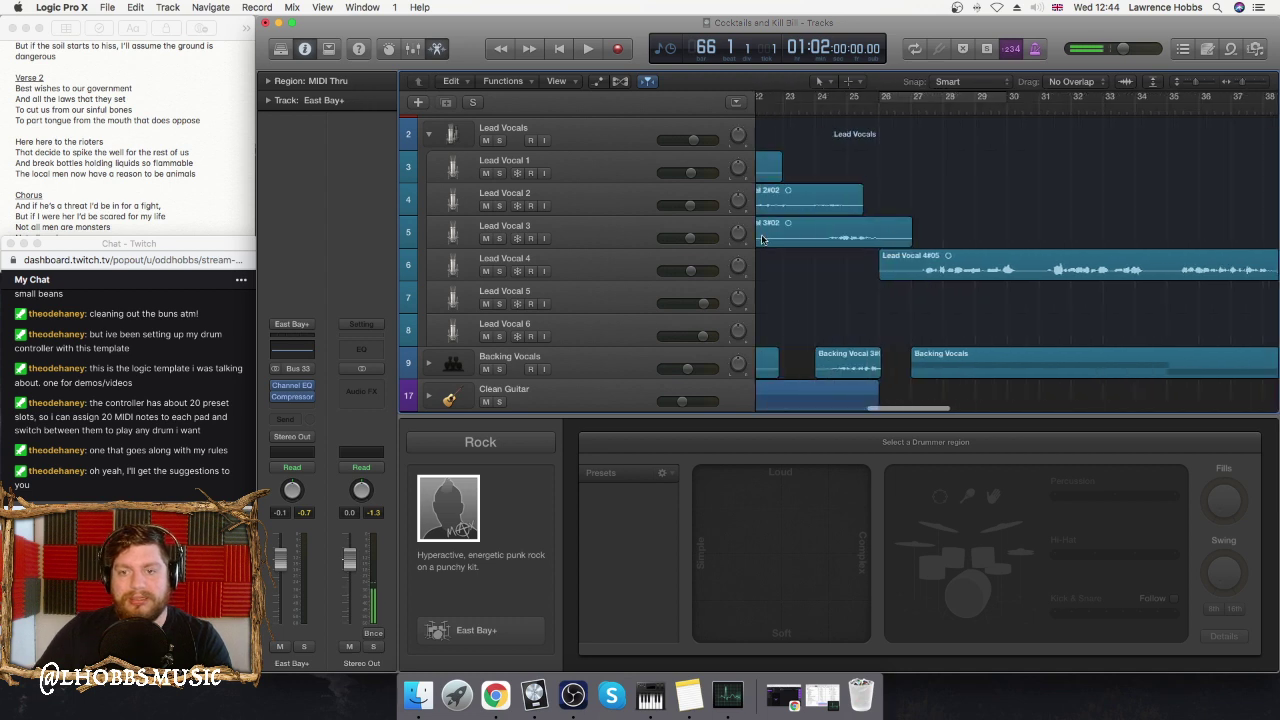
click(593, 270)
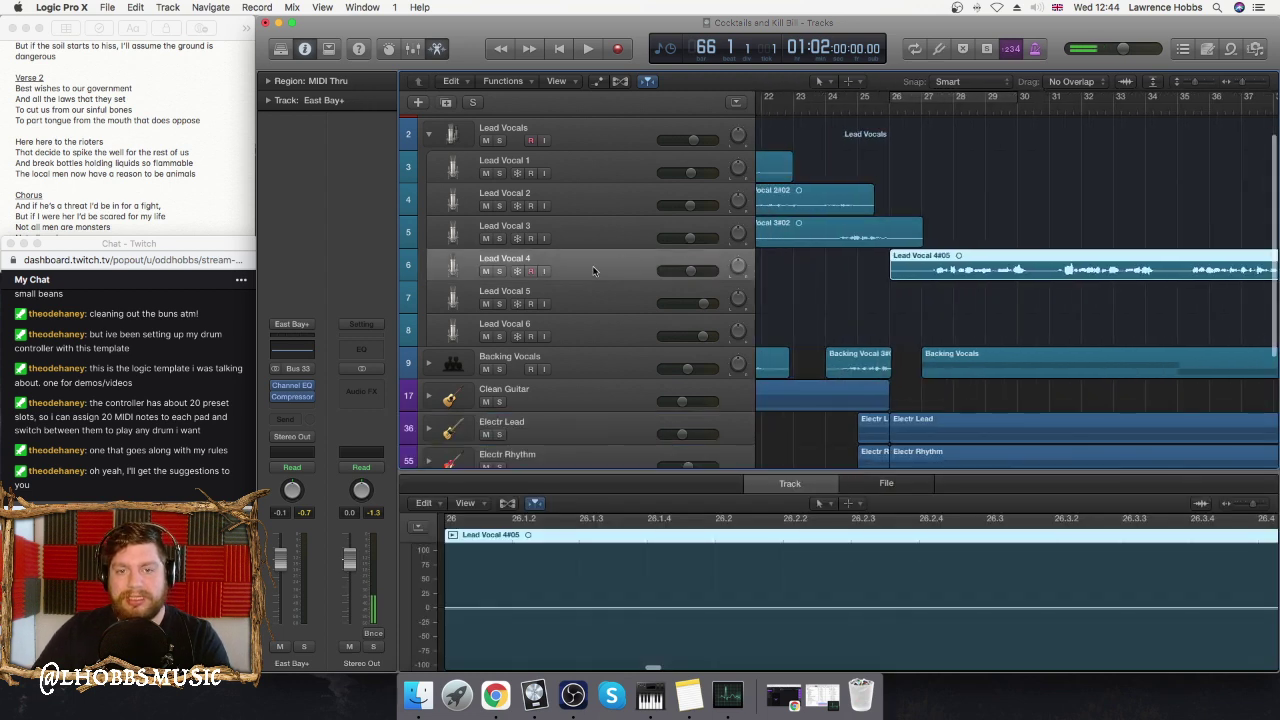
scroll(500, 133, up, 2)
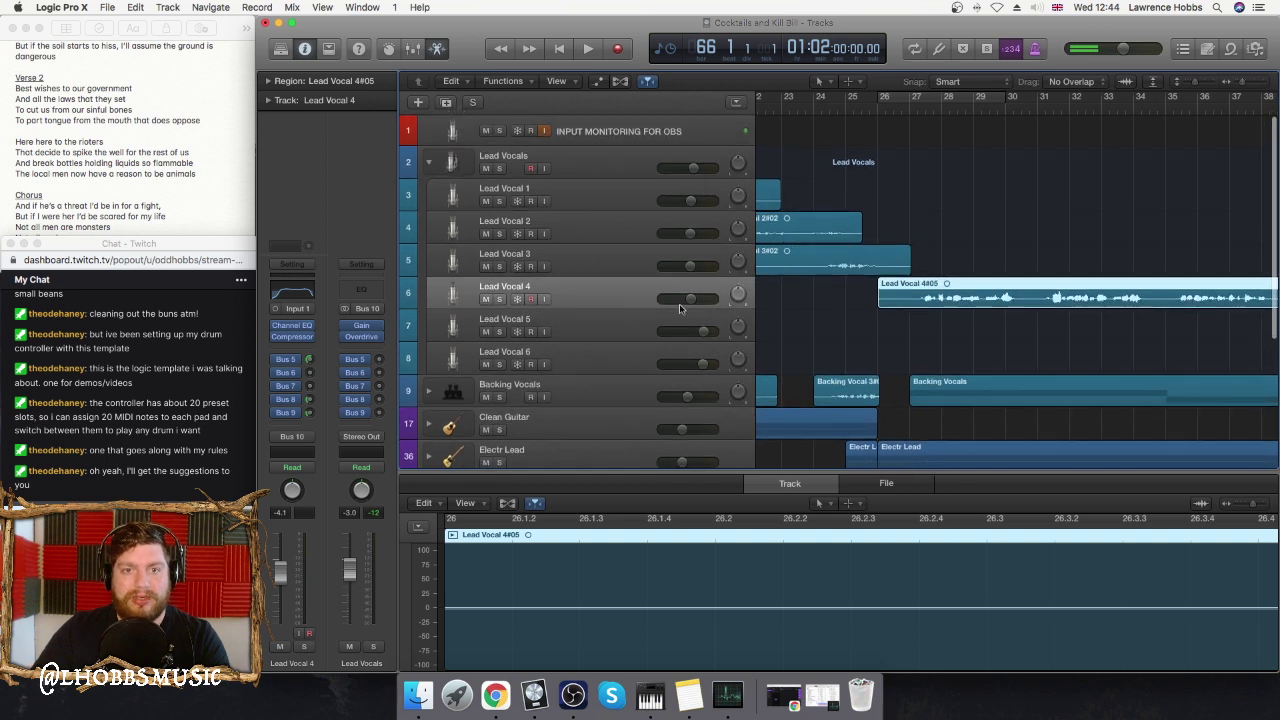
key(super+d)
drag(571, 322, 543, 392)
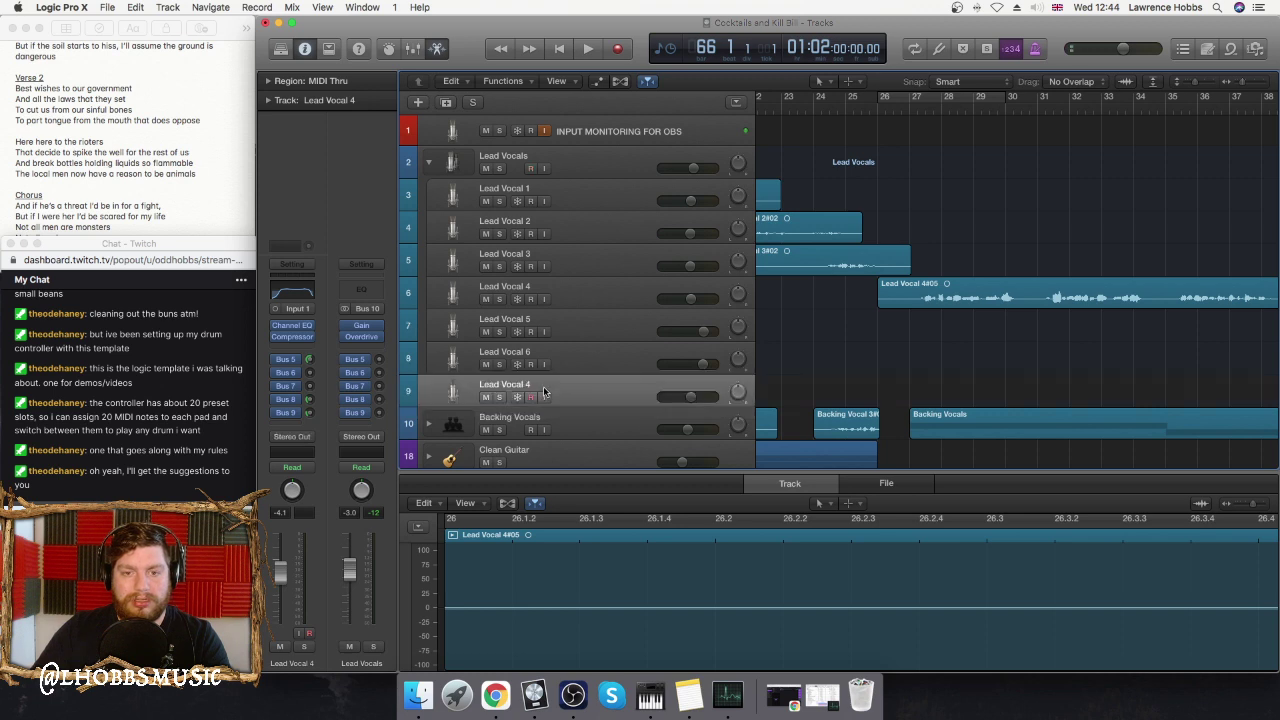
- Rename the new track below Lead Vocal 6 as Lead Vocal 7
double_click(533, 385)
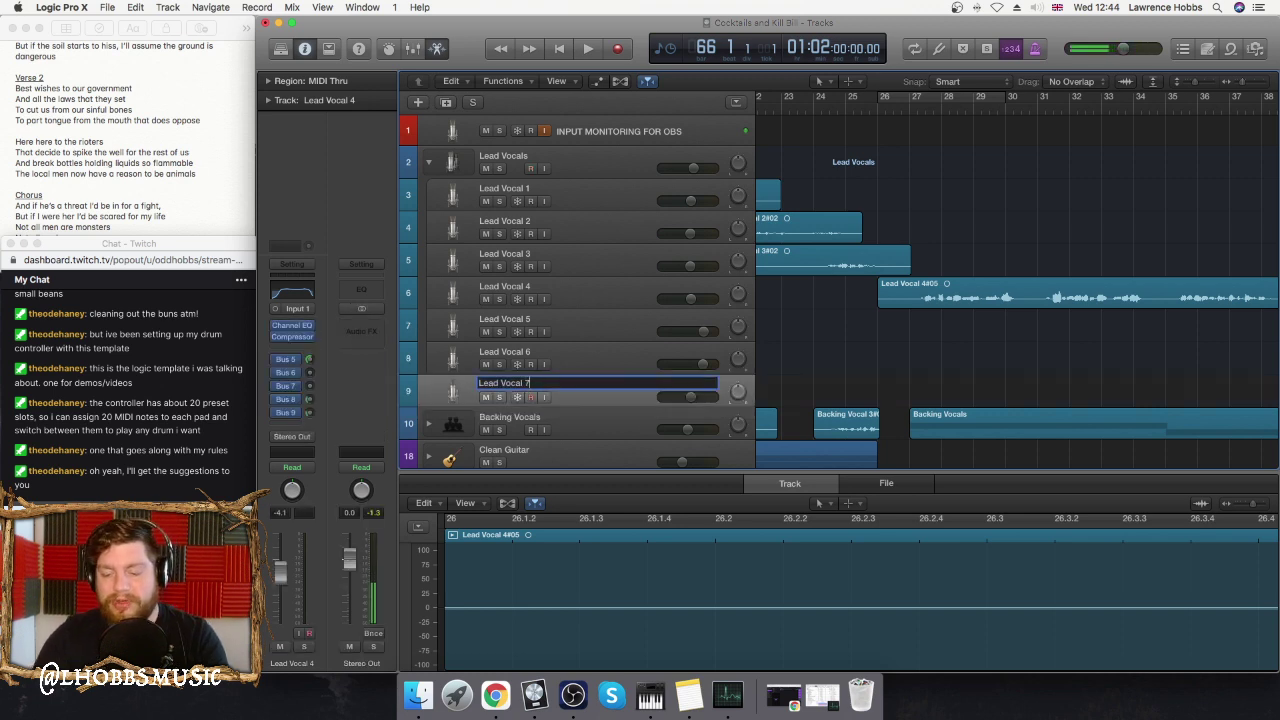
text(7)
scroll(860, 300, right, 10)
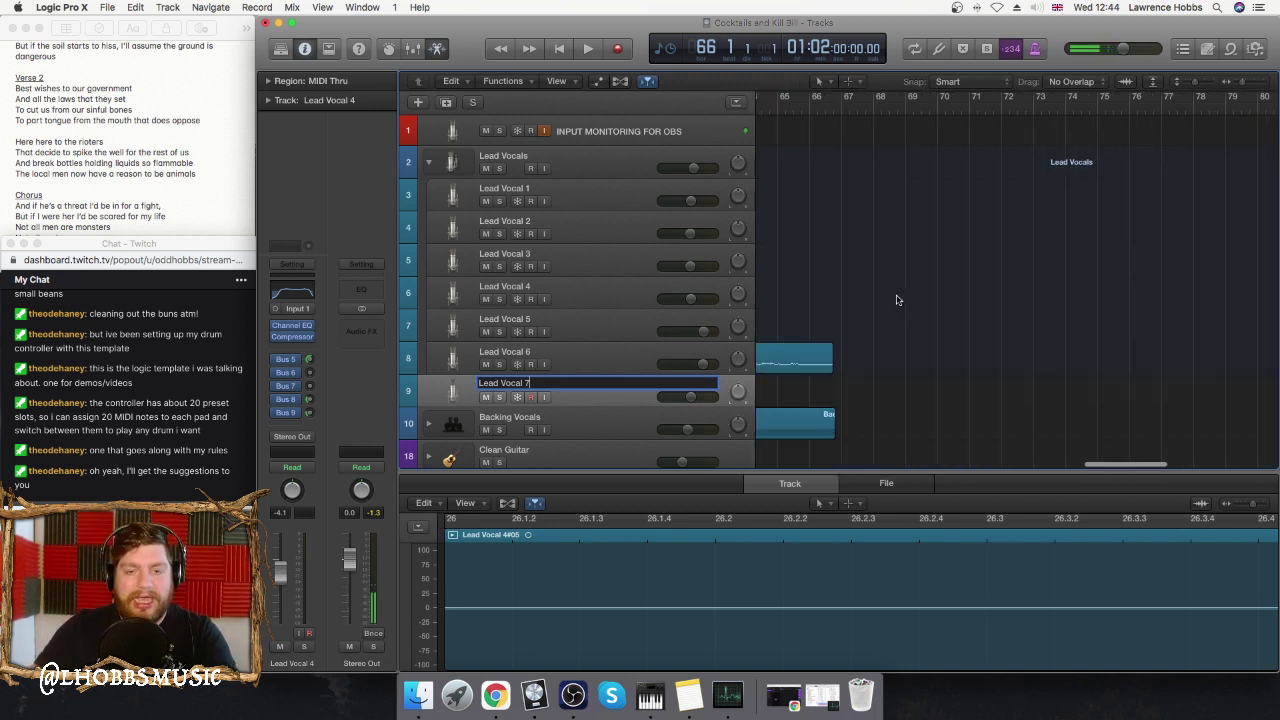
scroll(897, 300, left, 6)
scroll(897, 300, down, 5)
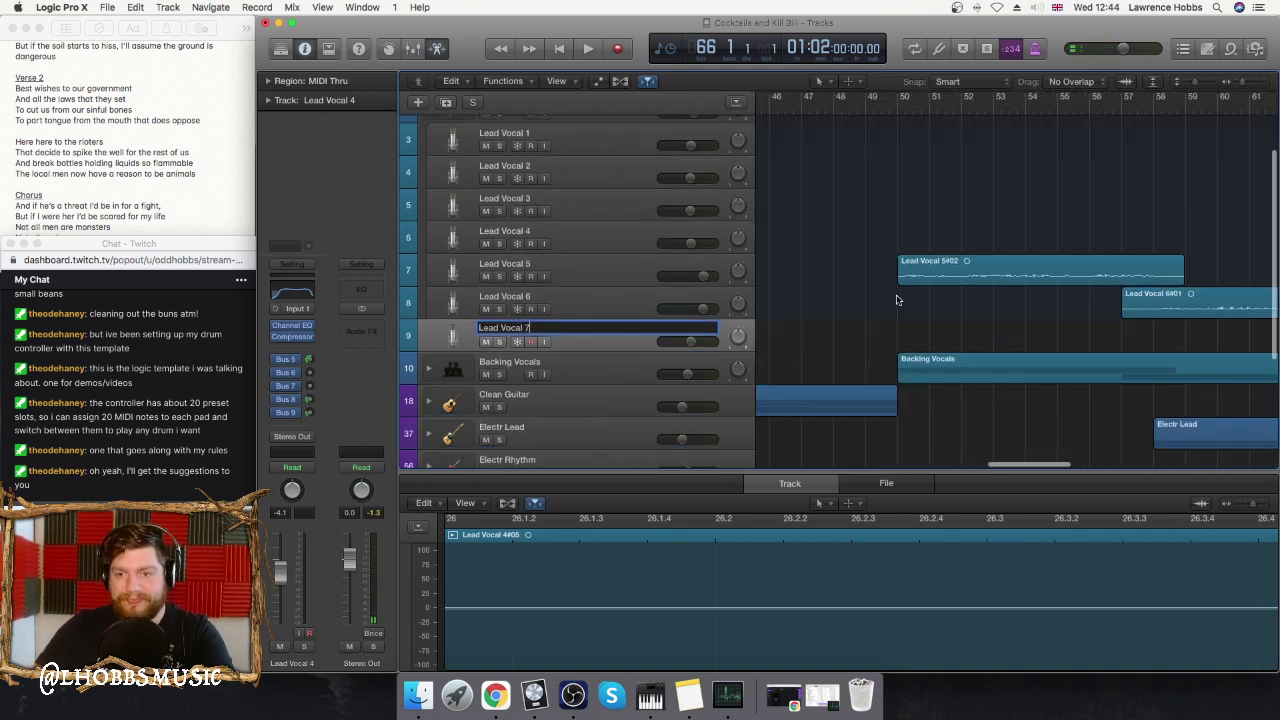
scroll(897, 300, right, 5)
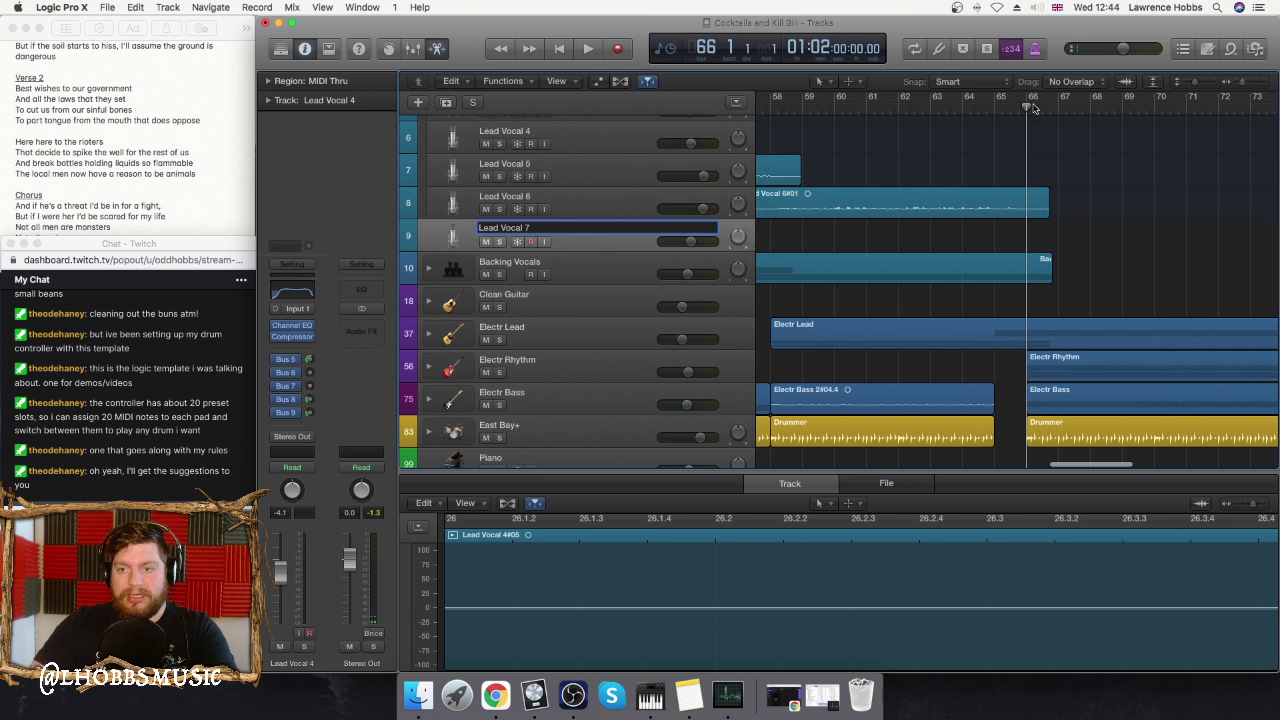
click(794, 236)
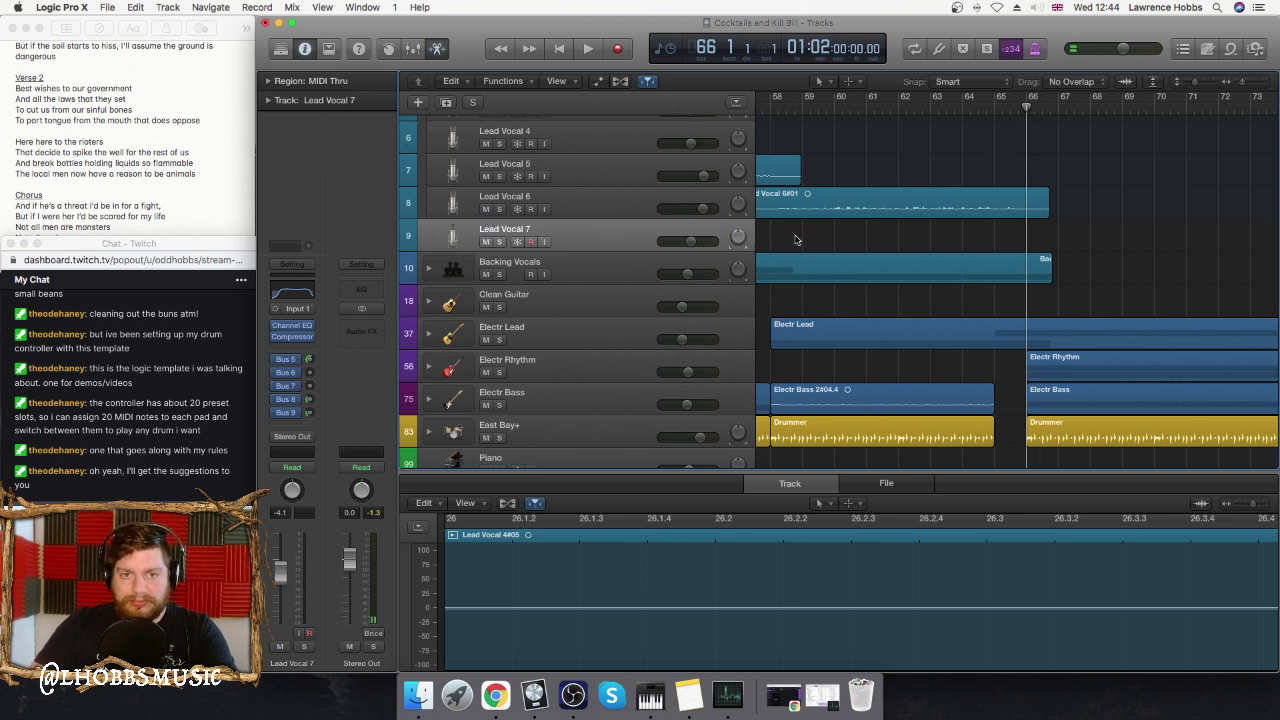
- Bring the final chorus lyrics into view, arm Lead Vocal 7 and record a vocal take from bar 66 to about bar 86
scroll(52, 181, down, 6)
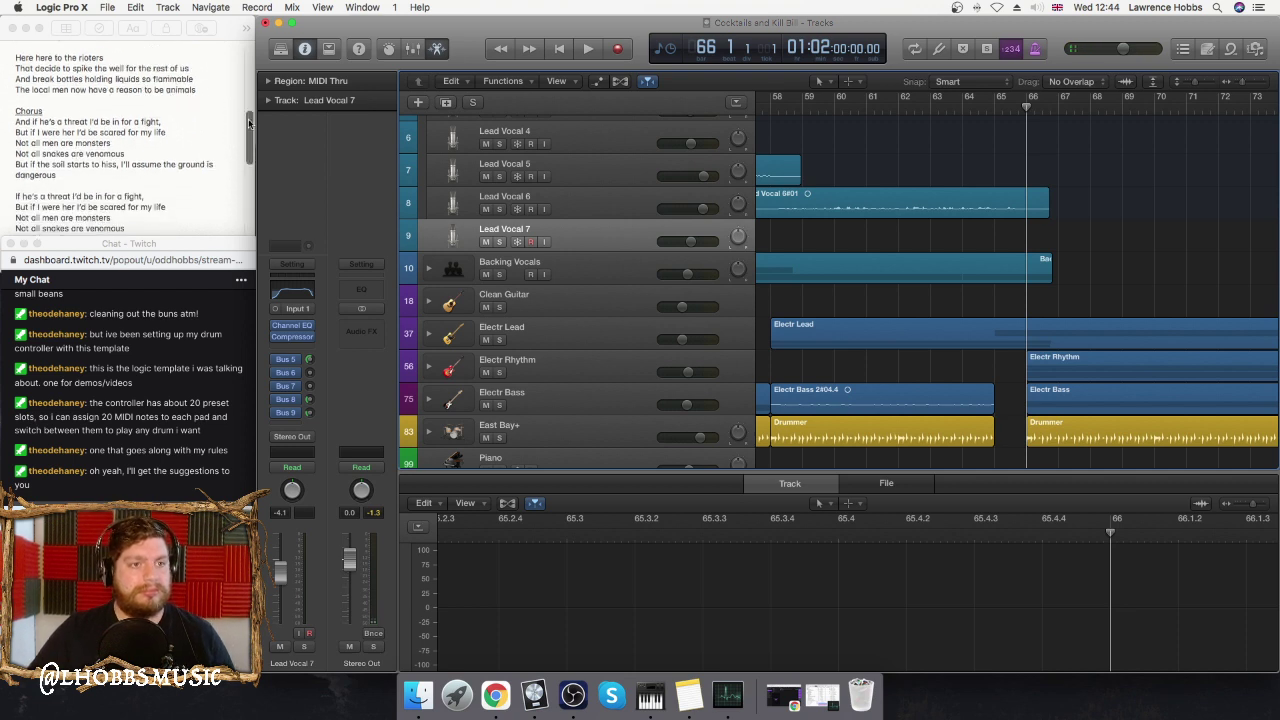
scroll(534, 320, up, 3)
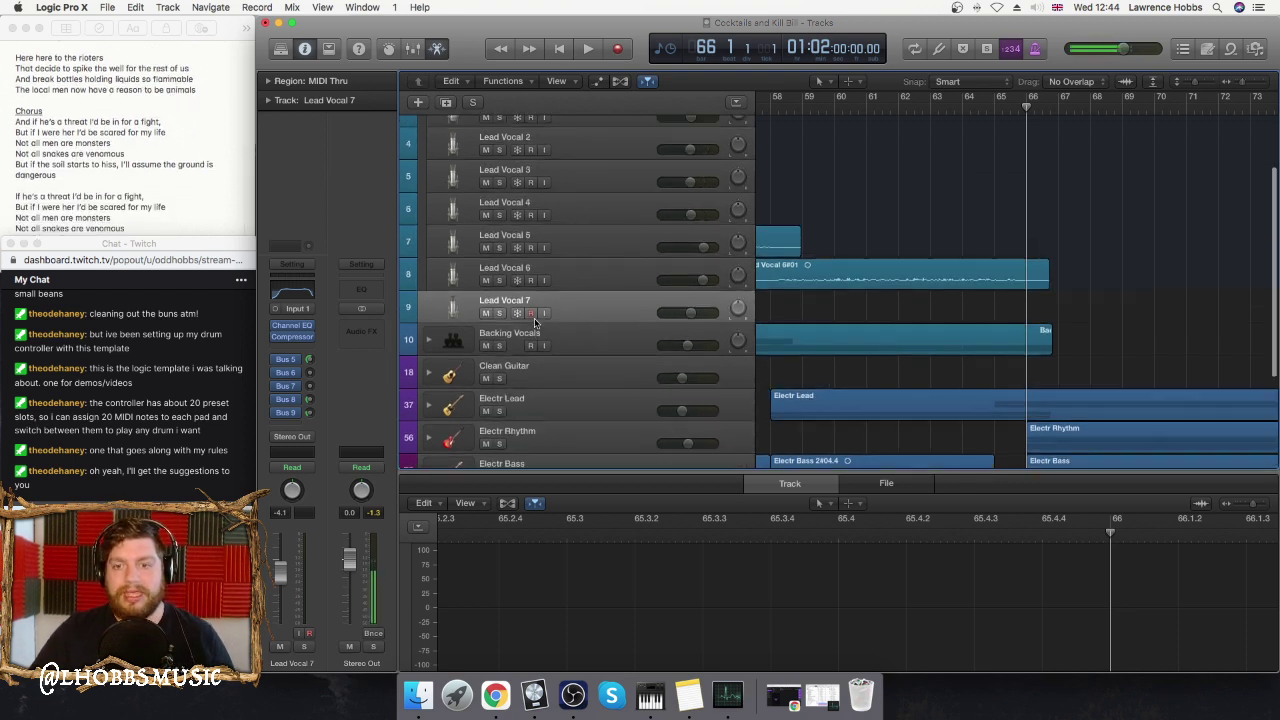
scroll(553, 268, up, 4)
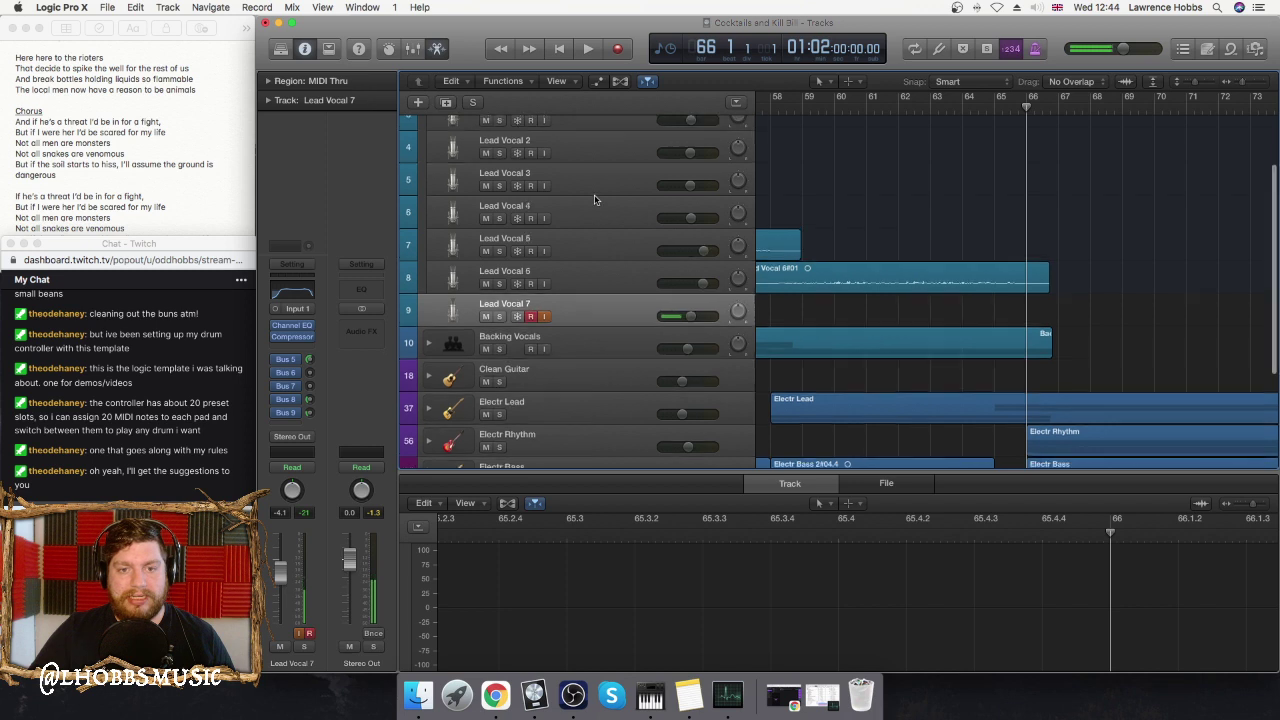
click(620, 50)
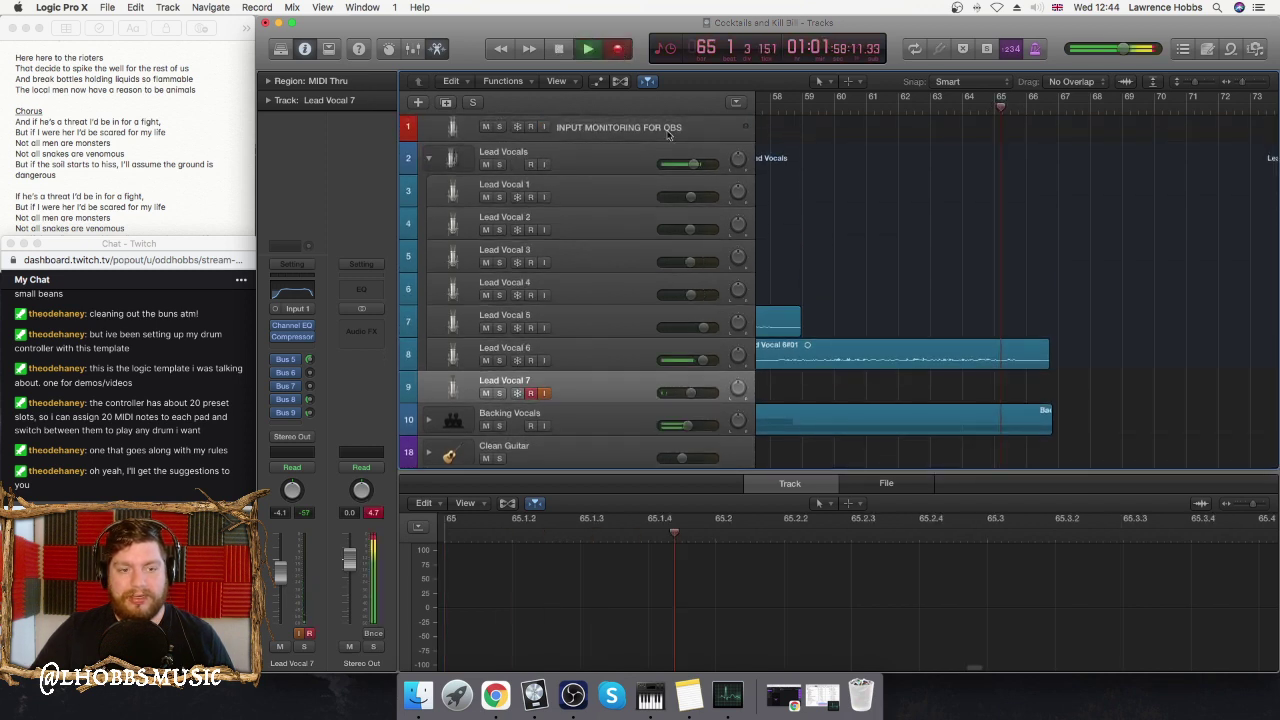
scroll(953, 210, down, 1)
scroll(953, 210, down, 3)
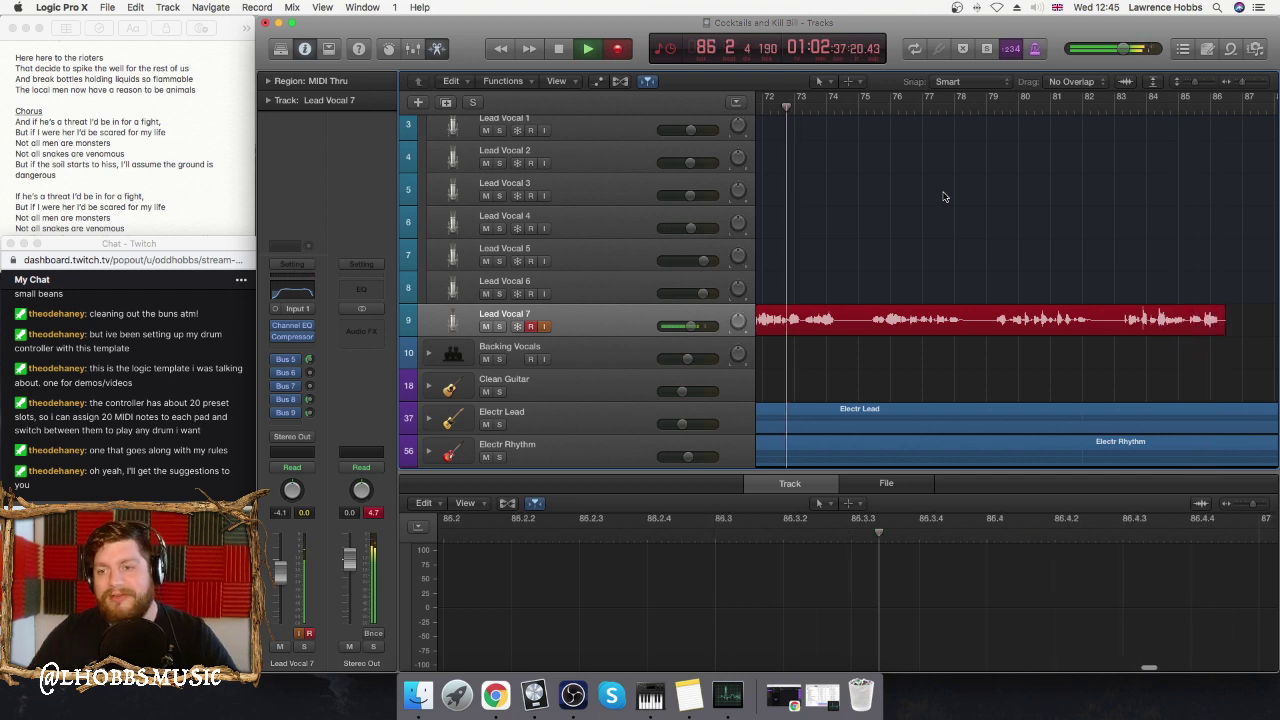
key(space)
- Play back the new Lead Vocal 7 take from about bar 79 and trim its end to about bar 83
scroll(965, 232, left, 5)
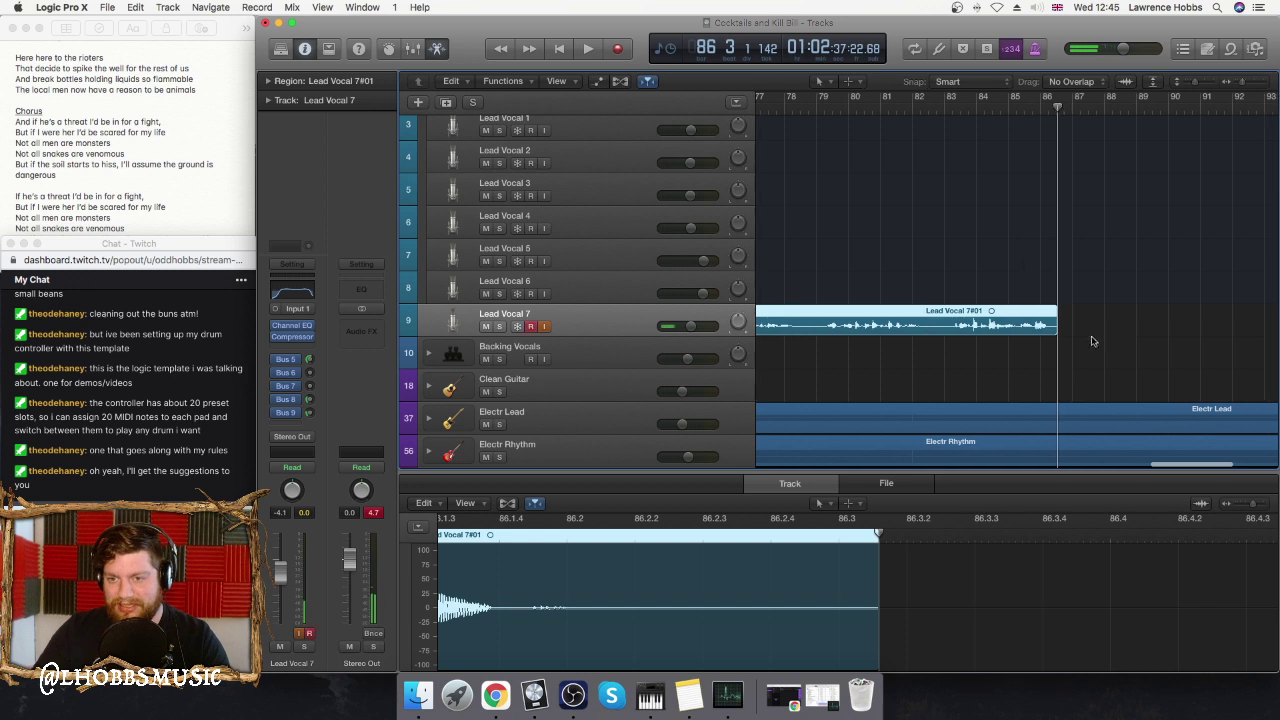
click(818, 107)
key(space)
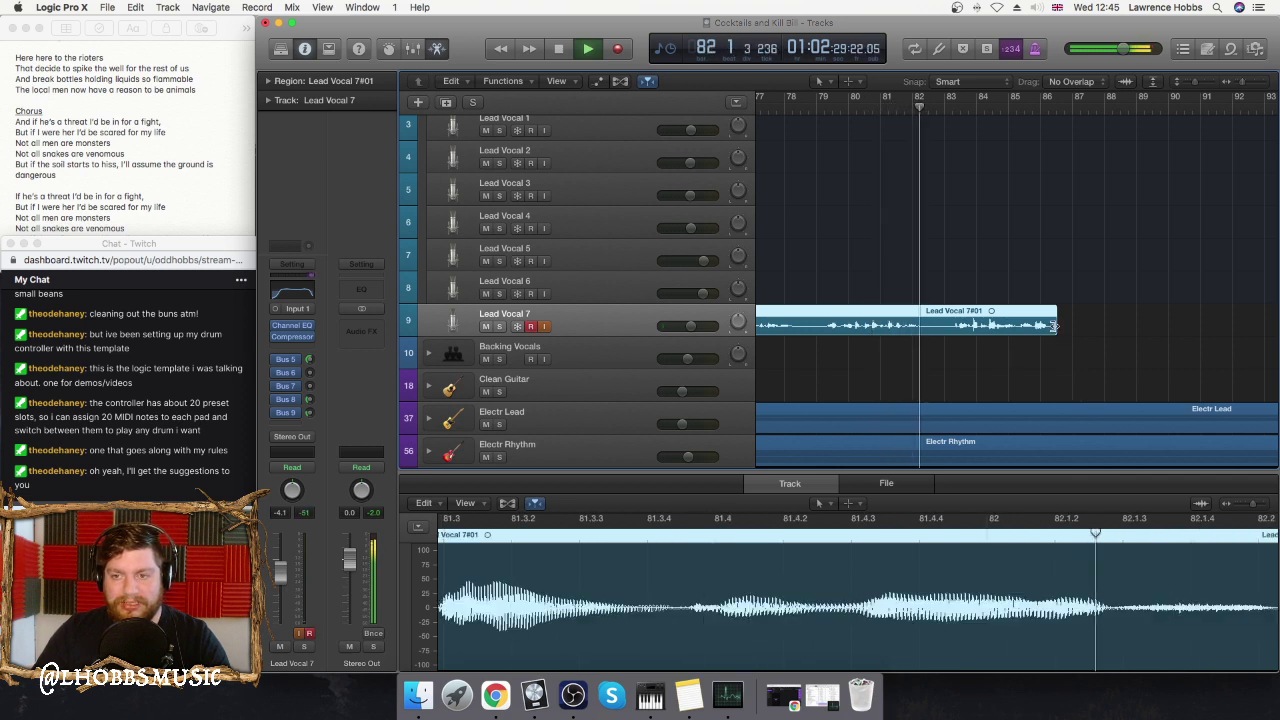
key(space)
drag(1043, 326, 944, 328)
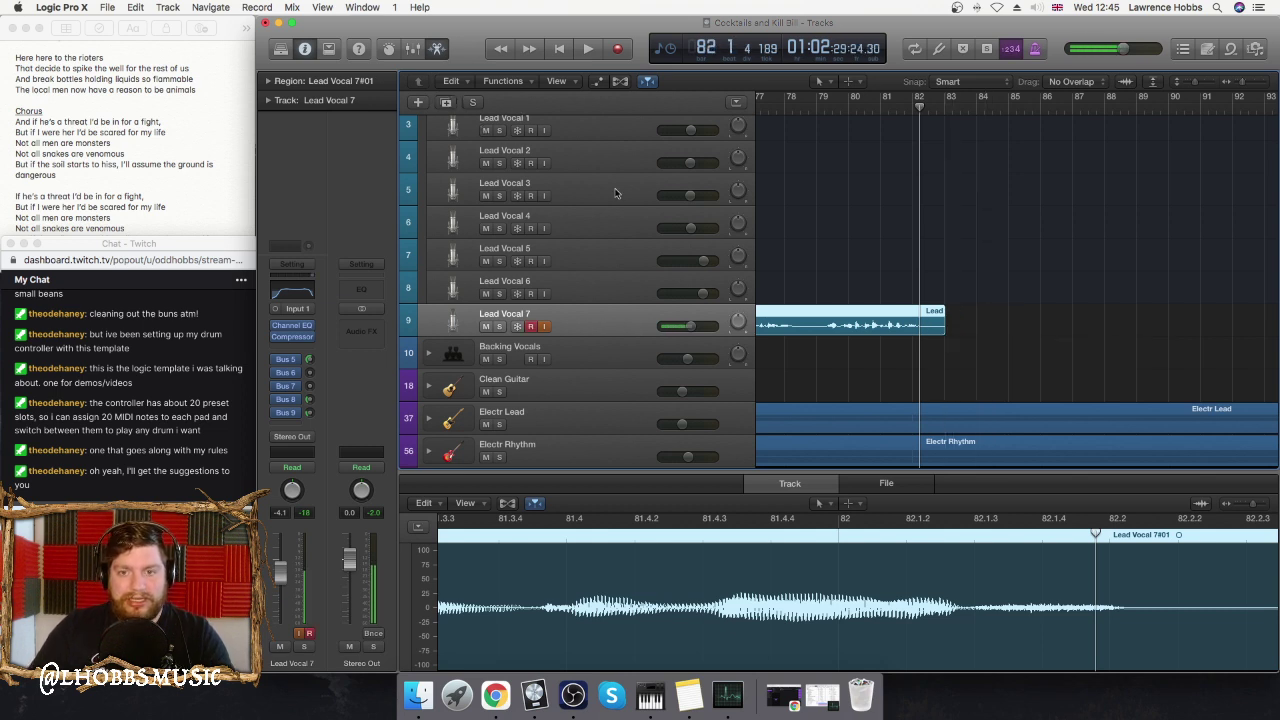
- Create a new track with the same settings as Lead Vocal 7 and name it Lead Vocal 8
key(super+d)
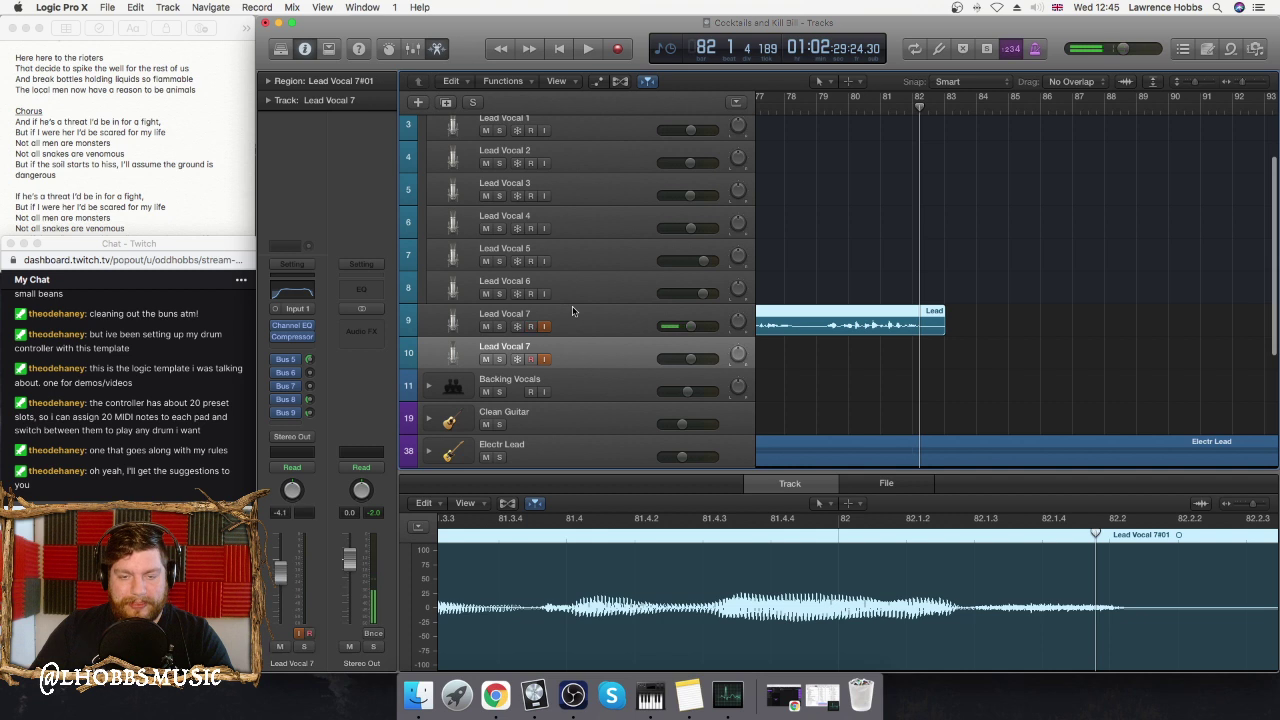
double_click(528, 347)
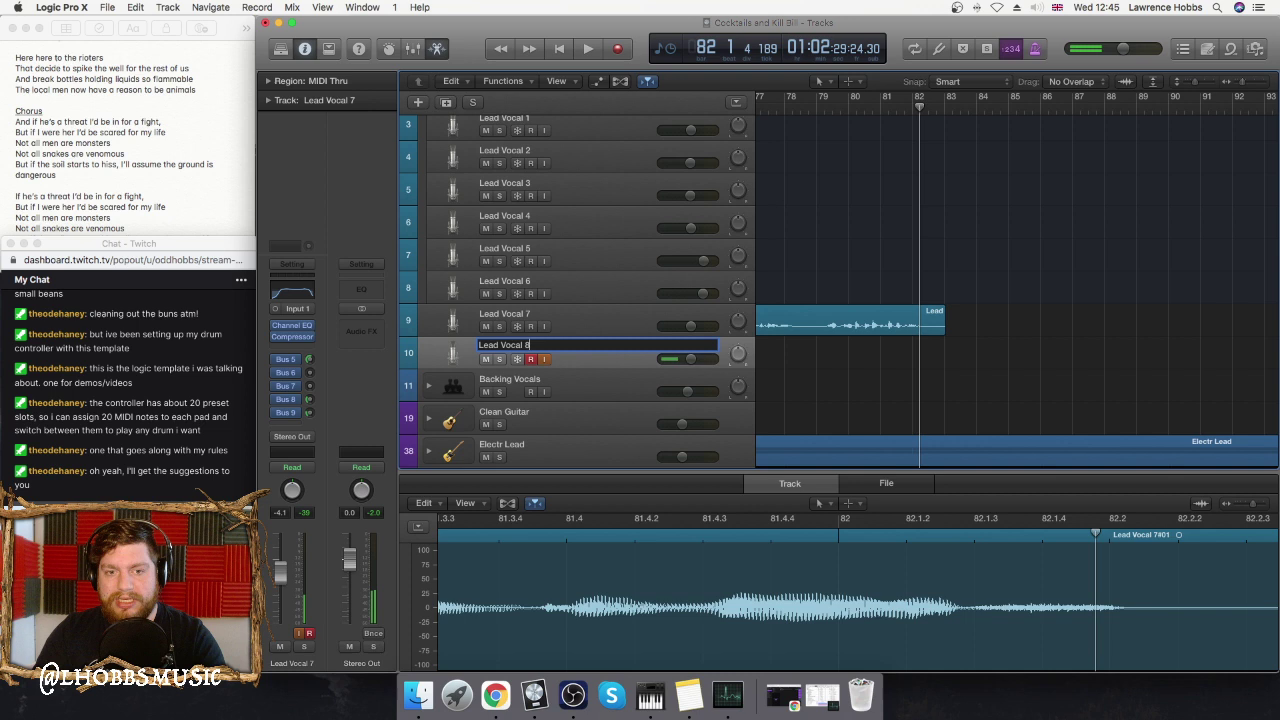
text(Lead Vocal 8)
key(Return)
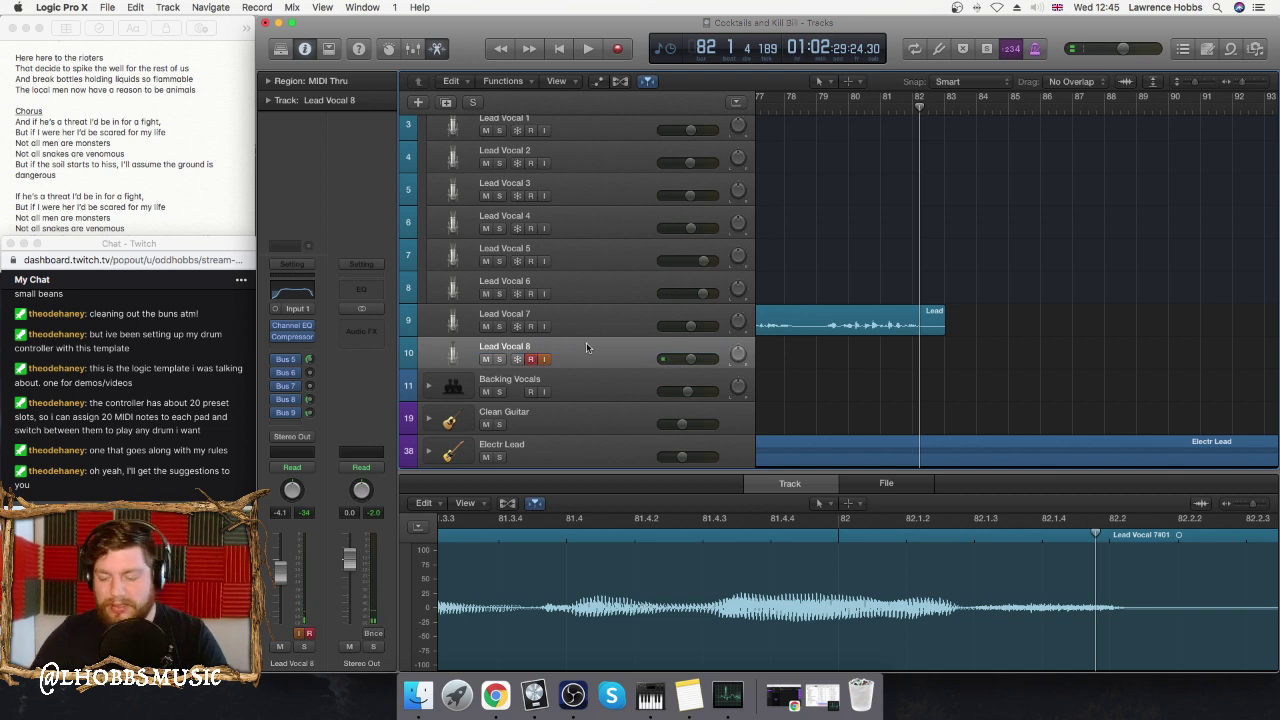
- Select all lead vocal tracks from Lead Vocal 8 up to Lead Vocal 1 and flatten the track stack
key(shift+Up)
key(shift+Up)
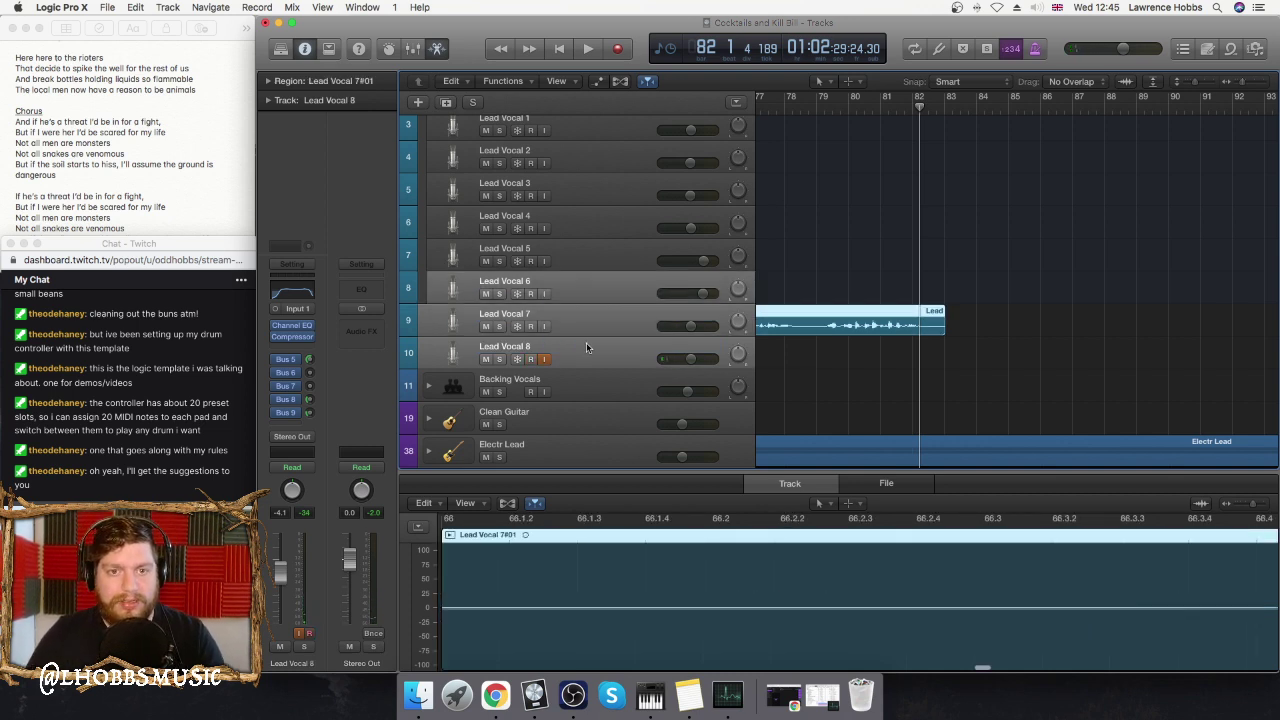
key(shift+Up)
key(shift+Up)
key(shift+Up)
key(shift+Up)
key(shift+Up)
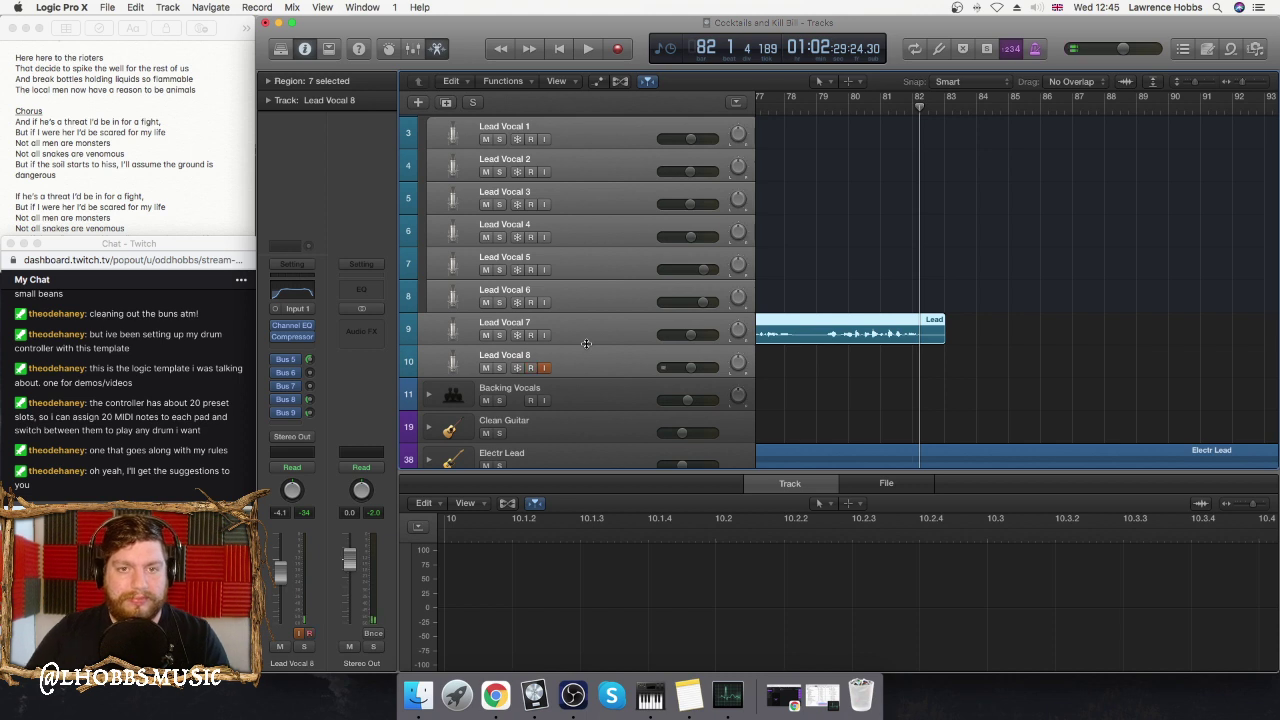
right_click(592, 259)
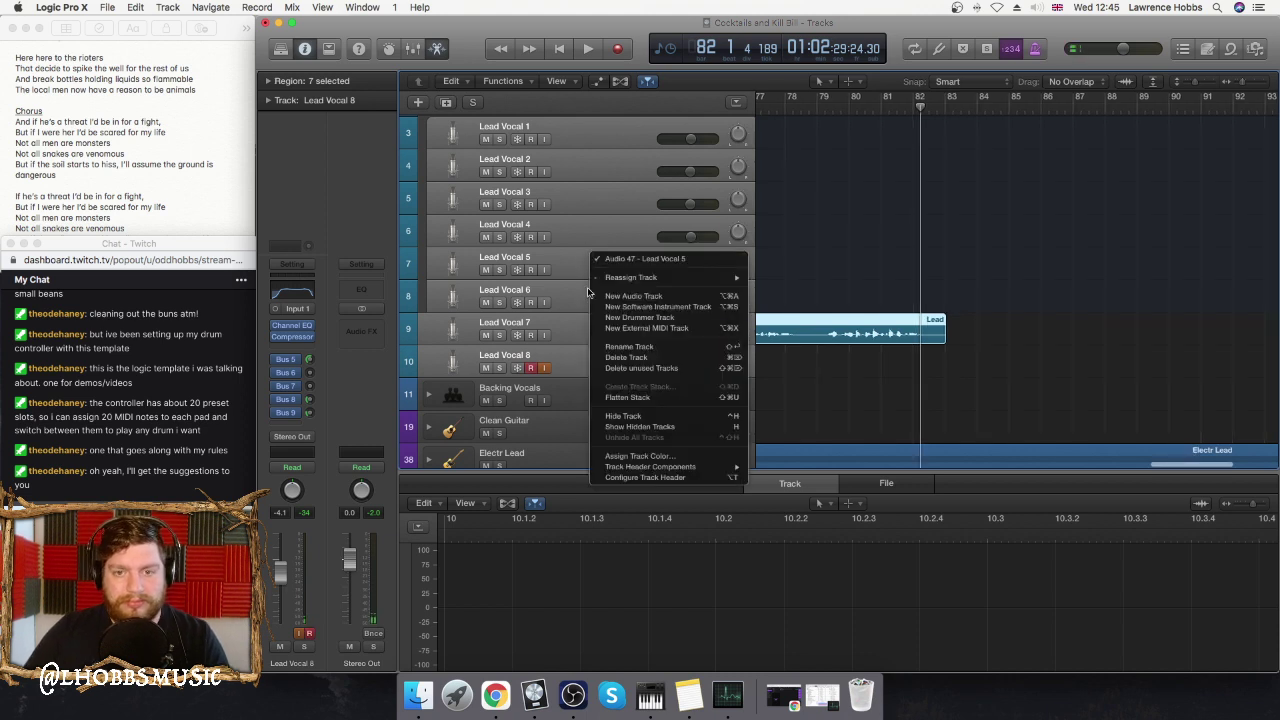
click(628, 397)
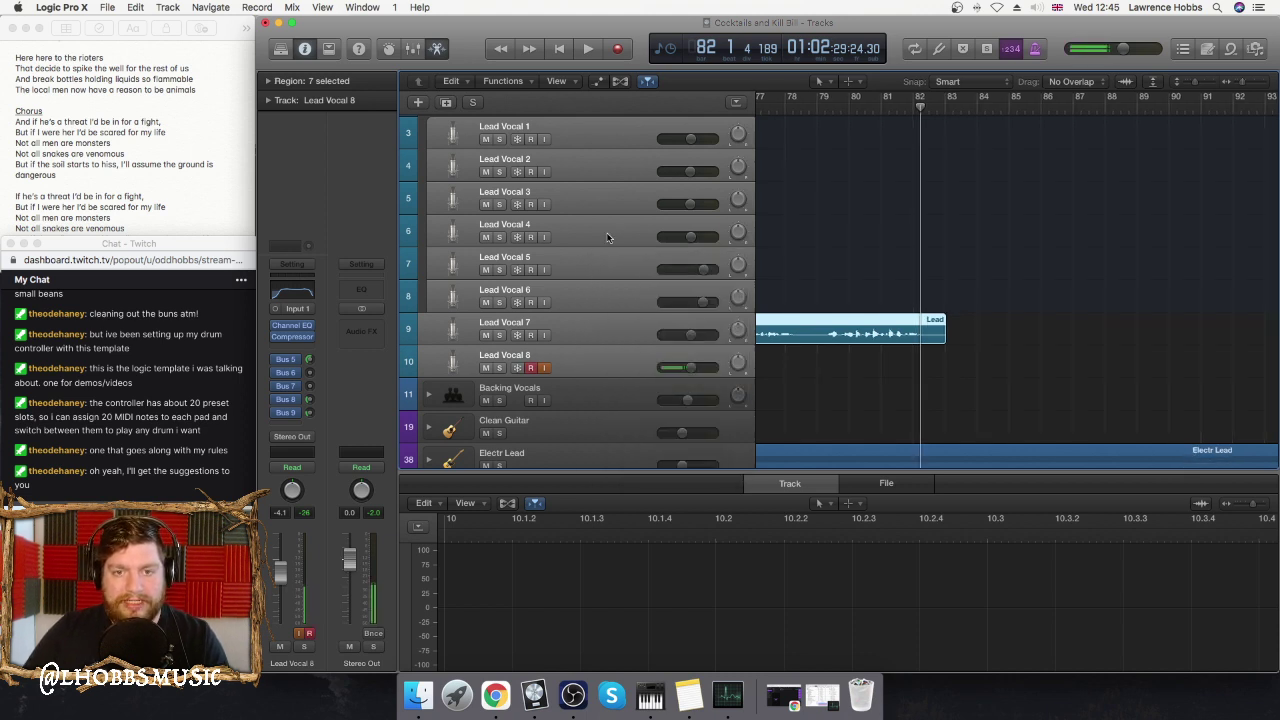
click(867, 229)
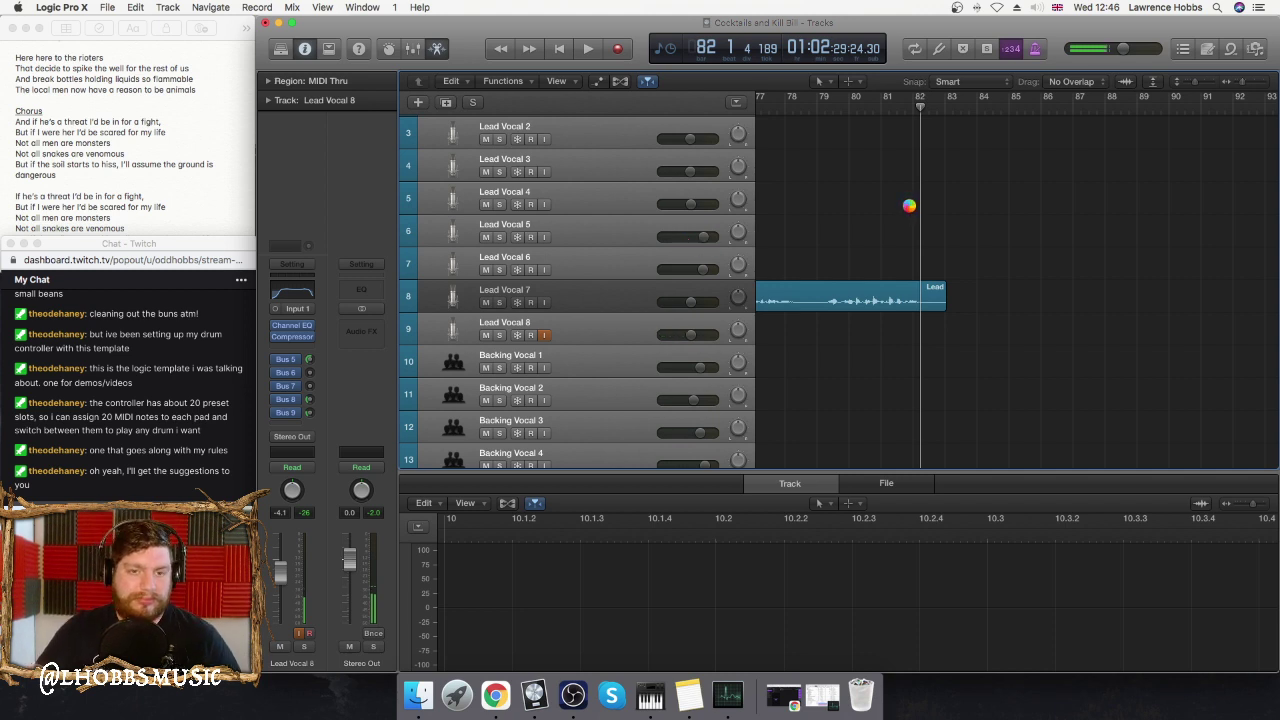
- Reselect the tracks from Lead Vocal 8 up to Lead Vocal 1 and try again to flatten their track stack
scroll(875, 240, up, 1)
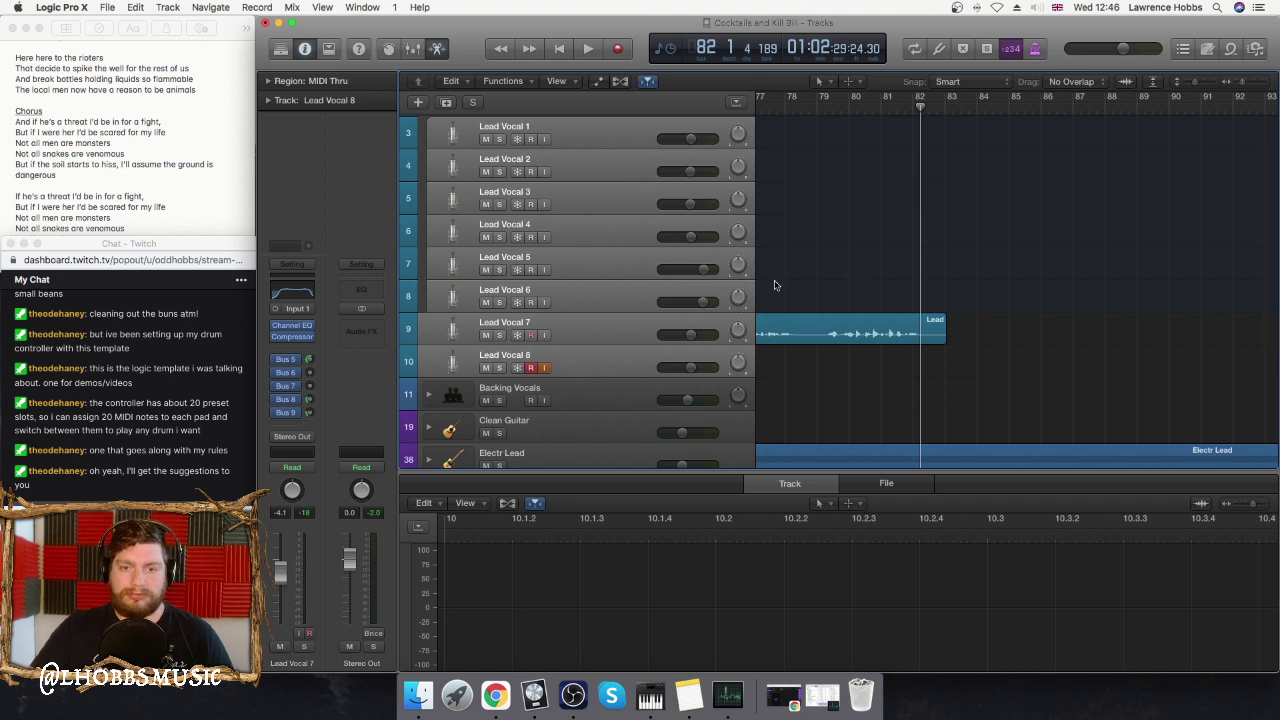
scroll(652, 327, up, 1)
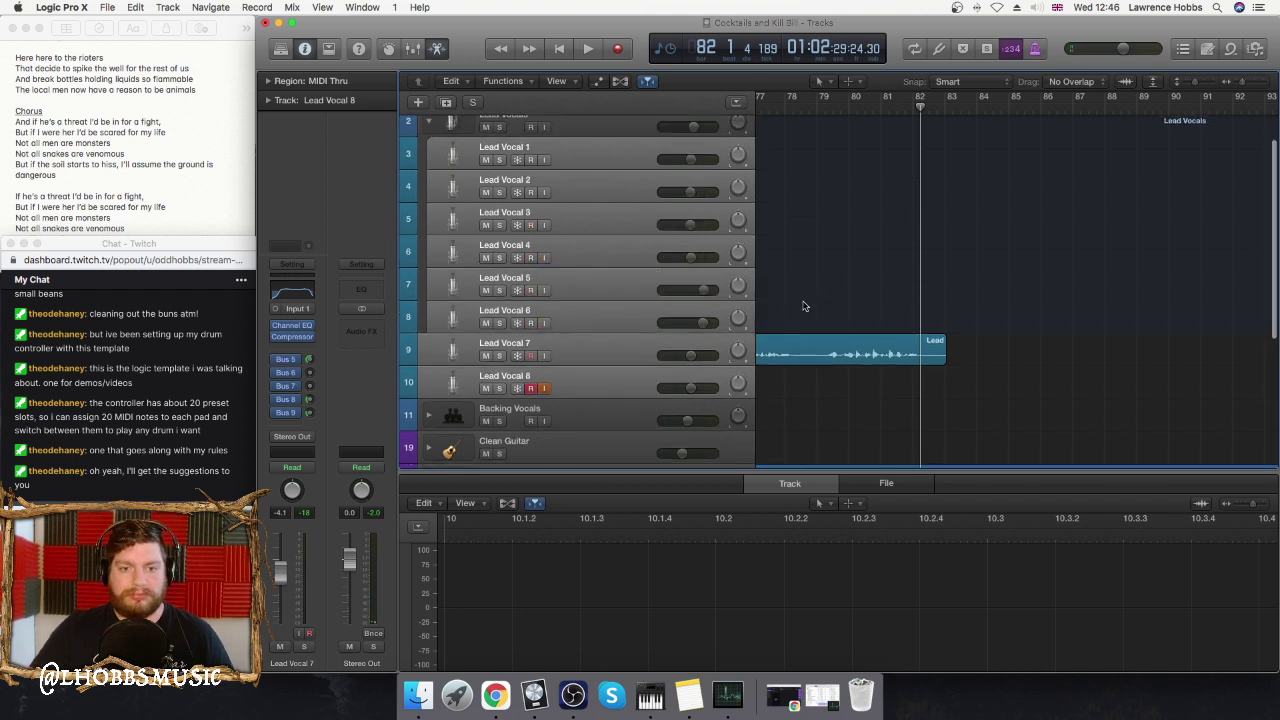
click(617, 383)
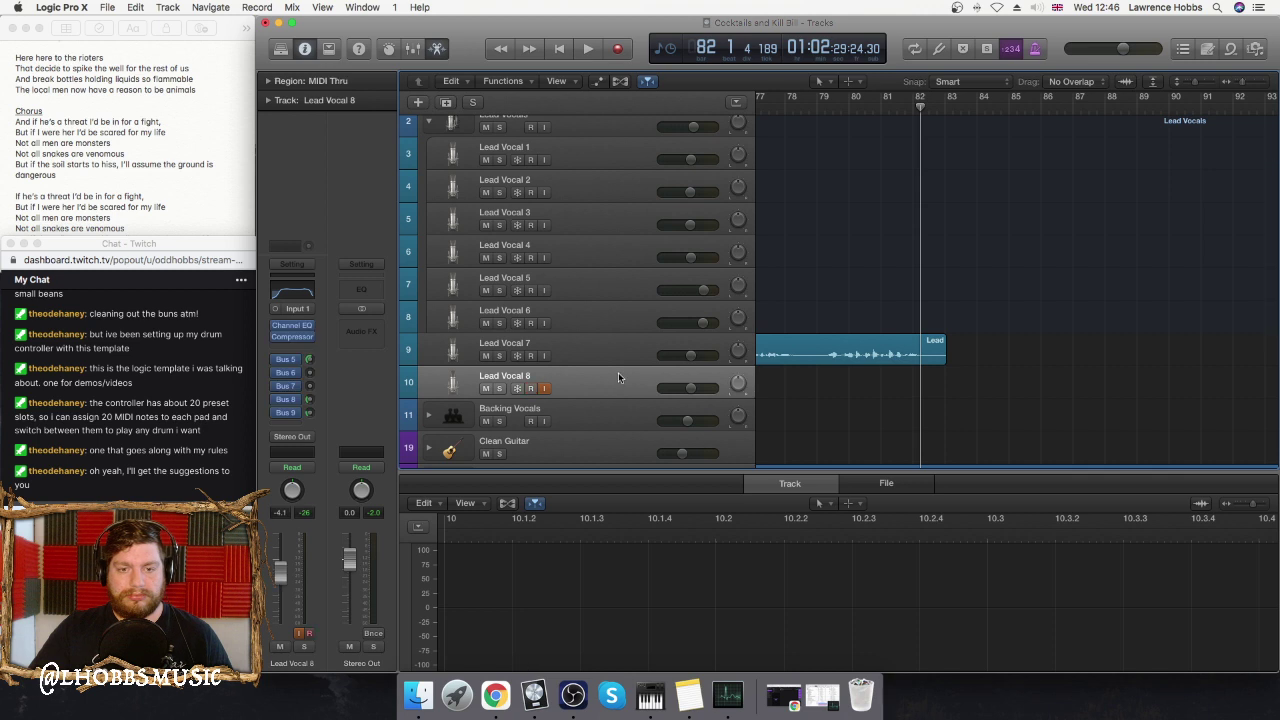
key(shift+Up)
key(shift+Up)
key(shift+Up)
key(shift+Up)
key(shift+Up)
key(shift+Up)
key(shift+Up)
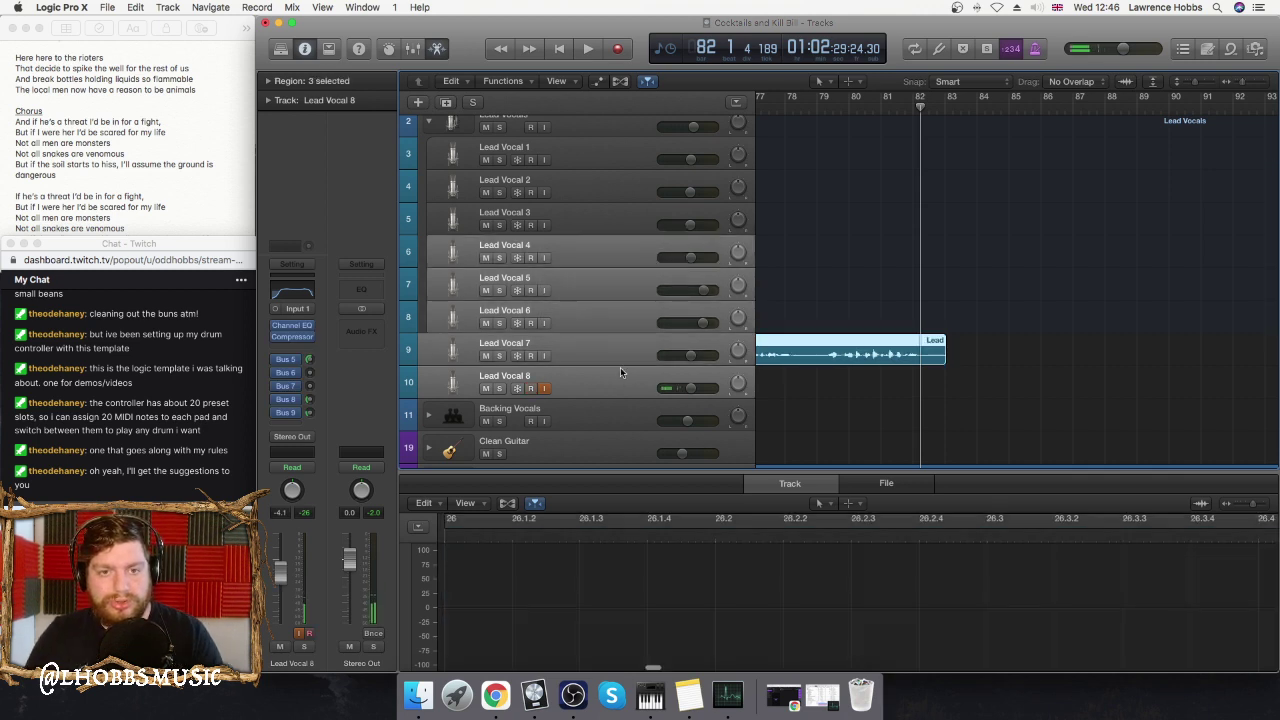
right_click(597, 267)
click(643, 429)
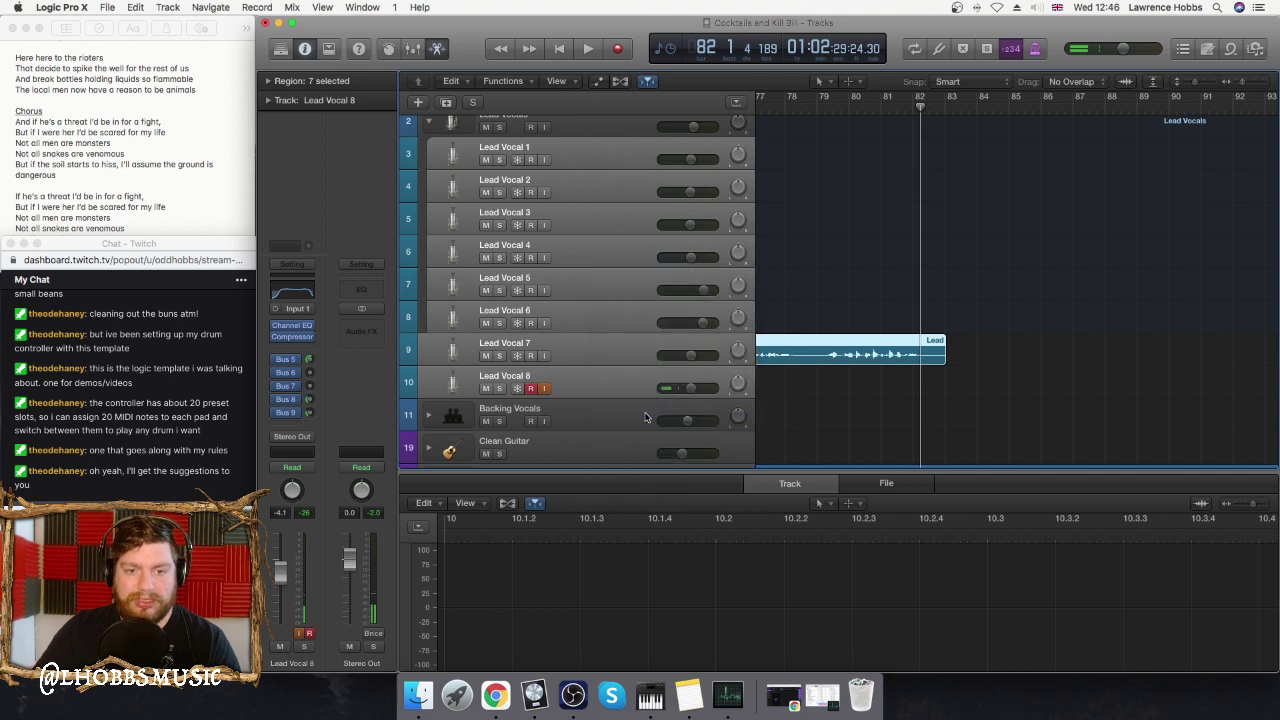
- Select the ungrouped backing vocal tracks from Backing Vocal 1 down to Backing Vocal 7
scroll(623, 358, down, 8)
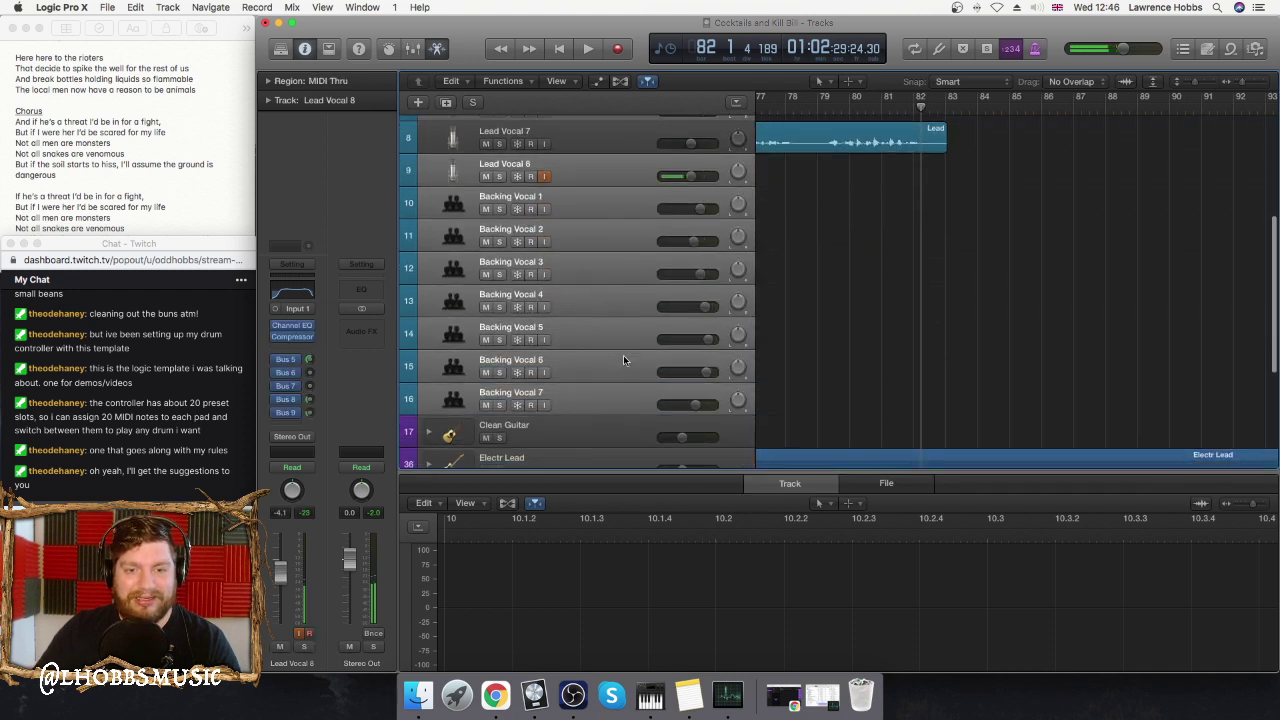
scroll(623, 355, up, 1)
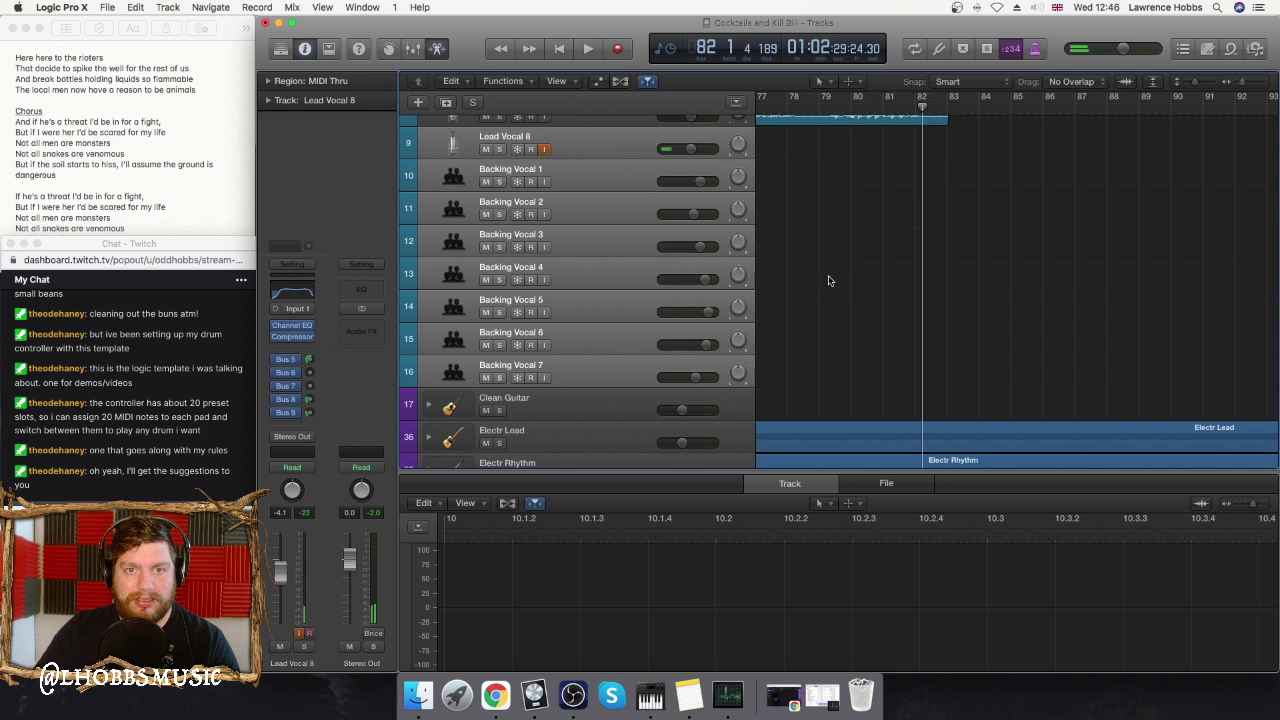
click(580, 180)
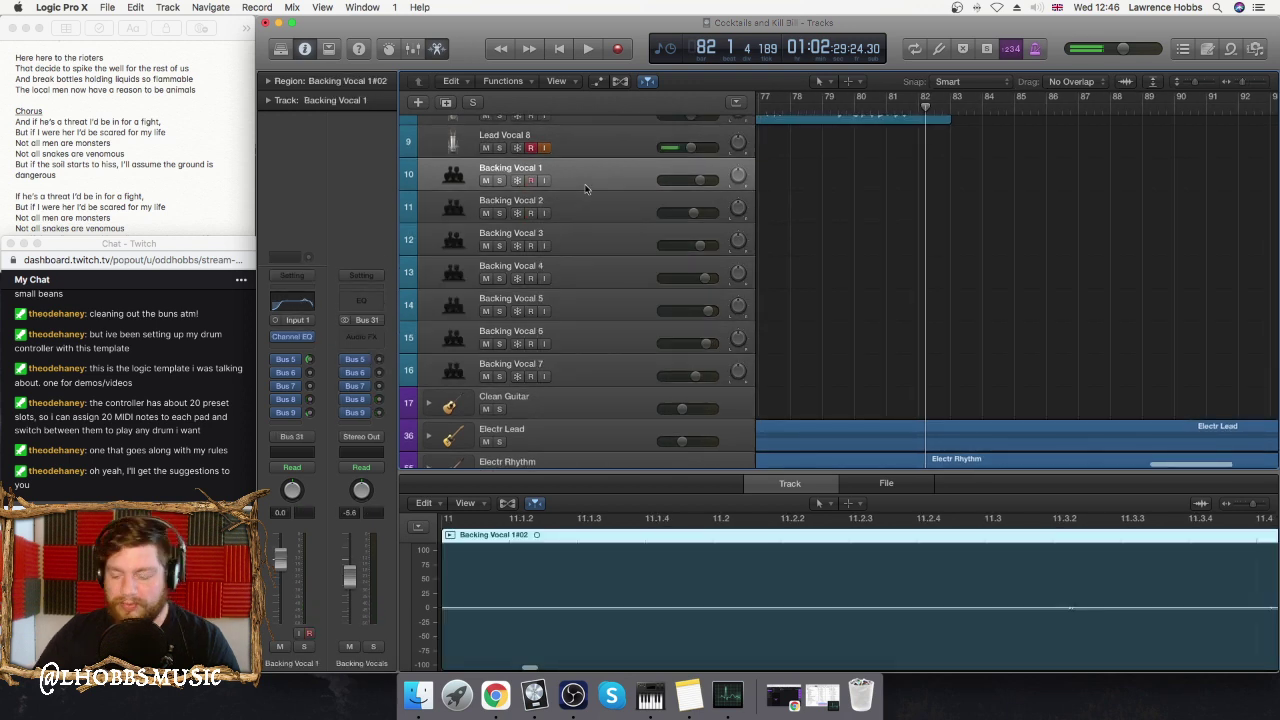
key(shift+Down)
key(shift+Down)
key(shift+Down)
key(shift+Down)
key(shift+Down)
key(shift+Down)
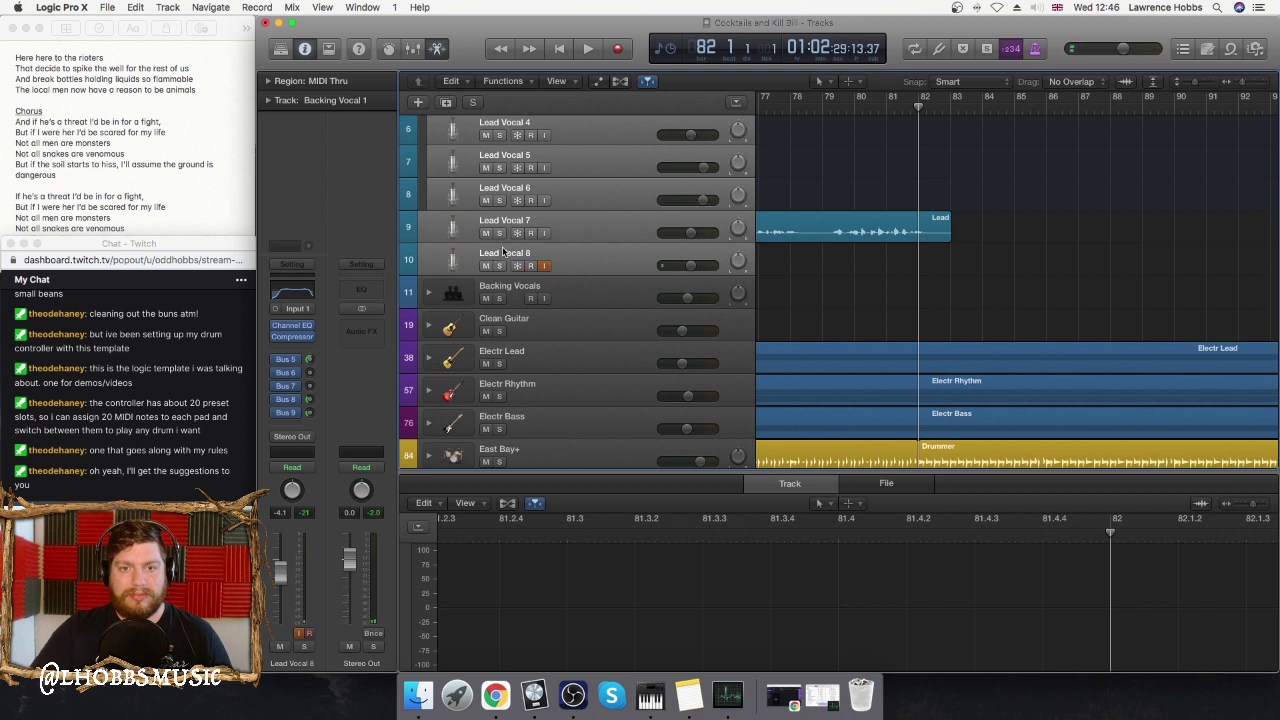
- Record a vocal take on the Lead Vocal 8 track from bar 82
click(616, 49)
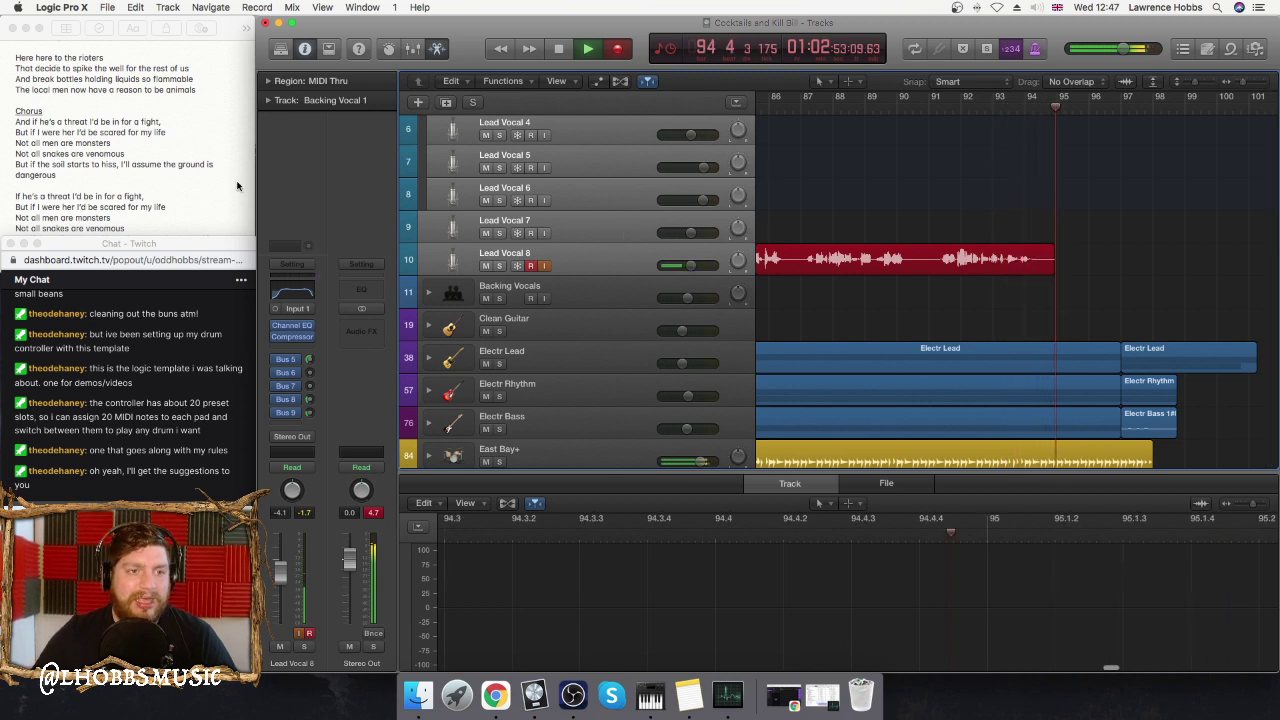
- Finish recording the lead vocal take on Lead Vocal 8, stopping at bar 99
scroll(205, 186, down, 2)
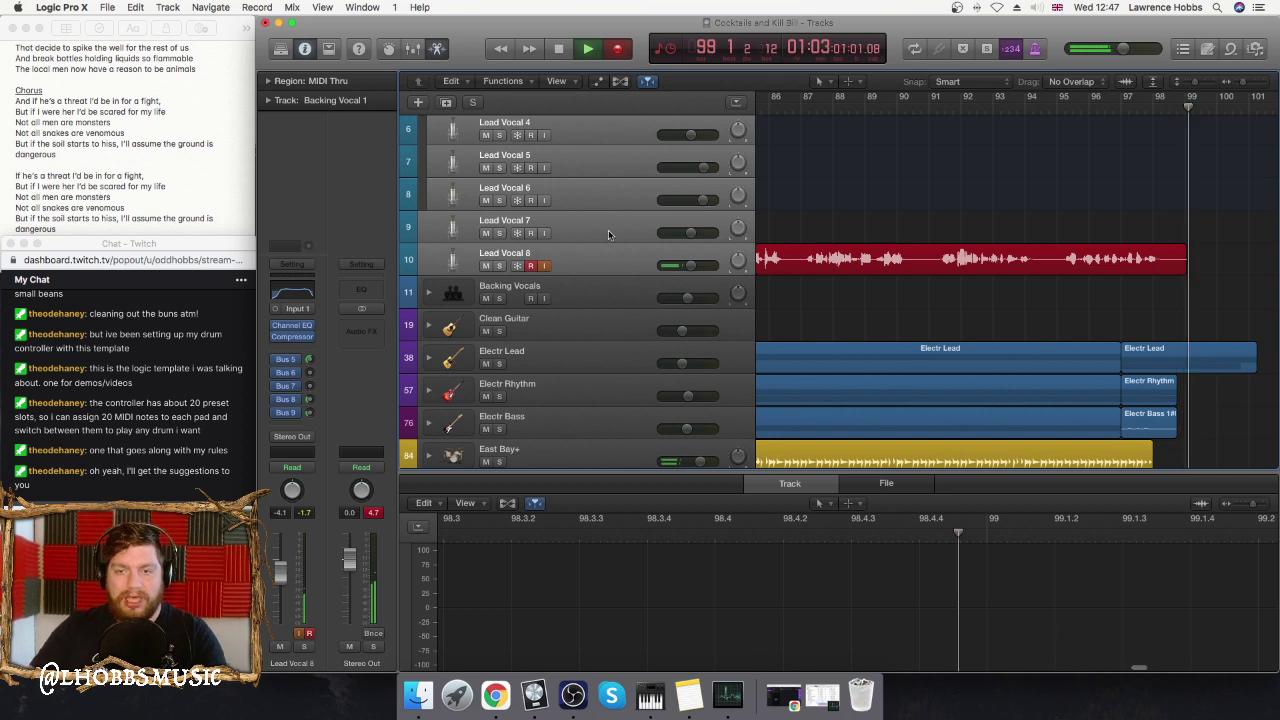
key(space)
- Clear the multi-track selection and slightly raise the volumes of only Lead Vocal 7 and Lead Vocal 8
drag(690, 234, 694, 234)
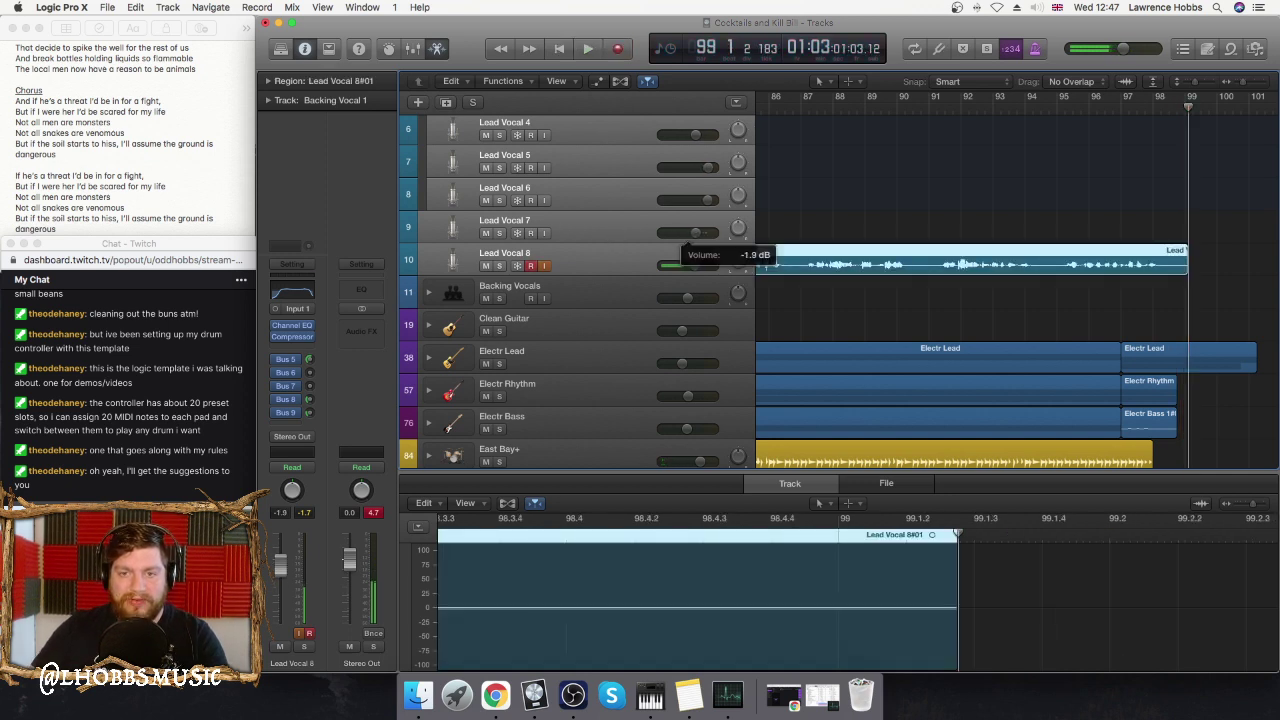
click(787, 193)
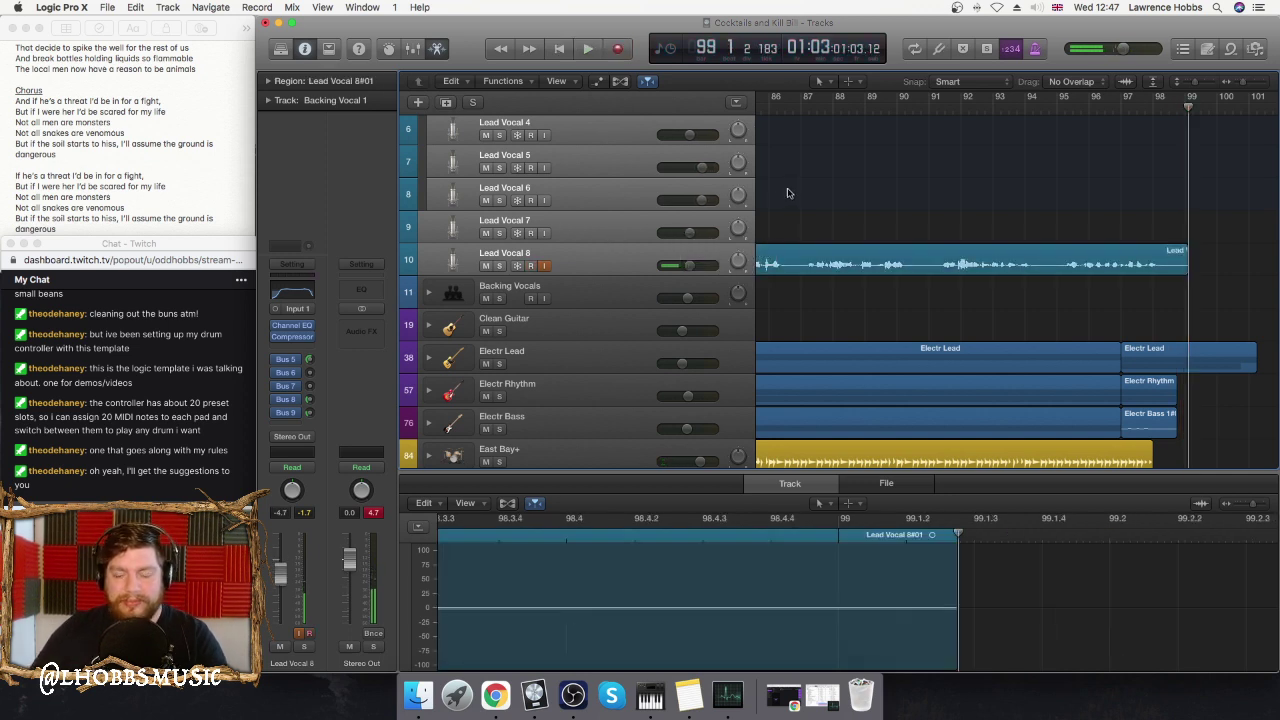
click(748, 195)
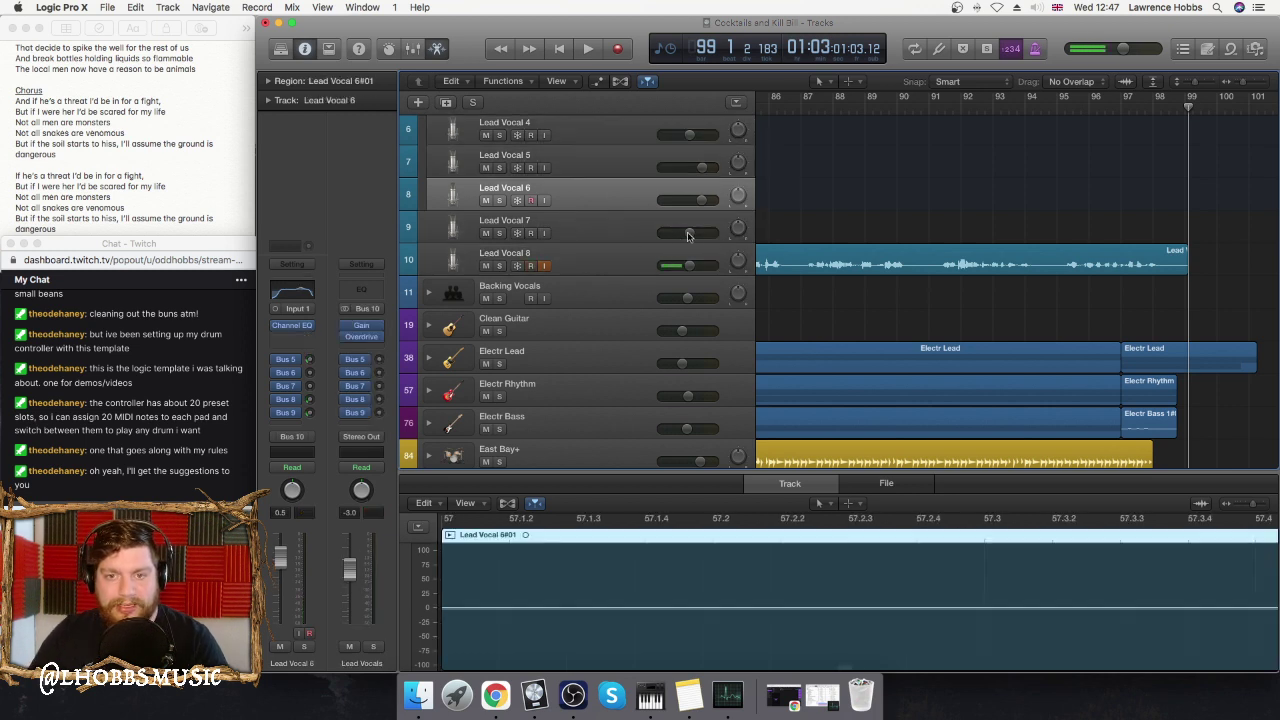
click(690, 232)
drag(695, 232, 697, 232)
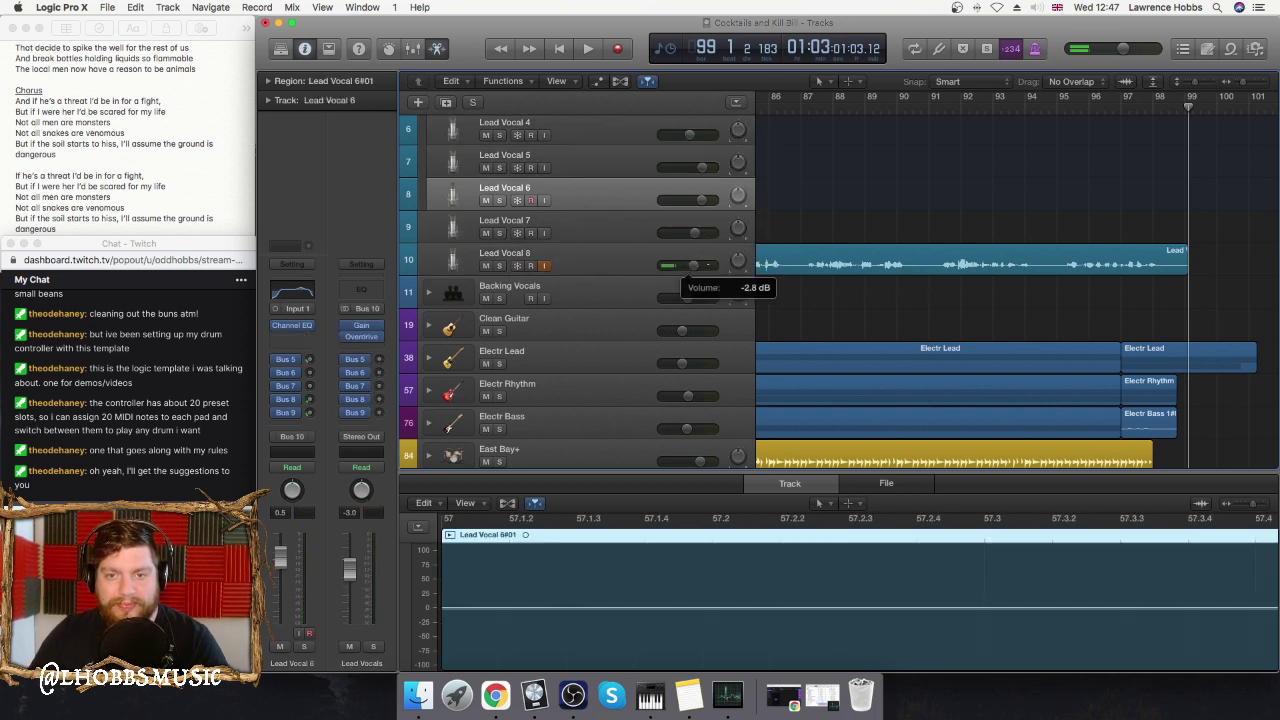
click(697, 232)
- Play the song from around bar 66 to check the Lead Vocal 7 level
scroll(840, 146, left, 10)
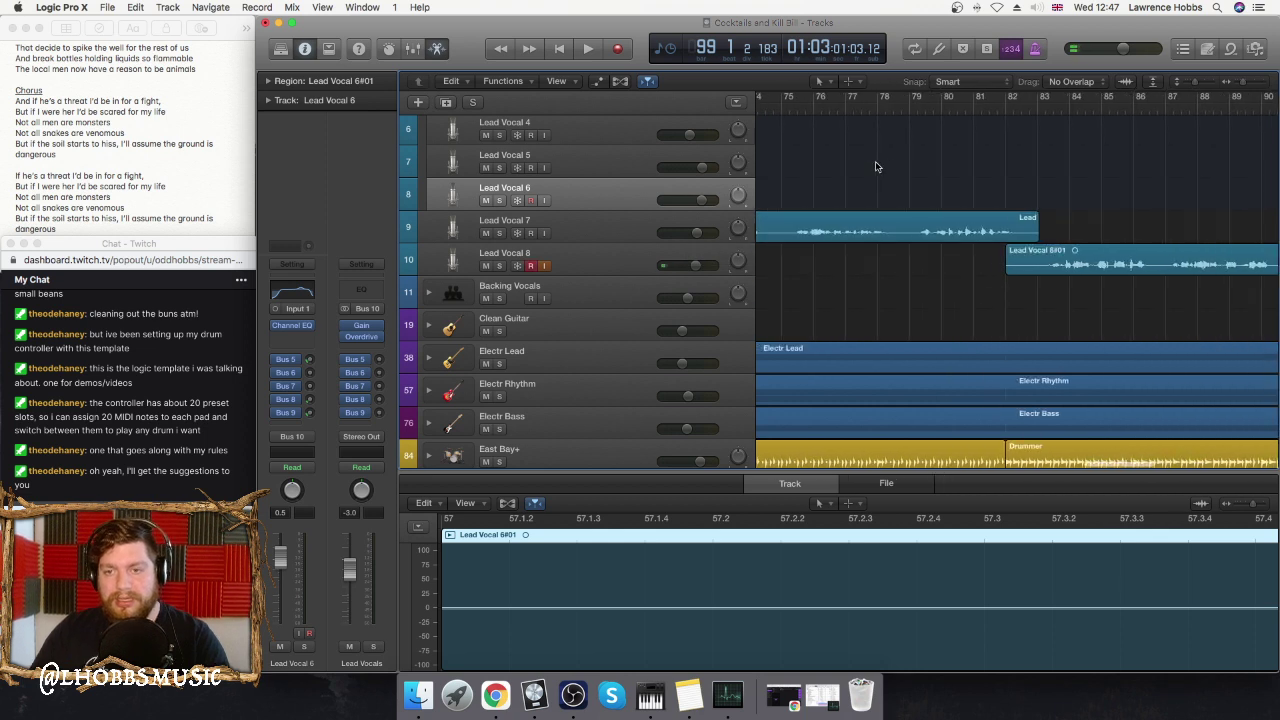
scroll(850, 135, left, 2)
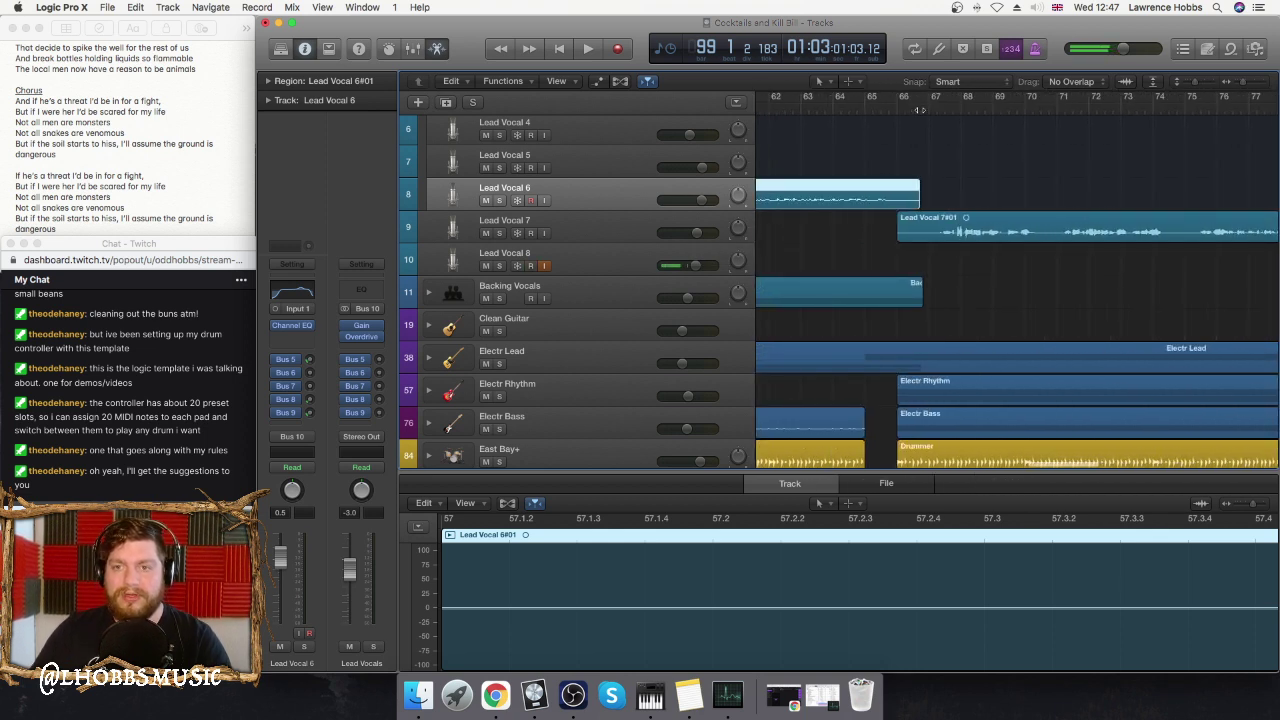
click(917, 110)
key(space)
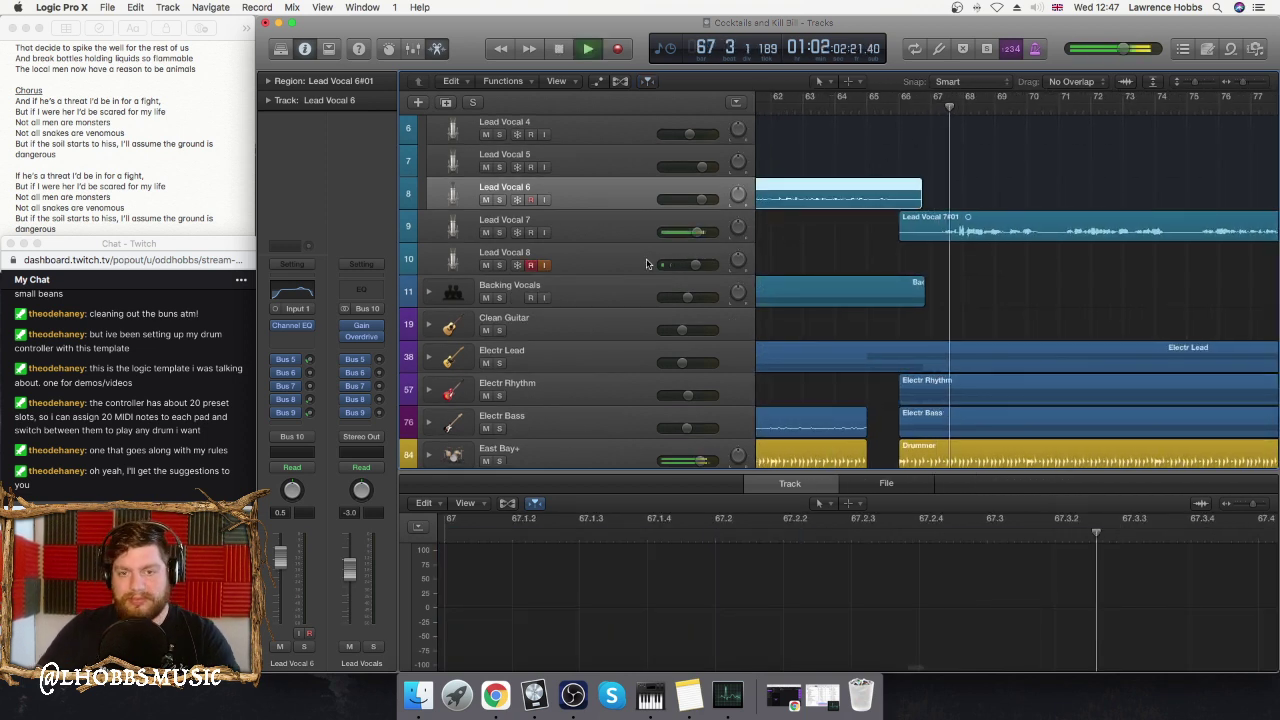
- Expand the Backing Vocals stack, stop playback and place the playhead at bar 27, where the Backing Vocal 4 region starts
click(428, 291)
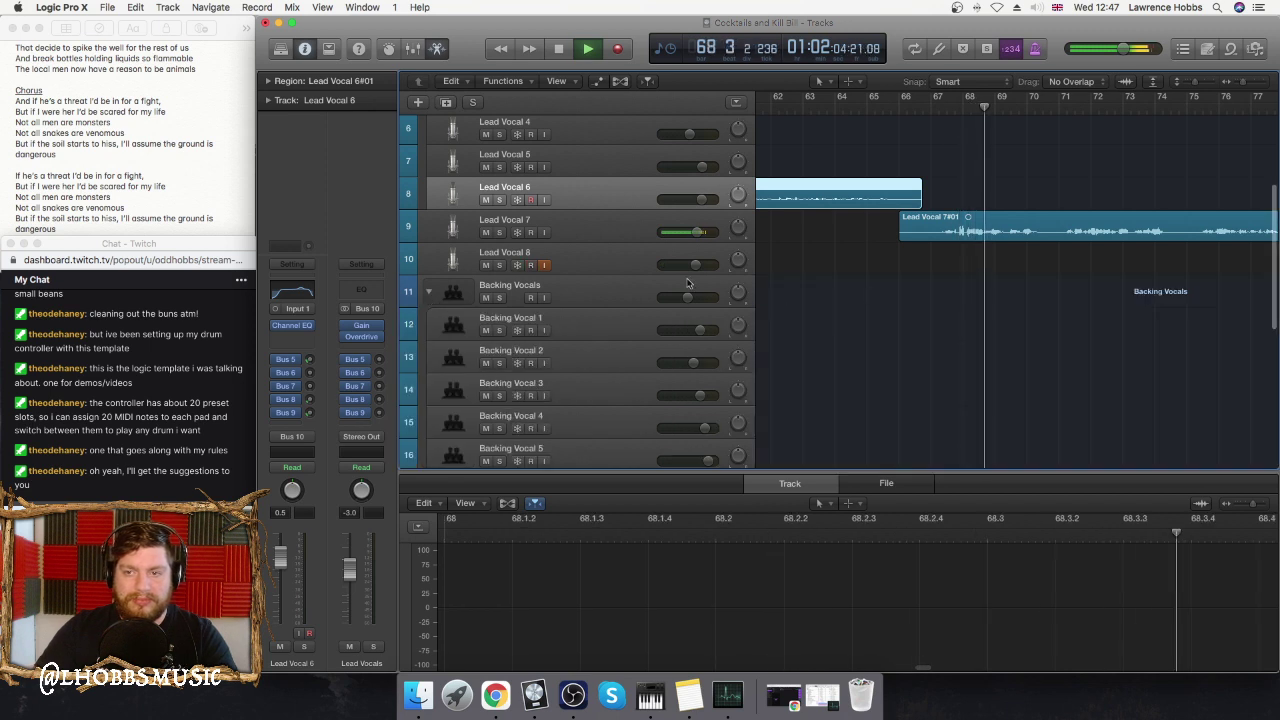
scroll(548, 275, down, 5)
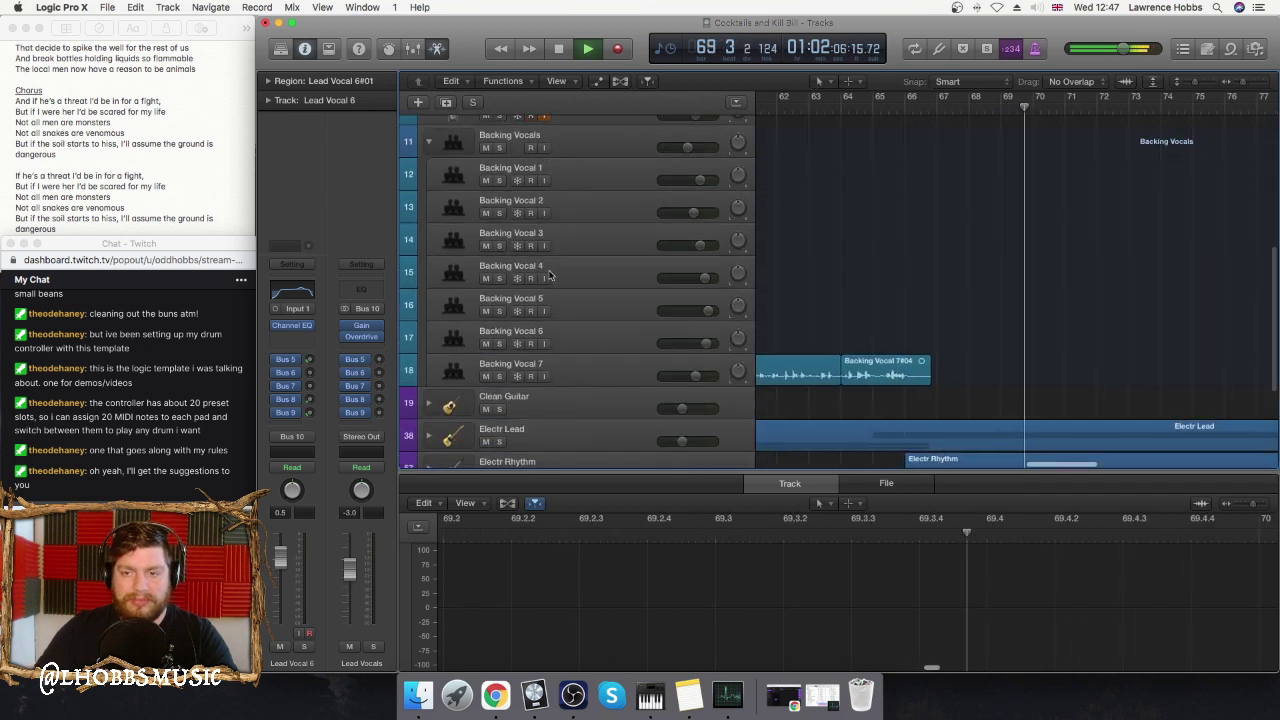
scroll(770, 270, left, 10)
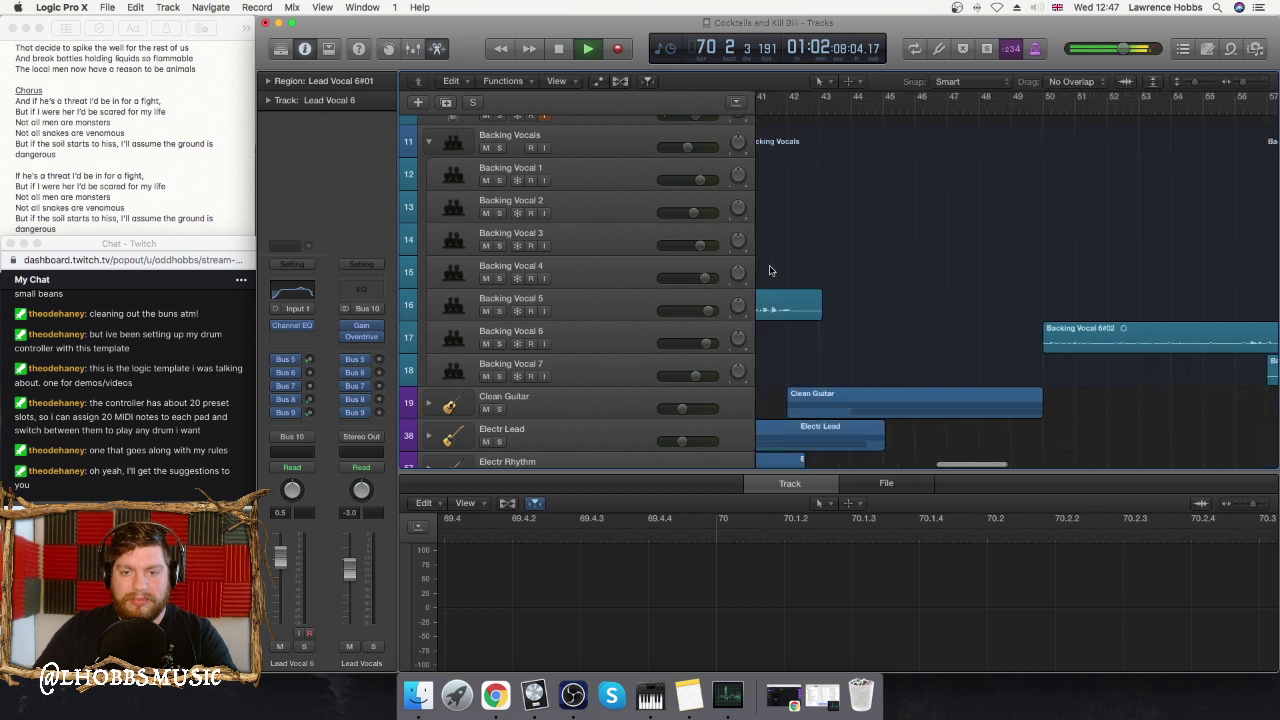
scroll(770, 270, left, 7)
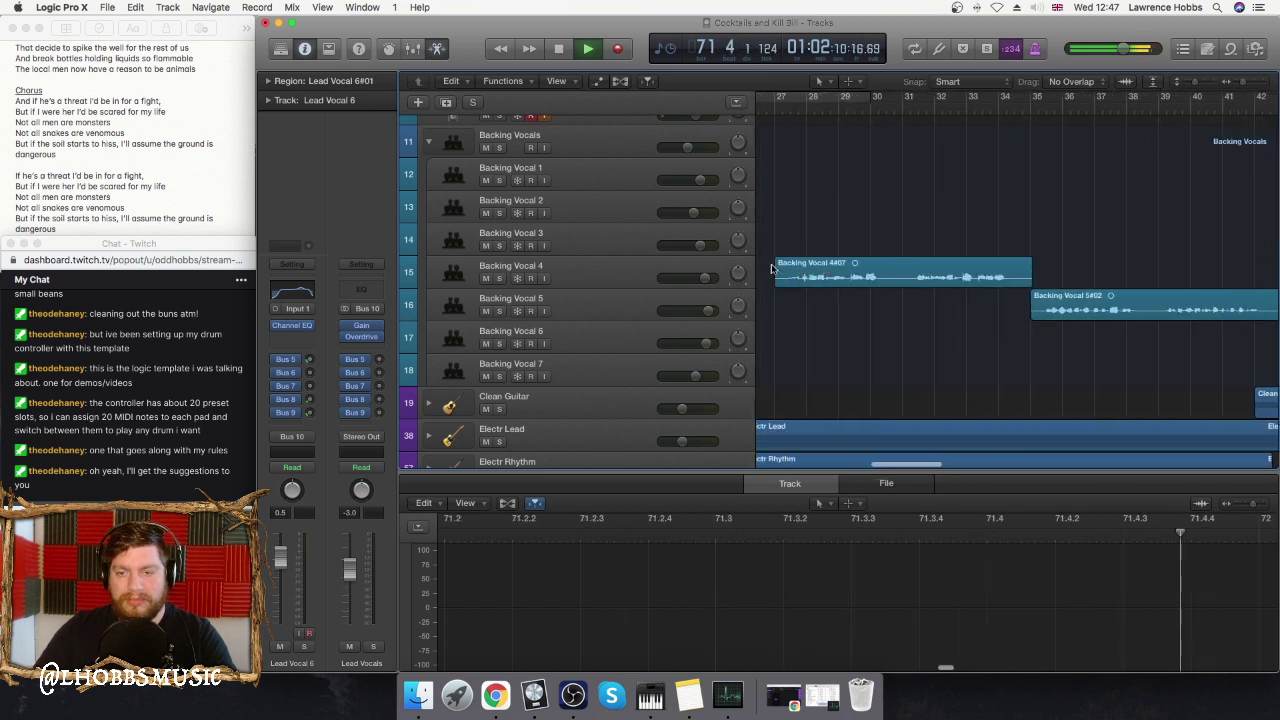
scroll(899, 258, left, 2)
scroll(878, 148, down, 1)
key(space)
click(884, 108)
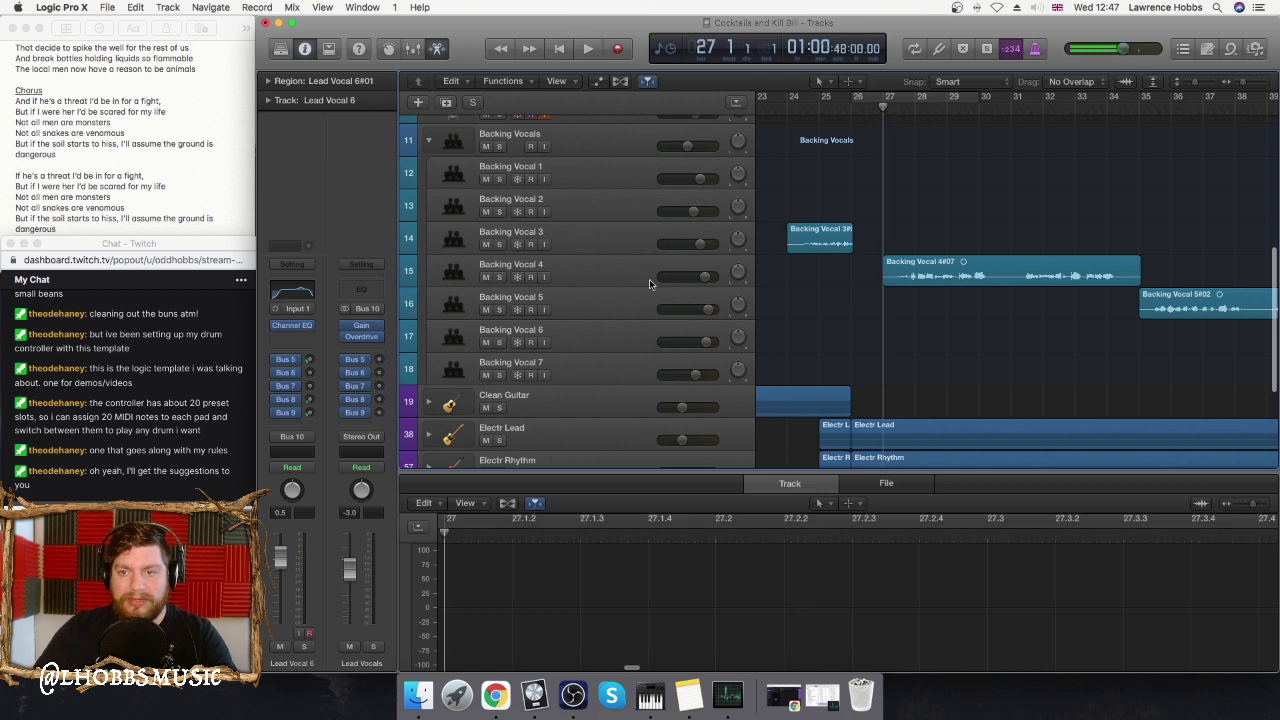
- Disarm Lead Vocal 8, duplicate the Backing Vocal 4 track without its region and place the copy below Backing Vocal 7
click(601, 279)
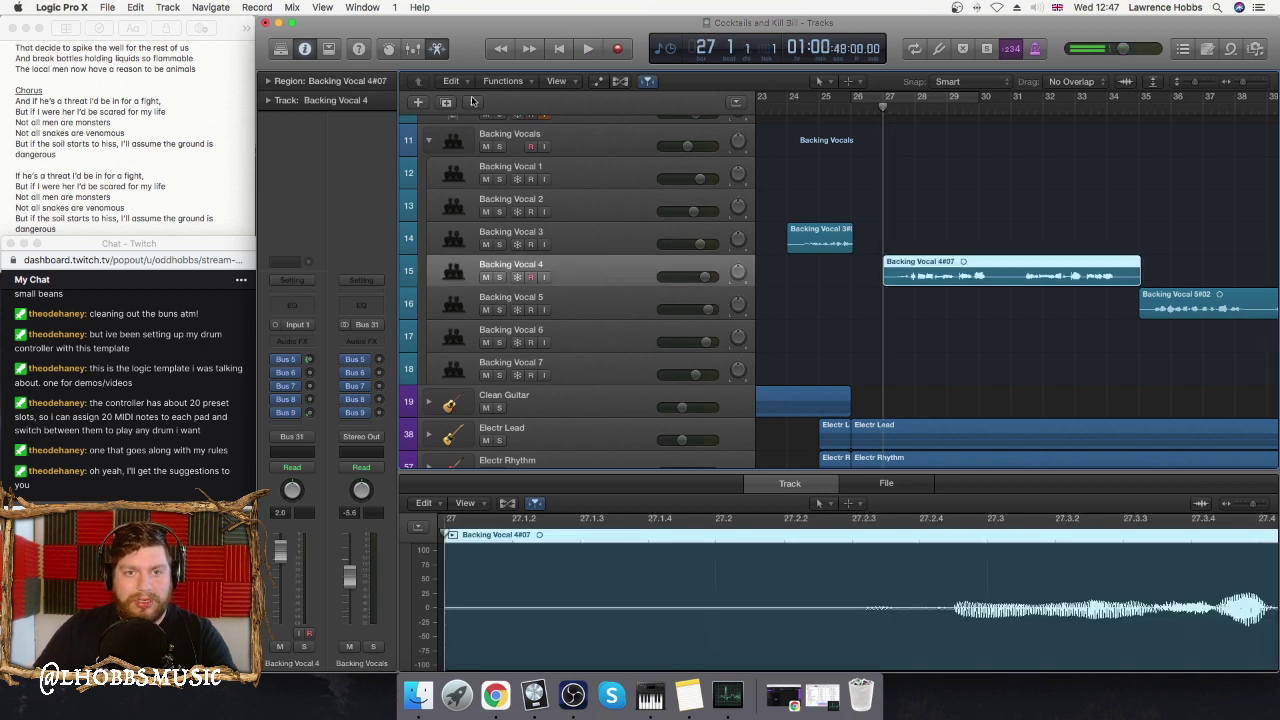
scroll(541, 152, up, 3)
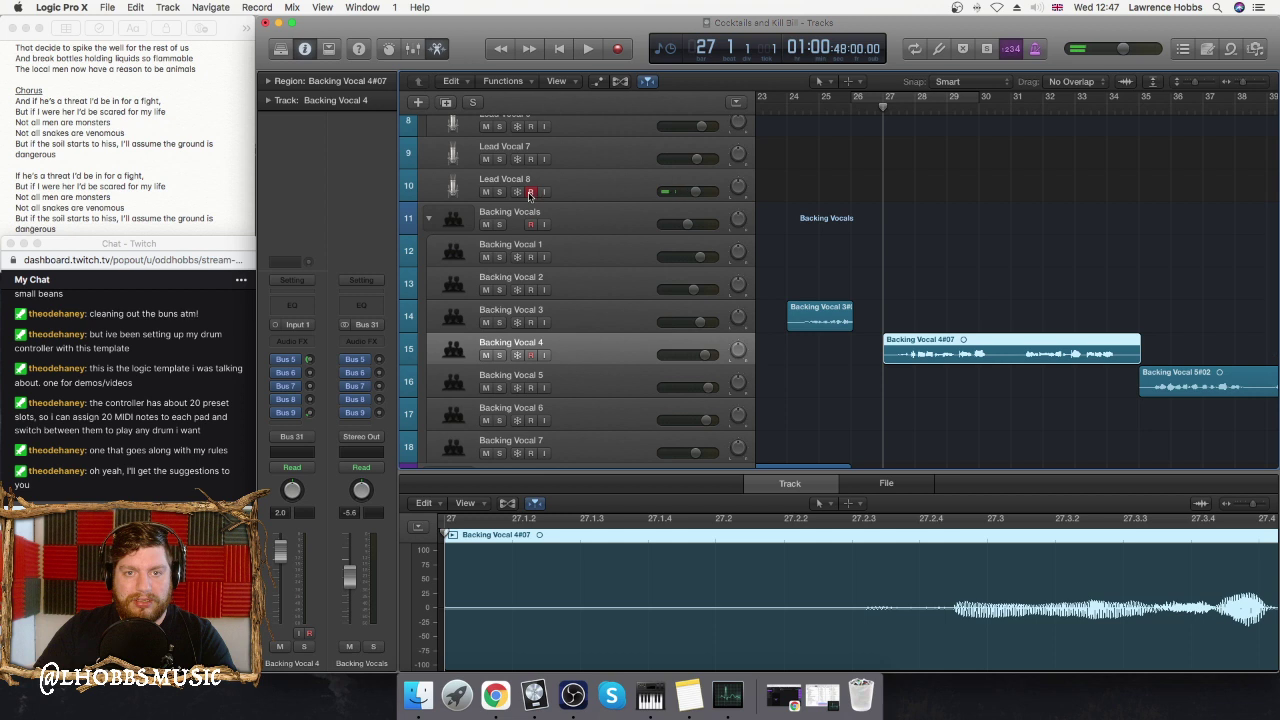
scroll(611, 172, up, 9)
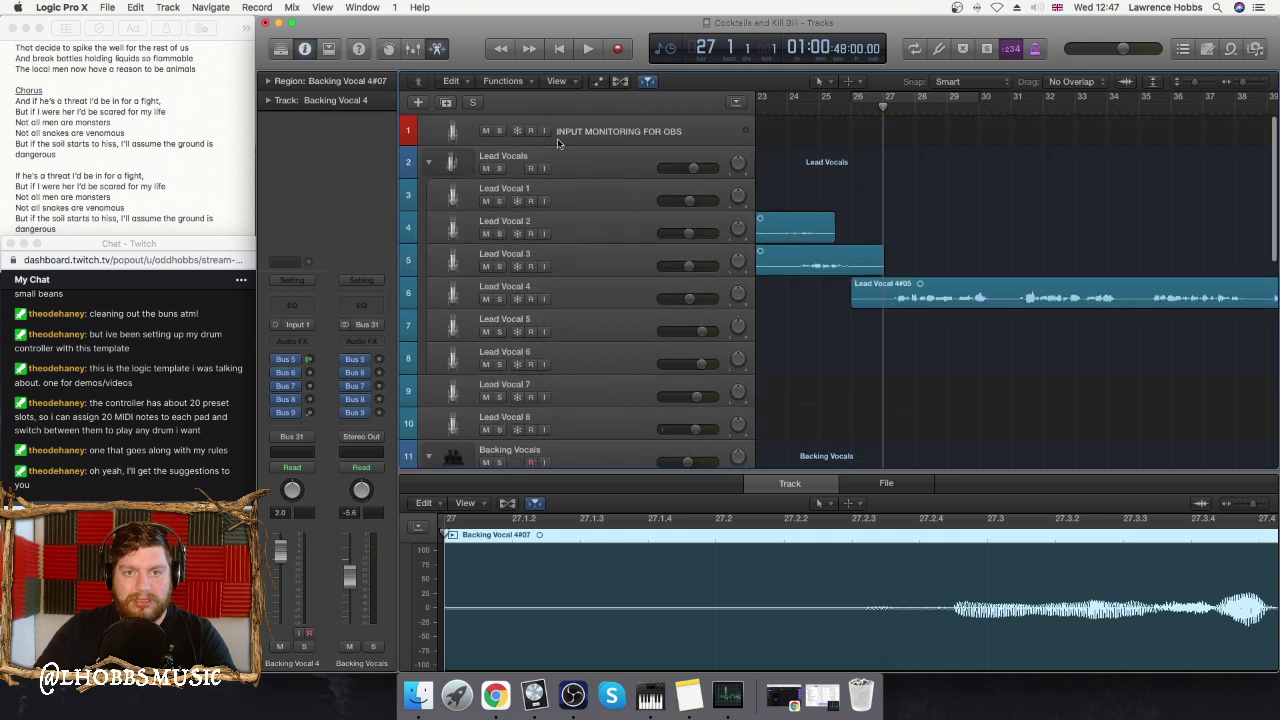
scroll(602, 215, down, 9)
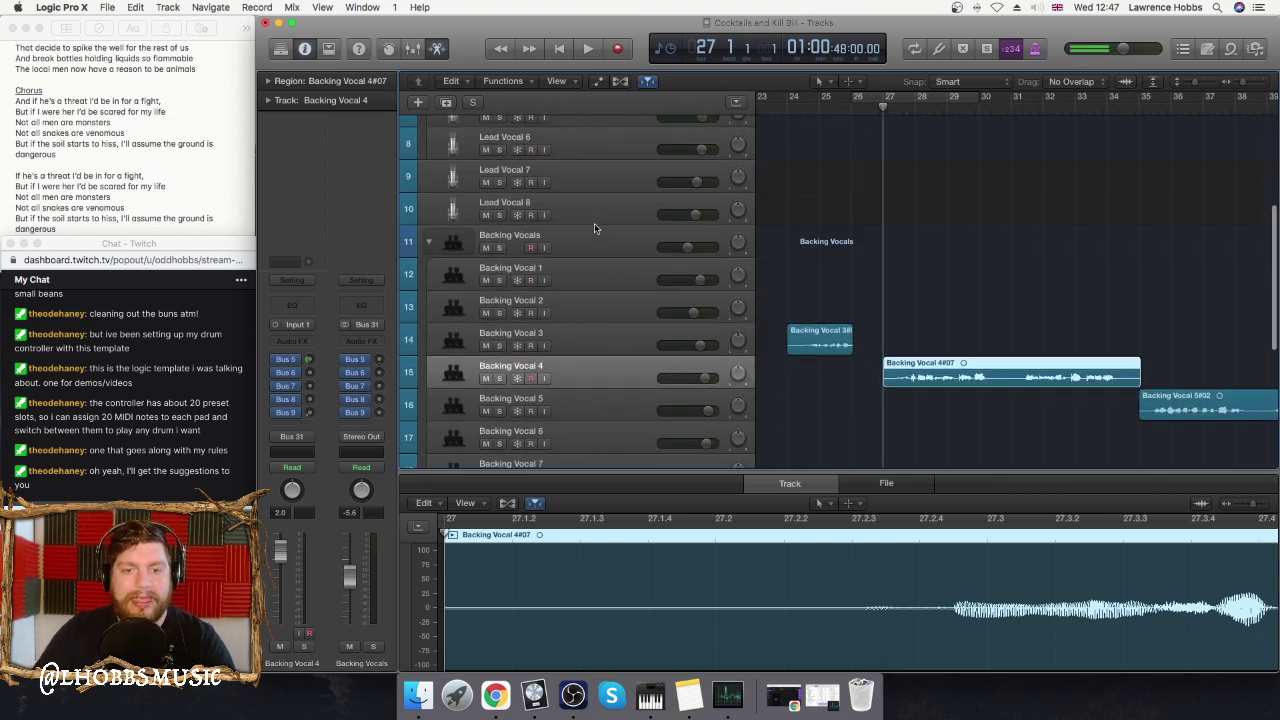
key(super+d)
scroll(628, 282, down, 2)
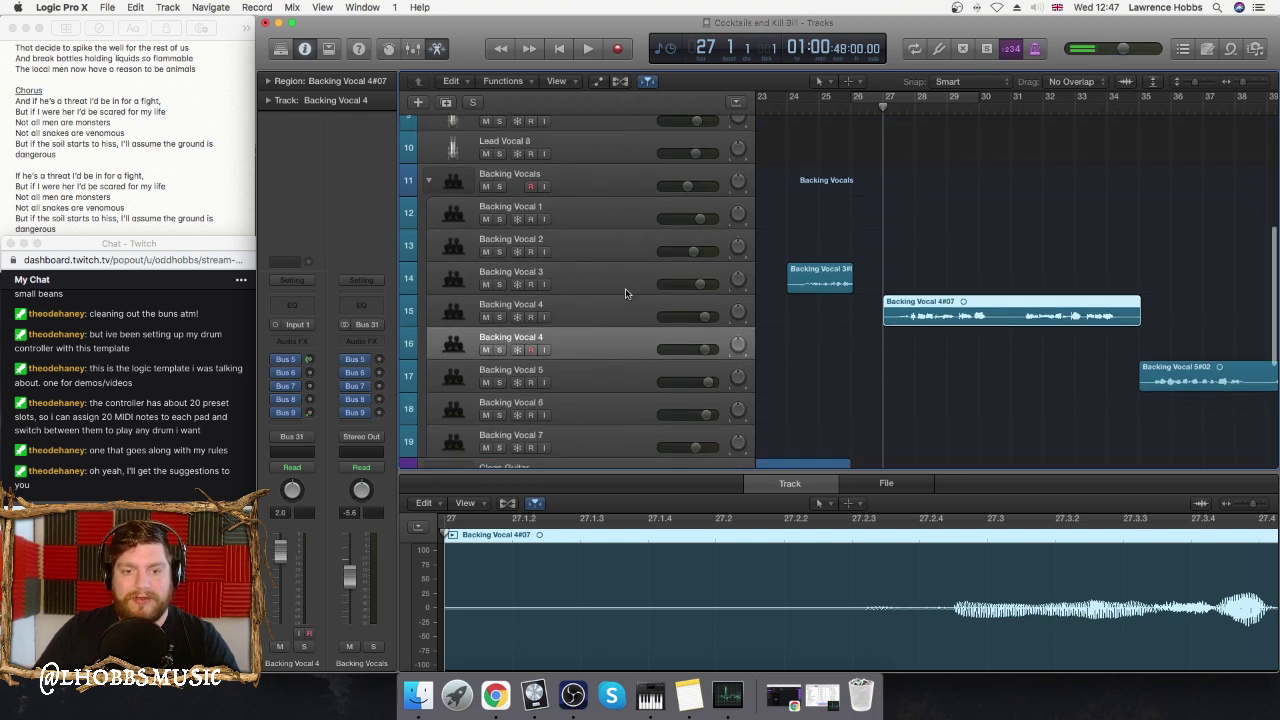
scroll(625, 293, down, 3)
drag(598, 262, 606, 351)
- Duplicate the Backing Vocal 5 track to the end of the stack and rename the two copies Backing Vocal 8 and Backing Vocal 9
click(574, 264)
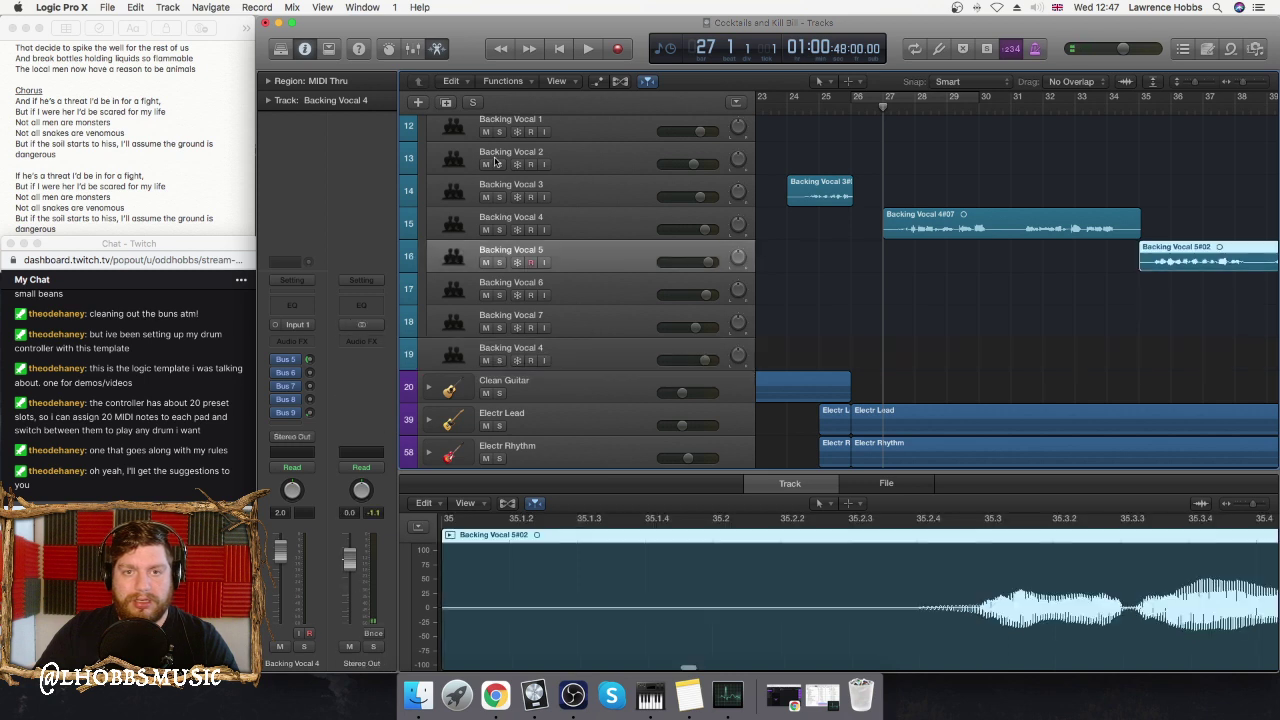
drag(589, 278, 594, 389)
double_click(547, 347)
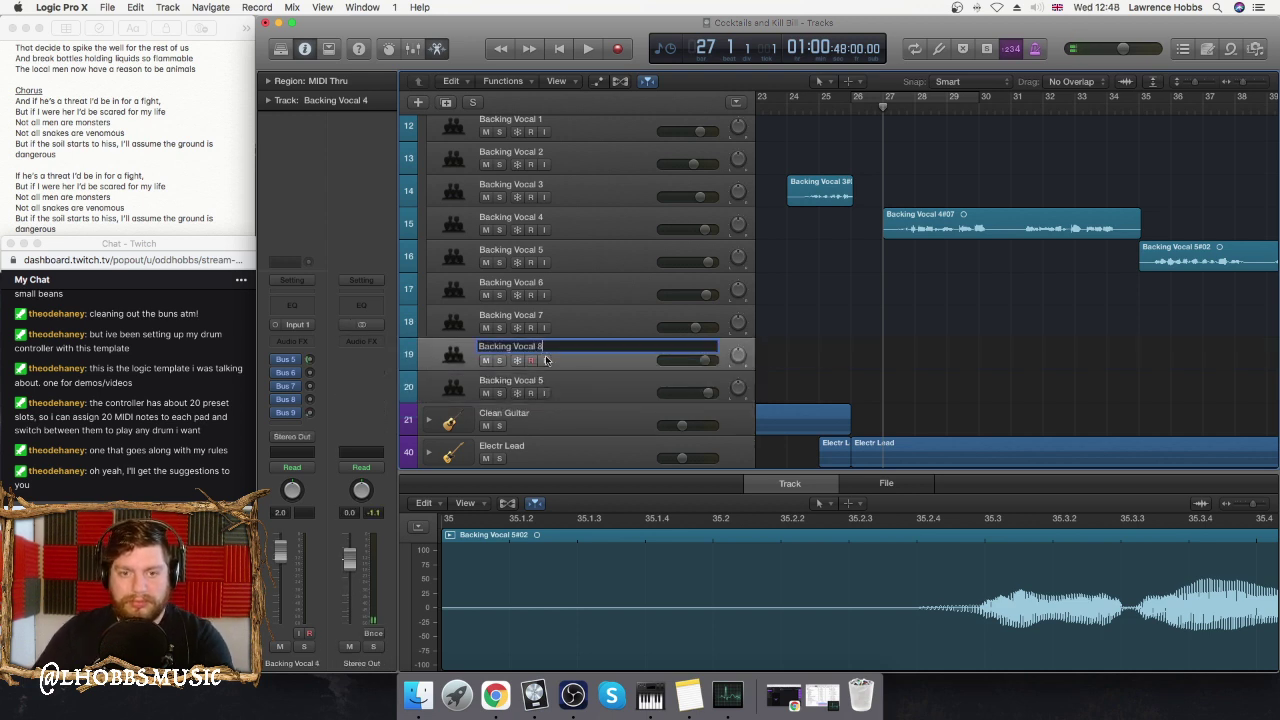
double_click(551, 381)
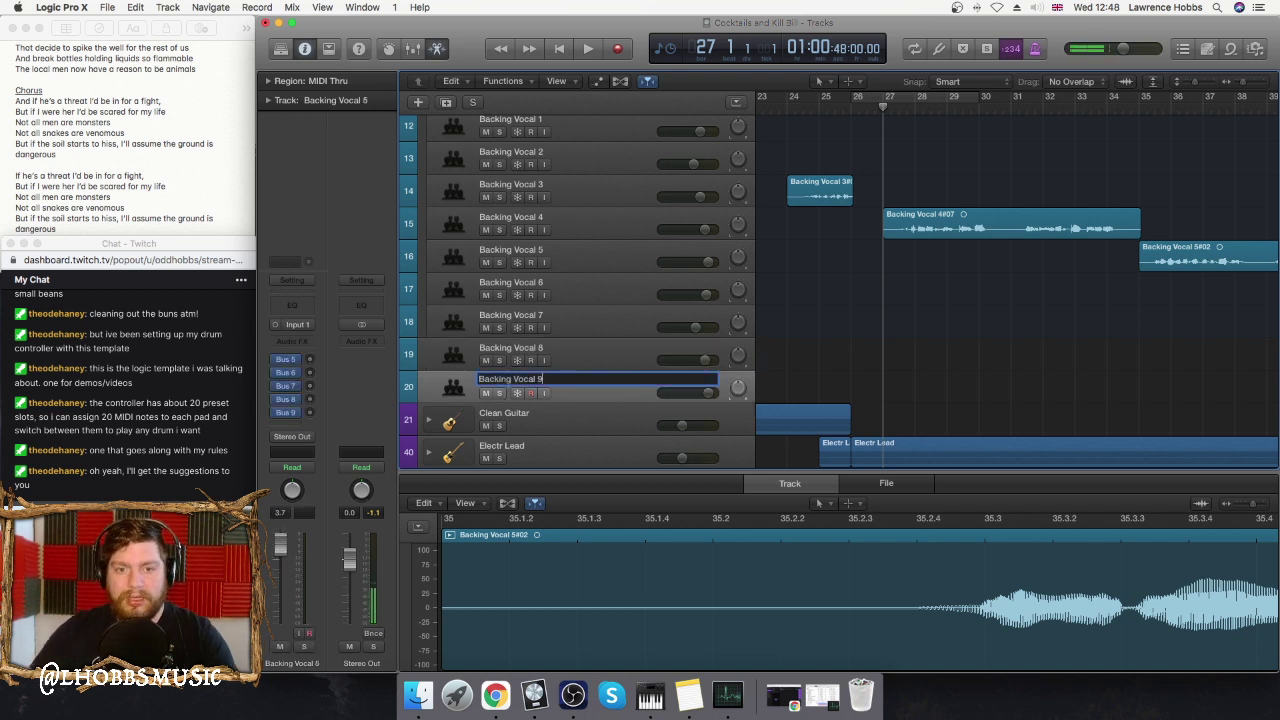
- Arm Backing Vocal 8 for recording with input monitoring and place the playhead at bar 66, where Lead Vocal 7 starts
click(542, 366)
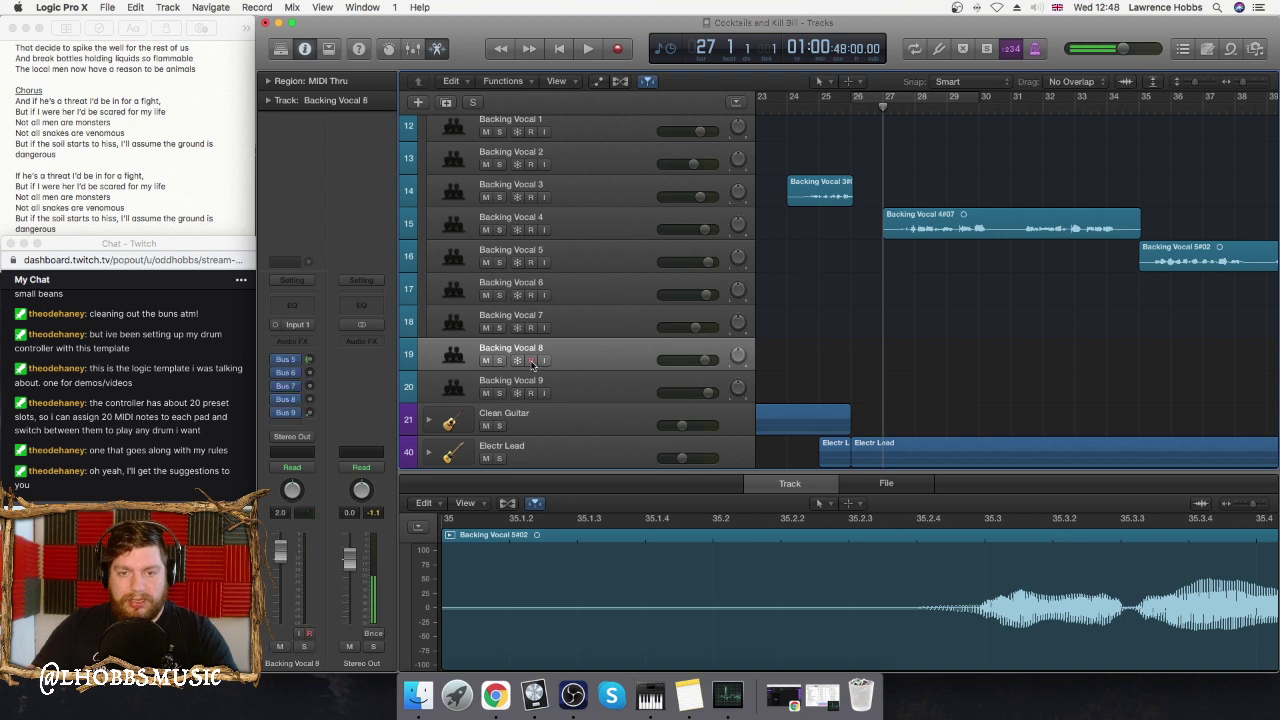
scroll(965, 266, right, 15)
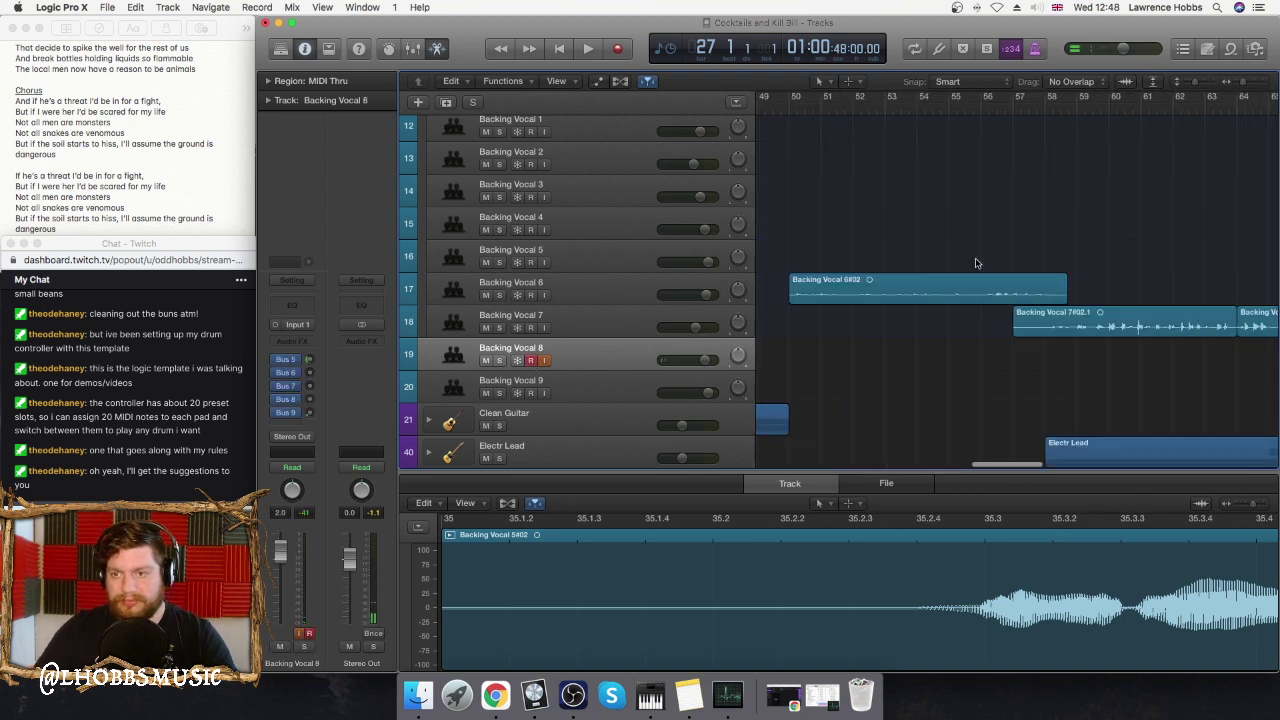
scroll(980, 262, up, 8)
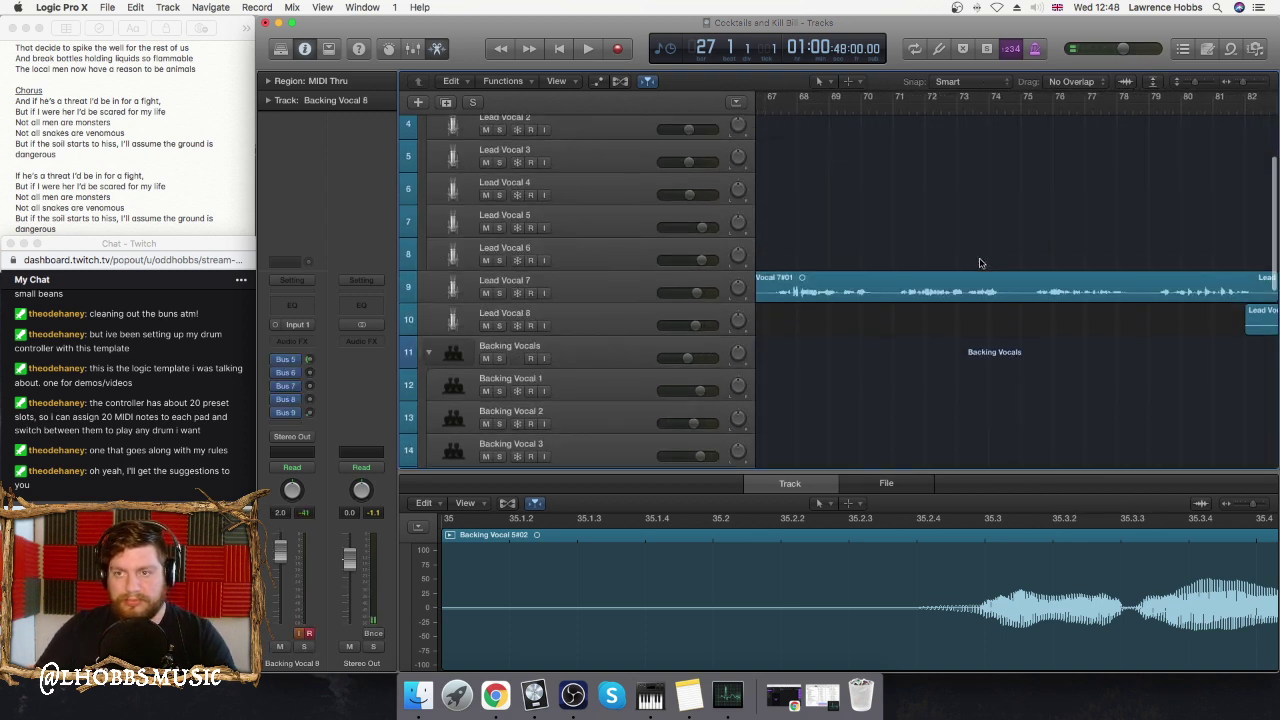
scroll(960, 248, left, 3)
click(835, 110)
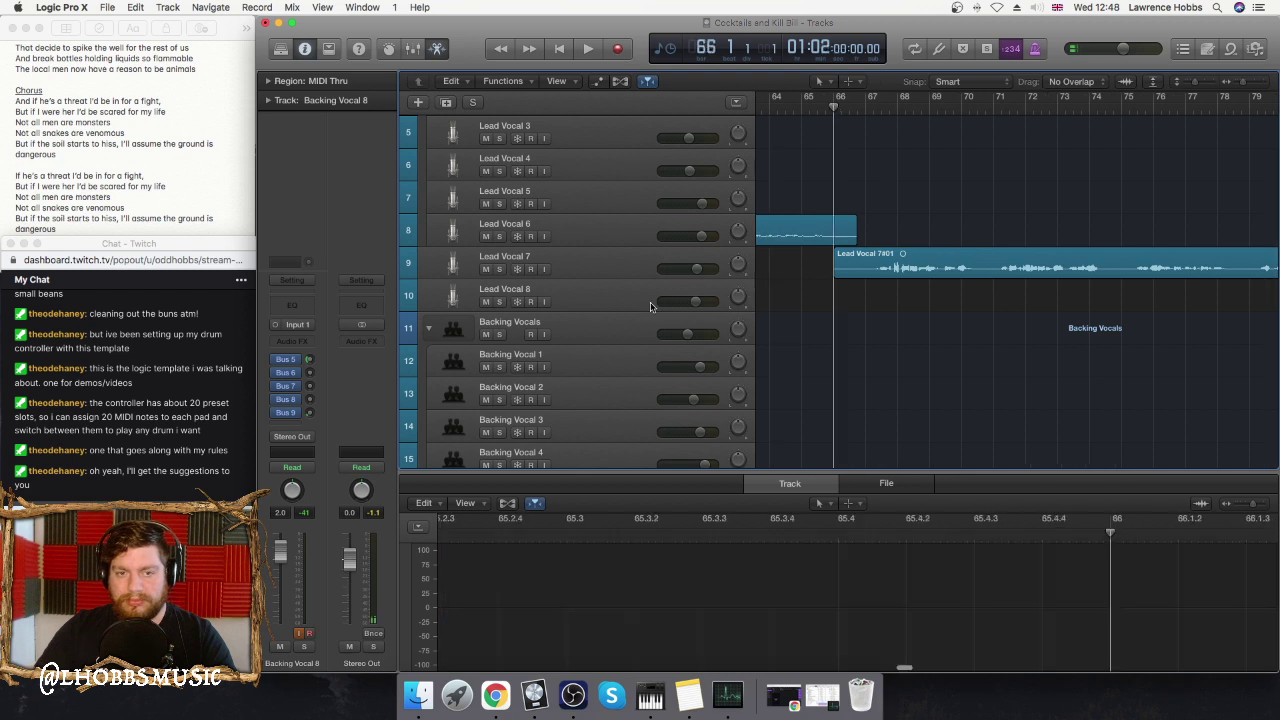
- Try a first take on Backing Vocal 8 from bar 66 to about bar 70, and undo the recording
scroll(840, 345, down, 5)
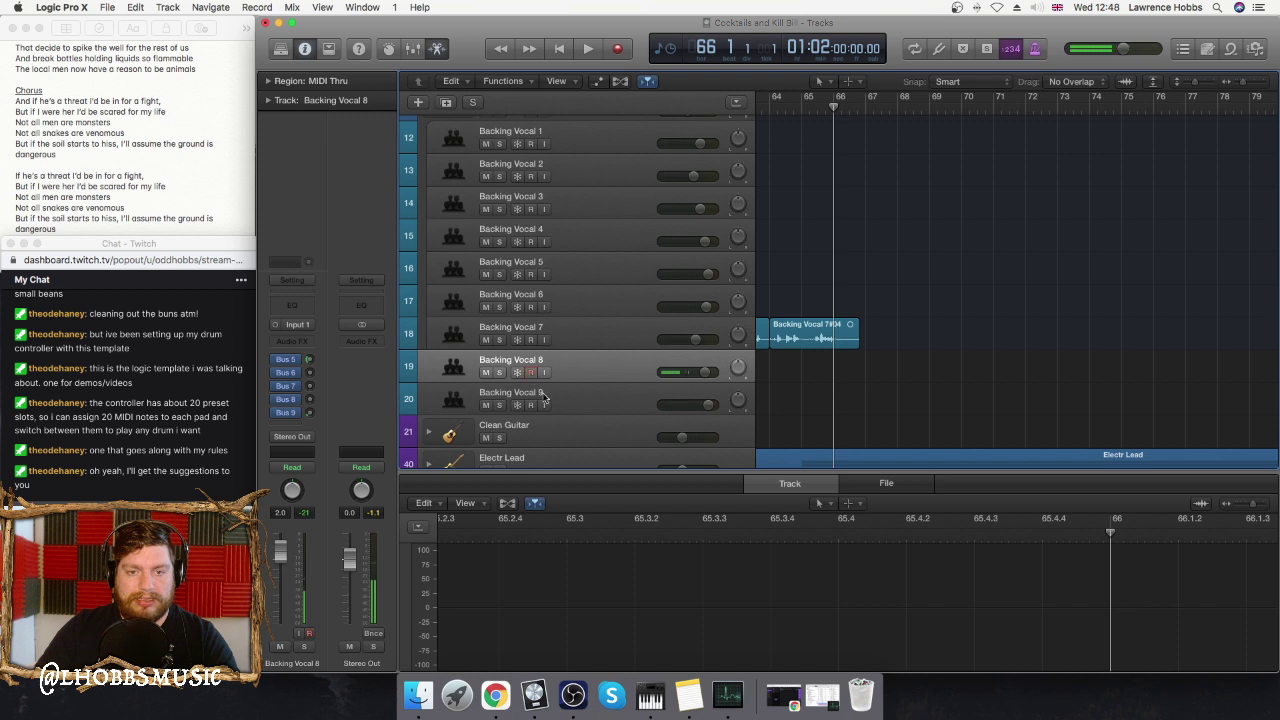
scroll(690, 285, up, 8)
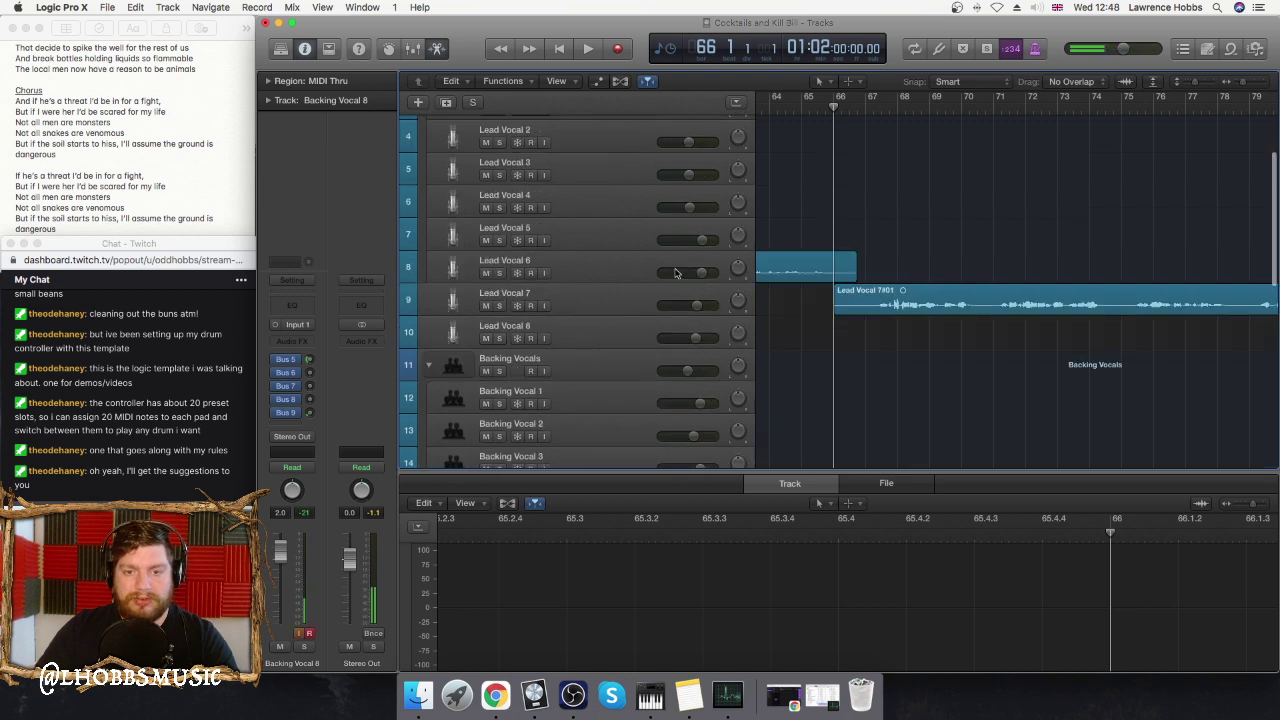
scroll(852, 230, down, 5)
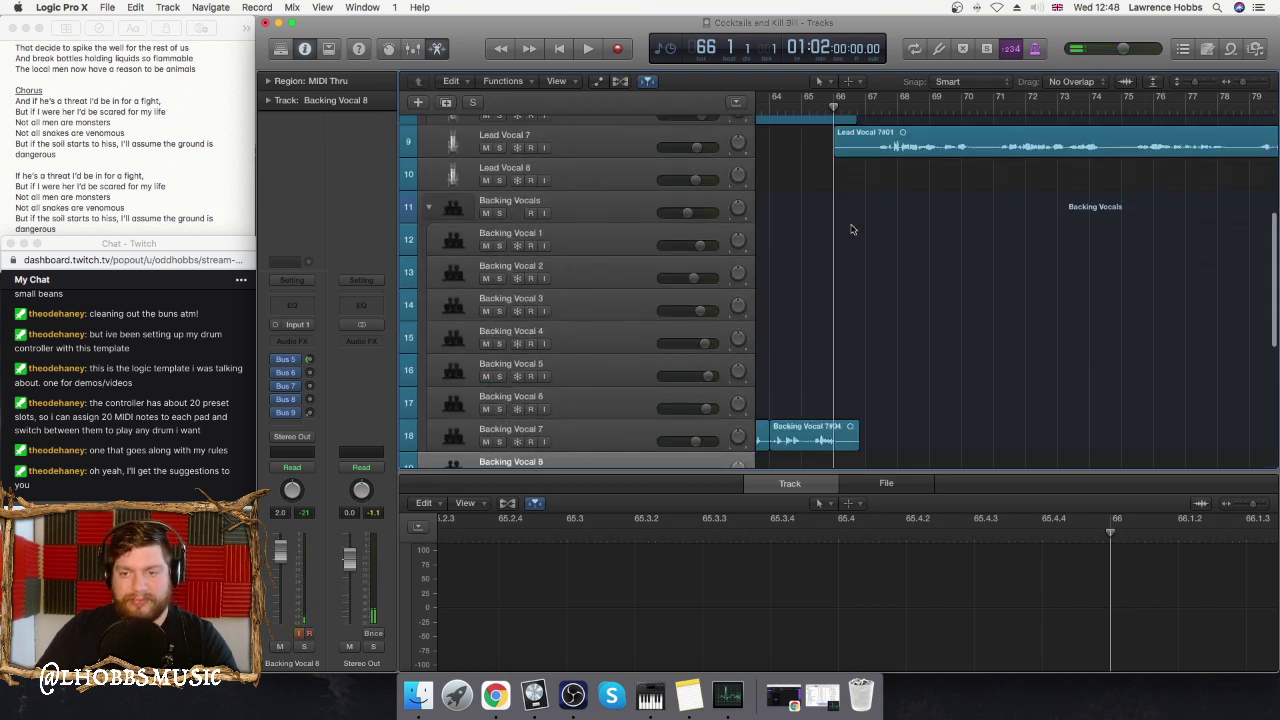
scroll(766, 209, up, 2)
click(612, 50)
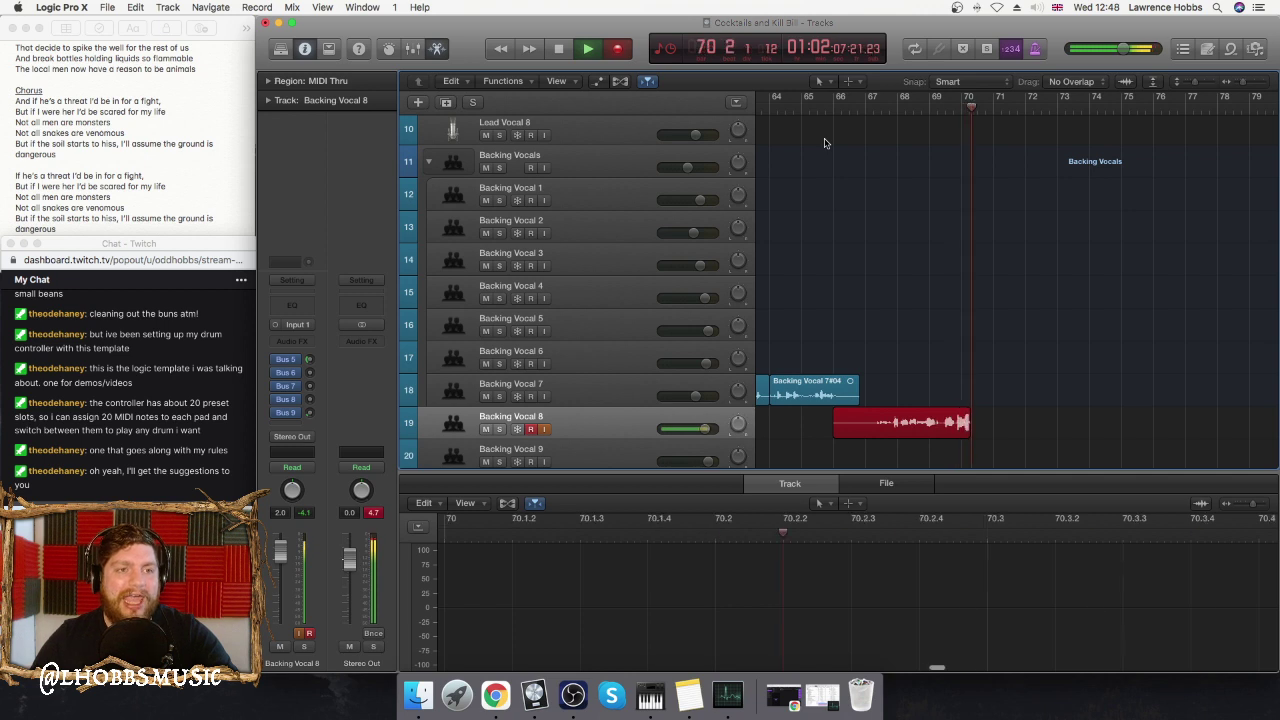
key(space)
key(super+z)
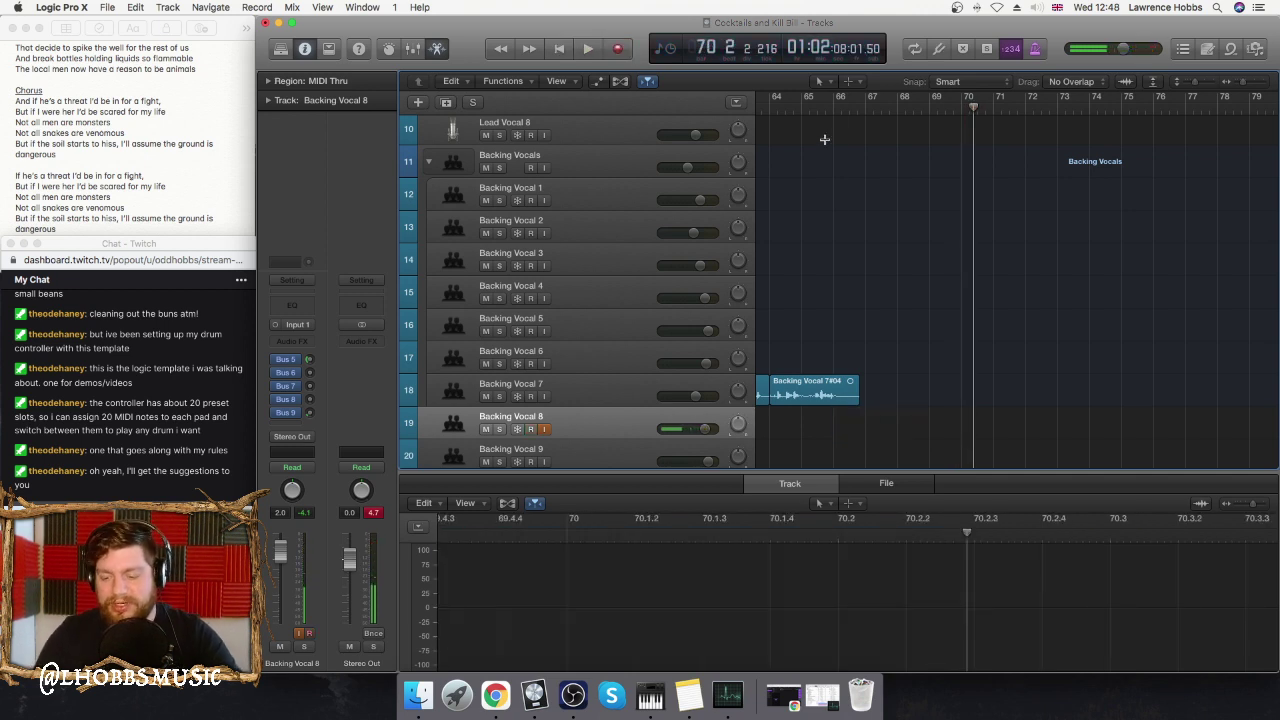
- Record another take on Backing Vocal 8 from bar 66 to about bar 74, and delete it
click(824, 140)
key(space)
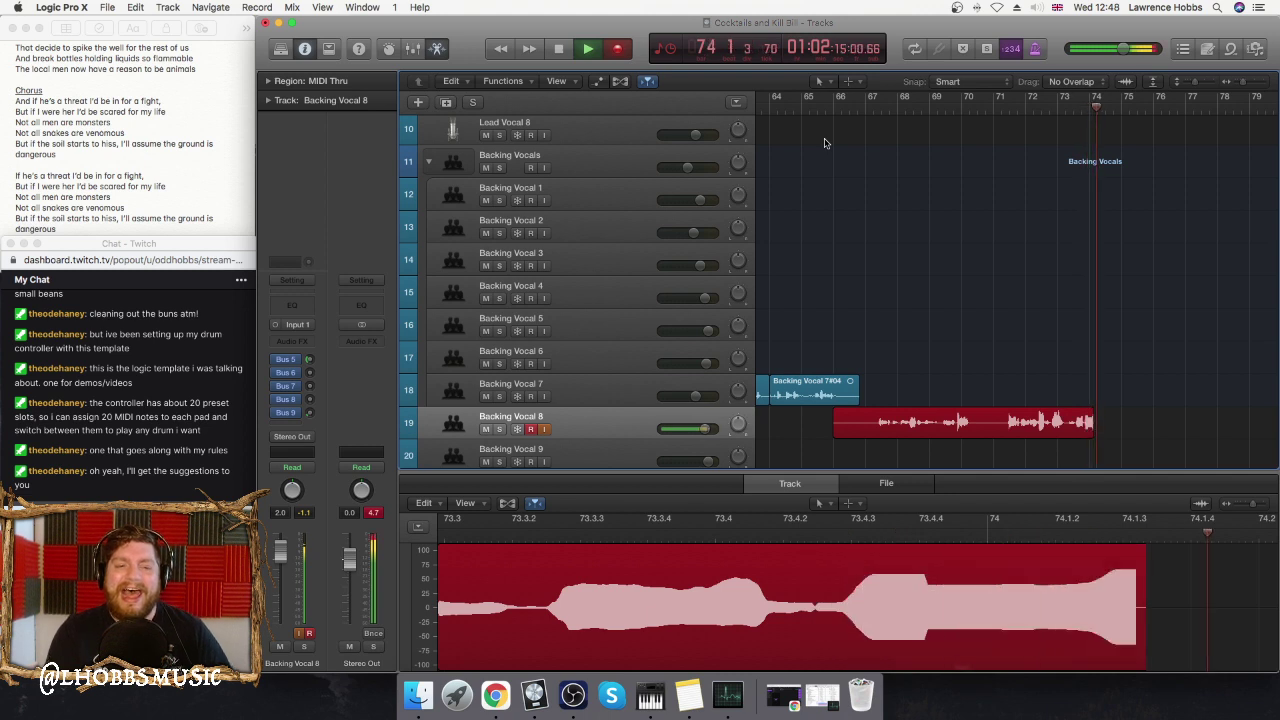
key(space)
key(Delete)
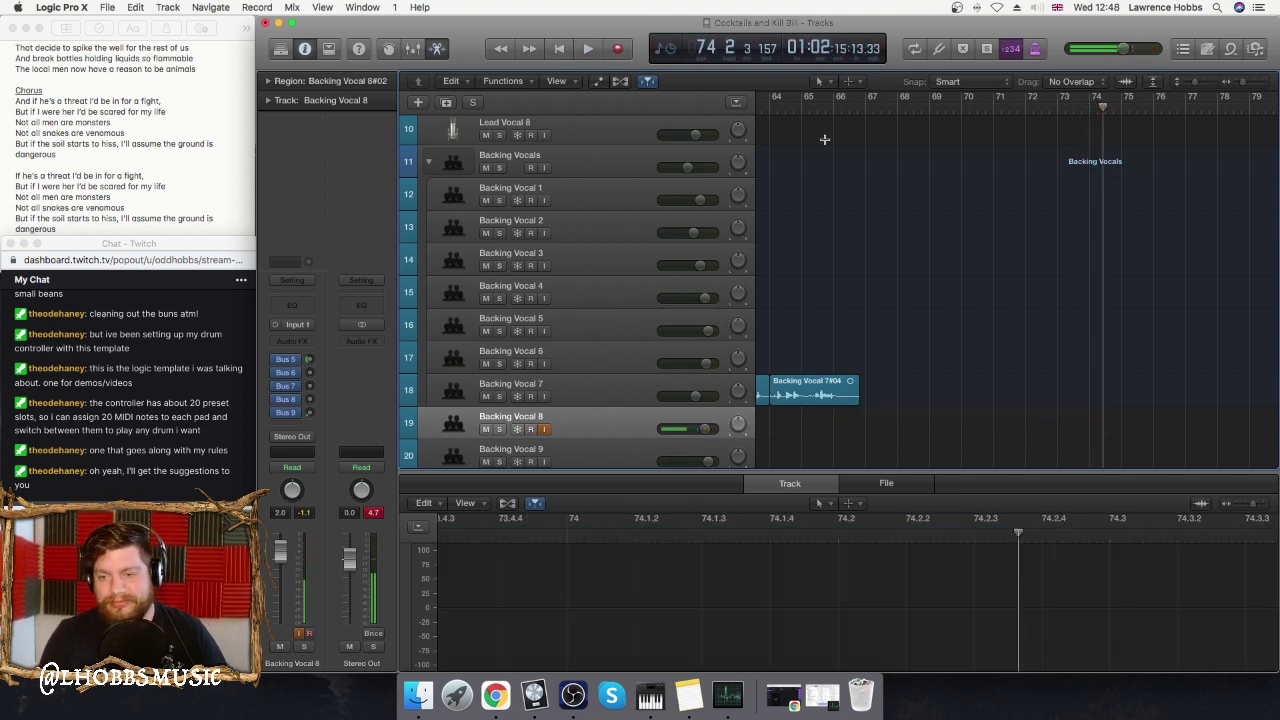
- Record the backing vocal on Backing Vocal 8 from bar 66 until just before bar 83
key(Return)
key(r)
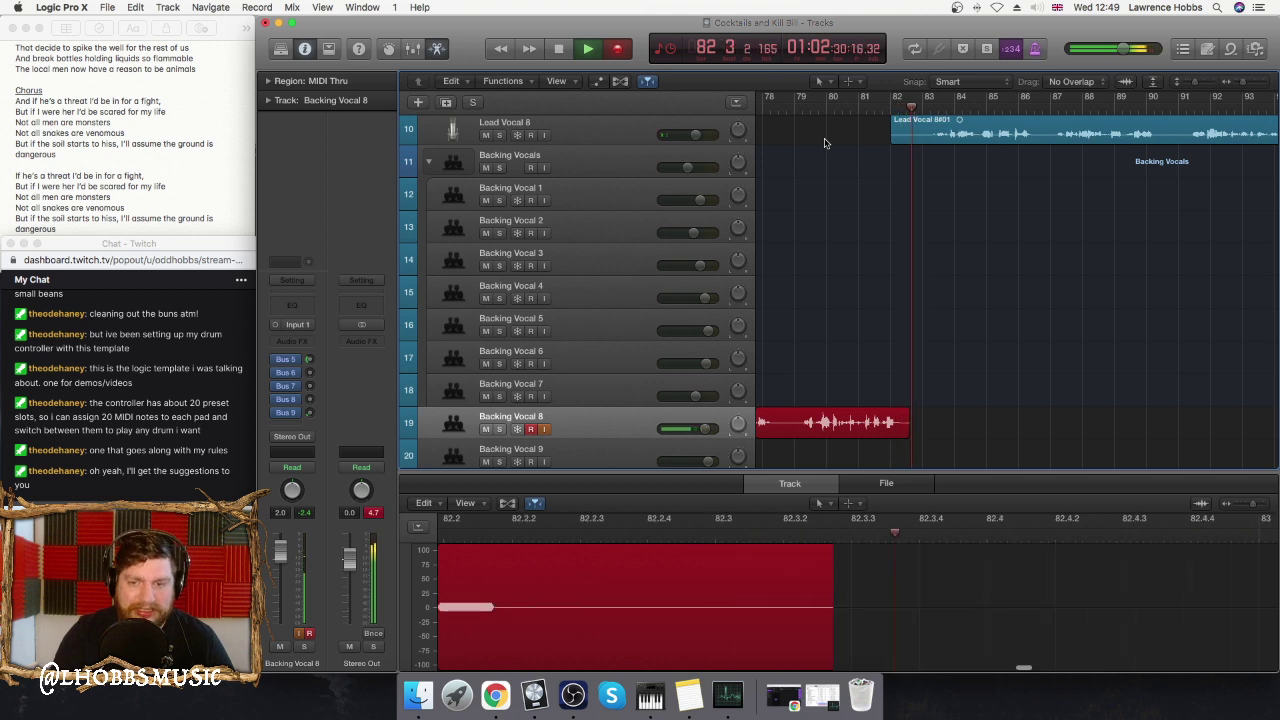
key(space)
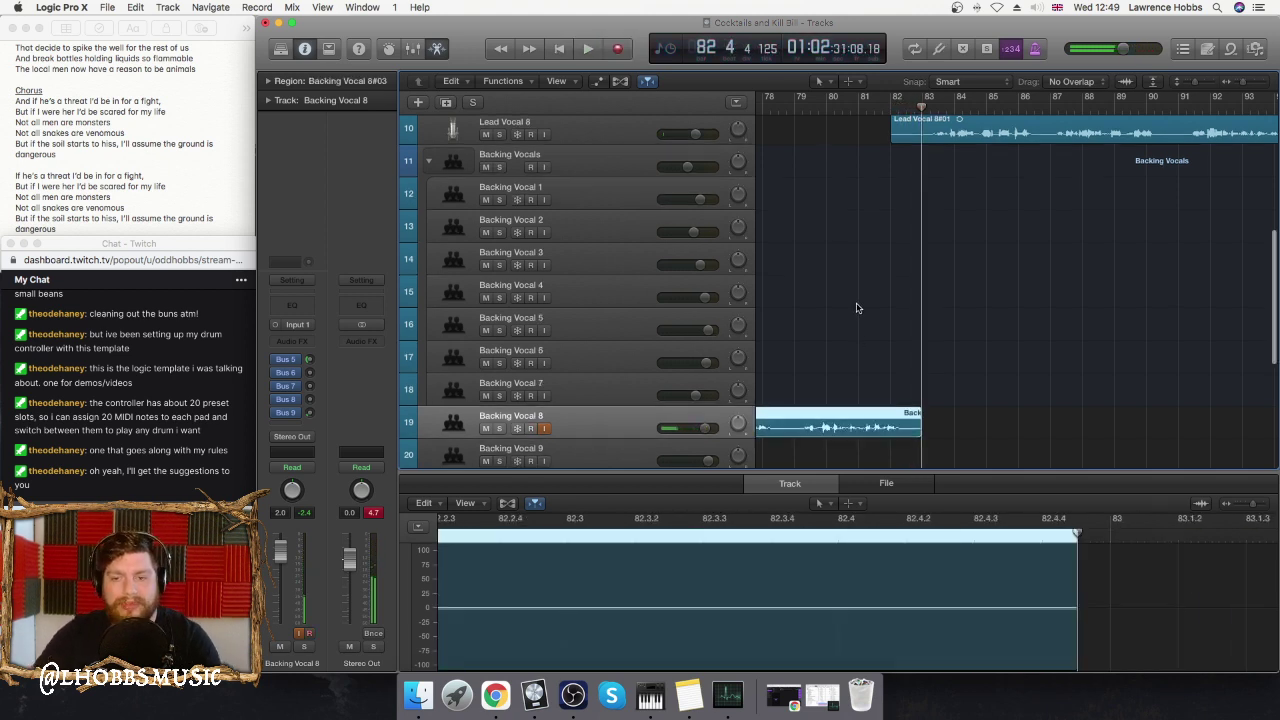
scroll(858, 300, down, 2)
scroll(862, 290, left, 6)
scroll(866, 278, left, 3)
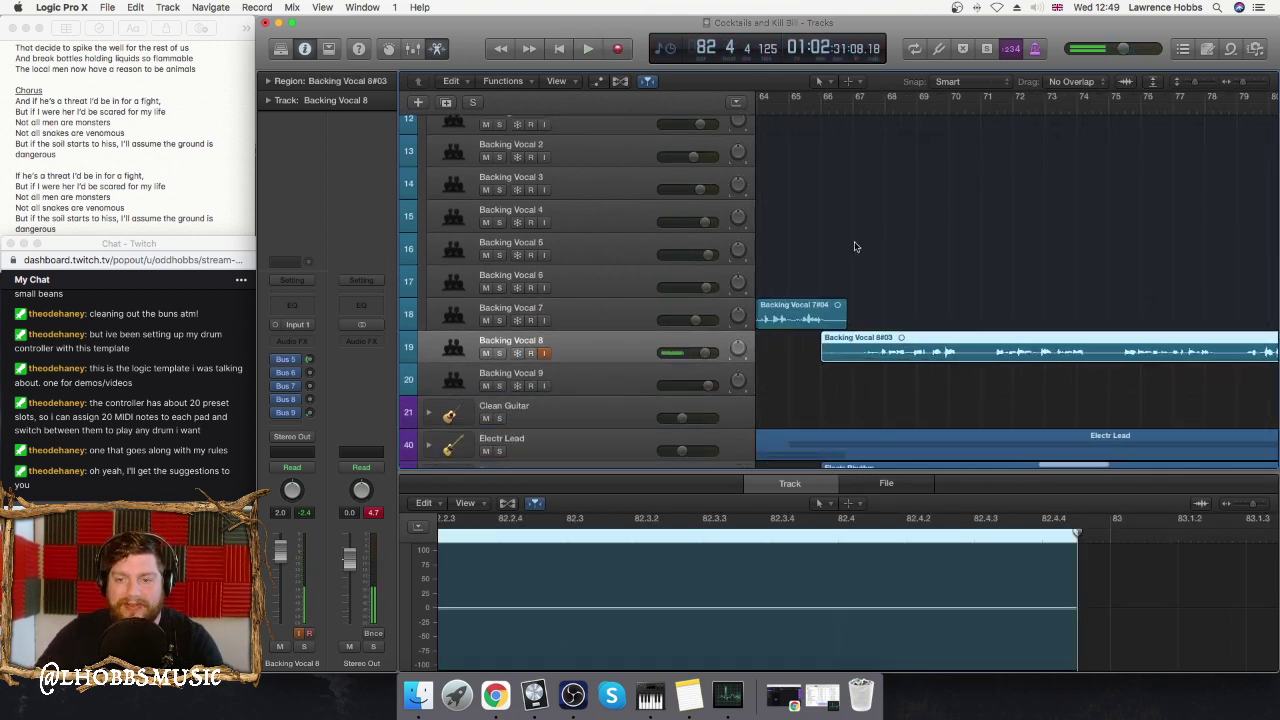
- Play back the new take from about bar 68, turn off Backing Vocal 8's input monitoring and lower its volume to -1.3 dB
click(886, 105)
key(space)
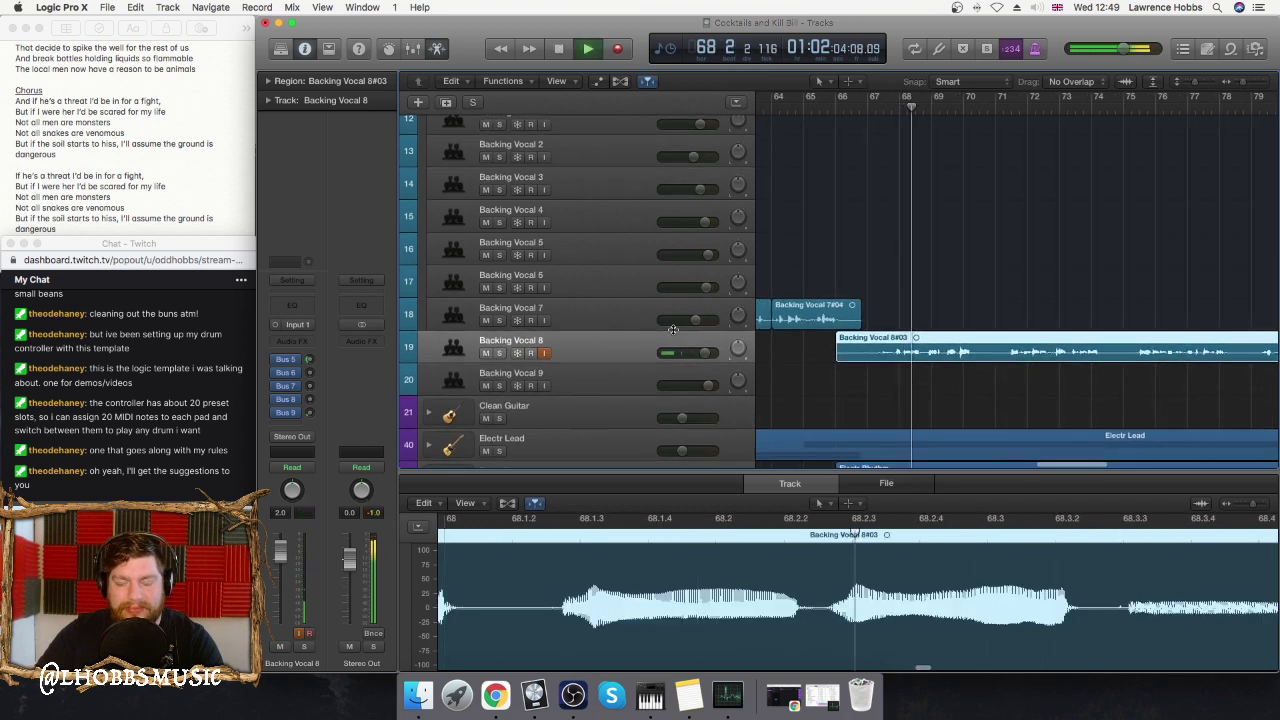
mouse_move(705, 353)
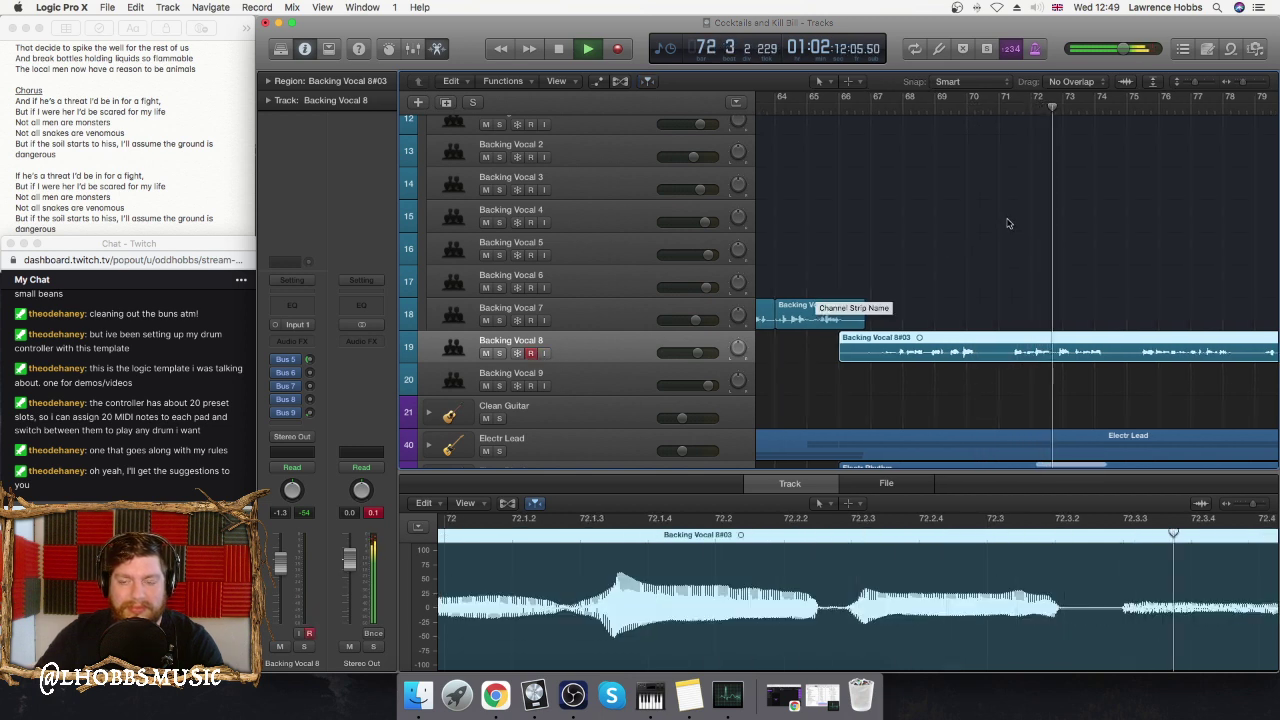
- Arm Backing Vocal 9 for recording with input monitoring and place the playhead at bar 82
click(543, 385)
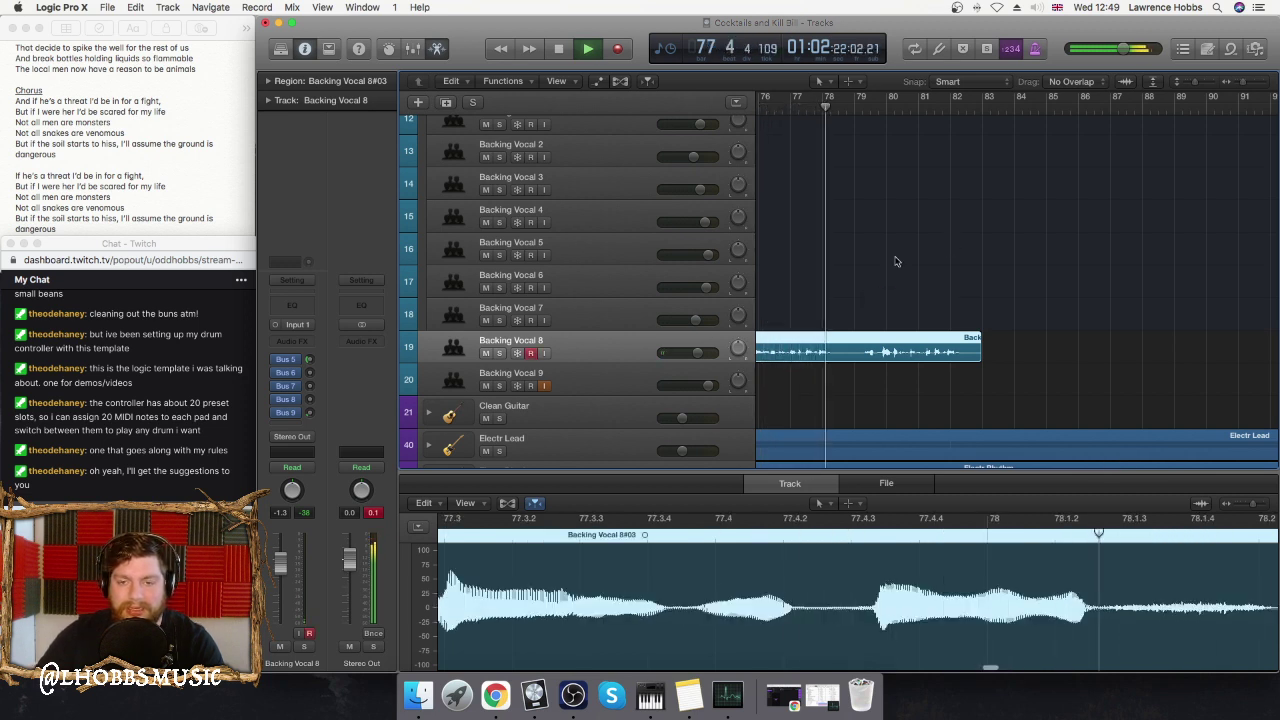
key(space)
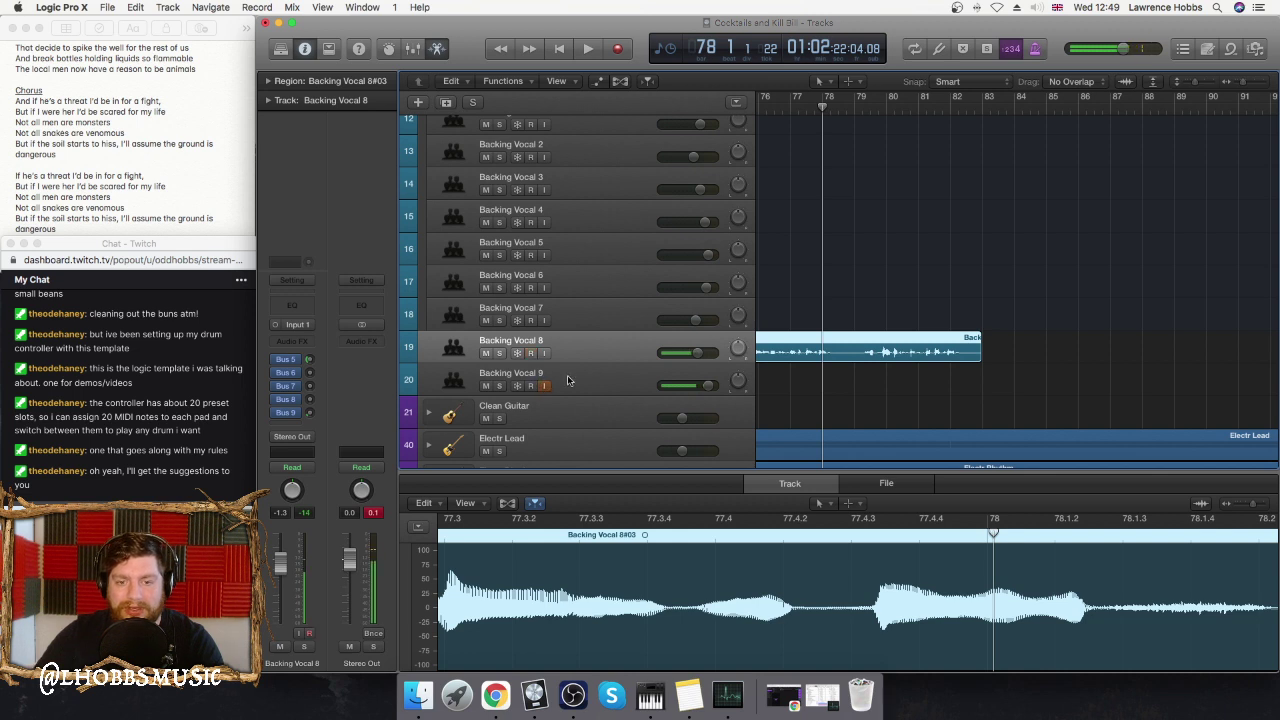
click(567, 380)
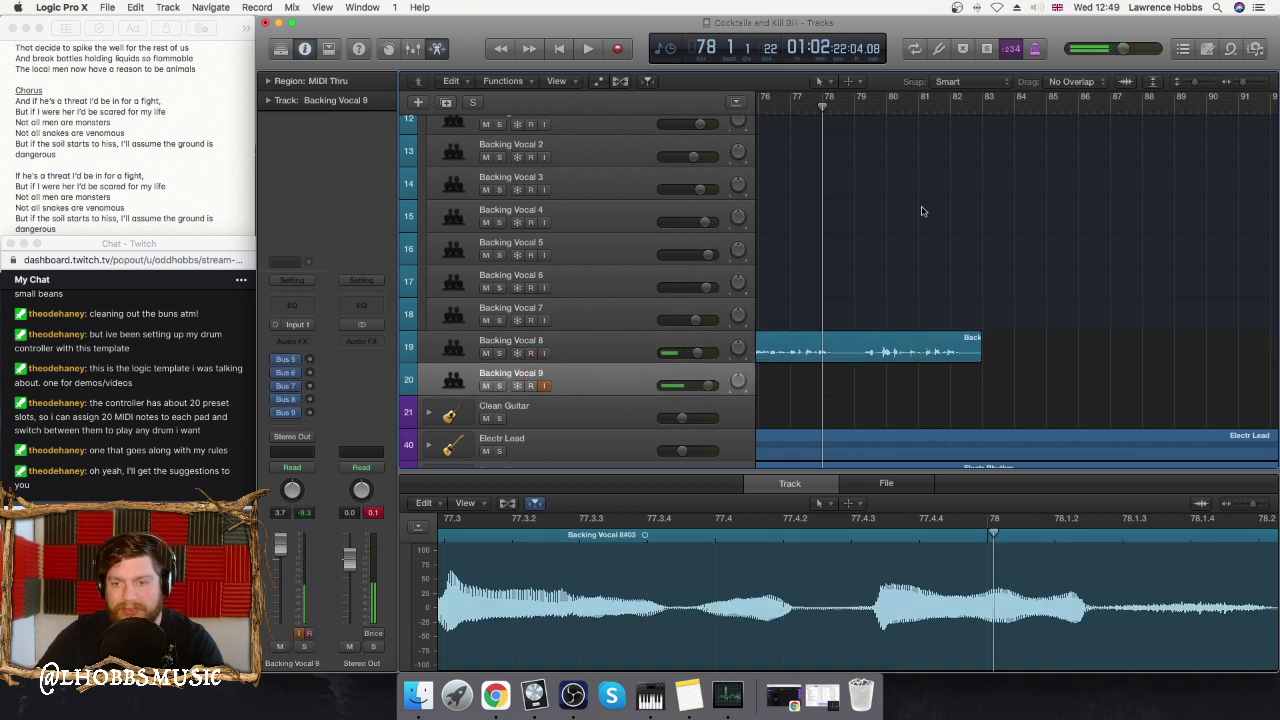
scroll(925, 209, right, 1)
click(919, 106)
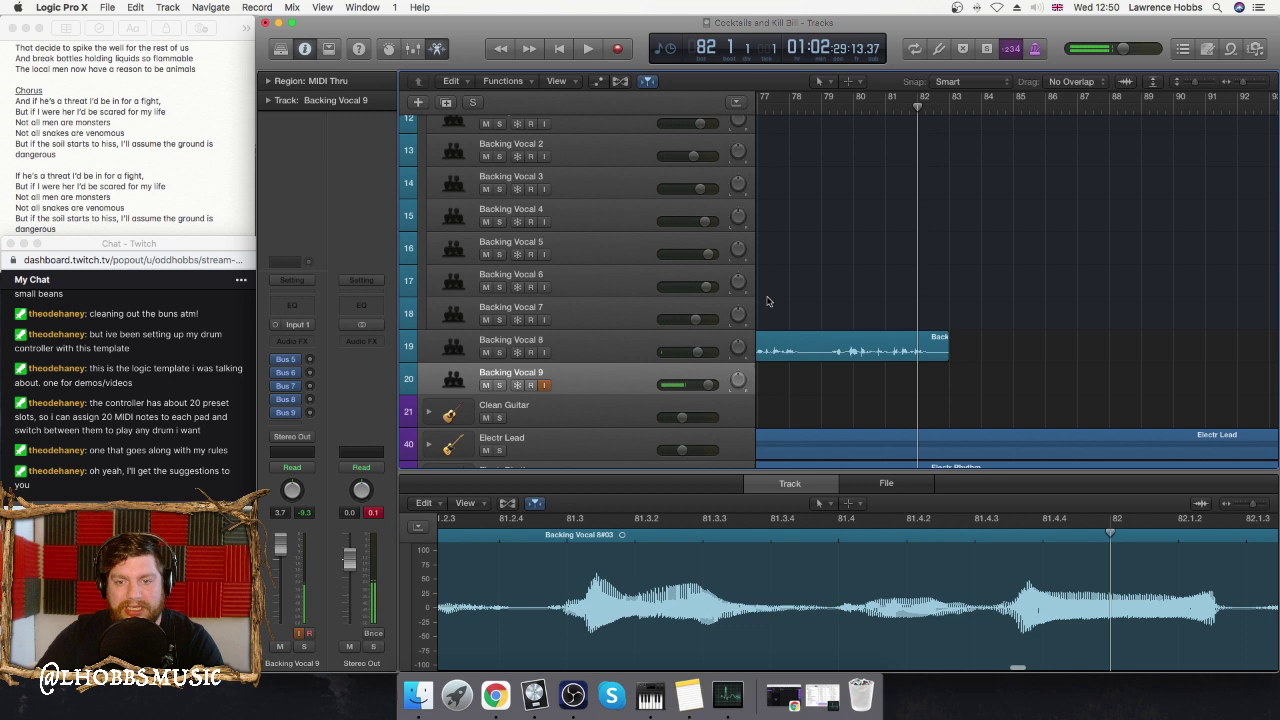
- Record the backing vocal on Backing Vocal 9 from bar 82 until just past bar 99
scroll(980, 257, up, 4)
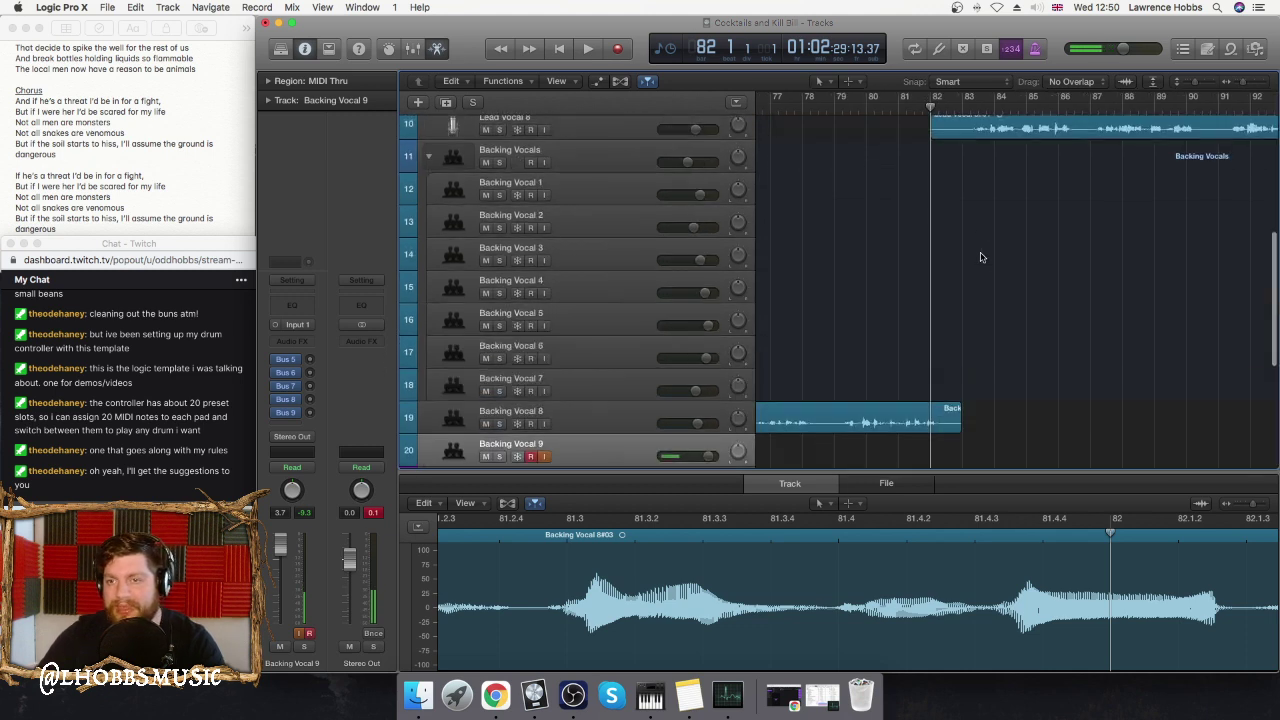
scroll(980, 257, down, 3)
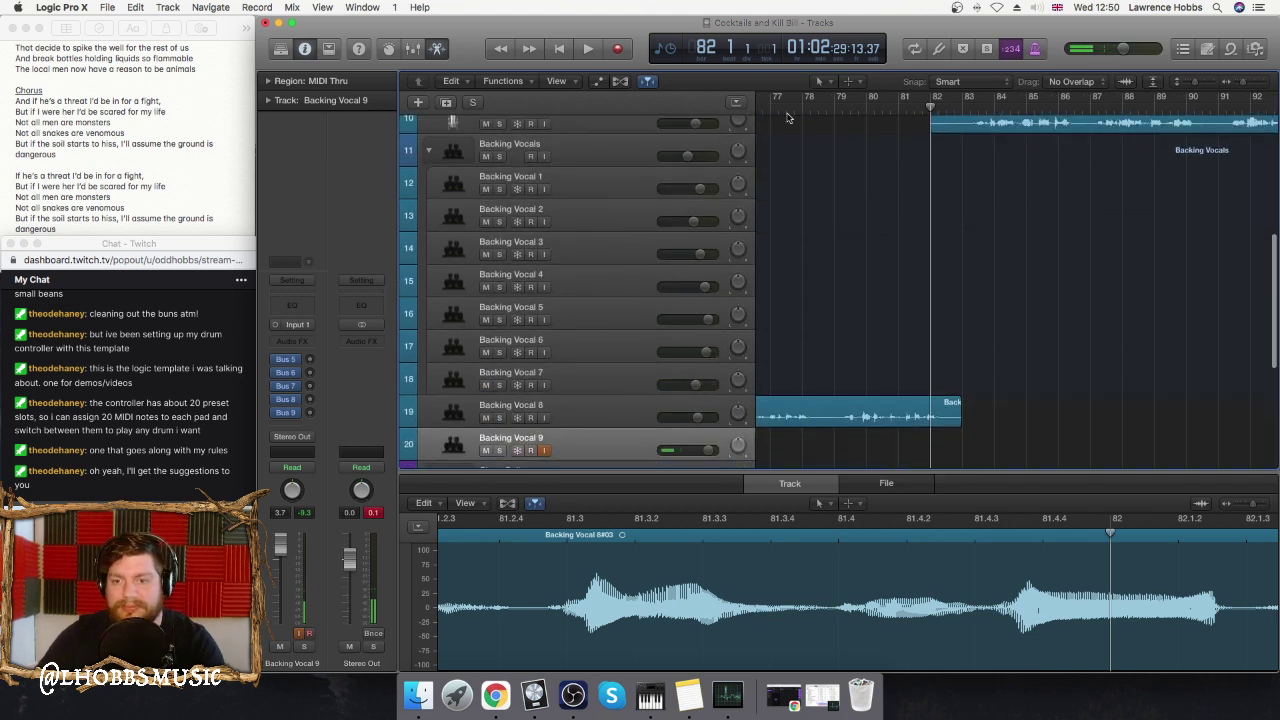
click(624, 50)
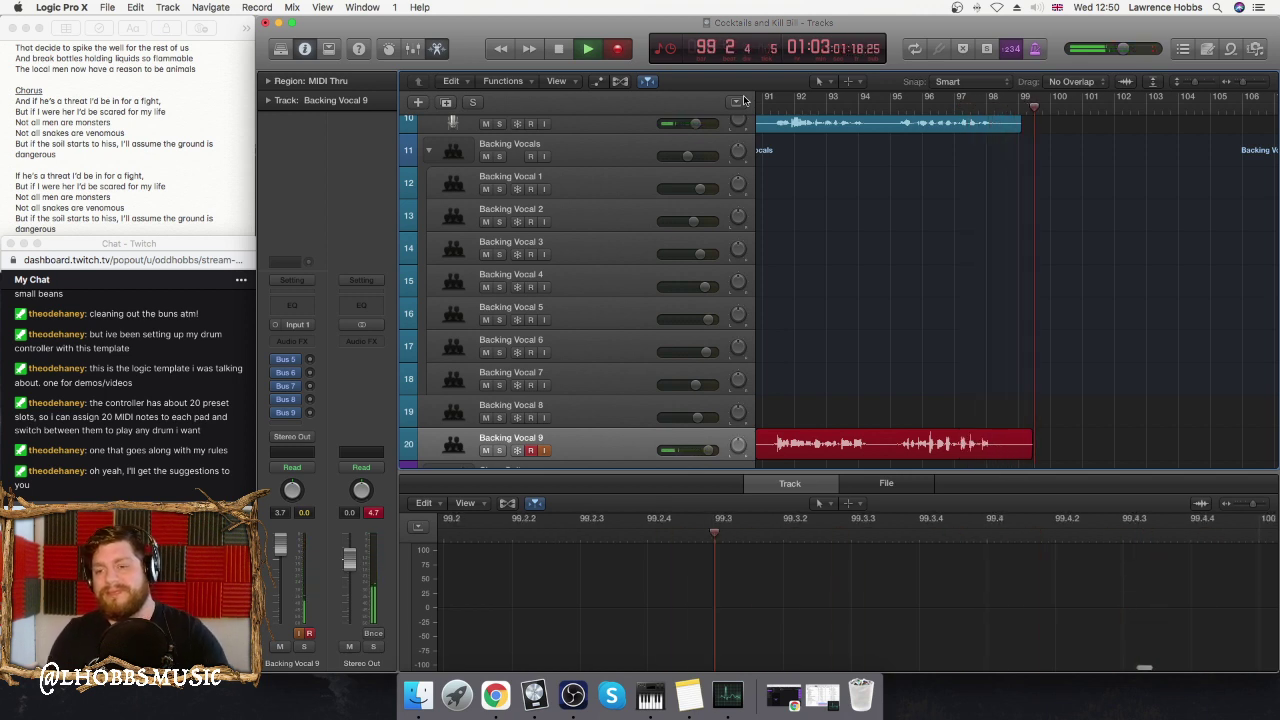
key(space)
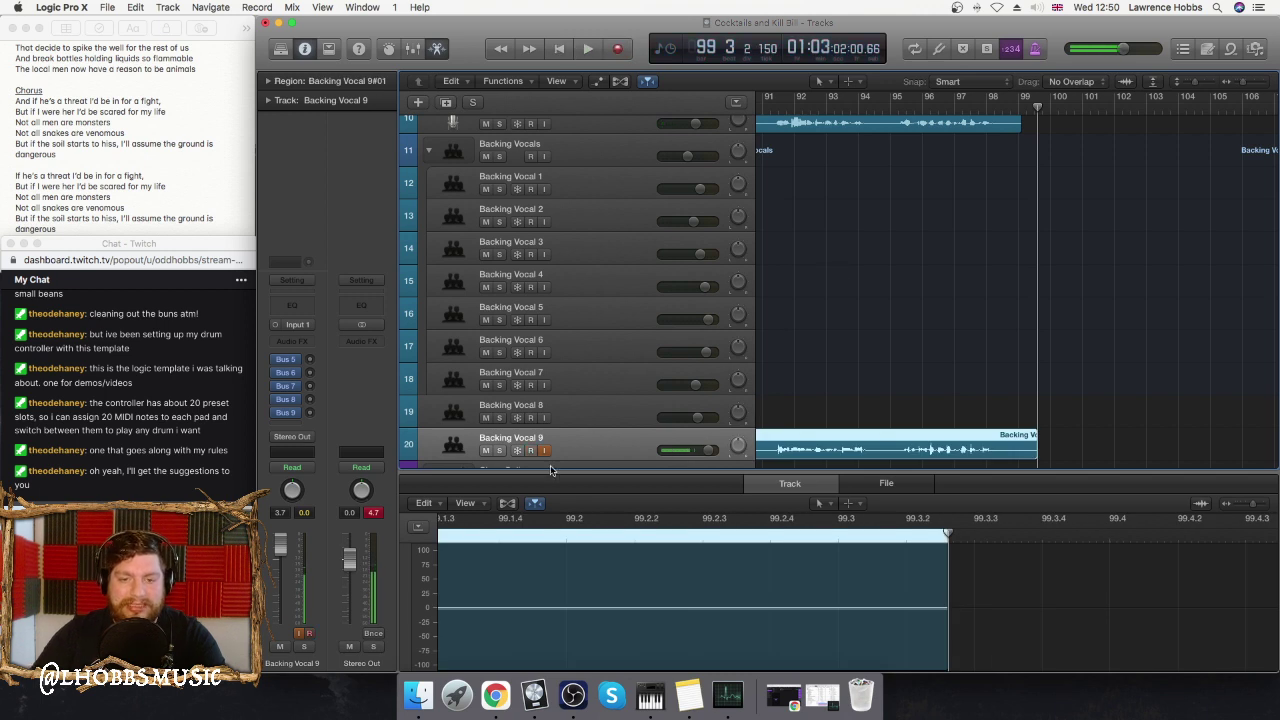
- Turn off Backing Vocal 9's input monitoring and play the song from bar 63 with the Backing Vocals stack collapsed
scroll(677, 328, up, 10)
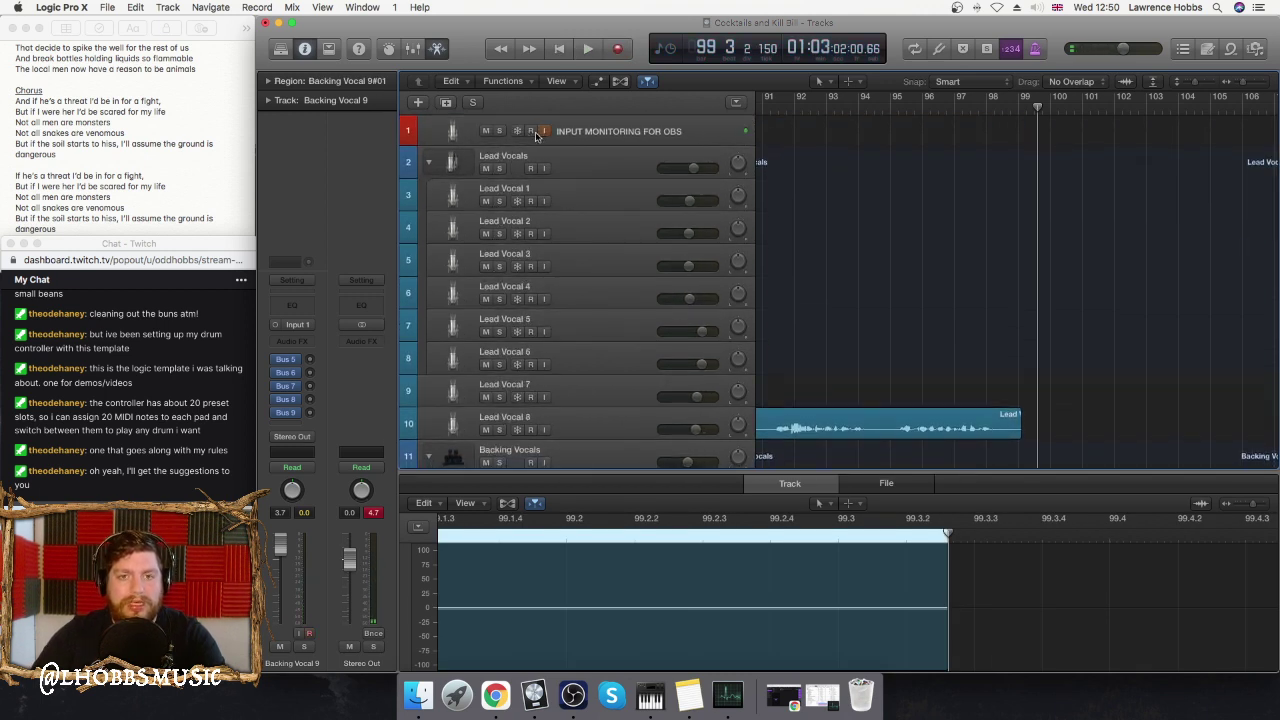
scroll(810, 250, down, 5)
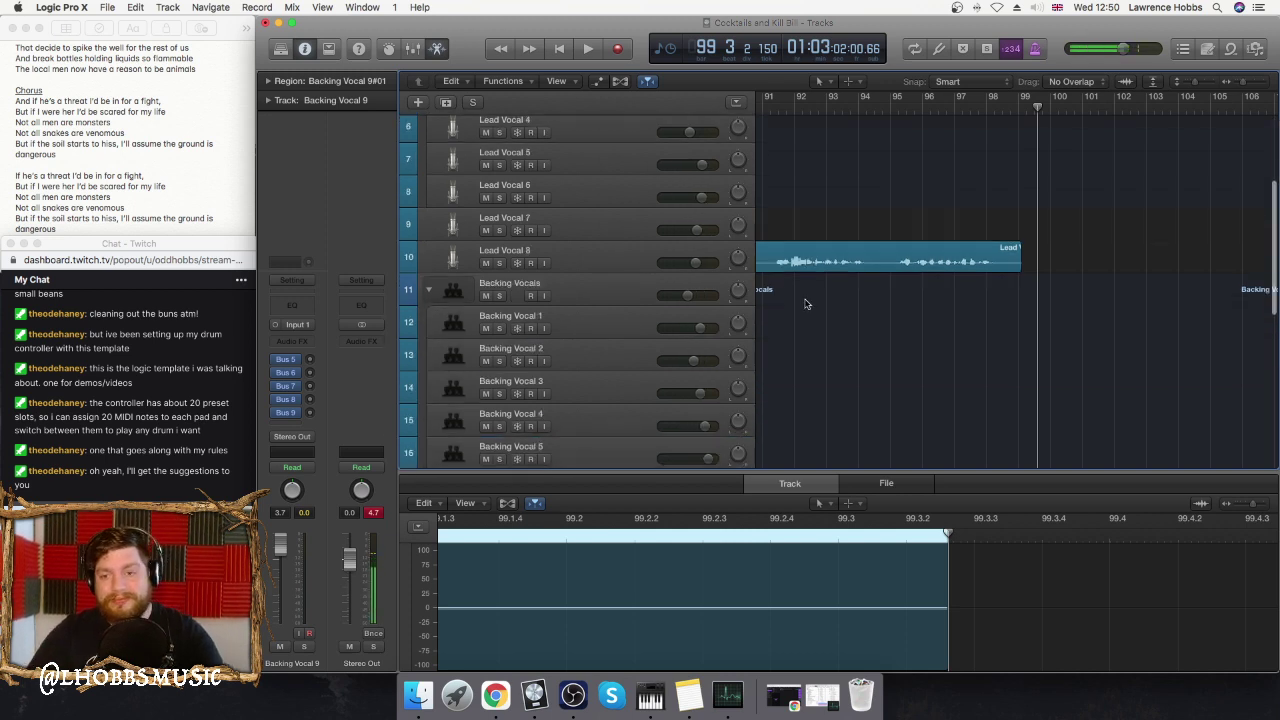
scroll(806, 290, left, 5)
scroll(815, 278, left, 6)
scroll(886, 252, down, 3)
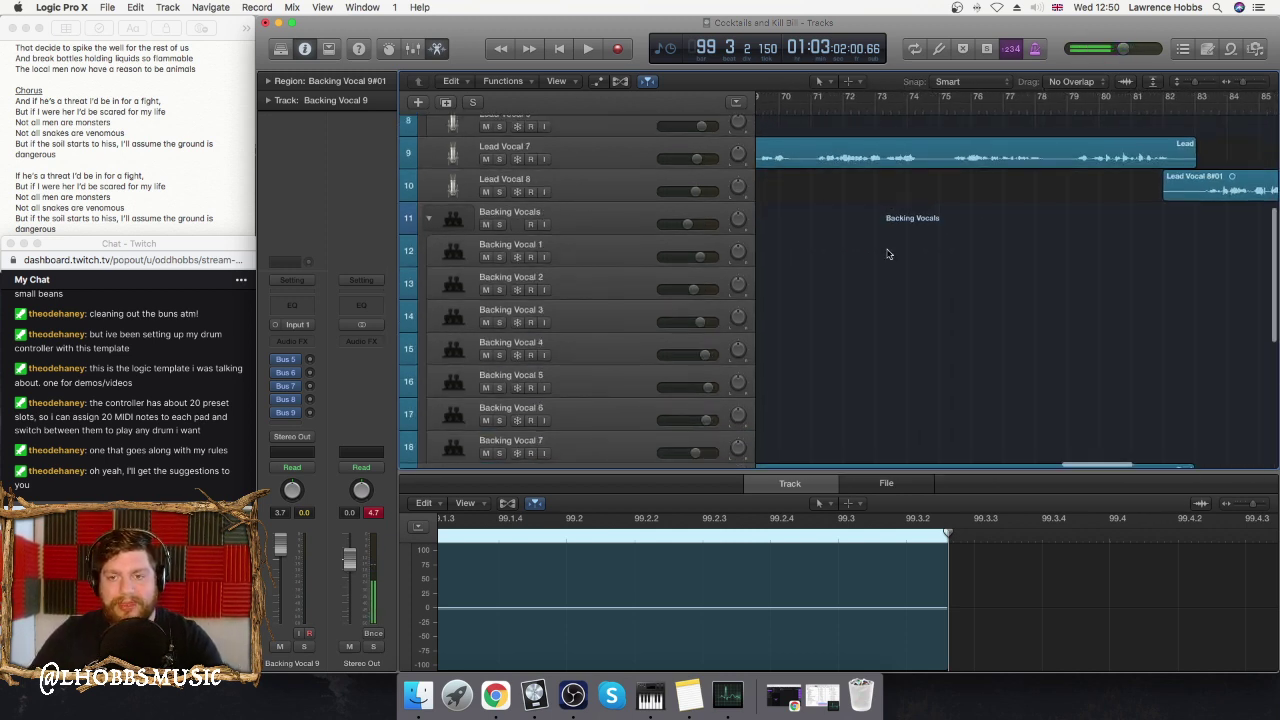
scroll(886, 254, left, 1)
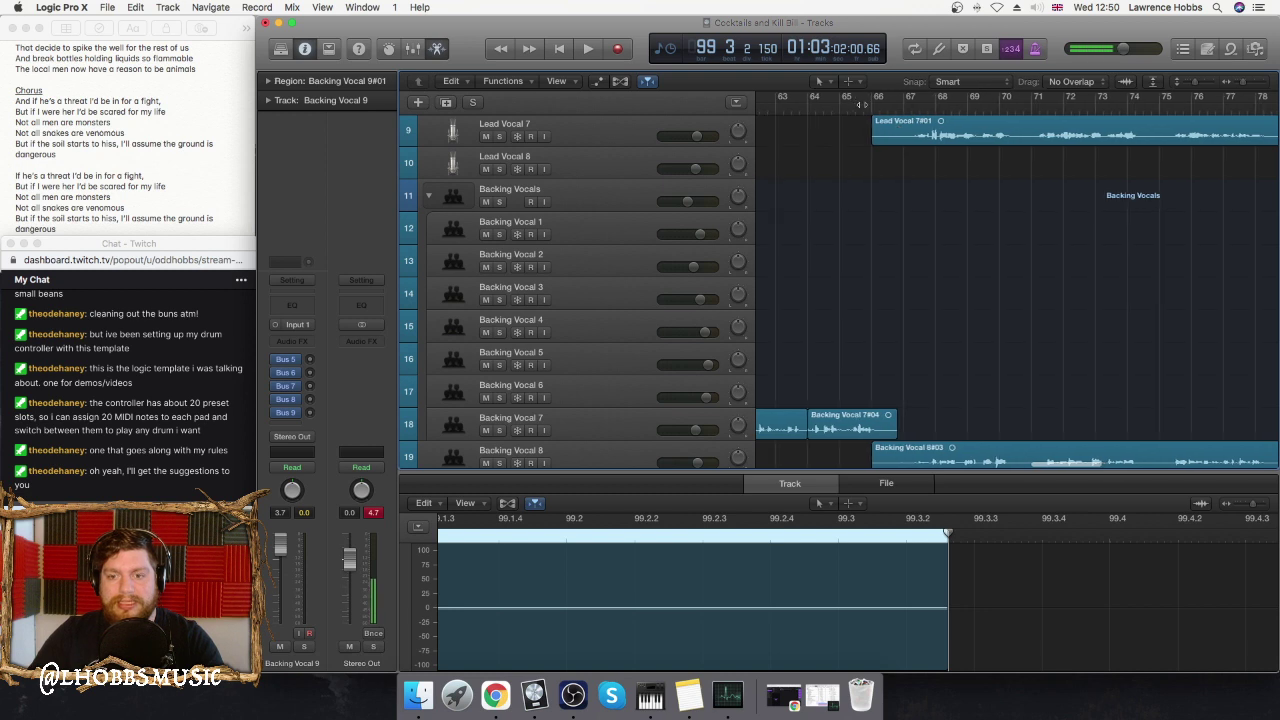
click(779, 107)
key(space)
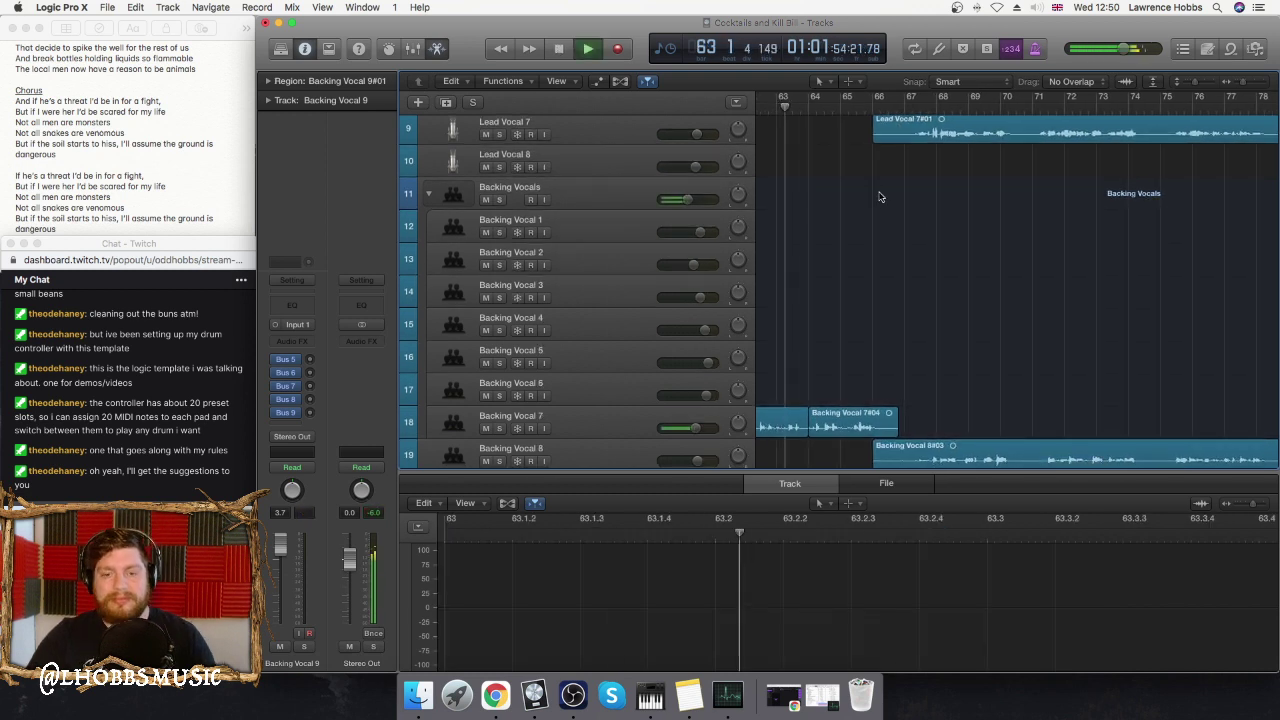
click(428, 194)
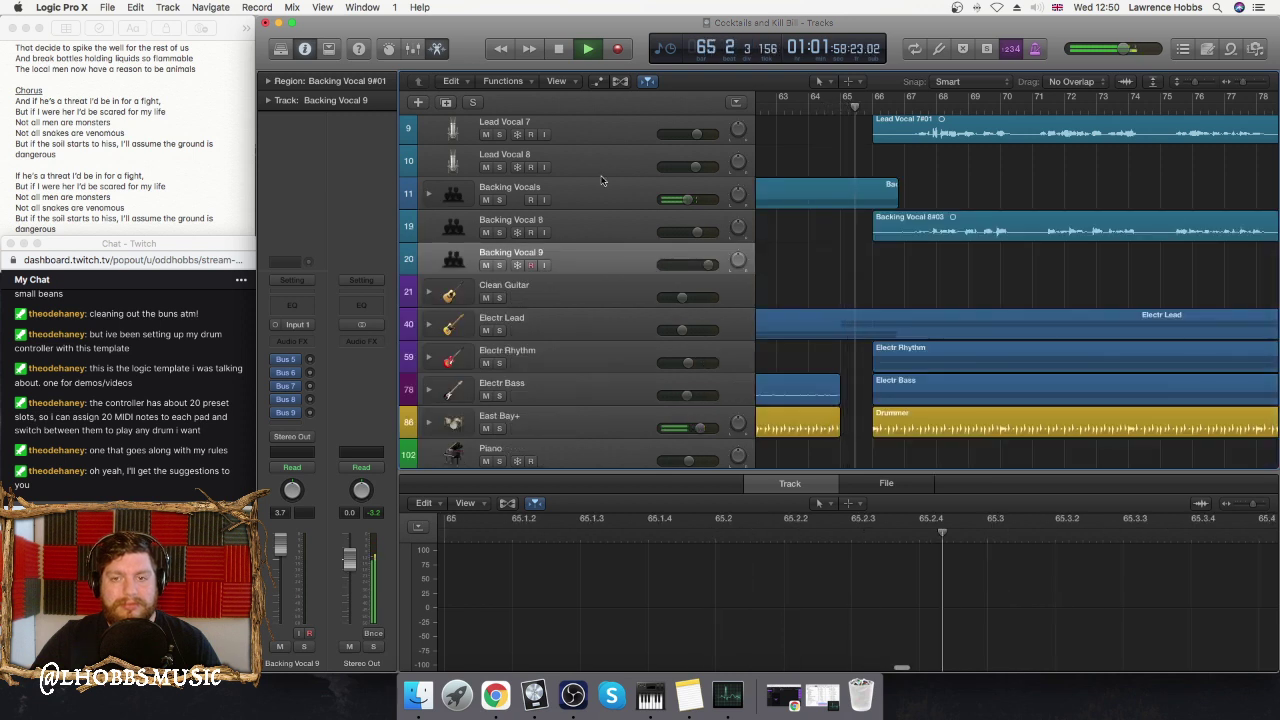
scroll(651, 176, up, 5)
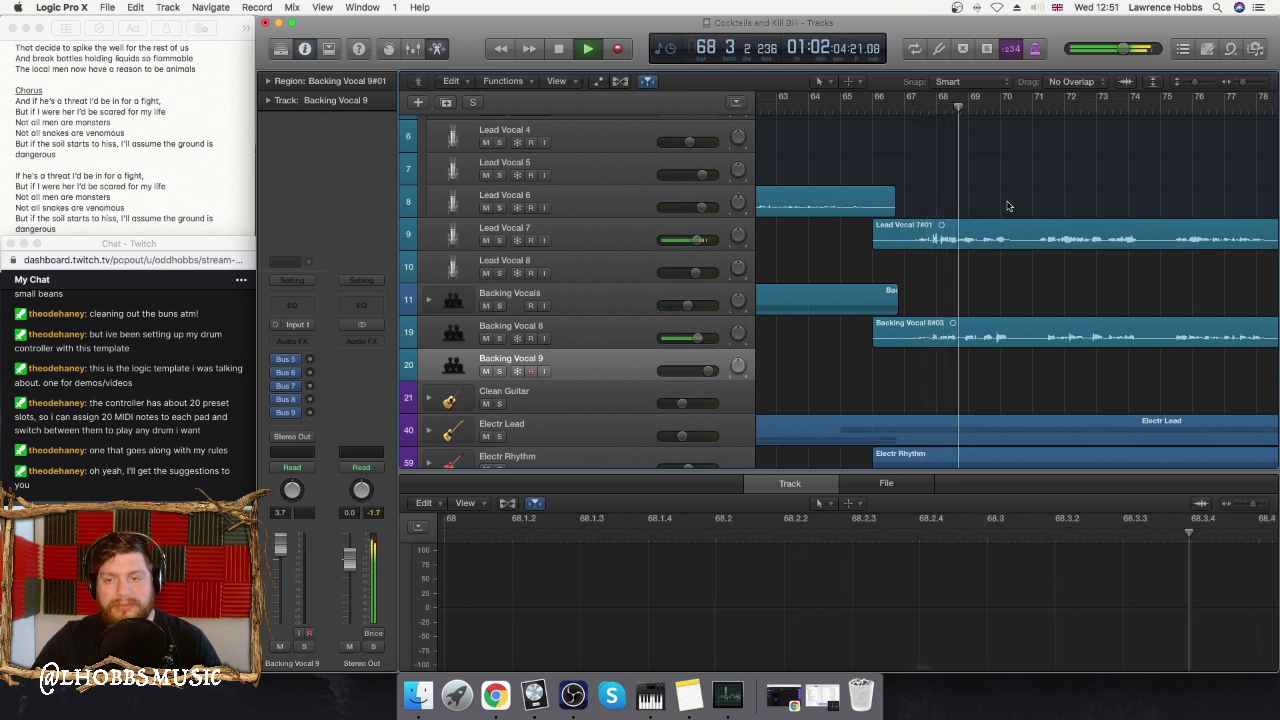
- Lower Backing Vocal 8 to -3.3 dB and Backing Vocal 9 to -2.3 dB while the final choruses play
mouse_move(695, 339)
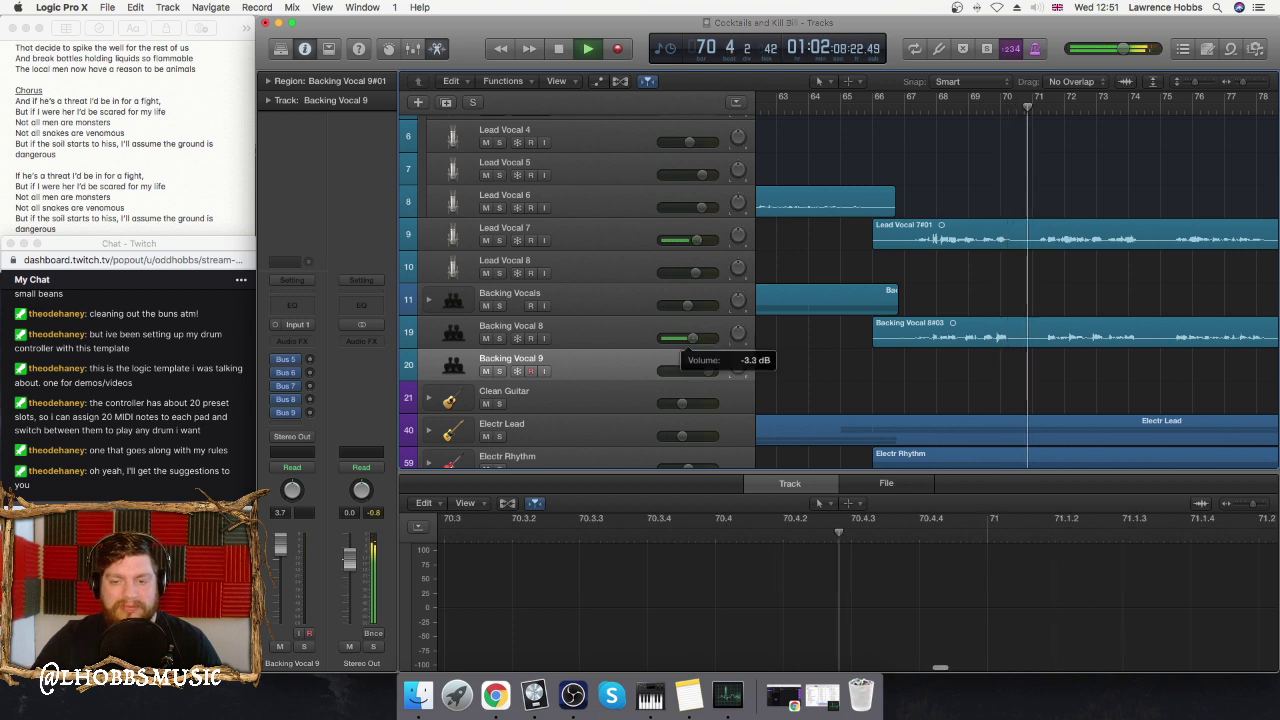
drag(708, 370, 693, 371)
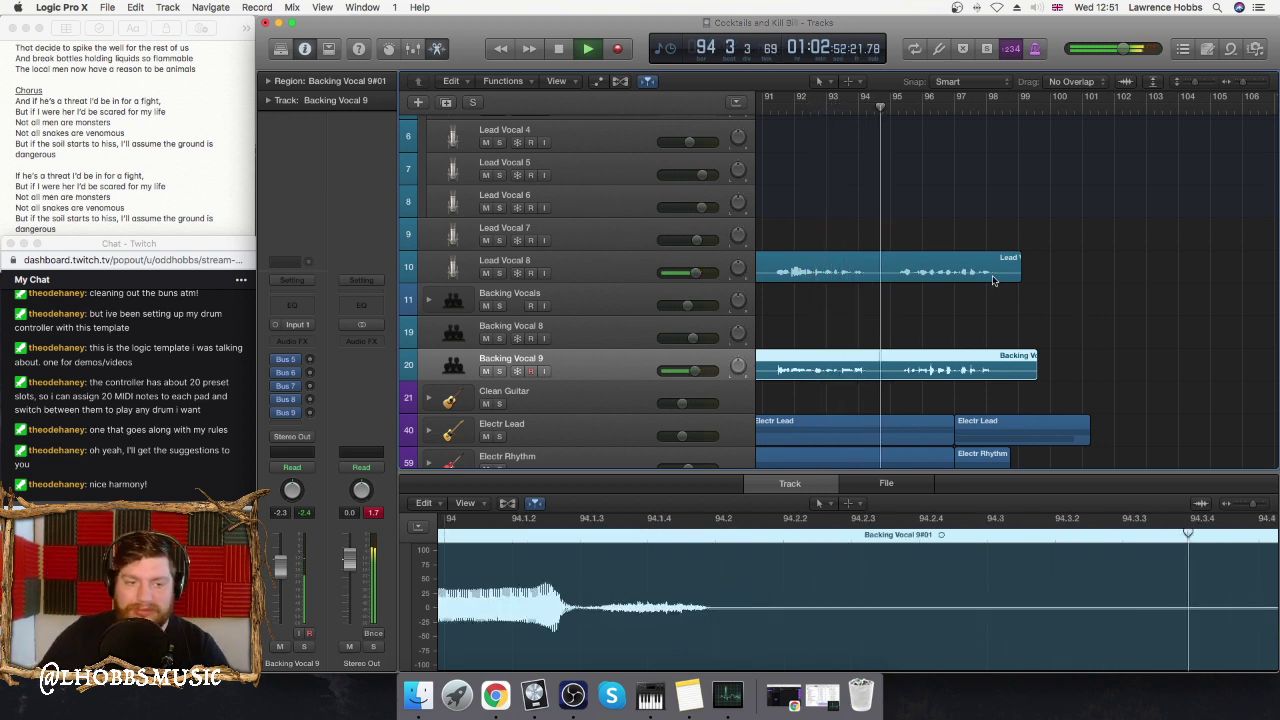
scroll(973, 270, left, 3)
scroll(973, 270, left, 3)
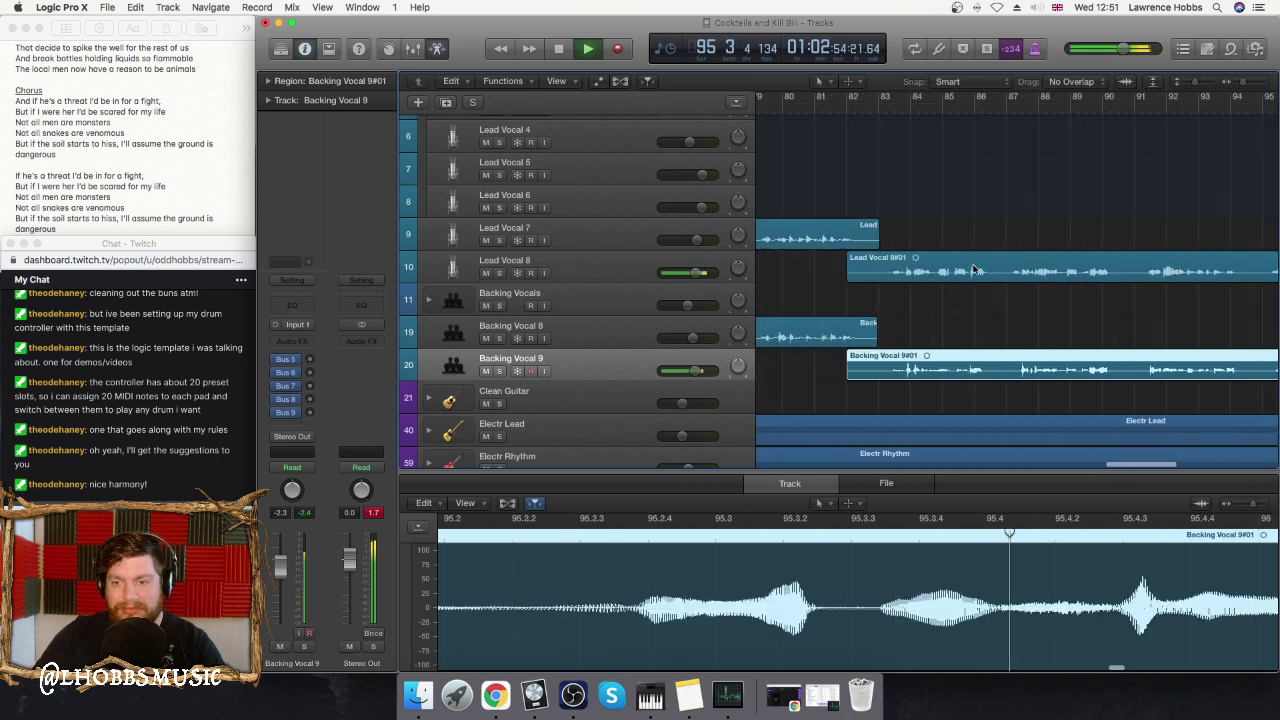
scroll(973, 269, down, 3)
scroll(973, 270, right, 3)
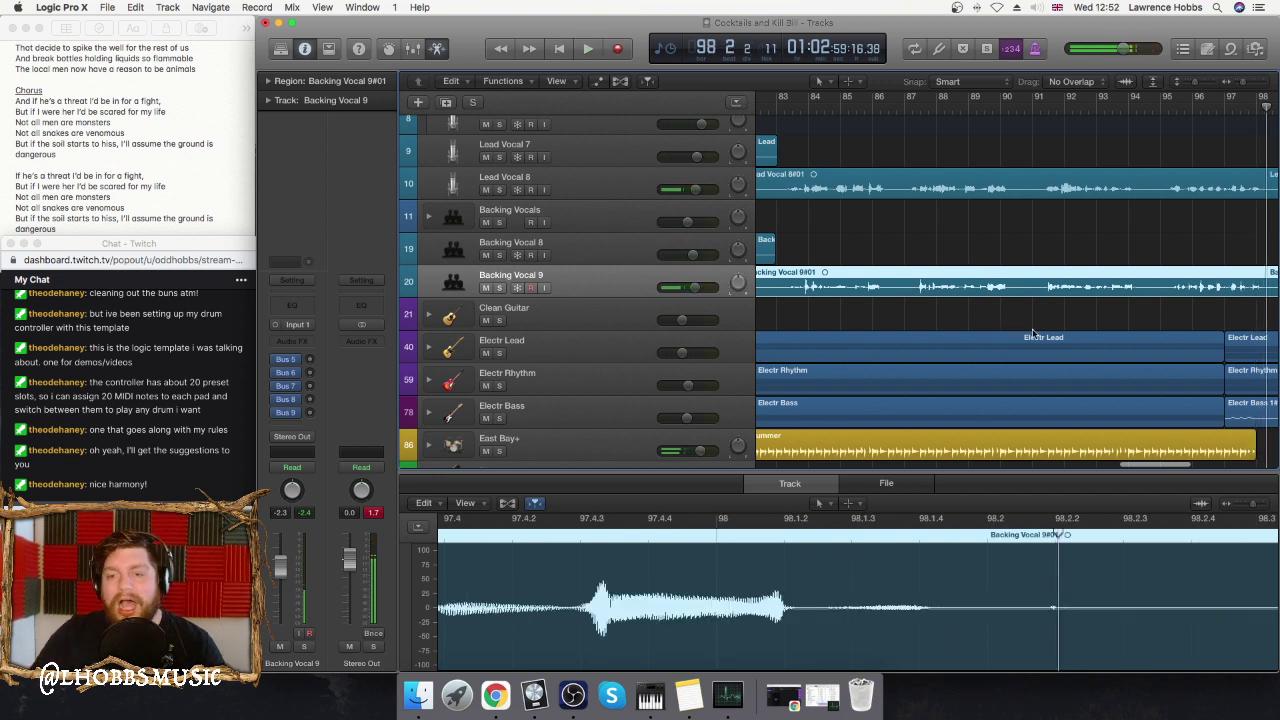
- Stop playback, expand the Electr Lead stack and delete the Electr Lead 1 regions starting at bar 97
click(1167, 351)
scroll(966, 314, left, 4)
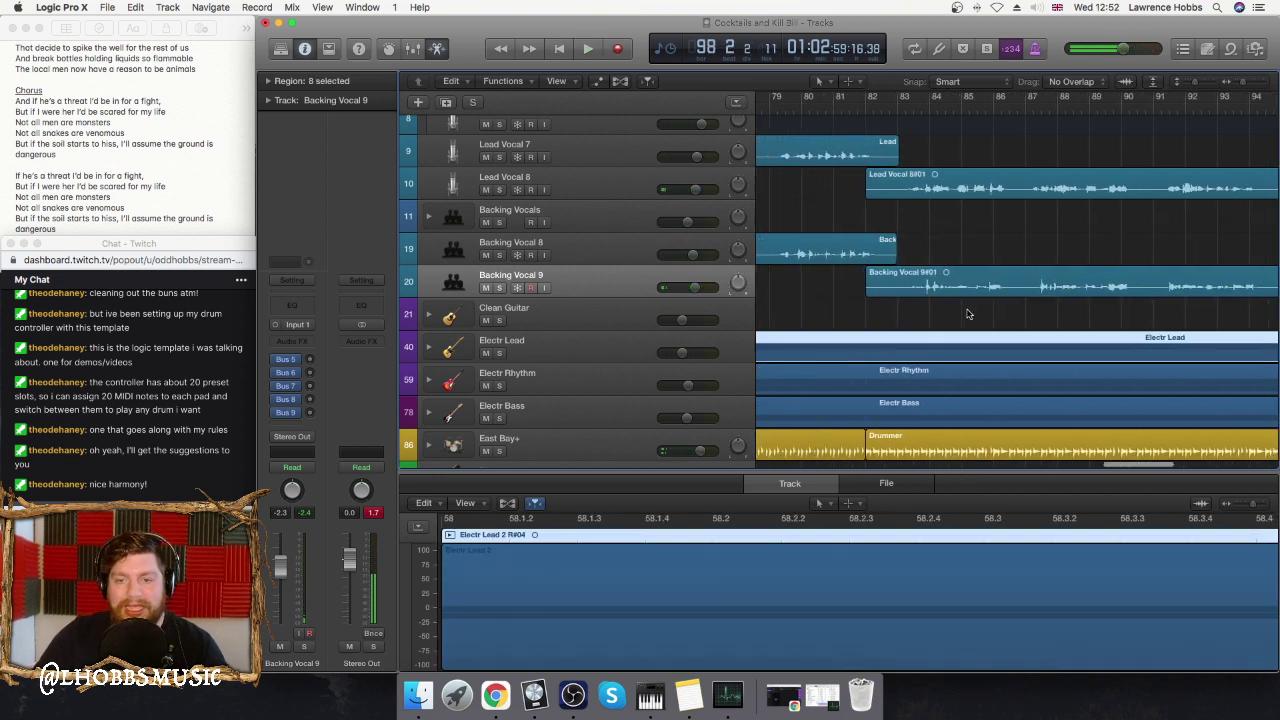
click(430, 349)
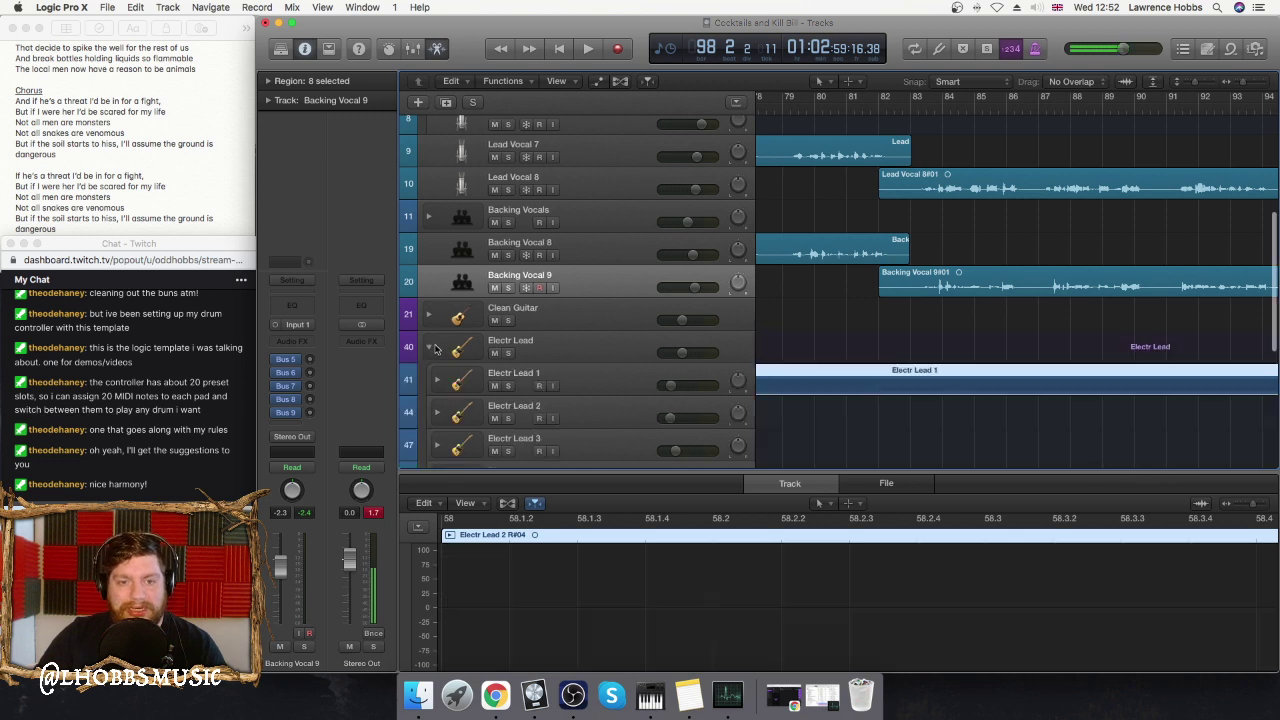
scroll(1083, 323, down, 3)
scroll(1126, 317, right, 3)
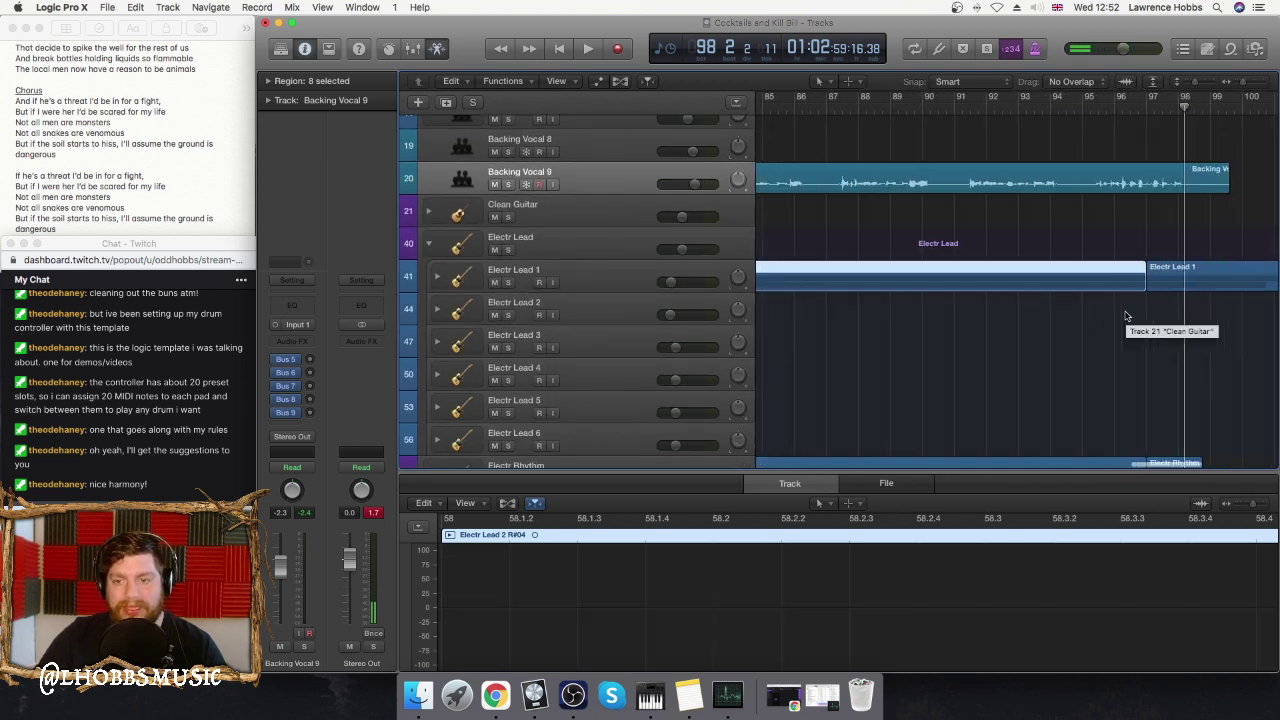
click(1190, 285)
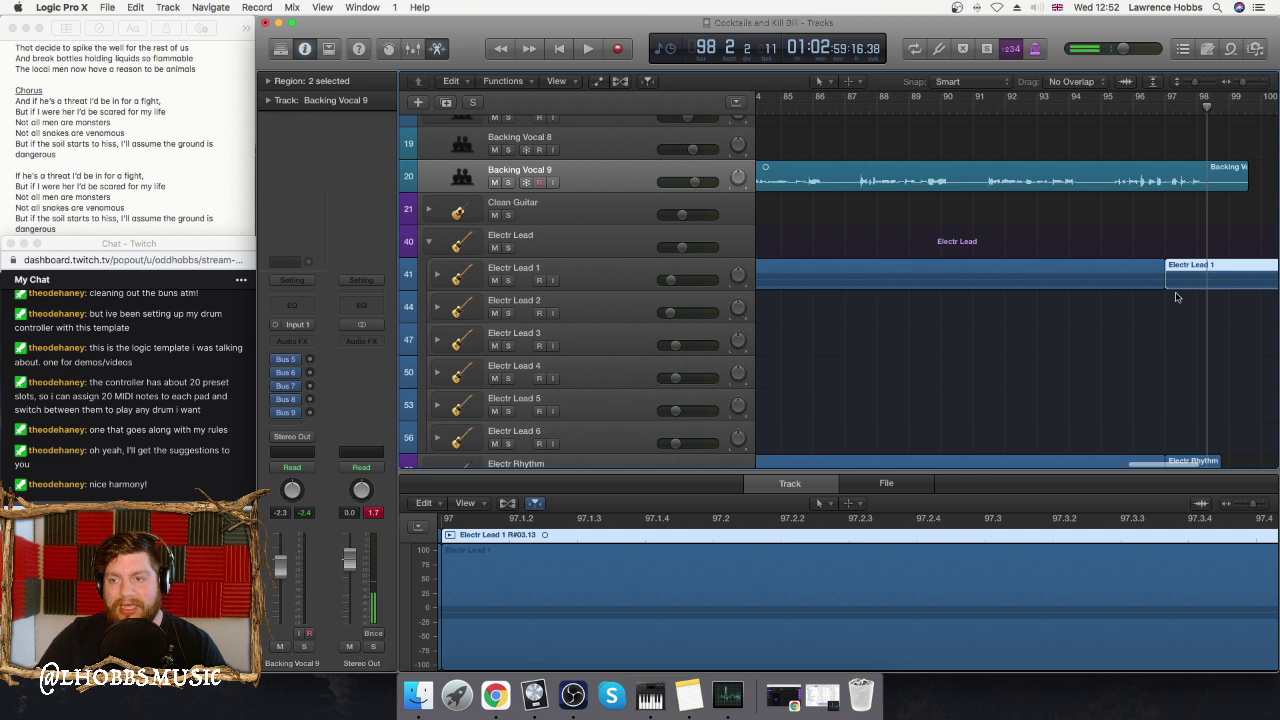
key(Delete)
- Delete the Electr Lead 1 L and Electr Lead 1 R regions starting at bar 82, and collapse the Electr Lead 1 stack
click(436, 273)
click(960, 313)
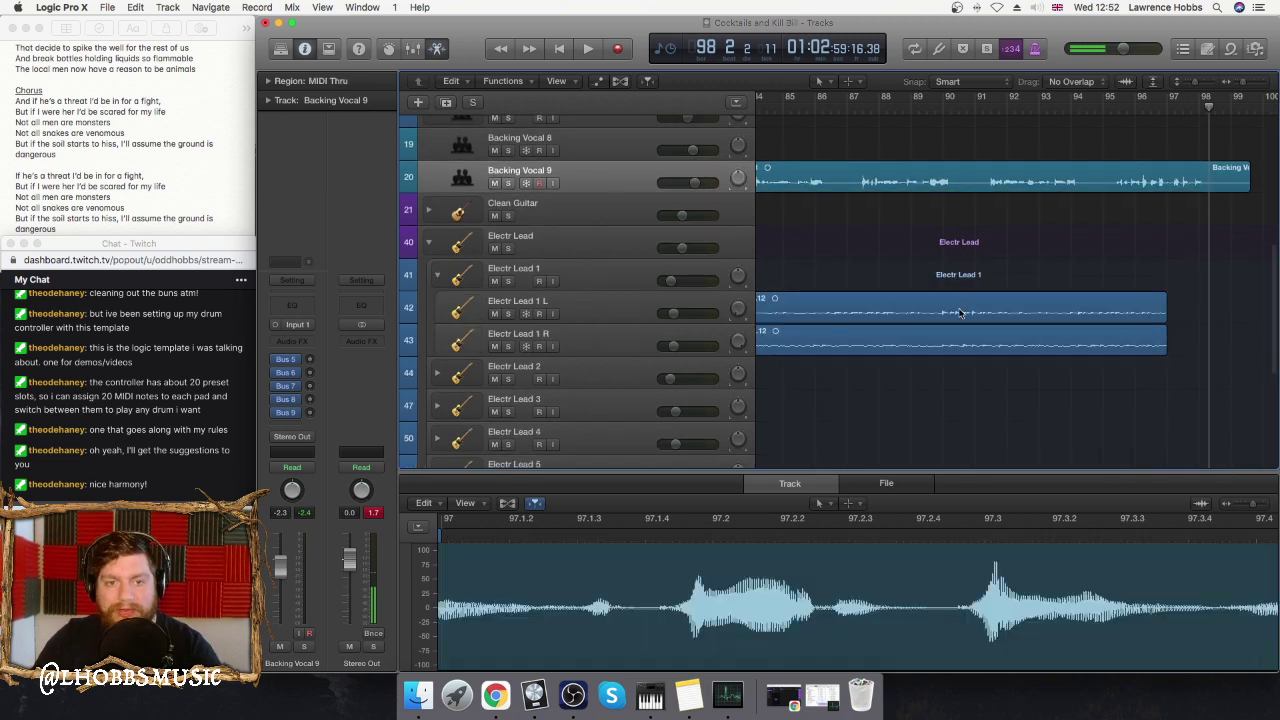
scroll(1204, 307, left, 3)
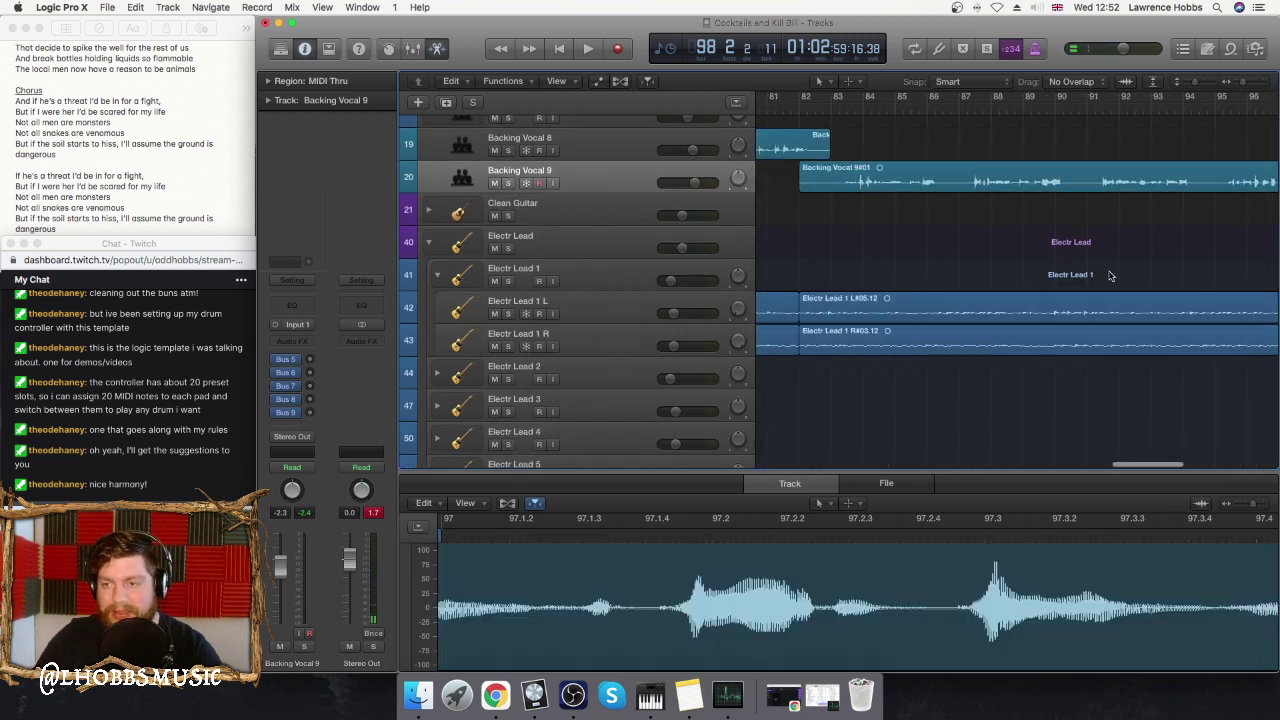
key(Delete)
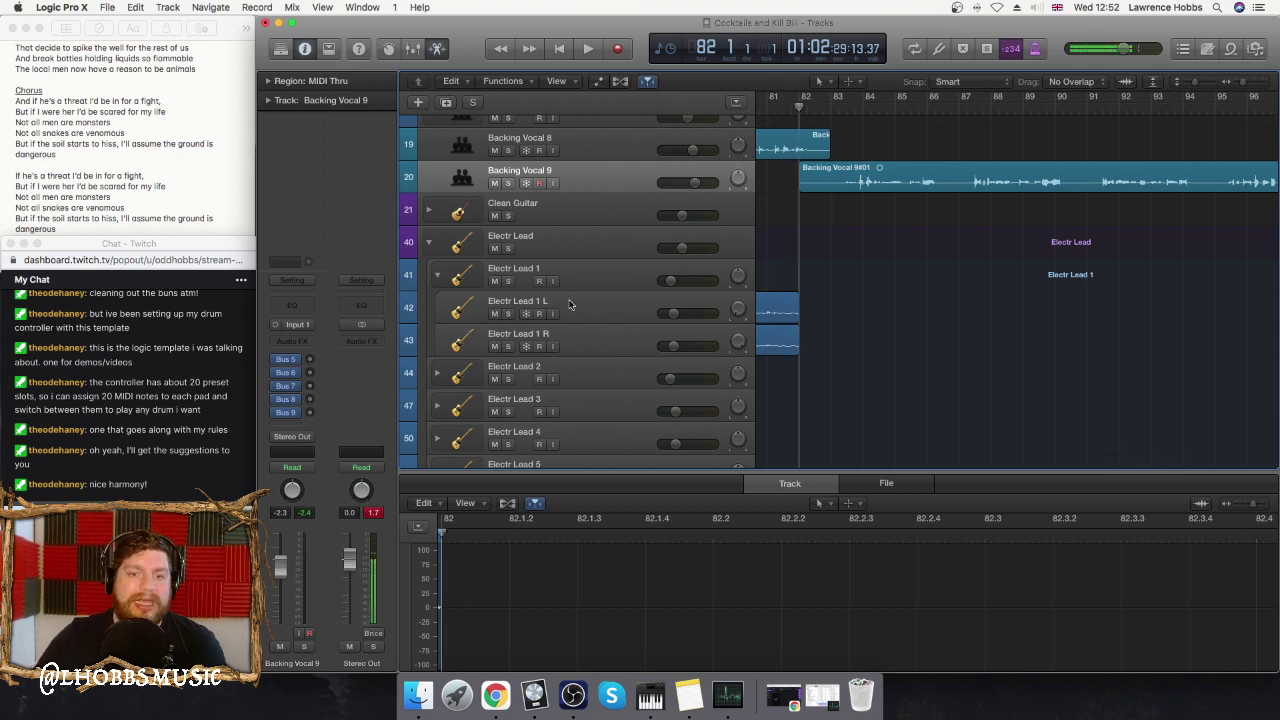
click(436, 276)
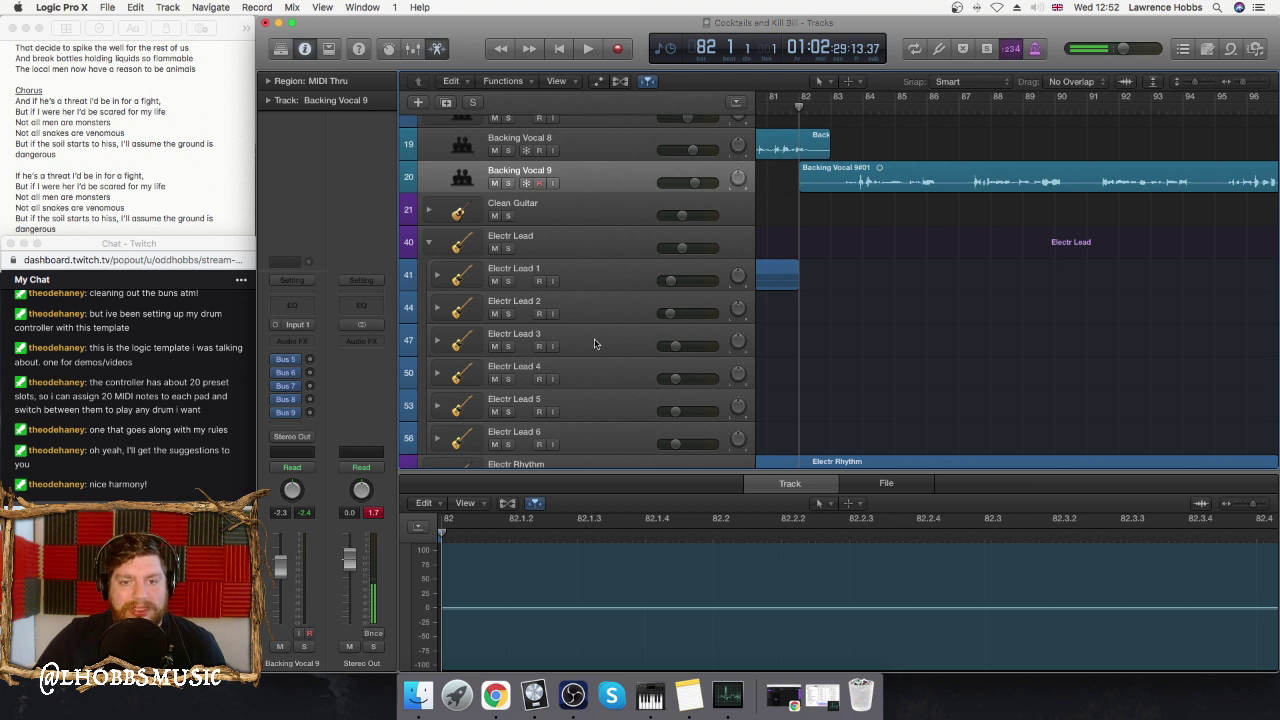
- Select the Electr Lead 3 track and recall the default setting in its Channel EQ
click(493, 338)
click(632, 312)
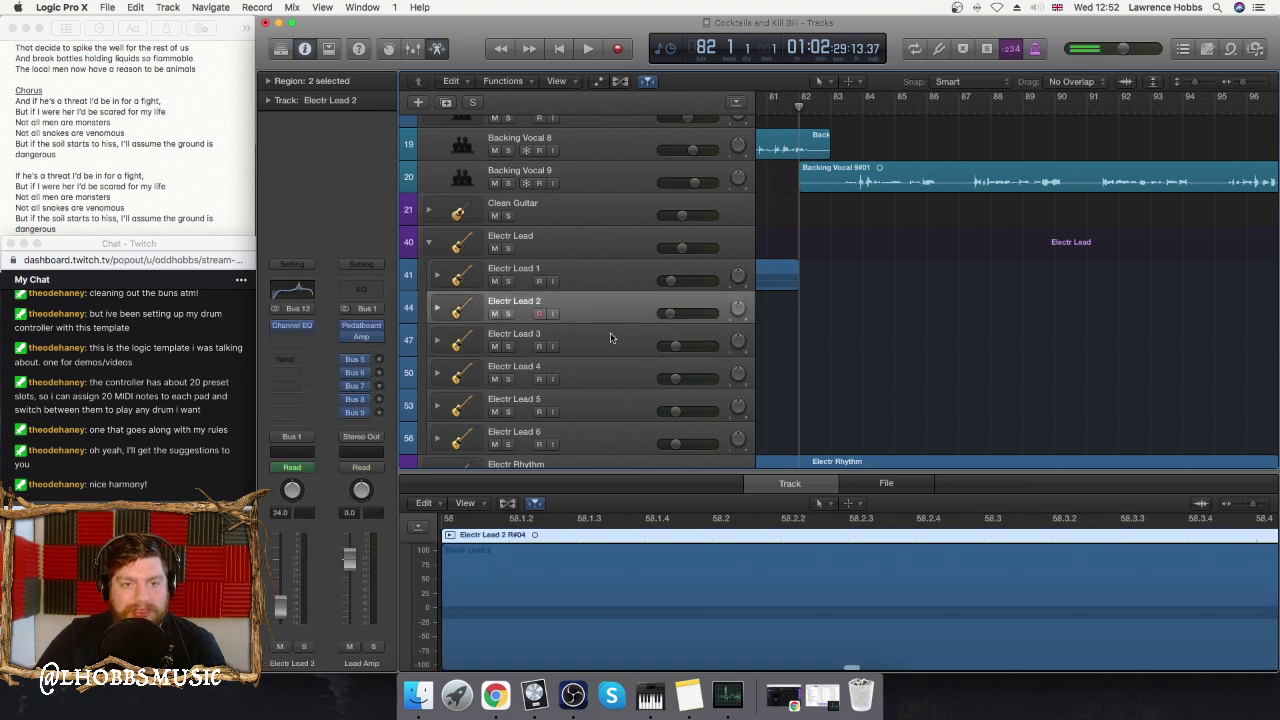
click(611, 340)
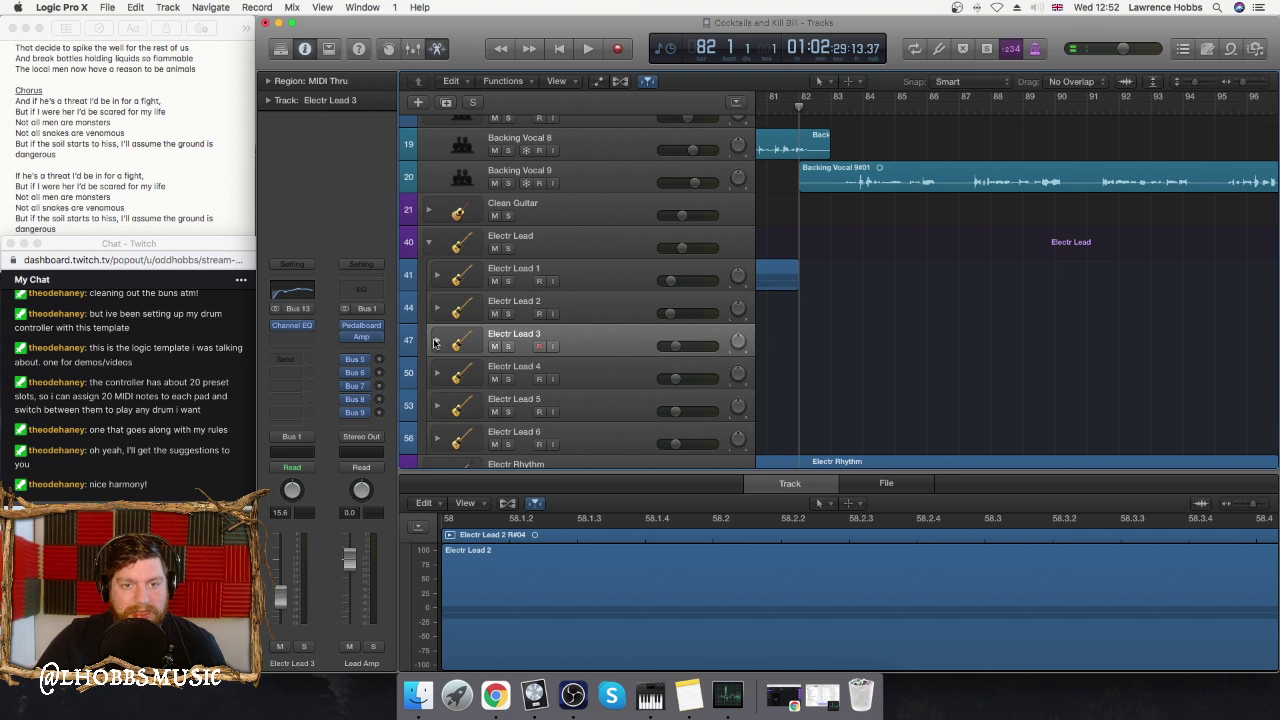
click(294, 293)
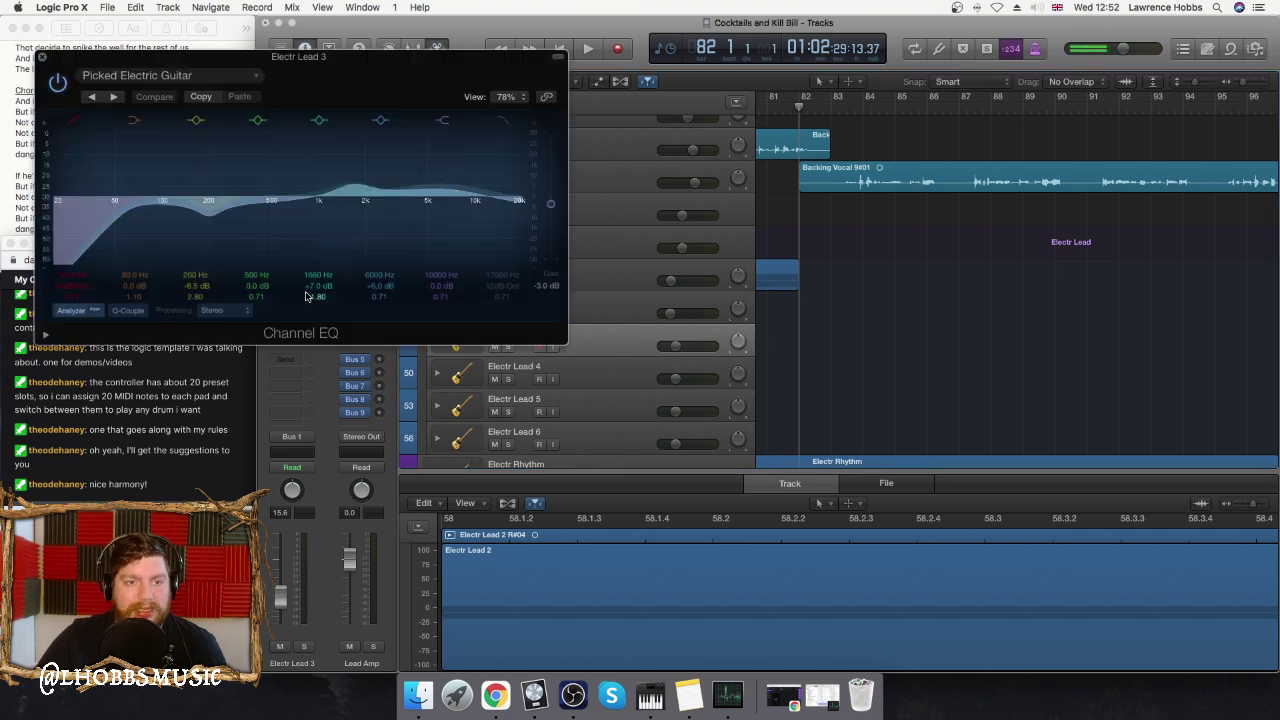
click(148, 78)
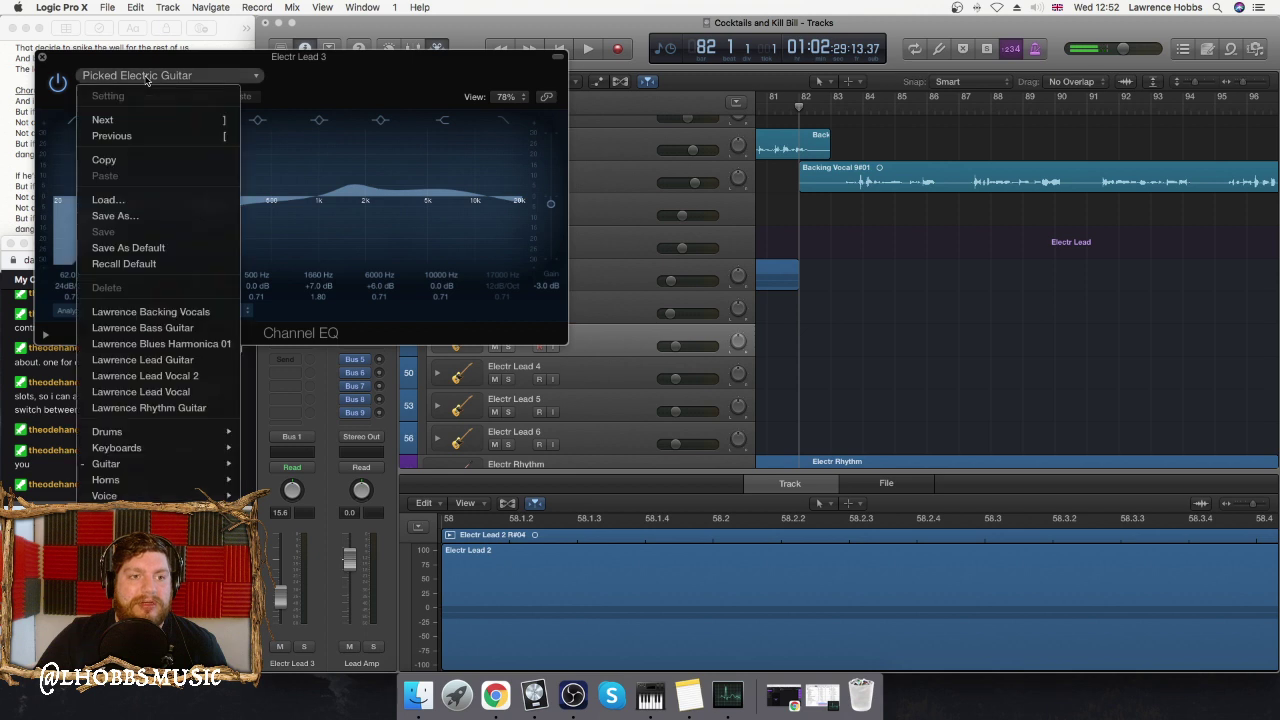
click(124, 263)
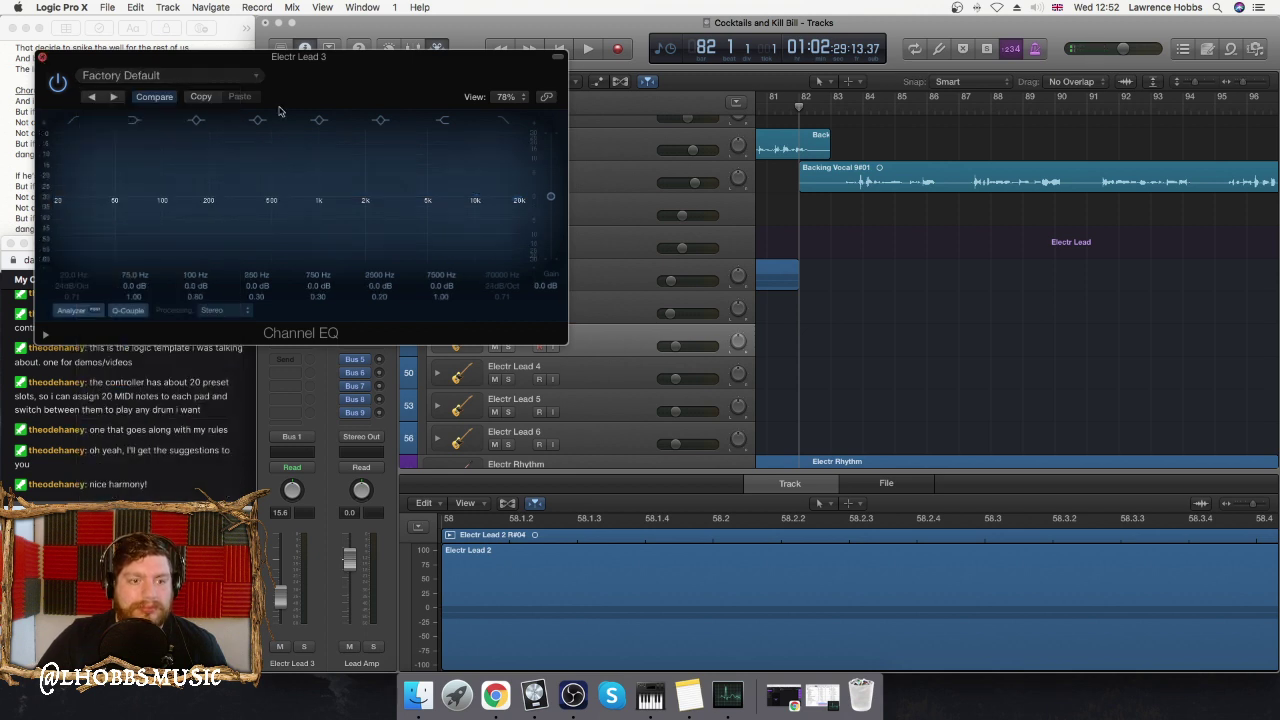
click(42, 57)
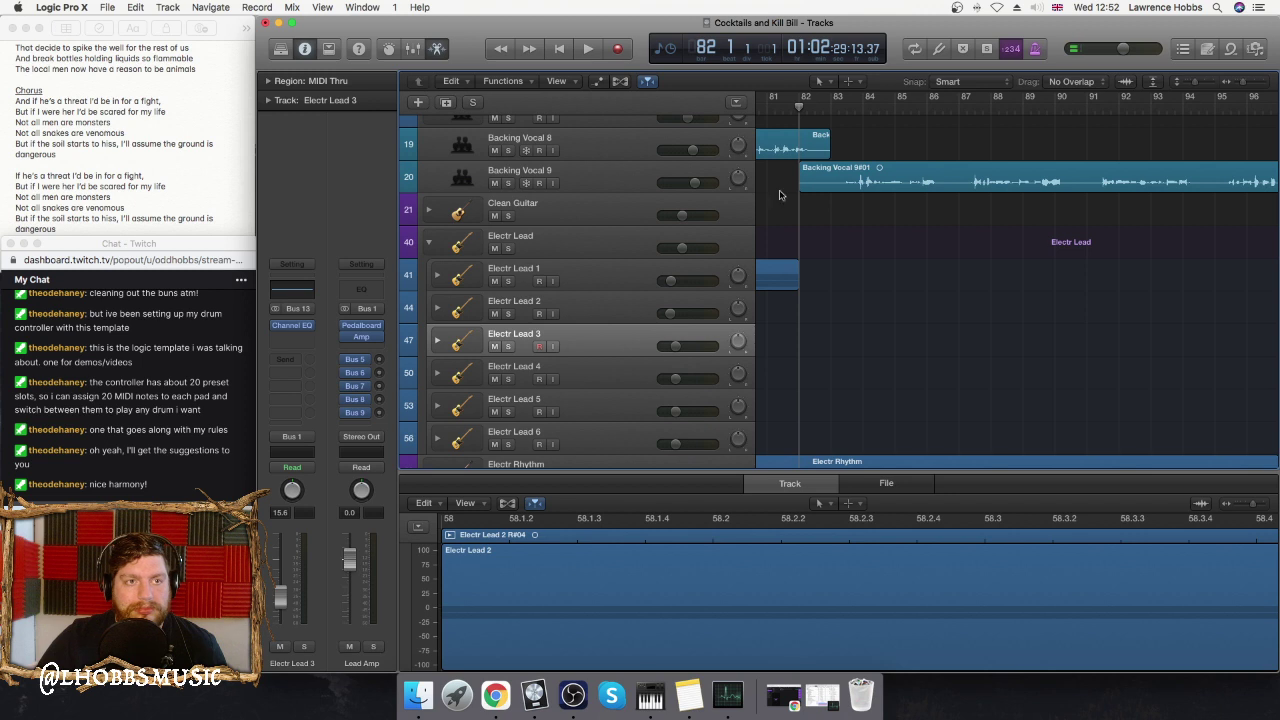
- Expand the Electr Lead 3 stack and arm Electr Lead 3 L for recording with input monitoring on
click(437, 341)
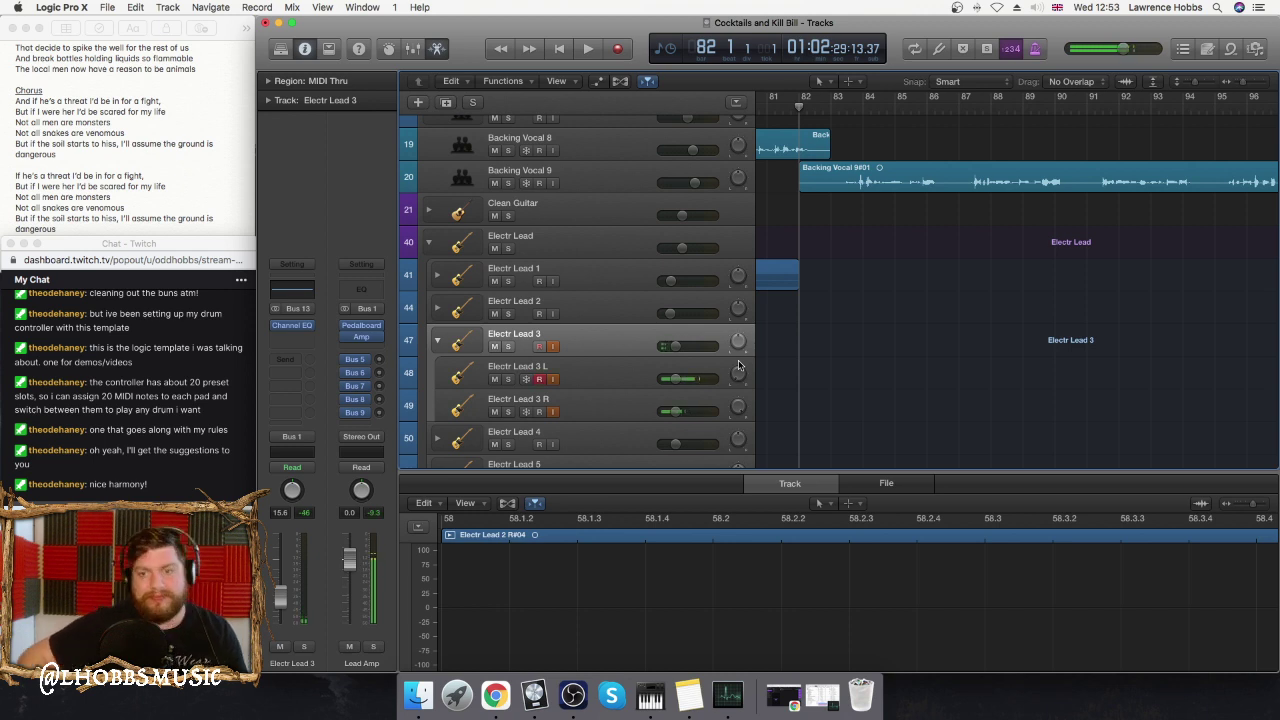
- Switch to OBS to check the audio mixer, and minimise its window to return to Logic Pro X
scroll(714, 304, up, 5)
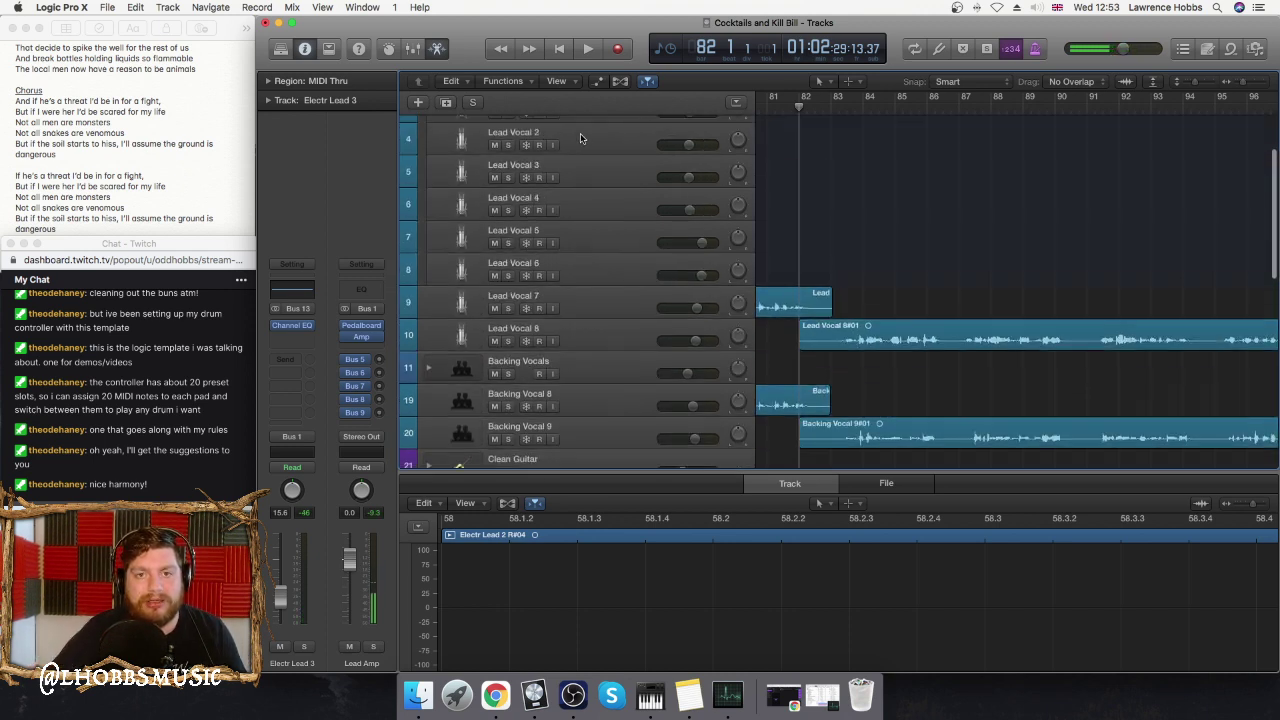
scroll(558, 138, up, 3)
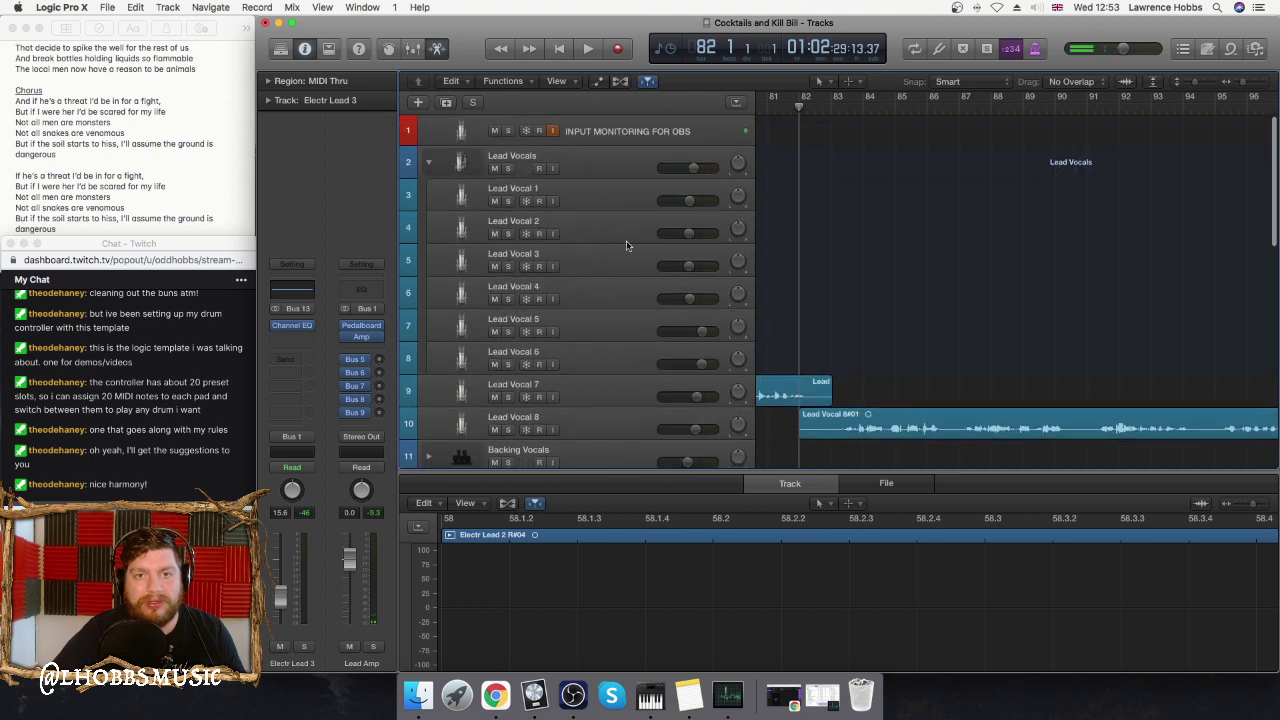
click(573, 695)
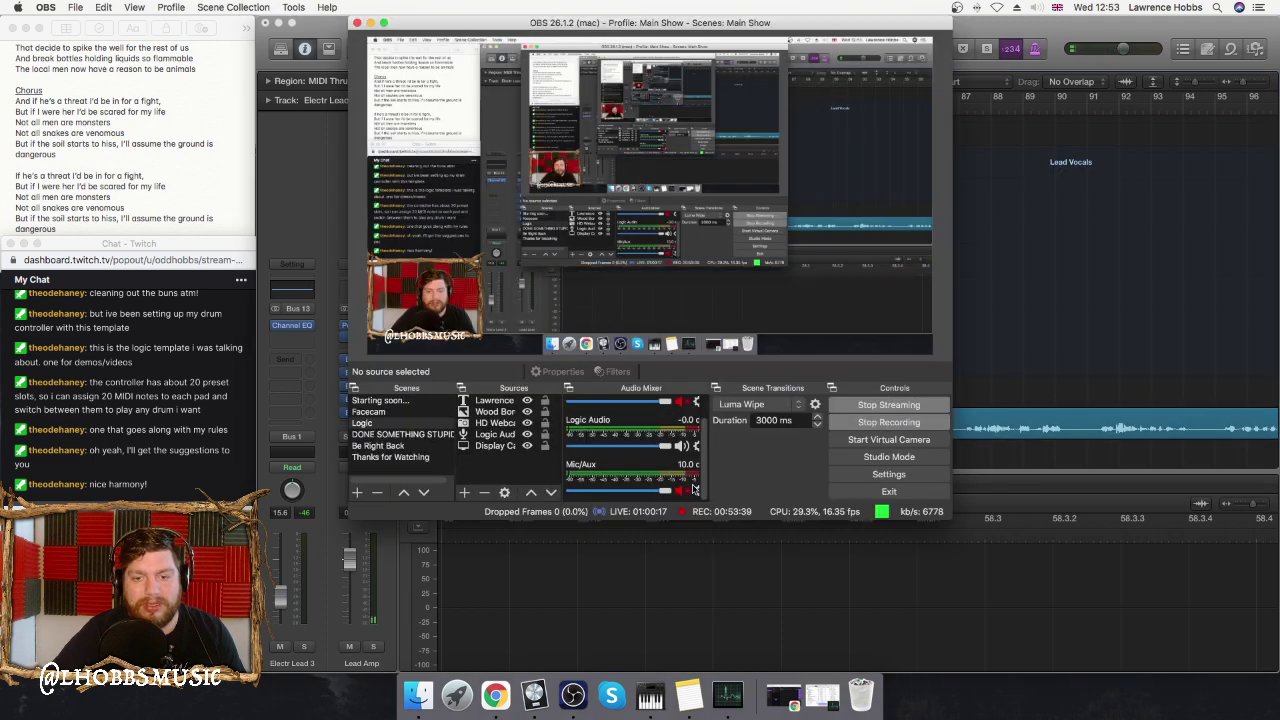
click(370, 23)
- Try a recording on Electr Lead 3 L from bar 82, stop in bar 86 and undo the take
scroll(928, 259, down, 5)
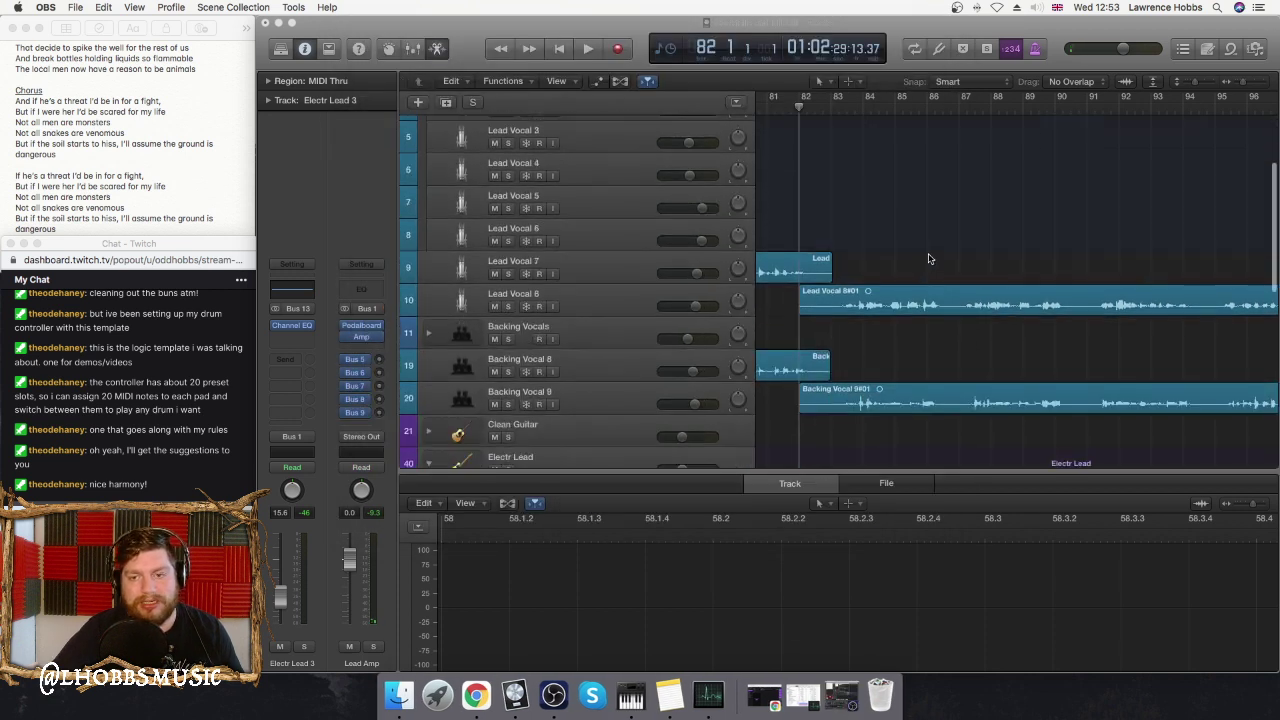
scroll(928, 259, down, 1)
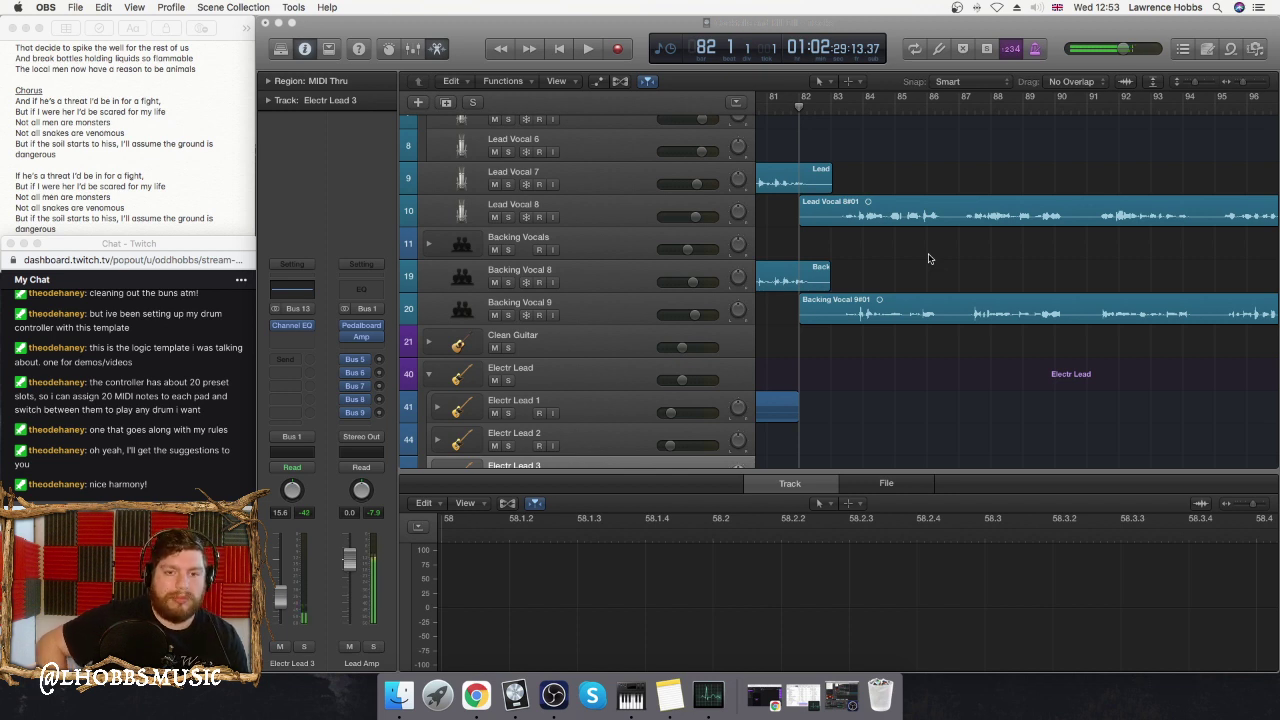
scroll(490, 400, down, 3)
click(490, 400)
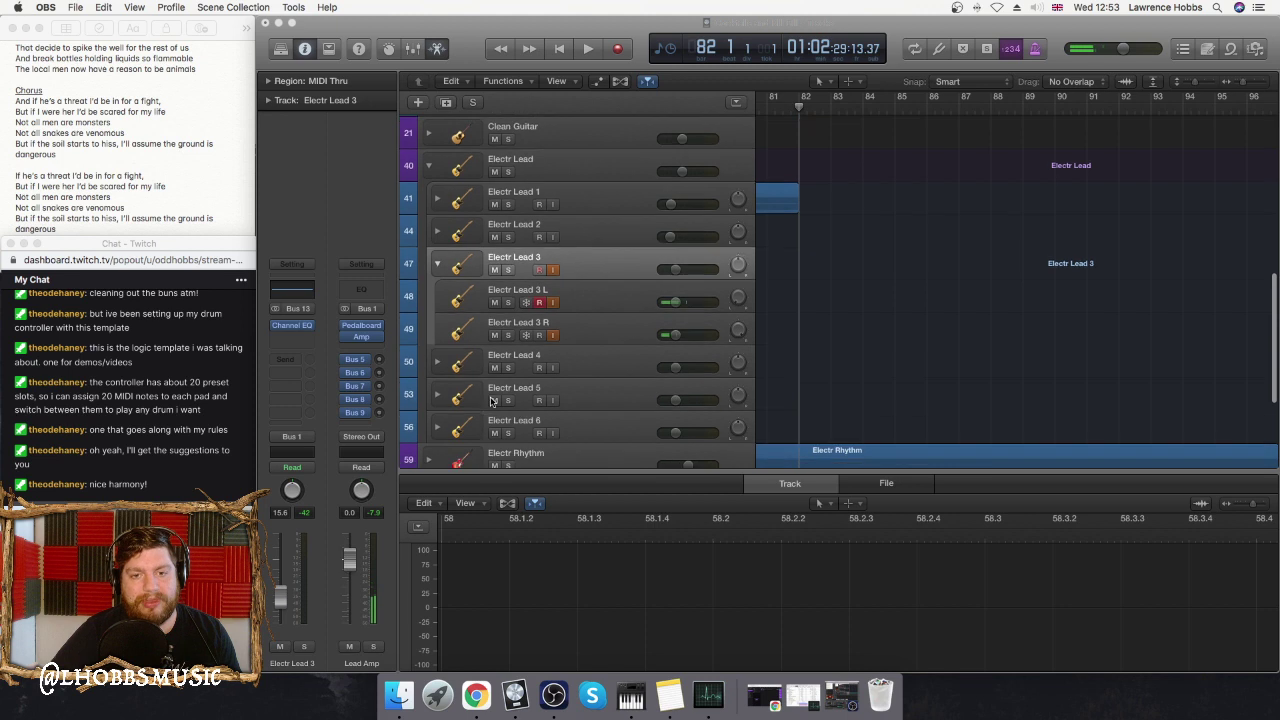
click(614, 52)
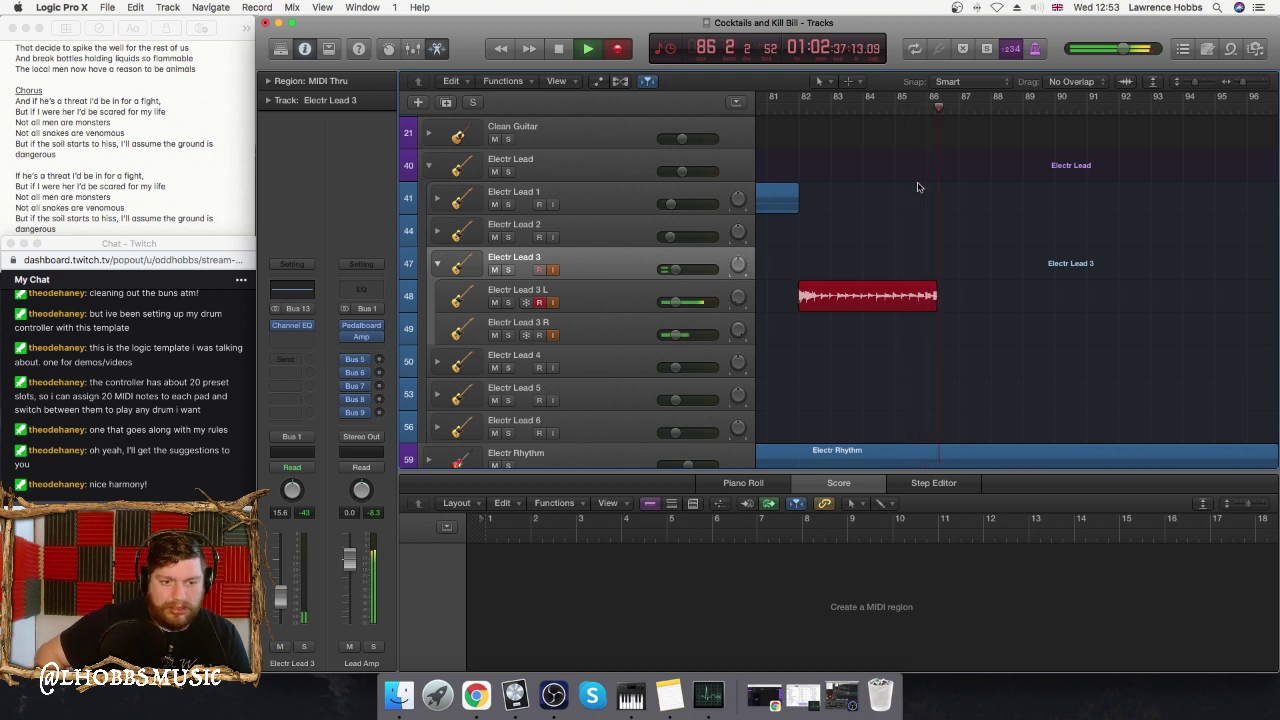
key(space)
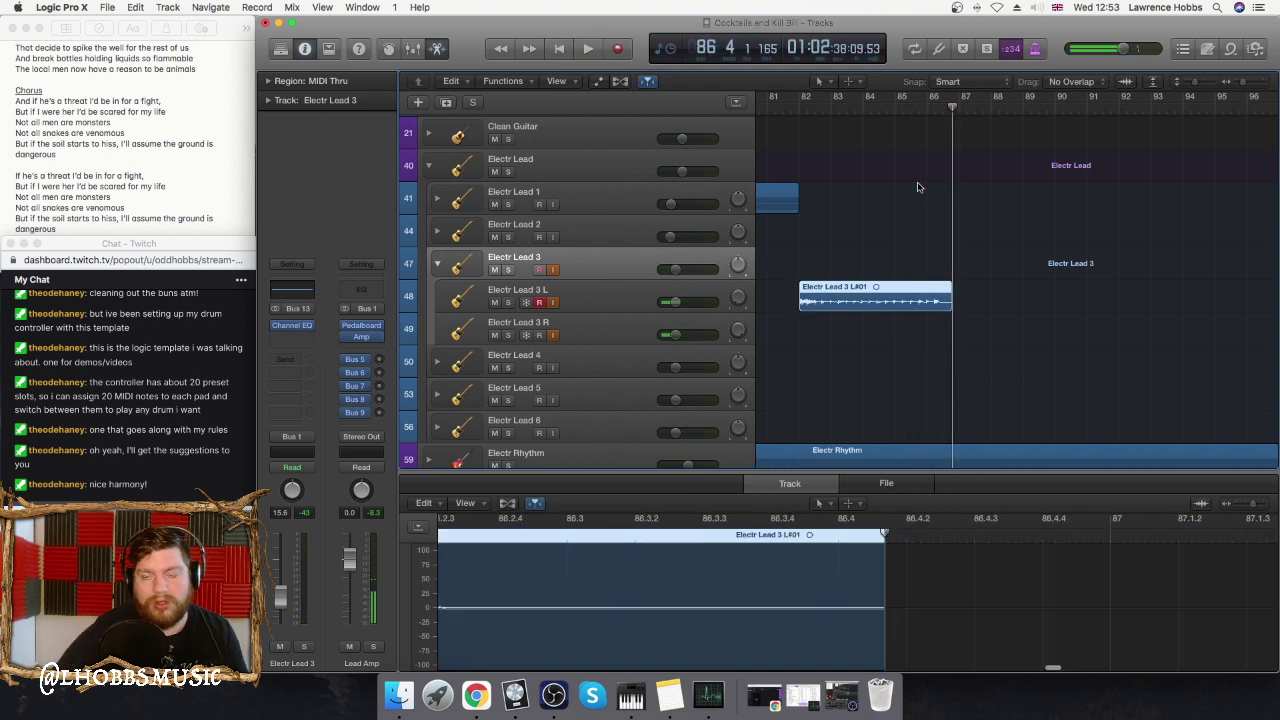
key(super+z)
- Raise the Electr Lead 3 L and R volume faders and try another Electr Lead 3 L take from bar 82, discarding it
drag(674, 304, 700, 338)
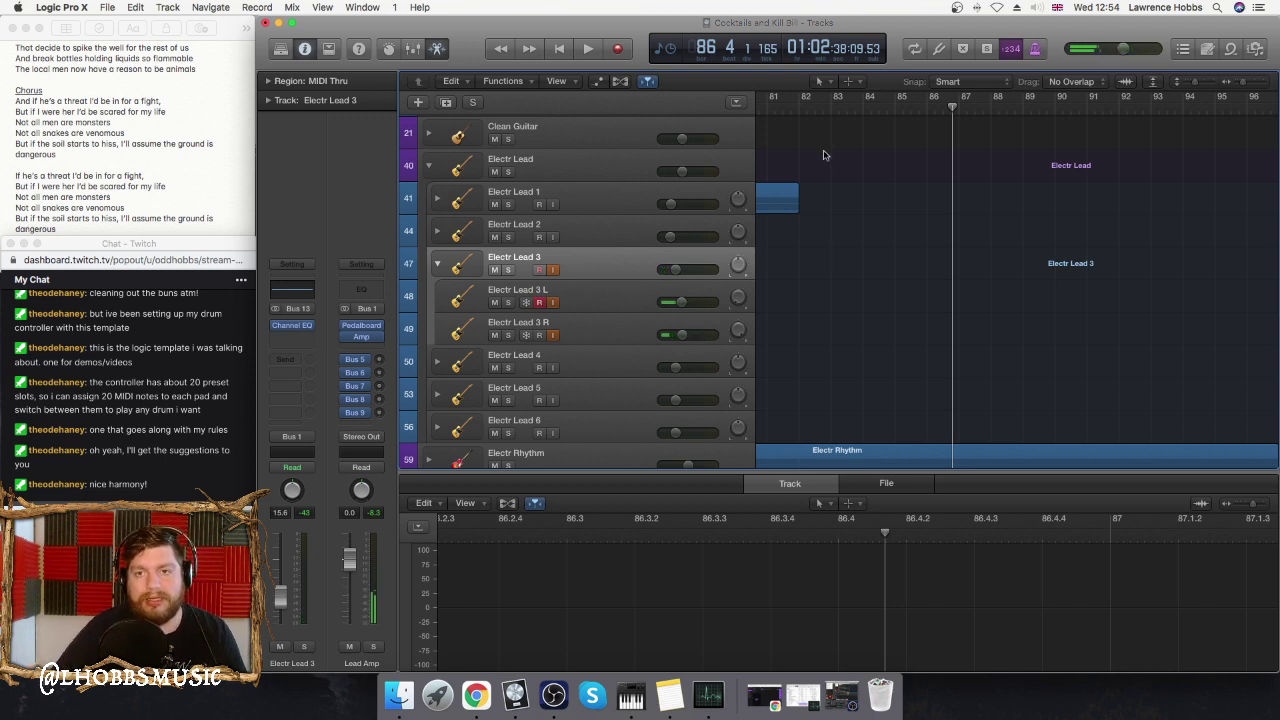
drag(775, 106, 796, 106)
click(622, 49)
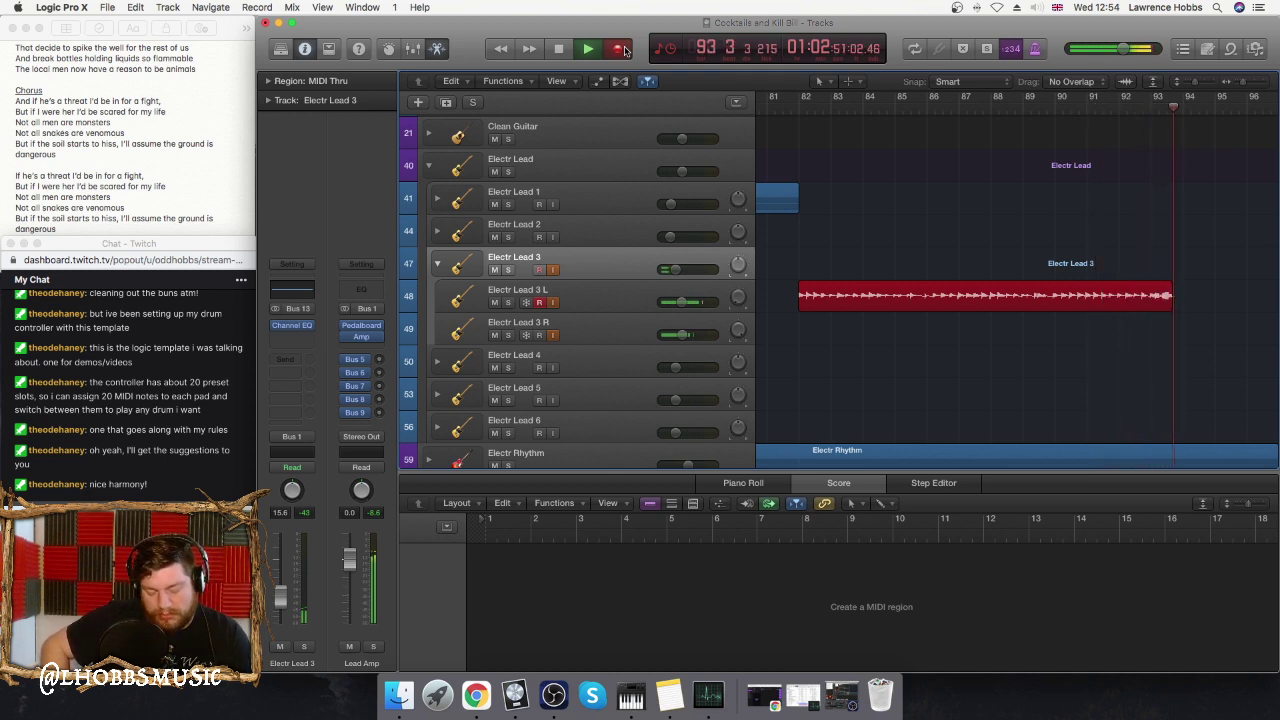
key(space)
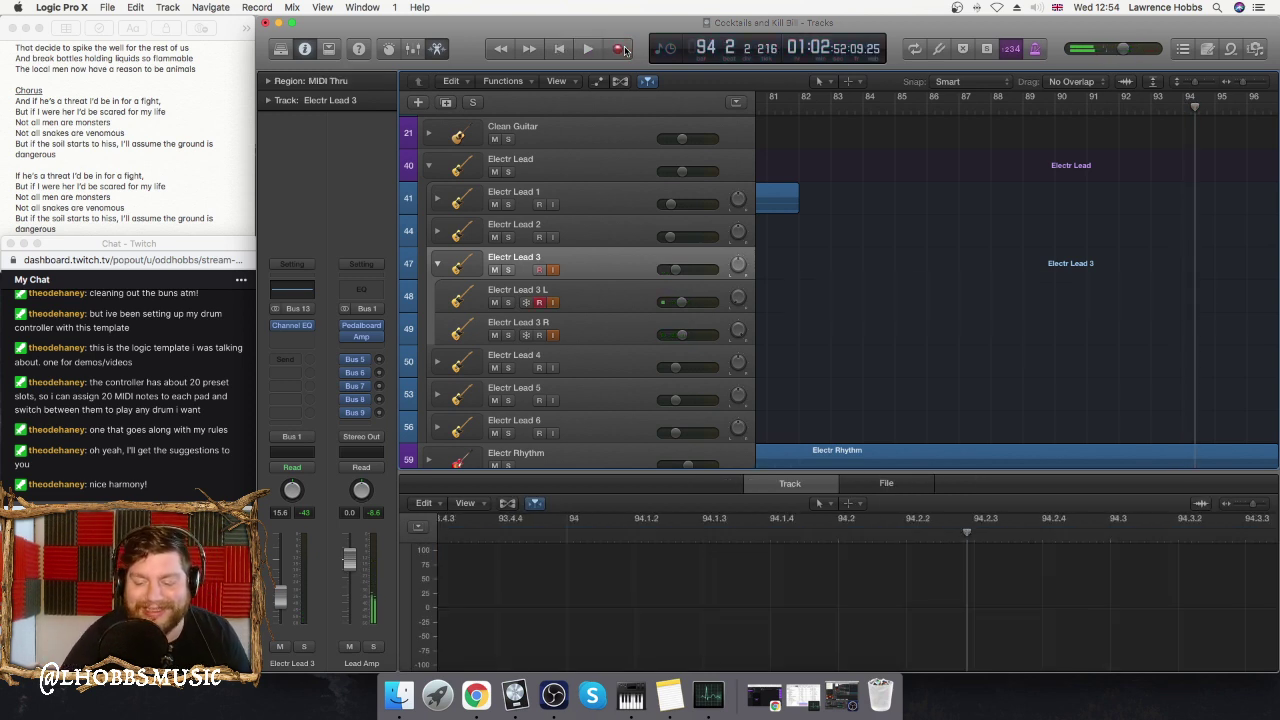
- Return the playhead to bar 82 and raise the Electr Lead 3 L and Electr Lead 3 R volume faders slightly further
click(620, 49)
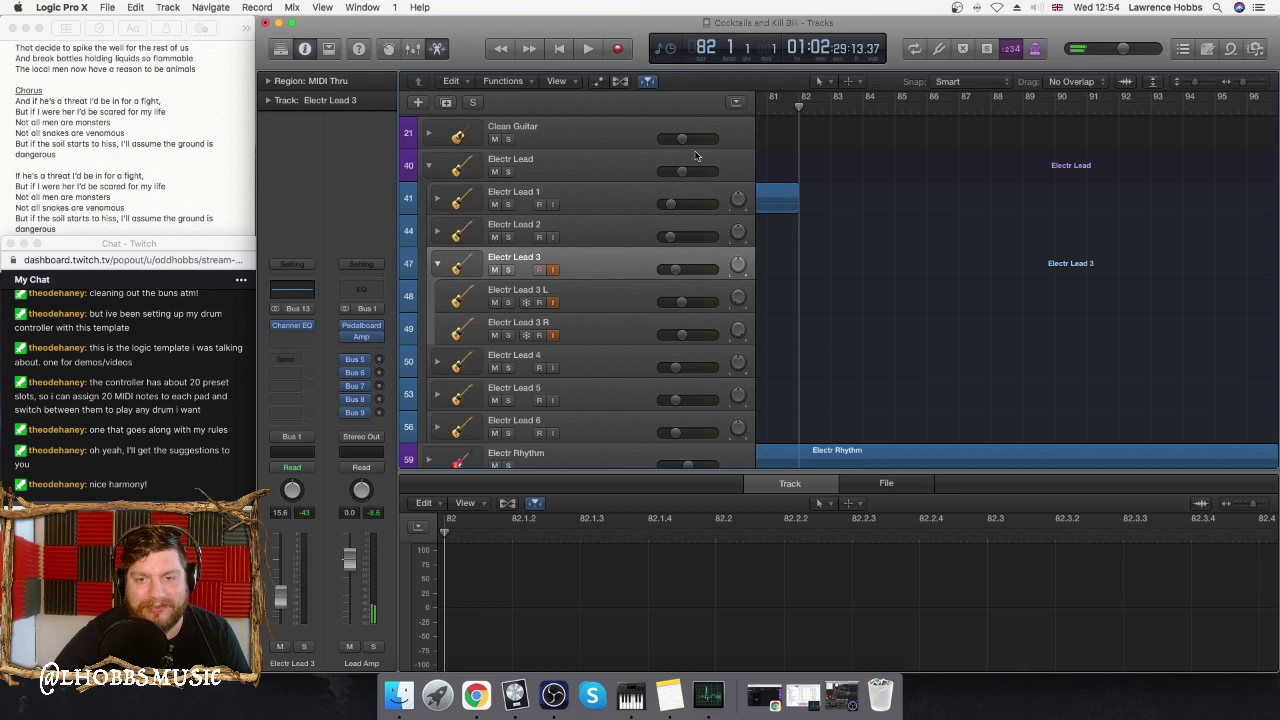
drag(682, 303, 684, 335)
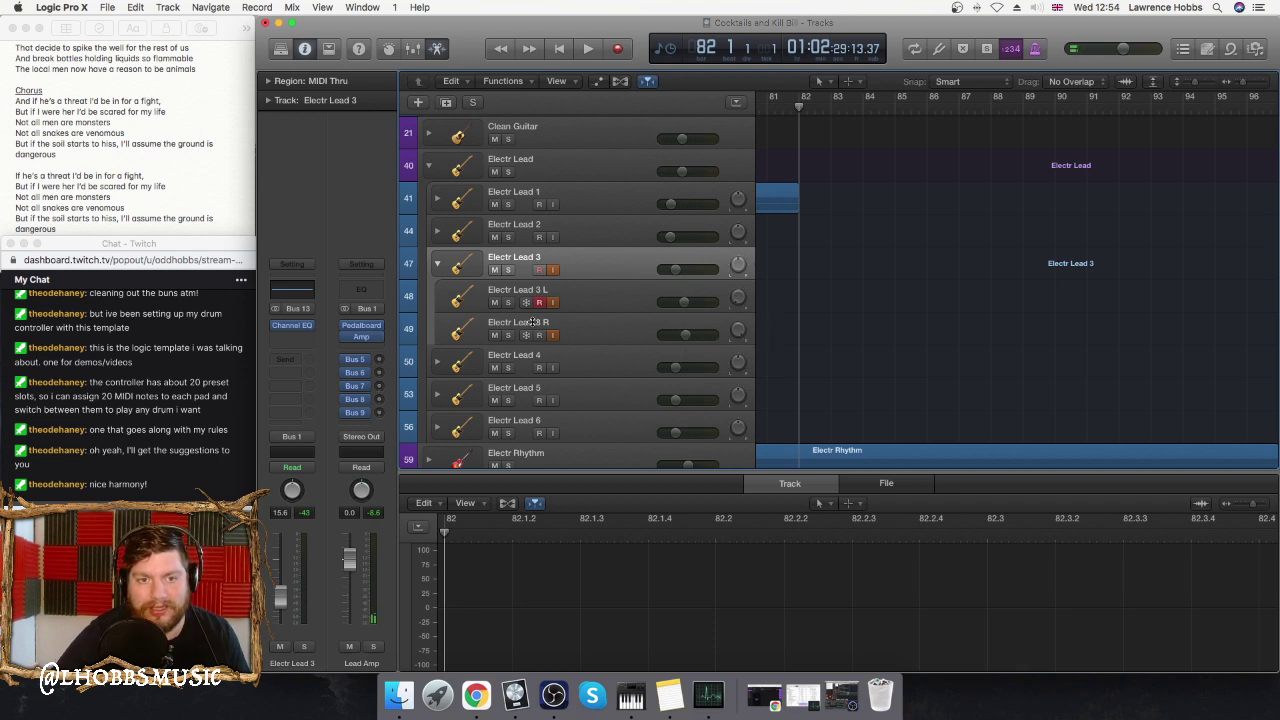
- Record an Electr Lead 3 L take from bar 82 into bar 98 and delete the recorded region
click(617, 49)
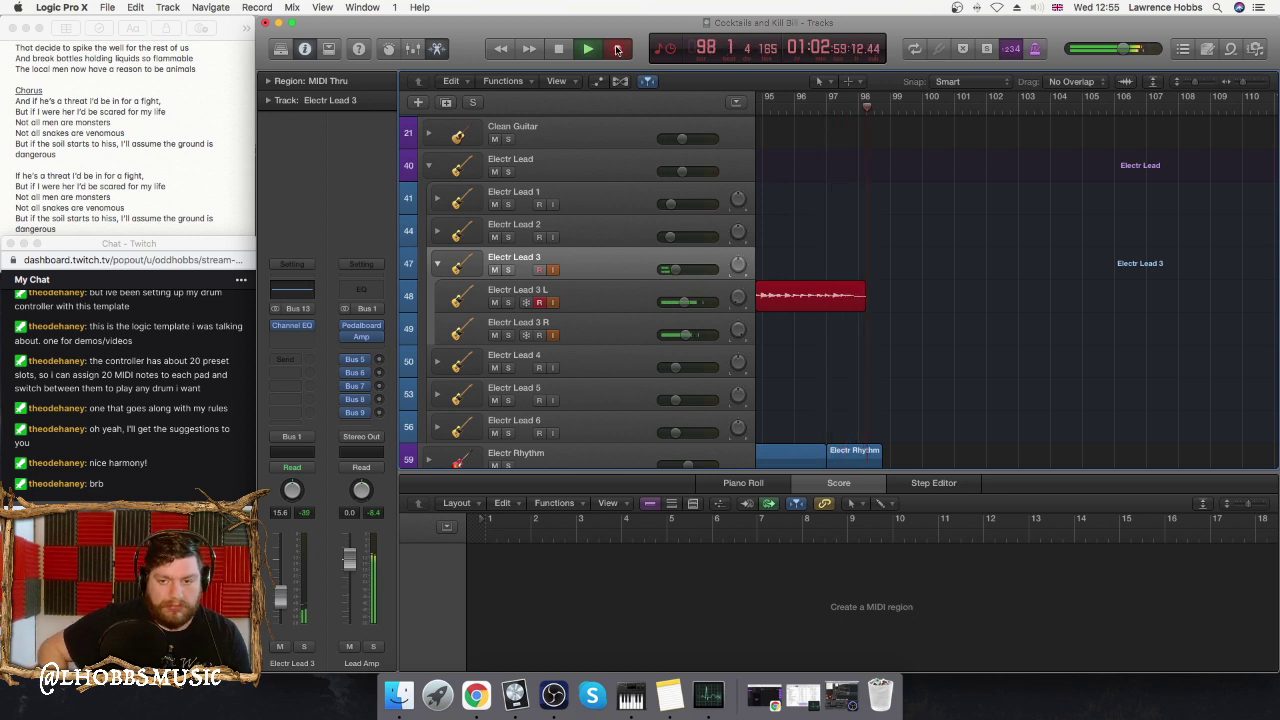
key(space)
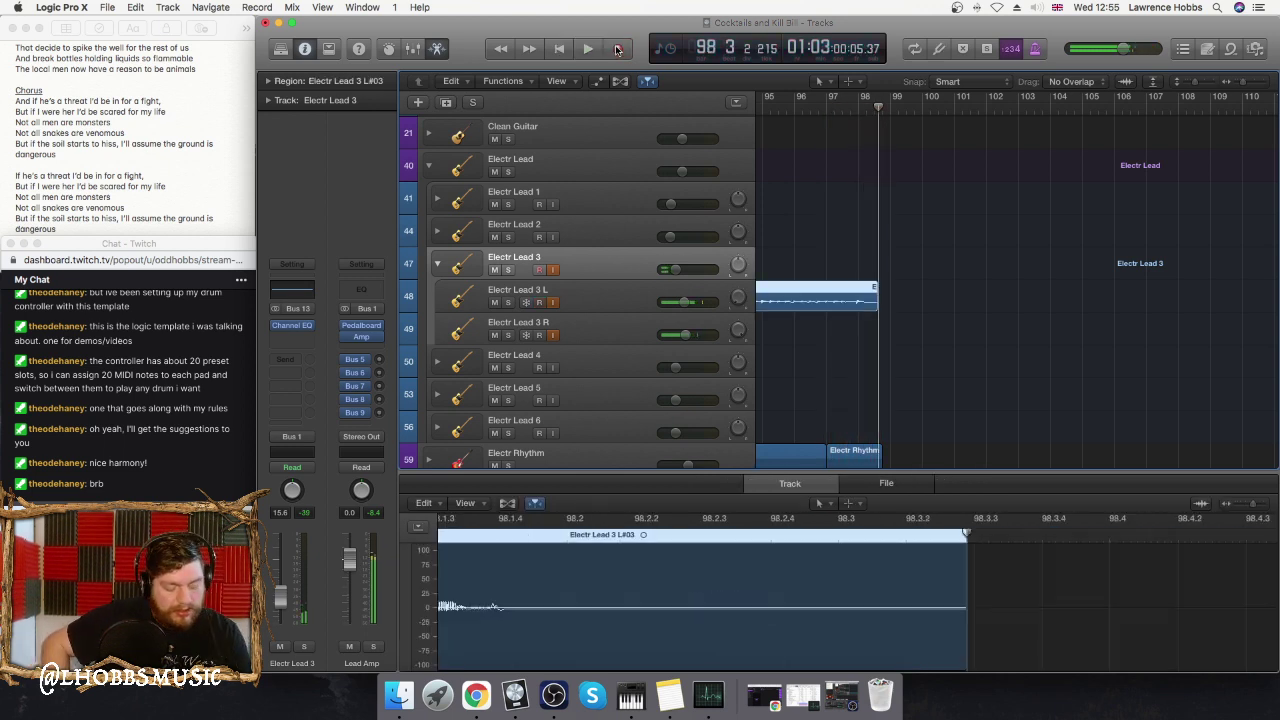
key(Delete)
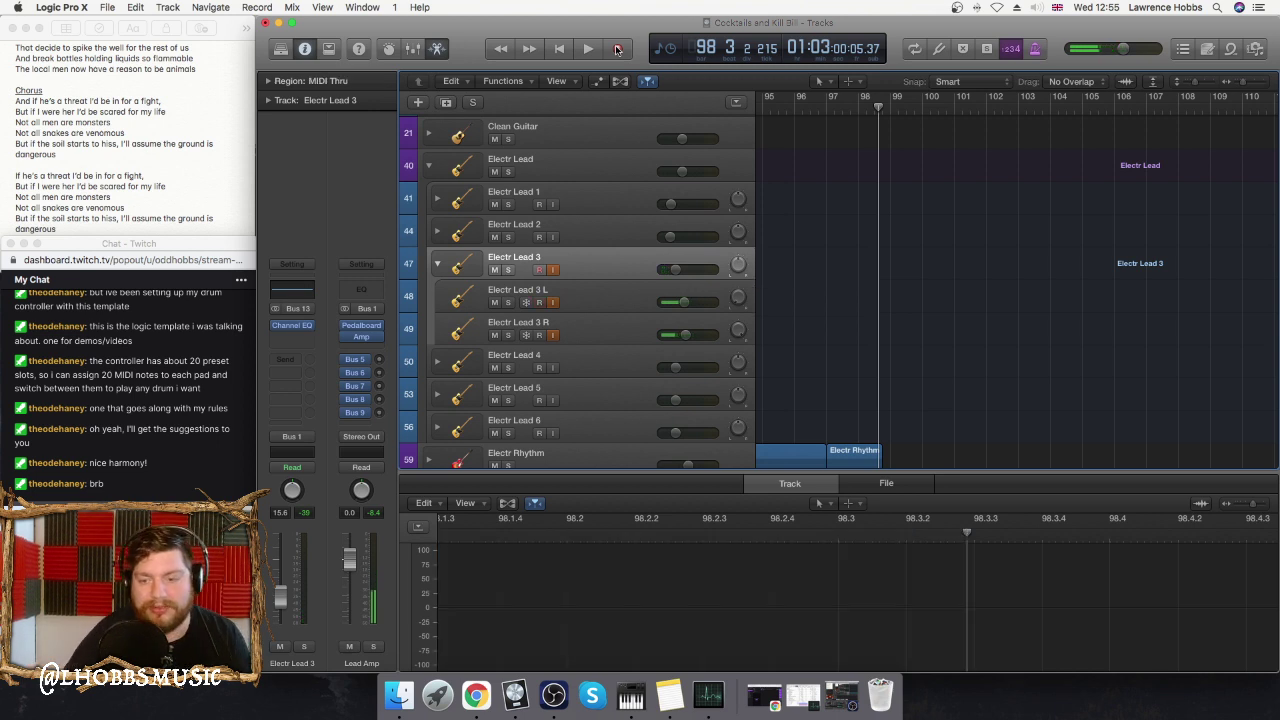
- Record the Electr Lead 3 L guitar part from bar 82 to near the end of bar 98
click(617, 49)
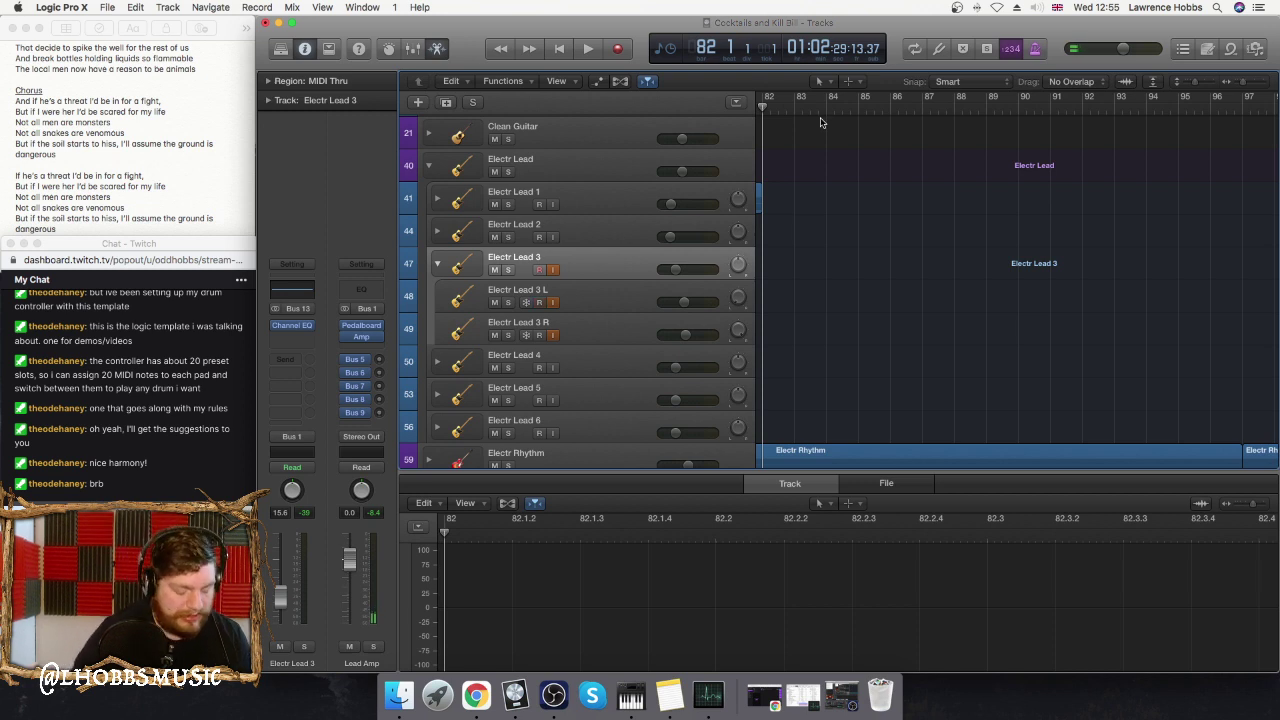
key(r)
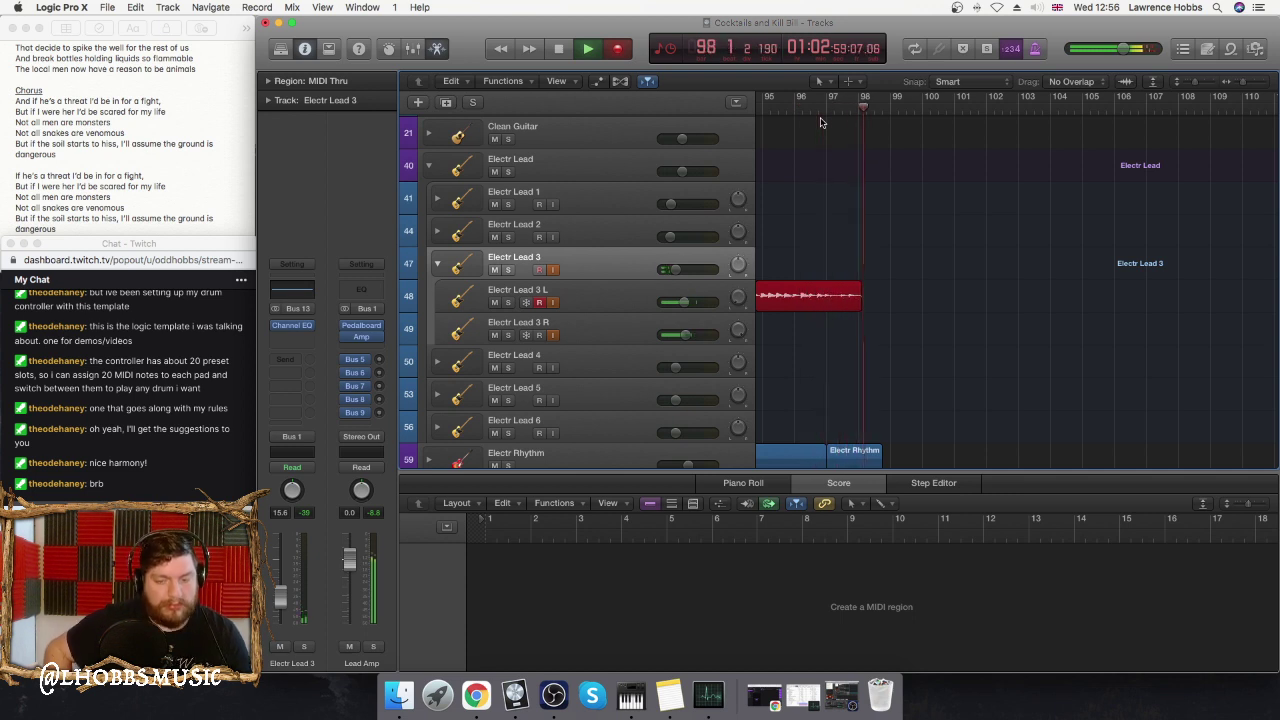
key(space)
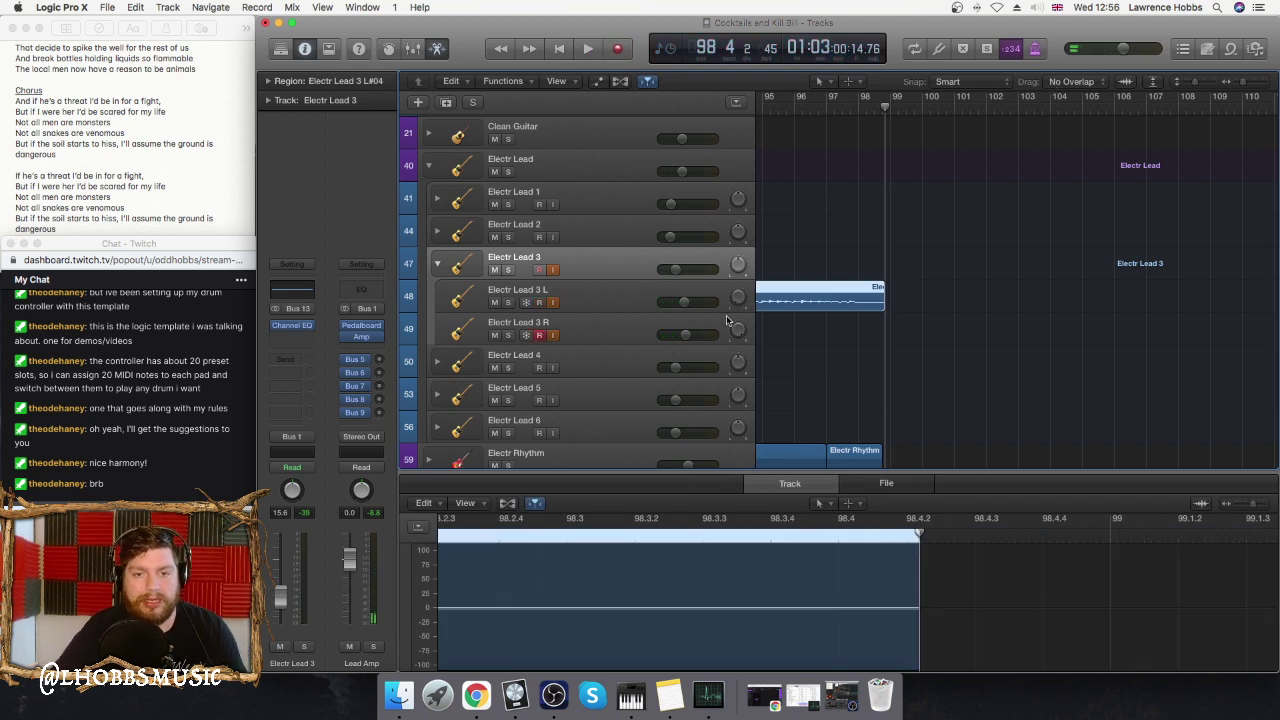
- Return to bar 82 and try two takes on the armed Electr Lead 3 R track, undoing each one
scroll(900, 250, left, 10)
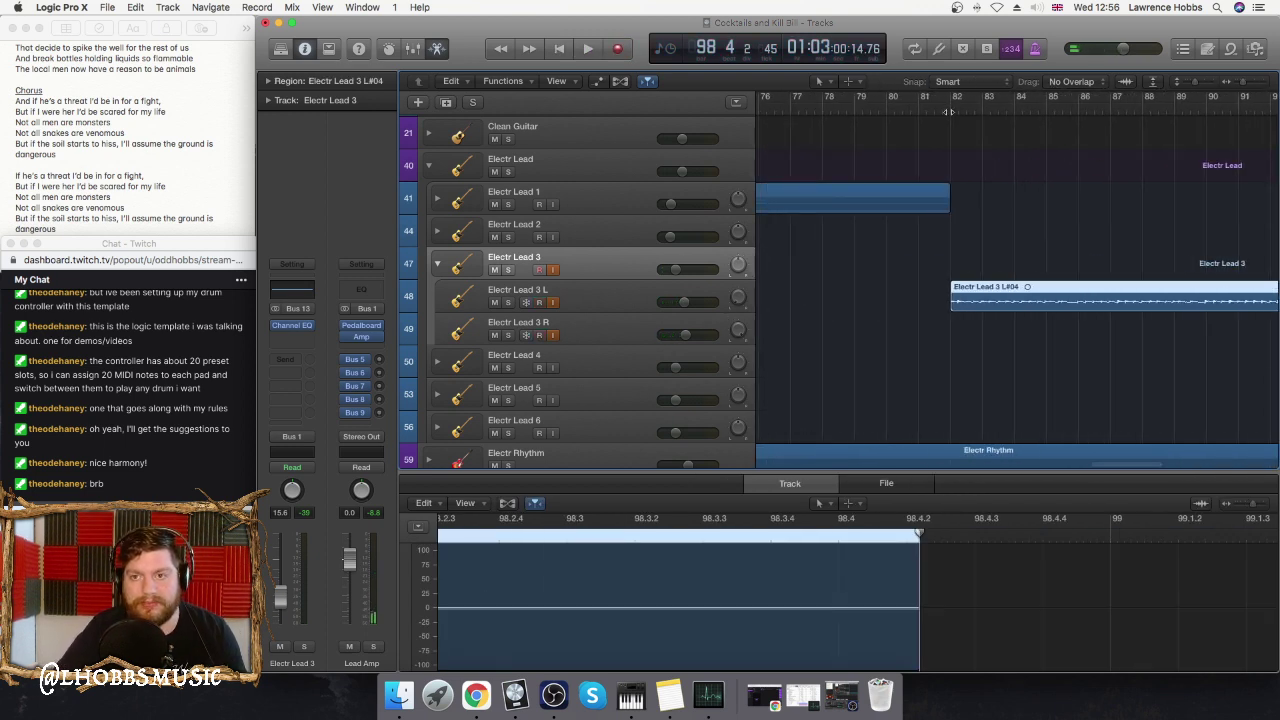
click(950, 108)
click(615, 50)
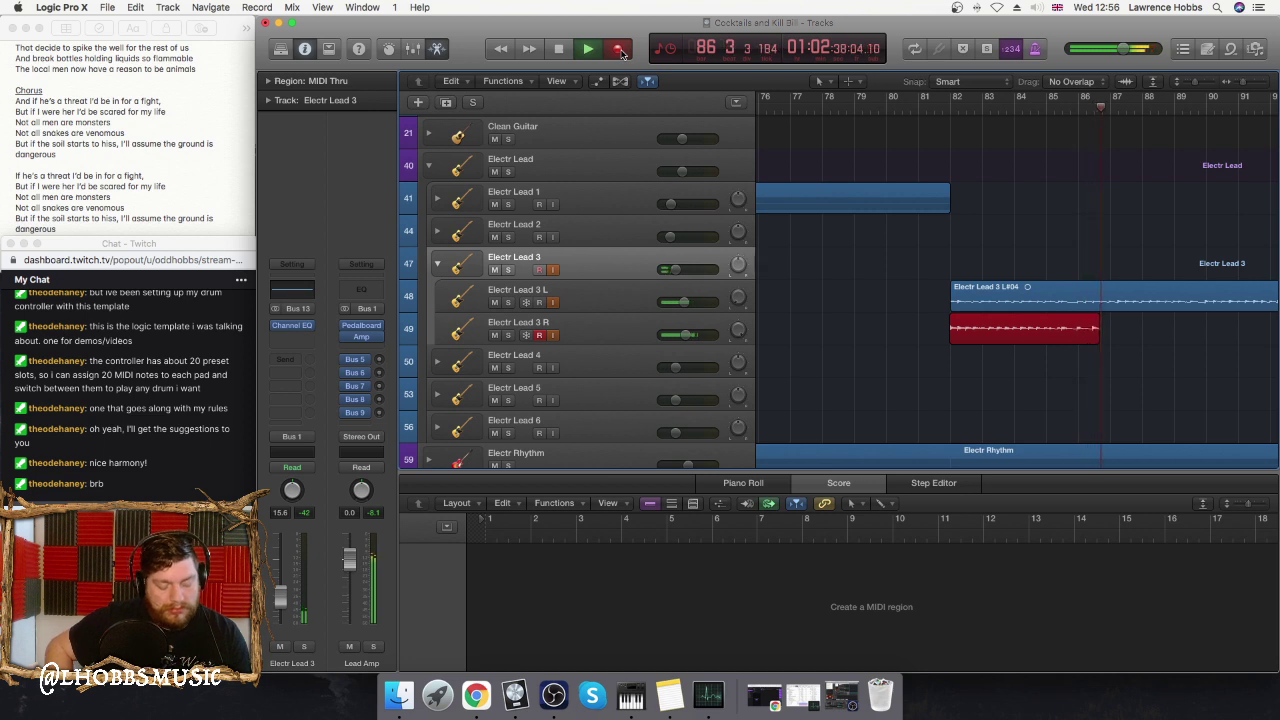
key(space)
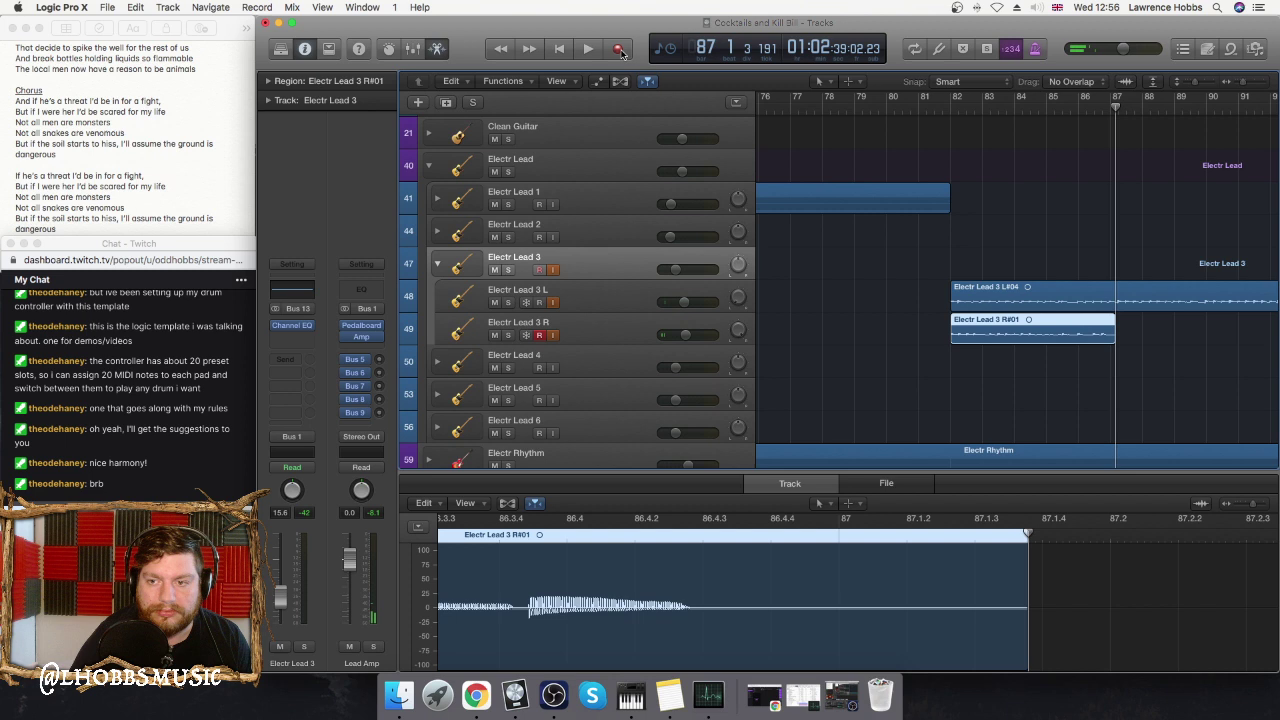
key(super+z)
click(620, 52)
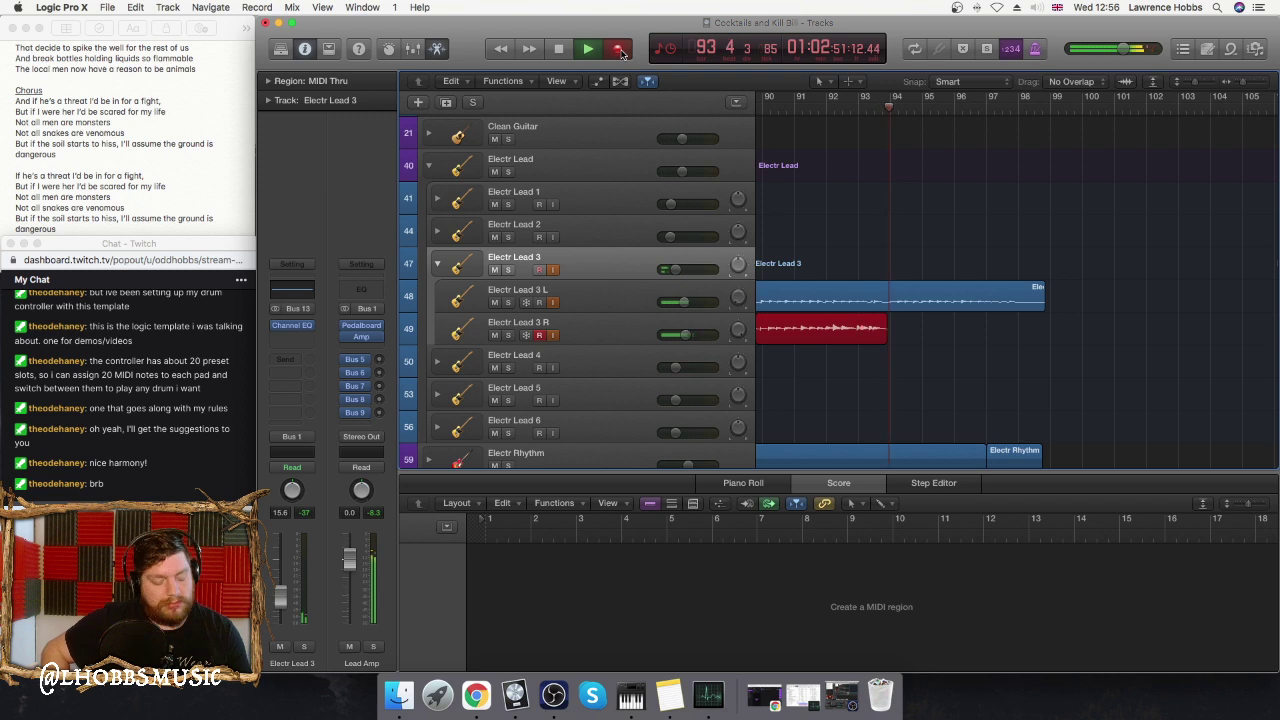
key(space)
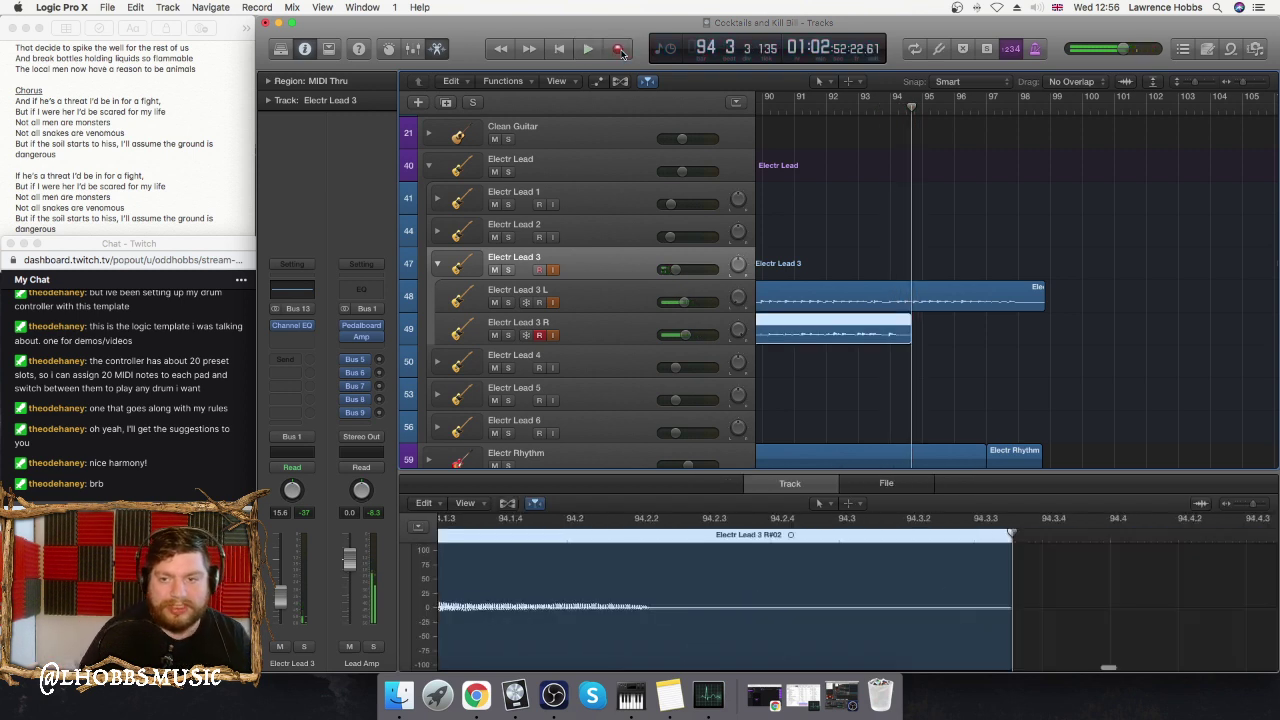
- Record the Electr Lead 3 R guitar part from bar 82 to the start of bar 99
click(619, 50)
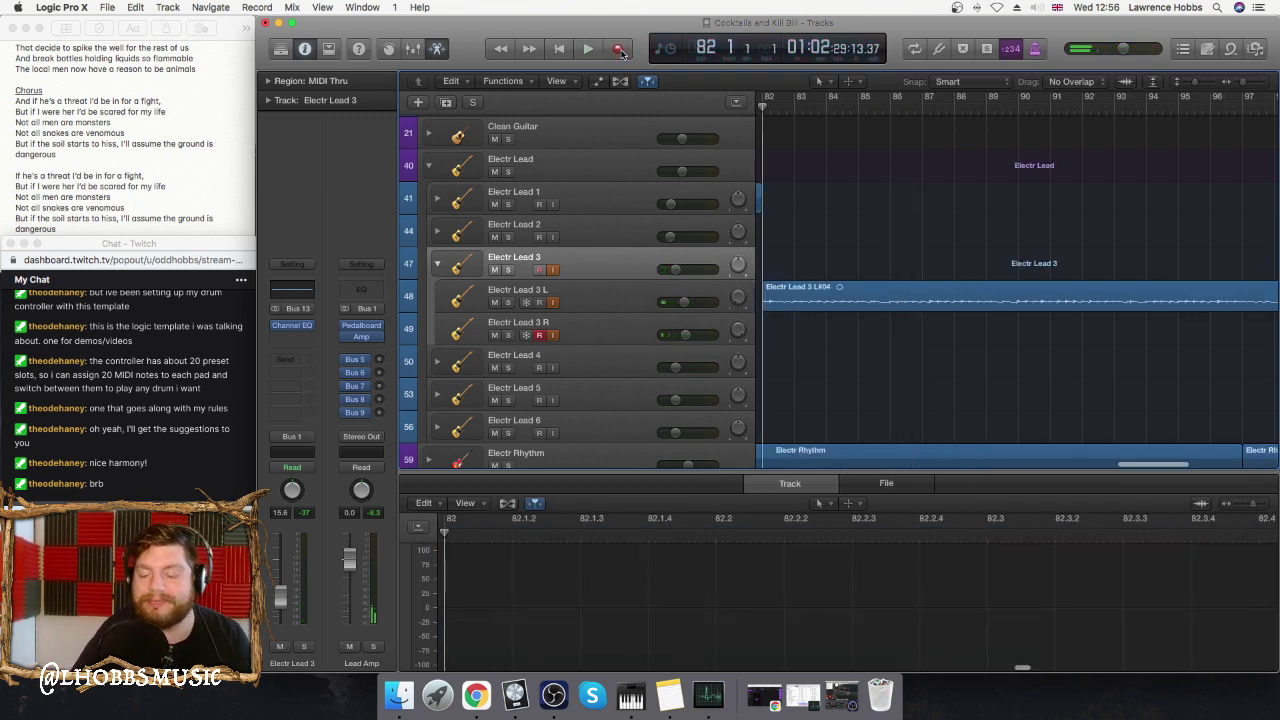
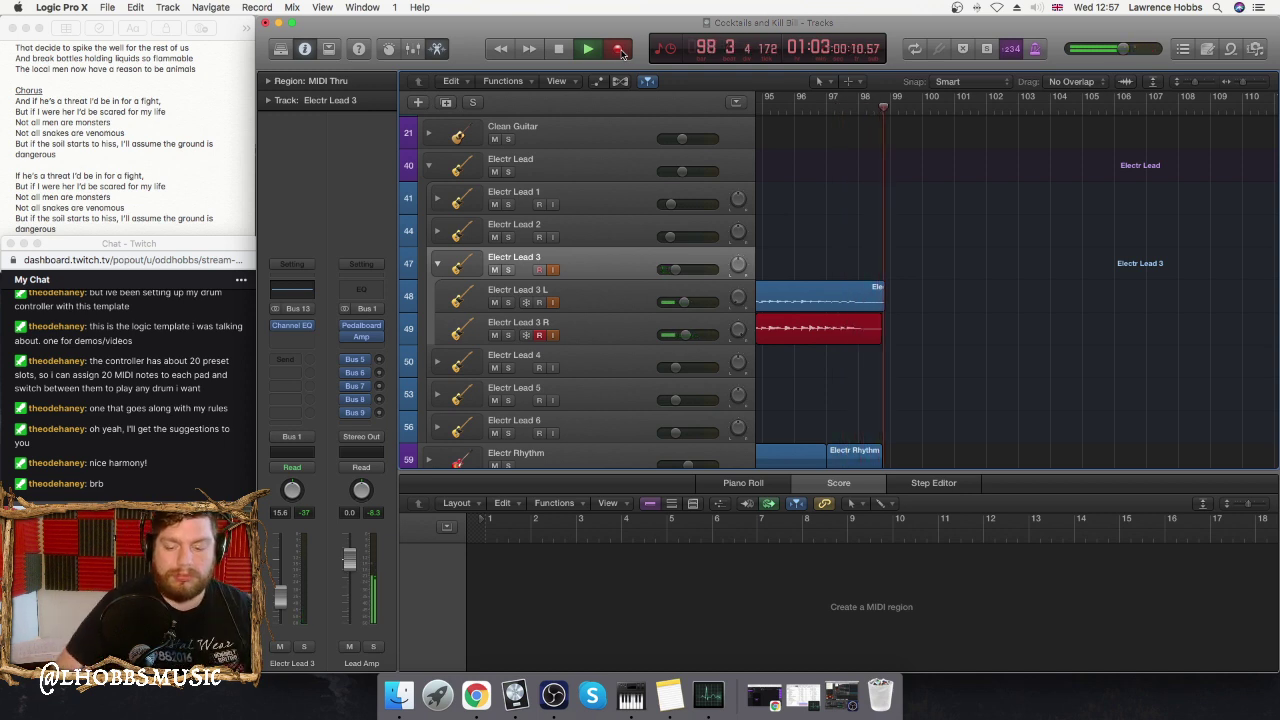
key(space)
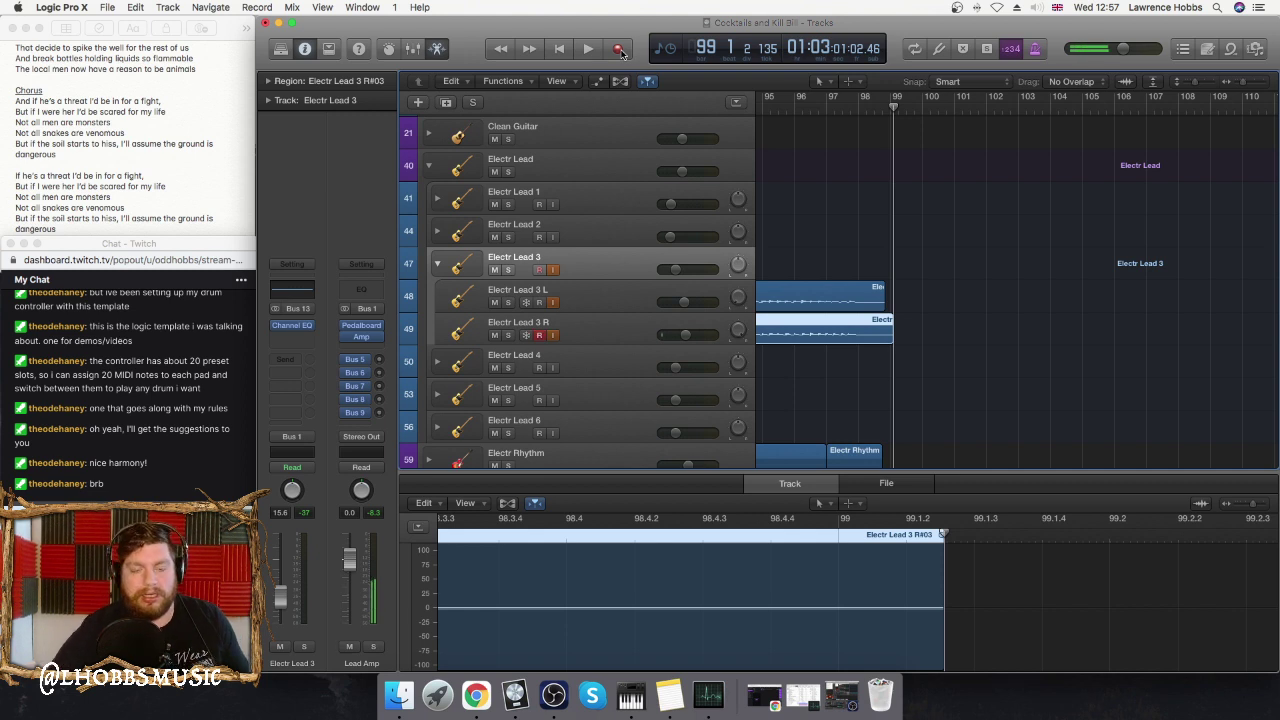
- Open the Channel EQ on Electr Lead 3 for review, reposition its window and close it
scroll(436, 291, up, 1)
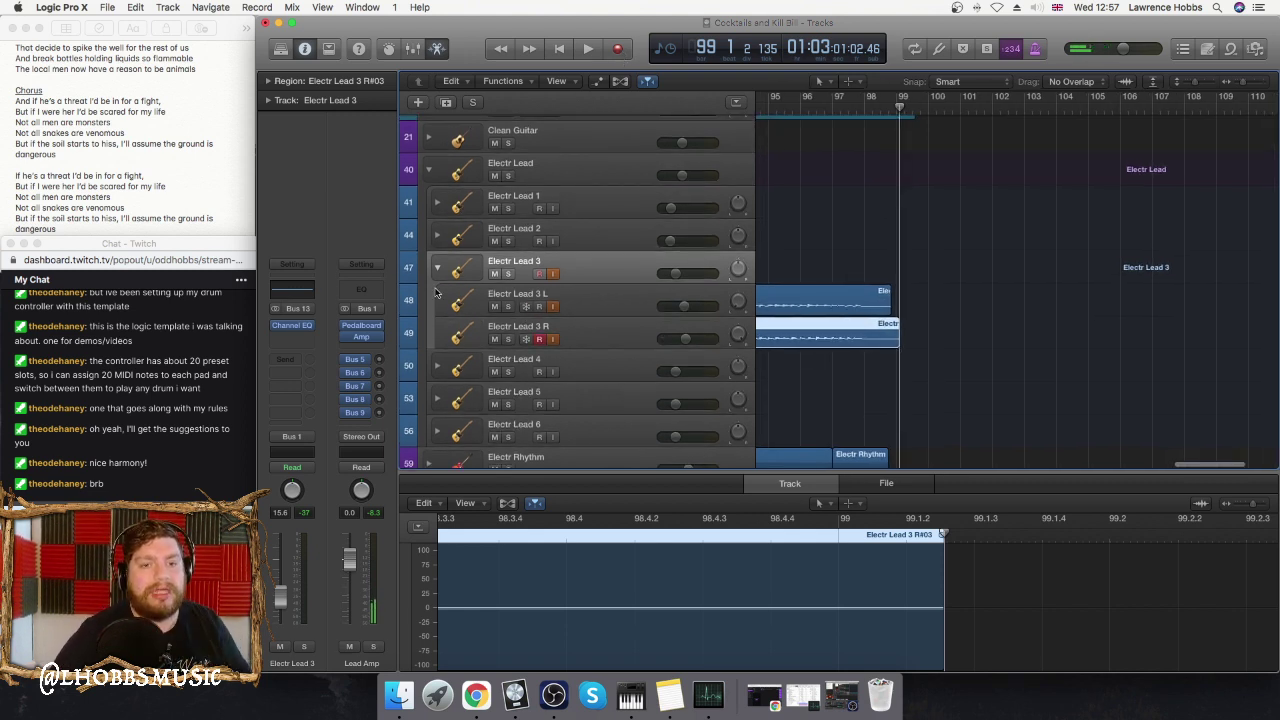
click(292, 325)
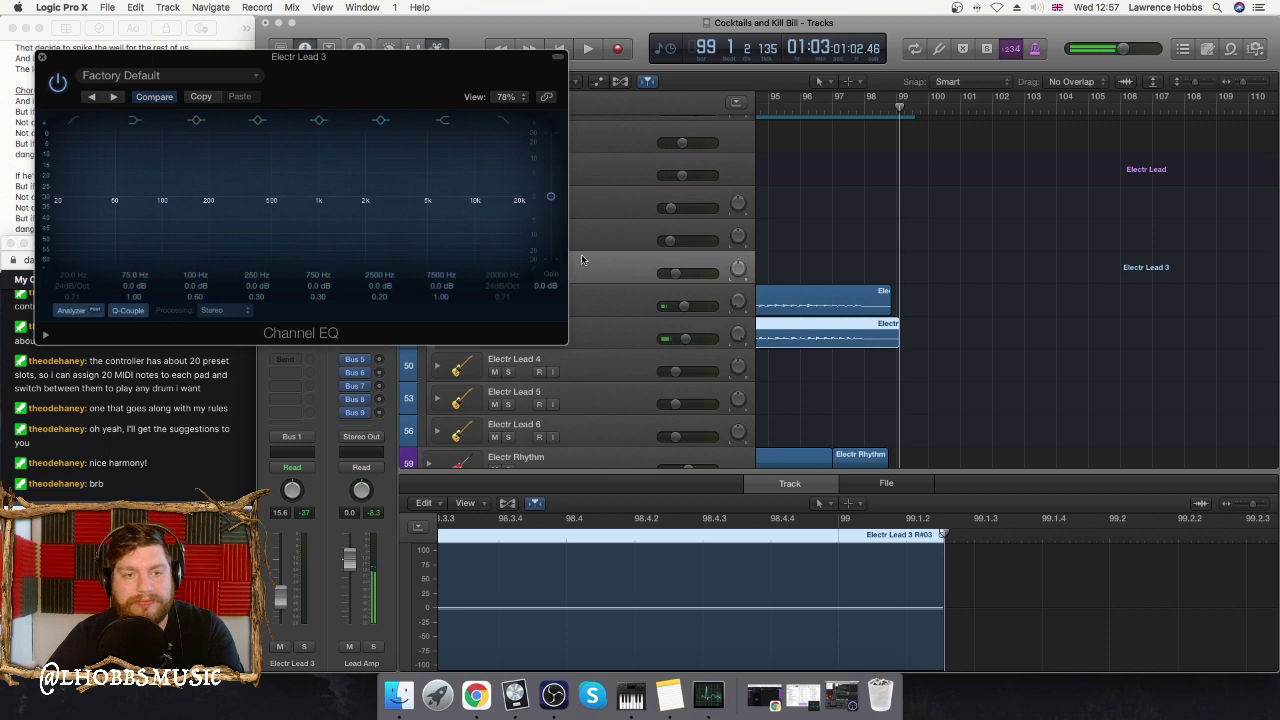
click(57, 80)
click(155, 97)
drag(462, 80, 1195, 90)
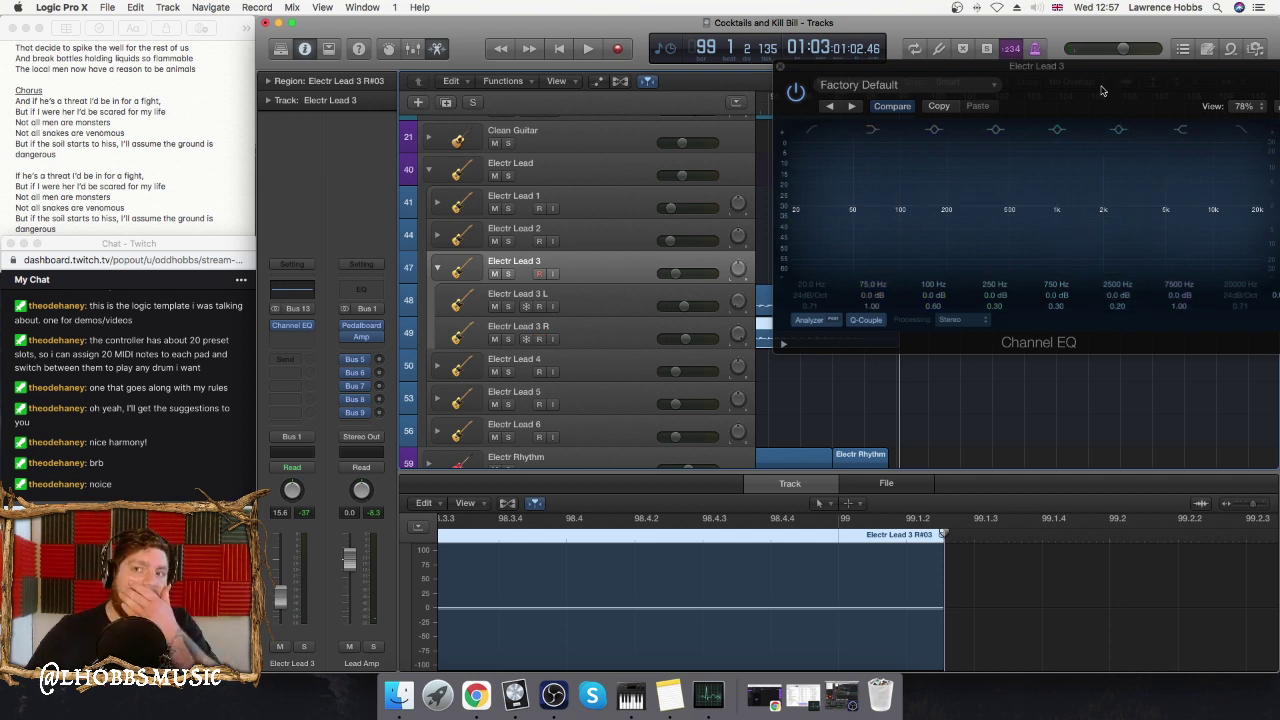
drag(1102, 89, 820, 108)
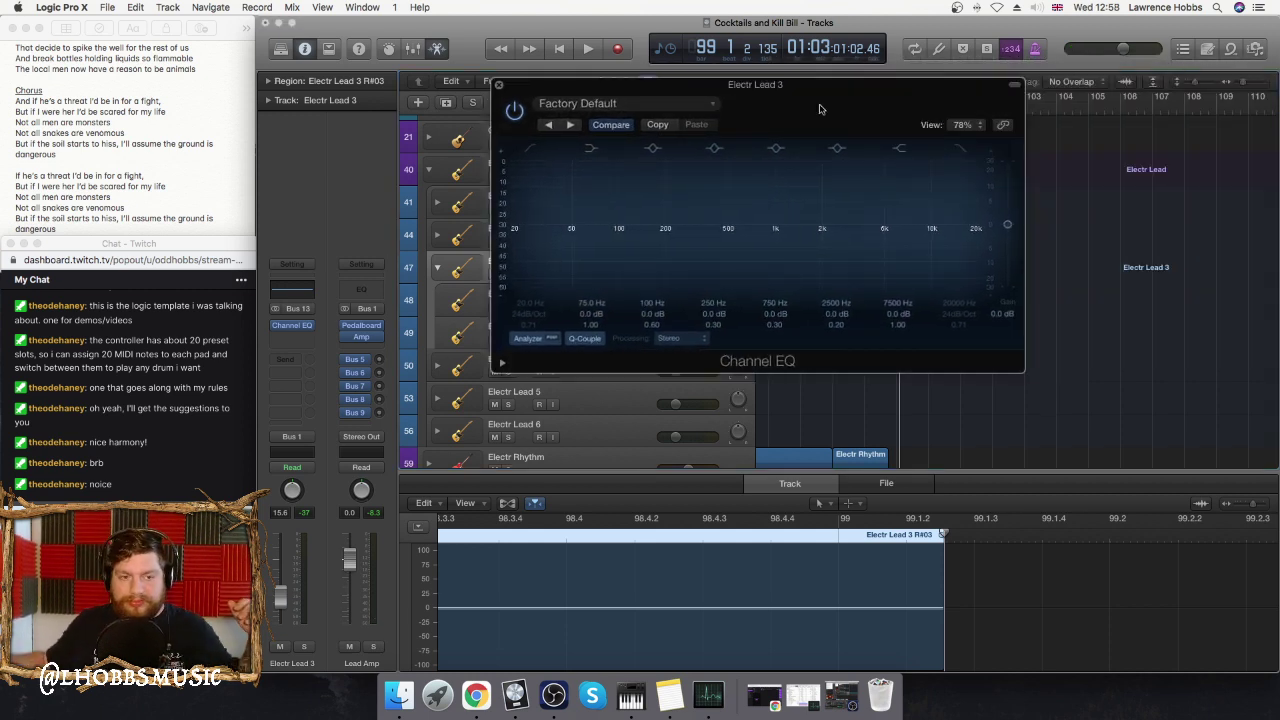
drag(820, 108, 866, 89)
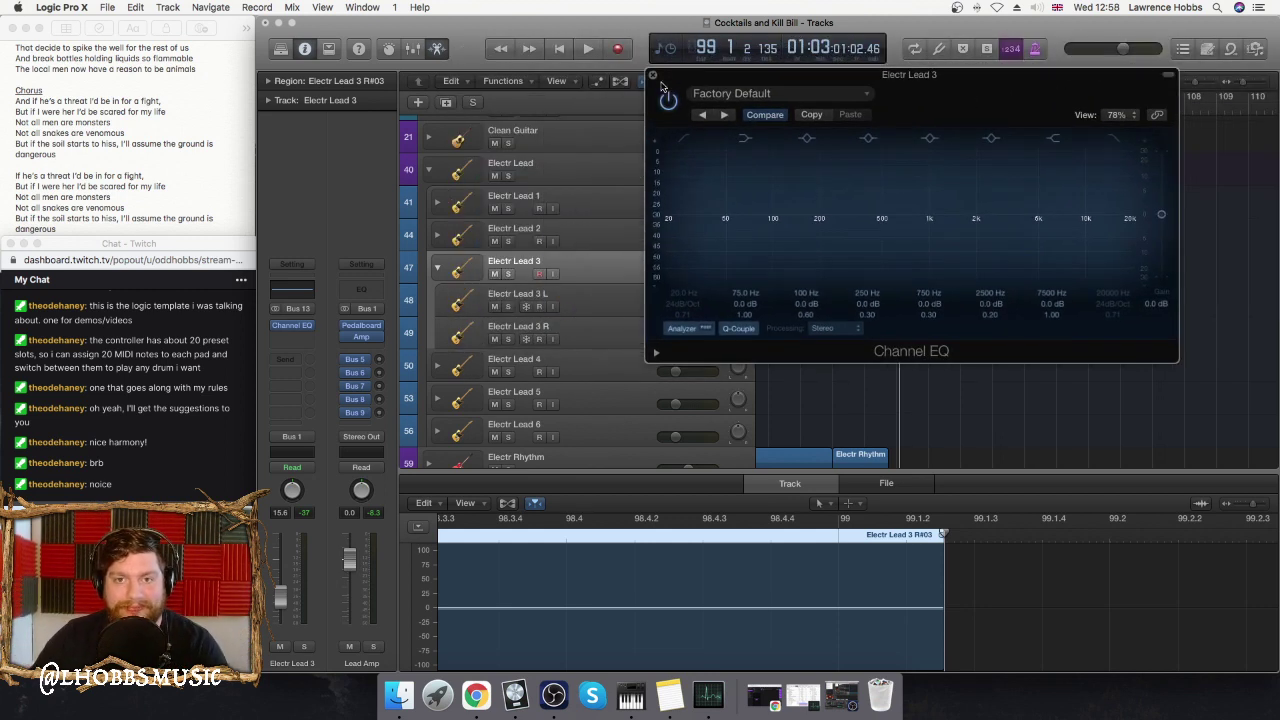
key(super+w)
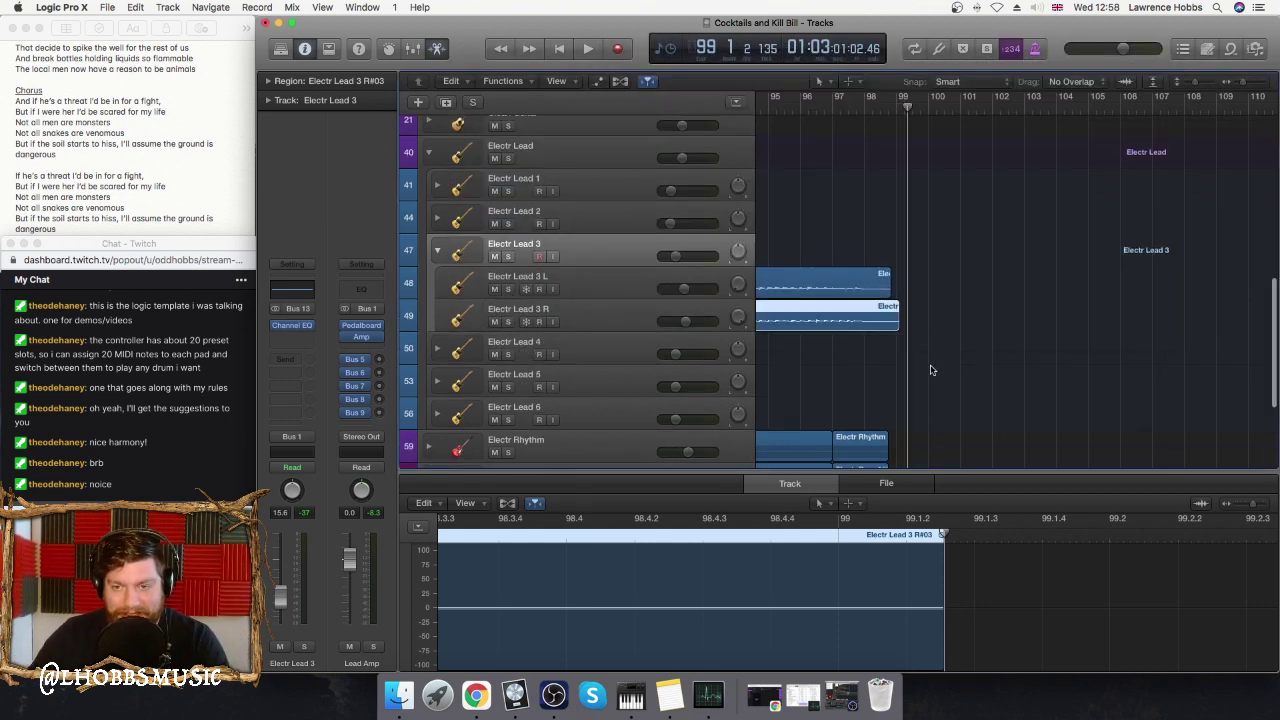
- Start playback from bar 66 and collapse the Electr Lead 3 and Electr Lead track stacks
scroll(899, 279, left, 15)
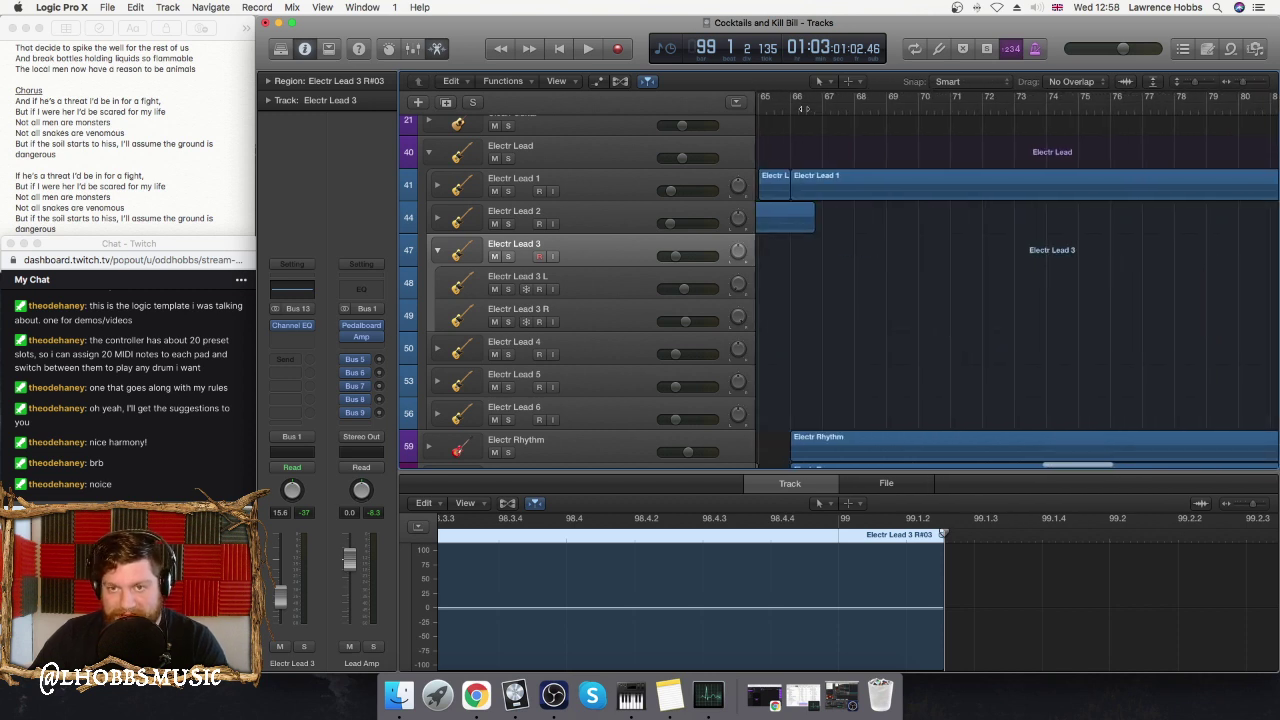
click(795, 107)
key(space)
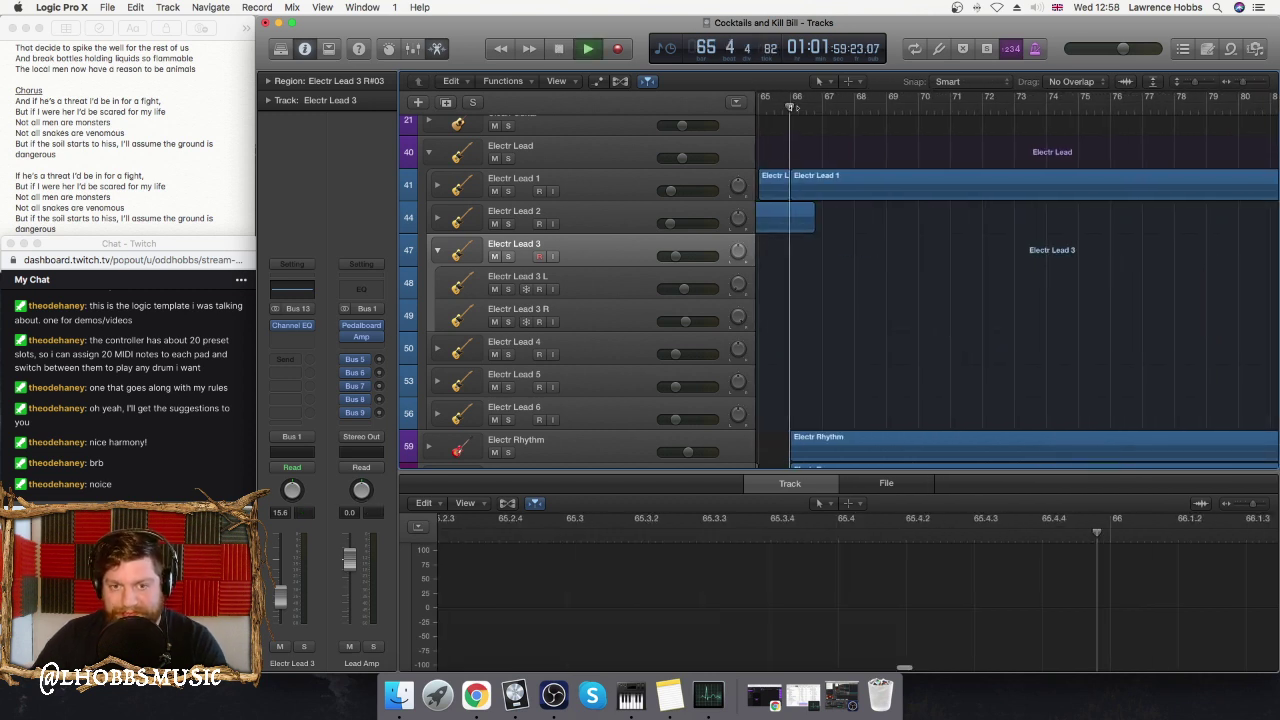
click(437, 245)
click(428, 152)
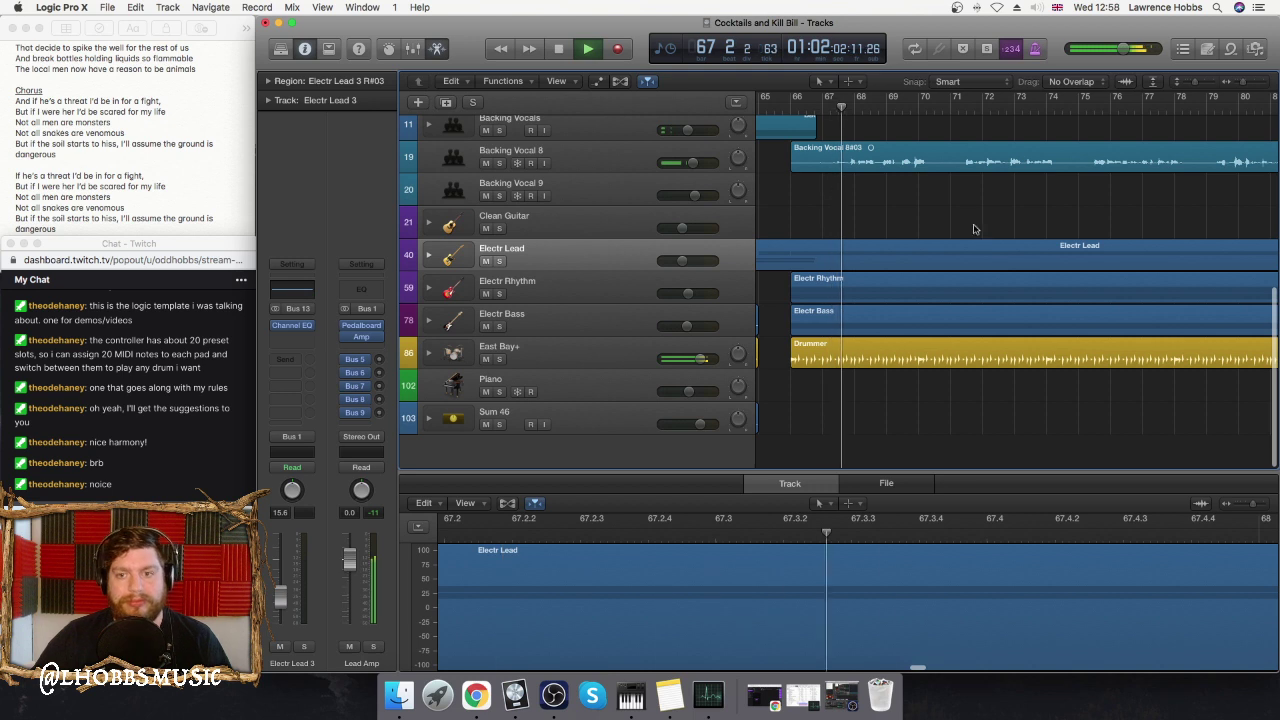
- During playback through bar 99, slightly lower the Backing Vocal 9 volume and raise the Lead Vocal 8 volume
scroll(972, 228, up, 2)
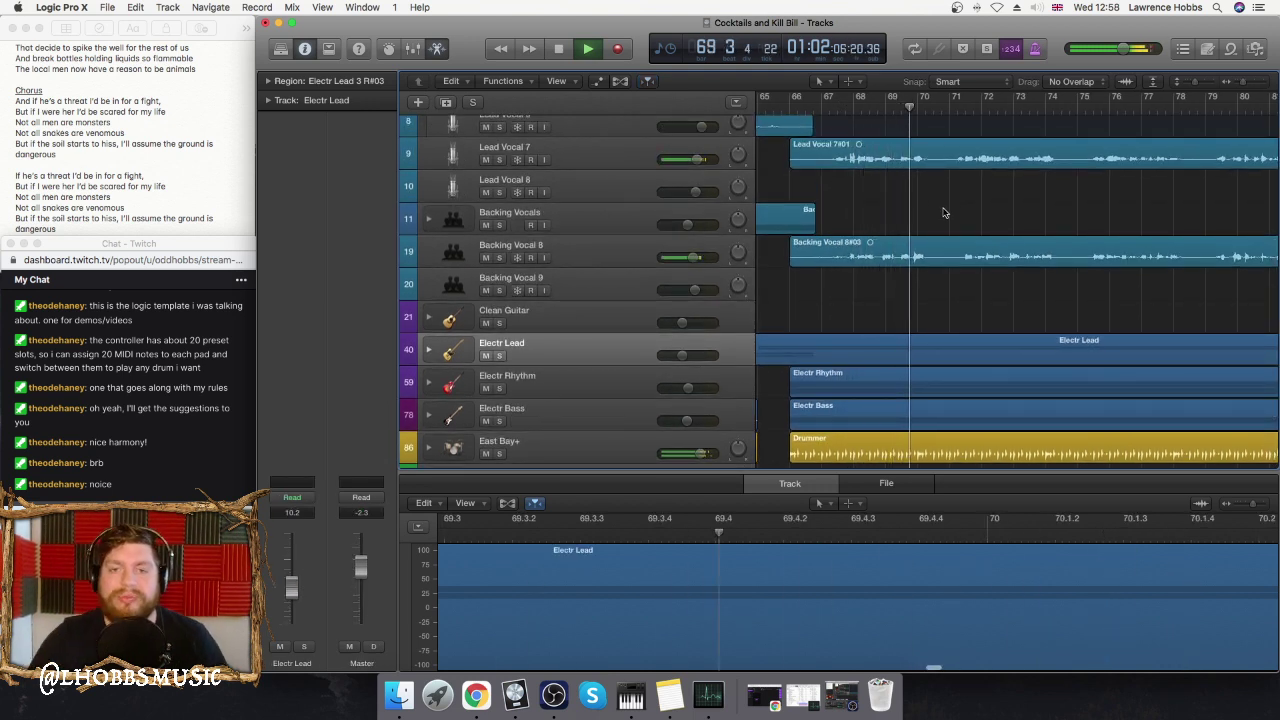
click(648, 81)
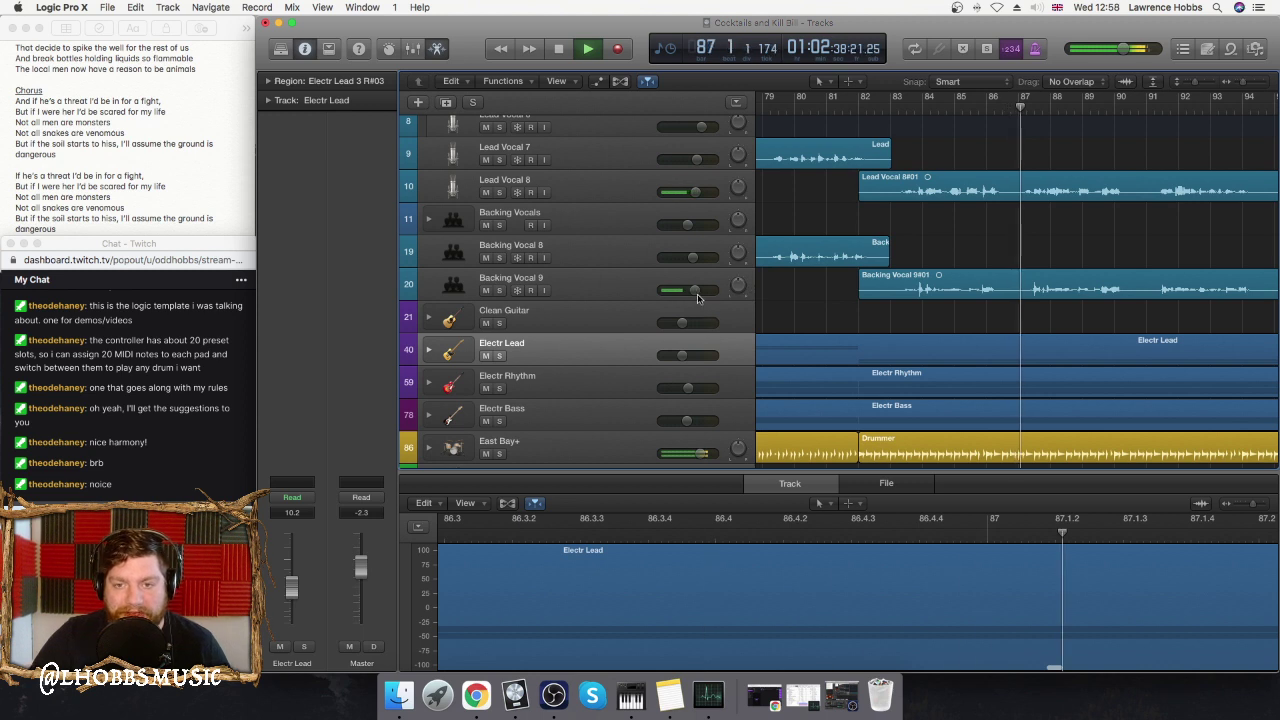
mouse_move(694, 290)
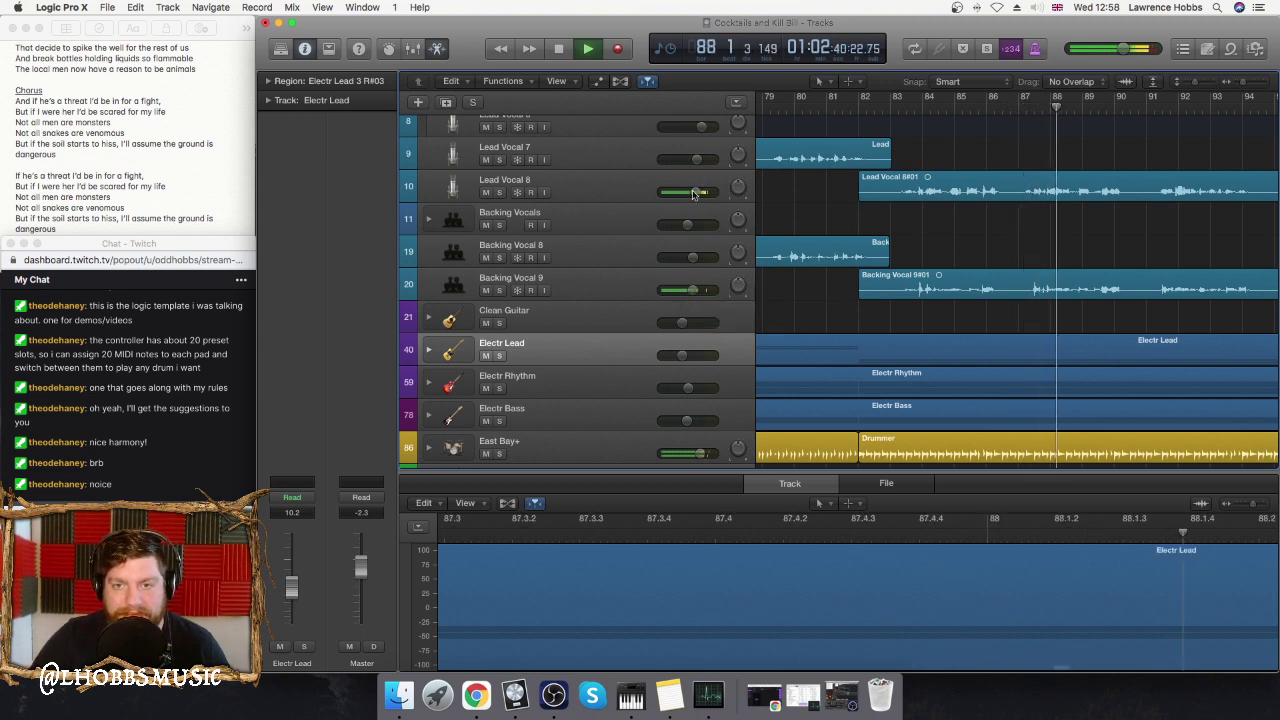
mouse_move(697, 192)
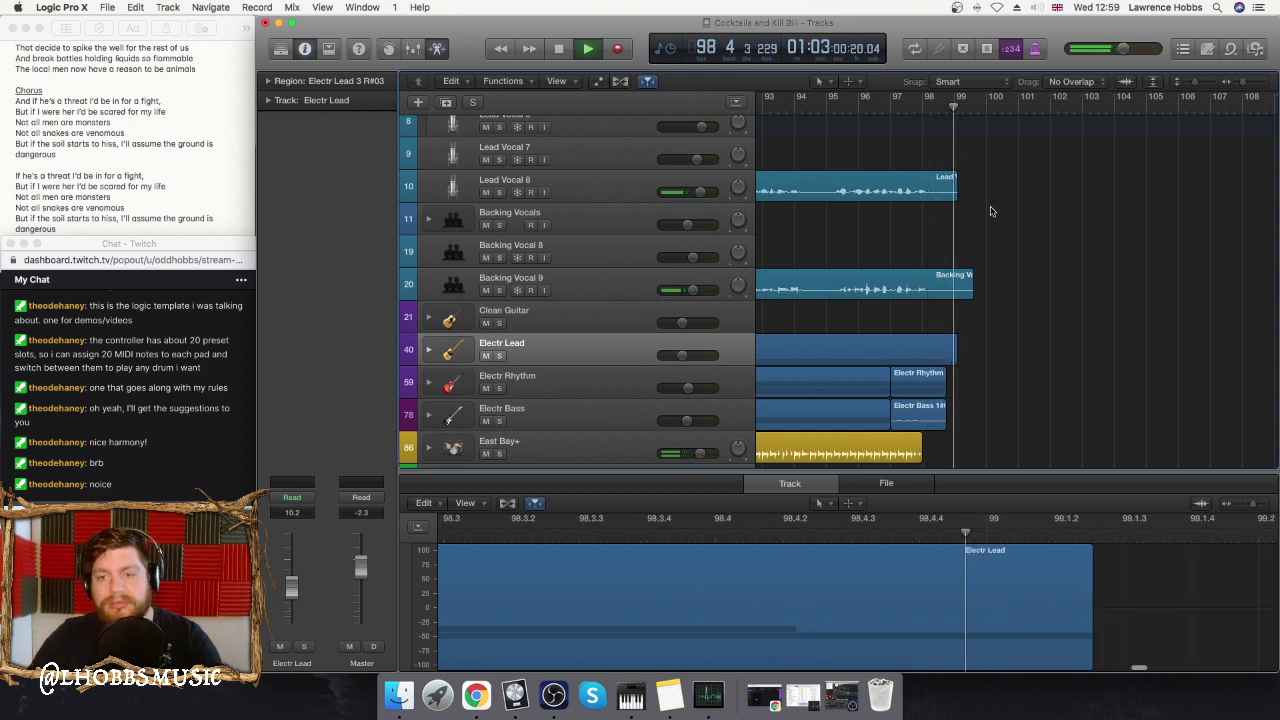
key(space)
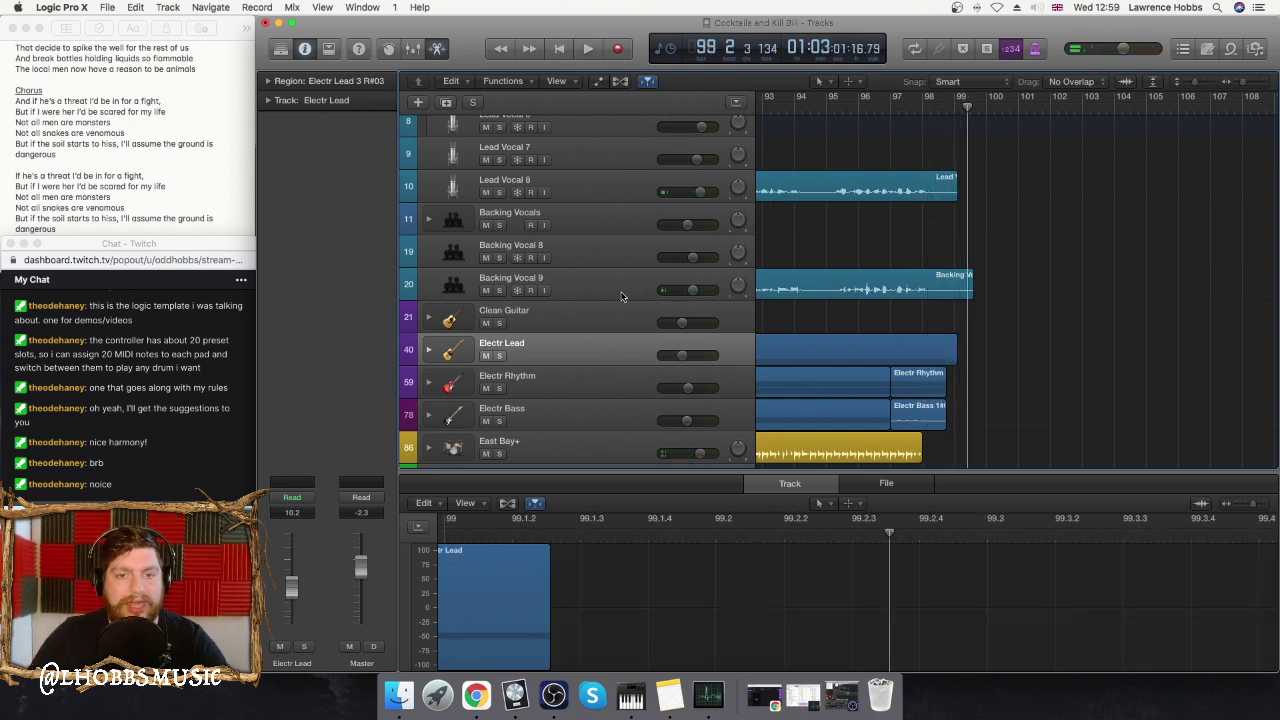
- Return the playhead to bar 67 and select the Lead Vocal 7 track
scroll(938, 218, left, 5)
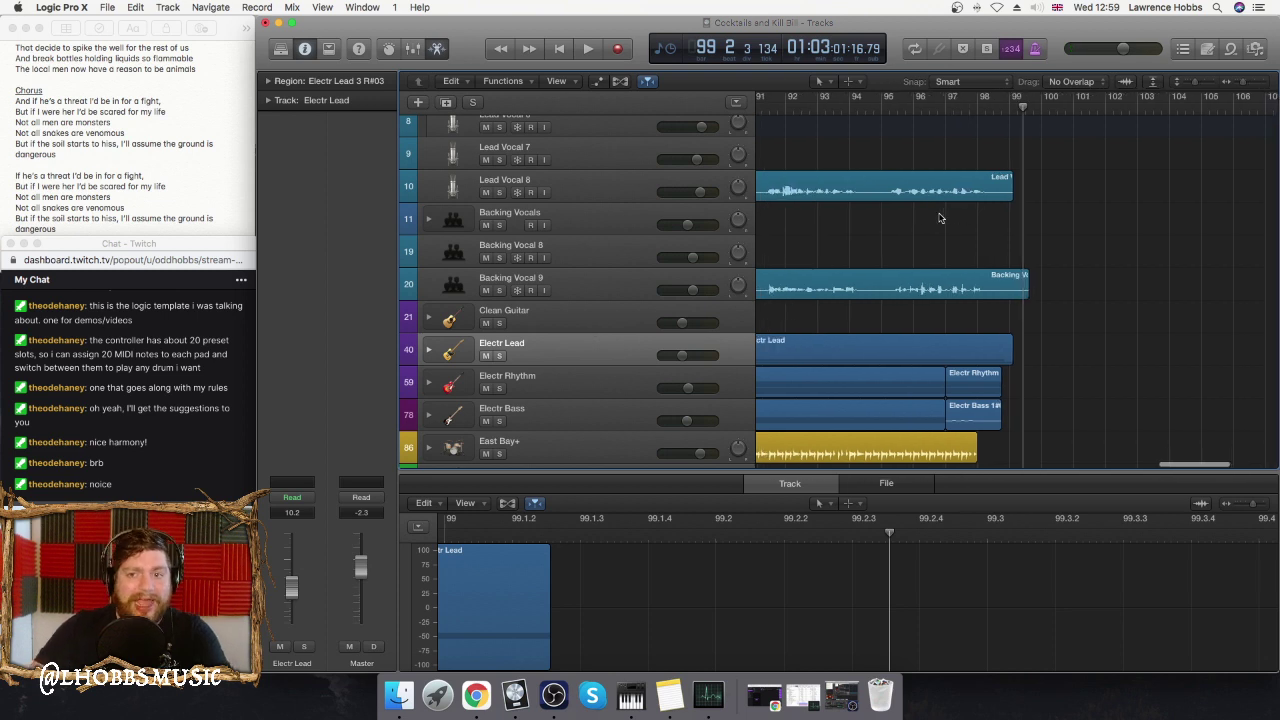
scroll(944, 242, left, 8)
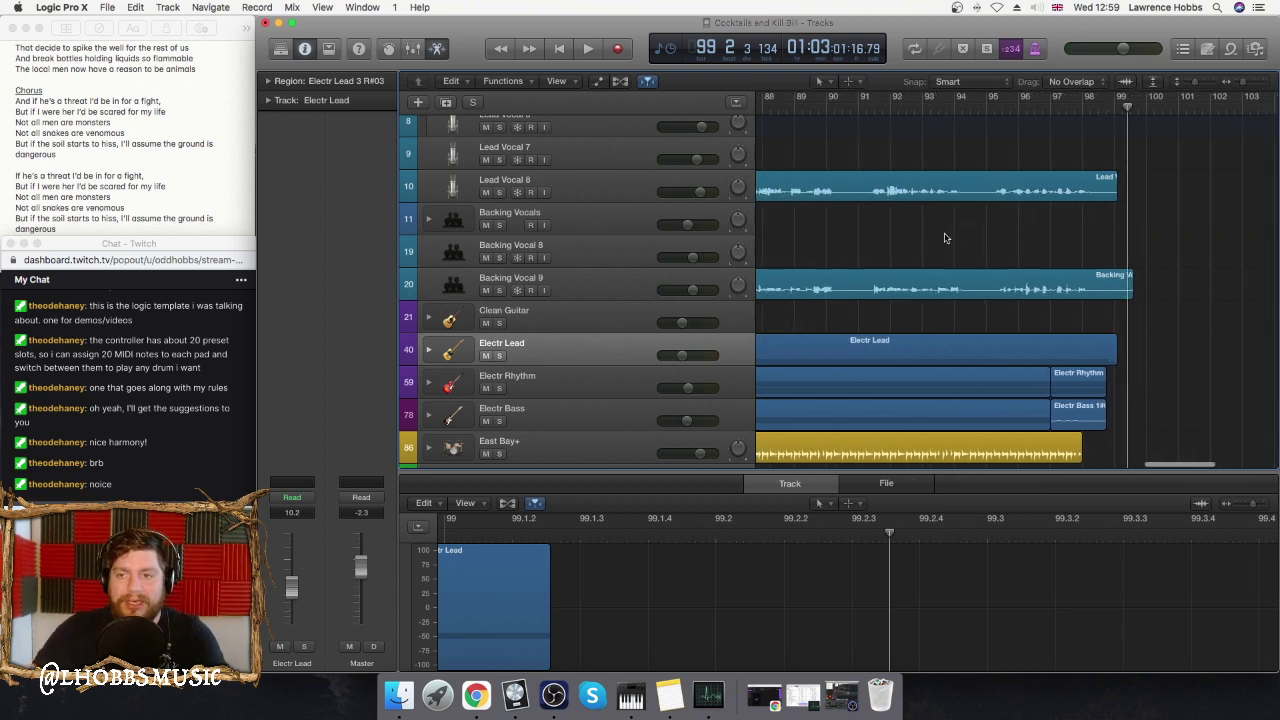
scroll(944, 238, left, 10)
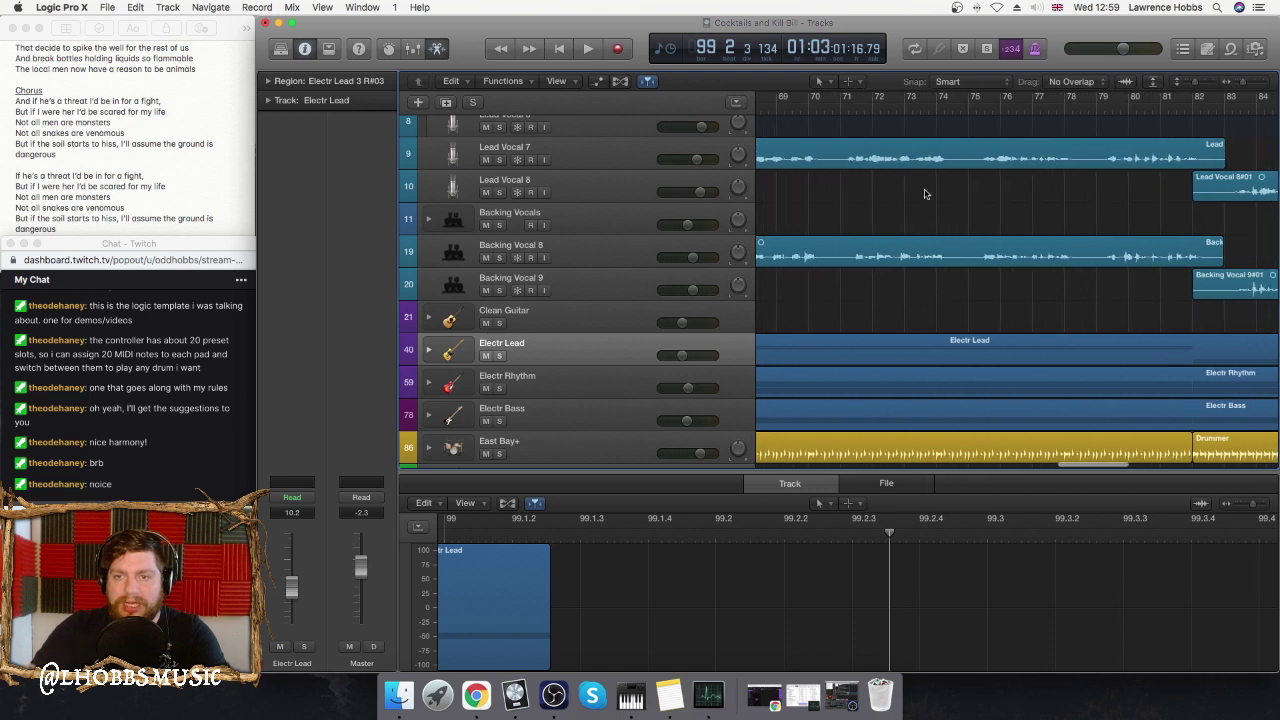
scroll(922, 194, left, 4)
scroll(926, 193, right, 2)
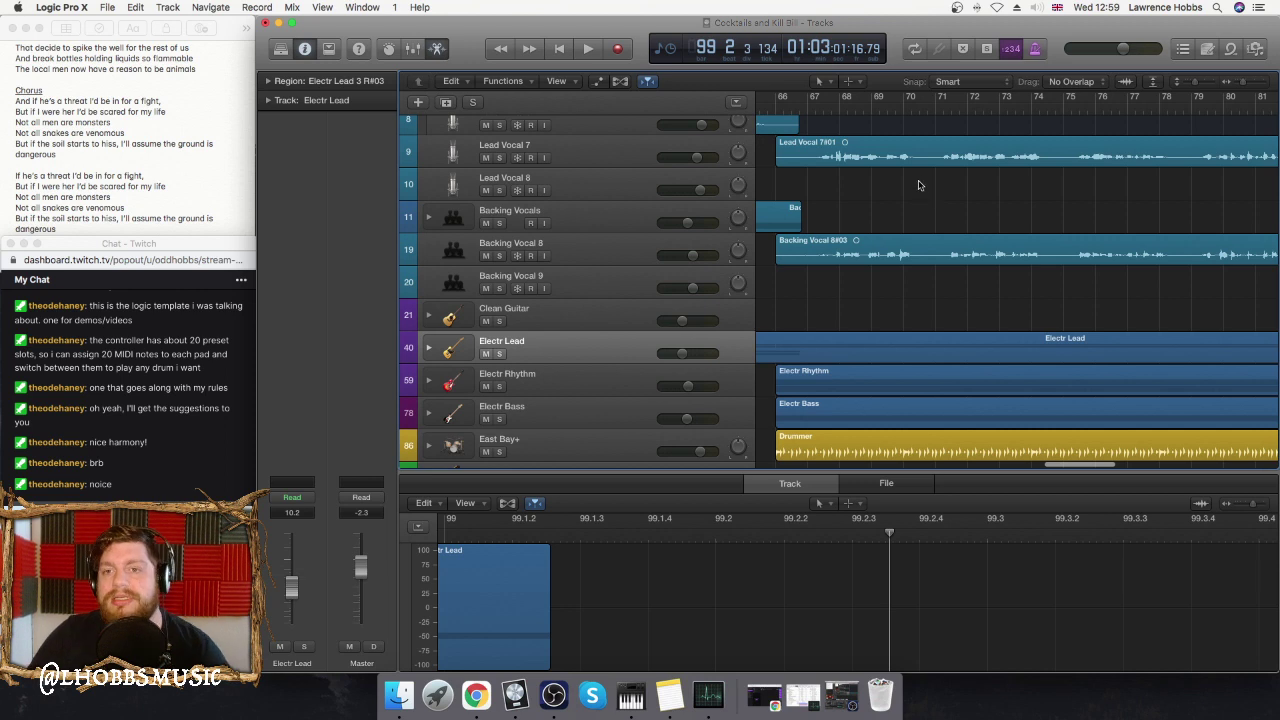
click(809, 105)
click(570, 145)
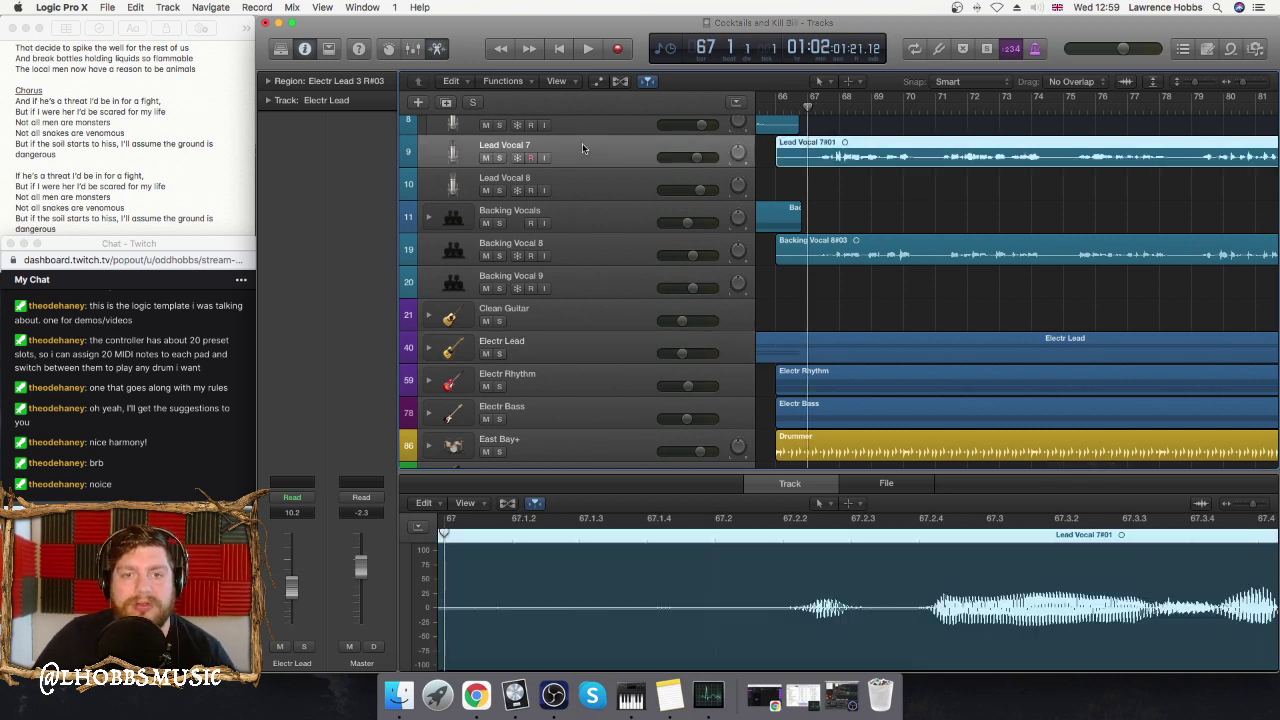
- Examine the Lead Vocal 7 waveform between bars 67 and 69 in the audio editor
key(e)
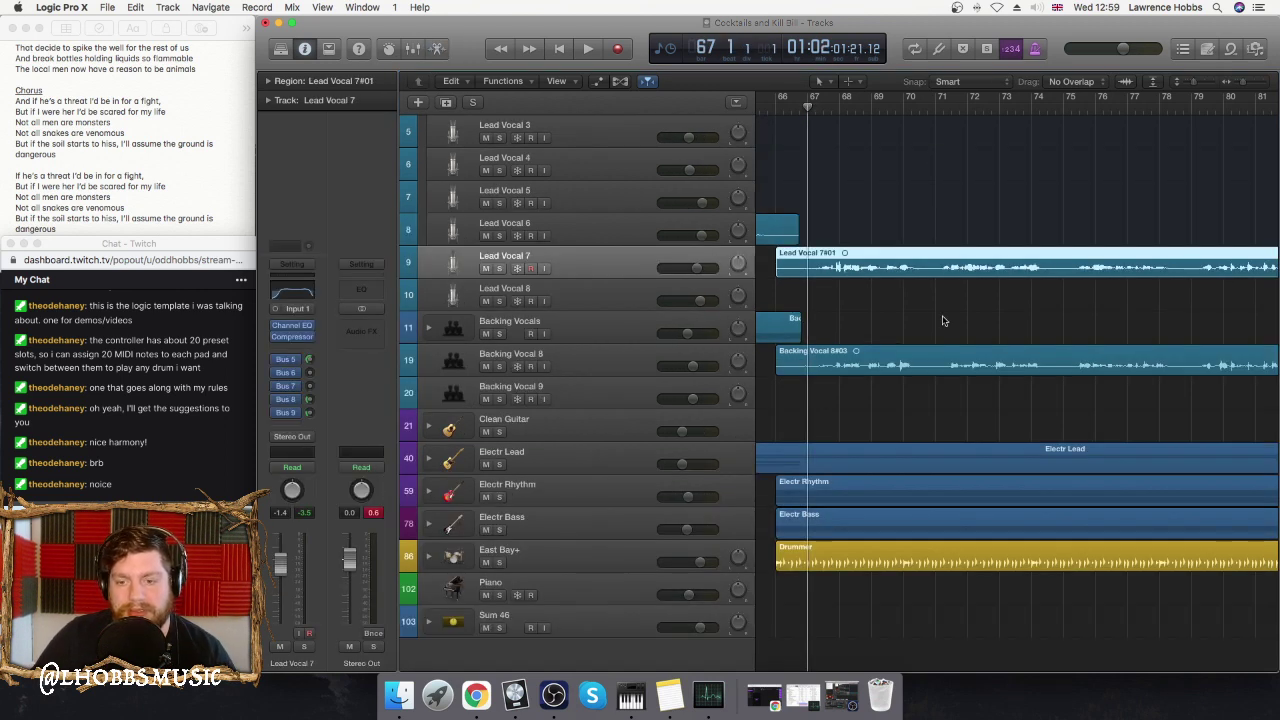
key(e)
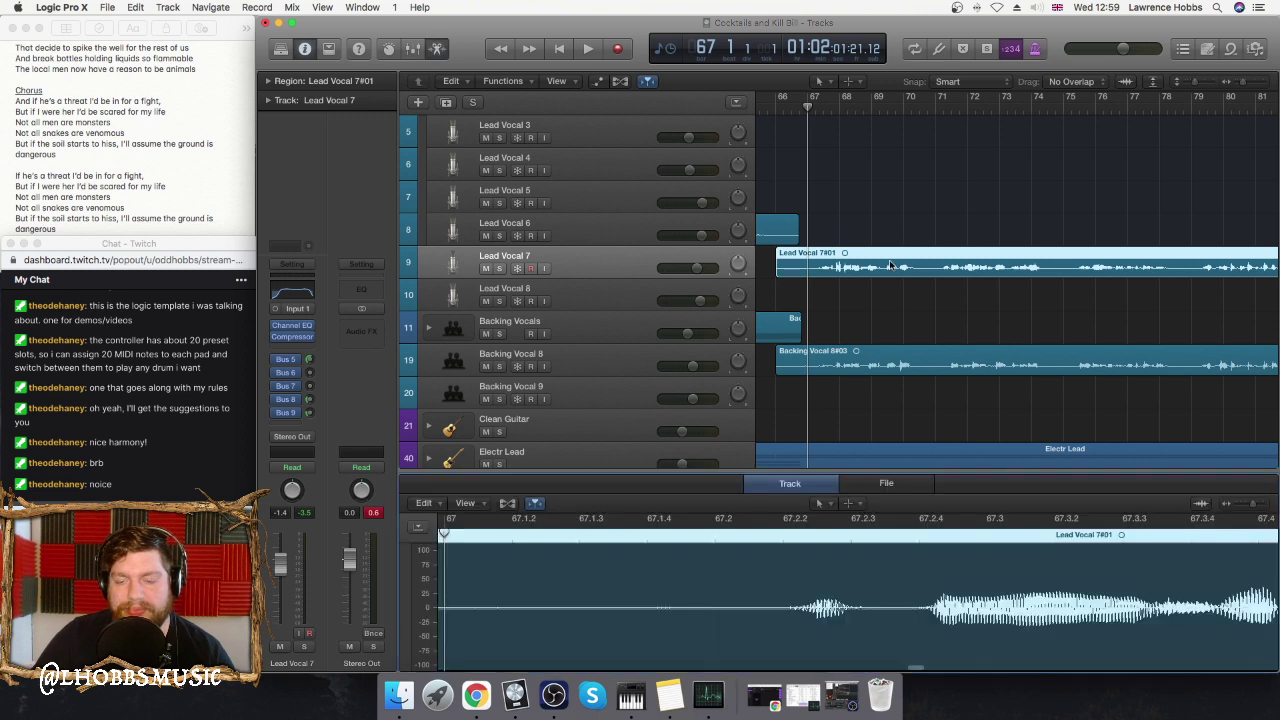
scroll(922, 577, right, 10)
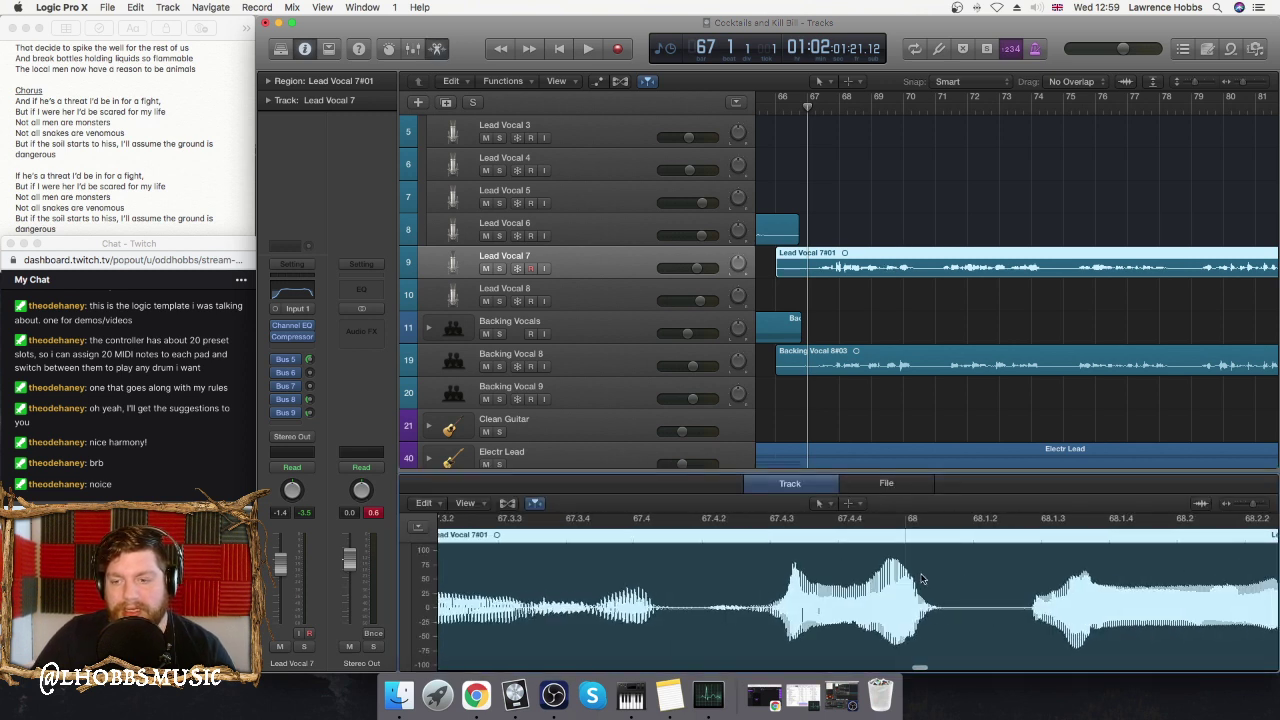
scroll(922, 577, right, 10)
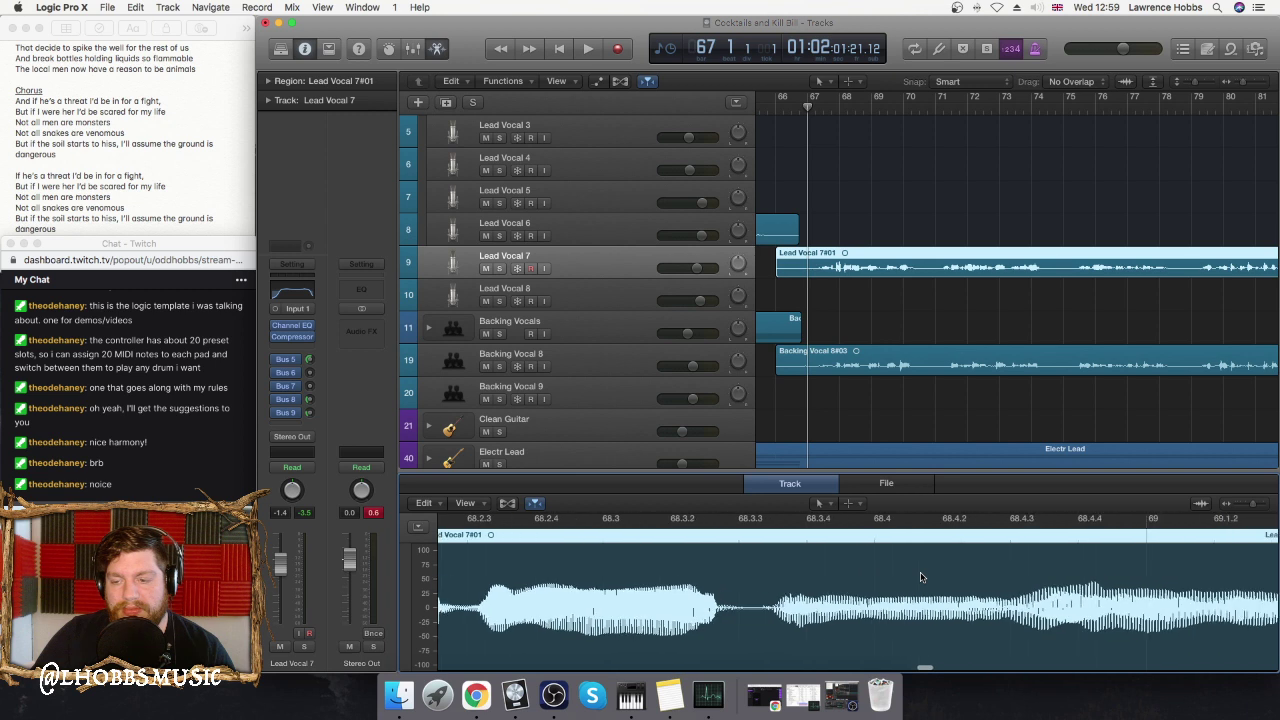
scroll(925, 577, left, 3)
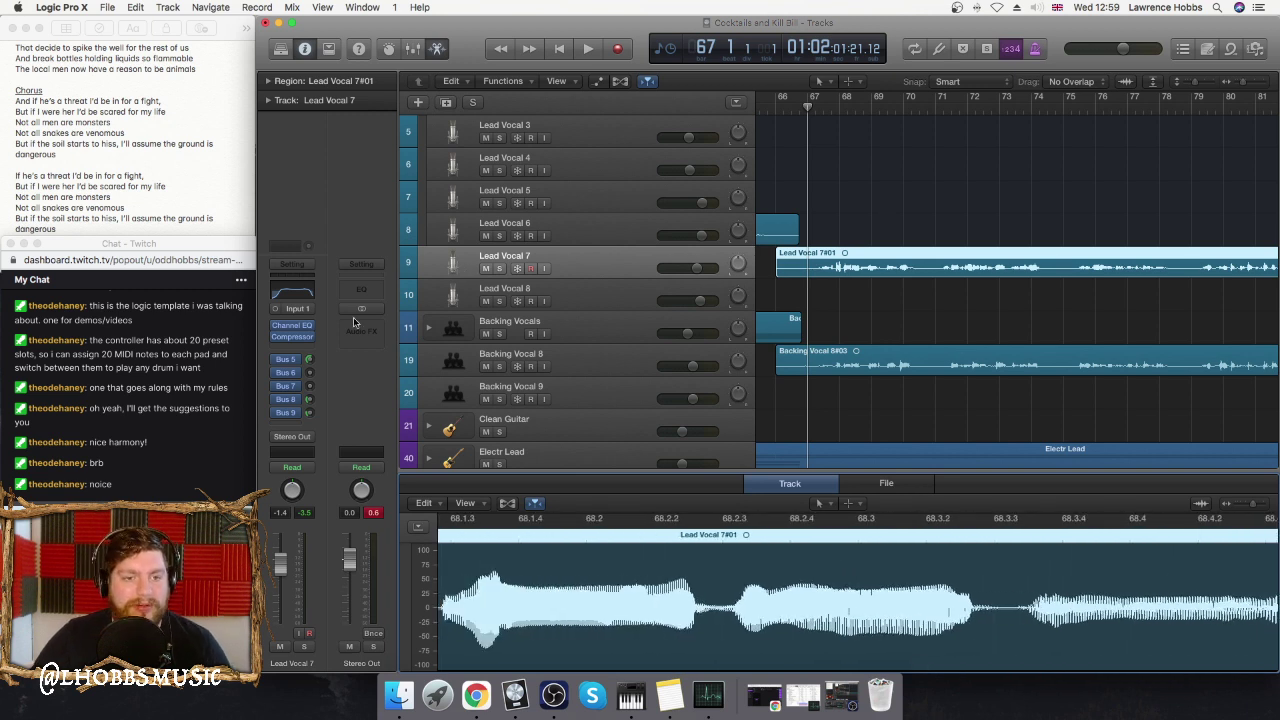
- Open the Lead Vocal 7 Compressor, move its window clear of the ruler, and loop playback over bars 67 to 71
key(v)
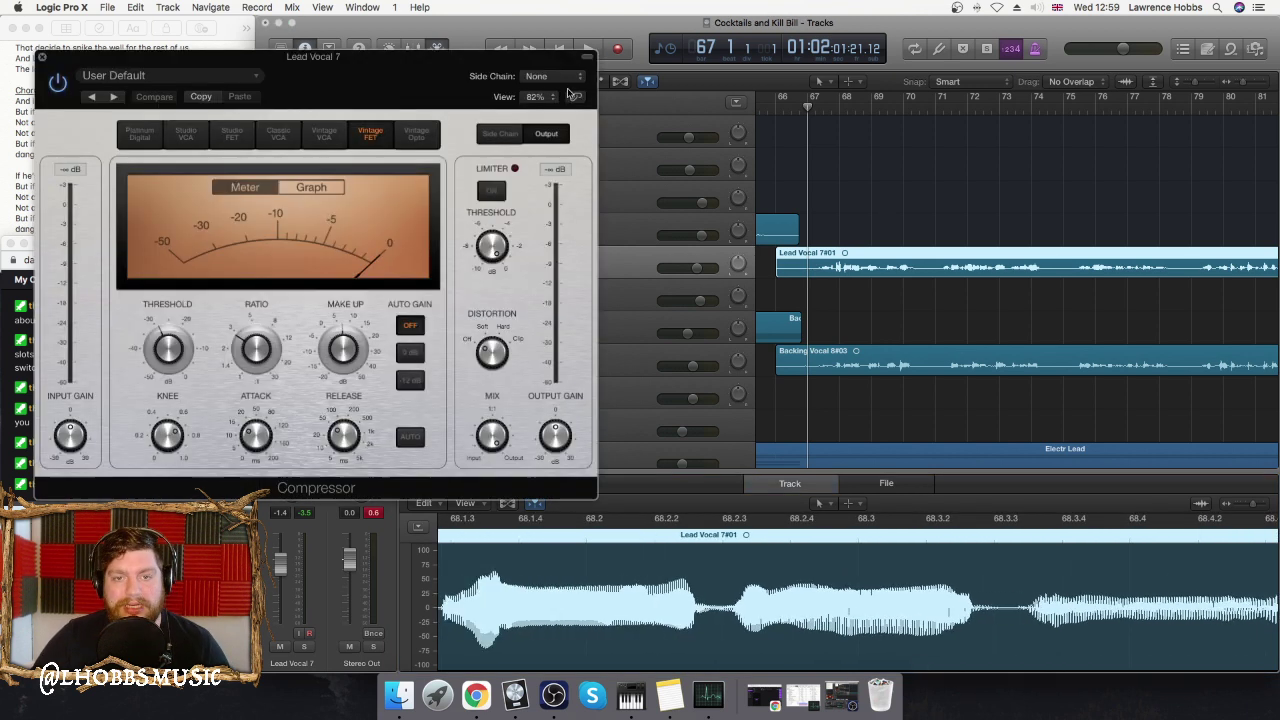
drag(393, 79, 842, 95)
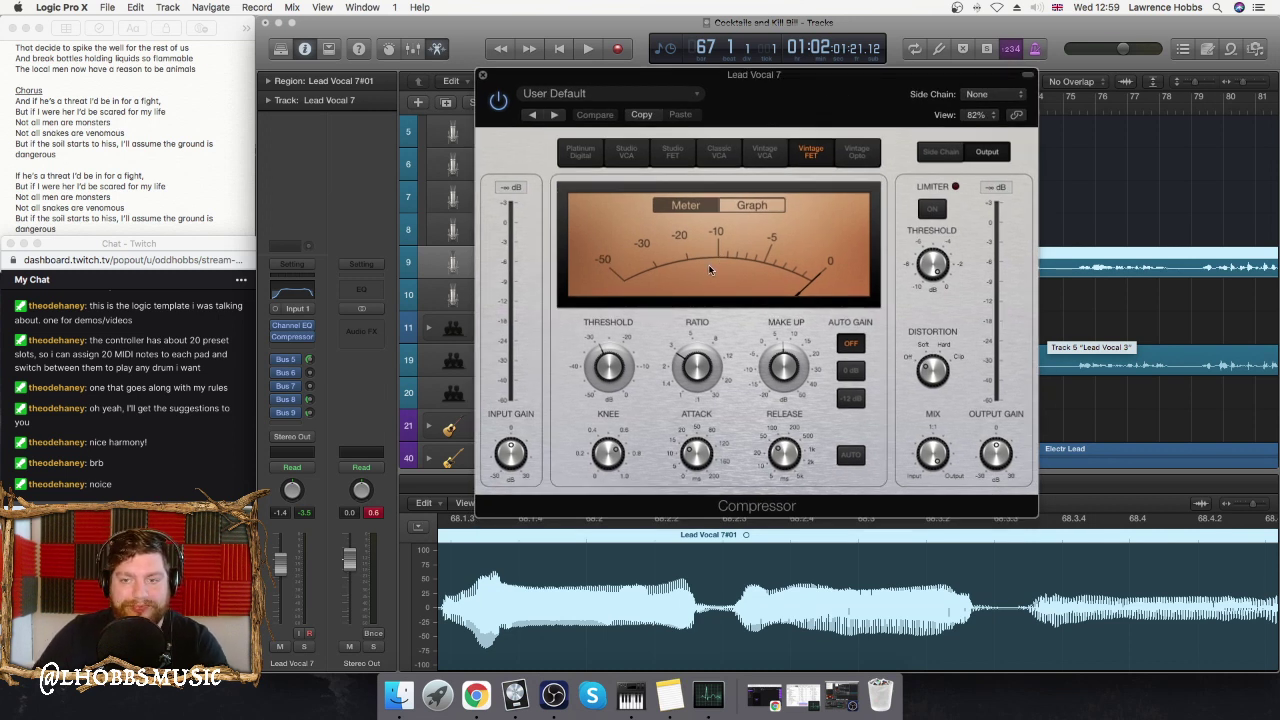
drag(828, 110, 711, 329)
key(space)
drag(818, 100, 931, 101)
drag(686, 295, 710, 113)
key(space)
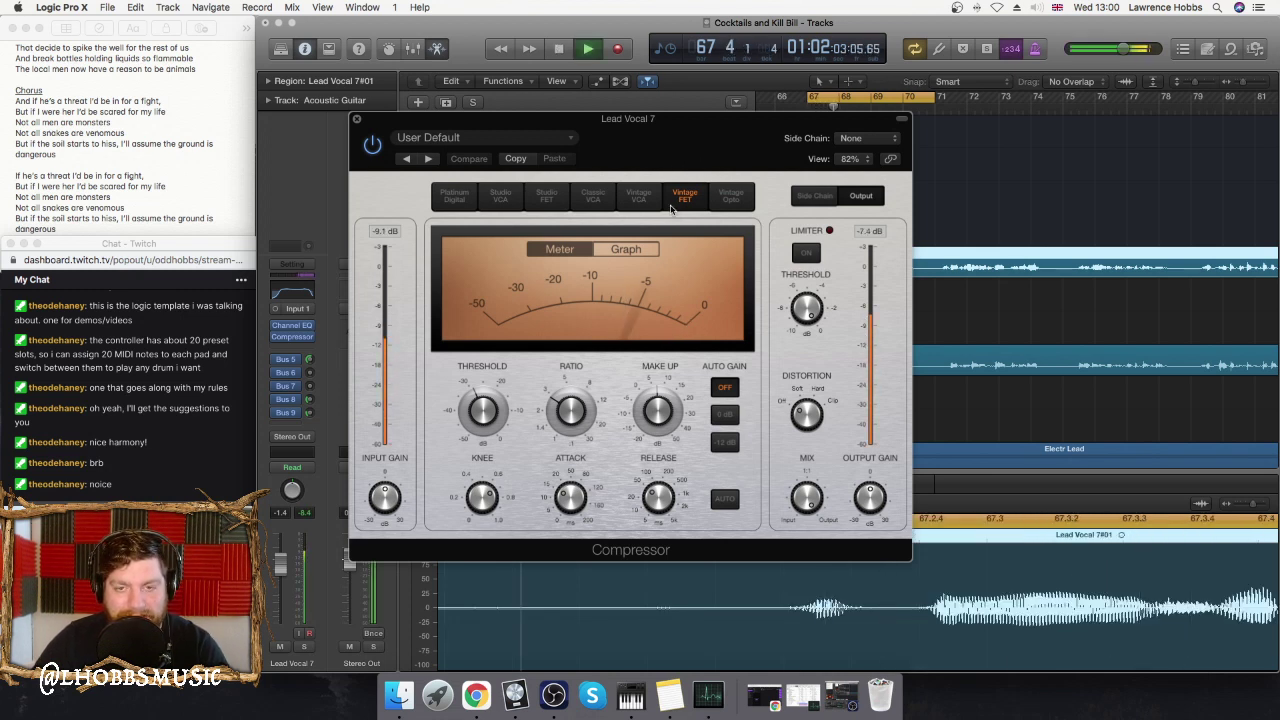
- Adjust the threshold and raise the ratio of the Lead Vocal 7 Compressor while the loop plays
mouse_move(492, 428)
drag(483, 417, 485, 402)
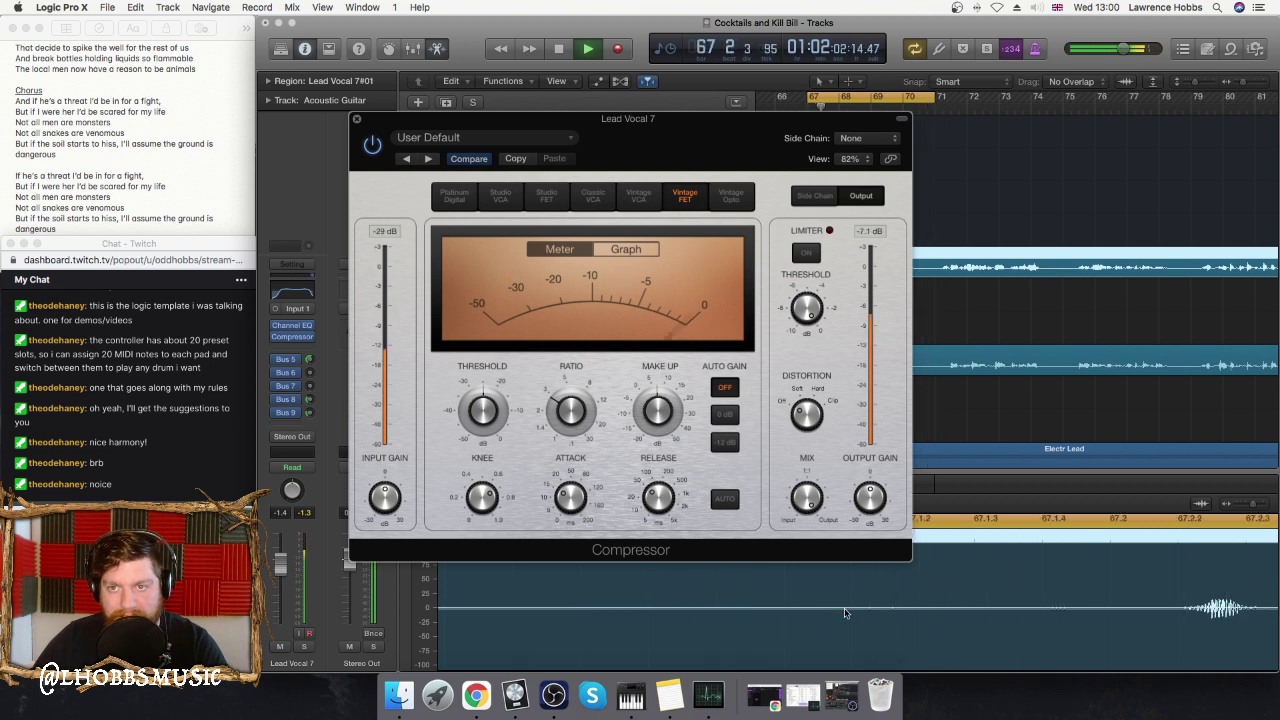
click(727, 503)
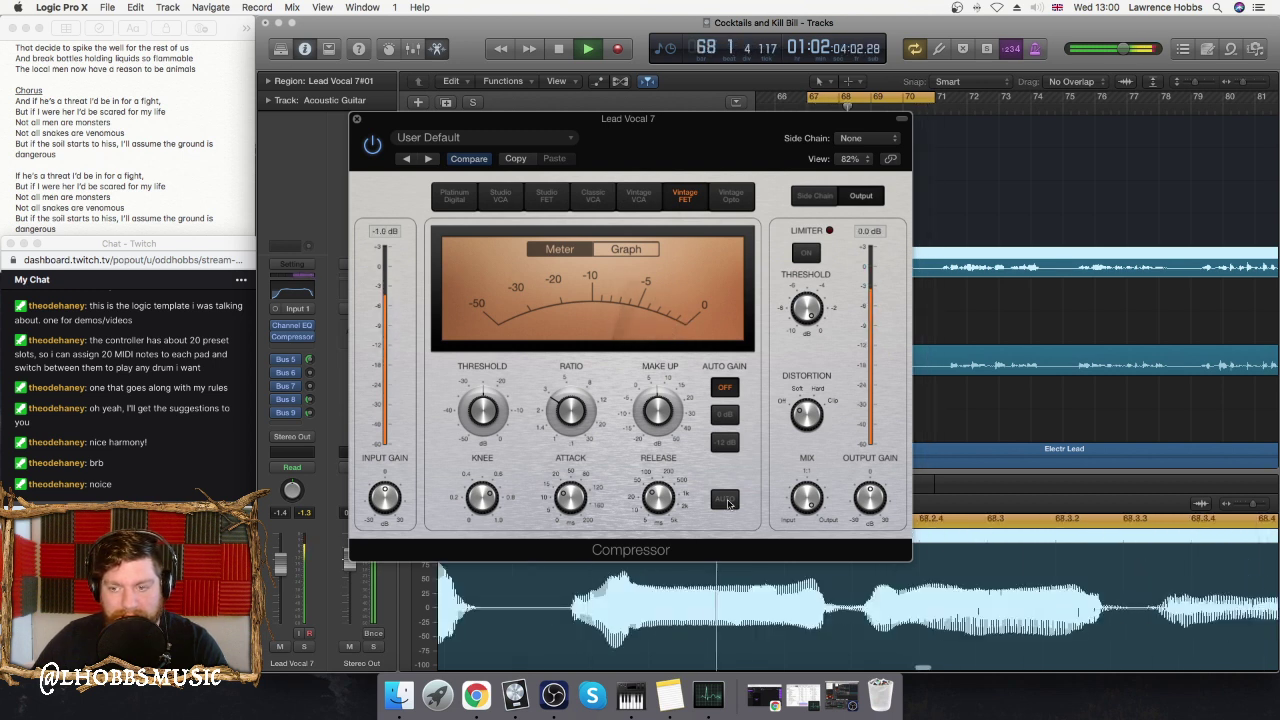
click(578, 409)
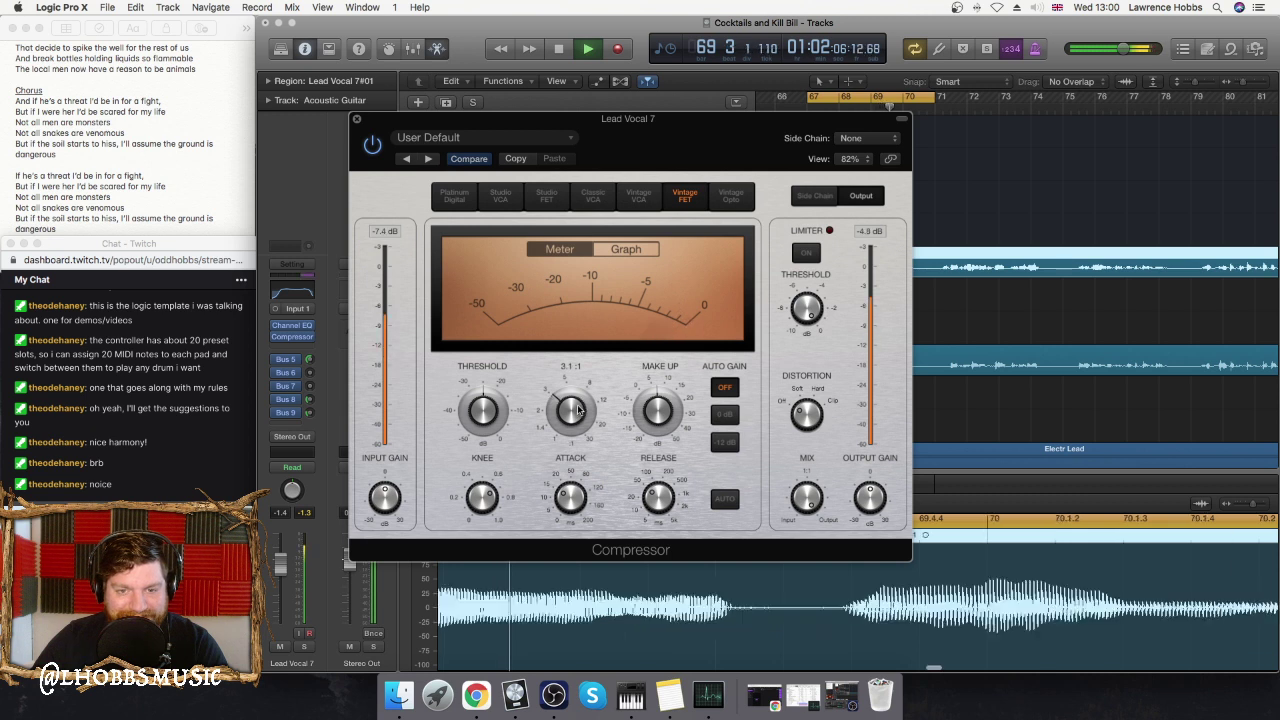
drag(578, 404, 616, 335)
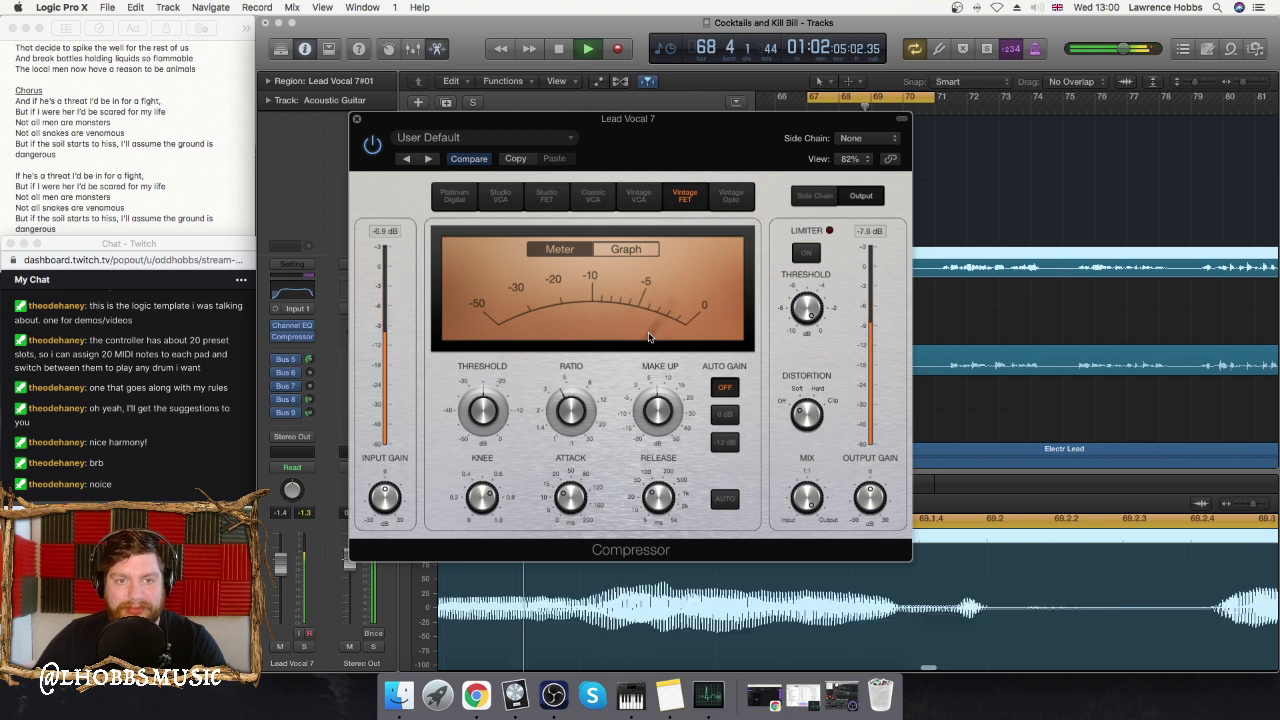
- Compare the vocal with the Compressor bypassed, and try a make-up gain of 6.0 dB during looped playback
click(373, 146)
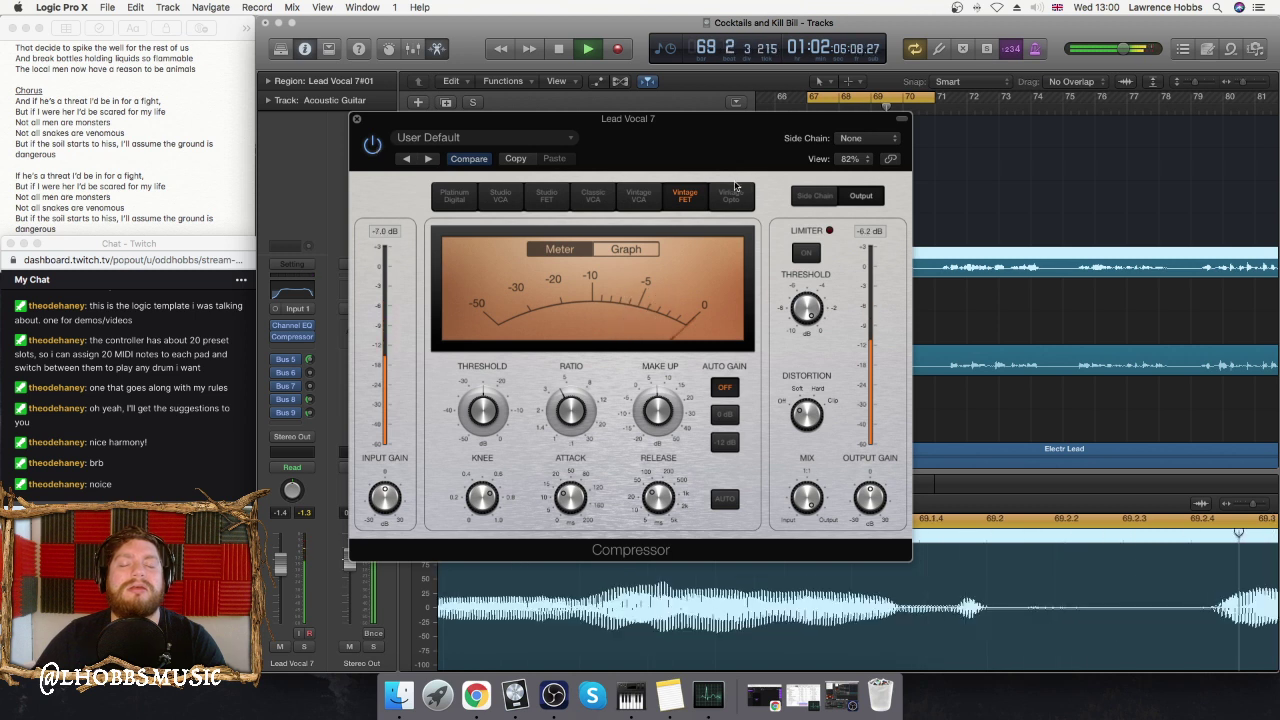
key(space)
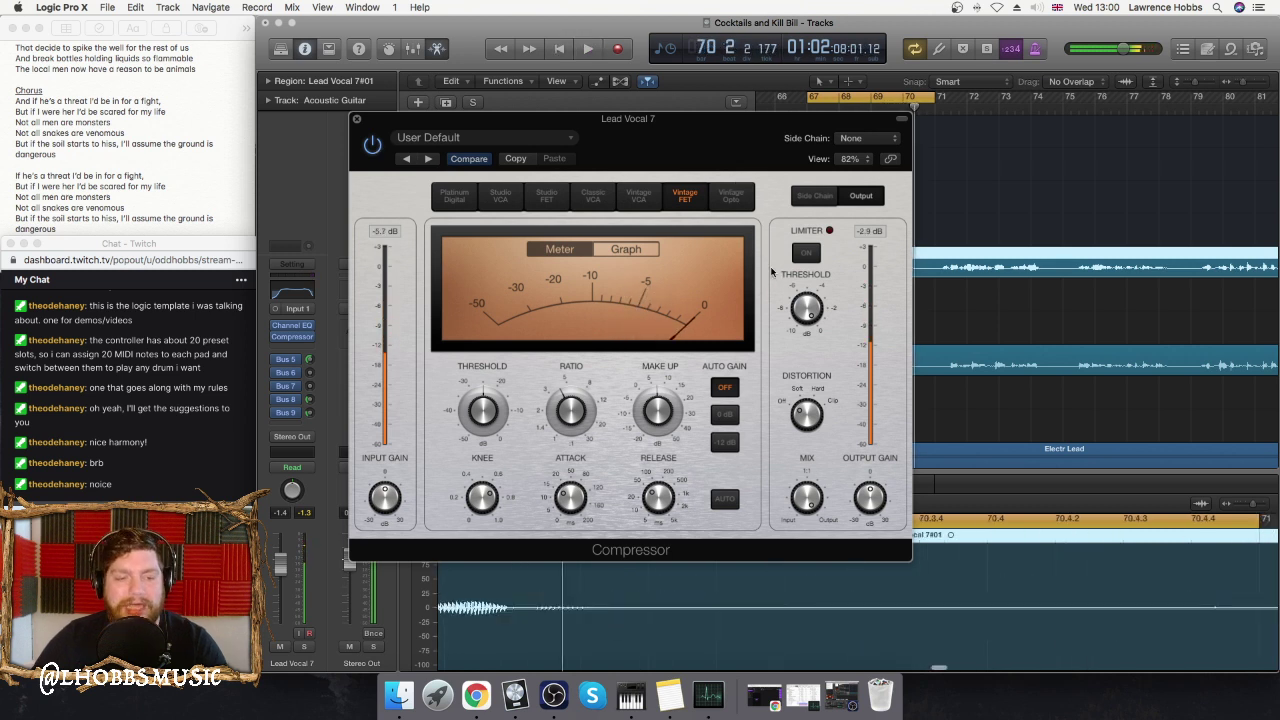
key(space)
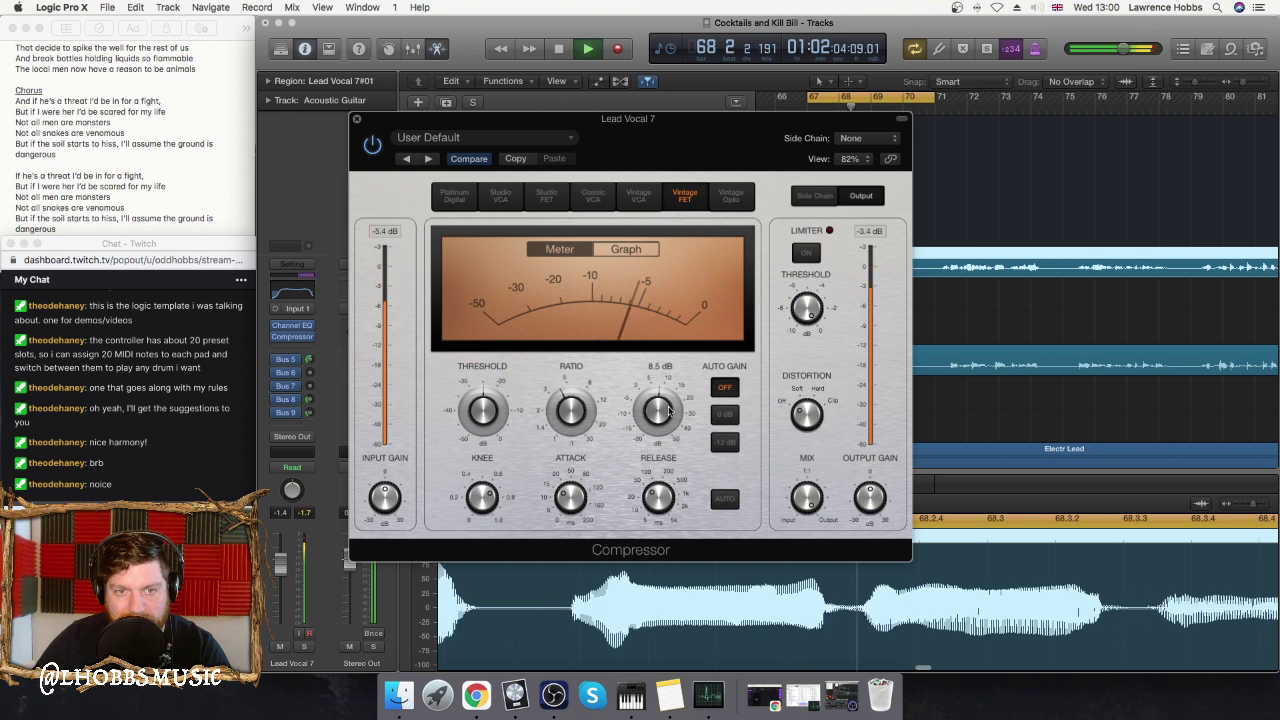
drag(670, 410, 661, 412)
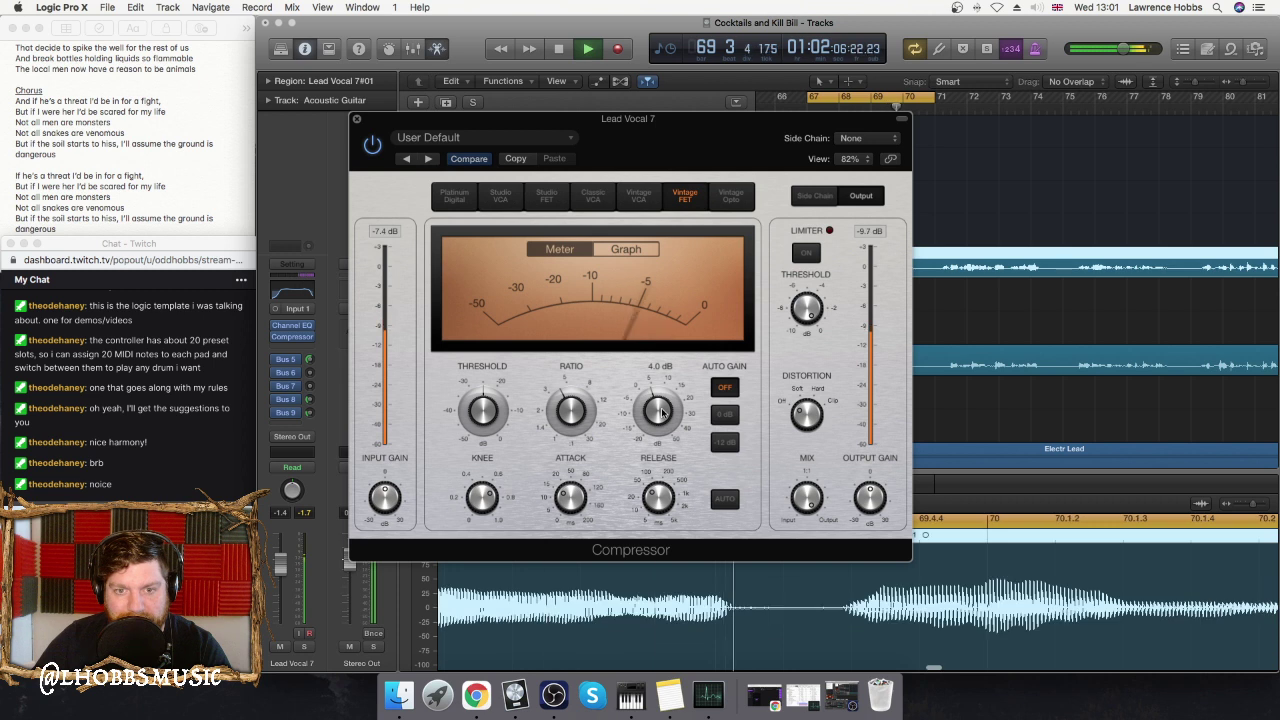
scroll(661, 413, up, 2)
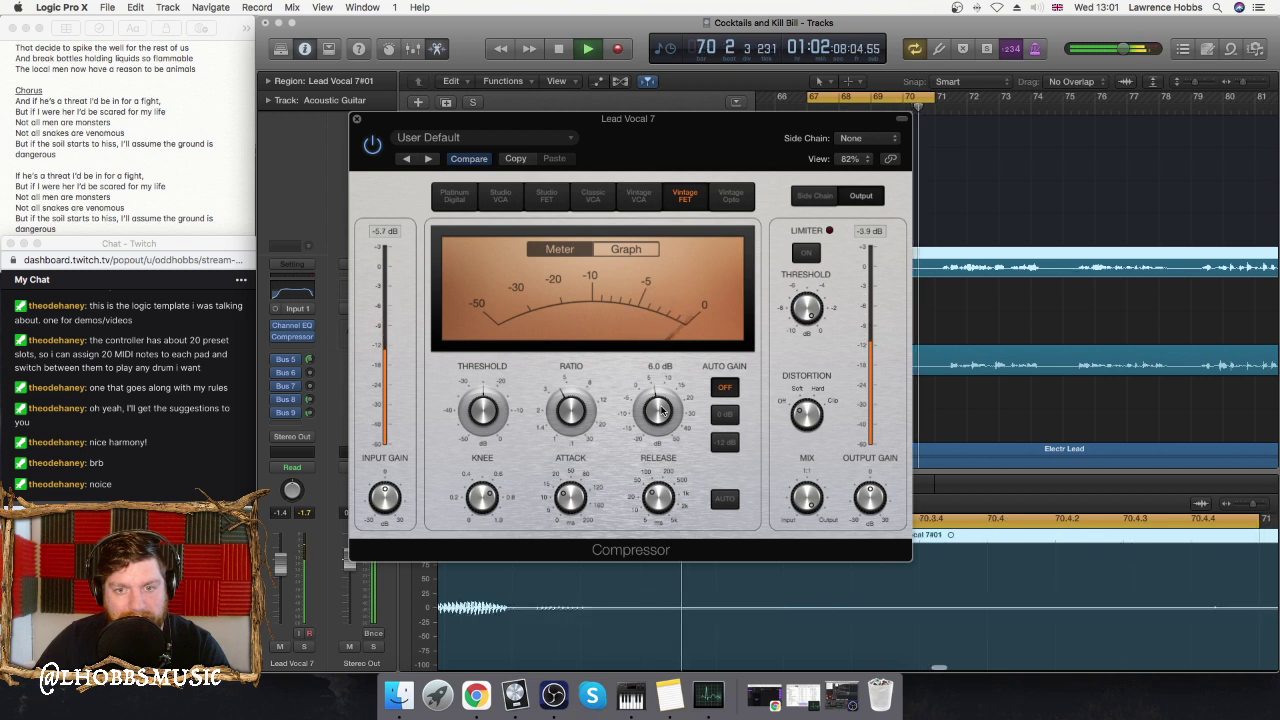
key(space)
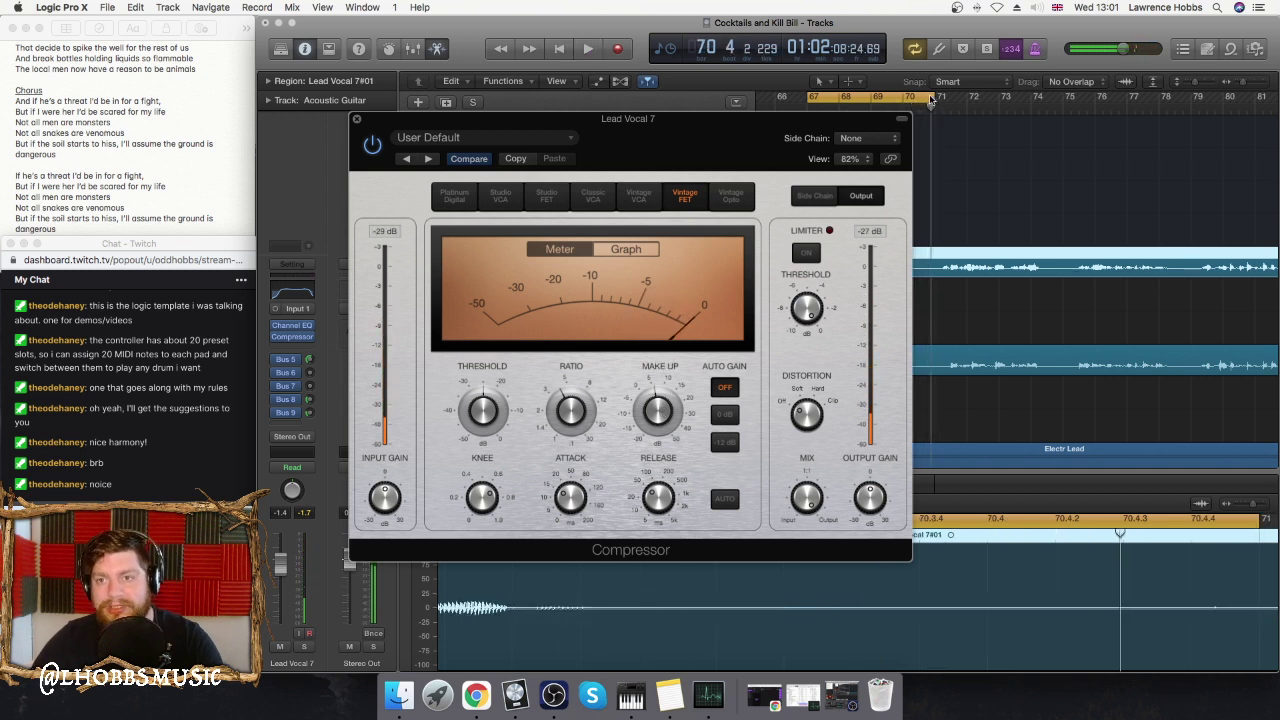
- Shorten the playback loop to bars 67 to 69 and set the Compressor's make-up gain to 7.5 dB
click(903, 98)
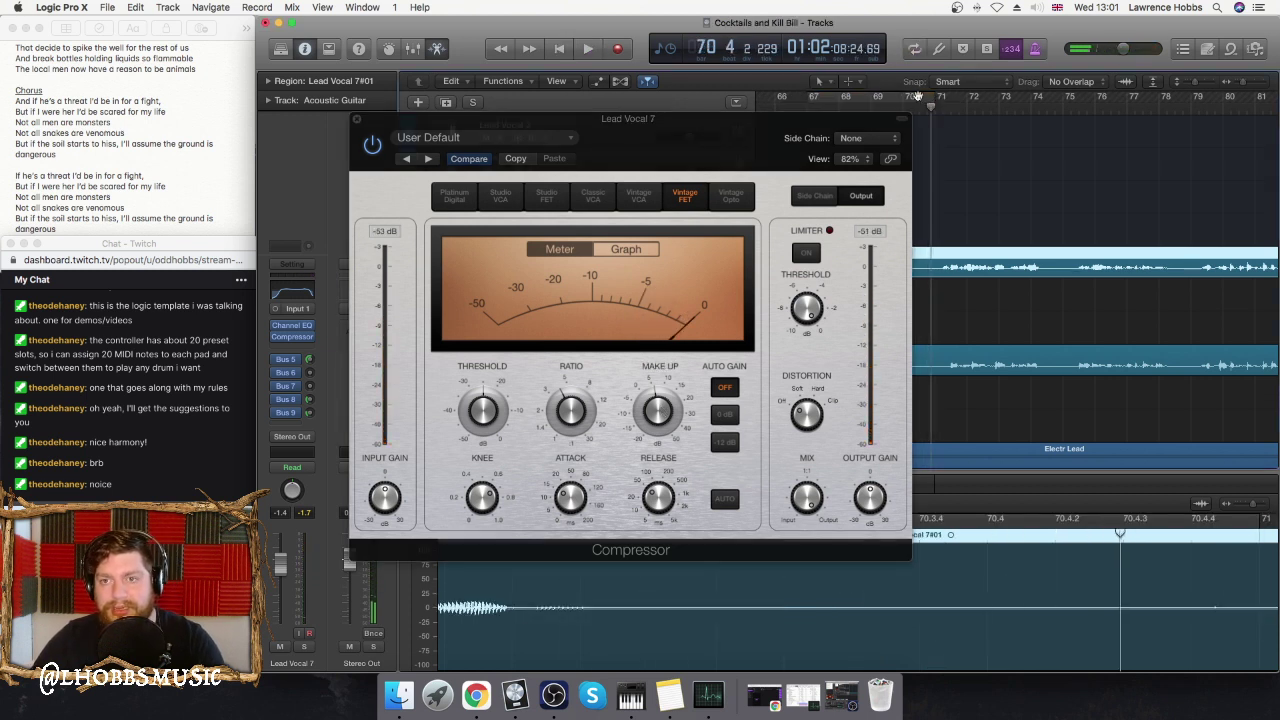
click(917, 99)
drag(935, 100, 870, 100)
key(space)
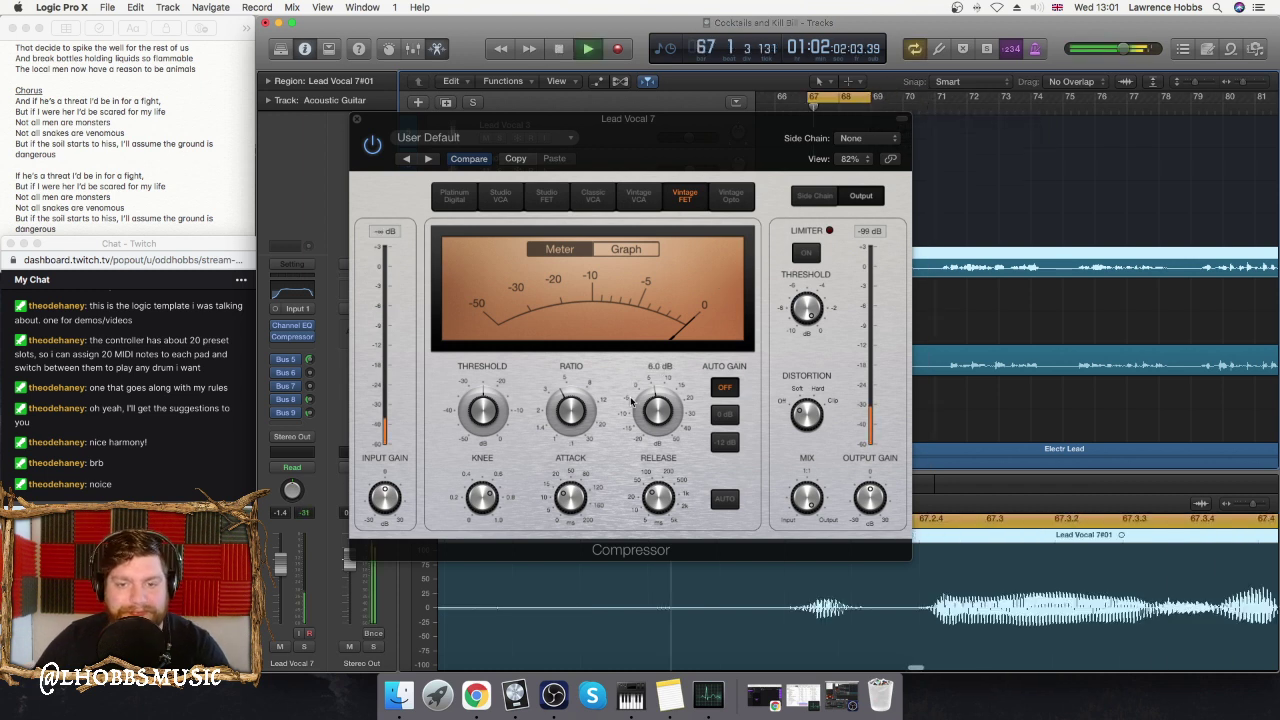
mouse_move(660, 410)
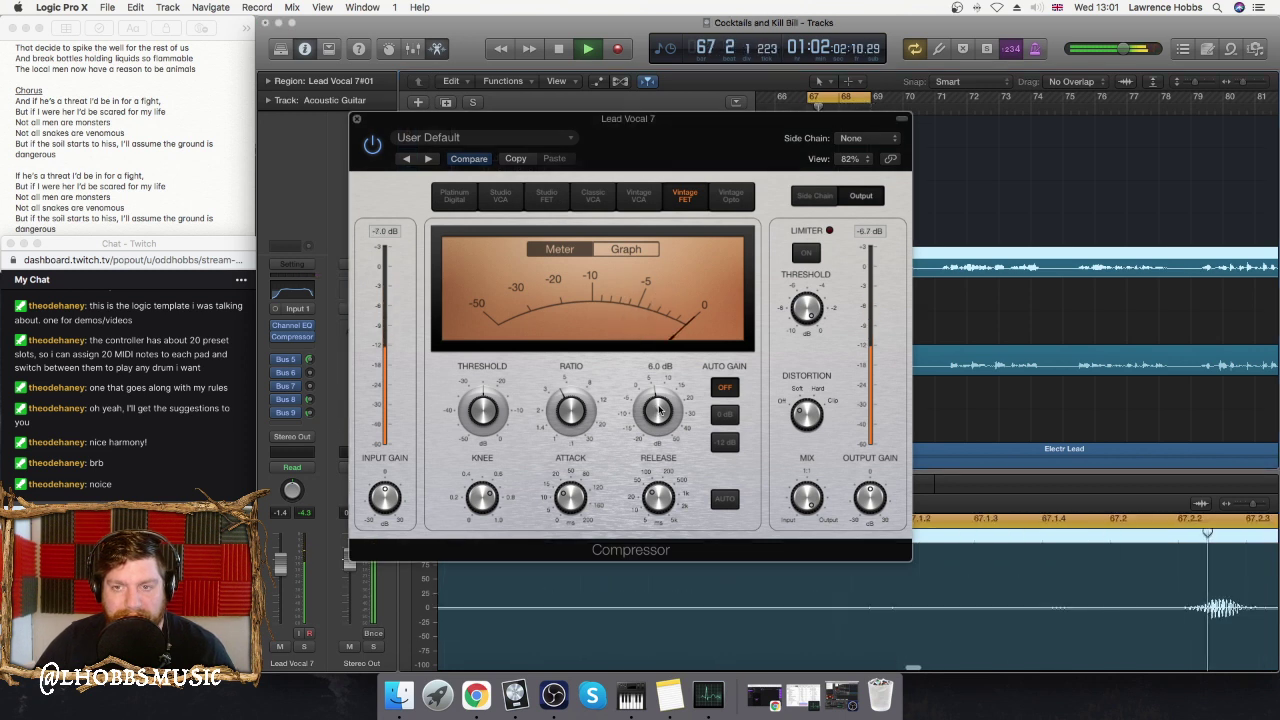
drag(659, 411, 659, 405)
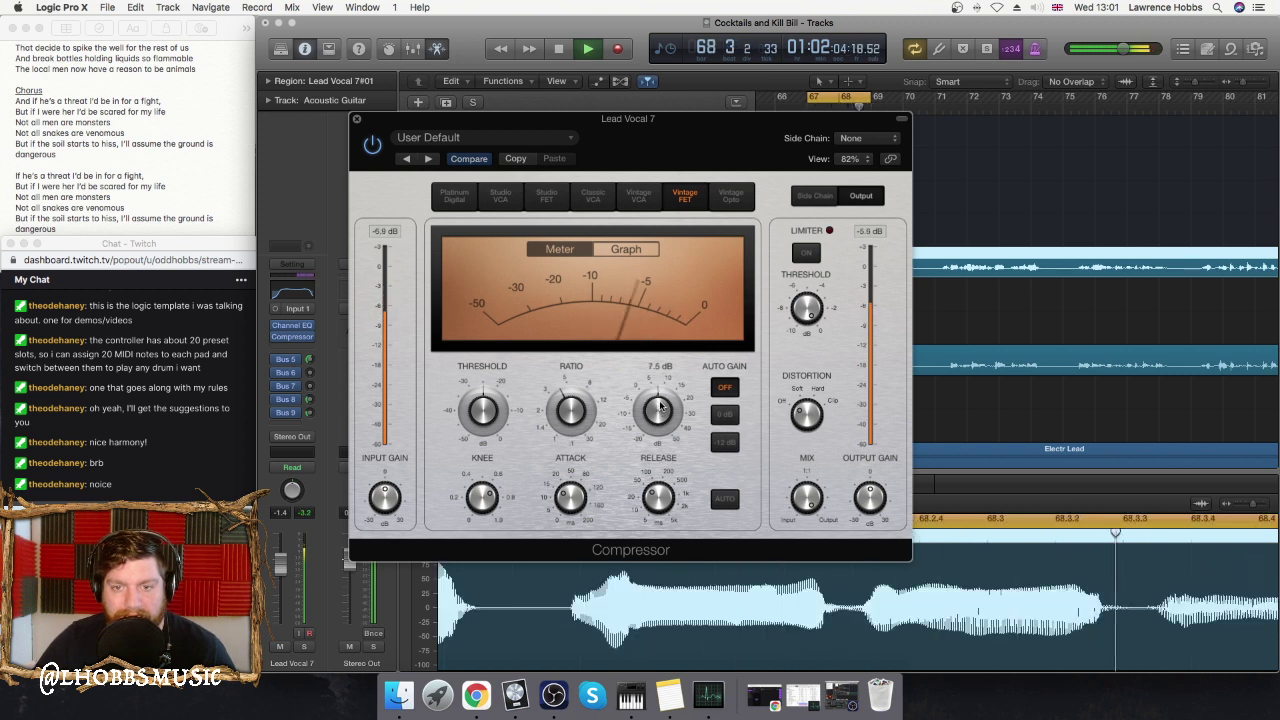
- Play Lead Vocal 7 onward from bar 68 without the loop, compare it with its Compressor bypassed, and close the Compressor
scroll(659, 406, up, 1)
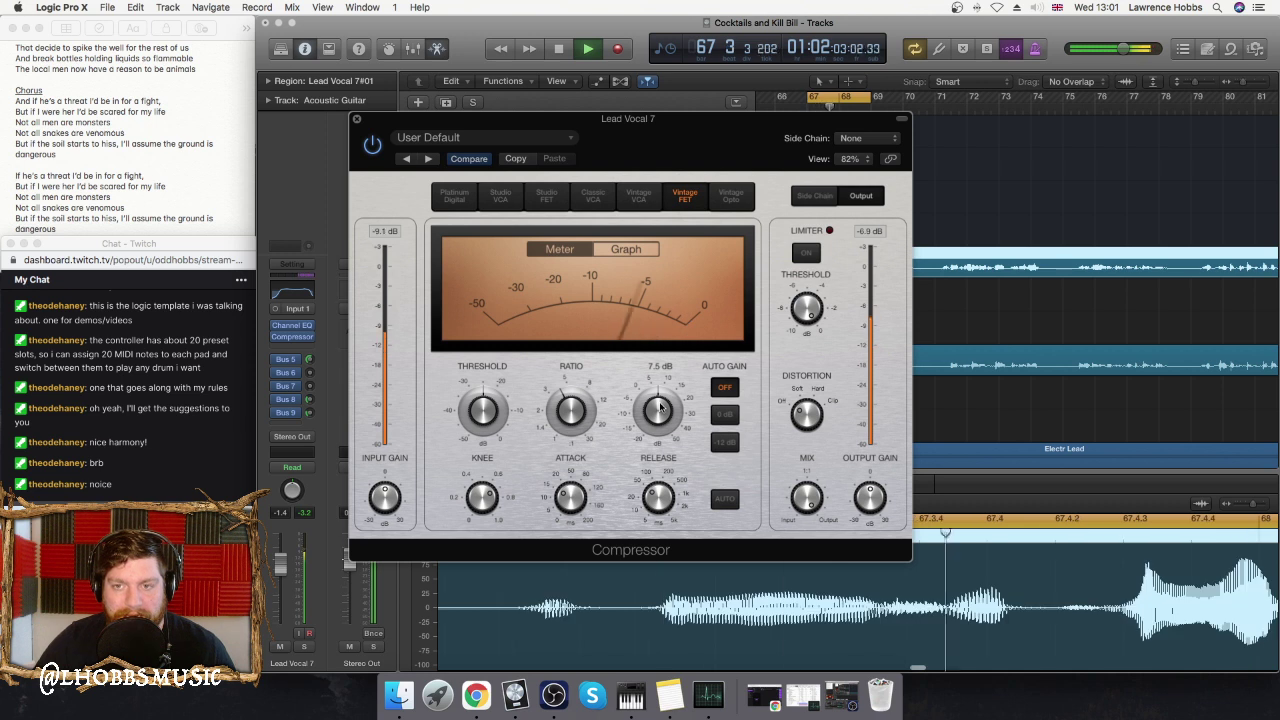
key(space)
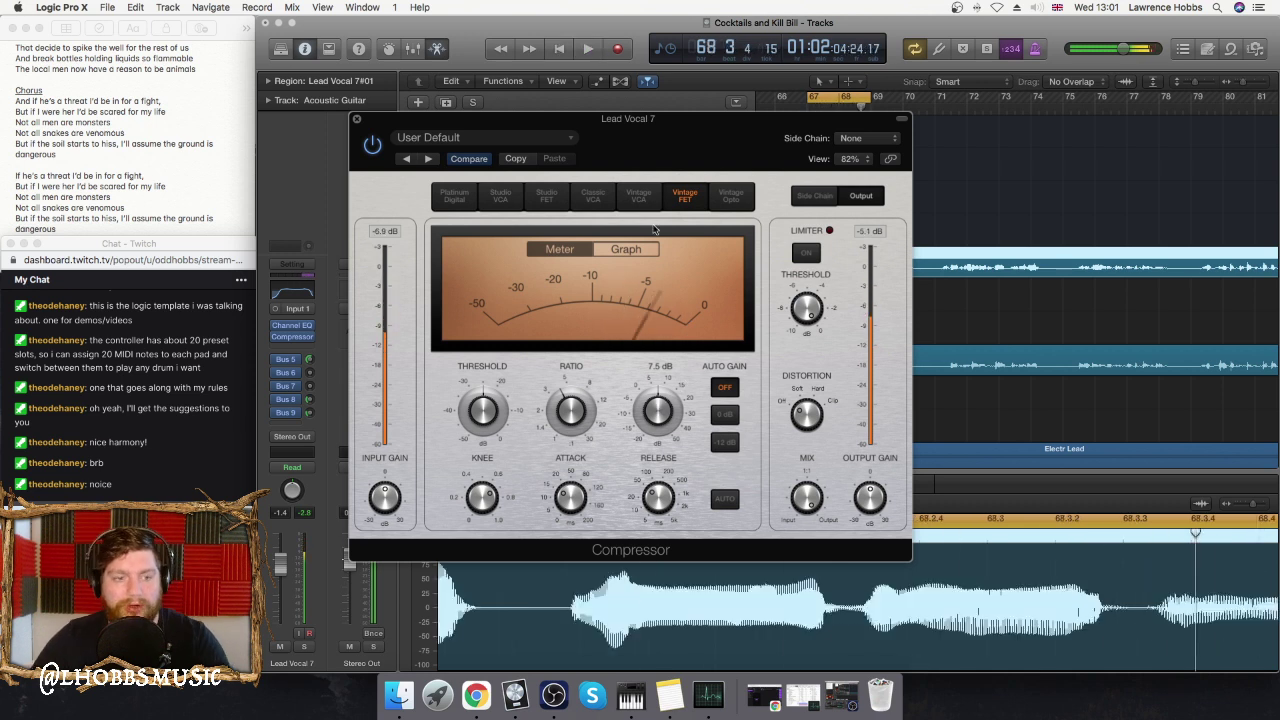
click(851, 97)
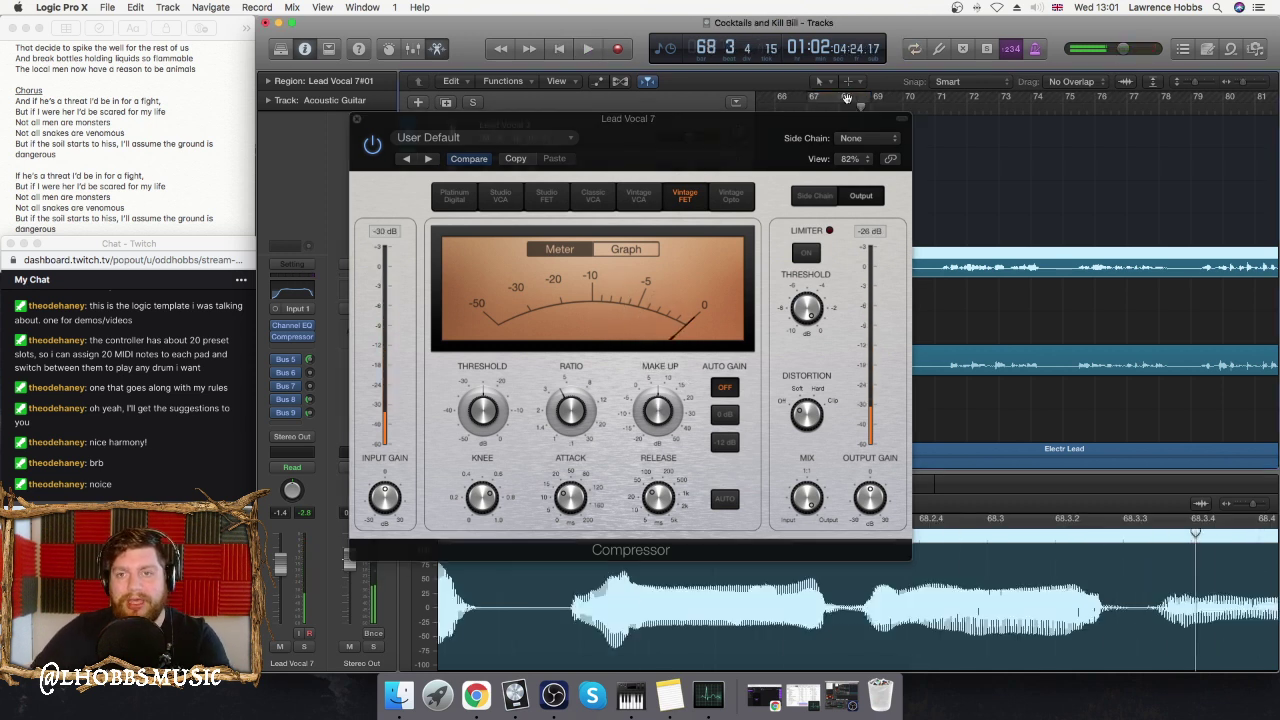
key(space)
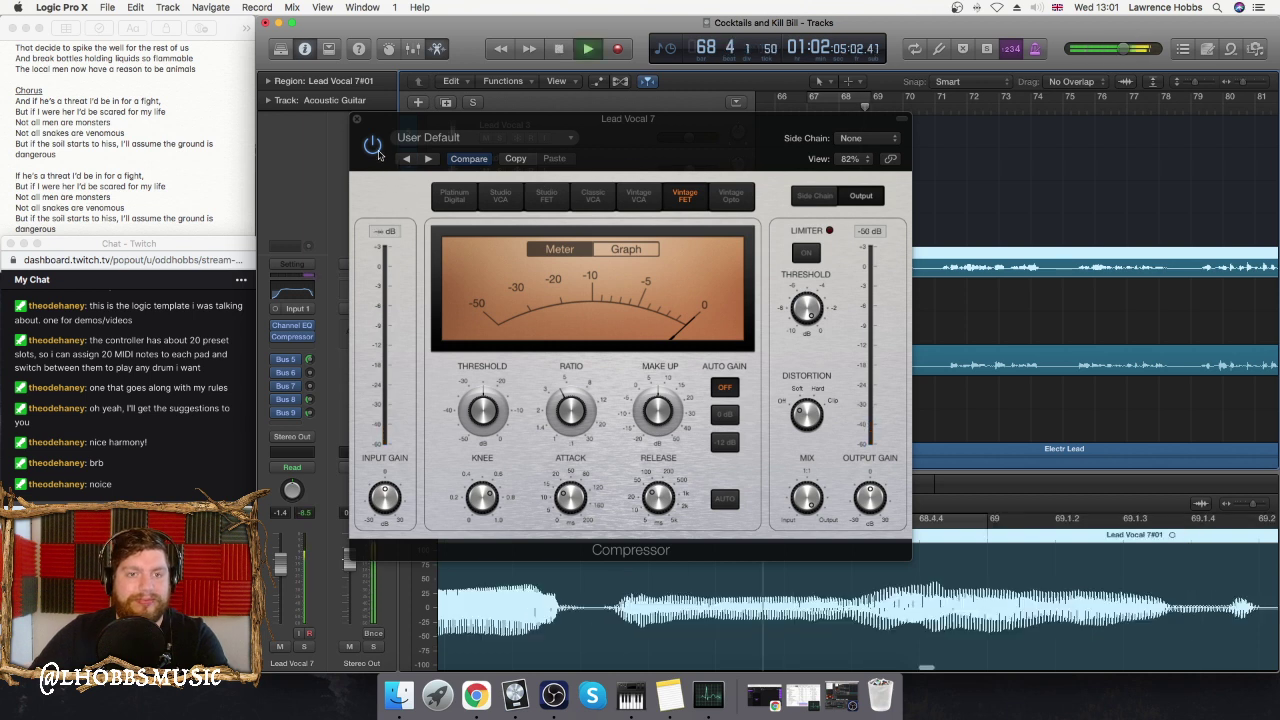
click(373, 147)
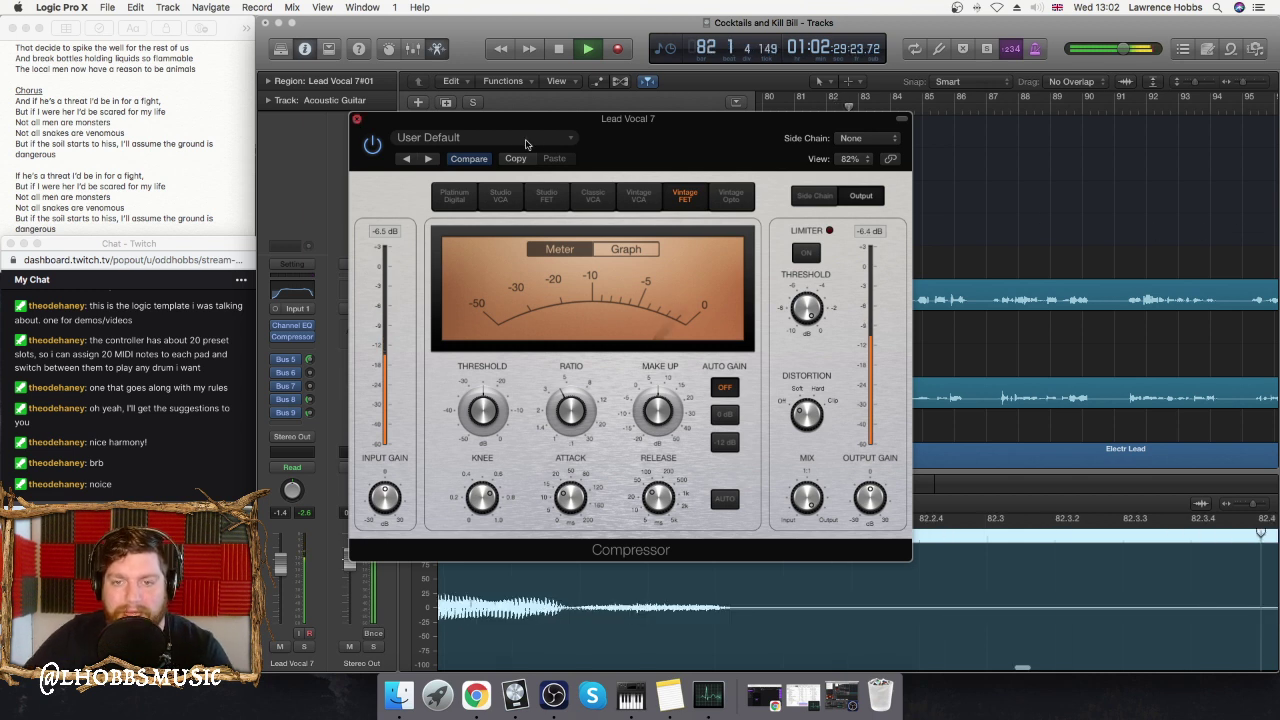
key(super+w)
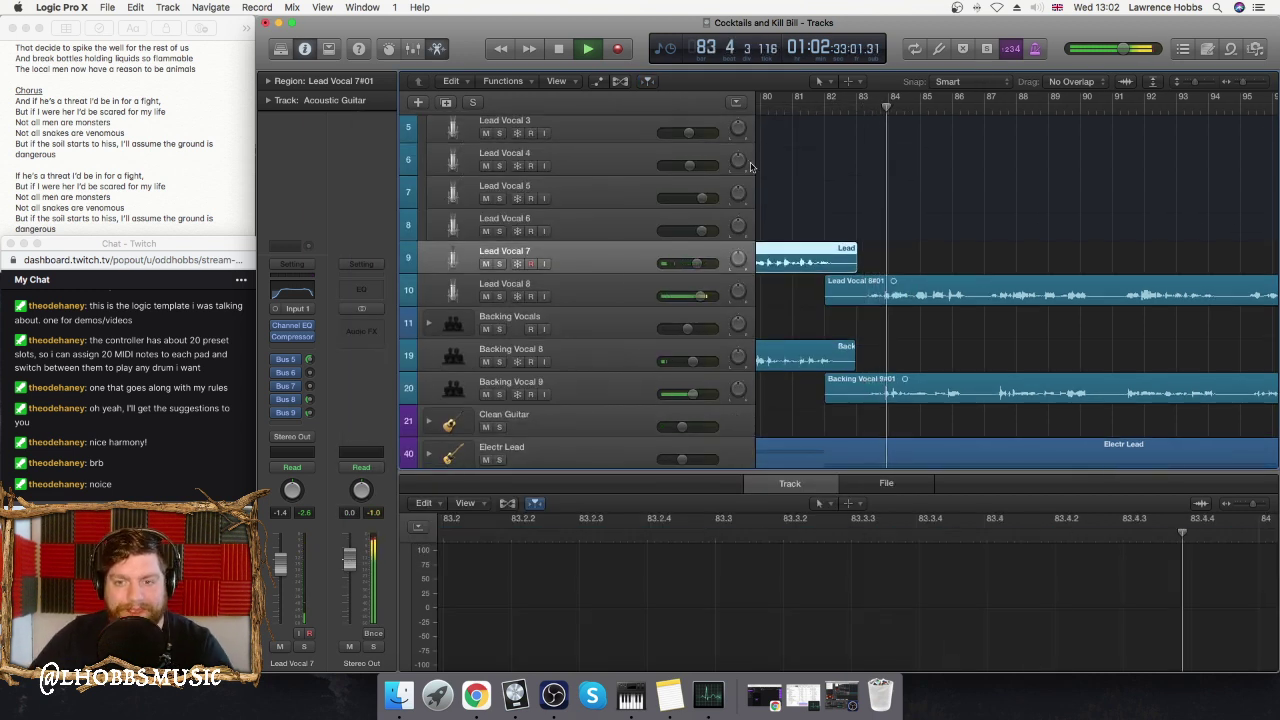
- Select the Lead Vocal 8 track and open its Compressor
click(618, 292)
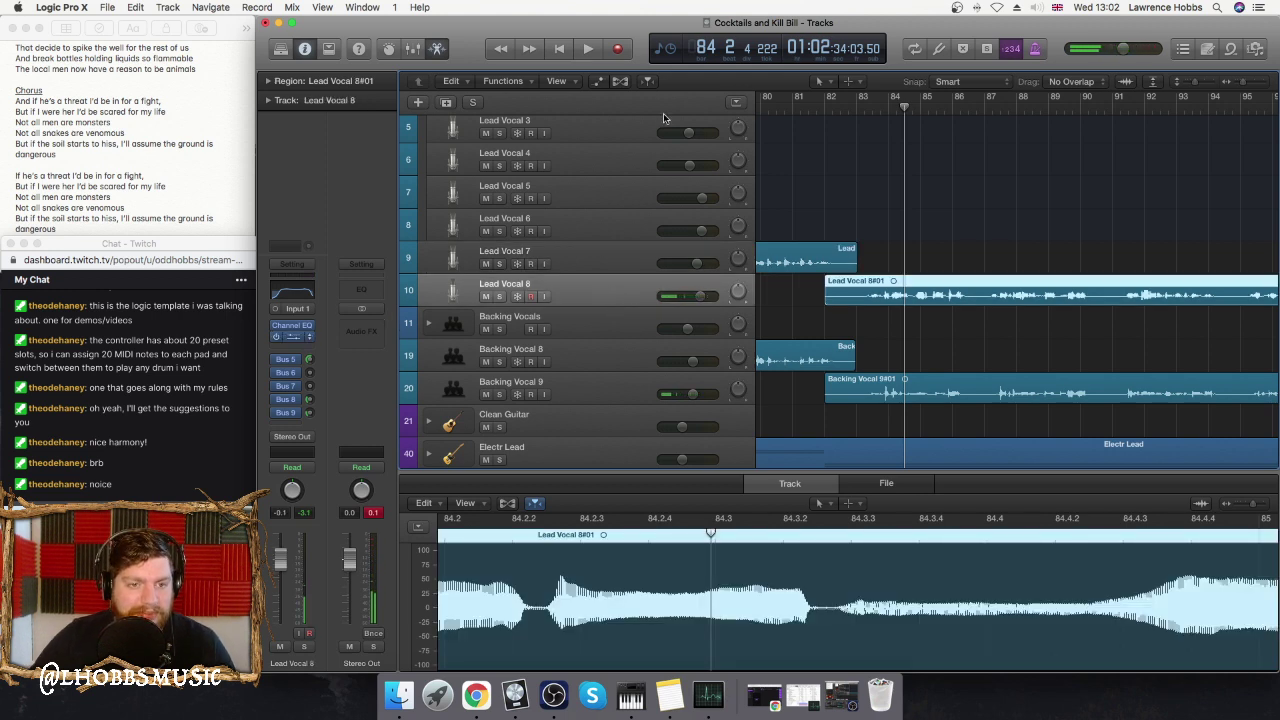
key(v)
drag(437, 101, 888, 96)
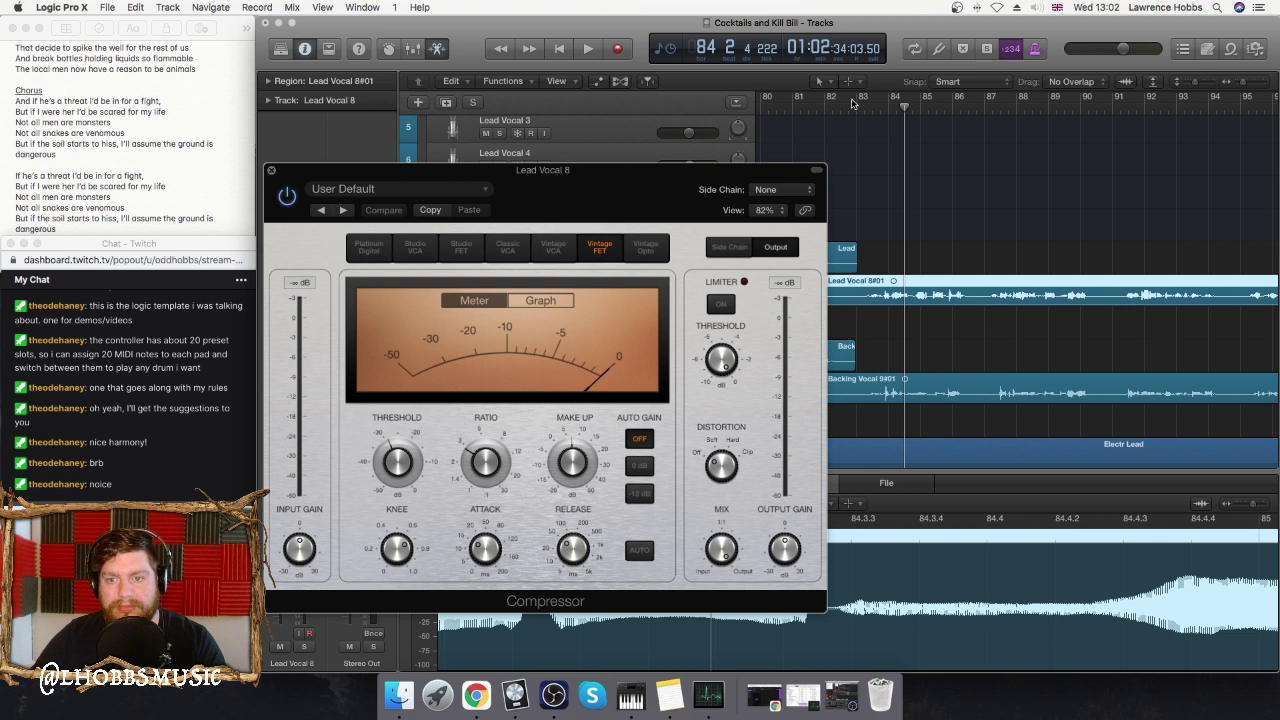
key(space)
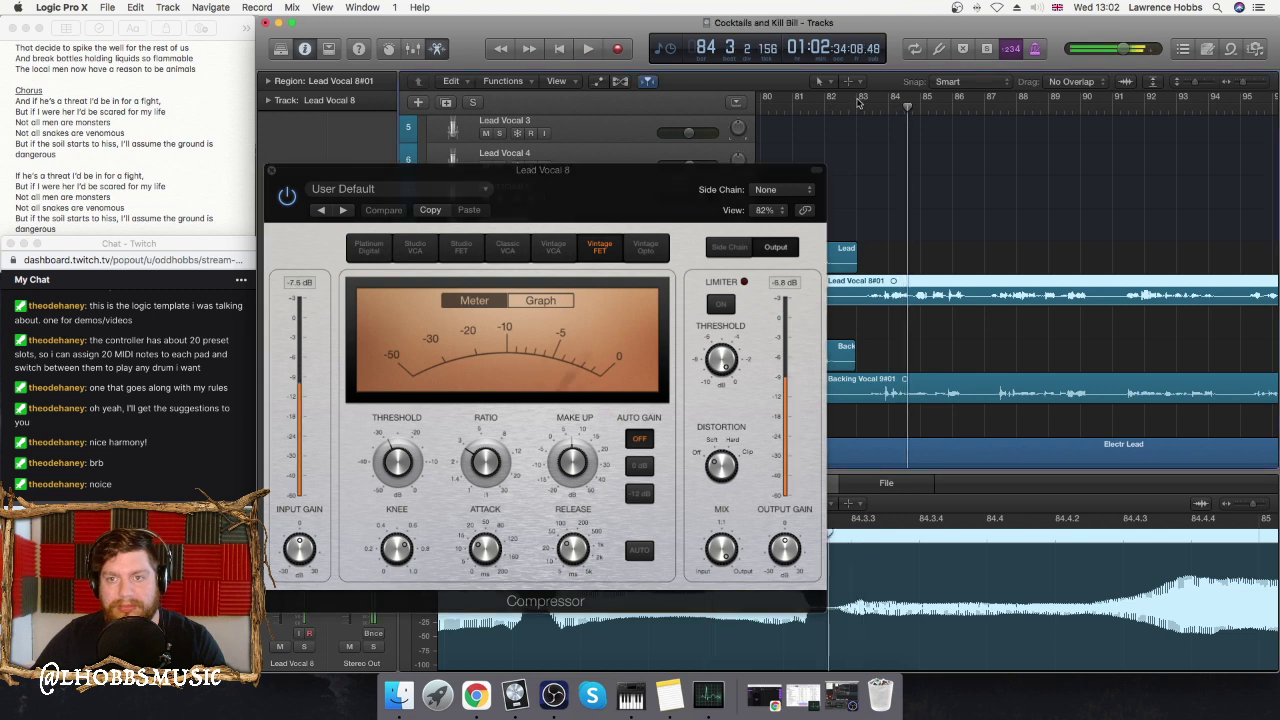
- Loop playback over bars 83 to 87 and move the Lead Vocal 8 Compressor window off the track controls
click(860, 110)
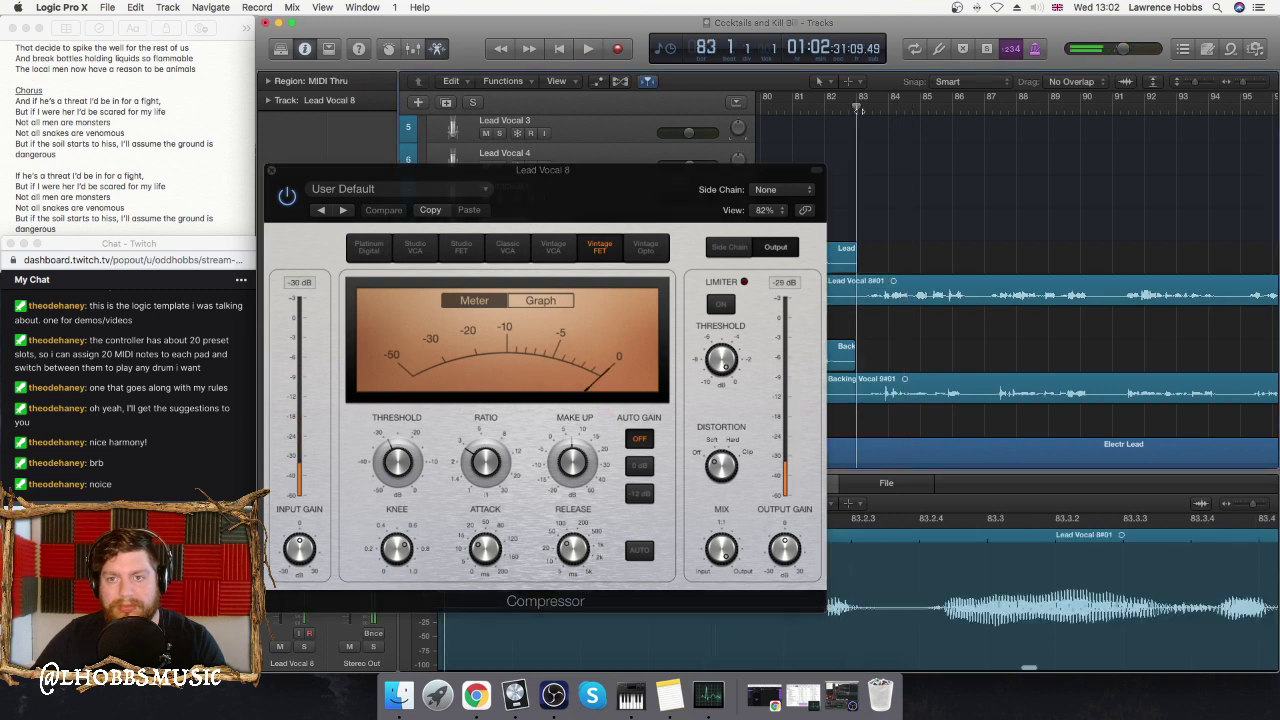
key(space)
drag(866, 100, 986, 102)
drag(643, 189, 759, 103)
mouse_move(557, 371)
key(space)
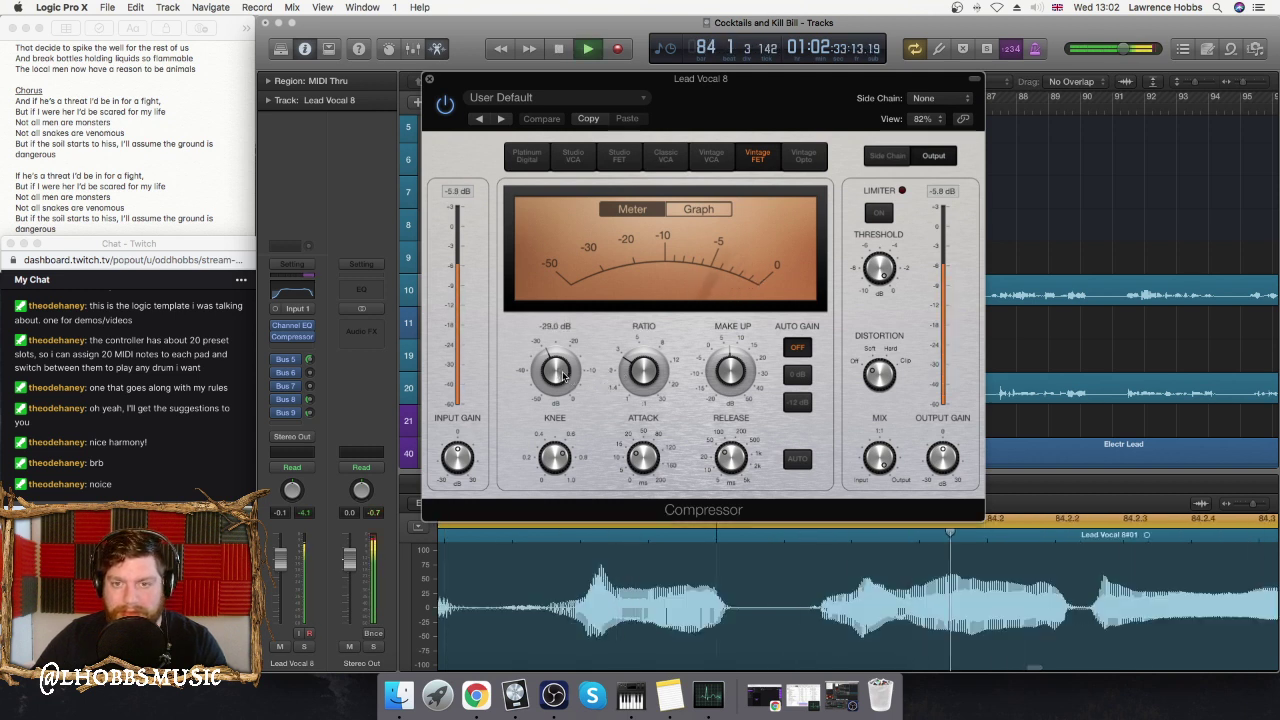
- Set the threshold of the Lead Vocal 8 Compressor to -24.5 dB while the loop plays
drag(557, 371, 564, 370)
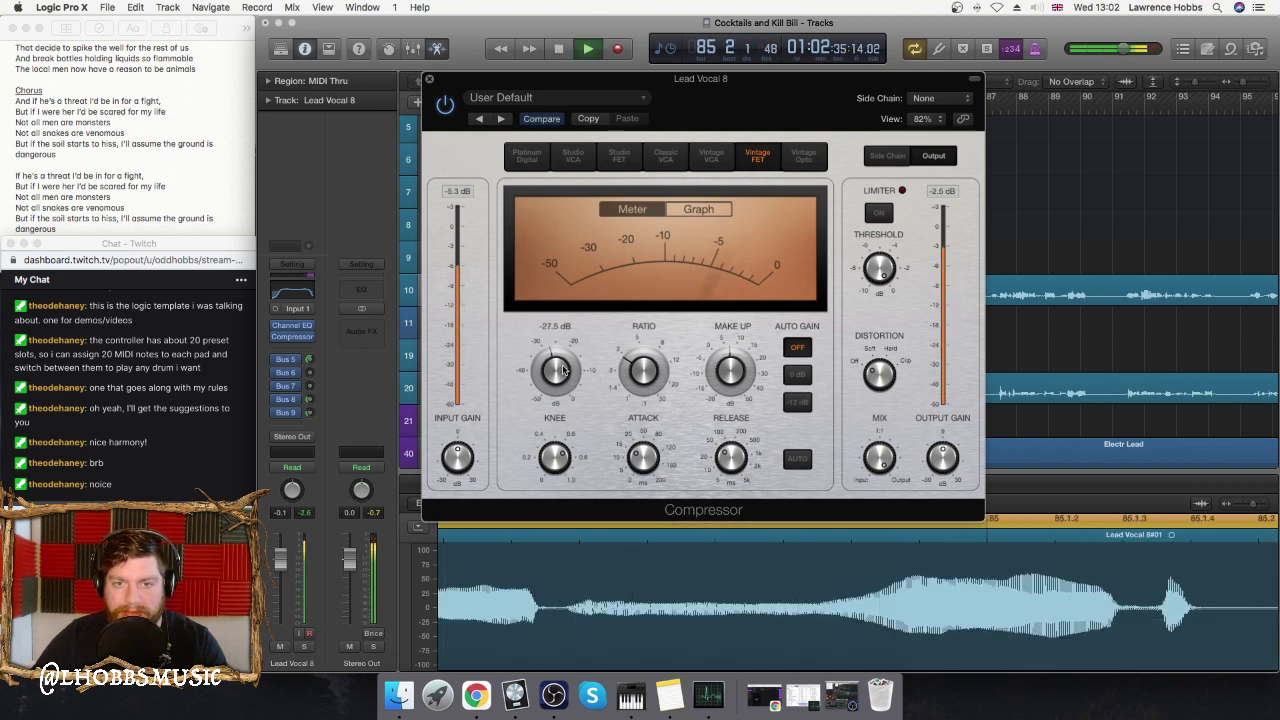
drag(565, 362, 558, 373)
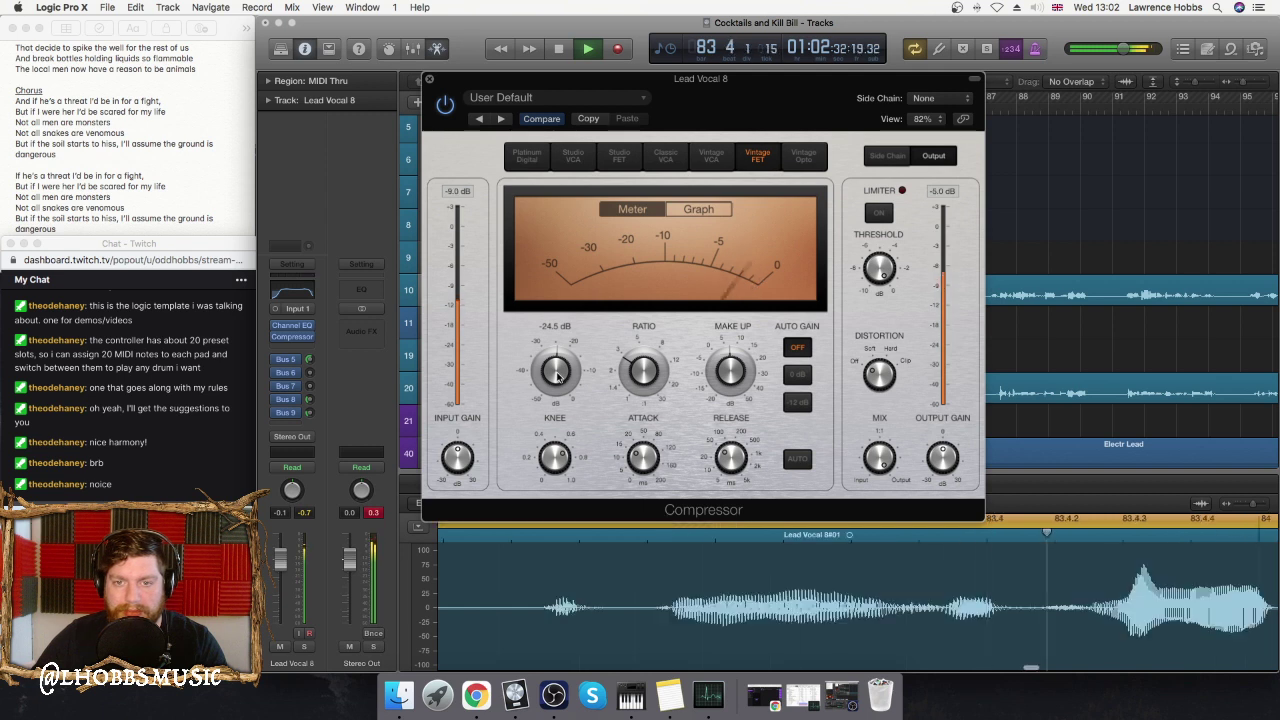
mouse_move(643, 378)
key(space)
- Inspect the Lead Vocal 8 waveform, raise the Compressor's ratio beyond 3.1:1 during playback, and compare the vocal with it bypassed
scroll(1030, 571, left, 10)
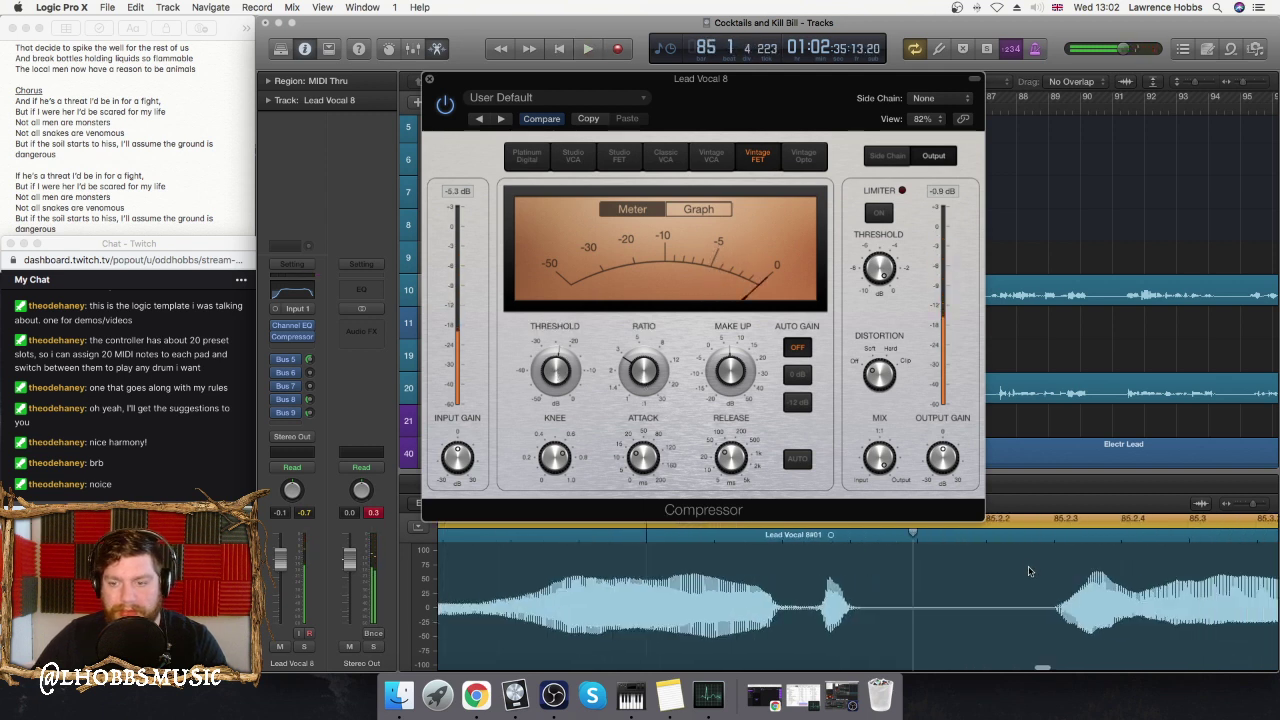
scroll(815, 570, left, 10)
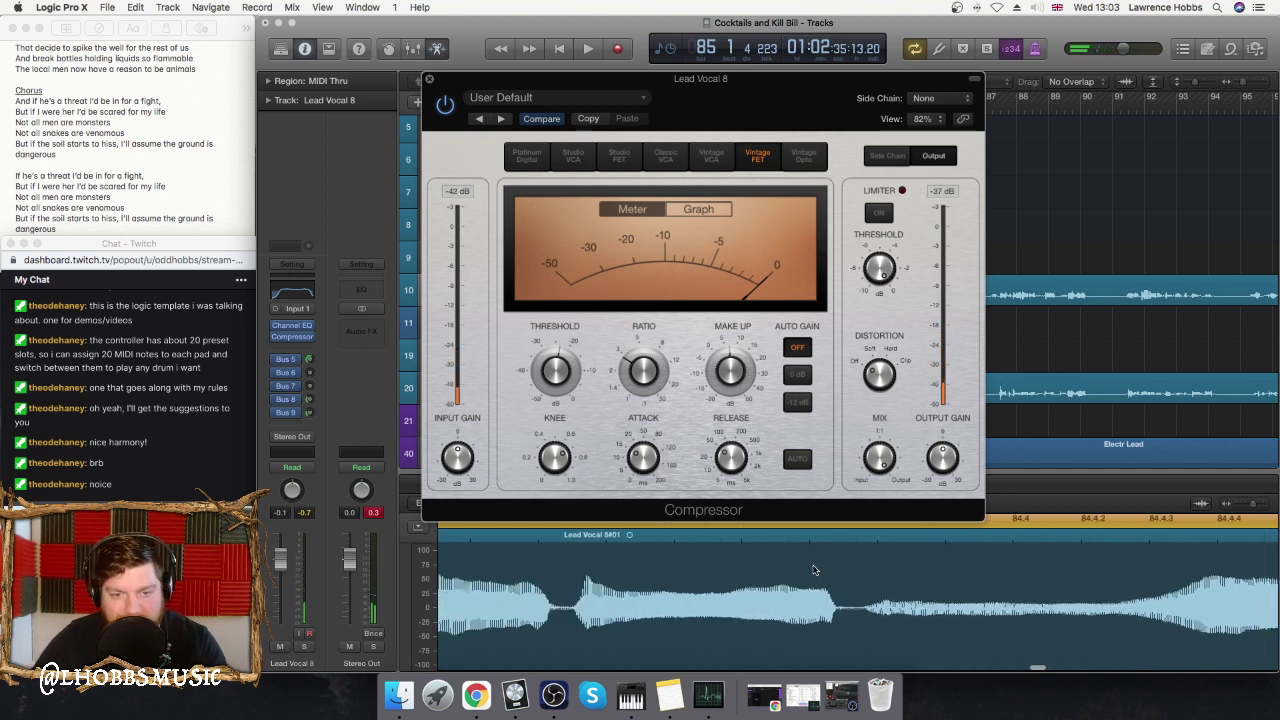
scroll(815, 568, right, 10)
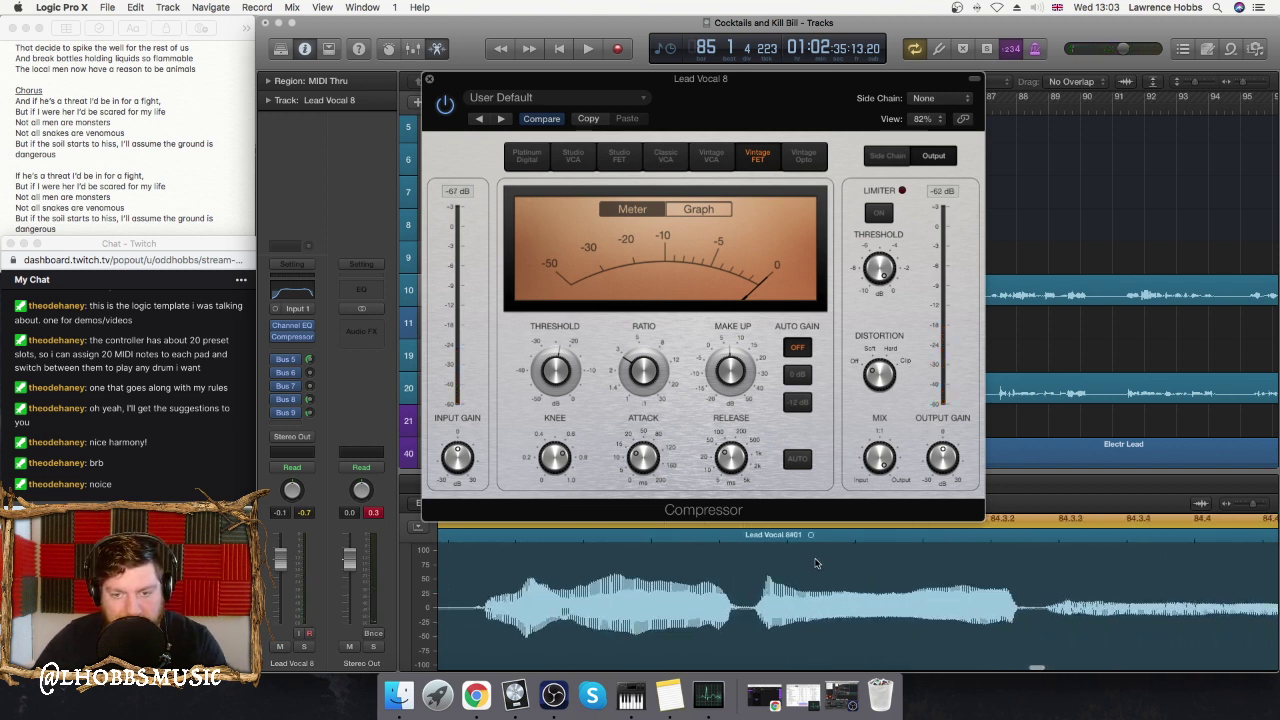
scroll(825, 560, right, 15)
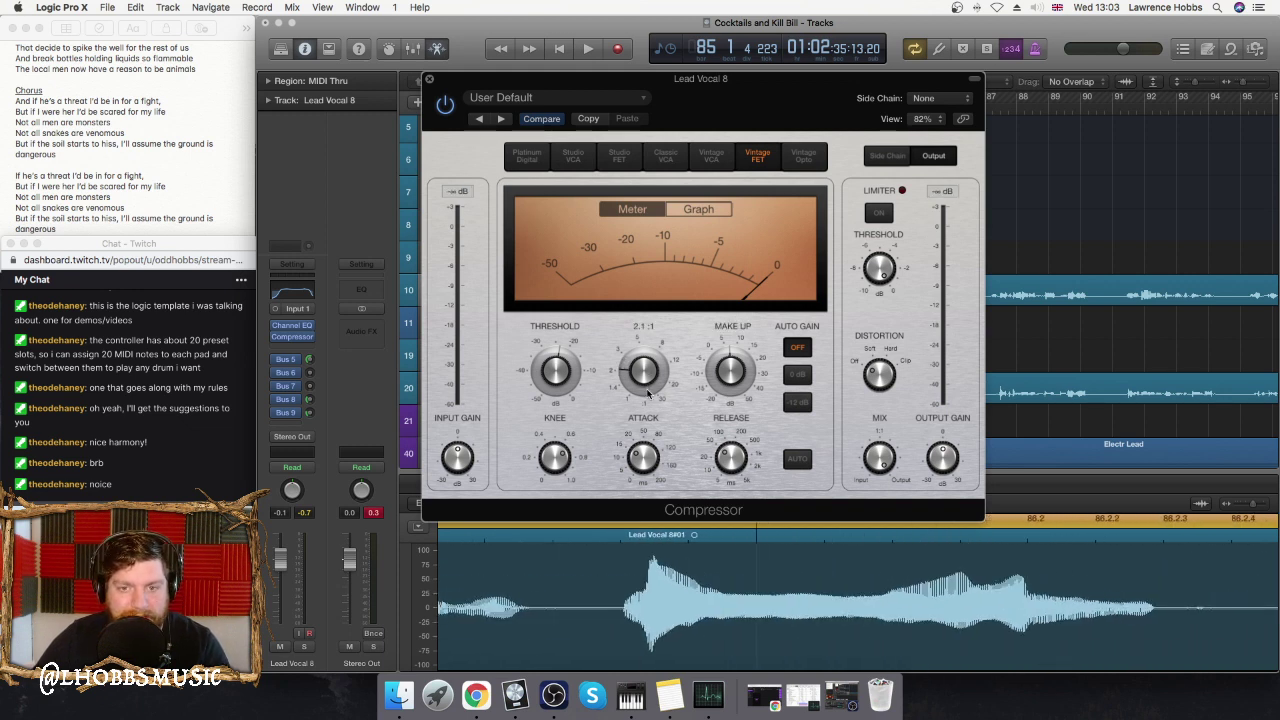
key(space)
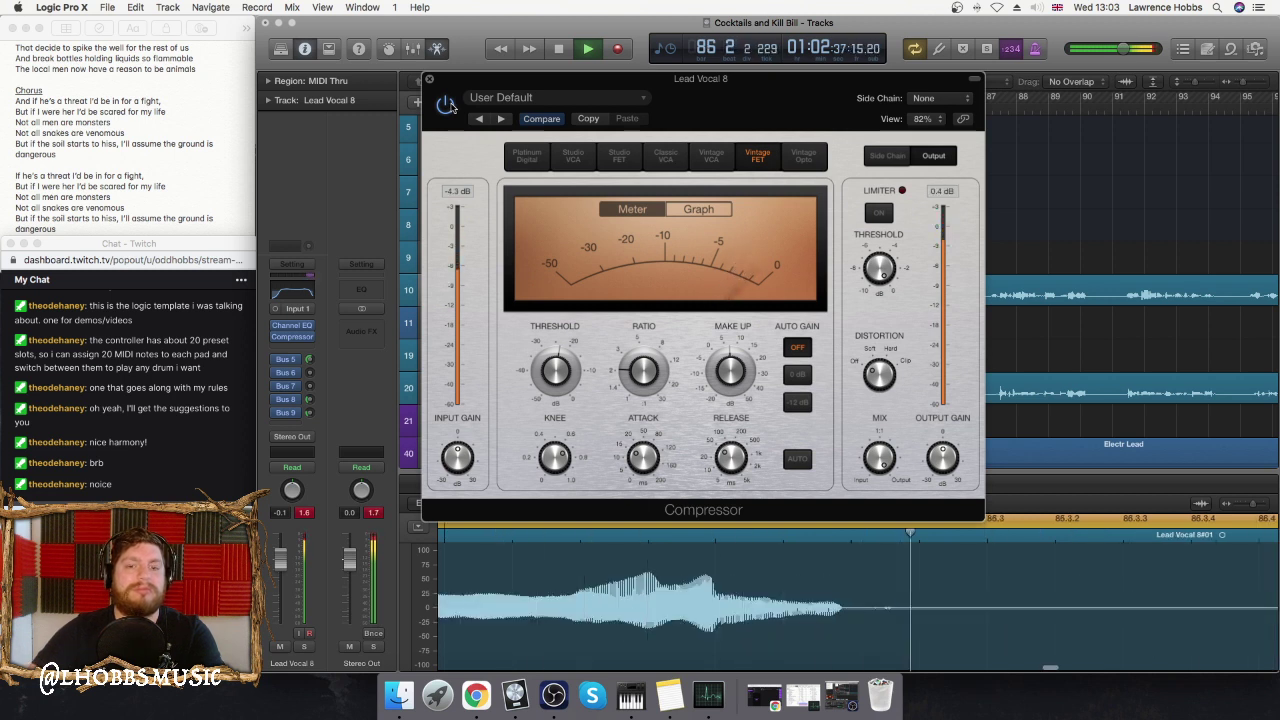
drag(648, 373, 650, 357)
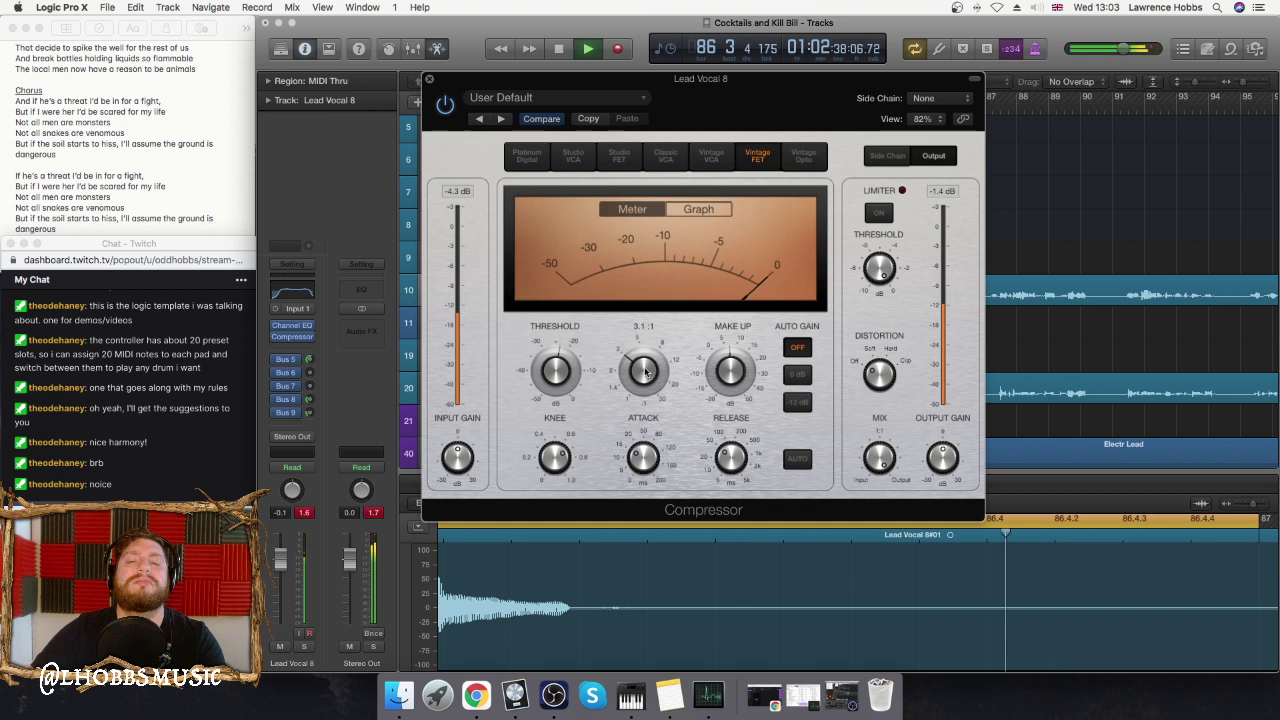
drag(645, 366, 644, 365)
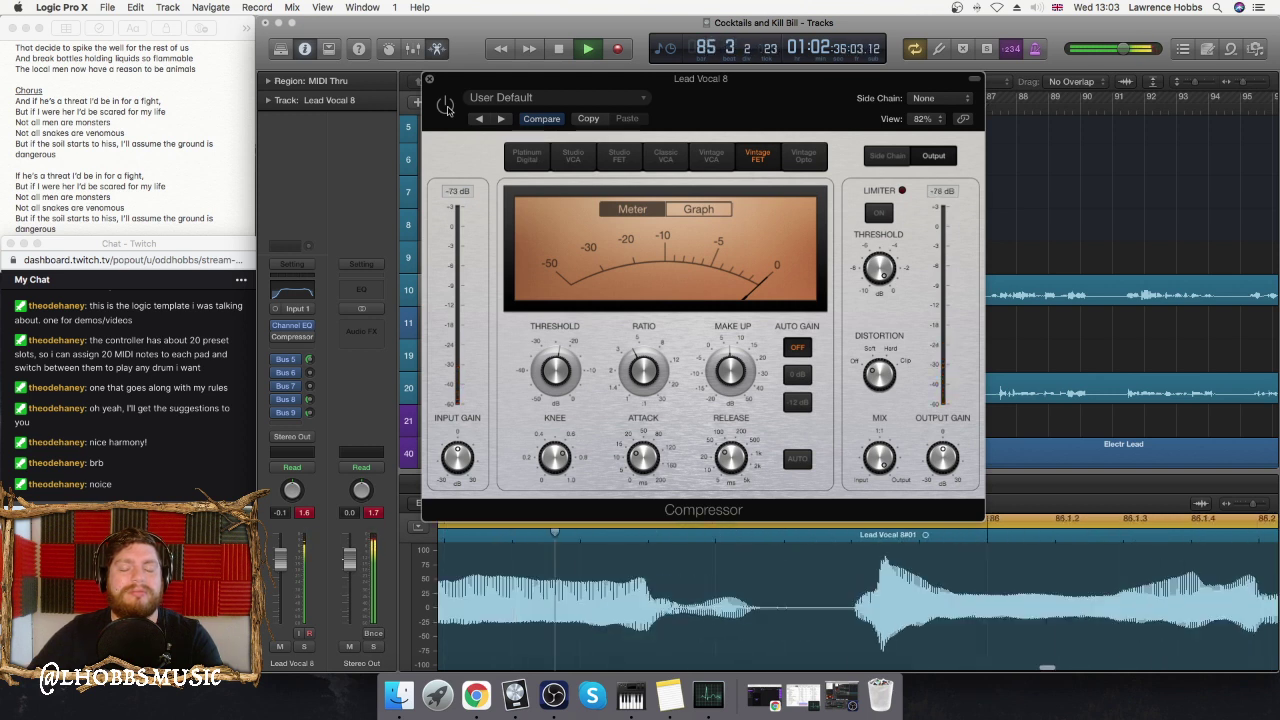
click(445, 104)
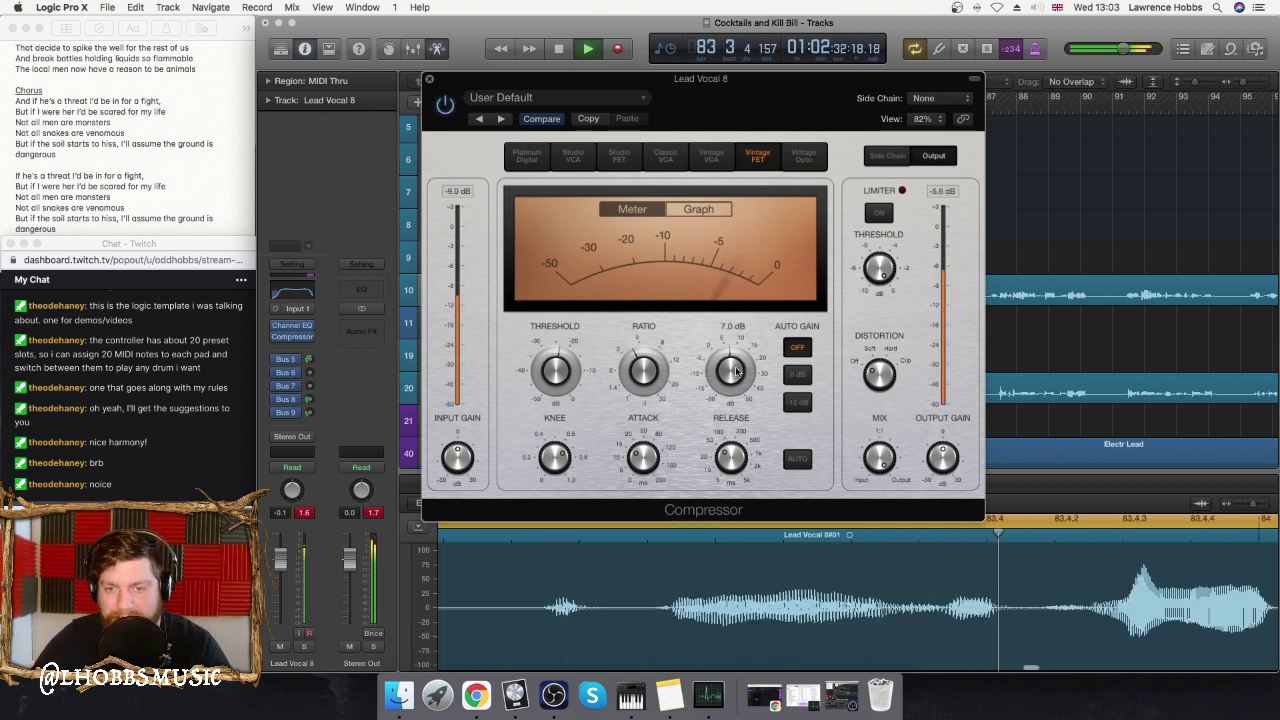
- Shorten the playback loop to bars 83 to 85 and restart playback with the Compressor window in view
mouse_move(733, 372)
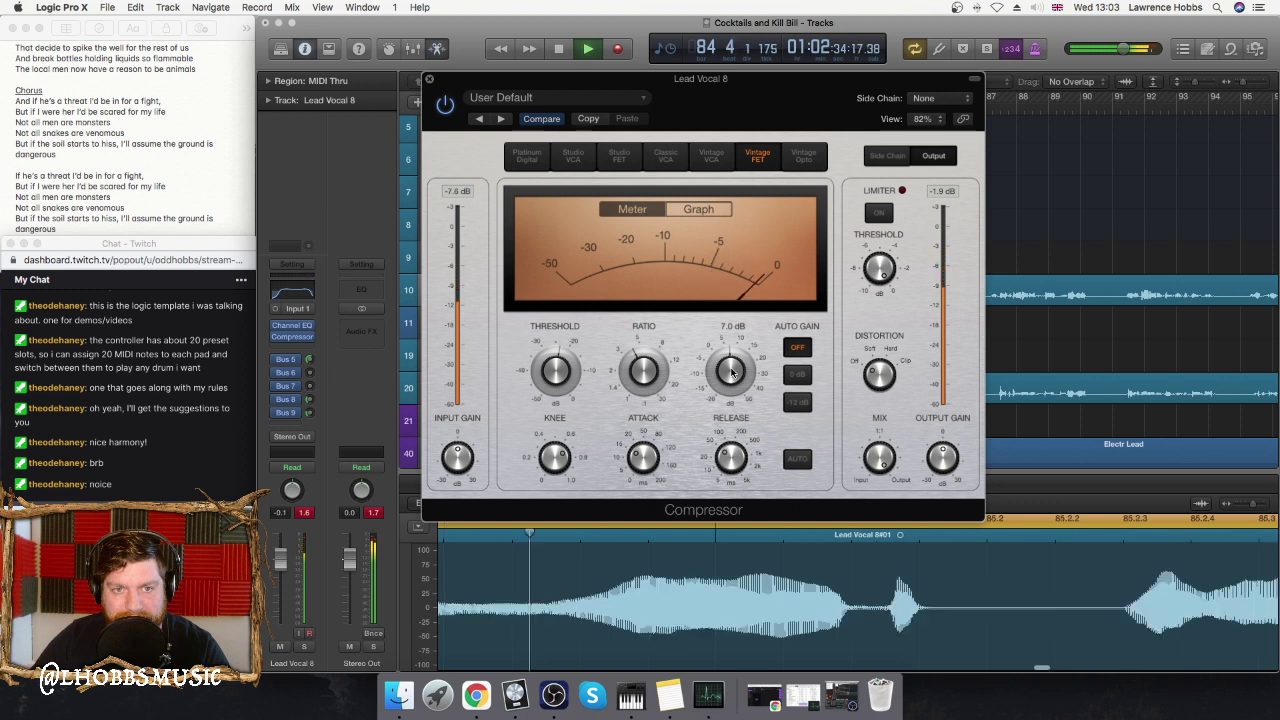
key(space)
drag(860, 78, 782, 161)
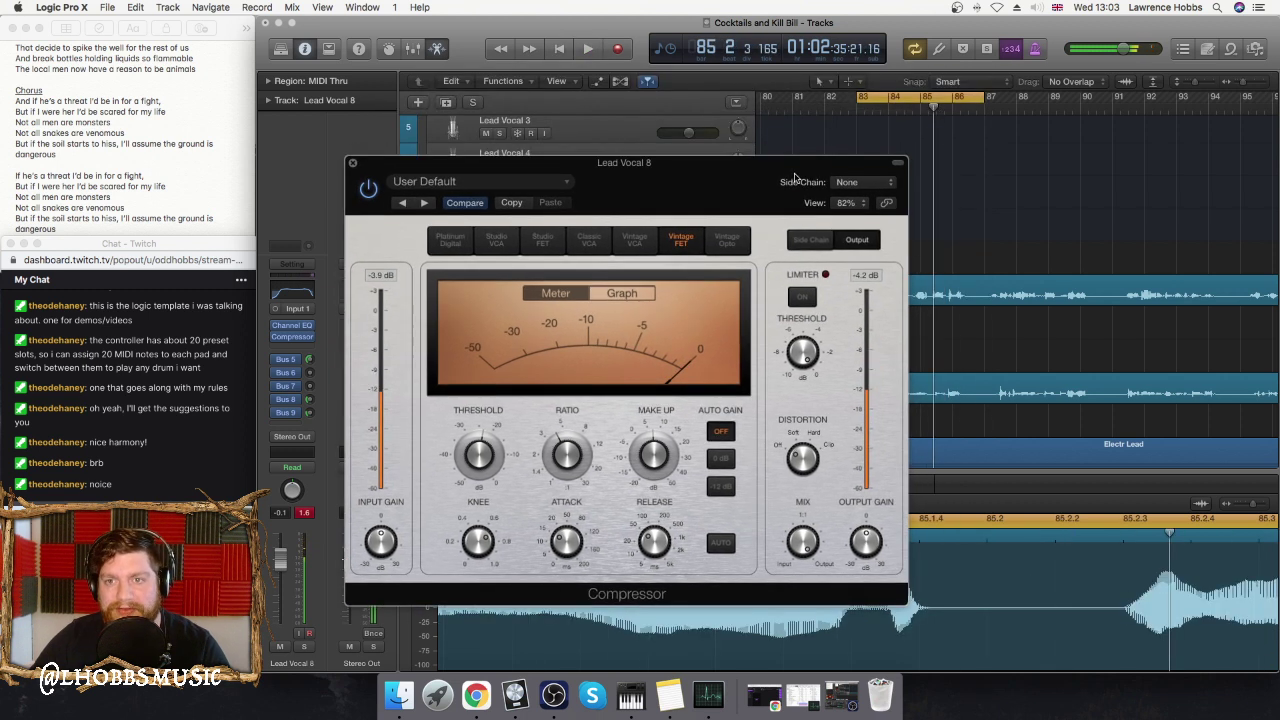
drag(973, 97, 927, 101)
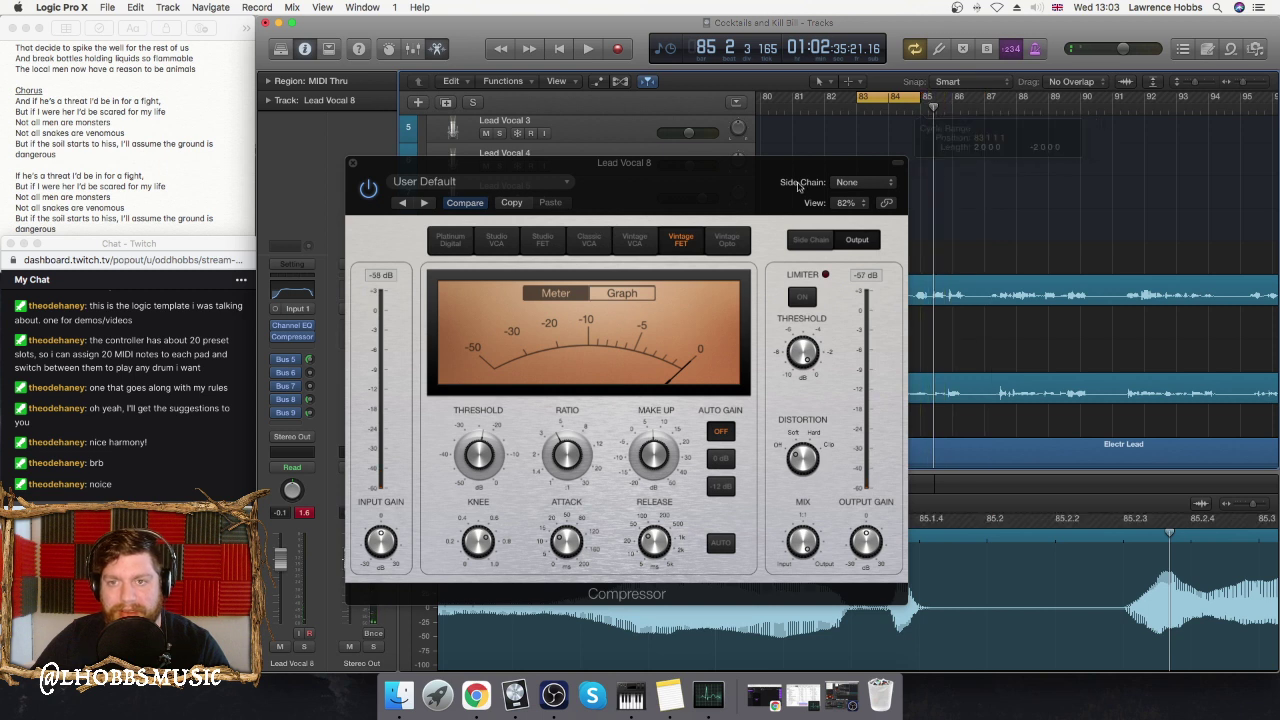
key(space)
drag(737, 187, 800, 88)
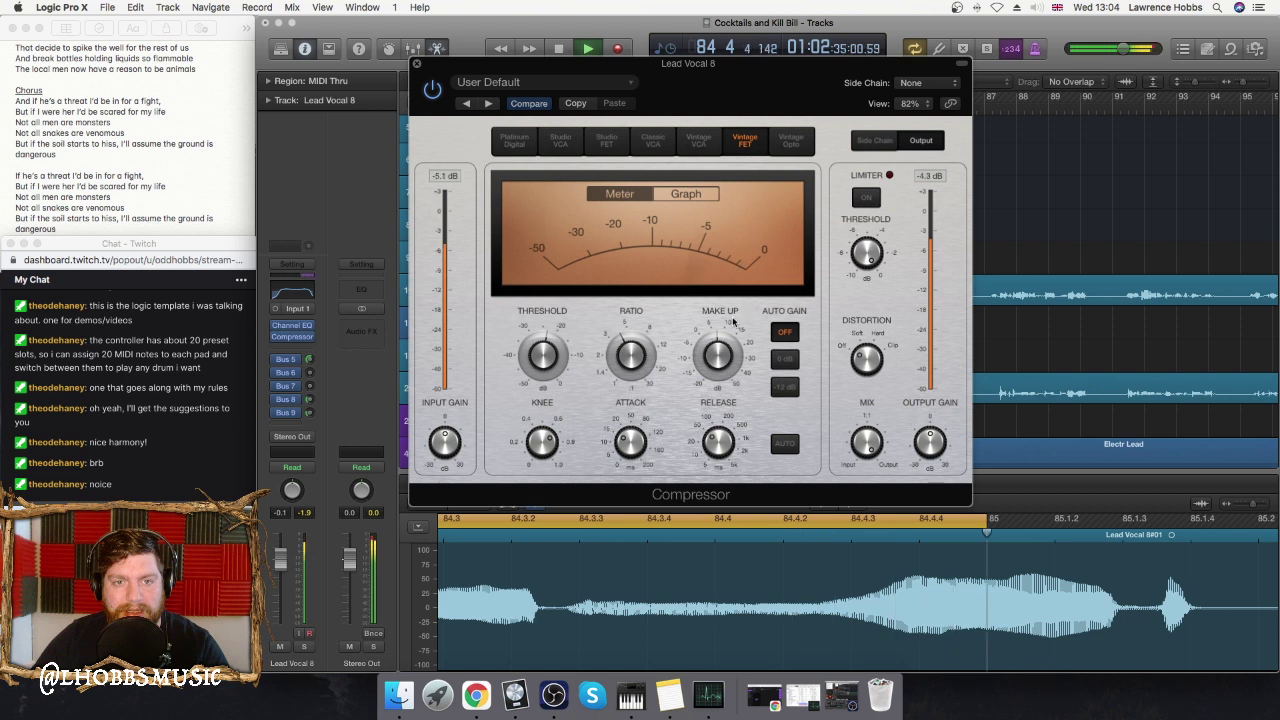
- Try make-up gains of 8.0, 6.0 and 7.0 dB on the Lead Vocal 8 Compressor, settling on 7.5 dB
mouse_move(725, 330)
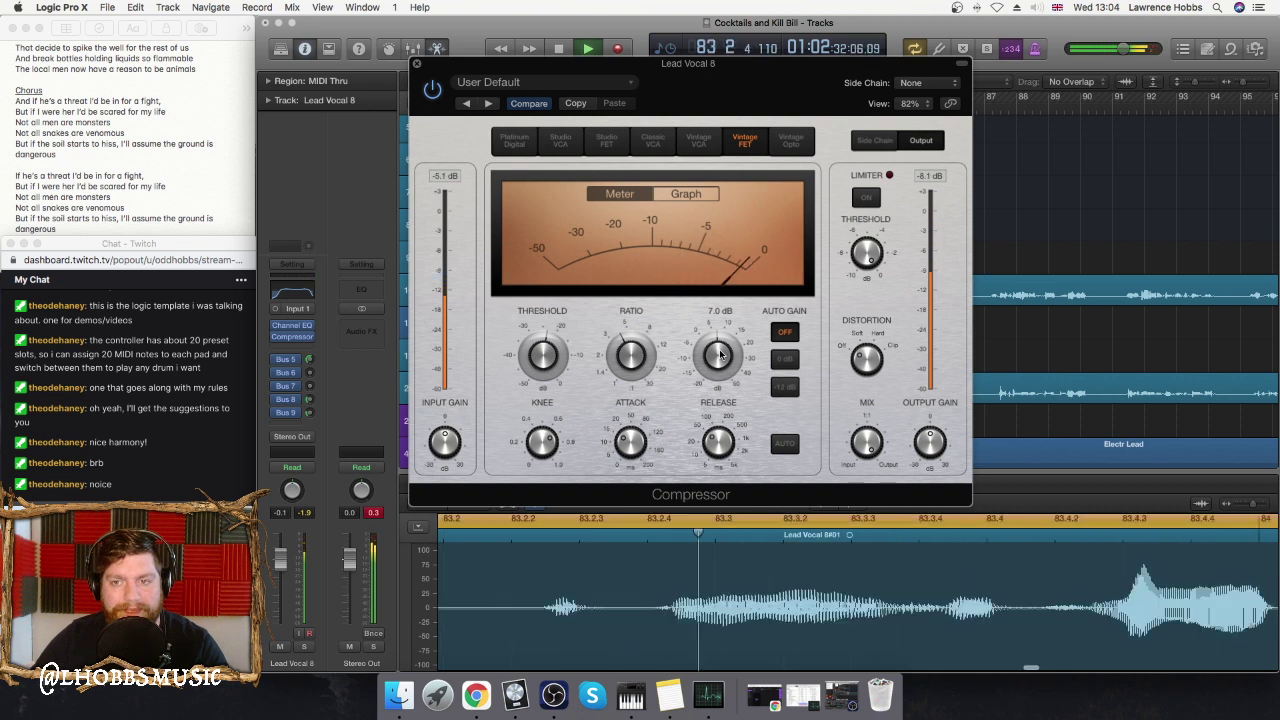
drag(720, 352, 722, 350)
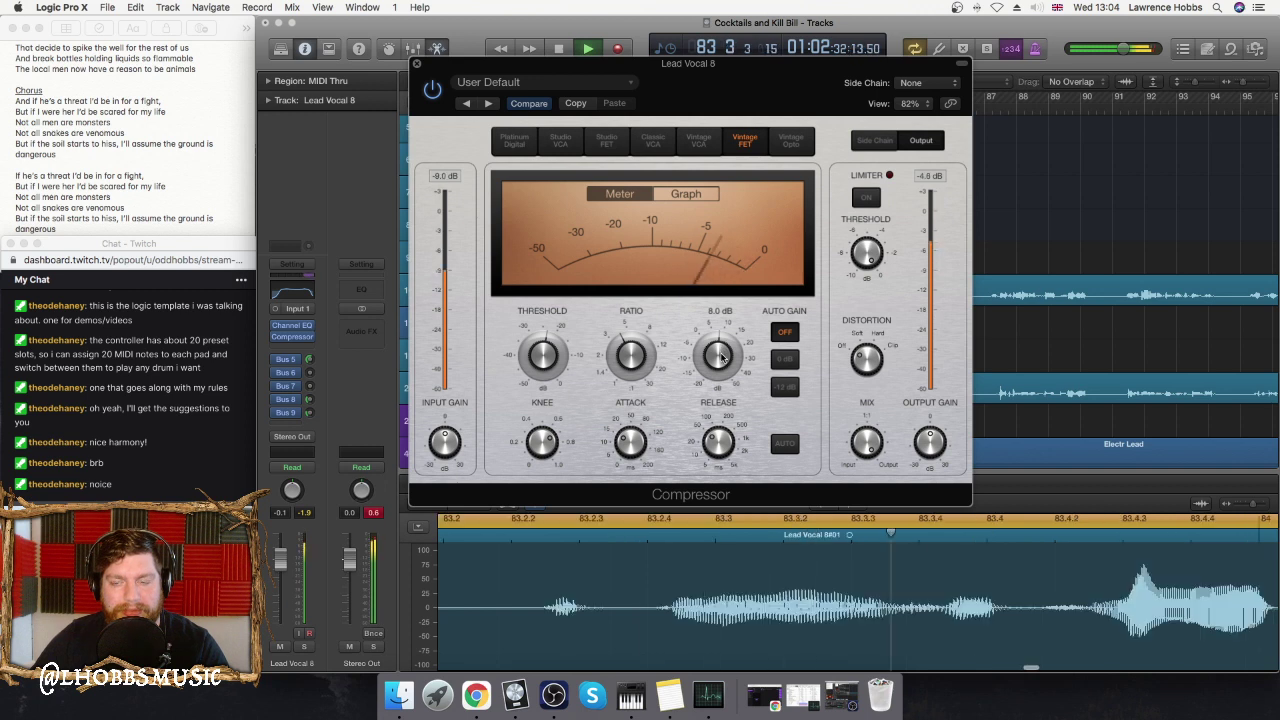
drag(722, 358, 722, 365)
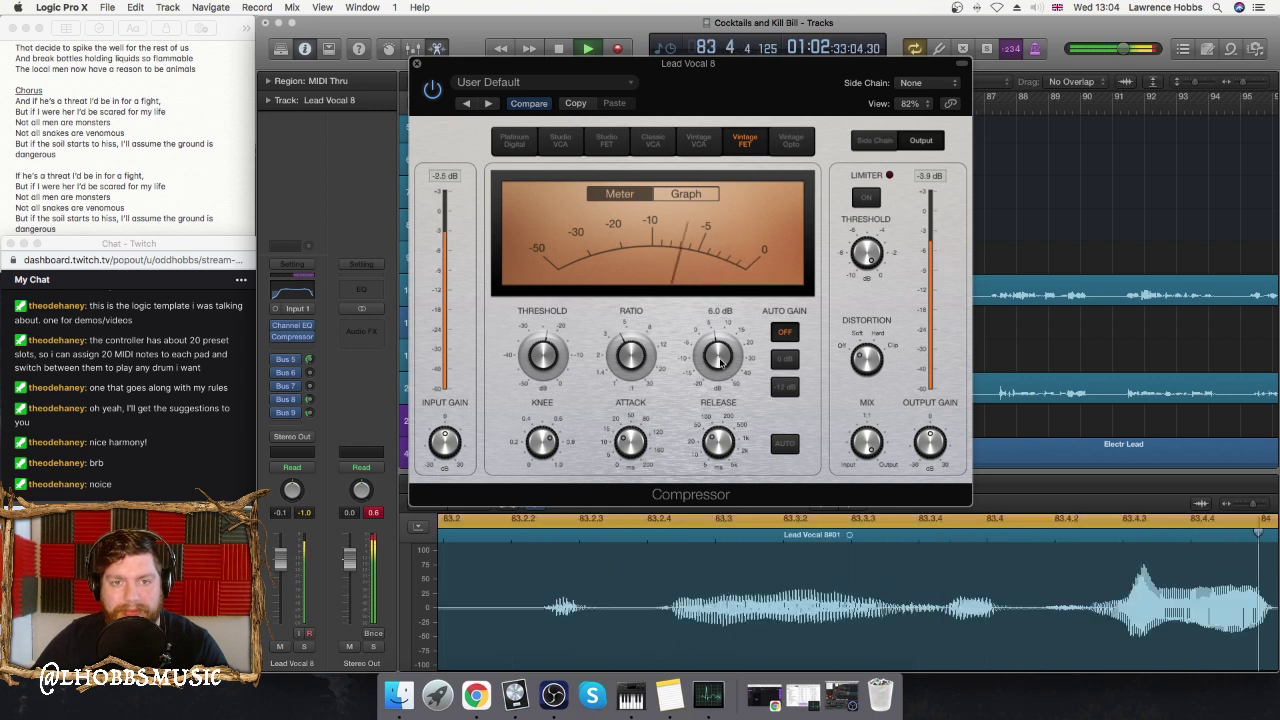
scroll(719, 360, up, 2)
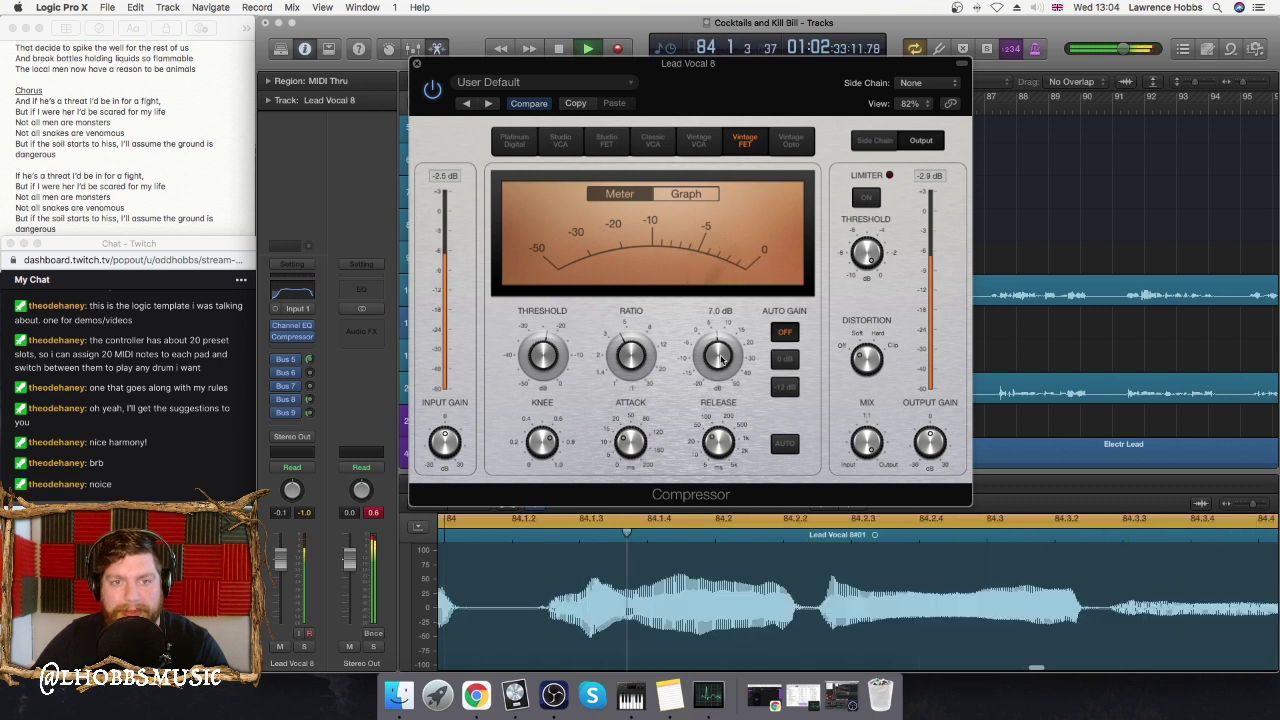
scroll(719, 360, up, 4)
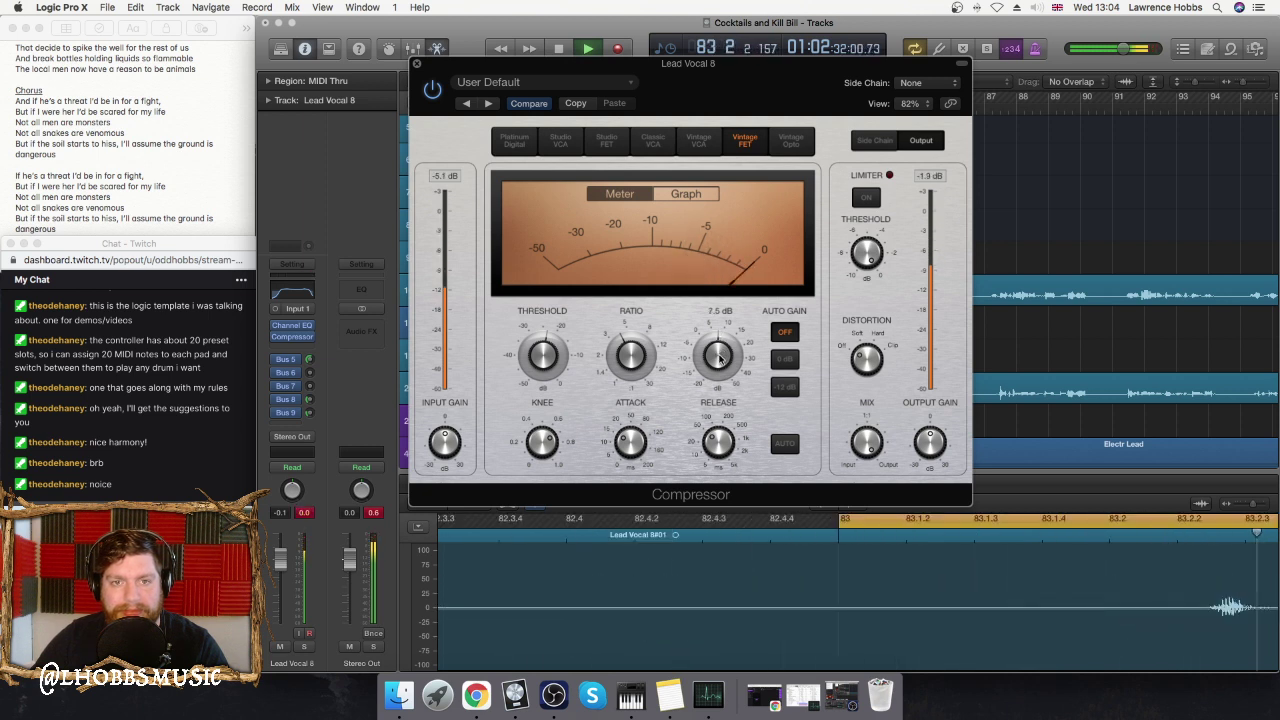
scroll(720, 357, down, 3)
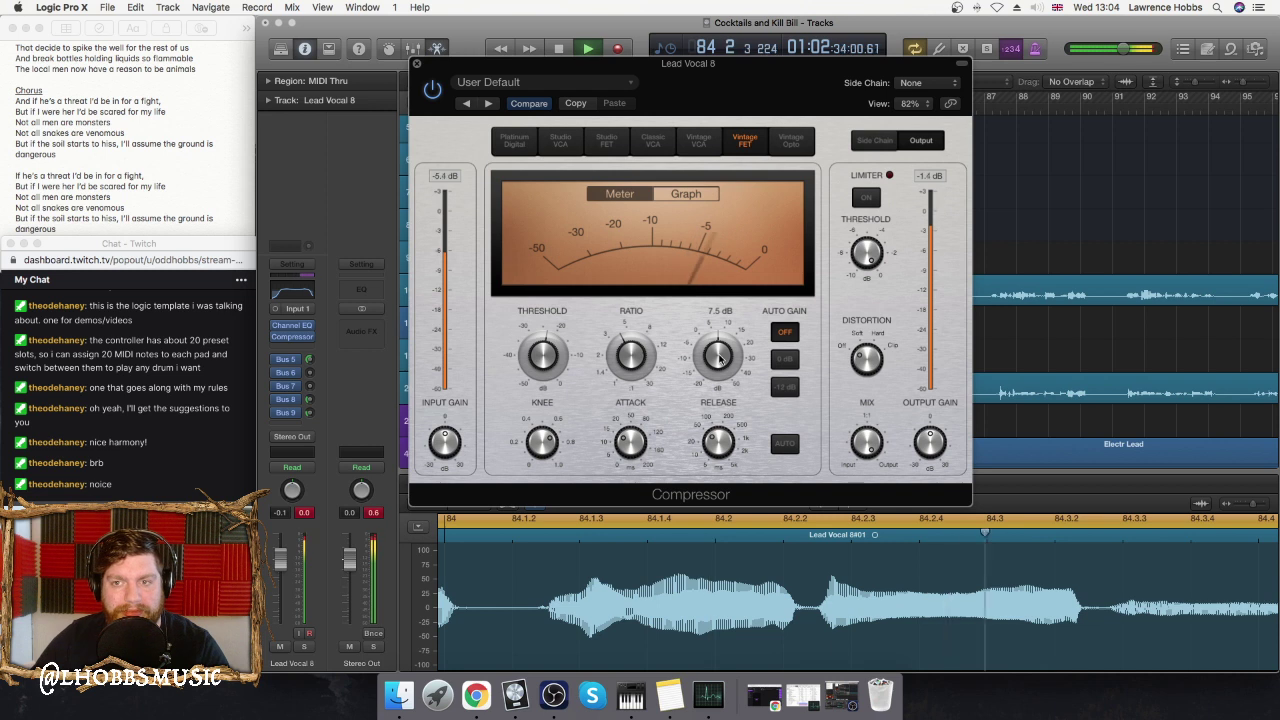
- Shift the playback loop to bars 85 to 87 and restart playback
key(space)
drag(841, 83, 812, 208)
drag(881, 98, 944, 100)
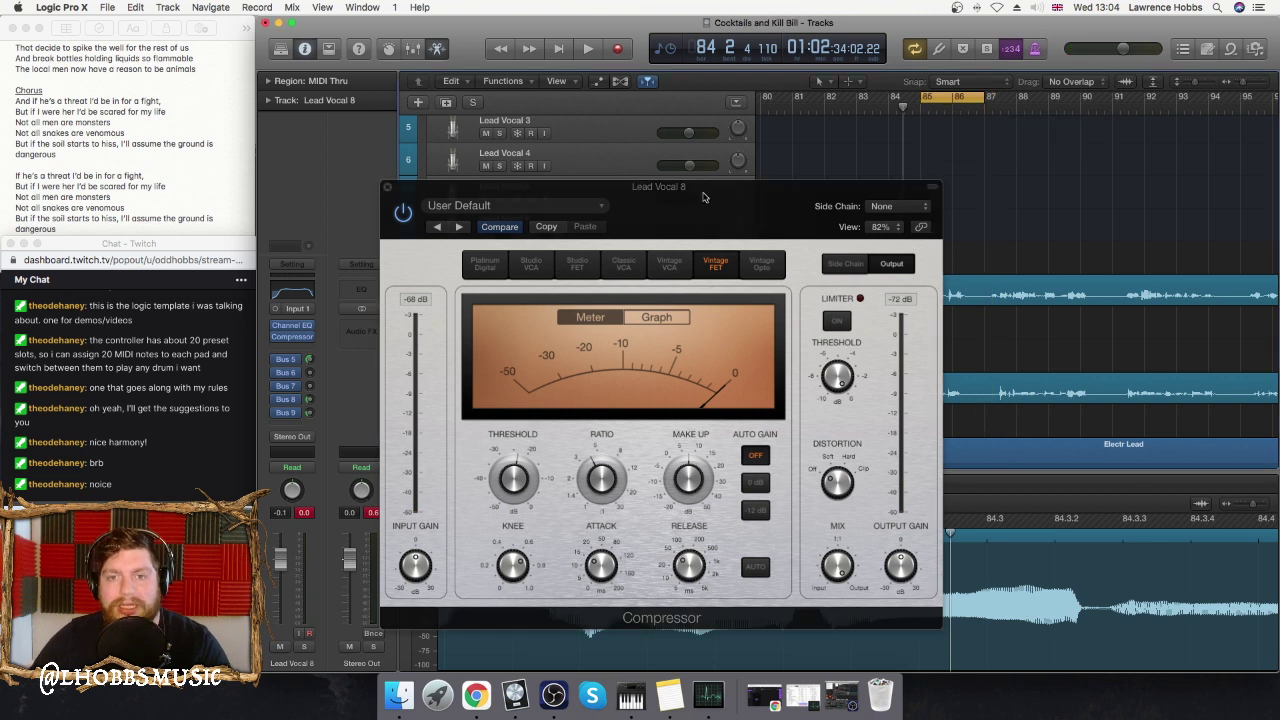
drag(710, 384, 738, 285)
key(space)
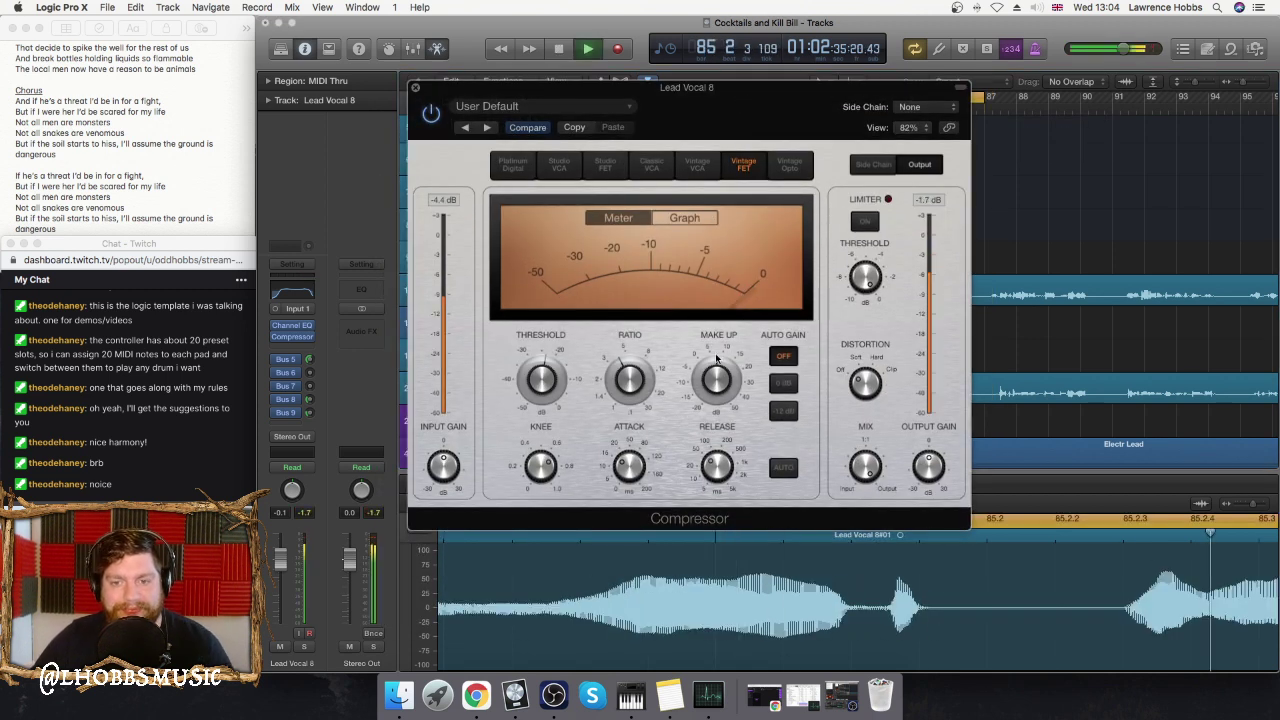
- Set the Lead Vocal 8 Compressor's make-up gain to 7.0 dB while bars 85 to 87 loop
mouse_move(712, 376)
drag(712, 376, 717, 381)
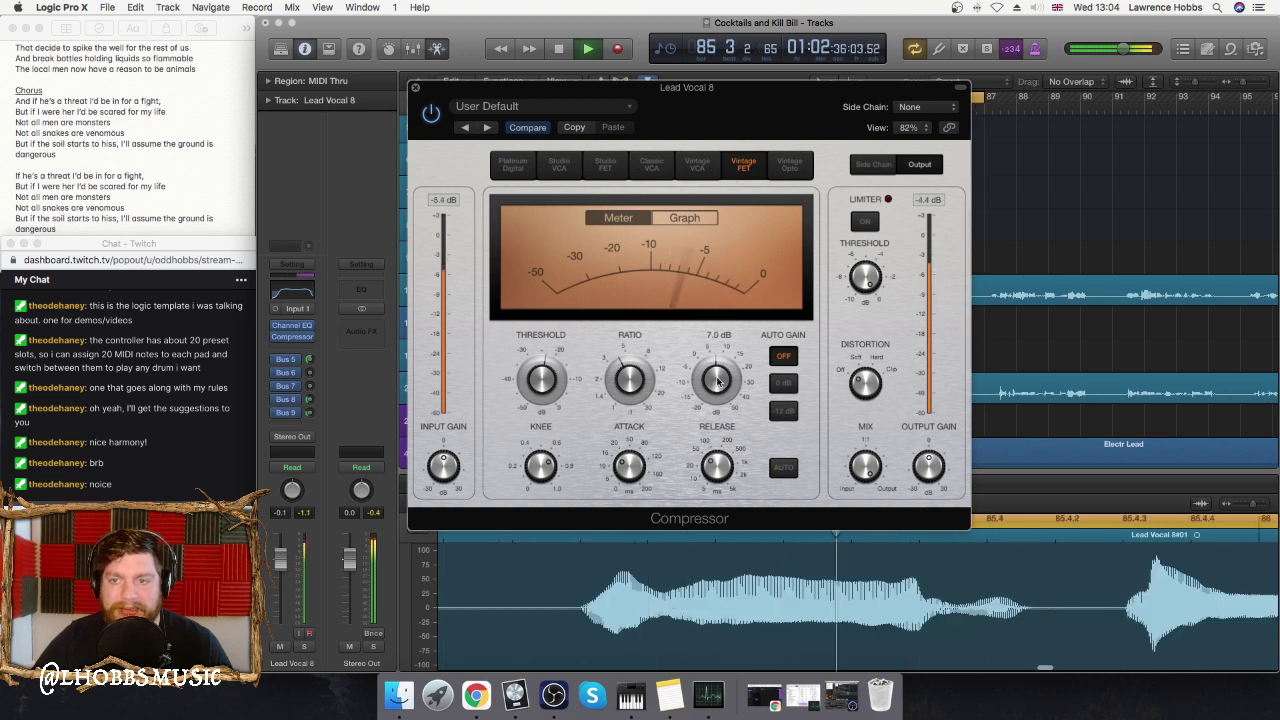
drag(717, 381, 721, 379)
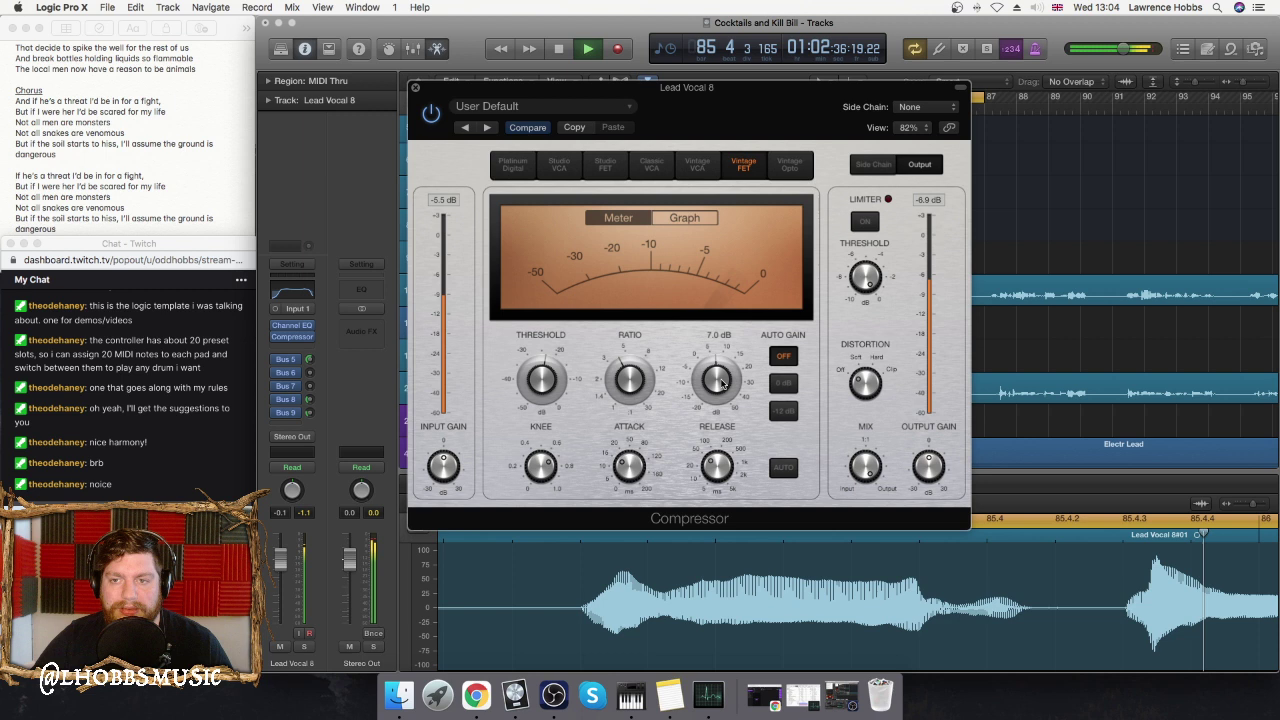
- Try a make-up gain of 8.0 dB on the Lead Vocal 8 Compressor during looped playback, settling on 5.0 dB
scroll(722, 381, up, 1)
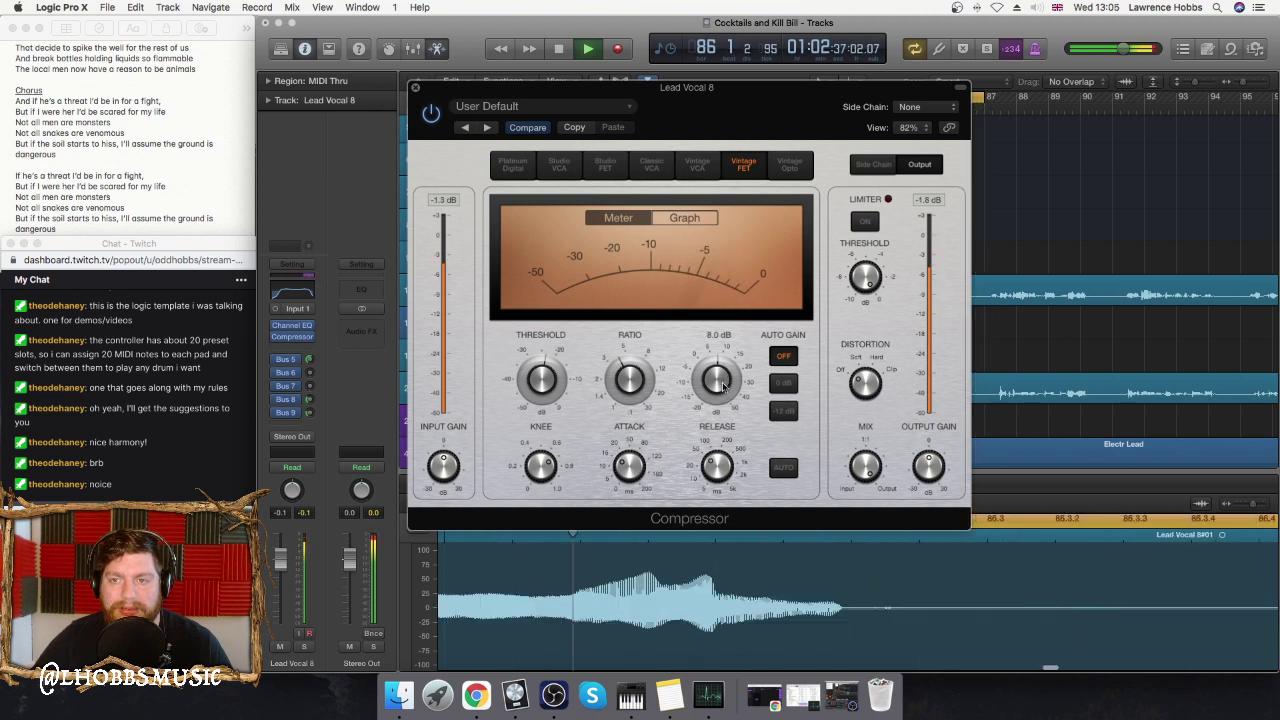
key(space)
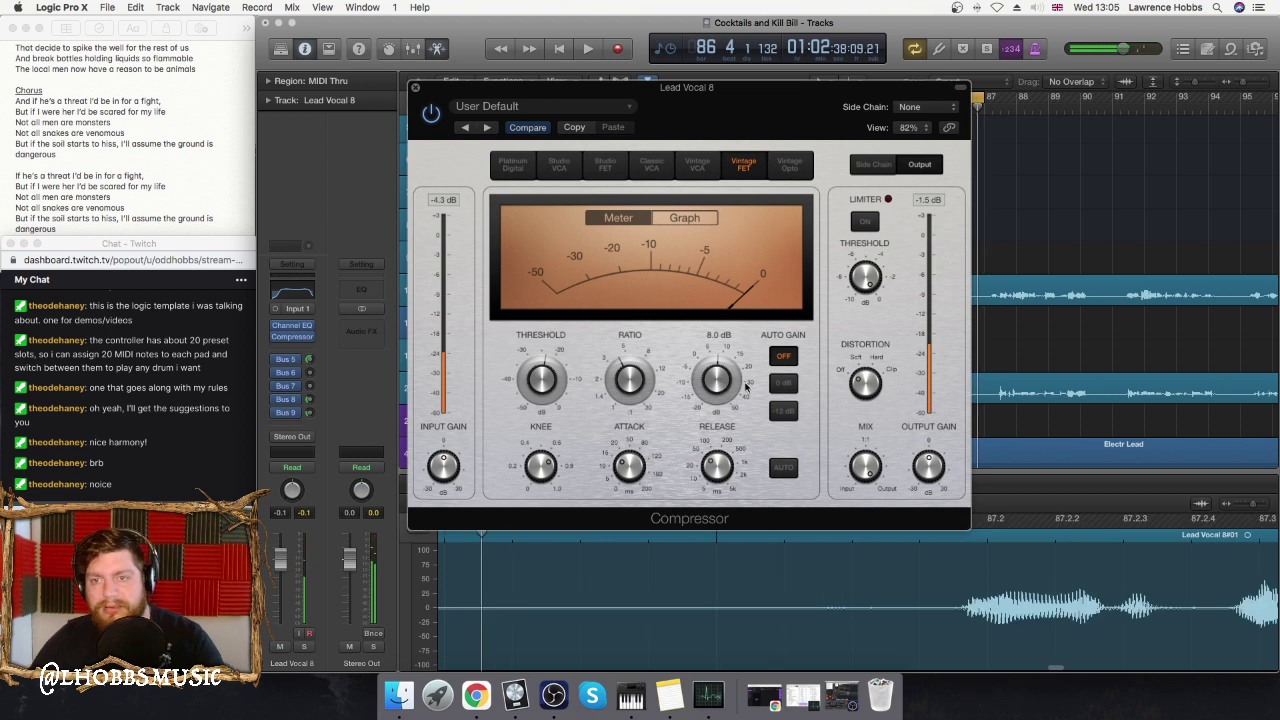
key(space)
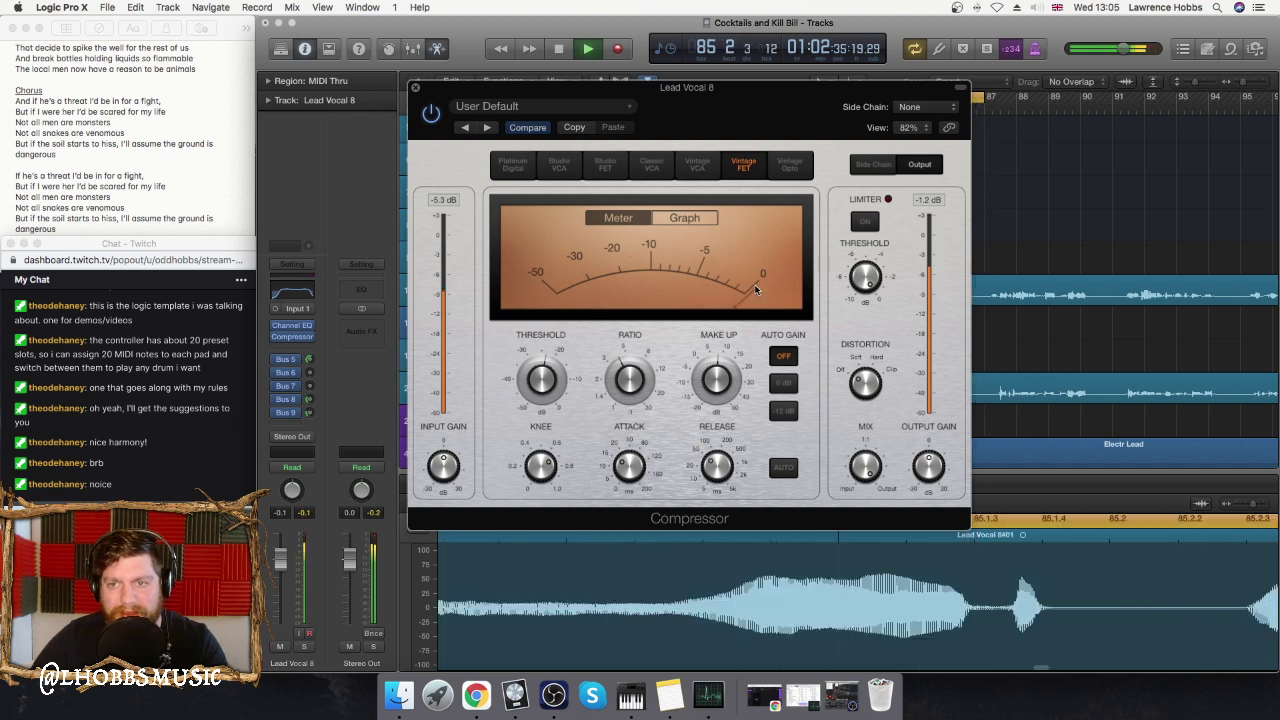
mouse_move(717, 379)
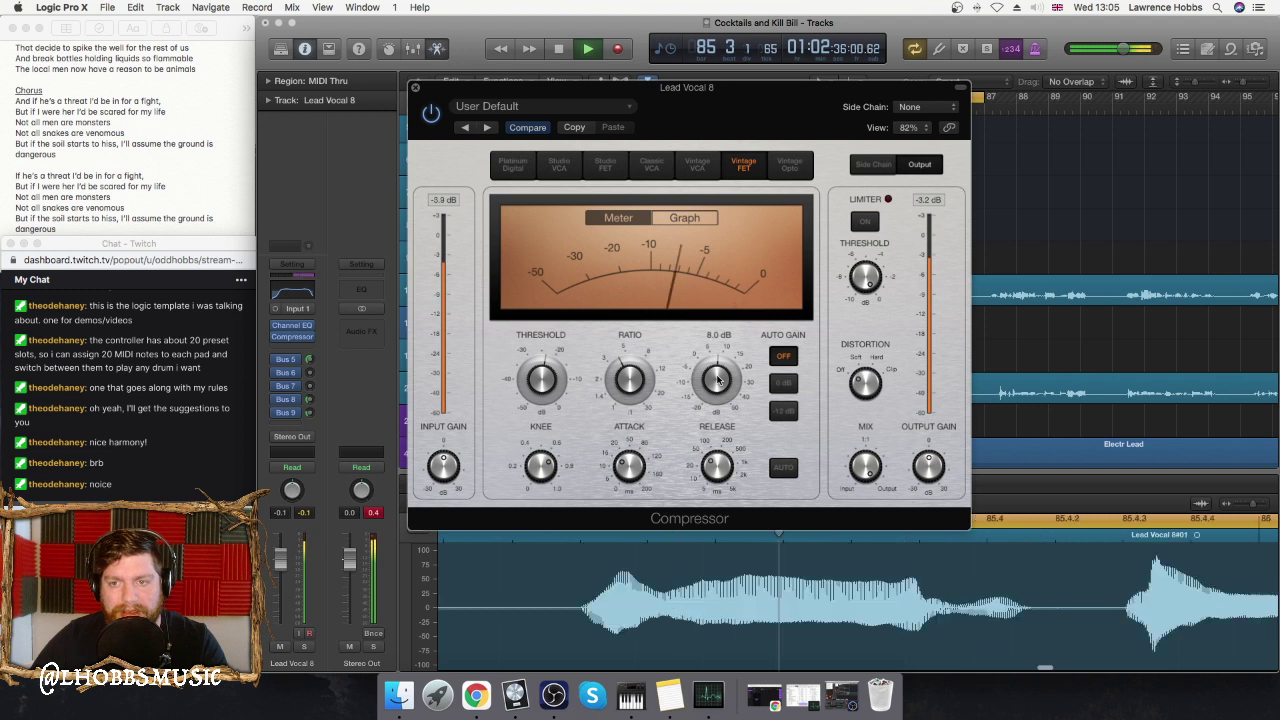
drag(717, 379, 720, 401)
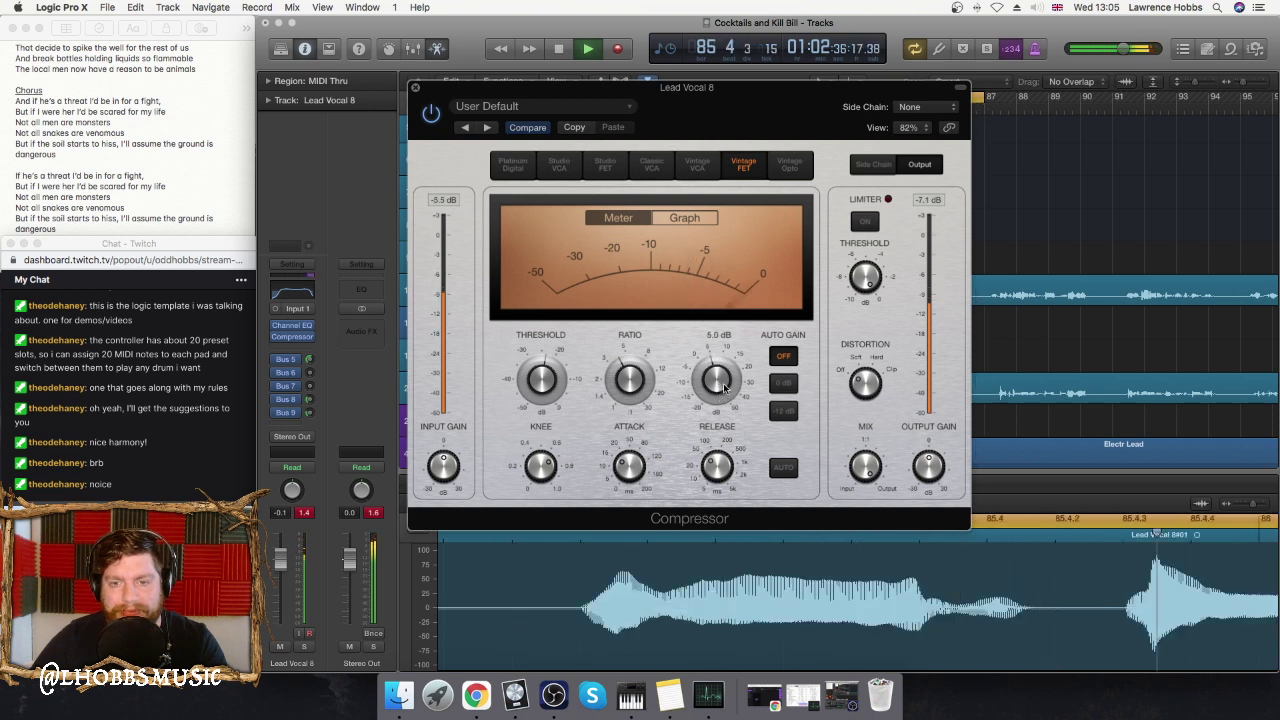
key(space)
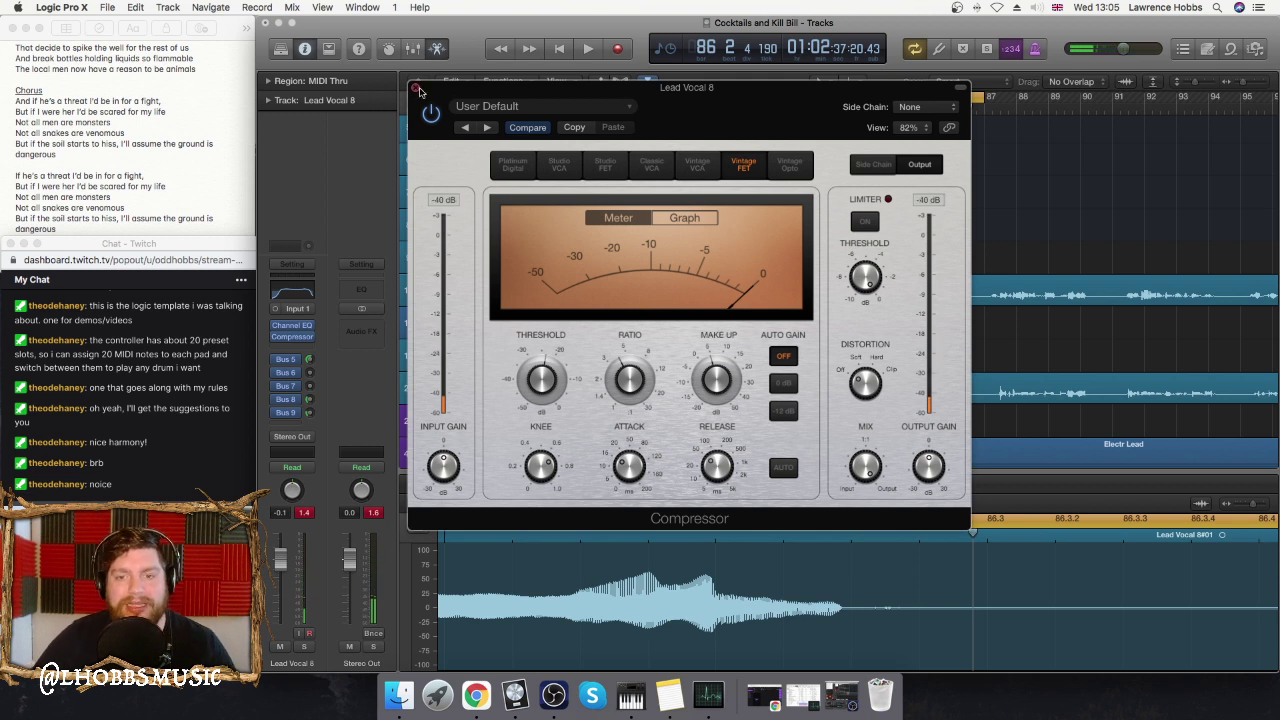
- Turn off the playback loop and play the song from bar 83 through bar 98 to check the Lead Vocal 8 level
drag(715, 97, 725, 178)
click(963, 100)
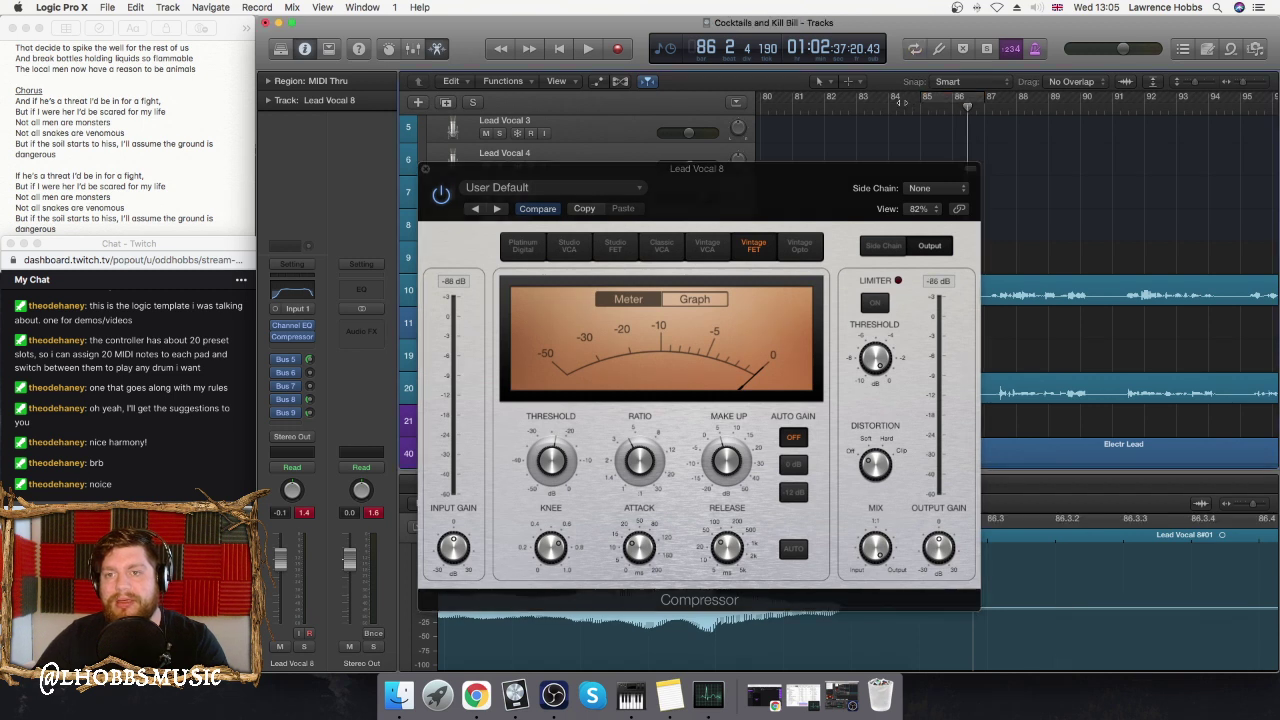
click(857, 101)
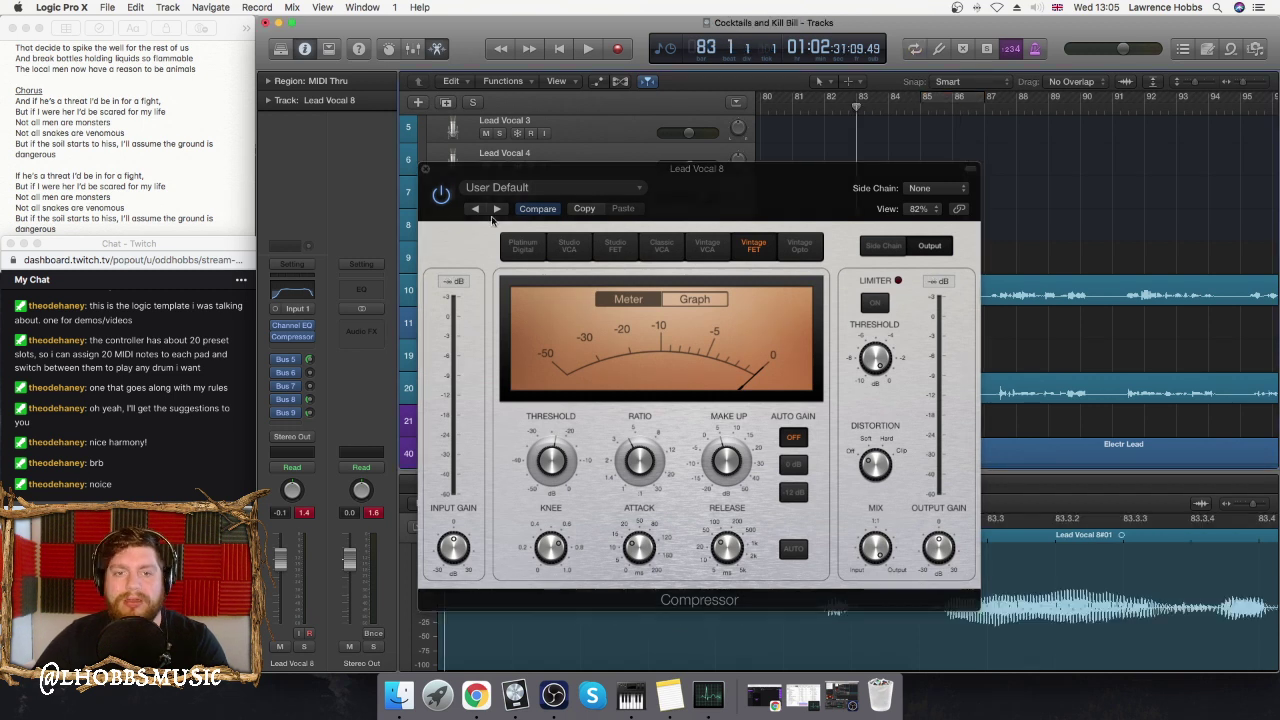
click(440, 197)
key(space)
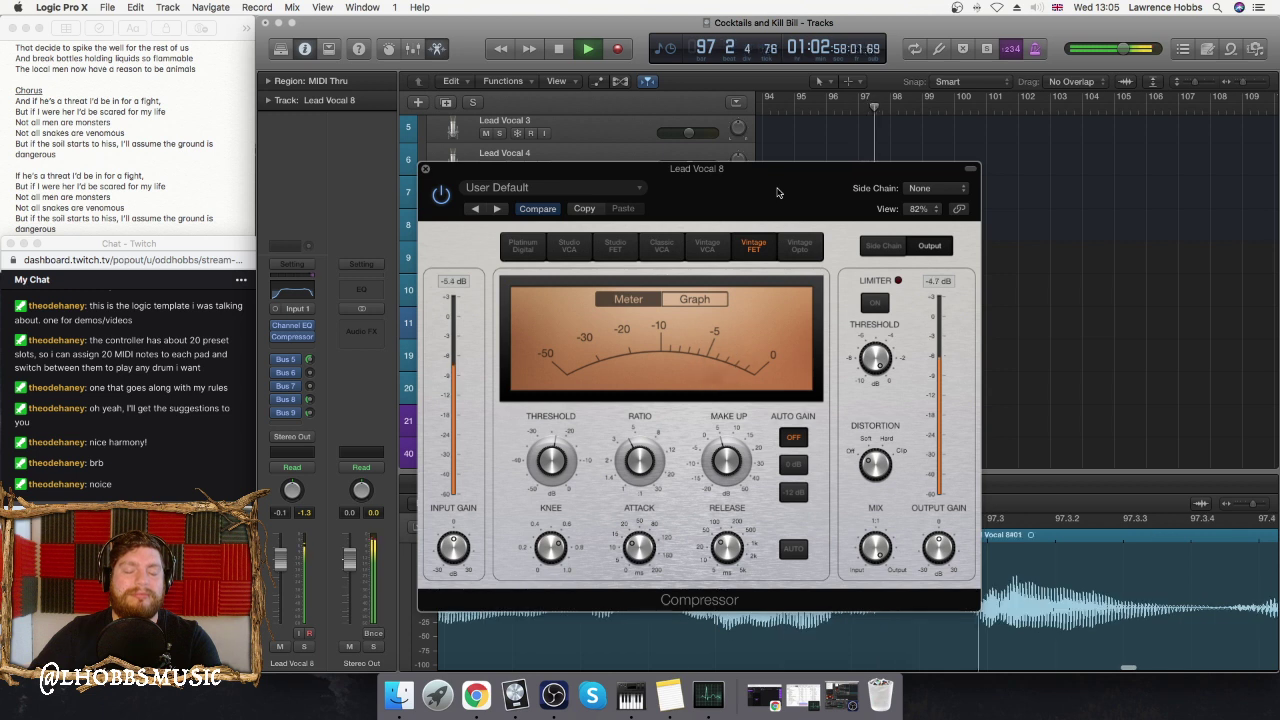
key(space)
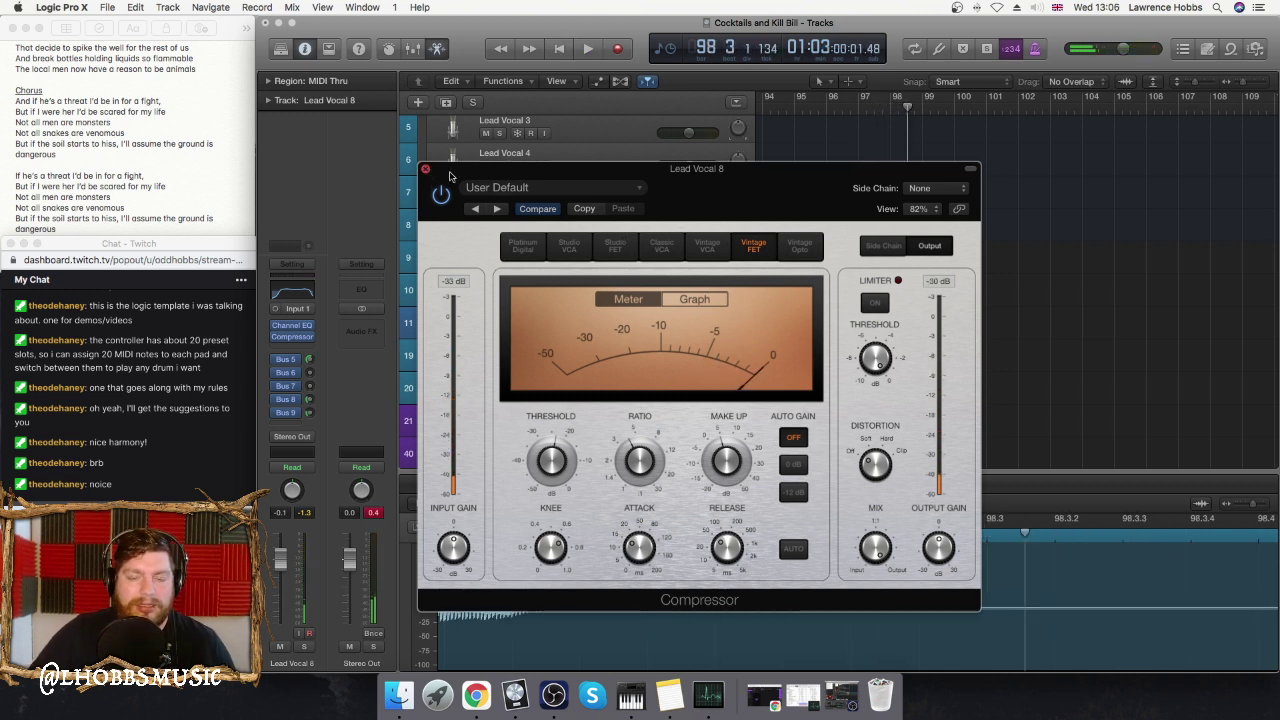
- Close the Compressor and expand the Electr Lead stack and its Electr Lead 3 sub-stack
scroll(874, 227, left, 5)
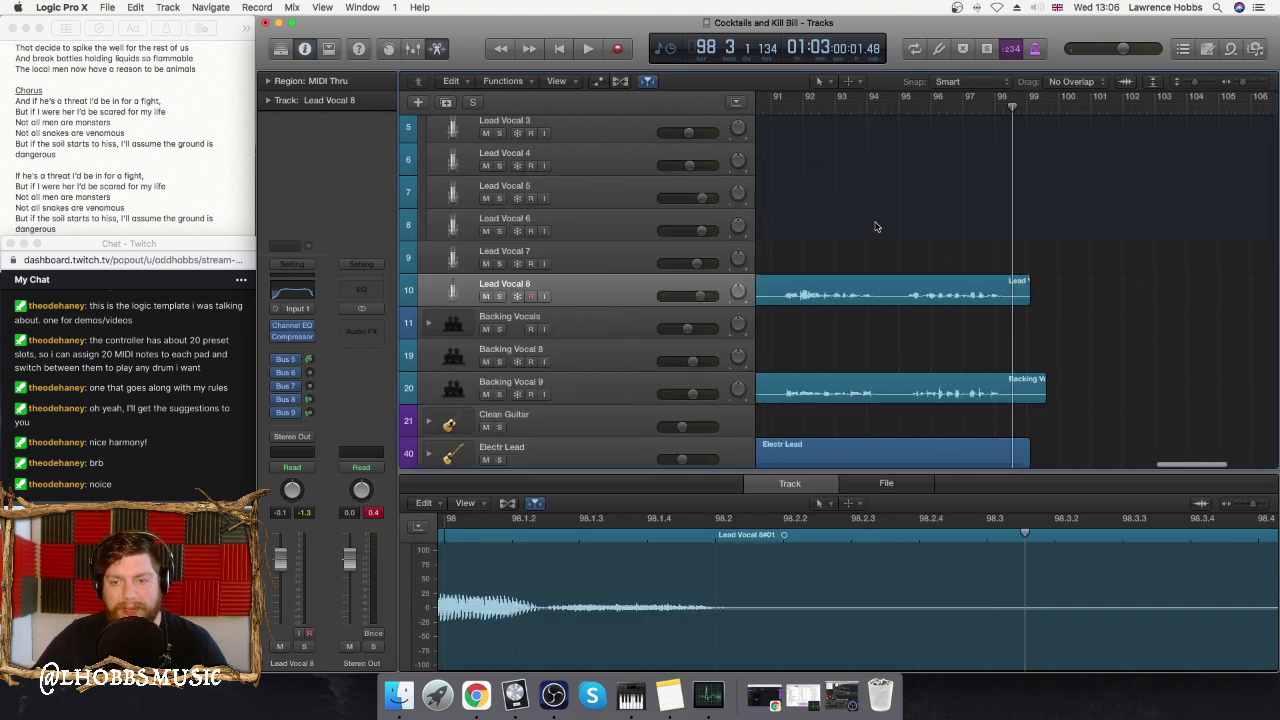
scroll(874, 227, down, 5)
scroll(874, 227, left, 1)
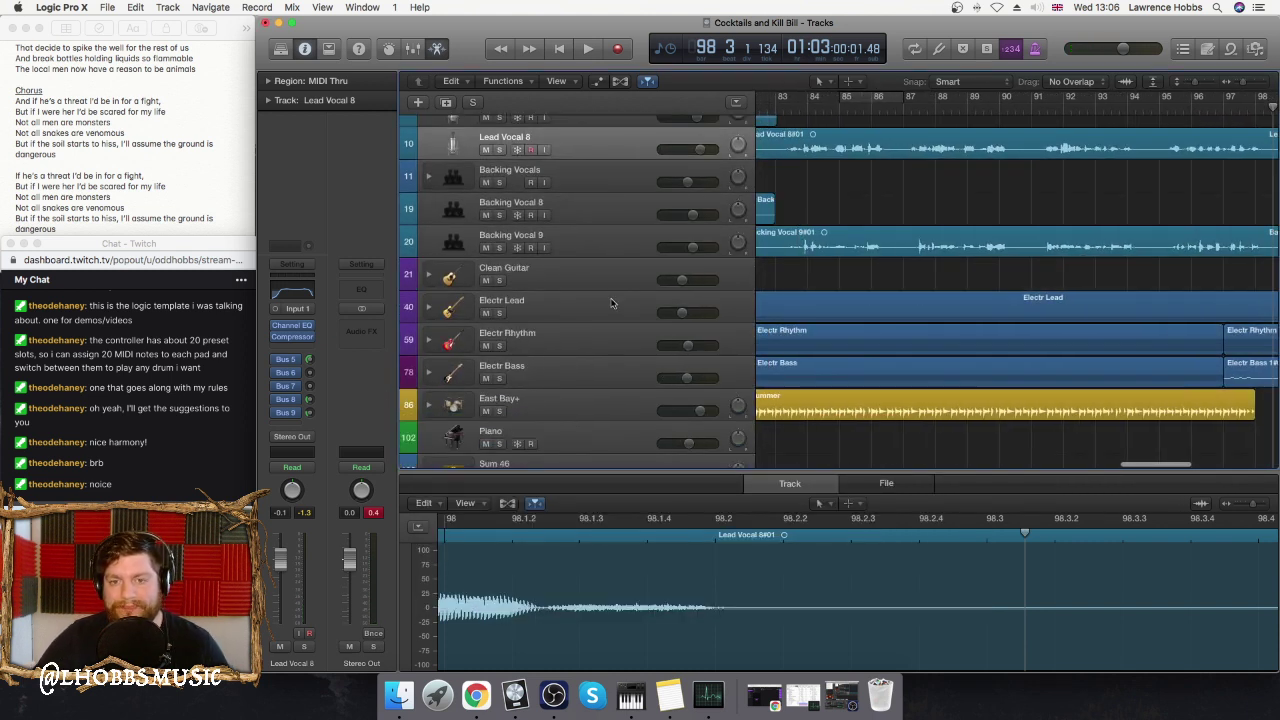
click(585, 311)
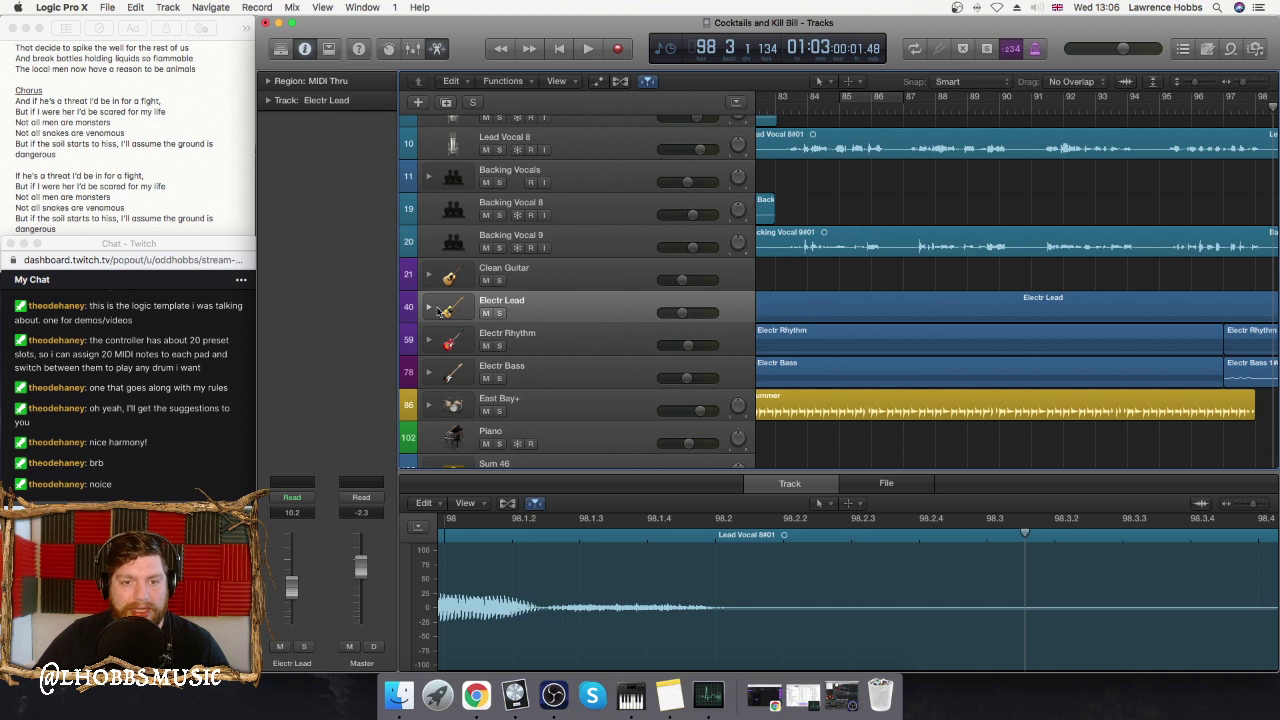
click(430, 308)
scroll(600, 300, down, 3)
click(630, 340)
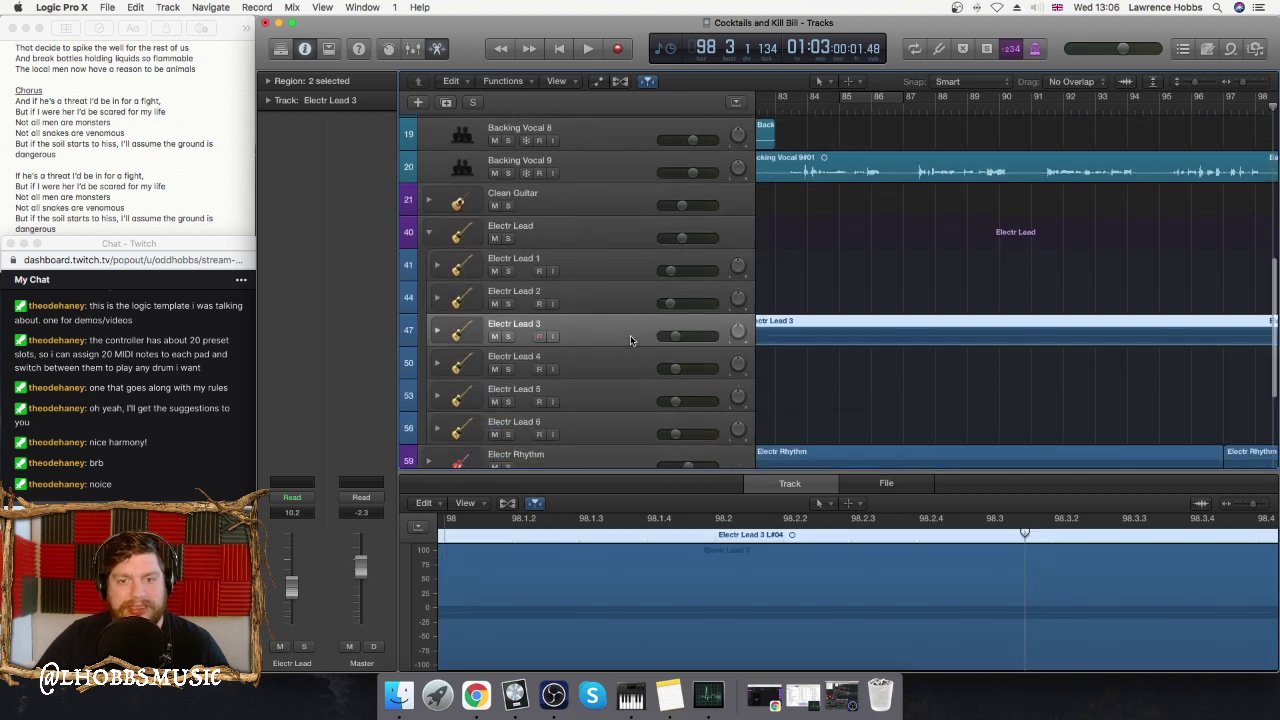
click(437, 331)
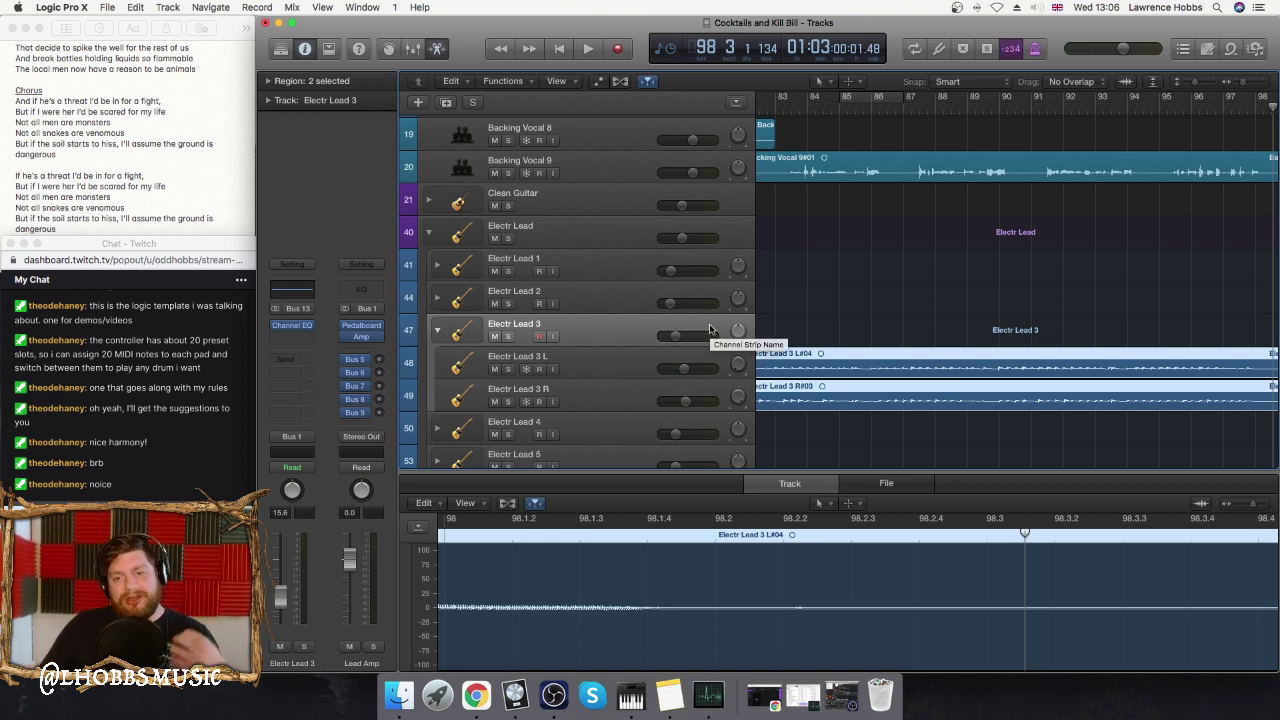
- Examine the Electr Lead 3 L waveform from bar 82 and listen to the guitar part up to bar 94
scroll(846, 312, left, 1)
scroll(980, 330, left, 5)
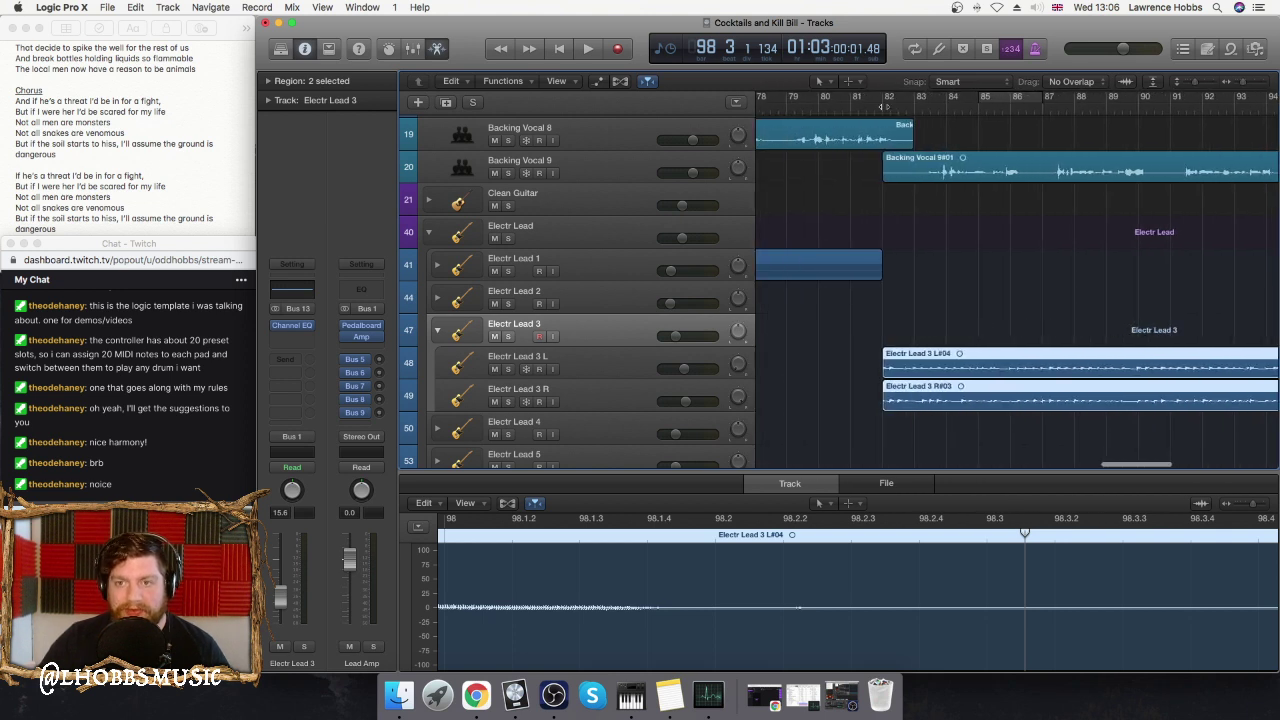
click(885, 106)
scroll(688, 585, right, 8)
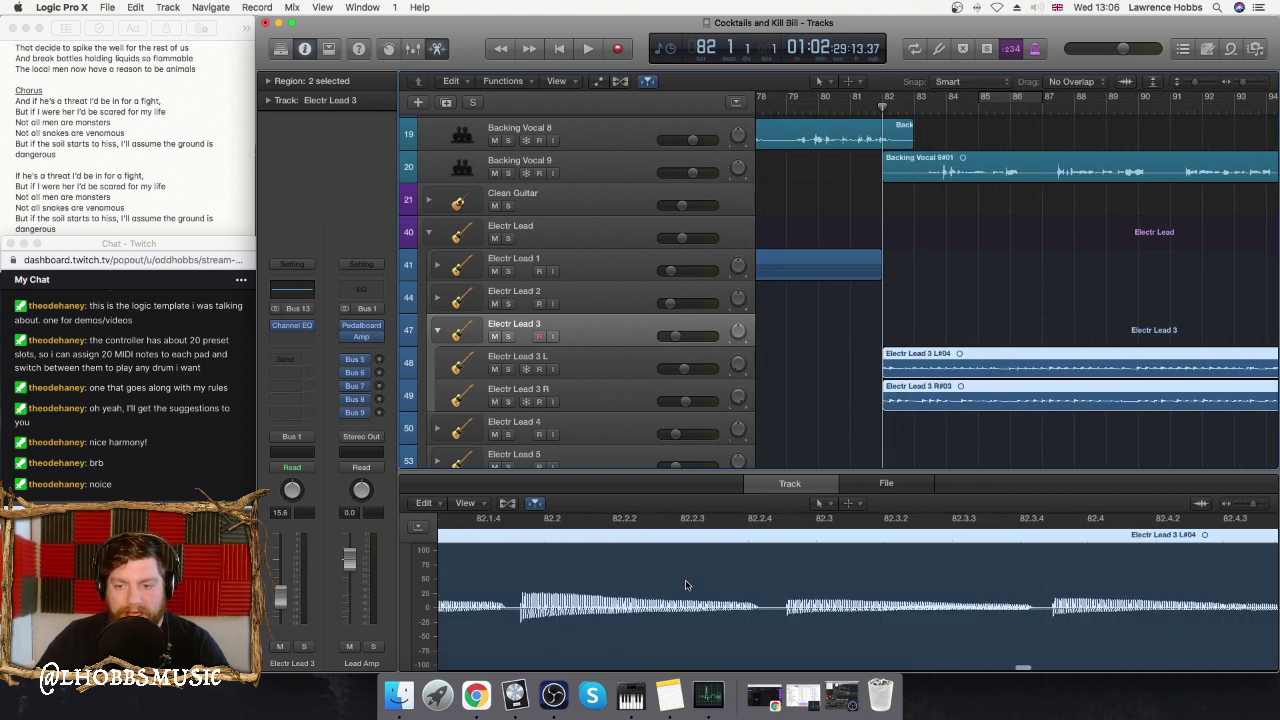
scroll(689, 580, right, 10)
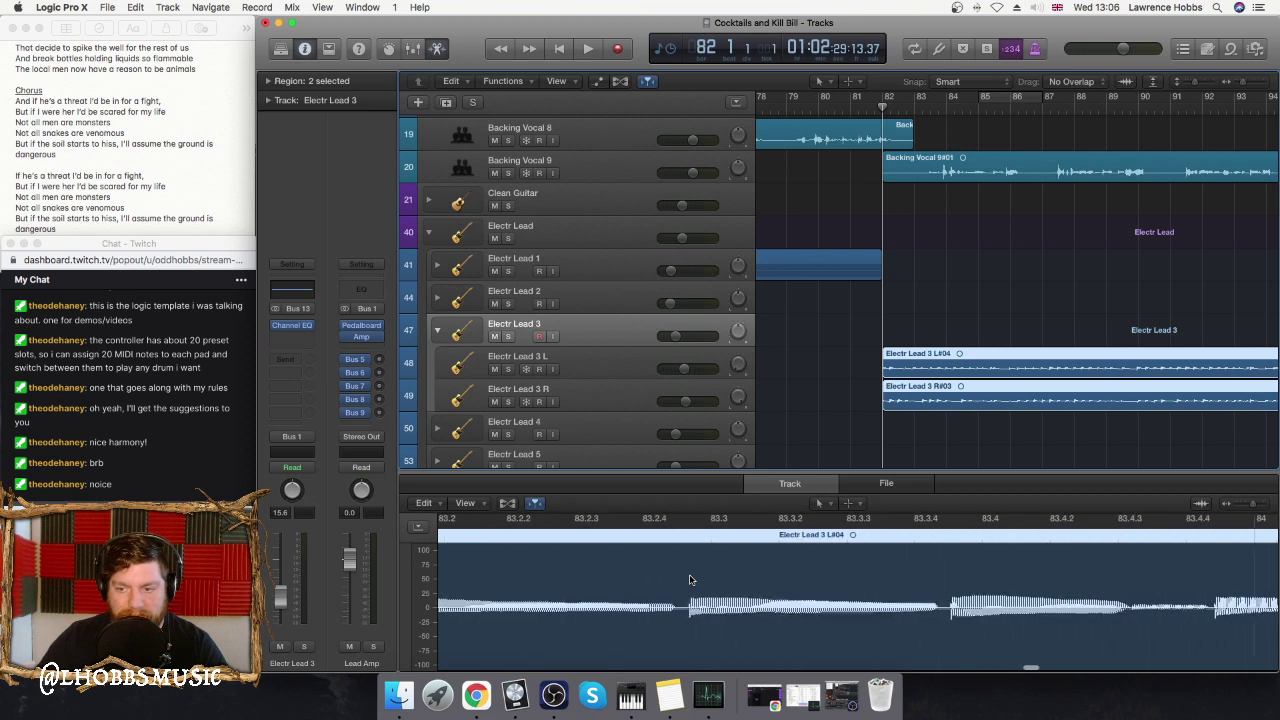
scroll(689, 580, right, 1)
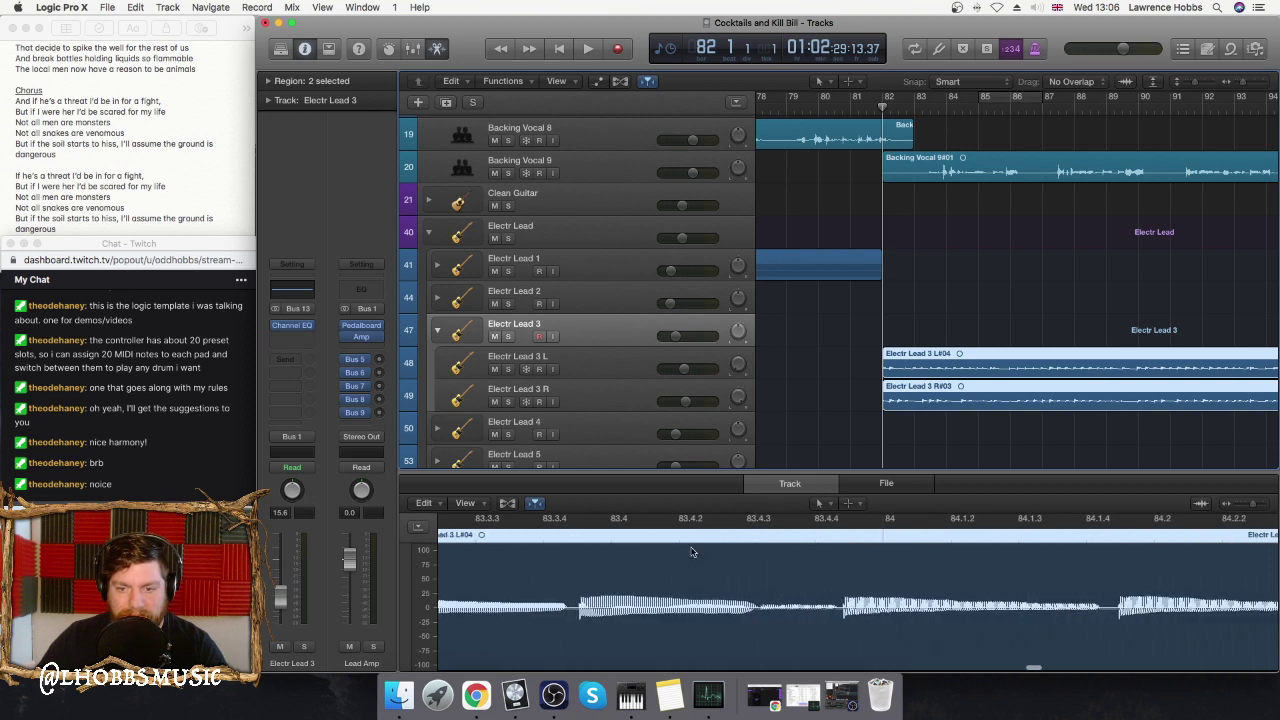
click(611, 535)
key(space)
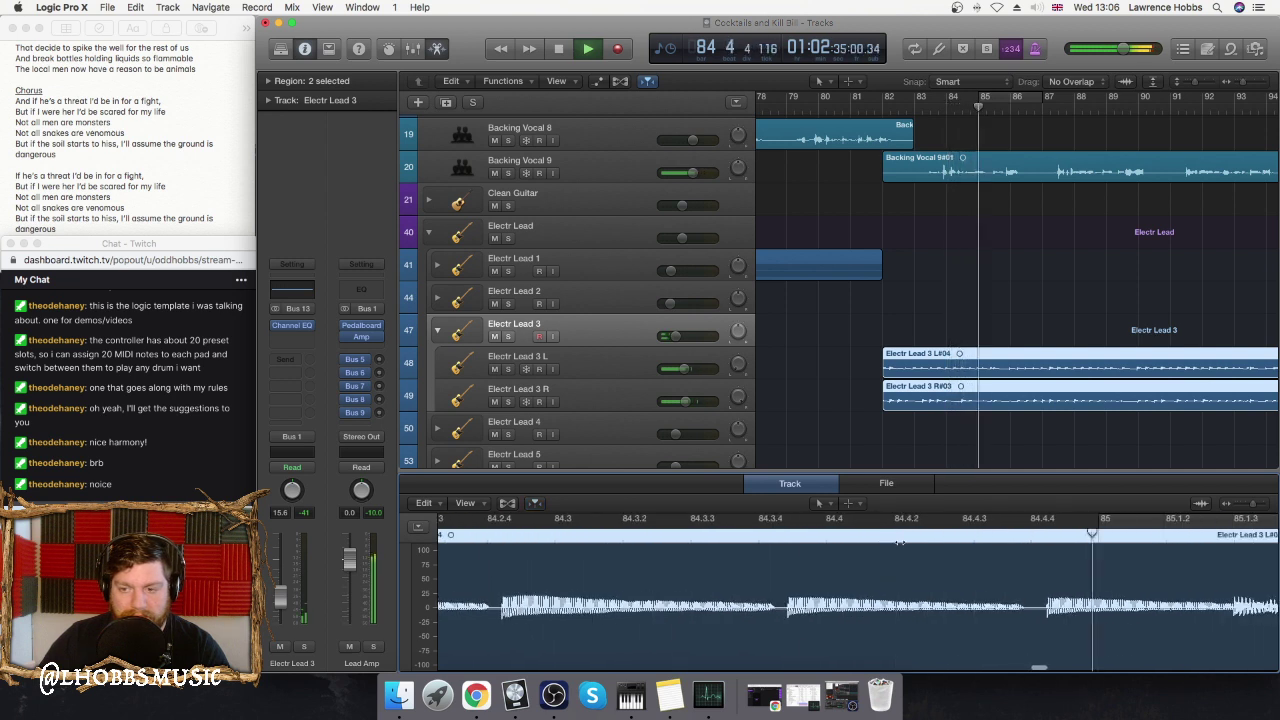
click(533, 504)
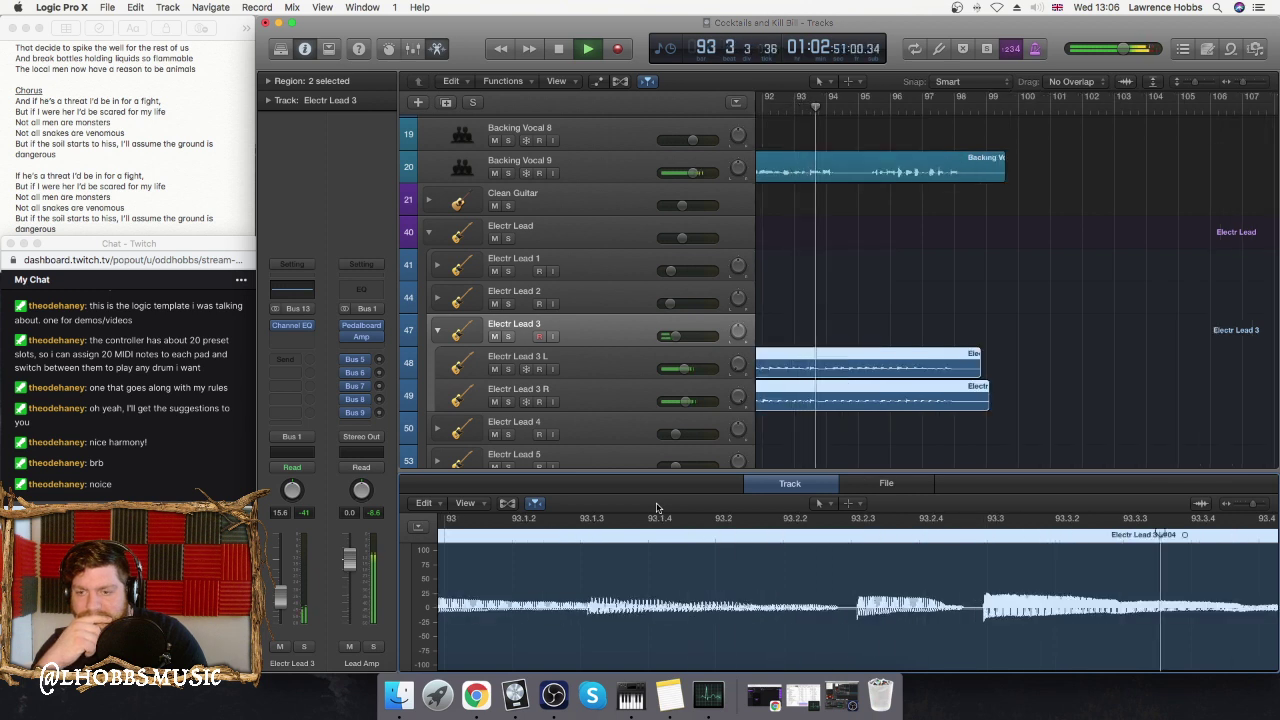
key(space)
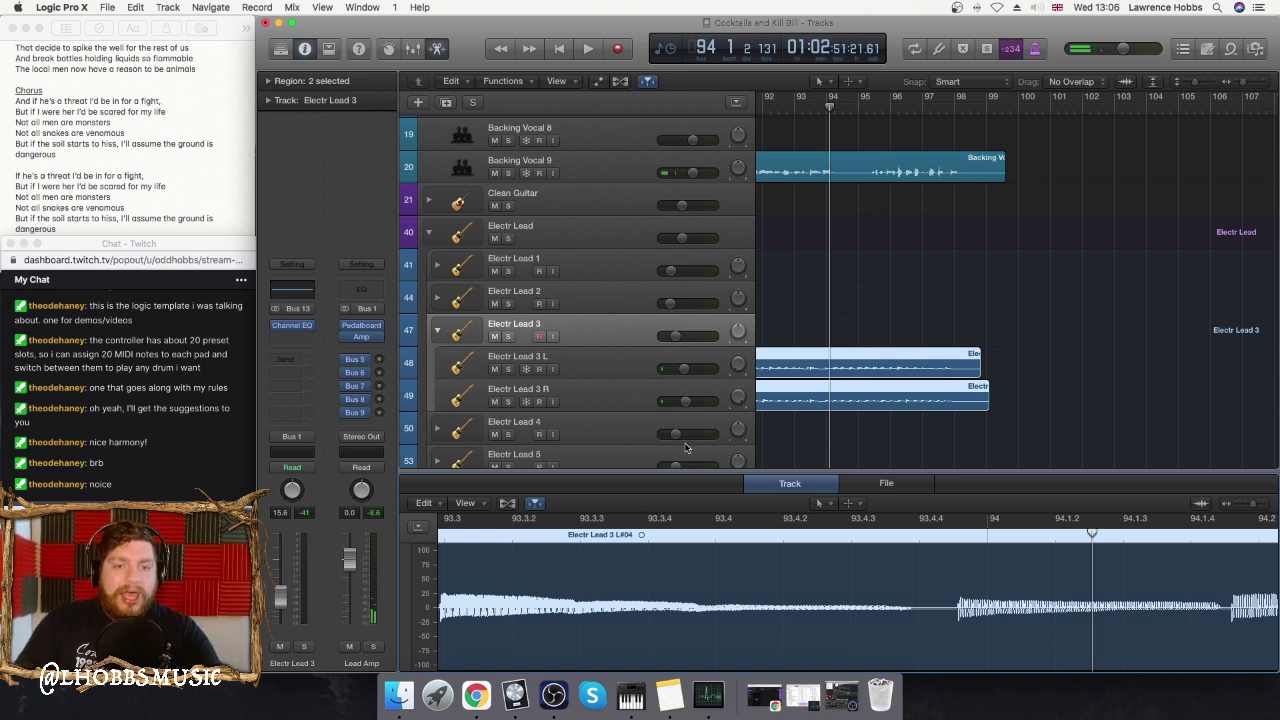
- Collapse the Electr Lead 3 sub-stack and look over the rhythm guitar, bass and drum regions around bars 78 to 98
click(436, 331)
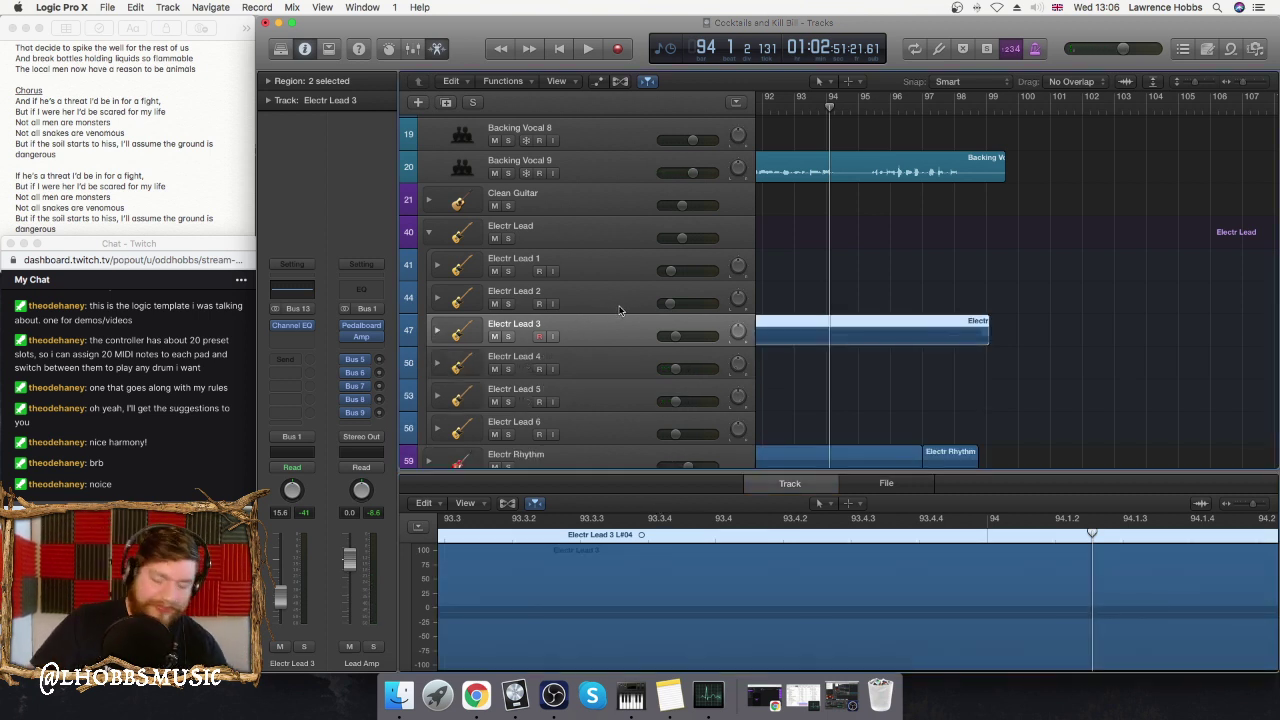
scroll(806, 342, down, 4)
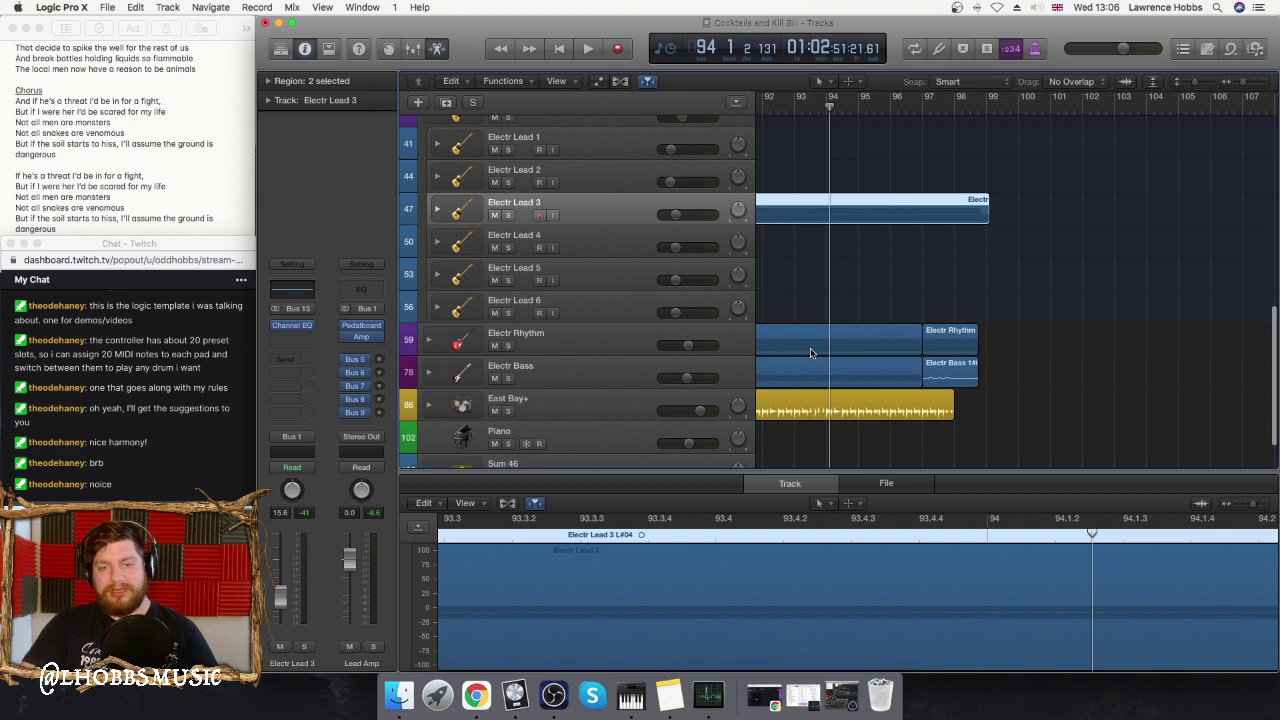
scroll(841, 340, left, 6)
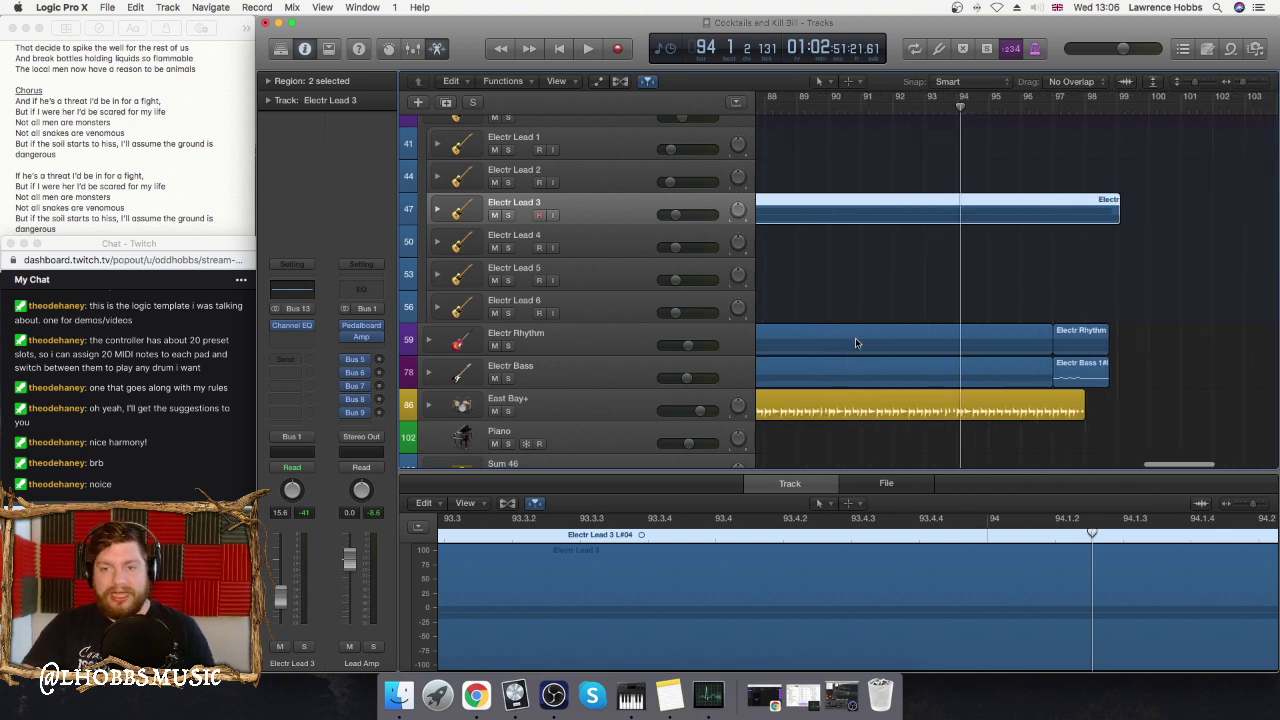
scroll(860, 341, down, 1)
scroll(862, 341, left, 6)
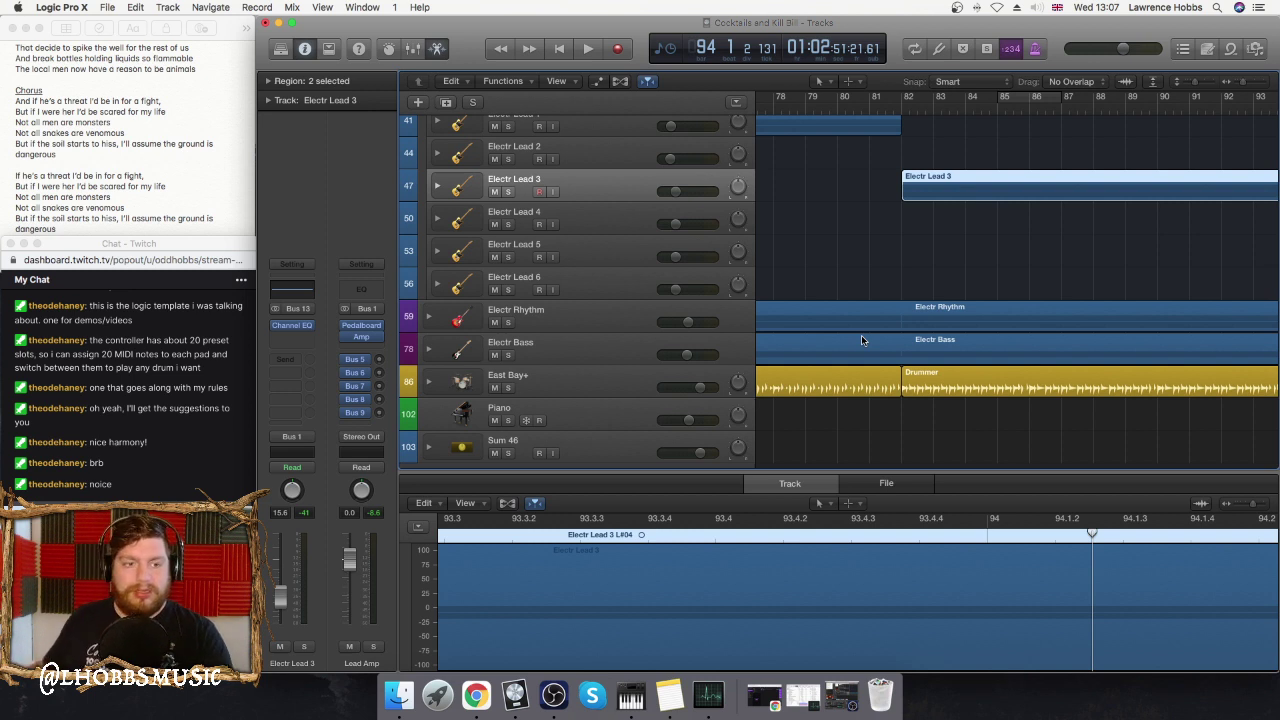
scroll(1020, 320, right, 5)
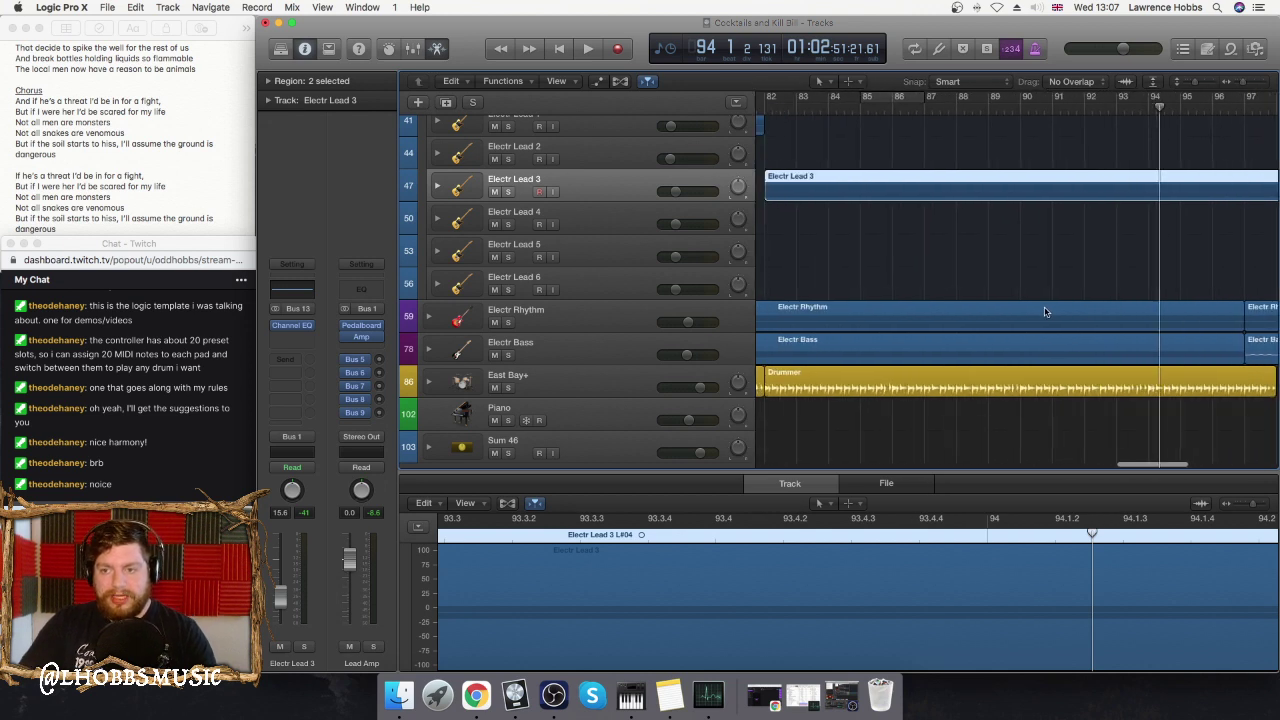
- Play the arrangement from bar 72 to bar 76 and listen to the section
scroll(1045, 312, left, 8)
click(875, 103)
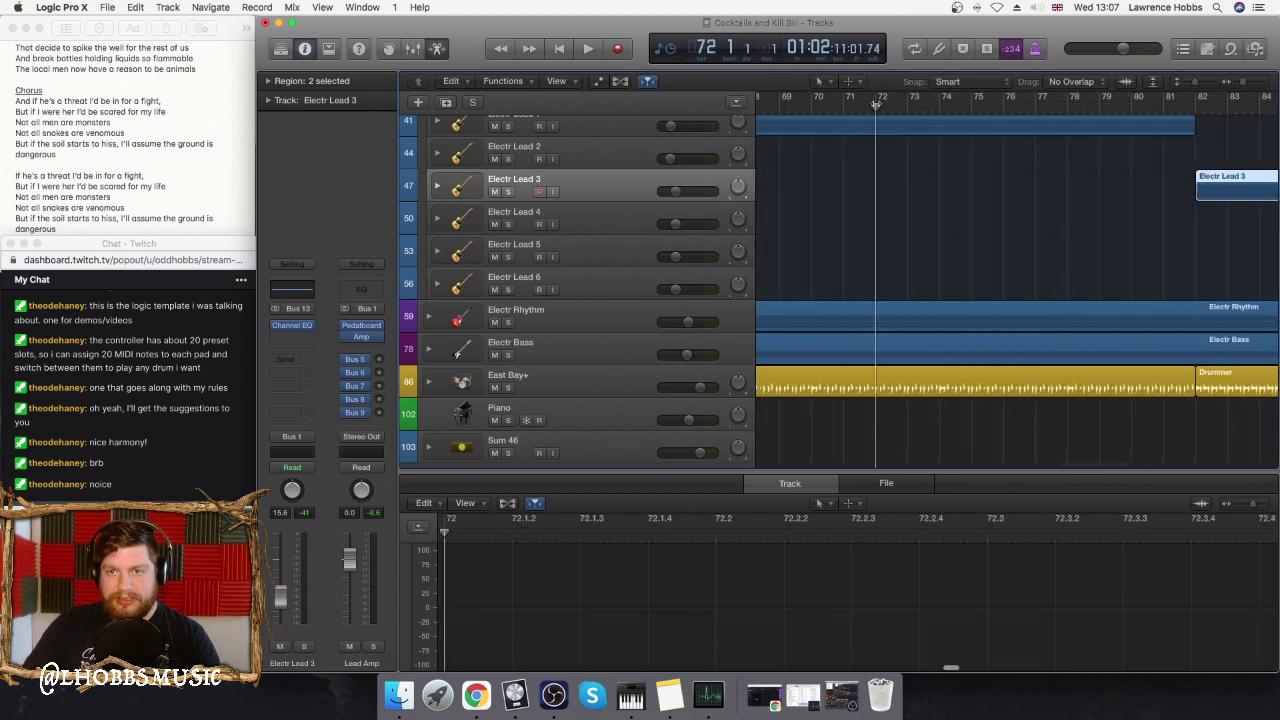
key(space)
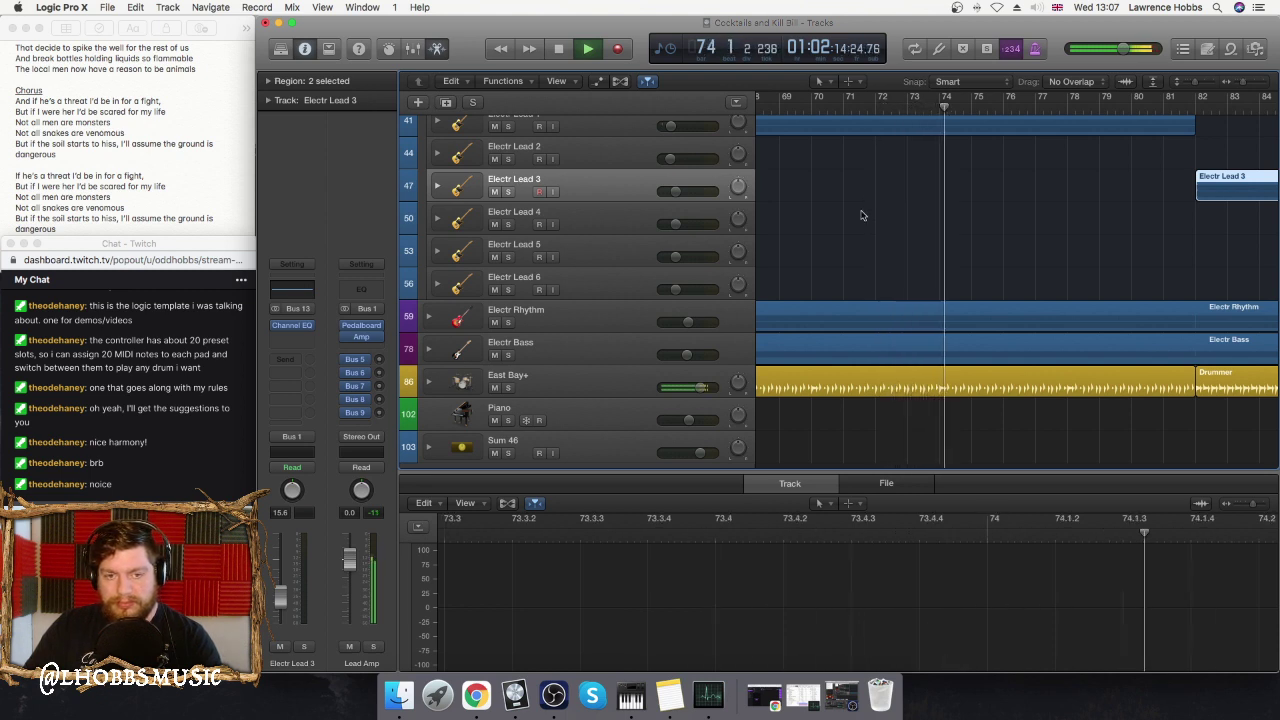
scroll(860, 215, right, 5)
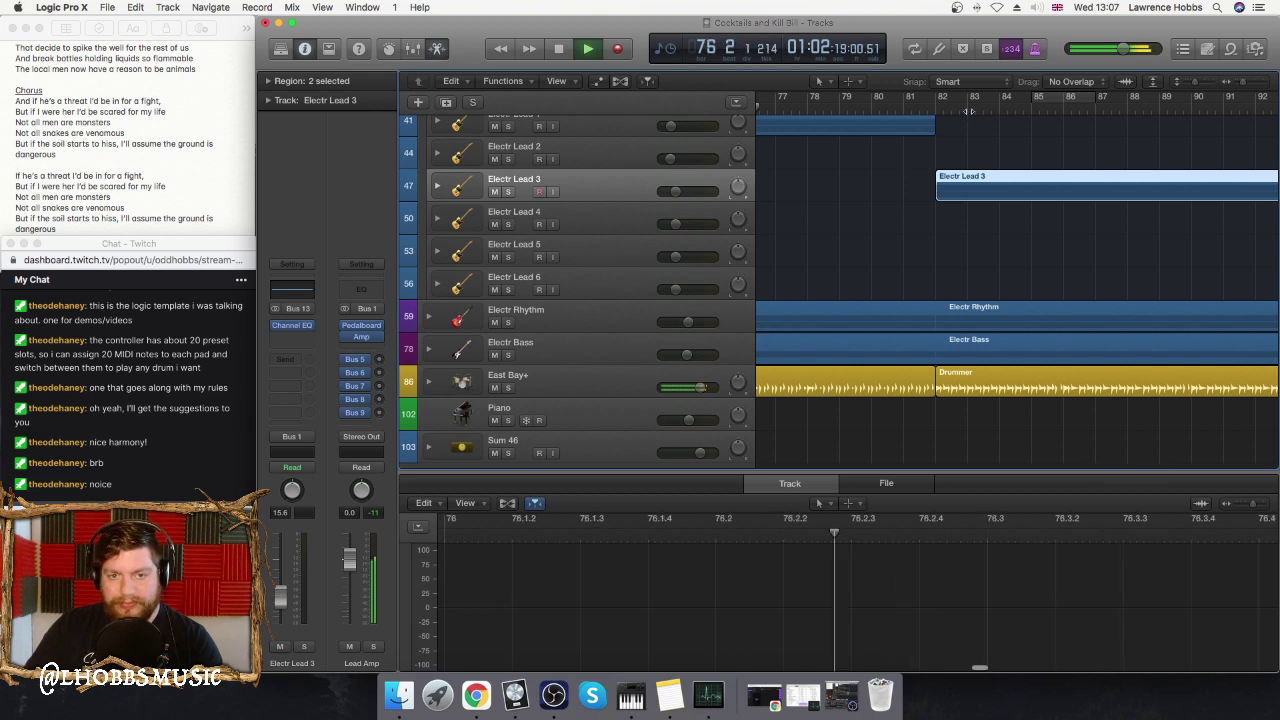
key(space)
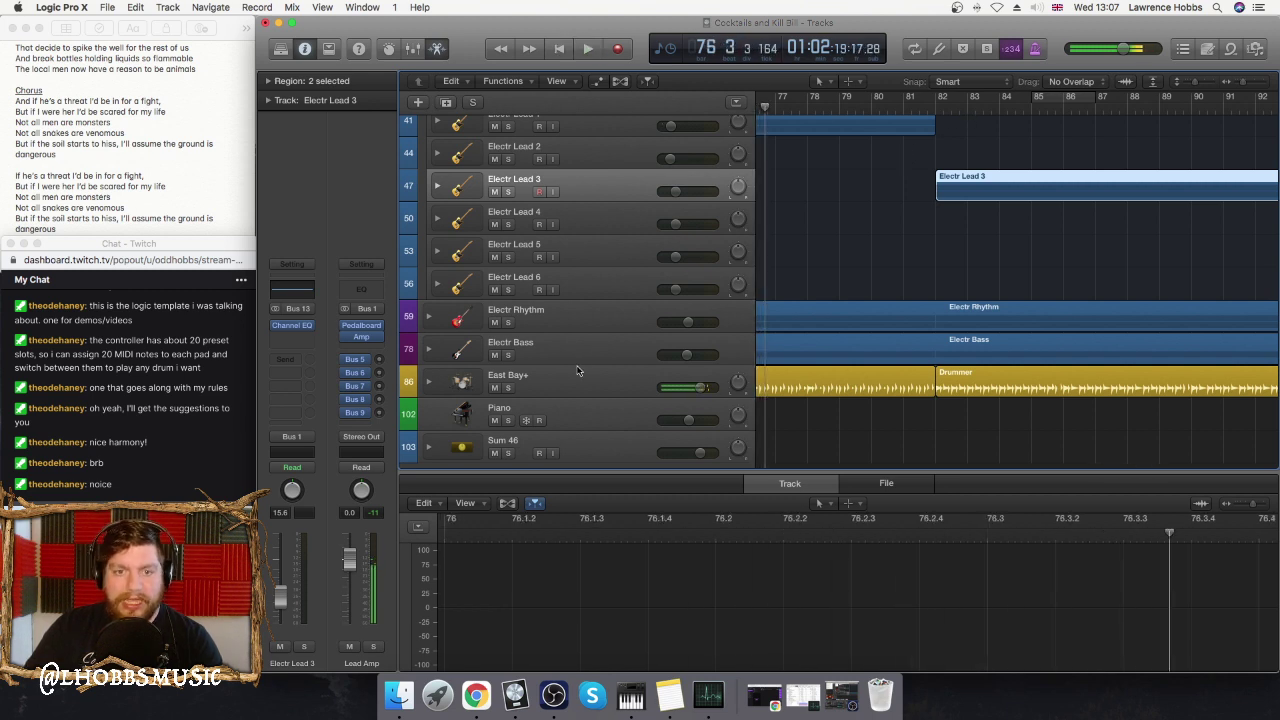
- Open the Channel EQ on Electr Lead 3 to check its curve and close it again
click(430, 349)
click(431, 349)
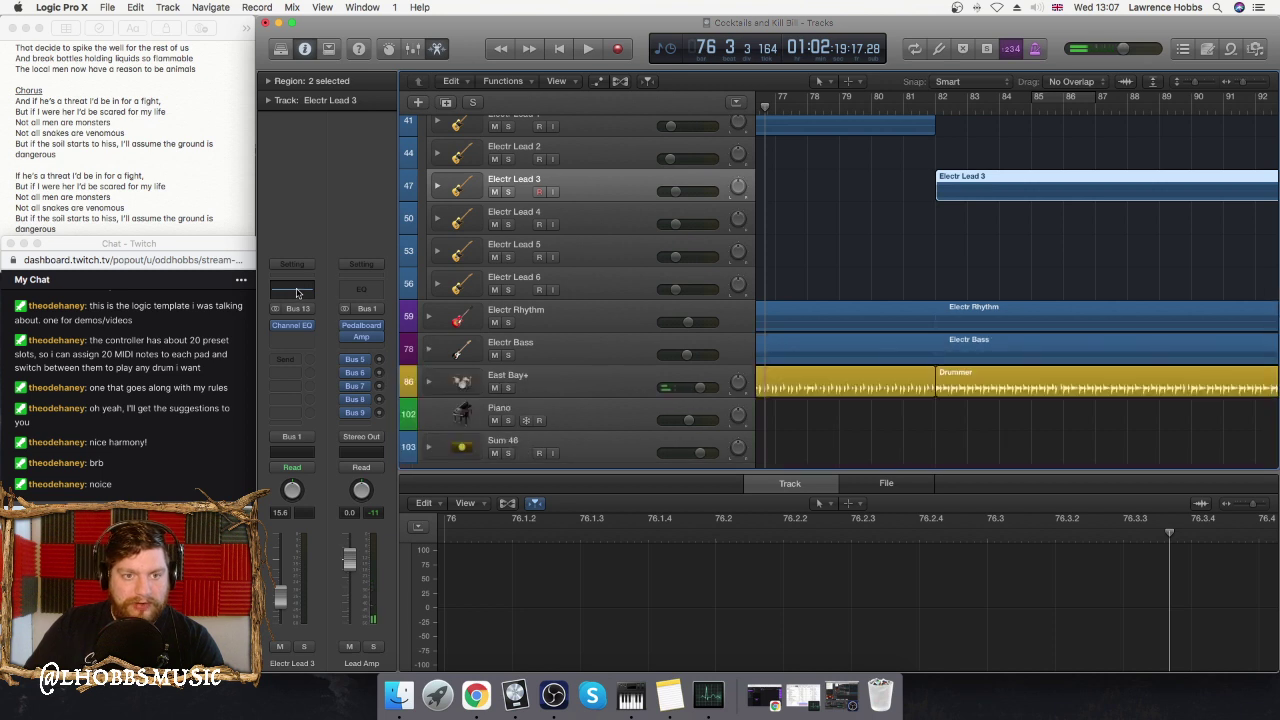
key(e)
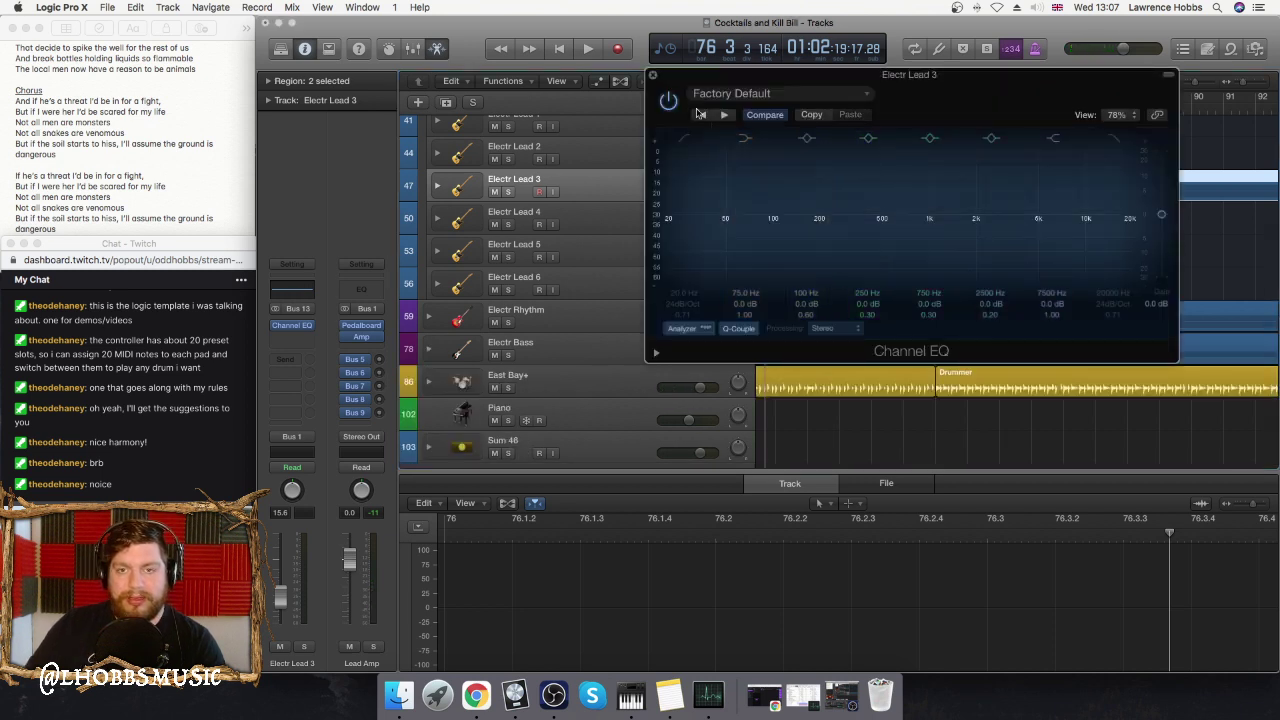
click(653, 77)
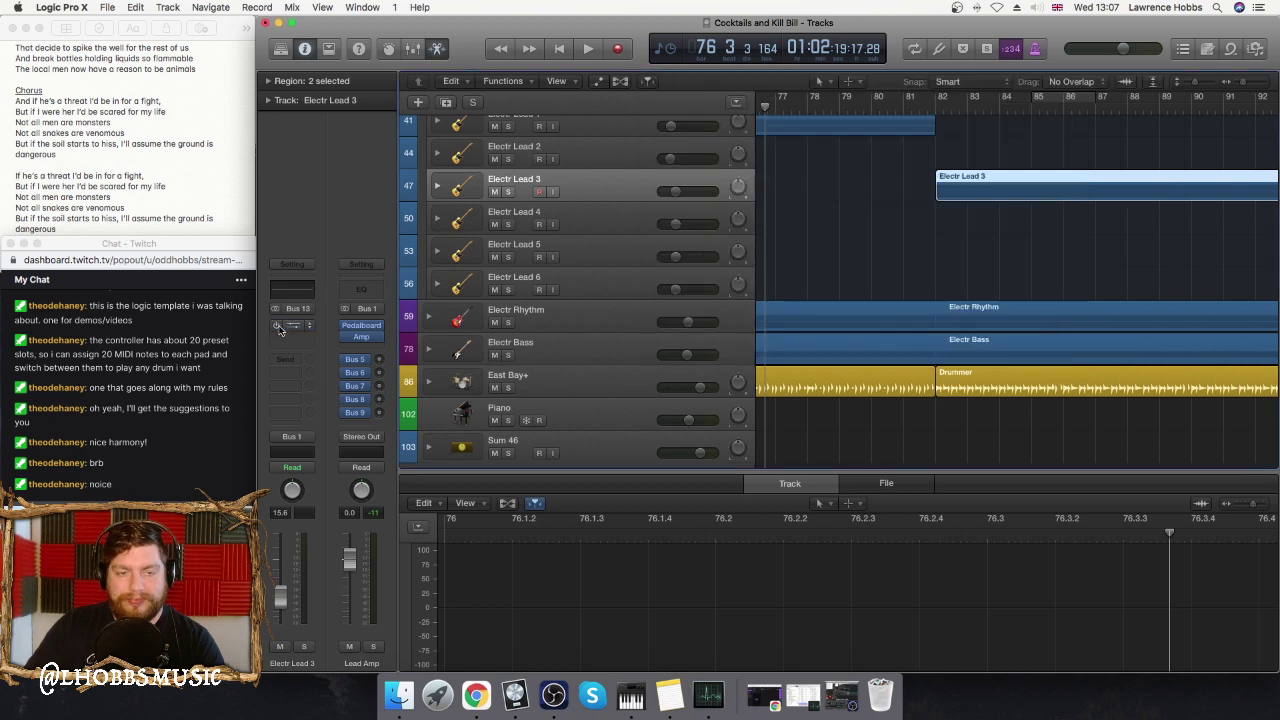
- Select the Electr Bass stack and expand it to show its individual bass tracks
click(564, 360)
click(430, 350)
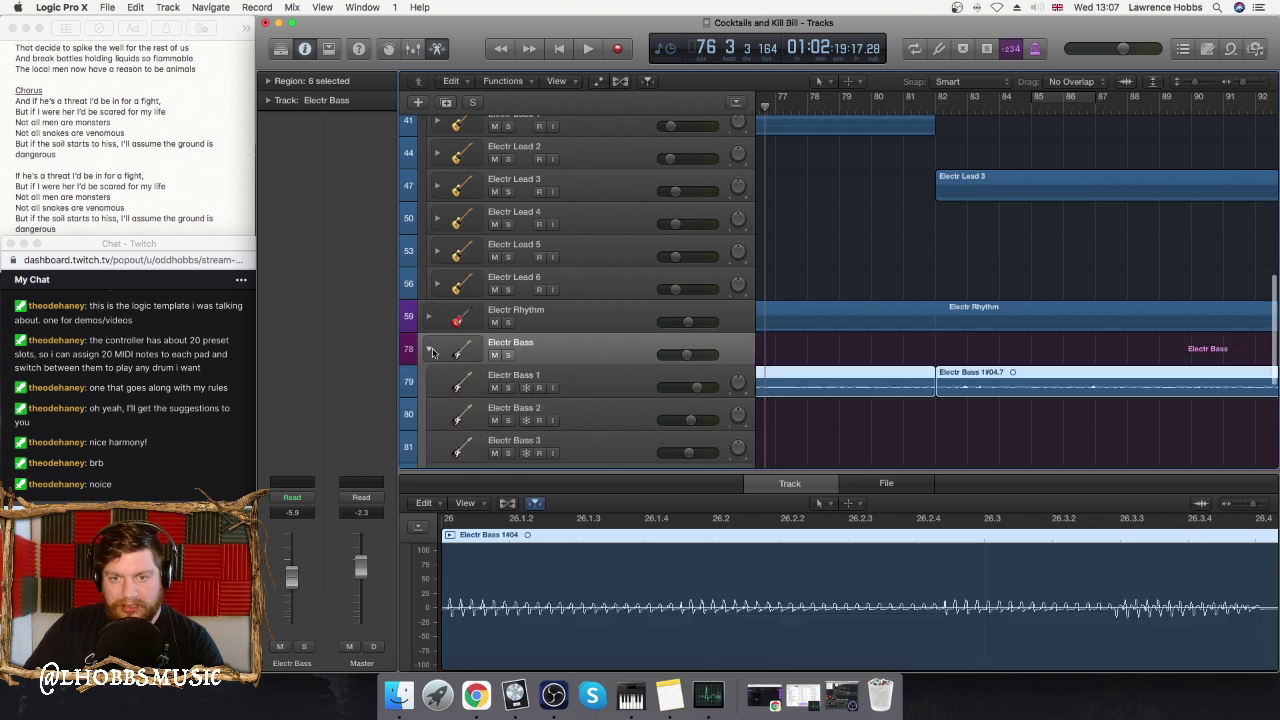
- Select the Electr Bass 1 track and look over the bass regions between about bars 45 and 84
click(625, 387)
scroll(883, 281, down, 5)
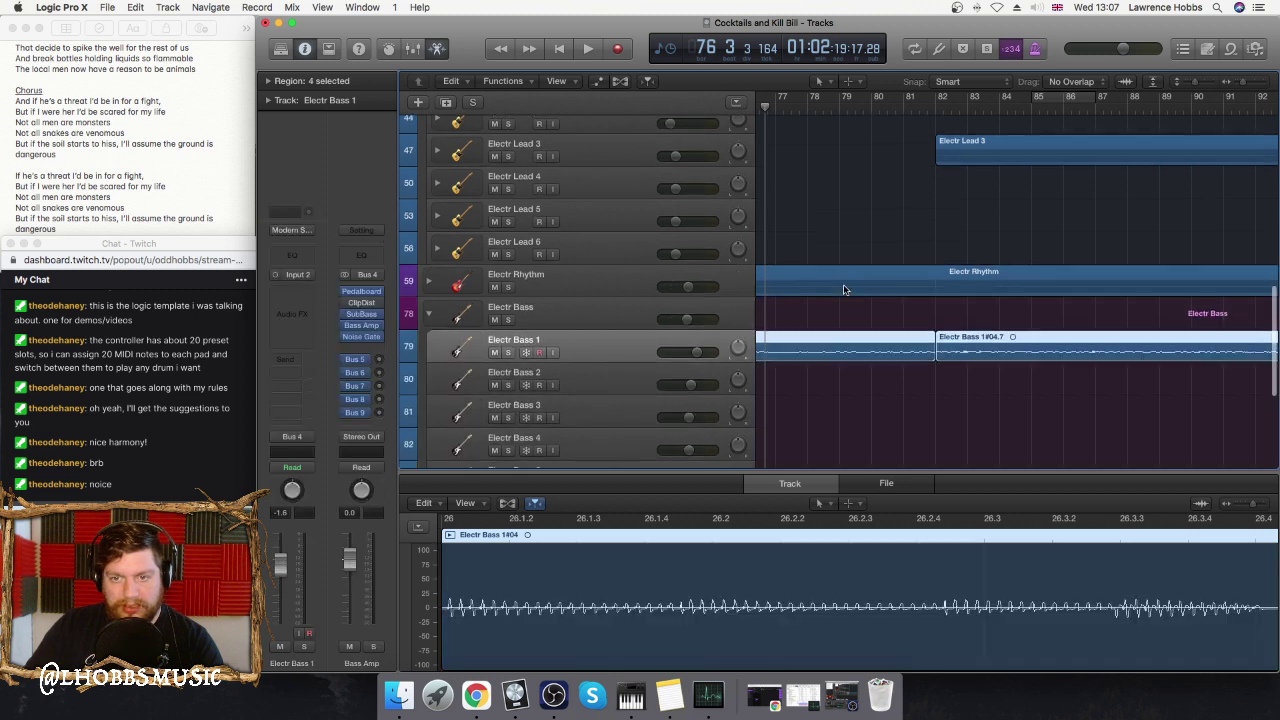
scroll(883, 281, left, 5)
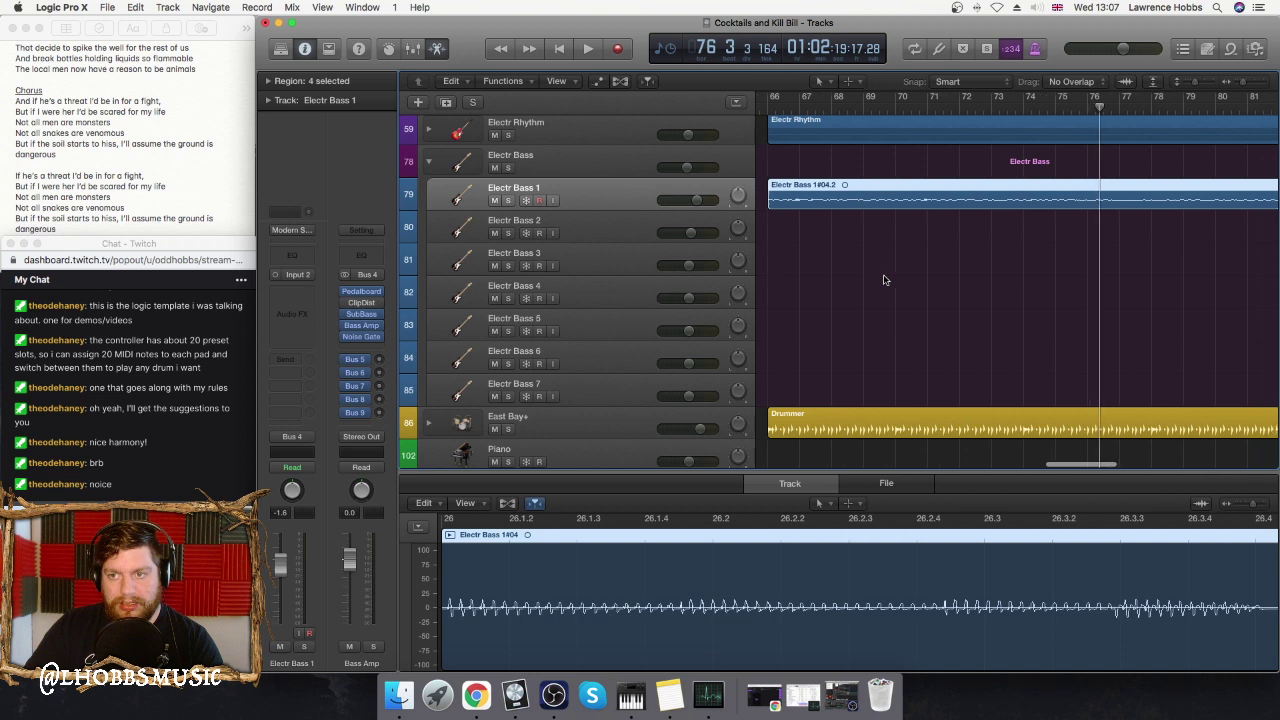
scroll(883, 281, right, 2)
scroll(1150, 229, left, 5)
scroll(1149, 226, up, 3)
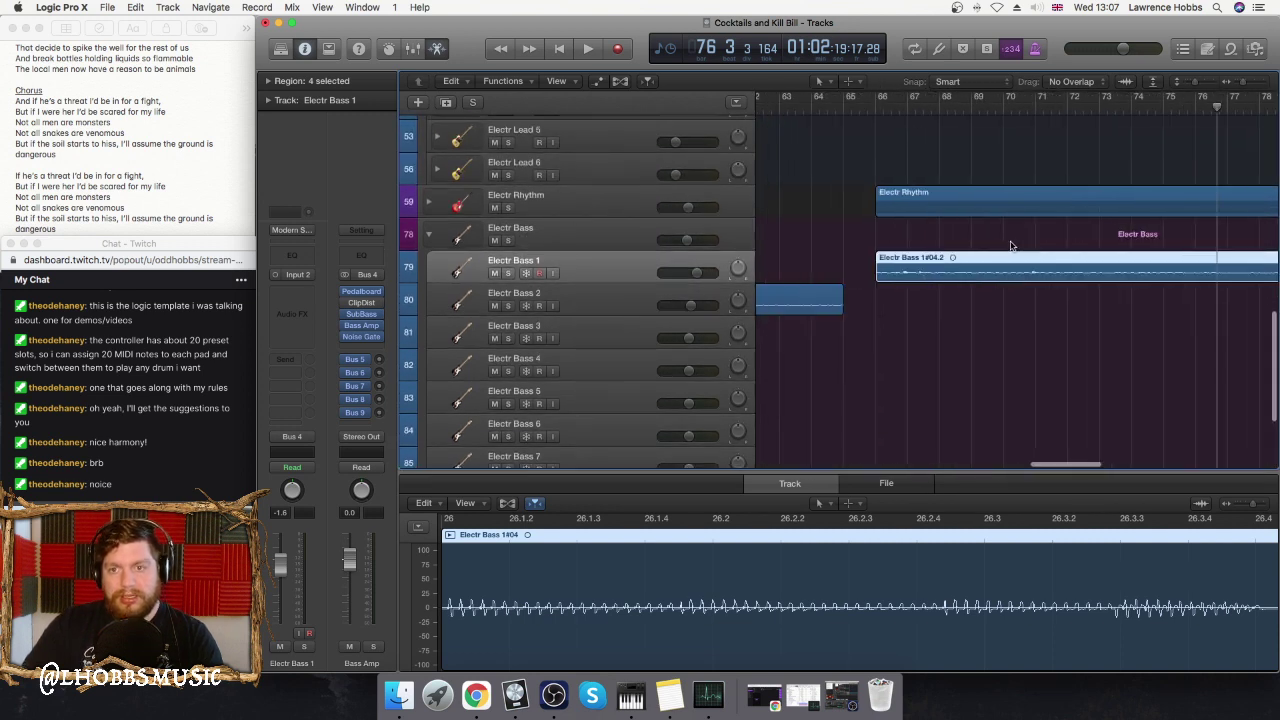
scroll(1010, 245, left, 8)
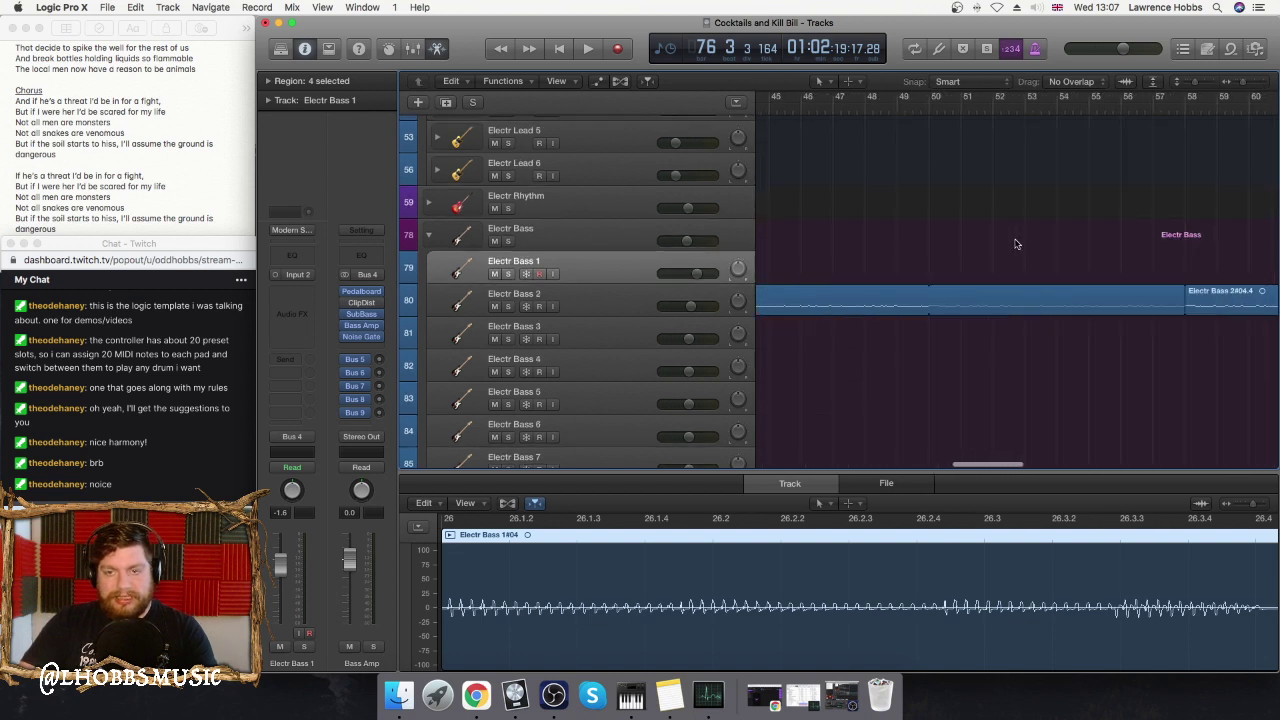
scroll(1015, 244, right, 10)
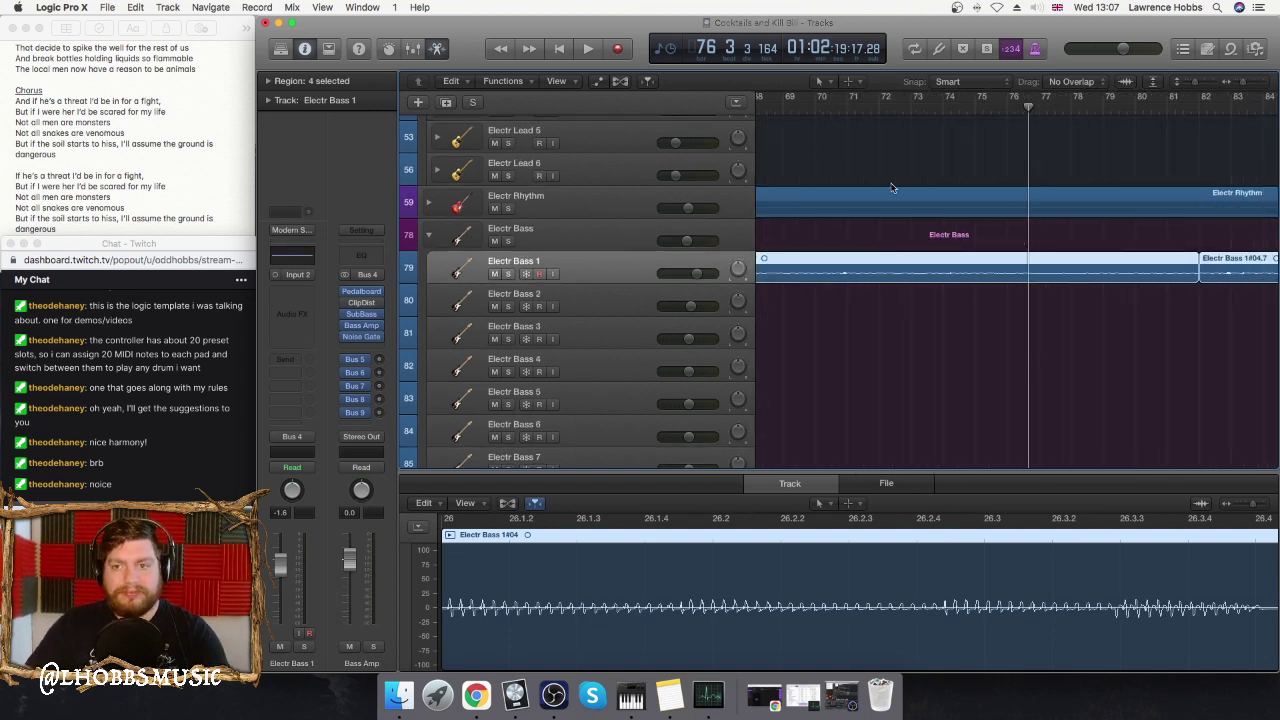
- Add a Channel EQ to Electr Bass 1 and play the section to see its spectrum
key(e)
key(space)
drag(430, 77, 742, 238)
key(space)
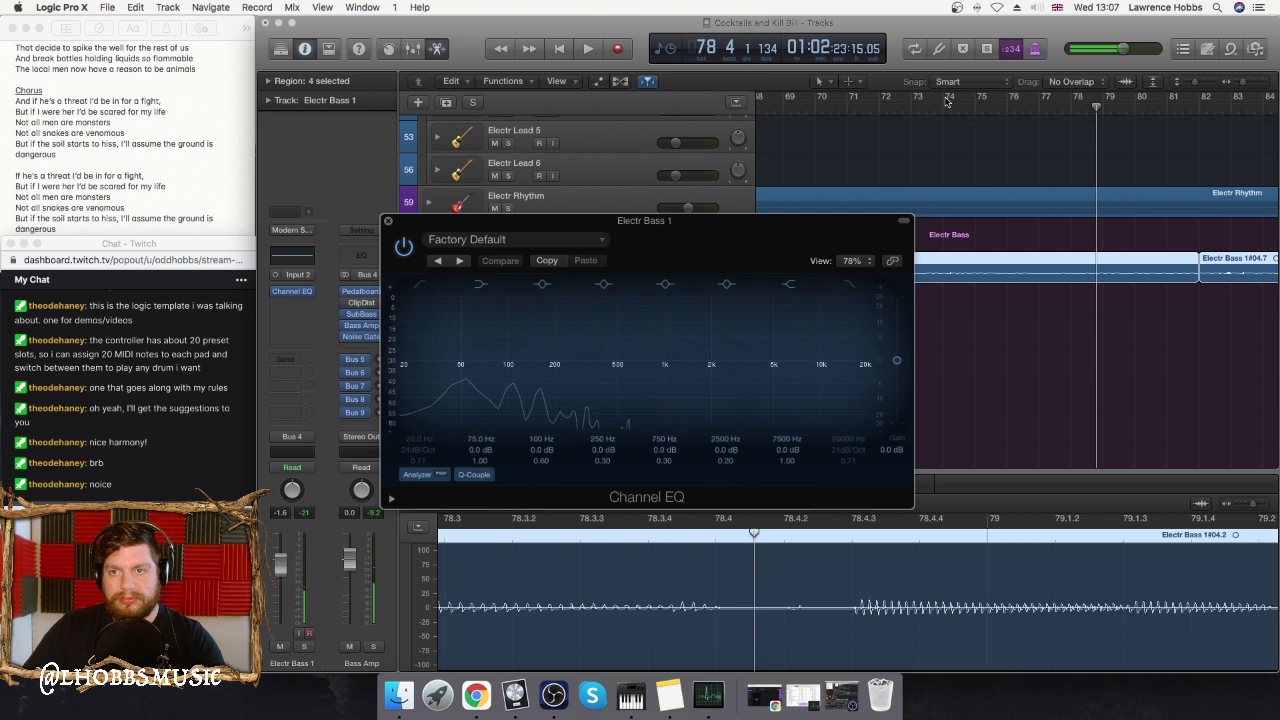
- Set a cycle range from bar 73 to bar 77 and loop it with the bass Channel EQ open
click(947, 101)
scroll(944, 100, left, 3)
drag(980, 100, 1098, 106)
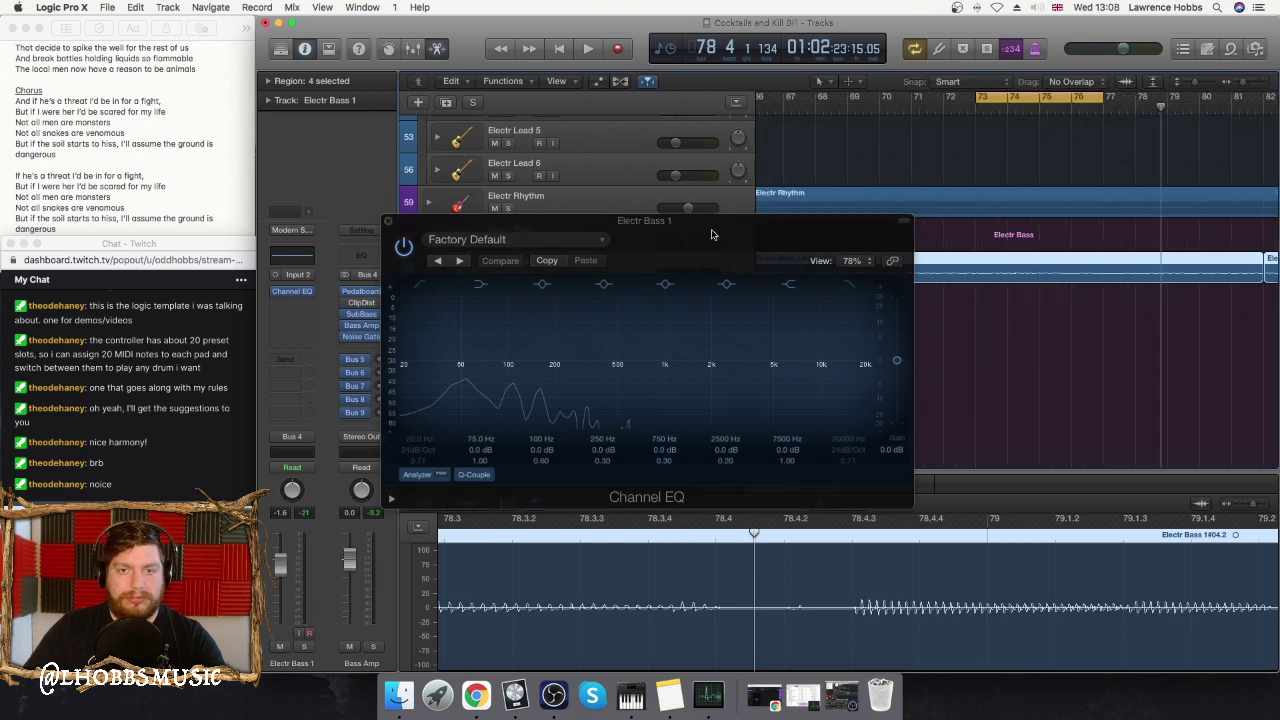
drag(714, 234, 781, 116)
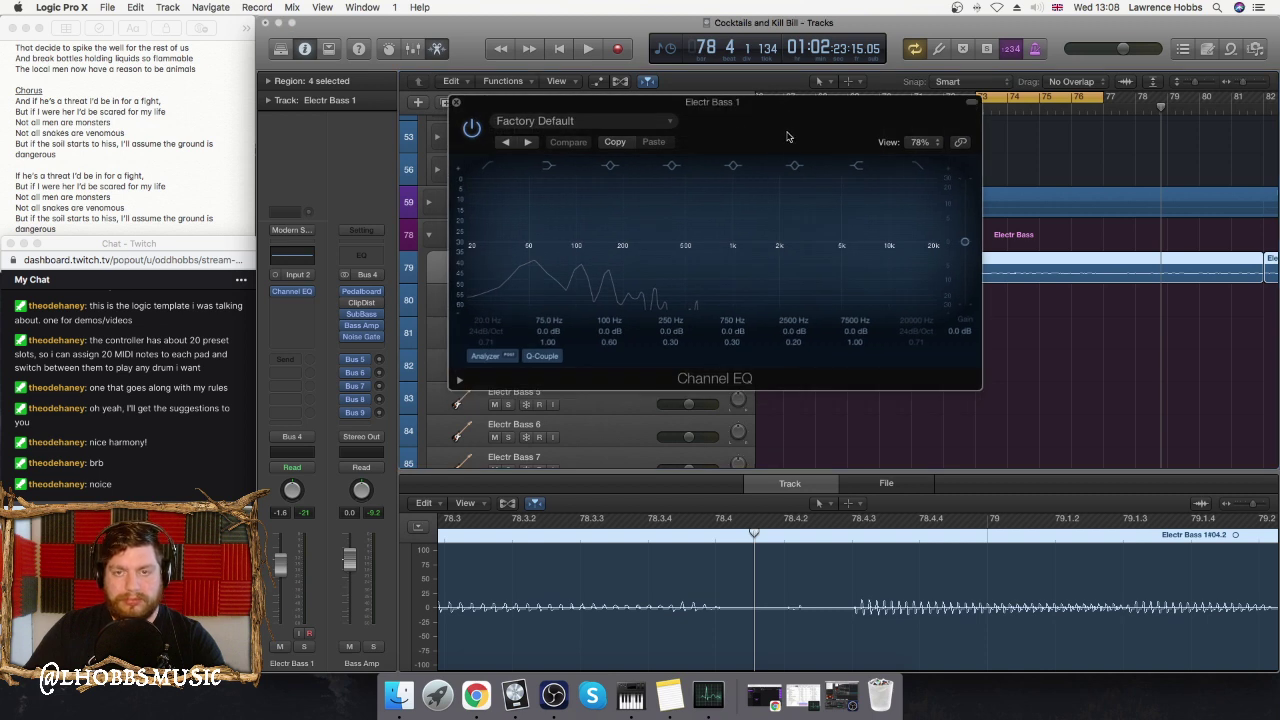
key(space)
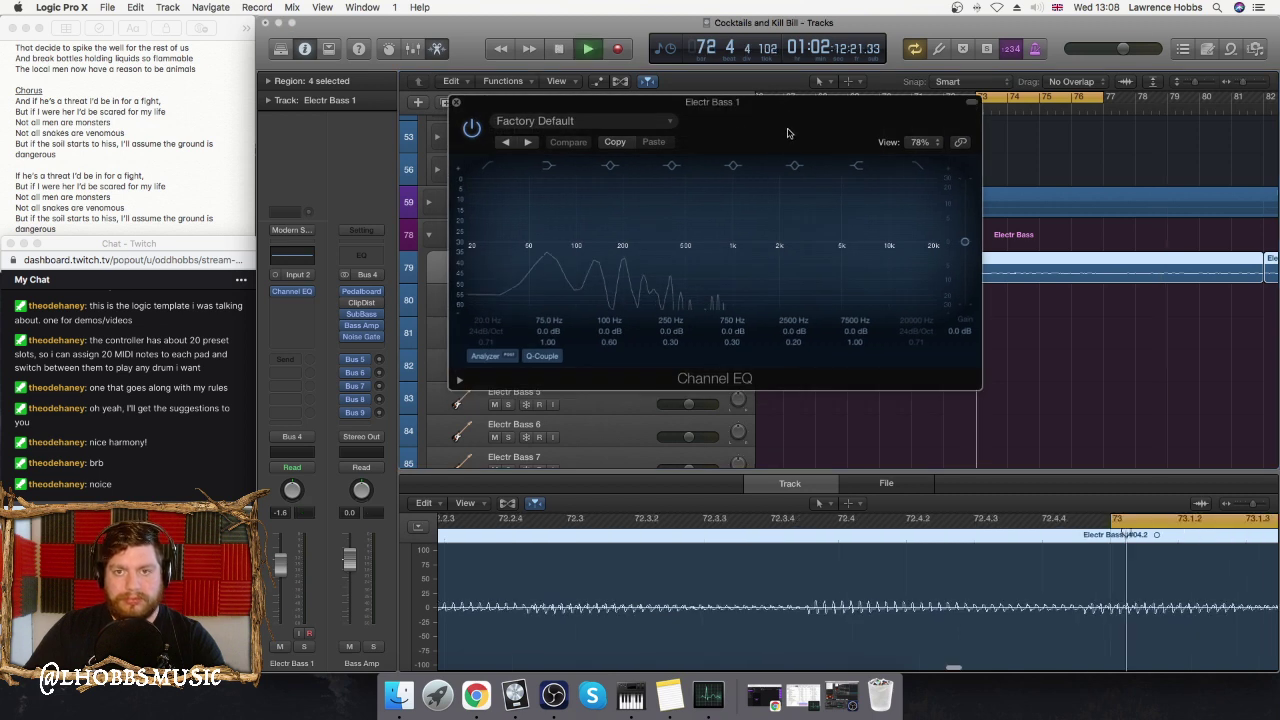
- Enable the low cut at 20 Hz and the high cut on the bass EQ, setting the high cut to 8700 Hz with Q 0.60
click(490, 167)
click(918, 166)
drag(930, 250, 872, 268)
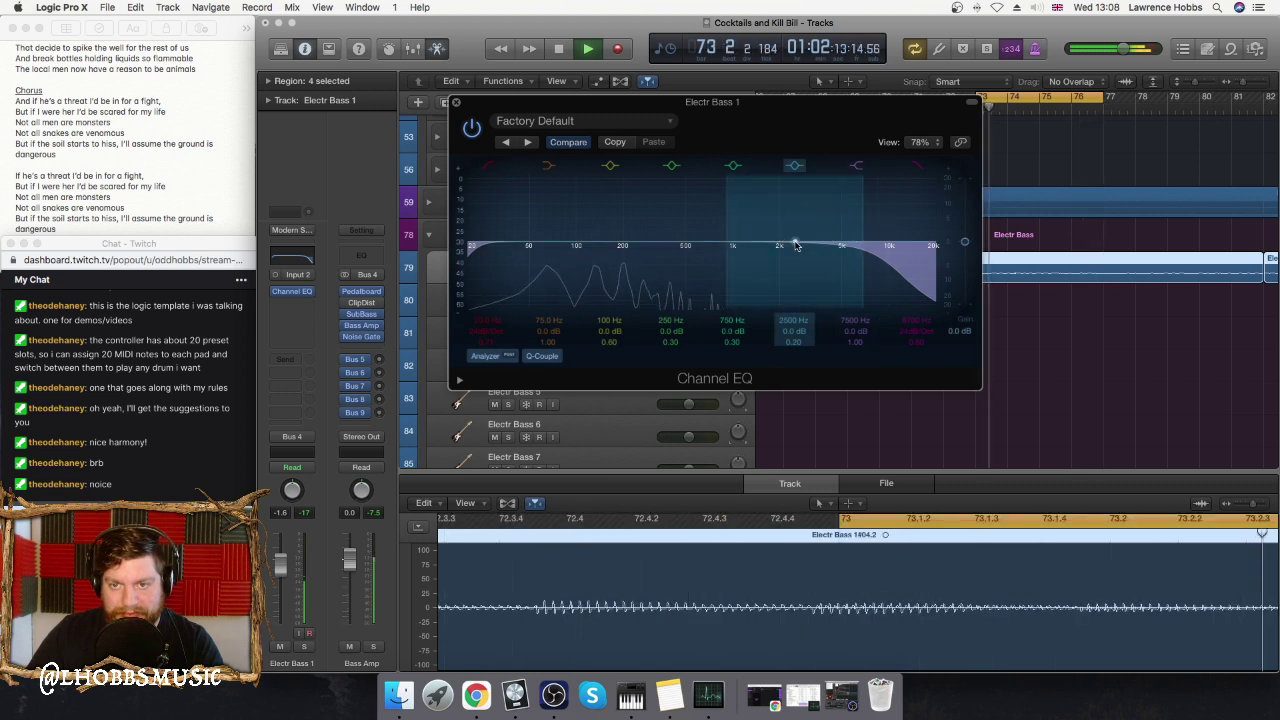
- Sweep the 2500 Hz band as a narrow boost with Q 5.00 down to 510 Hz at +20 dB while listening
drag(860, 226, 716, 191)
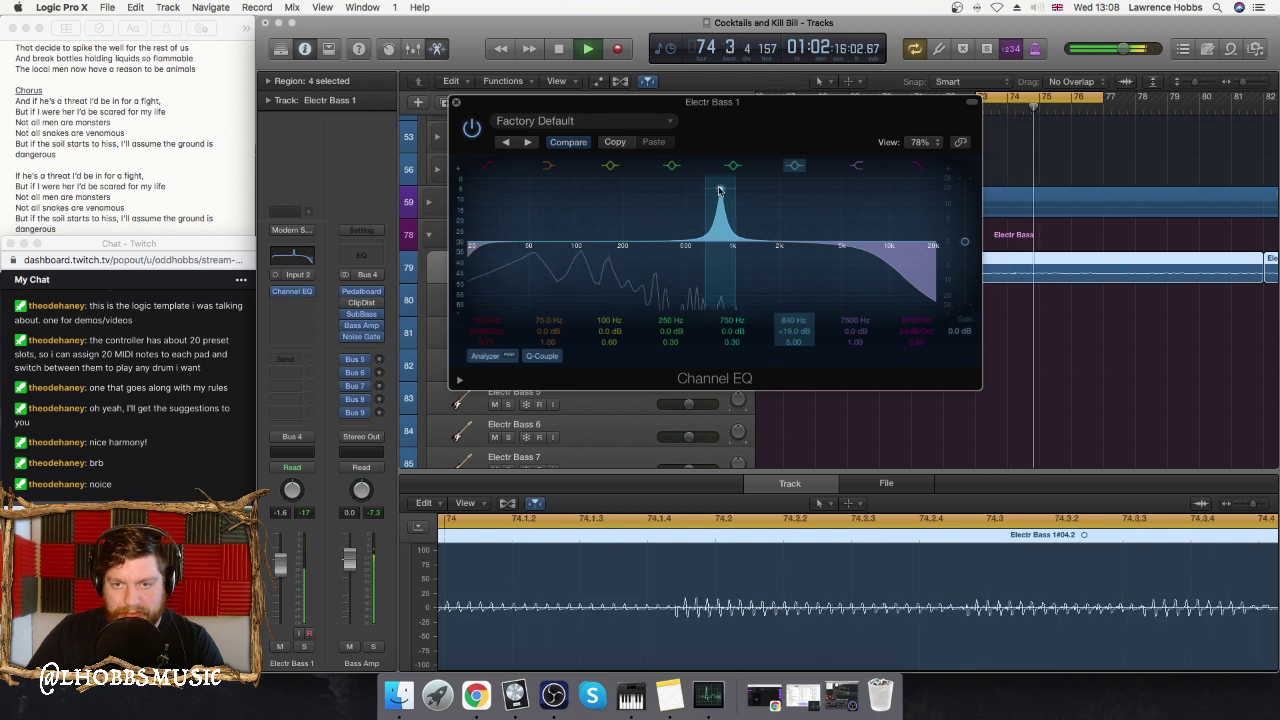
drag(719, 190, 684, 187)
key(space)
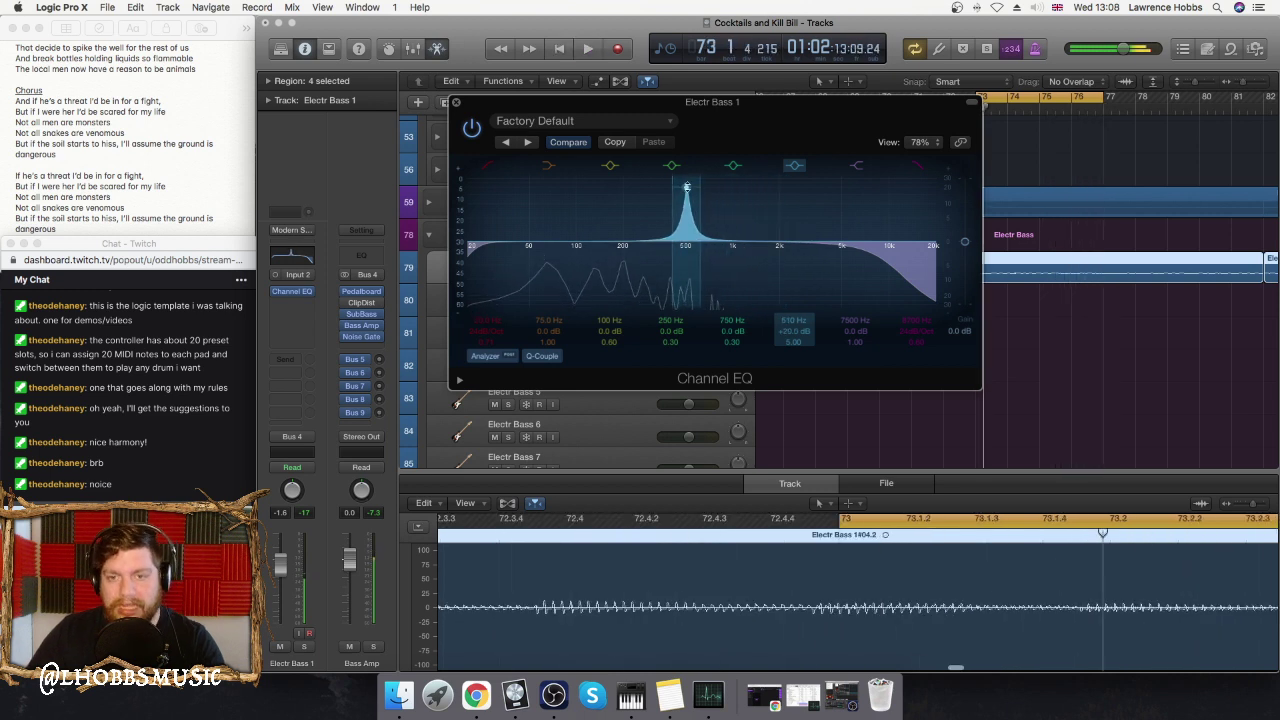
- Solo Electr Bass 1 and reshape the boosted EQ band to 1900 Hz, +9.5 dB with Q 1.10
drag(806, 126, 960, 398)
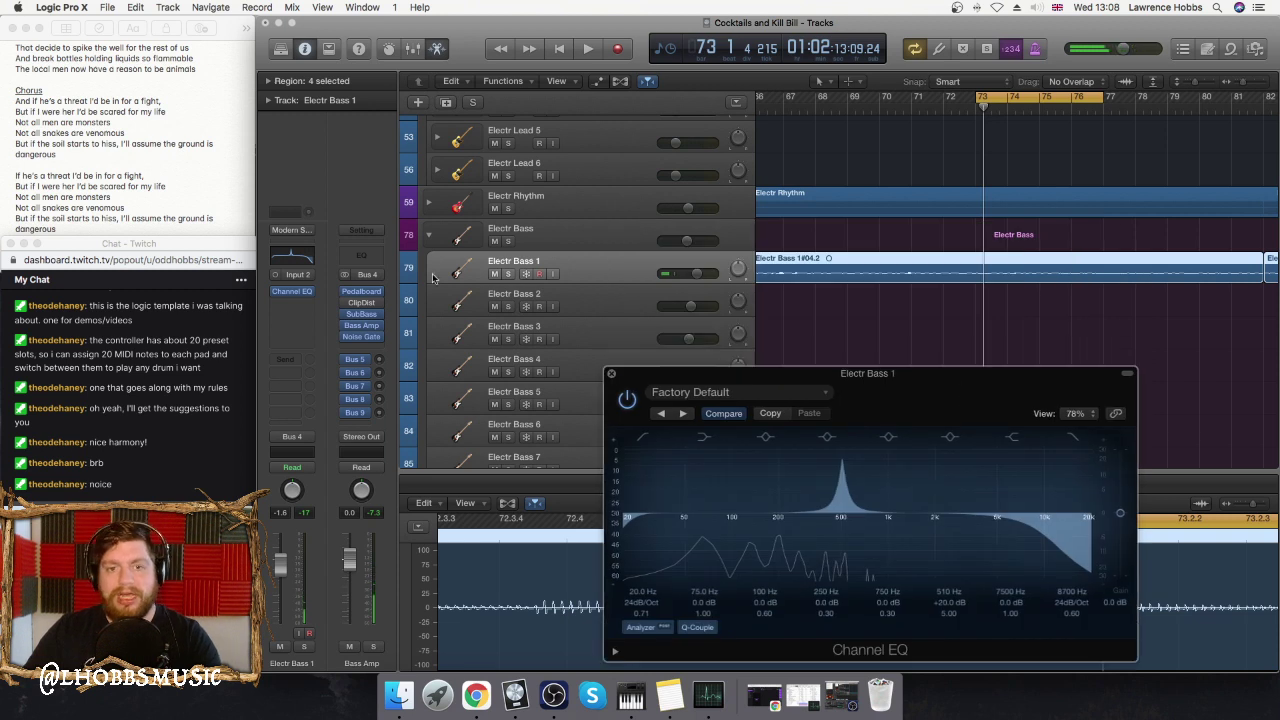
click(507, 273)
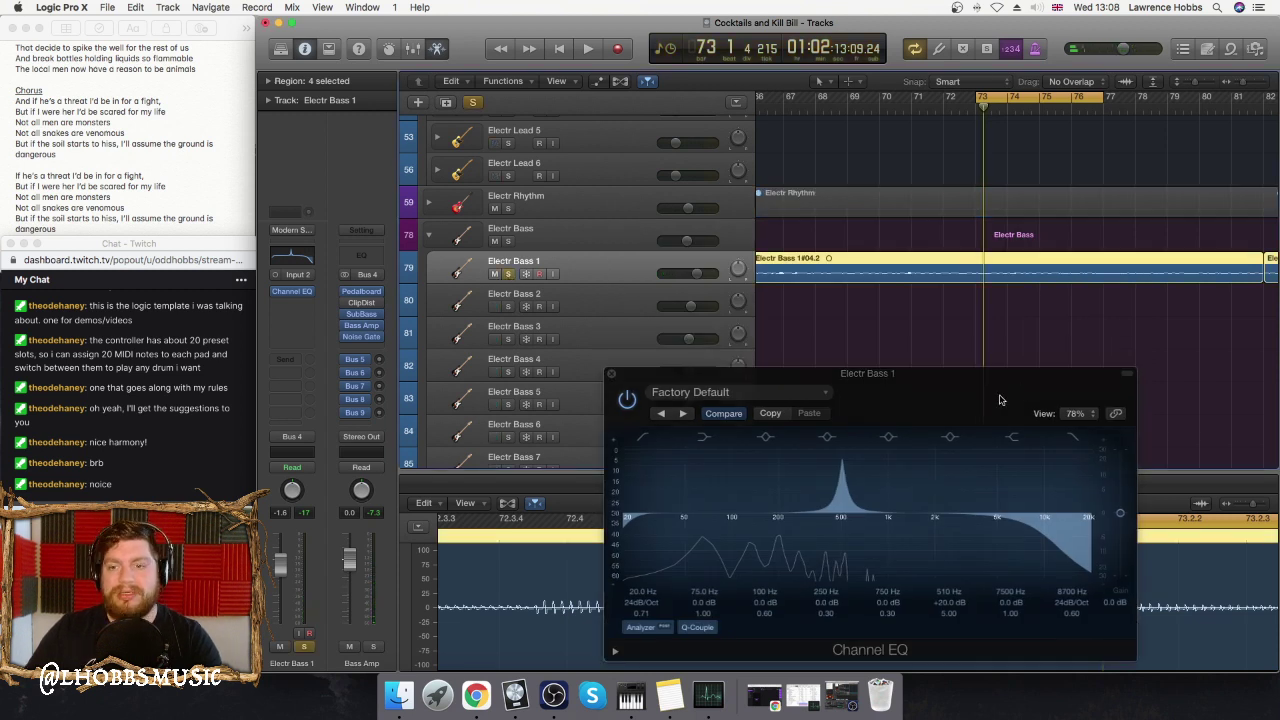
drag(842, 374, 702, 150)
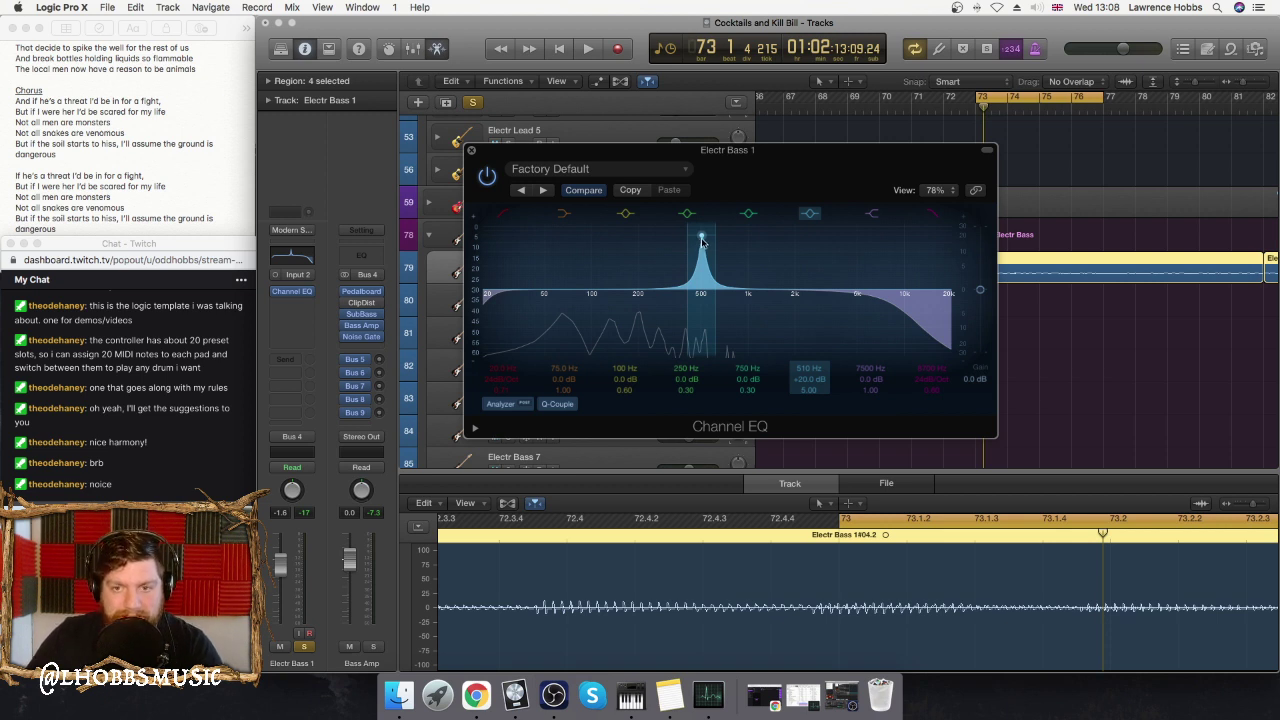
key(space)
drag(702, 240, 815, 285)
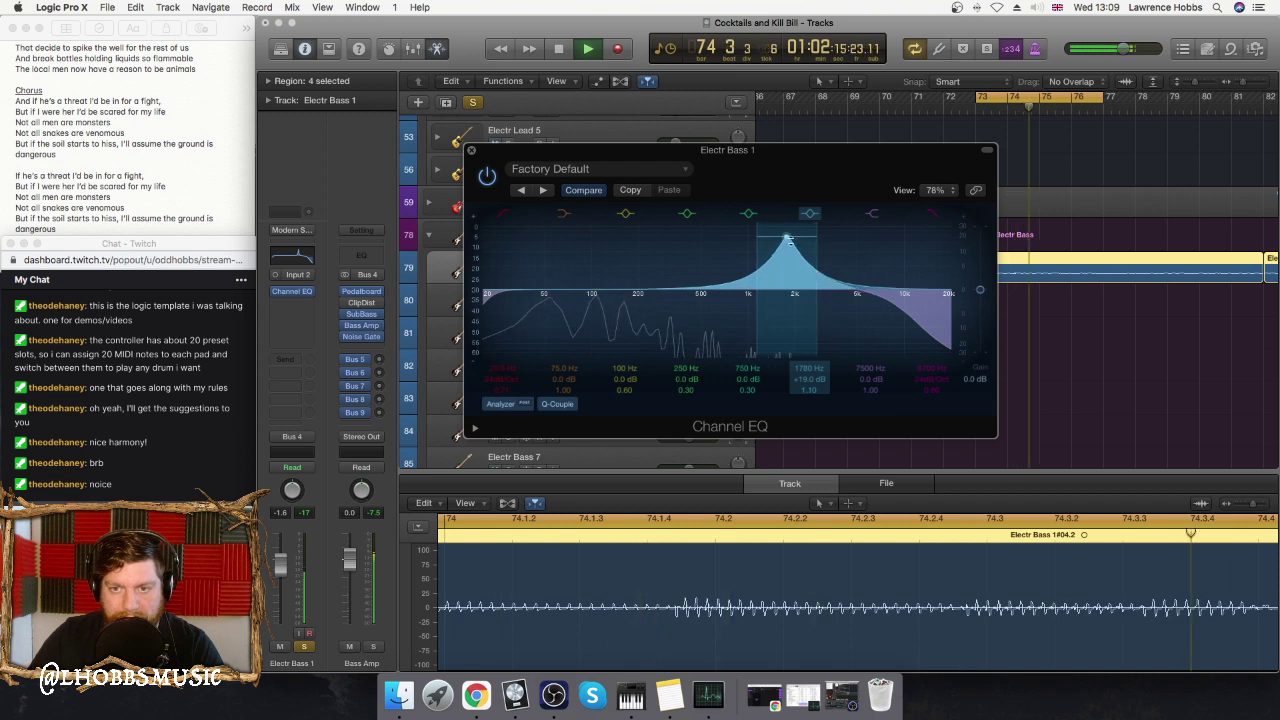
drag(788, 240, 791, 273)
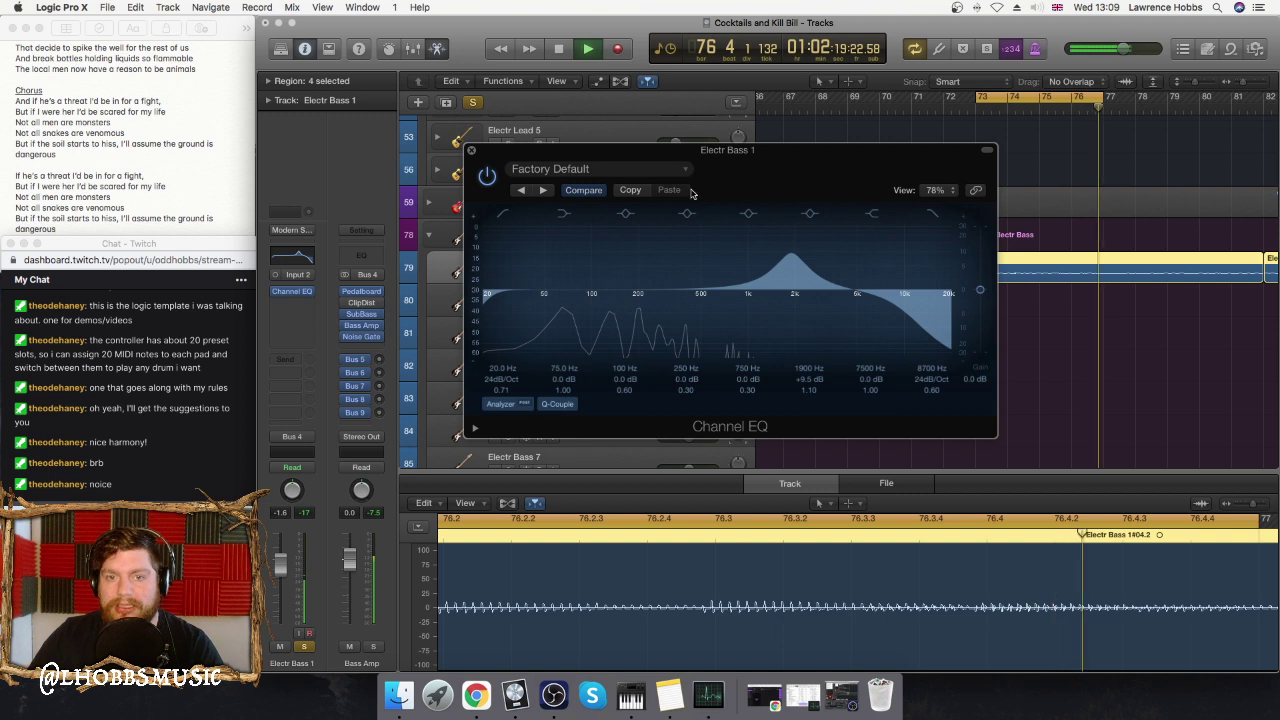
- Unsolo Electr Bass 1 and reduce the upper-mid EQ boost to +4.0 dB at 1940 Hz in the full mix
drag(760, 164, 845, 308)
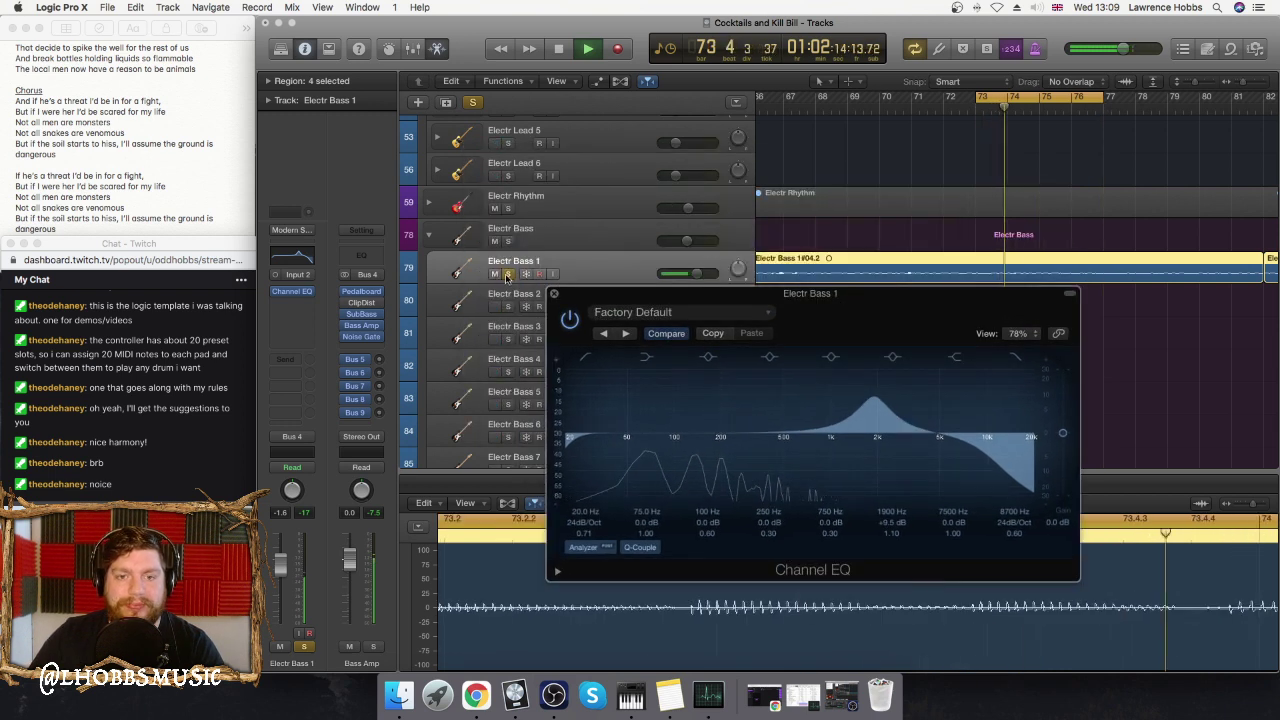
drag(932, 316, 902, 240)
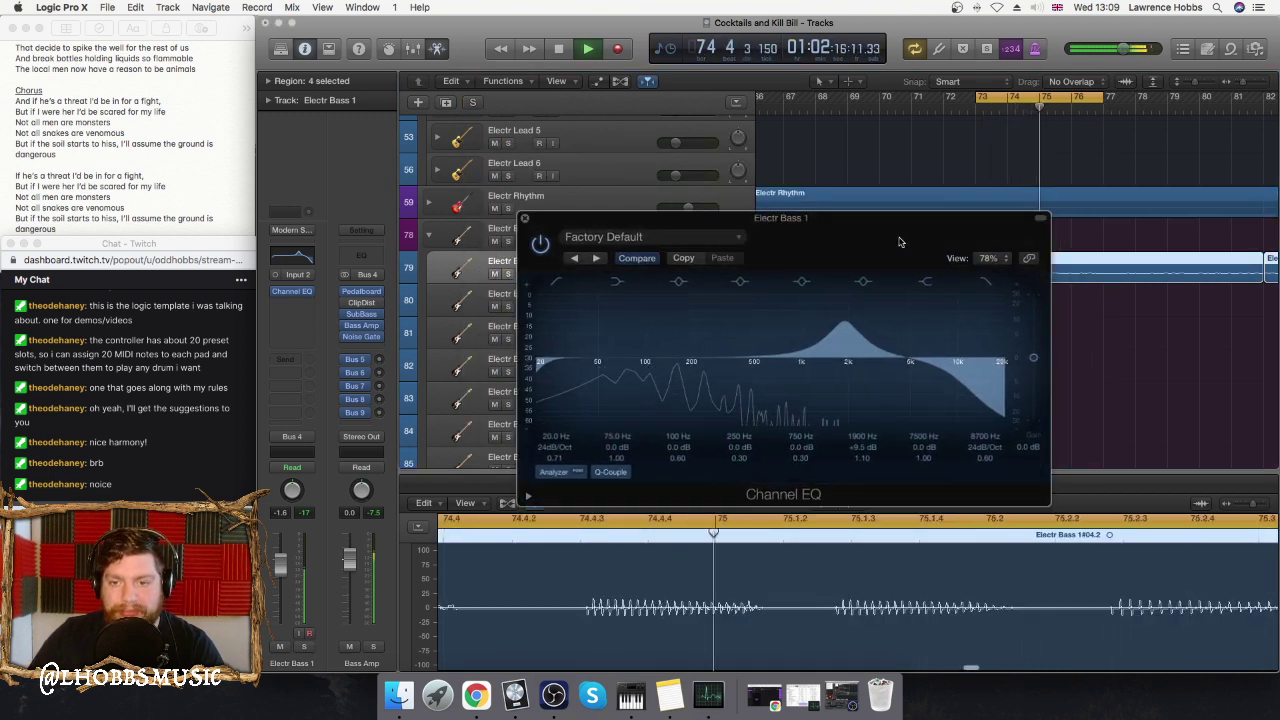
drag(843, 336, 845, 351)
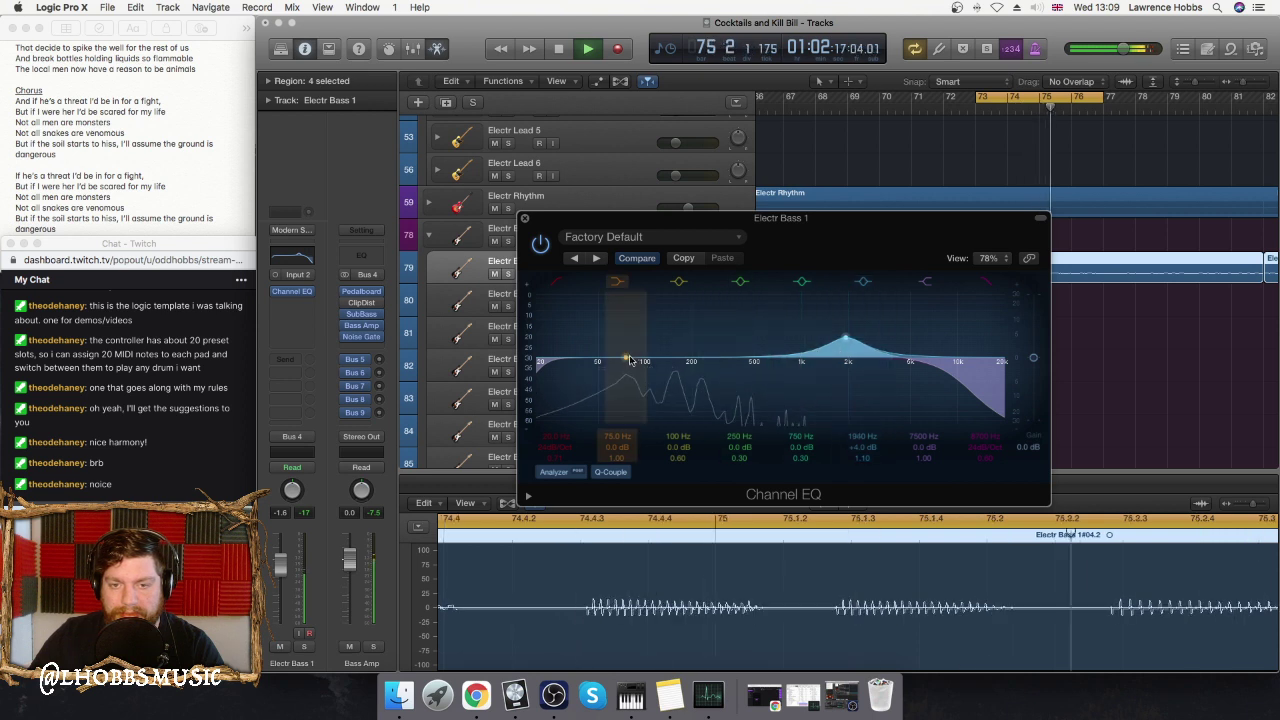
- Set the bass EQ's low shelf to 100 Hz at +1.0 dB and its output gain to -1.0 dB, comparing against bypass
drag(628, 355, 648, 353)
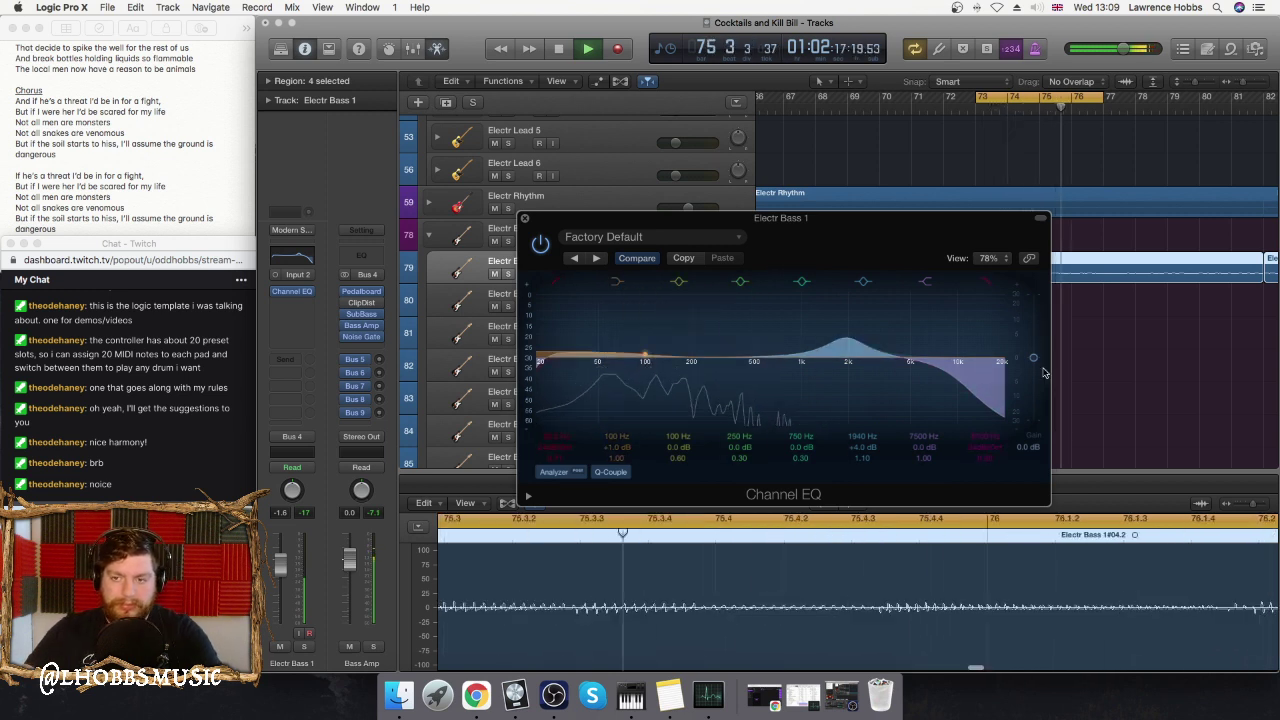
drag(1034, 359, 1035, 366)
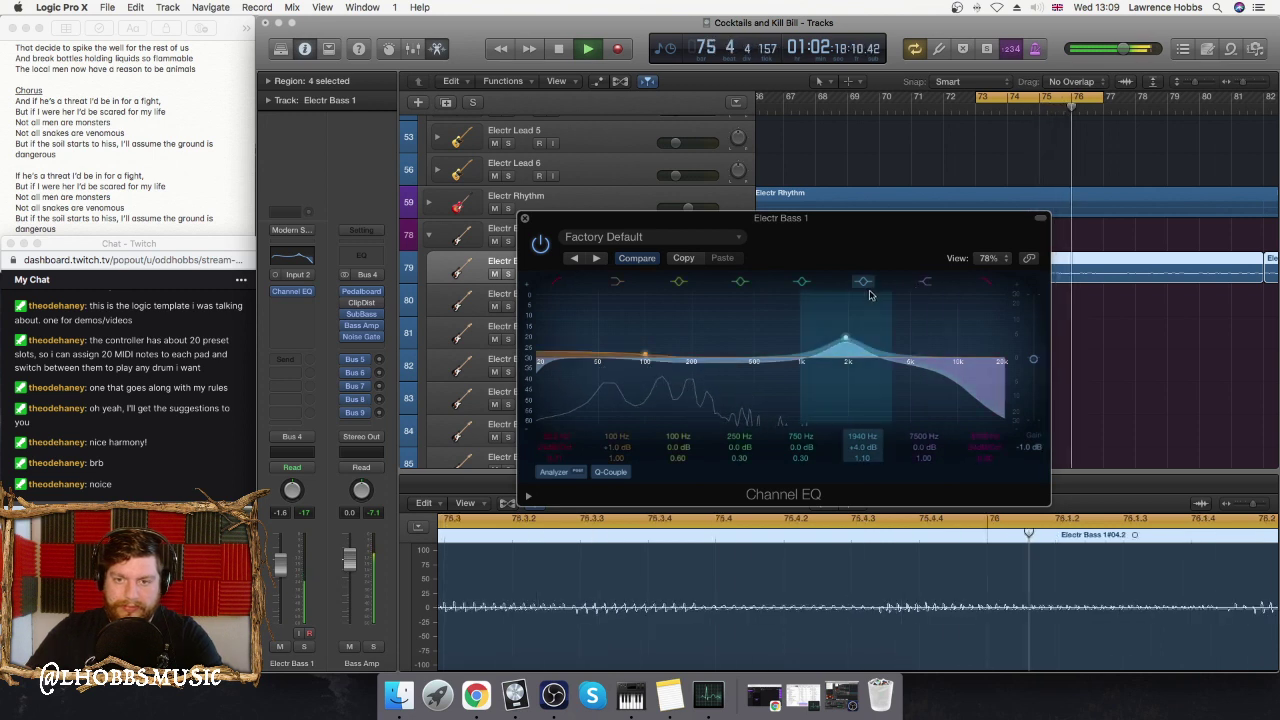
click(541, 246)
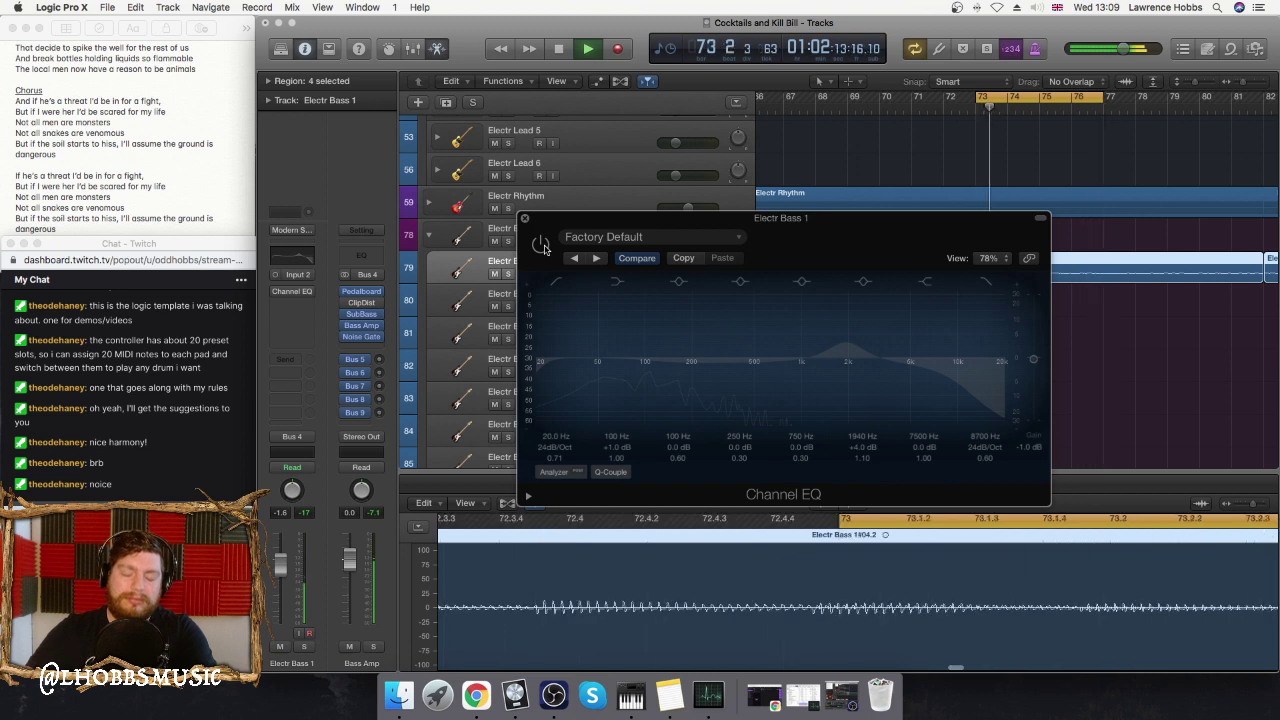
click(541, 245)
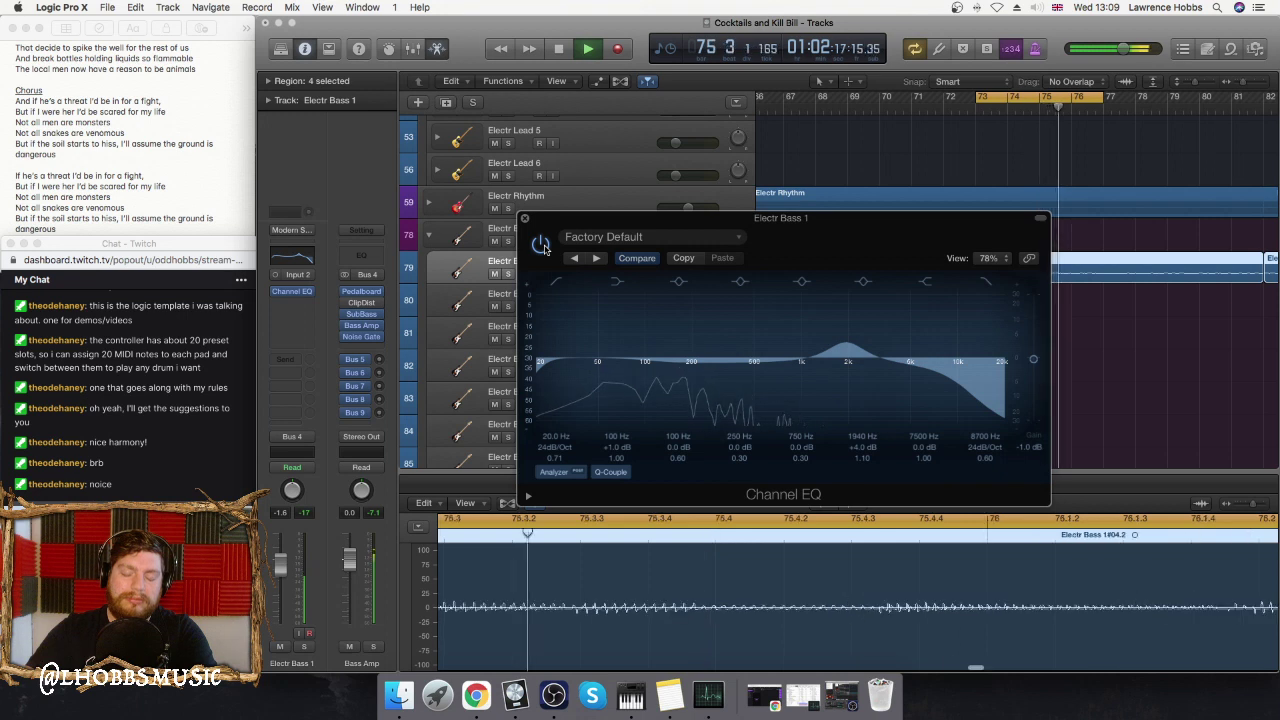
key(space)
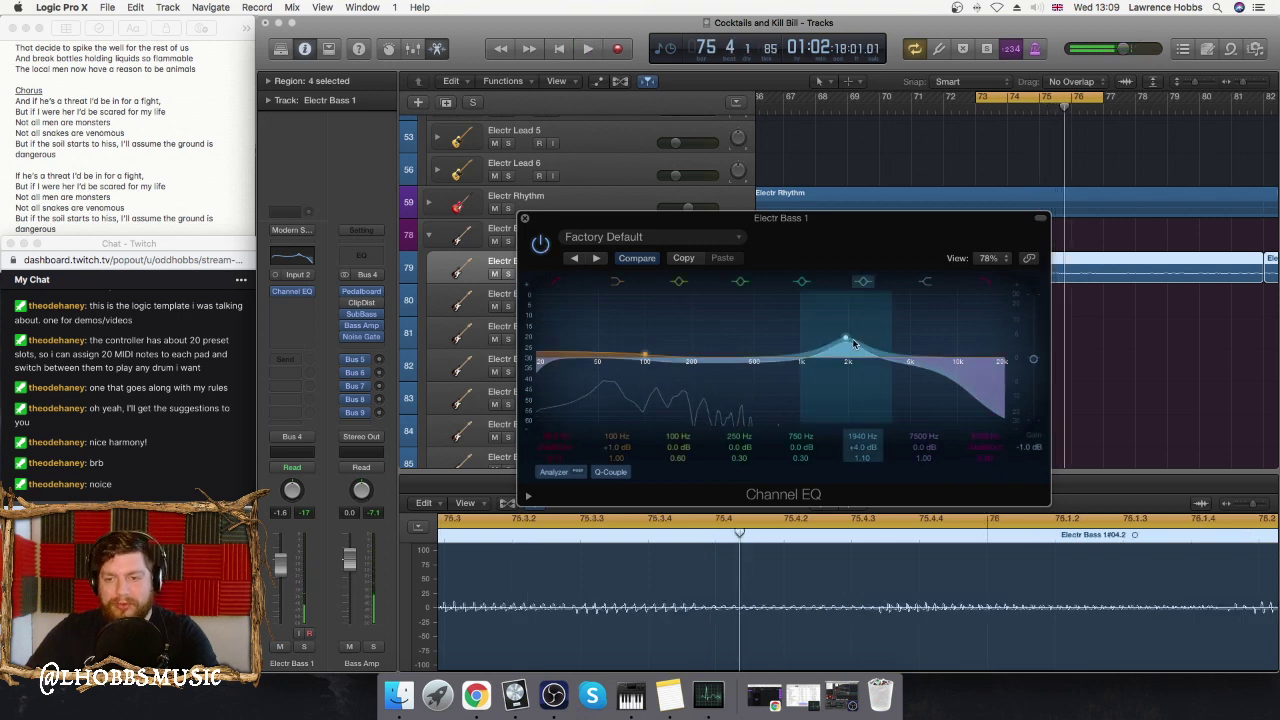
- Raise the upper-mid boost to +8.0 dB at 2000 Hz, compare it against bypass and close the bass EQ
key(space)
drag(847, 343, 846, 331)
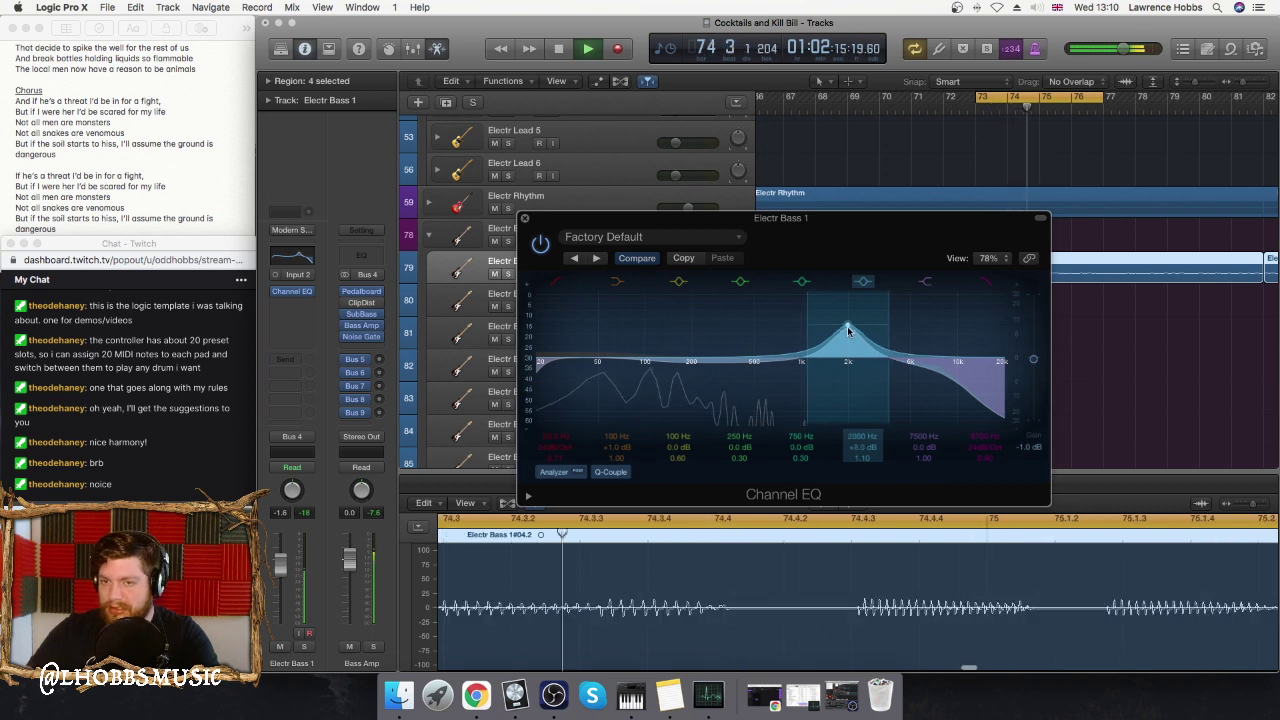
click(539, 245)
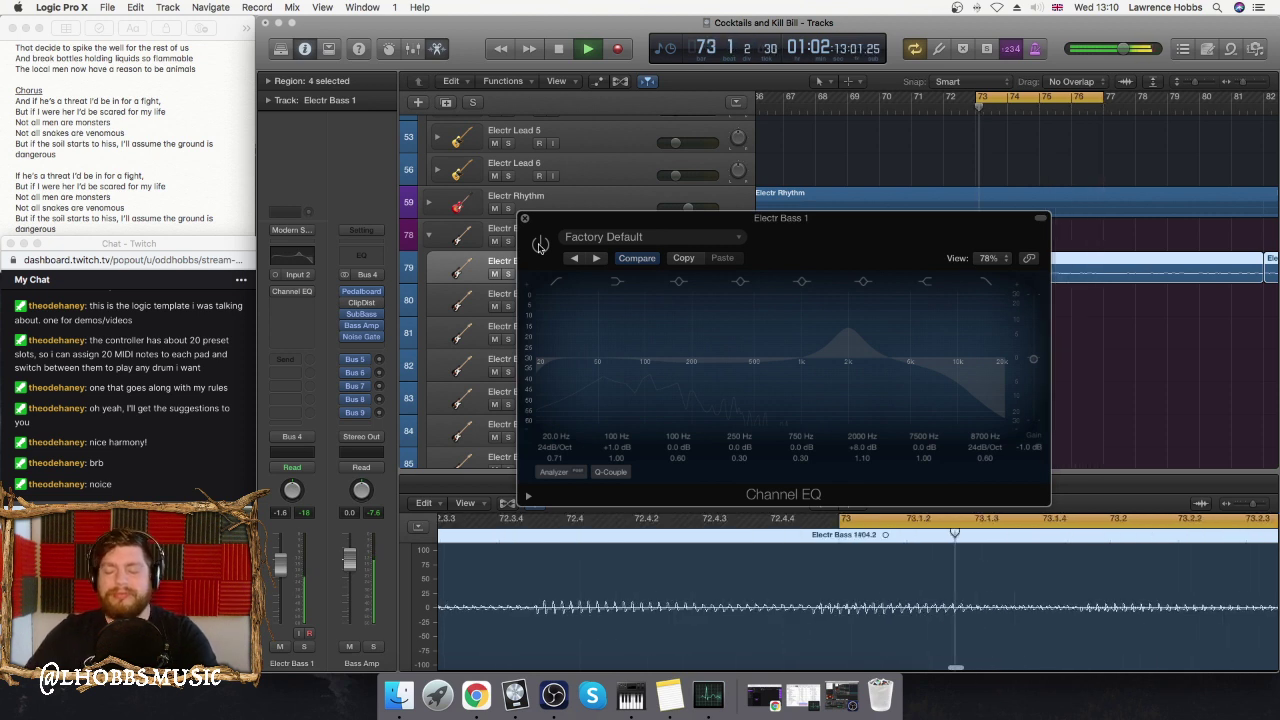
click(539, 245)
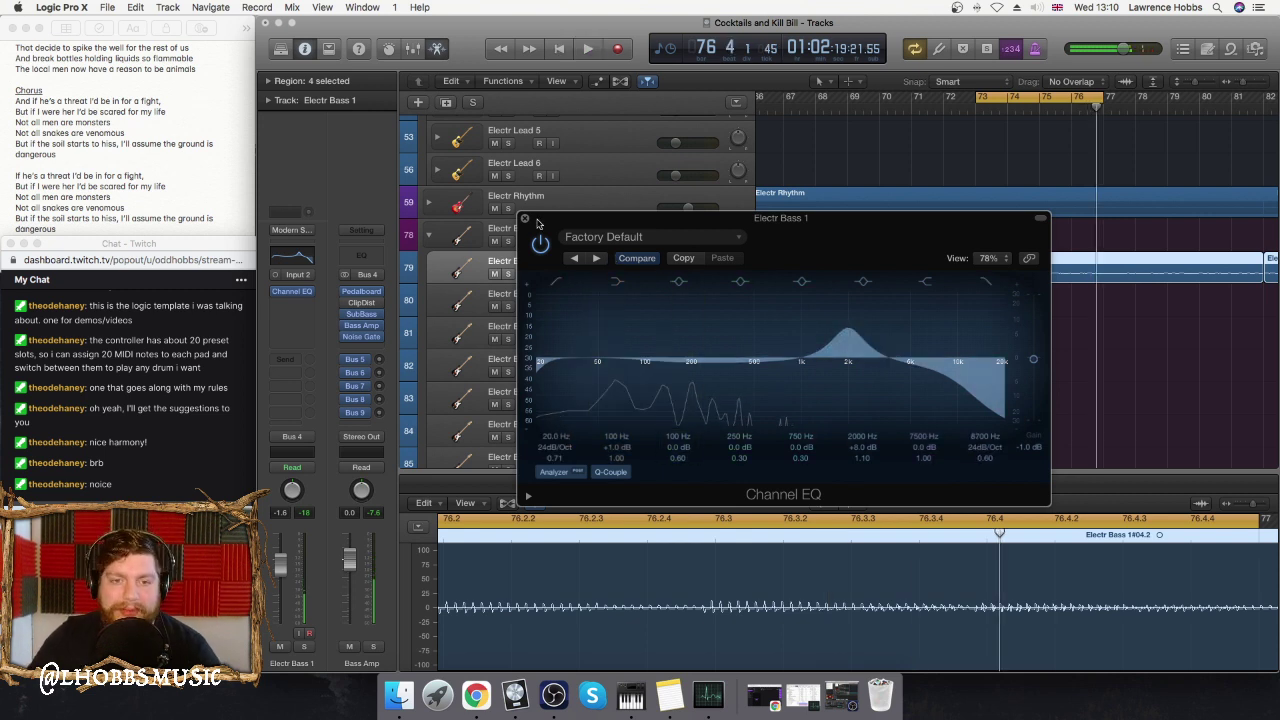
key(super+w)
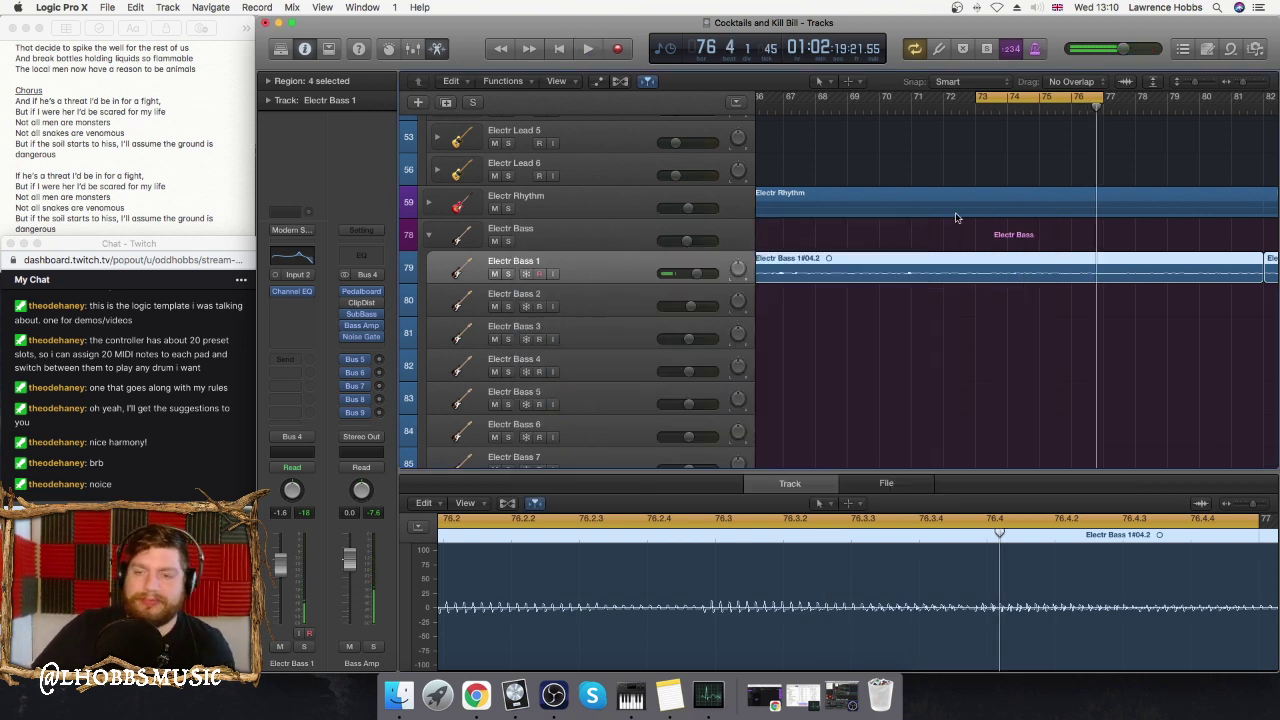
- Turn off cycle mode and collapse the Electr Bass stack
click(997, 97)
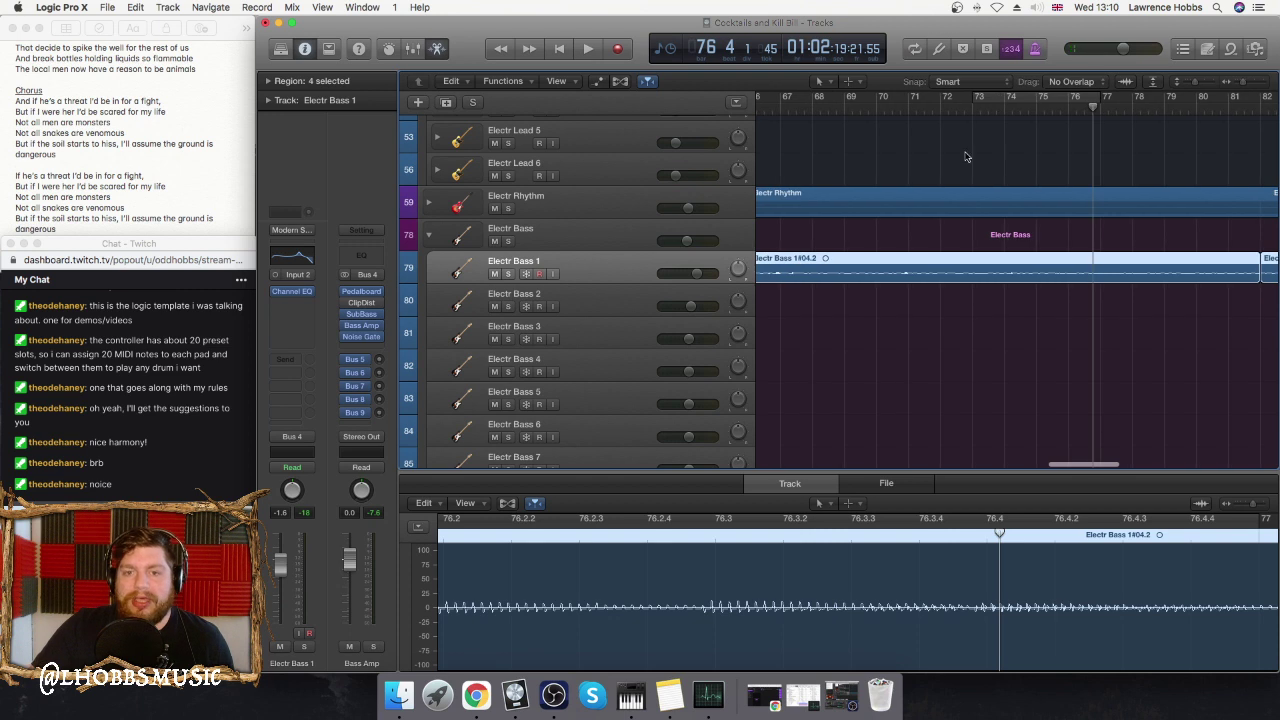
click(433, 237)
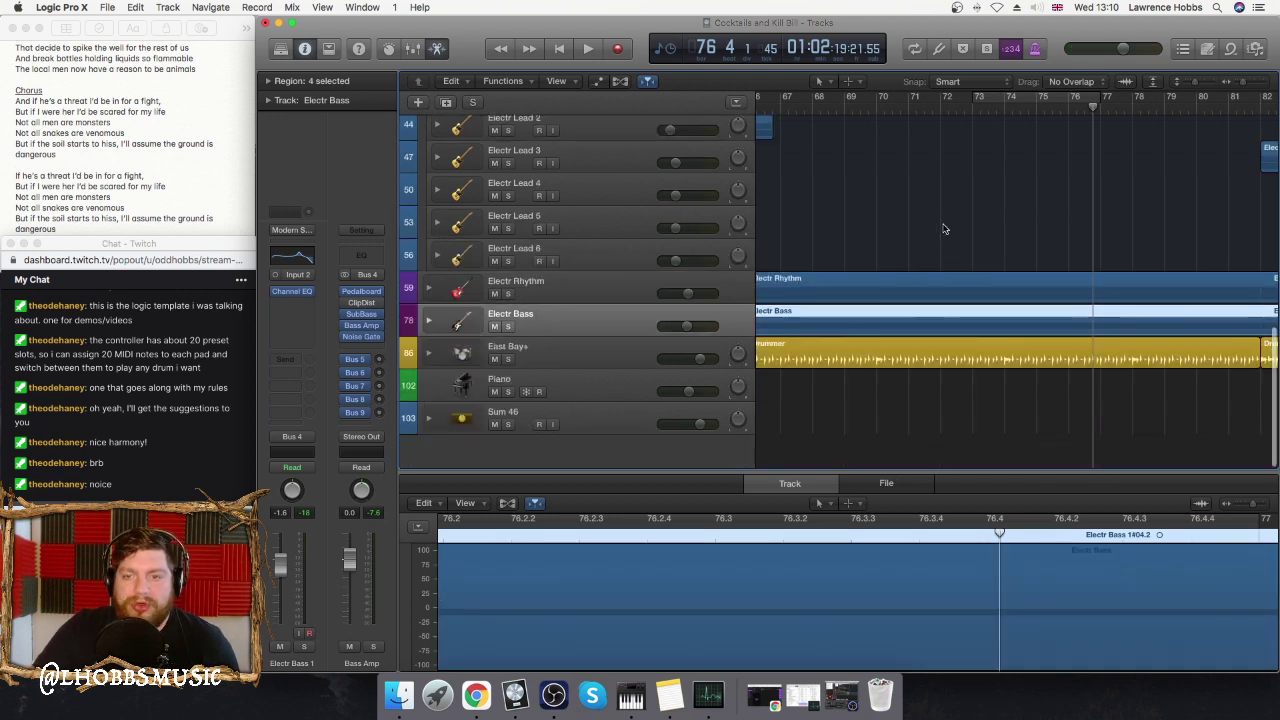
- Play the song's ending around bars 97 and 98, stop, and place the playhead at bar 98
scroll(942, 229, right, 10)
click(1005, 110)
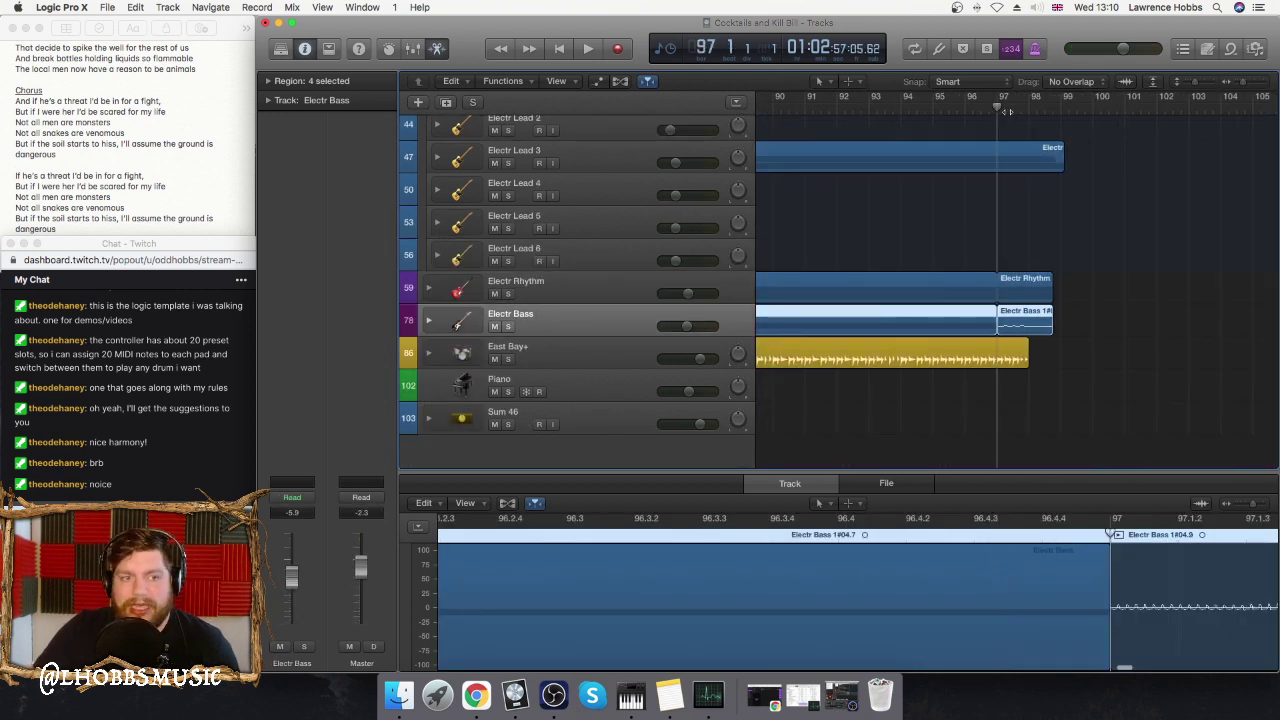
scroll(117, 133, down, 10)
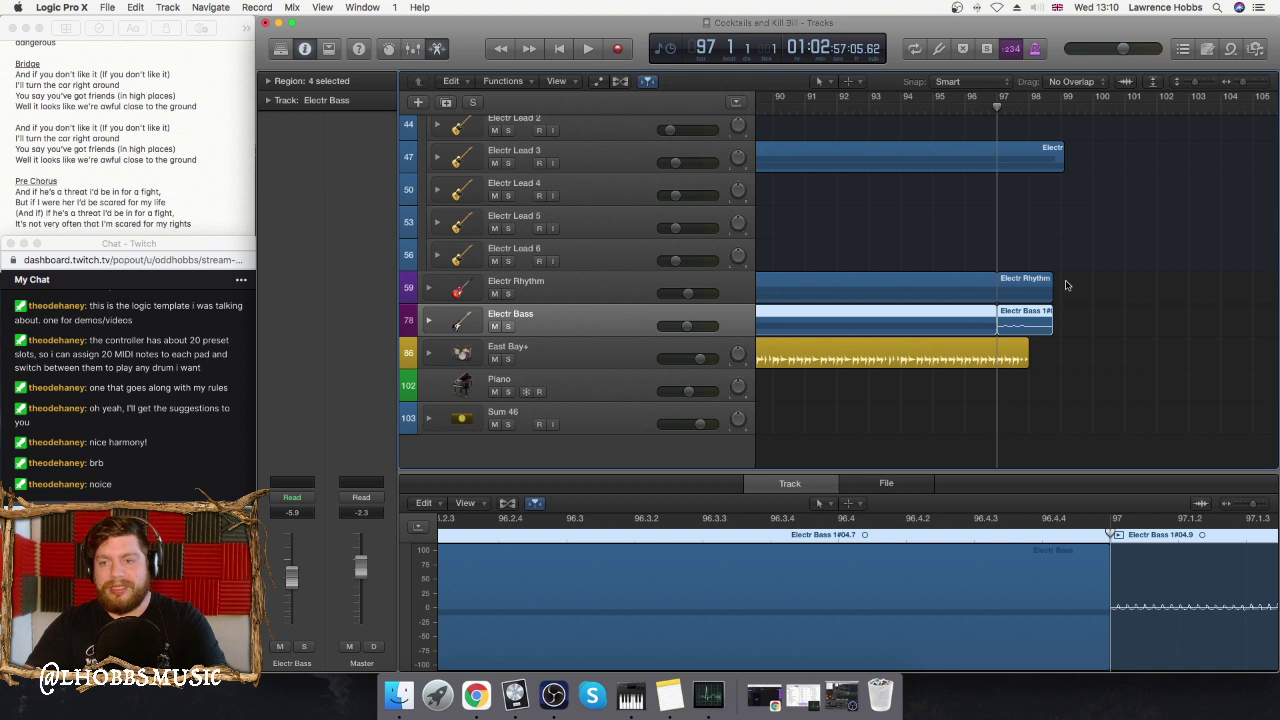
key(comma)
key(comma)
key(space)
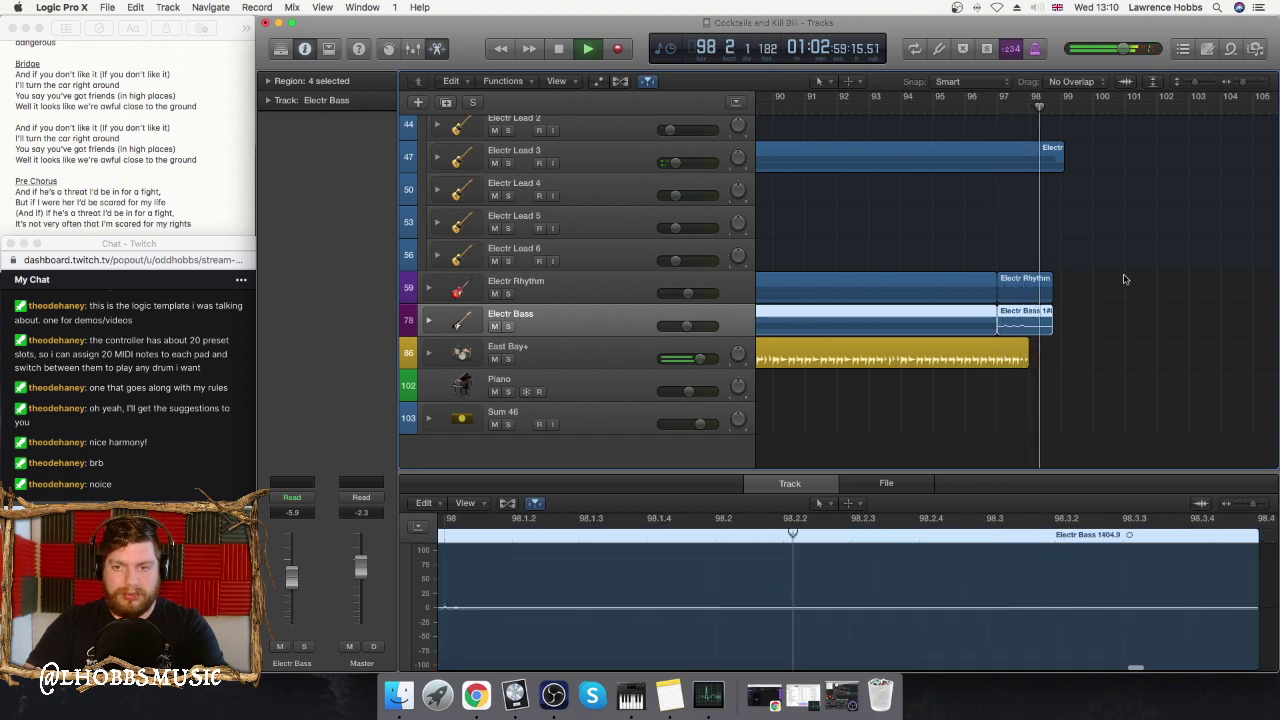
key(space)
click(1028, 104)
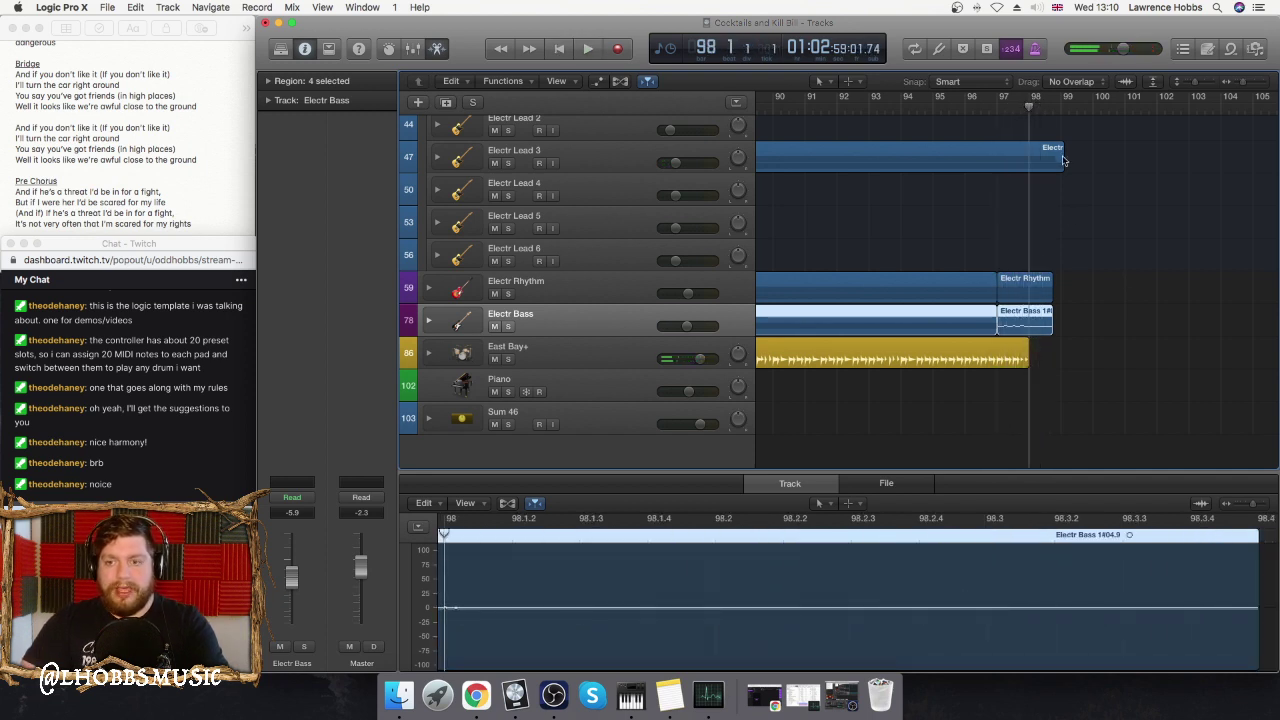
- Create a Drummer region at bar 98 on the East Bay+ track and play it back
right_click(1045, 360)
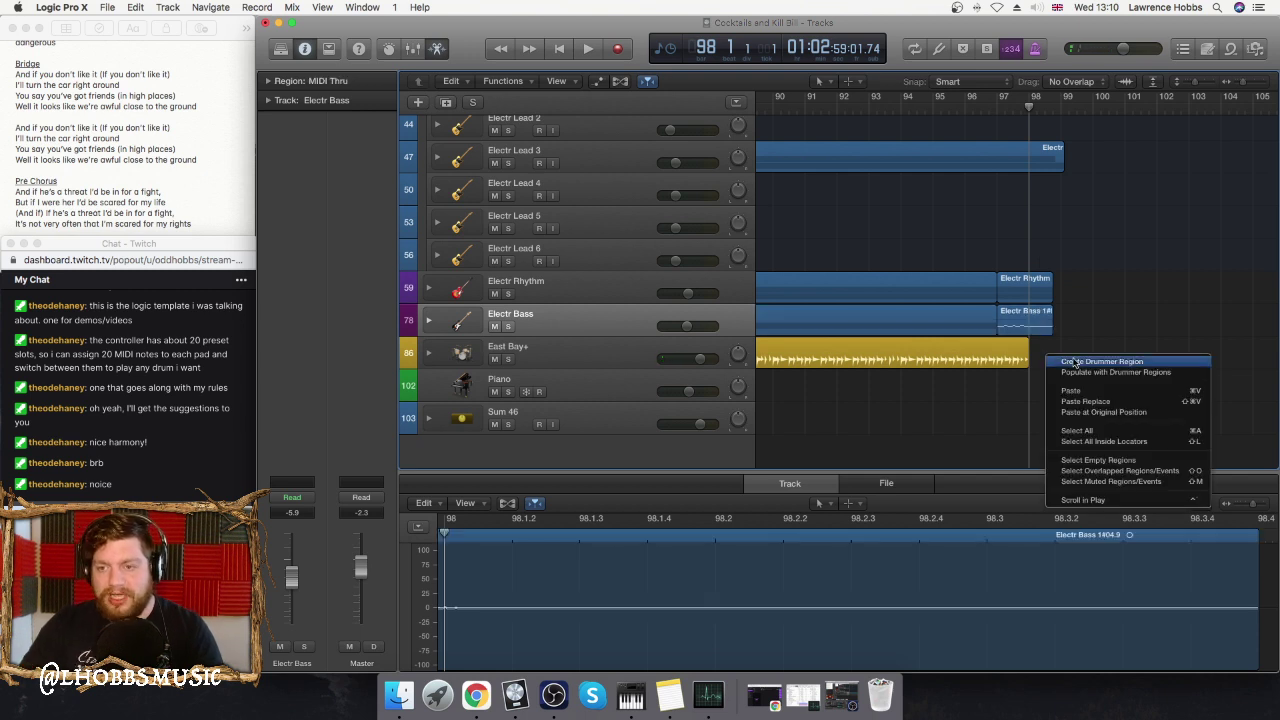
click(1075, 364)
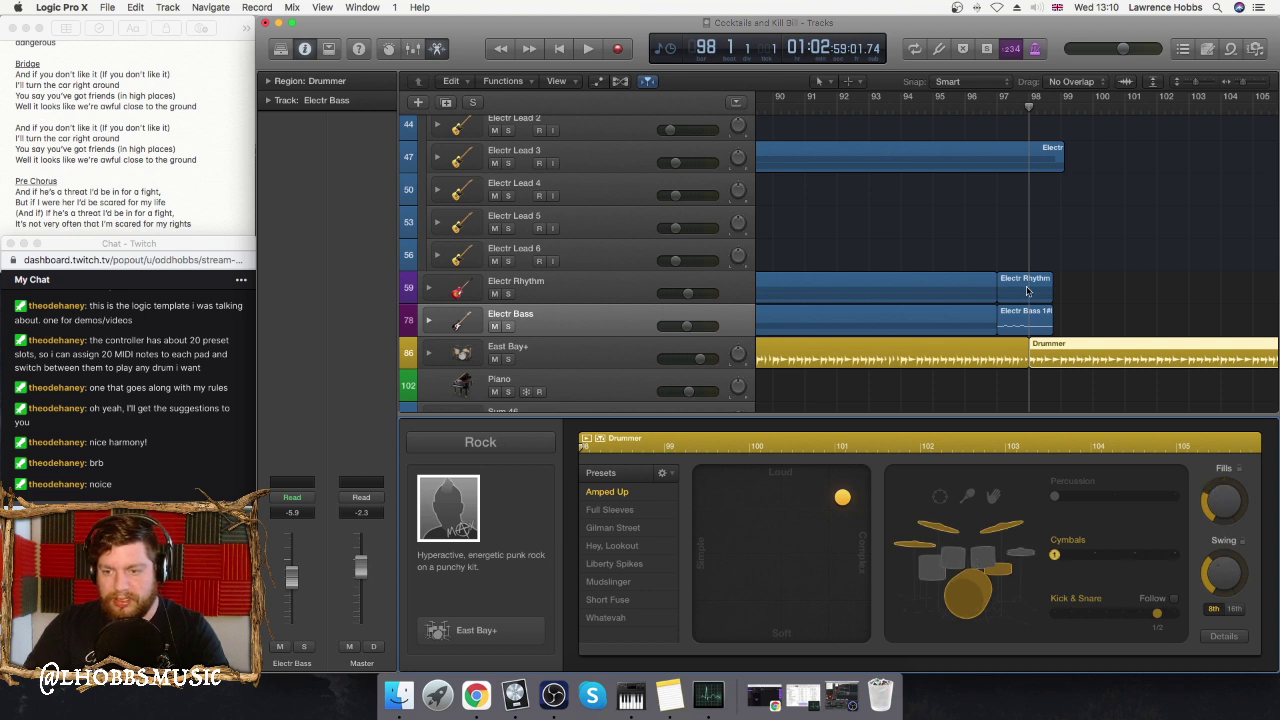
key(space)
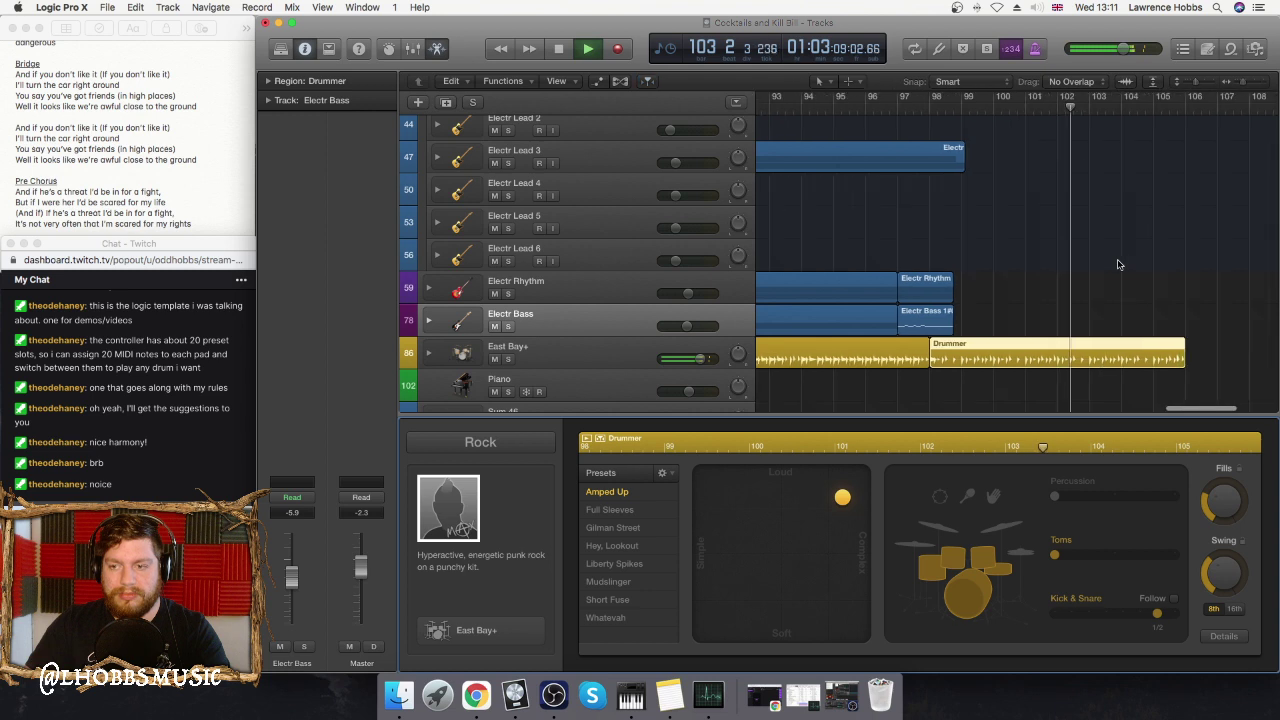
- Switch the new Drummer region from toms to cymbals at variation 2 and show its detailed performance settings
click(1004, 528)
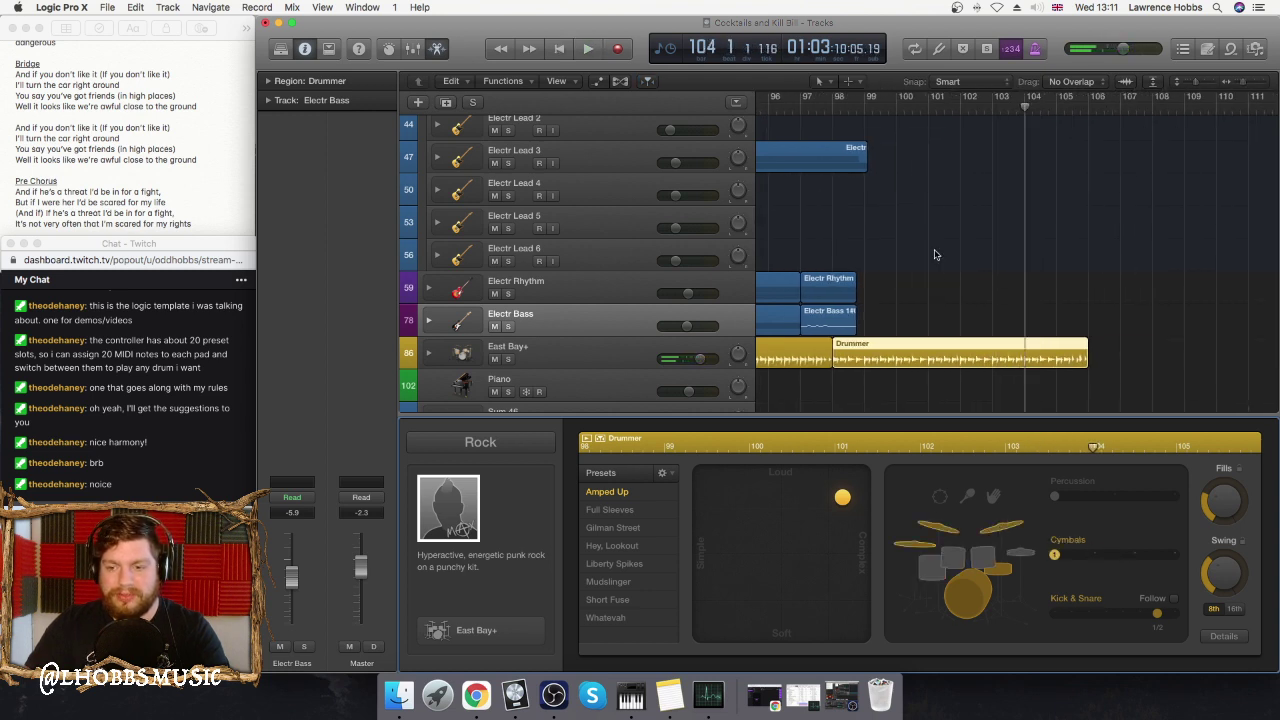
click(853, 104)
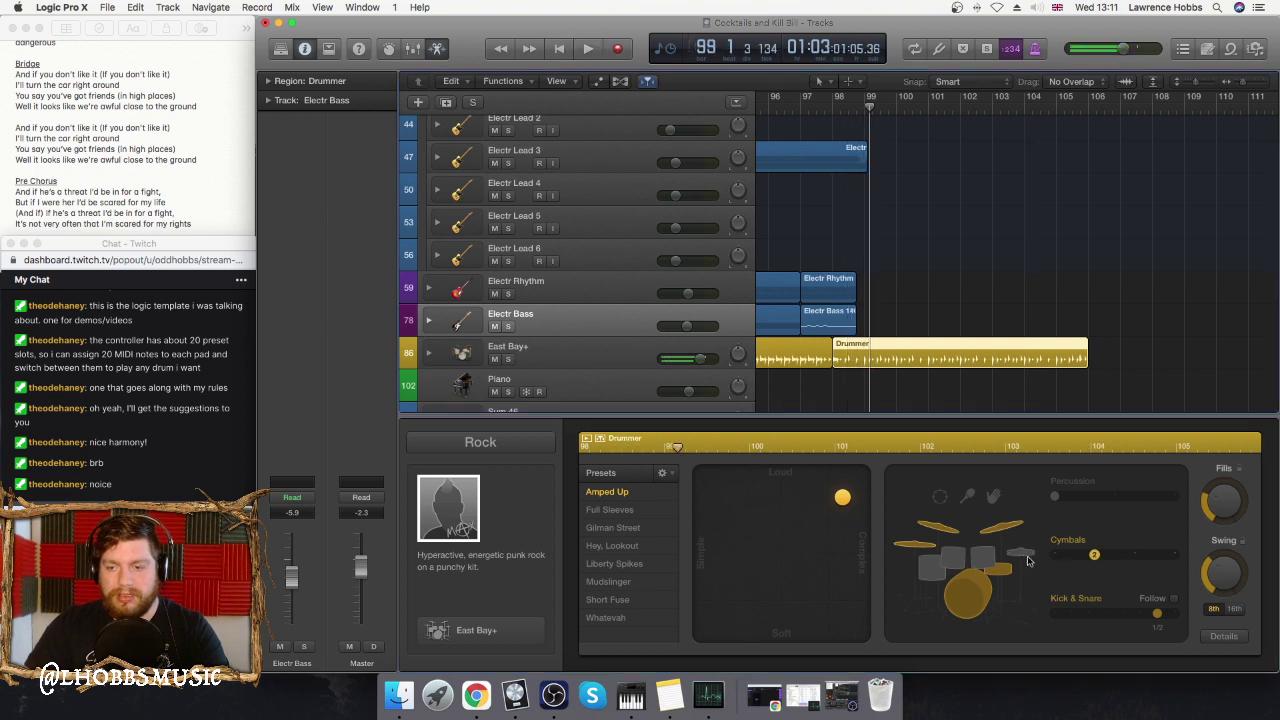
click(1224, 636)
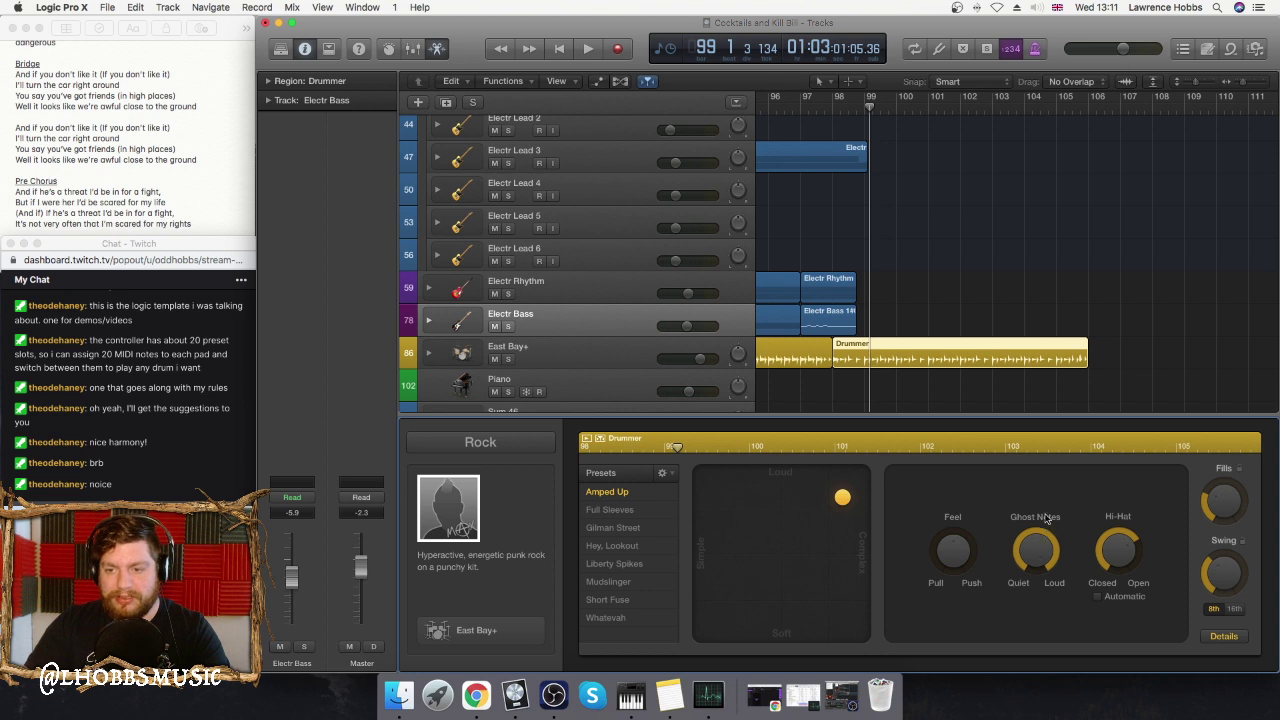
- Play the new Drummer region from bar 98, shift its performance toward Soft, and stop playback
click(833, 106)
key(space)
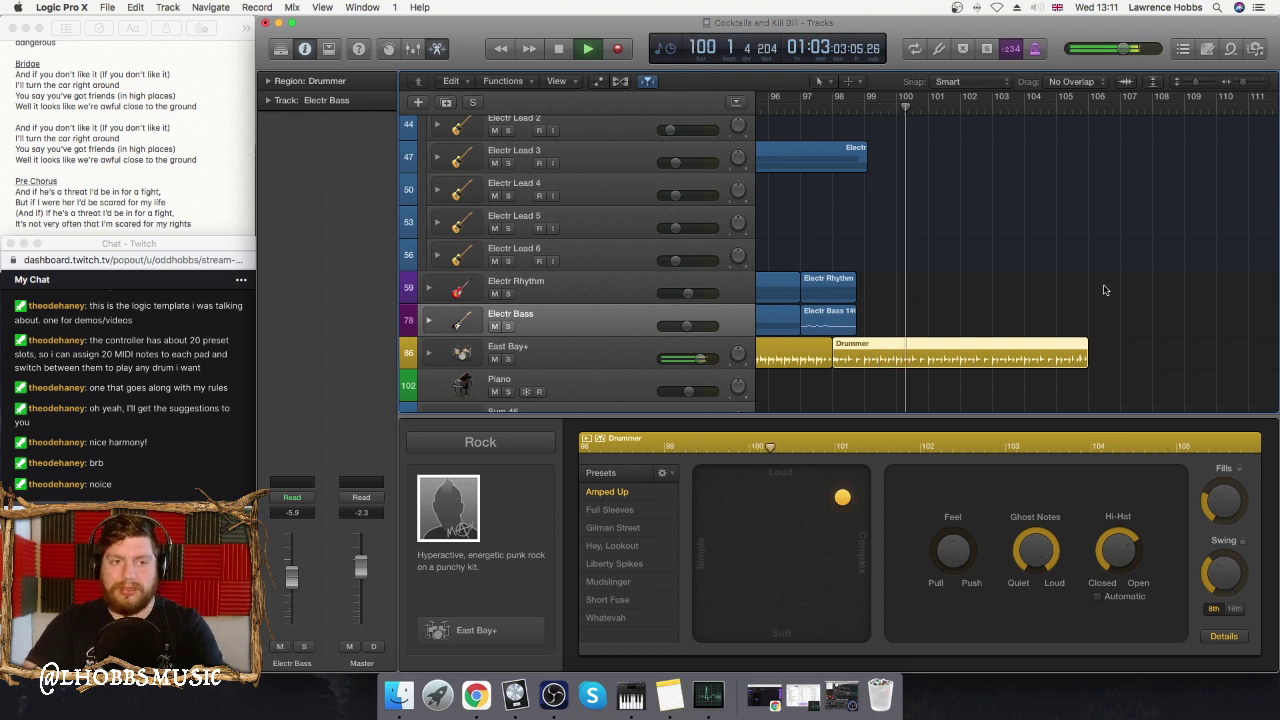
drag(843, 497, 833, 573)
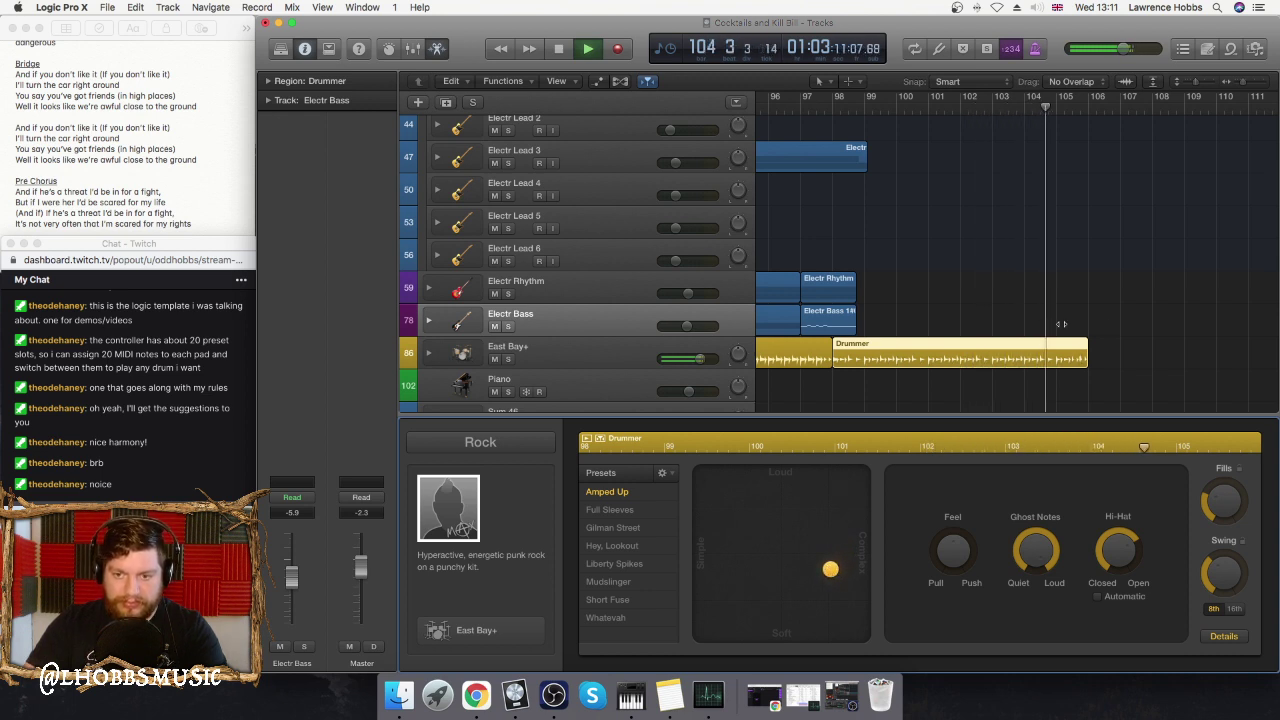
key(space)
- Extend the new Drummer region to 16 bars and return the playhead to bar 98
drag(1087, 358, 1266, 358)
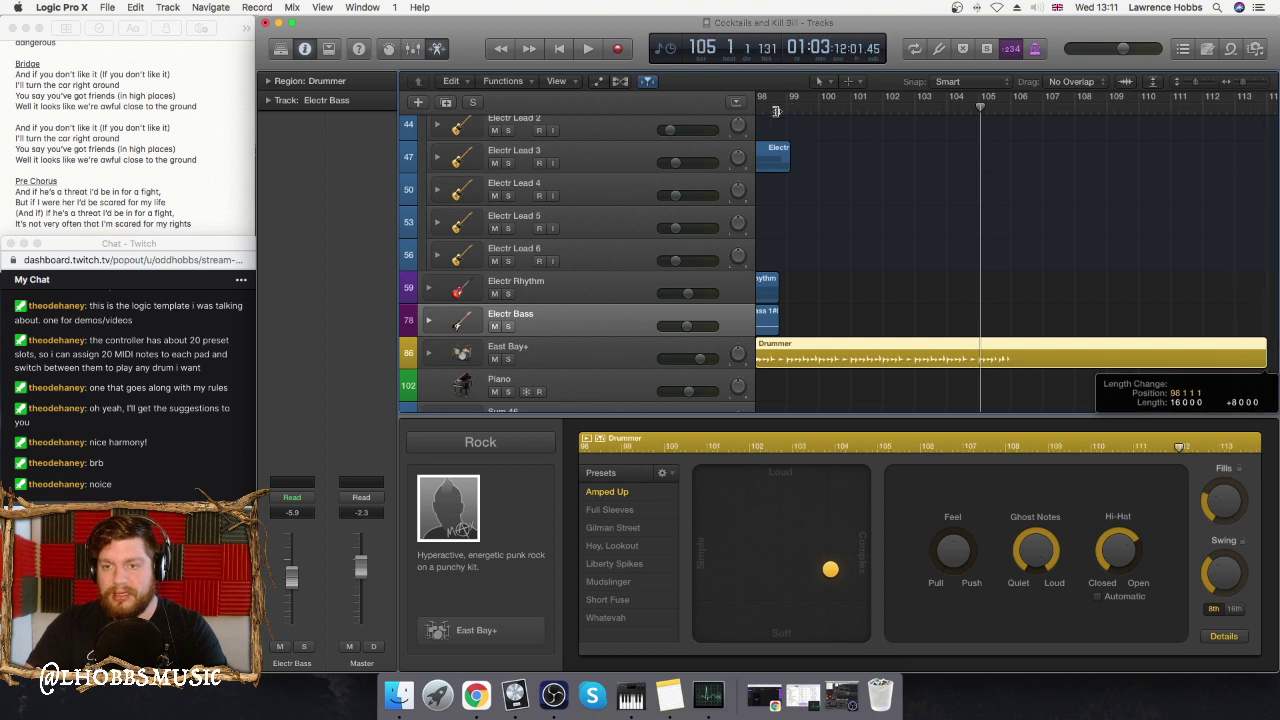
scroll(822, 134, left, 5)
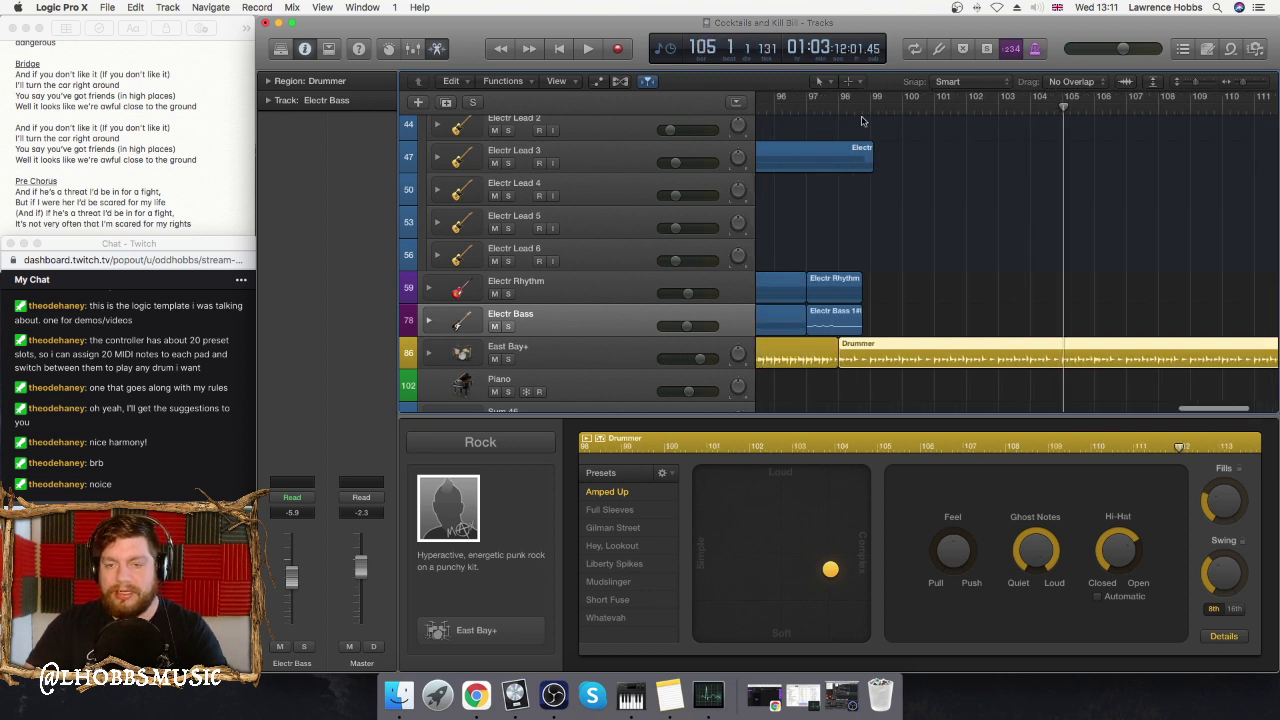
click(839, 106)
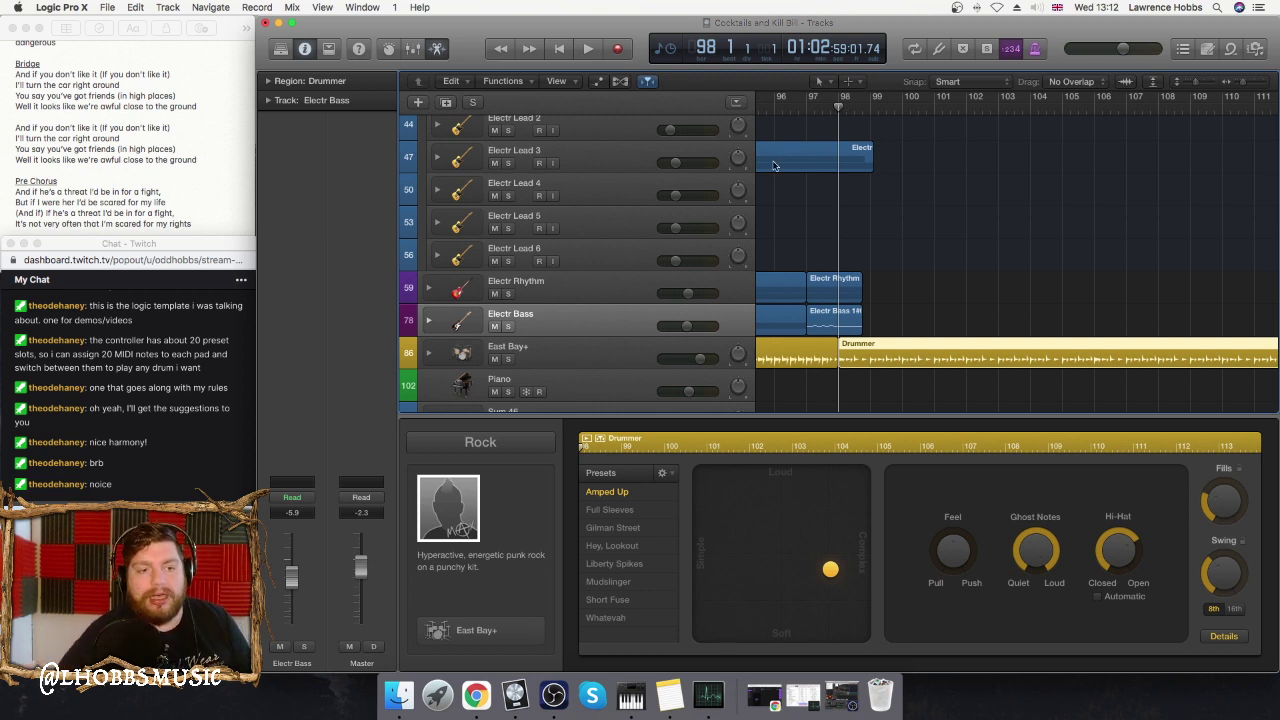
- Expand the Electr Bass stack, check its existing parts, and arm Electr Bass 3 with input monitoring on
click(430, 320)
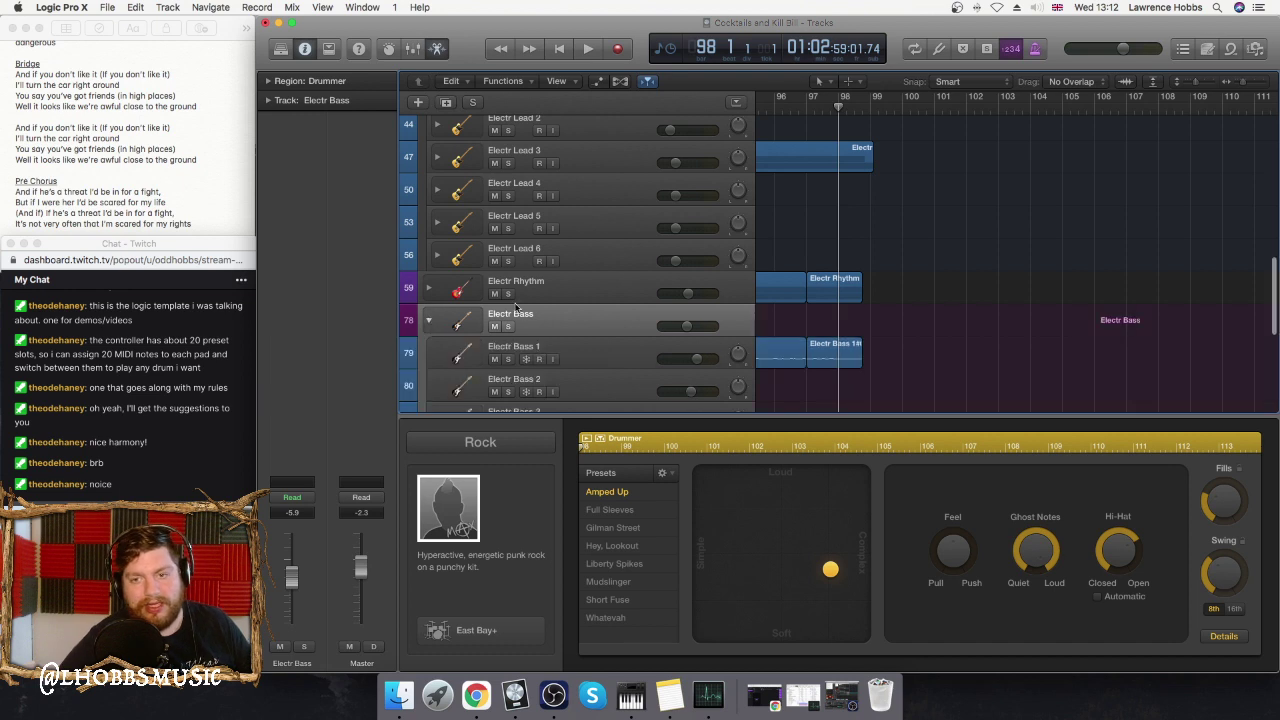
scroll(700, 252, down, 5)
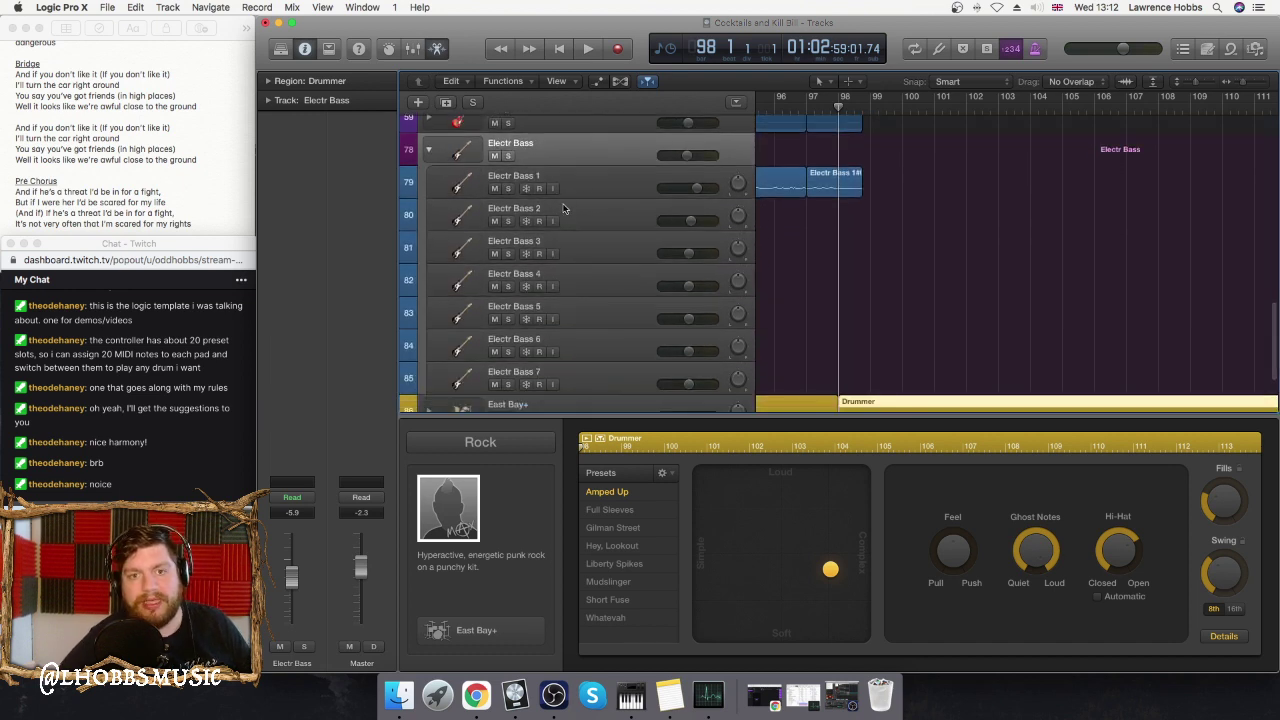
scroll(1009, 290, left, 10)
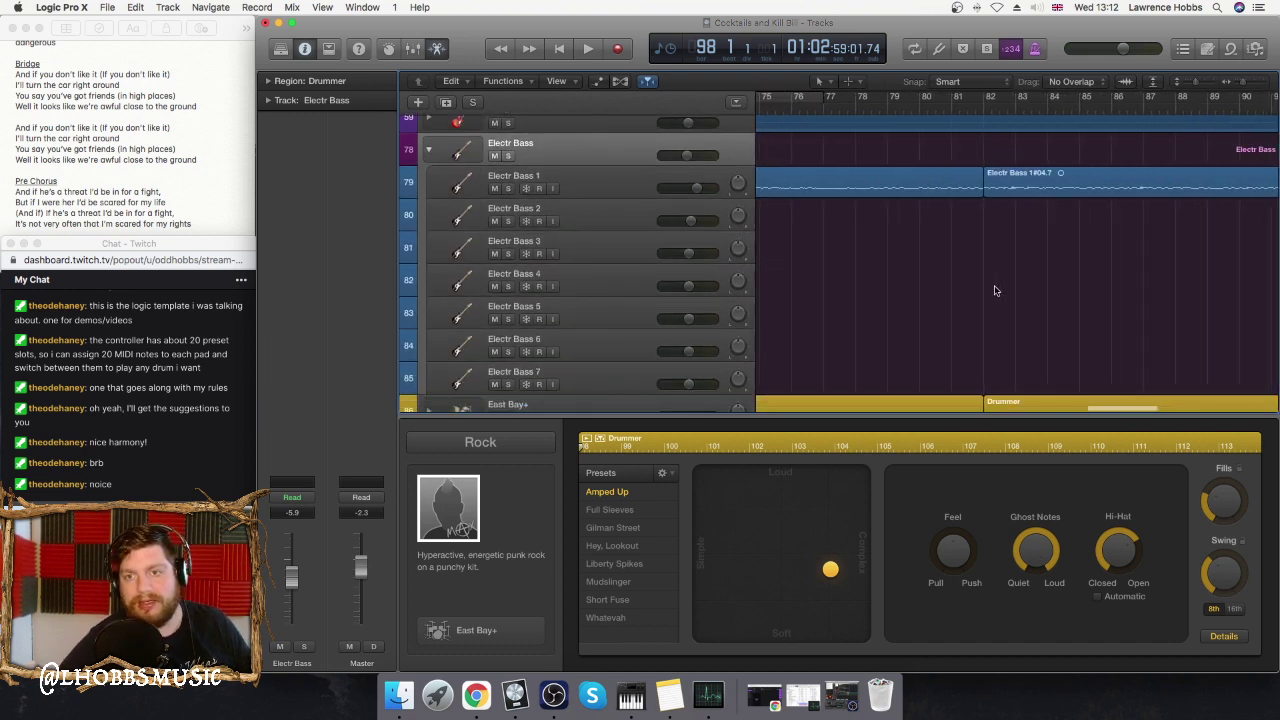
scroll(995, 290, left, 7)
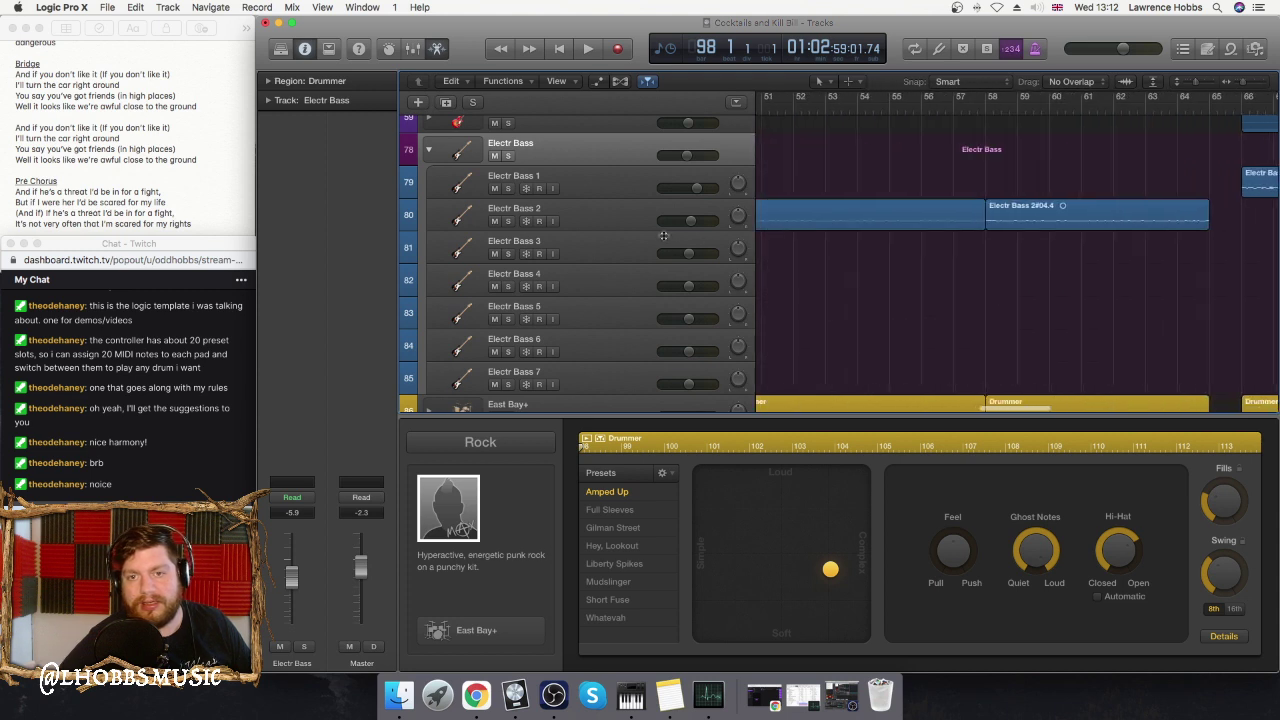
scroll(631, 236, left, 7)
click(631, 240)
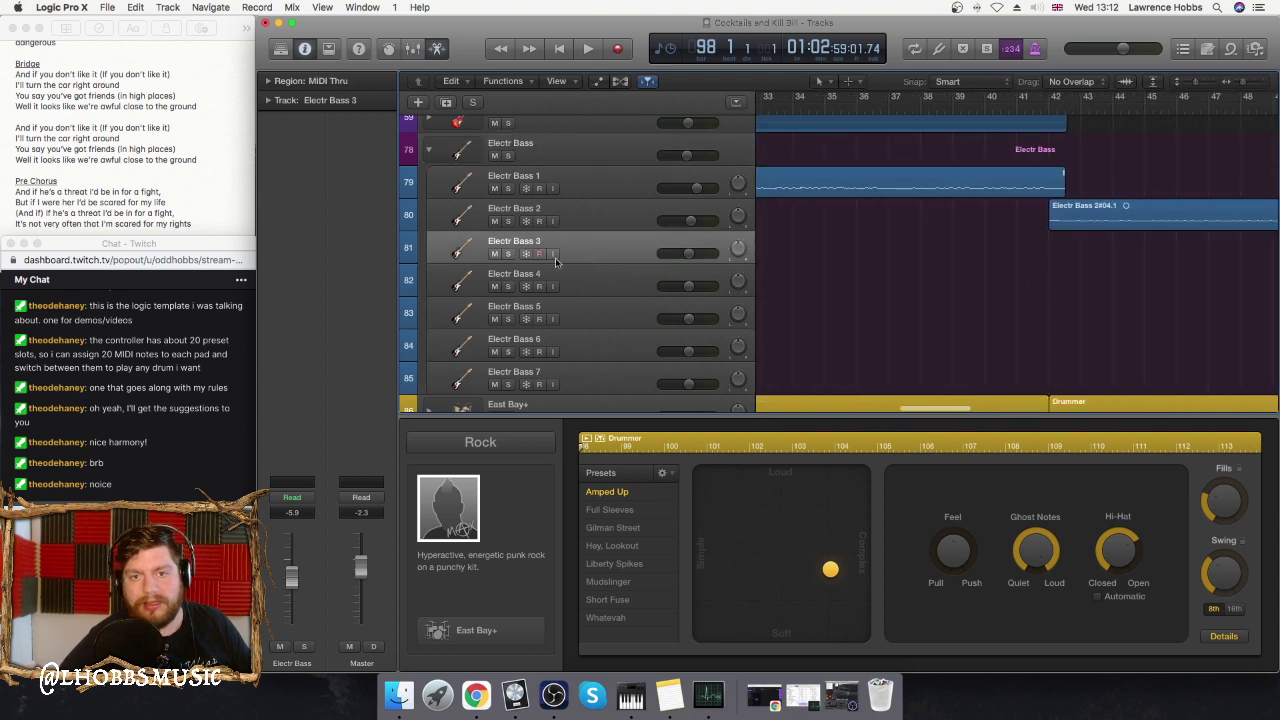
scroll(845, 233, right, 15)
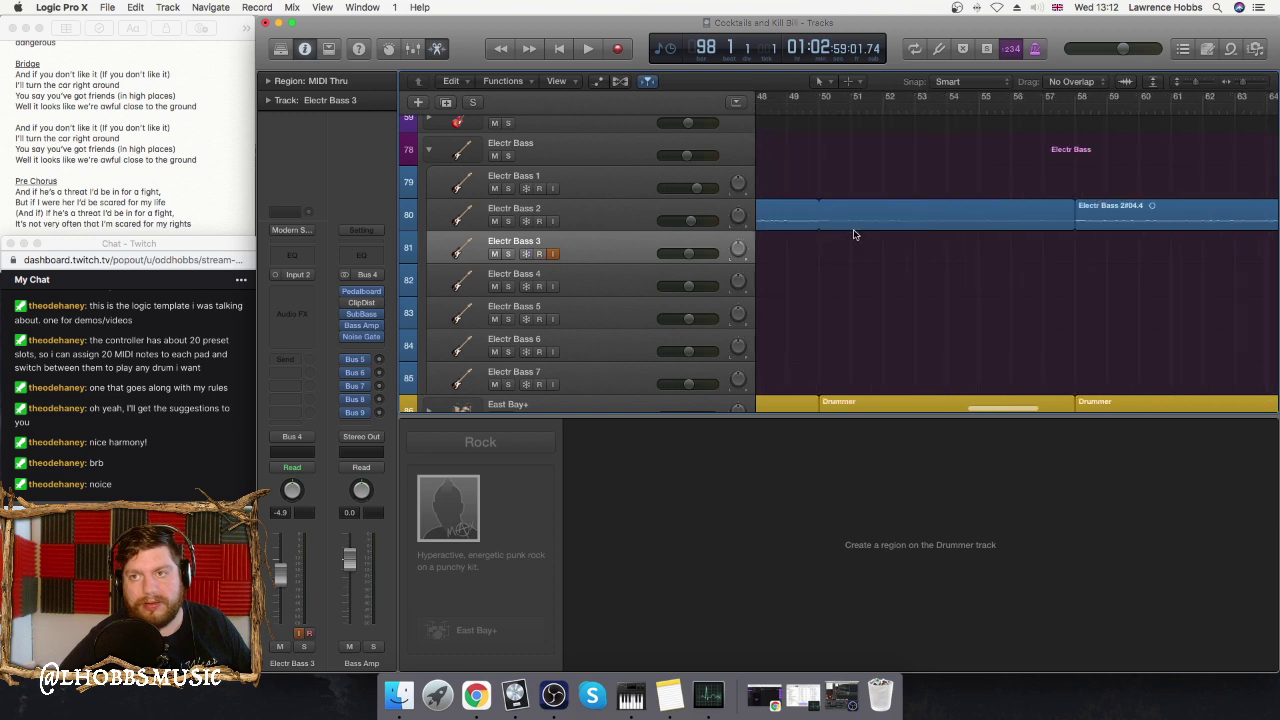
scroll(855, 233, right, 8)
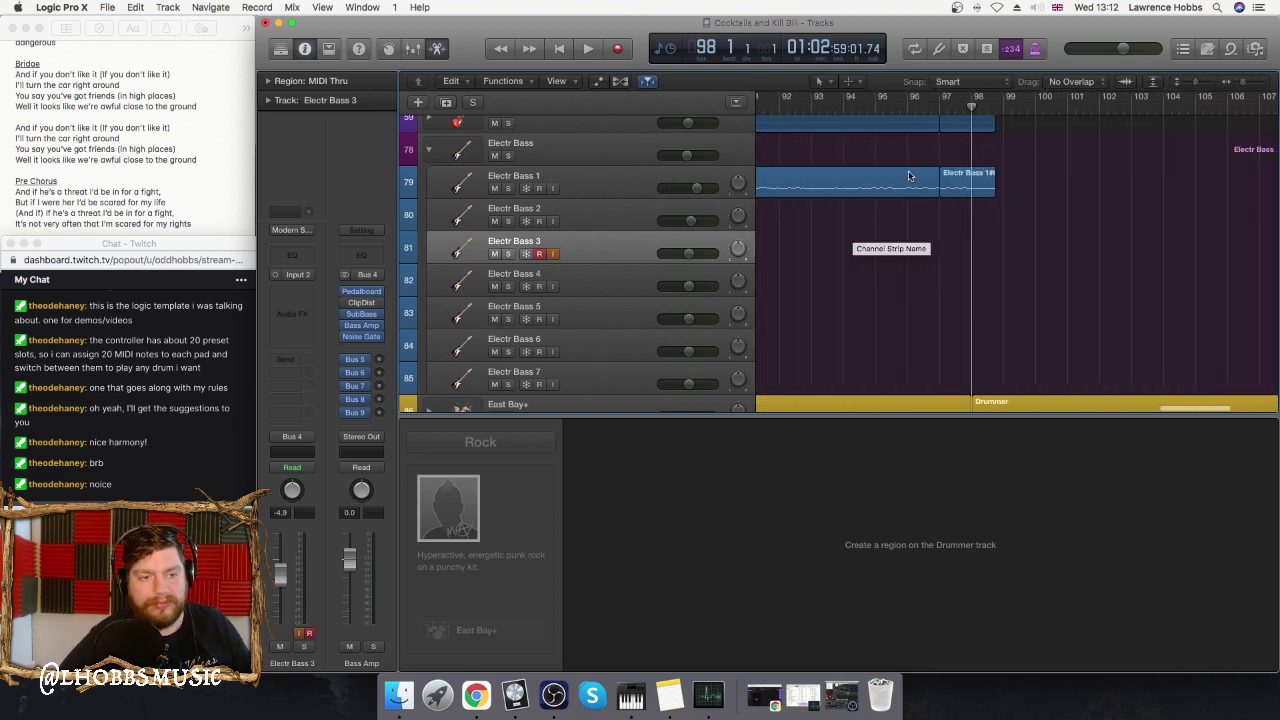
- Switch to the Twitch chat window, check the list of users in chat, and close the list
click(241, 285)
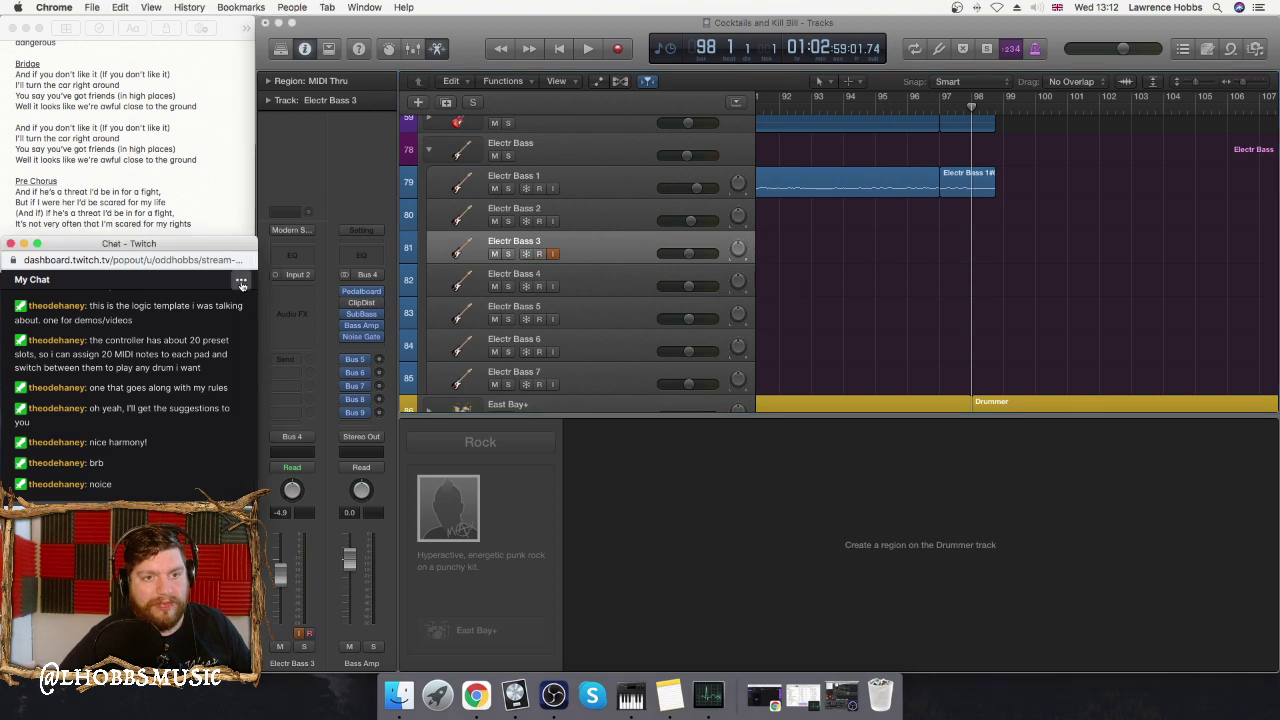
click(209, 306)
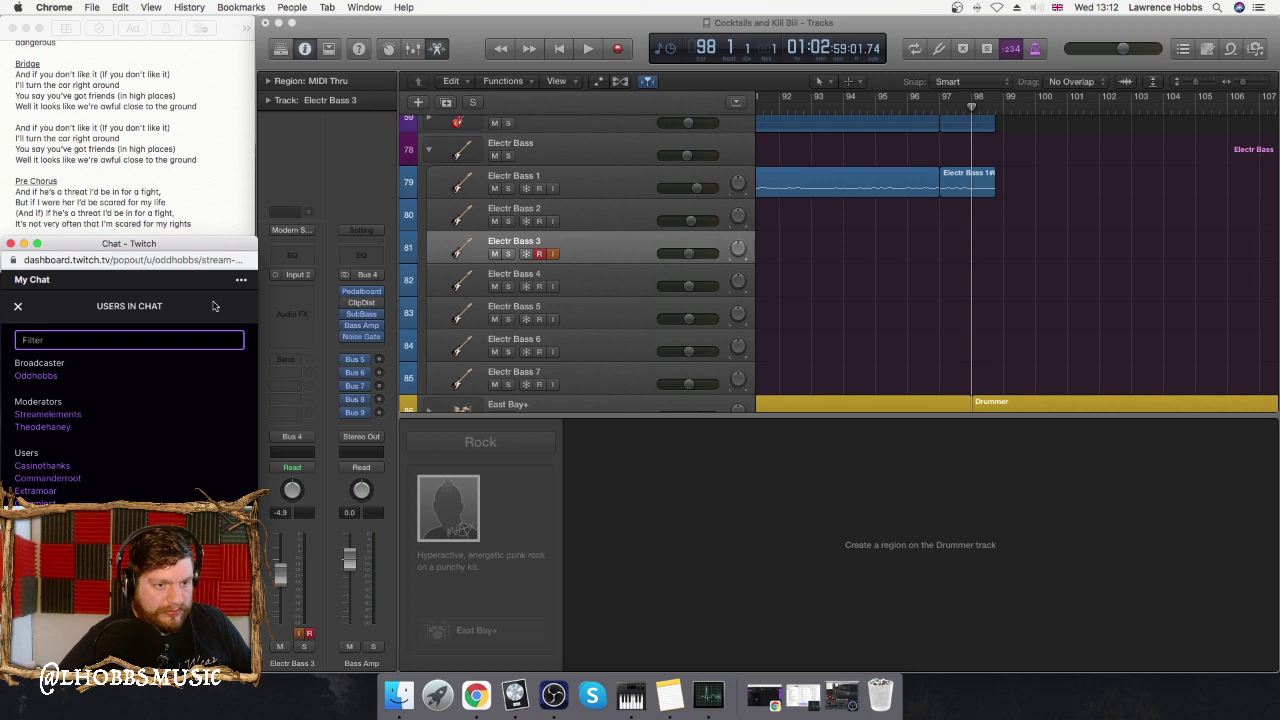
click(14, 306)
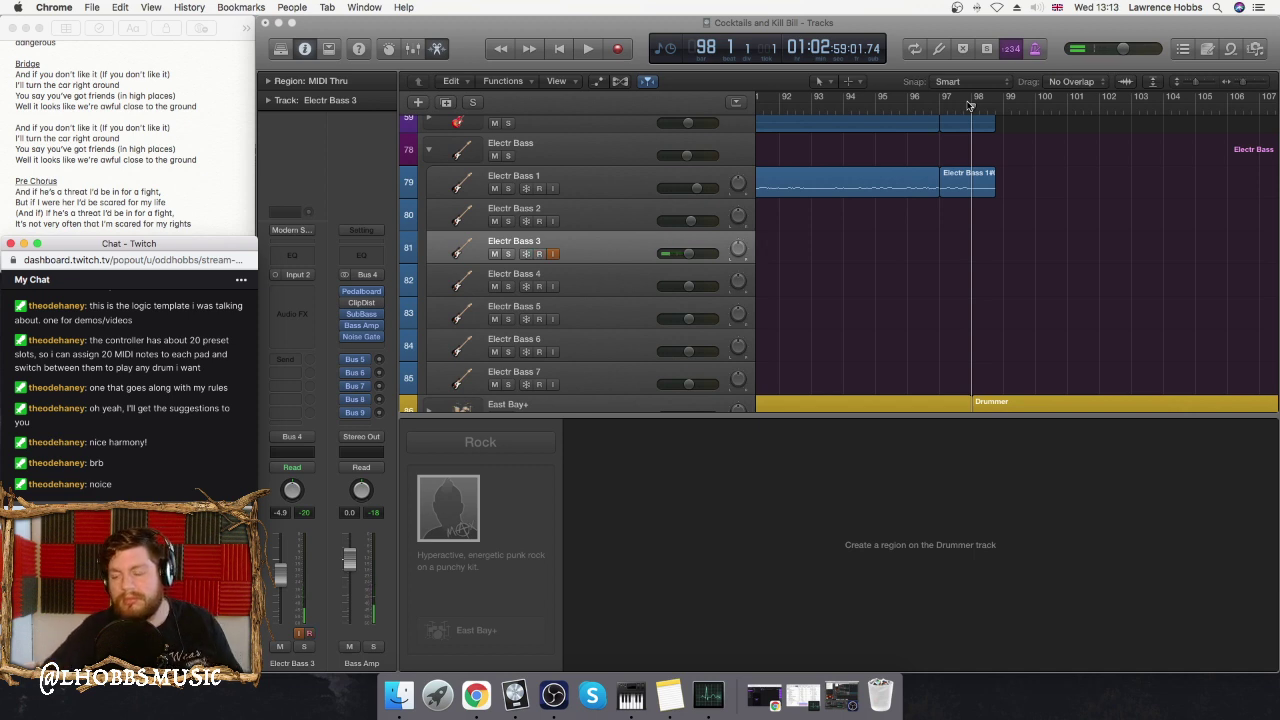
scroll(1119, 201, down, 1)
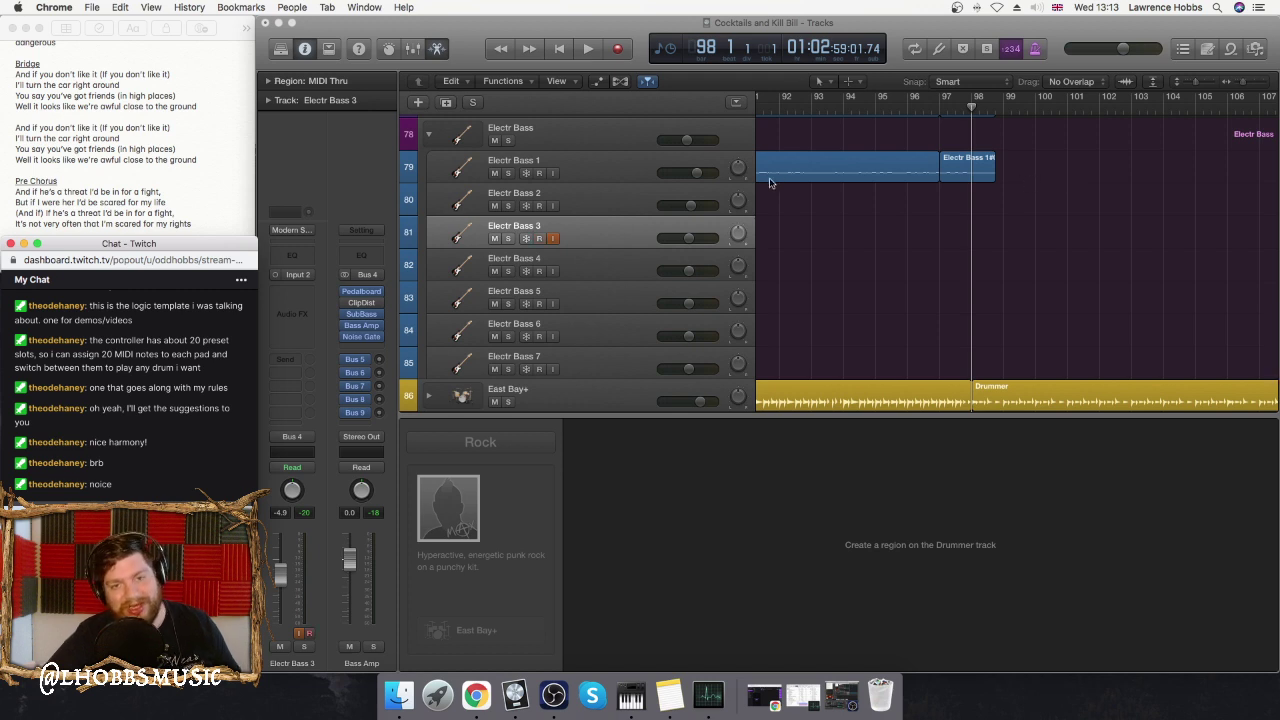
click(619, 50)
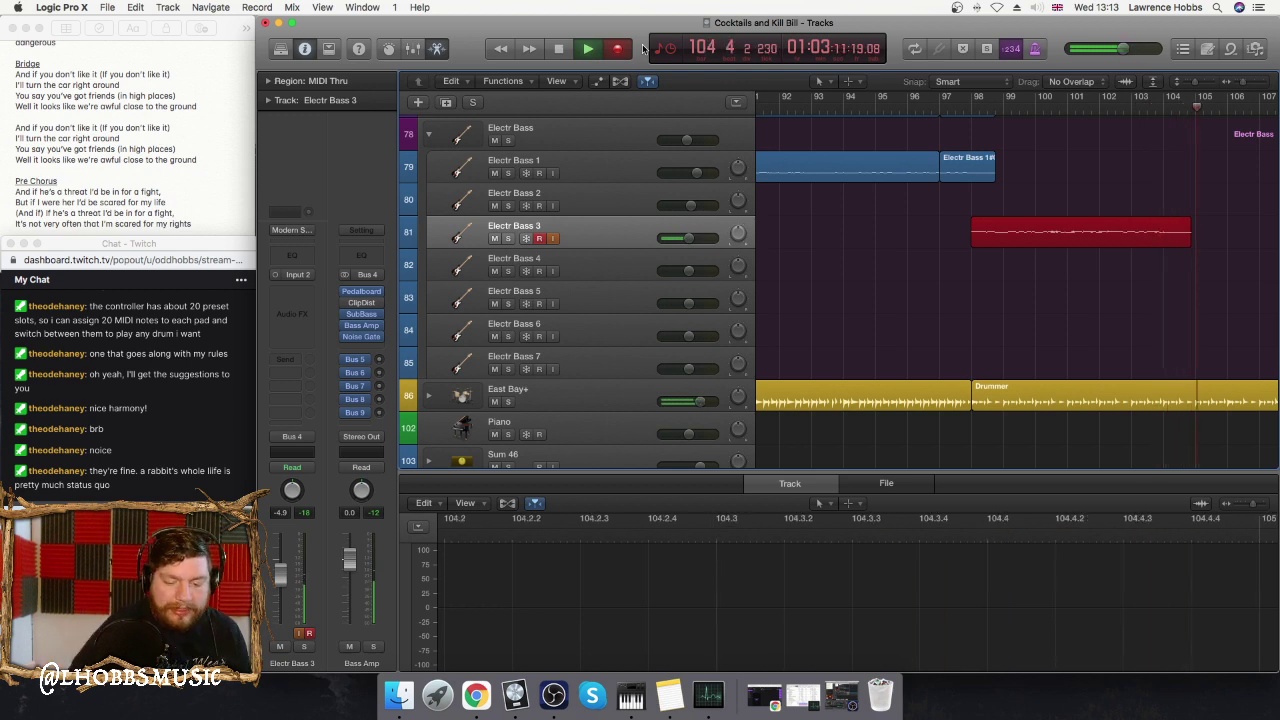
key(space)
key(0)
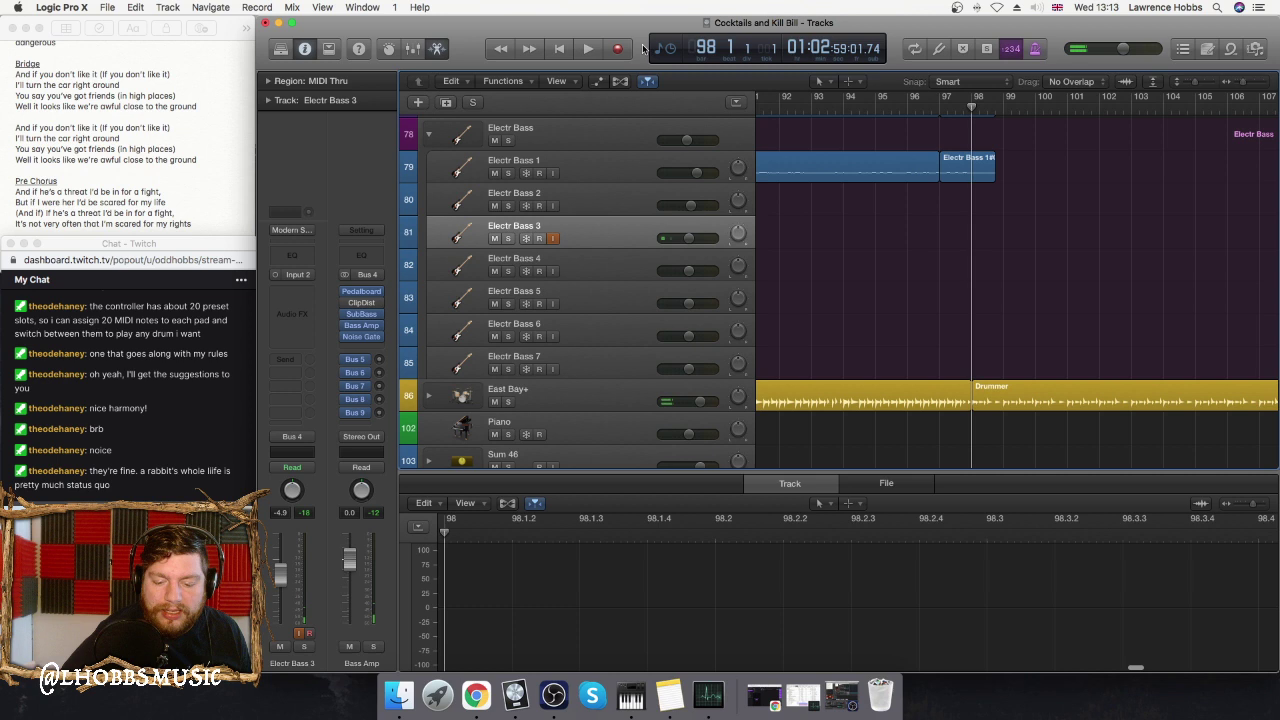
- Record a bass take on Electr Bass 3 from bar 98 to about the end of bar 110, and return to bar 98
key(r)
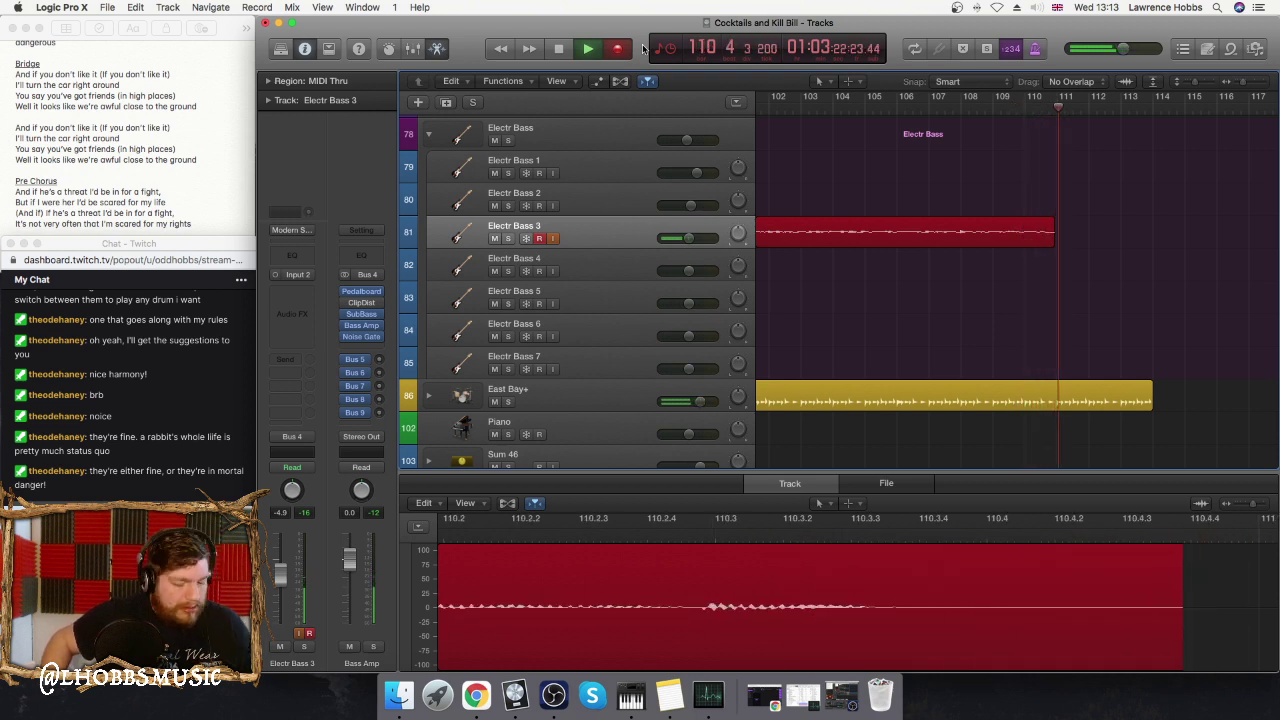
key(space)
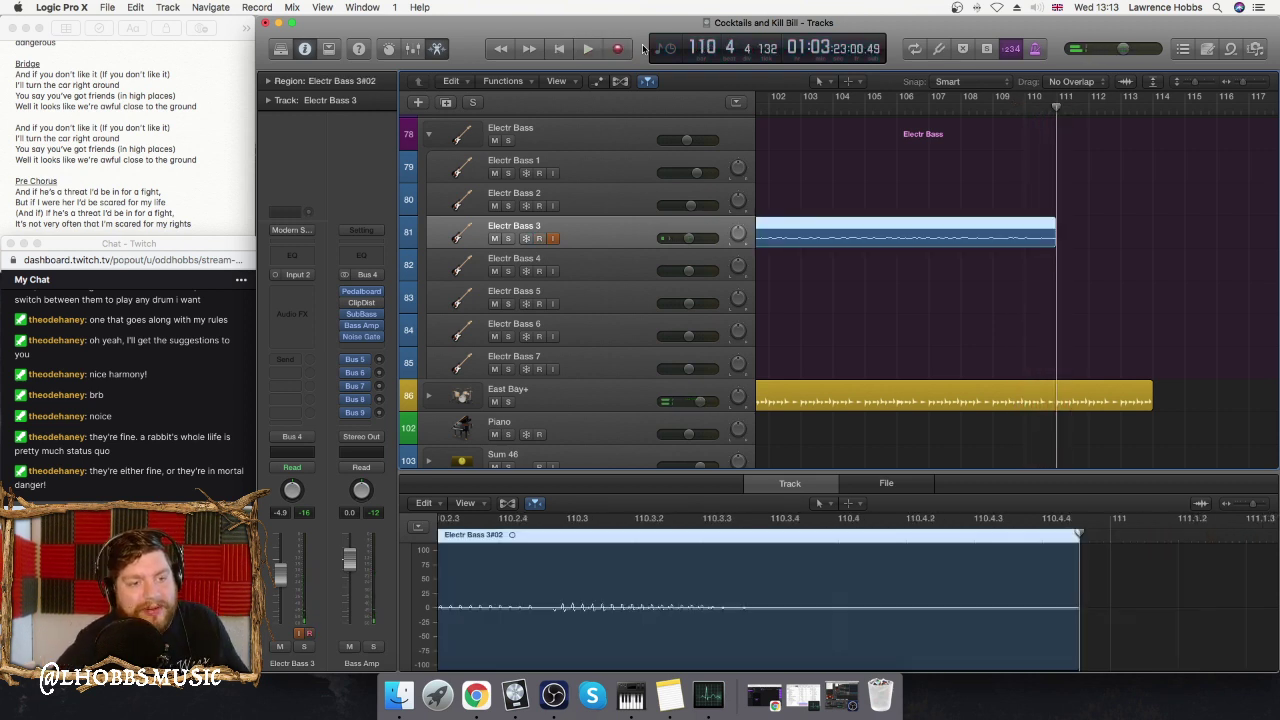
key(0)
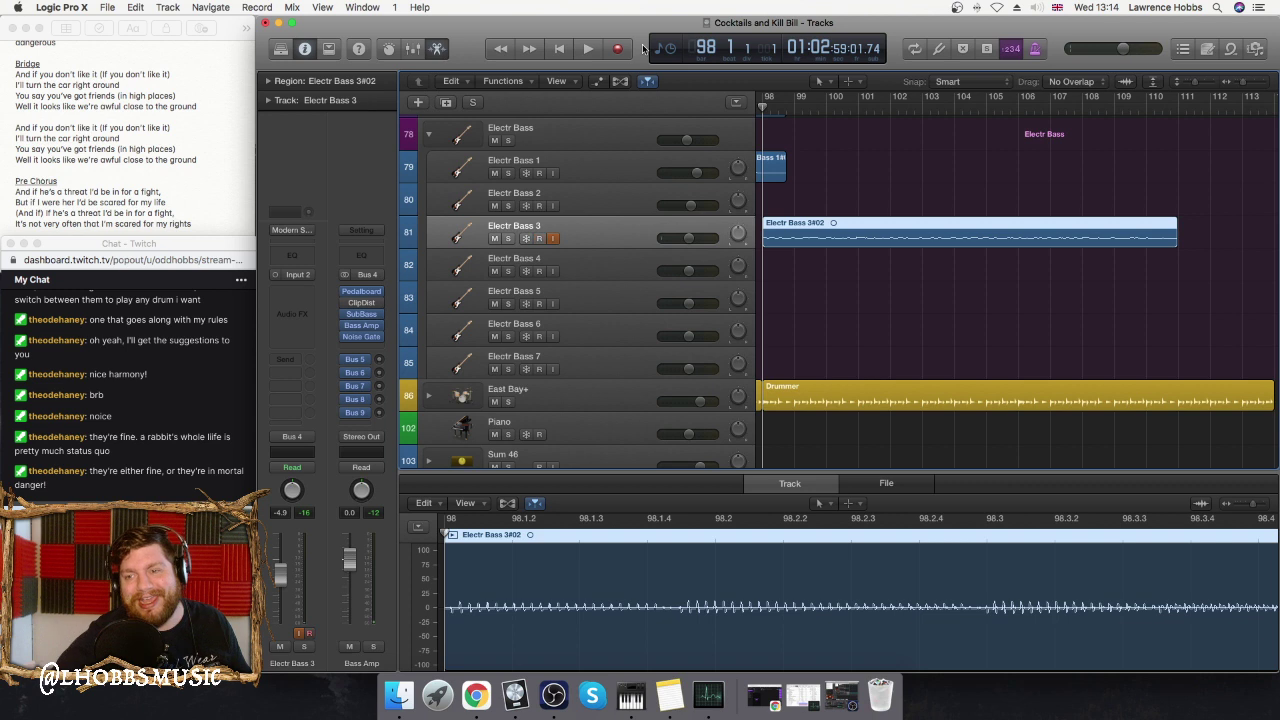
- Play the new Electr Bass 3 take from just before bar 98, stop, and discard the take
scroll(955, 300, left, 5)
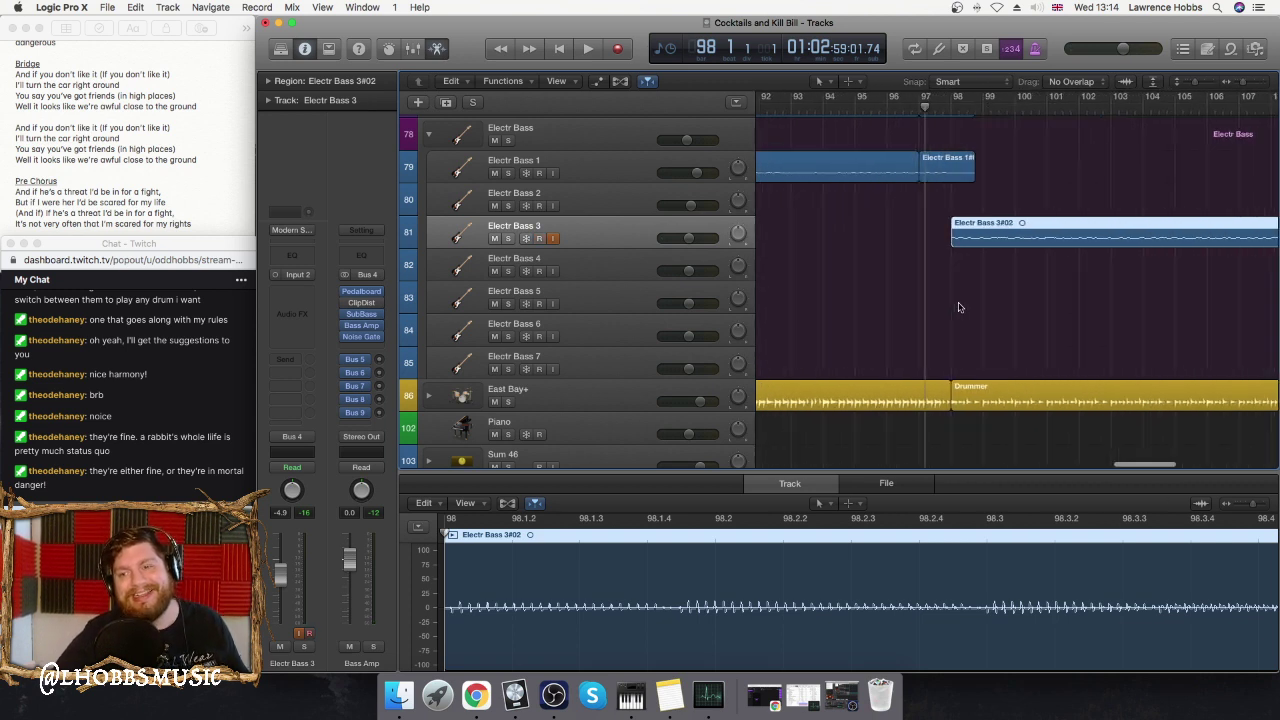
key(space)
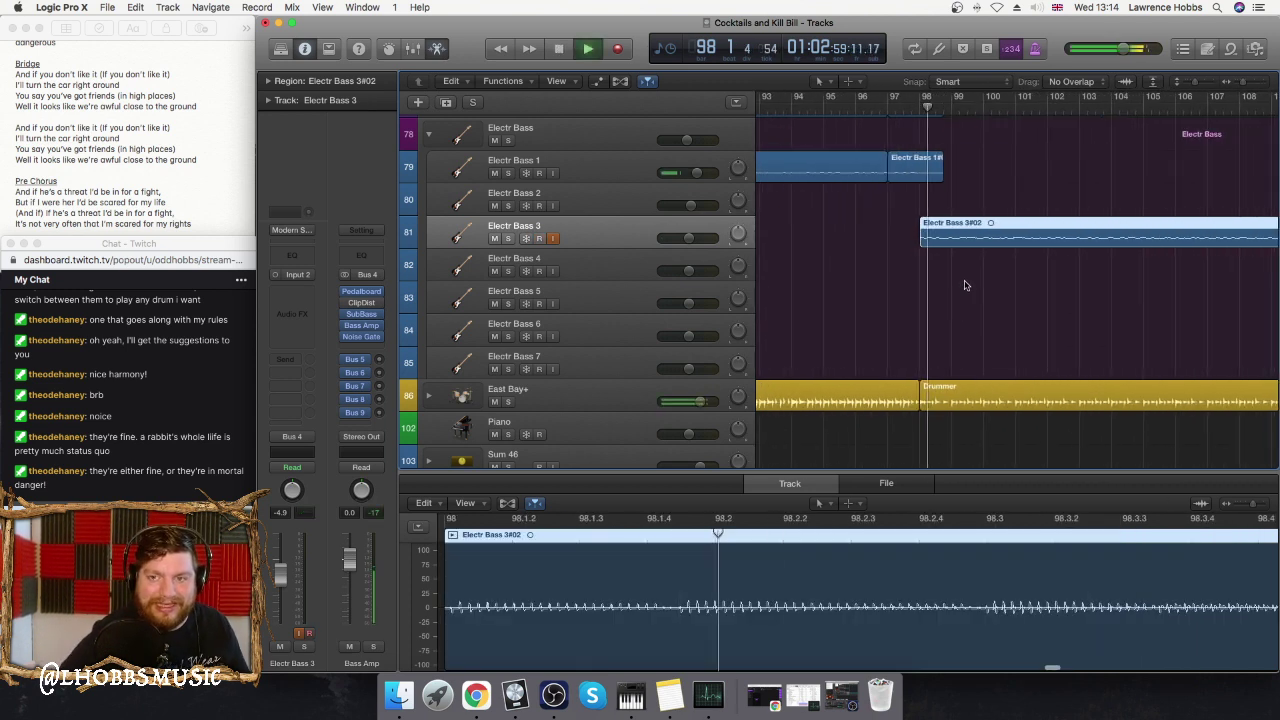
key(space)
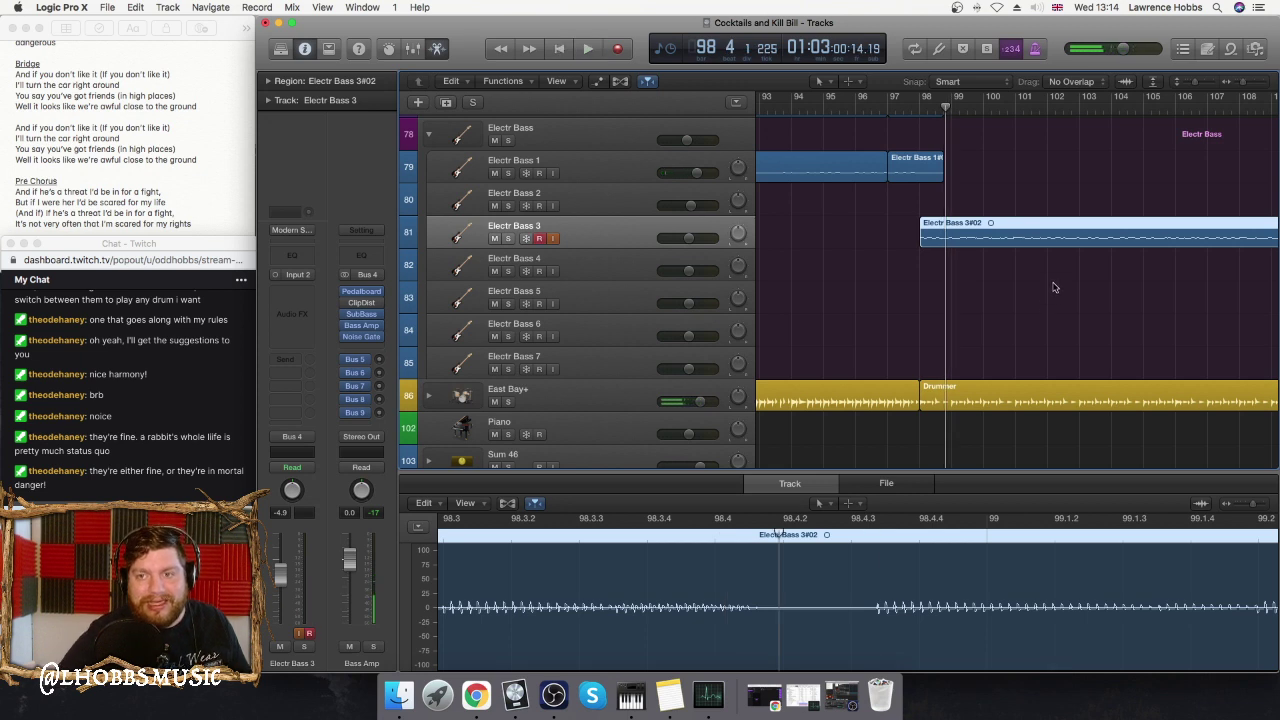
key(Delete)
click(745, 271)
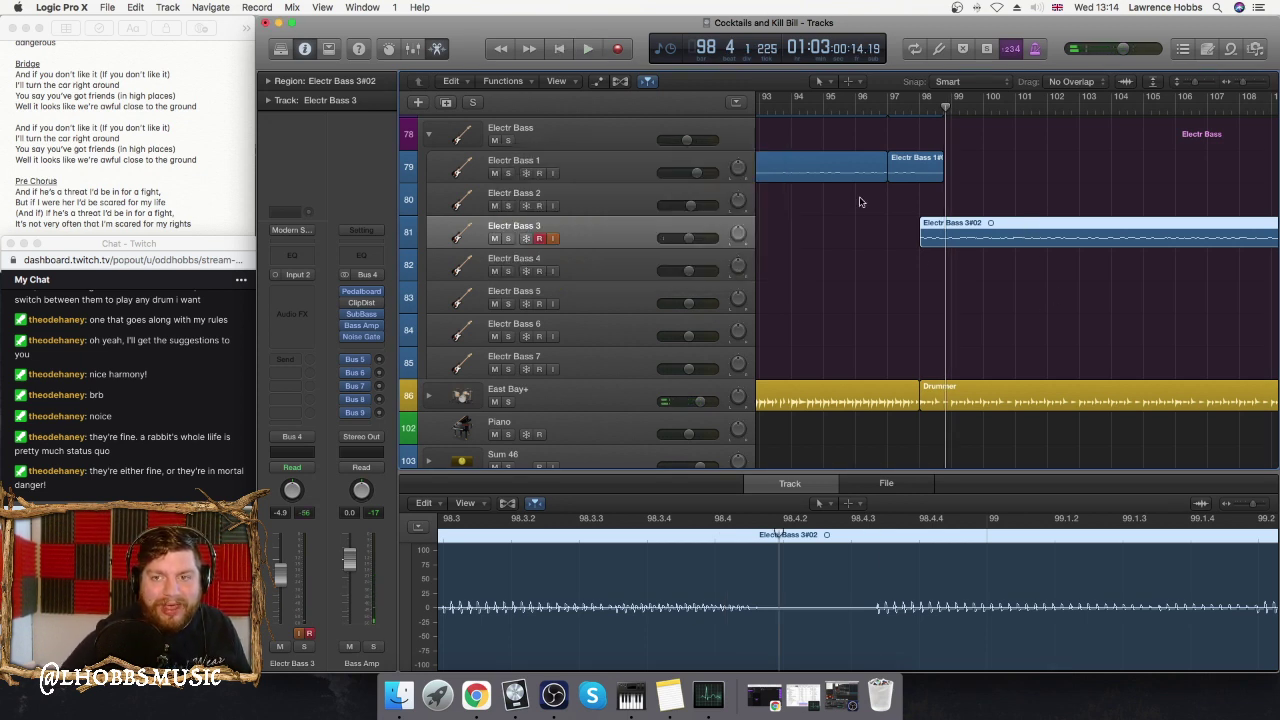
- Record a new bass take on Electr Bass 3 from bar 98 until the middle of bar 114
click(920, 107)
click(619, 50)
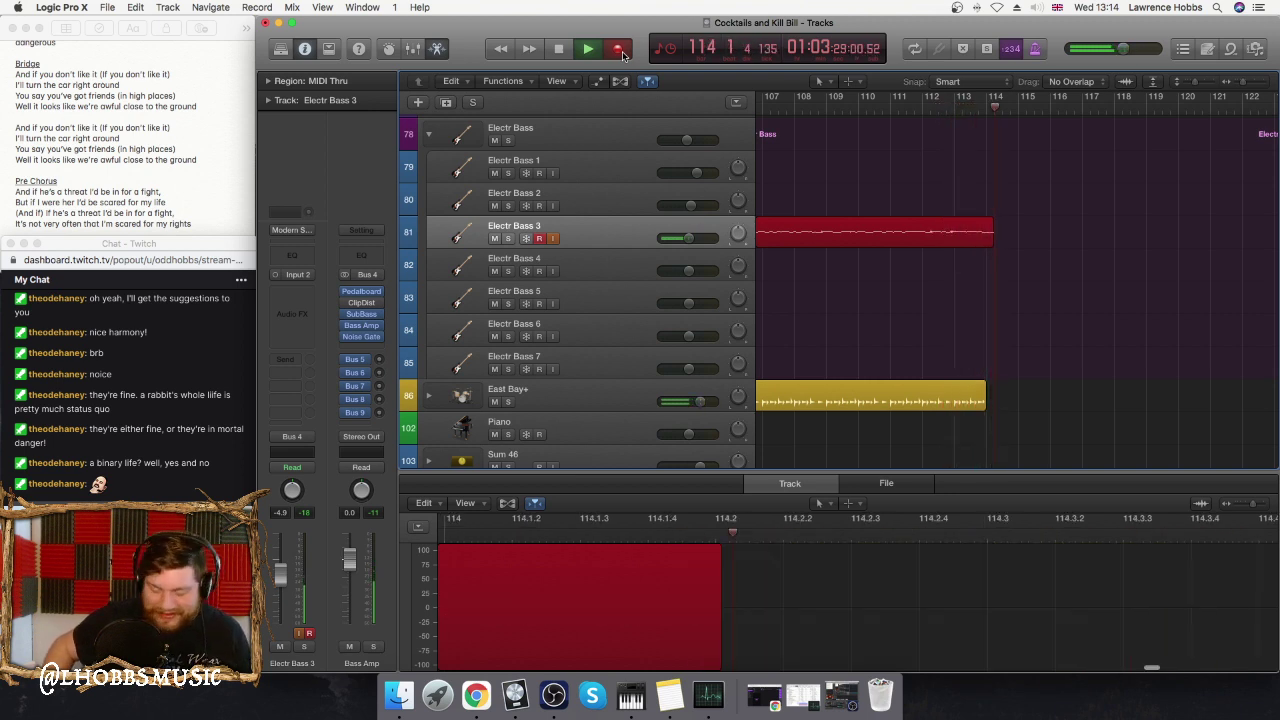
key(space)
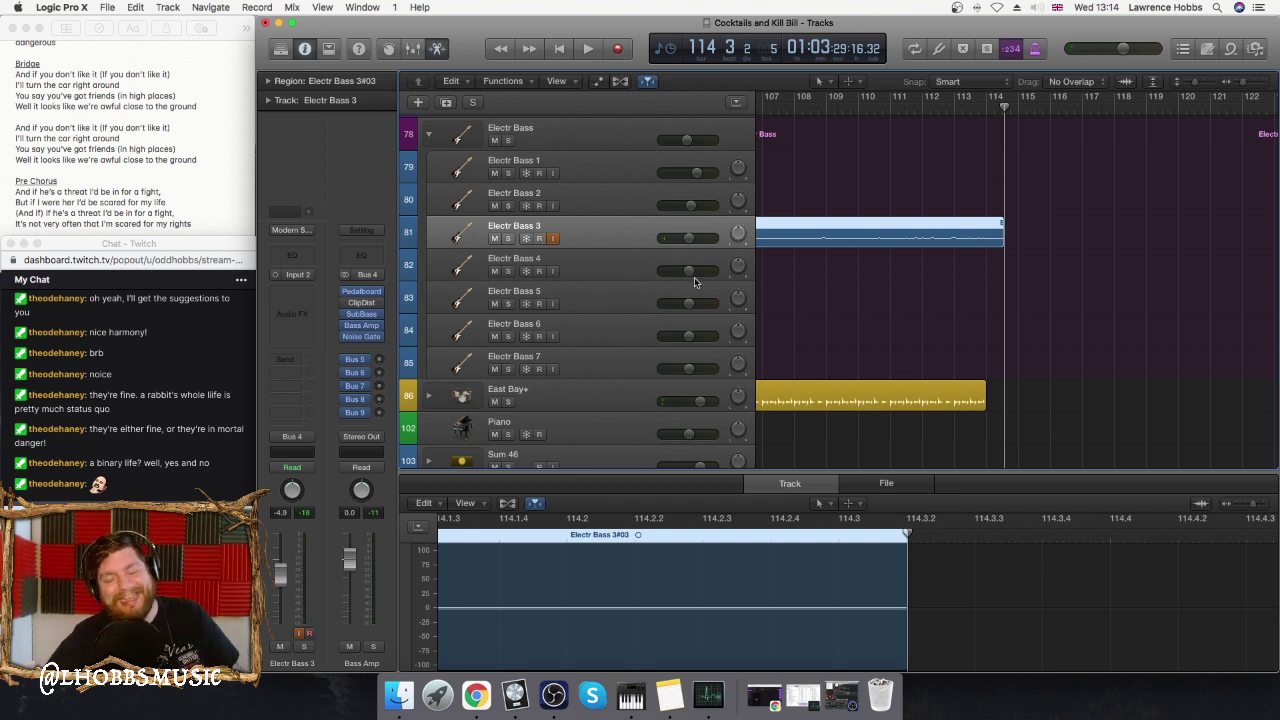
- Play back the start of the latest Electr Bass 3 take around bar 98
scroll(820, 282, left, 10)
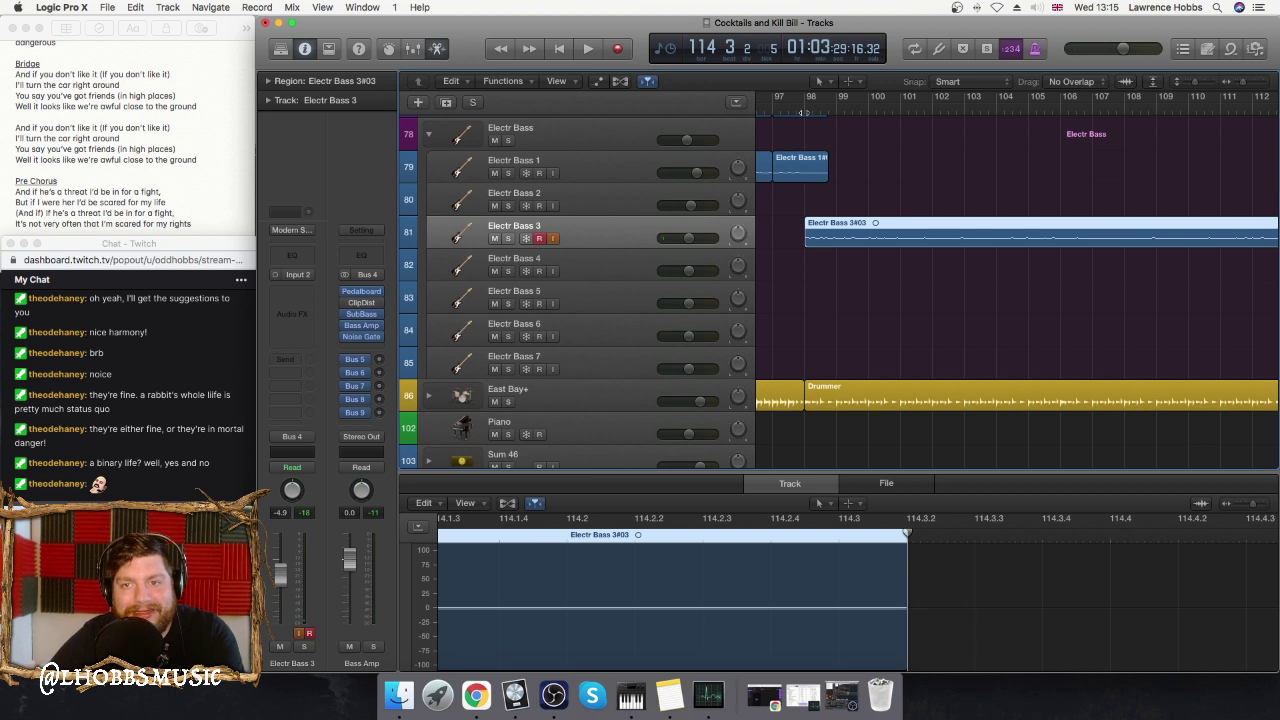
key(space)
key(space)
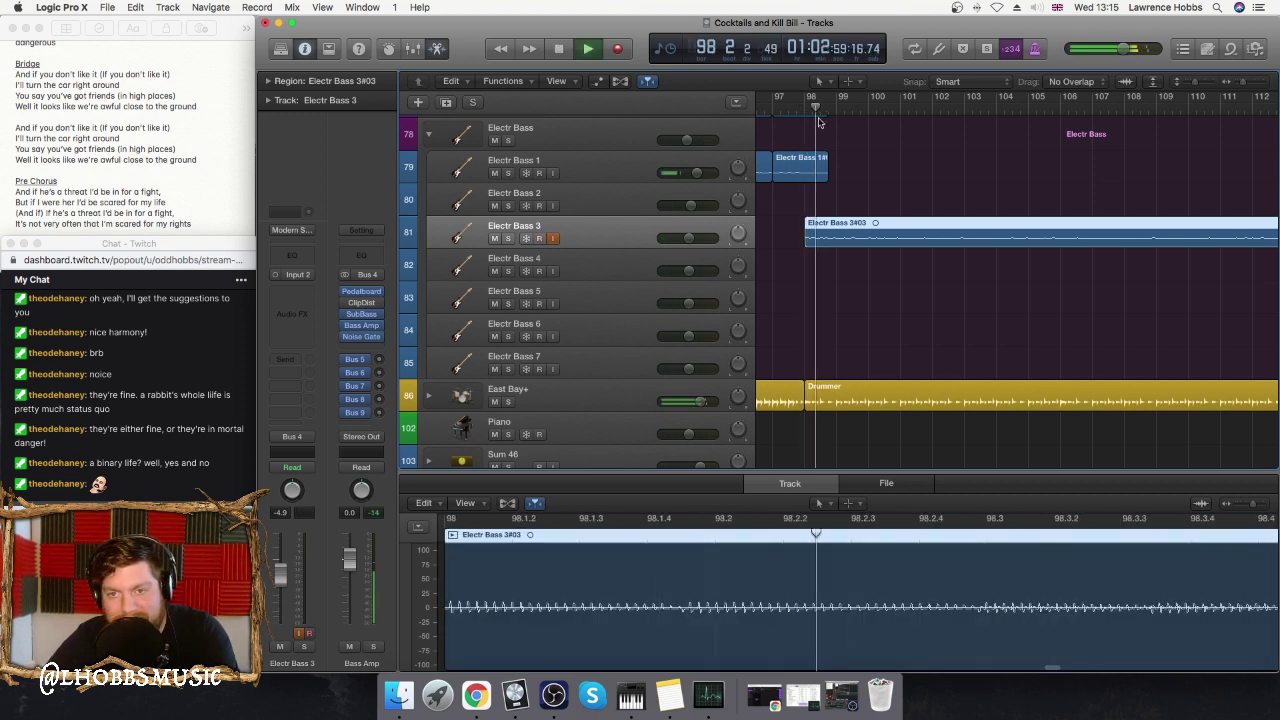
- Raise the Electr Bass 3 volume to -0.3 dB and audition its latest take from around bar 98
scroll(188, 117, down, 3)
scroll(188, 117, up, 3)
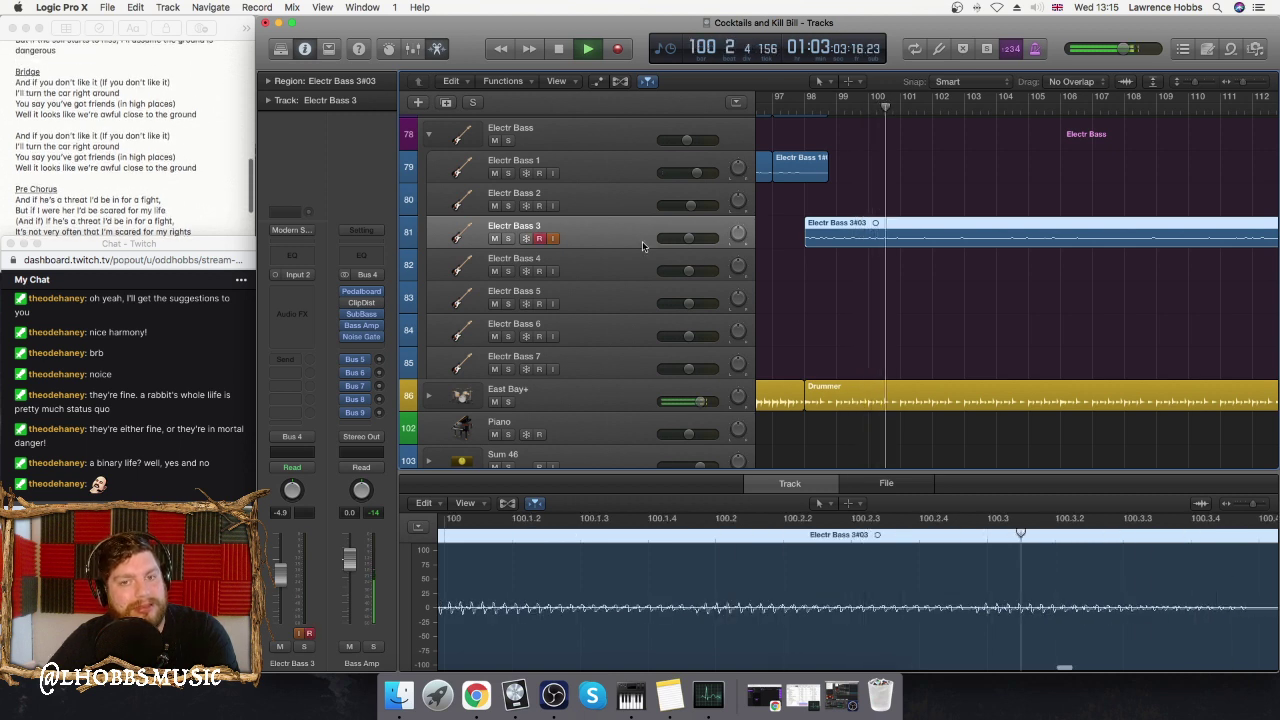
drag(687, 238, 699, 238)
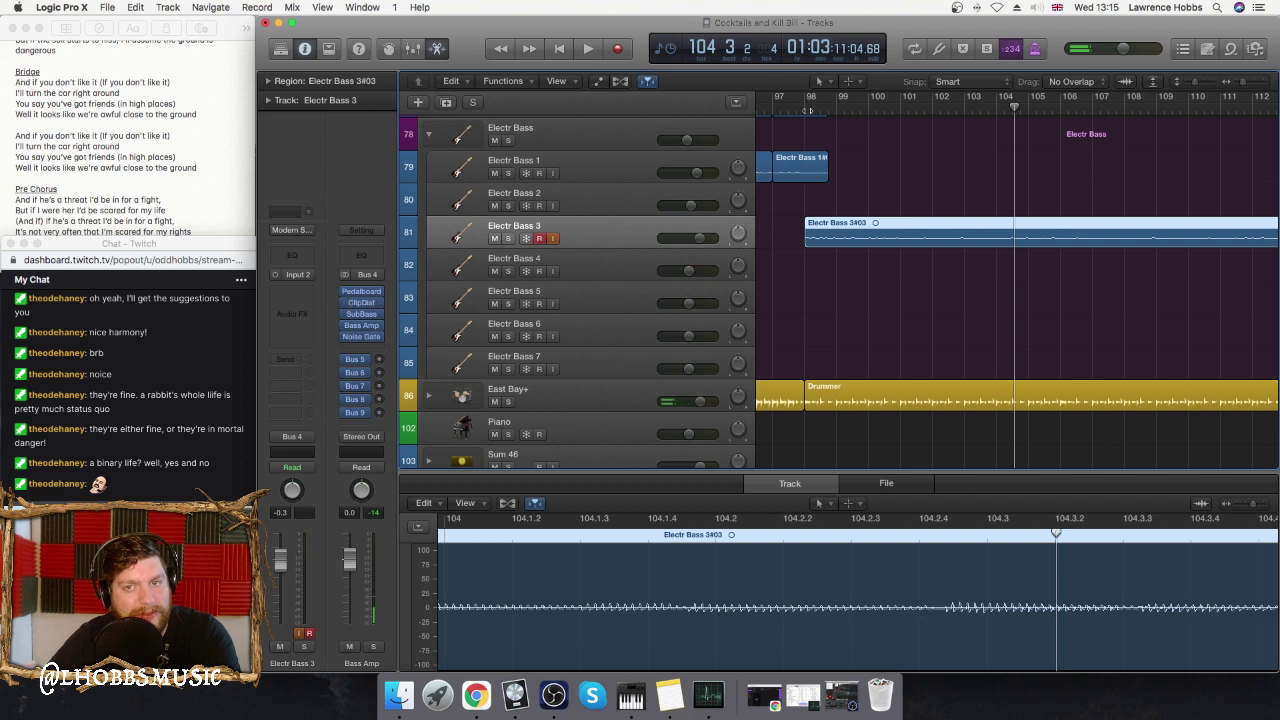
key(space)
key(space)
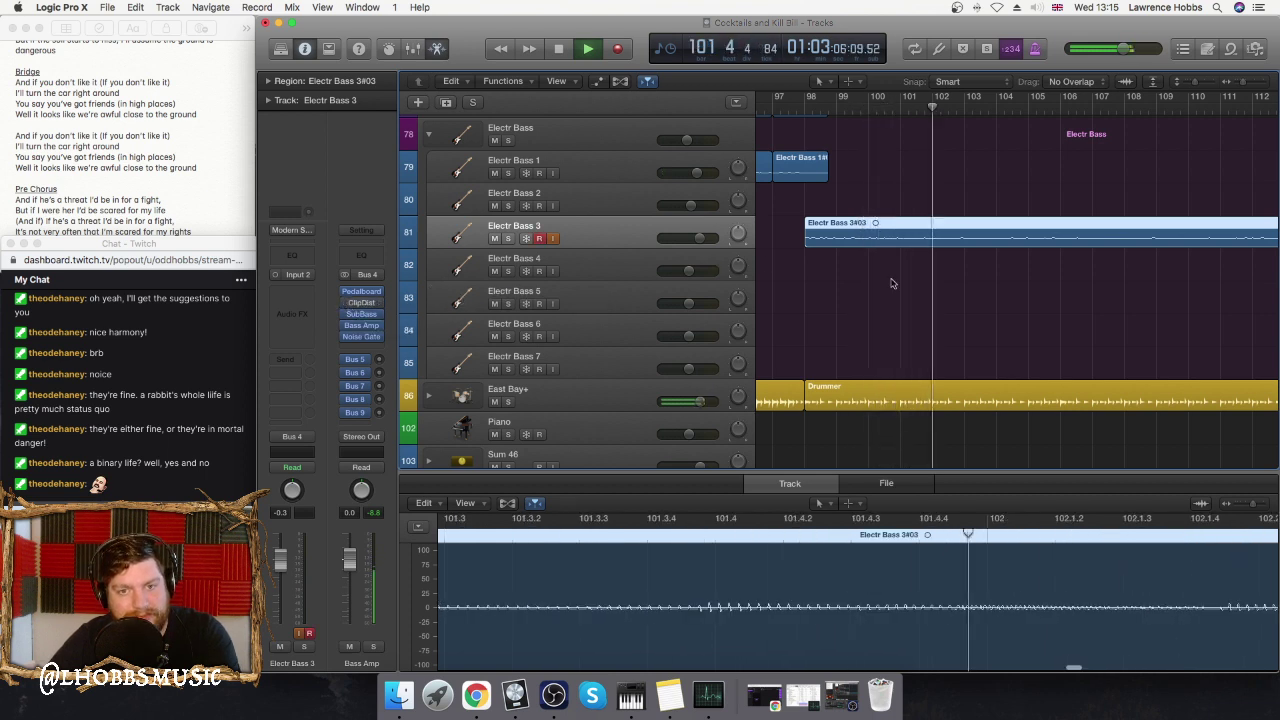
key(space)
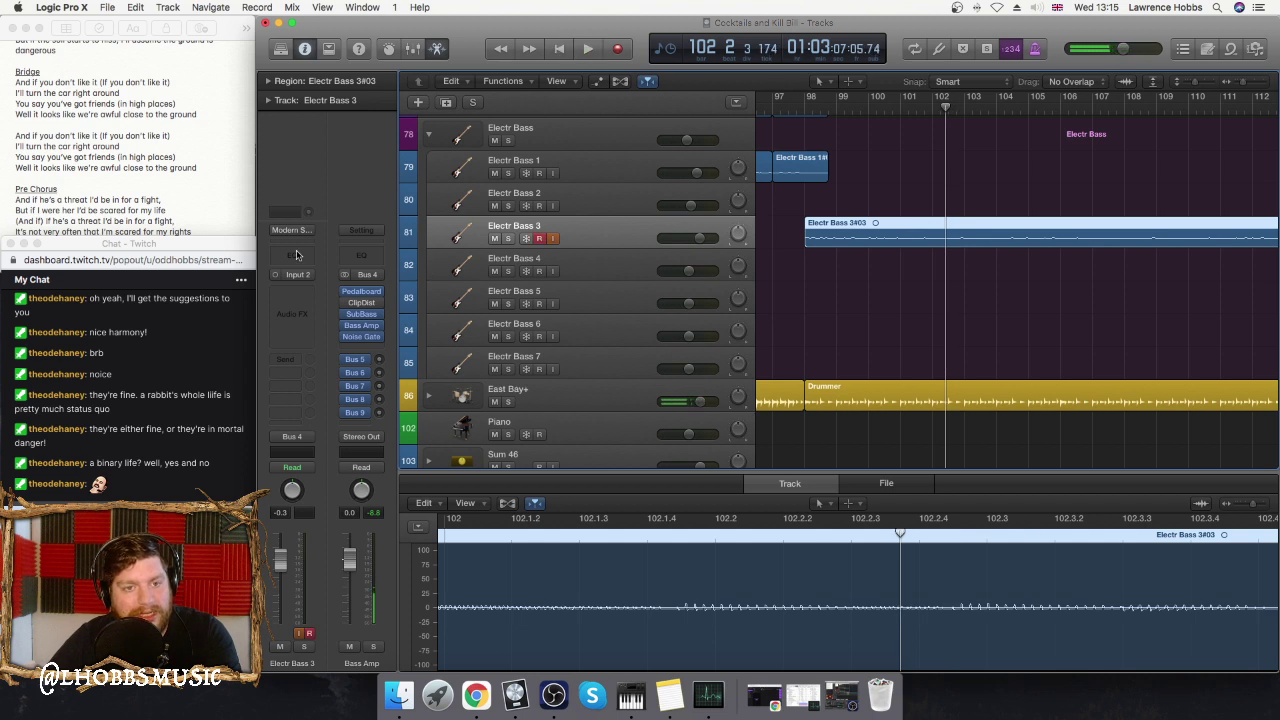
click(291, 255)
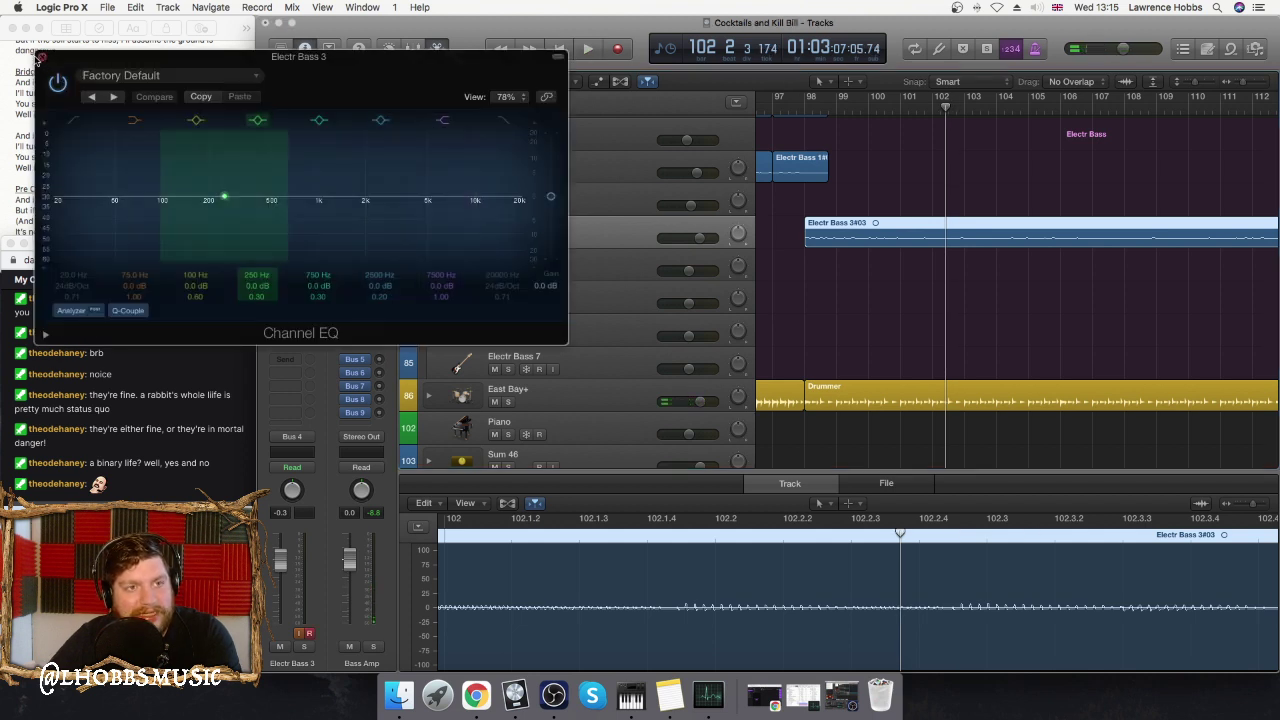
key(super+w)
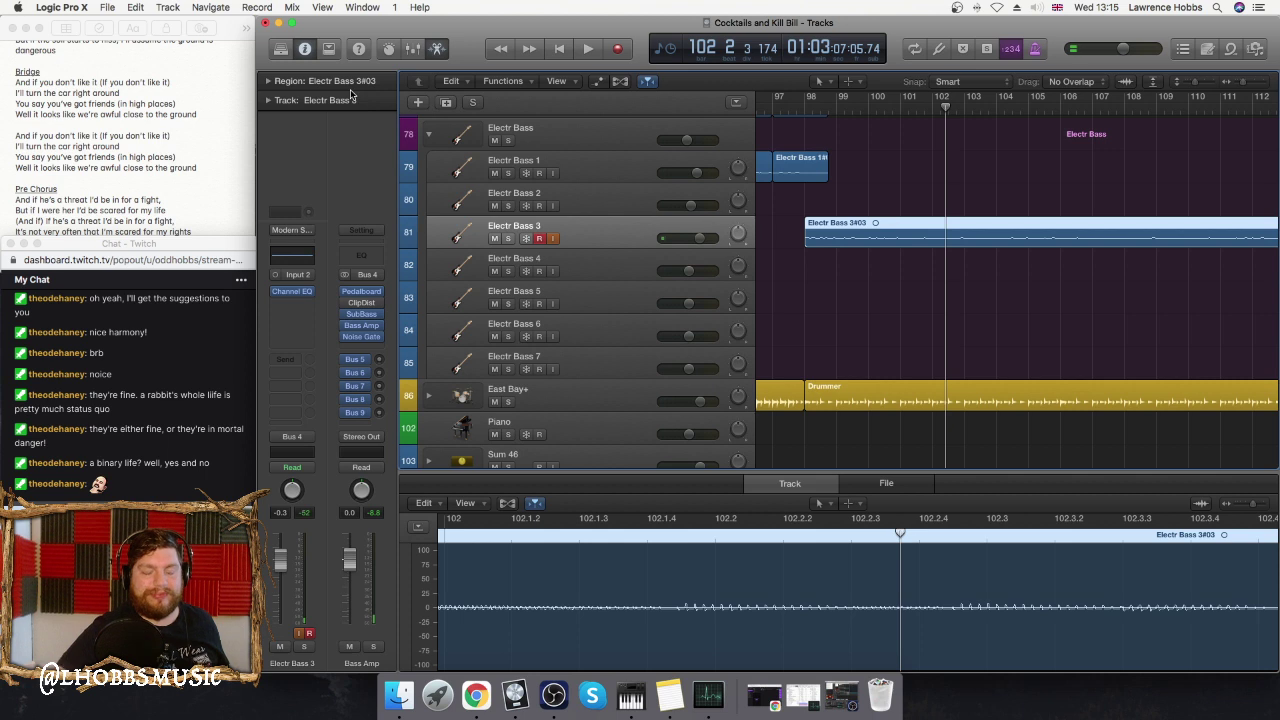
click(311, 295)
key(Escape)
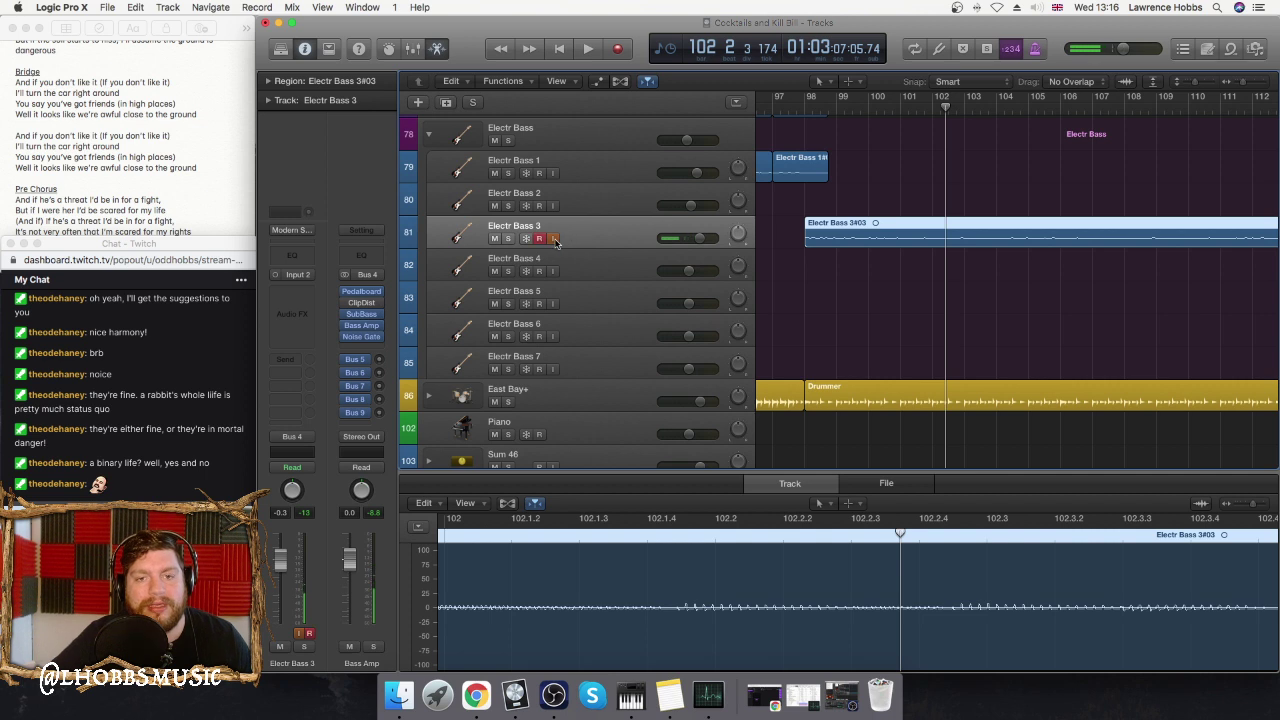
- Collapse the Electr Bass stack, then expand the Electr Rhythm stack and its Electr Rhythm 2 subgroup
click(431, 135)
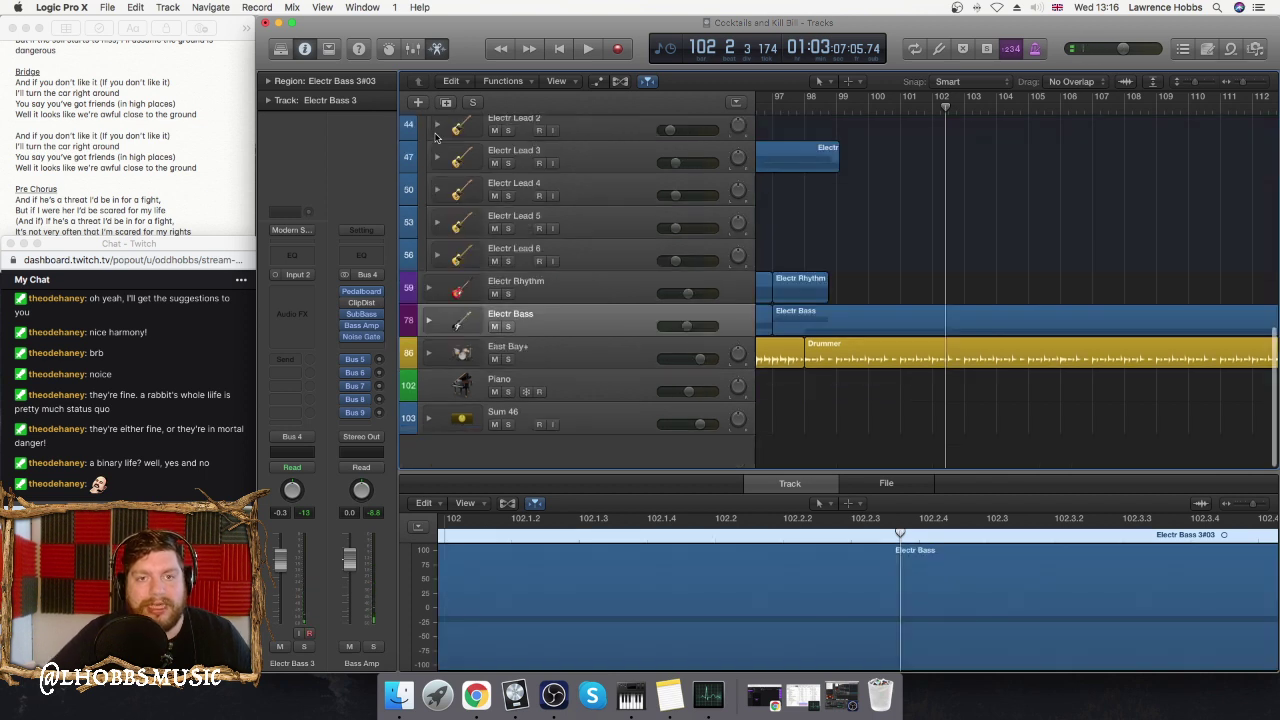
click(432, 291)
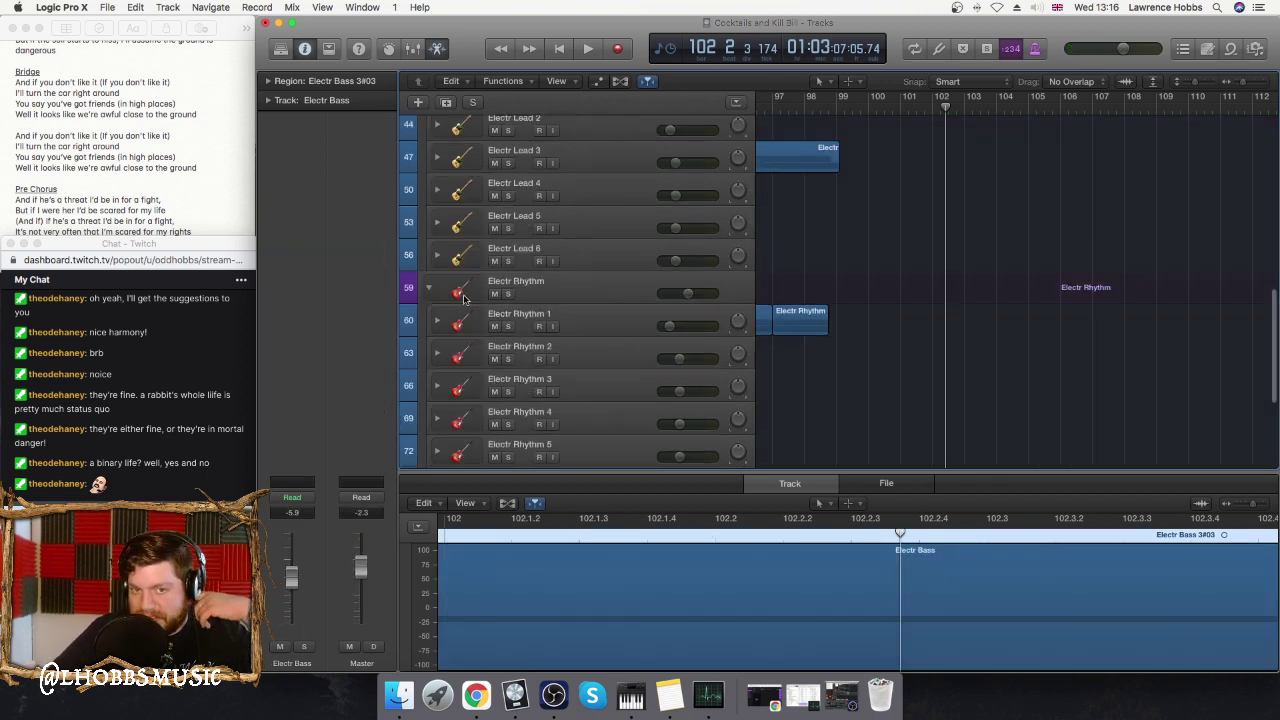
scroll(648, 332, down, 3)
scroll(860, 330, left, 10)
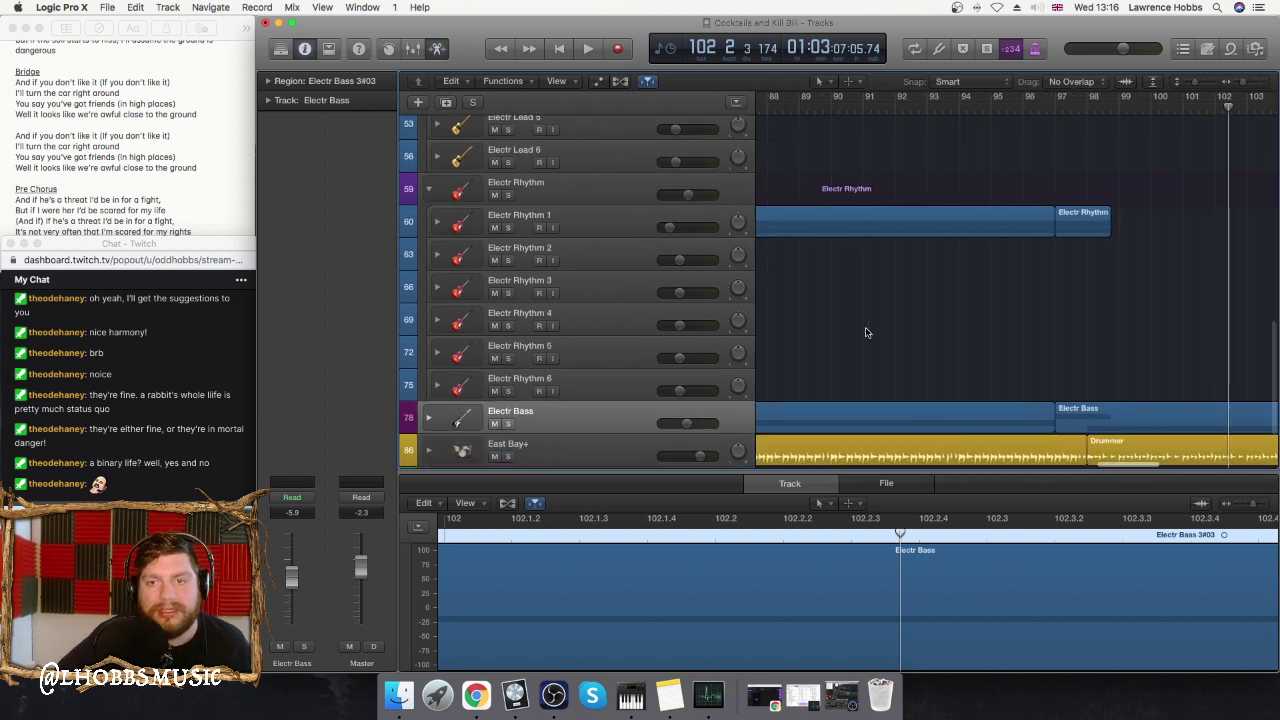
scroll(868, 331, left, 8)
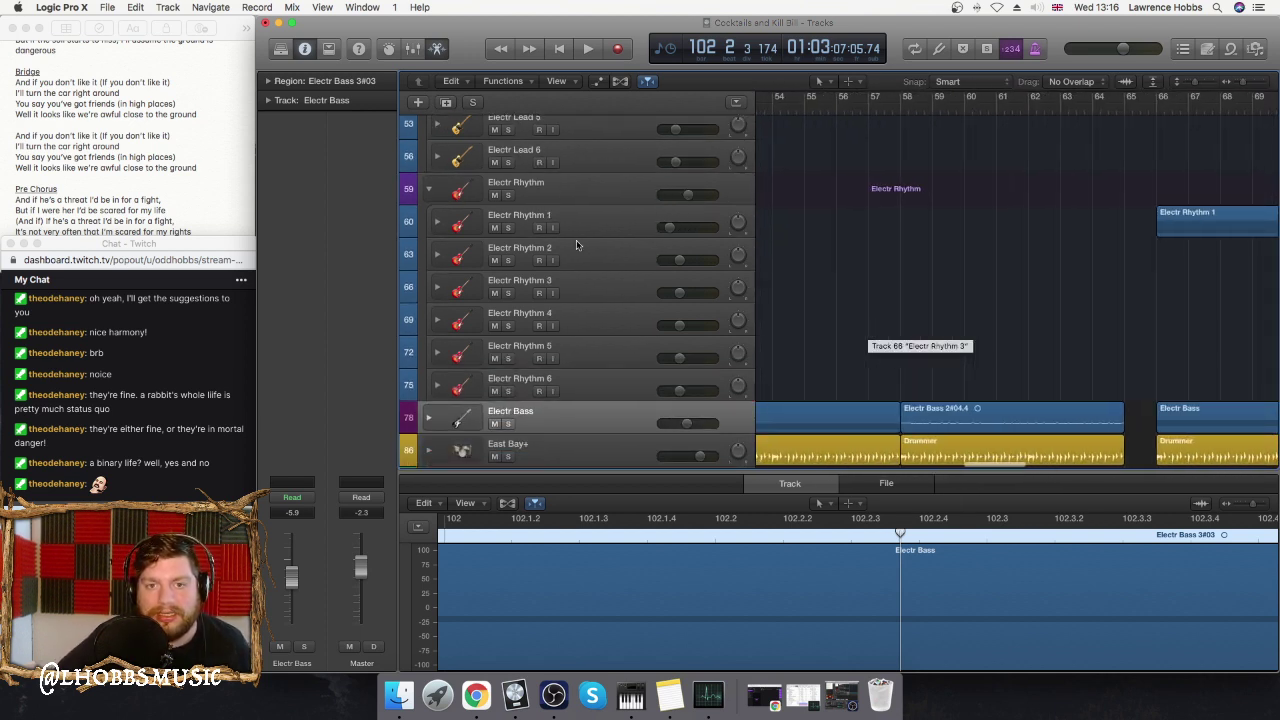
click(464, 261)
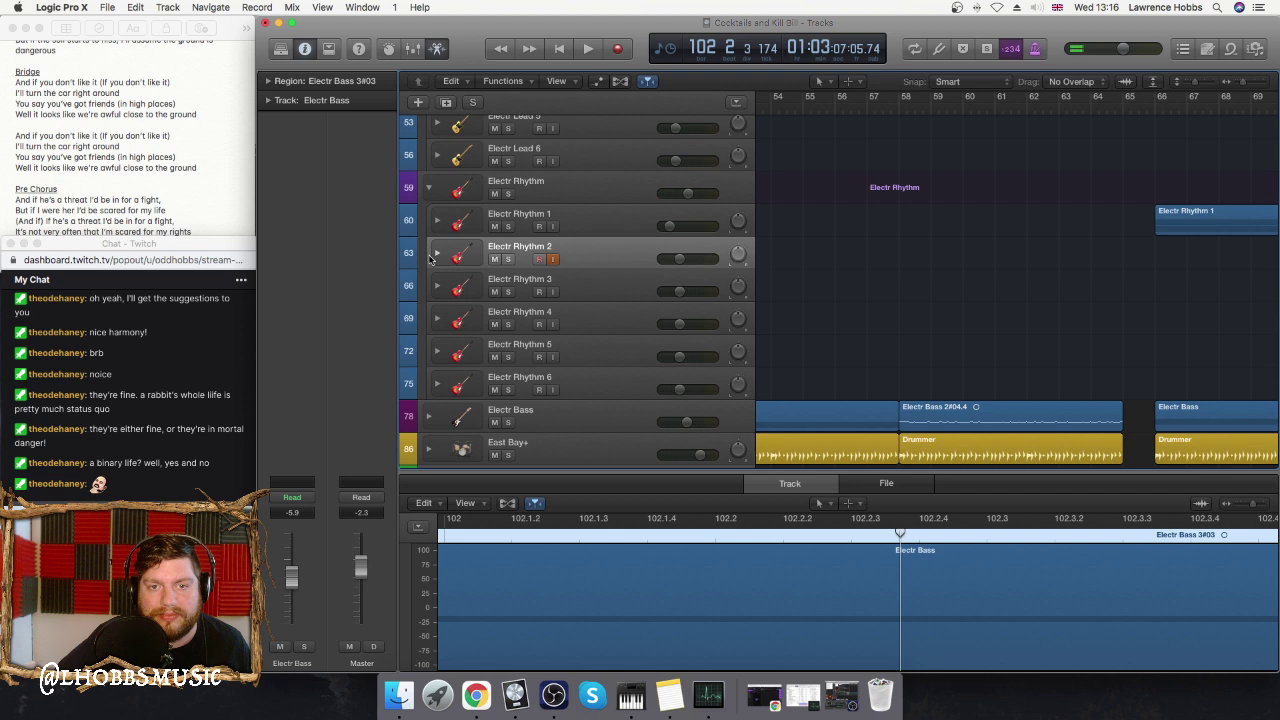
click(437, 254)
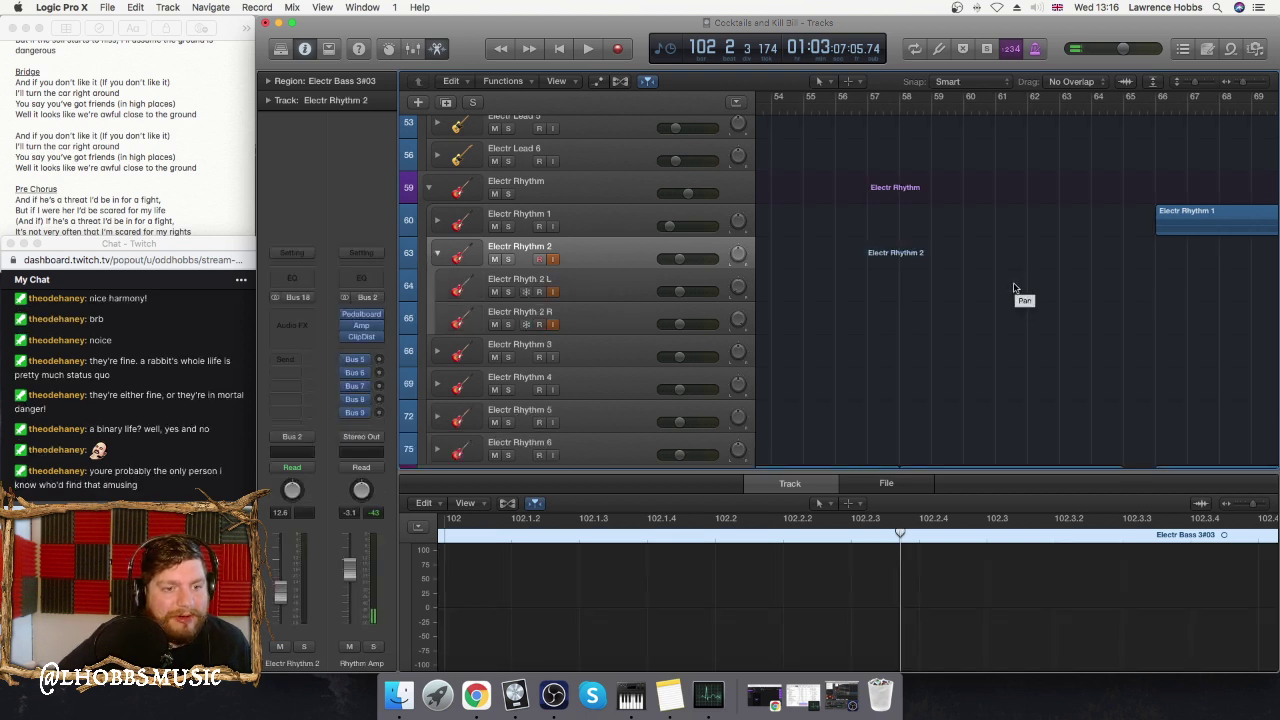
- Record a guitar take on Electr Rhyth 2 R from bar 98 to about bar 117
scroll(1017, 285, right, 10)
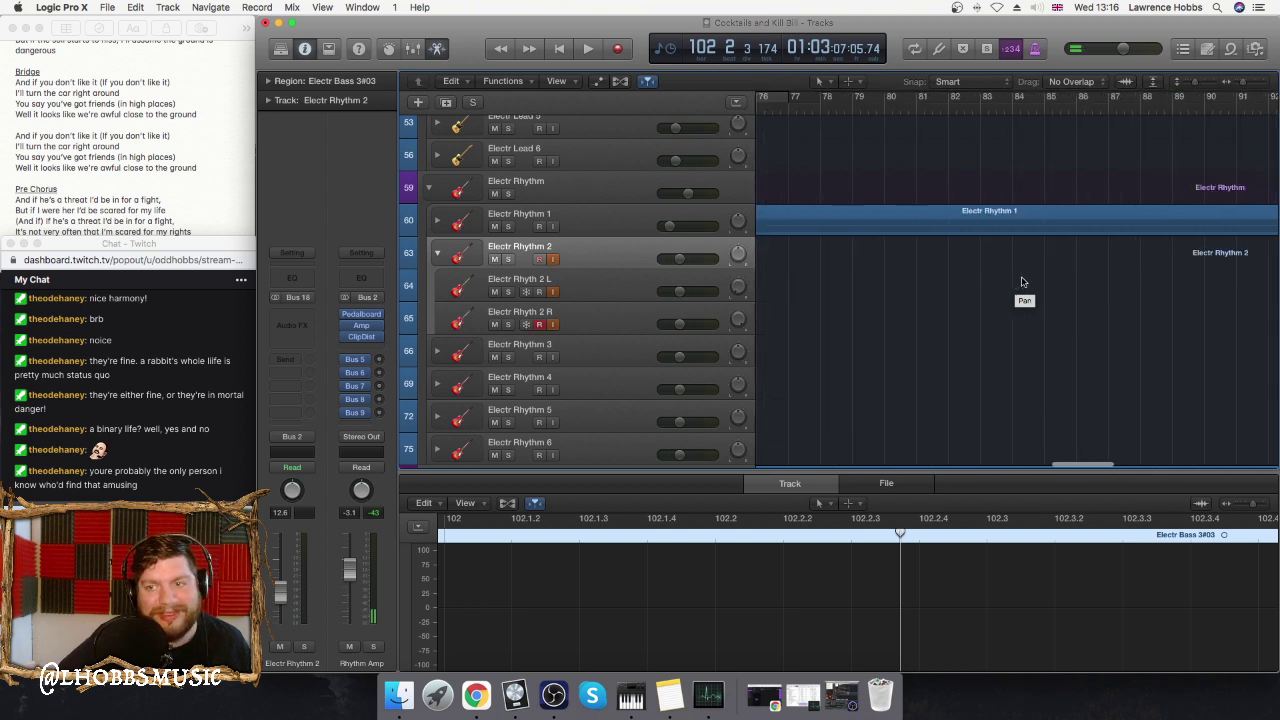
scroll(1022, 282, right, 2)
scroll(1022, 280, down, 3)
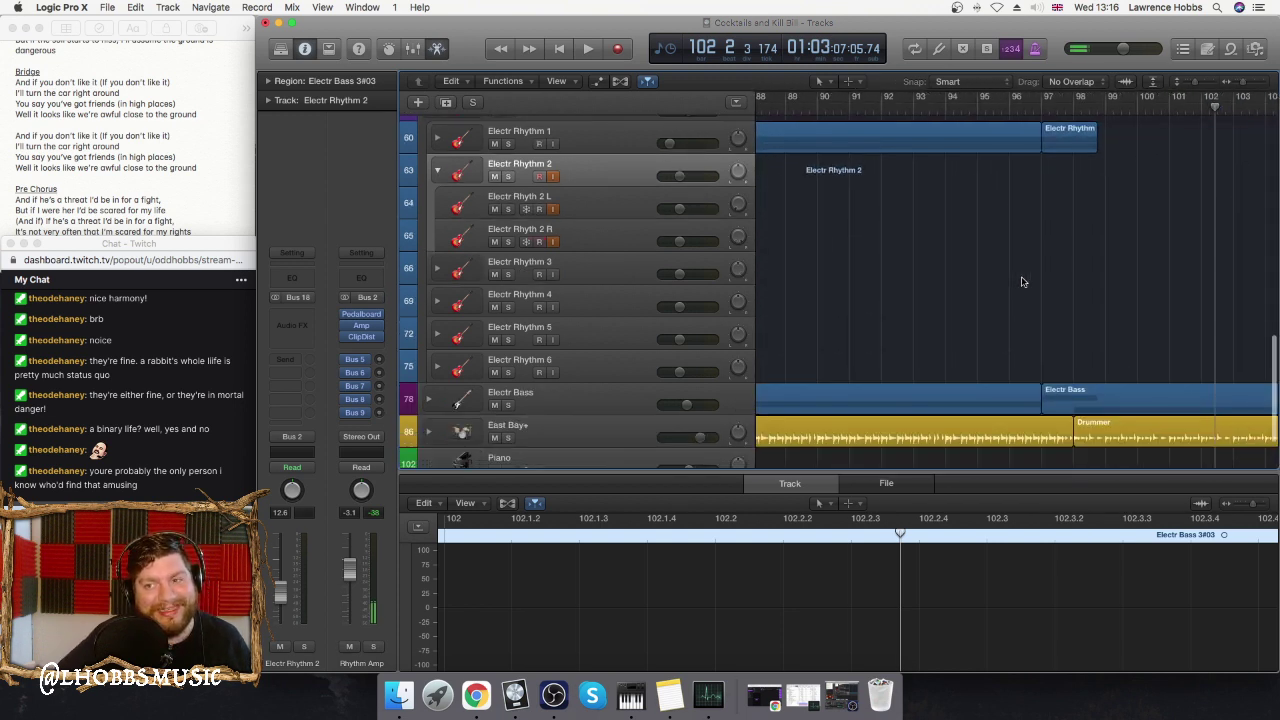
click(1052, 106)
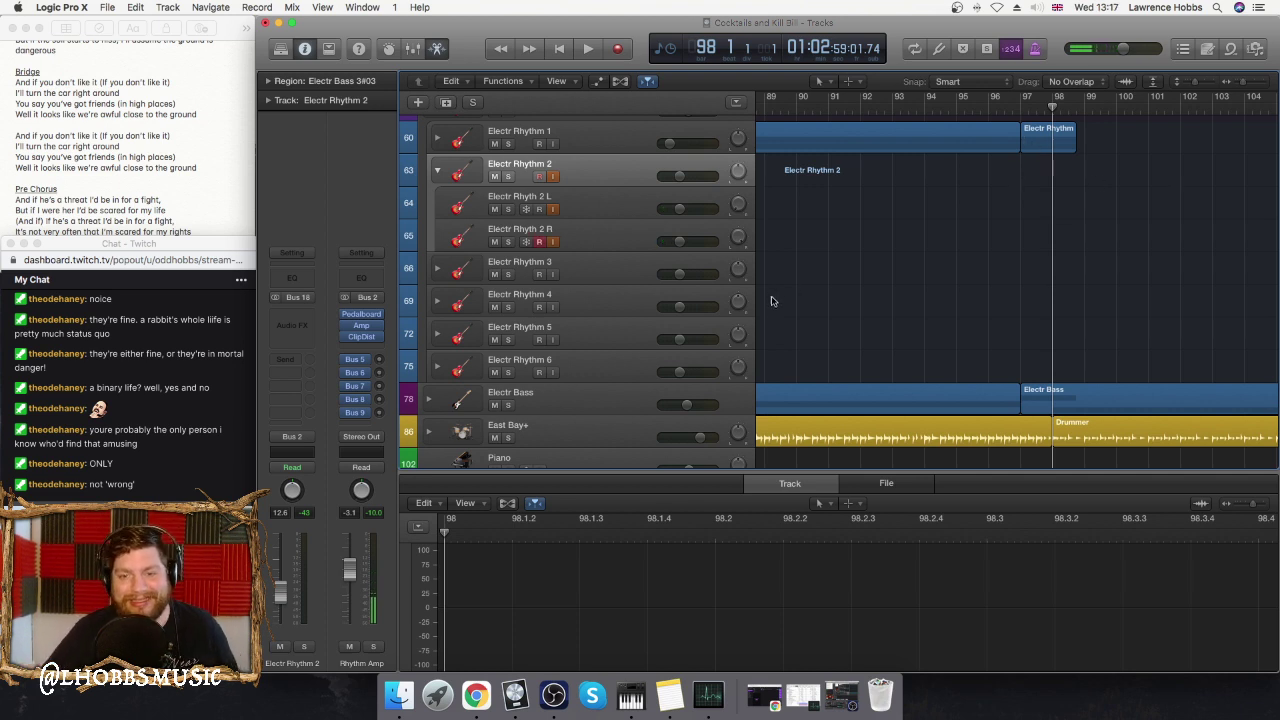
click(617, 48)
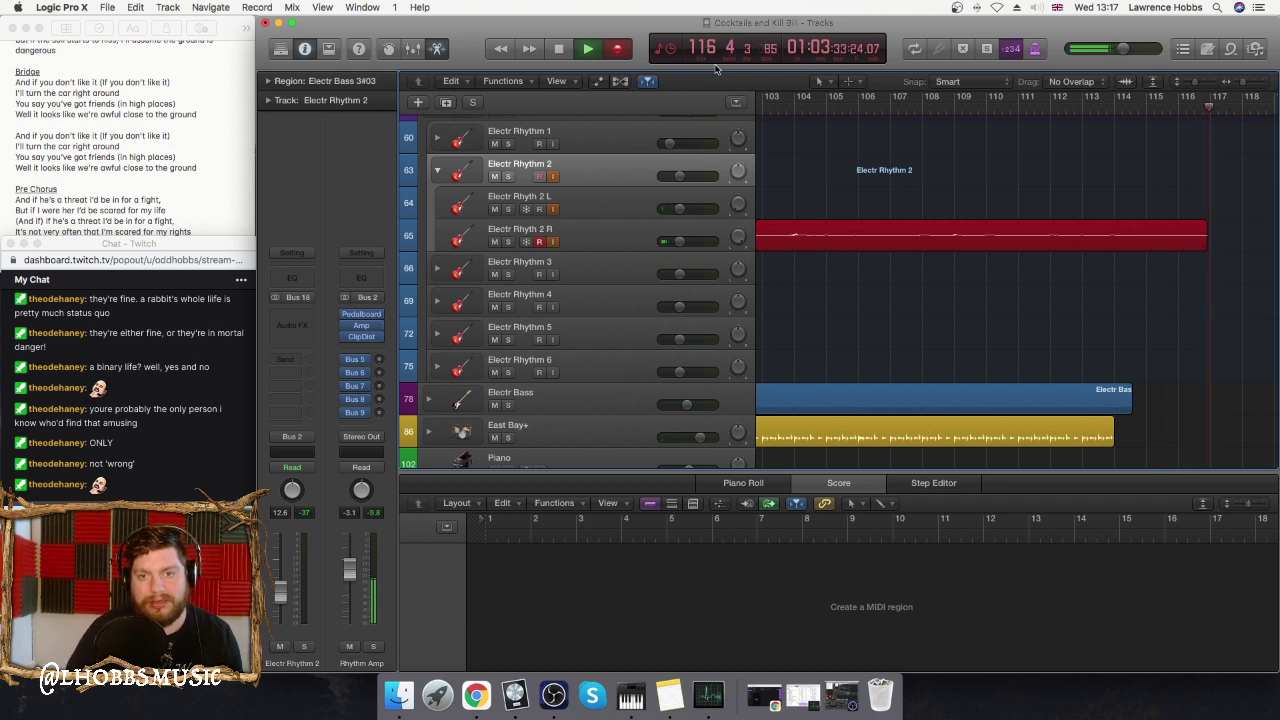
key(space)
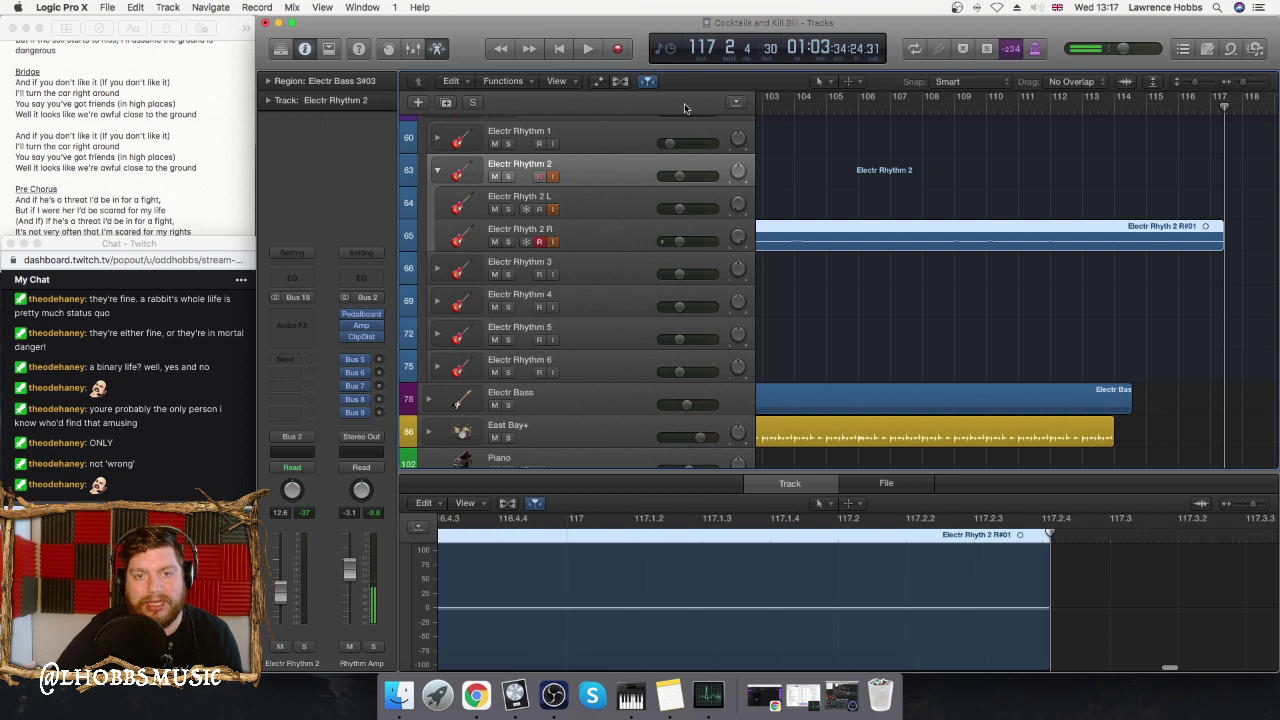
- Record a second guitar take on Electr Rhyth 2 L from bar 98 to about bar 117
scroll(863, 154, left, 5)
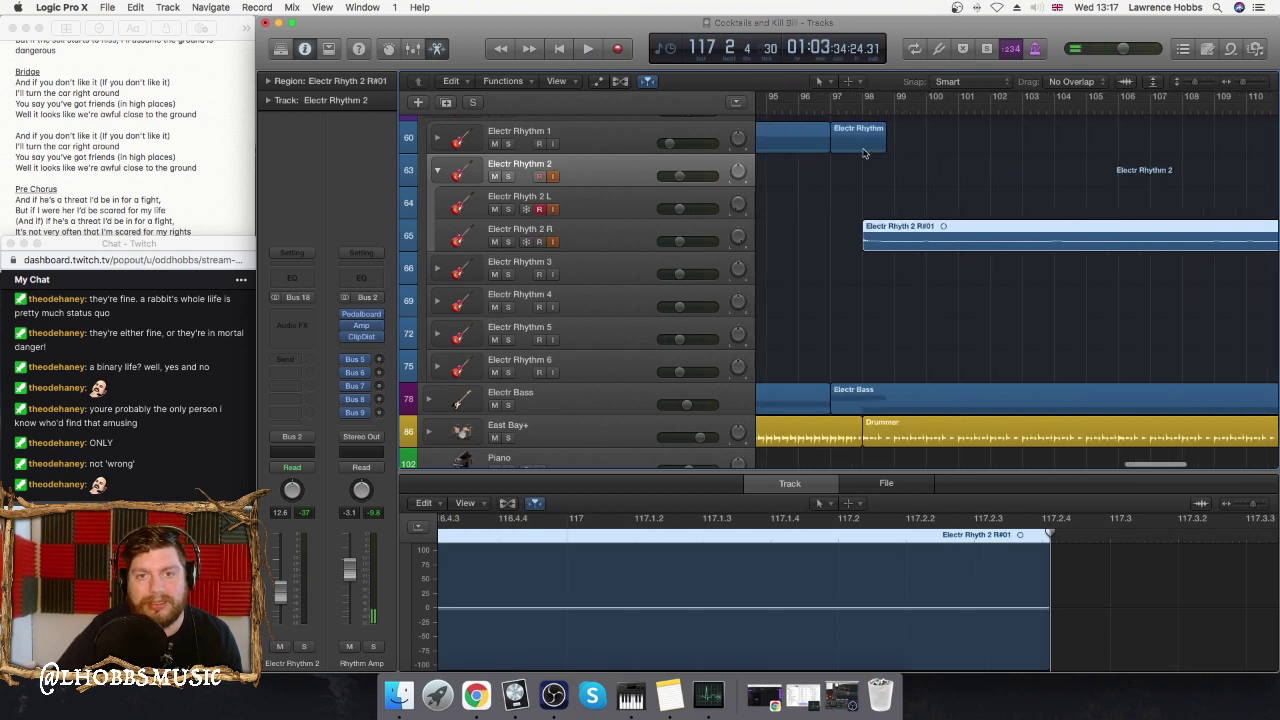
click(883, 104)
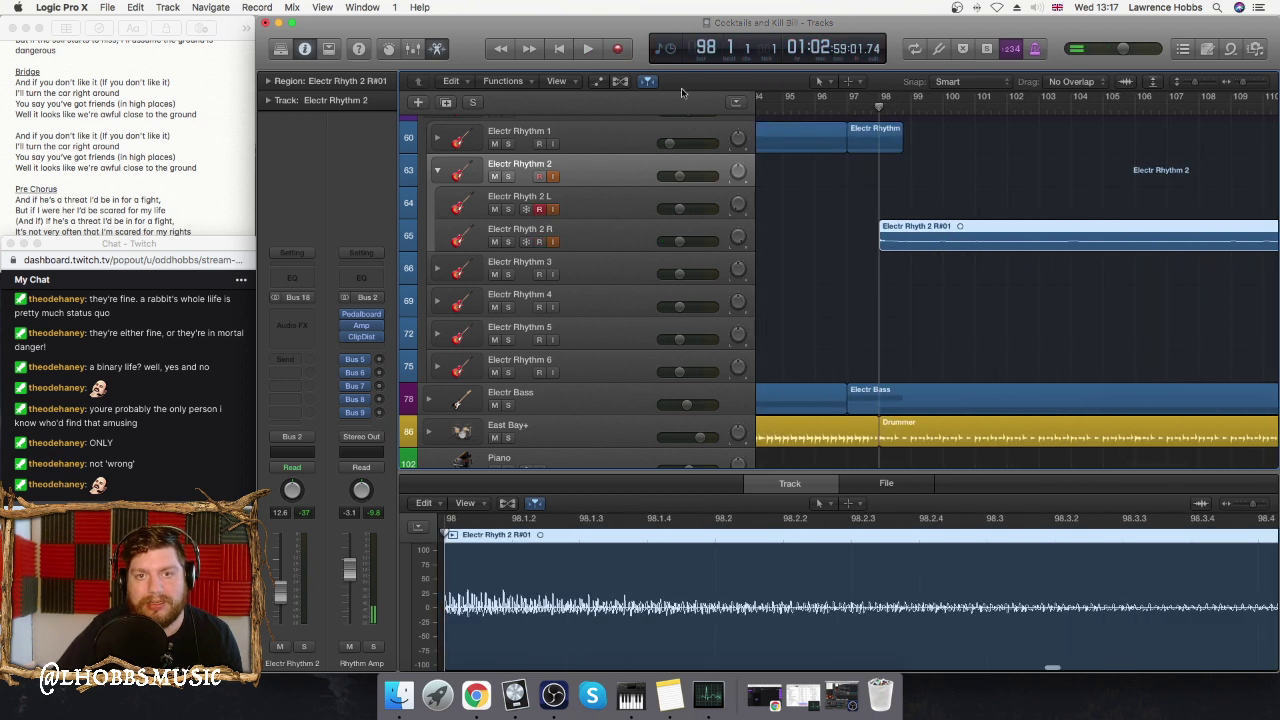
click(620, 49)
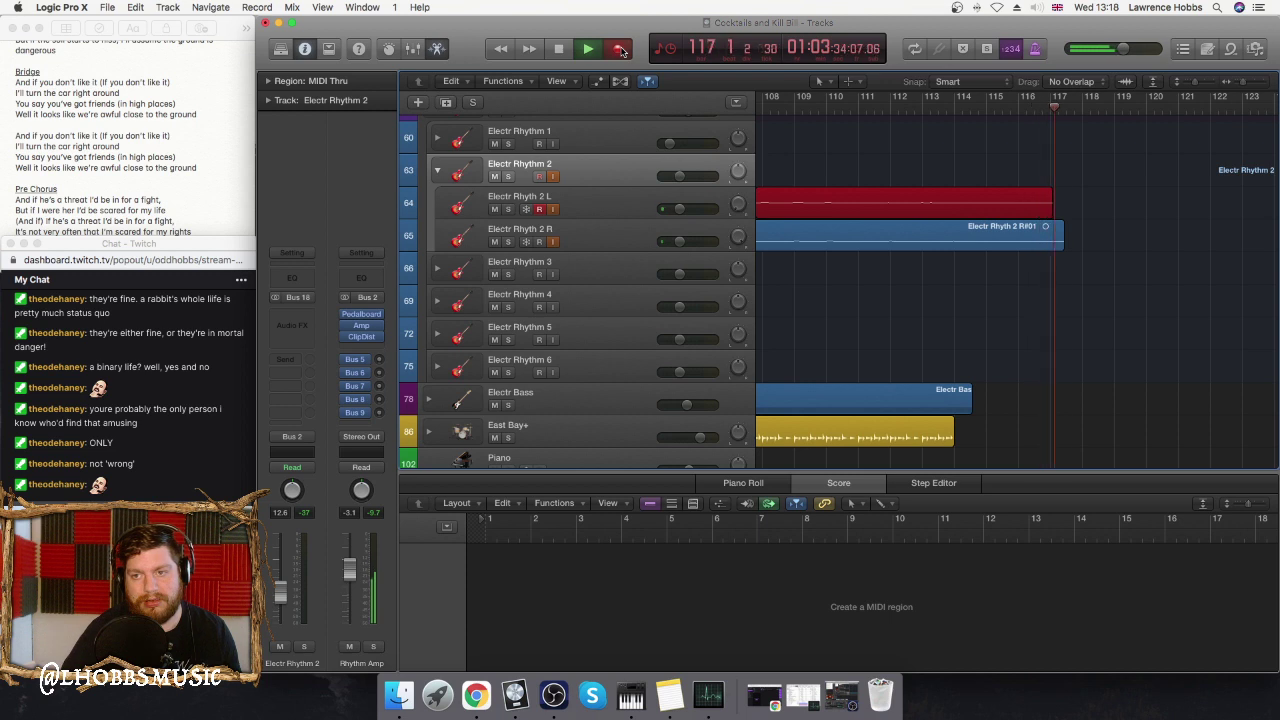
click(619, 49)
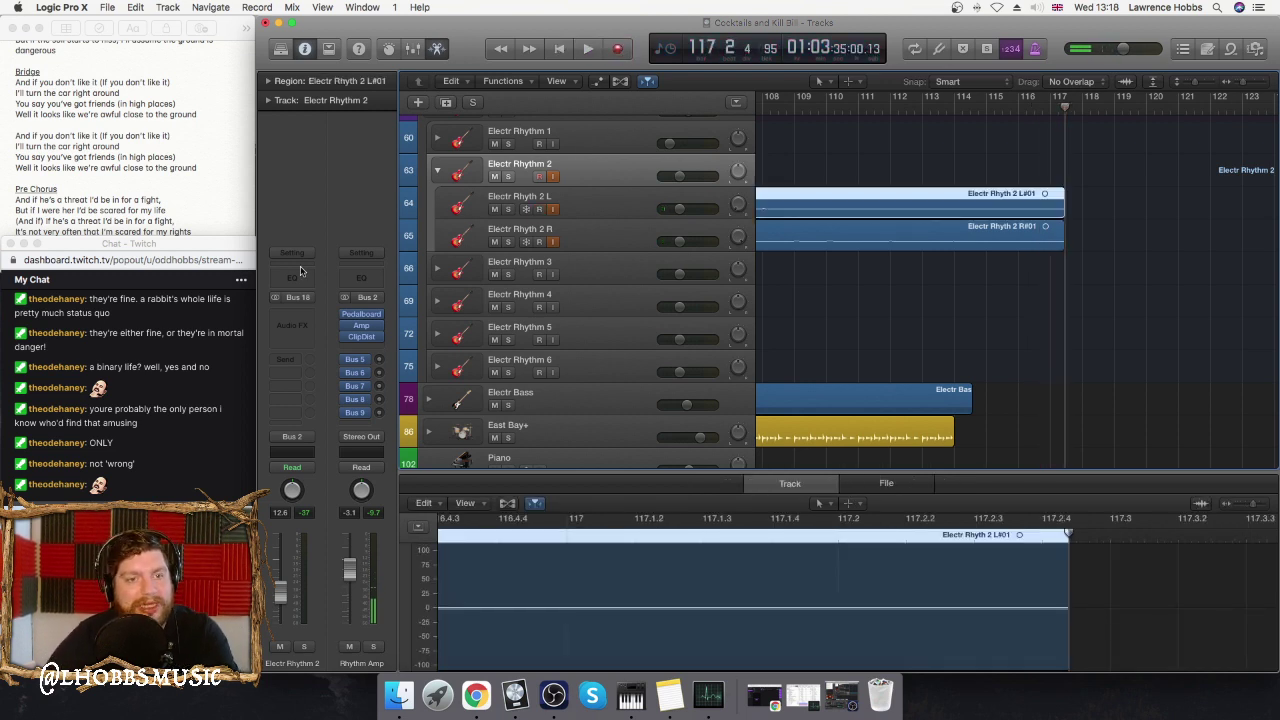
- Add a Channel EQ to Electr Rhythm 2 with the low cut and high cut enabled, setting the low cut to 305 Hz
key(e)
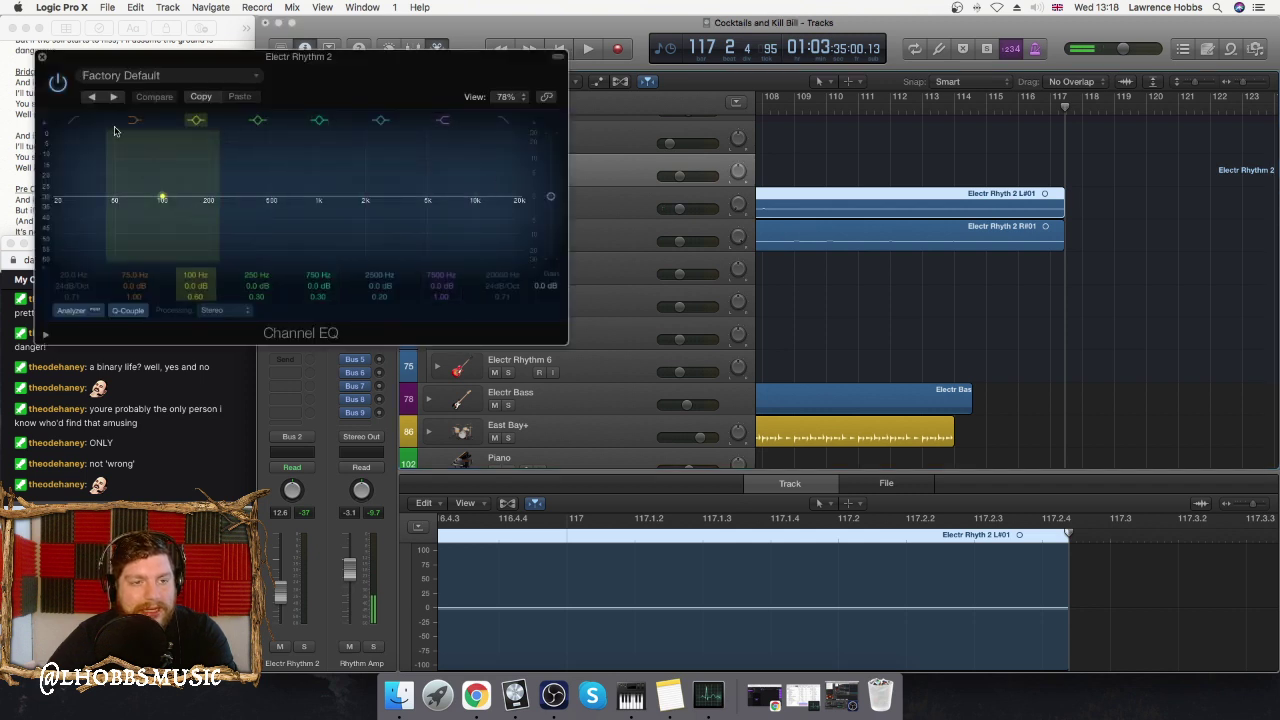
click(74, 121)
click(504, 121)
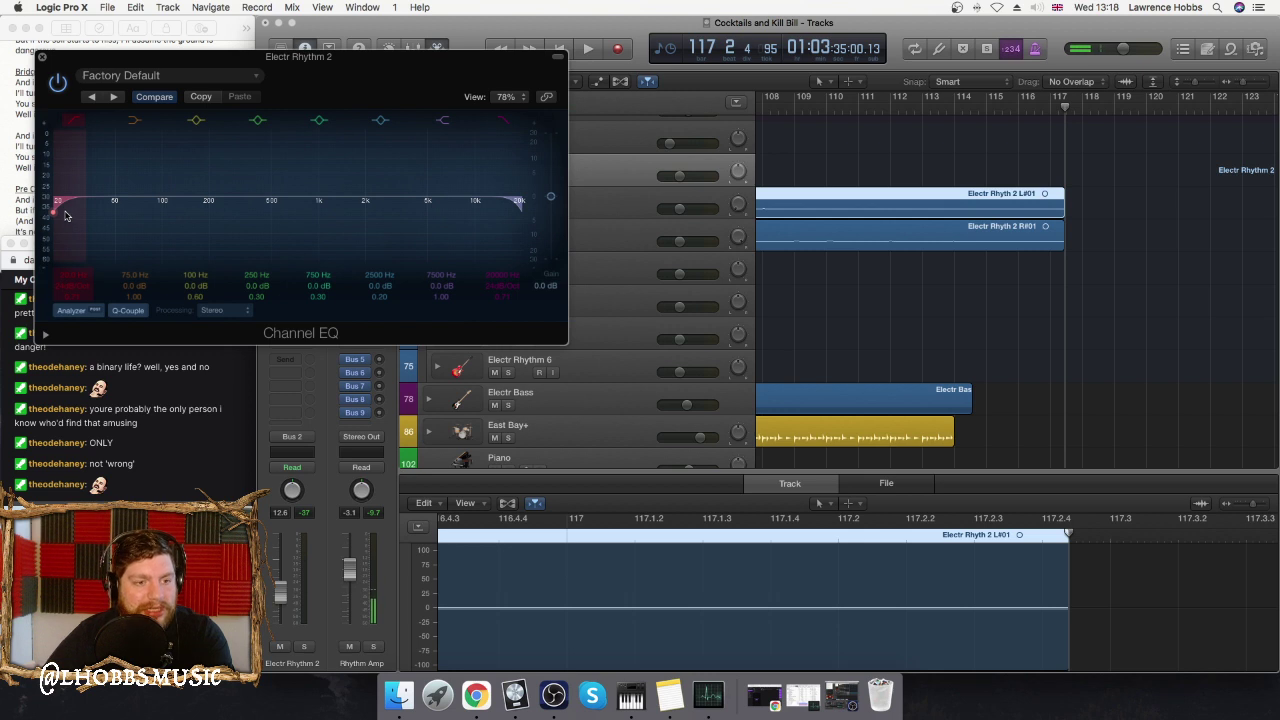
drag(87, 214, 268, 220)
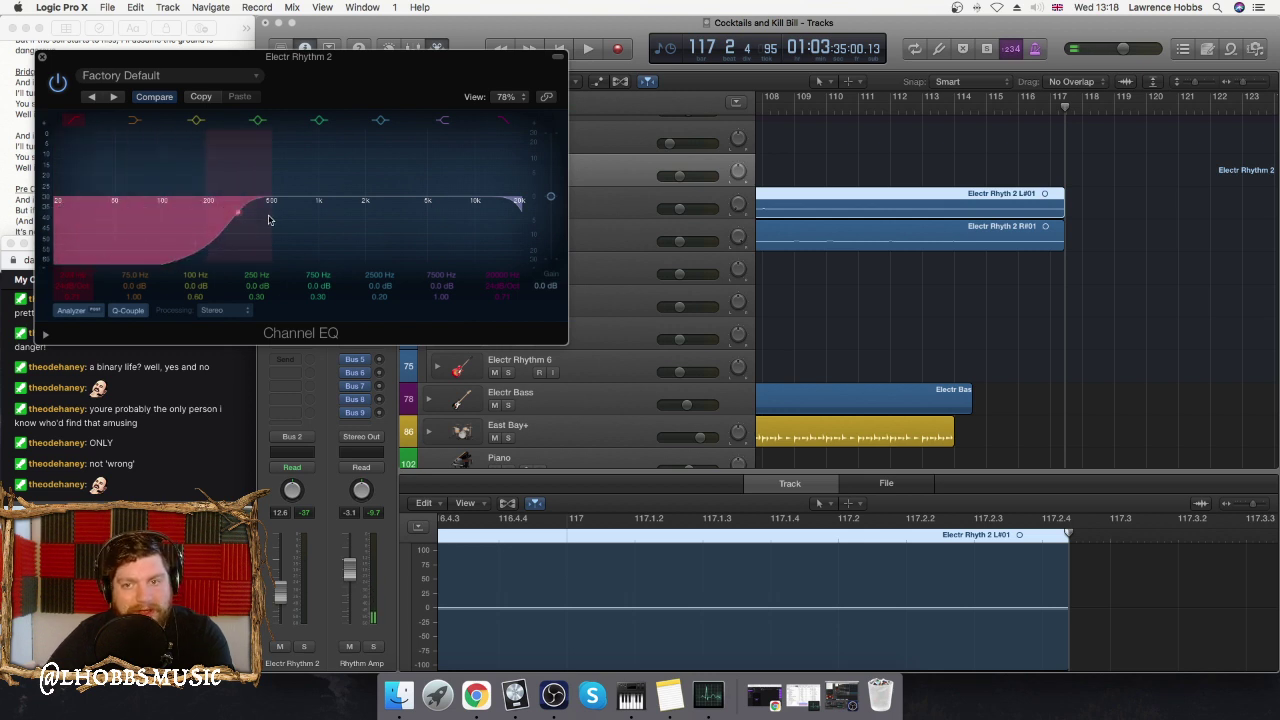
- Play the guitar takes from bar 98 and raise the Electr Rhythm 2 low cut to 610 Hz
scroll(863, 134, left, 5)
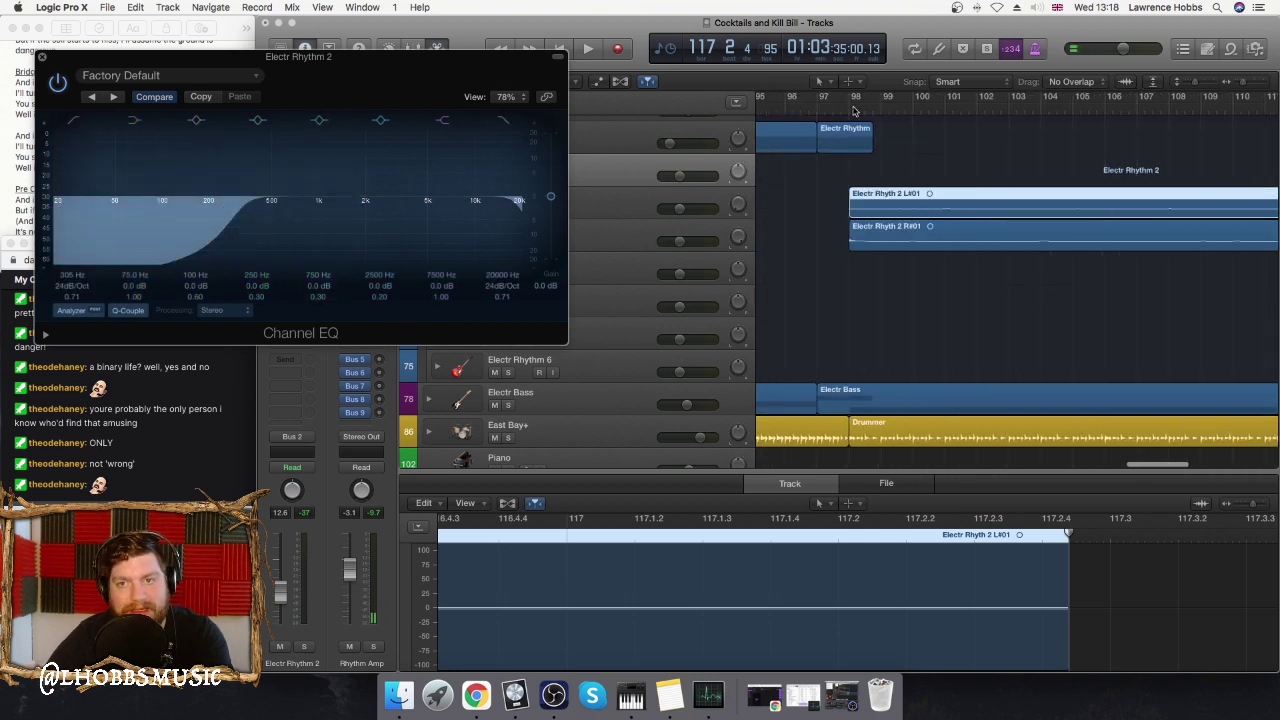
click(855, 110)
key(space)
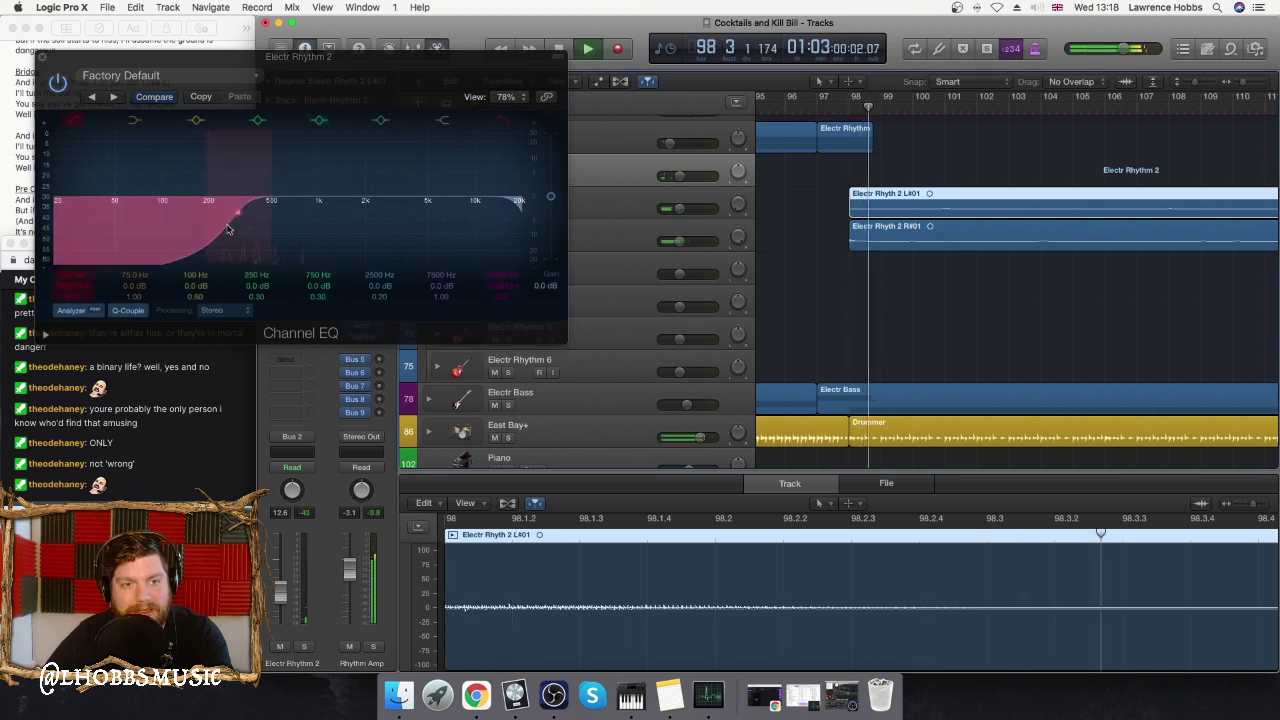
drag(227, 230, 269, 232)
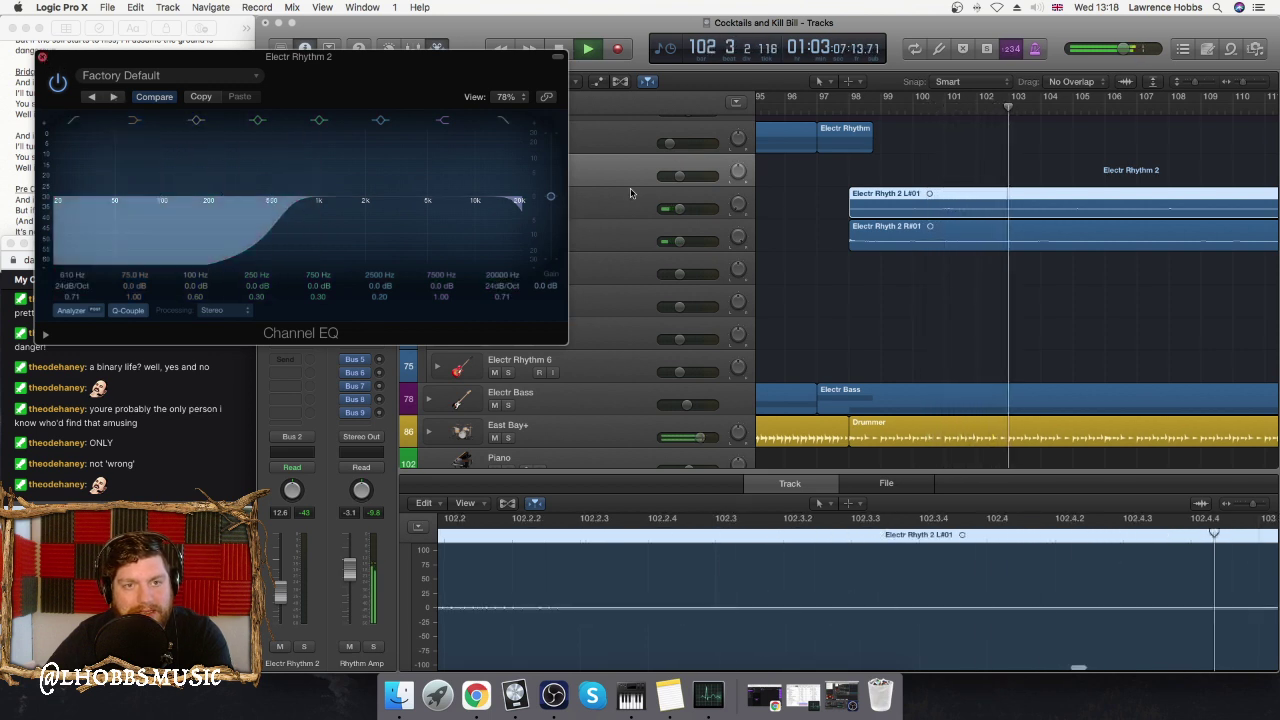
- Lower Electr Rhythm 2 to -16.8 dB and its L and R tracks to about -16 dB during playback
key(v)
drag(678, 179, 674, 241)
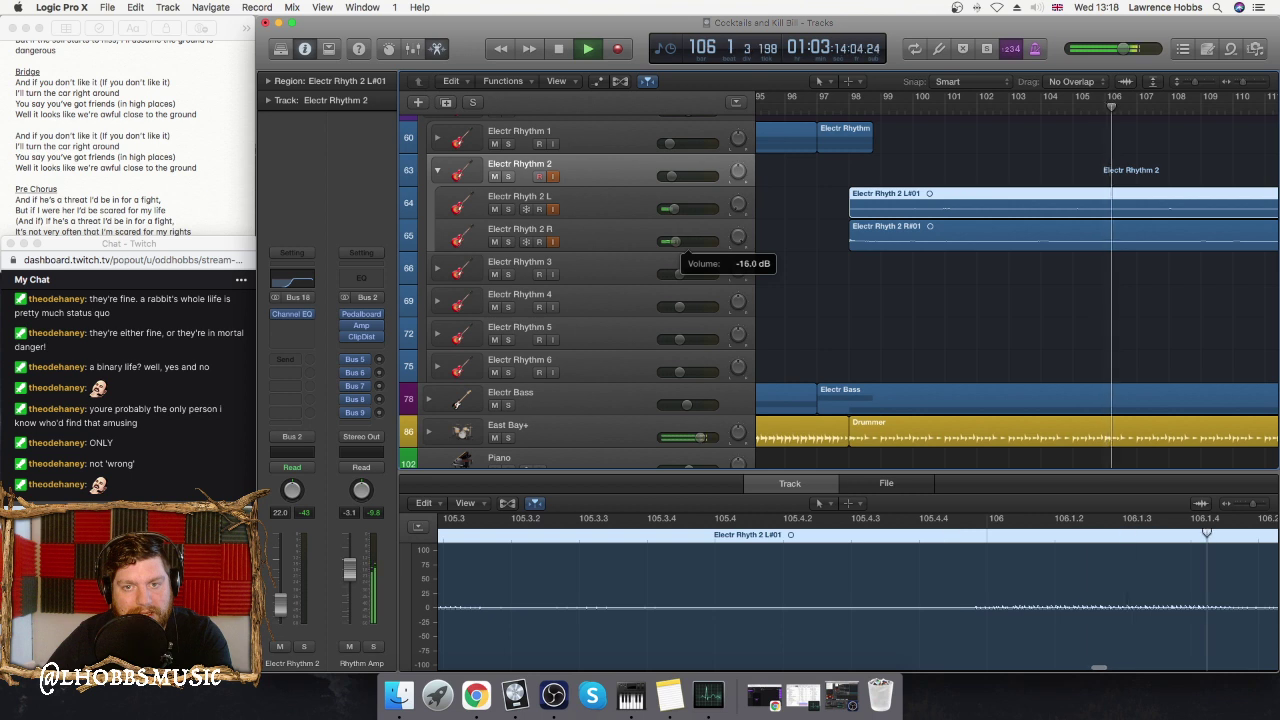
drag(670, 179, 676, 180)
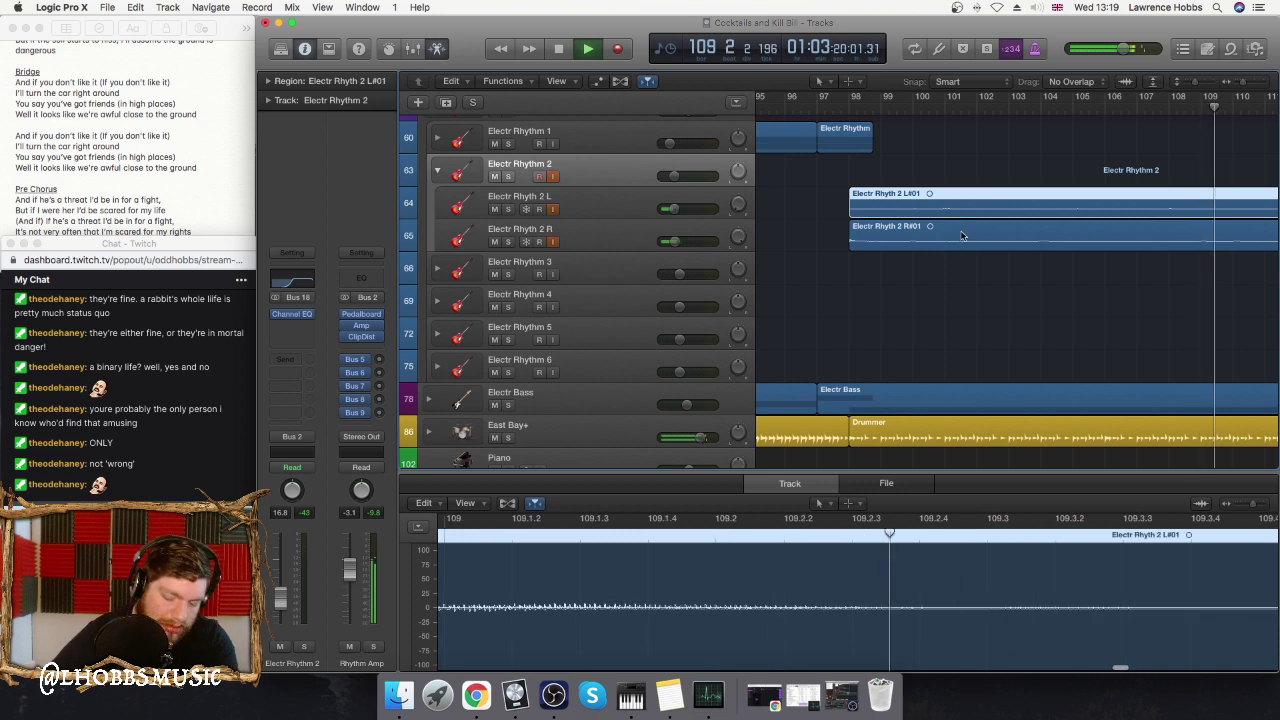
key(space)
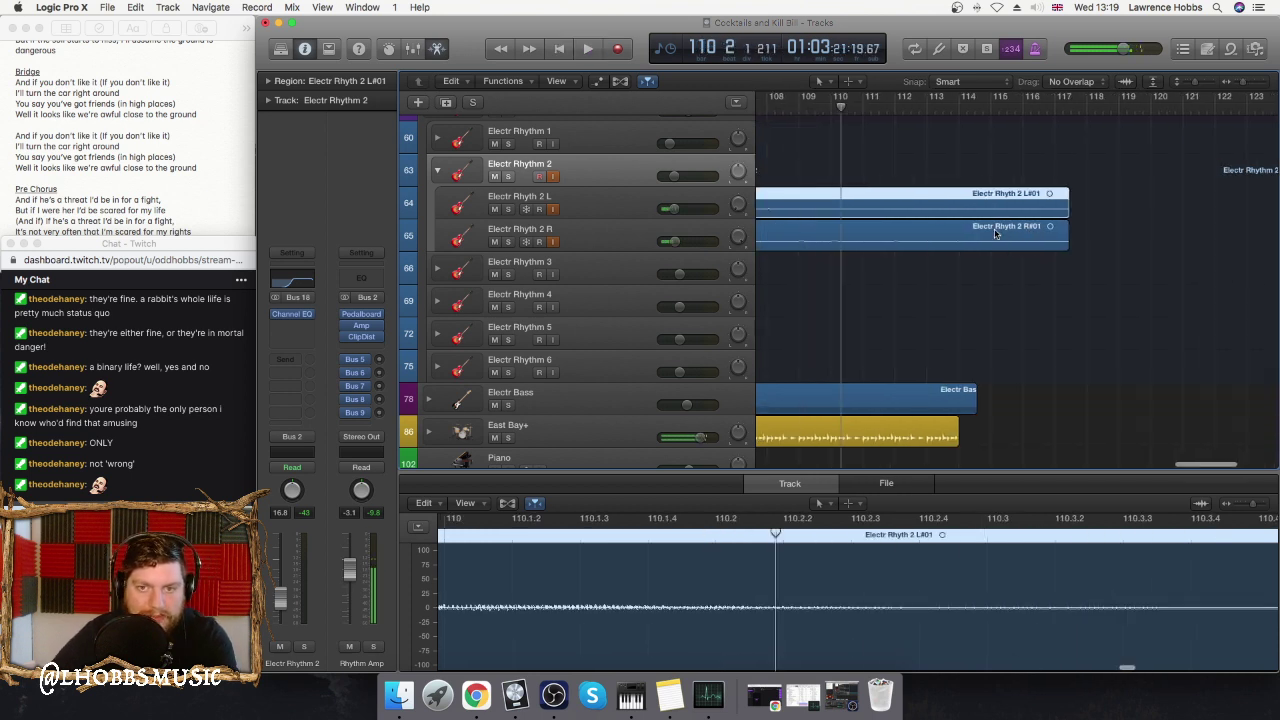
- Collapse Electr Rhythm 2 and the Electr Rhythm stack, and return the playhead to bar 98
scroll(537, 200, left, 5)
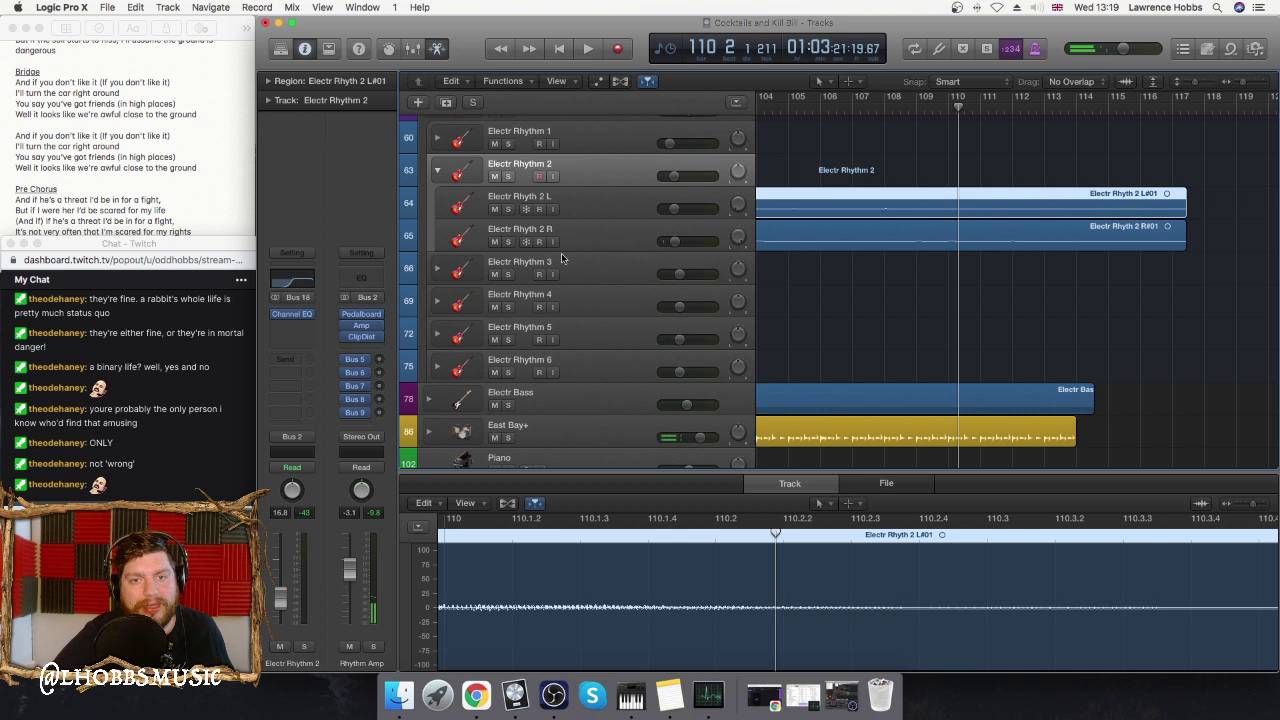
click(437, 173)
scroll(843, 127, left, 5)
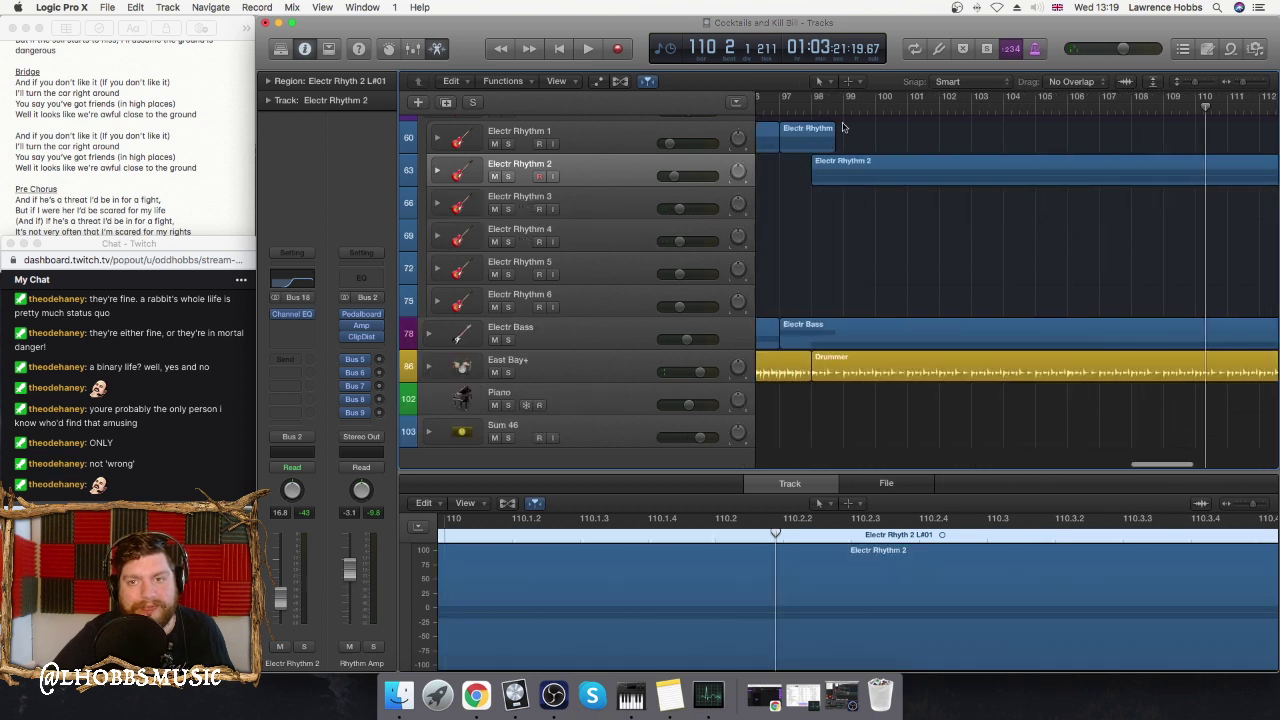
click(812, 108)
scroll(422, 343, up, 5)
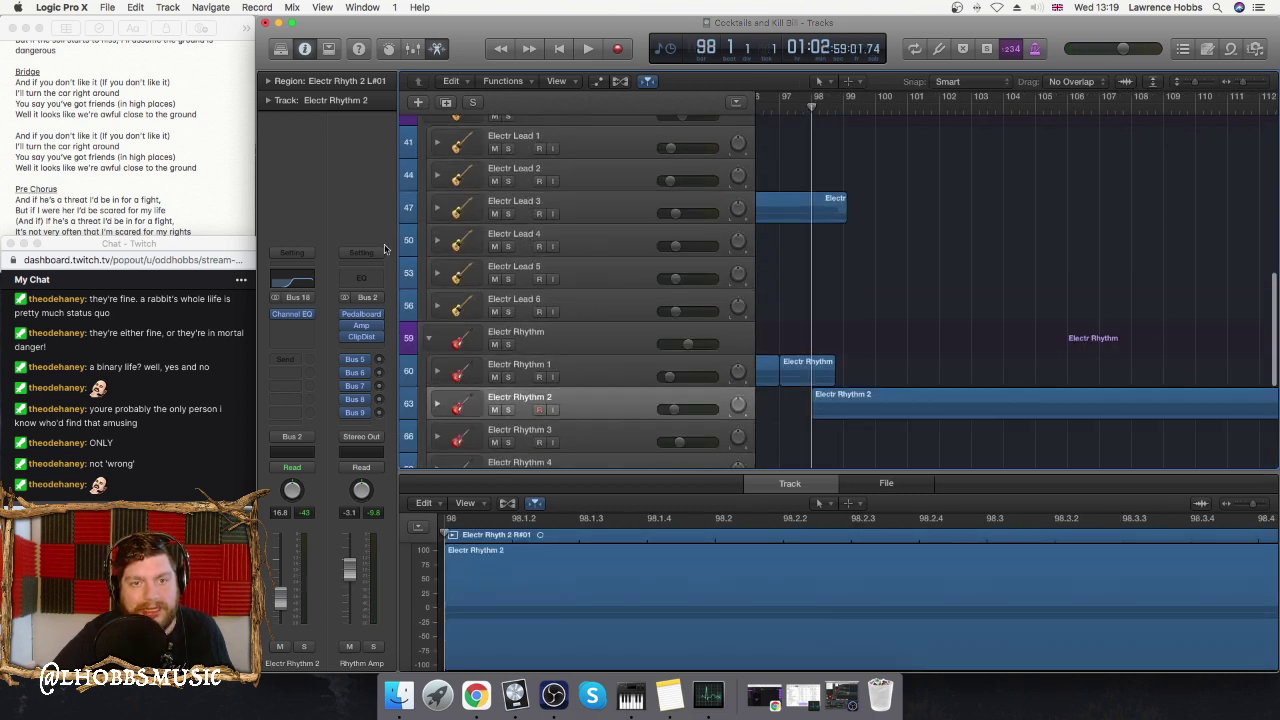
click(426, 340)
scroll(445, 240, up, 5)
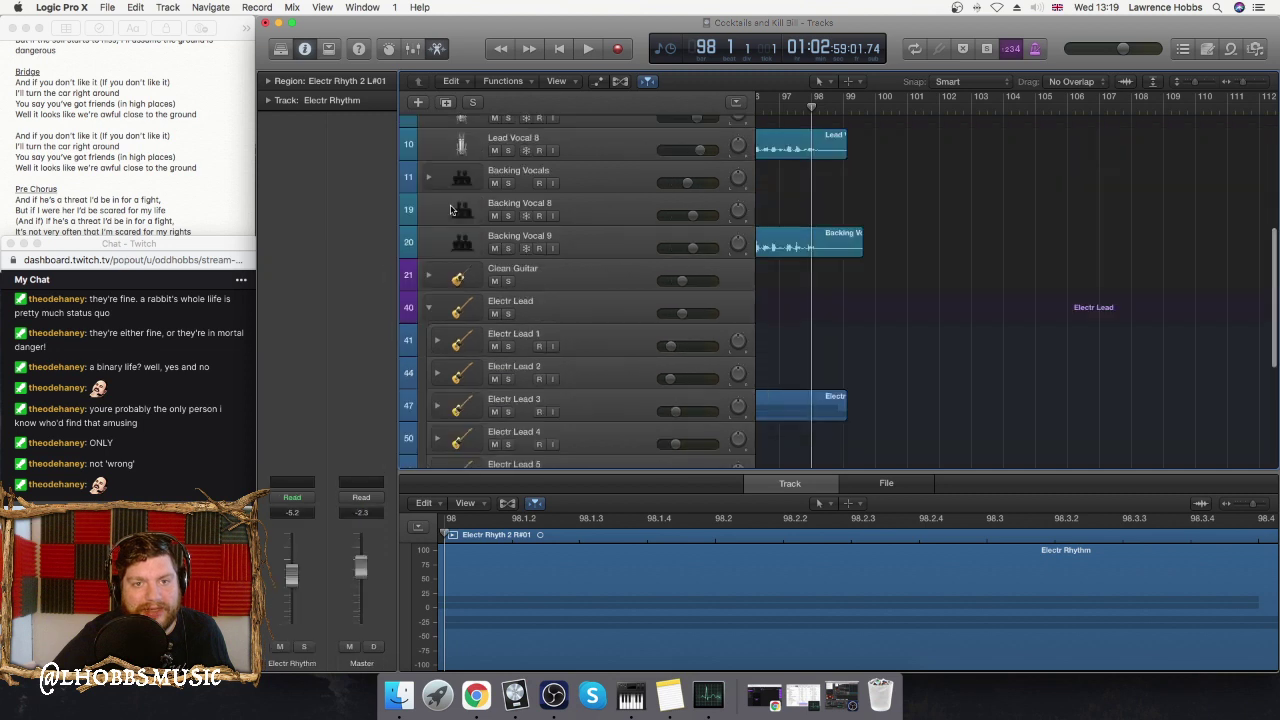
- Collapse the Electr Lead stack, expand Clean Guitar, and unmute and record-enable Clean 3
click(429, 306)
click(428, 274)
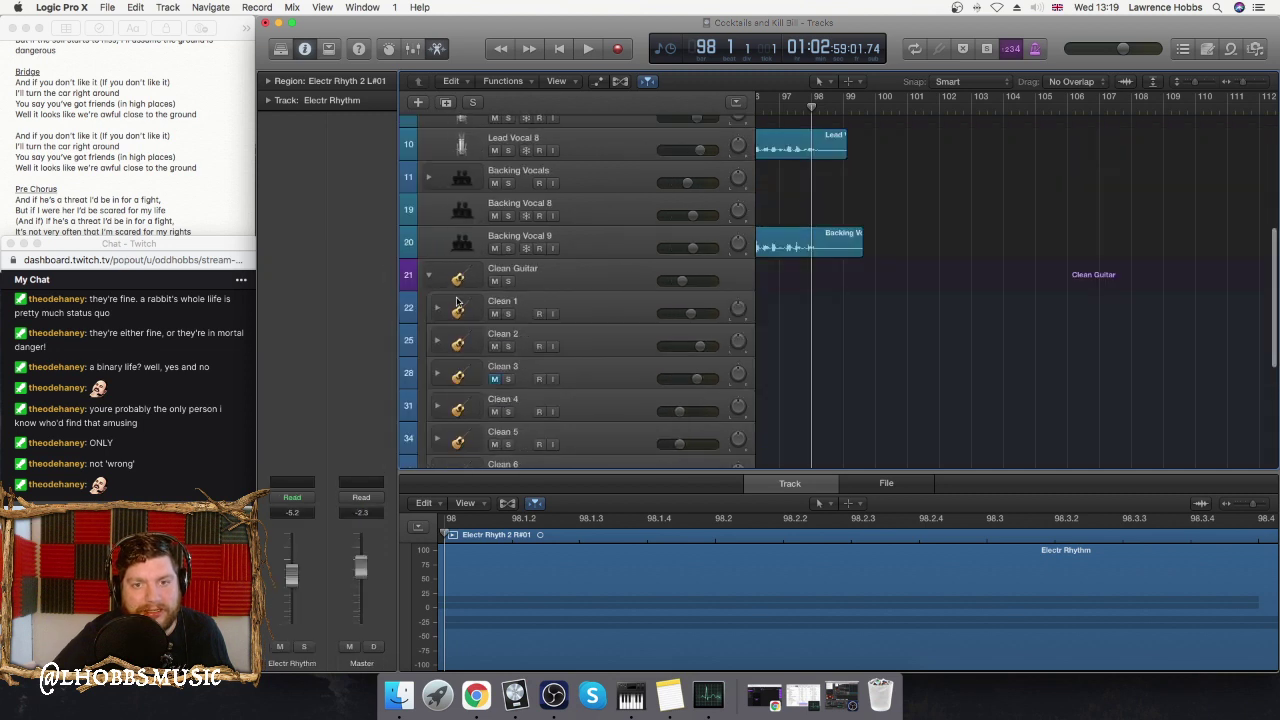
click(494, 379)
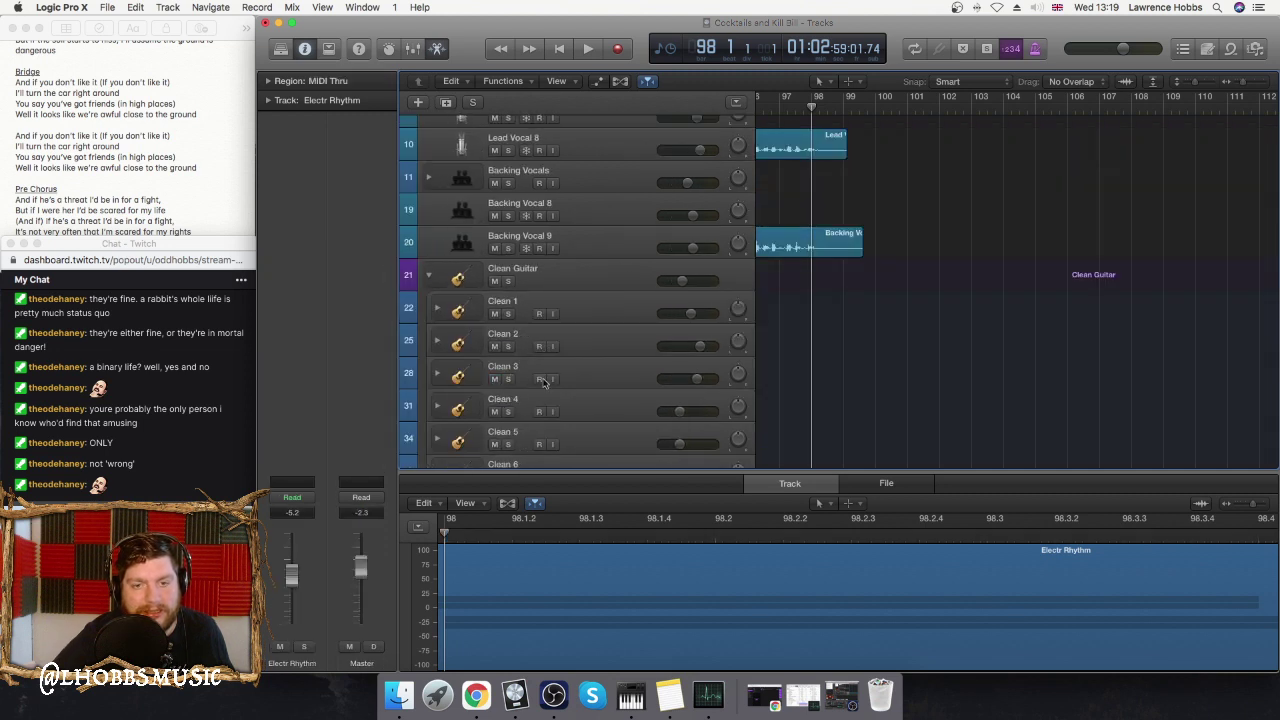
click(540, 381)
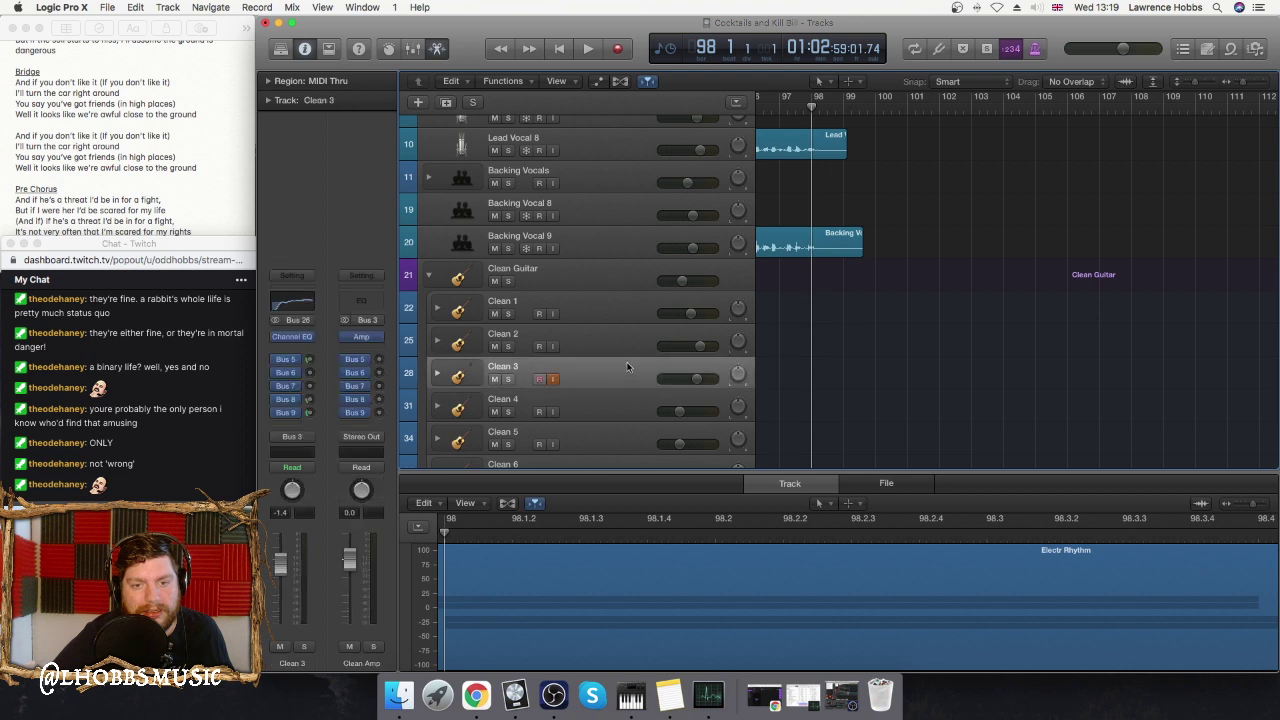
scroll(659, 366, left, 20)
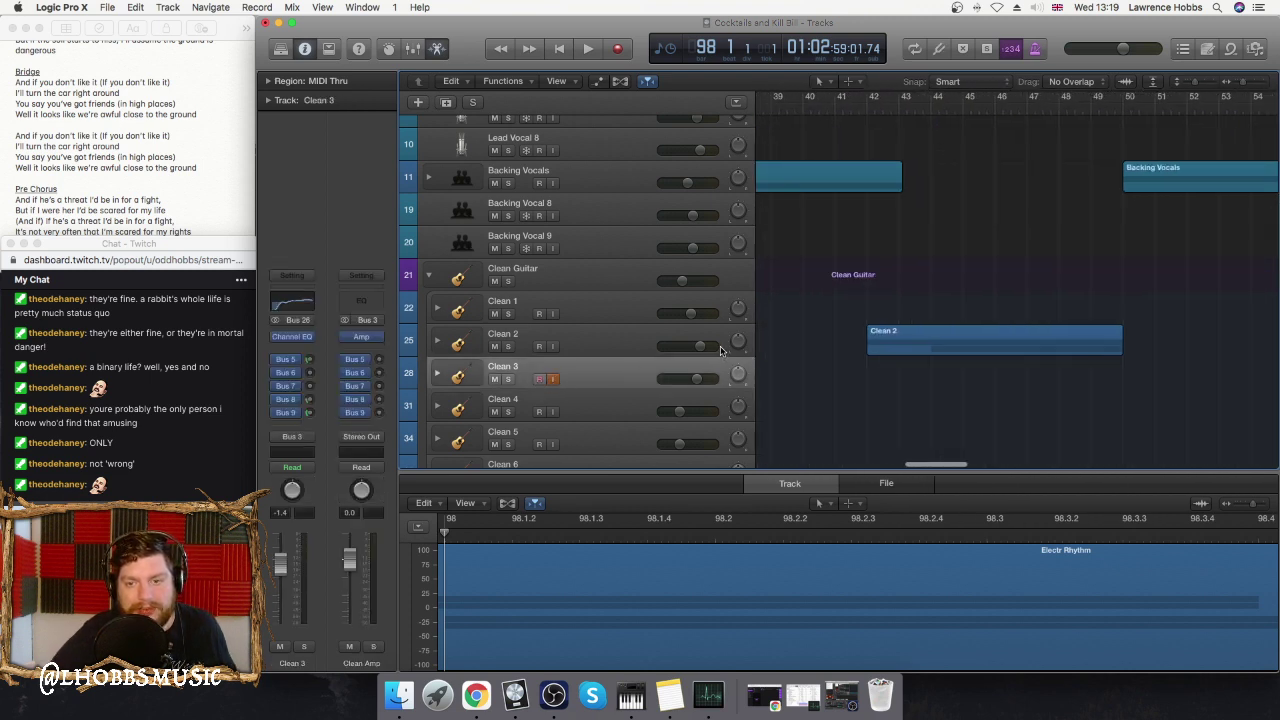
scroll(727, 349, left, 4)
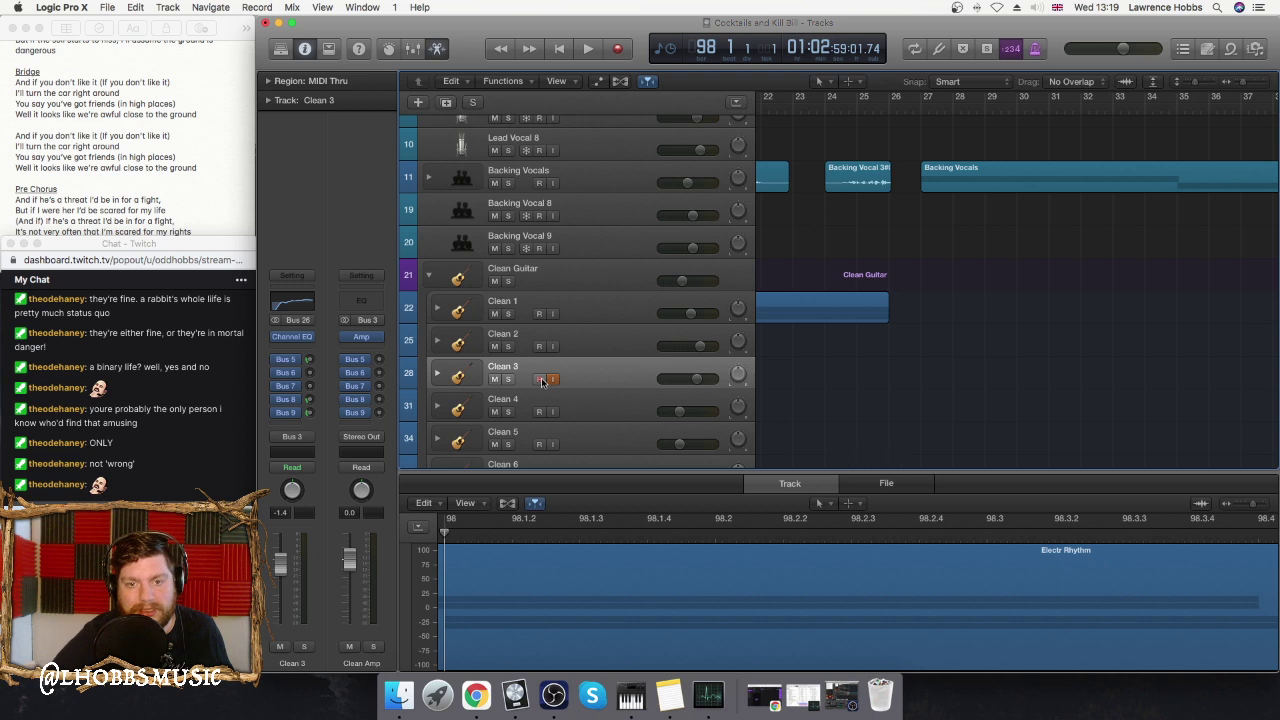
scroll(989, 350, right, 4)
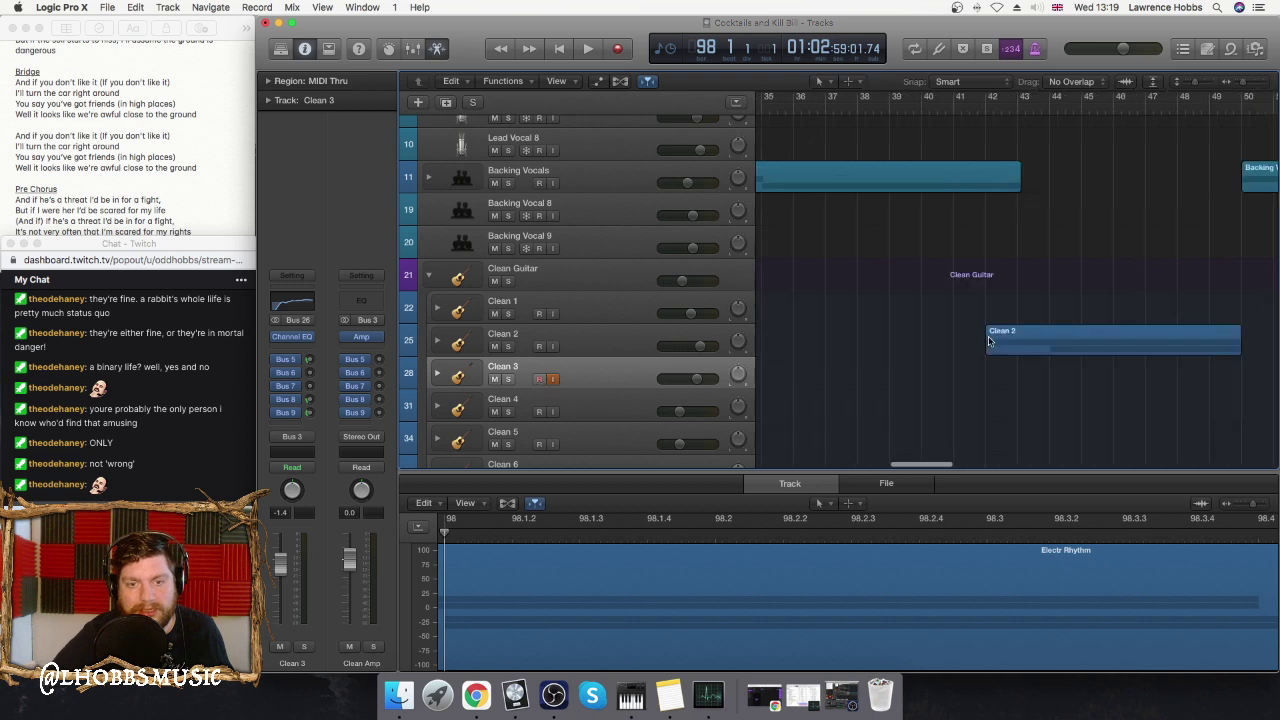
- Expand the Clean 3 stack and record a guitar take on Clean 3 R from bar 98 to the end of bar 114
click(436, 375)
scroll(820, 357, down, 5)
scroll(821, 348, right, 5)
scroll(821, 343, down, 3)
scroll(846, 325, right, 5)
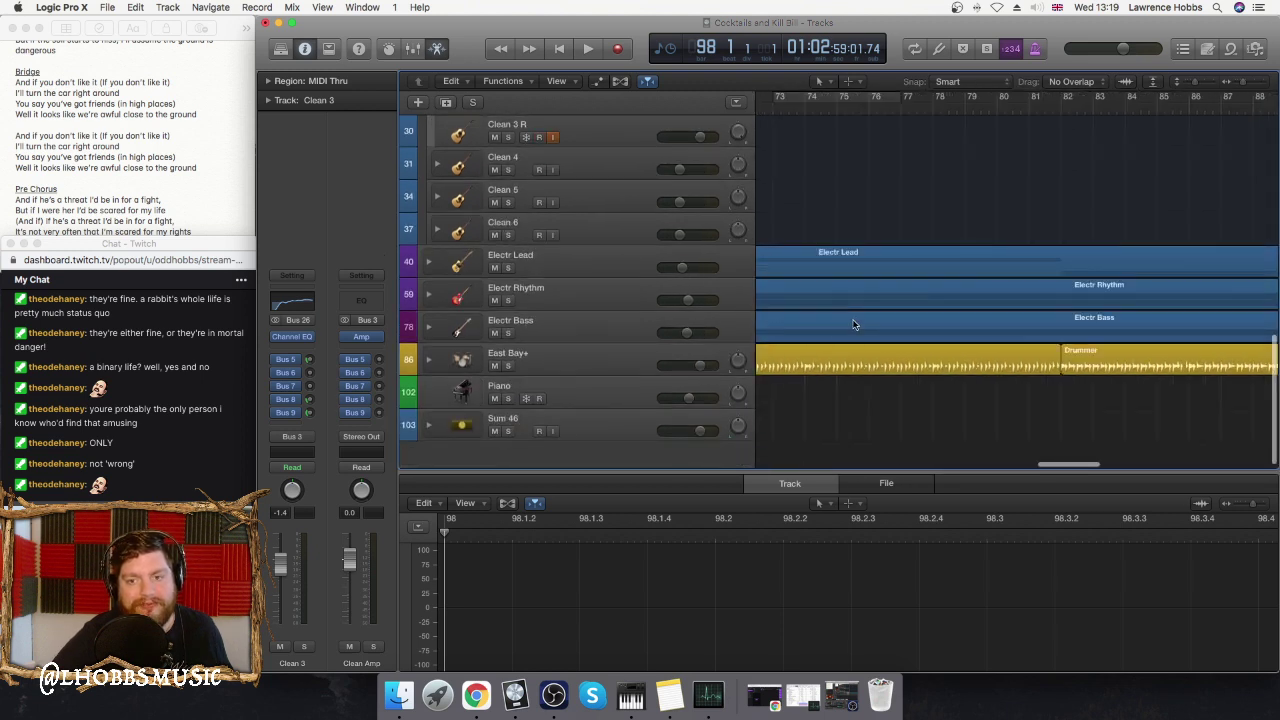
scroll(846, 323, right, 6)
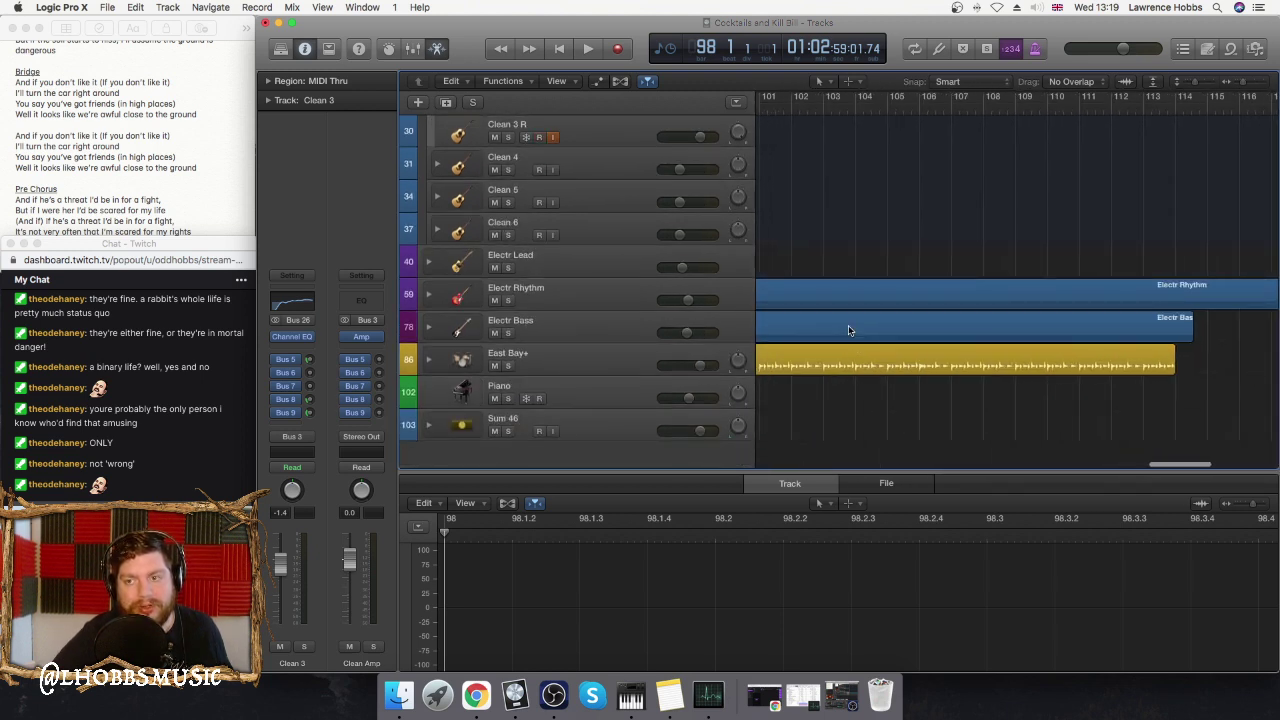
scroll(850, 320, up, 3)
scroll(845, 312, left, 1)
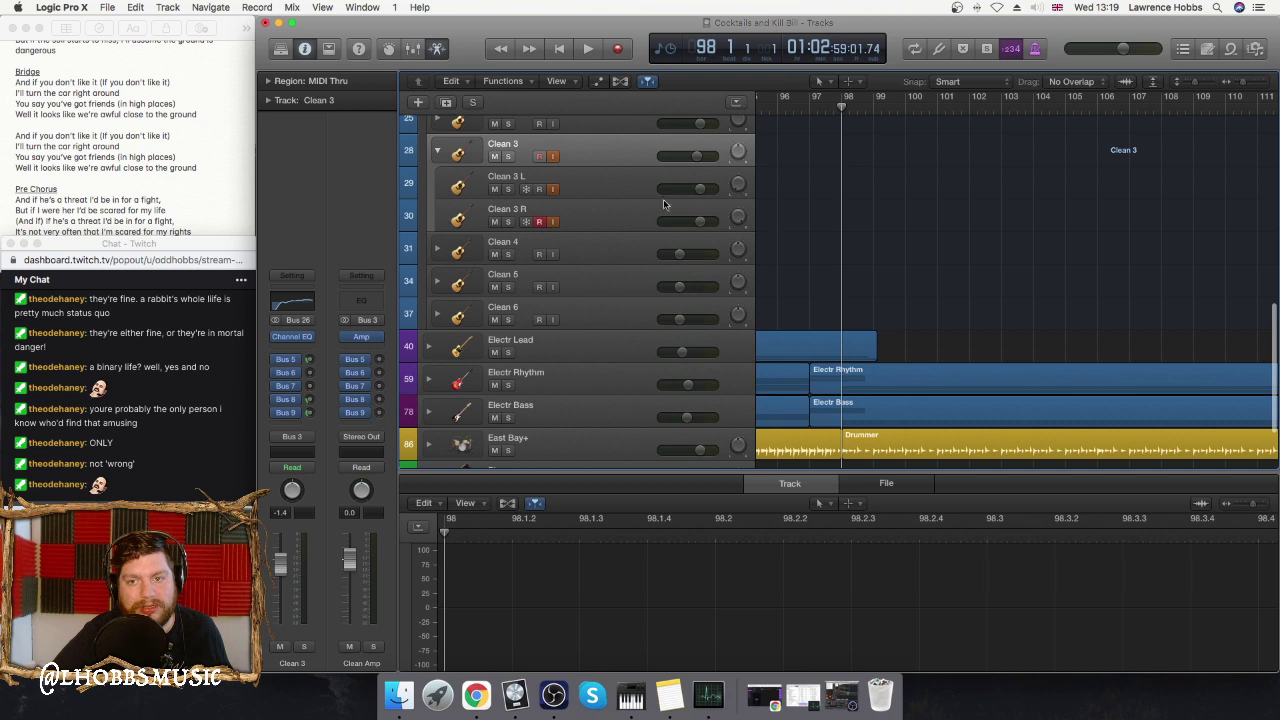
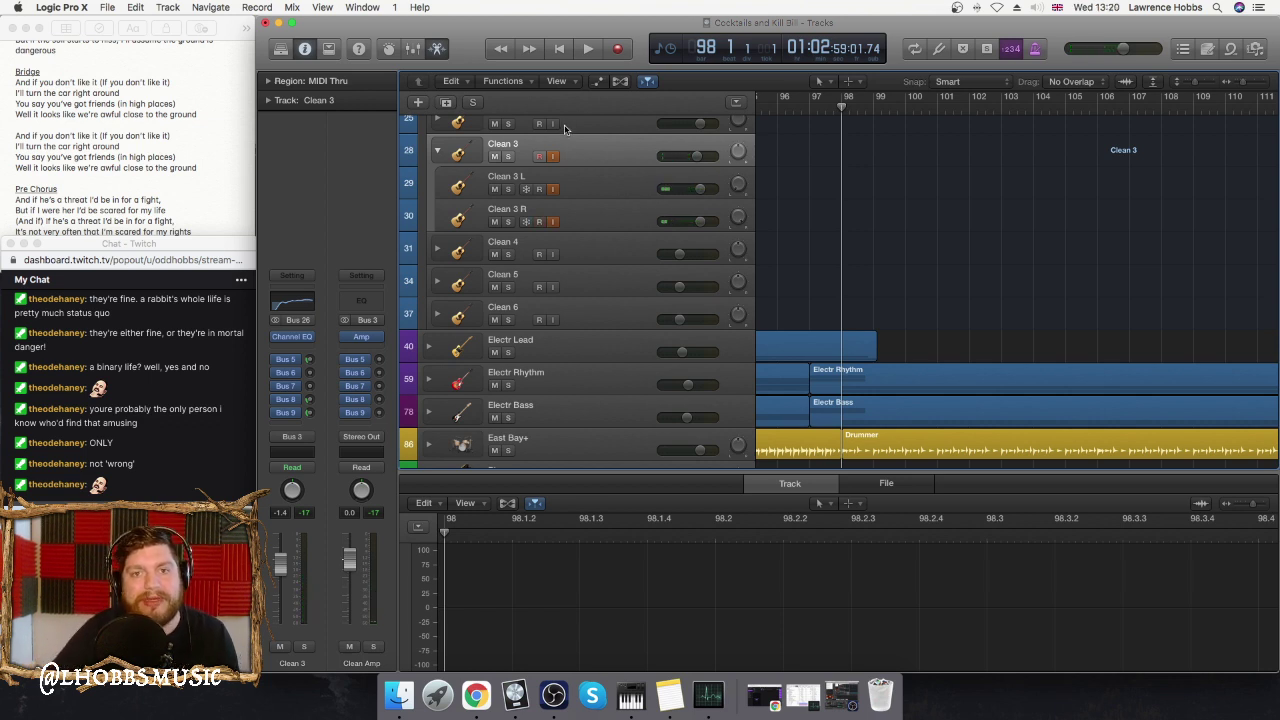
click(617, 50)
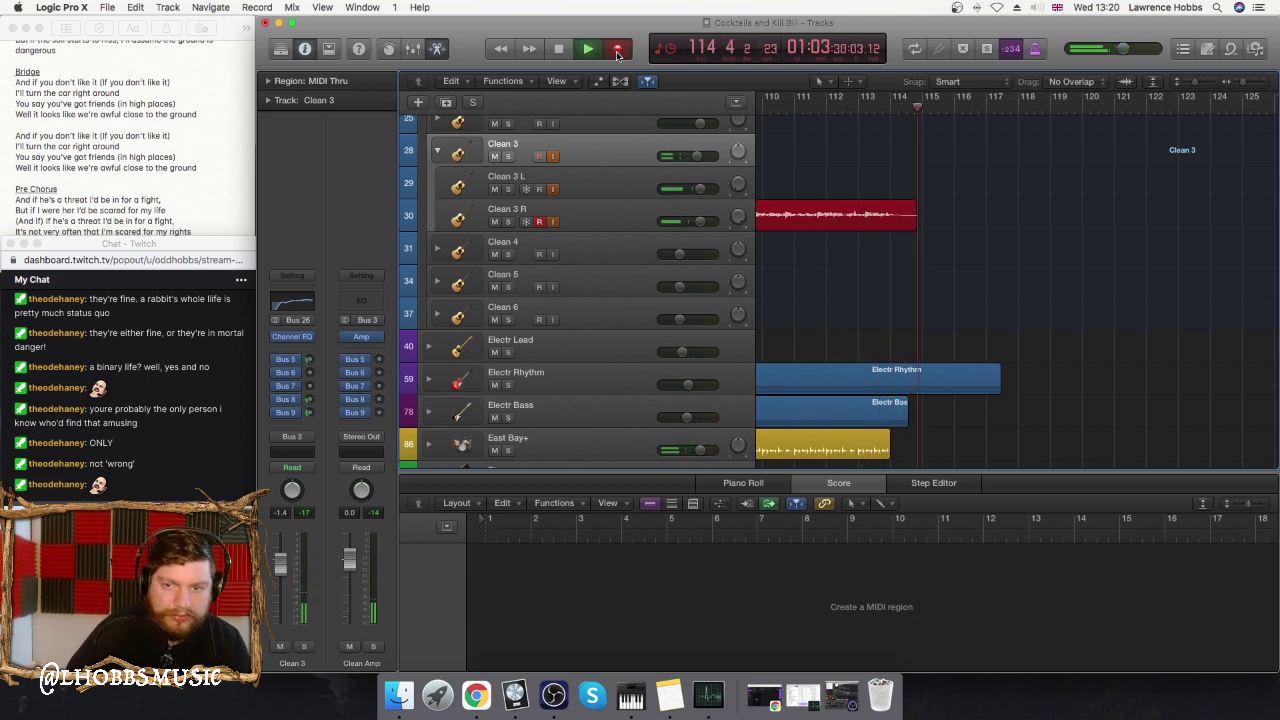
key(space)
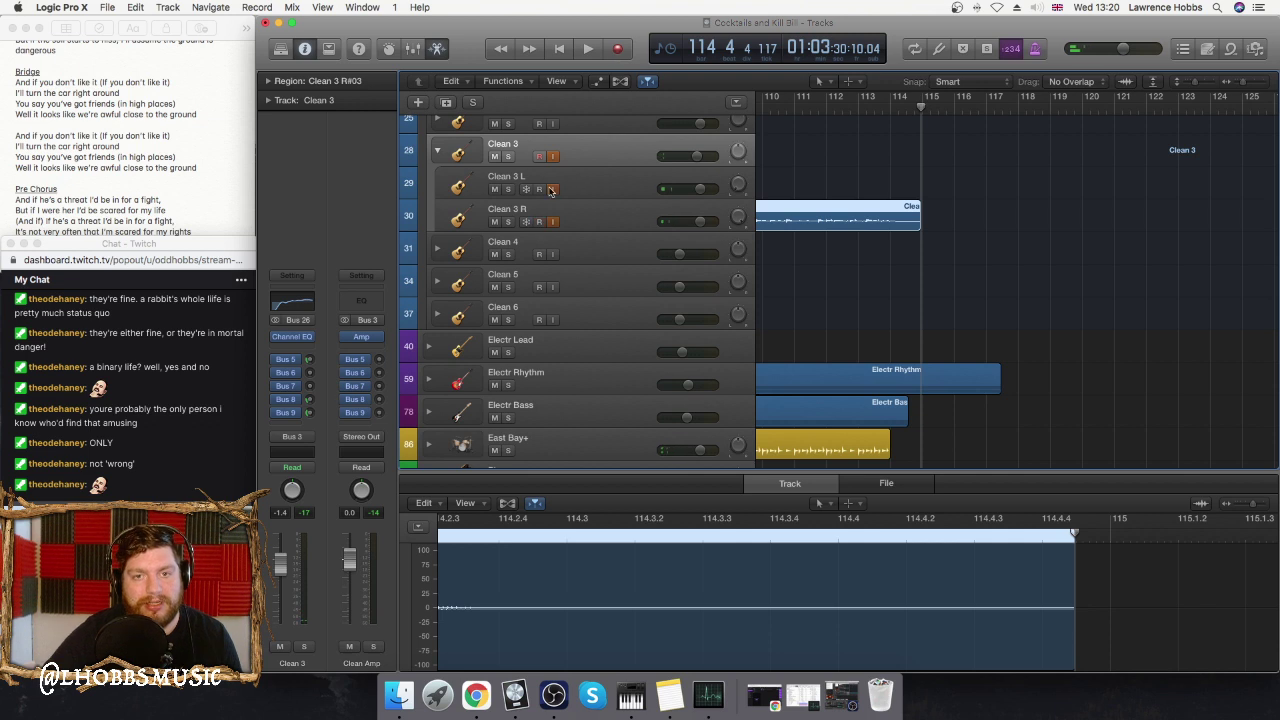
- Record a second guitar take on Clean 3 L from bar 98 to bar 115
scroll(886, 160, left, 10)
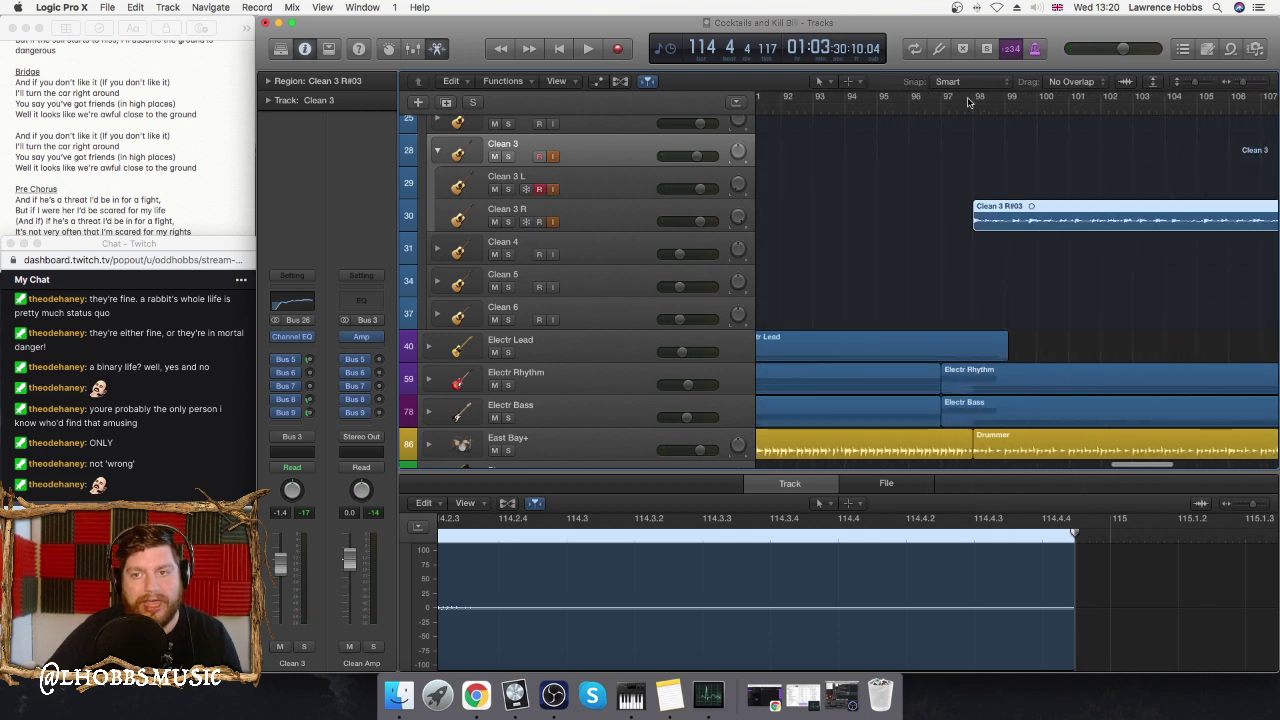
click(975, 105)
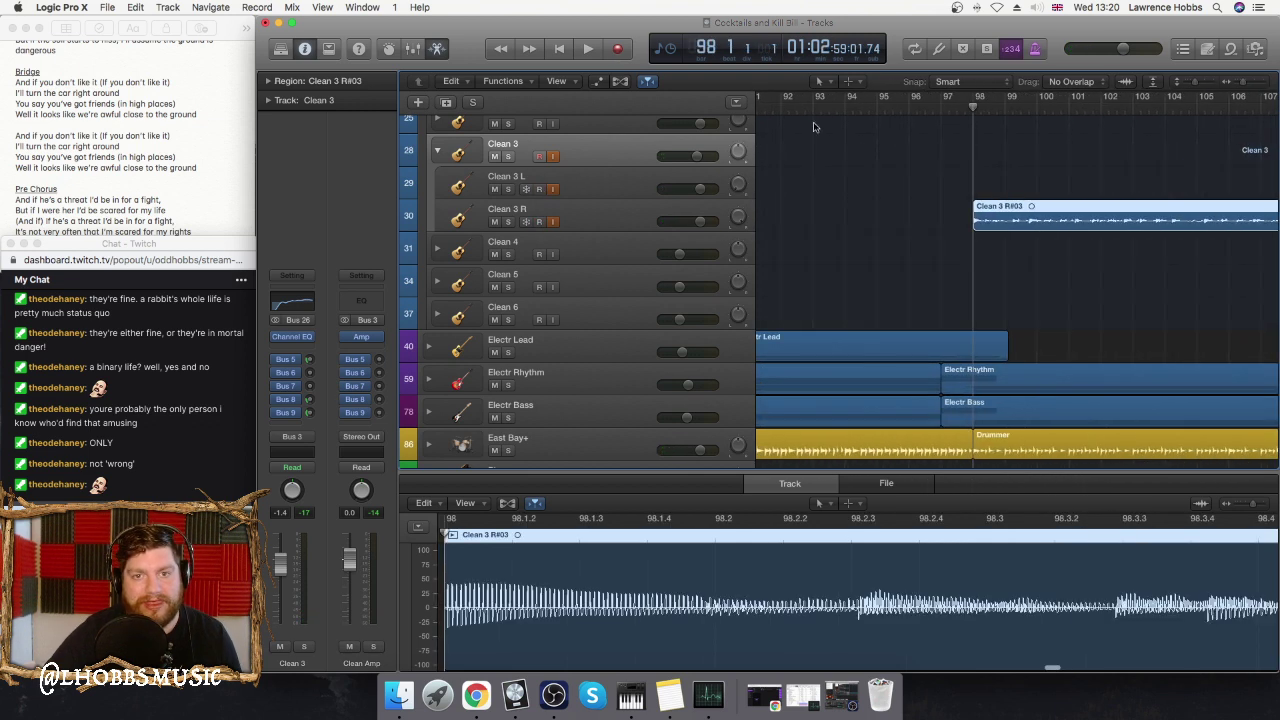
click(591, 184)
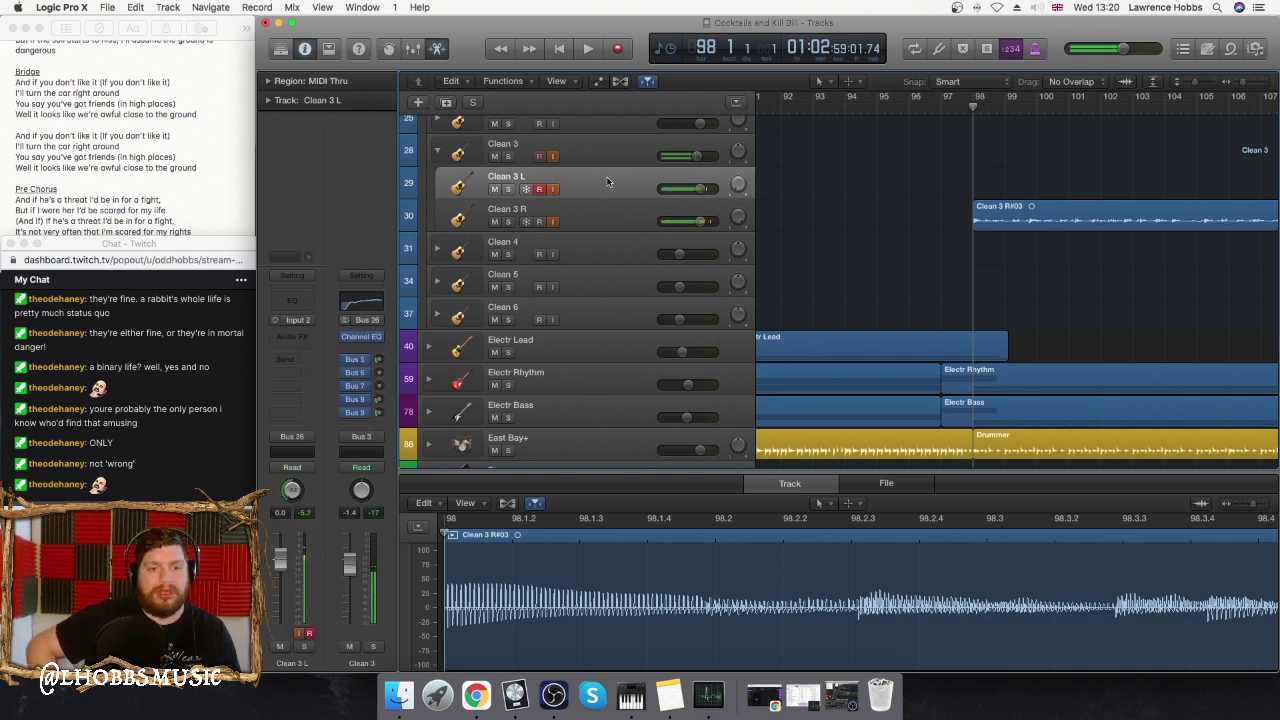
click(620, 49)
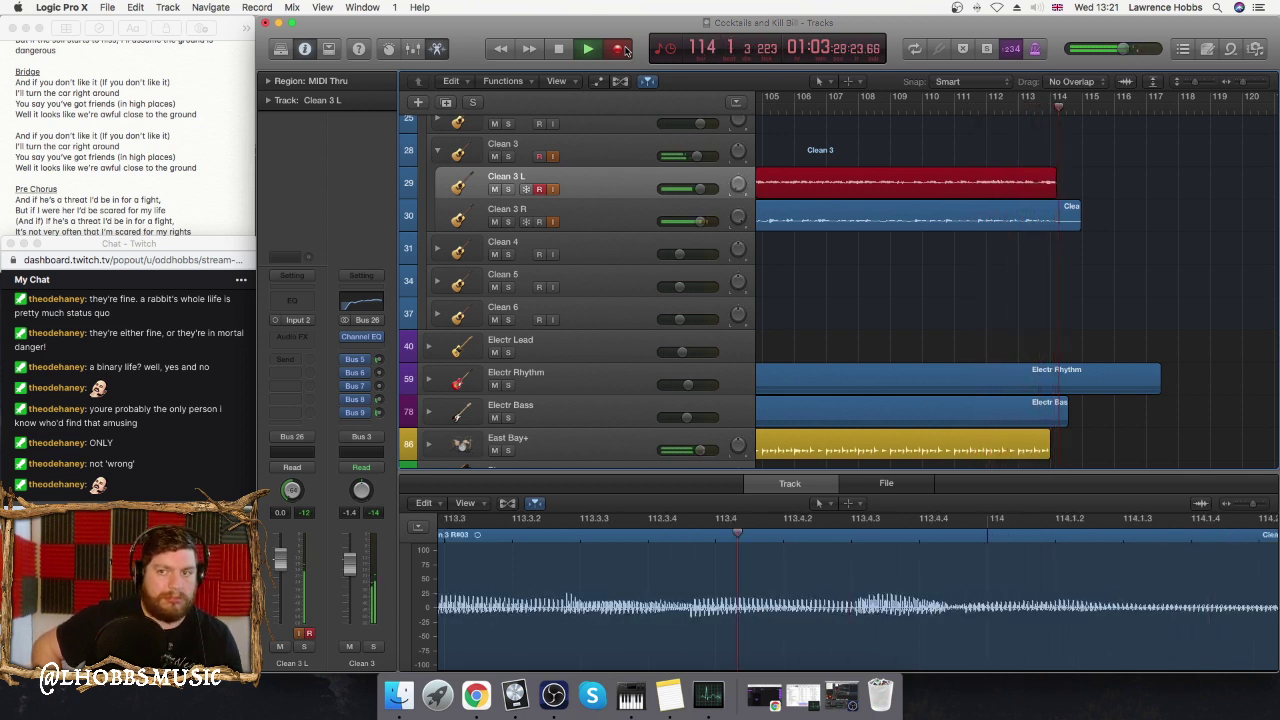
key(space)
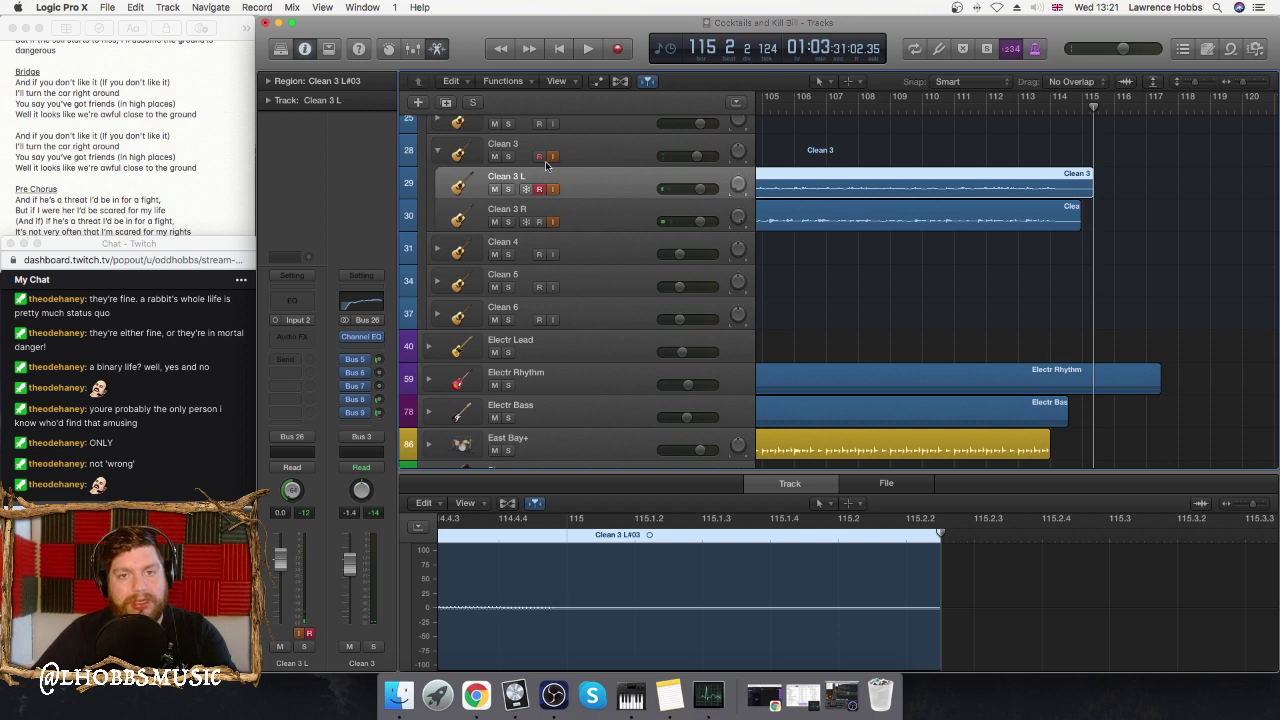
- Collapse the Clean 3 stack and the Clean Guitar stack
click(436, 149)
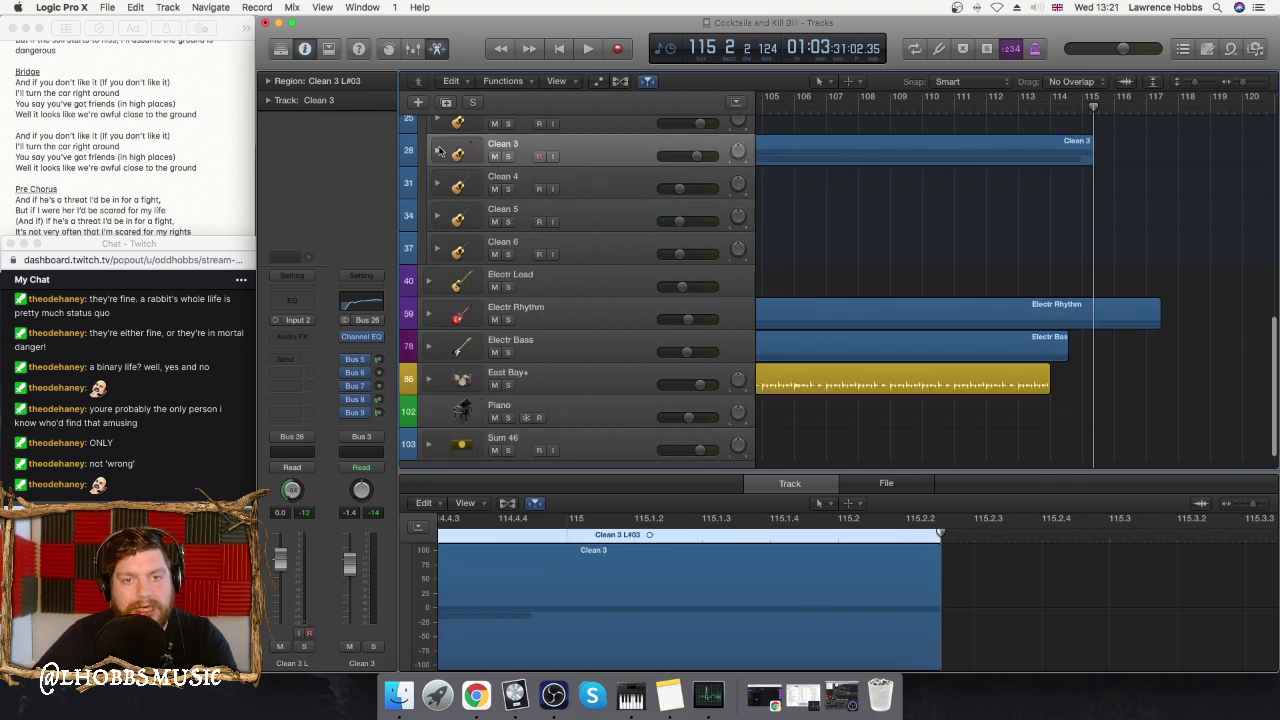
scroll(444, 196, up, 4)
click(432, 195)
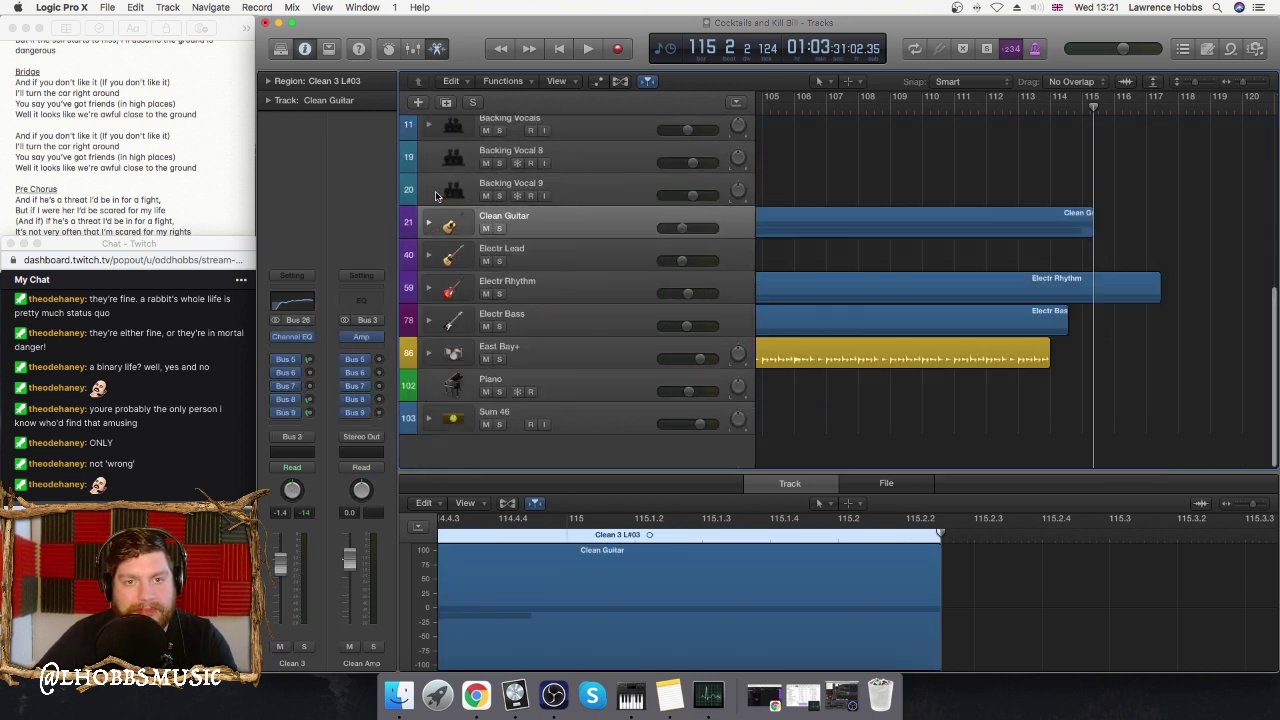
- Create a new track duplicating Lead Vocal 1's settings, place it below Lead Vocal 8 and name it Lead Vocal 9
scroll(631, 193, up, 4)
scroll(495, 221, up, 3)
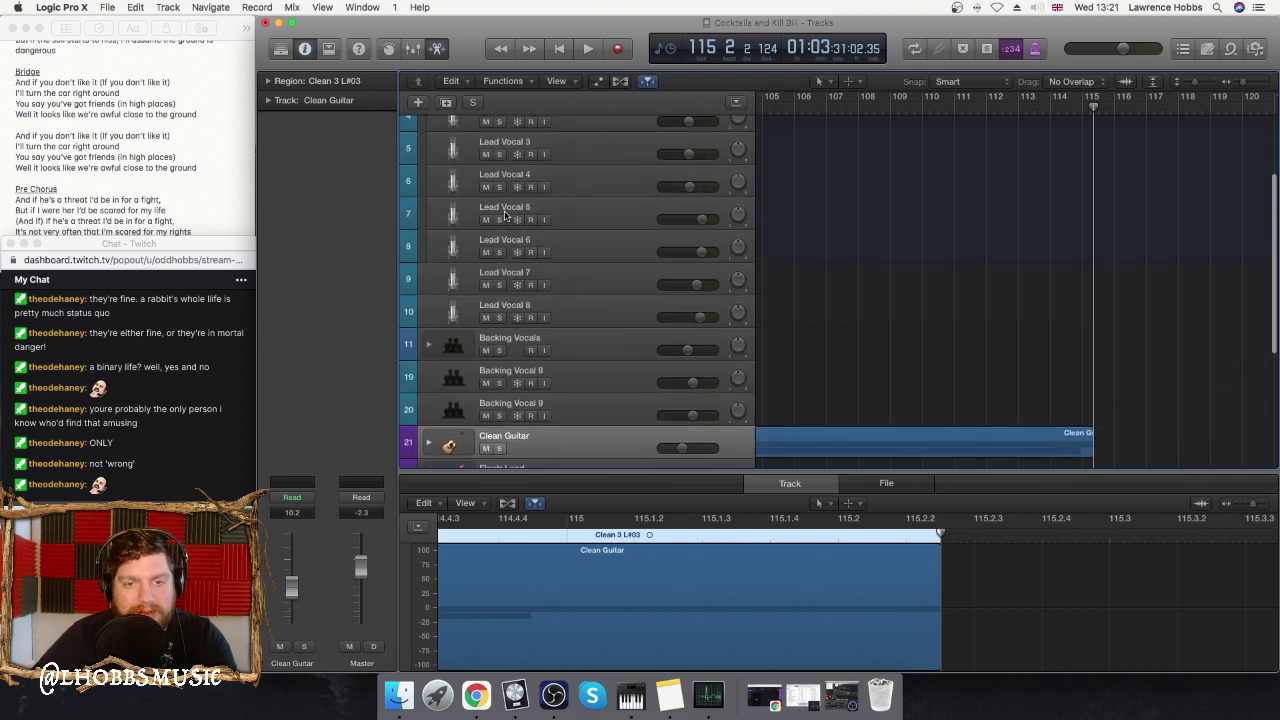
scroll(840, 195, left, 10)
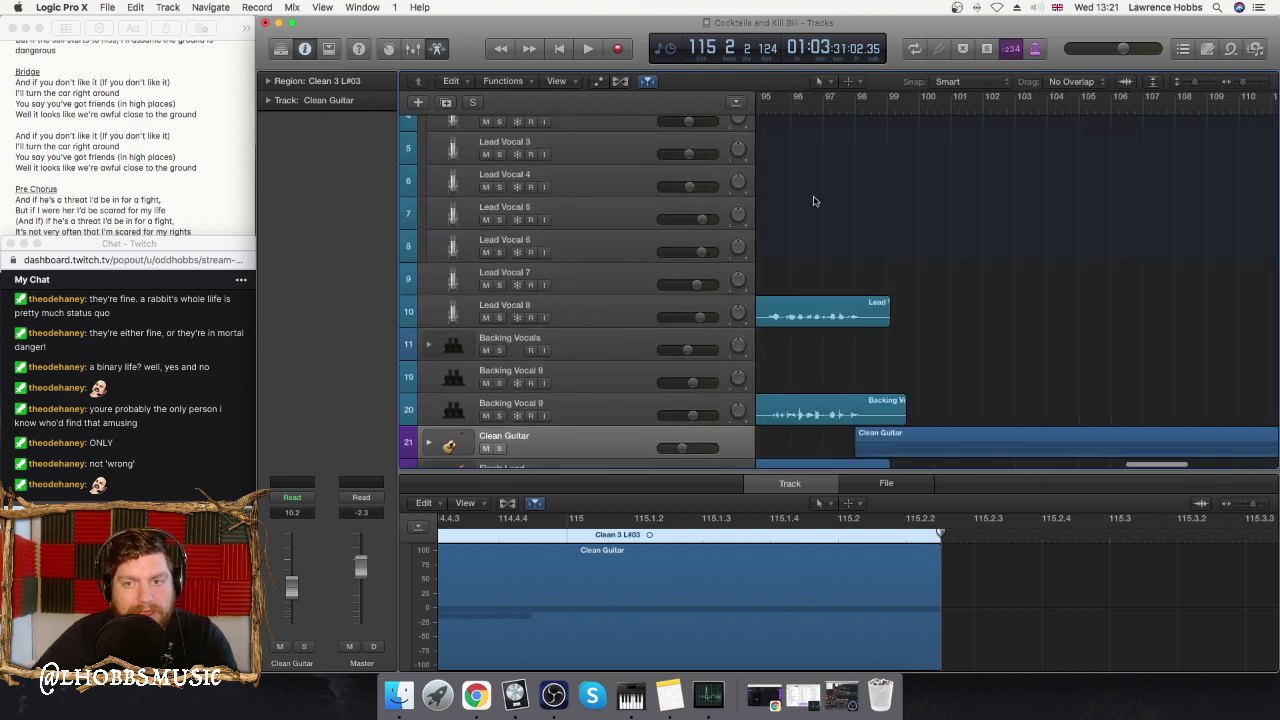
scroll(850, 195, right, 8)
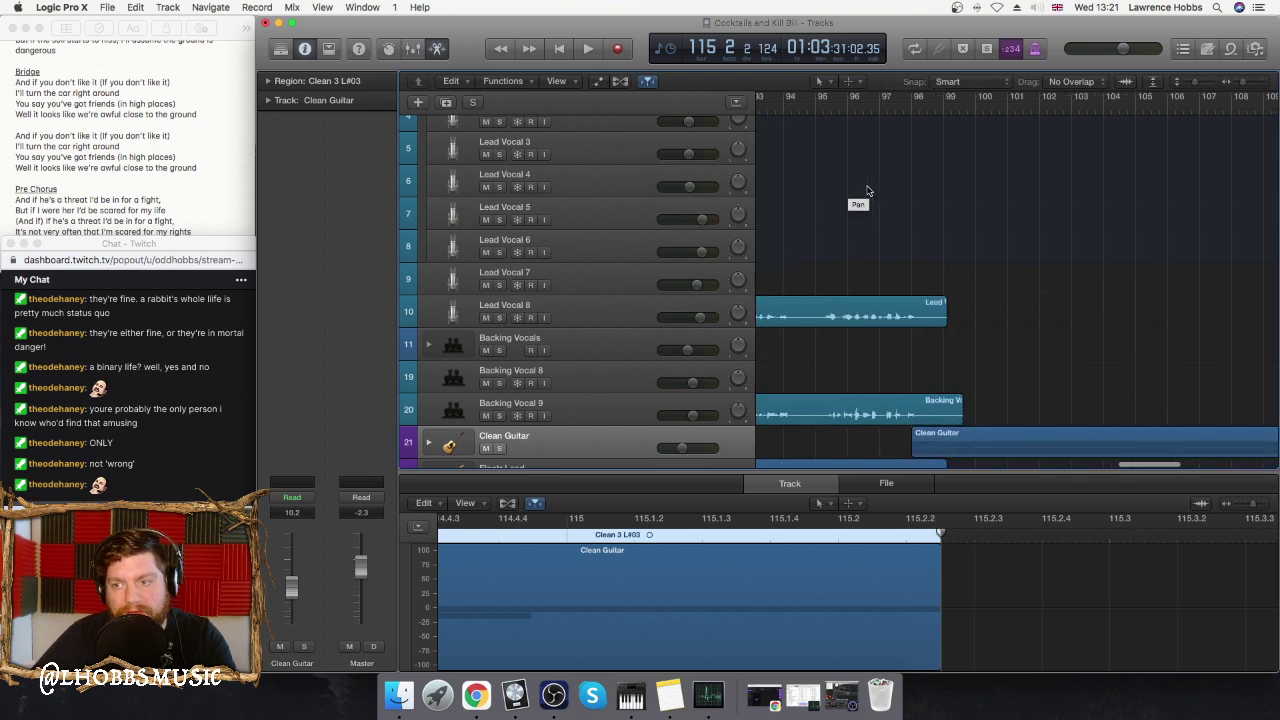
scroll(750, 204, up, 3)
click(583, 192)
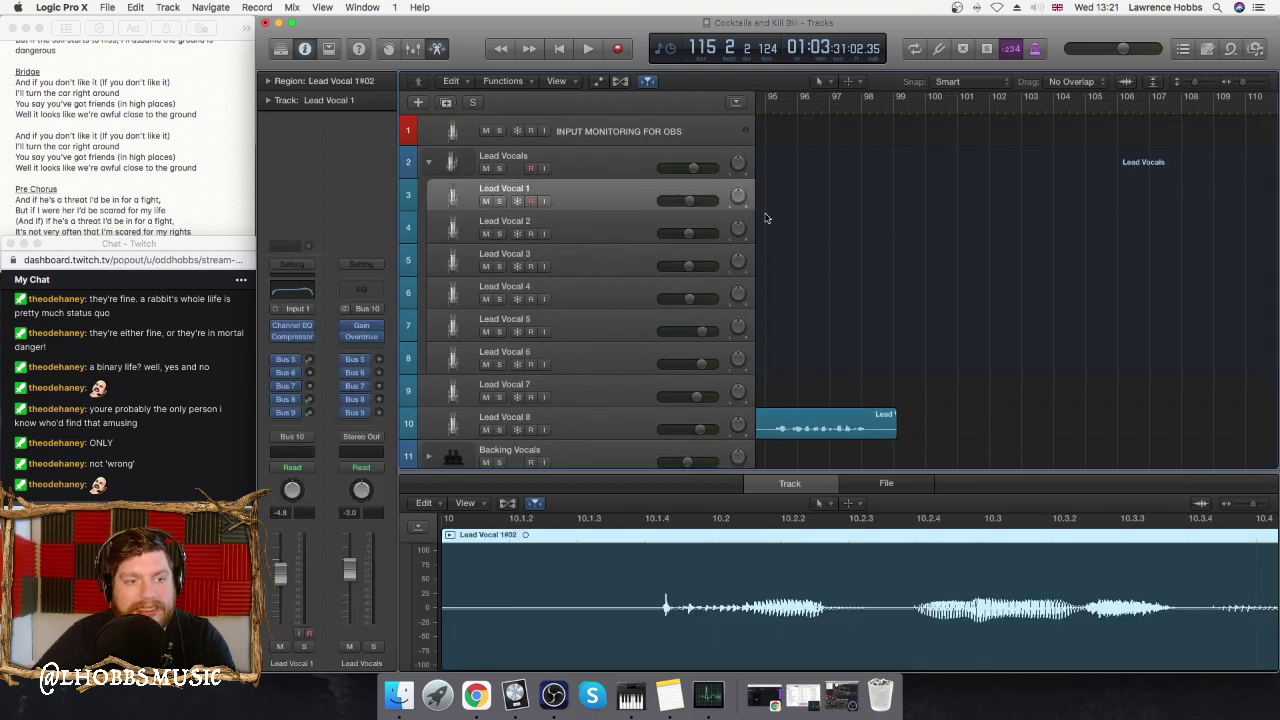
key(super+d)
scroll(662, 224, down, 3)
drag(612, 153, 533, 372)
double_click(531, 369)
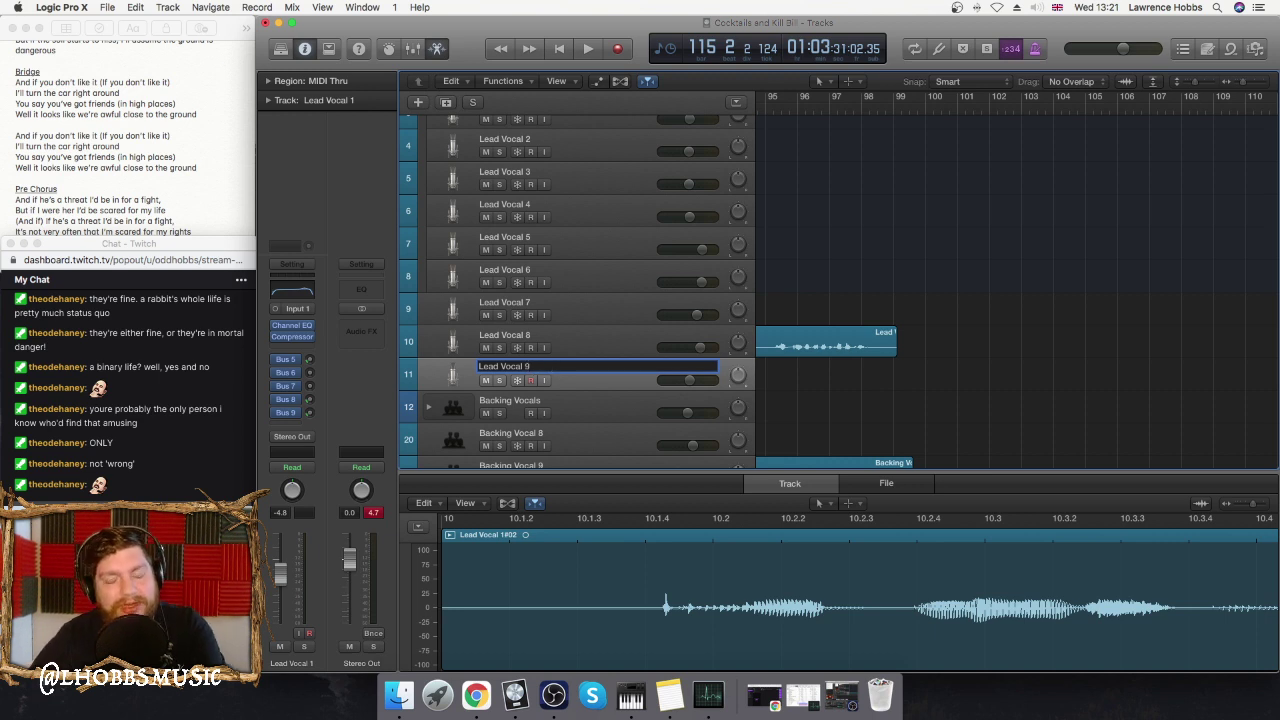
click(850, 260)
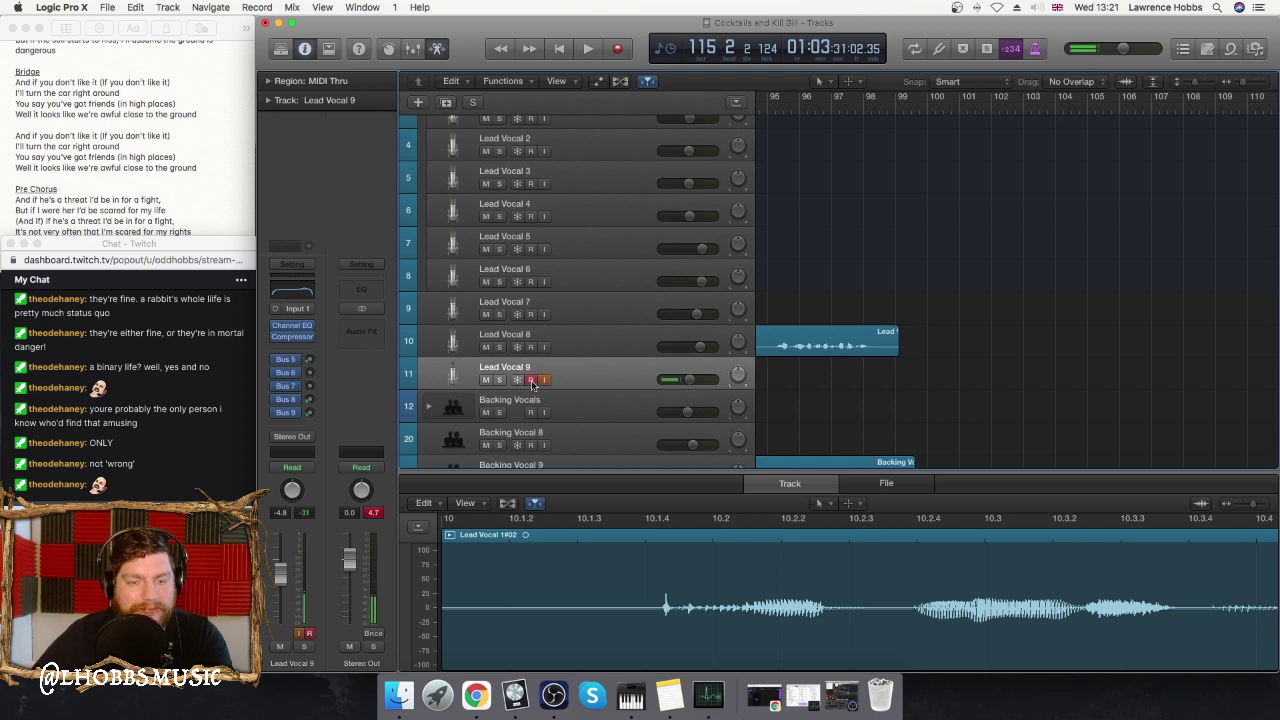
- Switch to OBS to check the audio mixer, then return to Logic Pro X and look over the lead vocal tracks
click(553, 694)
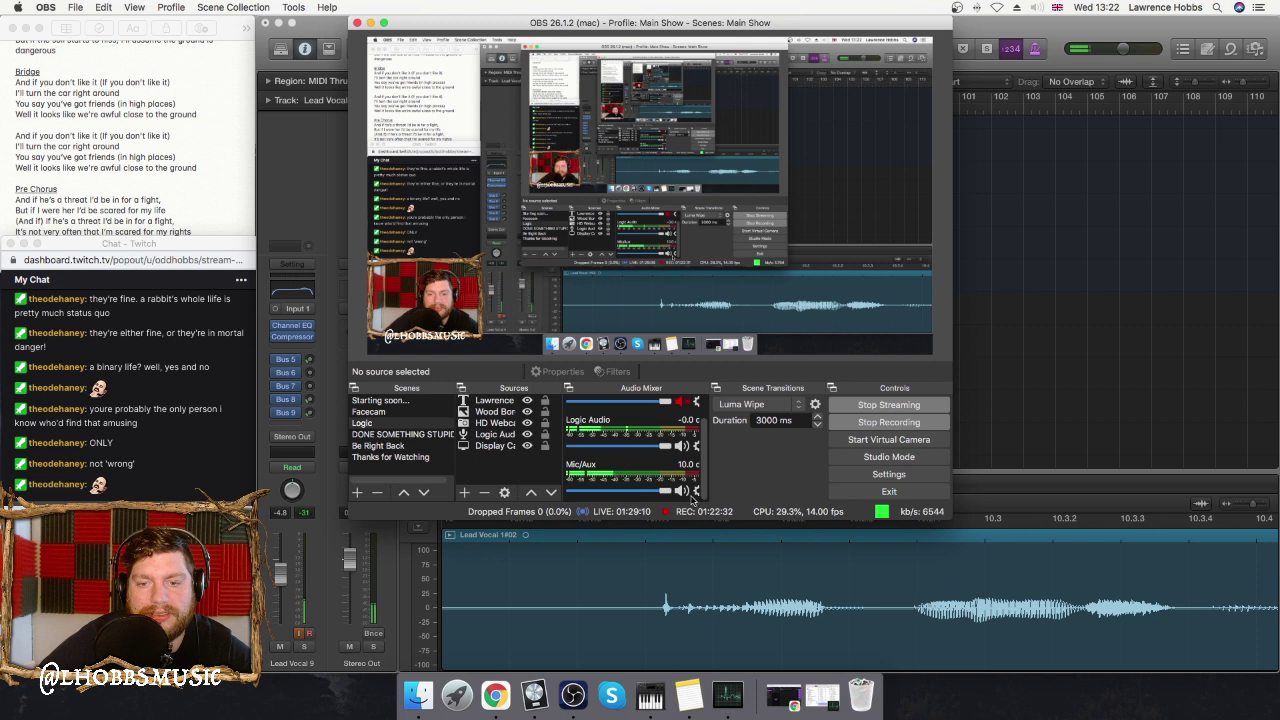
key(super+Tab)
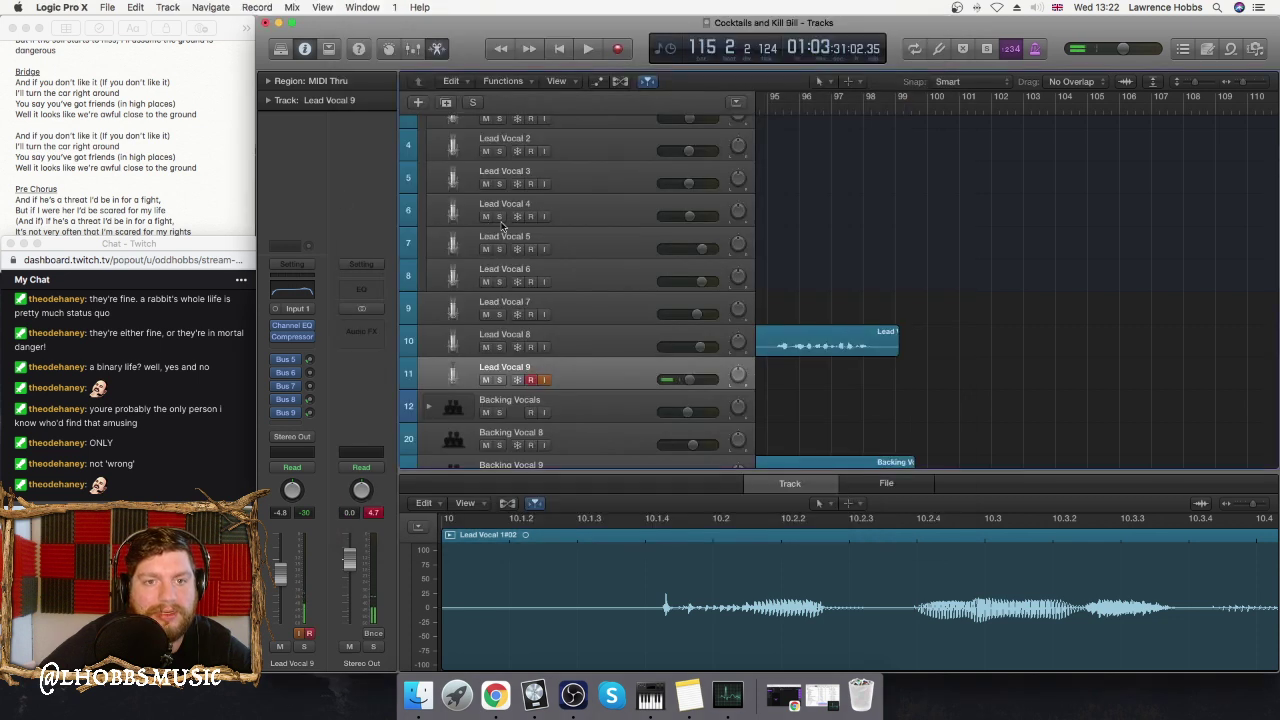
scroll(585, 238, up, 5)
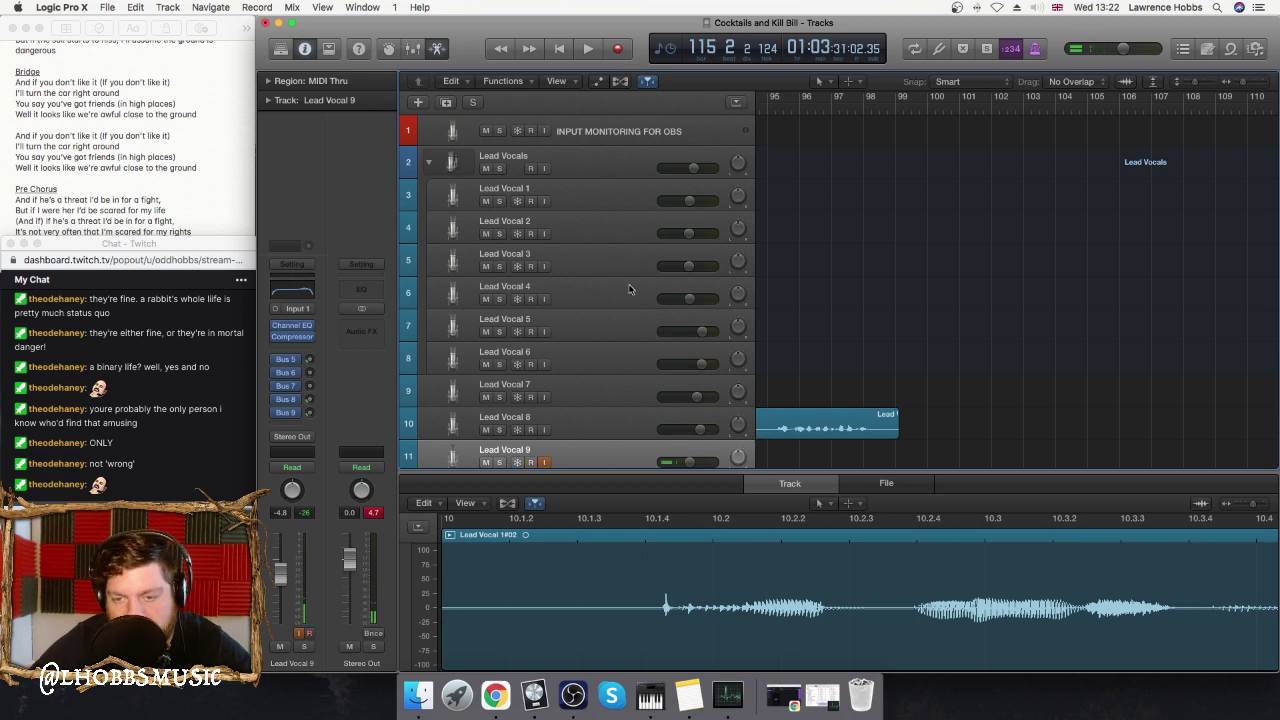
scroll(629, 289, down, 4)
scroll(658, 279, down, 1)
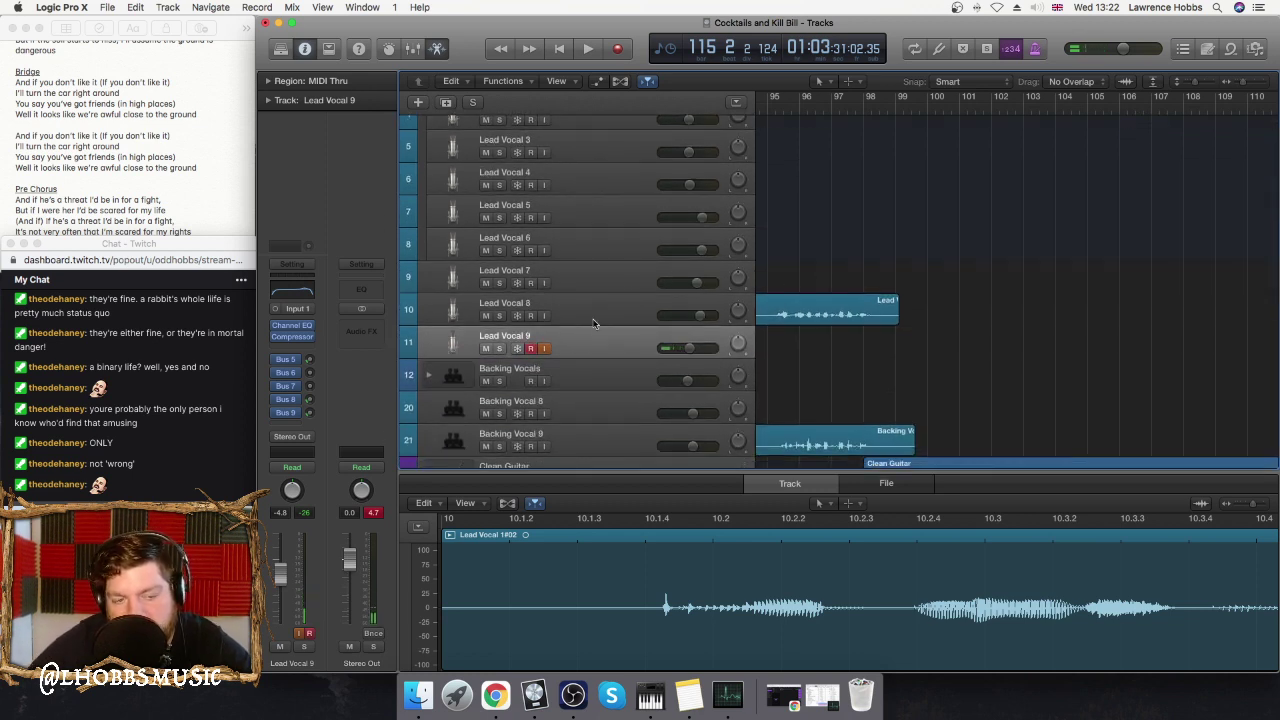
- Record a vocal take on Lead Vocal 9 from bar 98 to bar 115
click(872, 101)
scroll(935, 212, down, 3)
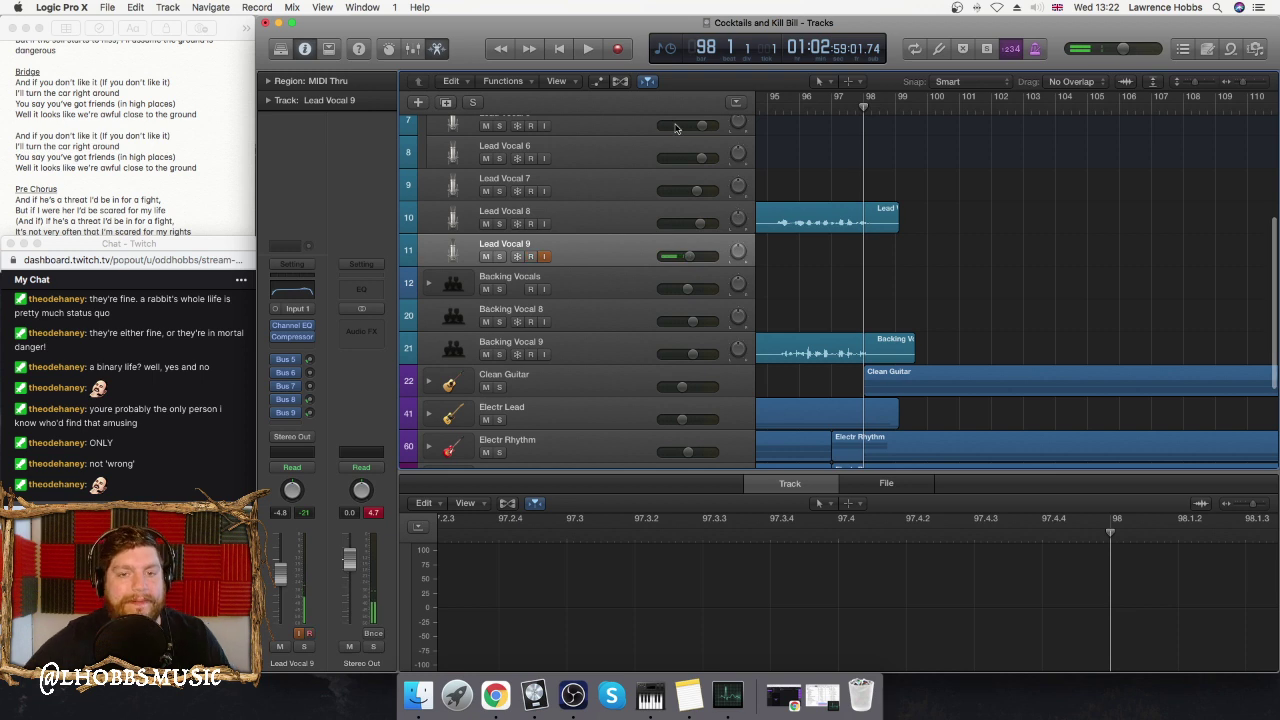
click(619, 49)
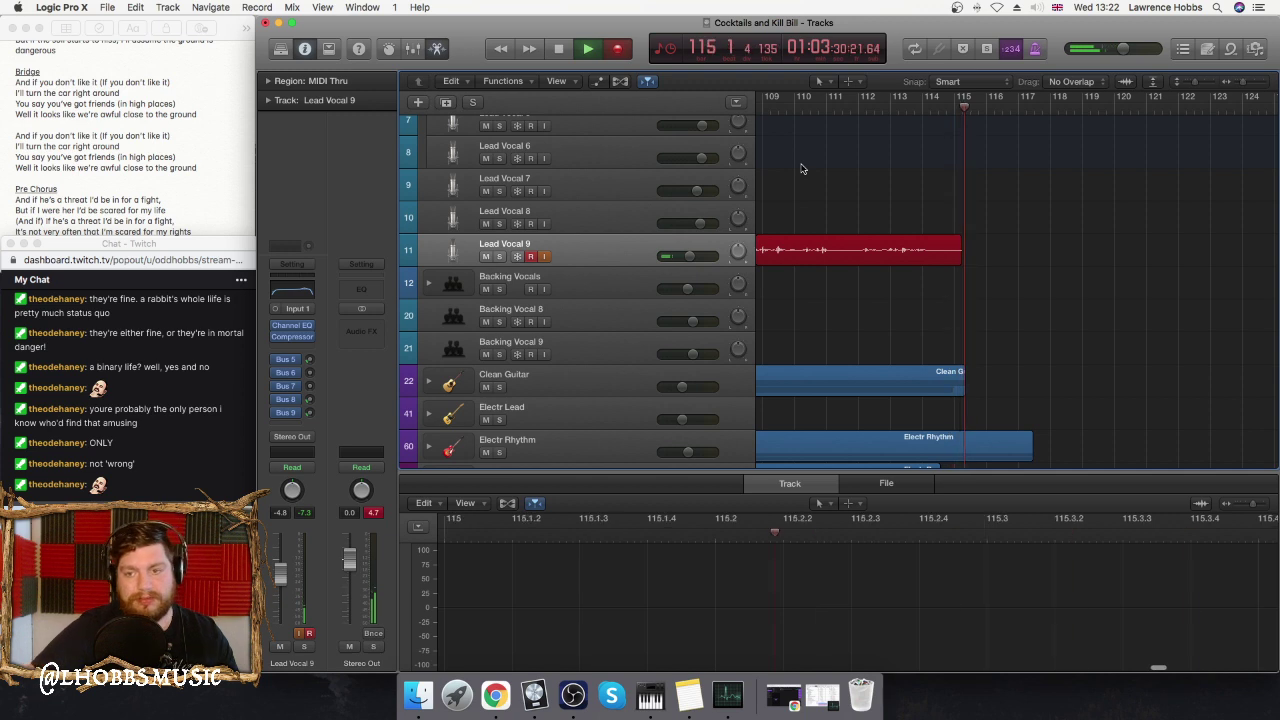
key(space)
- Play the new vocal take from bar 98 and raise Lead Vocal 9 to 0.1 dB
scroll(801, 169, left, 5)
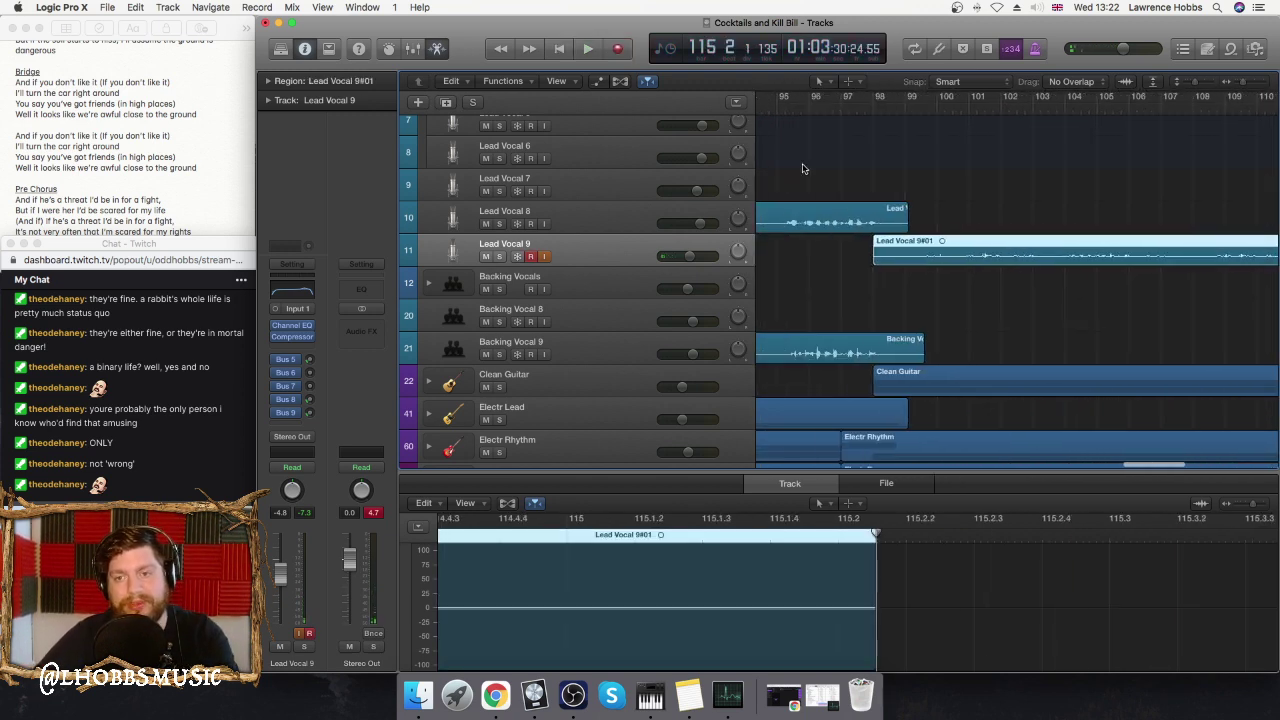
click(876, 107)
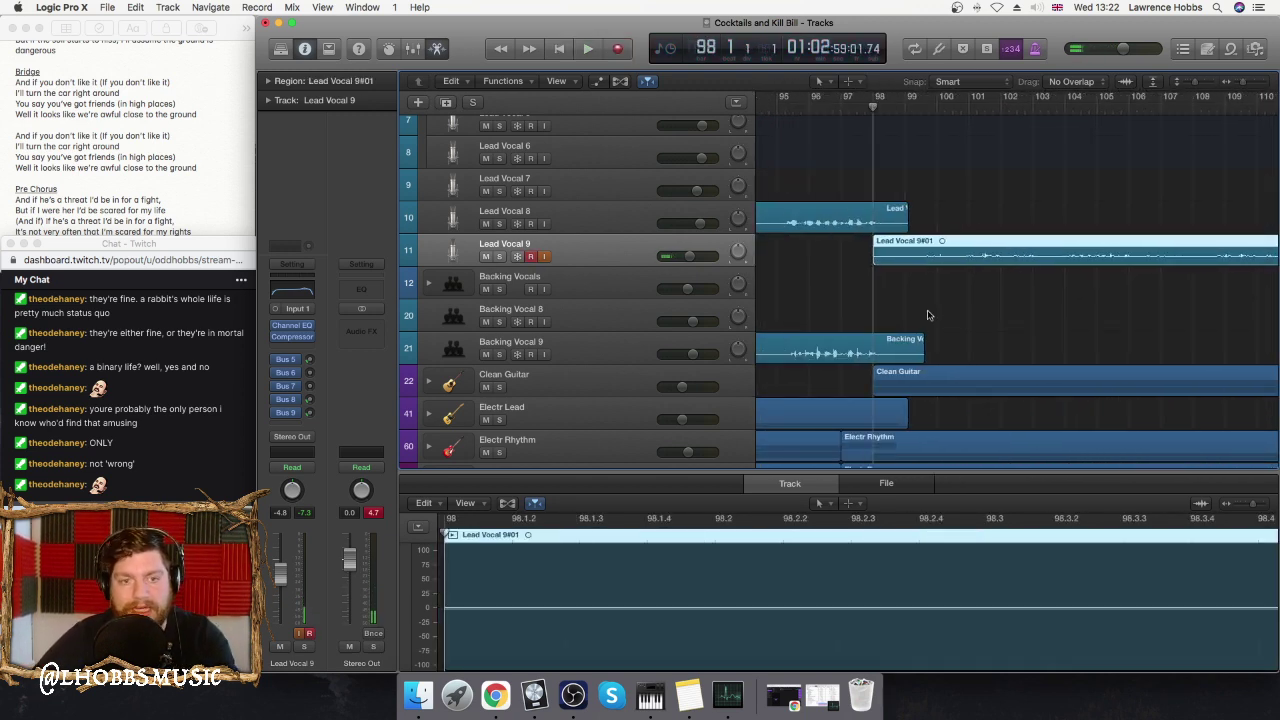
key(space)
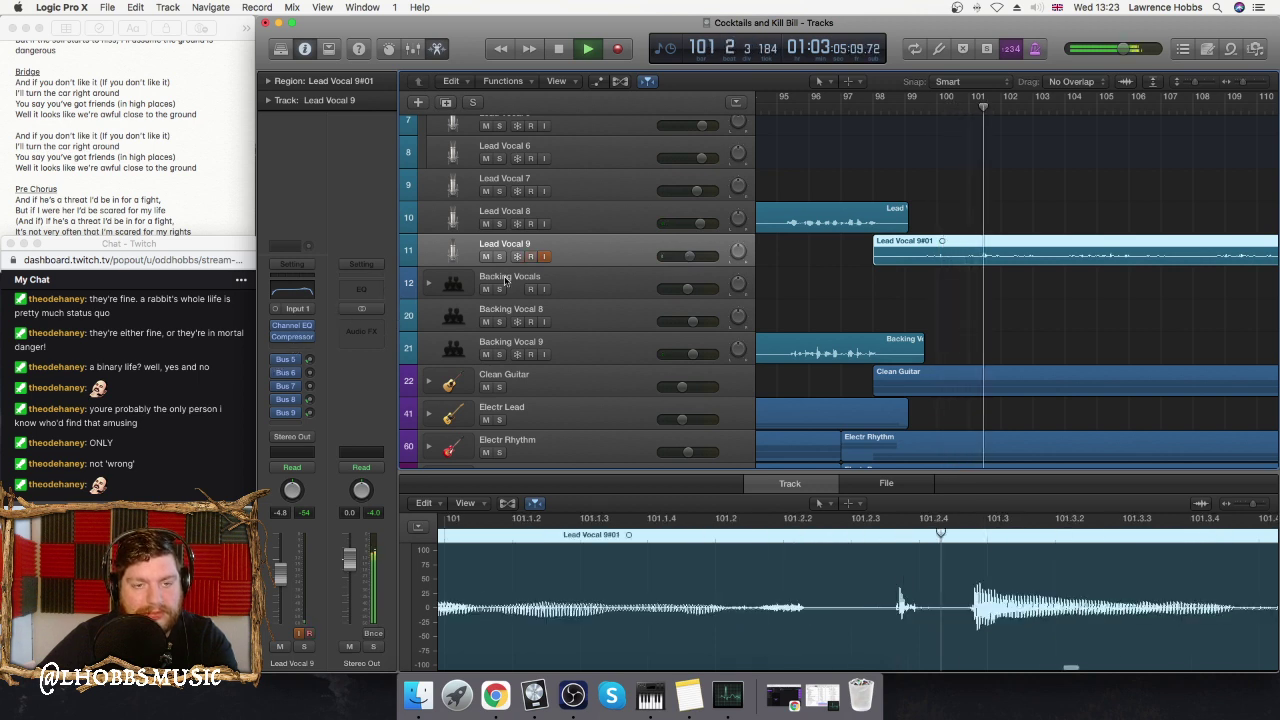
drag(689, 256, 702, 256)
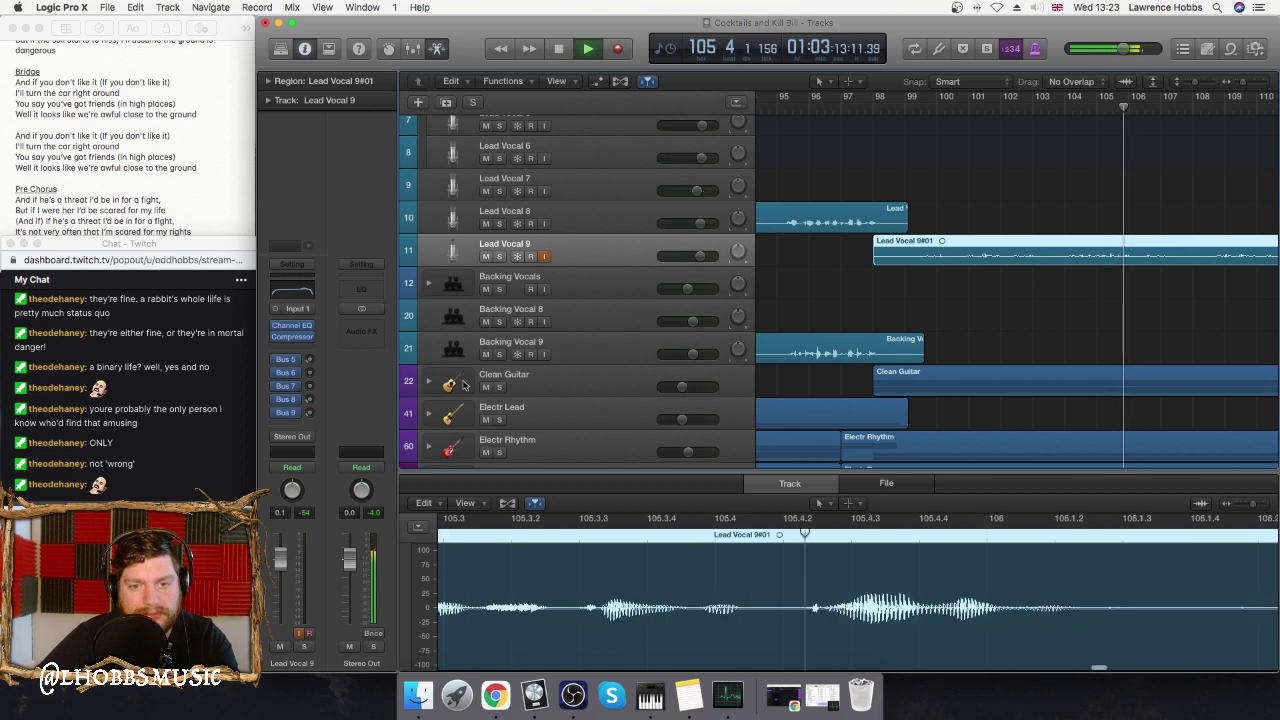
- Open the Clean Guitar stack and lower the Clean 3 track's volume while the ending plays
click(428, 381)
scroll(781, 317, down, 5)
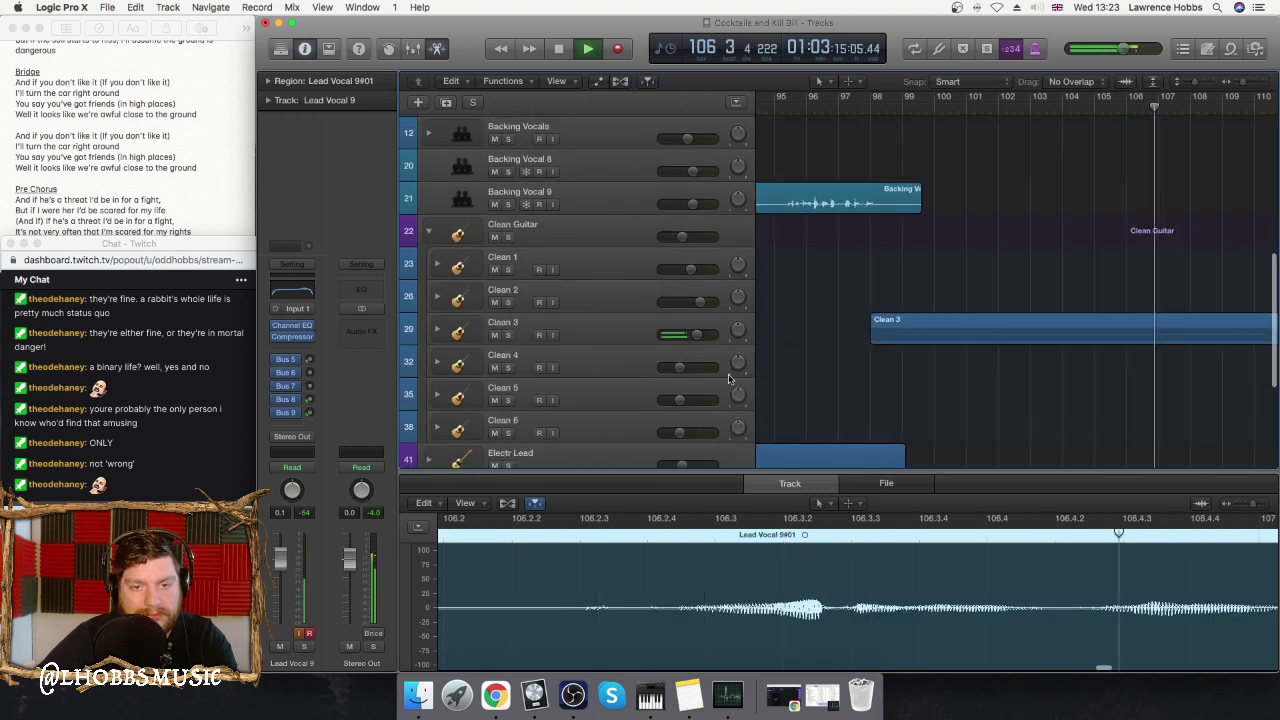
drag(698, 336, 685, 336)
- Open the Electr Rhythm stack, set Electr Rhythm 2's volume to -28.5 dB and play the ending from bar 98
scroll(632, 363, down, 6)
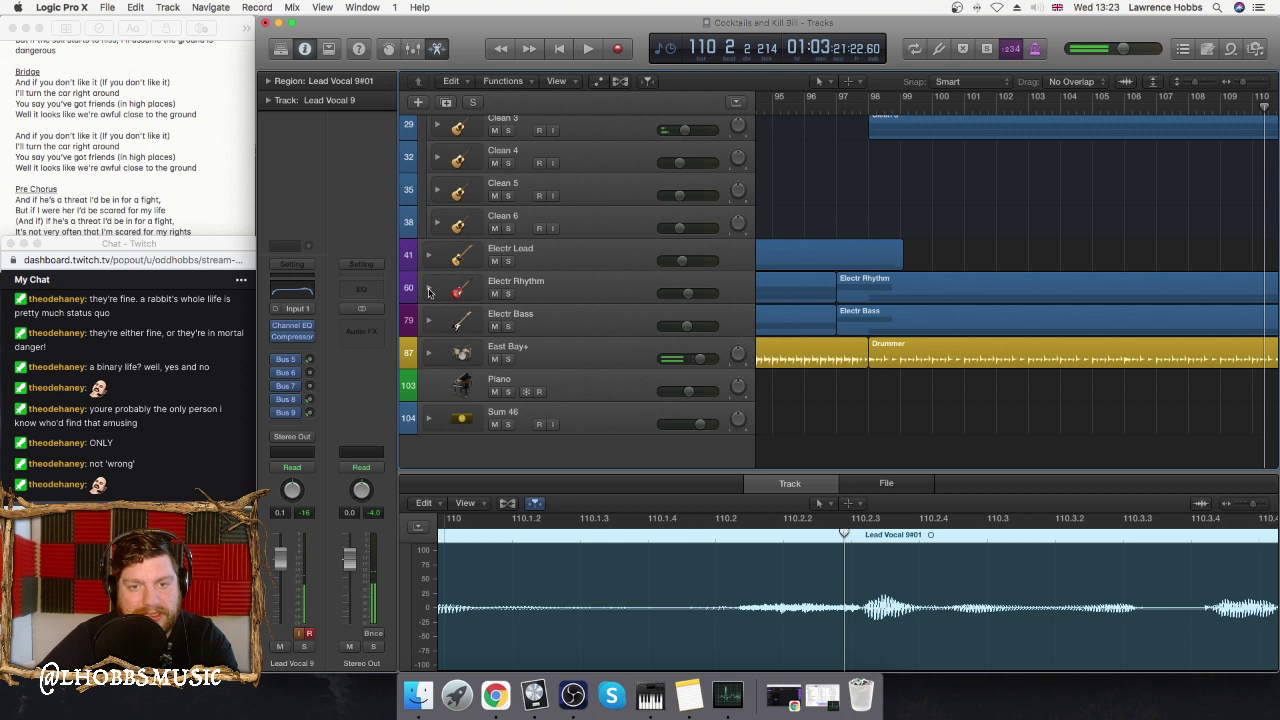
click(429, 291)
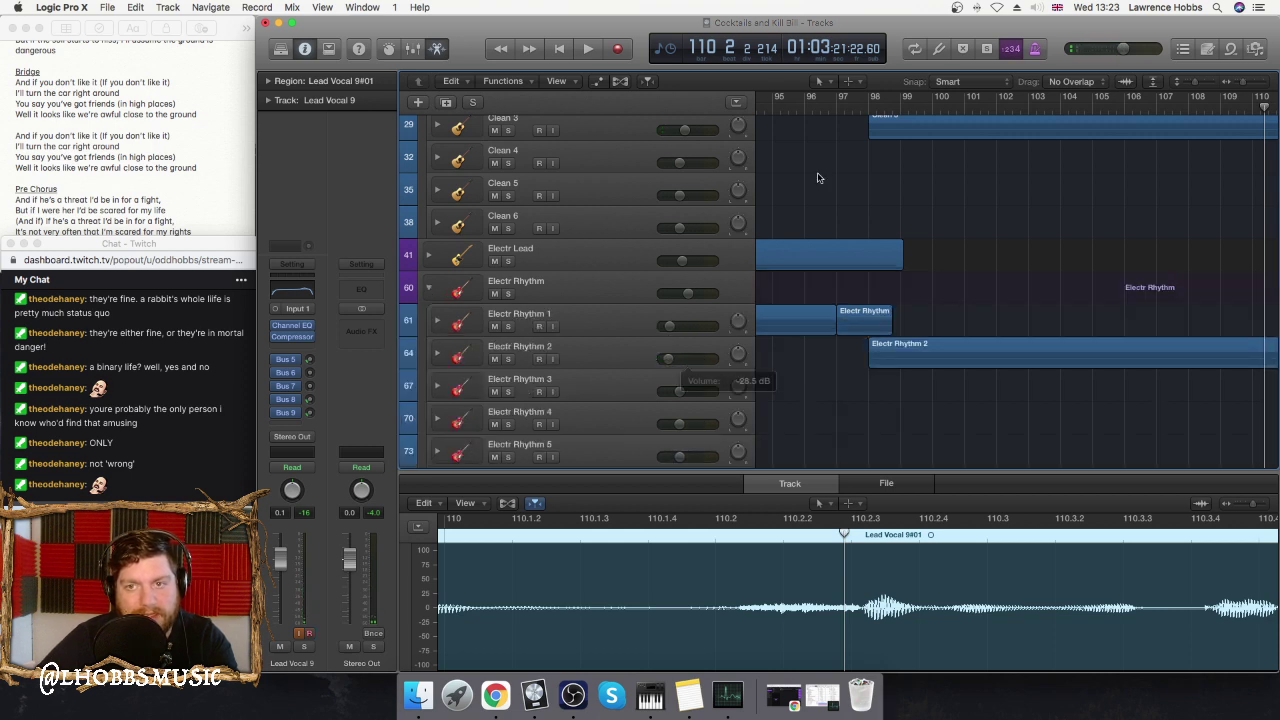
click(874, 121)
key(space)
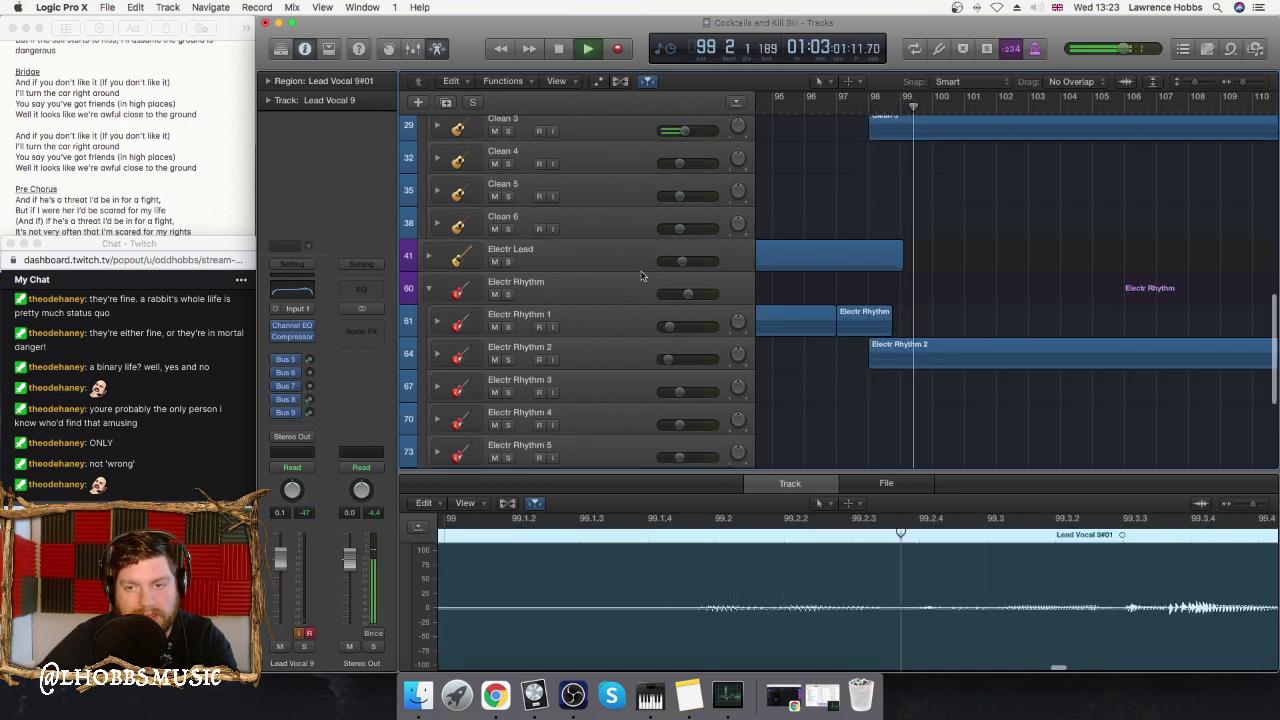
- Collapse the Clean Guitar stack and examine the Drummer region starting at bar 98 in the Drummer editor during playback
scroll(641, 276, up, 4)
scroll(645, 276, up, 1)
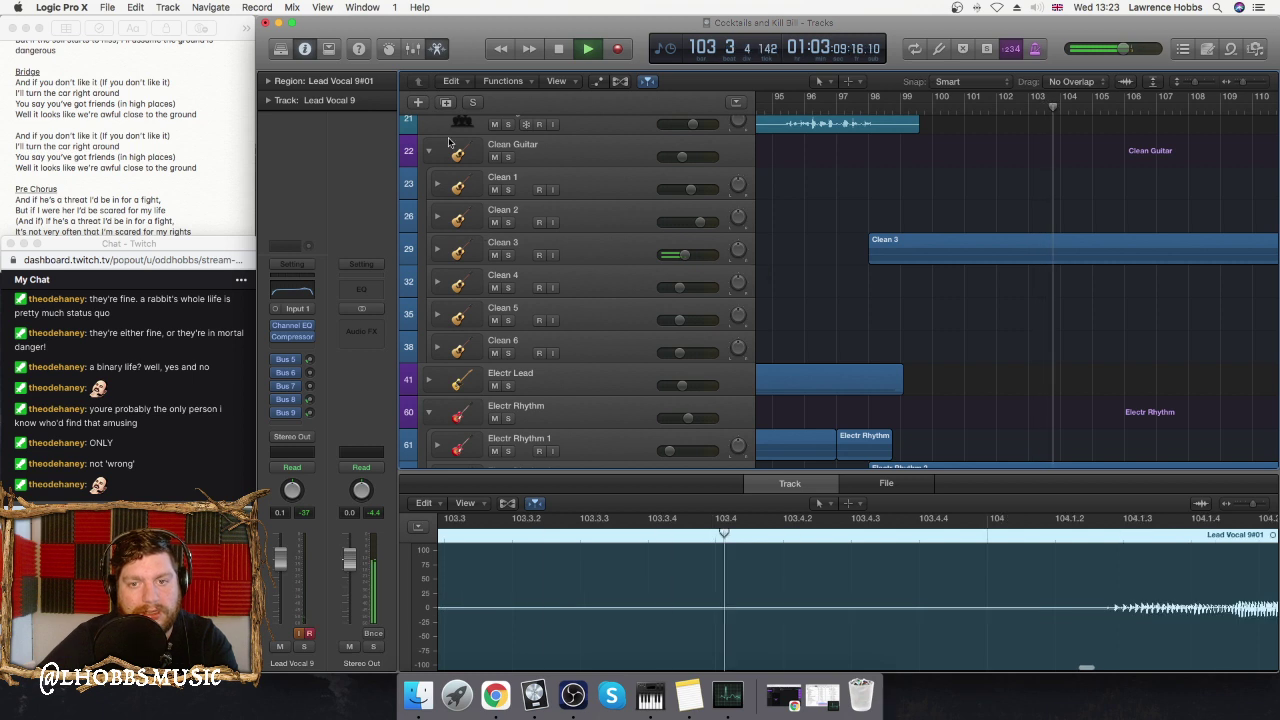
click(433, 153)
scroll(911, 343, down, 5)
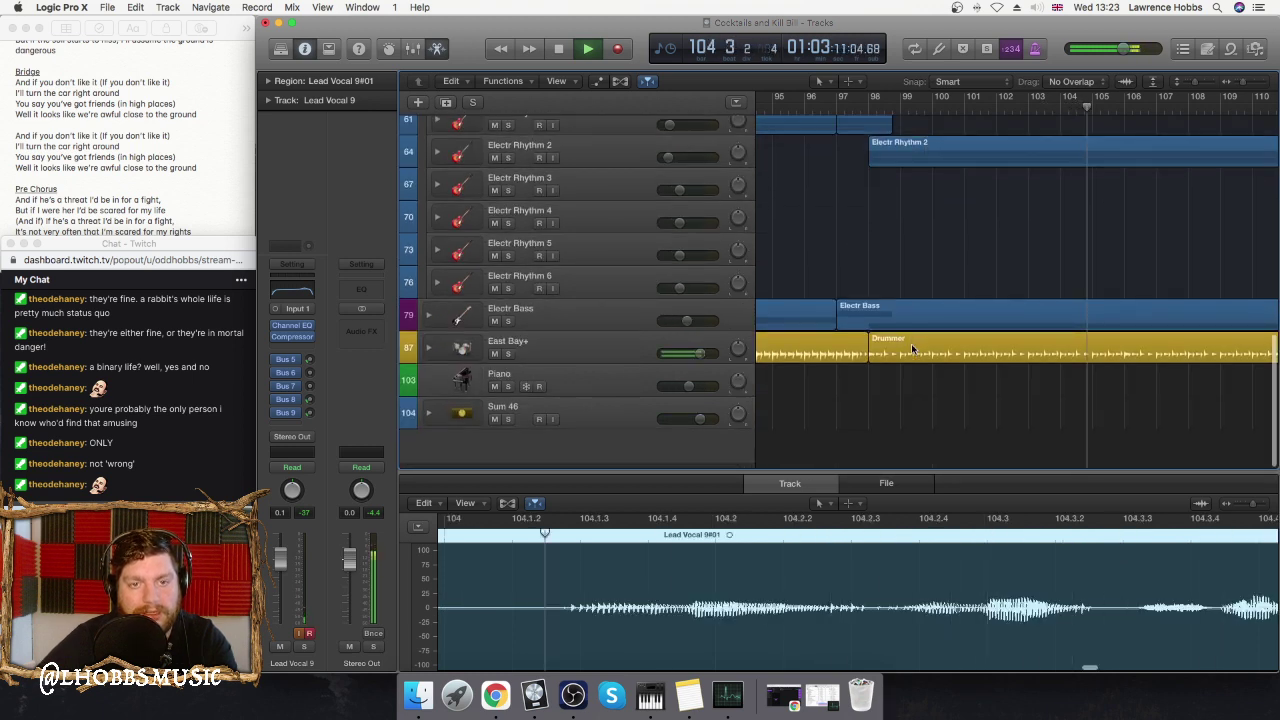
double_click(924, 354)
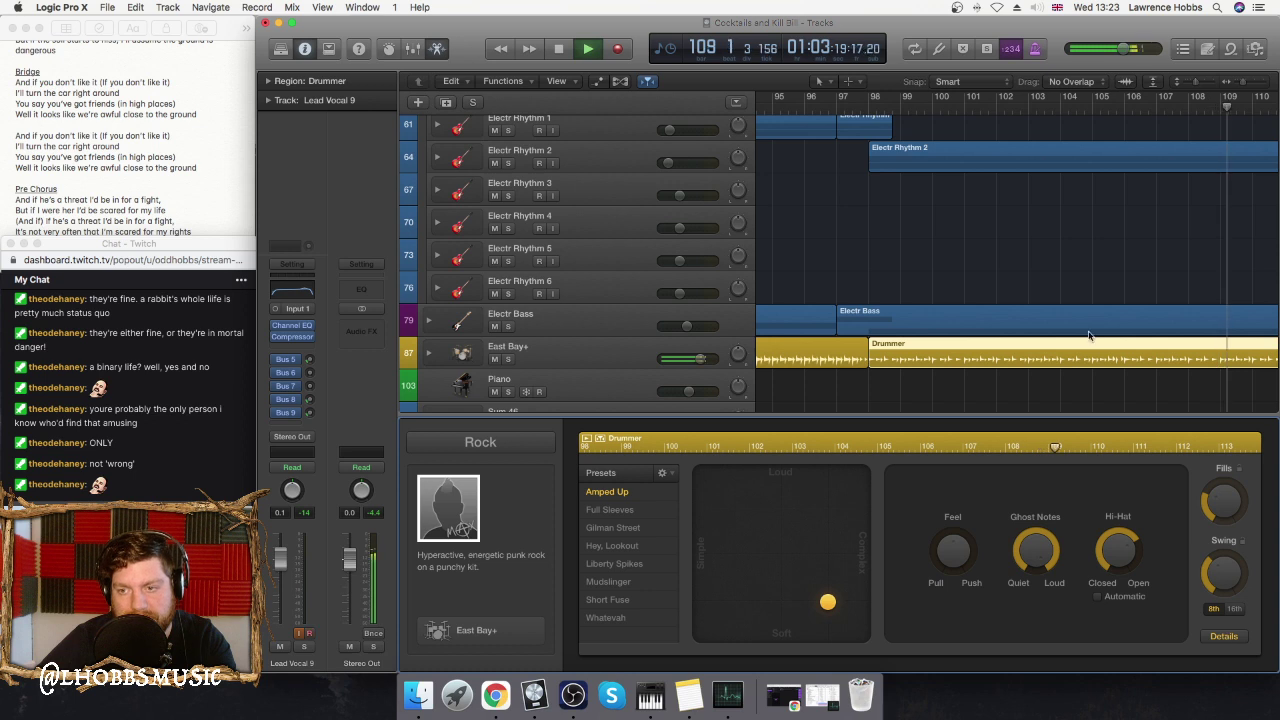
scroll(1040, 254, left, 10)
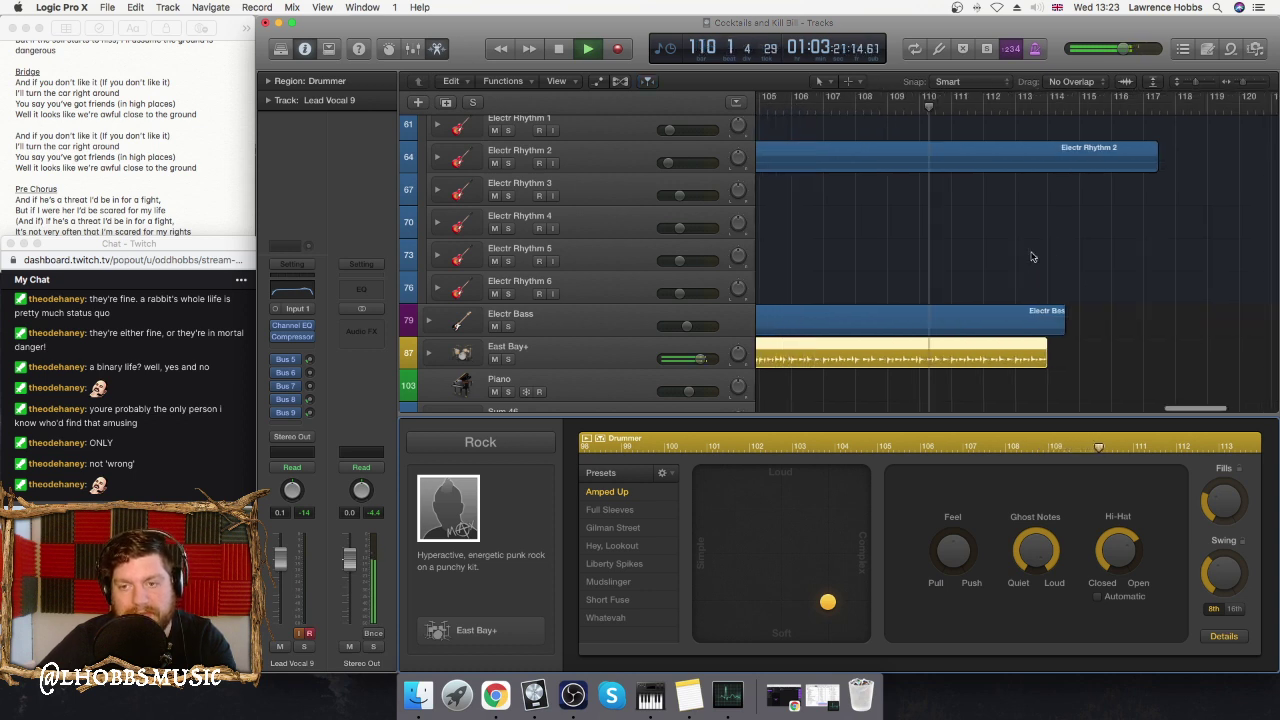
key(space)
- Delete the existing vocal take starting at bar 98 on Lead Vocal 9
scroll(1000, 250, up, 5)
scroll(900, 240, left, 3)
scroll(894, 232, up, 5)
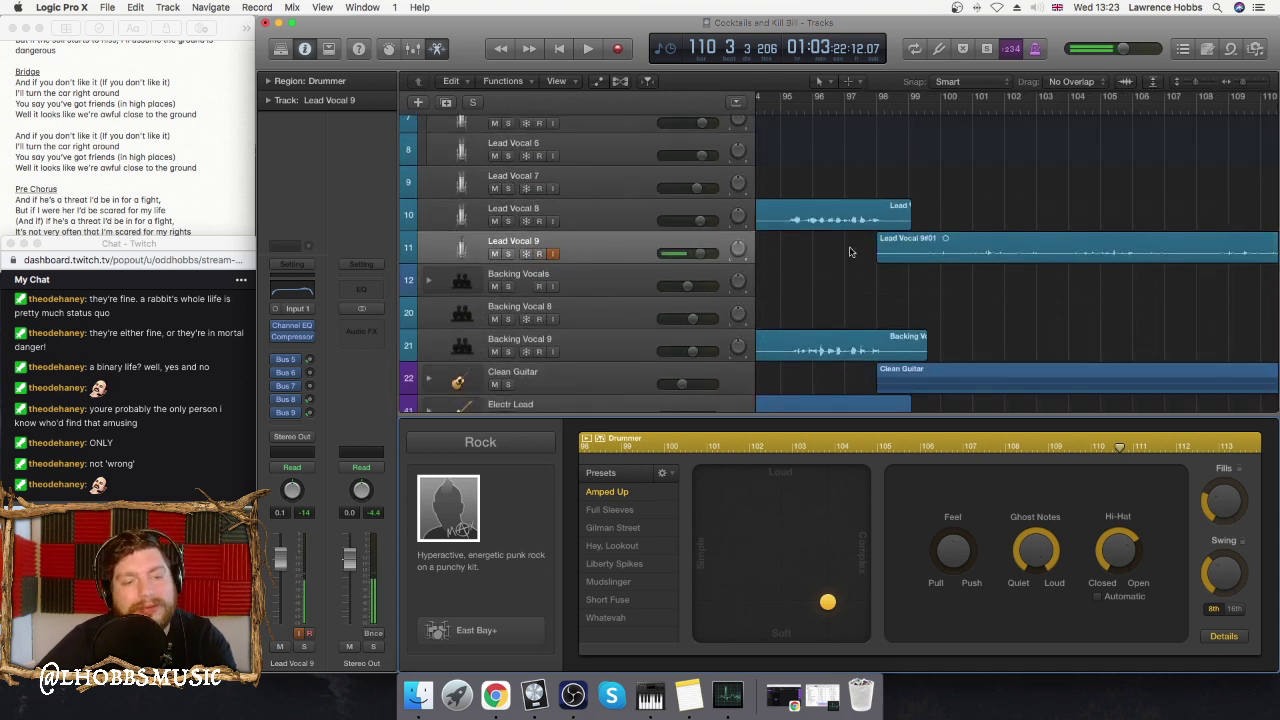
scroll(1003, 277, down, 1)
scroll(1003, 277, right, 2)
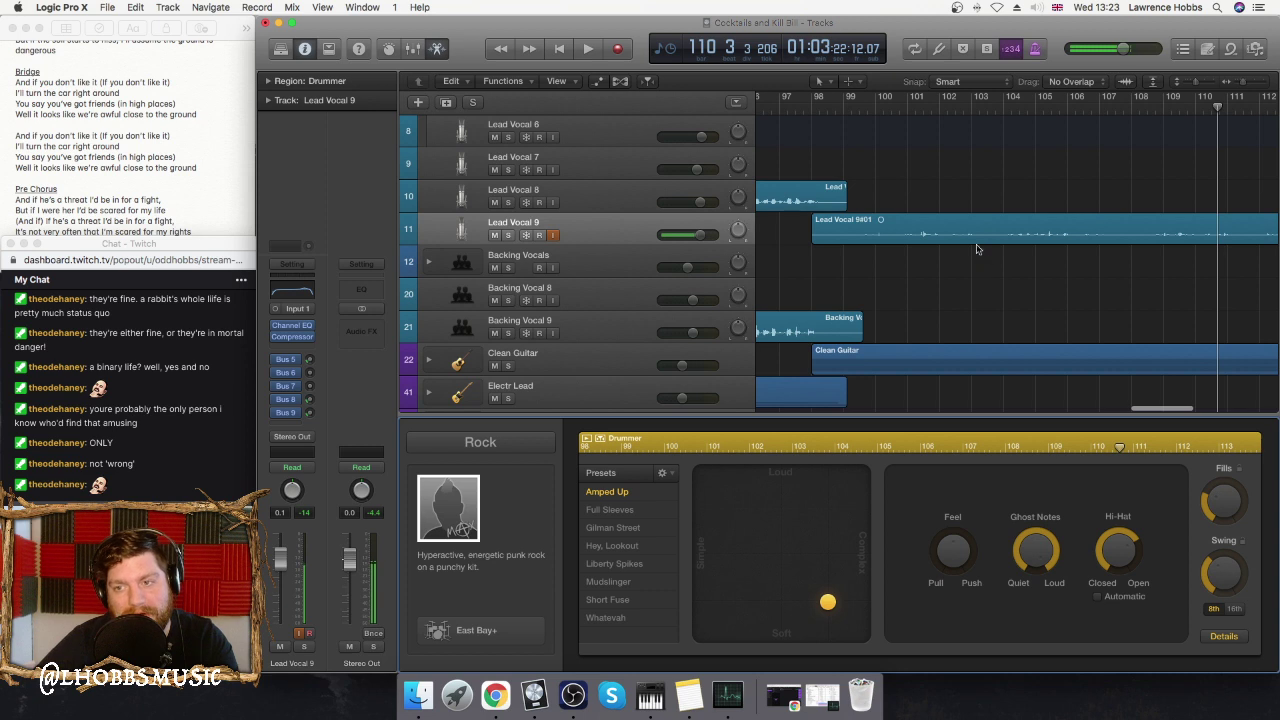
click(977, 240)
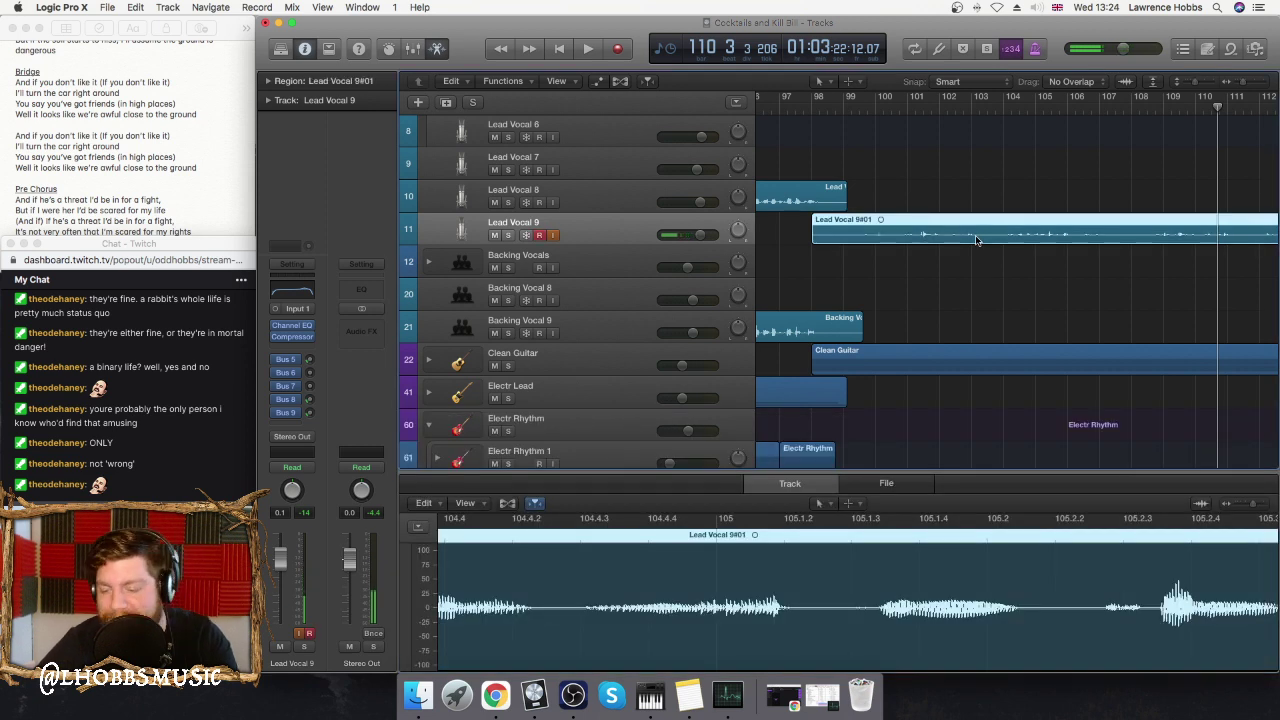
key(Delete)
click(748, 272)
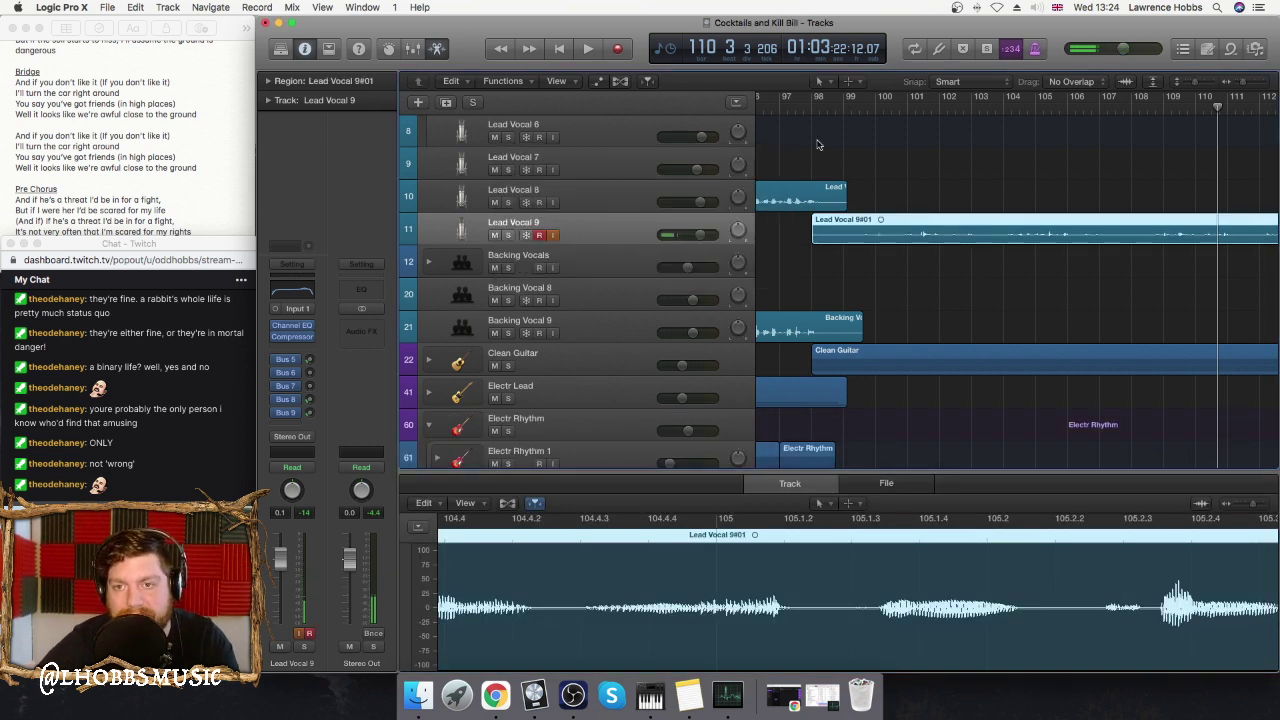
- Record a fresh vocal take on Lead Vocal 9 from bar 98 to bar 115, restarting after the first attempt
click(813, 107)
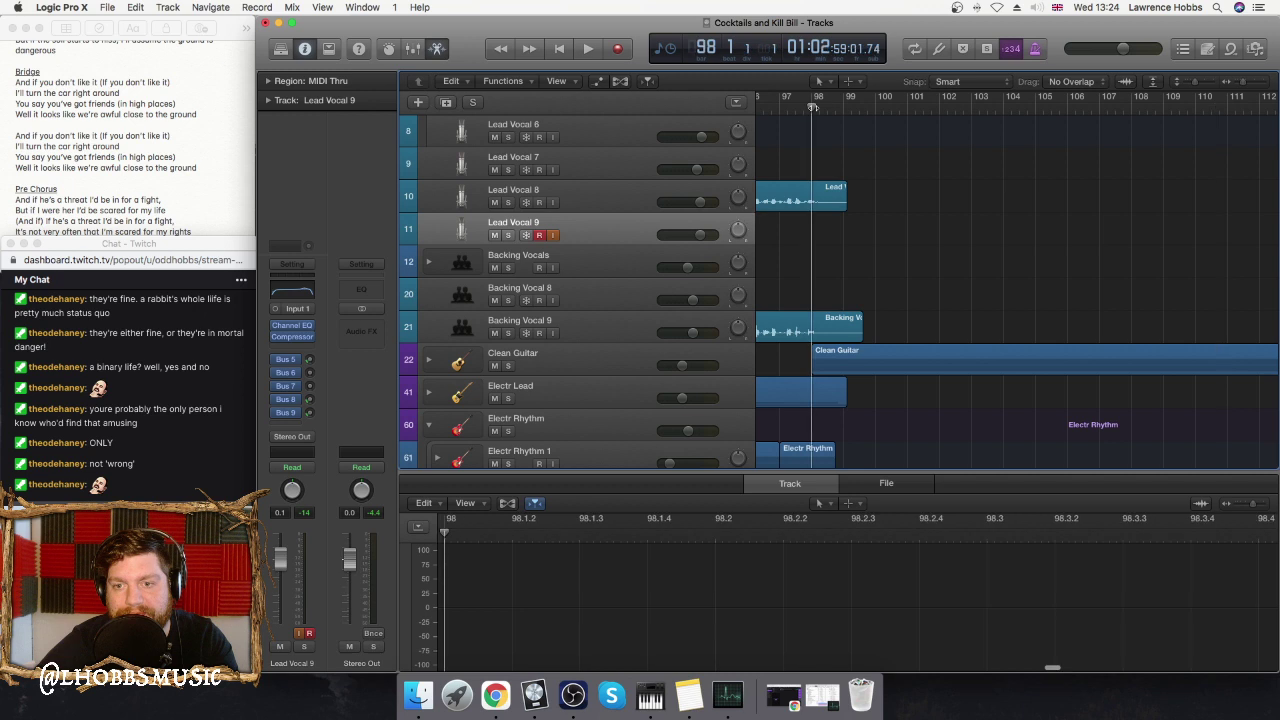
click(620, 49)
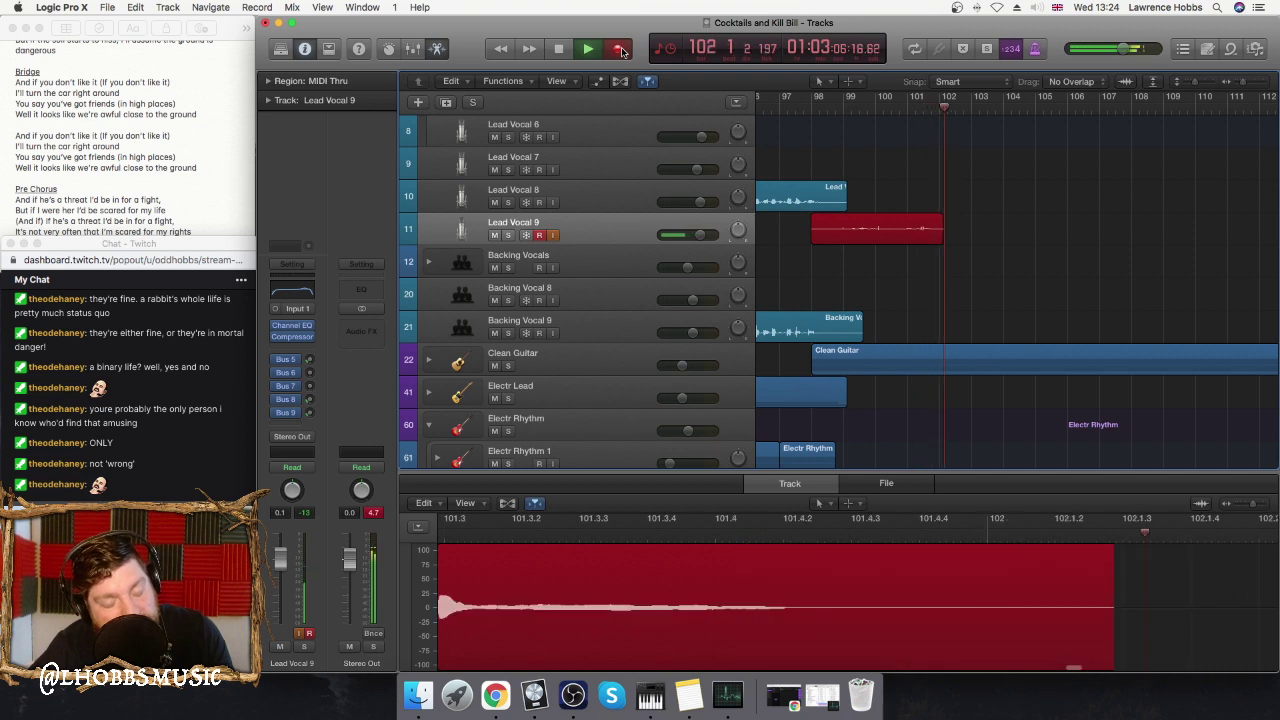
click(621, 51)
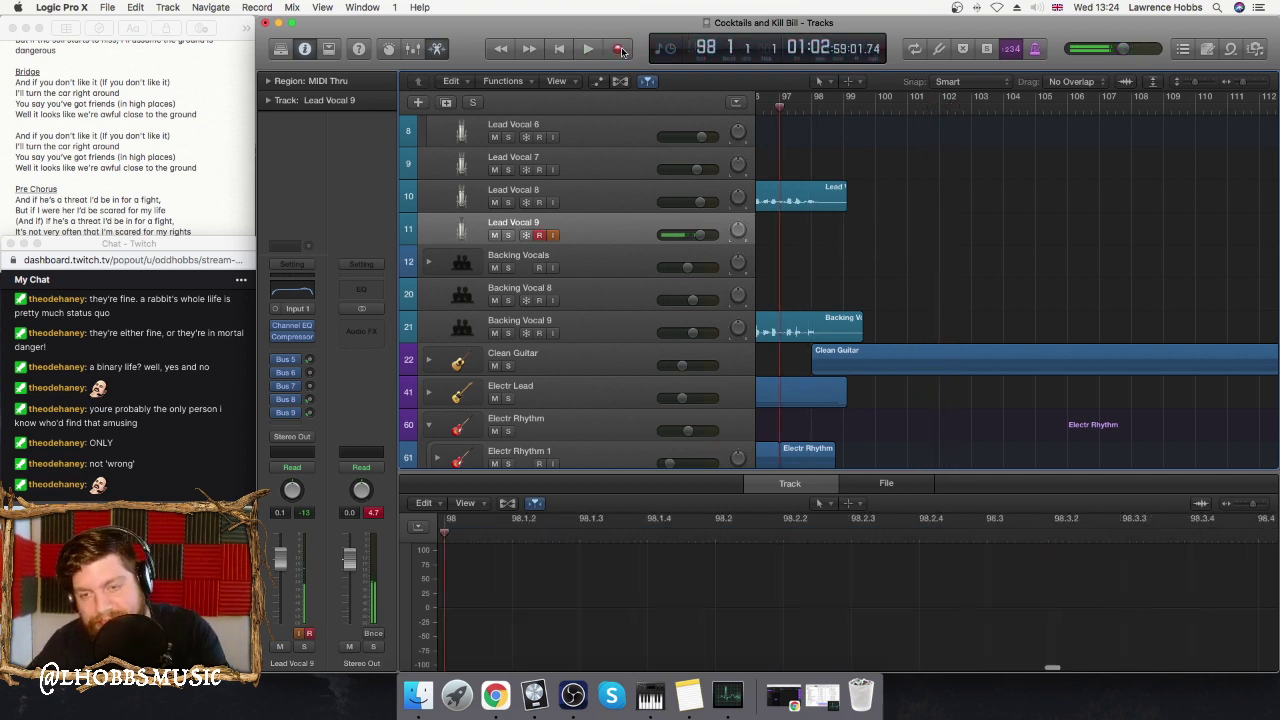
click(621, 51)
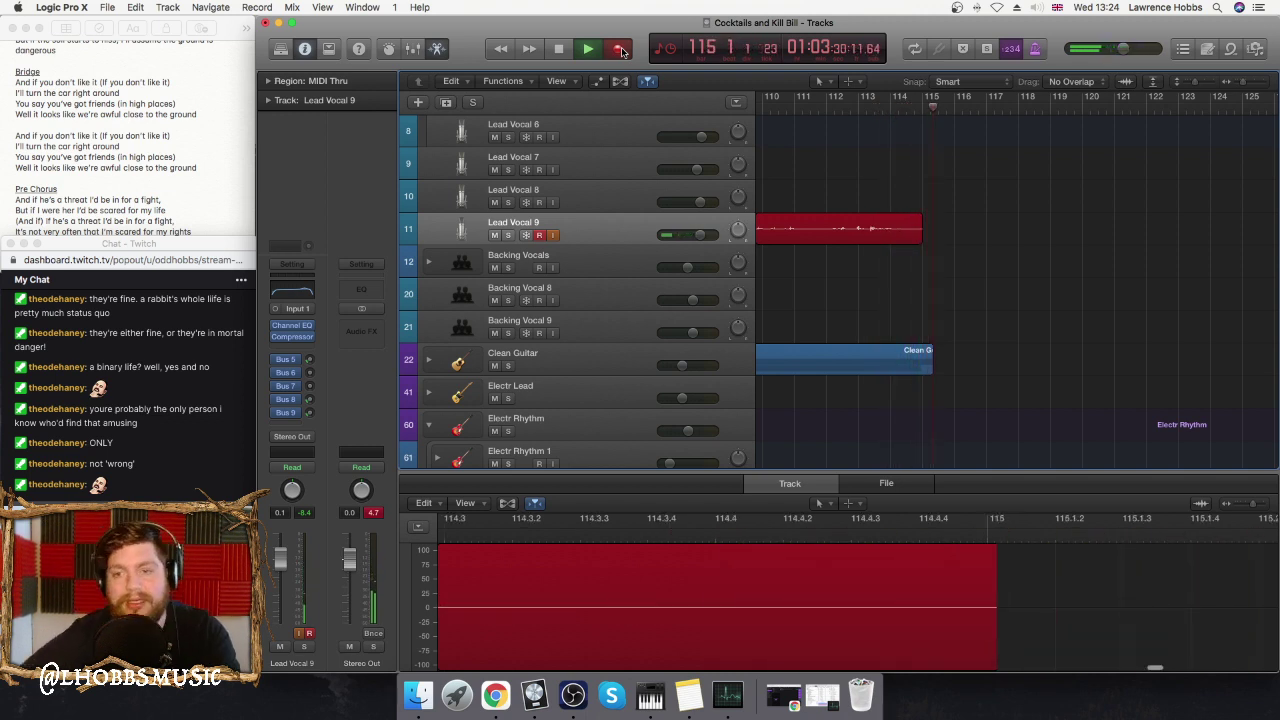
click(621, 50)
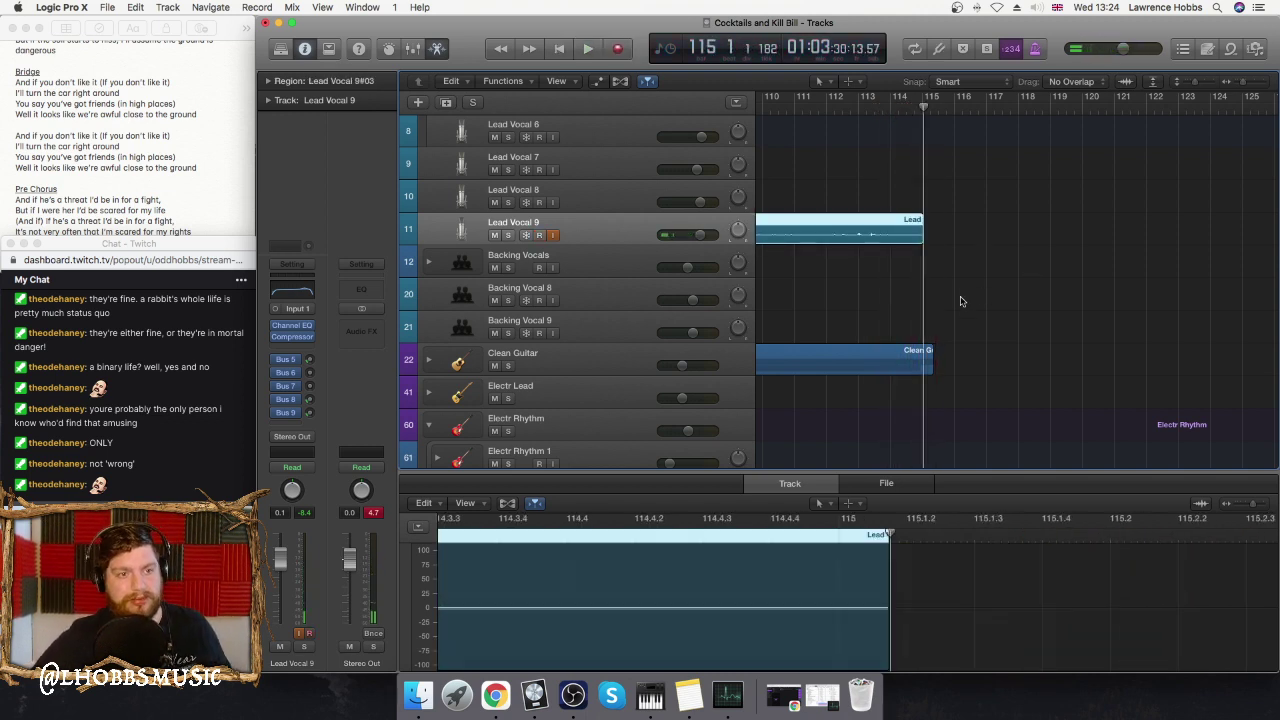
- Create a new track duplicating Backing Vocal 1's settings and place it below Backing Vocal 9
scroll(970, 299, left, 10)
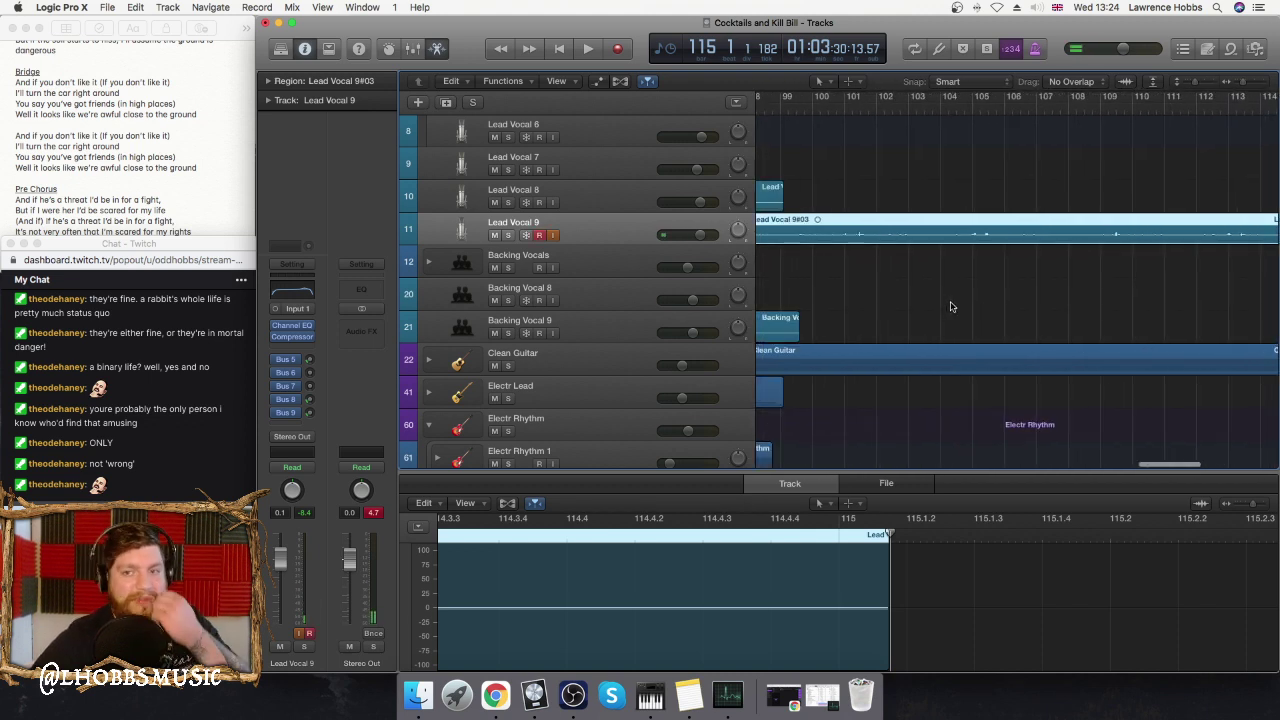
scroll(951, 307, left, 3)
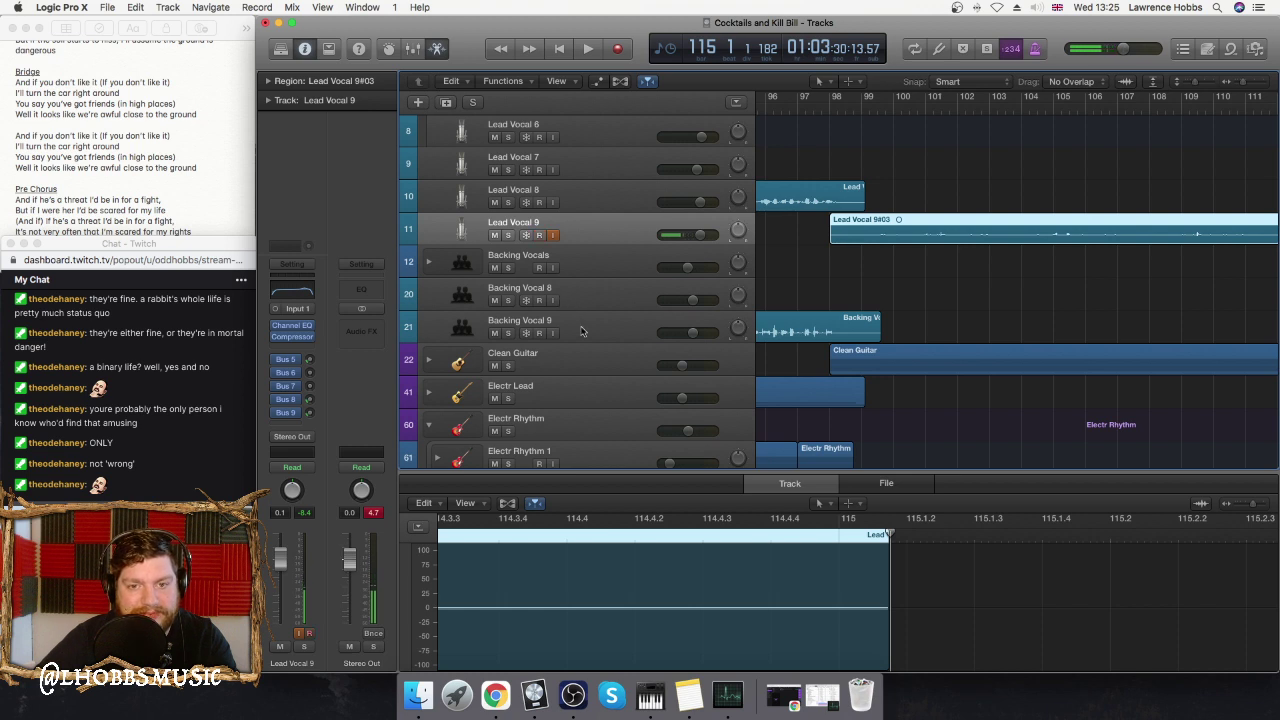
click(429, 263)
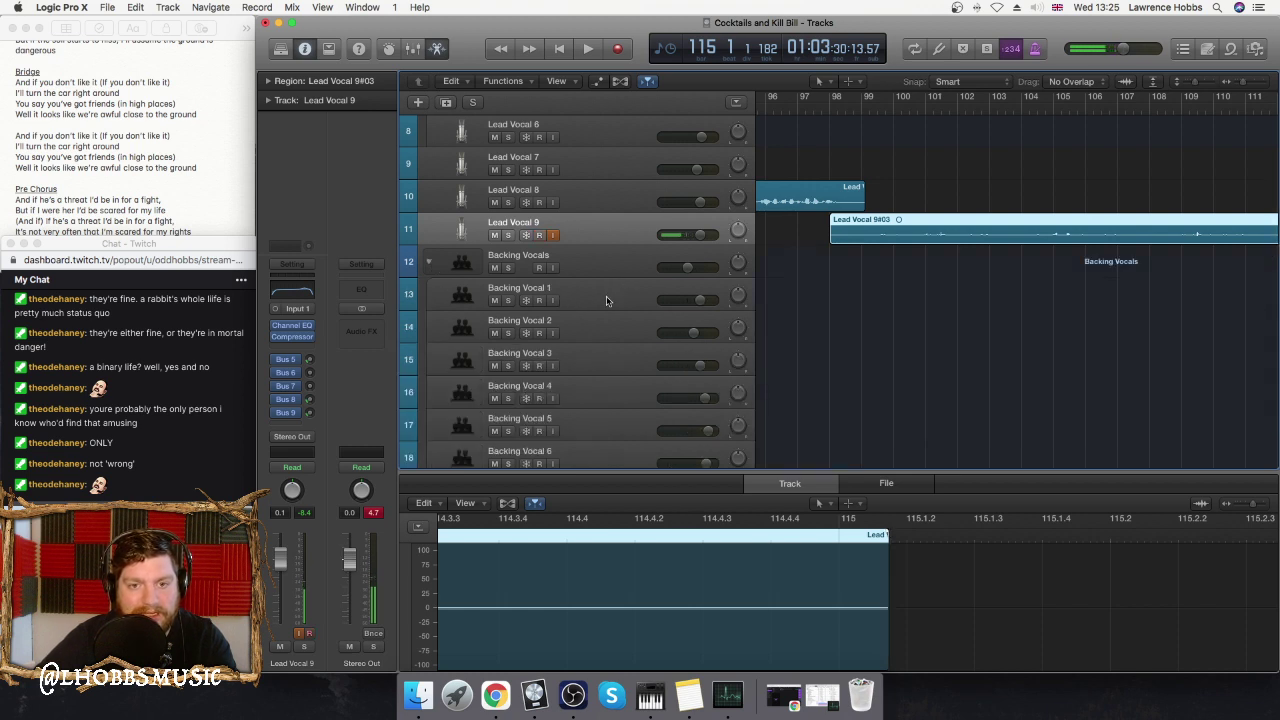
click(606, 299)
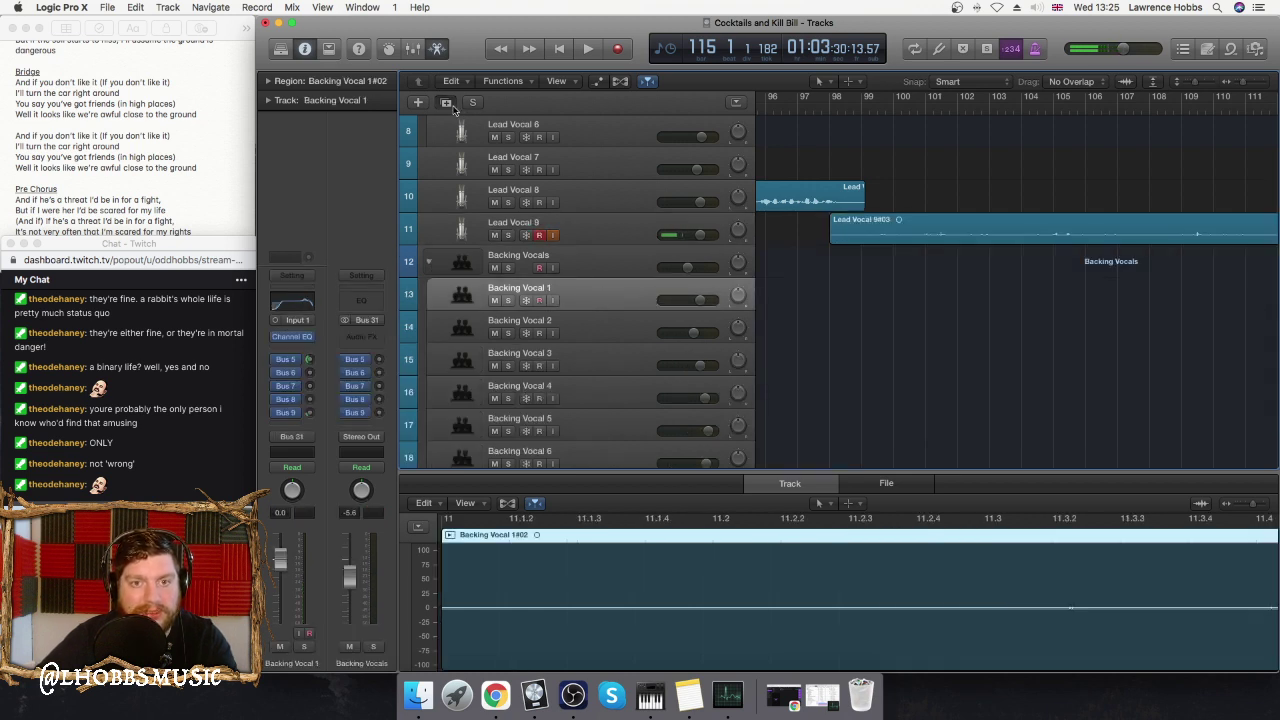
key(super+d)
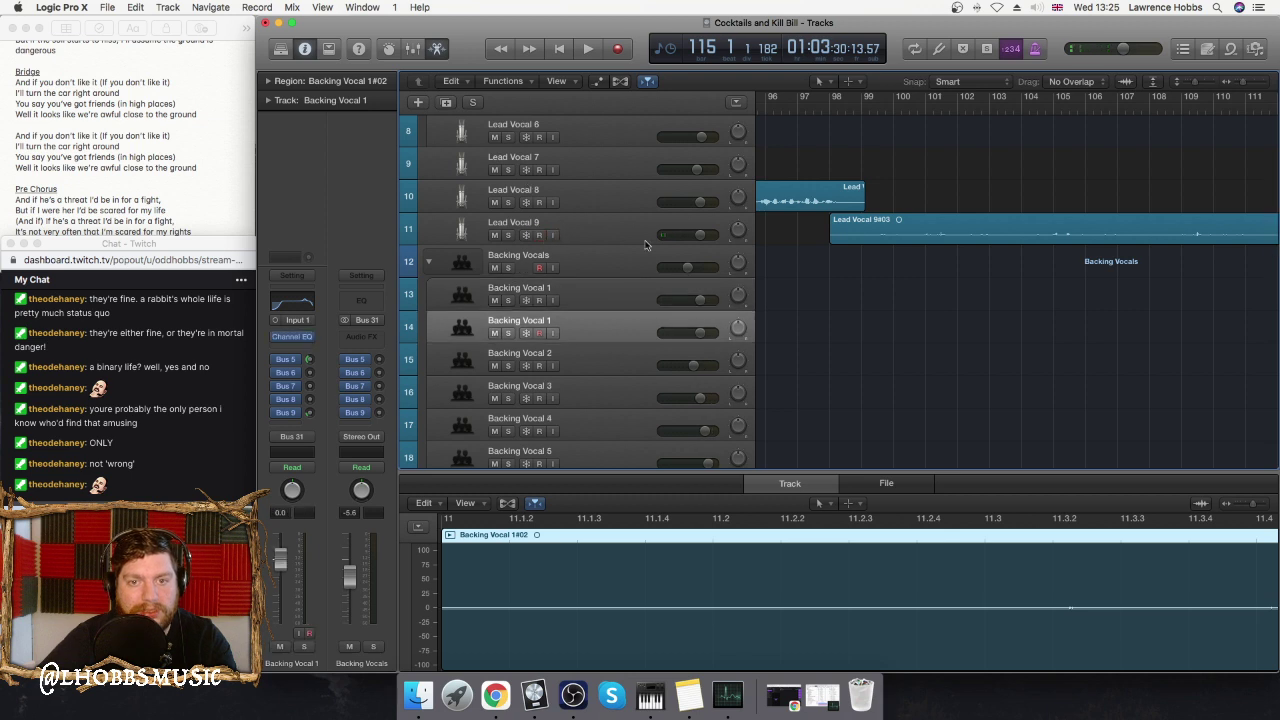
scroll(640, 302, down, 3)
drag(580, 249, 603, 449)
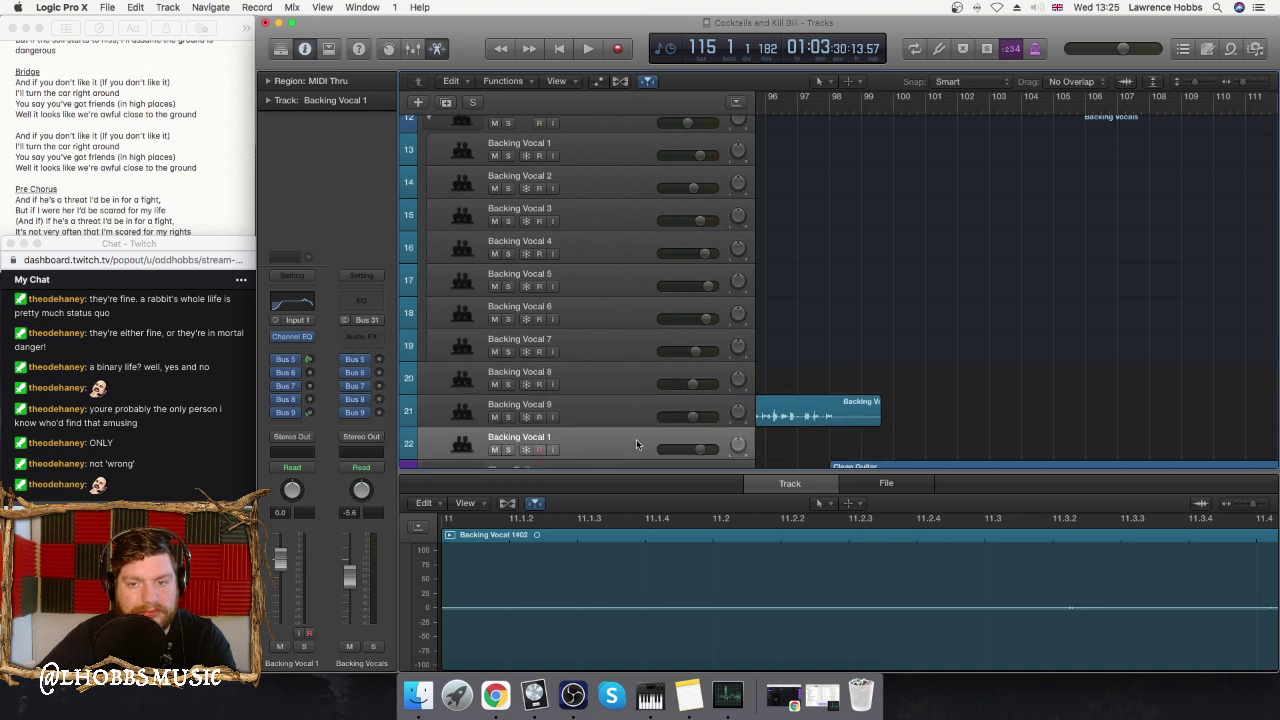
- Name the duplicated track Backing Vocal 10 and turn on its input monitoring
scroll(560, 432, down, 2)
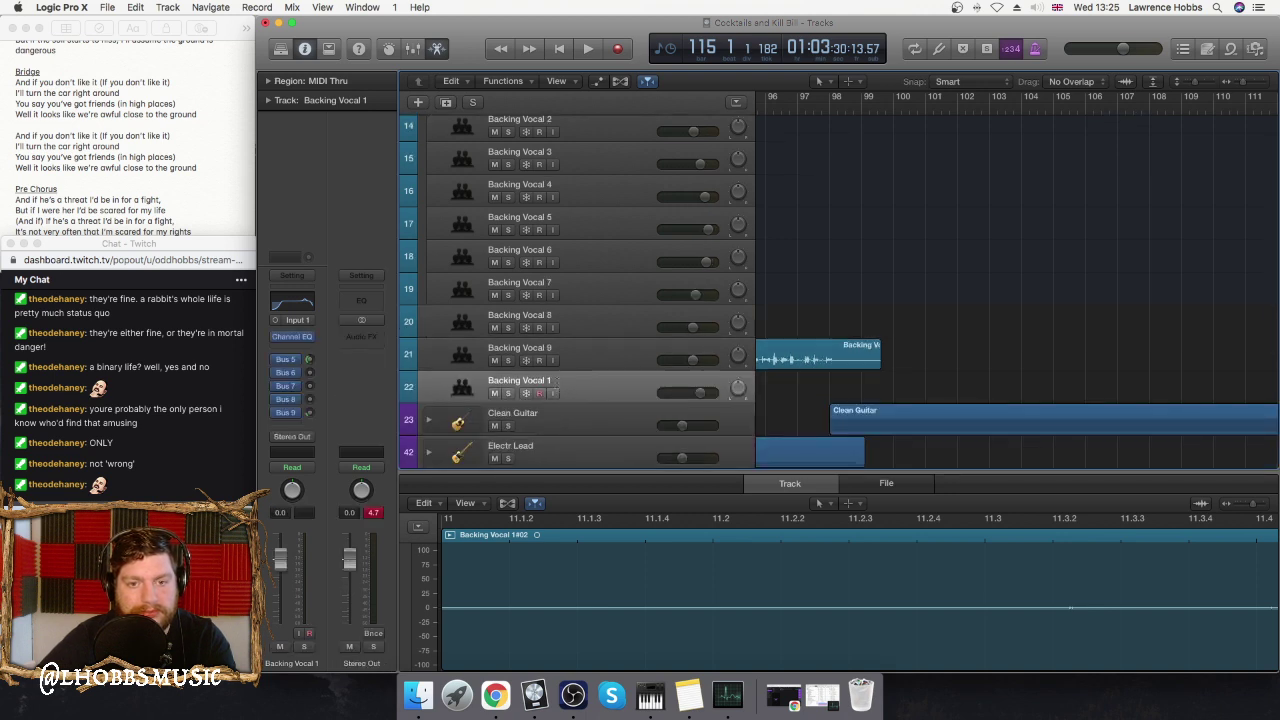
double_click(556, 380)
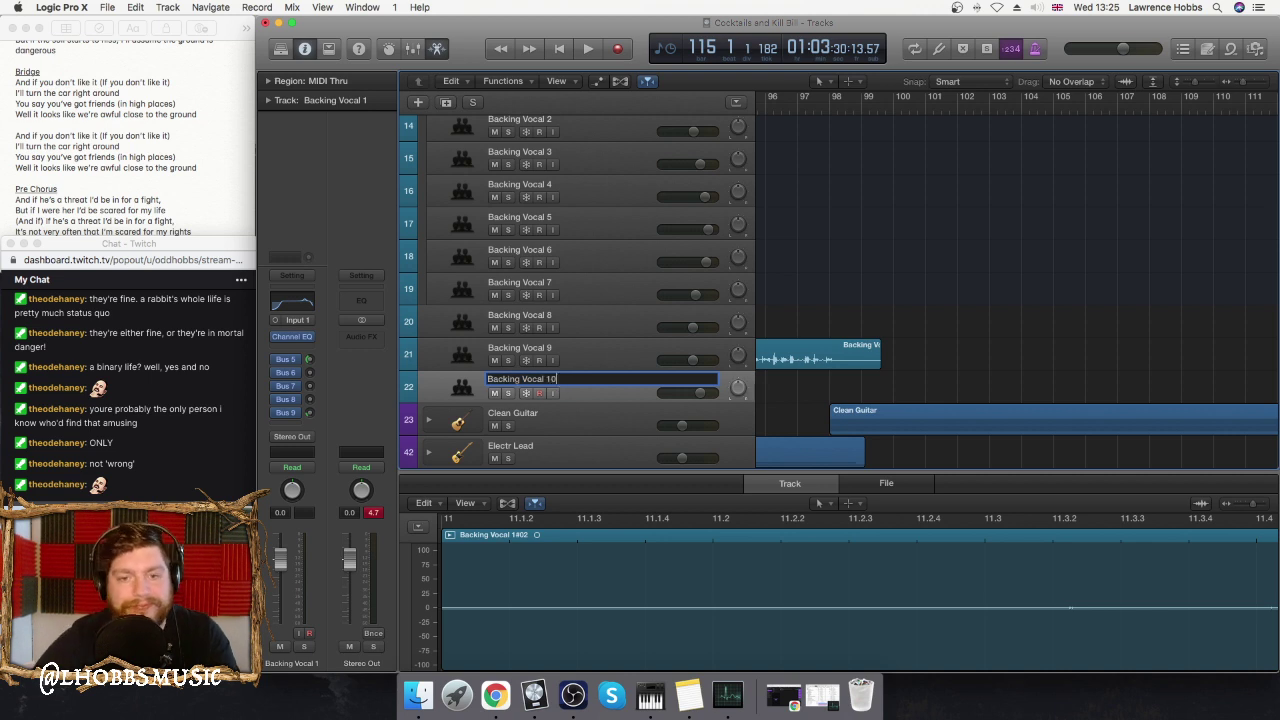
click(553, 394)
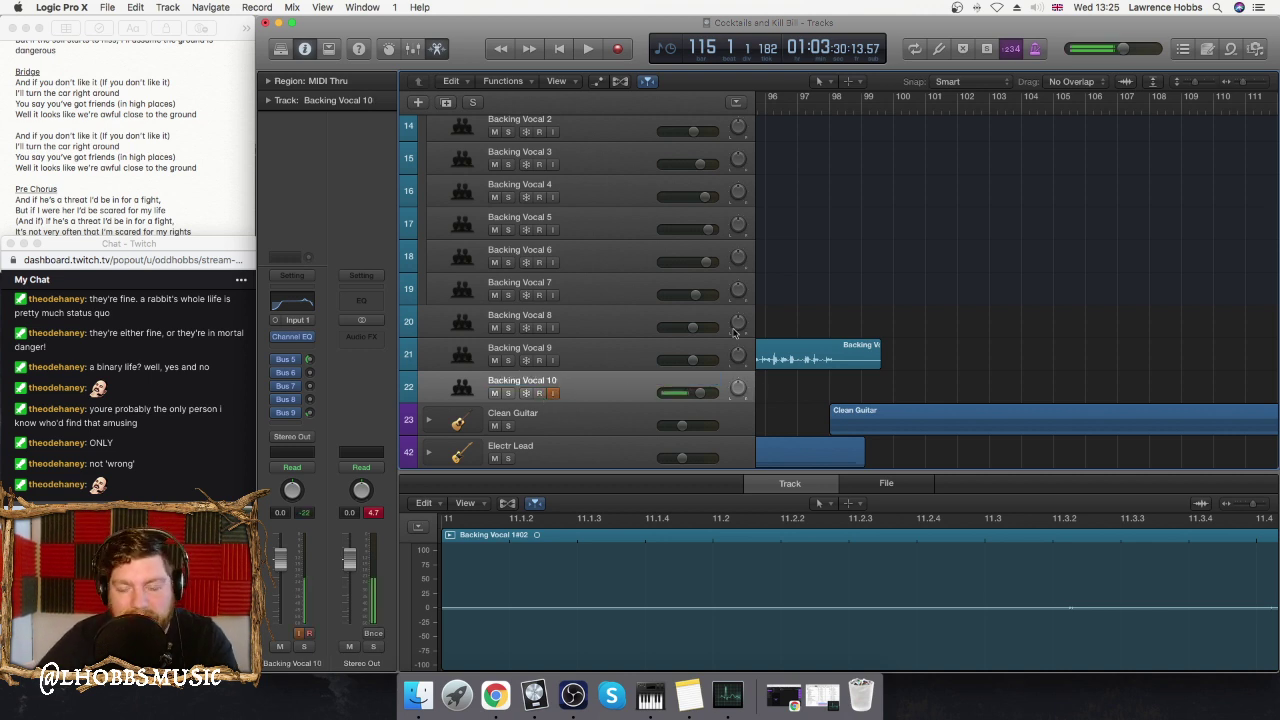
- Try to record a backing vocal take on Backing Vocal 10 from bar 98, discarding both attempts
scroll(893, 323, up, 5)
scroll(812, 313, down, 3)
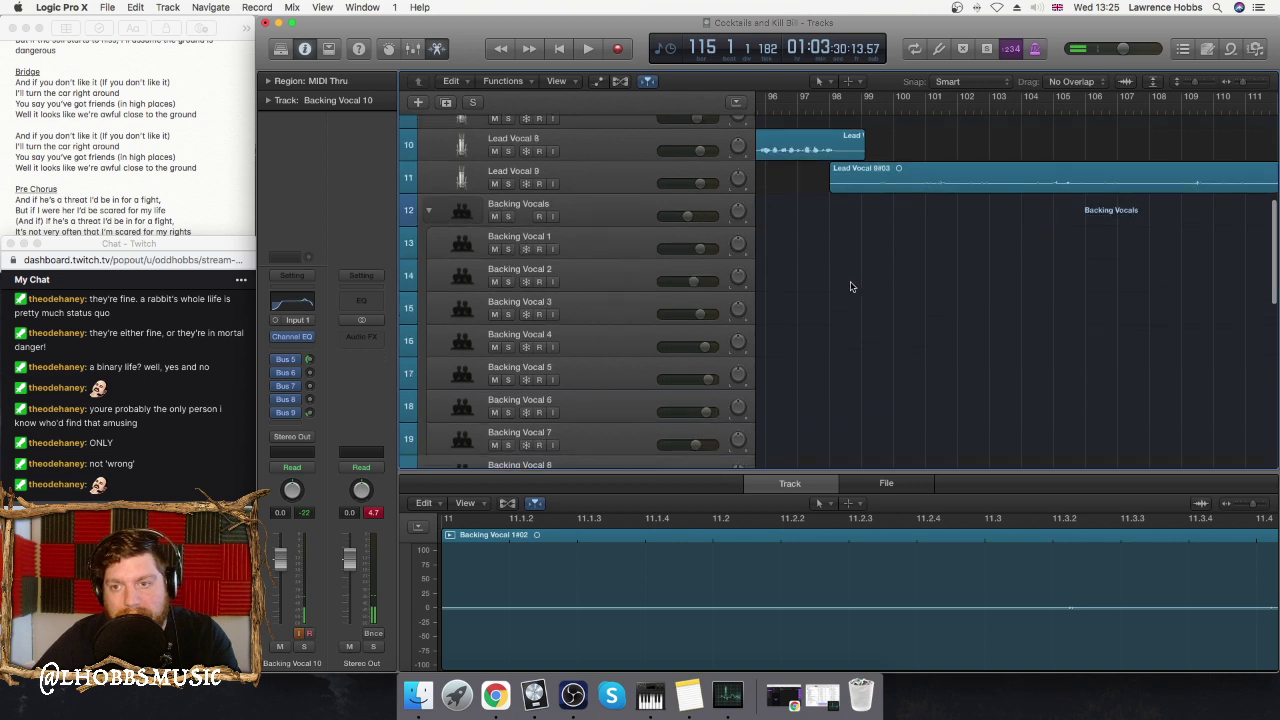
click(793, 179)
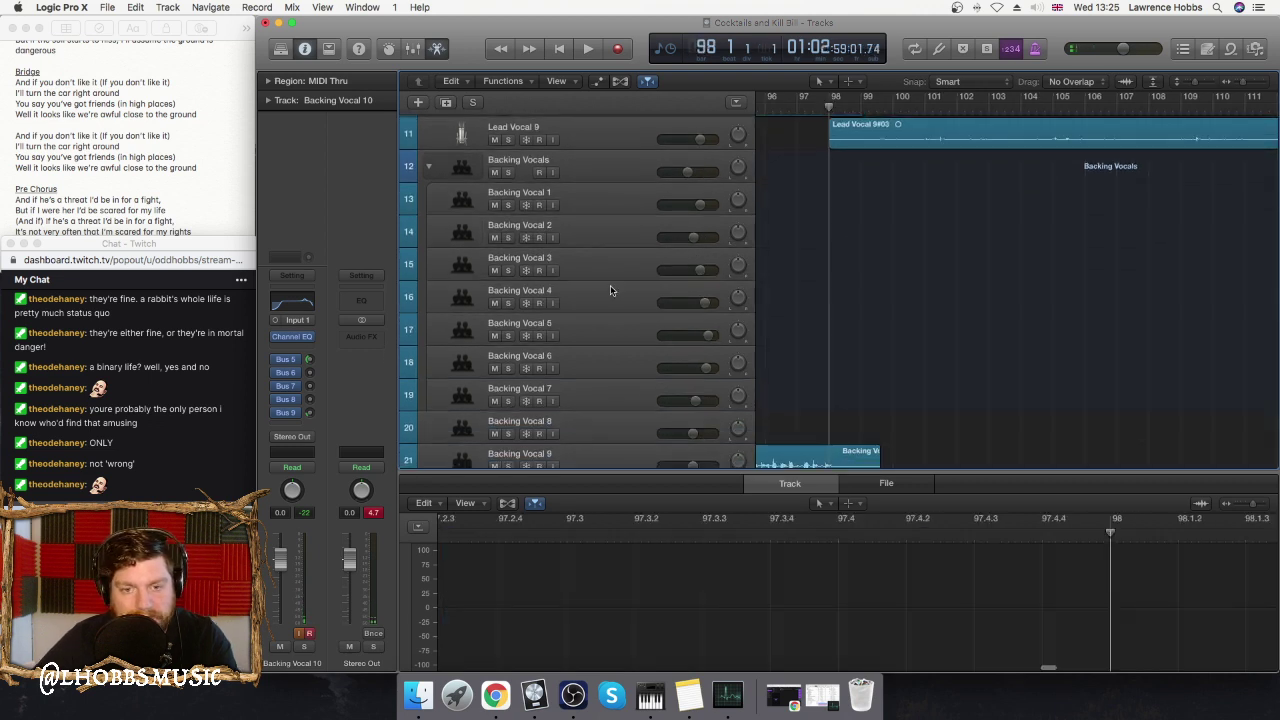
scroll(612, 287, down, 5)
click(617, 52)
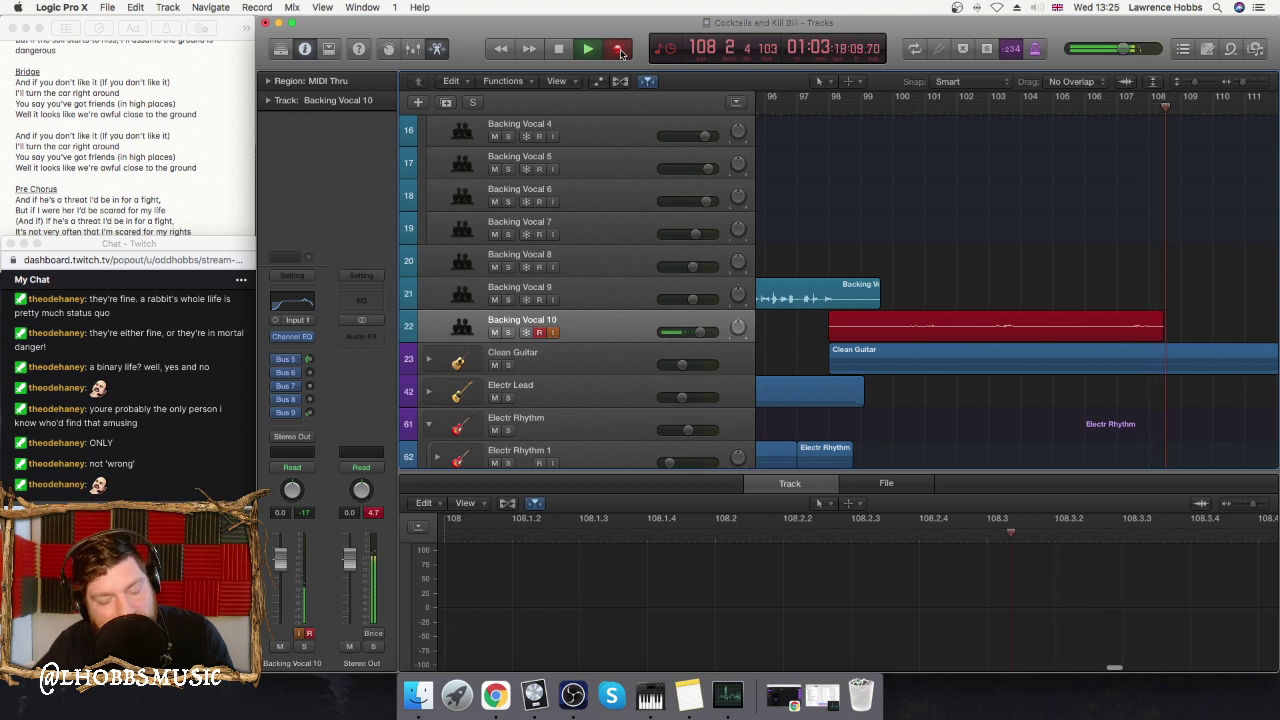
click(620, 53)
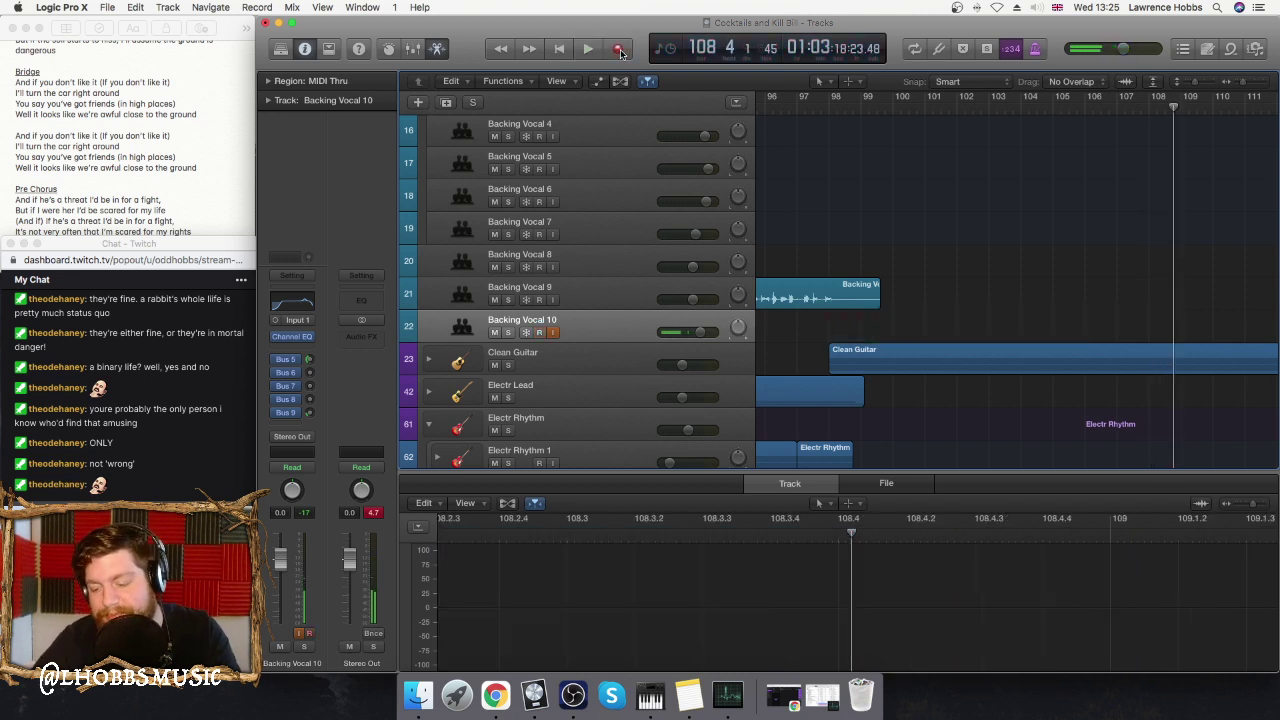
click(620, 53)
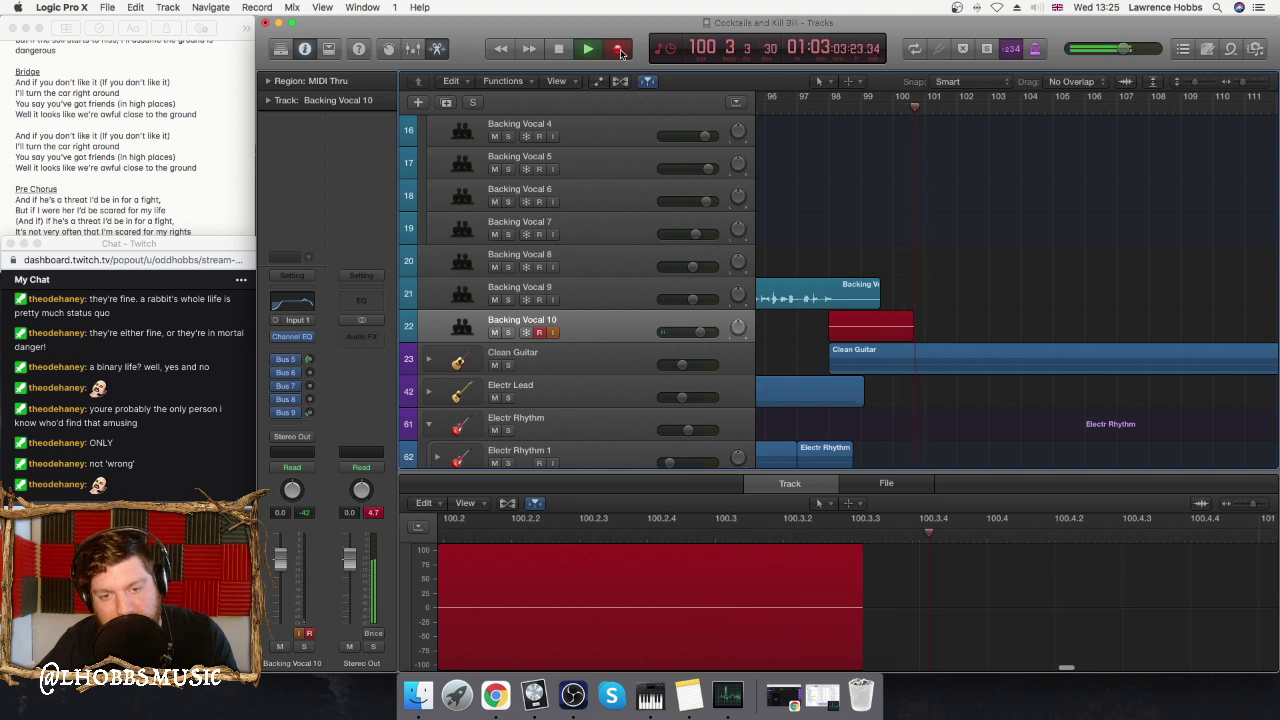
key(space)
key(Delete)
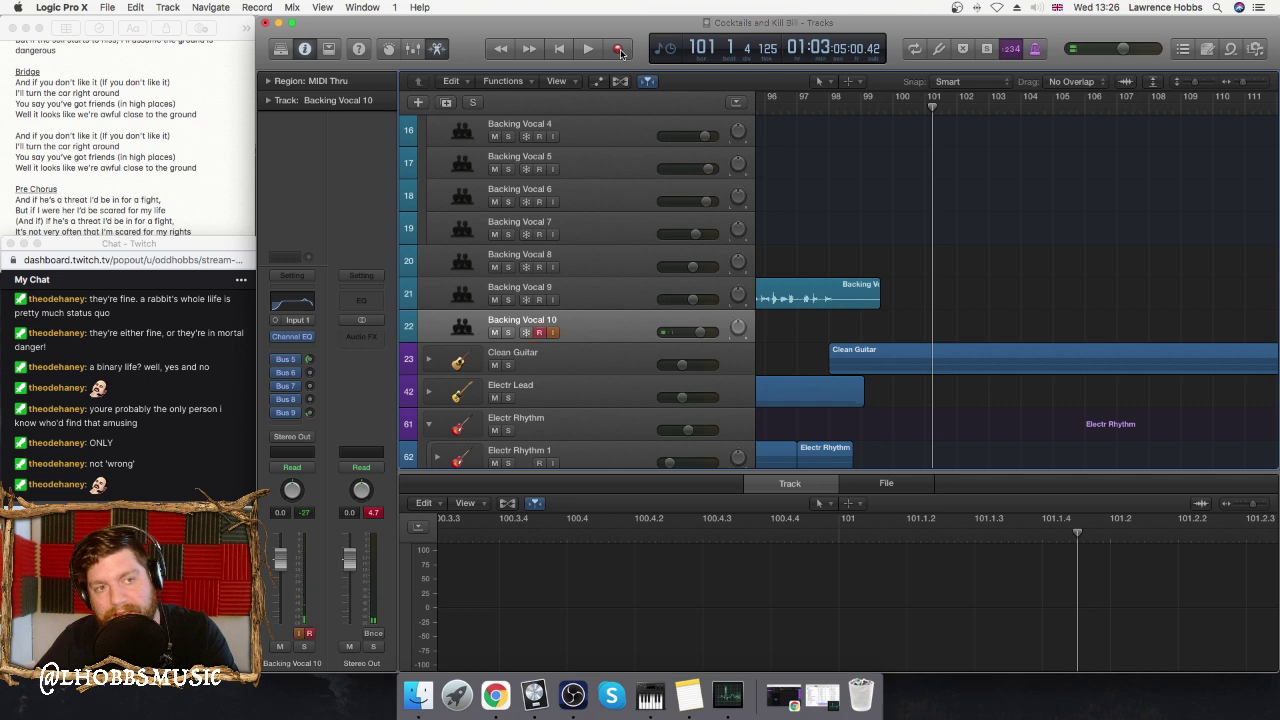
- Move record arming and input monitoring from Backing Vocal 10 to Lead Vocal 9, and delete its bar 98 take along with the audio file
scroll(891, 158, up, 10)
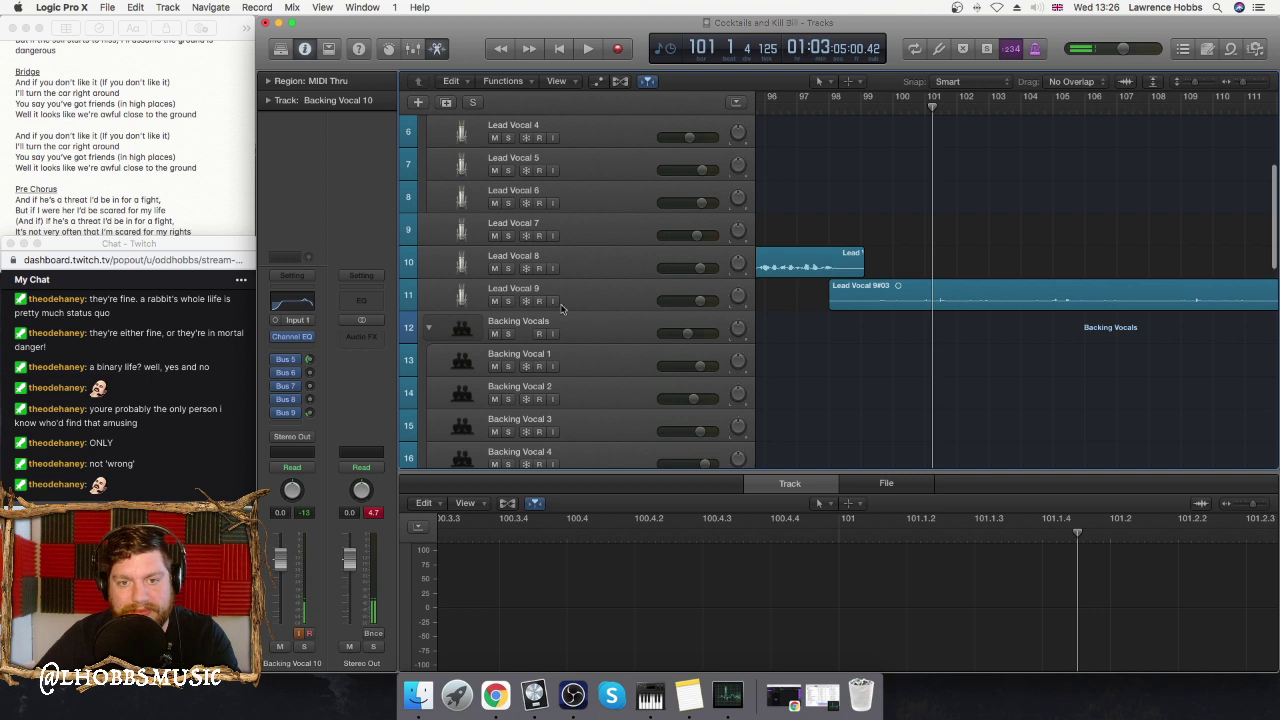
click(867, 293)
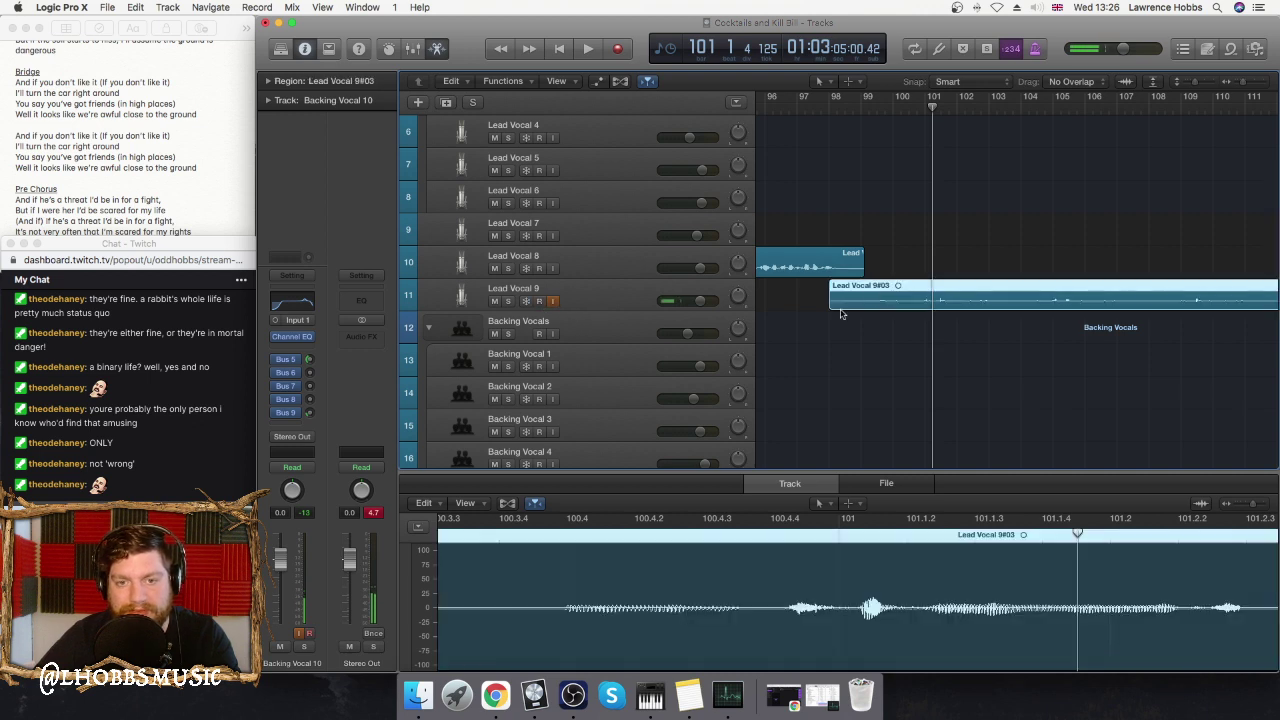
scroll(551, 396, down, 5)
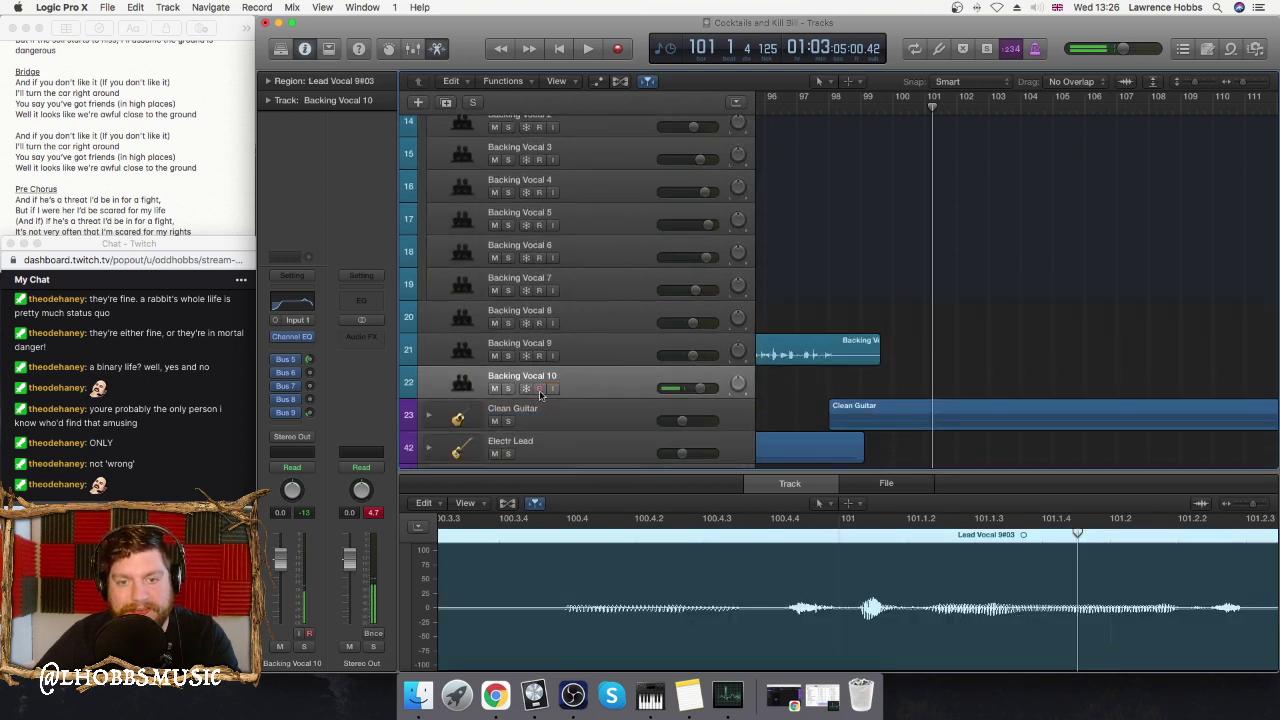
scroll(818, 243, up, 5)
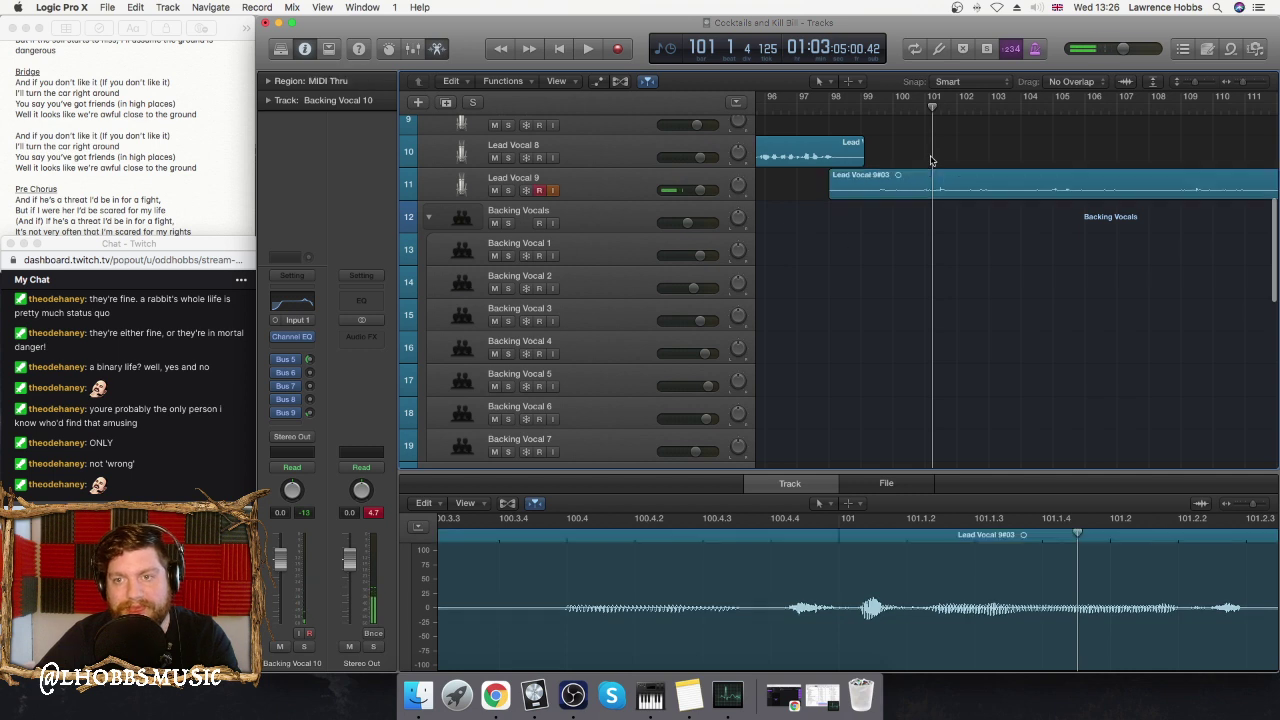
key(Delete)
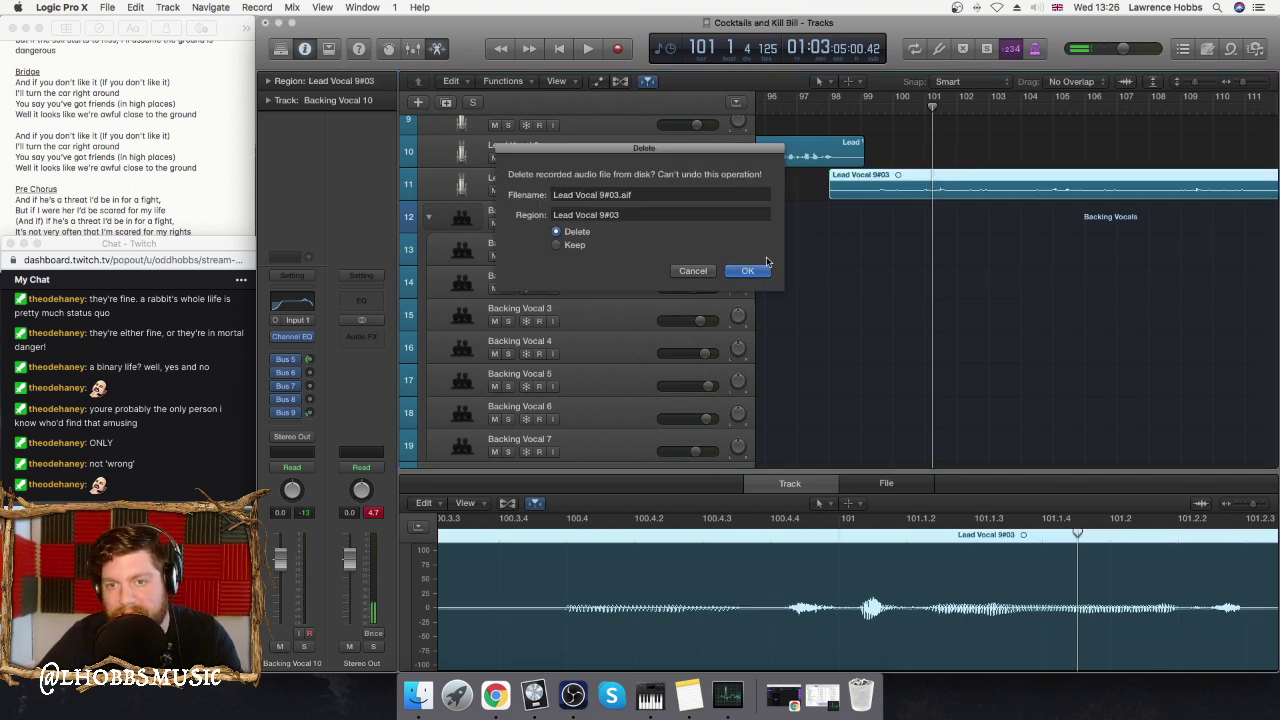
click(764, 270)
- Record a replacement vocal take on Lead Vocal 9 from bar 98 to bar 115, discarding the short first attempt, and select the track
click(828, 100)
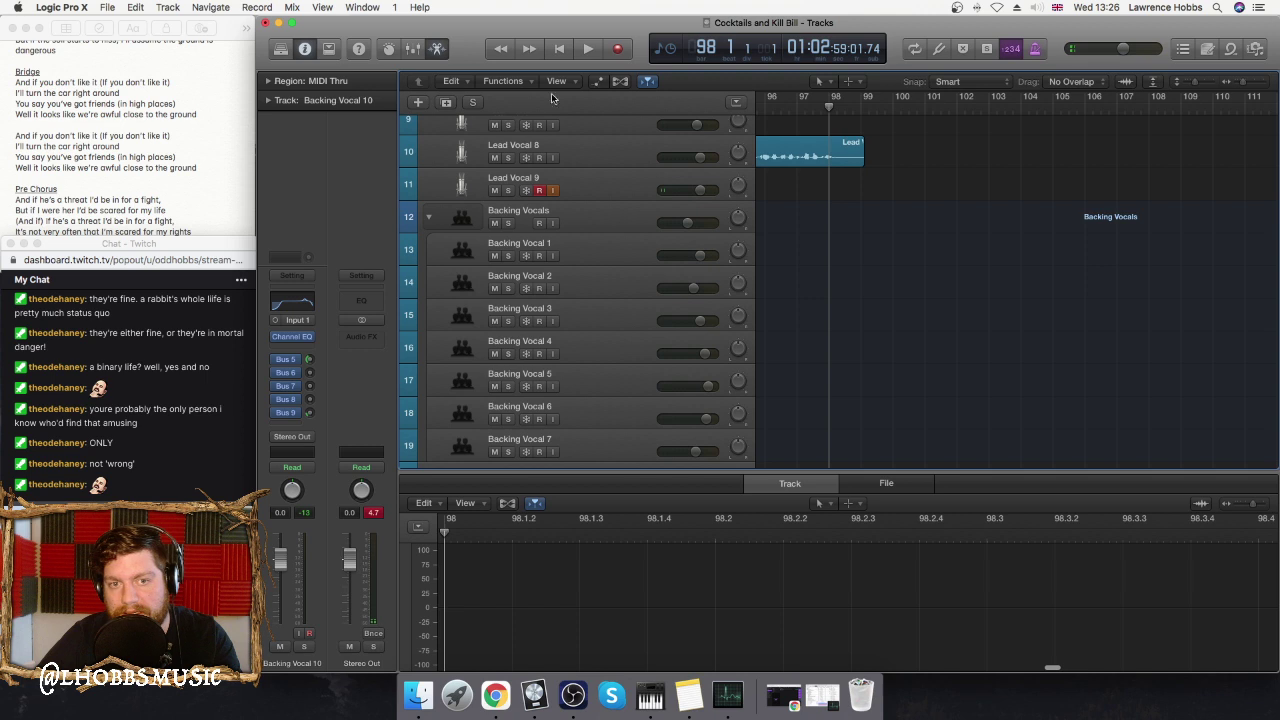
scroll(577, 239, down, 5)
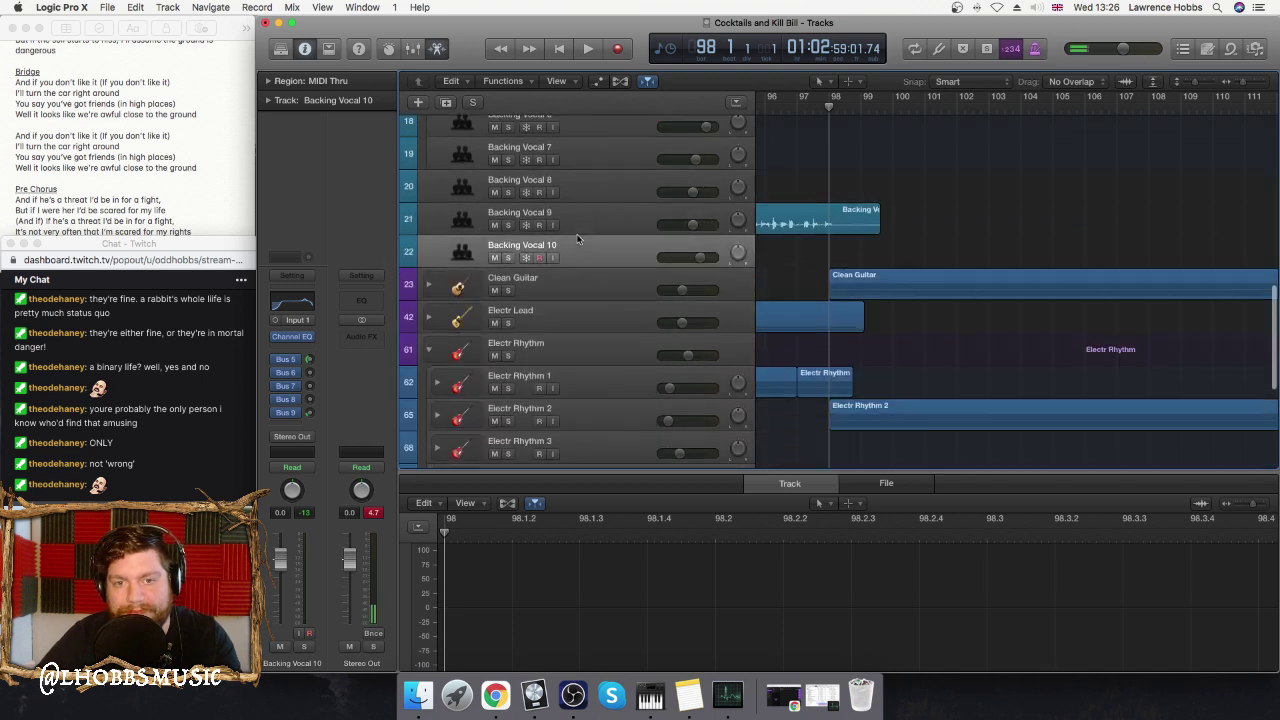
scroll(577, 239, up, 6)
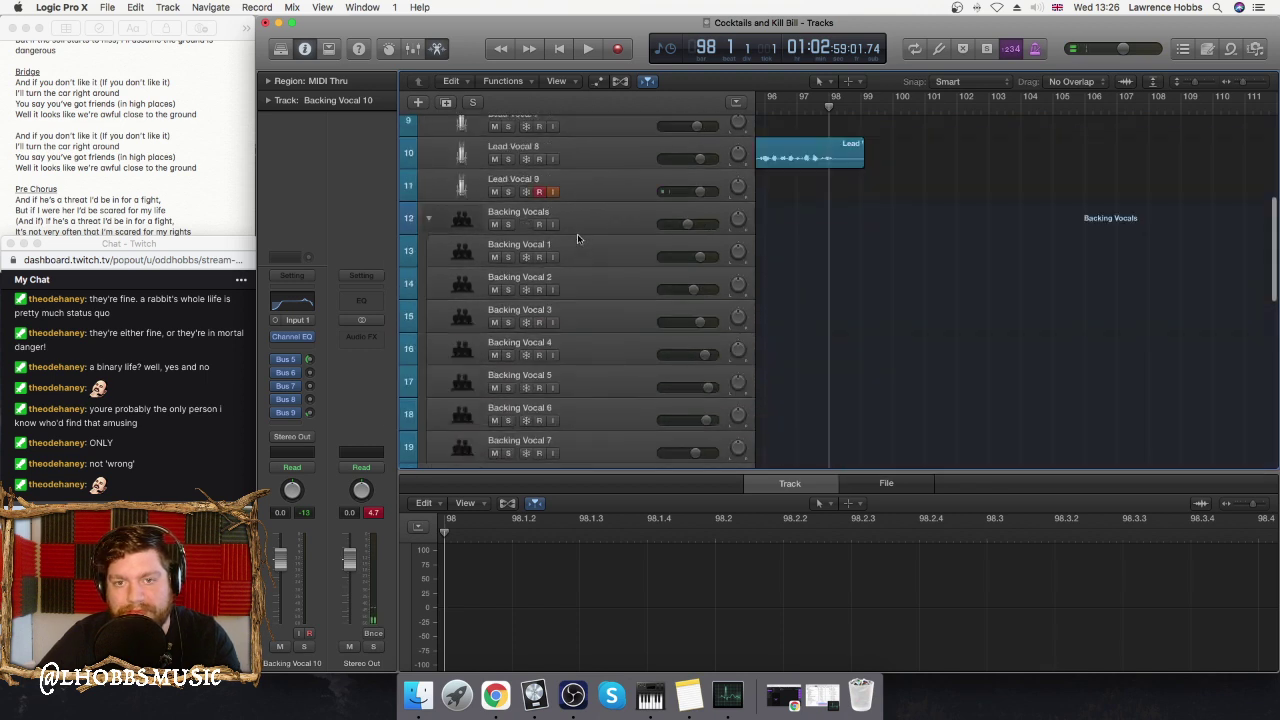
click(616, 50)
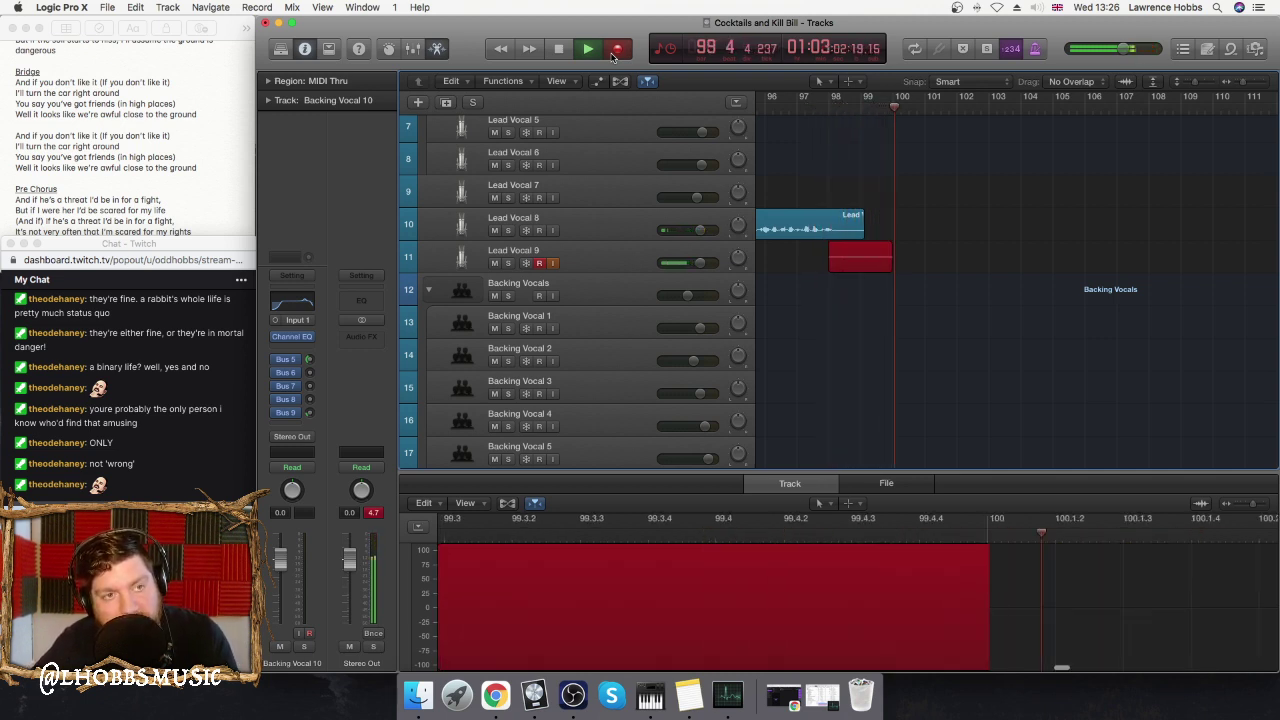
key(space)
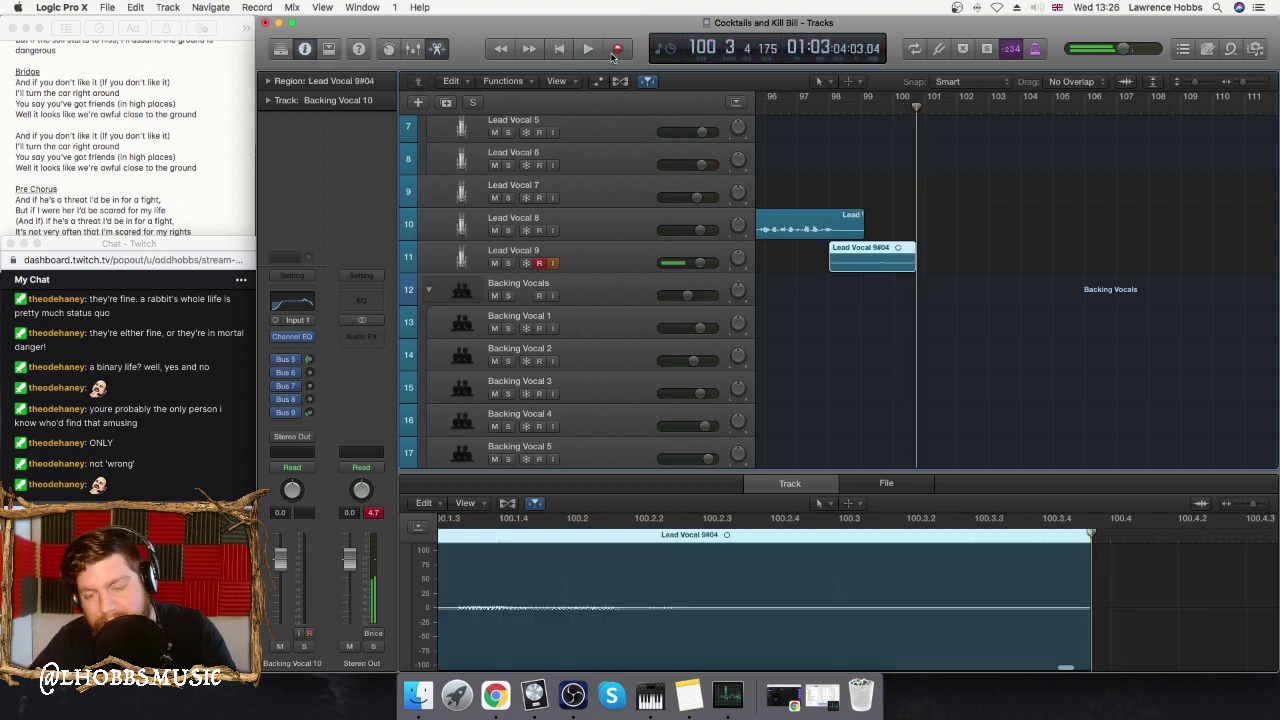
key(Delete)
click(616, 50)
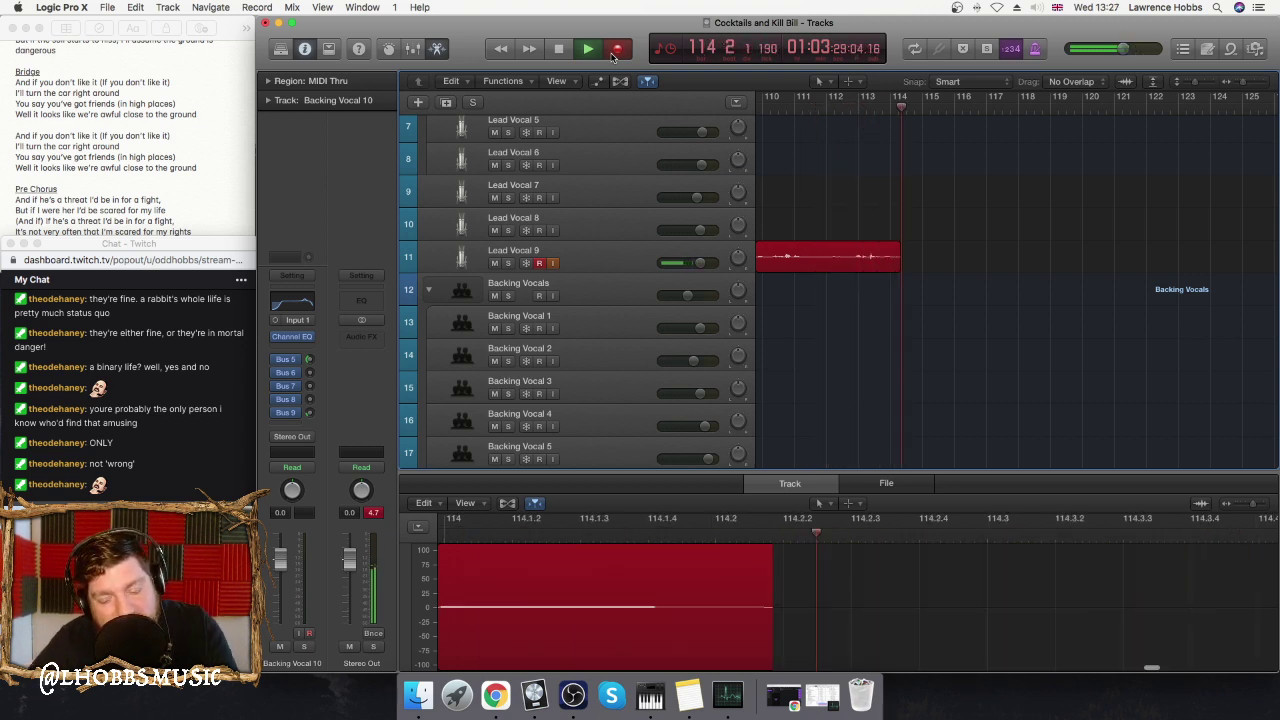
key(space)
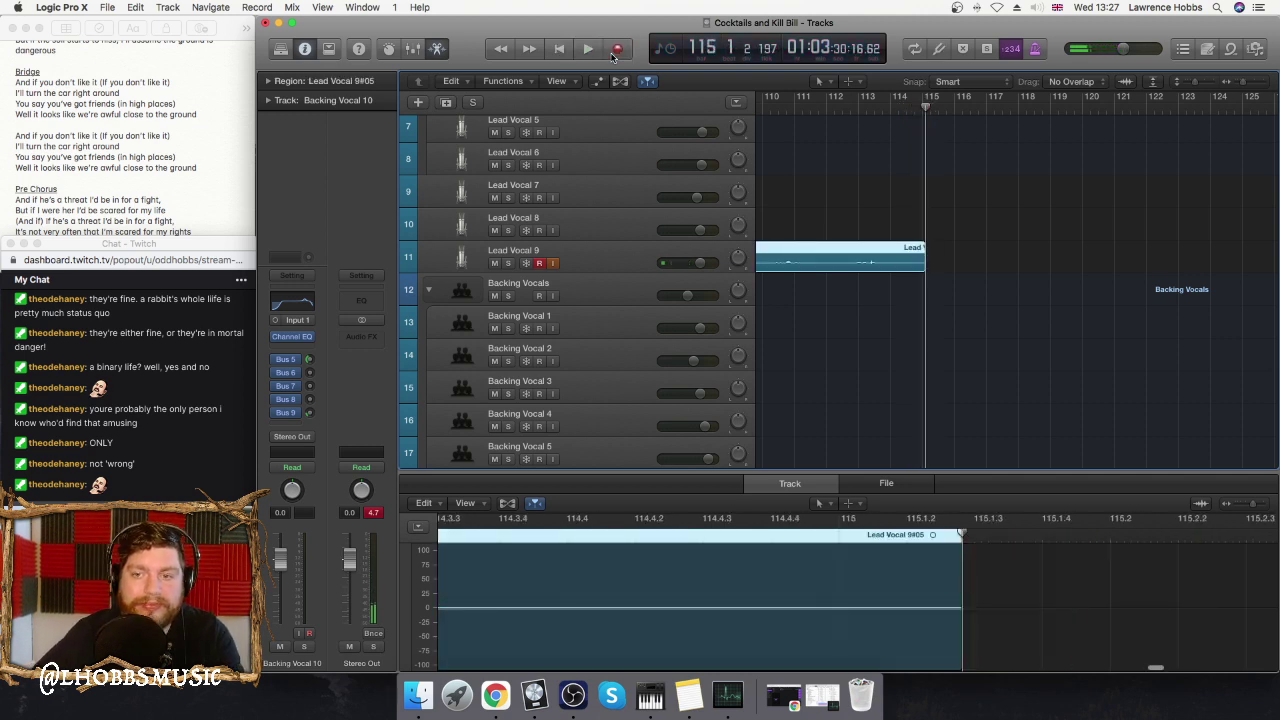
click(606, 248)
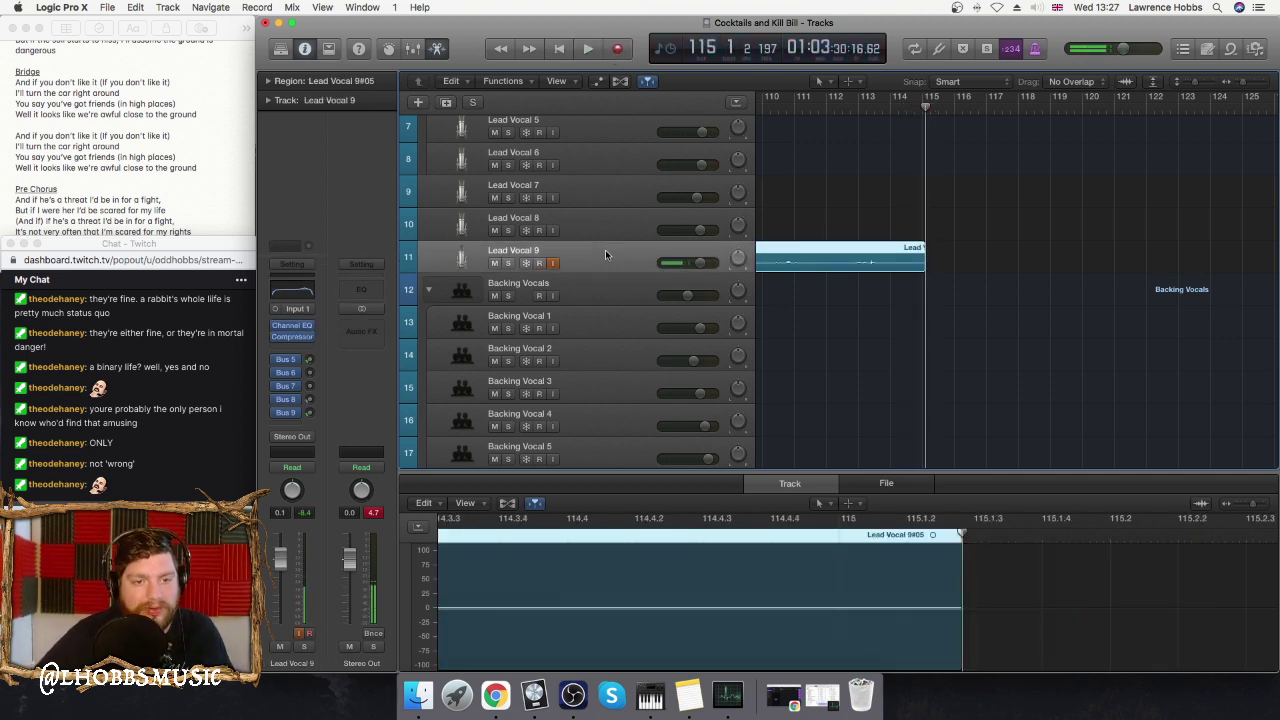
- Select the Lead Vocal 7 track and play back its region briefly from about bar 73
scroll(631, 230, up, 5)
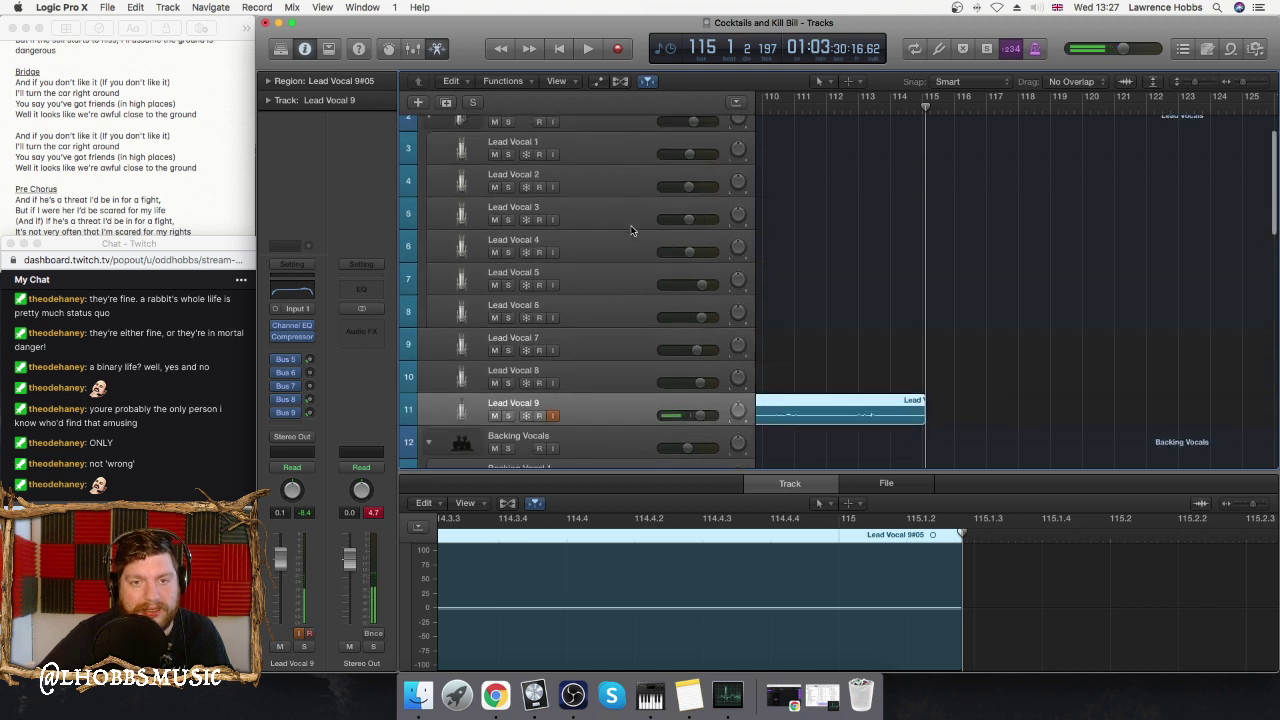
scroll(631, 230, down, 1)
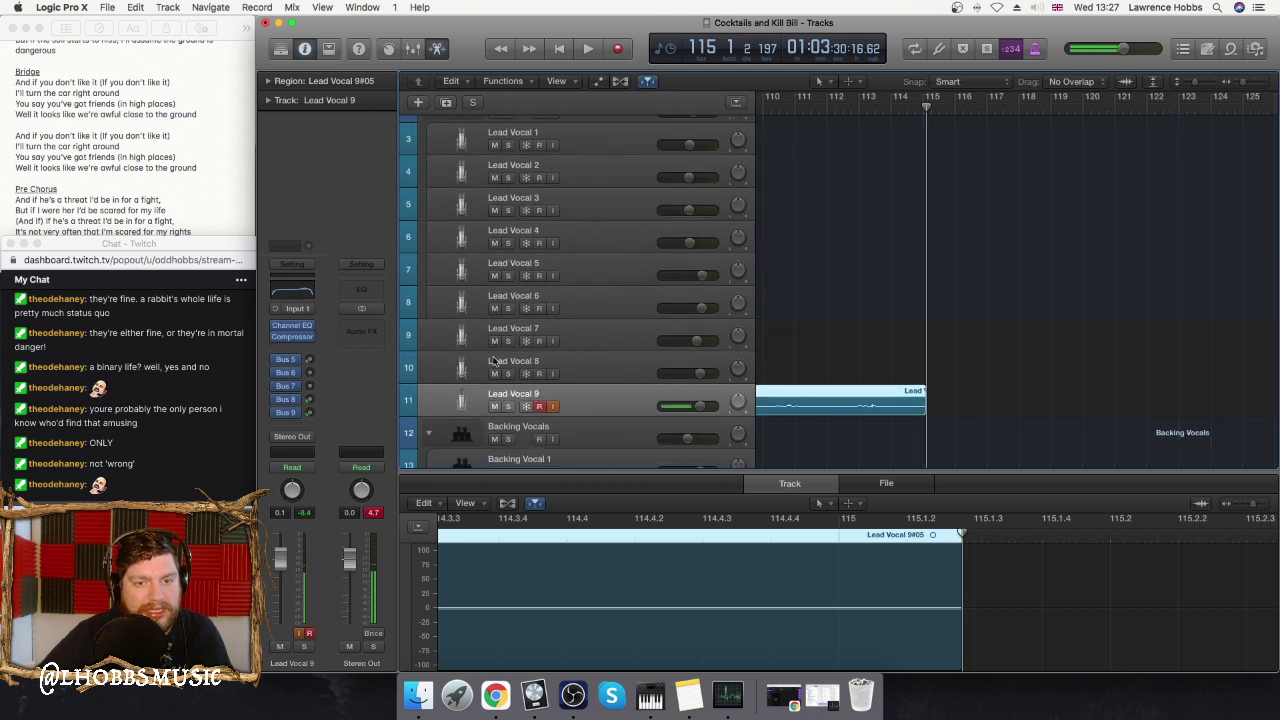
scroll(600, 378, down, 1)
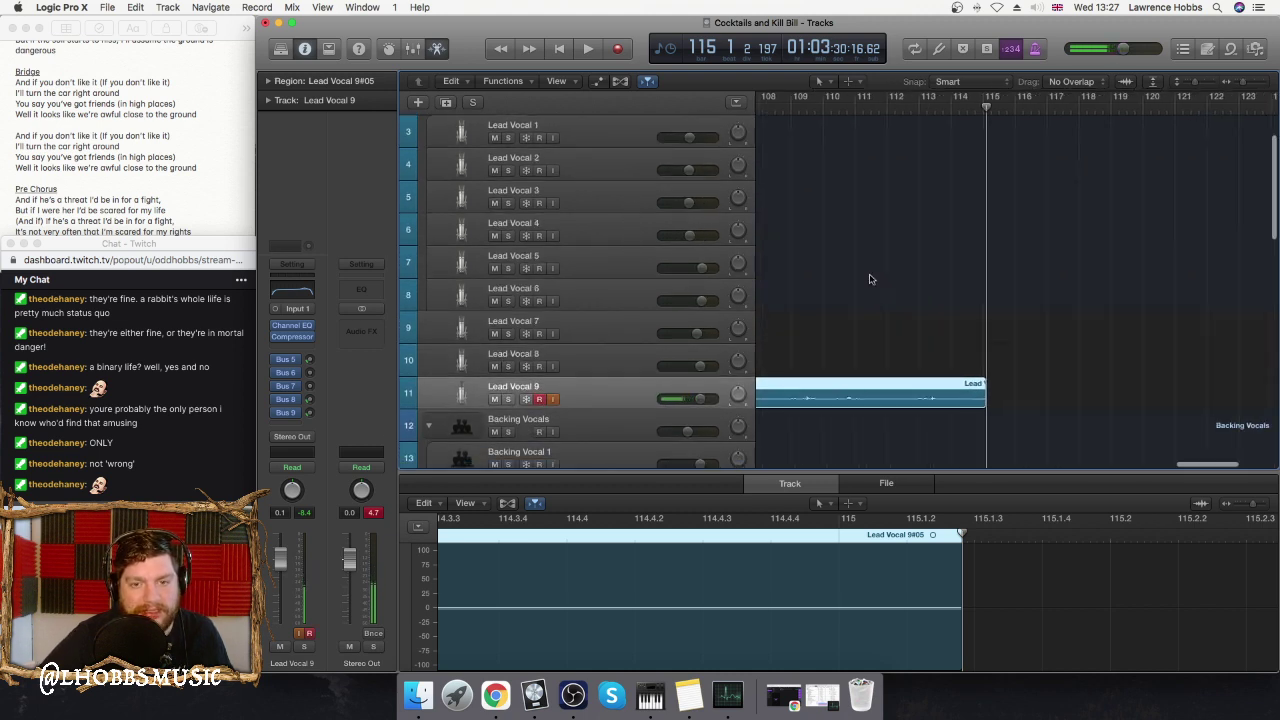
scroll(870, 281, left, 10)
scroll(870, 281, left, 4)
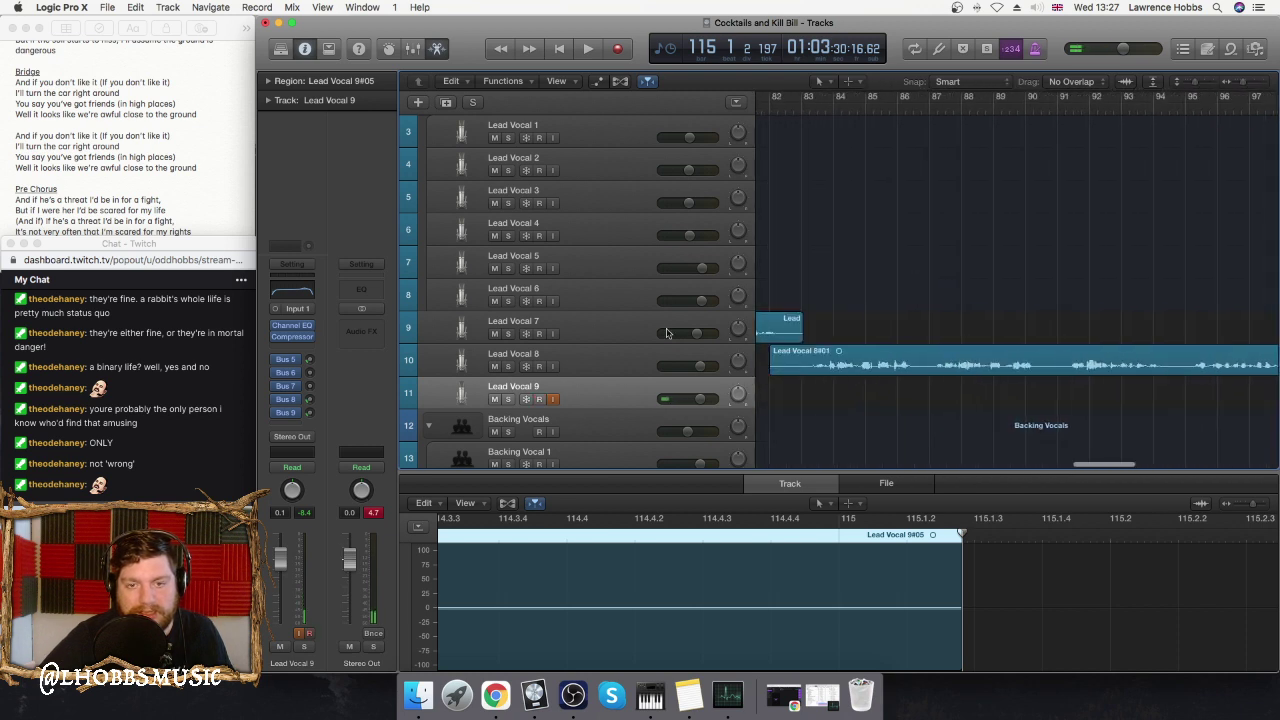
click(584, 340)
scroll(808, 250, left, 5)
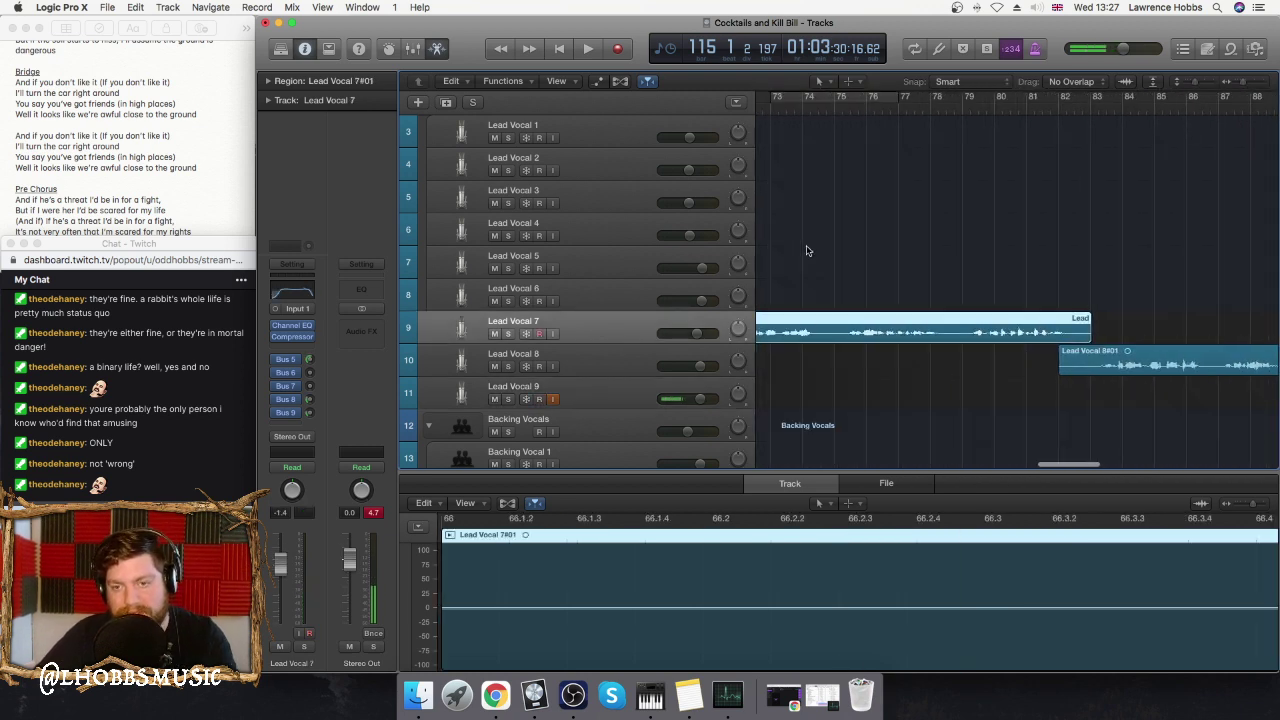
click(797, 107)
key(space)
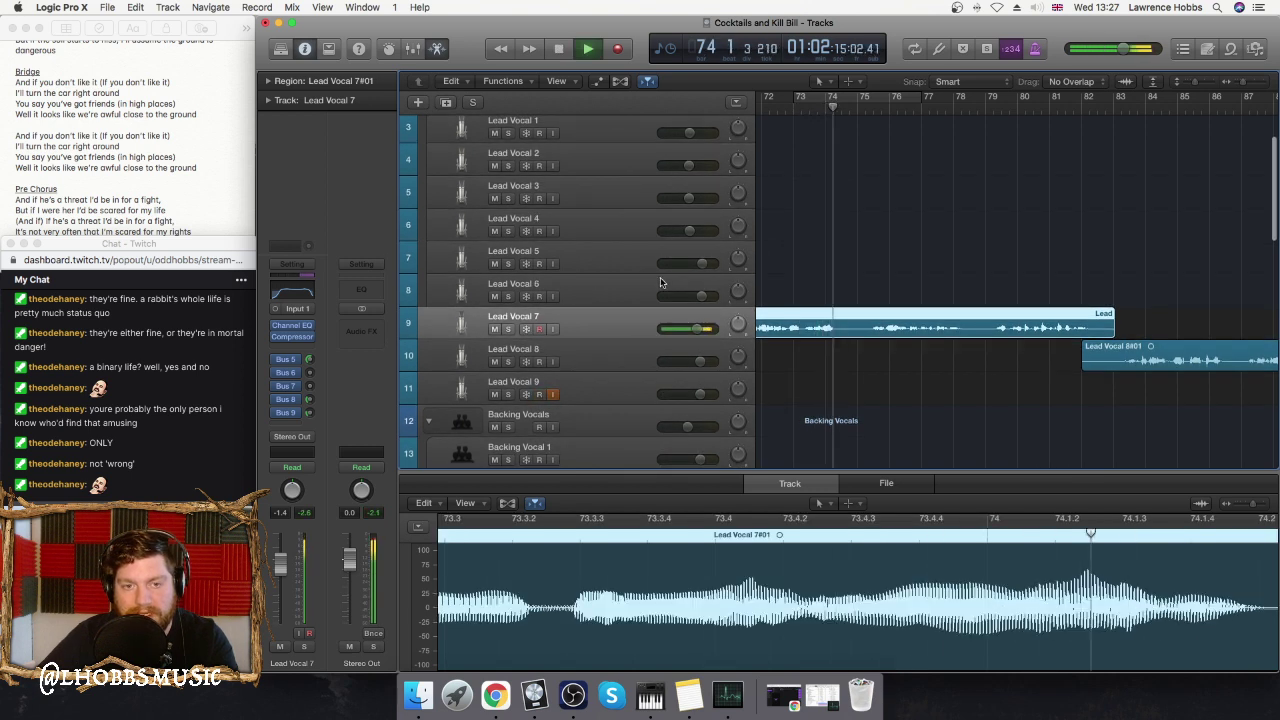
key(space)
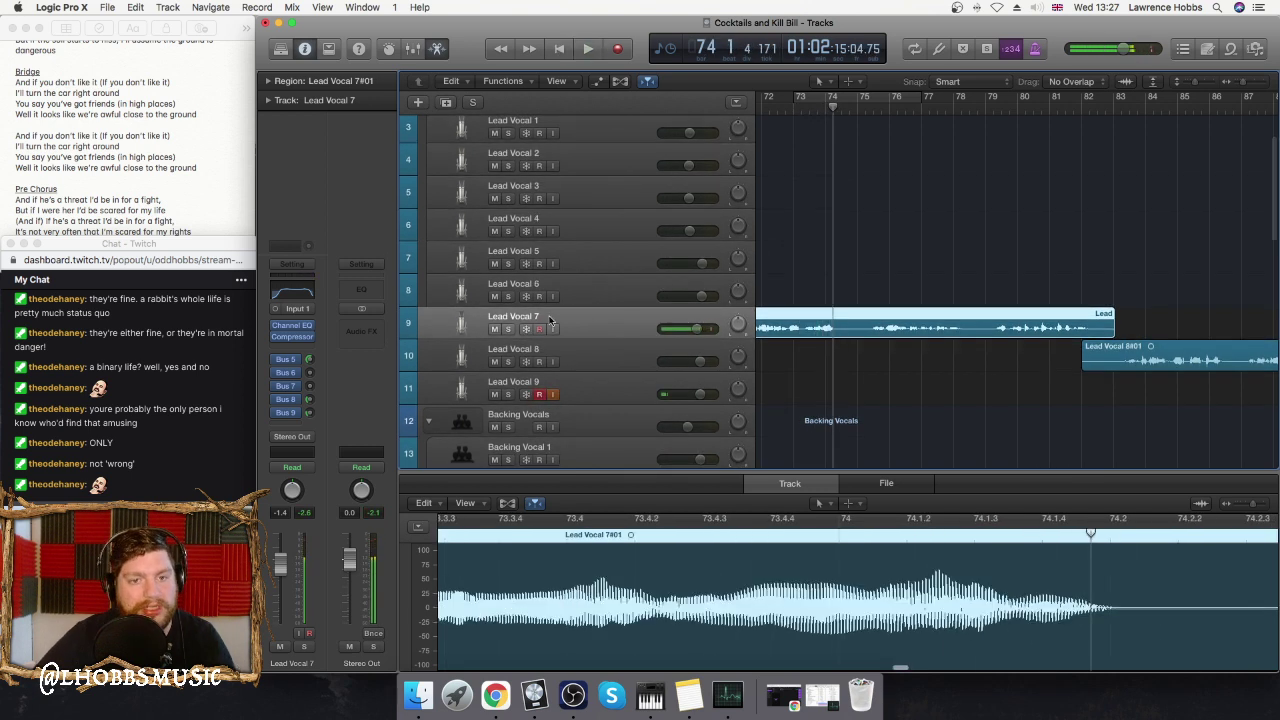
- Select the tracks from Lead Vocal 9 up to the Lead Vocals stack and flatten the stack
click(603, 384)
scroll(615, 360, down, 1)
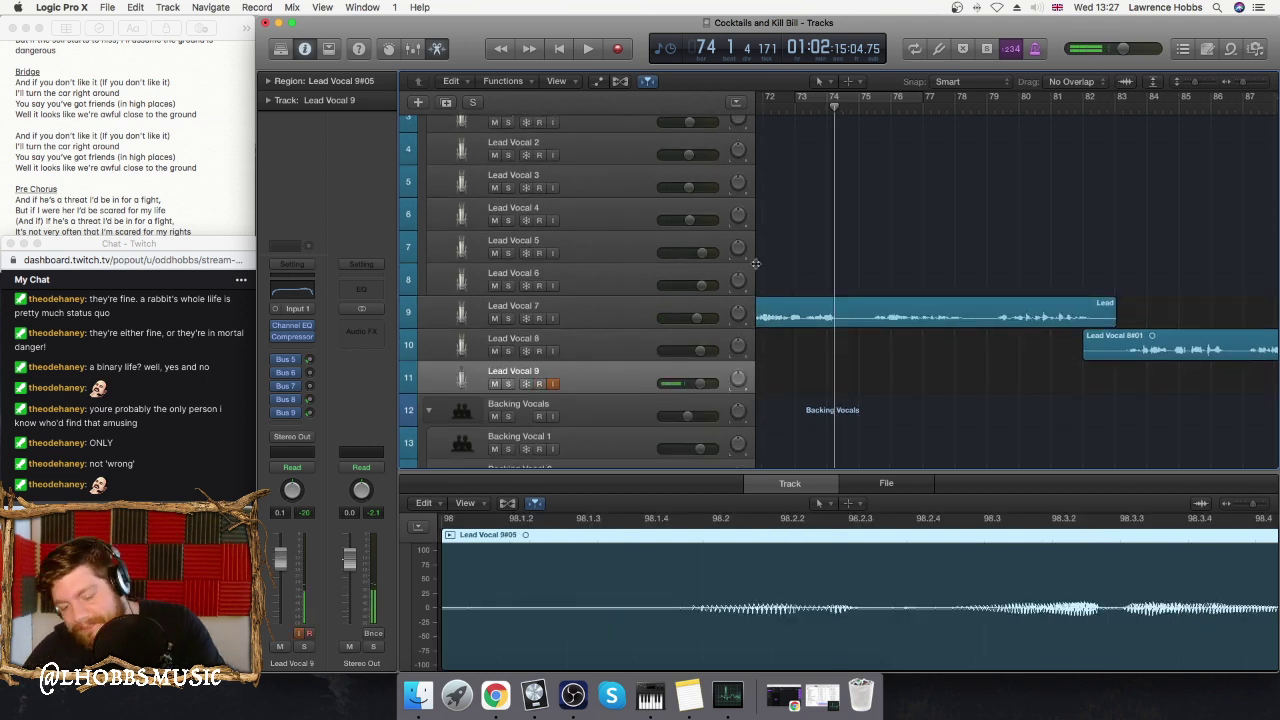
key(shift+Up)
key(shift+Up)
key(shift+Up)
key(shift+Up)
key(shift+Up)
key(shift+Up)
key(shift+Up)
key(shift+Up)
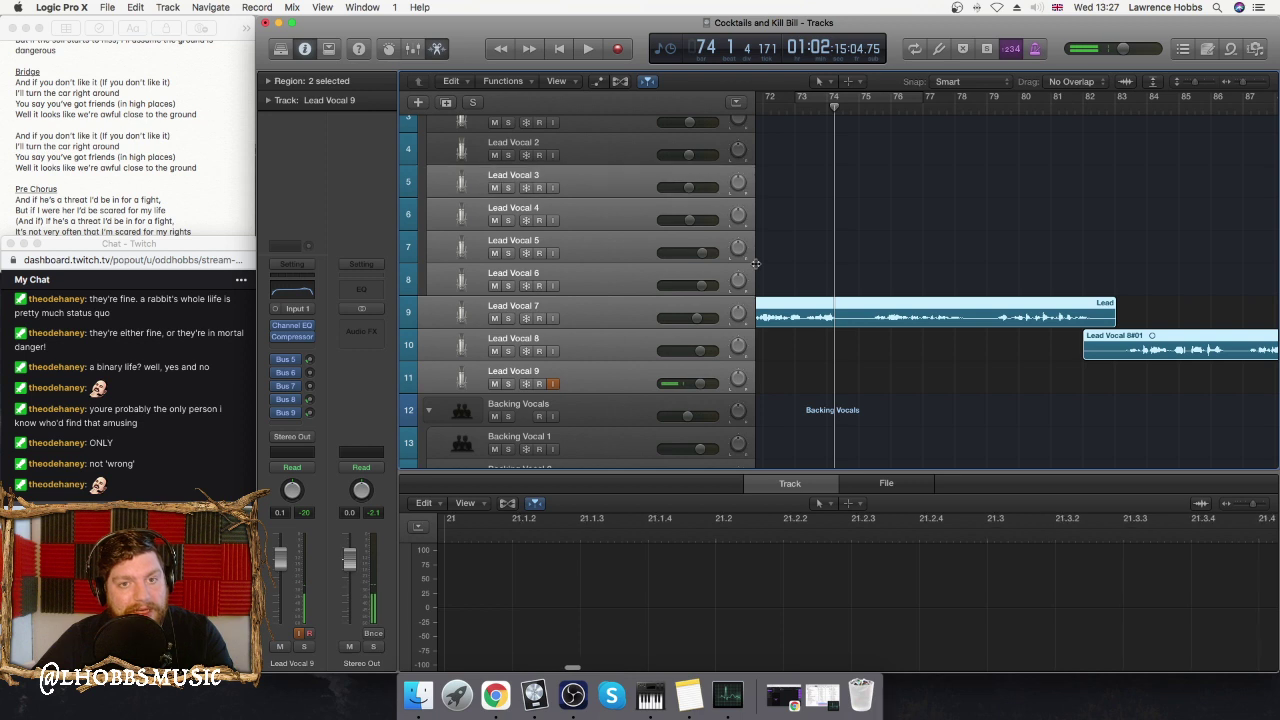
key(shift+Up)
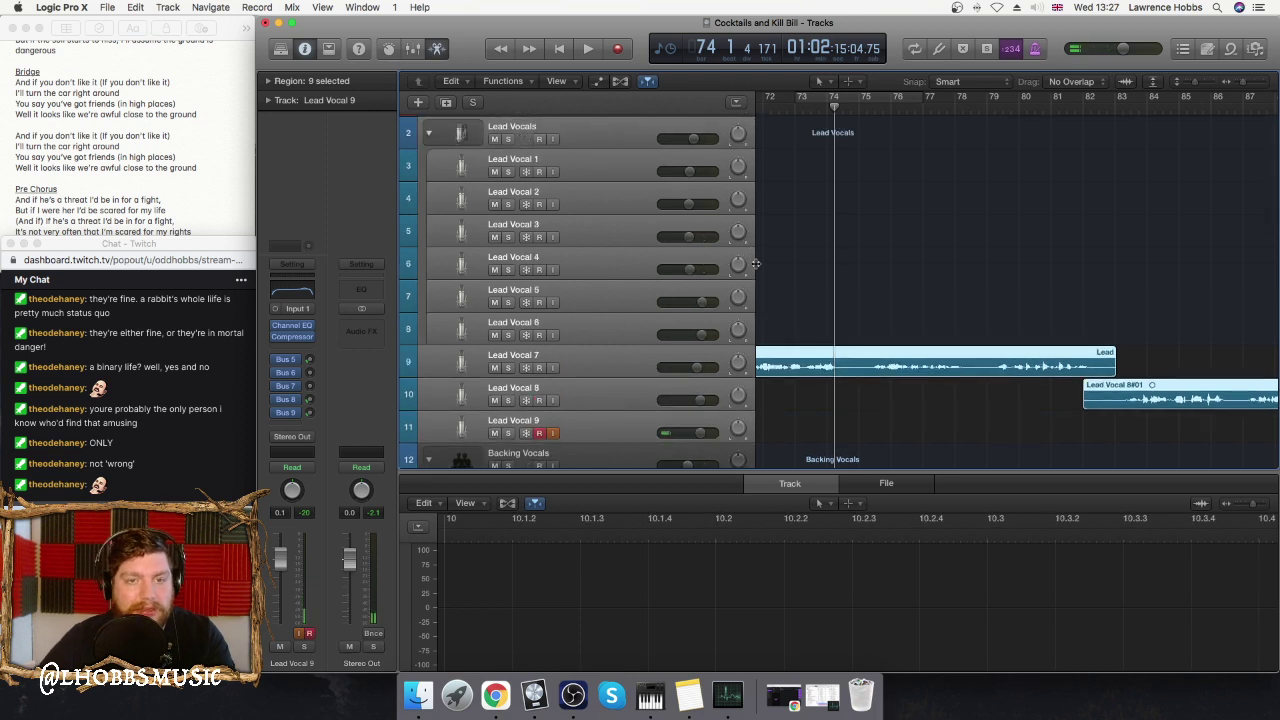
right_click(592, 141)
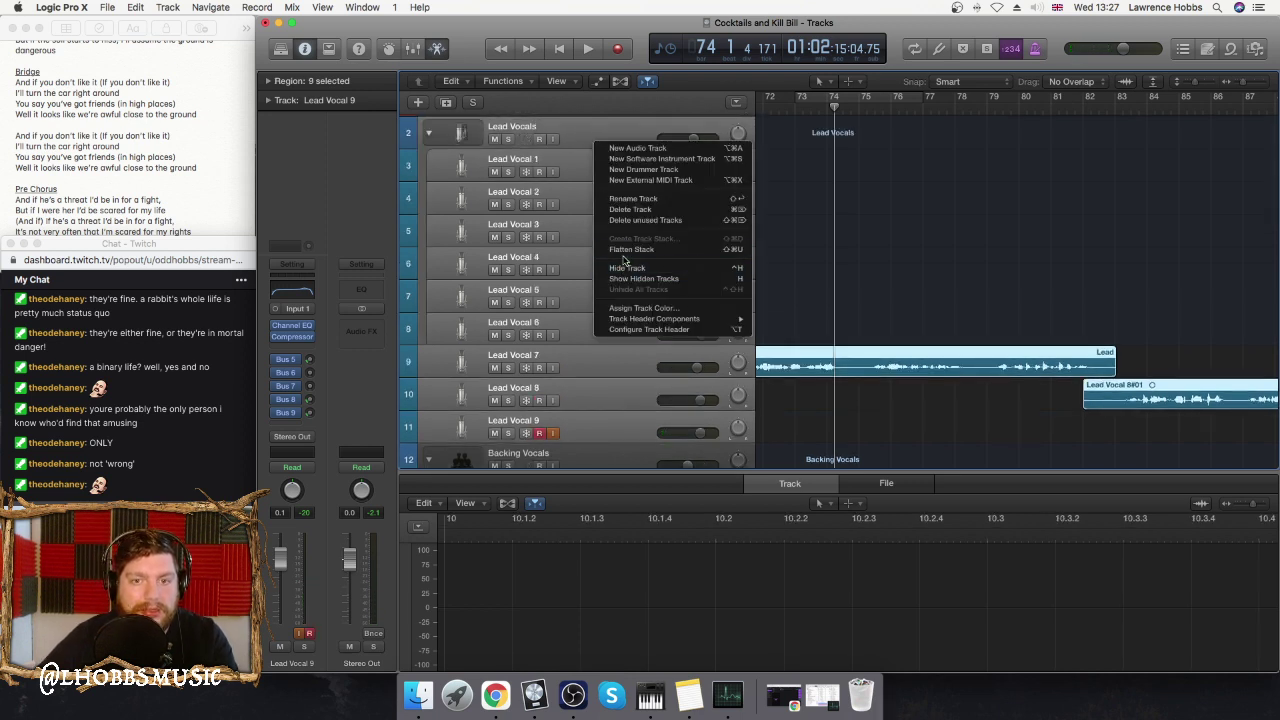
click(622, 252)
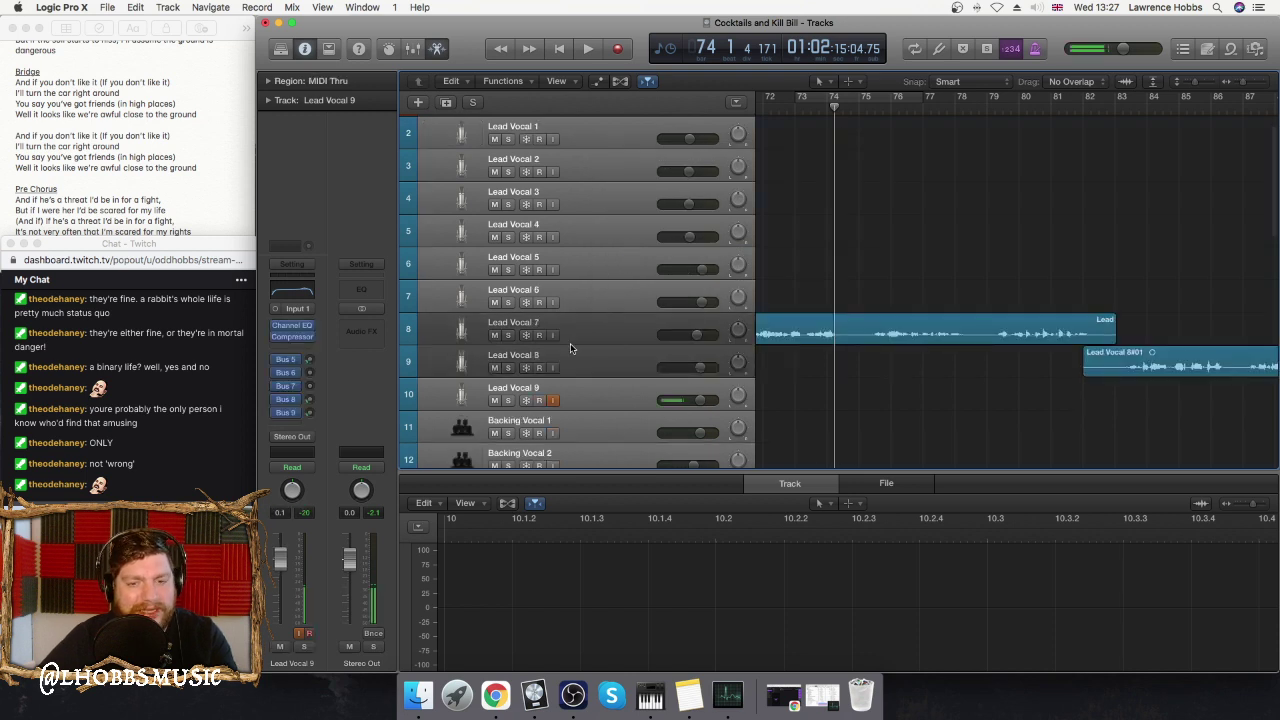
click(593, 340)
scroll(593, 340, down, 4)
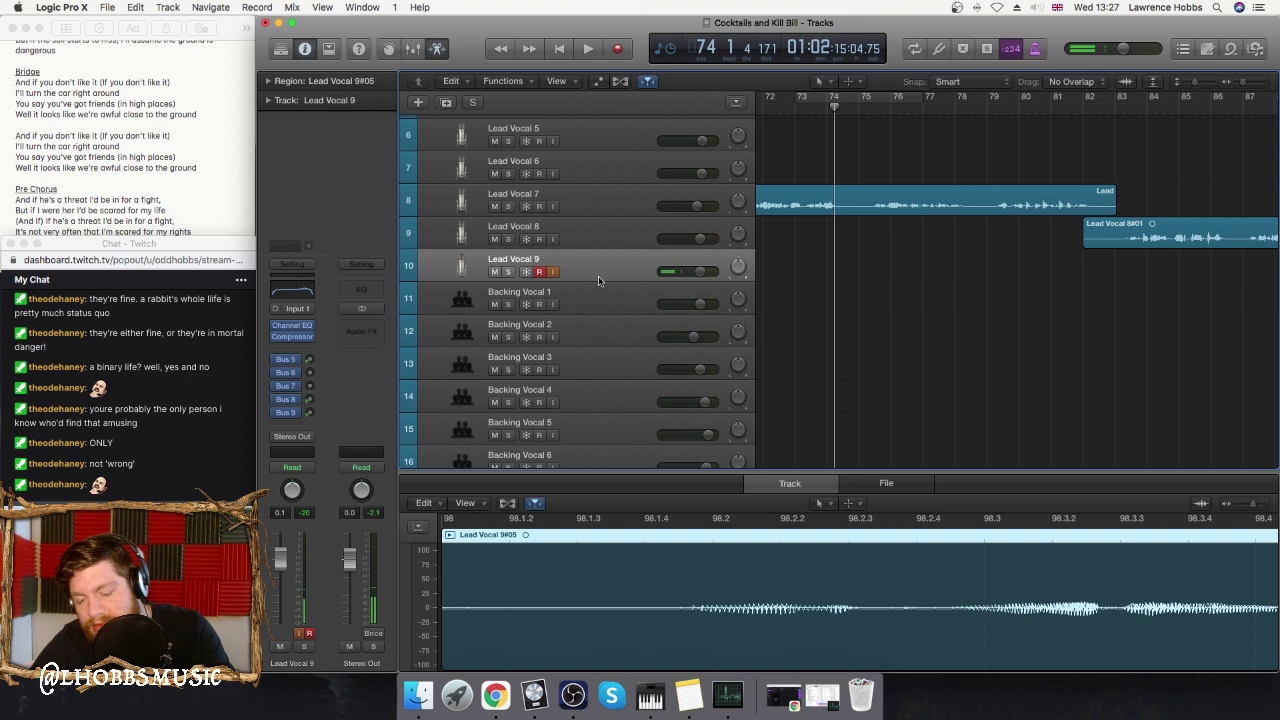
shift+click(598, 276)
key(shift+Up)
key(shift+Up)
key(shift+Up)
key(shift+Up)
key(shift+Up)
key(shift+Up)
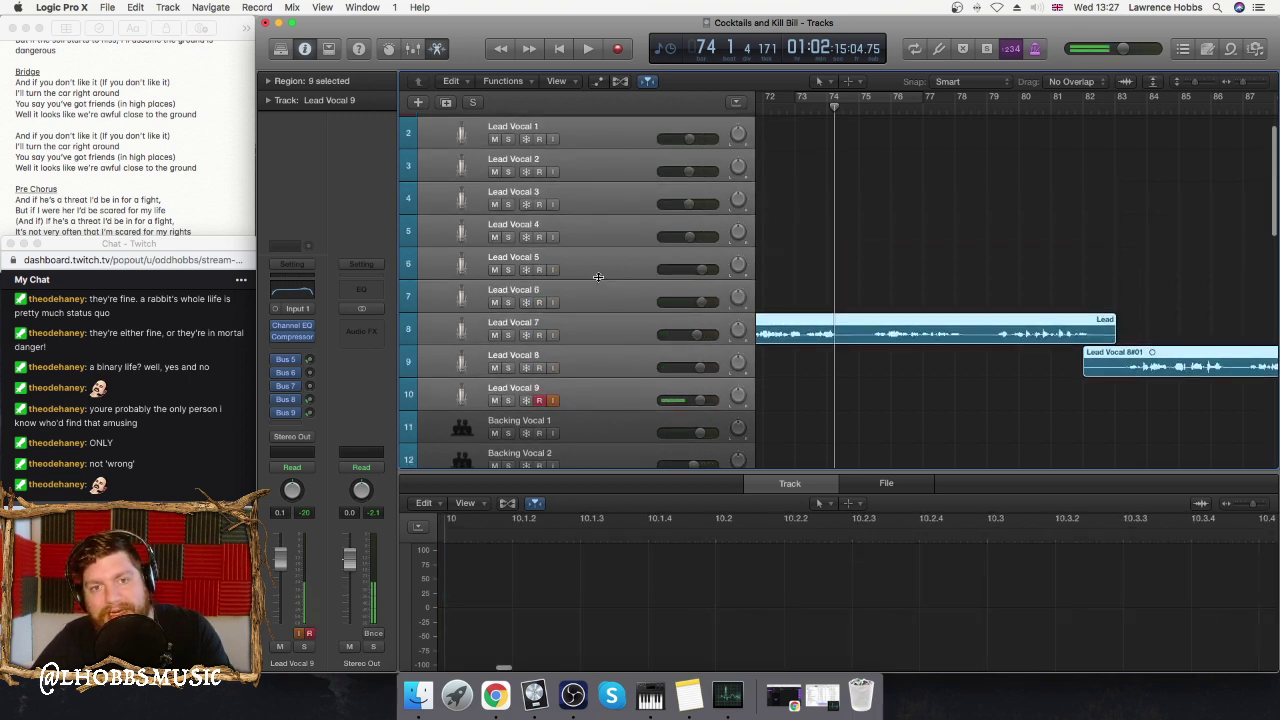
key(shift+Down)
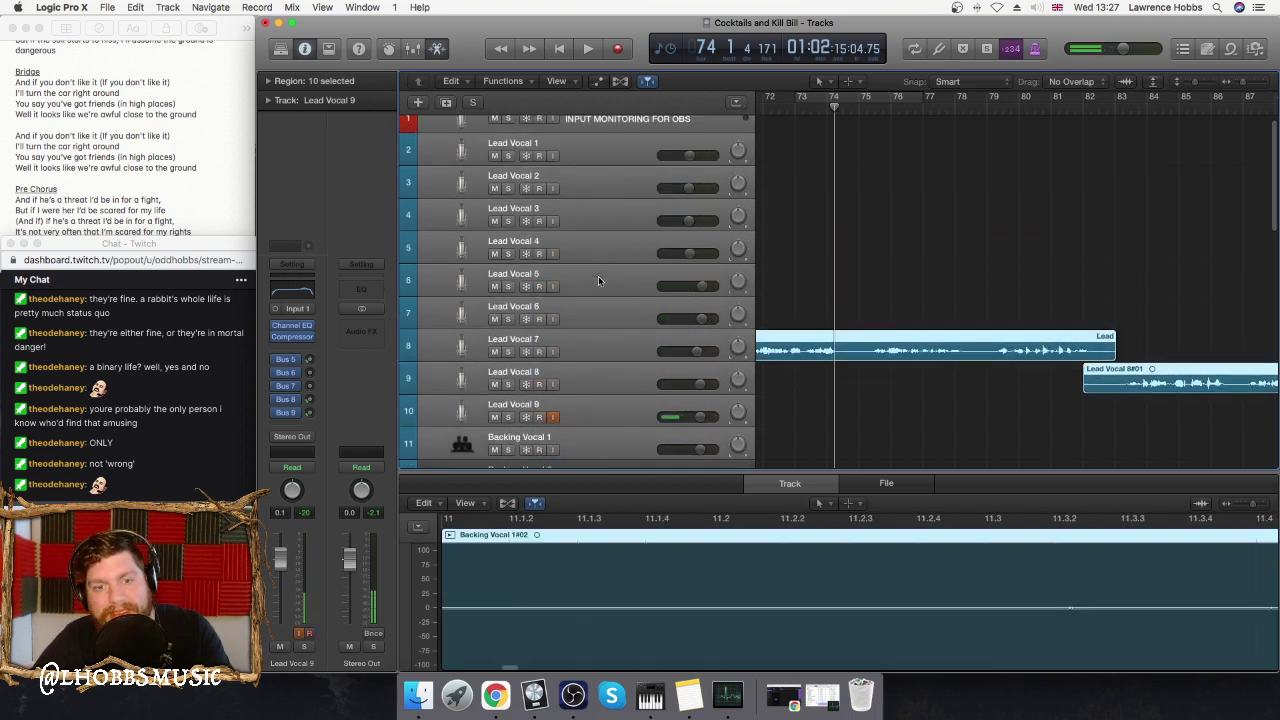
click(598, 276)
- Try to group the tracks Lead Vocal 1 through Lead Vocal 9 into a summing stack
click(594, 149)
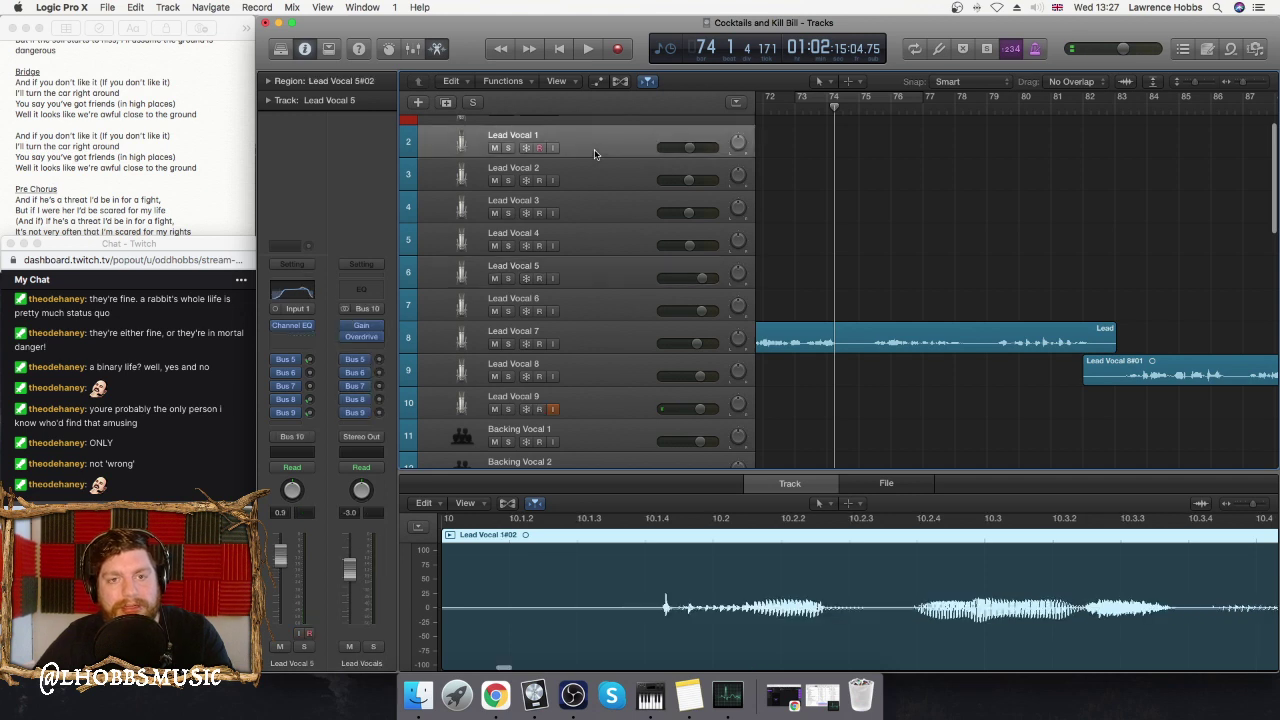
key(shift+Down)
key(shift+Down)
key(shift+Down)
key(shift+Down)
key(shift+Down)
key(shift+Down)
key(shift+Down)
key(shift+Down)
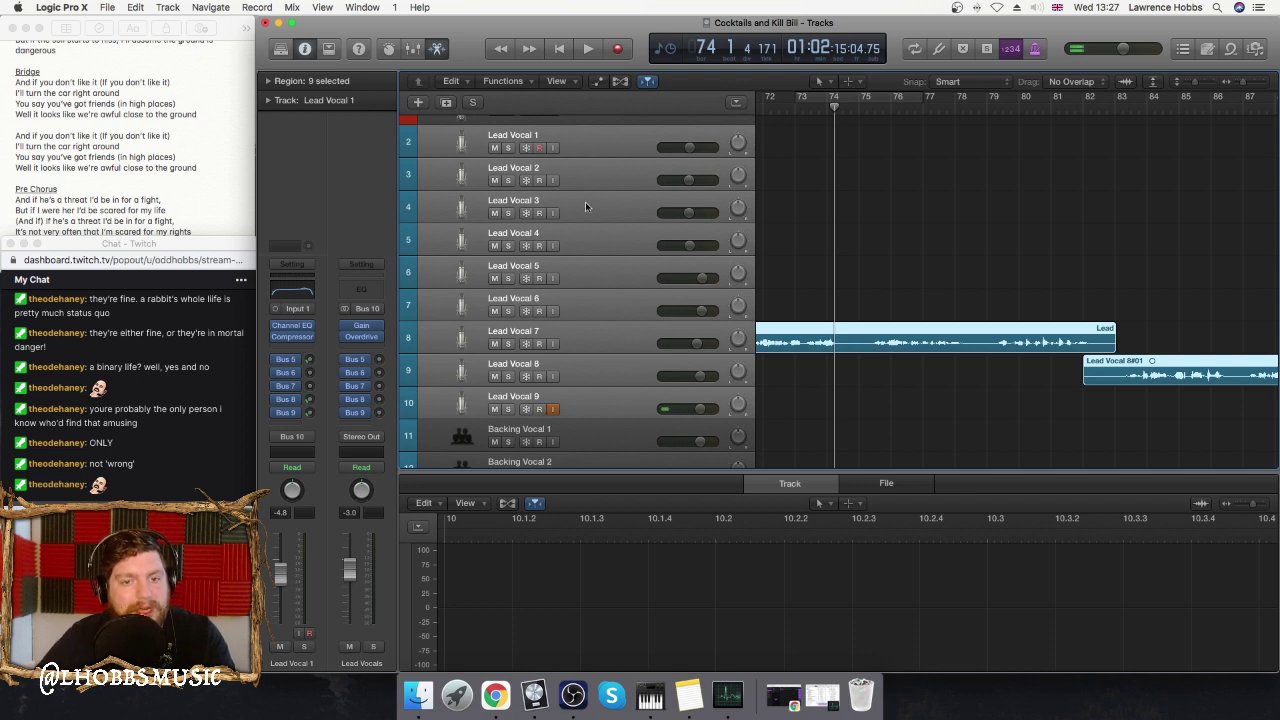
right_click(598, 168)
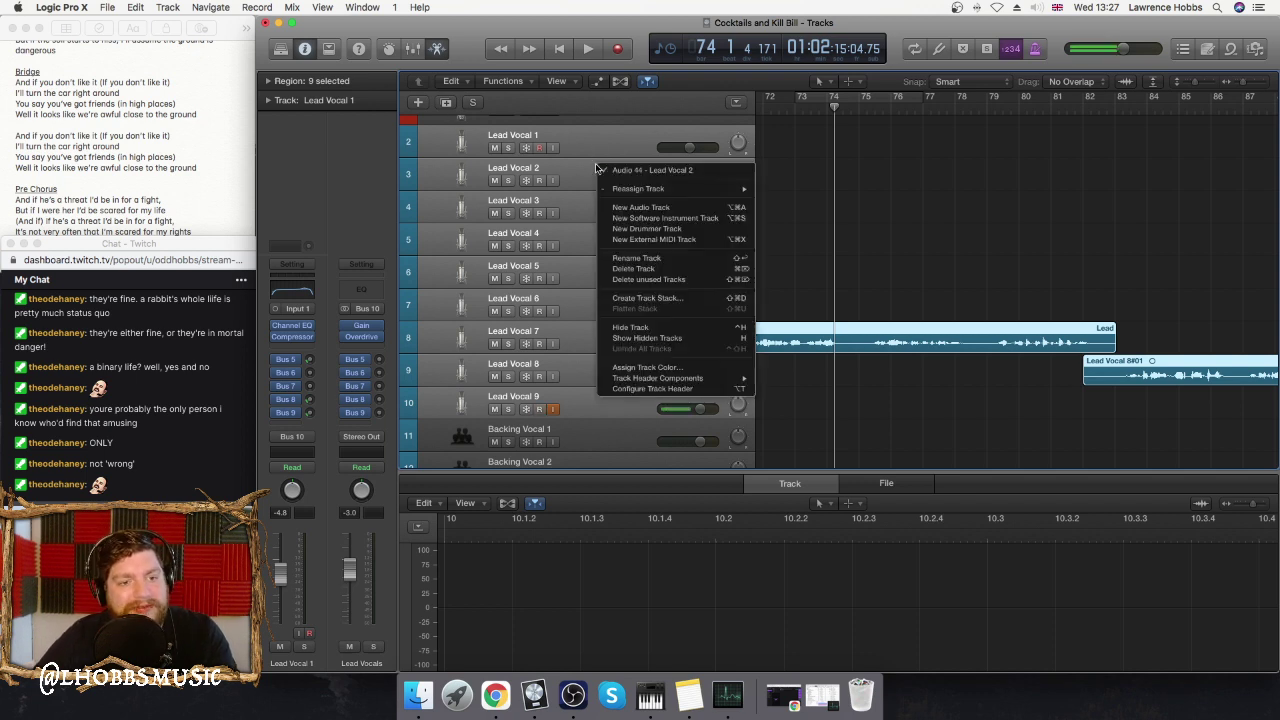
click(678, 300)
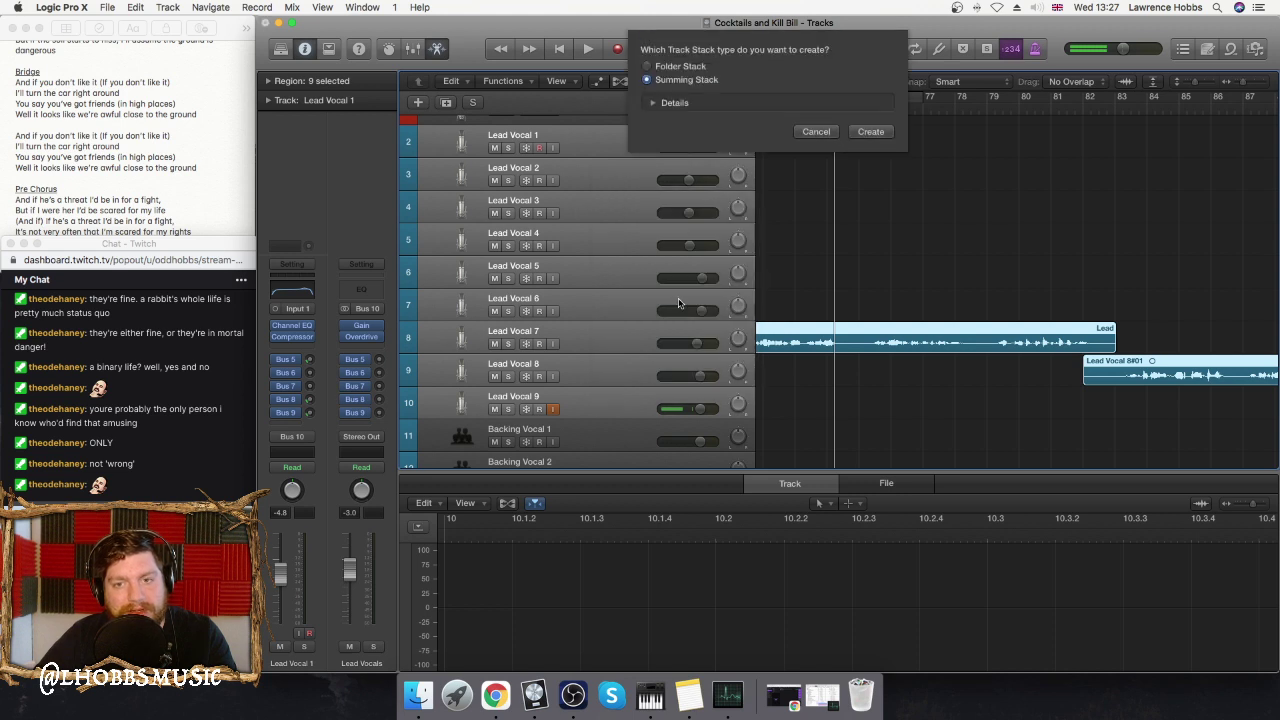
click(866, 131)
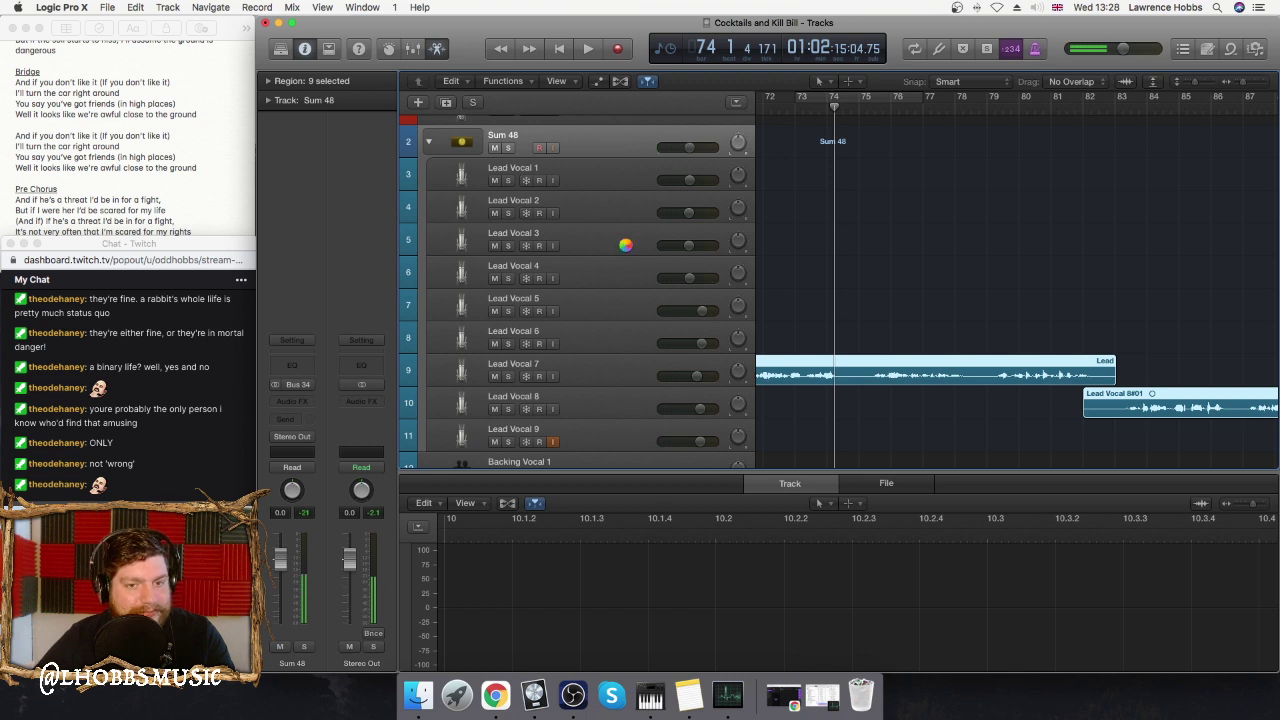
key(super+z)
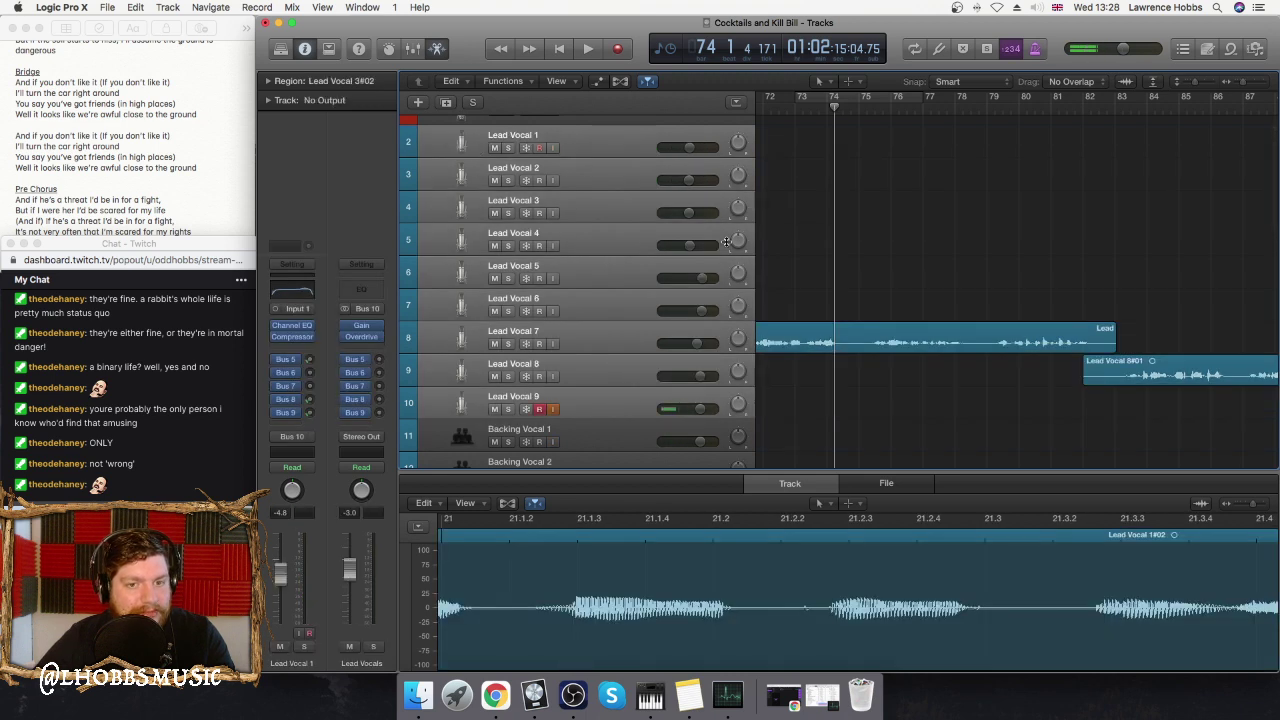
- Move the playhead to bar 82, at the start of the Lead Vocal 8 region
scroll(968, 213, down, 1)
scroll(840, 397, down, 6)
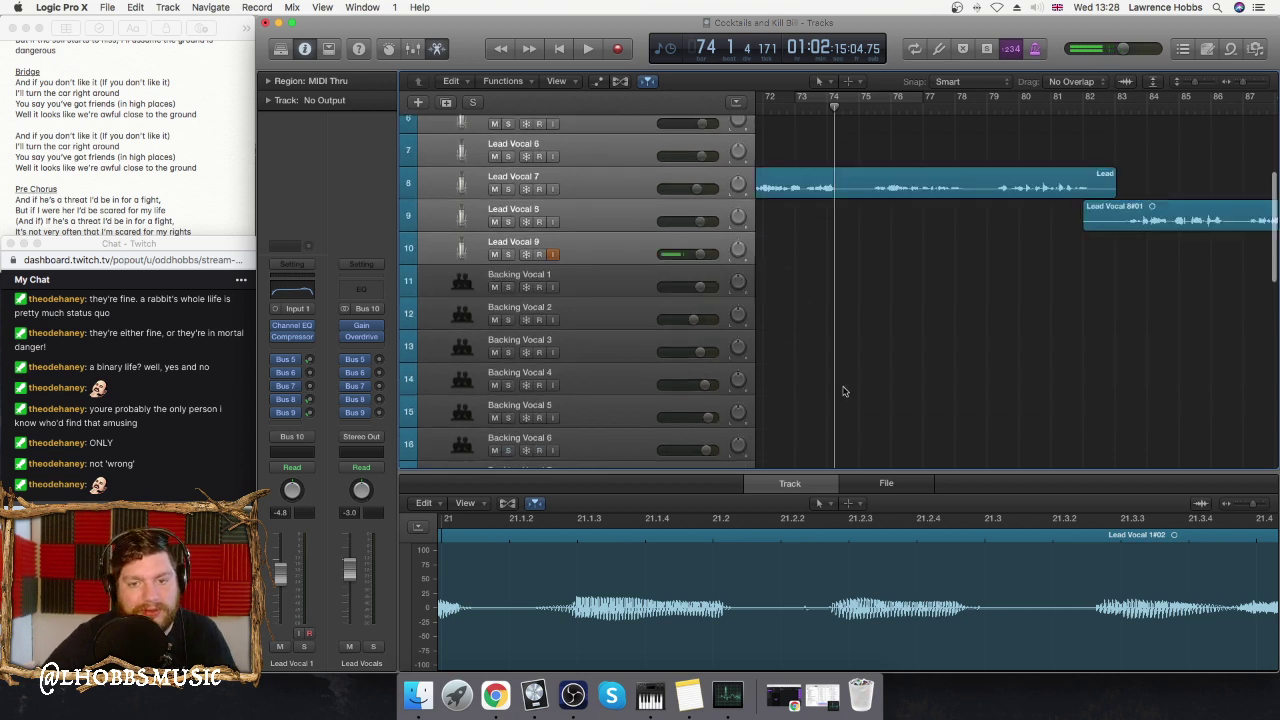
scroll(853, 266, right, 5)
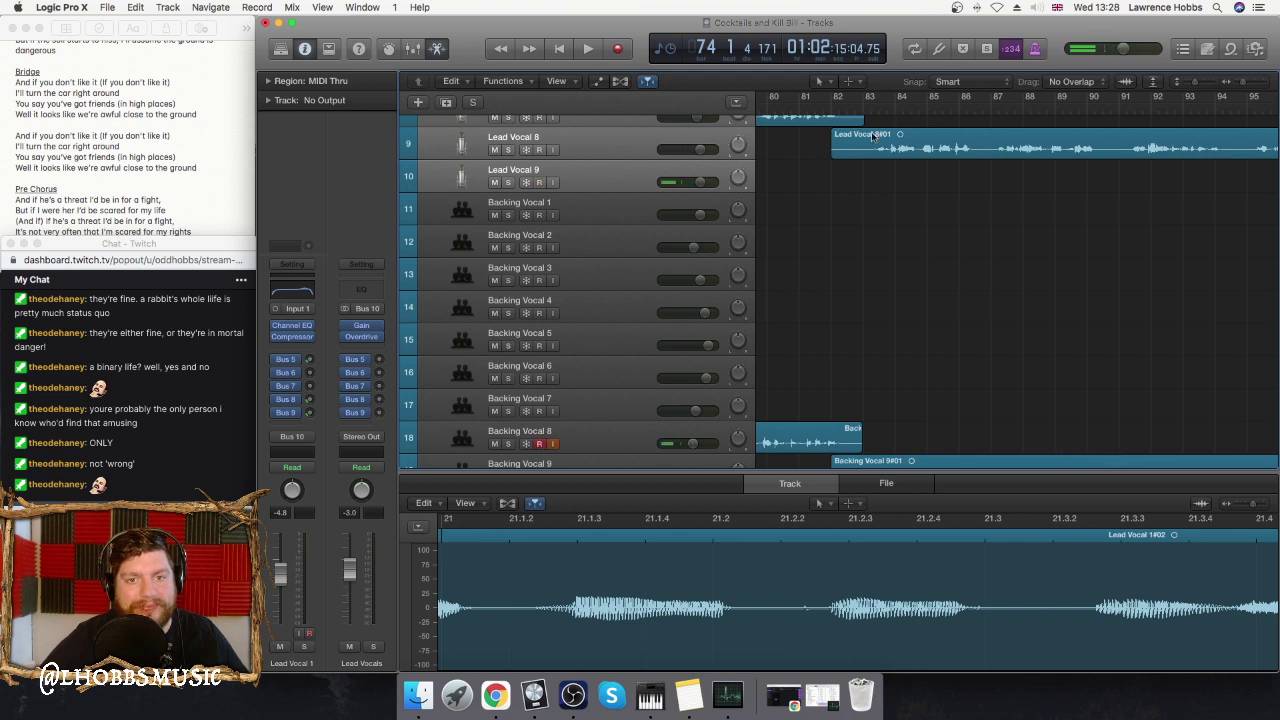
click(831, 106)
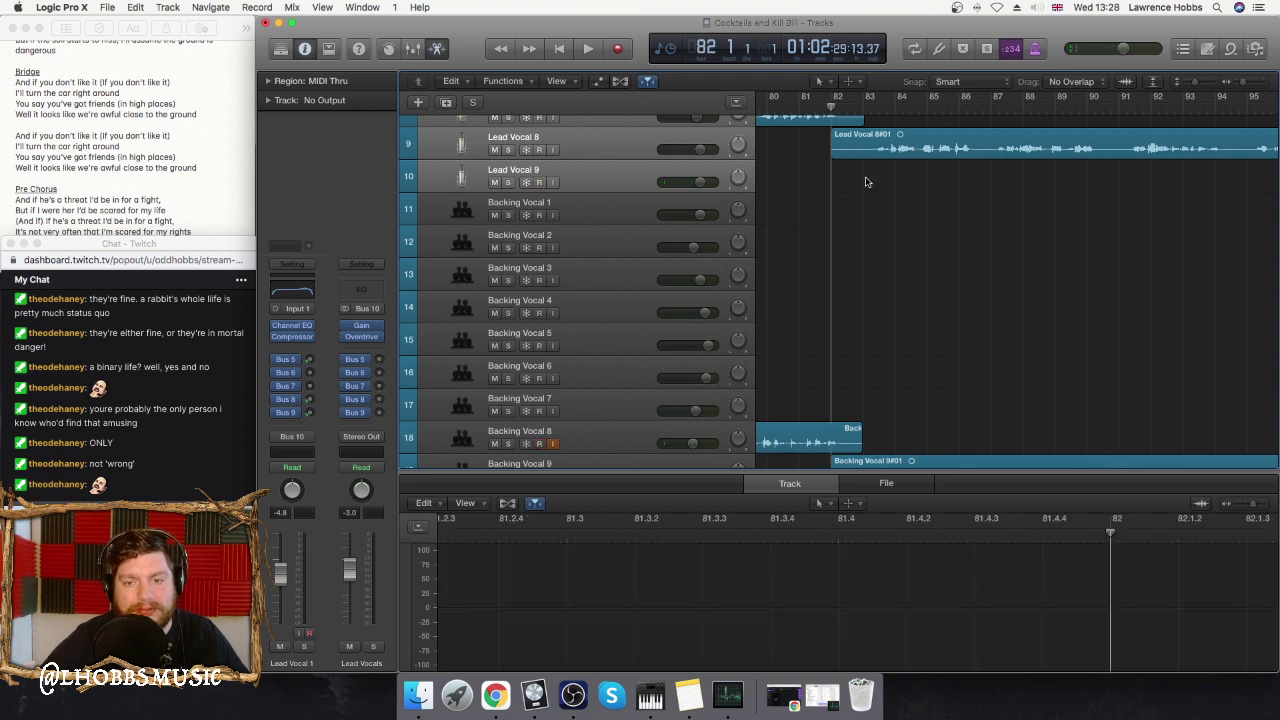
- Record a new take on the Backing Vocal 10 track from bar 98 to about bar 115
scroll(775, 306, down, 4)
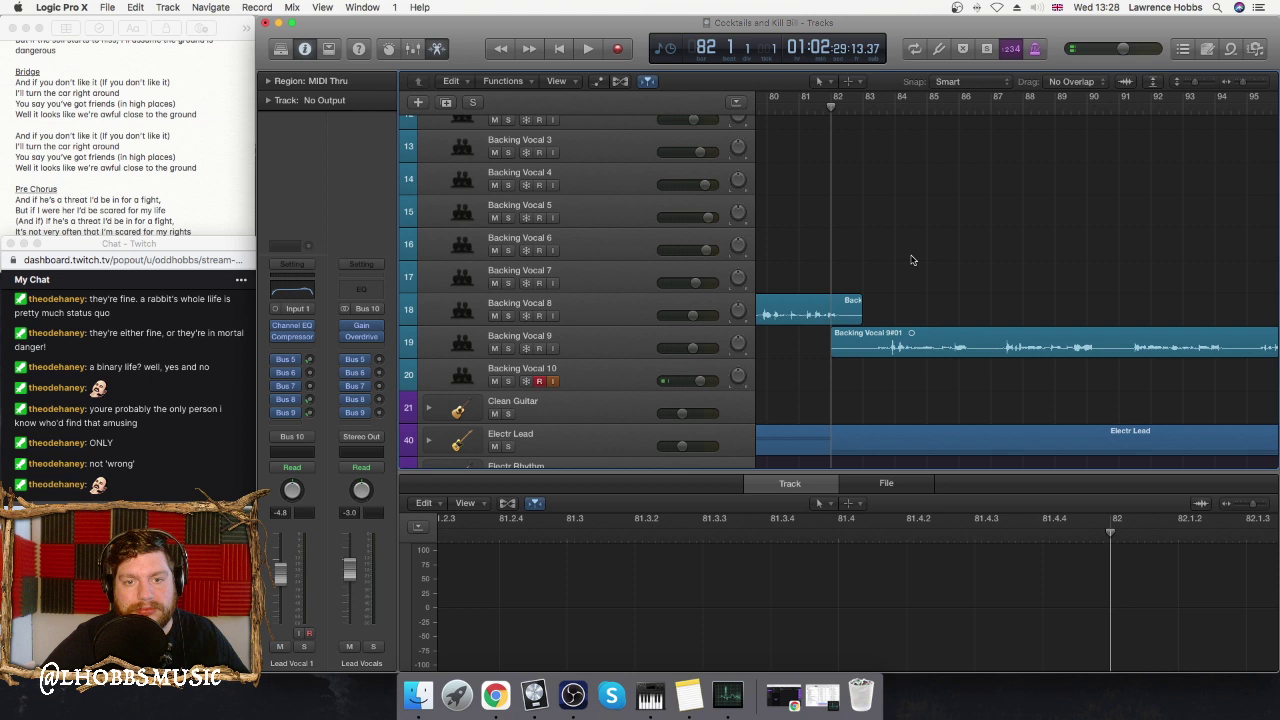
scroll(911, 260, down, 3)
scroll(915, 262, up, 5)
scroll(917, 255, right, 5)
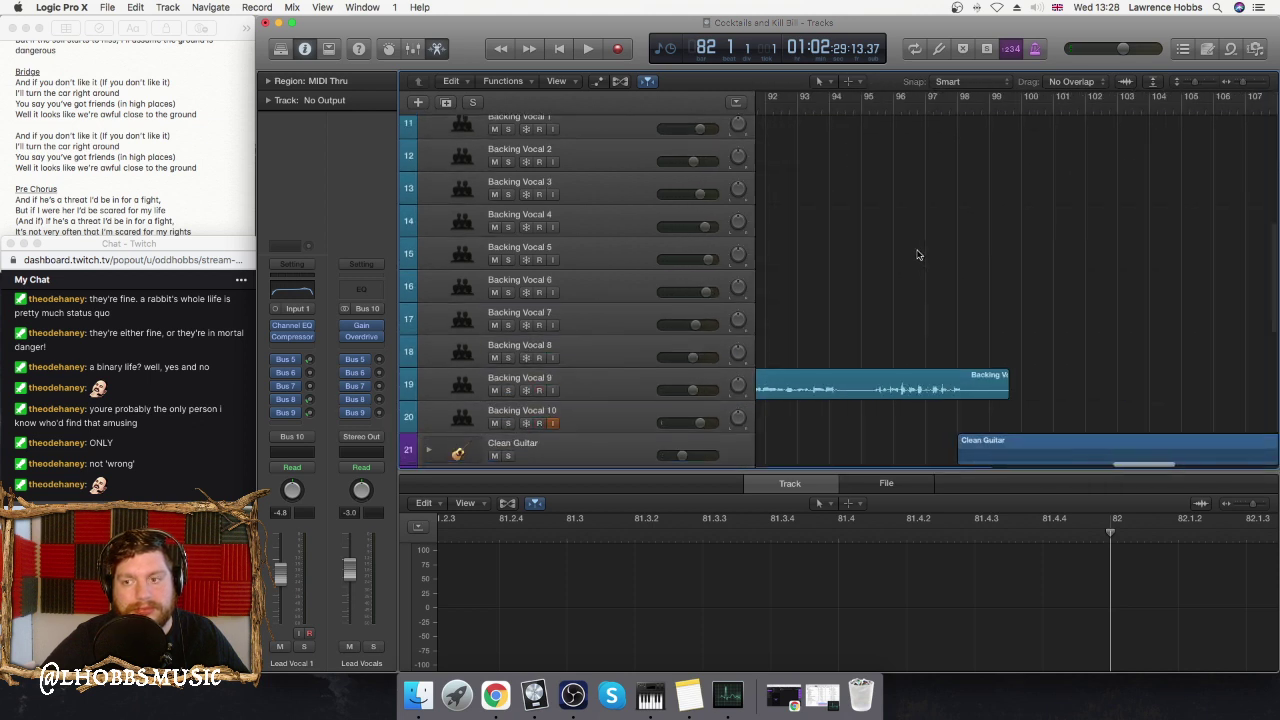
scroll(912, 250, right, 3)
scroll(912, 245, up, 5)
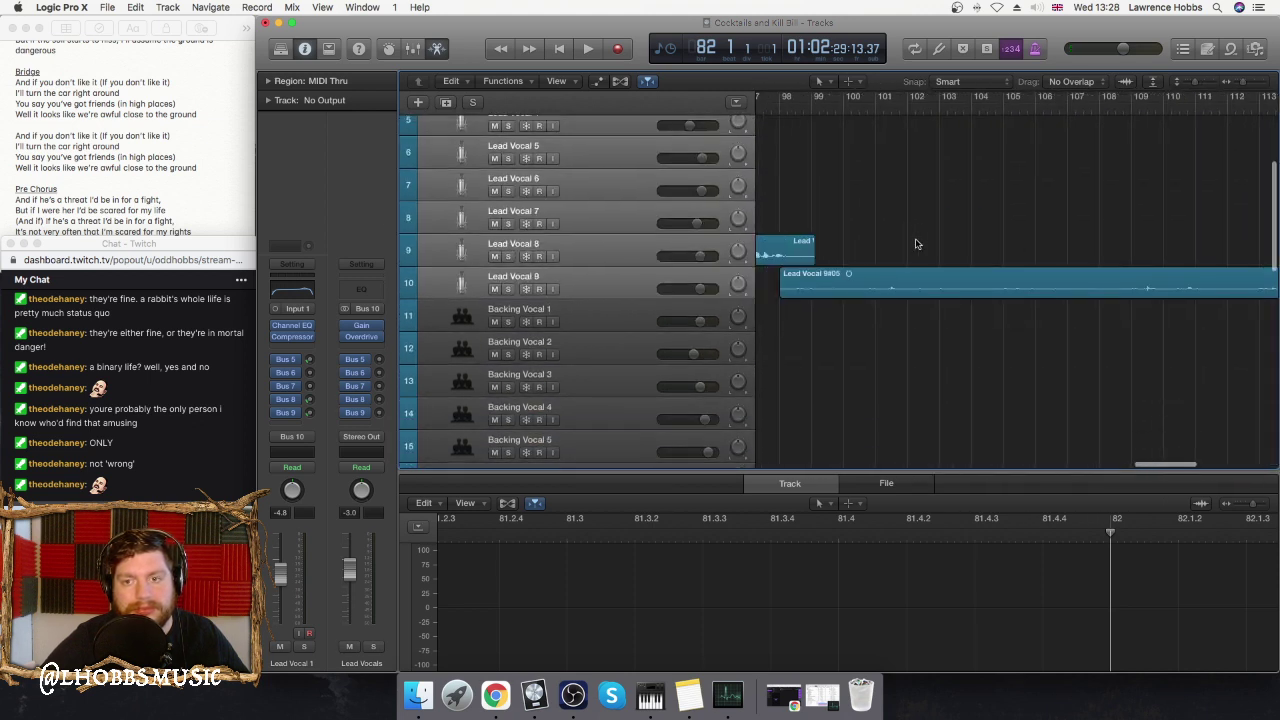
scroll(915, 244, down, 3)
click(779, 108)
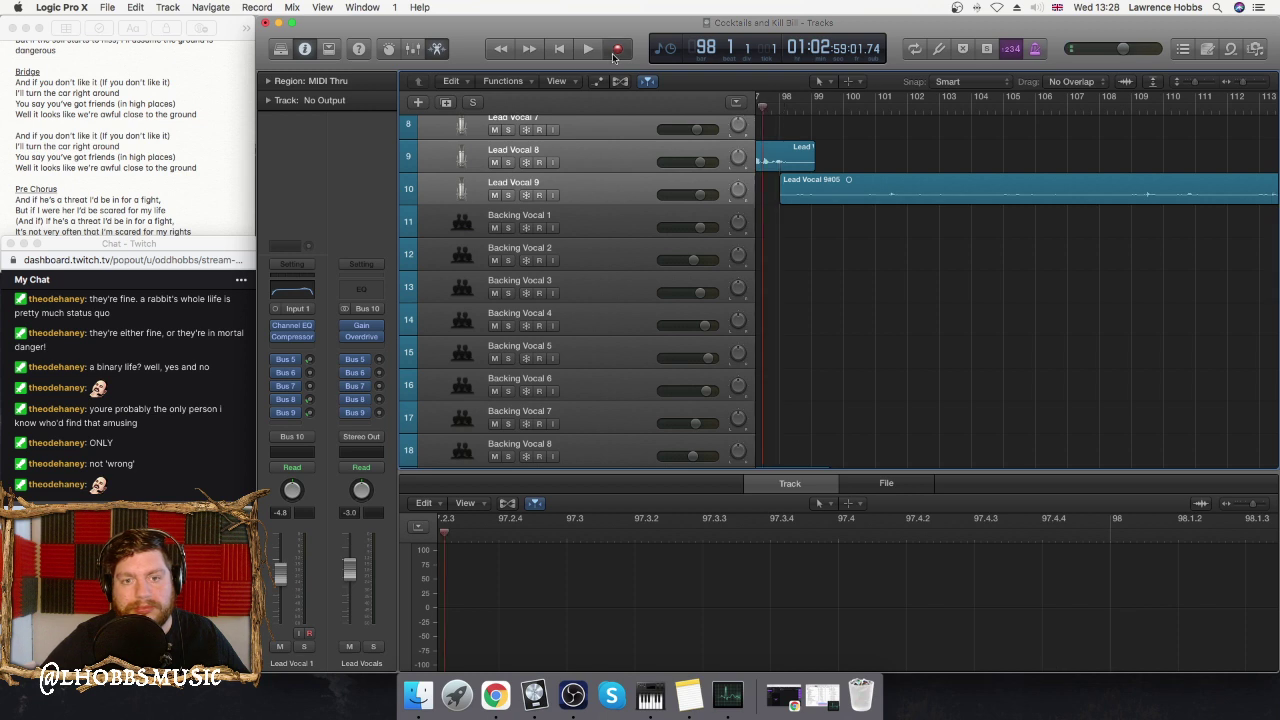
click(615, 52)
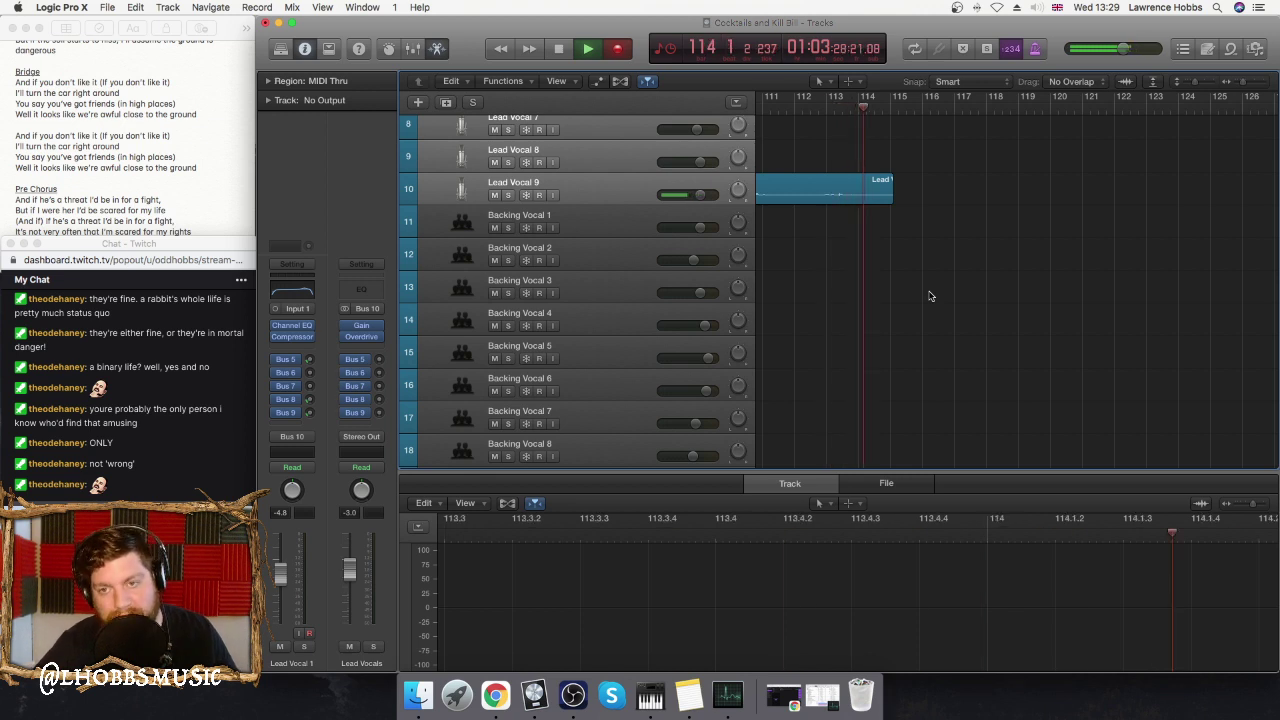
key(space)
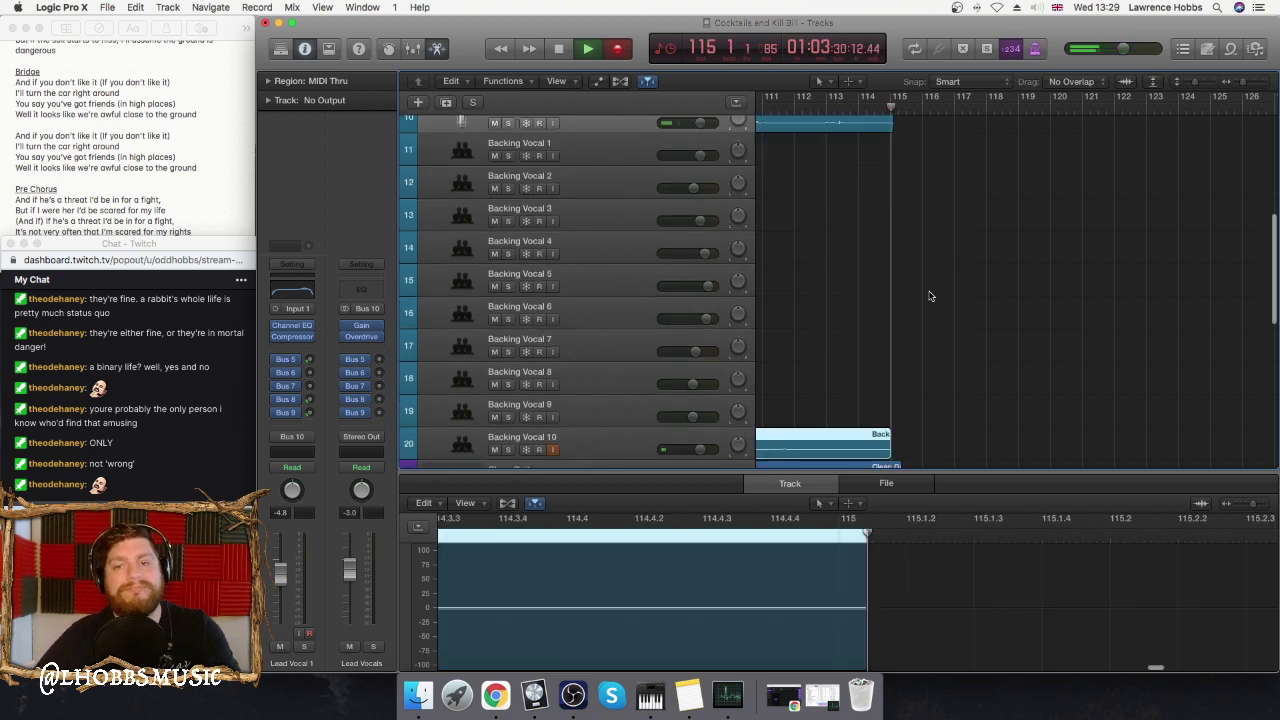
- Play back the new Backing Vocal 10 take from bar 98 and raise that track's volume slightly
scroll(698, 297, down, 1)
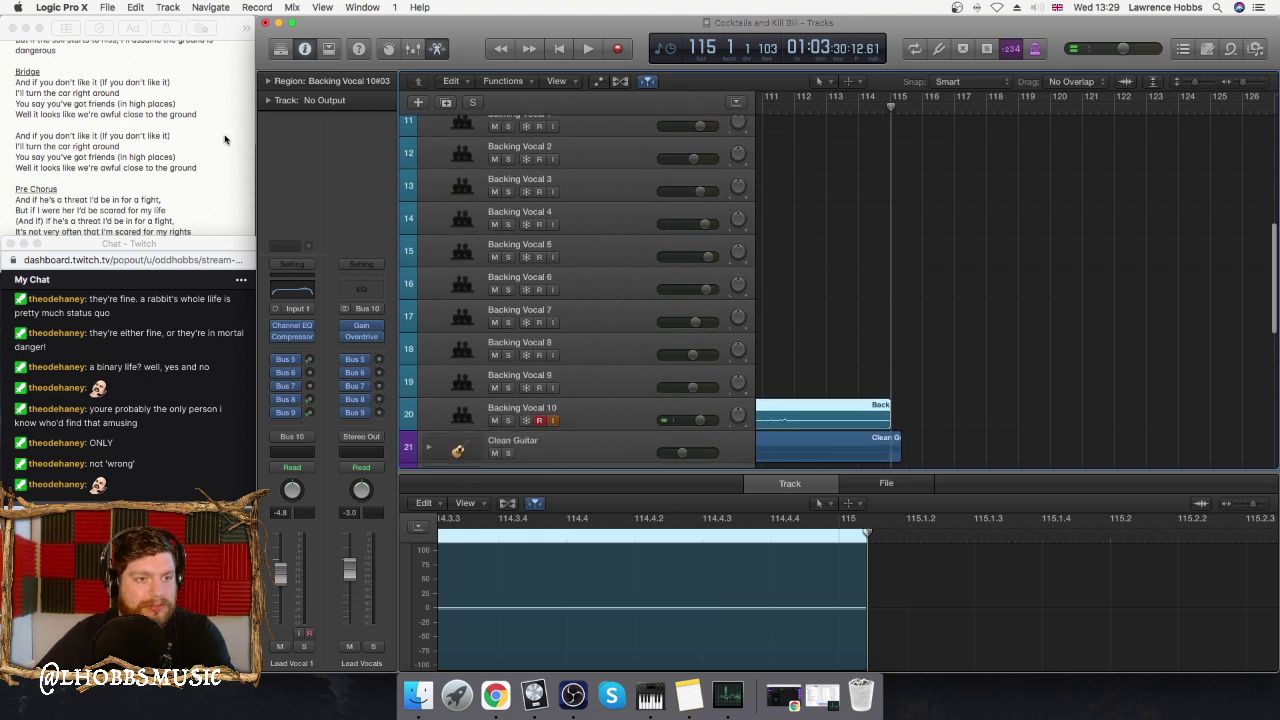
scroll(225, 140, down, 2)
scroll(893, 229, left, 10)
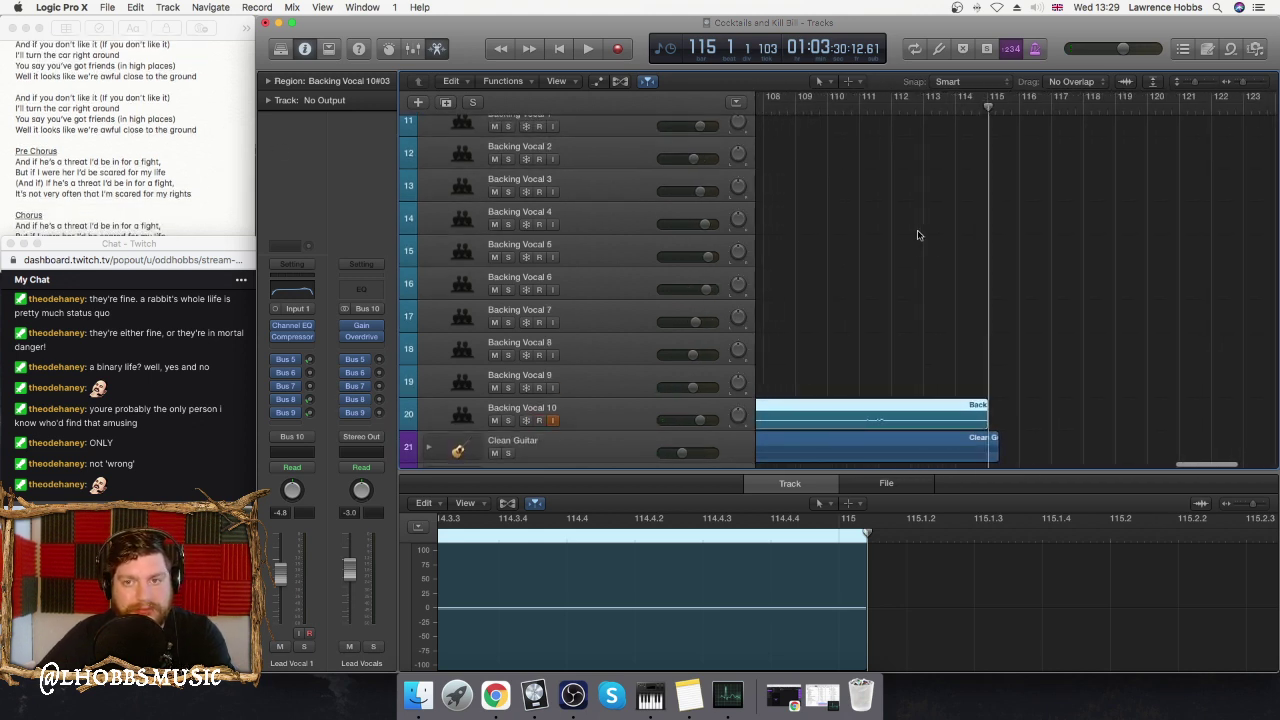
scroll(918, 235, left, 1)
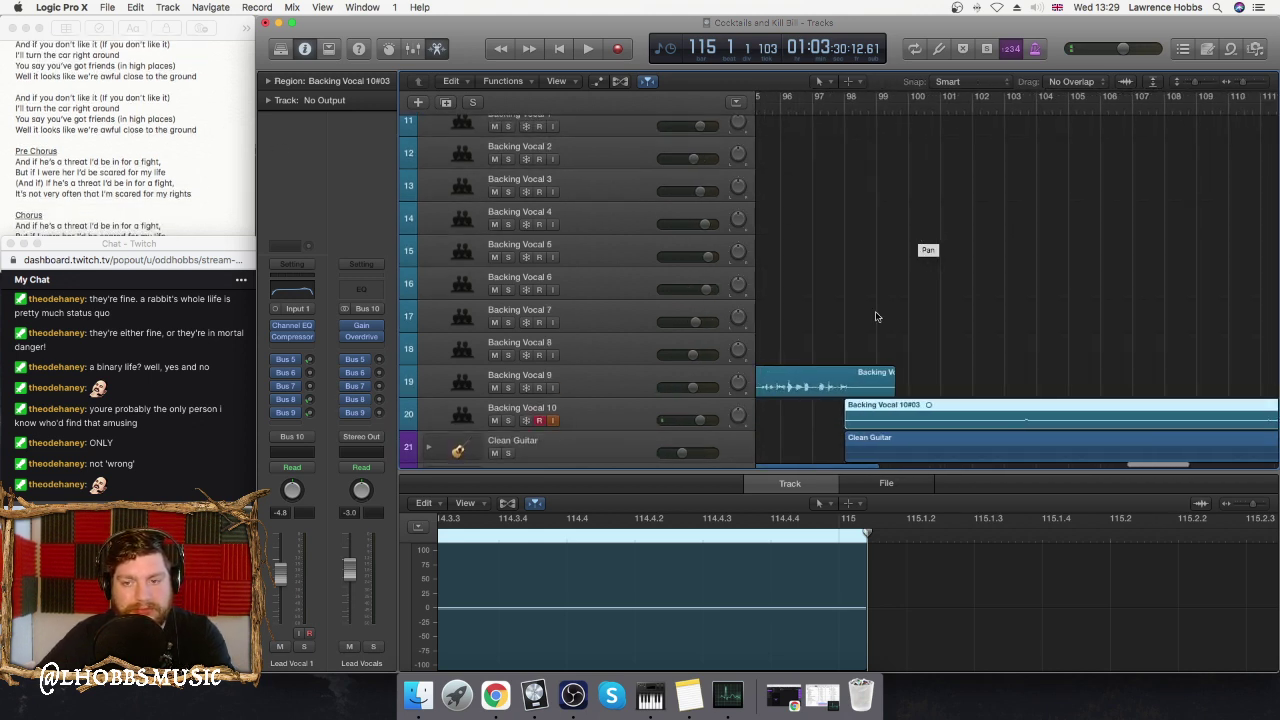
click(845, 108)
key(space)
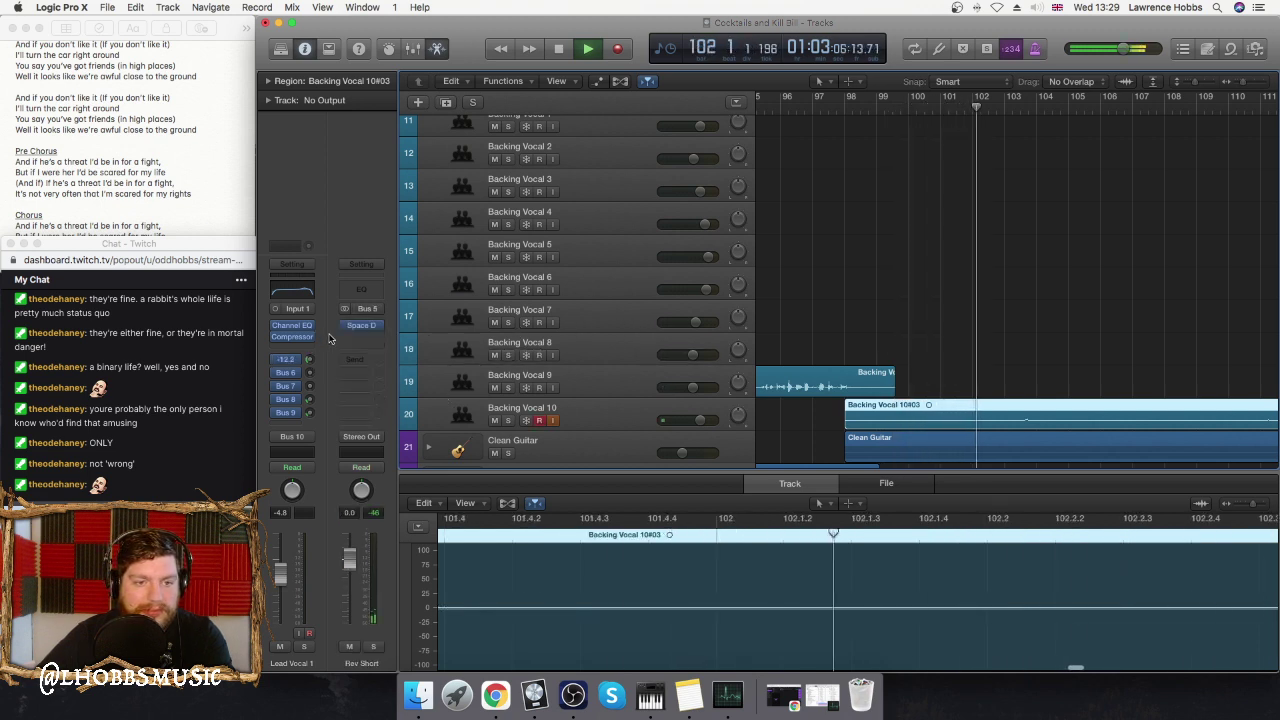
drag(699, 419, 703, 420)
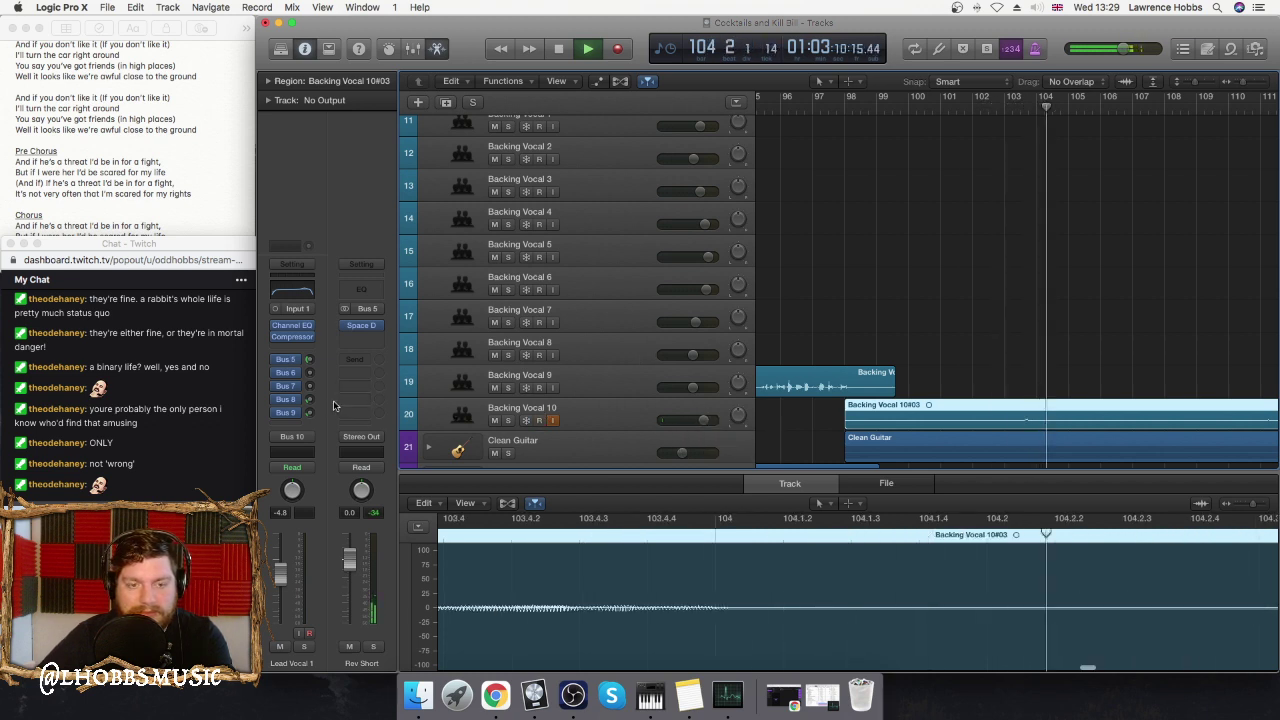
- Duplicate the Backing Vocal 10 track, return the playhead to bar 98 and rename the new track Backing Vocal 11
scroll(868, 277, down, 2)
key(space)
key(Up)
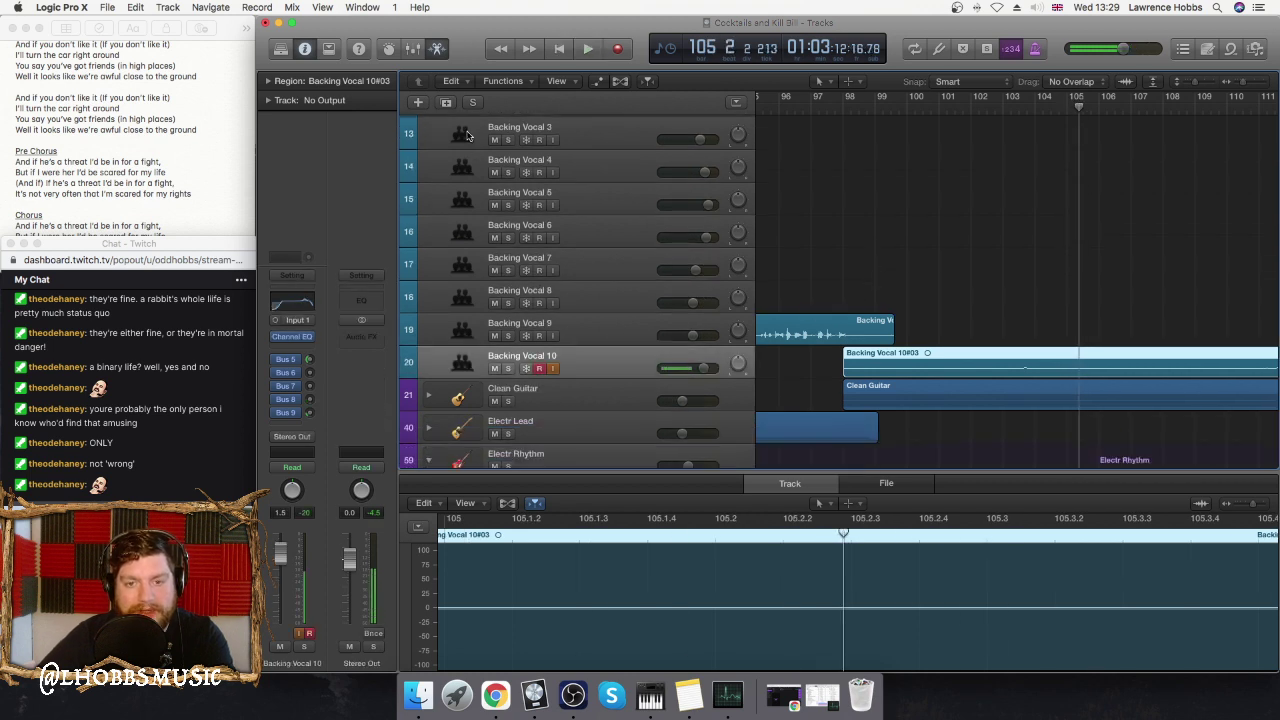
key(super+d)
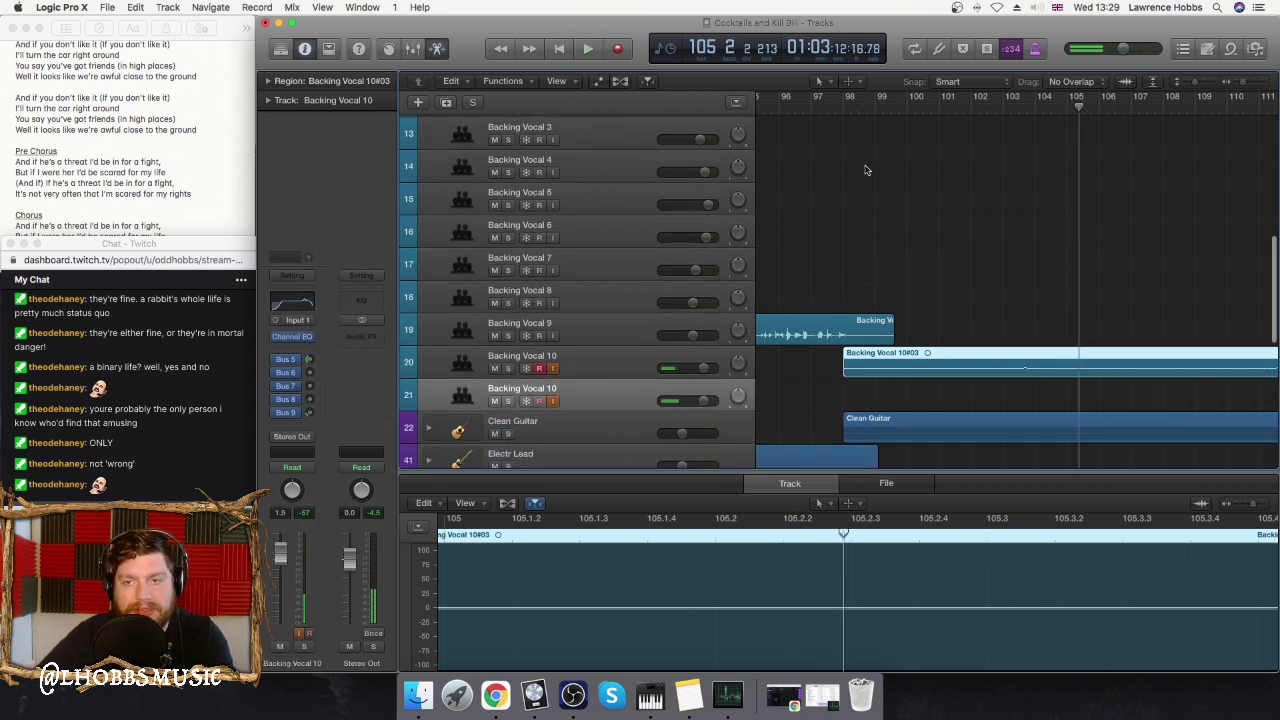
click(845, 113)
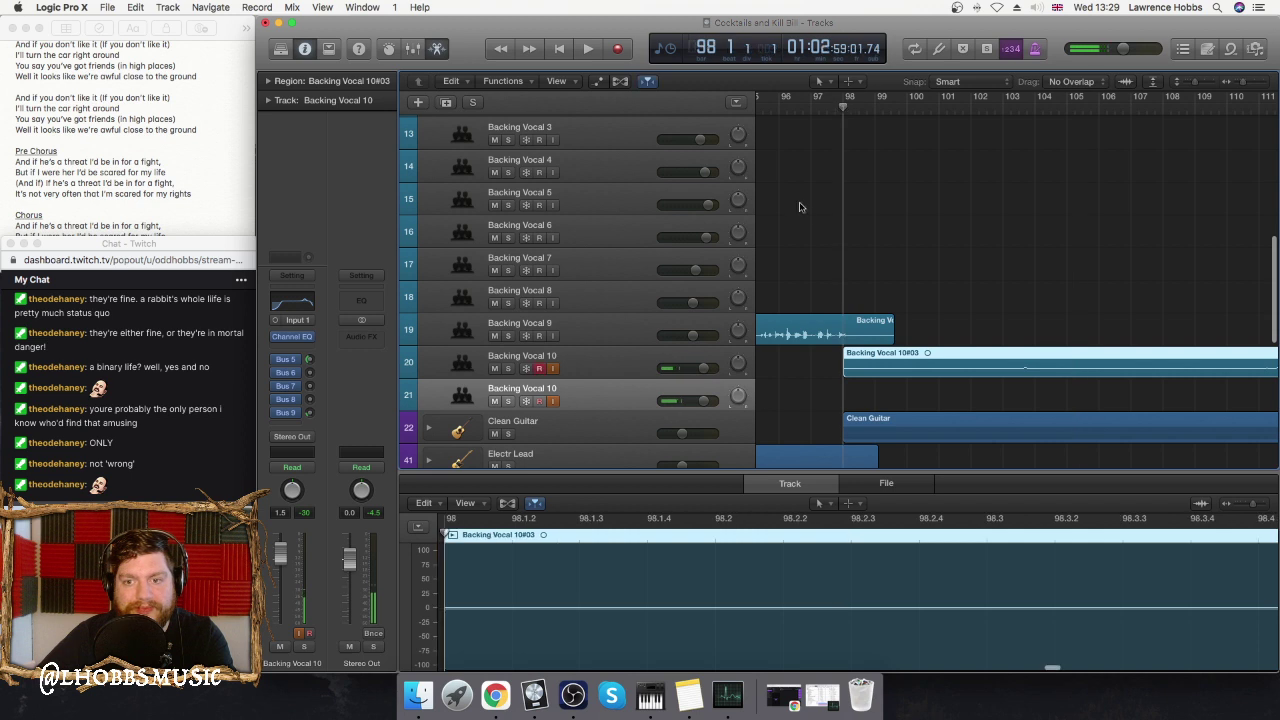
double_click(561, 392)
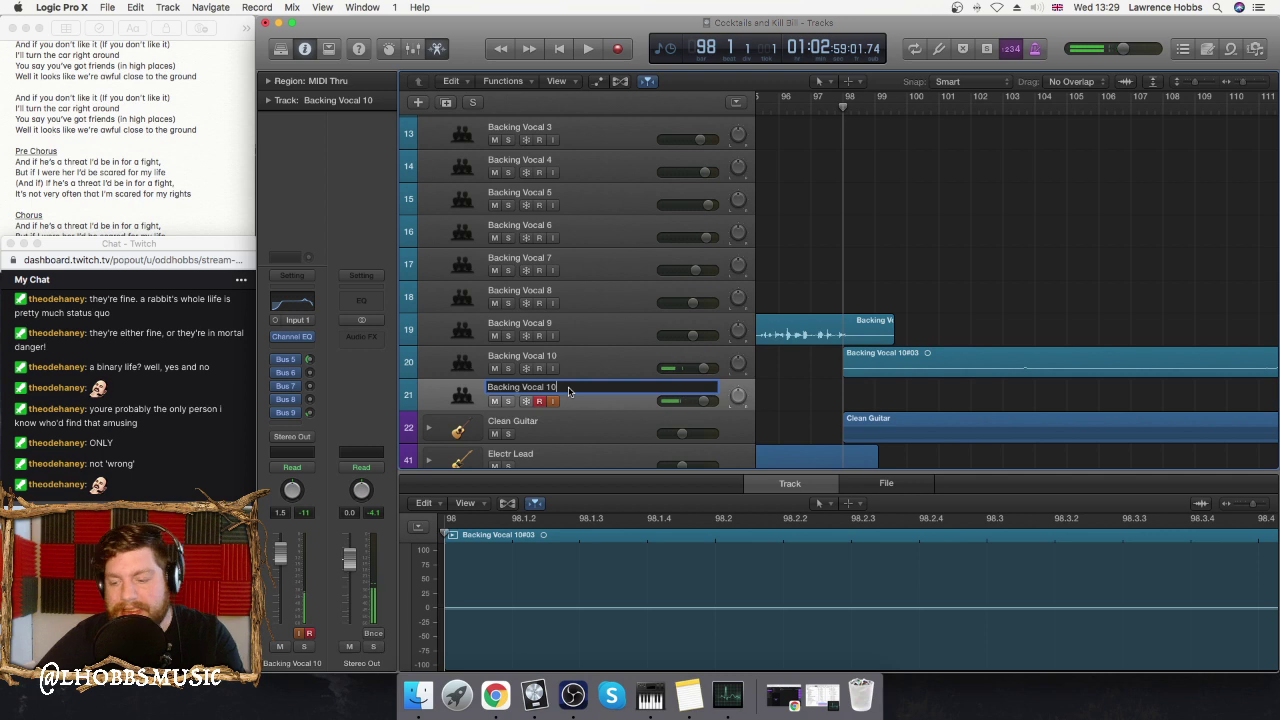
key(Return)
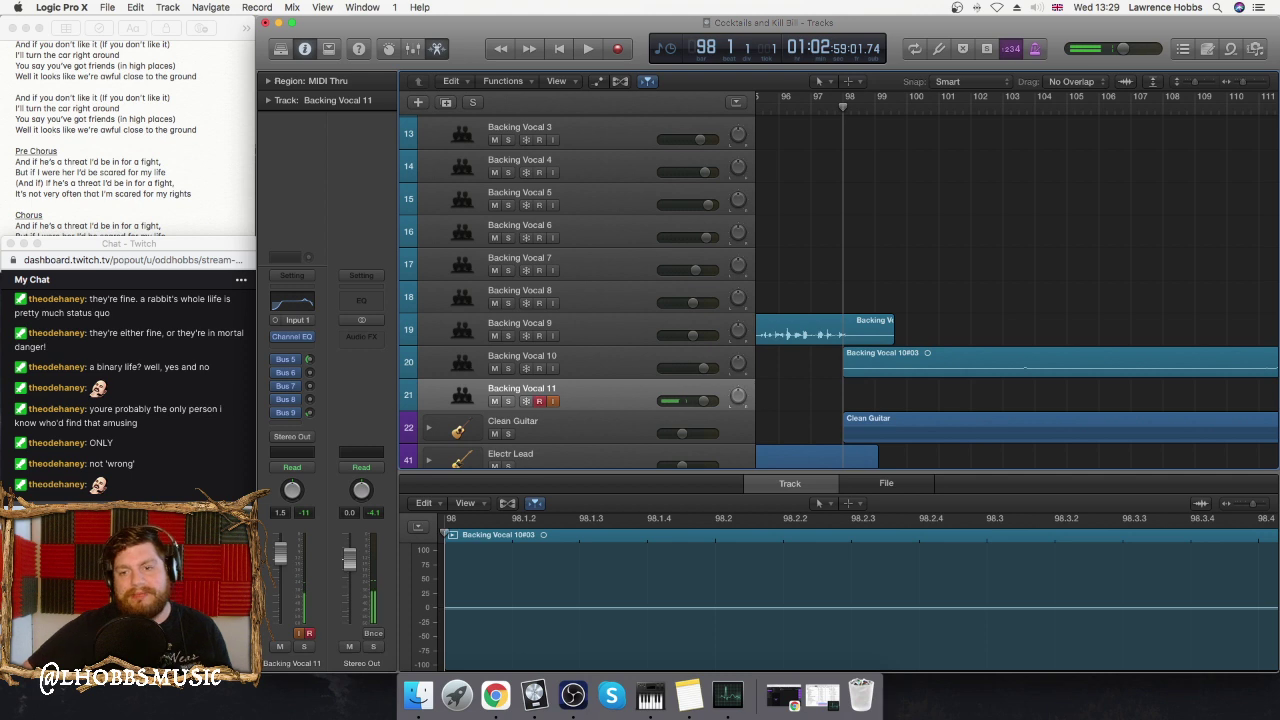
click(617, 48)
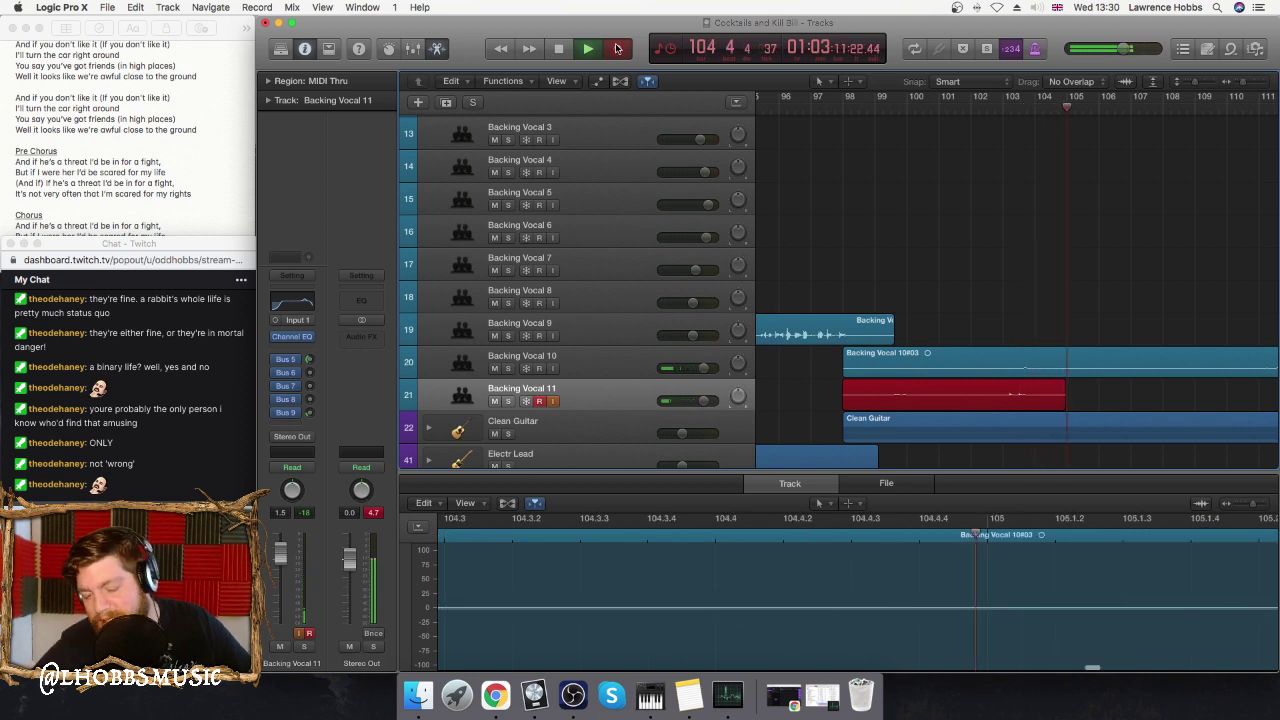
click(617, 48)
key(super+period)
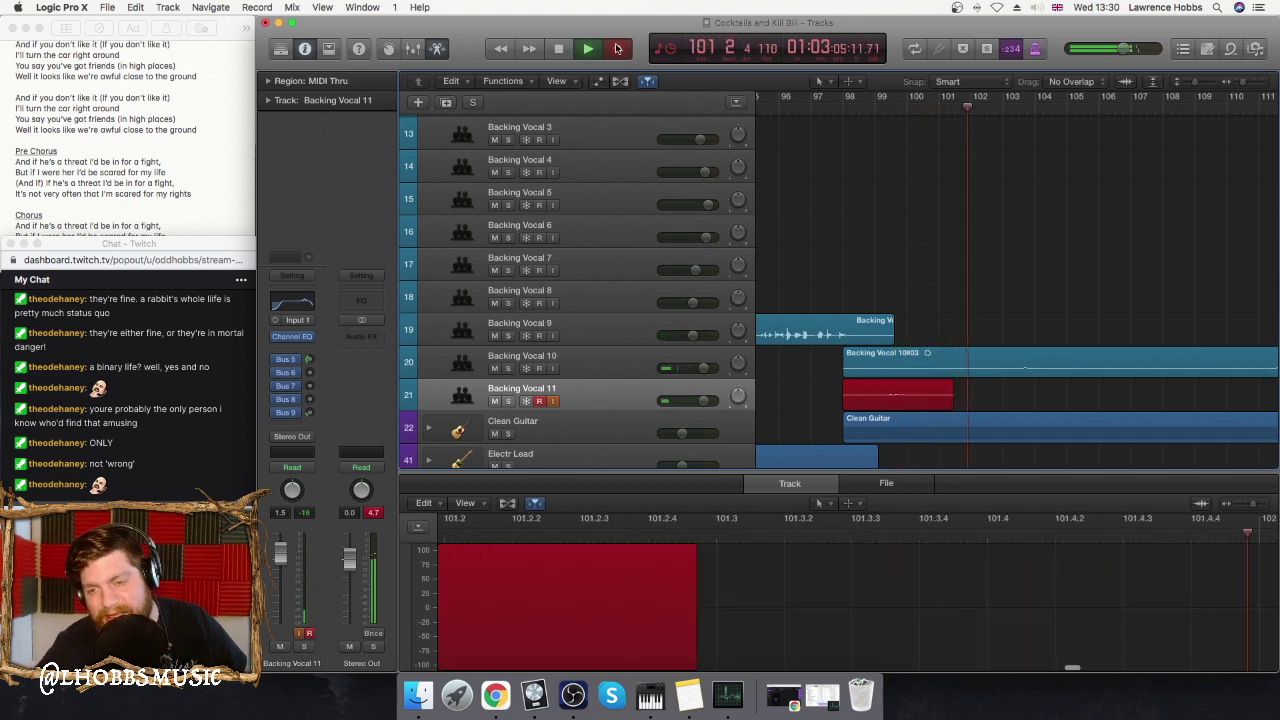
key(space)
key(Delete)
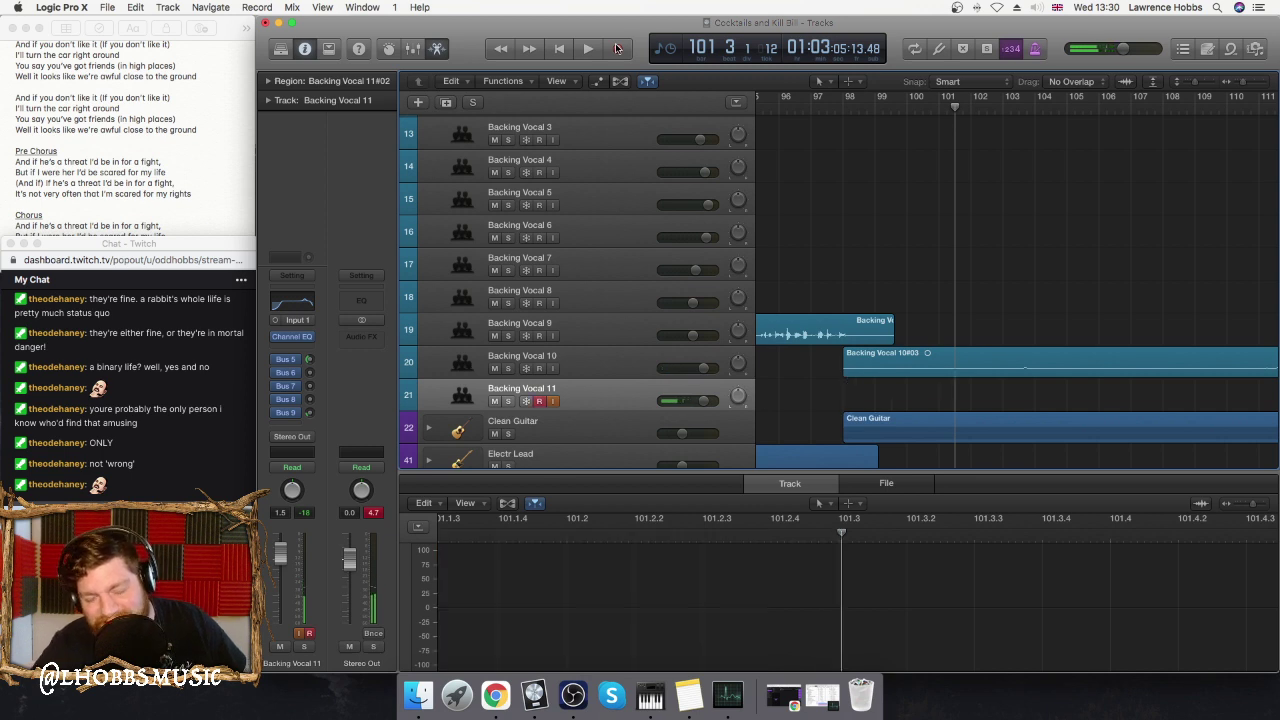
- Record a take on the Backing Vocal 11 track from bar 98 to about bar 115
click(617, 48)
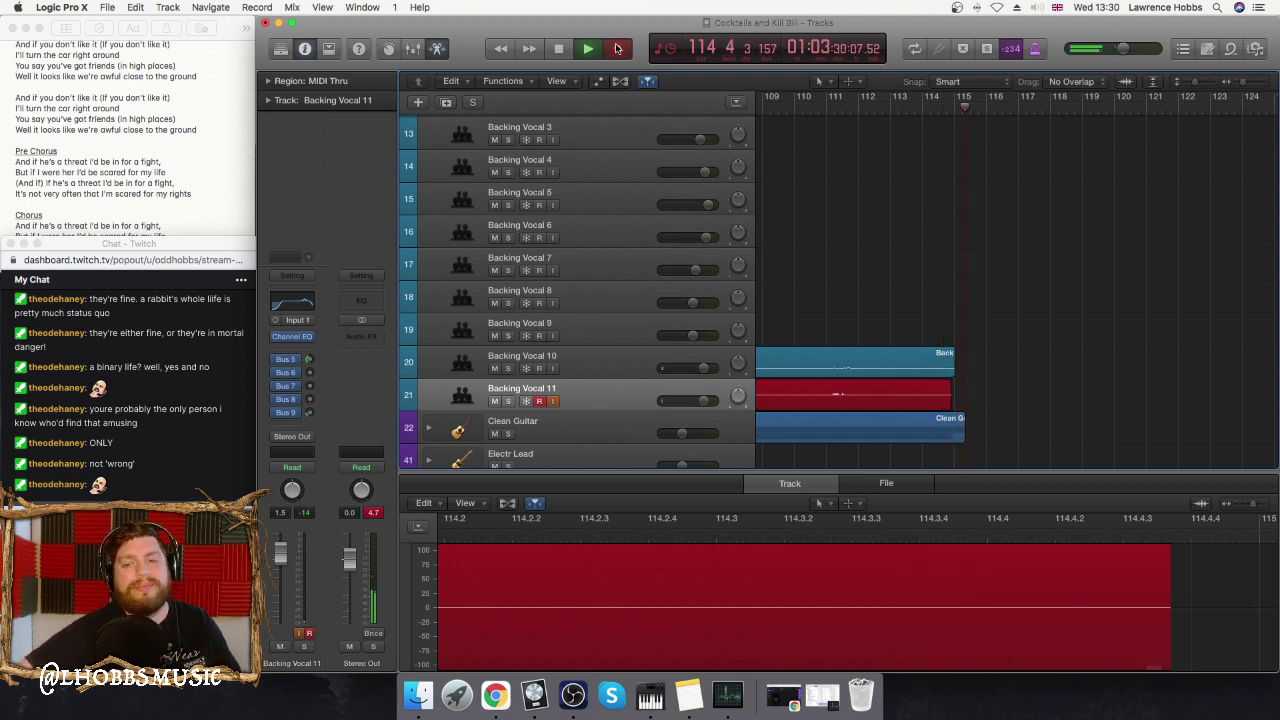
click(617, 49)
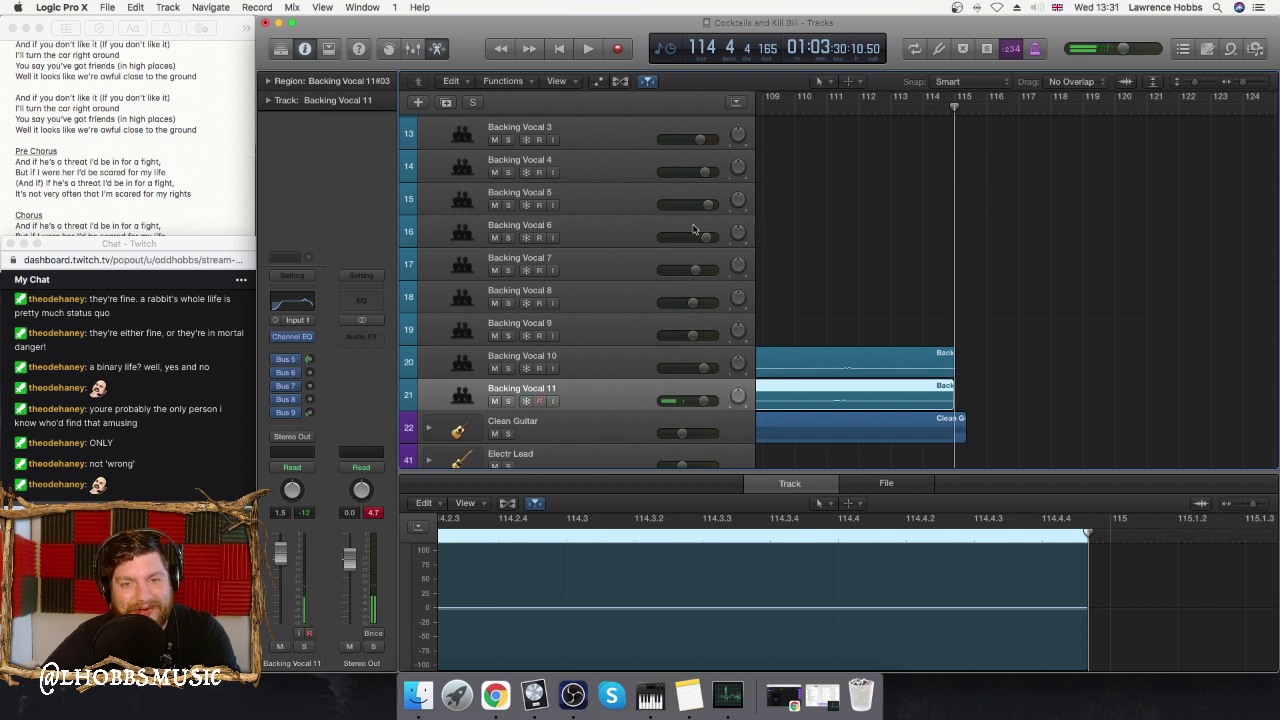
scroll(693, 229, up, 10)
click(555, 132)
- Play back the Backing Vocal 11 take from bar 98 and lower that track's volume to -3.0 dB
scroll(824, 226, down, 10)
scroll(850, 170, left, 5)
click(892, 113)
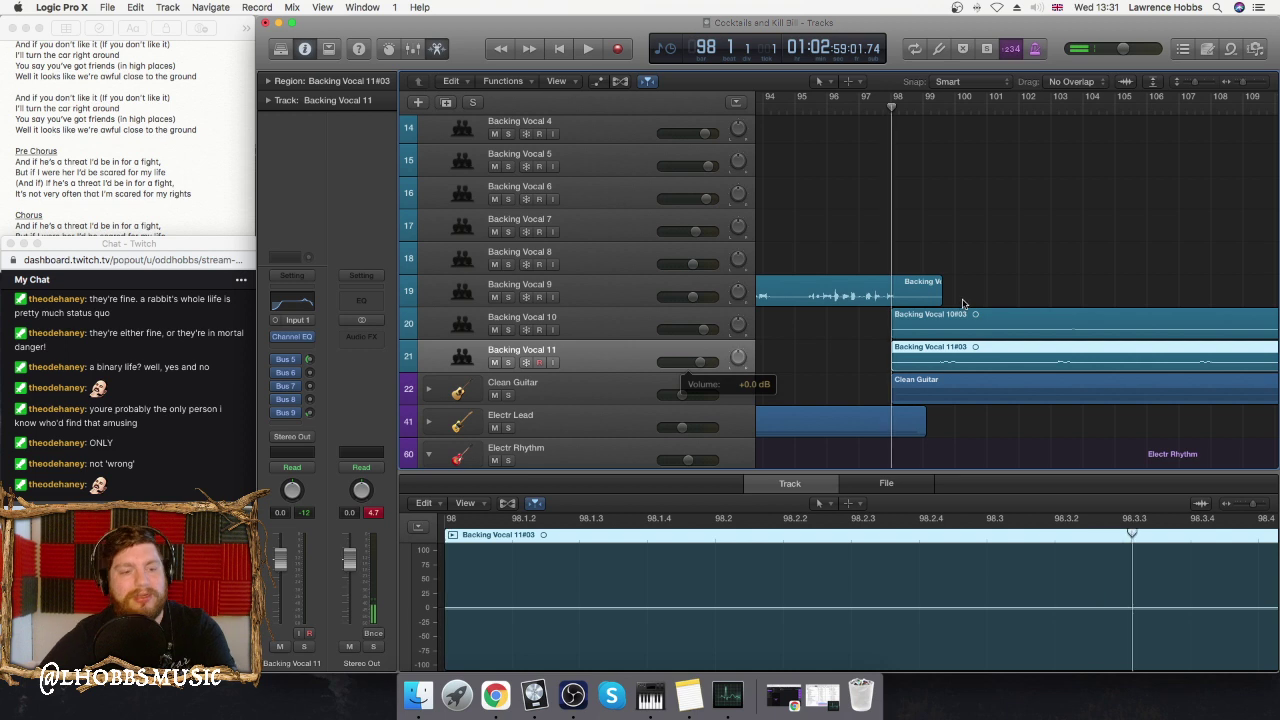
key(space)
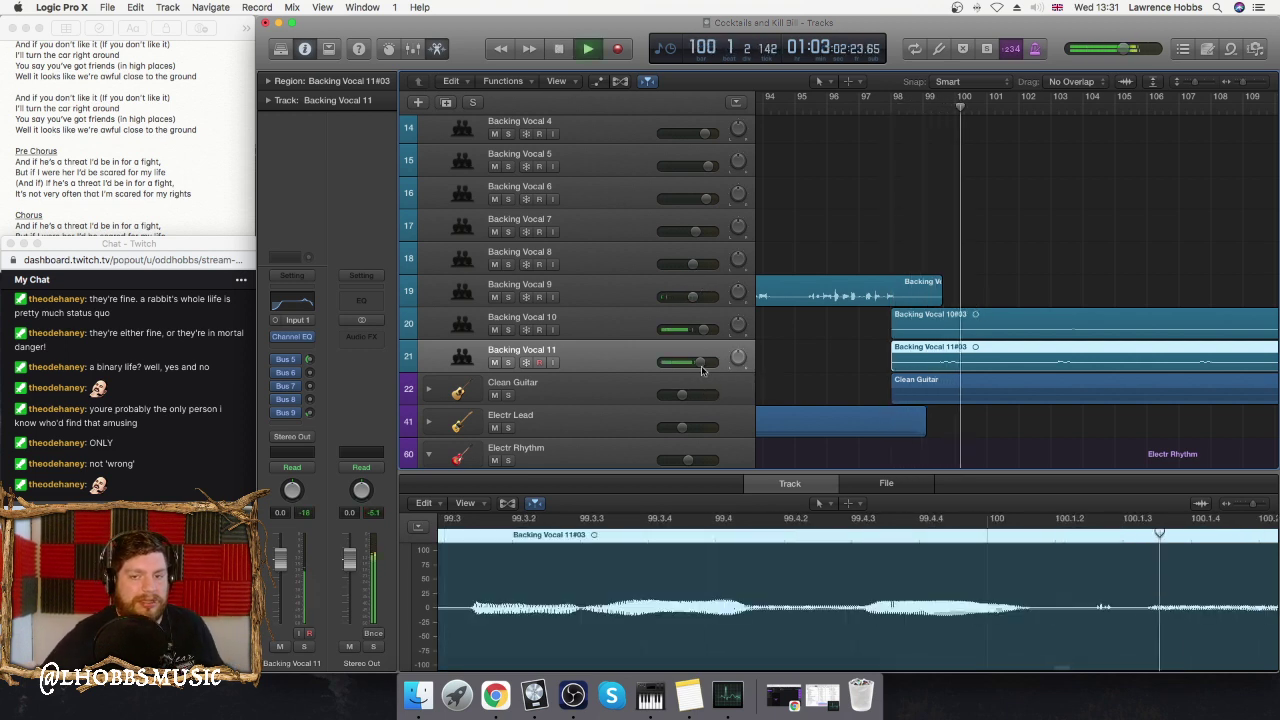
drag(701, 370, 694, 368)
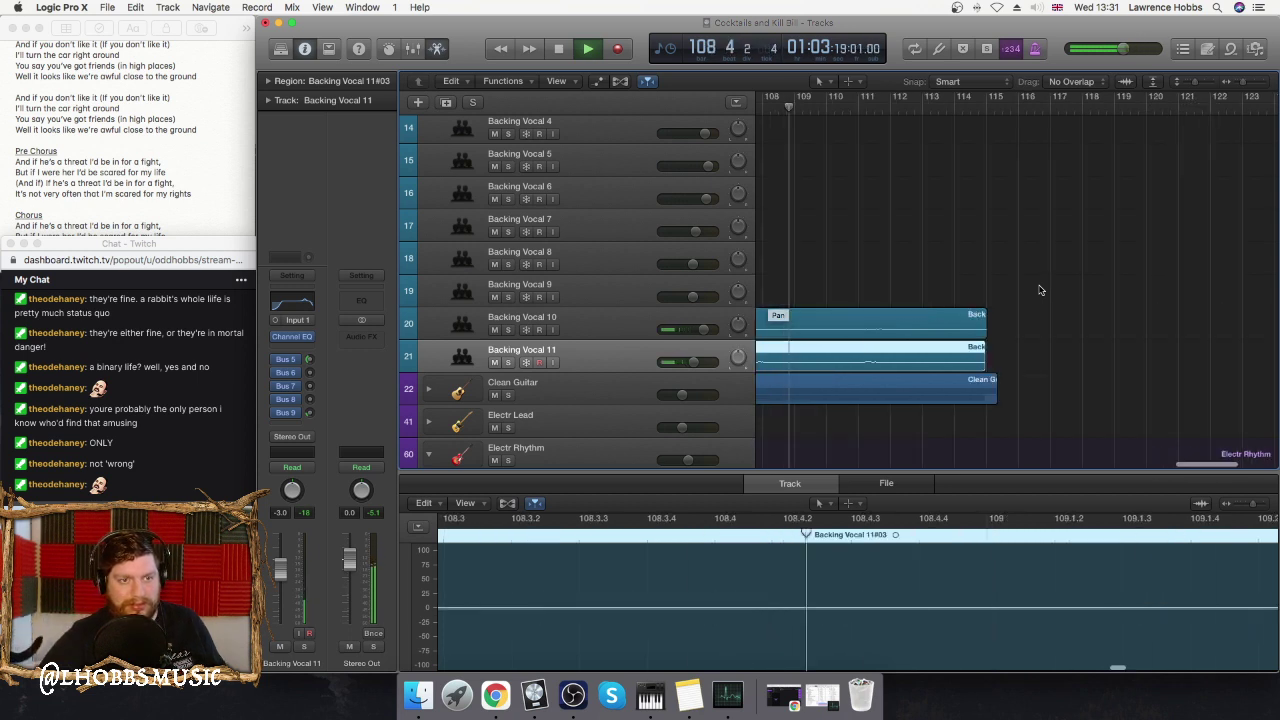
scroll(1040, 290, down, 1)
scroll(1040, 290, down, 1)
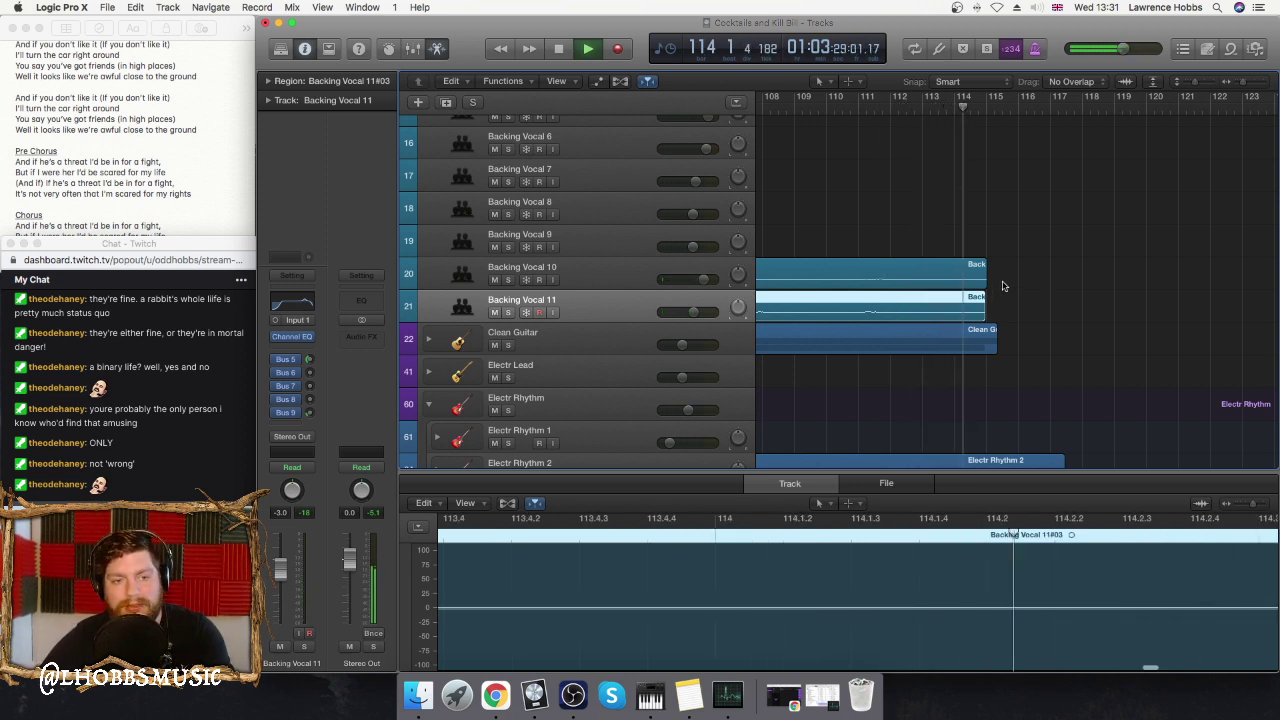
key(space)
- Listen again to the selected Backing Vocal 11 region with the full arrangement, from bar 98 to about bar 114
scroll(1014, 308, down, 5)
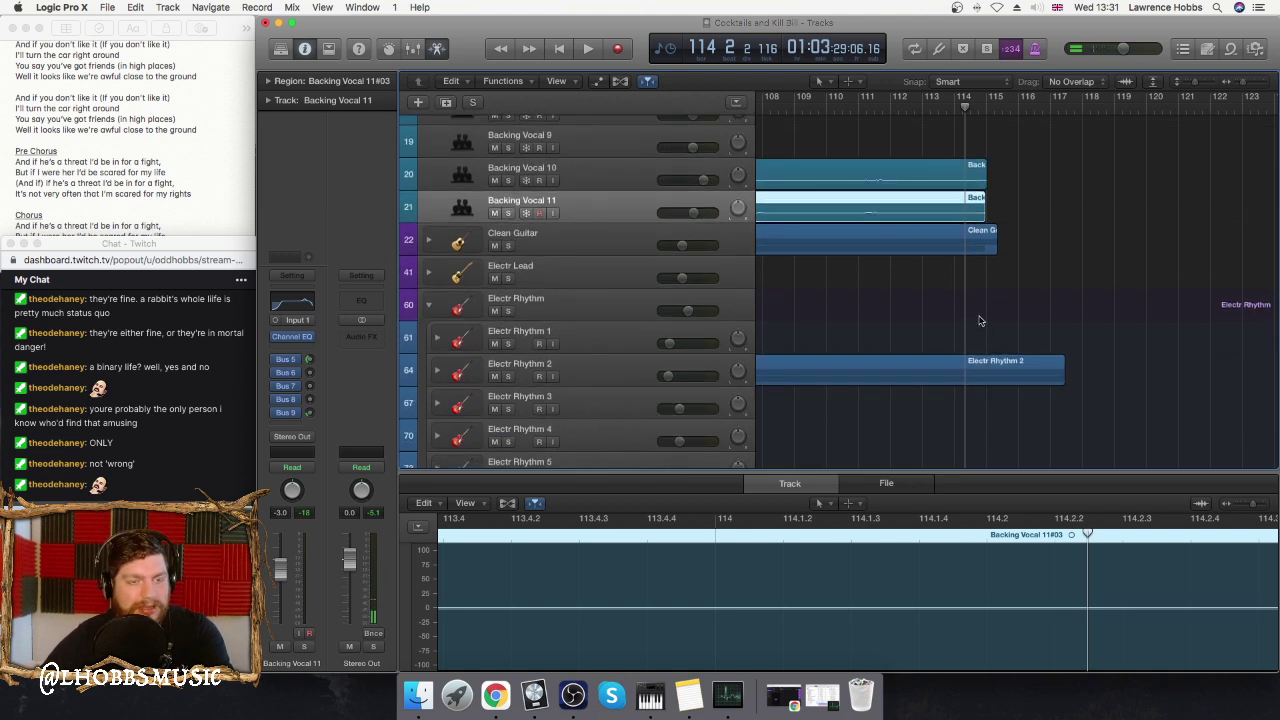
scroll(982, 315, down, 1)
click(953, 108)
scroll(1030, 404, down, 3)
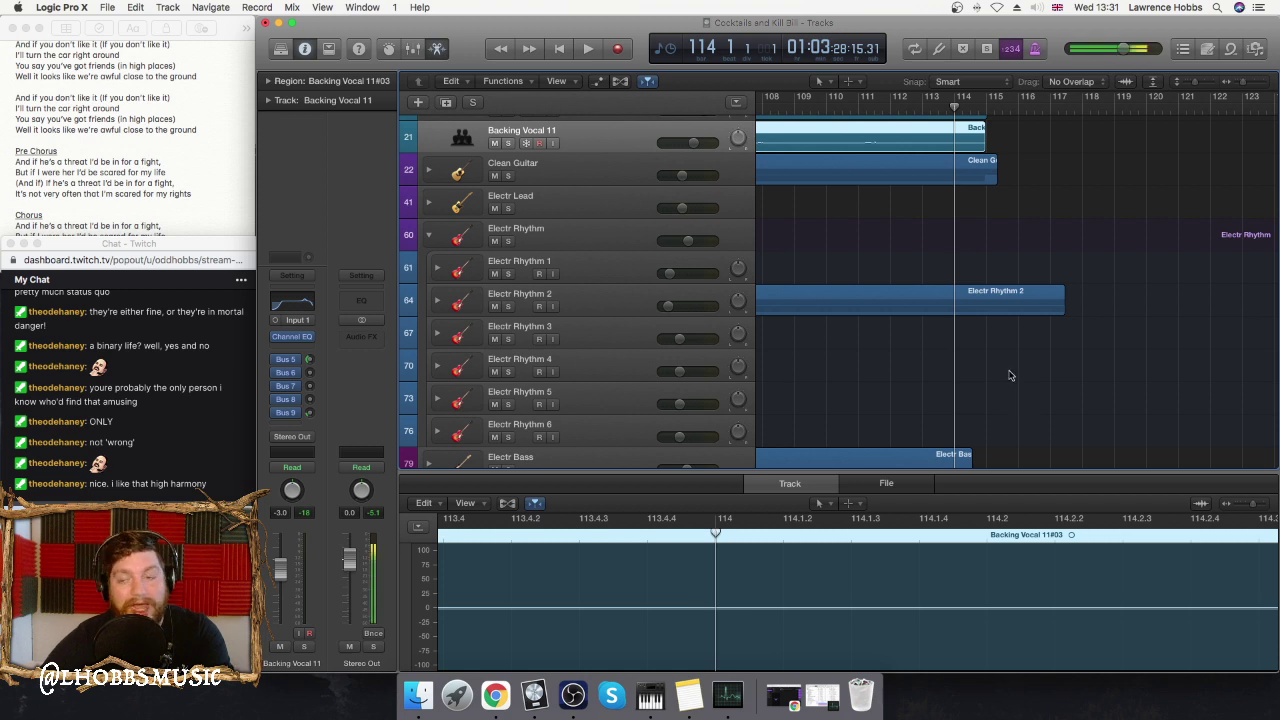
scroll(1008, 373, left, 5)
scroll(909, 329, up, 5)
scroll(950, 190, up, 2)
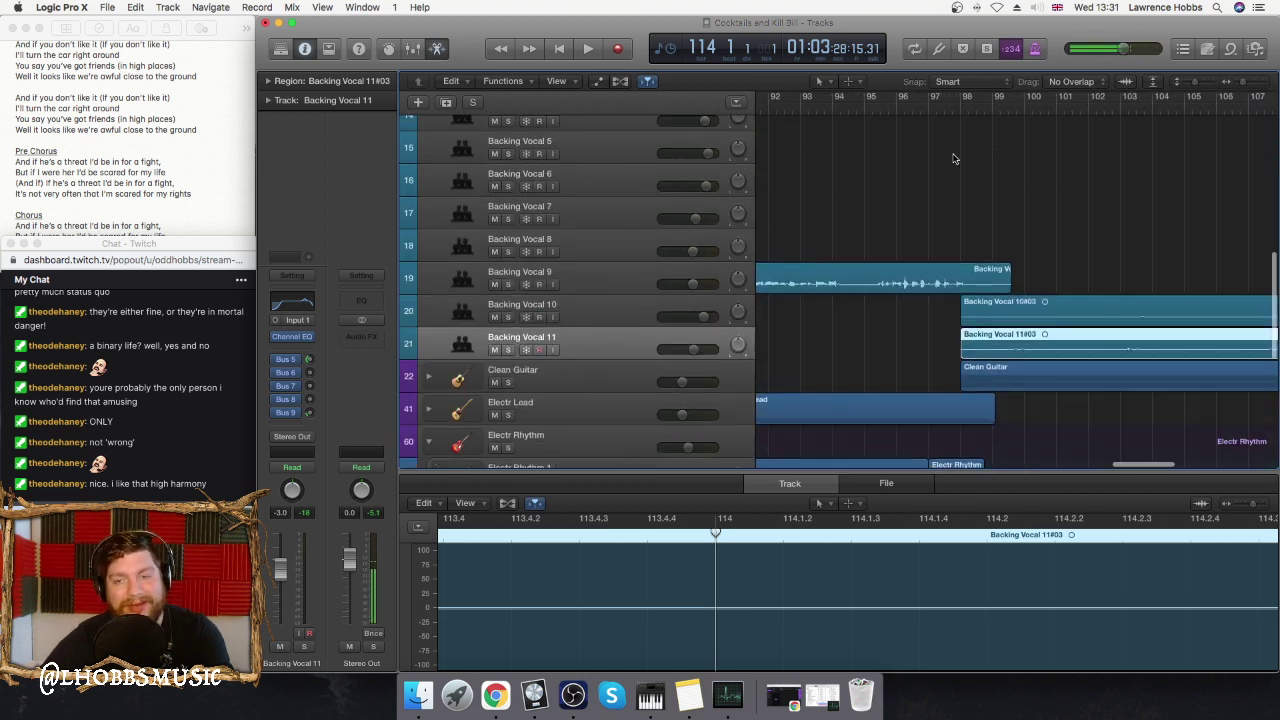
key(shift+space)
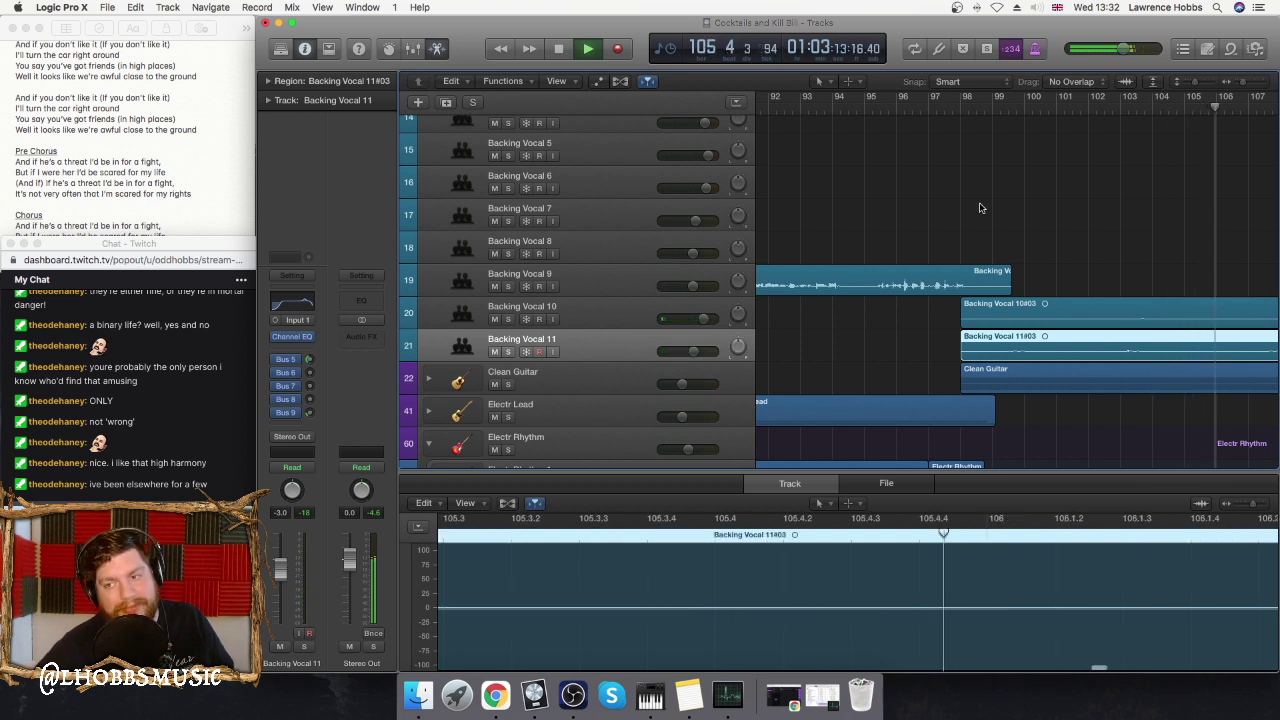
scroll(980, 208, down, 5)
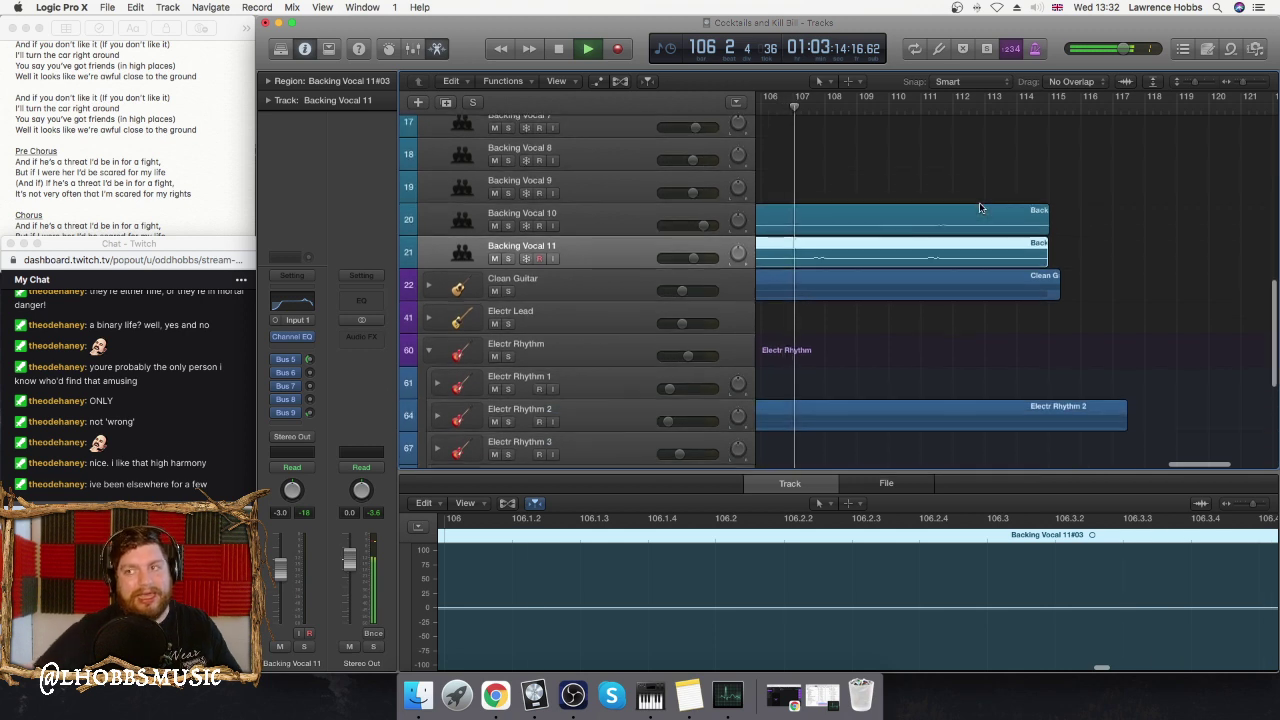
scroll(953, 240, up, 1)
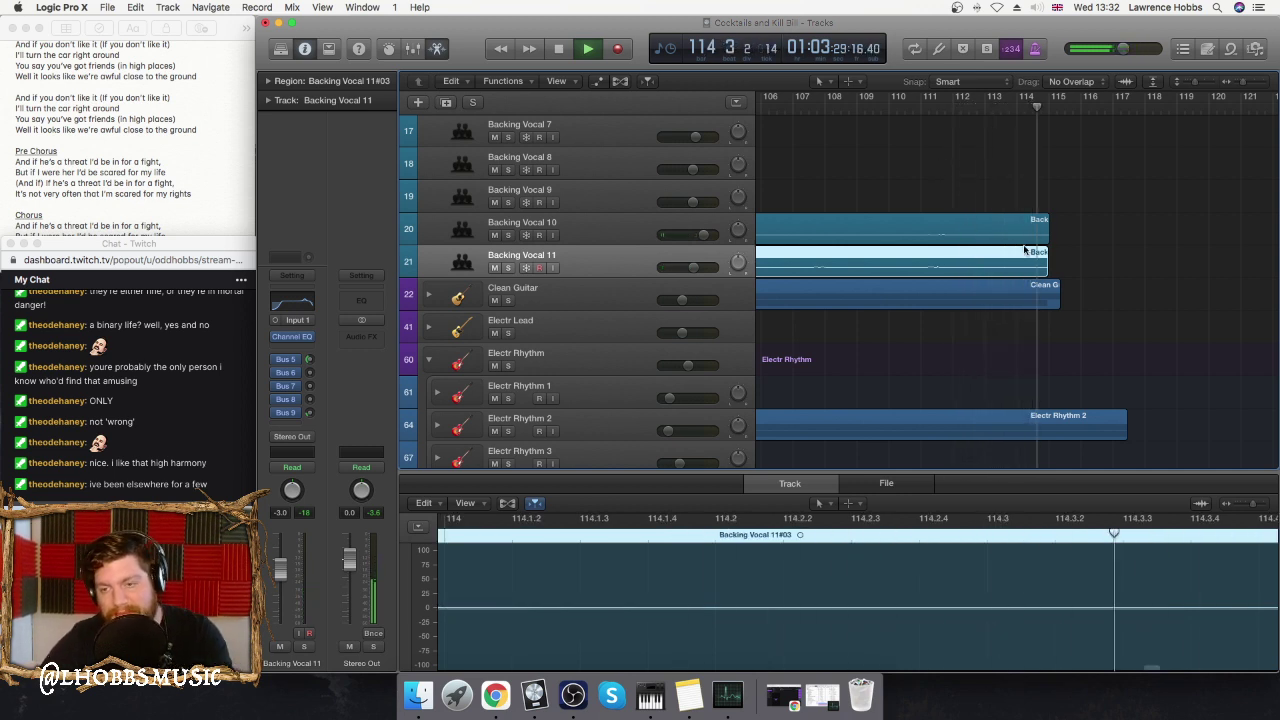
key(space)
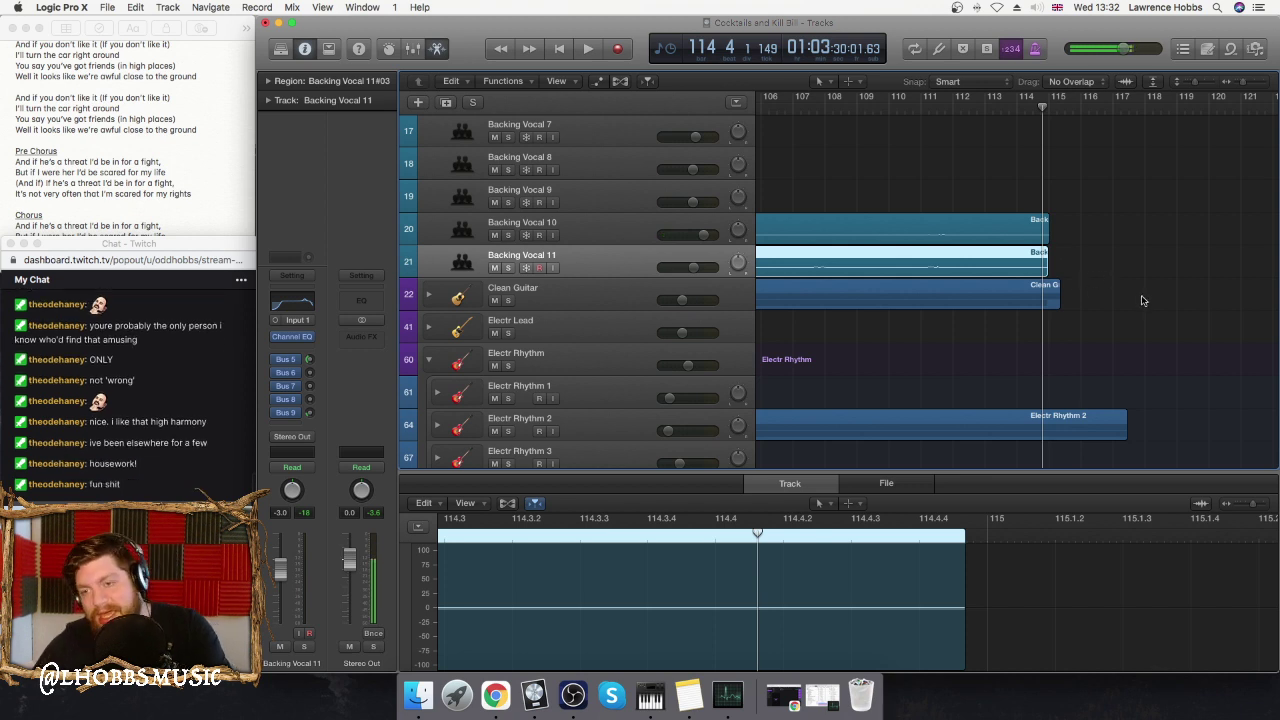
- Delete the parts of the Backing Vocal 10, Backing Vocal 11, Clean Guitar and Electr Rhythm 2 regions that extend past bar 114
scroll(1143, 300, down, 2)
drag(1192, 214, 1034, 423)
click(1135, 154)
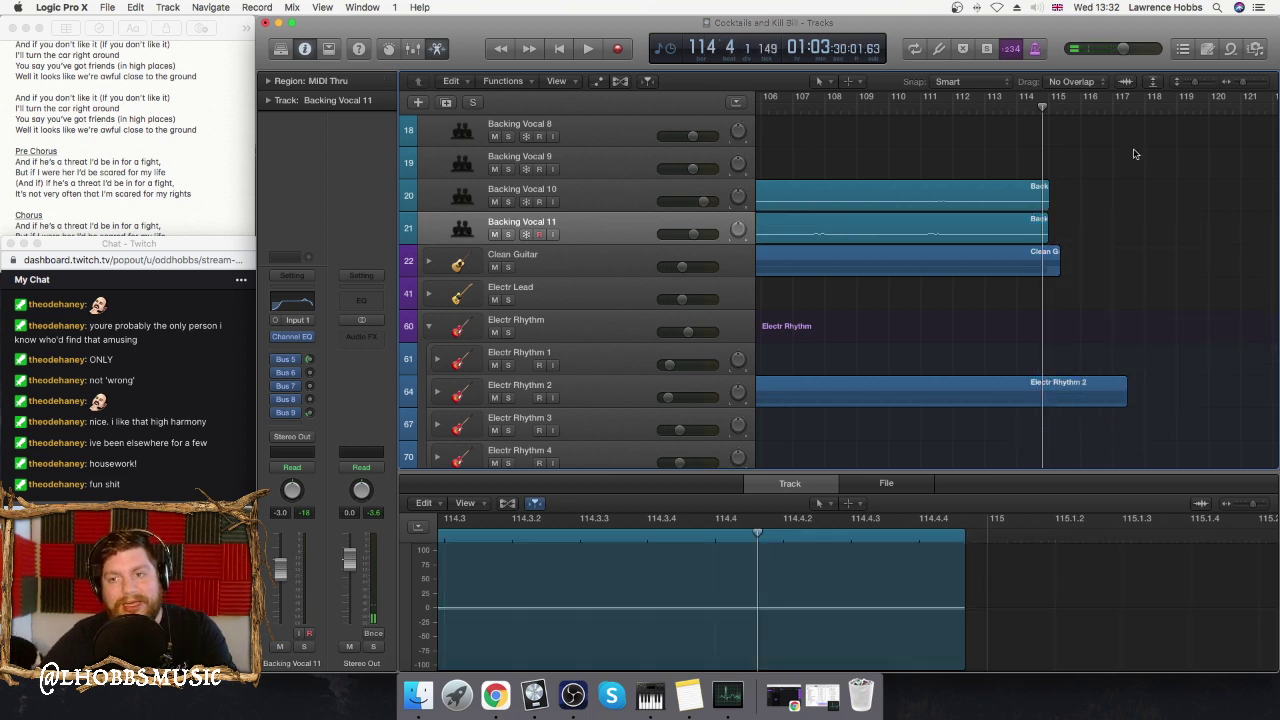
drag(1177, 150, 1024, 430)
scroll(1040, 415, down, 5)
drag(1082, 353, 1020, 167)
drag(1055, 210, 1049, 237)
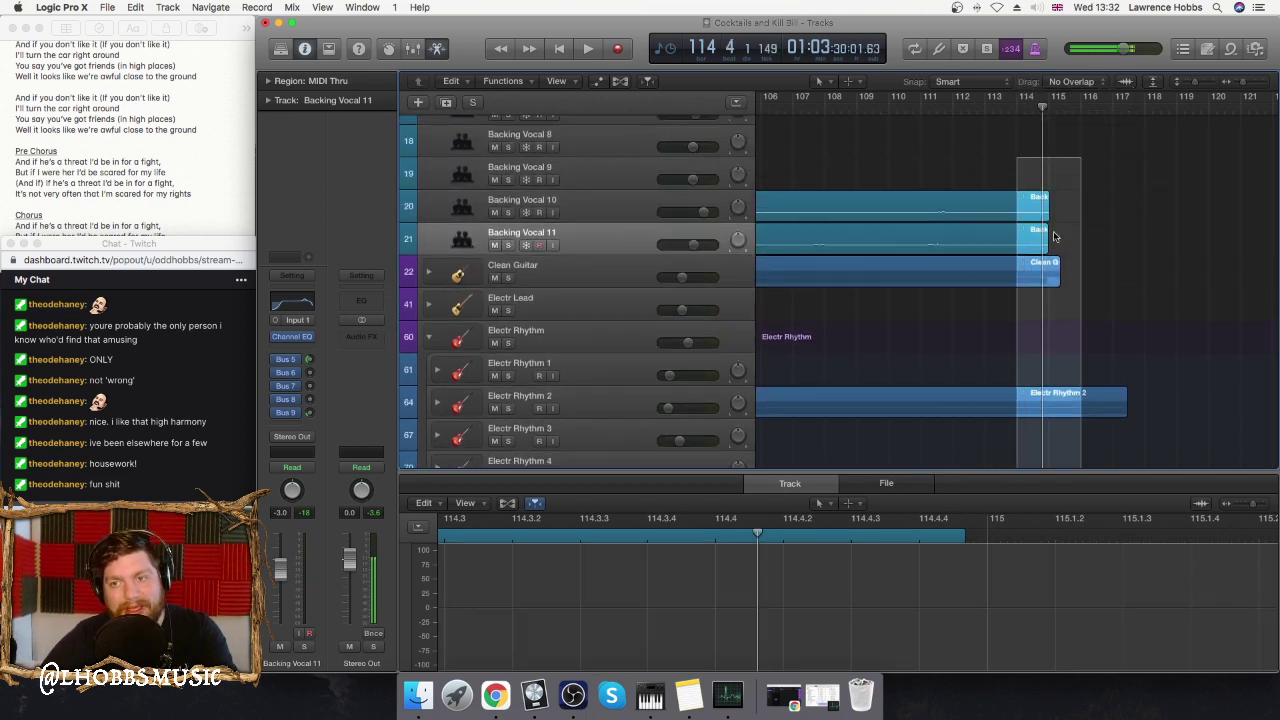
click(1054, 236)
key(Delete)
click(1105, 400)
key(Delete)
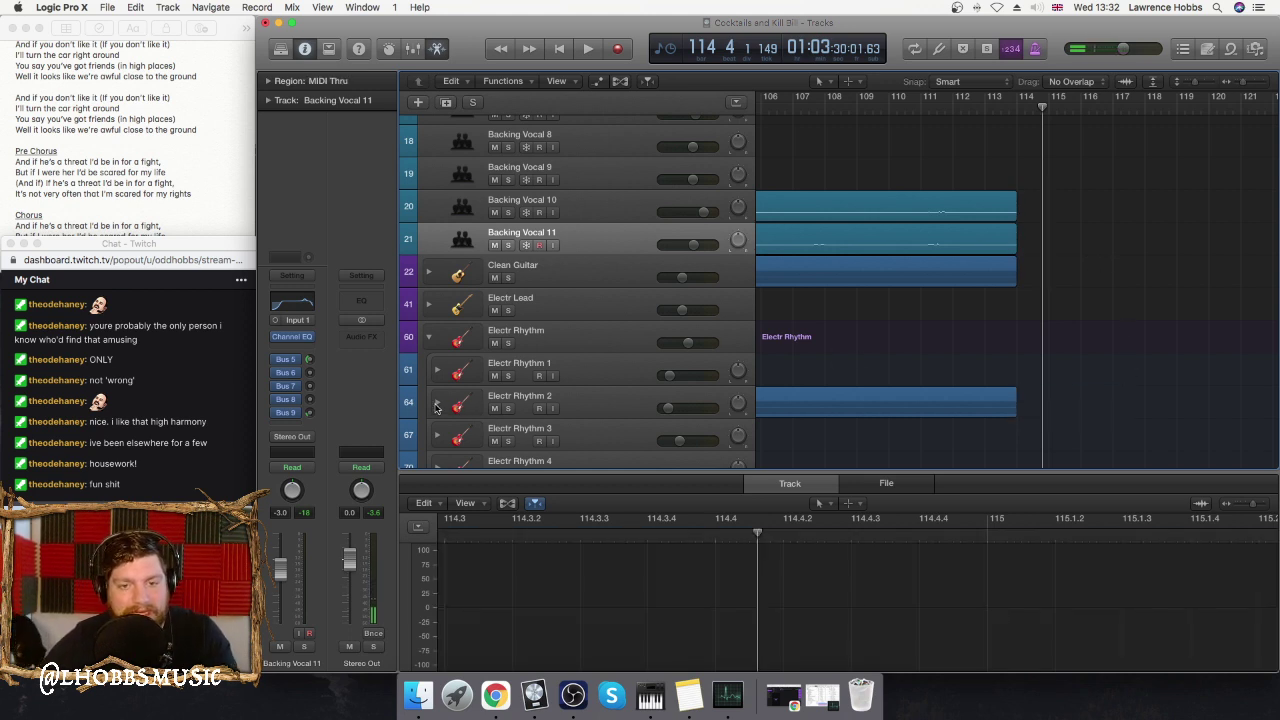
- Expand the Clean Guitar and Clean 3 stacks and loop the Clean 3 L and Clean 3 R regions from bar 114 past bar 125
click(429, 272)
click(436, 369)
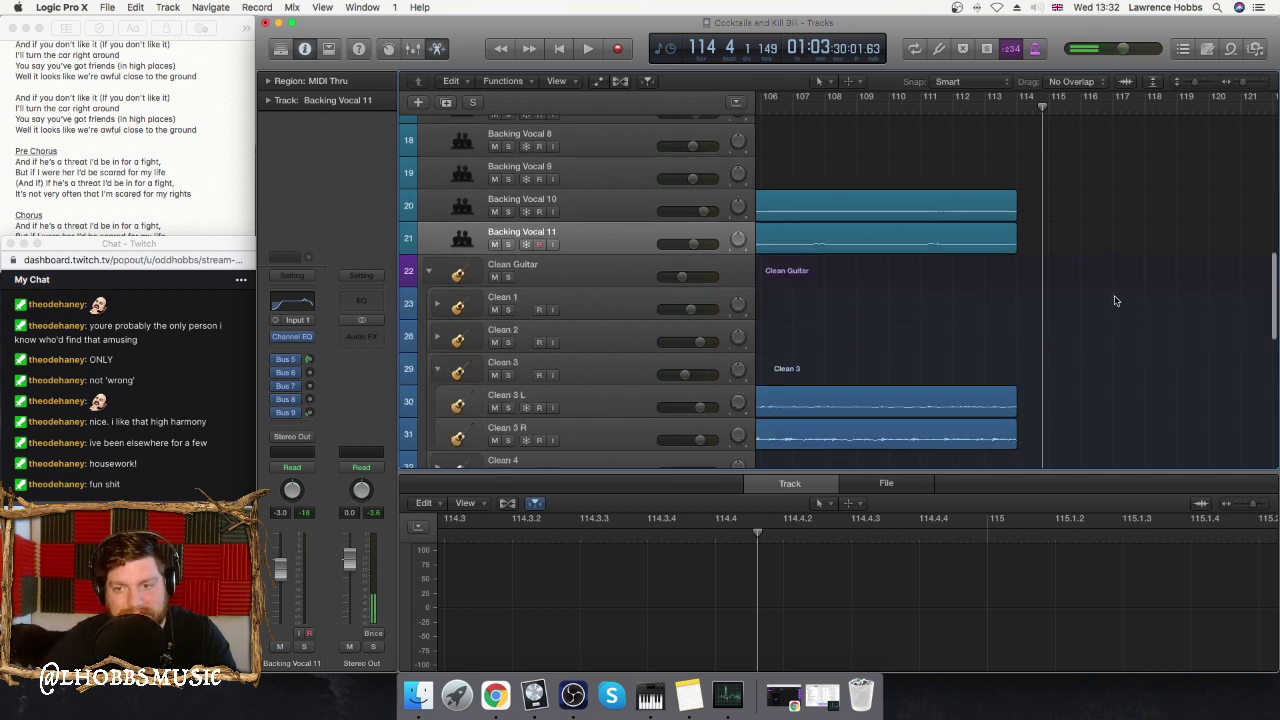
scroll(1114, 300, down, 4)
drag(1030, 258, 991, 368)
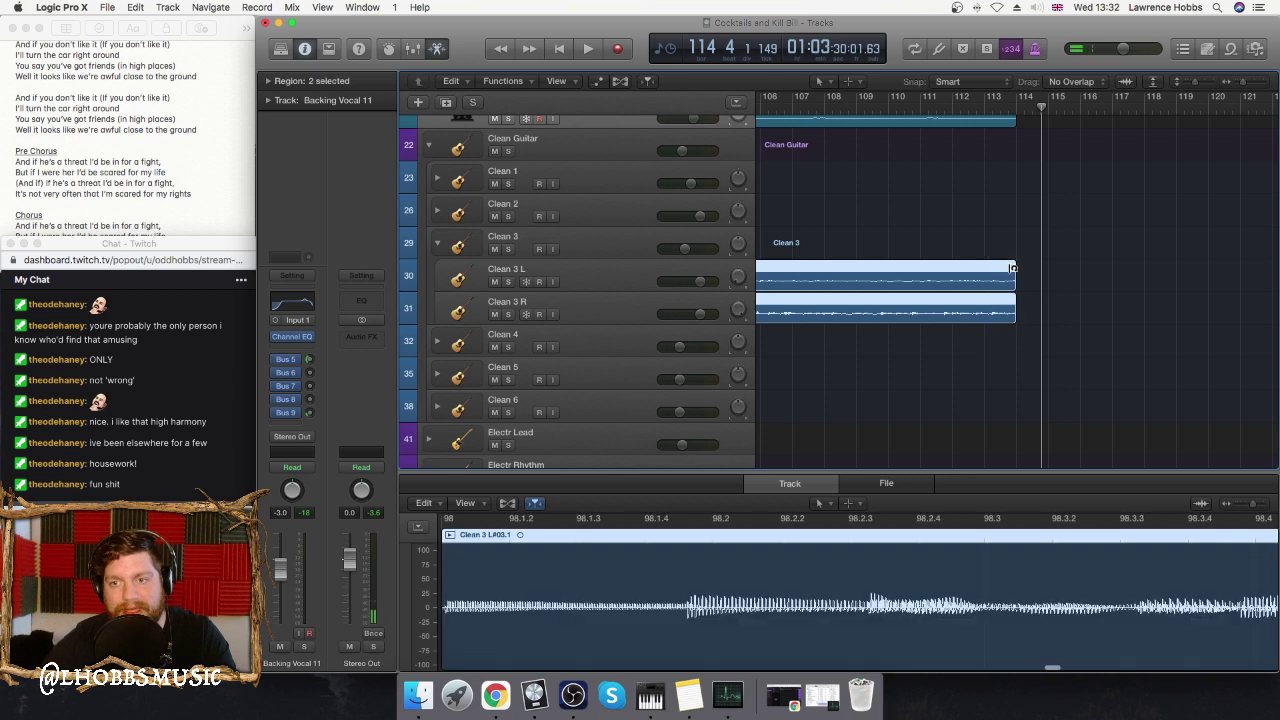
drag(1131, 265, 1194, 285)
scroll(992, 229, left, 5)
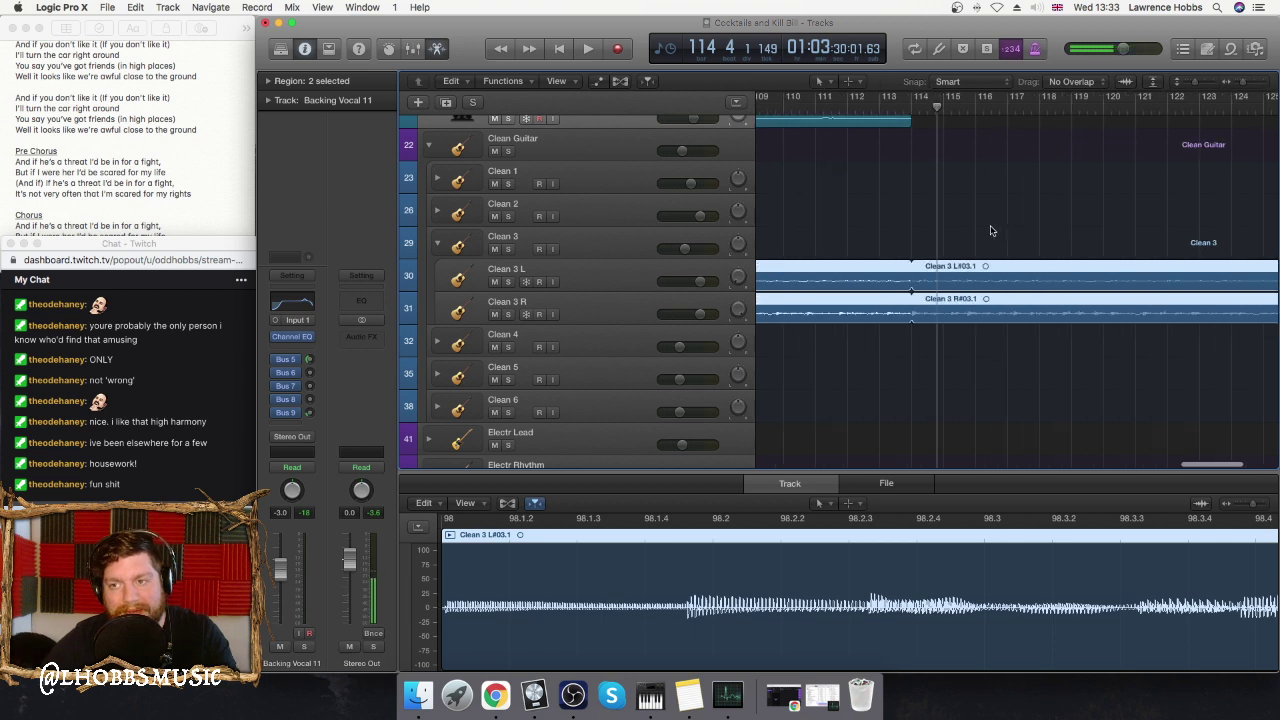
- Place the playhead at bar 114 and expand the Electr Bass stack
scroll(992, 231, up, 5)
scroll(865, 275, left, 3)
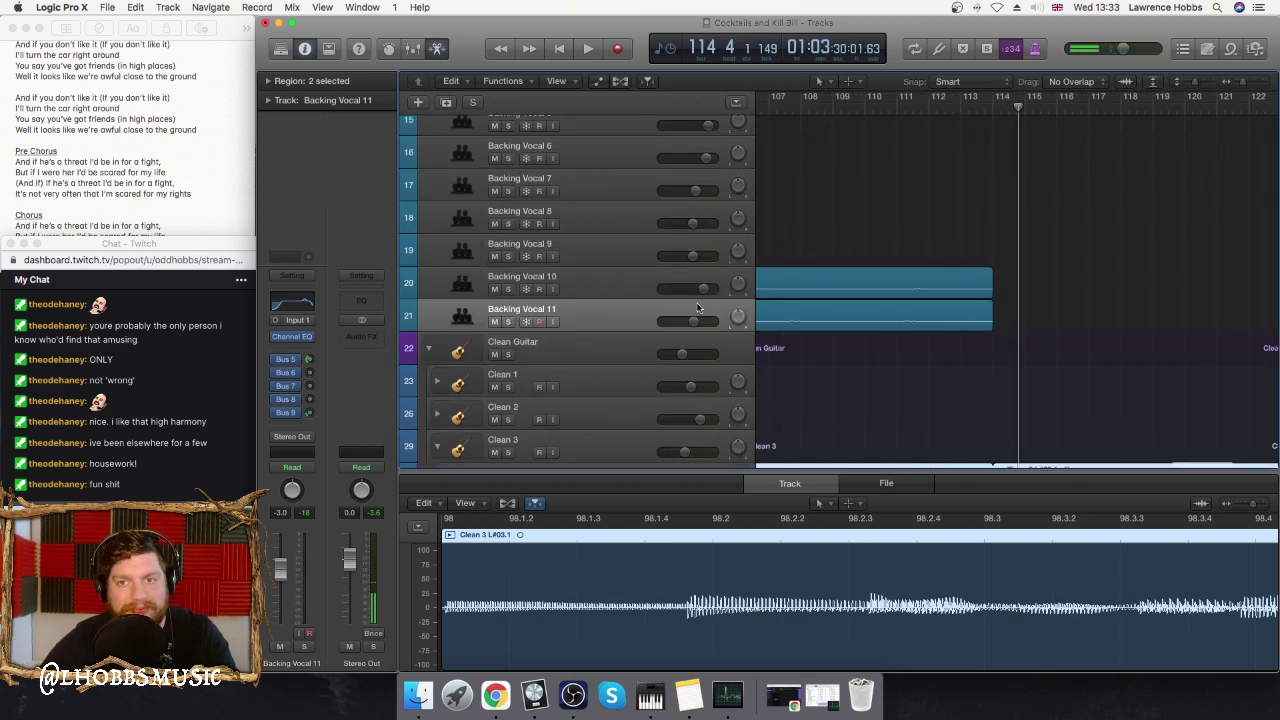
scroll(895, 247, up, 5)
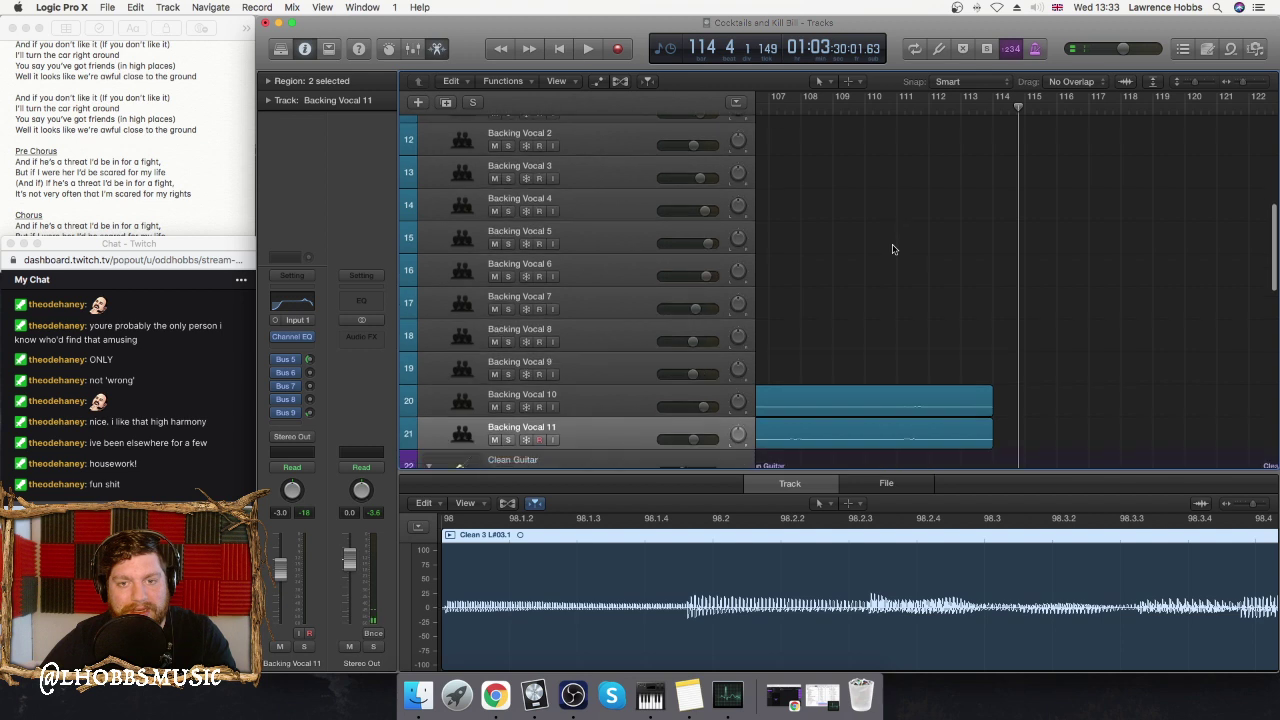
scroll(895, 250, up, 3)
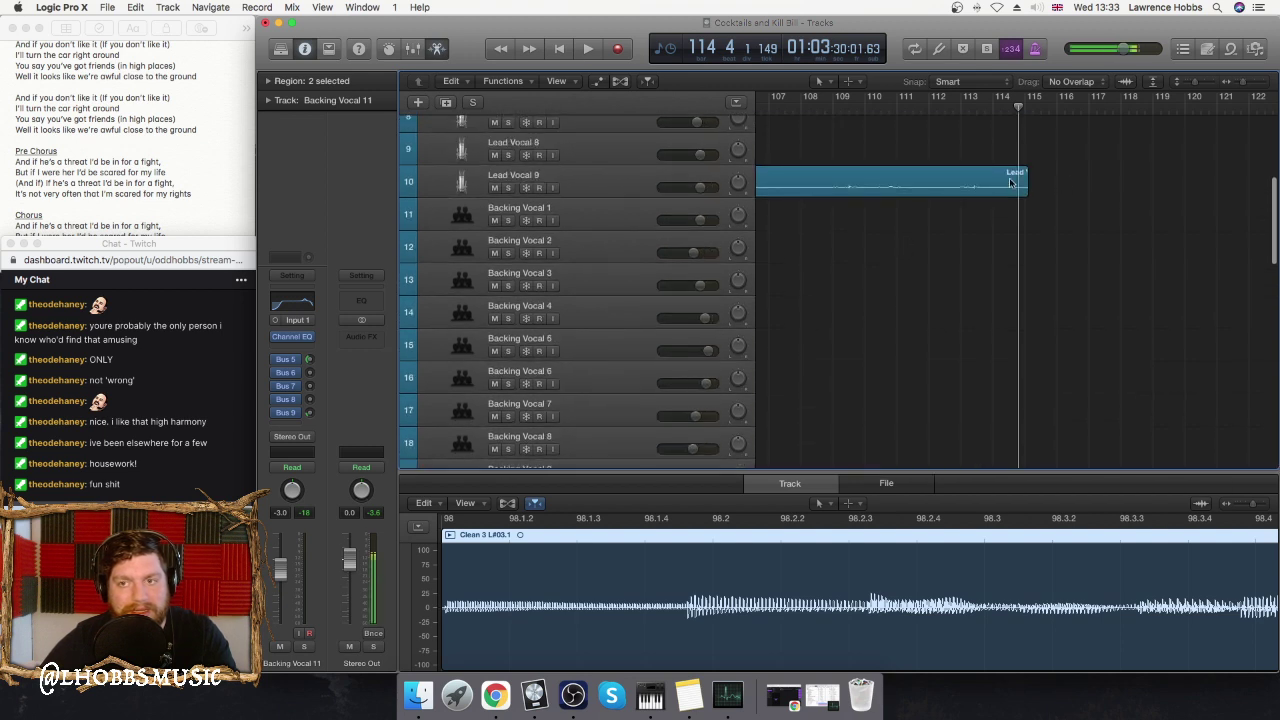
scroll(950, 275, down, 10)
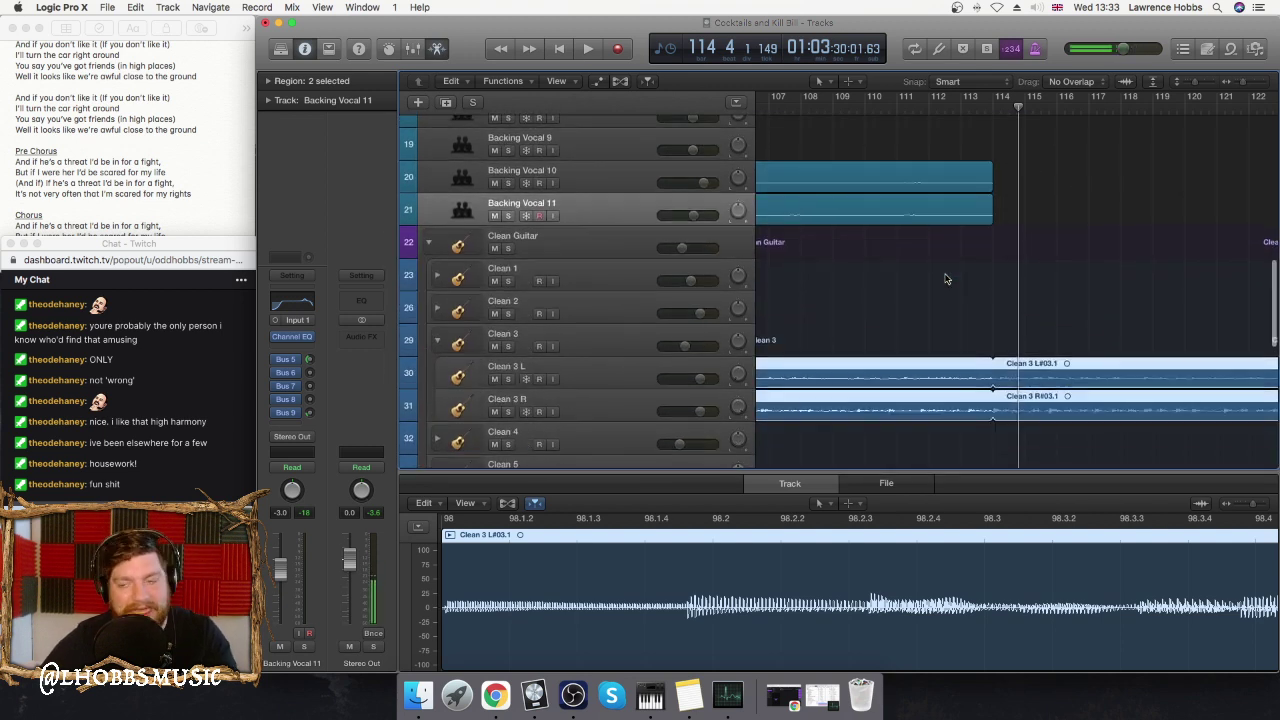
scroll(950, 275, down, 15)
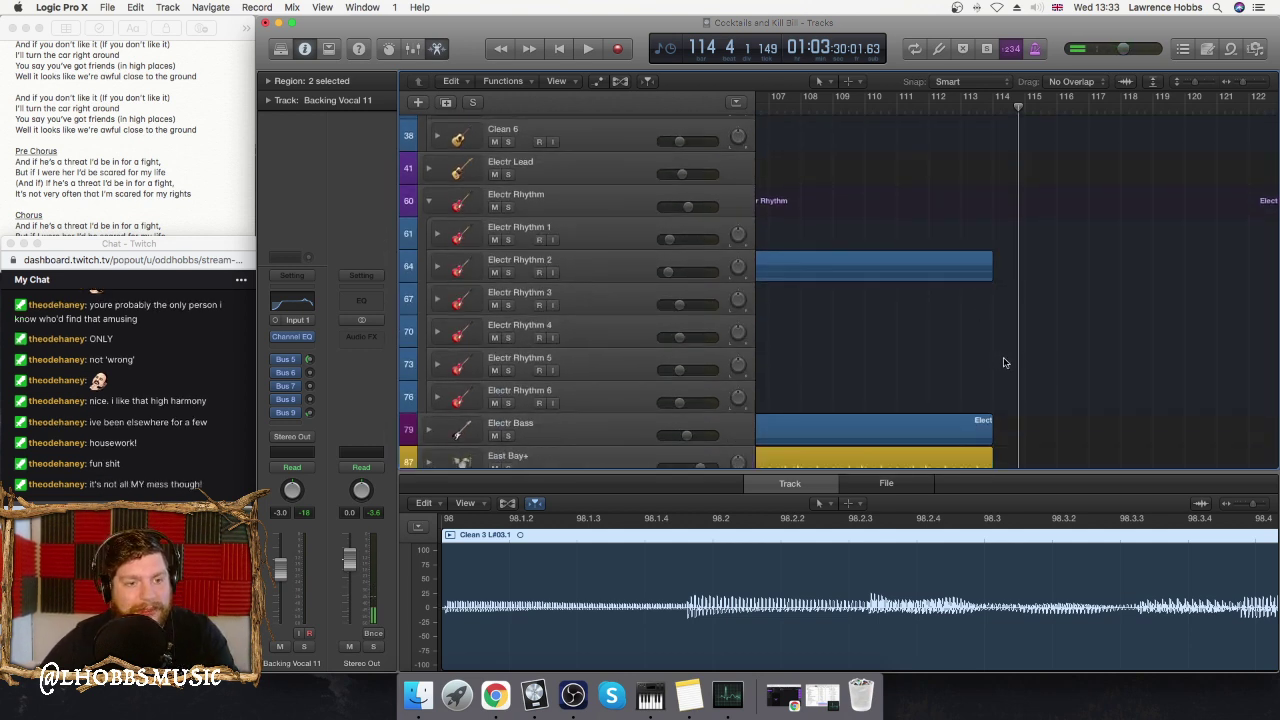
scroll(1005, 363, down, 3)
click(993, 326)
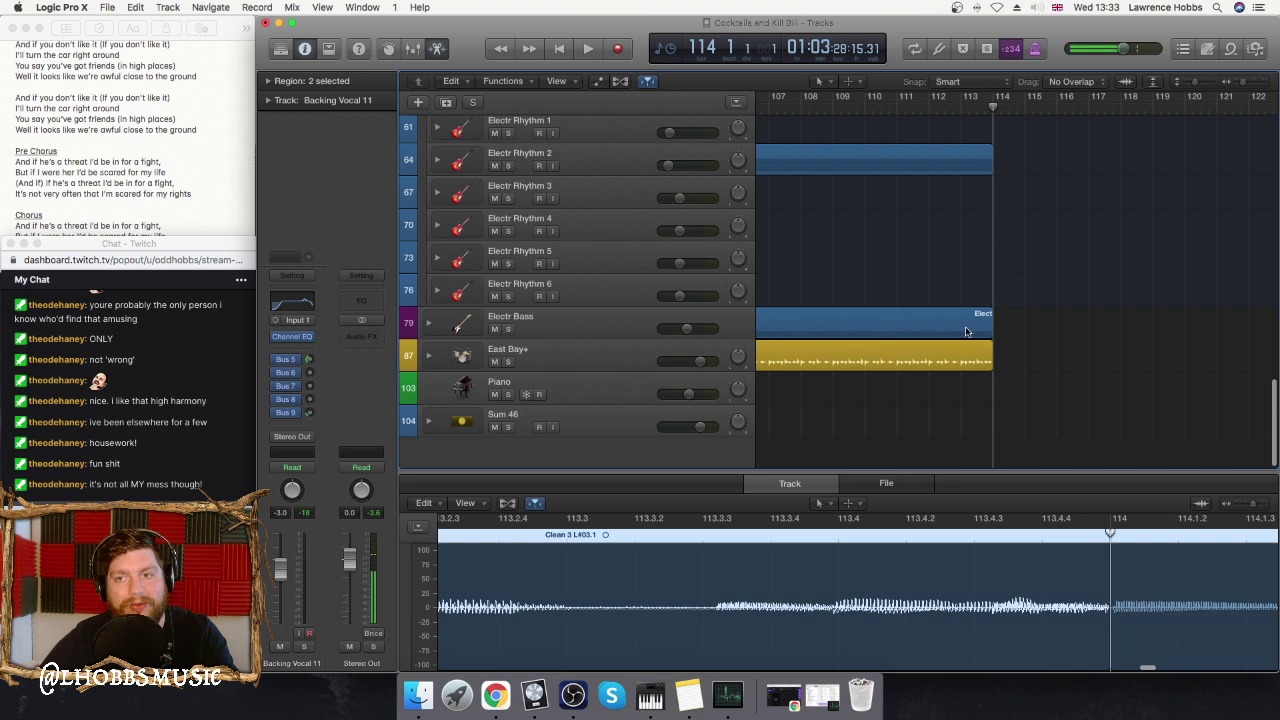
click(427, 325)
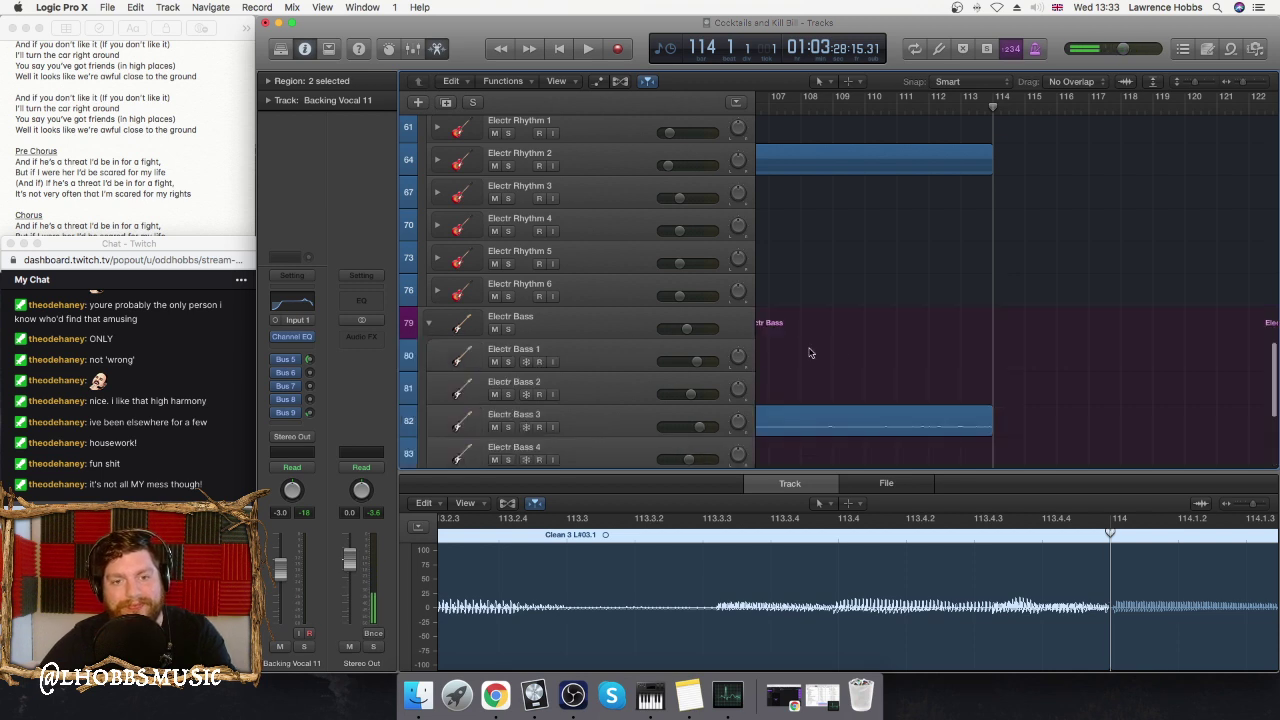
- Extend the East Bay+ Drummer region from bar 114 to bar 130
scroll(857, 349, down, 5)
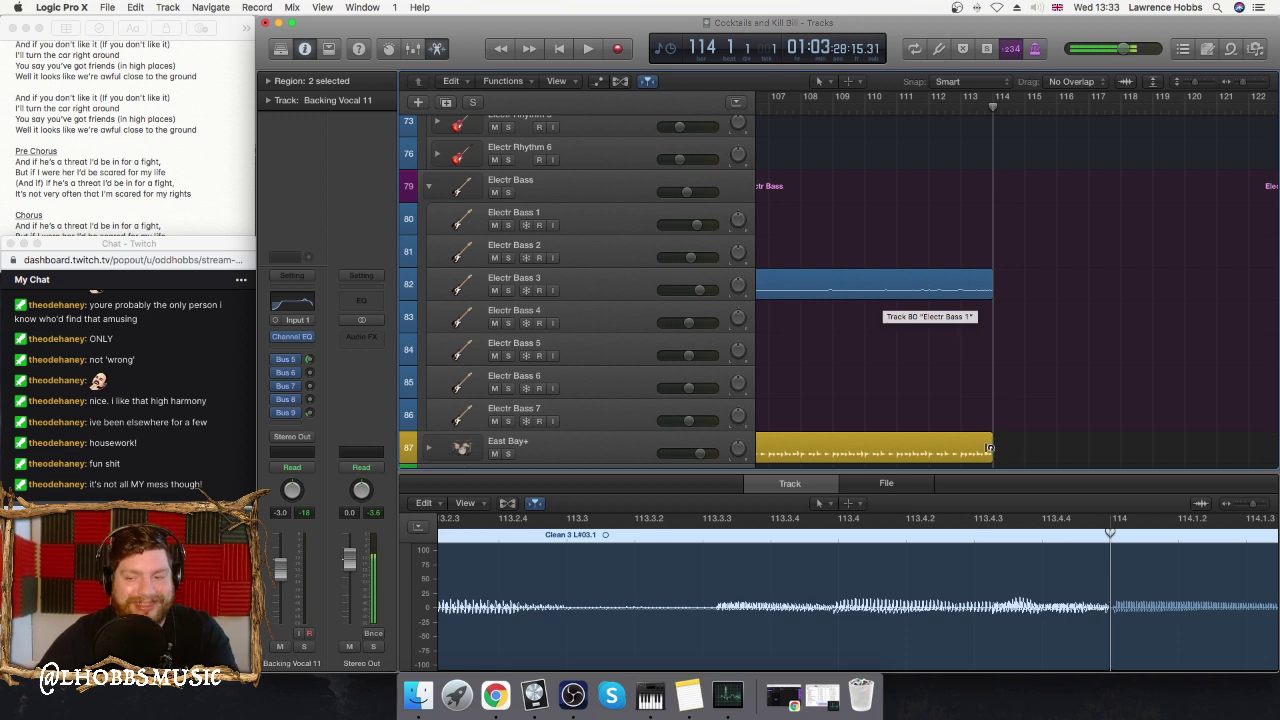
scroll(1043, 431, down, 3)
scroll(1040, 417, right, 5)
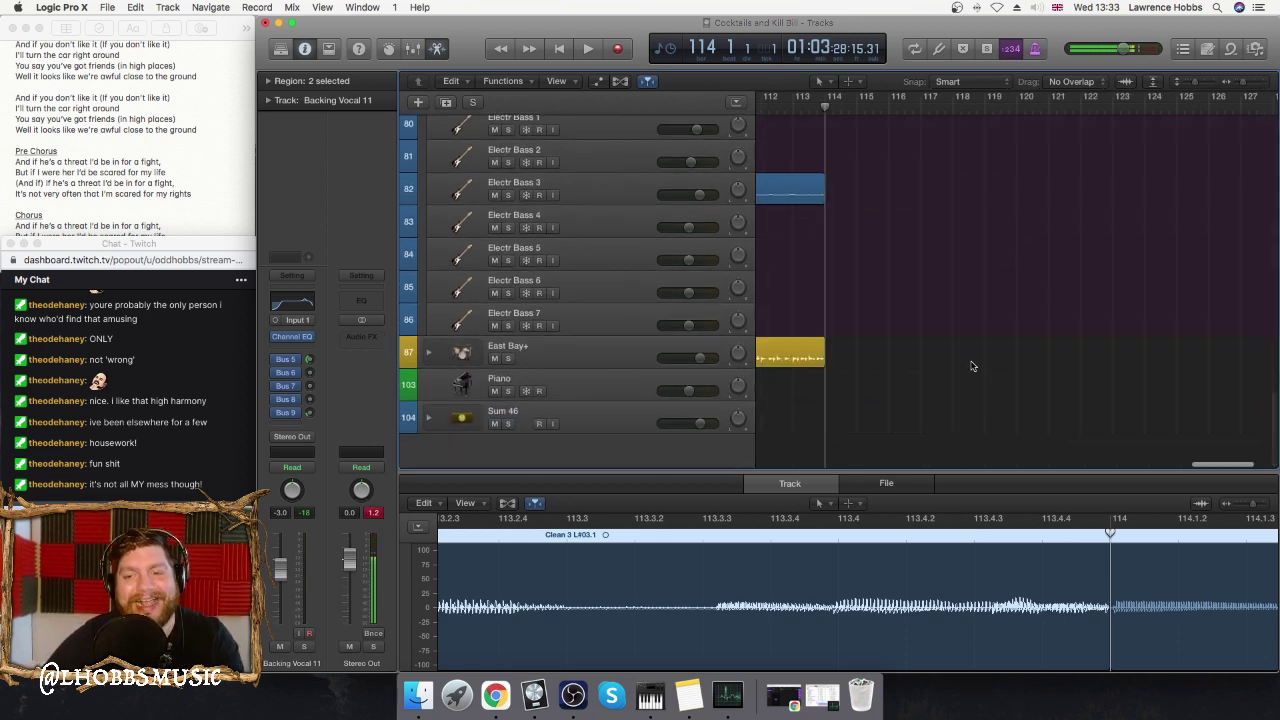
drag(818, 357, 1228, 349)
scroll(1045, 310, right, 3)
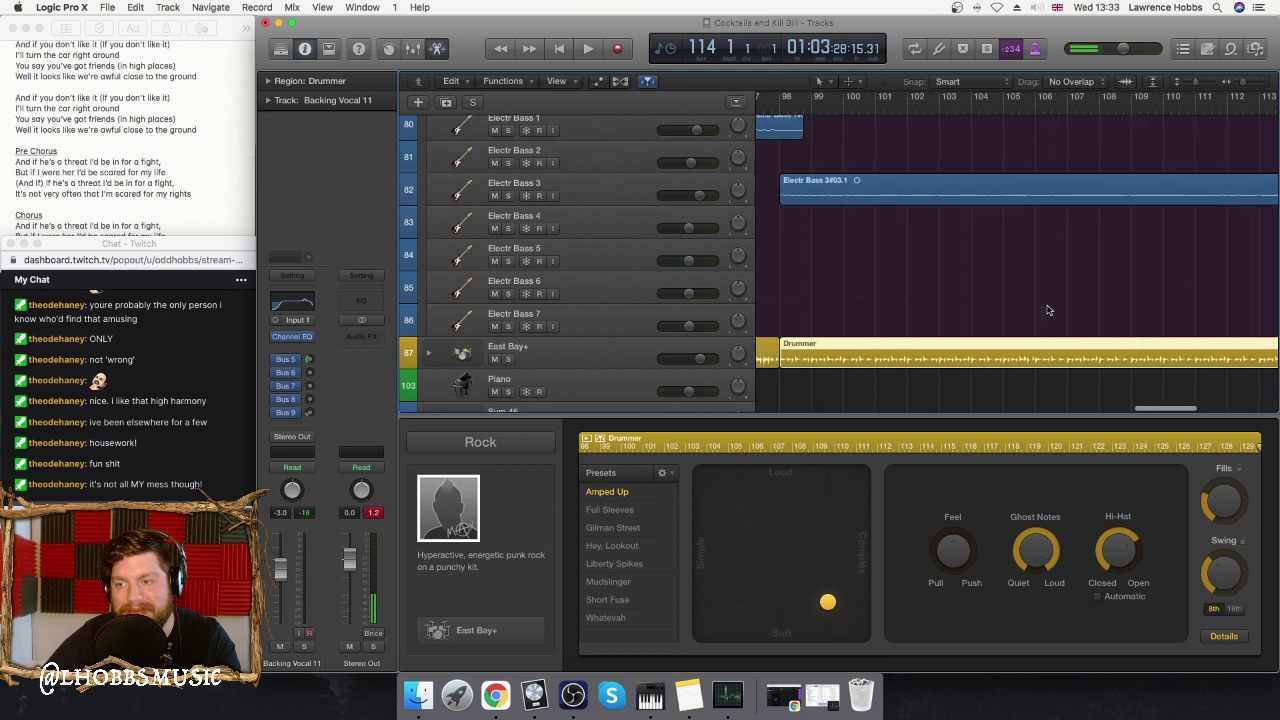
scroll(1049, 310, left, 5)
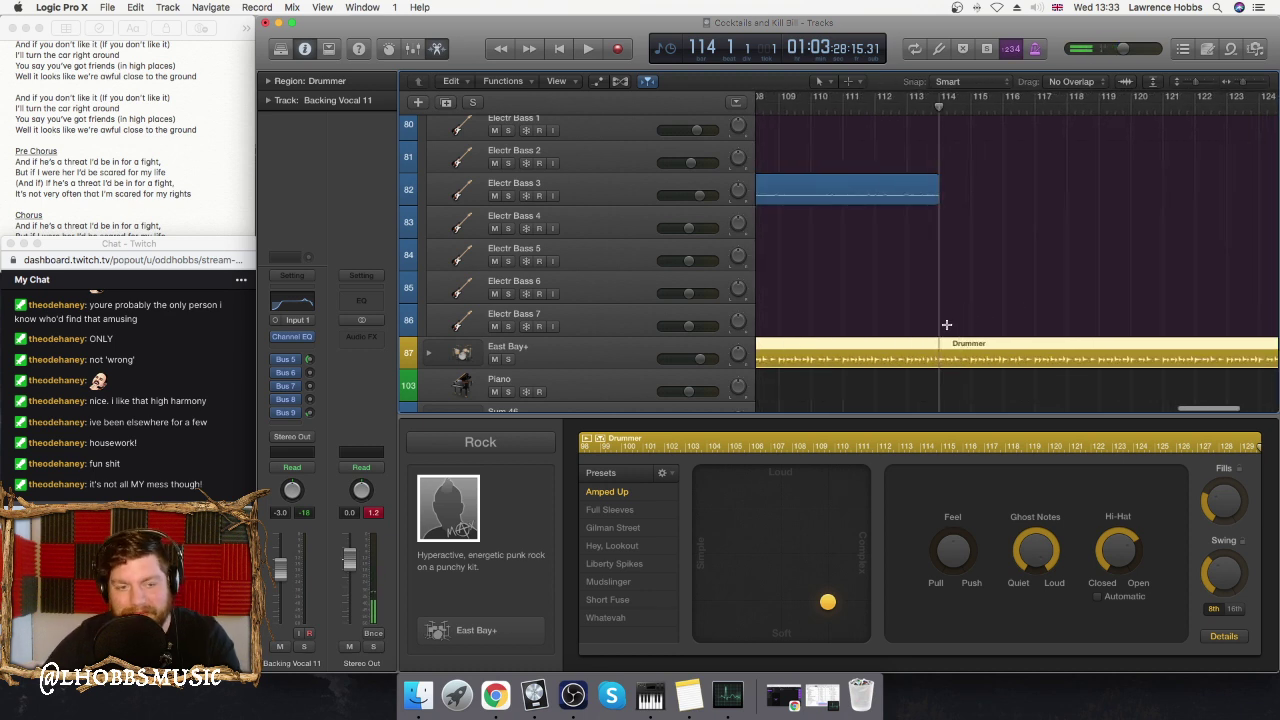
- Split the extended East Bay+ Drummer region at bar 114 and select the part after the cut
drag(939, 329, 1152, 344)
click(1152, 350)
scroll(1012, 305, left, 5)
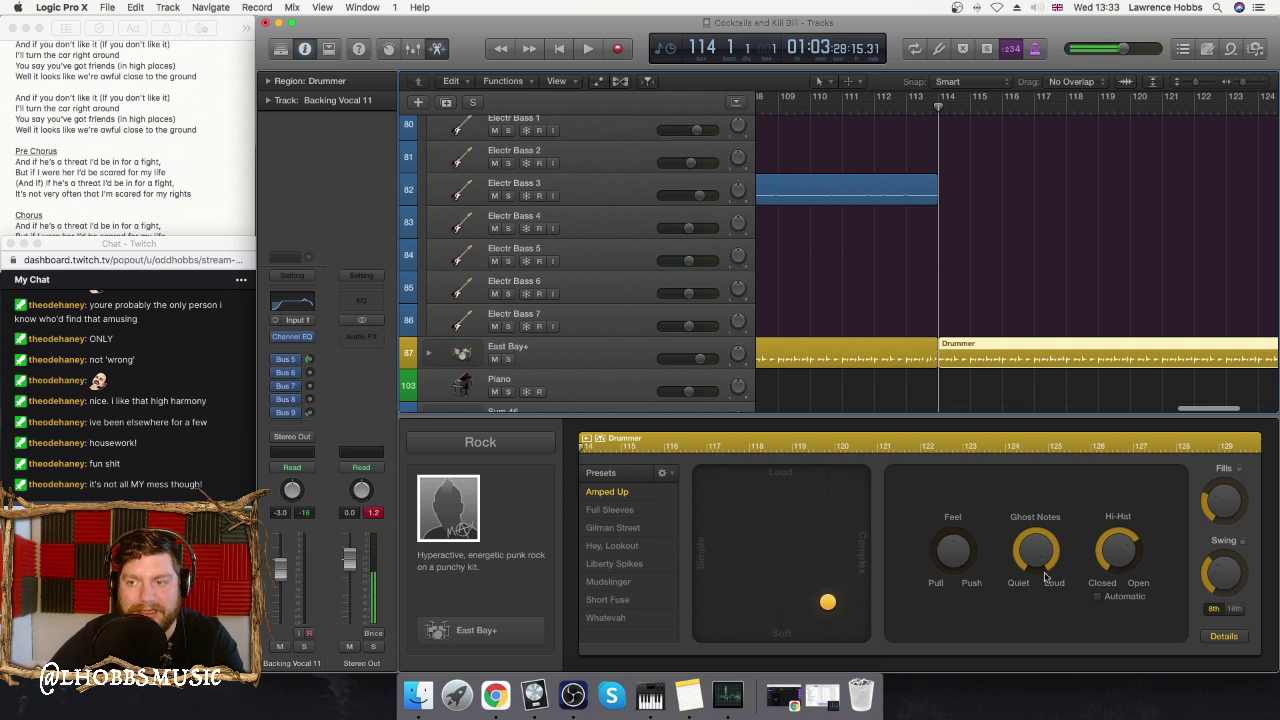
- Show the detailed kit settings of the new Drummer region and listen to the transition around bar 114
click(1236, 638)
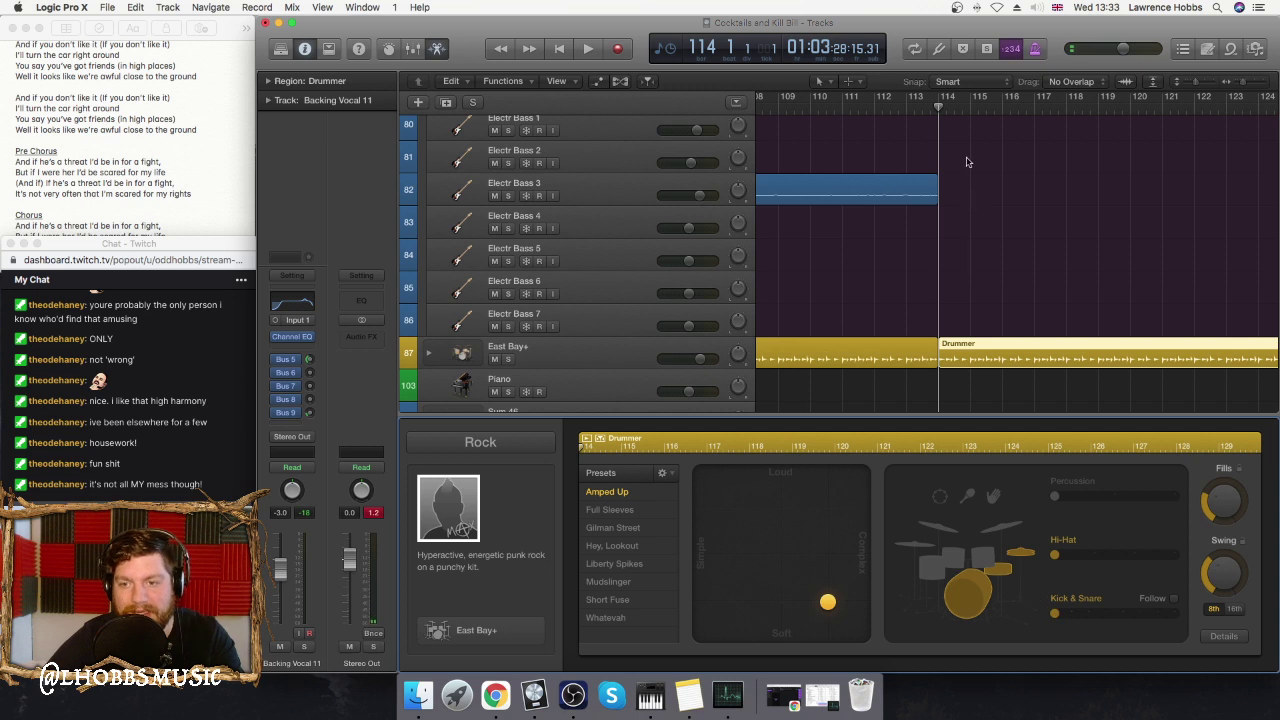
key(space)
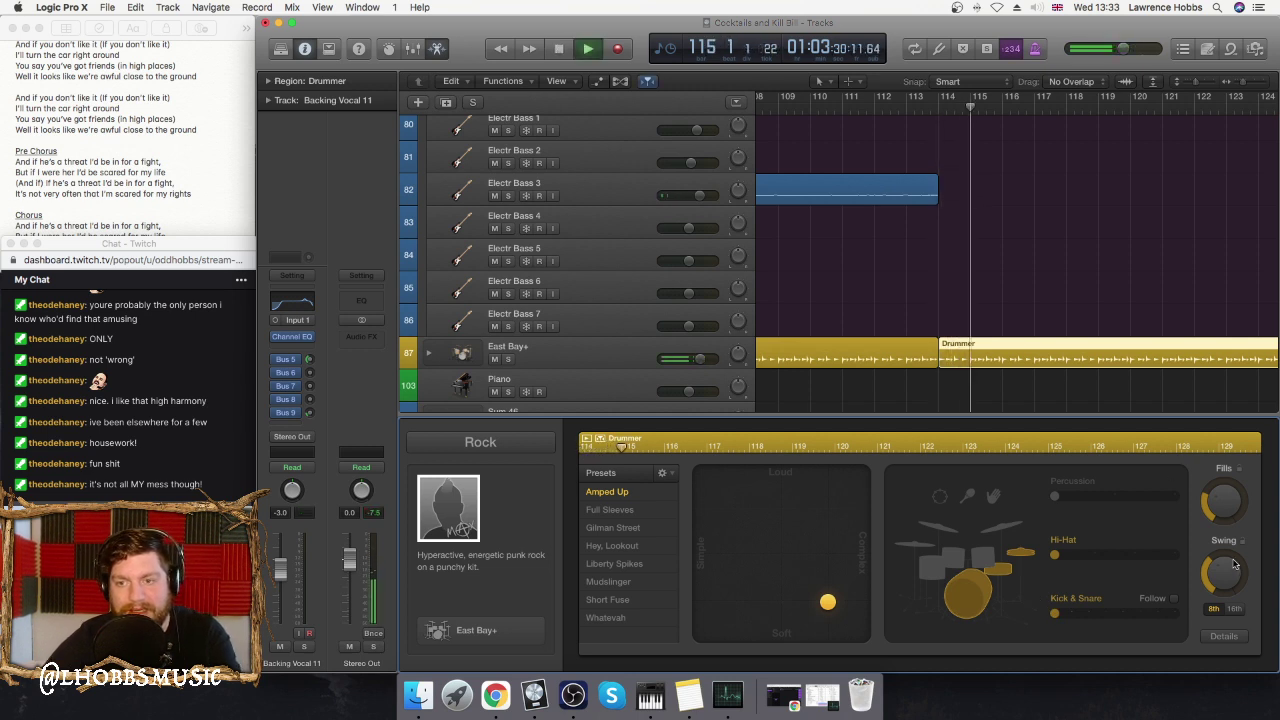
key(space)
click(903, 109)
key(space)
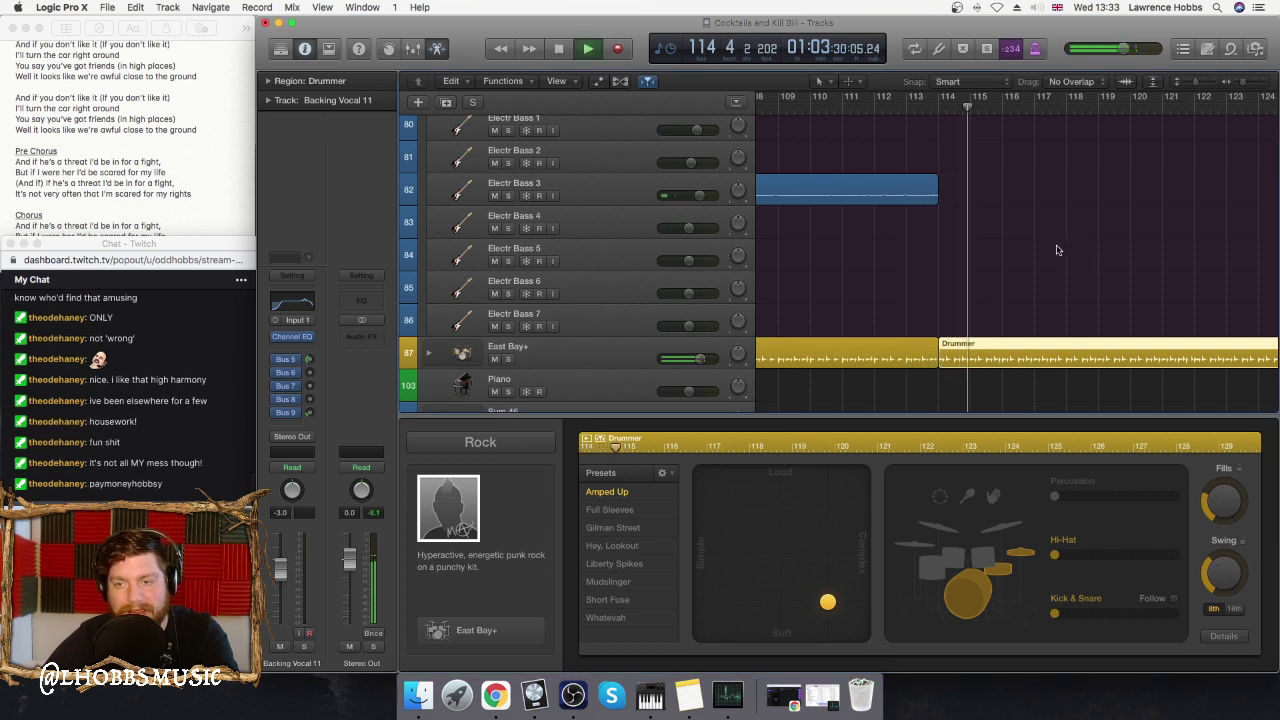
- Stop playback and loop the Electr Bass 3 region from bar 114 to bar 130
scroll(972, 244, up, 2)
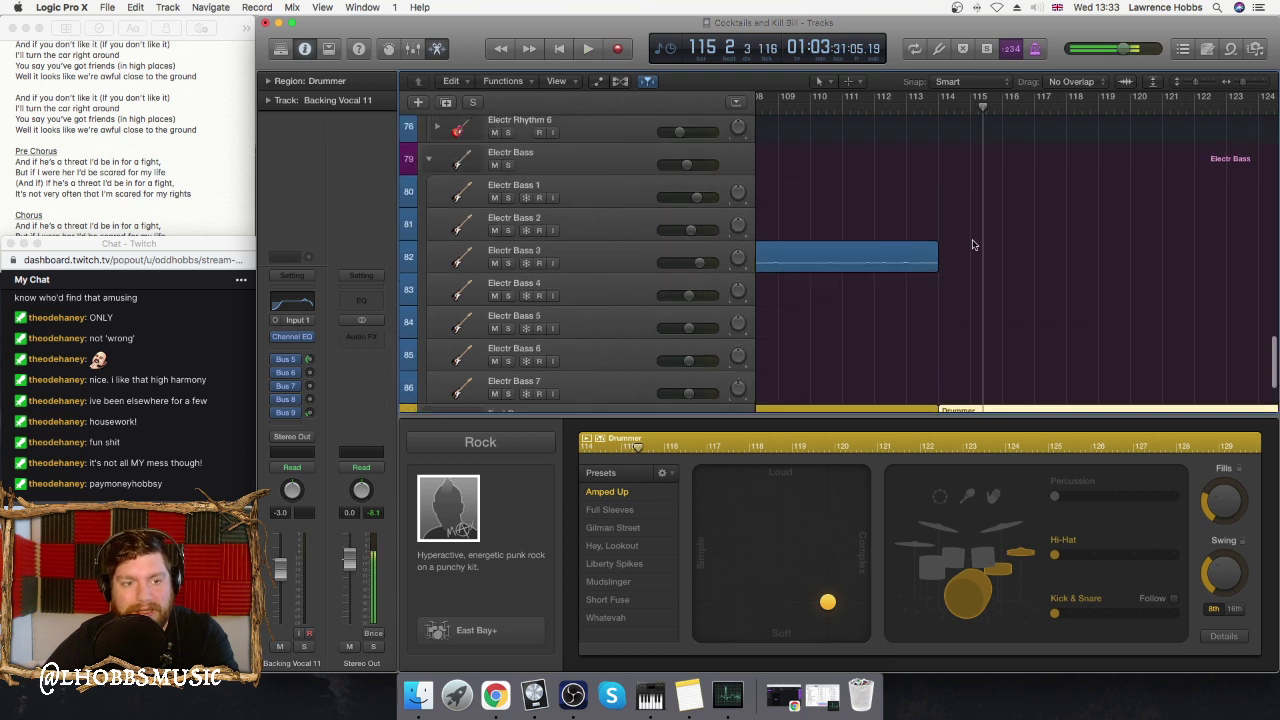
drag(957, 249, 1180, 258)
scroll(893, 200, up, 5)
scroll(893, 200, left, 5)
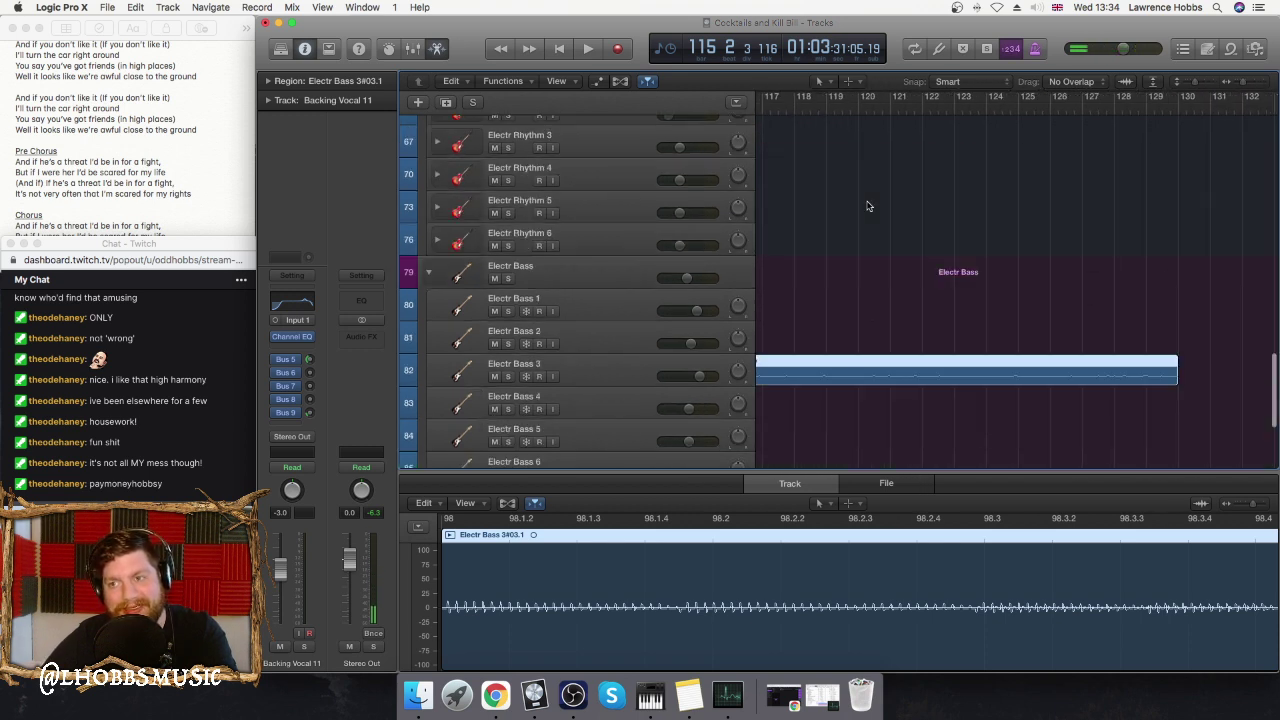
- Return the playhead to bar 114, then select and expand the Electr Rhythm 3 stack
scroll(893, 200, up, 4)
scroll(893, 200, left, 2)
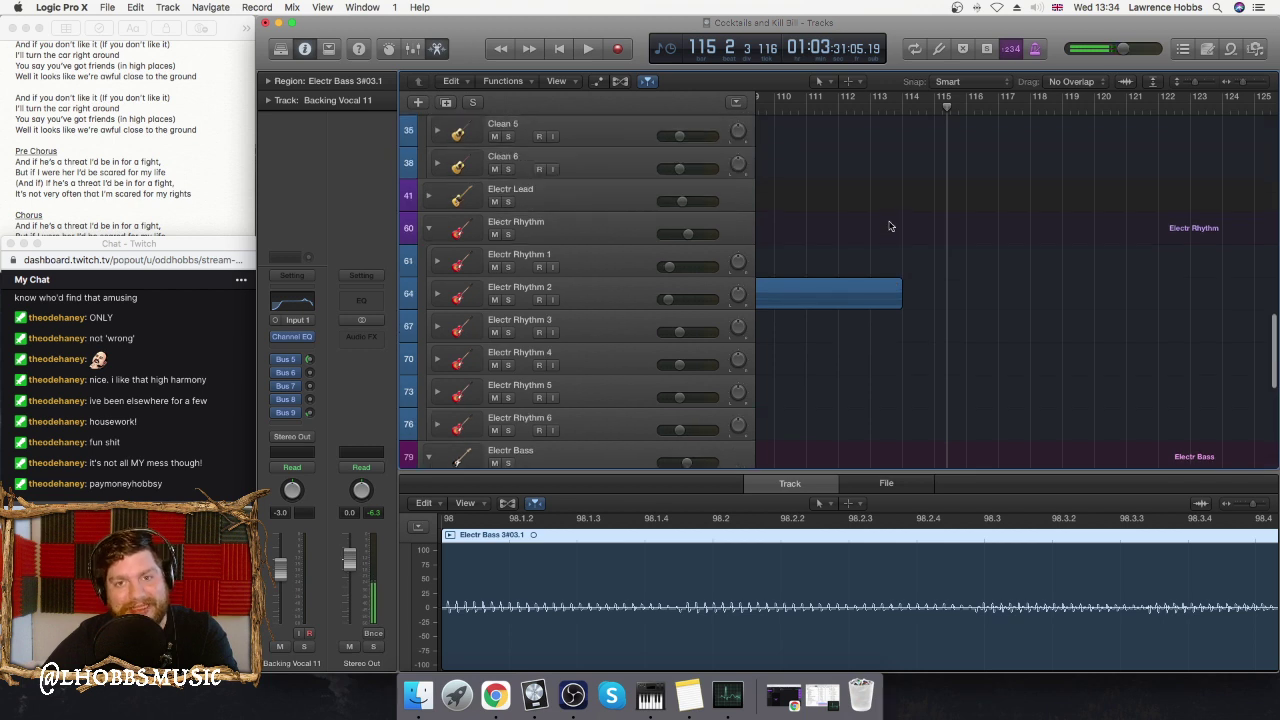
click(904, 102)
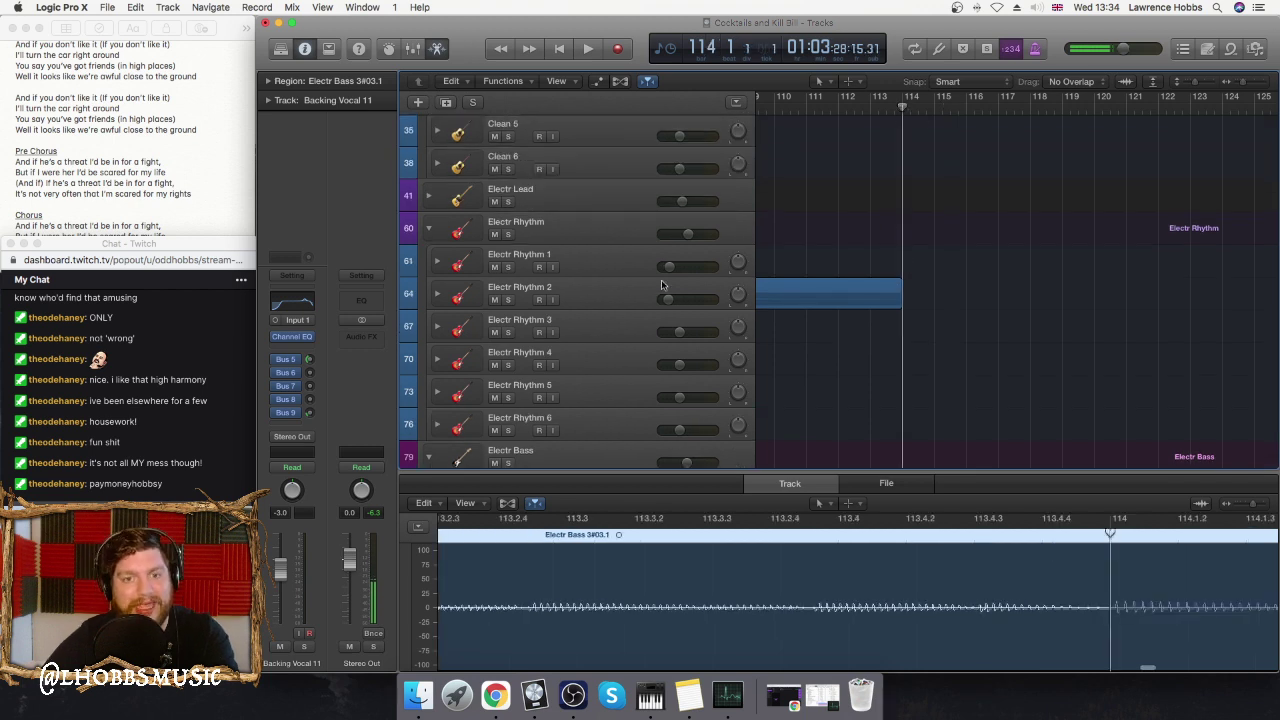
click(477, 333)
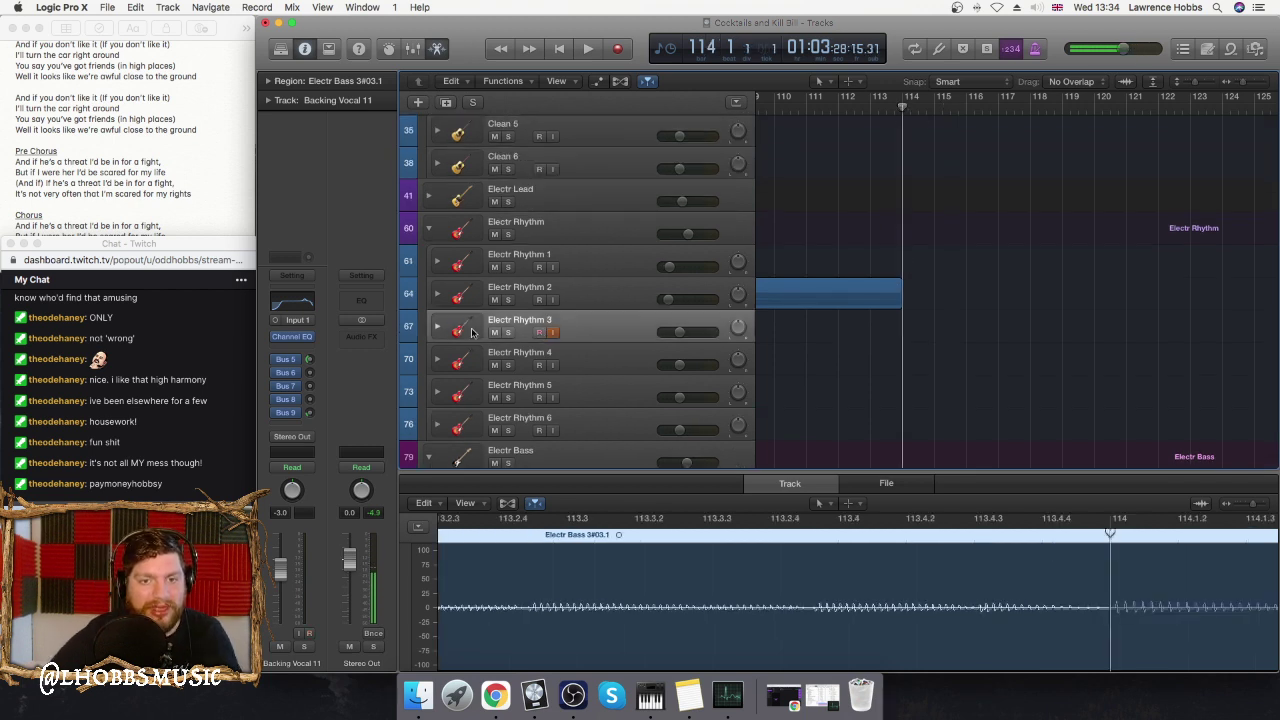
click(440, 328)
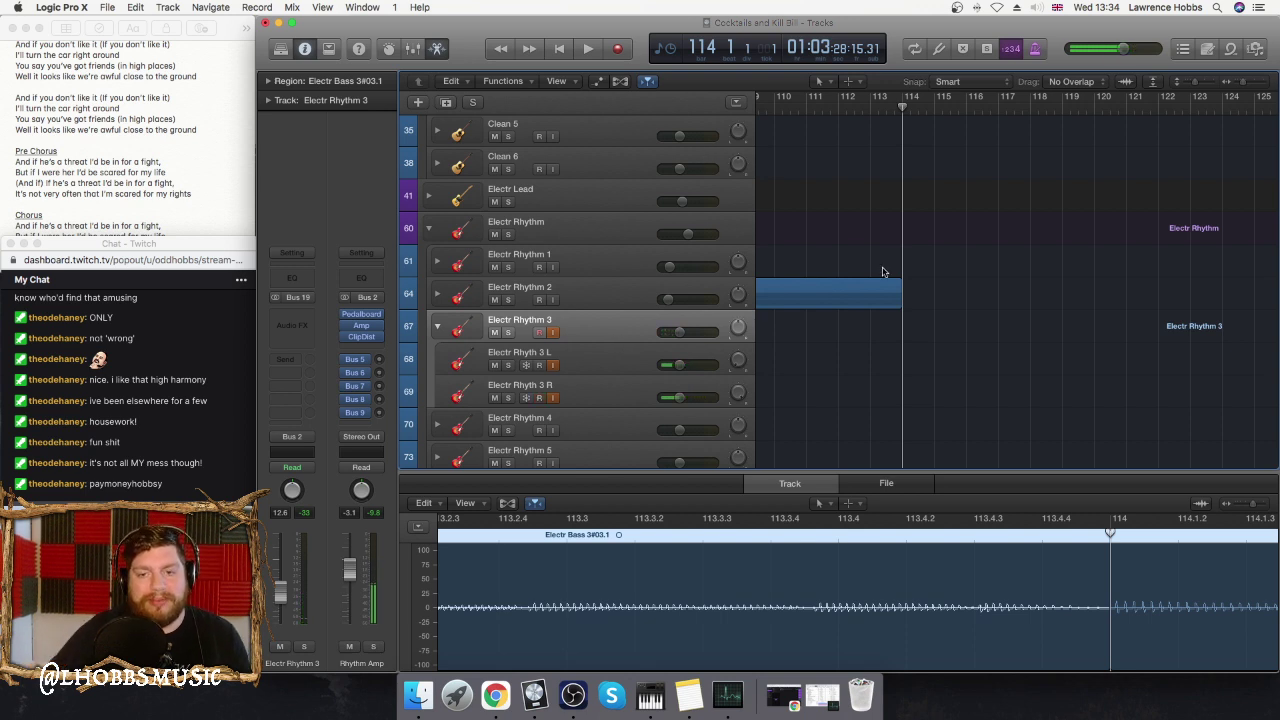
- Lower the volumes of Electr Rhythm 3 and its L and R tracks, setting Electr Rhyth 3 R to about -17.8 dB
scroll(882, 271, down, 10)
scroll(882, 271, up, 4)
scroll(800, 255, up, 3)
drag(684, 194, 671, 259)
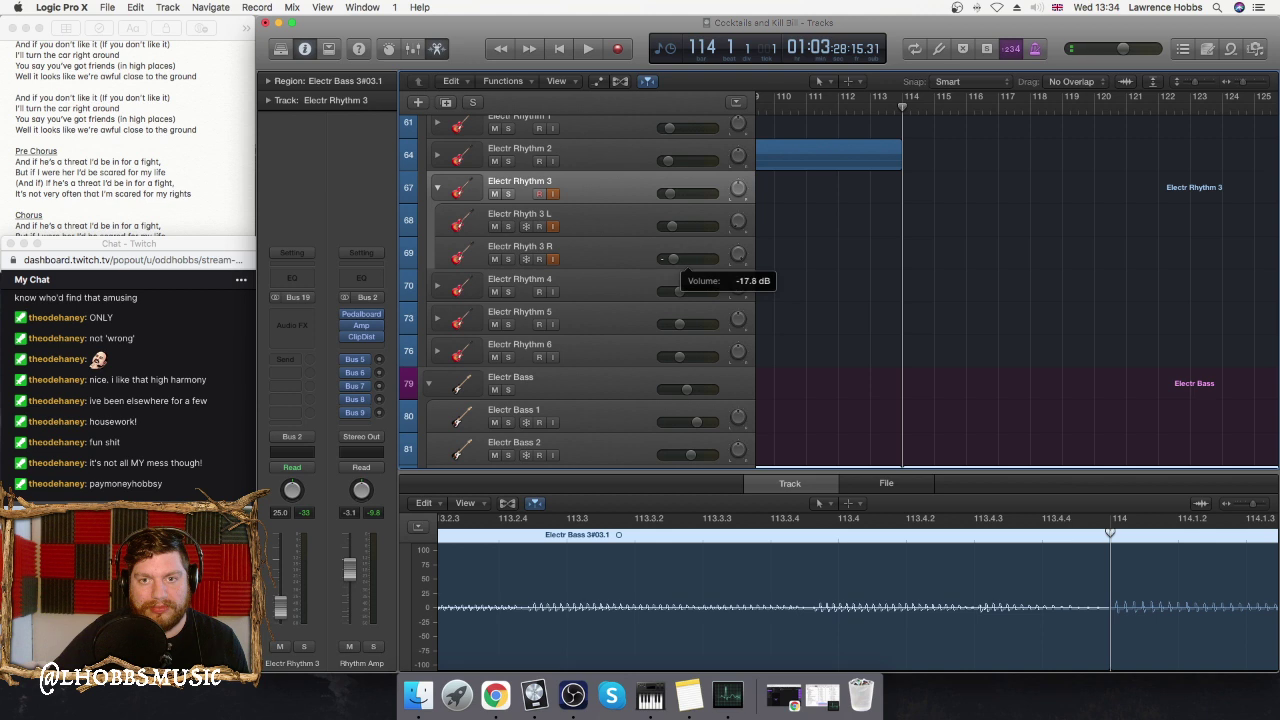
- Try recording a guitar take on Electr Rhyth 3 R from bar 114, discard it and return to bar 114
click(617, 48)
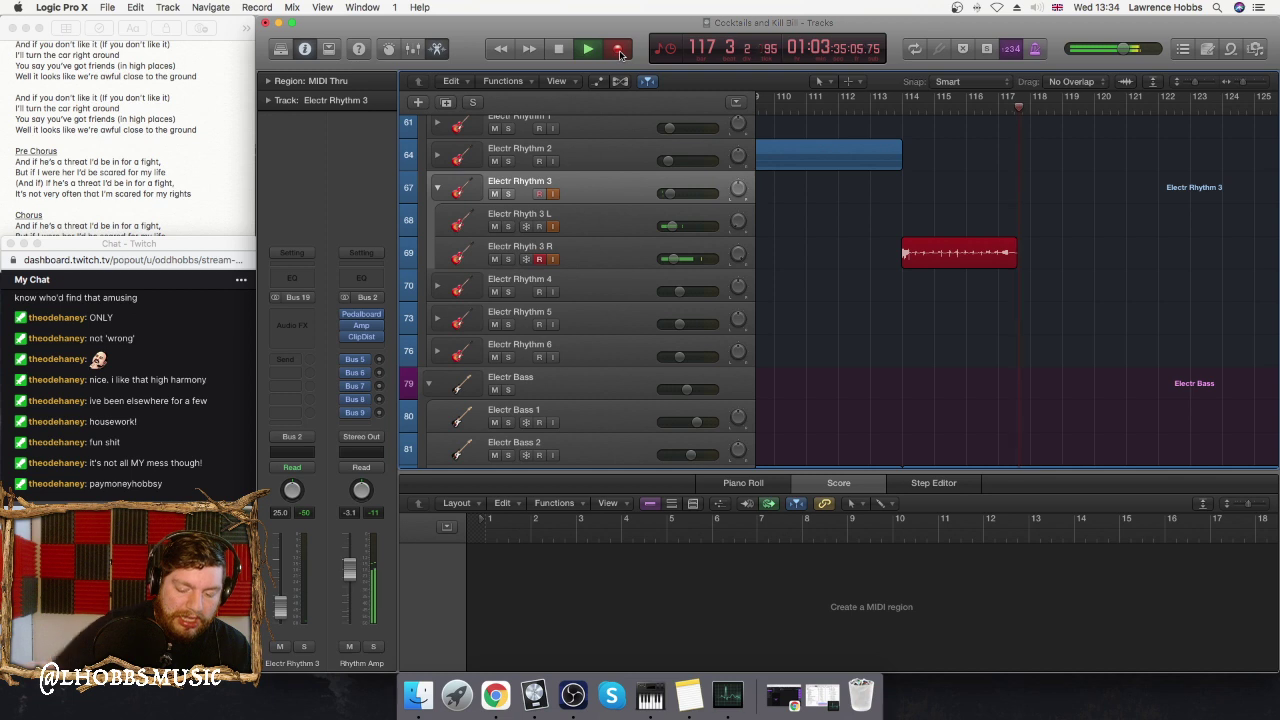
key(space)
key(Delete)
key(comma)
key(comma)
key(comma)
key(comma)
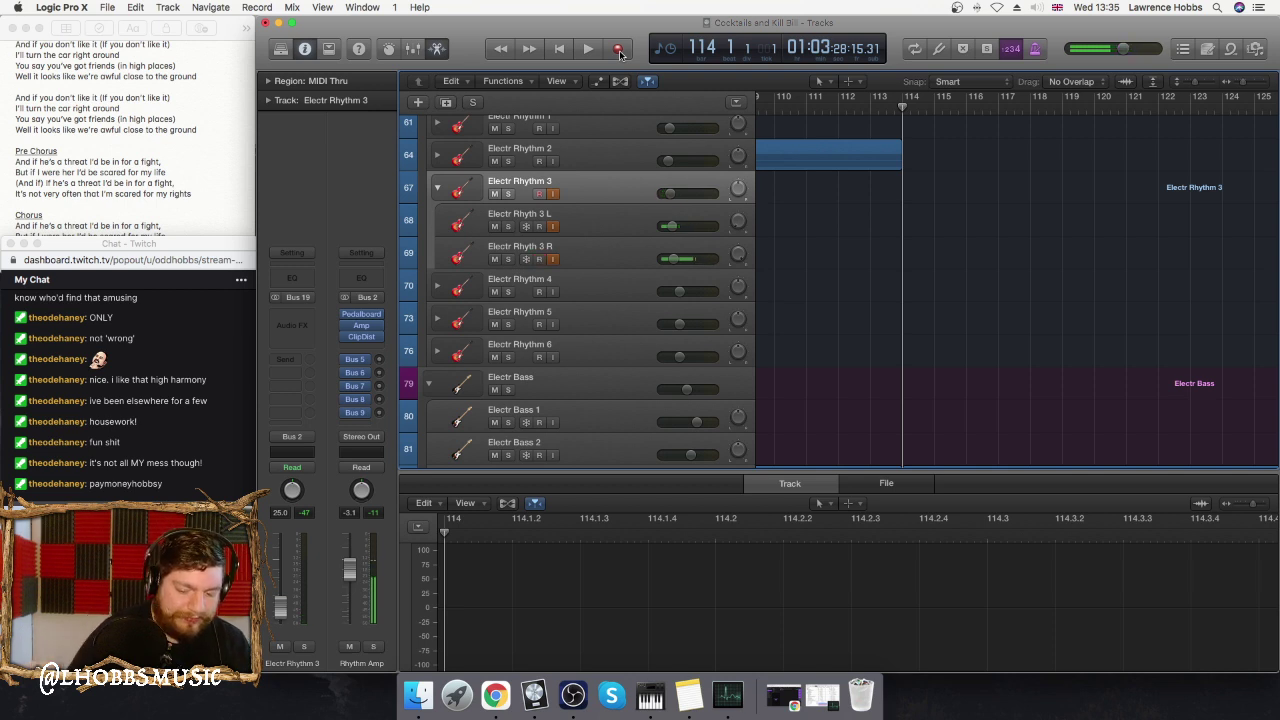
- Attempt a second Electr Rhyth 3 R guitar take from bar 114, delete it and rewind to the same bar
click(619, 53)
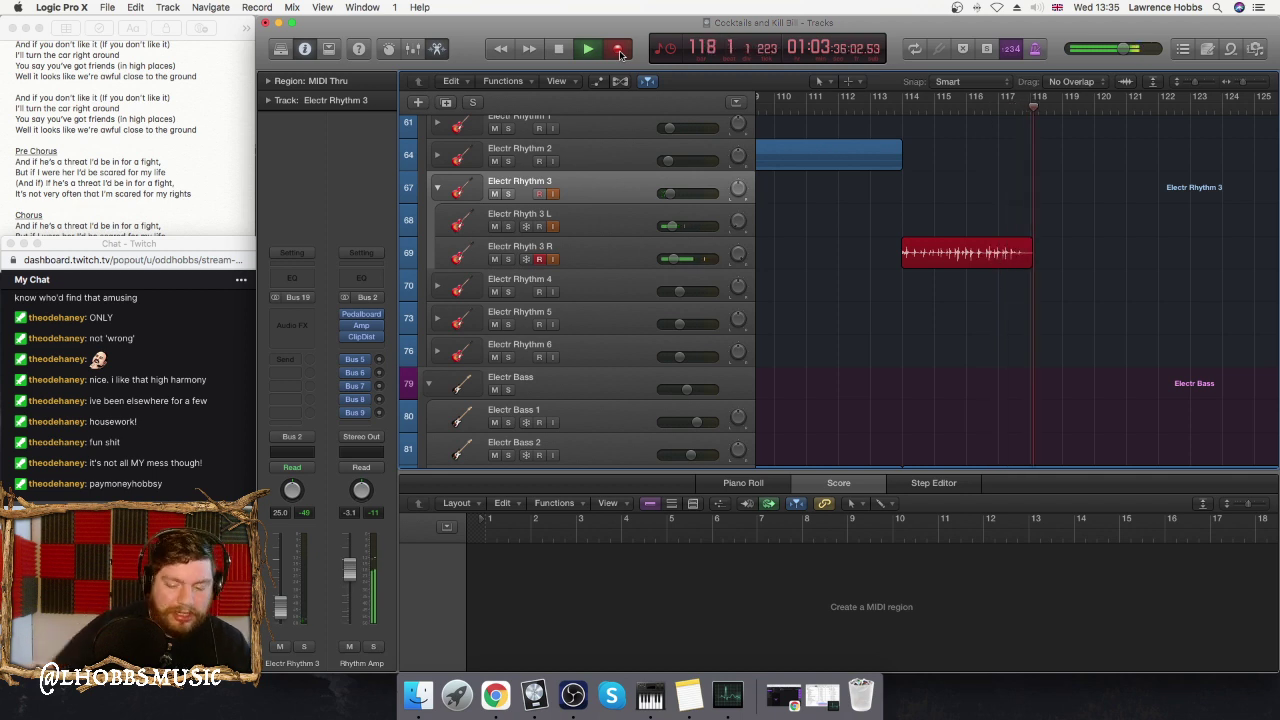
key(space)
key(Delete)
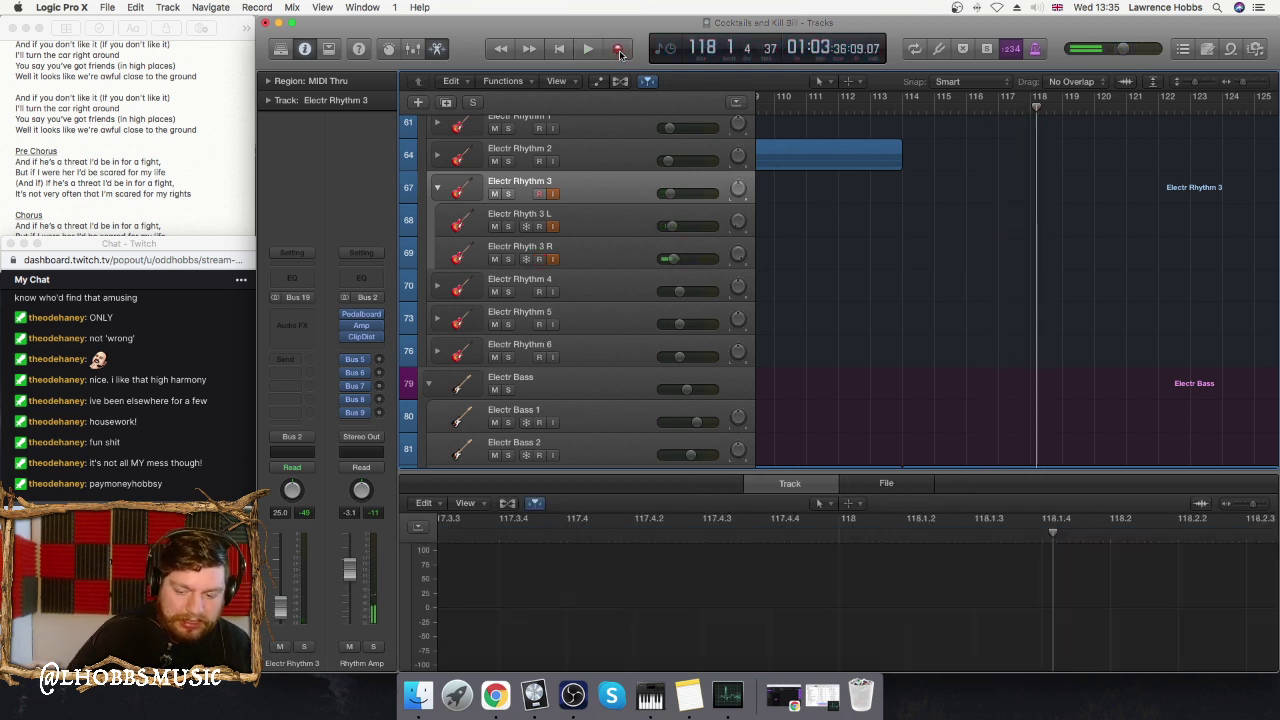
key(comma)
key(comma)
key(comma)
key(comma)
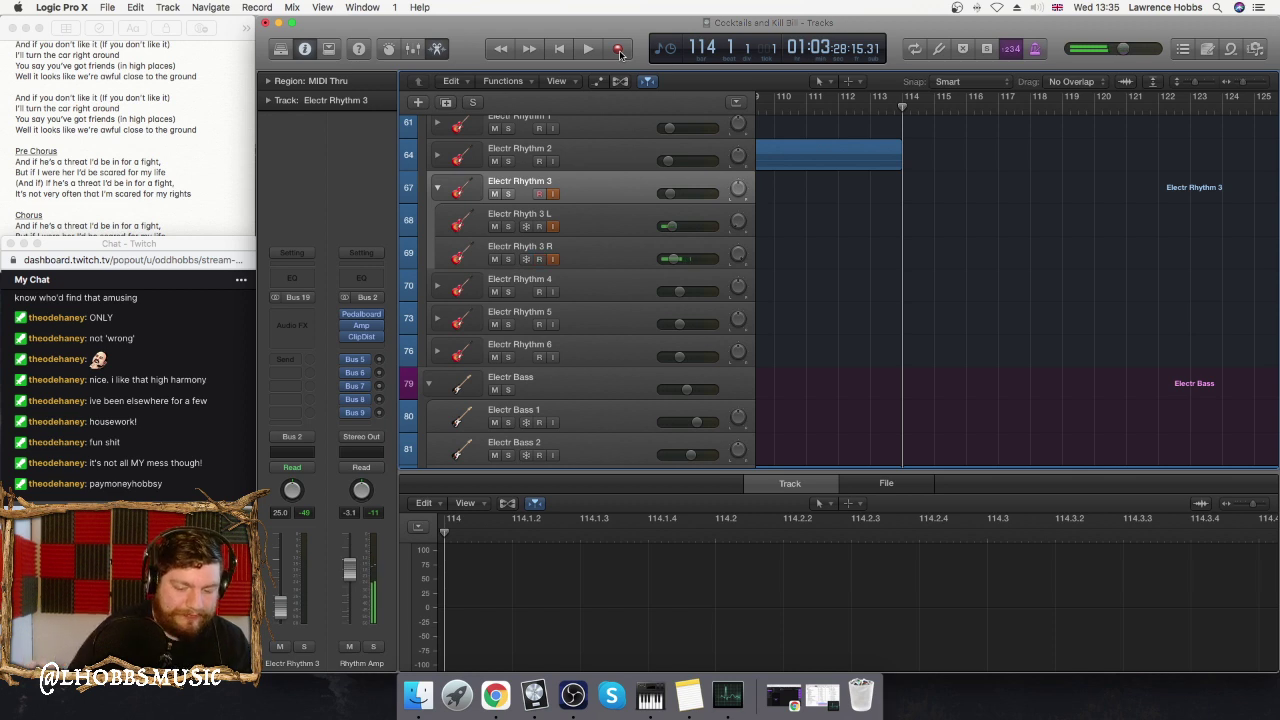
- Attempt a full-length Electr Rhyth 3 R take from bar 114 to about bar 130, discard it and rewind
click(619, 52)
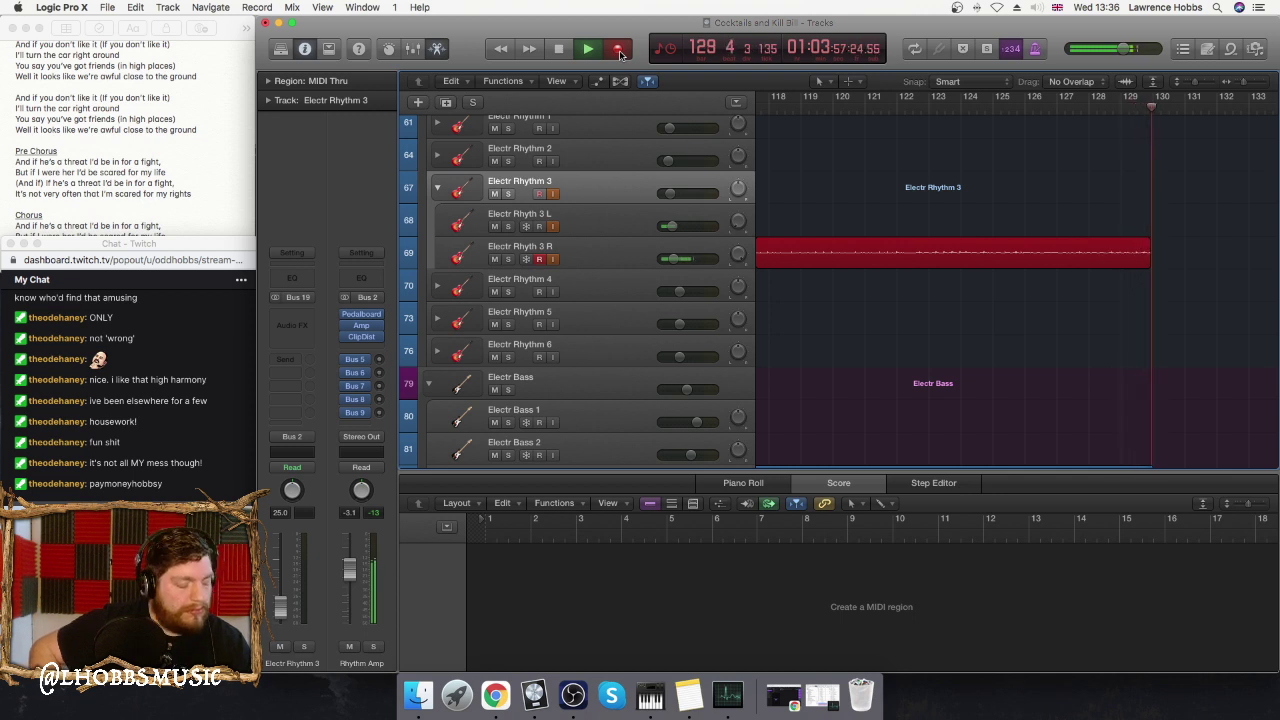
click(620, 53)
key(Return)
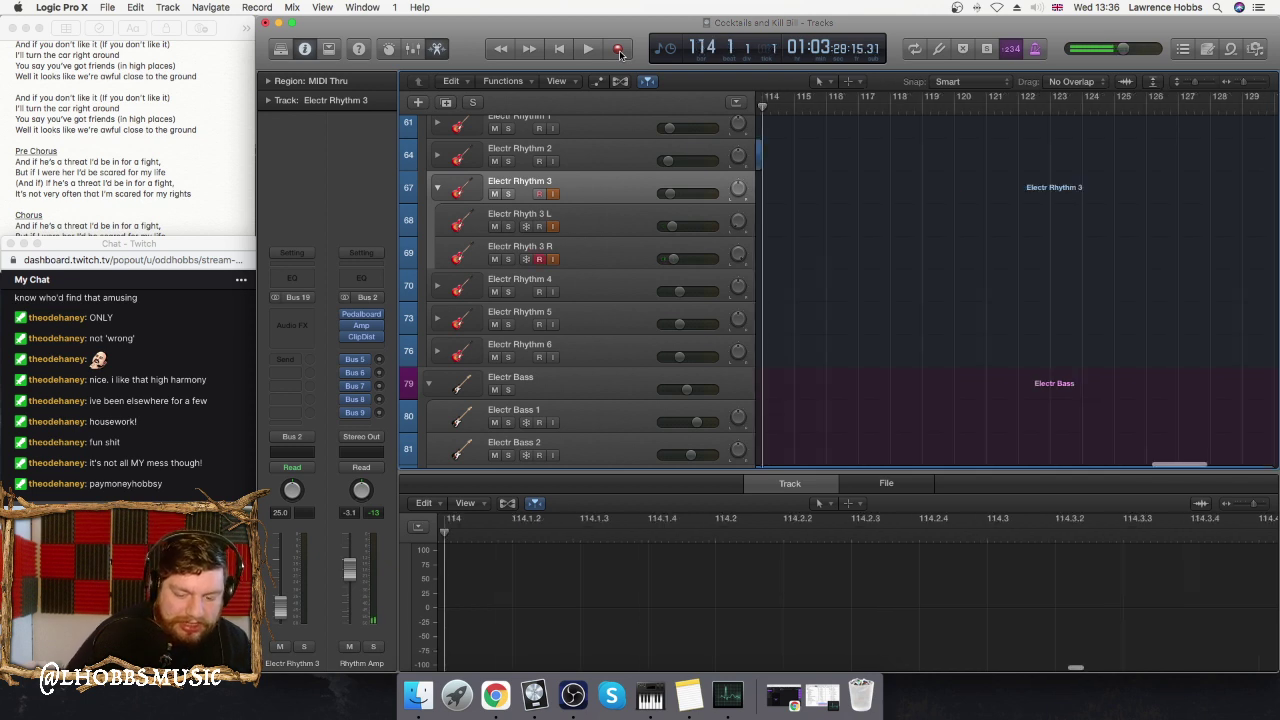
- Record the guitar part on Electr Rhyth 3 R from bar 114 to just past bar 130 and return to bar 114
click(620, 53)
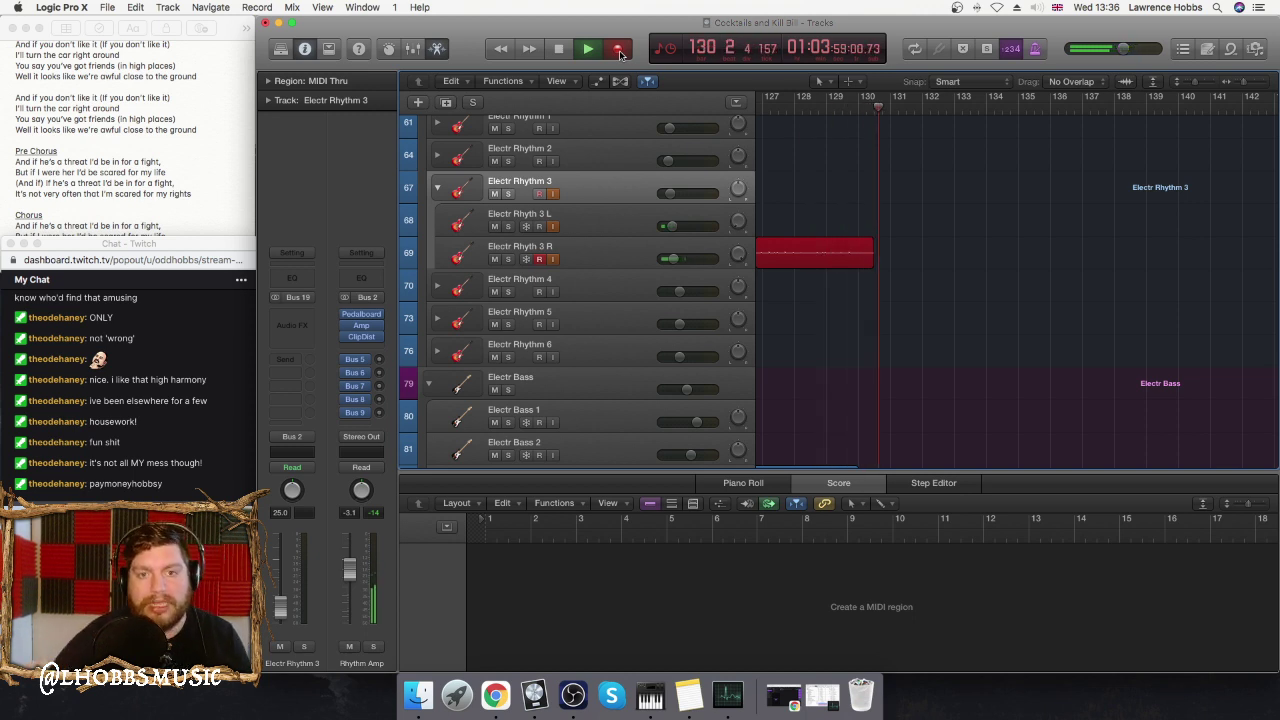
key(space)
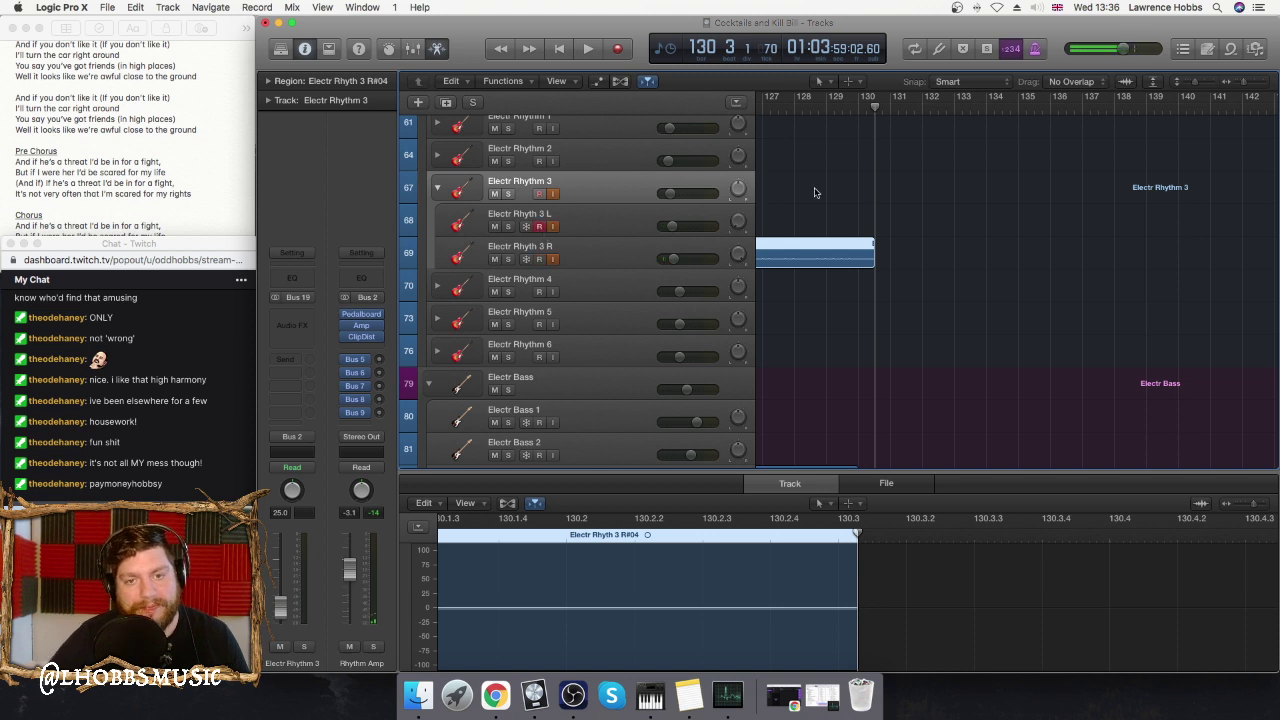
key(shift+Return)
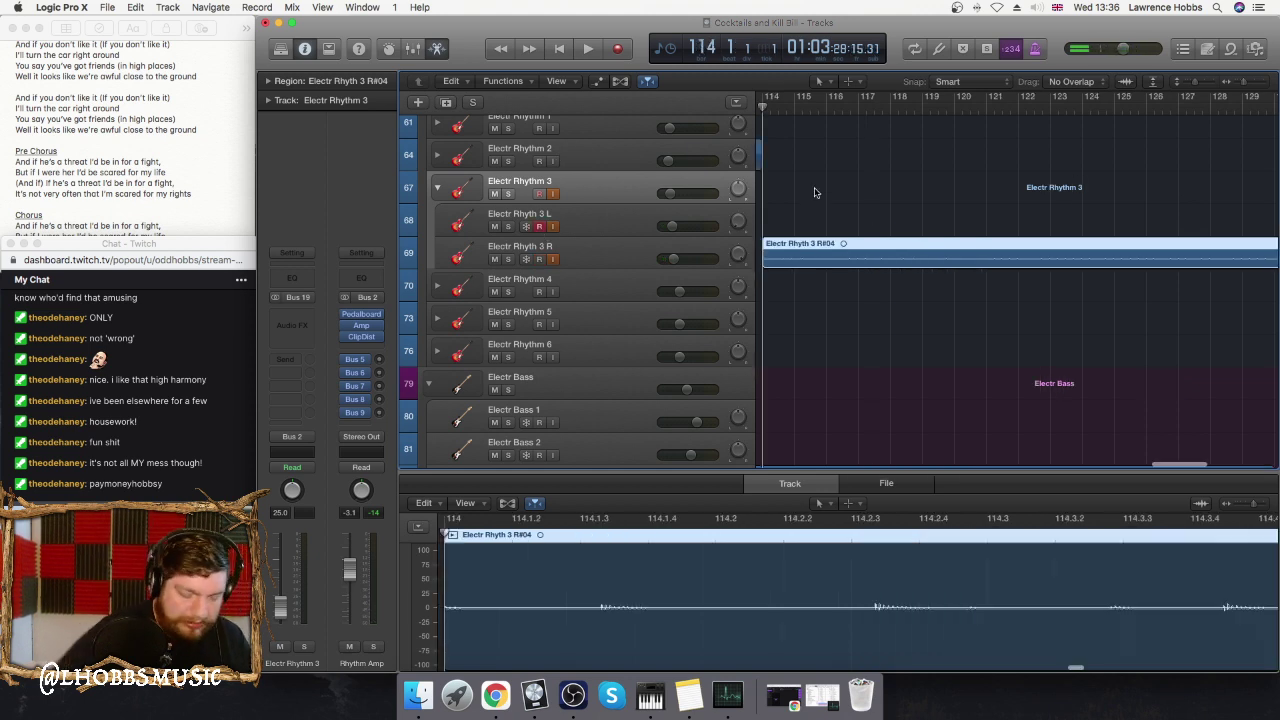
- Record the second guitar part on the armed Electr Rhyth 3 L track from bar 114 to just past bar 130
key(r)
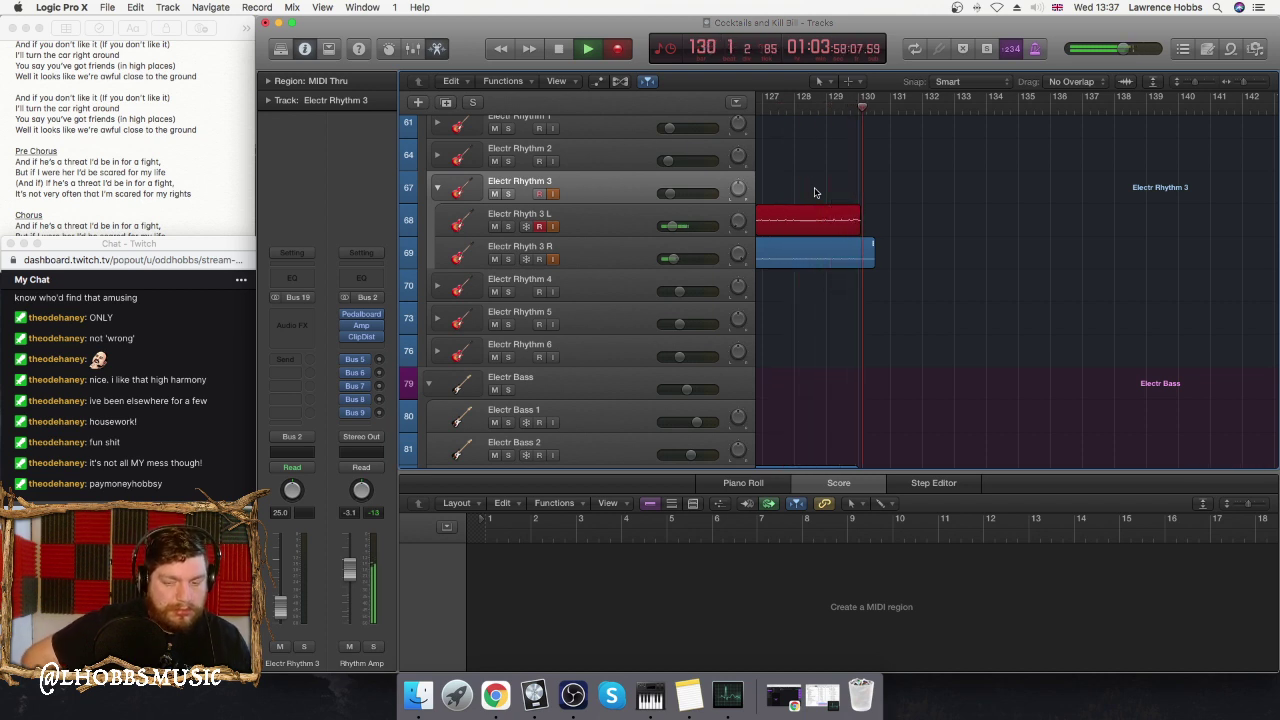
key(space)
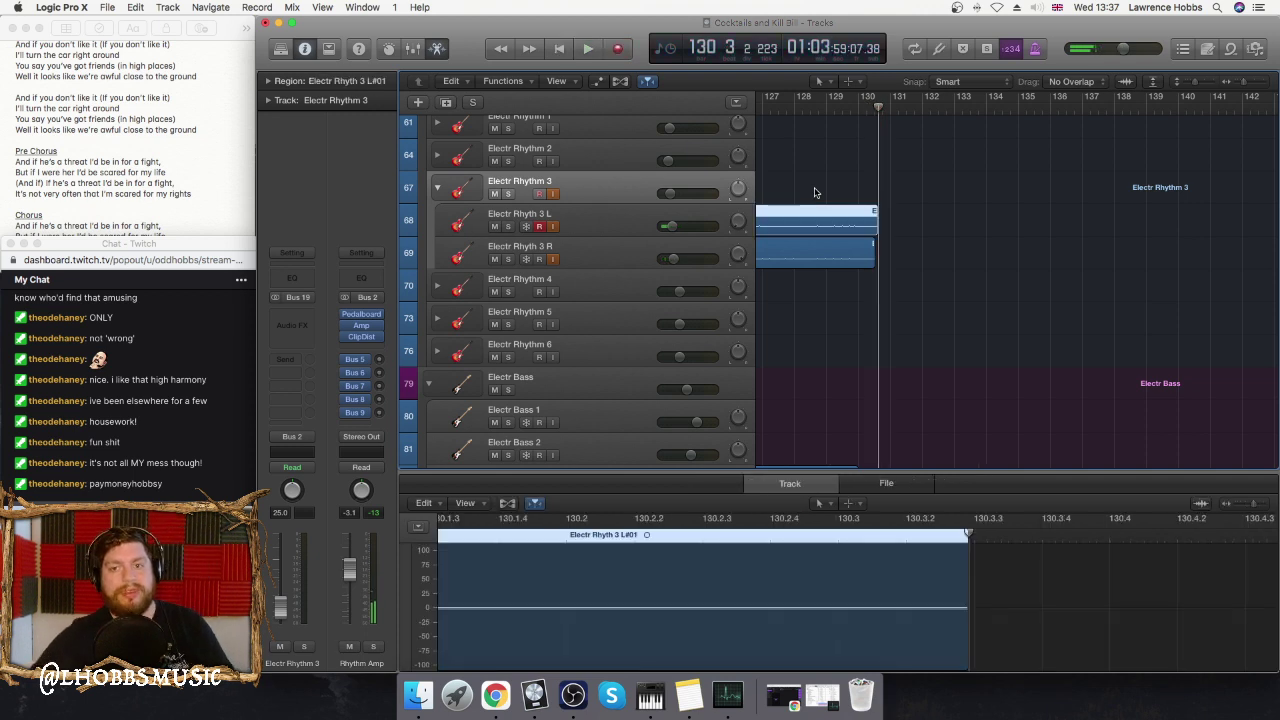
scroll(840, 190, left, 5)
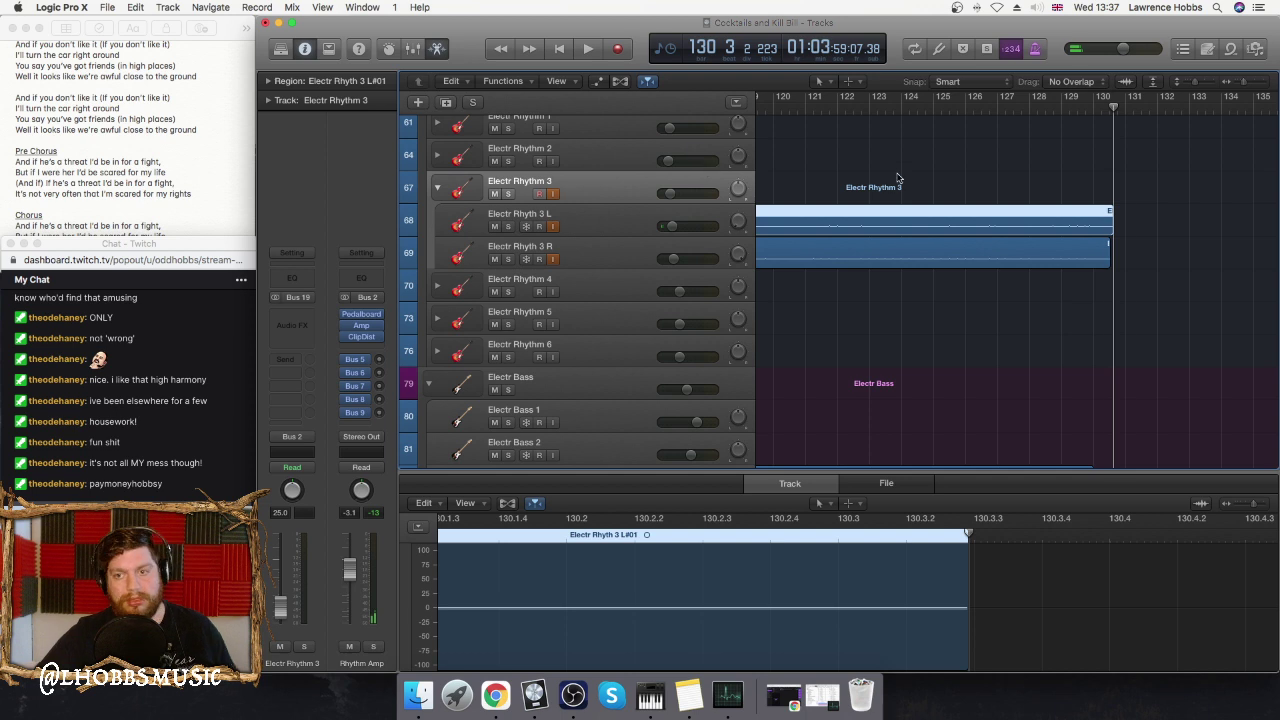
- Collapse the Electr Rhythm 3 and Electr Bass track stacks and return the playhead to bar 114
scroll(897, 178, left, 3)
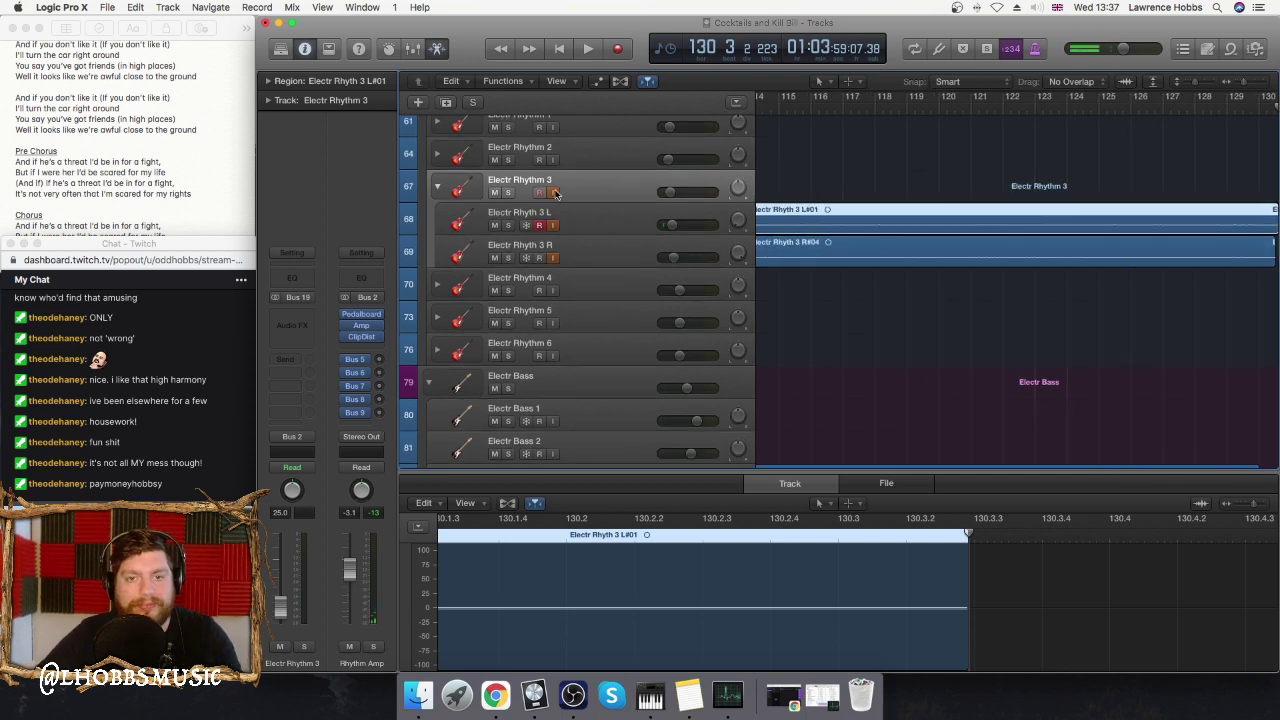
click(437, 187)
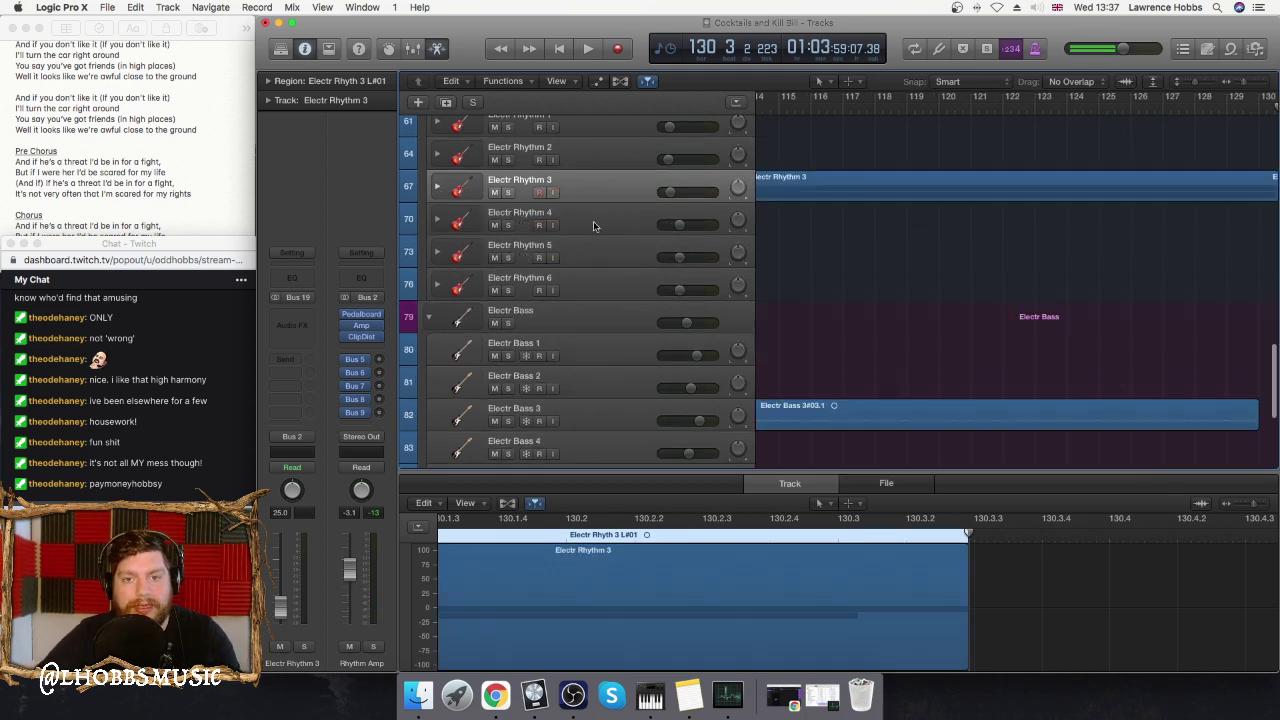
click(432, 319)
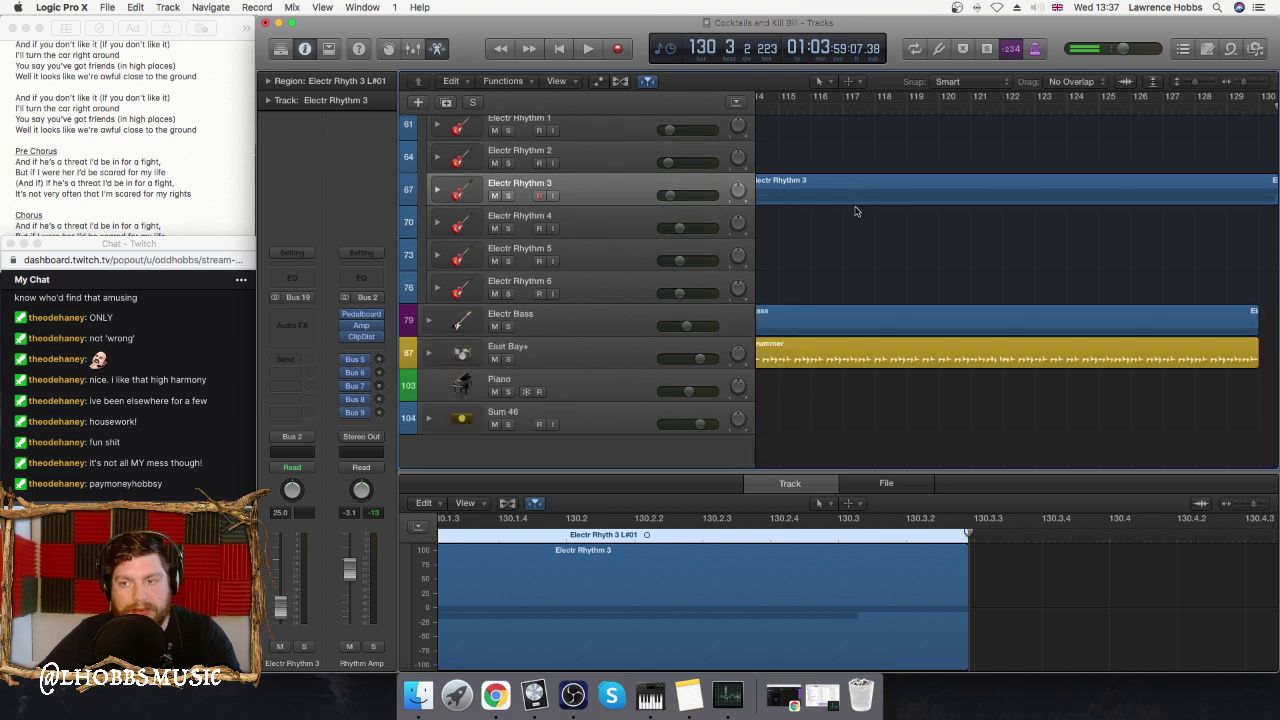
scroll(855, 211, up, 2)
scroll(855, 211, left, 2)
click(865, 124)
- Collapse the Clean 3 stack and the whole Clean Guitar track stack
scroll(908, 185, up, 3)
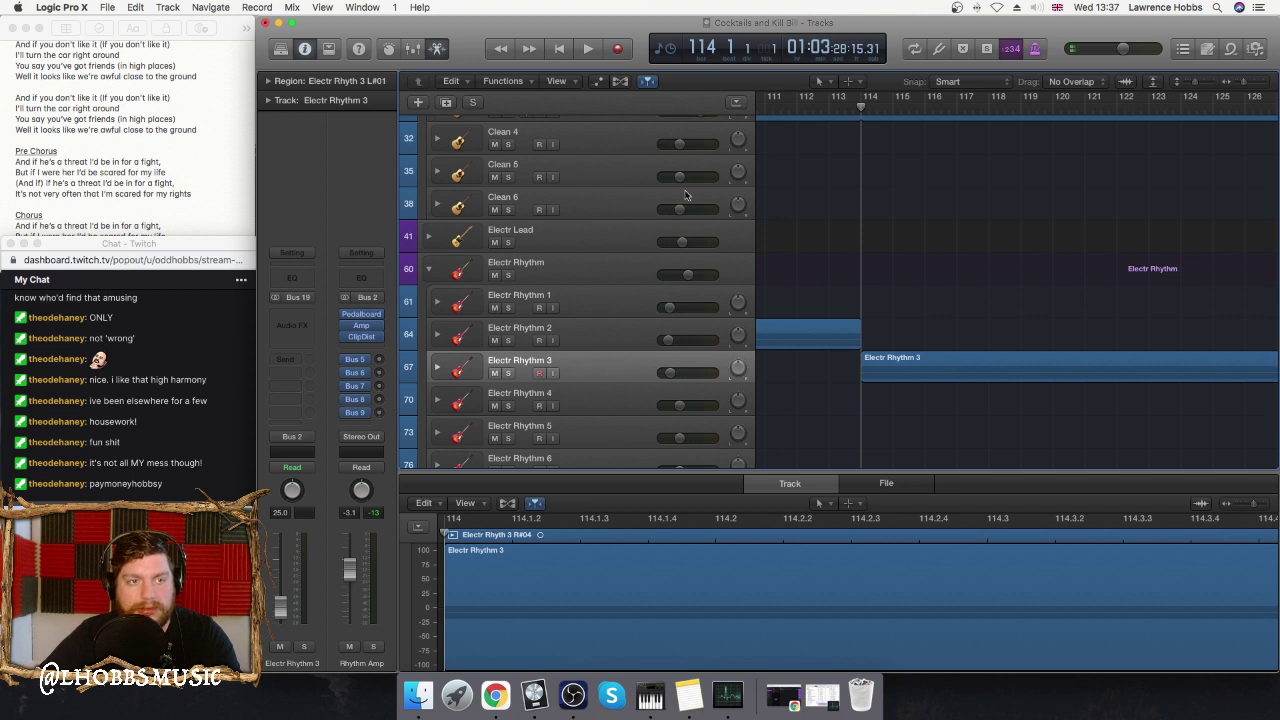
scroll(779, 222, up, 5)
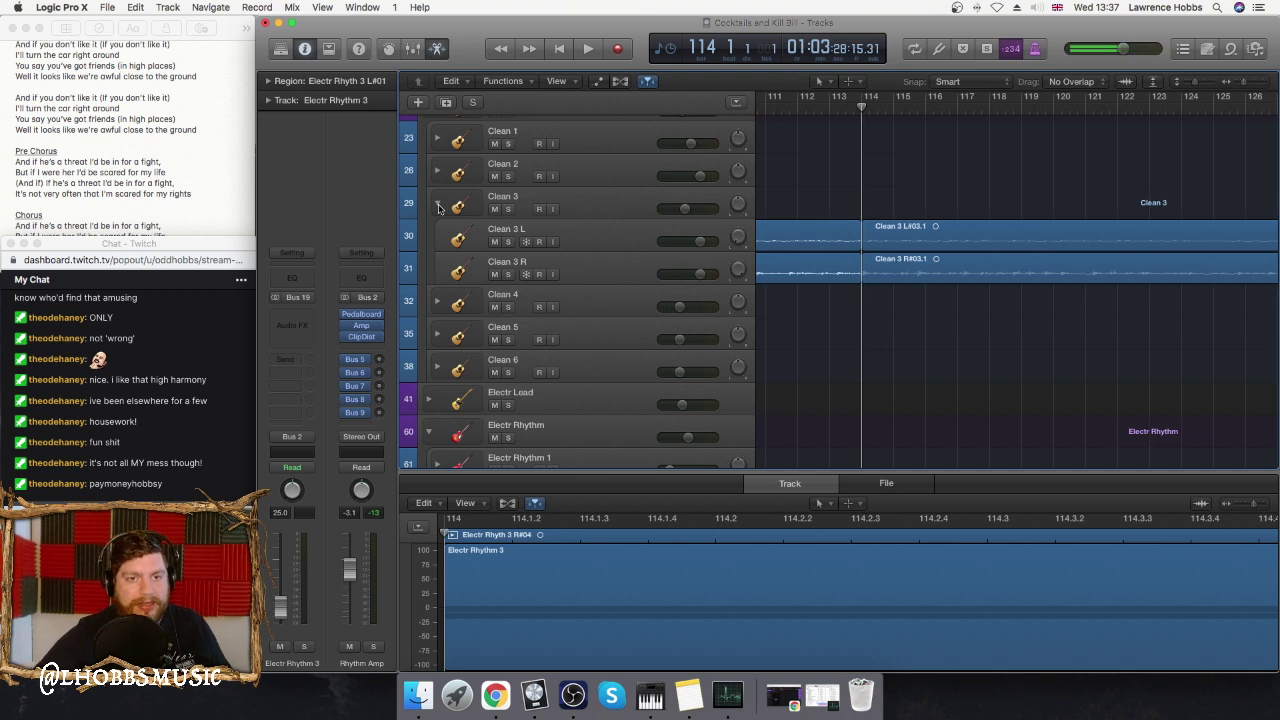
click(438, 207)
scroll(431, 190, up, 3)
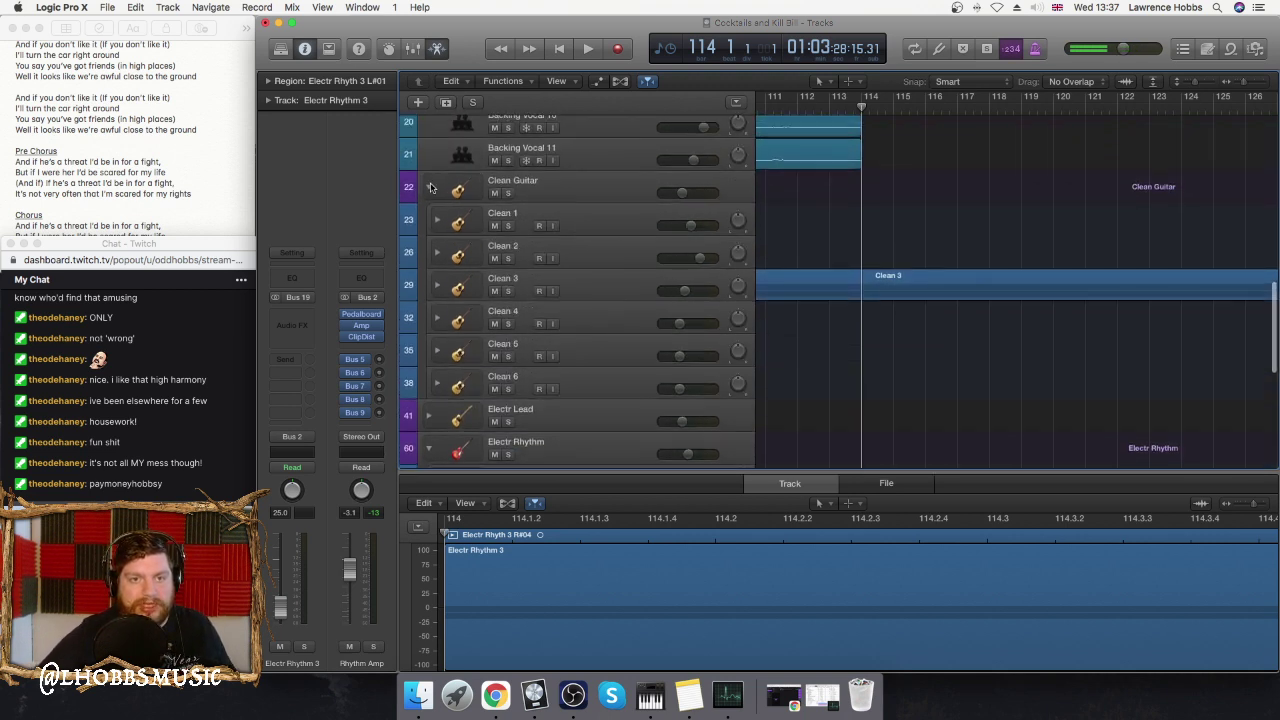
click(431, 188)
- Duplicate the Lead Vocal 9 track with its settings and rename the copy Lead Vocal 10
scroll(831, 205, up, 8)
scroll(831, 205, up, 5)
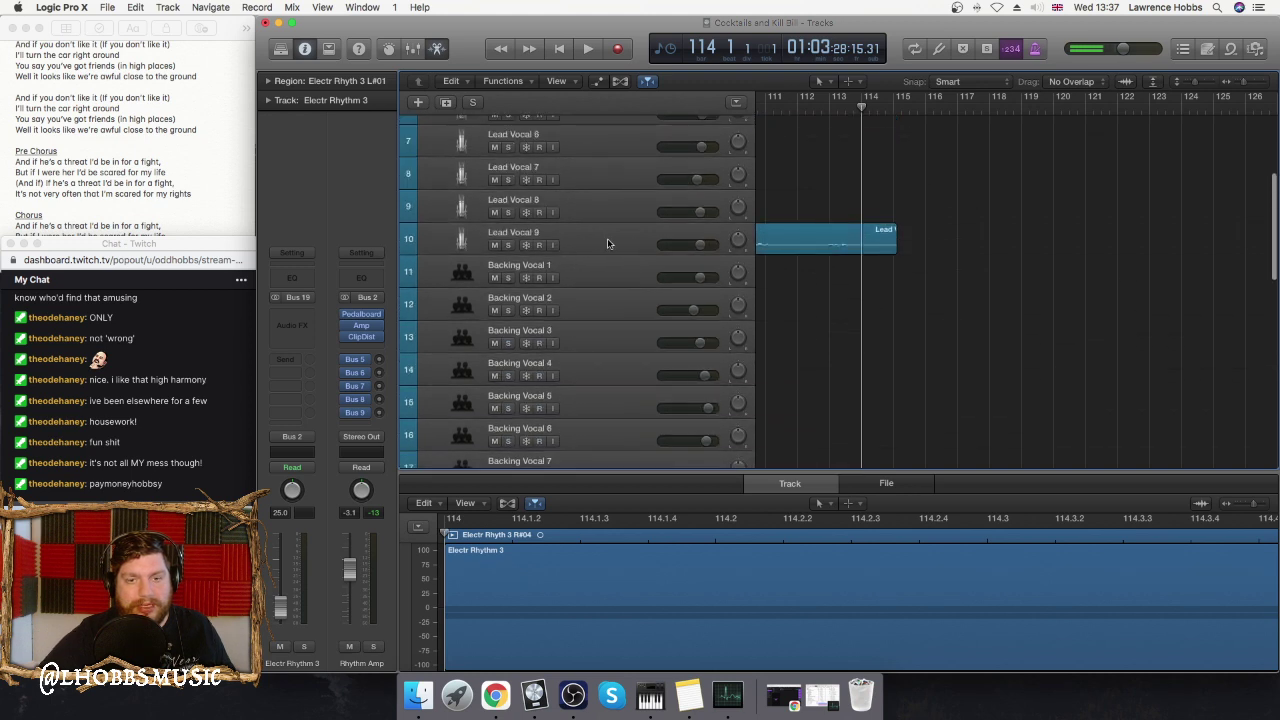
click(607, 238)
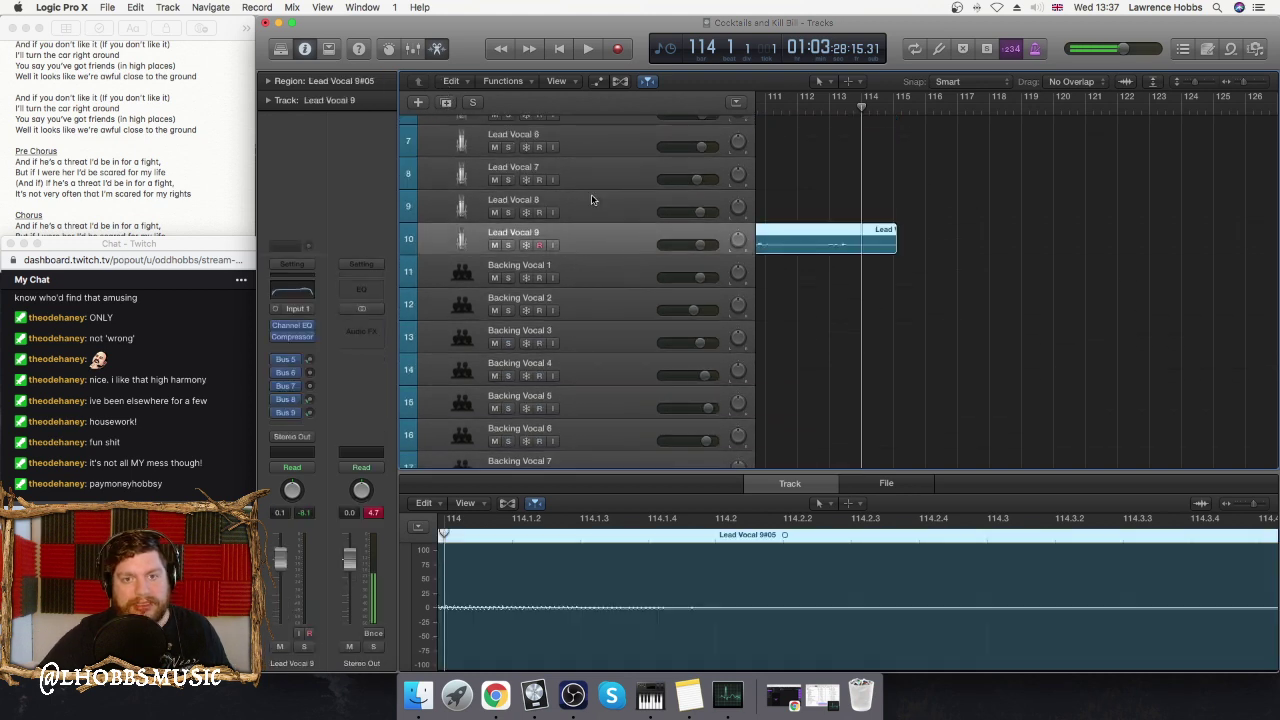
key(super+d)
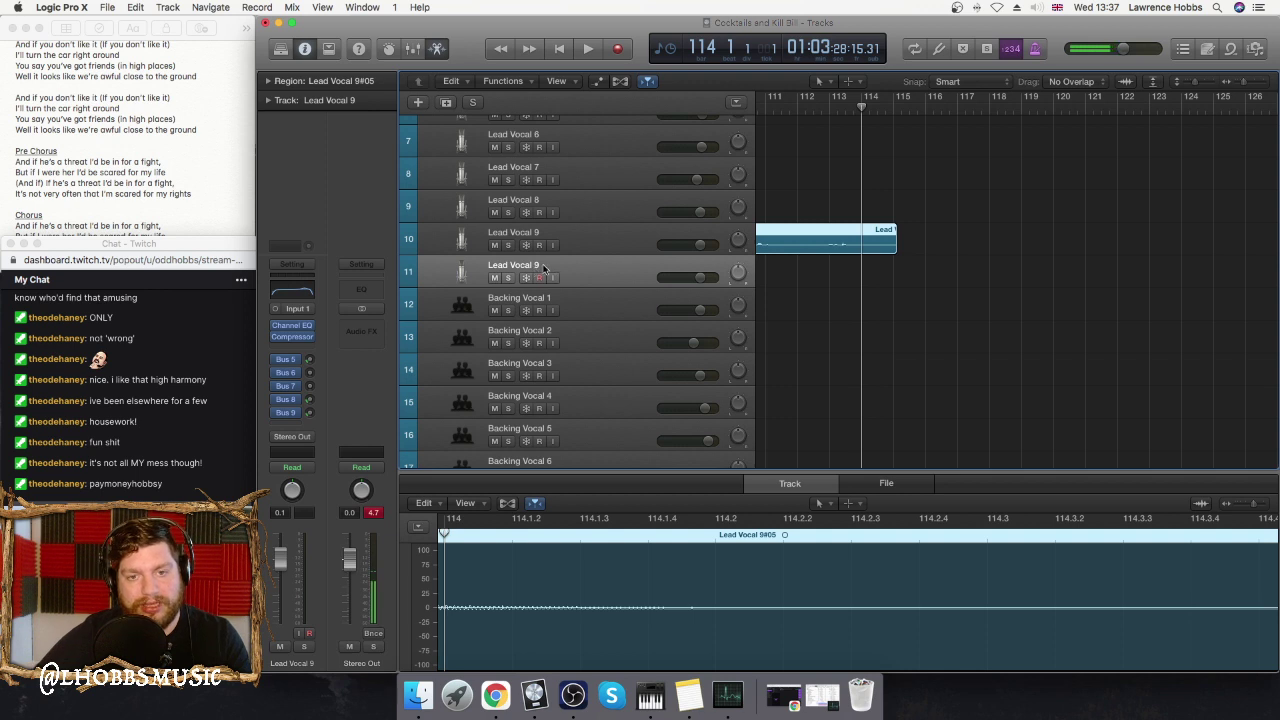
double_click(543, 266)
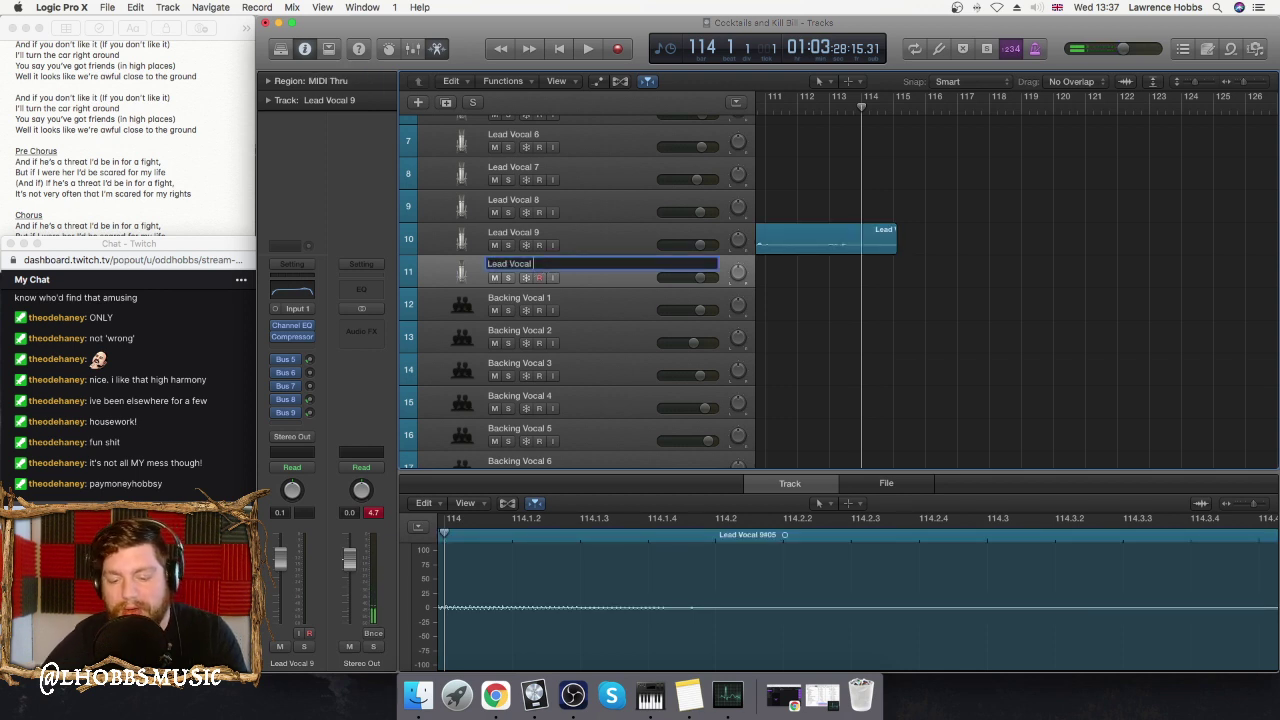
key(Return)
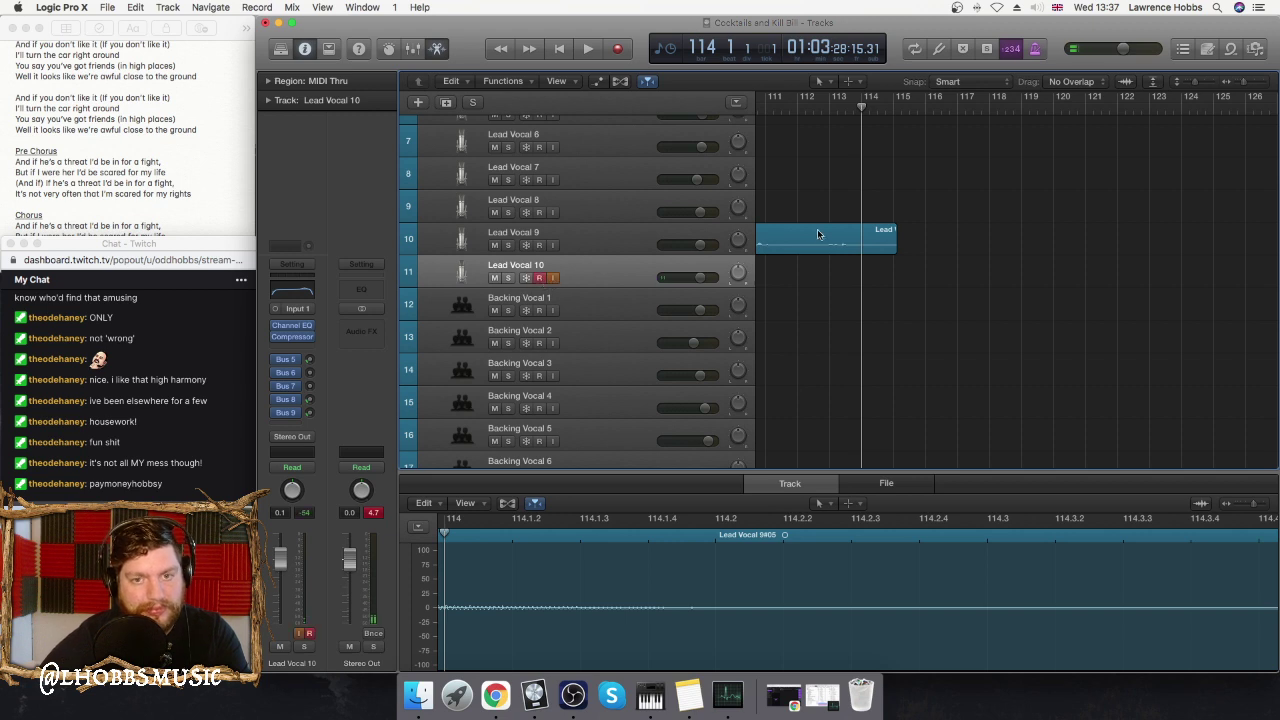
- Attempt a Lead Vocal 10 take from bar 114 to about bar 119, then delete the region and its audio file
scroll(818, 234, down, 10)
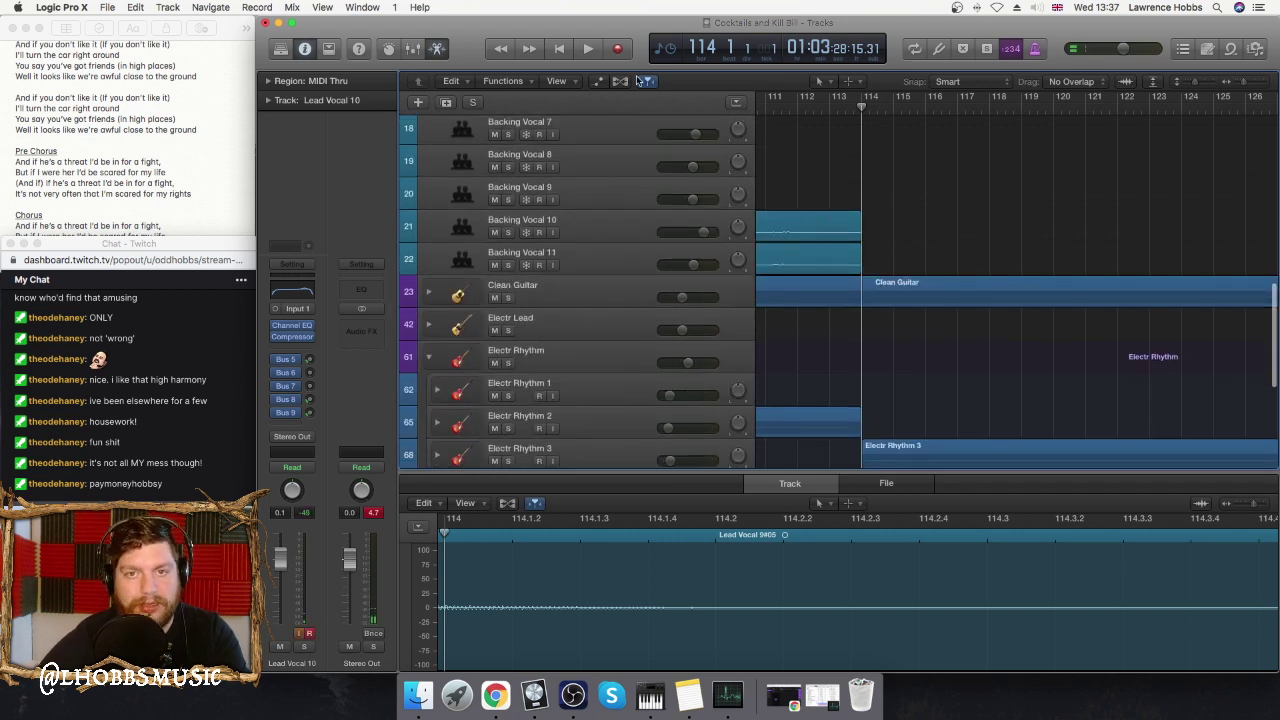
click(620, 52)
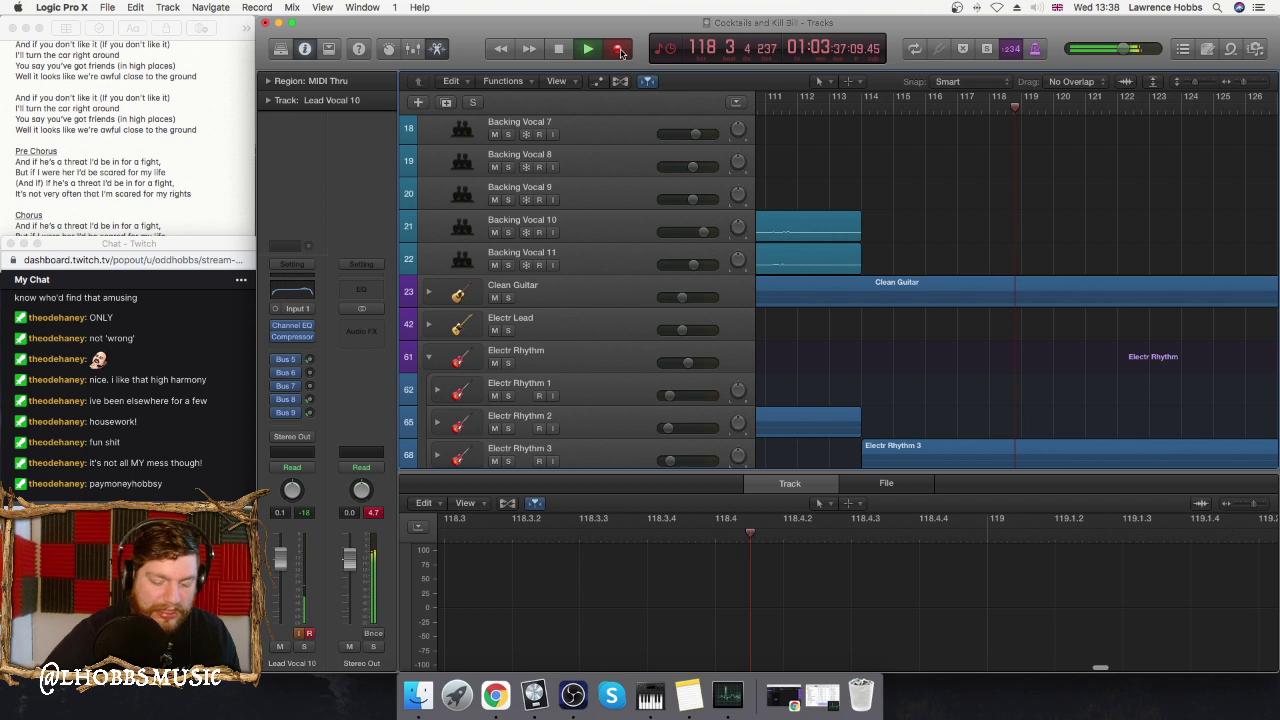
key(n)
click(620, 50)
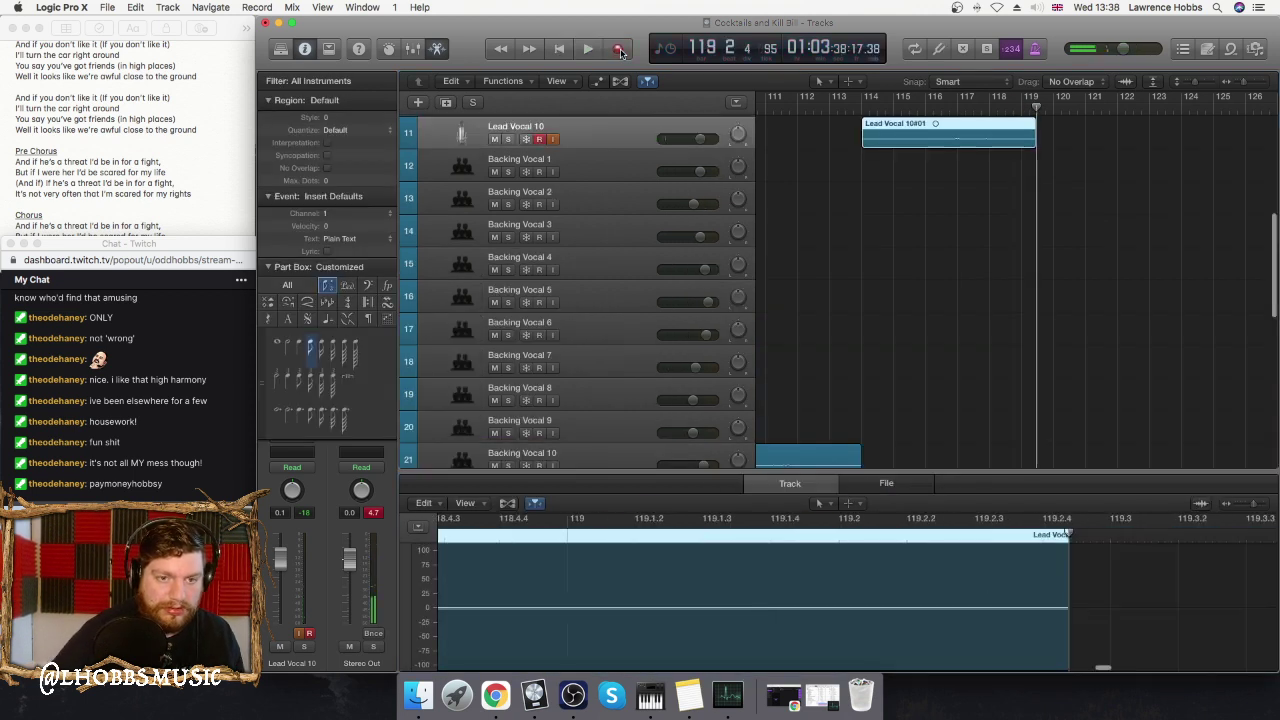
click(269, 268)
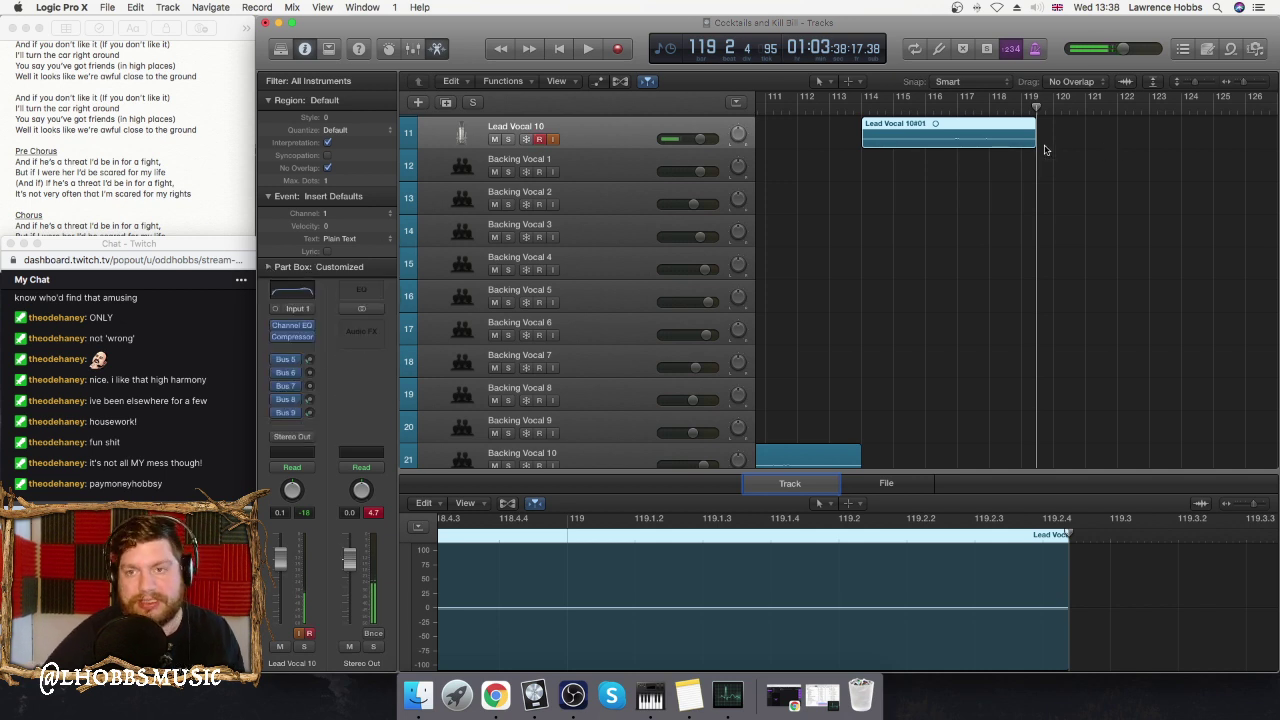
click(814, 166)
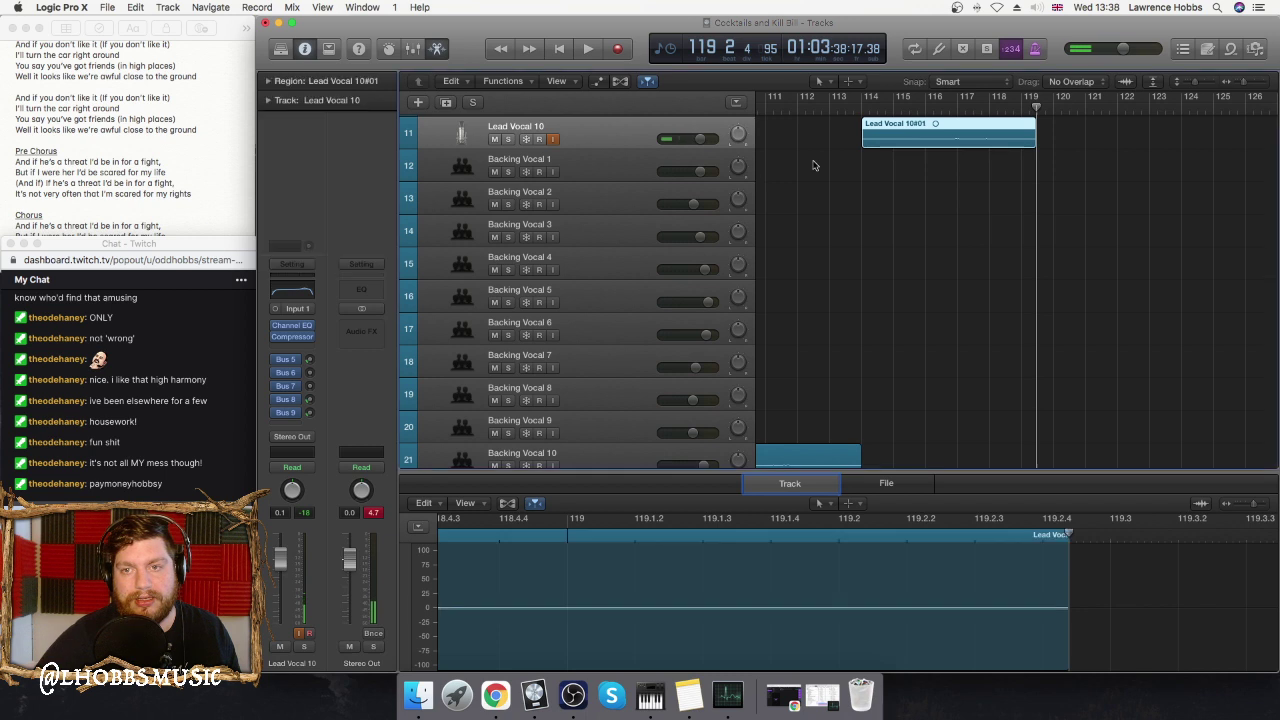
click(960, 129)
key(BackSpace)
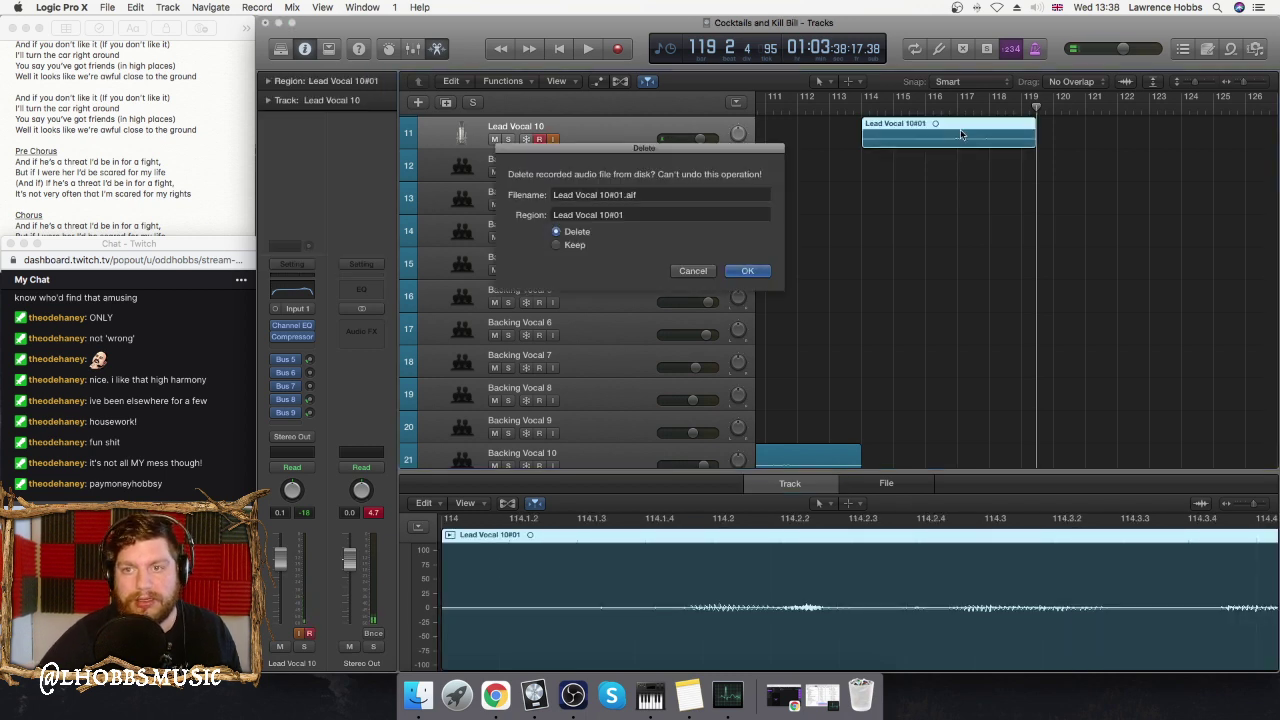
click(769, 270)
- Attempt a full-length Lead Vocal 10 take from bar 114 to just past bar 130, then delete it
click(619, 50)
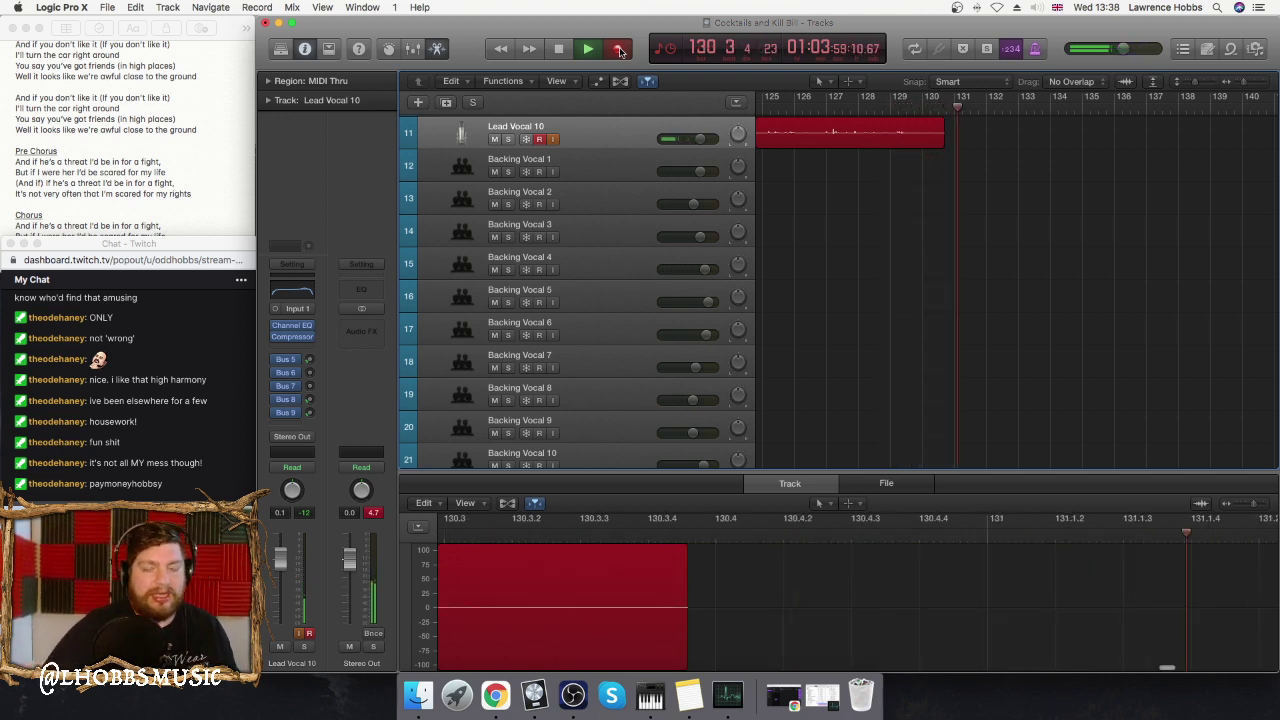
key(space)
scroll(815, 261, left, 2)
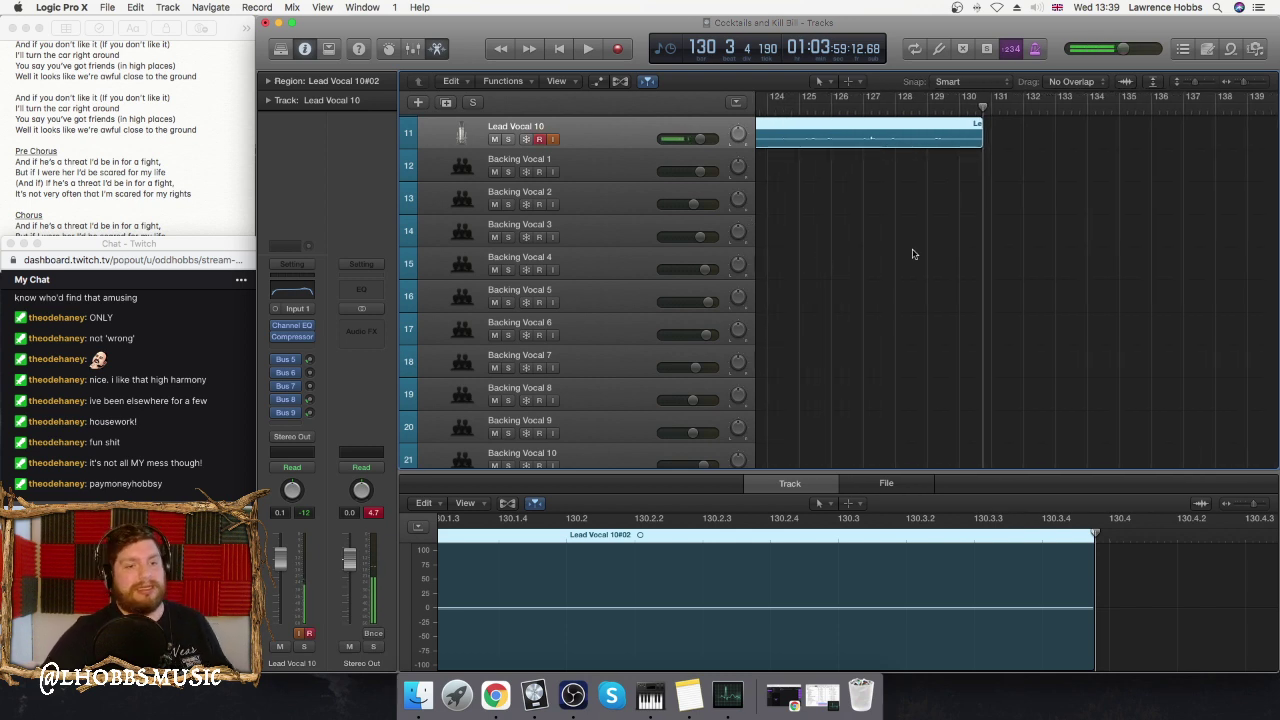
scroll(926, 249, left, 5)
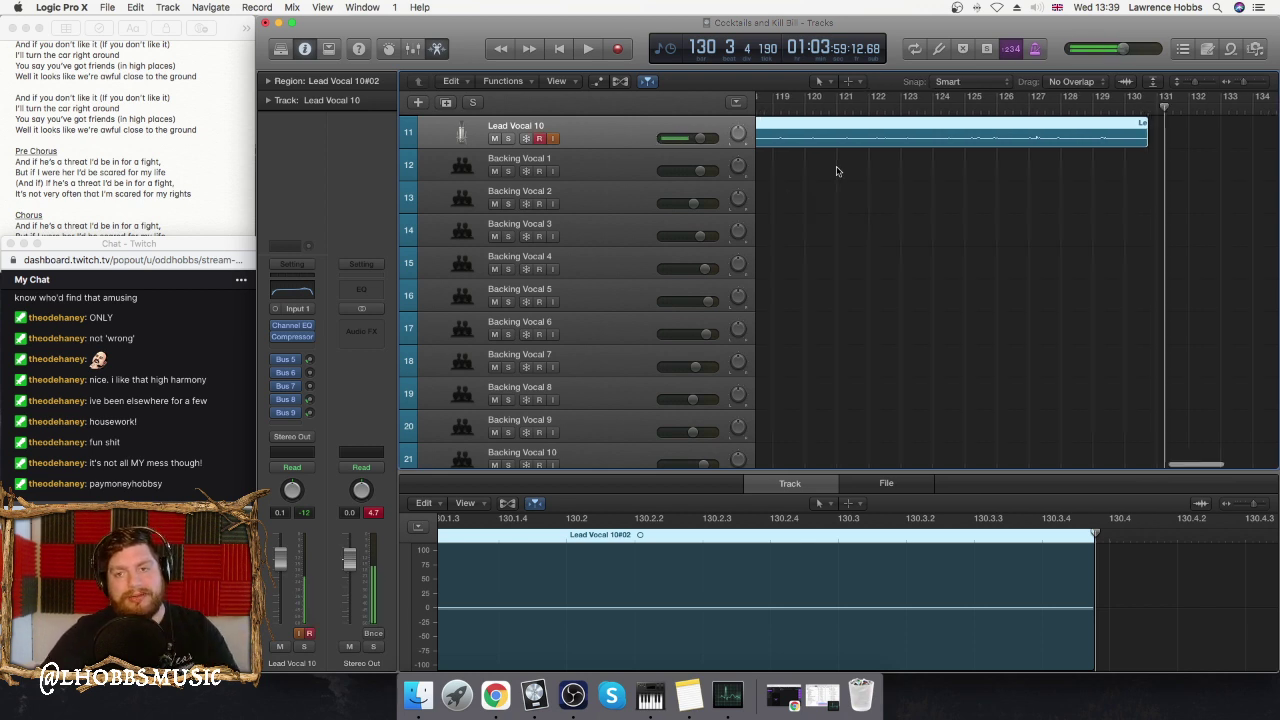
scroll(836, 171, left, 9)
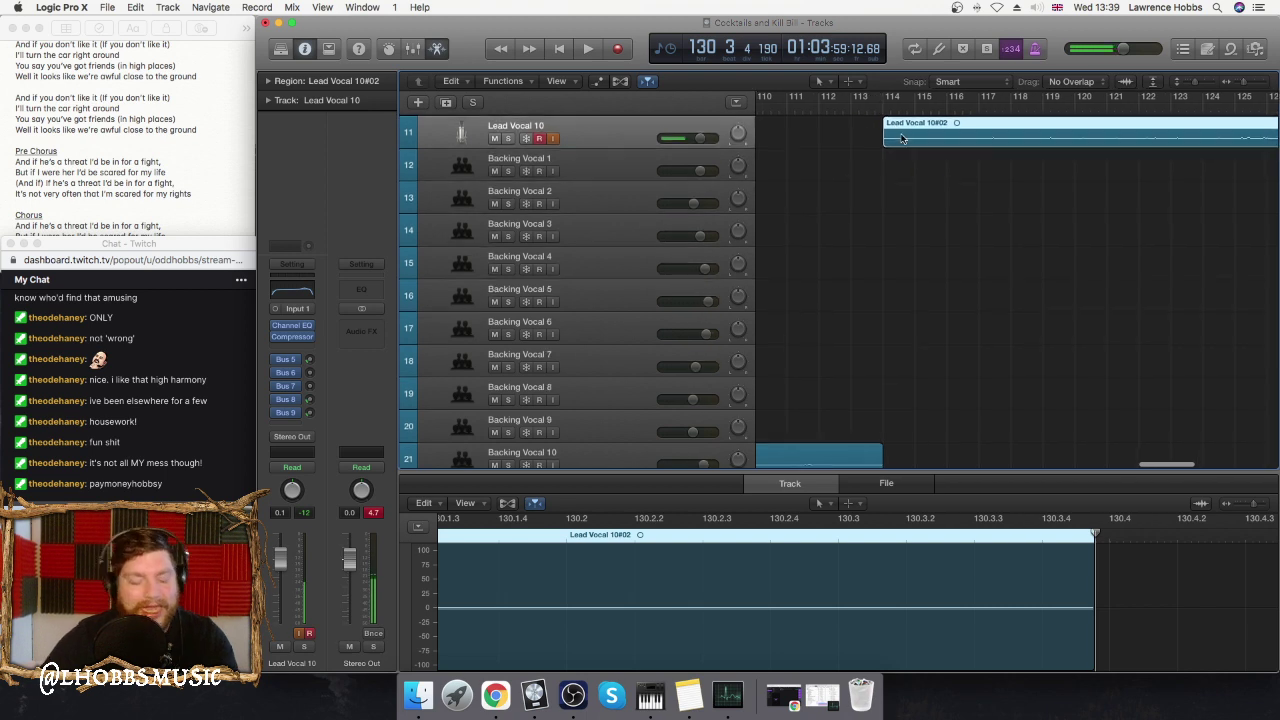
key(Delete)
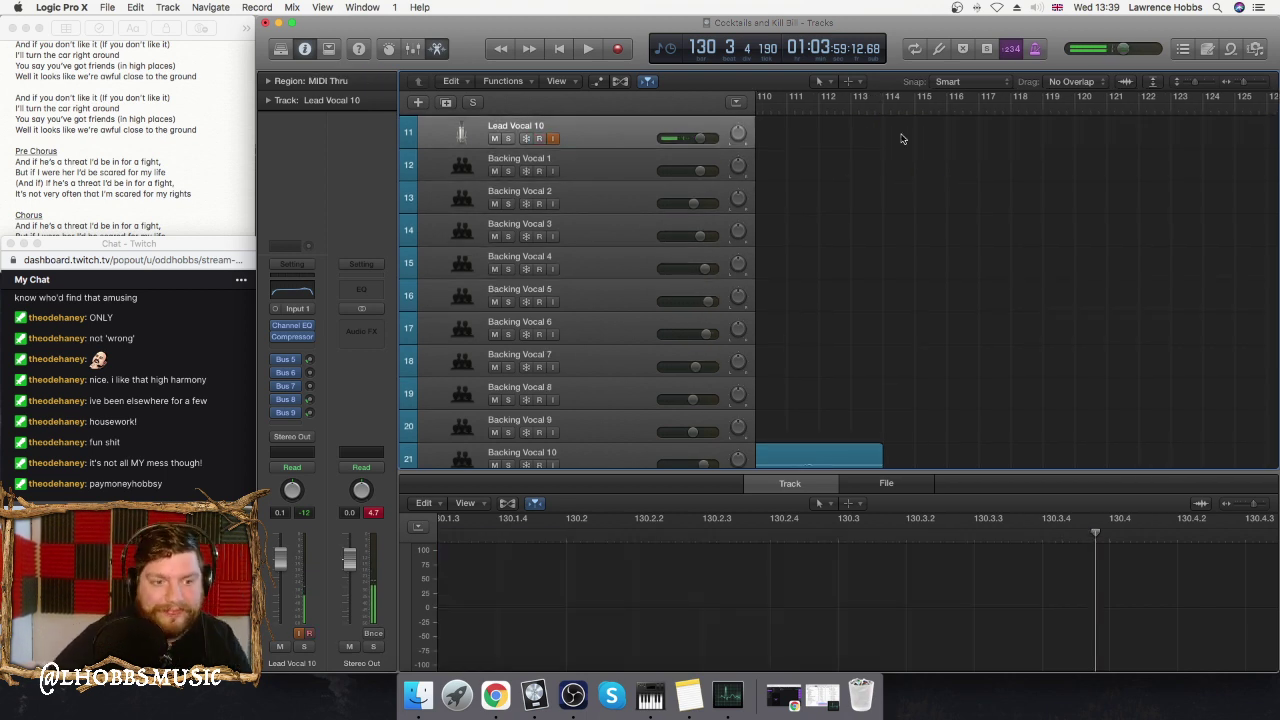
- Record the vocal on Lead Vocal 10 from bar 114 to about bar 131
key(r)
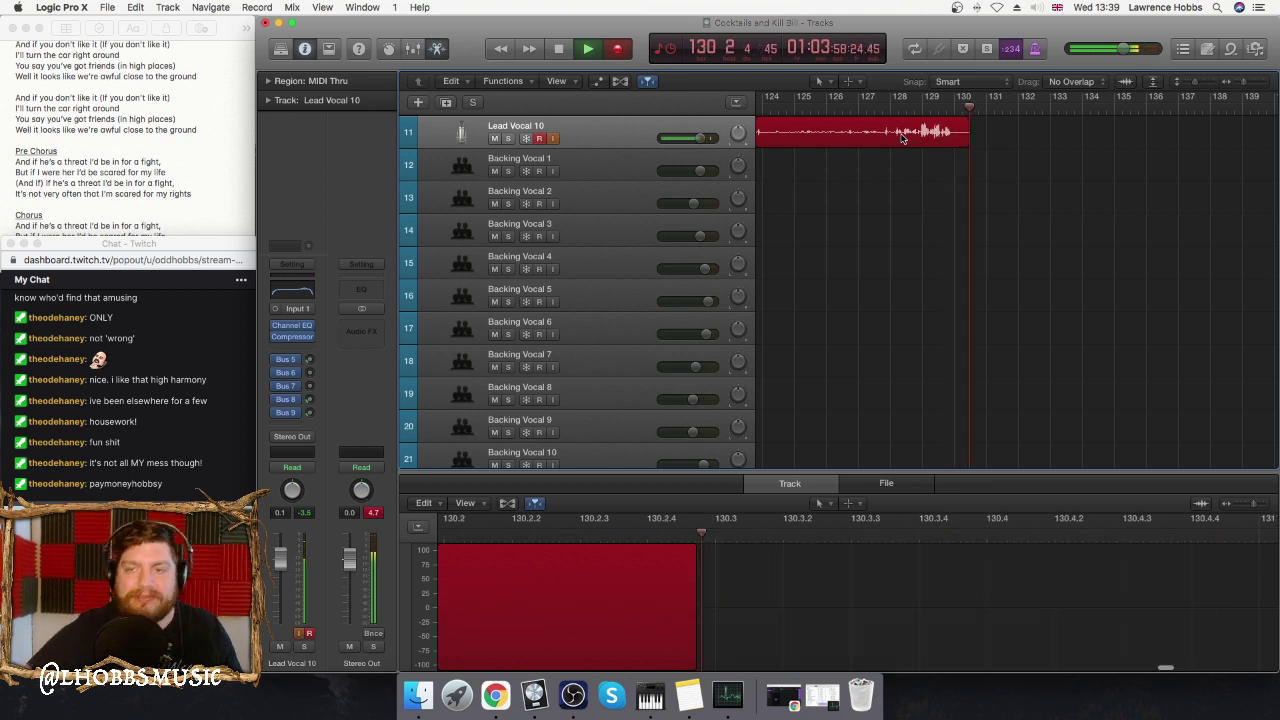
key(space)
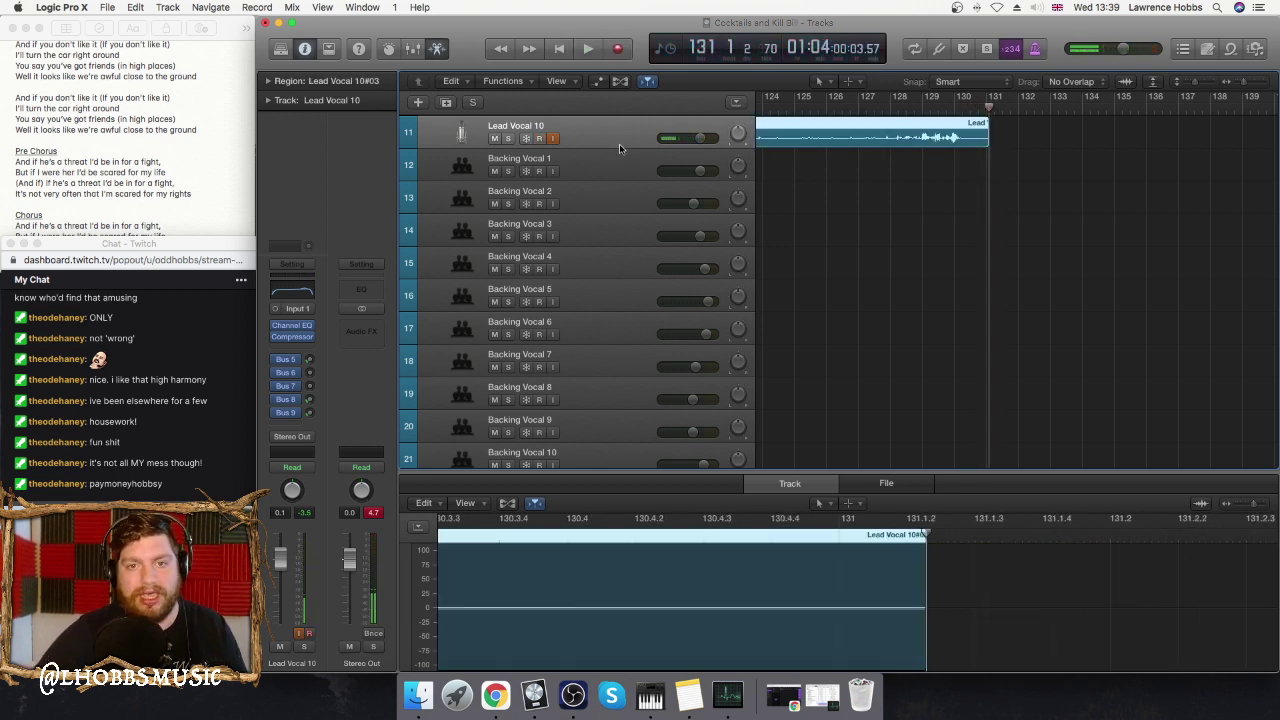
- Play back the earlier Lead Vocal 7 section from around bar 67 to about bar 69
scroll(636, 176, up, 10)
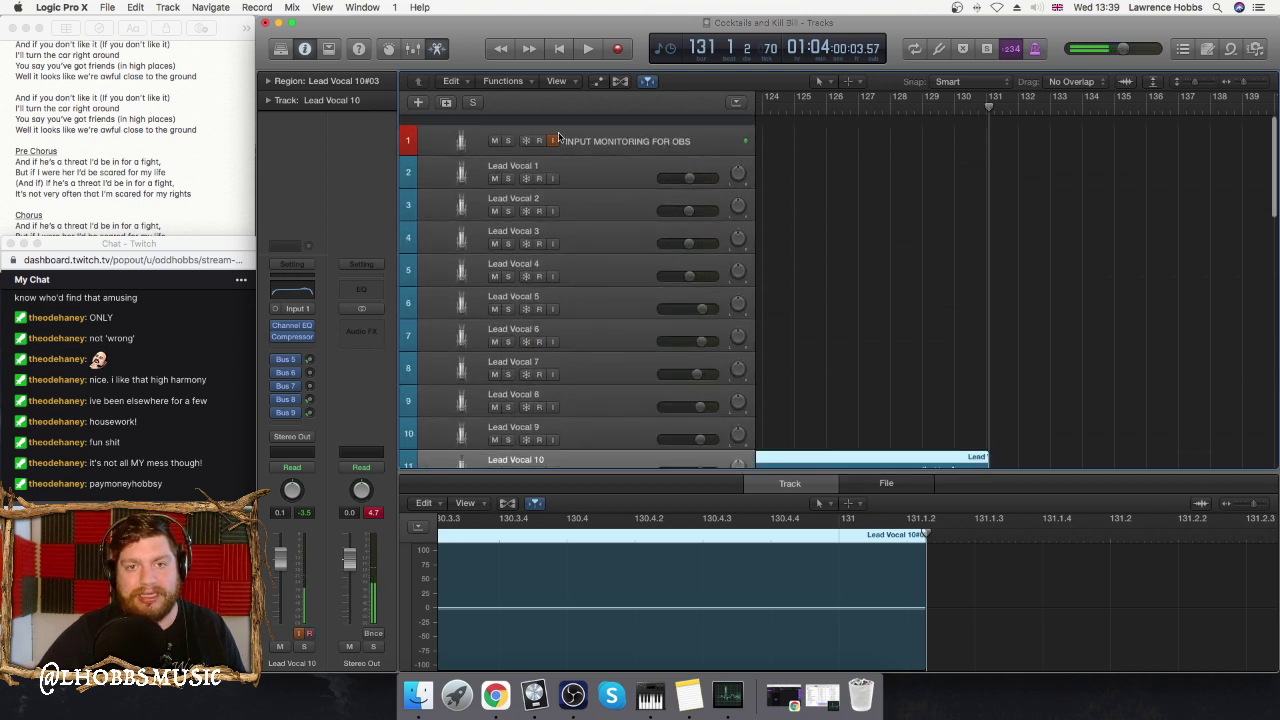
scroll(600, 180, down, 5)
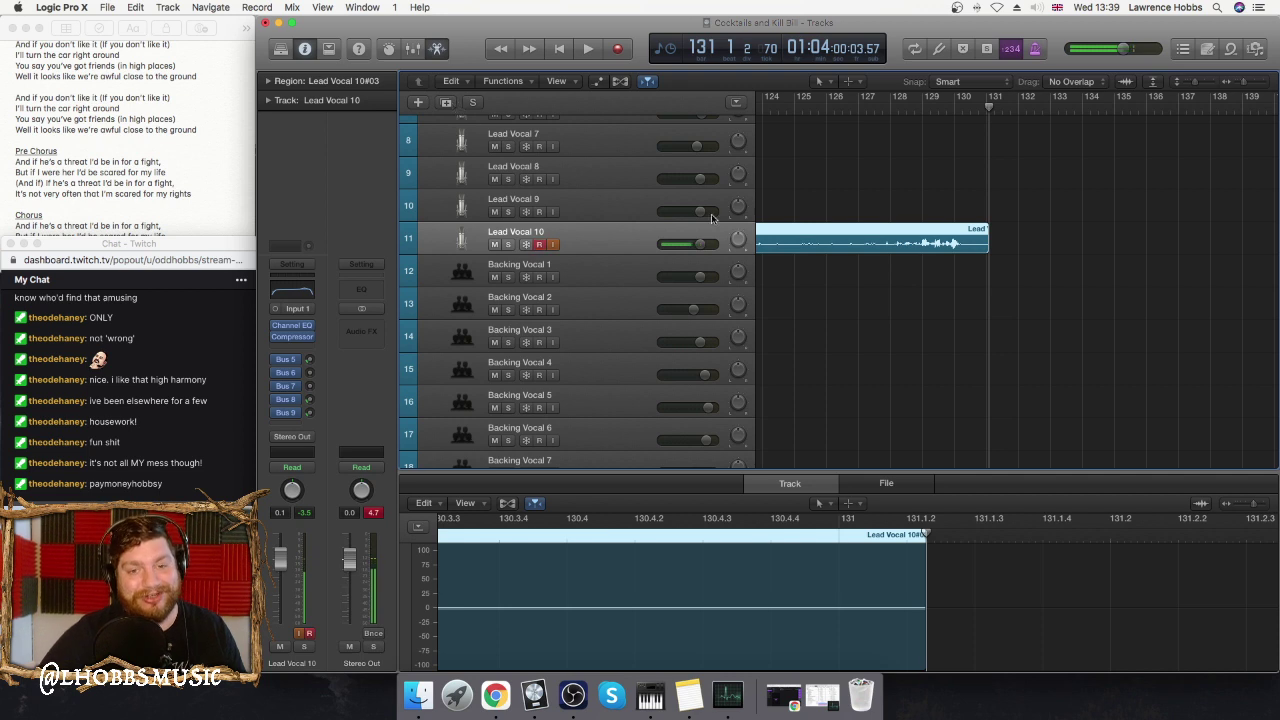
scroll(712, 218, up, 5)
scroll(705, 222, left, 10)
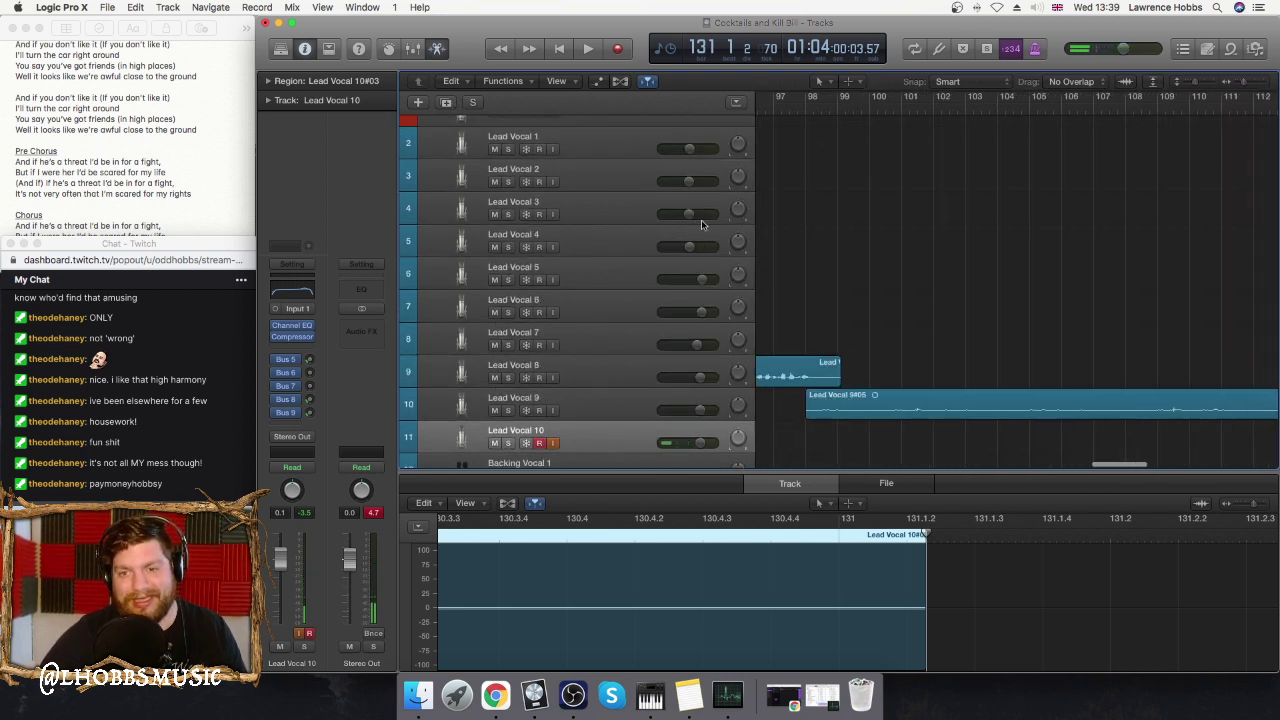
scroll(872, 219, left, 8)
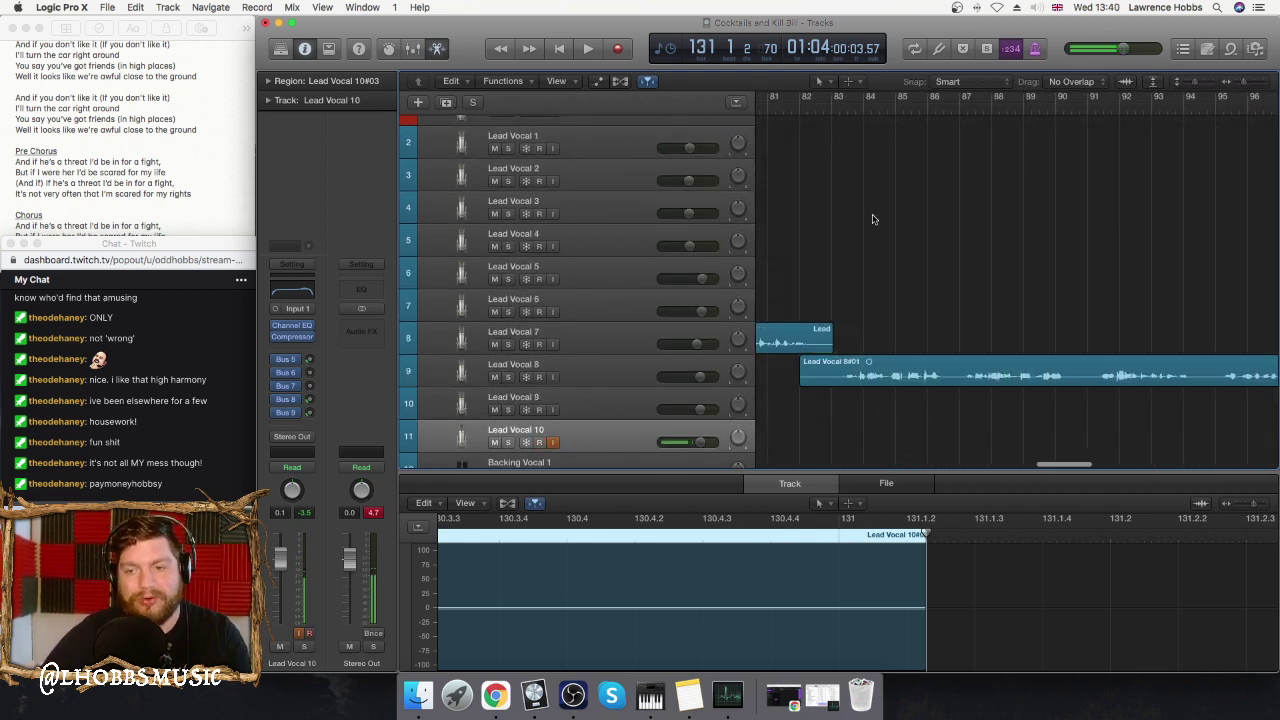
scroll(872, 219, left, 8)
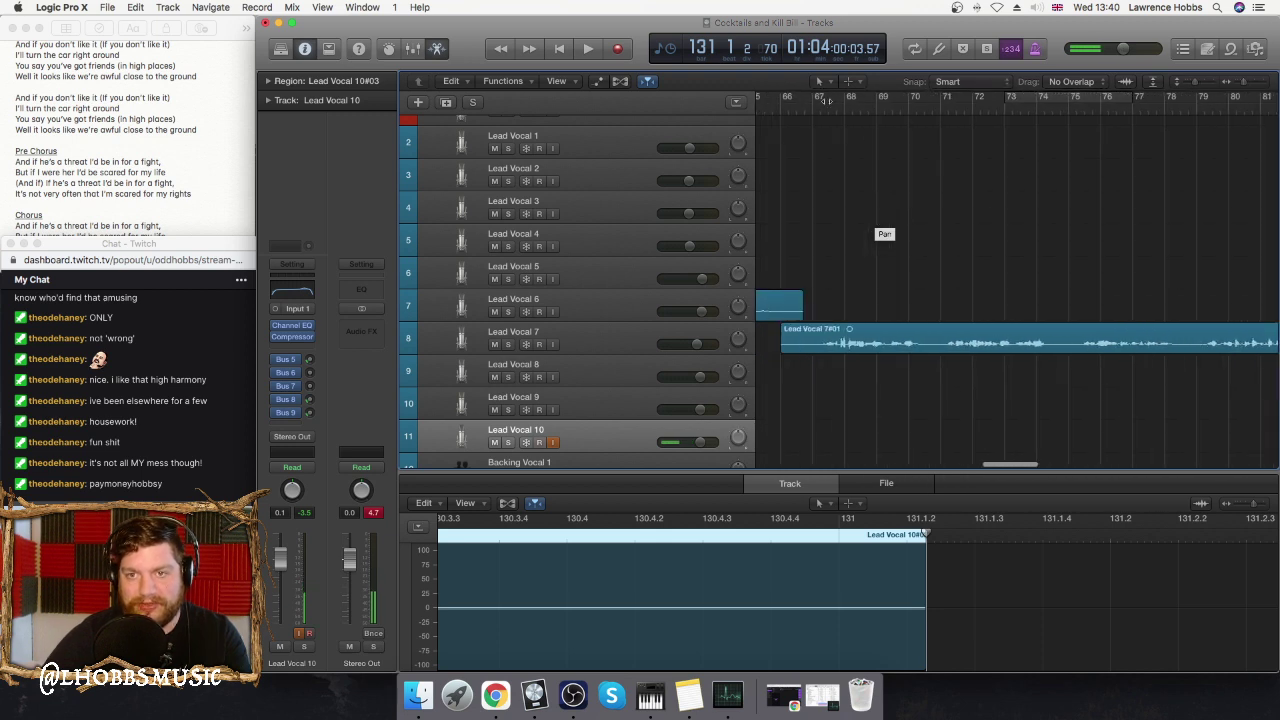
click(820, 101)
key(space)
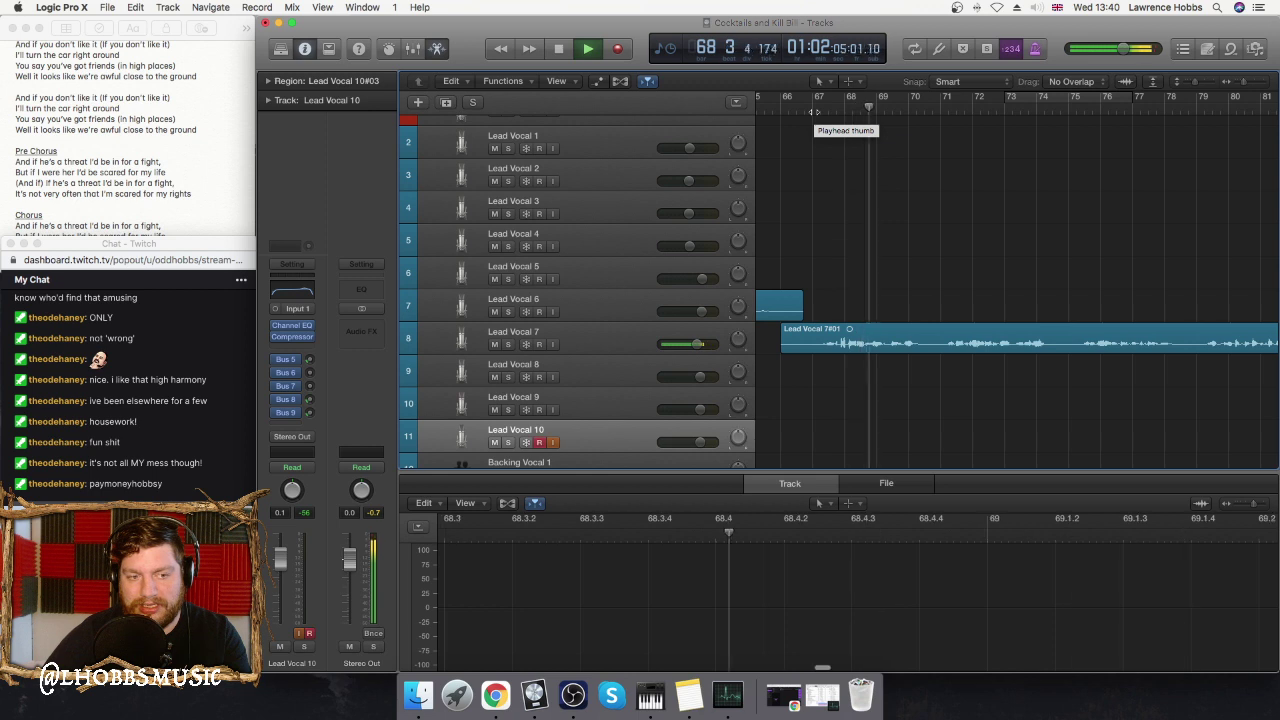
key(space)
- Open the East Bay+ Drummer region starting at bar 66 to inspect its performance settings
scroll(846, 419, down, 5)
scroll(846, 419, down, 12)
scroll(846, 419, down, 7)
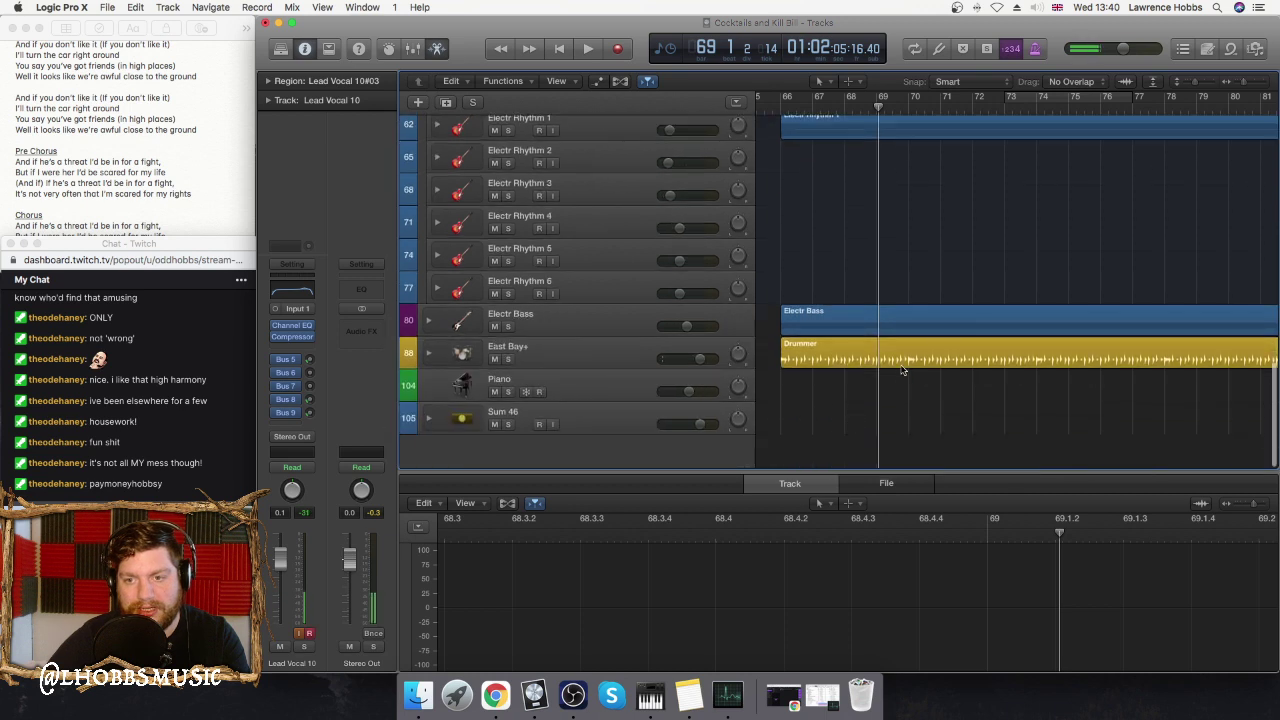
click(901, 368)
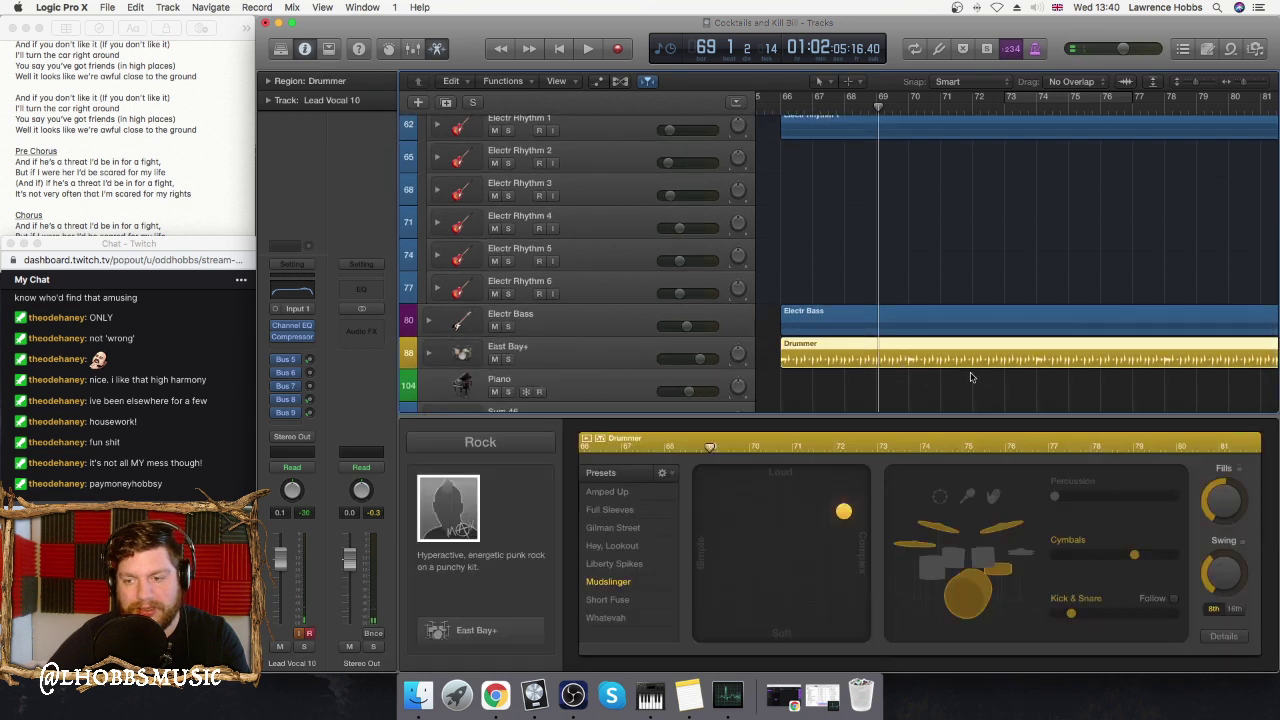
- Duplicate the Lead Vocal 7 track together with its channel settings
scroll(970, 377, up, 10)
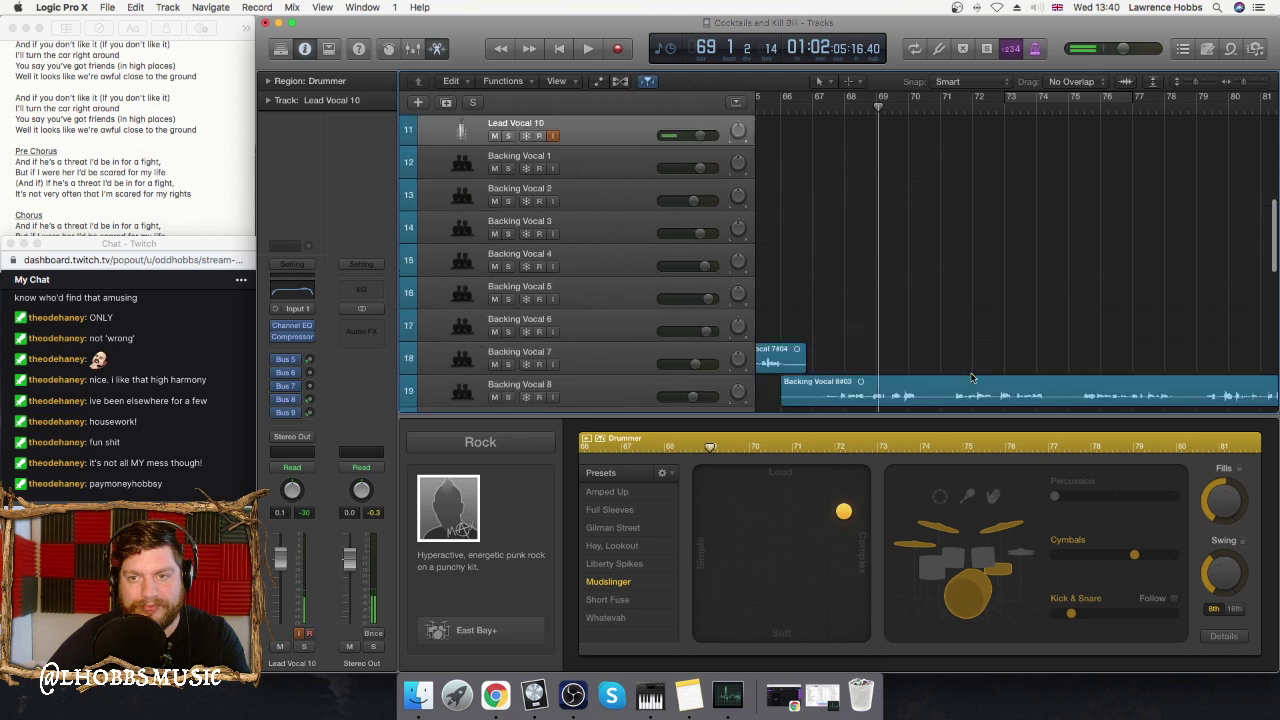
scroll(910, 247, up, 5)
scroll(912, 245, down, 8)
scroll(912, 244, up, 1)
scroll(912, 245, right, 10)
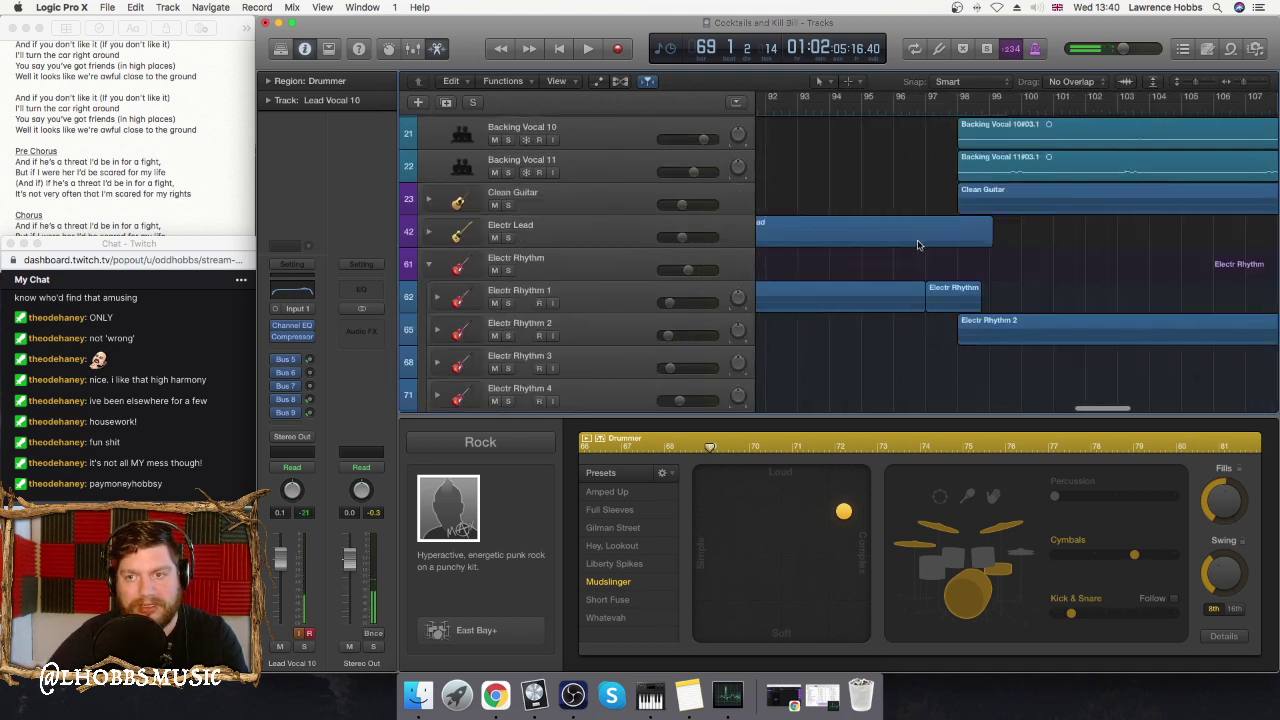
scroll(923, 251, up, 10)
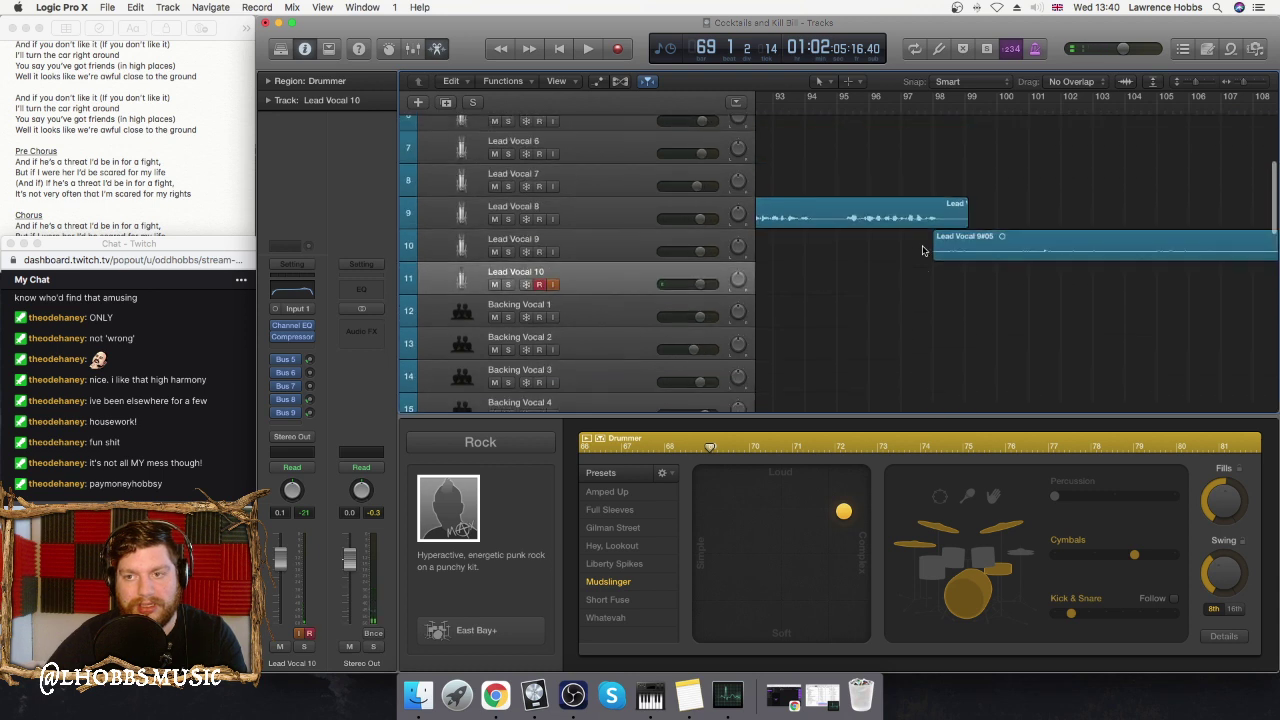
scroll(923, 251, up, 2)
scroll(923, 251, right, 3)
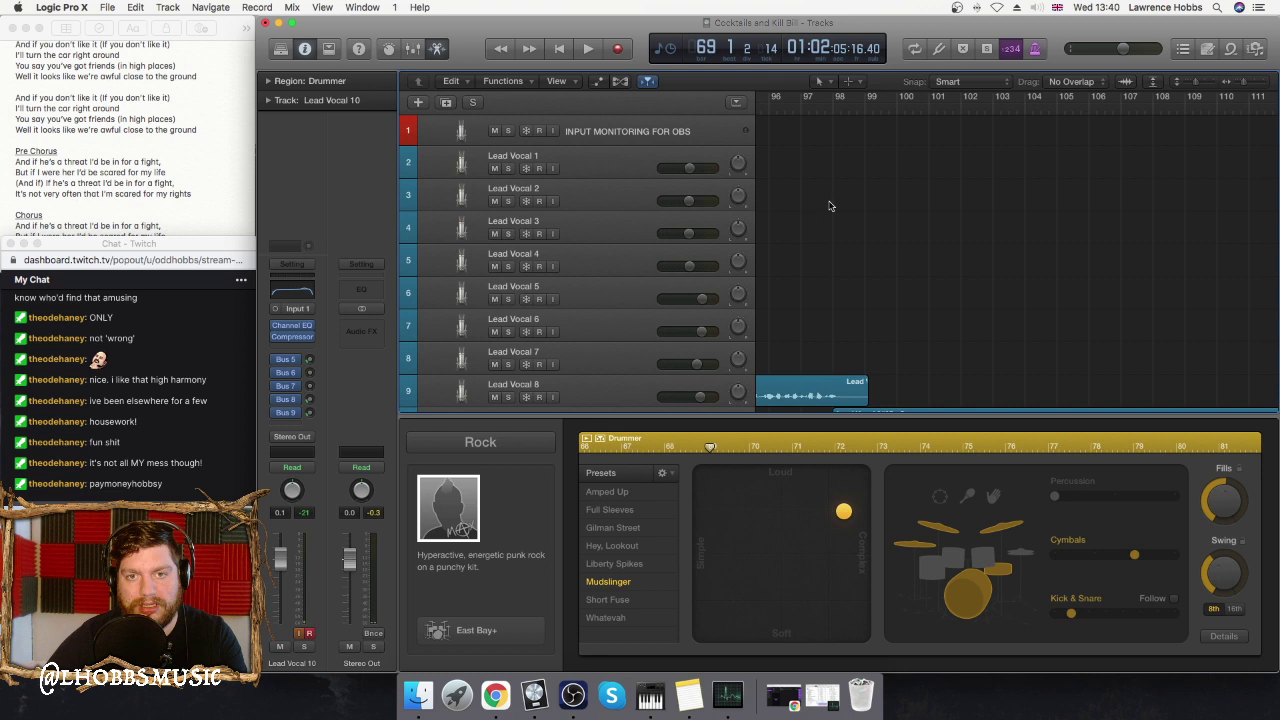
scroll(634, 306, down, 1)
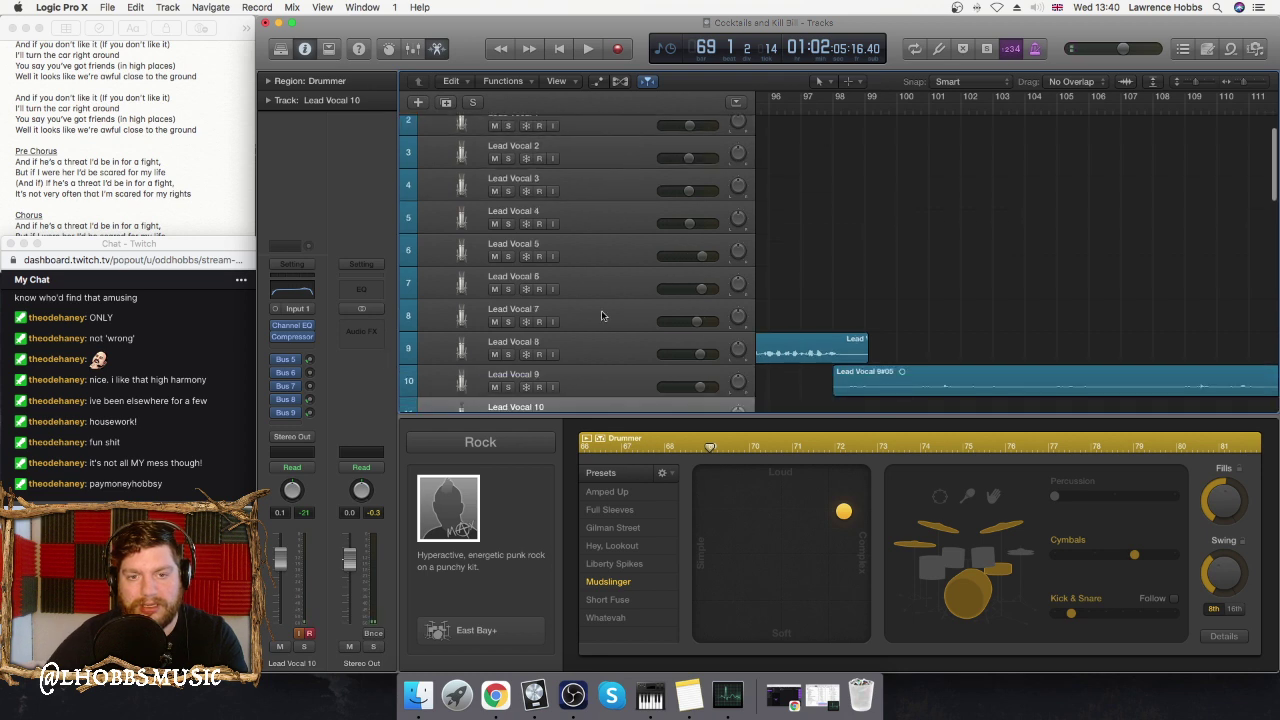
click(601, 315)
scroll(590, 300, down, 2)
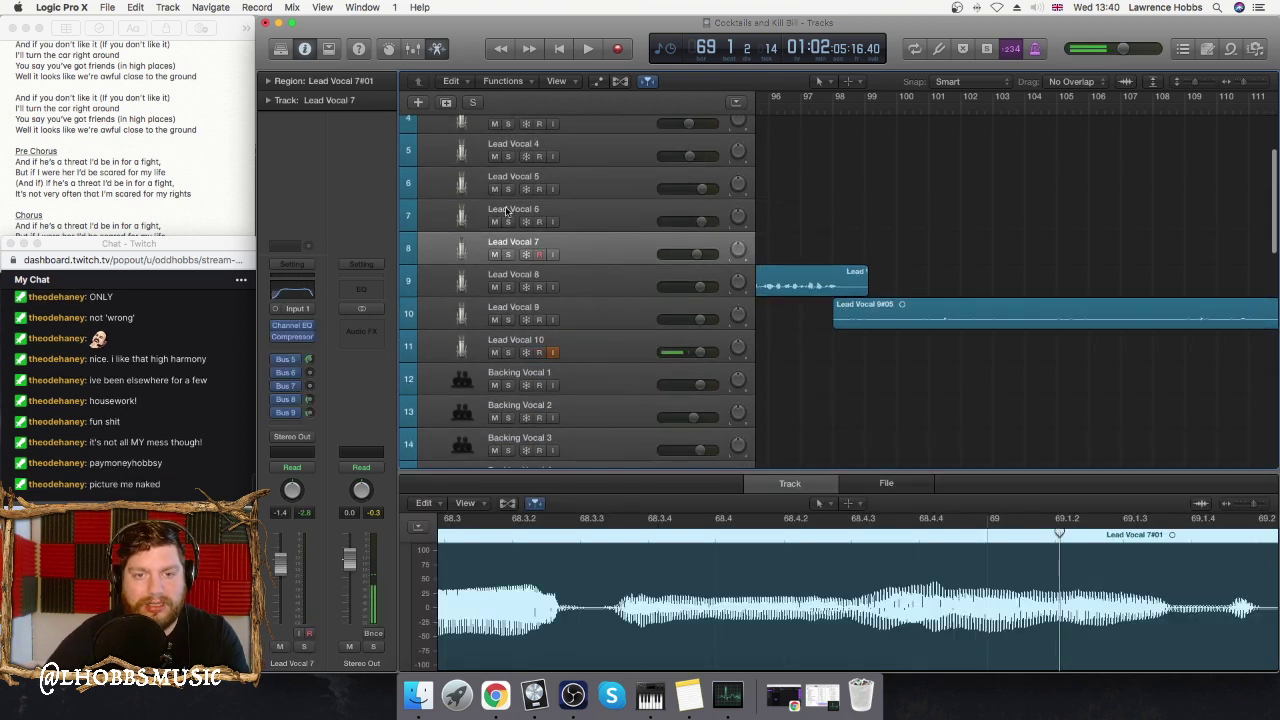
key(super+d)
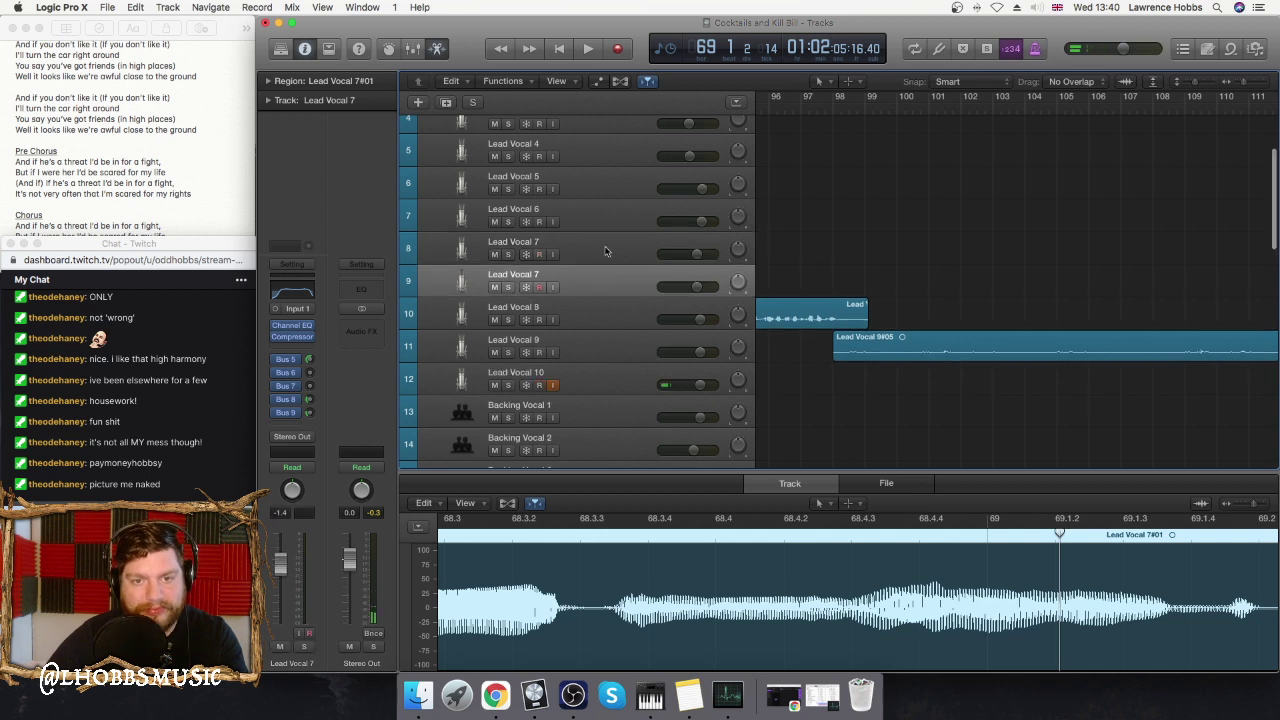
- Move the duplicated track below Lead Vocal 10, rename it Lead Vocal 11, and place the playhead at bar 98
drag(565, 279, 552, 374)
double_click(551, 373)
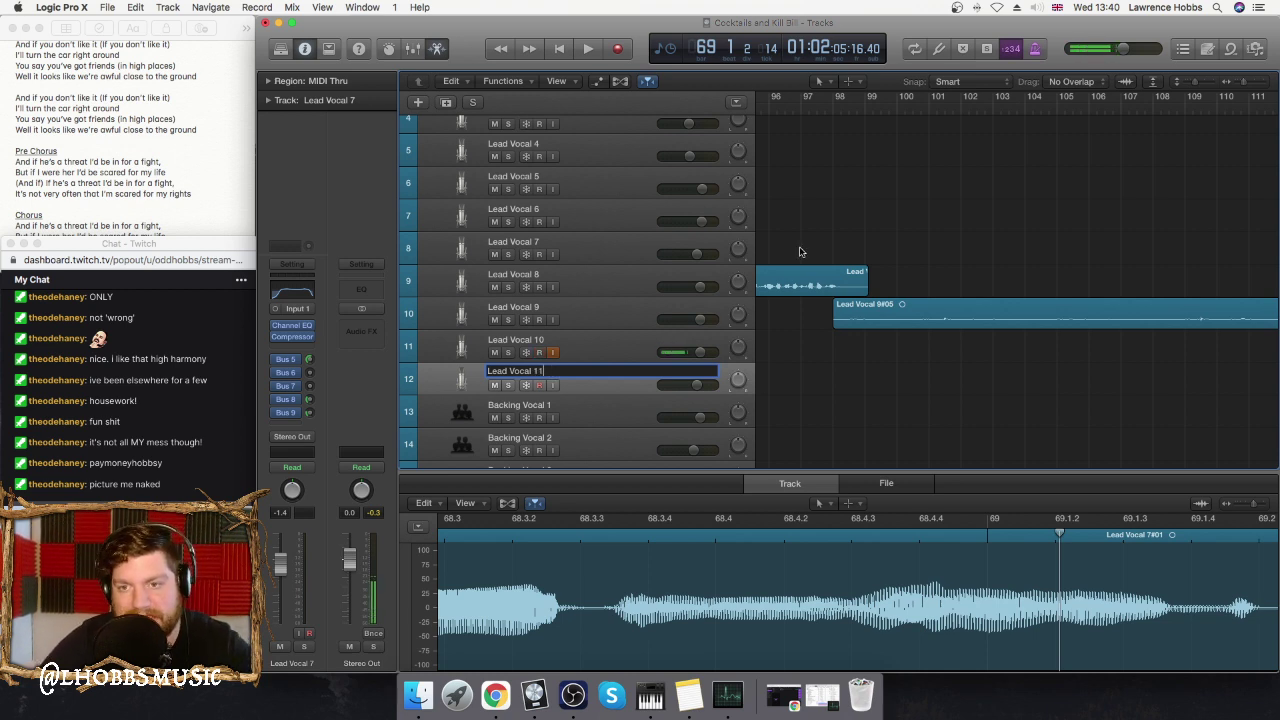
click(835, 106)
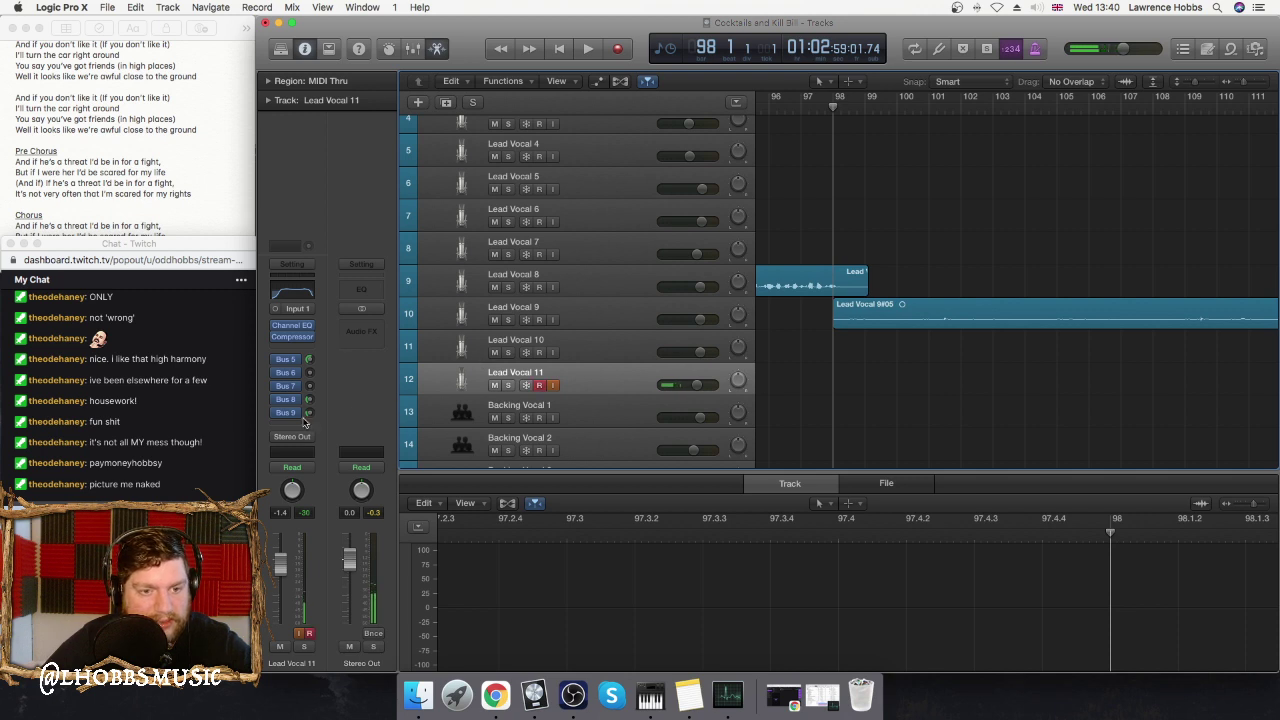
- Compare the output routing of the other lead vocal tracks and route Lead Vocal 11 to Bus 10 (Lead Vocals)
click(603, 278)
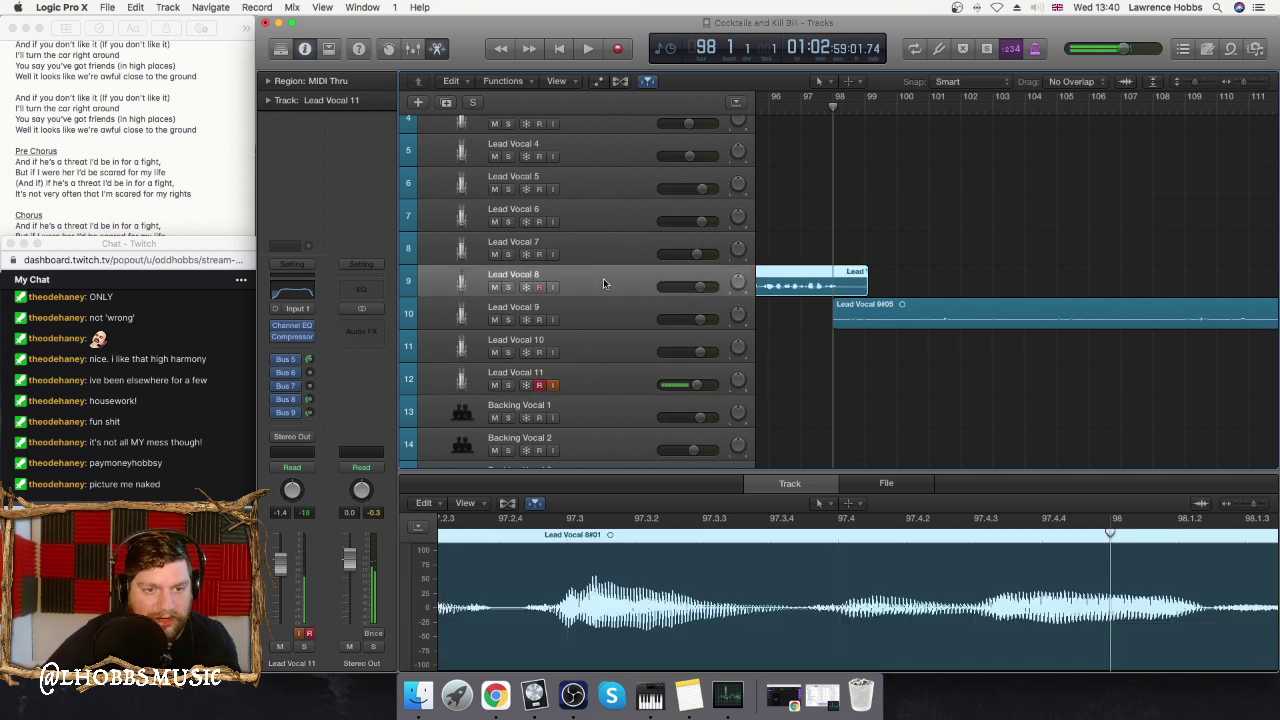
click(596, 182)
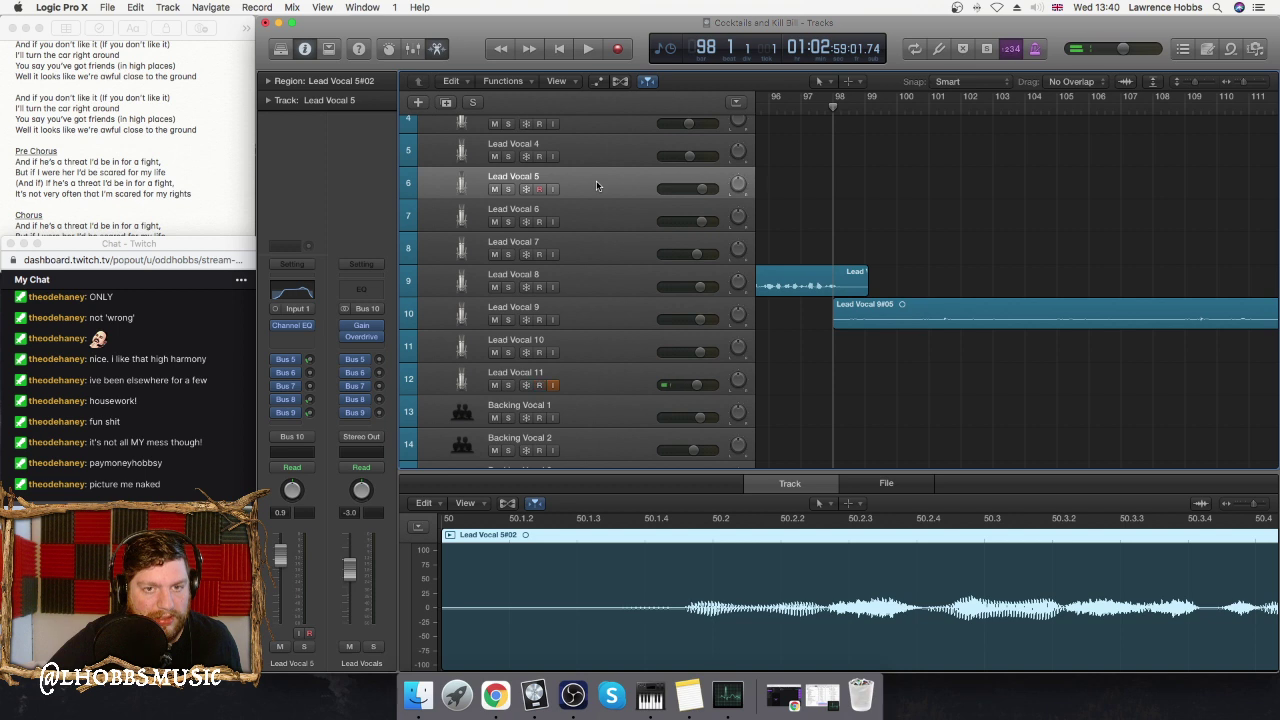
click(593, 219)
click(595, 249)
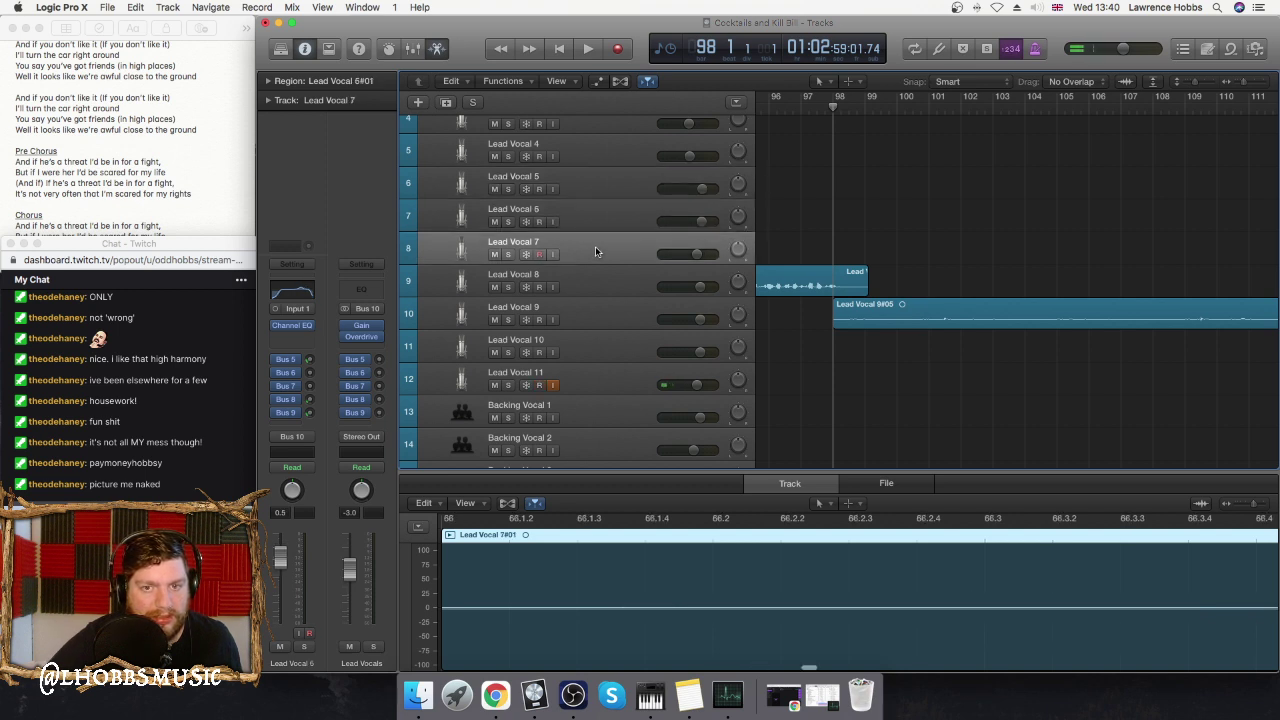
click(585, 376)
click(300, 438)
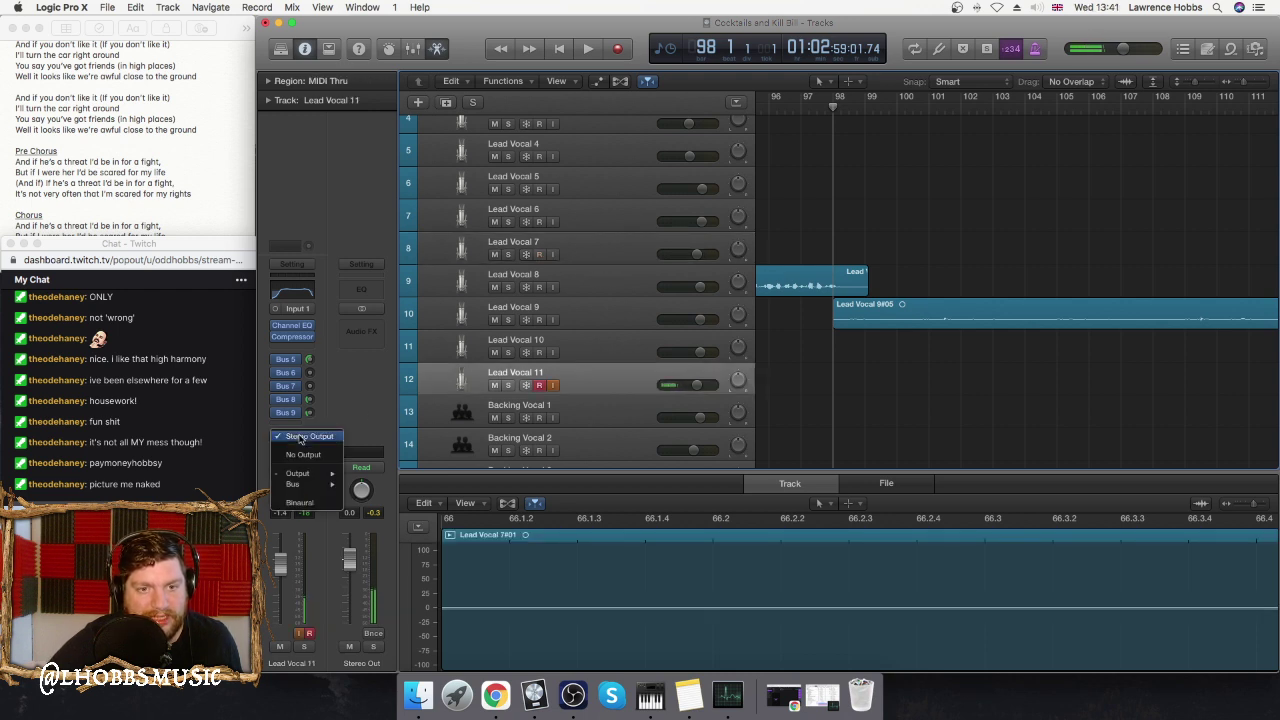
mouse_move(313, 473)
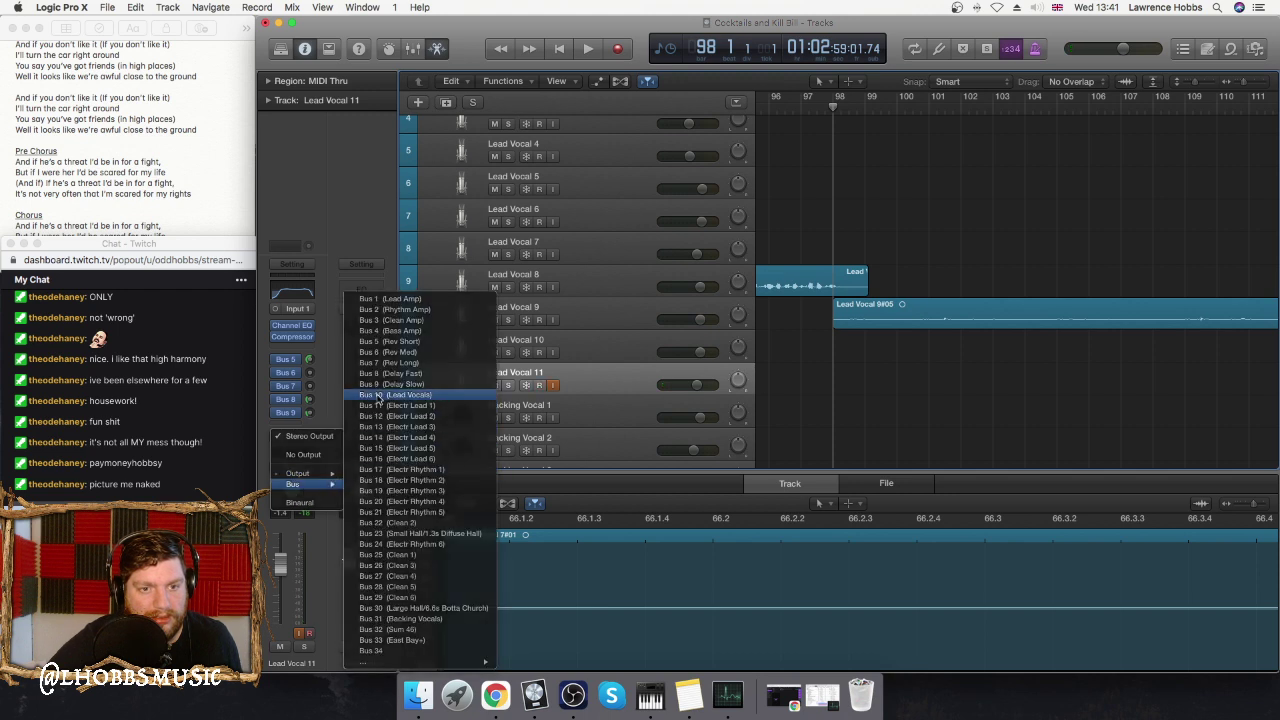
click(378, 396)
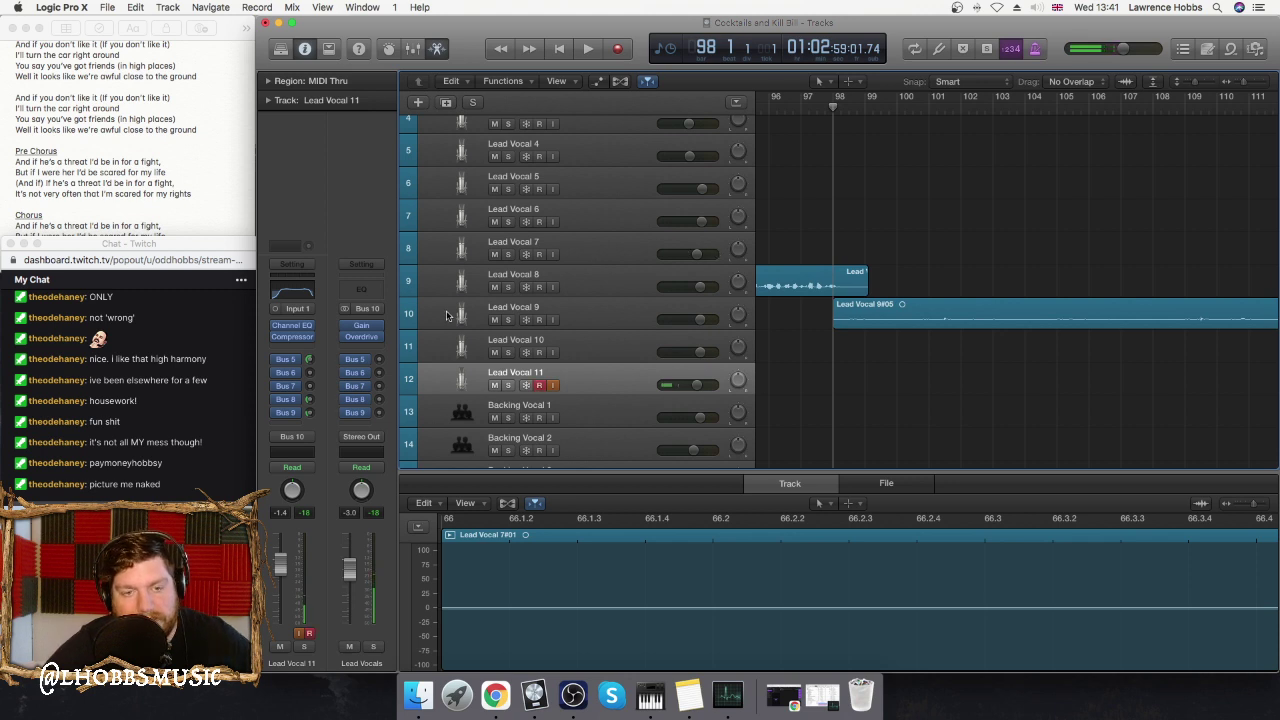
- Insert a mono Overdrive effect after the Compressor on Lead Vocal 11 and load its Warm Drive preset
click(297, 347)
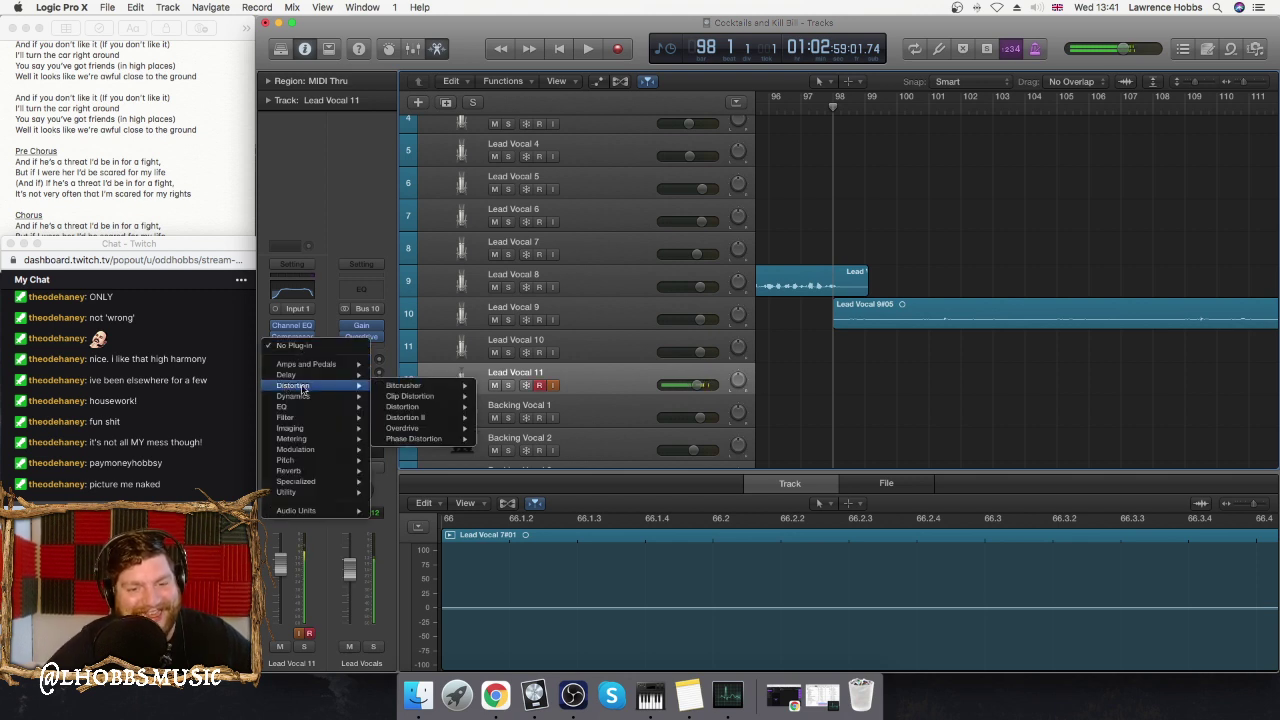
mouse_move(340, 402)
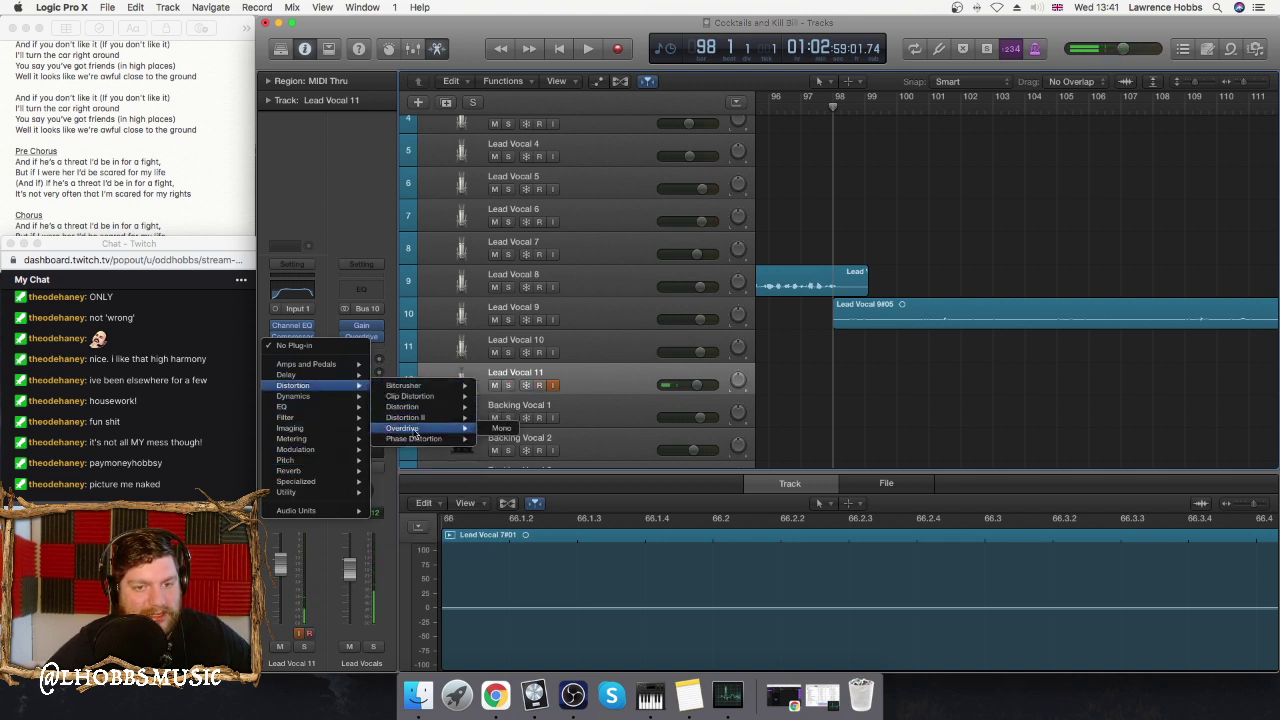
click(495, 429)
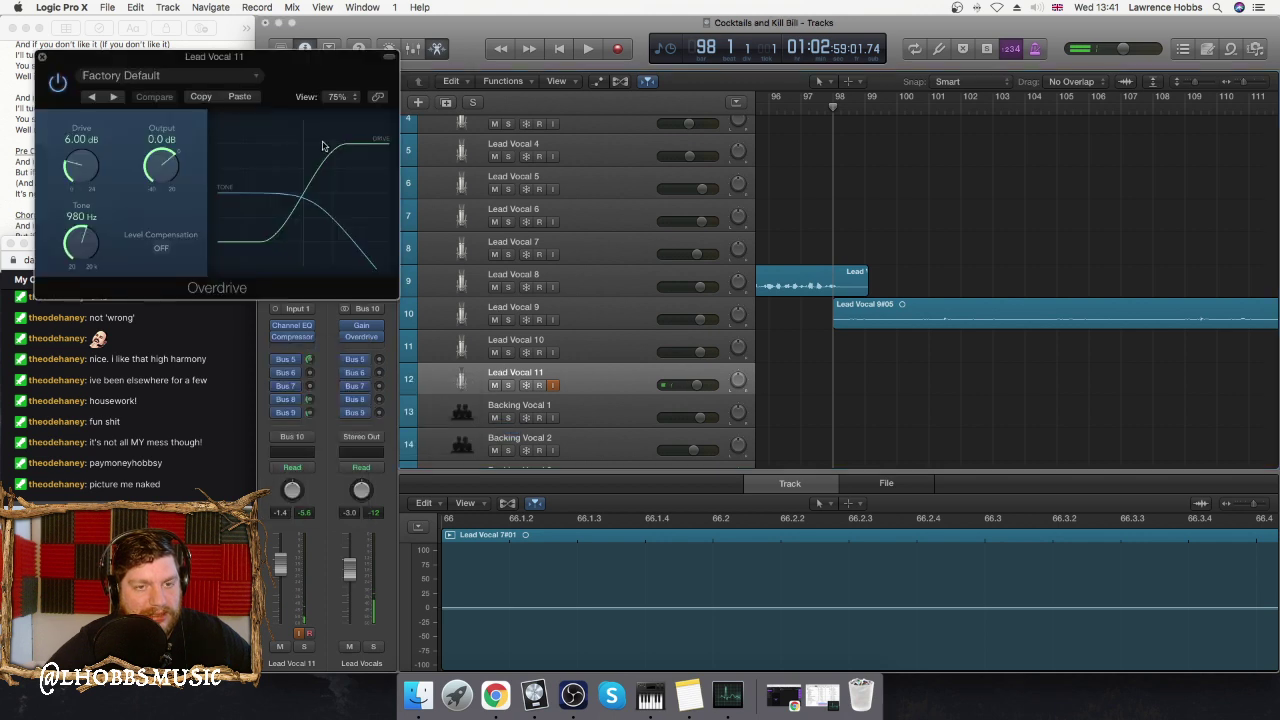
drag(304, 70, 773, 96)
click(692, 103)
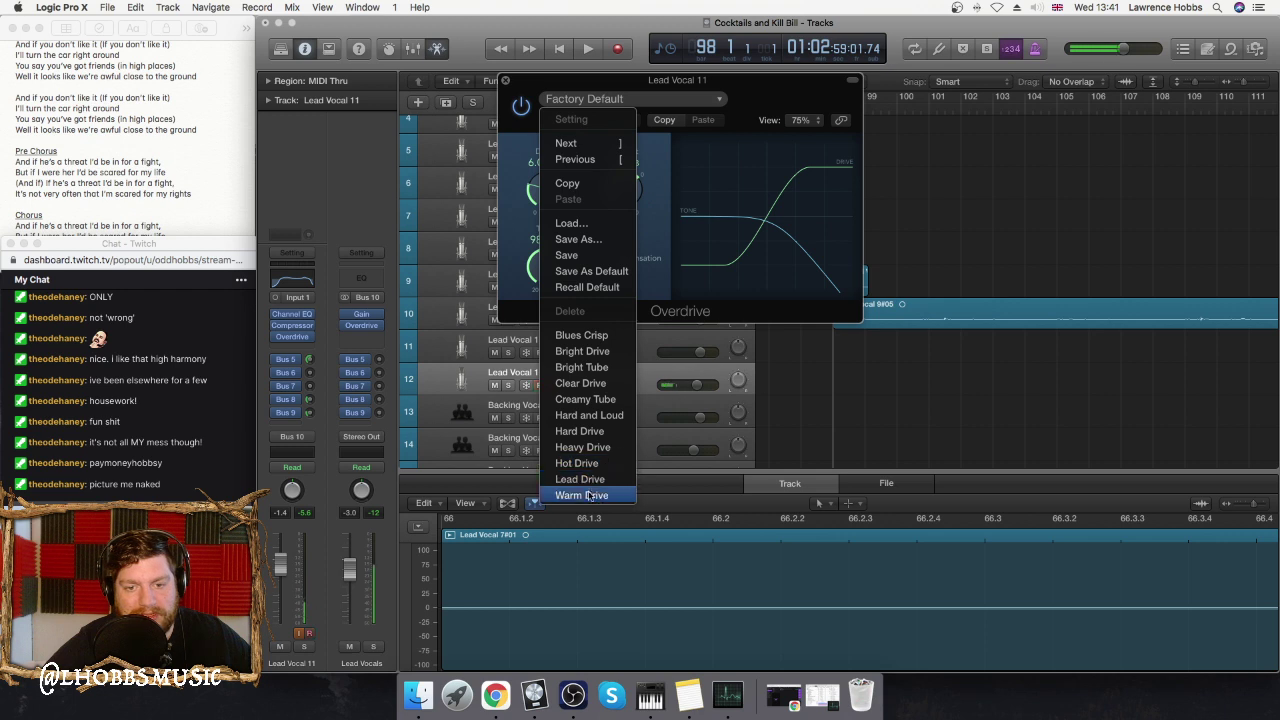
key(Escape)
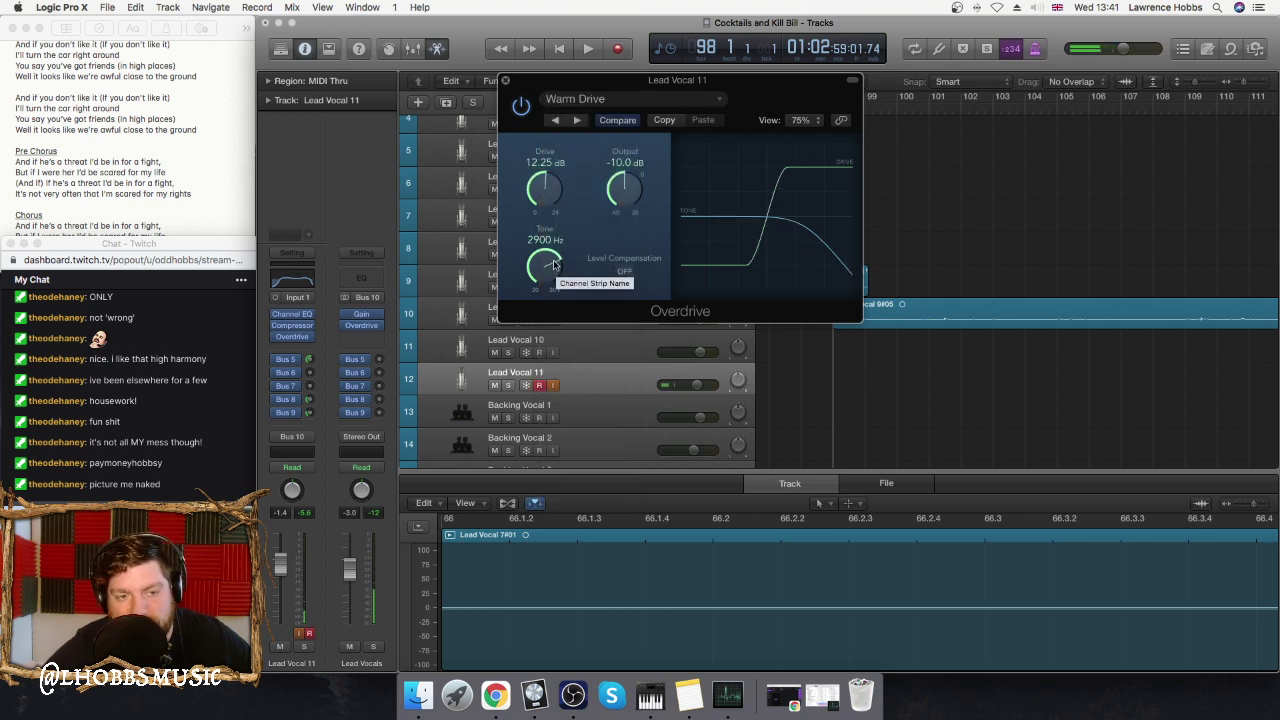
- Set the Lead Vocal 11 Overdrive to 14 dB drive and 1700 Hz tone, with Level Compensation on
drag(549, 190, 549, 182)
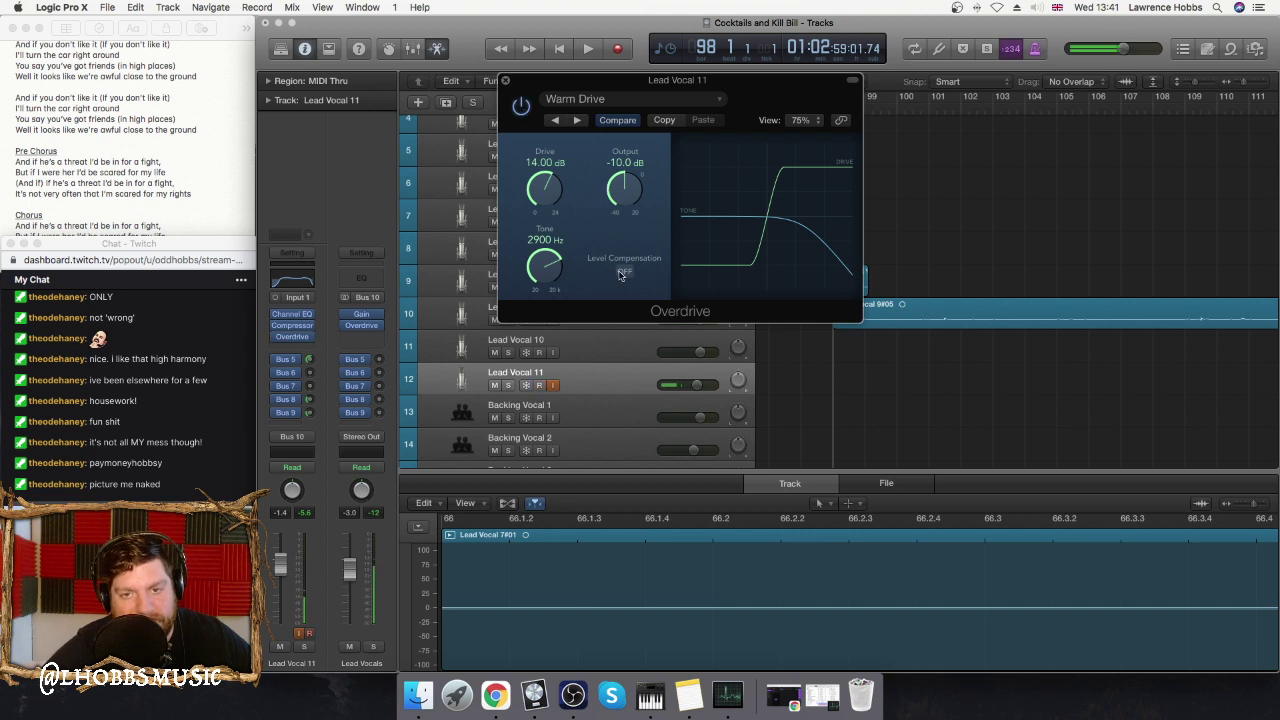
drag(546, 228, 546, 293)
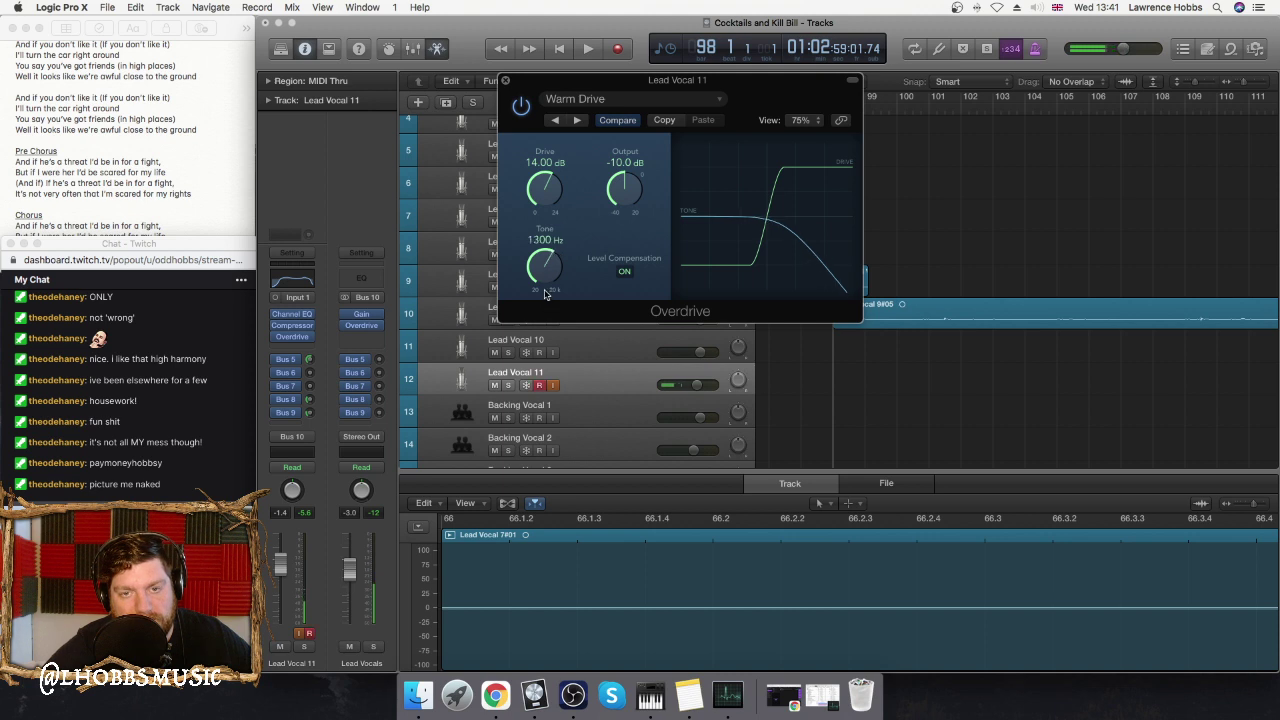
drag(690, 80, 433, 57)
scroll(707, 232, up, 3)
scroll(707, 232, down, 5)
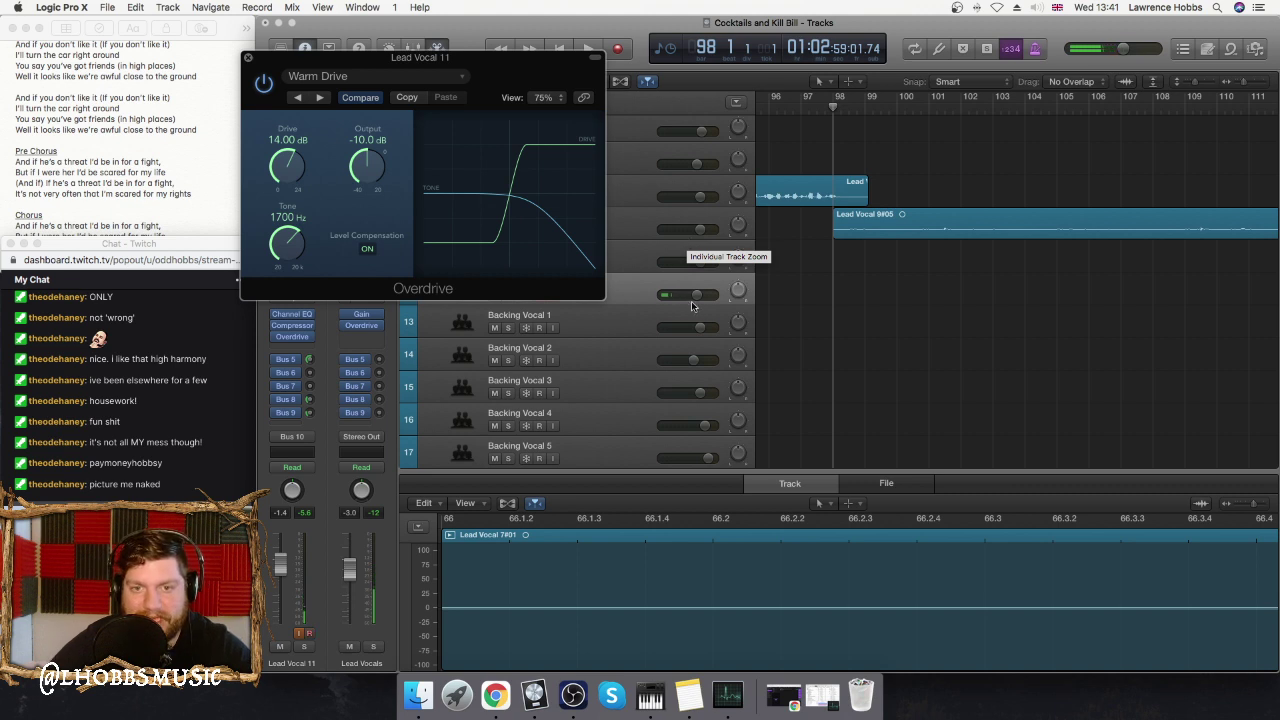
- Lower Lead Vocal 11's volume to -8.4 dB and move the Overdrive window clear of the vocal tracks
drag(697, 295, 690, 295)
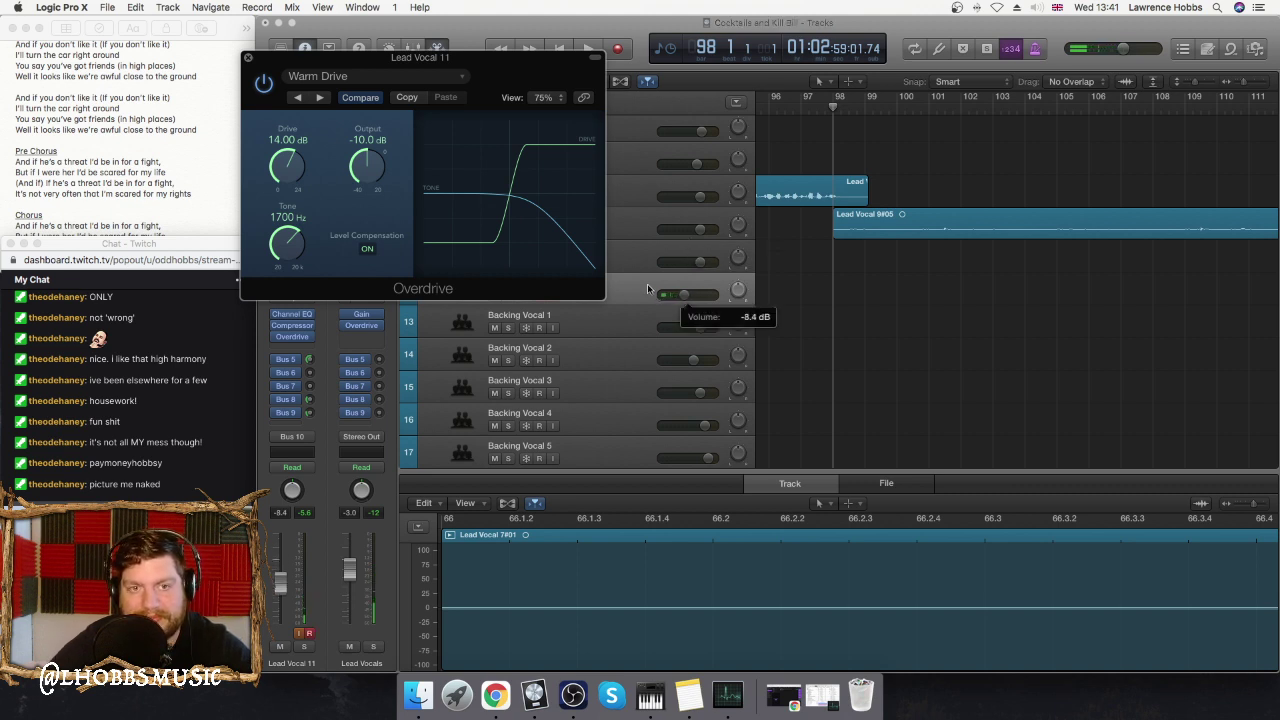
drag(523, 69, 566, 68)
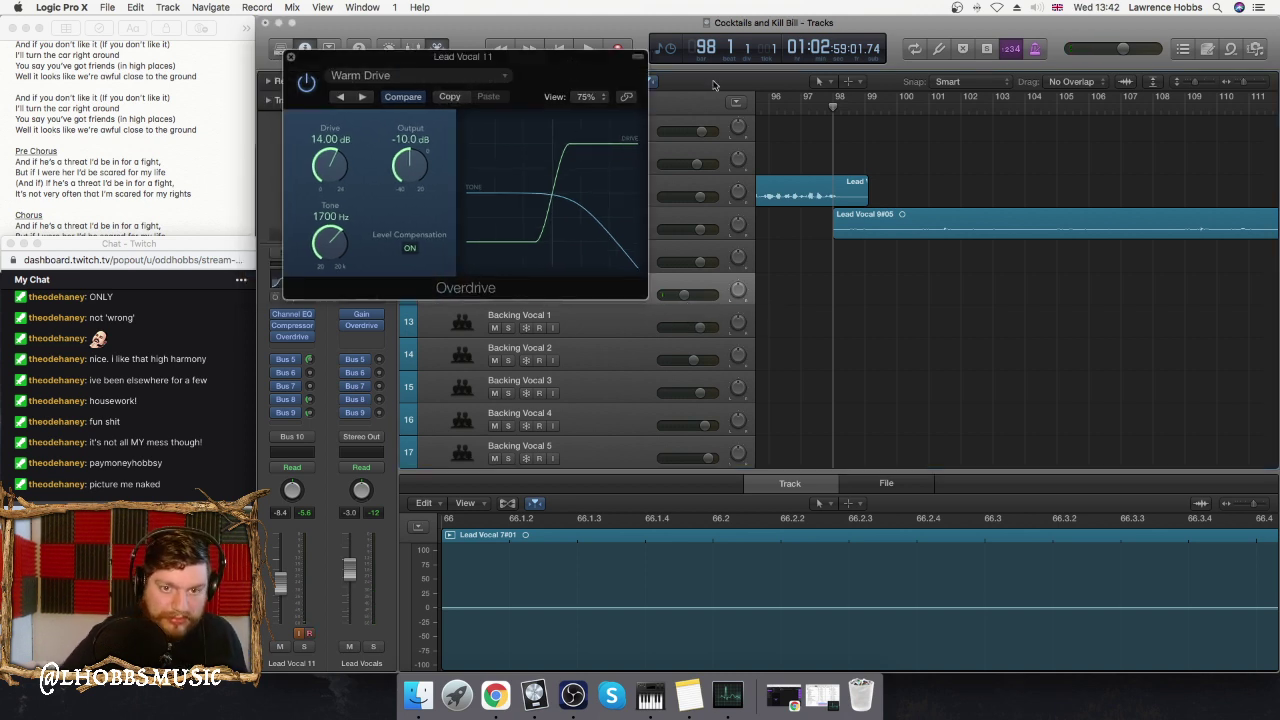
drag(591, 69, 560, 437)
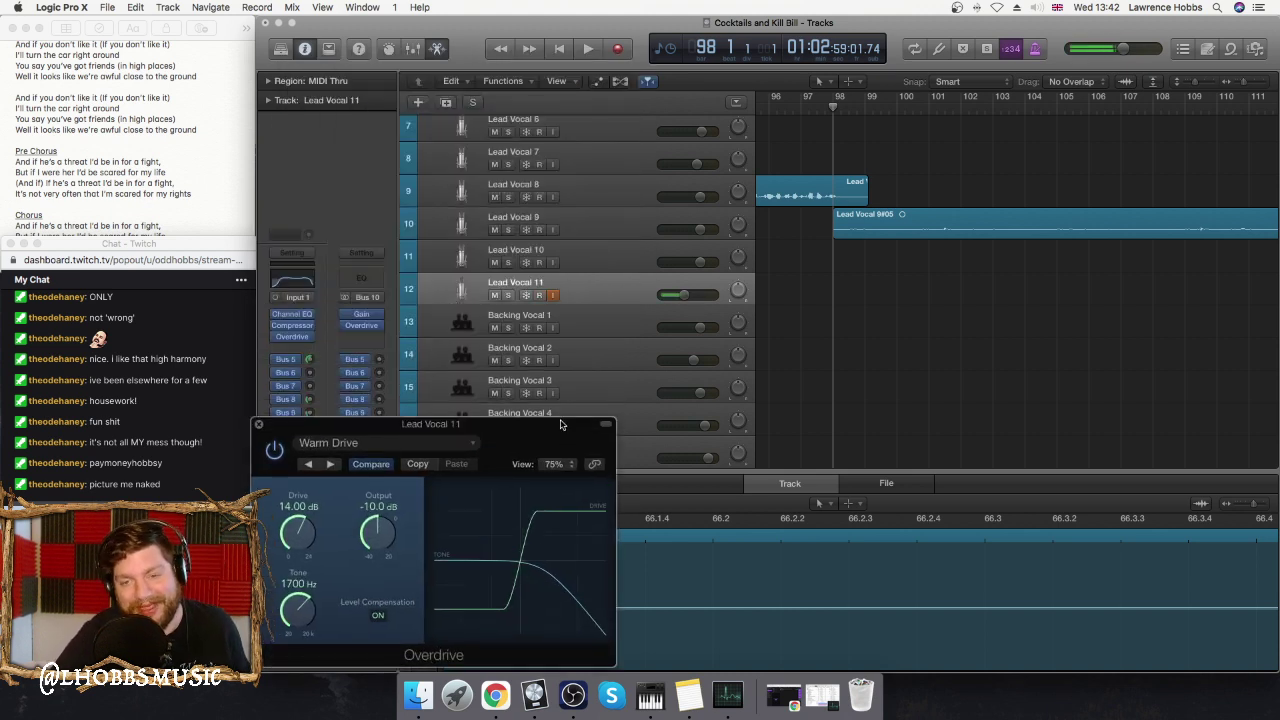
key(r)
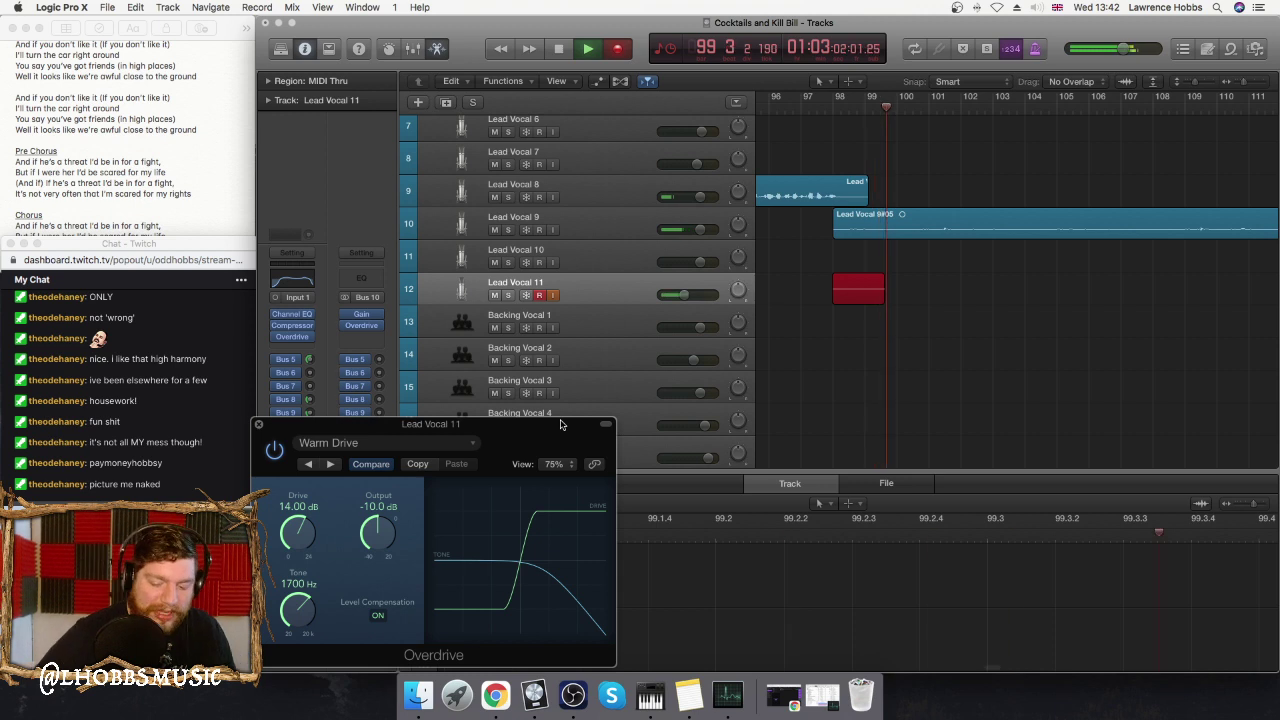
key(shift+r)
click(866, 280)
key(BackSpace)
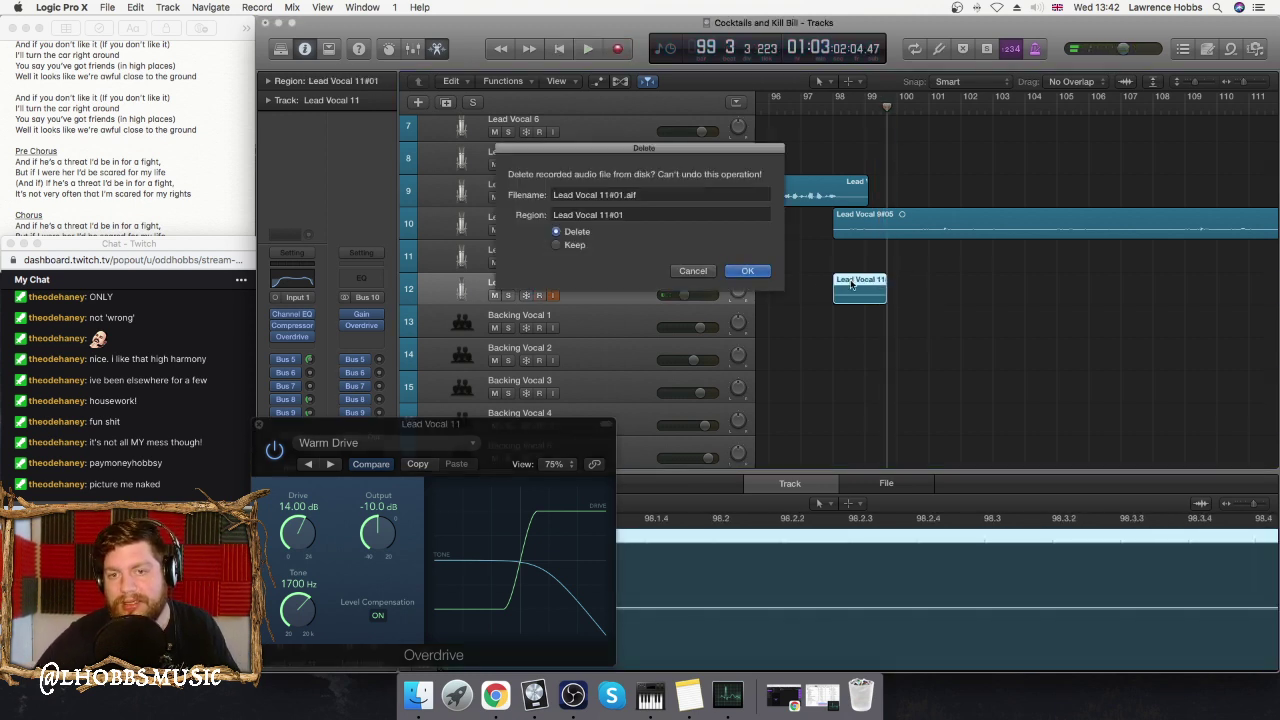
click(747, 271)
- Attempt a Lead Vocal 11 take from bar 114 to about bar 130, then undo the recording
scroll(991, 276, right, 10)
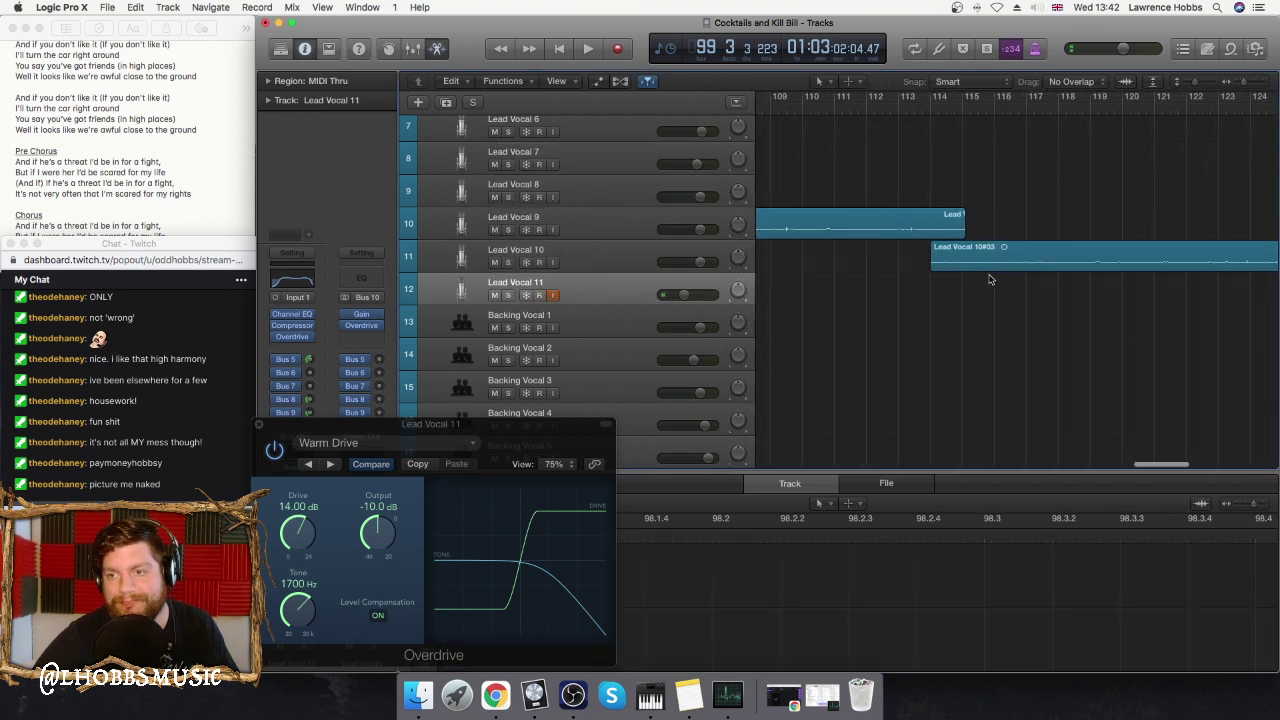
click(940, 108)
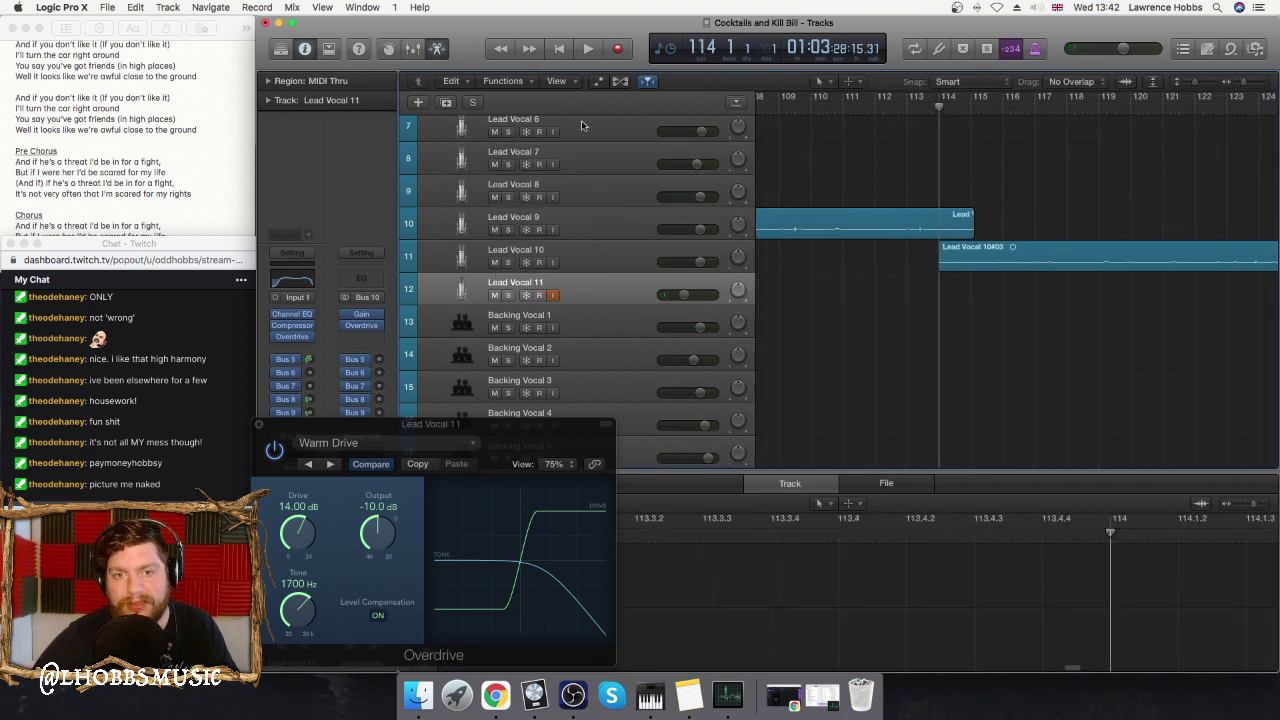
click(617, 49)
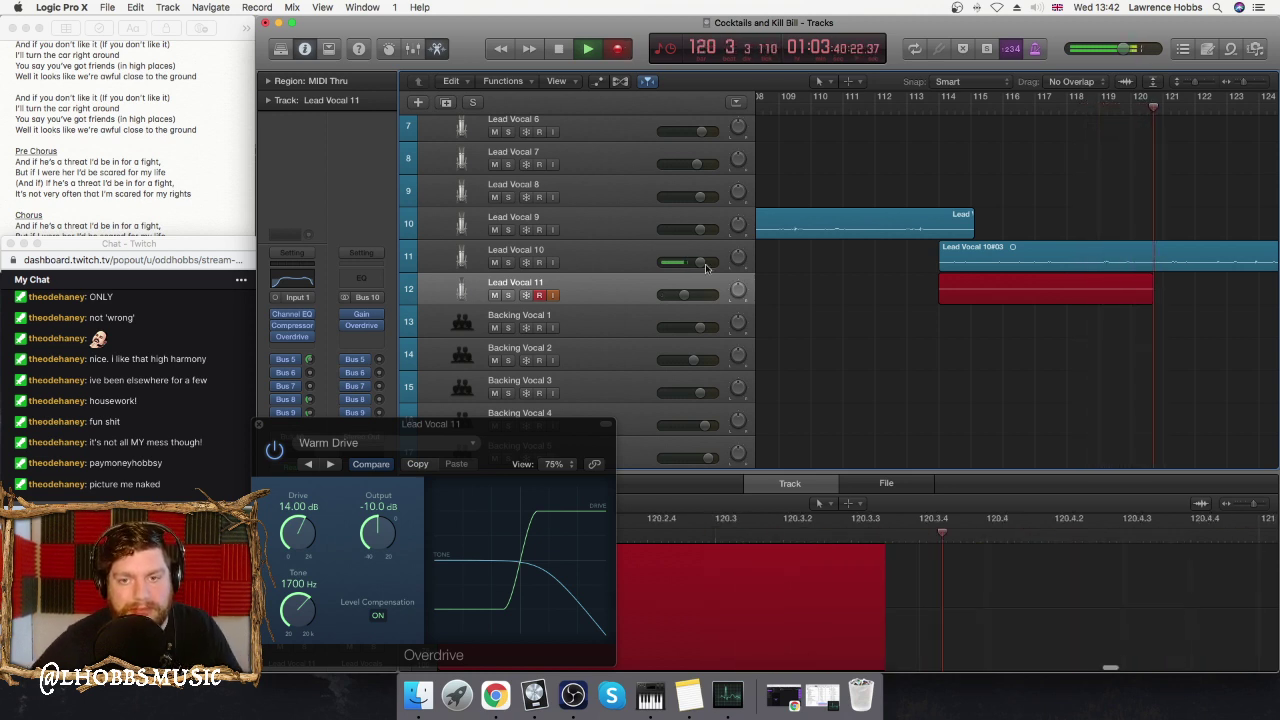
mouse_move(684, 293)
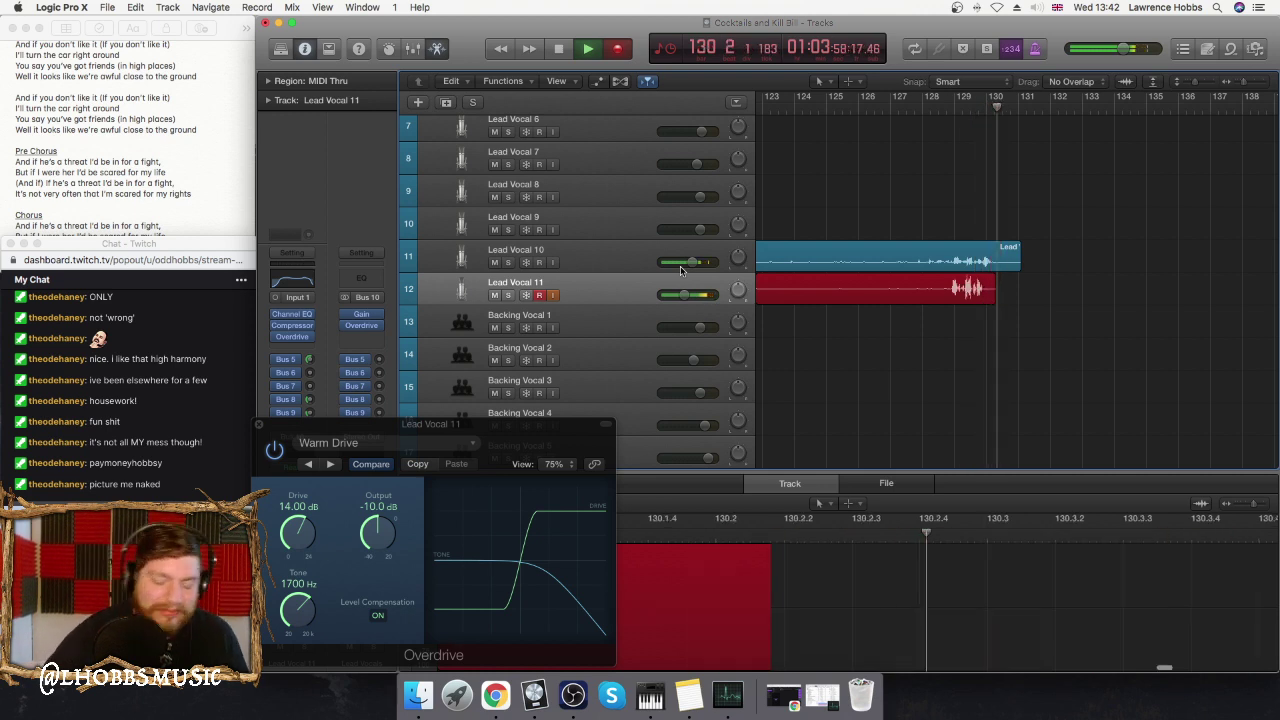
key(space)
key(super+z)
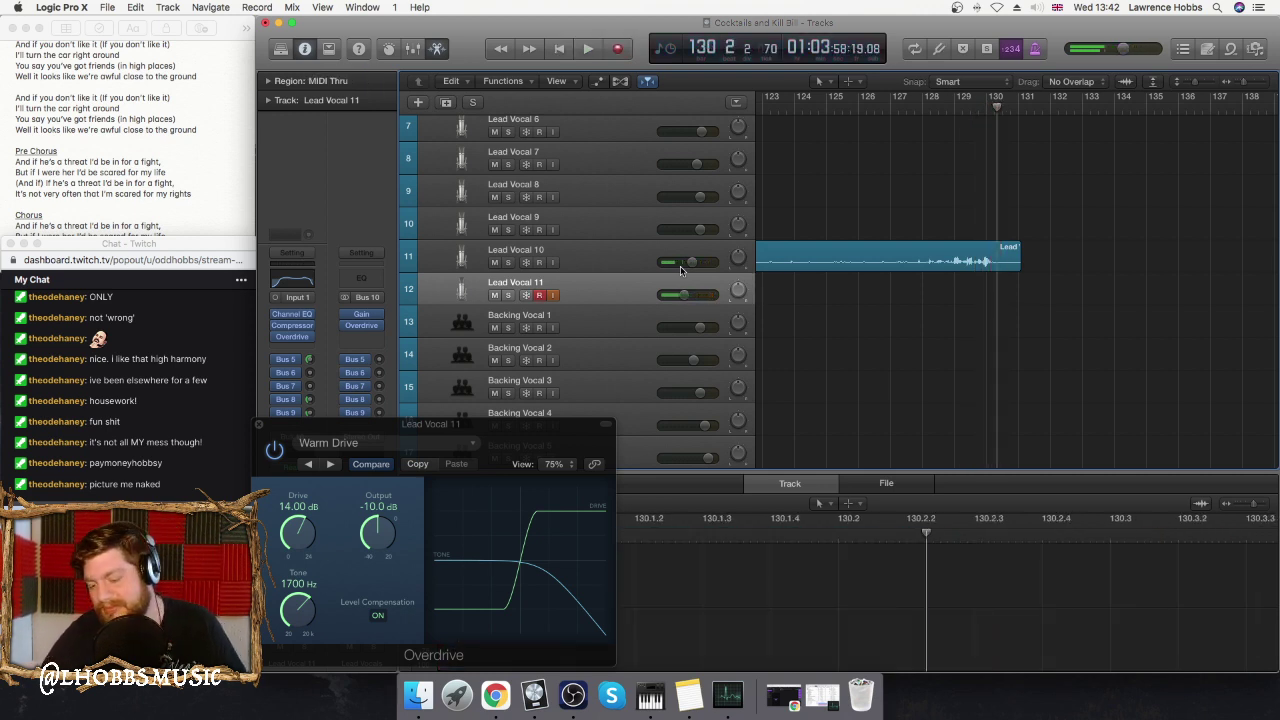
- Record a new Lead Vocal 11 take from bar 114 to about bar 131
key(alt+comma)
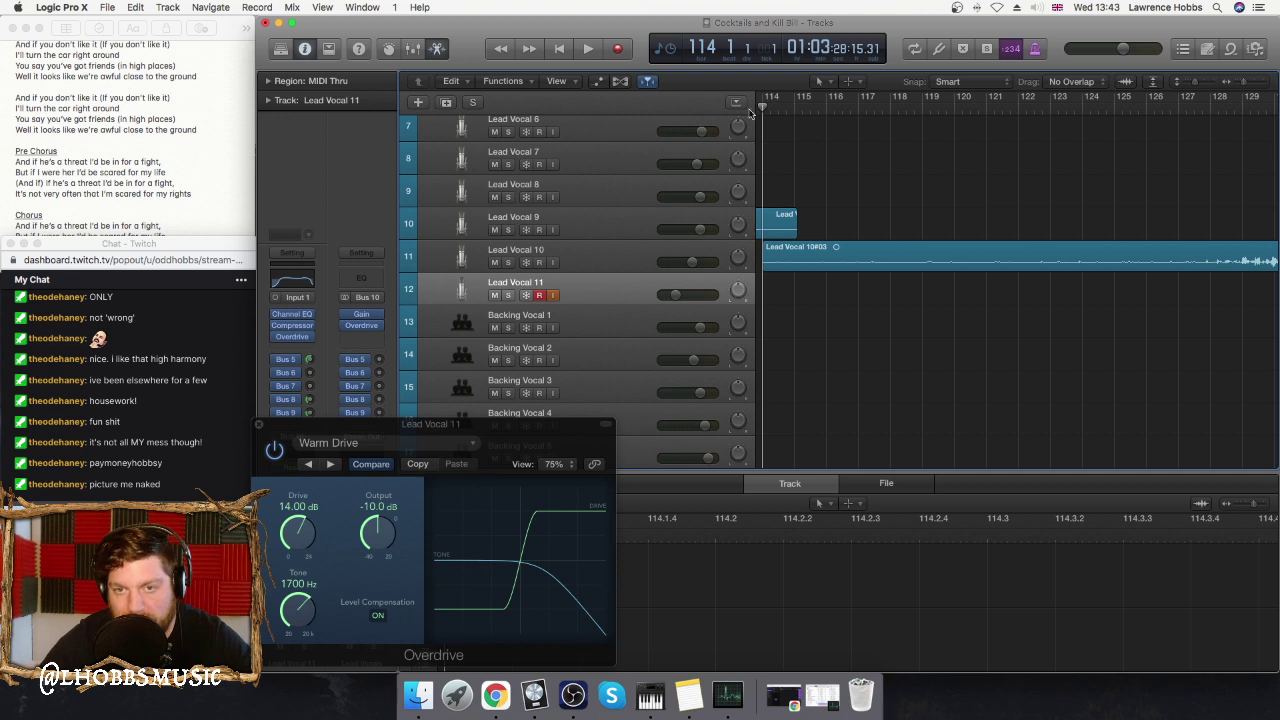
click(620, 50)
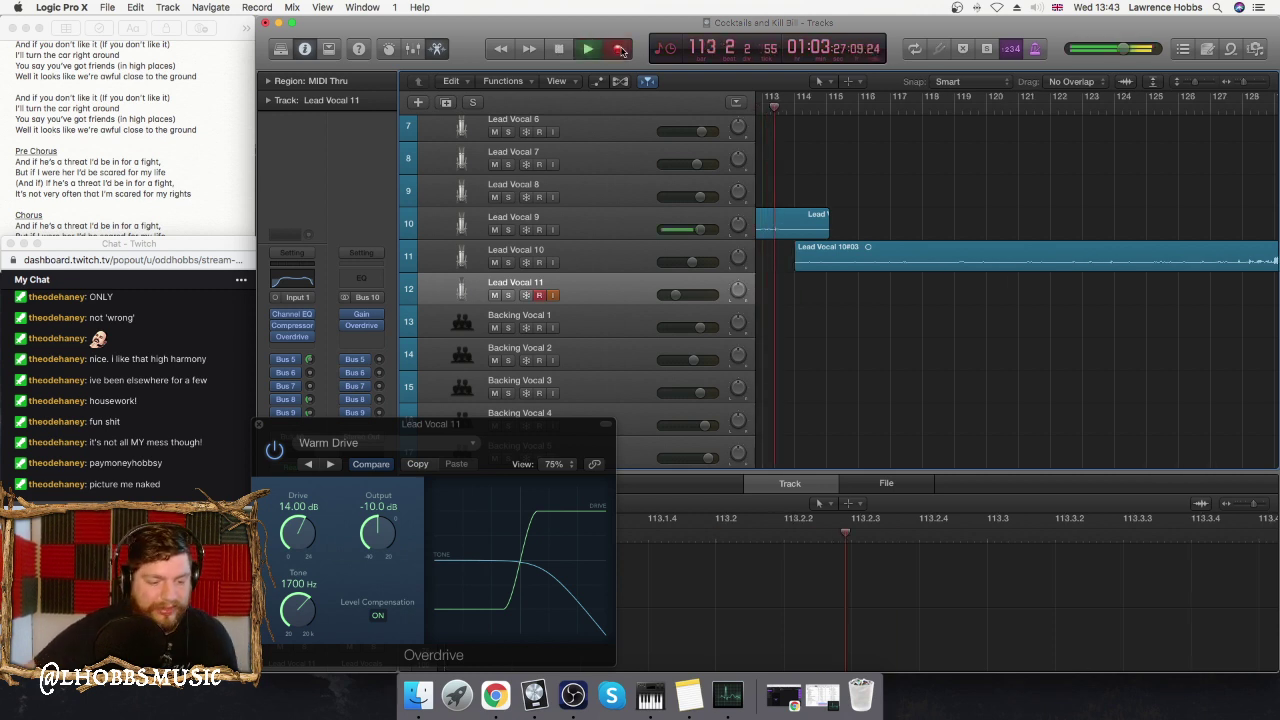
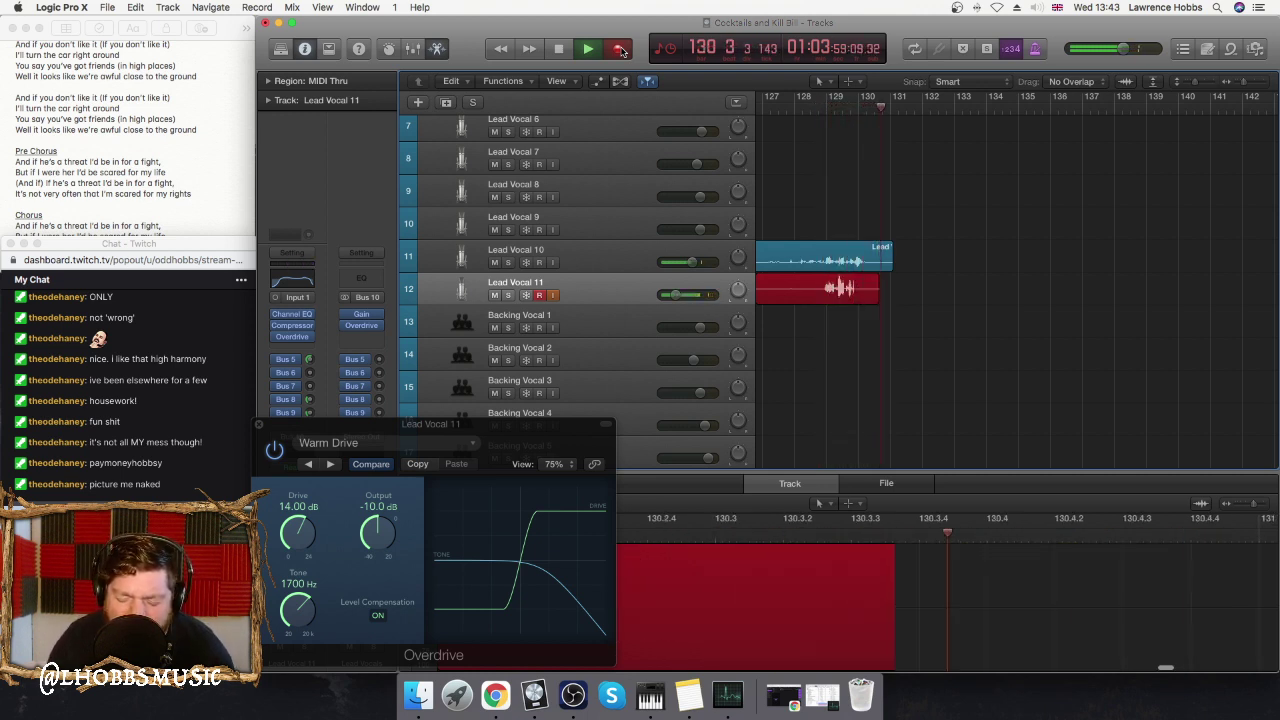
key(space)
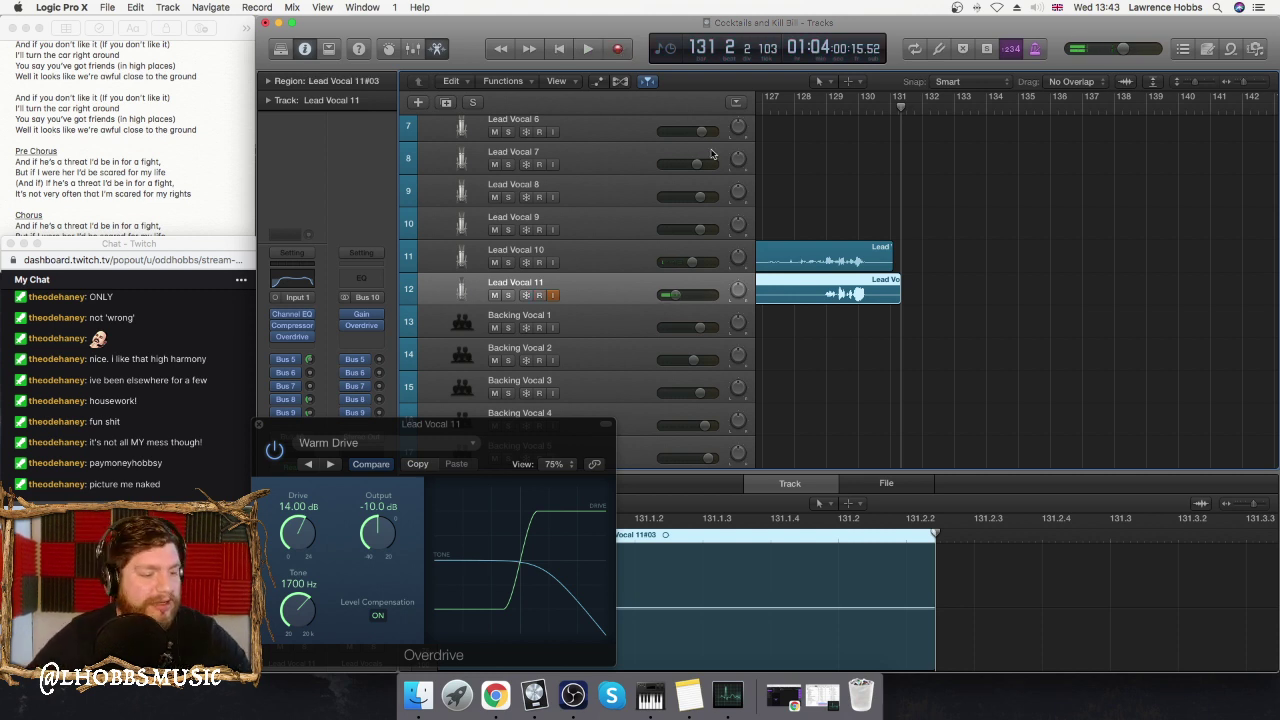
- Set Lead Vocal 11's volume to -8.0 dB while auditioning the take's closing phrase from bar 127, and turn off its input monitoring
click(763, 108)
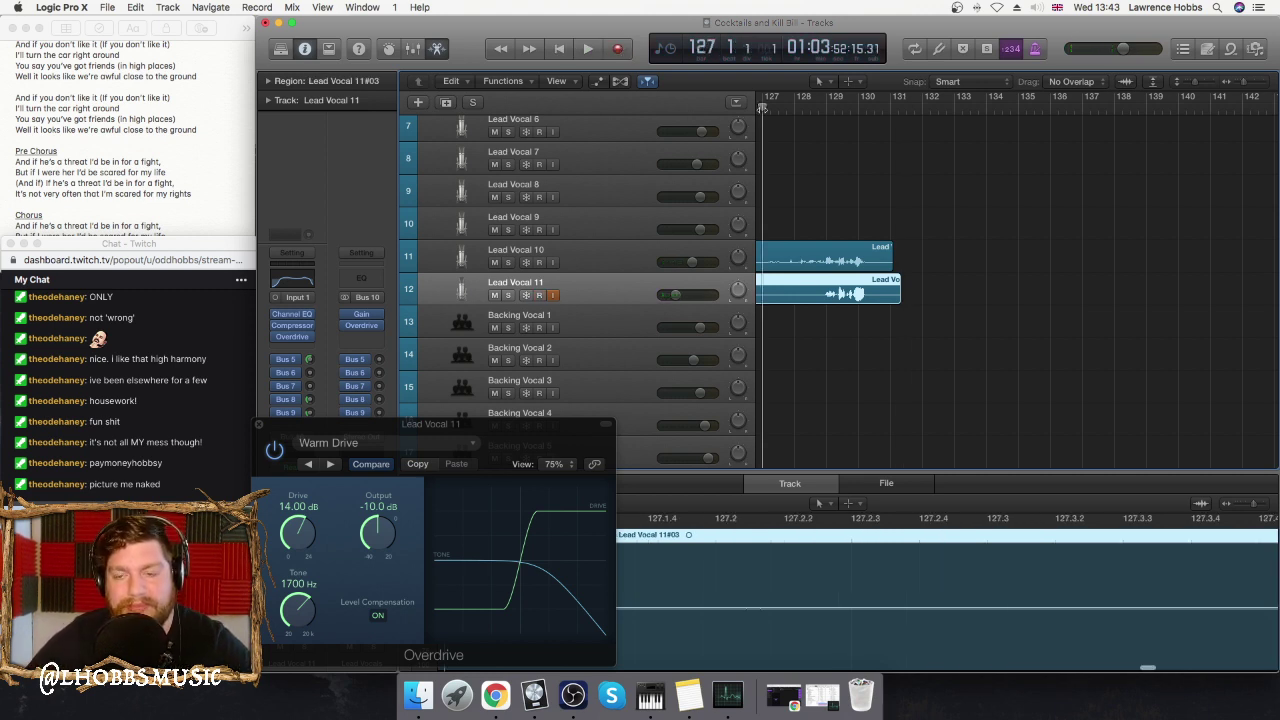
key(space)
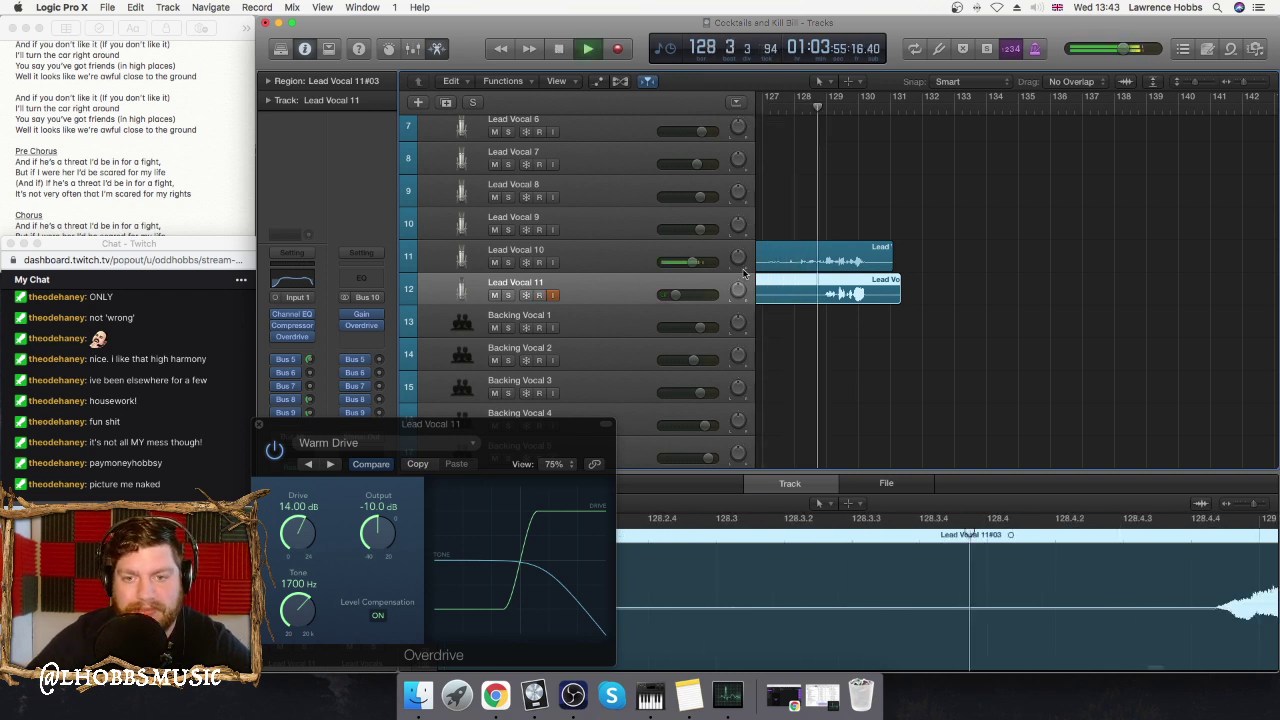
key(space)
click(675, 295)
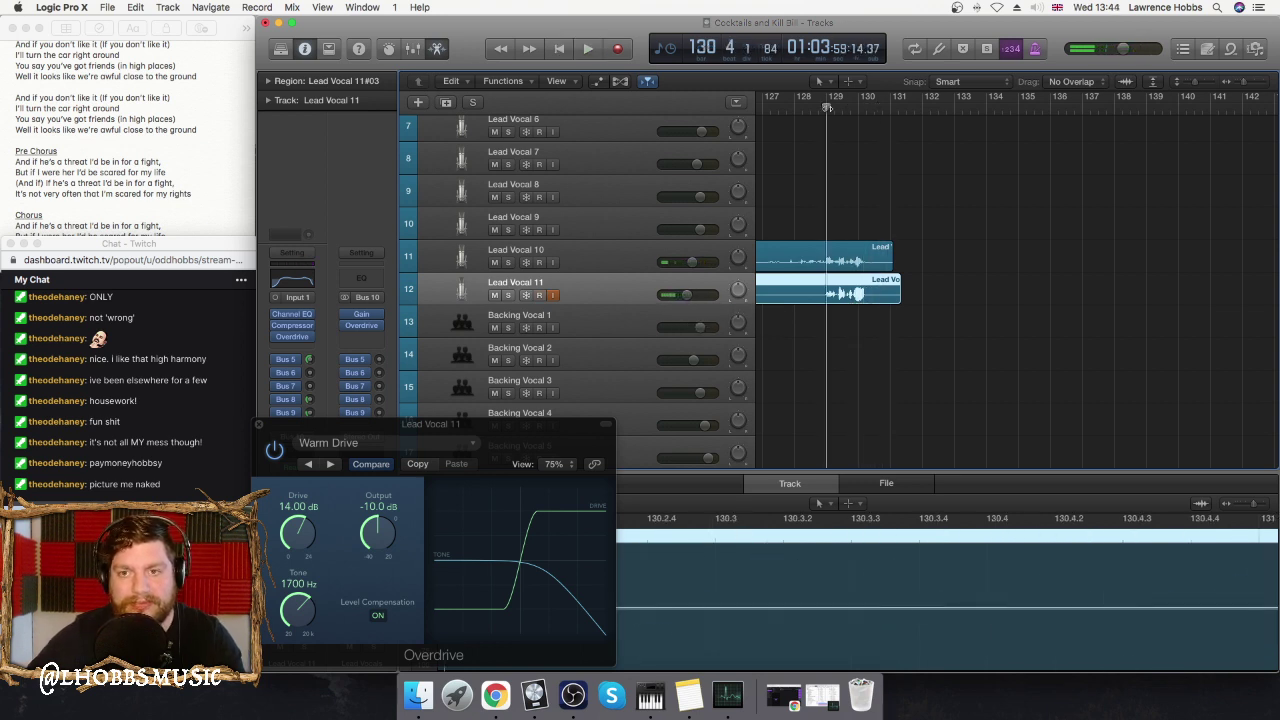
double_click(828, 107)
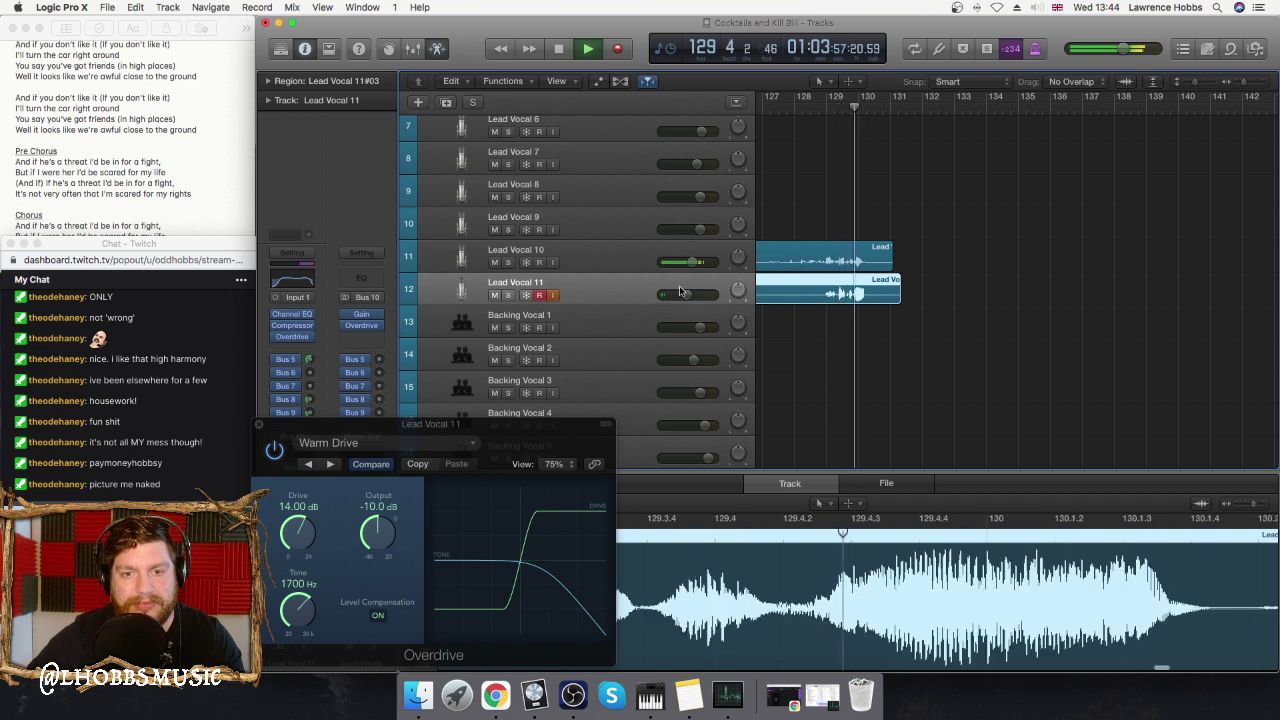
key(space)
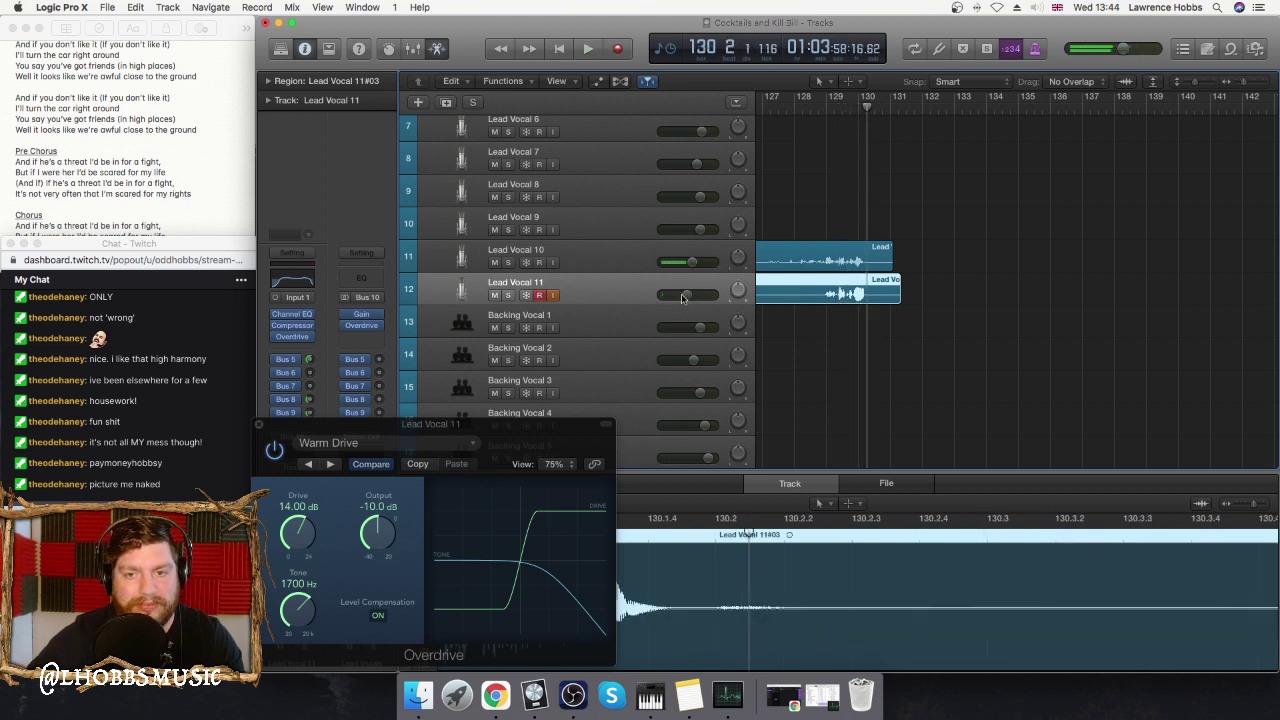
scroll(793, 105, left, 3)
double_click(793, 107)
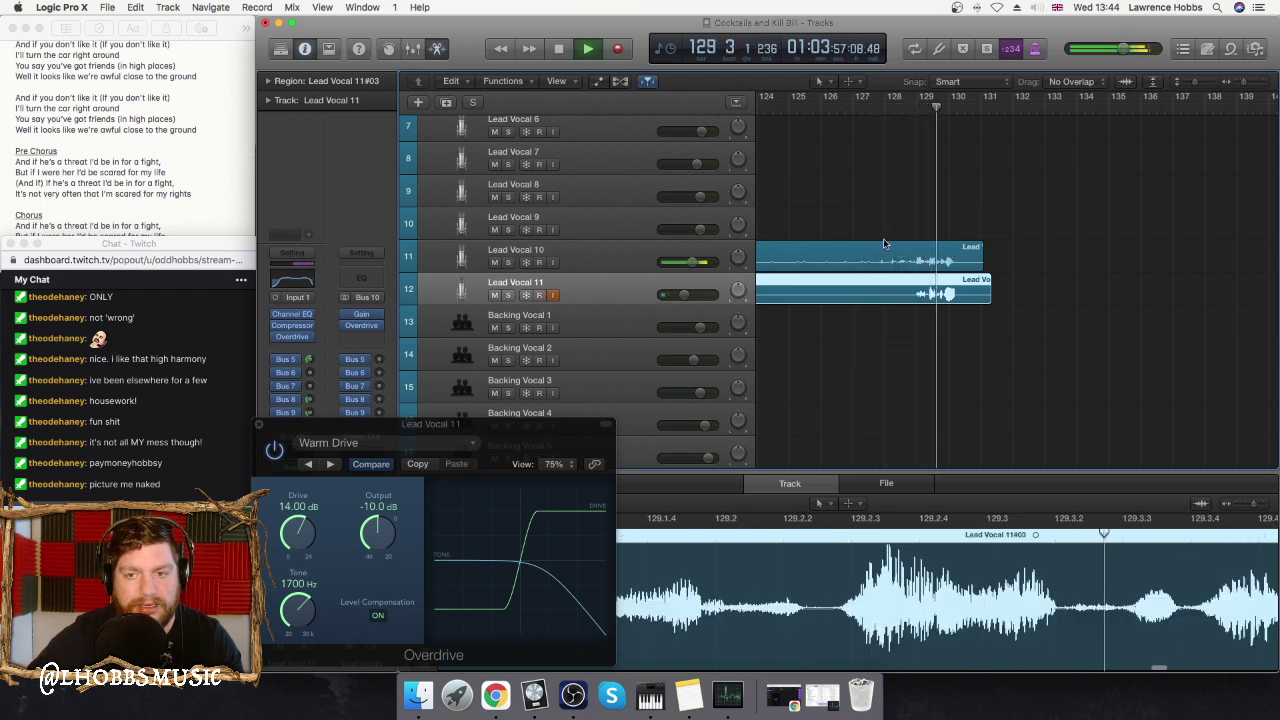
key(space)
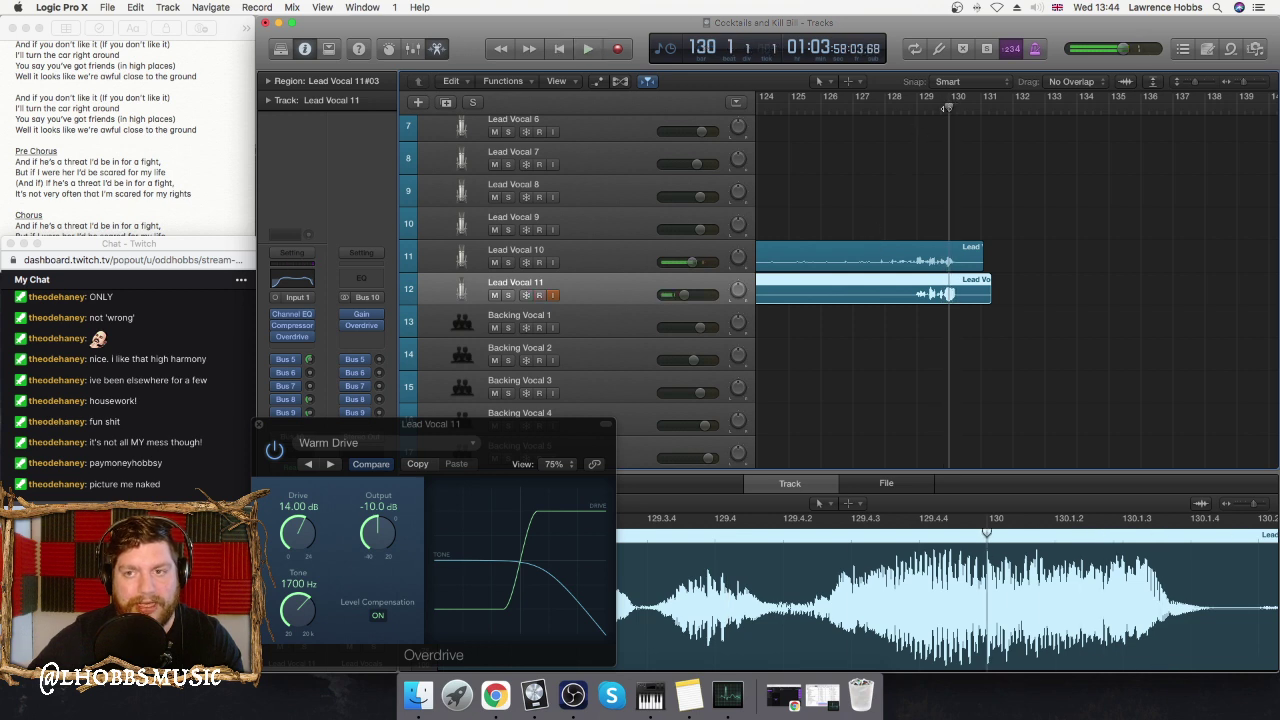
scroll(868, 190, down, 1)
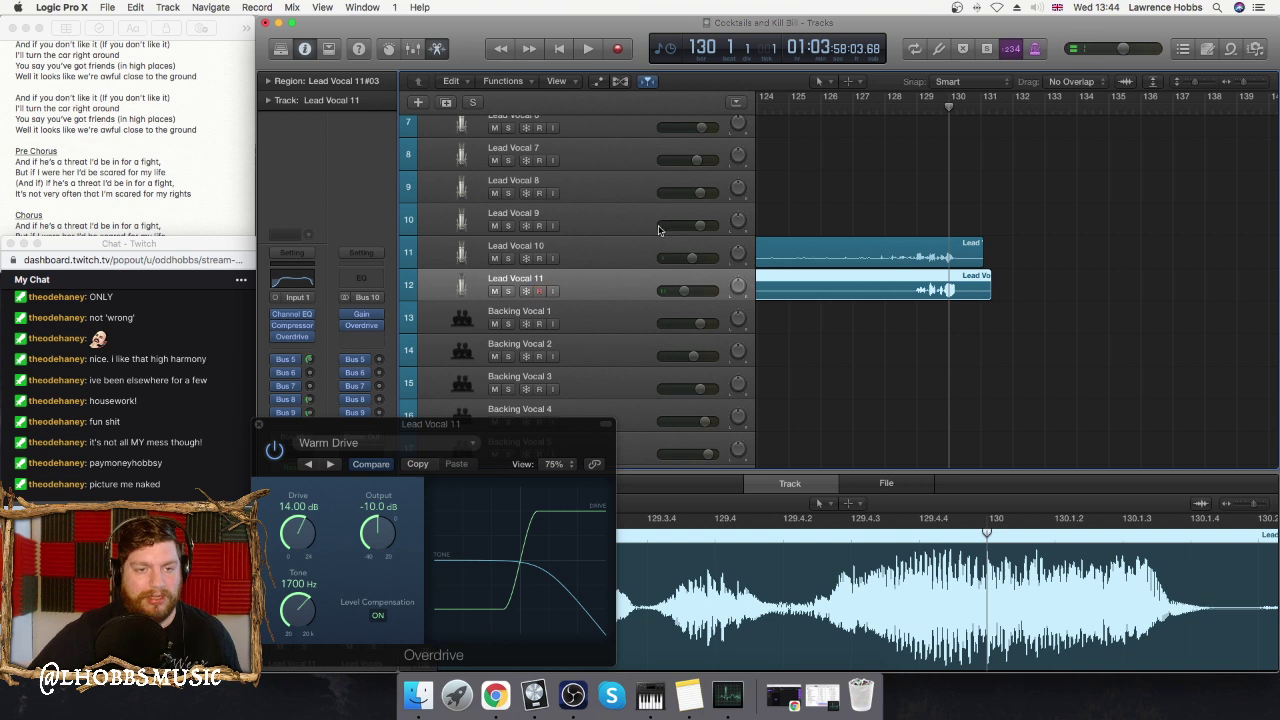
- Close the Lead Vocal 11 Overdrive window to uncover the channel strips
scroll(1010, 257, left, 15)
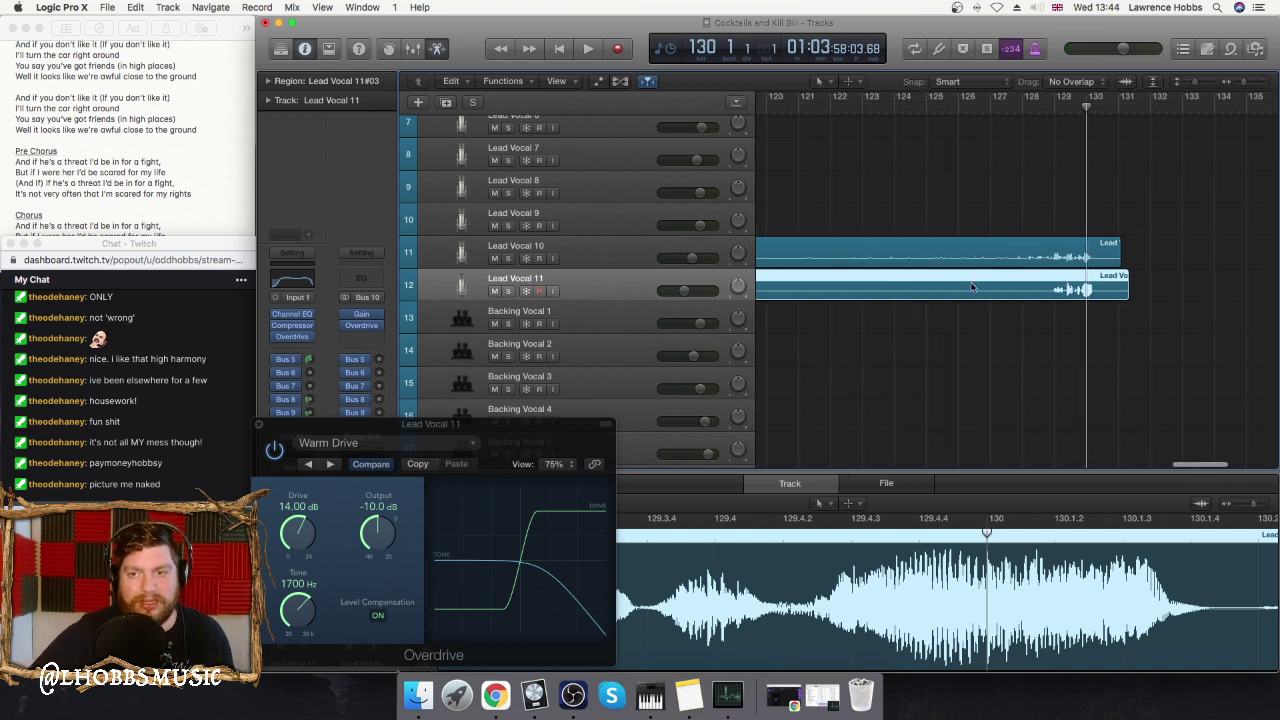
scroll(530, 180, up, 5)
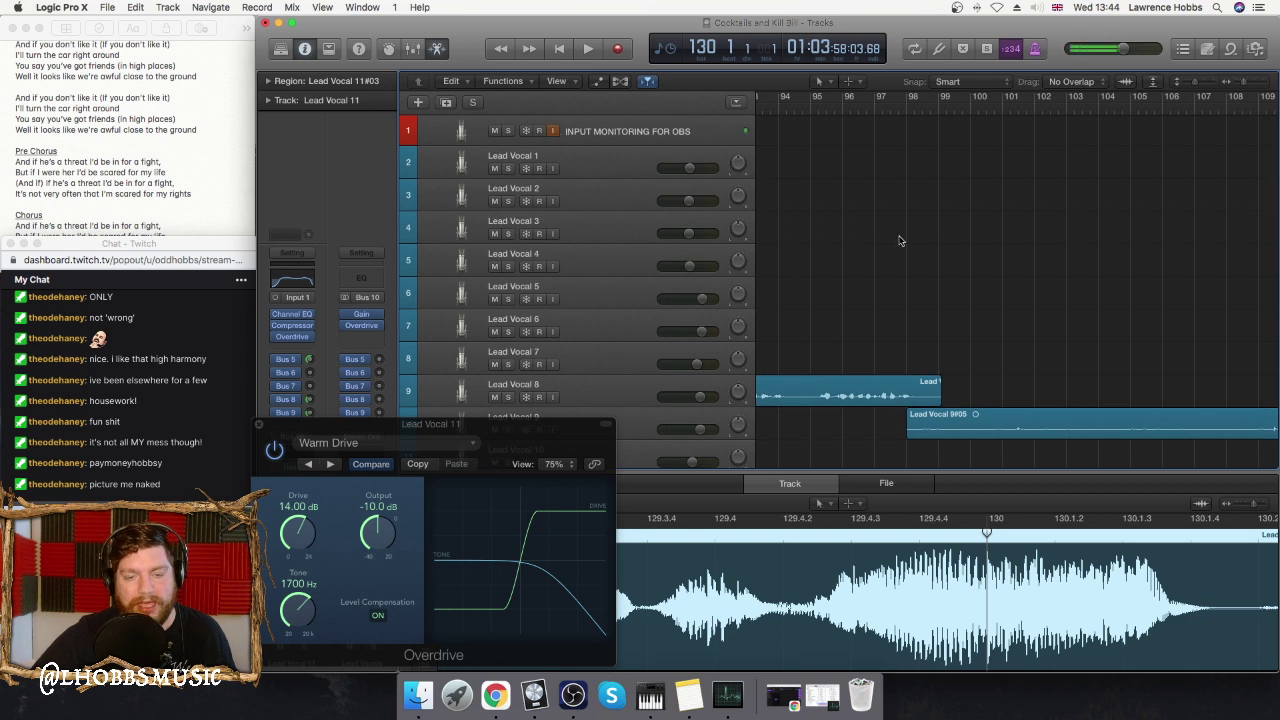
scroll(899, 240, down, 2)
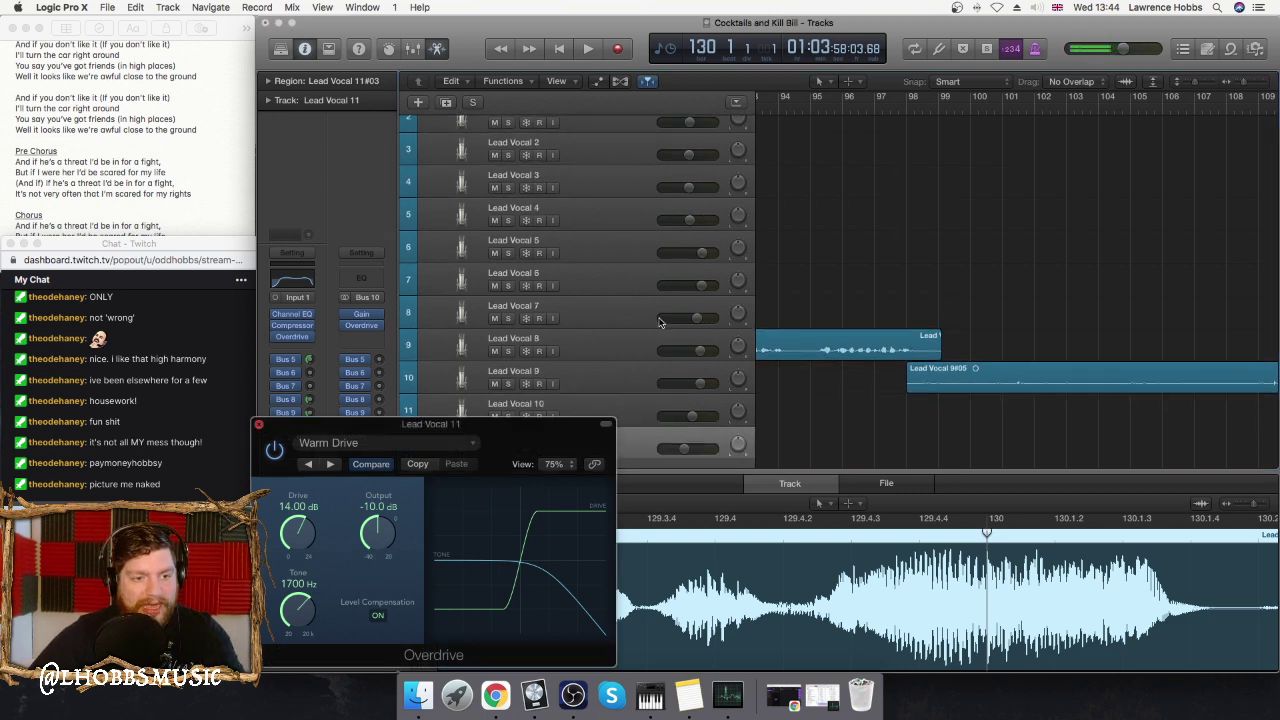
click(257, 425)
- Split the Lead Vocal 11 region at bar 129 so the closing phrase is separate from the silent part before it
scroll(1070, 215, down, 7)
scroll(1070, 215, right, 10)
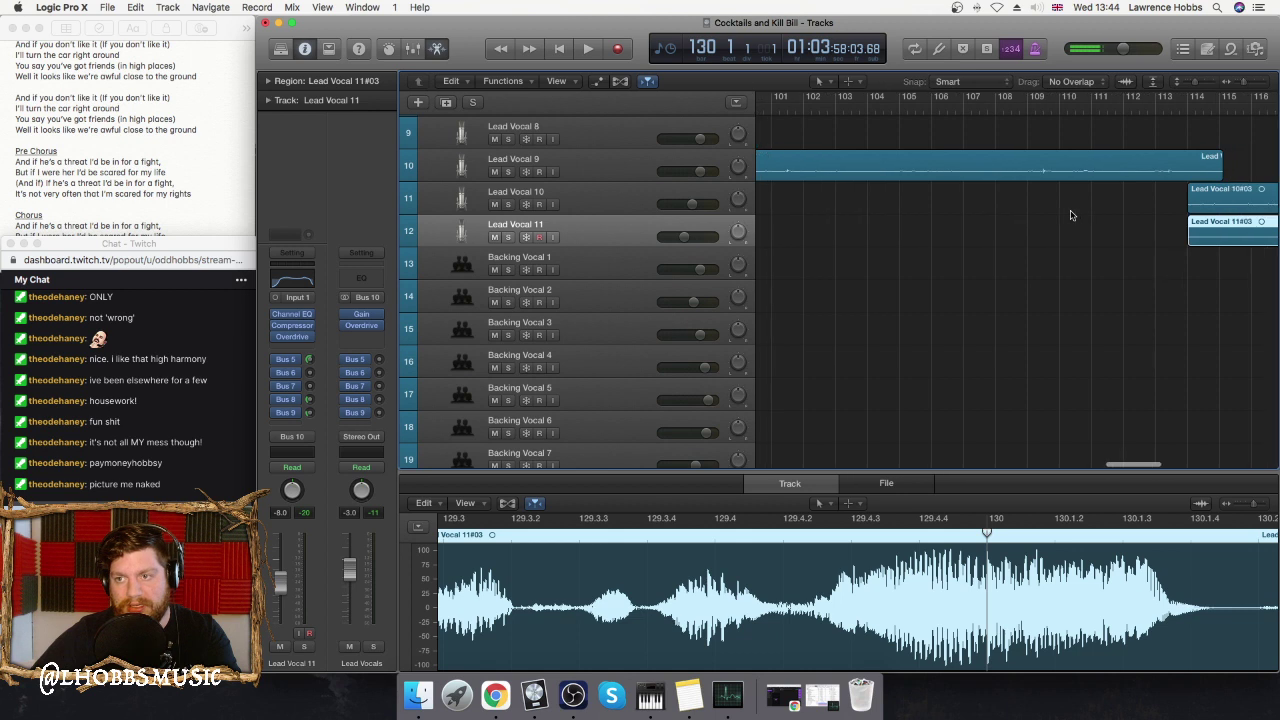
scroll(1066, 210, right, 3)
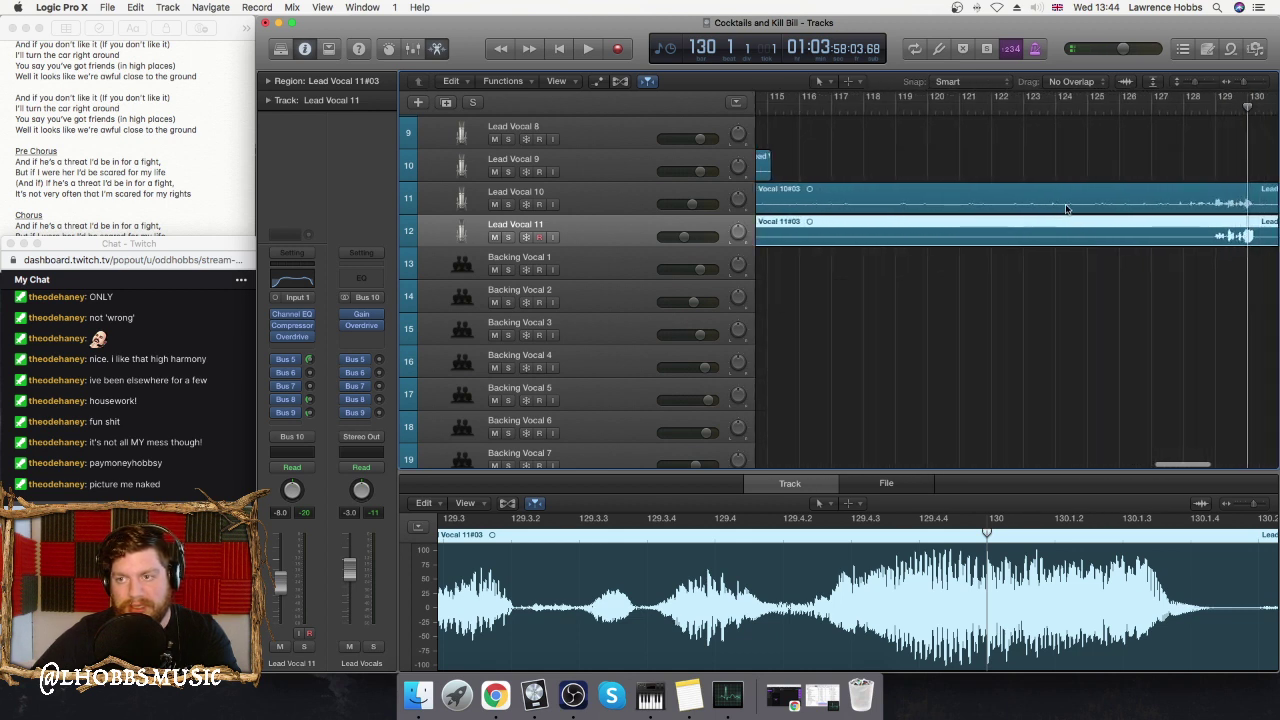
scroll(1056, 222, right, 2)
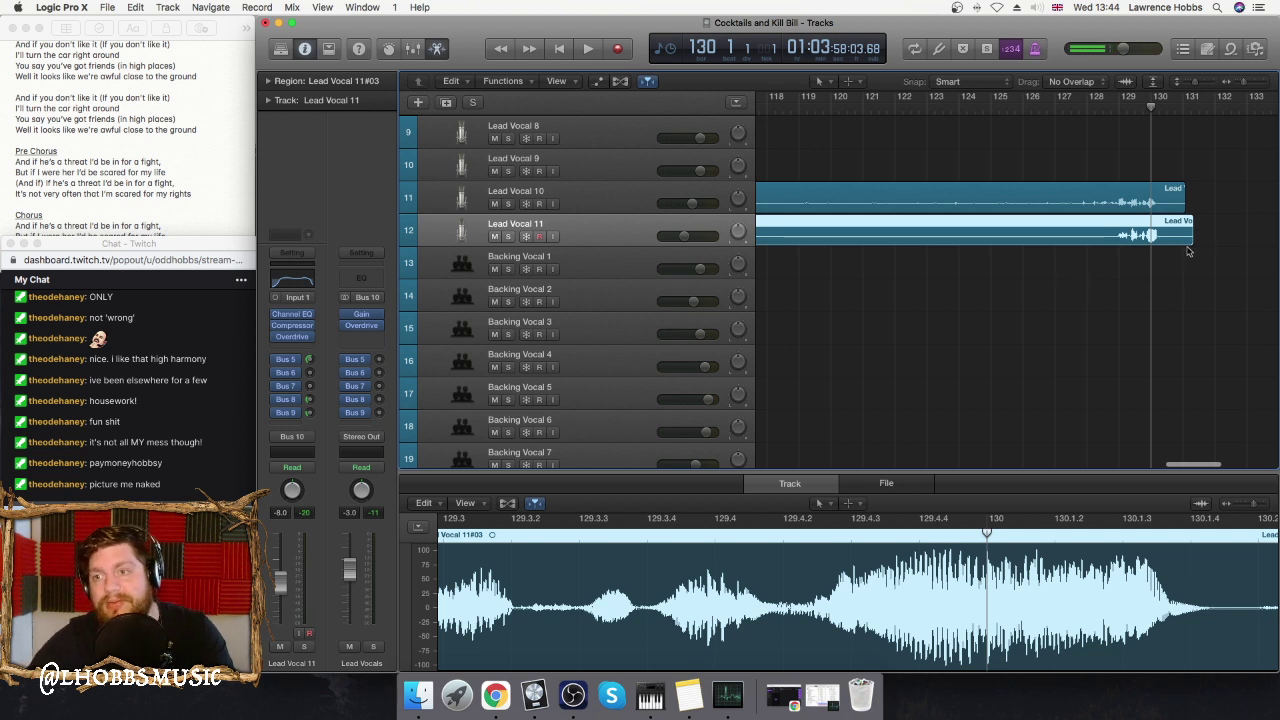
drag(1205, 246, 1120, 242)
click(1140, 232)
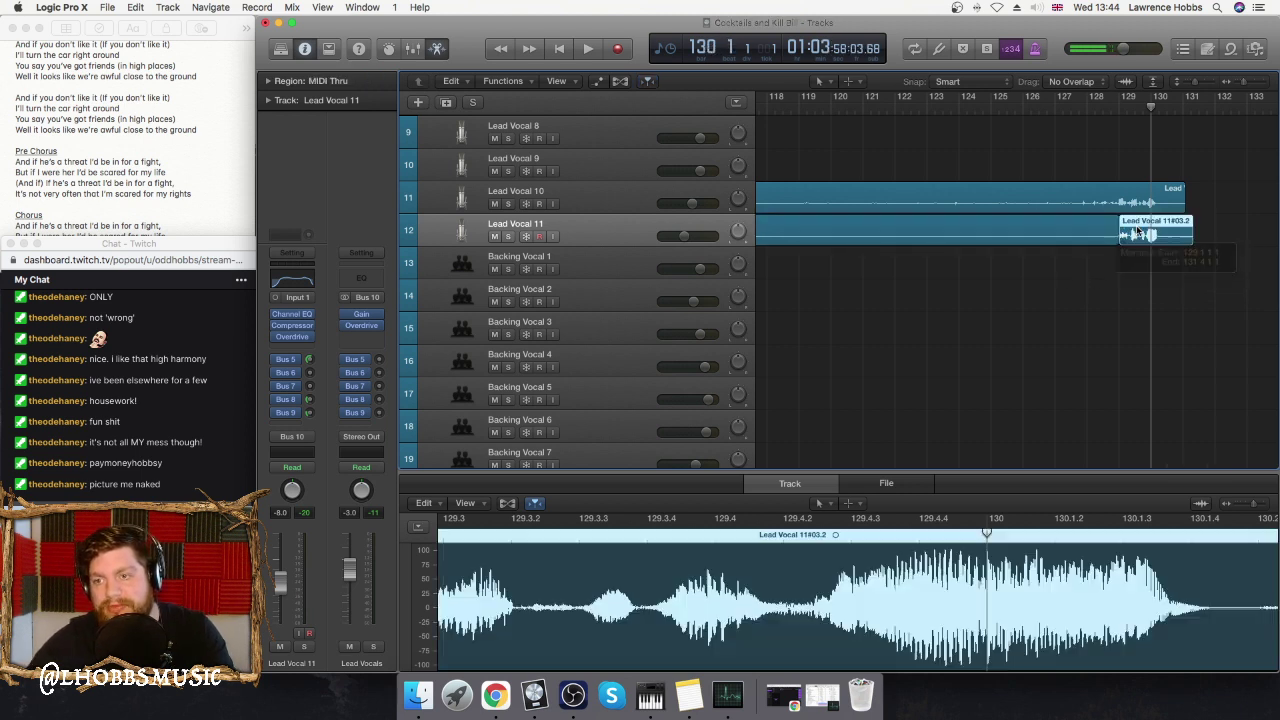
click(1081, 227)
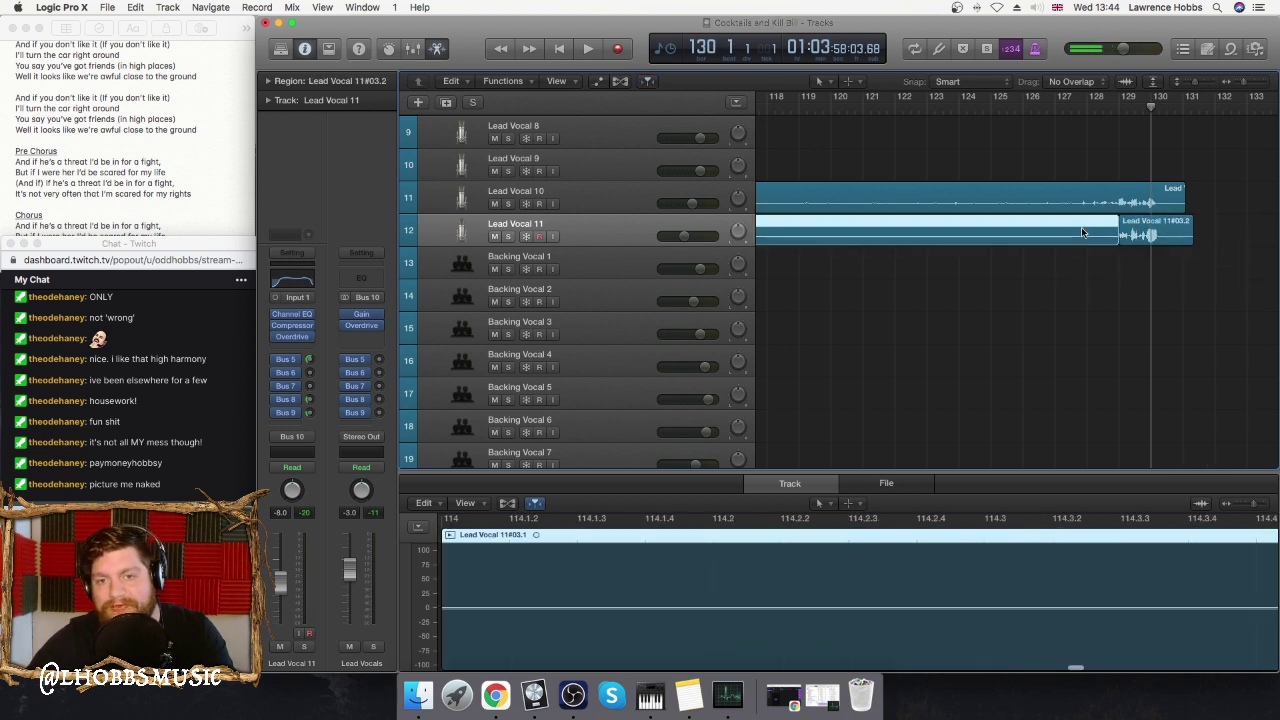
- Set the Lead Vocal 11 region gain to +1.0 dB before bar 129 and -2.0 dB for the closing phrase, auditioning the passage
click(268, 81)
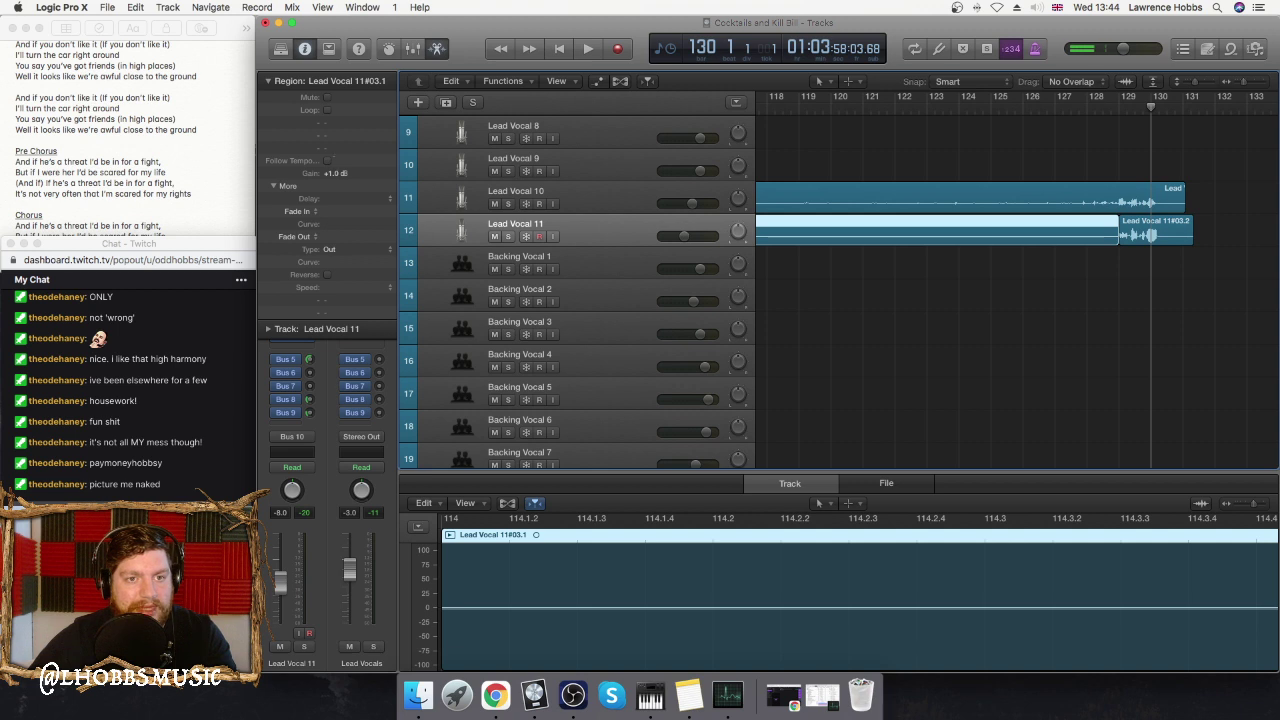
click(1166, 240)
drag(340, 177, 340, 181)
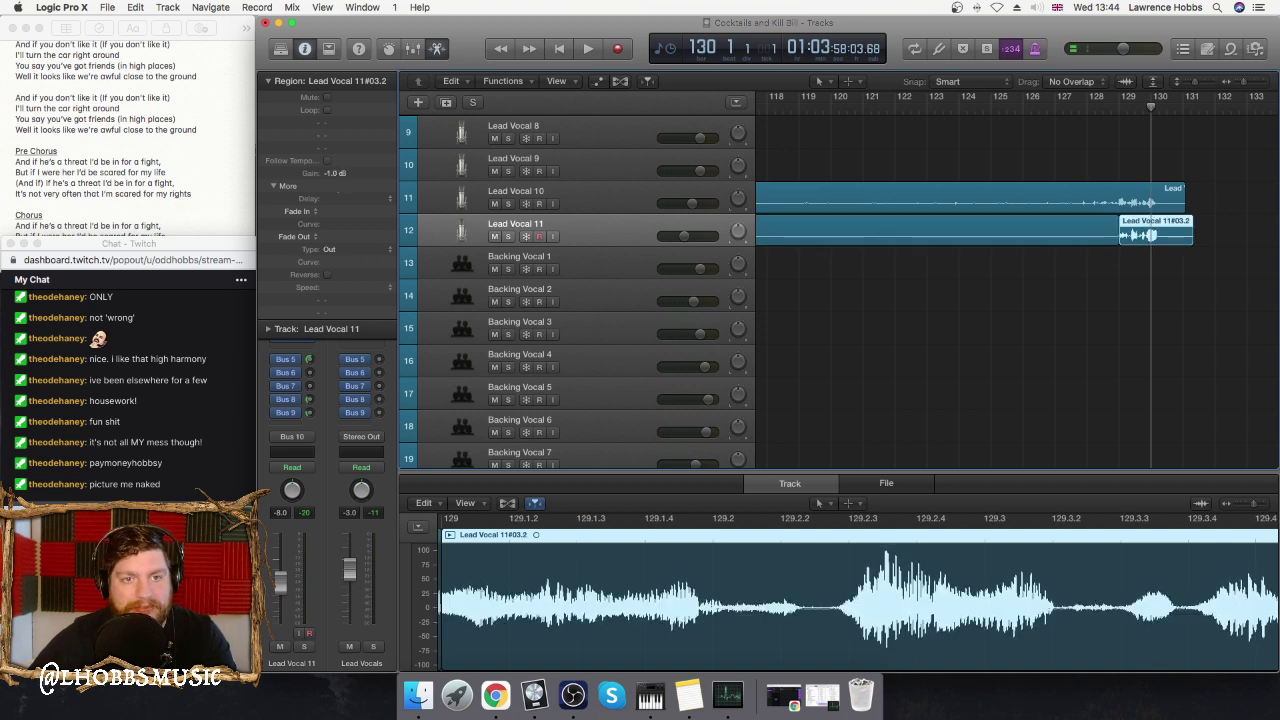
click(1013, 110)
key(space)
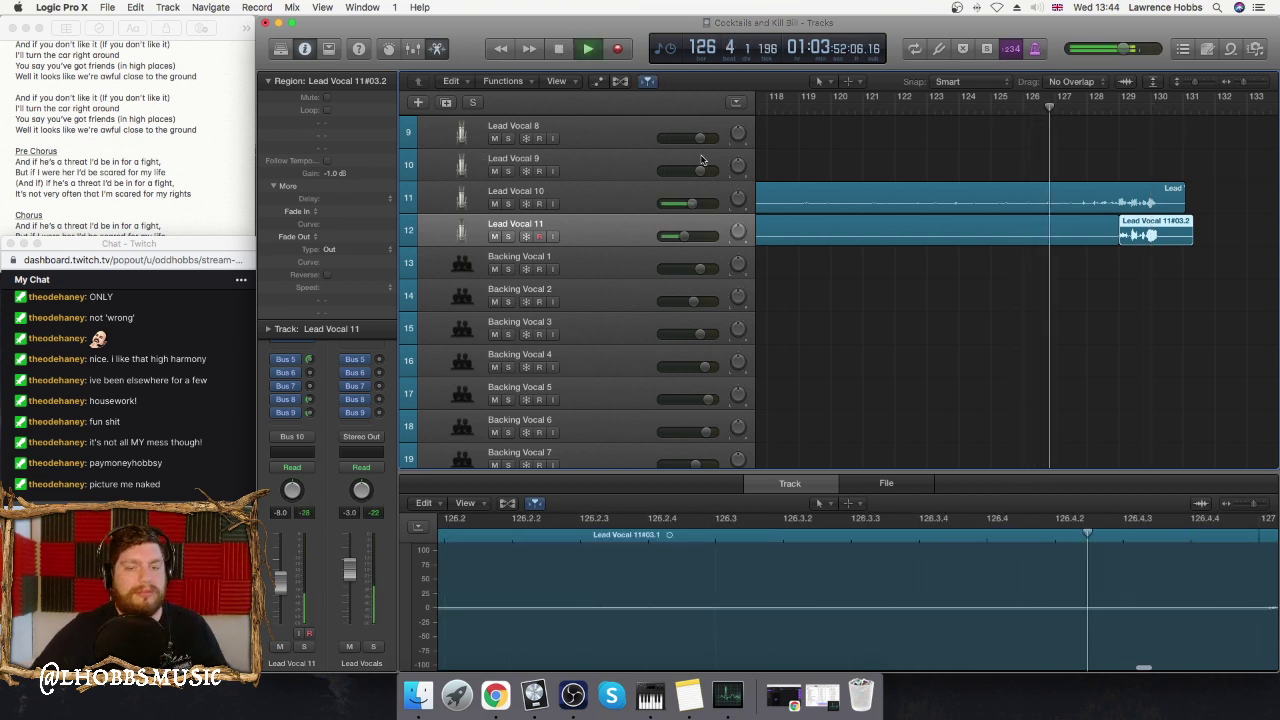
click(270, 82)
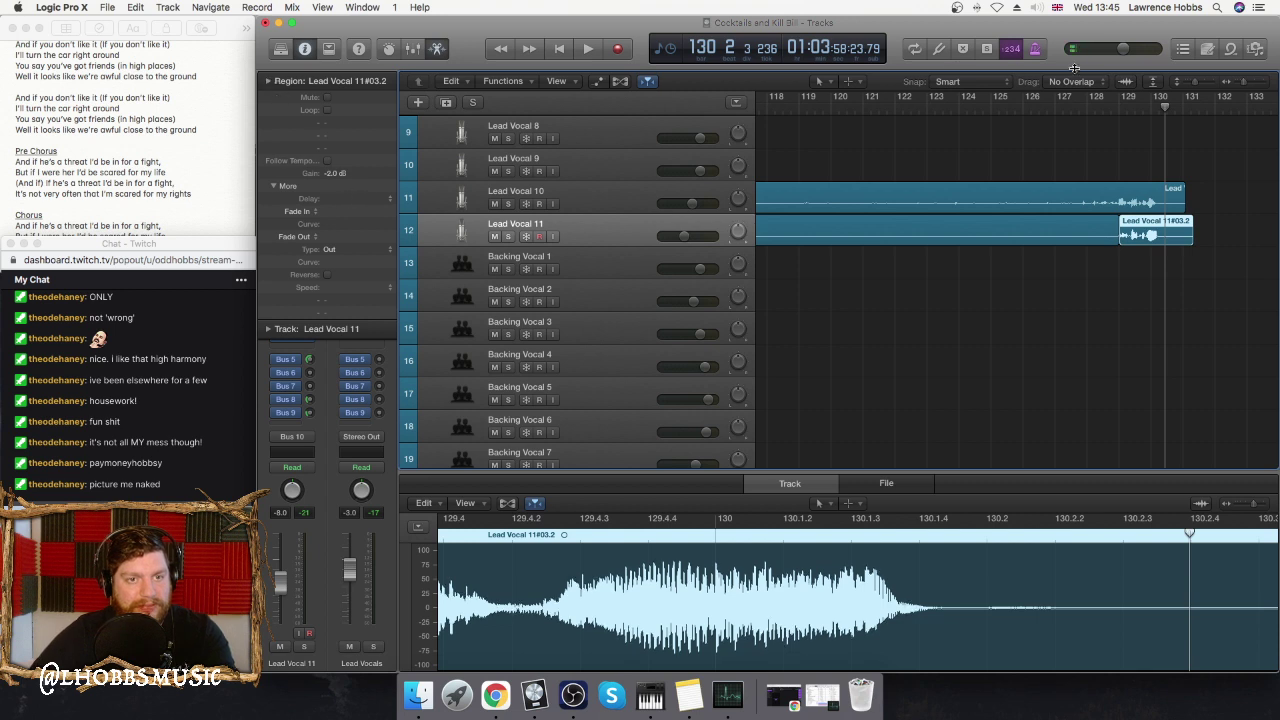
- Play back the closing vocal phrase from about bar 128 to check its level, and place the playhead at bar 130
click(1097, 96)
key(space)
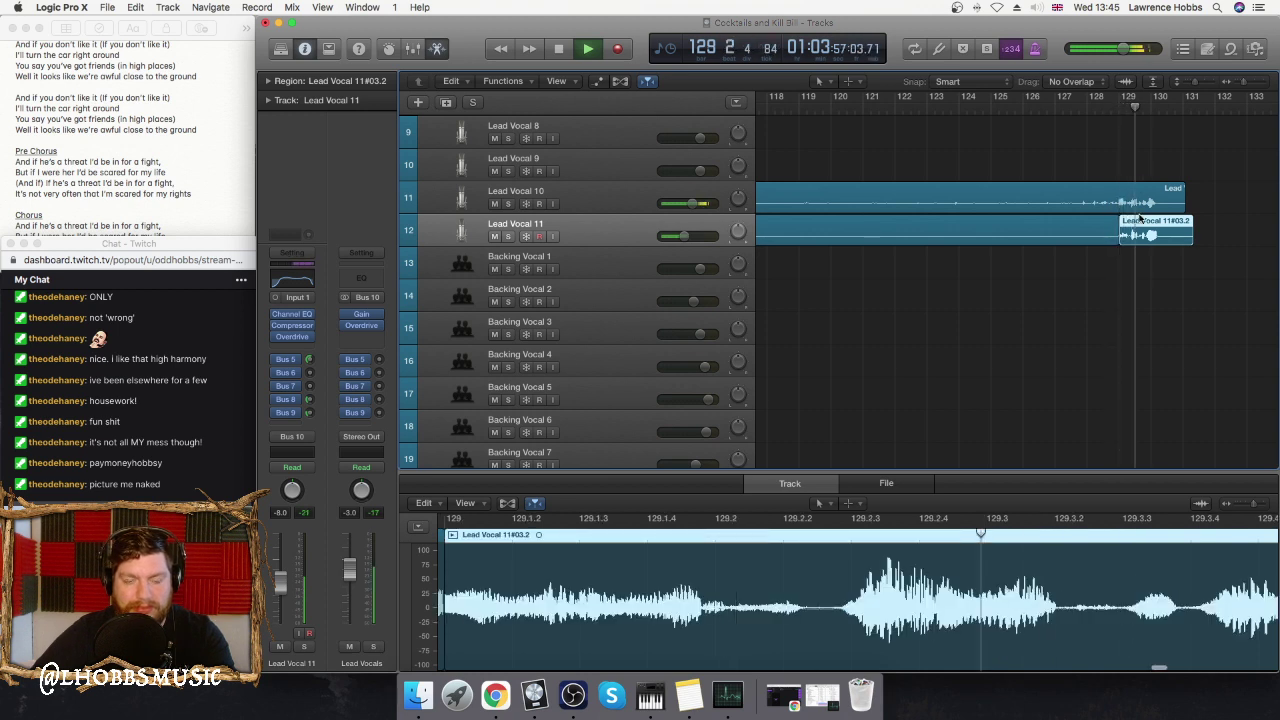
key(space)
click(1153, 107)
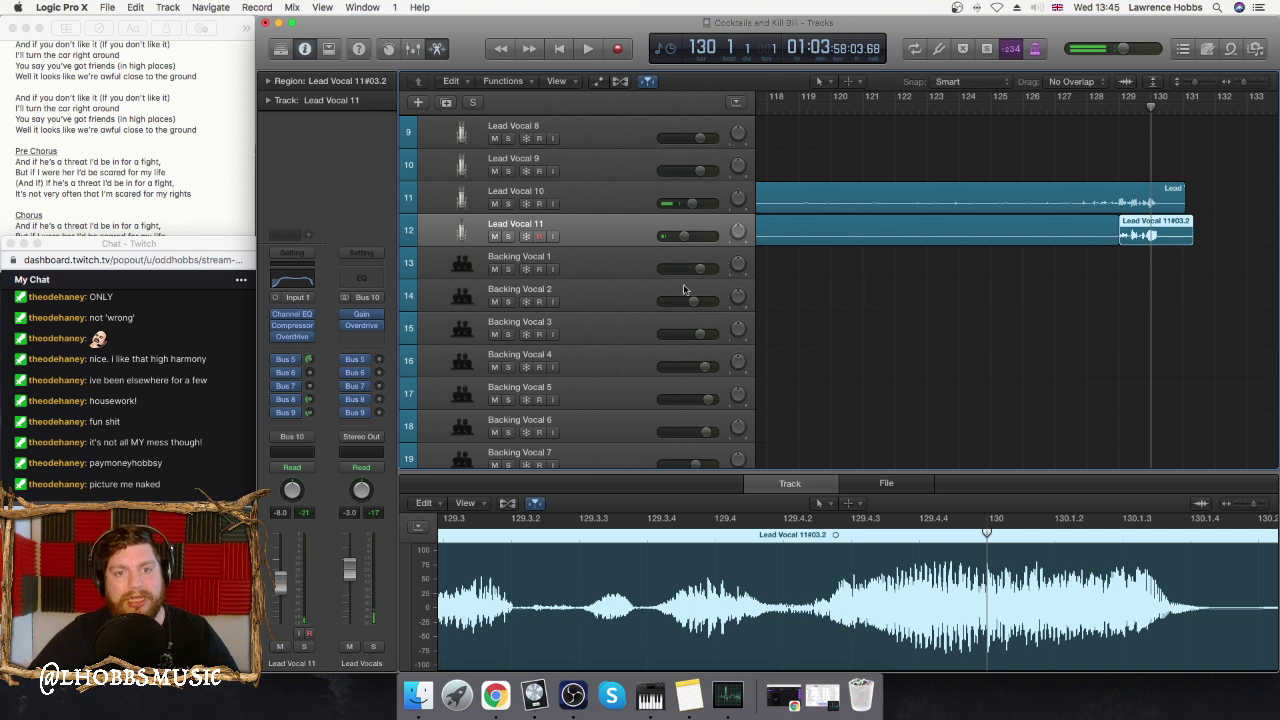
- Go back to the Electr Rhythm tracks around bar 82 and play the section from bar 82 to about bar 85
scroll(857, 285, left, 10)
scroll(857, 285, down, 5)
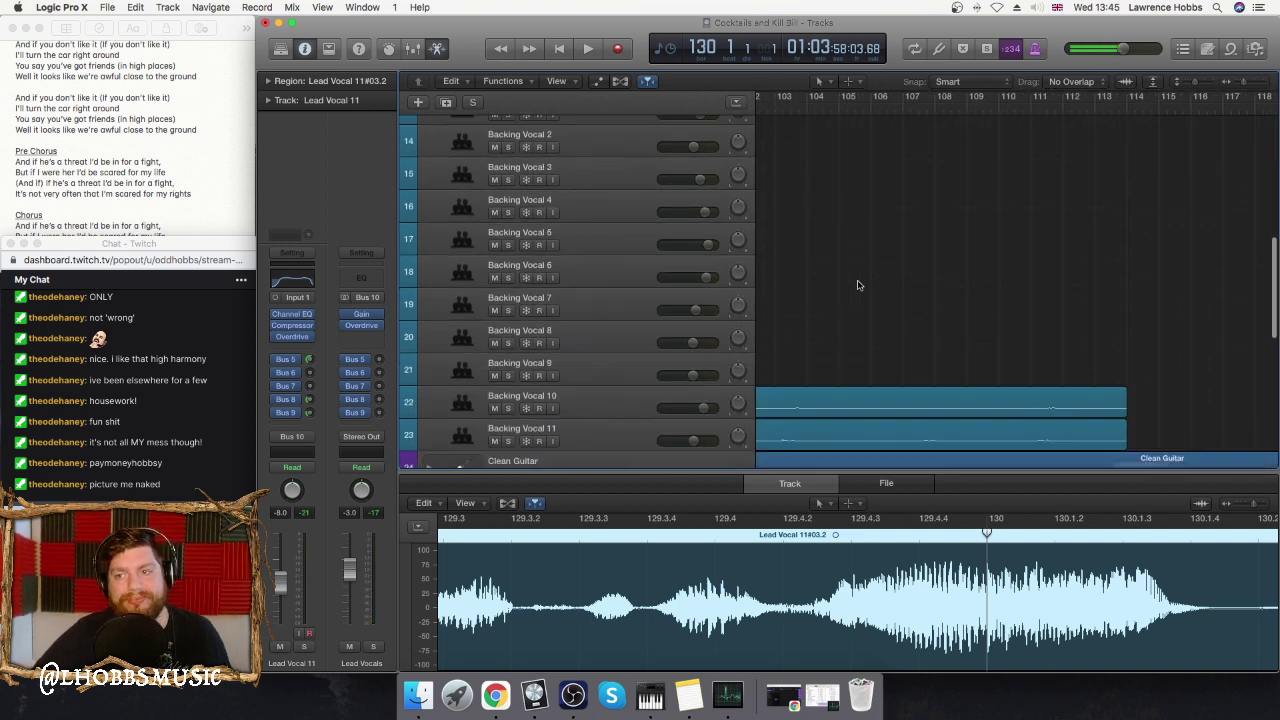
scroll(857, 285, down, 1)
scroll(944, 281, down, 9)
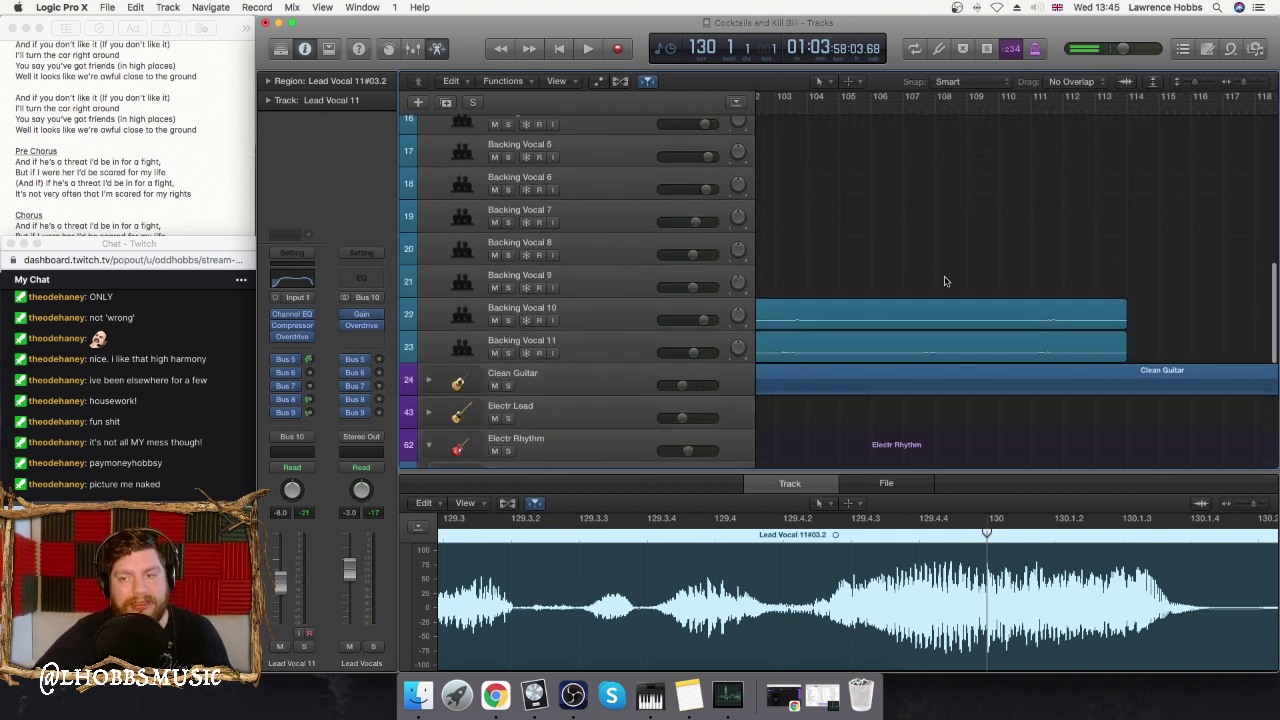
scroll(944, 271, left, 5)
scroll(949, 272, down, 1)
scroll(949, 272, left, 4)
scroll(876, 177, left, 5)
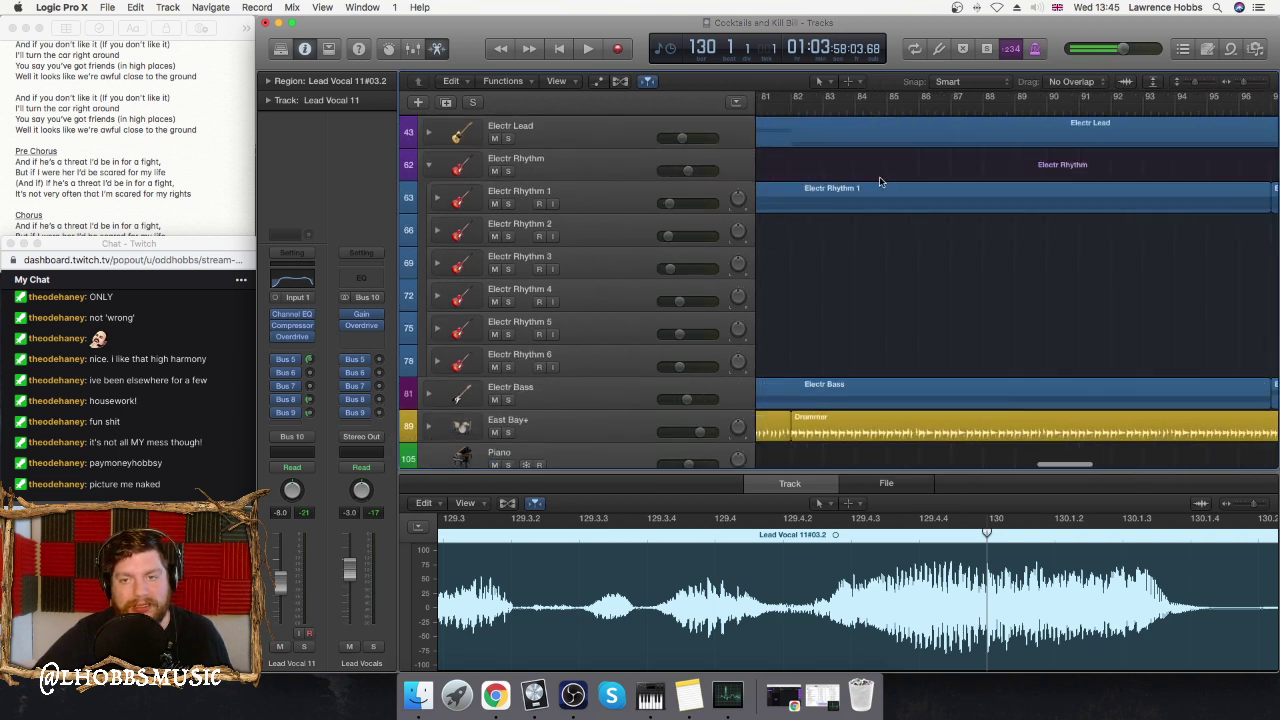
click(838, 105)
key(space)
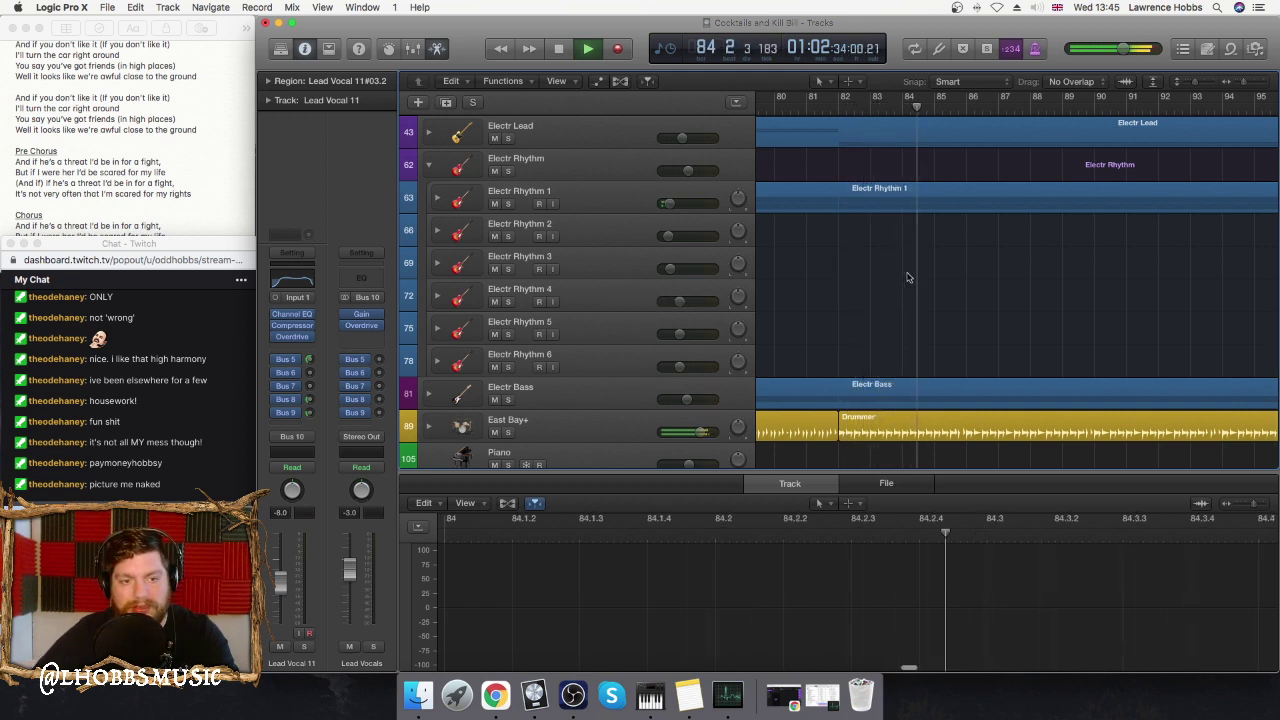
key(space)
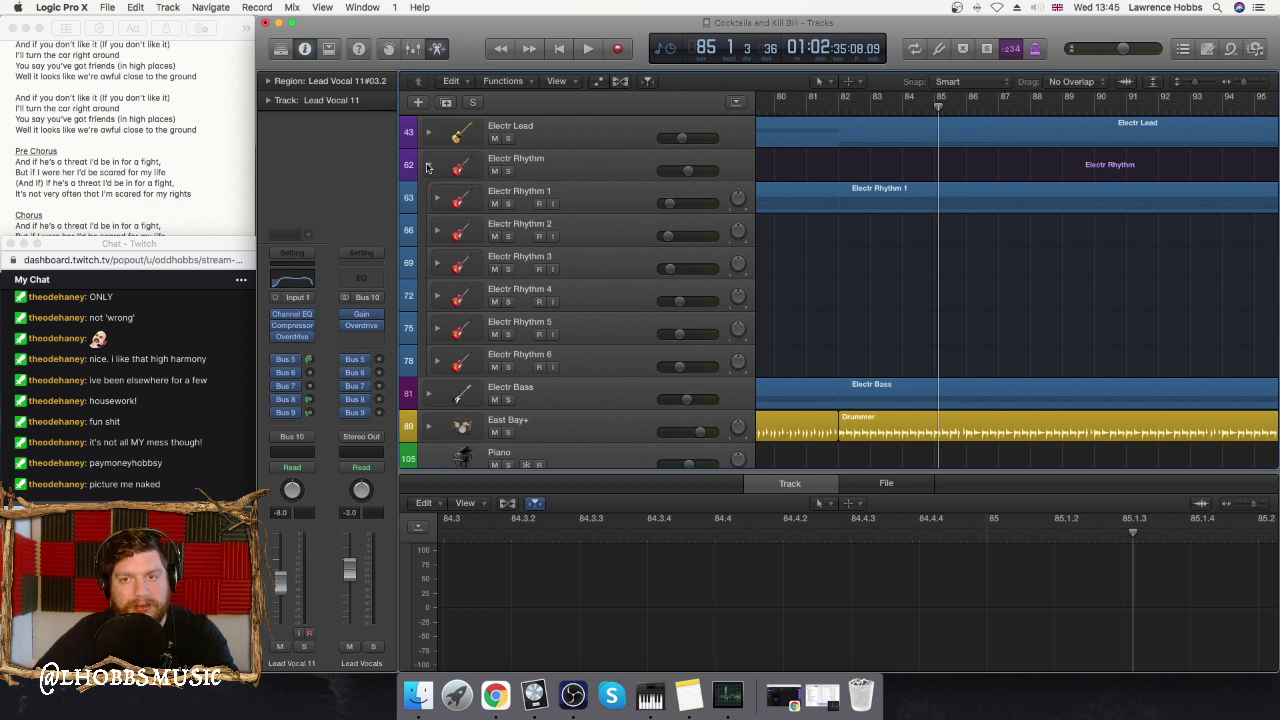
- Bring the lyrics to the Coda section and return the playhead to bar 82
scroll(220, 126, down, 10)
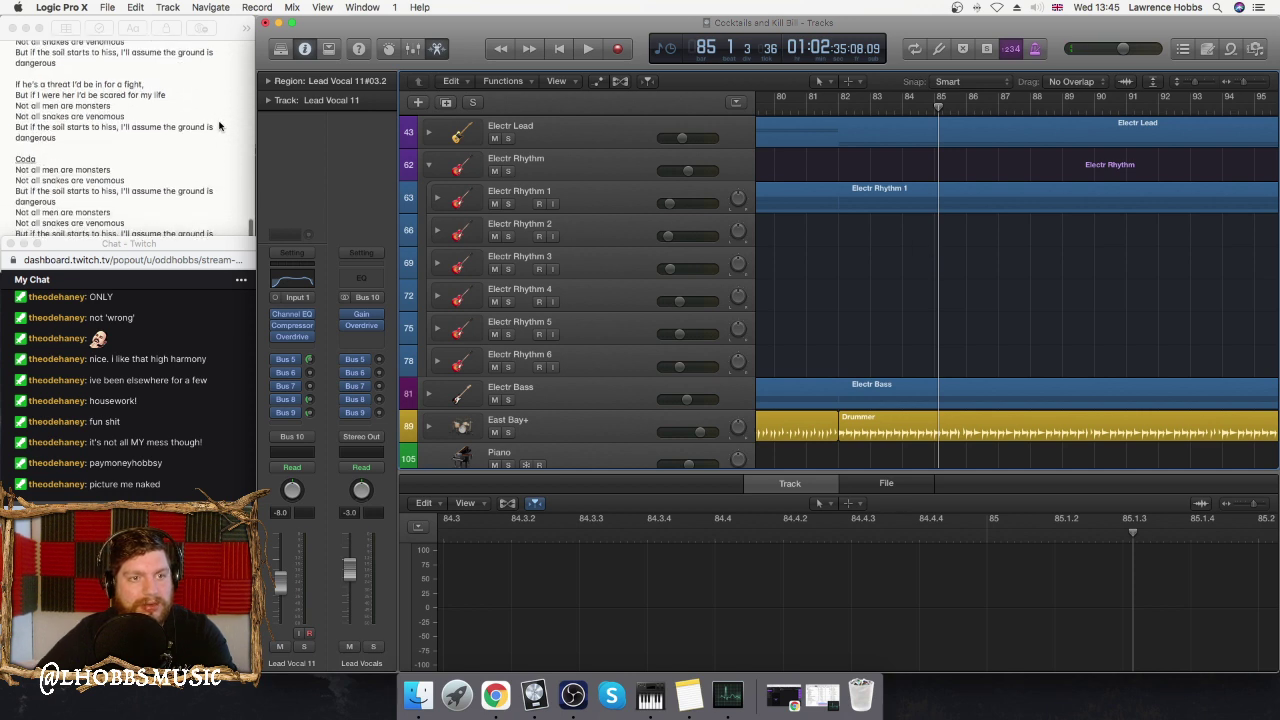
scroll(880, 190, left, 3)
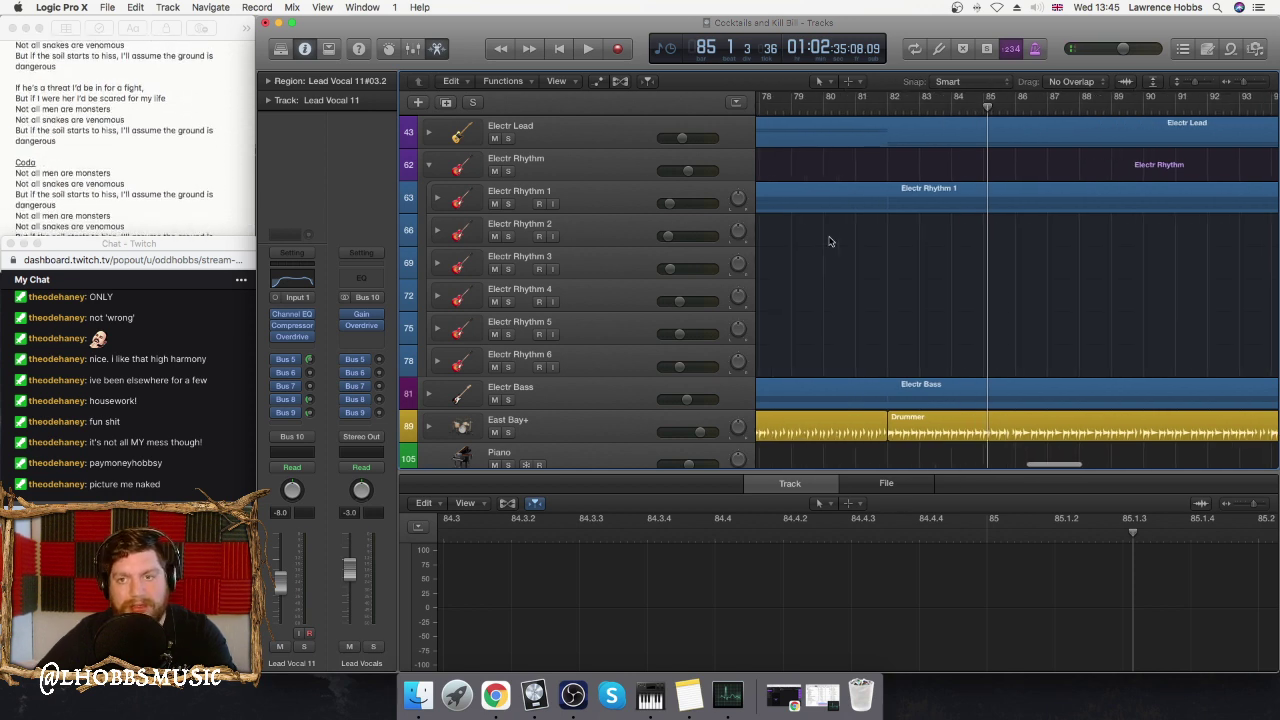
click(910, 106)
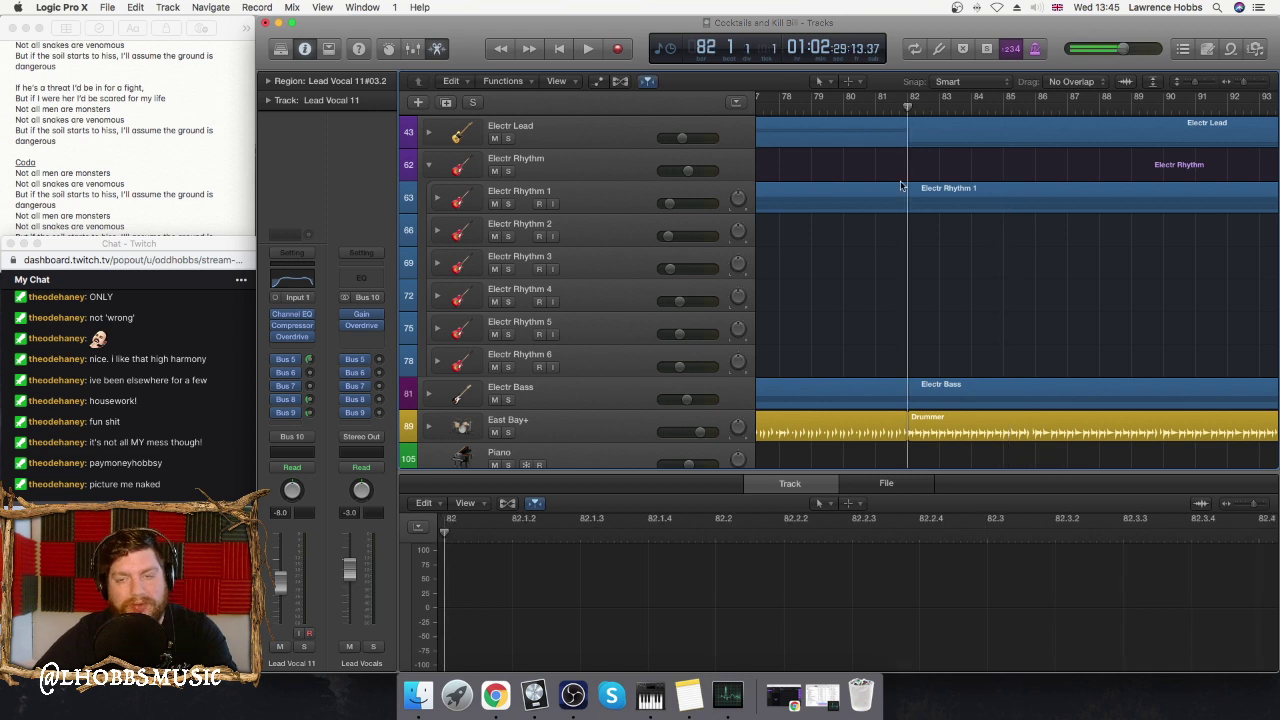
scroll(903, 163, down, 1)
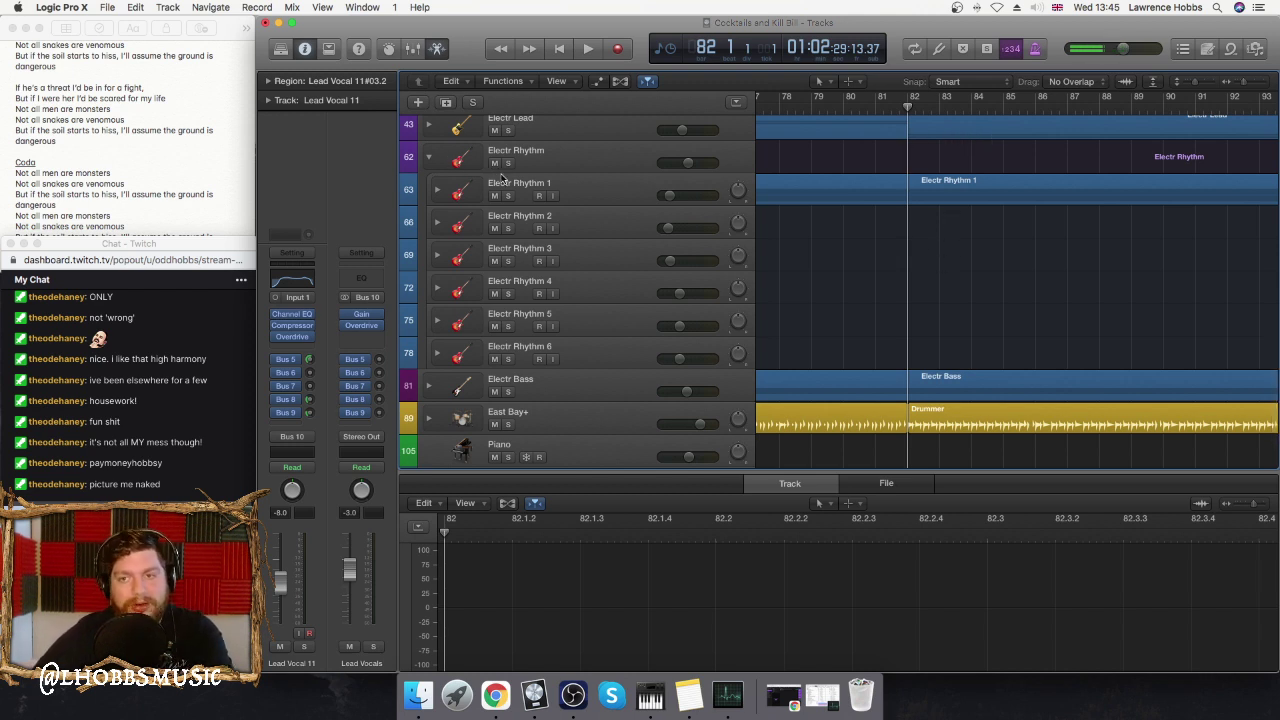
- Expand the Electr Lead, Electr Rhythm 1 and Electr Bass tracks and copy the guitar, bass and Drummer regions starting at bar 82
click(431, 125)
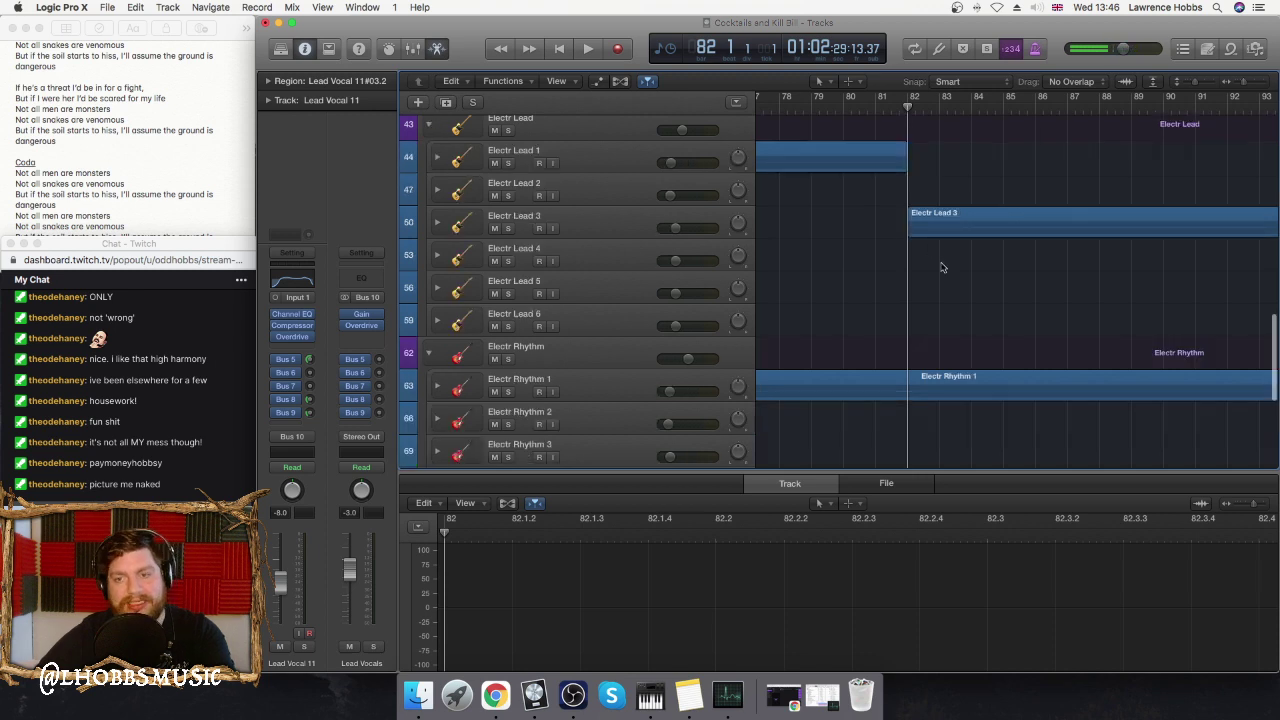
scroll(940, 267, down, 5)
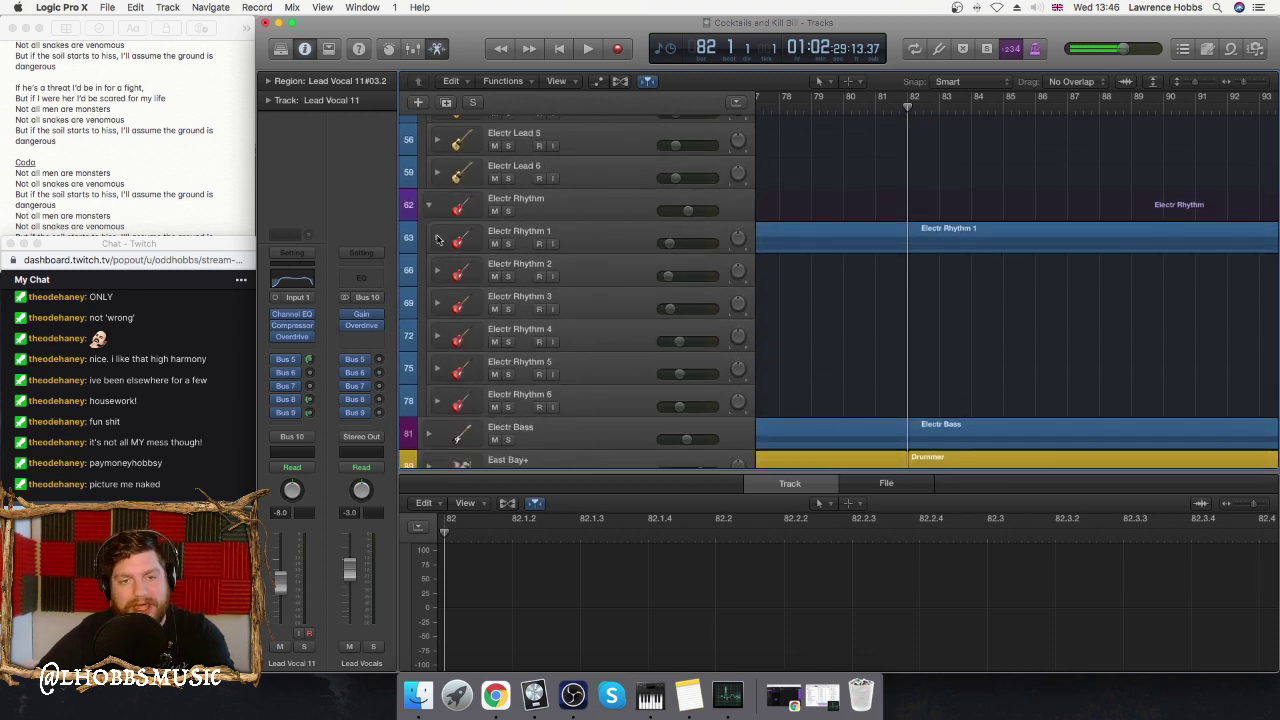
click(437, 240)
scroll(1093, 314, down, 3)
scroll(1092, 313, up, 1)
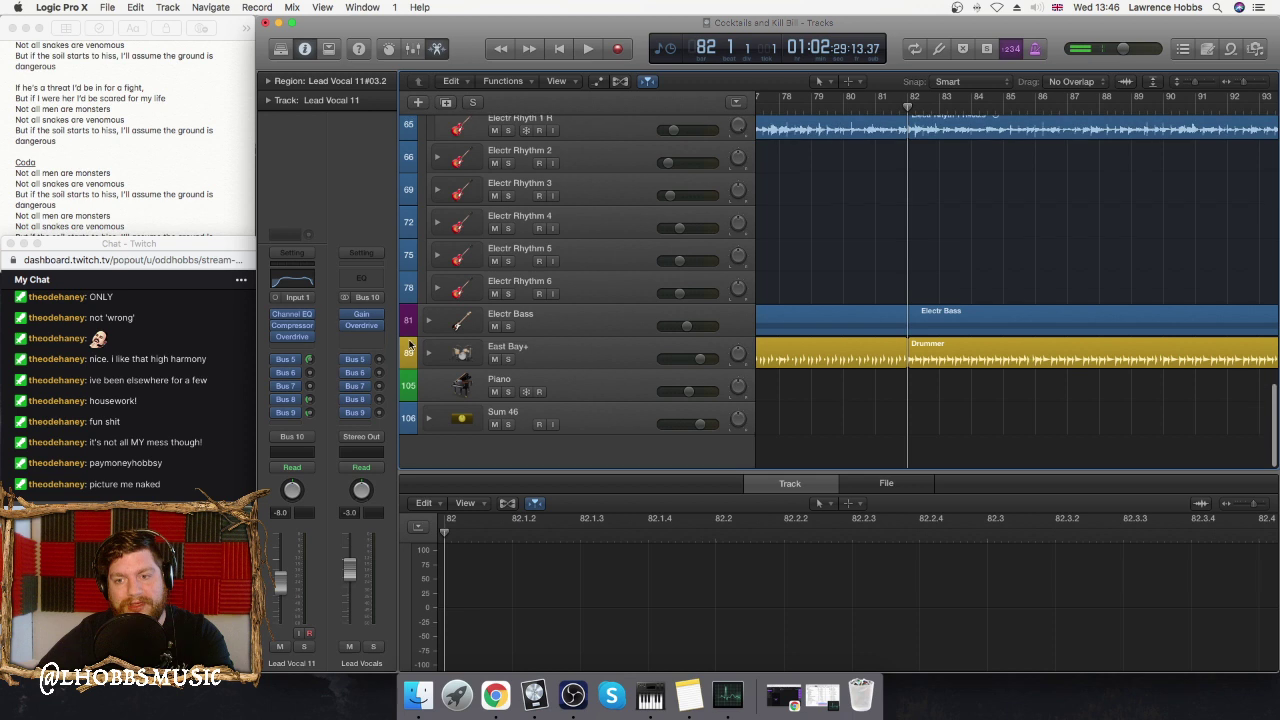
click(428, 323)
scroll(1051, 306, down, 5)
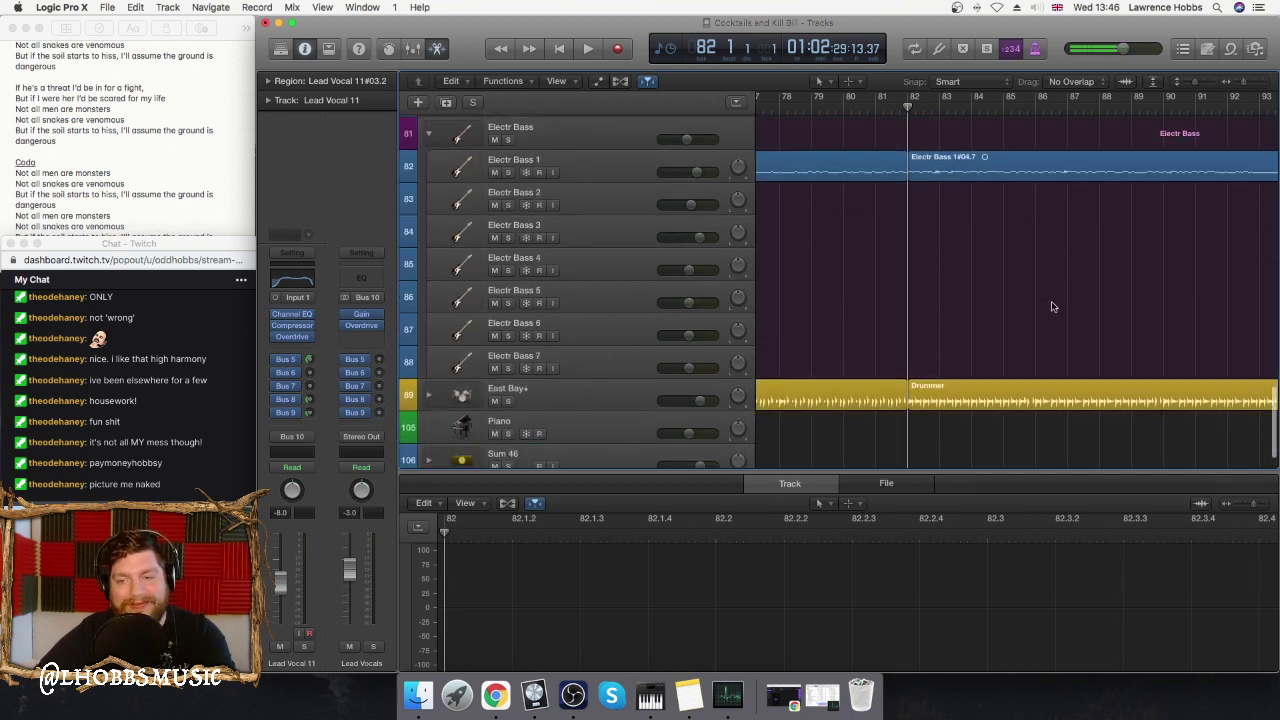
drag(948, 402, 1113, 230)
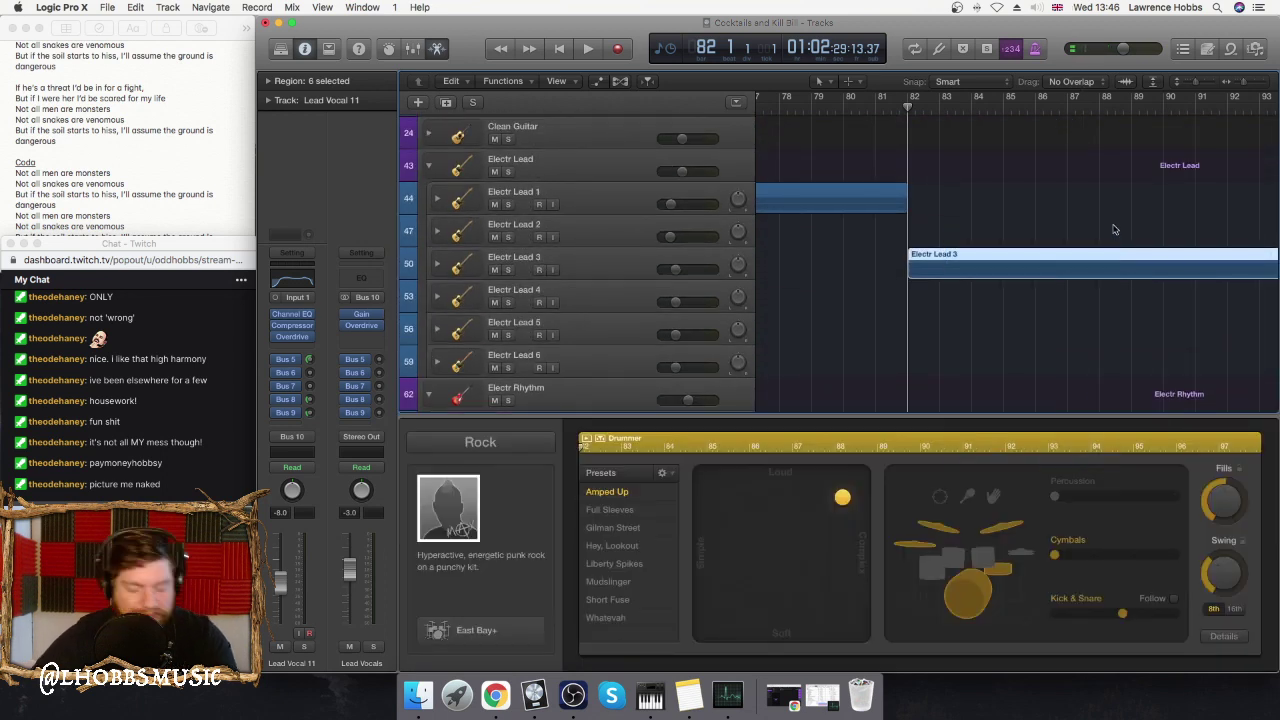
- Paste the copied guitar, bass and Drummer regions at bar 129
scroll(1094, 191, right, 10)
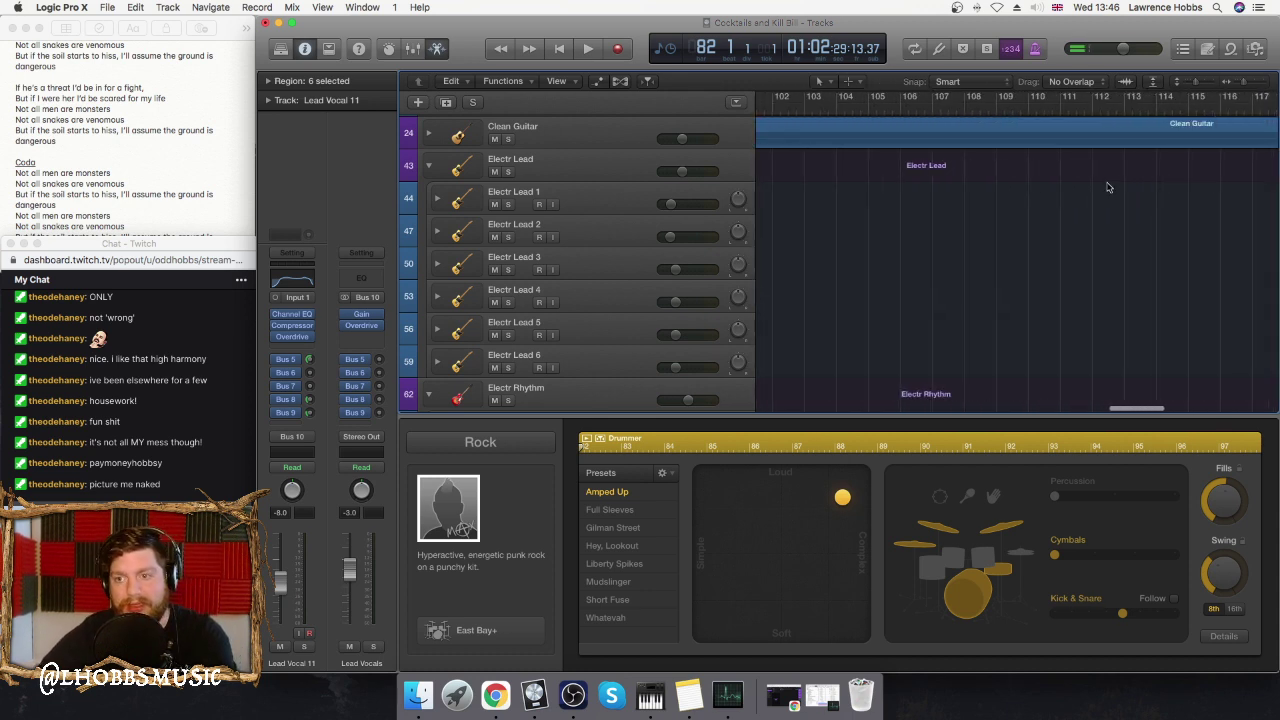
scroll(1104, 189, right, 10)
click(939, 107)
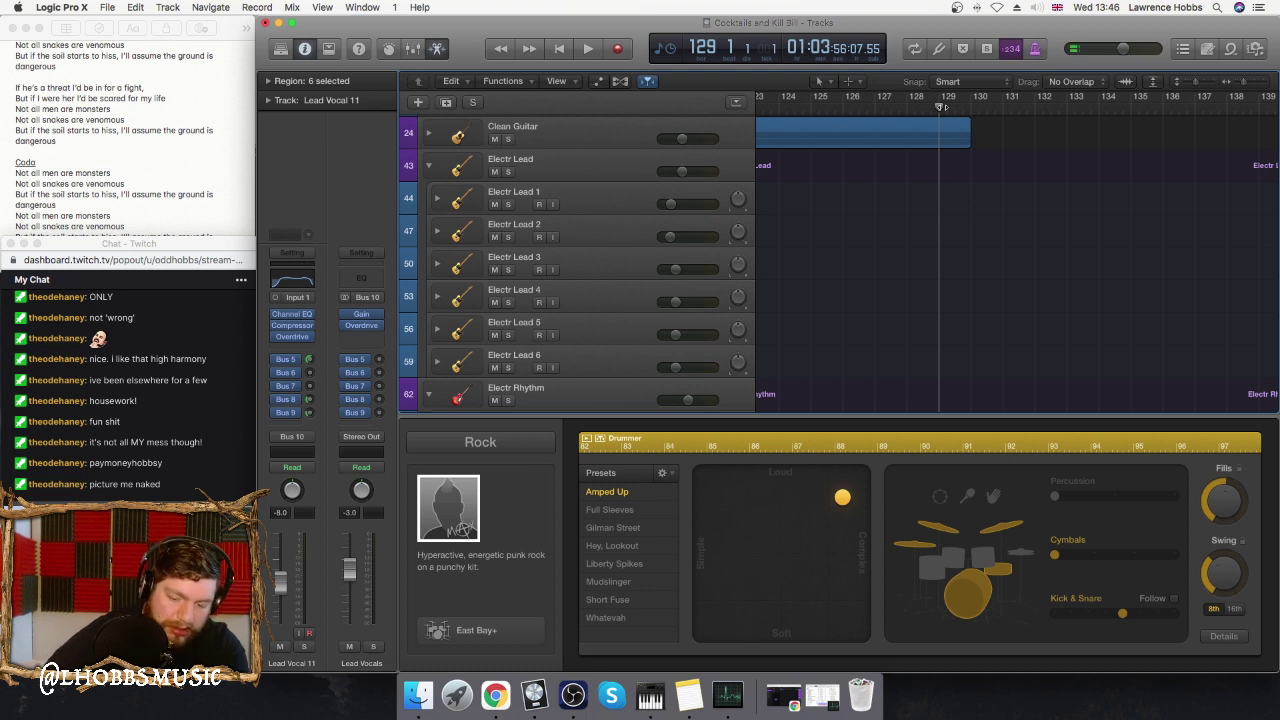
drag(939, 107, 1172, 100)
scroll(1066, 100, left, 5)
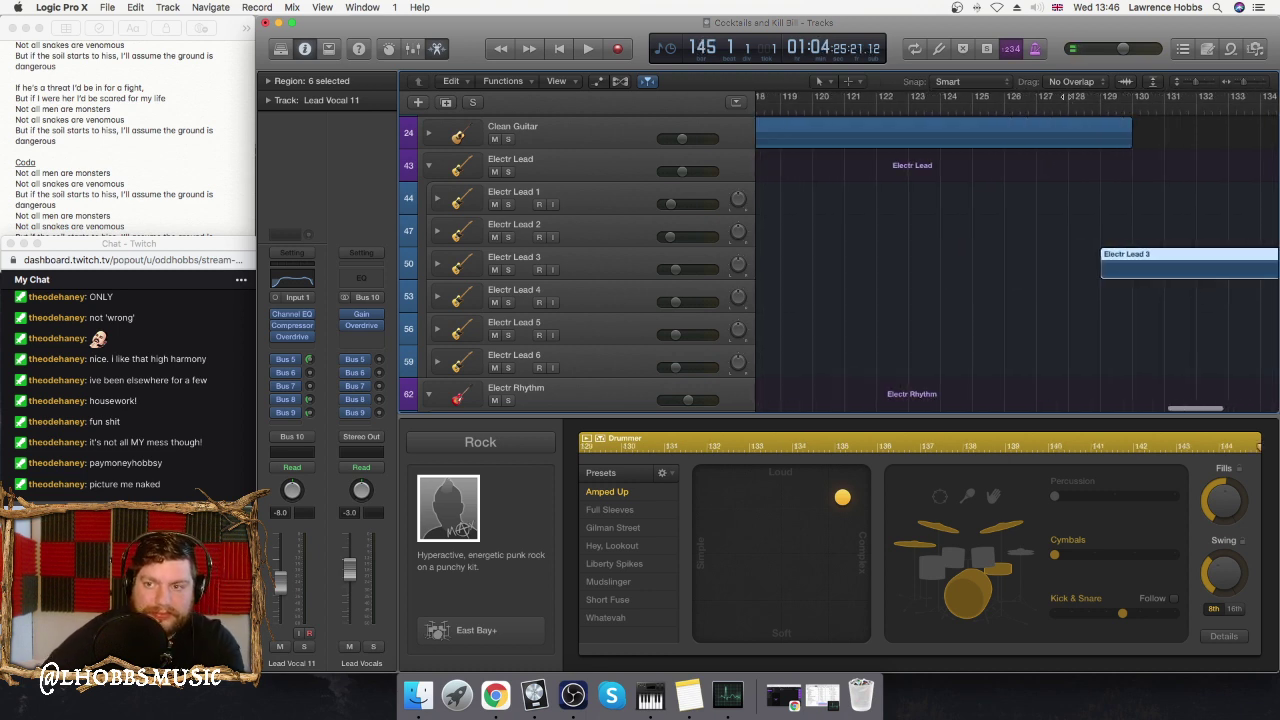
- Play the transition from about bar 128 and try to trim the pasted Electr Lead and Electr Bass regions to start at bar 130
click(1068, 100)
key(space)
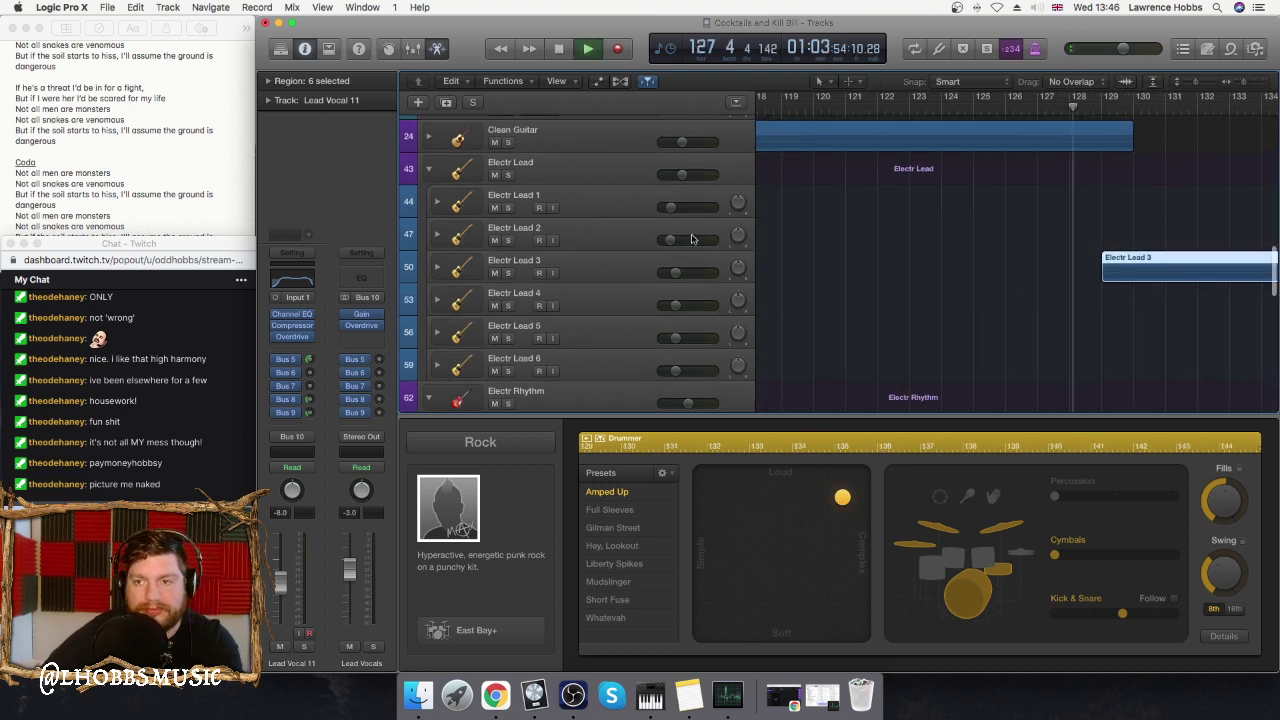
click(429, 169)
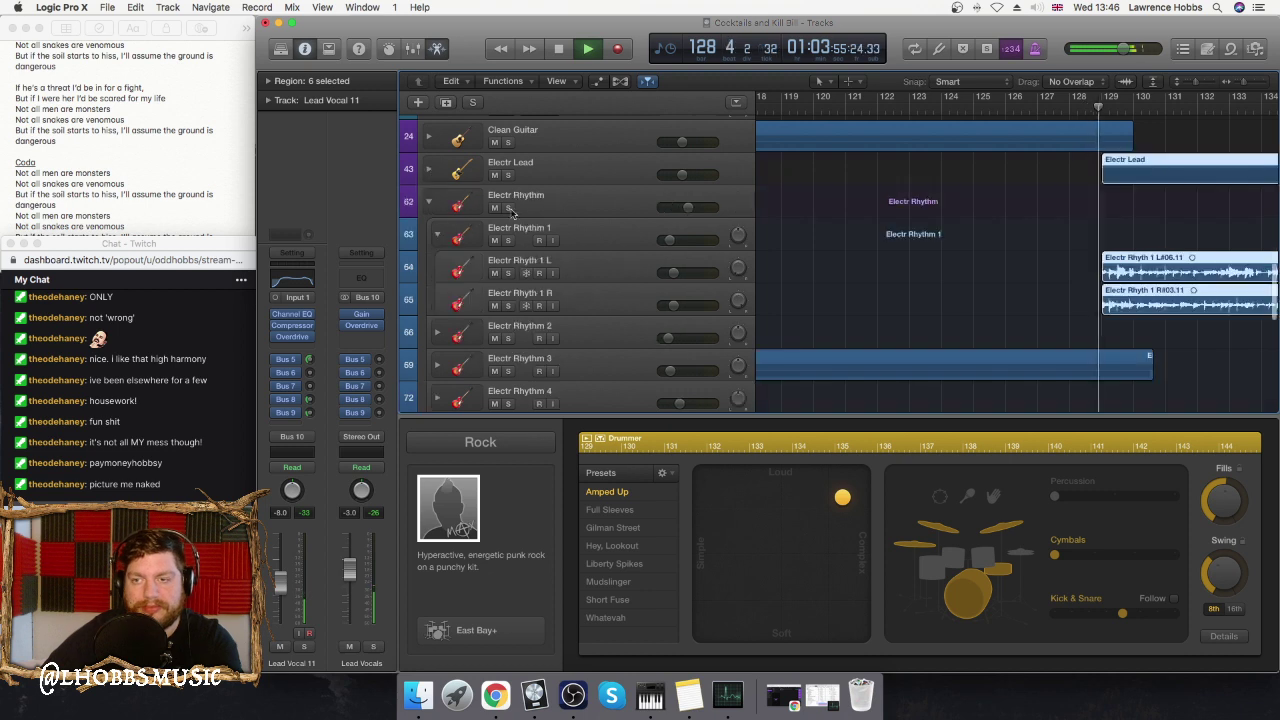
click(428, 201)
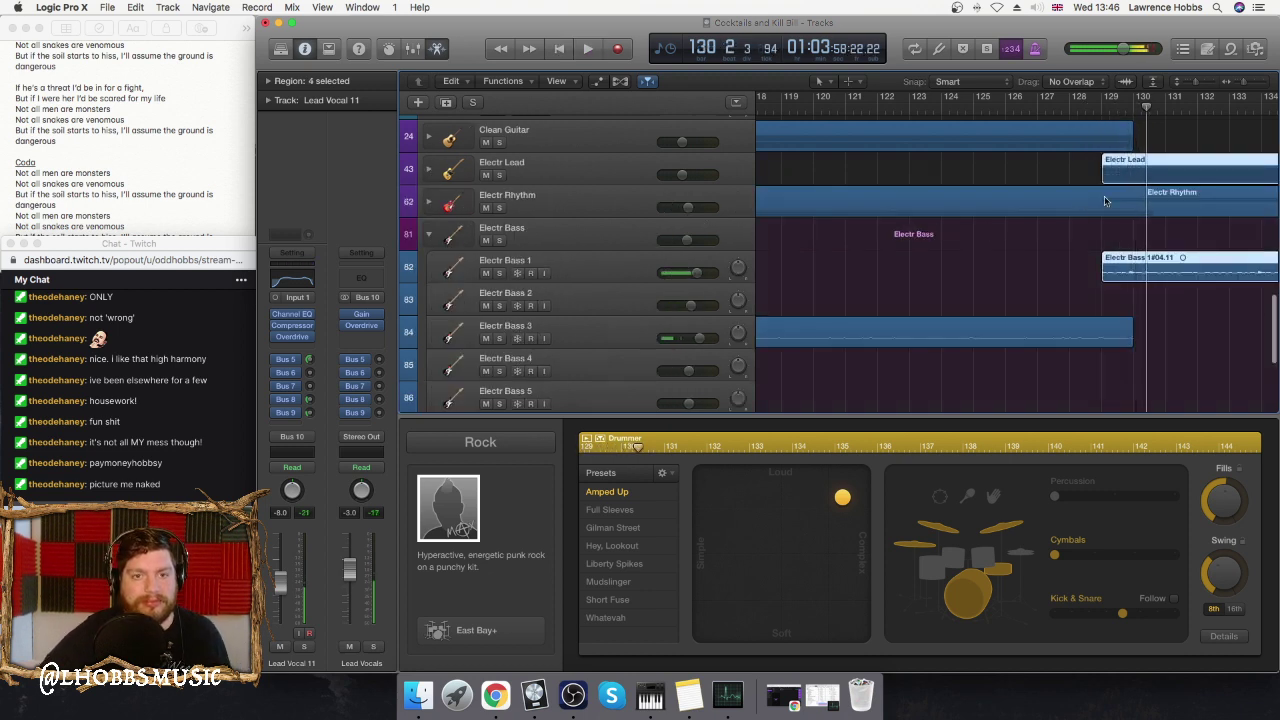
drag(1127, 177, 1147, 177)
click(1084, 171)
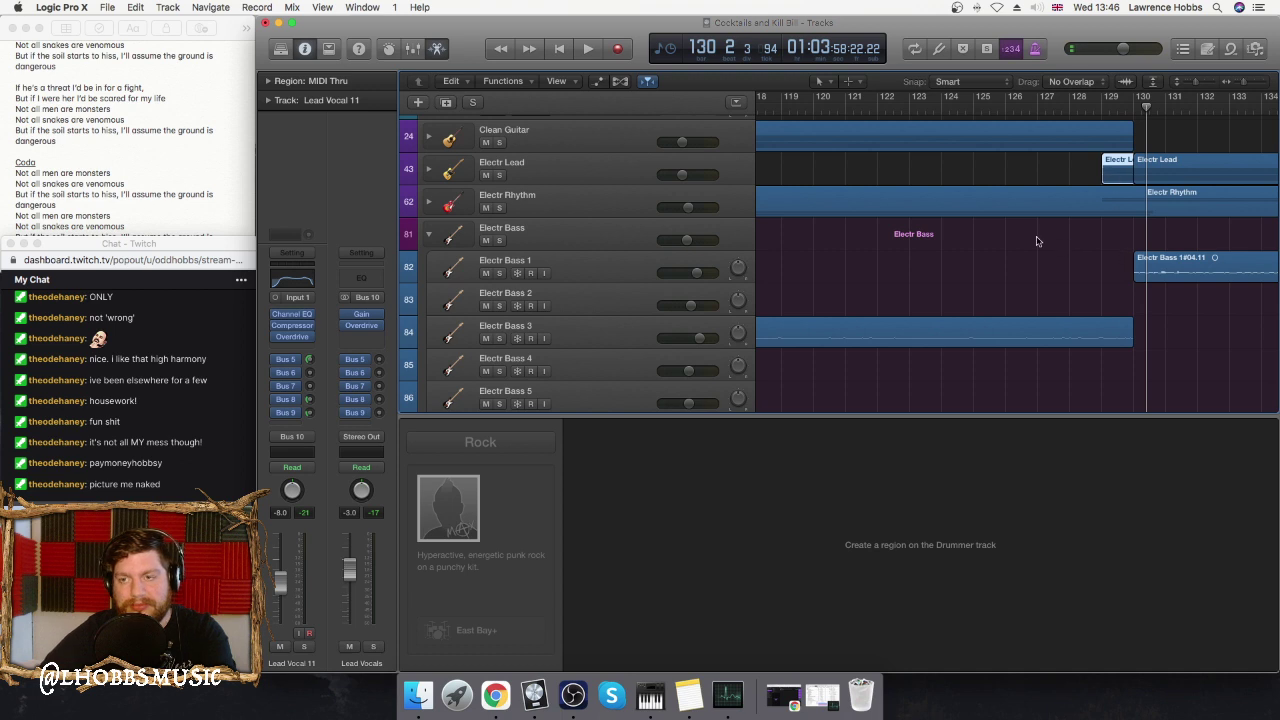
- Expand the Electr Rhythm tracks to inspect the bar 129 join, and undo the region trims and the paste at bar 129
click(432, 203)
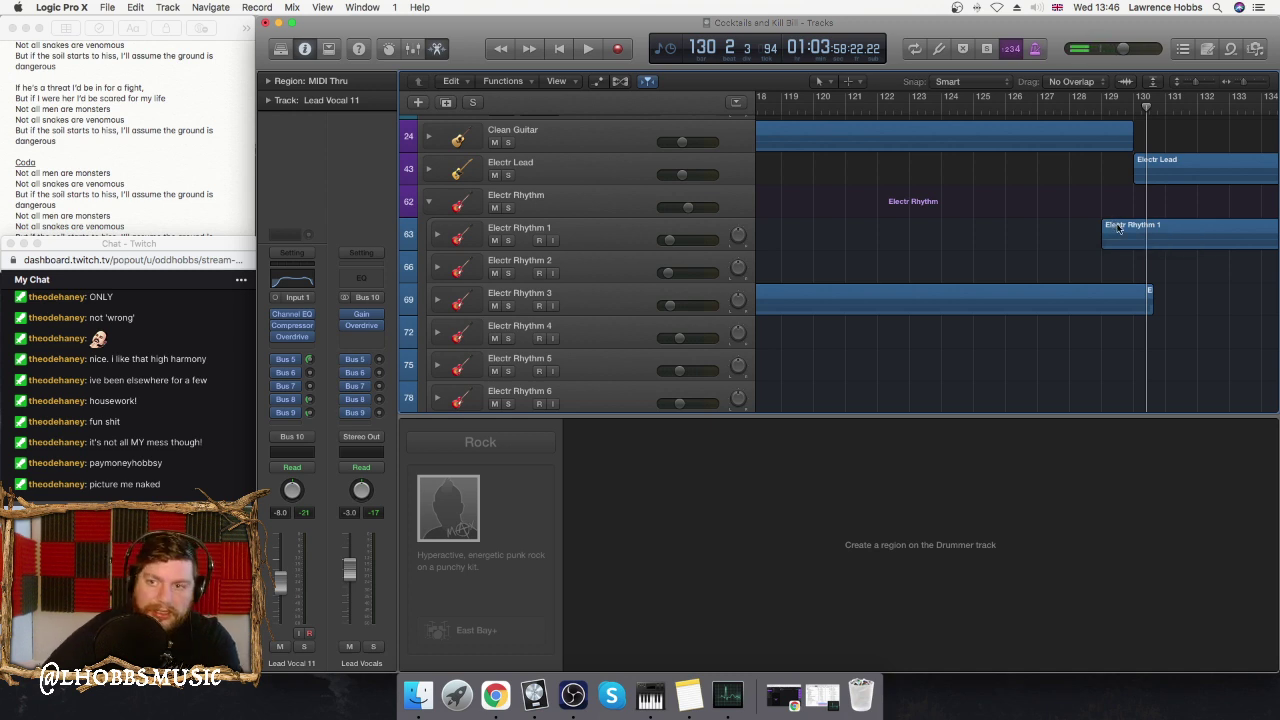
scroll(1119, 228, right, 1)
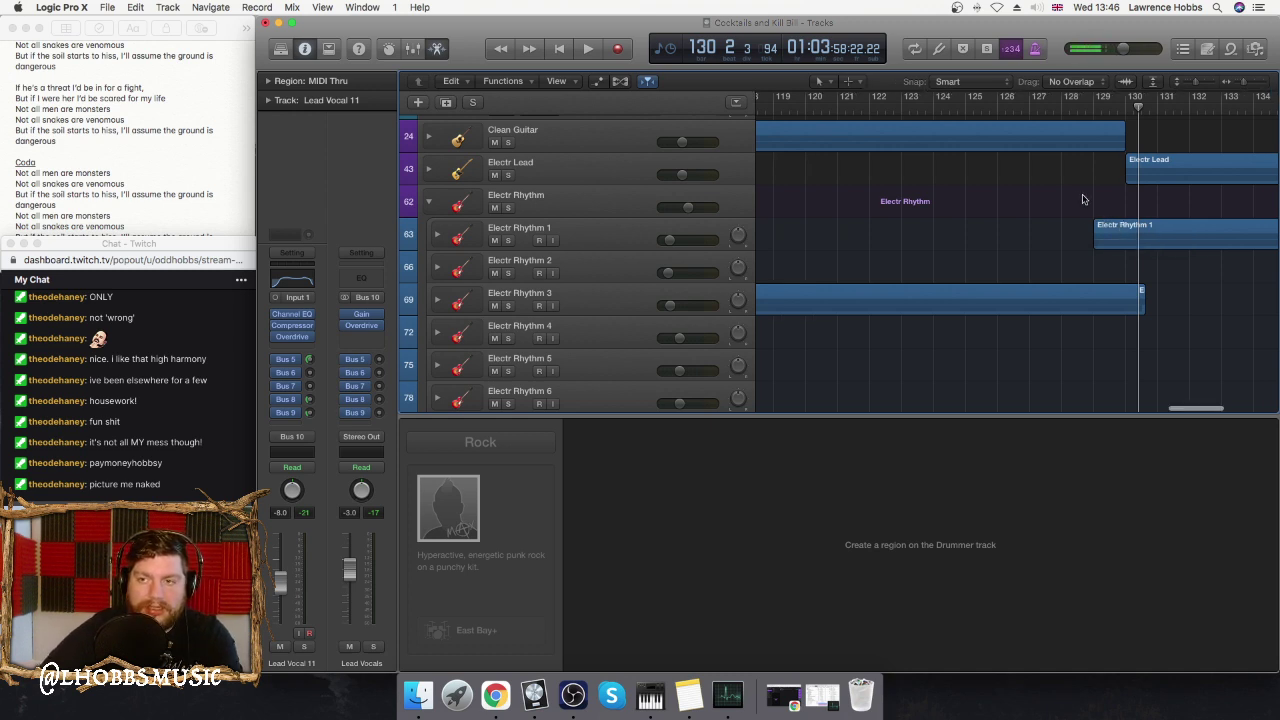
scroll(1075, 199, right, 5)
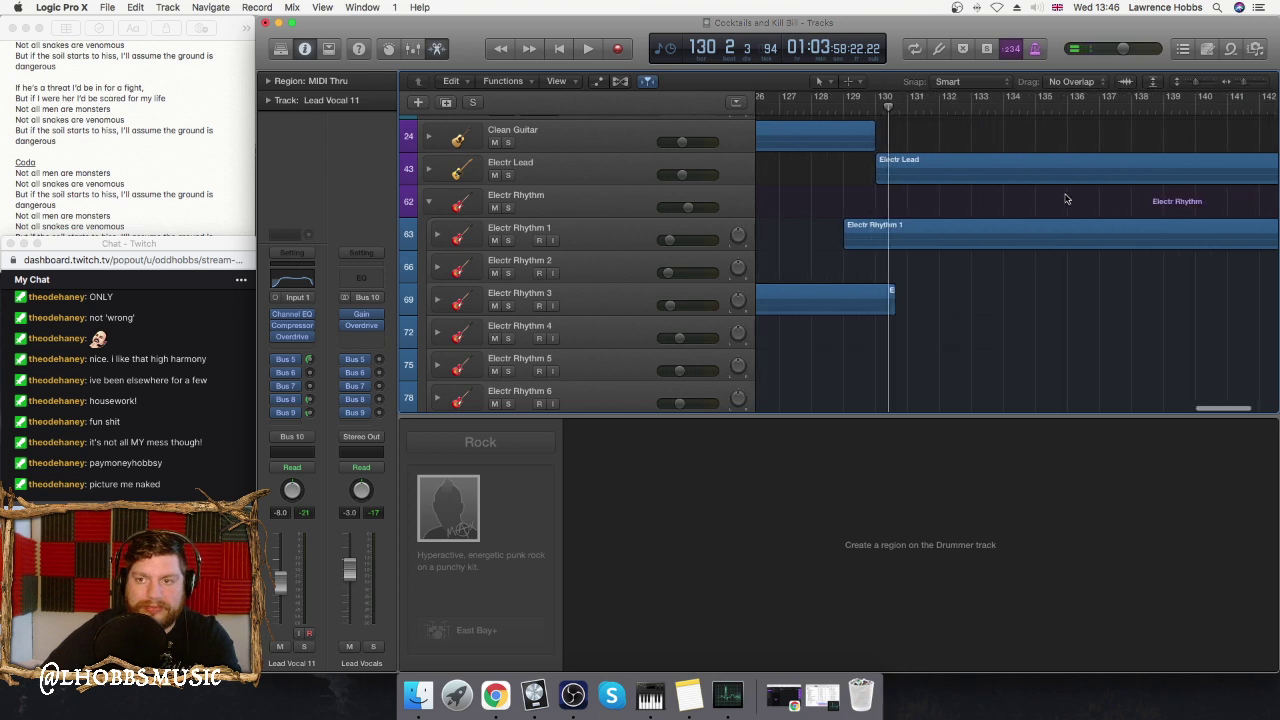
click(1065, 194)
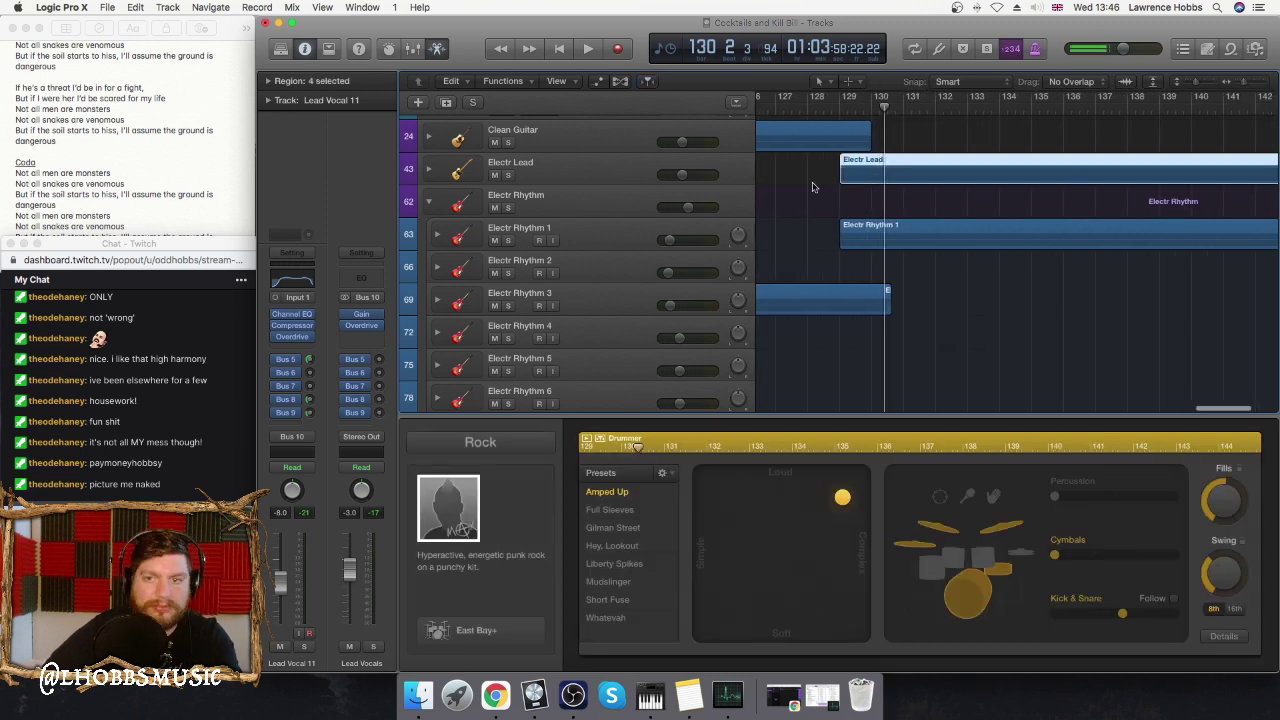
click(840, 108)
- Paste the copied guitar, bass and Drummer regions at bar 130 and extend their starts back to bar 129
click(871, 107)
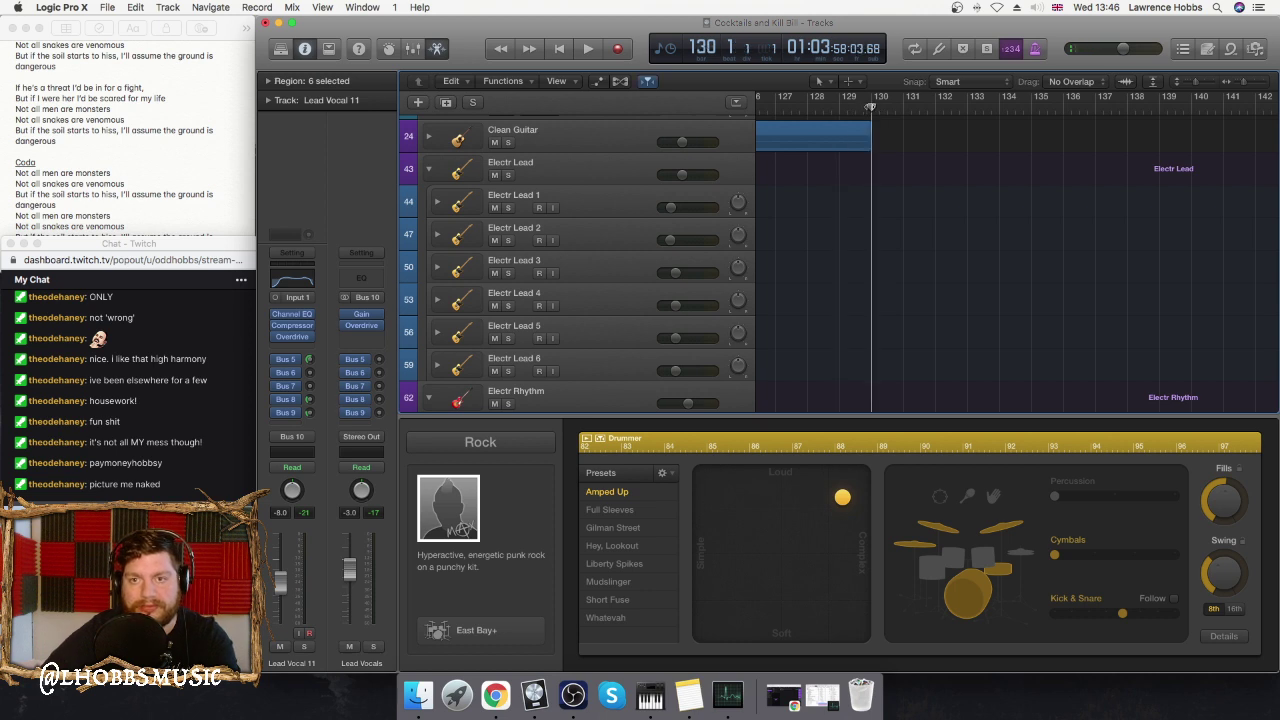
key(super+v)
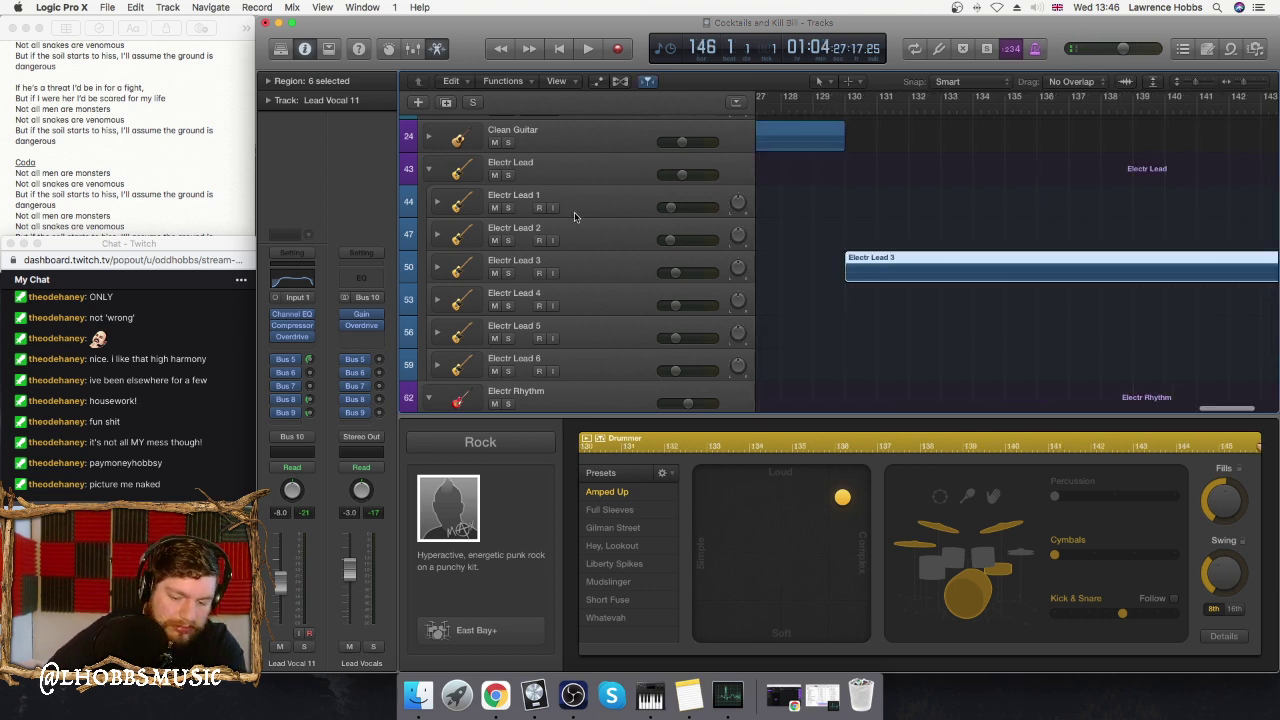
scroll(574, 212, left, 2)
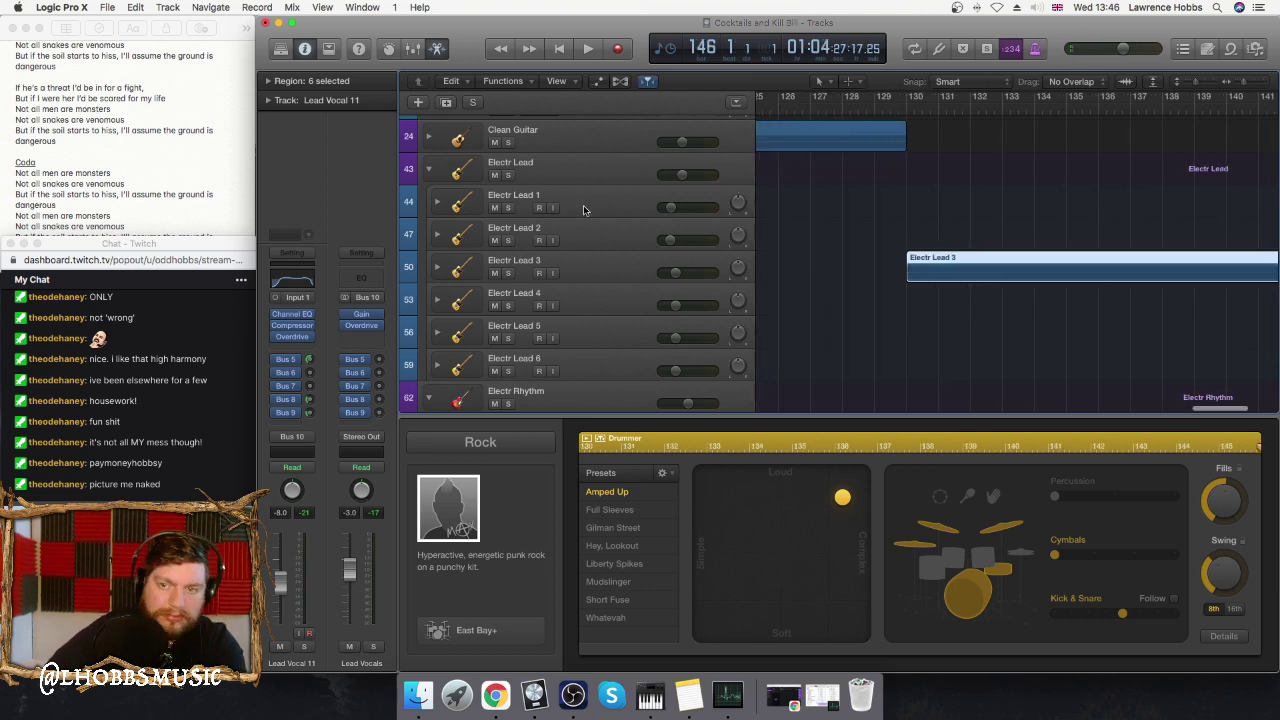
click(429, 168)
drag(908, 271, 858, 286)
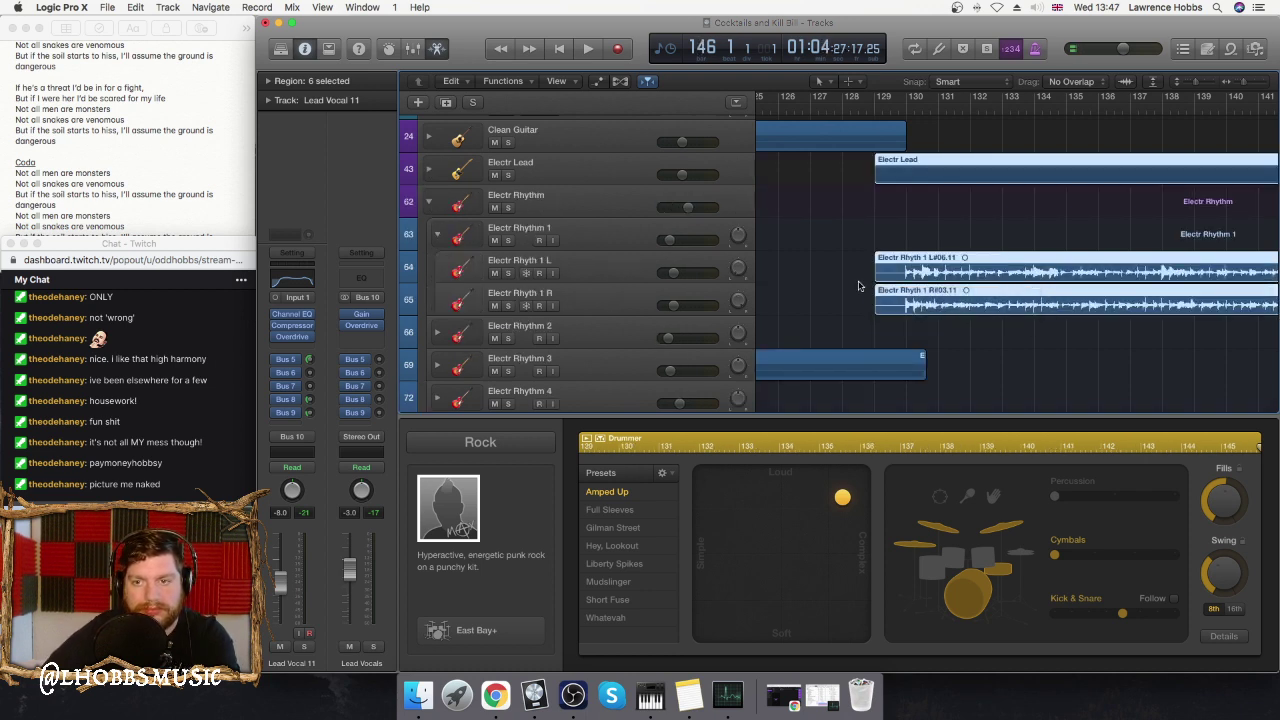
scroll(858, 286, down, 10)
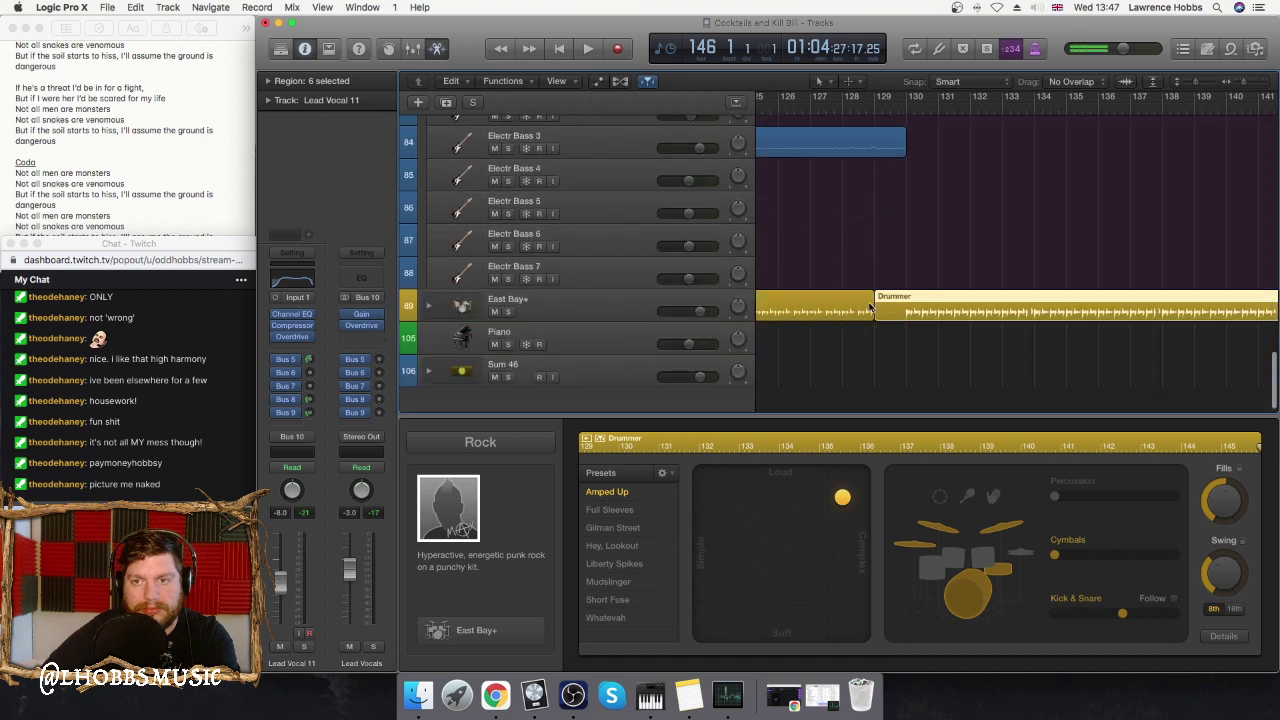
- Play the transition from bar 127 to about bar 131 and extend the preceding Drummer region's end to bar 130
double_click(814, 111)
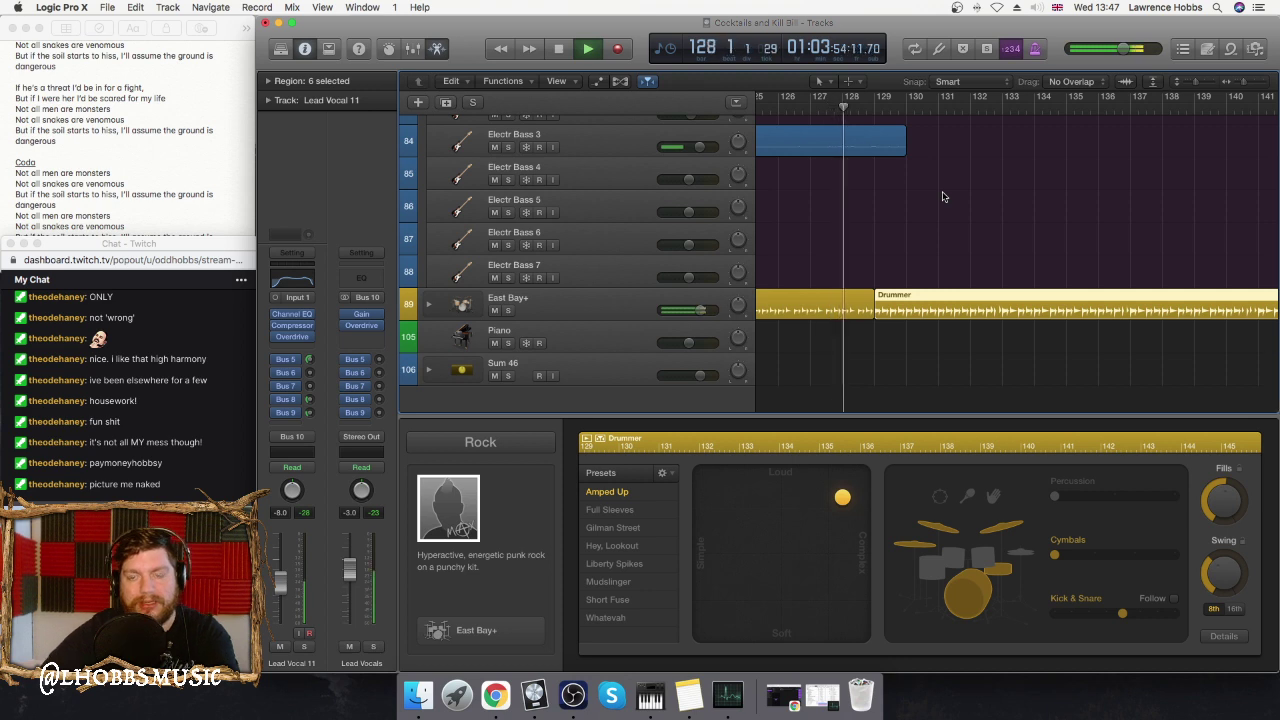
scroll(942, 197, up, 3)
scroll(942, 197, up, 1)
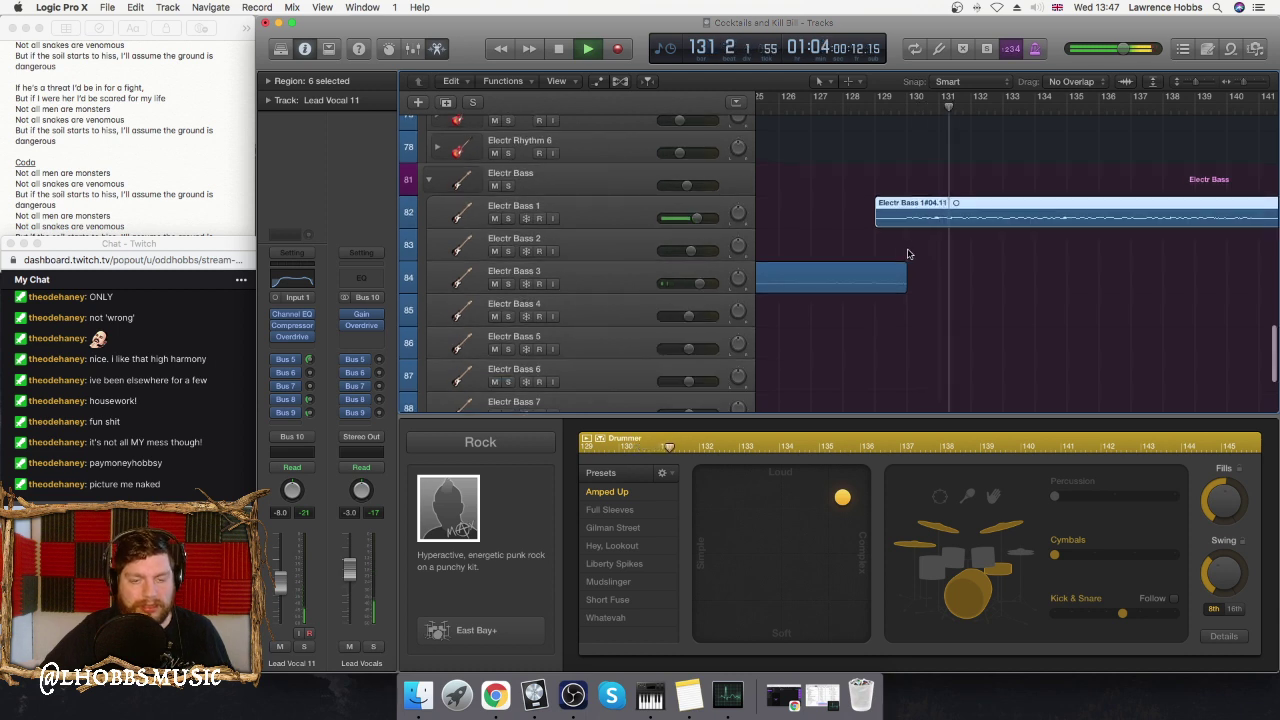
key(space)
scroll(902, 280, down, 5)
drag(876, 298, 905, 298)
- Set the Lead Vocal 11 closing region's gain to -5.0 dB and audition it from bar 128 to about bar 133
scroll(868, 226, up, 20)
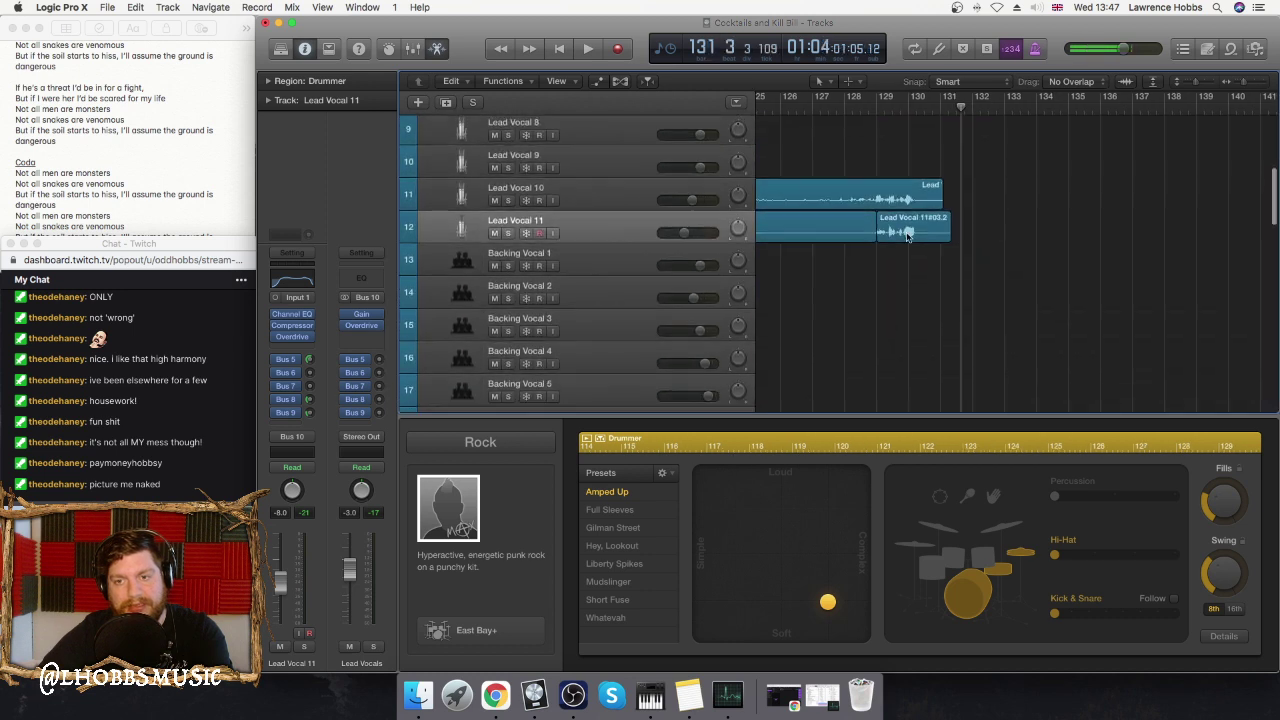
click(899, 234)
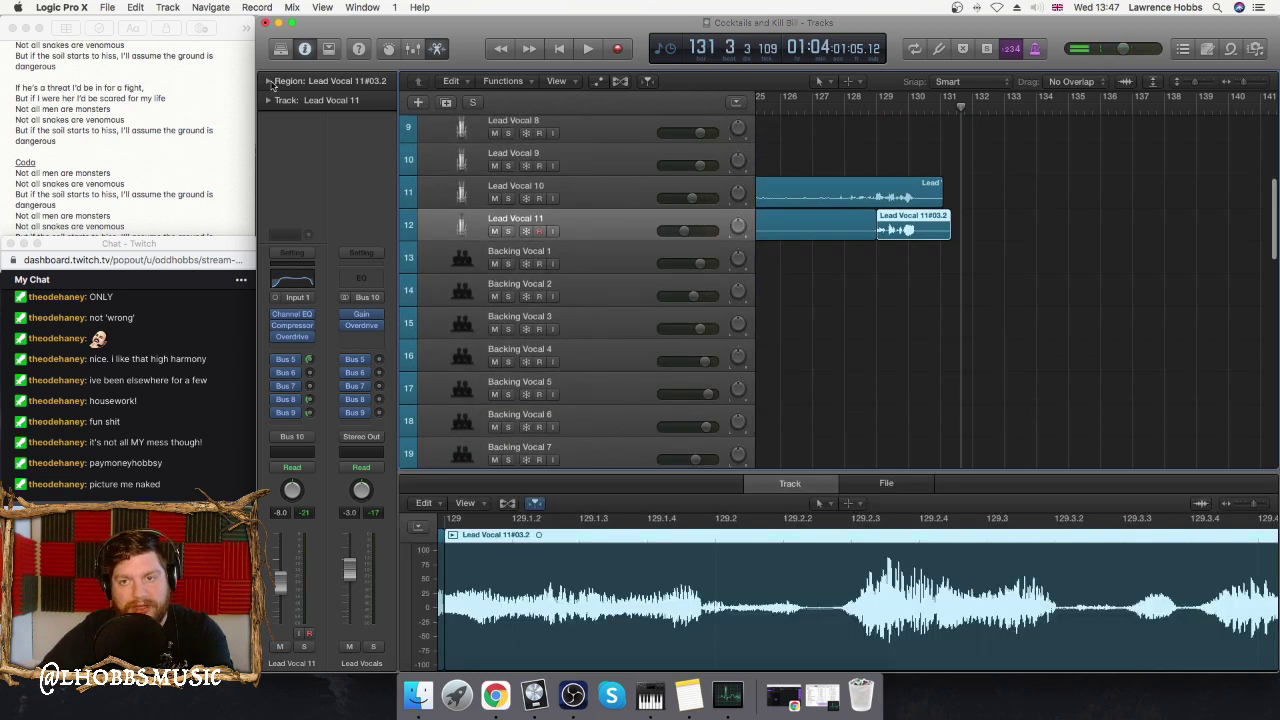
drag(351, 175, 352, 220)
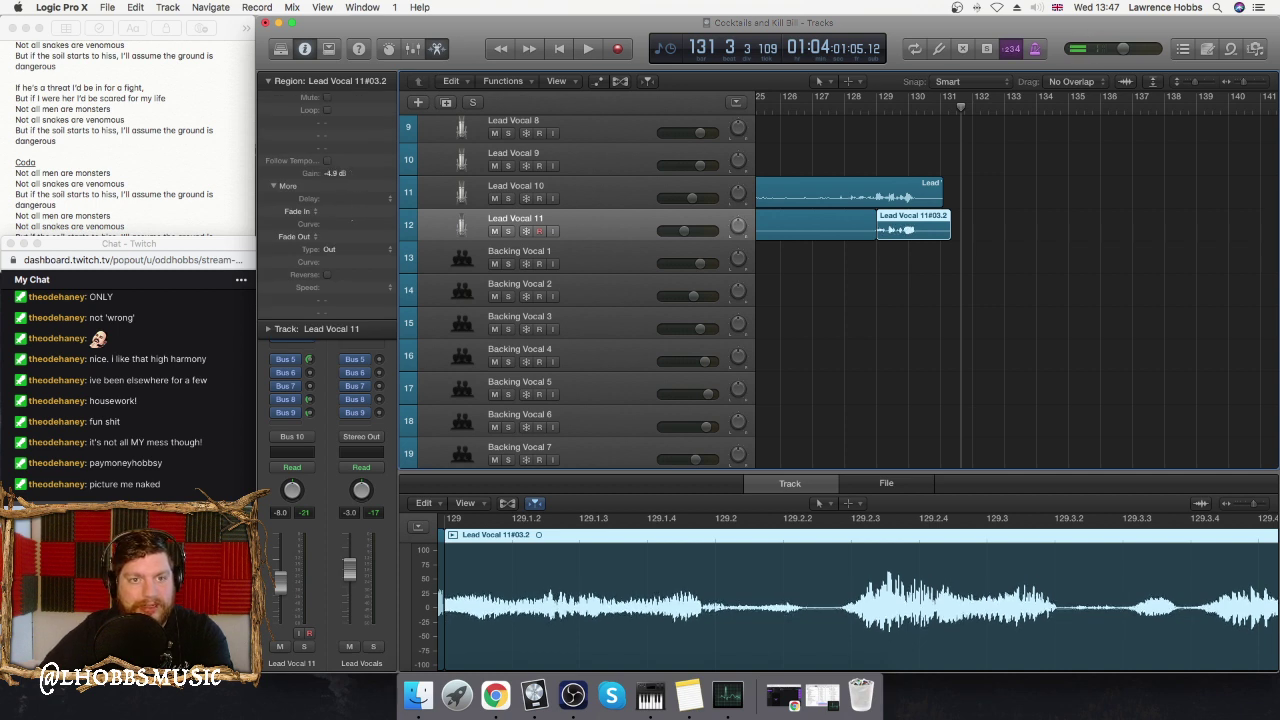
click(851, 112)
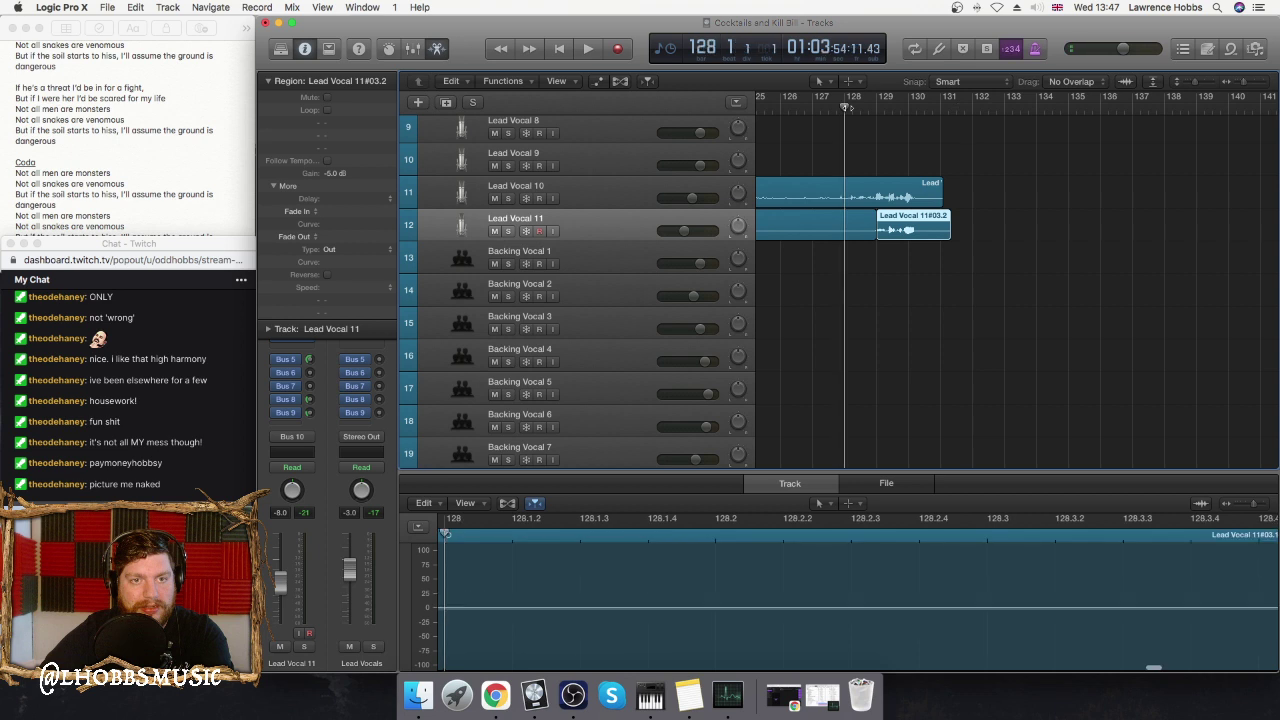
key(space)
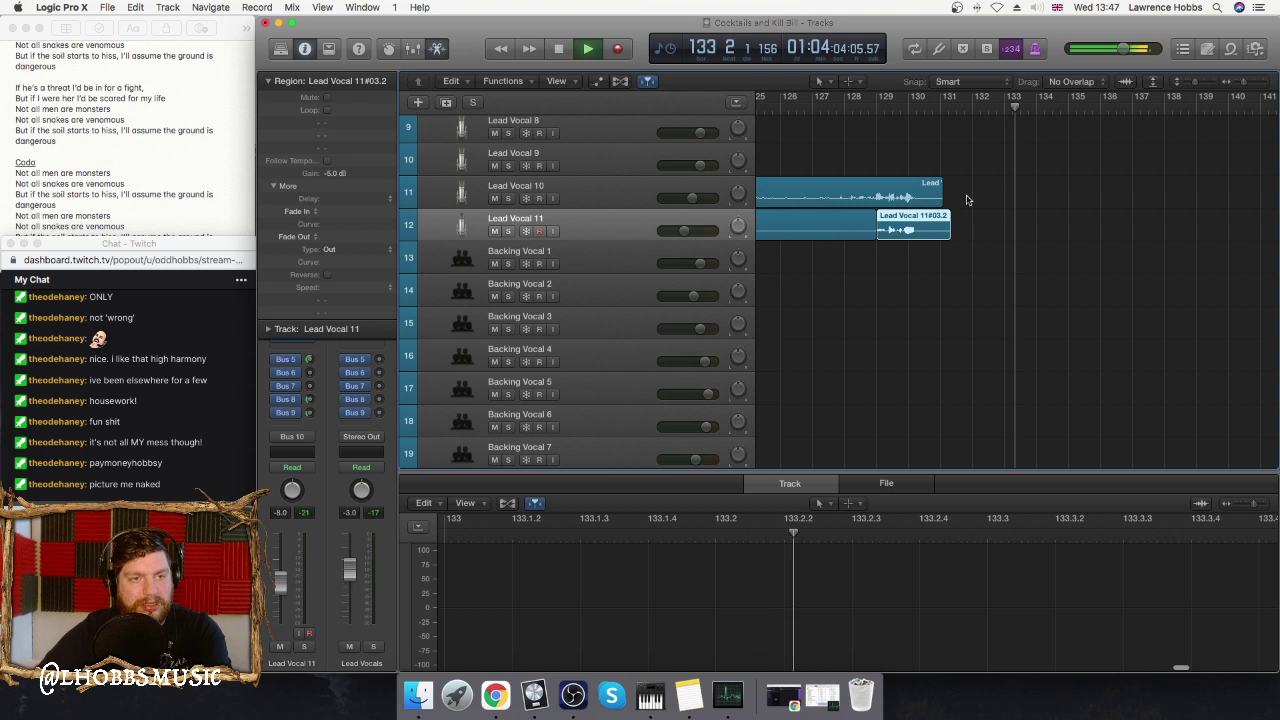
key(space)
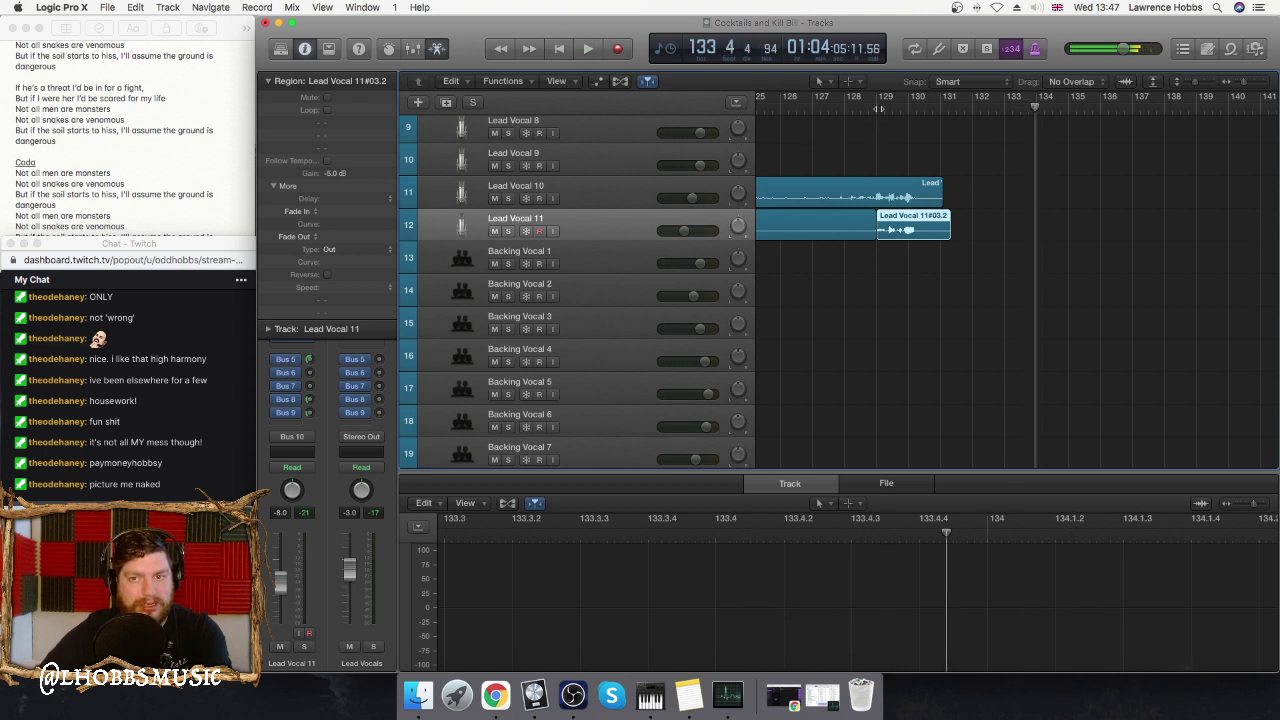
- Collapse the region parameters and return the playhead to the start of the project
click(878, 108)
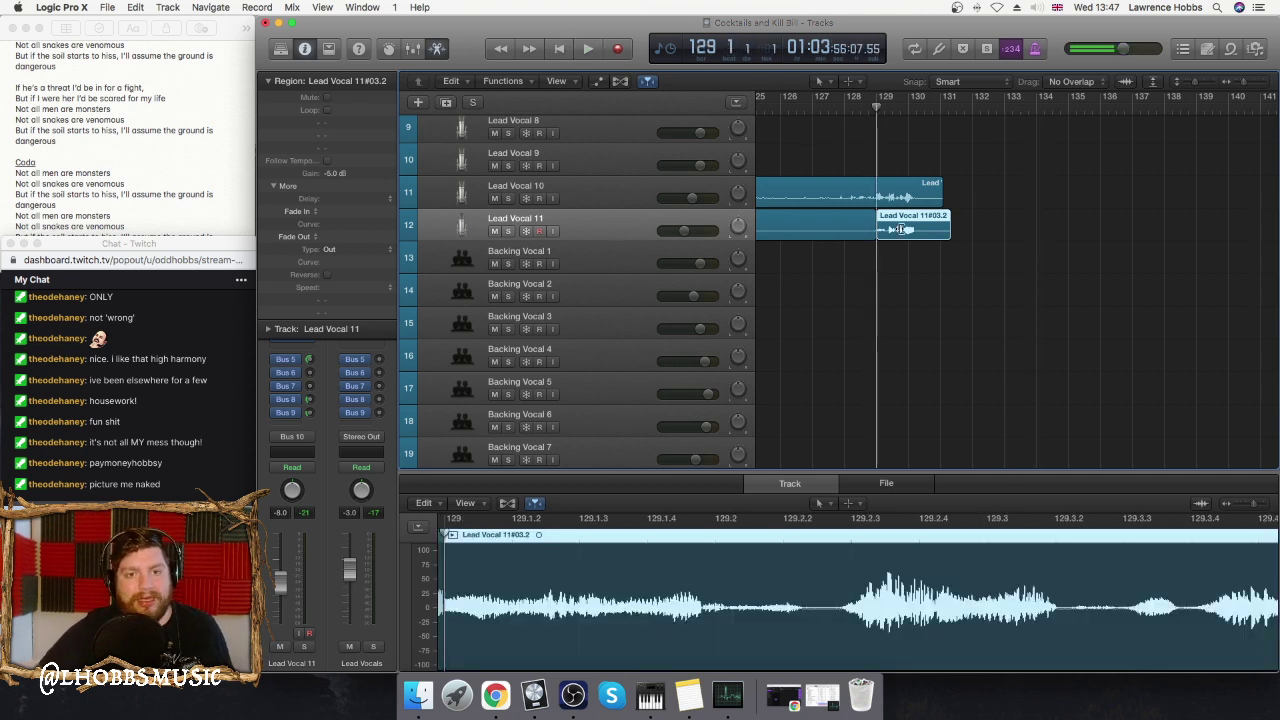
scroll(1005, 225, left, 10)
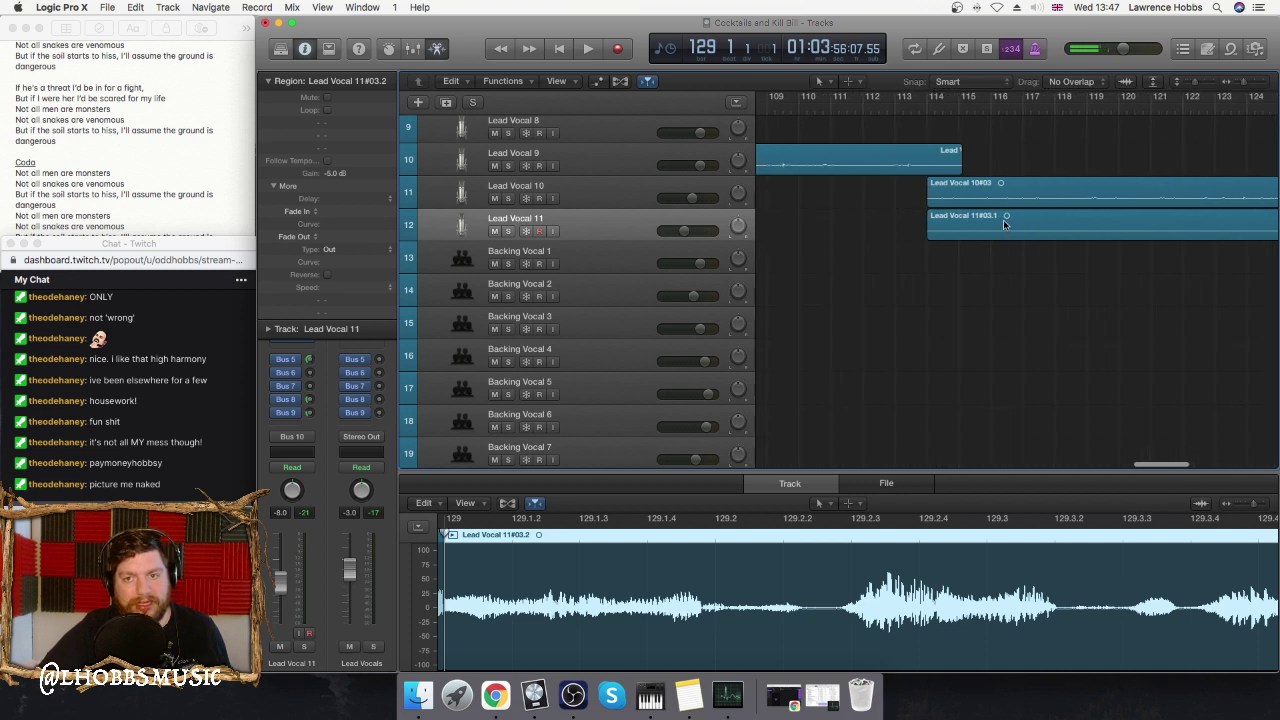
click(268, 81)
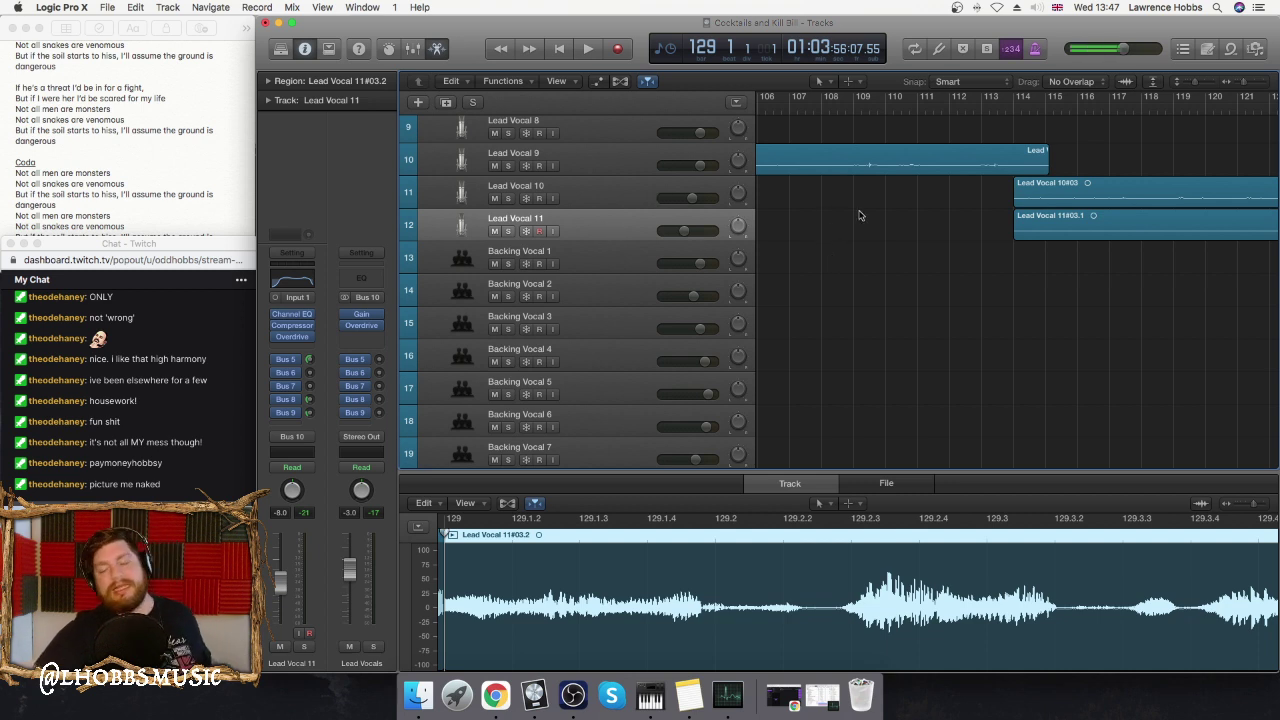
key(Return)
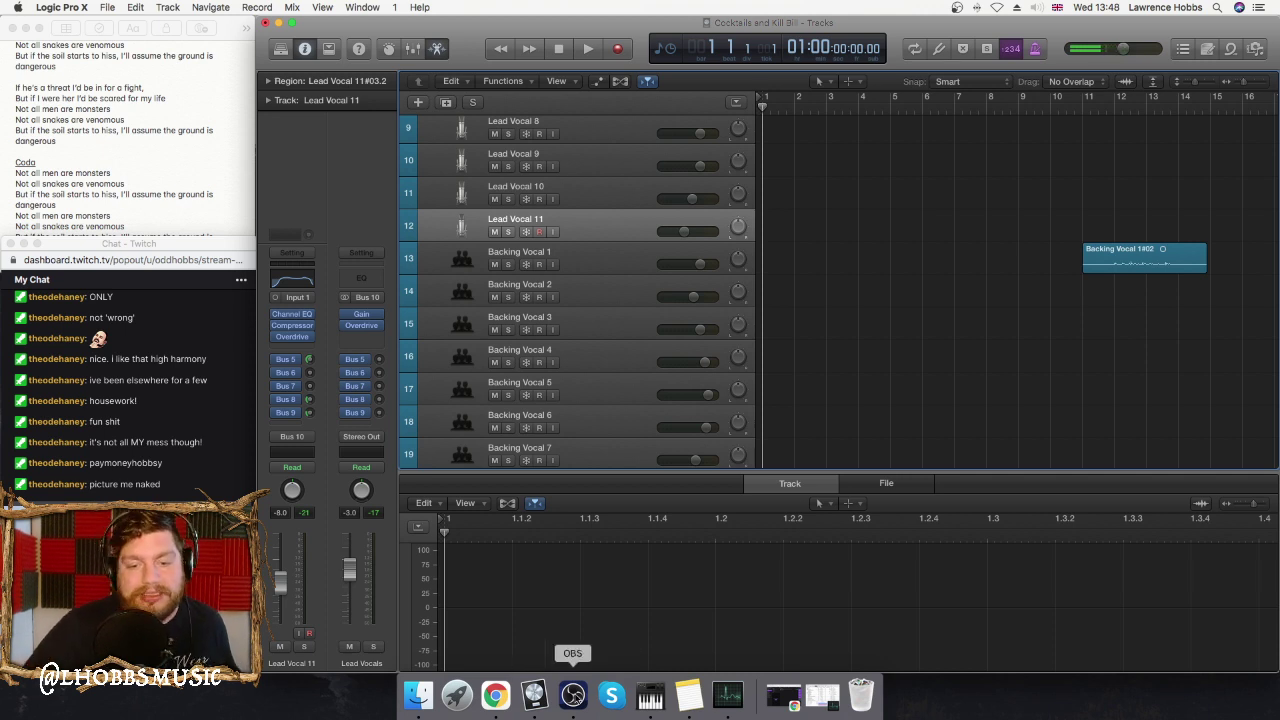
- Switch to OBS and change the live scene to Be Right Back
click(573, 695)
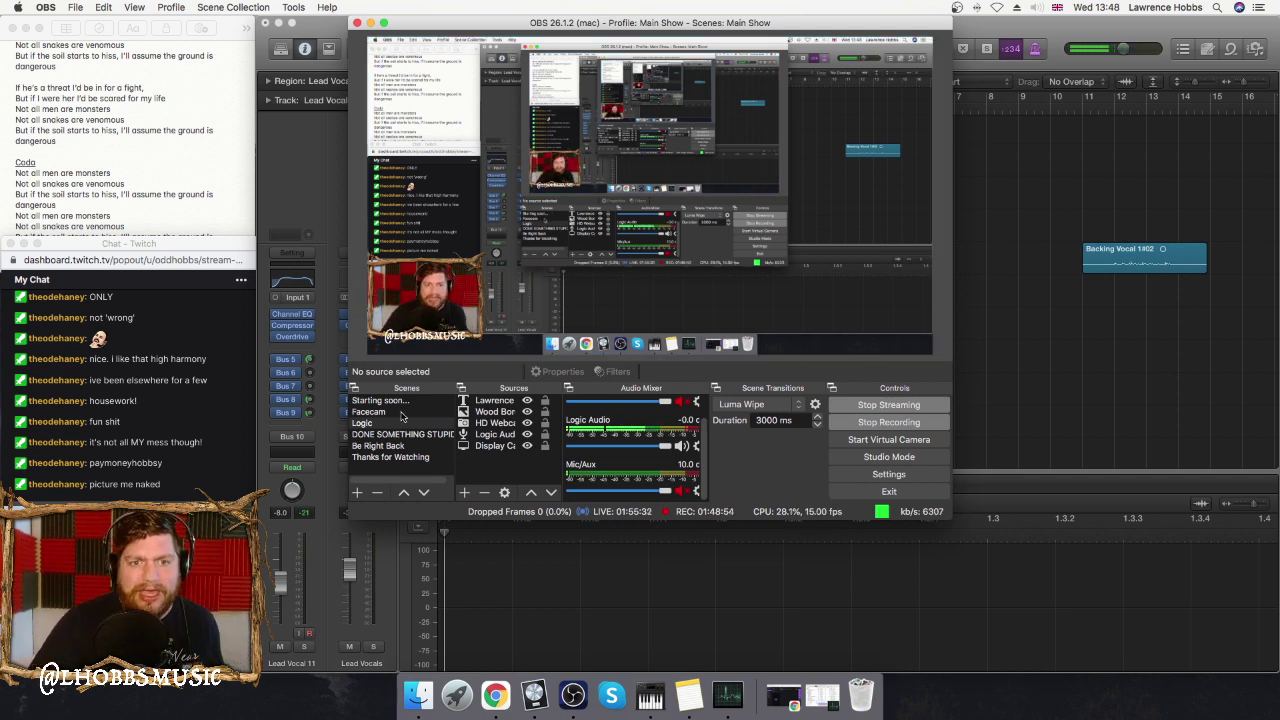
click(390, 446)
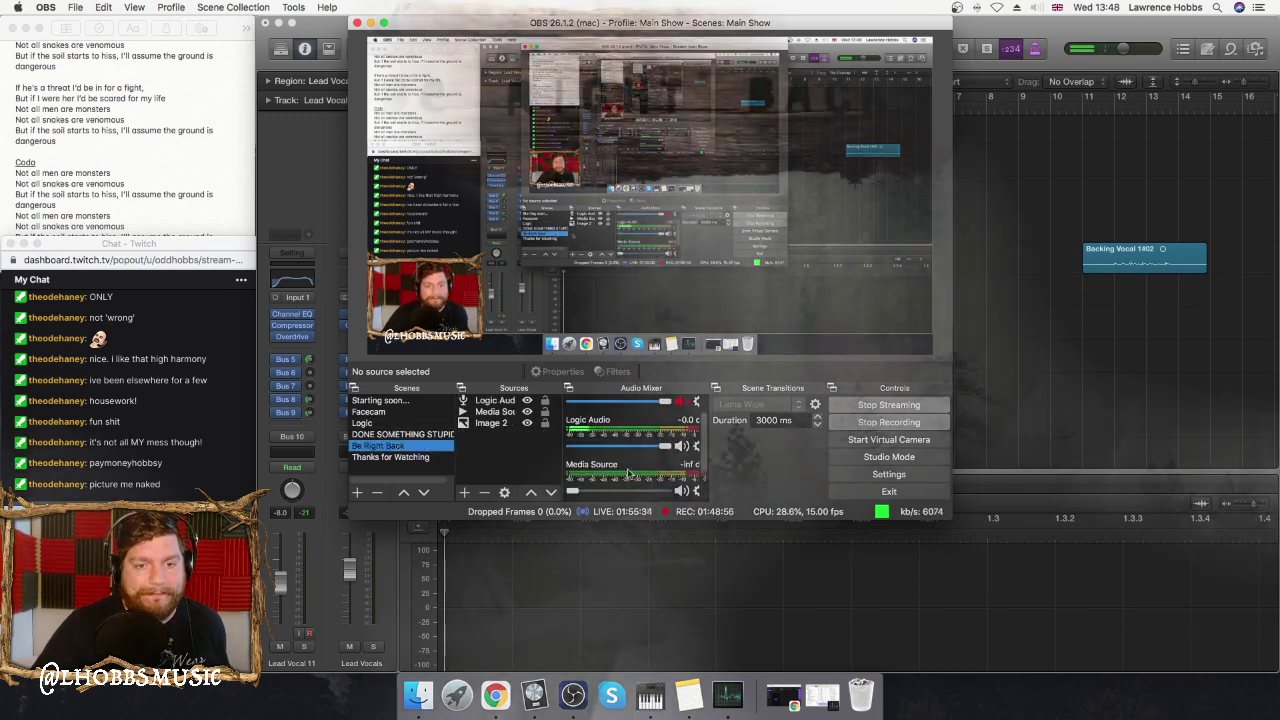
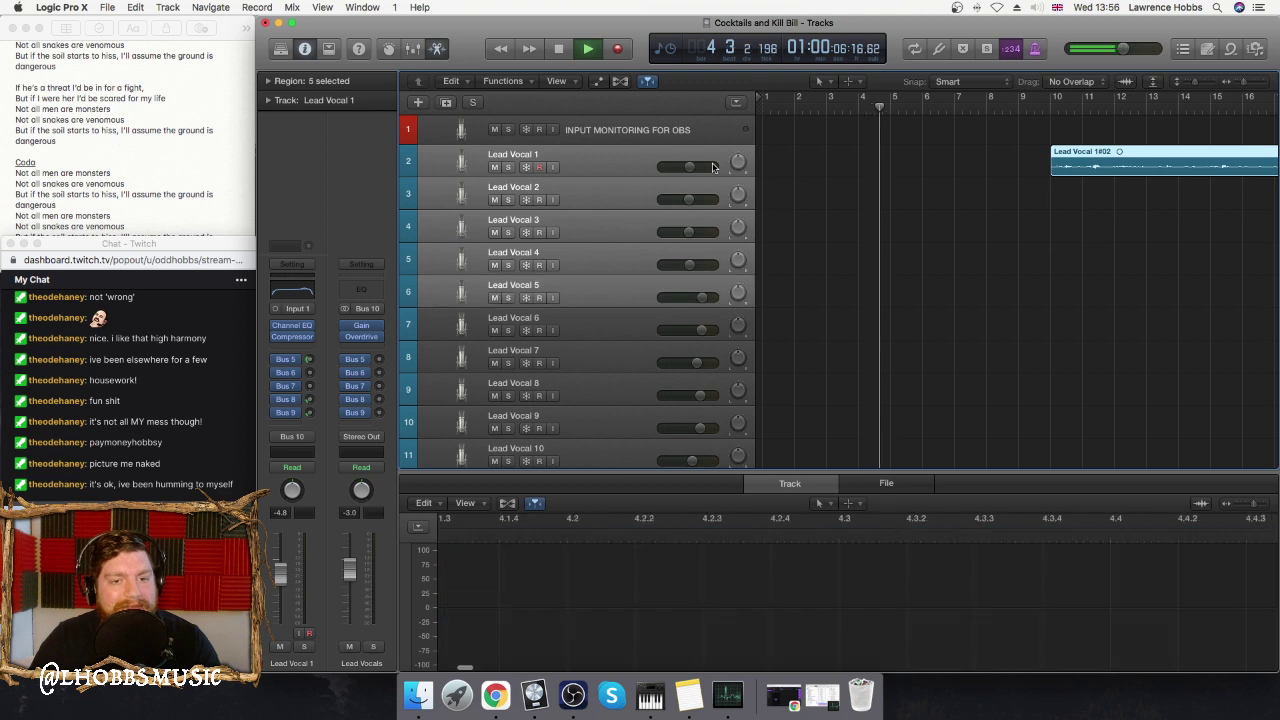
- Group Lead Vocal 1 through Lead Vocal 11 into a Summing Stack and collapse the stack
scroll(815, 240, down, 3)
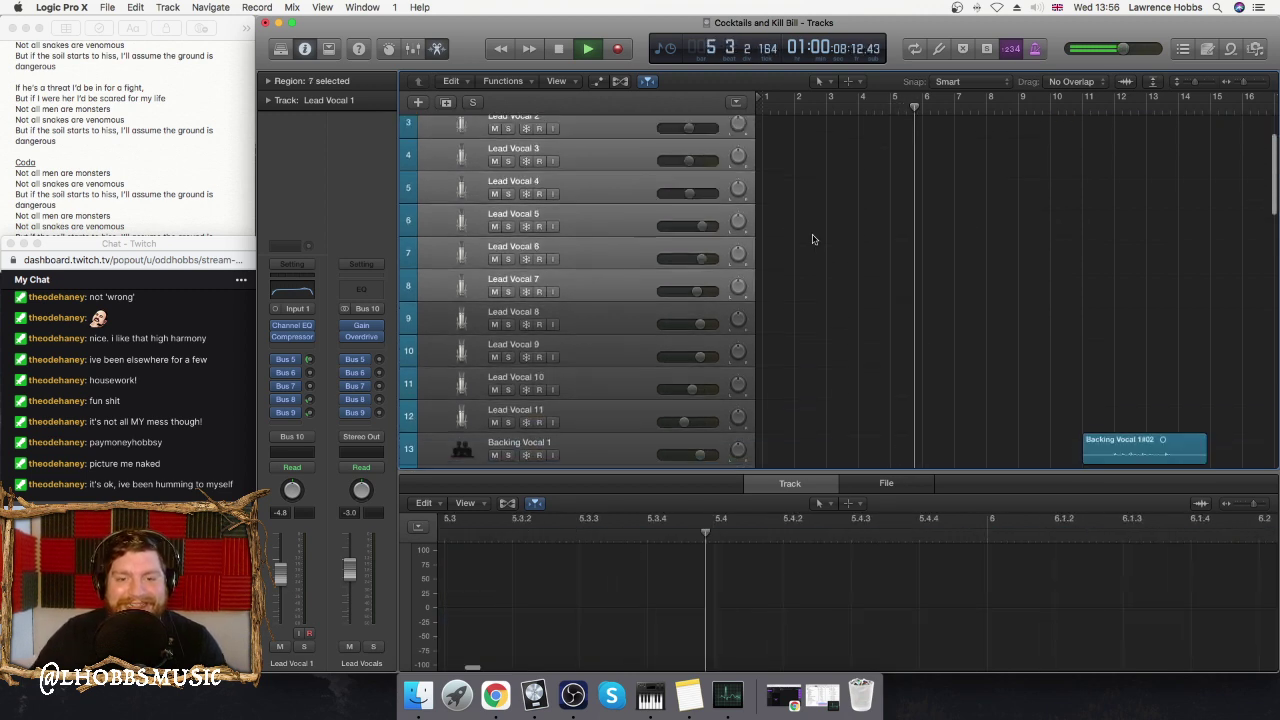
key(shift+Down)
key(shift+Down)
key(shift+Down)
key(shift+Down)
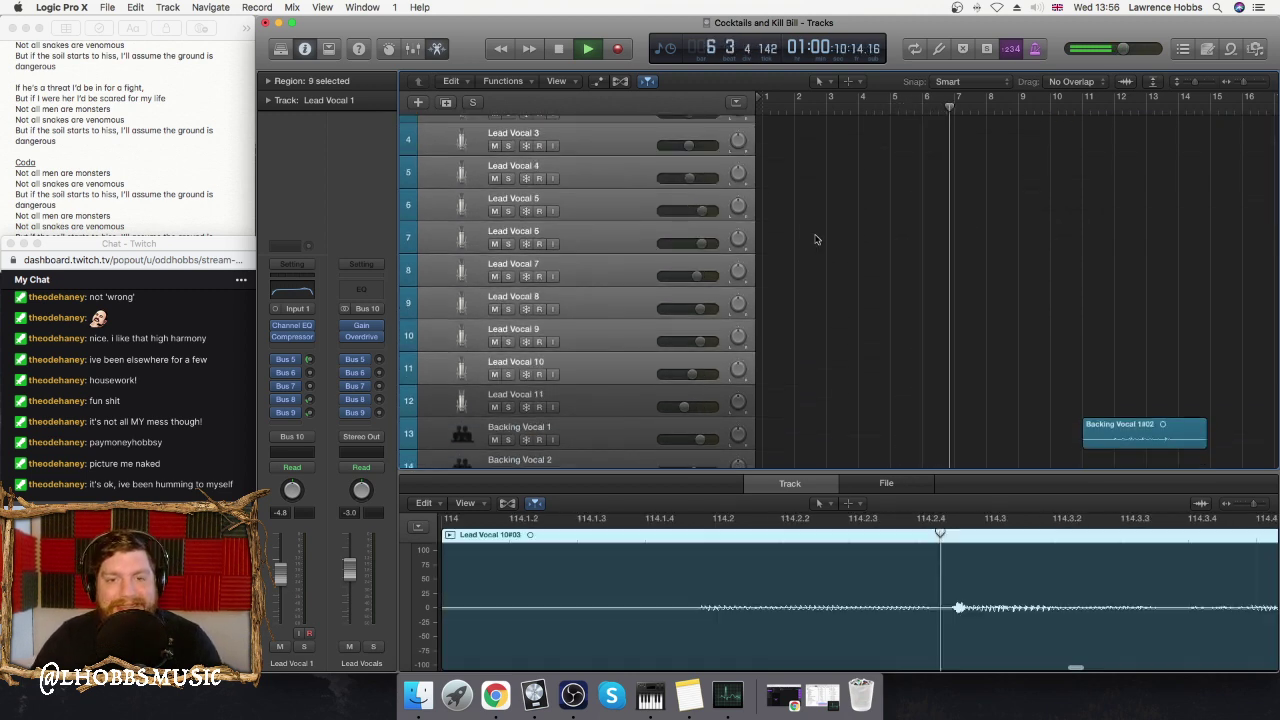
right_click(602, 262)
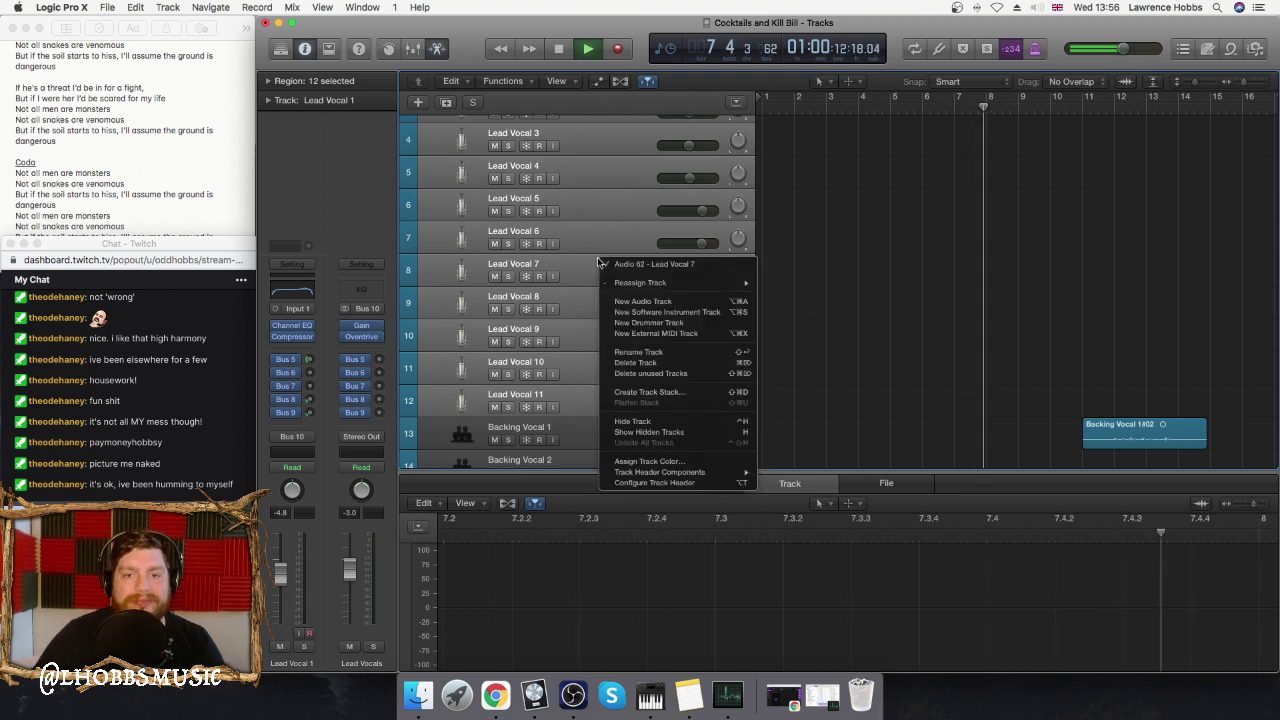
click(645, 392)
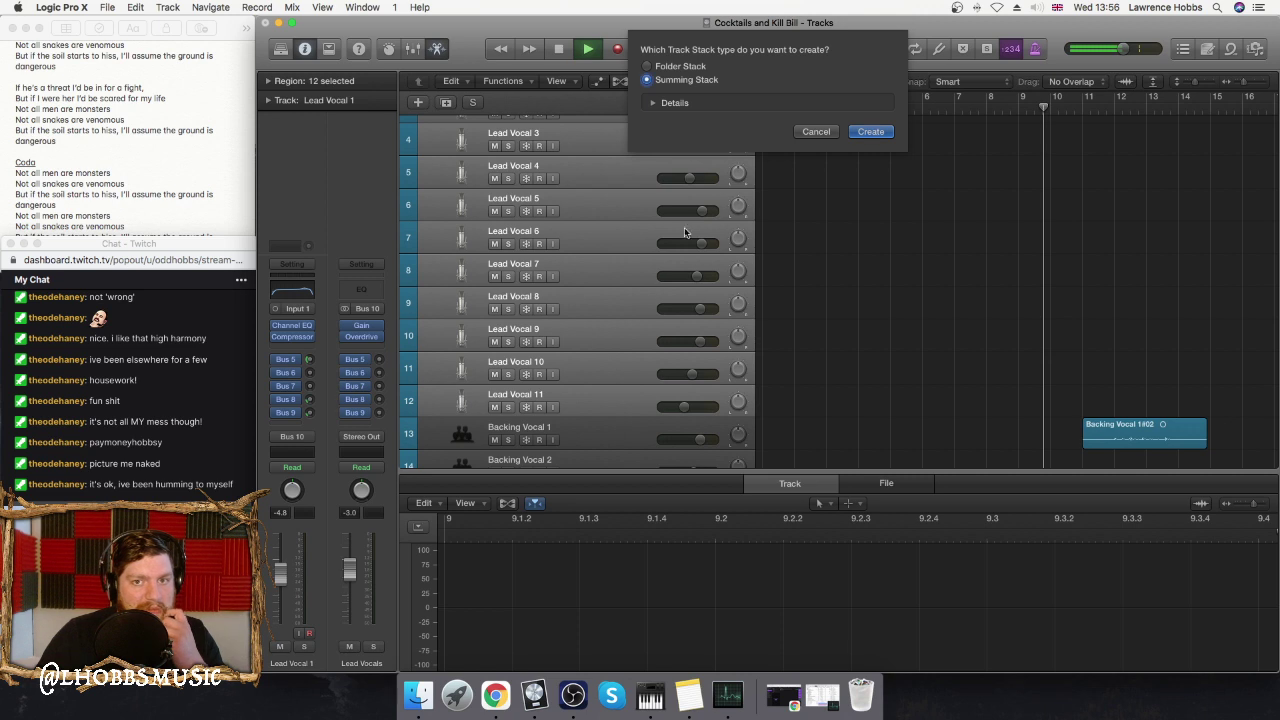
click(867, 134)
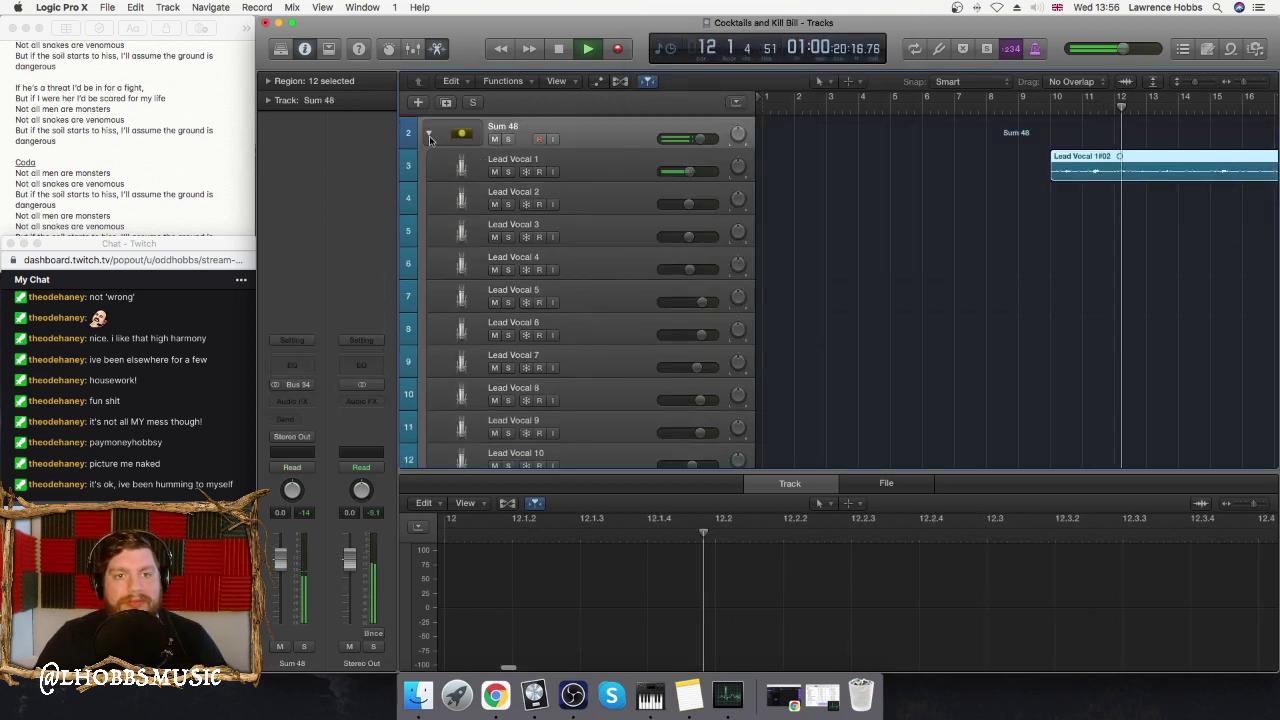
click(427, 134)
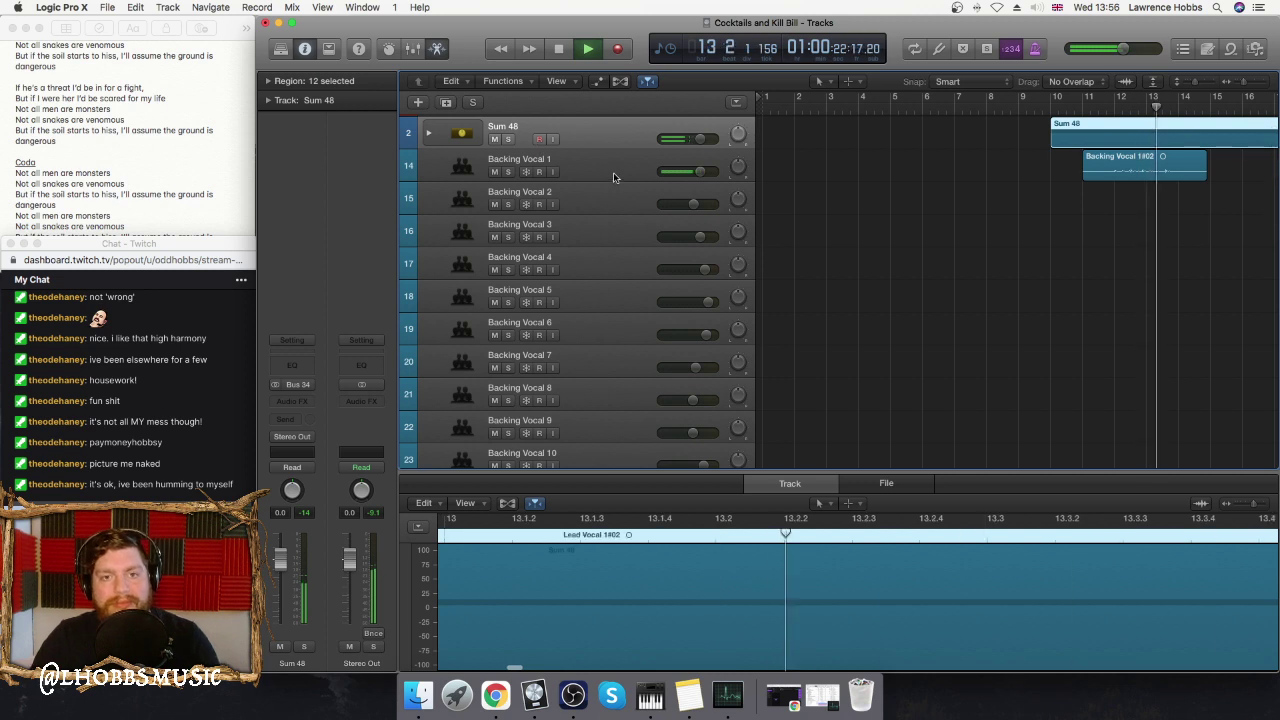
- Group Backing Vocal 1 through Backing Vocal 11 into a second Summing Stack
click(613, 172)
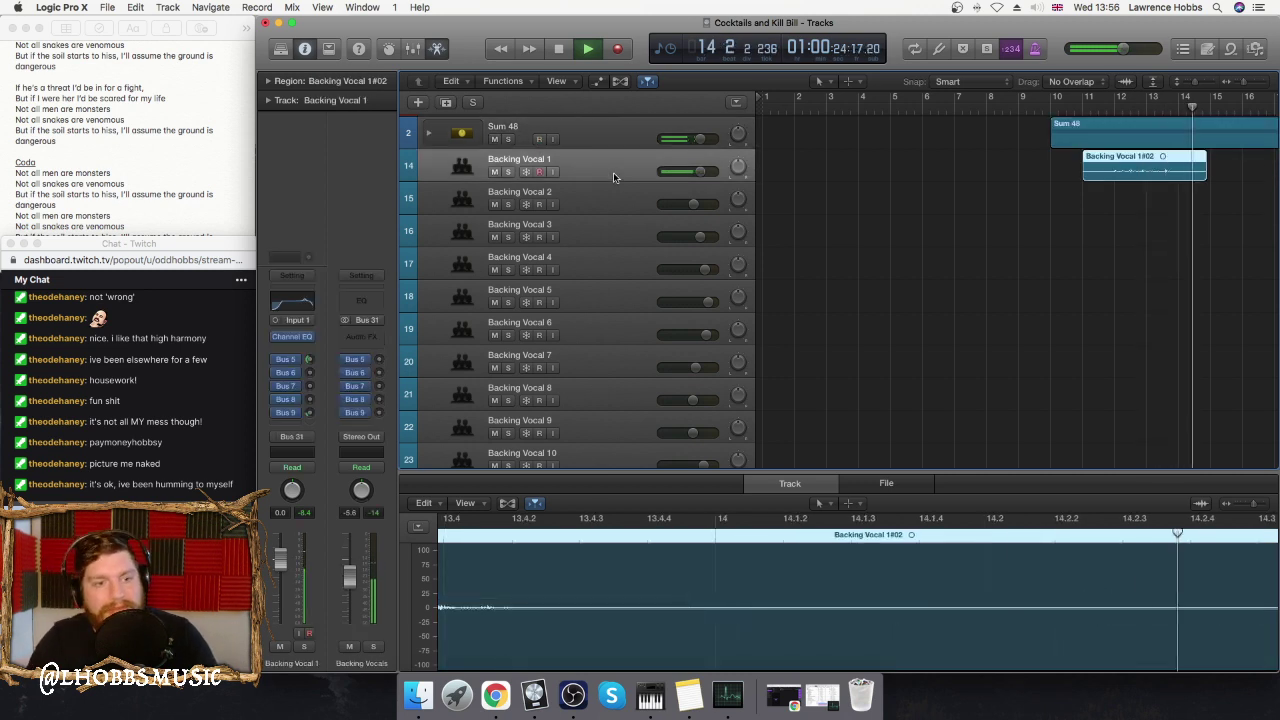
key(shift+Down)
key(shift+Down)
key(shift+Down)
key(shift+Down)
key(shift+Down)
key(shift+Down)
key(shift+Down)
key(shift+Down)
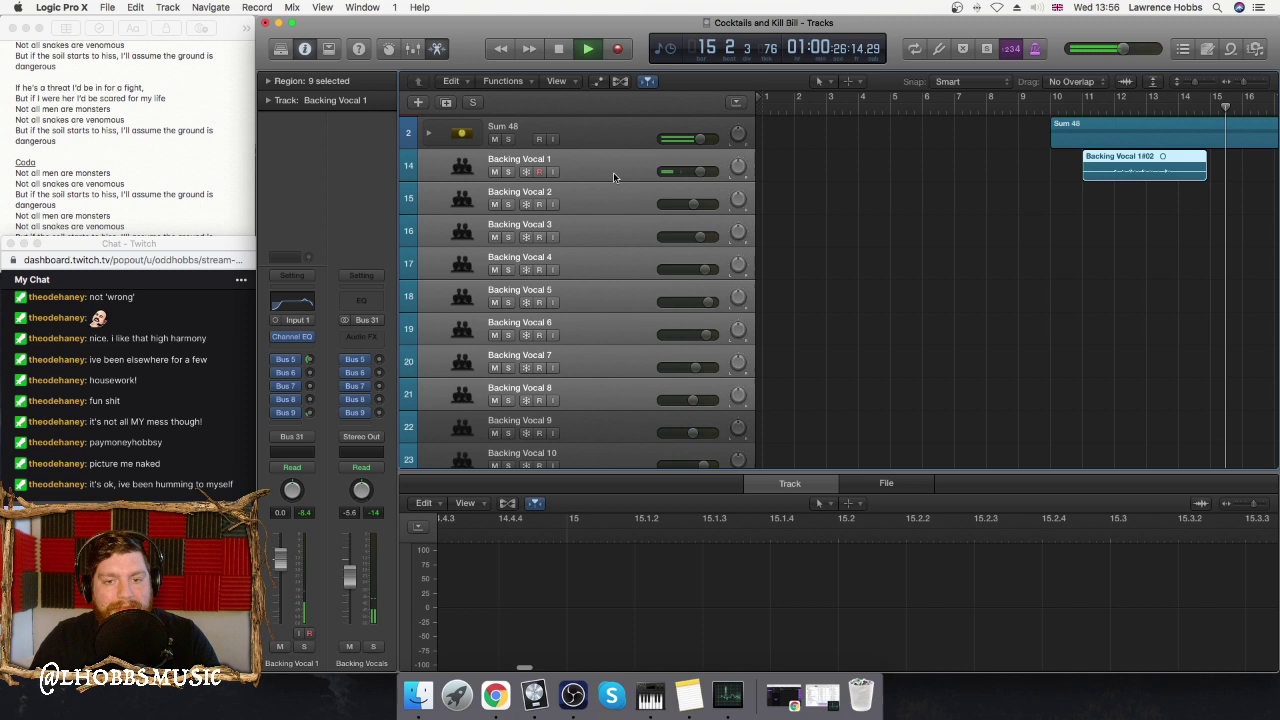
scroll(616, 312, down, 1)
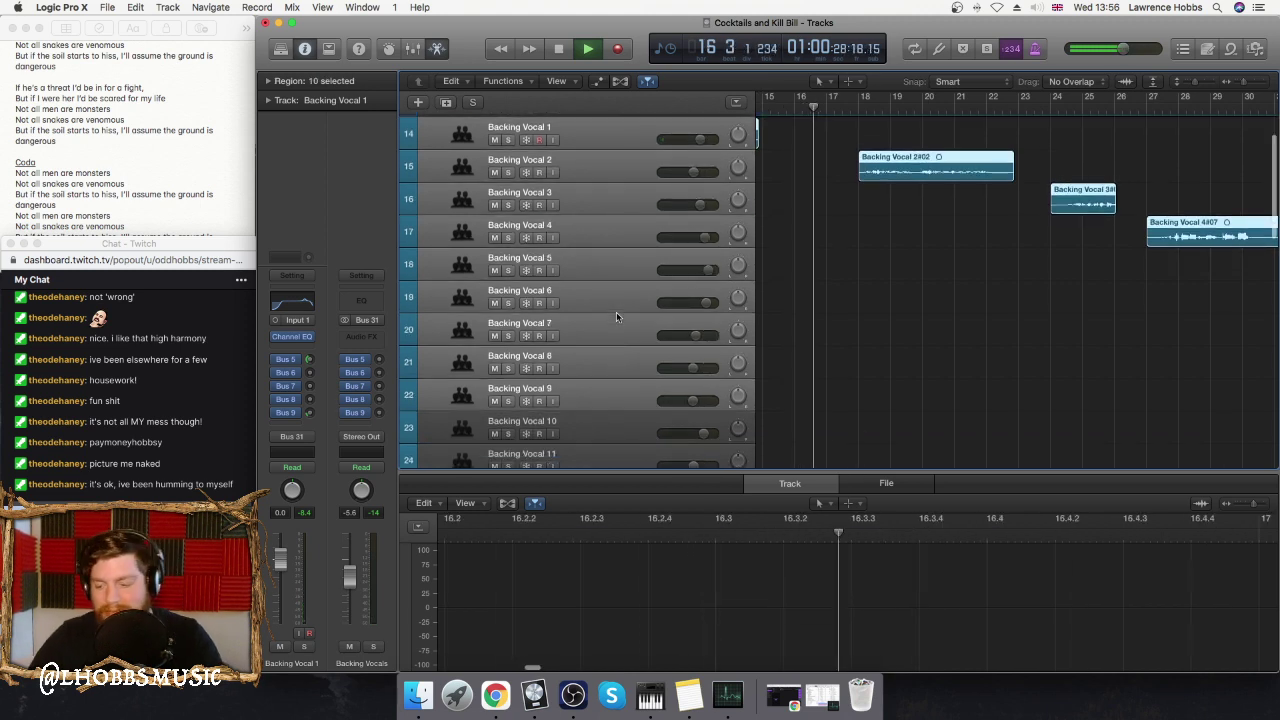
key(shift+Down)
key(shift+Down)
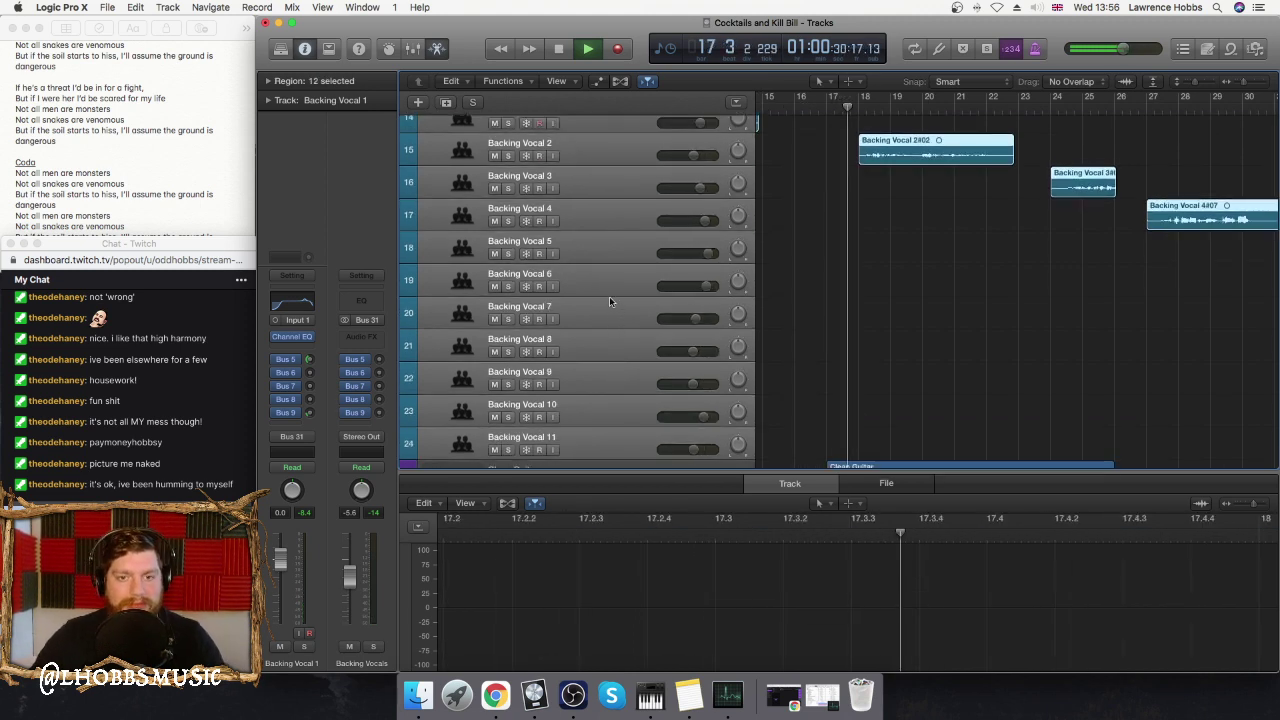
right_click(610, 300)
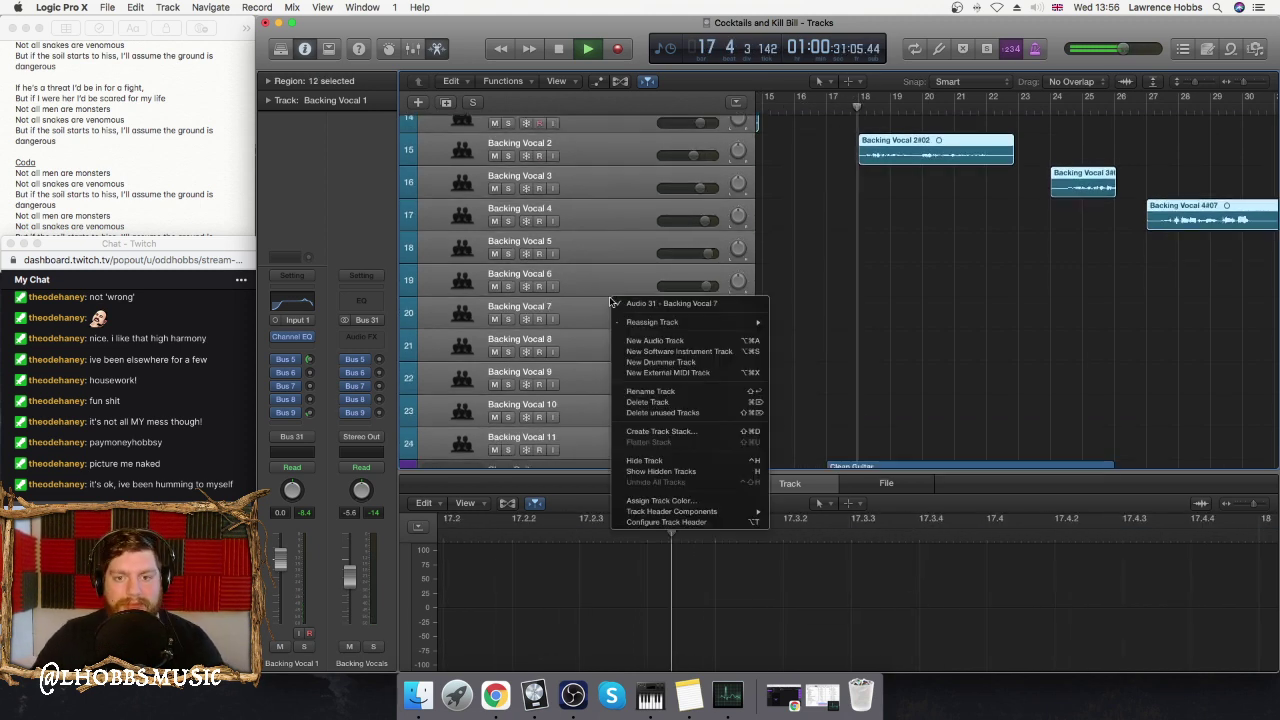
click(686, 432)
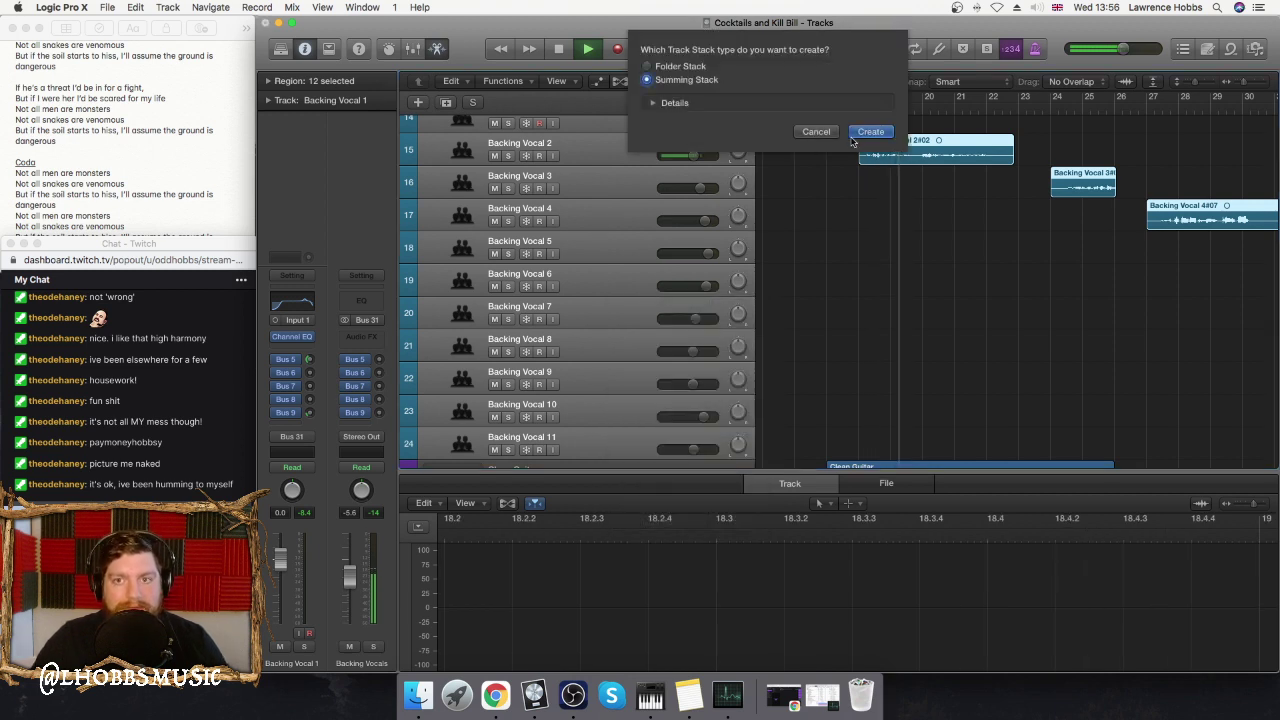
click(866, 132)
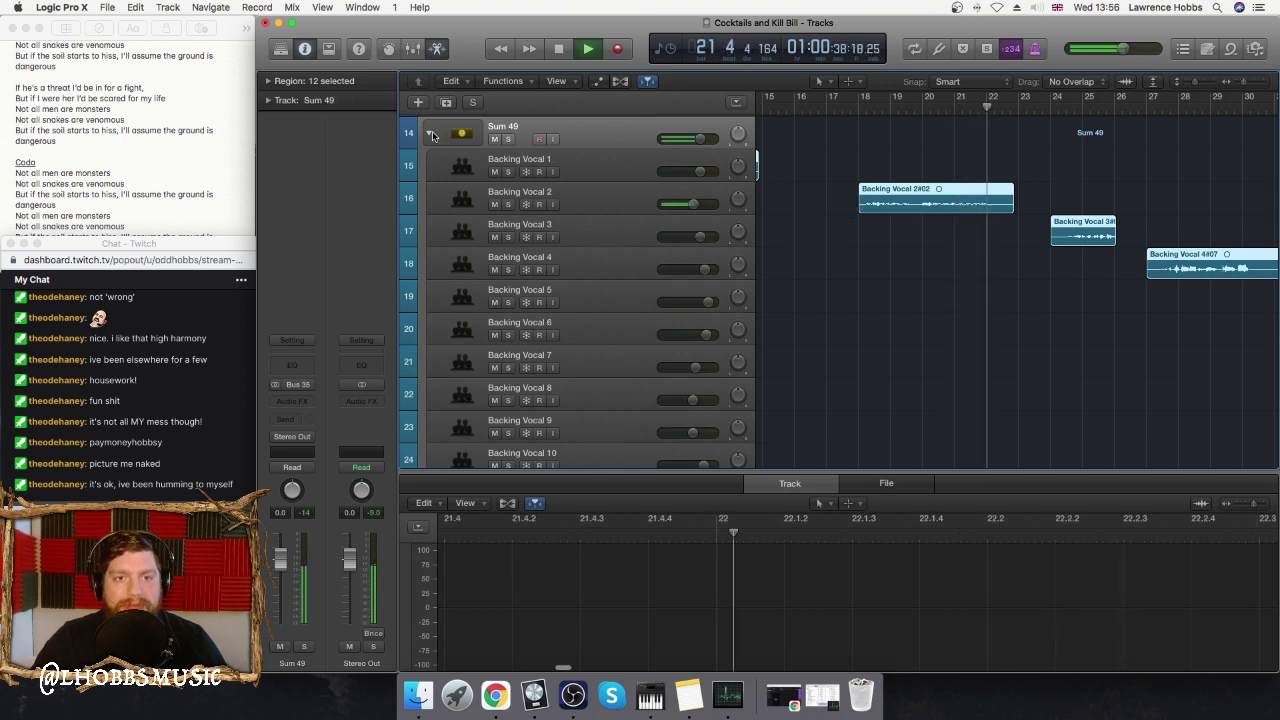
- Collapse the backing vocal, Electr Rhythm and Electr Bass stacks
click(430, 134)
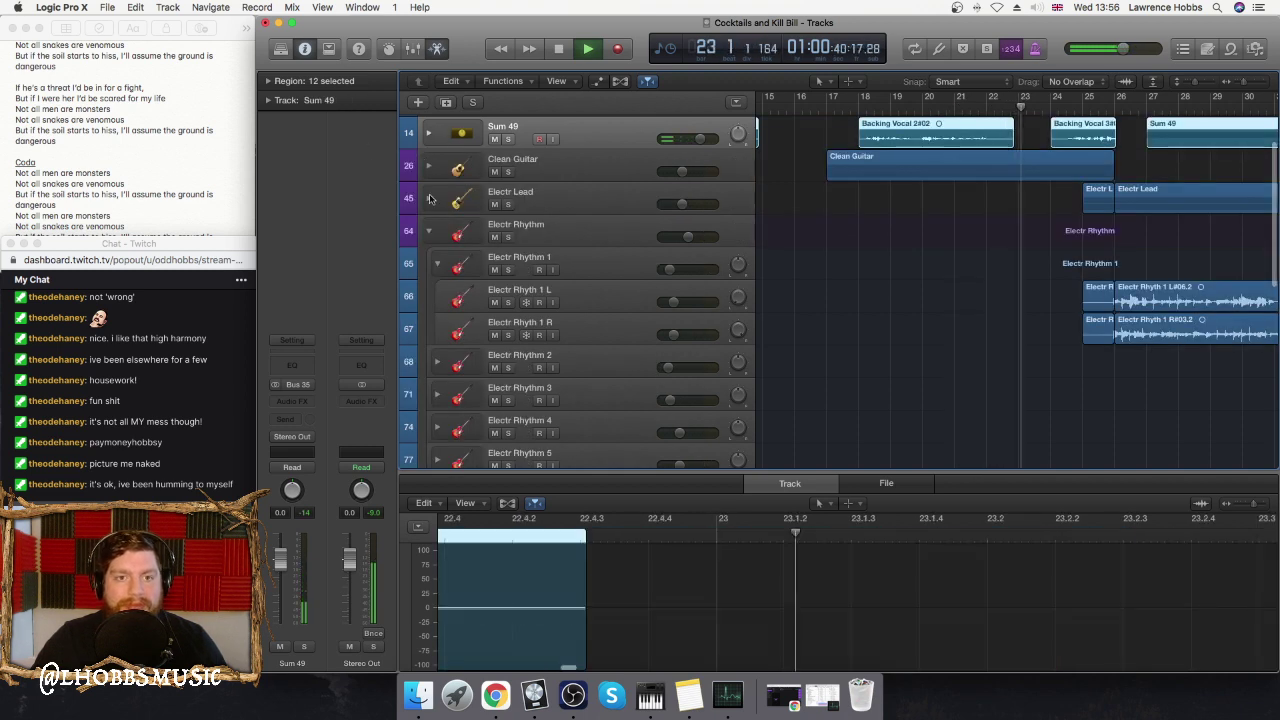
click(430, 233)
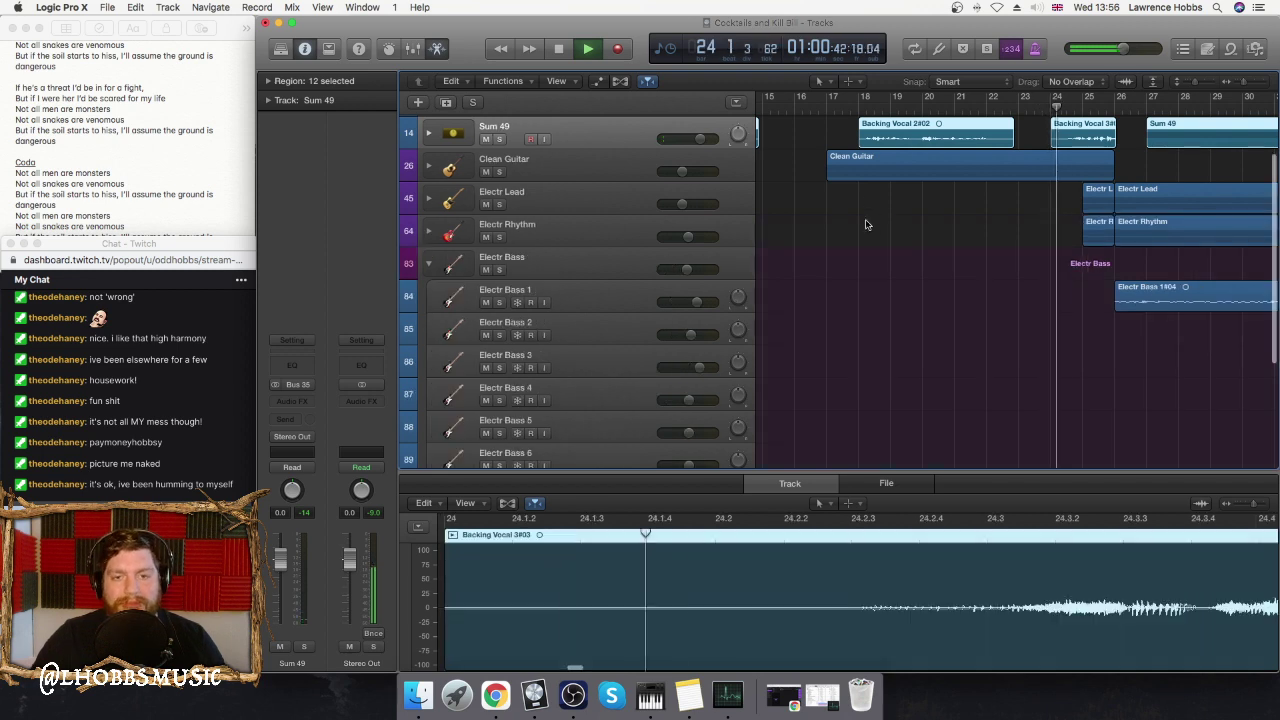
click(428, 263)
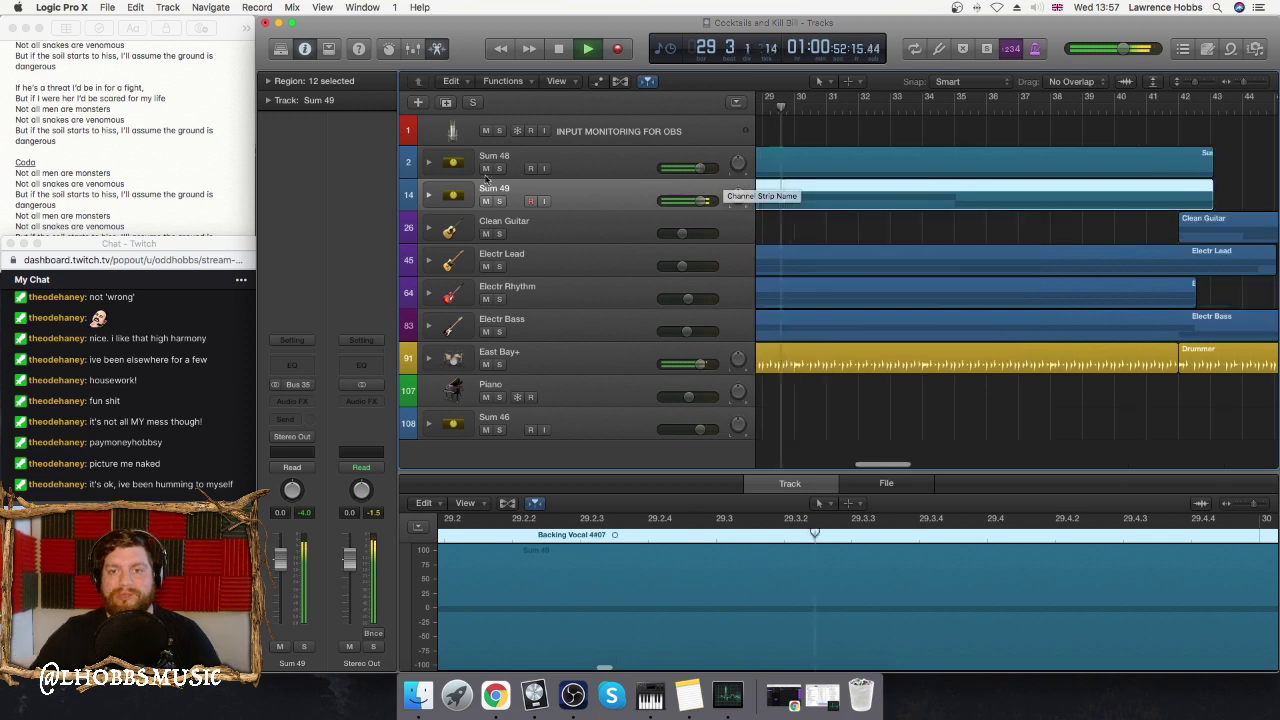
- Expand both vocal stacks, set Backing Vocal 4's volume to +2.3 dB and lower Lead Vocal 4's volume slightly
click(428, 195)
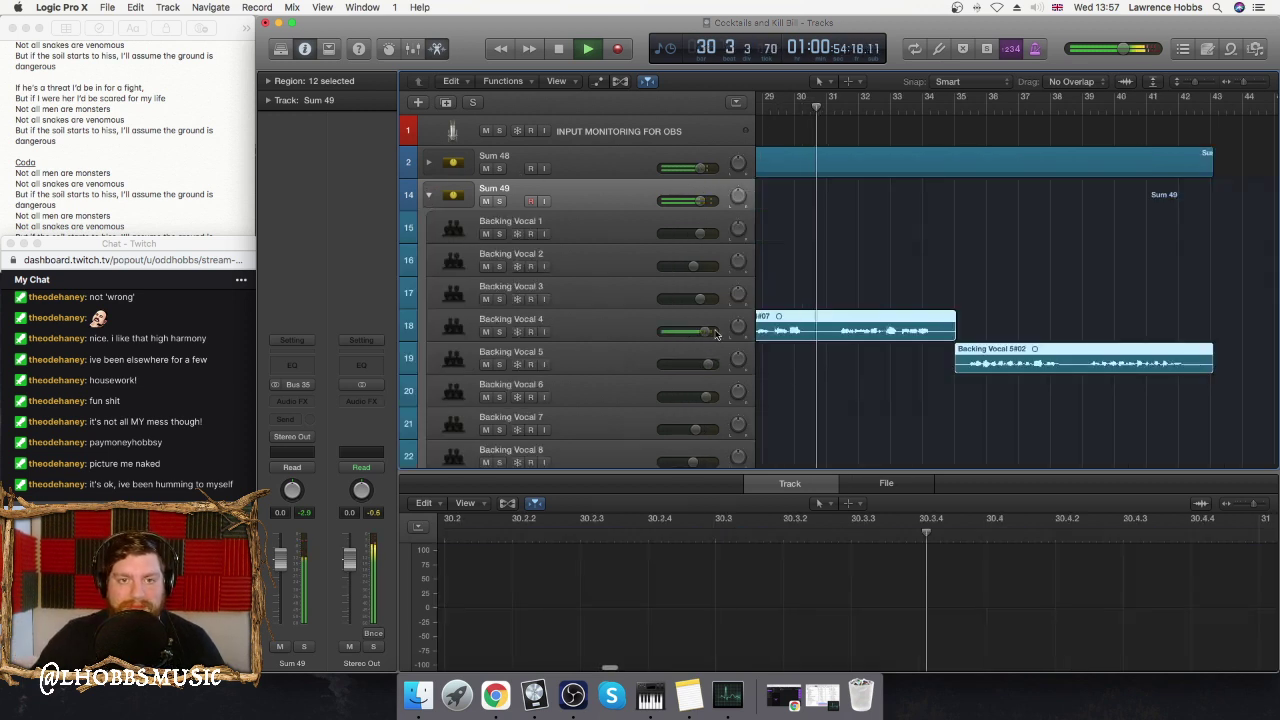
drag(705, 332, 704, 333)
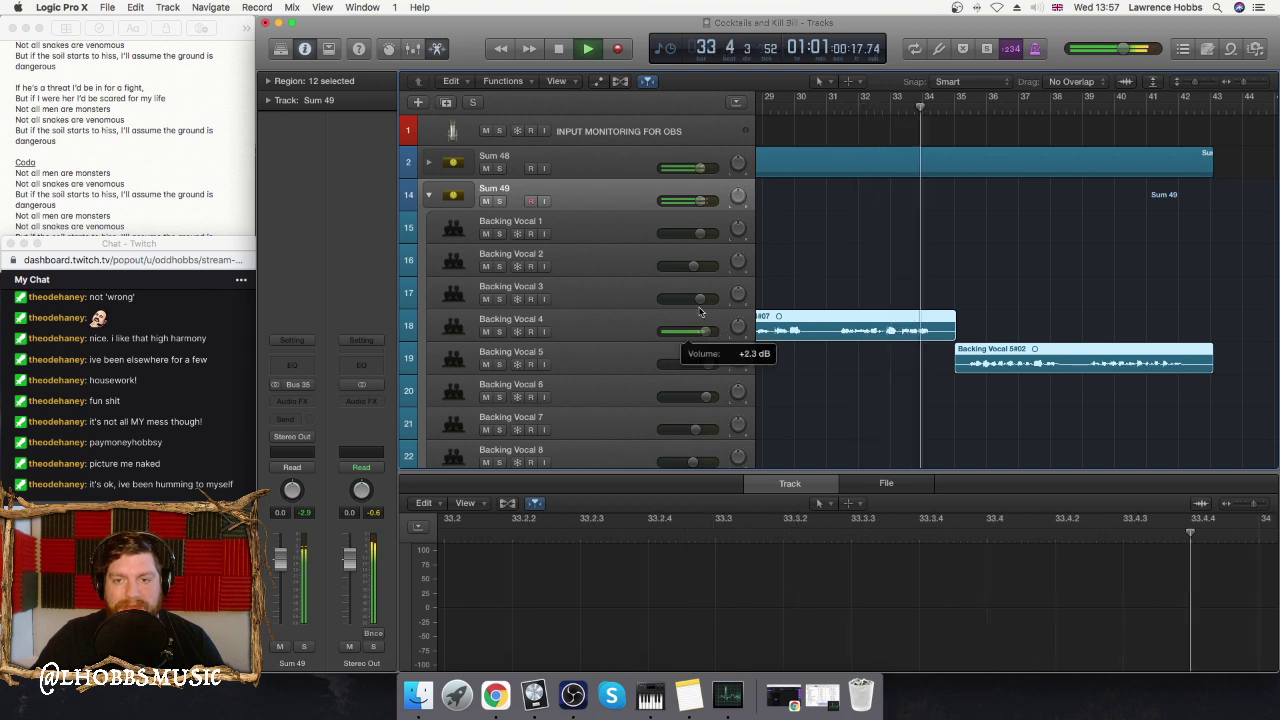
click(429, 162)
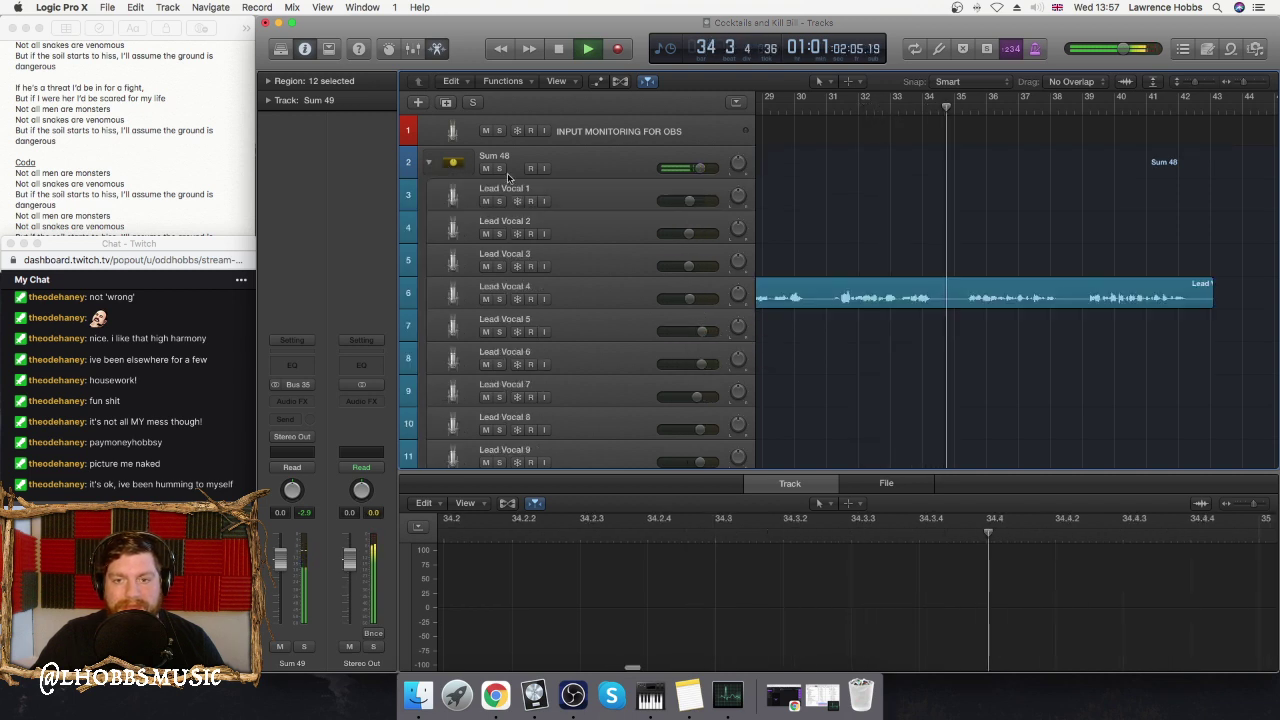
click(686, 298)
drag(686, 298, 684, 298)
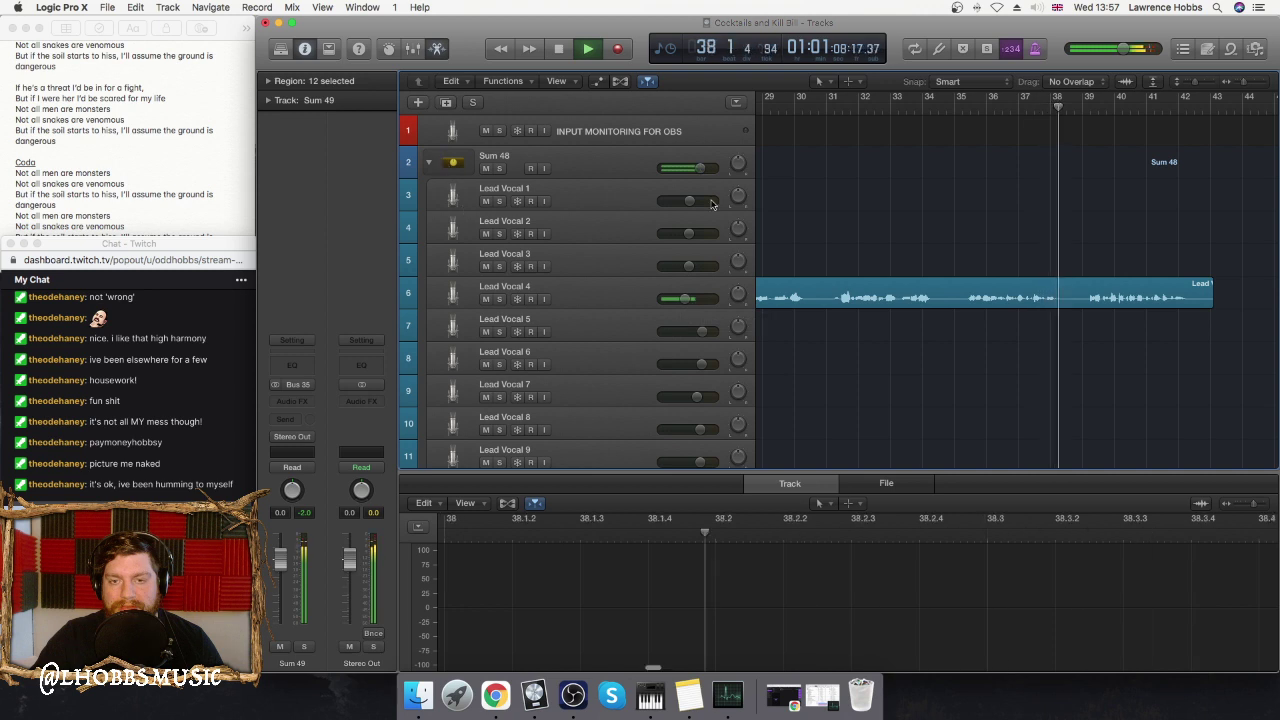
- Audition the stacked lead and backing vocals from bar 26 to about bar 30, checking their track levels
key(space)
scroll(1006, 260, left, 5)
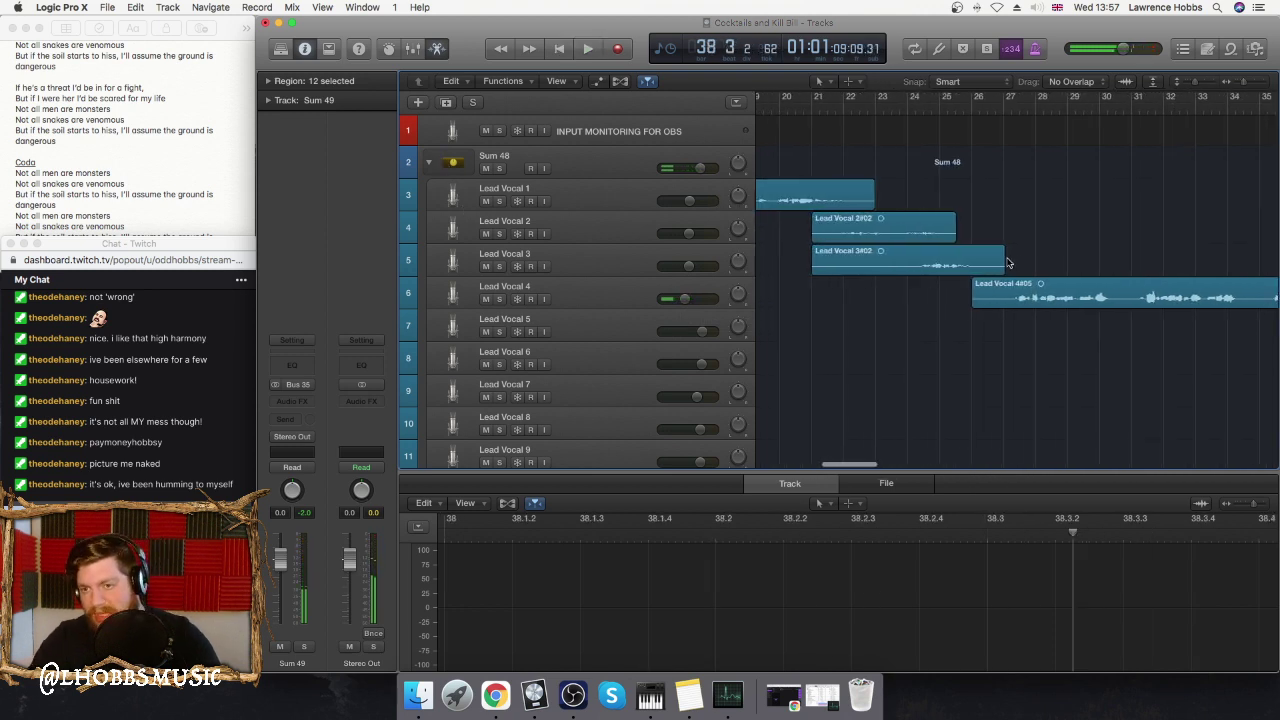
scroll(1008, 262, left, 1)
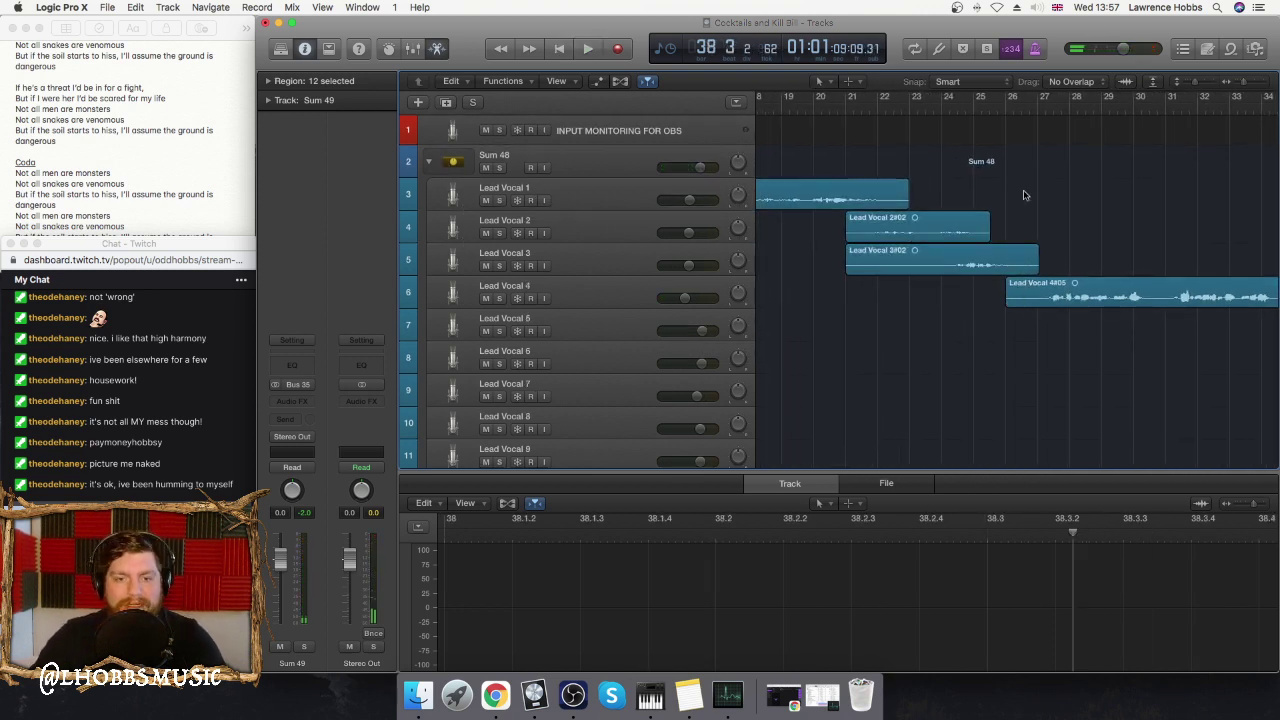
key(space)
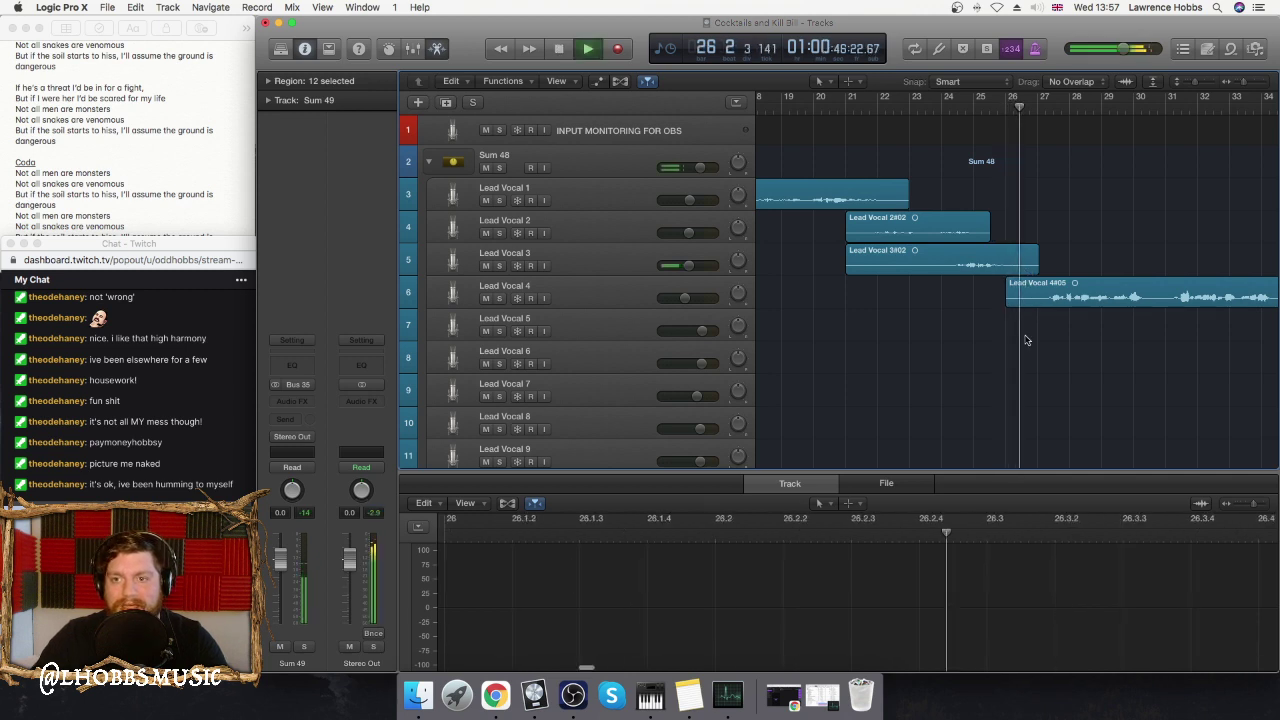
scroll(1026, 340, down, 3)
scroll(1025, 340, down, 8)
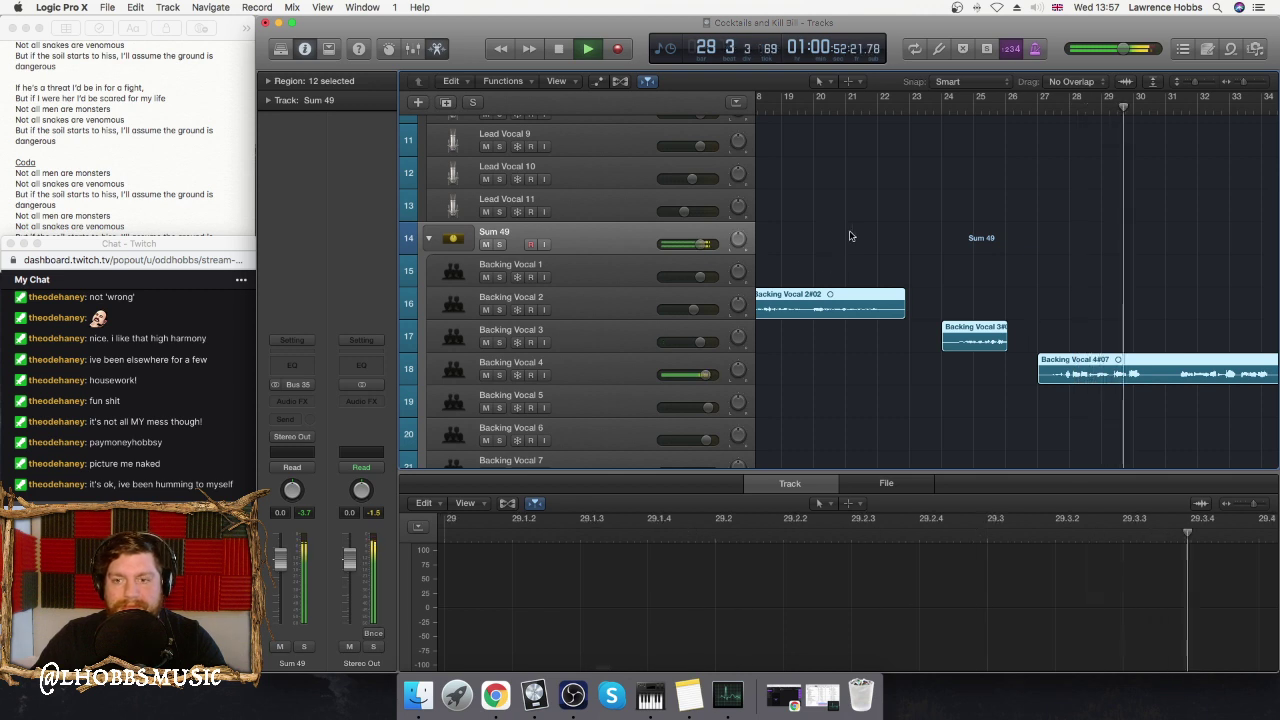
scroll(845, 236, up, 10)
key(space)
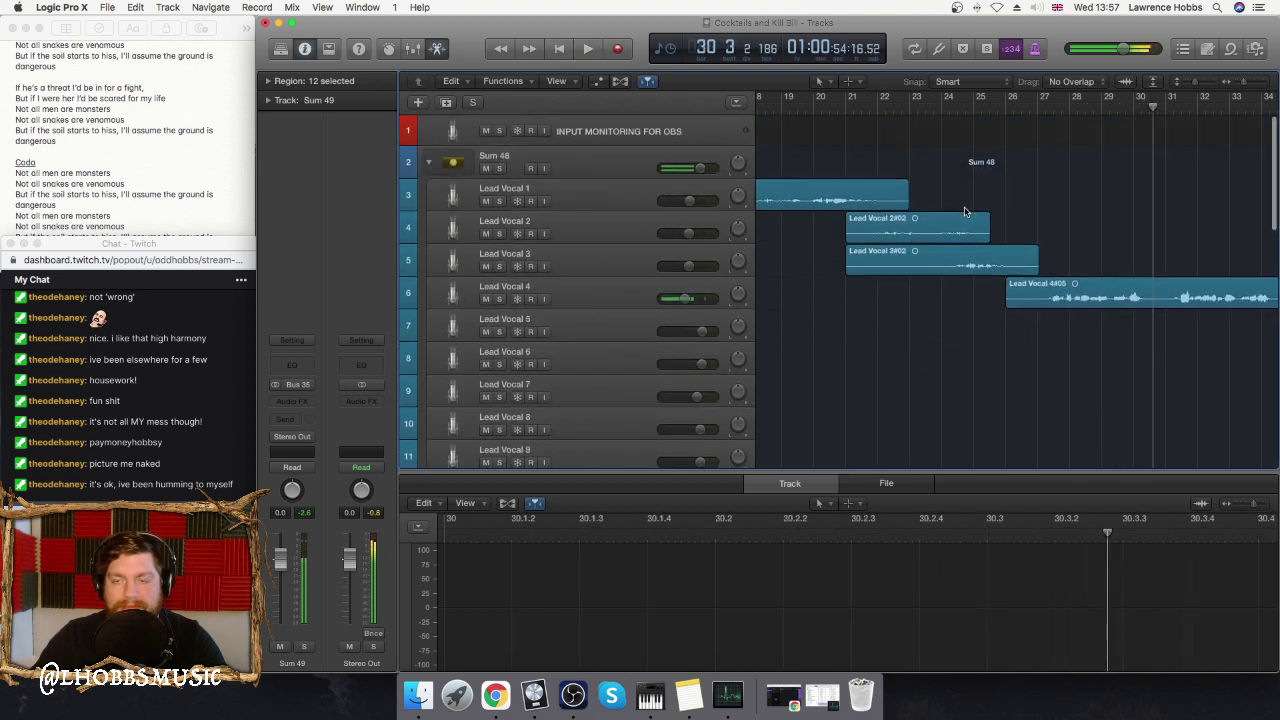
- Undo the two vocal summing stacks along with the lead and backing vocal level changes
scroll(1010, 204, right, 15)
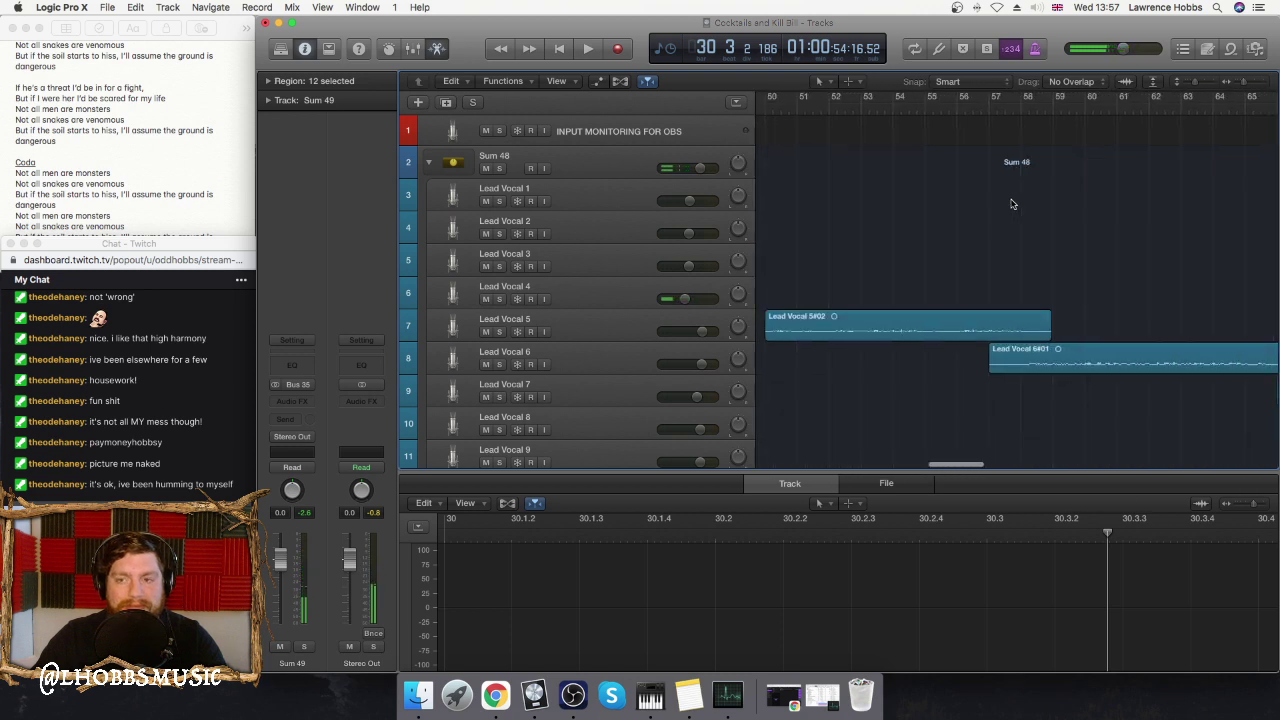
scroll(1010, 206, left, 15)
scroll(990, 240, down, 6)
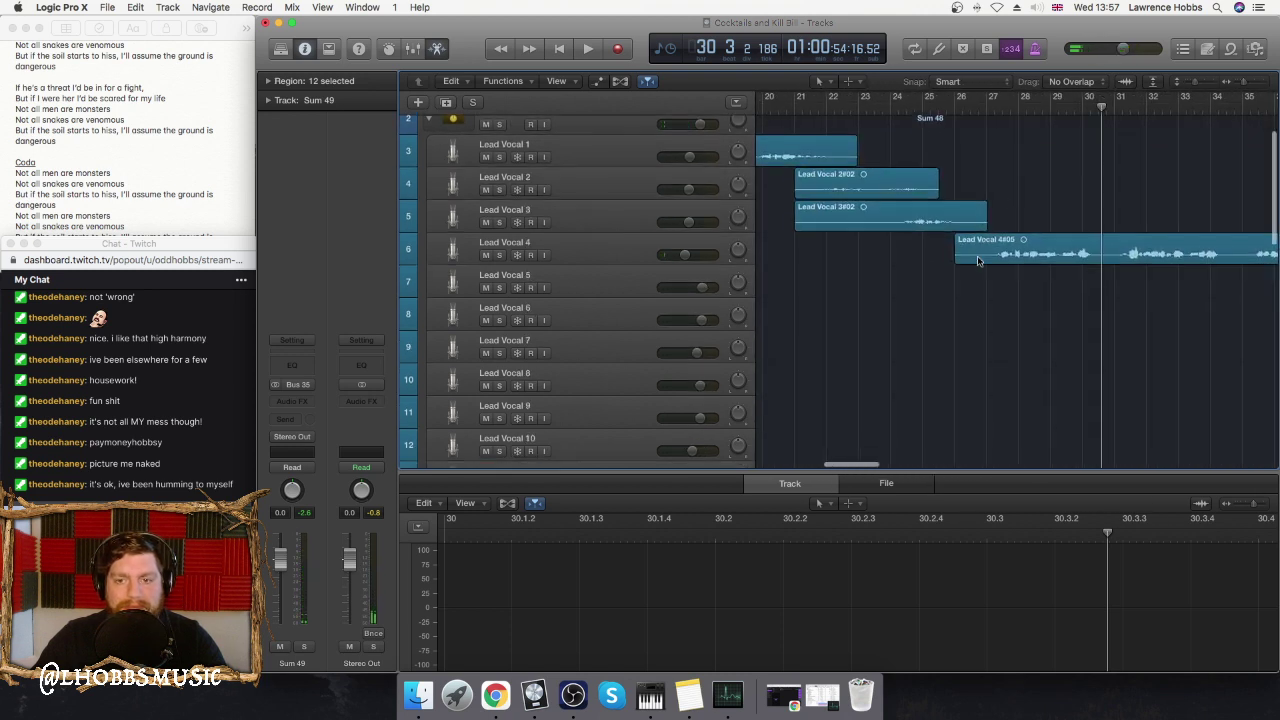
scroll(977, 268, down, 3)
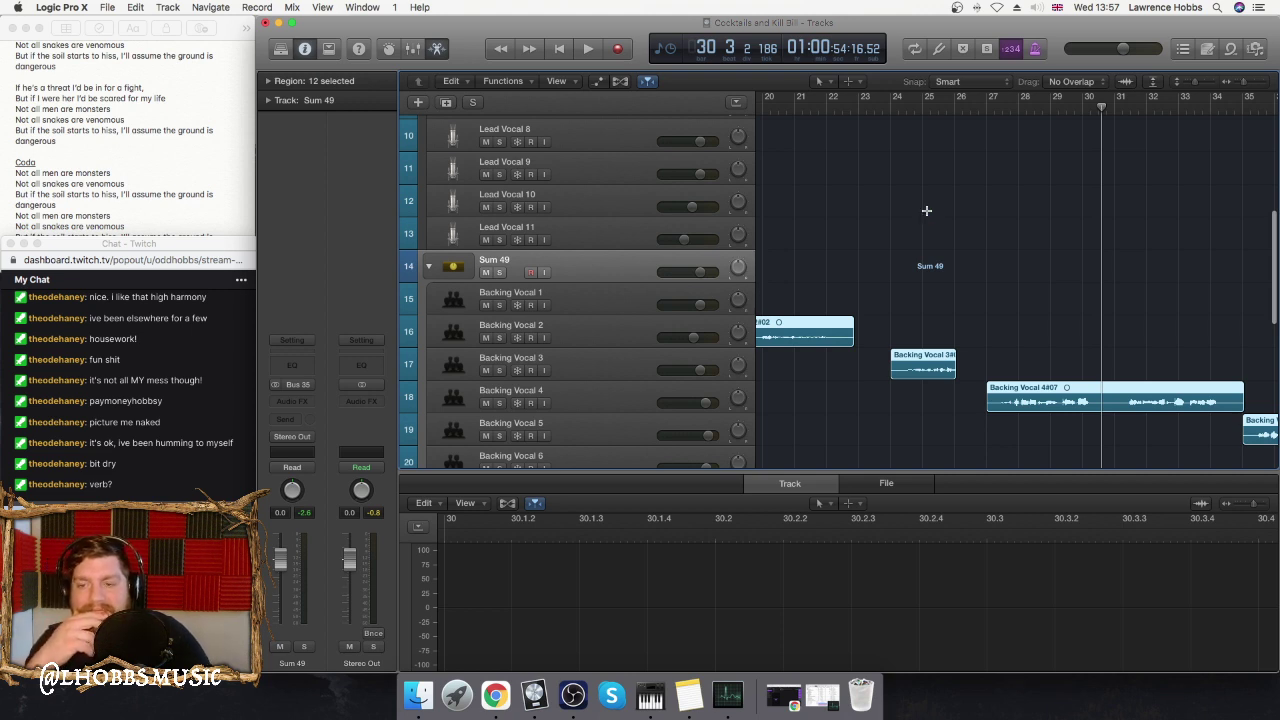
scroll(926, 212, down, 5)
scroll(926, 214, up, 10)
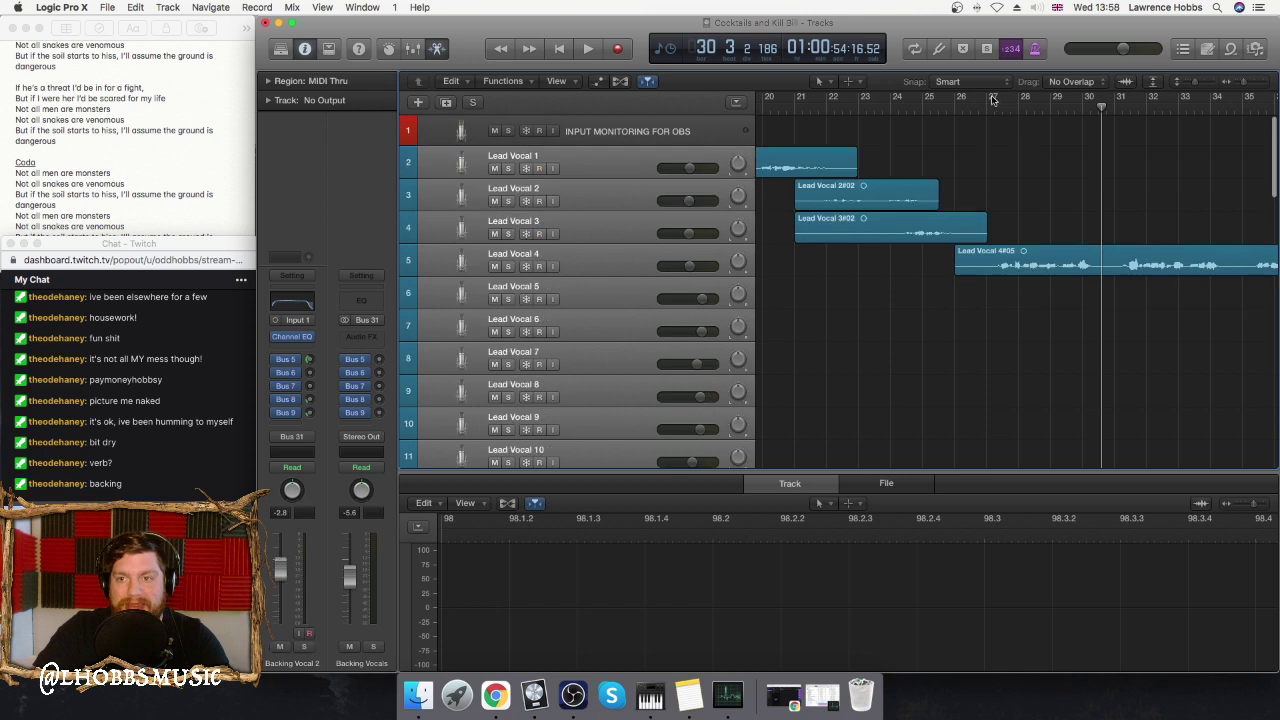
- Play the ungrouped vocals from bar 26 to about bar 30, comparing the lead and backing tracks
click(958, 104)
key(space)
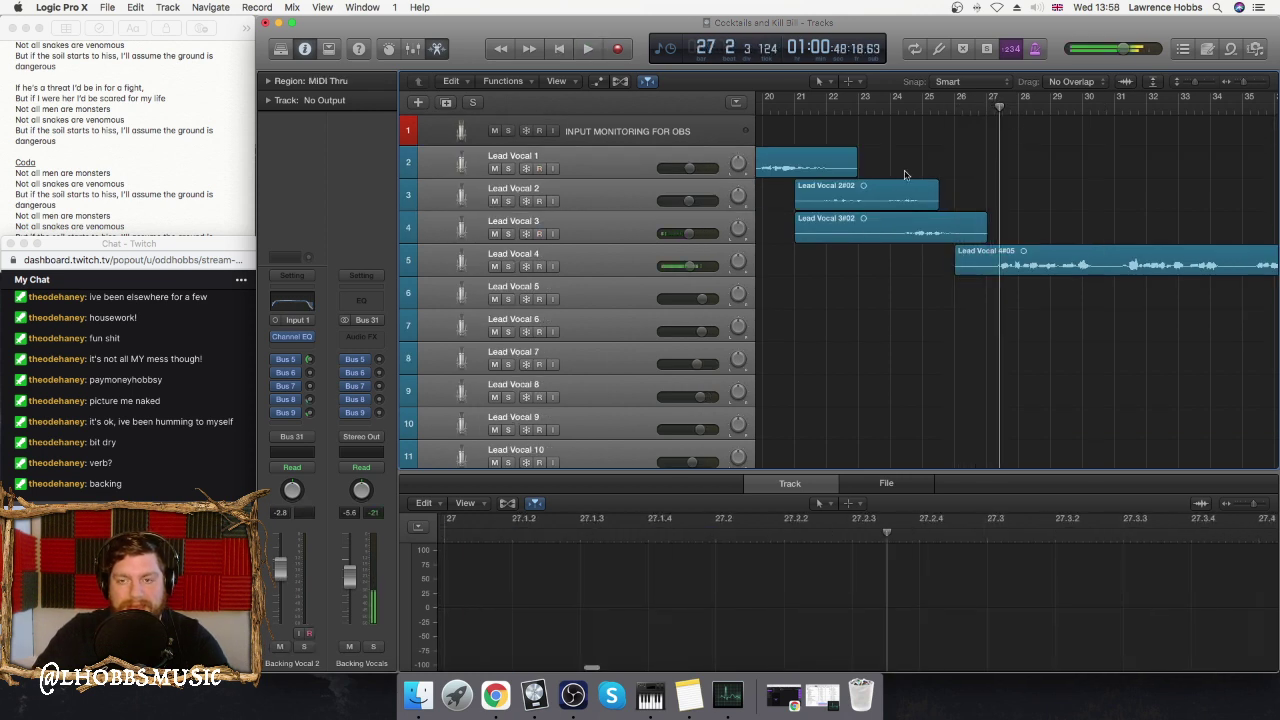
click(960, 105)
key(space)
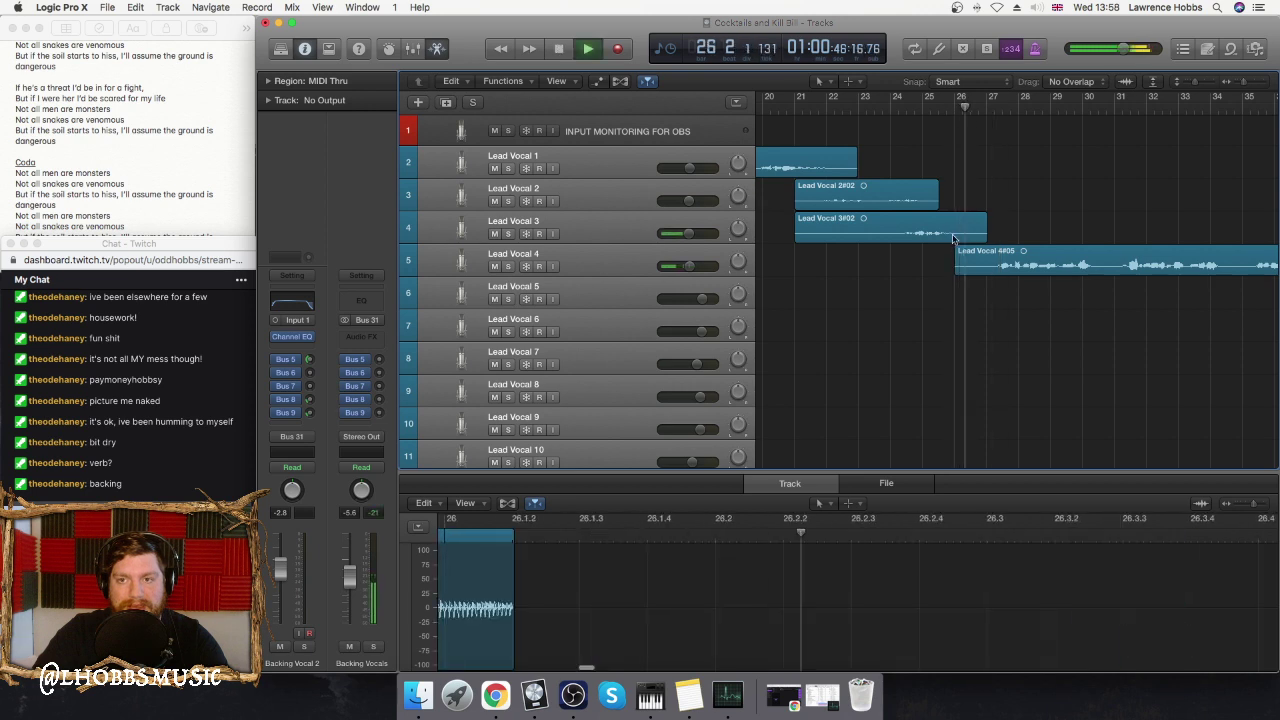
scroll(934, 310, down, 10)
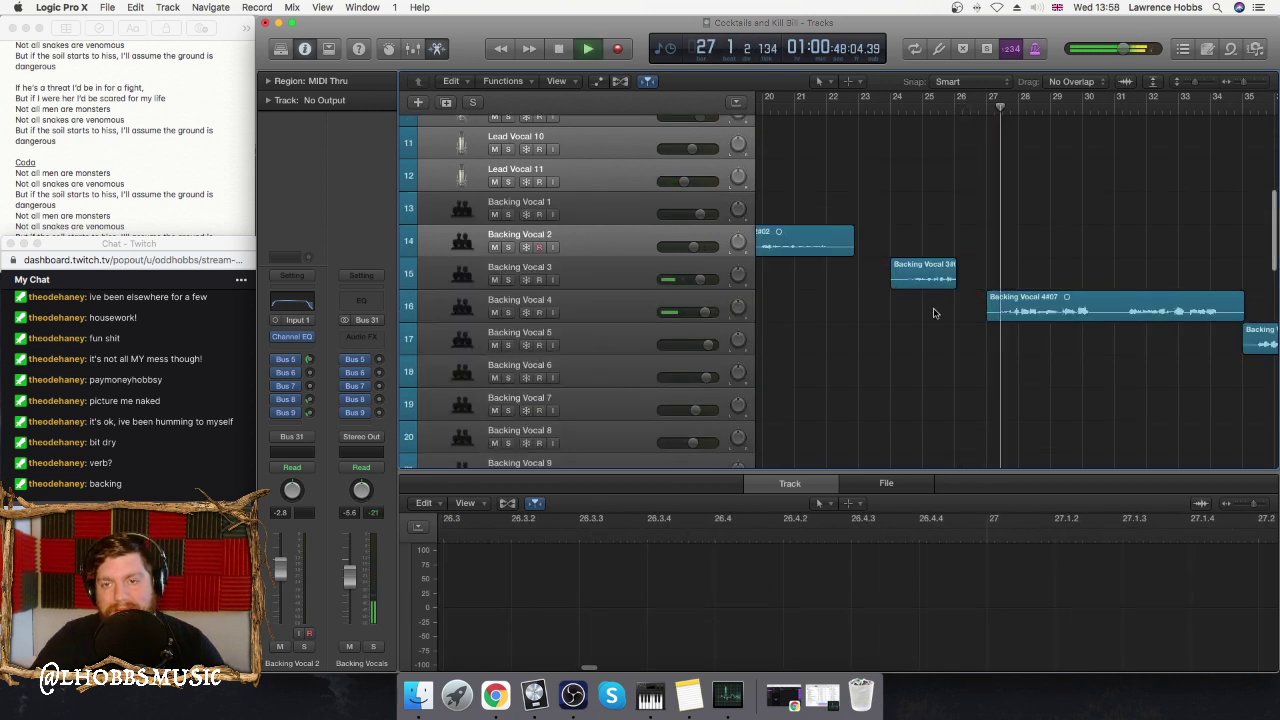
scroll(934, 313, down, 2)
scroll(953, 244, up, 12)
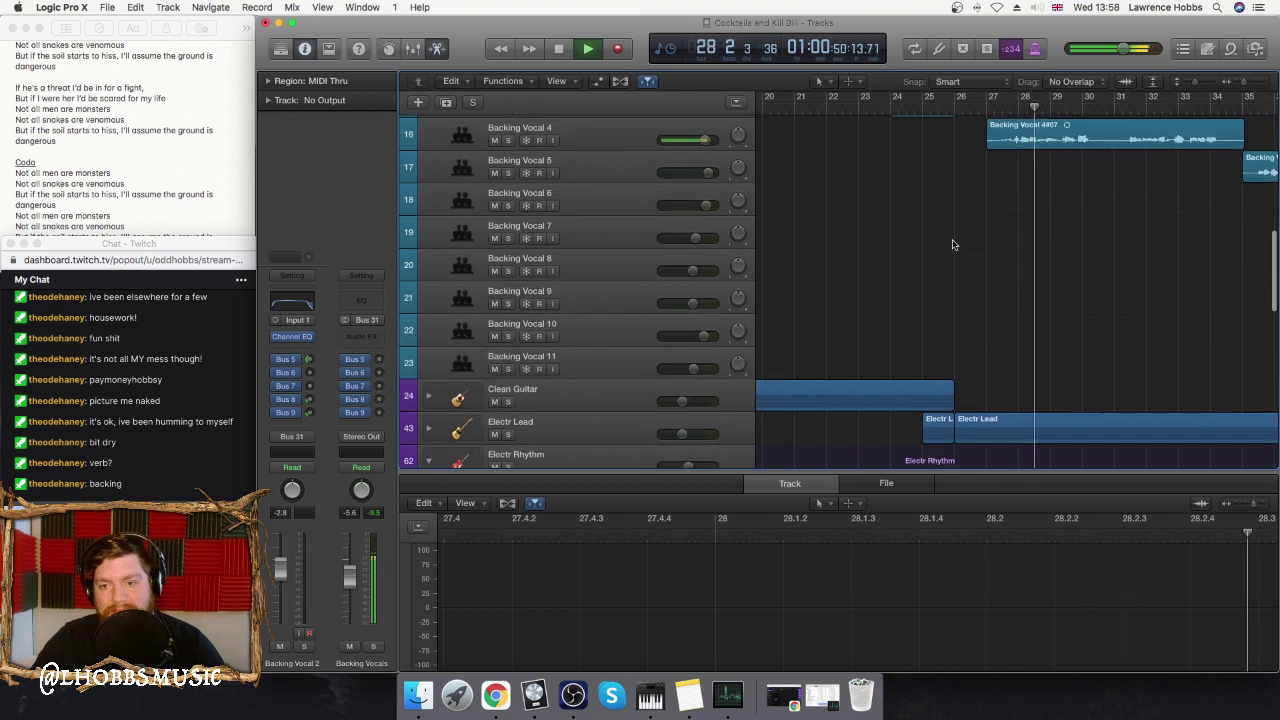
scroll(953, 244, up, 3)
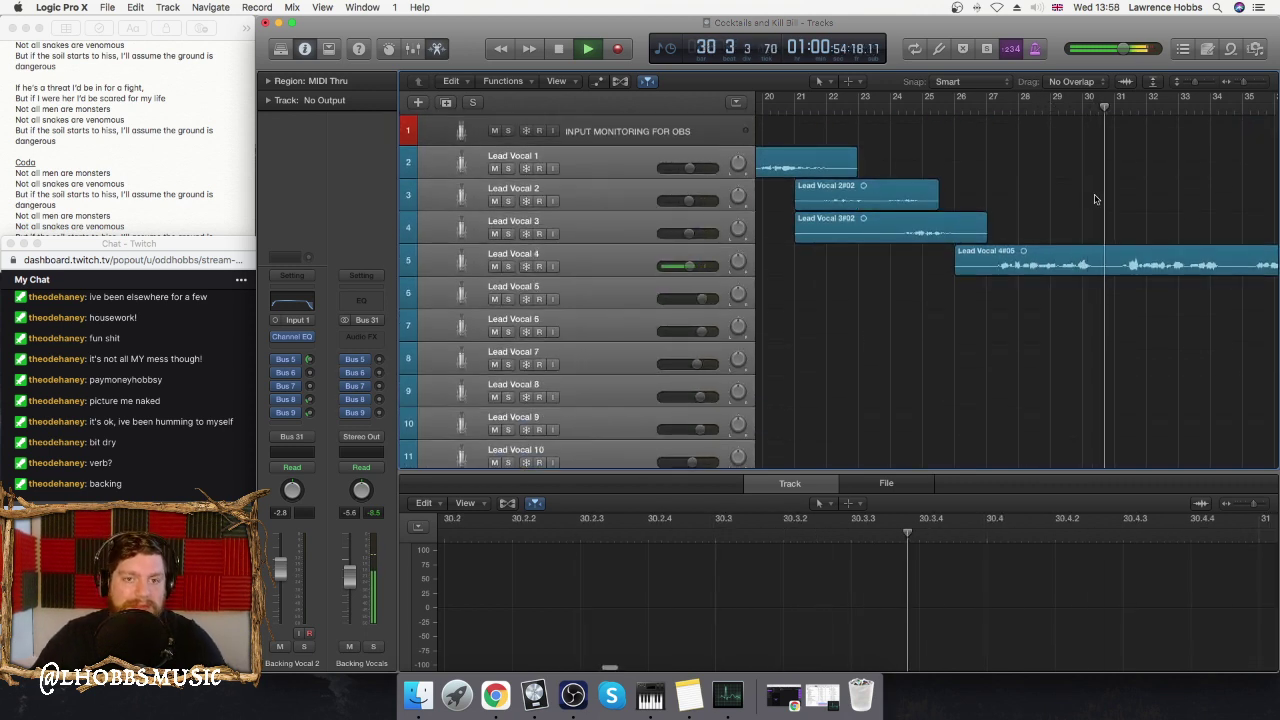
- Keep the song playing with the view following the playhead, lowering Lead Vocal 5 to -1.7 dB and Lead Vocal 6 slightly
scroll(1090, 195, right, 5)
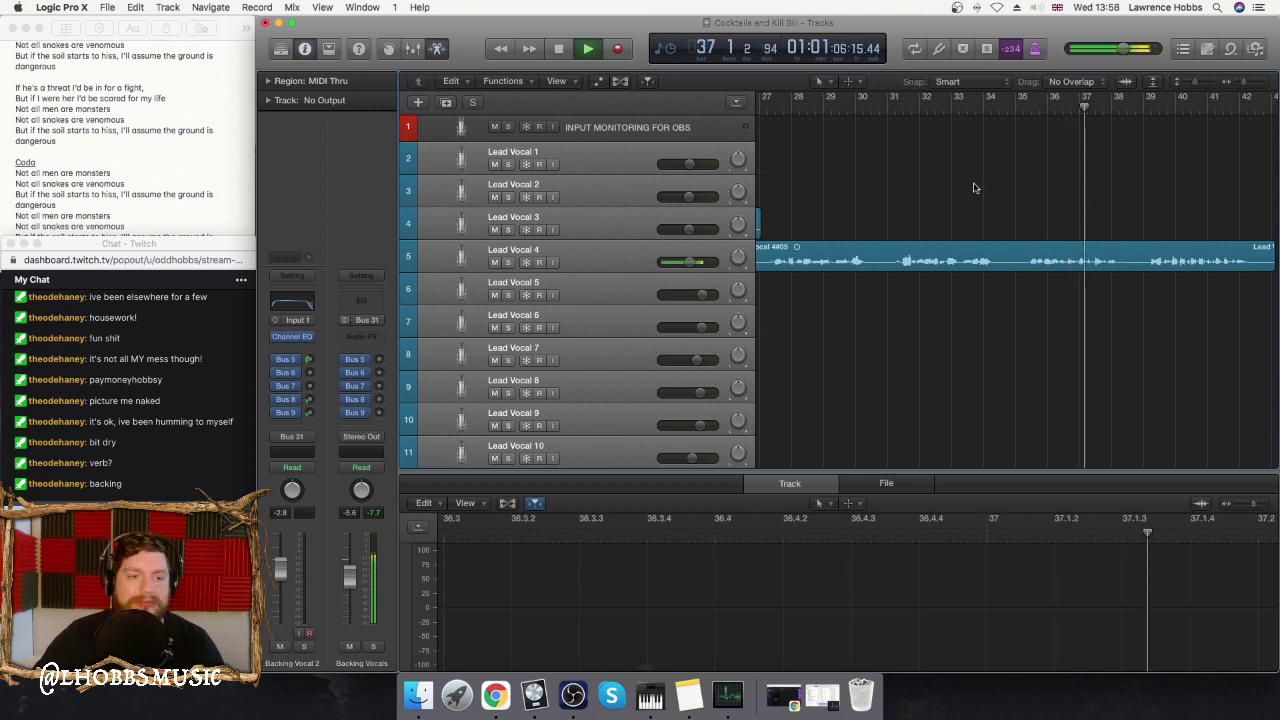
scroll(975, 190, down, 1)
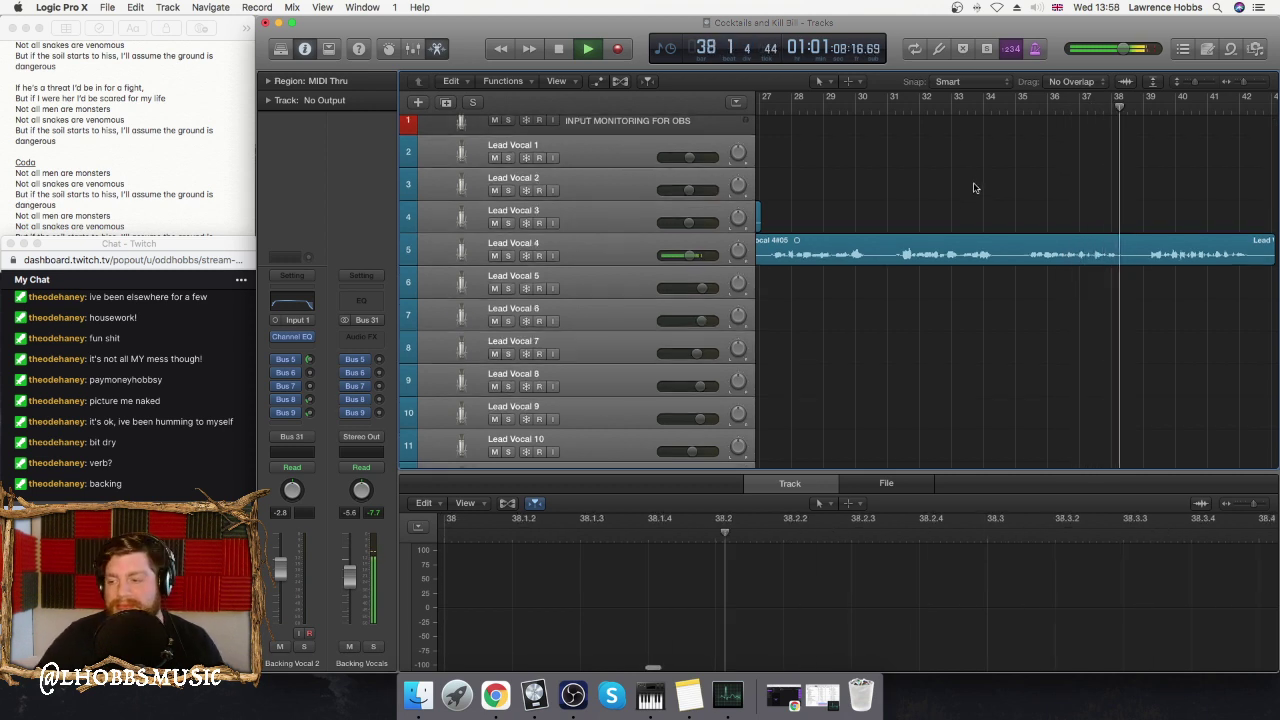
click(646, 83)
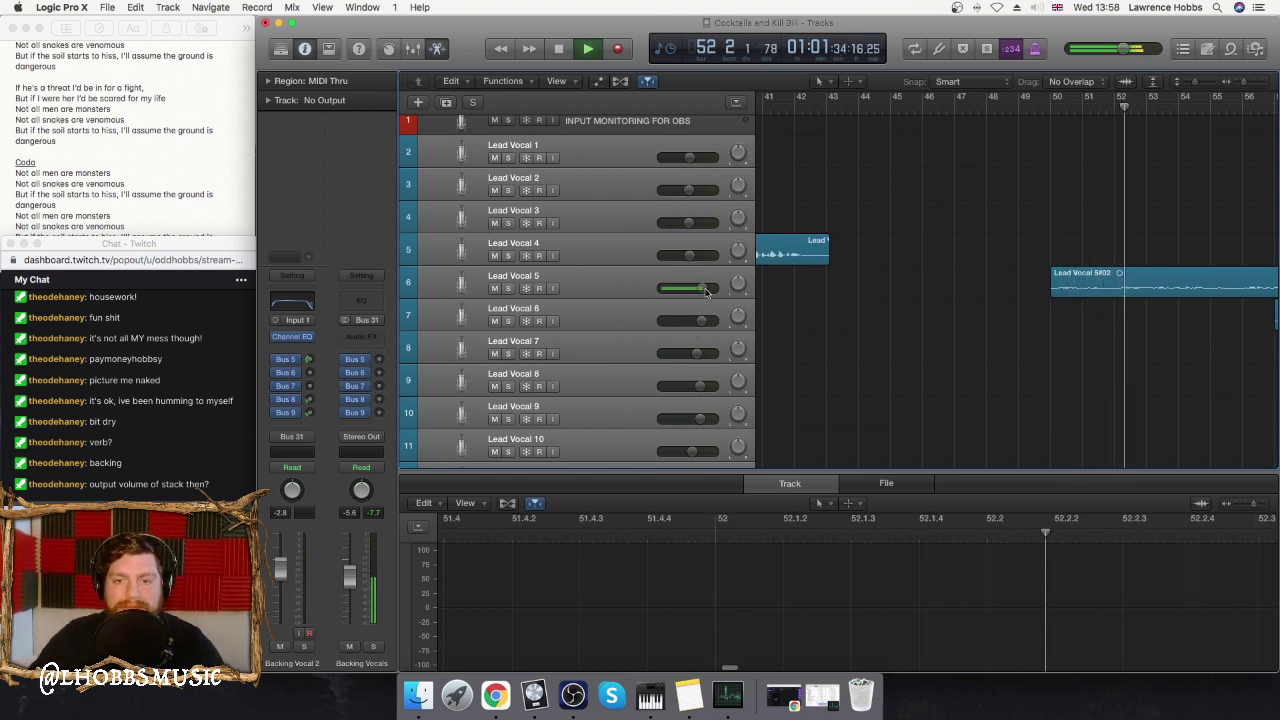
drag(705, 290, 697, 320)
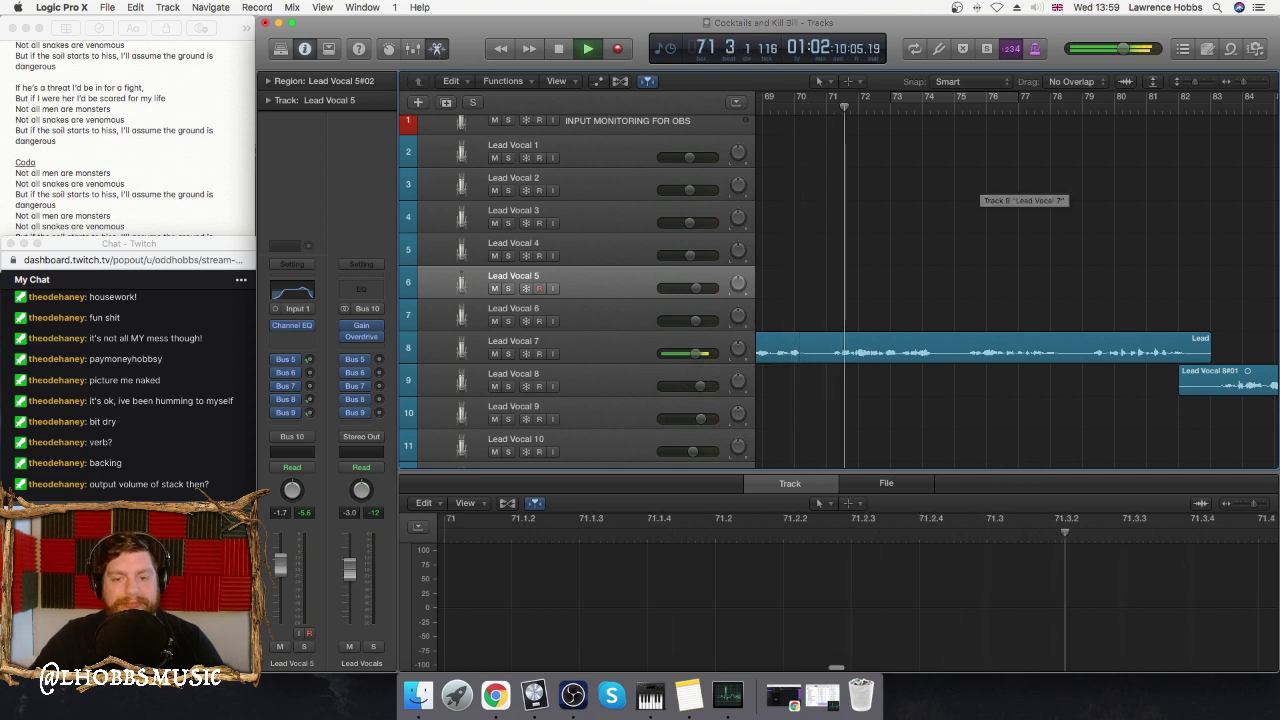
- Close the audio editor, shrink the tracks to minimum height and collapse the Electr Rhythm and Electr Bass stacks
key(e)
scroll(907, 318, down, 5)
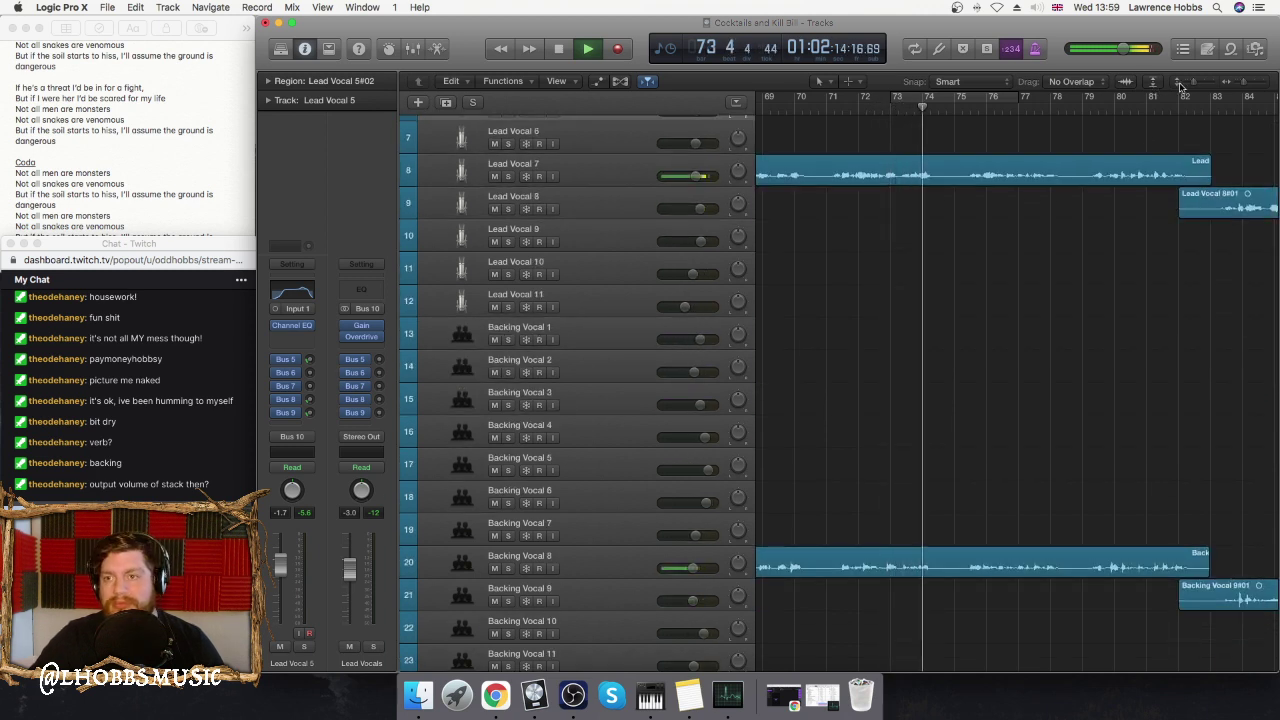
drag(1182, 88, 1183, 88)
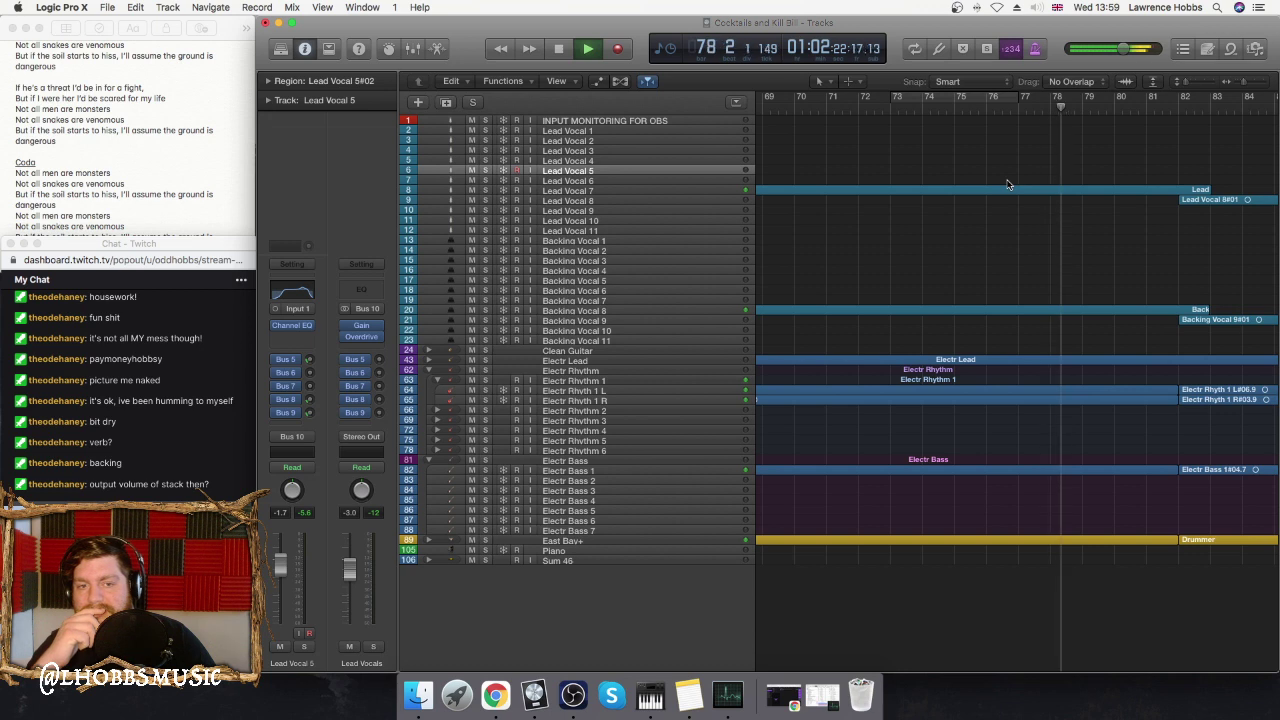
click(428, 371)
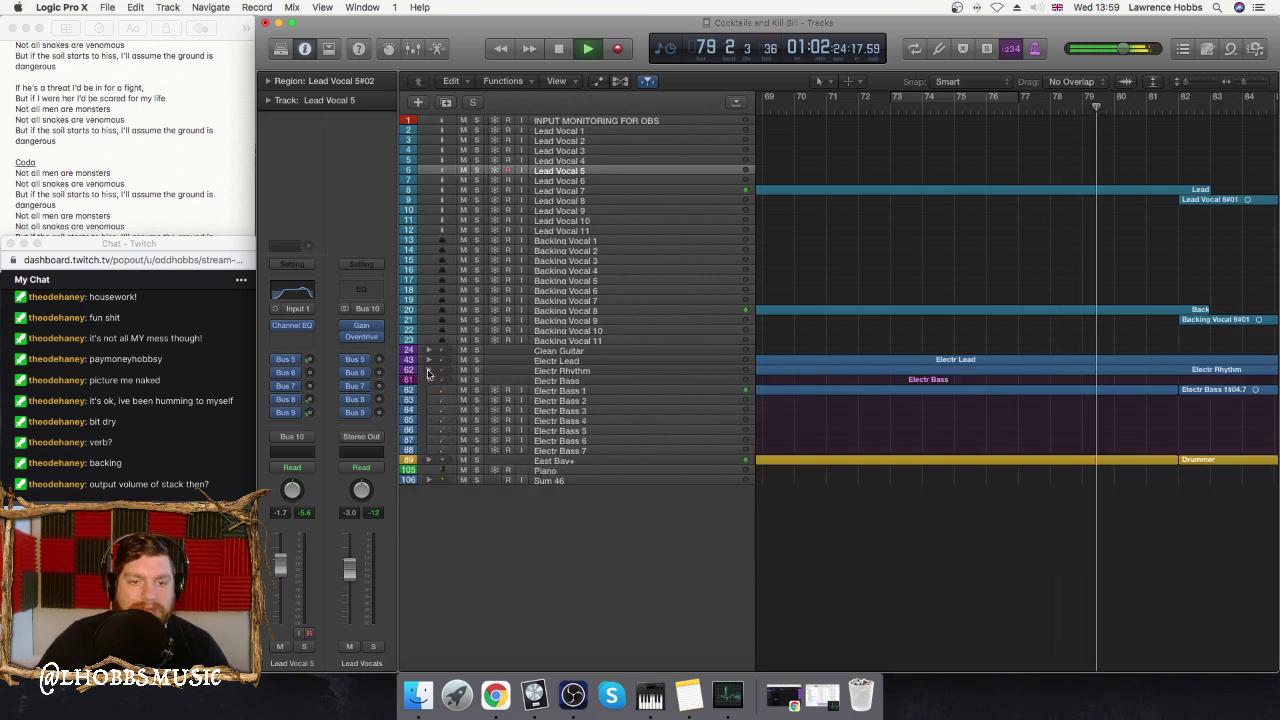
click(429, 381)
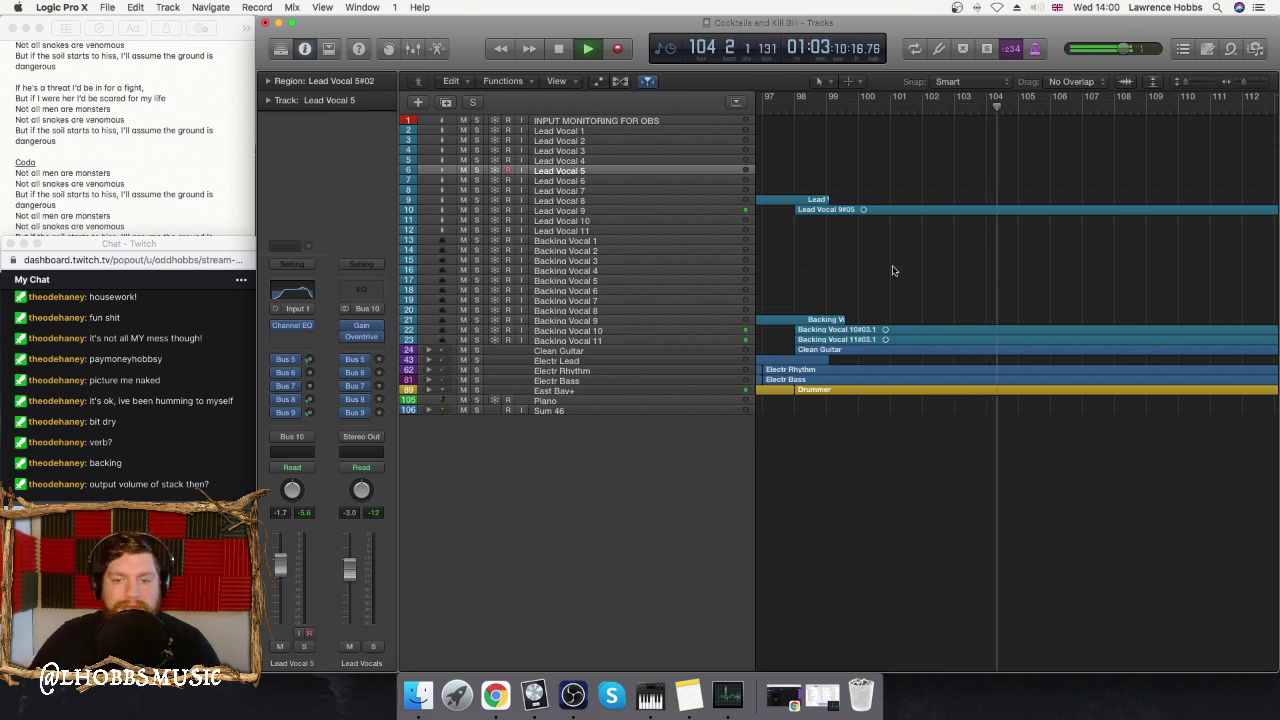
- Enlarge the tracks around Backing Vocal 10, then set its volume to -3.5 dB and lower Backing Vocal 11 slightly
click(665, 329)
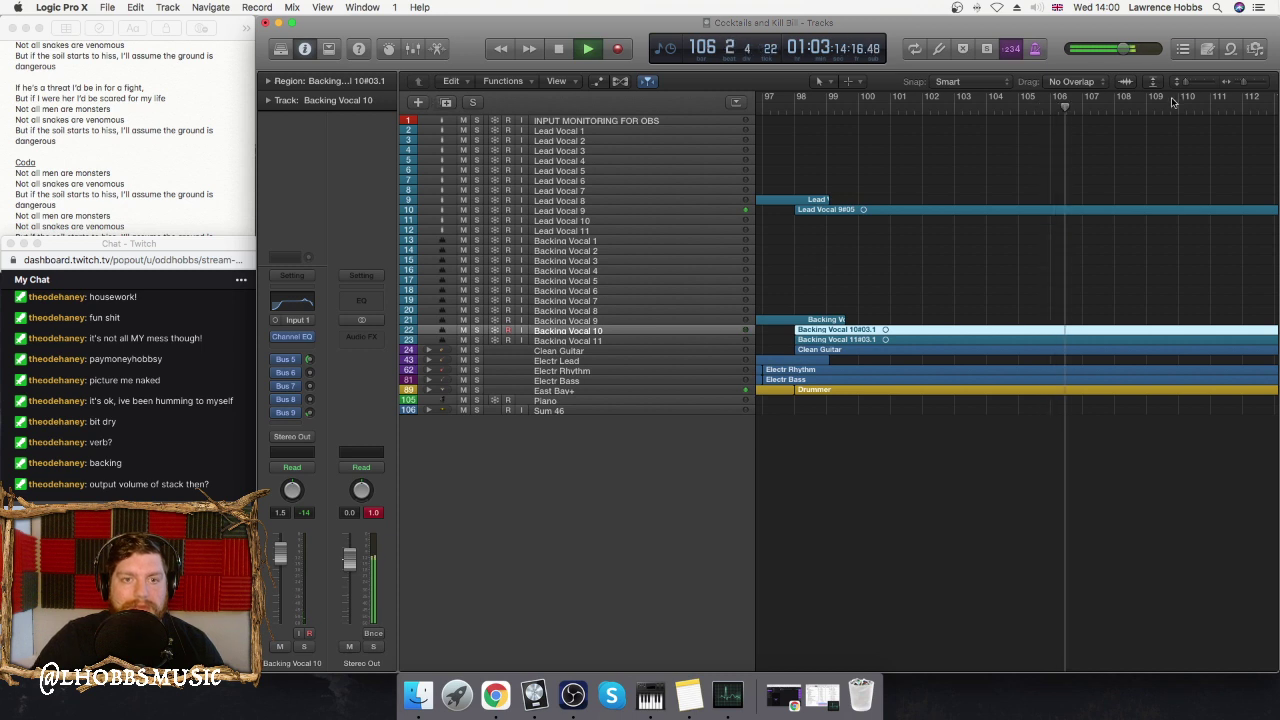
click(1192, 81)
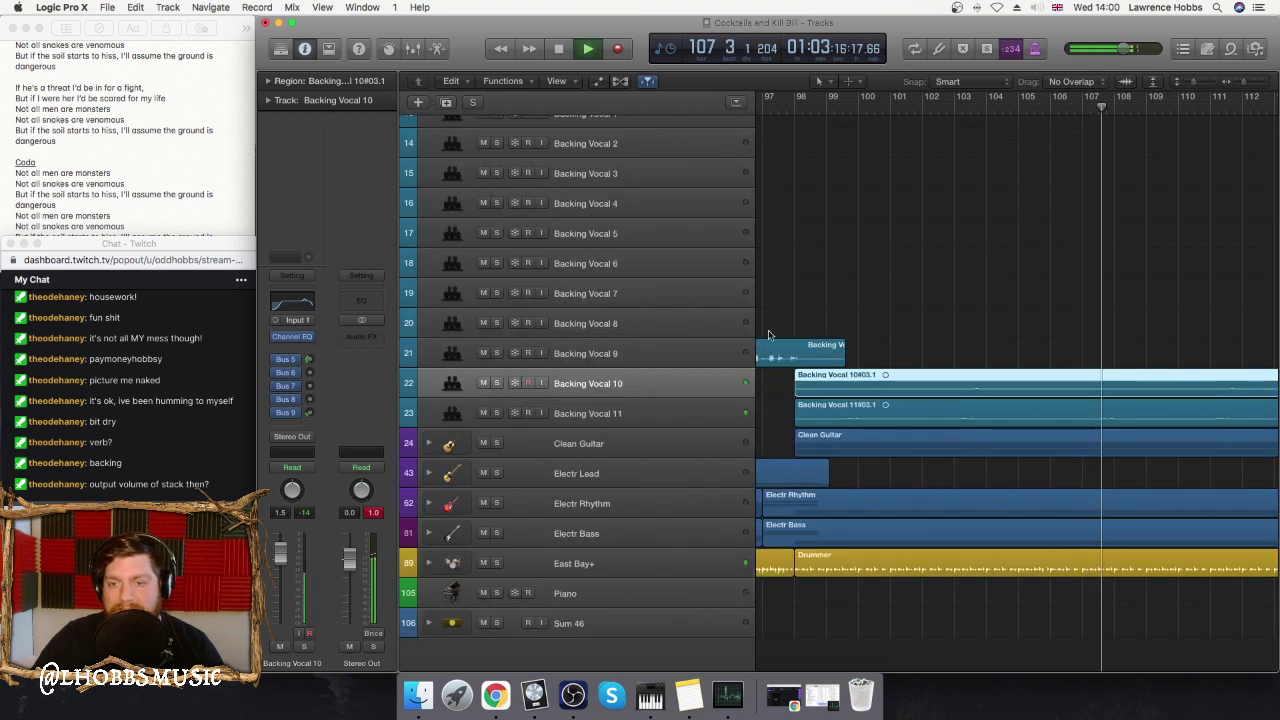
drag(1190, 82, 1203, 86)
mouse_move(700, 397)
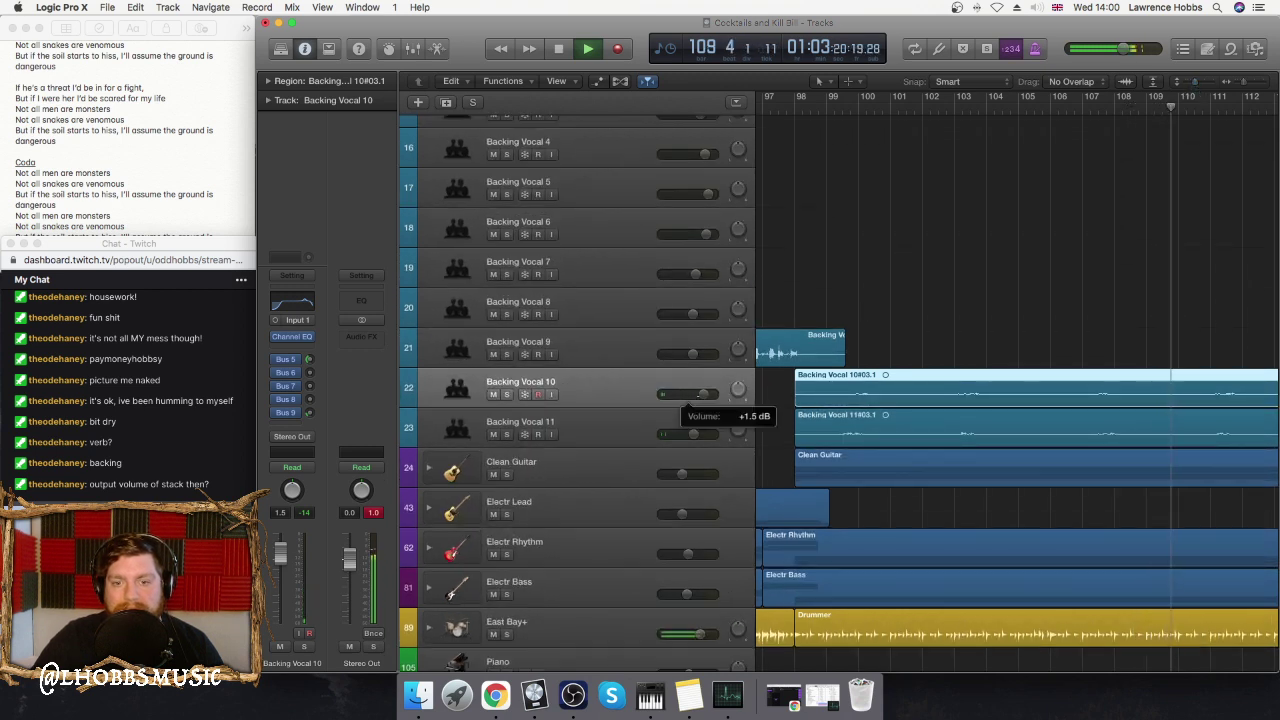
drag(693, 400, 689, 410)
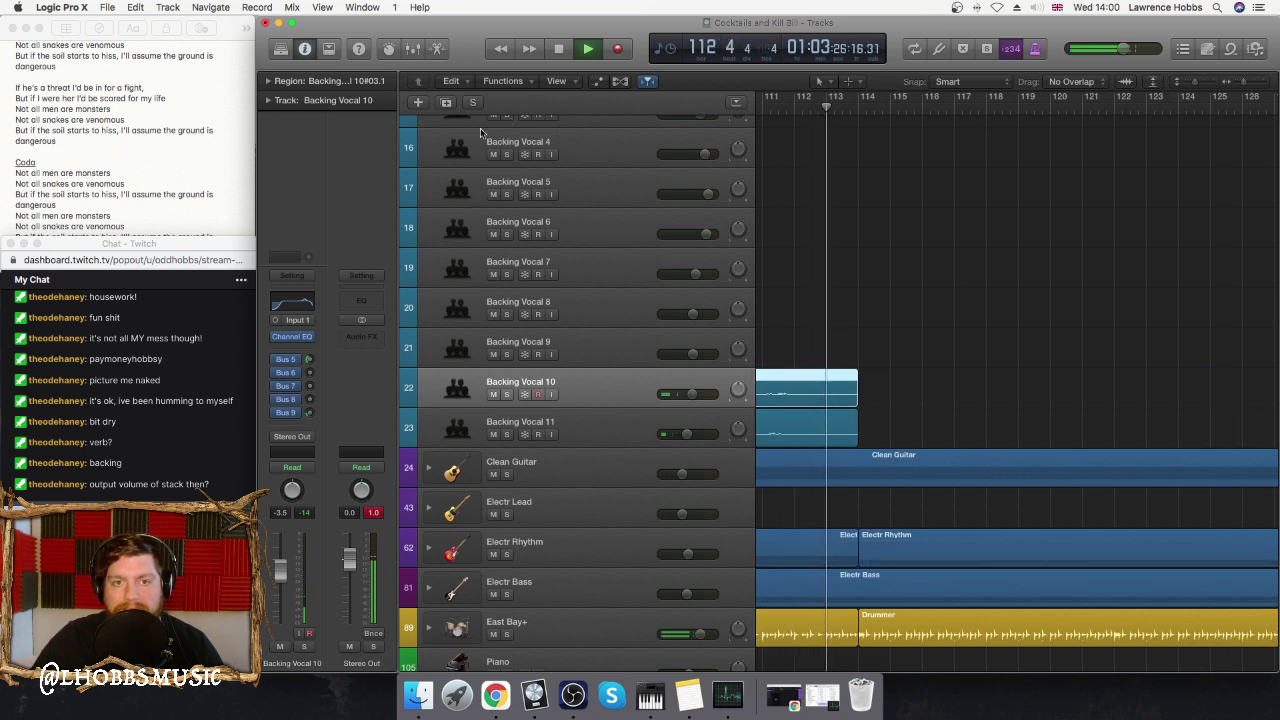
- Shrink the tracks again, play to about bar 134, return the playhead to bar 130 and select Lead Vocal 11
click(1197, 88)
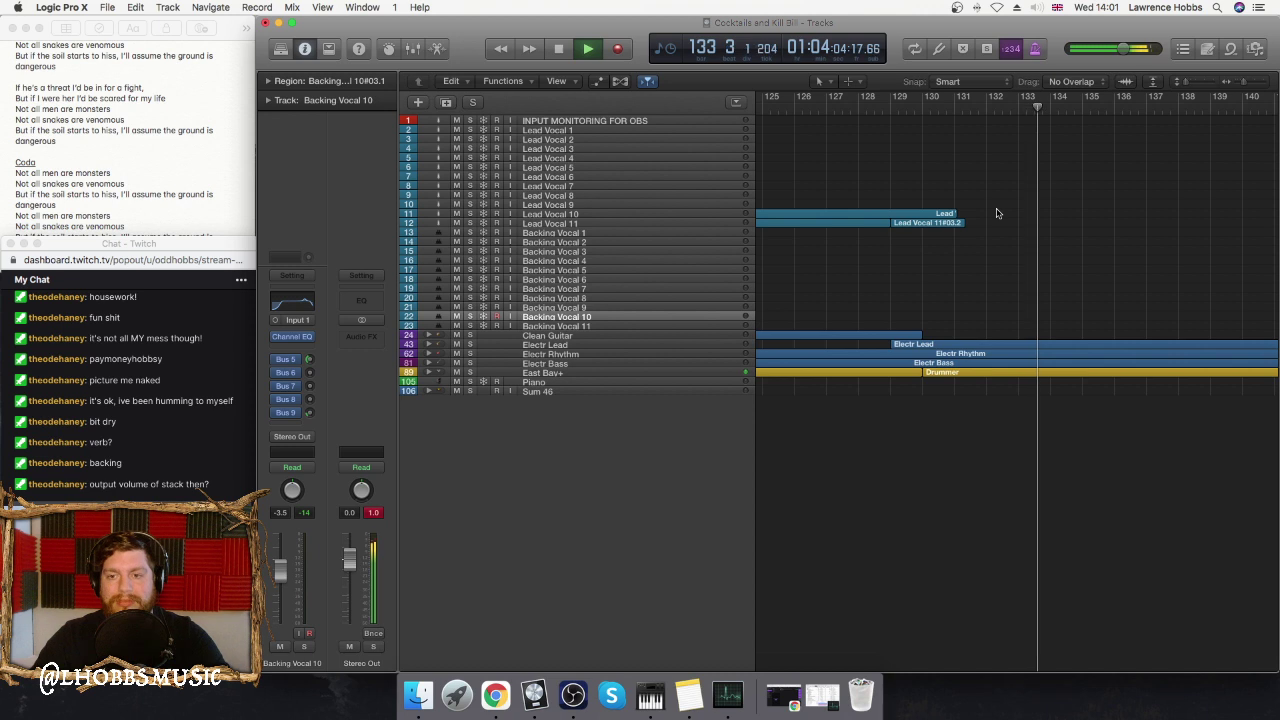
key(space)
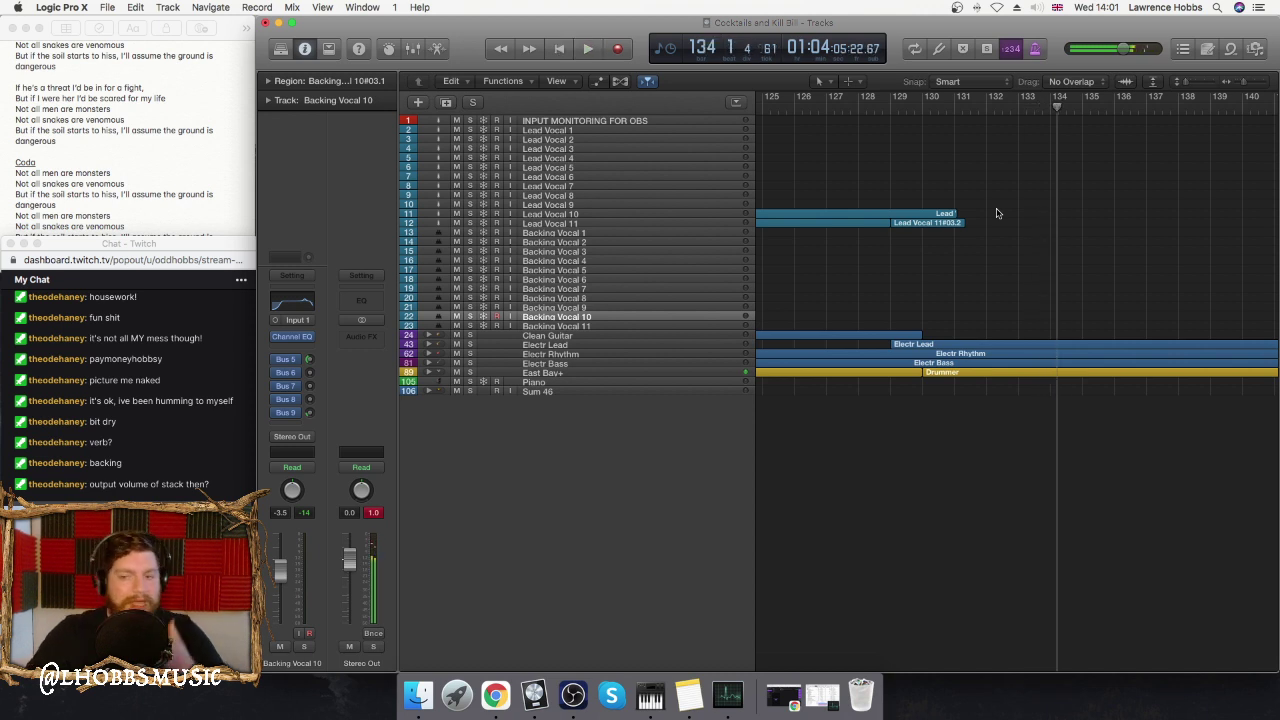
click(920, 108)
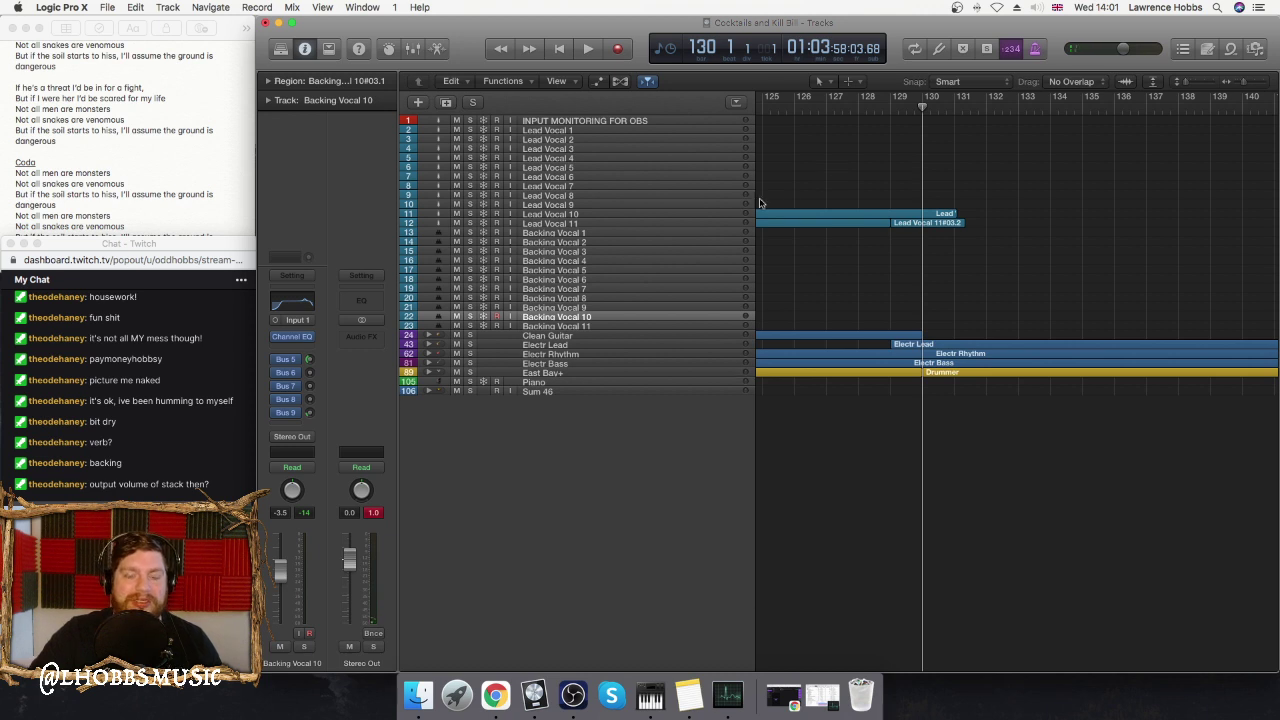
click(617, 224)
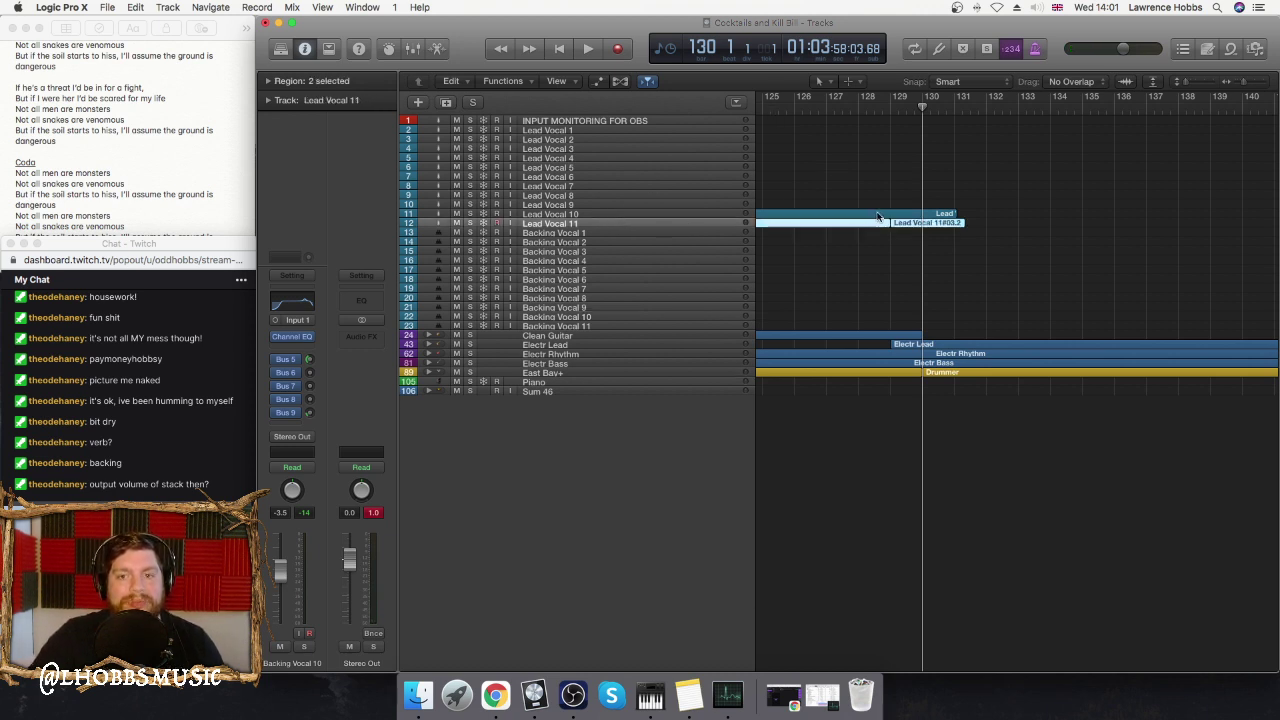
- Select Lead Vocal 8 and audition its part around bar 88
scroll(879, 216, left, 10)
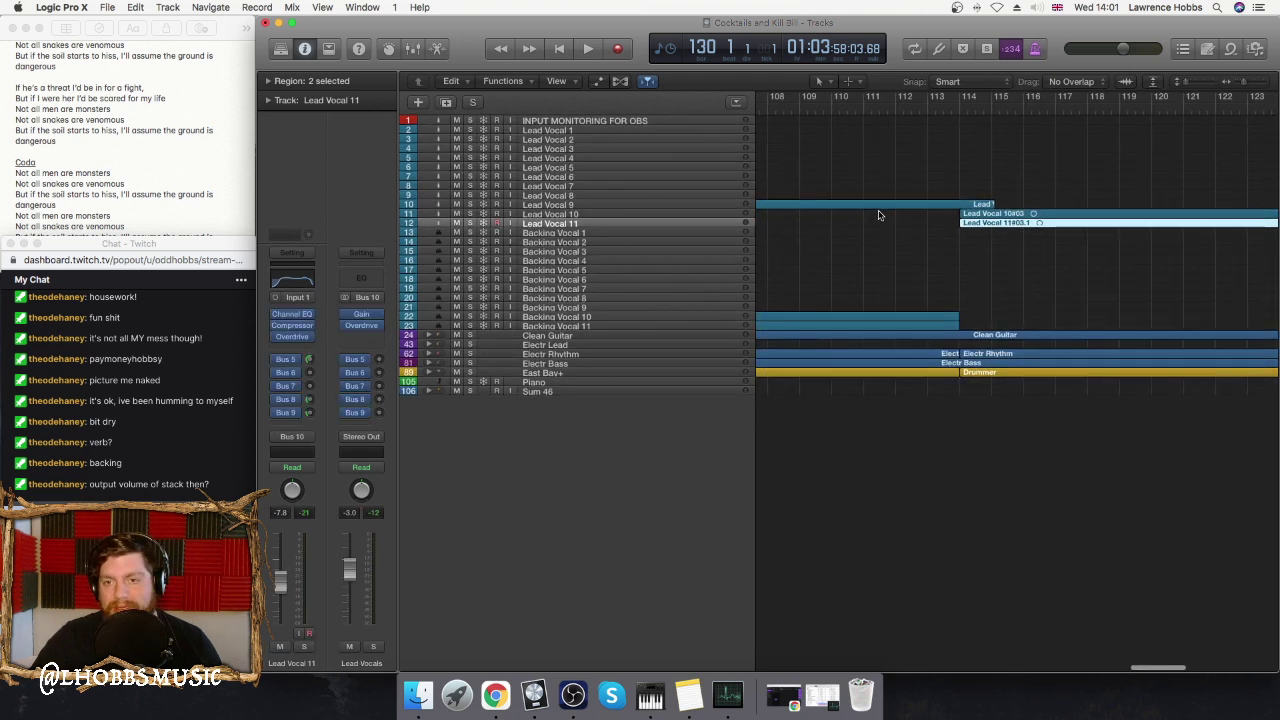
scroll(879, 216, left, 8)
scroll(867, 150, left, 7)
click(690, 195)
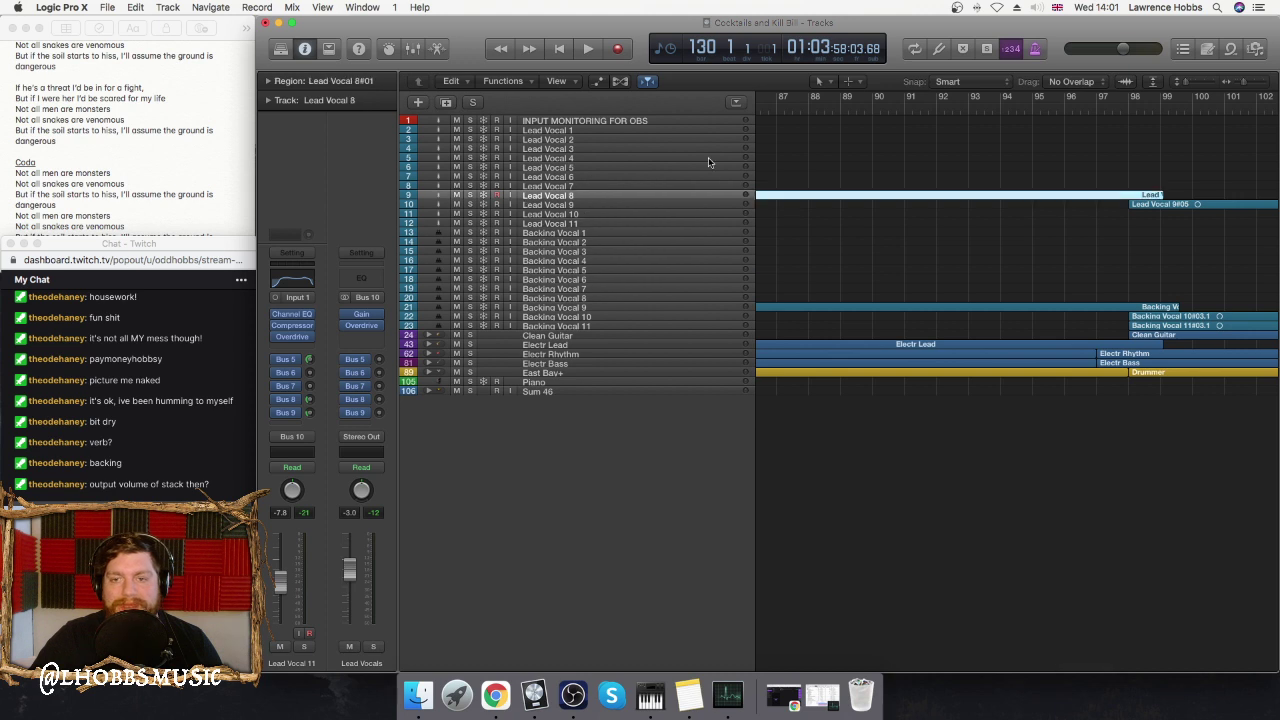
key(space)
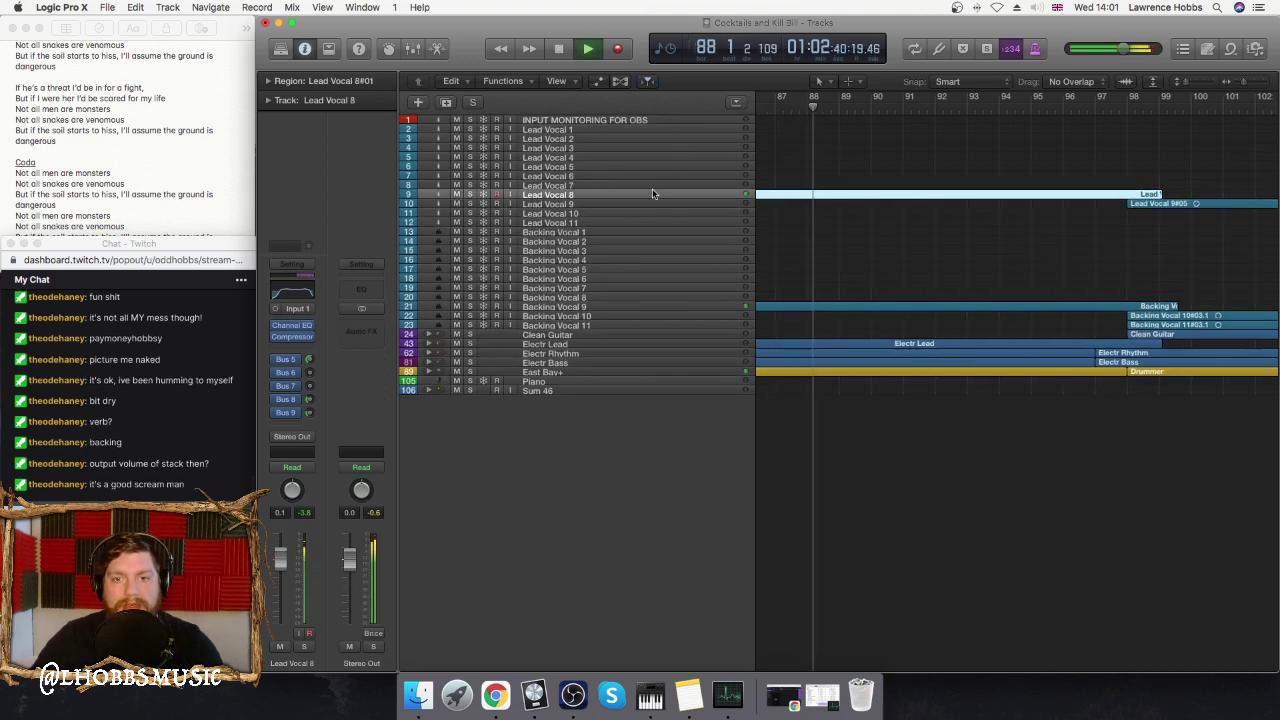
scroll(652, 193, right, 1)
key(space)
- Show the region settings of the Lead Vocal 10 region at bar 129 and play the ending to about bar 132
scroll(946, 223, right, 10)
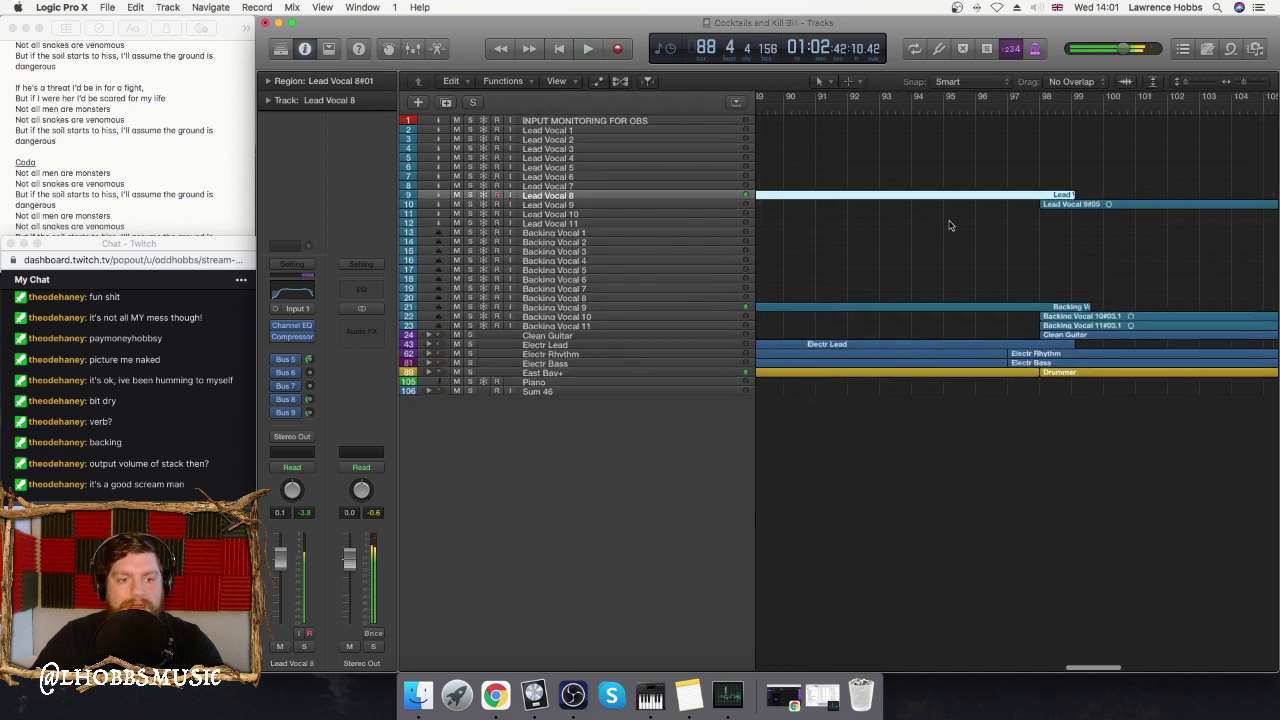
scroll(946, 223, right, 2)
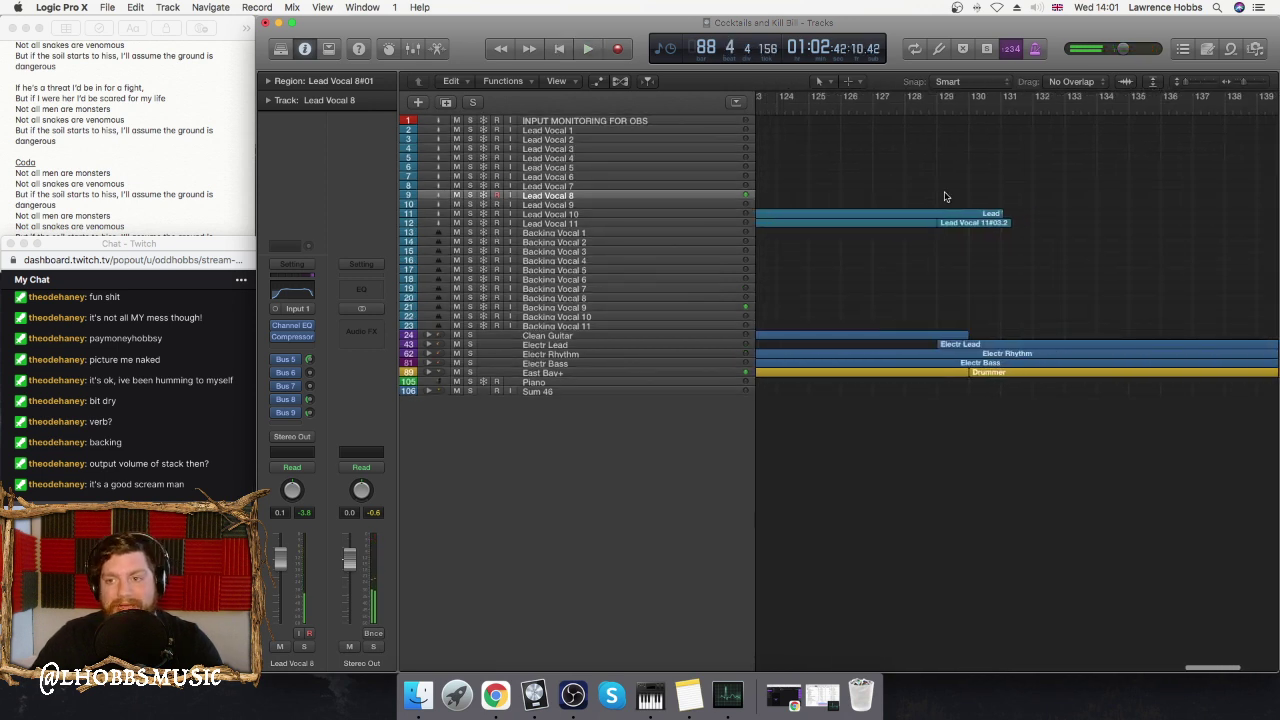
mouse_move(934, 207)
mouse_down()
mouse_move(947, 208)
mouse_move(936, 208)
mouse_up()
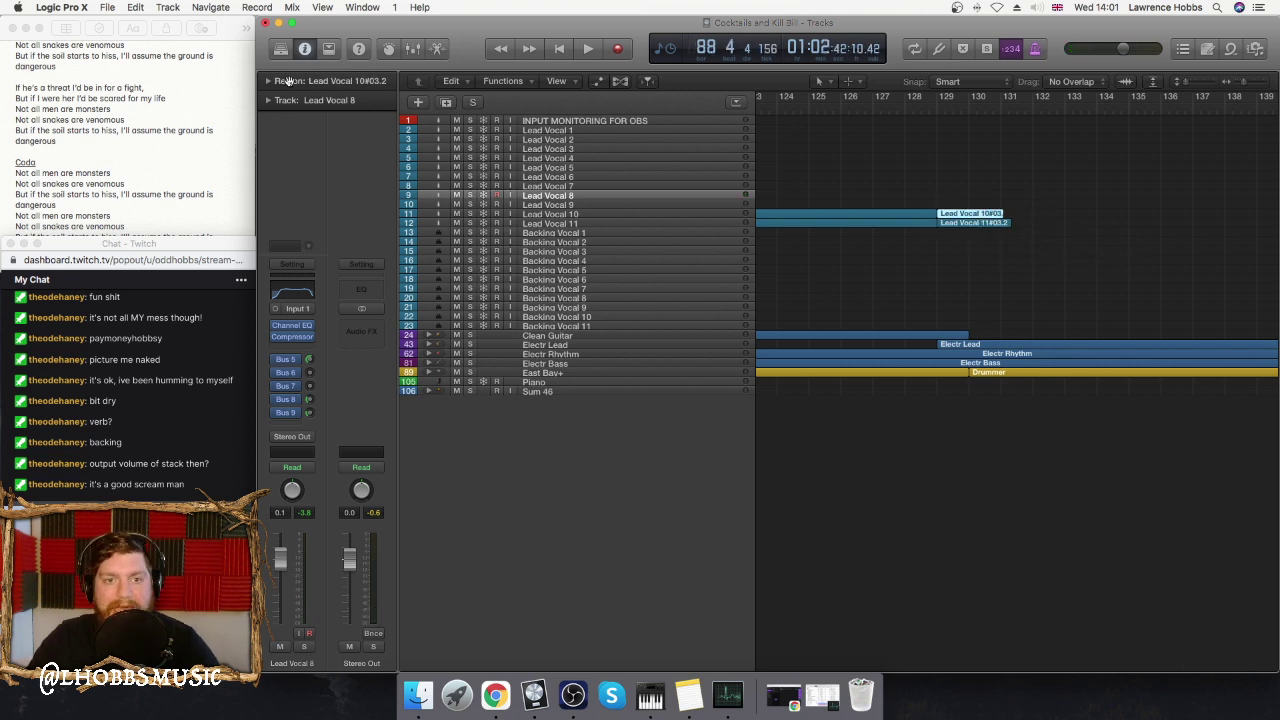
click(267, 81)
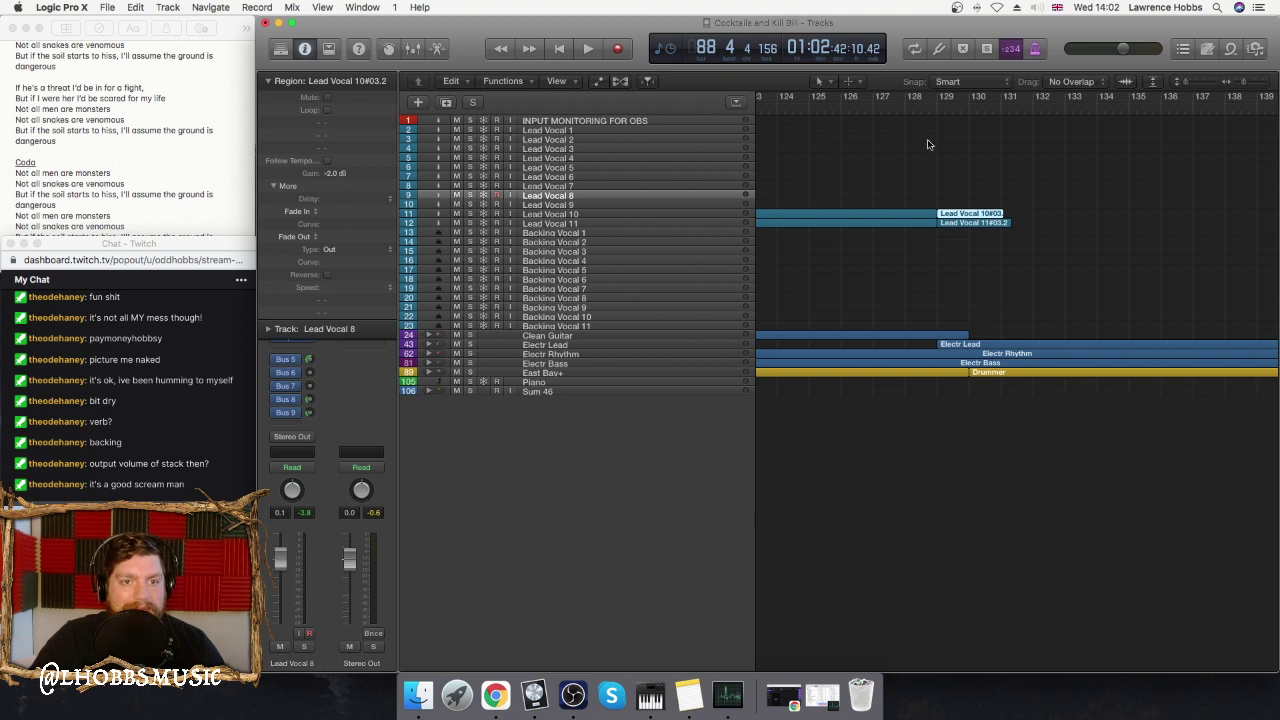
key(space)
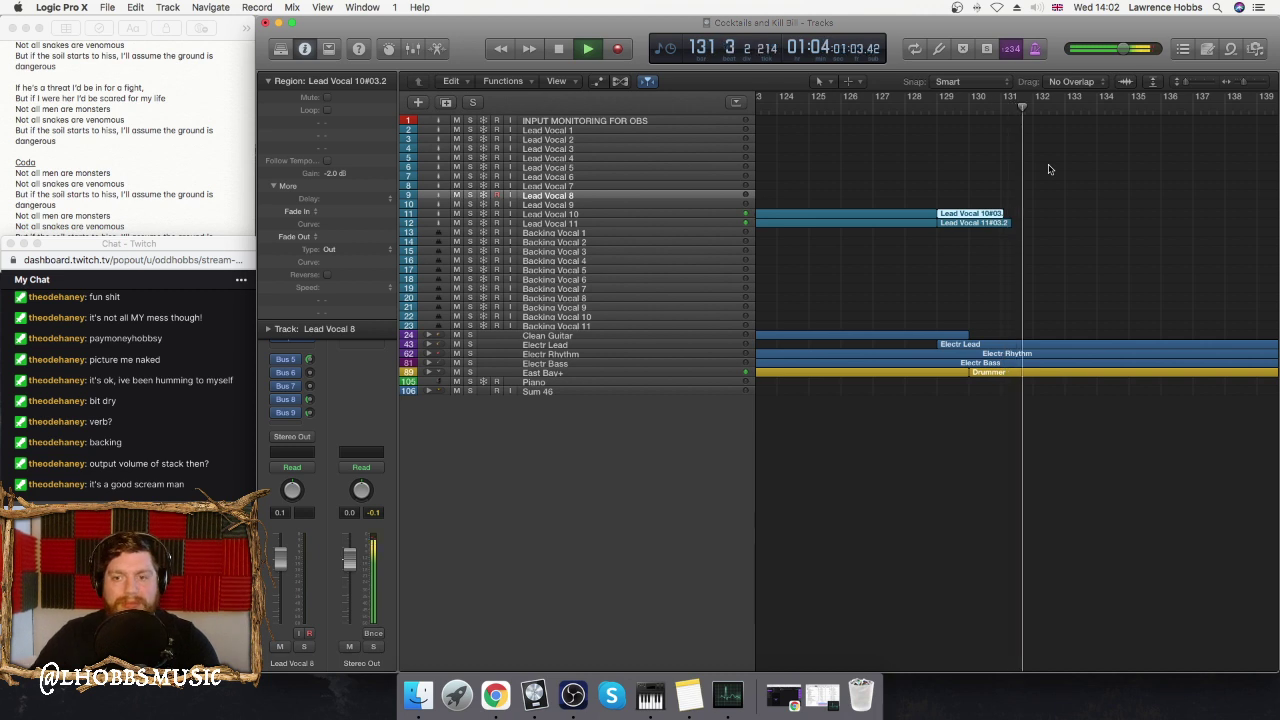
key(space)
- Reselect Lead Vocal 8, hide the region settings and play its part again to about bar 89 for comparison
scroll(1000, 165, left, 15)
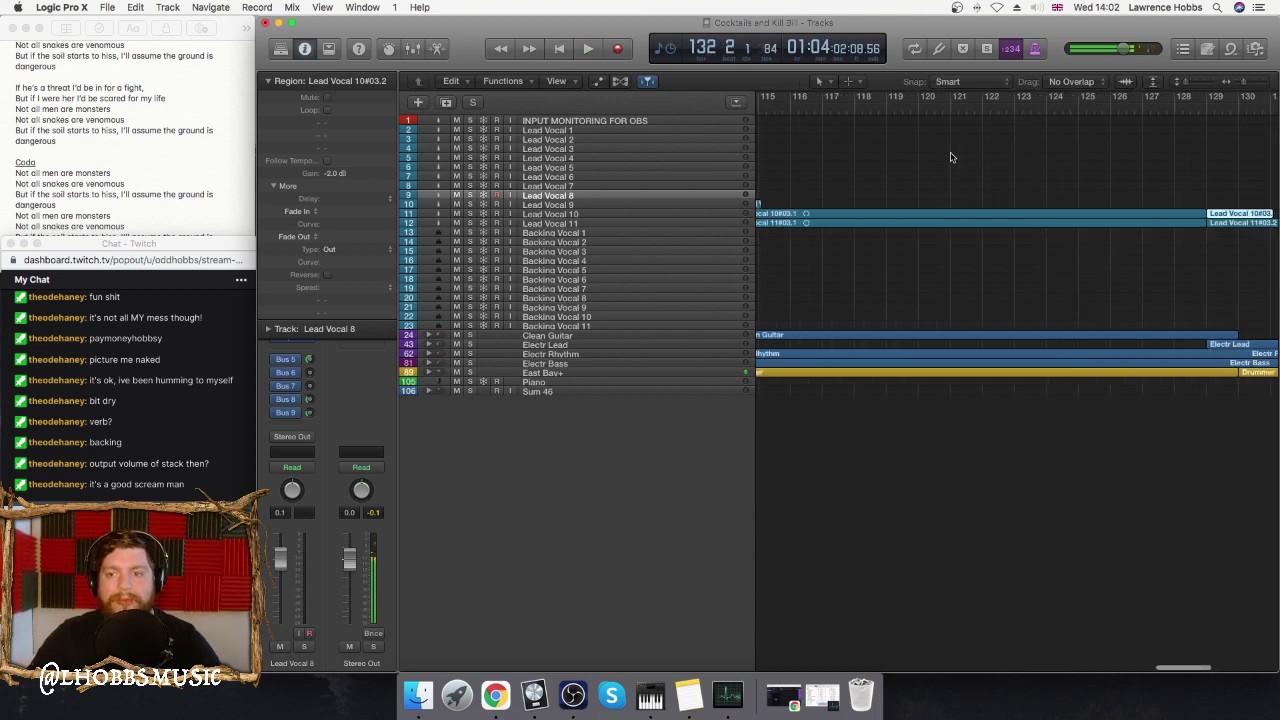
scroll(951, 157, left, 2)
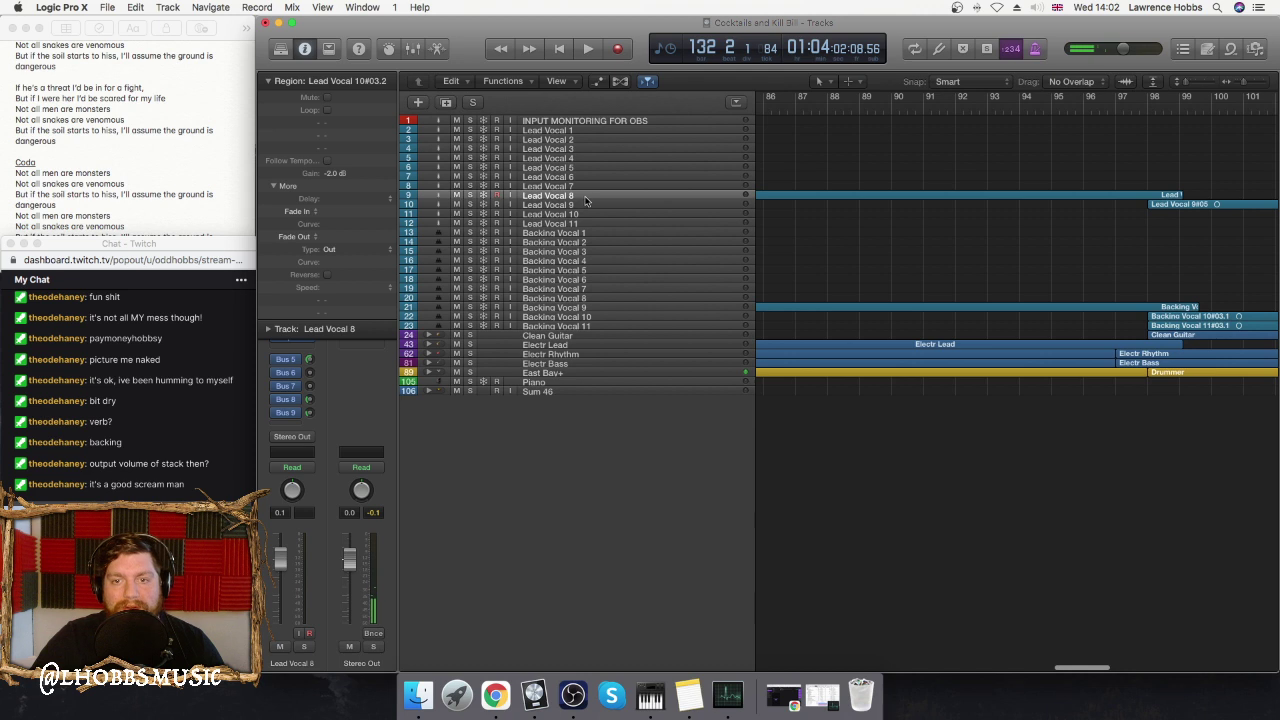
click(586, 201)
click(268, 81)
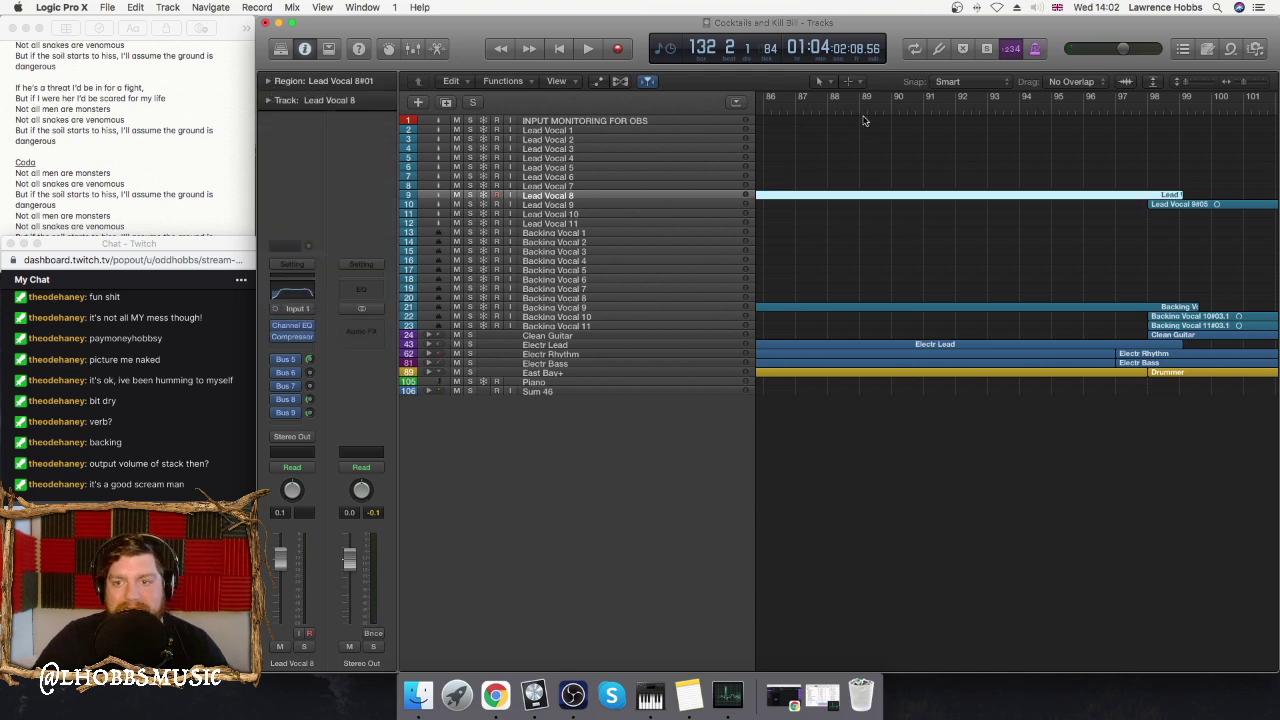
key(space)
scroll(873, 188, left, 3)
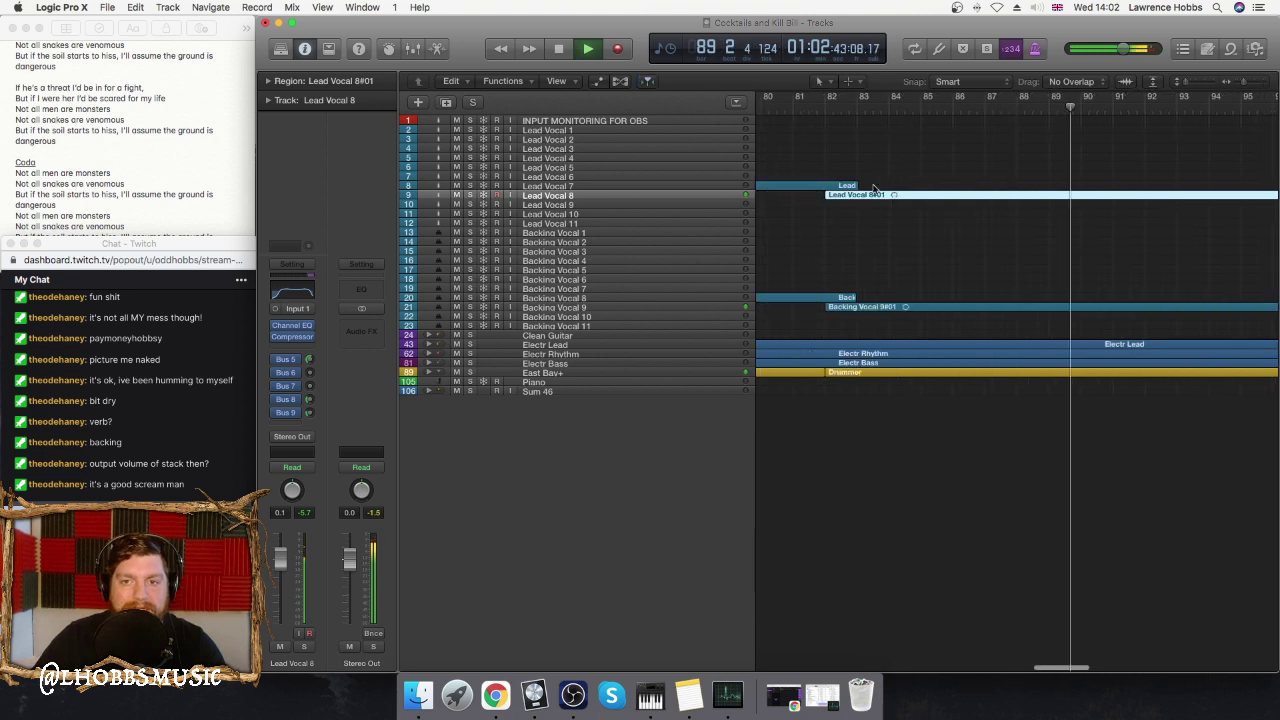
key(space)
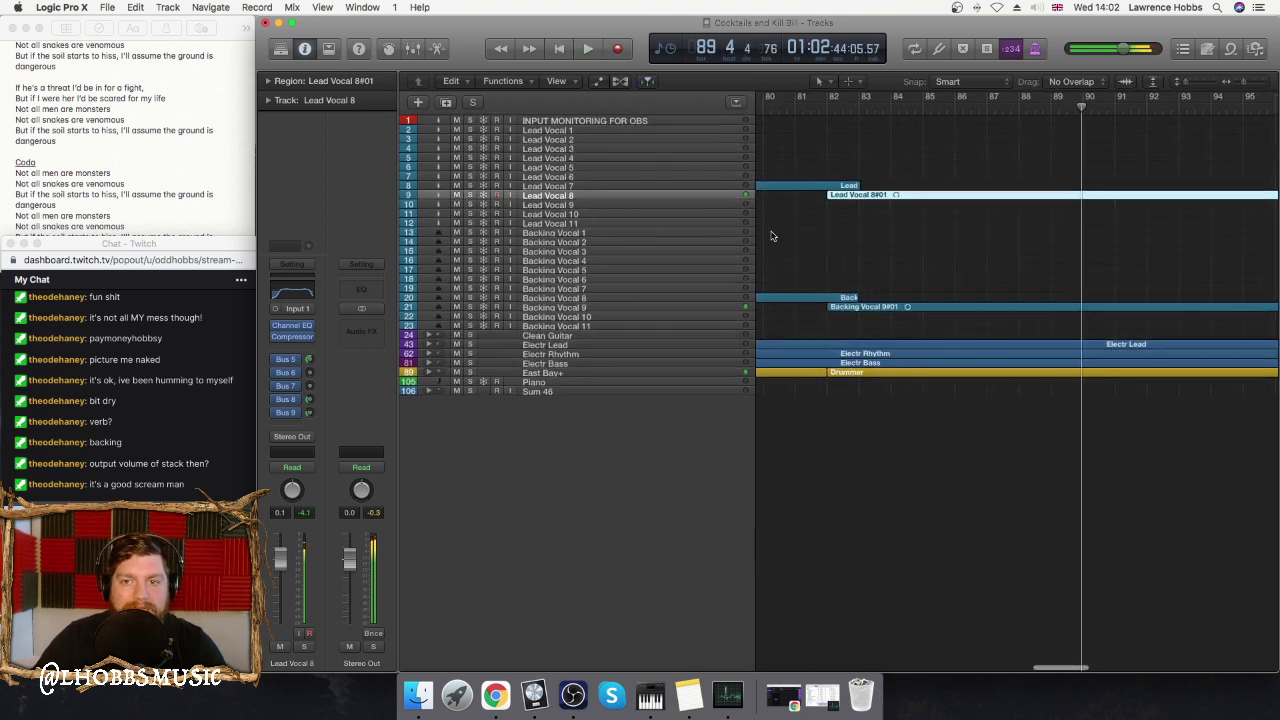
click(293, 437)
mouse_move(311, 484)
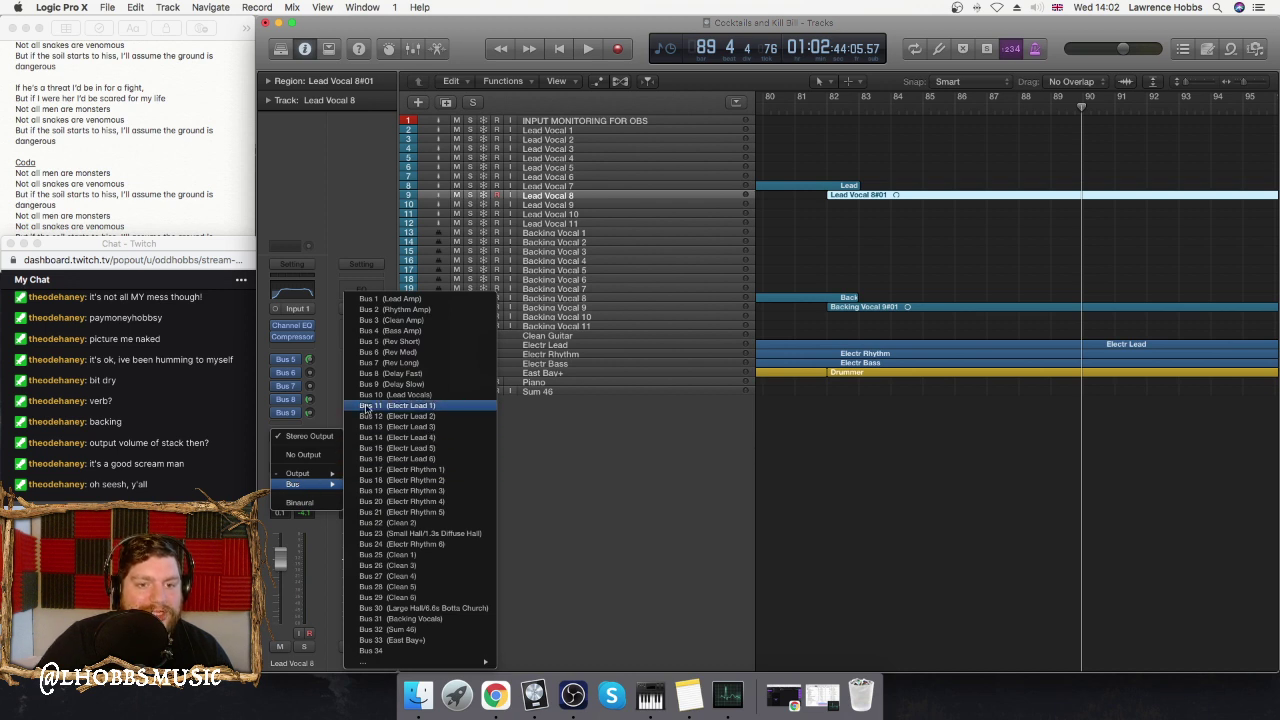
key(Escape)
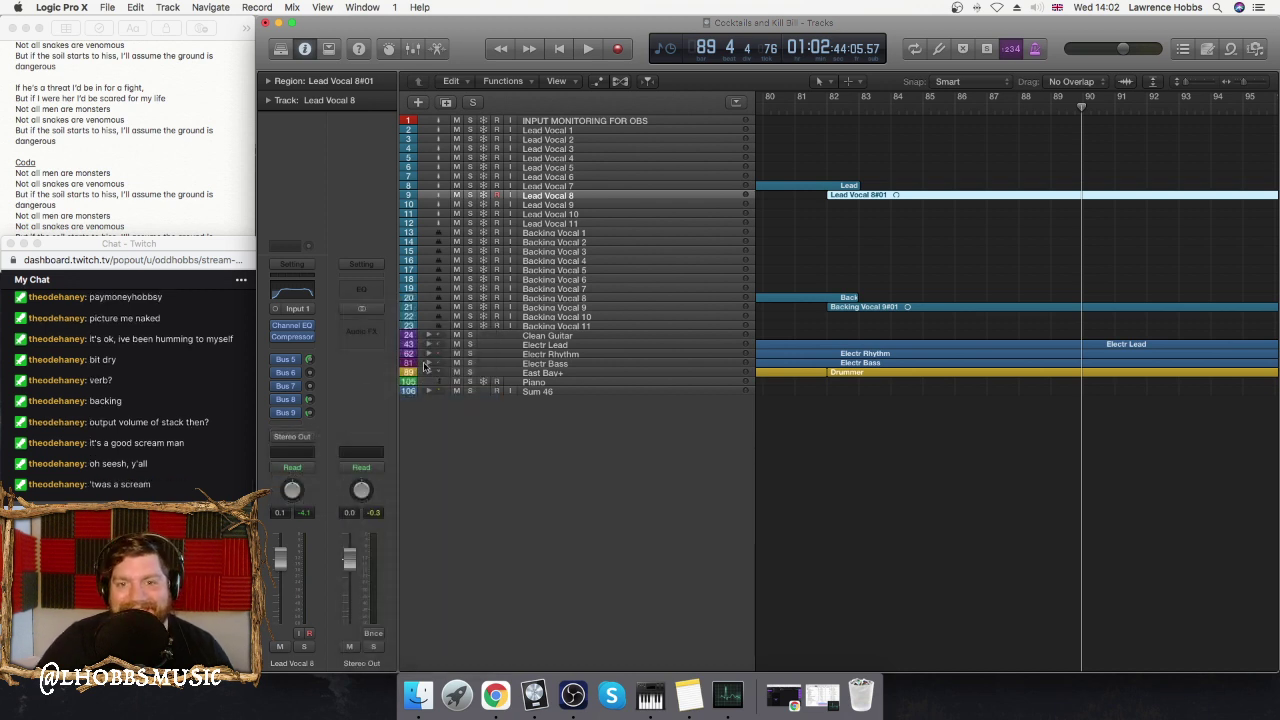
- Route the output of Lead Vocal 7 to Bus 10 (Lead Vocals), then select Lead Vocal 6 to compare its output
click(574, 205)
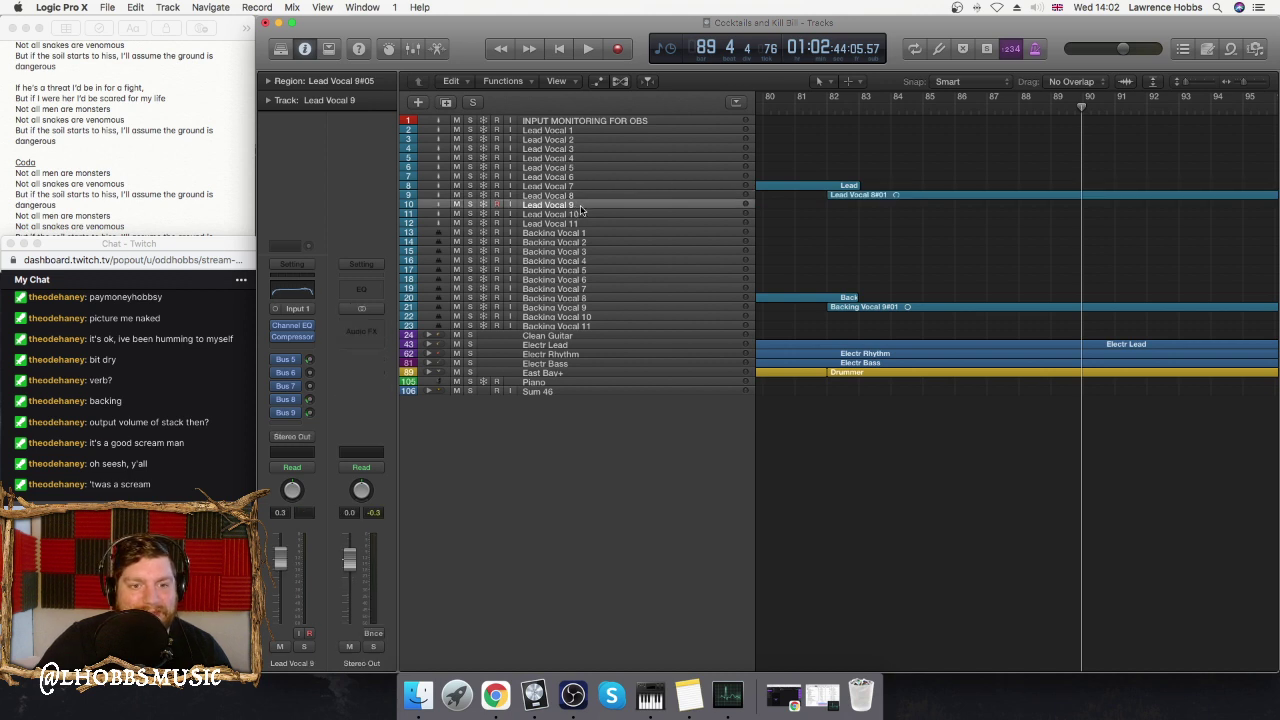
scroll(978, 218, right, 10)
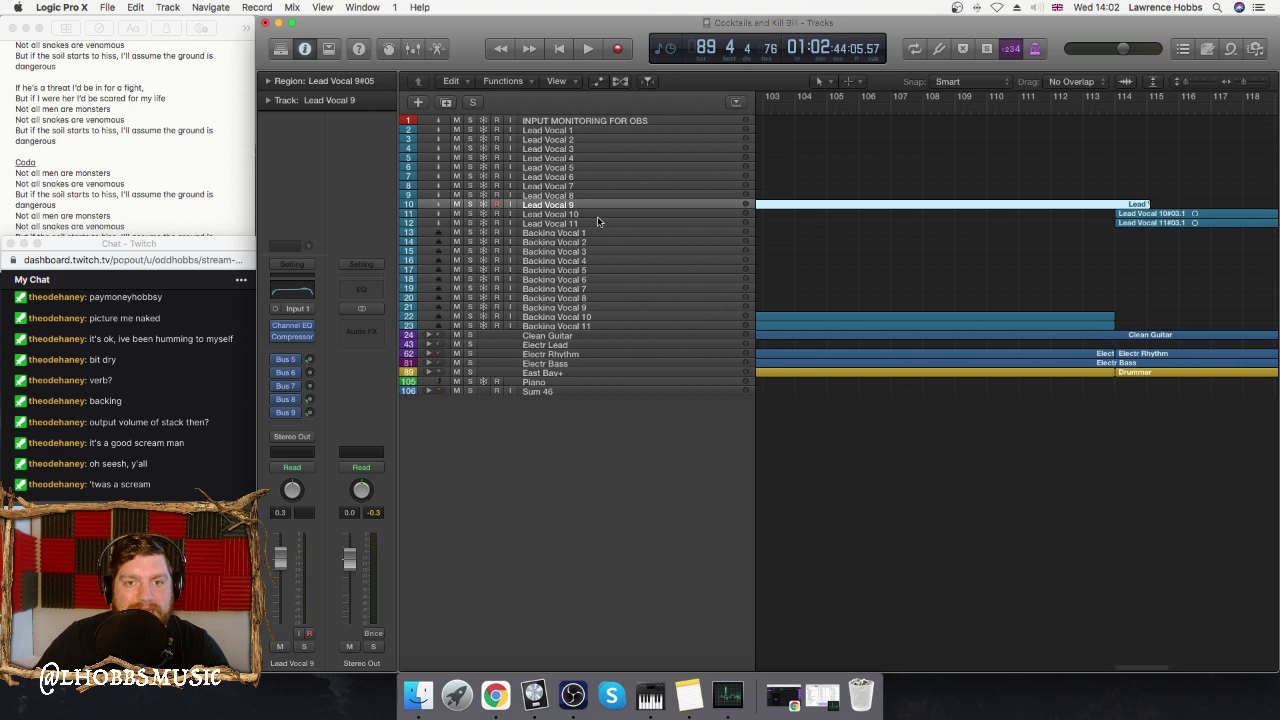
click(581, 188)
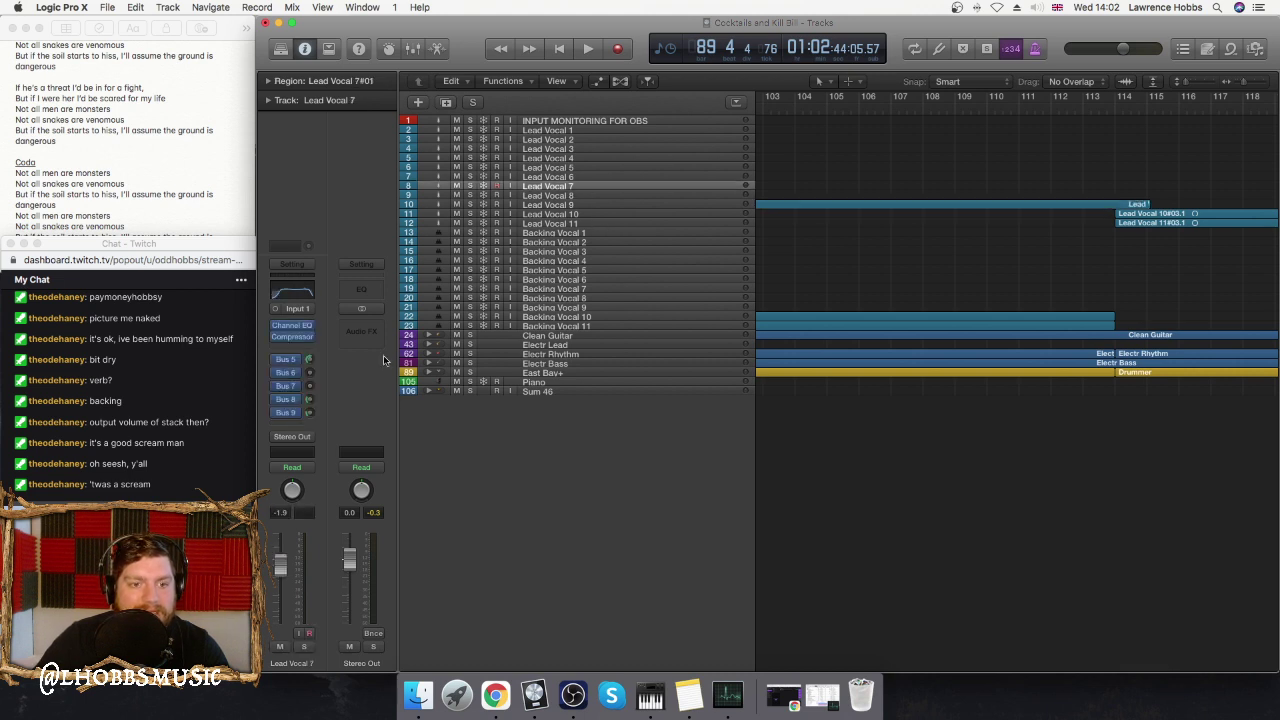
click(305, 438)
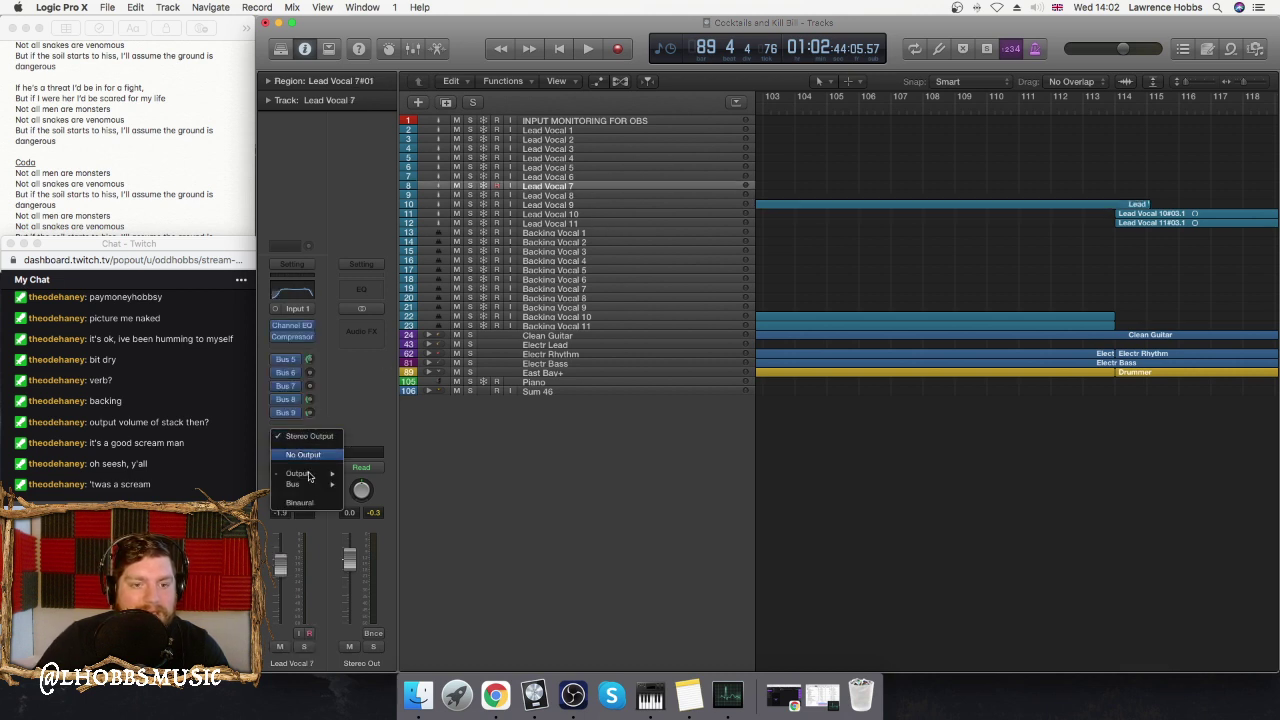
mouse_move(306, 488)
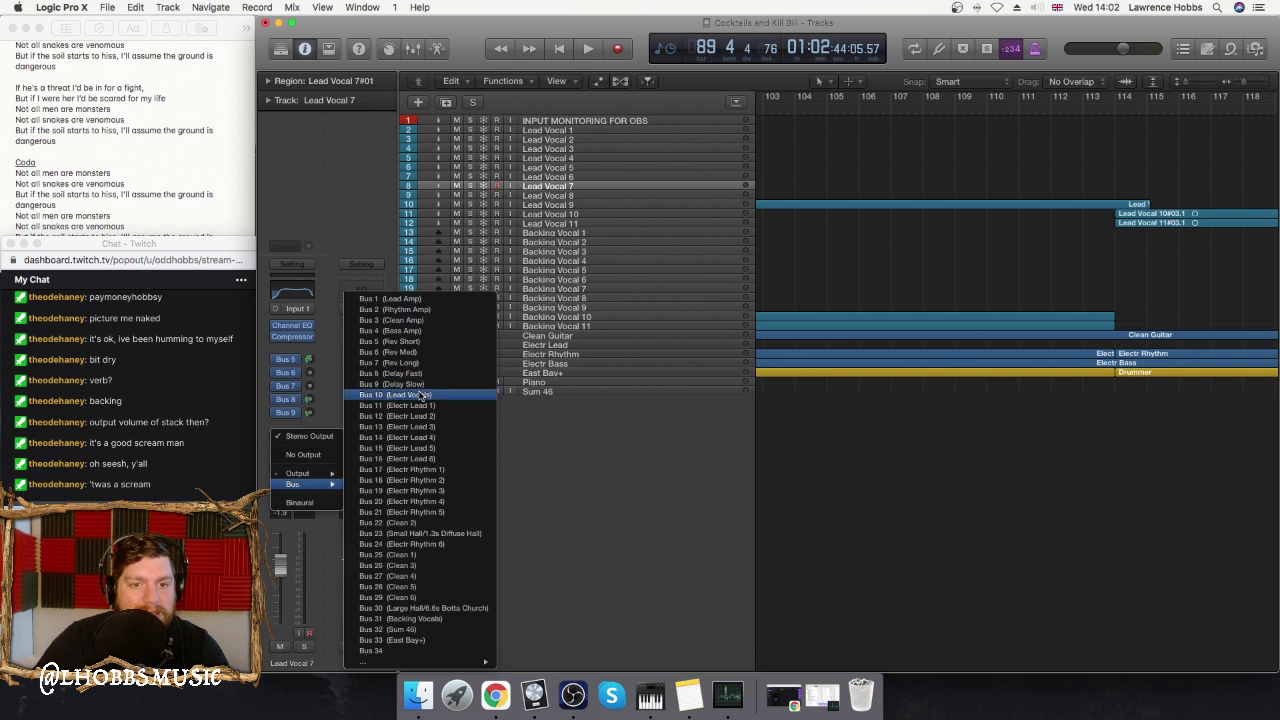
click(545, 268)
click(582, 174)
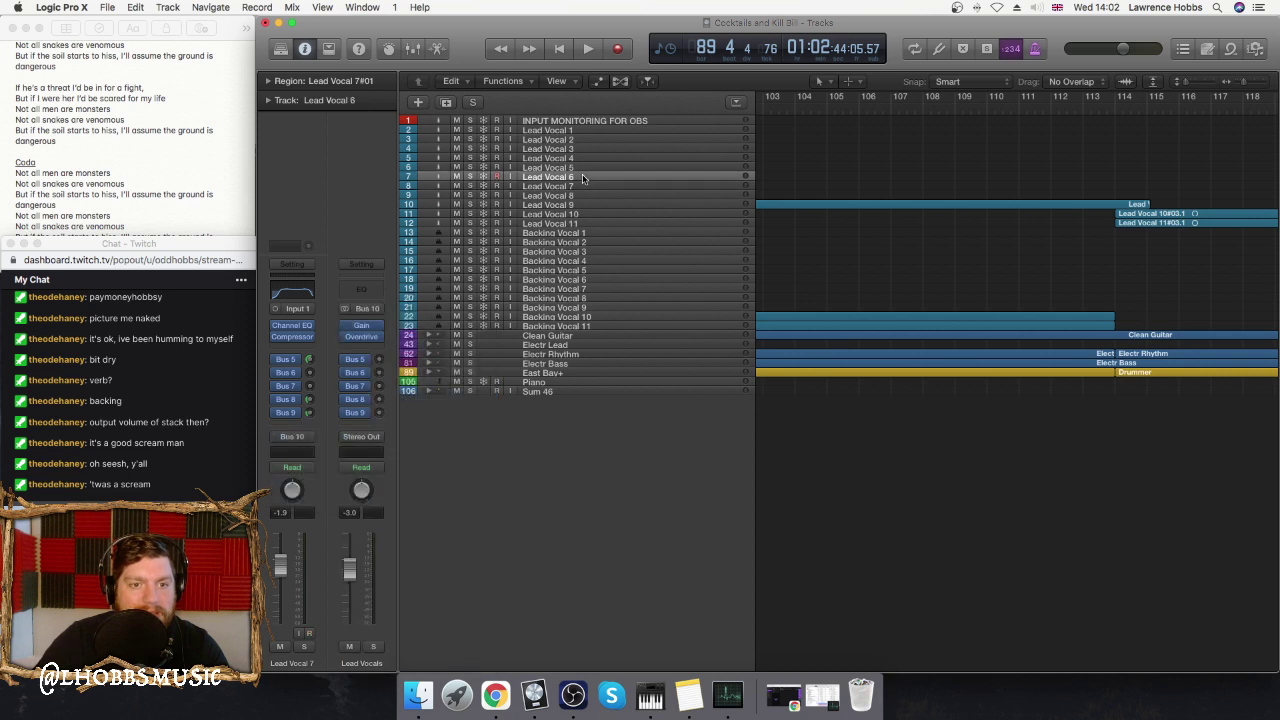
- Play the song from about bar 90 and lower the volume of Lead Vocal 8 to -3.7 dB, enlarging the tracks only for the adjustment
key(space)
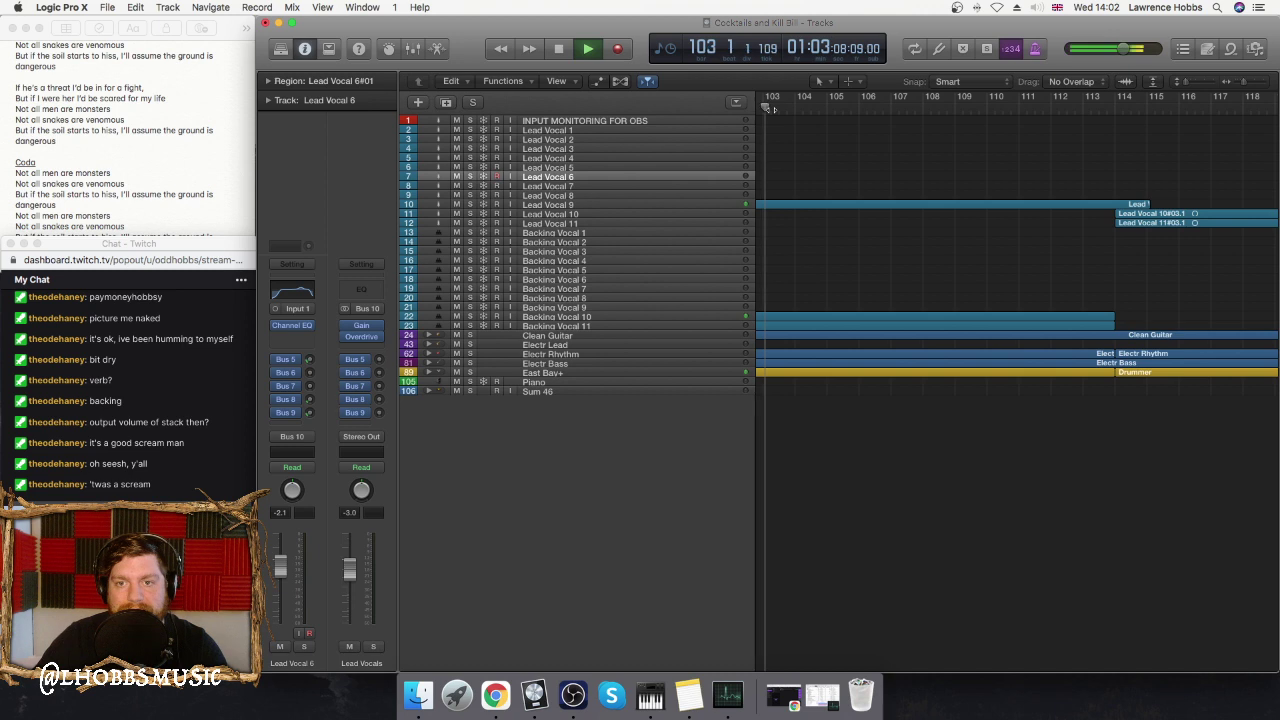
scroll(857, 159, left, 10)
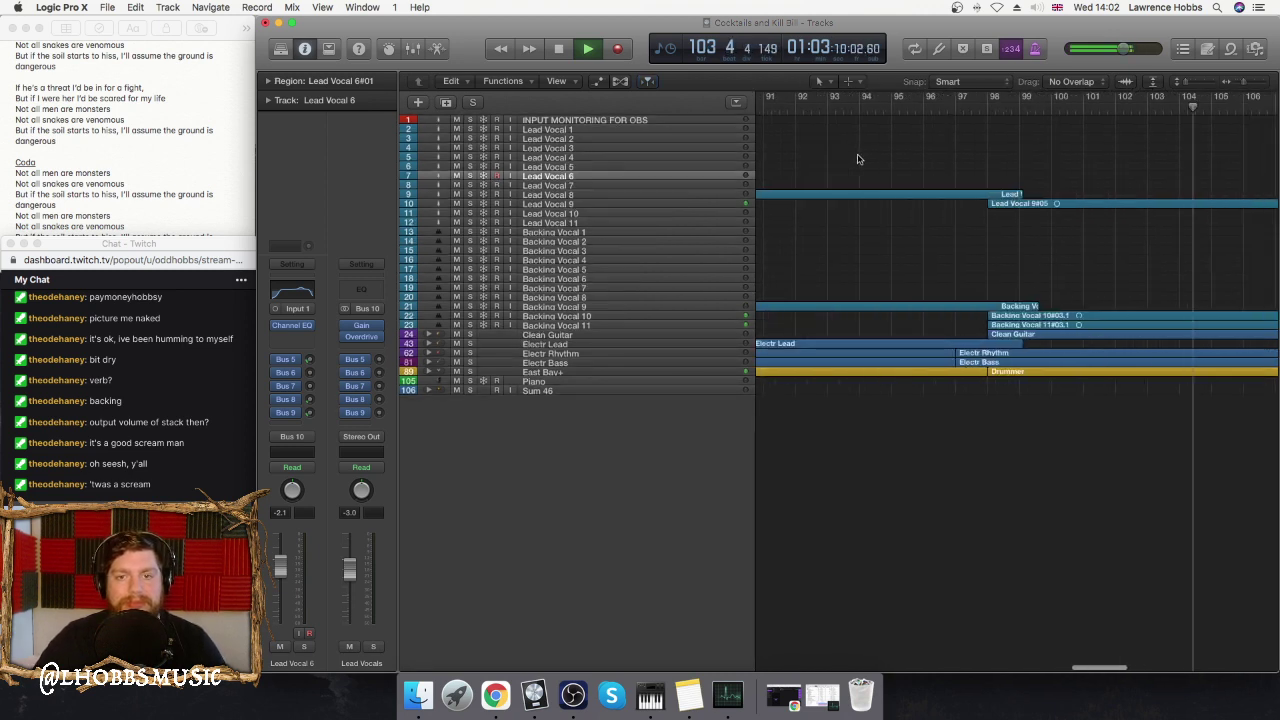
click(766, 96)
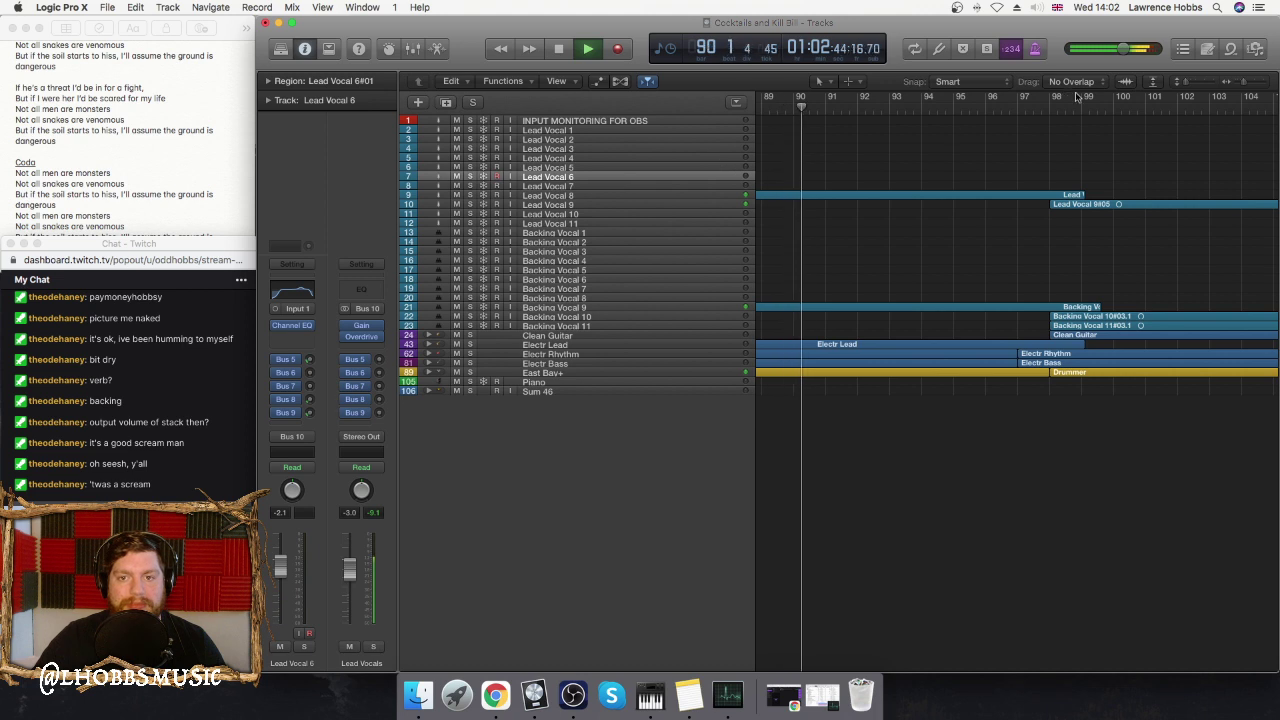
drag(1178, 84, 1196, 85)
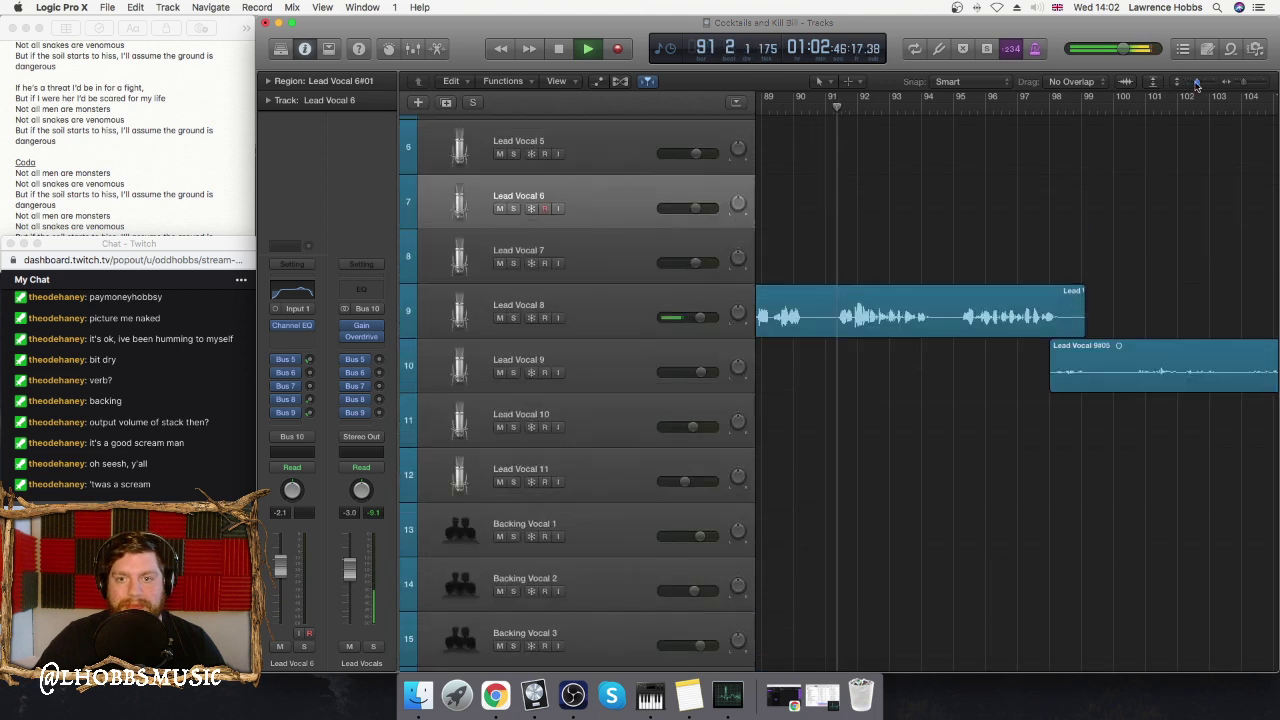
click(700, 317)
drag(700, 317, 690, 317)
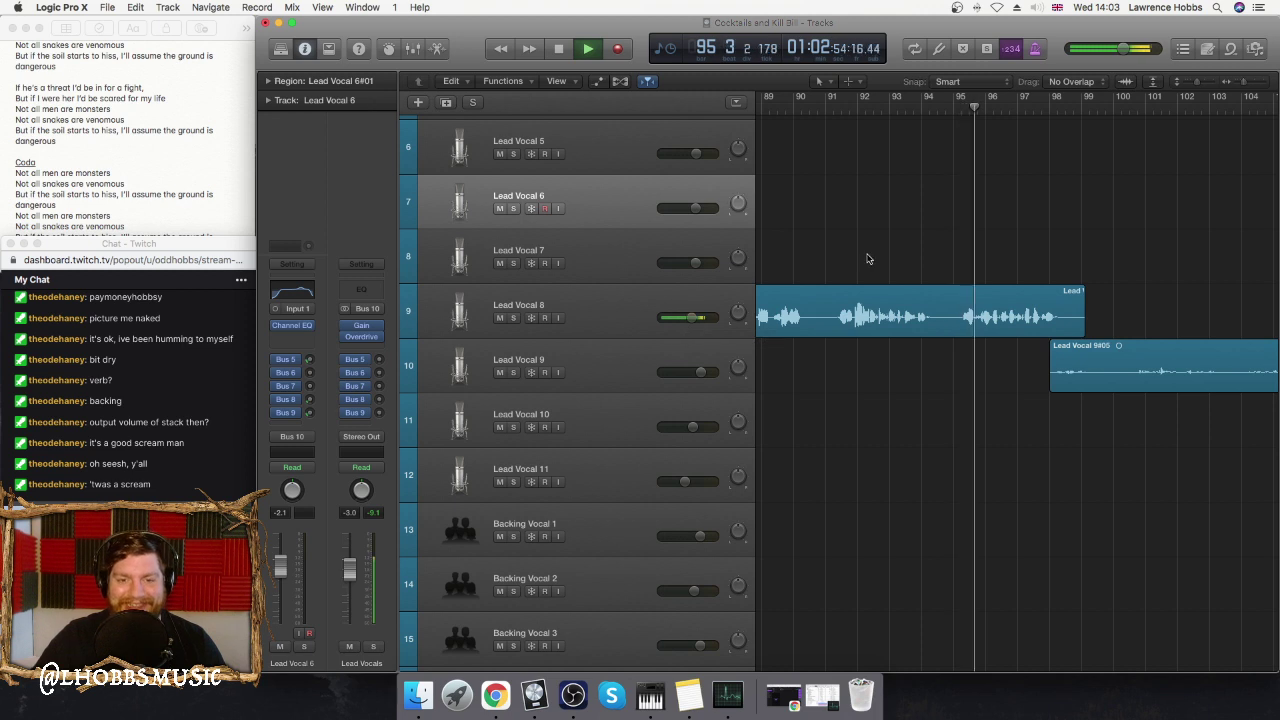
scroll(868, 265, left, 1)
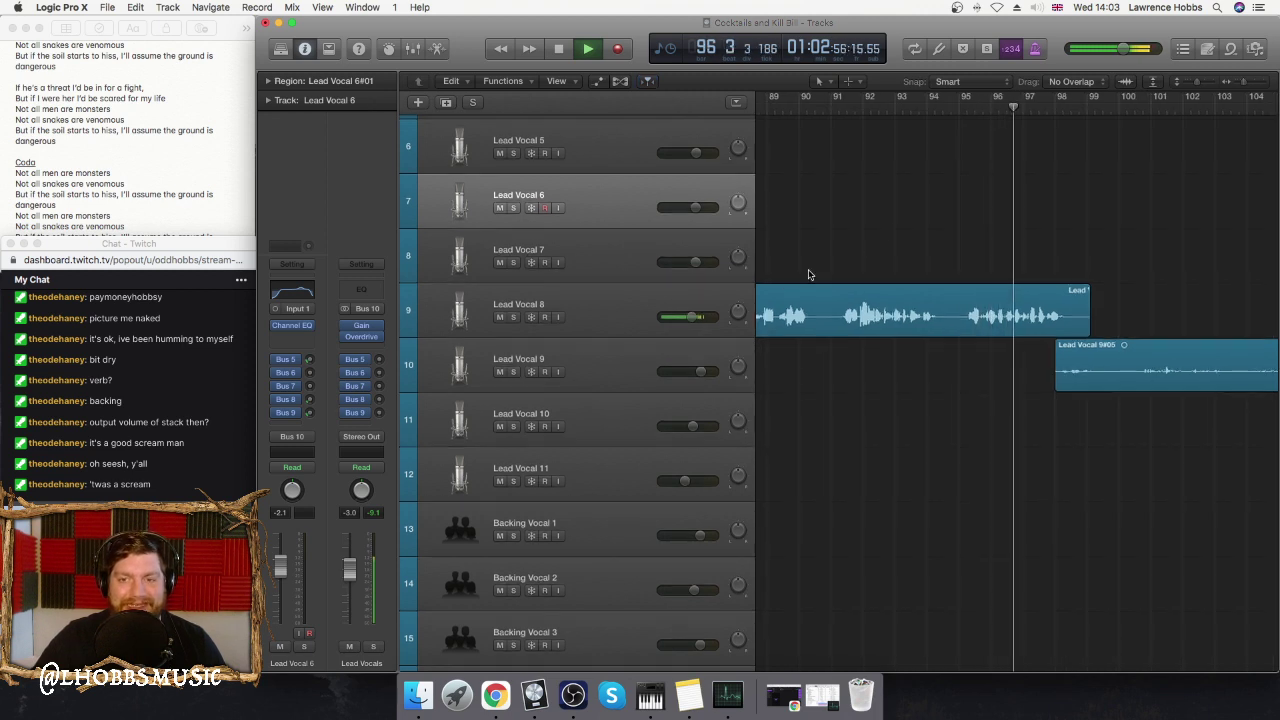
scroll(889, 229, left, 6)
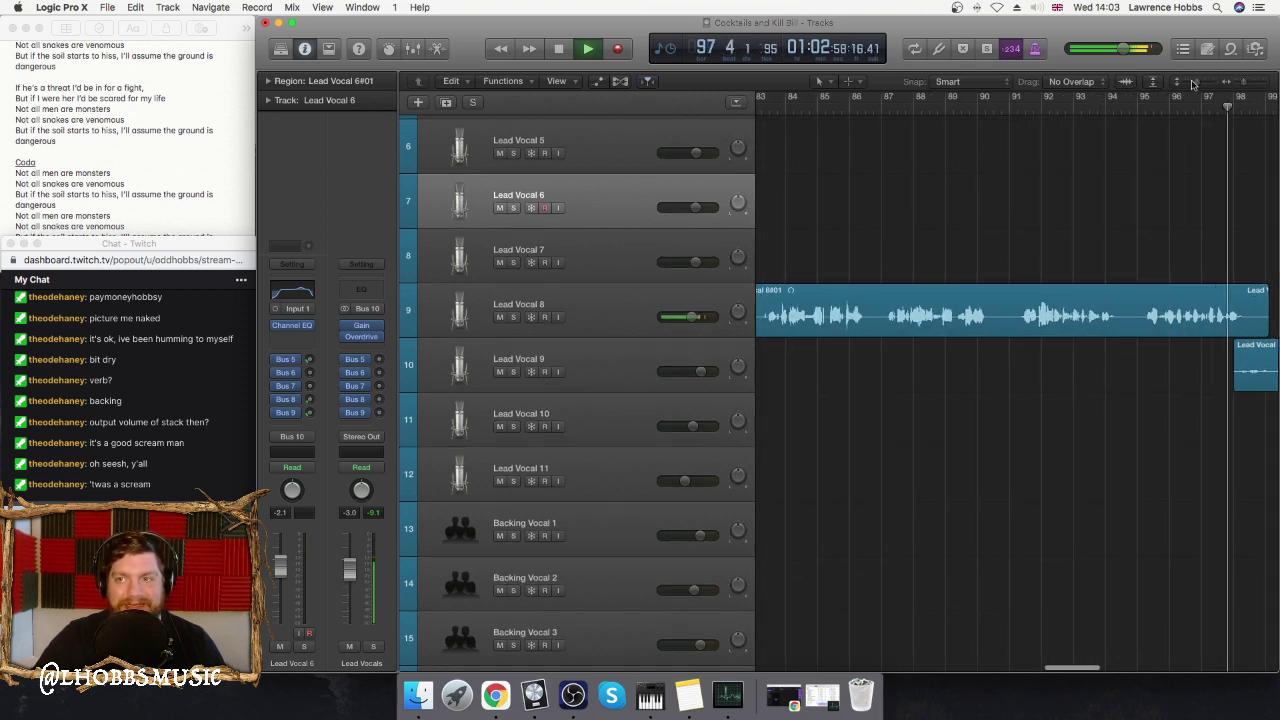
click(1153, 83)
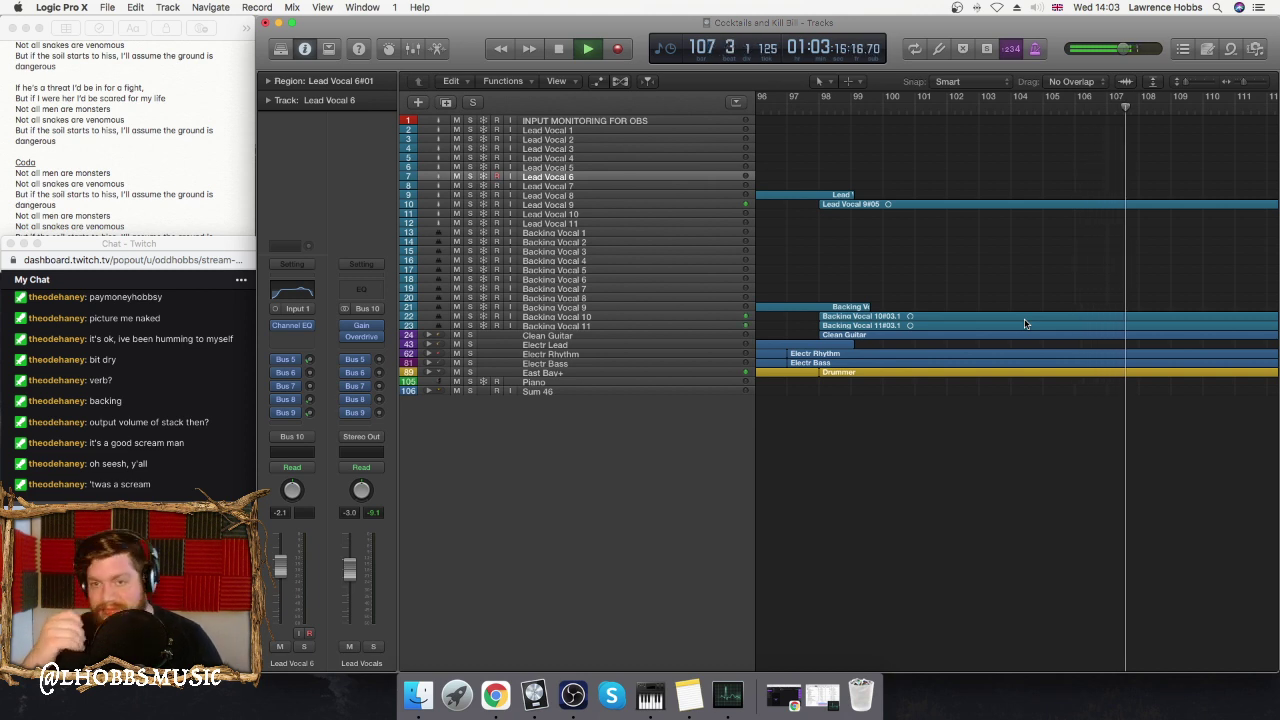
- Select Lead Vocal 9 and lower its volume to -1.8 dB during playback, with the tracks enlarged only for the adjustment
click(673, 203)
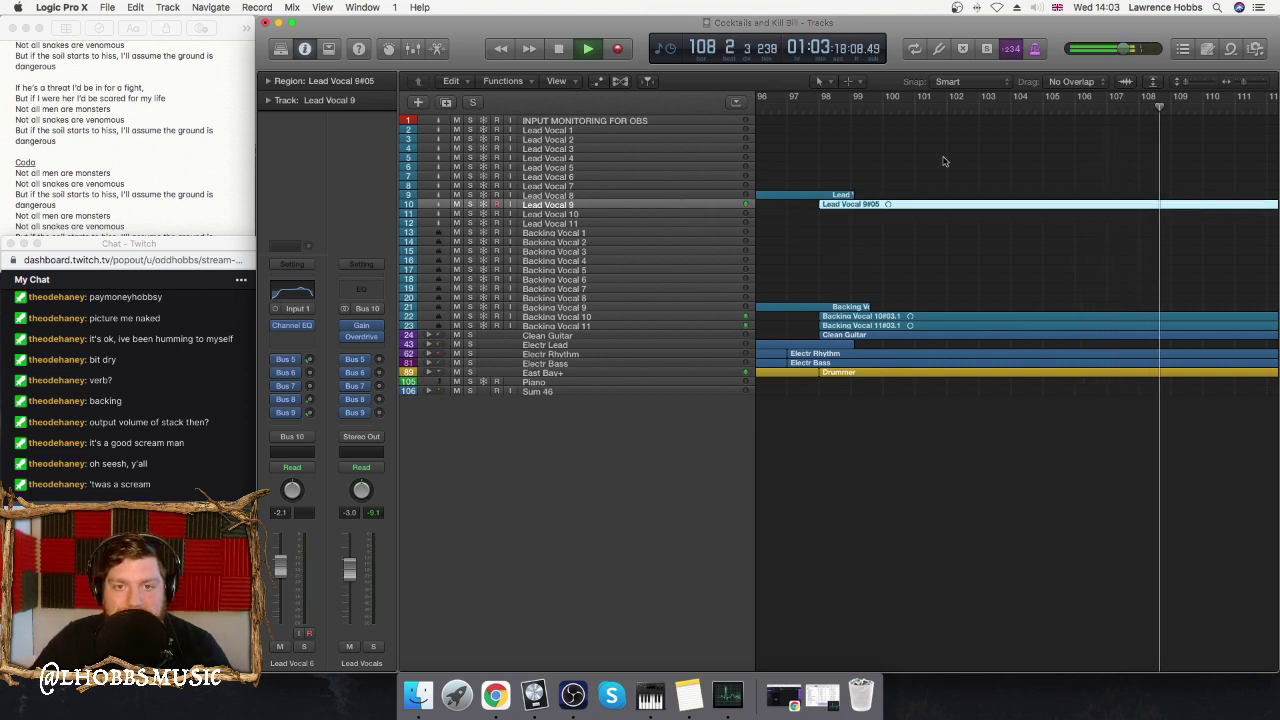
drag(1182, 82, 1212, 84)
drag(702, 291, 697, 291)
drag(1212, 80, 1115, 90)
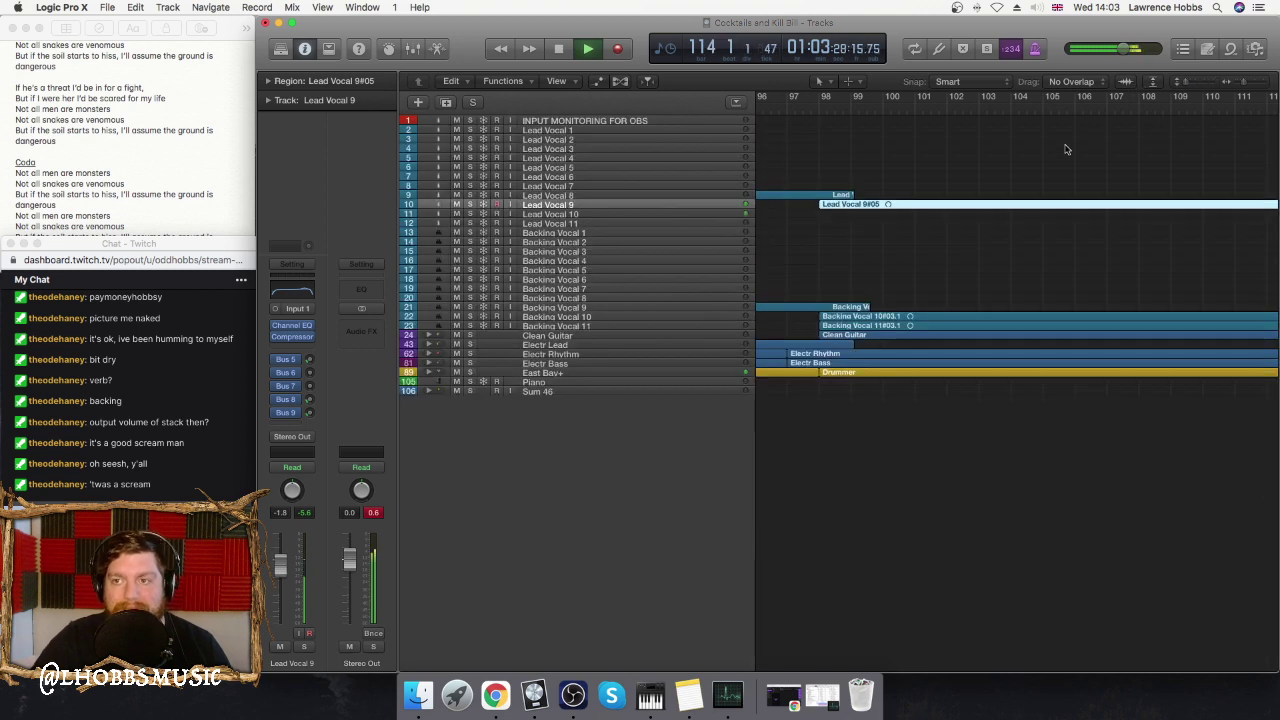
- Make the view follow the playhead again and place the playhead at bar 130
click(648, 81)
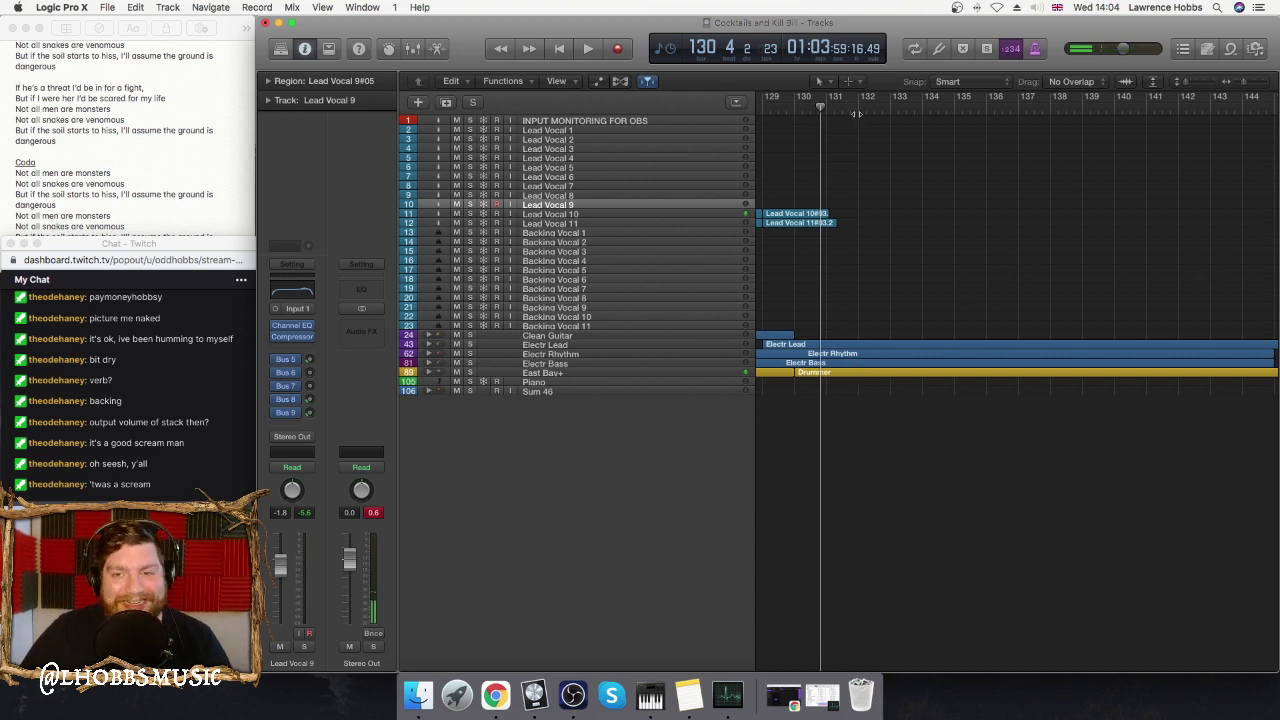
click(792, 107)
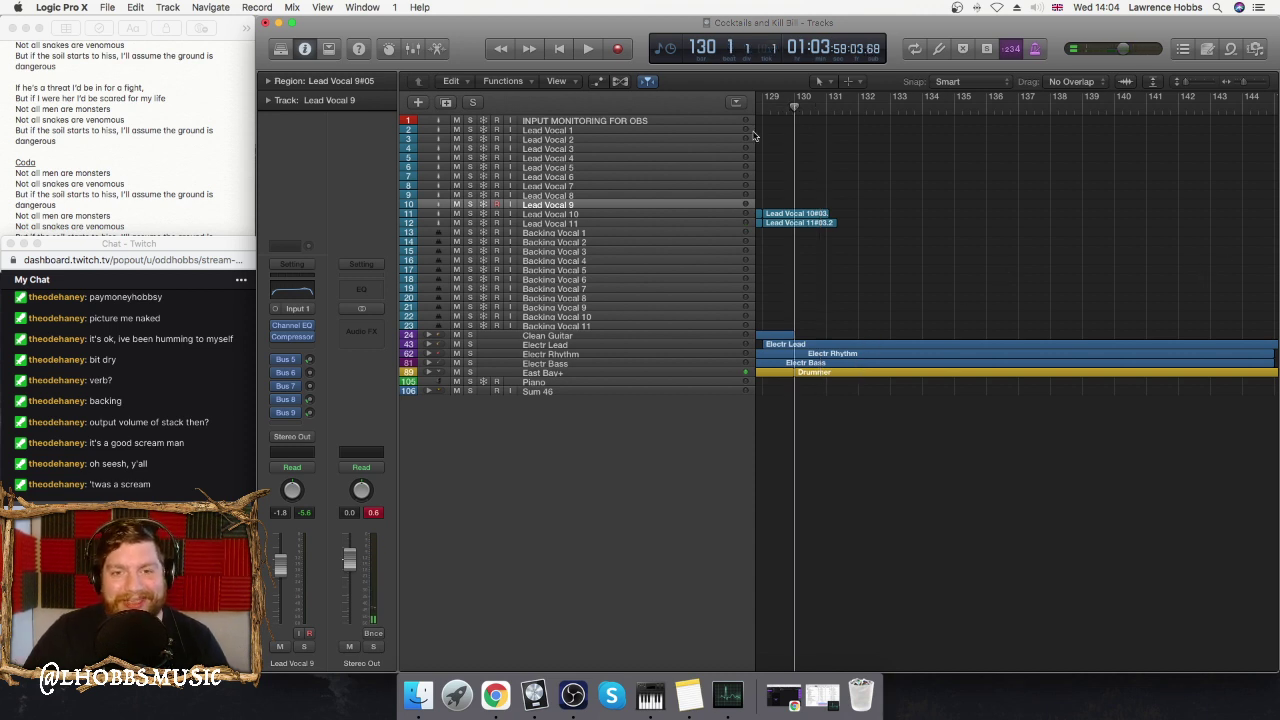
- Duplicate the Lead Vocal 8 track, place the copy below Lead Vocal 11 and rename it Lead Vocal 12
click(583, 195)
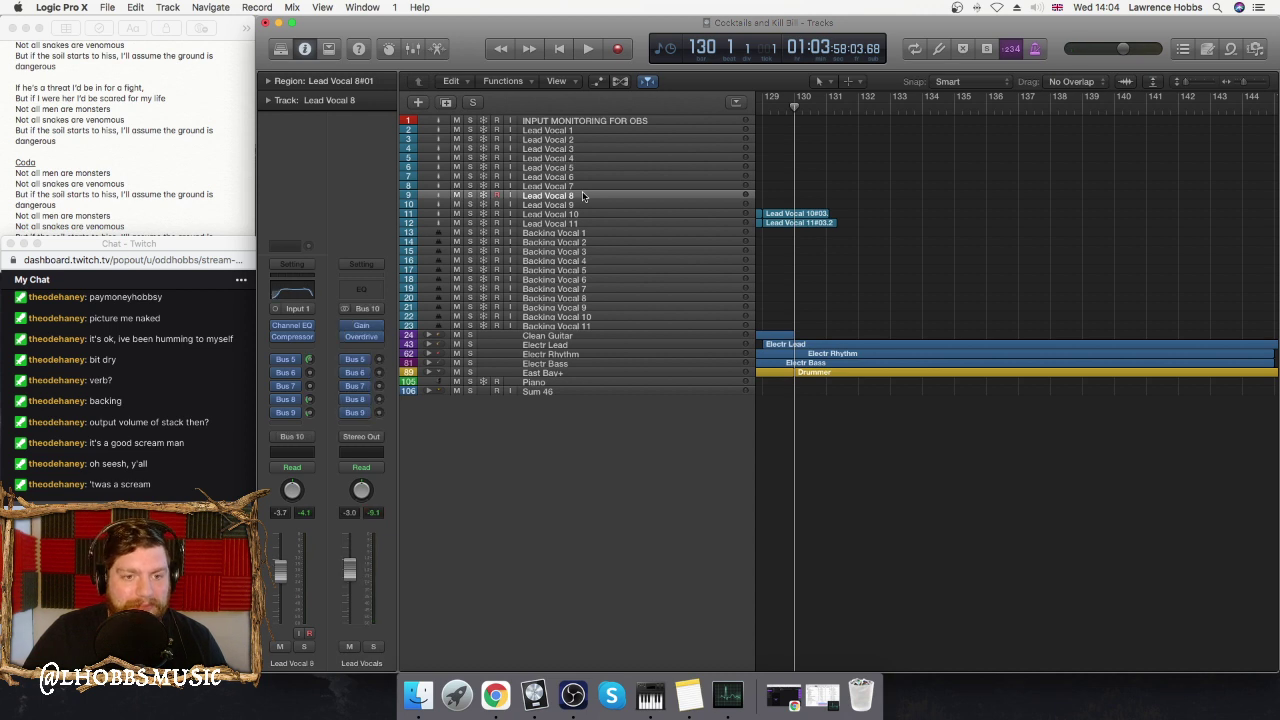
scroll(785, 173, left, 10)
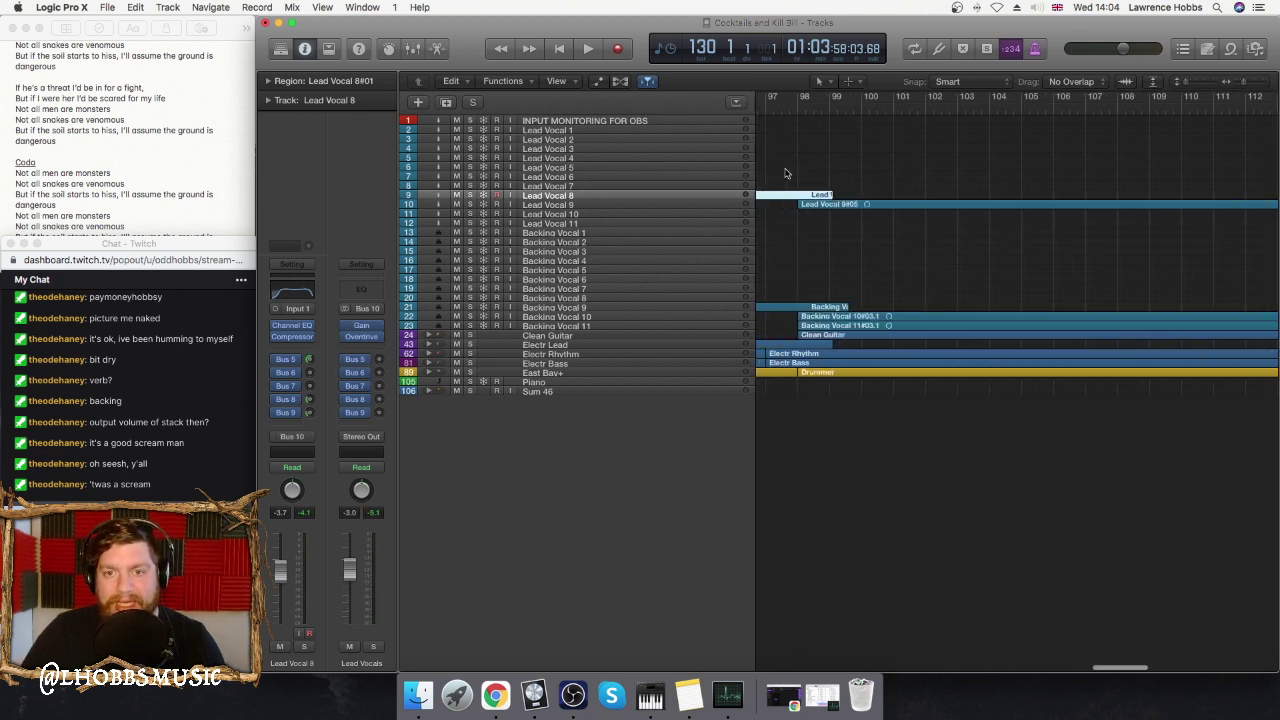
scroll(785, 173, right, 9)
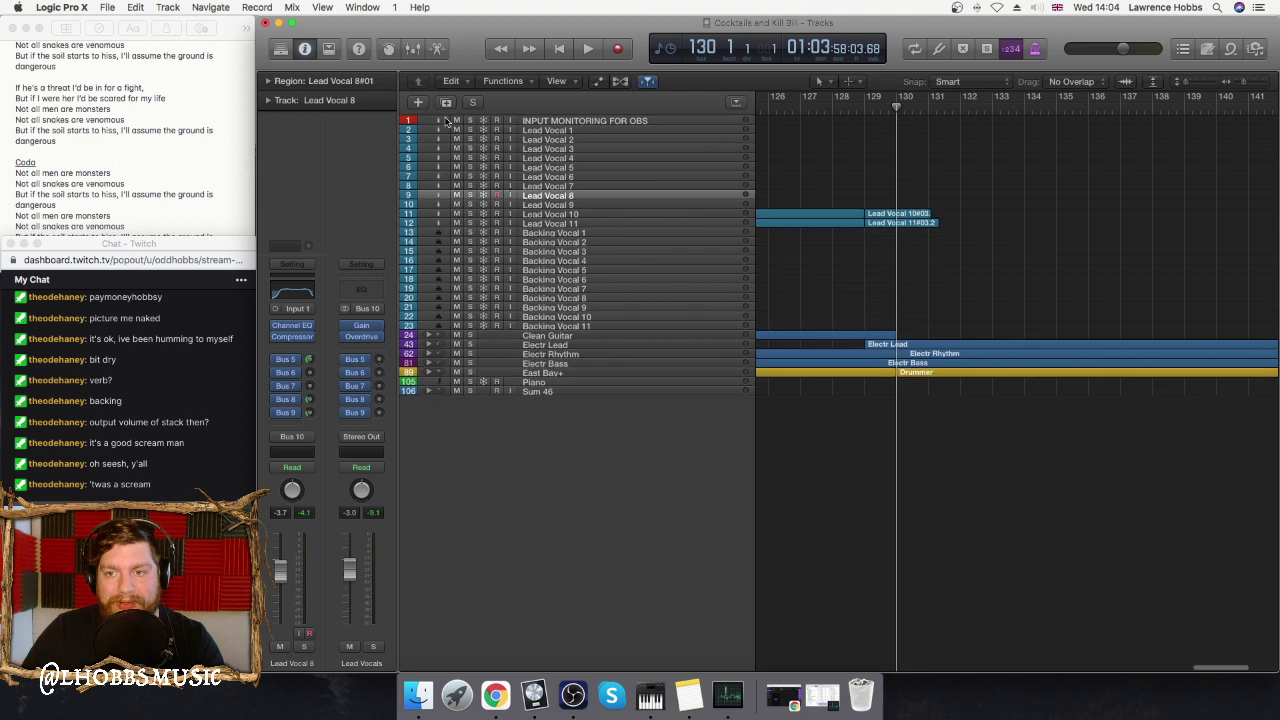
key(super+d)
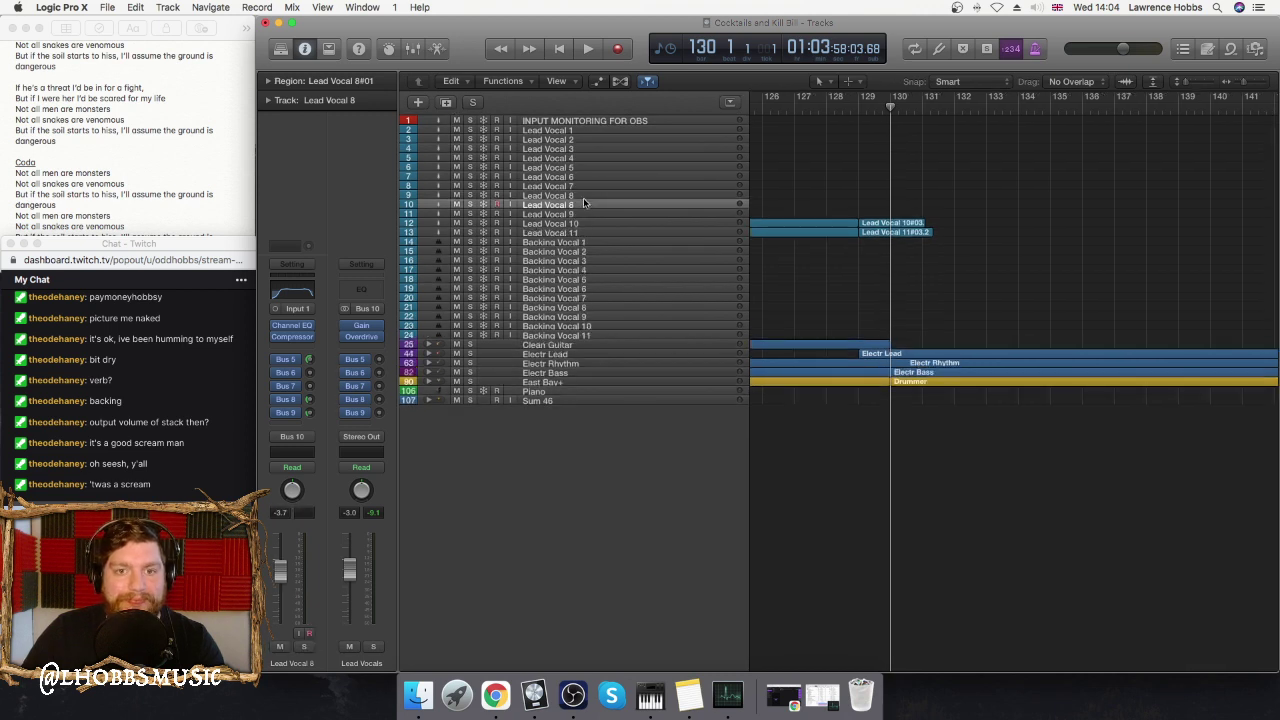
drag(583, 207, 579, 238)
double_click(578, 232)
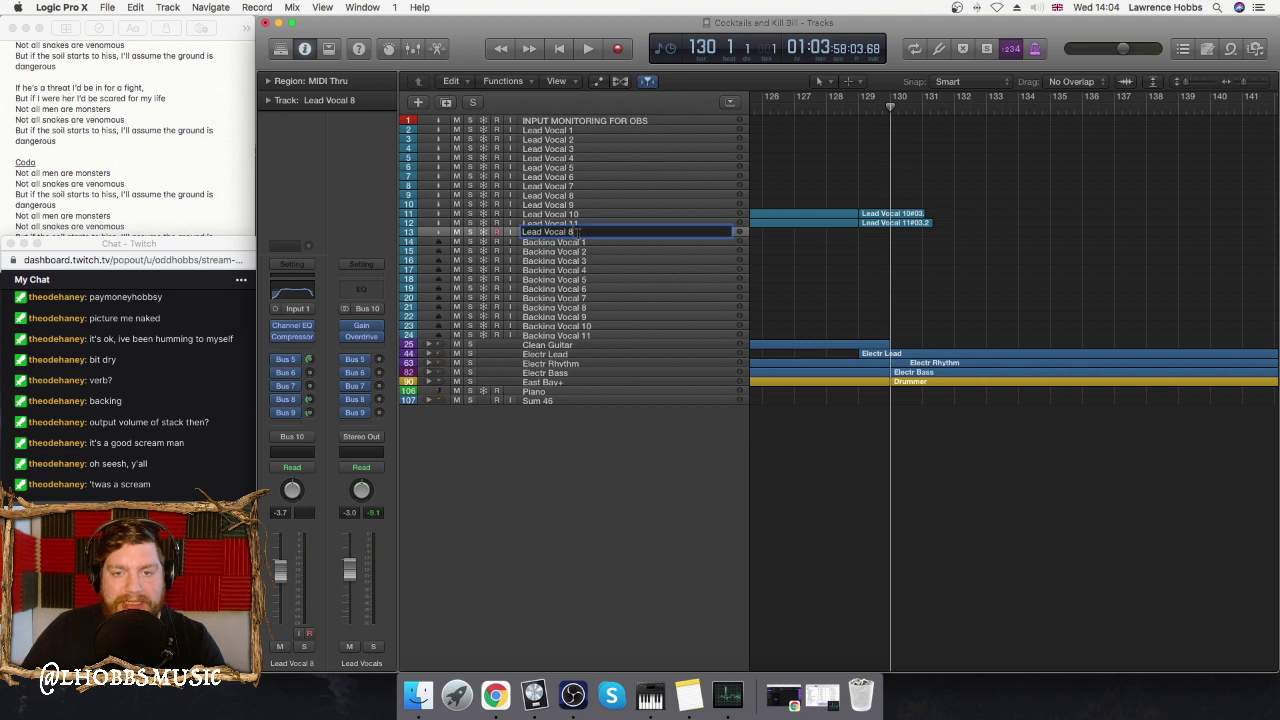
text(12)
key(Return)
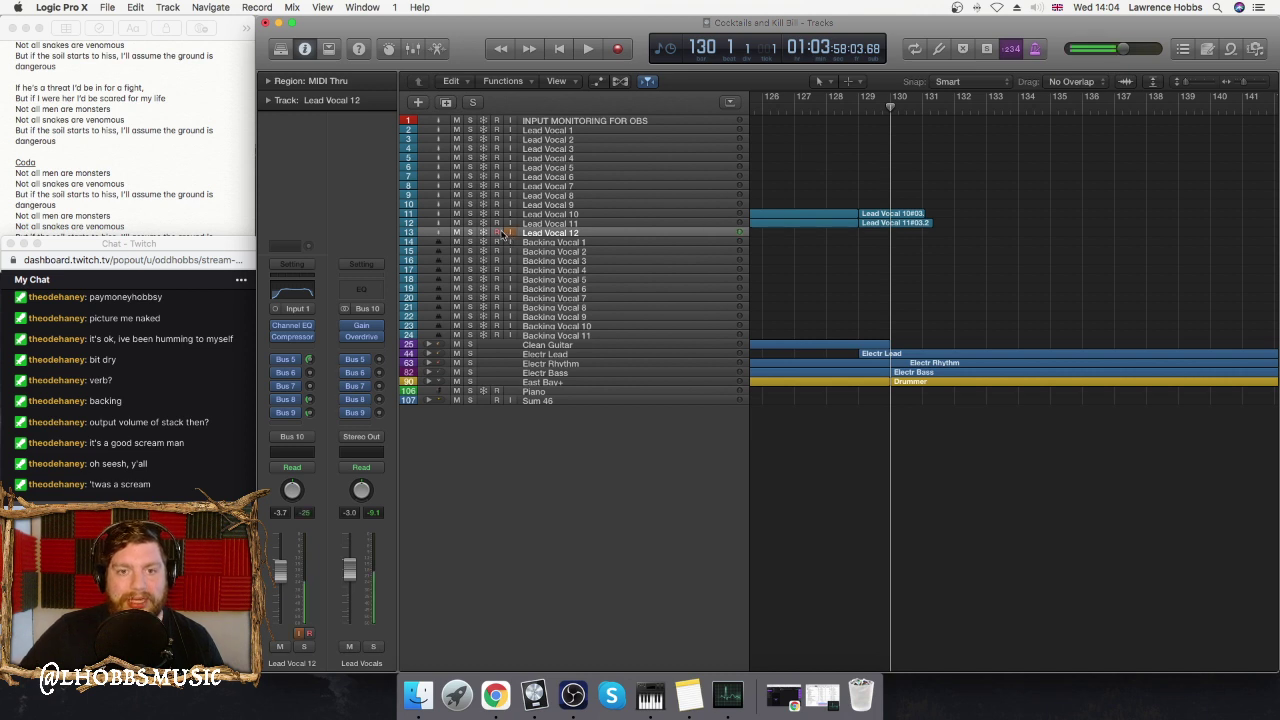
- Check the audio mixer in OBS, return to Logic Pro X and bring the final Chorus lyrics into view in the notes
click(571, 696)
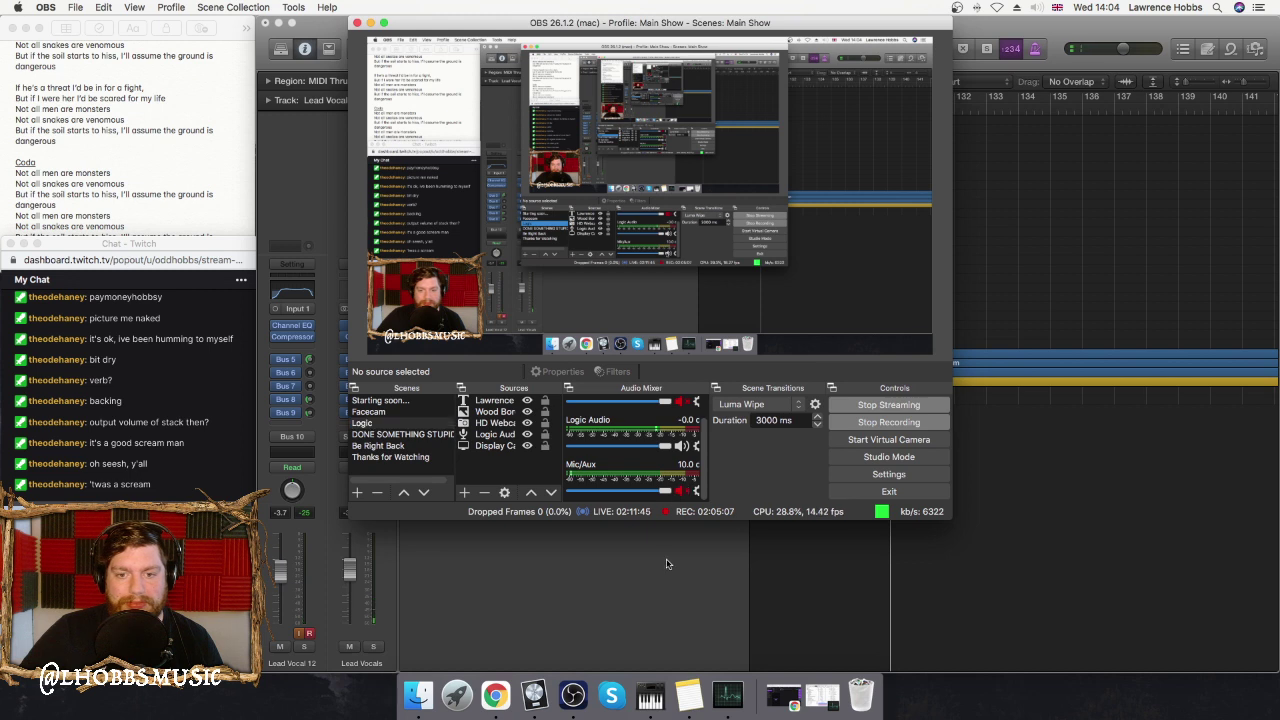
click(667, 564)
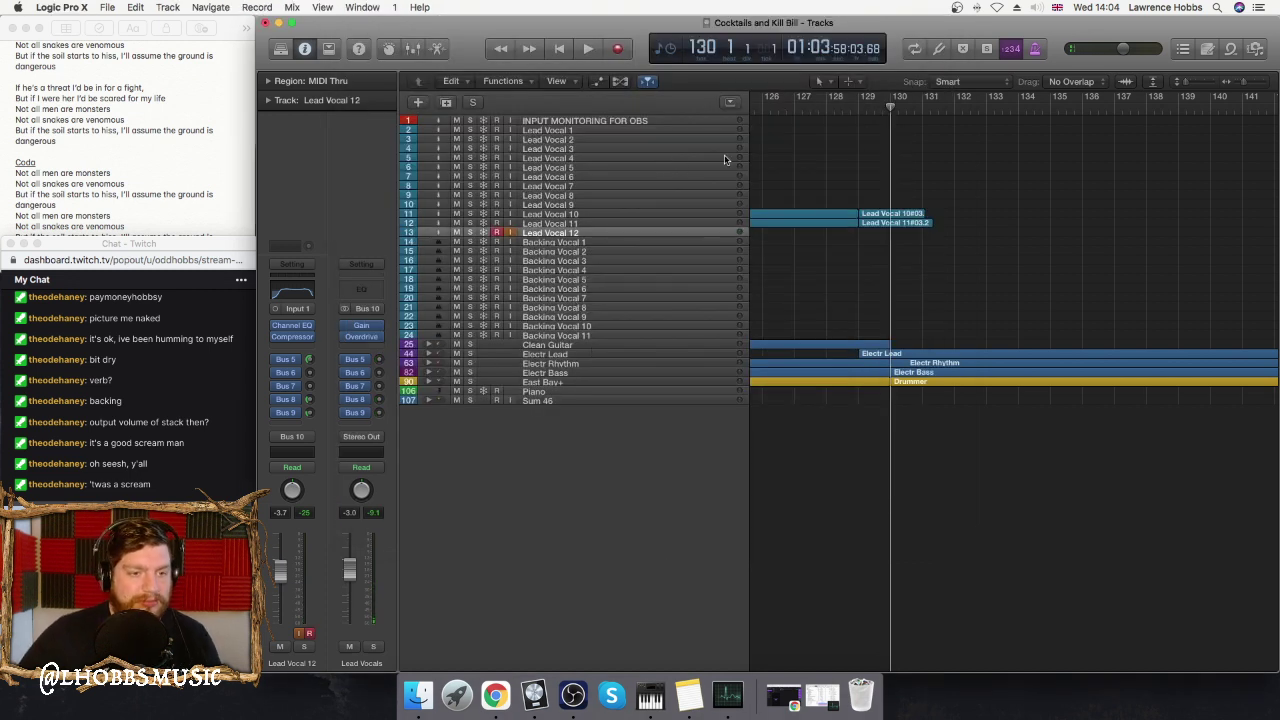
scroll(110, 173, up, 10)
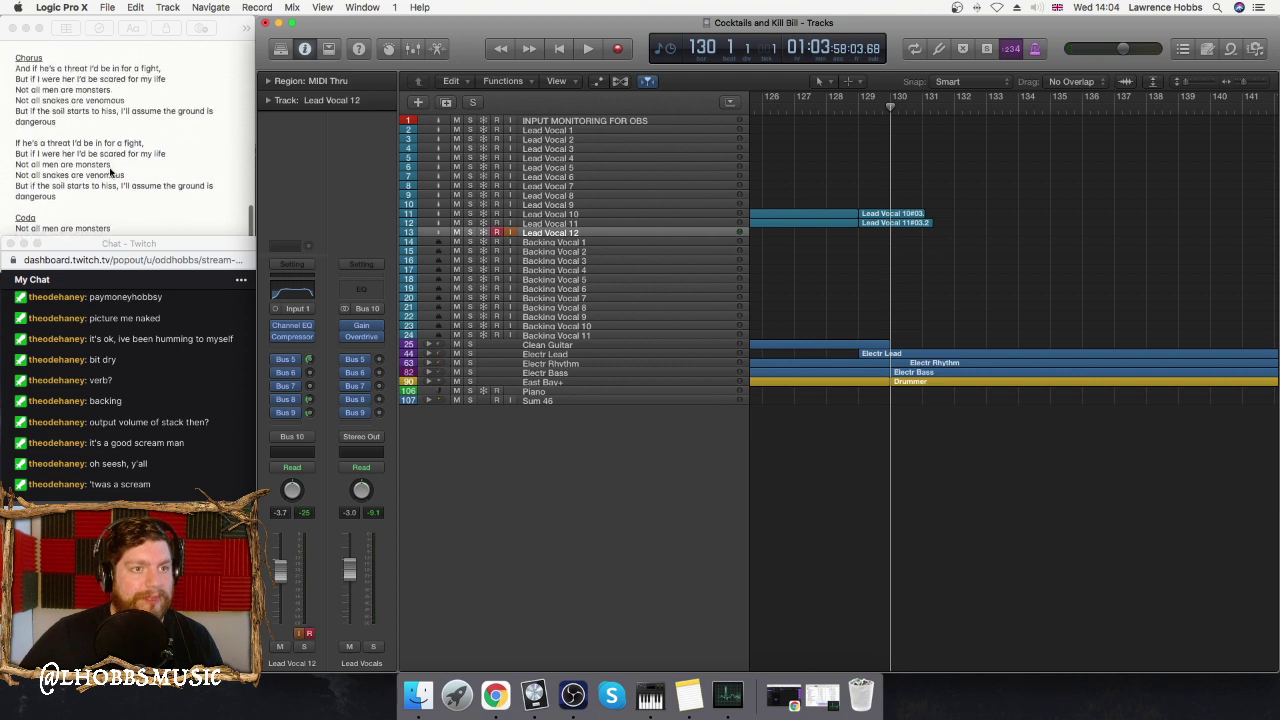
scroll(112, 173, down, 5)
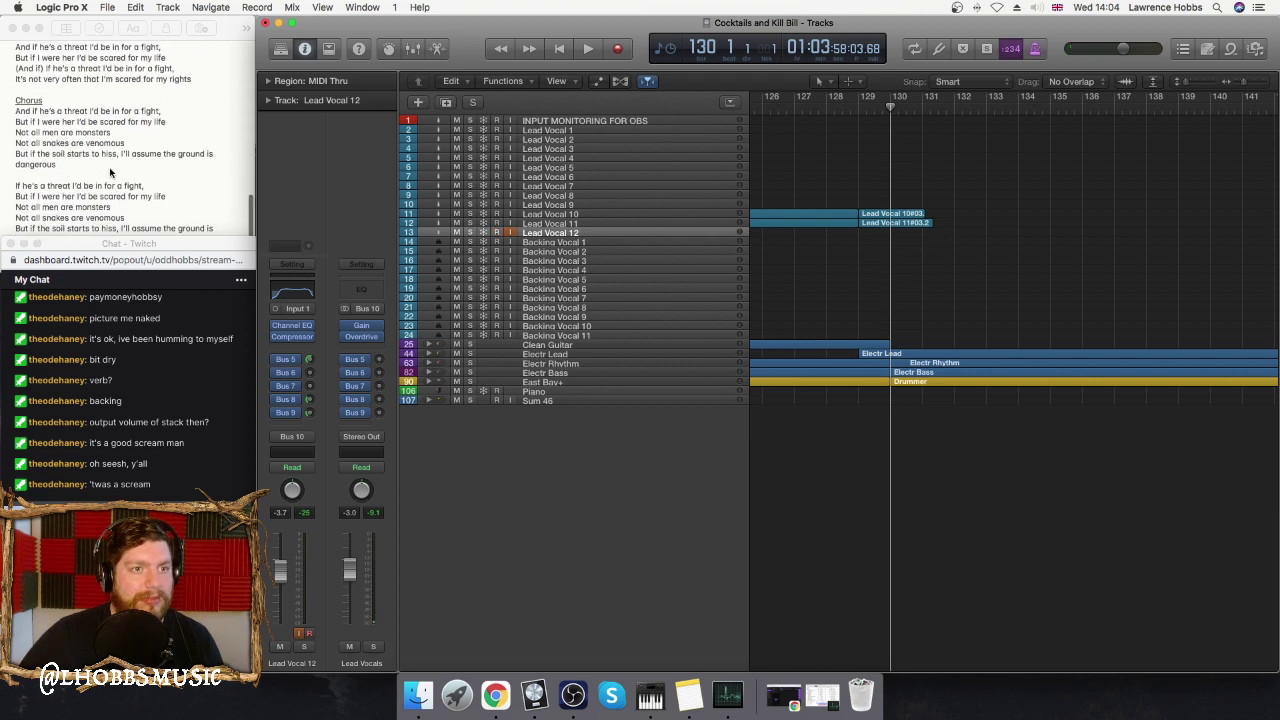
- Try two takes of the closing chorus on Lead Vocal 12 from bar 130 and delete them
click(624, 49)
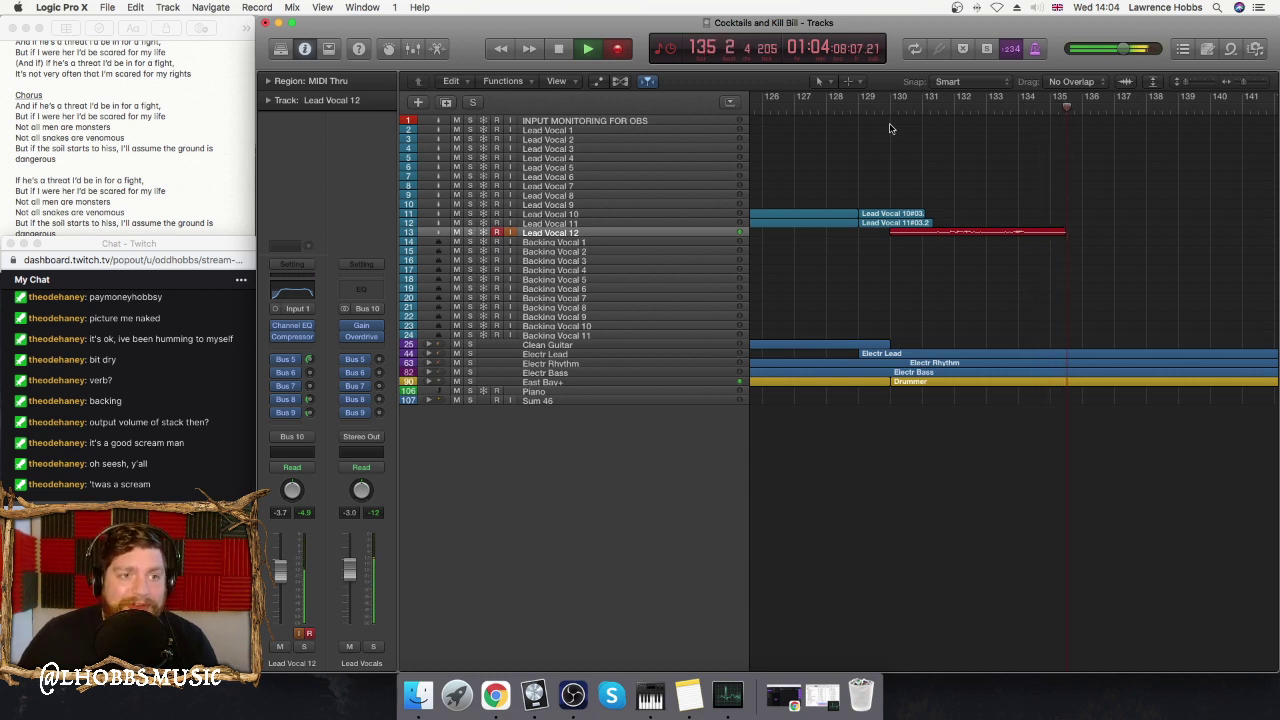
key(space)
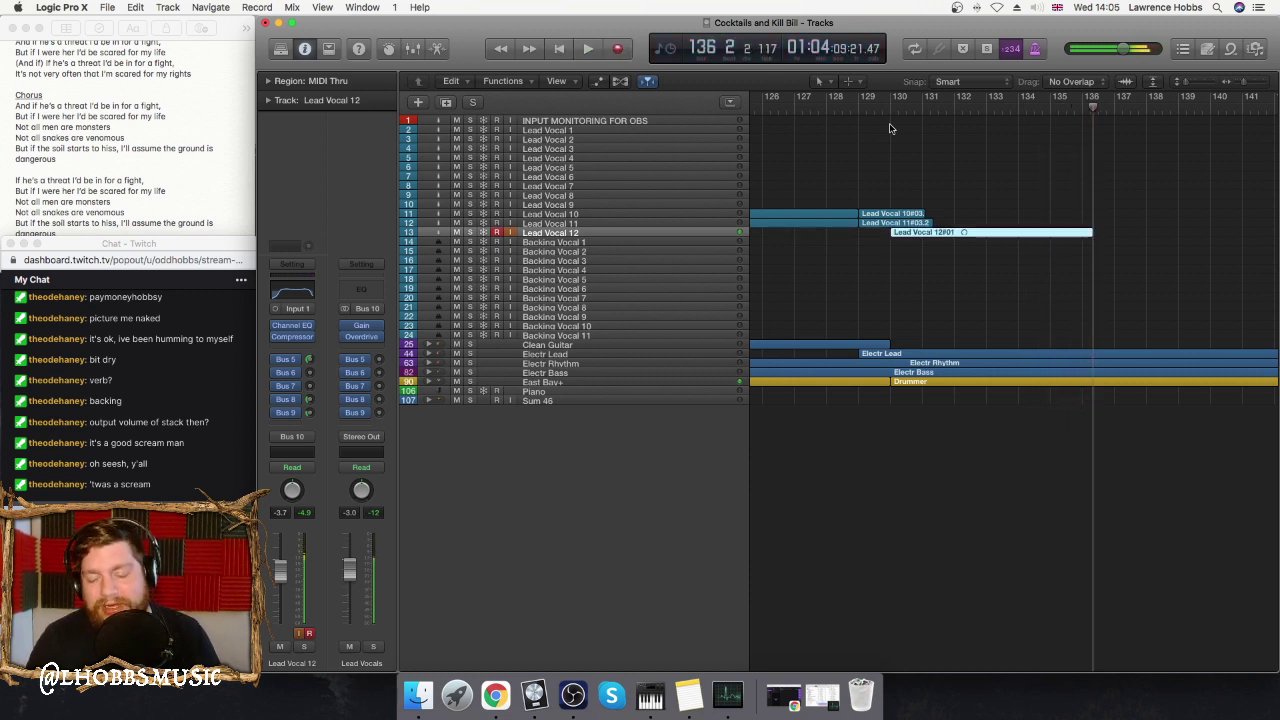
click(890, 126)
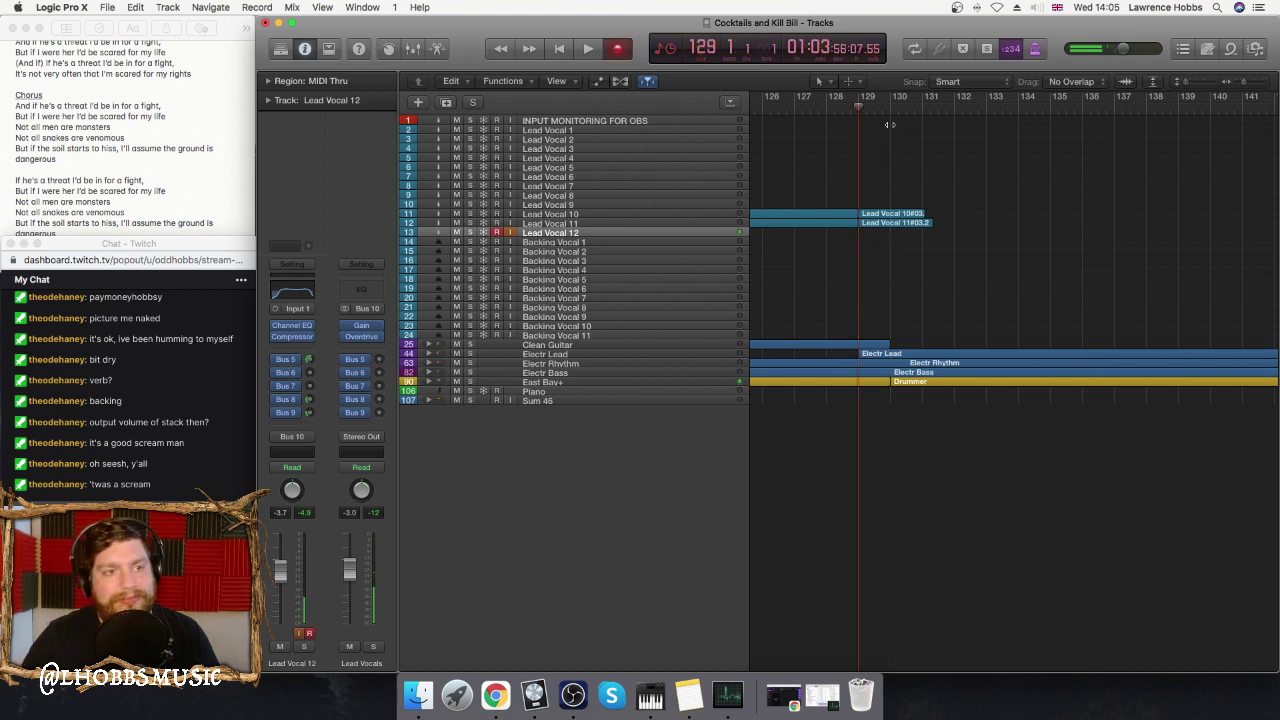
key(space)
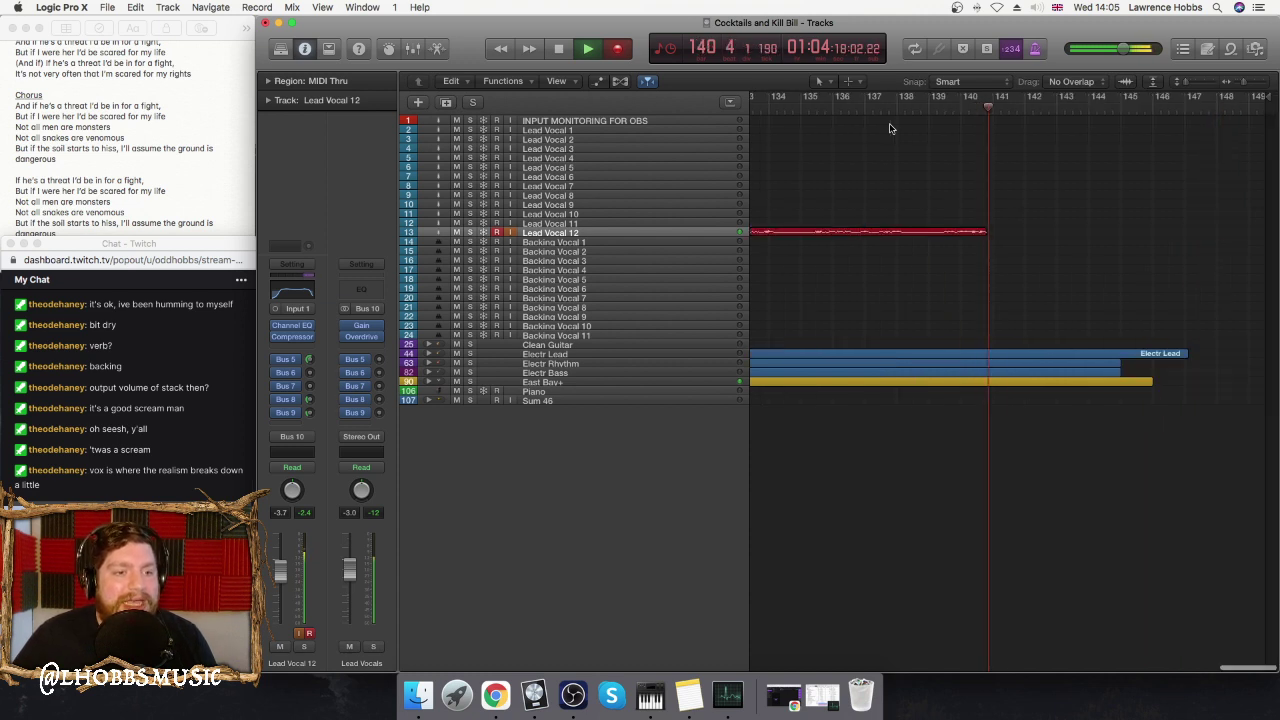
key(space)
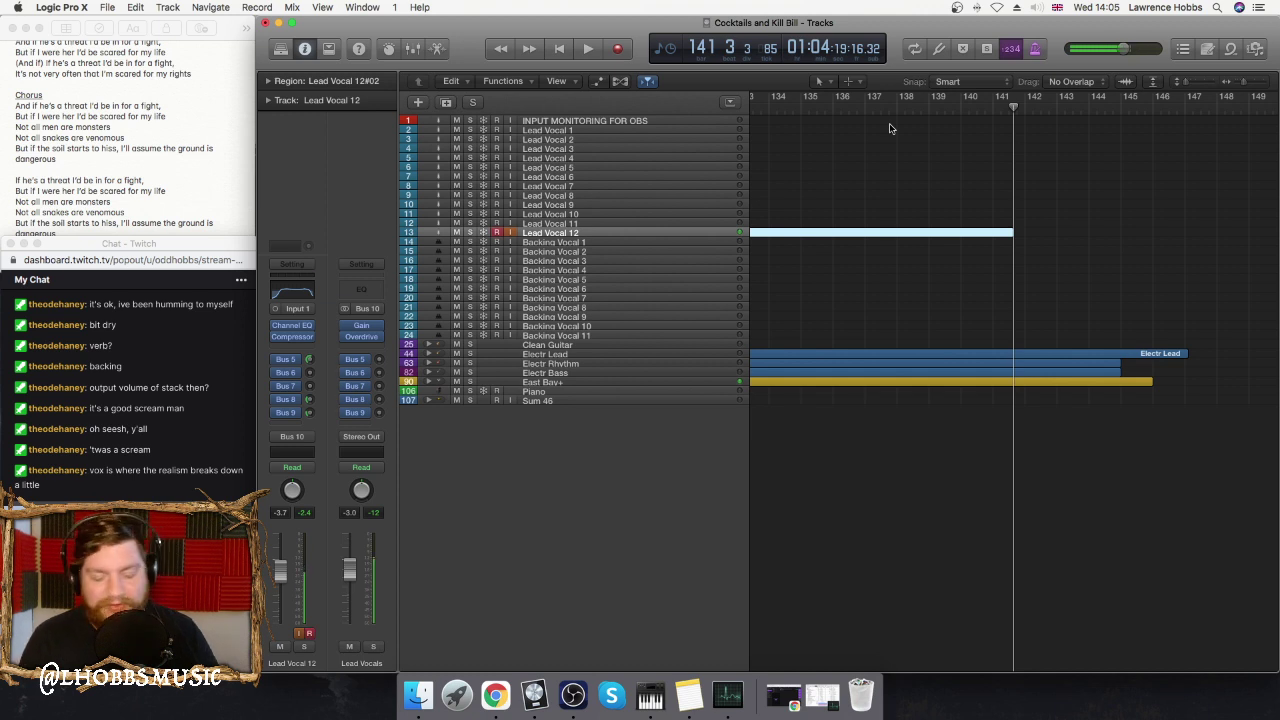
key(Delete)
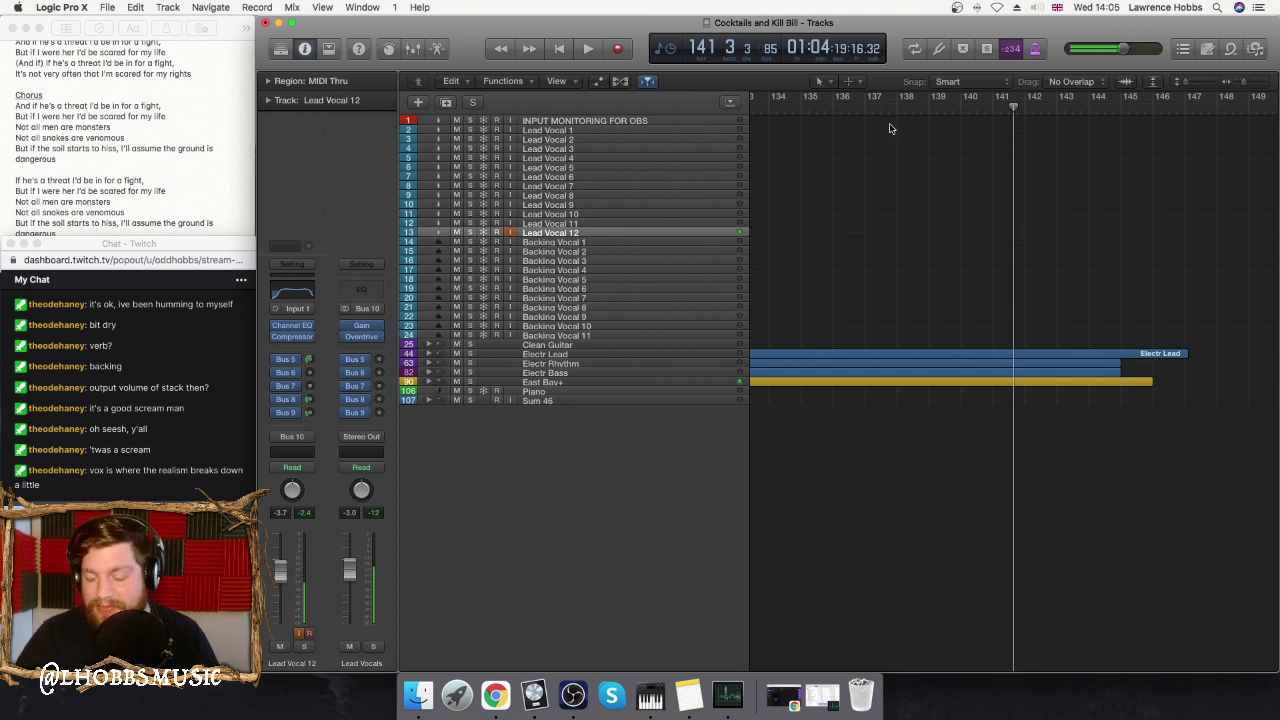
- Record the closing chorus on Lead Vocal 12 from bar 130 and place the playhead at bar 146
key(r)
key(r)
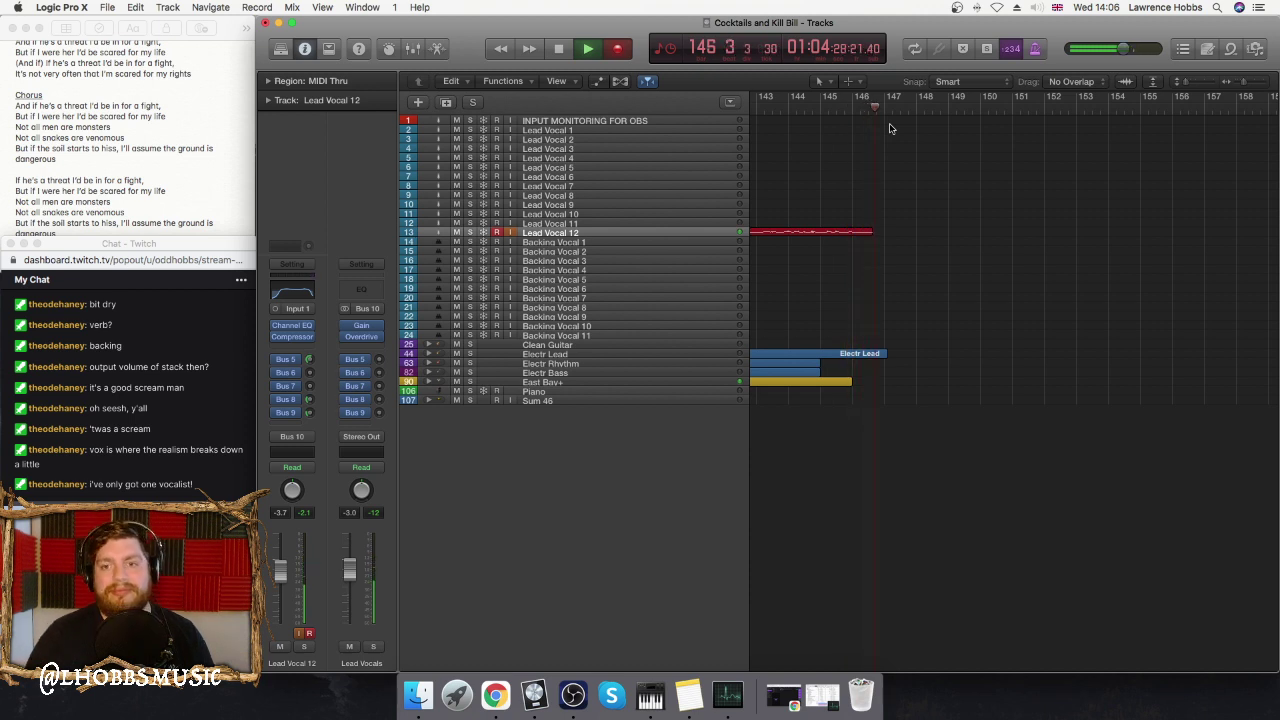
key(space)
click(851, 110)
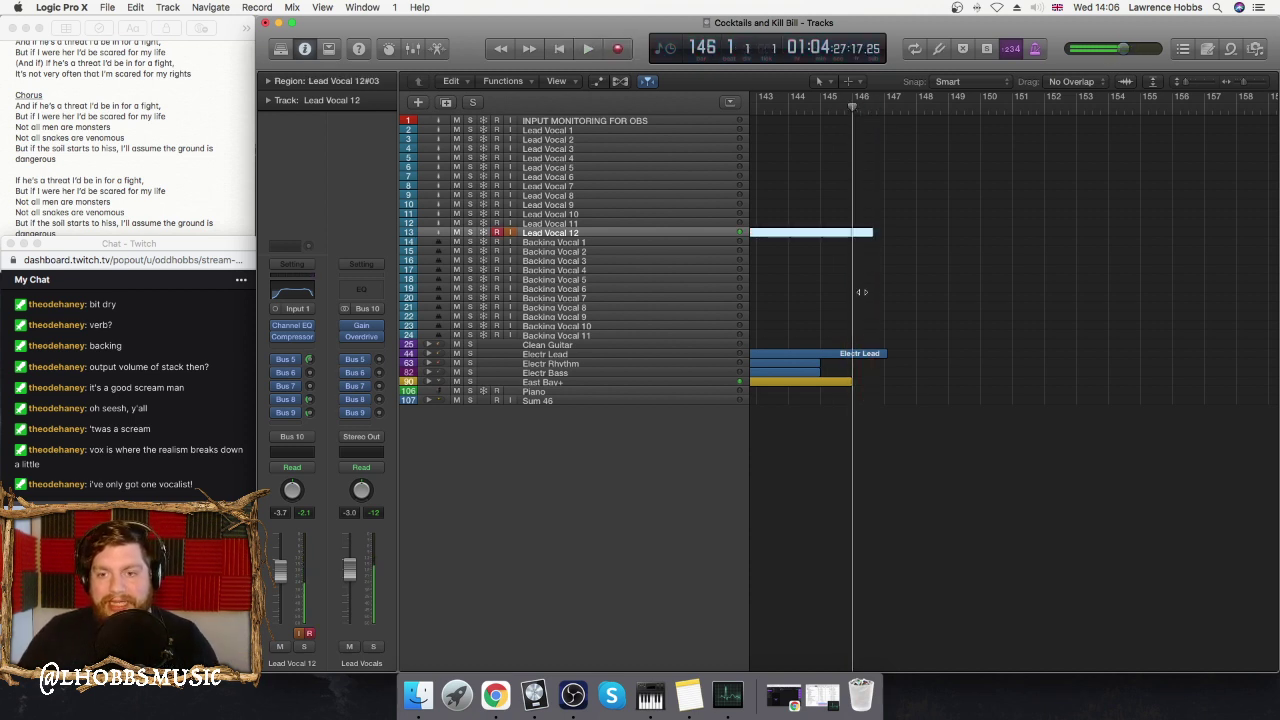
- Enlarge the track rows, turn off input monitoring on Lead Vocal 12 and select the INPUT MONITORING FOR OBS track with monitoring on
scroll(957, 348, left, 10)
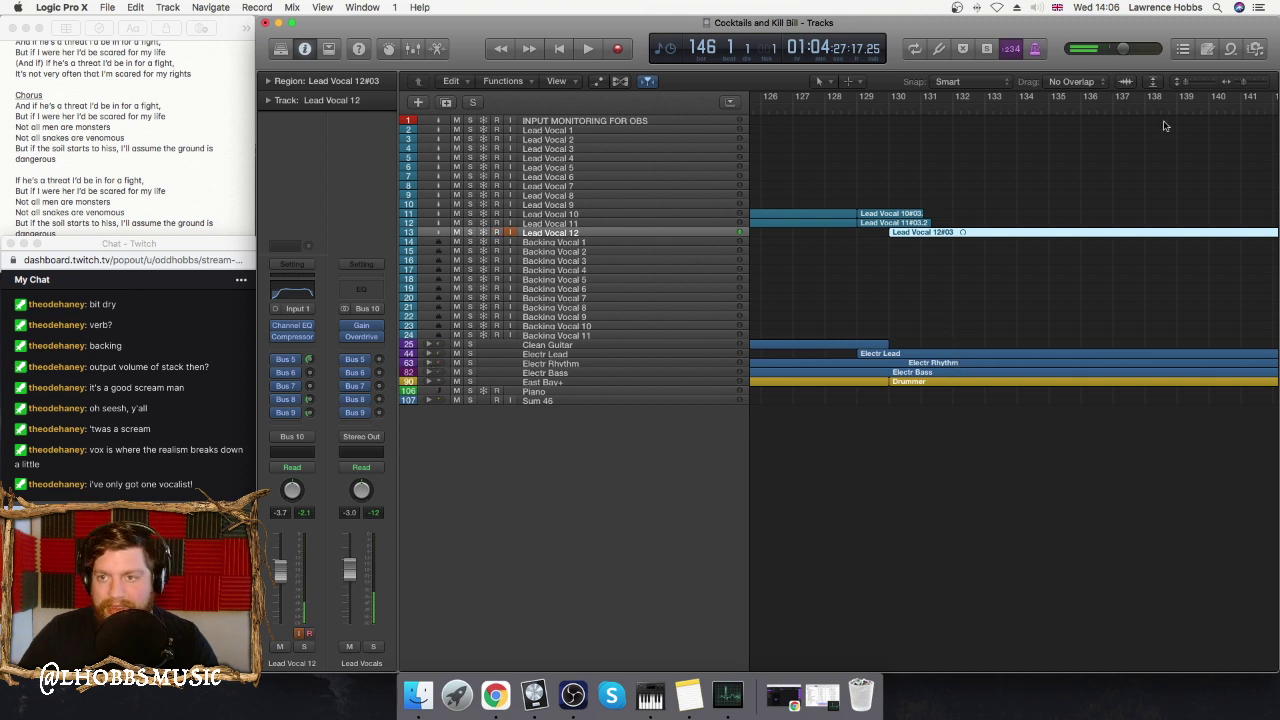
scroll(1188, 86, up, 3)
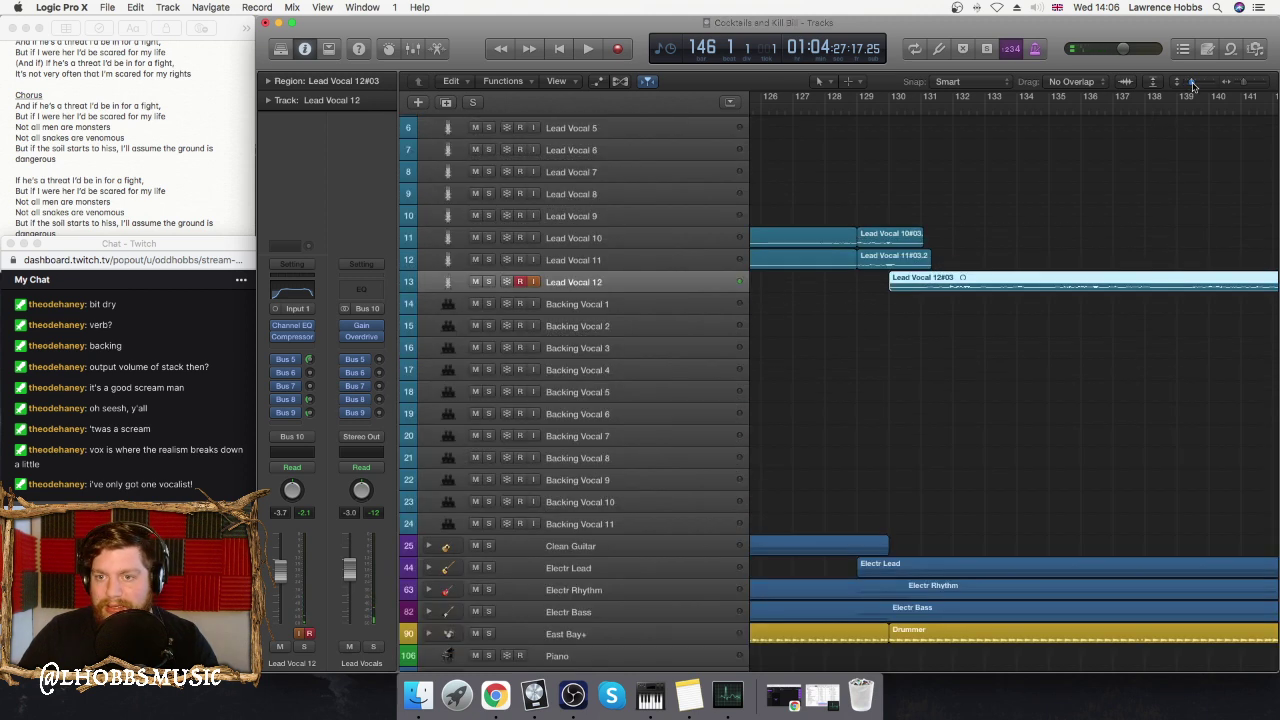
scroll(998, 394, down, 2)
scroll(999, 394, down, 1)
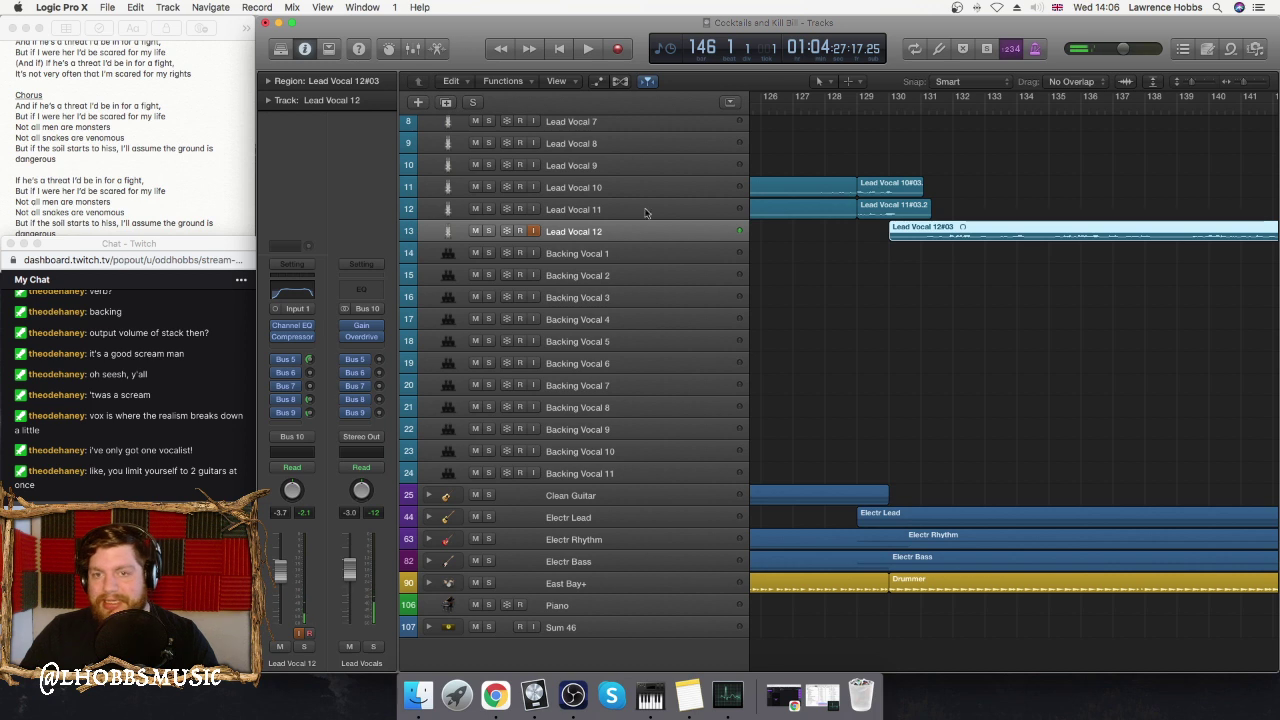
click(535, 233)
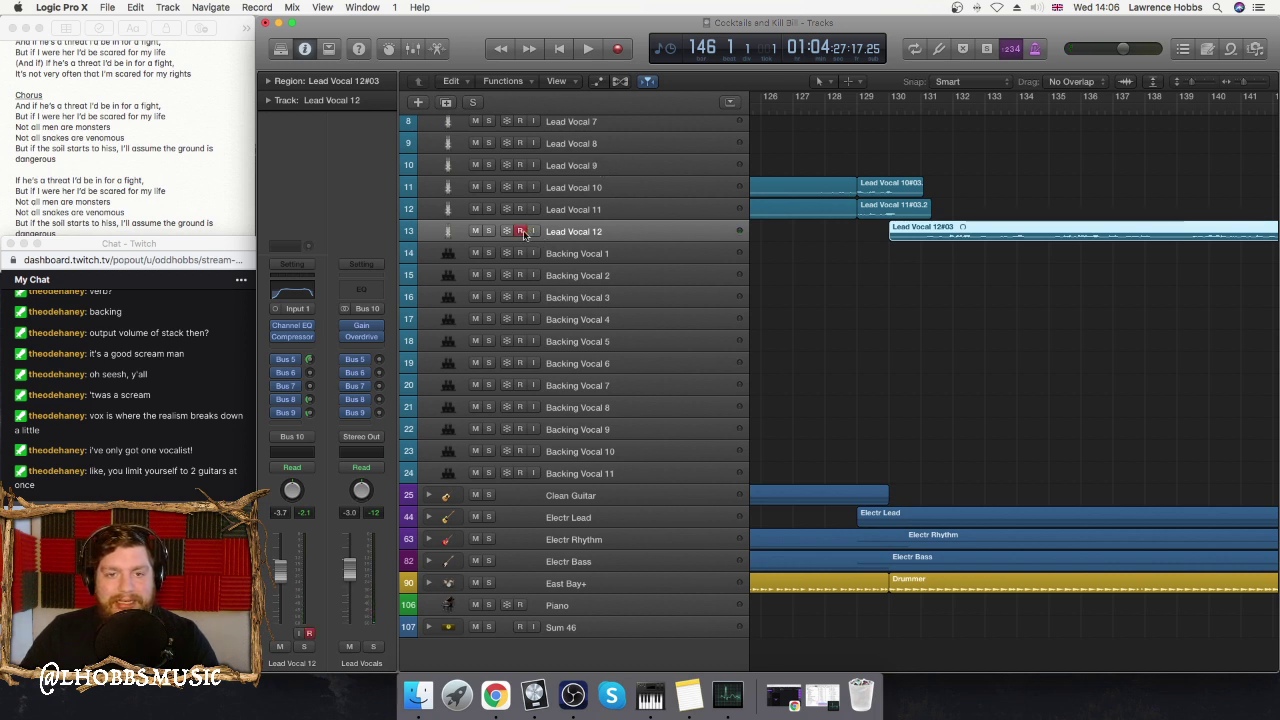
scroll(540, 280, up, 5)
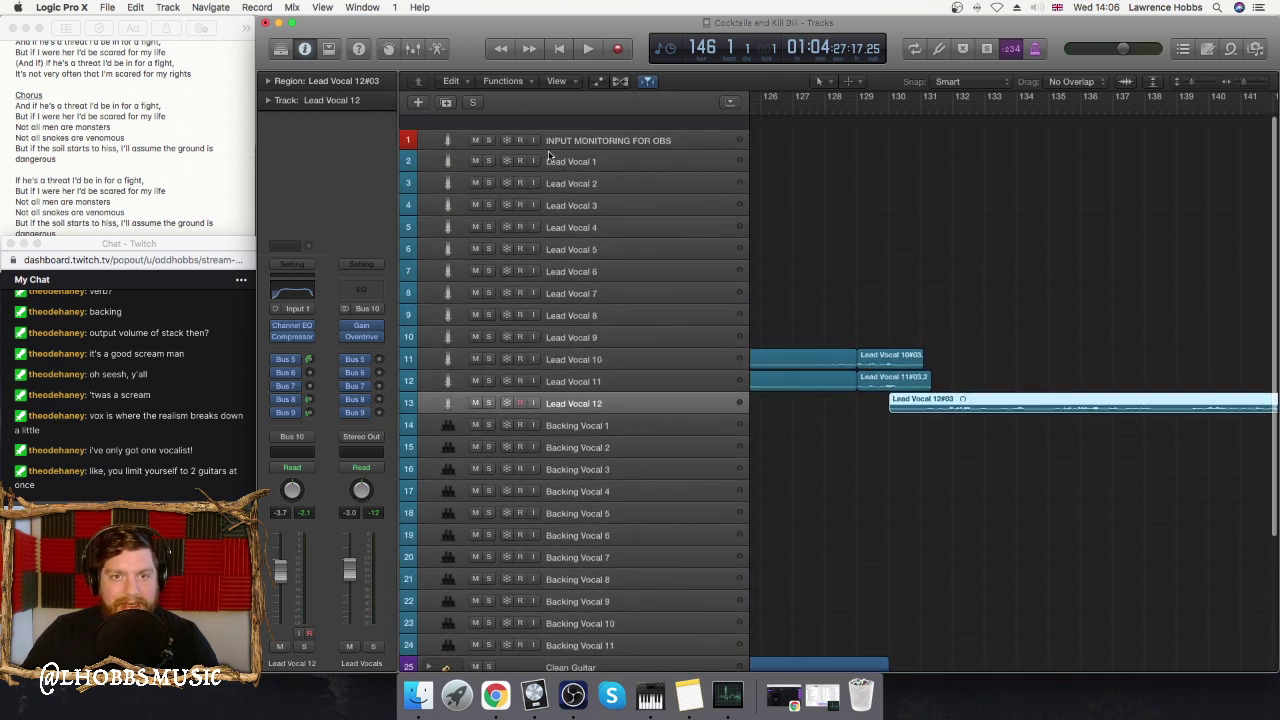
click(540, 130)
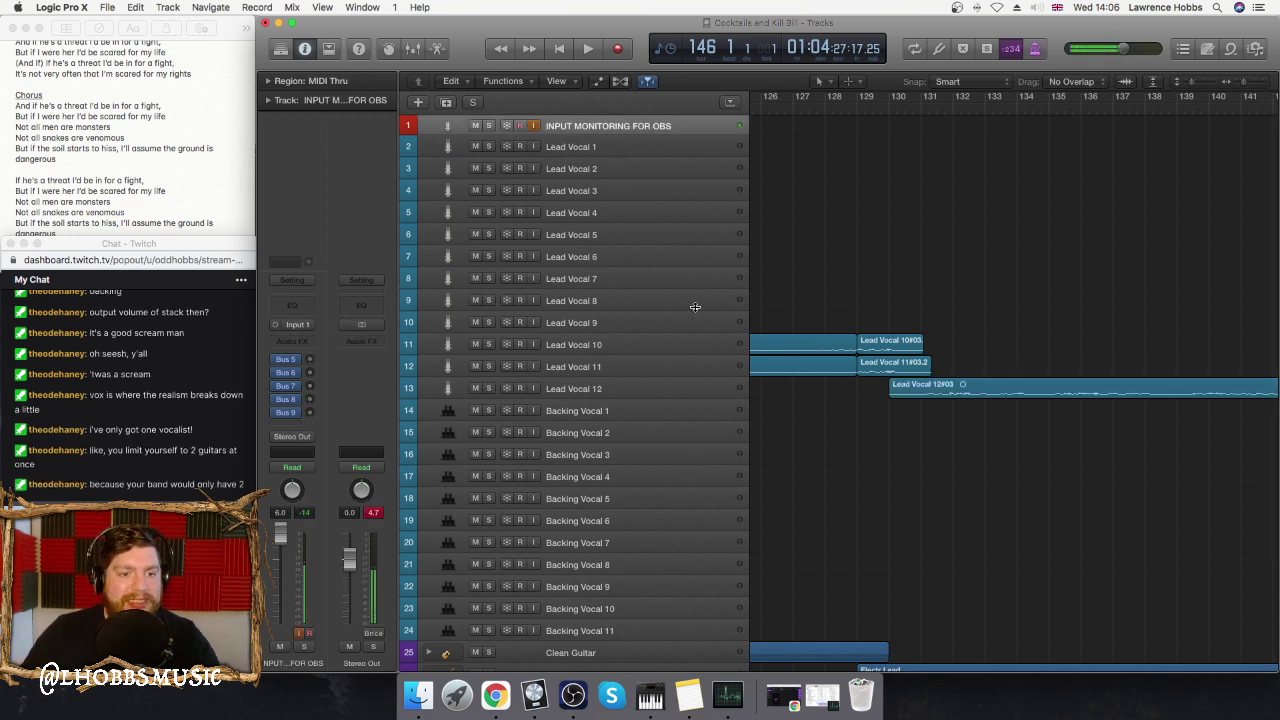
- Expand the Electr Rhythm and Electr Bass track stacks to expose their regions
scroll(843, 410, down, 3)
scroll(843, 413, down, 3)
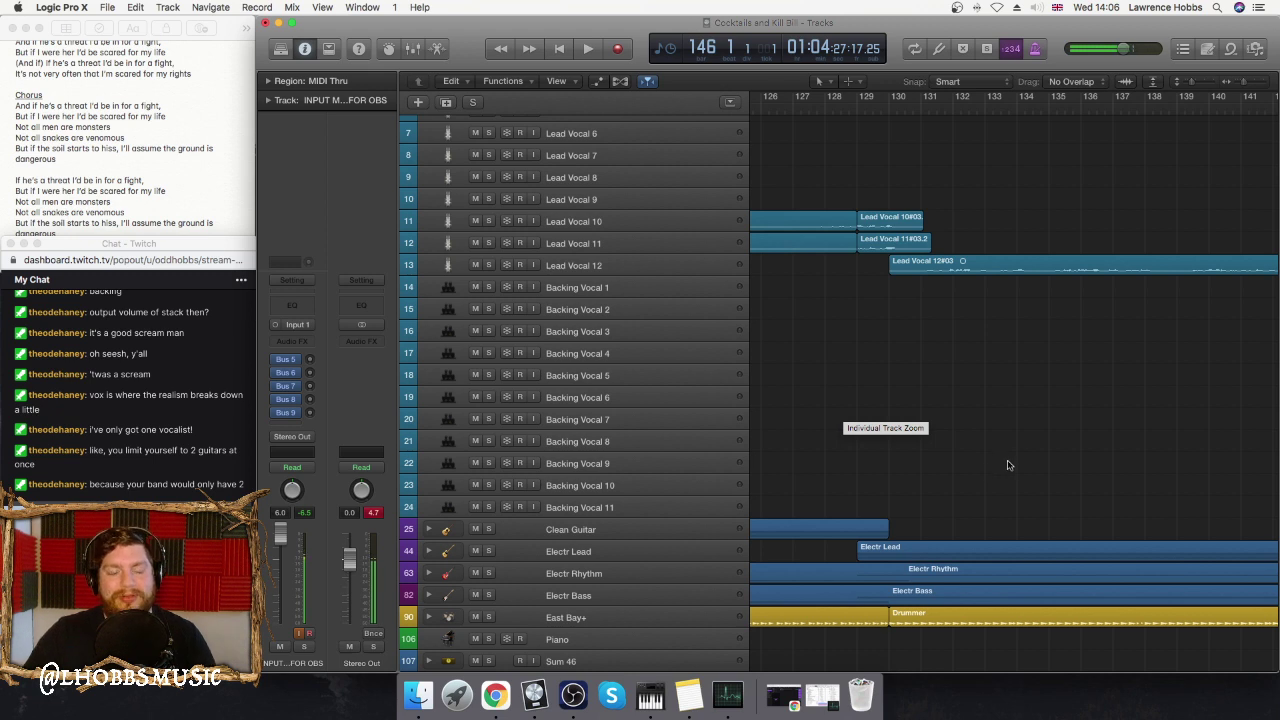
click(429, 573)
scroll(776, 464, down, 3)
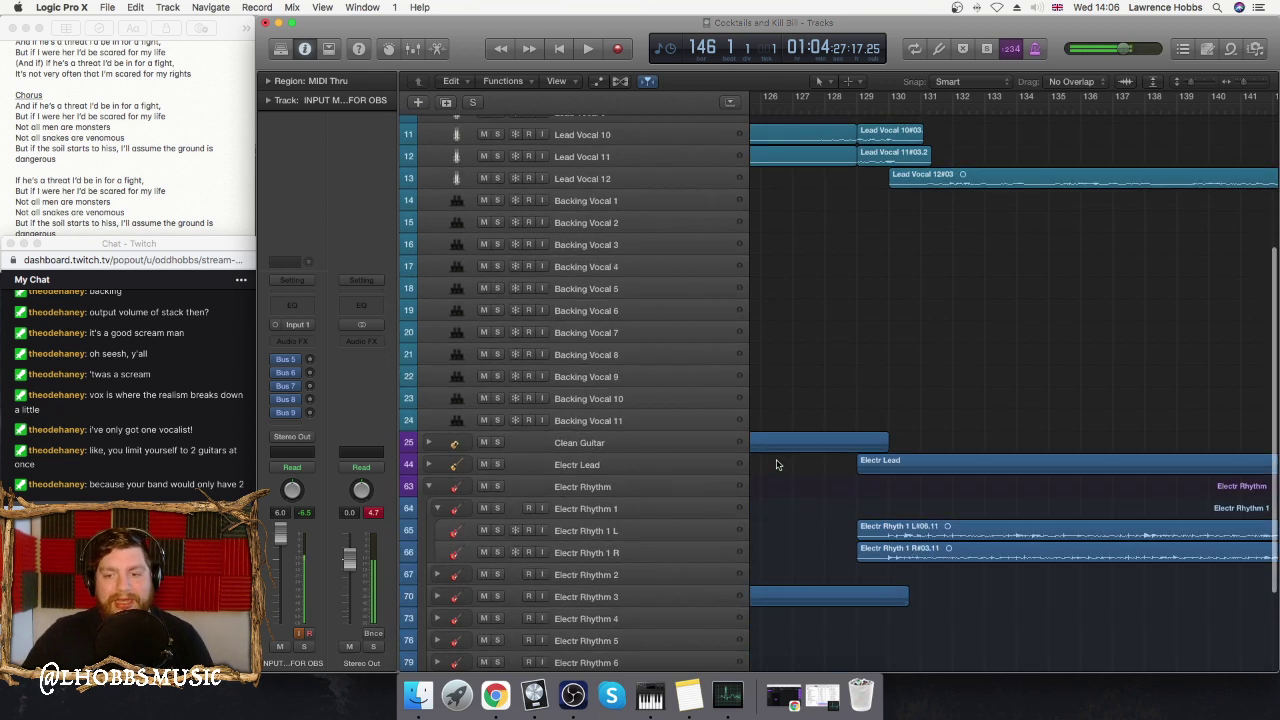
scroll(653, 570, down, 3)
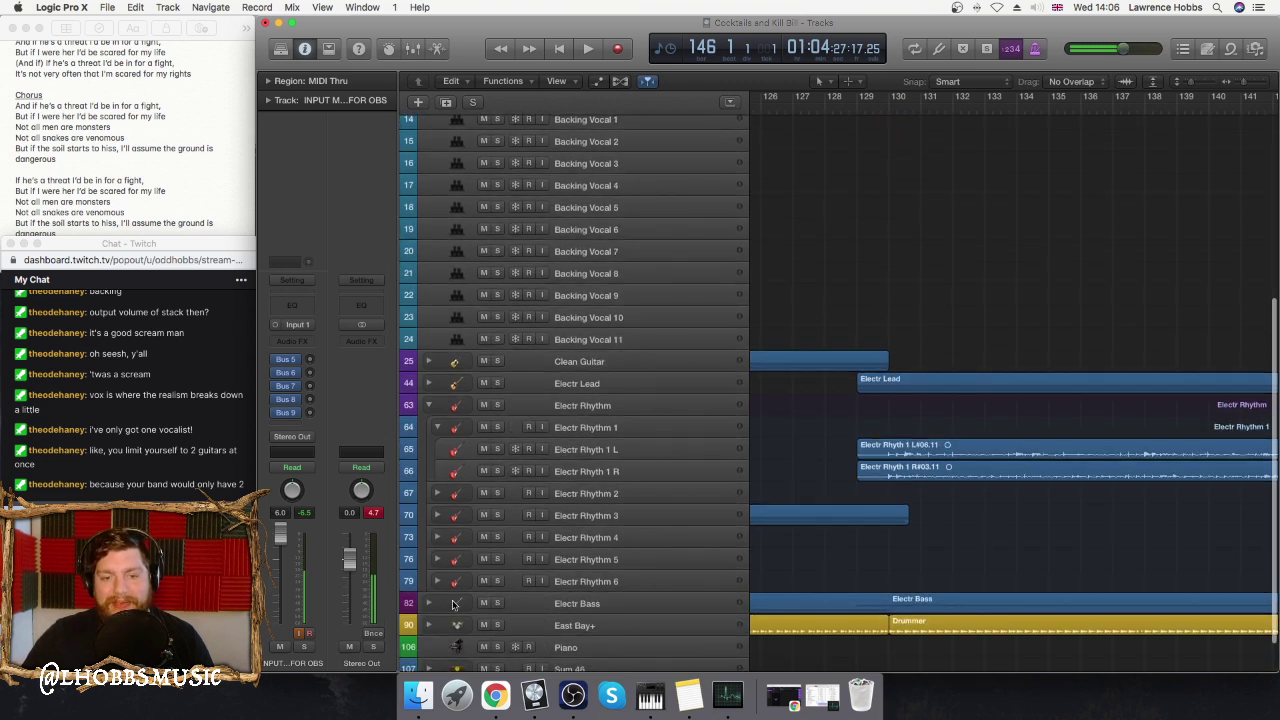
click(428, 603)
scroll(1090, 310, down, 5)
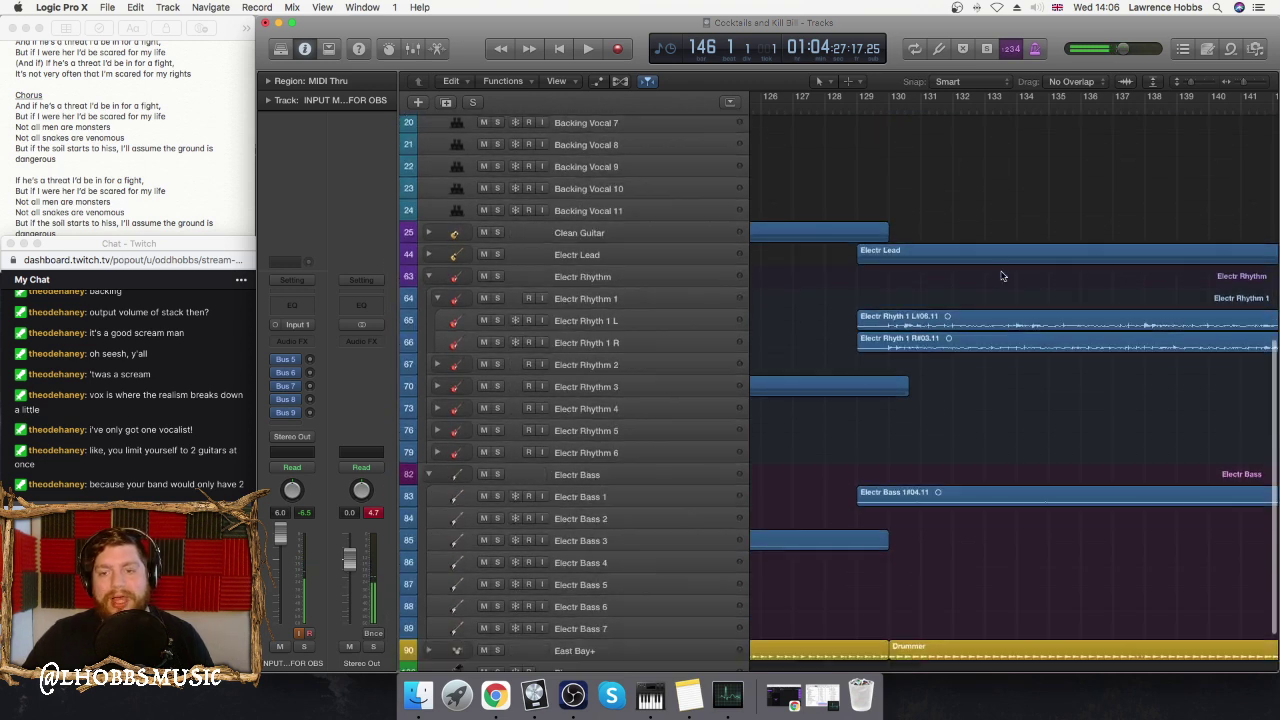
- Copy the closing lead guitar, rhythm guitar, bass and drummer regions and paste them from bar 145
drag(1005, 191, 1018, 645)
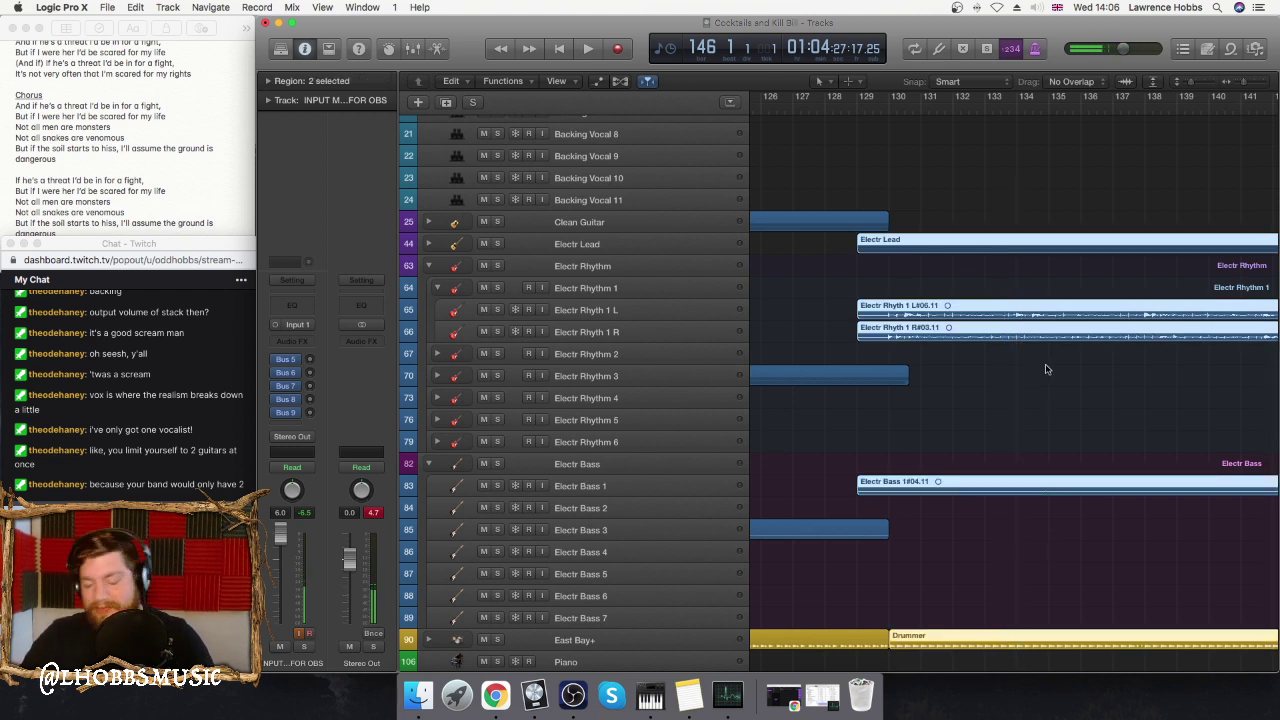
scroll(1058, 312, right, 10)
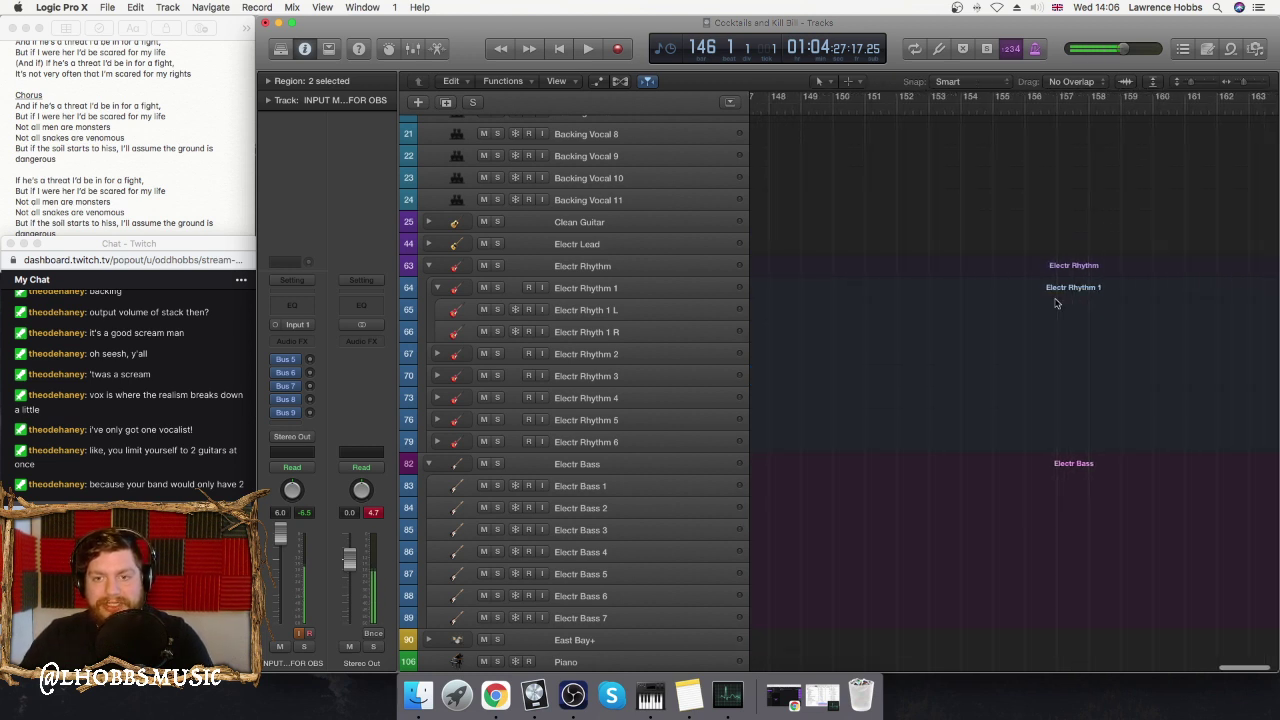
click(919, 105)
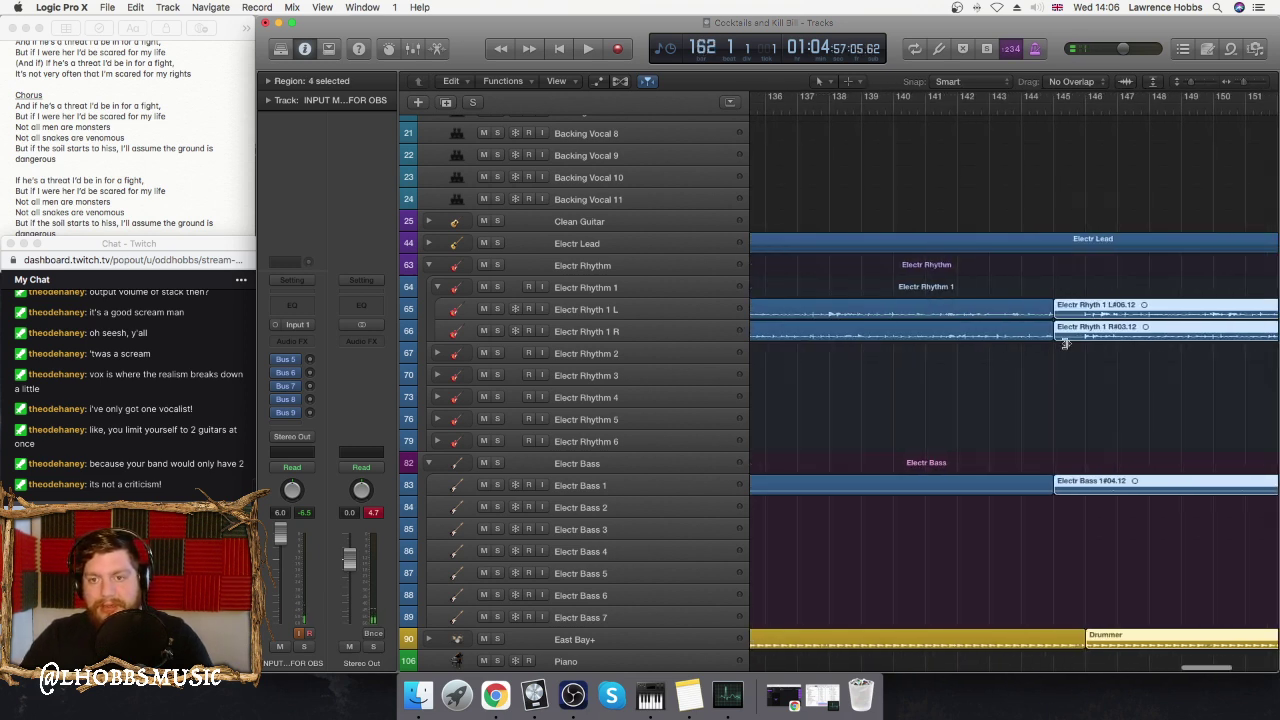
- Play the join from bar 144 and undo the paste of the copied regions
click(1019, 106)
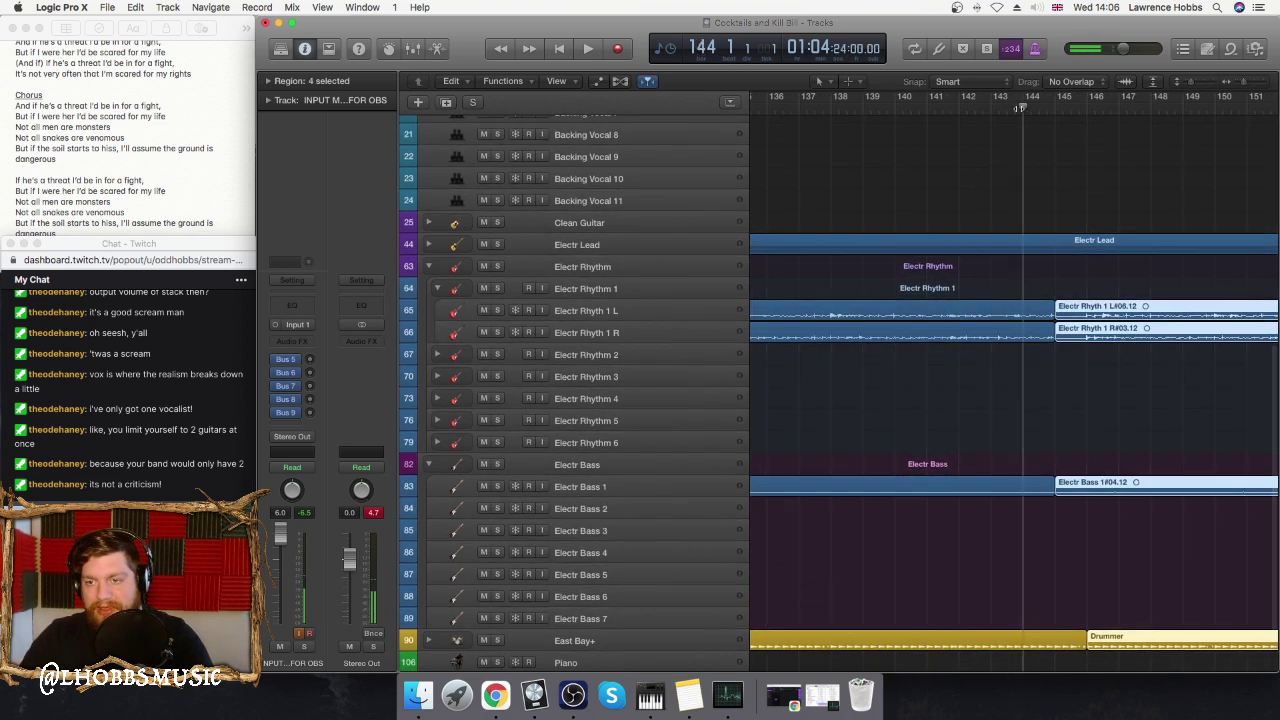
key(space)
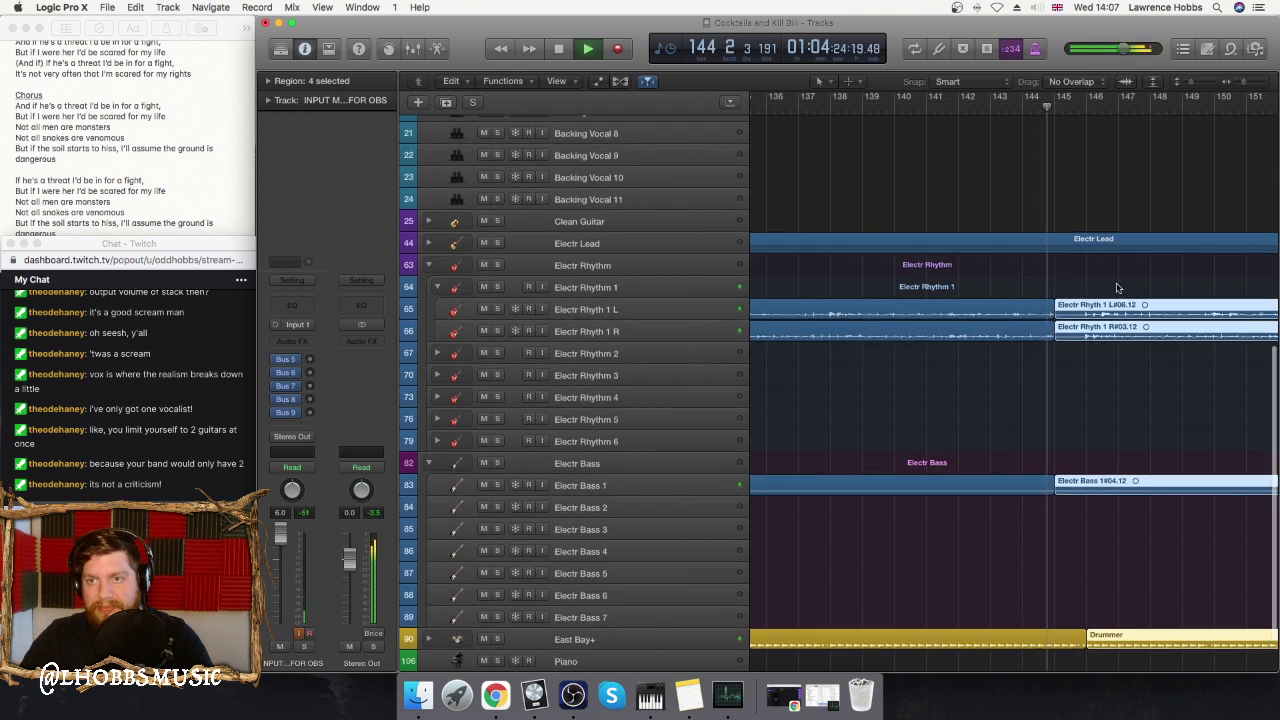
scroll(1075, 300, down, 1)
key(space)
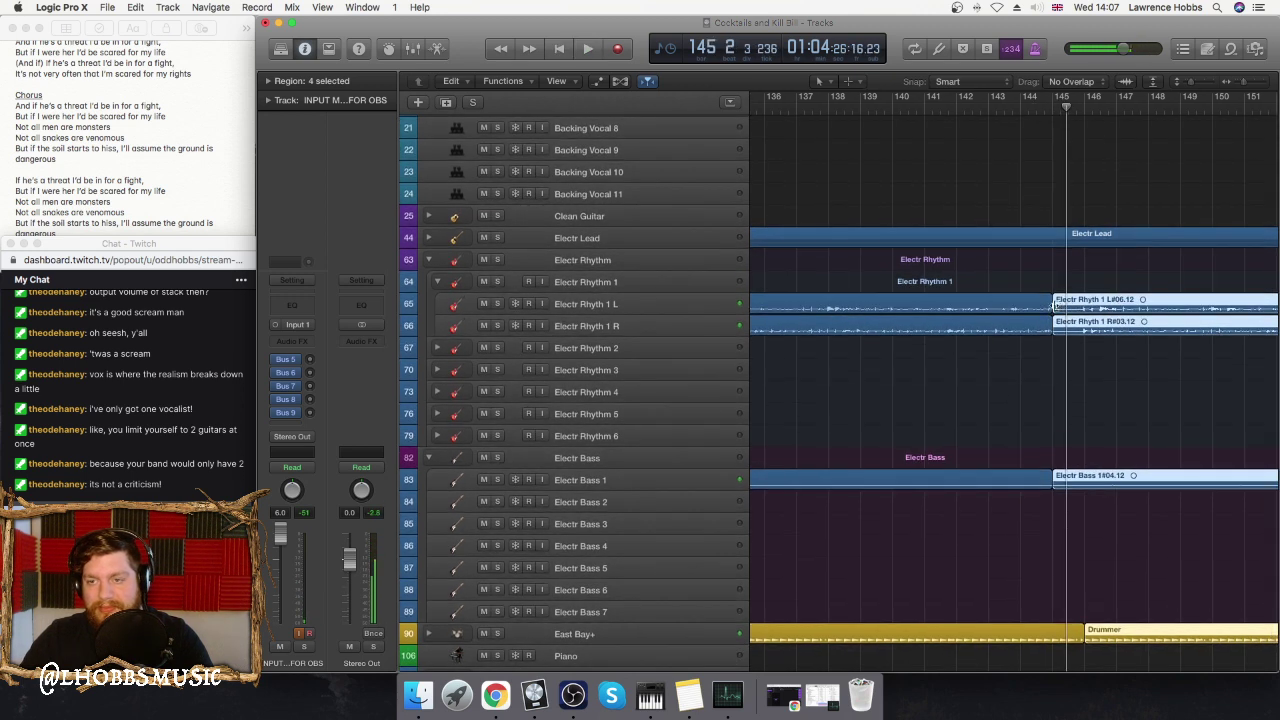
scroll(1053, 306, left, 1)
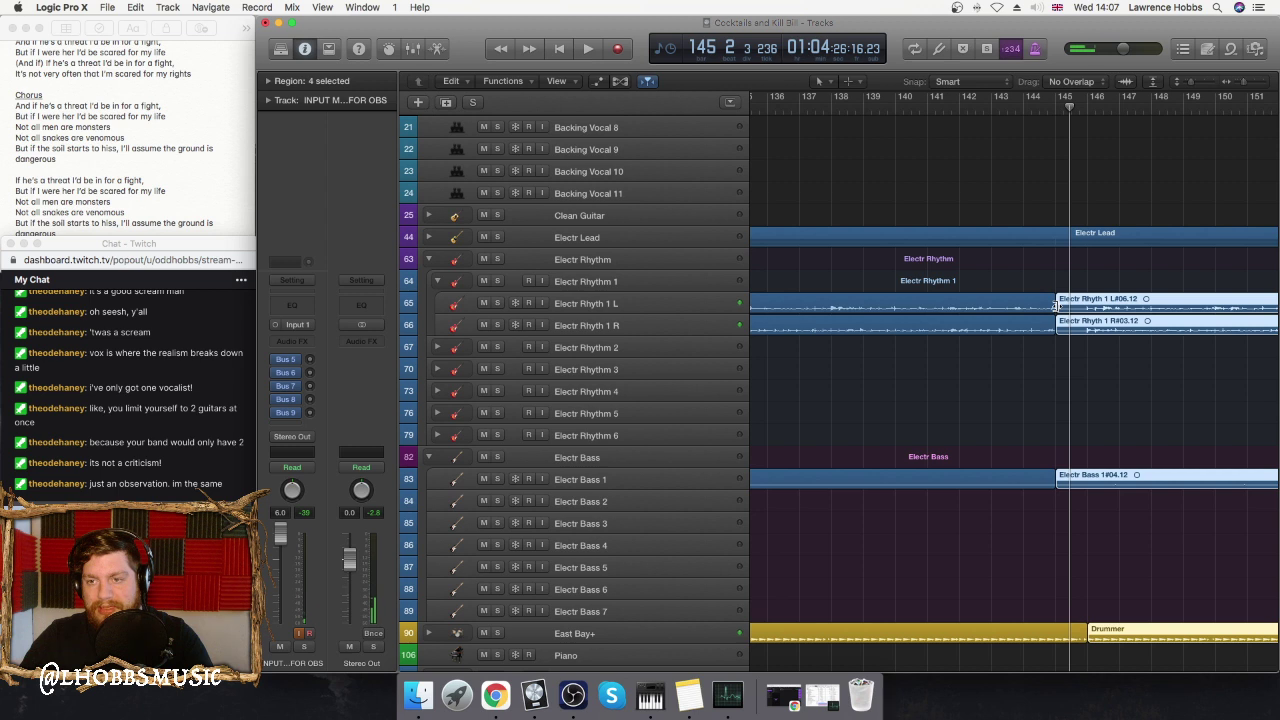
scroll(1062, 308, left, 1)
key(Delete)
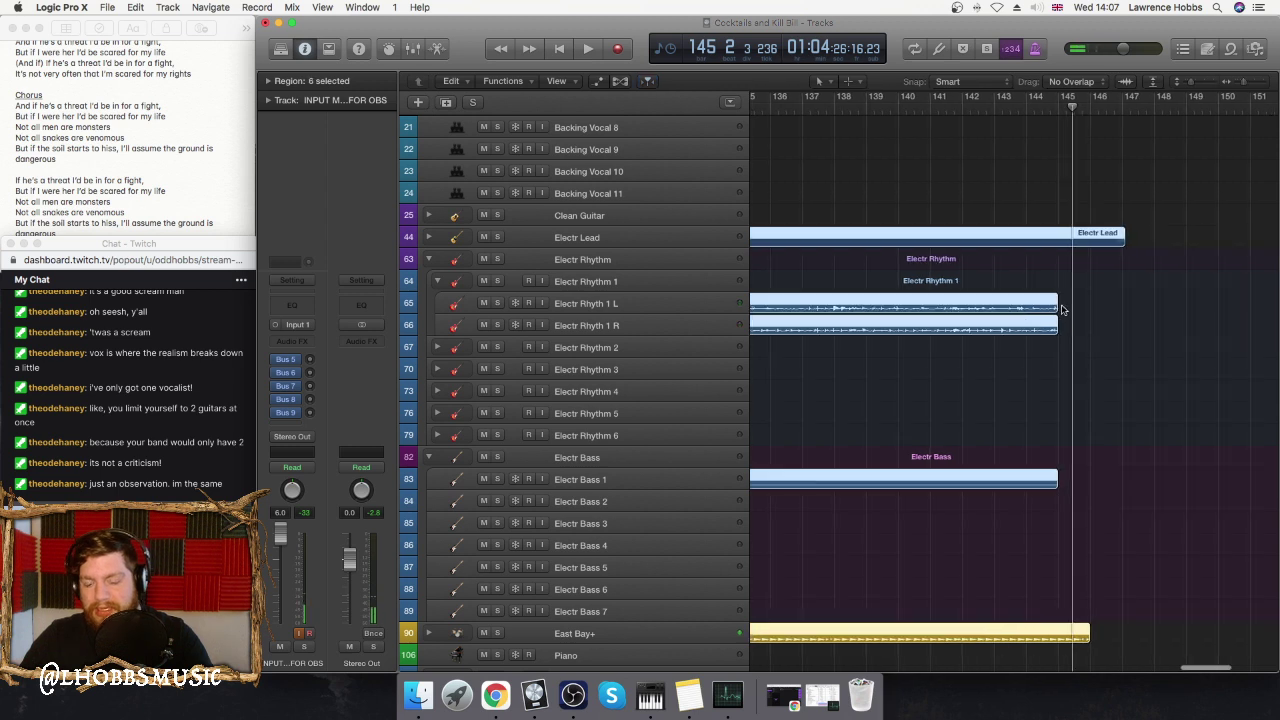
- Paste the copied guitar, bass and drummer regions from bar 146
click(1090, 107)
key(super+z)
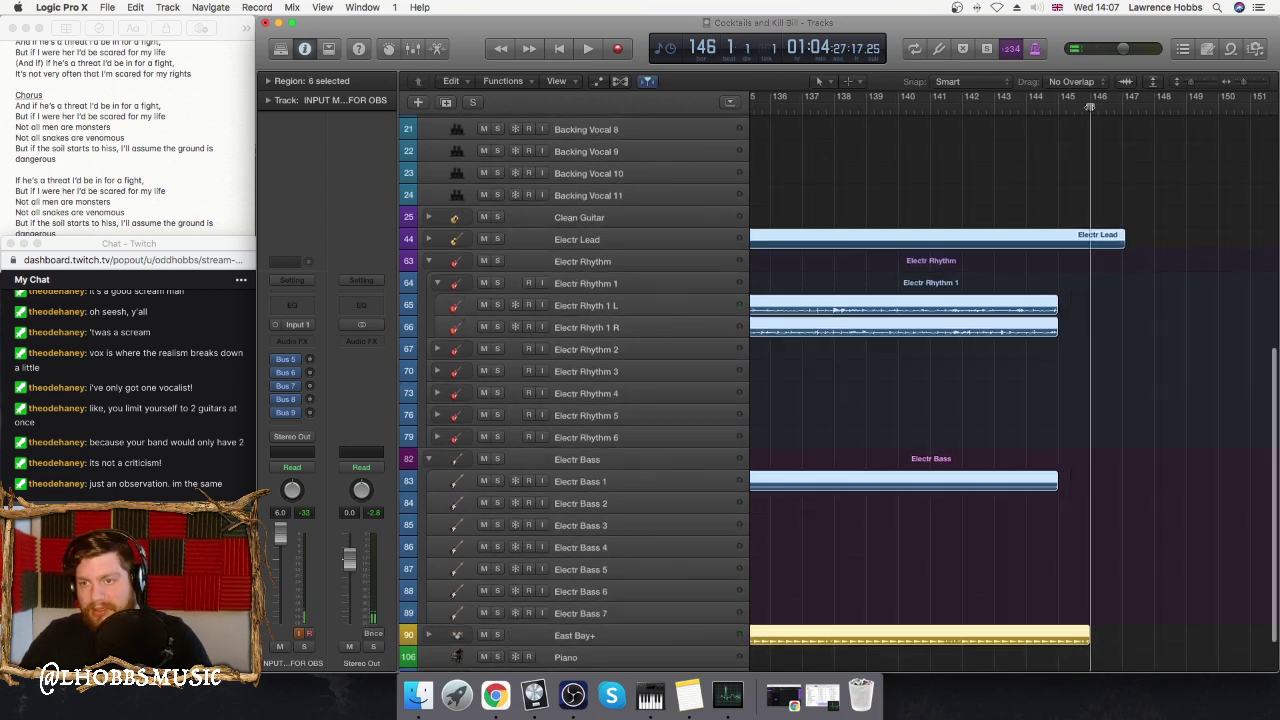
scroll(1000, 285, left, 5)
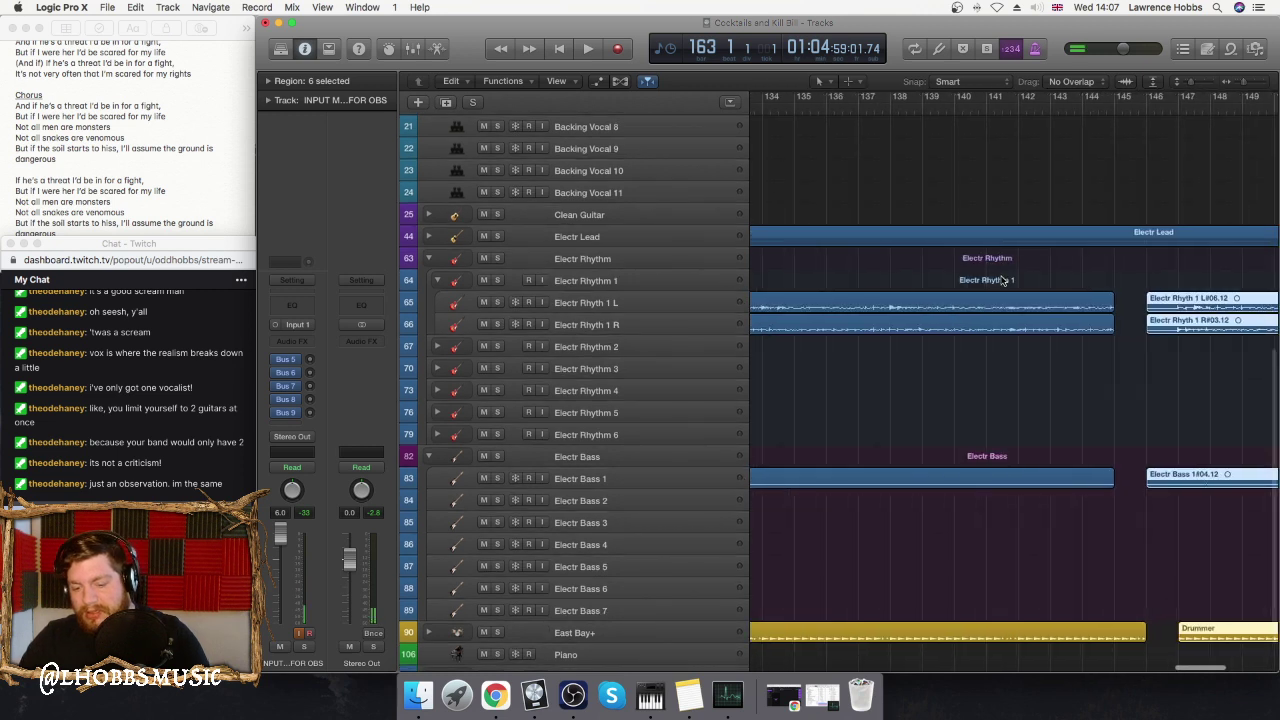
- Cut out and delete the first bar, 146 to 147, of the pasted rhythm guitar and bass regions
click(1140, 297)
drag(1132, 290, 1180, 532)
click(1170, 394)
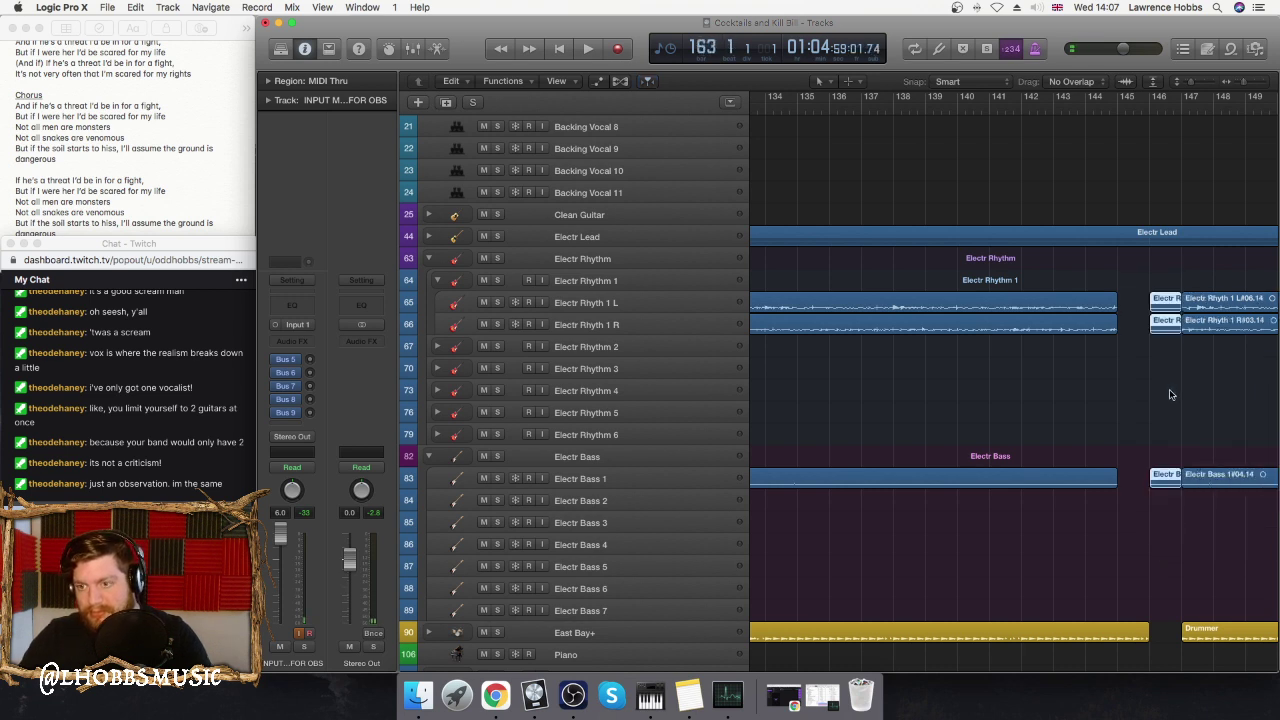
key(Delete)
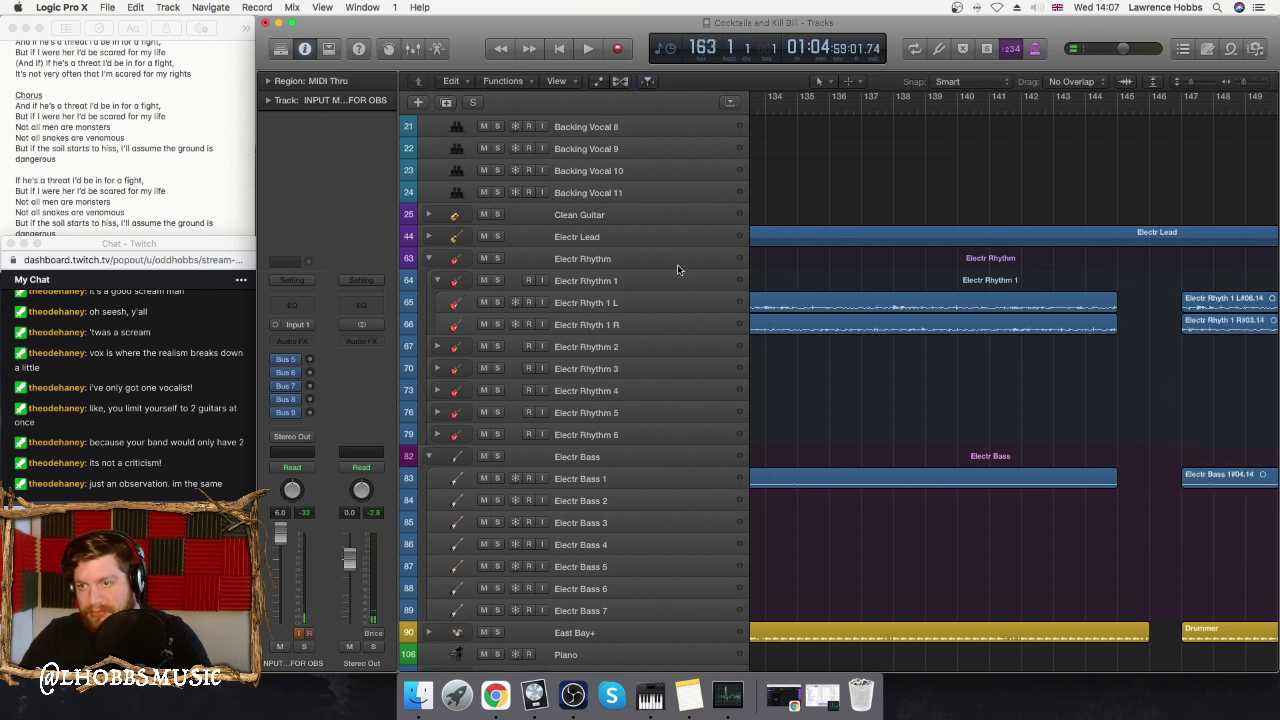
- Delete the pasted Electr Lead 3 L and R regions after bar 146 and collapse the Electr Lead stack
click(429, 237)
click(436, 302)
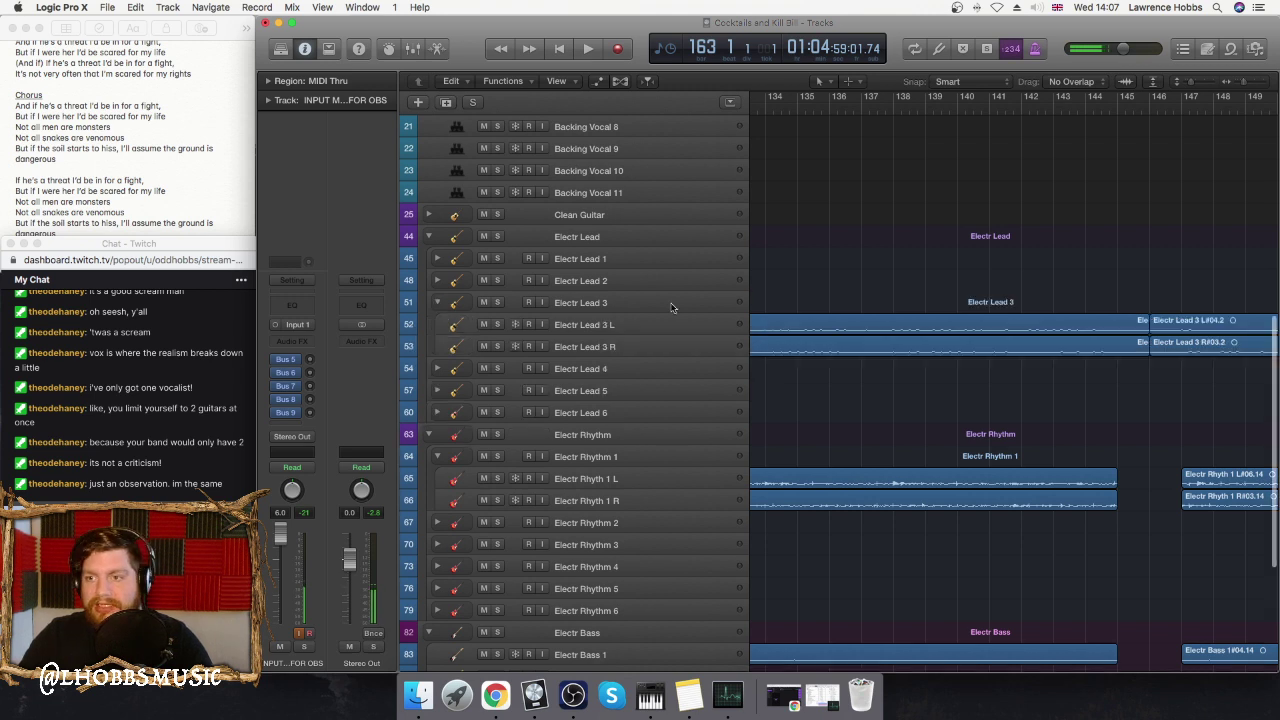
drag(1235, 282, 1236, 404)
key(Delete)
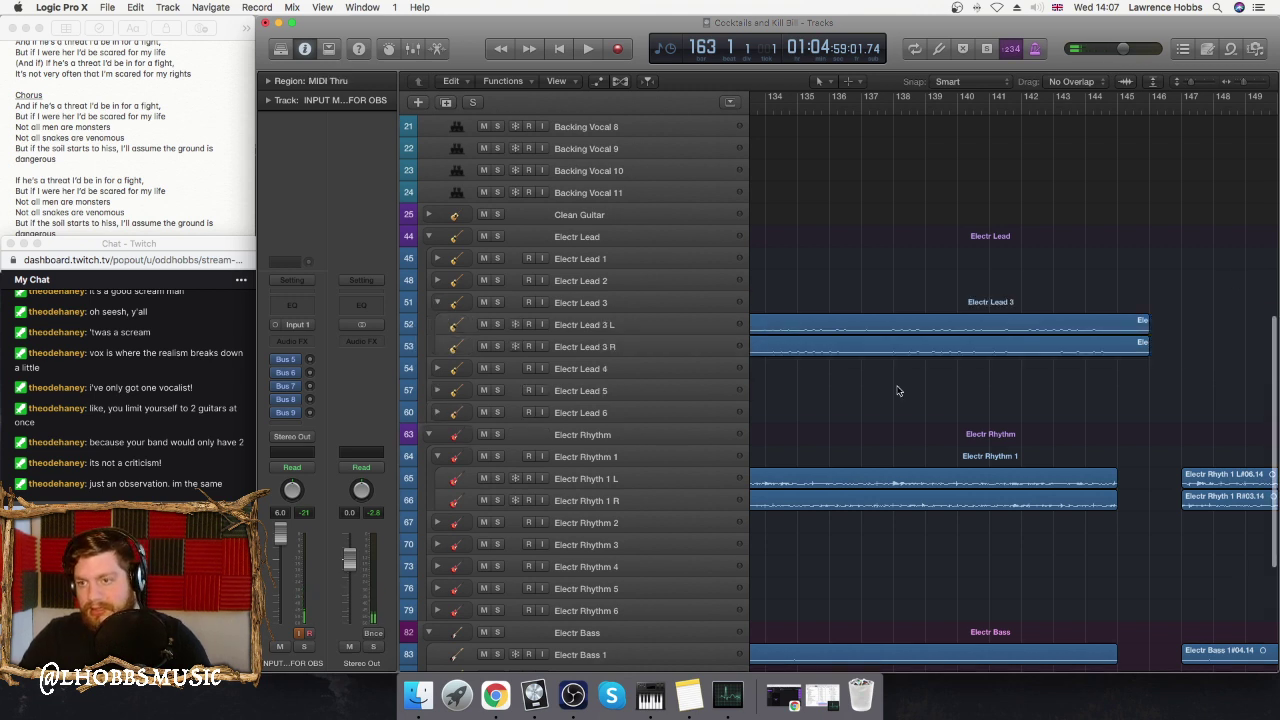
scroll(685, 355, down, 1)
click(429, 230)
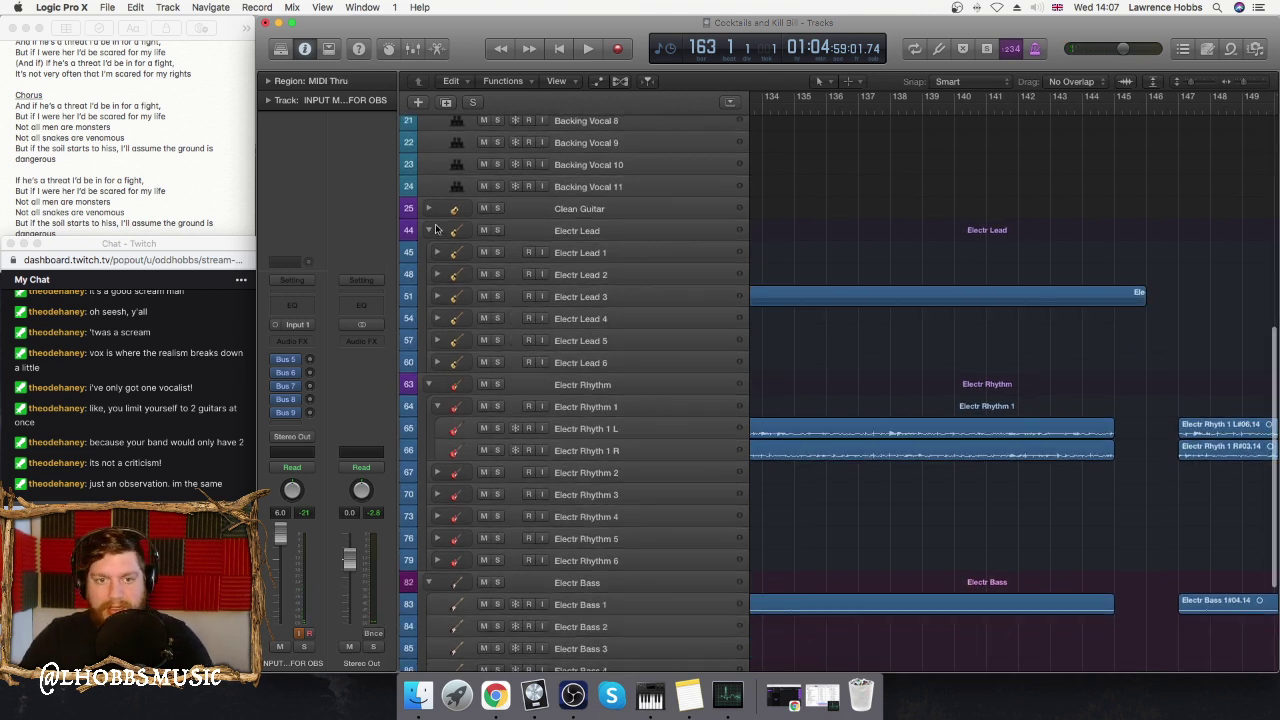
- Play the gap from bar 144 and move the pasted rhythm guitar, bass and drummer regions one bar earlier to bar 146
scroll(1057, 316, right, 5)
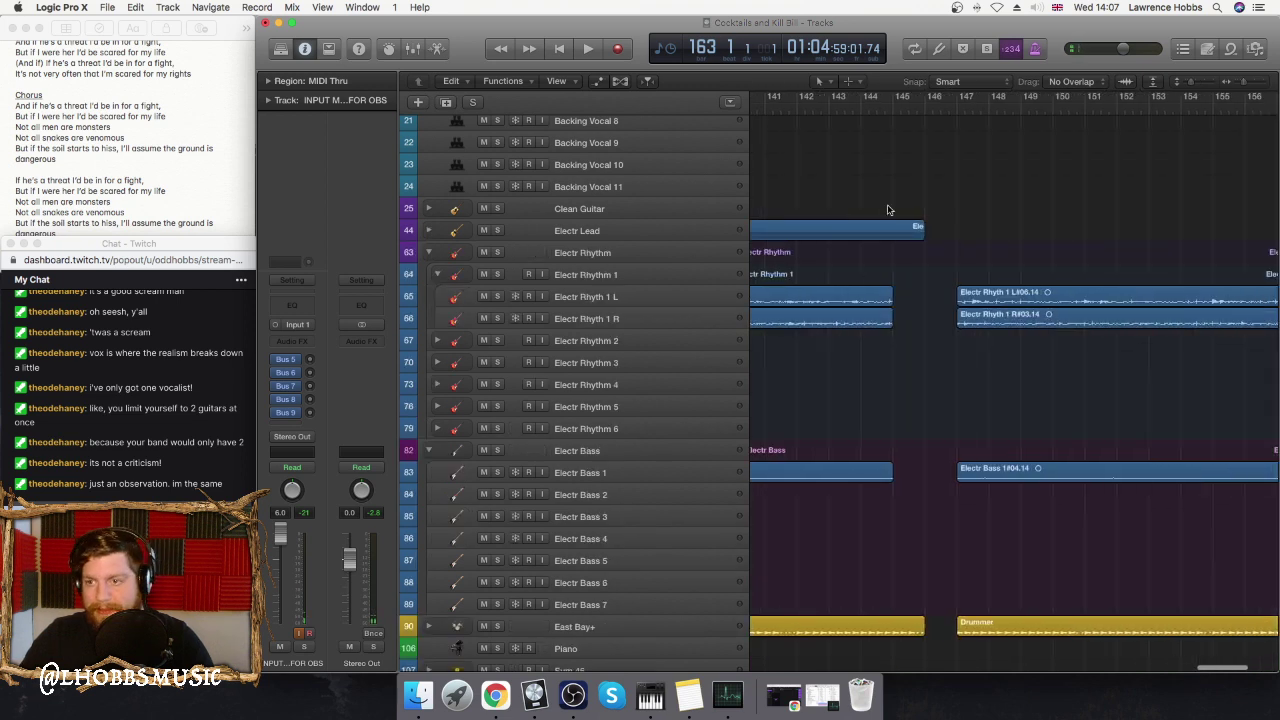
click(866, 108)
key(space)
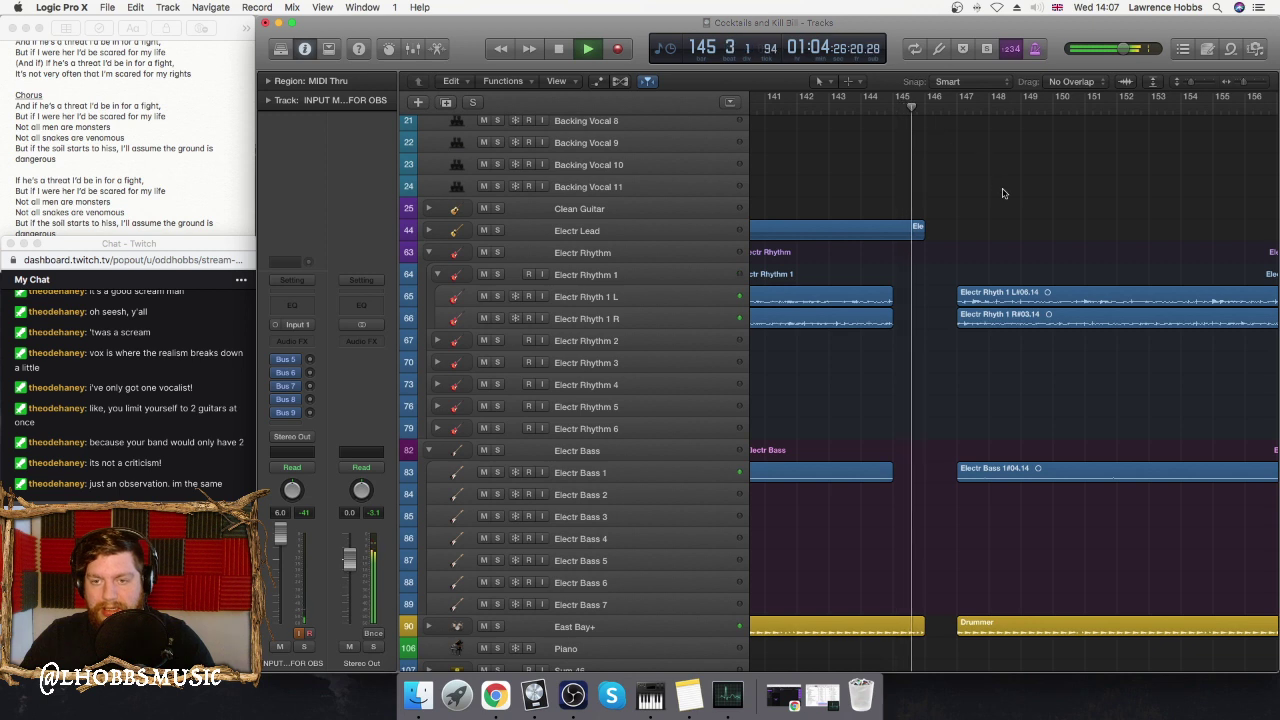
key(space)
drag(978, 262, 1054, 650)
drag(1000, 302, 968, 302)
- Open the Drummer editor from the East Bay+ drummer region and return to the pasted regions at bar 146
click(995, 646)
click(996, 630)
double_click(996, 630)
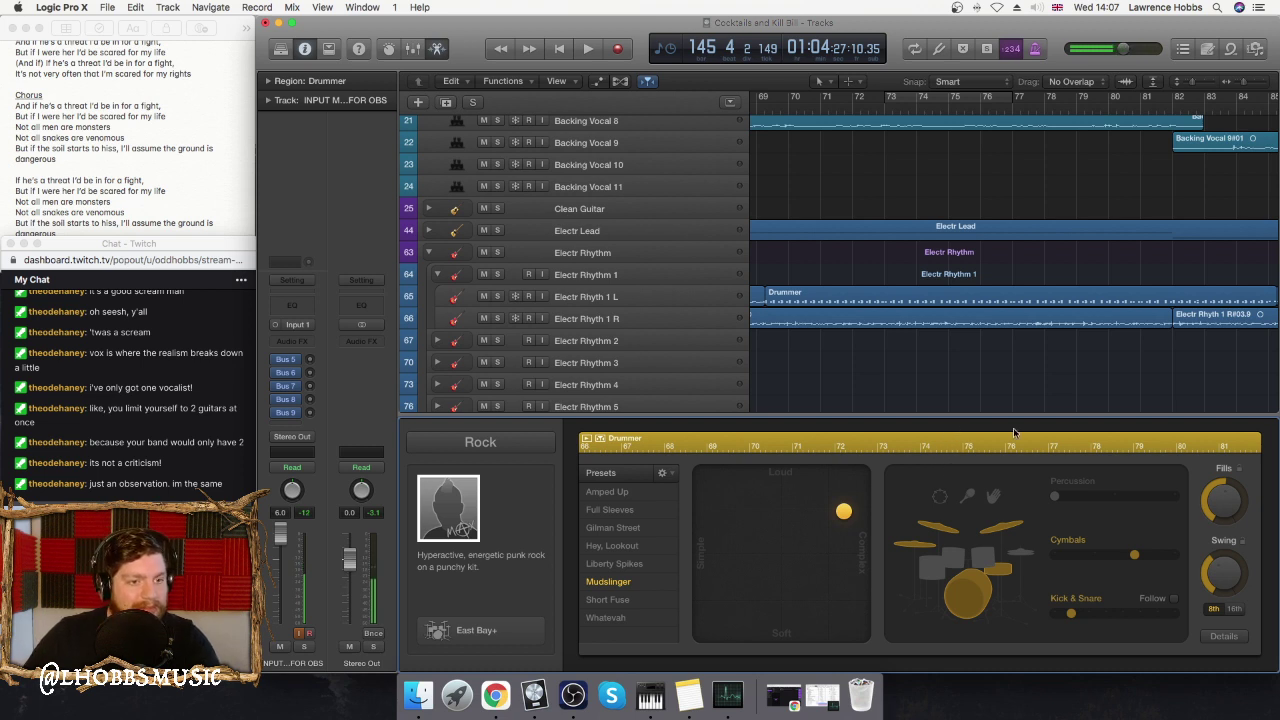
scroll(894, 343, down, 5)
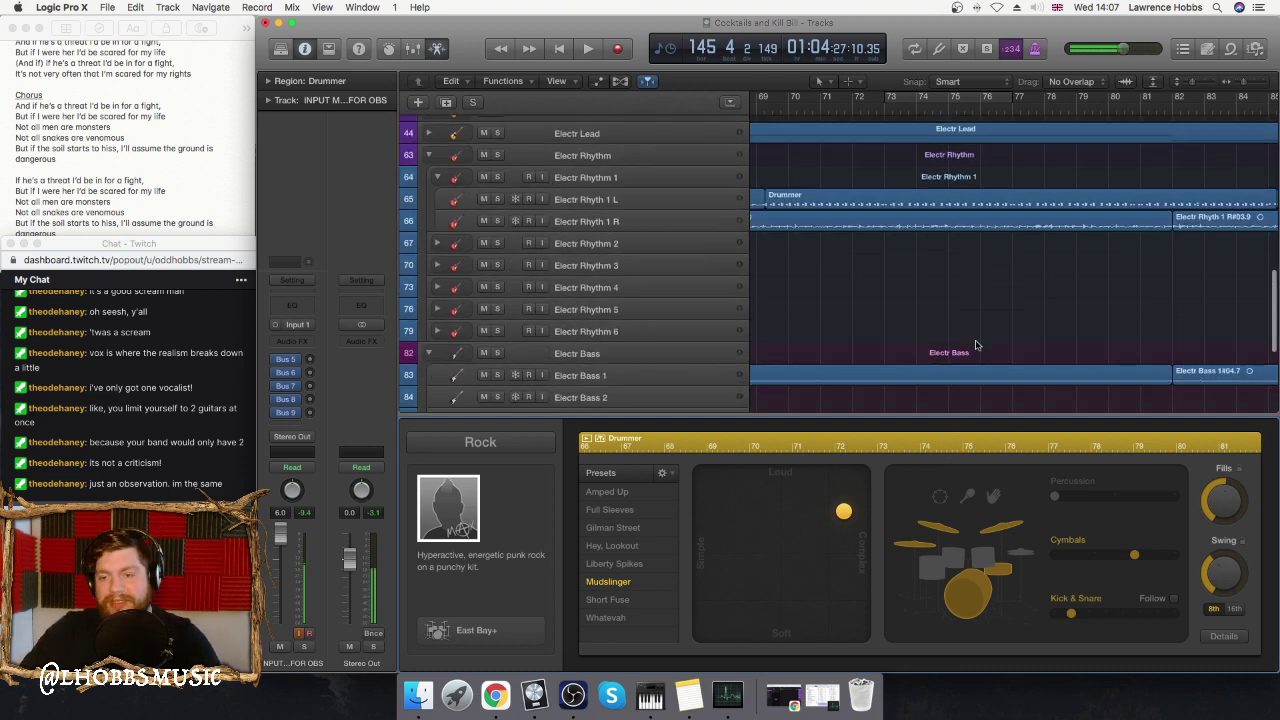
scroll(977, 344, down, 3)
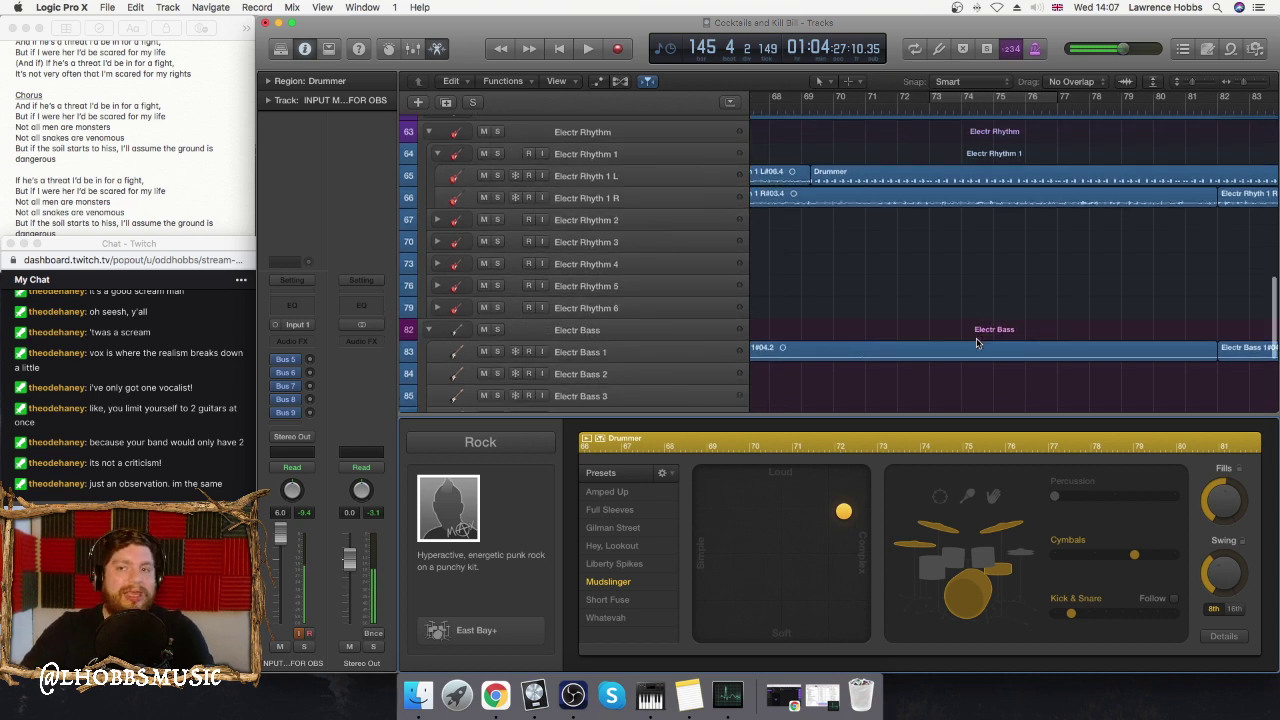
scroll(977, 343, down, 3)
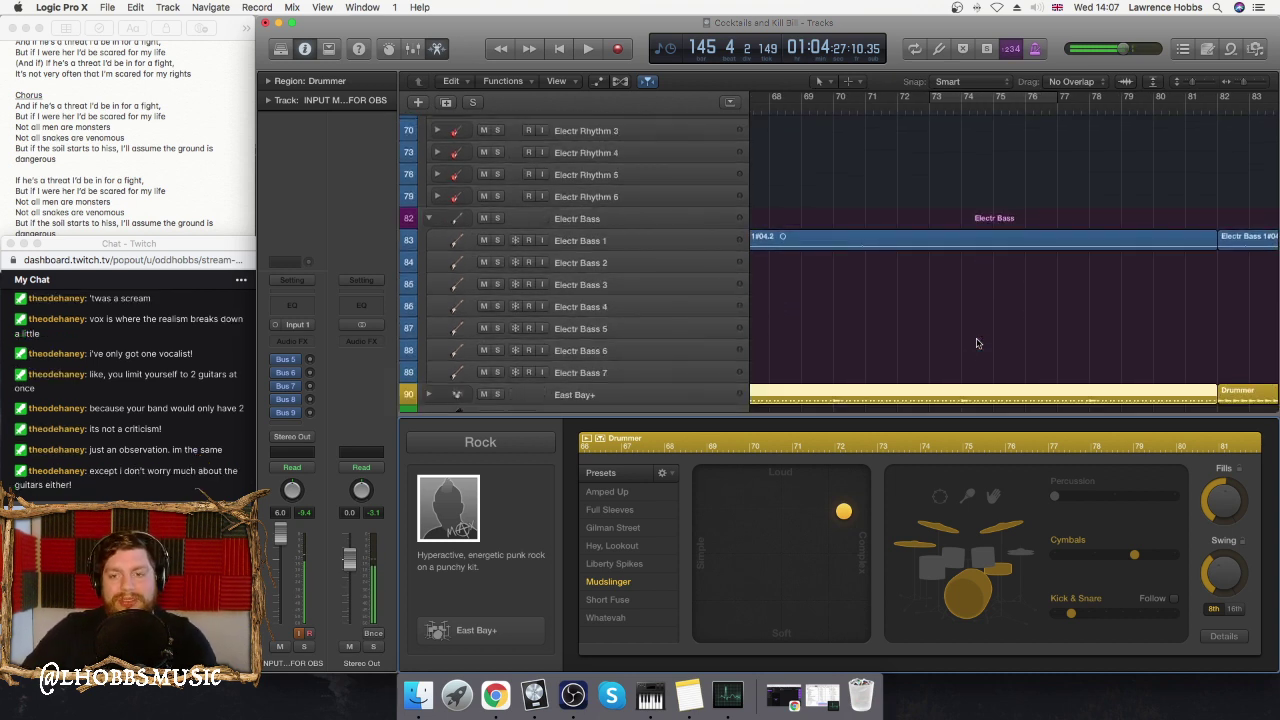
scroll(925, 330, right, 10)
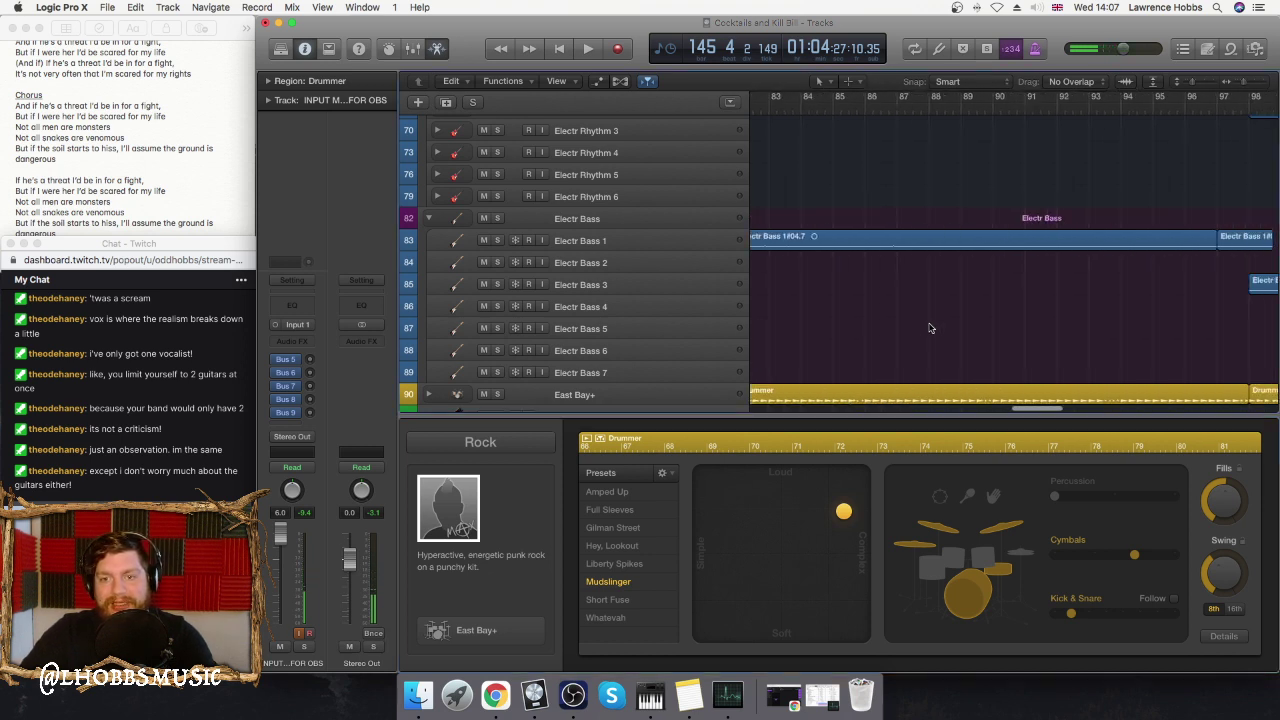
scroll(929, 328, right, 20)
scroll(925, 330, right, 6)
scroll(1015, 254, up, 5)
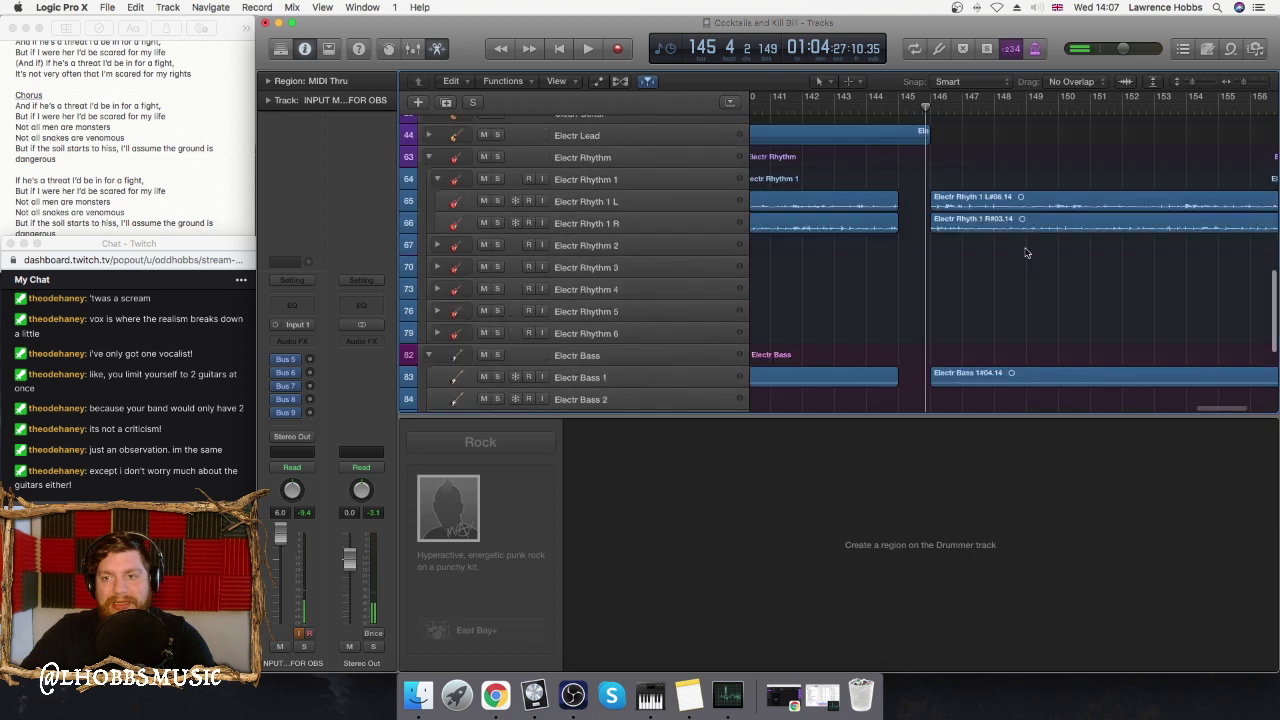
- Play briefly from bar 146, select the pasted drummer region there and set its Cymbals slider to maximum
key(space)
scroll(967, 336, down, 5)
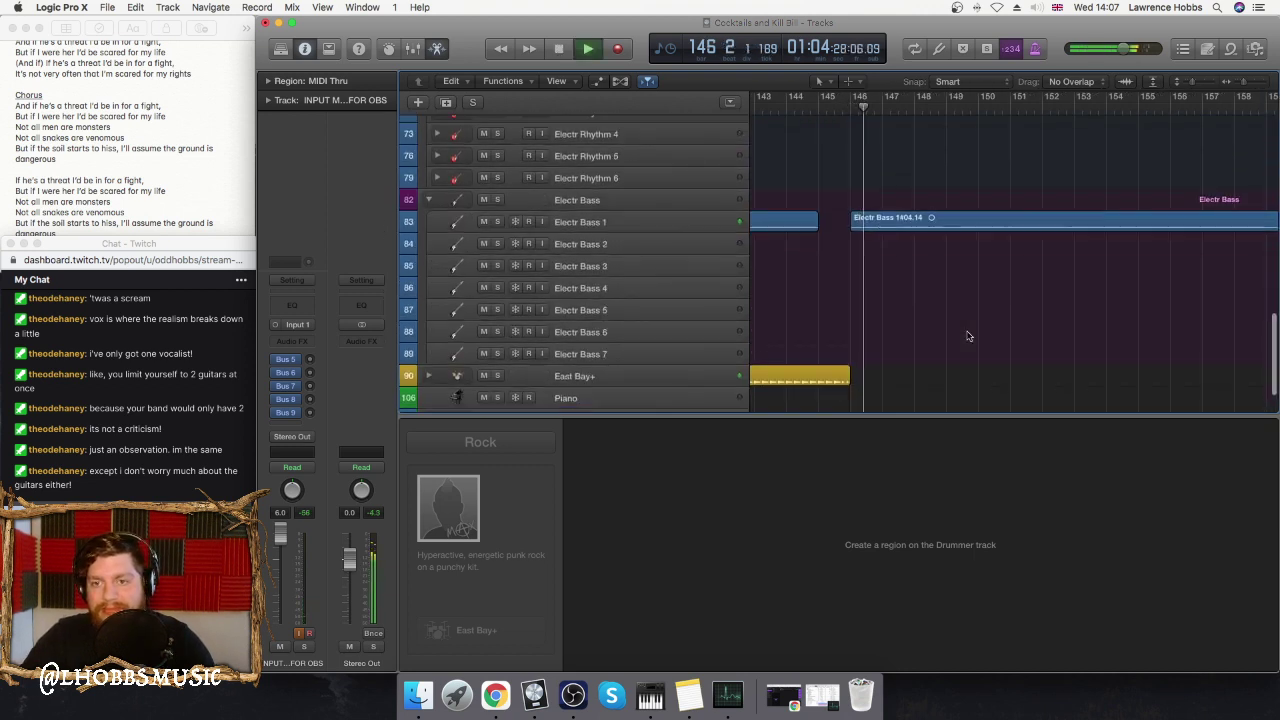
click(967, 330)
key(space)
click(967, 330)
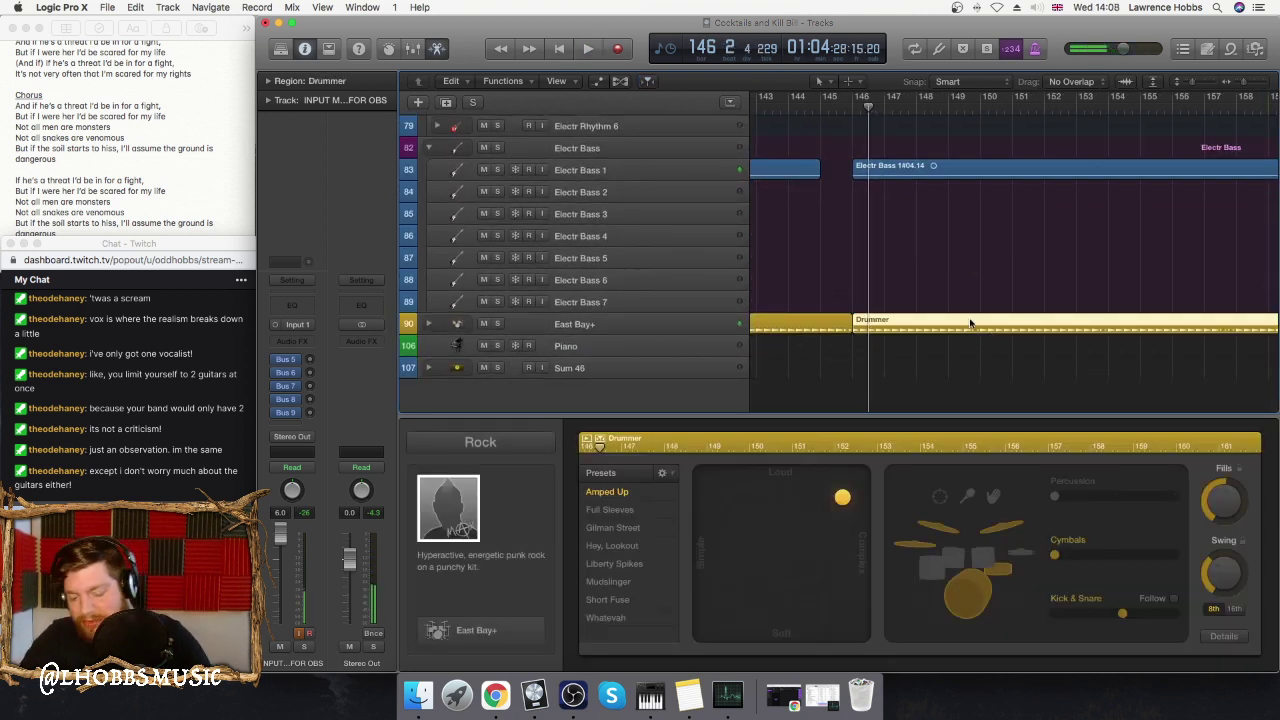
click(910, 330)
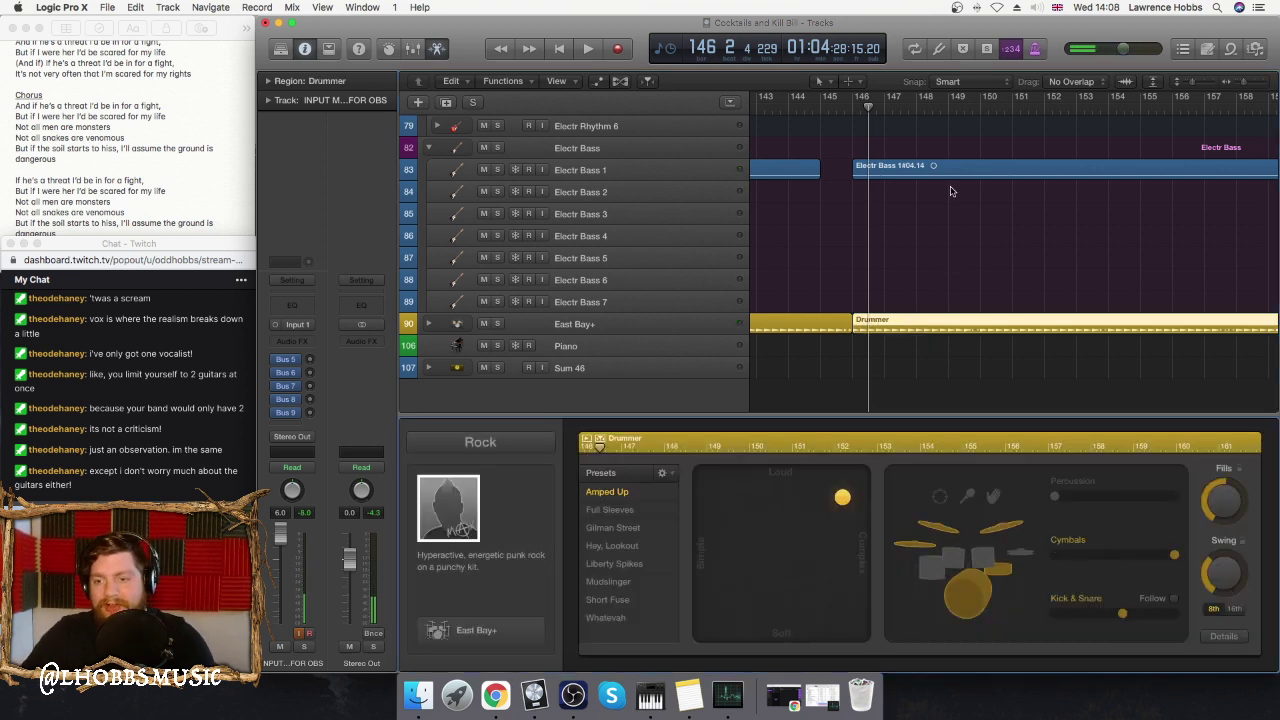
- Split the pasted drummer region at bar 154 and near its end, and play the transition from bar 153
scroll(1148, 268, right, 3)
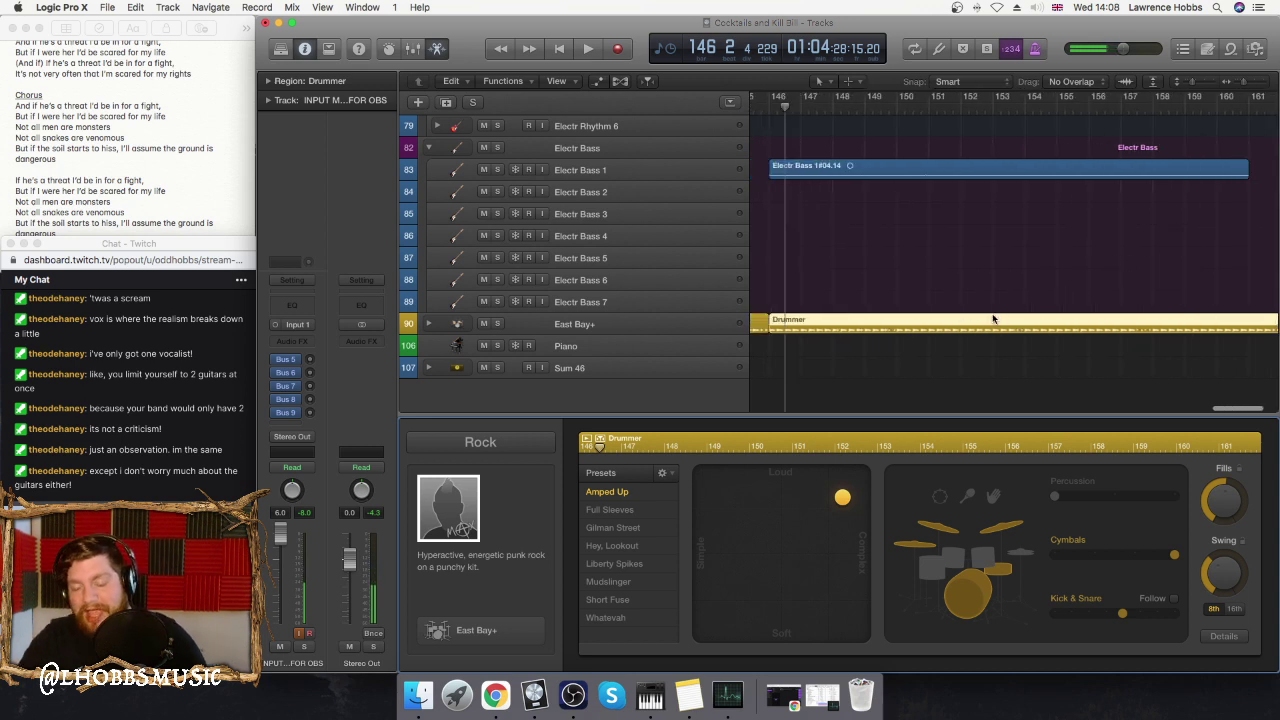
drag(1034, 298, 1250, 345)
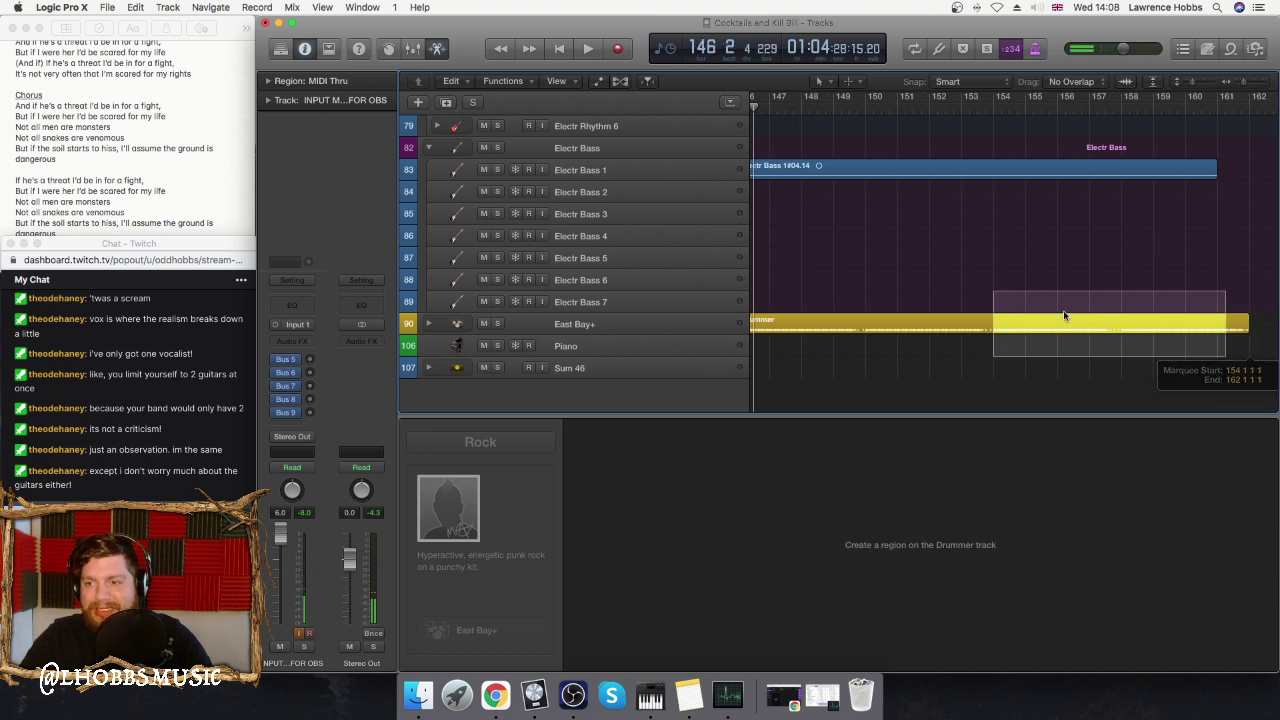
click(1250, 345)
click(958, 108)
key(space)
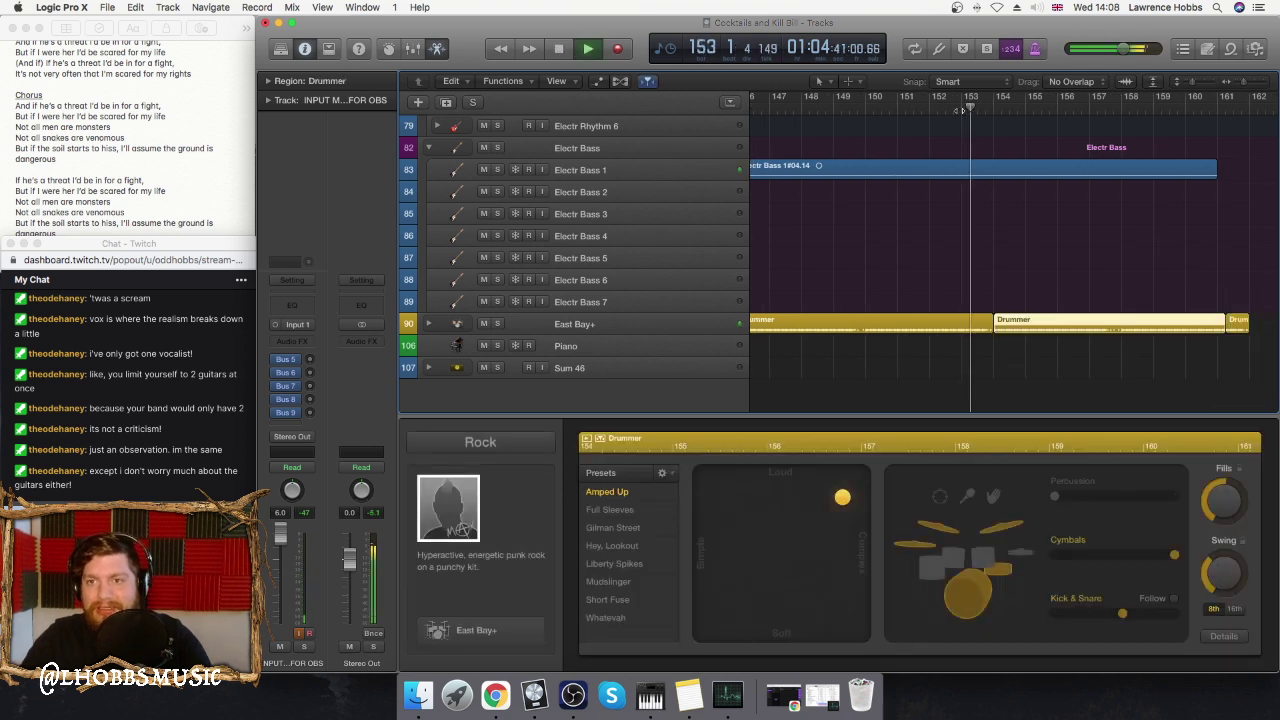
key(space)
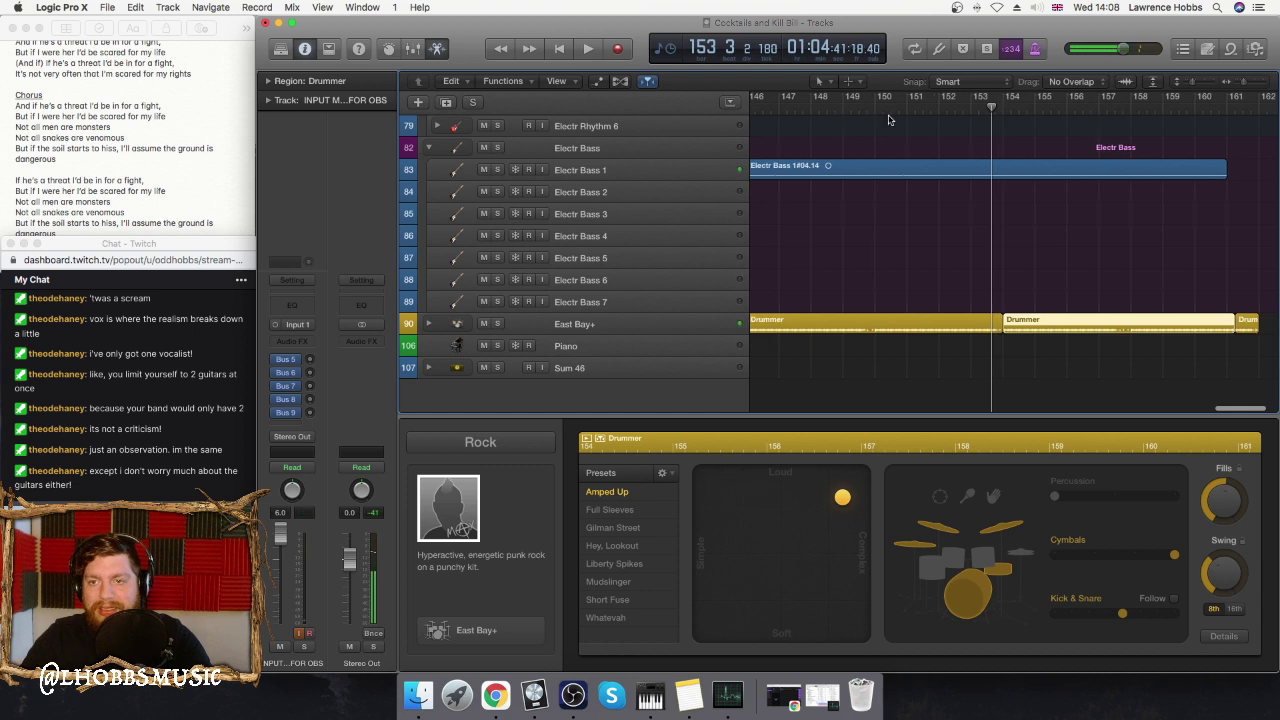
key(space)
key(space)
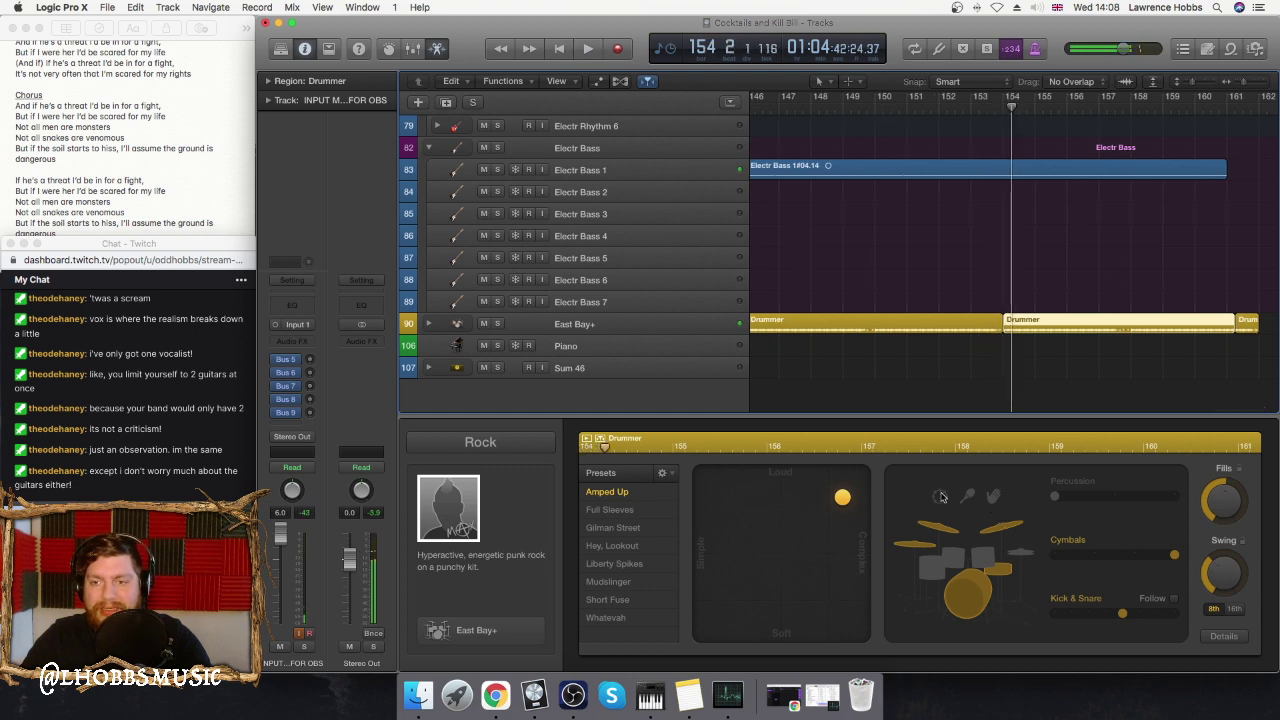
- Delete the short leftover drummer region at the end and lengthen the final bass and drummer regions to about bar 162
click(1247, 323)
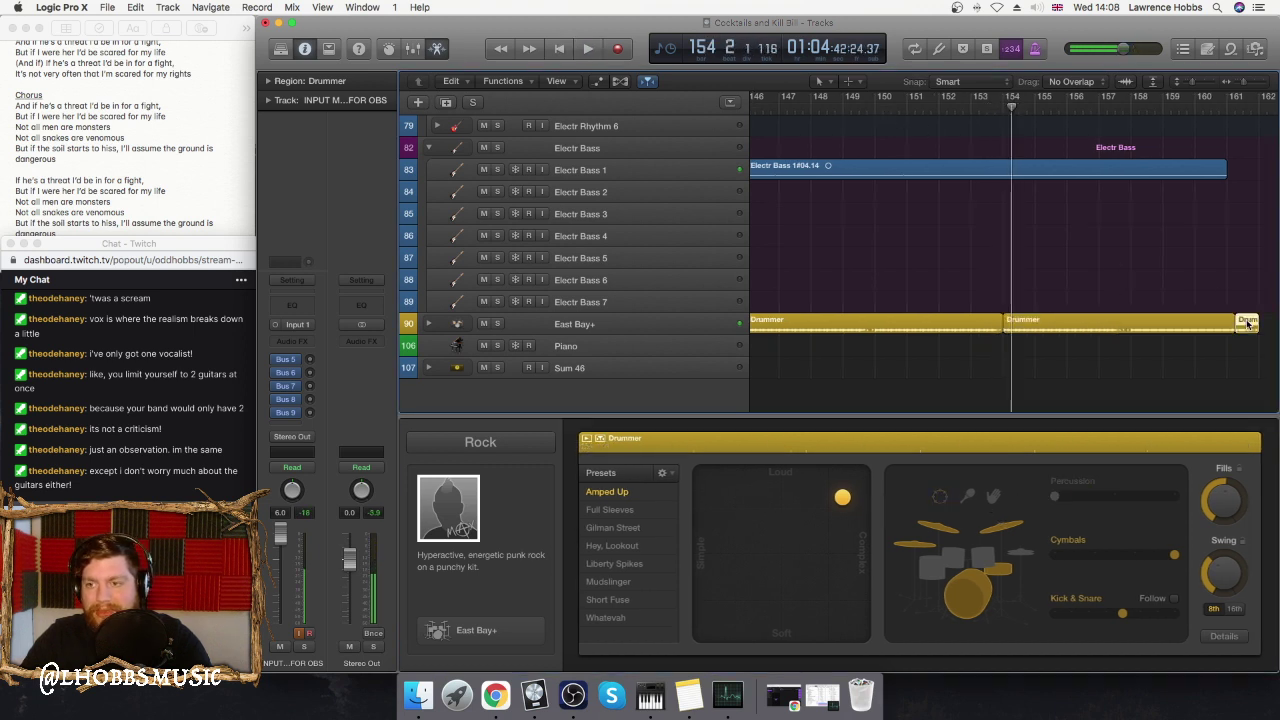
click(1221, 234)
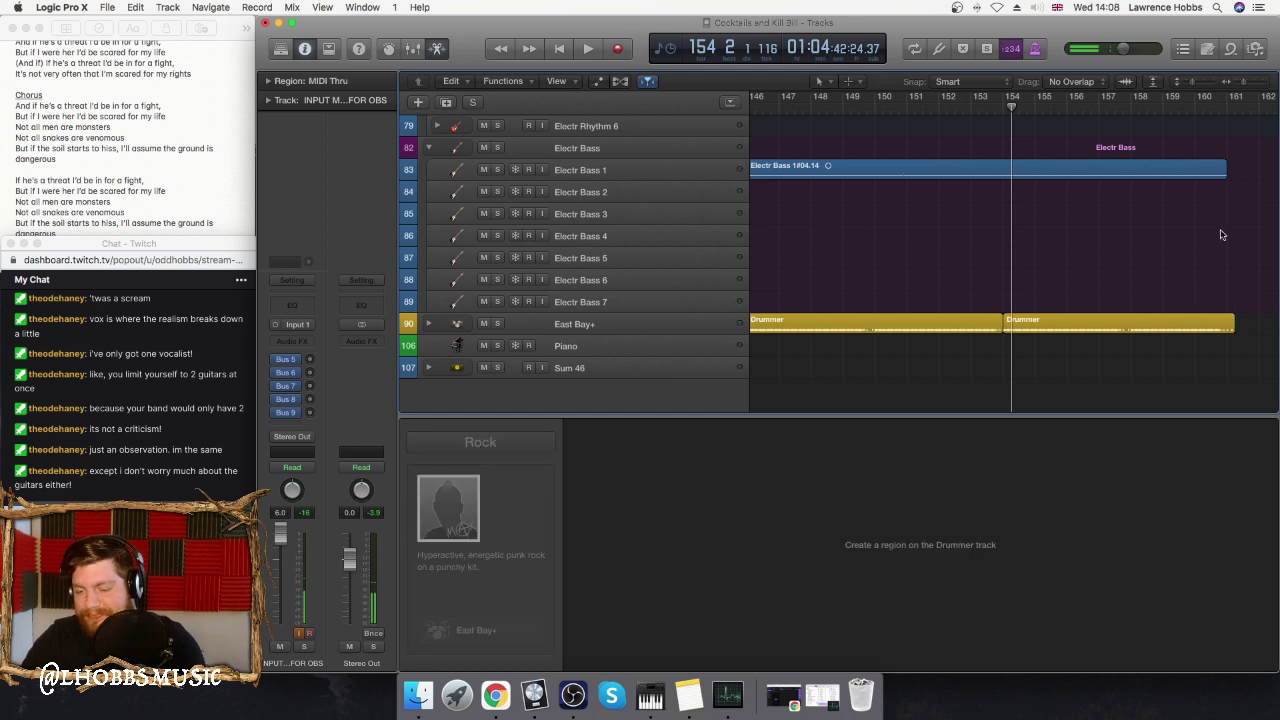
scroll(1221, 233, up, 3)
drag(1234, 127, 1250, 385)
click(1222, 327)
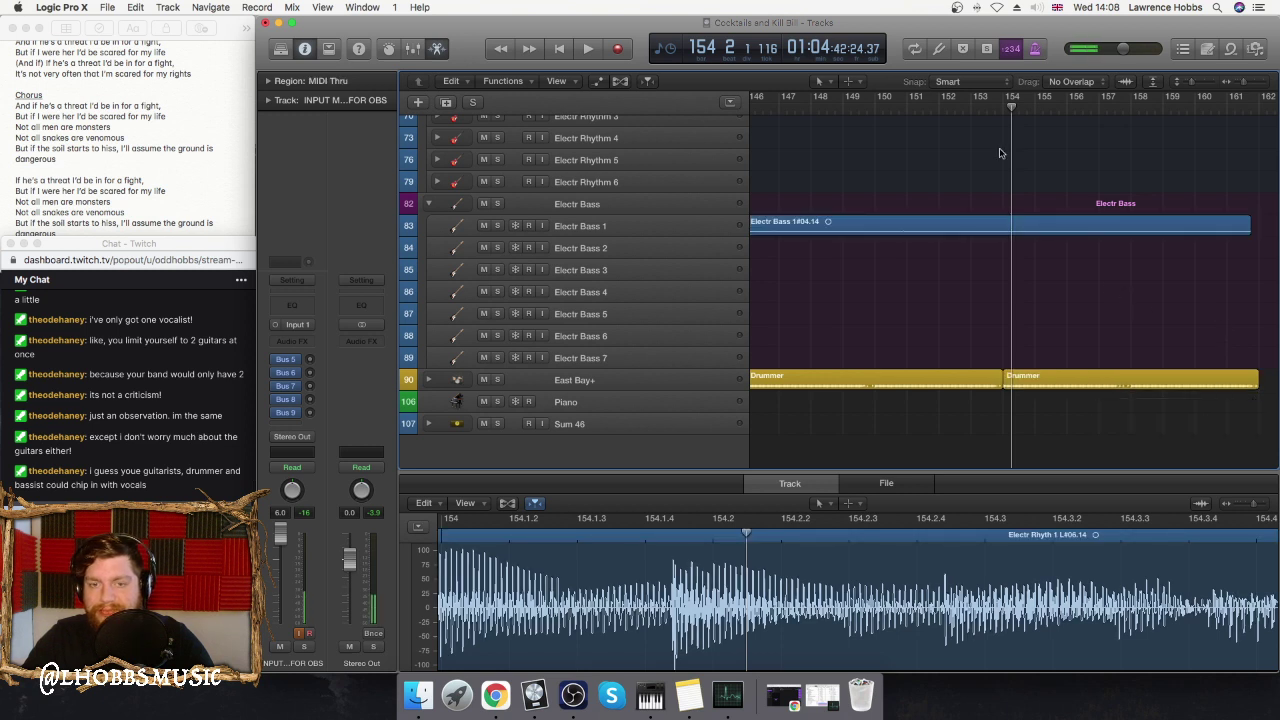
- Play the extended ending from bar 146 to check the guitar, bass and drum regions
scroll(1005, 154, left, 6)
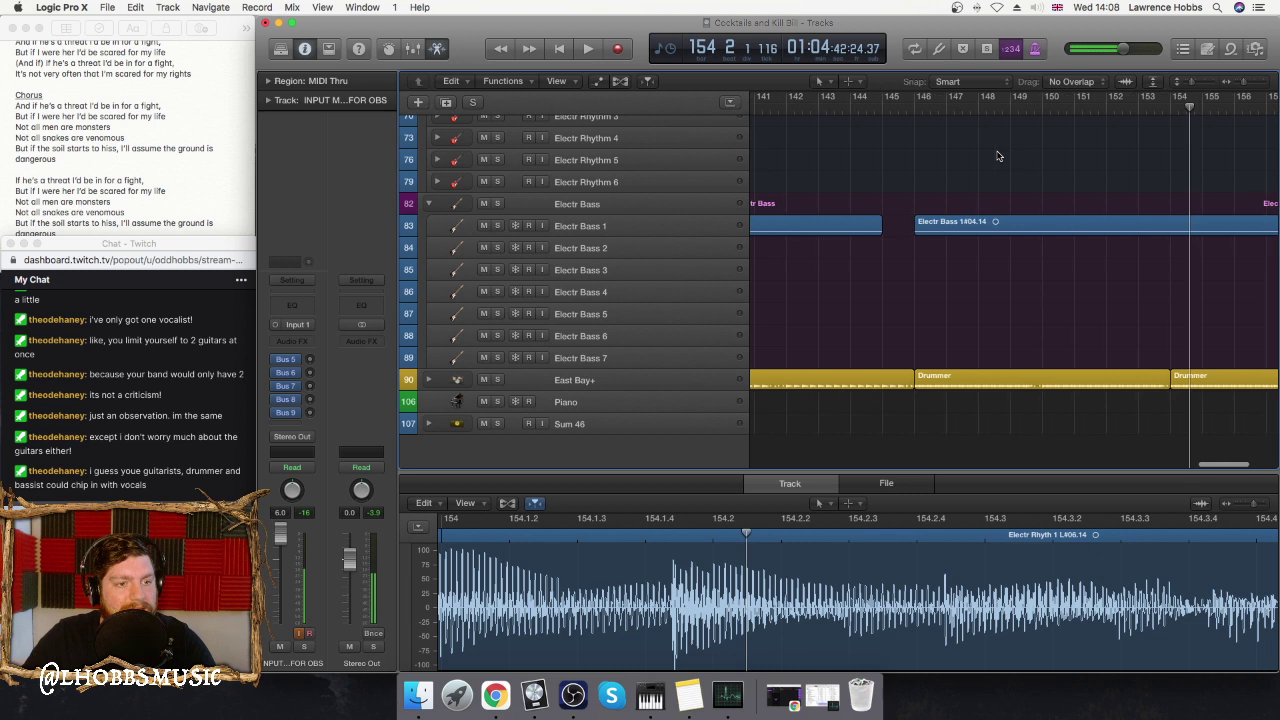
click(920, 104)
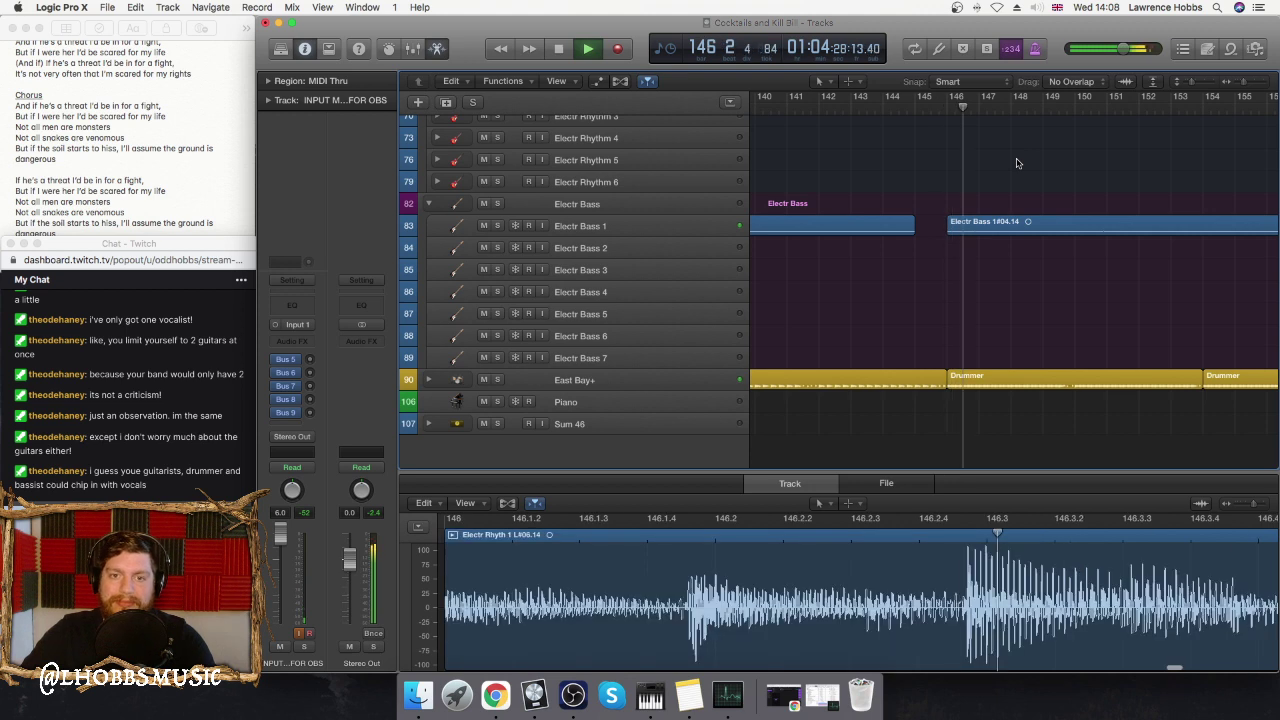
scroll(1017, 163, up, 5)
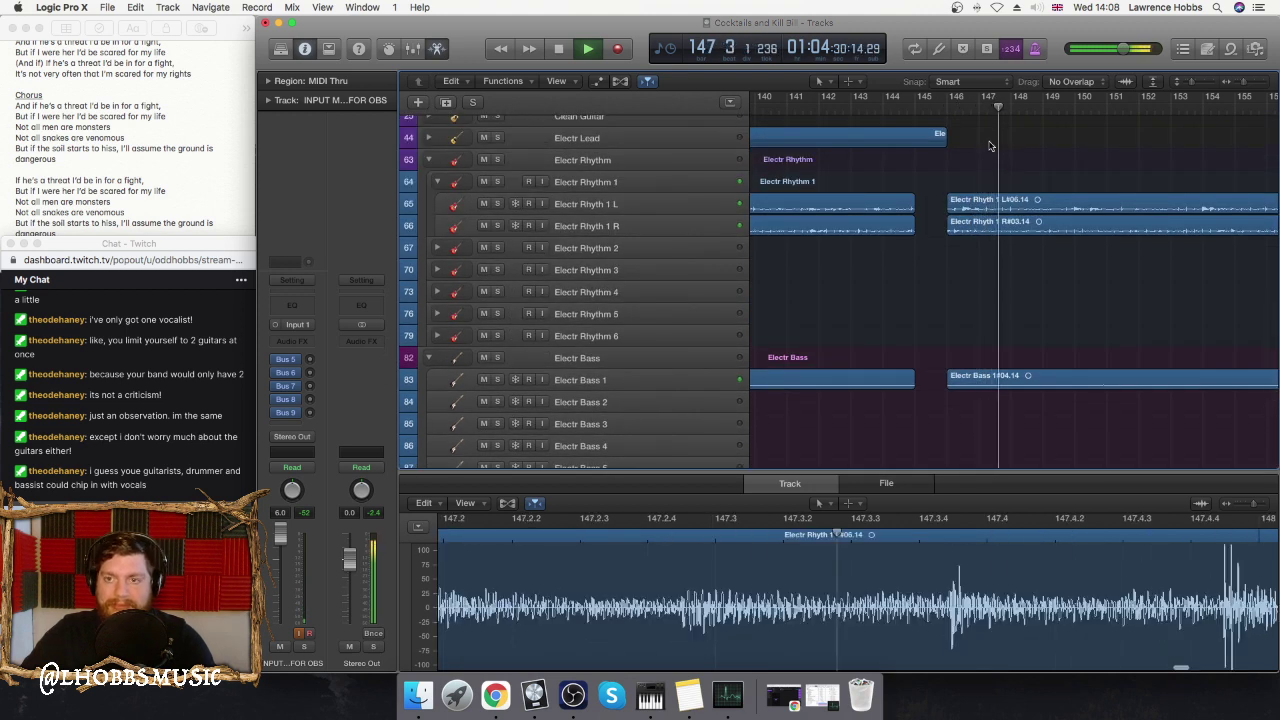
key(space)
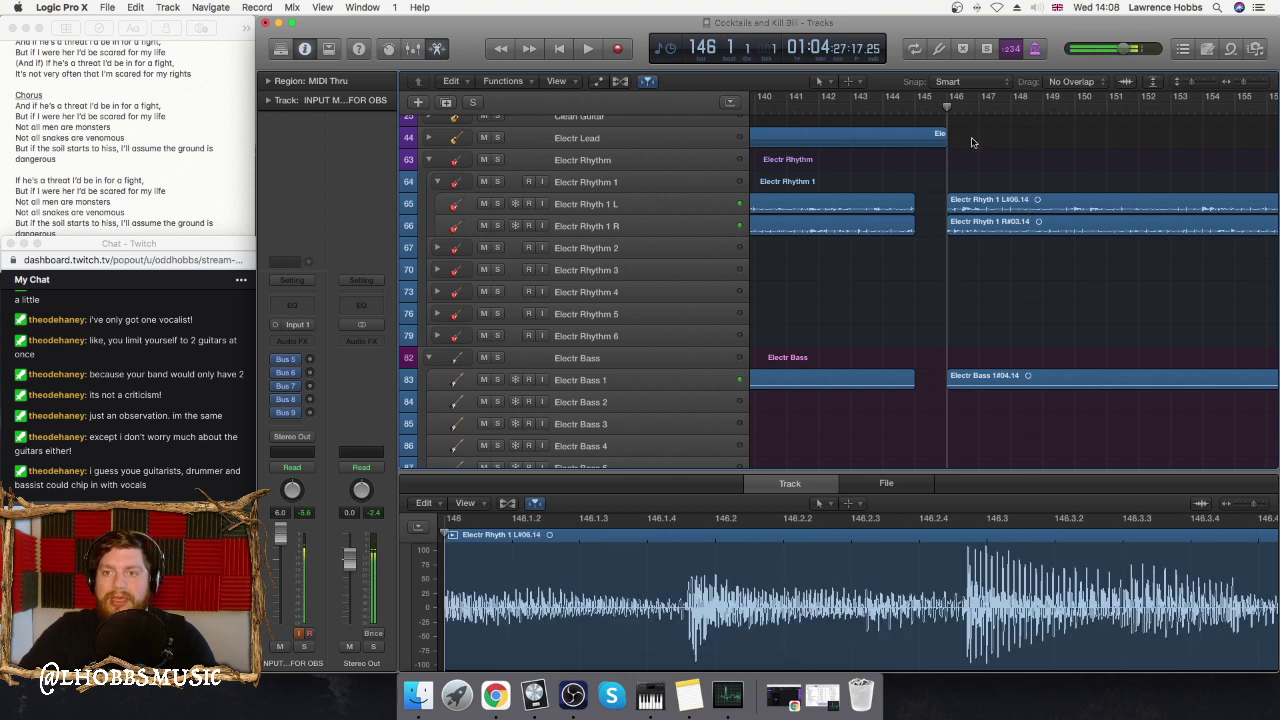
- Collapse the Electr Rhythm stack, expand the Electr Lead stack and its Electr Lead 4 substack, and select Electr Lead 4
click(428, 160)
click(428, 160)
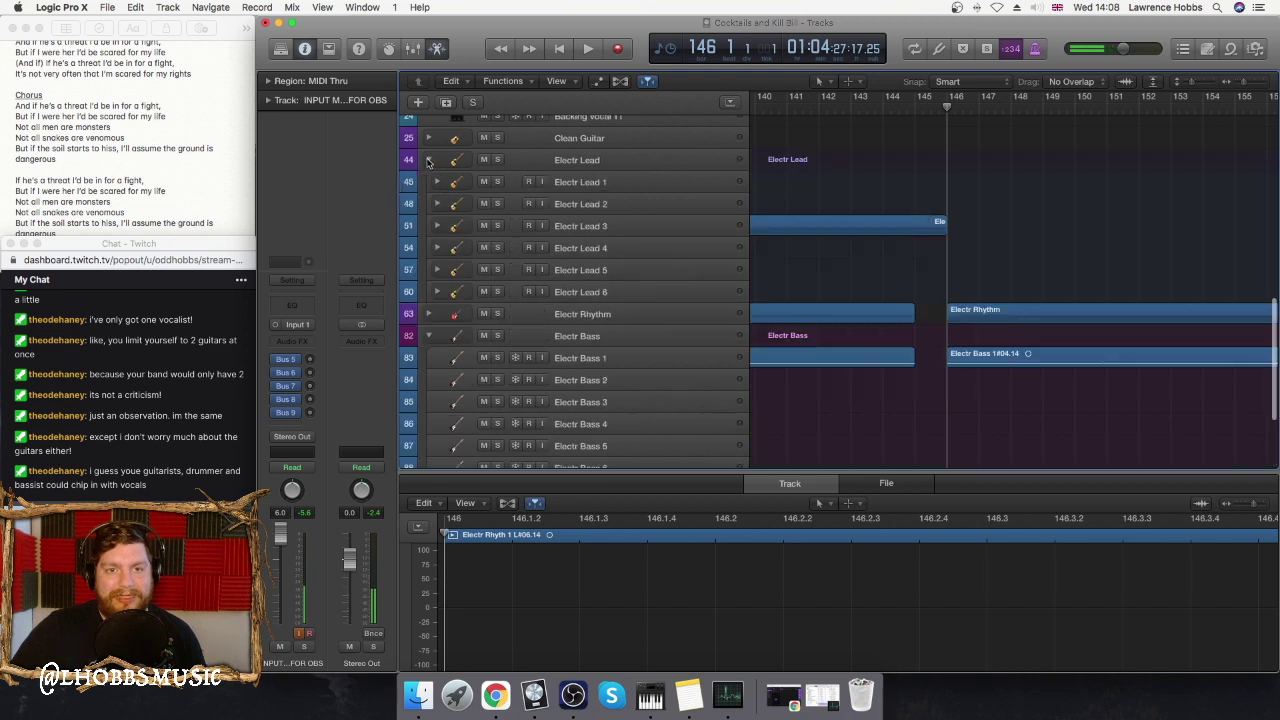
click(437, 248)
click(648, 248)
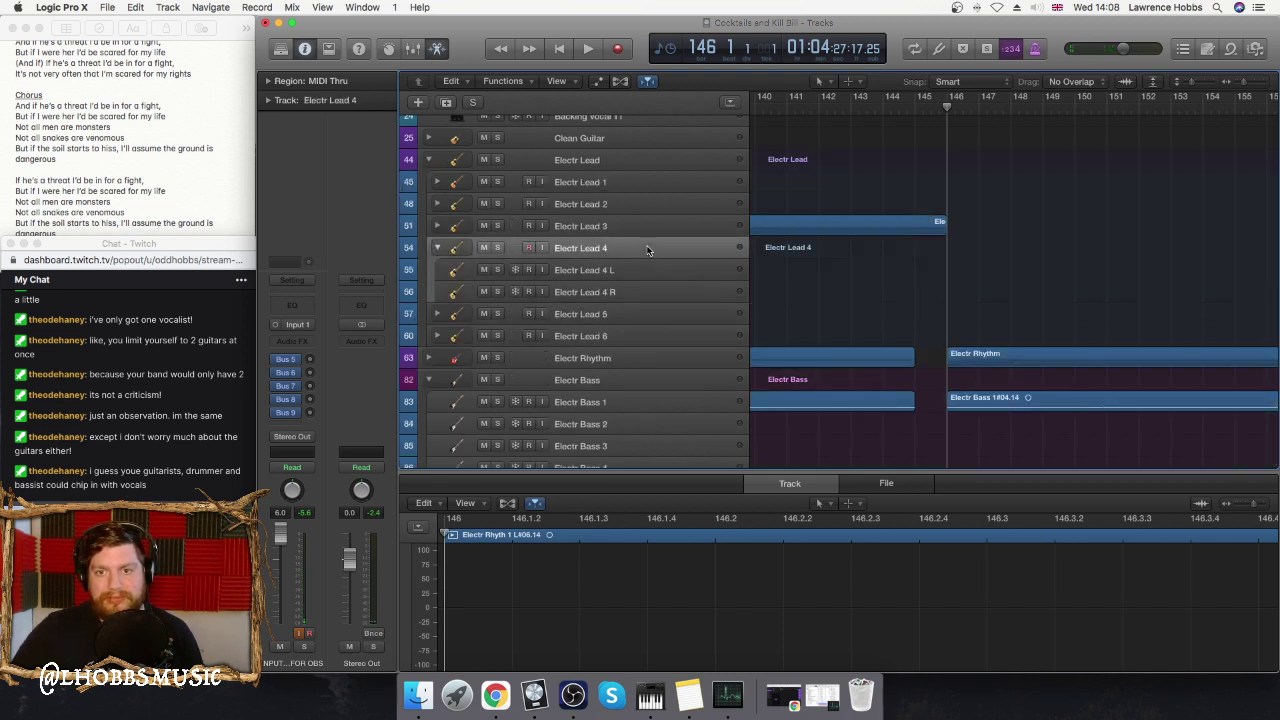
- Play the song from bar 129, where the Electr Lead 3 part begins
scroll(903, 277, left, 10)
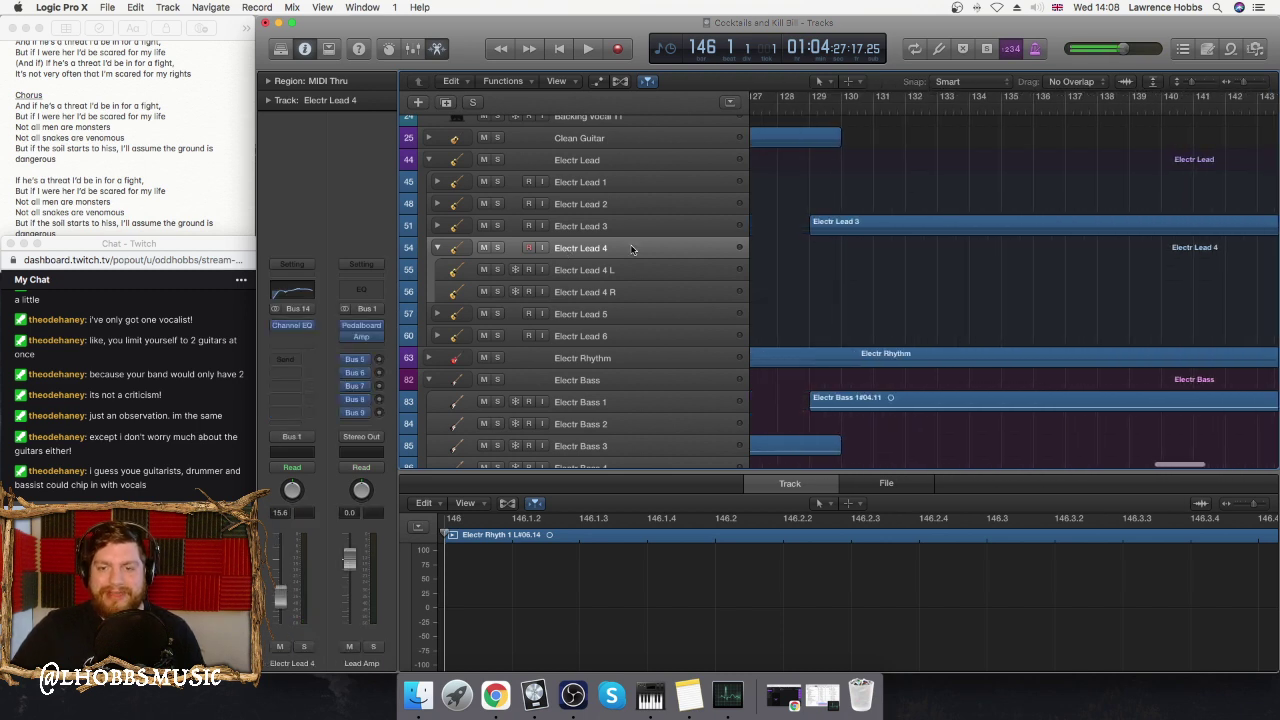
click(808, 108)
key(space)
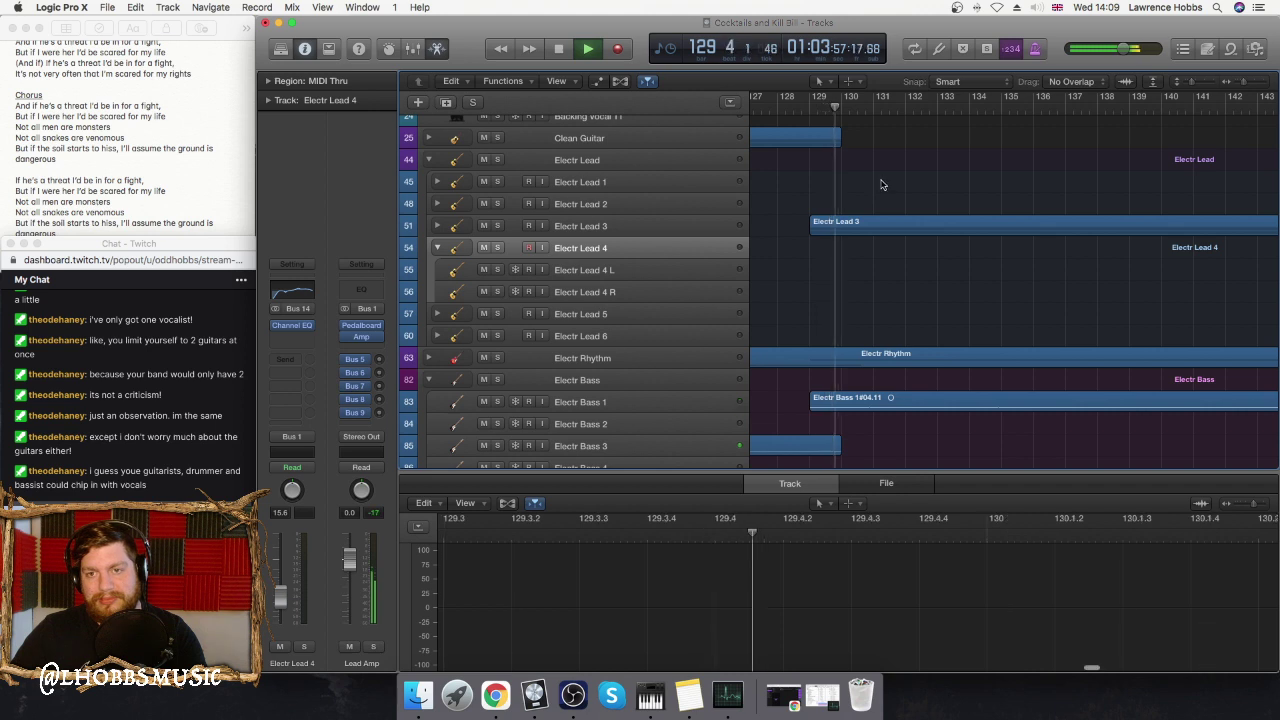
key(space)
scroll(555, 272, right, 1)
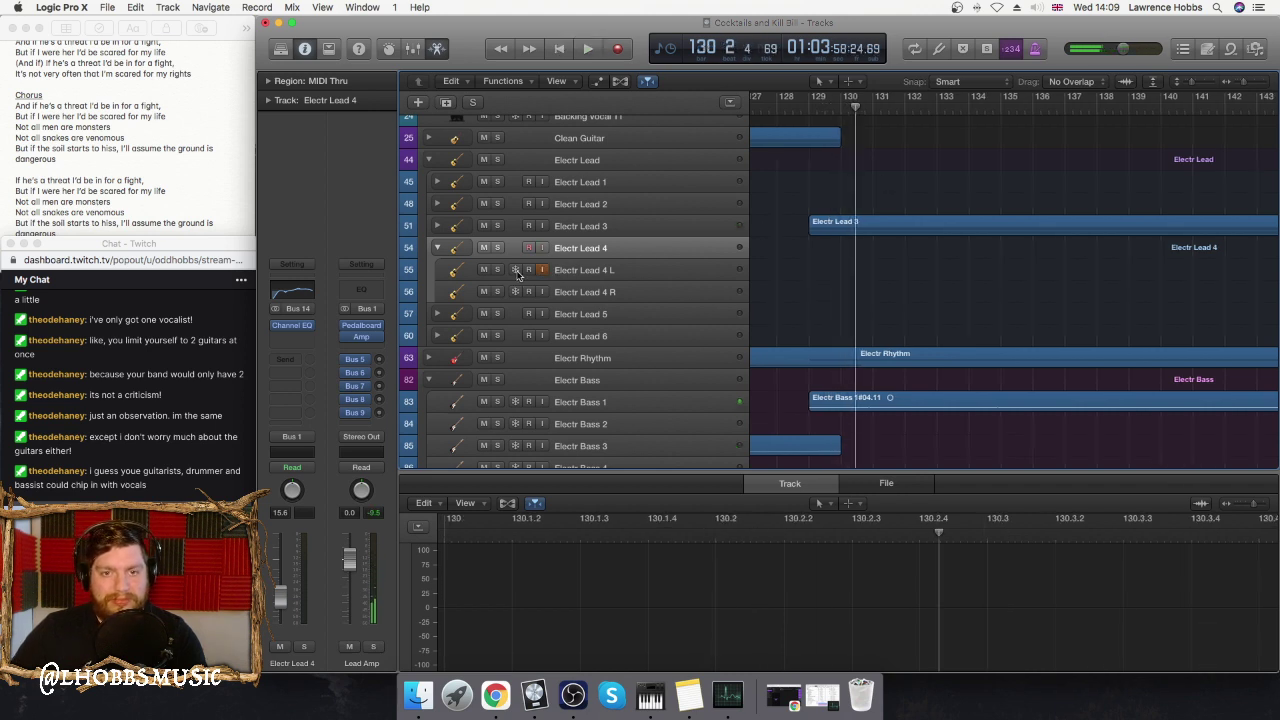
- Arm Electr Lead 4 L with input monitoring on for Electr Lead 4, play along, and place the playhead at bar 146
click(541, 269)
key(space)
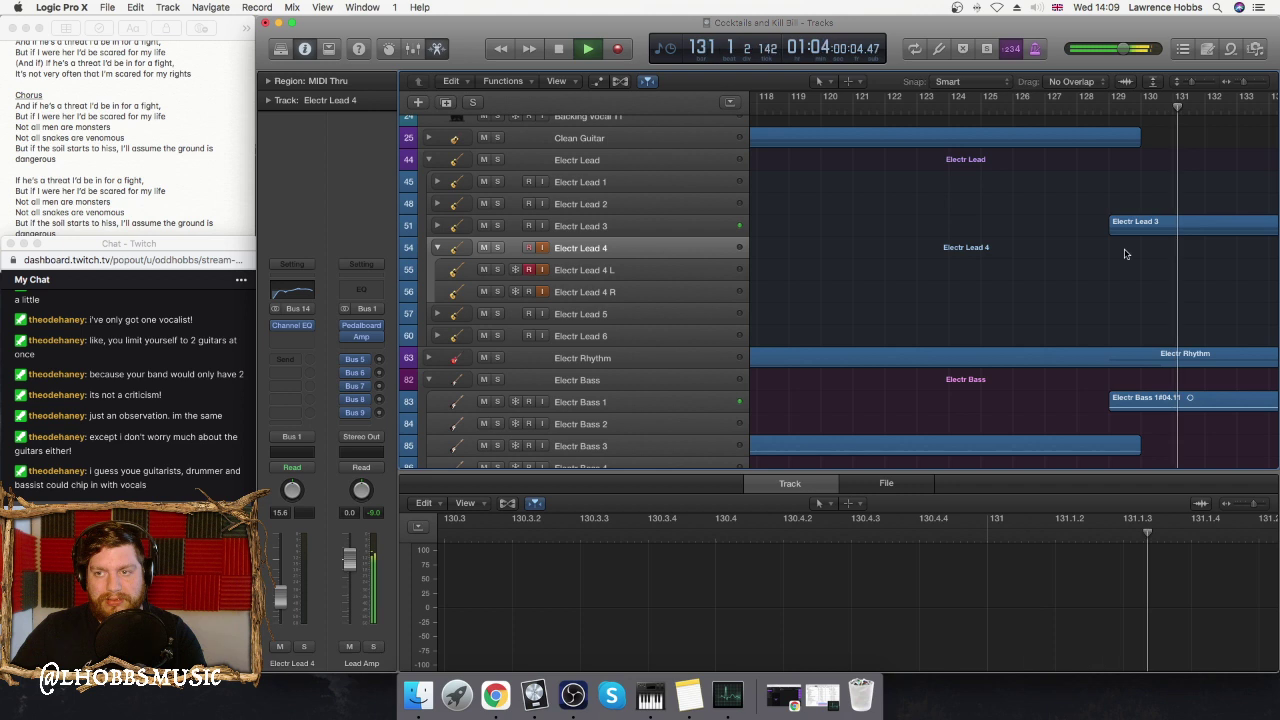
scroll(1140, 242, right, 5)
key(space)
click(975, 108)
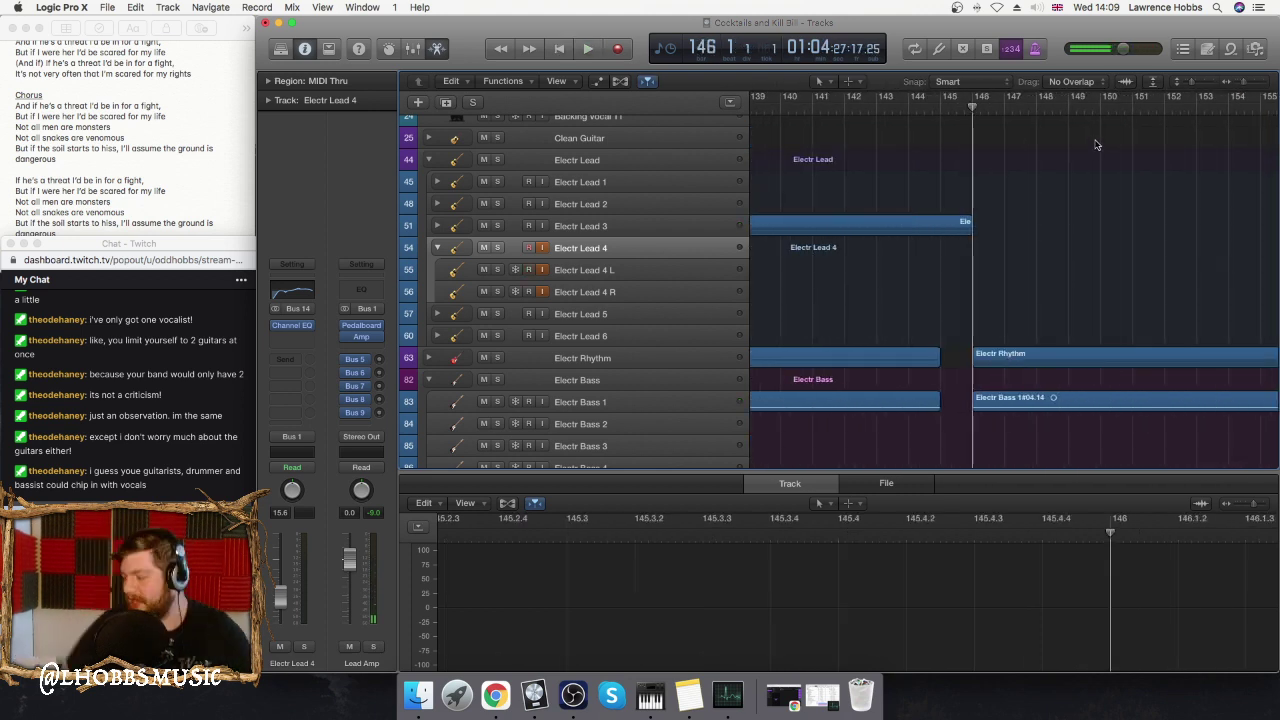
- Record a short lead guitar take on Electr Lead 4 L starting from bar 143
key(ctrl+r)
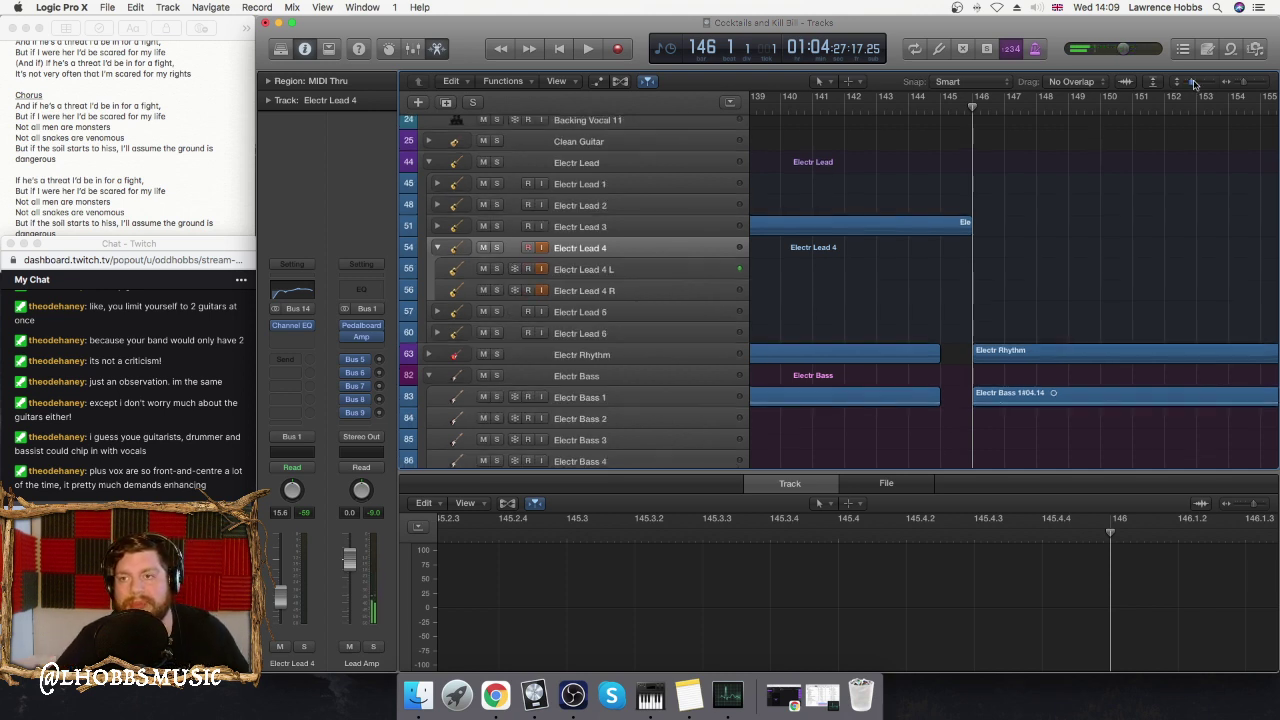
key(super+Down)
key(super+Down)
key(super+Down)
key(super+Down)
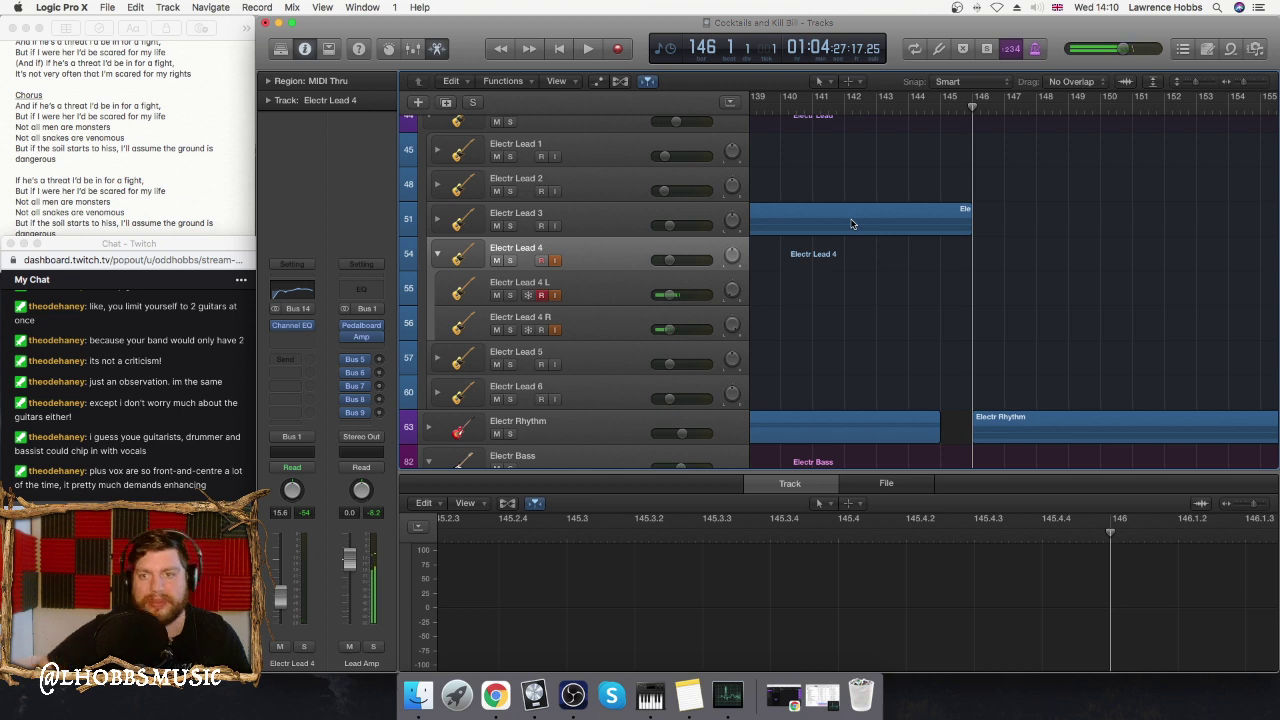
click(868, 103)
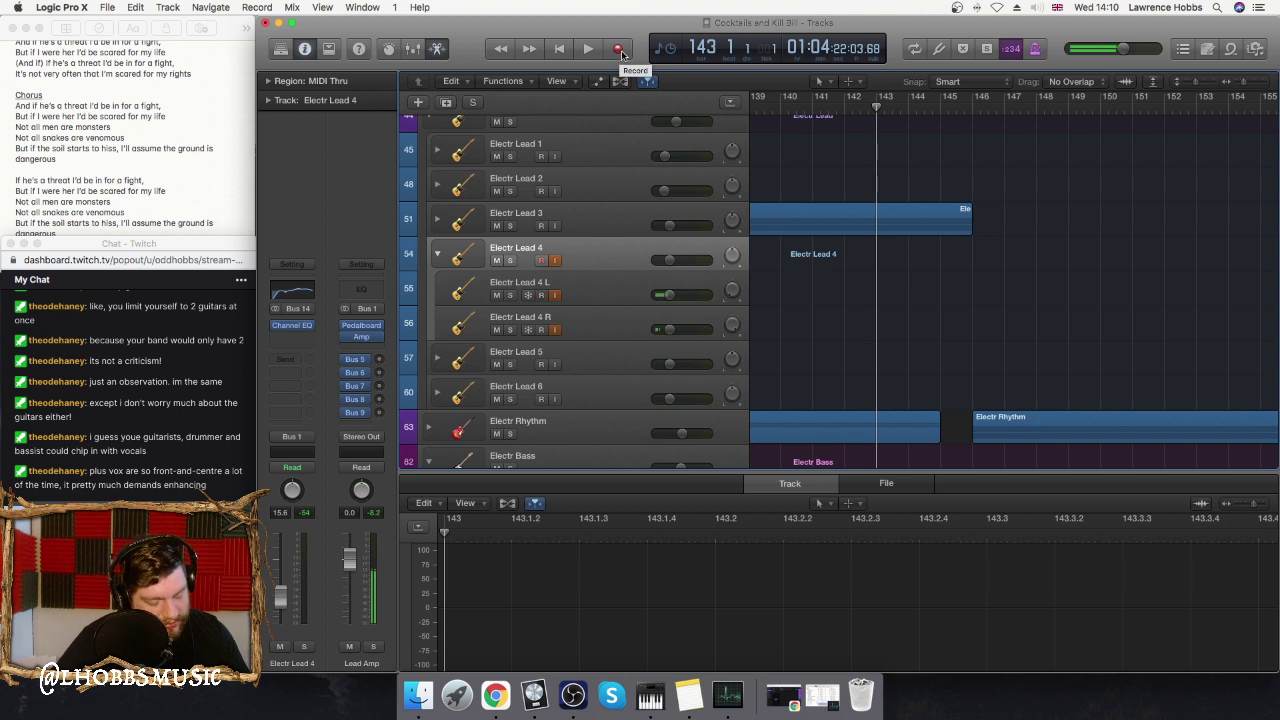
click(620, 50)
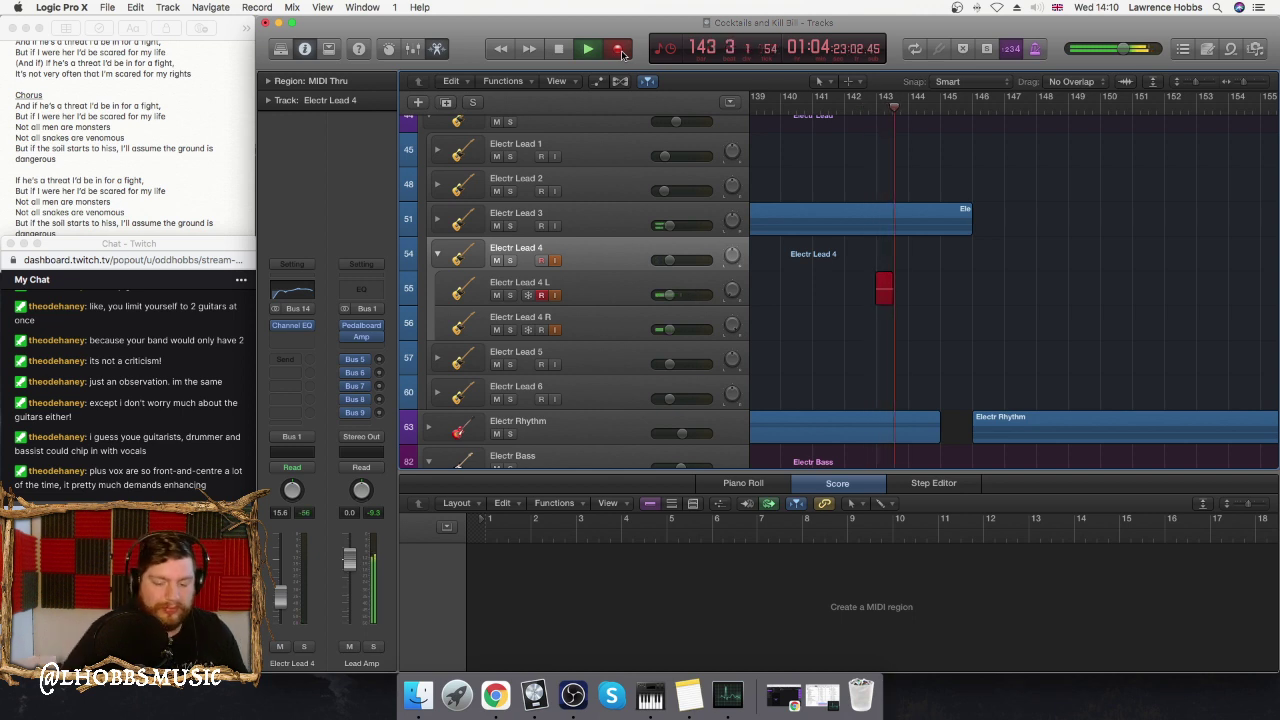
key(space)
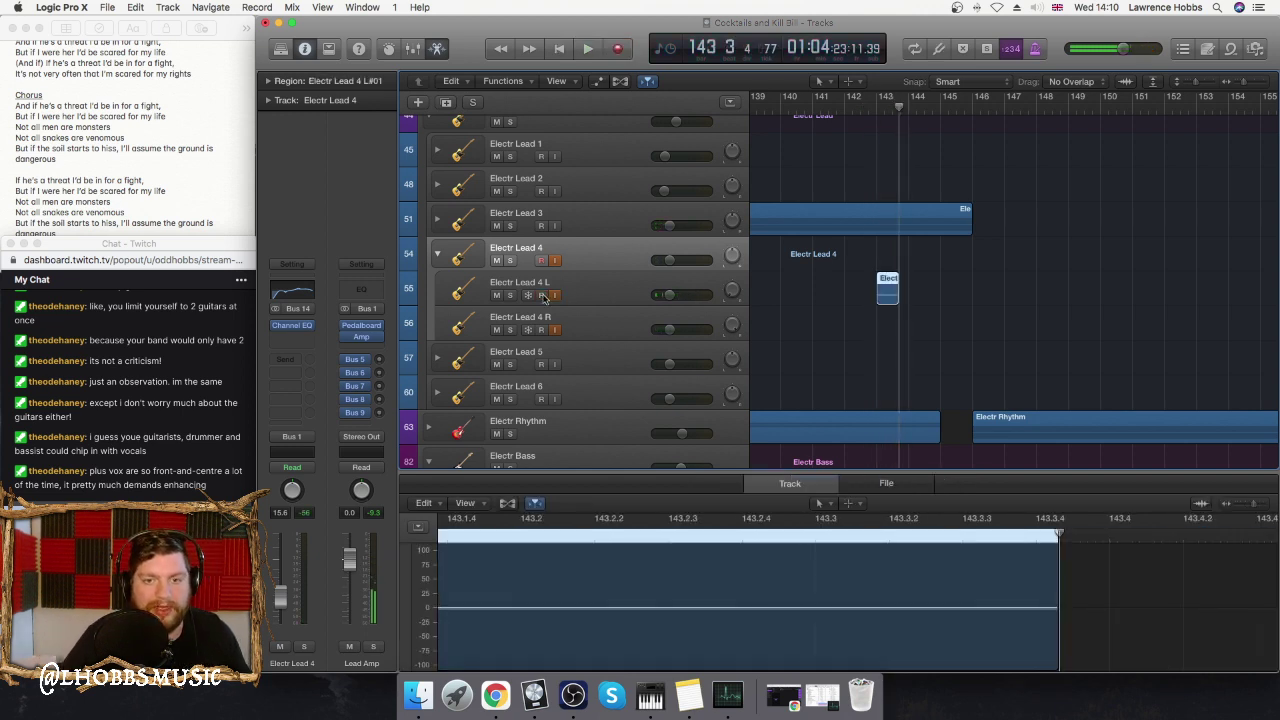
- Delete the short recorded region at bar 143 on the Electr Lead 4 L track, including its audio file on disk
click(893, 294)
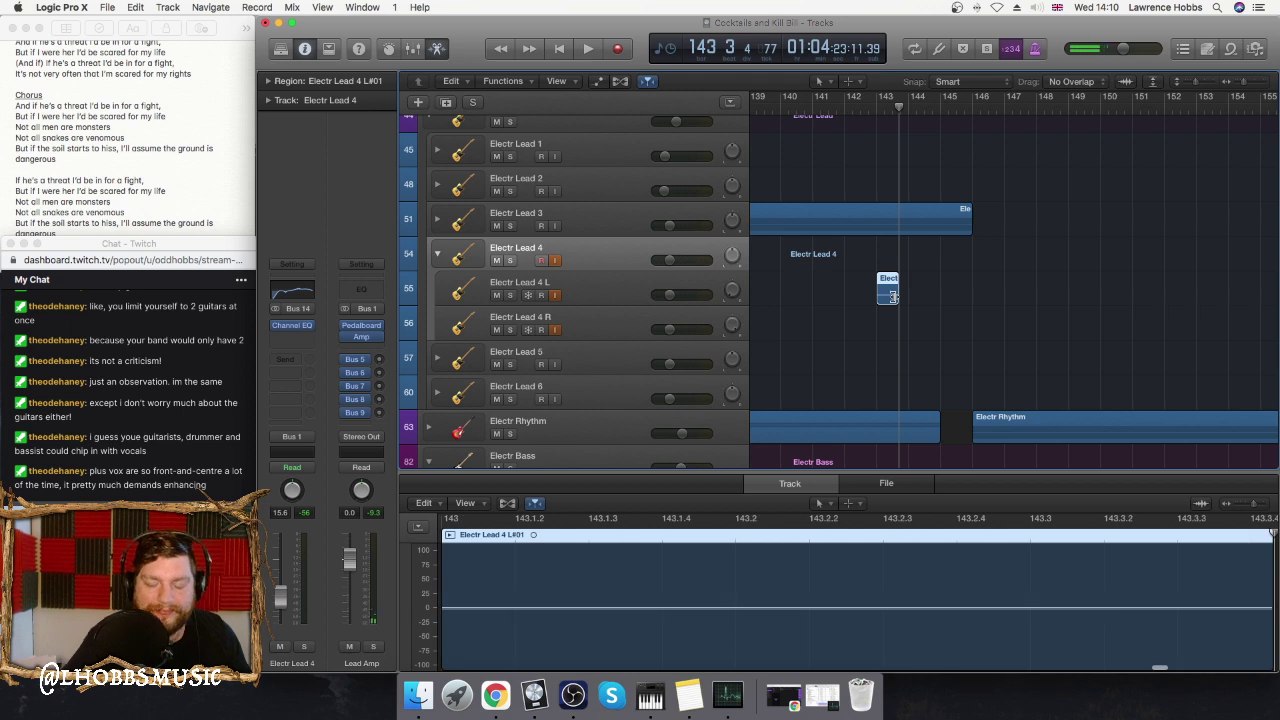
key(Delete)
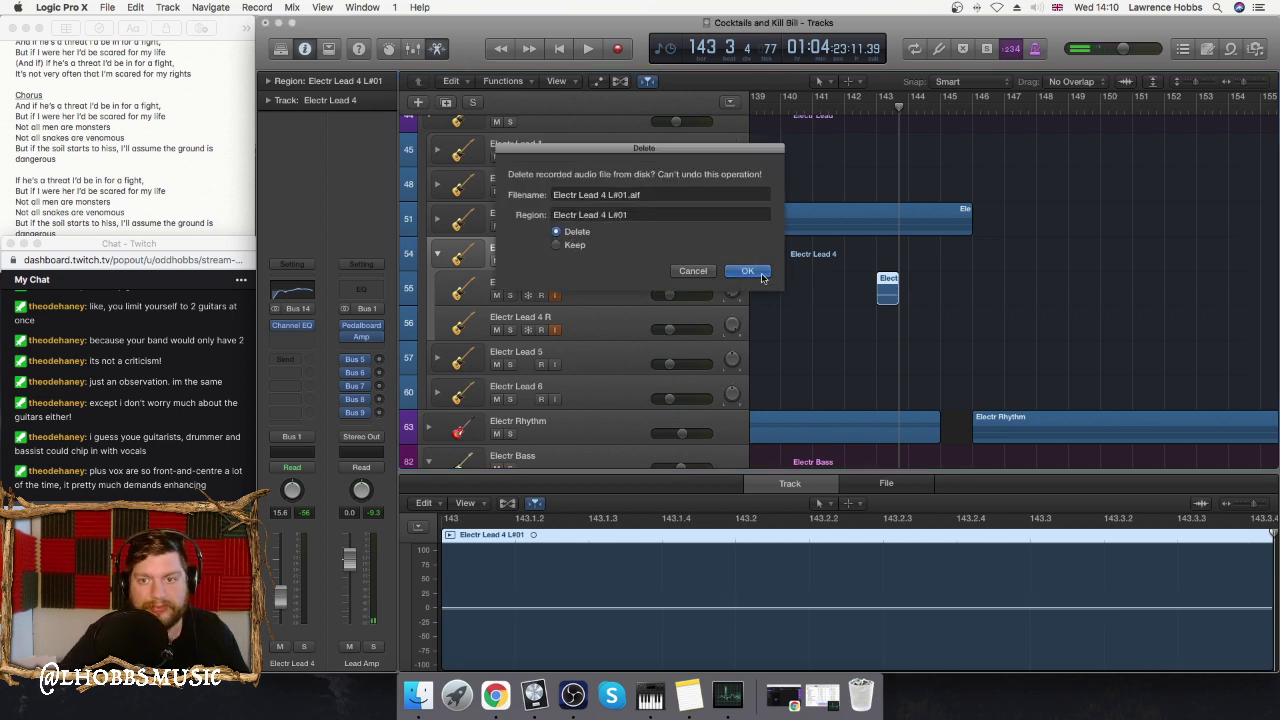
click(749, 271)
- Record a take on the Electr Lead 4 R track from bar 143 to about bar 156, and delete it with its audio file
click(876, 110)
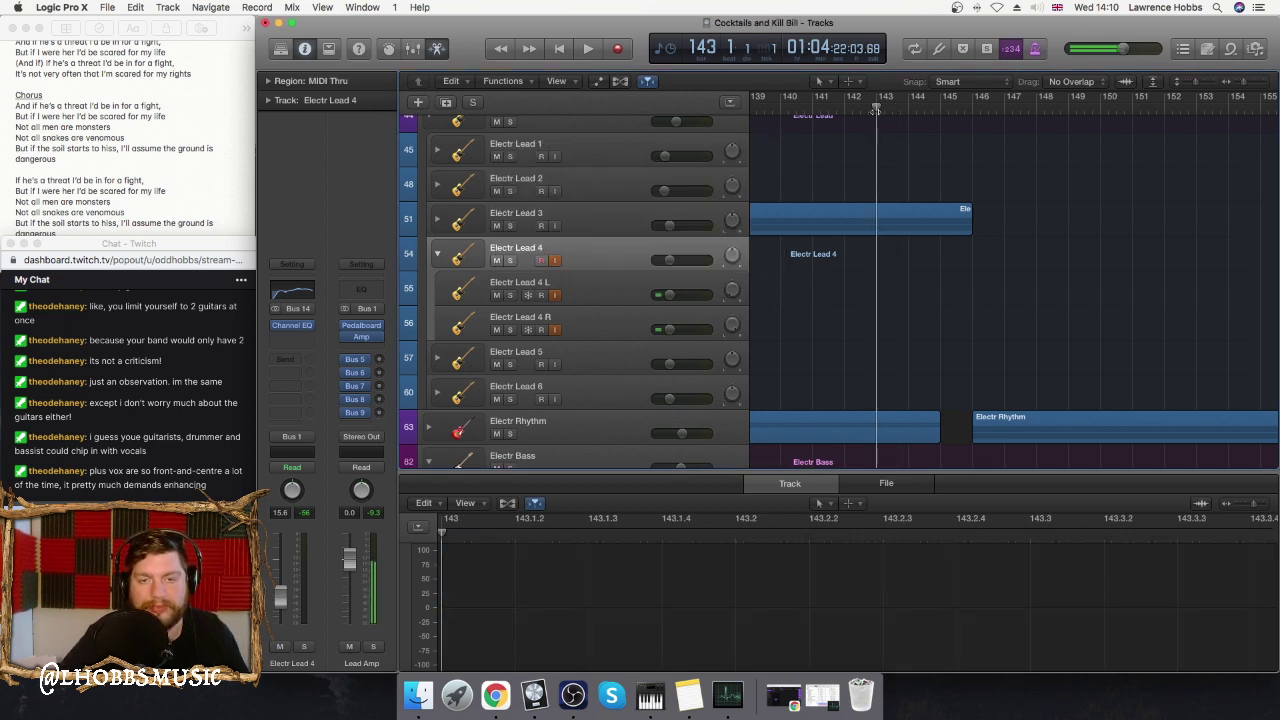
click(619, 49)
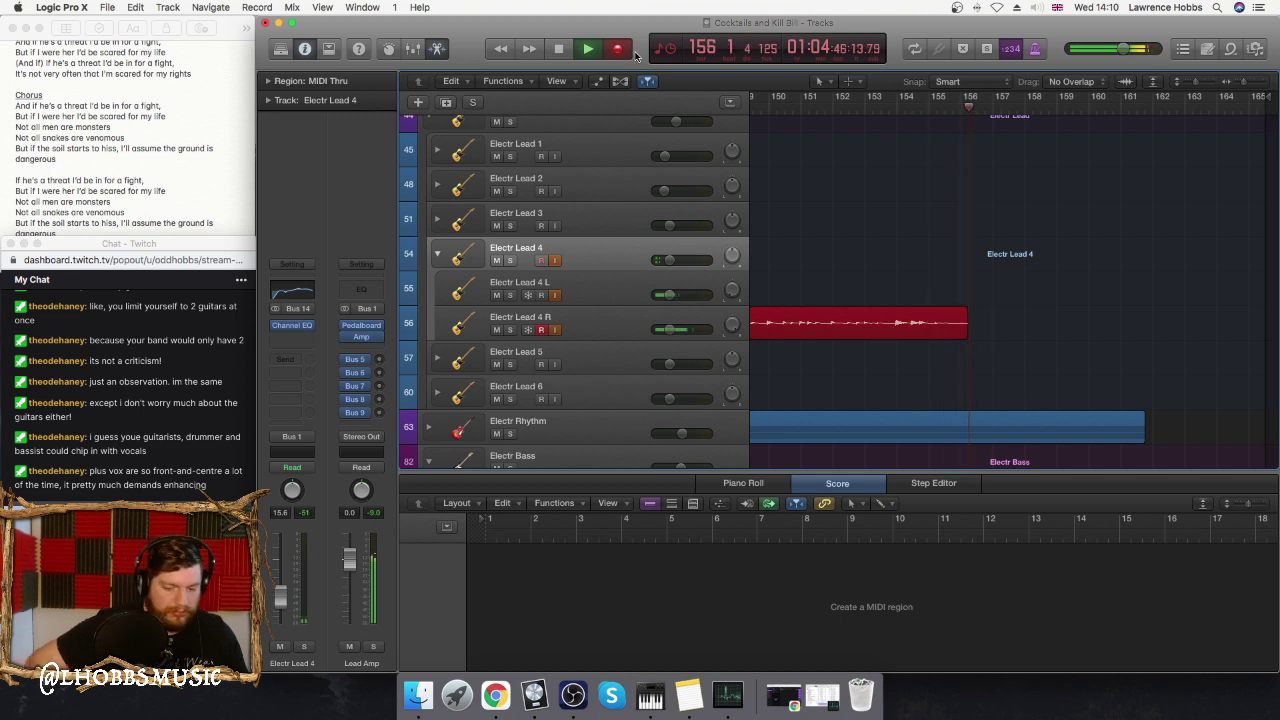
key(space)
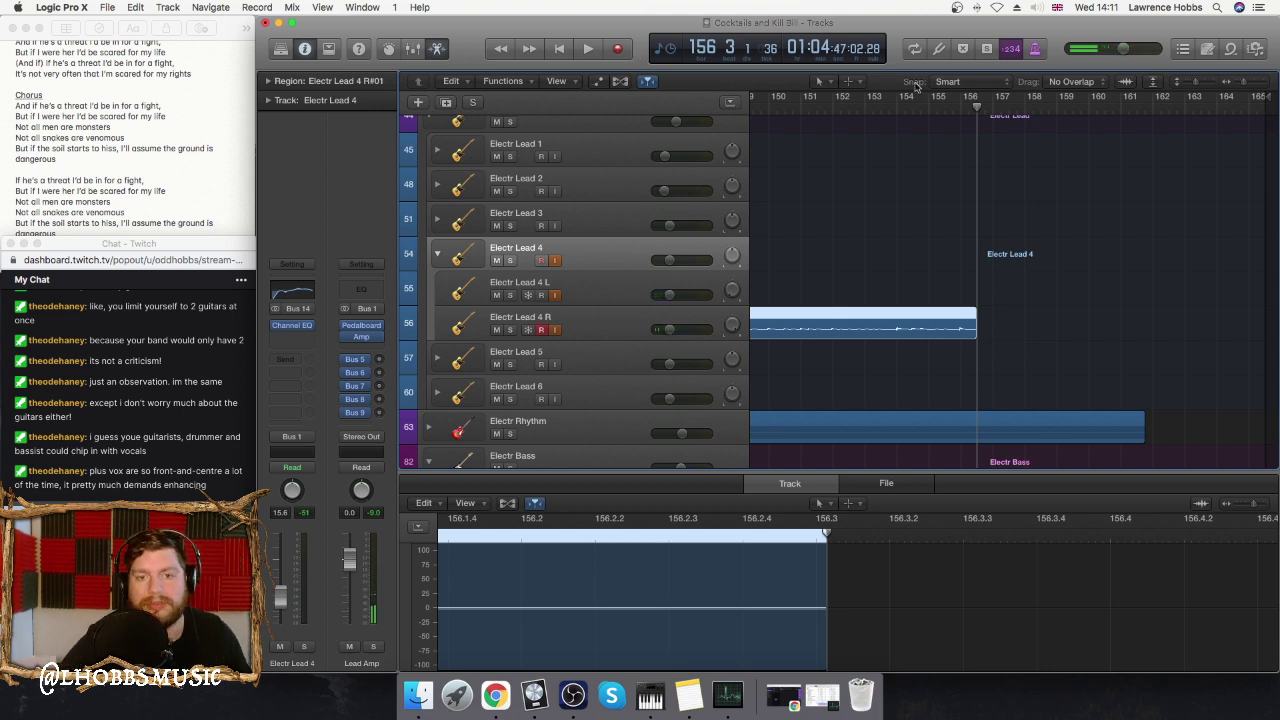
scroll(1000, 332, left, 5)
click(1001, 332)
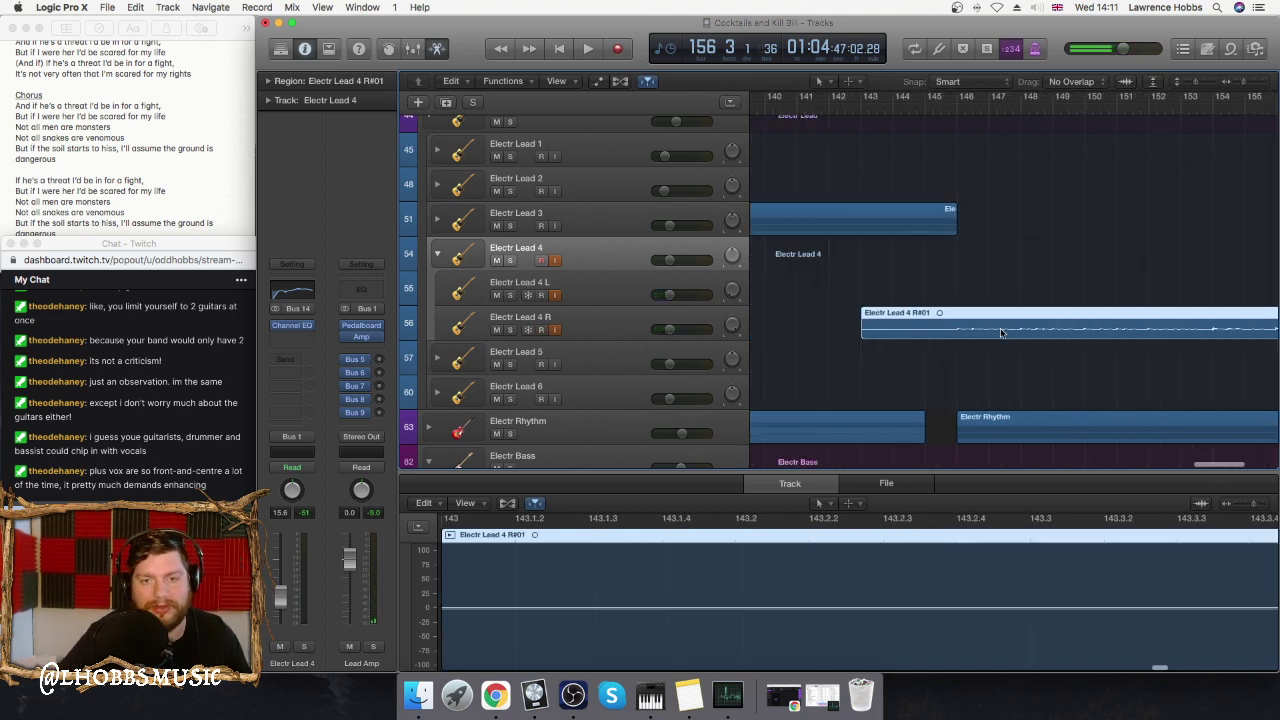
key(BackSpace)
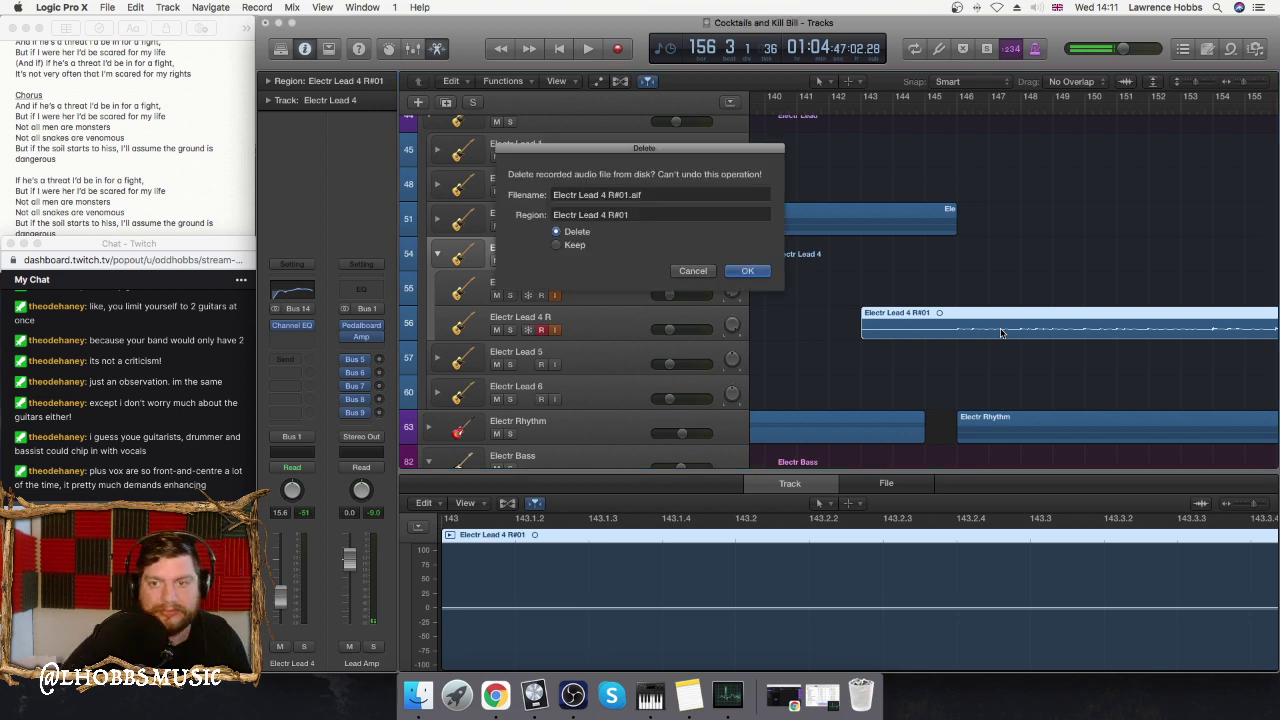
click(757, 273)
- Try a new take on Electr Lead 4 R starting at bar 146 and running to about bar 162, and discard it
click(957, 108)
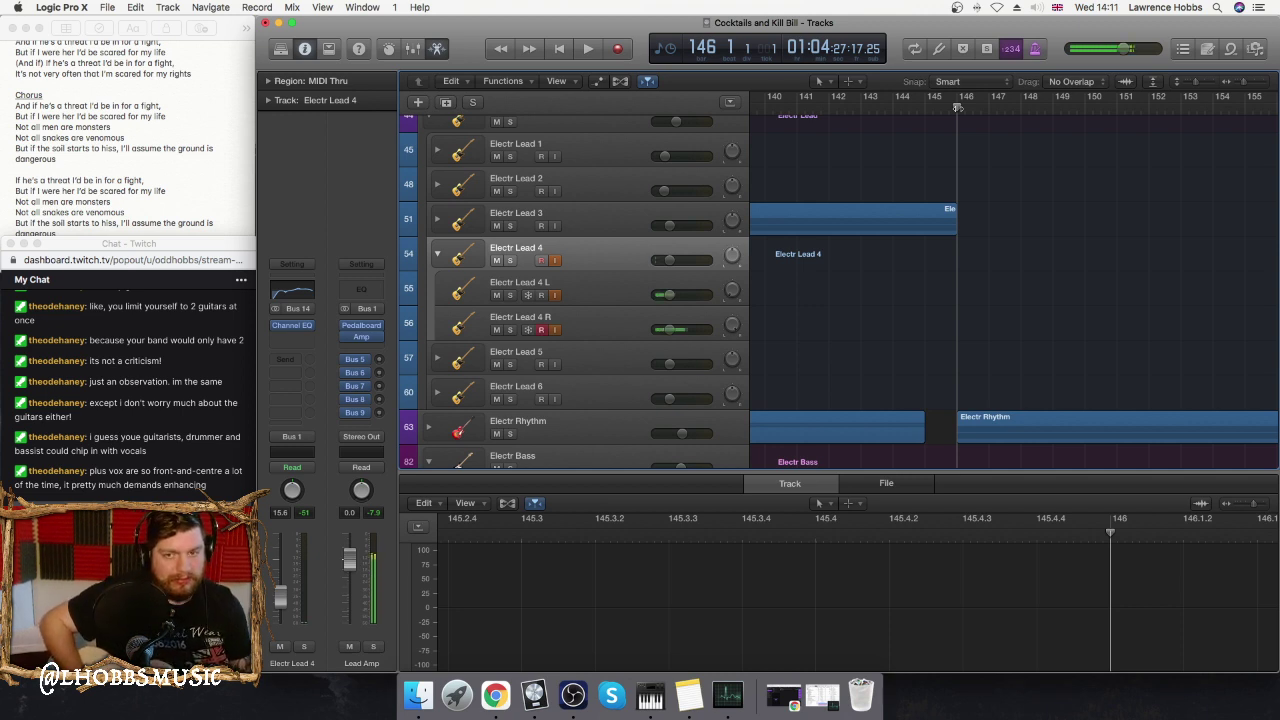
key(r)
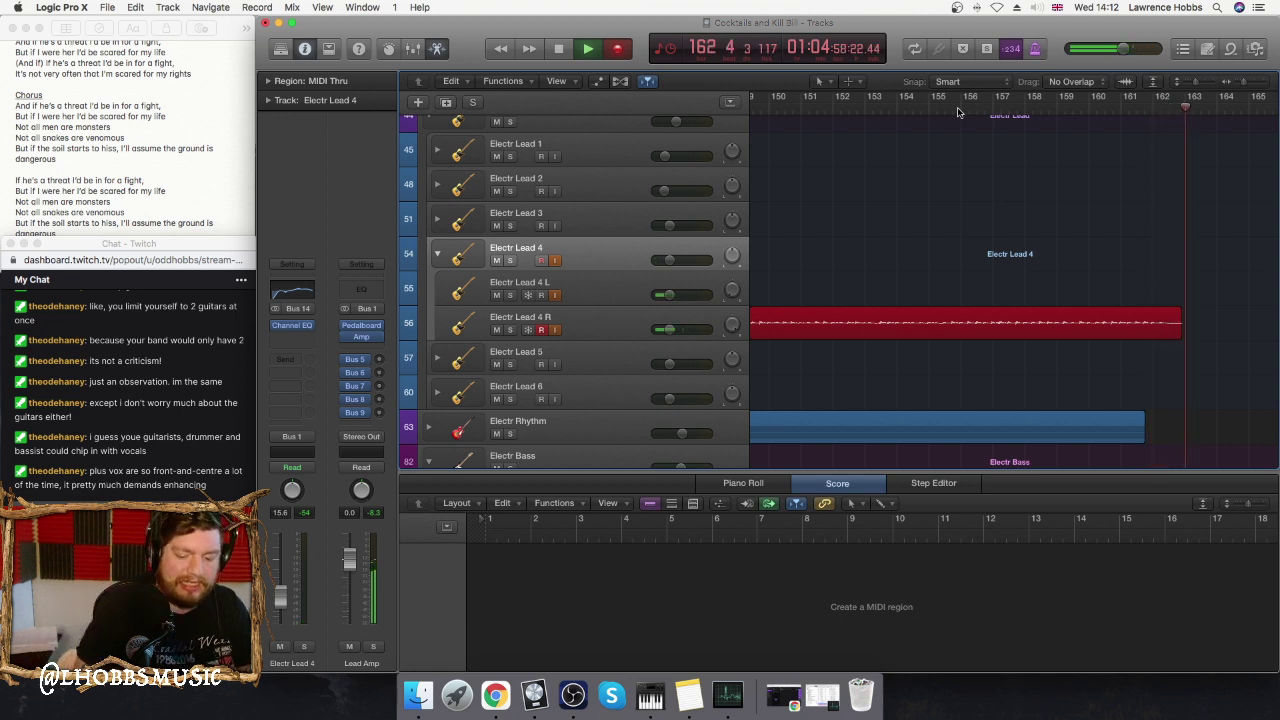
key(space)
key(Delete)
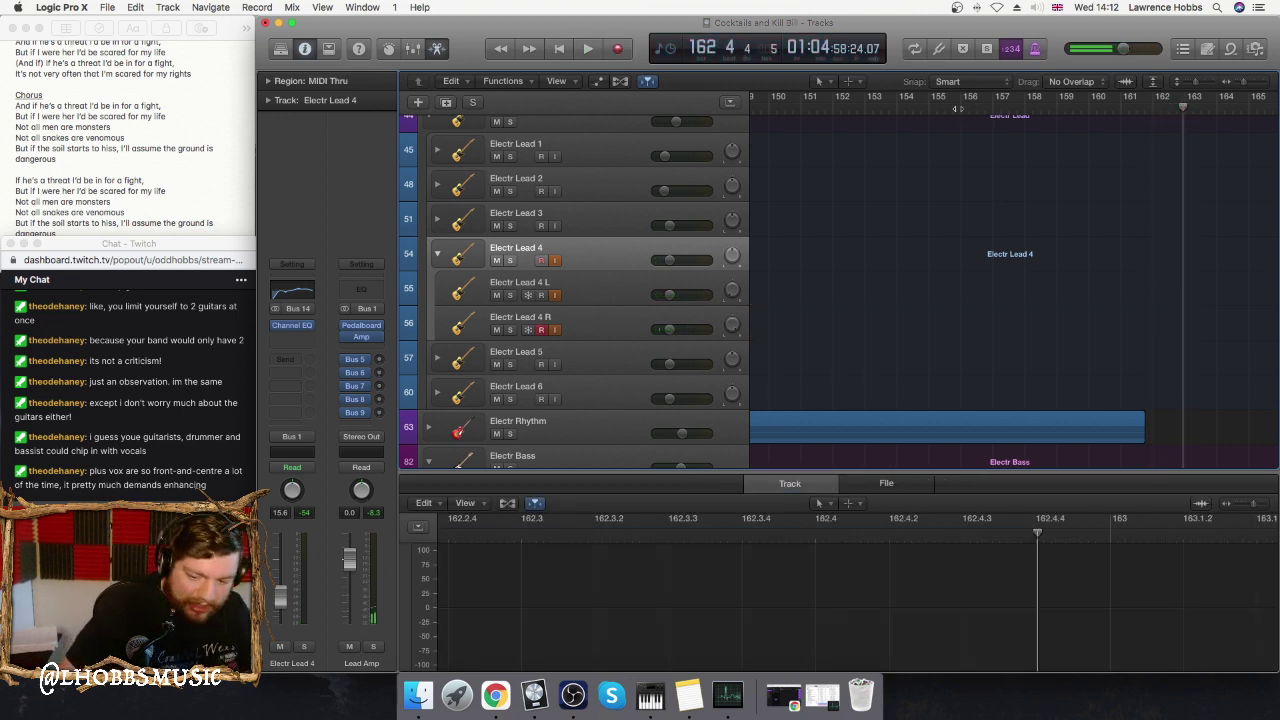
key(Return)
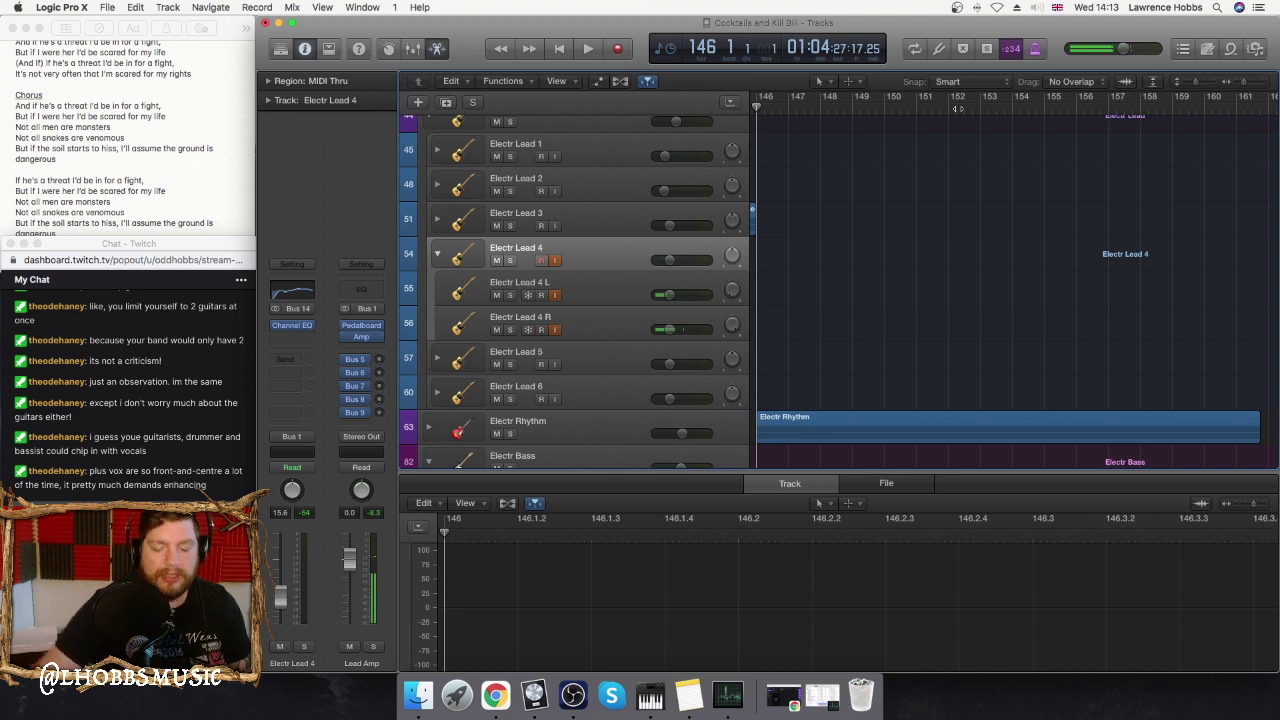
- Record another take on Electr Lead 4 R from bar 146 to about bar 158, and delete the recording
key(r)
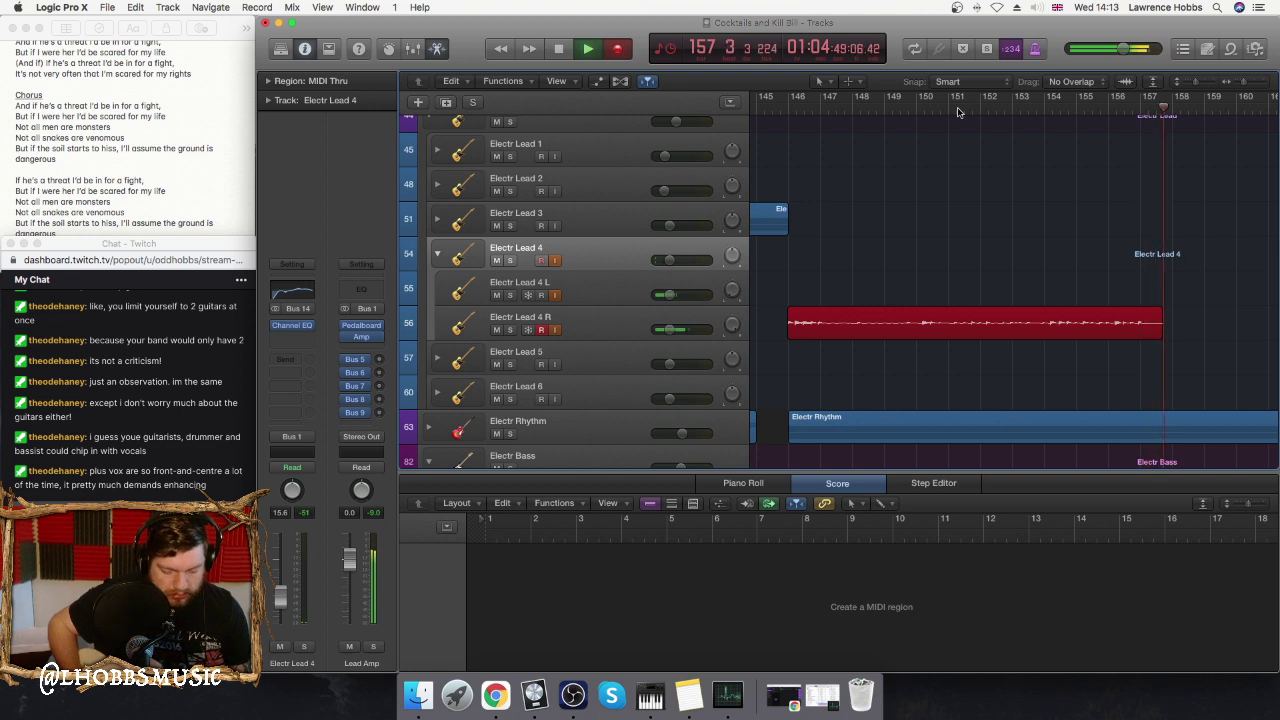
key(space)
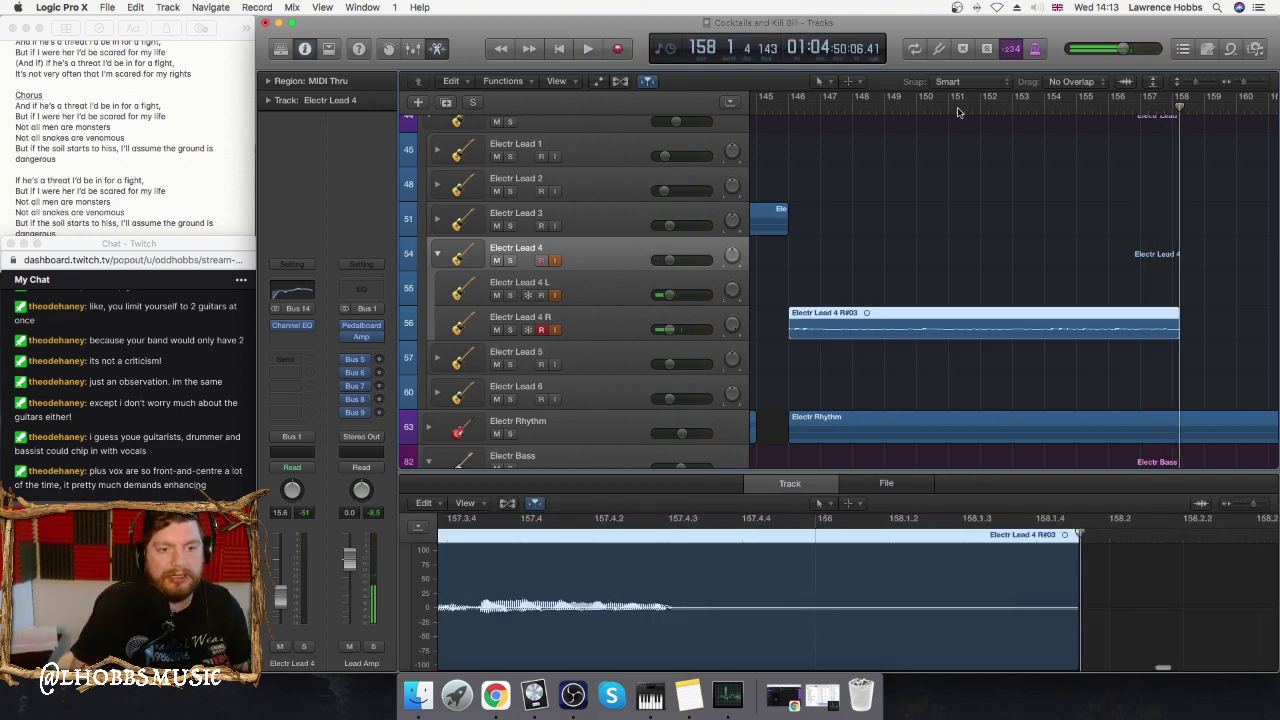
key(Delete)
key(Return)
- Retry the Electr Lead 4 R take from bar 146, stop near the end of bar 150, and undo the recording
key(alt+ctrl+r)
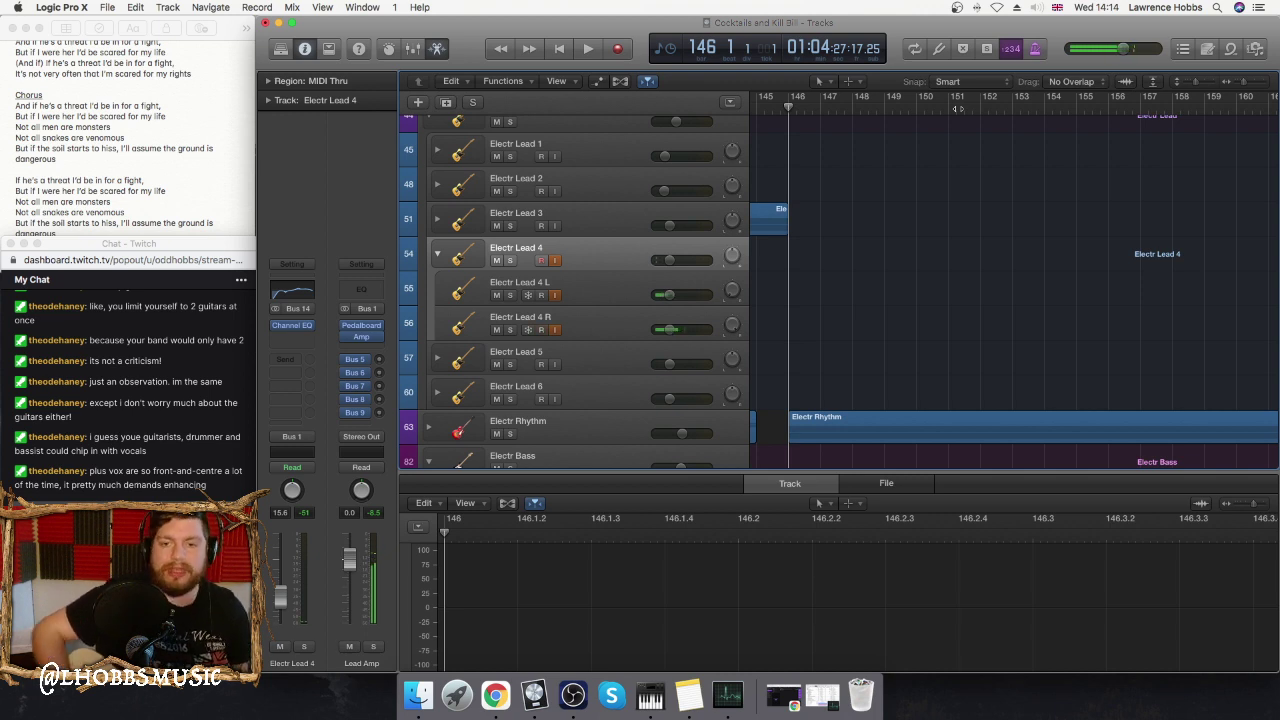
key(space)
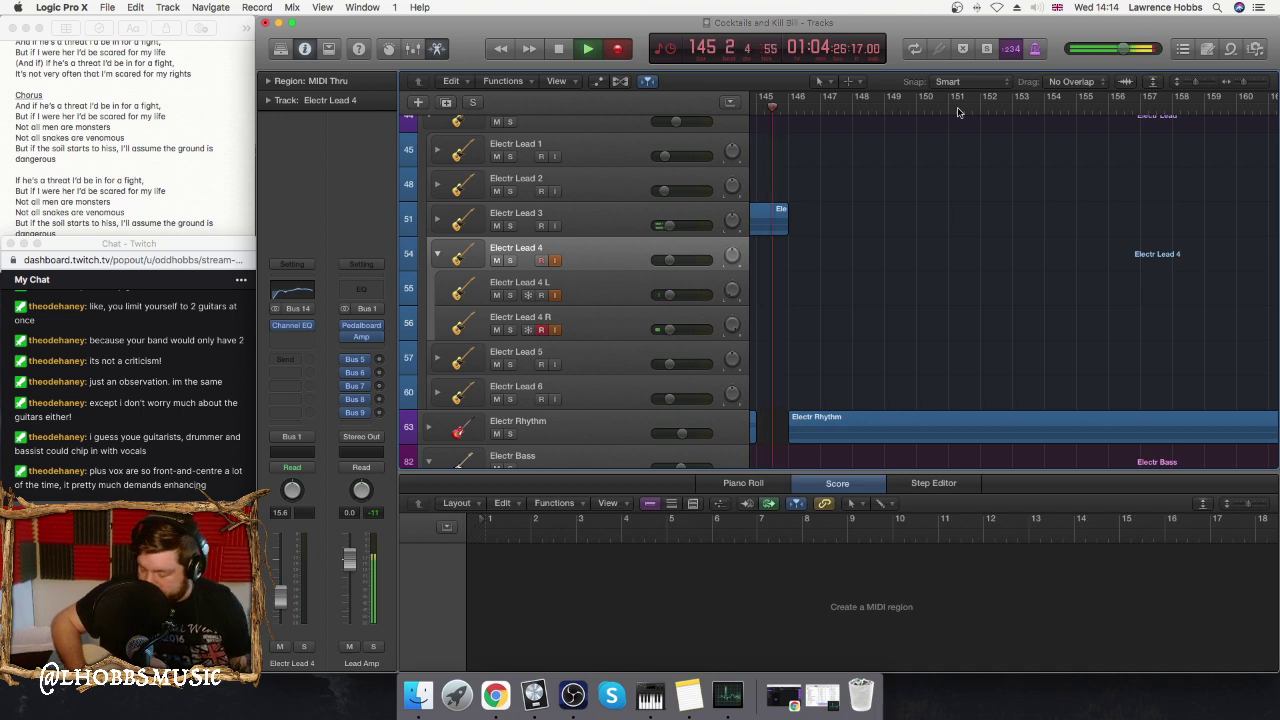
key(r)
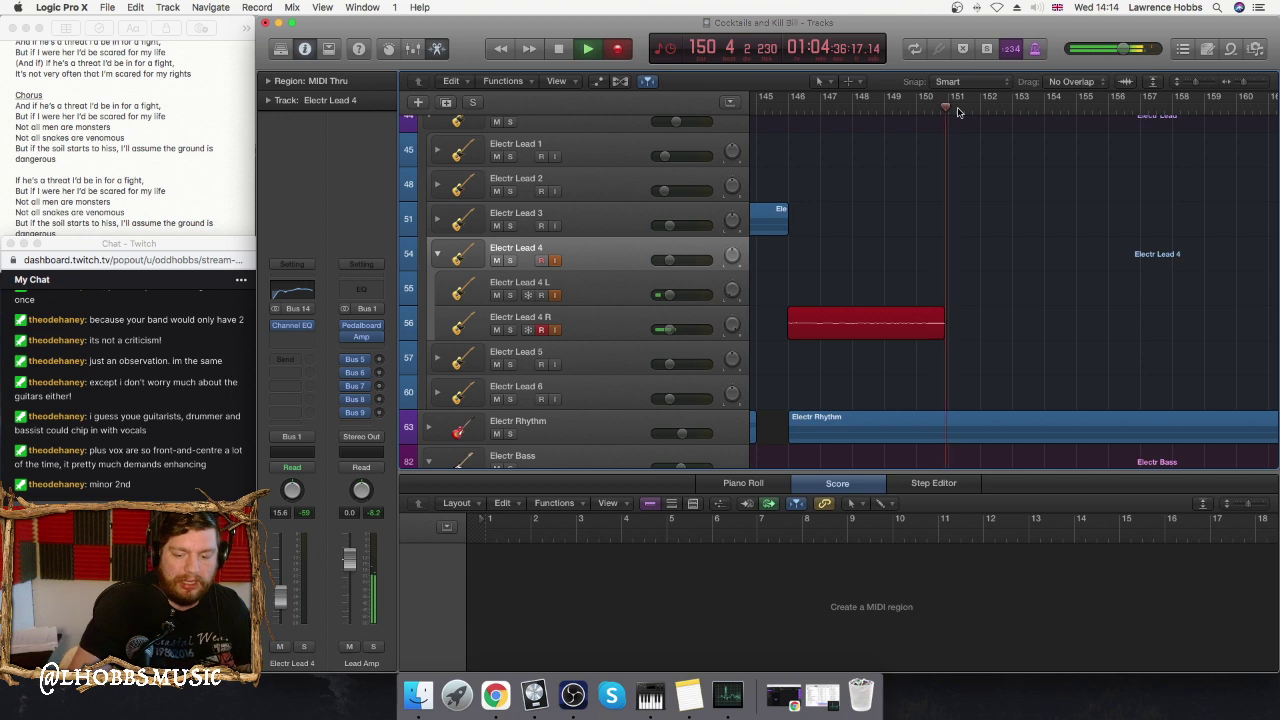
key(space)
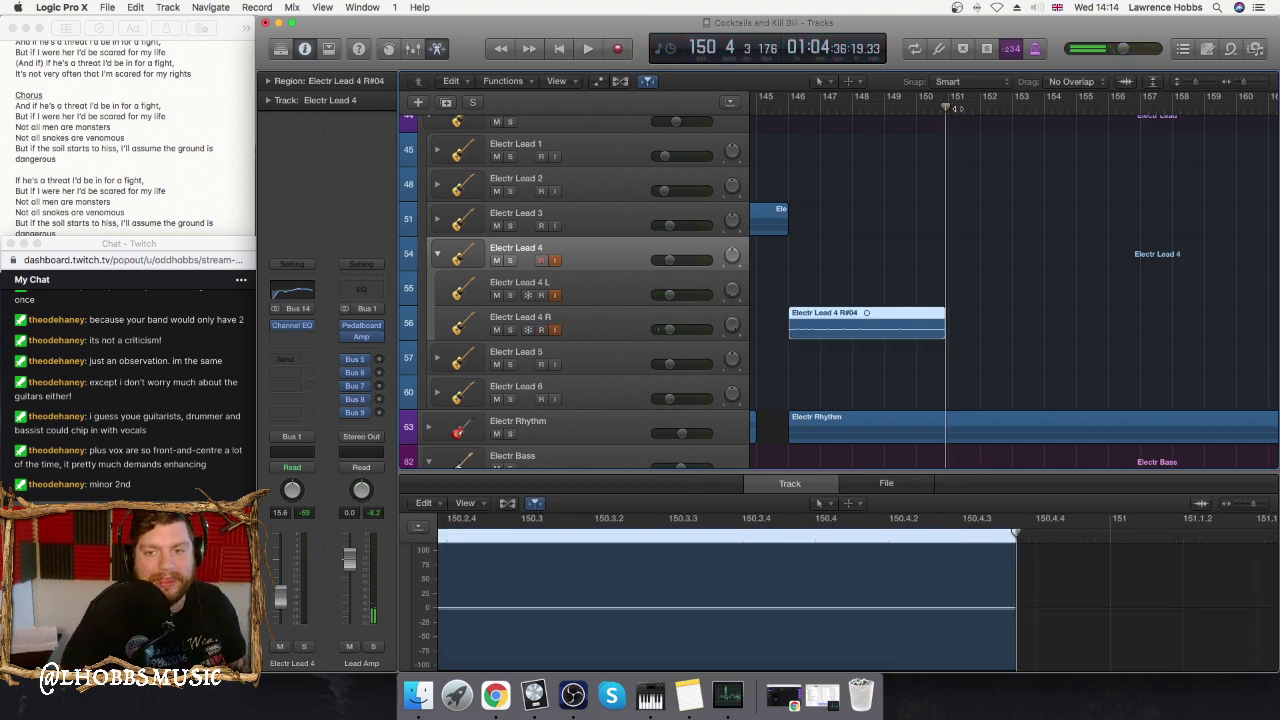
key(super+z)
key(space)
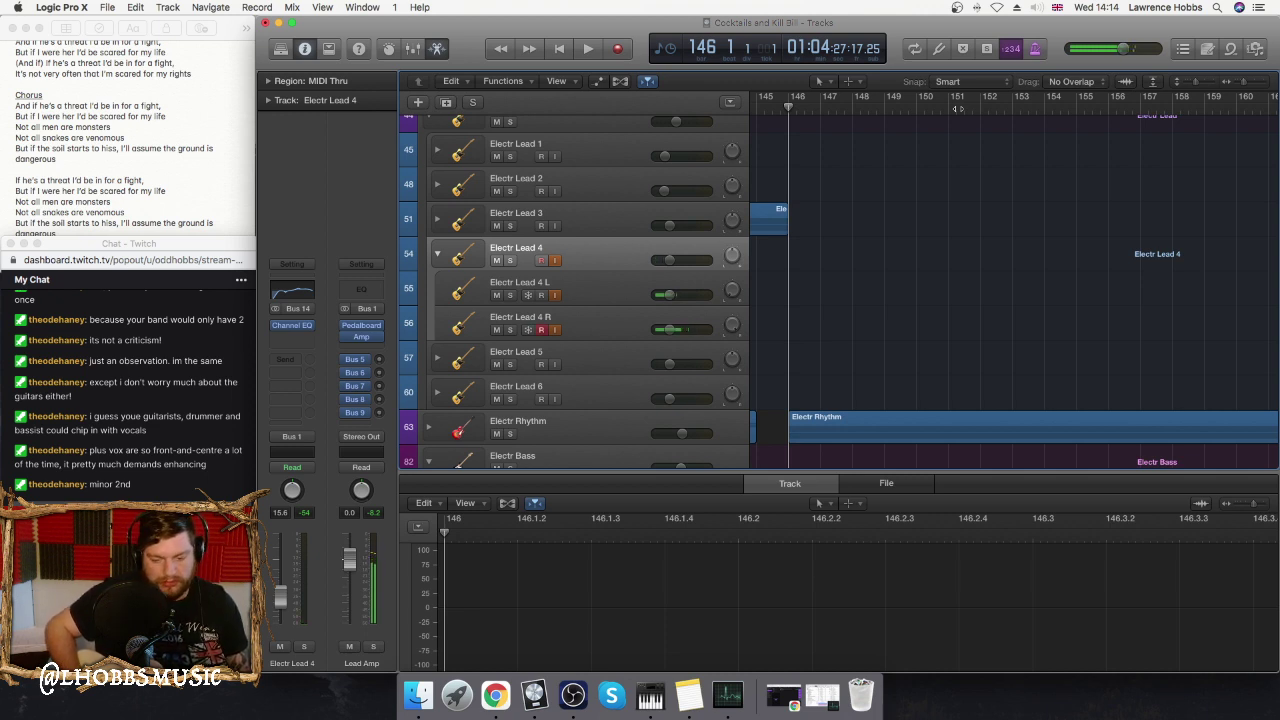
- Record Electr Lead 4 R again from bar 146, stop around bar 152, and delete the take
key(r)
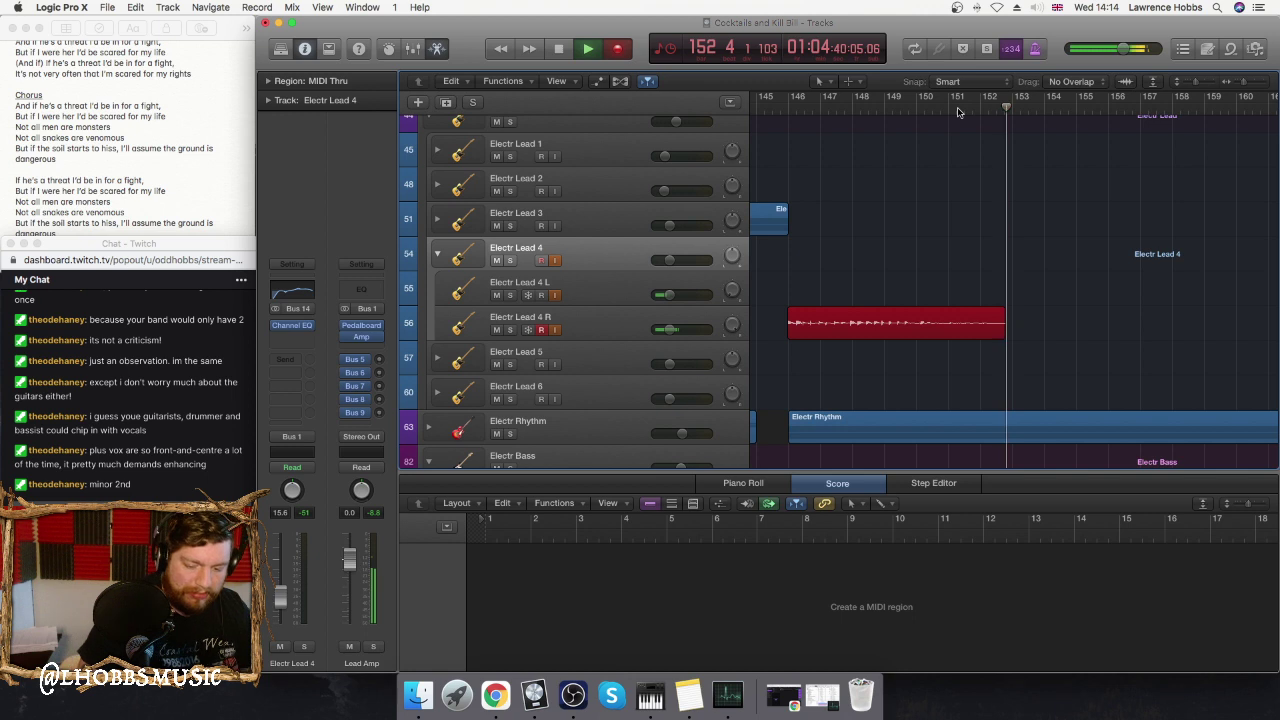
key(space)
key(Delete)
key(Return)
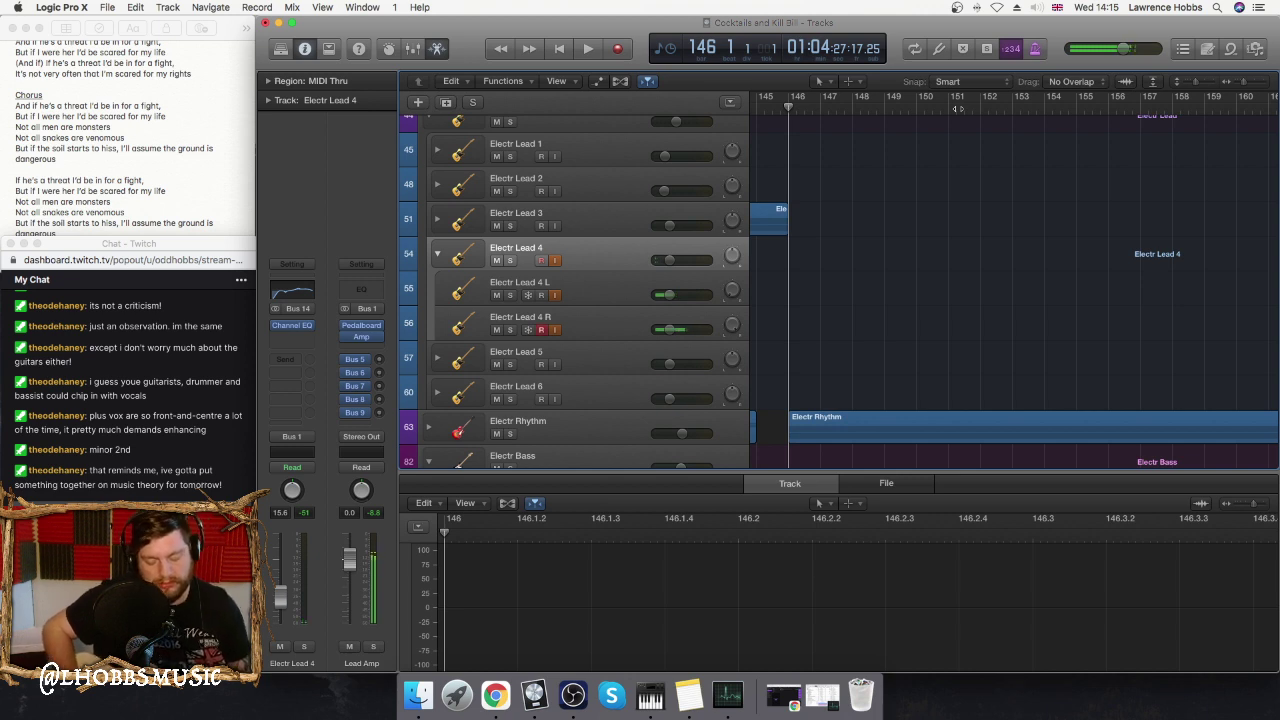
- Attempt the Electr Lead 4 R part from bar 146, stop within bar 147, and delete the short take
key(r)
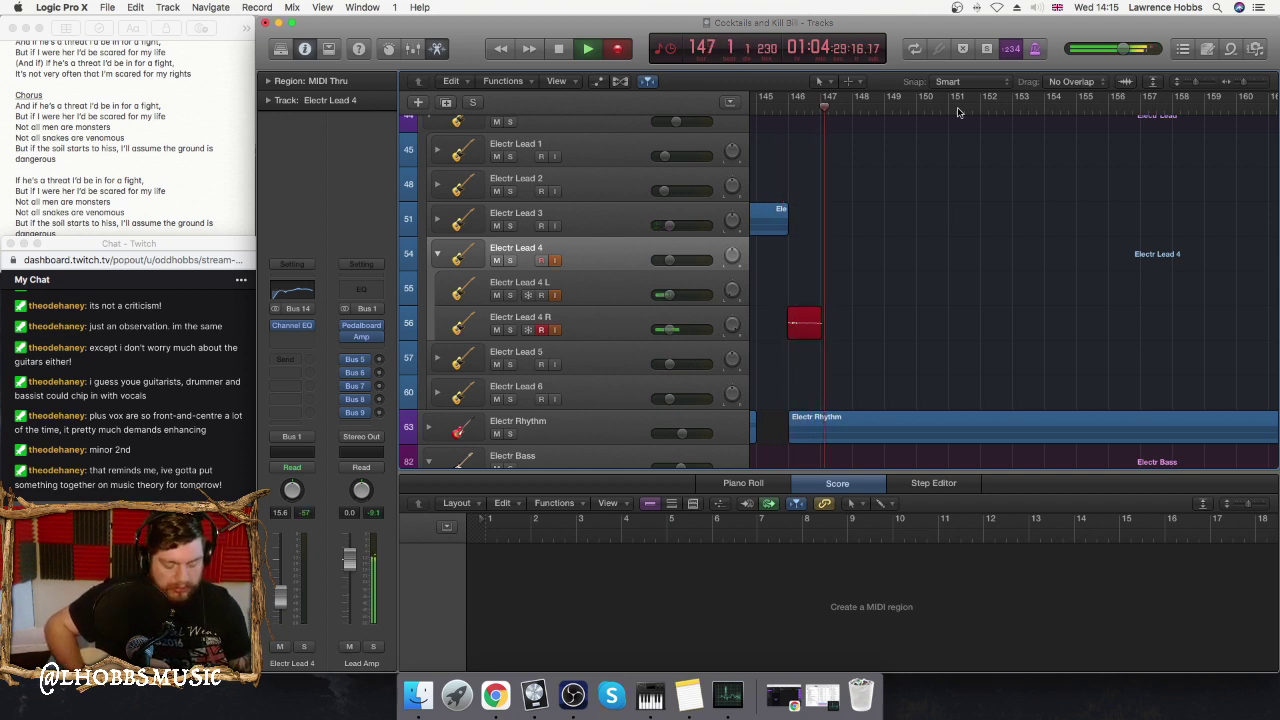
key(space)
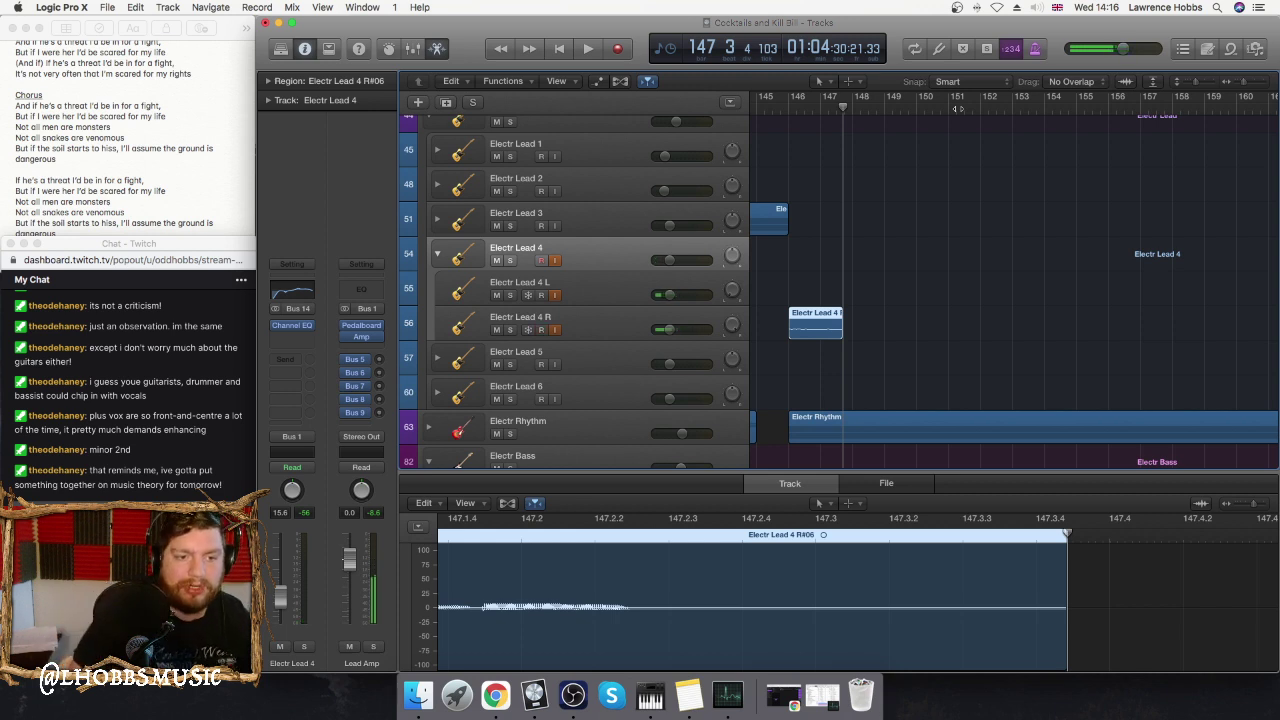
key(Delete)
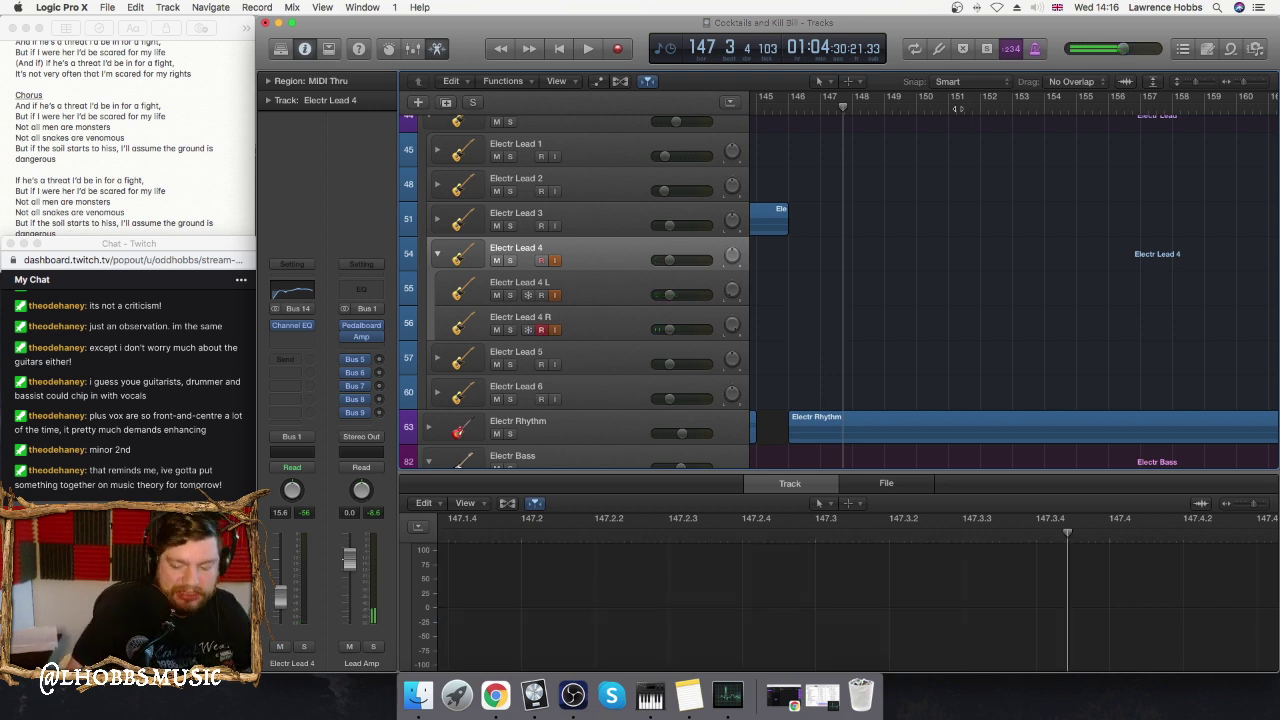
key(comma)
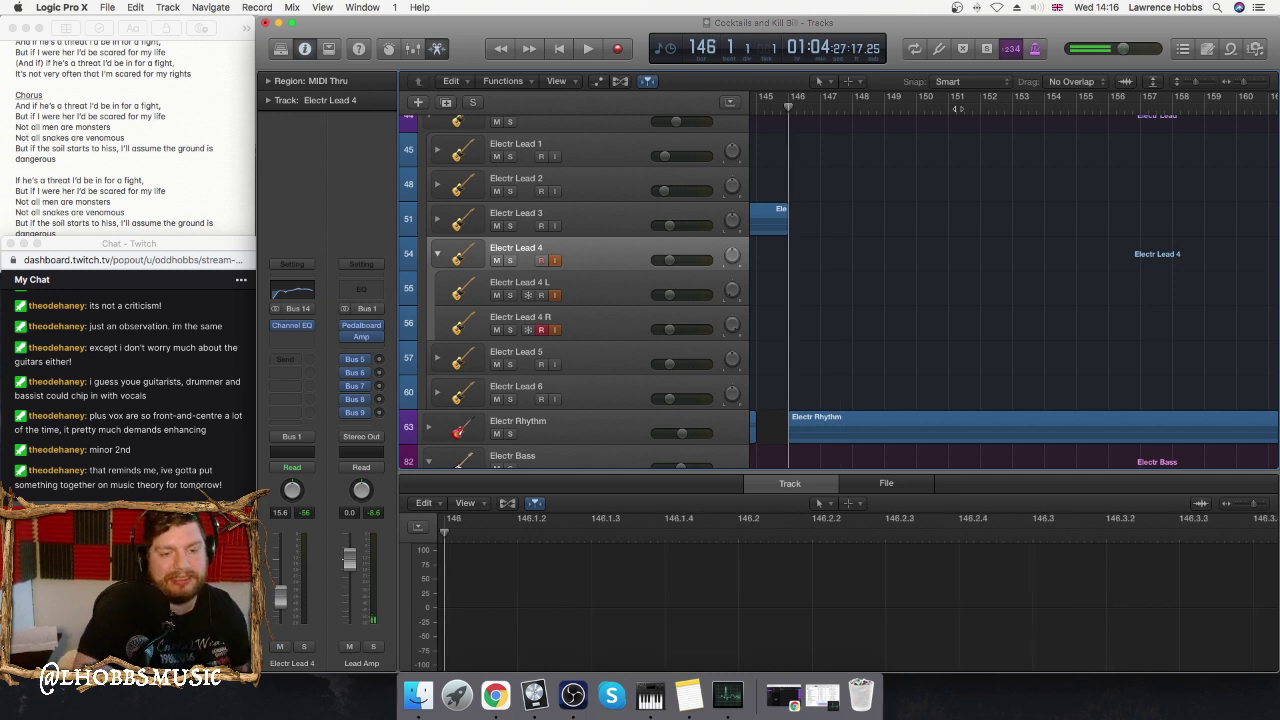
- Record a further attempt on Electr Lead 4 R from bar 146, stop around bar 148, discard it and return to bar 146
key(r)
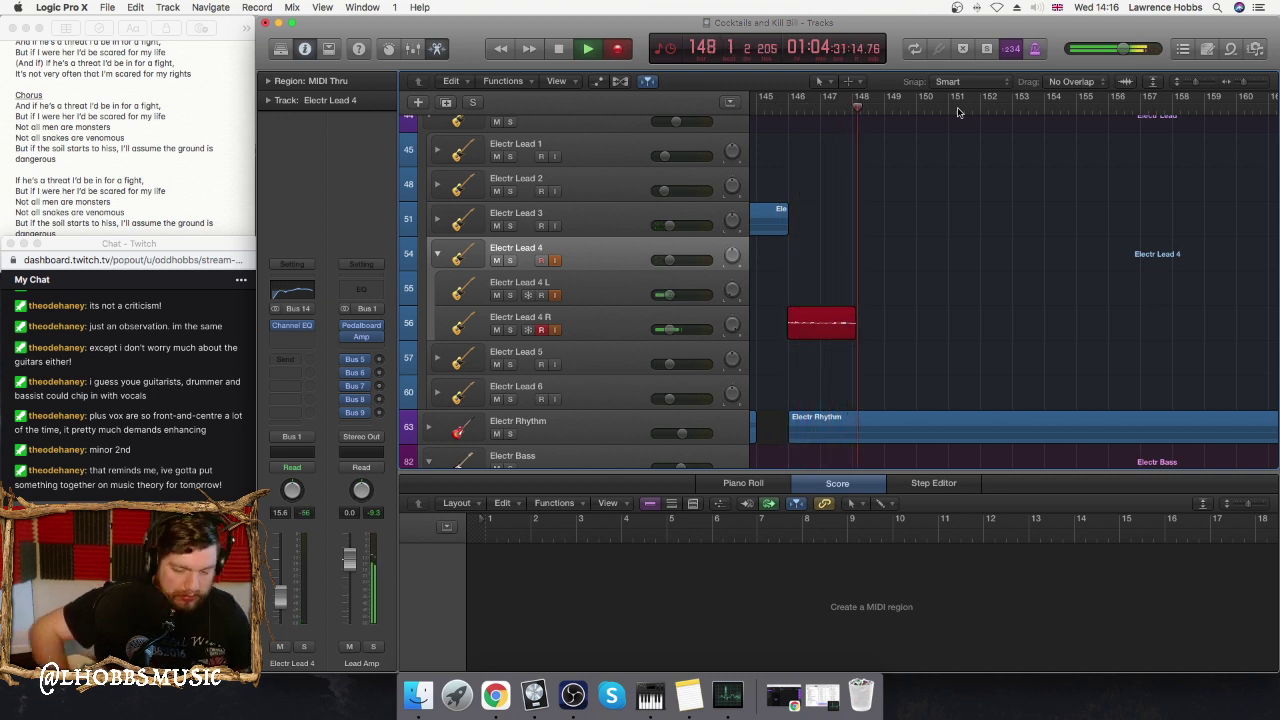
key(space)
key(comma)
key(comma)
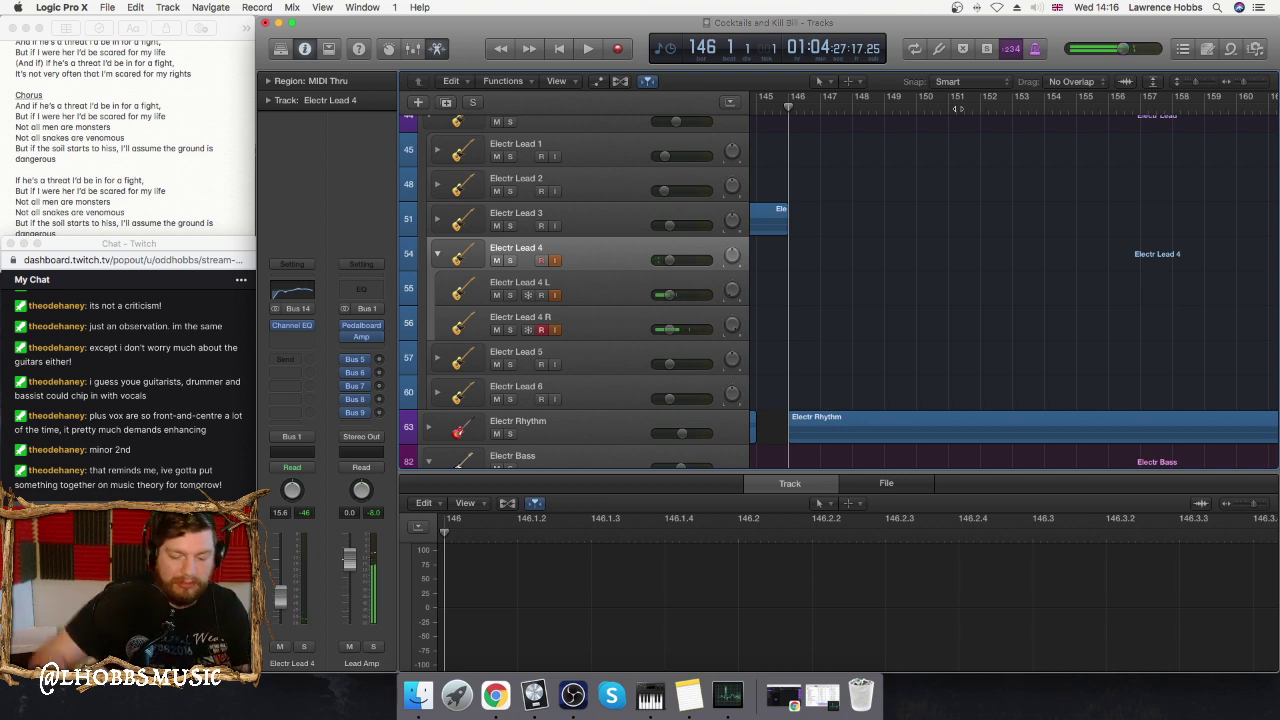
- Record the Electr Lead 4 R part once more from bar 146 to about bar 151, and undo the recording
key(r)
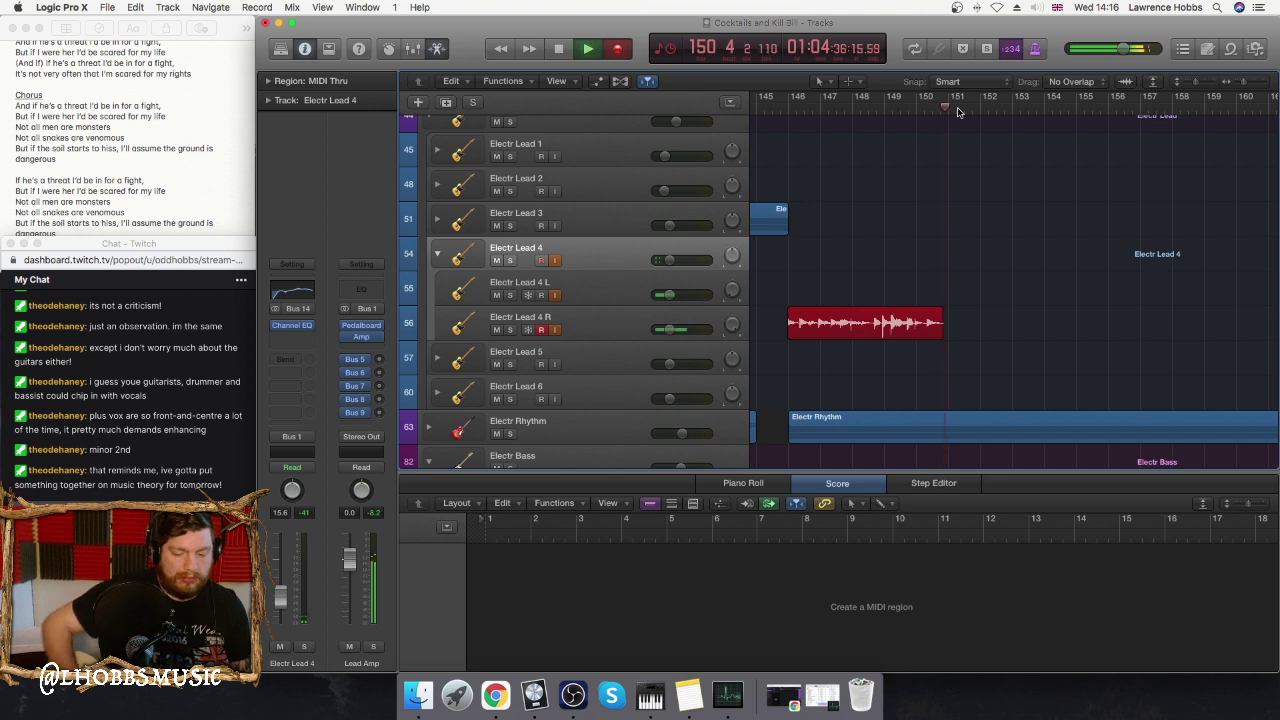
key(space)
key(super+z)
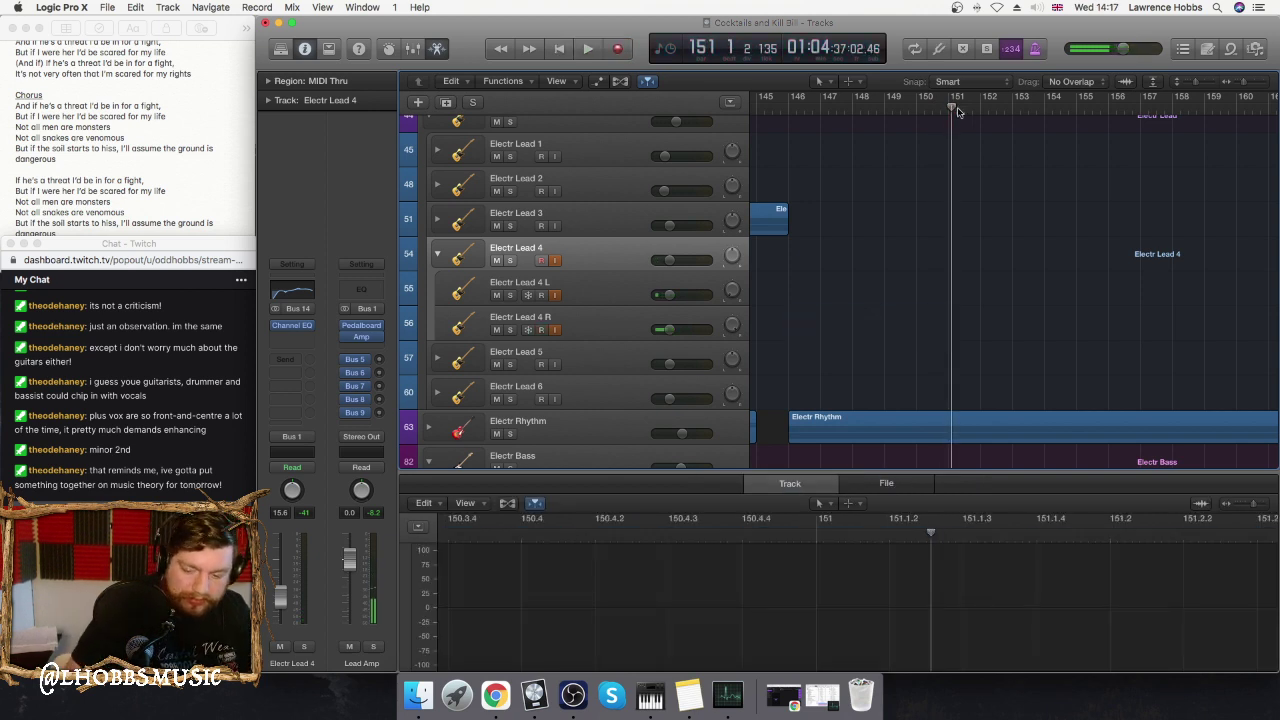
- Record a full take on the Electr Lead 4 R track from bar 146 until about the middle of bar 162
key(r)
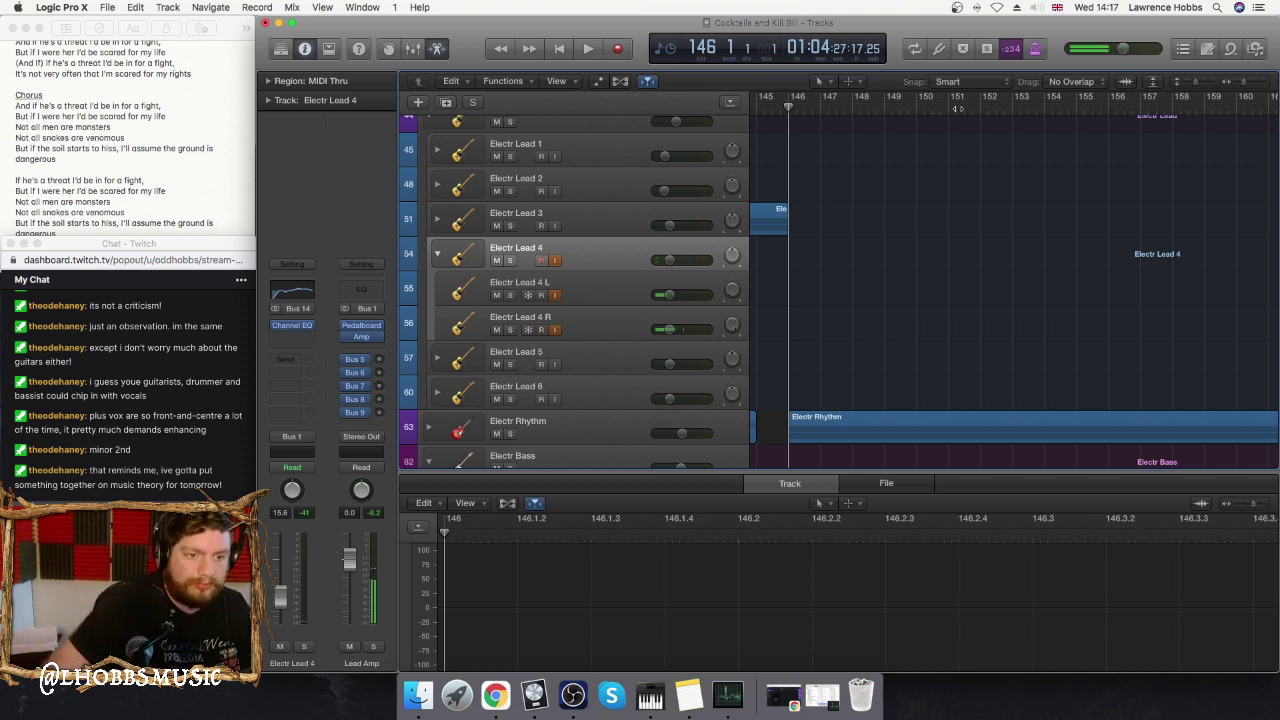
key(r)
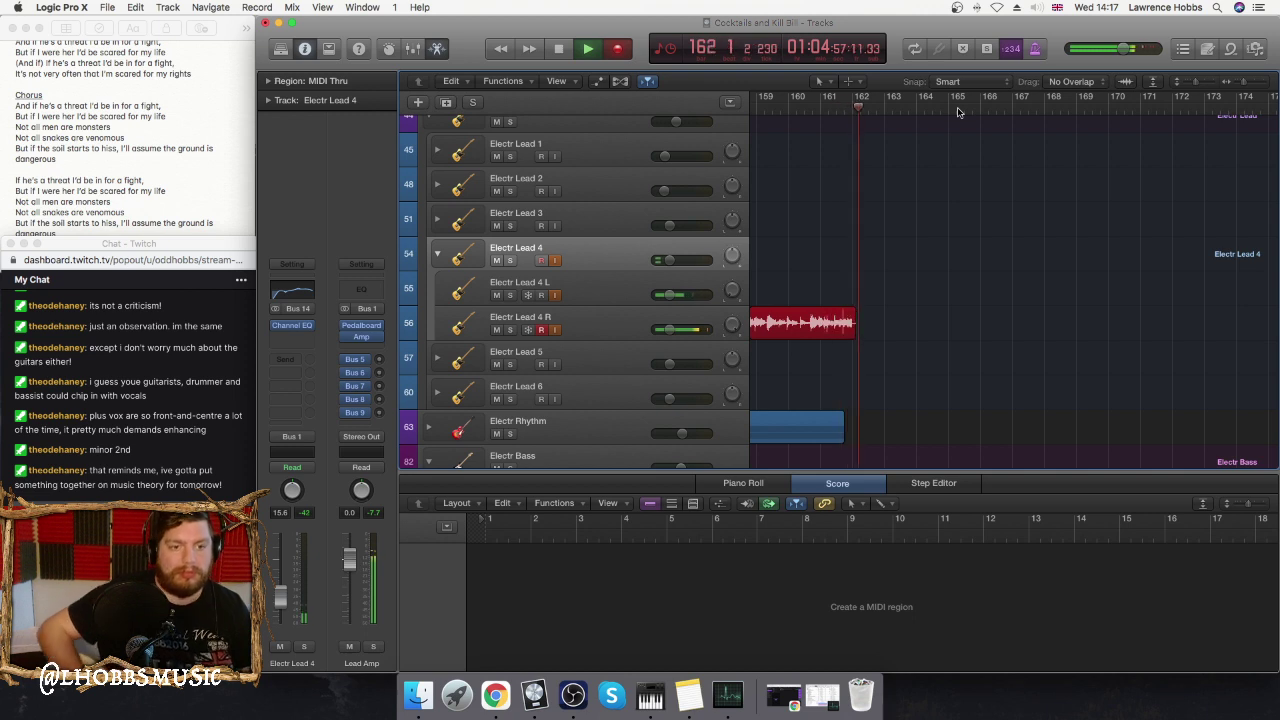
key(space)
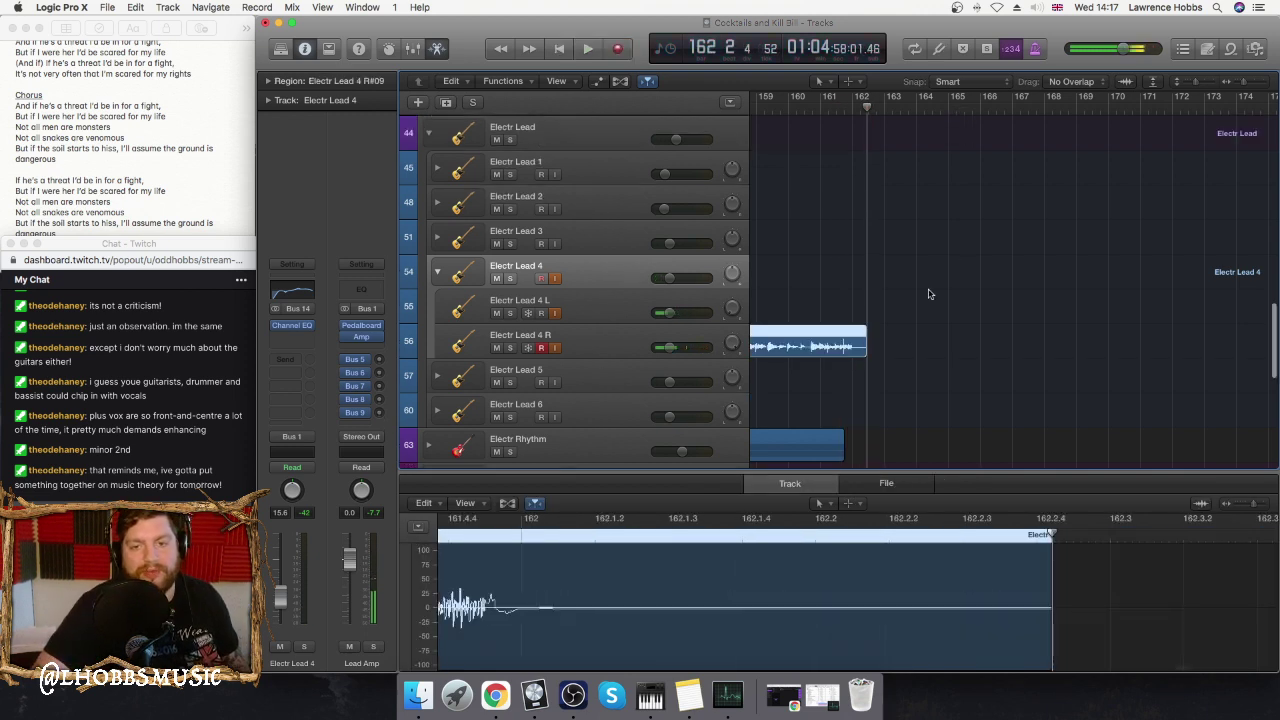
- Record a full take on the Electr Lead 4 L track from bar 146 until late in bar 162, and collapse the Electr Lead 4 stack
scroll(537, 362, up, 3)
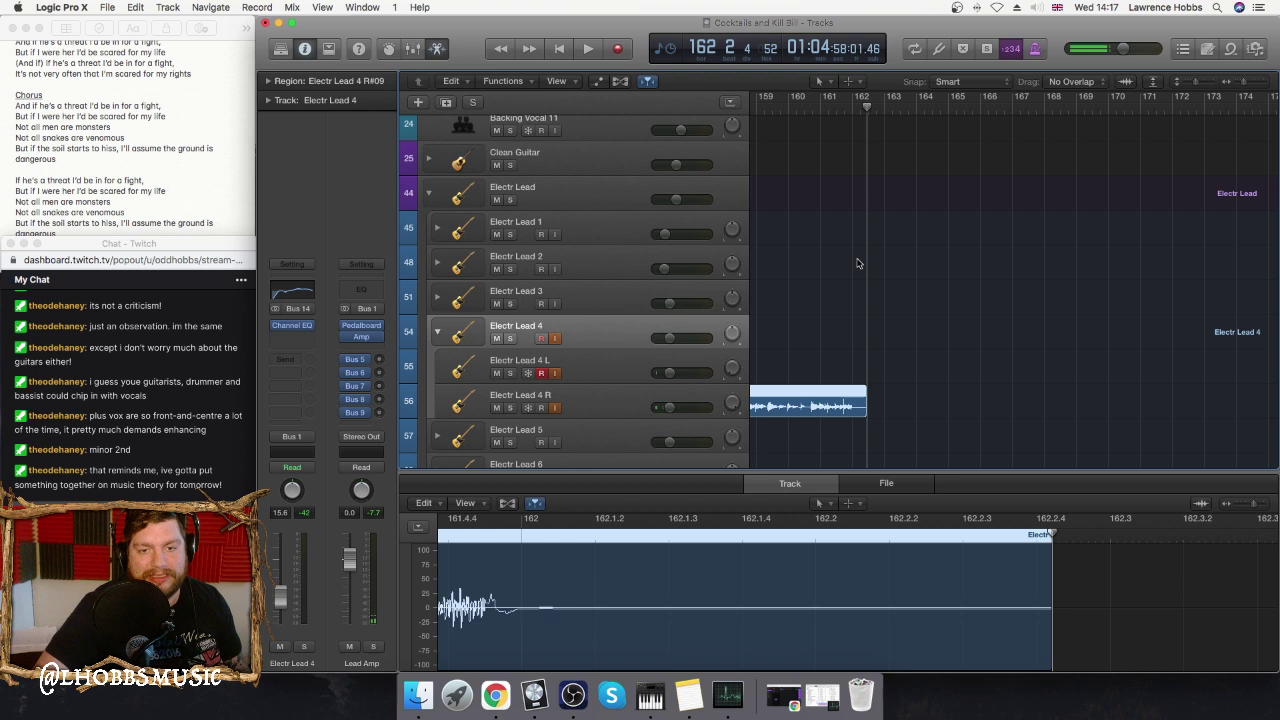
scroll(857, 263, left, 10)
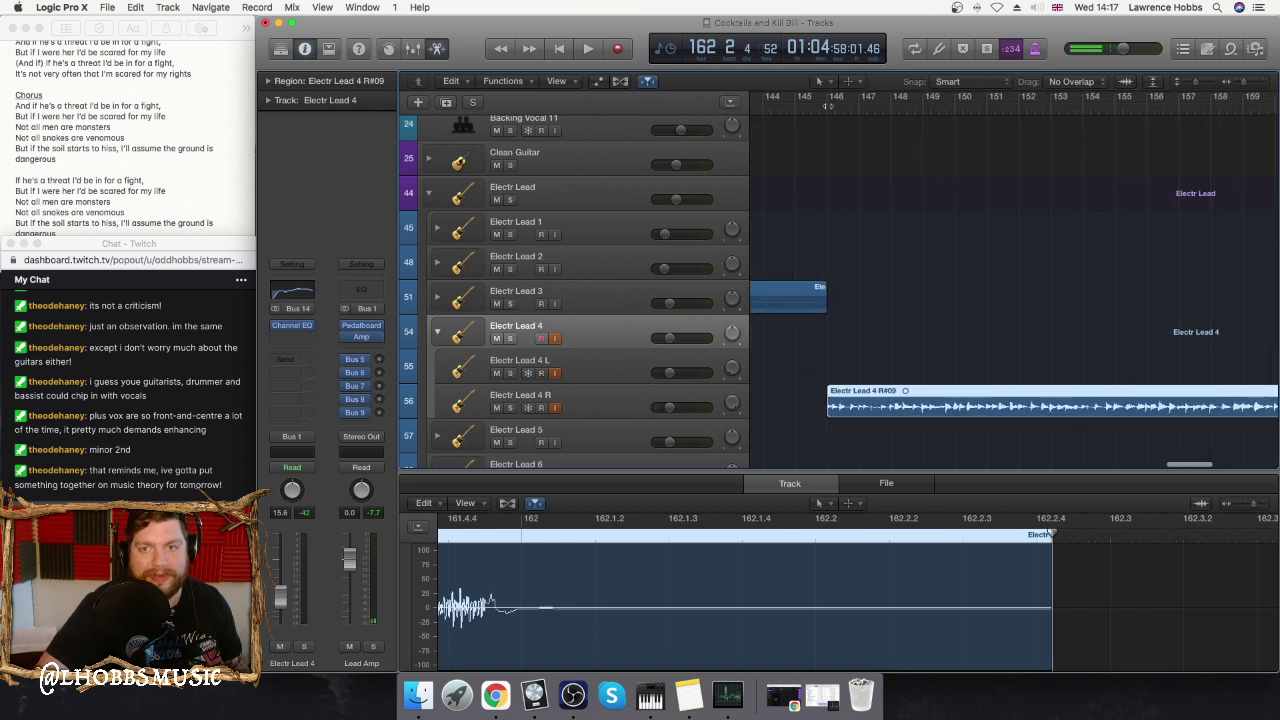
click(828, 104)
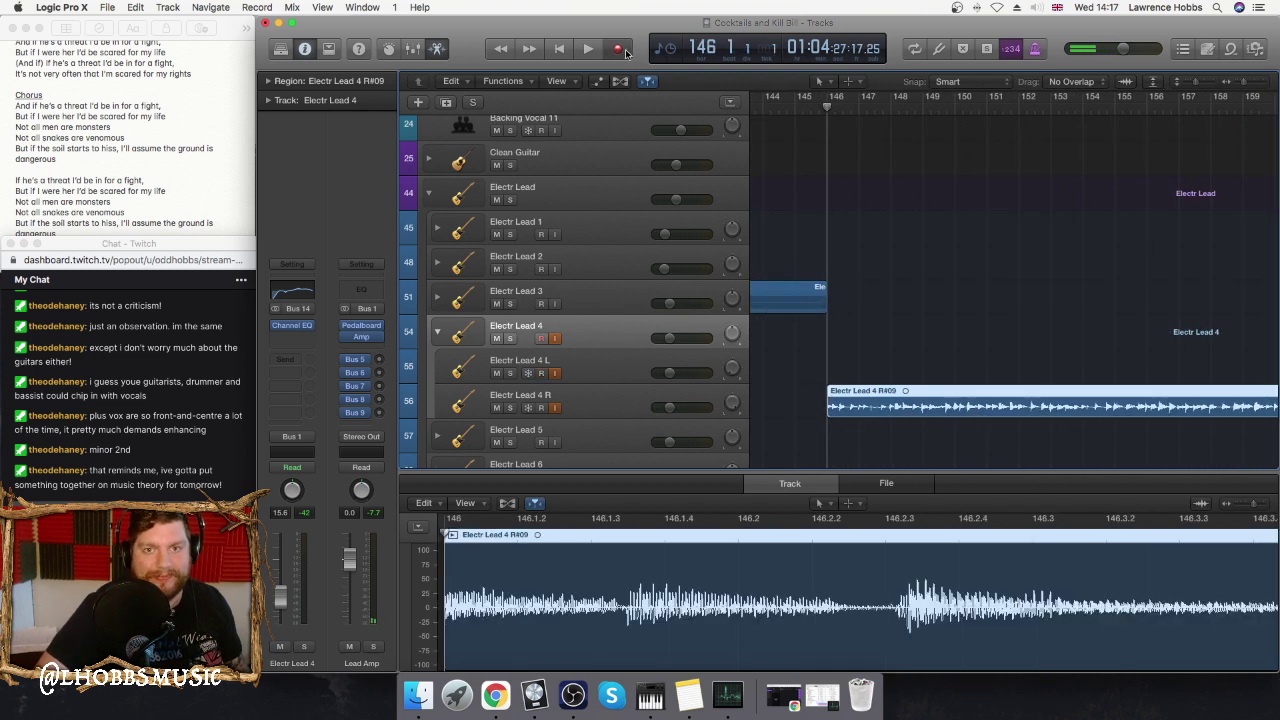
click(622, 50)
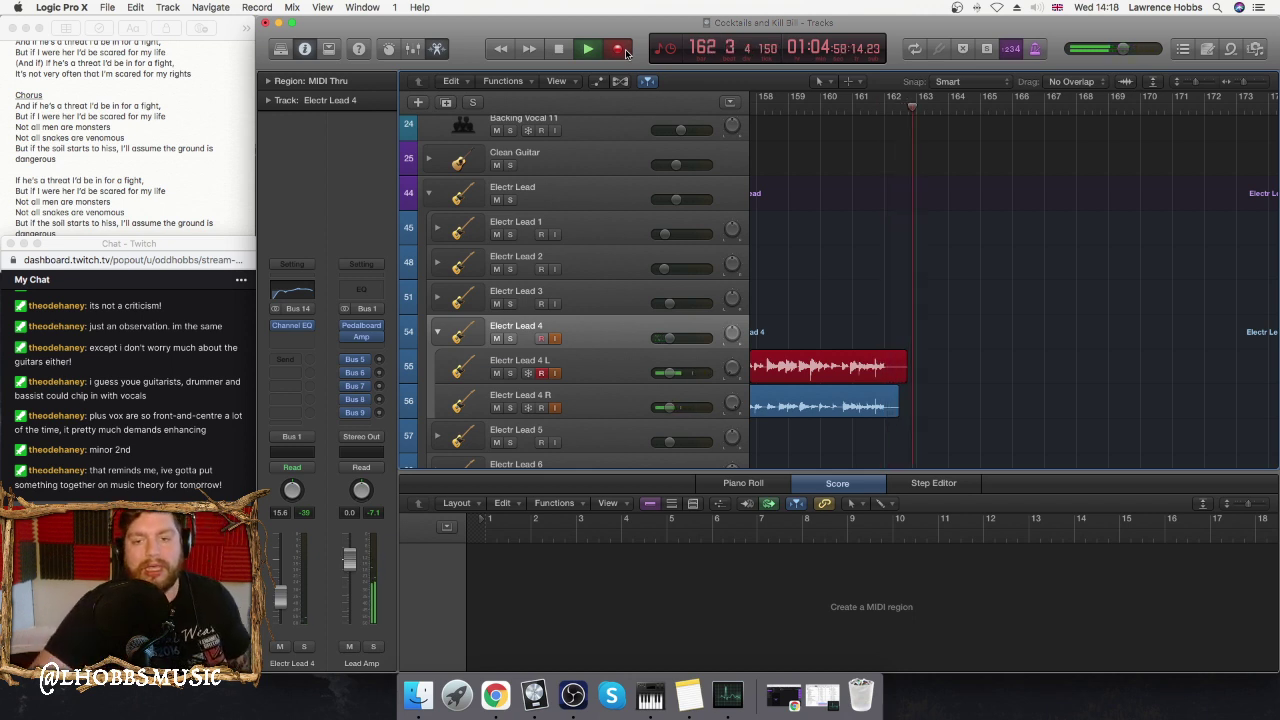
key(space)
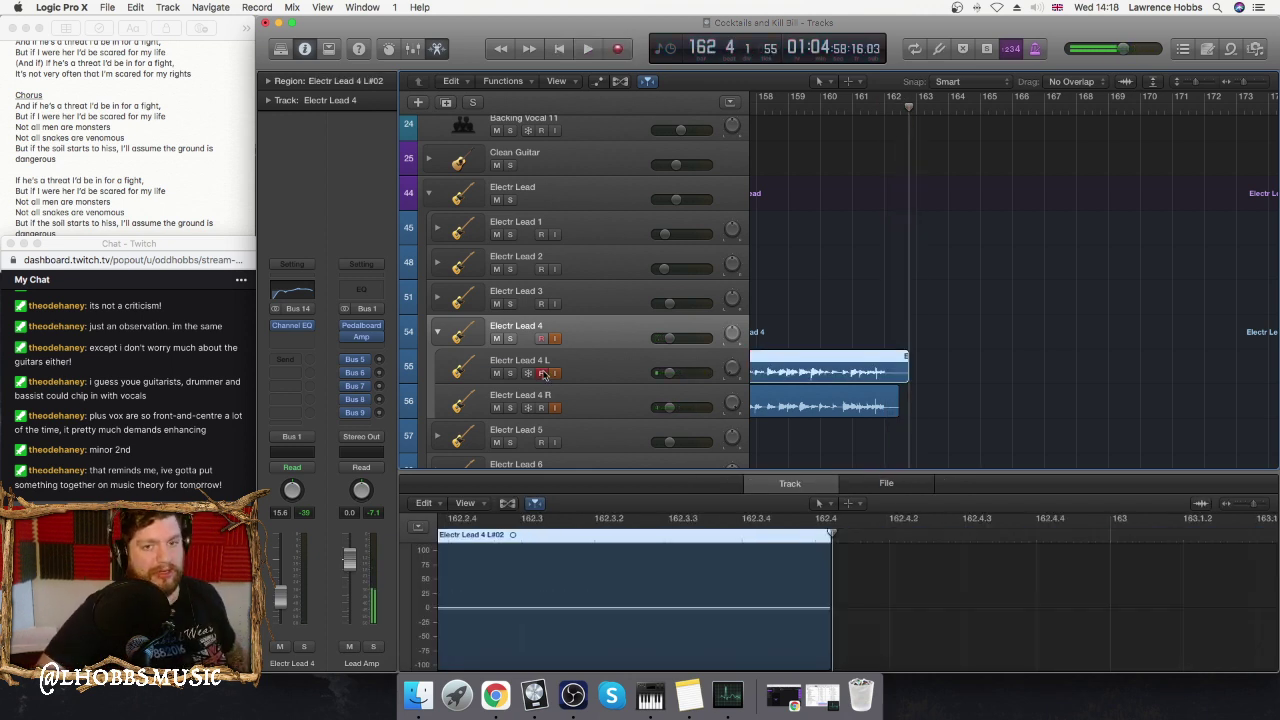
click(438, 336)
- Expand the Electr Rhythm stack and bring the ends of the Electr Rhythm 1 L and R regions into view
scroll(995, 357, down, 8)
scroll(915, 315, left, 5)
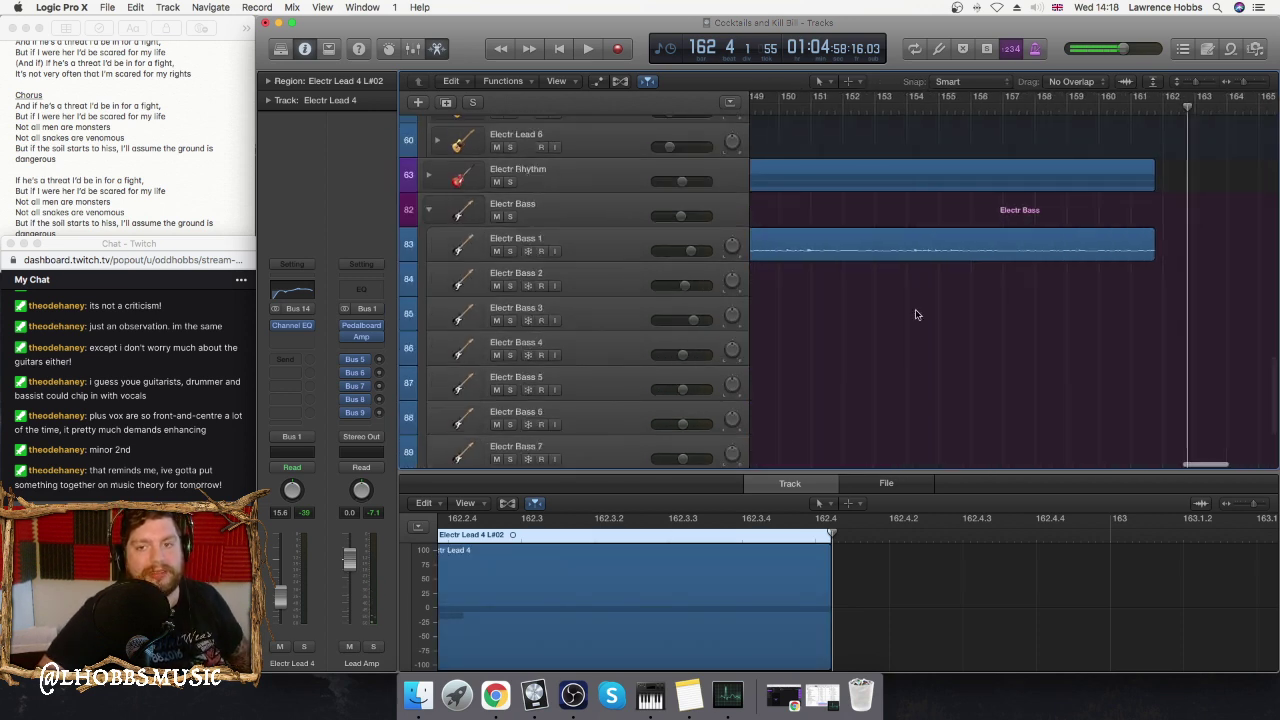
scroll(915, 315, left, 3)
click(433, 178)
scroll(913, 251, right, 3)
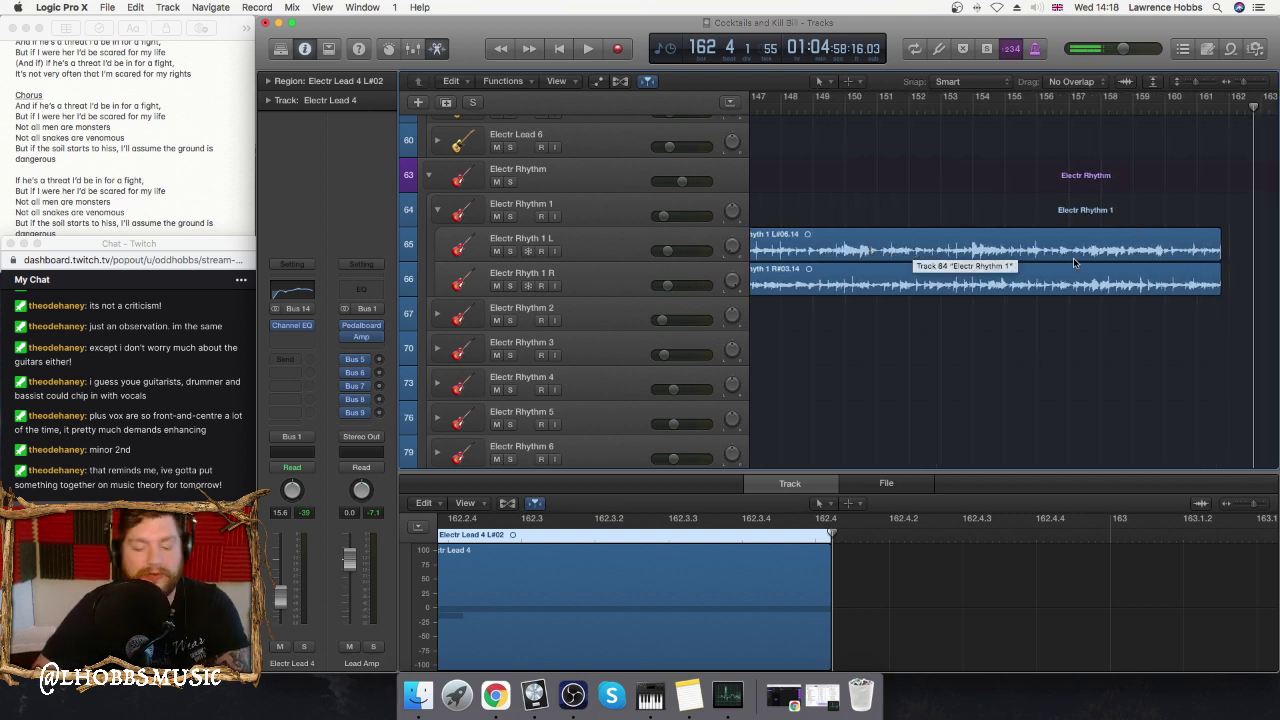
scroll(943, 229, left, 1)
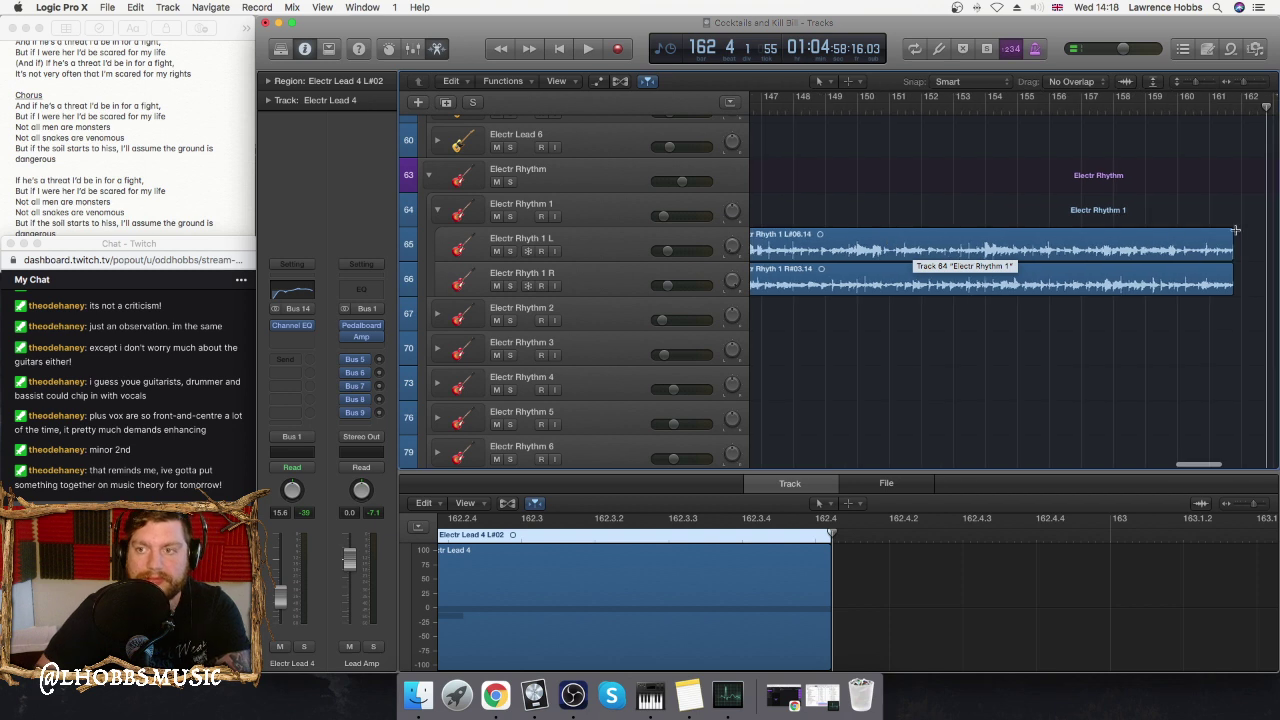
- Extend the Electr Rhythm 1 L and R regions together so they end with the Electr Lead 4 region in bar 162
scroll(1240, 240, up, 3)
scroll(1252, 268, down, 1)
drag(1260, 287, 1220, 372)
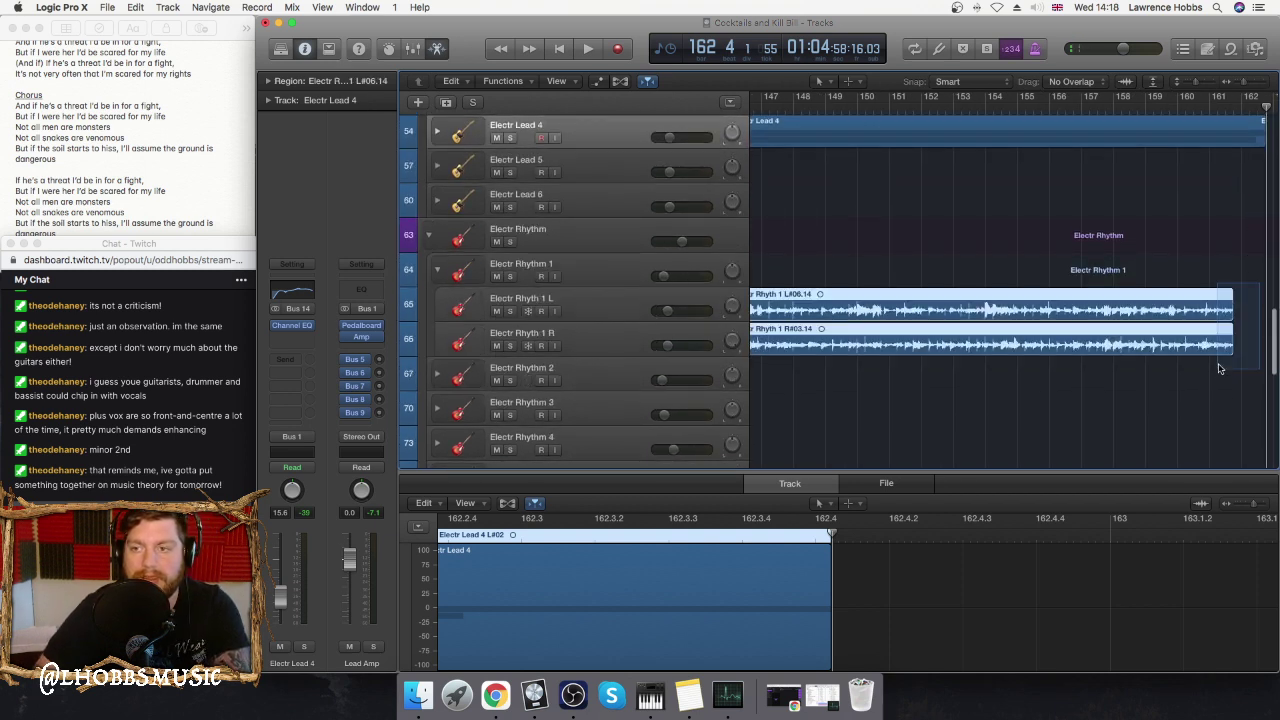
scroll(1124, 316, right, 3)
drag(1130, 312, 1155, 318)
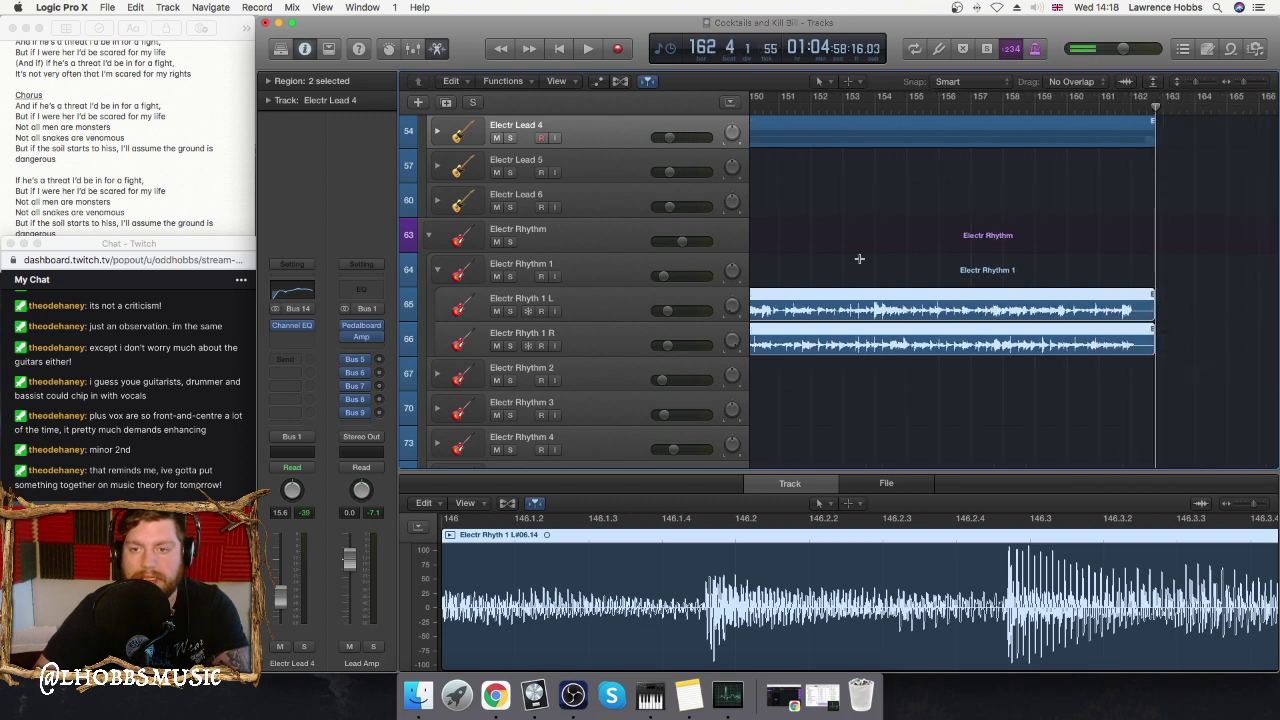
- Cut the Electr Rhythm 1 L and R regions at bar 154, delete the parts after it, and collapse the Electr Rhythm 1 stack
click(877, 104)
key(space)
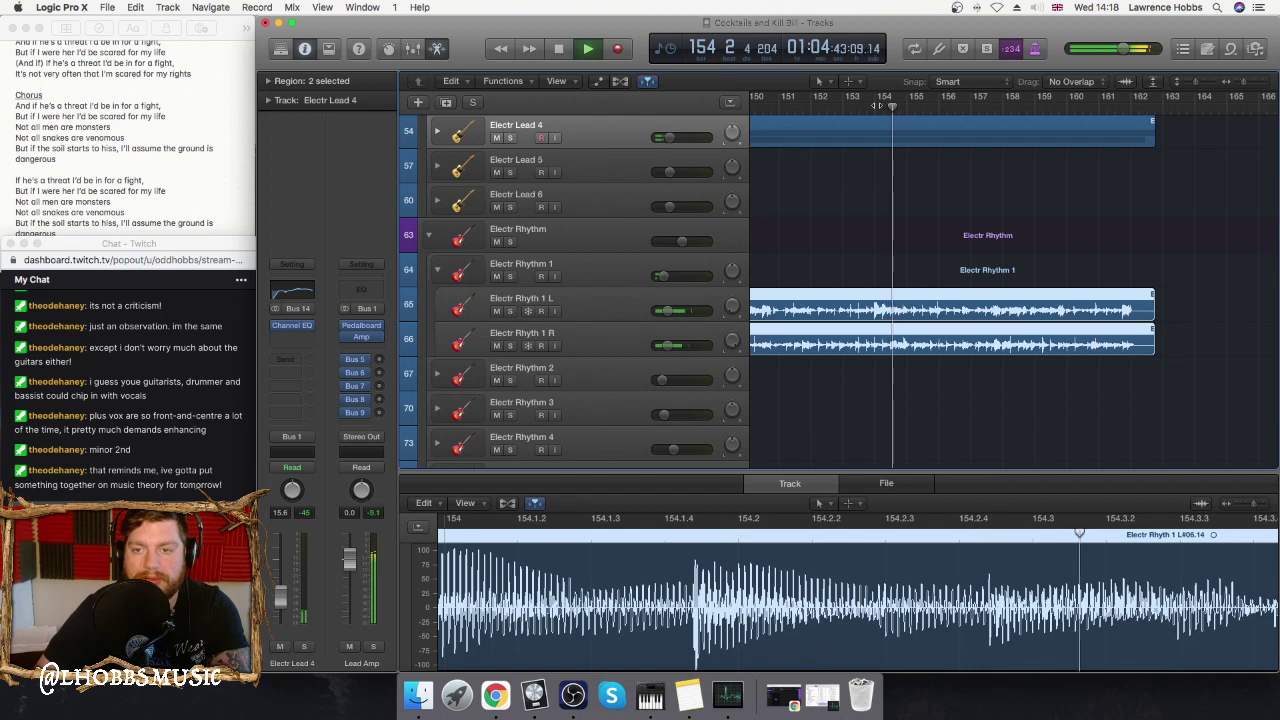
key(space)
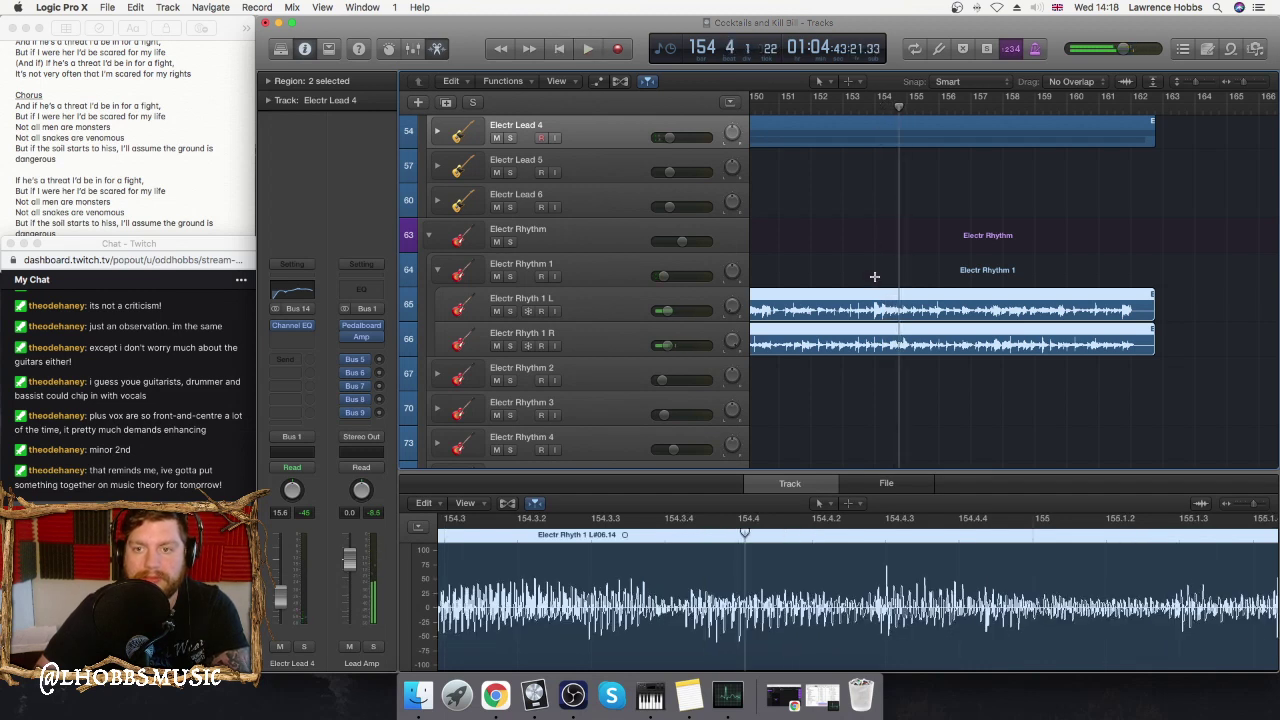
drag(874, 276, 1185, 370)
click(1036, 320)
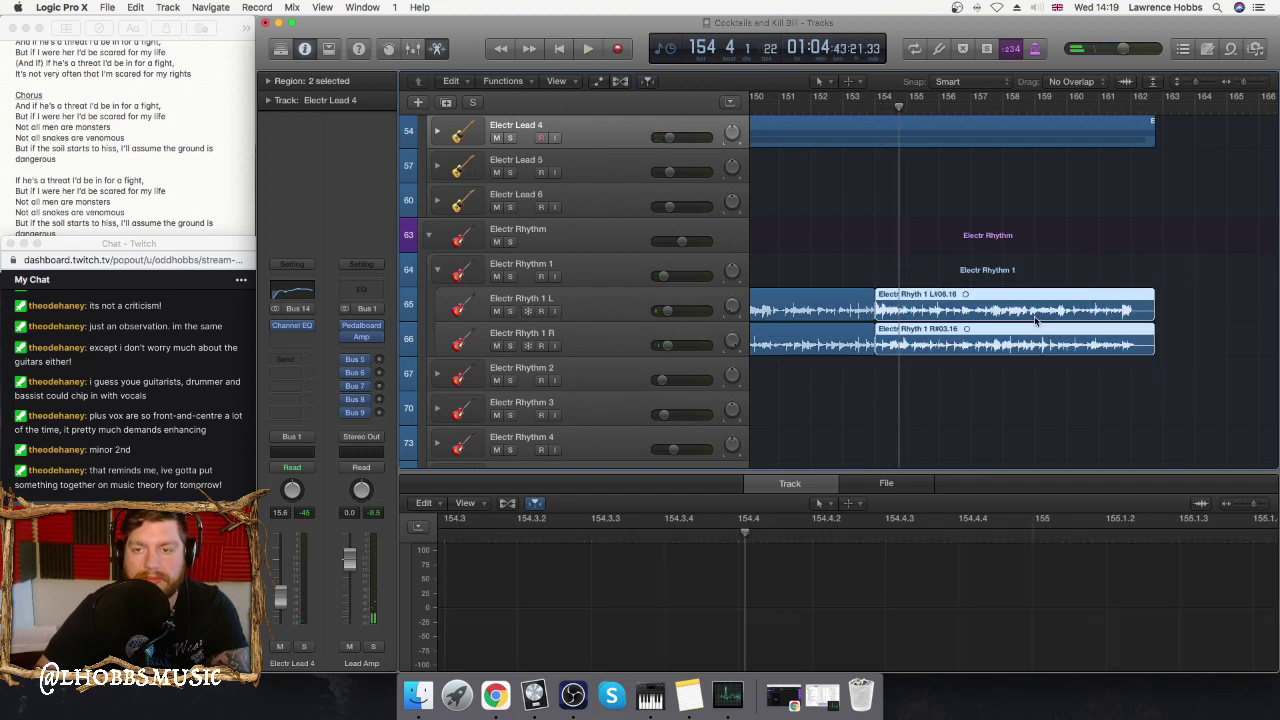
key(Delete)
key(comma)
click(435, 270)
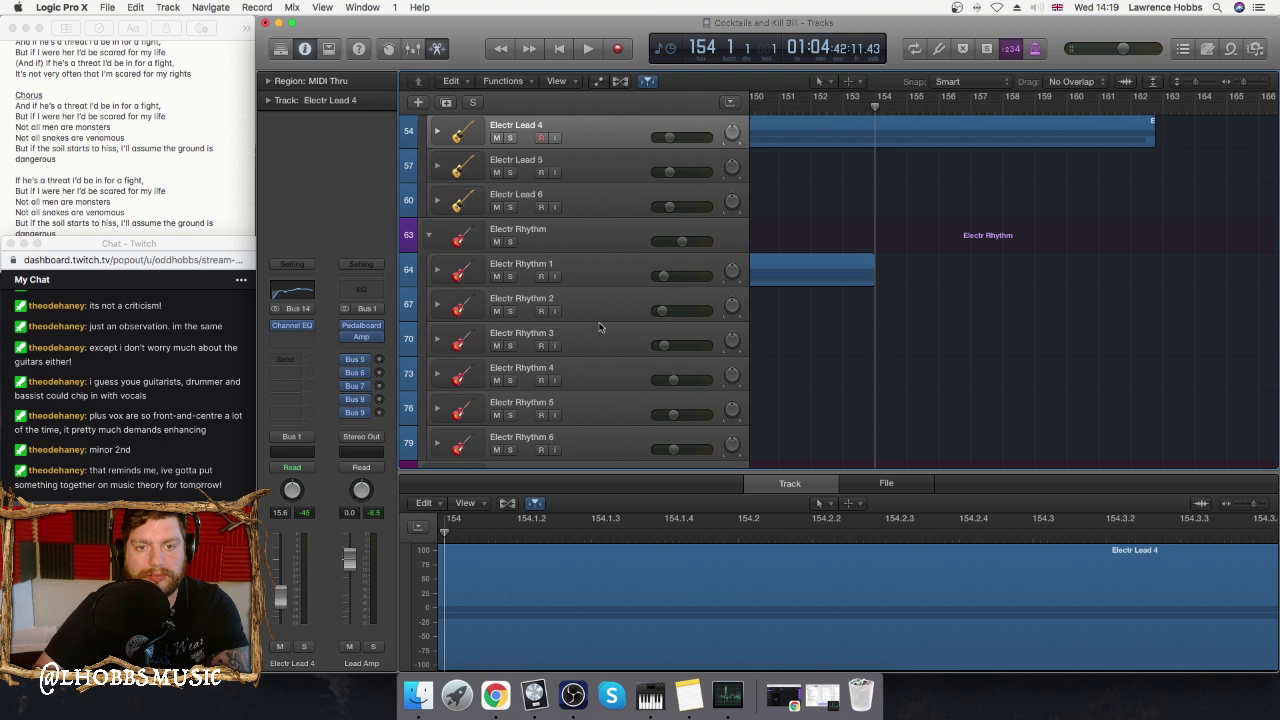
- Lower the volume of Electr Rhythm 4 and its L and R tracks to about -17.4 dB, and arm Electr Rhyth 4 L
scroll(600, 327, left, 15)
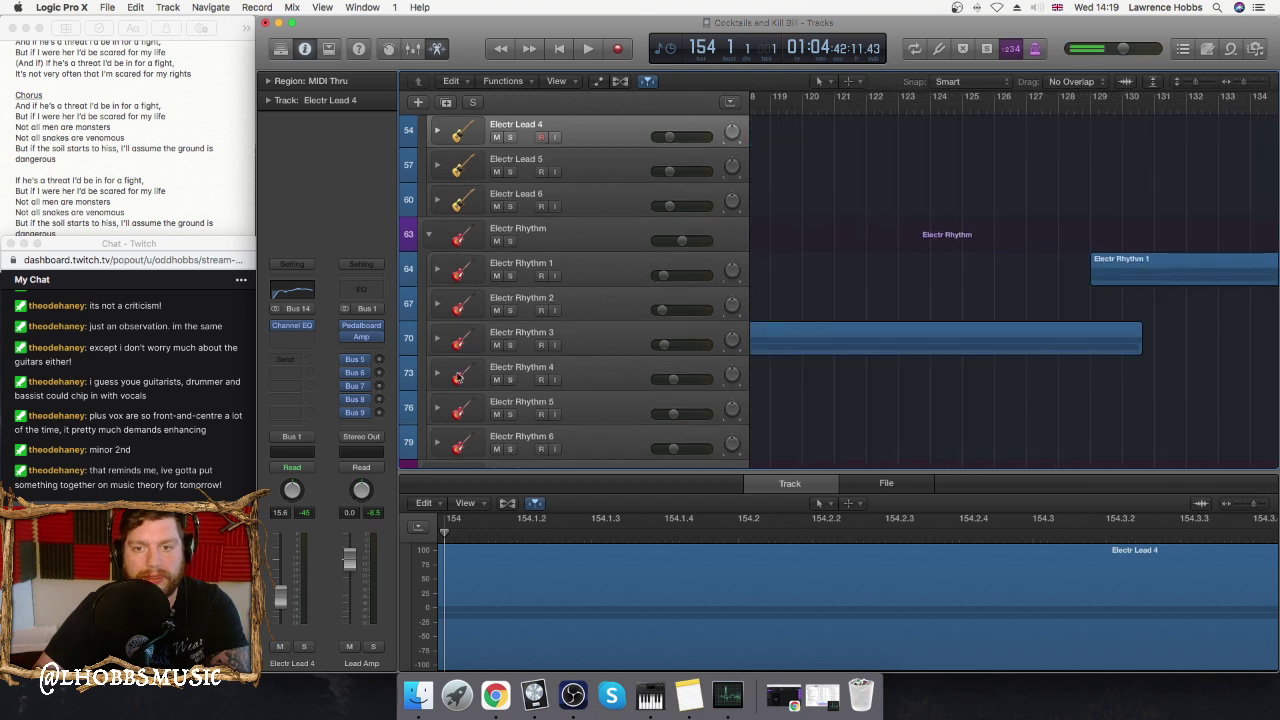
click(575, 380)
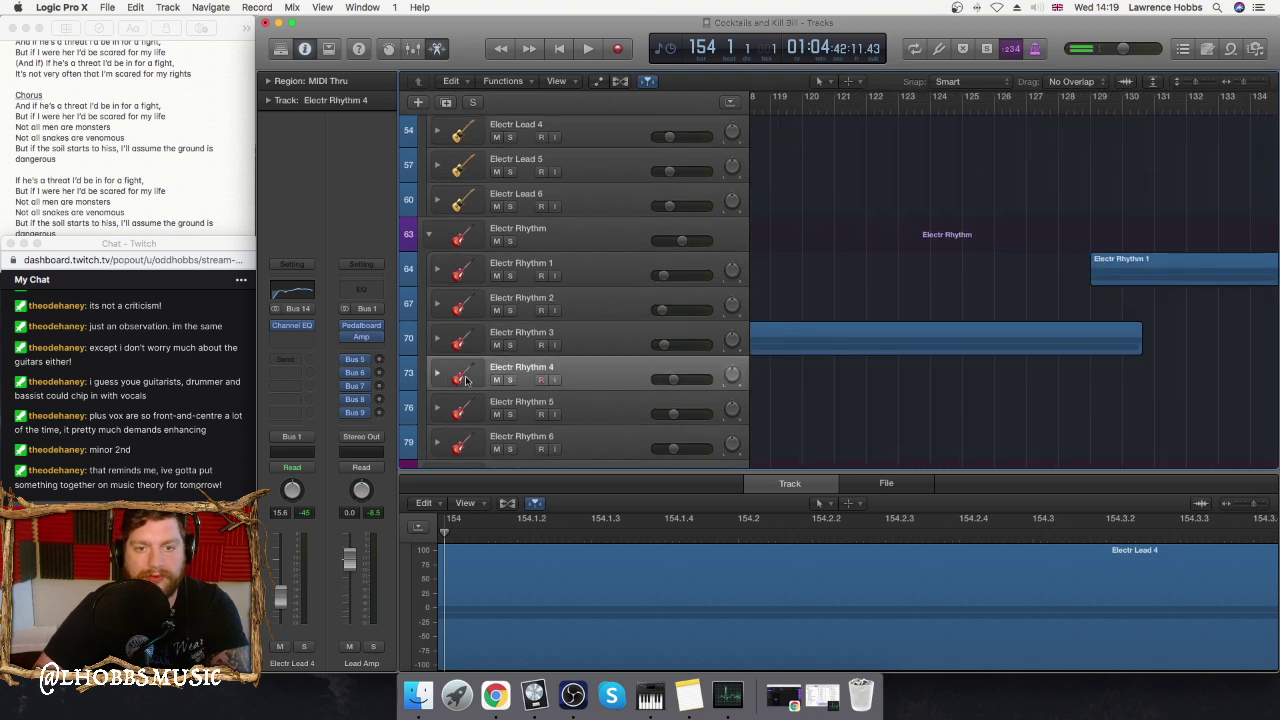
click(436, 373)
scroll(966, 337, right, 10)
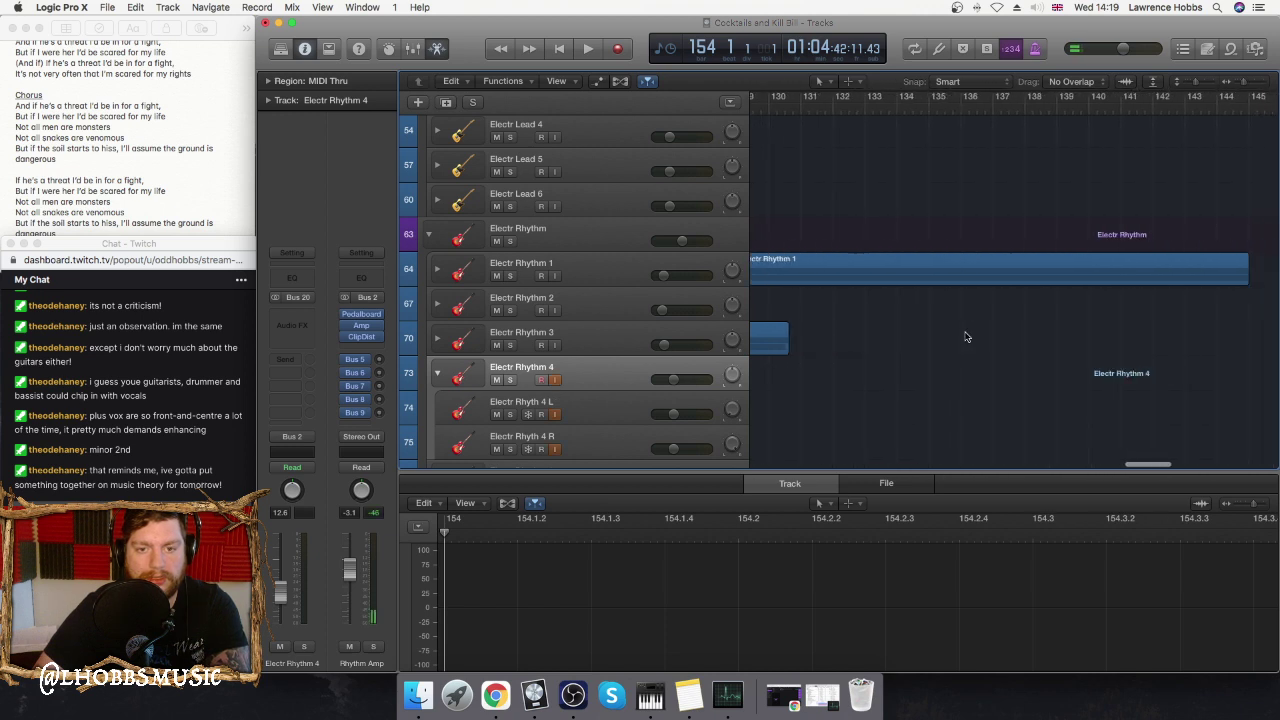
scroll(966, 337, right, 10)
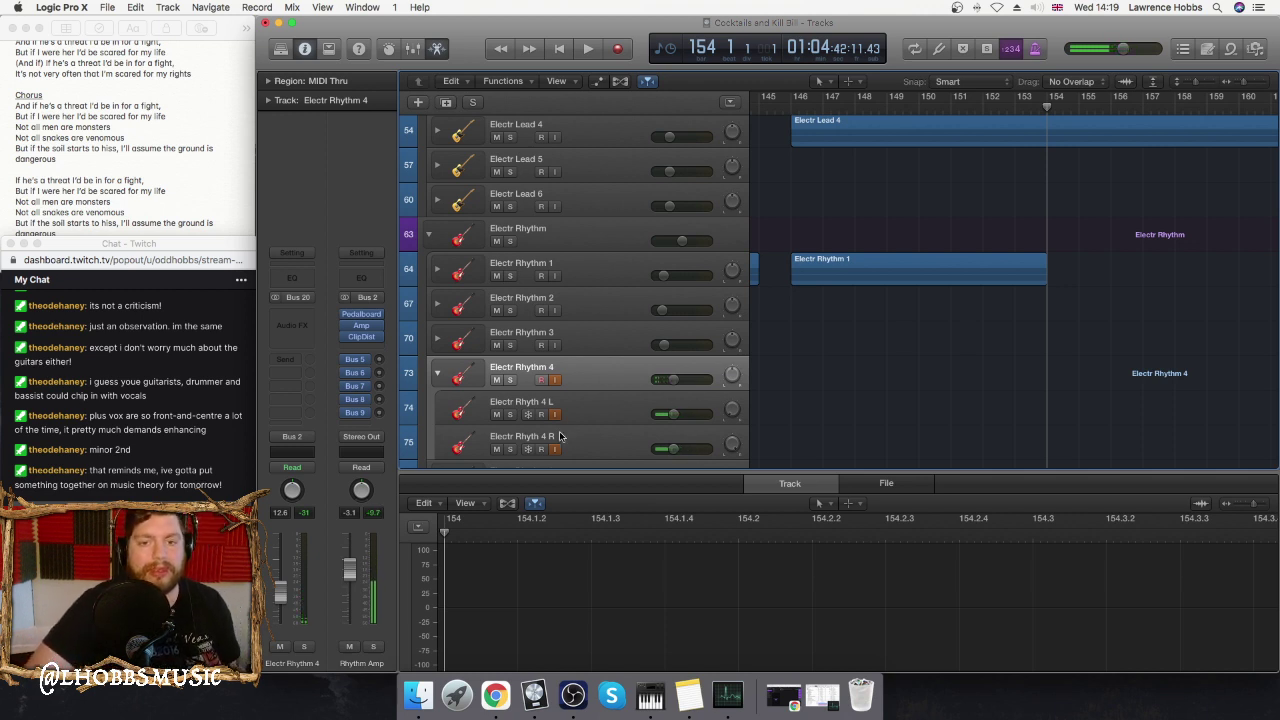
drag(677, 384, 669, 448)
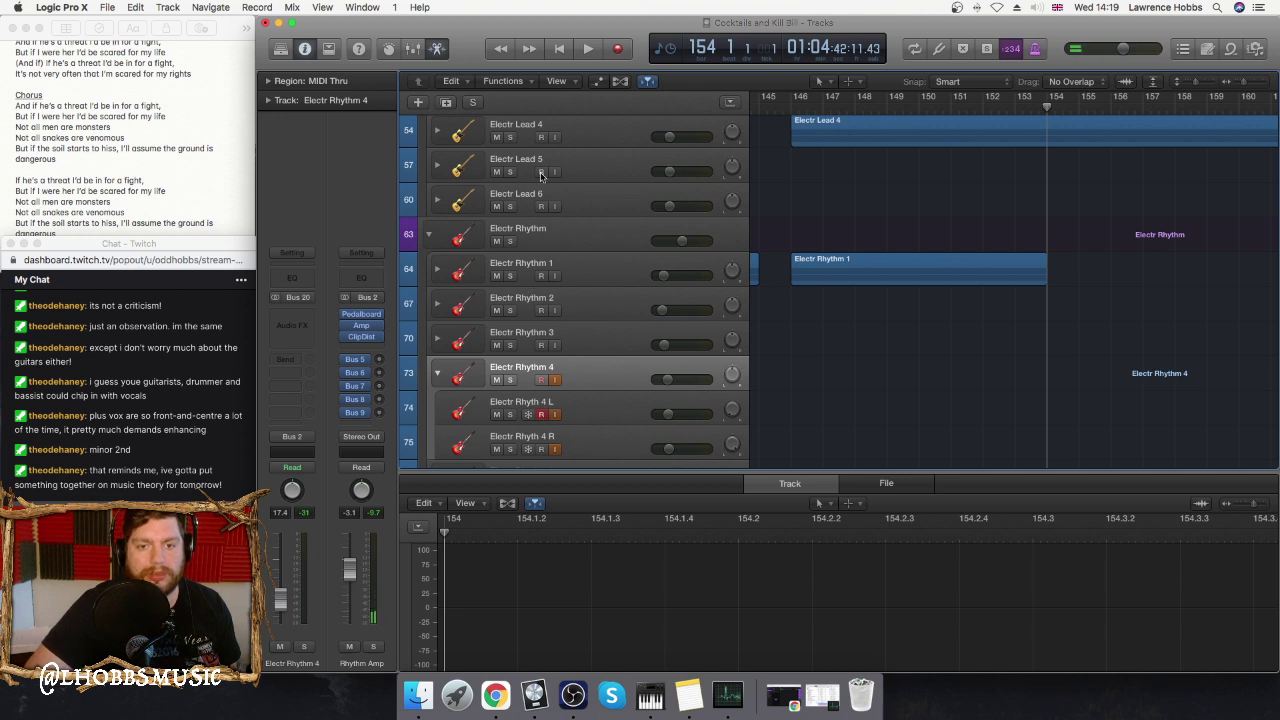
- Record a take on Electr Rhyth 4 L from bar 154 to about the middle of bar 162, delete it and return to bar 154
click(620, 50)
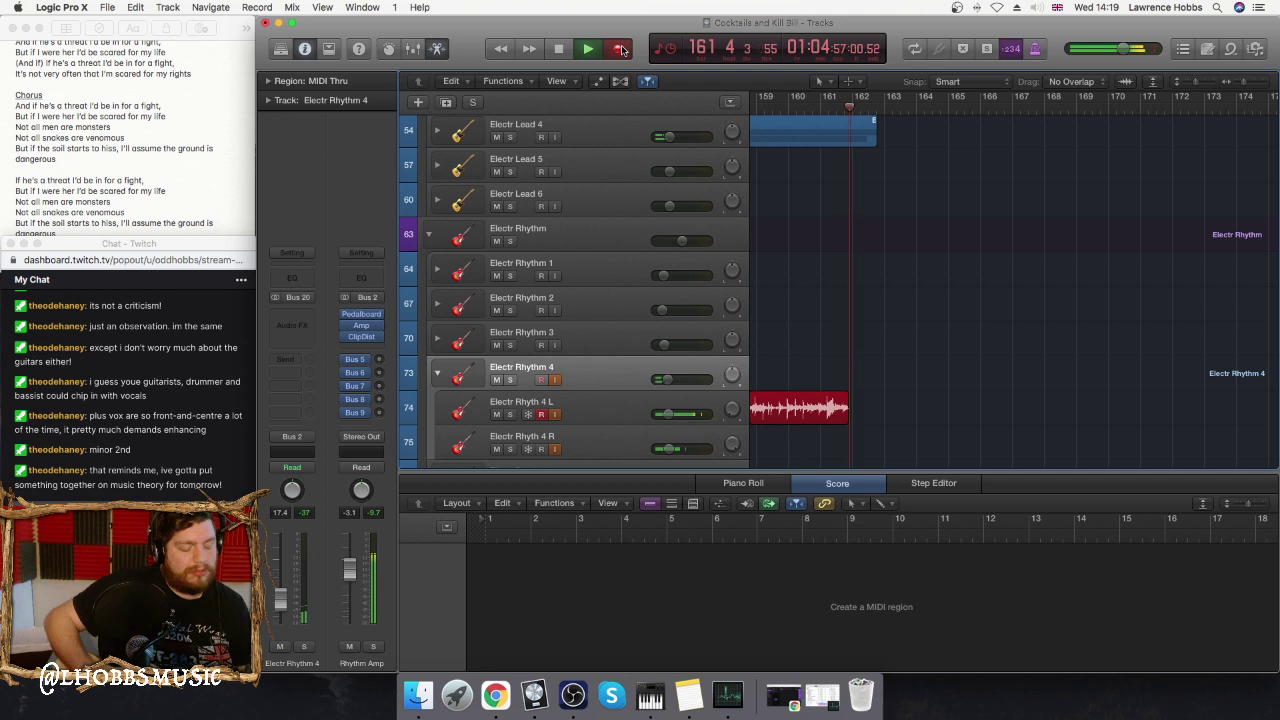
key(space)
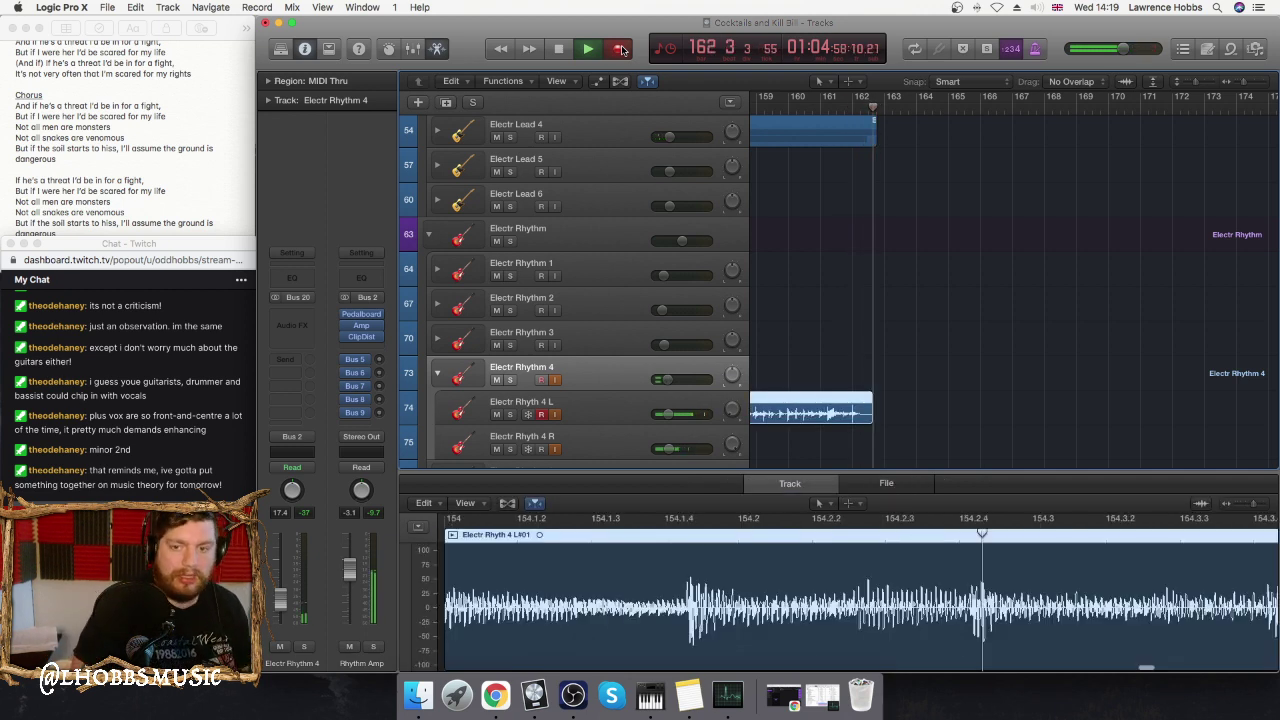
key(Delete)
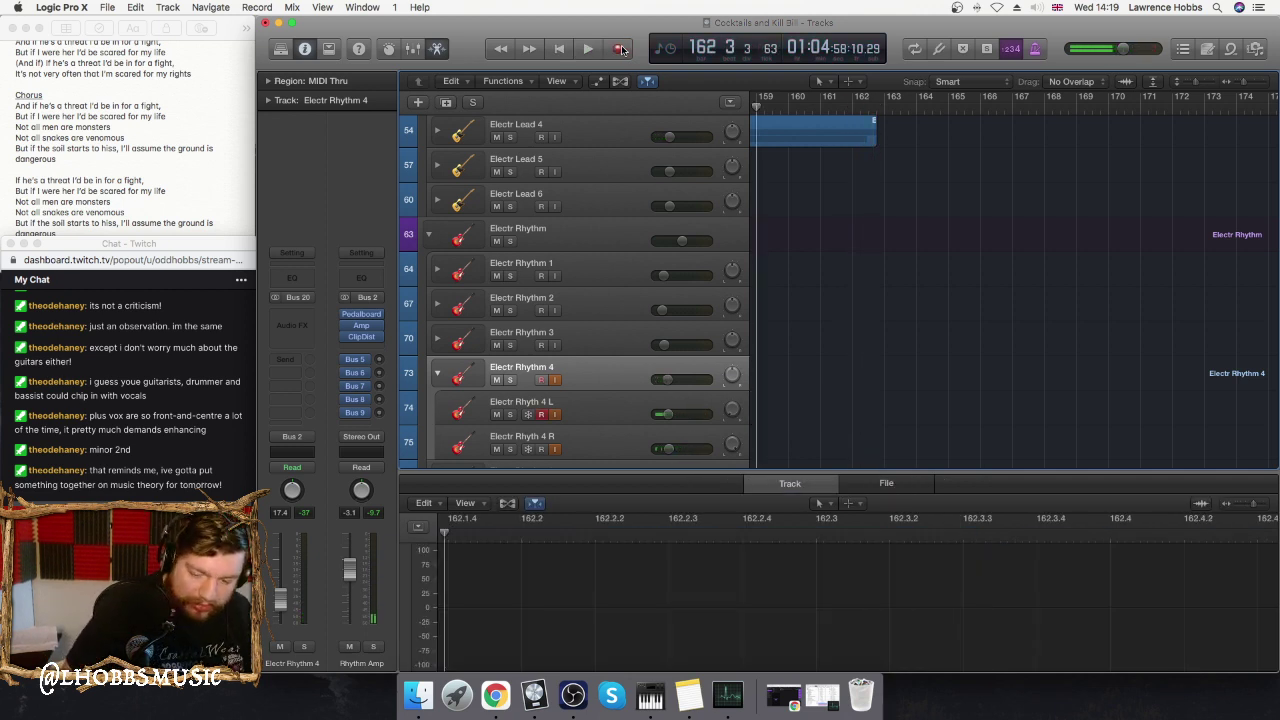
key(shift+comma)
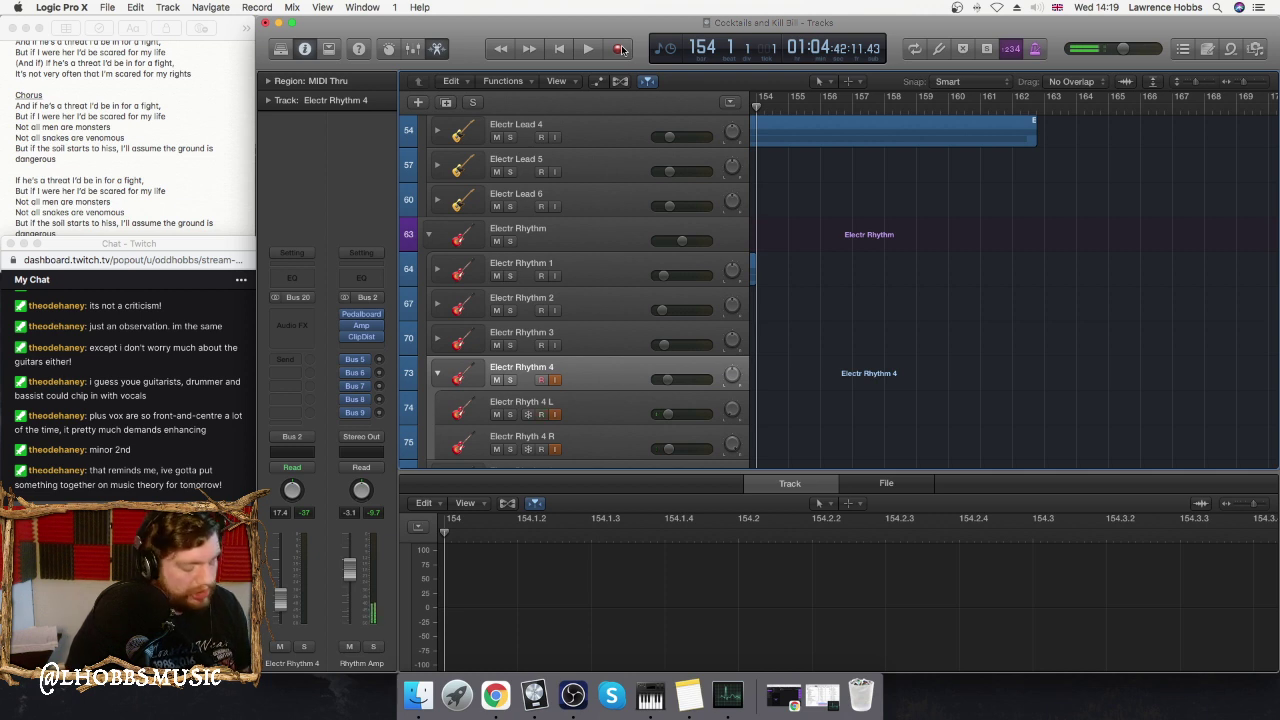
- Attempt the Electr Rhyth 4 L part again from bar 154, stop at about bar 160, and undo the recording
click(621, 49)
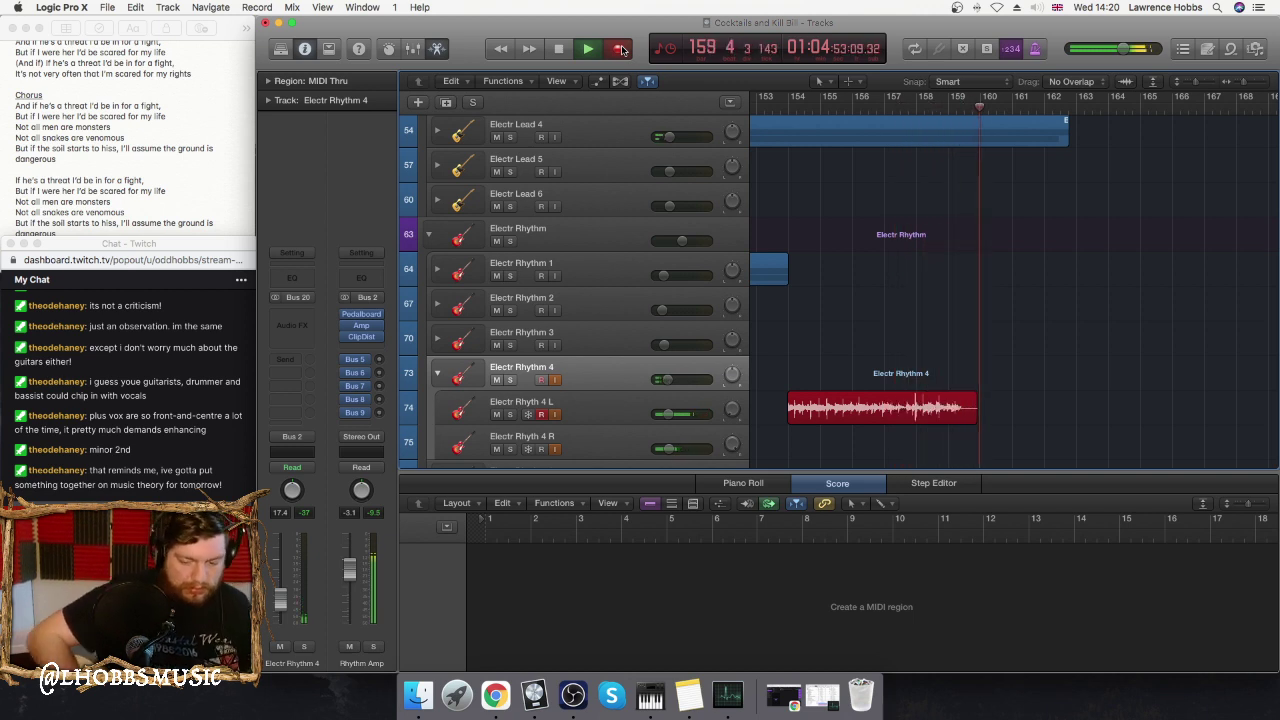
click(621, 50)
key(super+z)
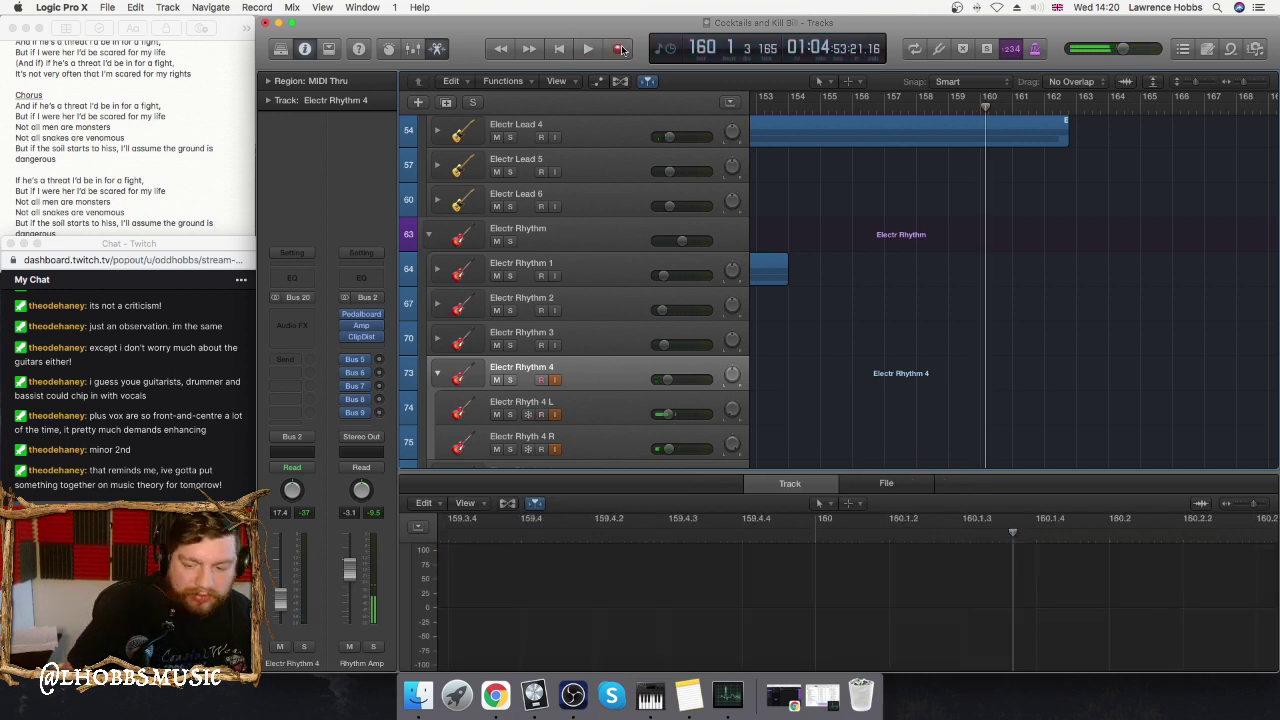
- Record a full take on Electr Rhyth 4 L from bar 154 until late in bar 162, and return to bar 154 with Electr Rhyth 4 R armed
click(621, 50)
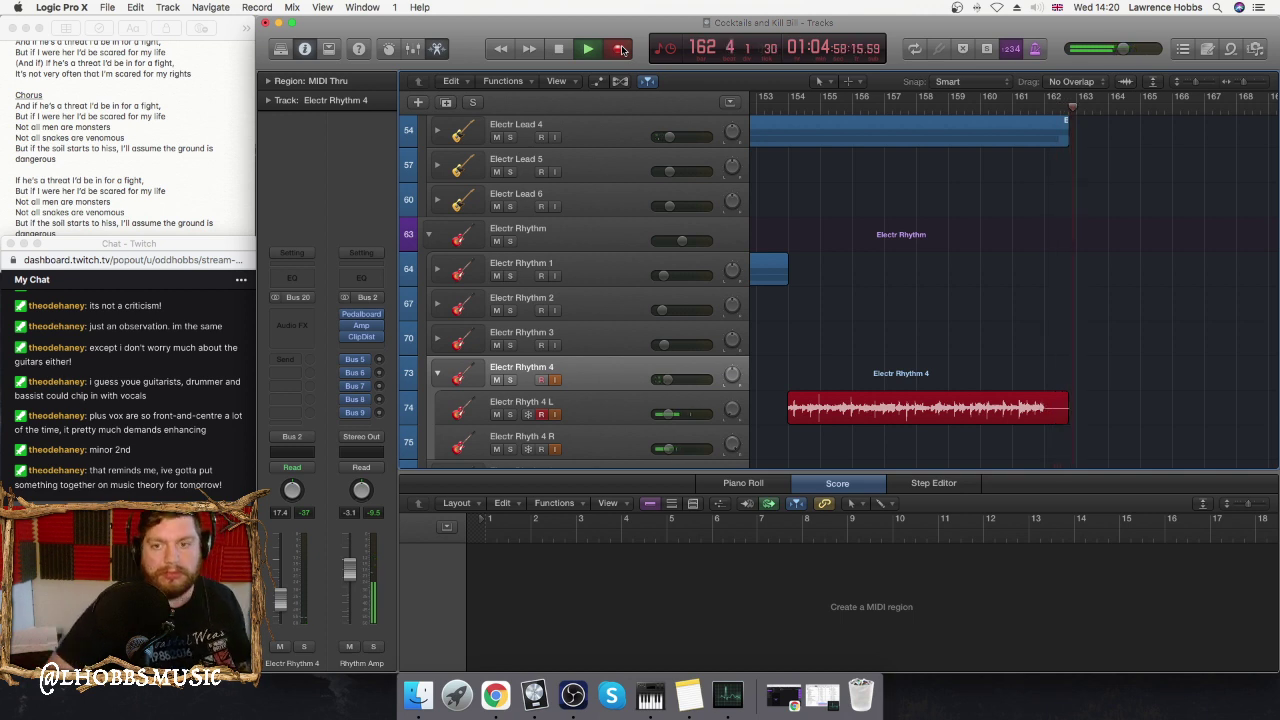
key(space)
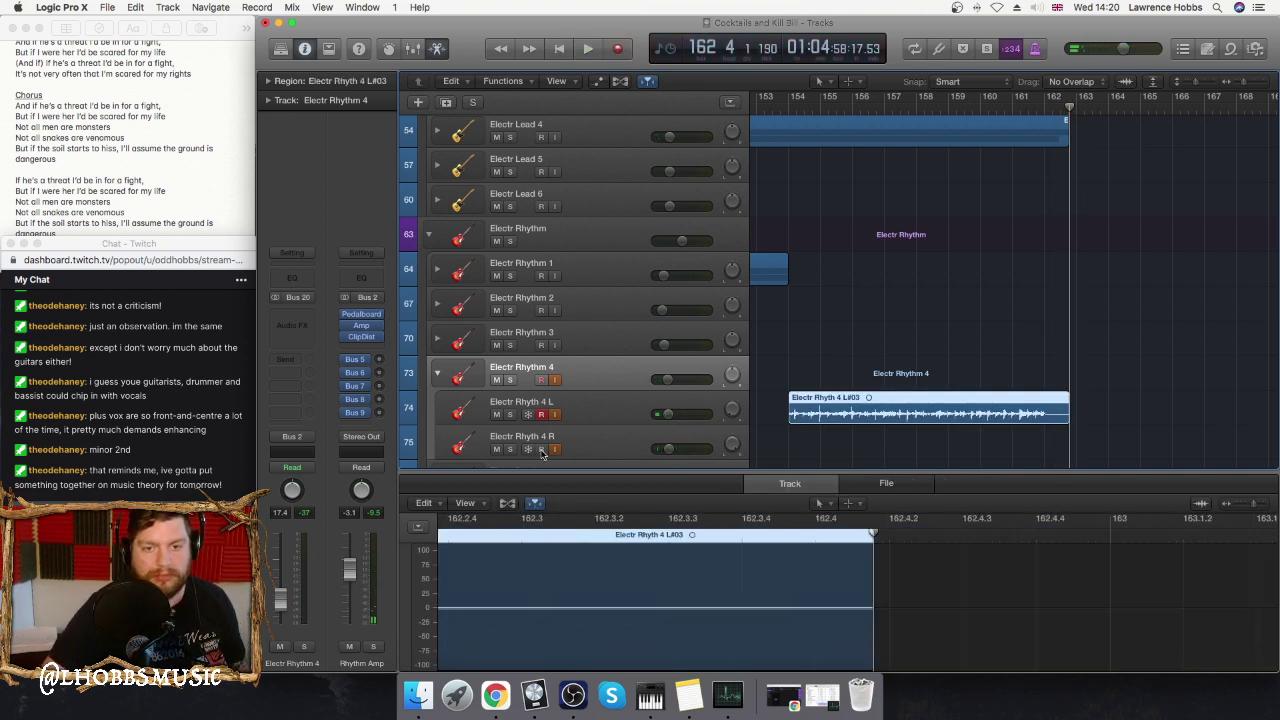
key(shift+Return)
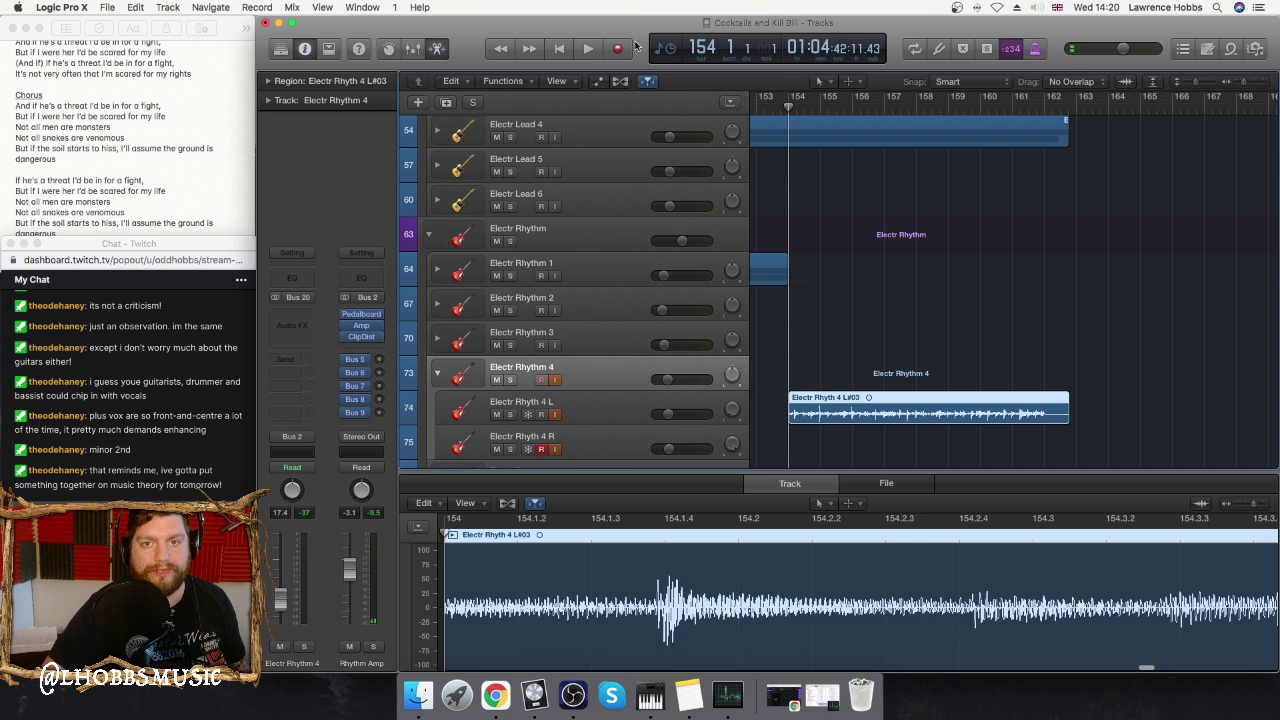
- Record a first take on Electr Rhyth 4 R from bar 154 to the end of bar 162, and delete it
key(r)
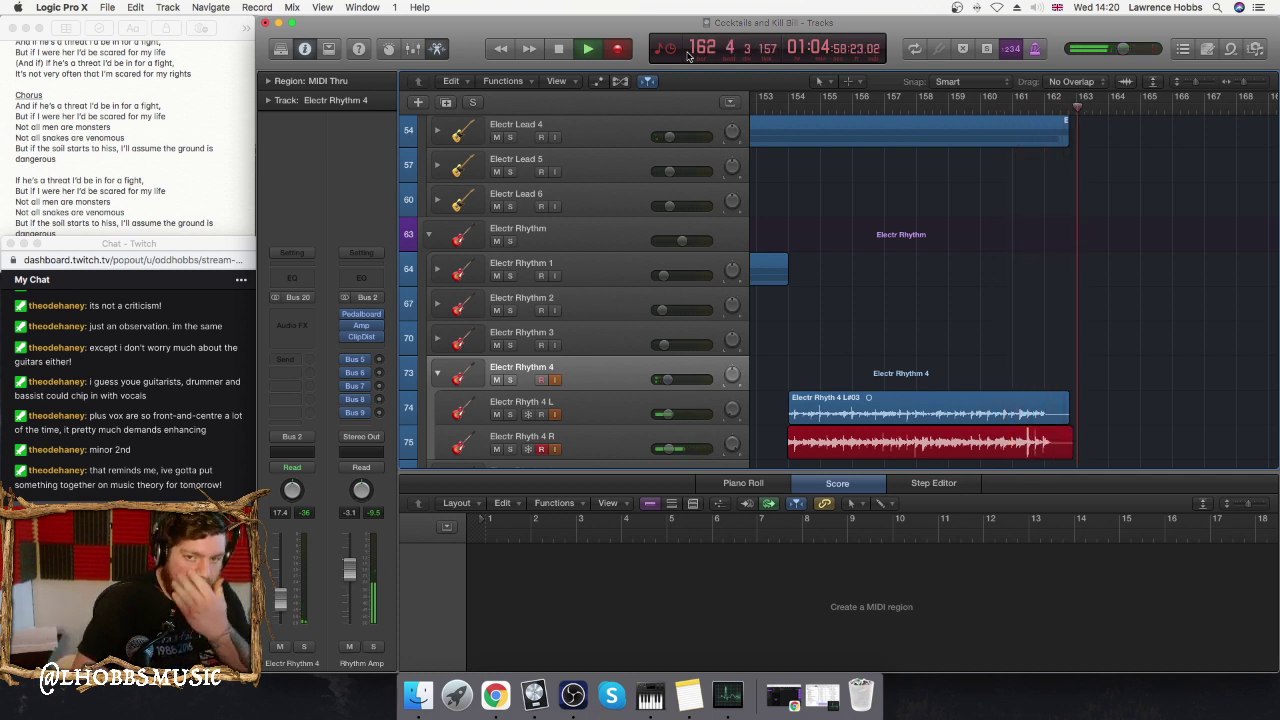
key(space)
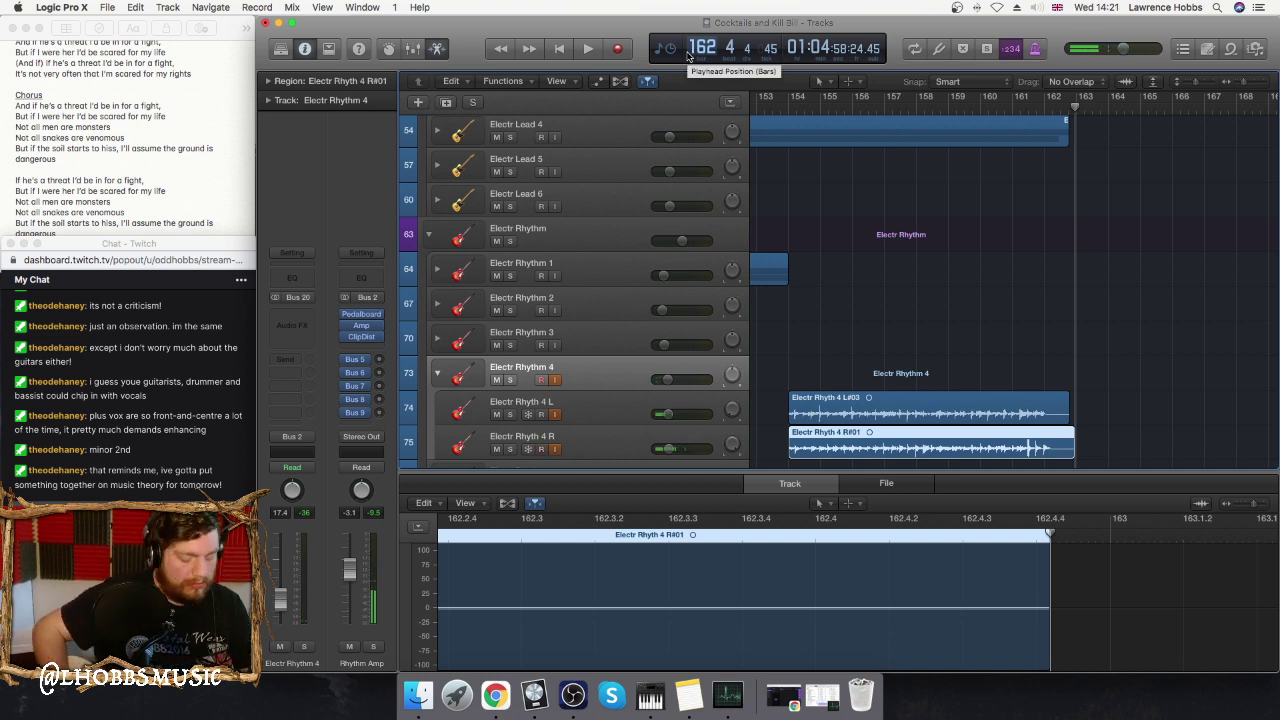
key(Delete)
- Record another take on the Electr Rhyth 4 R track from bar 154 until about bar 166
key(r)
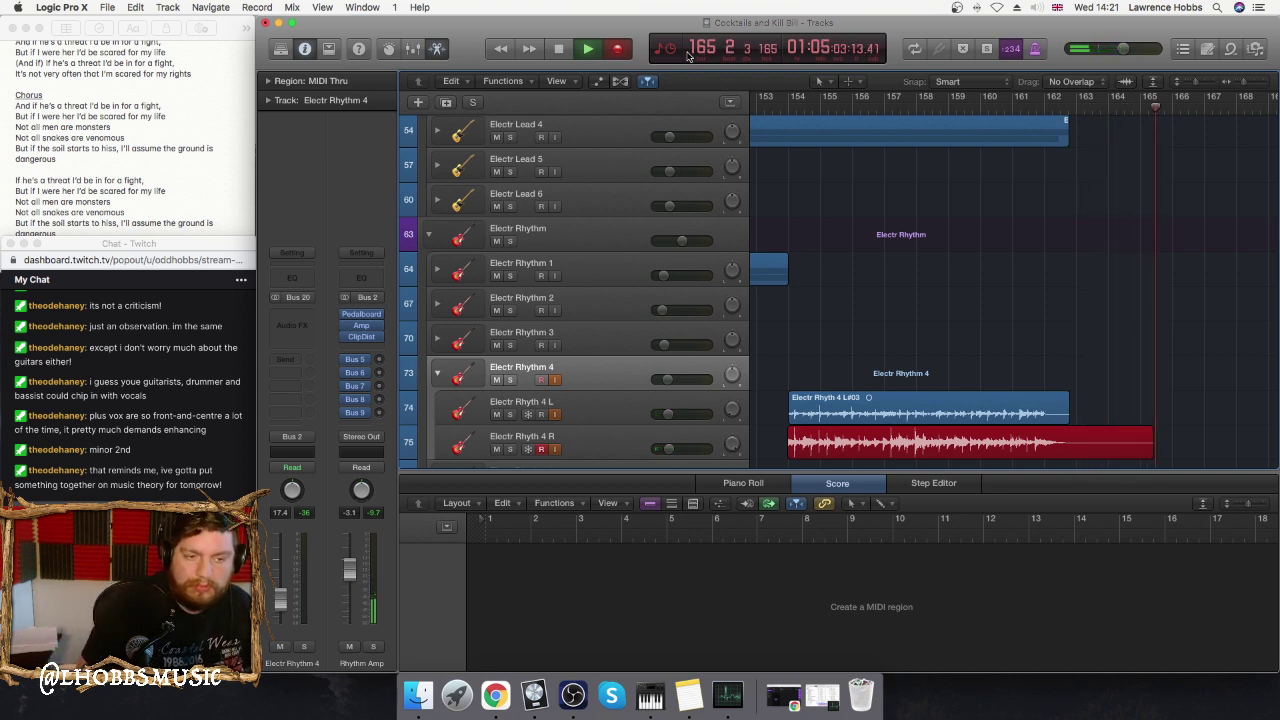
key(space)
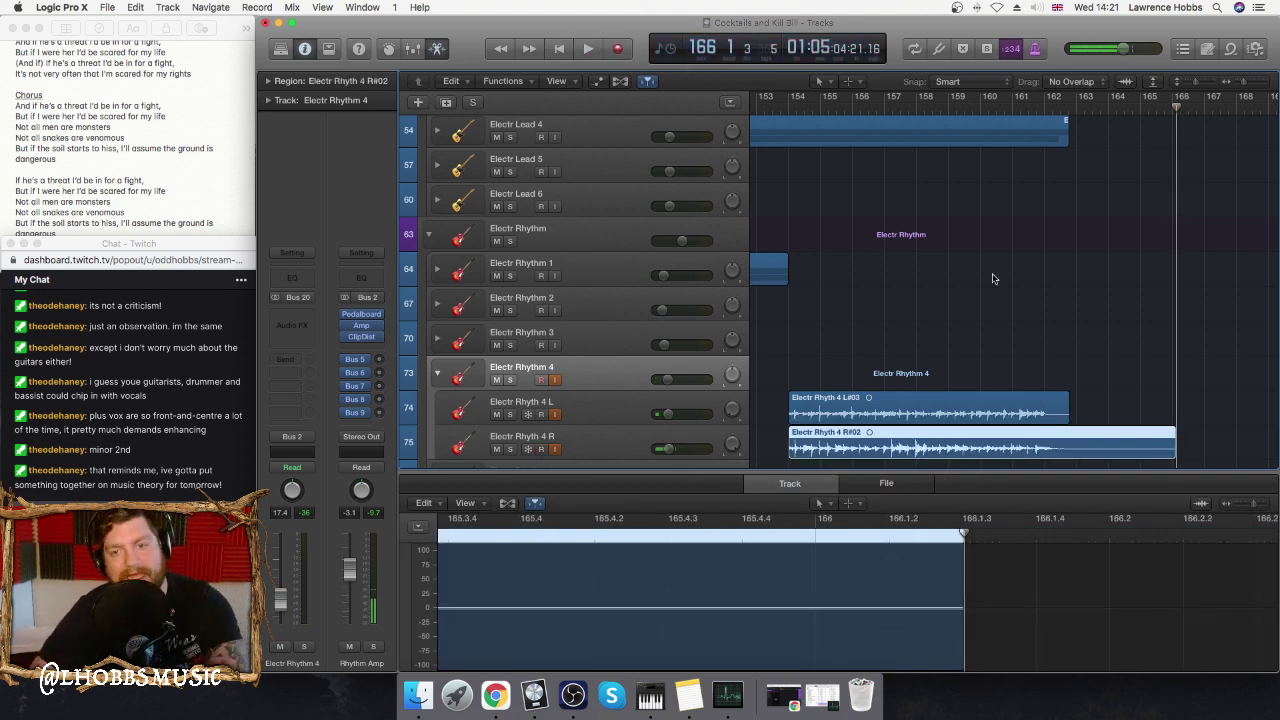
- Expand the Electr Lead 4 track stack and play the song back from bar 148
scroll(994, 277, left, 5)
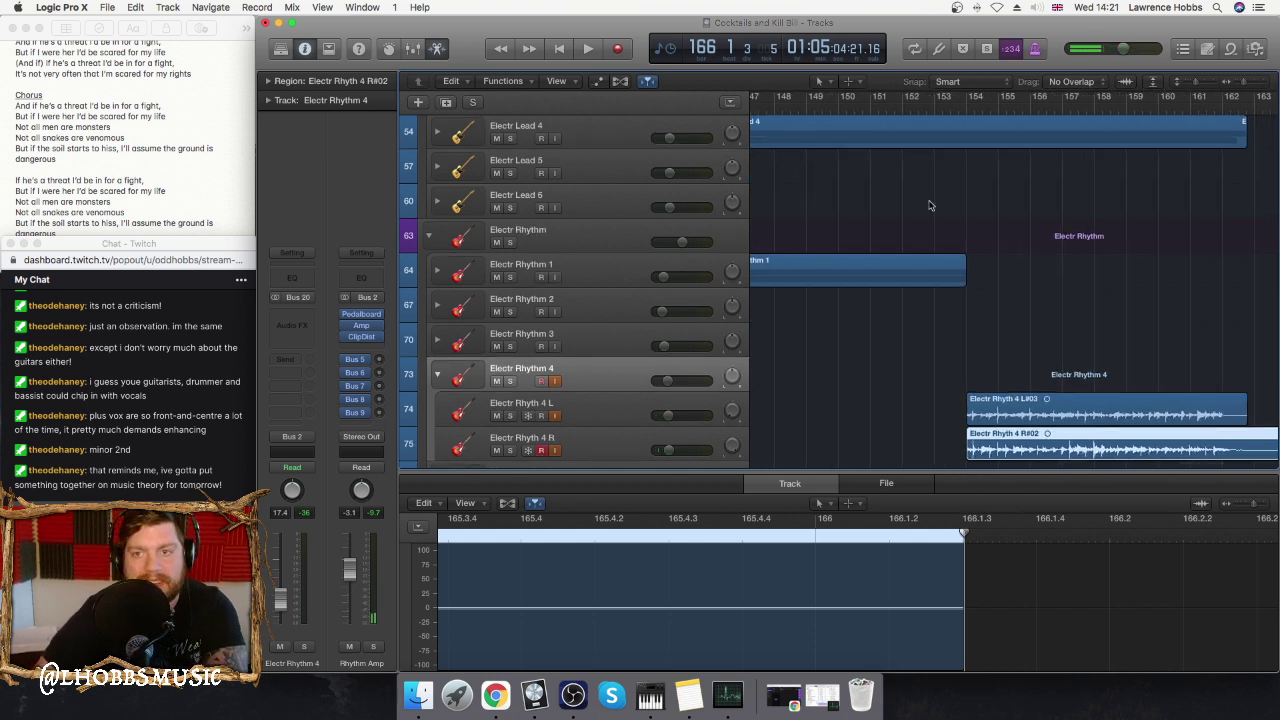
scroll(929, 205, up, 2)
scroll(835, 178, left, 1)
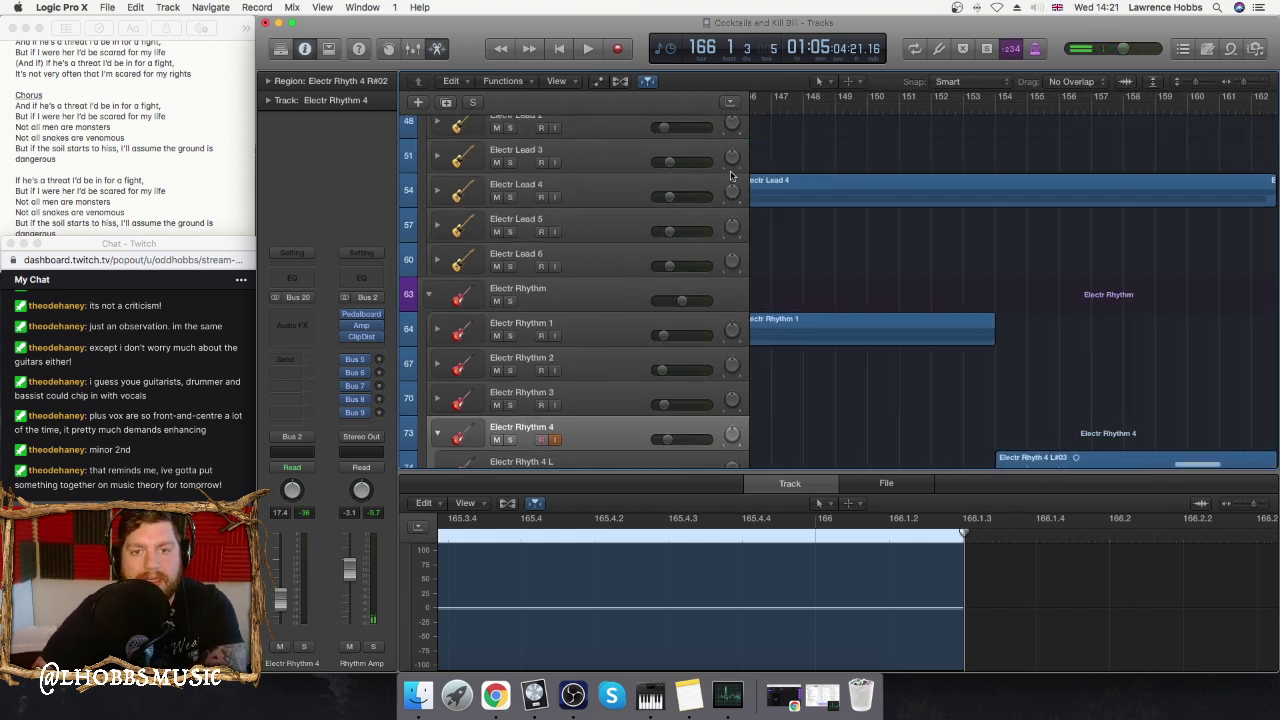
click(580, 193)
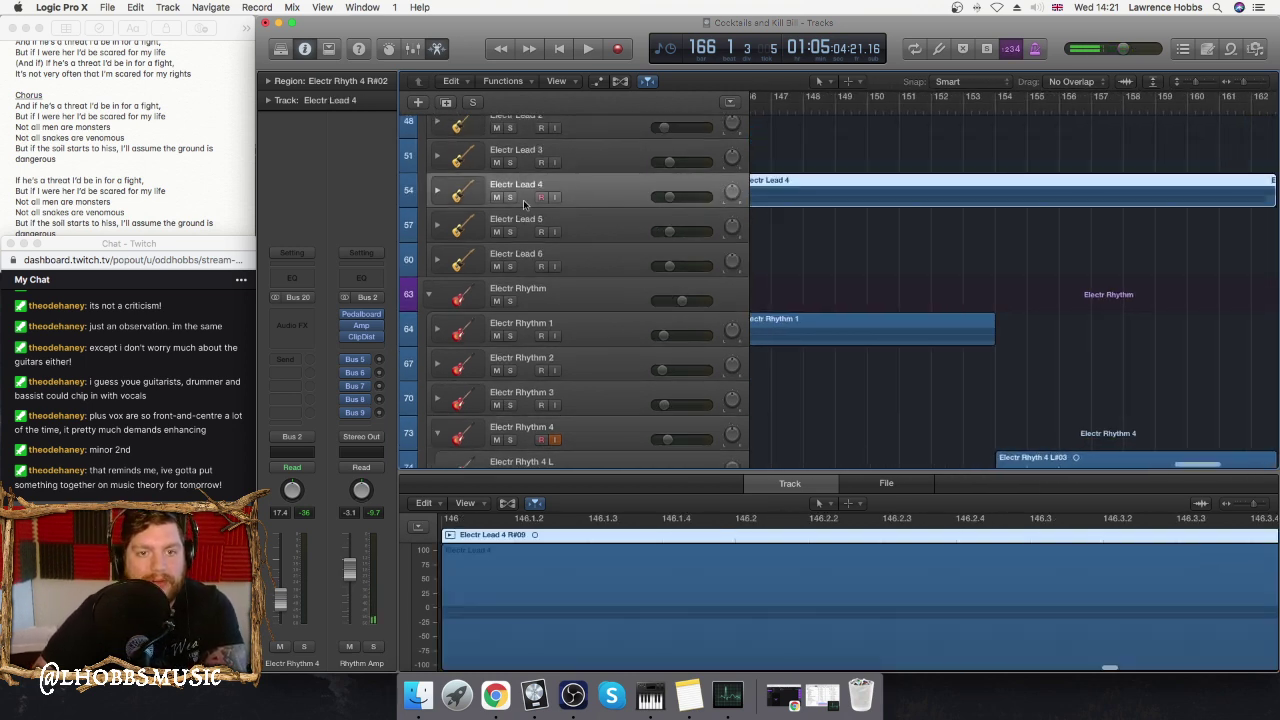
click(438, 192)
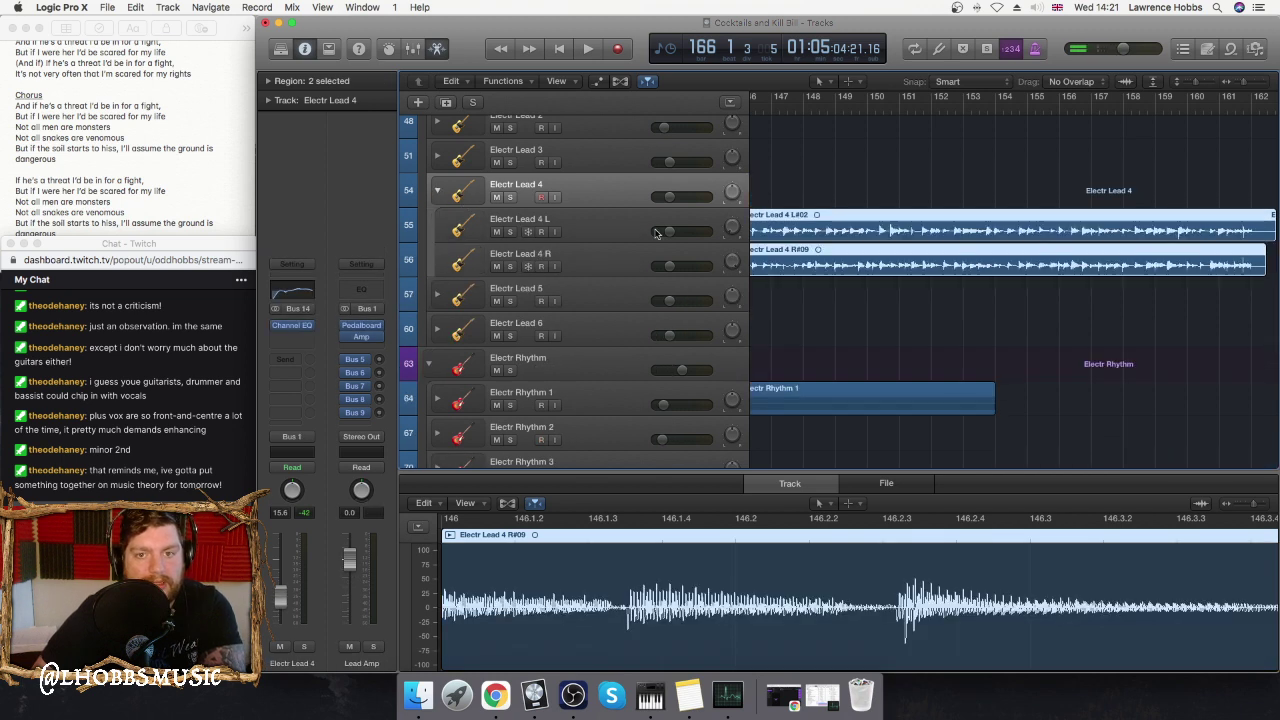
click(812, 108)
key(space)
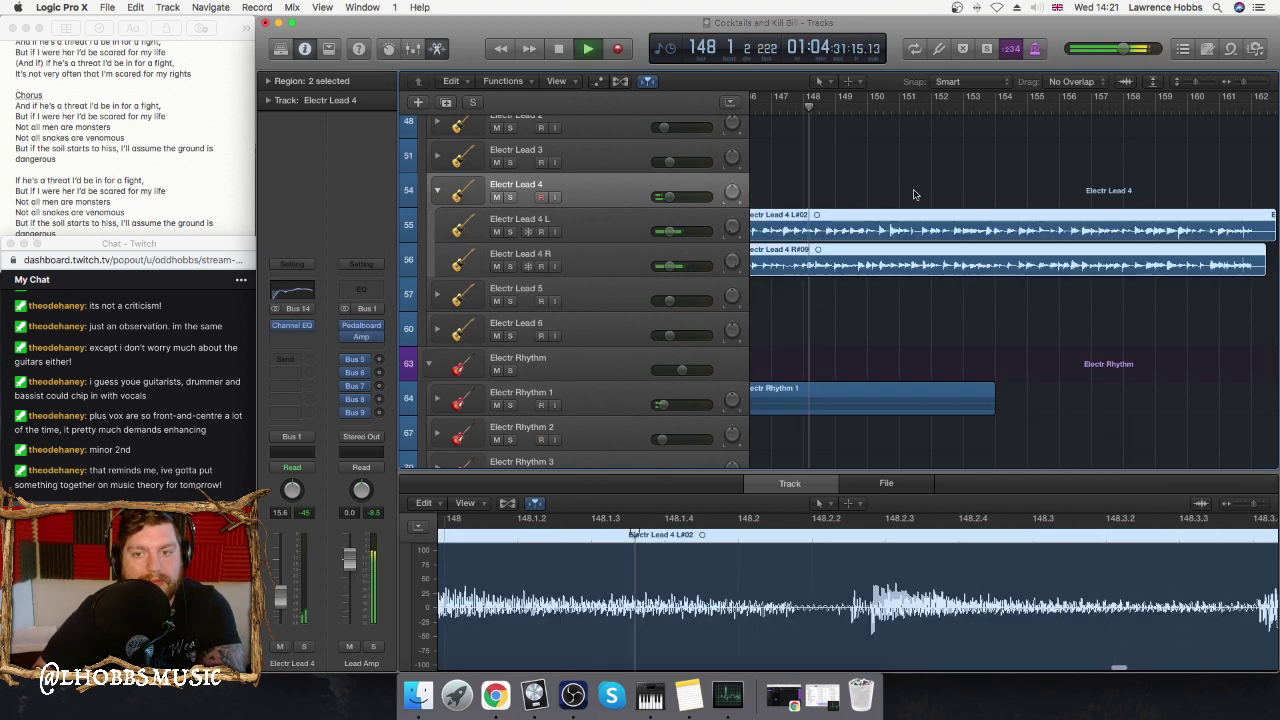
- During playback, lower Electr Rhythm 4 to -27.0 dB, Electr Rhyth 4 L to -24.0 dB, and Electr Rhyth 4 R to a similar level
scroll(913, 194, down, 5)
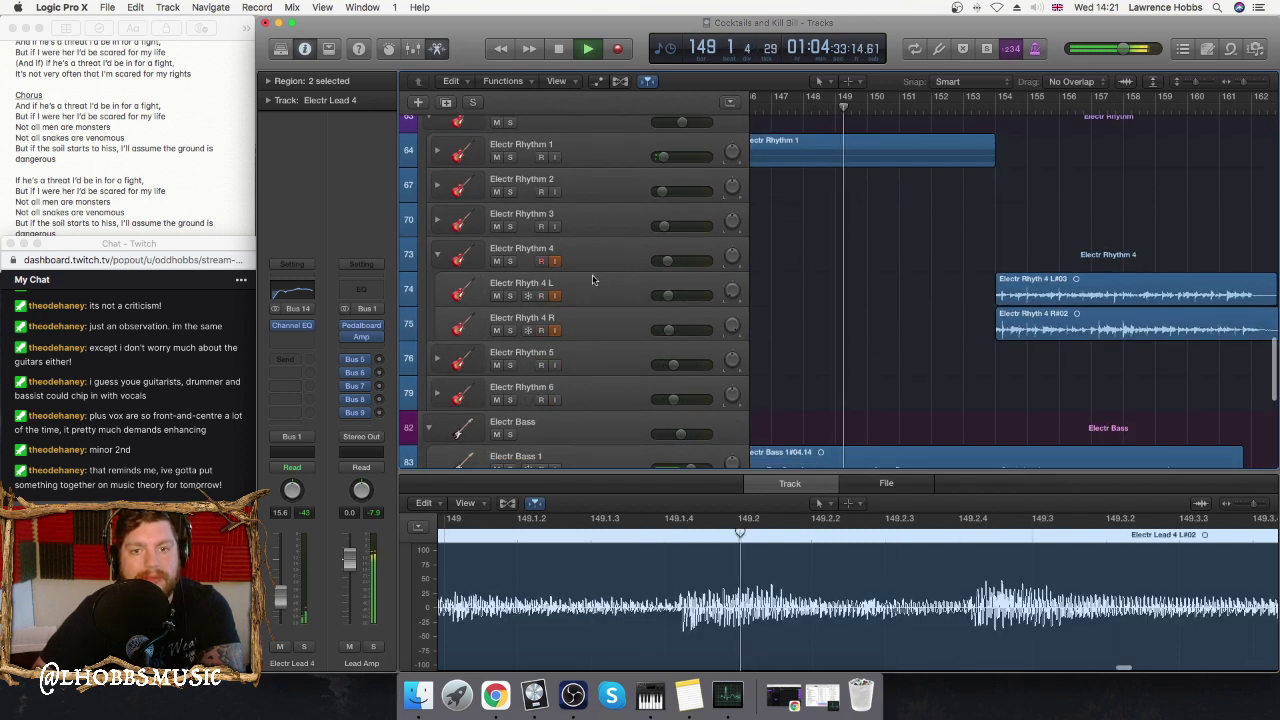
click(596, 288)
click(591, 254)
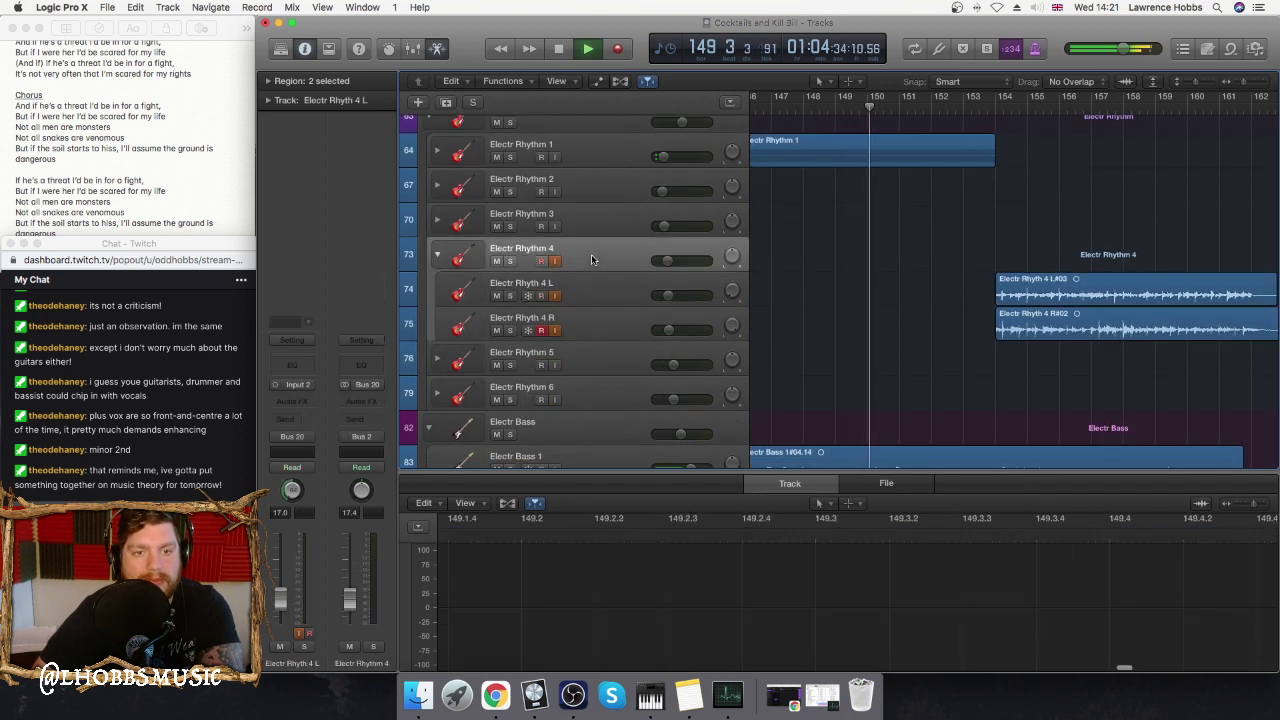
click(588, 296)
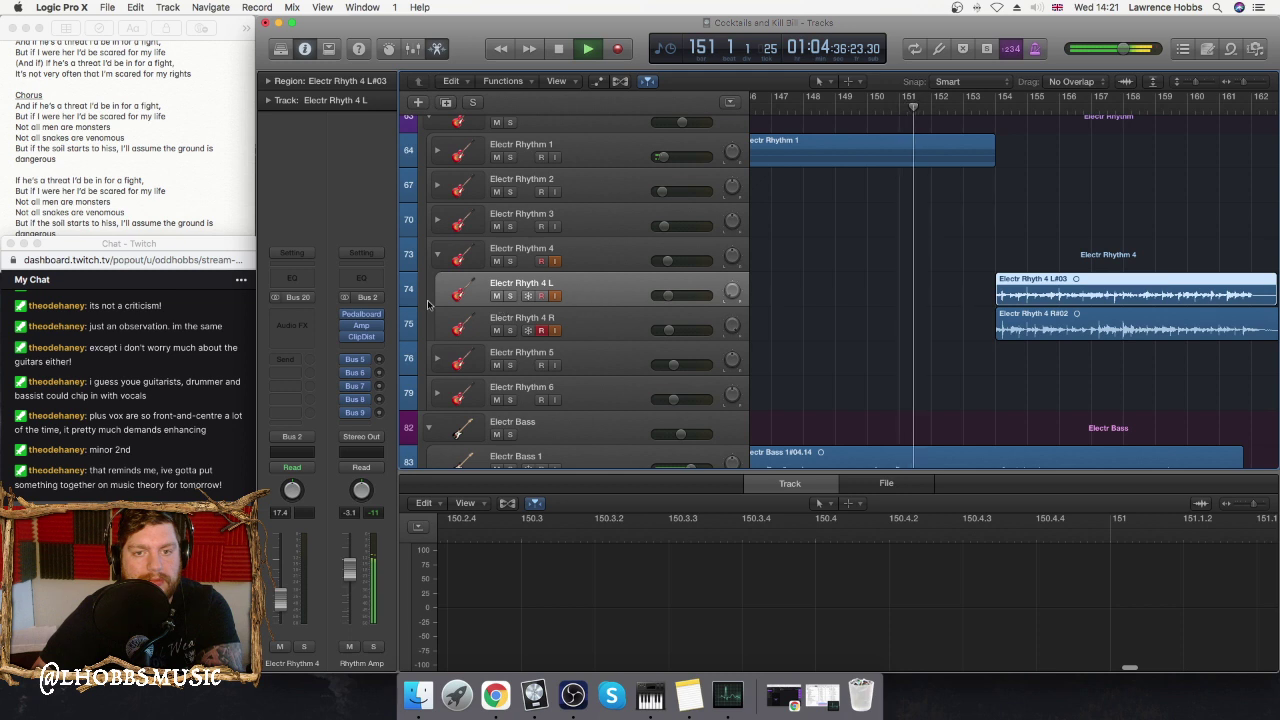
drag(667, 260, 661, 260)
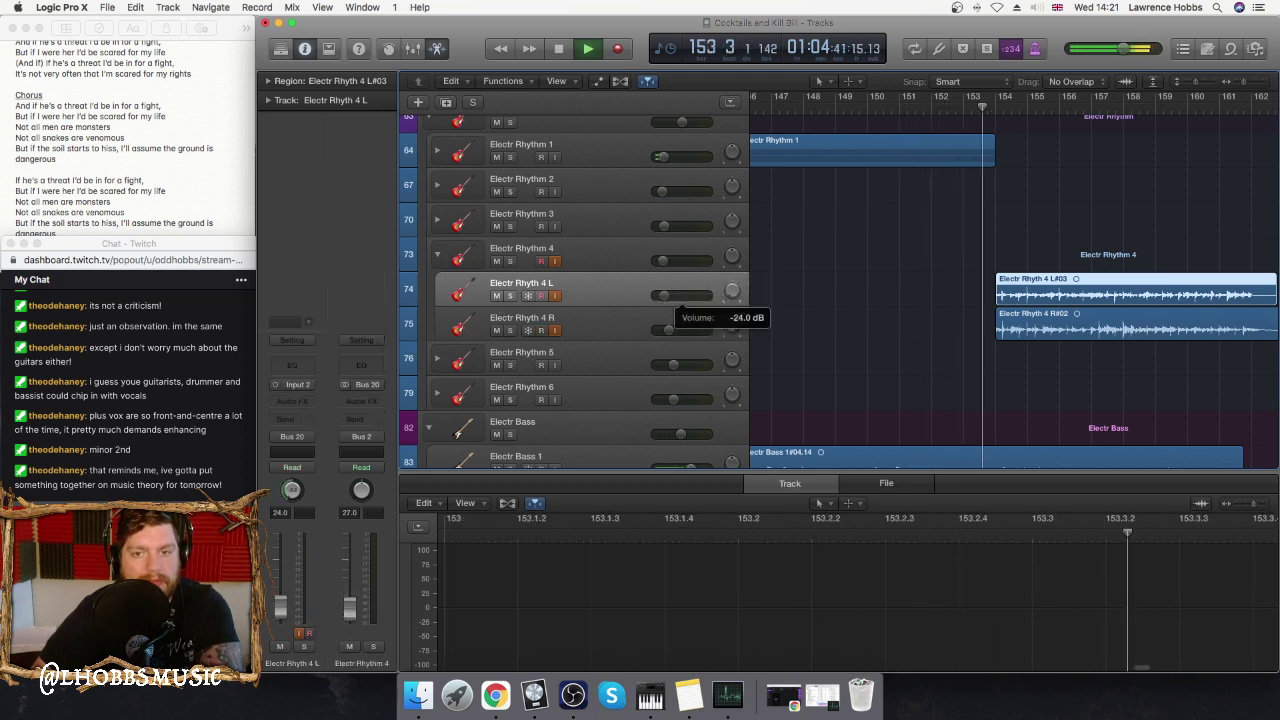
mouse_move(668, 331)
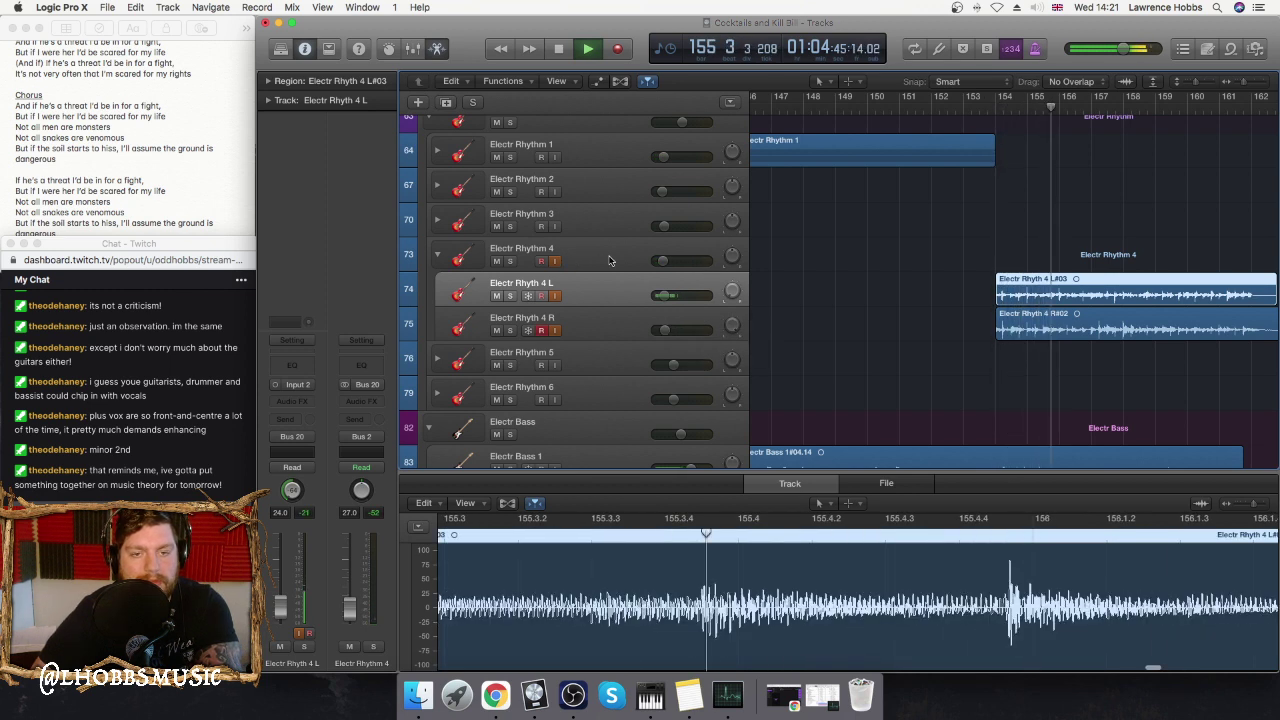
key(space)
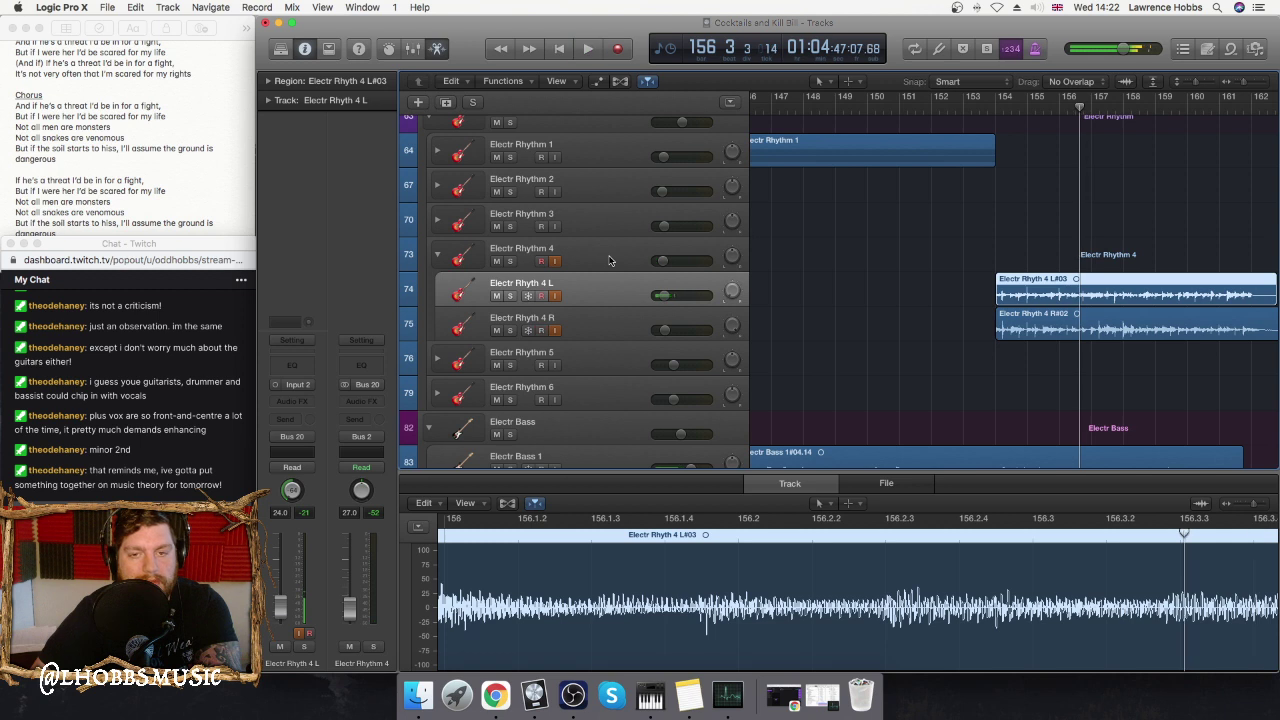
- Add a Channel EQ to the Electr Rhythm 4 stack and set a four-bar cycle range starting at bar 154
click(609, 260)
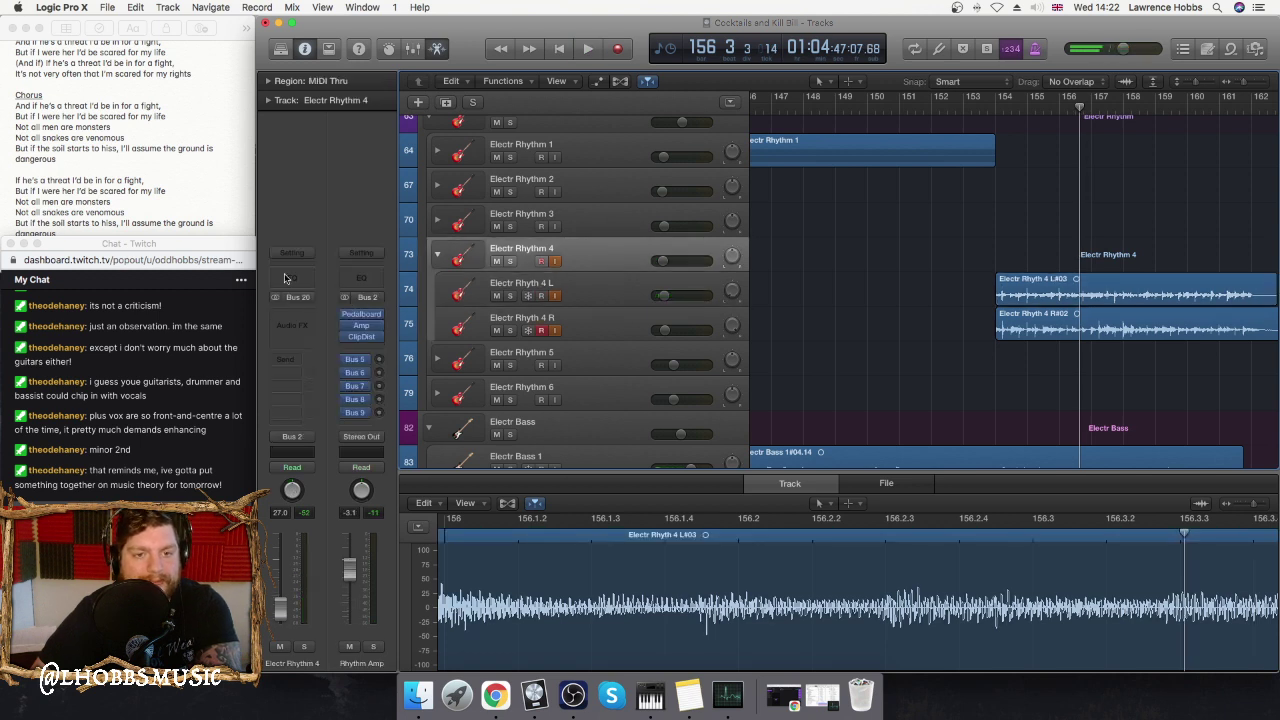
key(e)
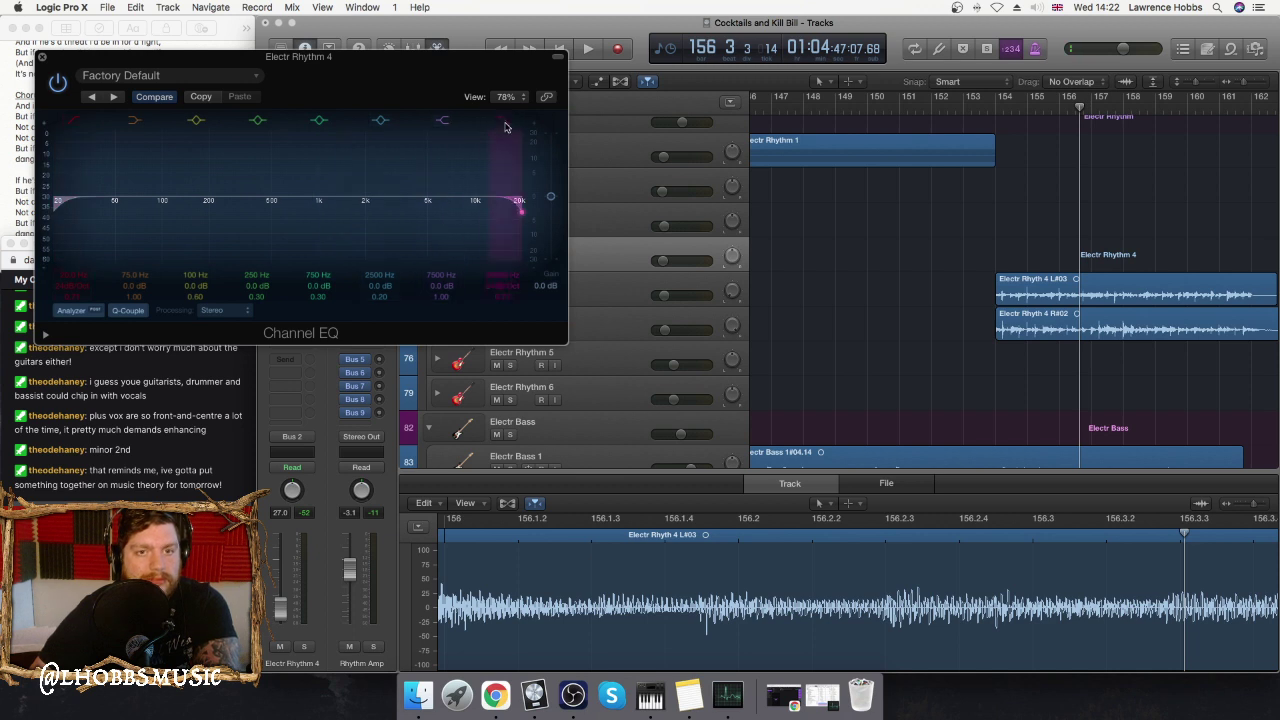
key(space)
key(space)
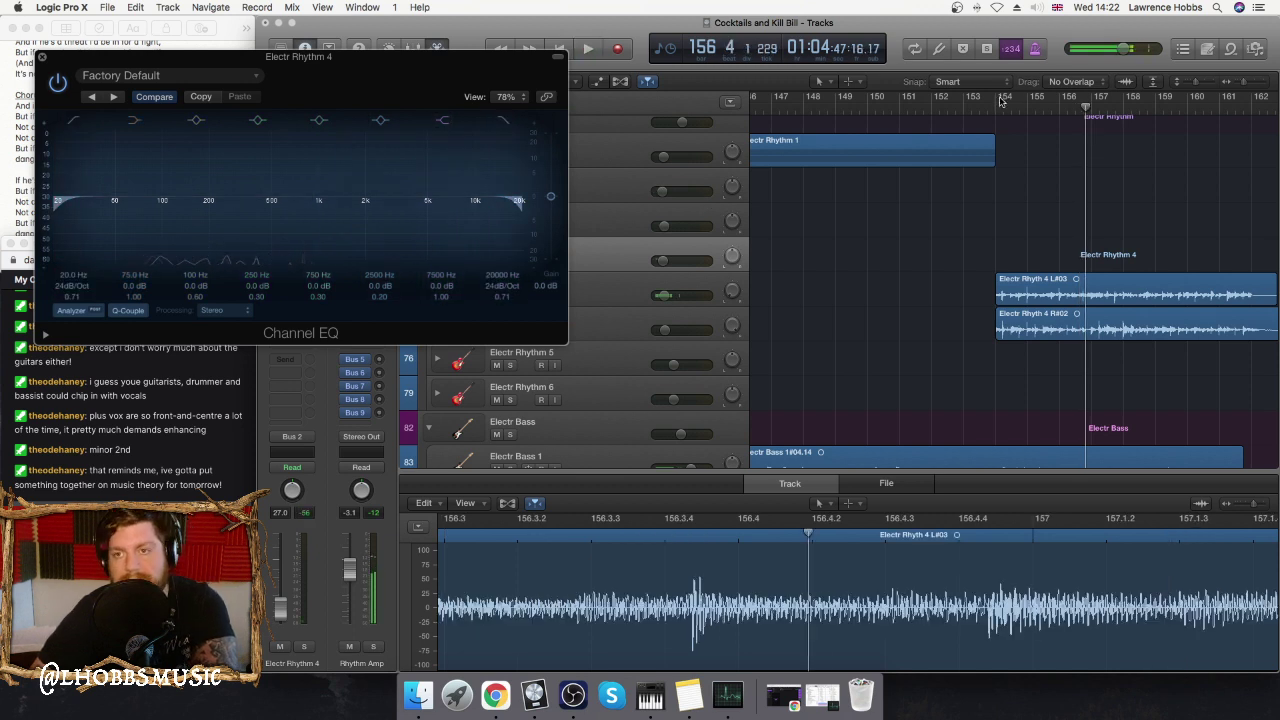
drag(1003, 98, 1090, 103)
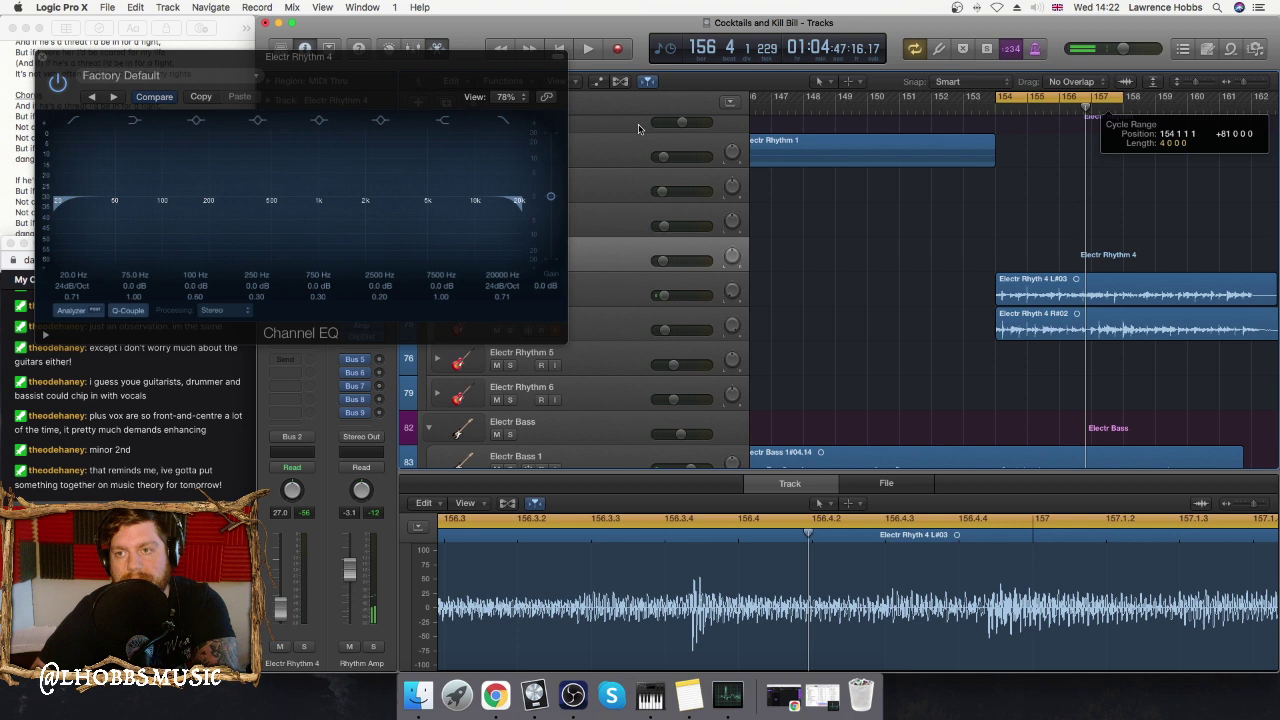
- While looping the section, set the equalizer's low cut to 40.5 Hz and its high cut to 6600 Hz
key(space)
drag(66, 207, 139, 211)
drag(512, 205, 425, 216)
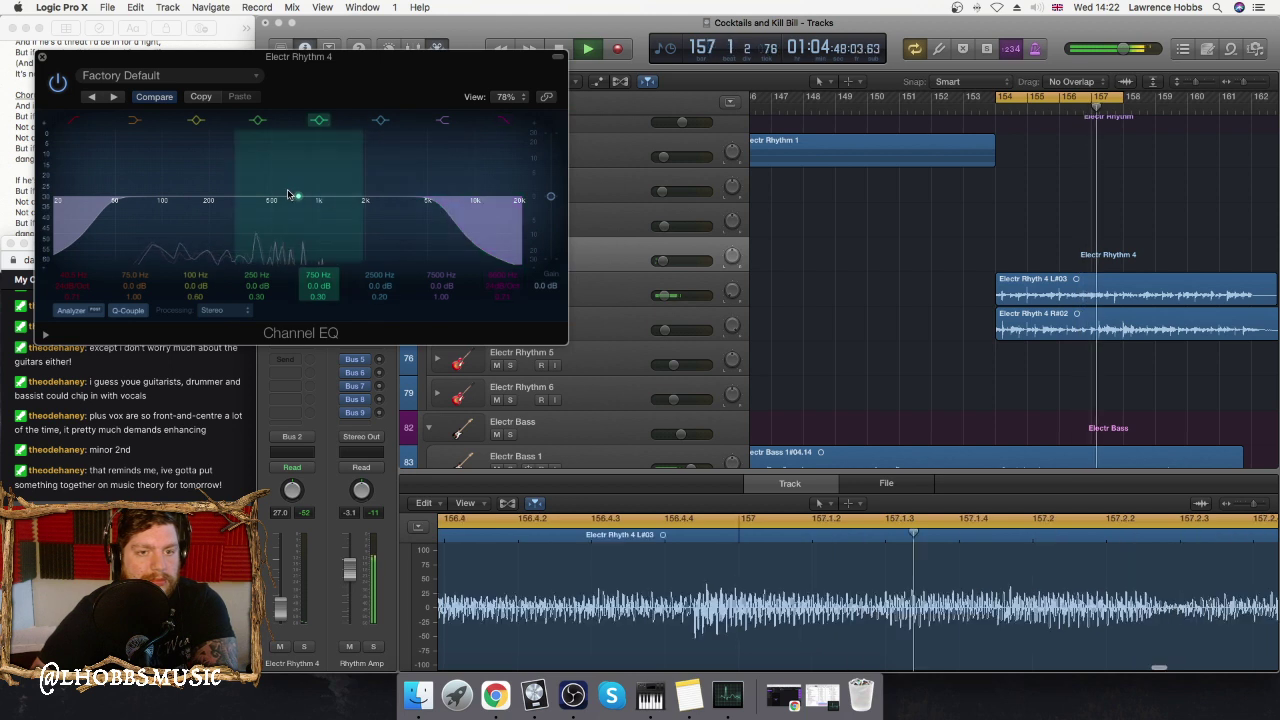
- Cut 910 Hz by 8.0 dB with a Q of 1.50, close the equalizer, and turn off cycle playback
drag(225, 197, 209, 199)
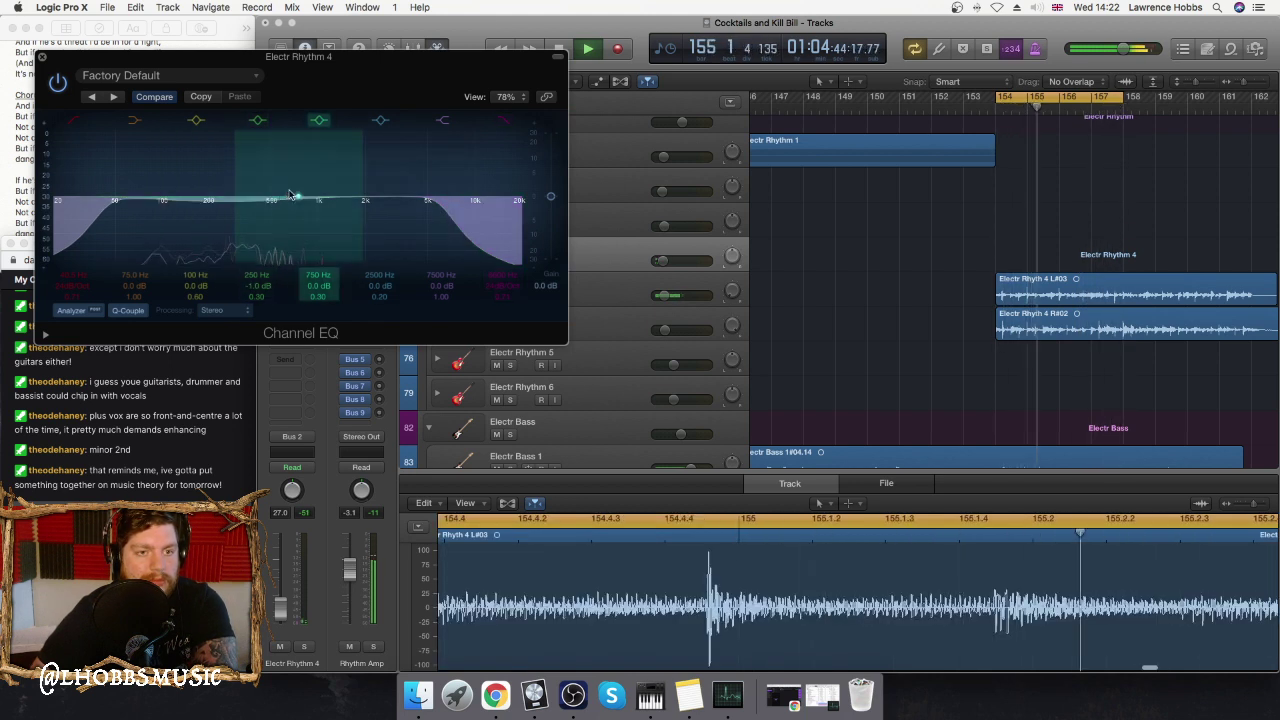
drag(203, 197, 227, 199)
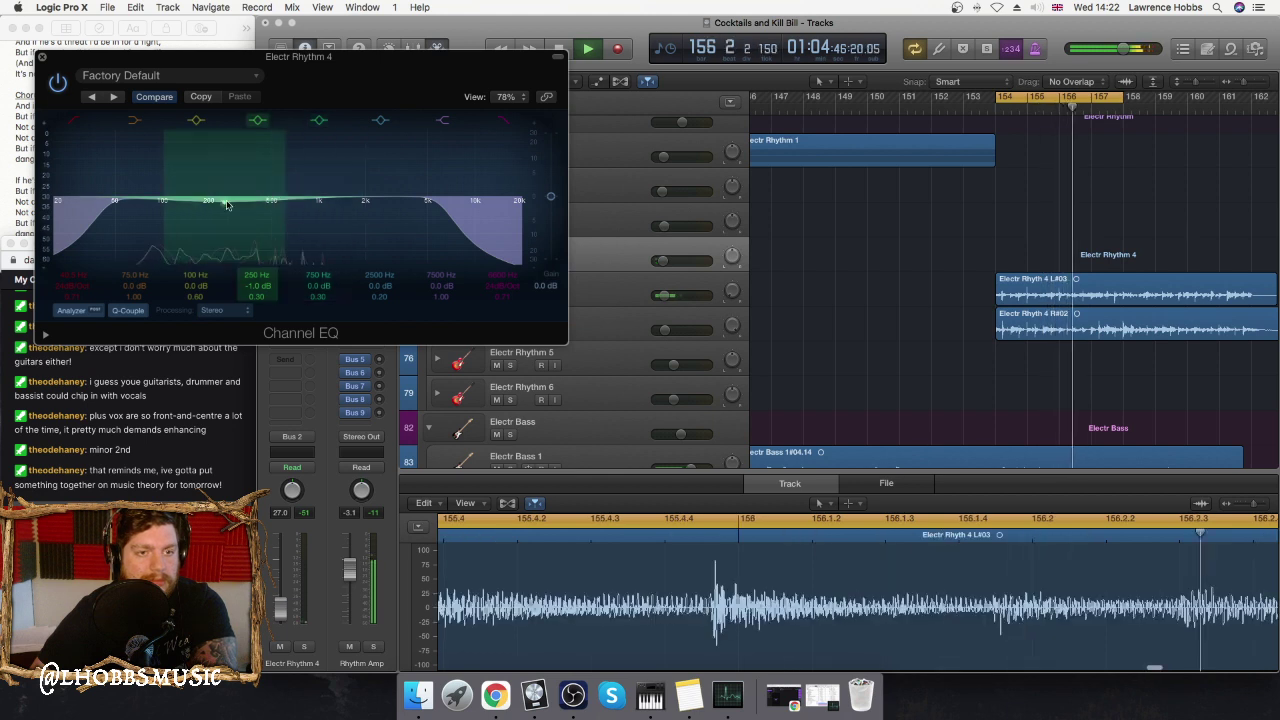
drag(267, 197, 318, 230)
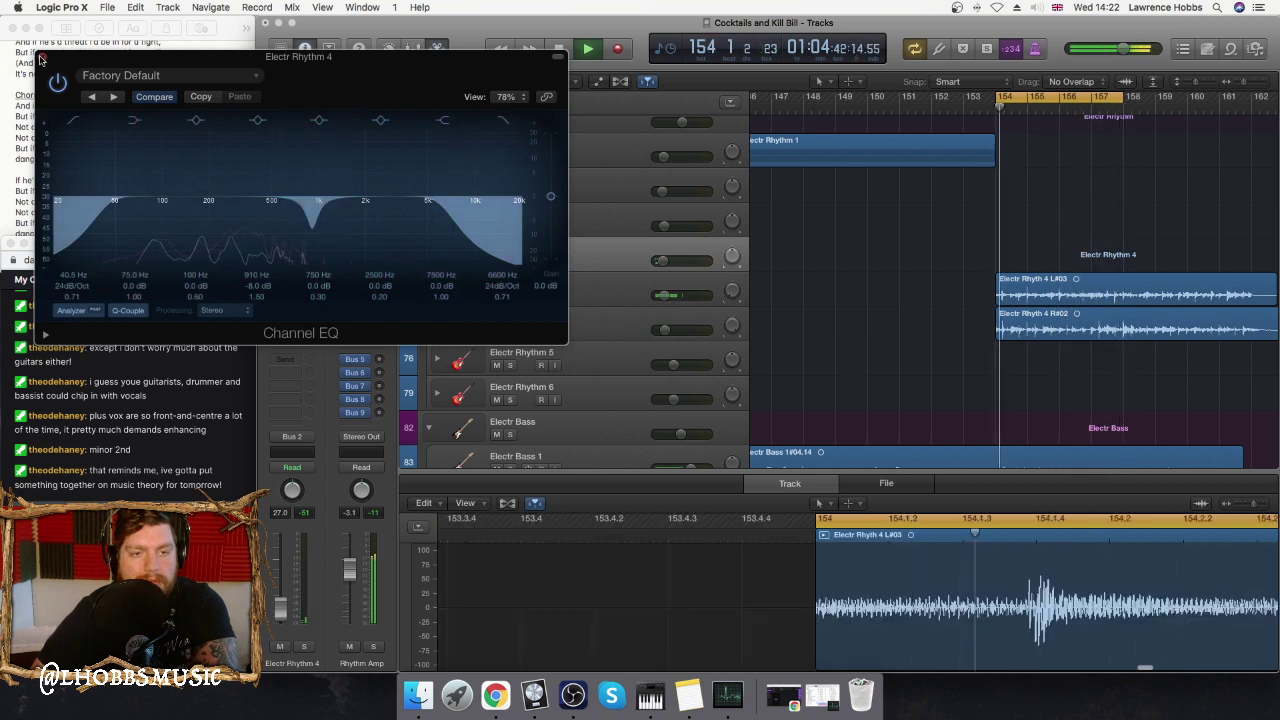
key(space)
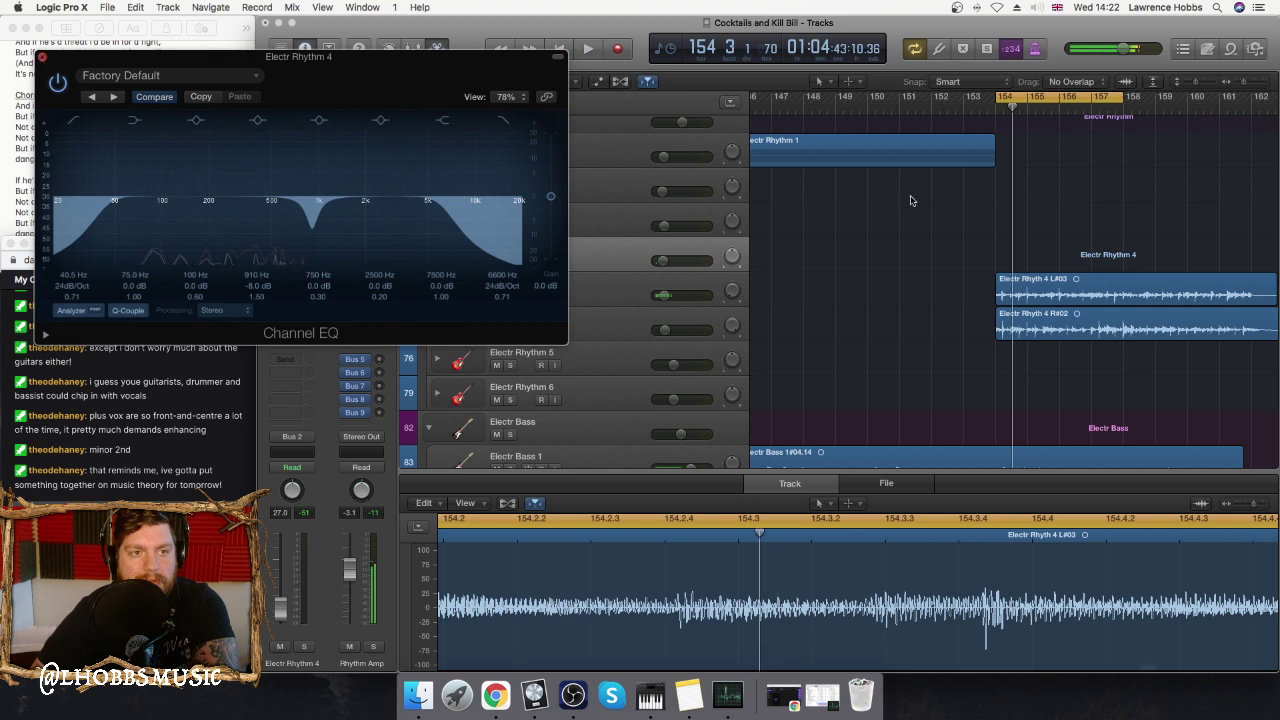
key(super+w)
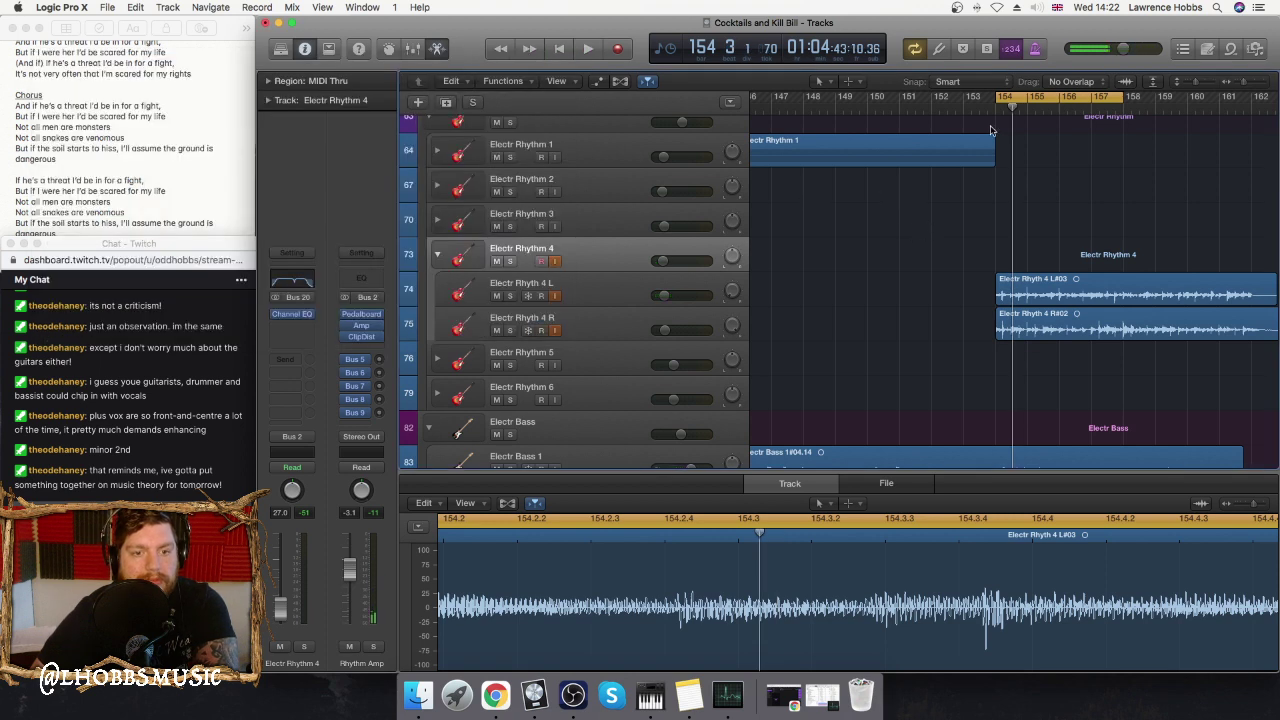
click(1016, 100)
- Turn off input monitoring and record arming on the Electr Rhythm 4 tracks, and collapse the Electr Lead 4 and Electr Rhythm 4 stacks
scroll(1043, 240, down, 10)
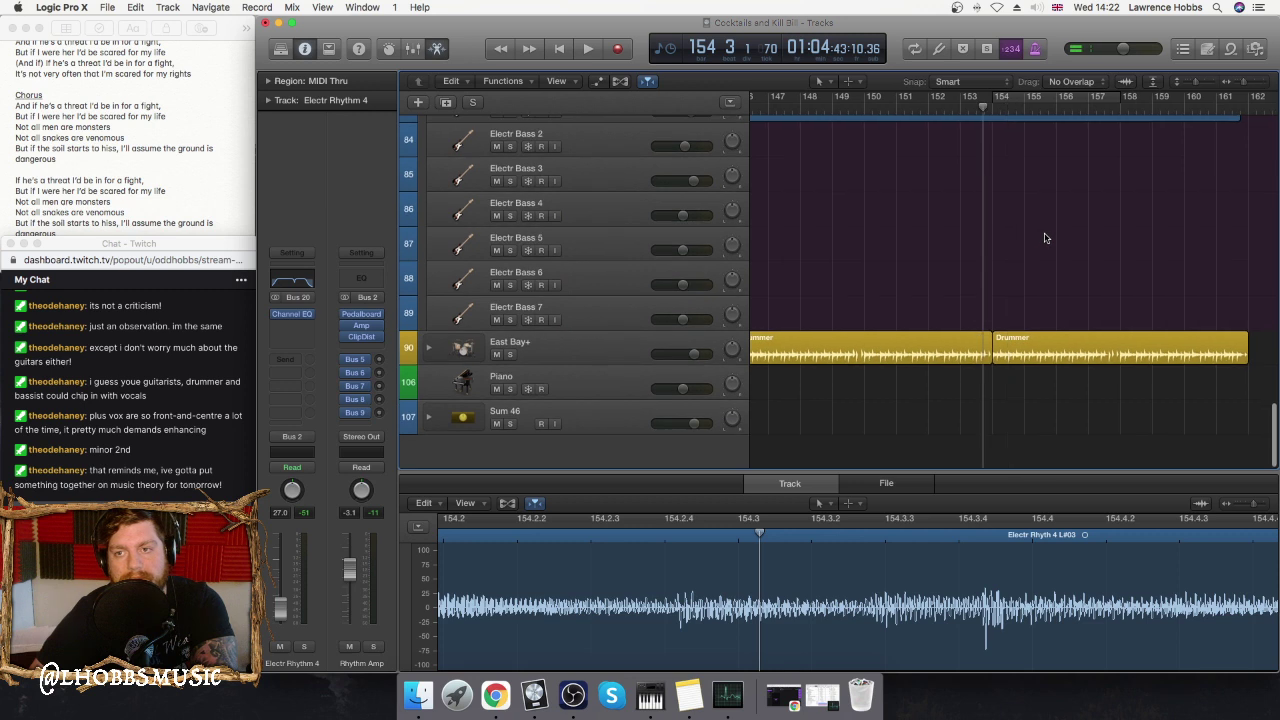
scroll(1043, 239, up, 10)
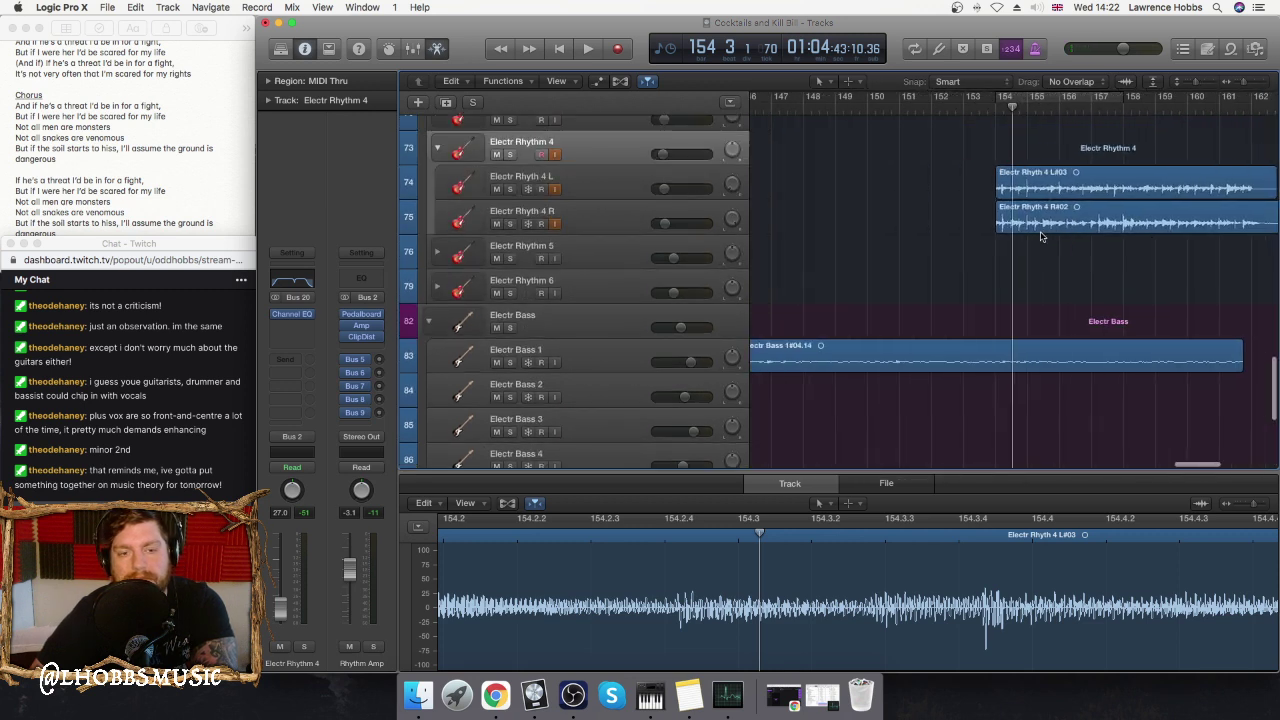
scroll(1043, 236, up, 3)
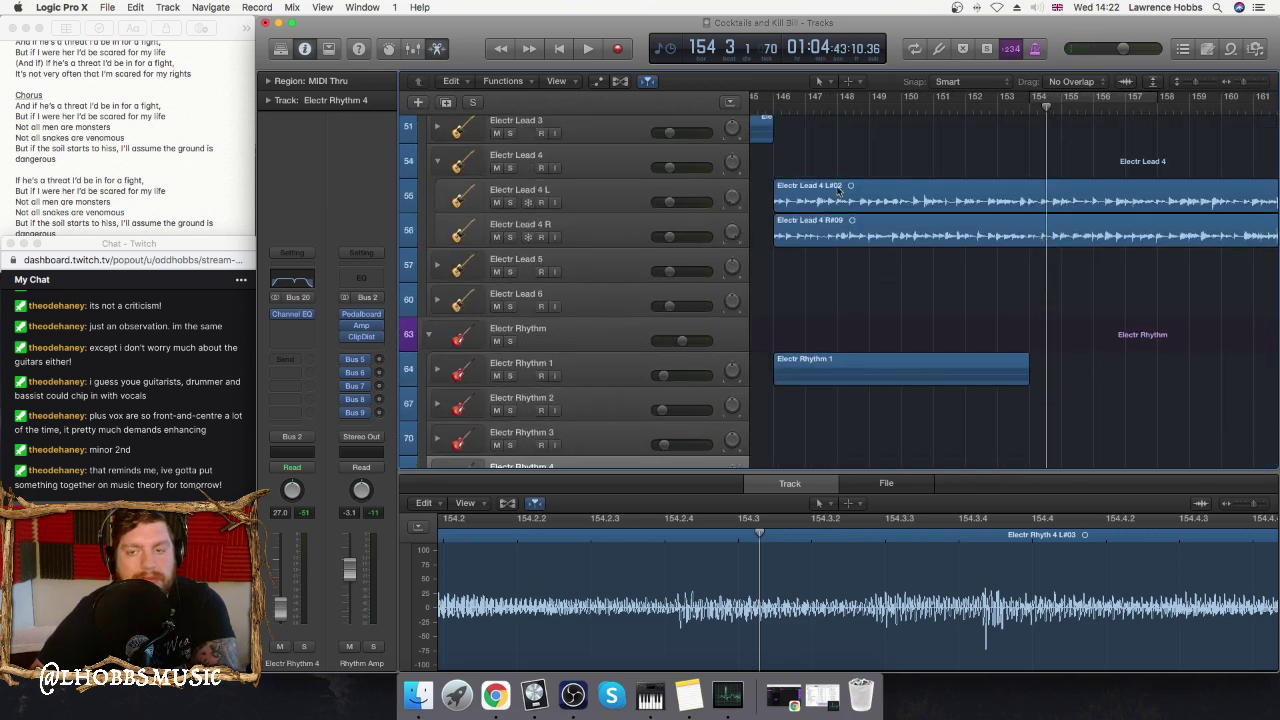
click(437, 165)
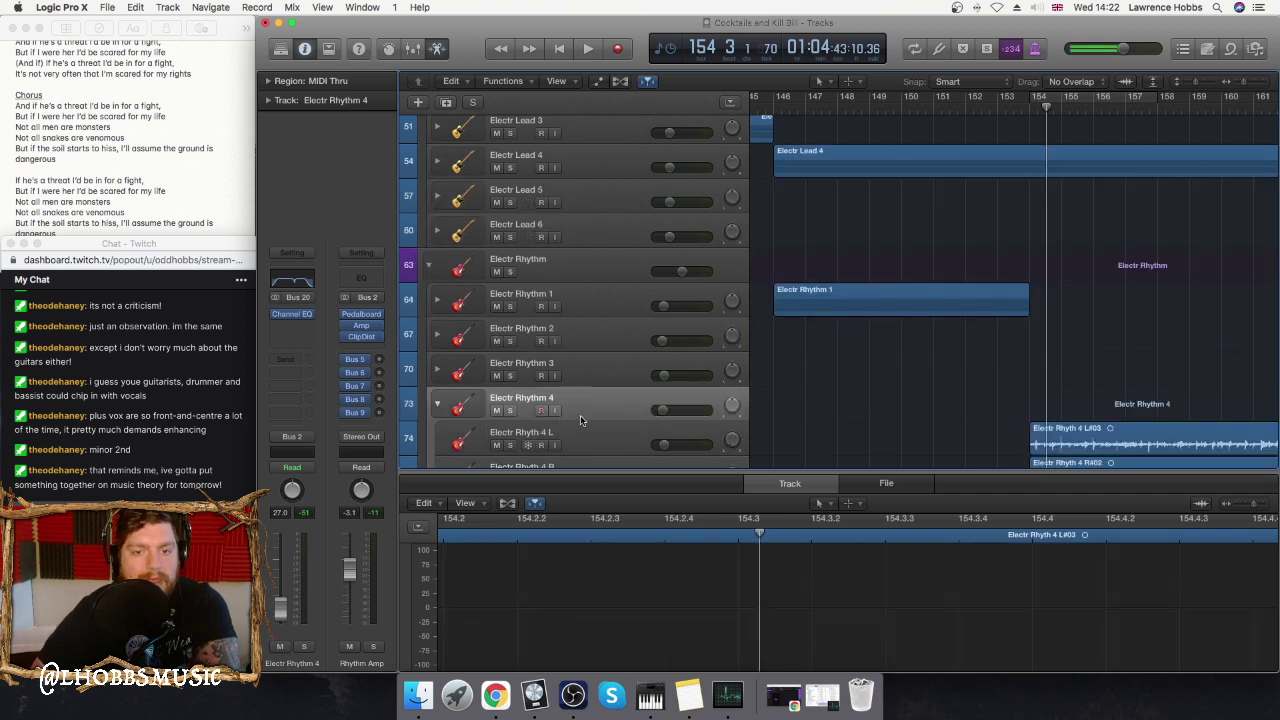
scroll(581, 414, down, 3)
click(540, 367)
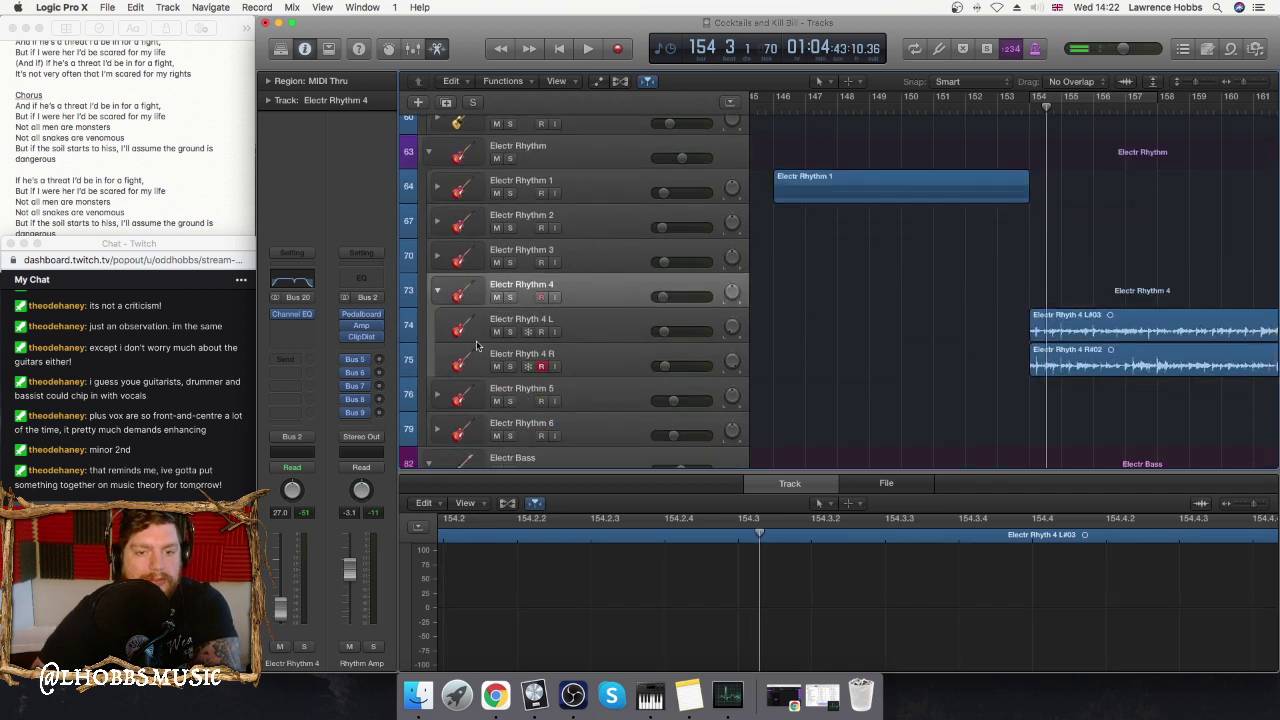
click(436, 292)
- Collapse the main Electr Rhythm and Electr Lead track stacks
click(428, 152)
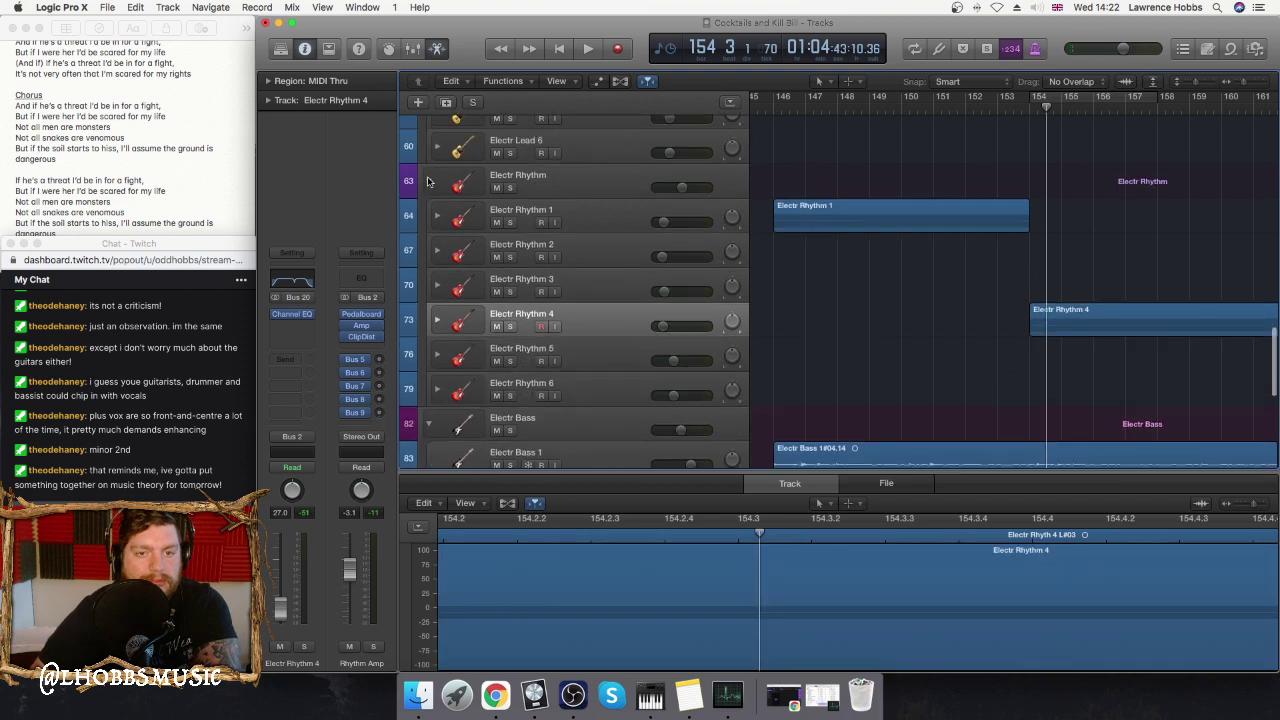
scroll(930, 196, up, 10)
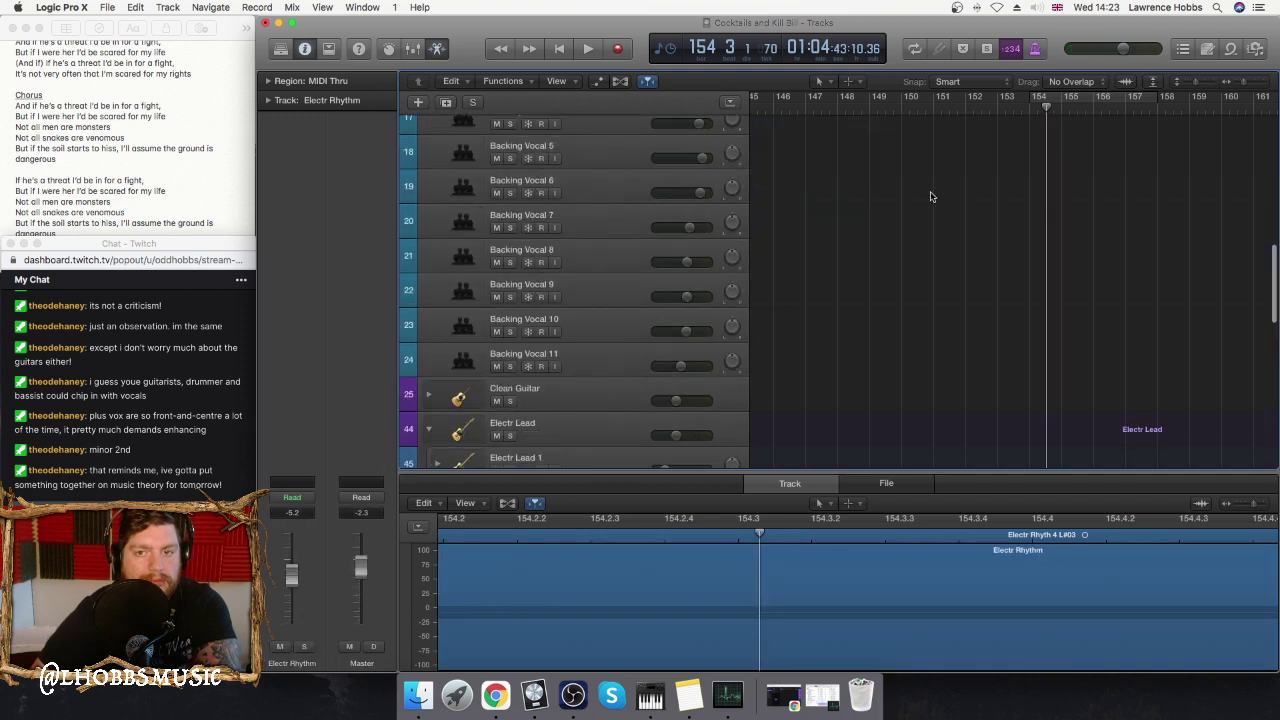
scroll(950, 196, down, 2)
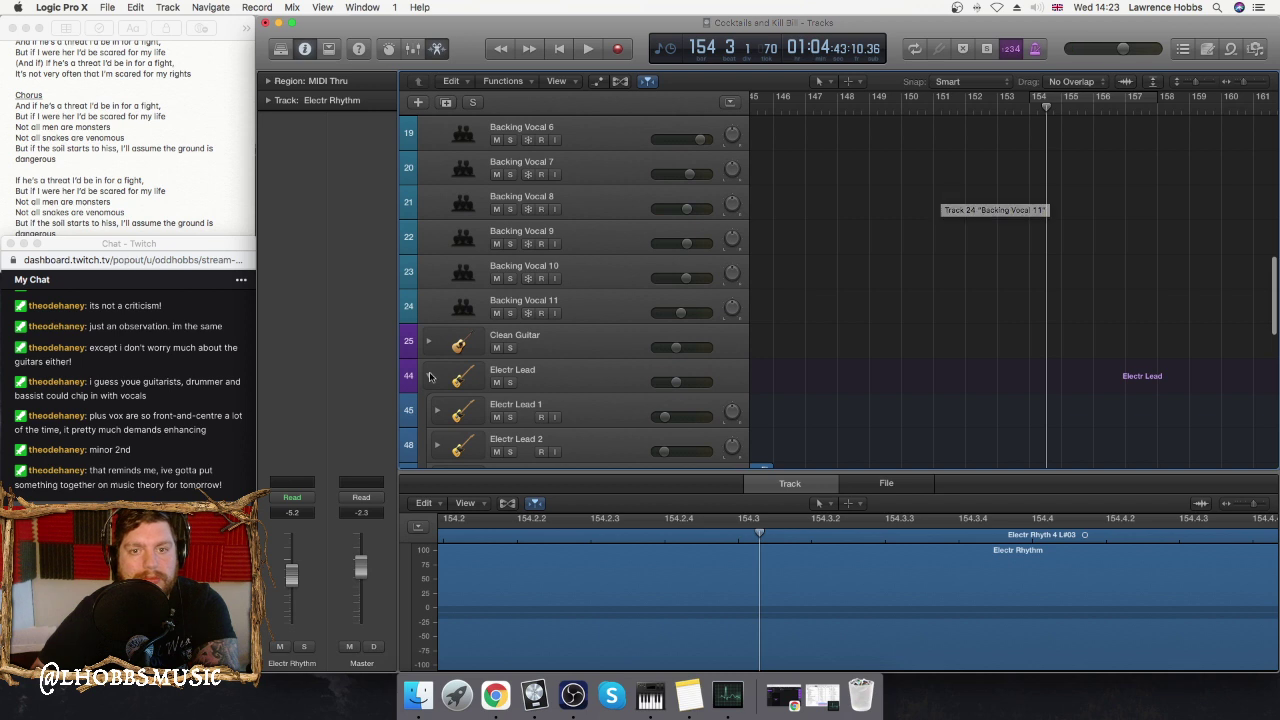
click(430, 376)
- Play the arrangement from bar 146 and stop late in bar 150
click(783, 100)
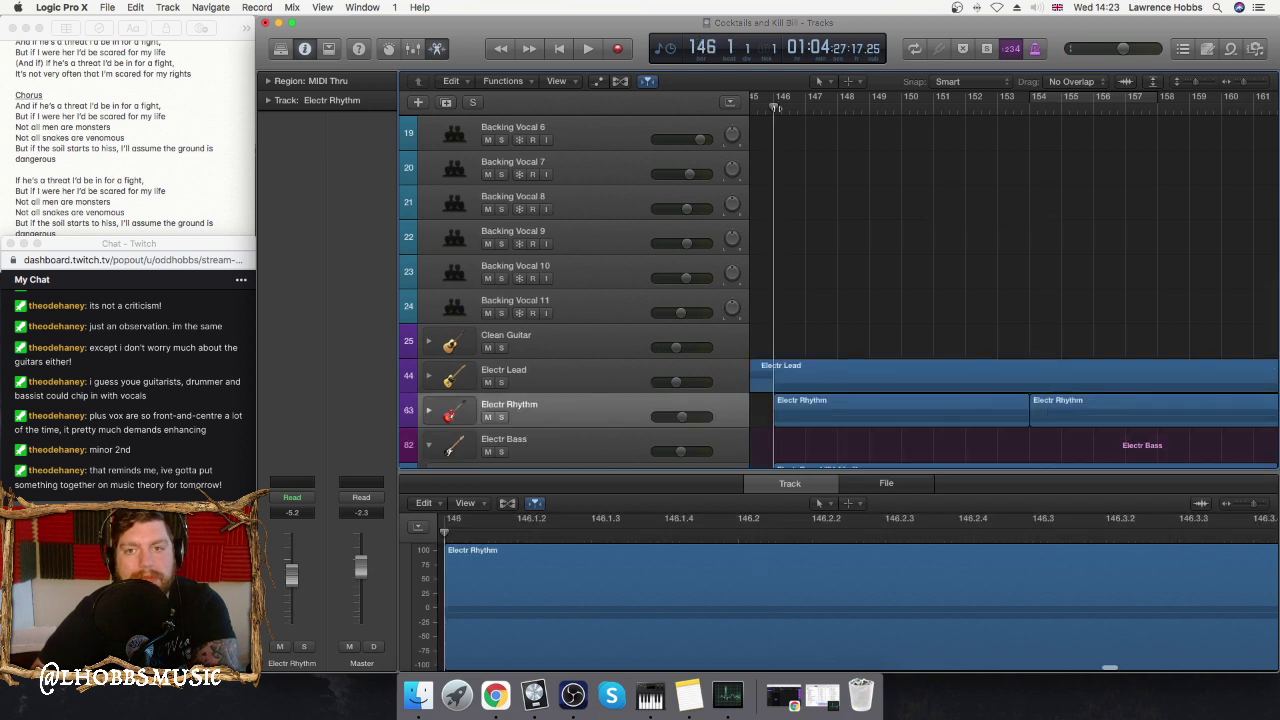
key(space)
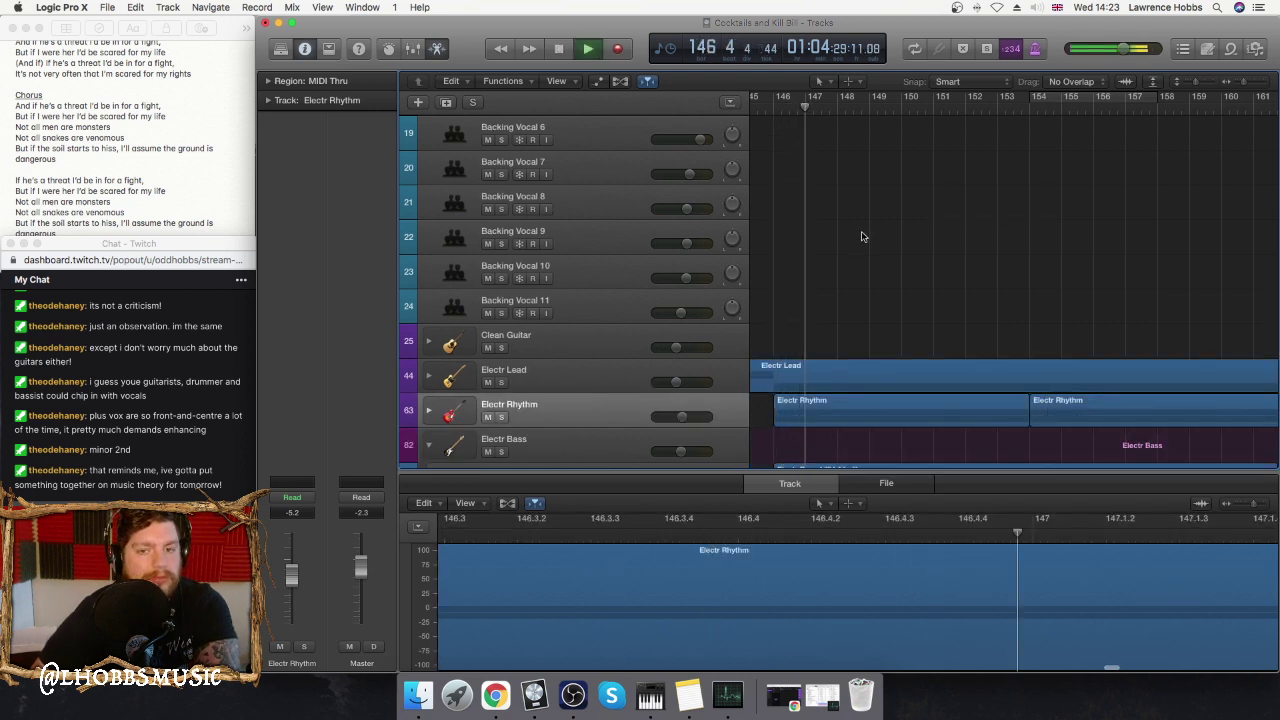
scroll(580, 250, up, 5)
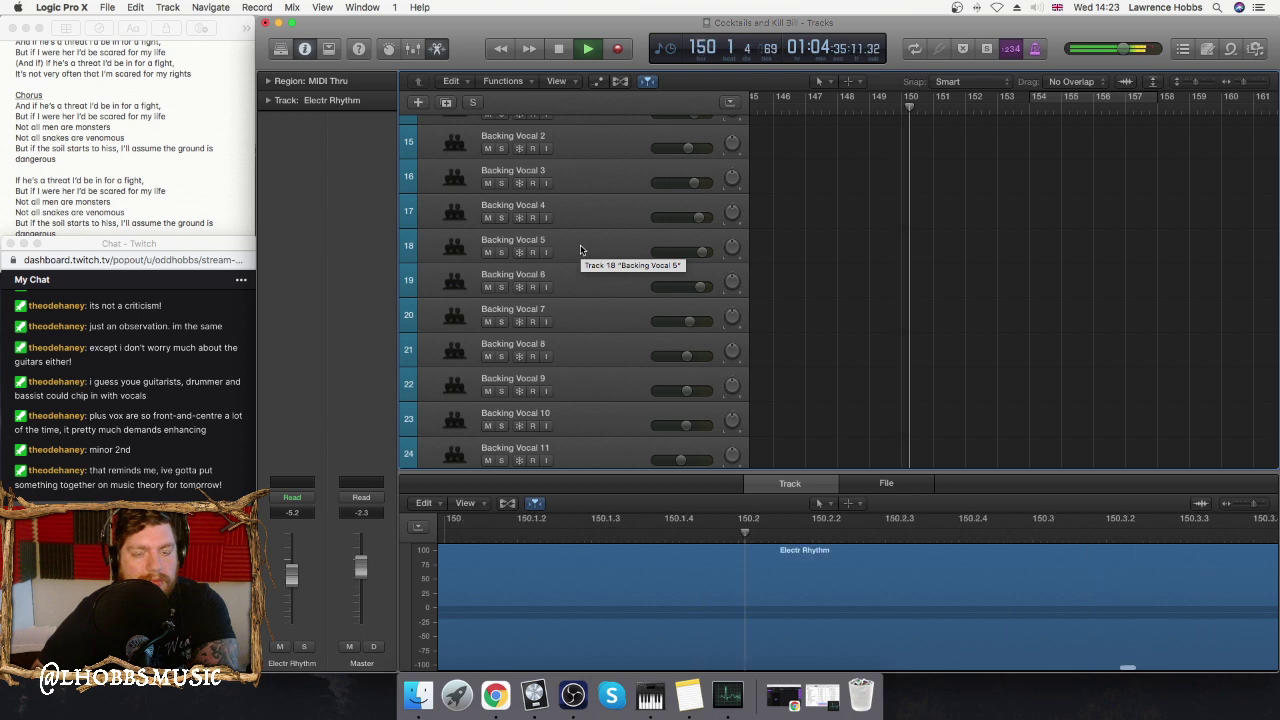
key(space)
- Add a new track with the same settings as Lead Vocal 12 directly below it
scroll(580, 250, up, 5)
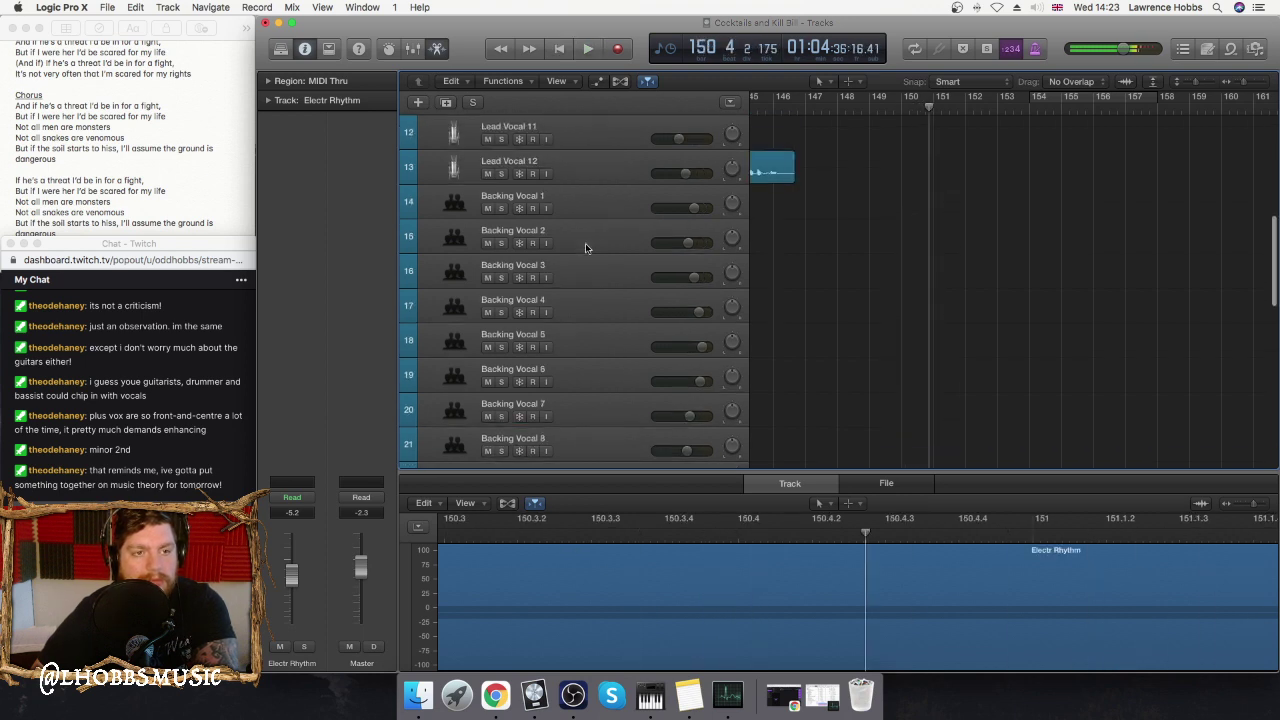
click(590, 222)
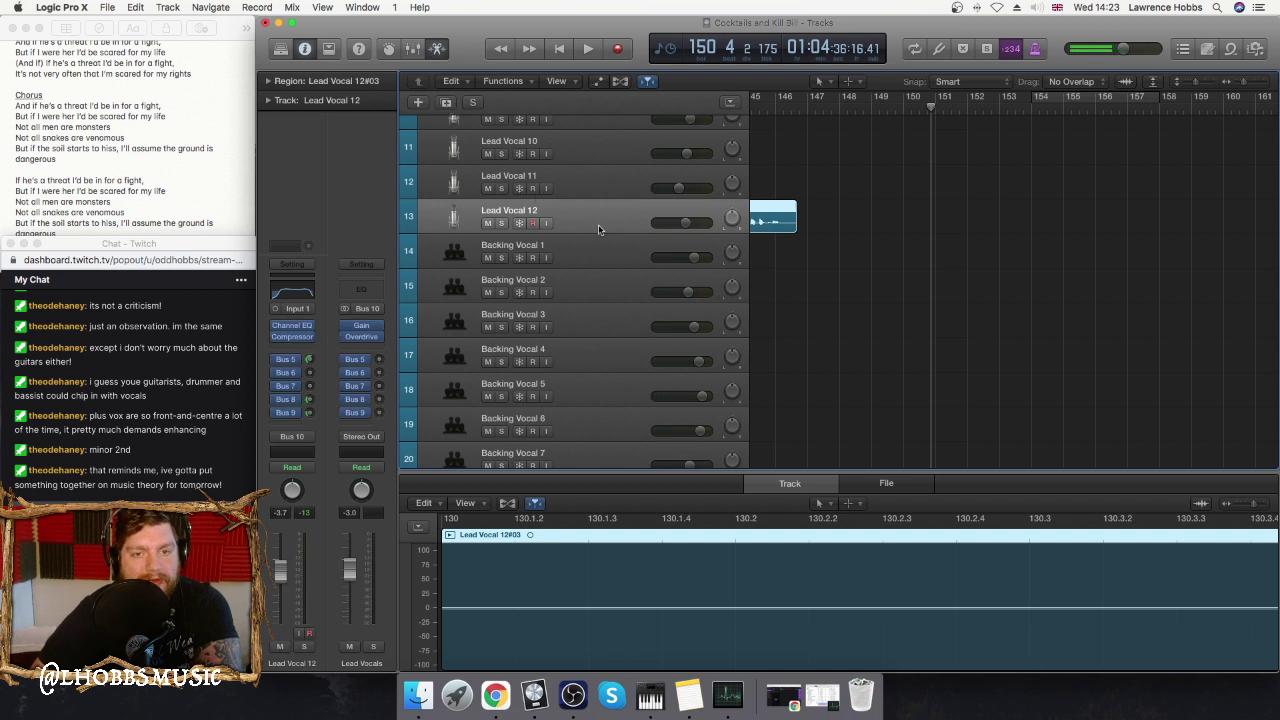
key(super+d)
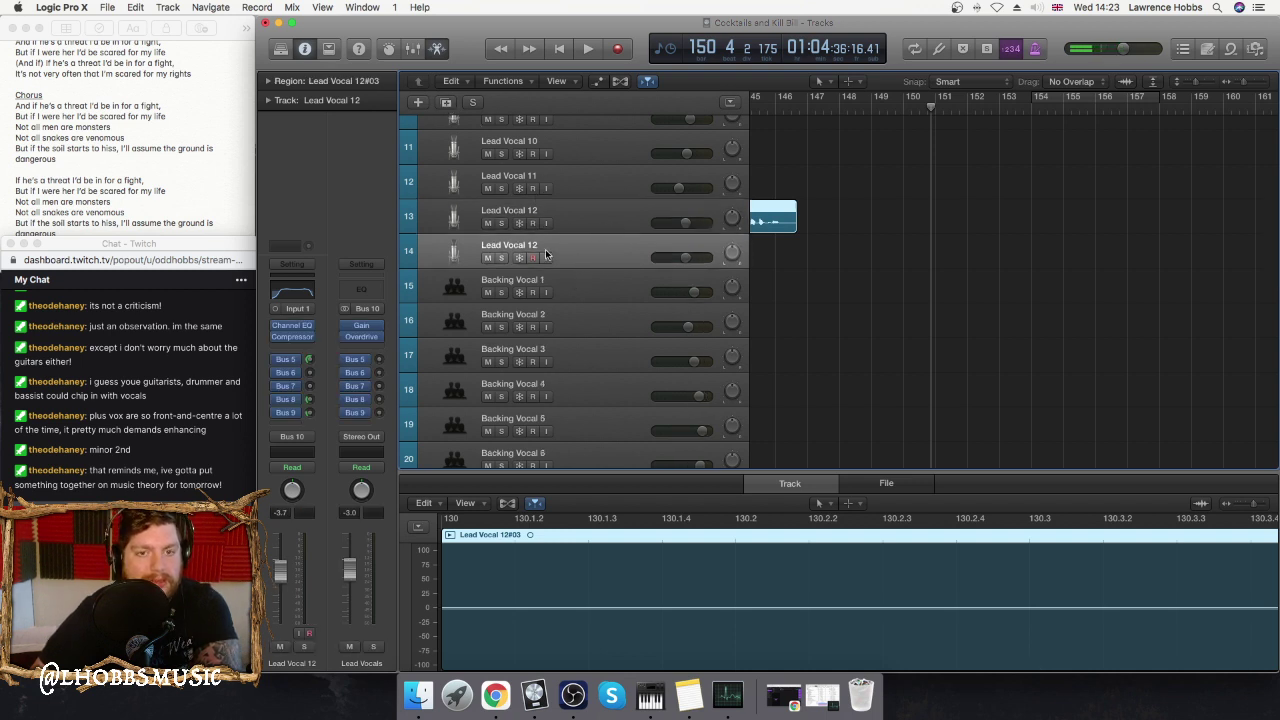
- Rename the new track as Lead Vocal 13 and switch input monitoring to it from the INPUT MONITORING FOR OBS track
double_click(545, 244)
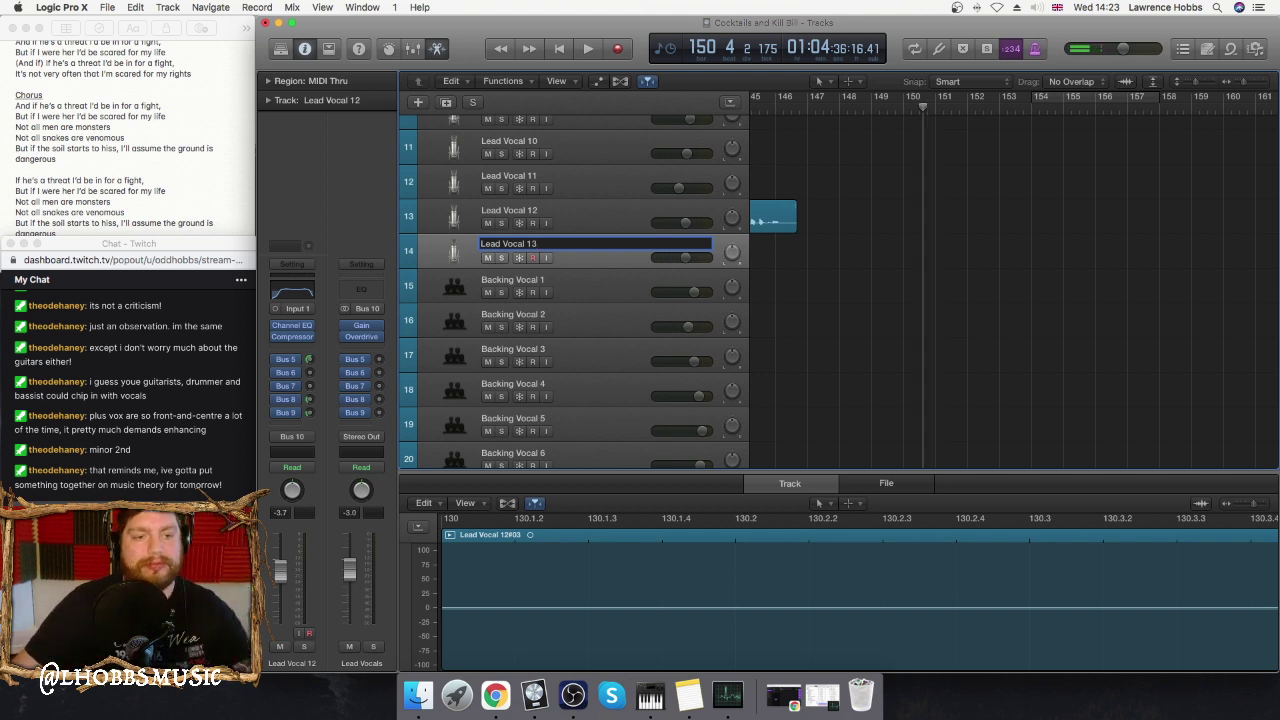
scroll(573, 278, left, 2)
click(545, 259)
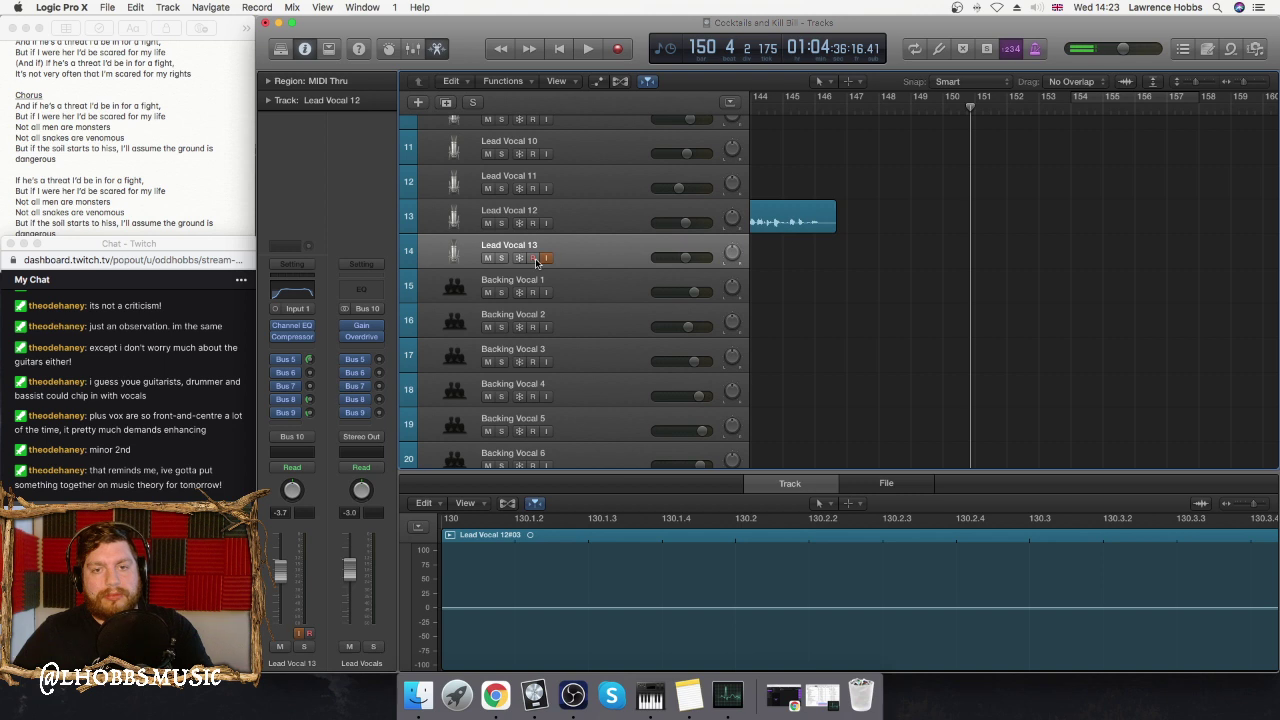
scroll(585, 275, up, 5)
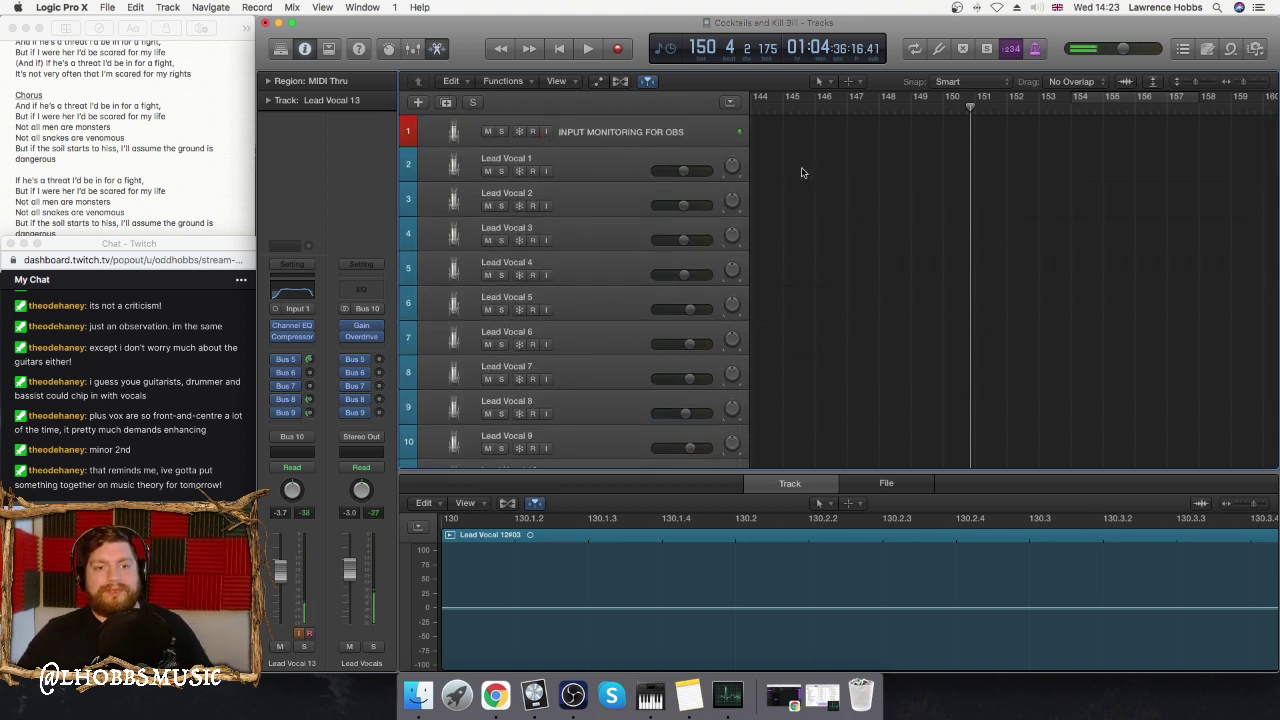
- Record a vocal take on Lead Vocal 13 from bar 146 to bar 163, following the lyrics down to the coda
scroll(787, 304, down, 4)
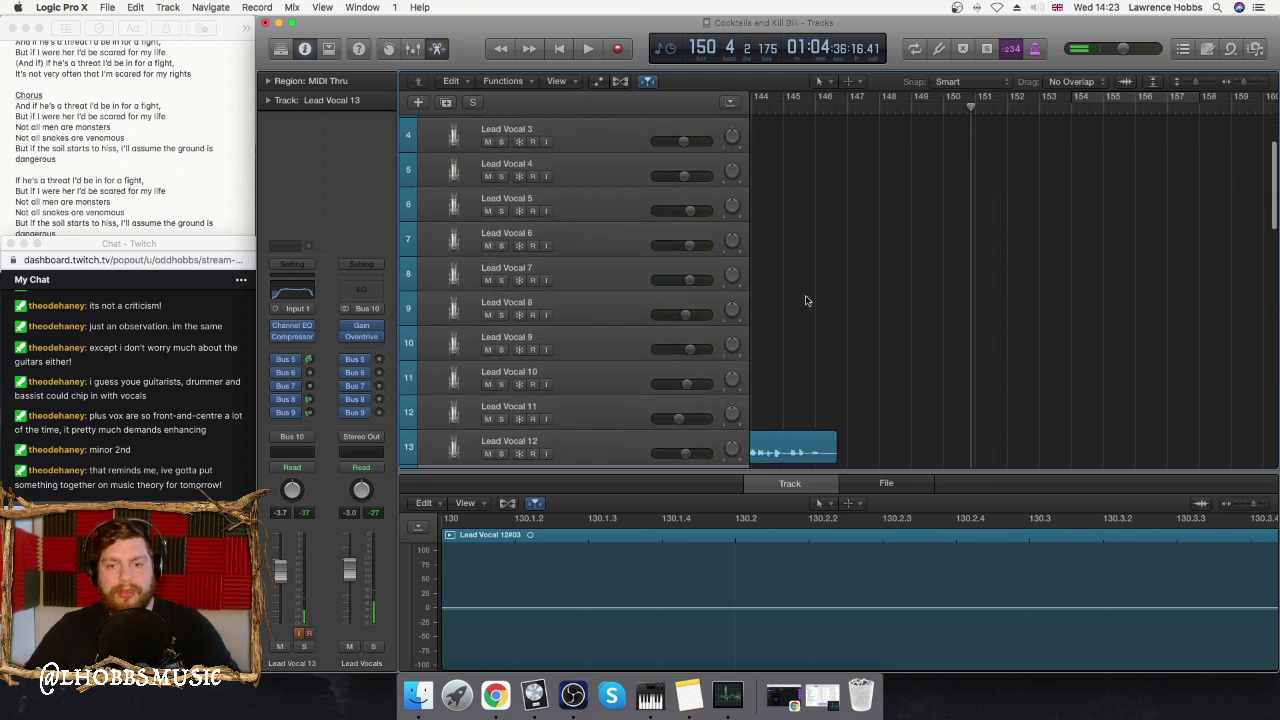
scroll(813, 300, left, 2)
scroll(813, 300, down, 4)
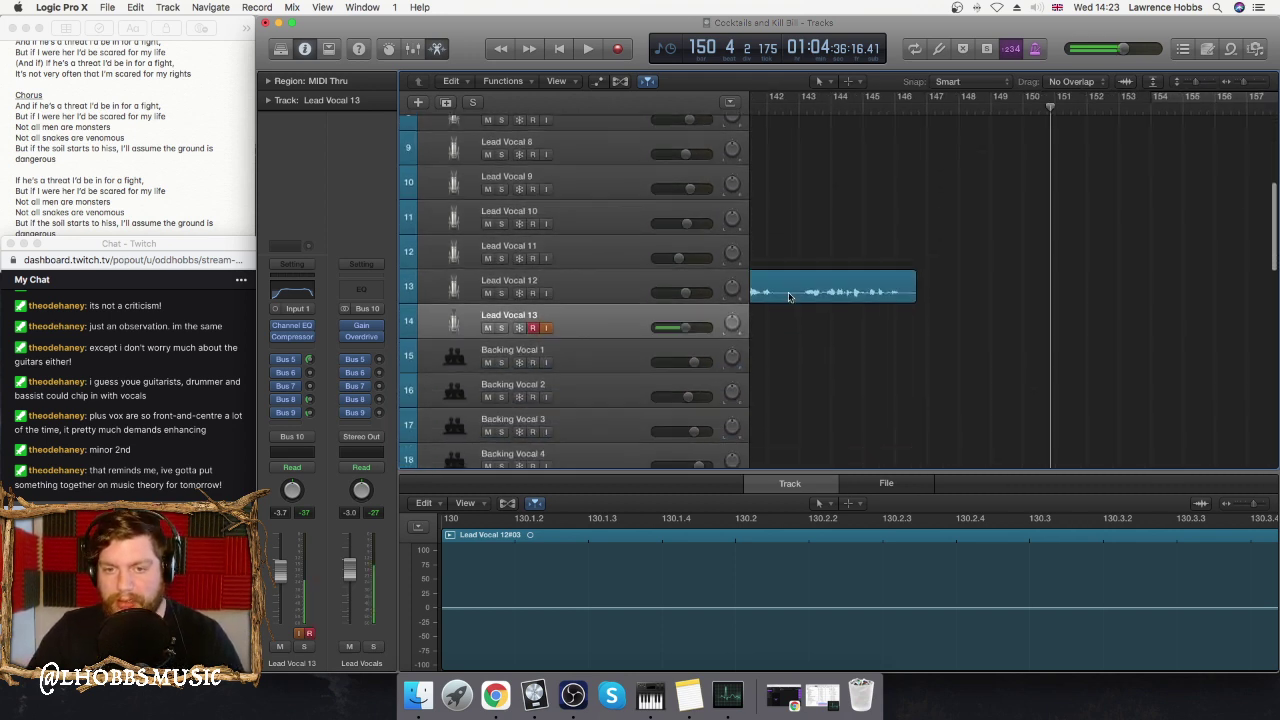
click(872, 108)
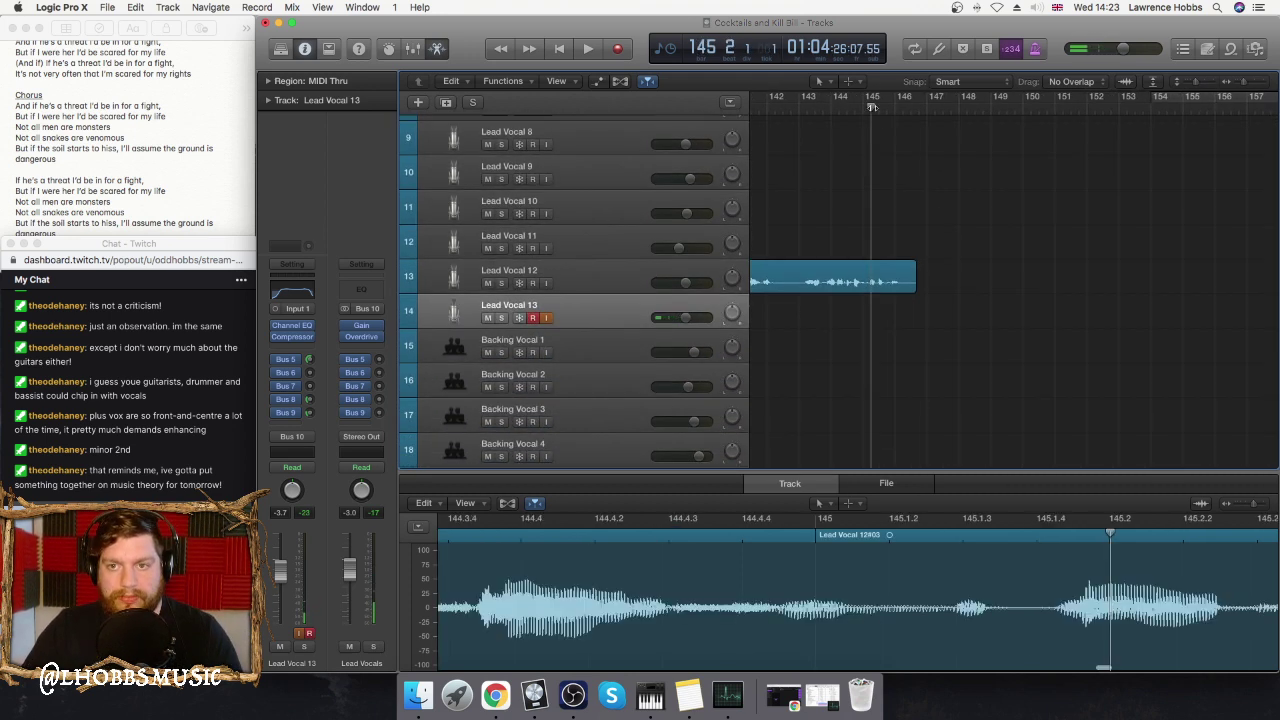
scroll(731, 231, down, 2)
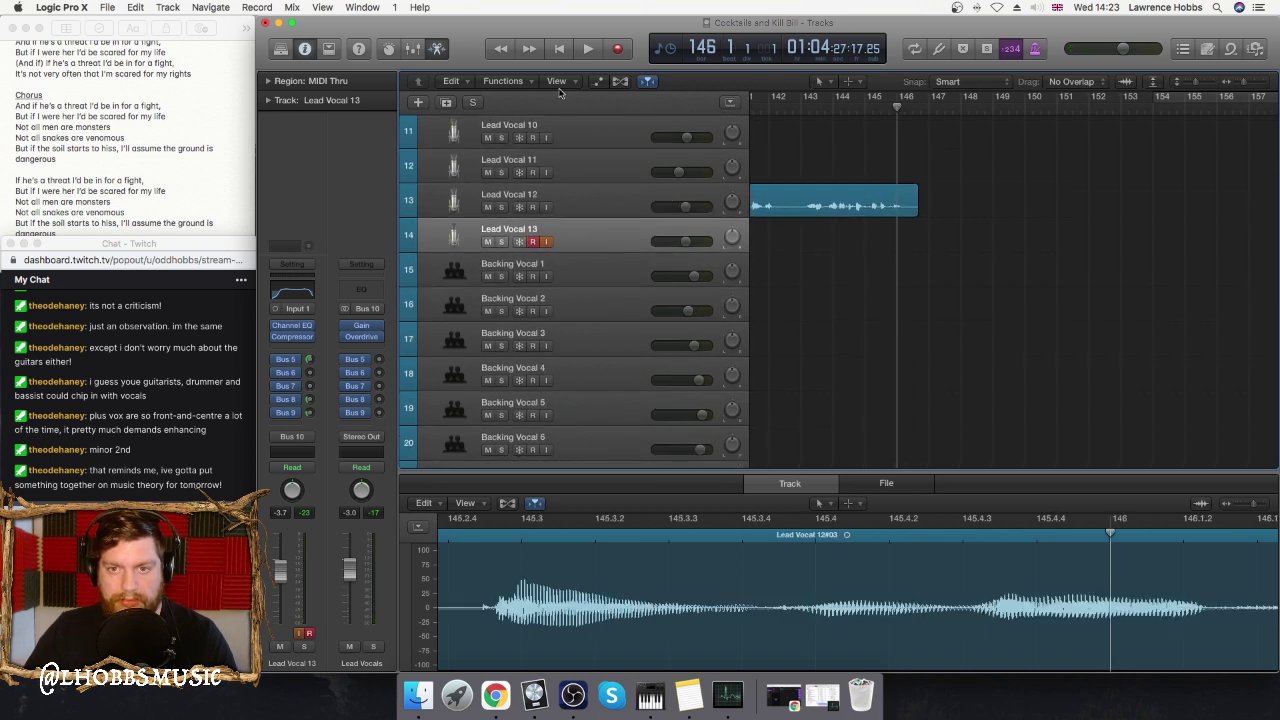
click(617, 48)
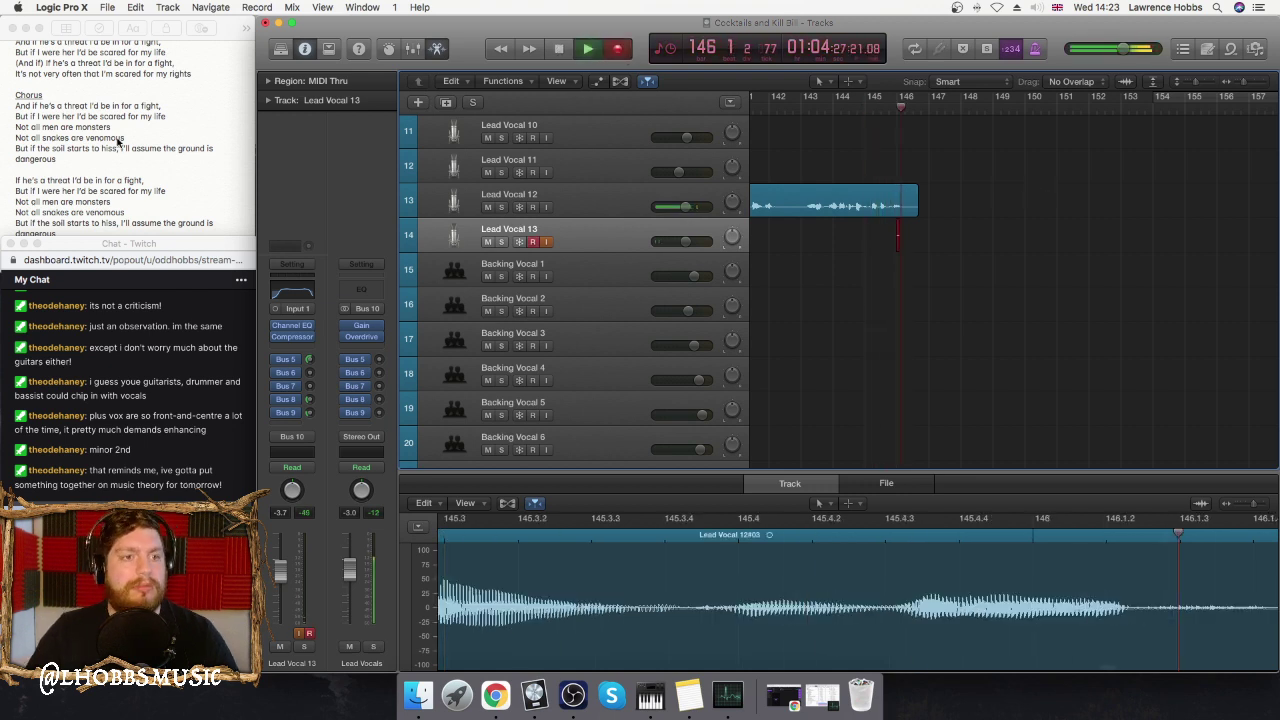
scroll(117, 143, down, 2)
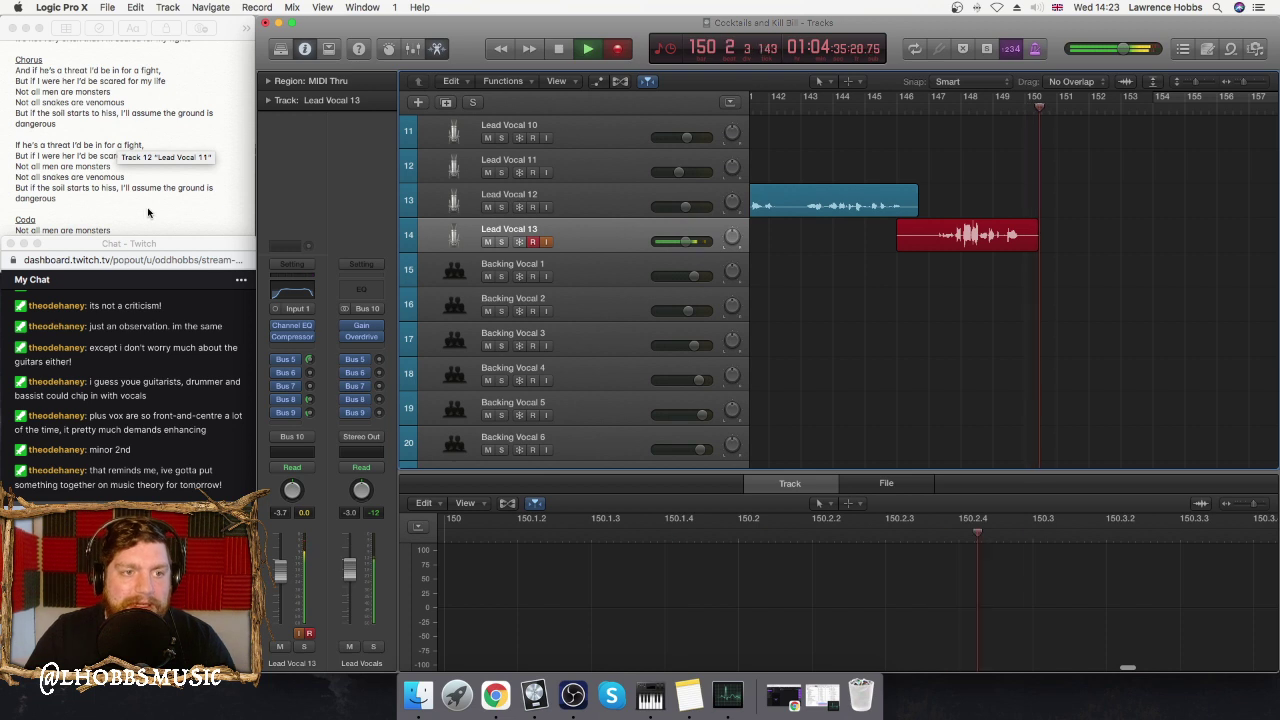
scroll(148, 212, down, 3)
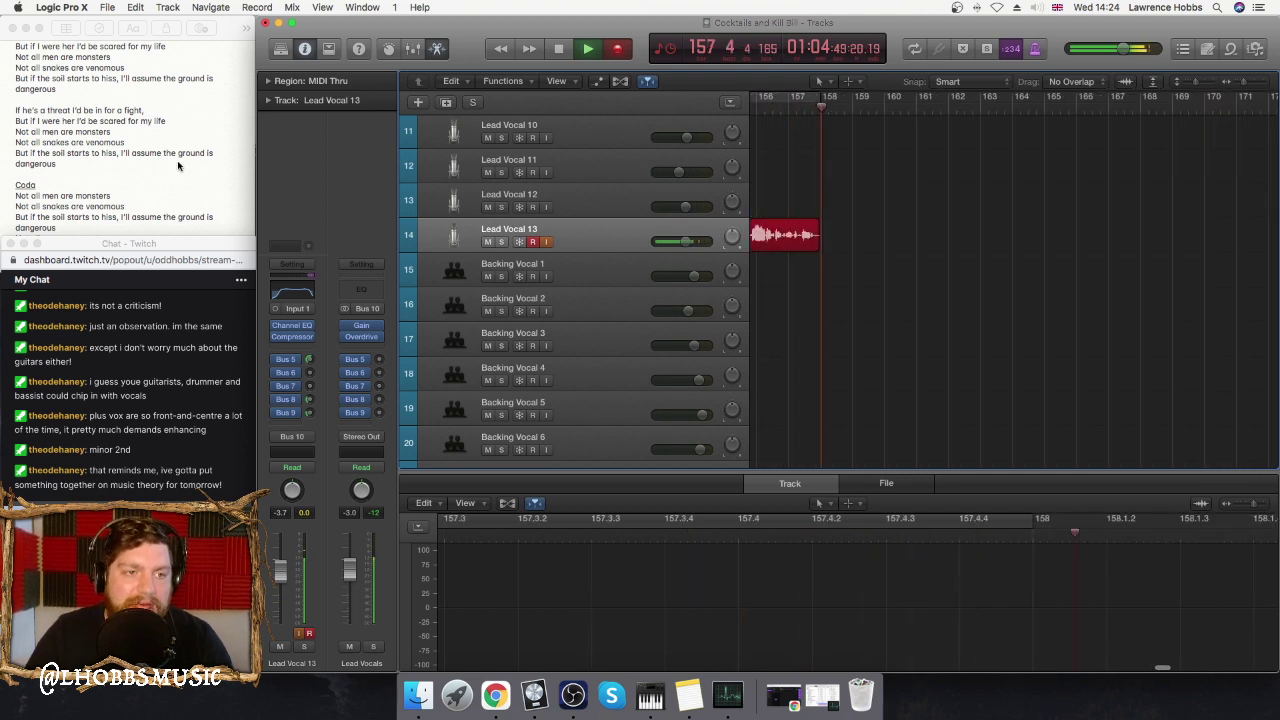
scroll(178, 166, down, 1)
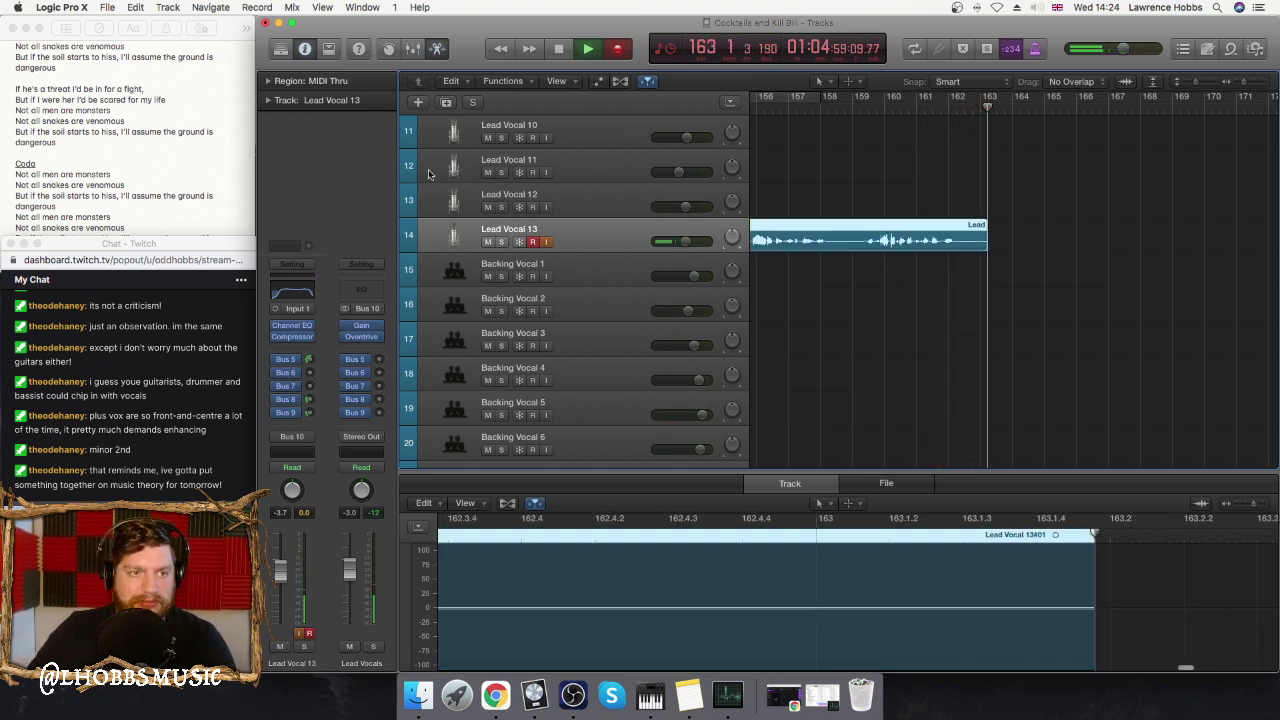
key(space)
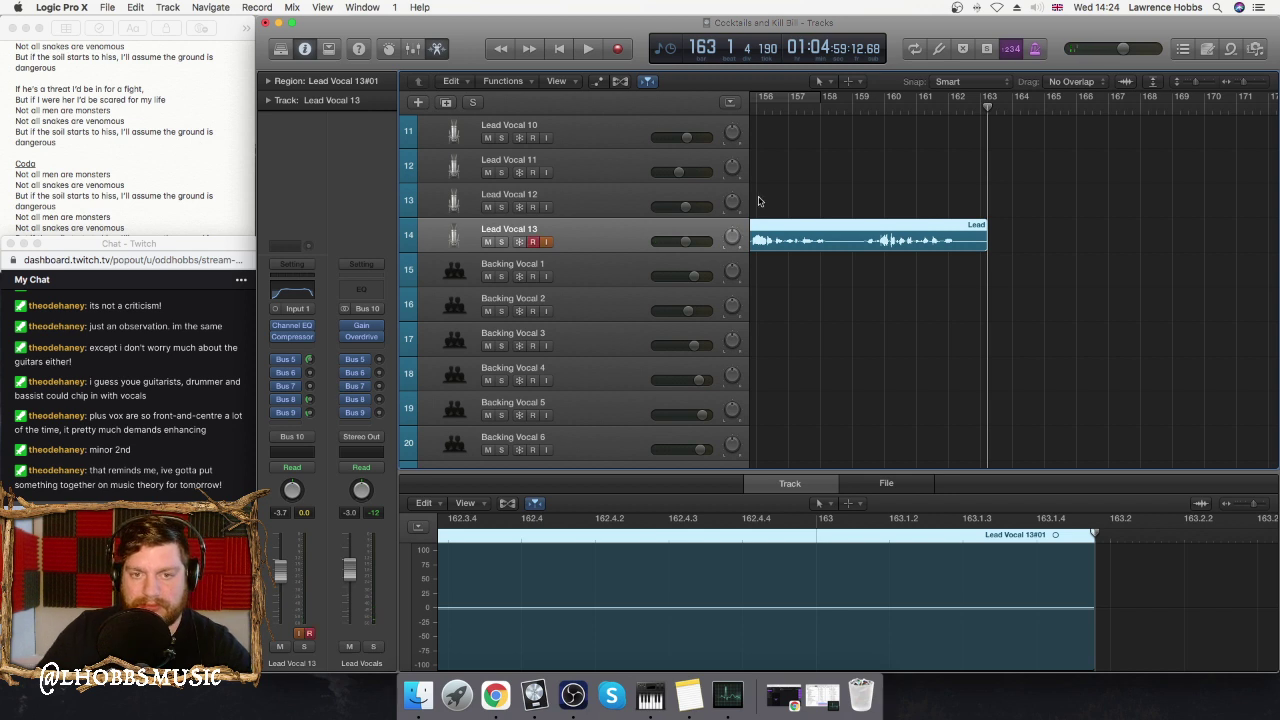
- Add a new track with the same settings as Lead Vocal 11 and place it directly below Lead Vocal 13
scroll(797, 273, down, 2)
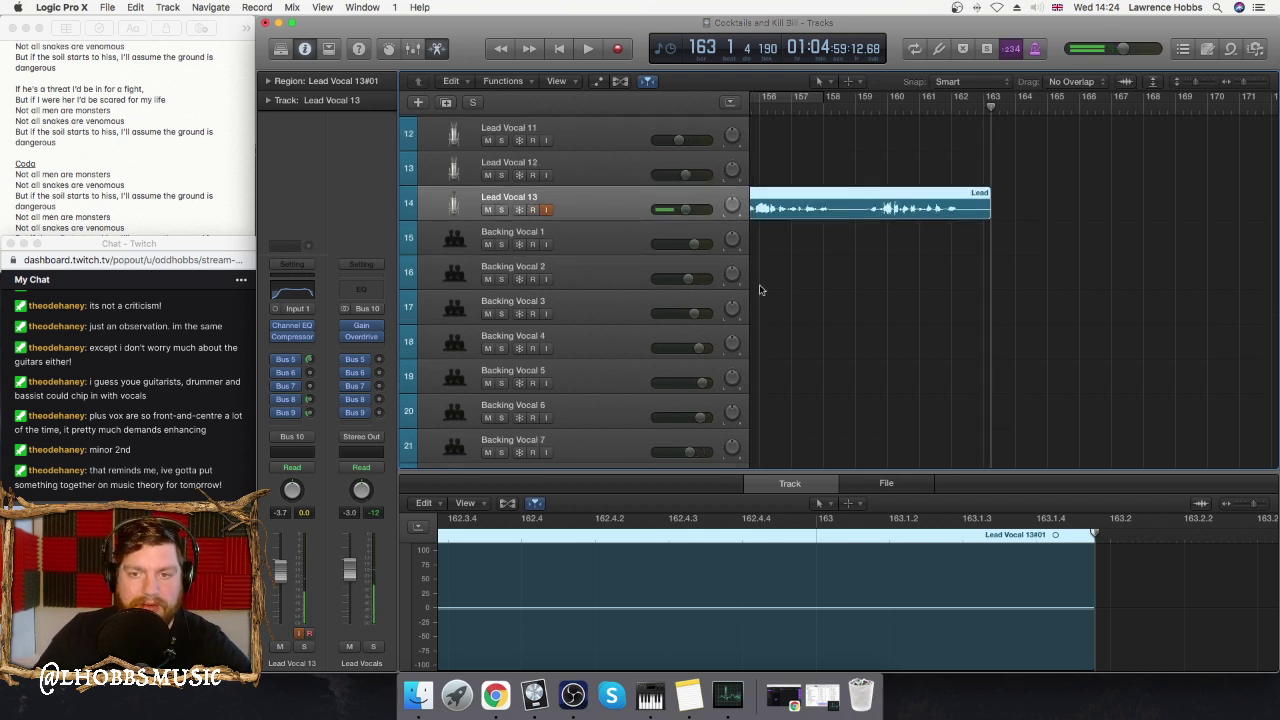
scroll(760, 290, left, 10)
scroll(908, 250, up, 3)
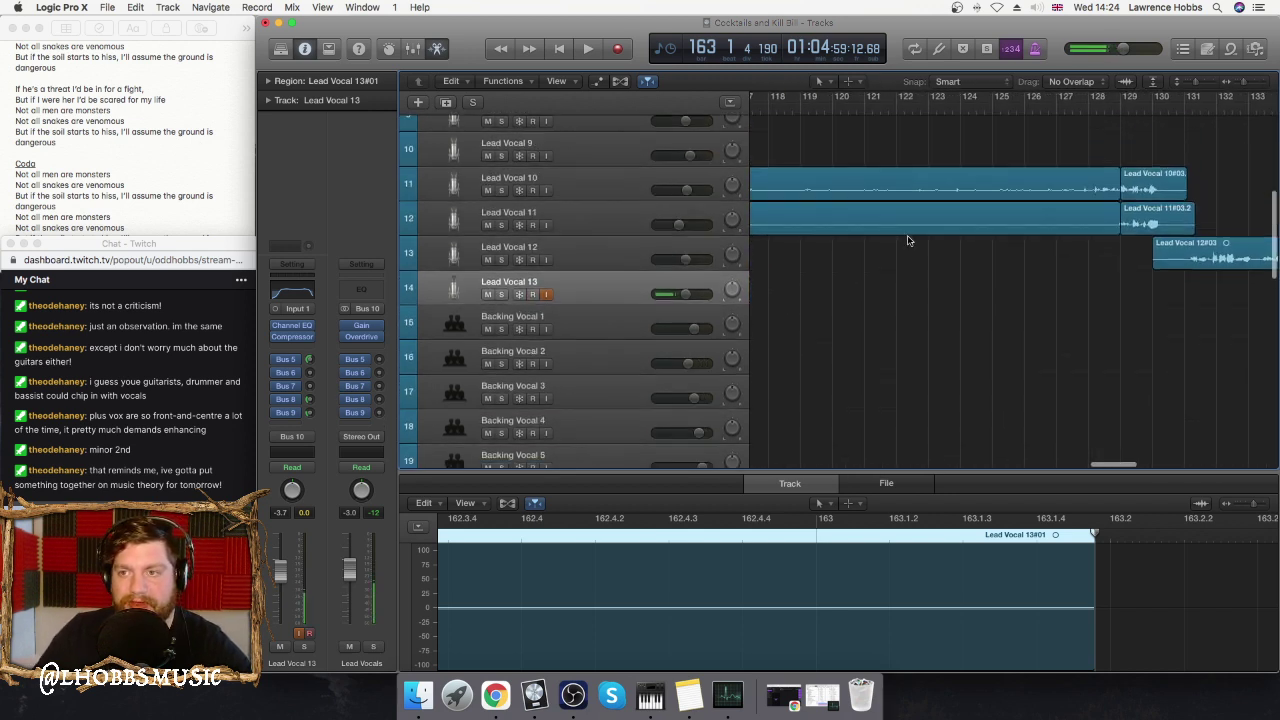
scroll(880, 245, up, 1)
click(589, 249)
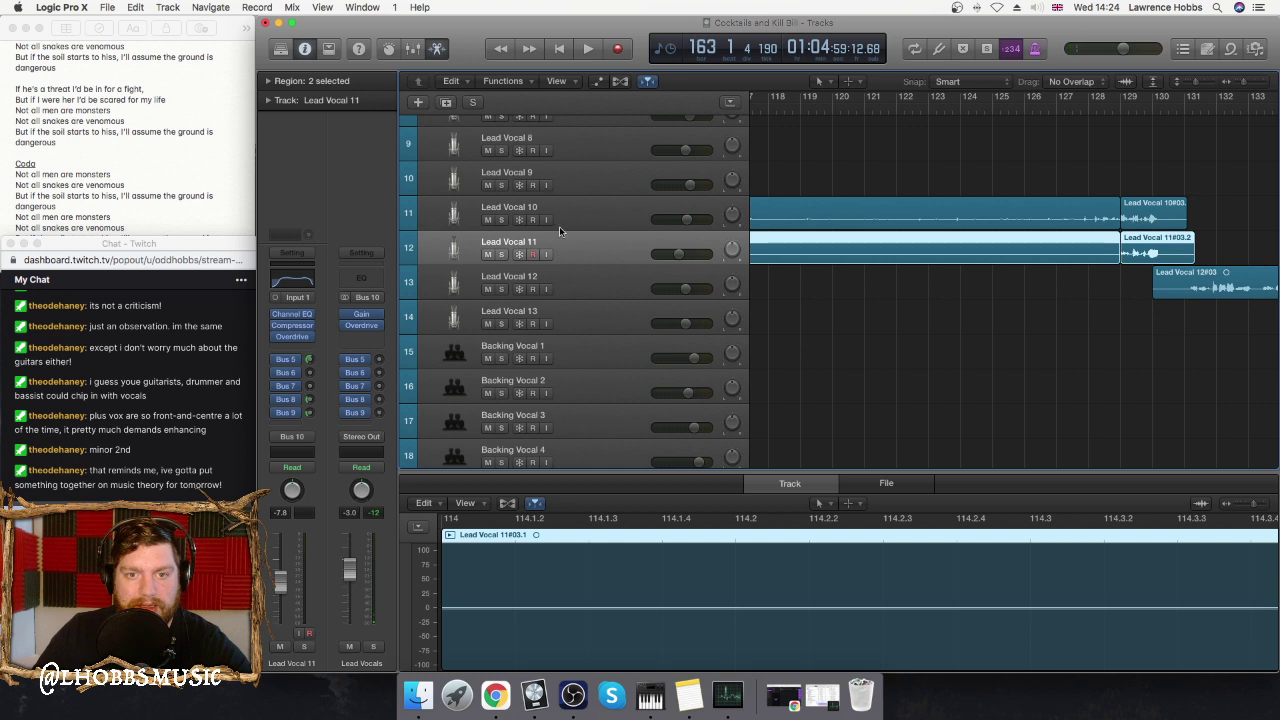
key(super+d)
key(super+BackSpace)
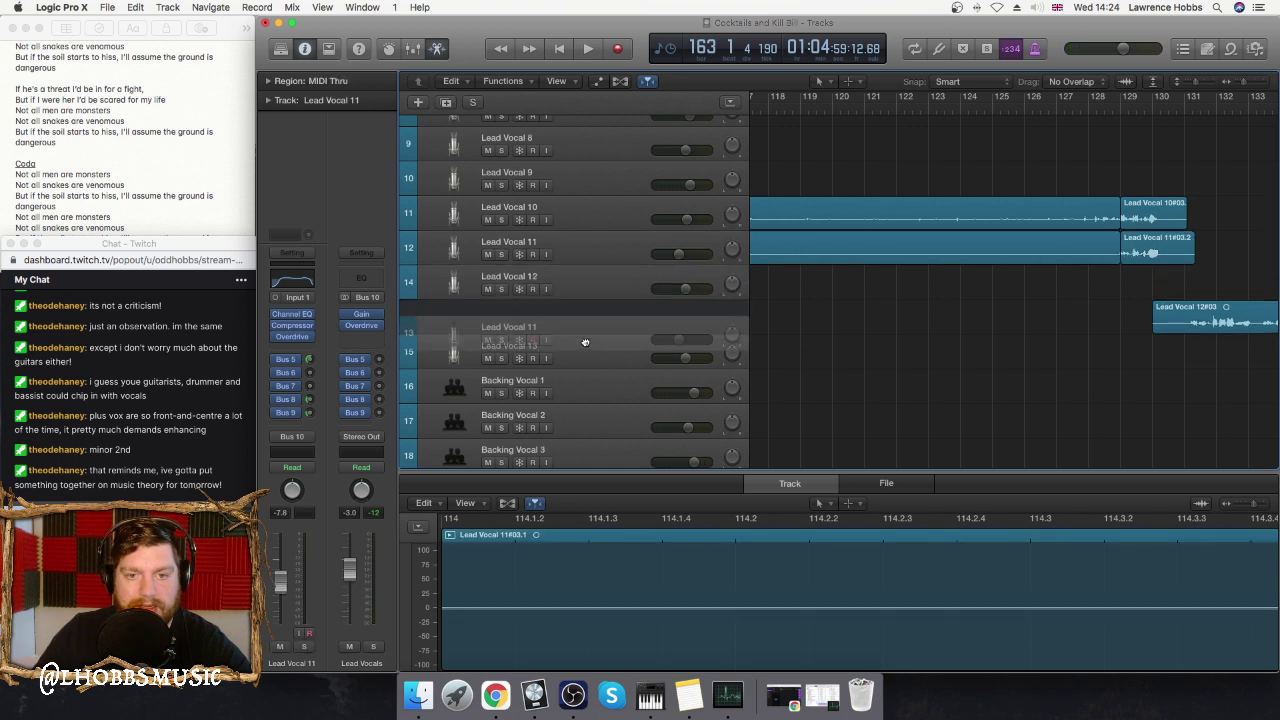
drag(585, 358, 585, 352)
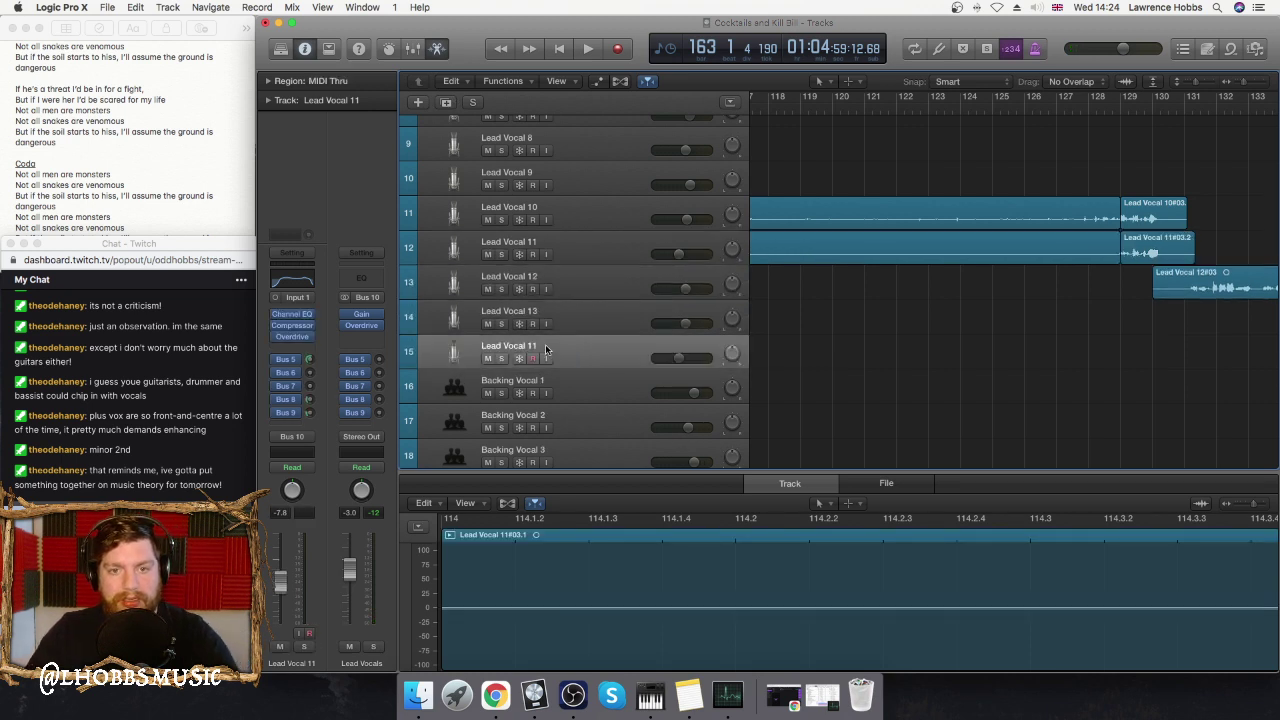
- Rename the new track below Lead Vocal 13 as Lead Vocal 14 and turn on its input monitoring
double_click(545, 343)
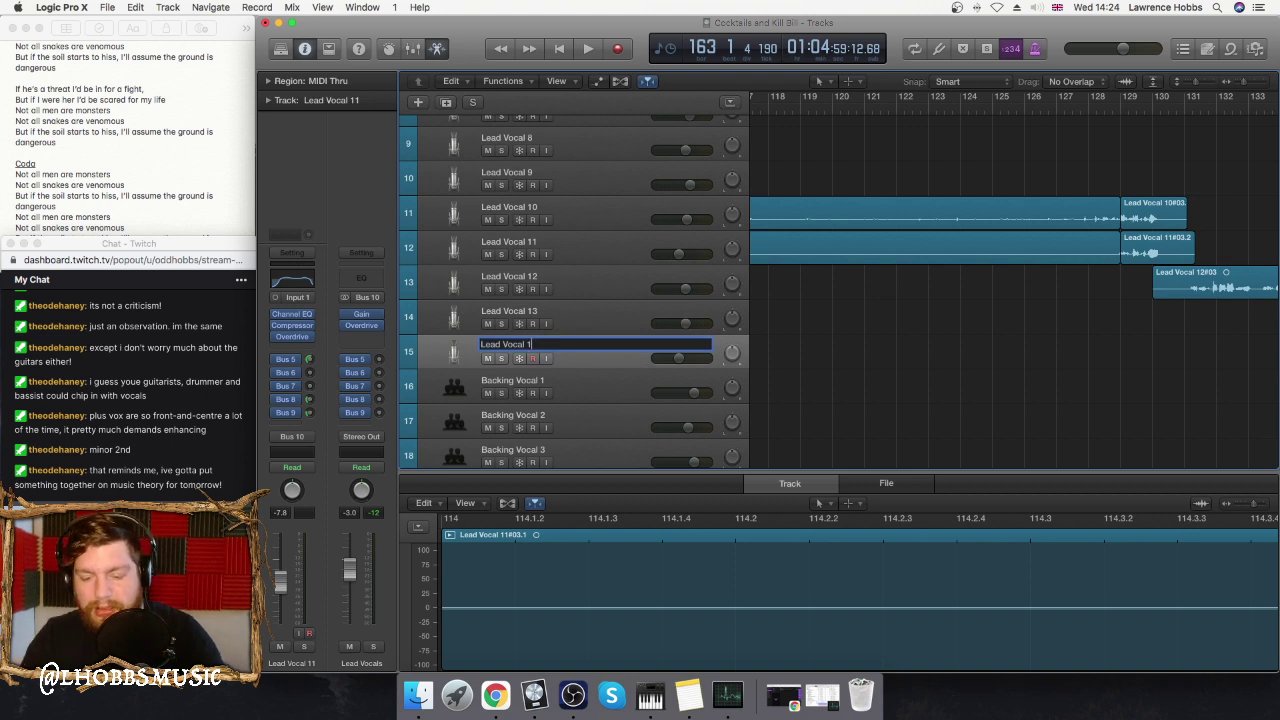
scroll(546, 343, left, 1)
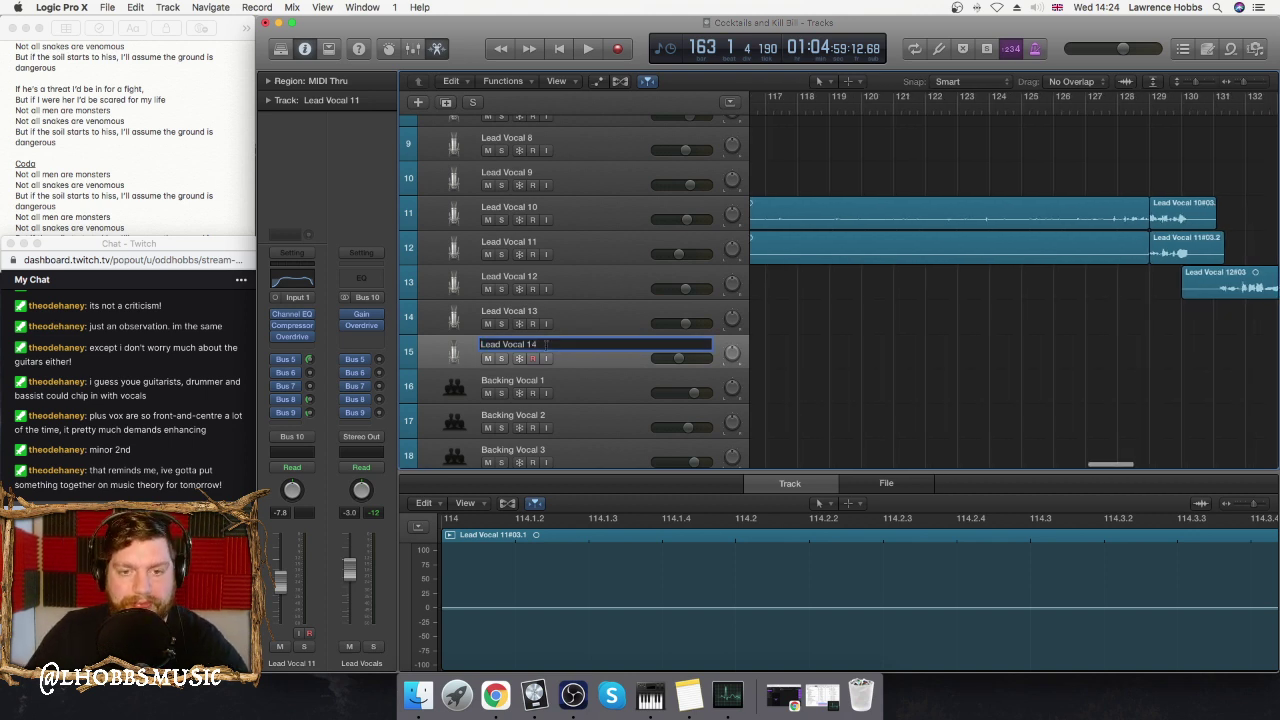
text(Lead Vocal 14)
key(Return)
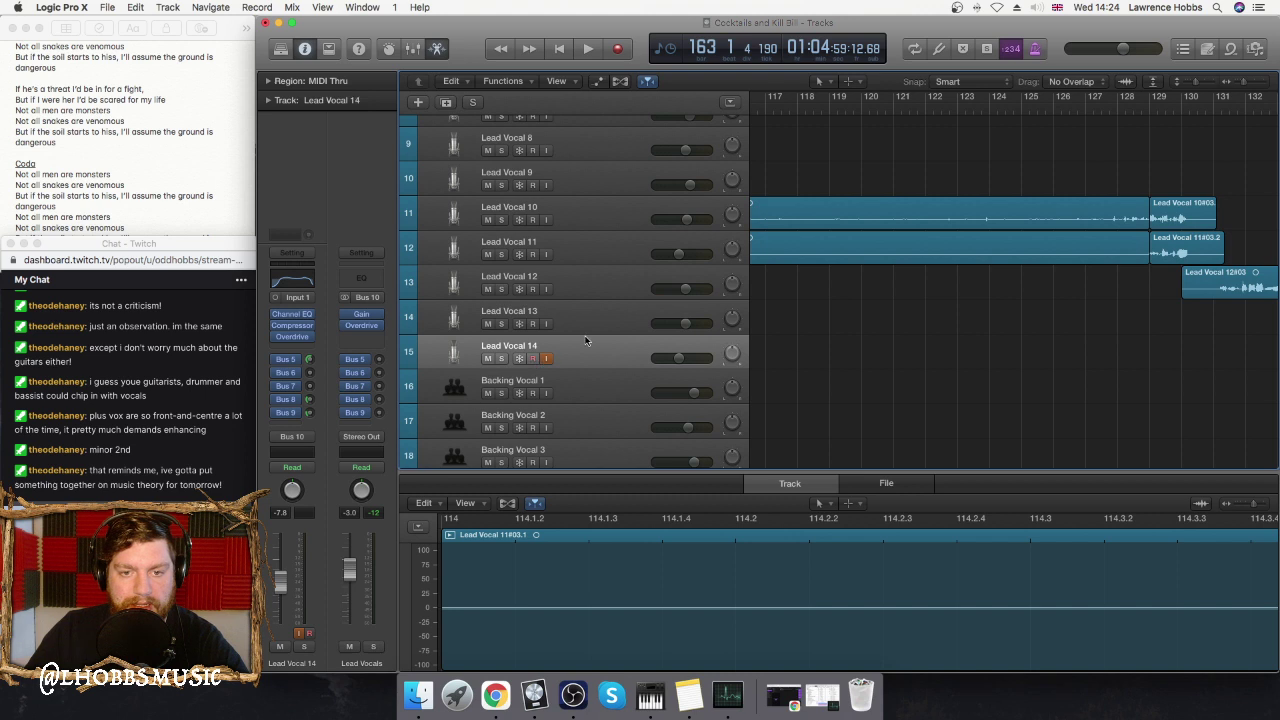
- Check the audio levels in OBS, and record a second vocal take on Lead Vocal 14 from bar 146 to late bar 162
scroll(1007, 250, down, 2)
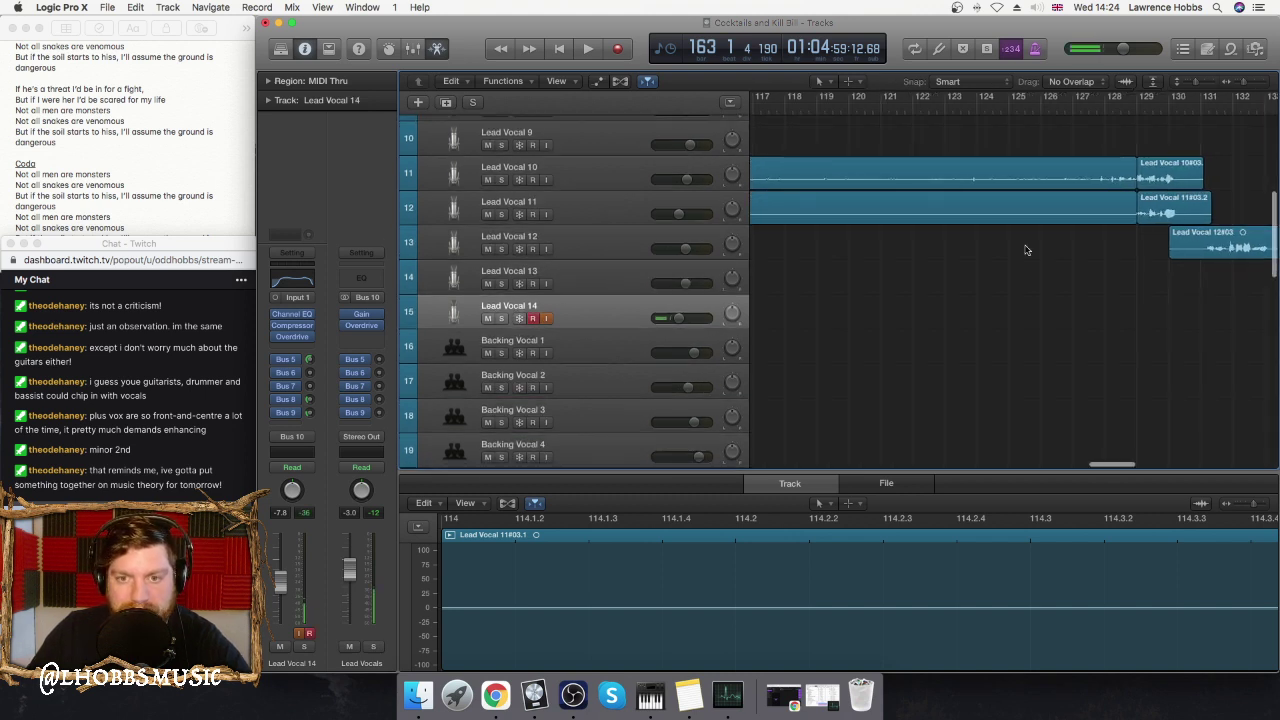
scroll(950, 280, right, 15)
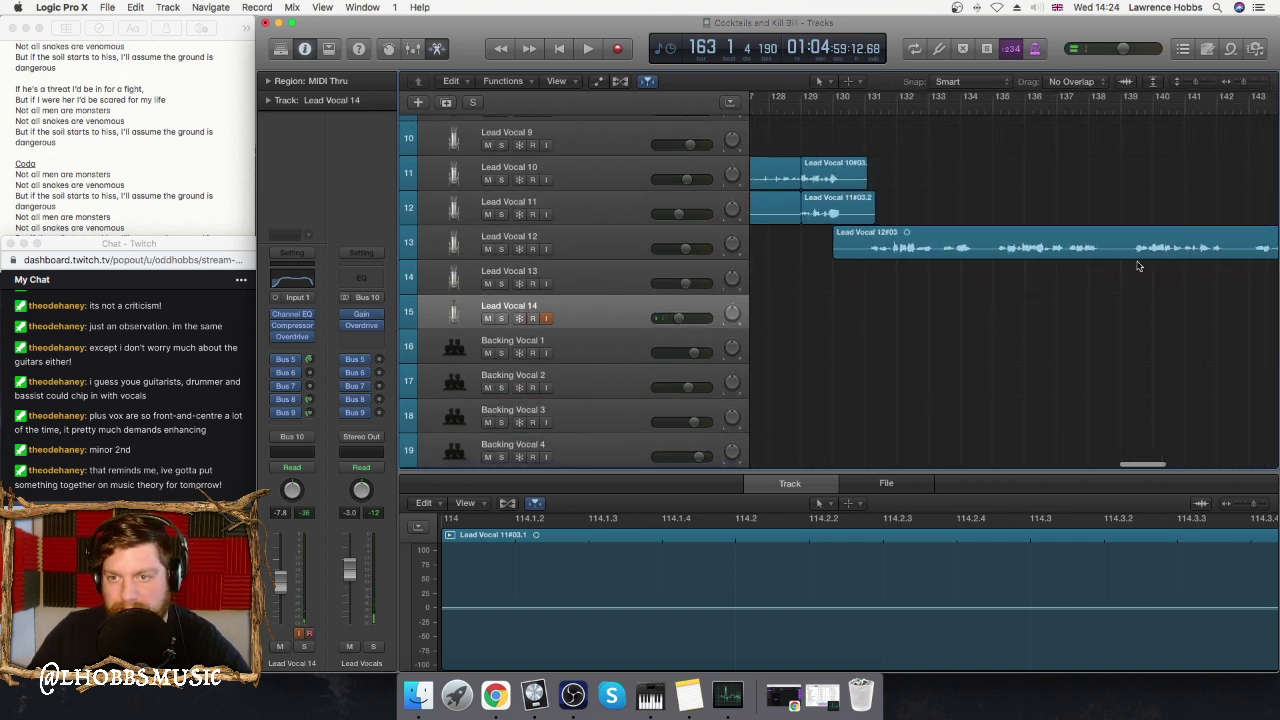
scroll(1047, 249, left, 3)
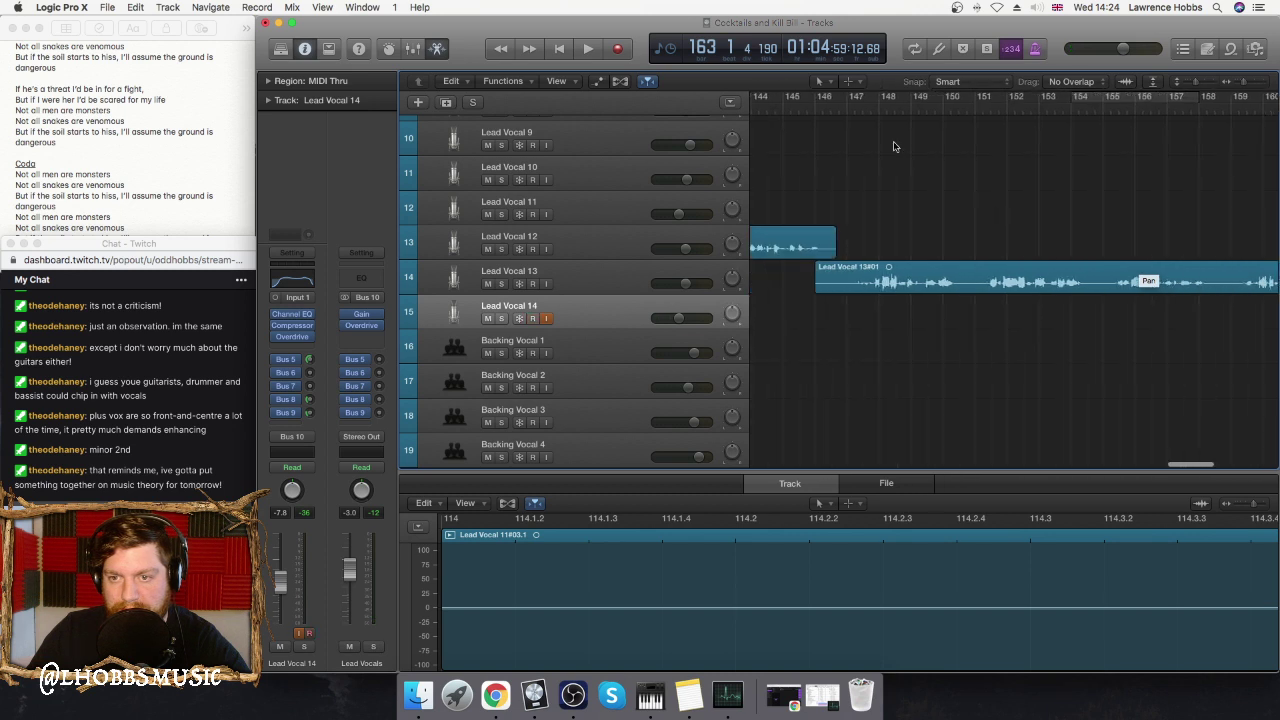
click(818, 108)
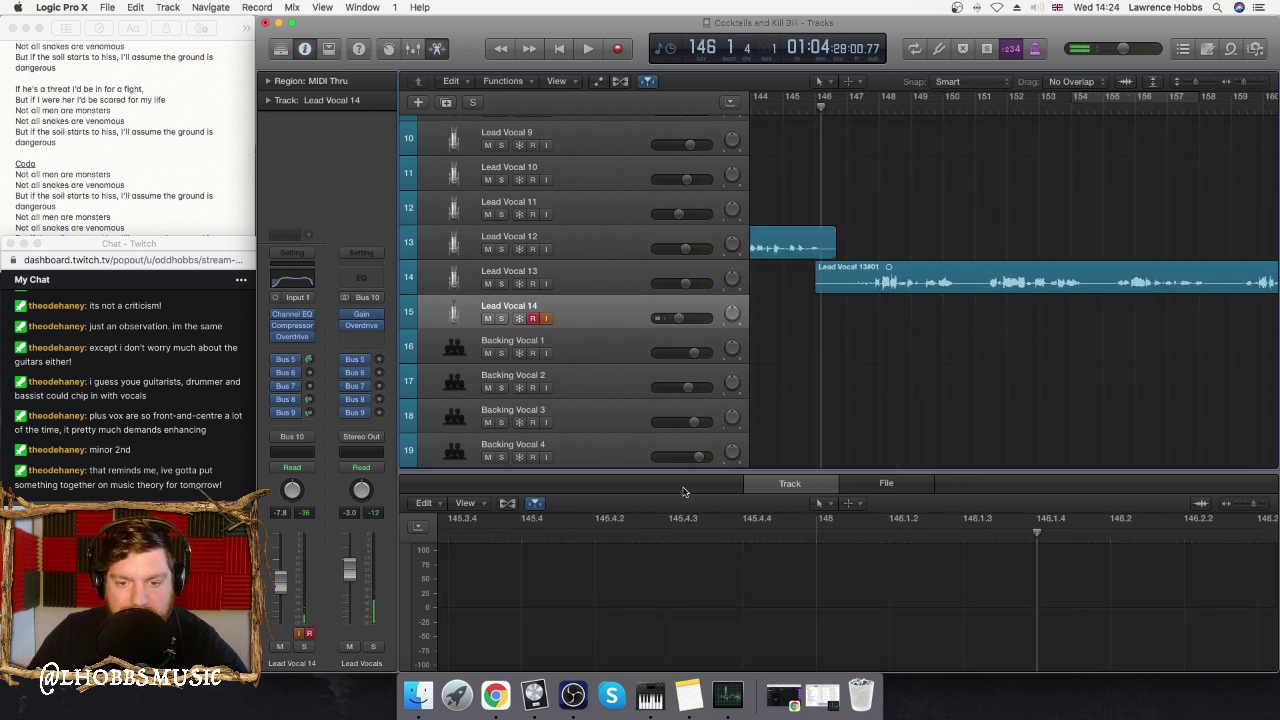
click(572, 695)
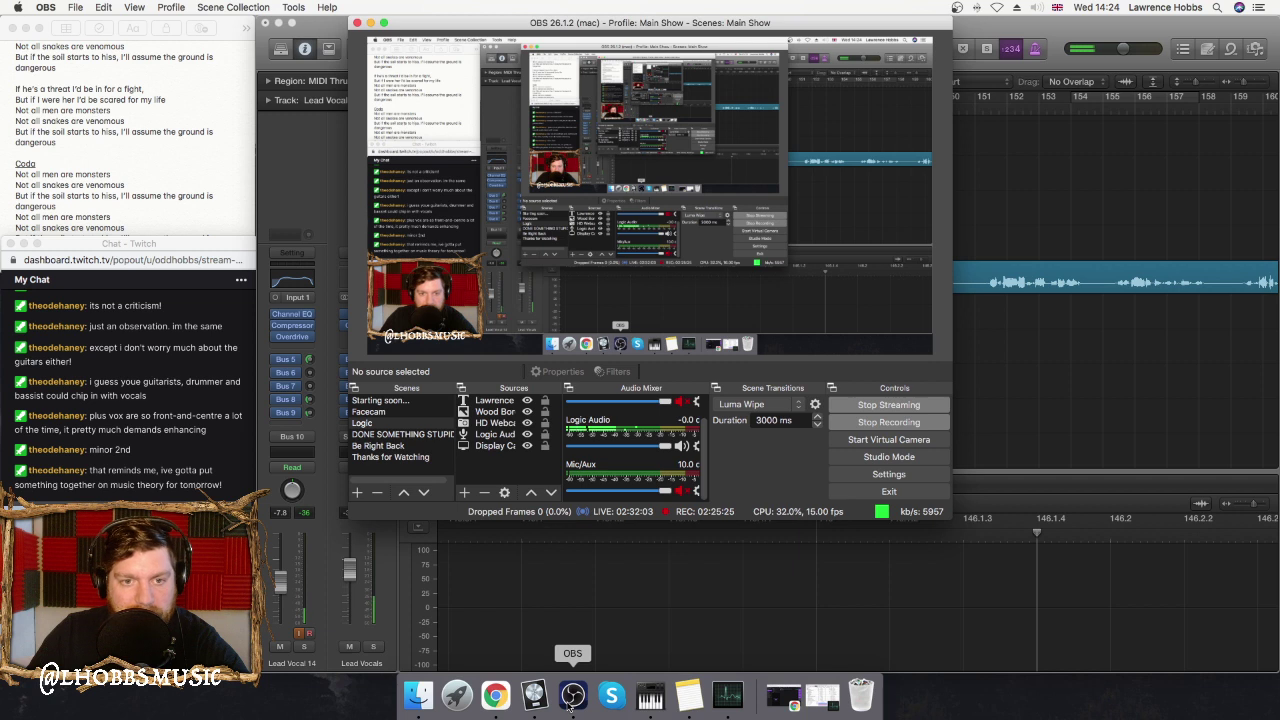
click(279, 154)
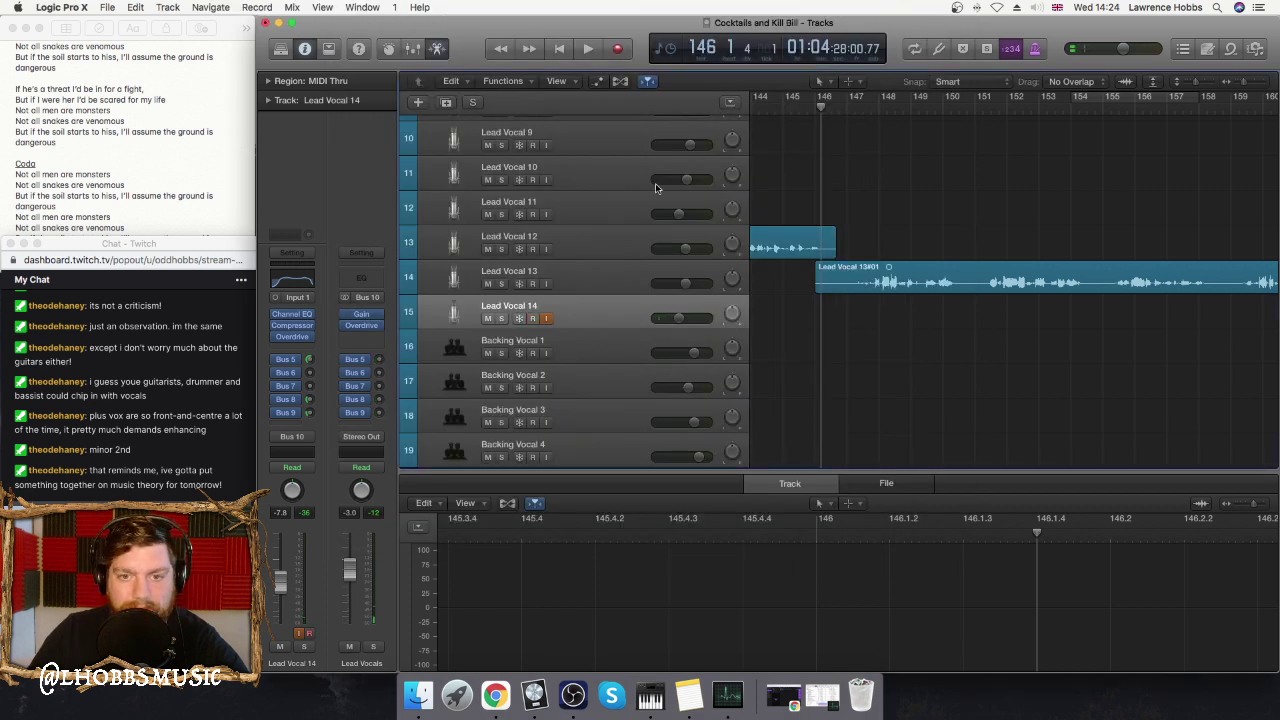
click(617, 50)
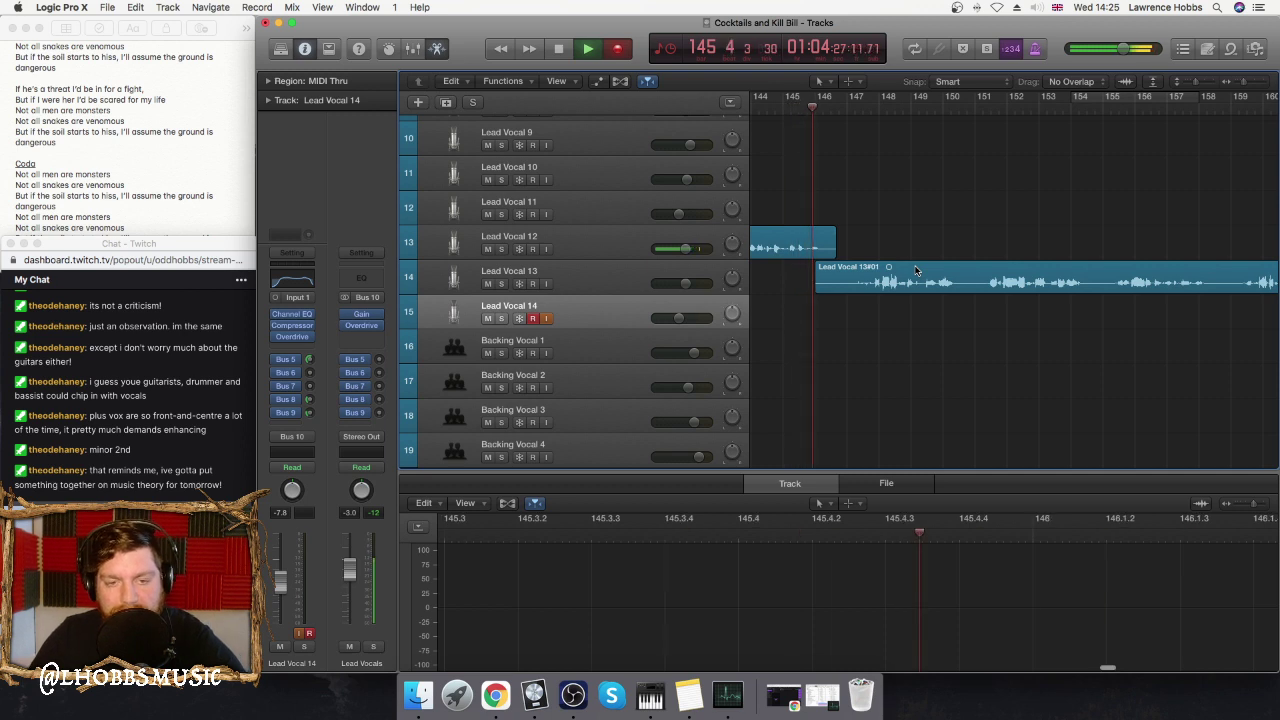
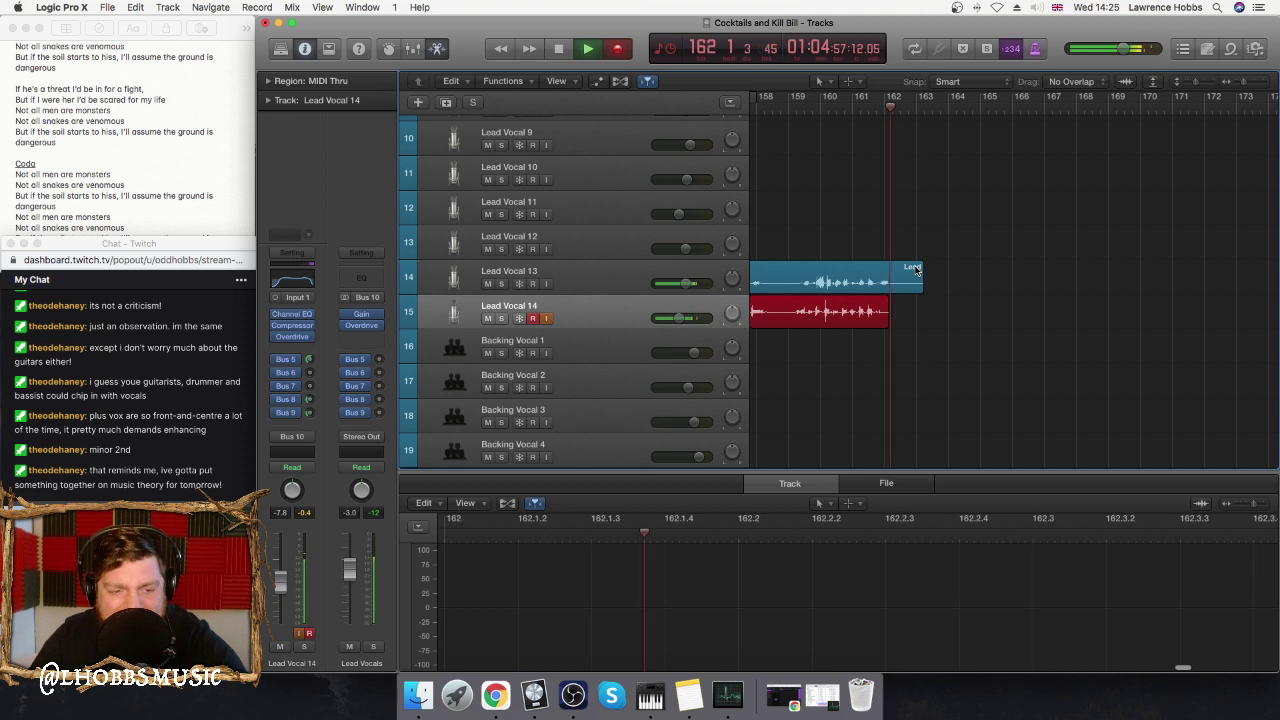
key(space)
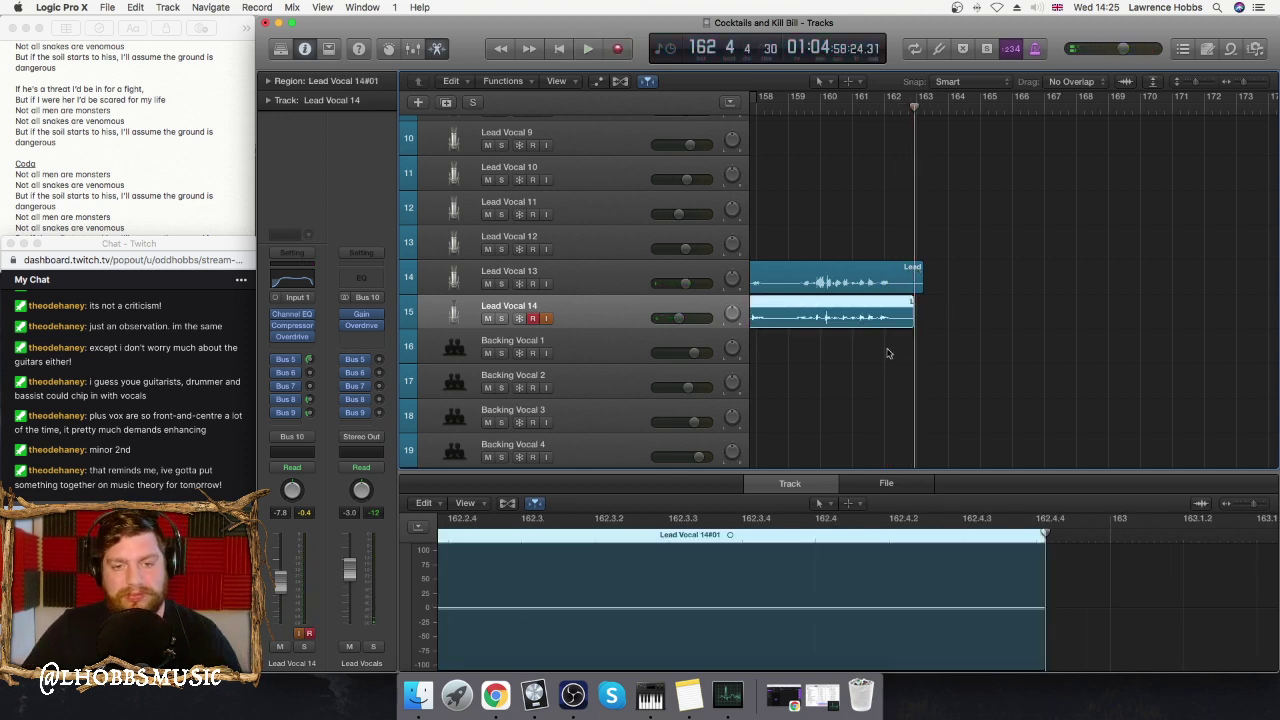
- Turn off input monitoring on Lead Vocal 14 and turn it on for the INPUT MONITORING FOR OBS track
scroll(698, 290, left, 3)
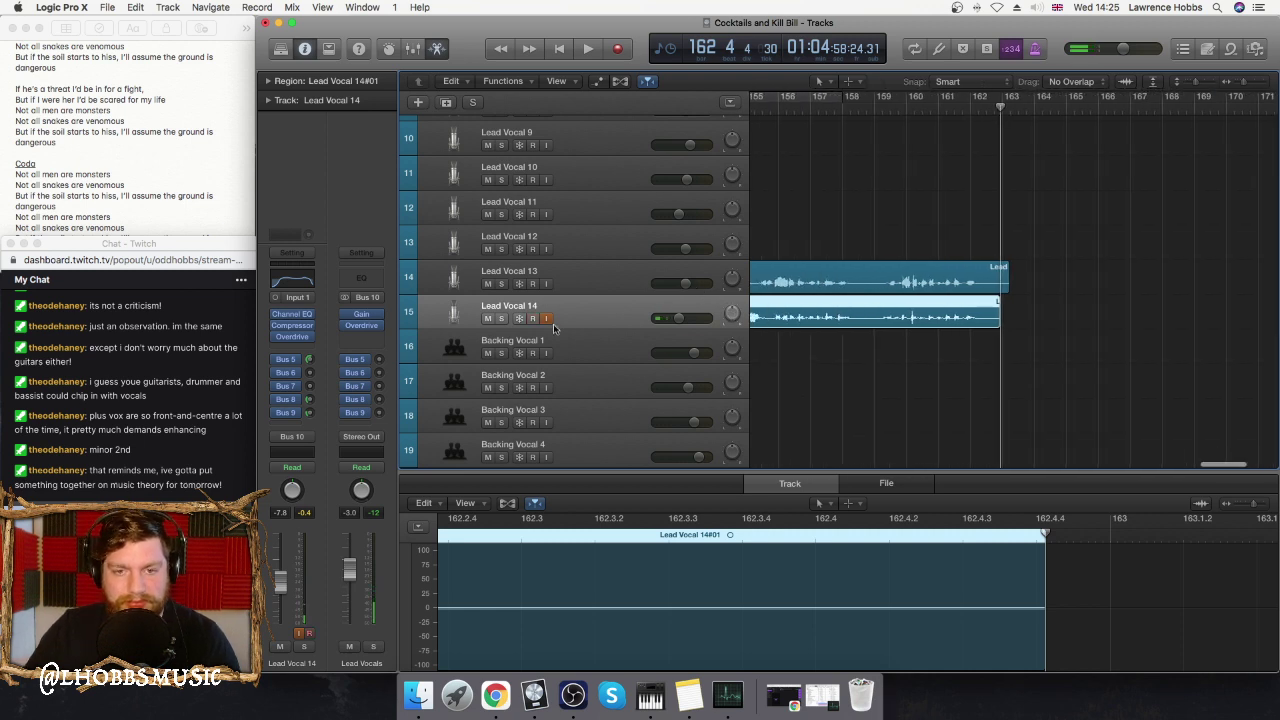
scroll(592, 258, up, 8)
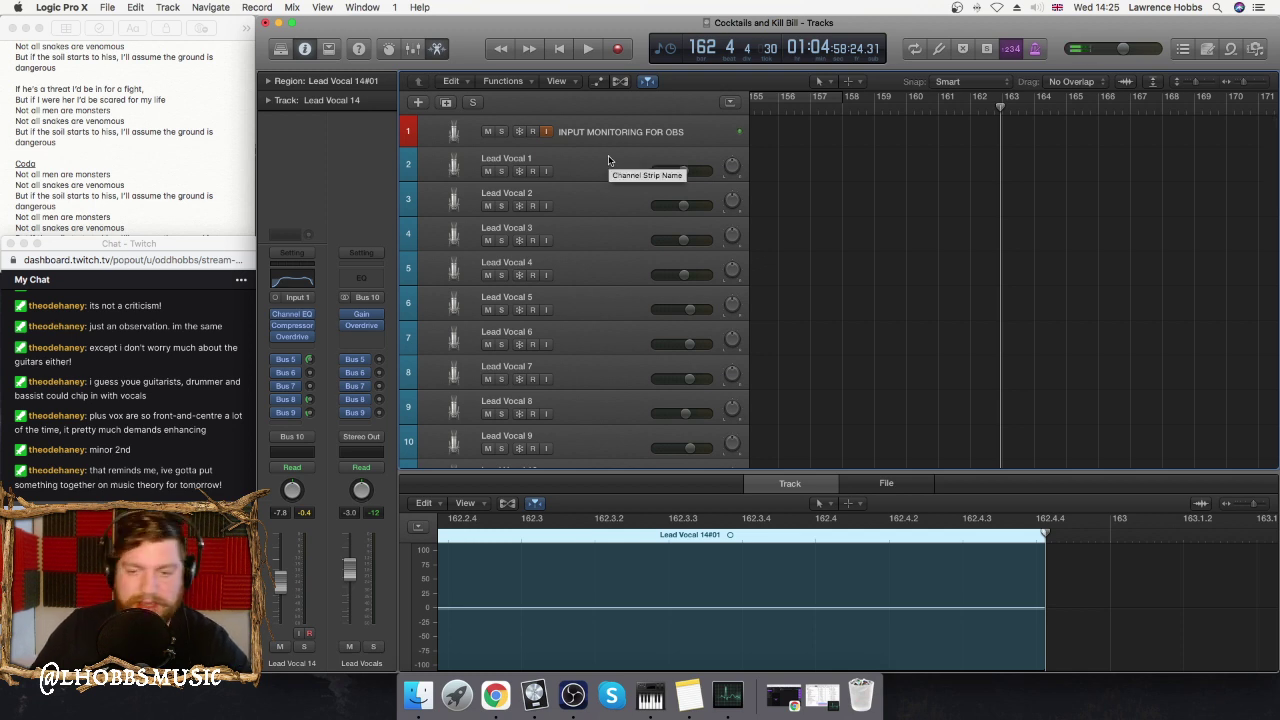
scroll(763, 216, down, 8)
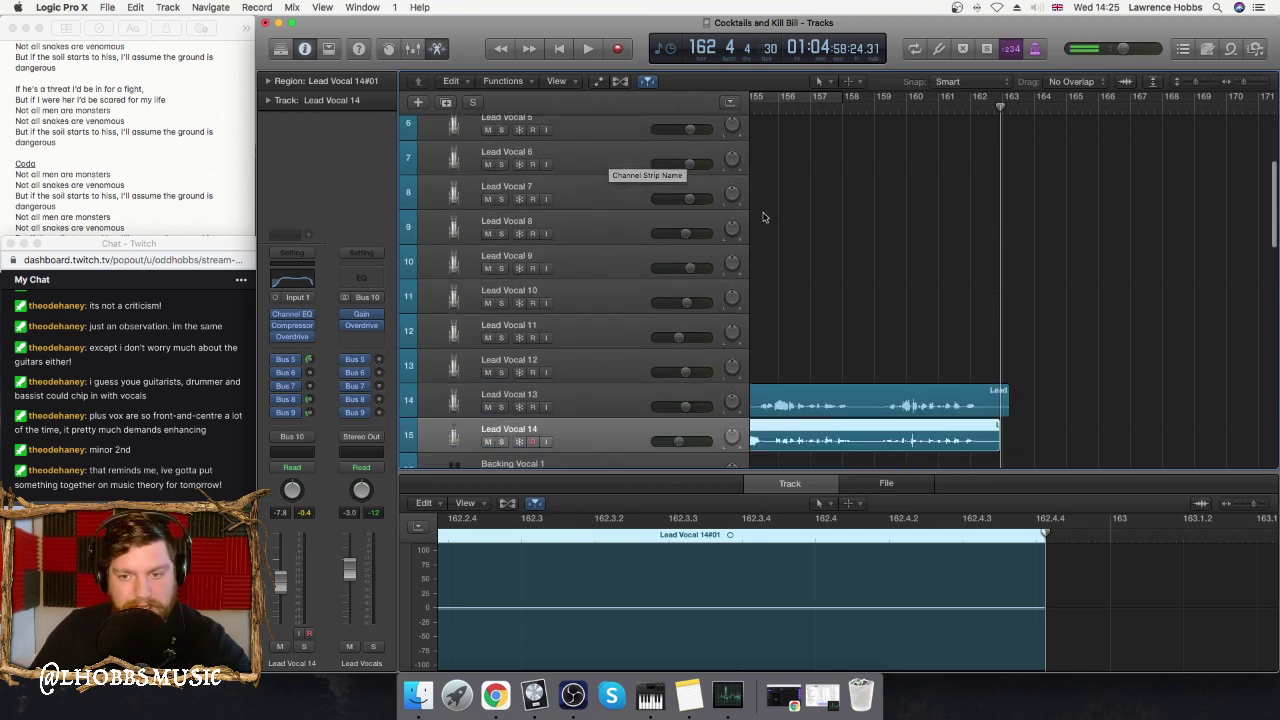
- Play back the Lead Vocal 14 take from around bar 146 to bar 161
scroll(886, 203, left, 2)
scroll(890, 190, left, 5)
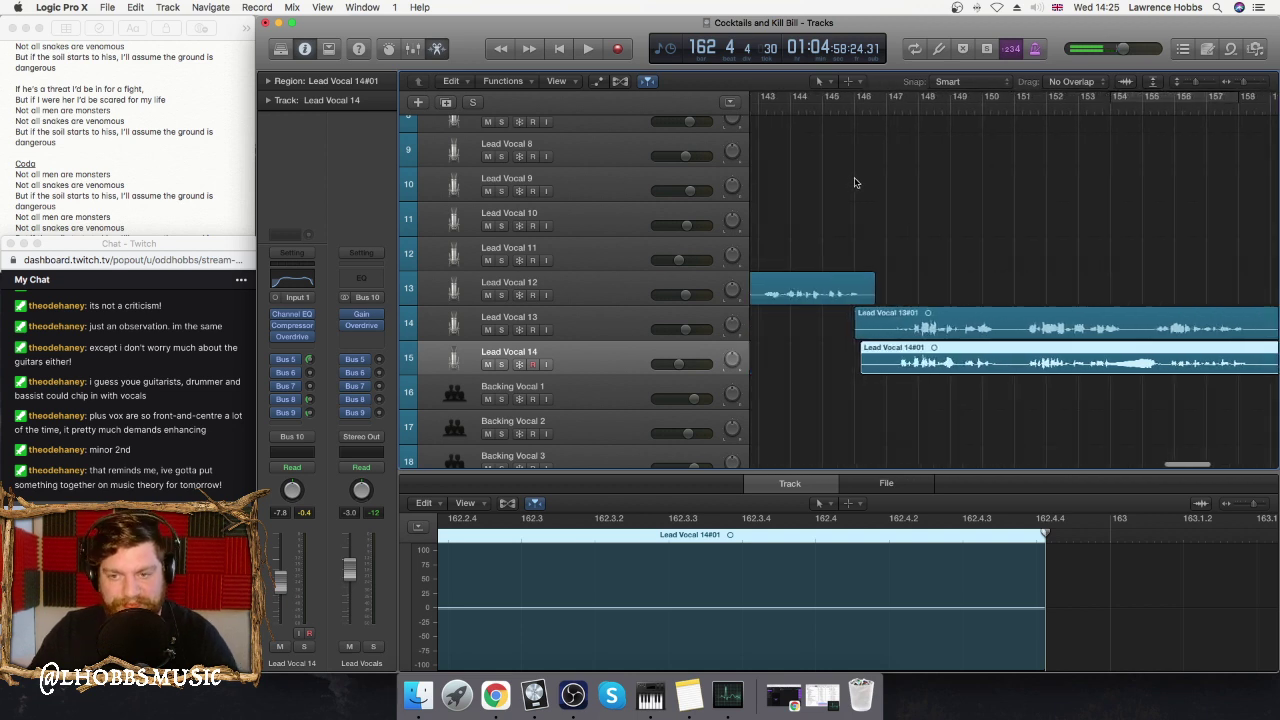
click(878, 107)
key(space)
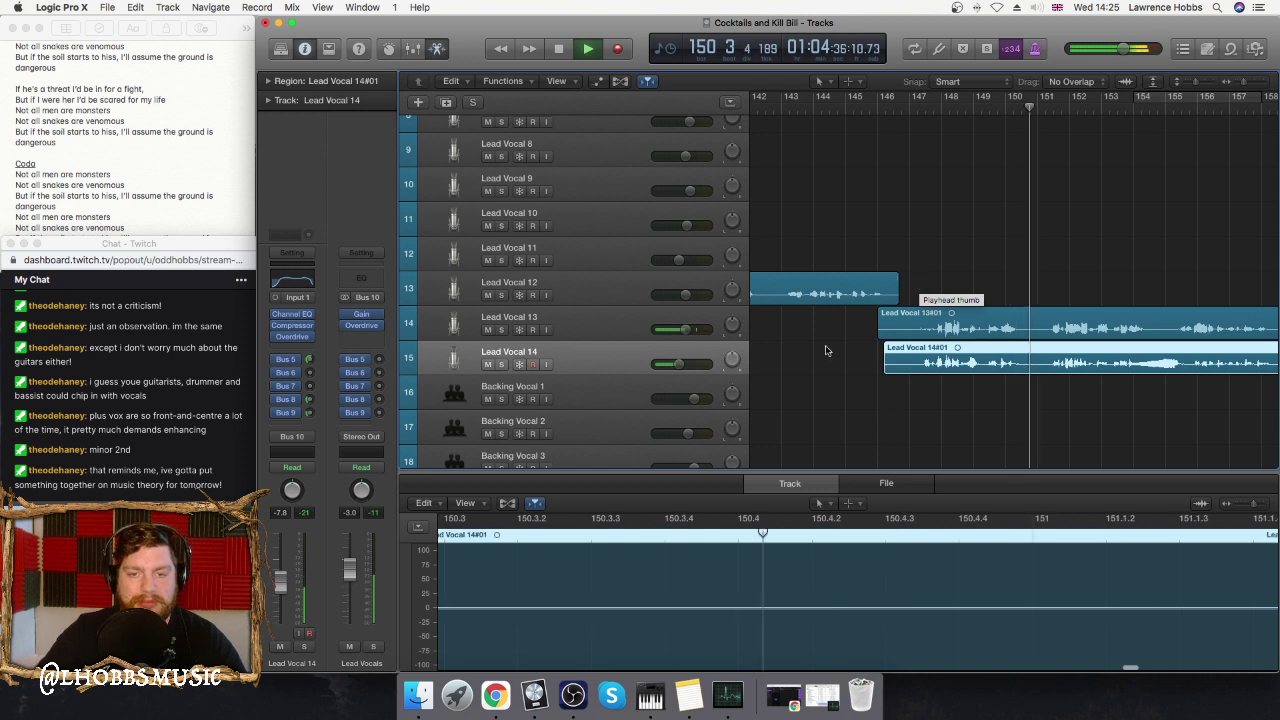
mouse_move(680, 364)
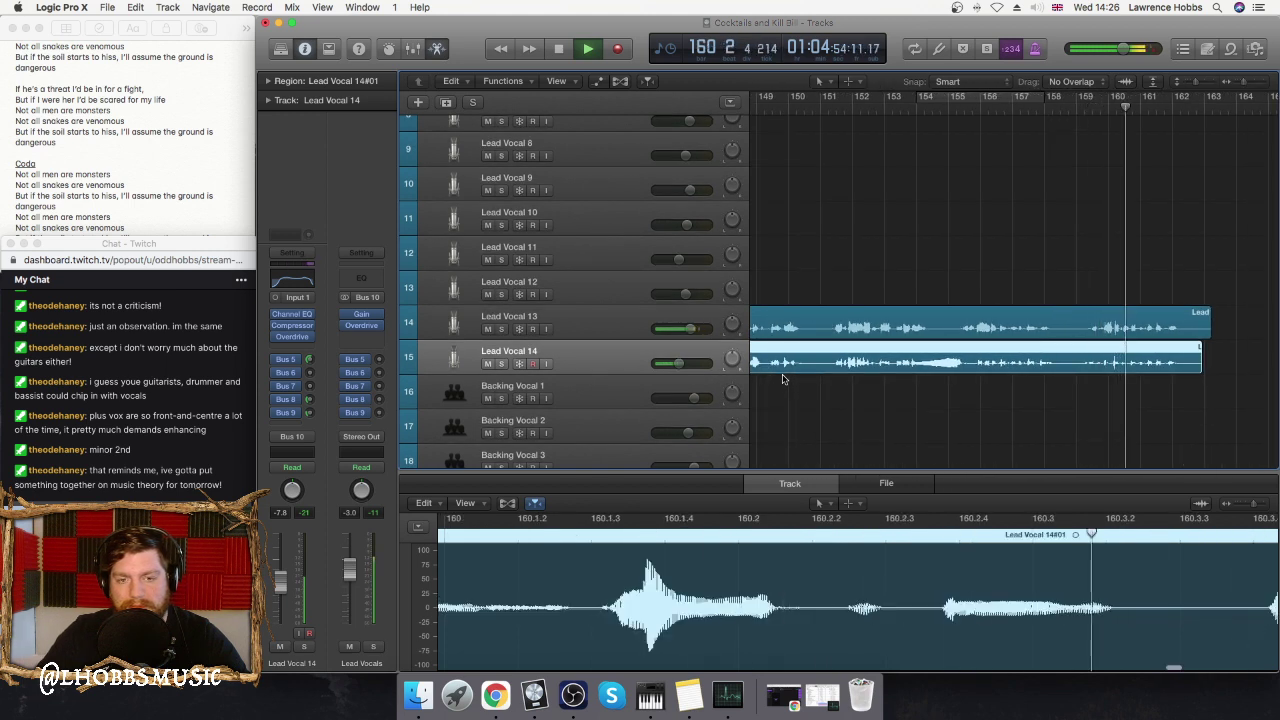
click(788, 395)
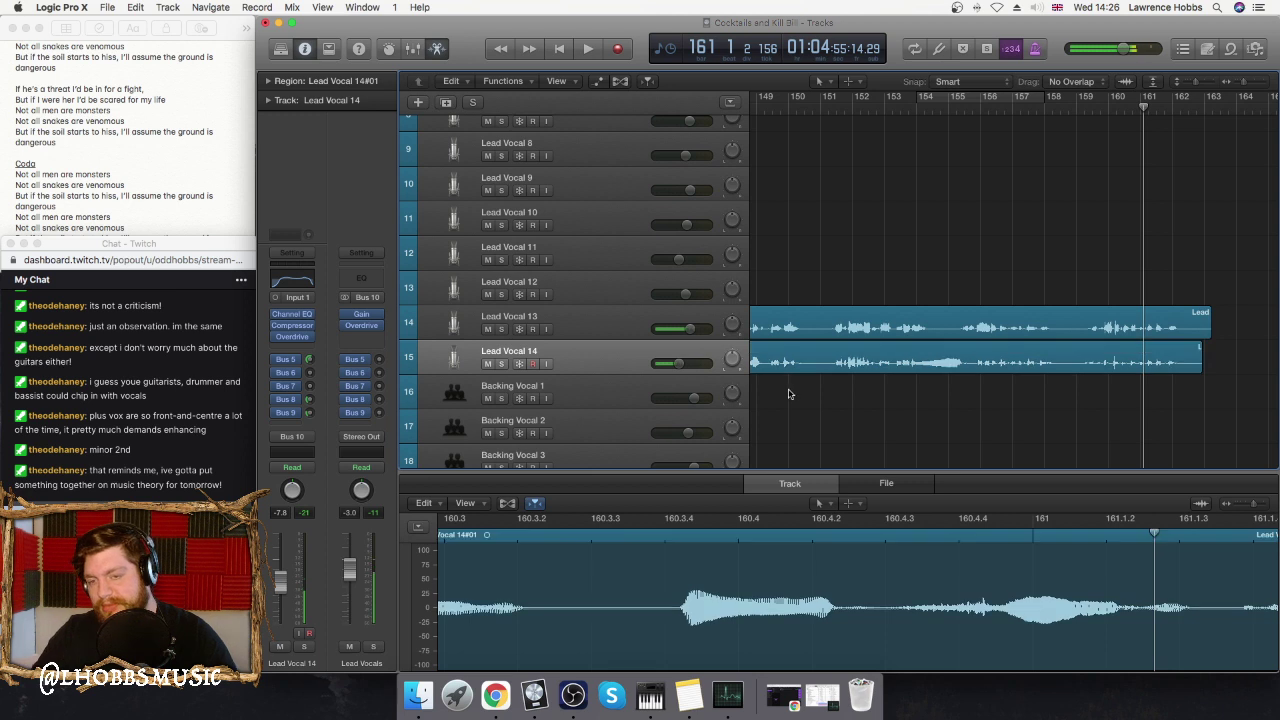
- Delete the Lead Vocal 14#01 region along with its recorded audio file and return to bar 146
click(784, 362)
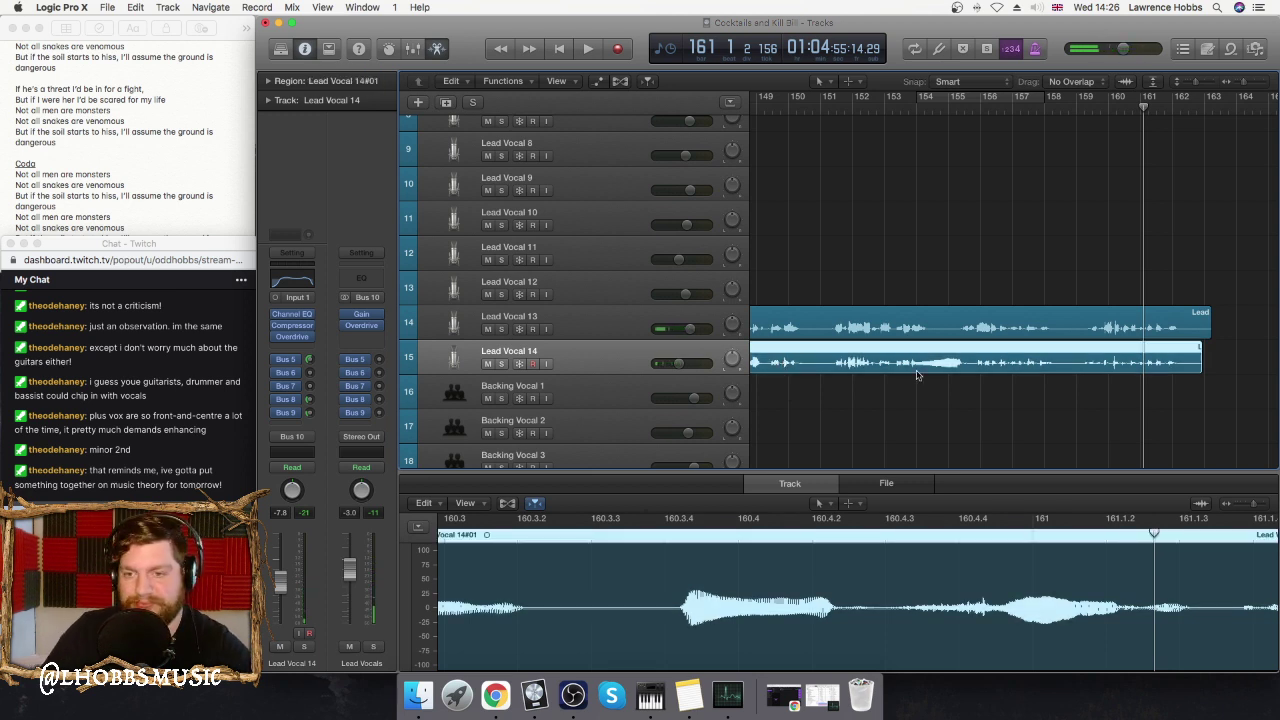
key(Delete)
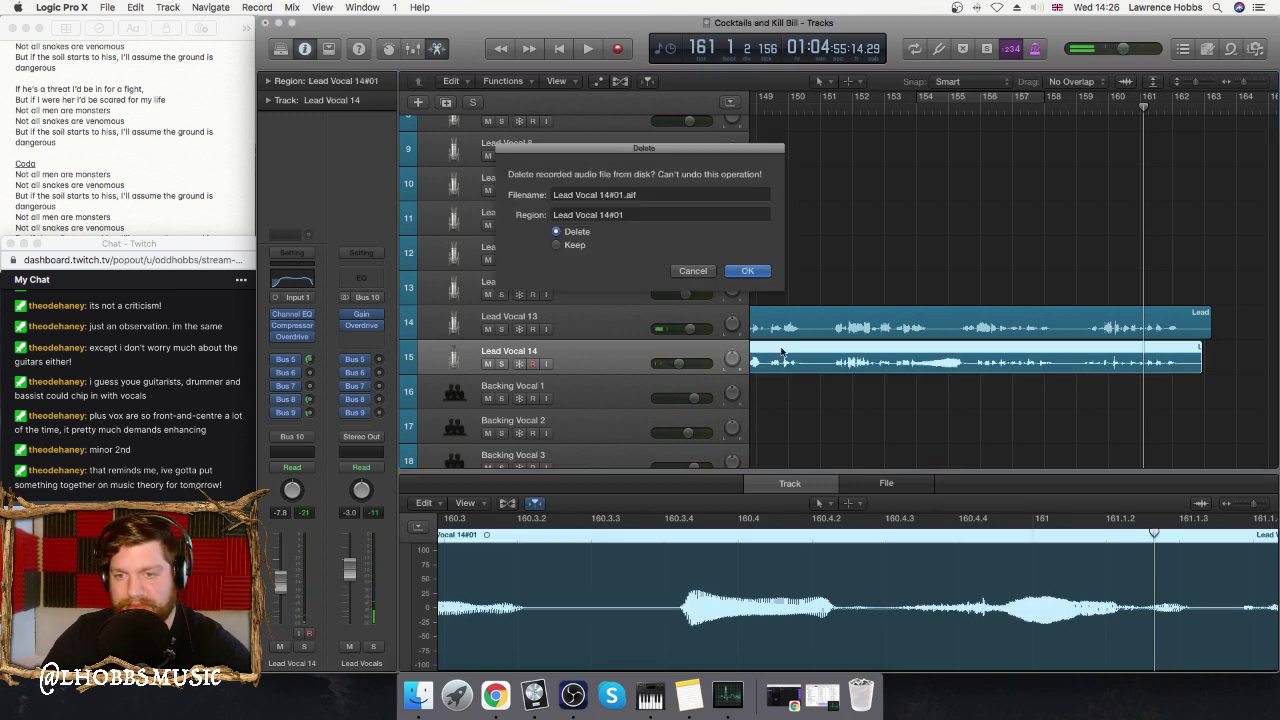
click(746, 271)
scroll(861, 115, left, 5)
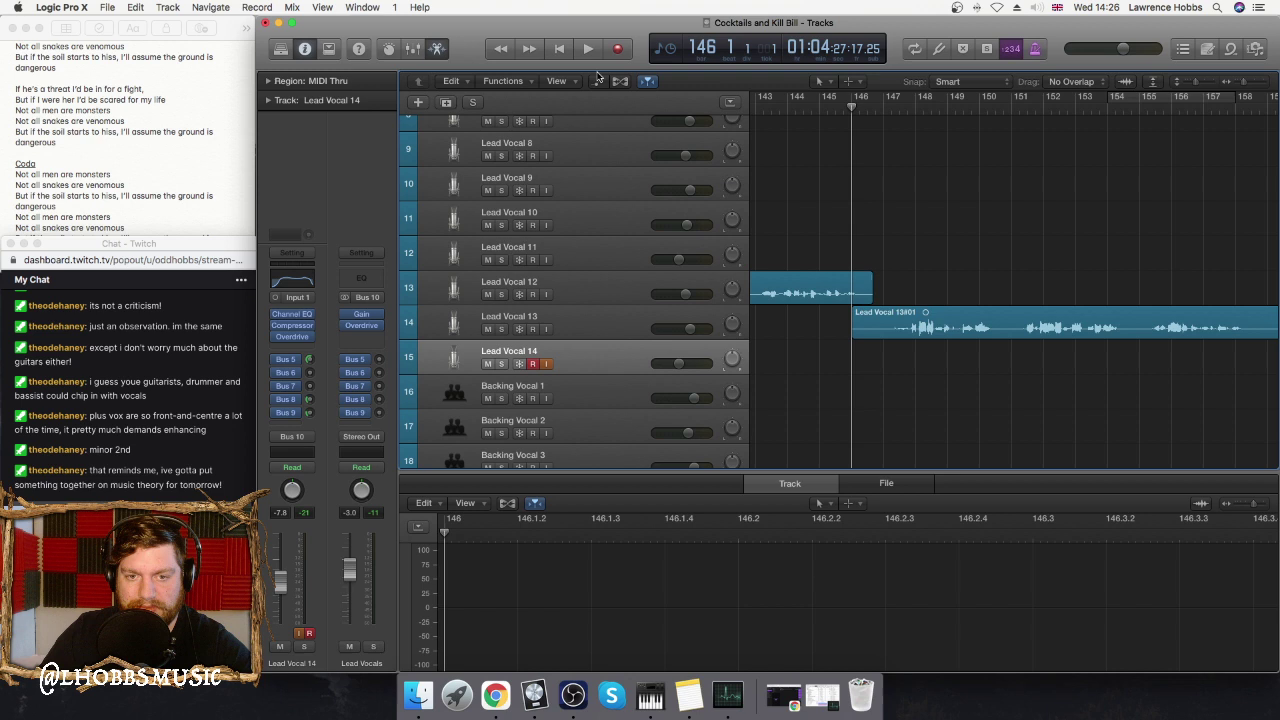
- Record a new vocal take on Lead Vocal 14 from bar 146 to late bar 162
key(r)
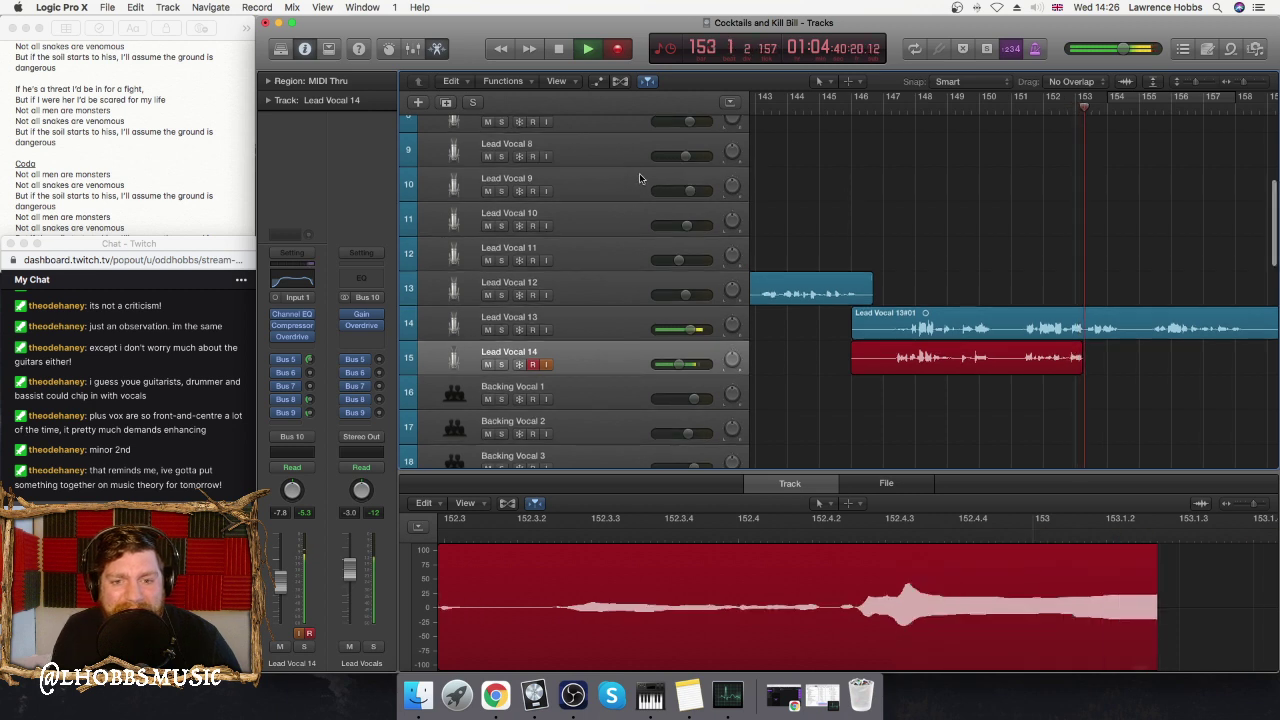
scroll(639, 175, up, 5)
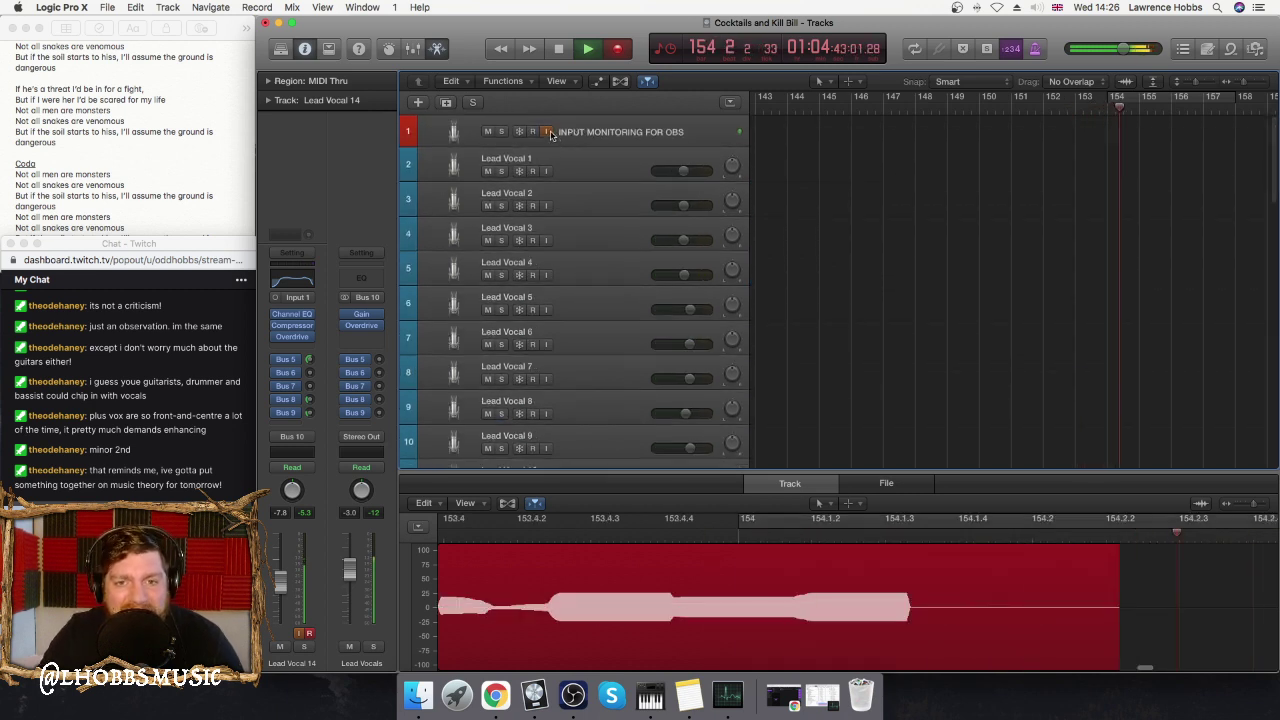
scroll(940, 203, down, 5)
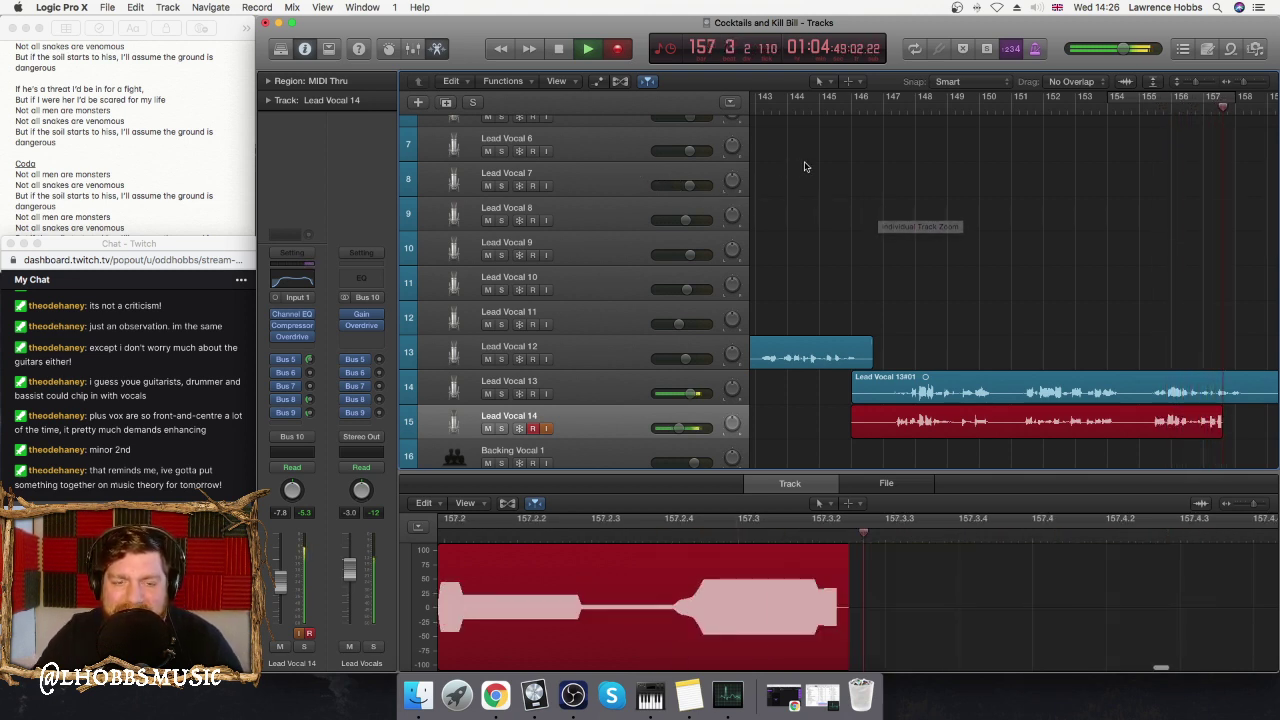
scroll(806, 166, down, 1)
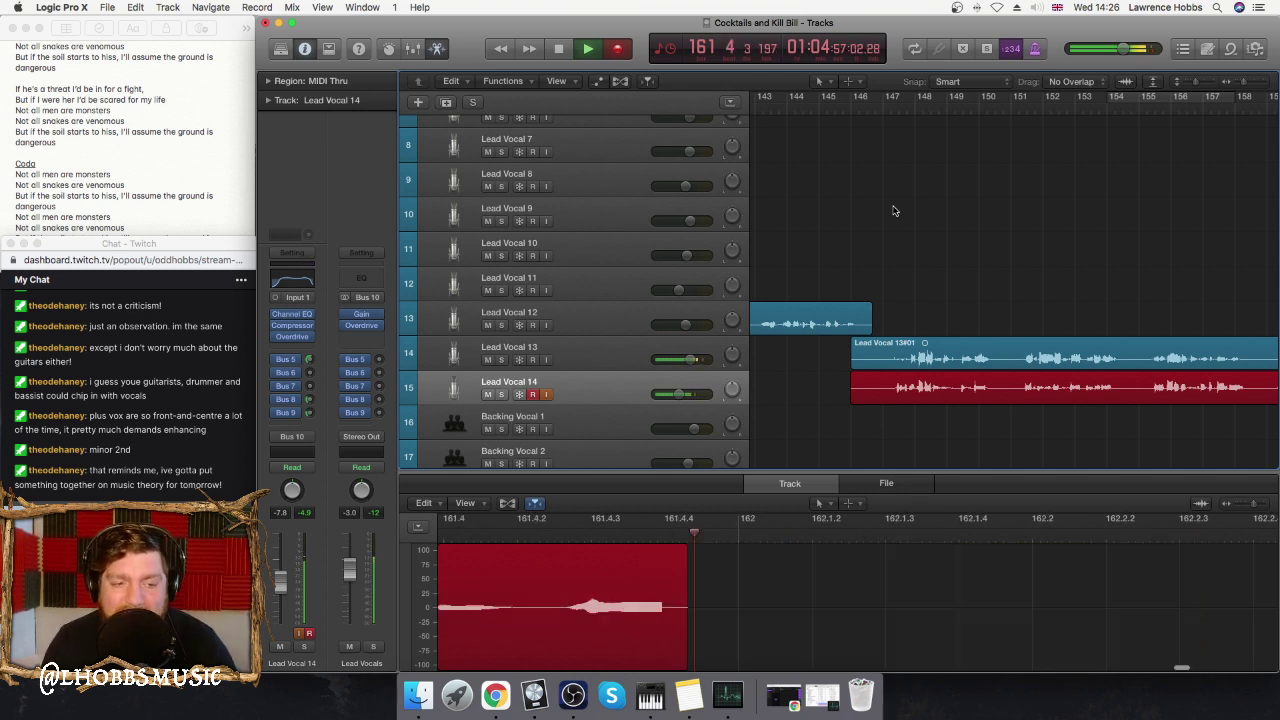
key(r)
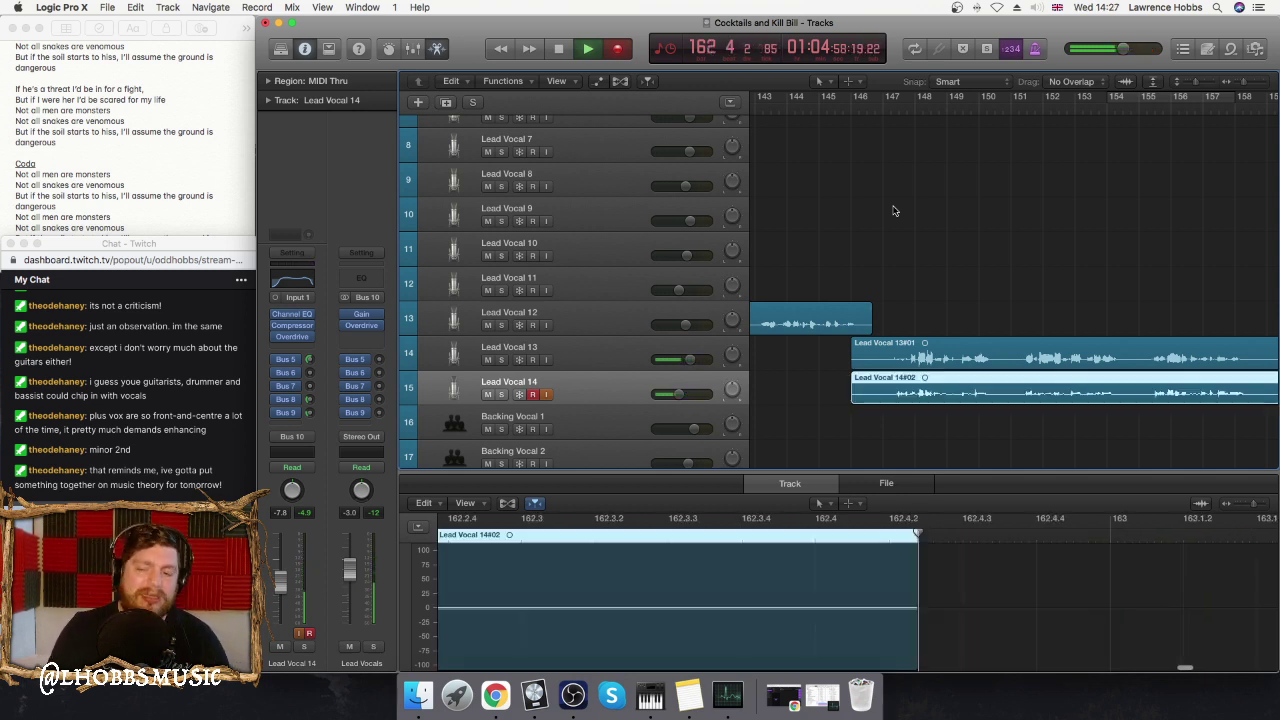
- Listen to the Lead Vocal 14#02 take from bar 146 to bar 150 and delete it with its audio file
scroll(890, 209, down, 5)
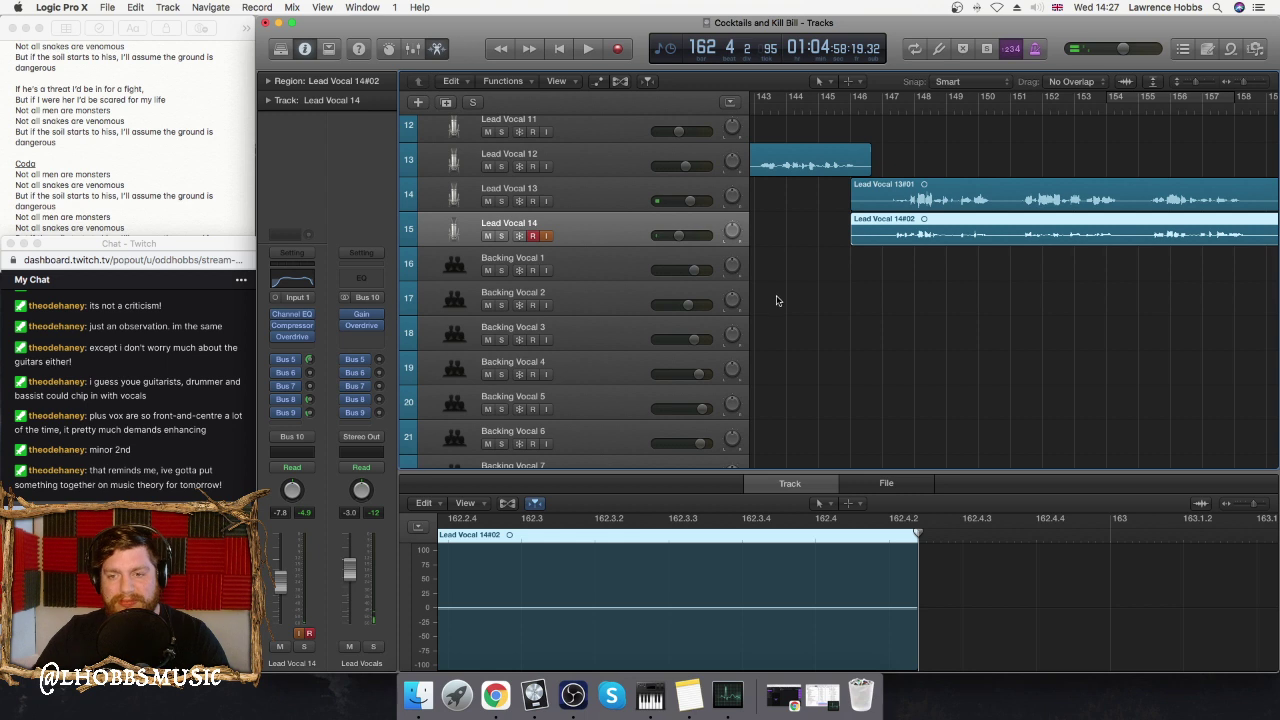
click(856, 104)
key(space)
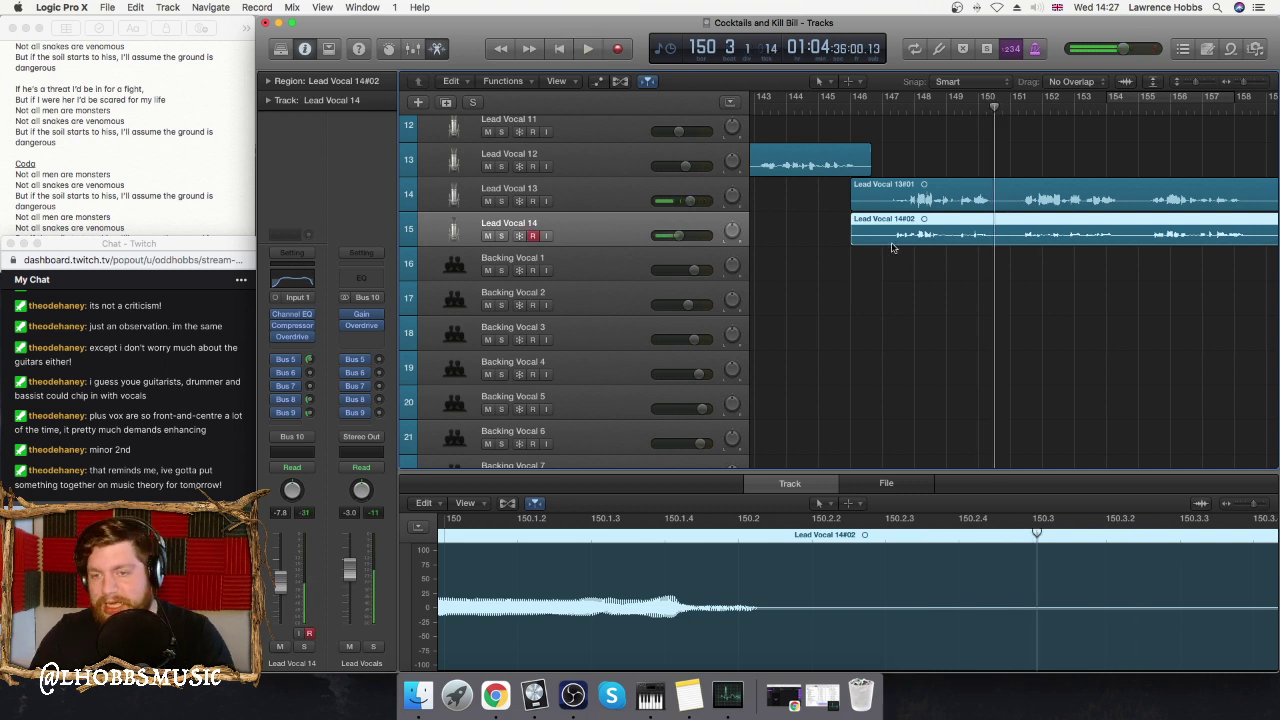
key(BackSpace)
click(749, 271)
- Record another vocal take on Lead Vocal 14 from bar 146 to bar 163
click(851, 110)
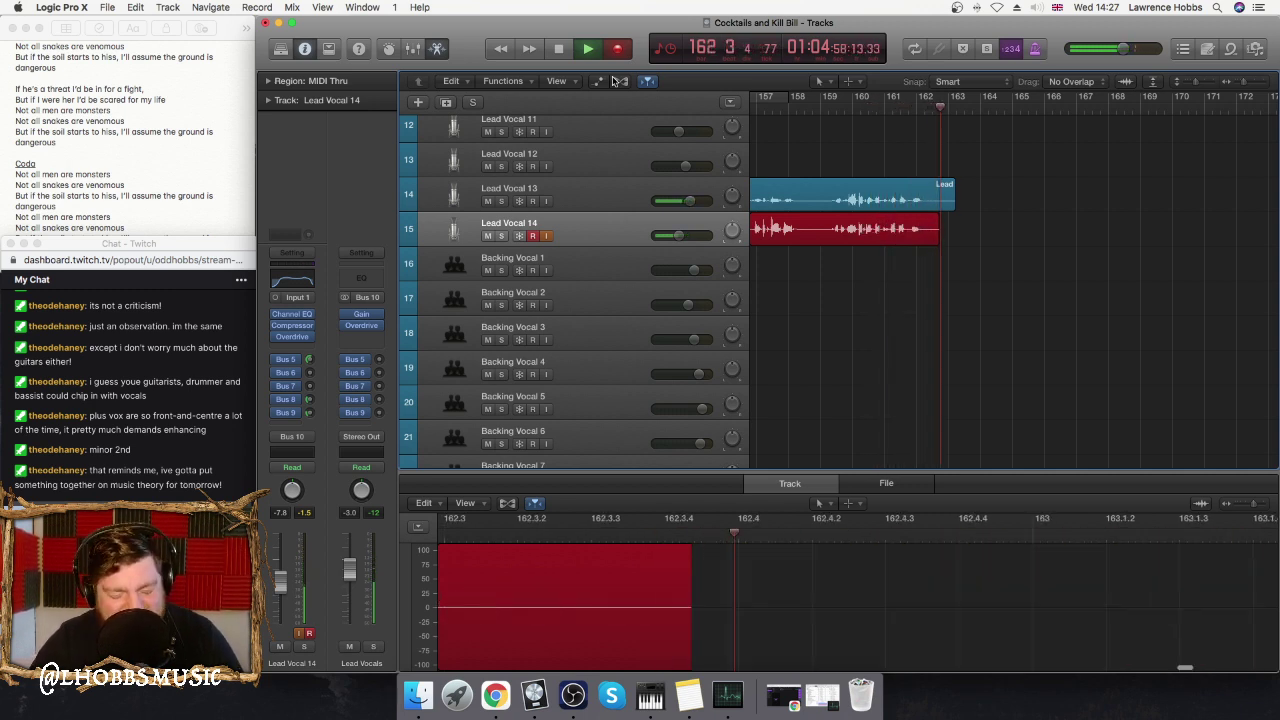
key(space)
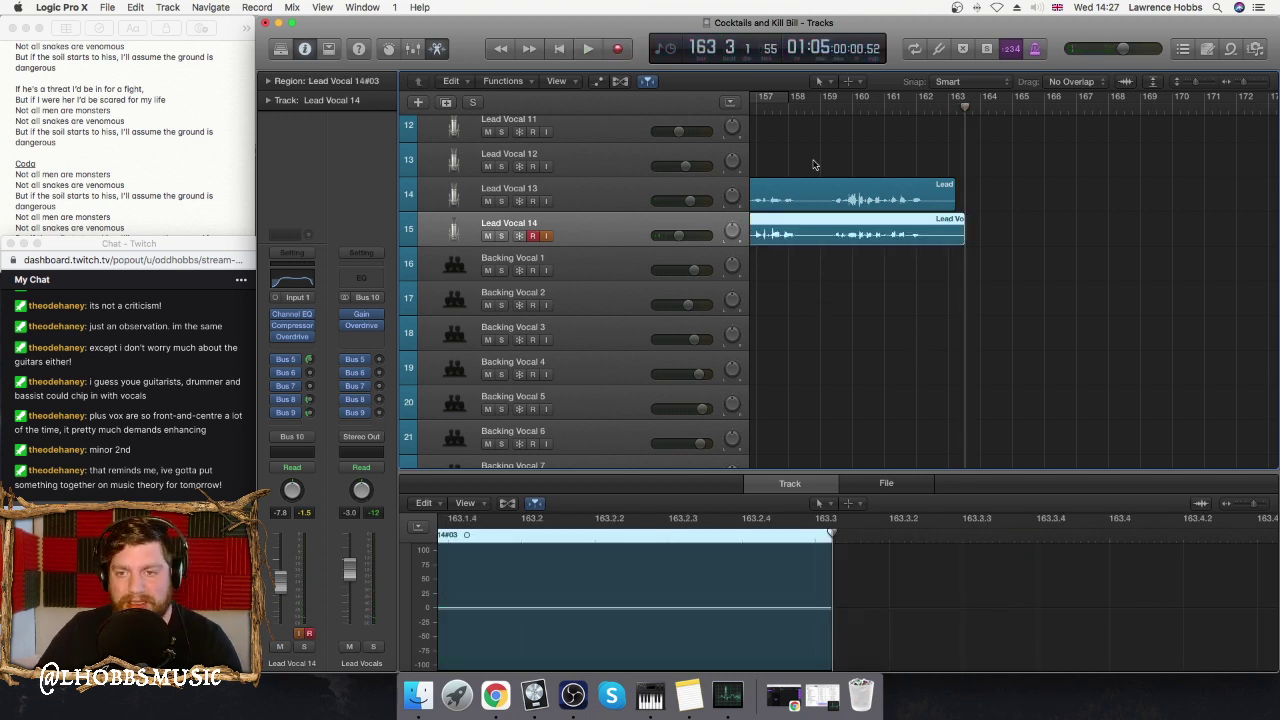
- Start playback of the take from bar 146 and turn on input monitoring for the INPUT MONITORING FOR OBS track
scroll(814, 165, left, 5)
key(space)
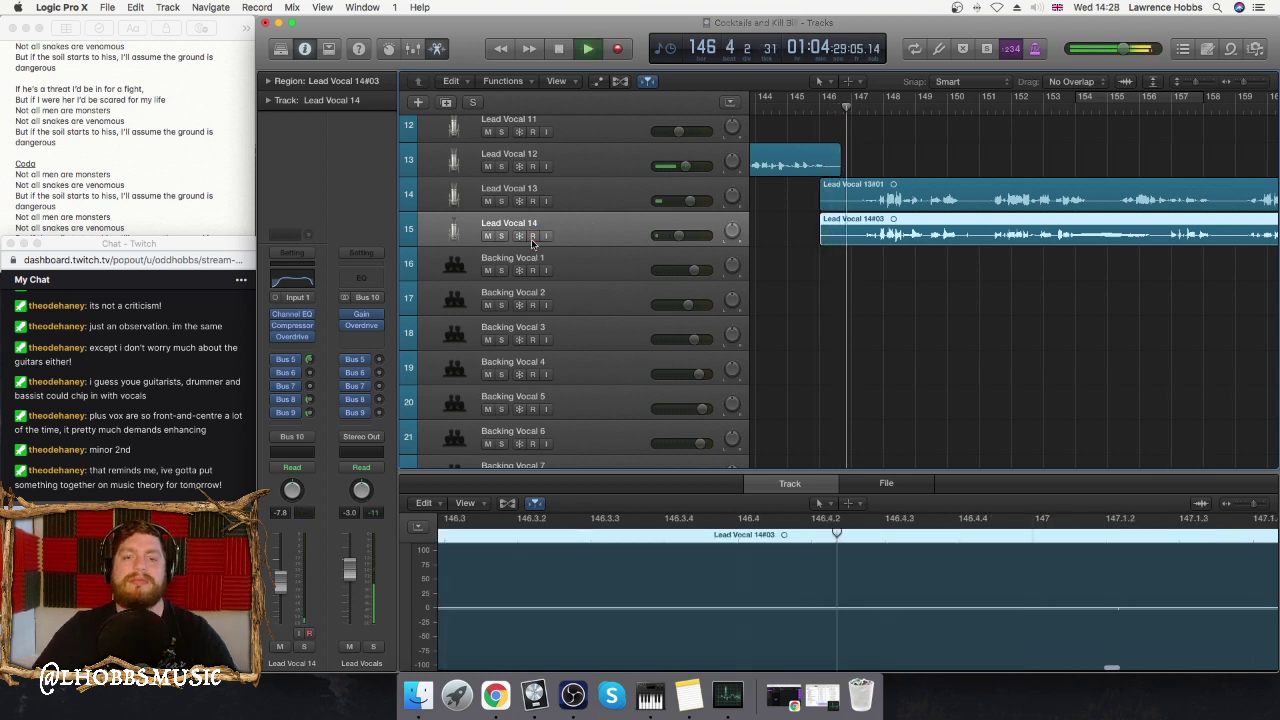
scroll(679, 226, up, 10)
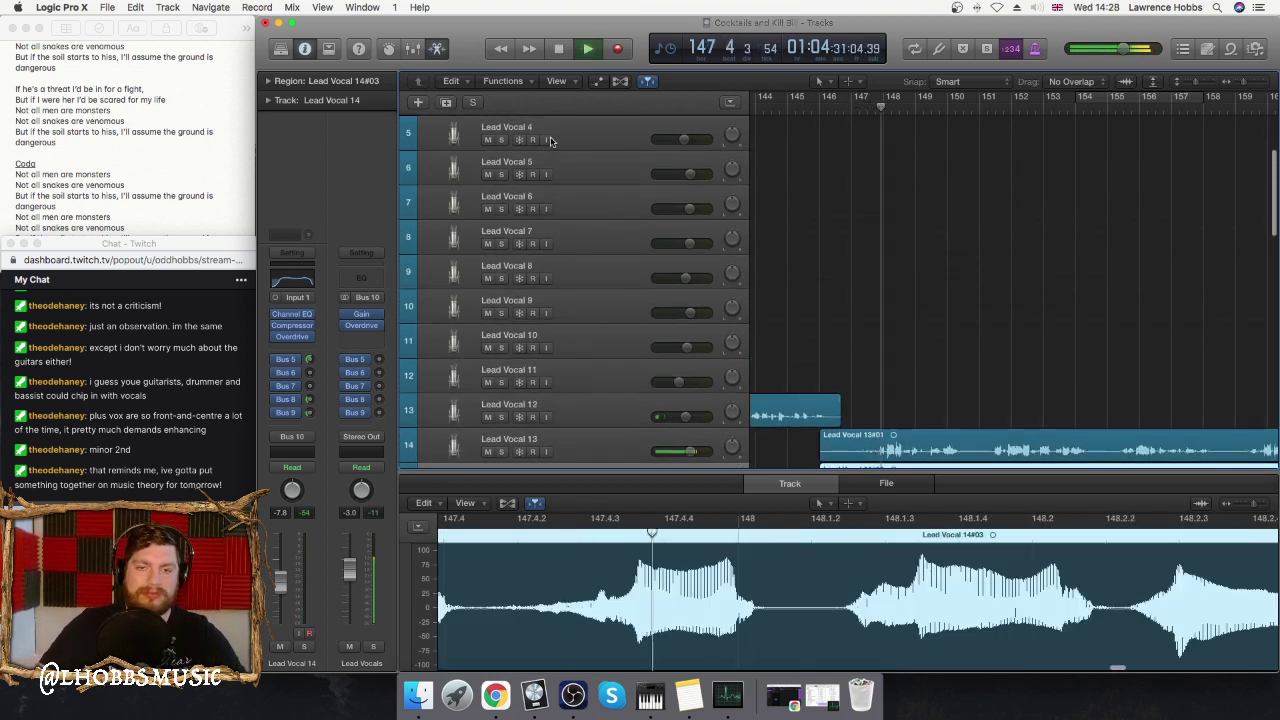
click(546, 132)
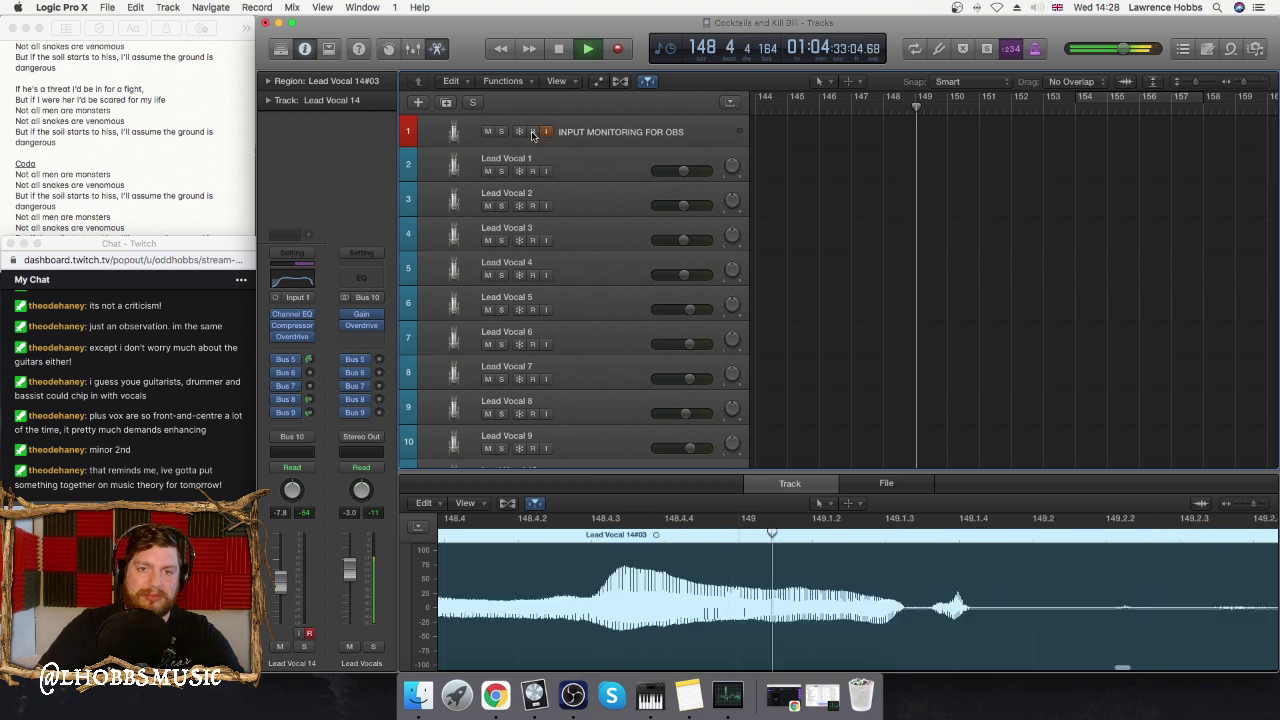
scroll(857, 213, down, 10)
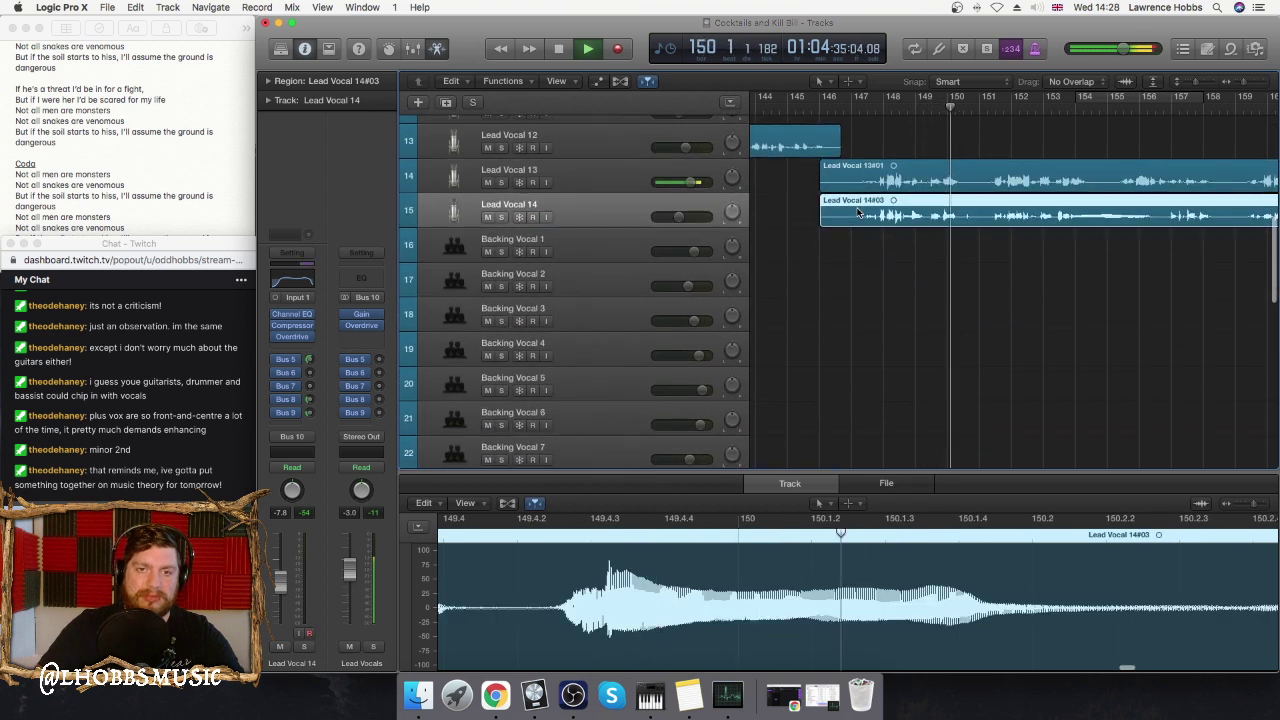
- Listen to the rest of the Lead Vocal 14#03 take through late bar 162, checking it against the other tracks
scroll(857, 213, up, 7)
scroll(593, 155, up, 3)
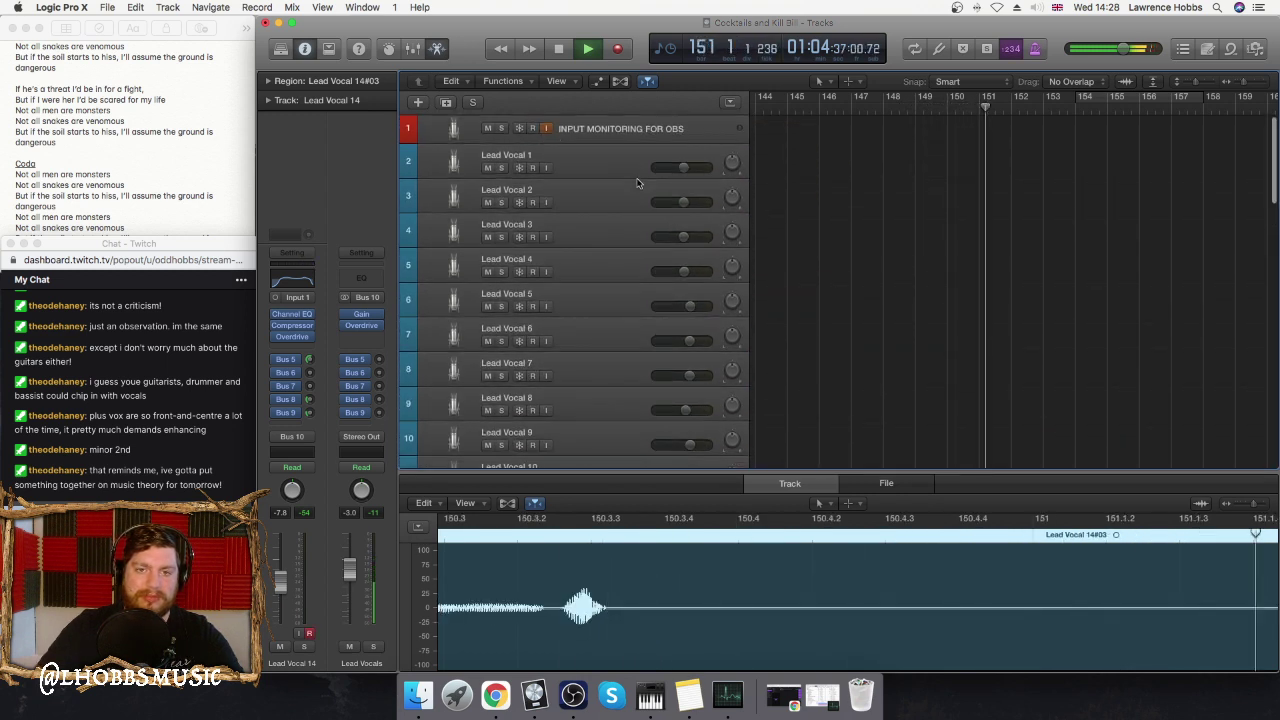
scroll(642, 240, down, 15)
scroll(600, 235, up, 5)
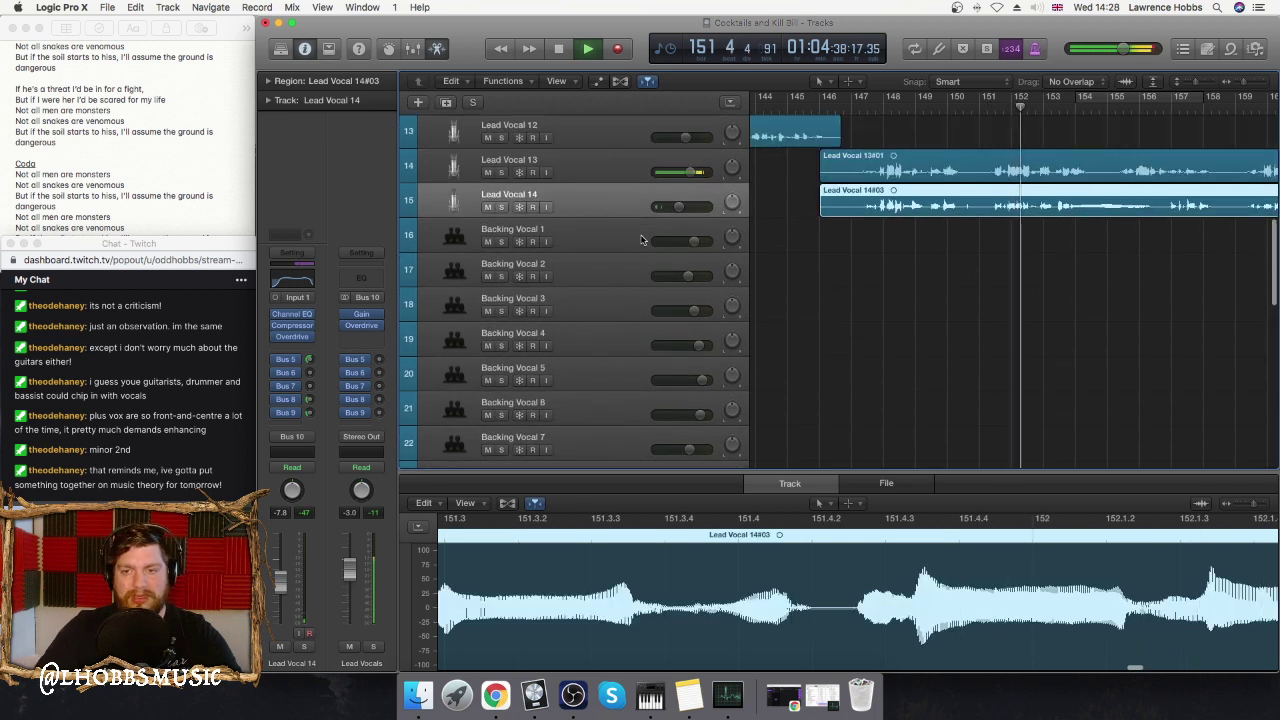
click(532, 221)
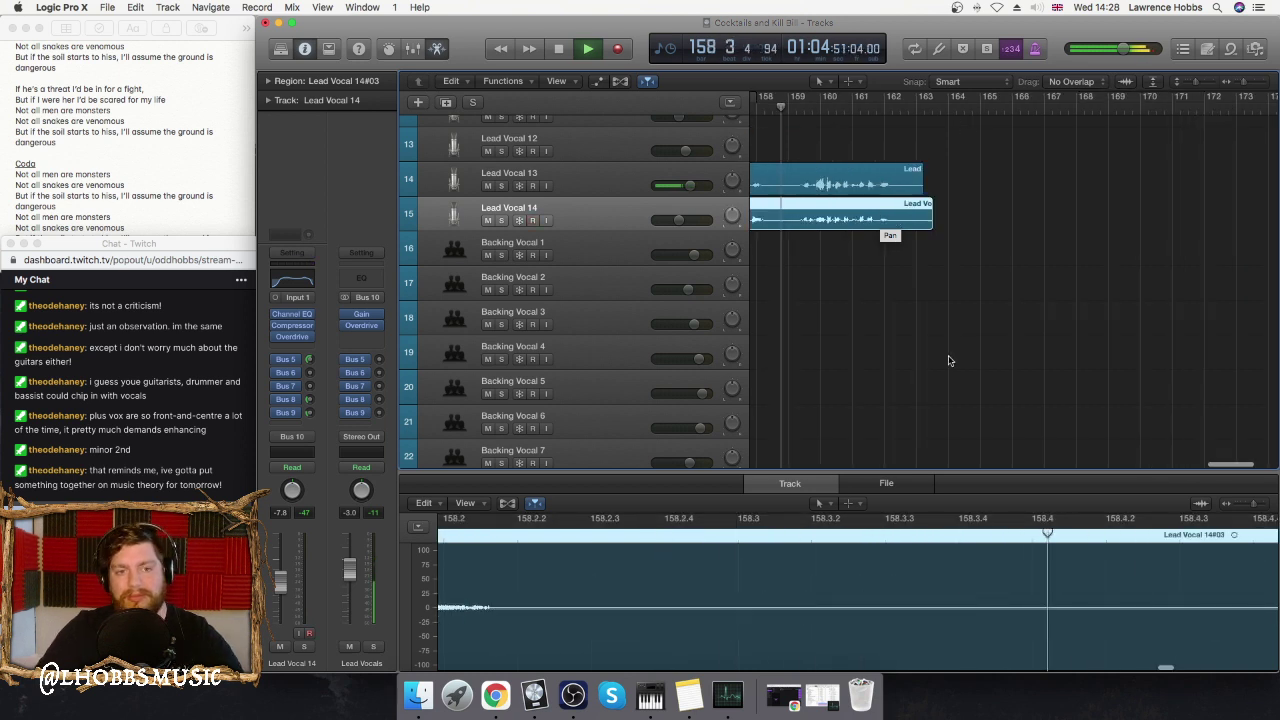
scroll(943, 333, down, 1)
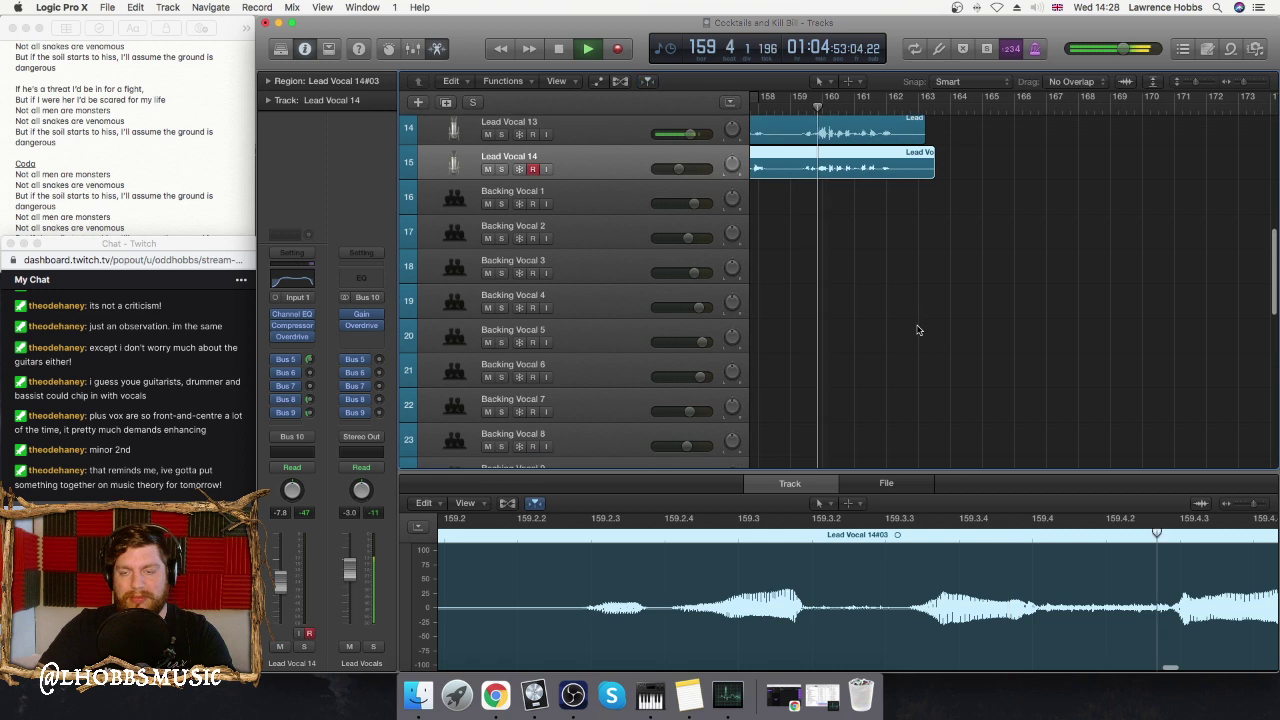
scroll(915, 330, down, 10)
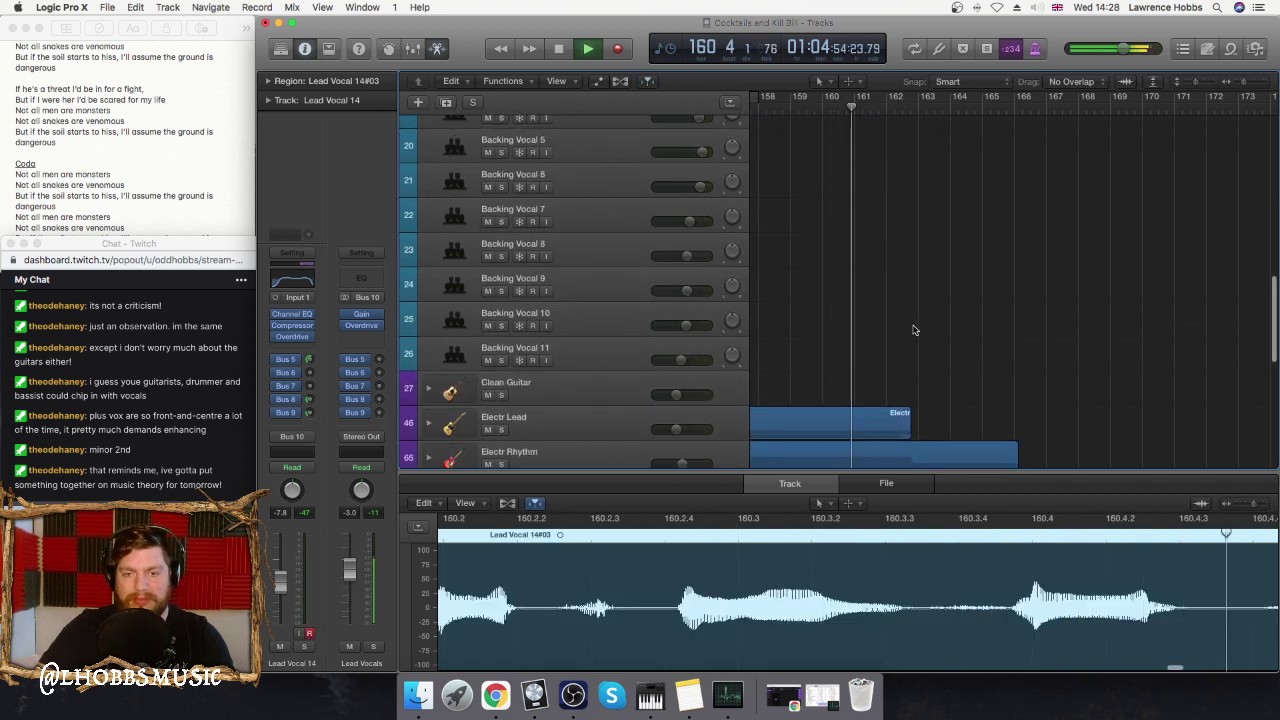
scroll(913, 330, down, 1)
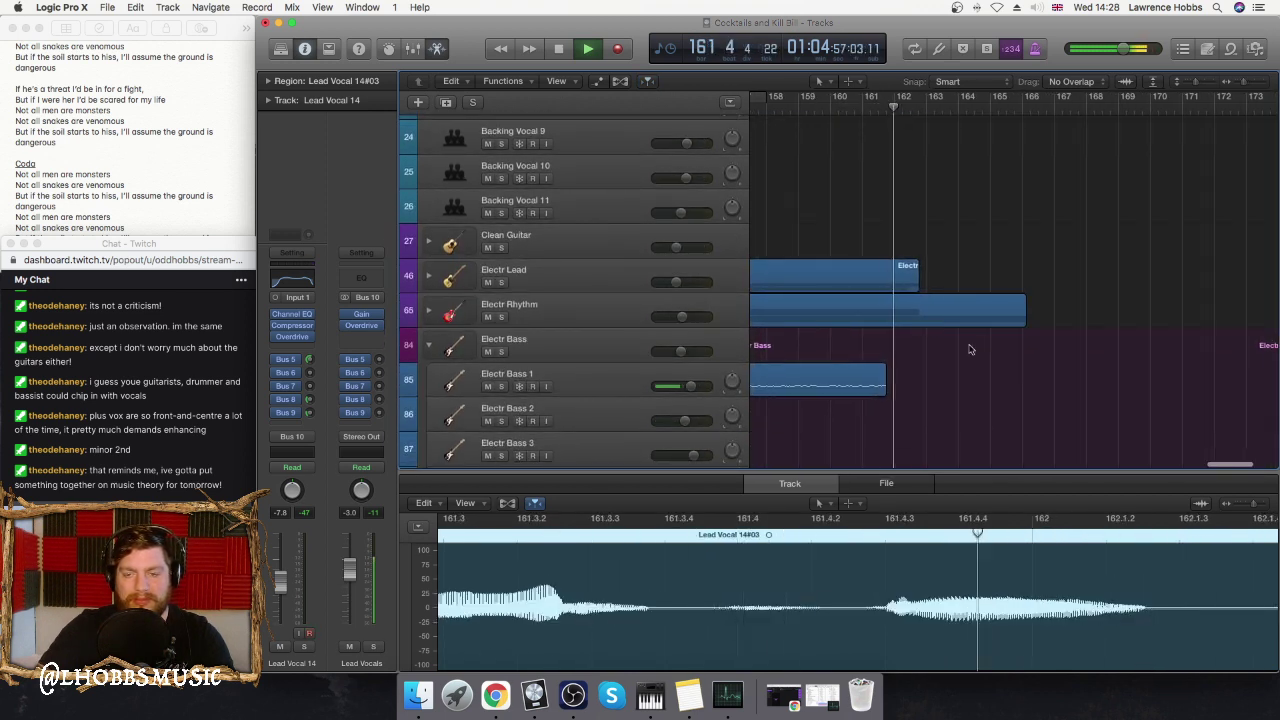
key(space)
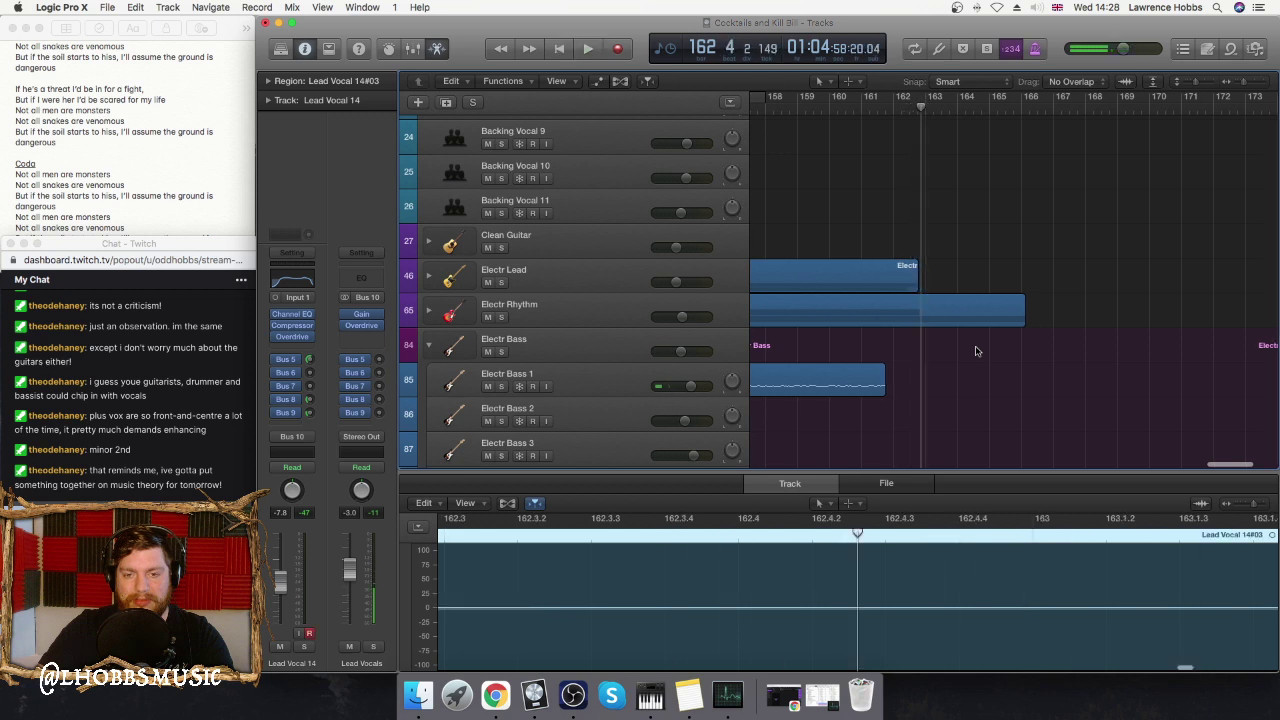
- Collapse the Electr Bass track stack
scroll(173, 168, down, 1)
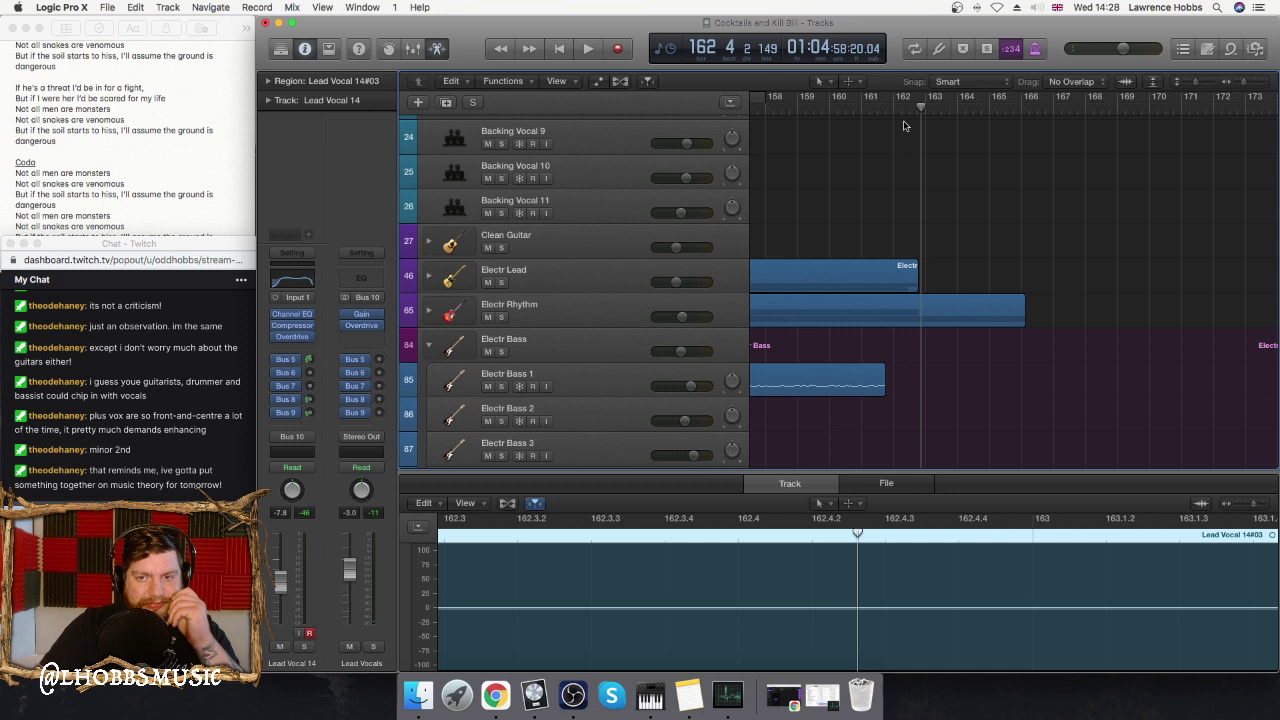
scroll(525, 232, down, 8)
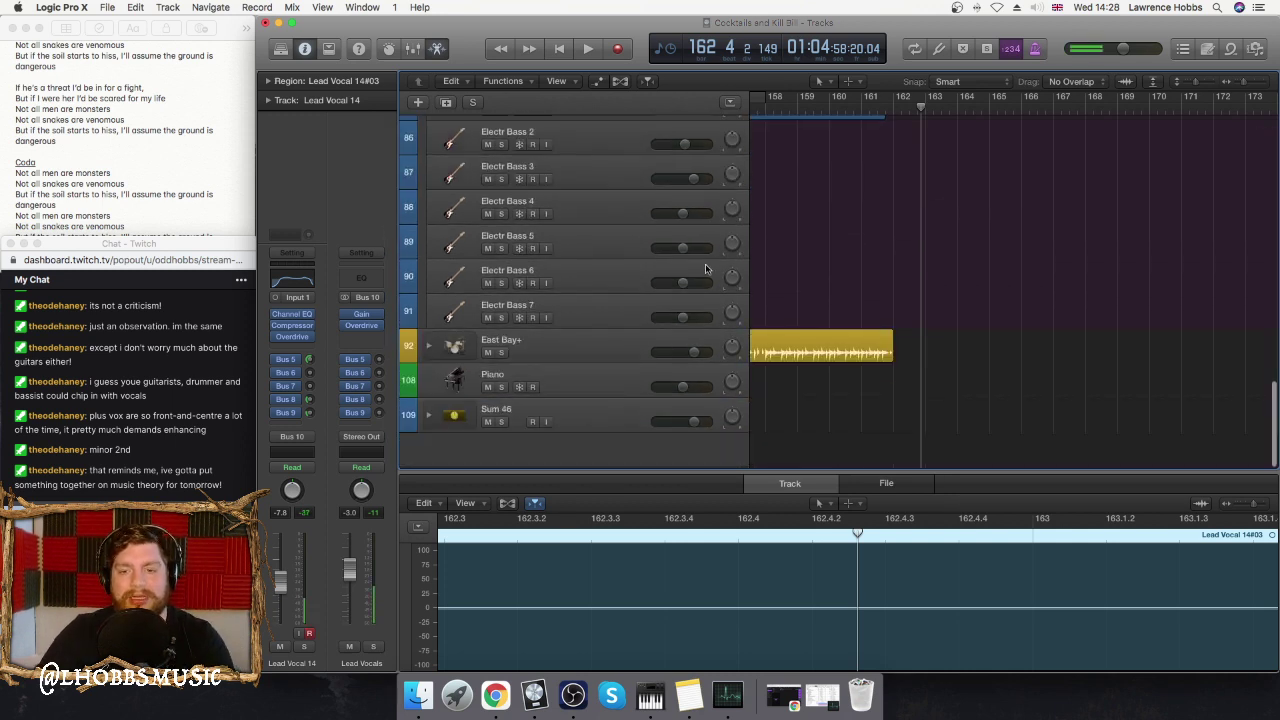
scroll(525, 232, up, 4)
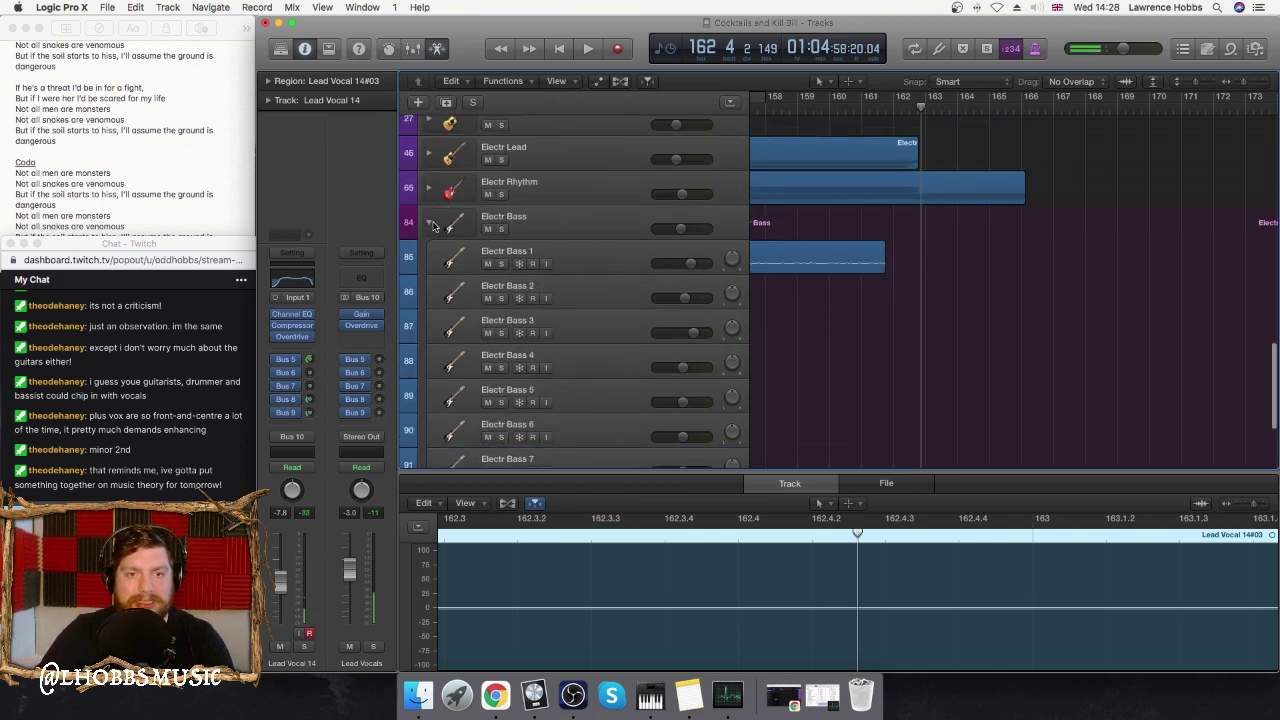
click(432, 224)
- Copy the Acoustic Guitar#05.2 part at bar 50 of the Sum 46 stack and paste it into that stack at bar 162
scroll(884, 280, left, 10)
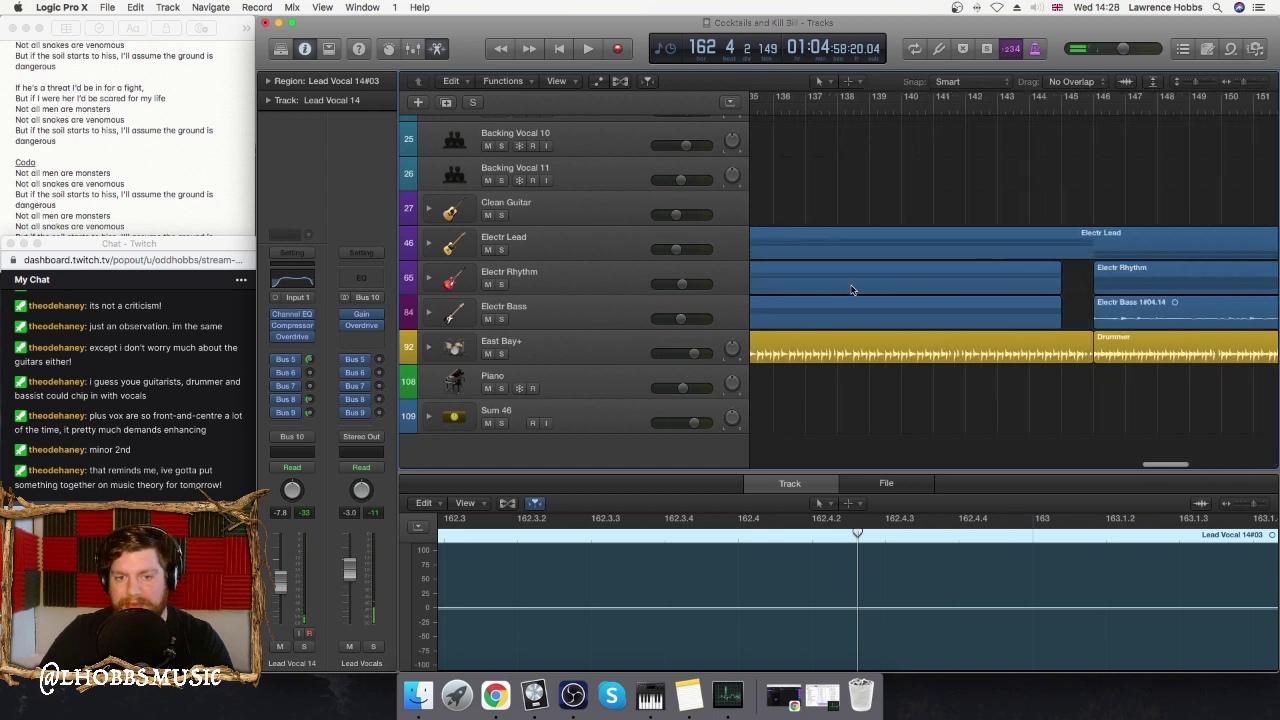
scroll(851, 290, left, 20)
scroll(883, 286, left, 13)
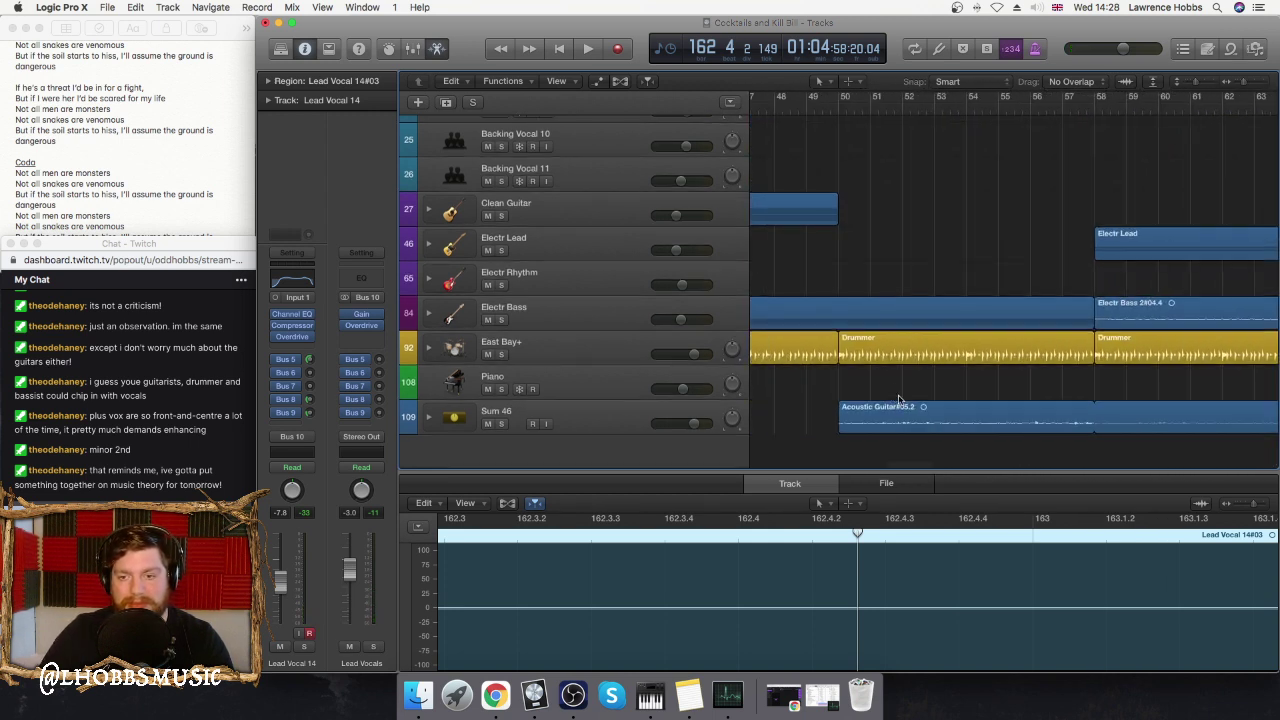
click(898, 420)
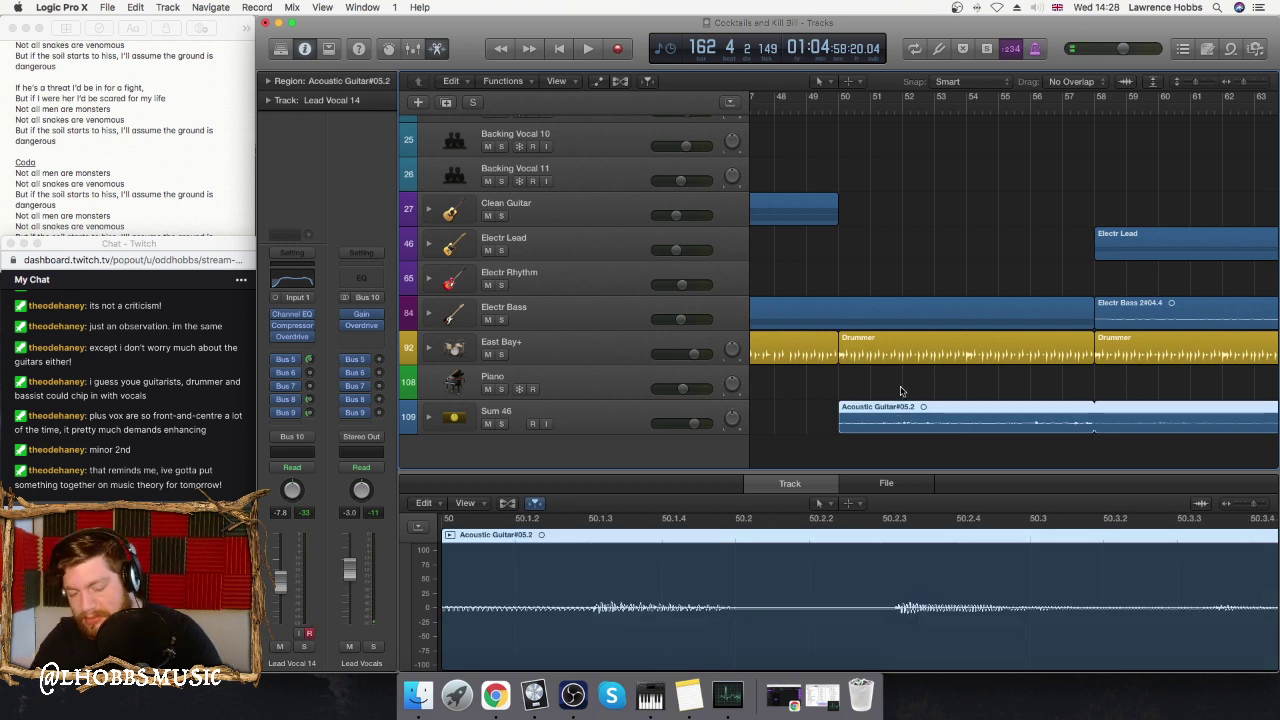
scroll(982, 286, right, 20)
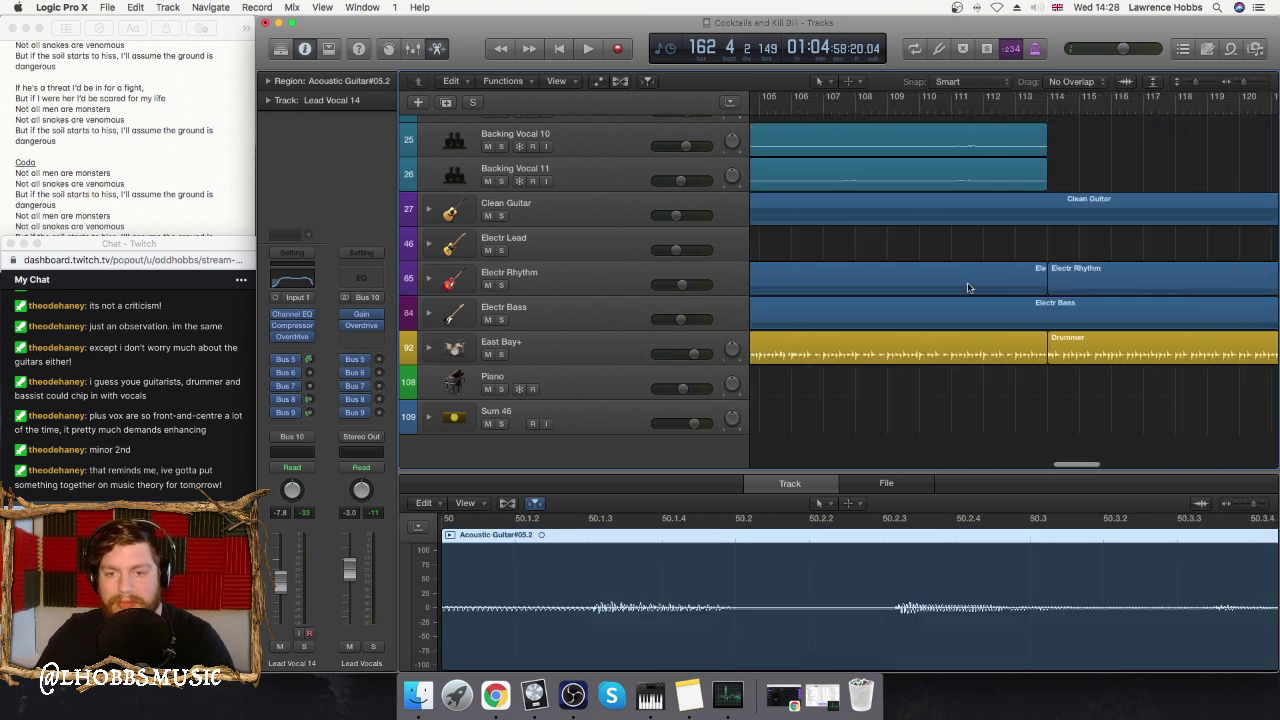
scroll(960, 288, right, 14)
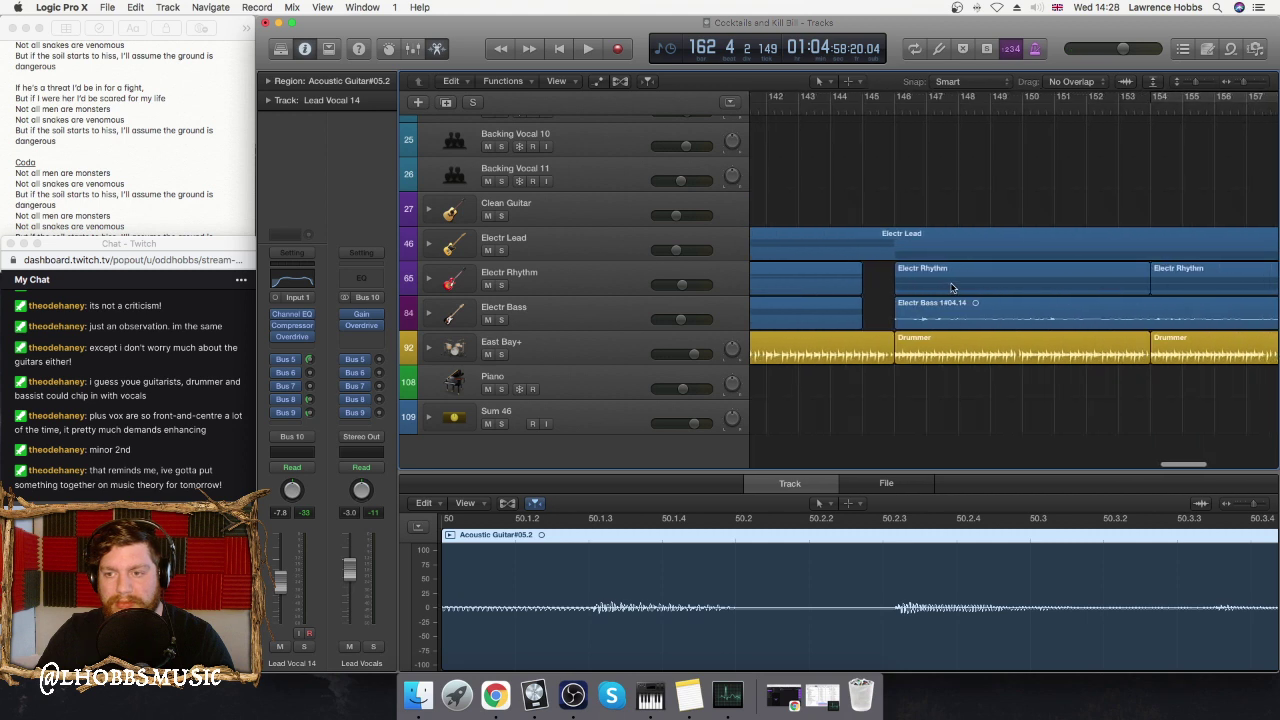
scroll(958, 276, right, 2)
click(1023, 120)
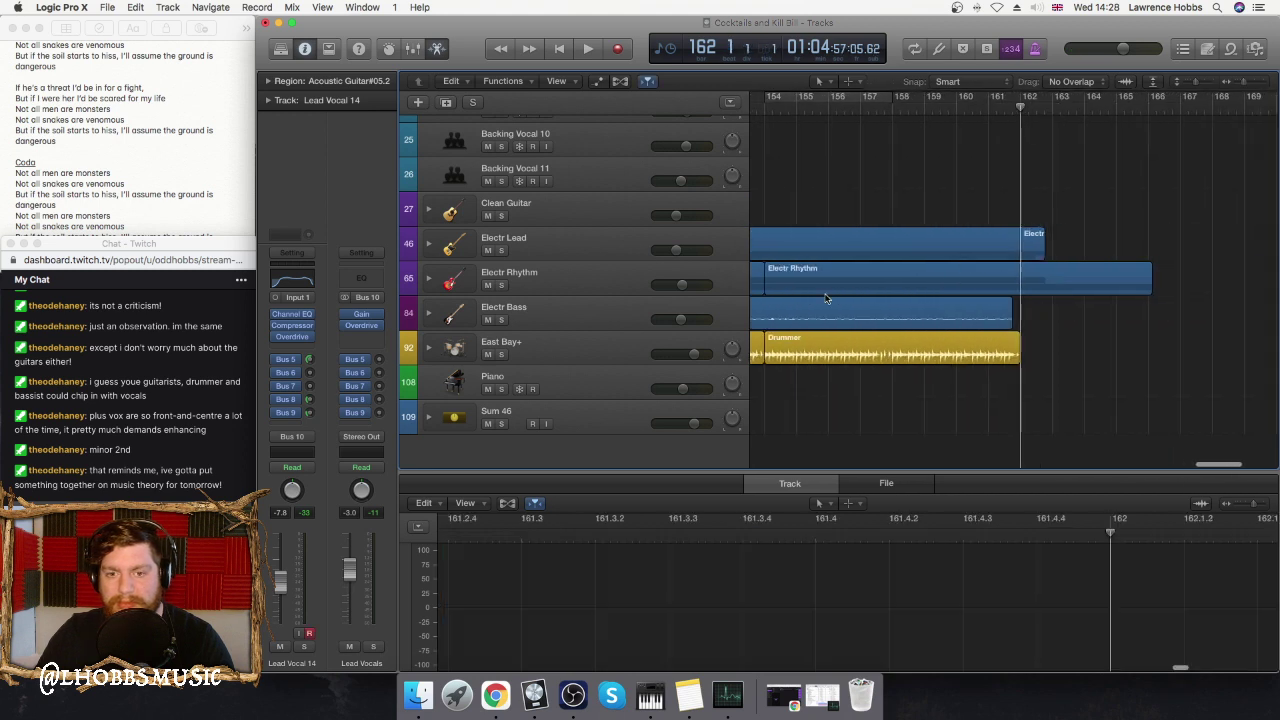
click(615, 418)
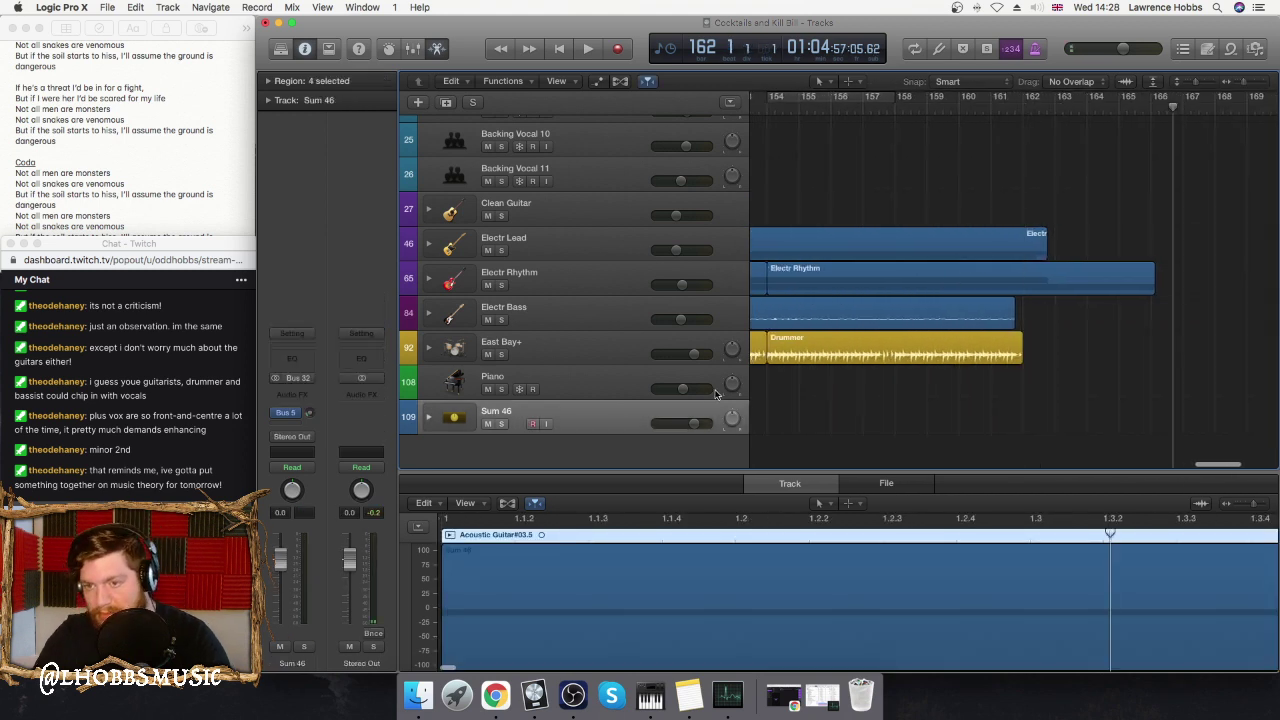
- Expand the Sum 46 stack and move the pasted acoustic guitar part at bar 162 onto the stack's last Acoustic Guitar track
click(880, 111)
key(space)
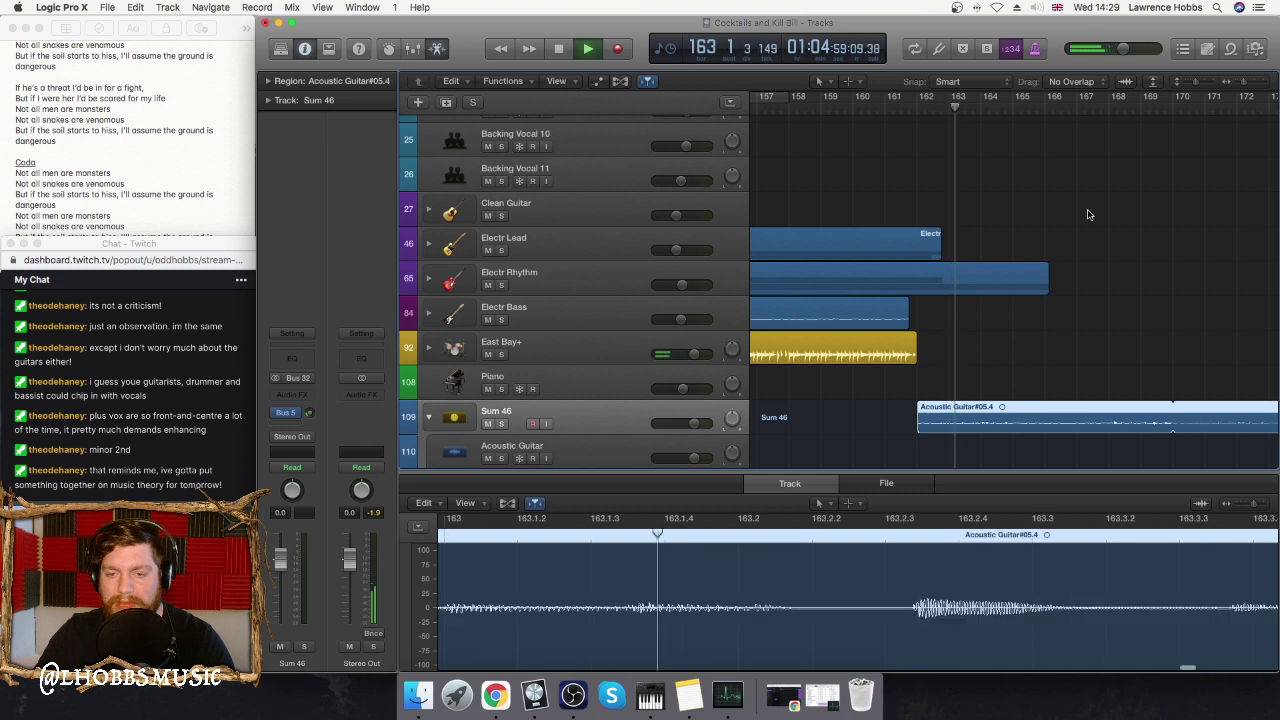
scroll(1020, 270, down, 4)
key(space)
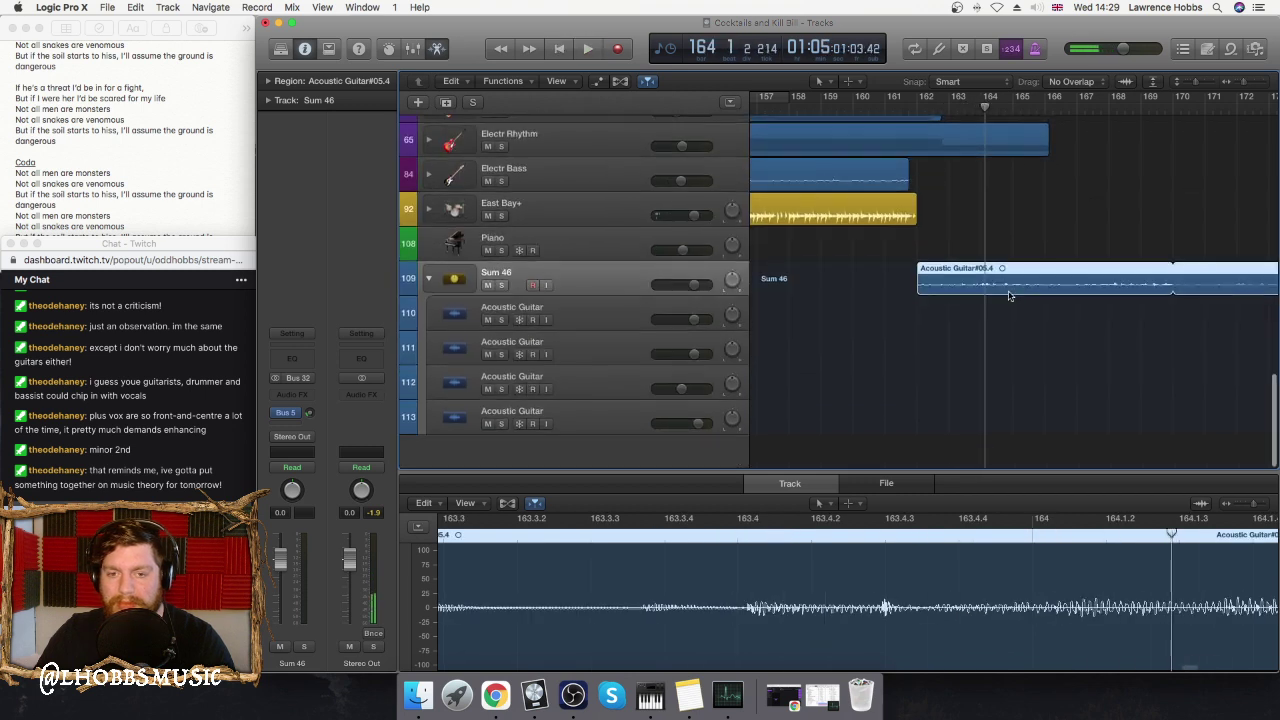
drag(958, 282, 958, 430)
- Listen to the moved acoustic guitar part from bar 162 through bar 172
click(916, 104)
key(space)
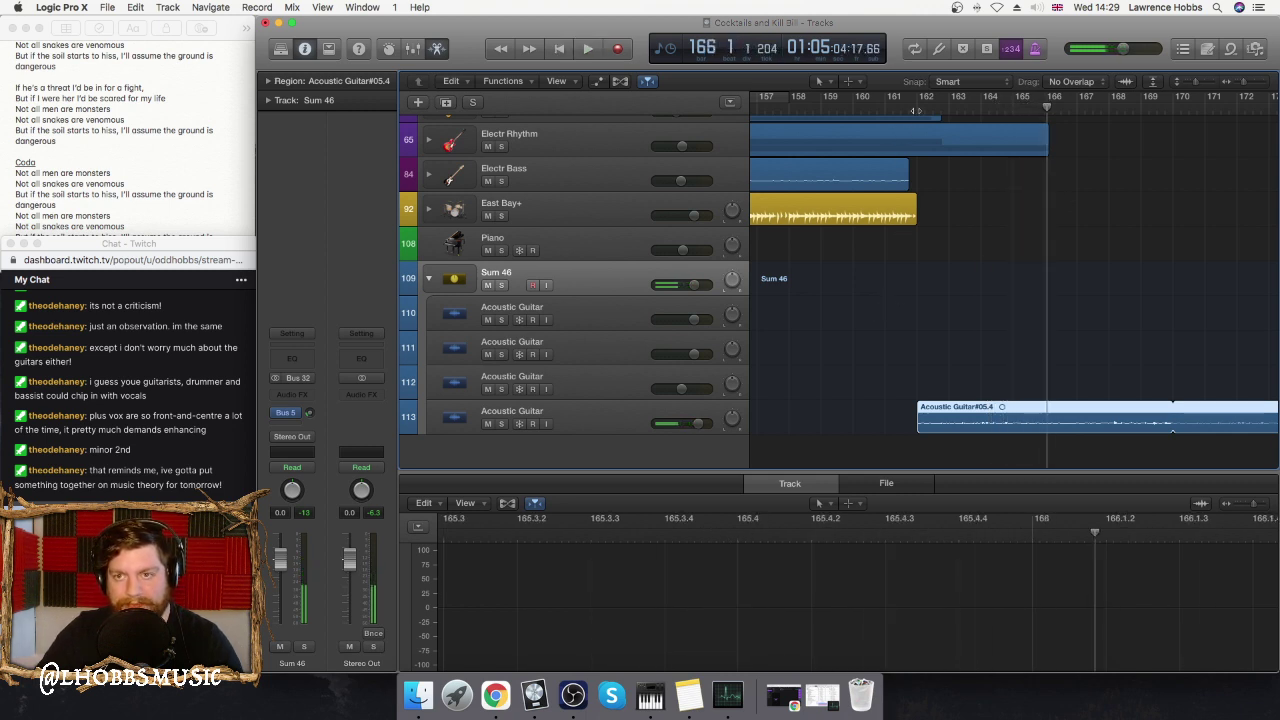
key(space)
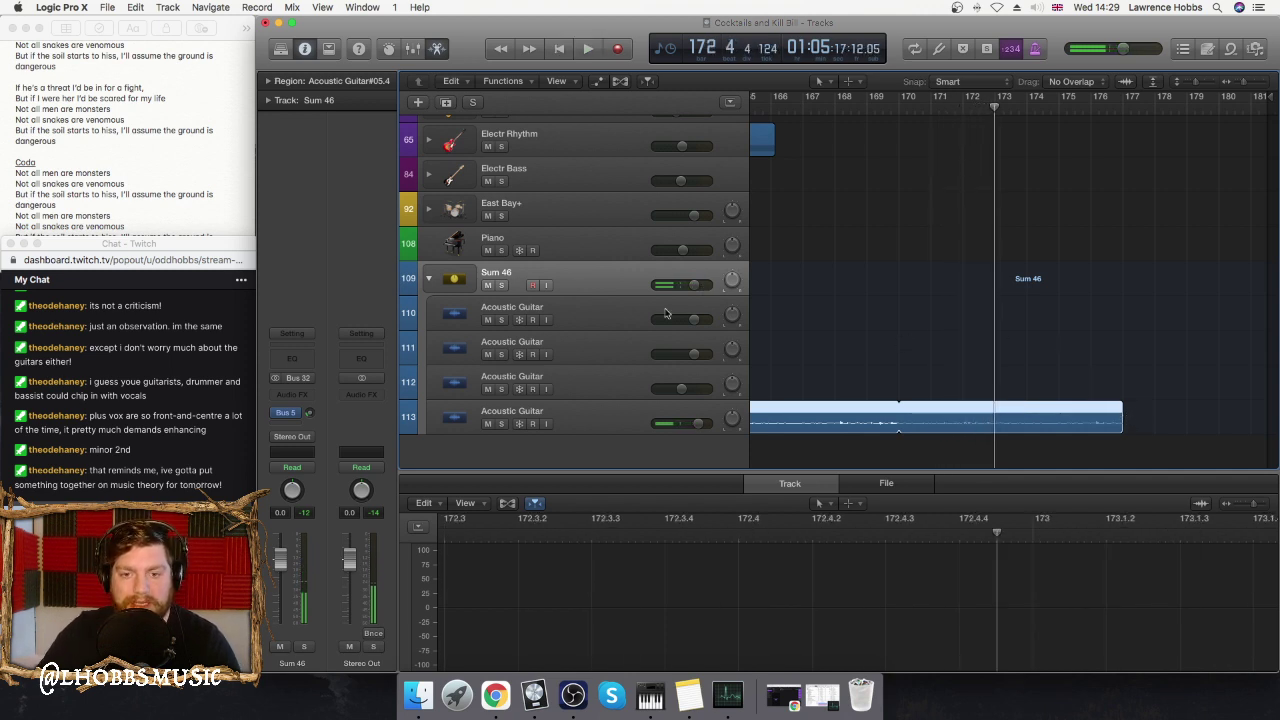
- Turn off input monitoring on the INPUT MONITORING FOR OBS track and select the Lead Vocal 14 track
scroll(665, 315, up, 20)
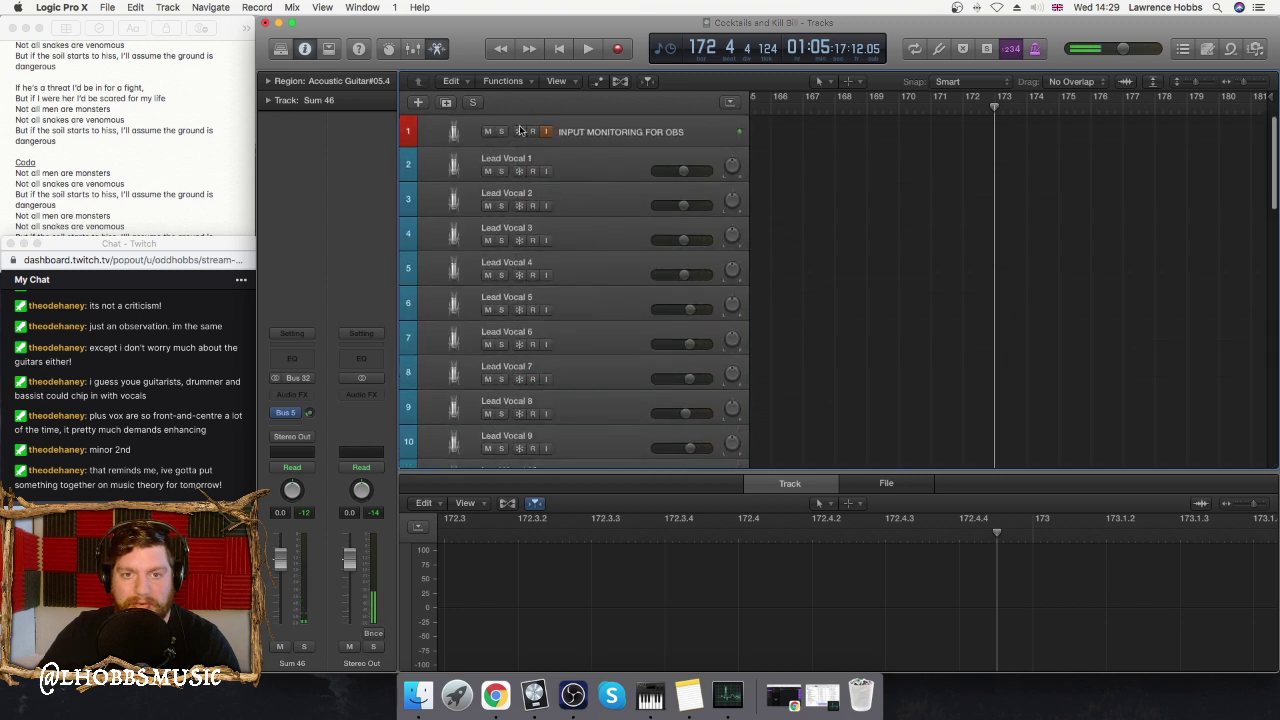
scroll(605, 266, down, 5)
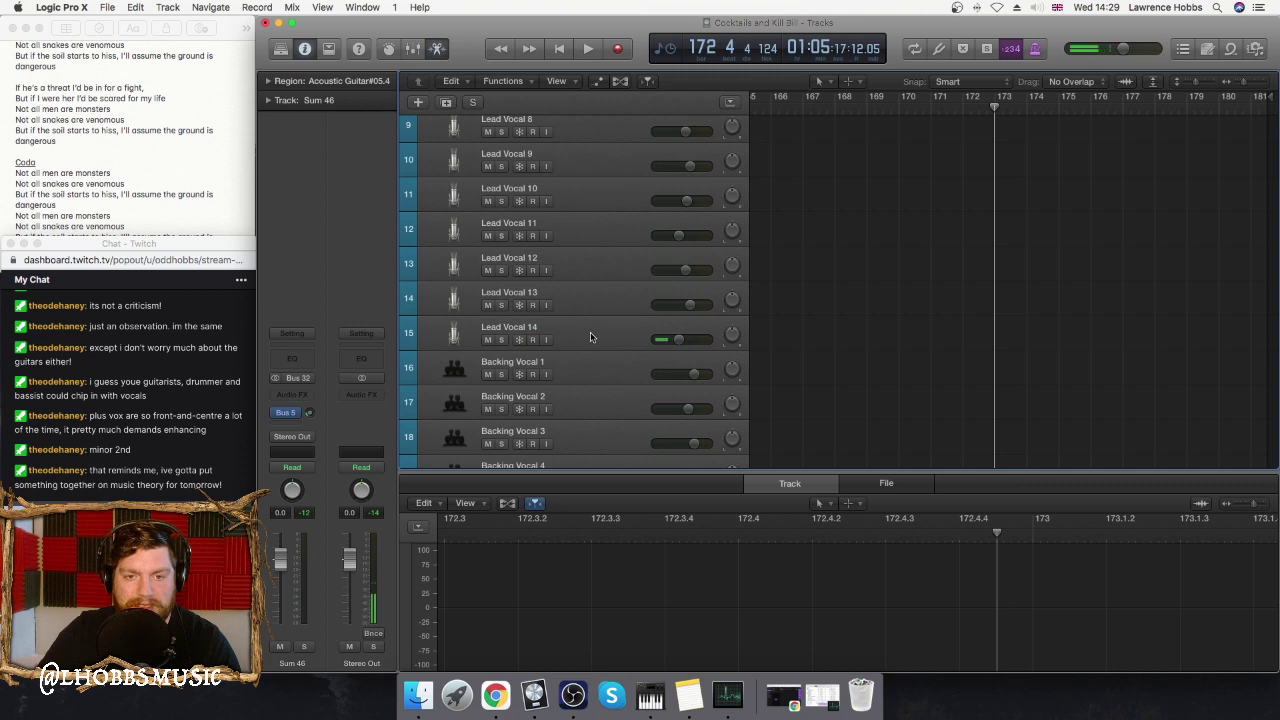
click(590, 337)
scroll(583, 162, up, 6)
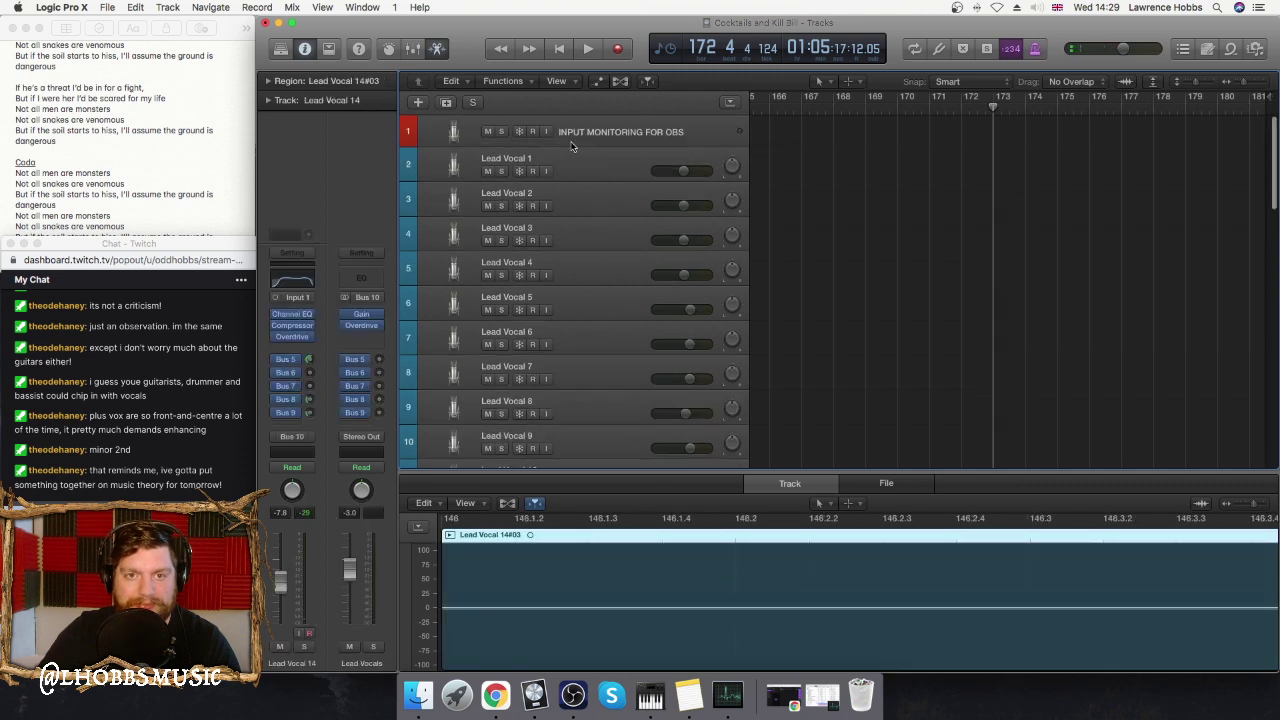
- Duplicate the last Acoustic Guitar track in the Sum 46 stack, then monitor the new track with the playhead at bar 162
scroll(602, 234, down, 20)
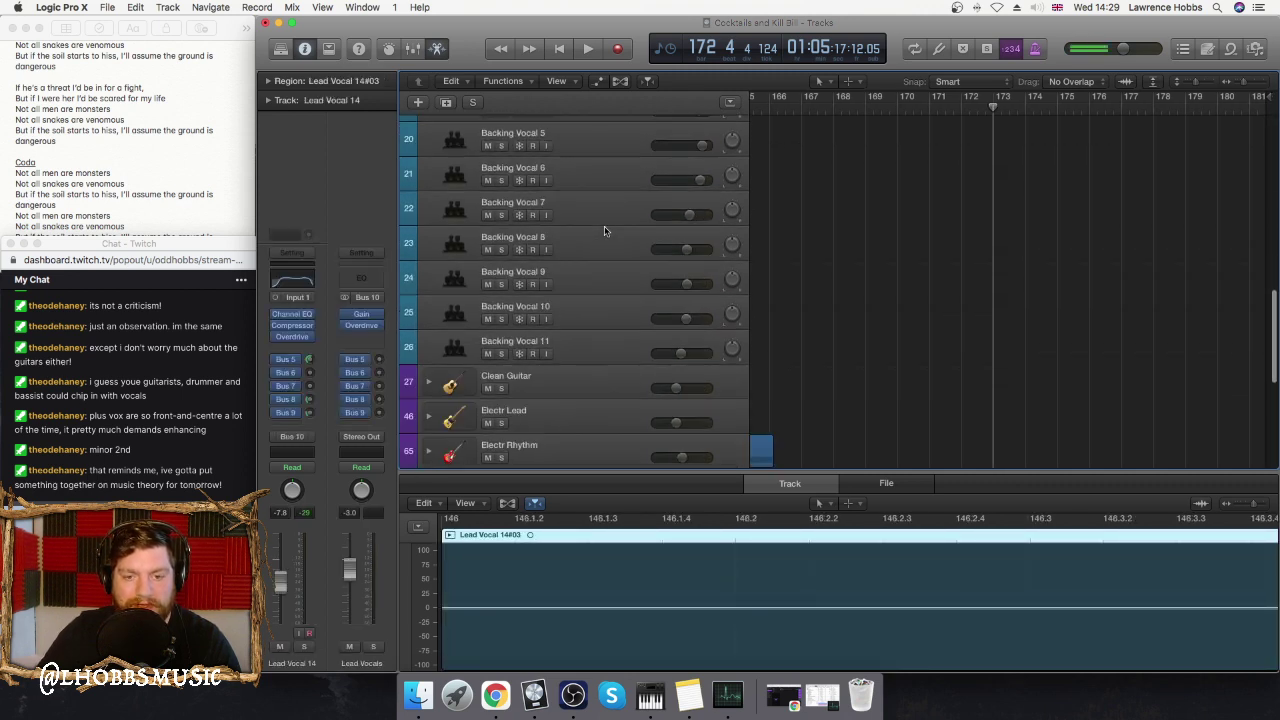
click(592, 424)
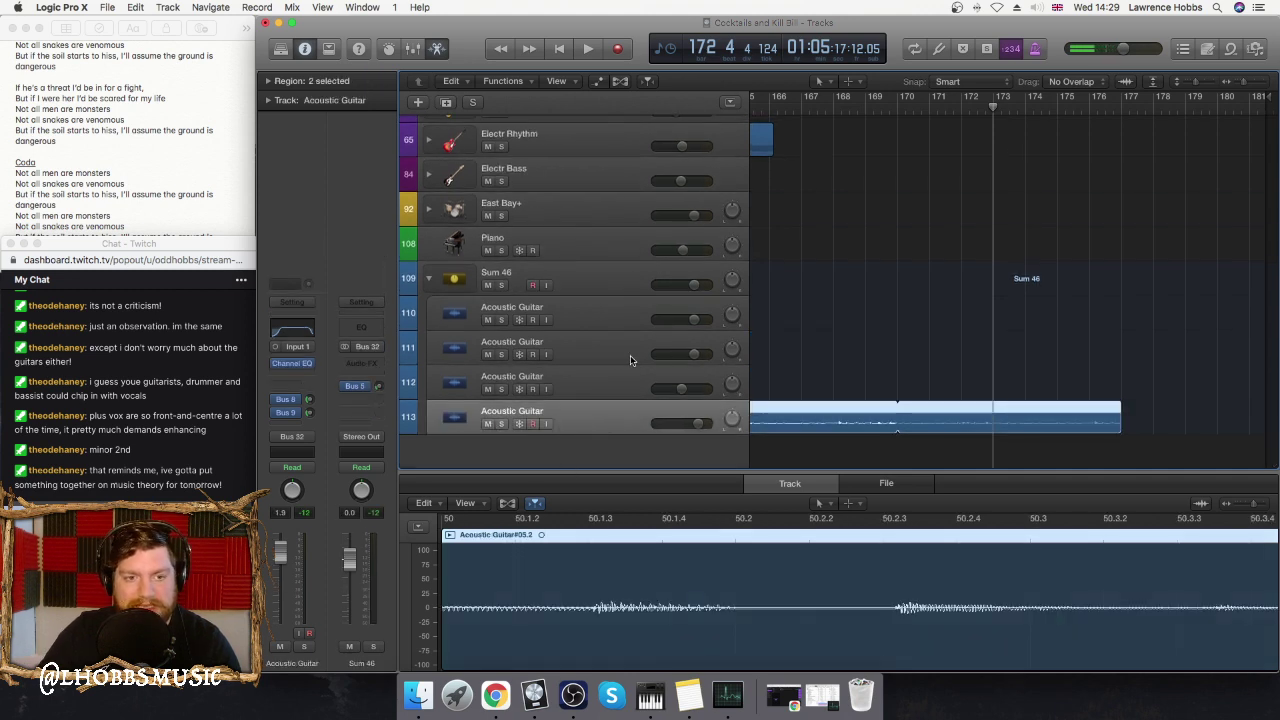
key(super+d)
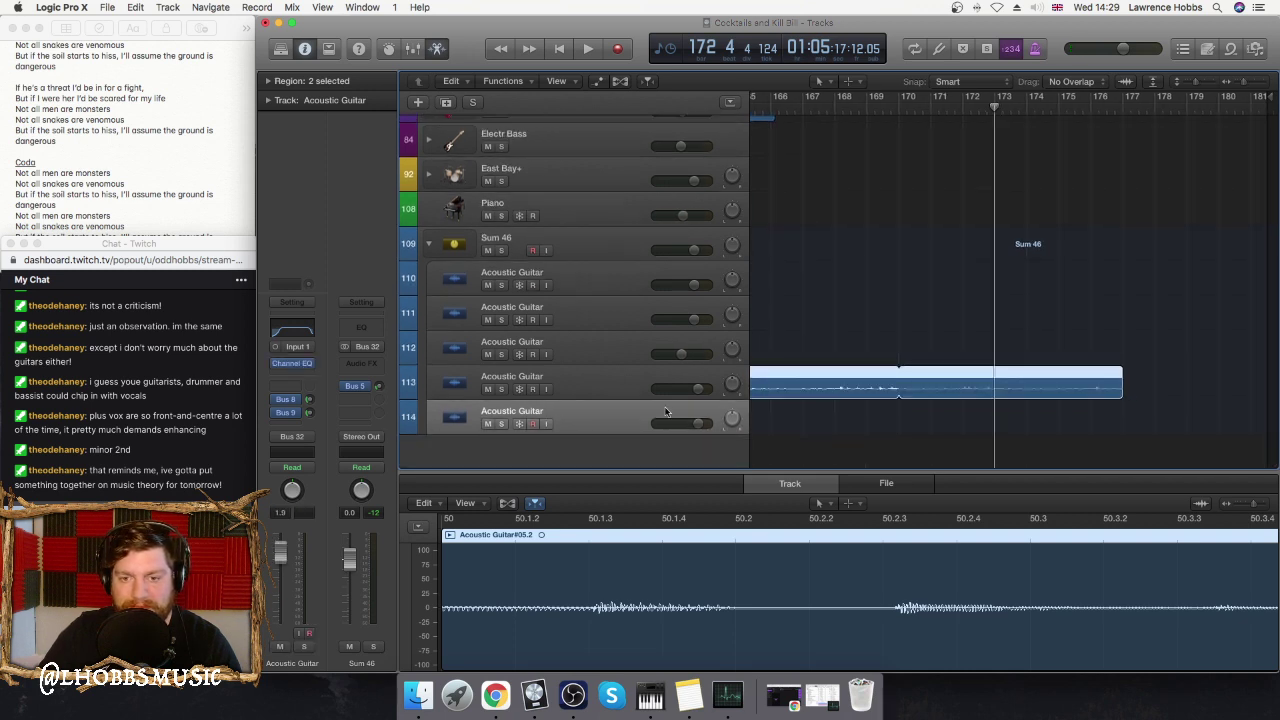
scroll(886, 149, left, 5)
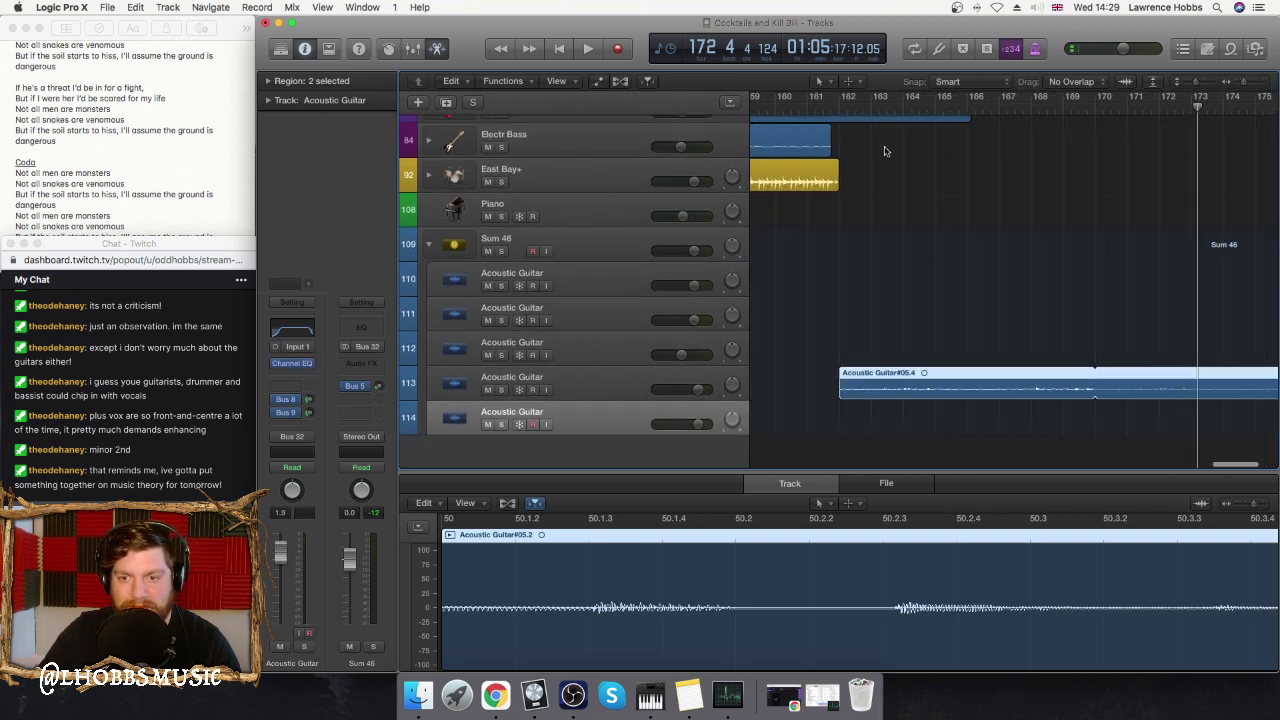
click(849, 105)
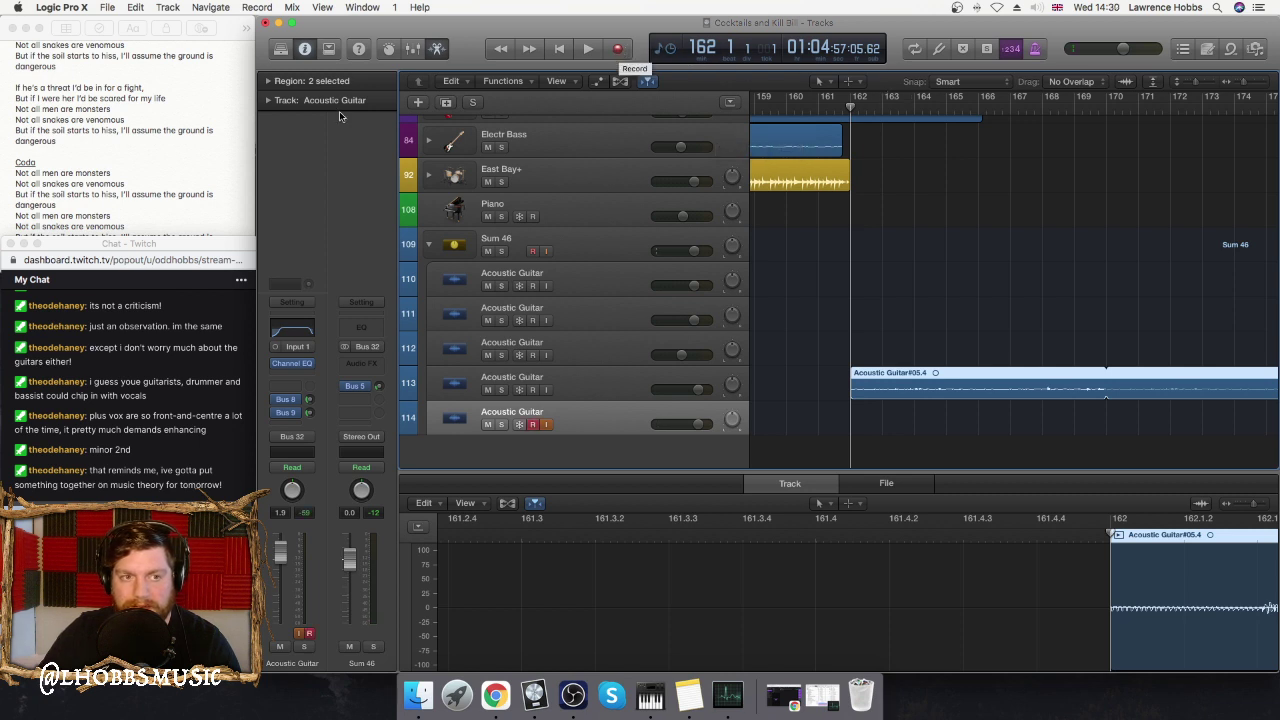
- Move the Twitch chat window slightly lower and start recording on Acoustic Guitar track 114 from bar 162
click(190, 240)
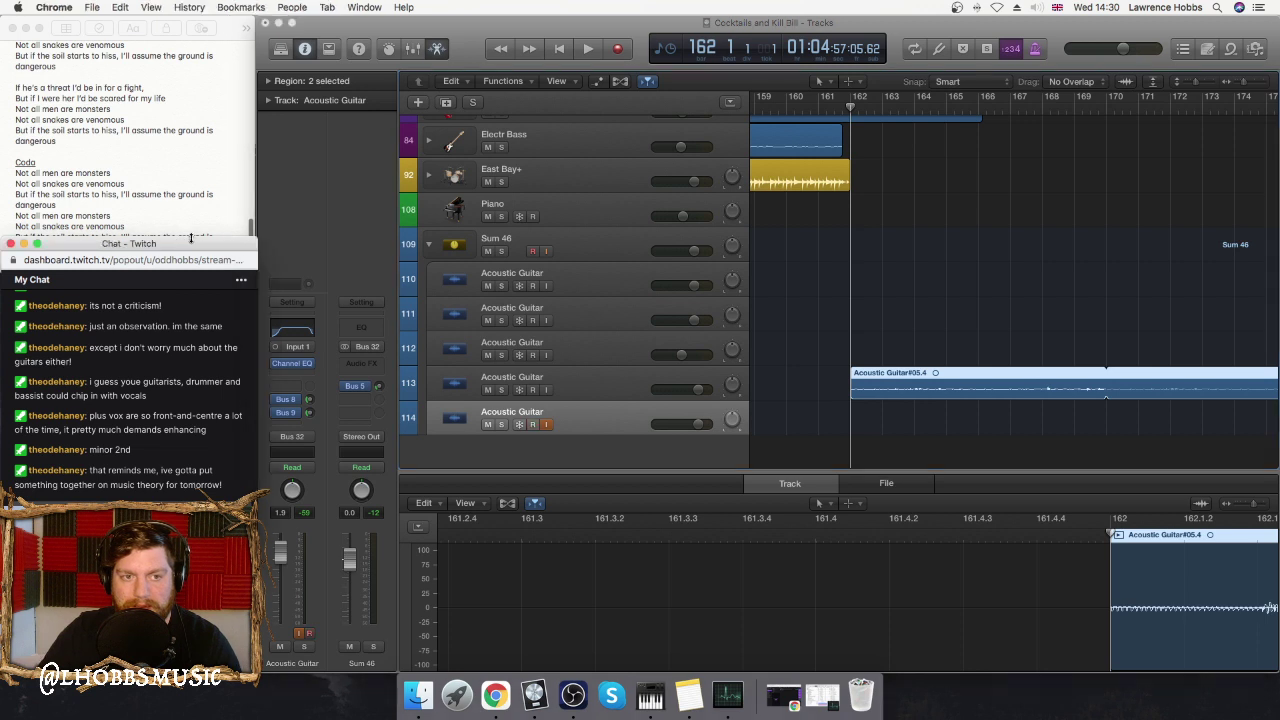
drag(190, 247, 189, 266)
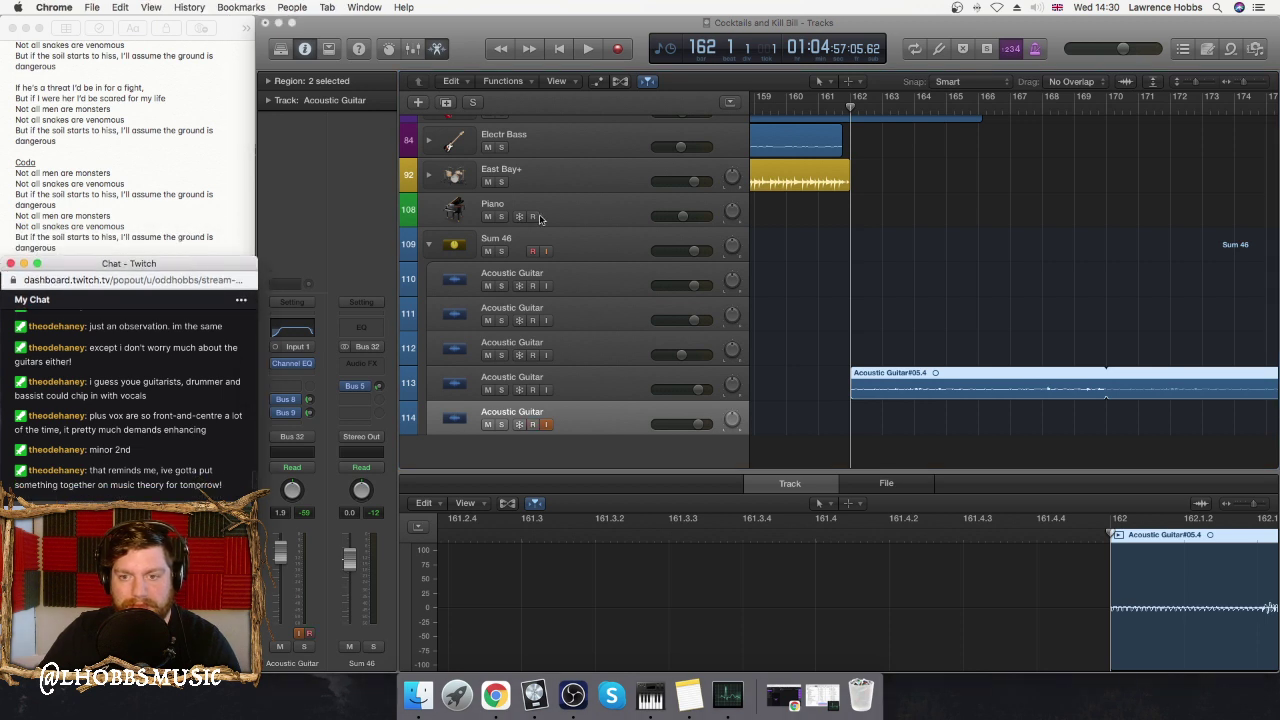
click(618, 49)
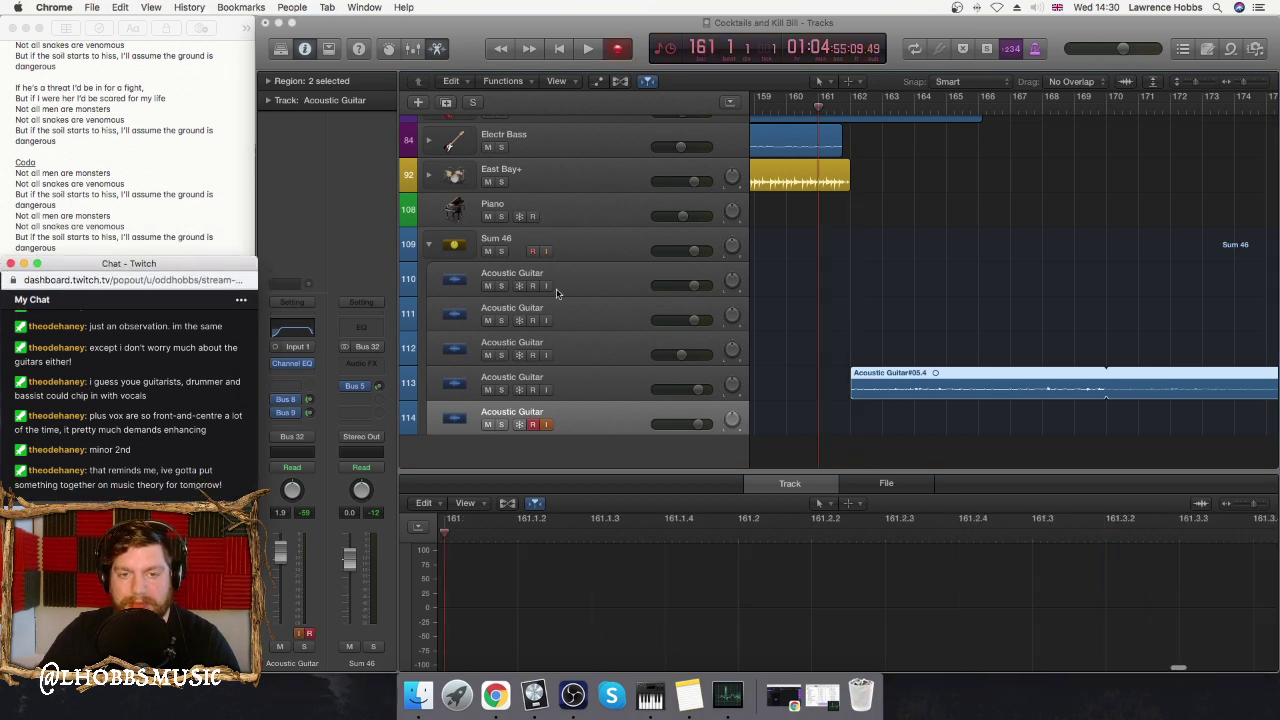
scroll(585, 265, up, 15)
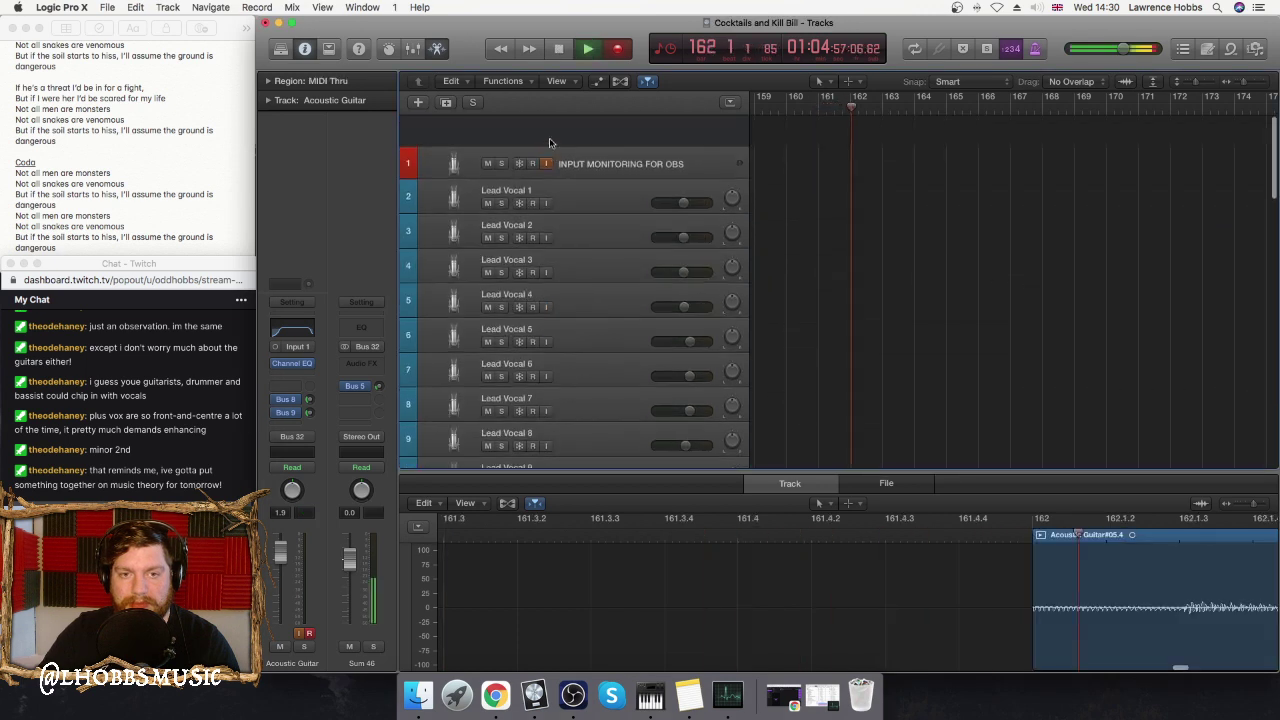
scroll(940, 255, down, 20)
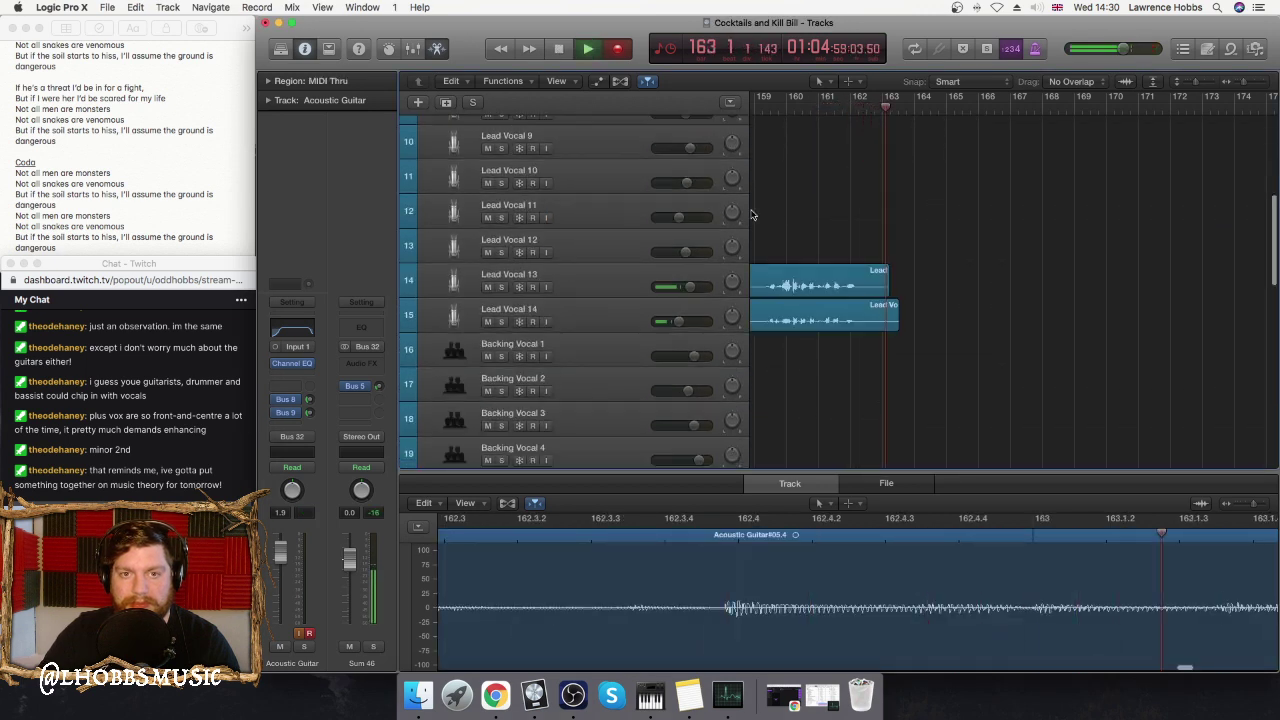
scroll(947, 261, down, 2)
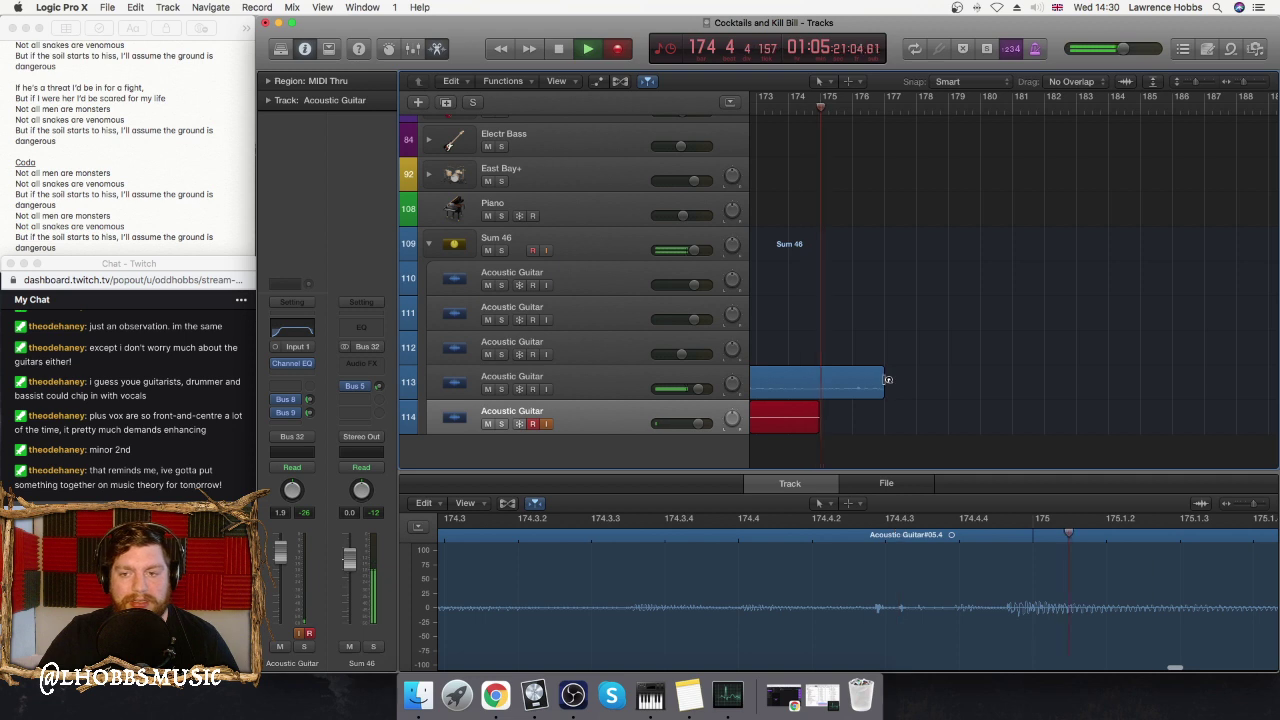
- Extend the acoustic guitar loop on track 113 to about bar 191 while recording, and stop the take in bar 187
drag(884, 379, 1218, 376)
scroll(1128, 368, right, 5)
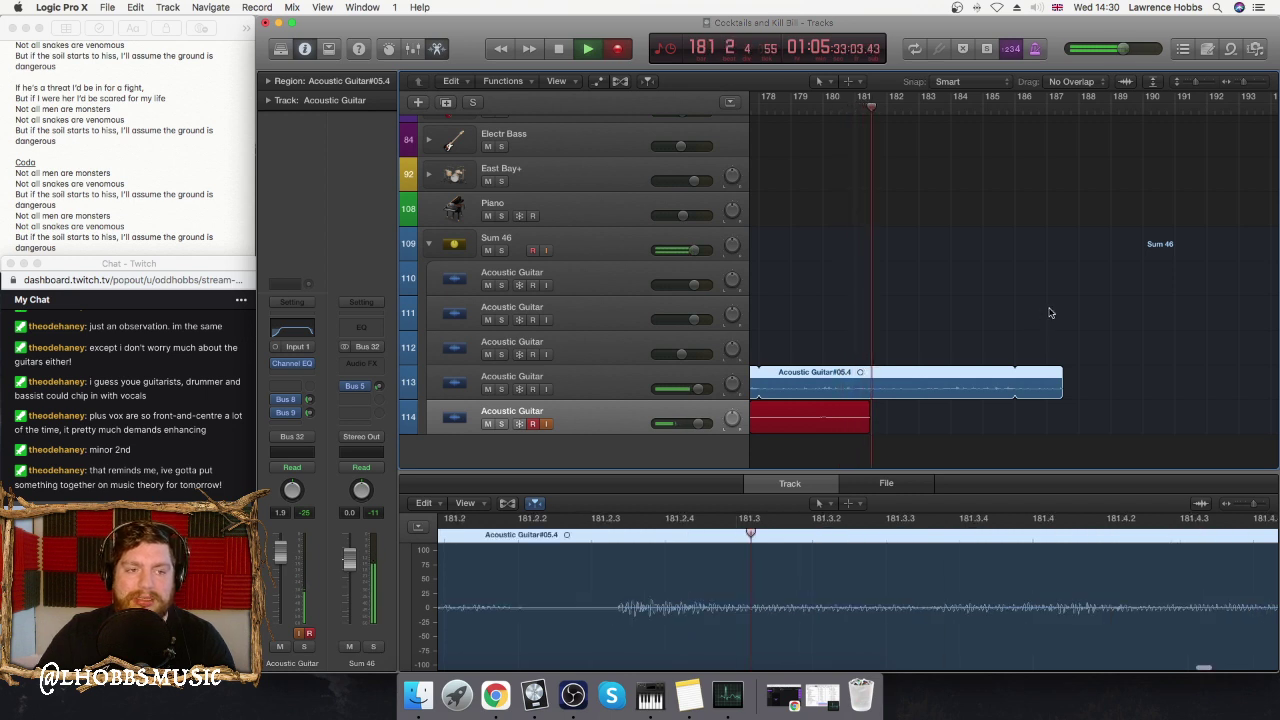
drag(1064, 383, 1210, 374)
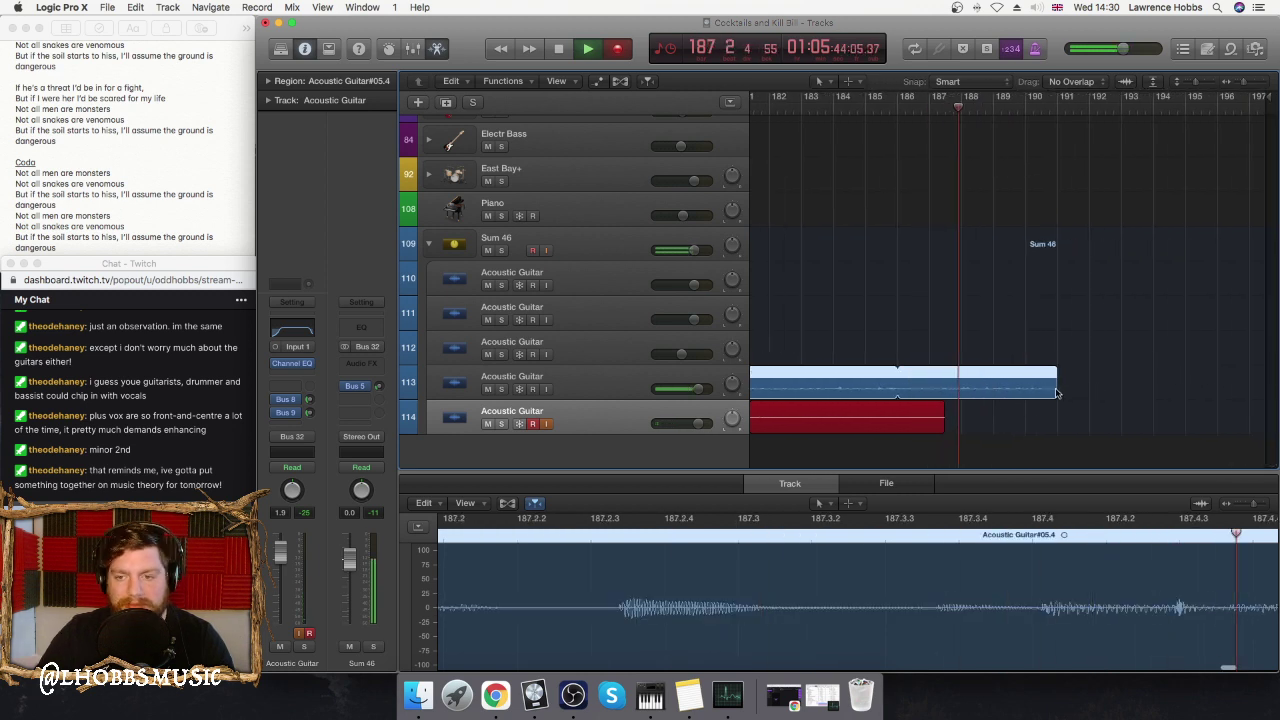
key(space)
- Shorten the acoustic guitar on track 113 to end with a separate region from bar 185 of length 1 3 0 0, and audition it
drag(1061, 378, 903, 380)
drag(1033, 380, 1117, 379)
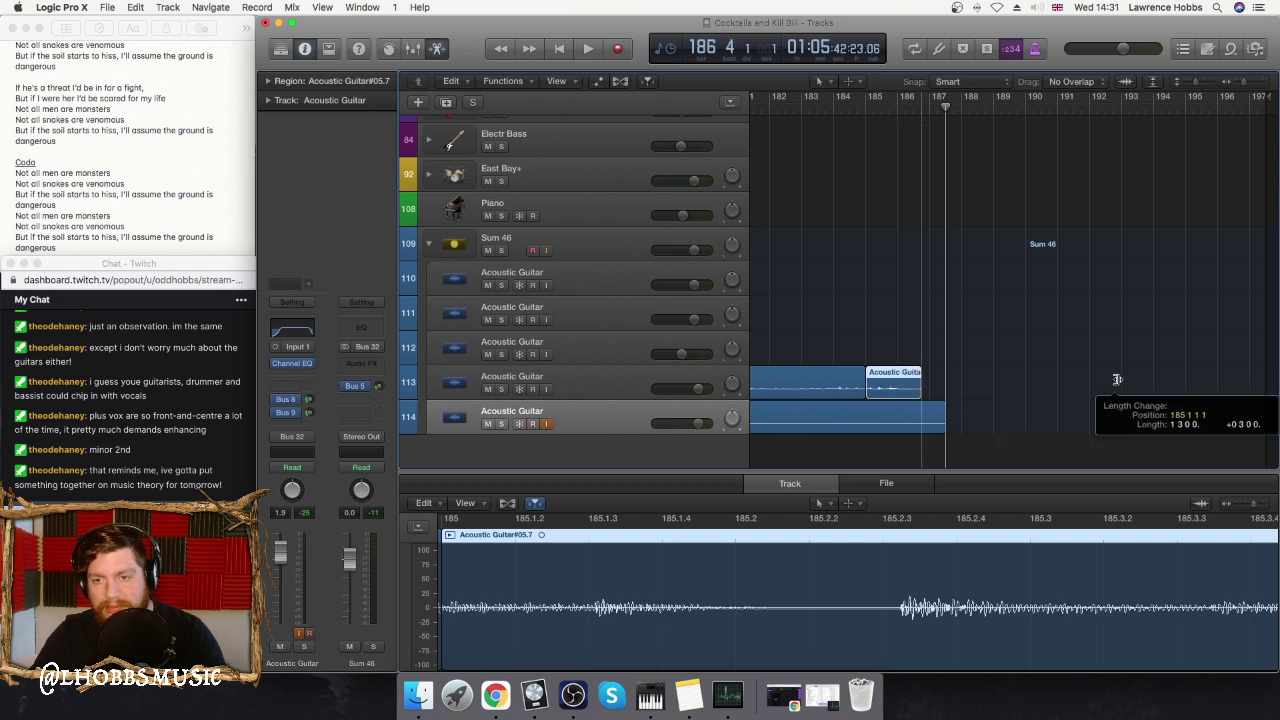
key(space)
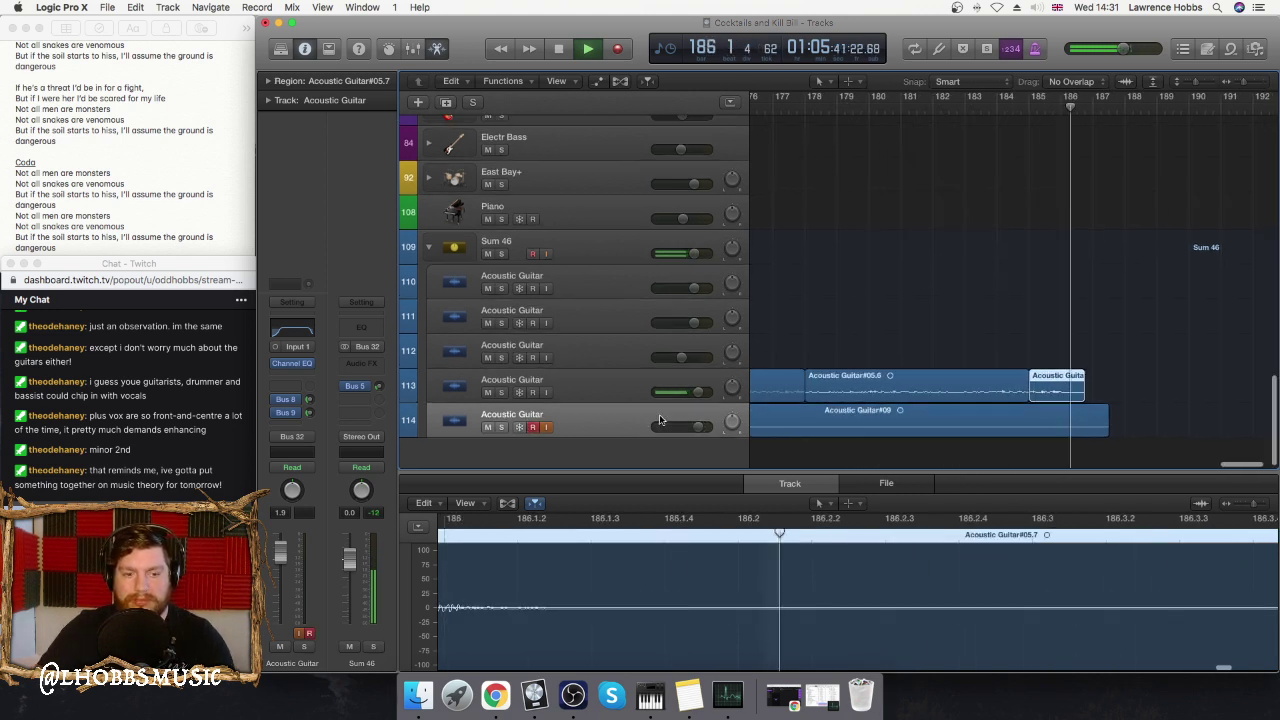
key(space)
- Delete the Acoustic Guitar#09 take from track 114 together with its recorded audio file
click(885, 432)
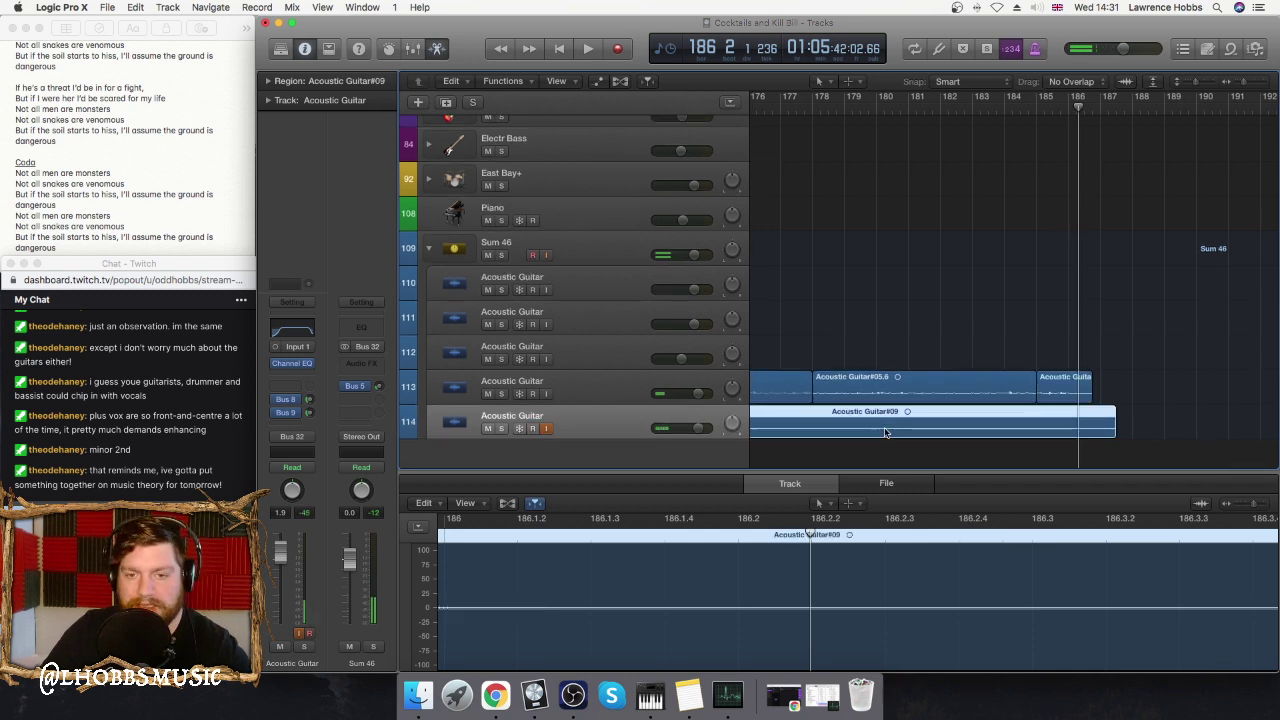
key(Delete)
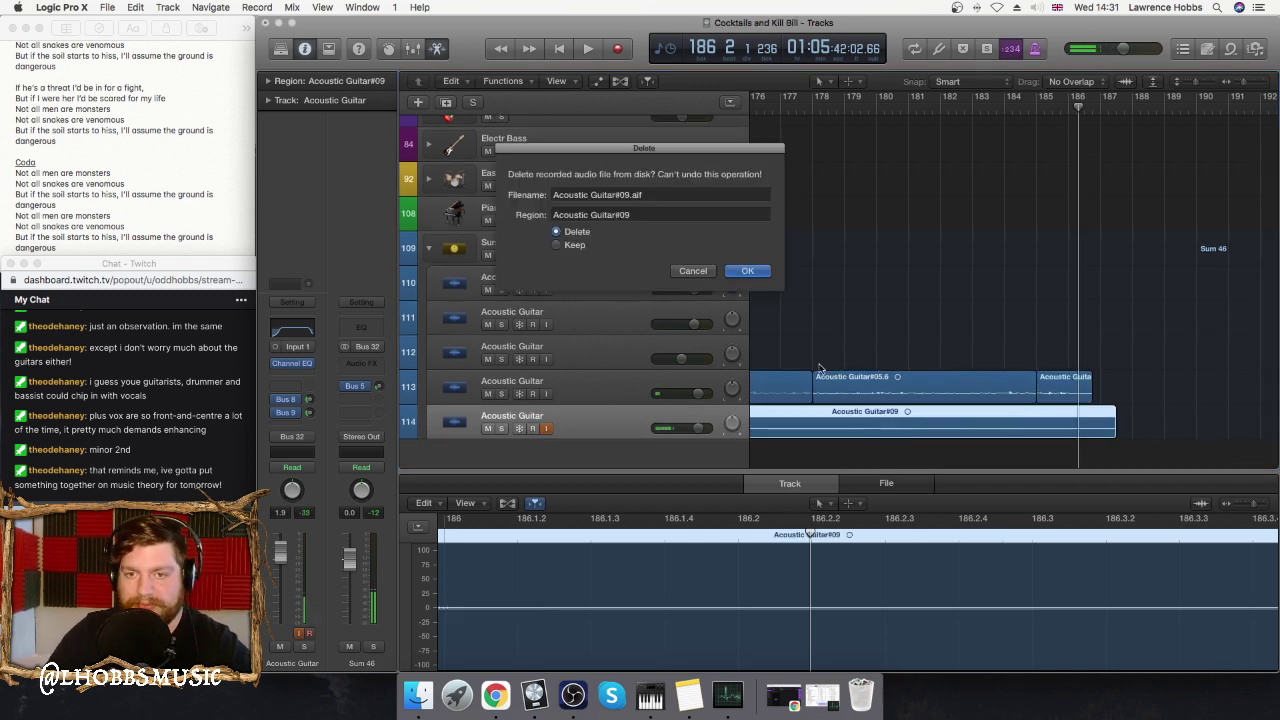
click(750, 272)
- Record a new acoustic guitar take on track 114 from bar 162 to late bar 187
scroll(900, 286, left, 10)
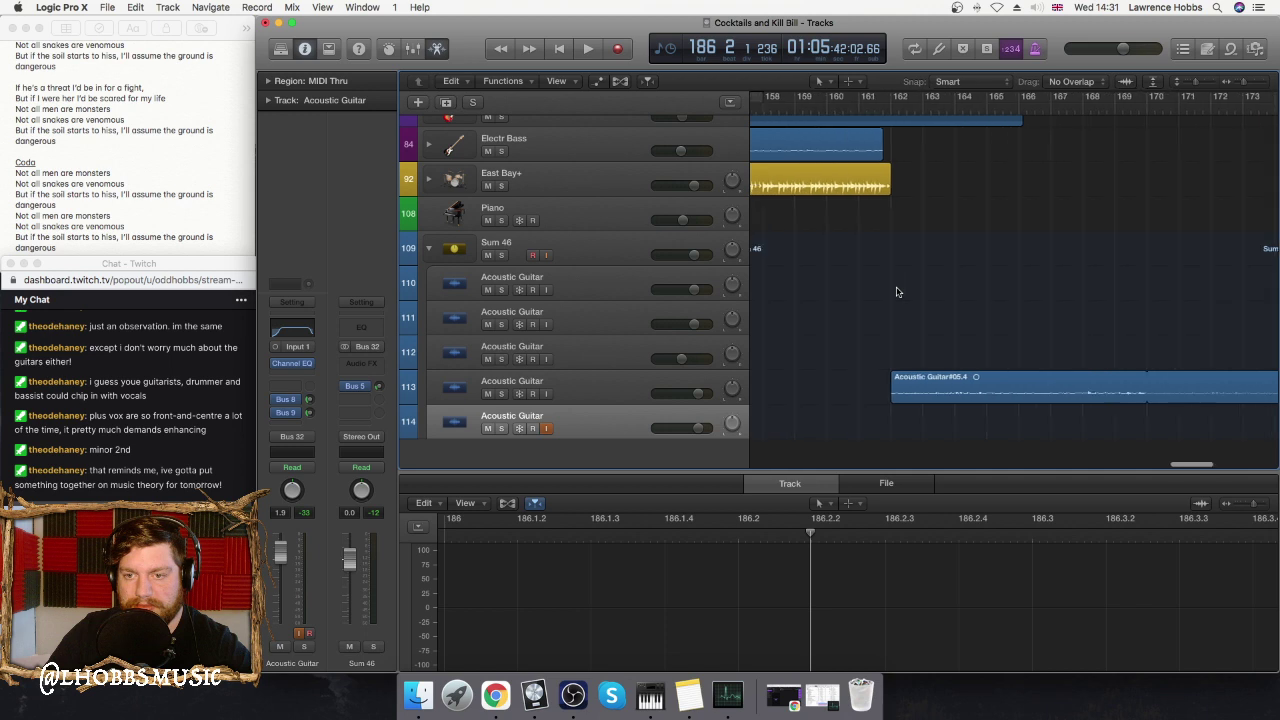
click(924, 112)
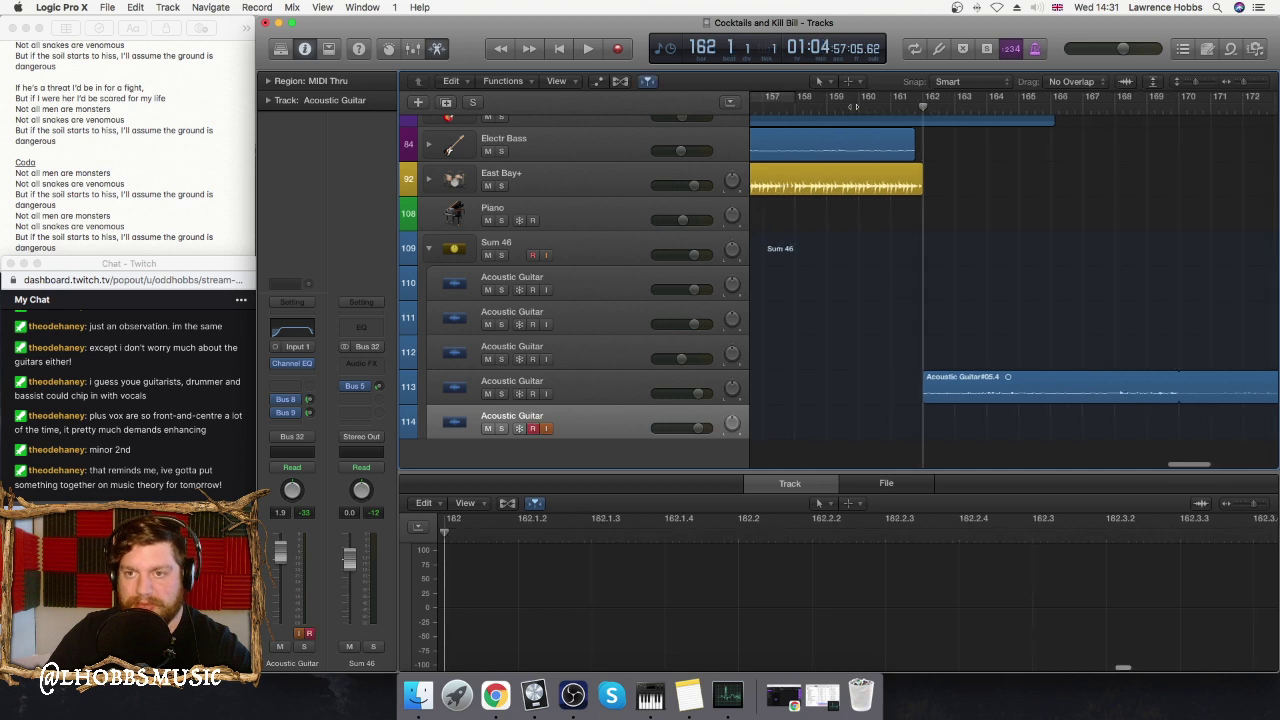
click(618, 48)
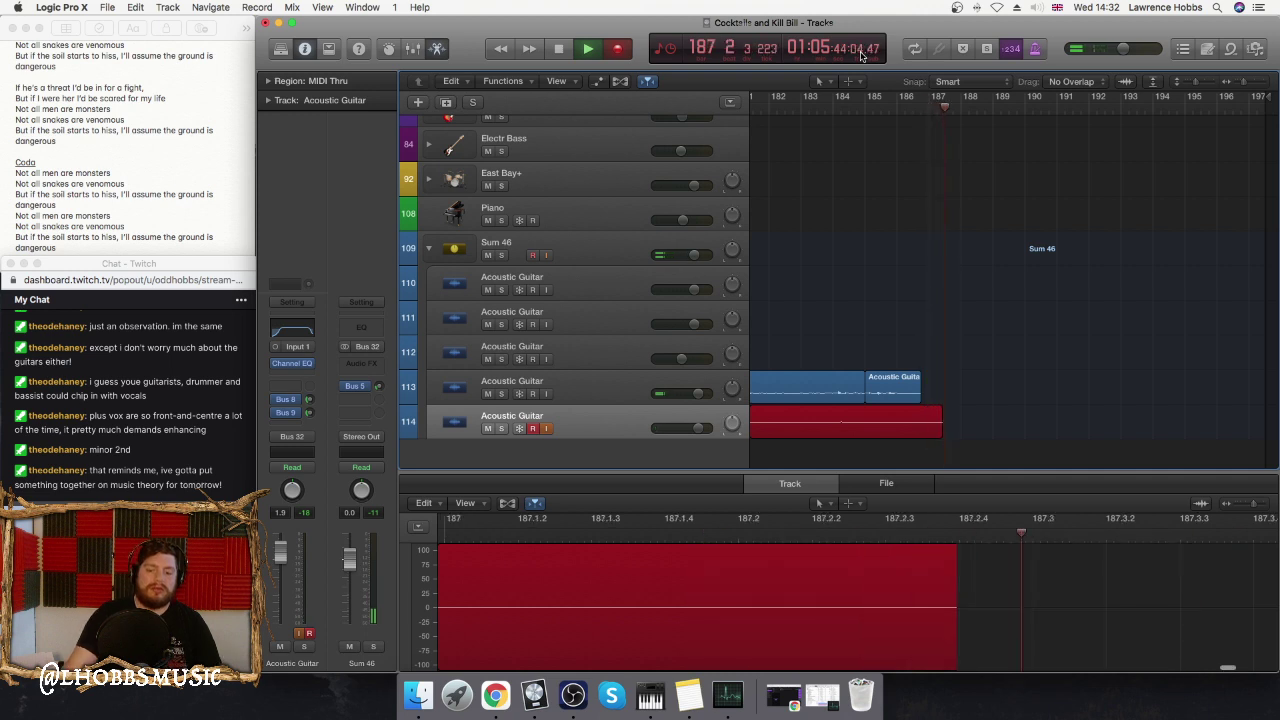
key(space)
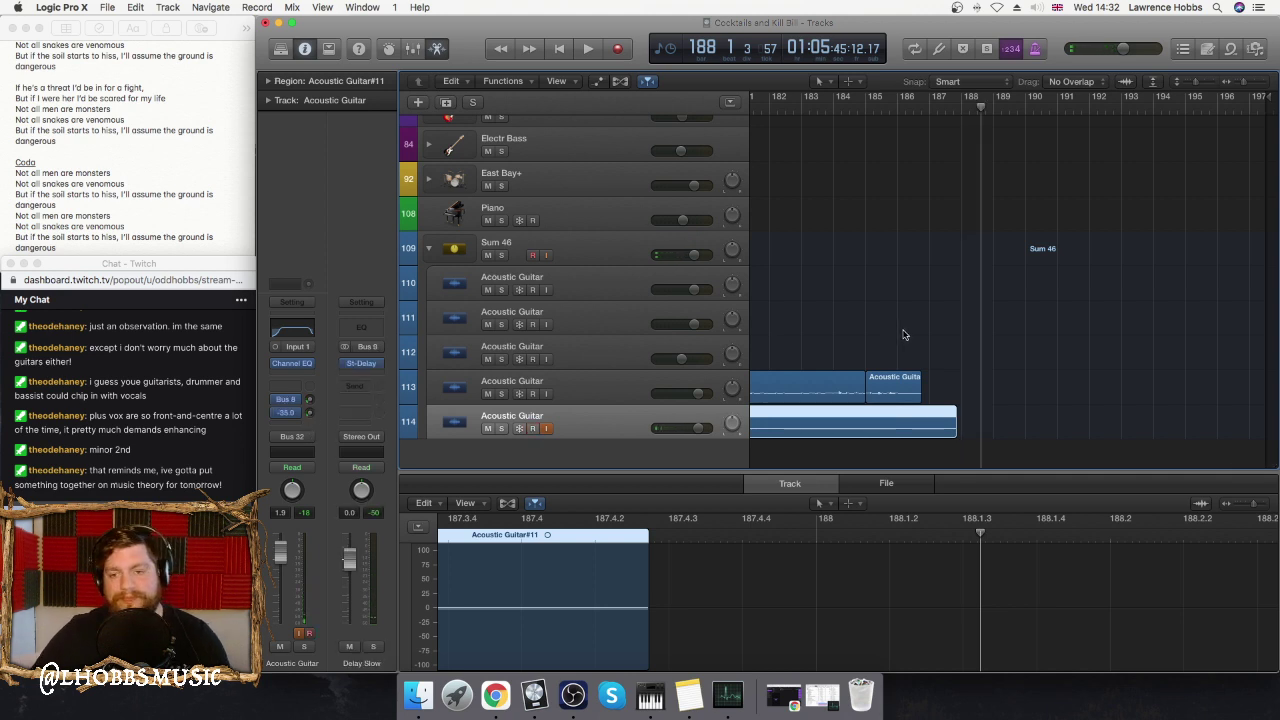
- Play the new take from bar 162 with input monitoring turned off on track 114, and reopen the Sum 46 stack
scroll(903, 334, left, 15)
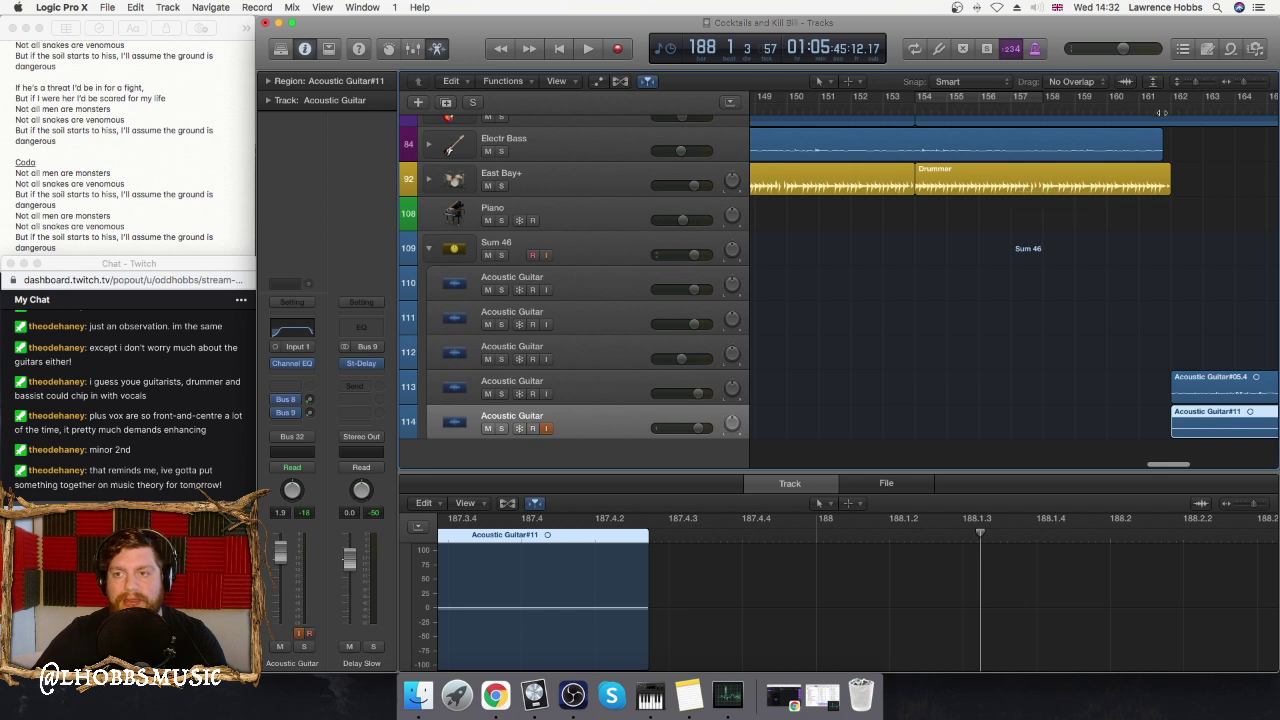
key(space)
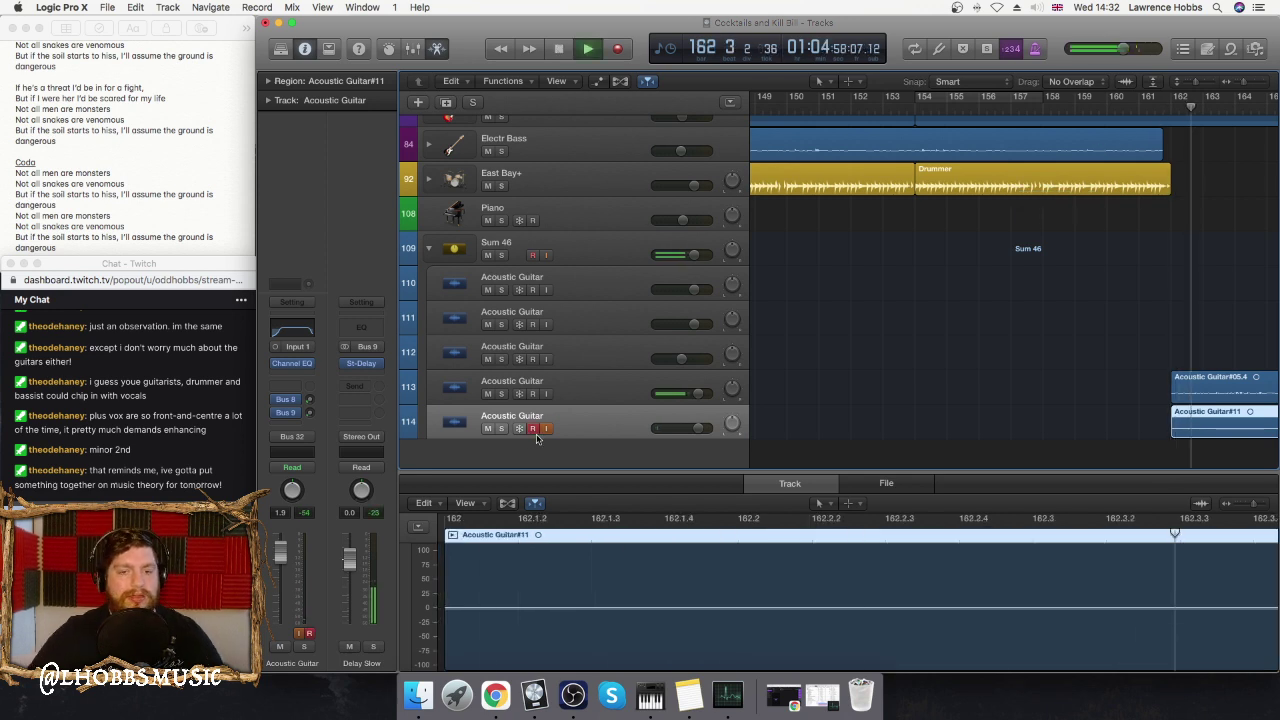
click(545, 428)
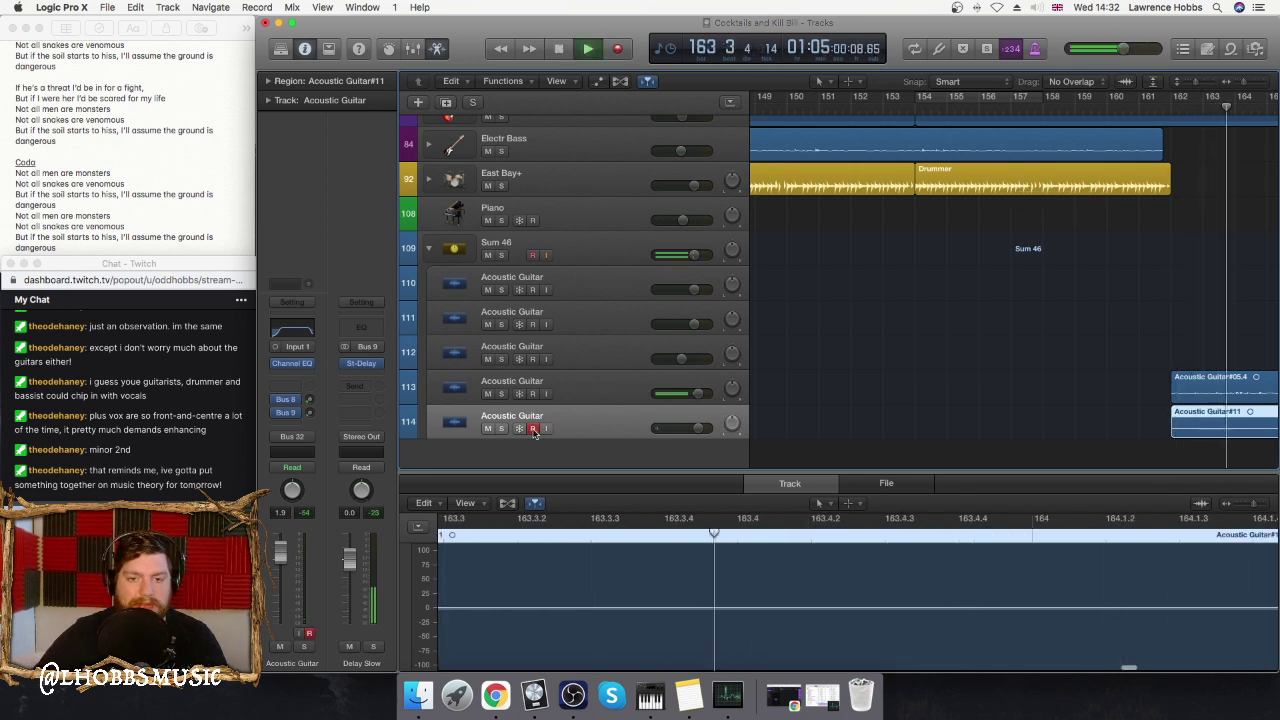
click(430, 249)
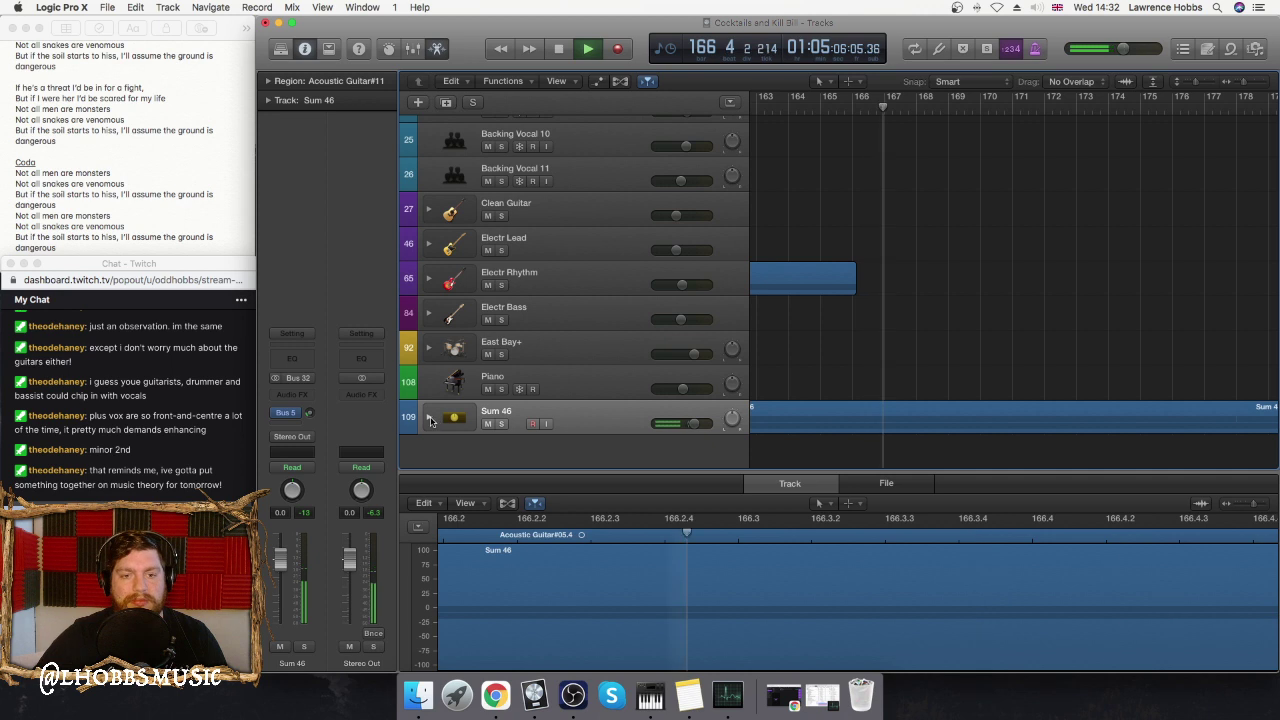
click(430, 420)
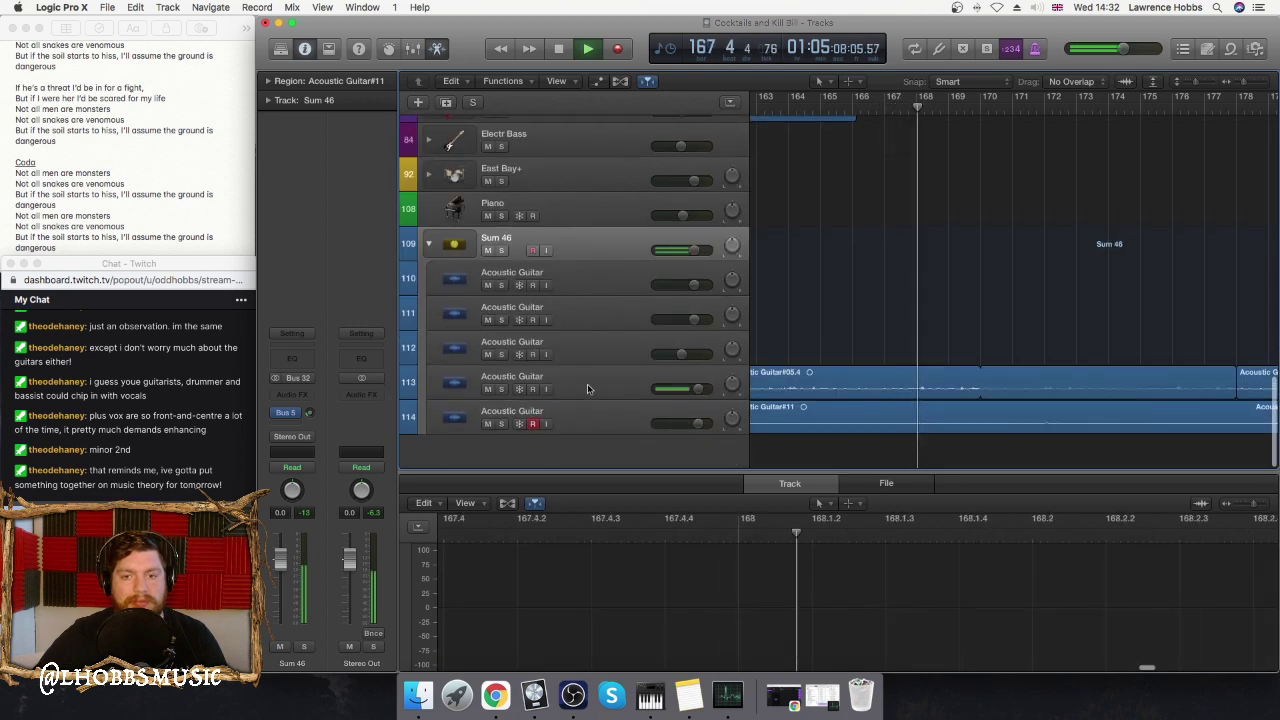
- Add a new acoustic guitar track below track 113 with the same channel settings
click(600, 389)
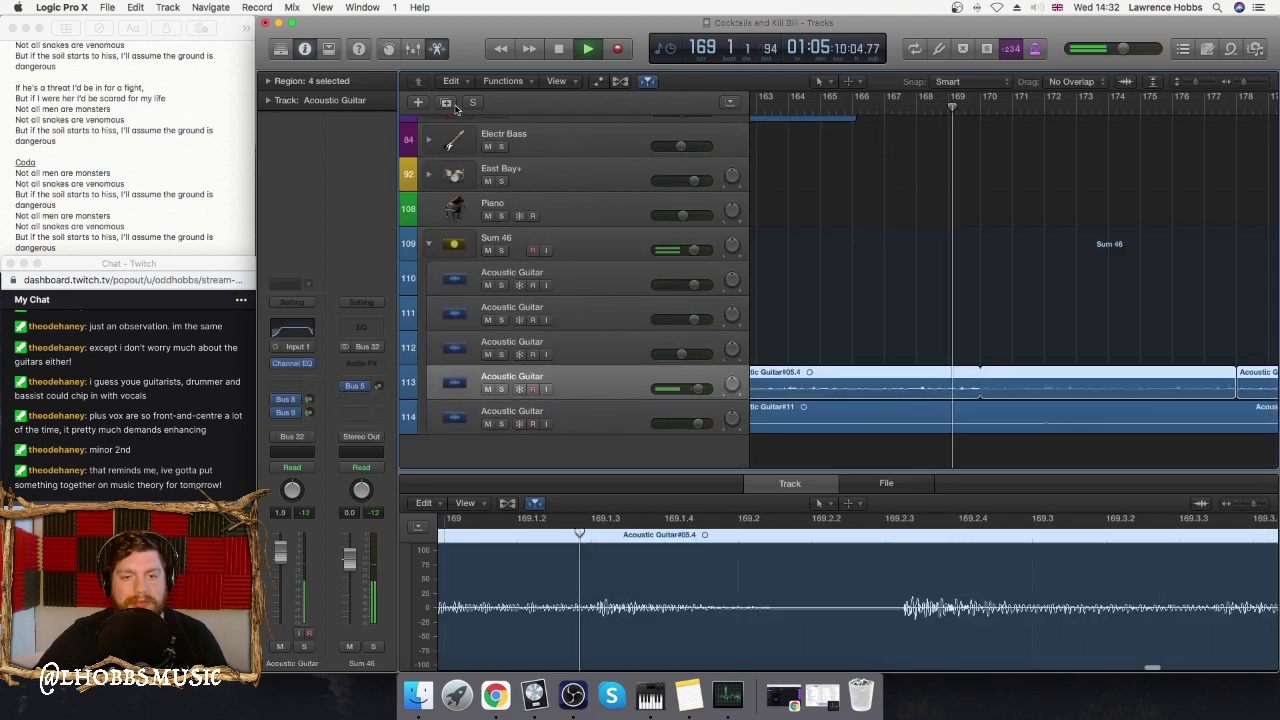
key(super+d)
scroll(835, 285, down, 1)
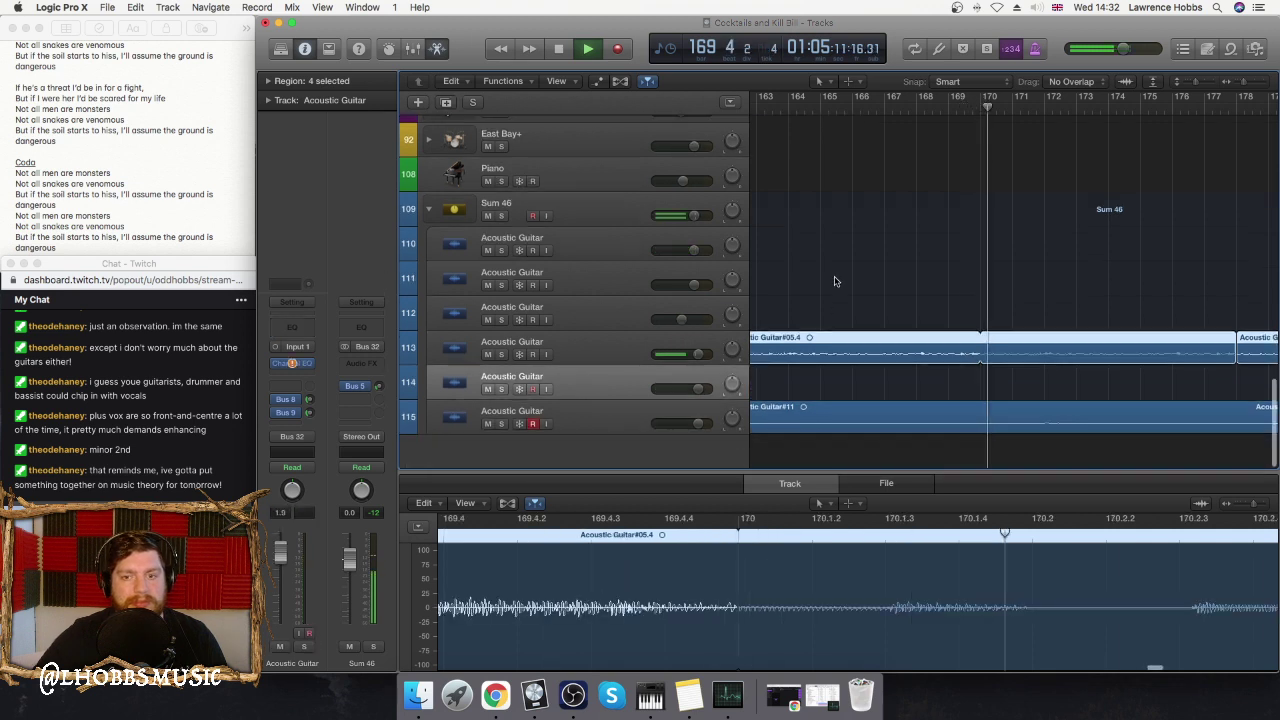
- Stop playback and move the coda's acoustic guitar regions from track 113 down to the new track 114
drag(806, 287, 1242, 374)
click(600, 445)
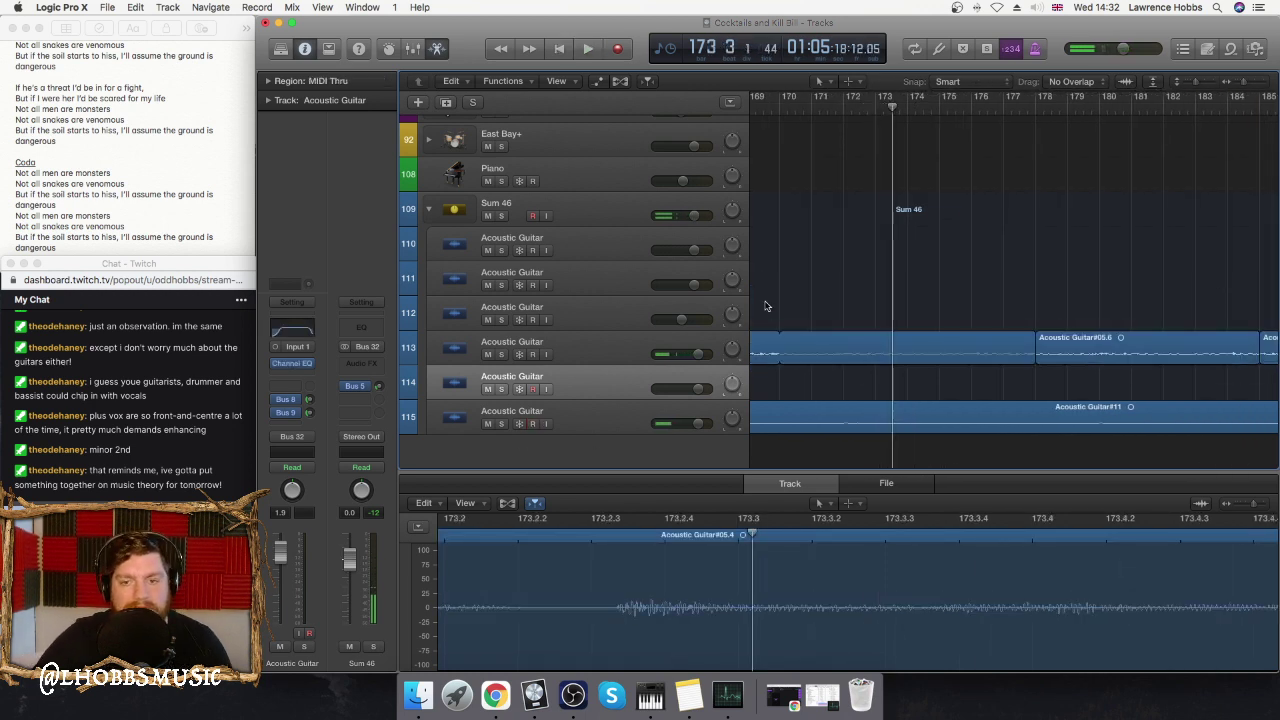
drag(765, 306, 905, 365)
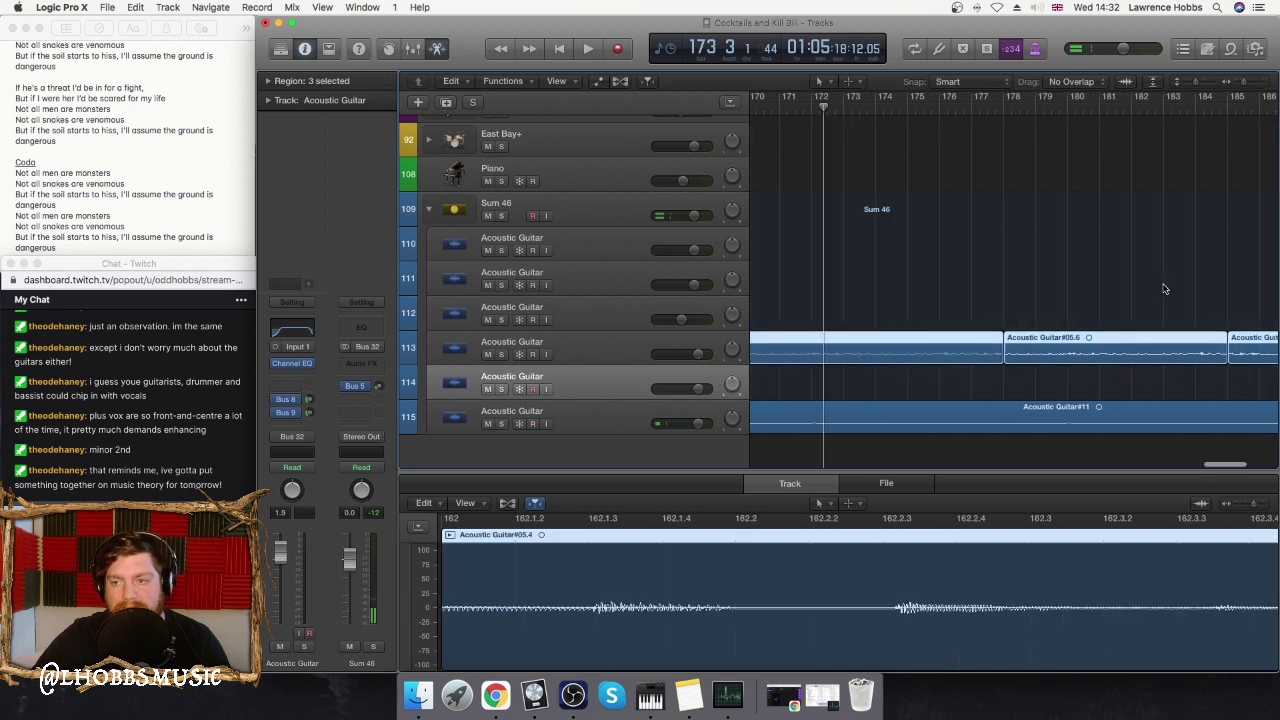
scroll(1150, 300, right, 5)
drag(1082, 350, 1085, 386)
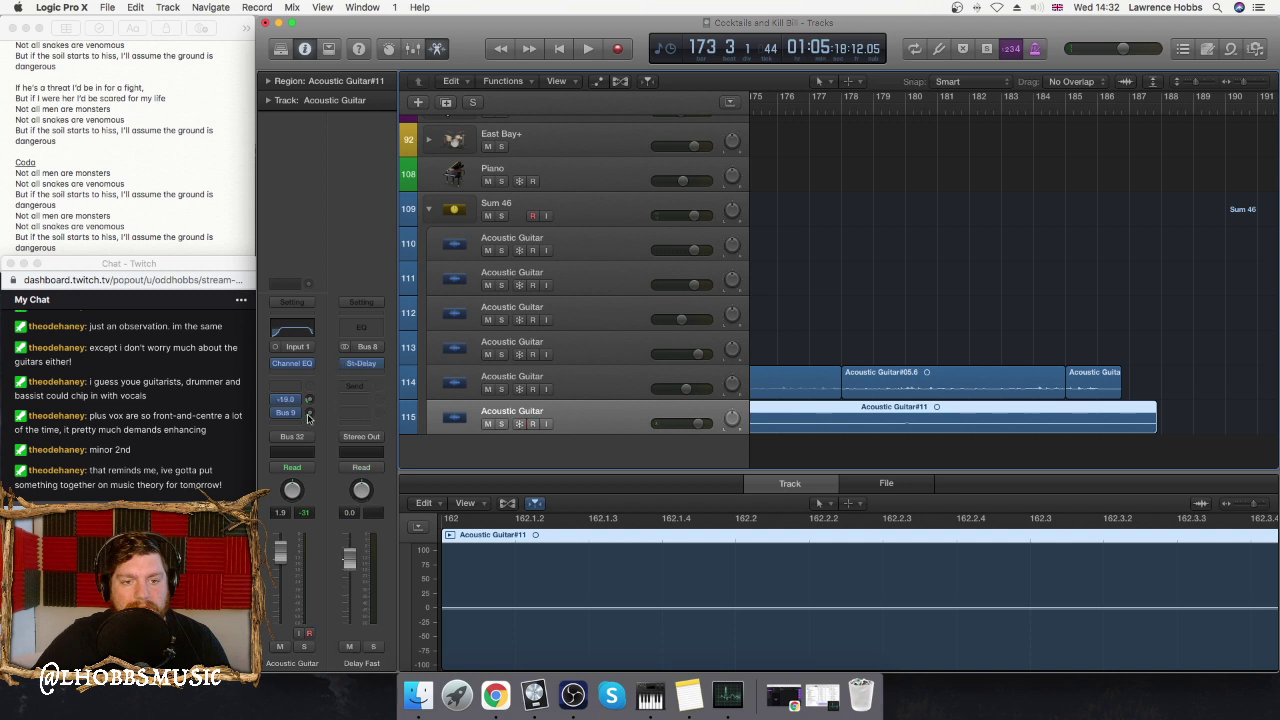
- Audition the coda up to bar 187 and delete the copied acoustic guitar regions from track 114
key(space)
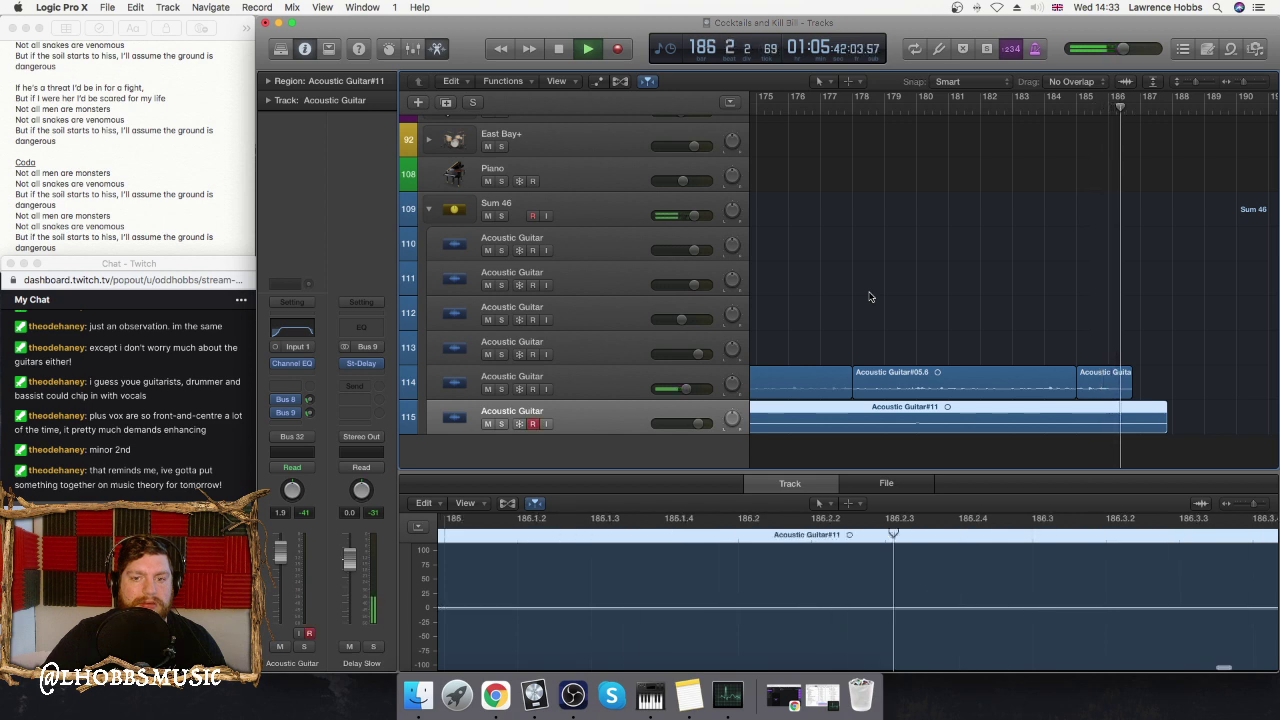
key(space)
scroll(1160, 340, left, 3)
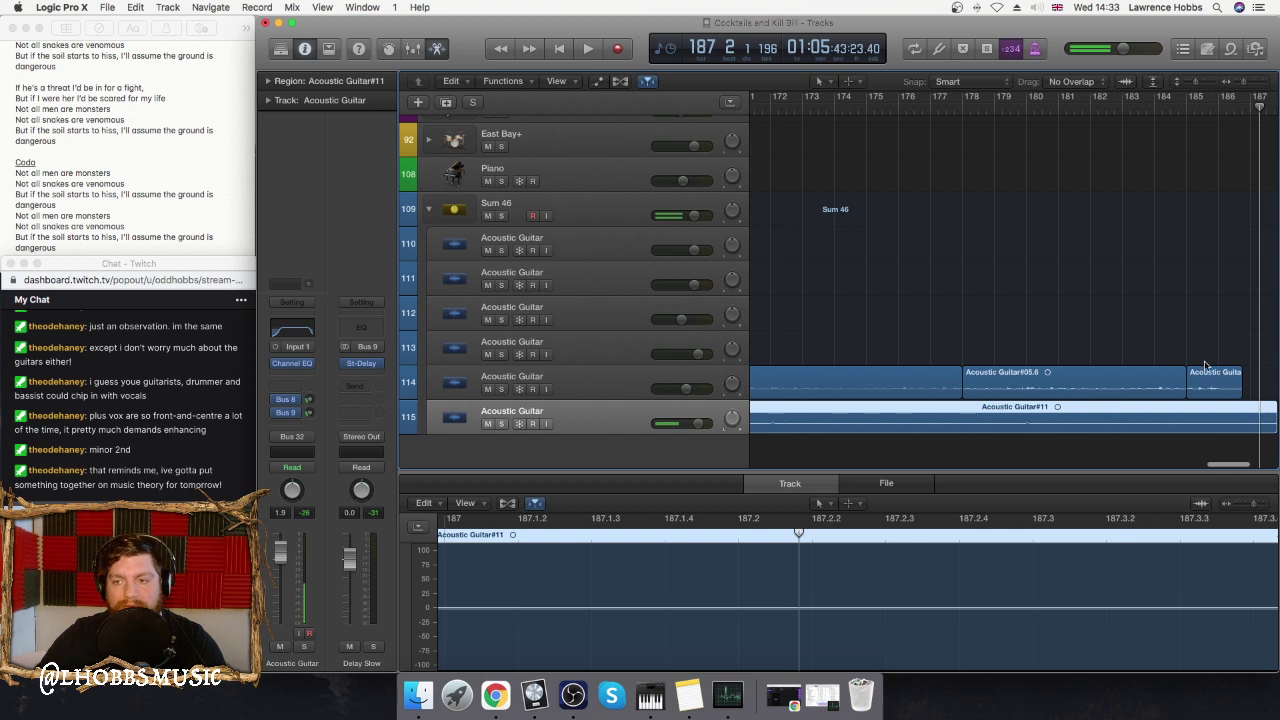
drag(1205, 366, 883, 374)
key(Delete)
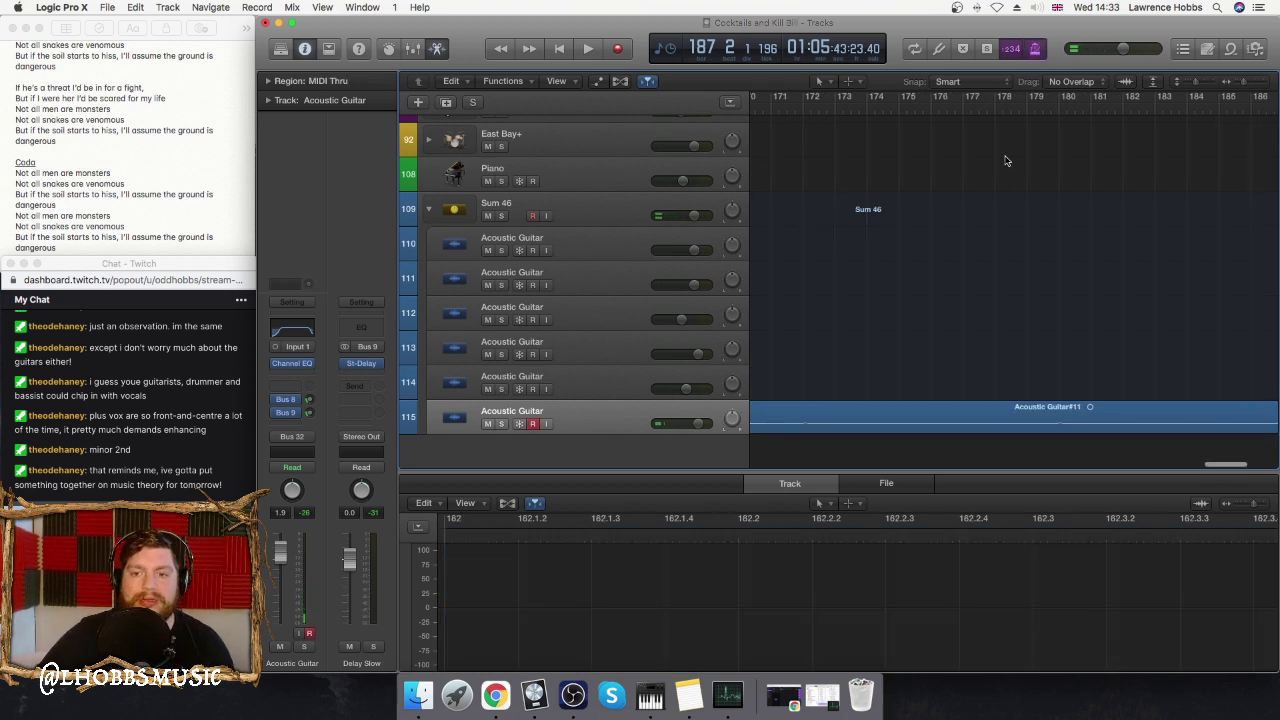
- Place the playhead at bar 162 and enable input monitoring on acoustic guitar track 114
scroll(1004, 160, left, 8)
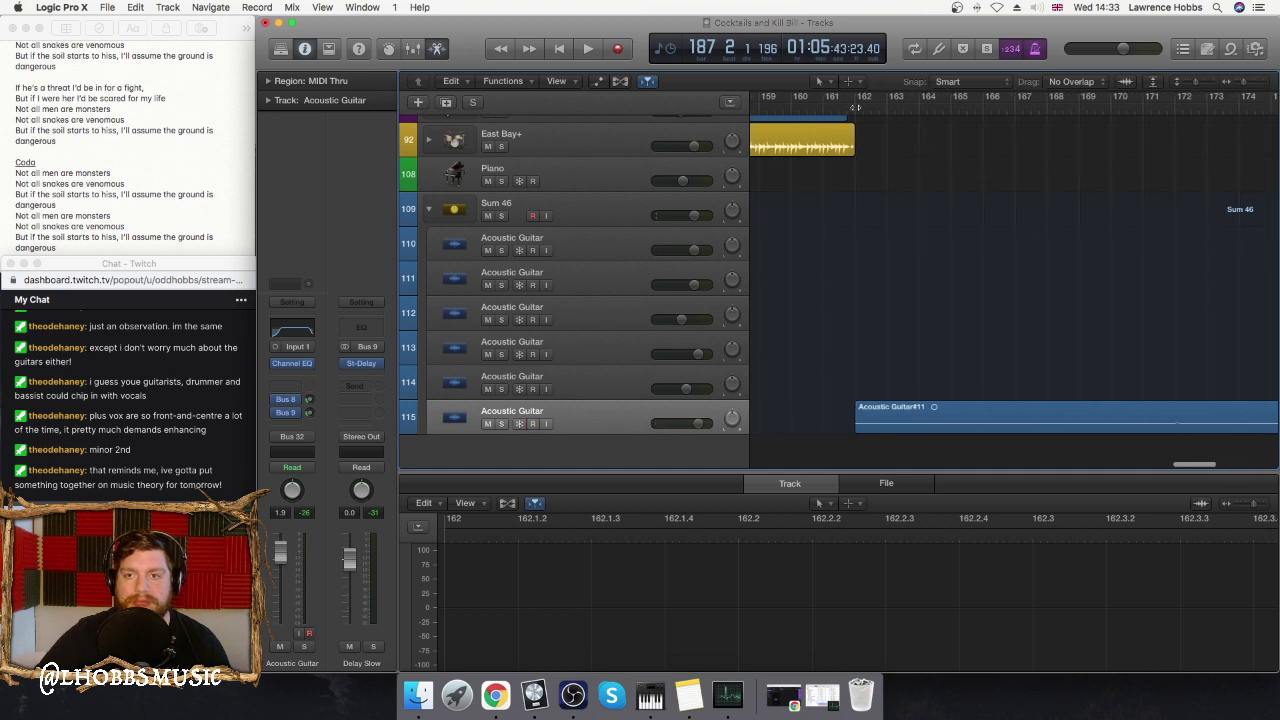
click(856, 107)
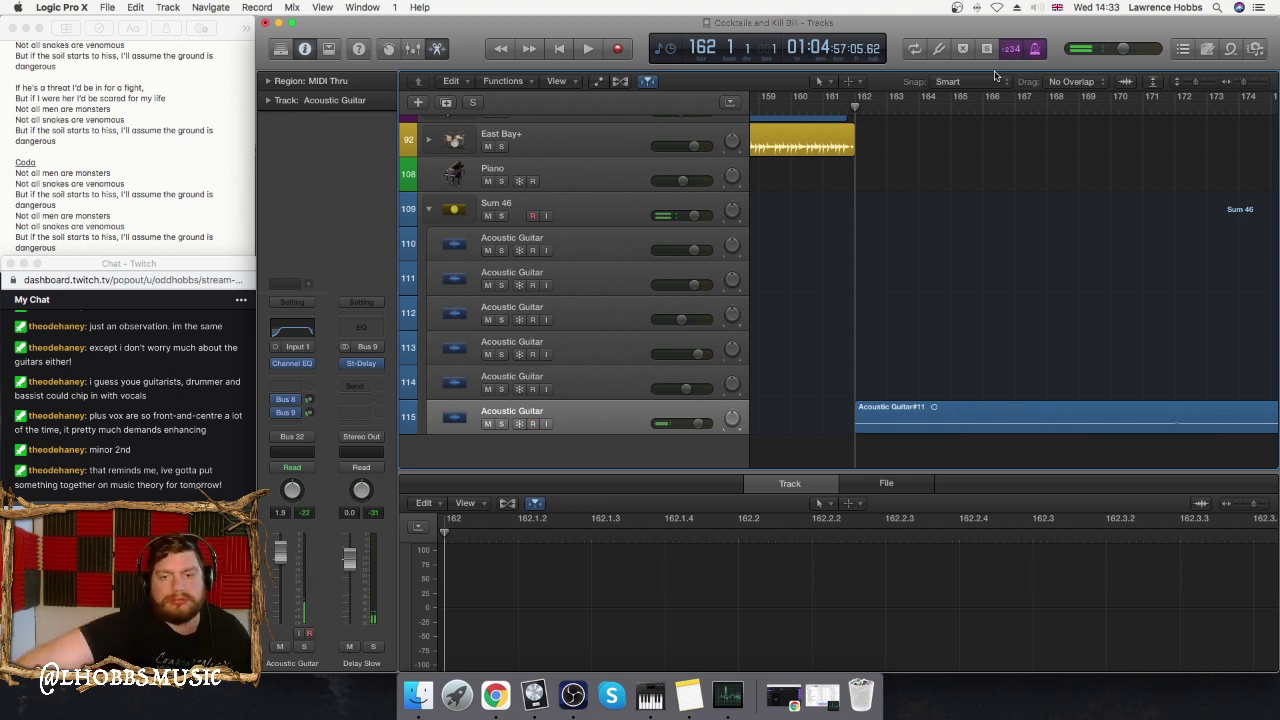
click(547, 392)
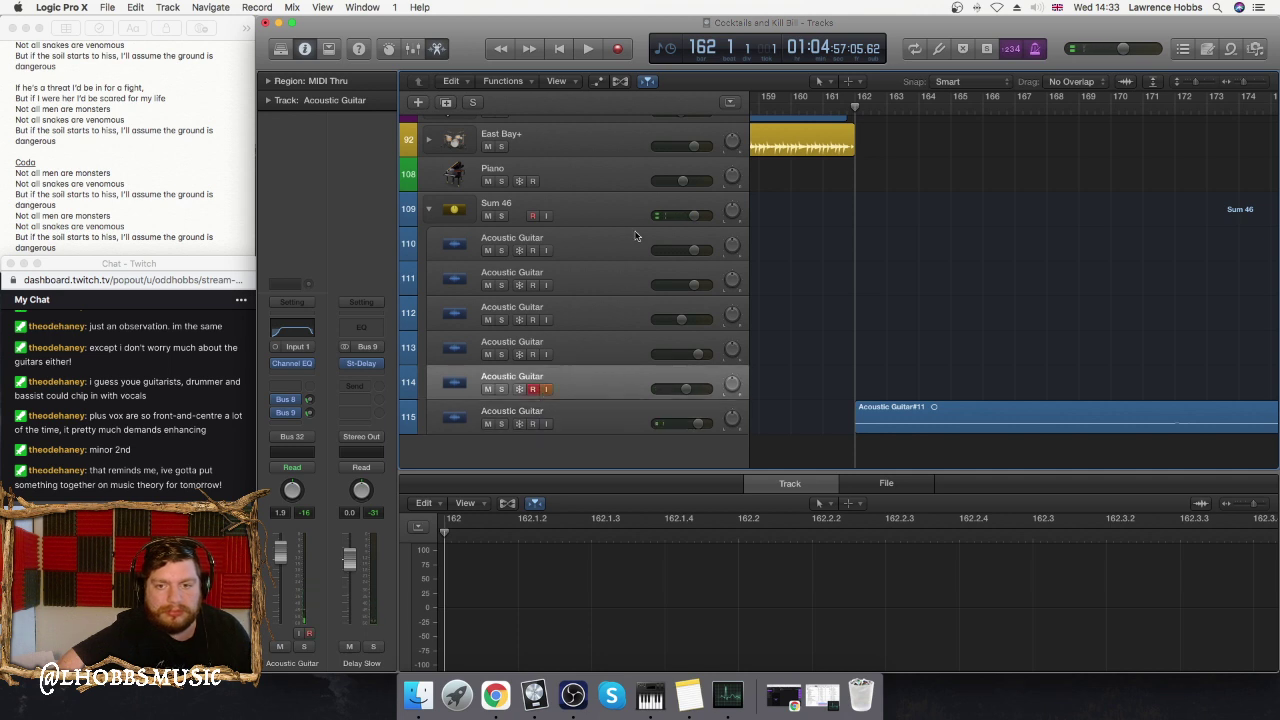
click(620, 50)
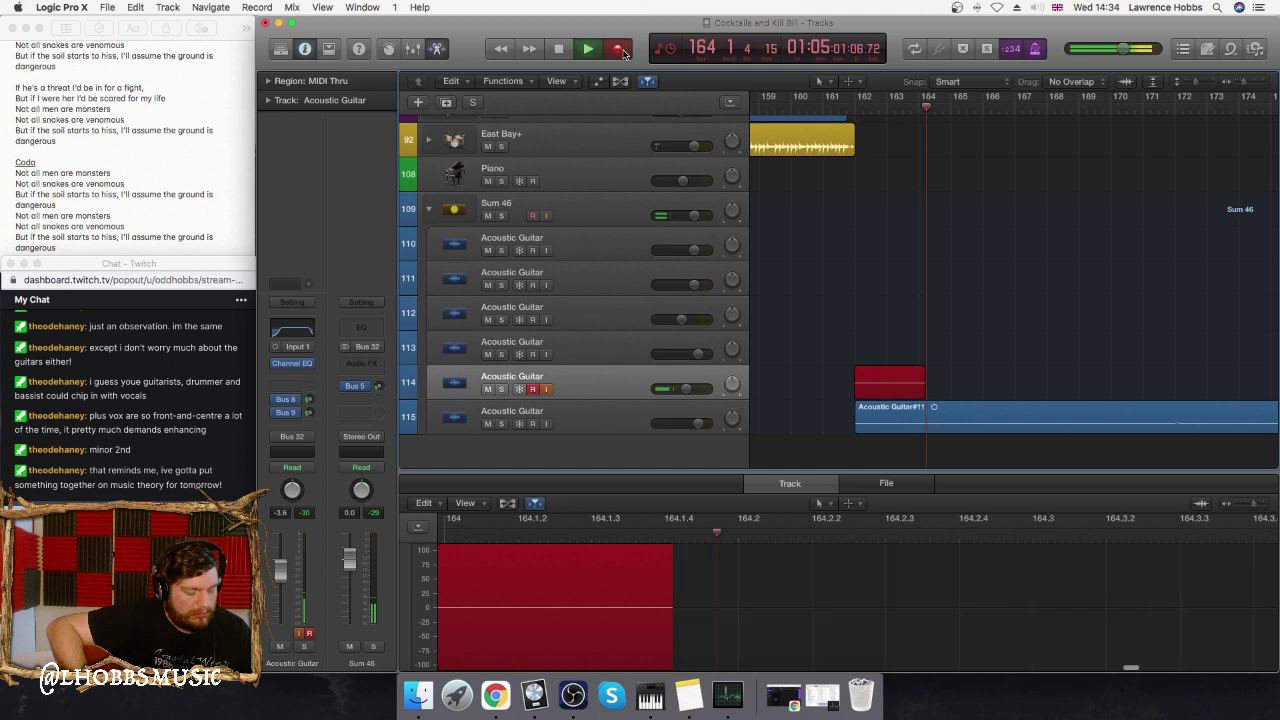
click(620, 50)
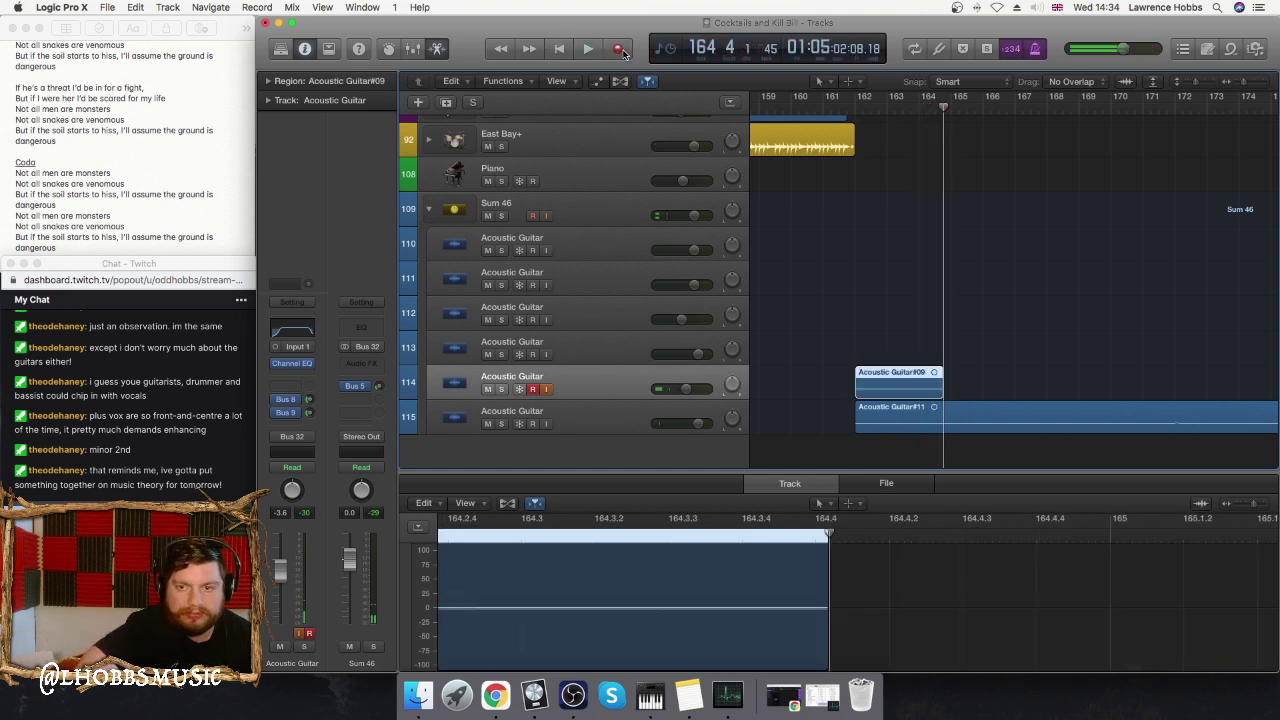
key(Return)
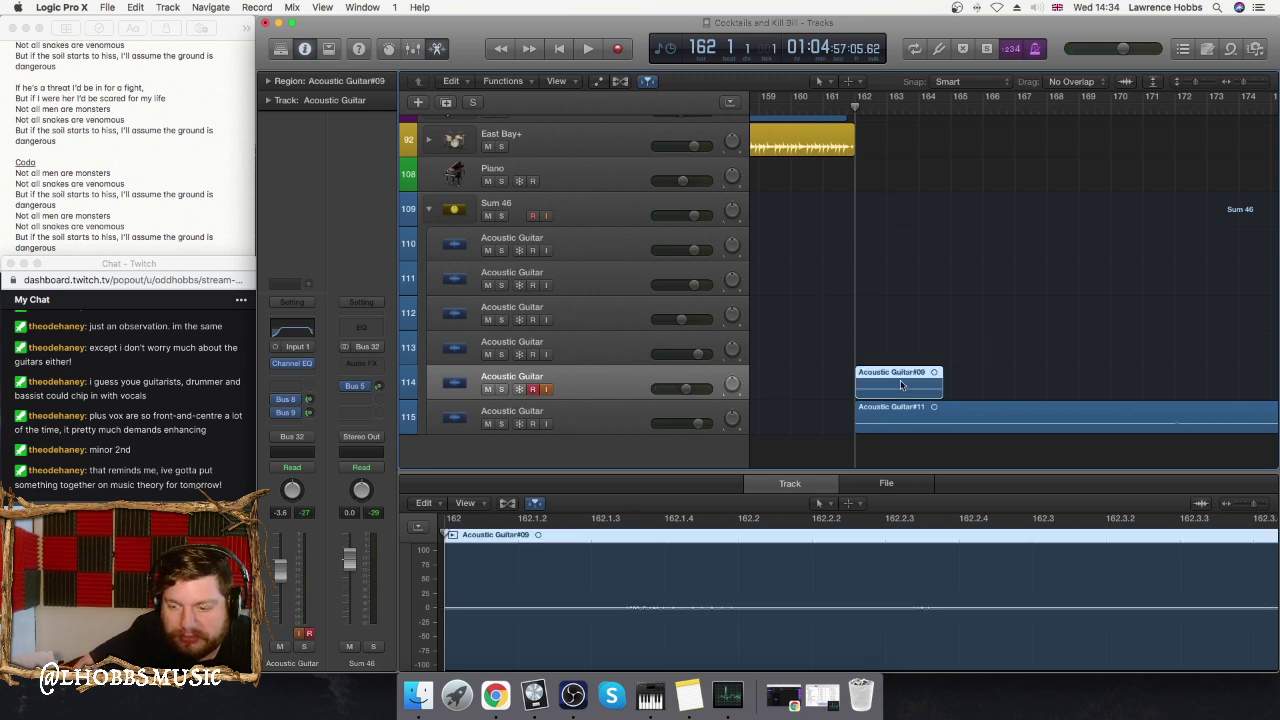
key(Delete)
click(750, 272)
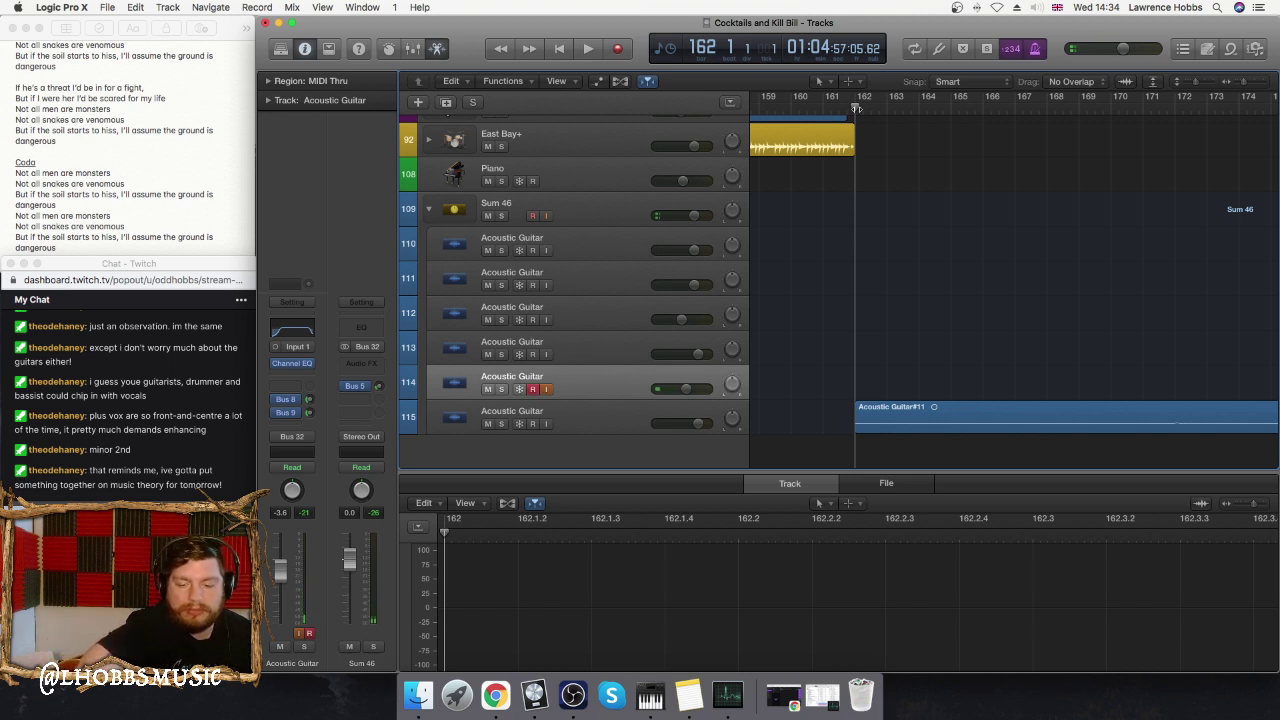
- Try an acoustic guitar take on track 114 from bar 162 to bar 191 and undo the recording
key(r)
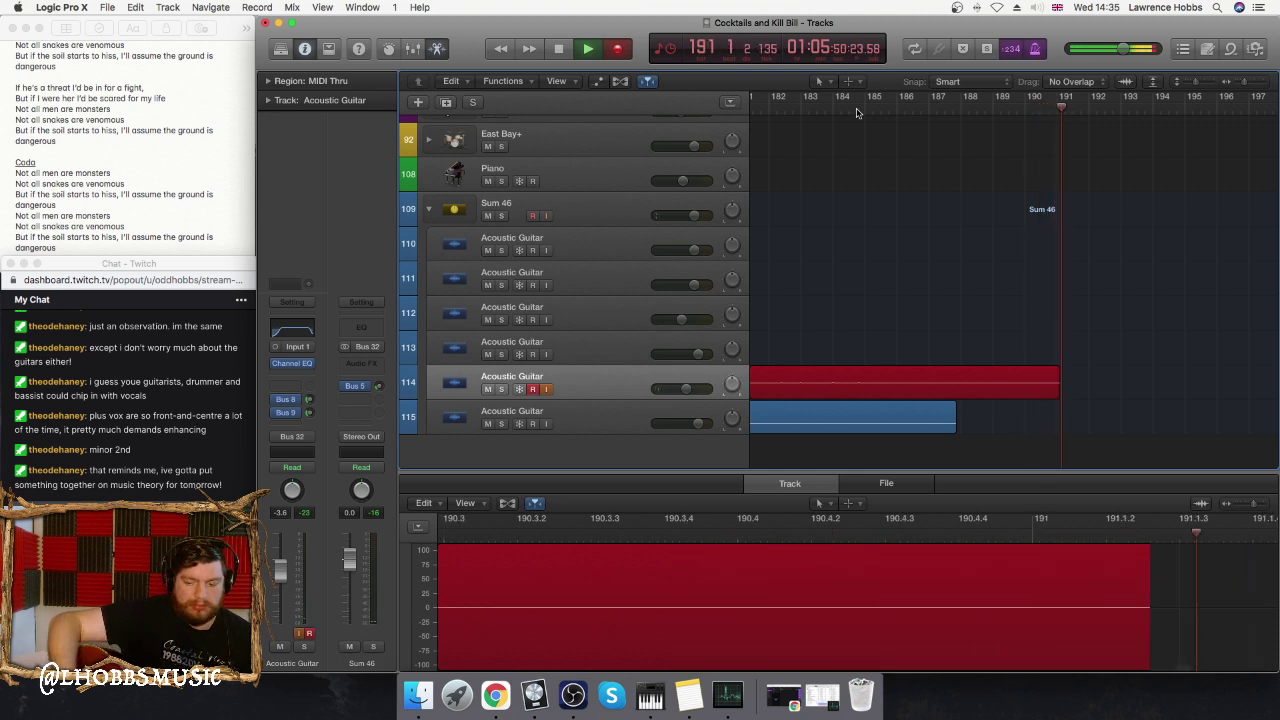
key(space)
key(super+z)
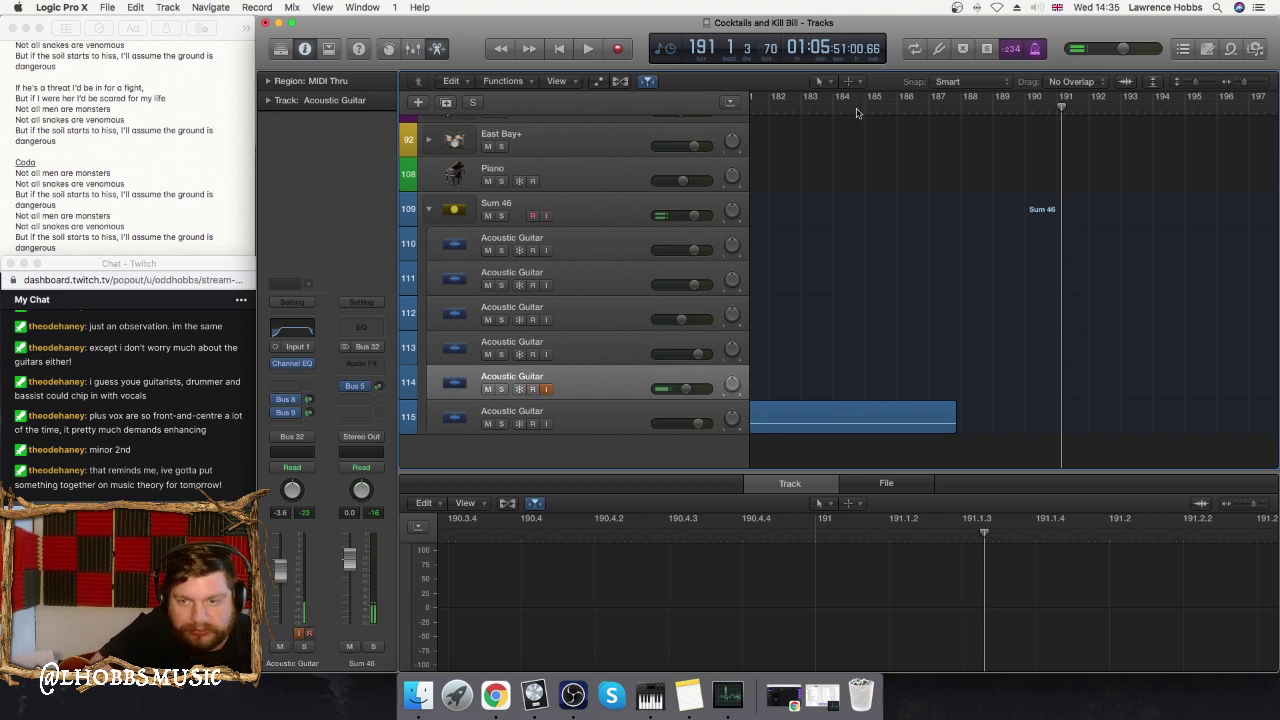
key(alt+comma)
key(space)
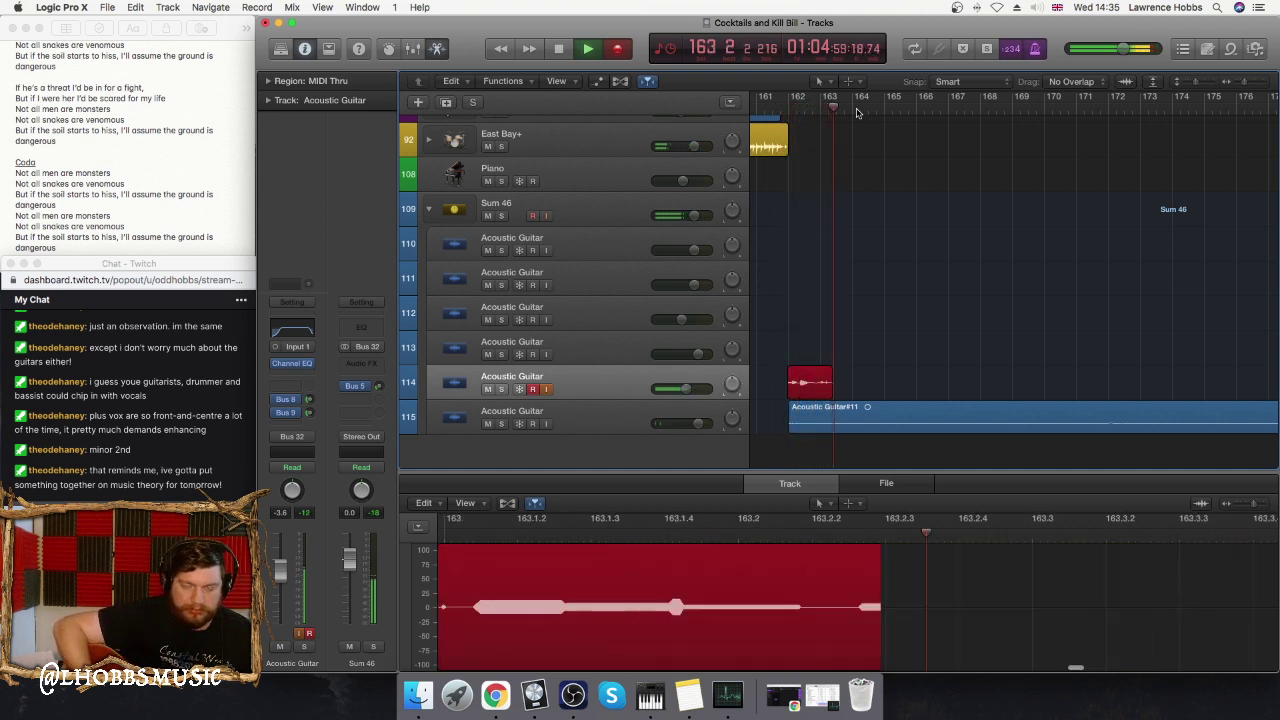
key(space)
key(super+z)
- Try another acoustic guitar take on track 114, running to bar 196, and delete it
key(comma)
key(comma)
key(comma)
key(r)
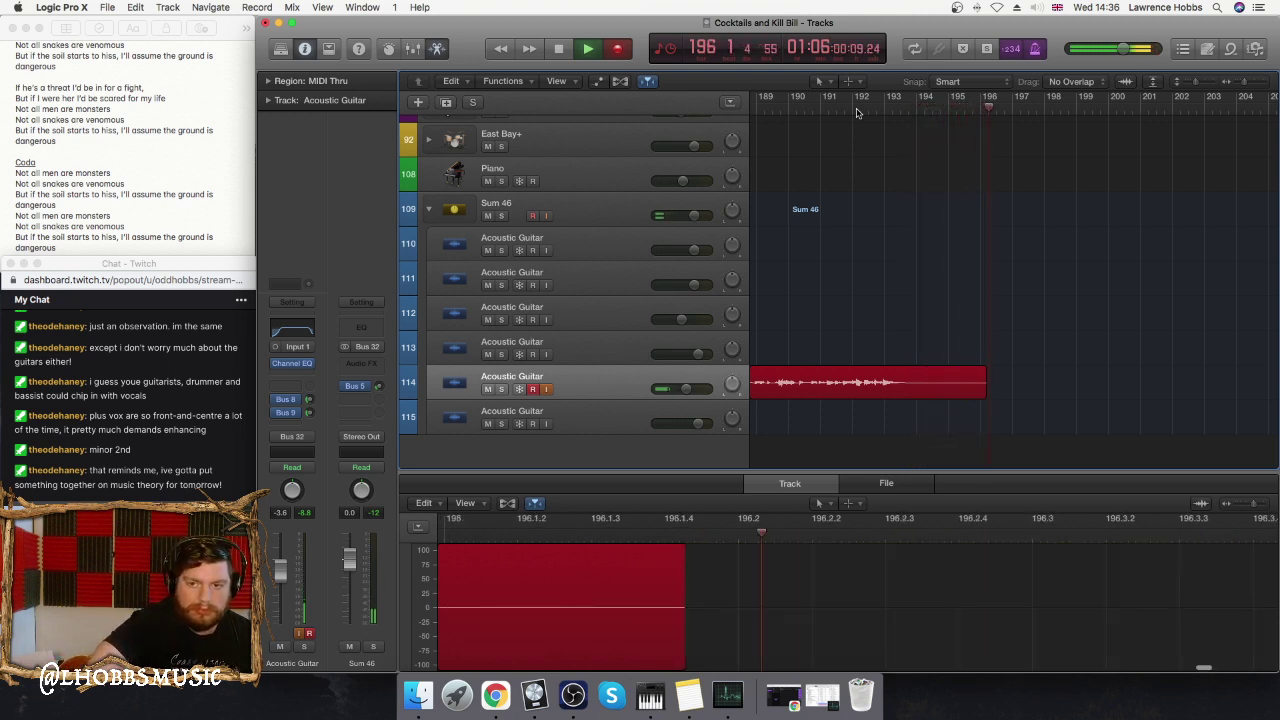
key(space)
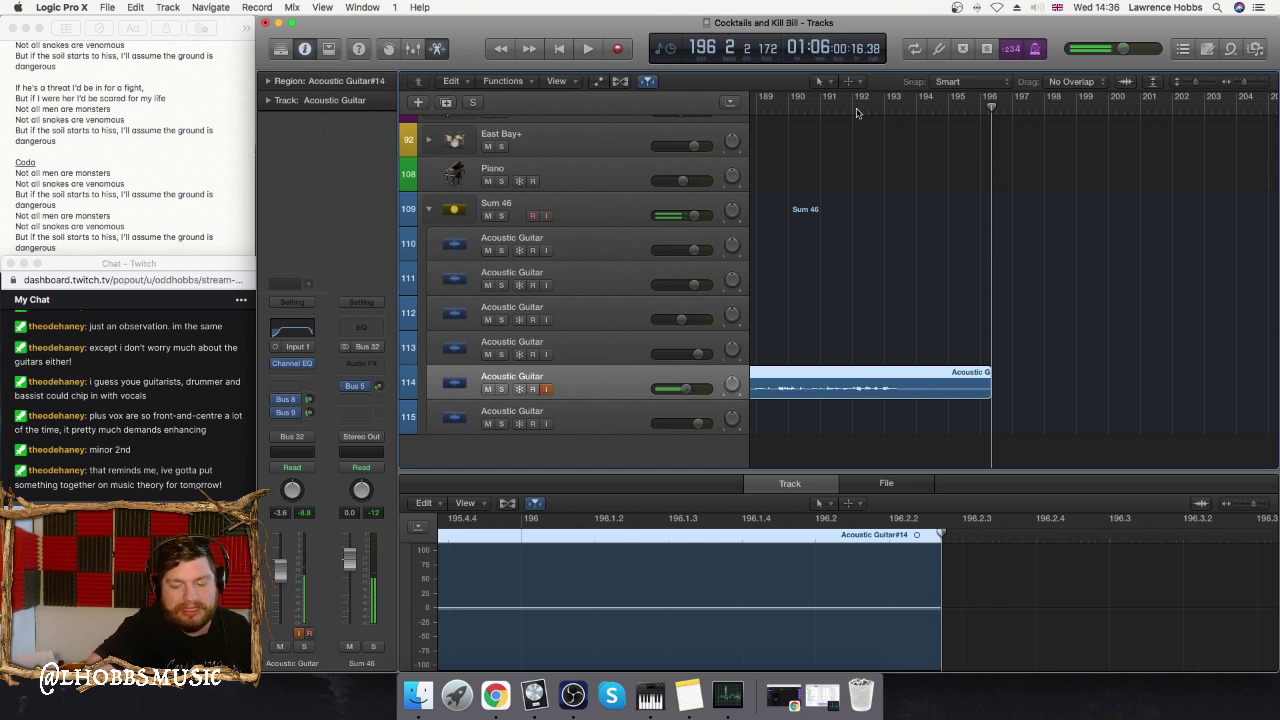
key(Delete)
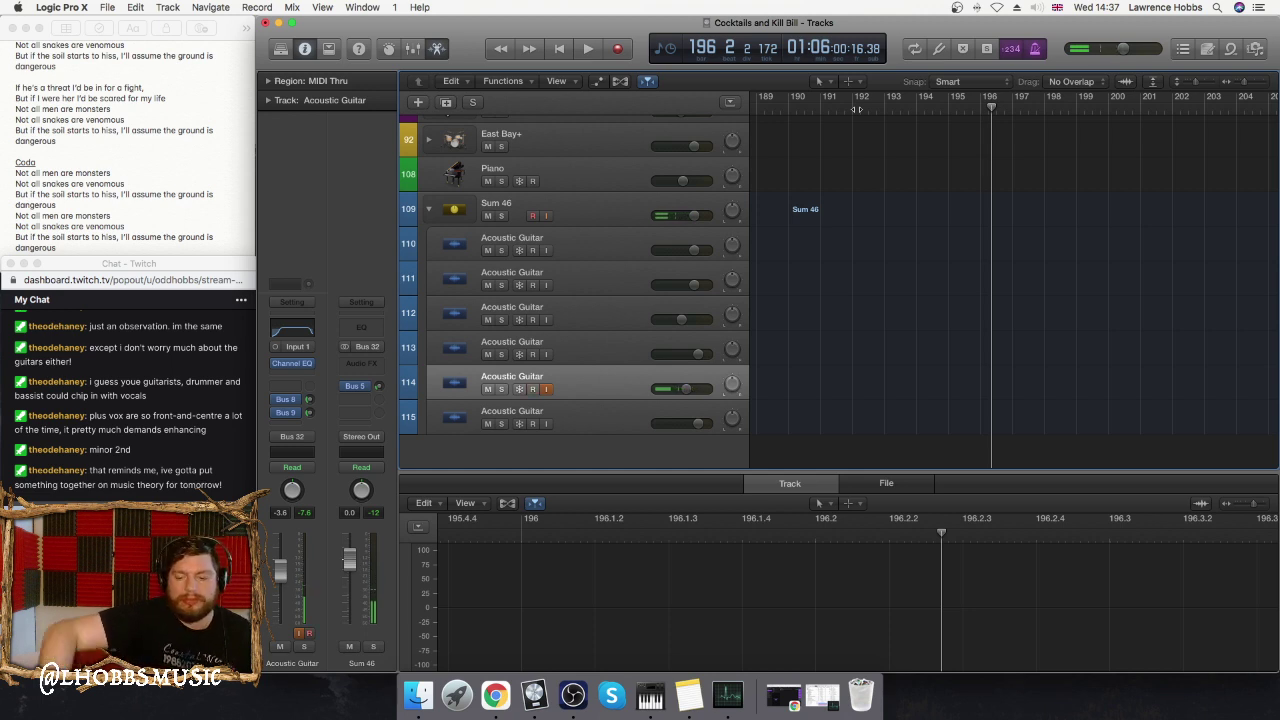
key(r)
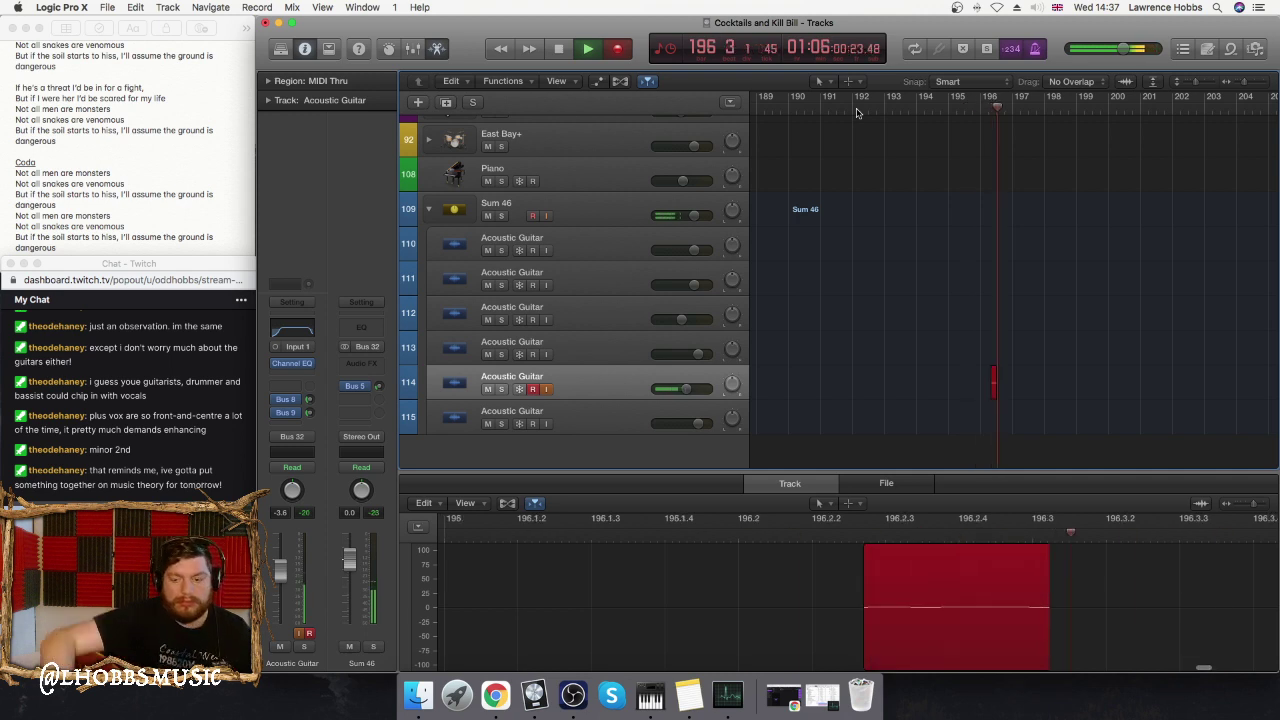
key(space)
key(super+z)
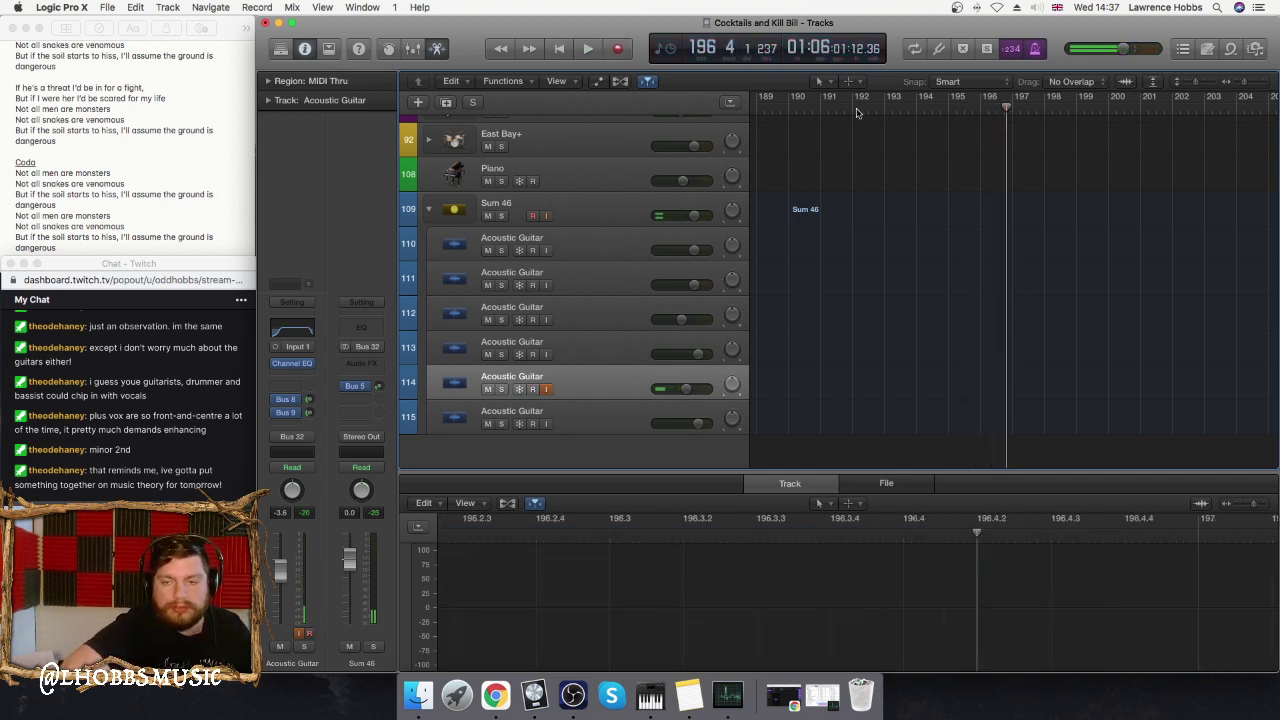
- Record a new acoustic guitar take on track 114 from bar 162 to bar 192
scroll(862, 306, left, 10)
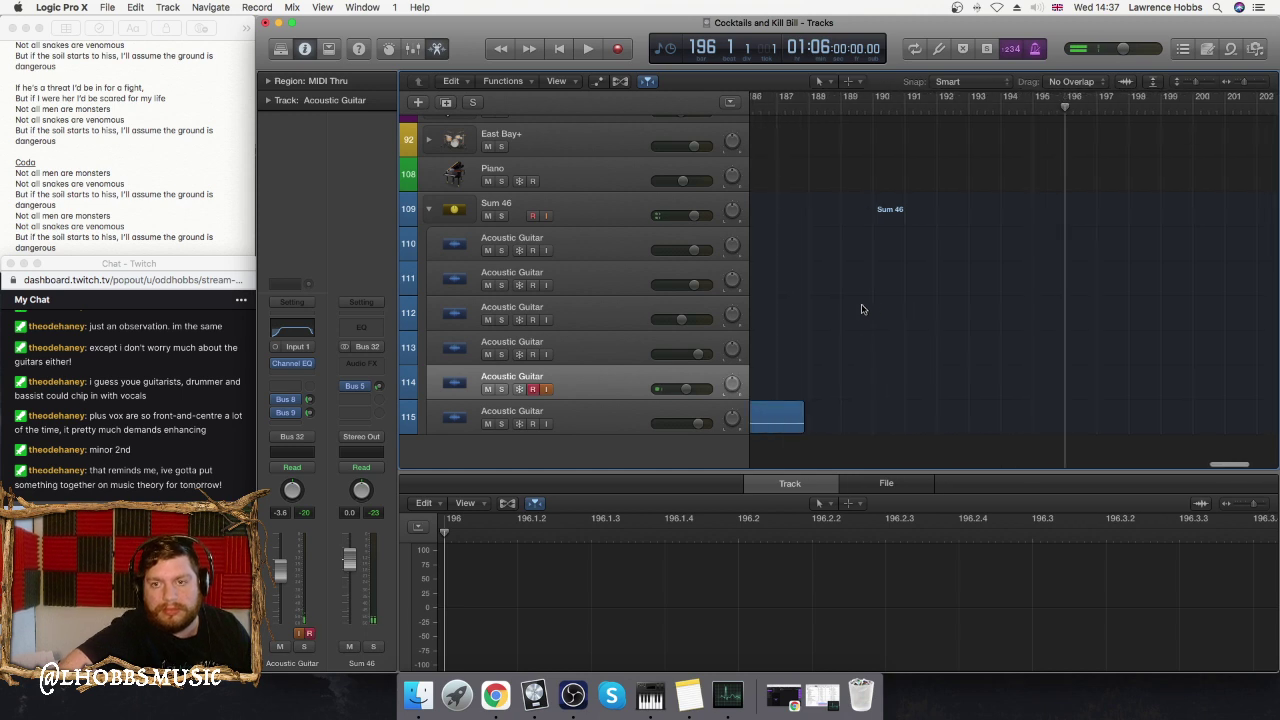
scroll(862, 305, left, 8)
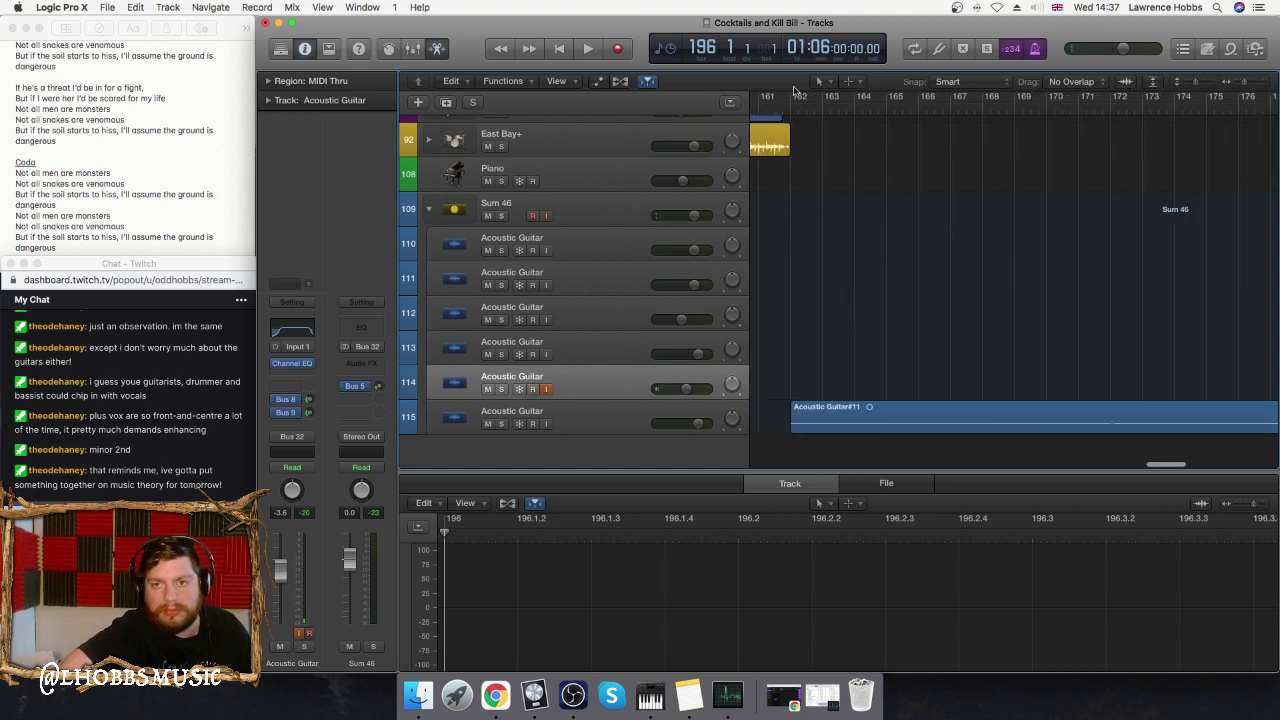
click(615, 54)
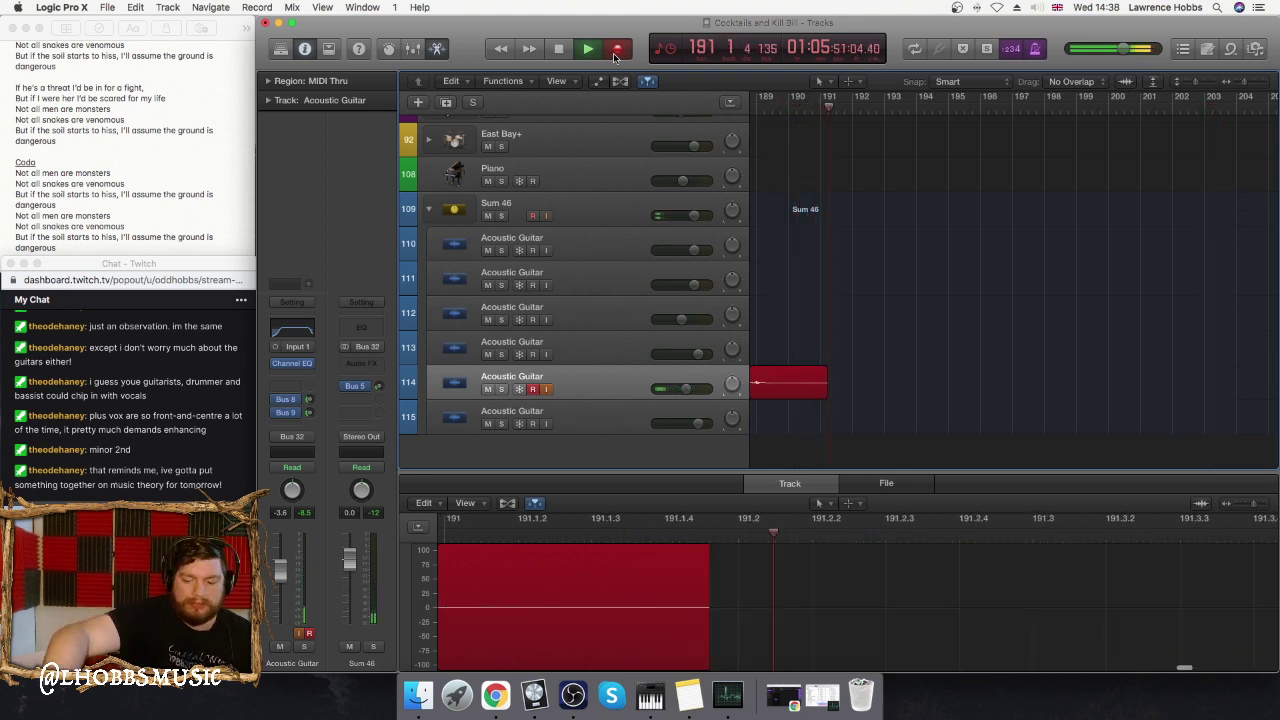
key(space)
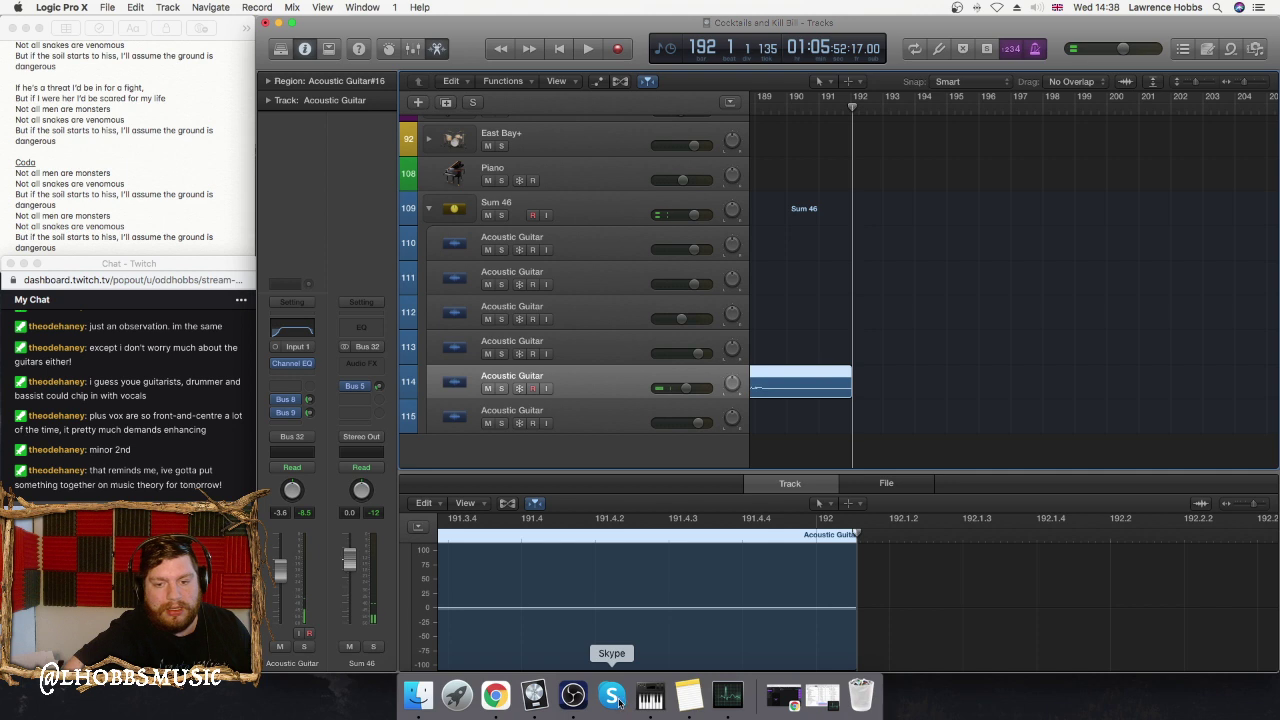
- Switch to OBS to check the stream and its audio levels, minimise its window, and return to the first tracks in Logic Pro X
click(572, 695)
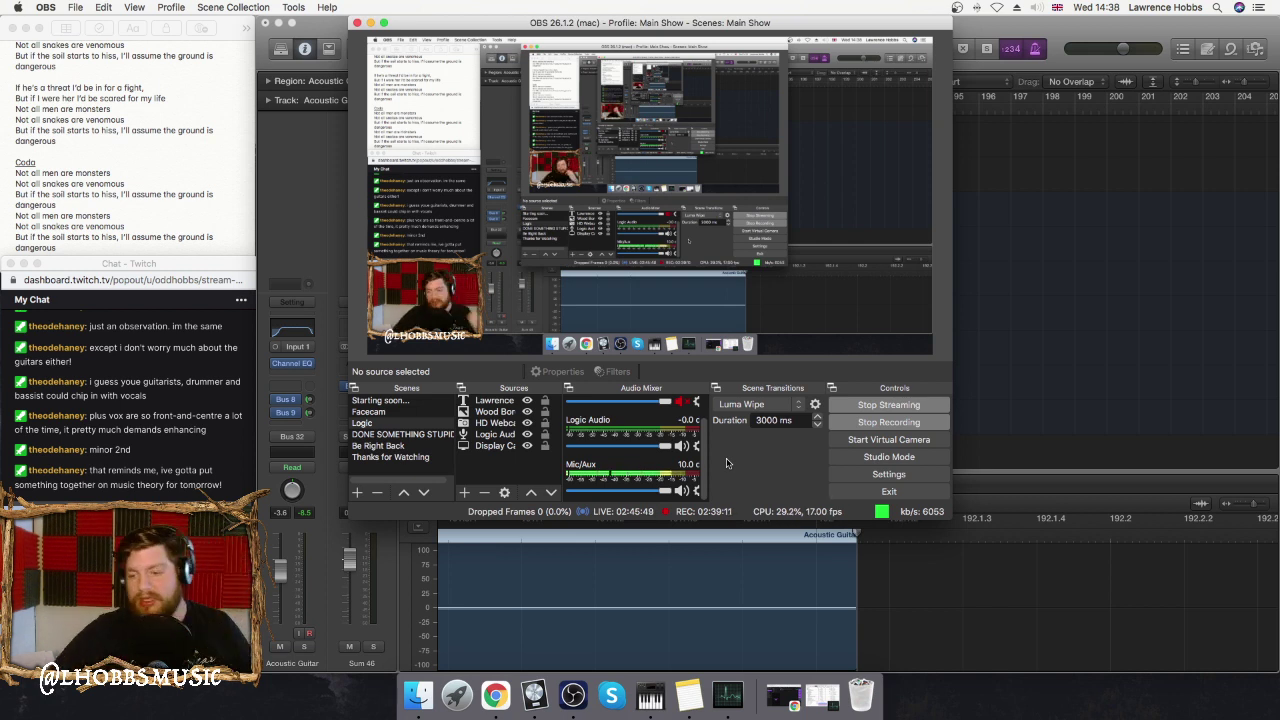
click(370, 23)
scroll(614, 293, up, 20)
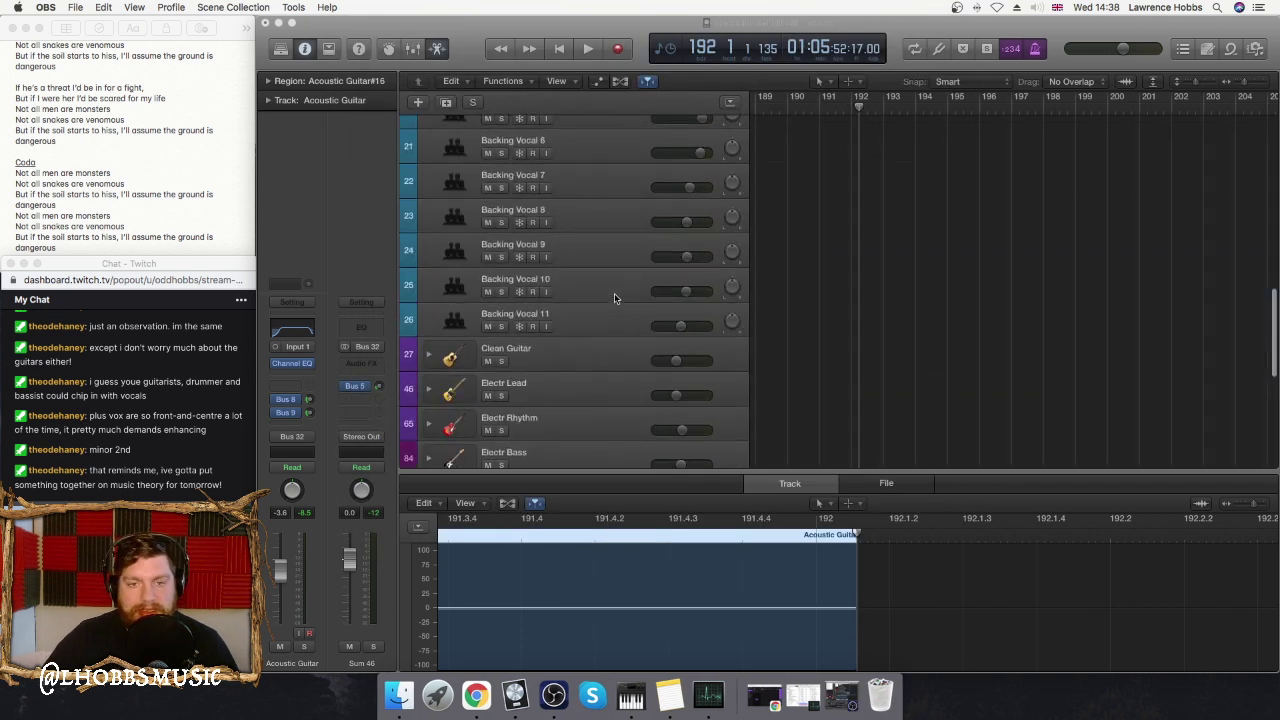
scroll(577, 175, up, 3)
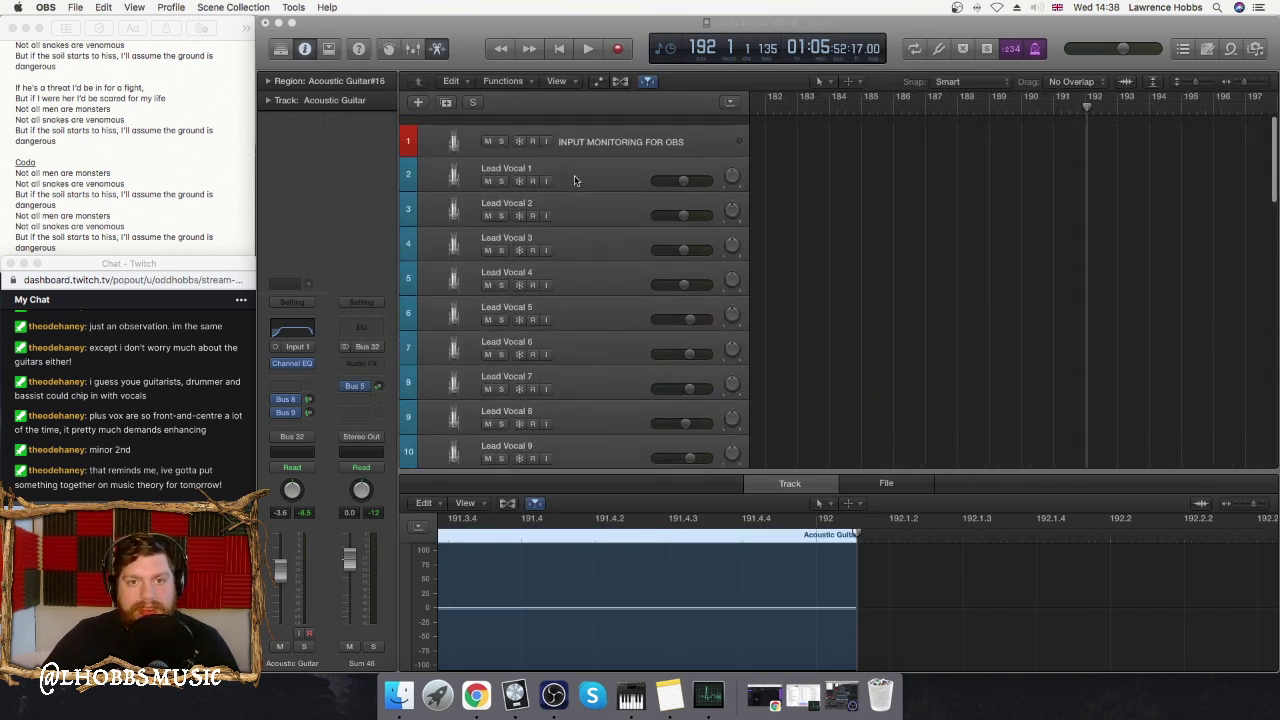
- Group the Lead Vocal 1 to Lead Vocal 14 tracks into a summing track stack and collapse the stack
click(577, 173)
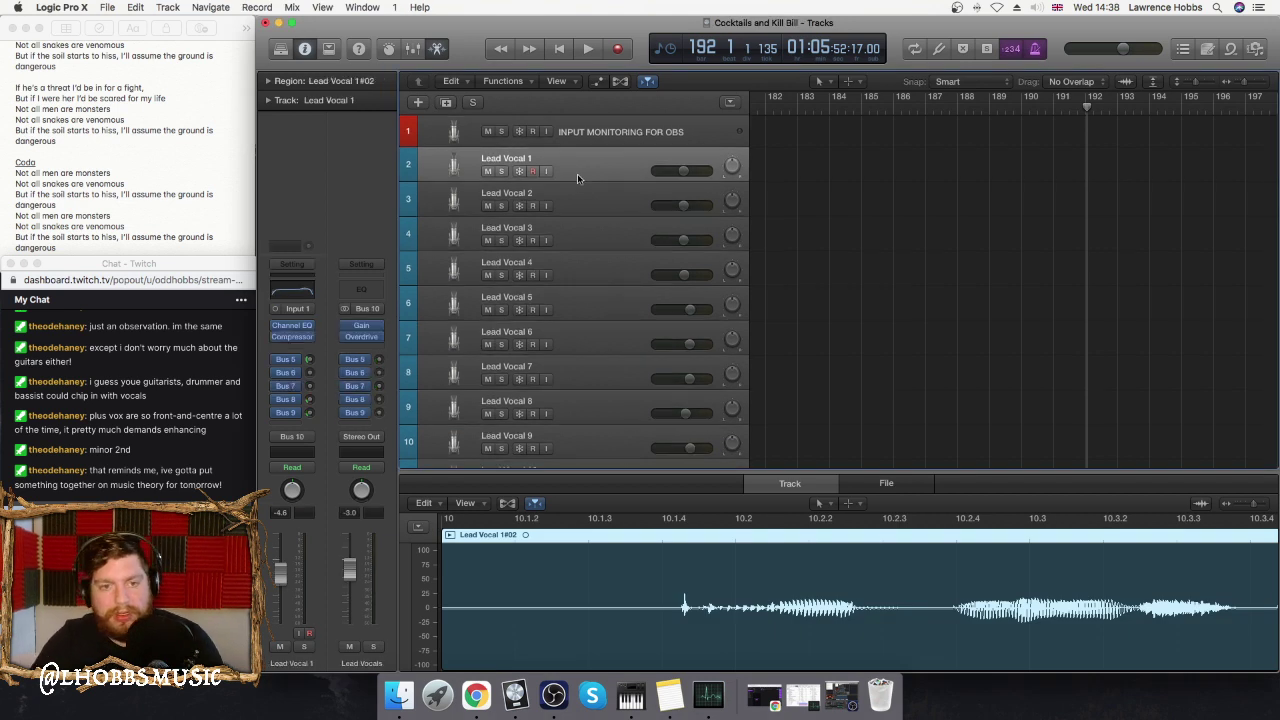
key(super+a)
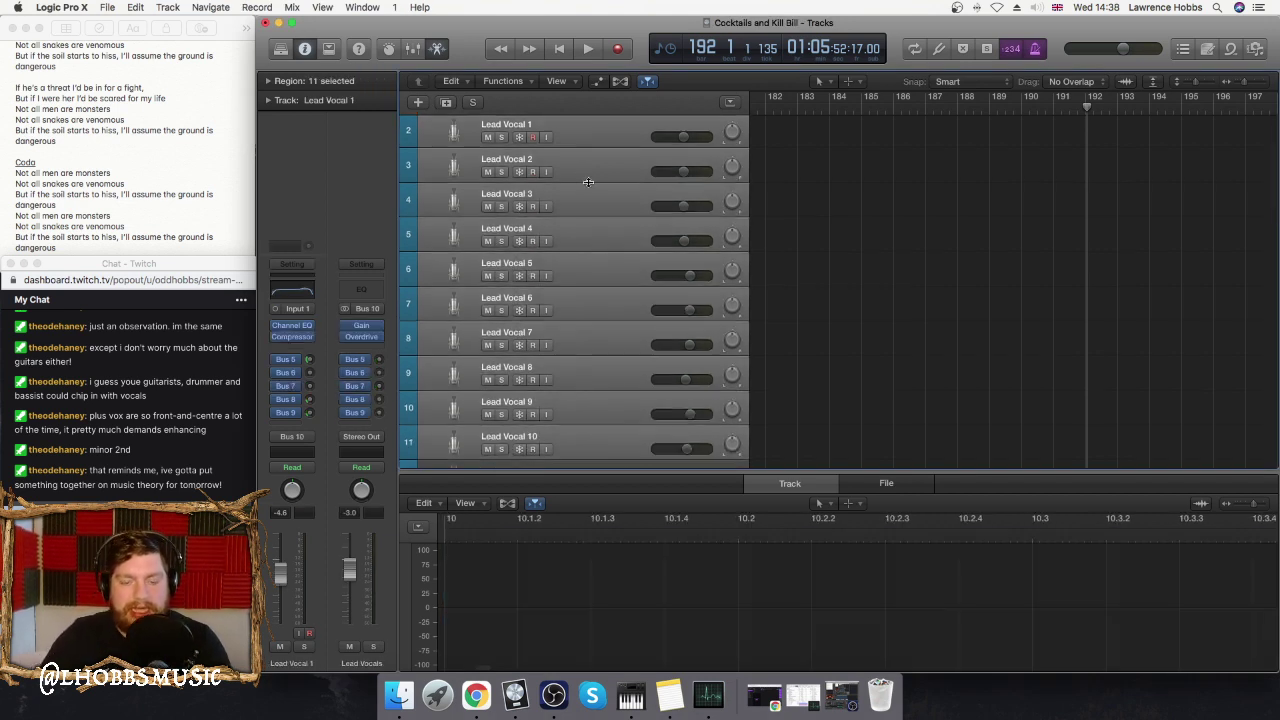
scroll(605, 259, down, 2)
scroll(605, 259, down, 1)
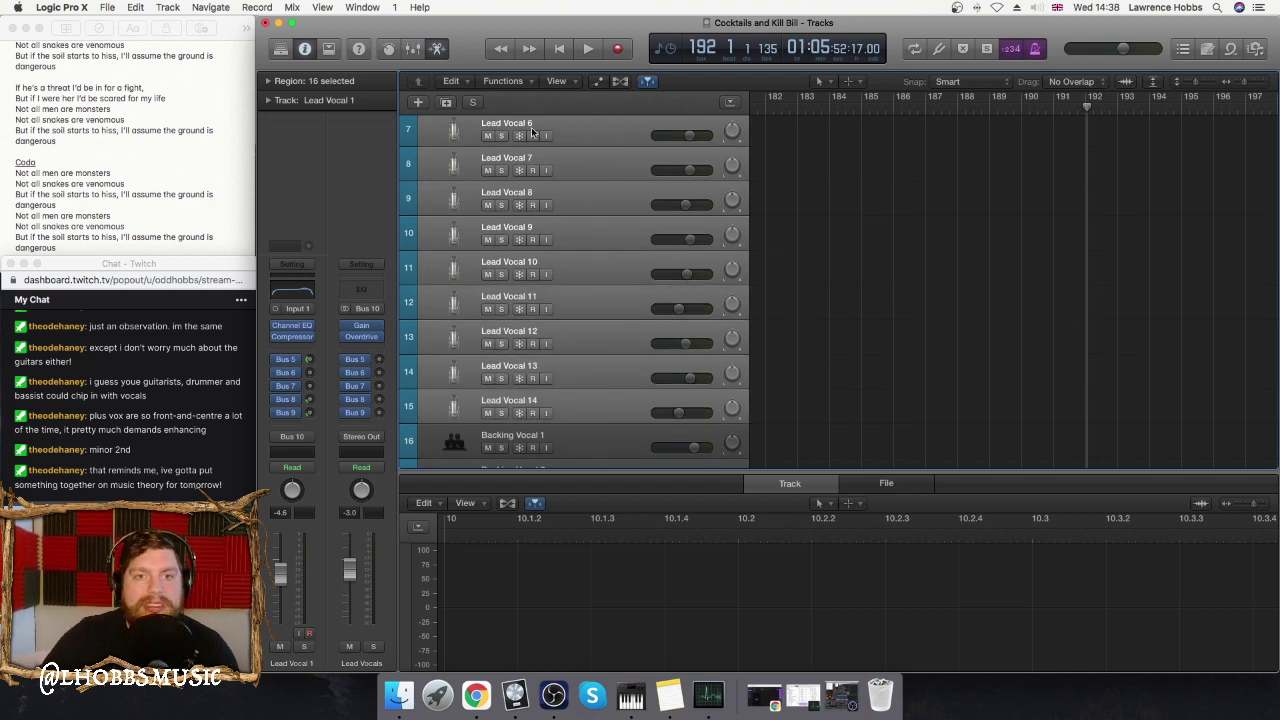
right_click(615, 323)
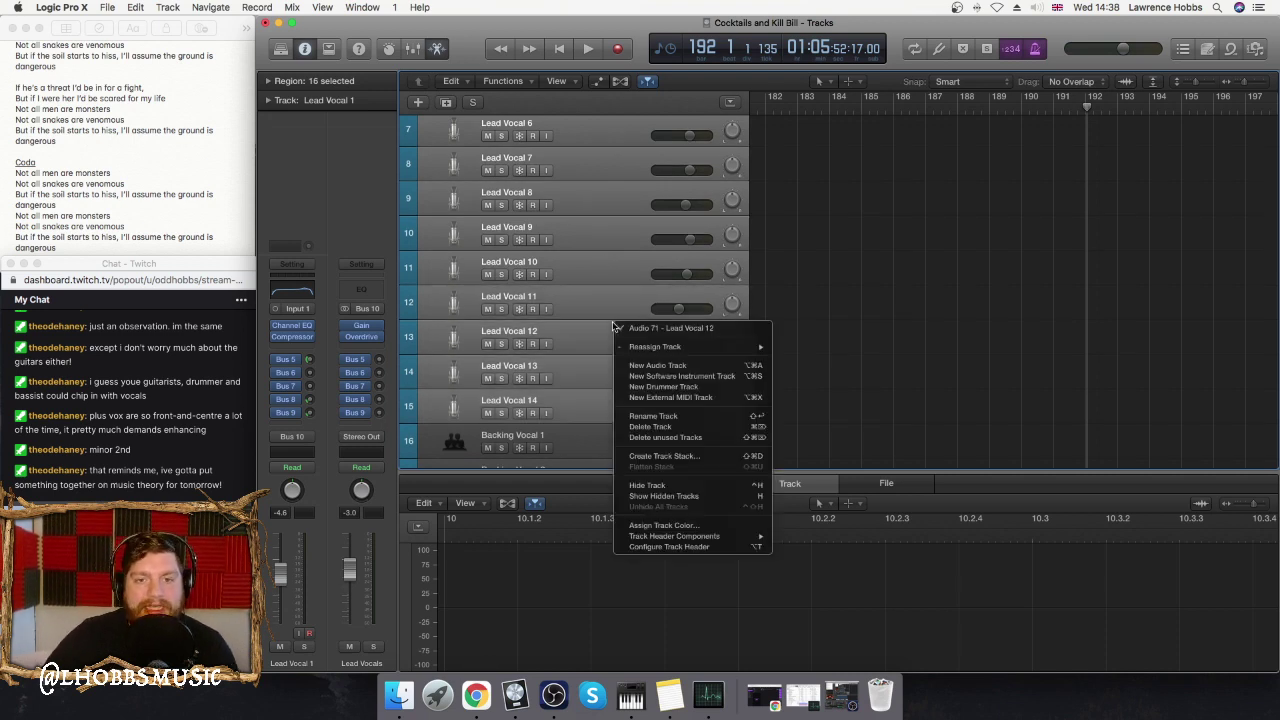
click(643, 459)
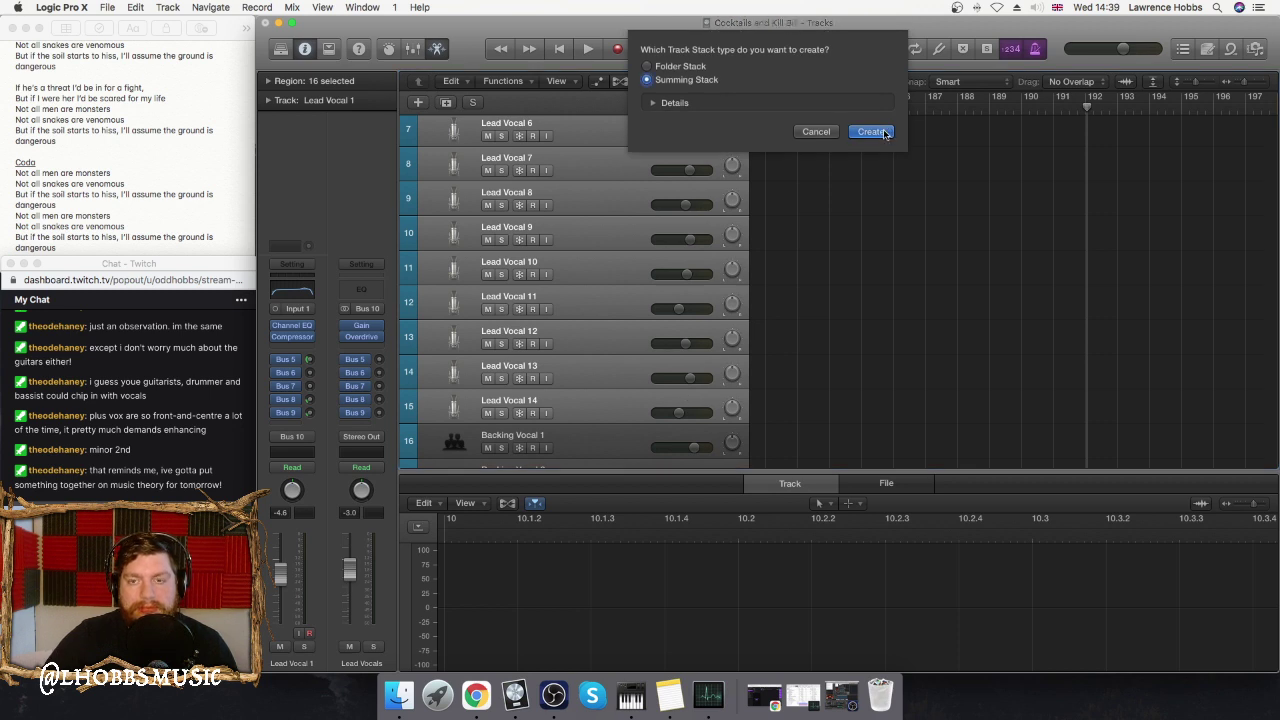
click(871, 132)
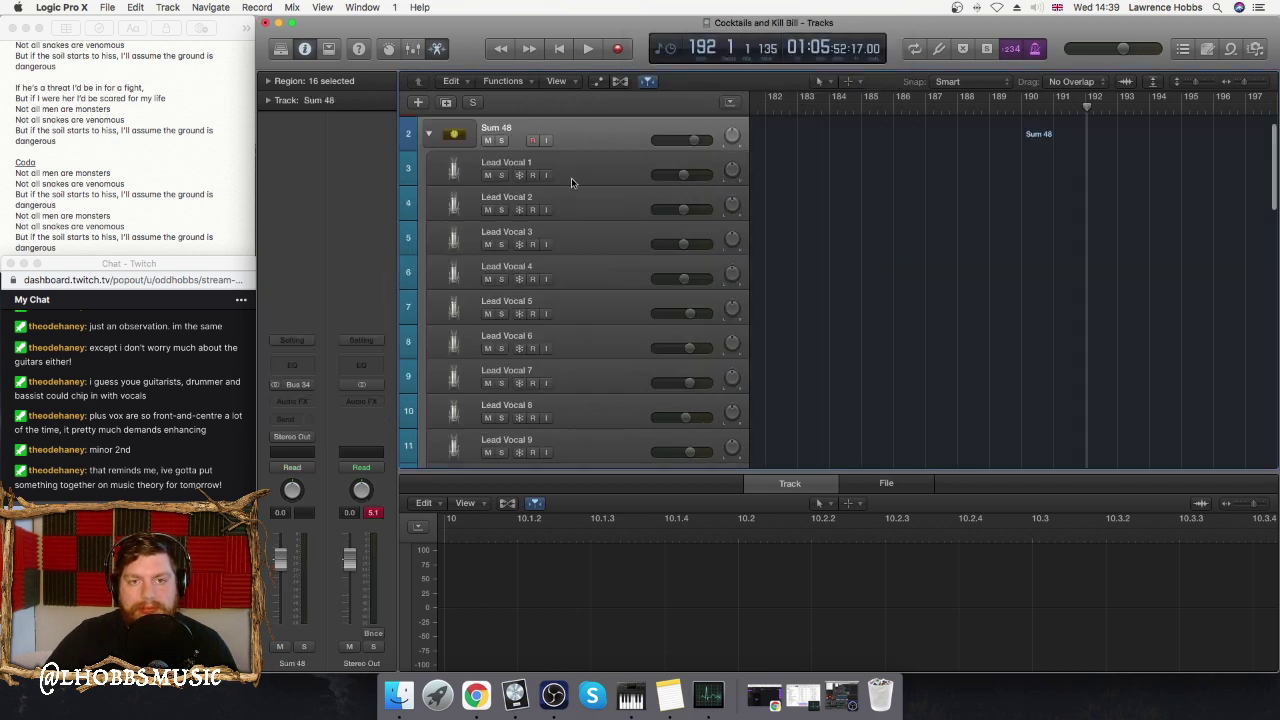
click(429, 136)
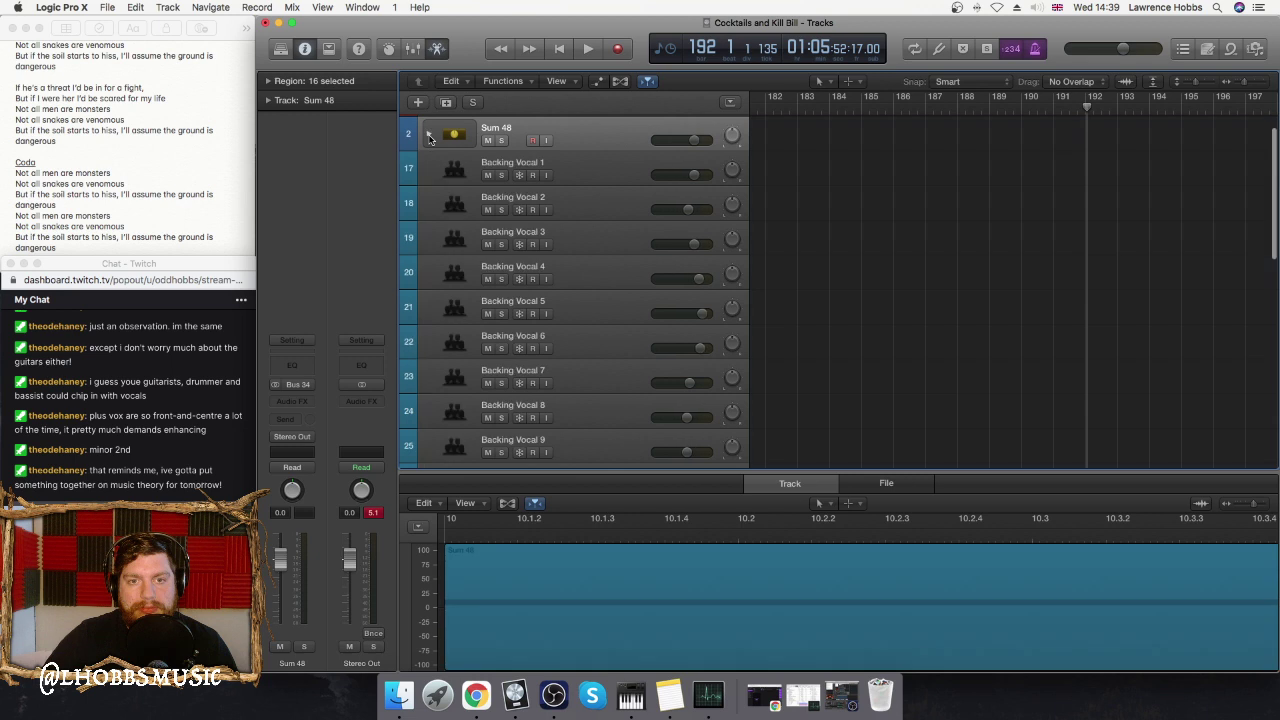
- Group the Backing Vocal 1 to Backing Vocal 11 tracks into a second summing track stack and collapse it
click(599, 163)
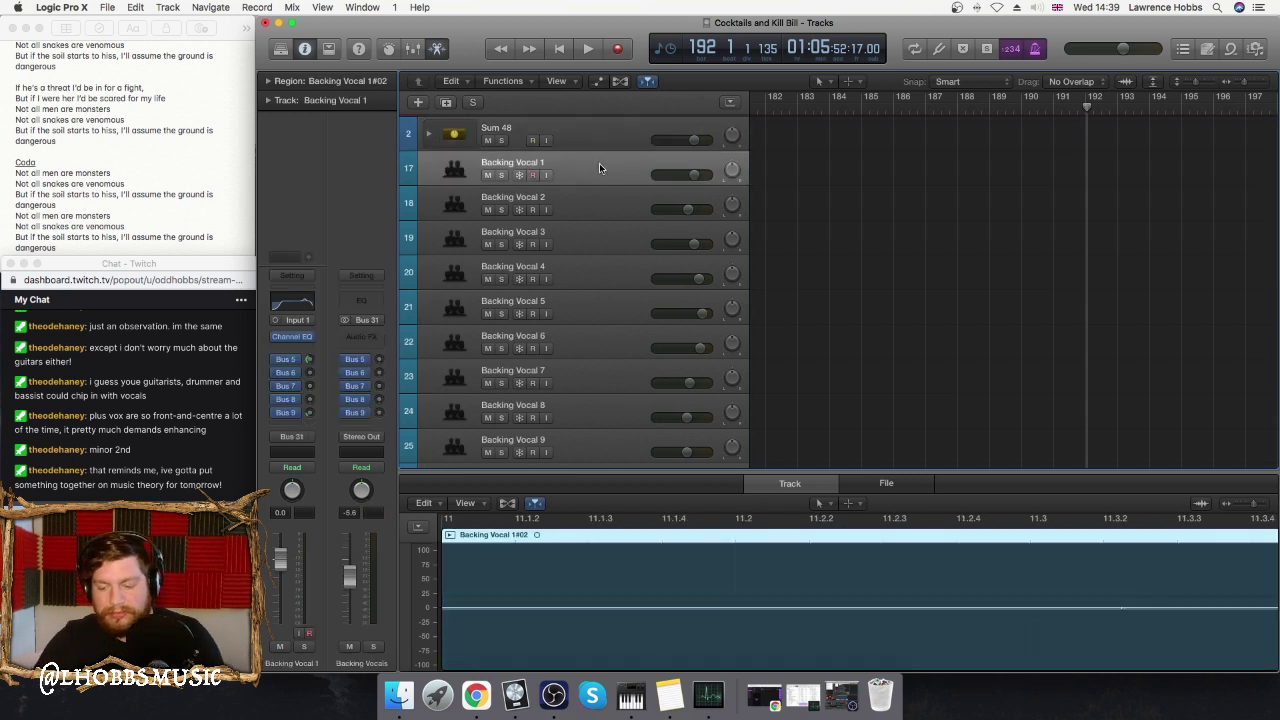
key(shift+Down)
key(shift+Down)
key(shift+Down)
key(shift+Down)
key(shift+Down)
key(shift+Down)
key(shift+Down)
key(shift+Down)
key(shift+Down)
key(shift+Down)
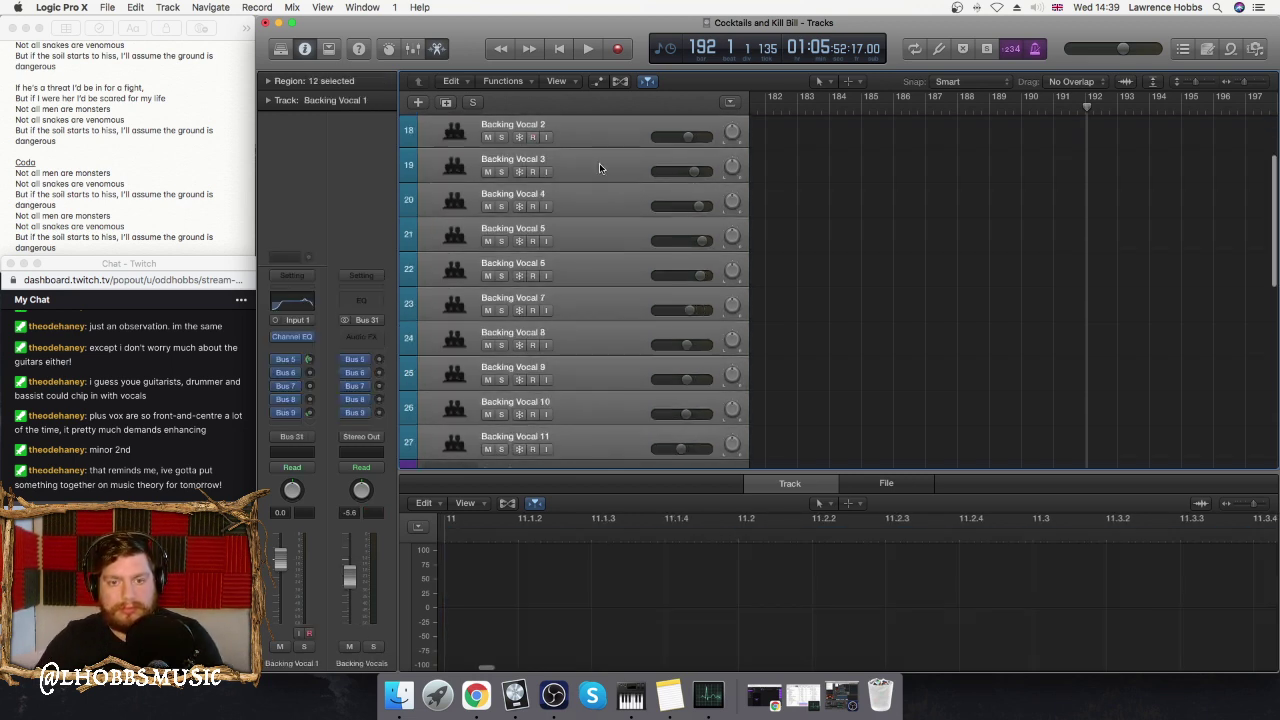
right_click(604, 220)
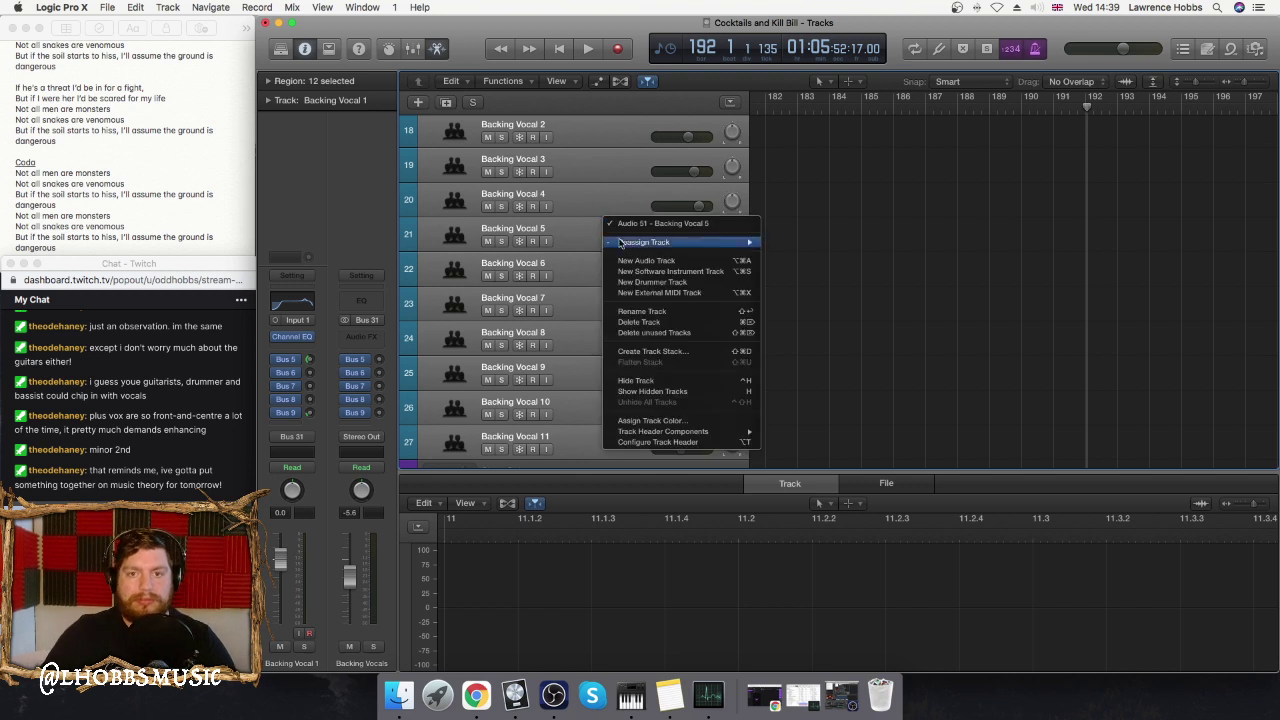
click(665, 352)
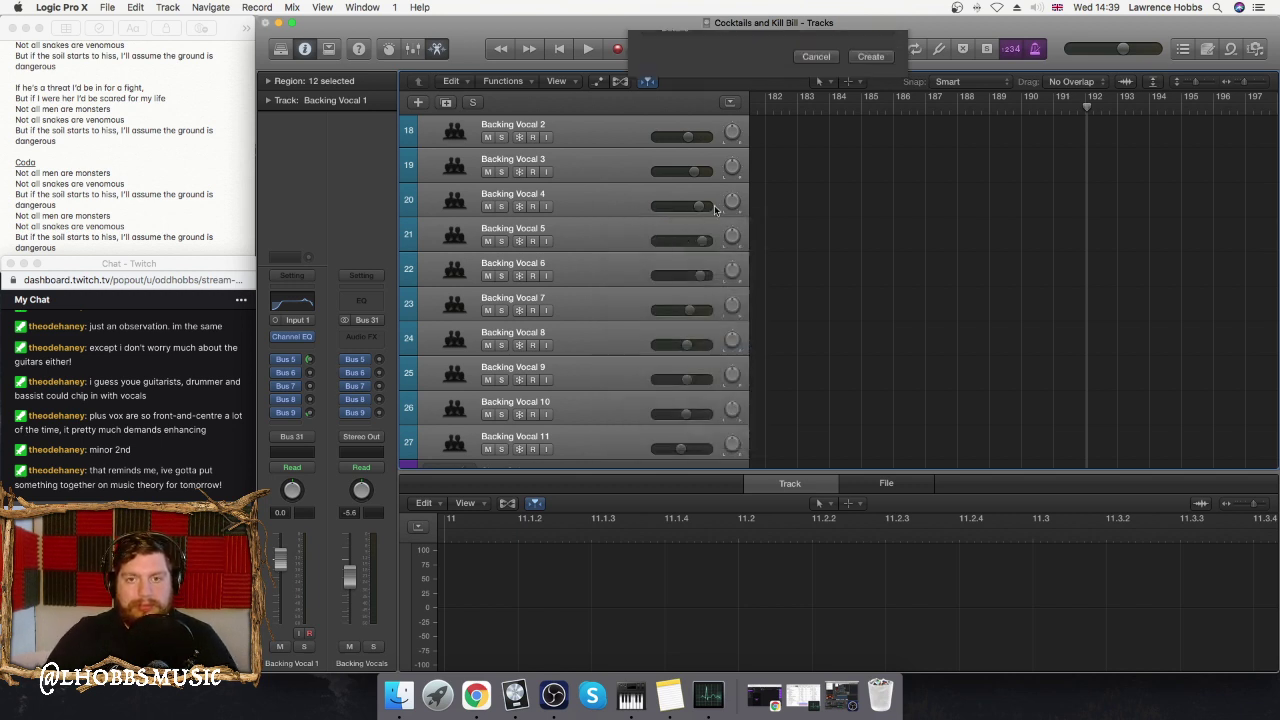
click(869, 132)
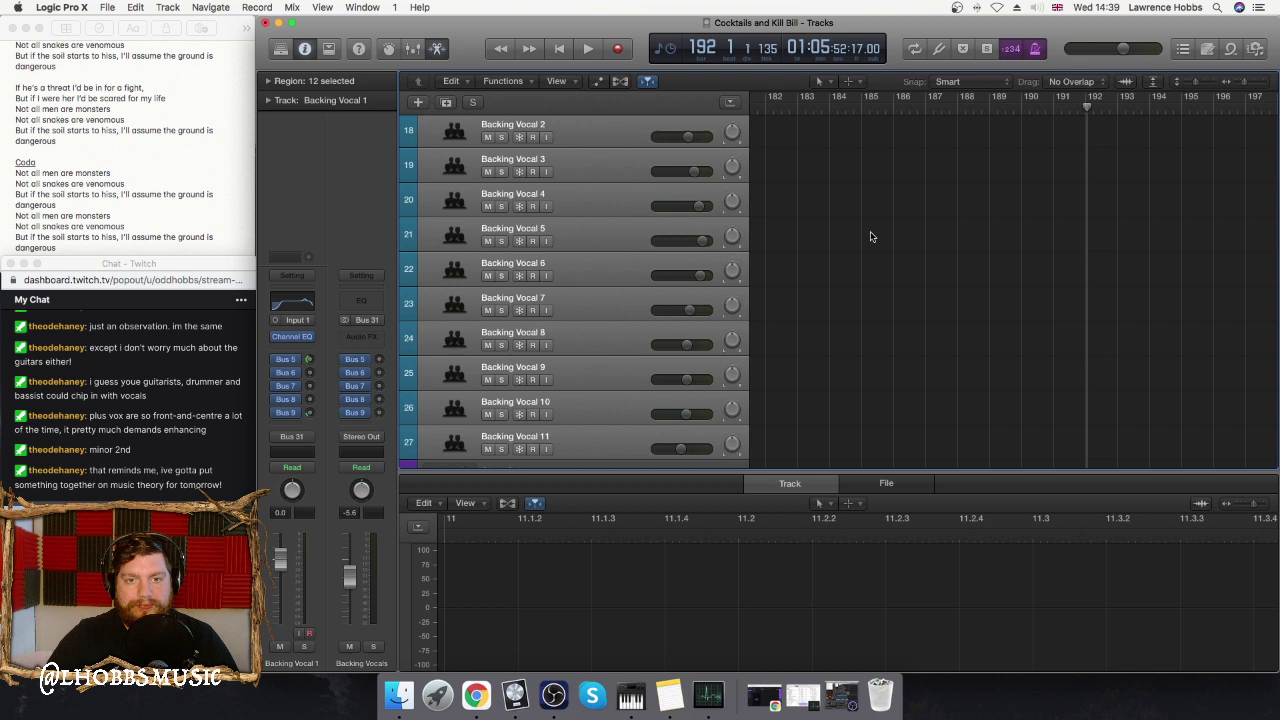
scroll(872, 235, left, 10)
scroll(875, 233, left, 3)
click(431, 134)
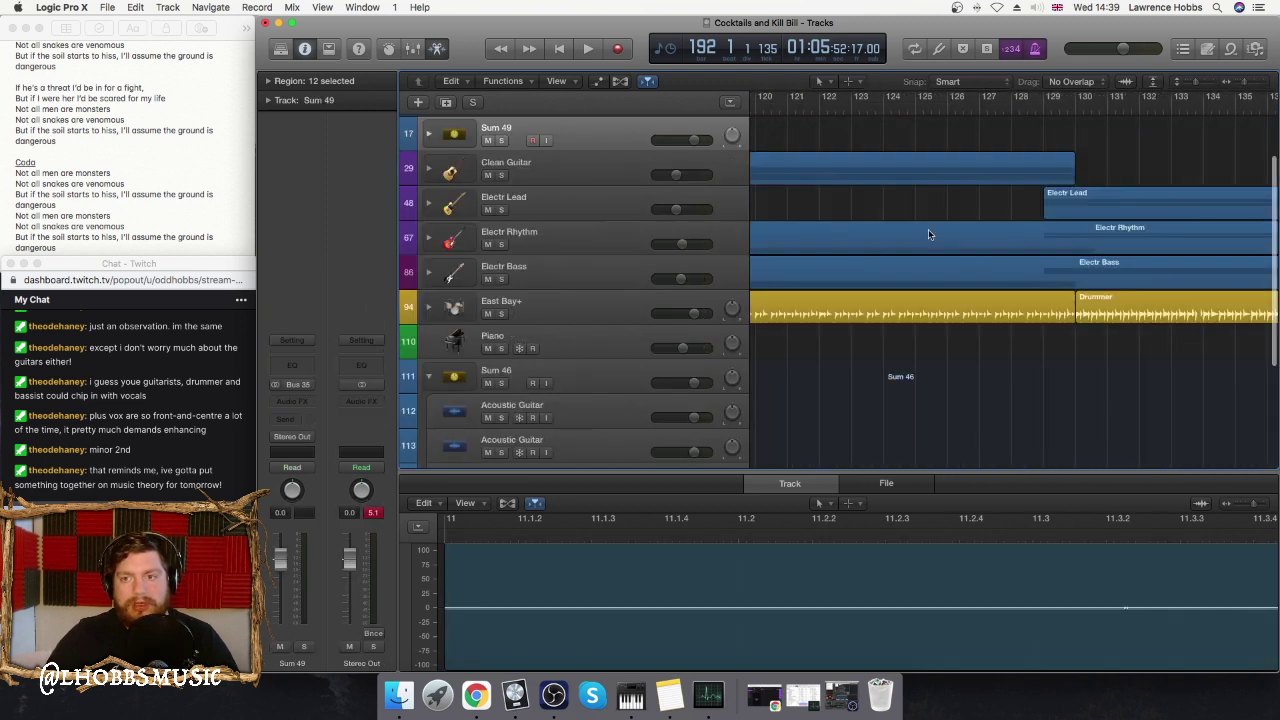
- Play from bar 28 and set the lead vocal stack's volume to 2.4 dB and the backing vocal stack's to -6.2 dB
scroll(930, 200, left, 4)
scroll(937, 153, left, 8)
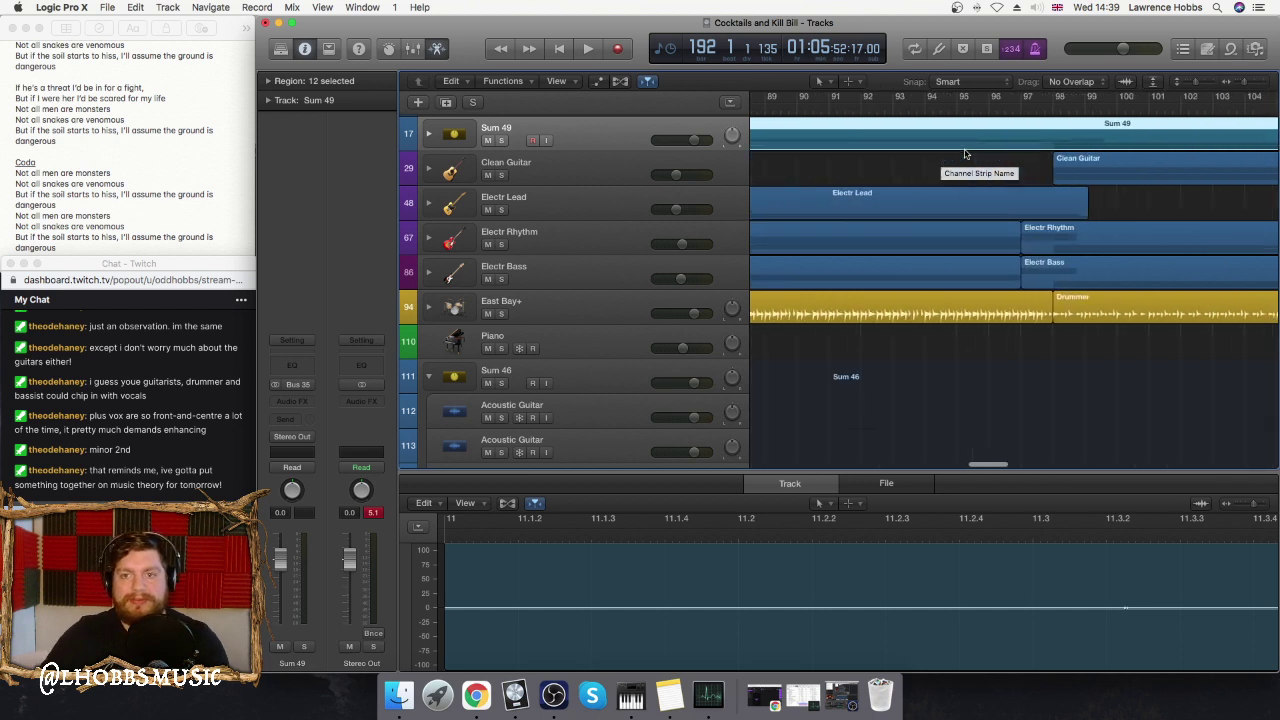
scroll(900, 200, left, 12)
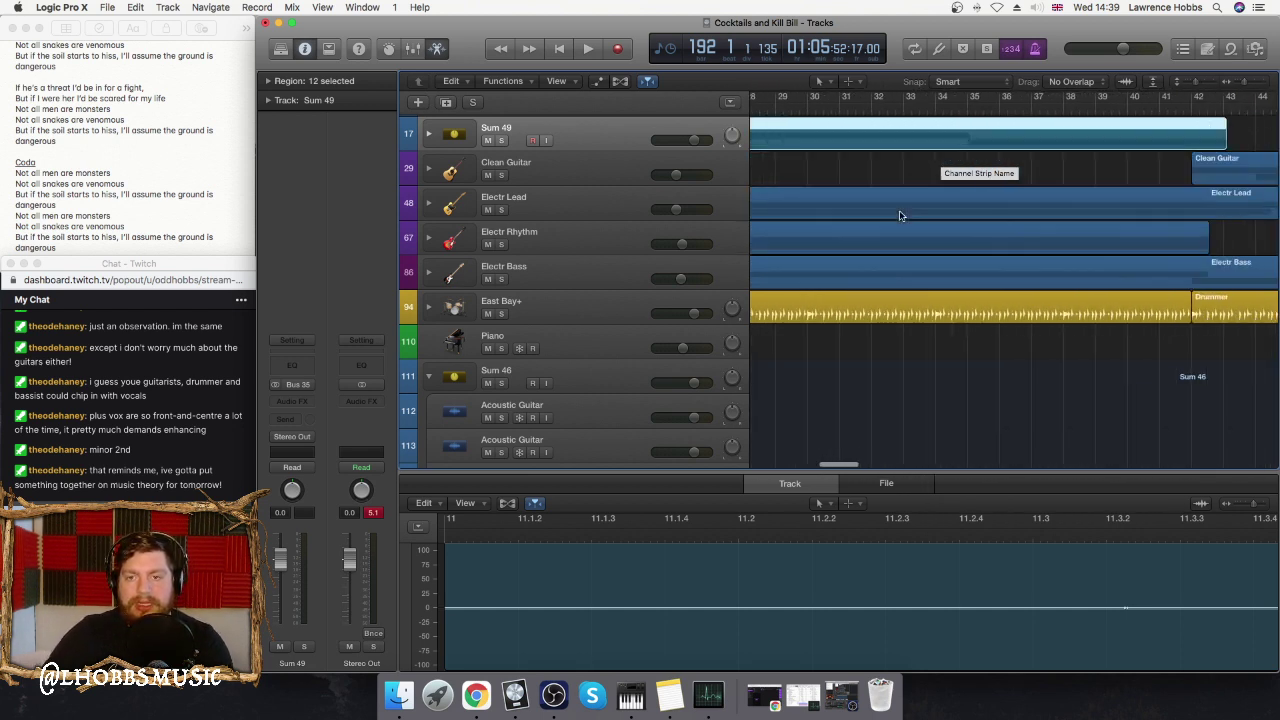
scroll(901, 214, right, 3)
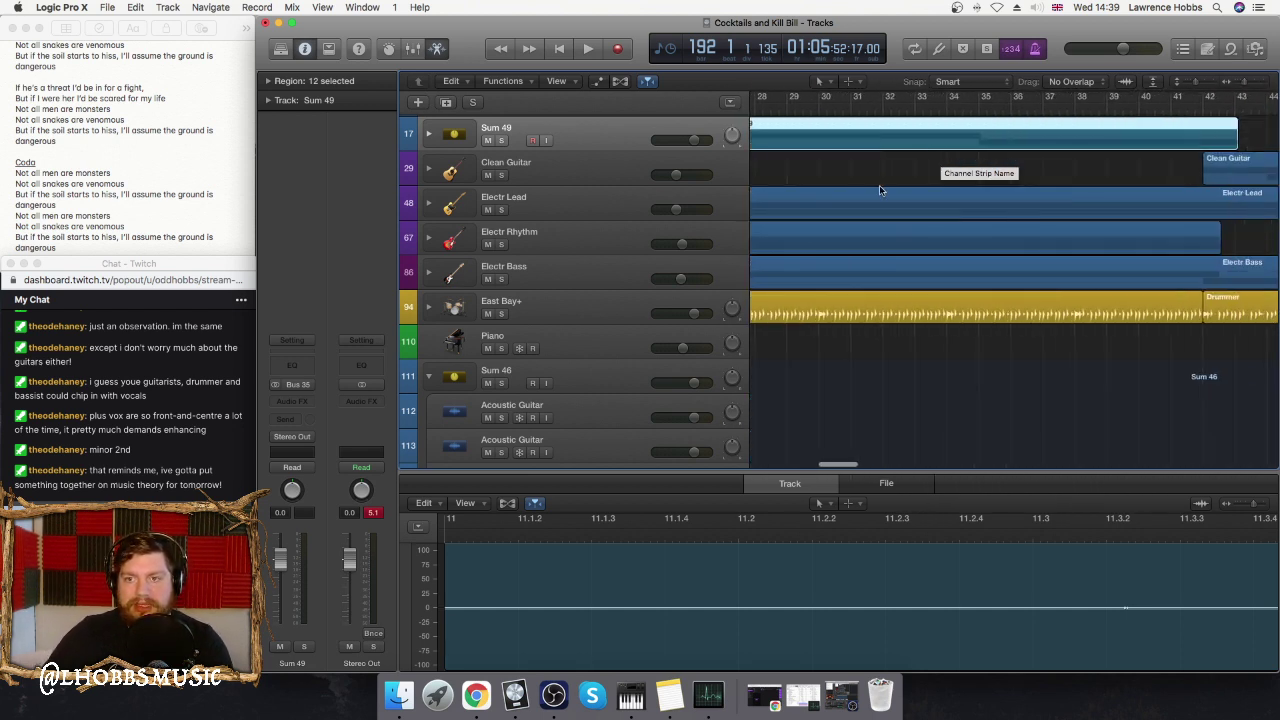
click(772, 104)
key(space)
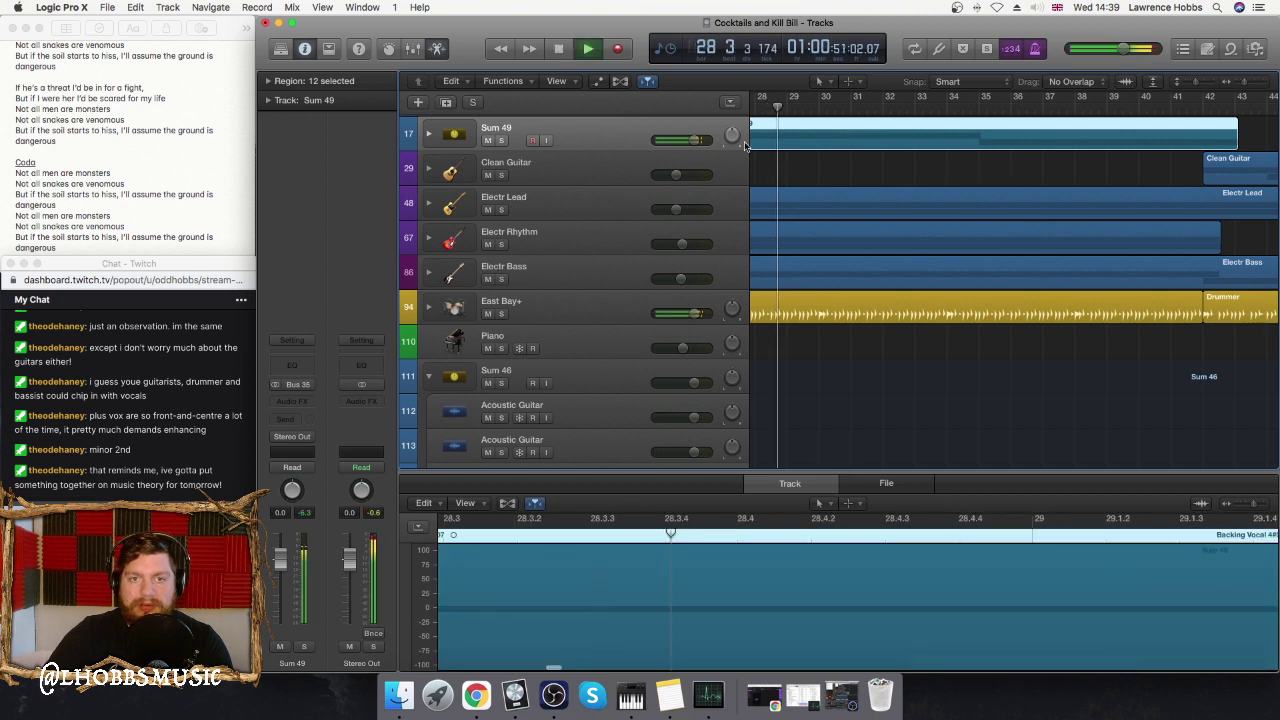
drag(691, 140, 683, 140)
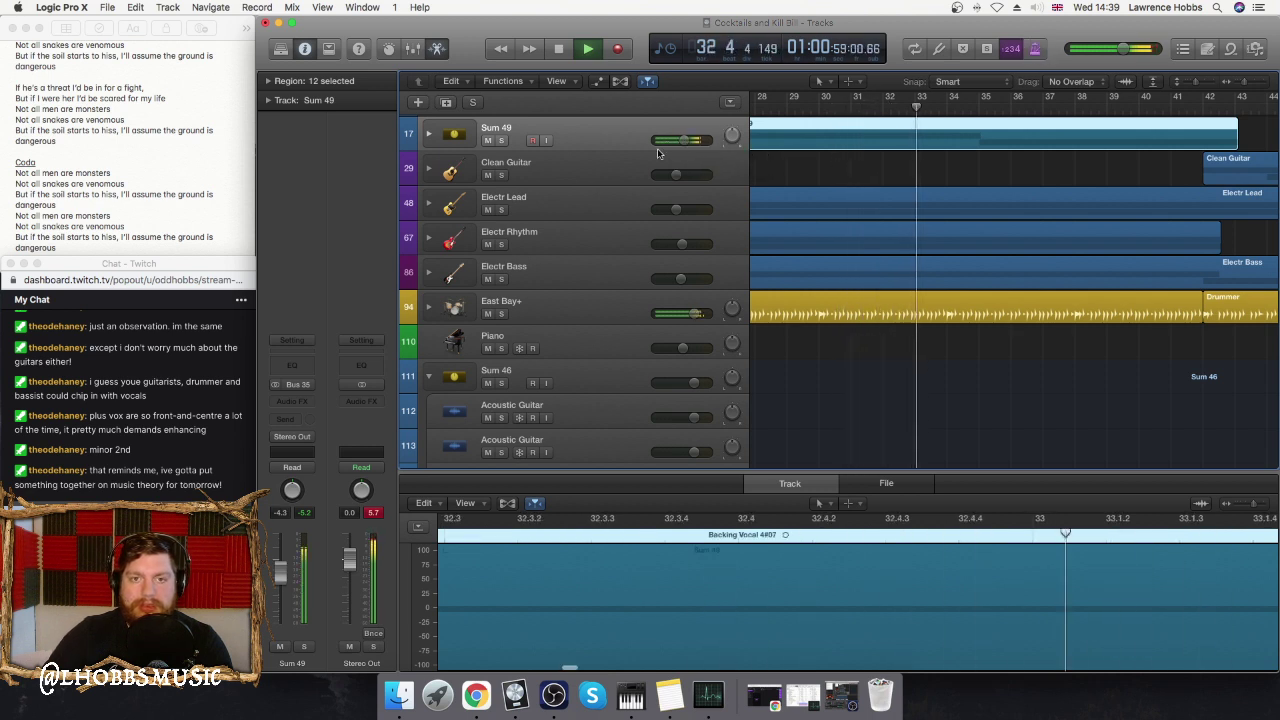
scroll(688, 160, up, 3)
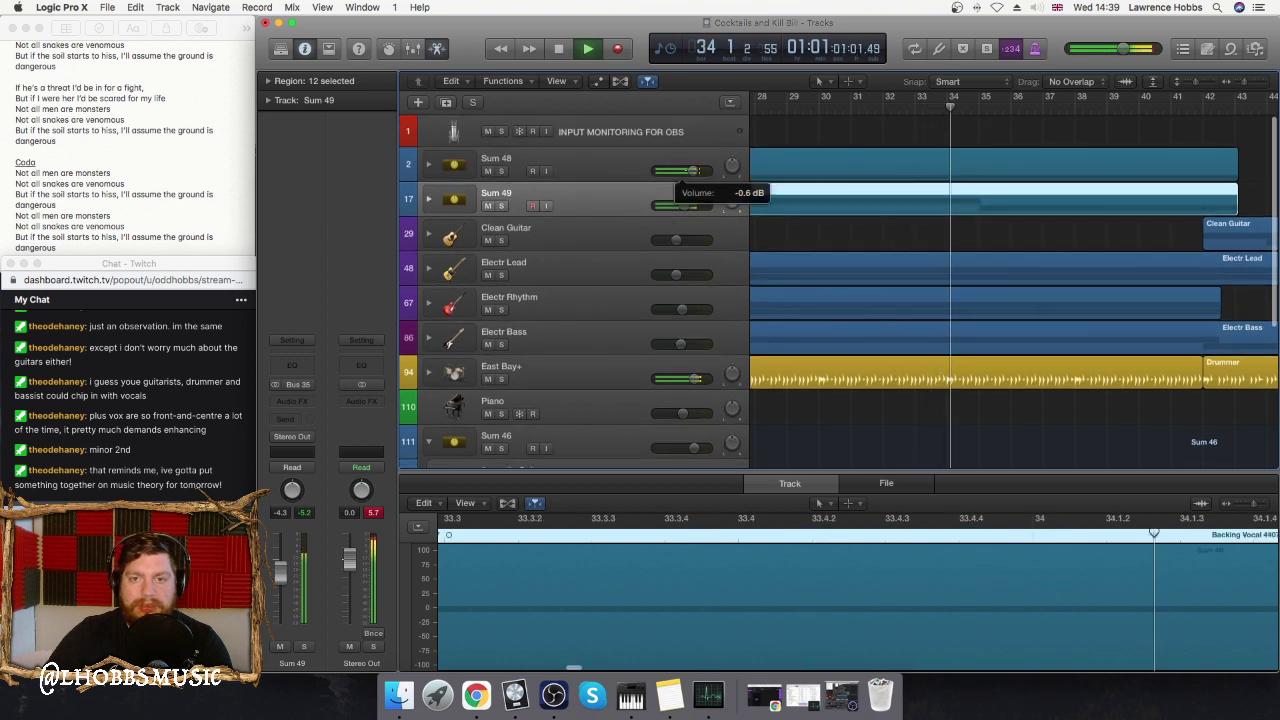
mouse_move(689, 207)
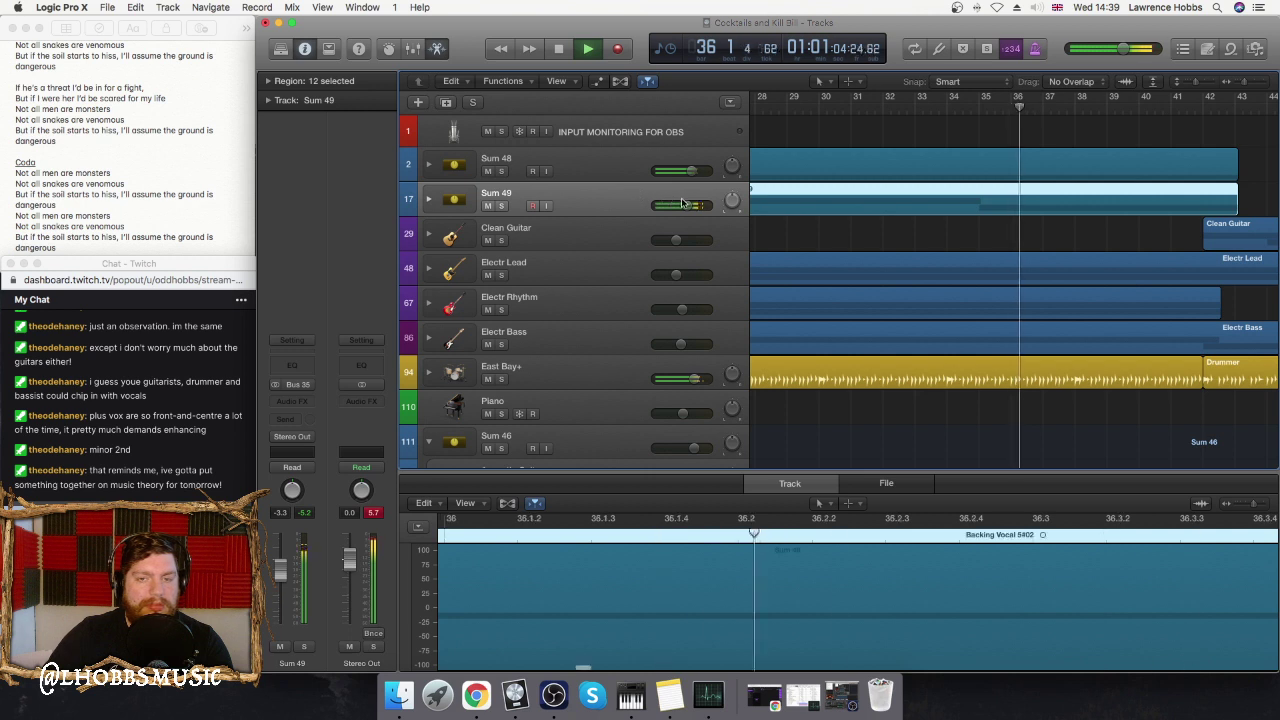
drag(687, 205, 700, 205)
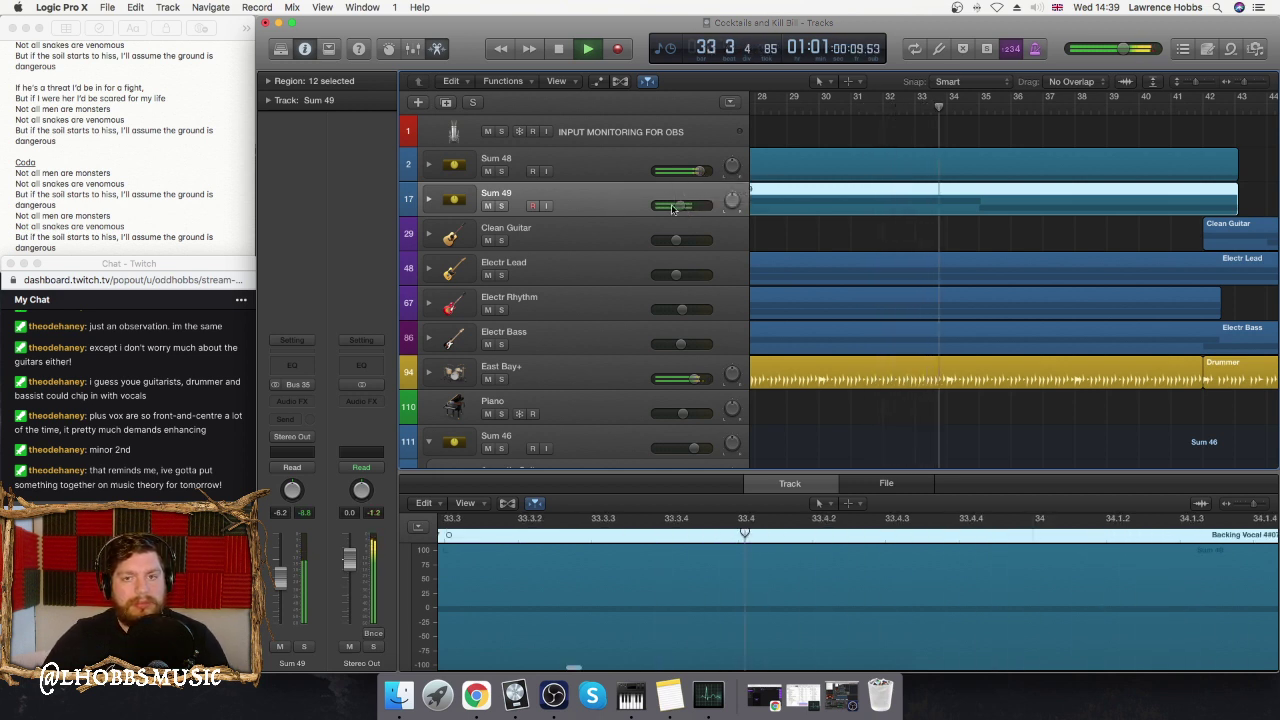
- Rename the lead vocal stack on track 2 as Main Vocals
double_click(505, 158)
key(BackSpace)
key(BackSpace)
key(BackSpace)
key(BackSpace)
key(BackSpace)
key(BackSpace)
text(Main Vocals)
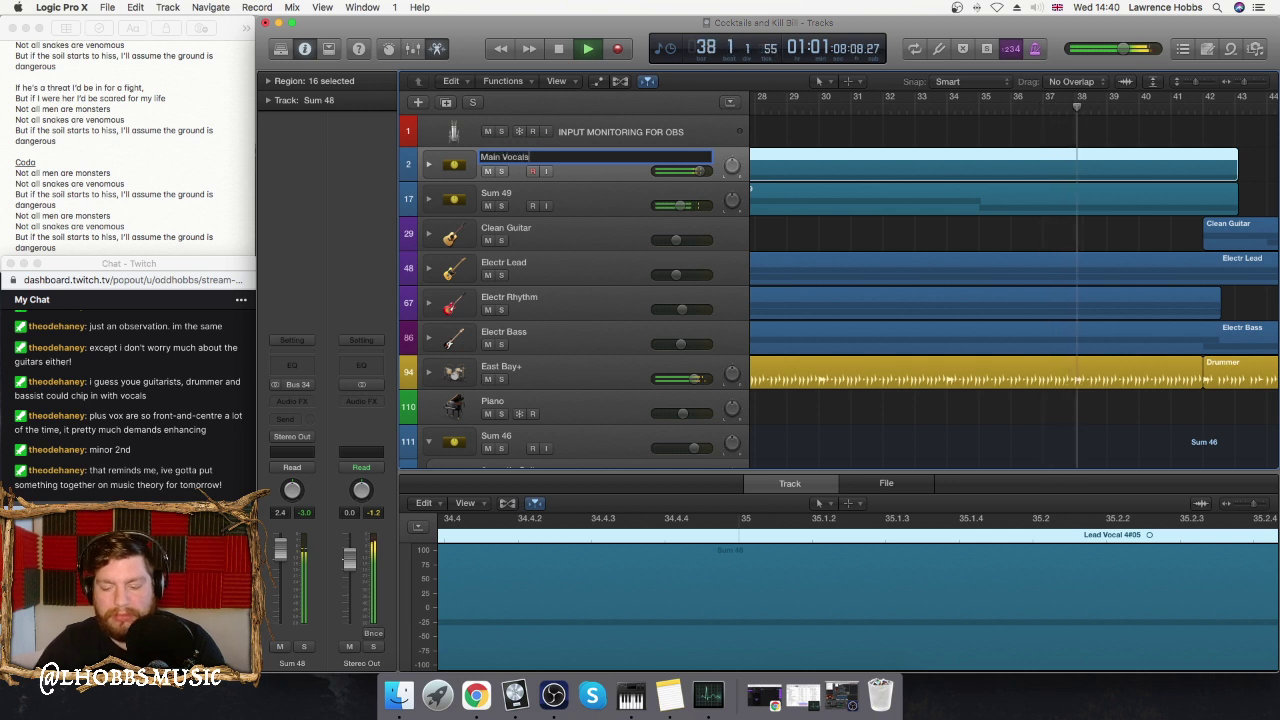
- Try to rename the backing vocal stack on track 17 as Backing Vocals
double_click(508, 196)
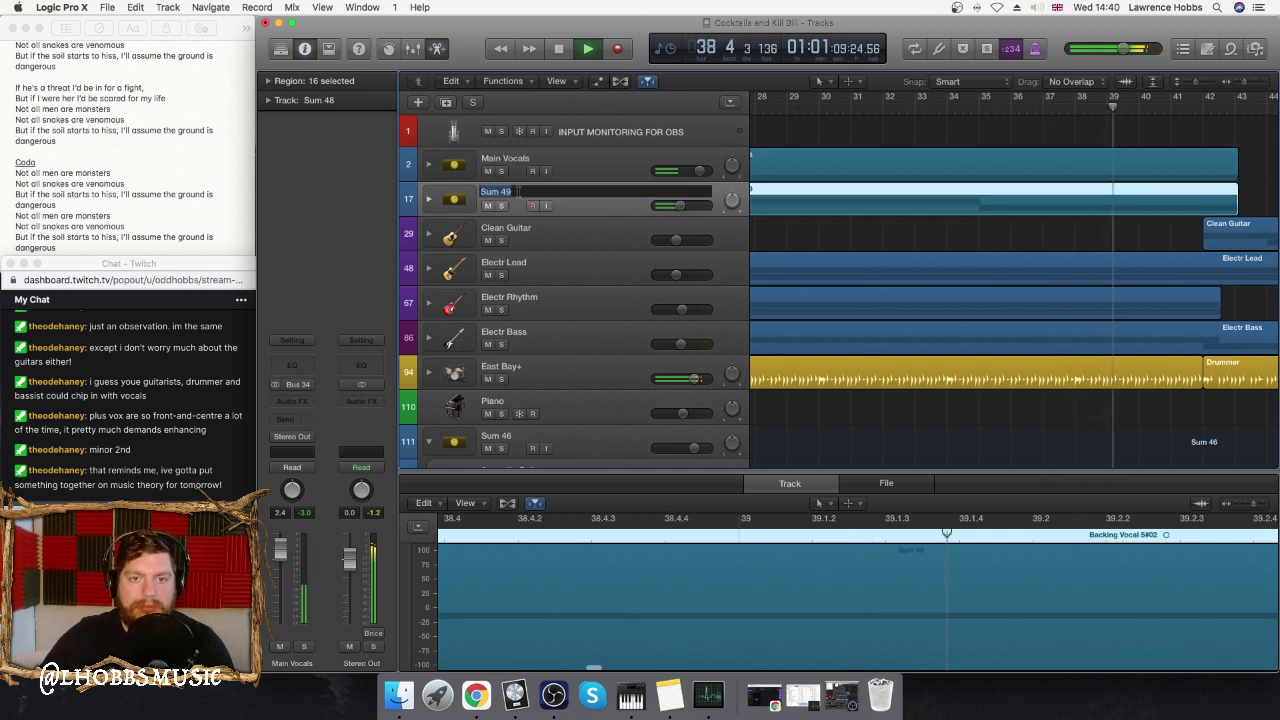
key(BackSpace)
key(BackSpace)
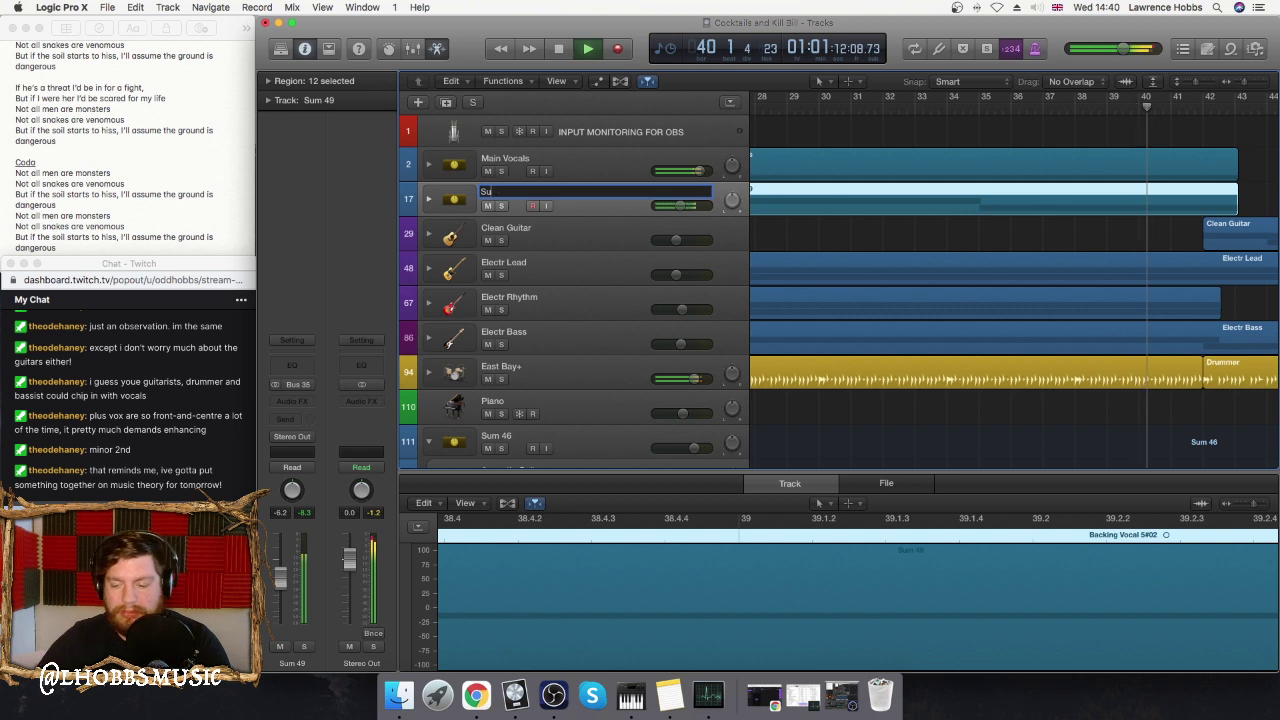
text(Backing Vocals)
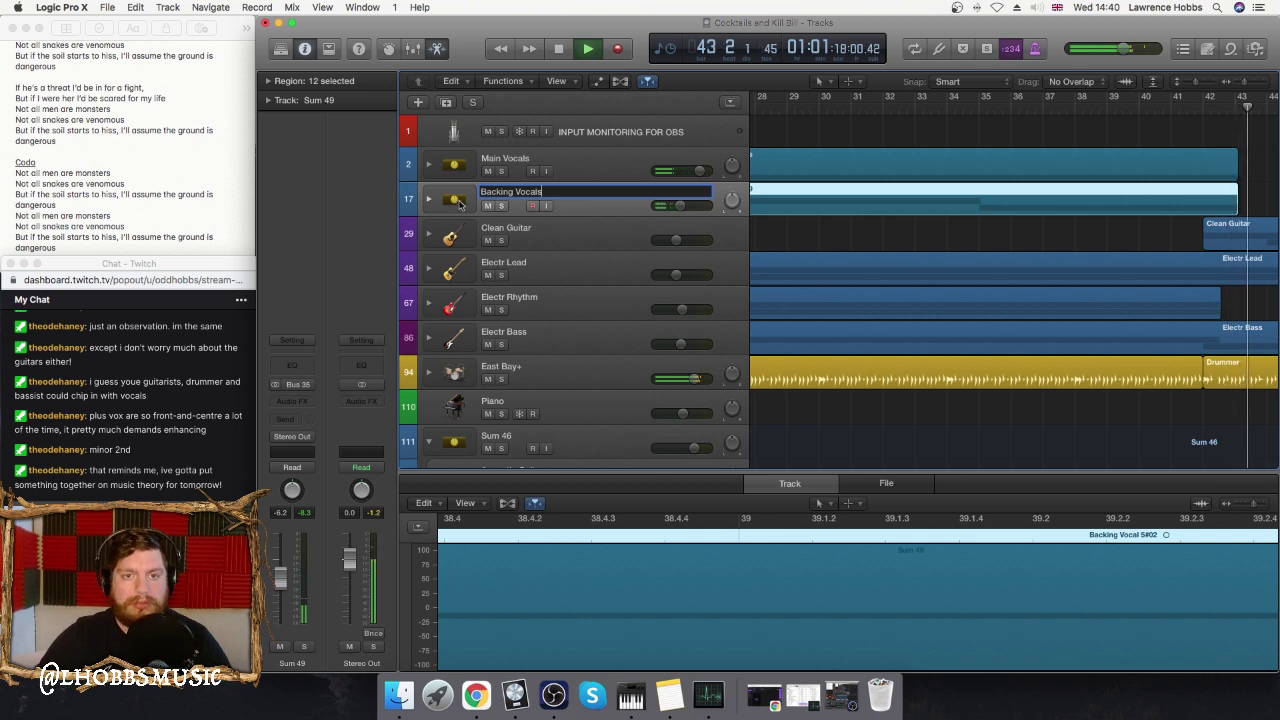
- Give the backing vocal stack the group-of-singers icon and the Main Vocals stack the studio microphone icon
click(458, 202)
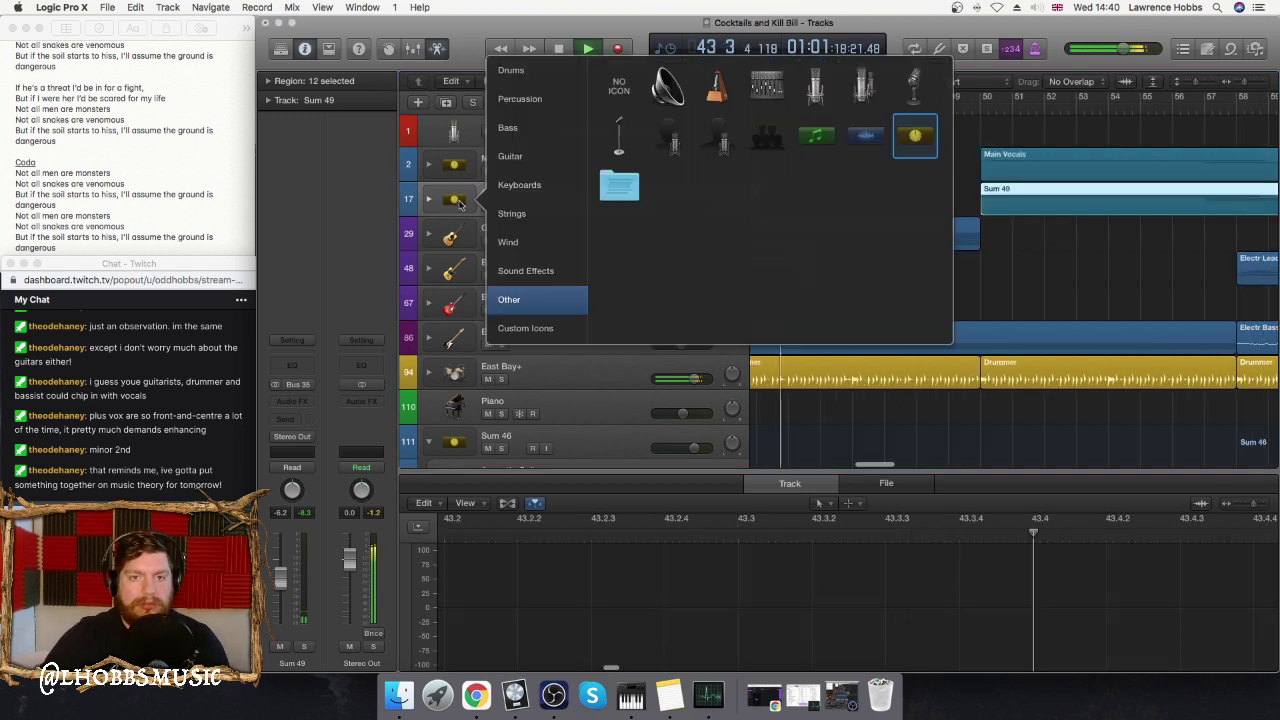
click(785, 143)
click(453, 170)
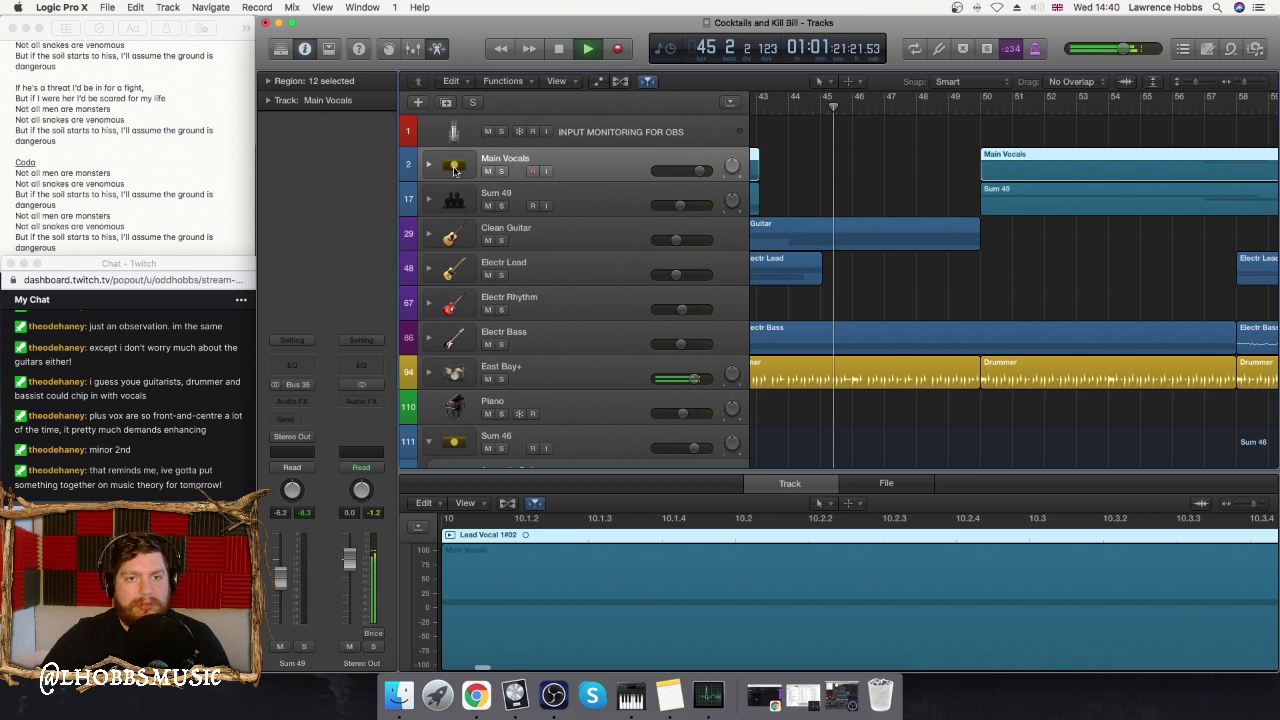
click(453, 170)
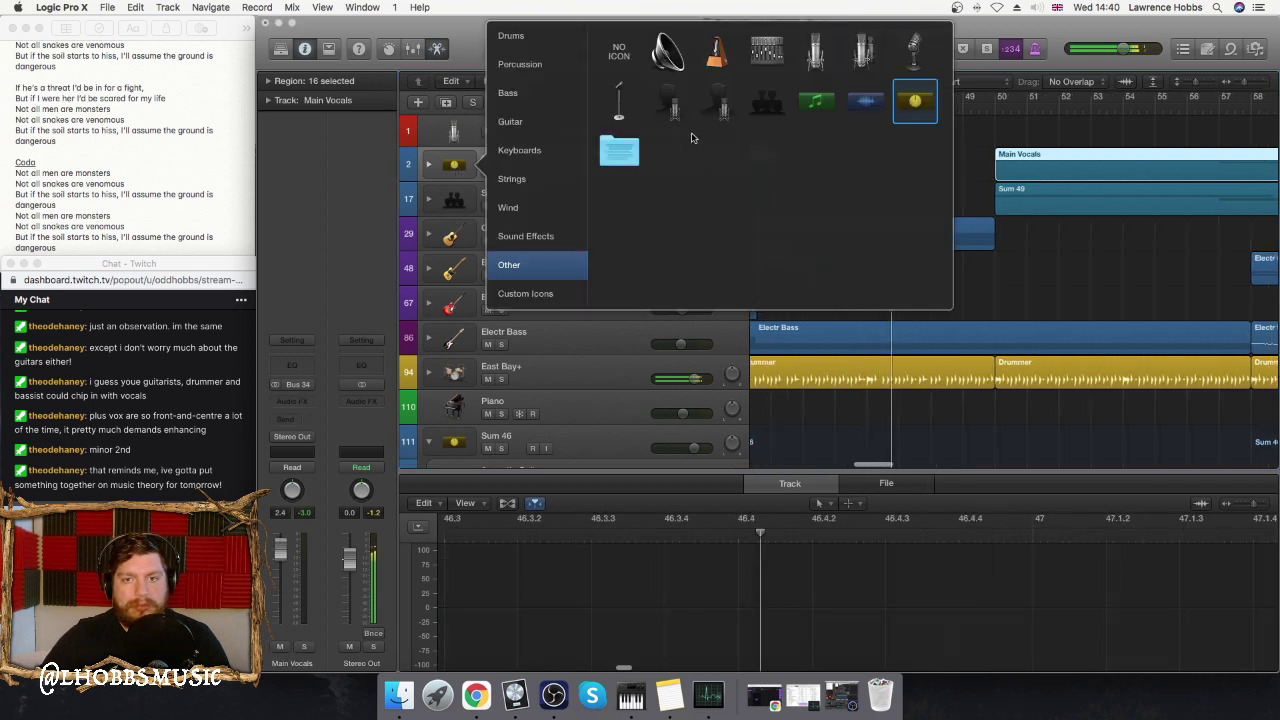
click(815, 50)
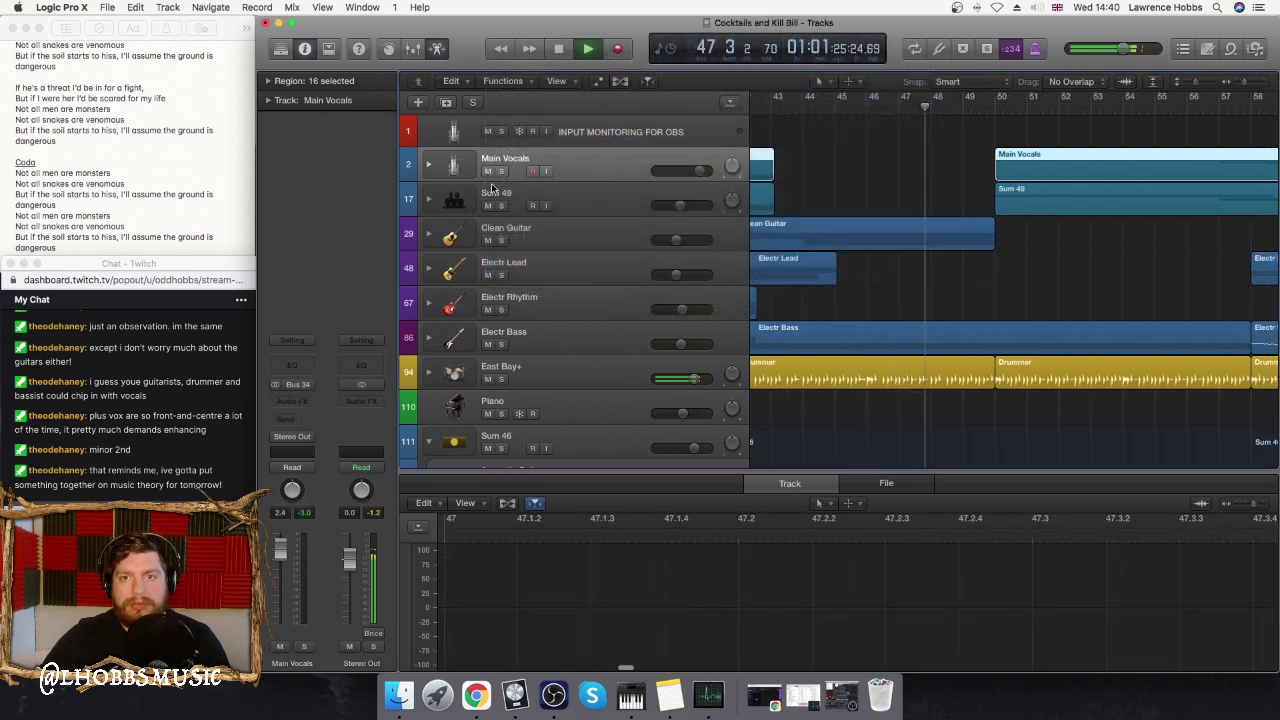
- Lower the Main Vocals stack's volume to 0.6 dB during playback
scroll(529, 202, down, 5)
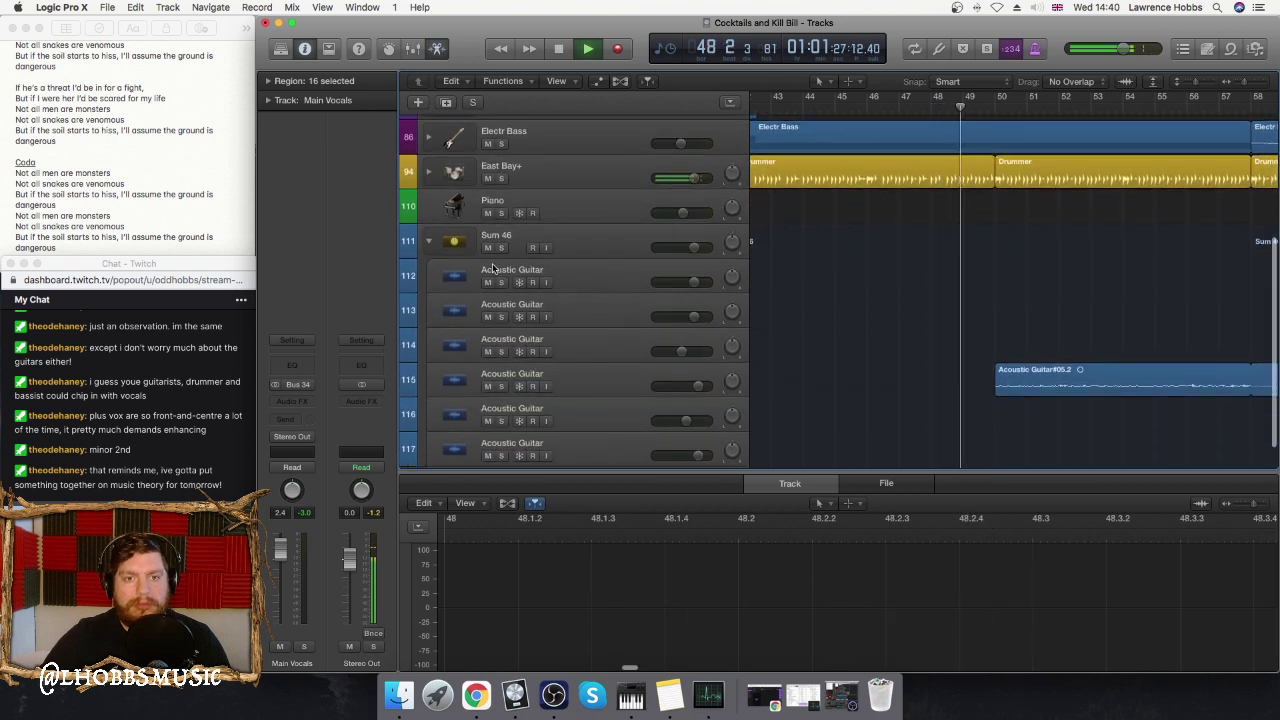
scroll(500, 280, down, 1)
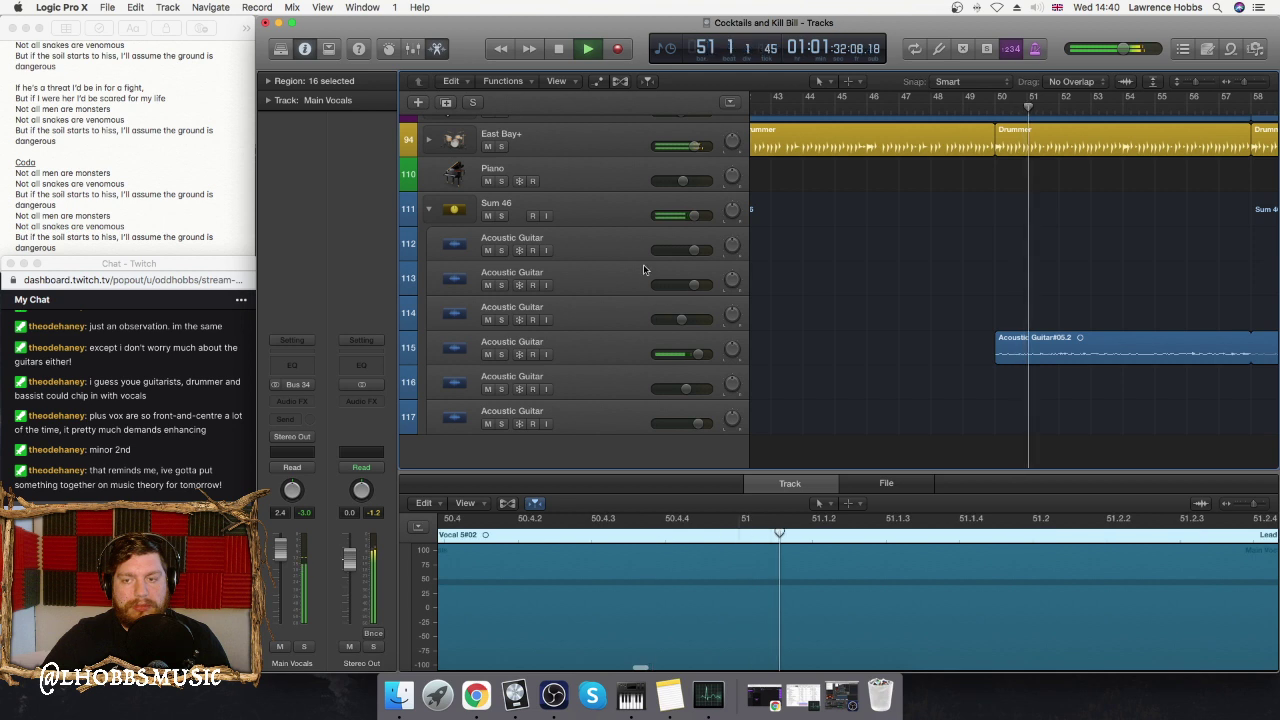
scroll(643, 264, up, 6)
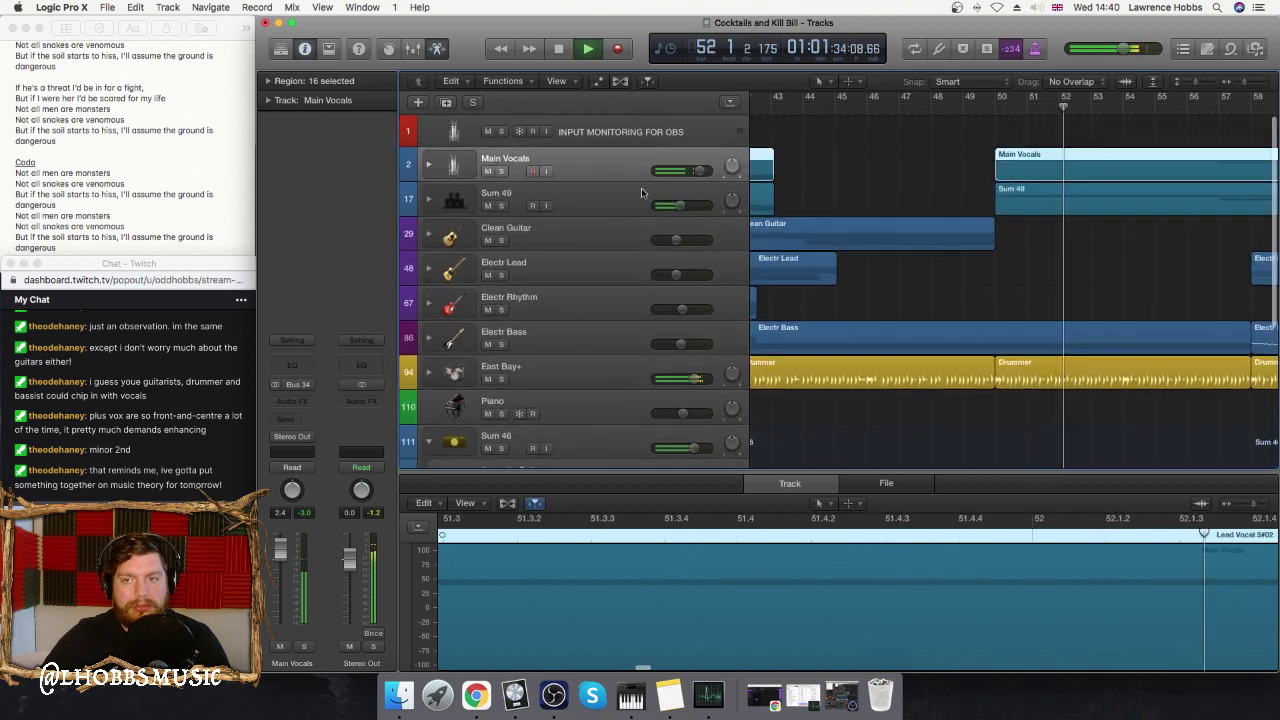
drag(699, 170, 696, 170)
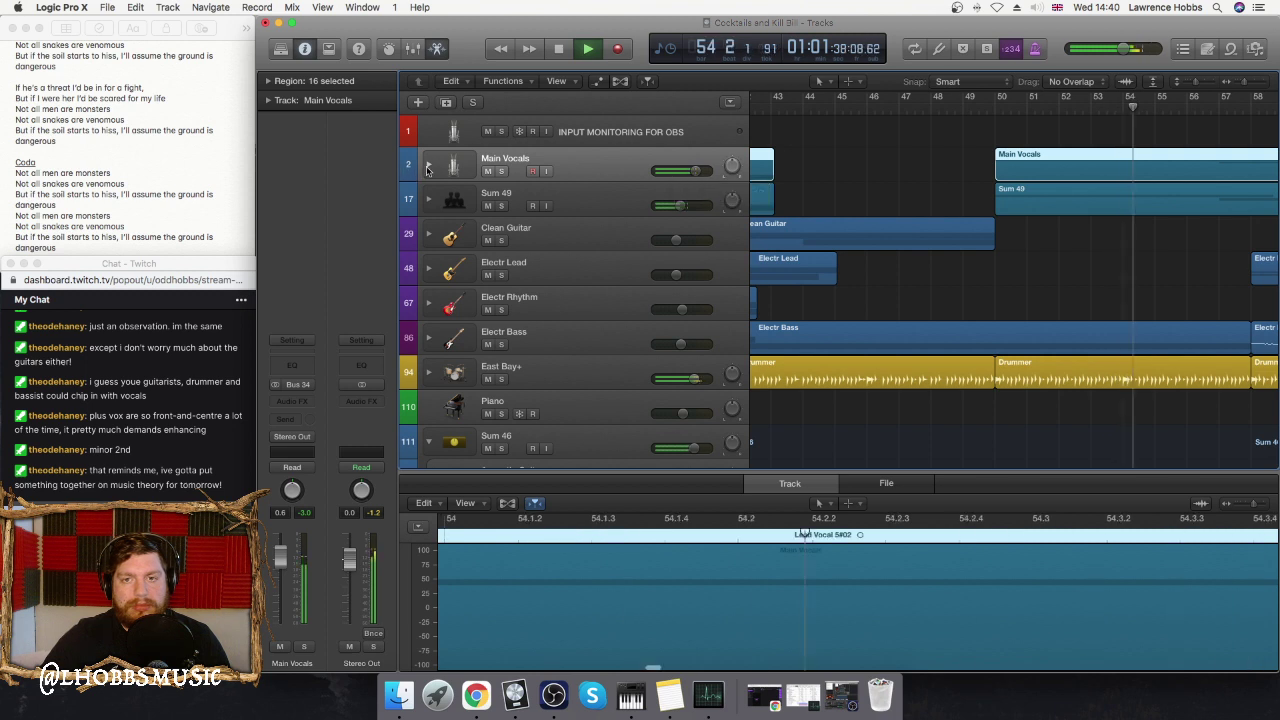
- Collapse the stack that holds the acoustic guitar tracks
scroll(594, 295, down, 3)
scroll(594, 295, down, 5)
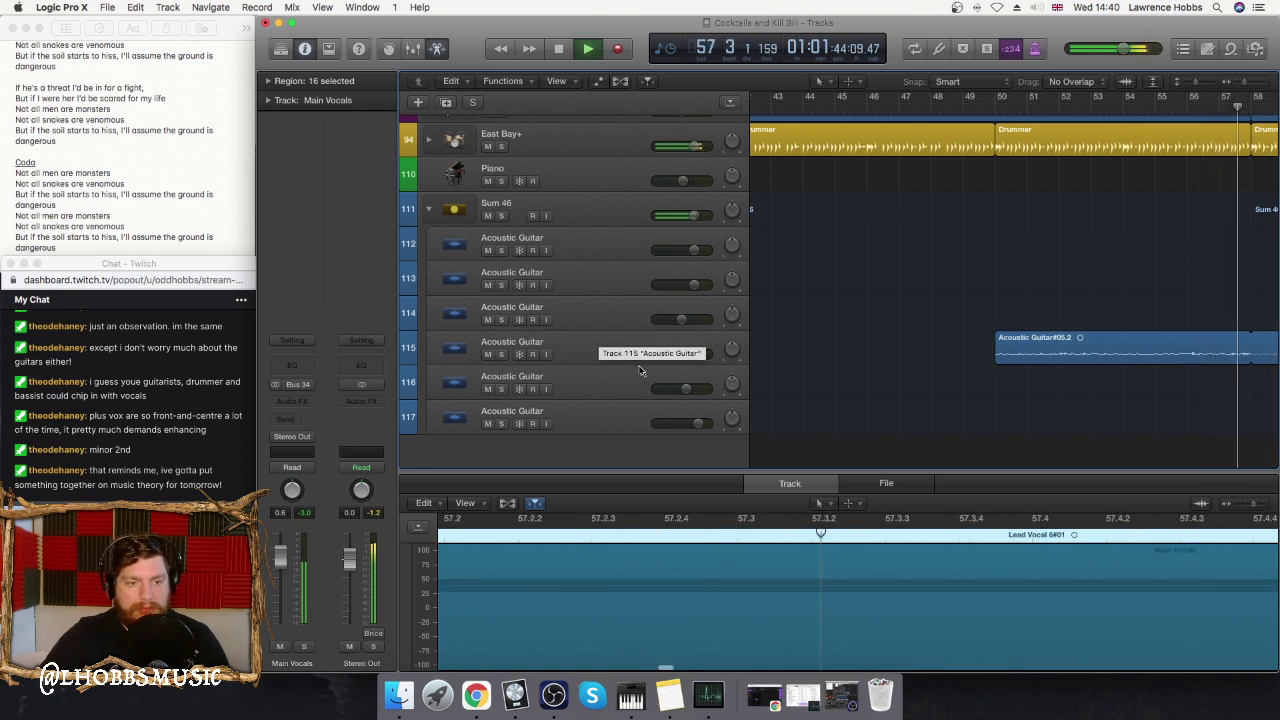
click(431, 211)
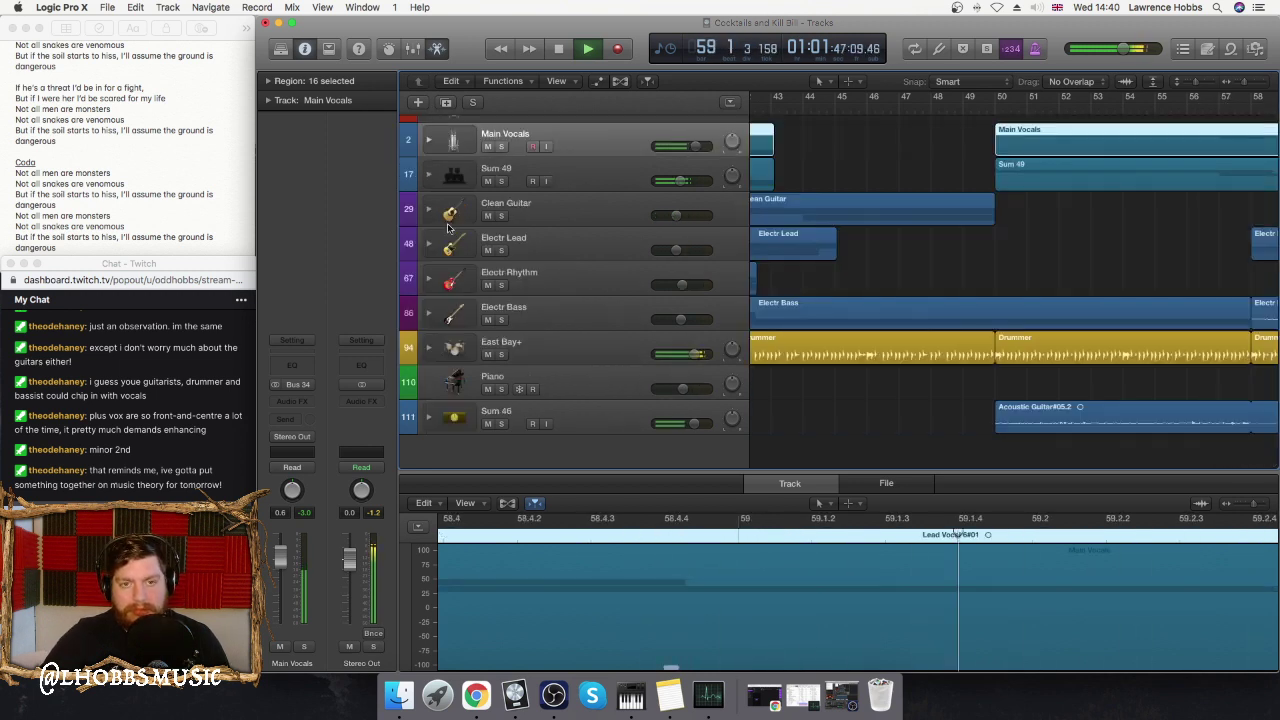
- Lower the backing vocal stack's volume to -9.4 dB during playback, and return the playhead to the song's start
click(518, 416)
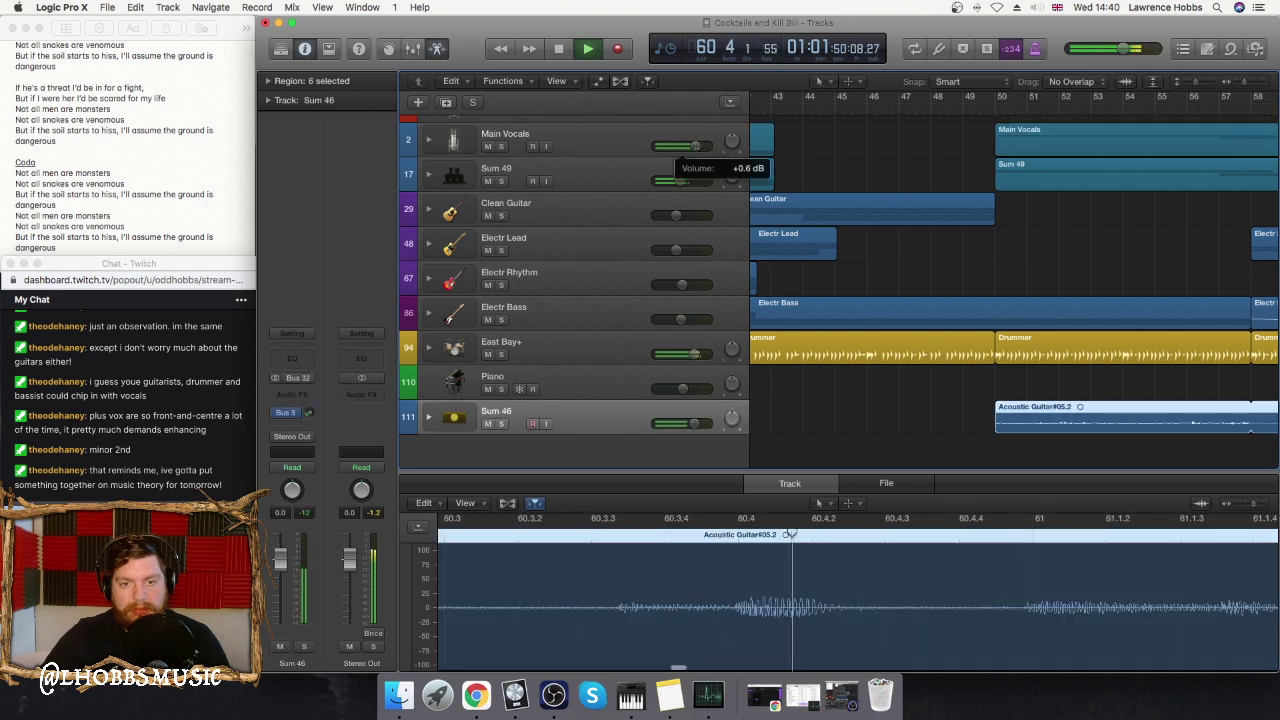
drag(676, 168, 676, 203)
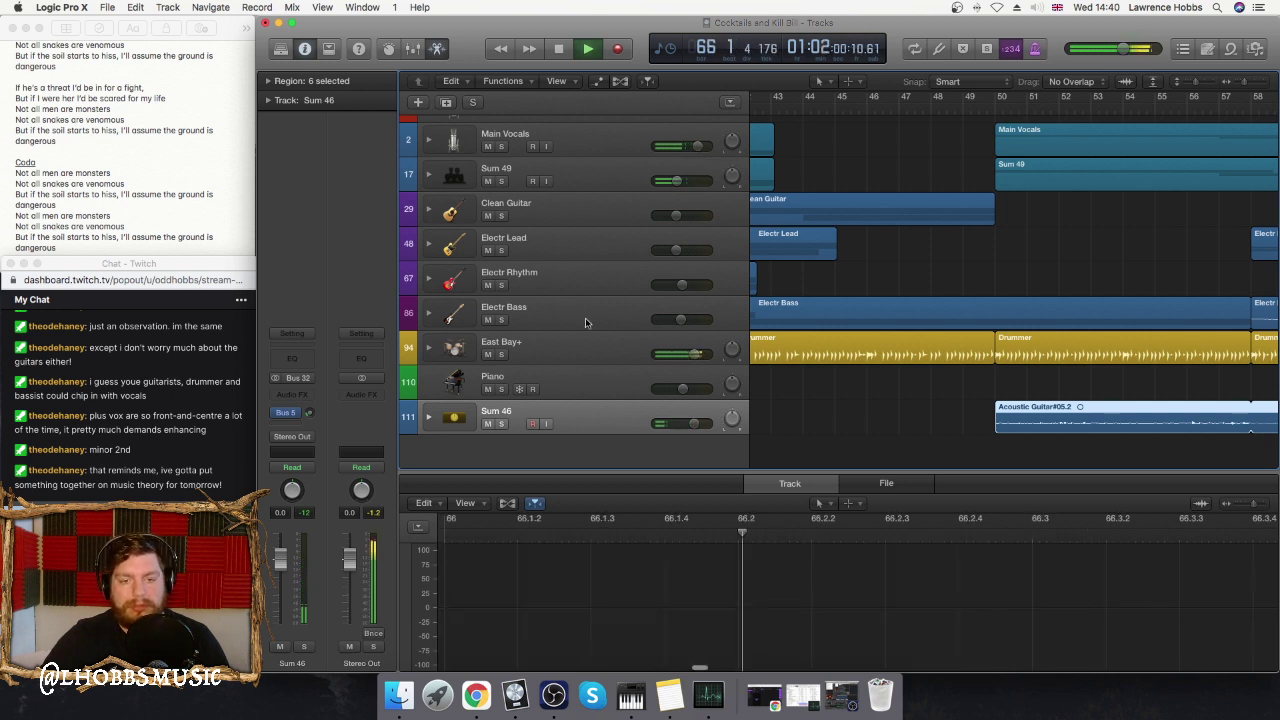
key(space)
key(Return)
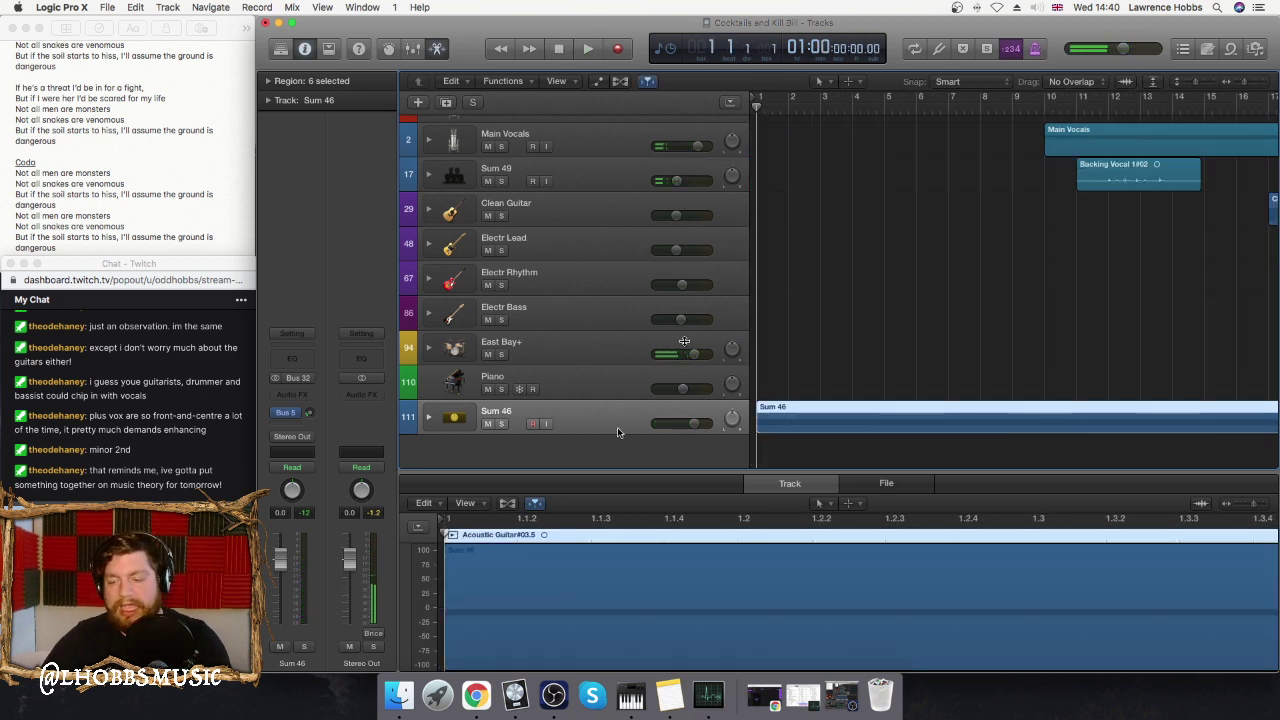
- Rename the Sum 46 stack as Acoustic Guitar
double_click(511, 414)
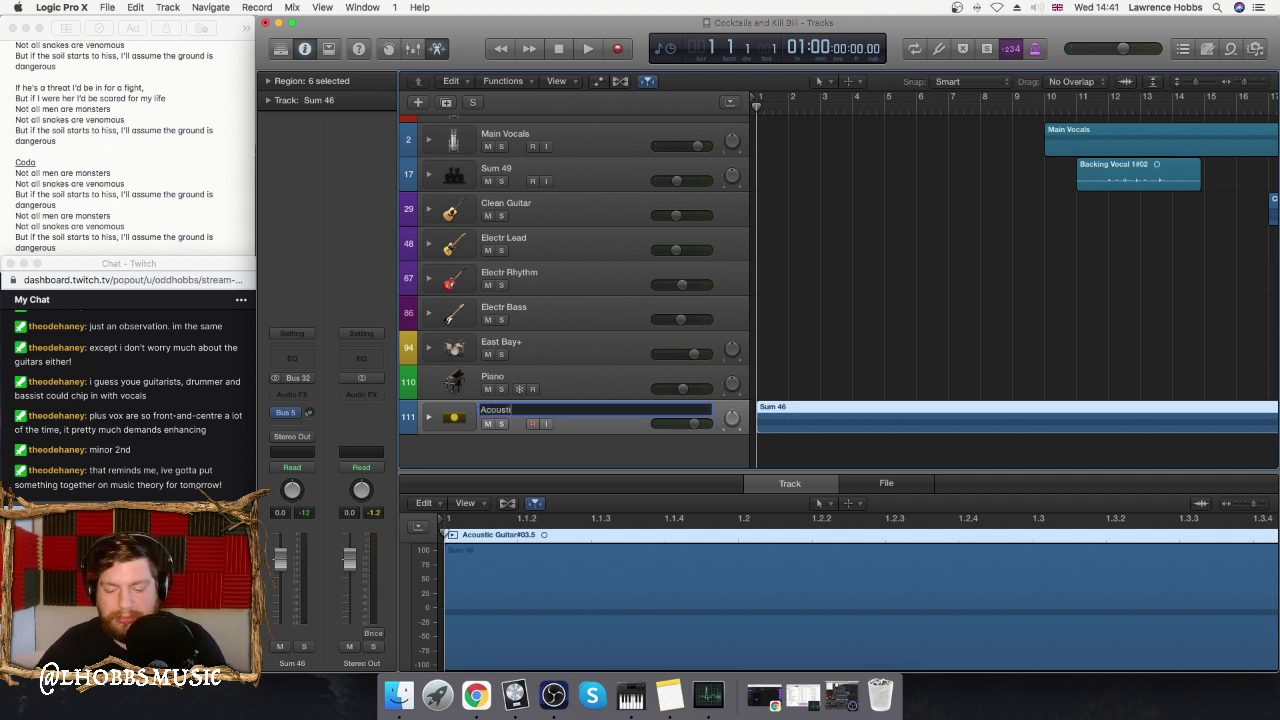
text(Acoustic Guit)
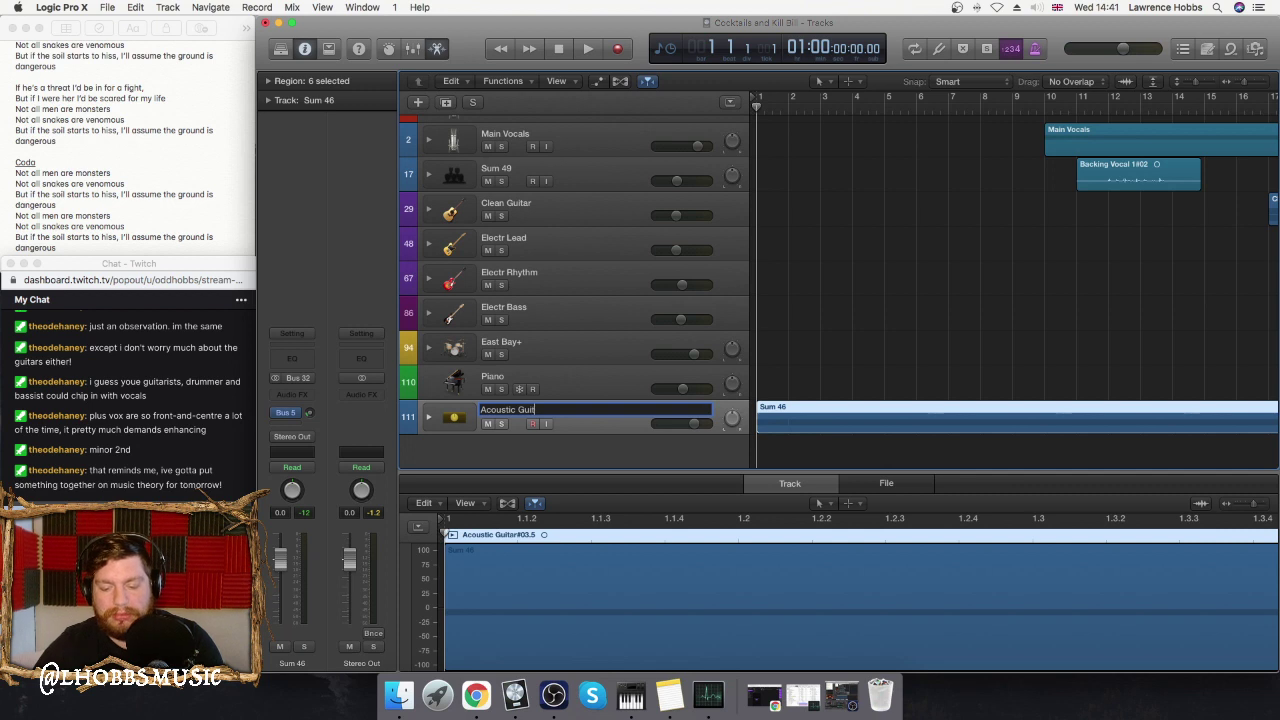
text(ar)
key(Return)
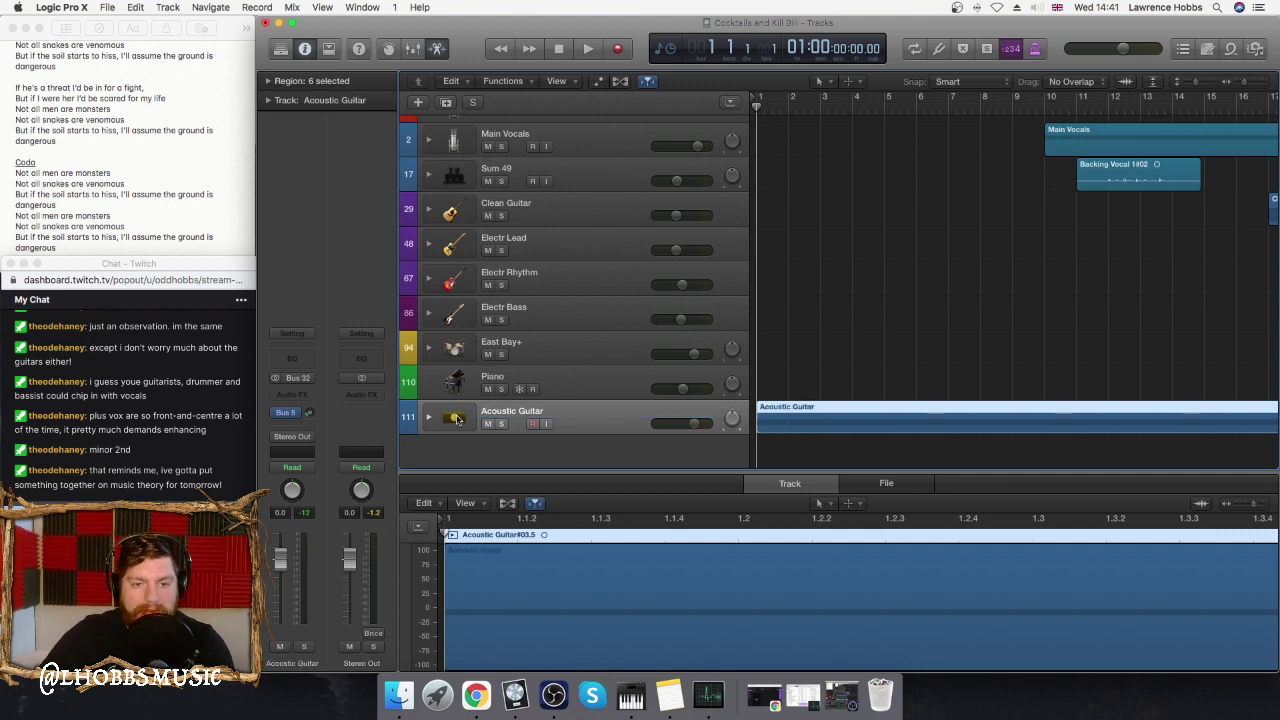
- Give the Acoustic Guitar stack the brown classical guitar icon and move the stack directly above Clean Guitar
click(455, 418)
click(508, 374)
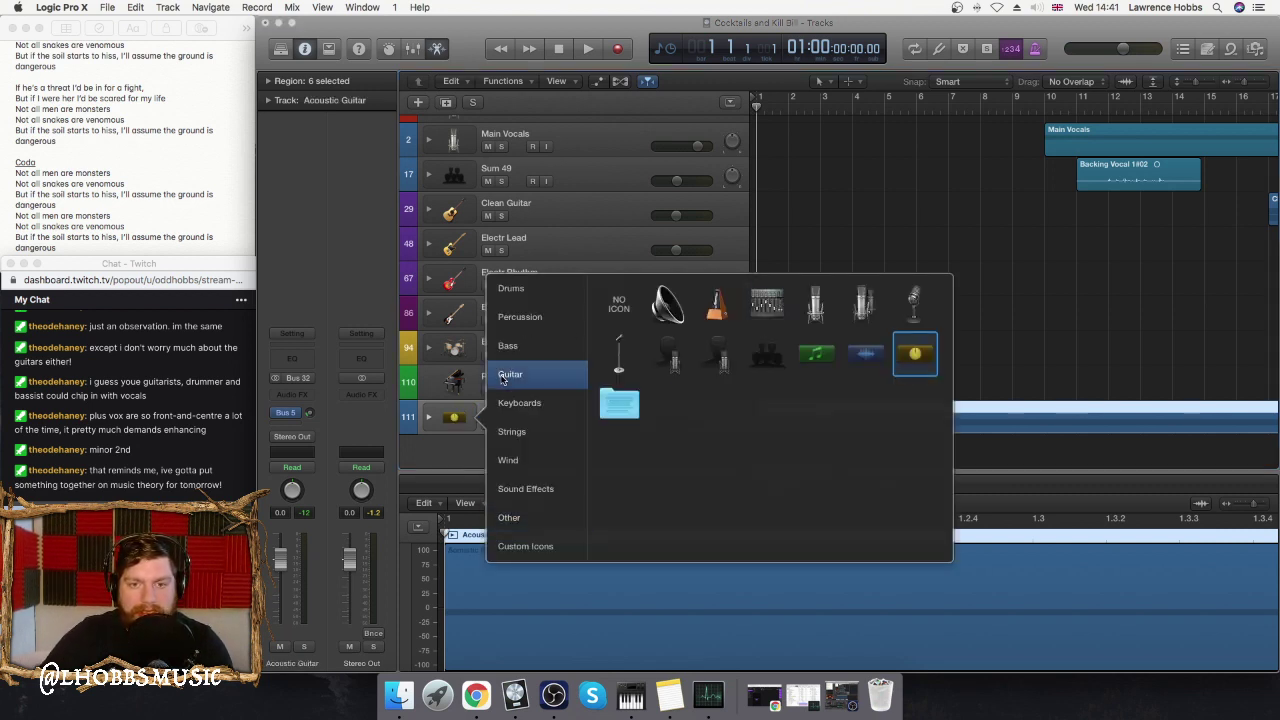
click(664, 312)
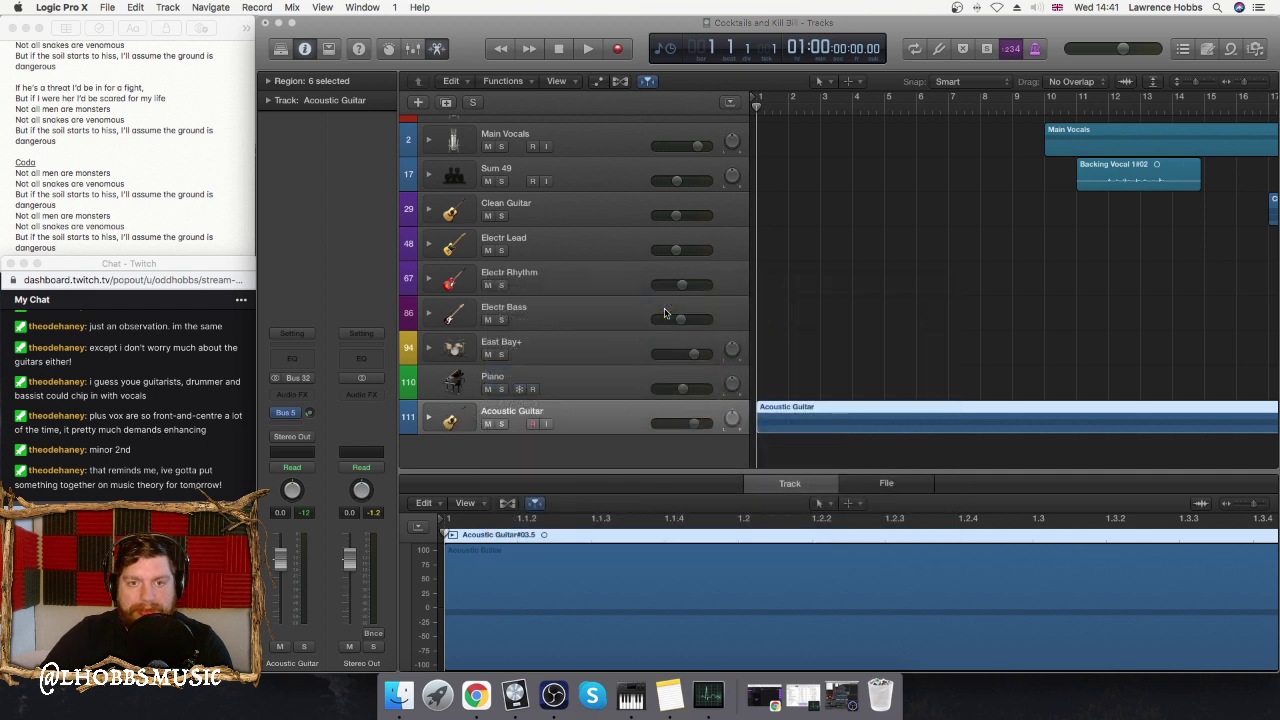
click(455, 420)
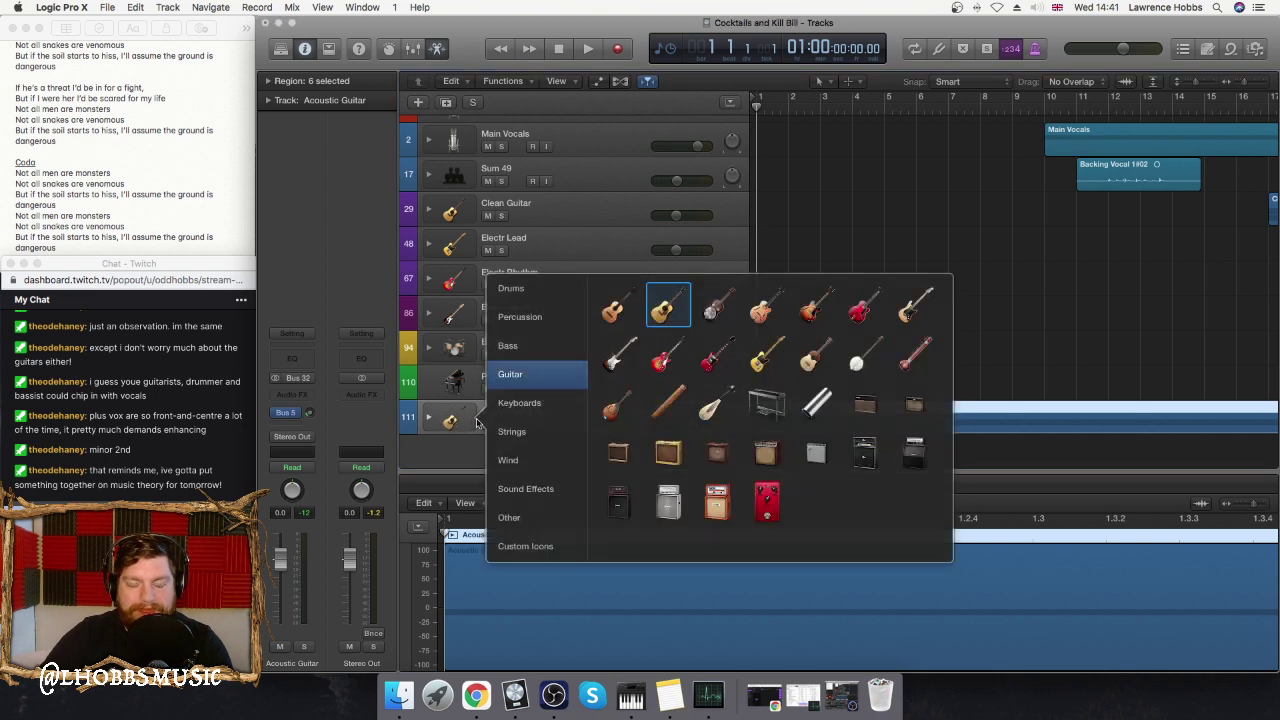
click(620, 318)
drag(609, 423, 584, 204)
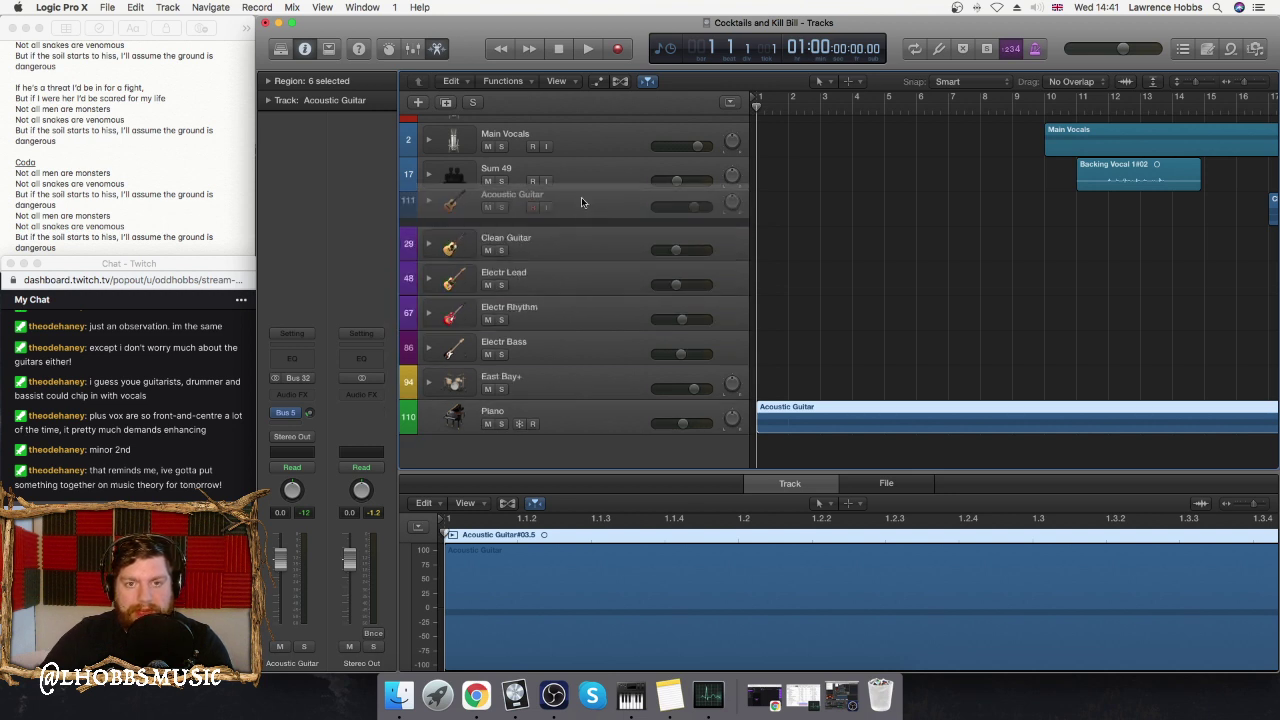
- Expand the Acoustic Guitar stack and rename its first three tracks as Acoustic Guitar 1, Acoustic Guitar 2 and Acoustic Guitar 3
click(430, 212)
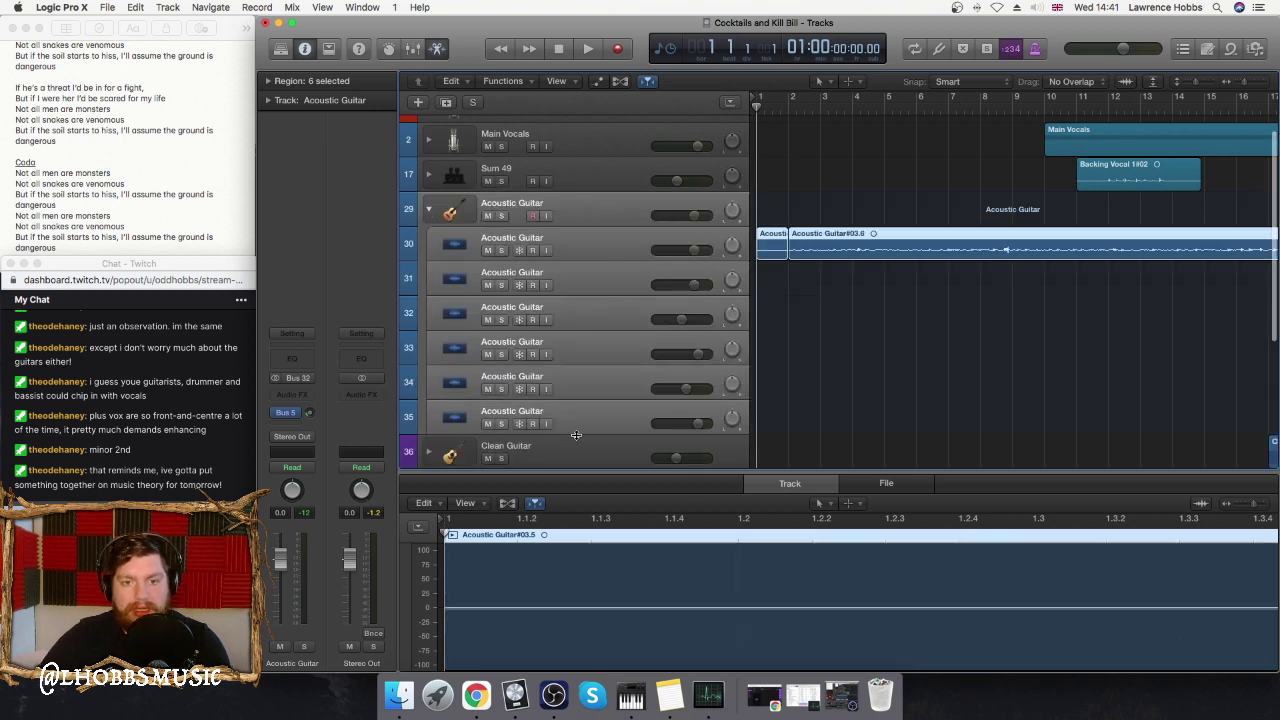
click(581, 237)
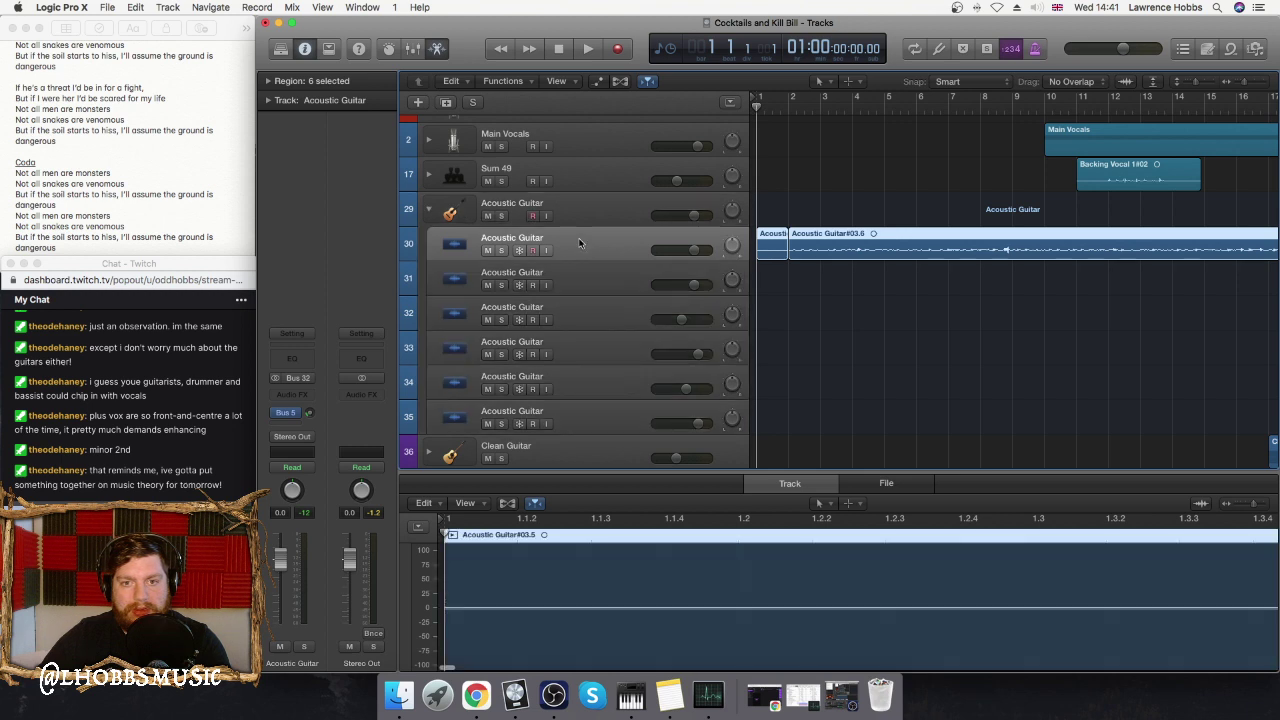
double_click(579, 236)
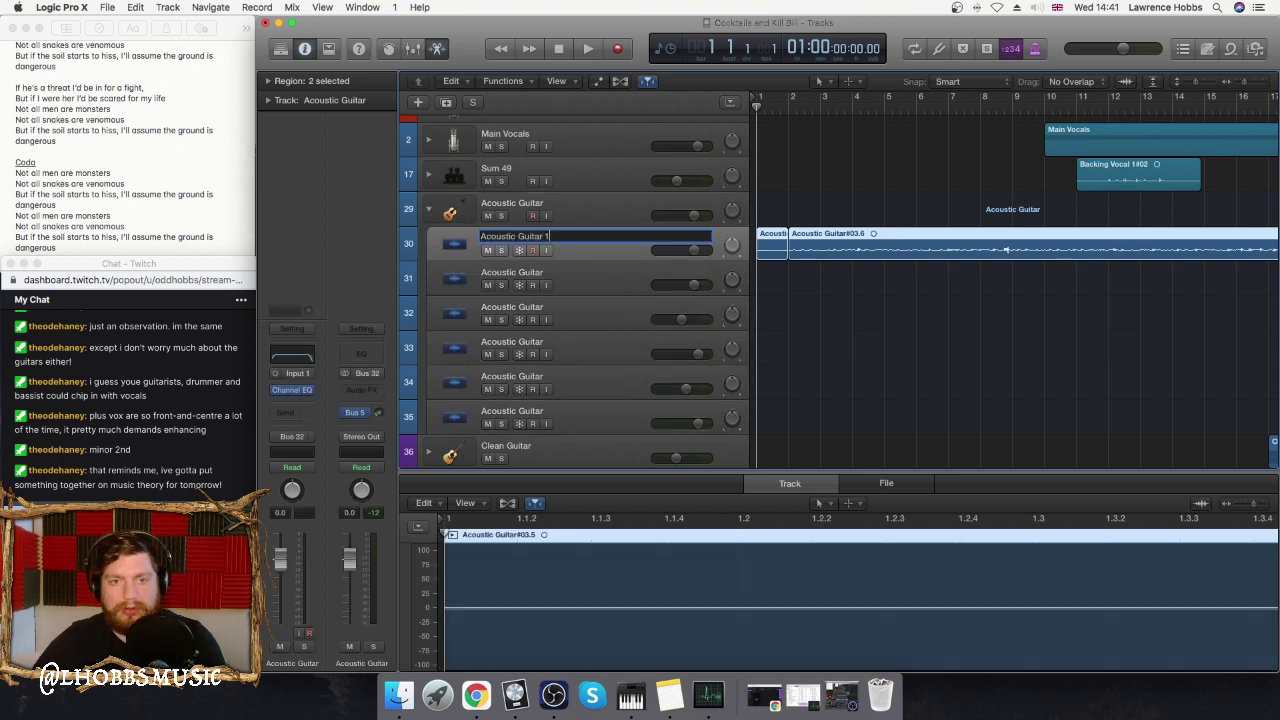
click(564, 274)
double_click(563, 271)
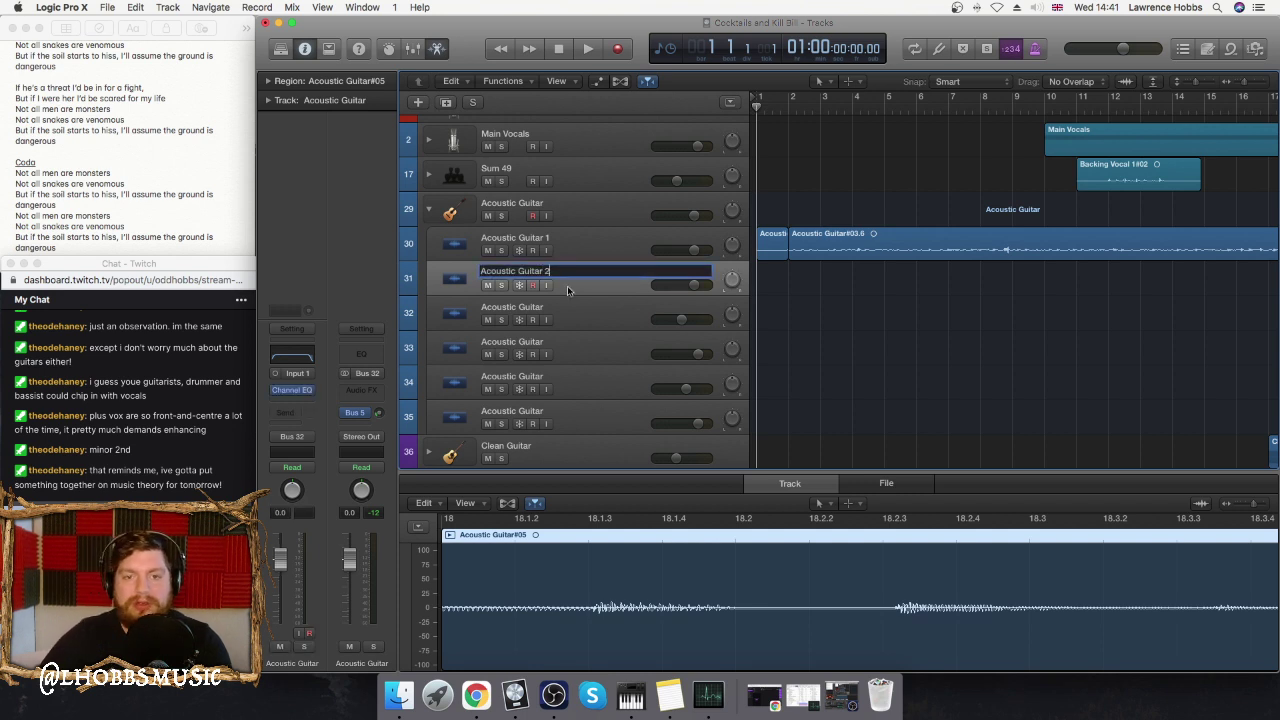
click(583, 307)
double_click(583, 307)
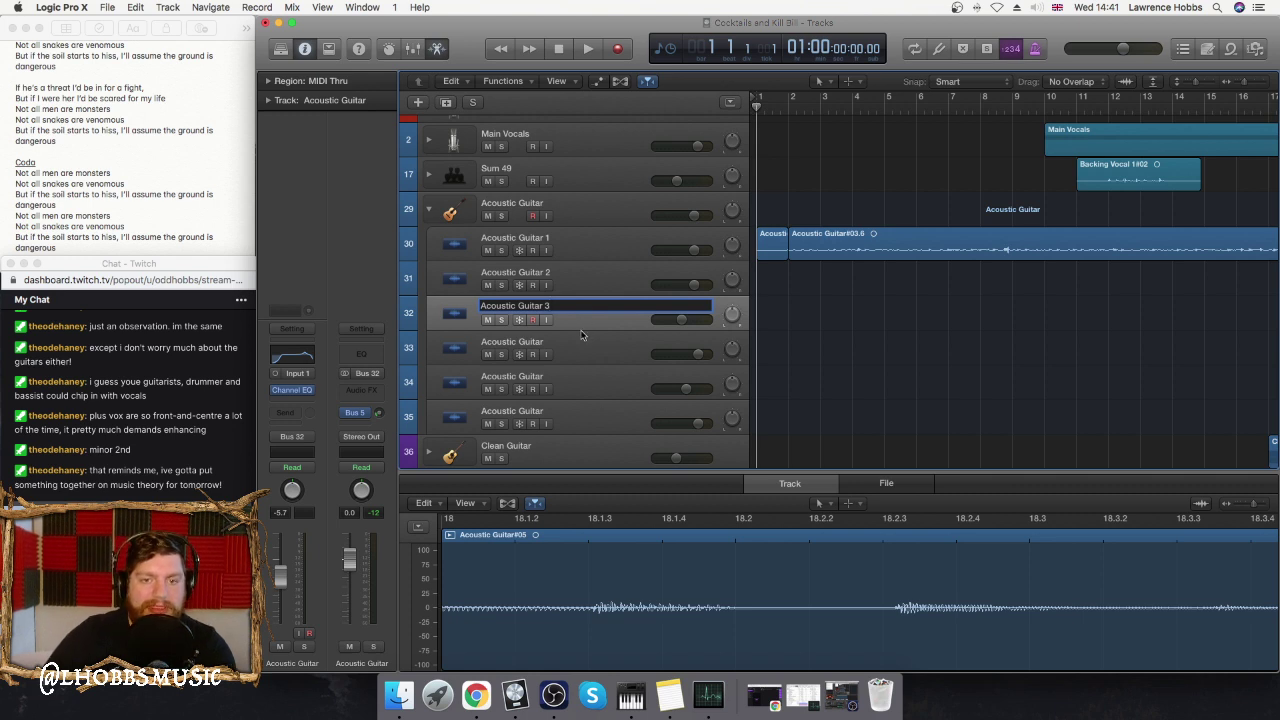
text(3)
- Rename the stack's fourth and fifth tracks as Acoustic Guitar 4 and Acoustic Guitar 5
click(571, 341)
double_click(571, 340)
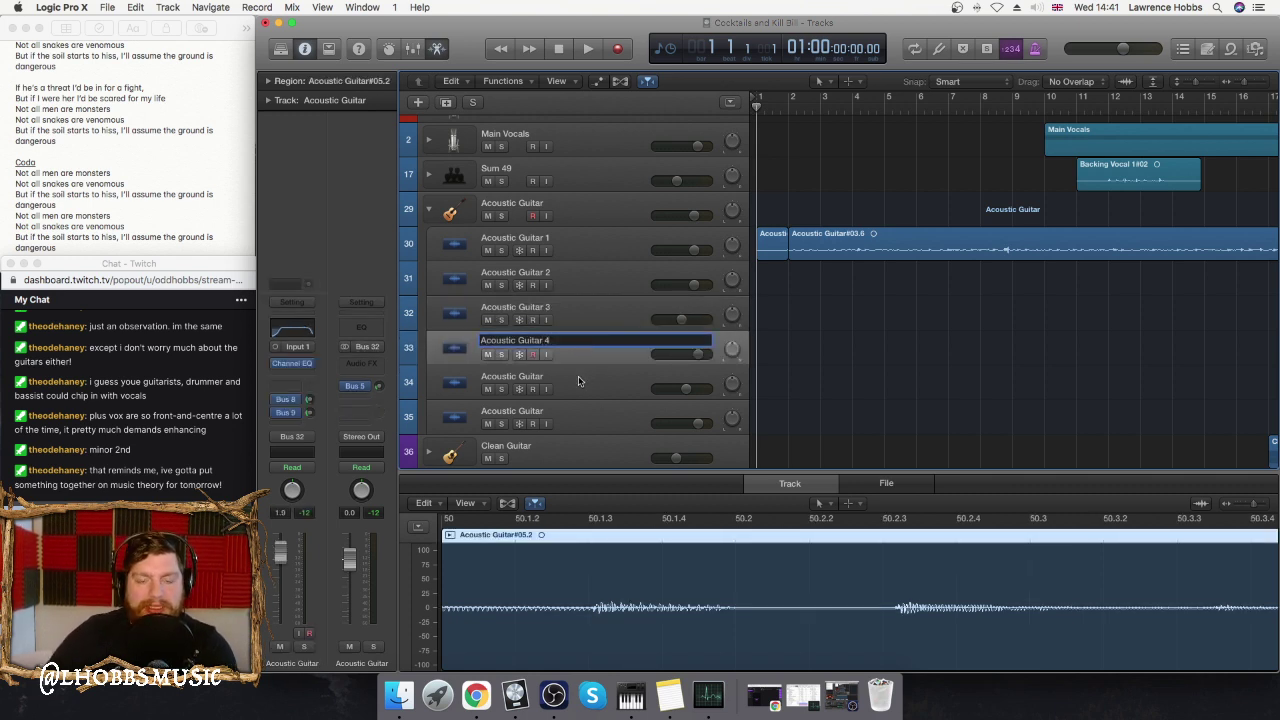
text(4)
click(578, 378)
double_click(578, 376)
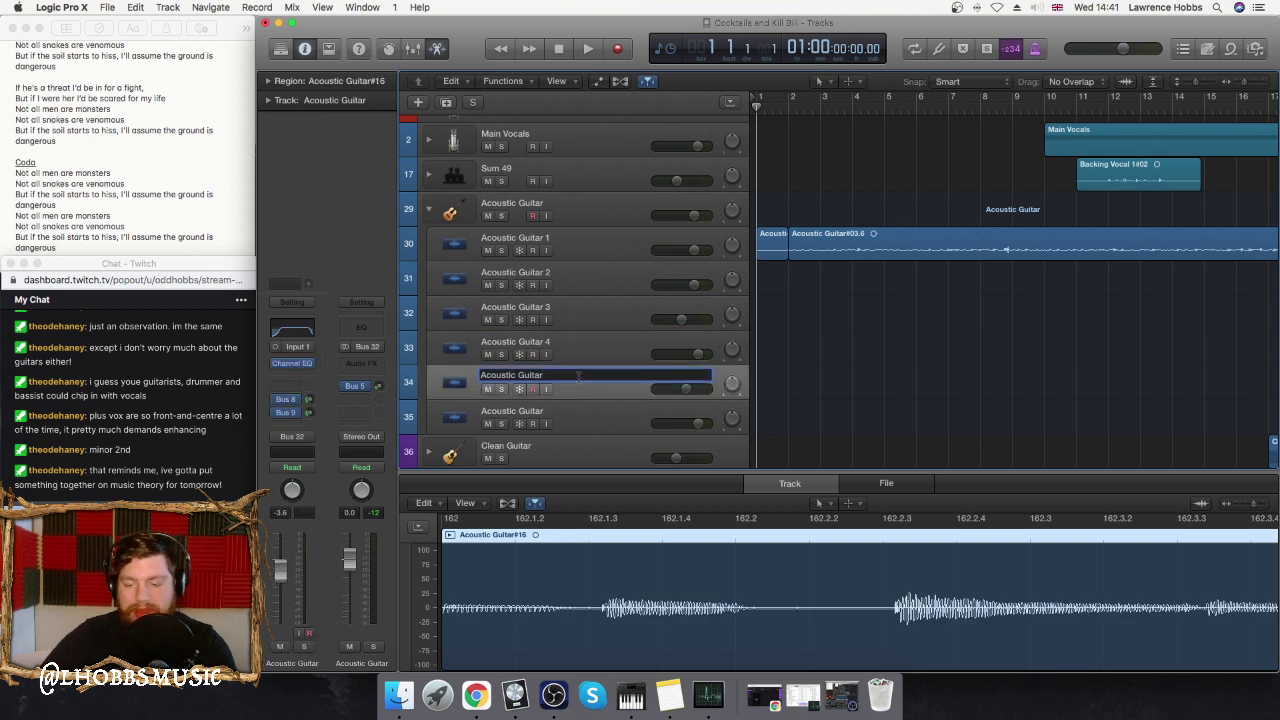
text(5)
- Rename the last track in the Acoustic Guitar stack as Vocals 15, continuing the numbering of the lead vocal tracks in Main Vocals
click(575, 414)
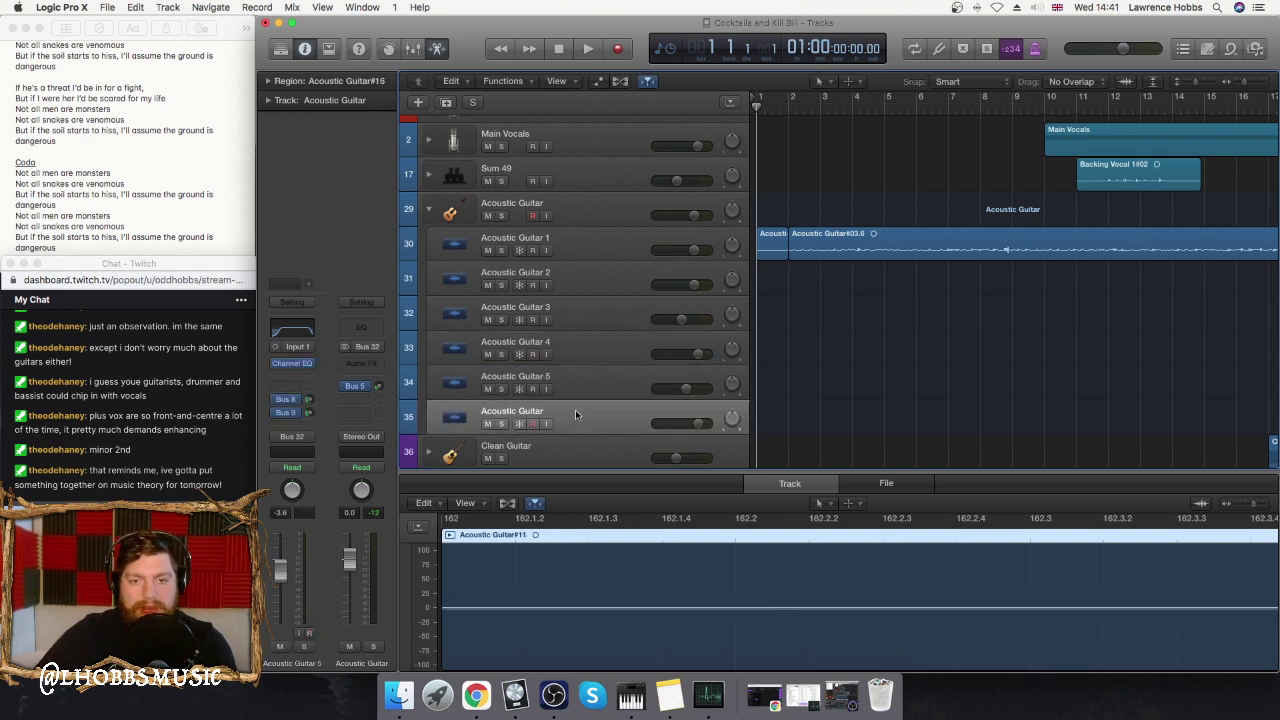
double_click(576, 409)
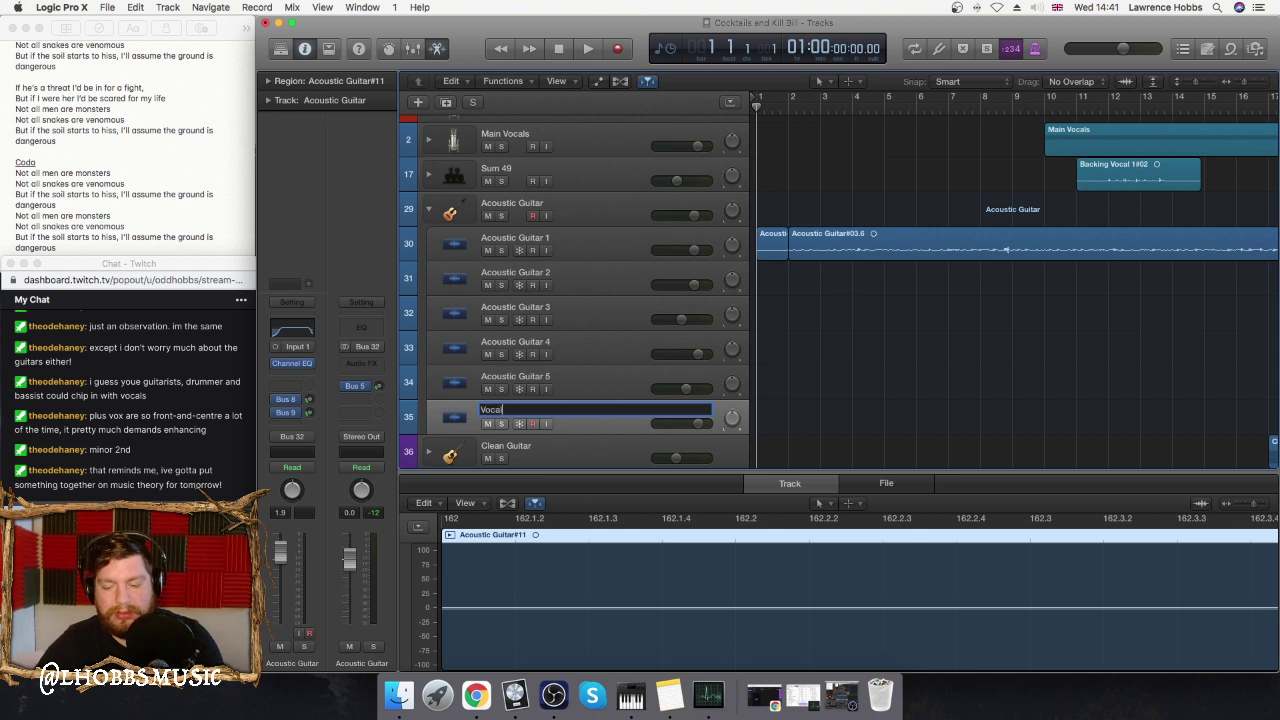
click(430, 143)
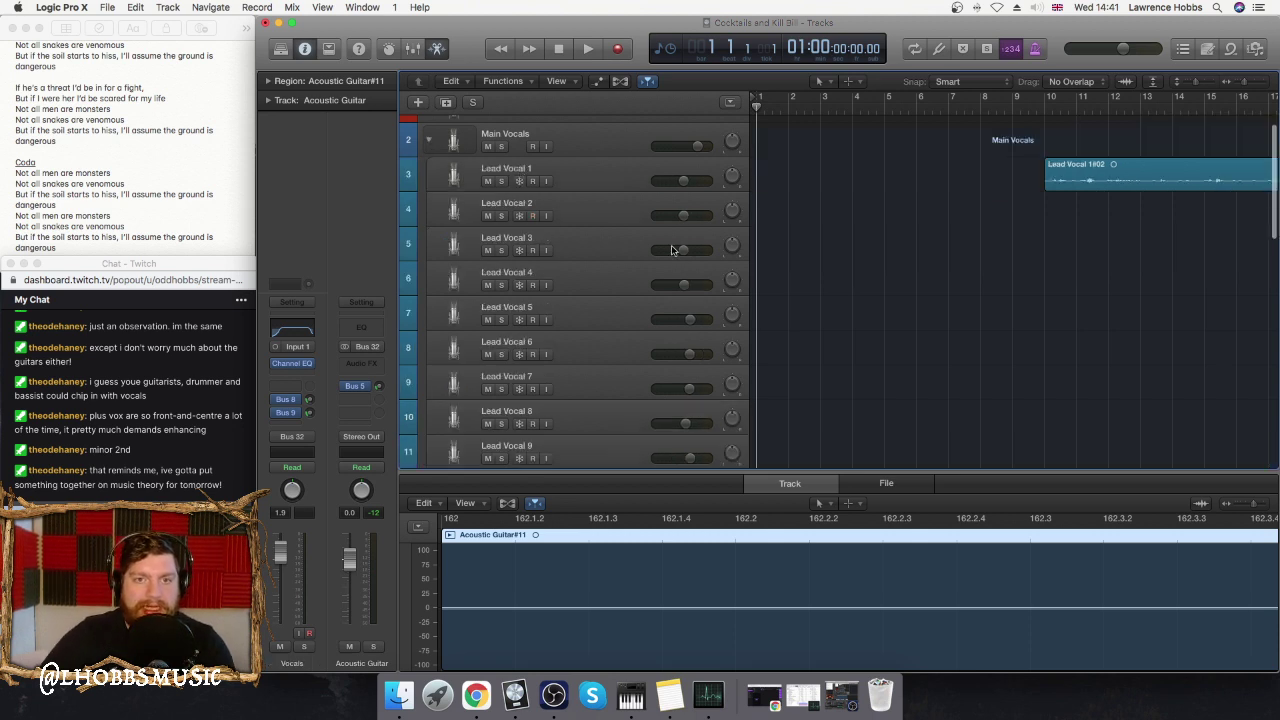
scroll(571, 343, down, 5)
scroll(573, 344, down, 10)
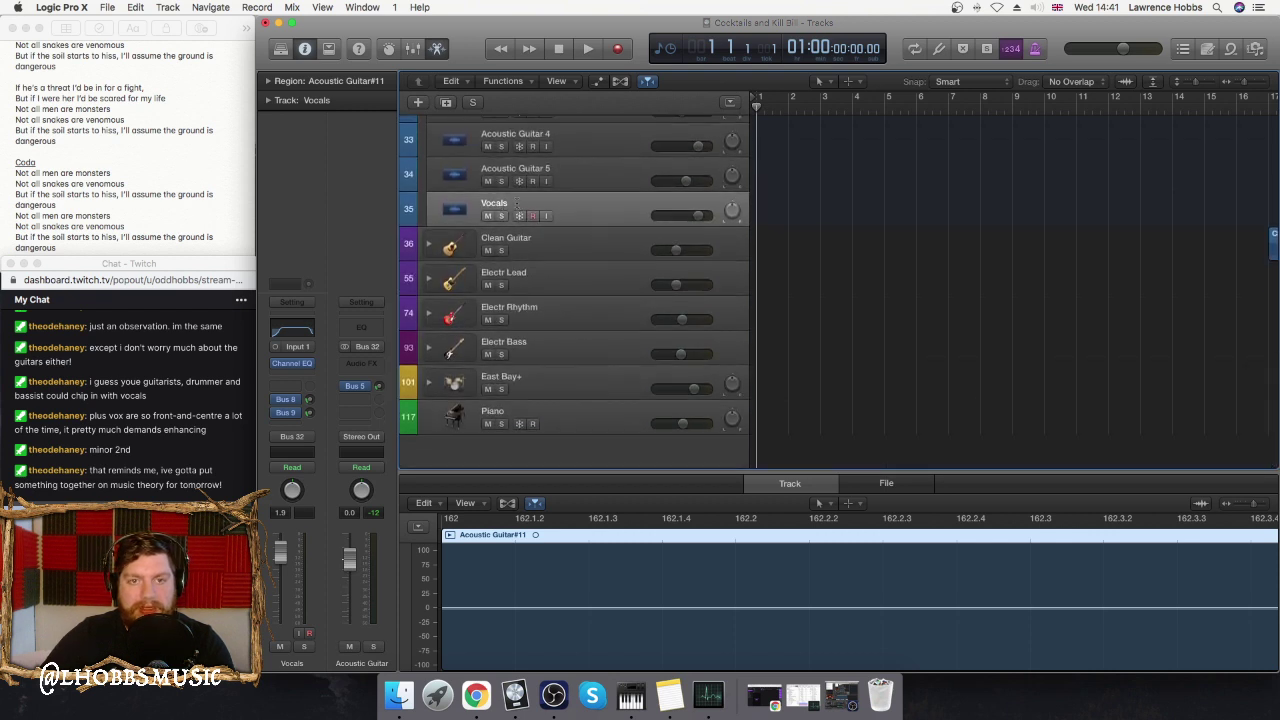
double_click(516, 203)
text(15)
key(Return)
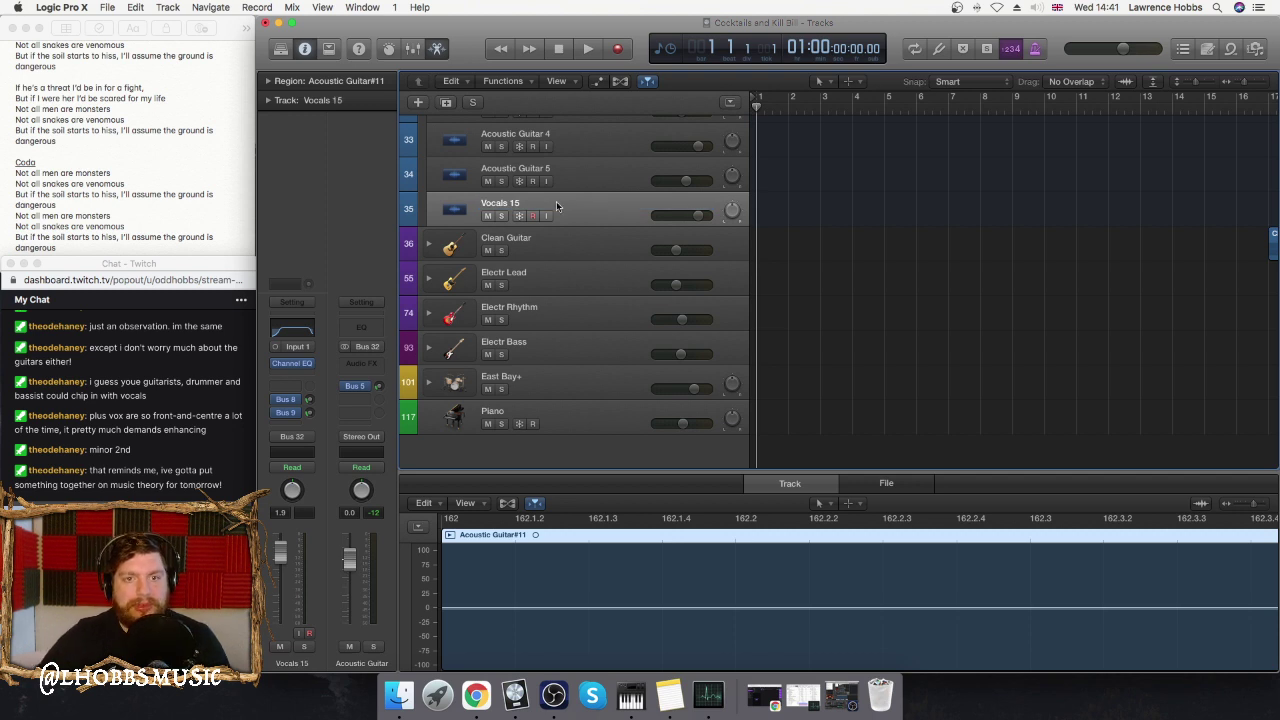
- Rename the Acoustic Guitar stack as Acoustic Guitar + End Vox and collapse it
scroll(556, 205, up, 4)
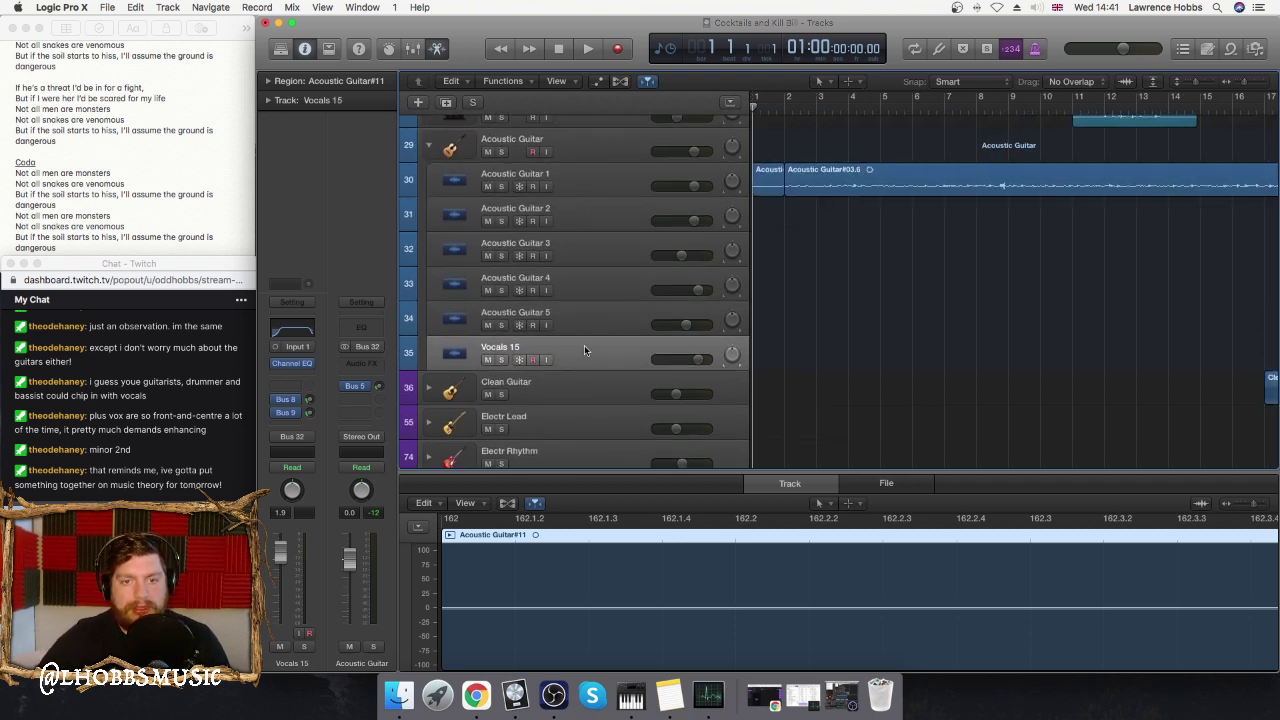
scroll(527, 352, up, 1)
click(567, 162)
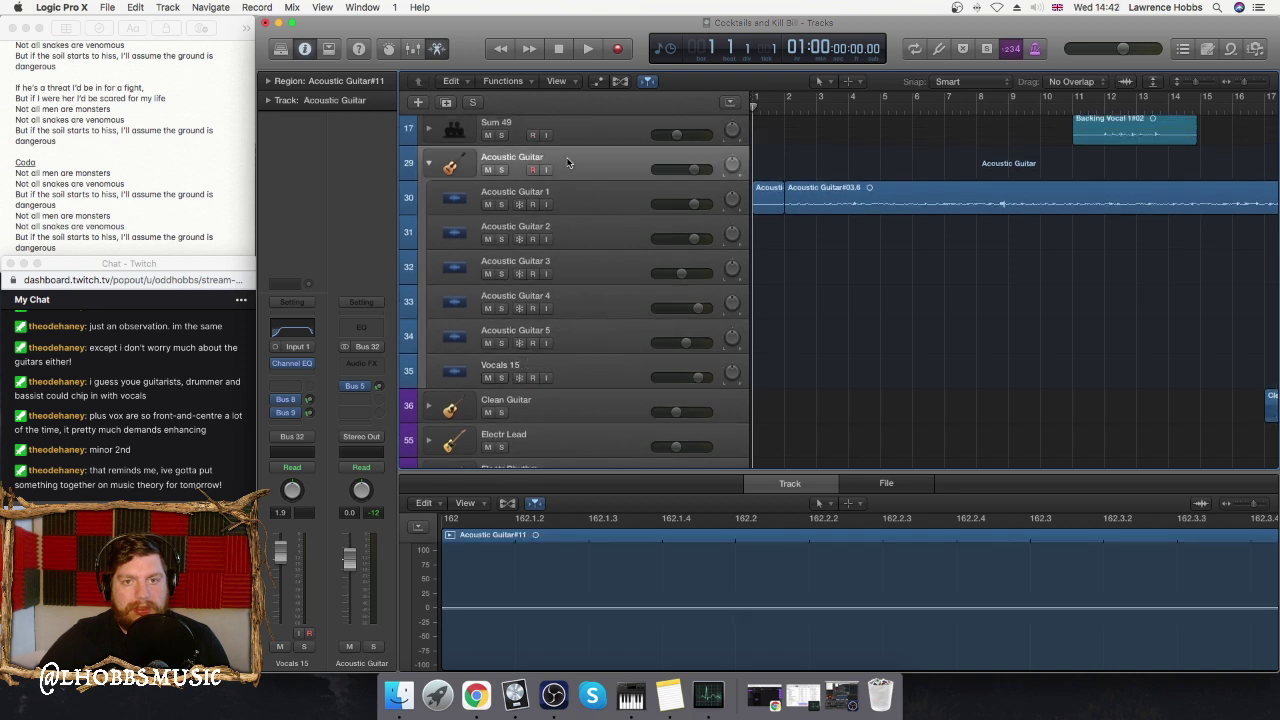
double_click(549, 156)
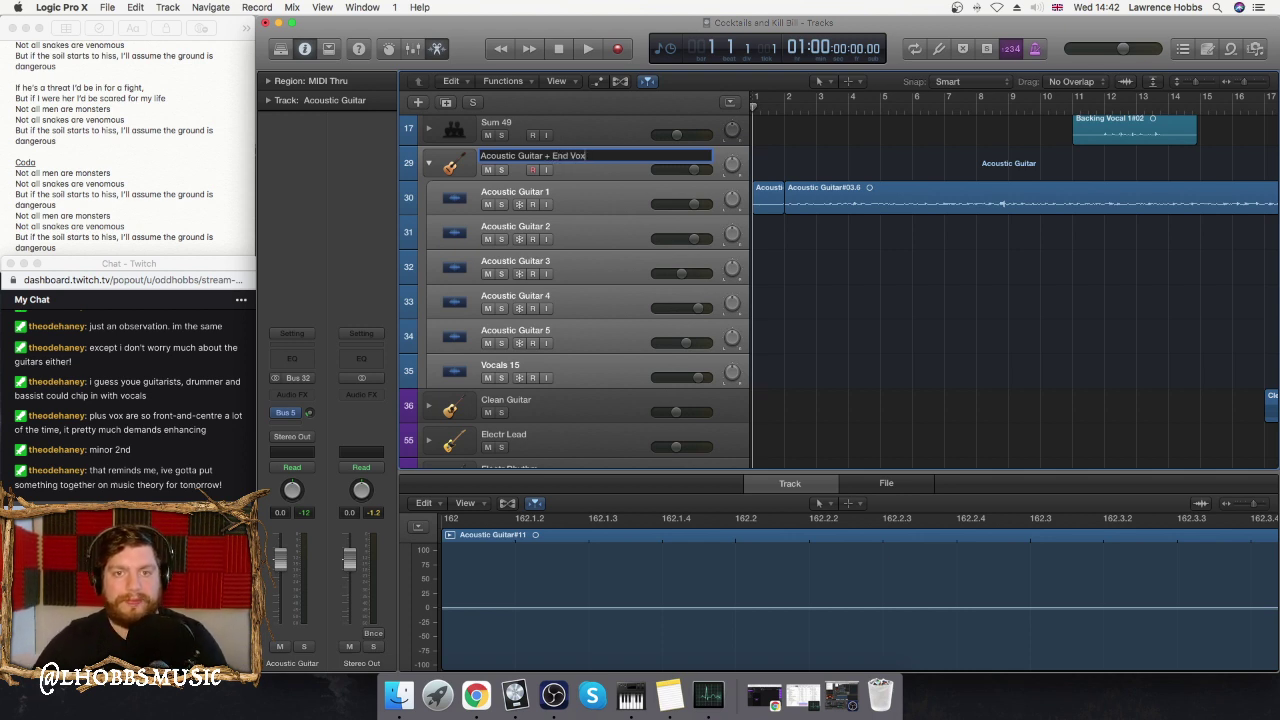
click(431, 164)
- Rename the Sum 49 stack as Backing Vocals and collapse the Main Vocals stack
scroll(519, 209, up, 5)
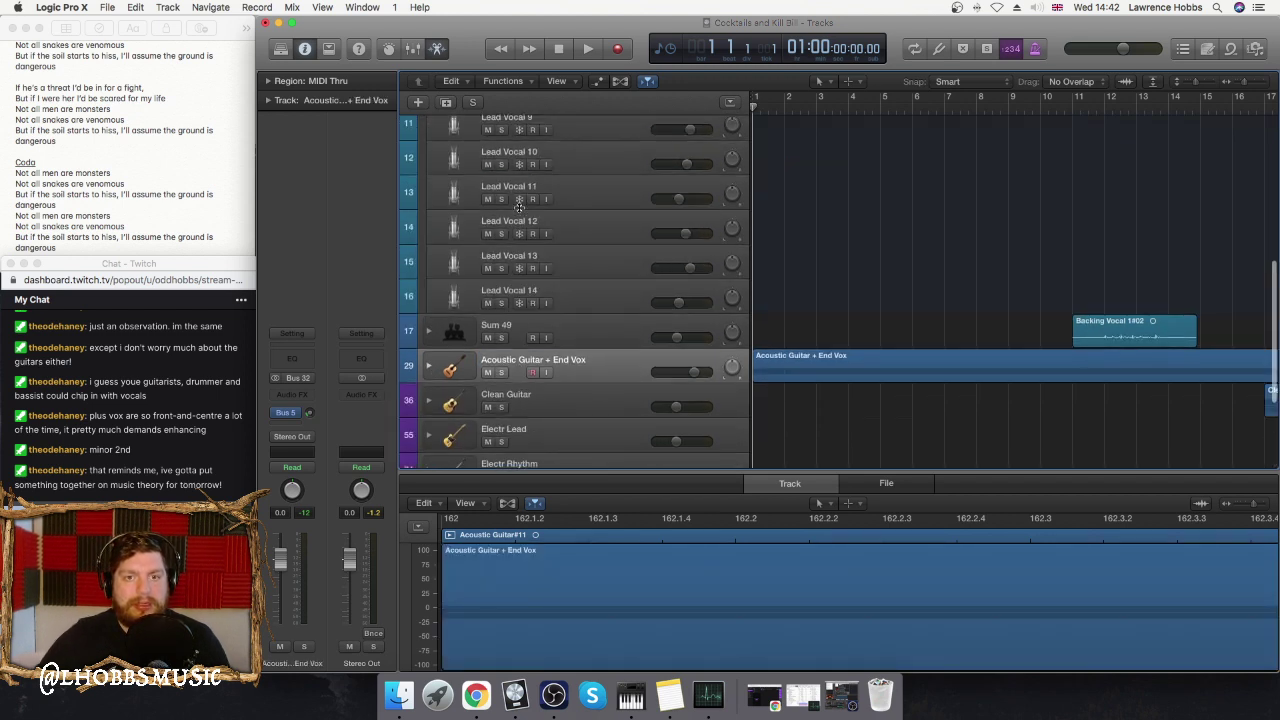
click(491, 327)
double_click(491, 325)
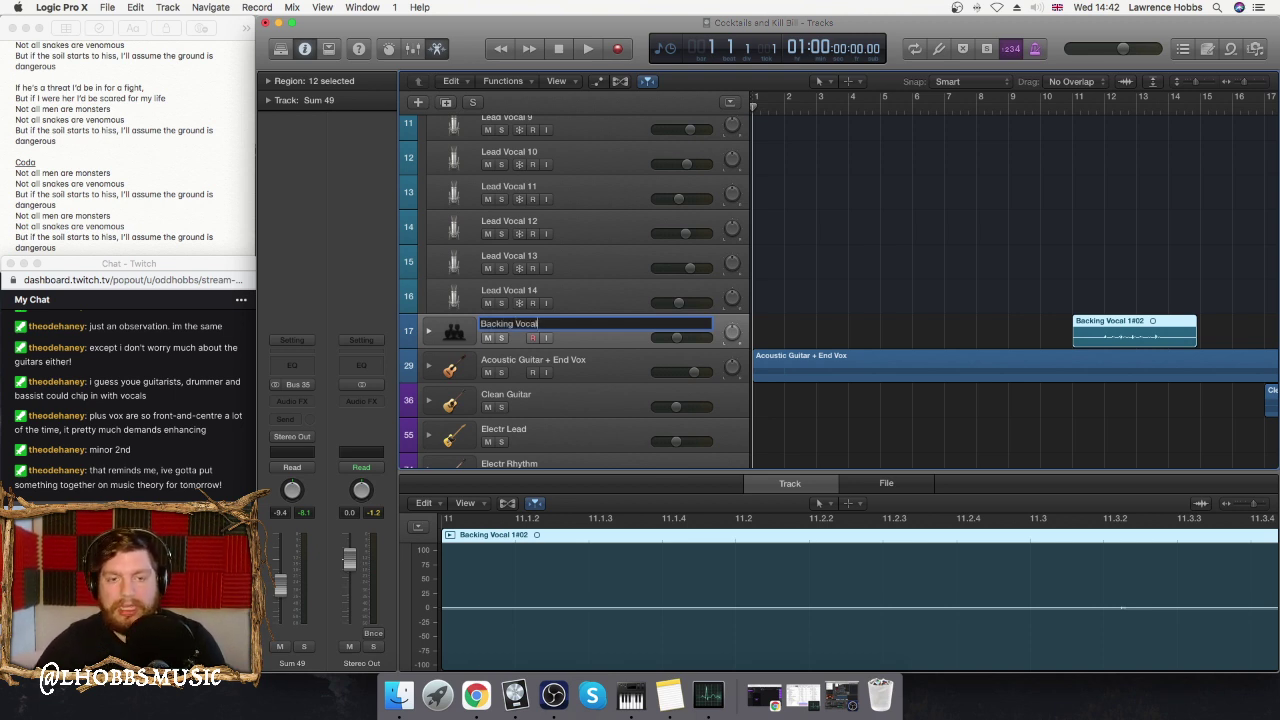
scroll(450, 160, up, 10)
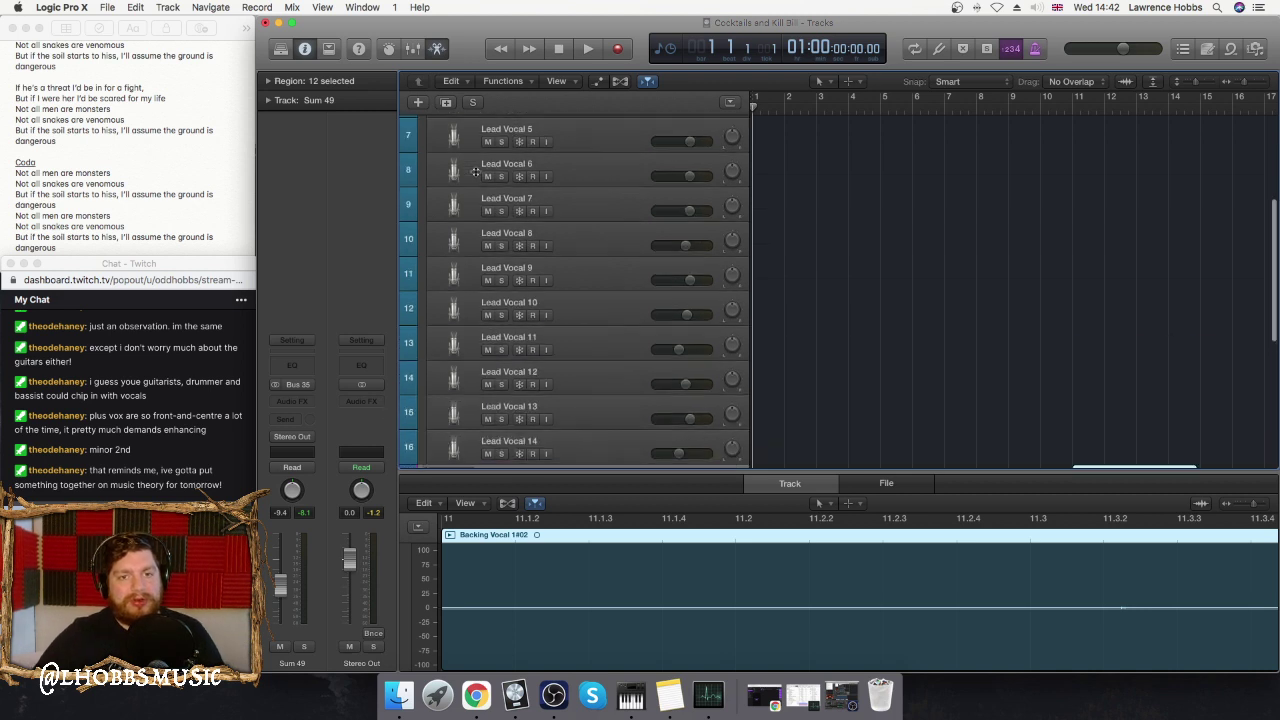
click(429, 151)
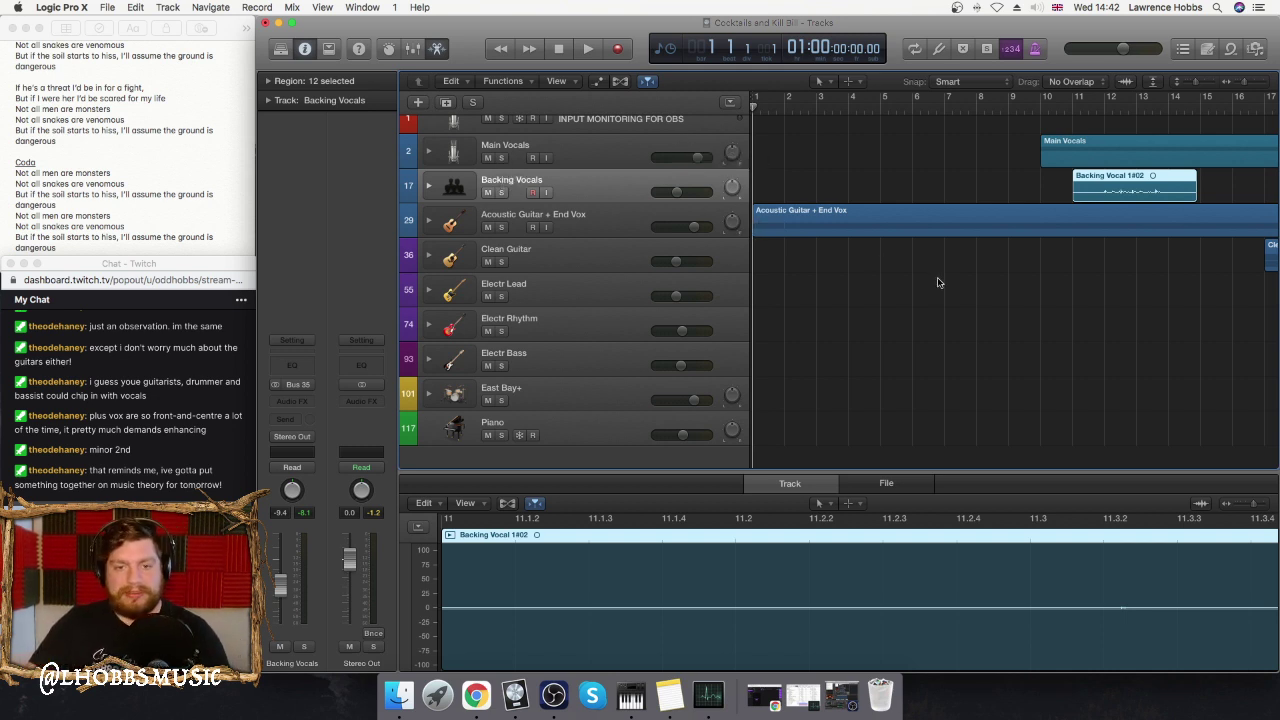
- Listen to the song's opening, expand the Main Vocals stack, and lower Lead Vocal 1's Bus 5 send to -21.0 dB during playback
key(space)
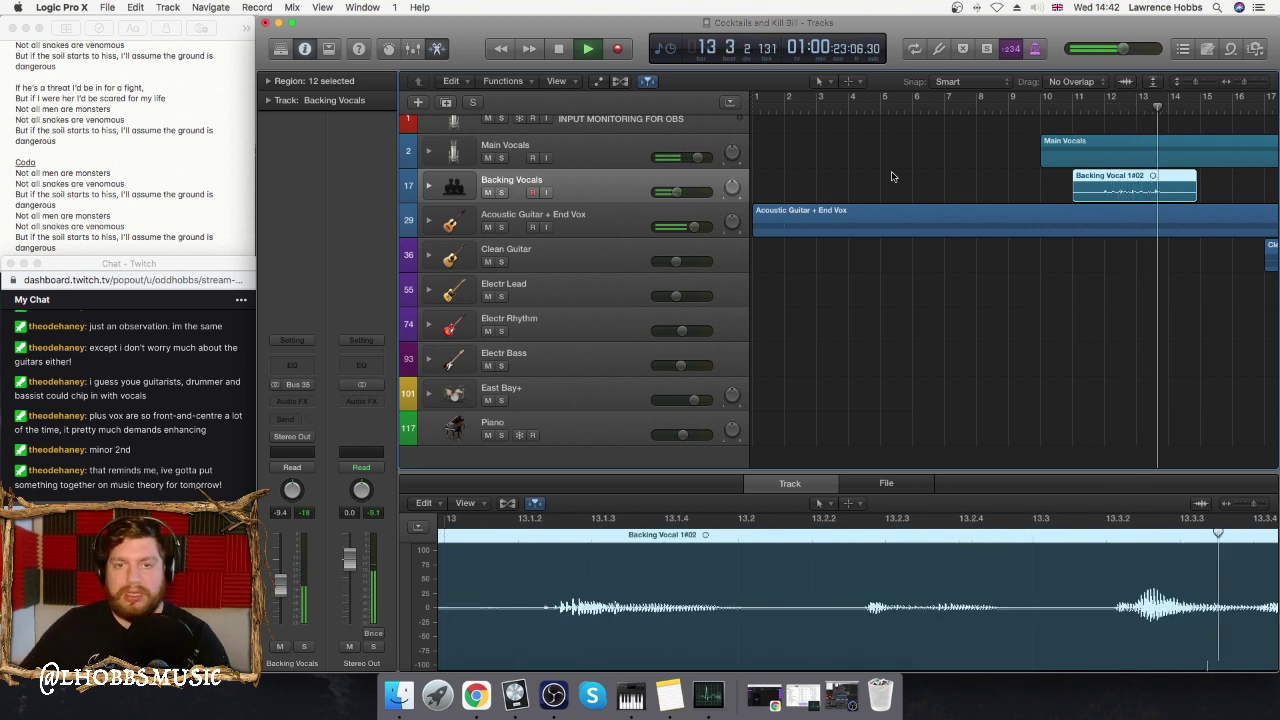
key(space)
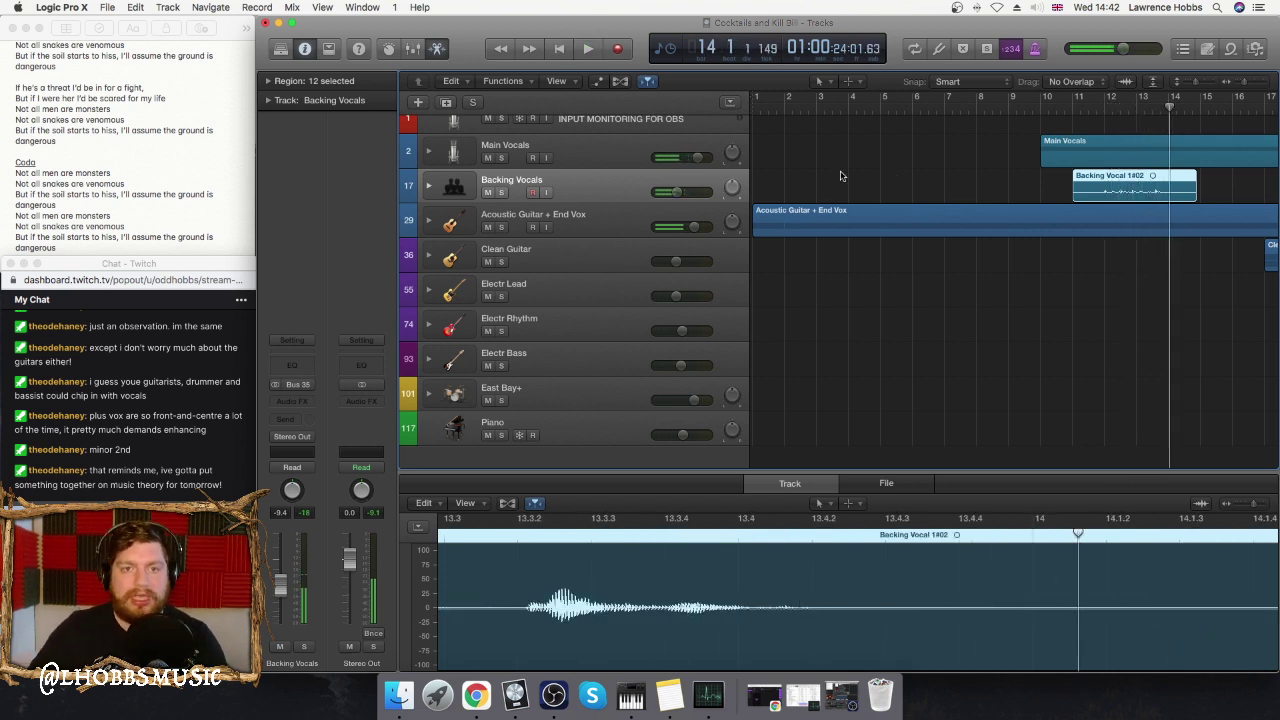
click(428, 153)
click(581, 154)
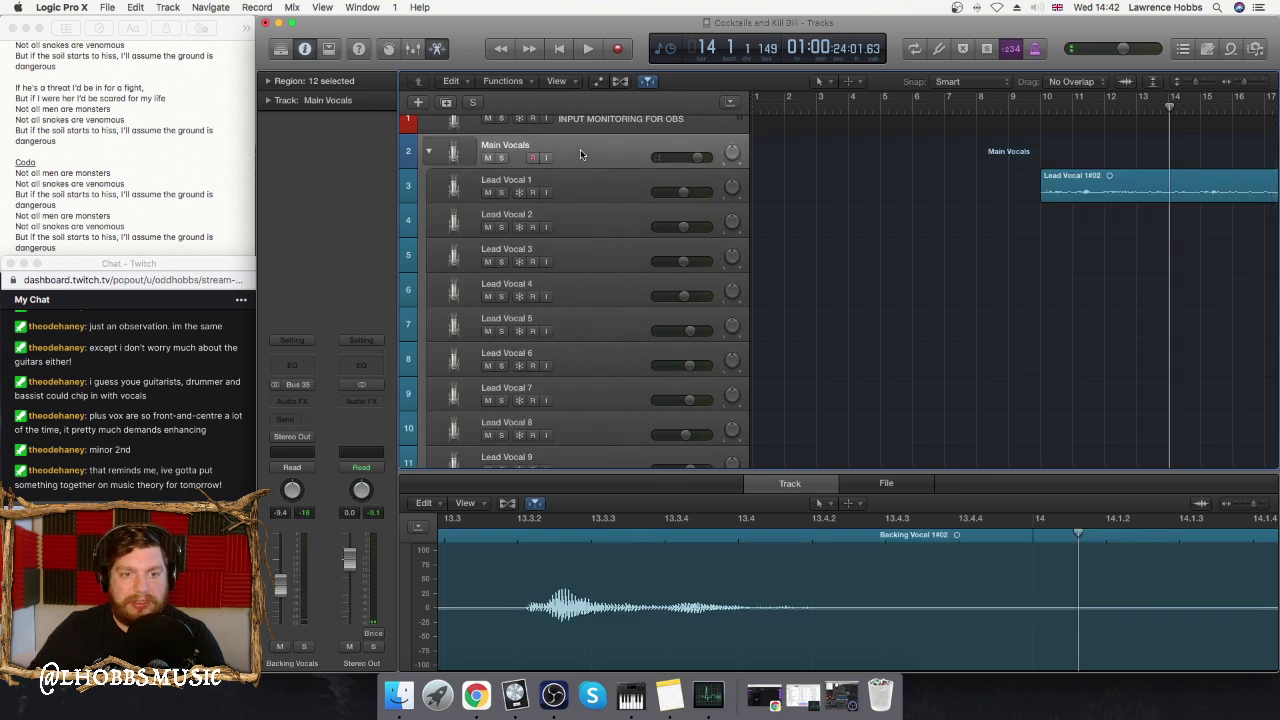
click(586, 194)
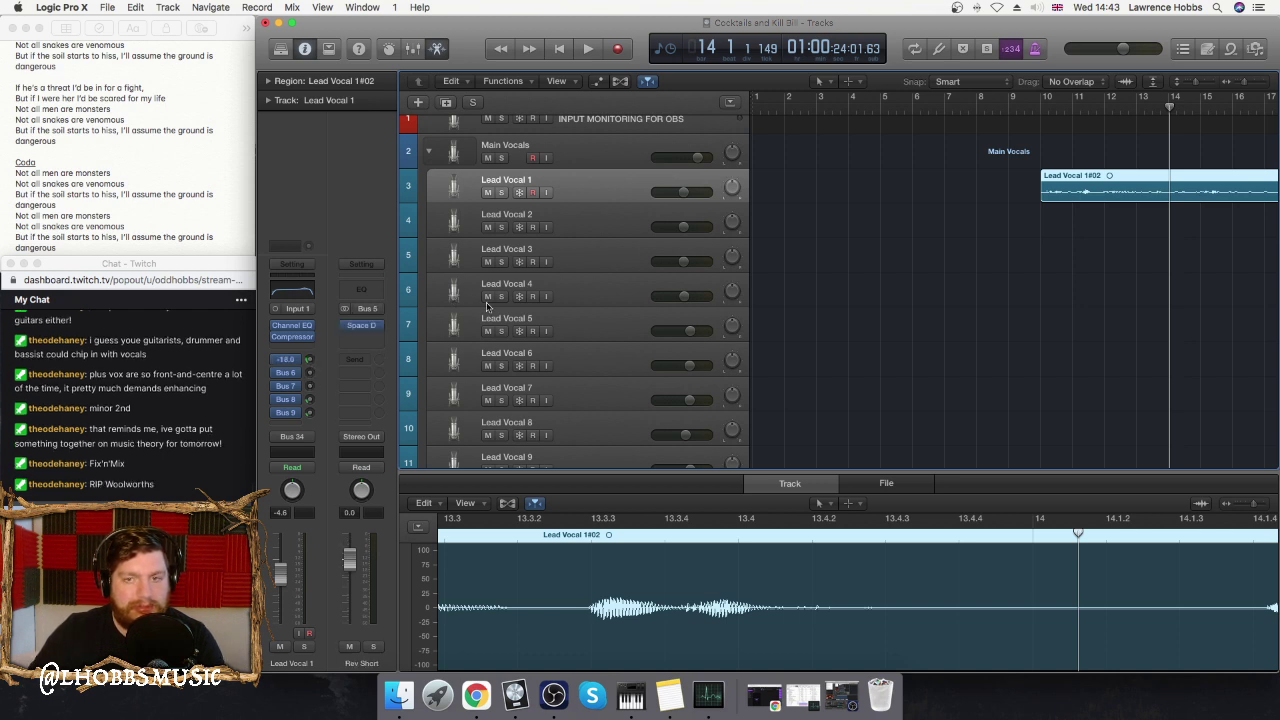
key(space)
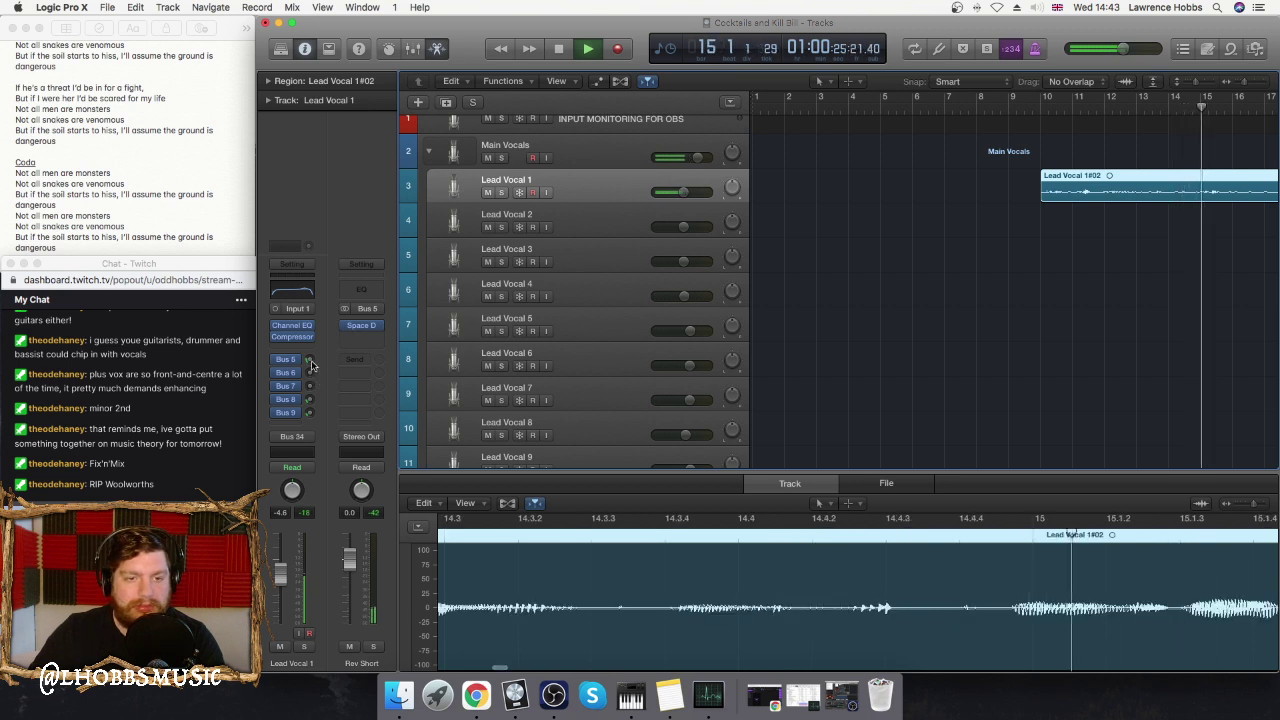
drag(309, 362, 309, 362)
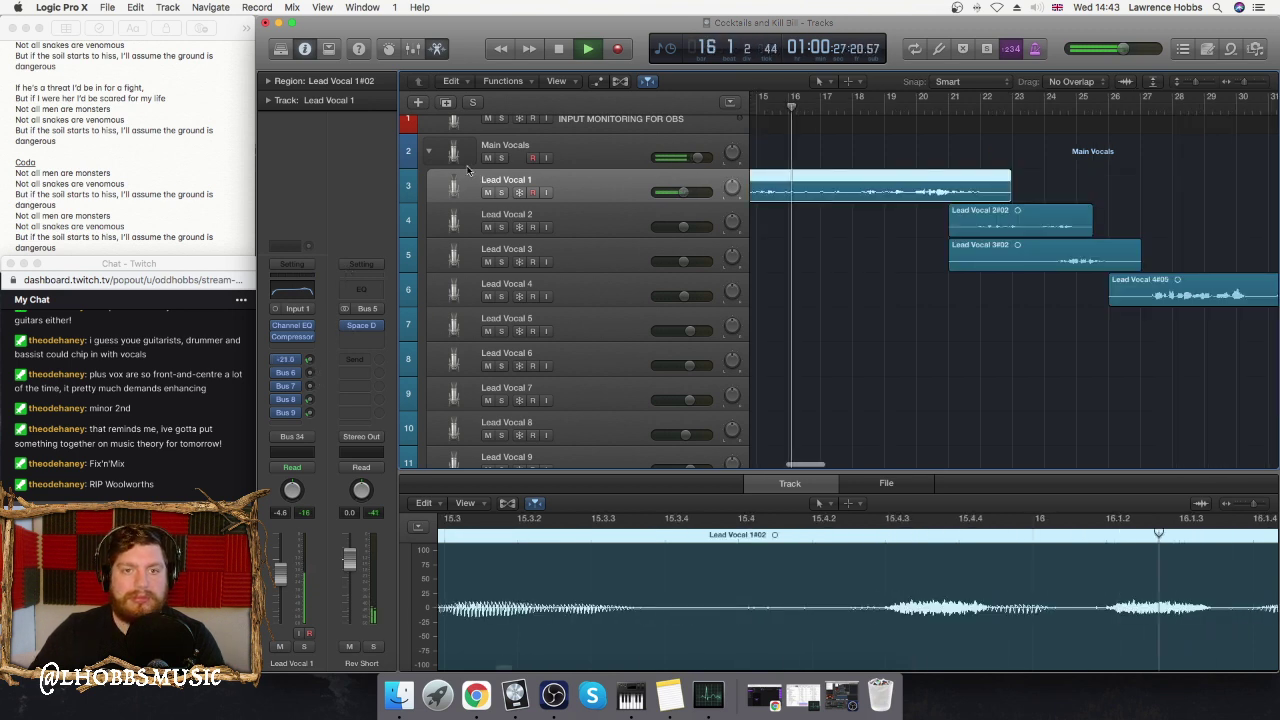
- Collapse the Main Vocals stack and lower its volume to -0.1 dB during playback
click(586, 221)
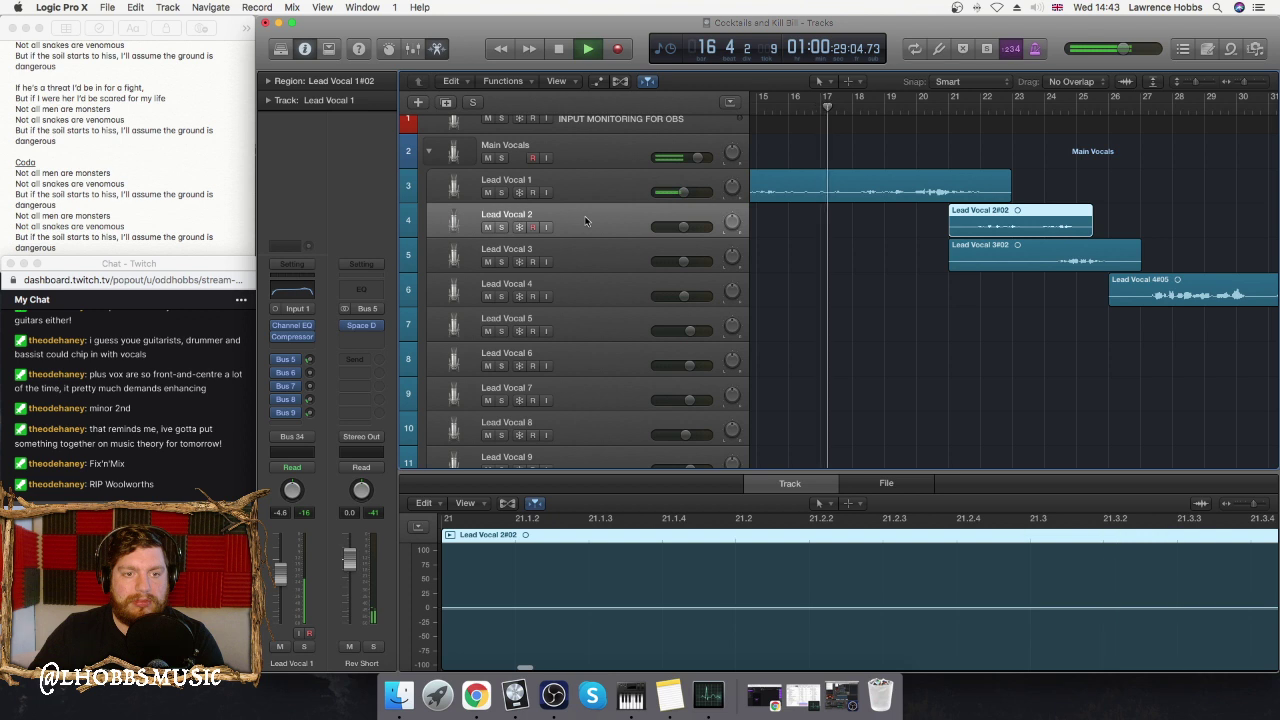
click(429, 151)
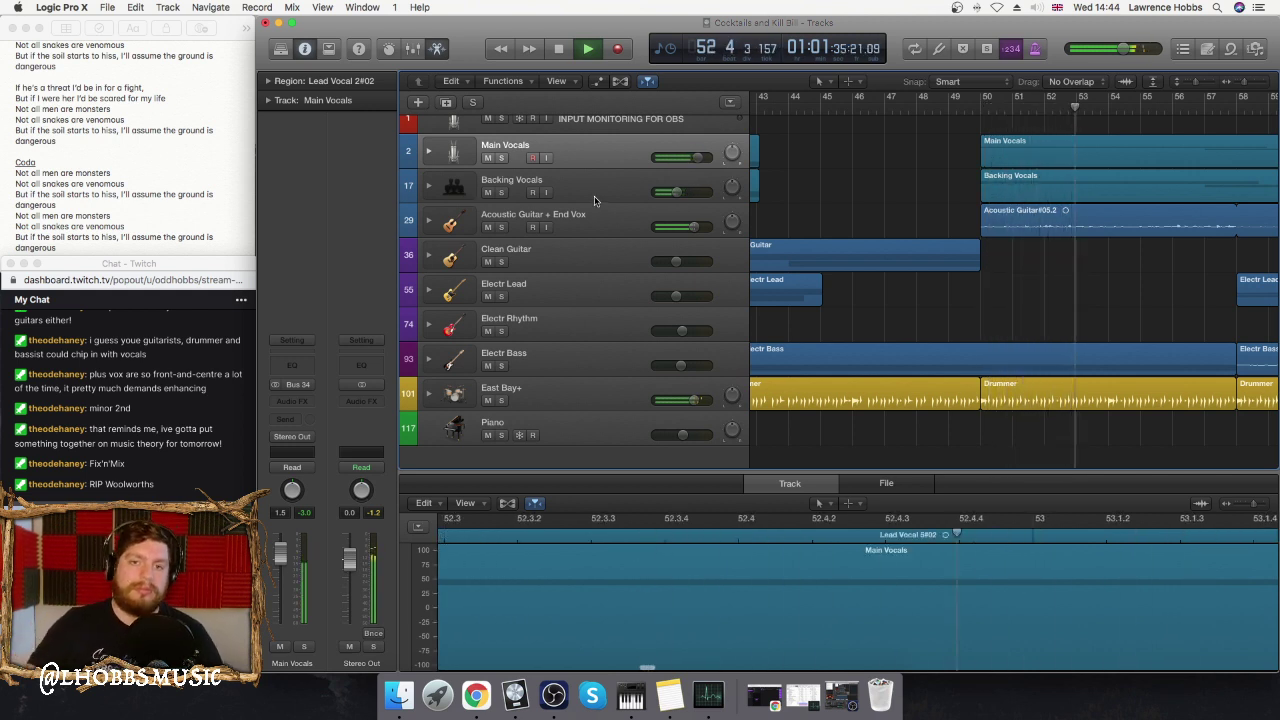
scroll(881, 168, up, 1)
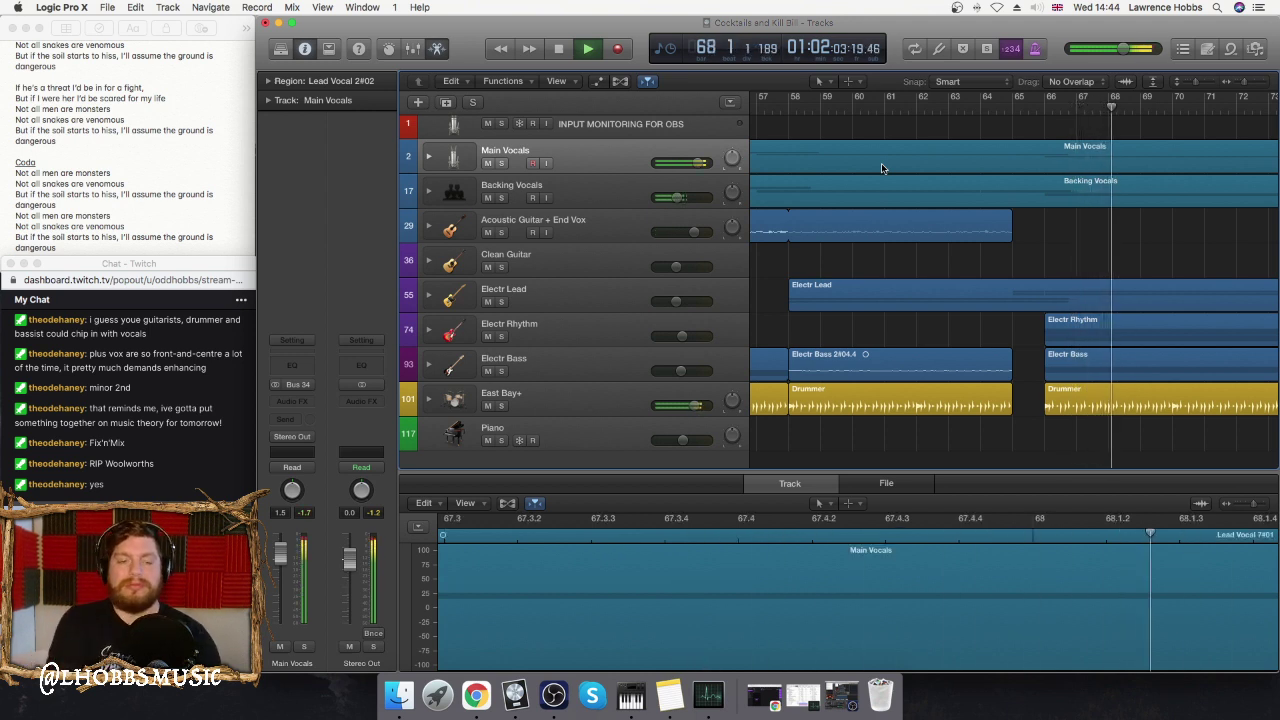
drag(698, 162, 691, 166)
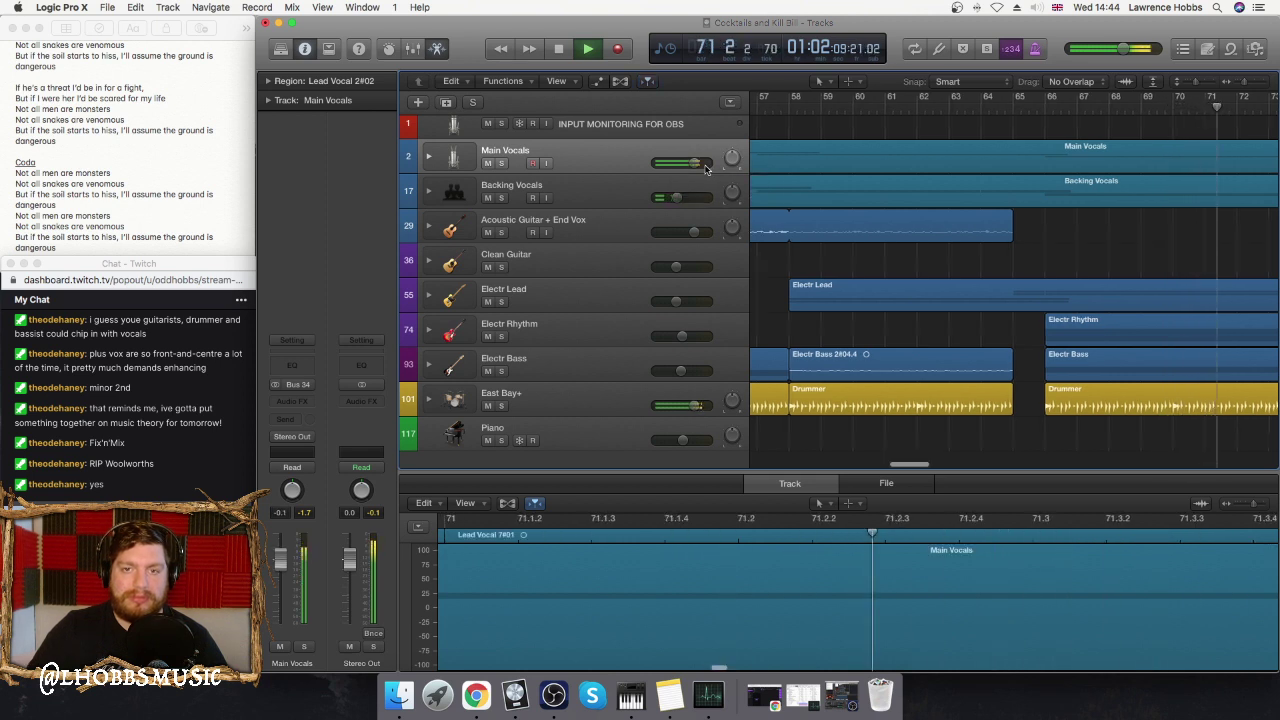
click(440, 160)
click(430, 158)
click(430, 158)
click(430, 158)
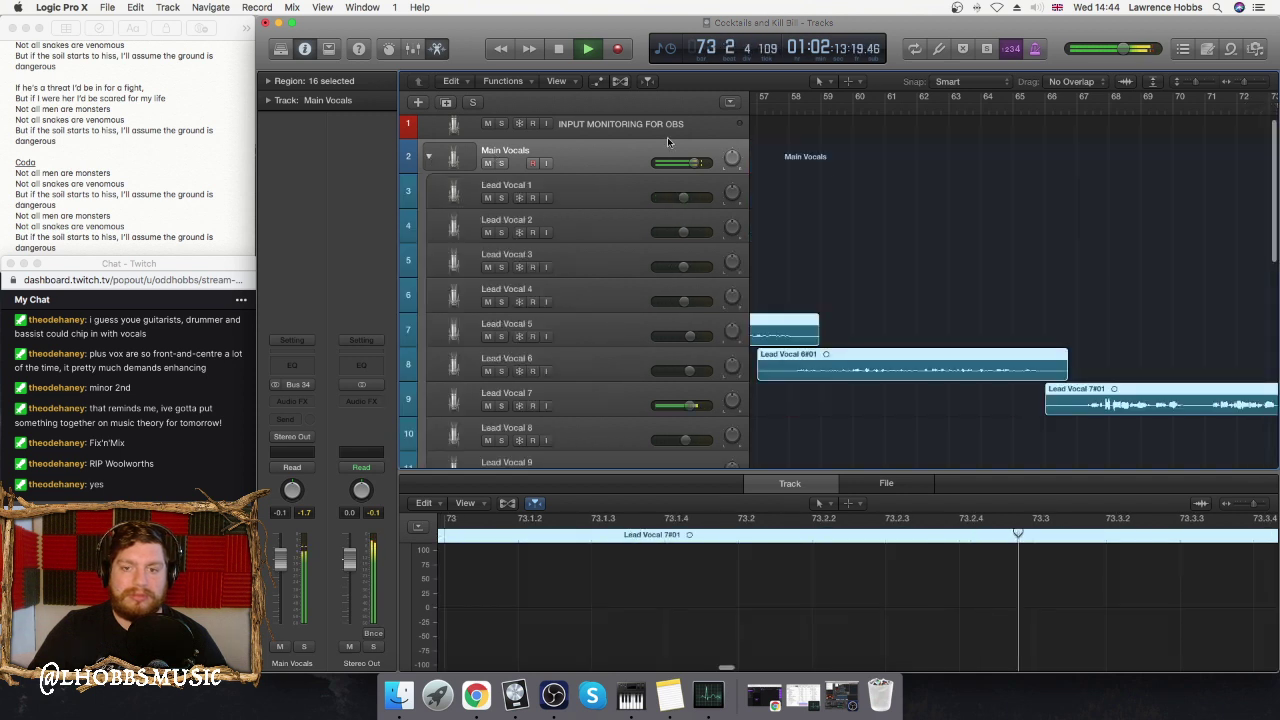
click(422, 161)
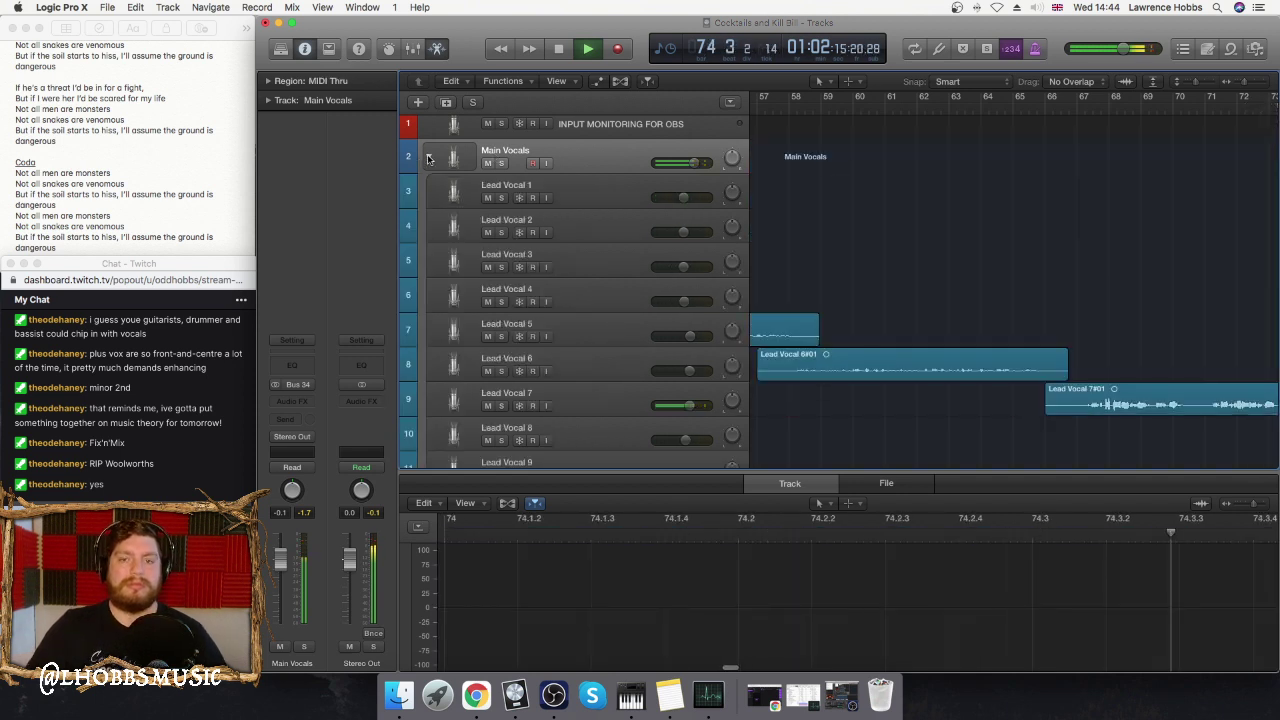
click(428, 158)
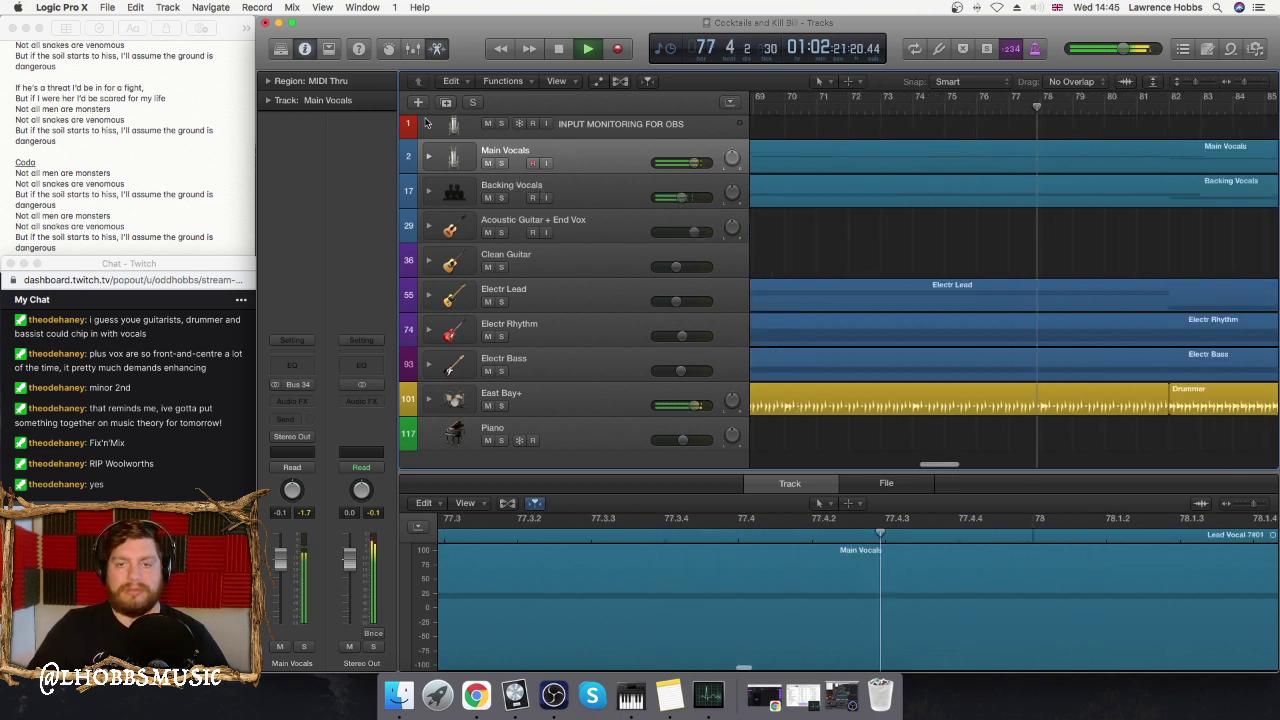
- Make the view follow the playhead again and raise the Main Vocals stack's volume to 0.4 dB
click(648, 81)
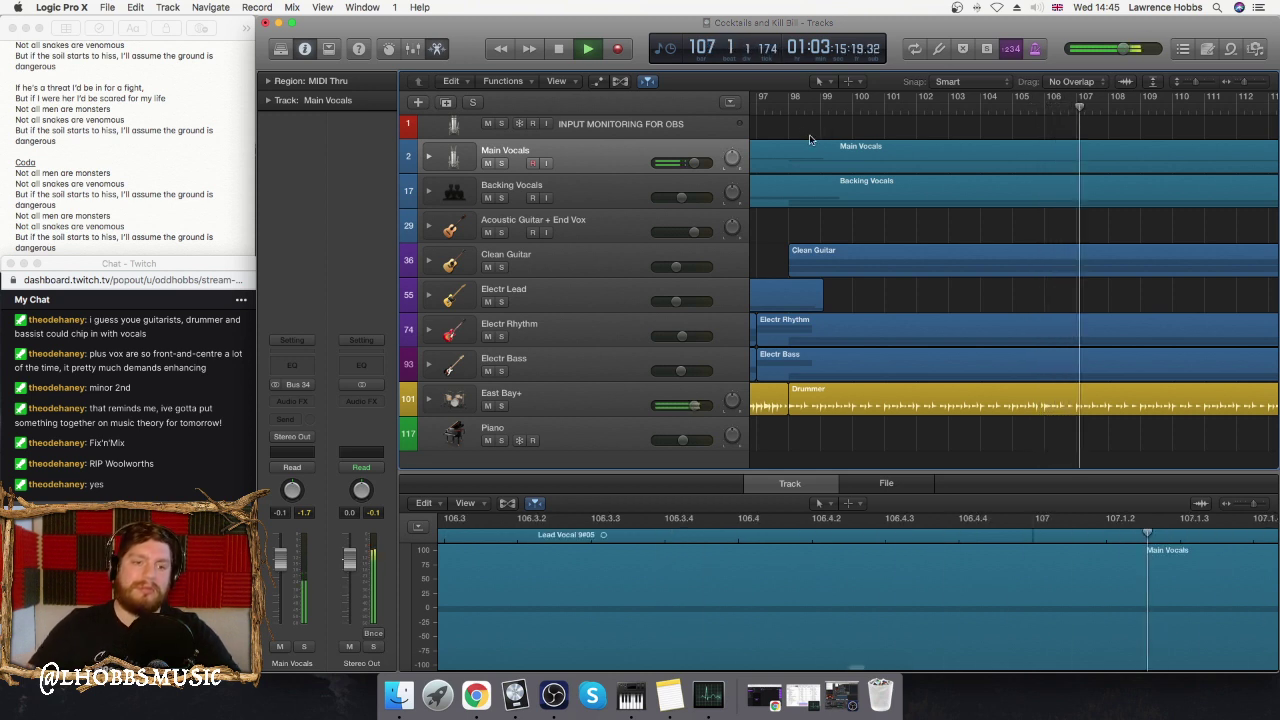
drag(697, 168, 699, 168)
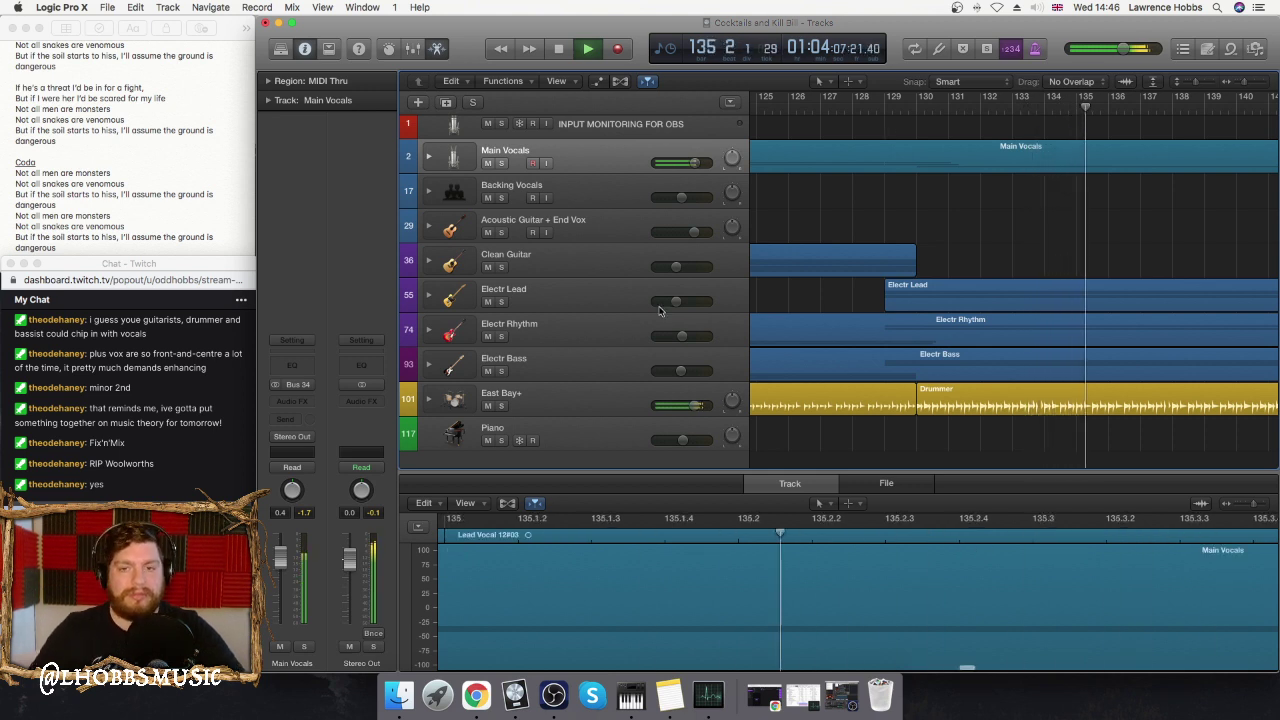
- Expand Electr Lead 3 inside the Electr Lead stack, trim its left and right guitar track volumes, and collapse both stacks
click(428, 294)
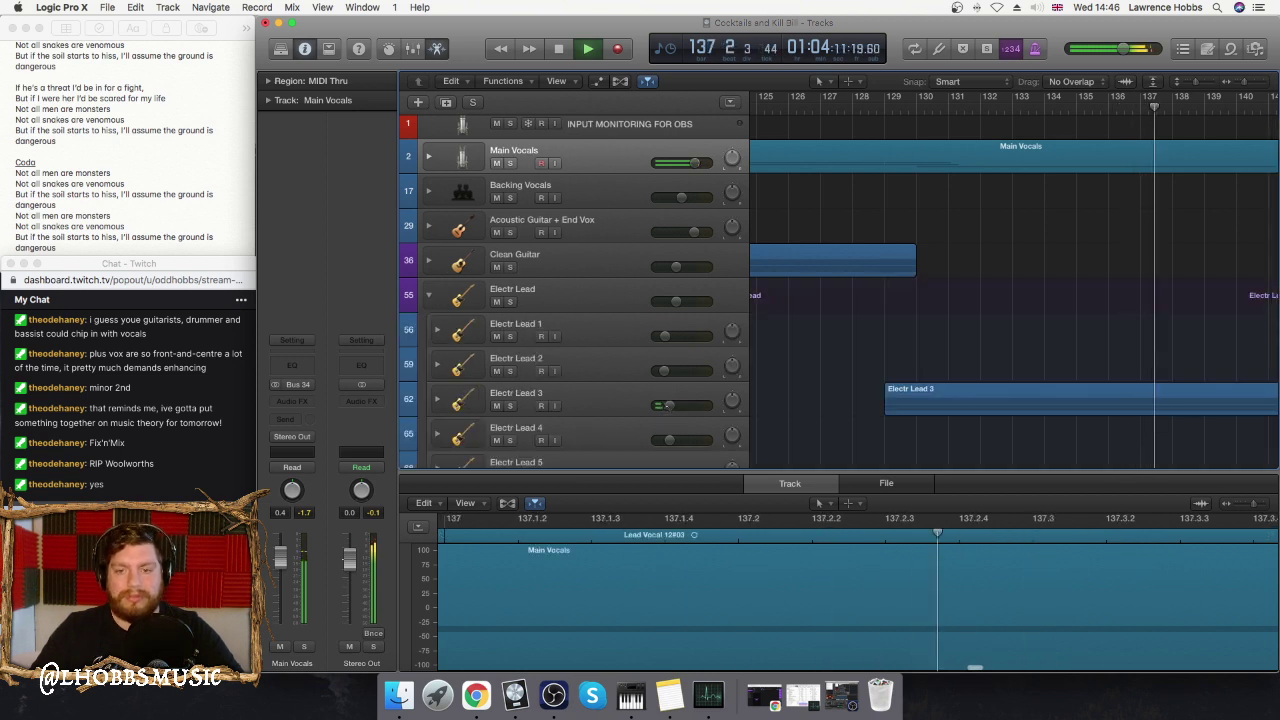
click(436, 399)
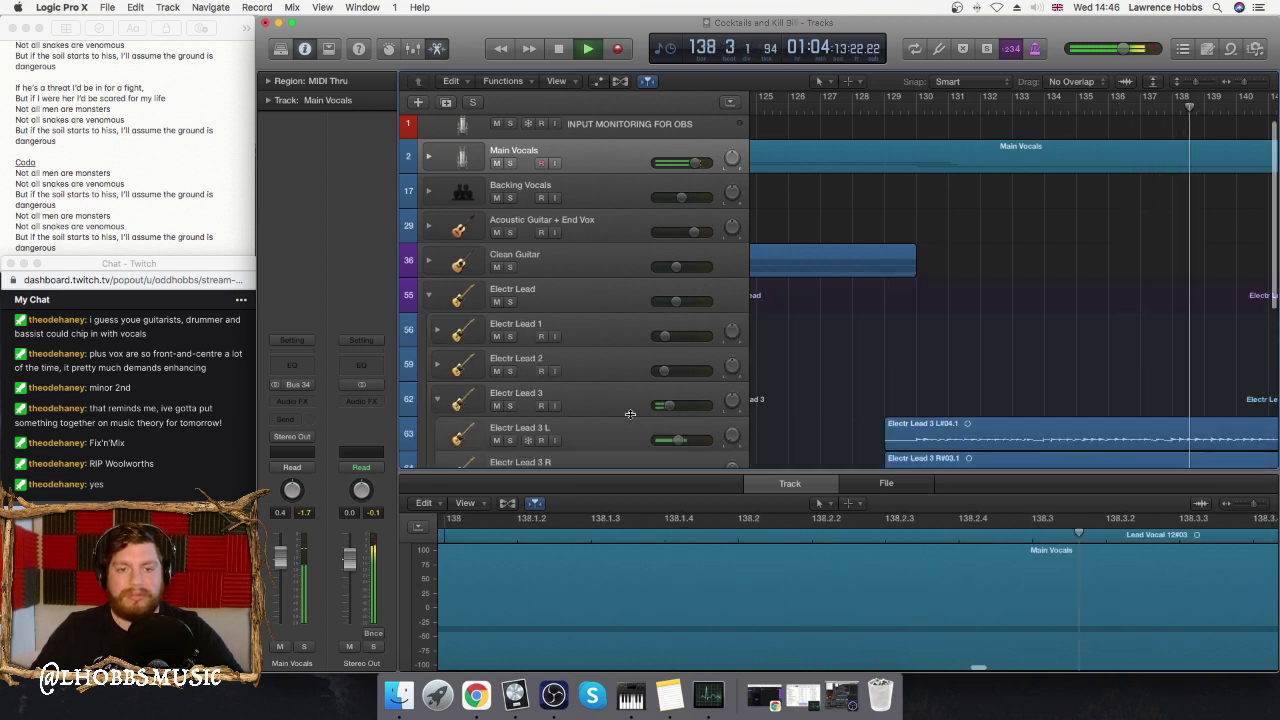
scroll(630, 413, down, 3)
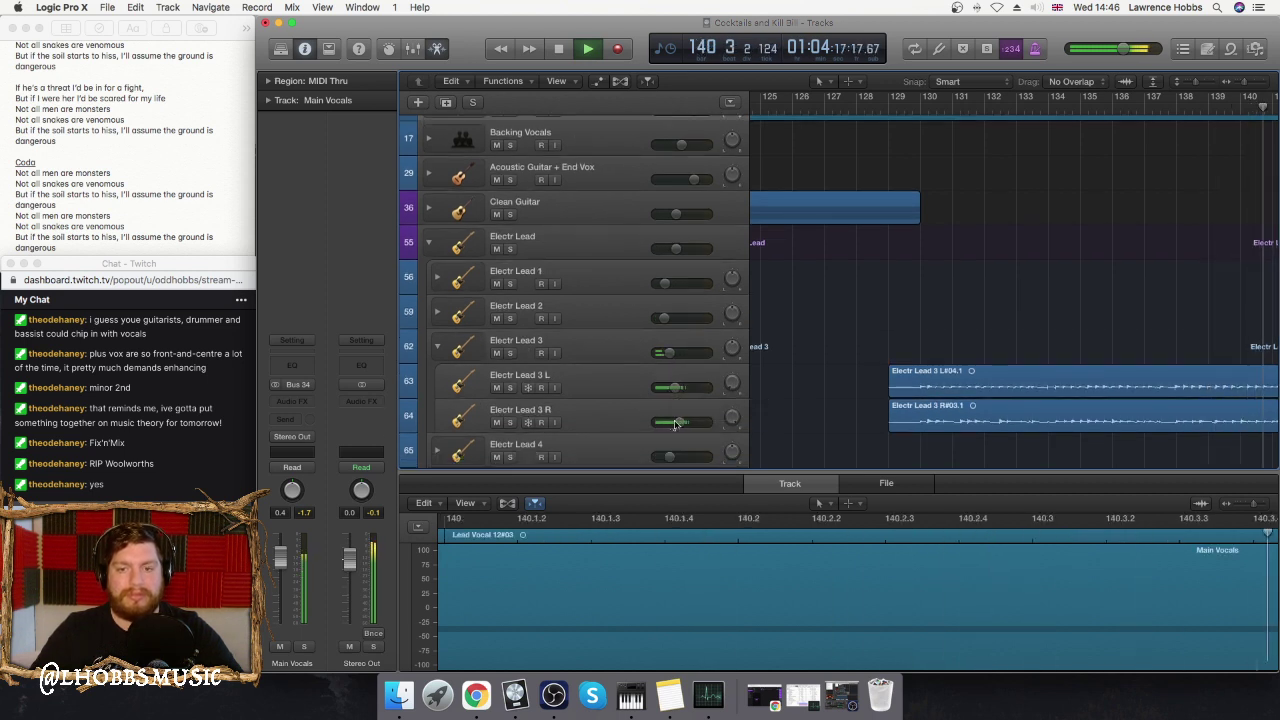
click(436, 345)
click(428, 241)
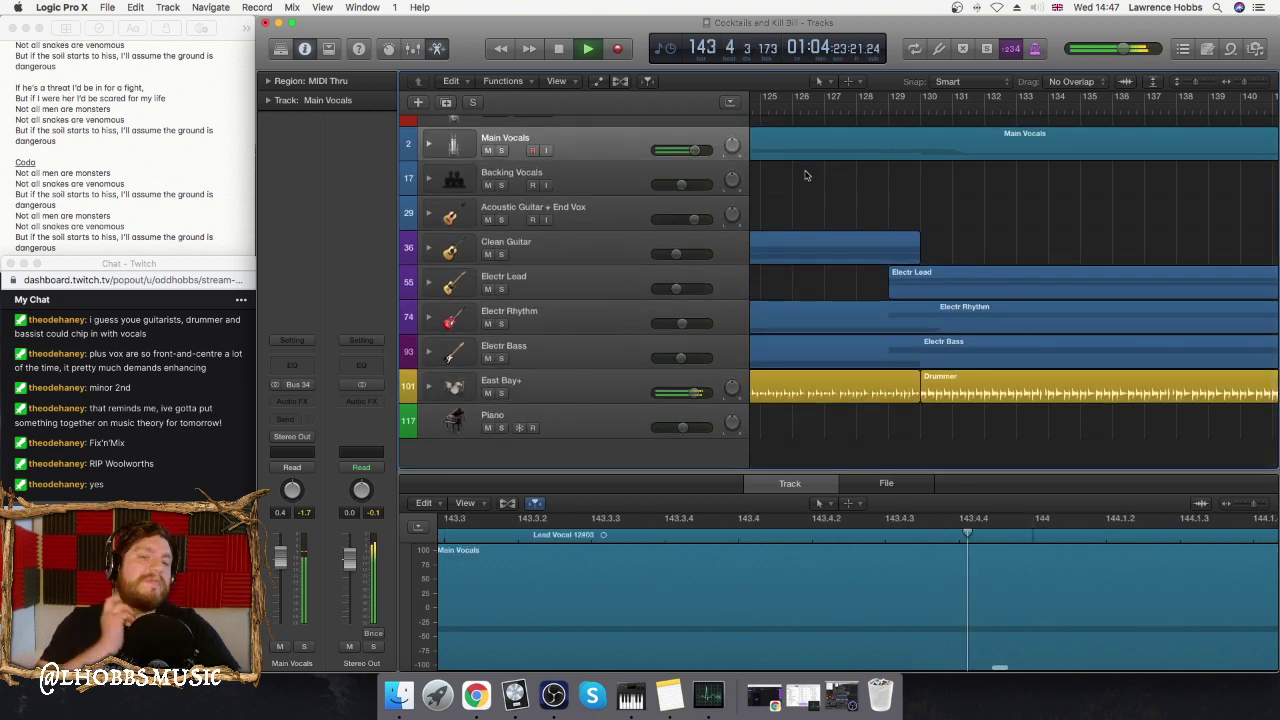
- Follow playback through the coda, set Acoustic Guitar 5's volume to -8.6 dB, and collapse the Acoustic Guitar + End Vox stack
click(648, 82)
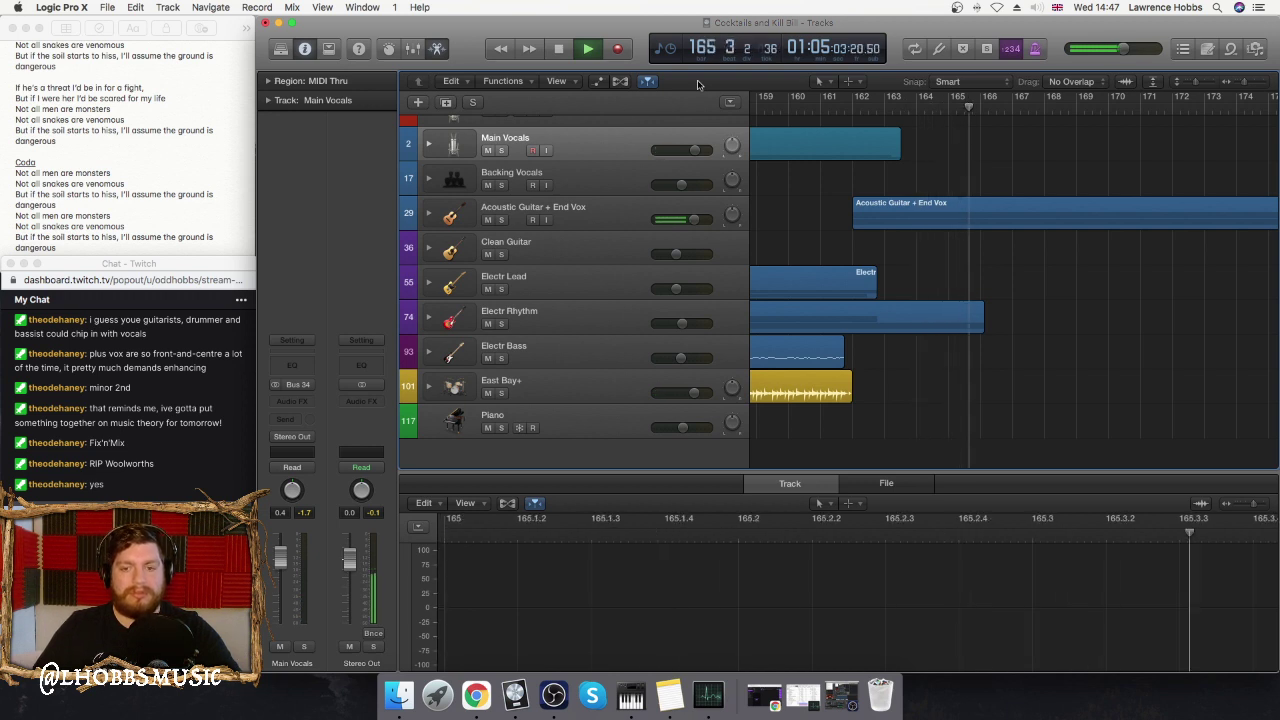
scroll(687, 98, right, 2)
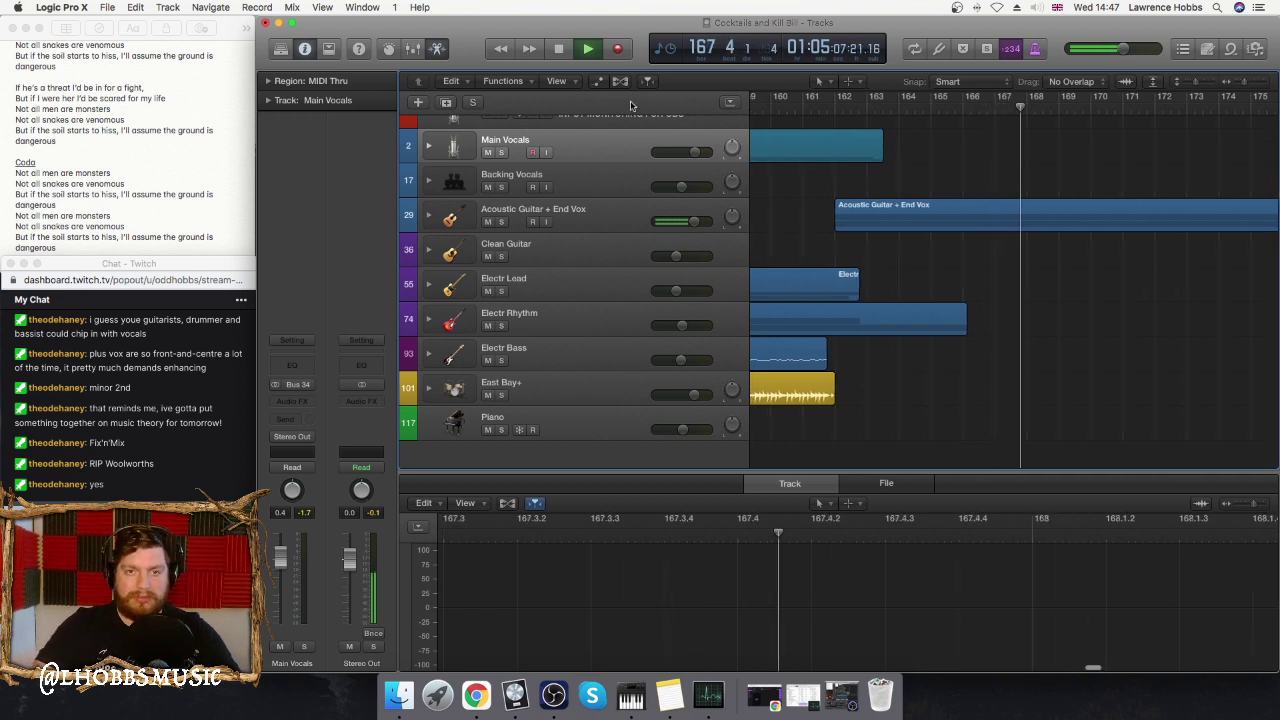
click(648, 81)
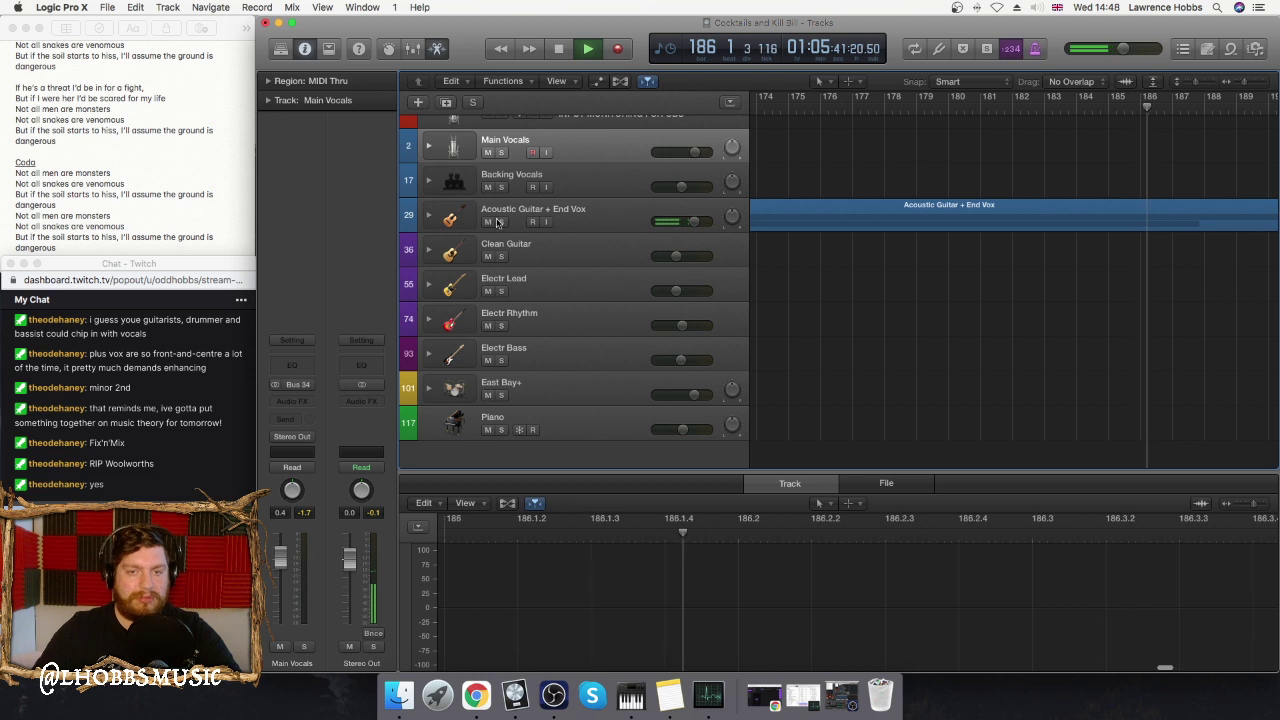
click(429, 216)
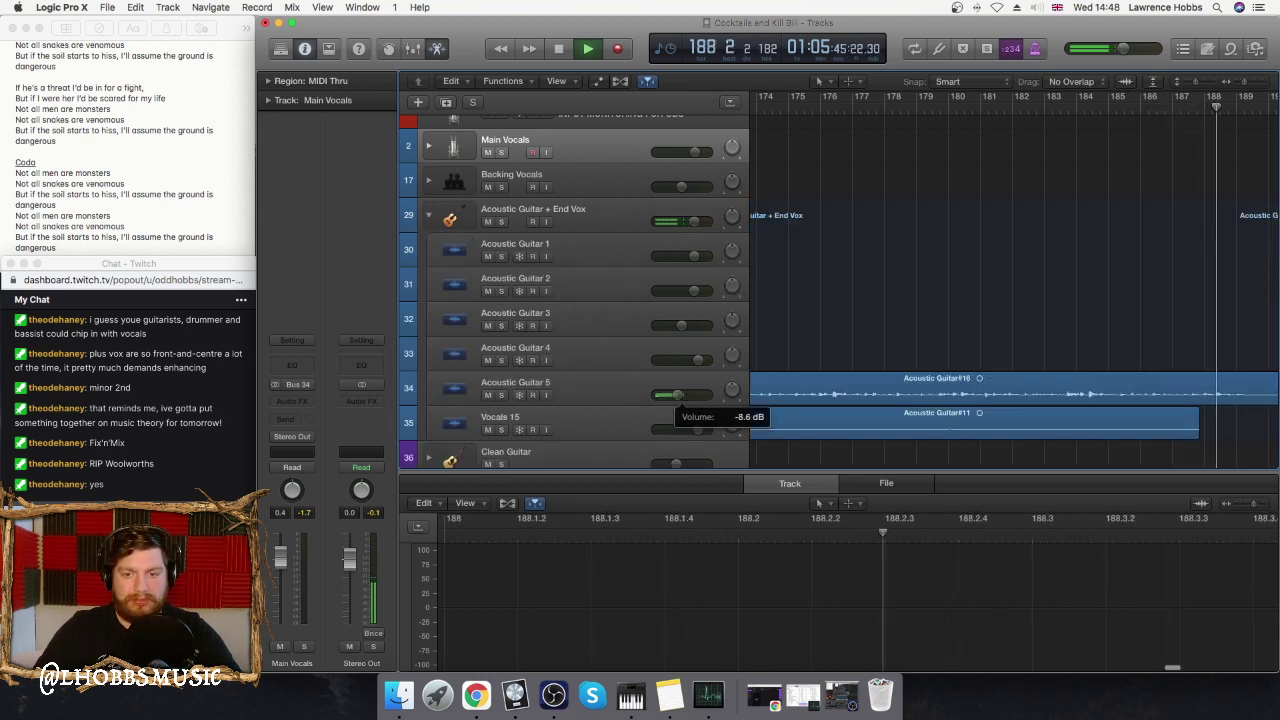
click(429, 216)
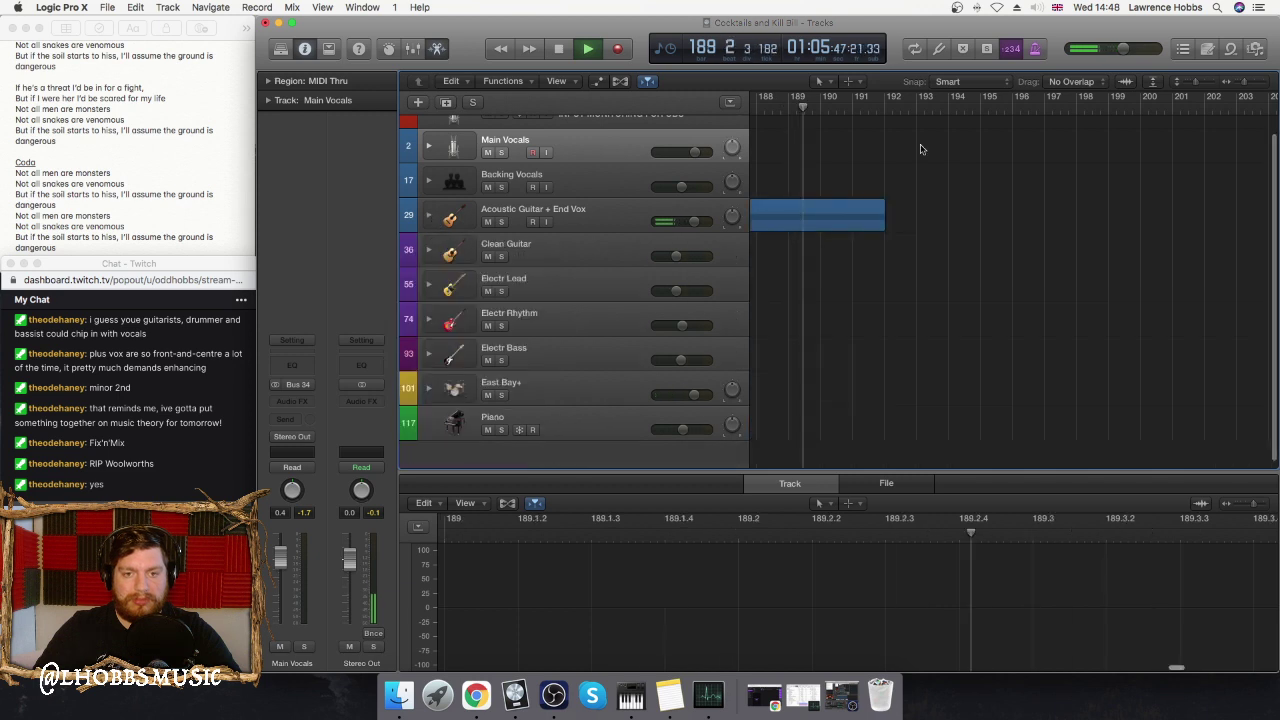
- Replay the end of the coda from about bar 179 to check the acoustic guitar level, and stop playback
scroll(900, 135, left, 10)
scroll(852, 127, left, 3)
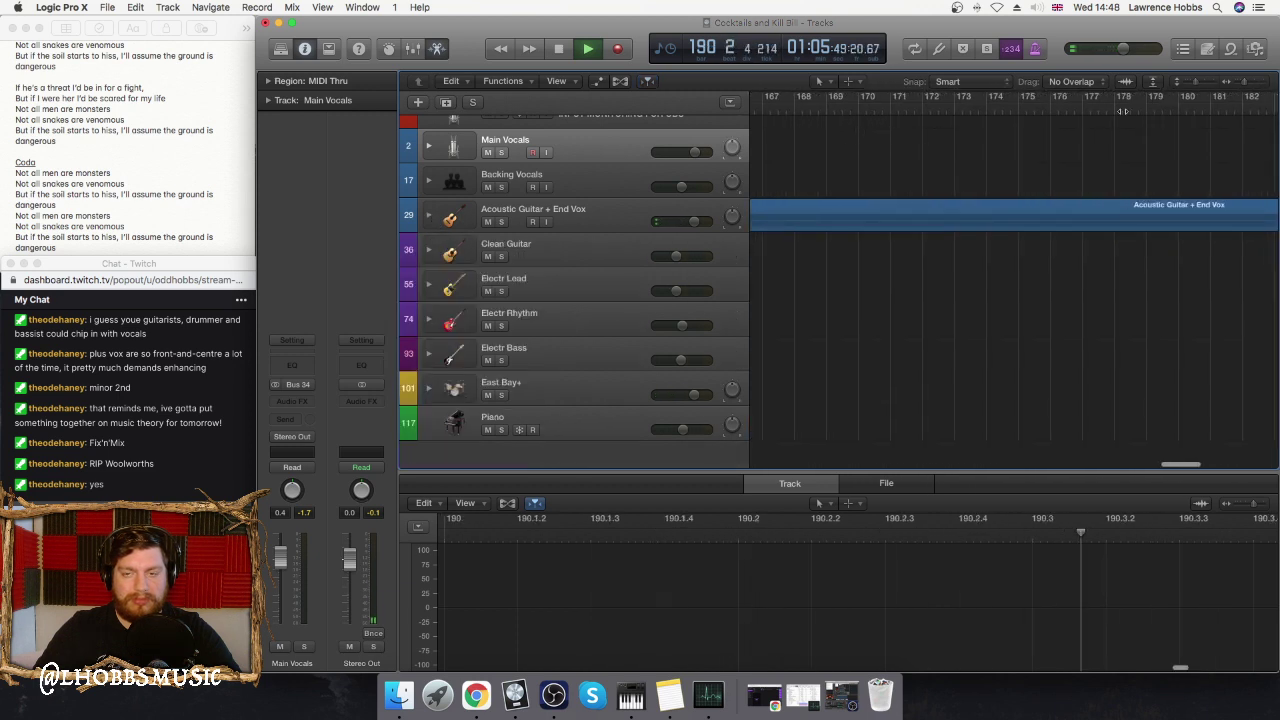
click(1165, 100)
scroll(1080, 143, right, 5)
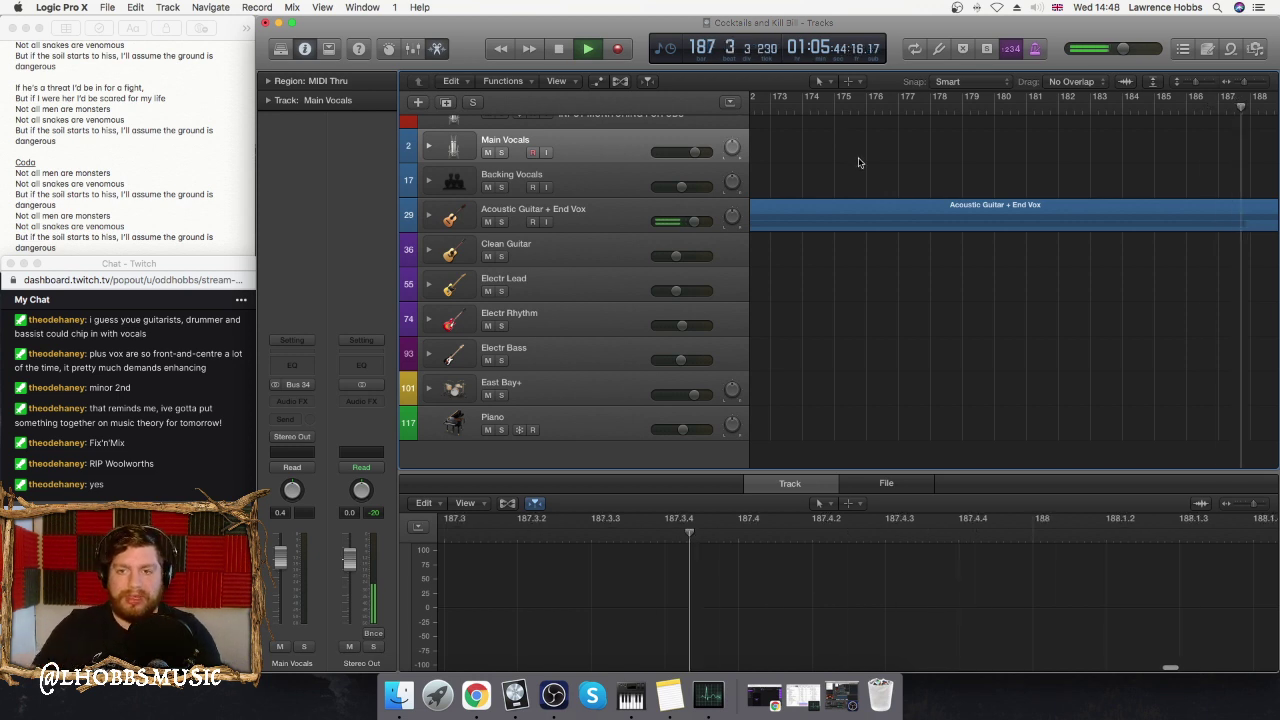
scroll(862, 162, left, 15)
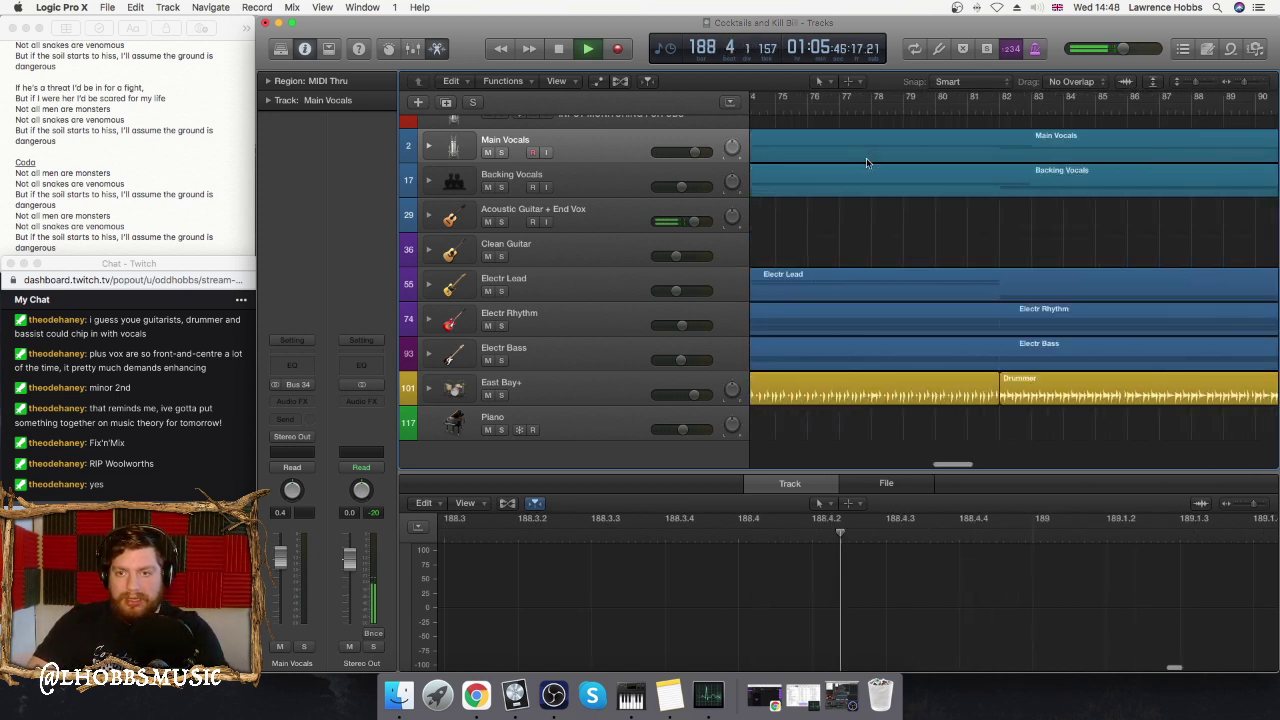
scroll(866, 158, left, 10)
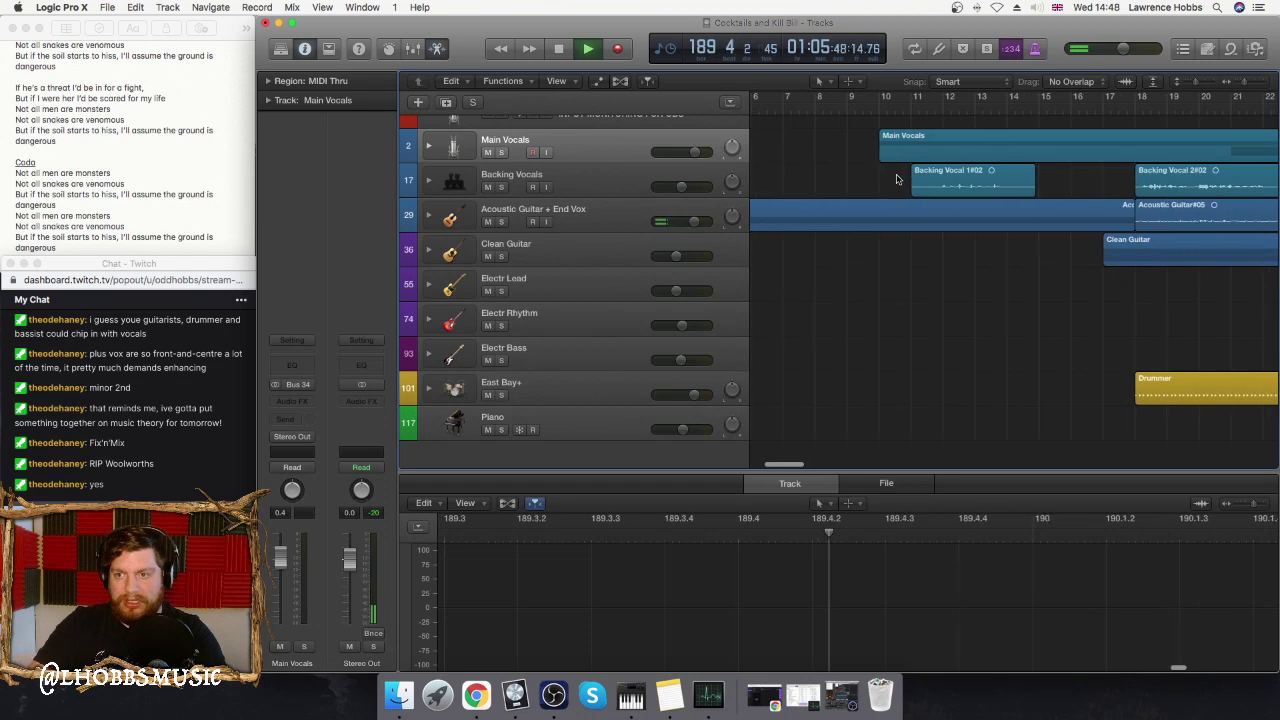
key(space)
- Audition the clean guitar passages by playing the song from bar 42 and from about bar 20
scroll(897, 179, right, 8)
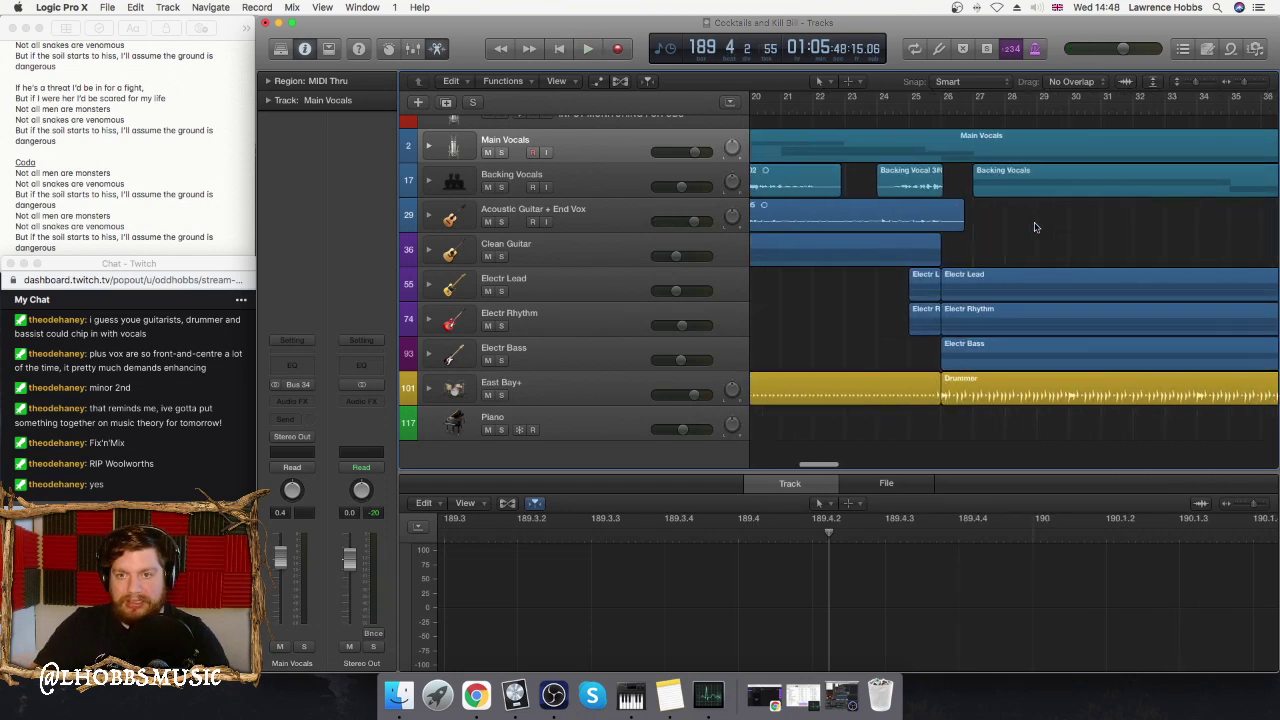
scroll(1035, 227, right, 3)
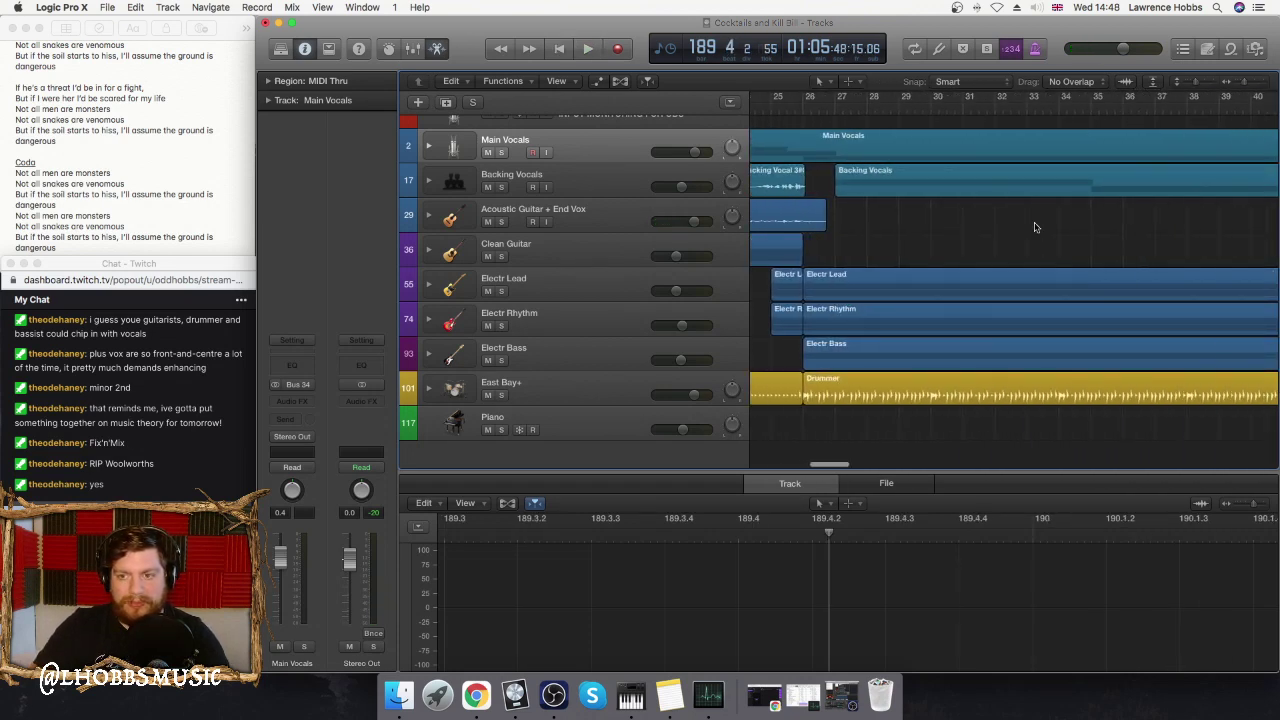
scroll(1035, 227, right, 8)
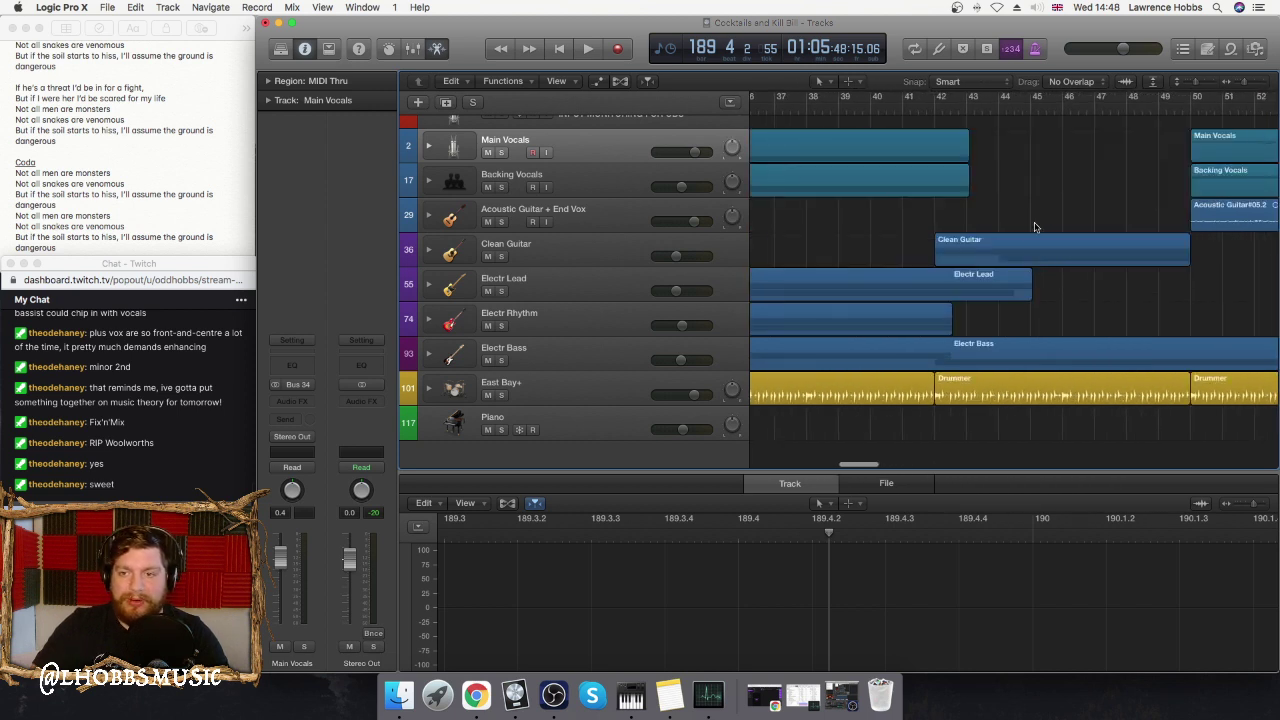
click(940, 110)
key(space)
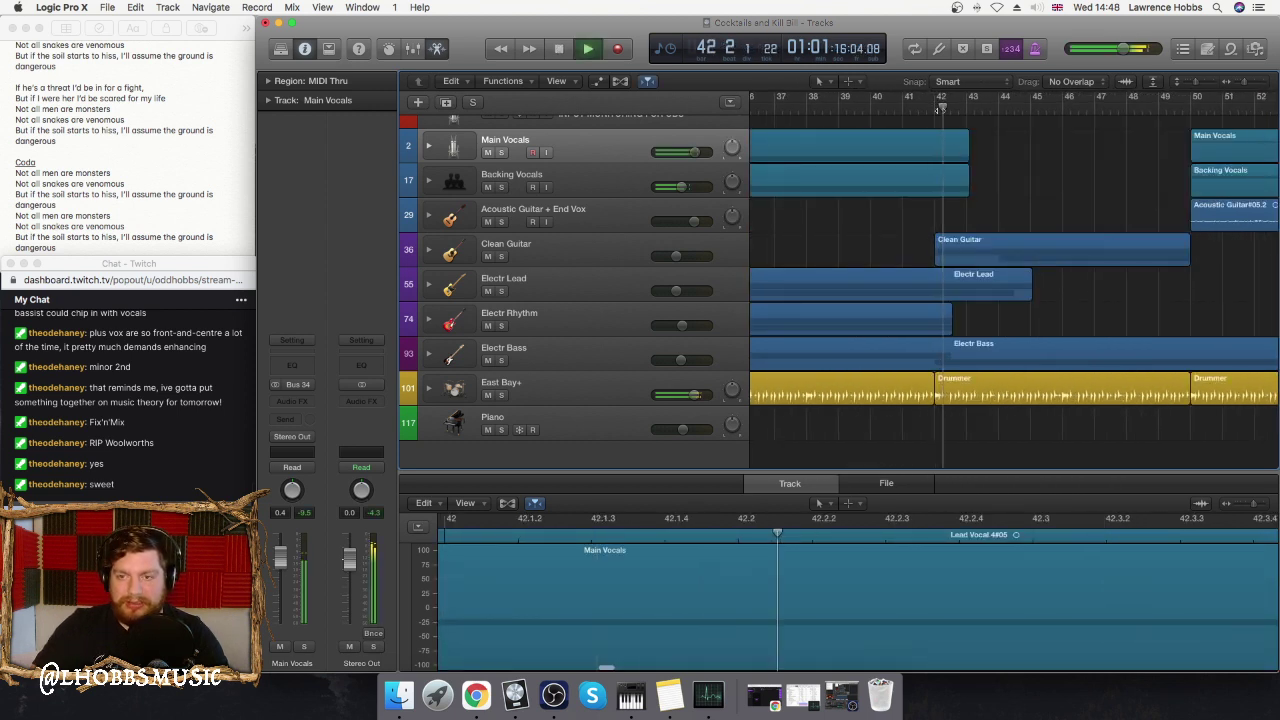
scroll(1062, 188, left, 12)
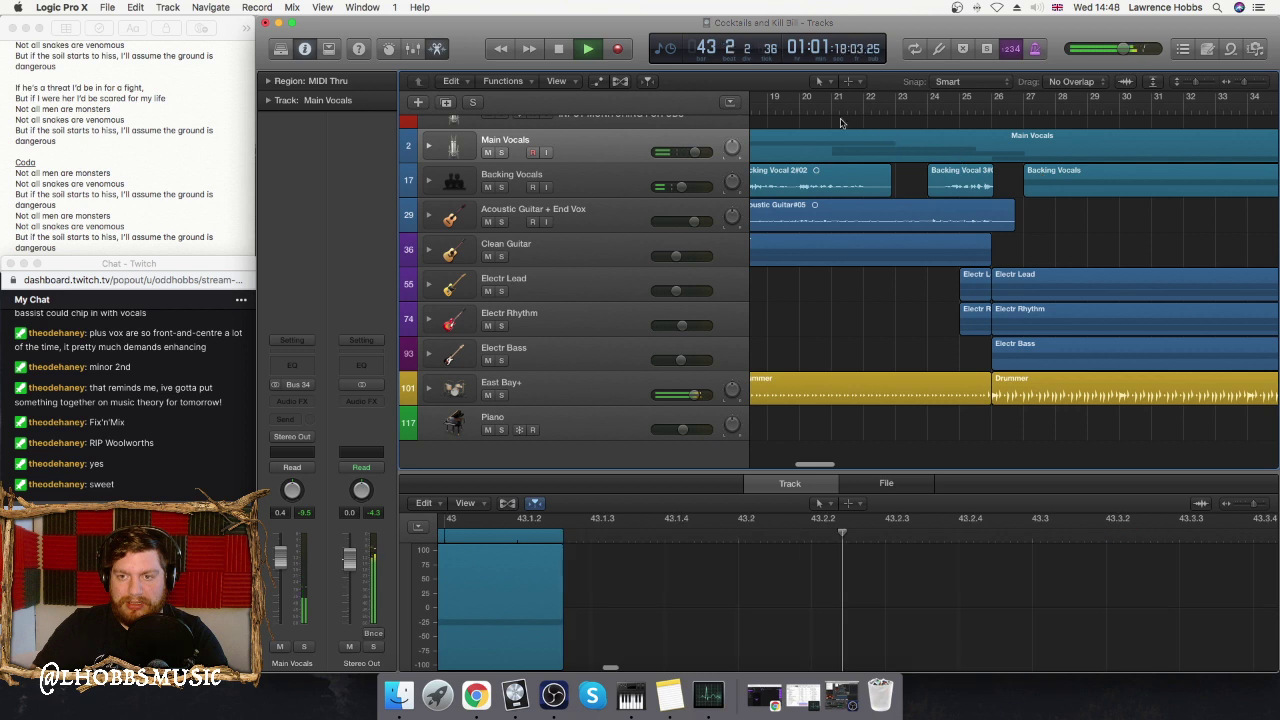
click(826, 105)
- Stop playback, copy the Clean Guitar region starting at bar 17, paste it at bar 162, and expand the Clean Guitar stack
scroll(876, 132, left, 7)
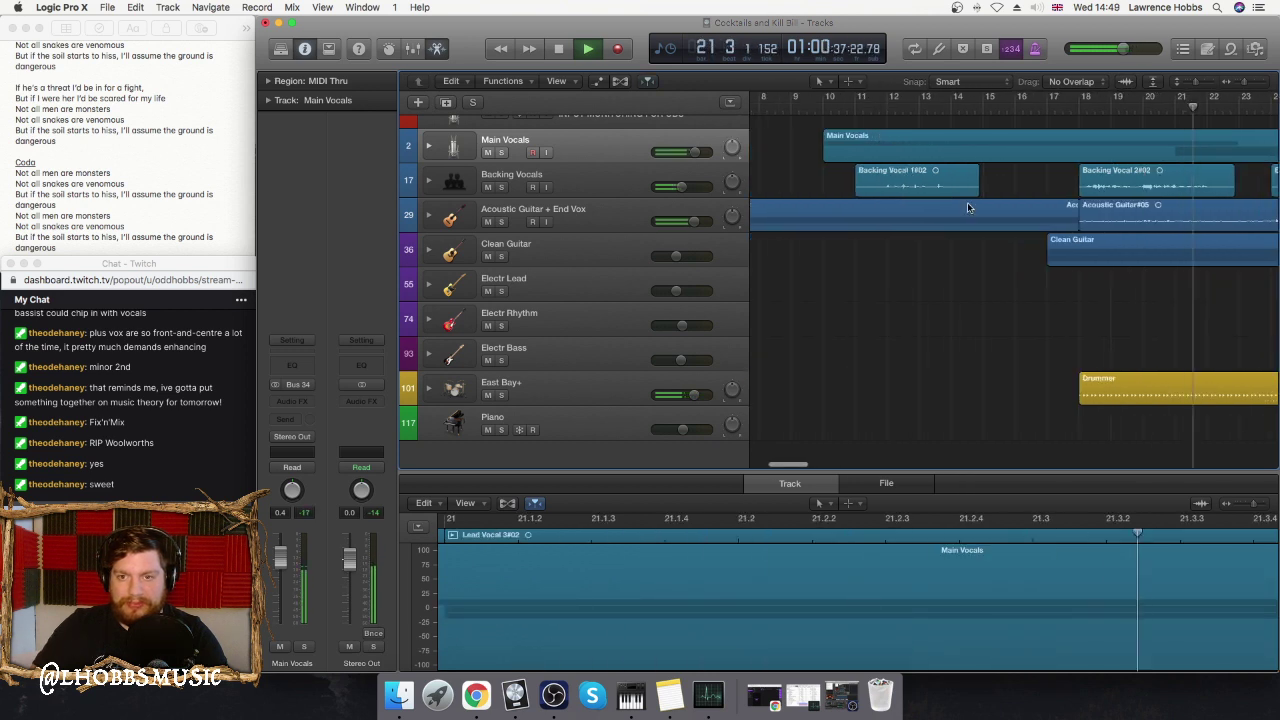
click(1093, 265)
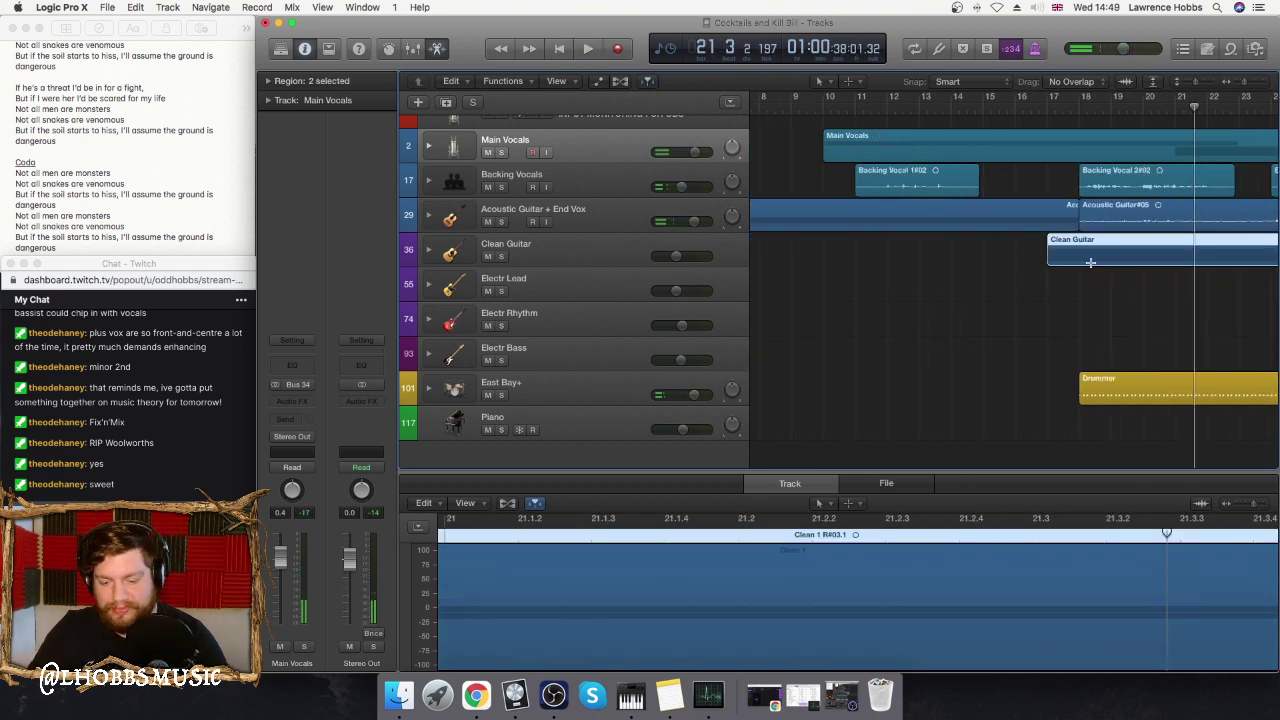
scroll(1085, 258, right, 20)
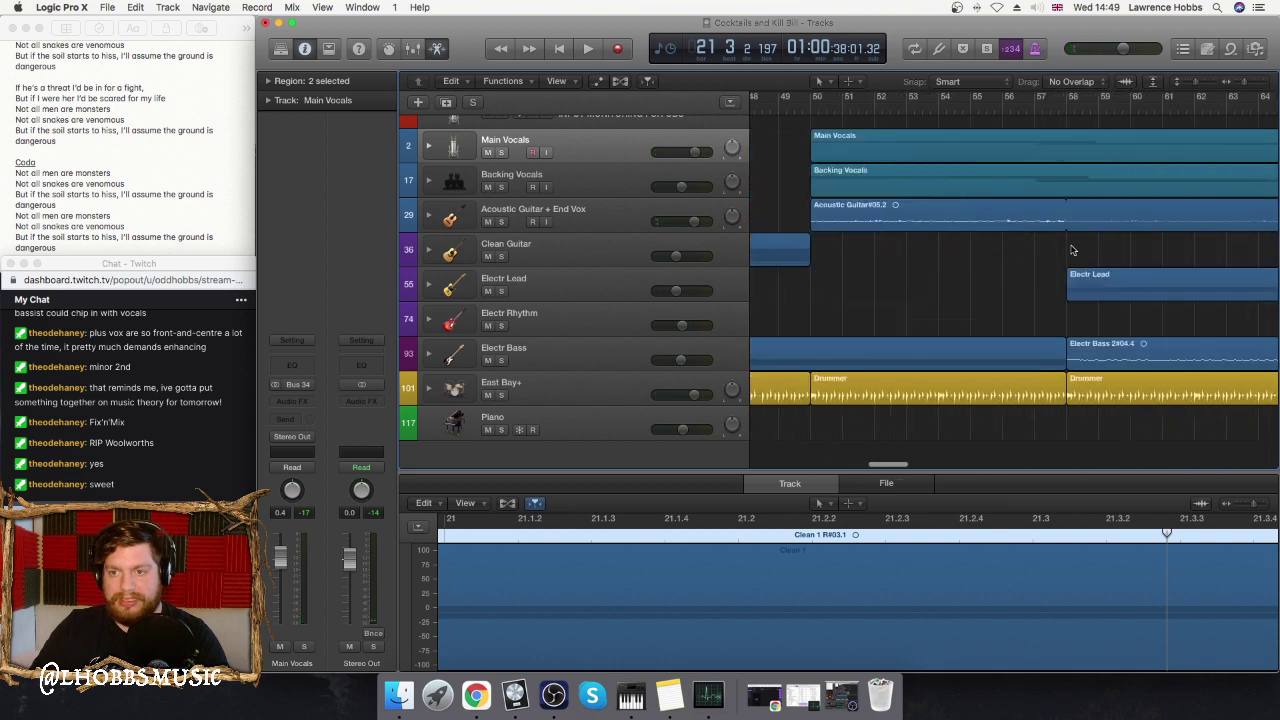
scroll(1072, 250, right, 20)
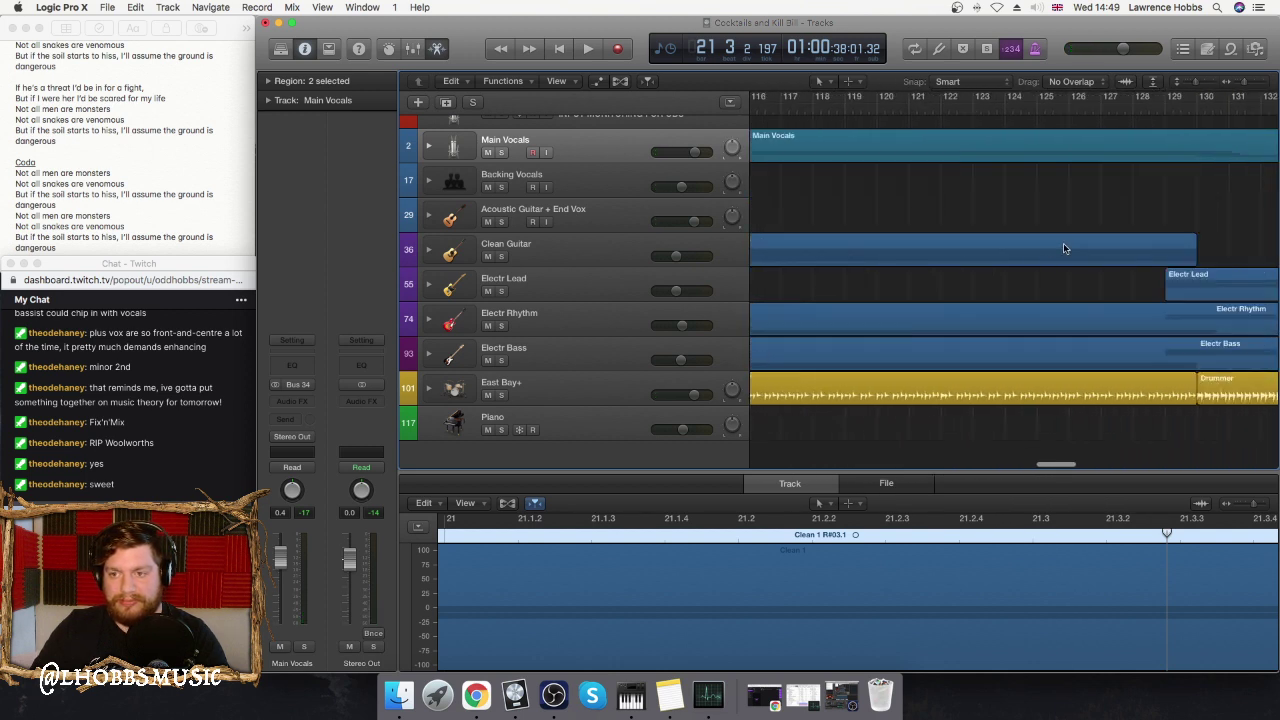
scroll(1064, 246, right, 8)
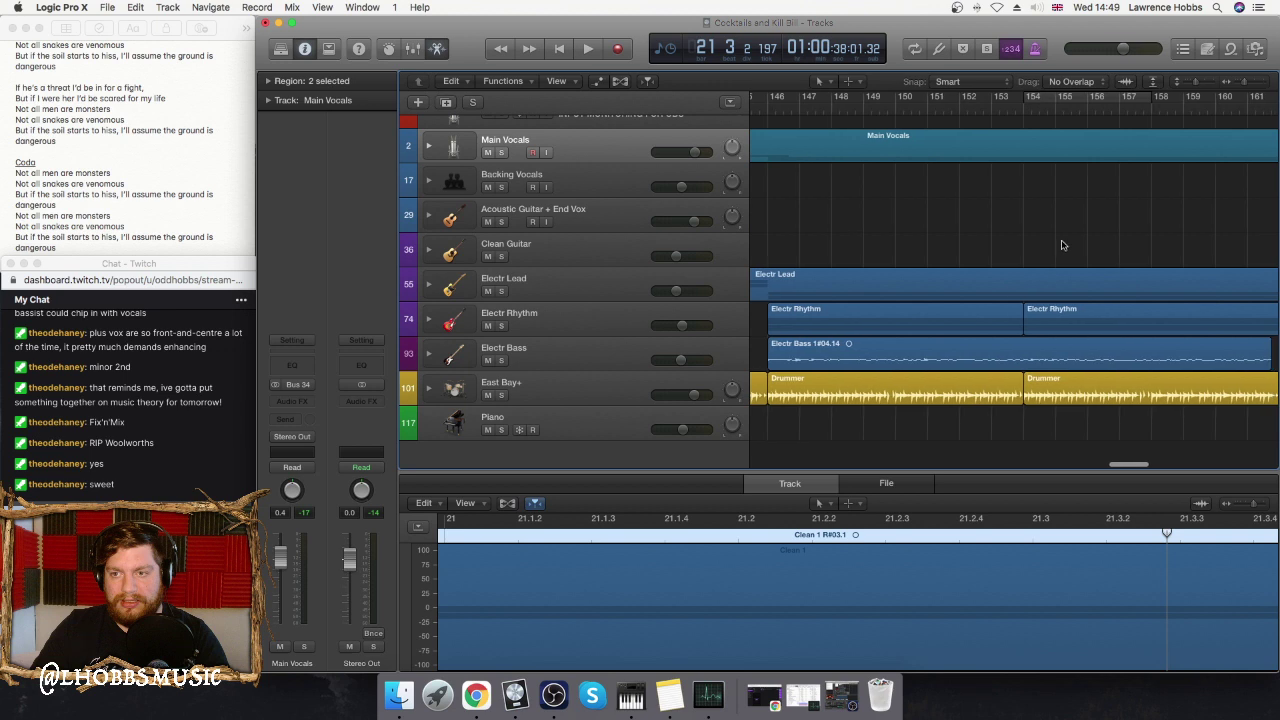
click(1108, 131)
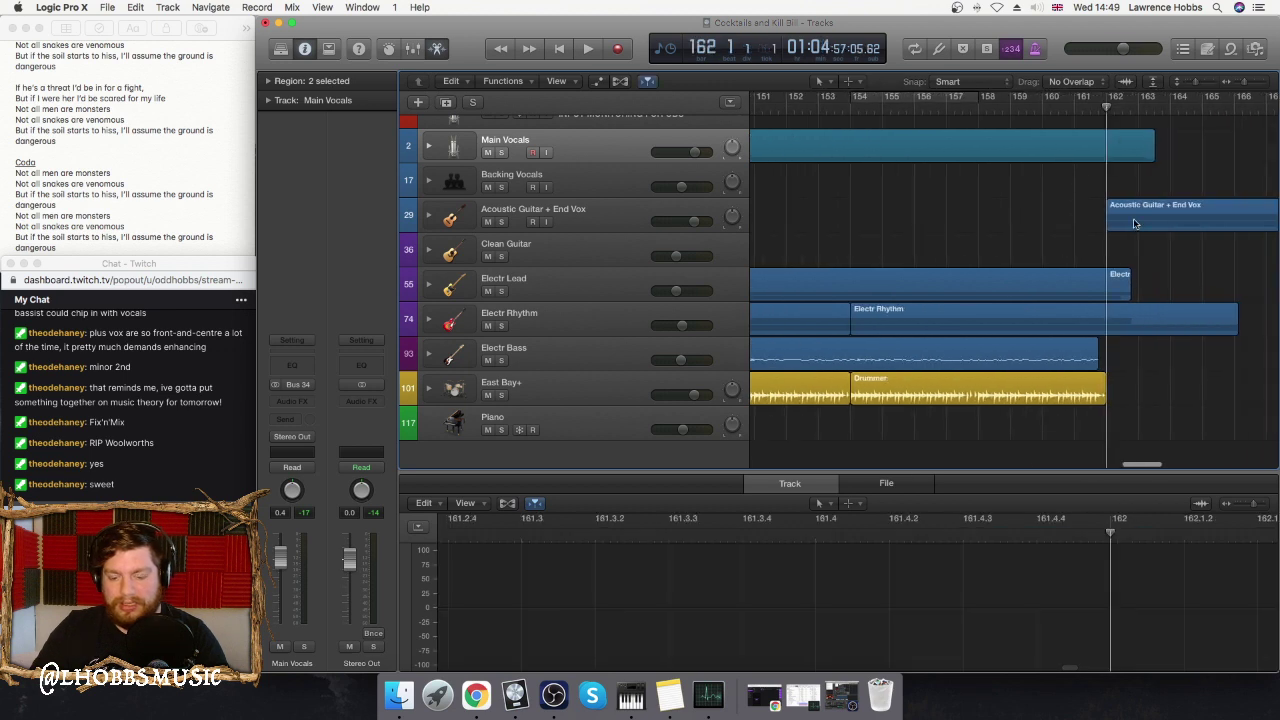
key(super+v)
scroll(1153, 239, right, 3)
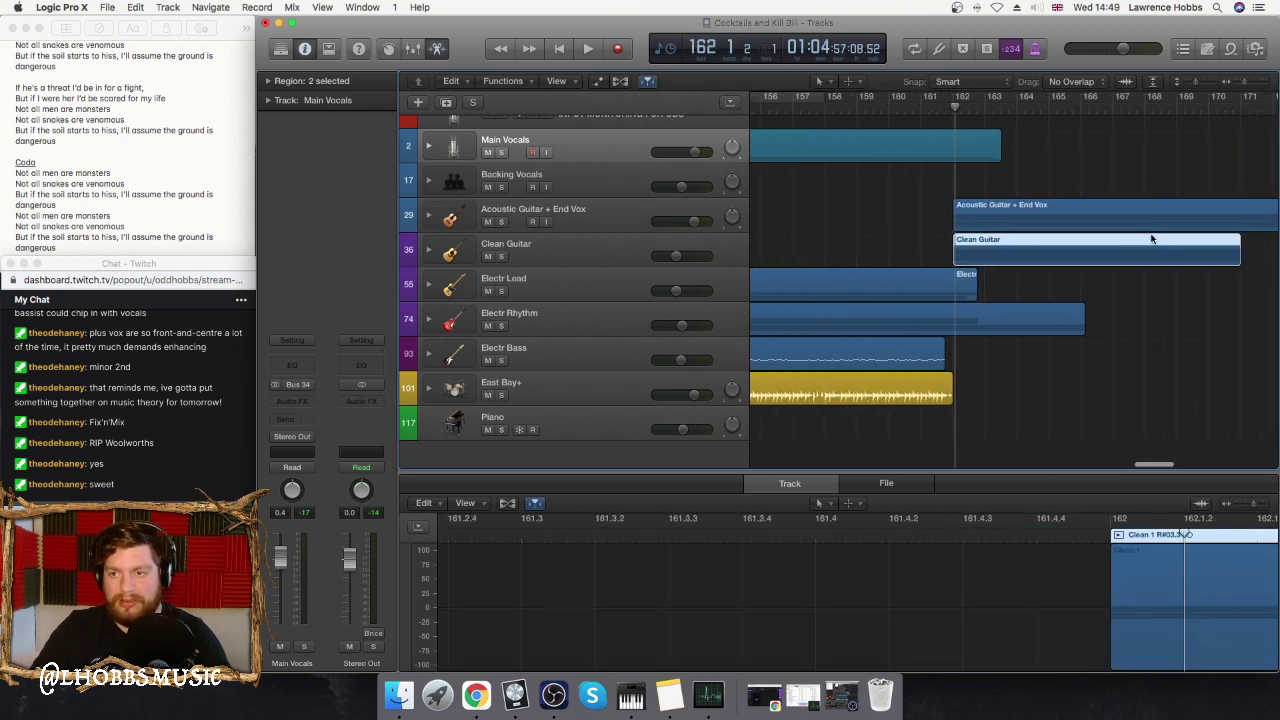
click(430, 254)
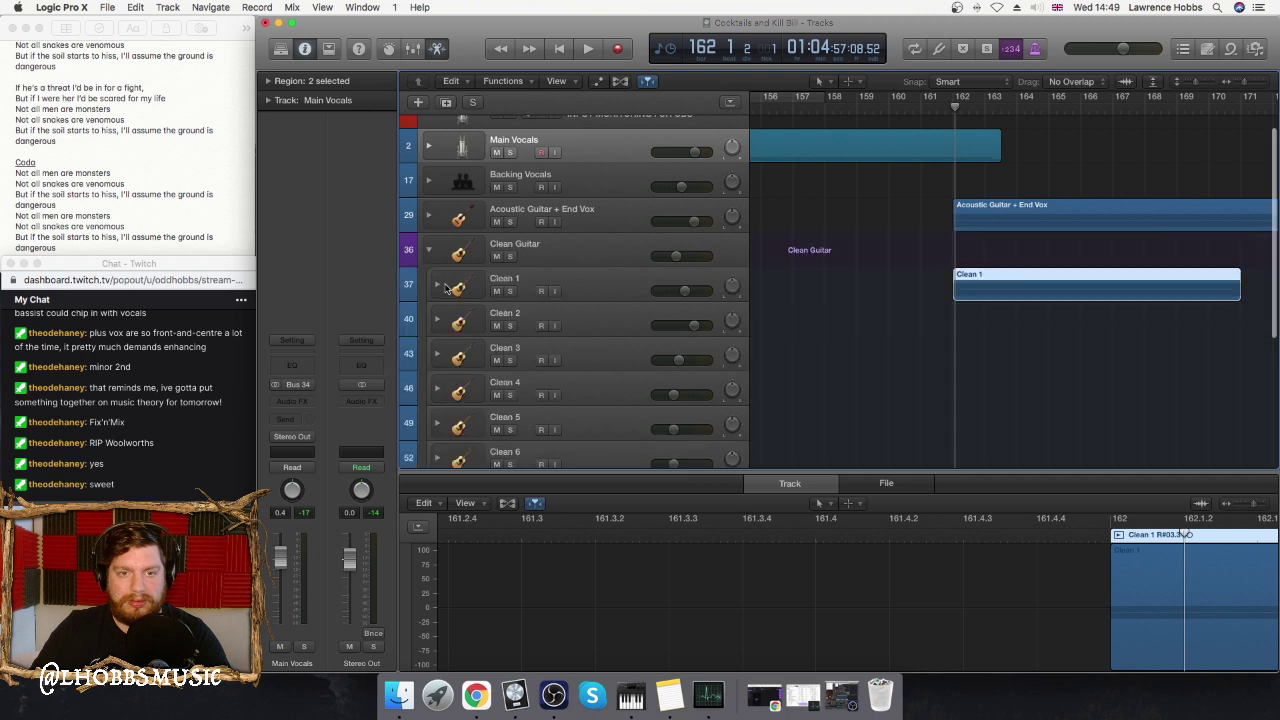
- Loop the pasted Clean 1 L and Clean 1 R regions up to bar 192, and audition the coda from bar 162
click(437, 285)
scroll(1072, 327, right, 4)
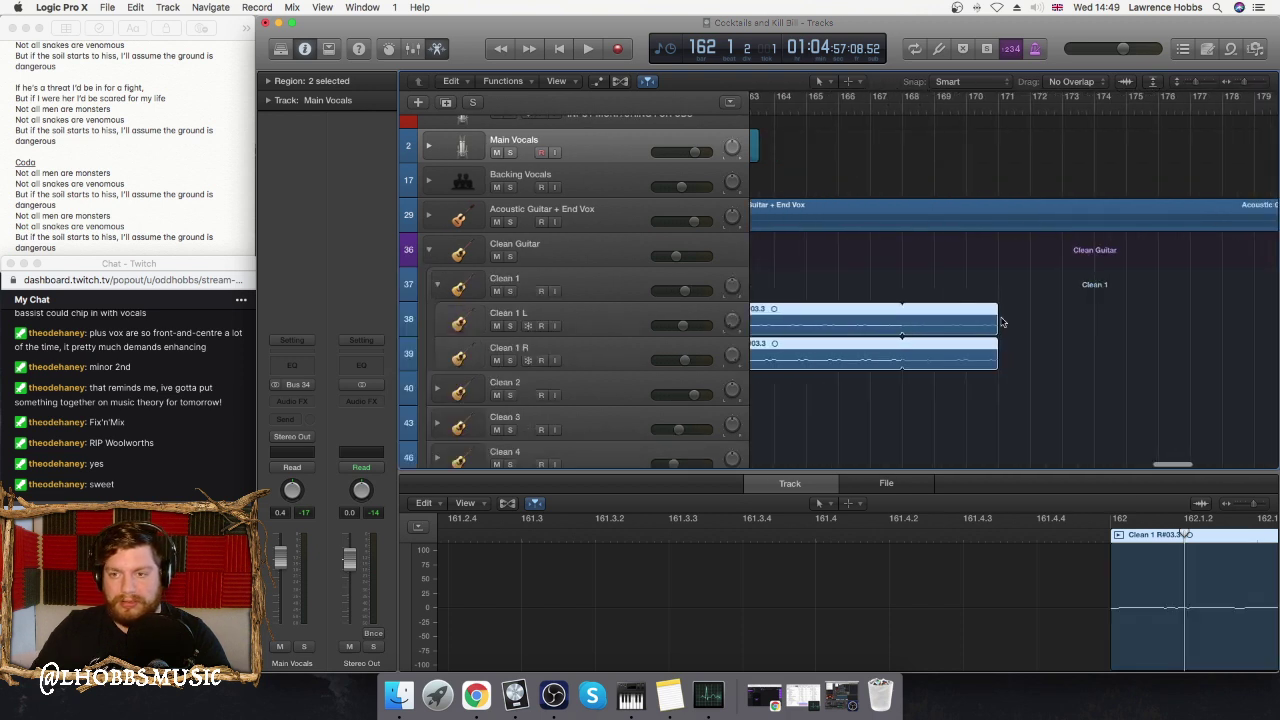
drag(996, 319, 1191, 325)
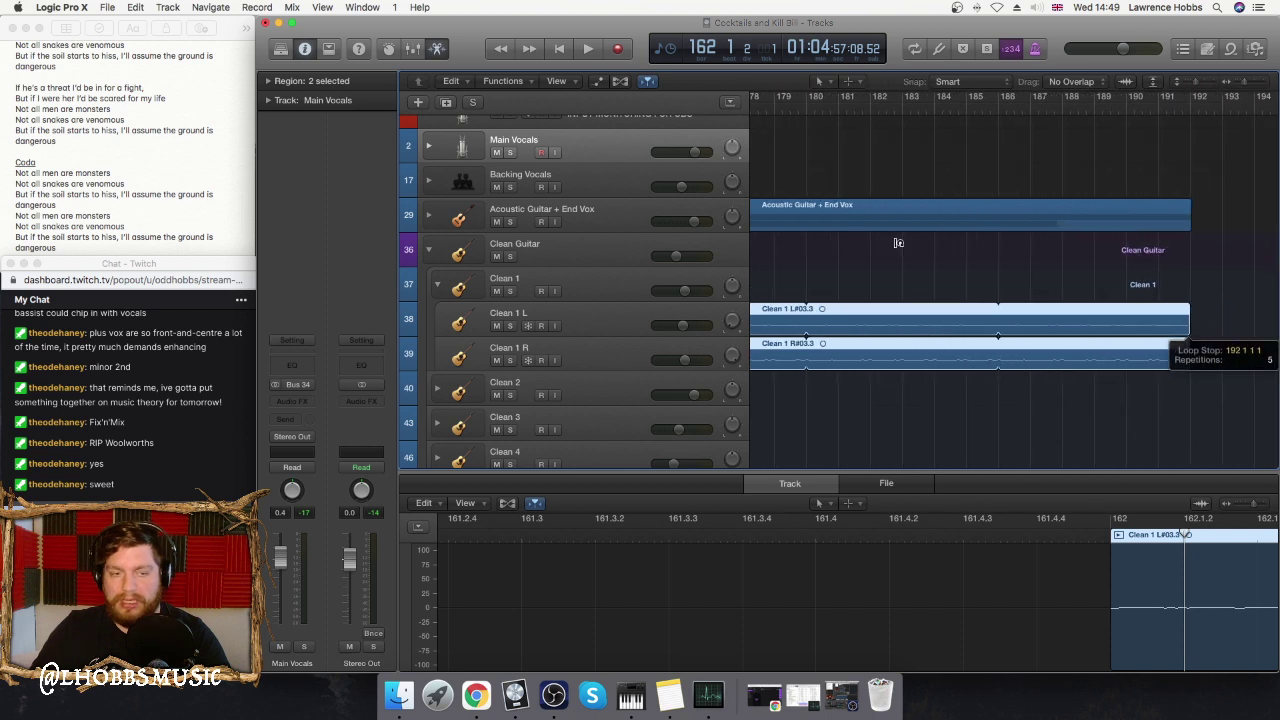
scroll(900, 243, left, 10)
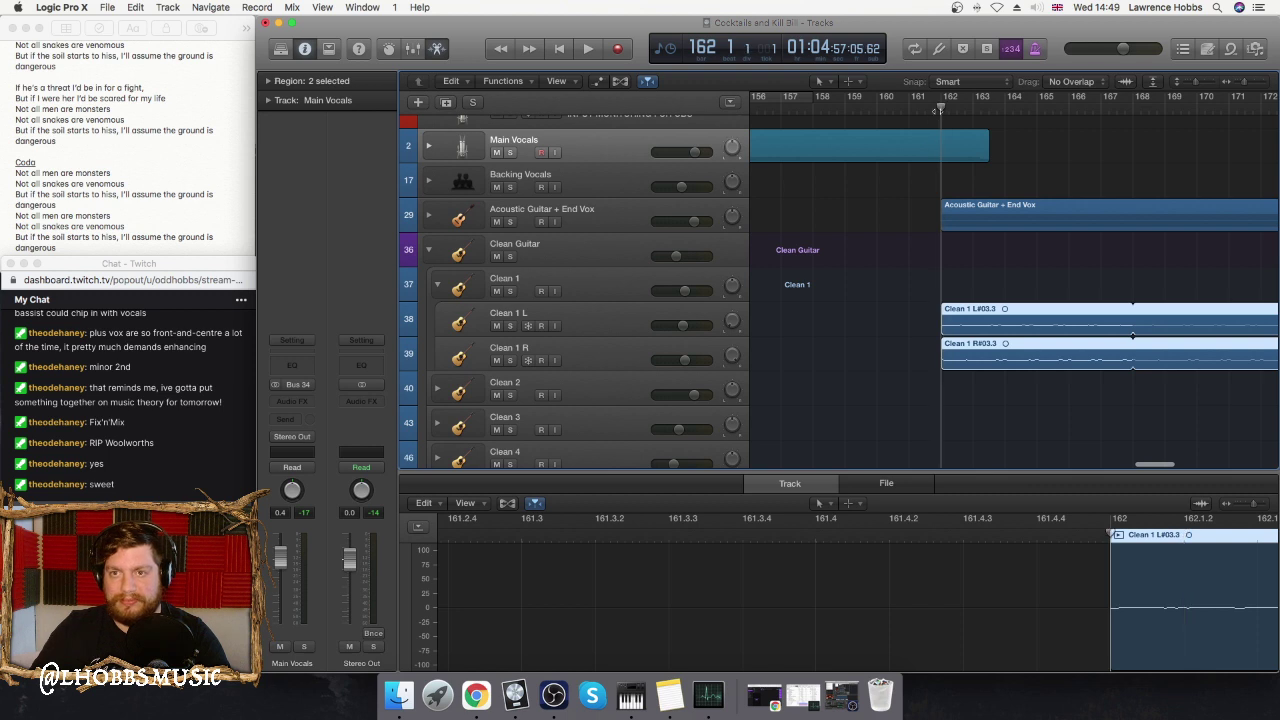
key(space)
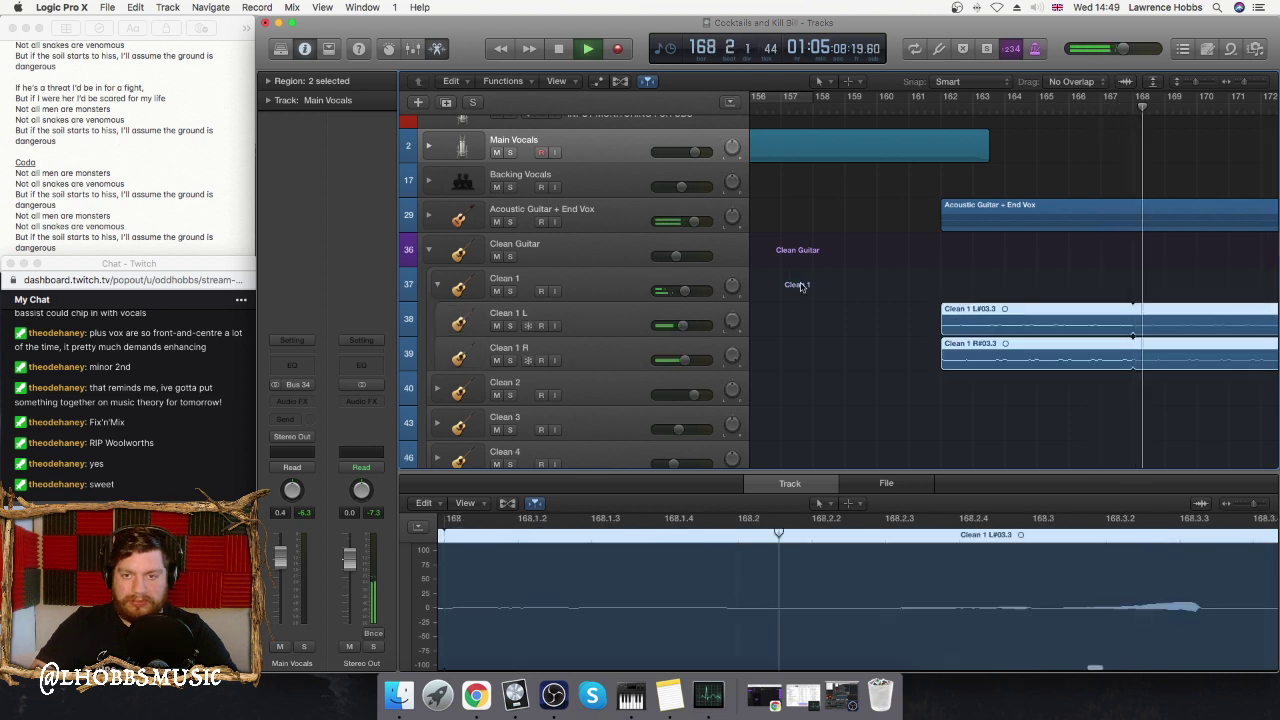
key(space)
- Expand the Clean 4 stack and move the looped Clean 1 L and R coda regions onto the Clean 4 L and Clean 4 R tracks
scroll(830, 303, down, 1)
scroll(830, 303, down, 3)
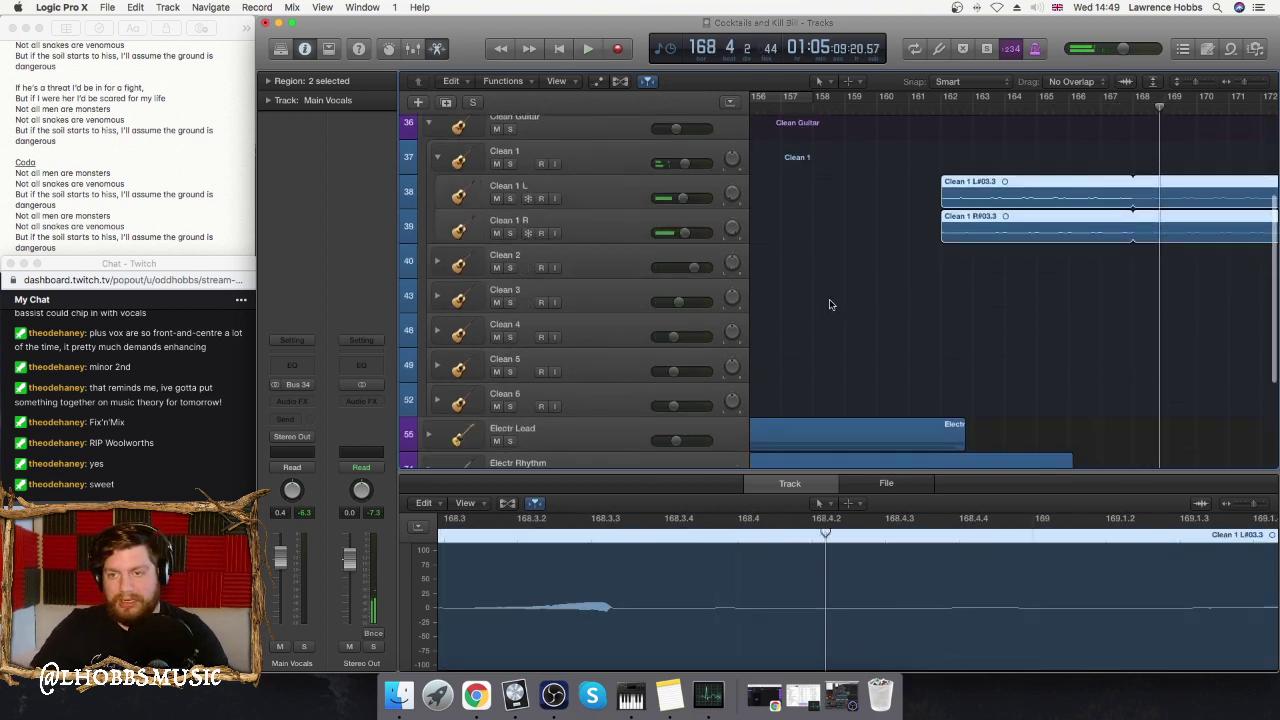
scroll(826, 265, left, 5)
scroll(826, 265, left, 2)
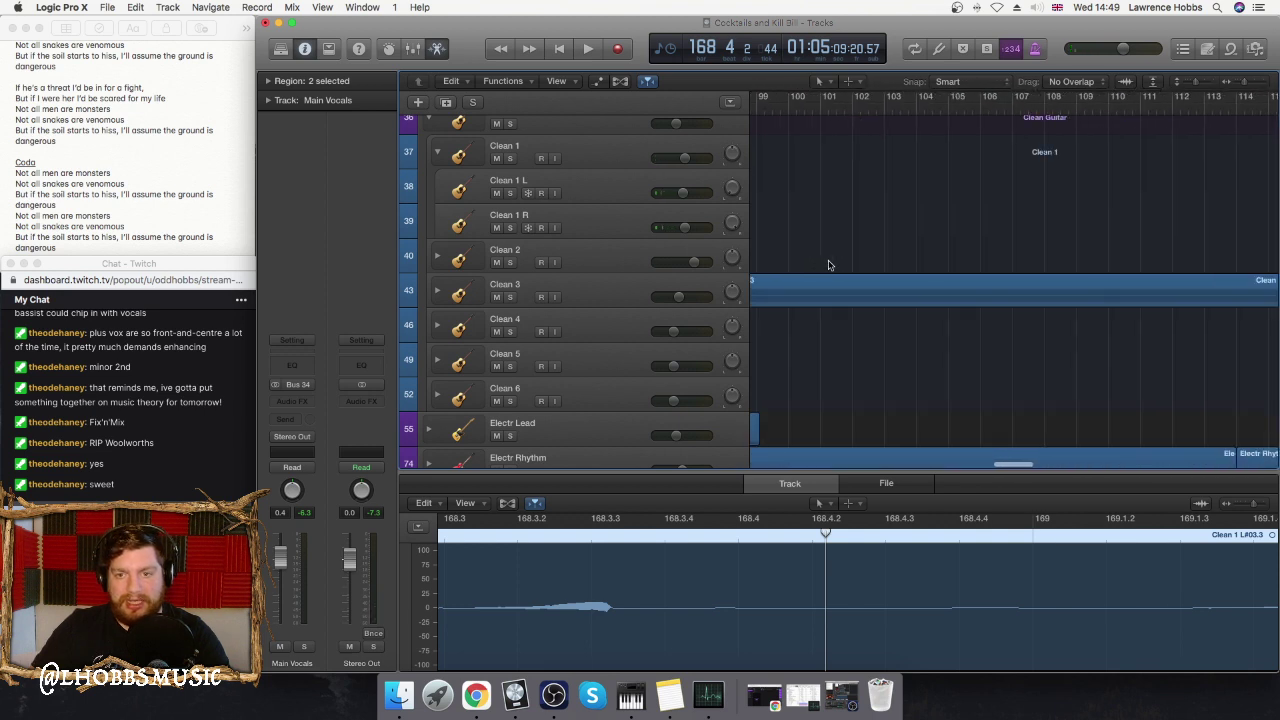
click(437, 330)
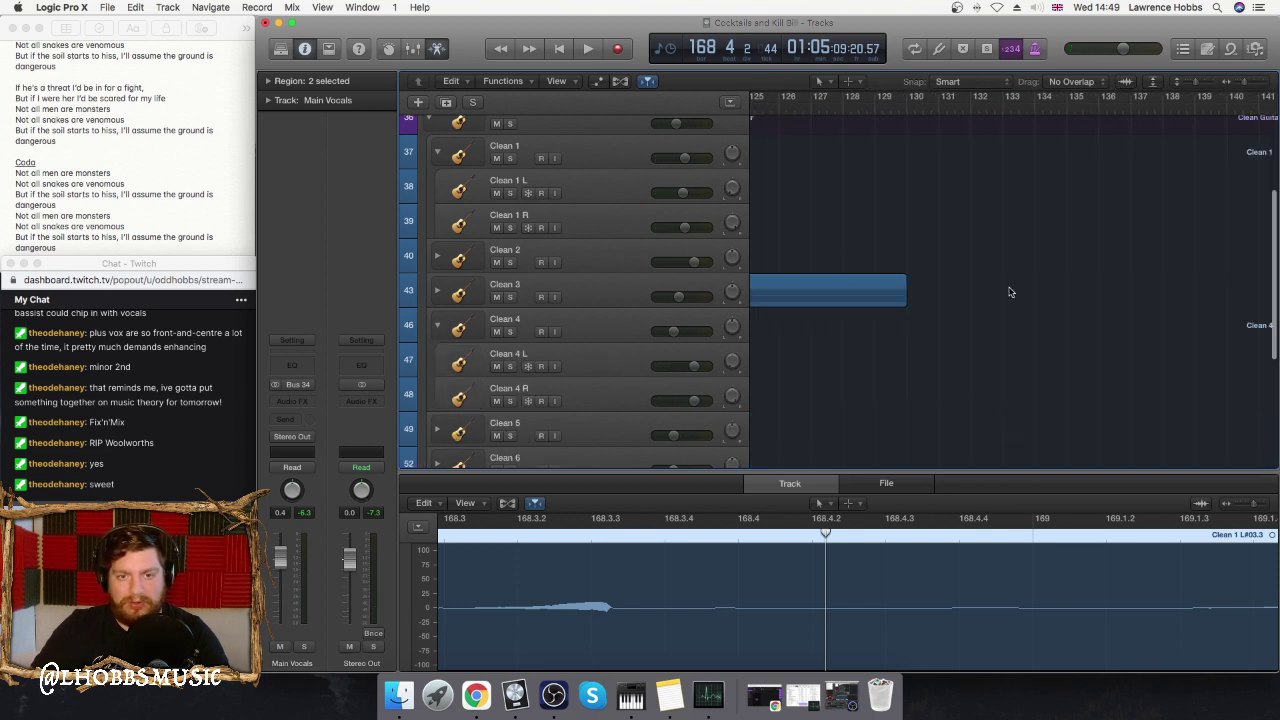
scroll(1008, 290, right, 5)
scroll(1008, 290, left, 5)
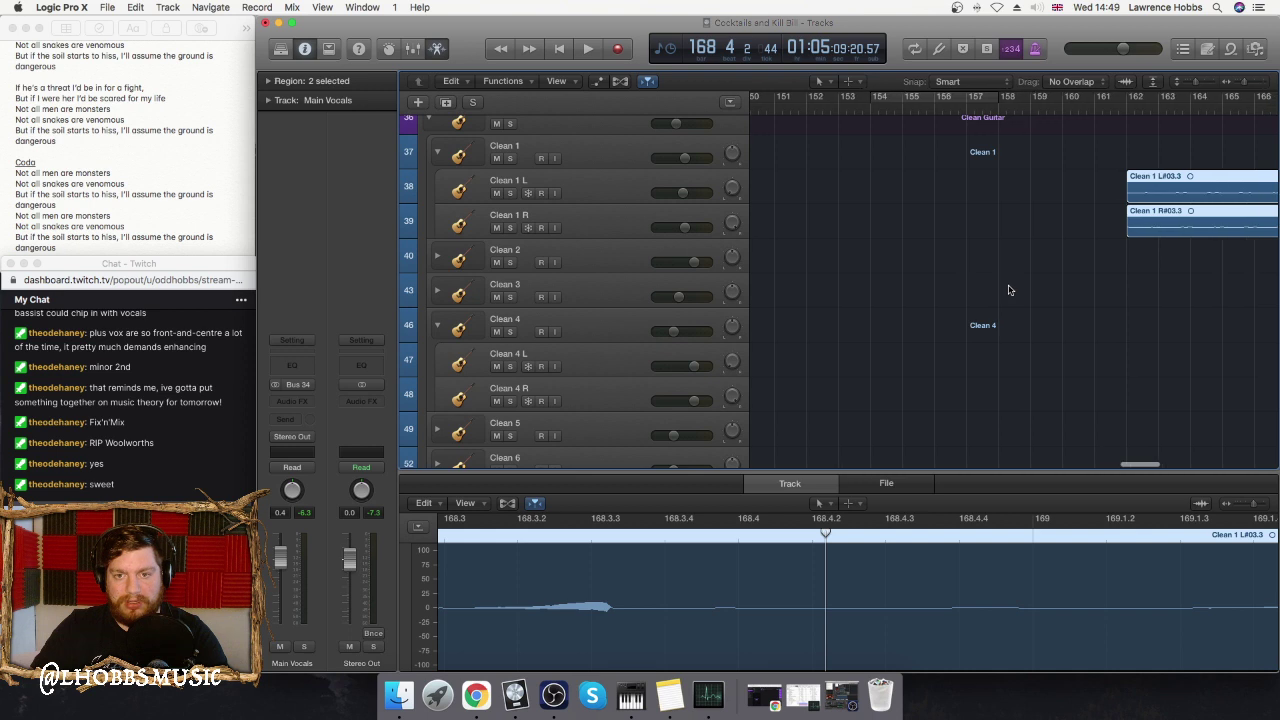
scroll(995, 255, down, 1)
scroll(997, 250, right, 7)
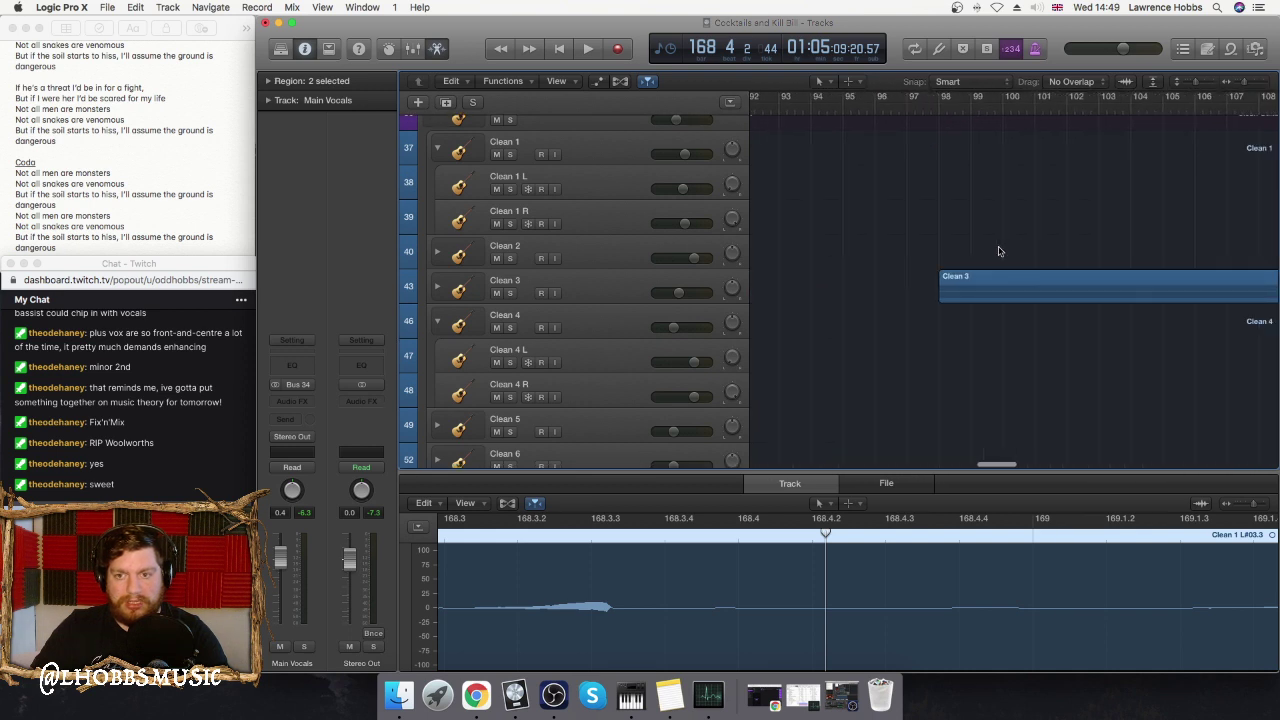
scroll(1017, 250, right, 5)
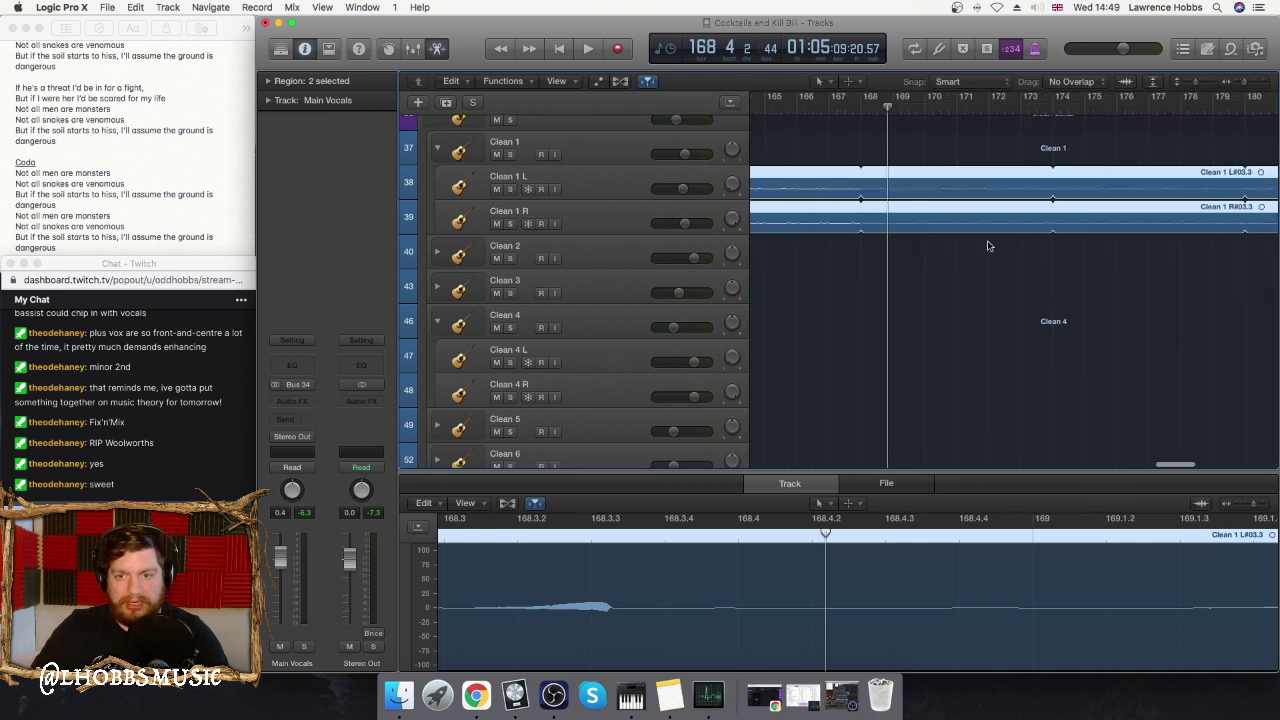
scroll(988, 246, left, 1)
click(862, 176)
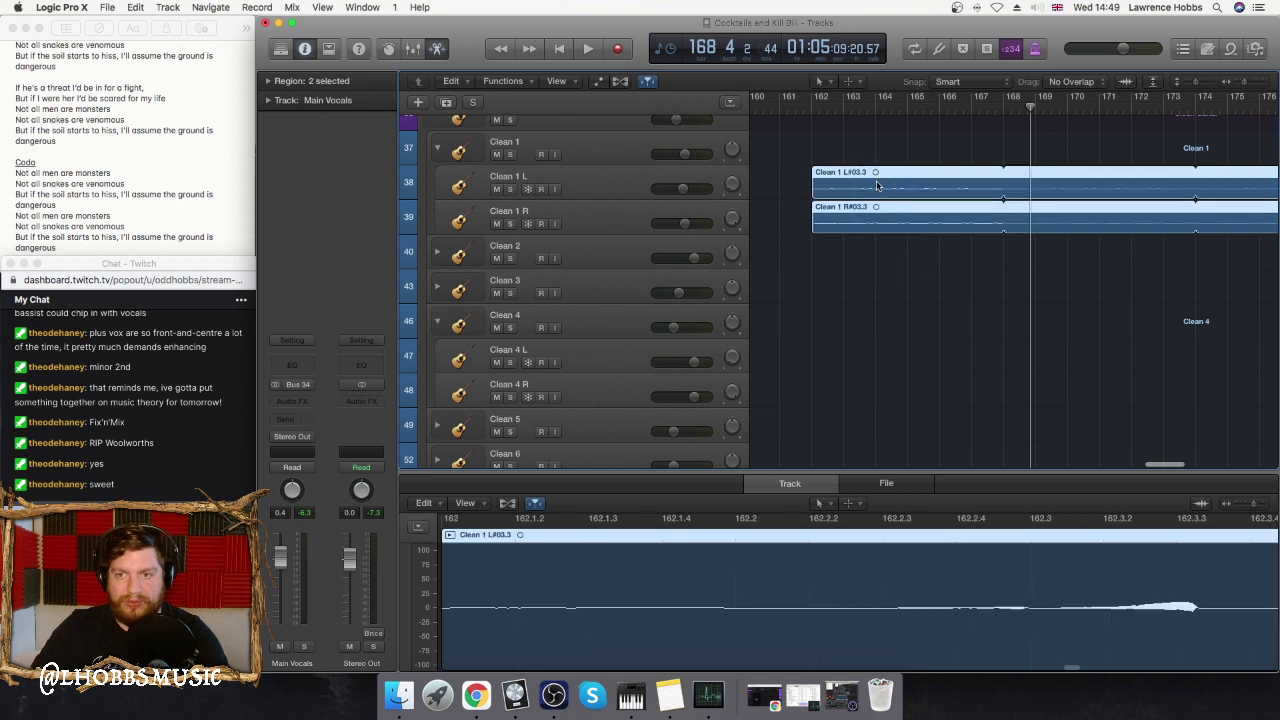
drag(870, 192, 873, 365)
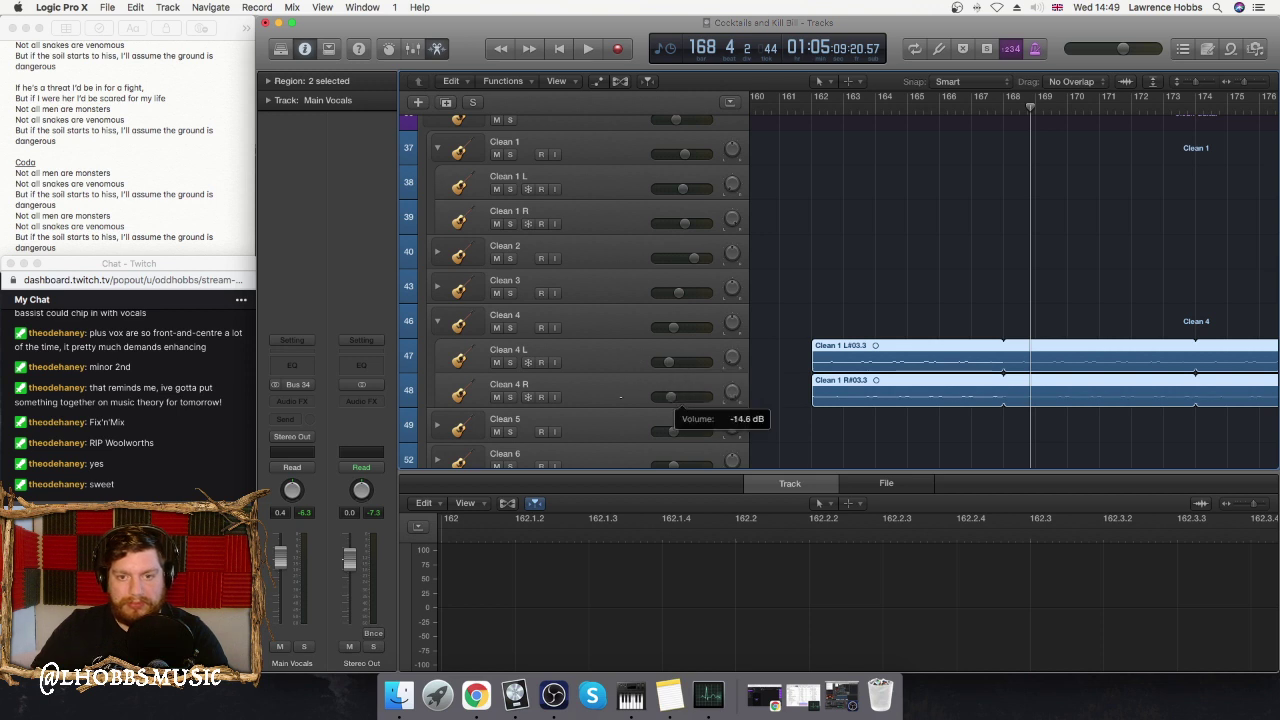
- While playing the coda from bar 162, set Clean 4 L and R to -12.8 dB and the Clean 4 stack to -7.4 dB
click(611, 331)
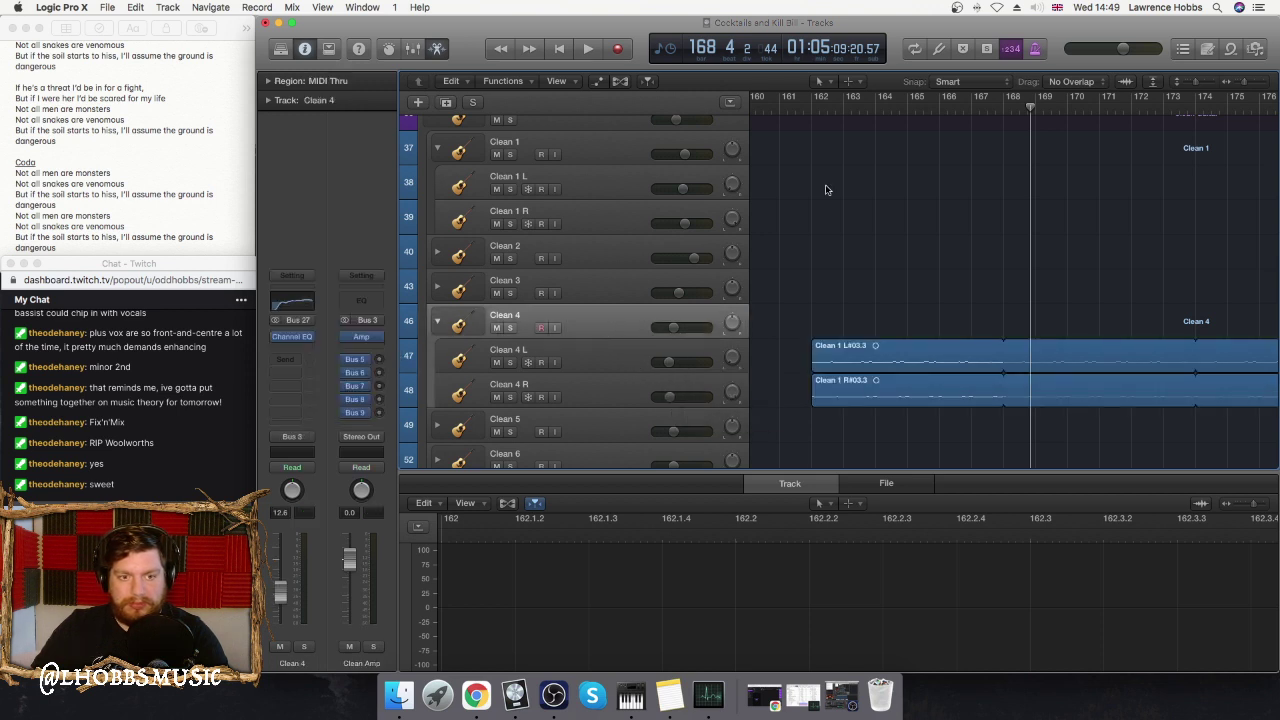
key(space)
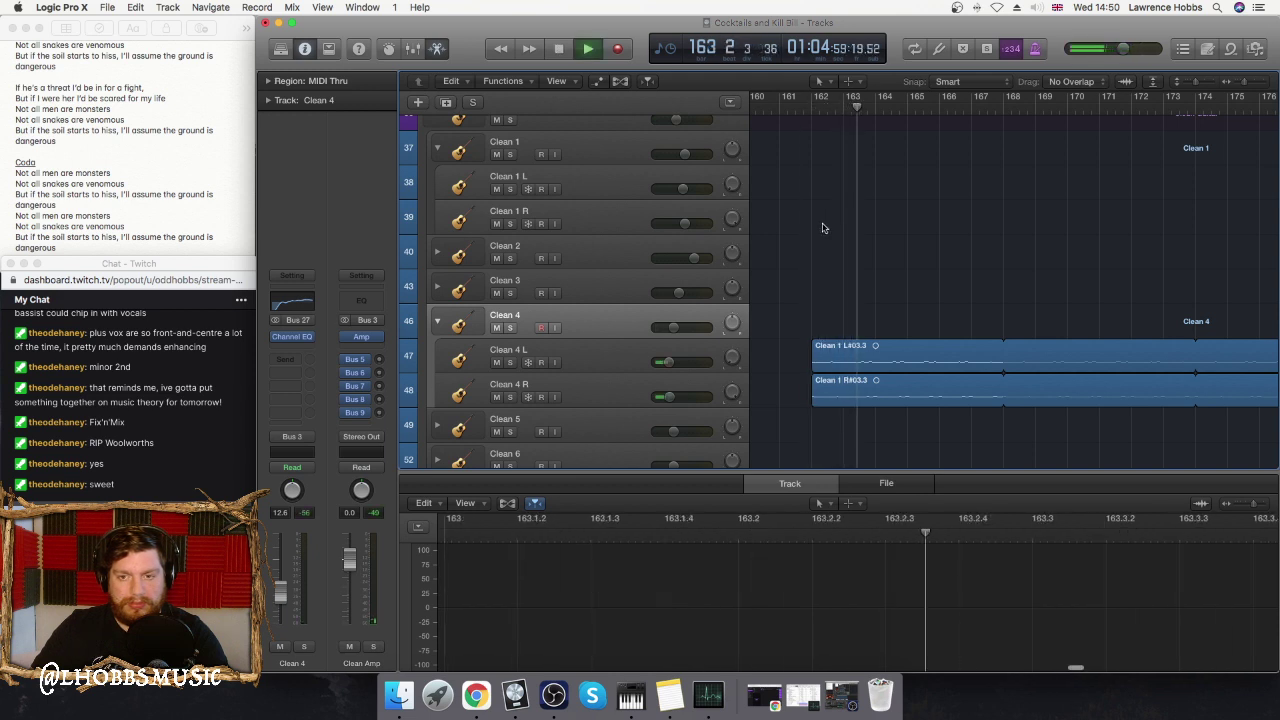
drag(666, 362, 675, 398)
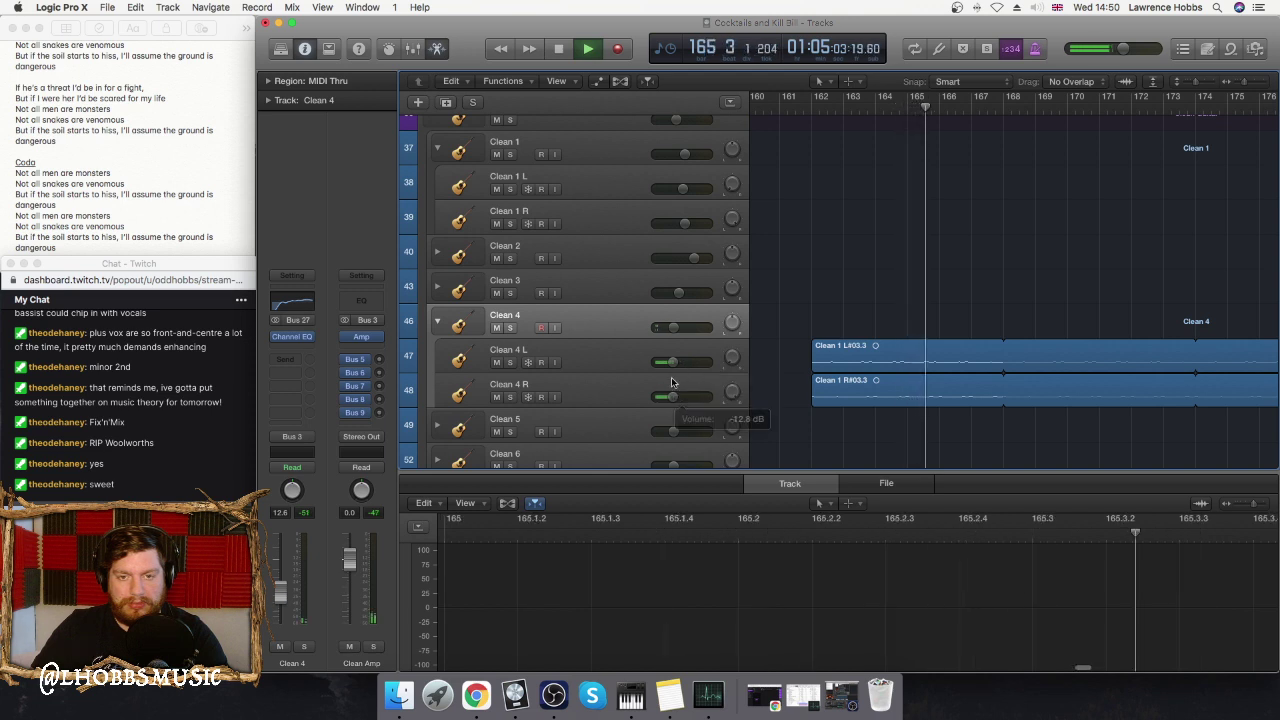
click(438, 321)
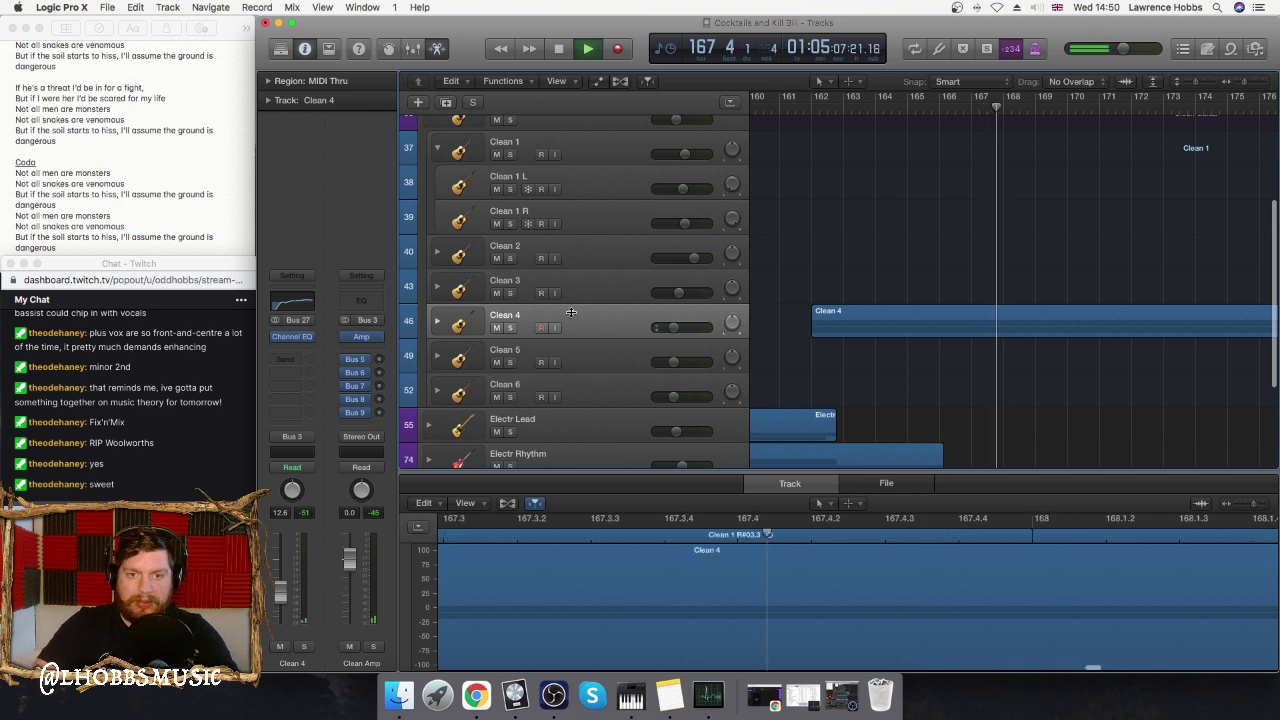
mouse_move(673, 327)
drag(673, 327, 680, 327)
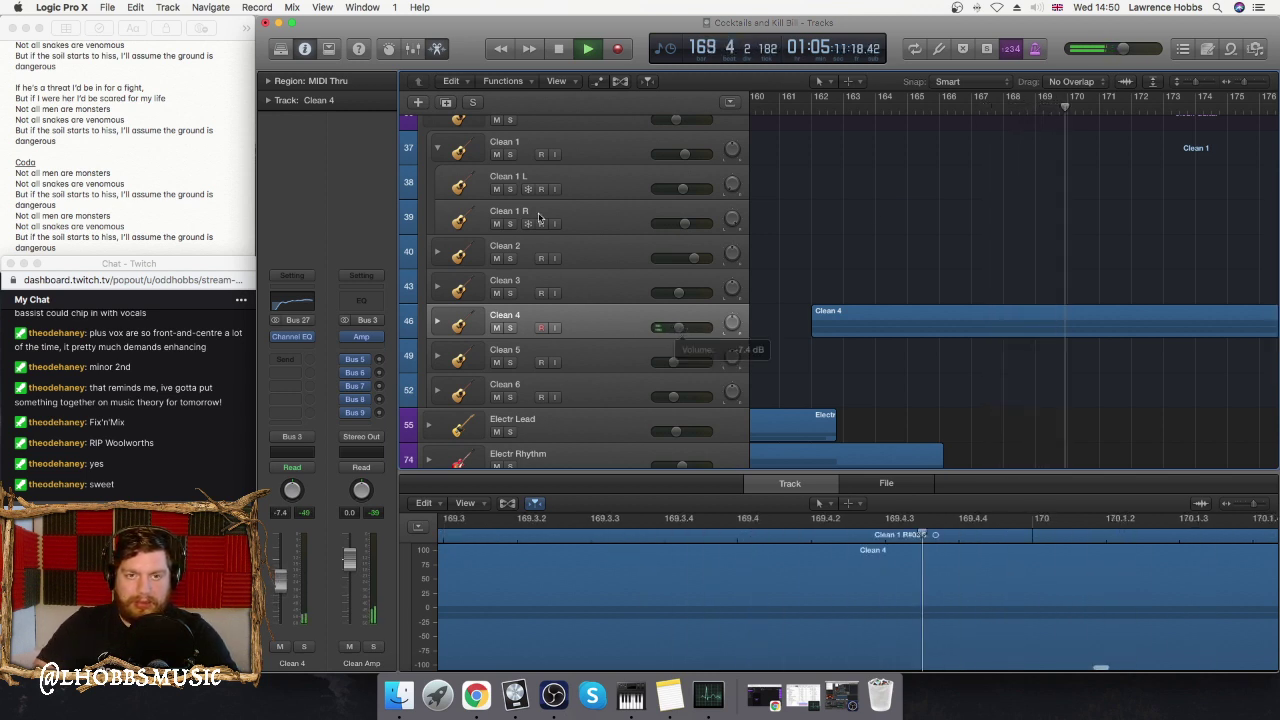
- Collapse the Clean 1 and Clean Guitar stacks and follow playback to the end of the coda
click(437, 148)
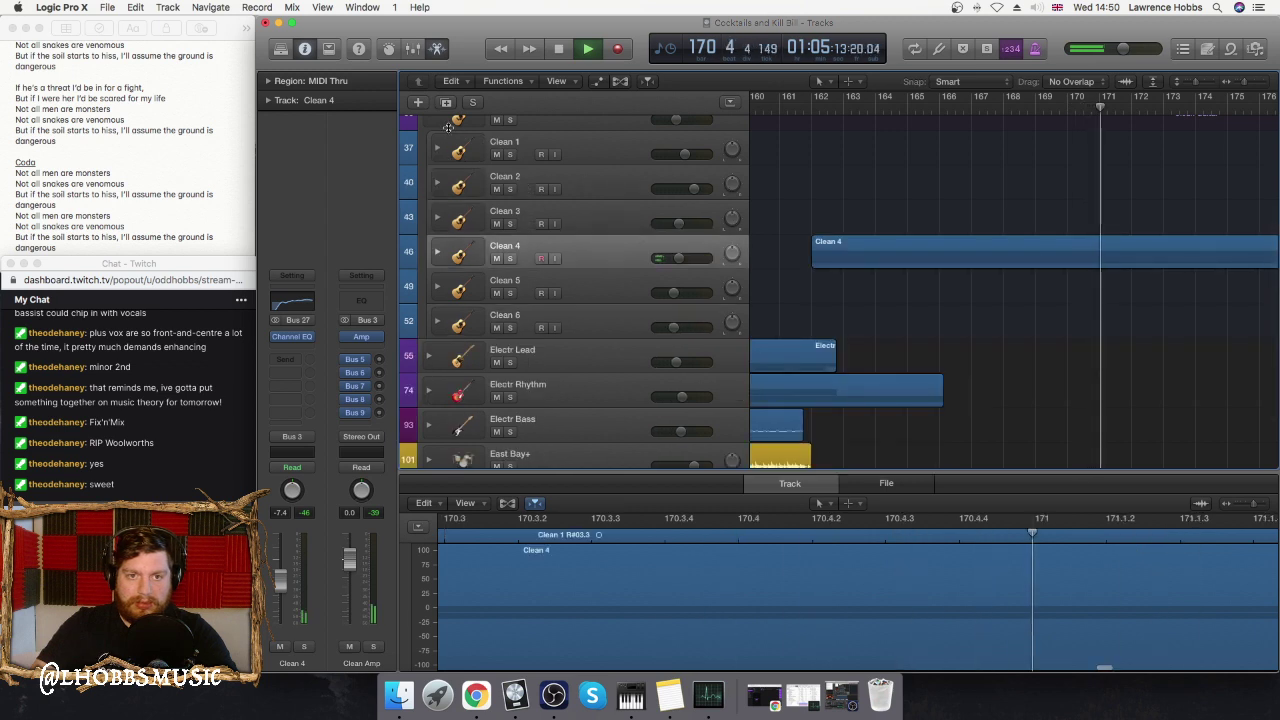
scroll(445, 146, up, 1)
click(443, 146)
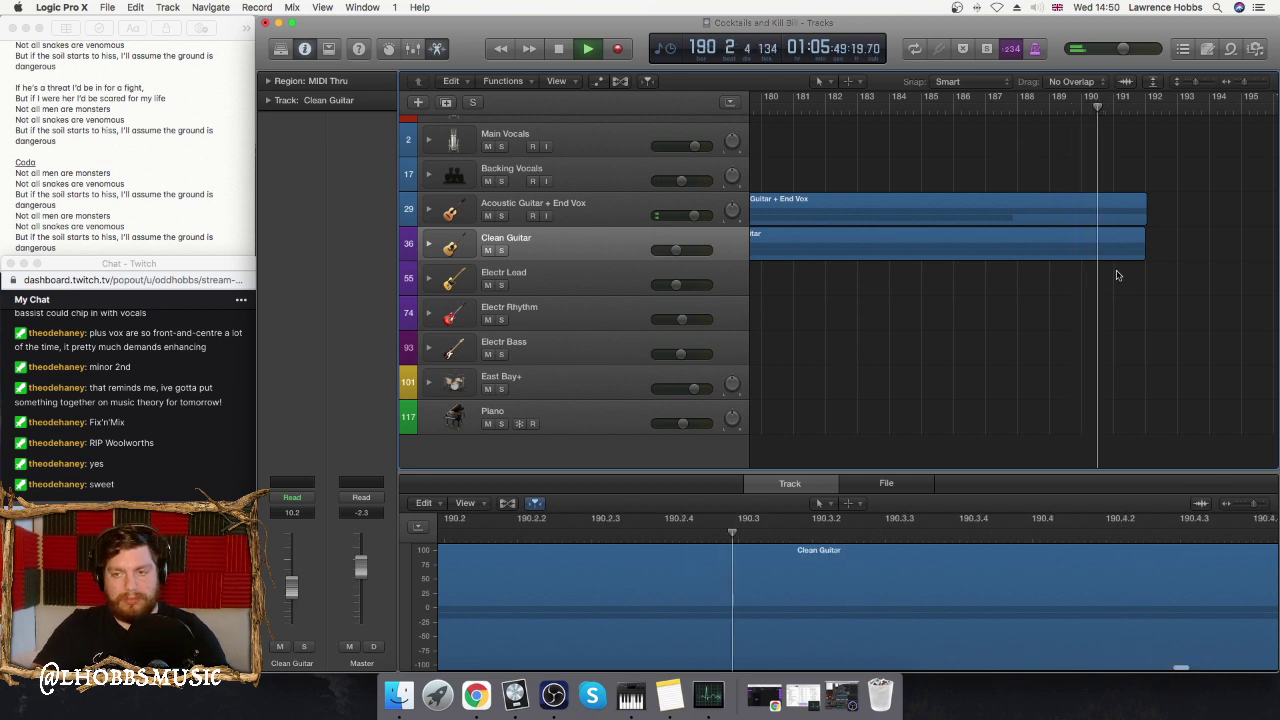
- Expand the Clean Guitar and Clean 4 stacks, and shorten the Clean 4 L and R loops to end at bar 186
click(429, 247)
click(438, 382)
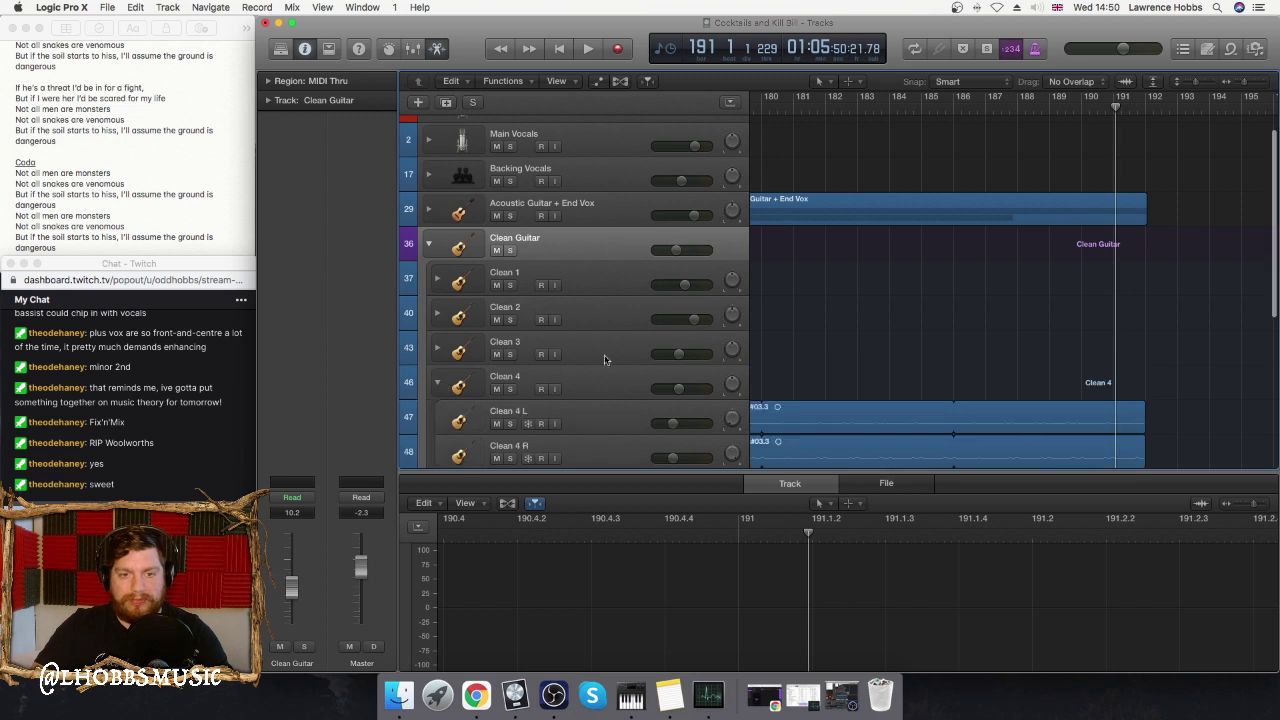
scroll(1000, 306, down, 2)
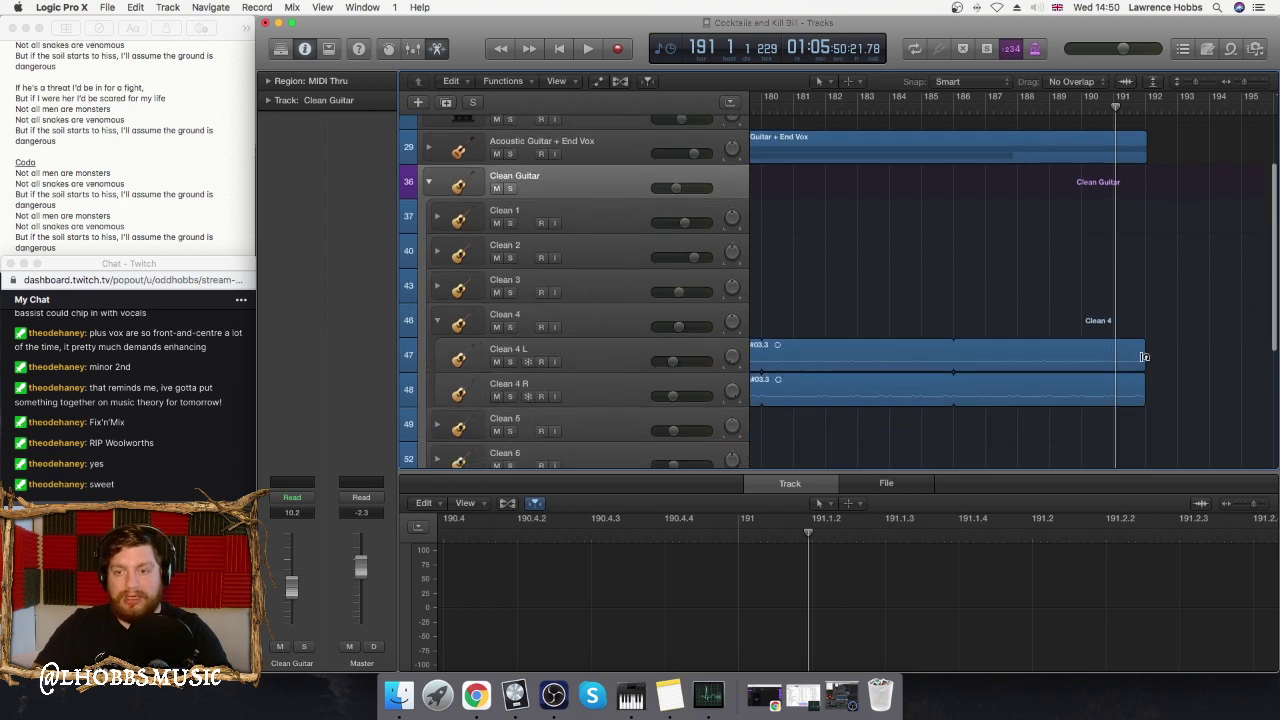
drag(1143, 357, 955, 369)
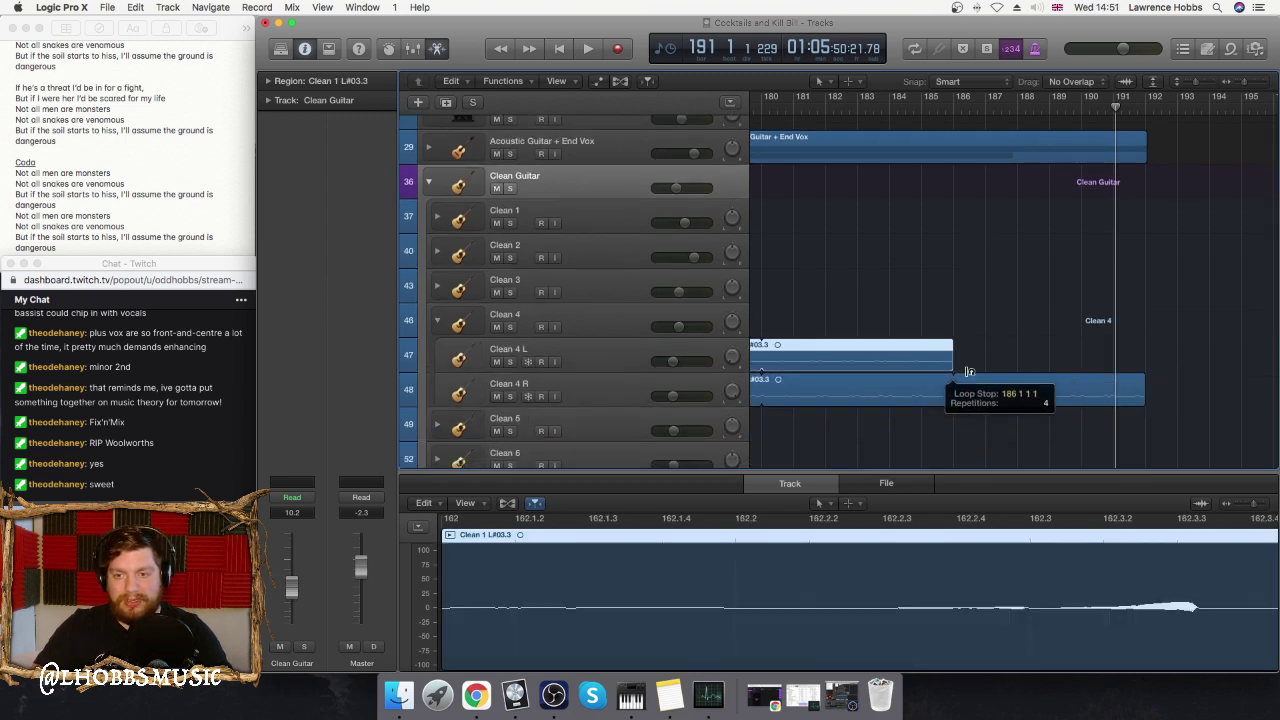
drag(1143, 392, 953, 396)
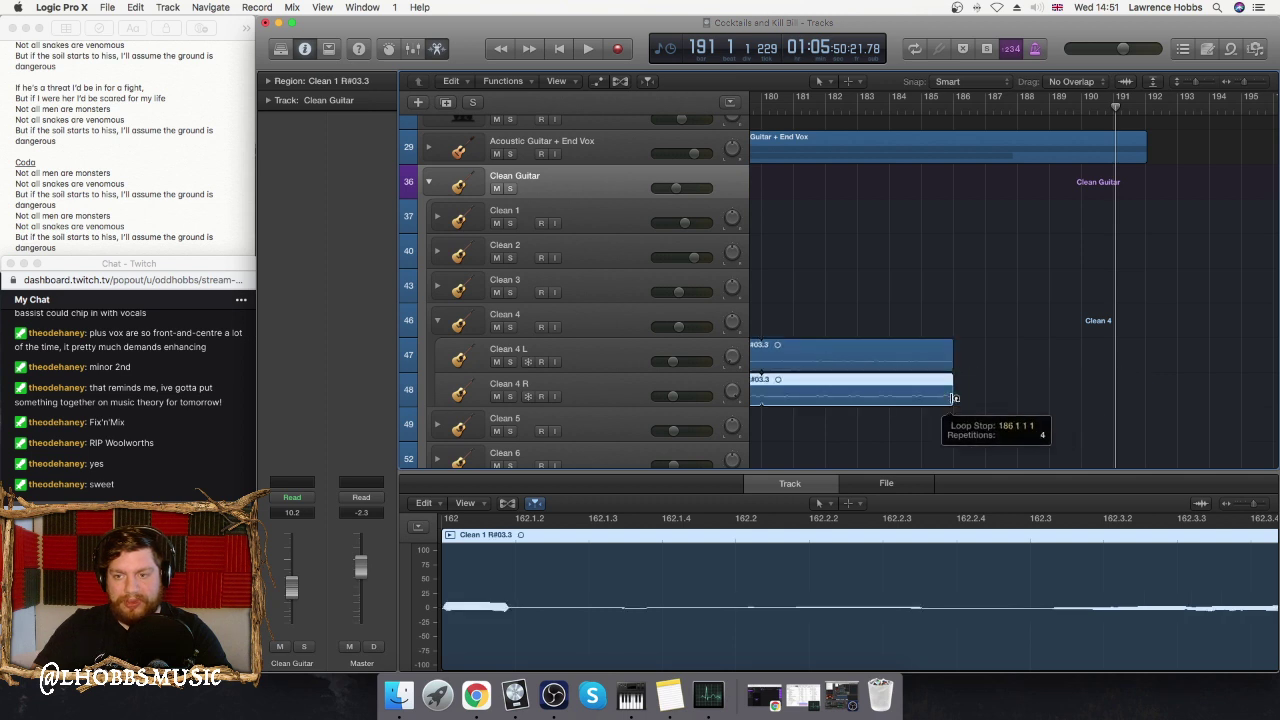
- Lengthen the final Clean 4 L and R regions at bar 185 to about the middle of bar 187, and audition the ending from bar 185
drag(962, 345, 1004, 362)
click(940, 366)
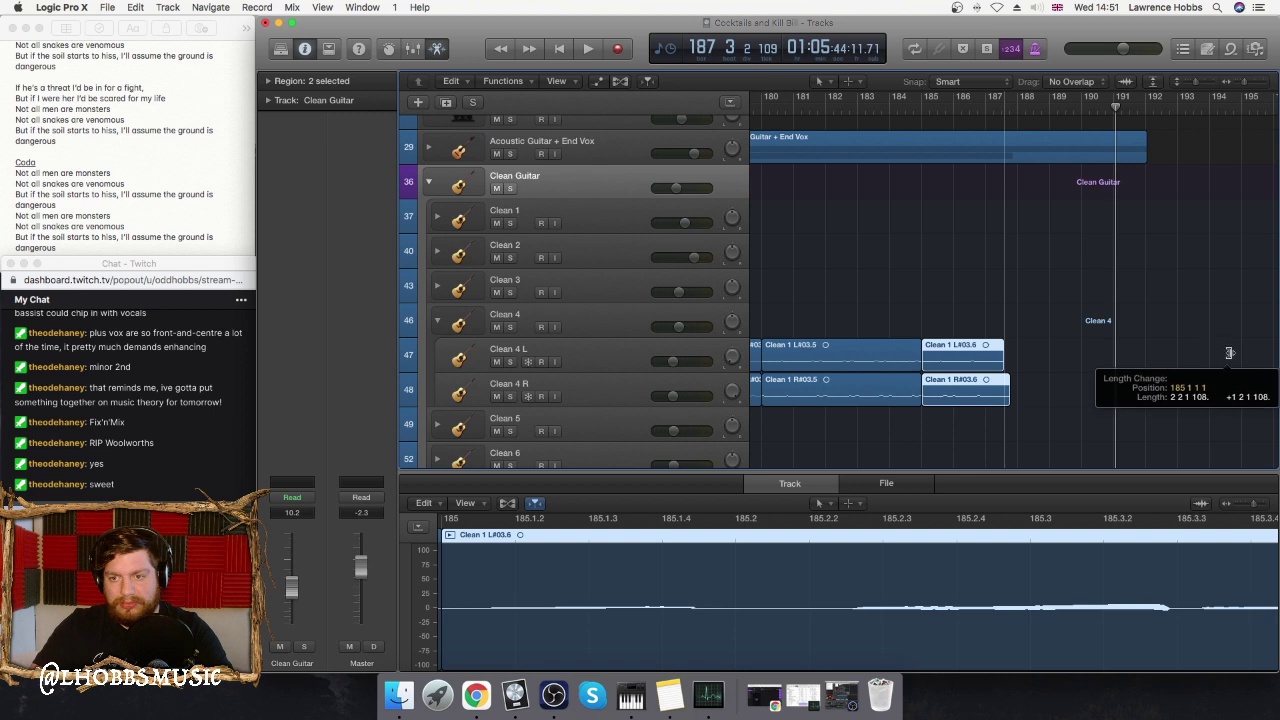
click(908, 111)
key(space)
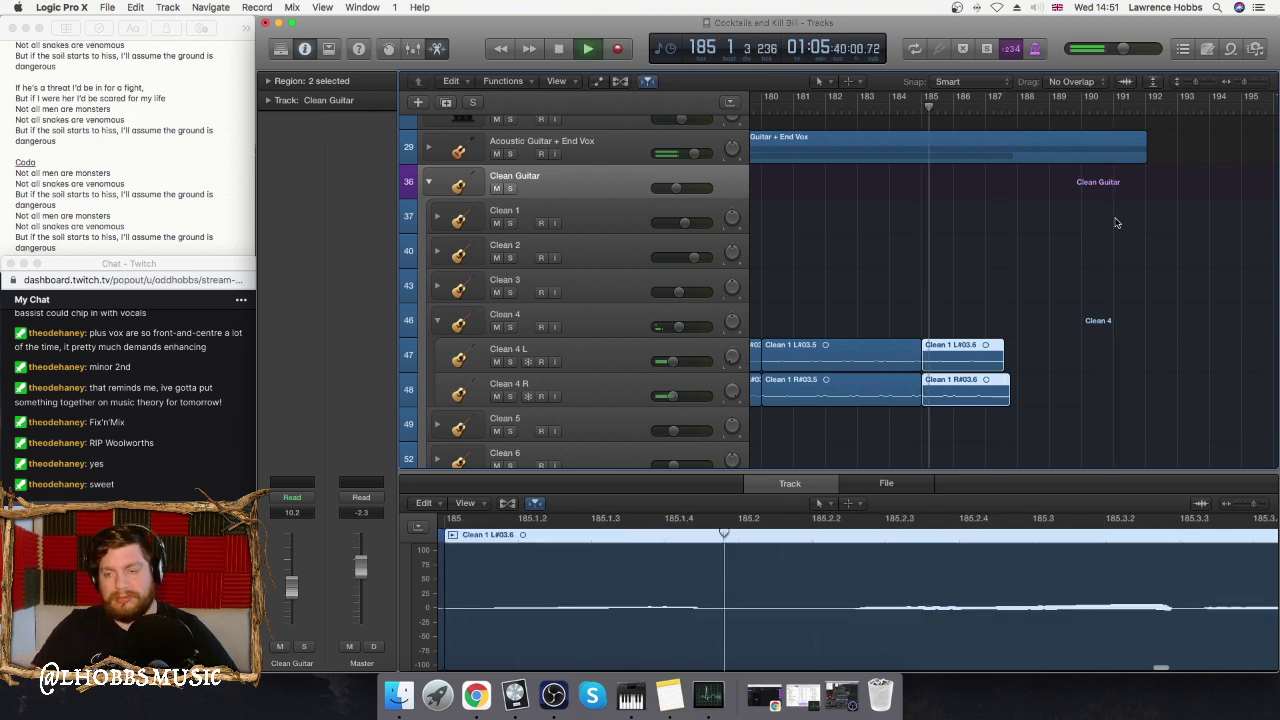
click(430, 184)
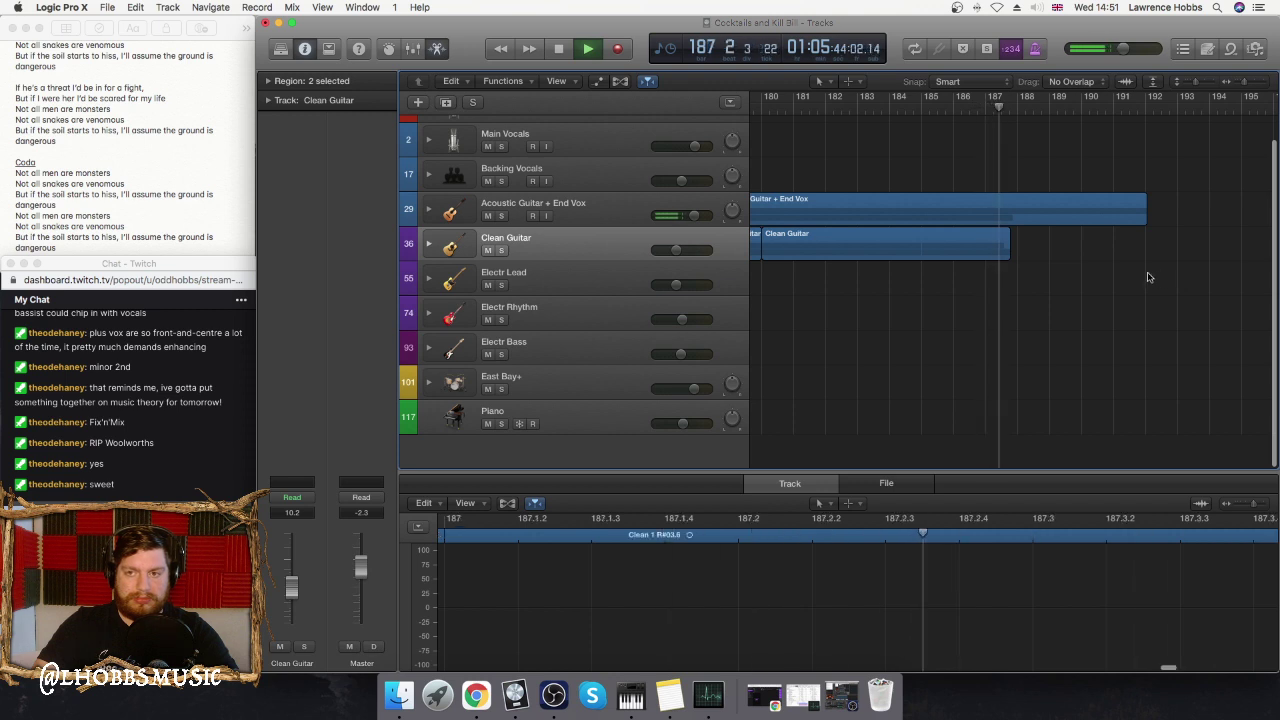
click(430, 244)
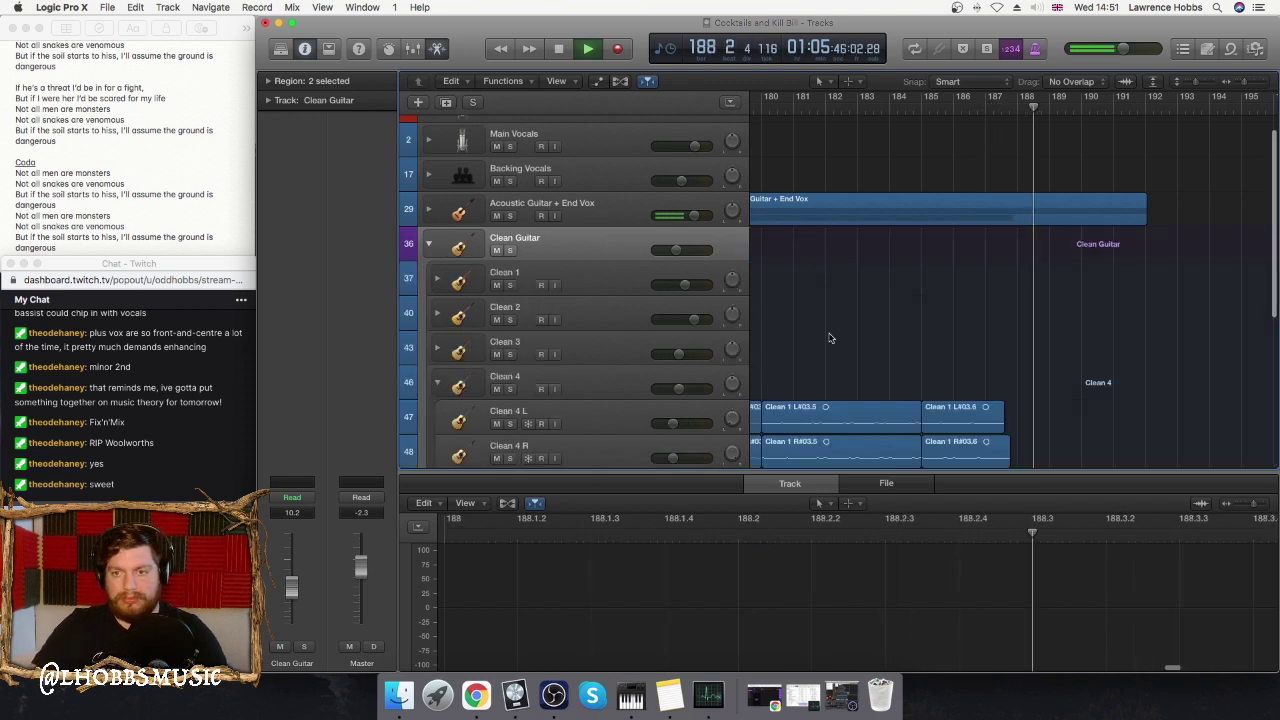
key(space)
- Move the final Clean 4 L and R regions to bar 188, loop the preceding regions up to them, and audition the ending from about bar 185
scroll(908, 338, down, 2)
scroll(908, 338, down, 1)
click(945, 338)
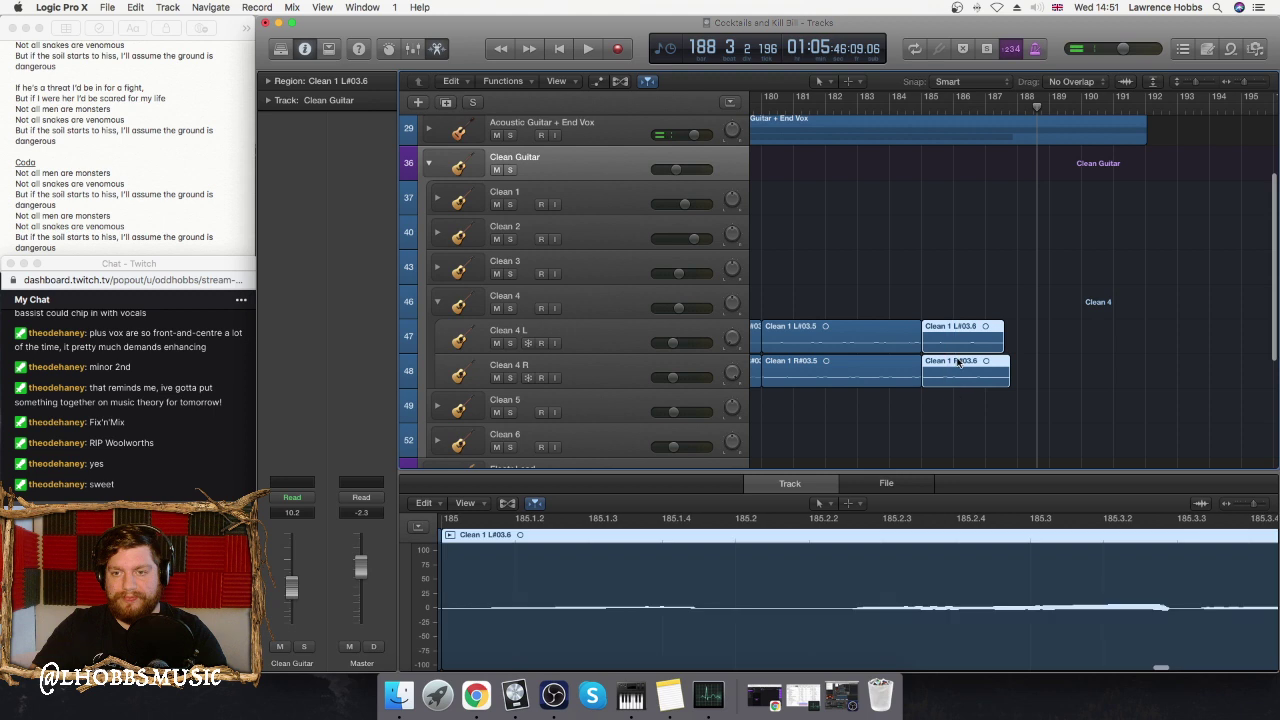
drag(957, 347, 898, 382)
drag(967, 334, 1020, 338)
click(926, 108)
key(space)
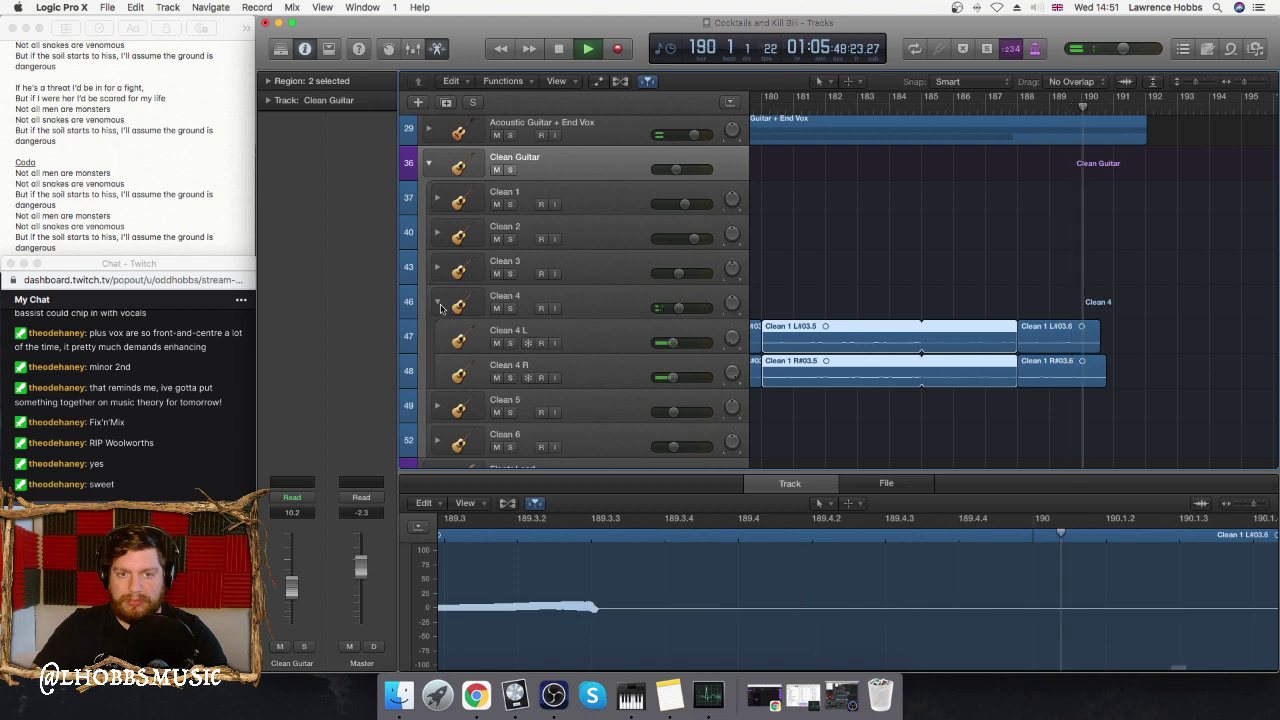
key(space)
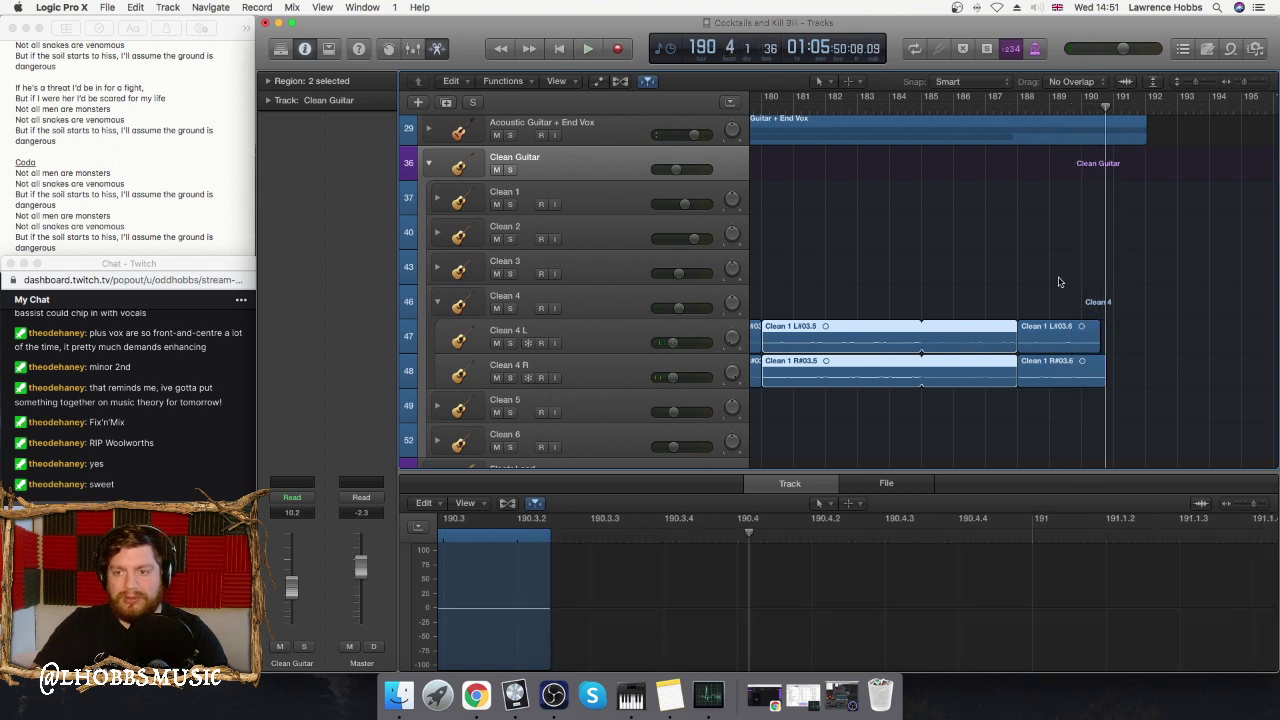
- Move the final Clean 4 L and R regions to bar 187 and audition the ending from about bar 183
click(1051, 346)
drag(1034, 343, 1002, 343)
click(858, 106)
key(space)
click(440, 301)
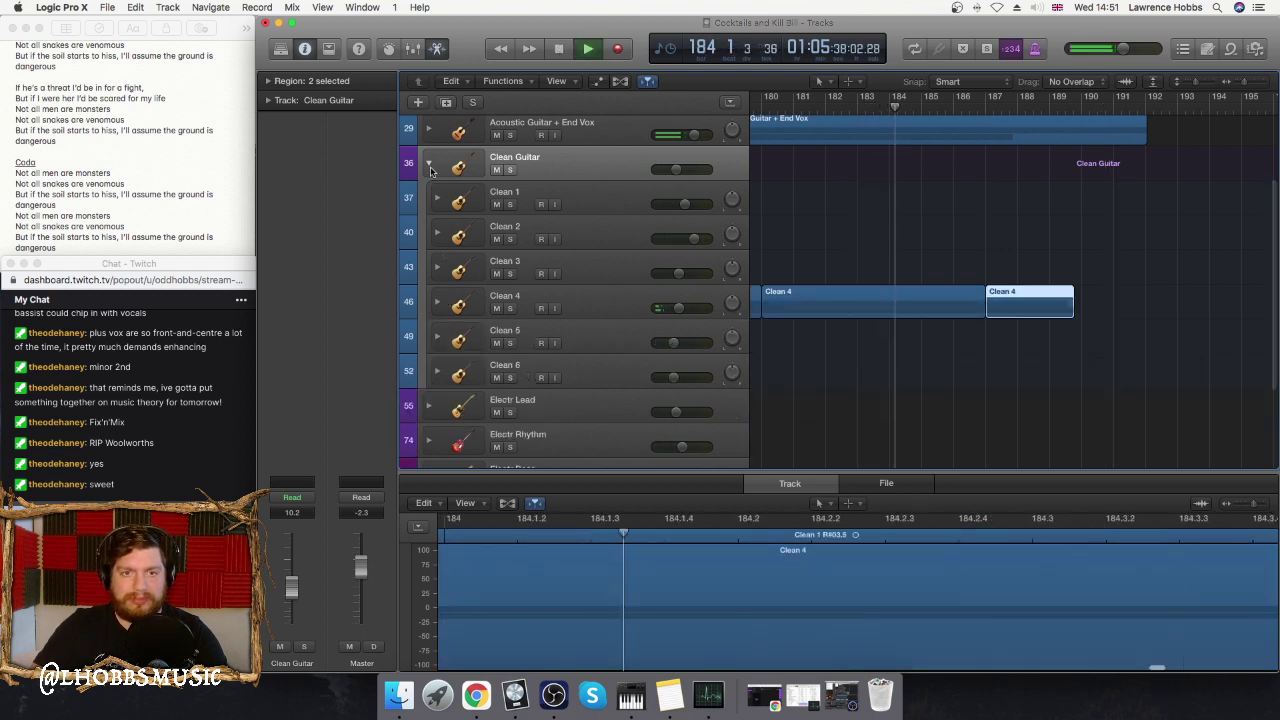
click(436, 301)
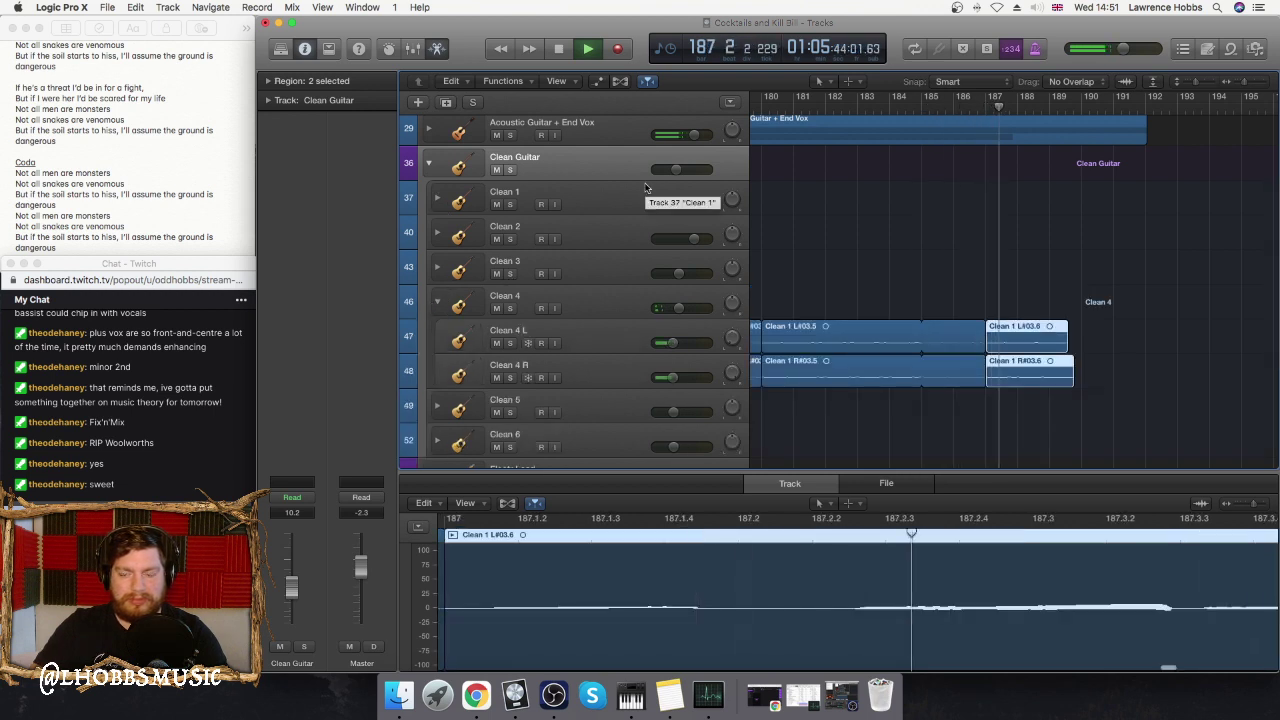
click(437, 306)
click(437, 306)
key(space)
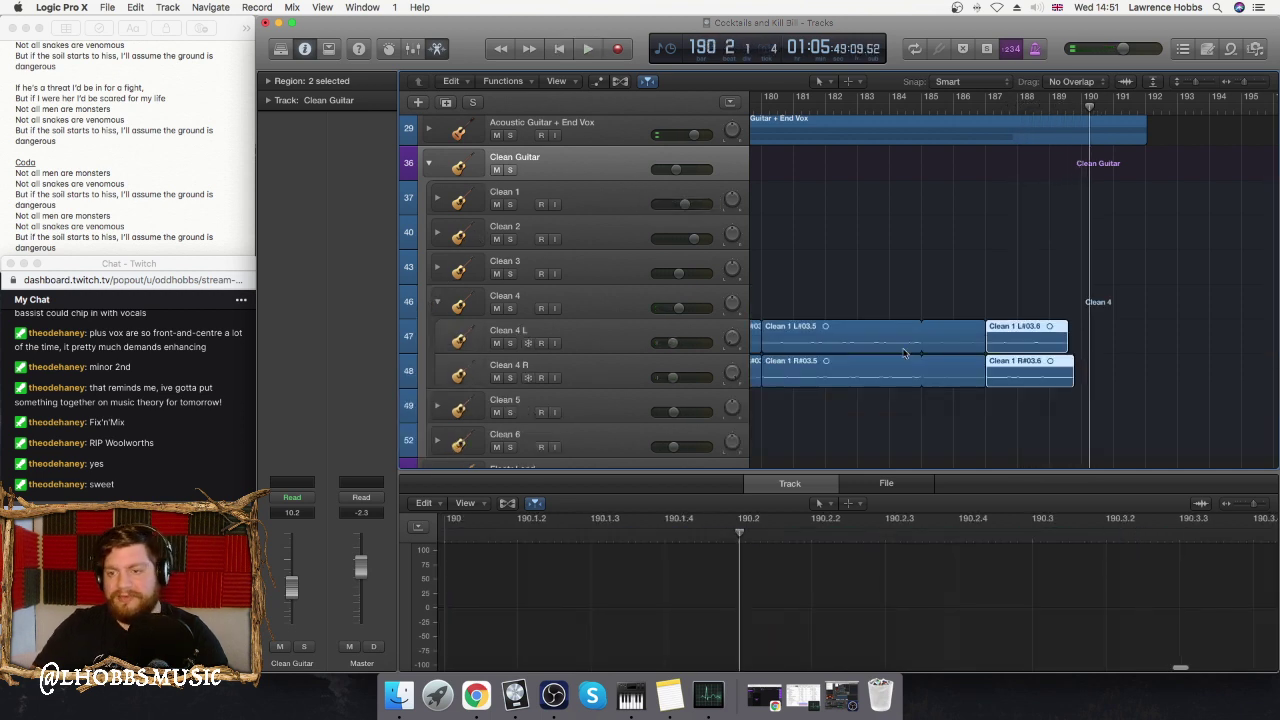
- Add a curved fade-out to the final Clean 4 L and R regions, starting near the end of bar 188
click(1047, 371)
scroll(1118, 626, right, 10)
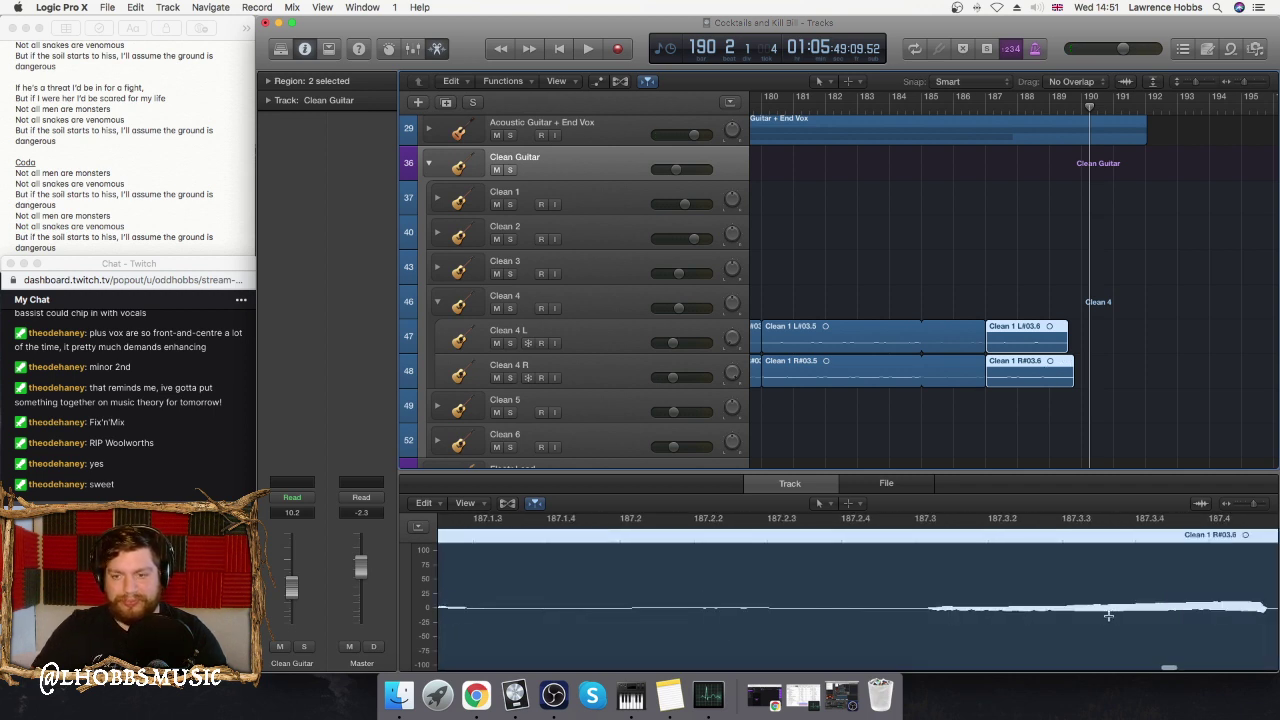
click(1066, 105)
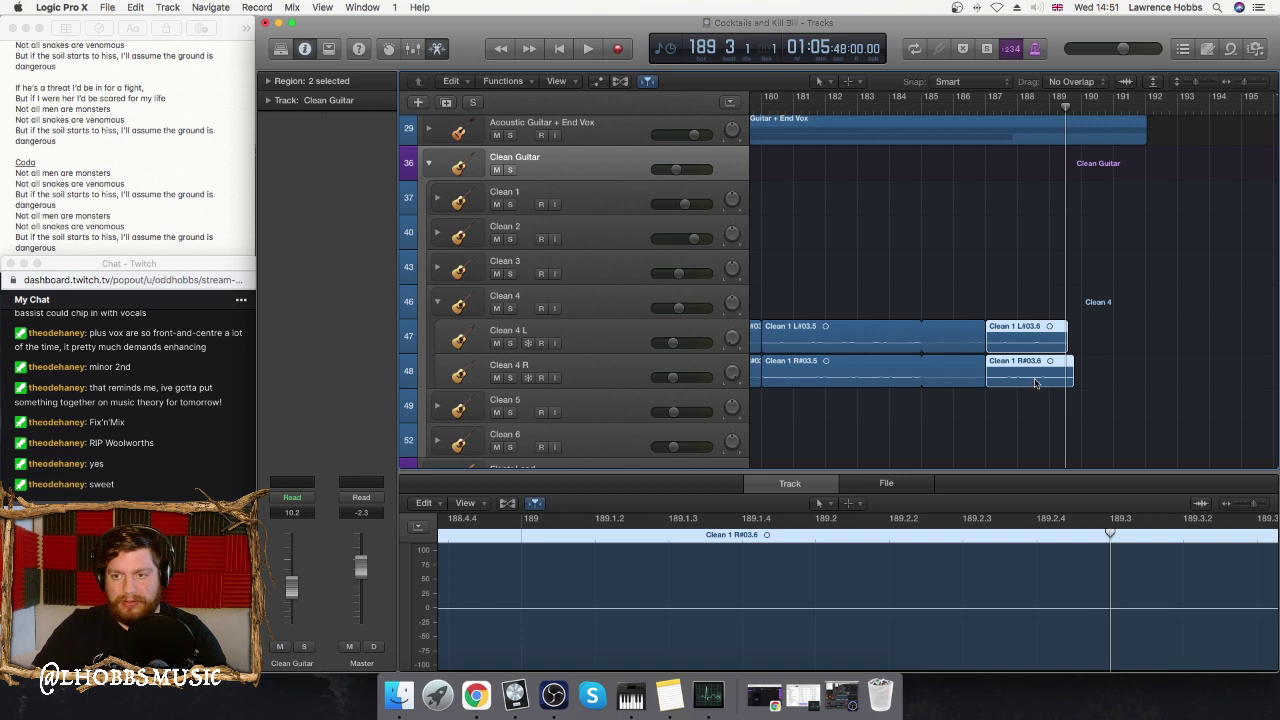
scroll(1036, 546, right, 5)
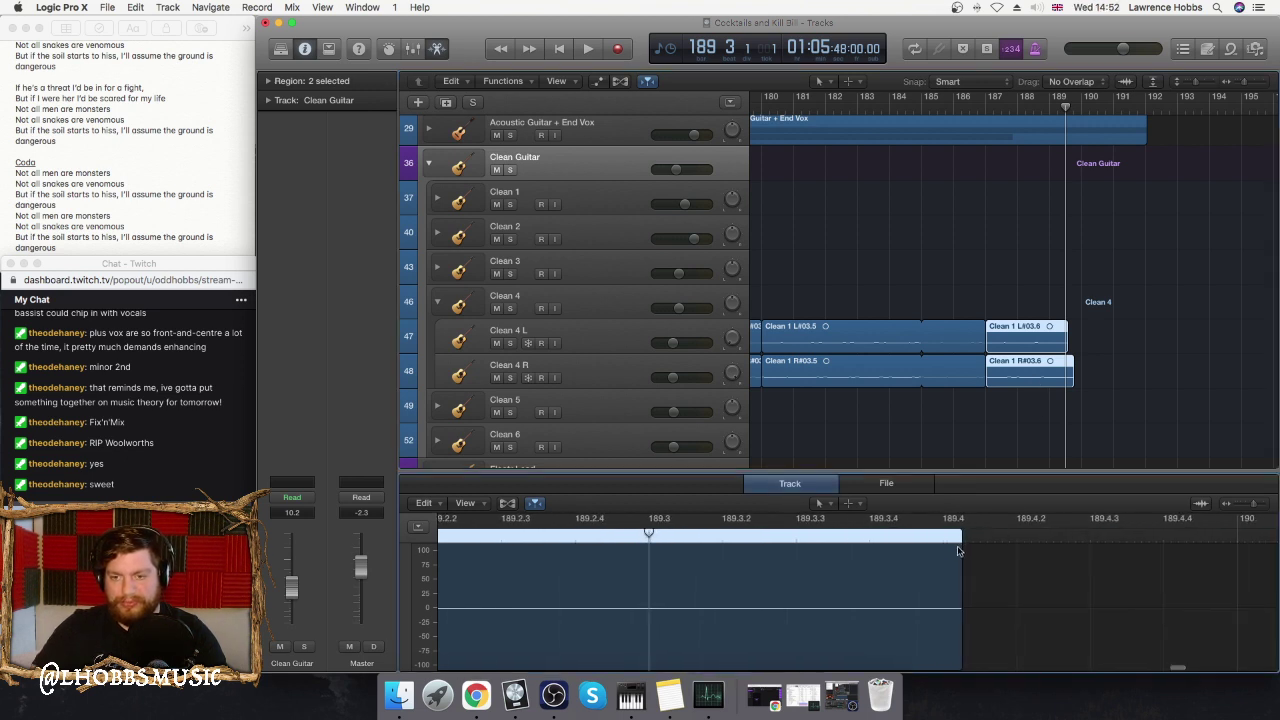
drag(928, 549, 250, 585)
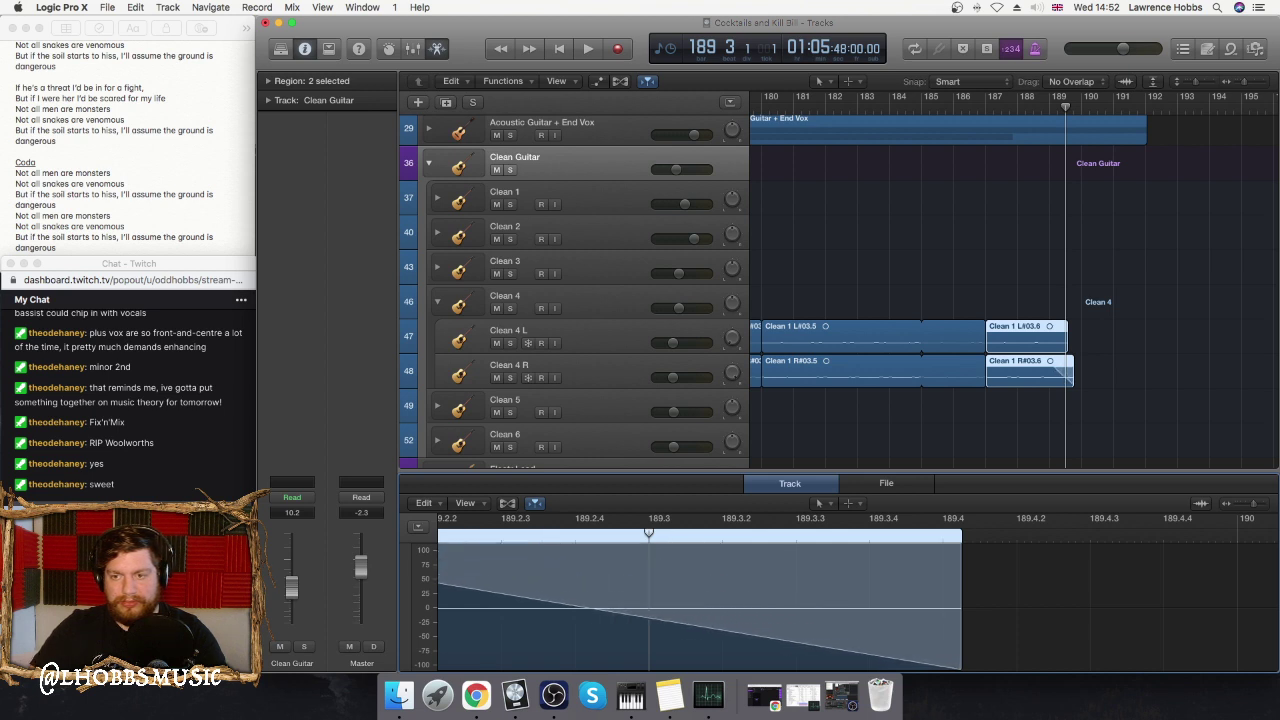
scroll(575, 587, left, 5)
drag(608, 546, 491, 549)
drag(589, 545, 393, 547)
scroll(760, 420, left, 8)
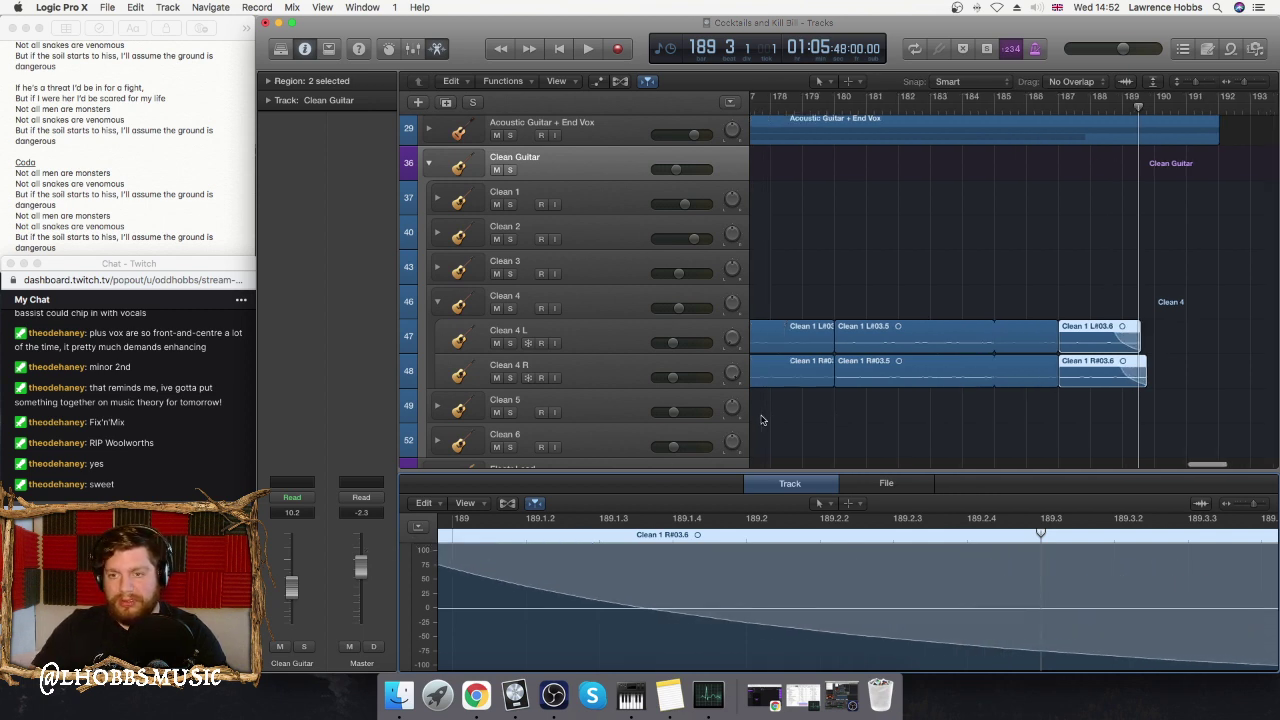
- Lengthen the fade-outs on the final Clean 4 L and R regions to start around beat 188.2, and audition from about bar 186
scroll(737, 564, left, 5)
scroll(737, 564, left, 6)
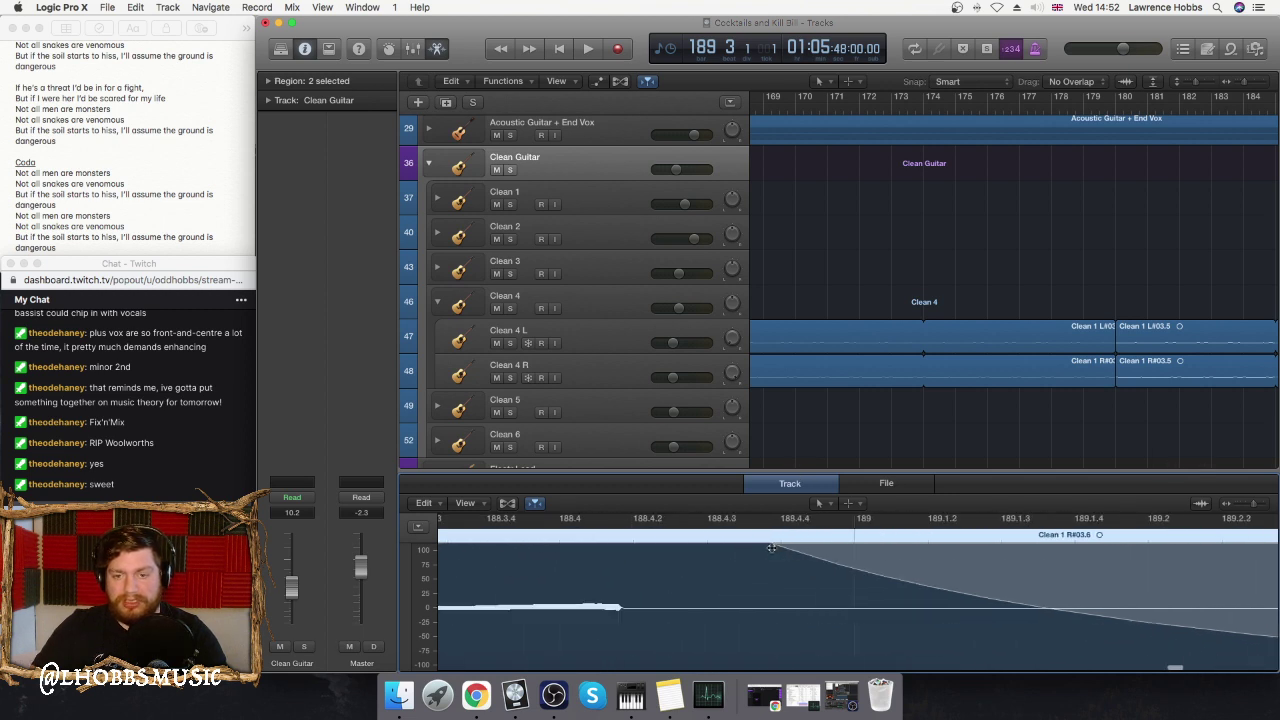
drag(773, 545, 415, 576)
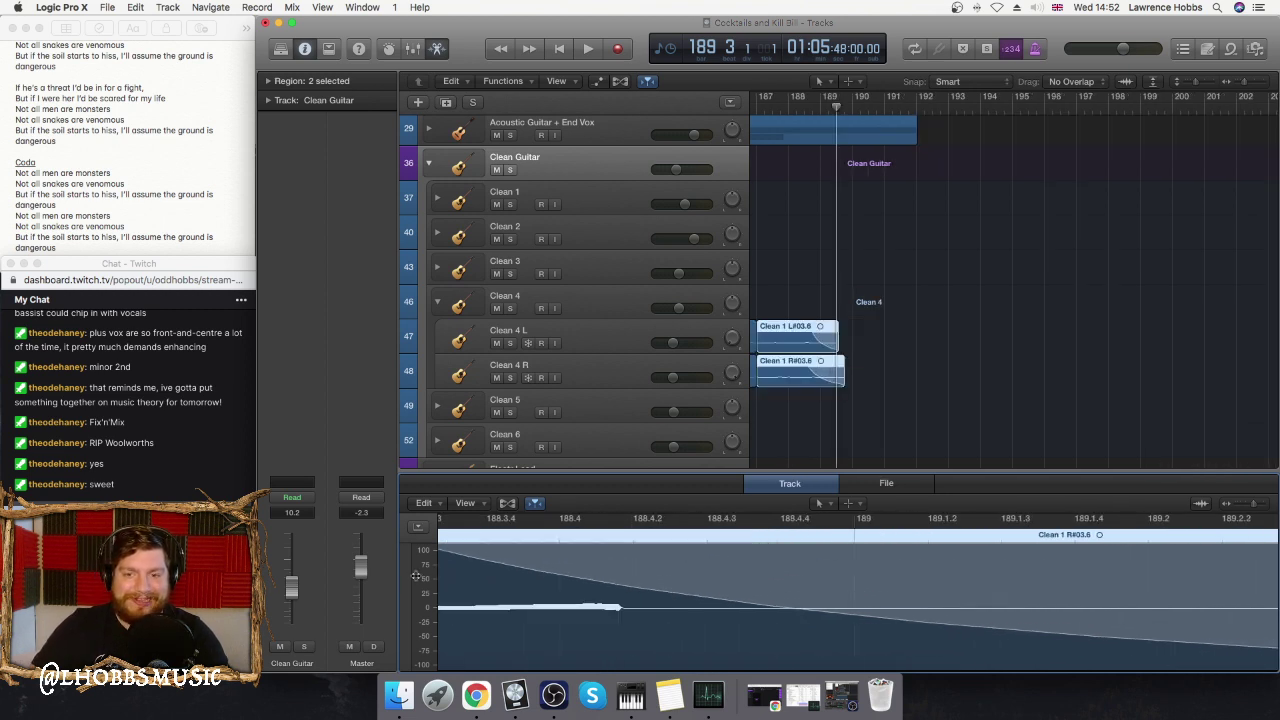
scroll(676, 550, left, 8)
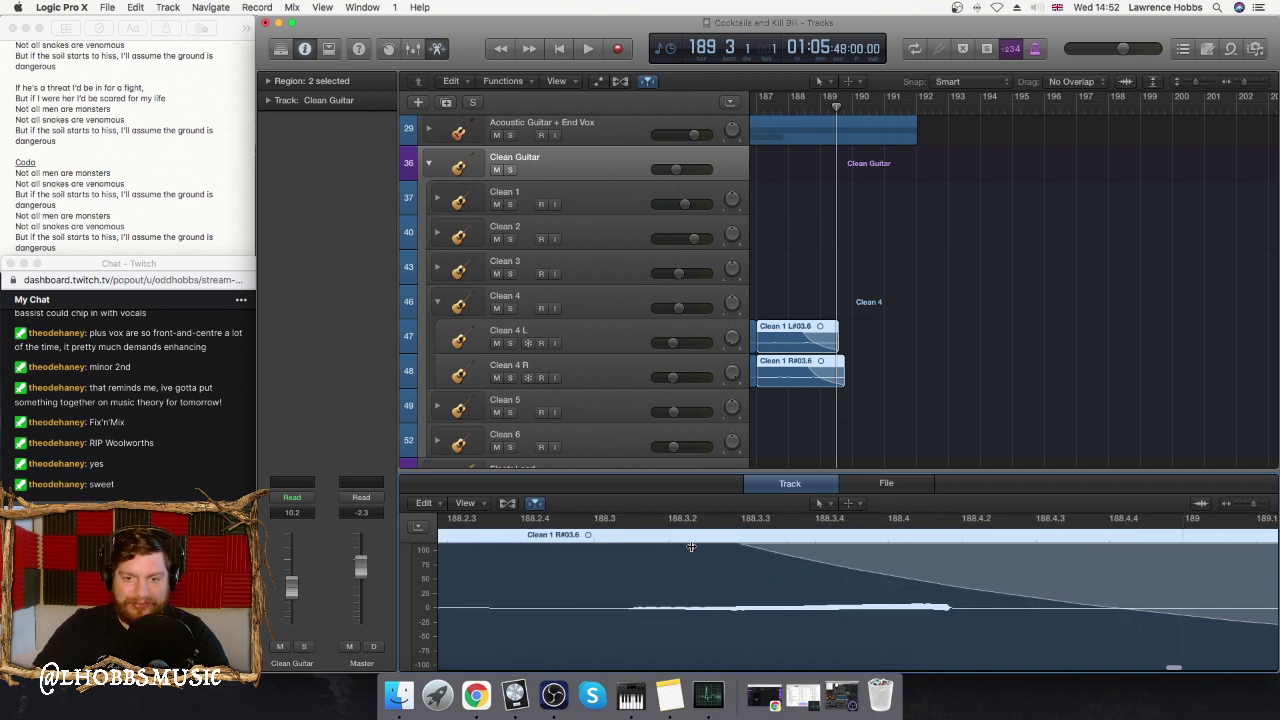
drag(690, 546, 392, 565)
scroll(846, 212, left, 5)
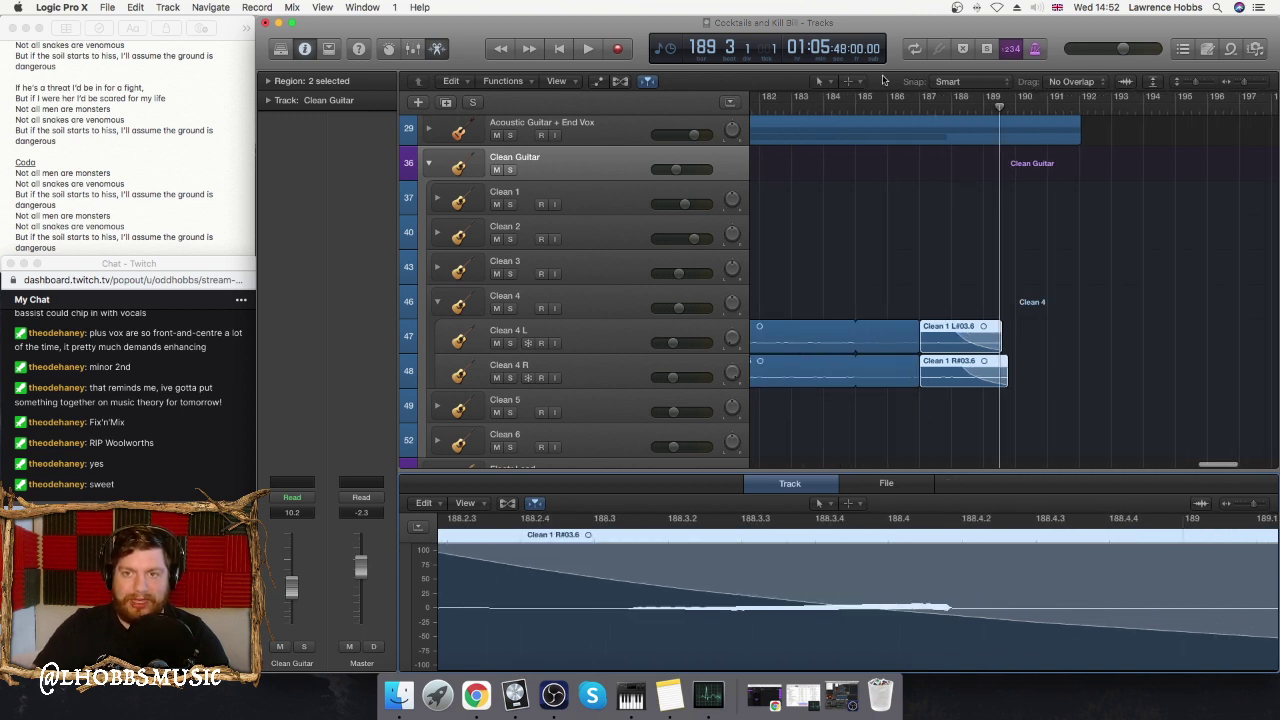
click(887, 104)
key(space)
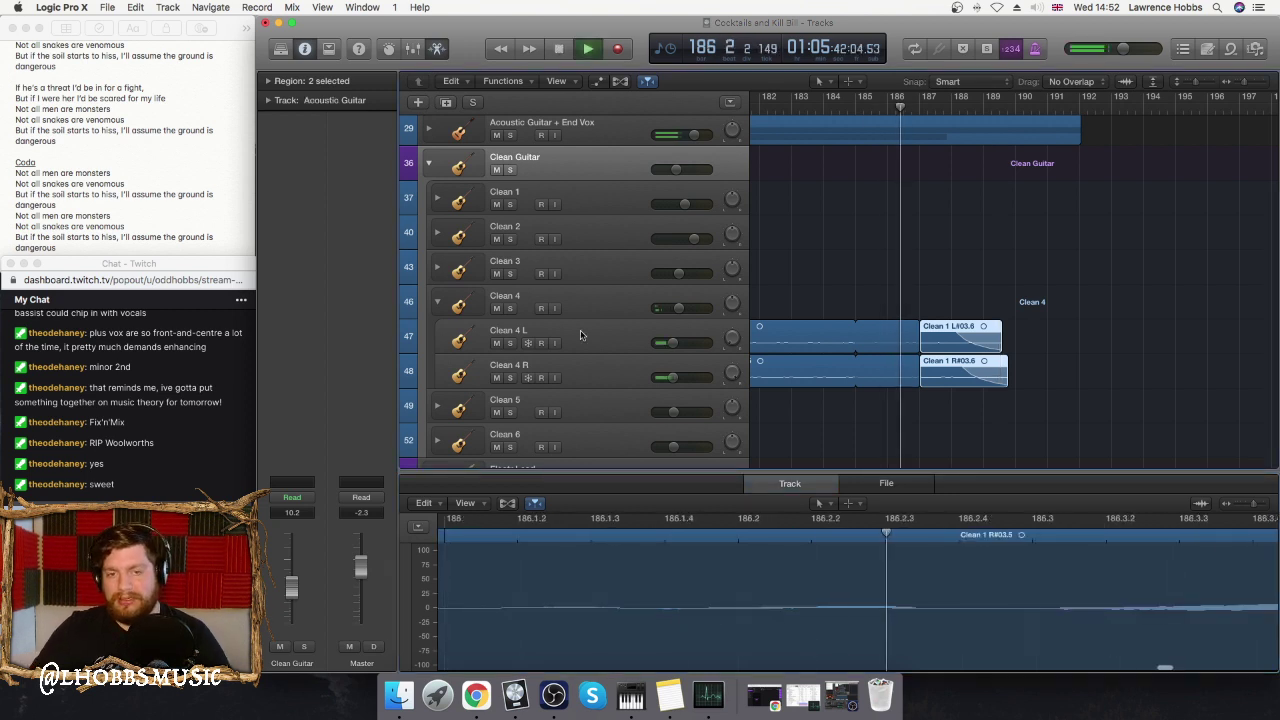
- Collapse the Clean 4 and Clean Guitar stacks, and play the coda from about bar 177 through to its end
click(437, 305)
click(428, 163)
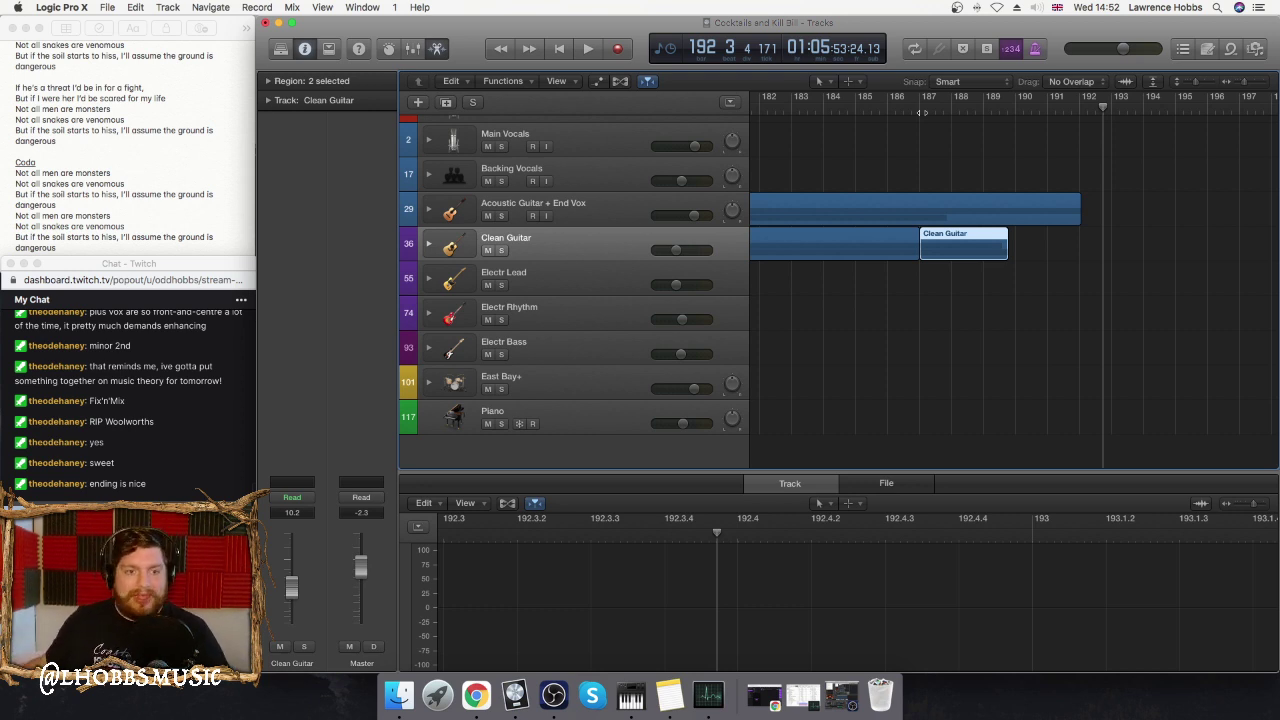
scroll(974, 171, left, 15)
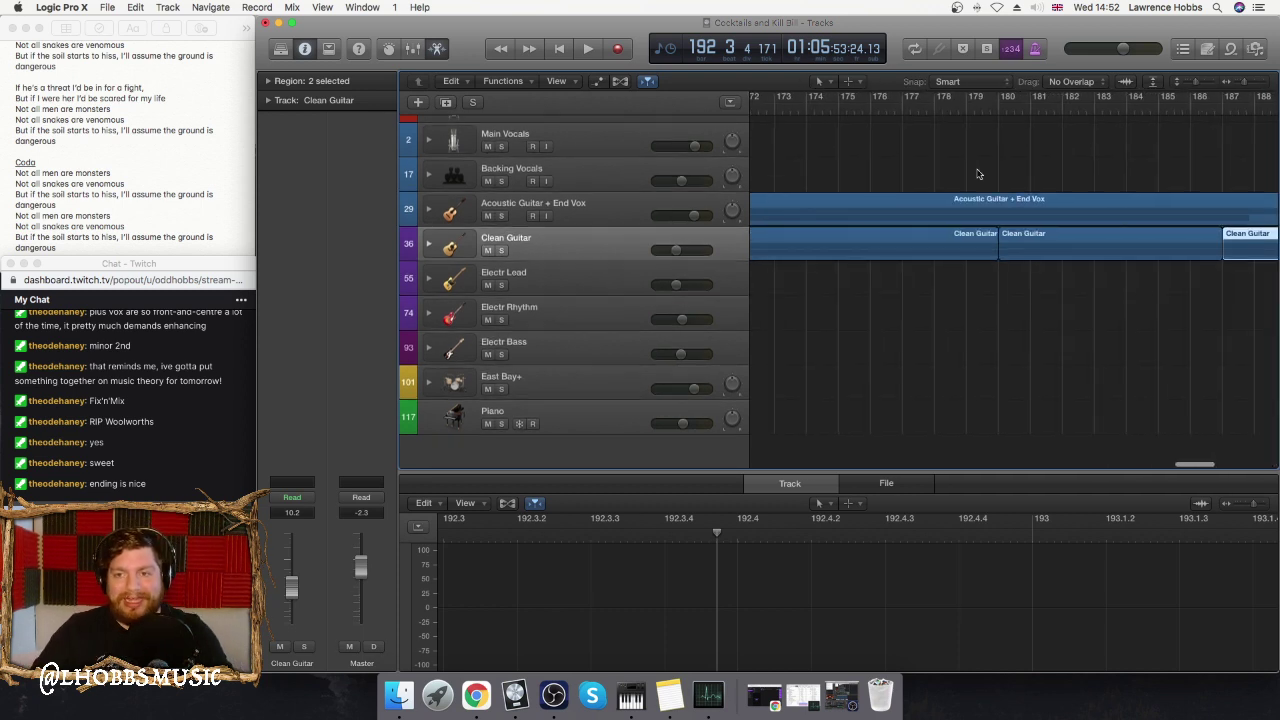
click(906, 106)
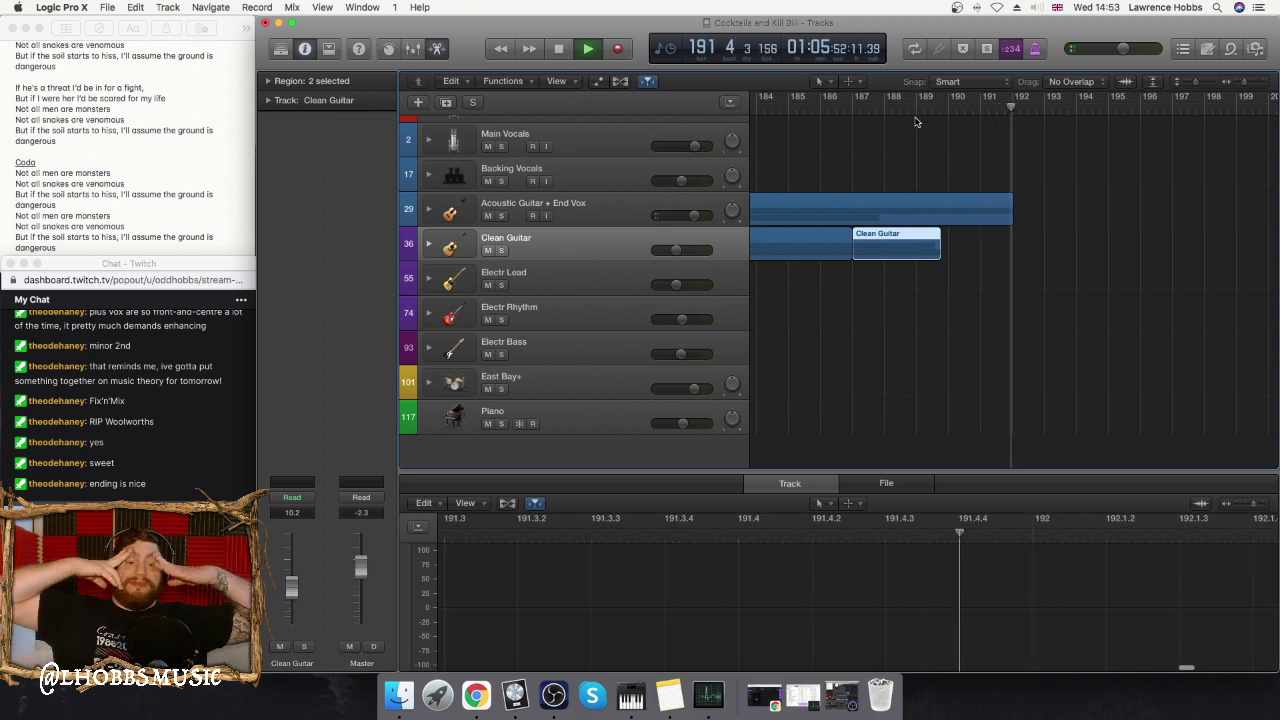
key(space)
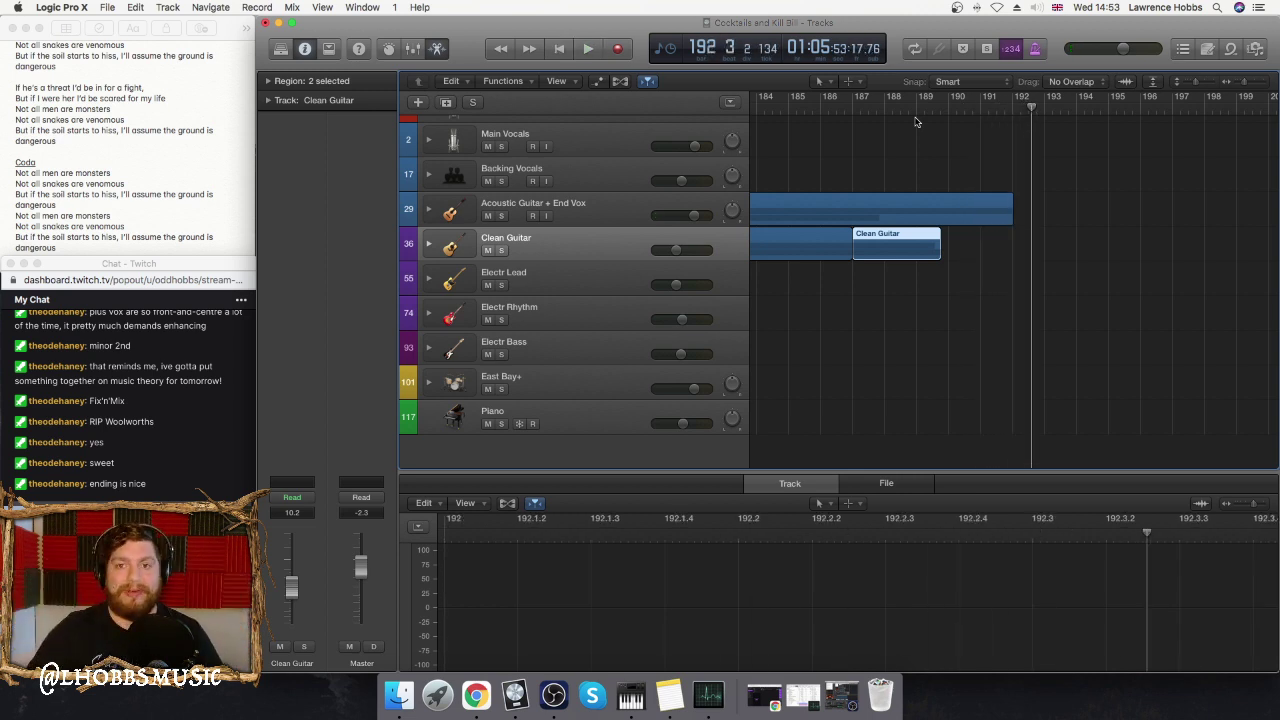
click(107, 8)
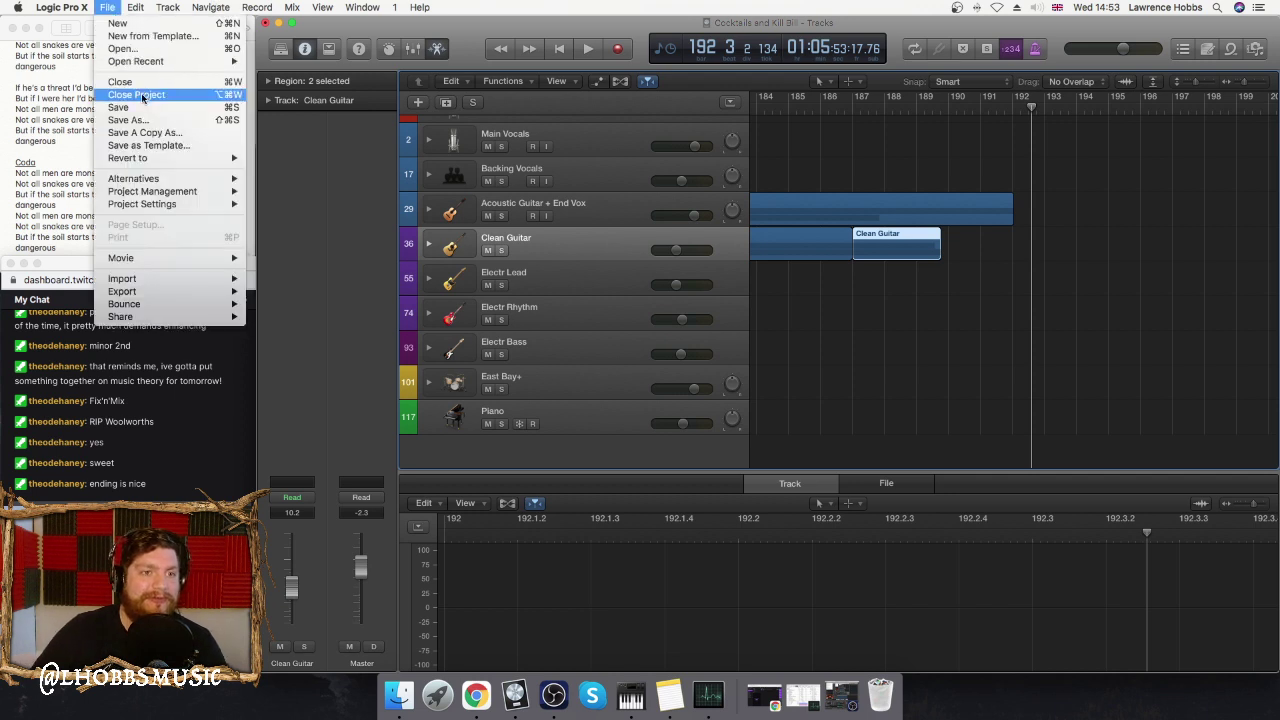
click(310, 190)
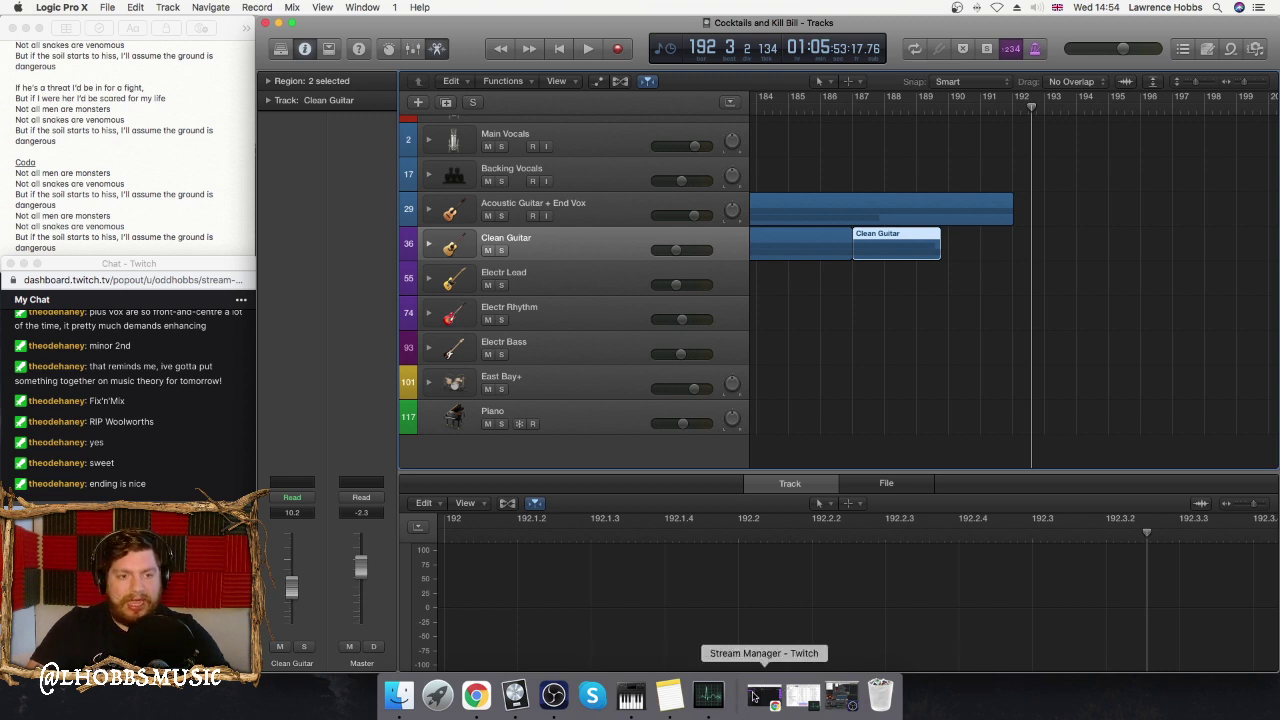
- Switch to the Twitch chat window, look through its list of users in chat, and return to the messages
click(242, 302)
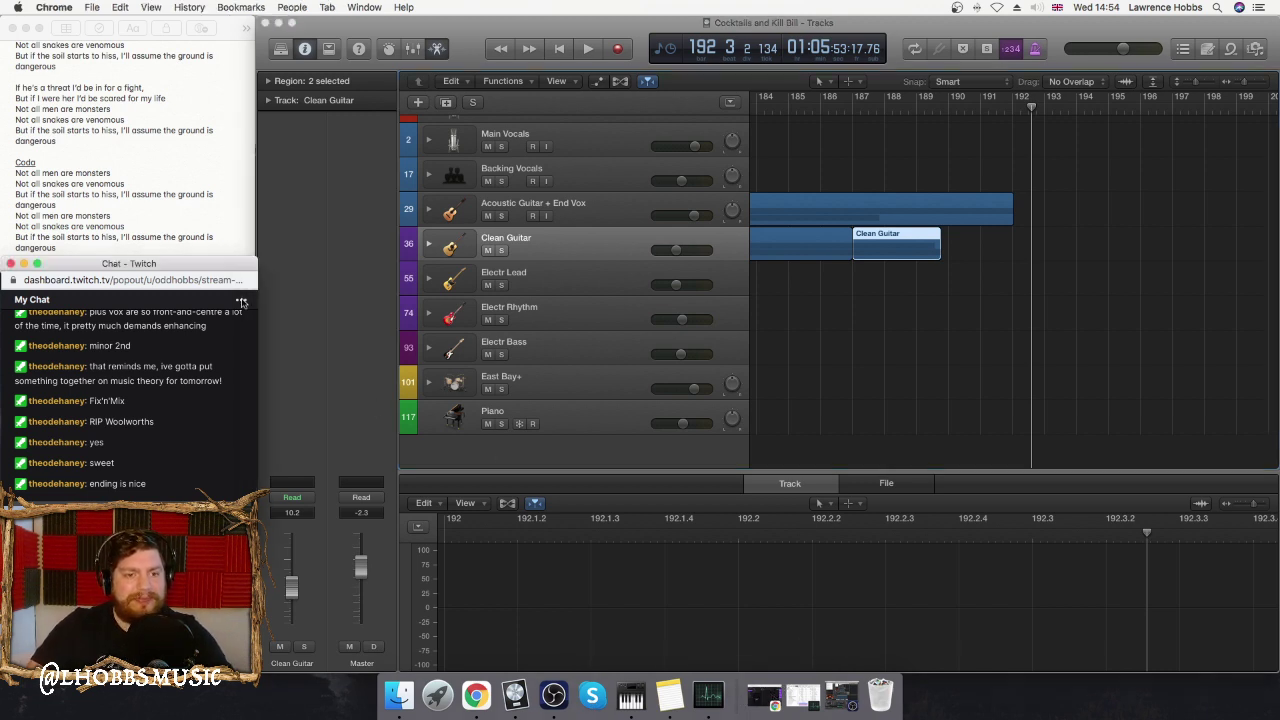
click(185, 326)
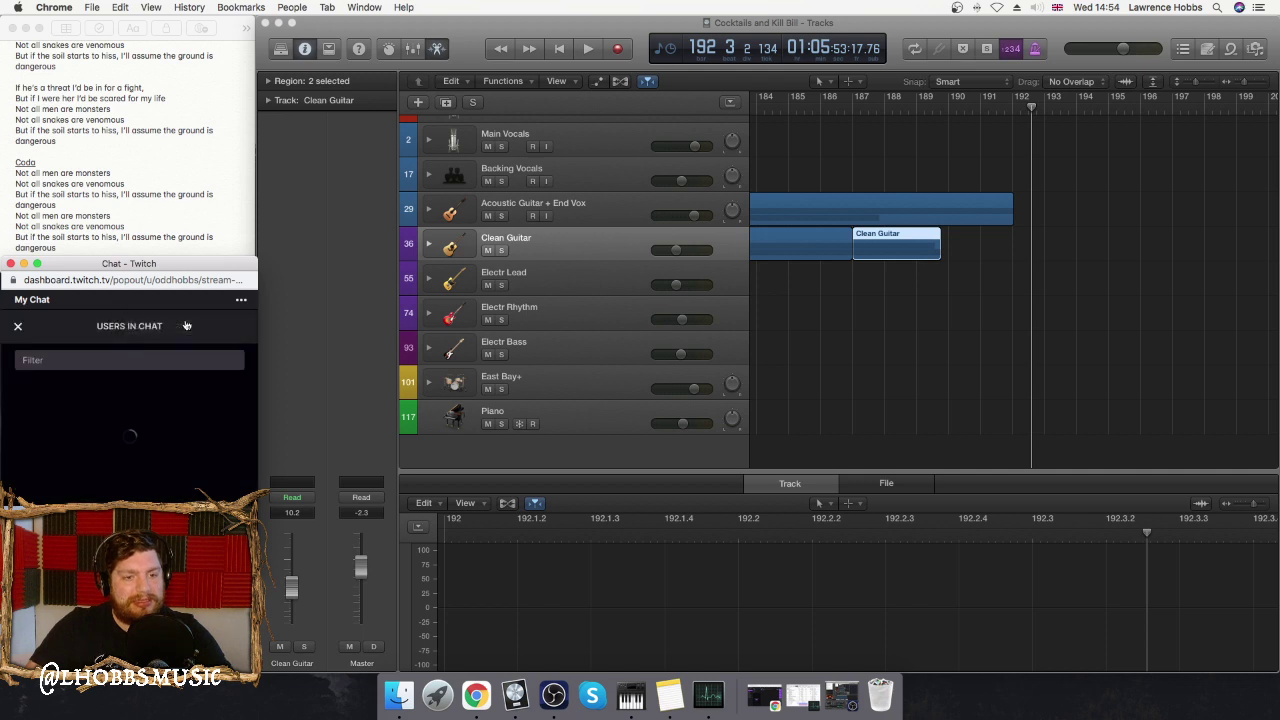
scroll(197, 428, down, 2)
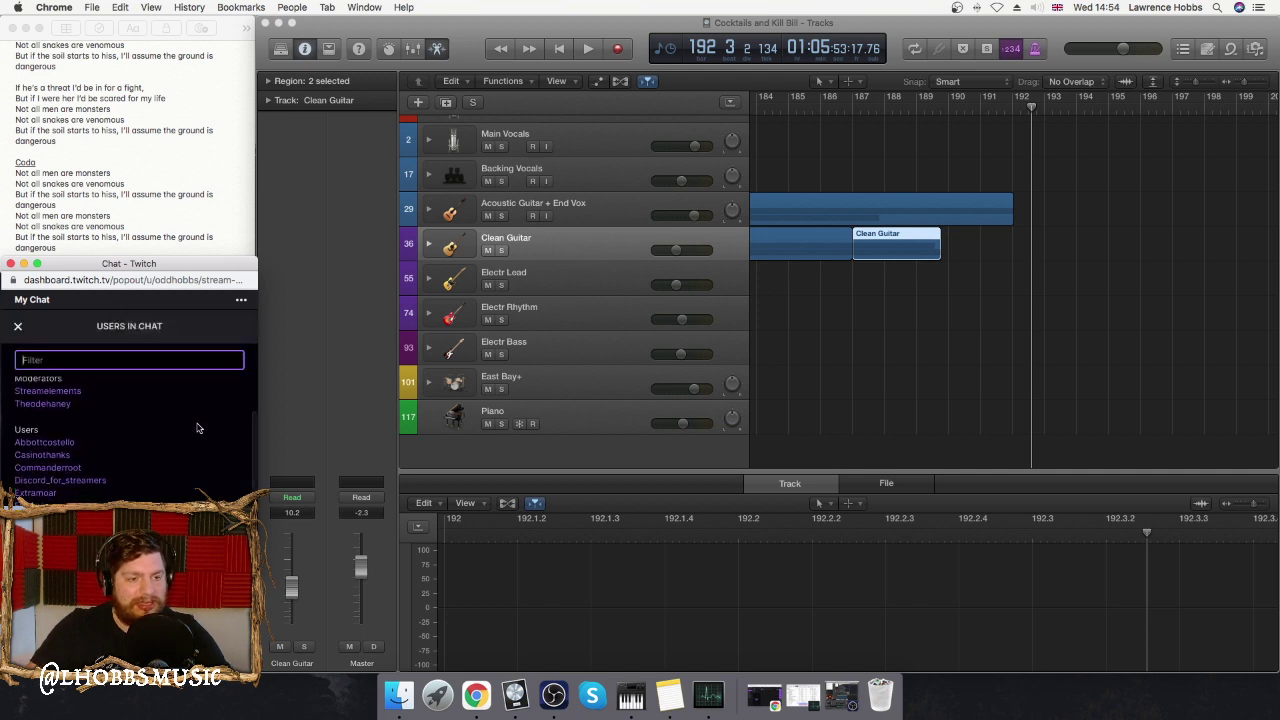
scroll(198, 430, down, 1)
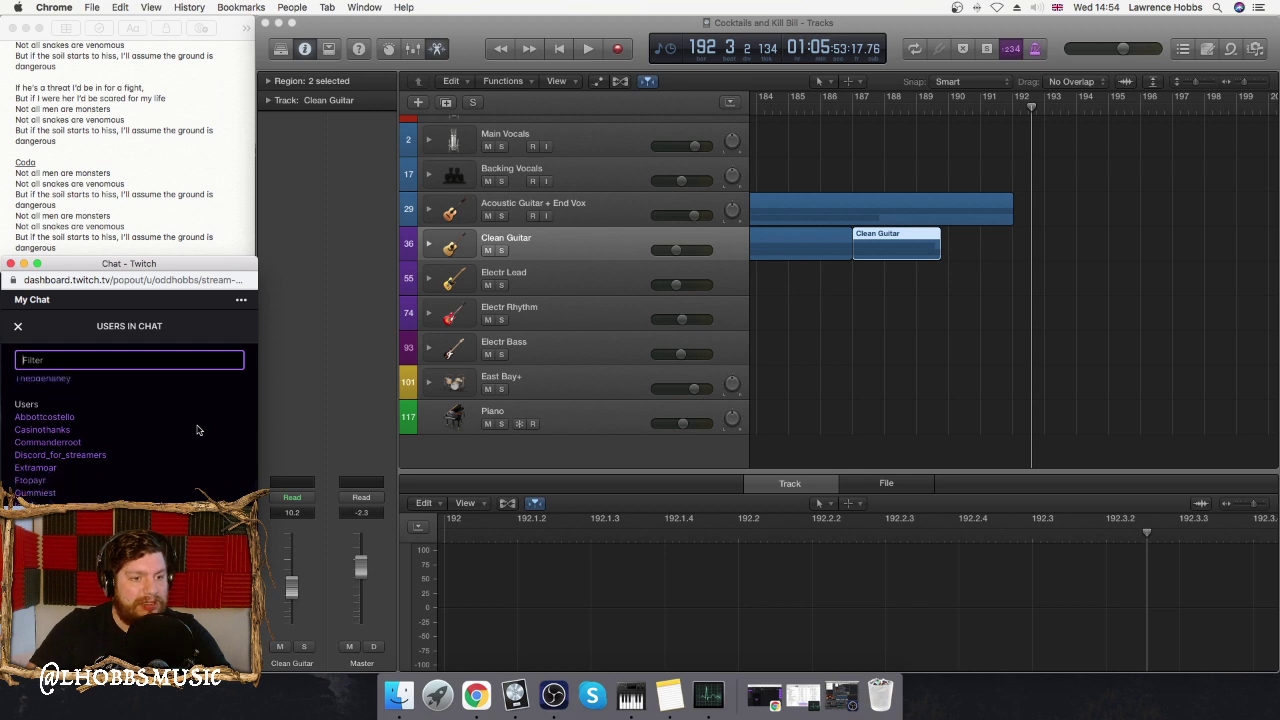
click(19, 326)
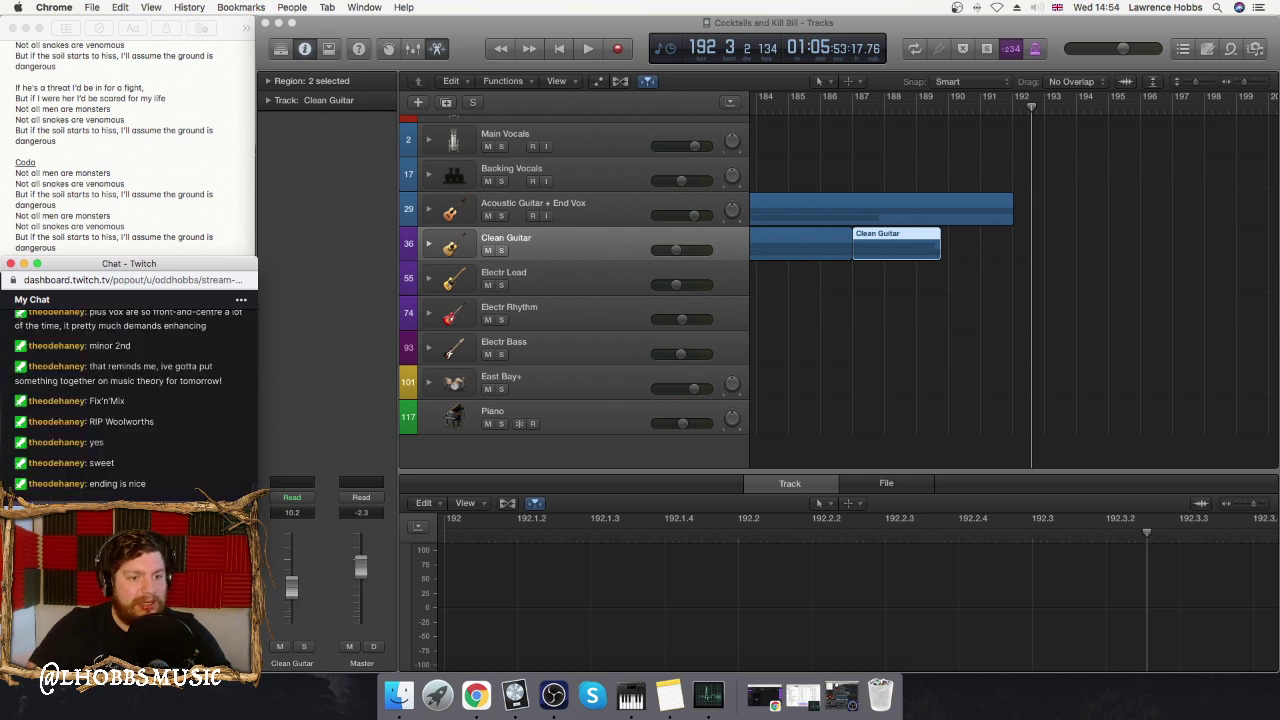
- Switch to the Twitch Stream Manager, check the followed channels offered for a raid, and put the window away
click(757, 692)
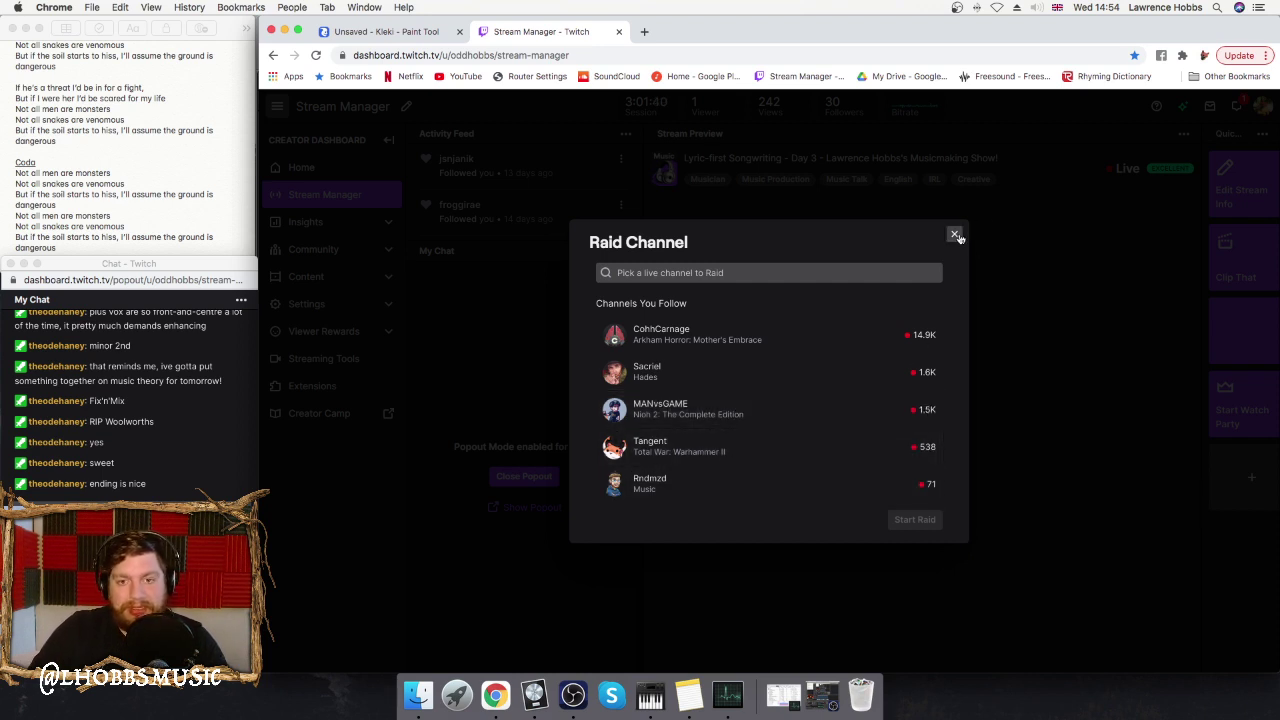
click(955, 235)
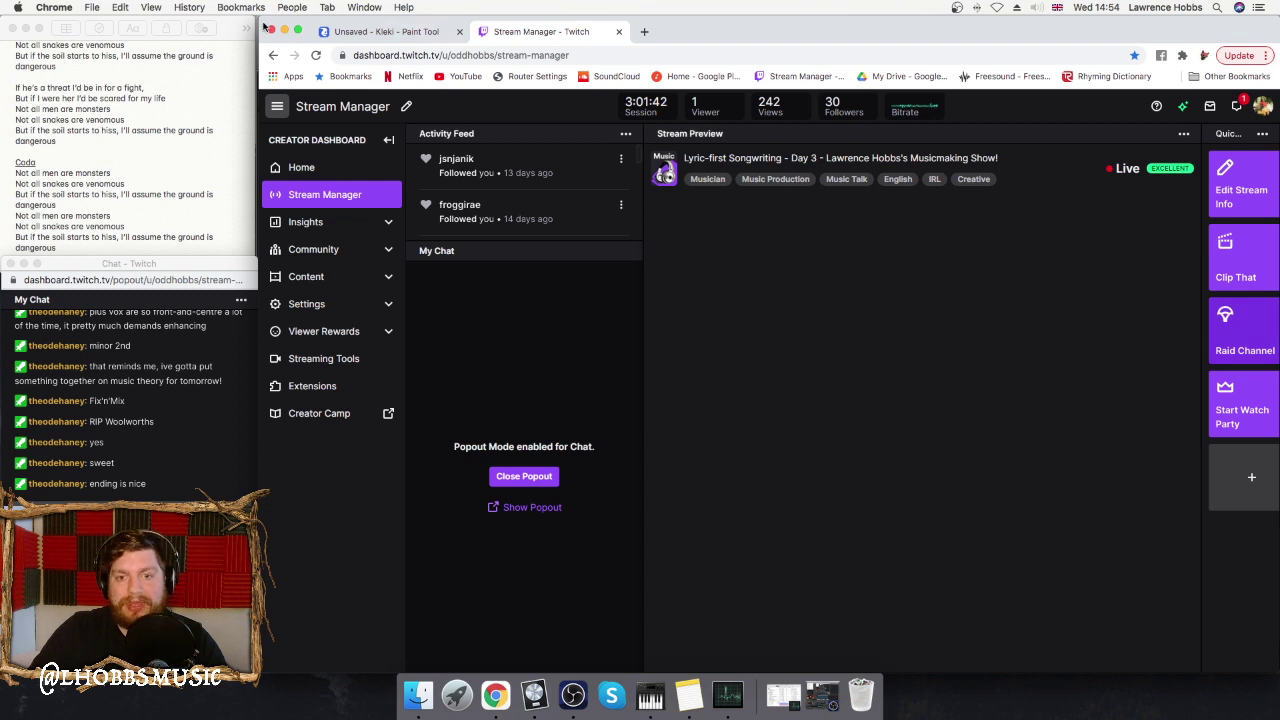
click(284, 31)
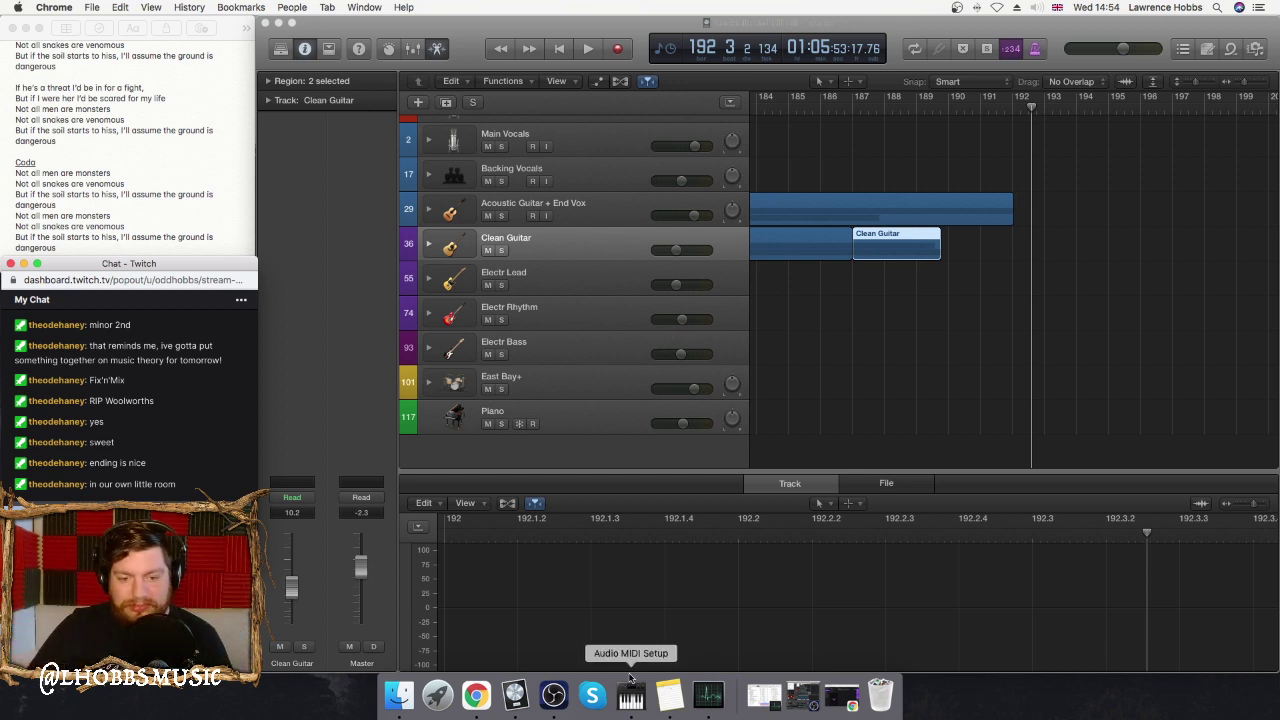
- Switch to OBS and change the live scene to Facecam
click(553, 695)
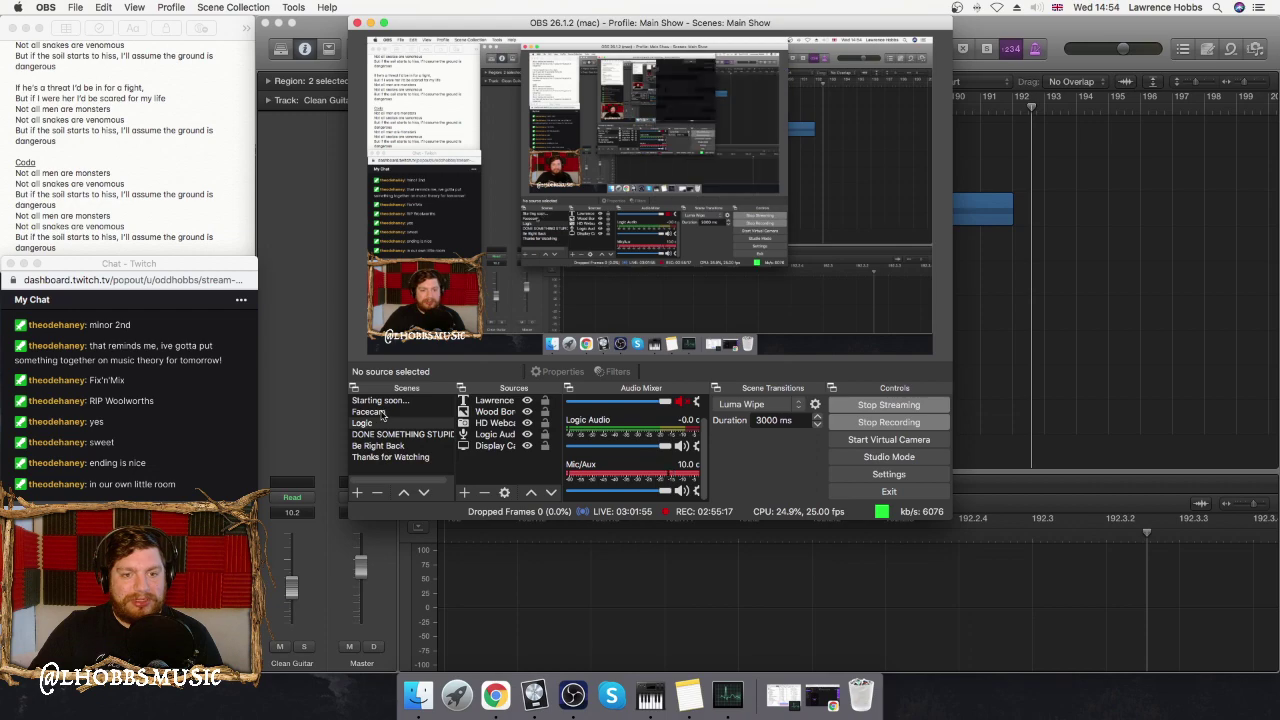
click(370, 412)
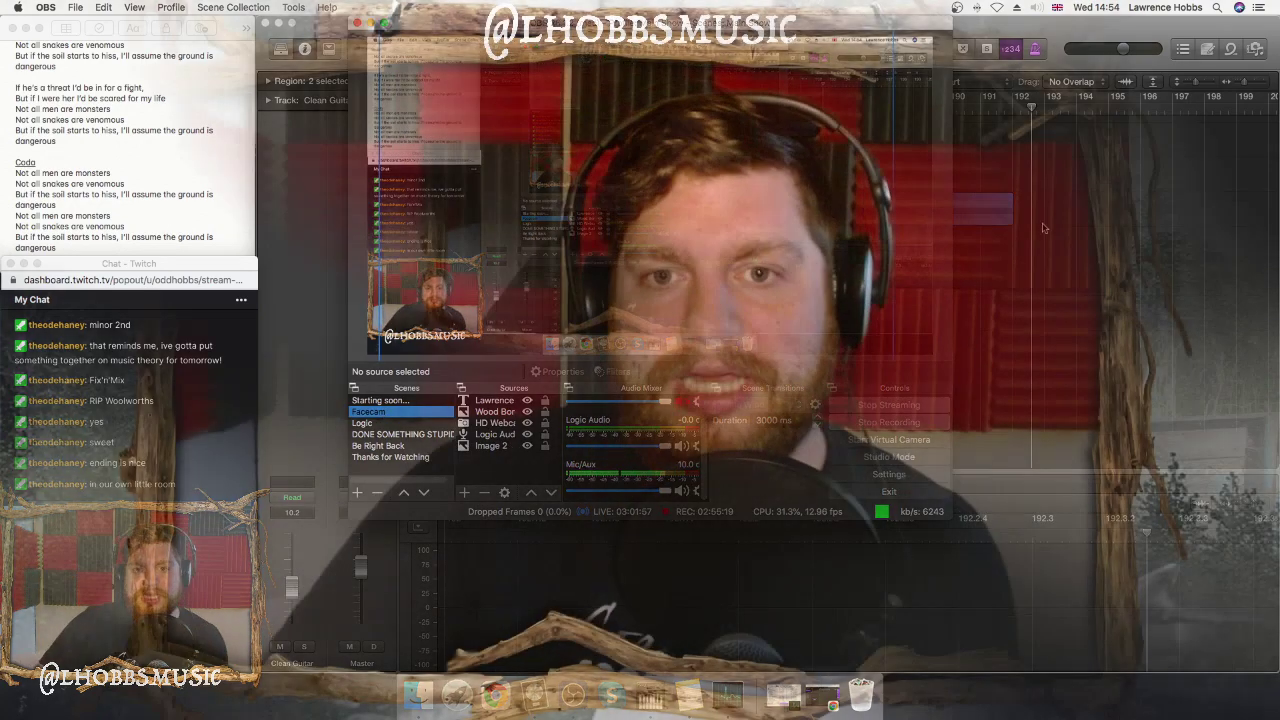